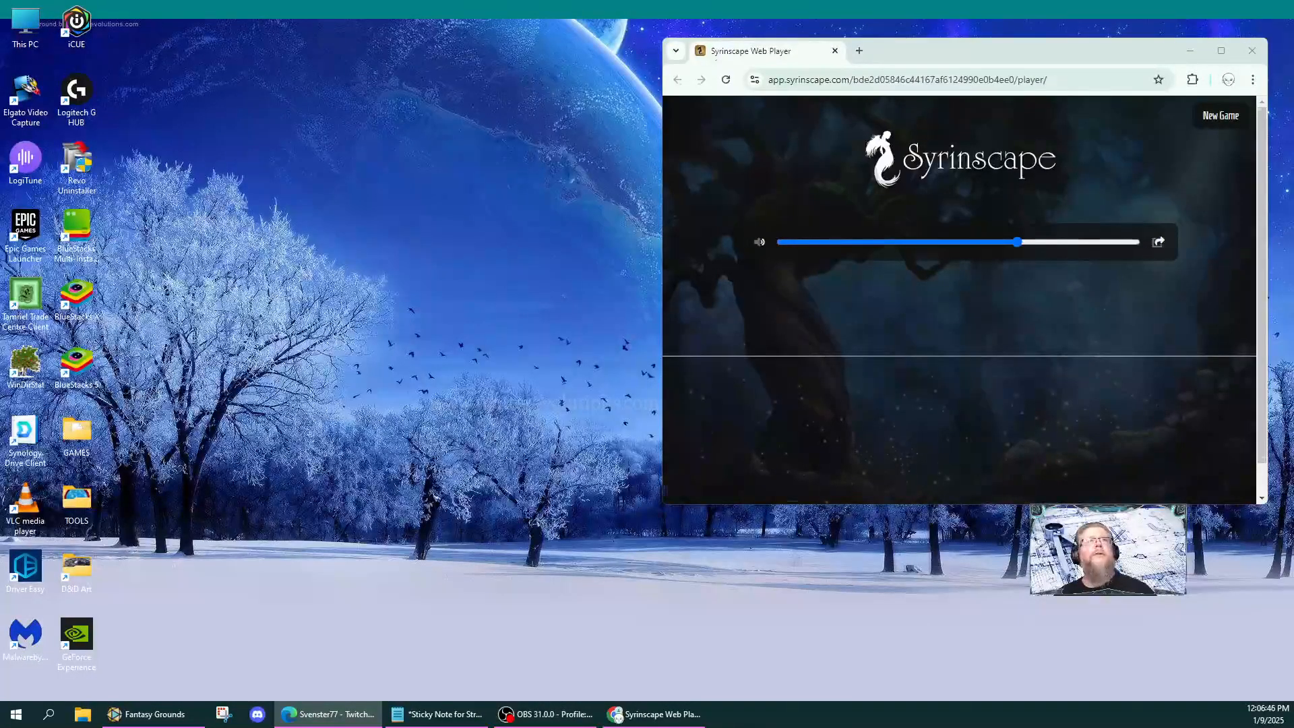
- Switch to Fantasy Grounds and move the Assets window lower on the desktop
key(alt+F4)
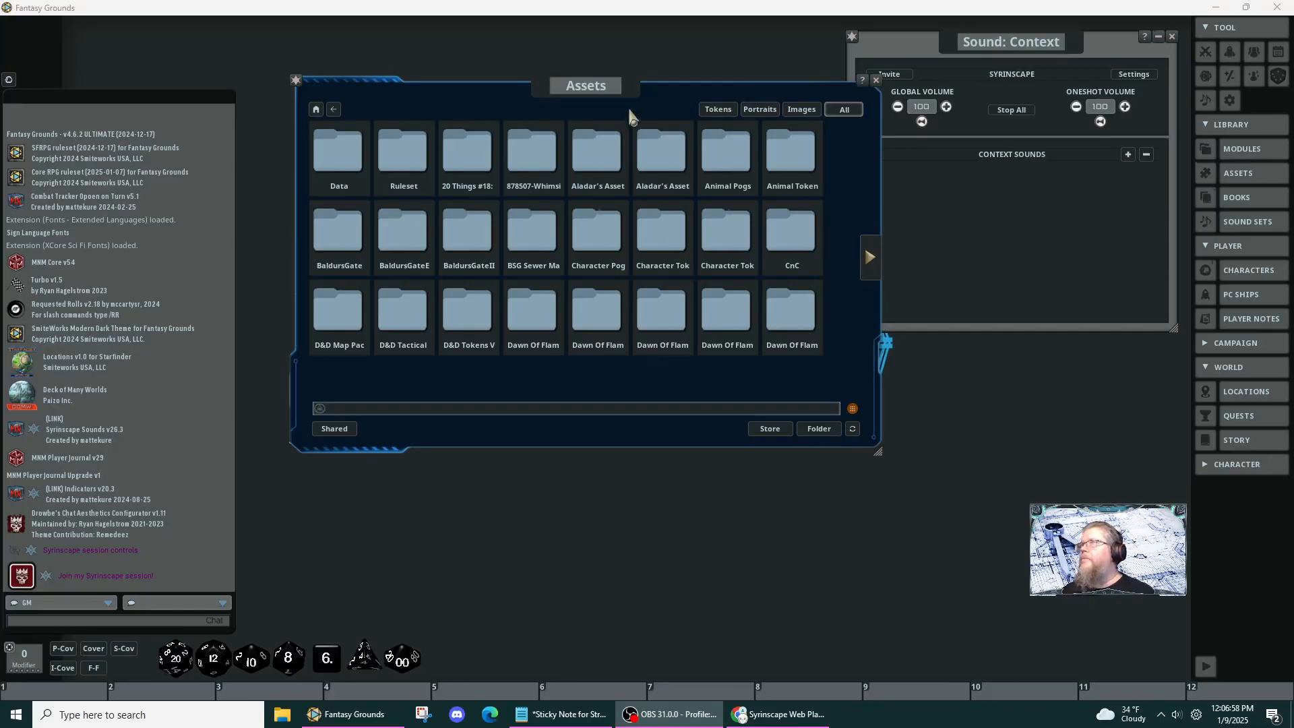
drag(657, 100, 662, 171)
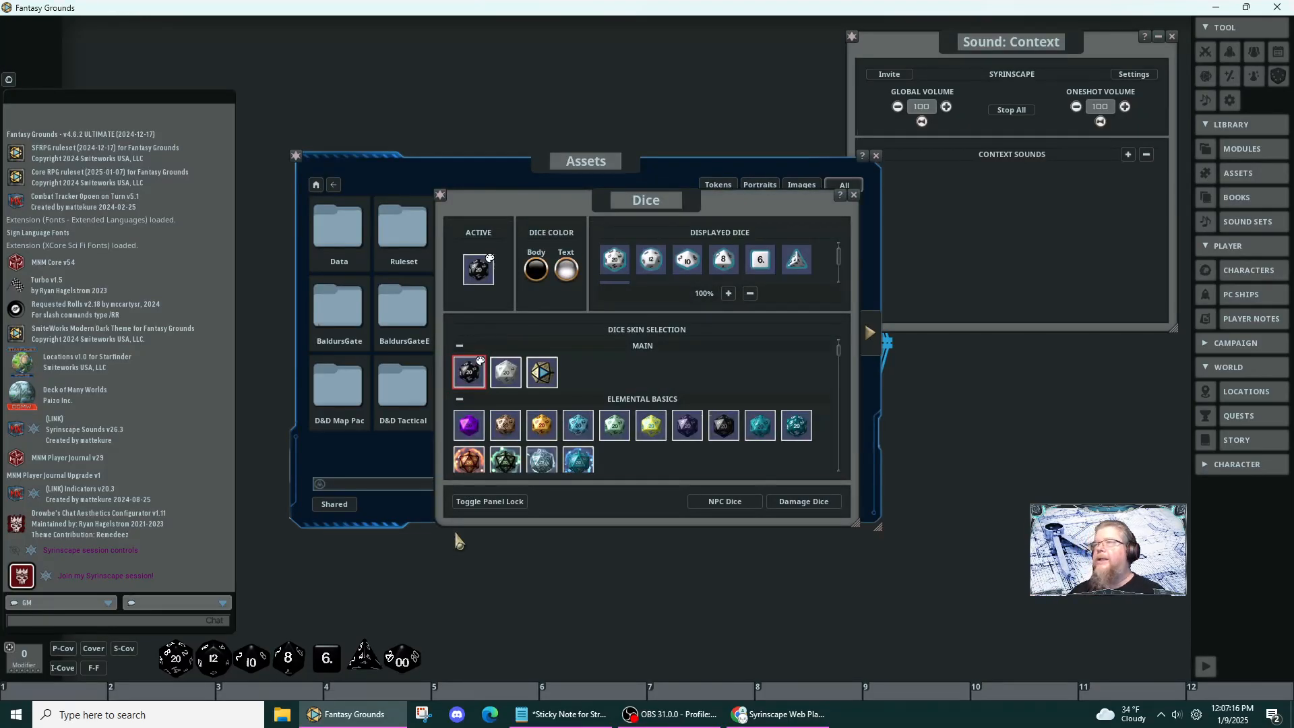
- Try out several Main and Magical Trail dice skins, finishing with Glowing Trail - Lightning as the active skin
click(511, 380)
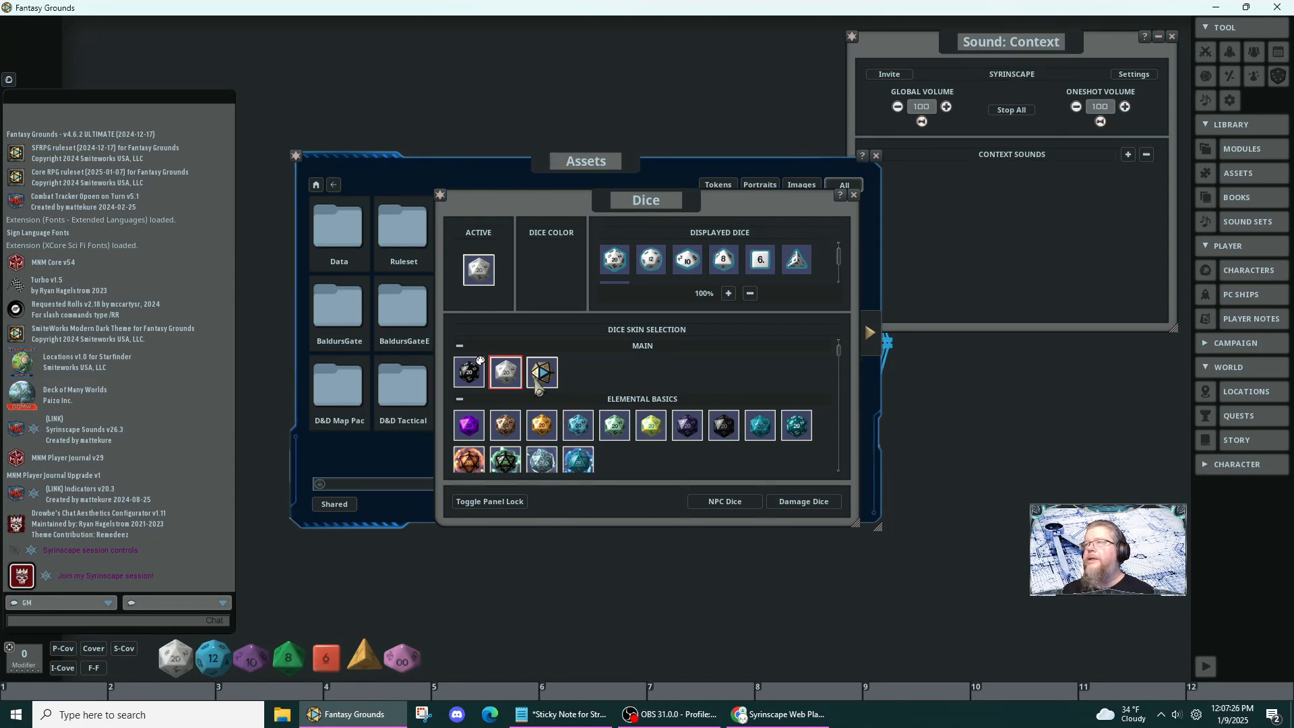
click(542, 372)
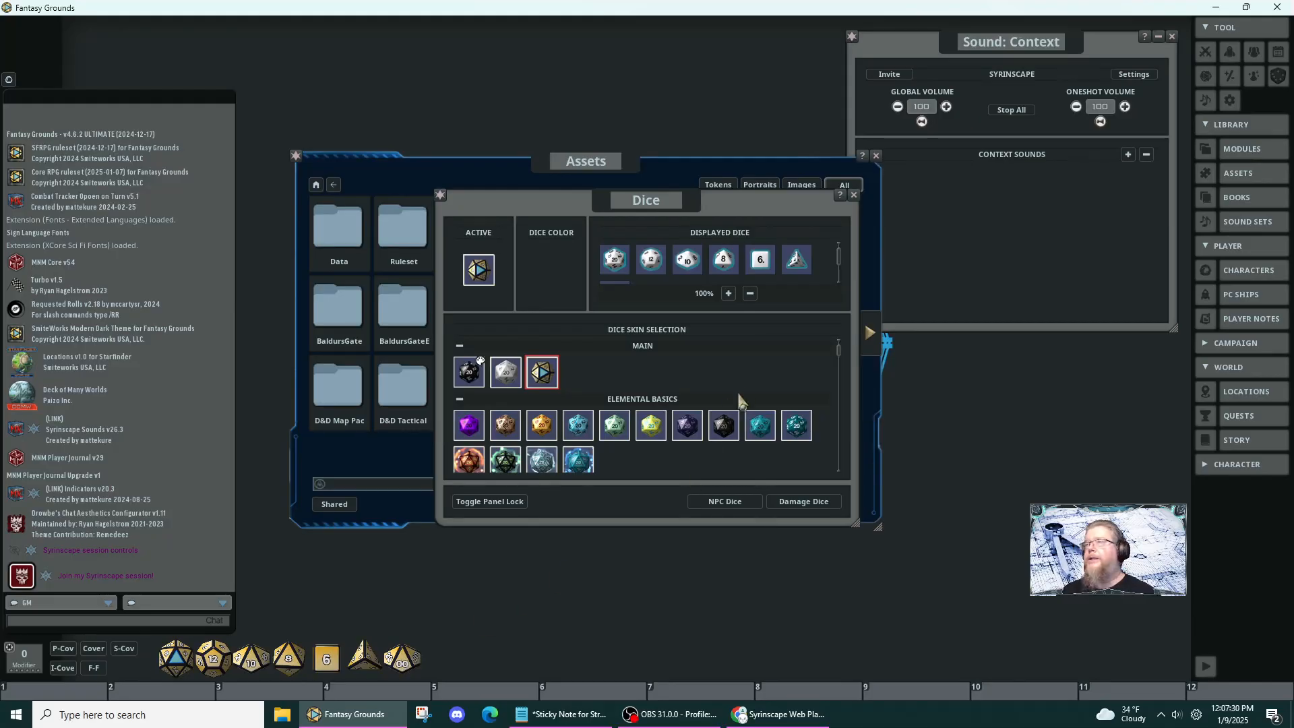
scroll(747, 402, down, 3)
scroll(747, 404, down, 3)
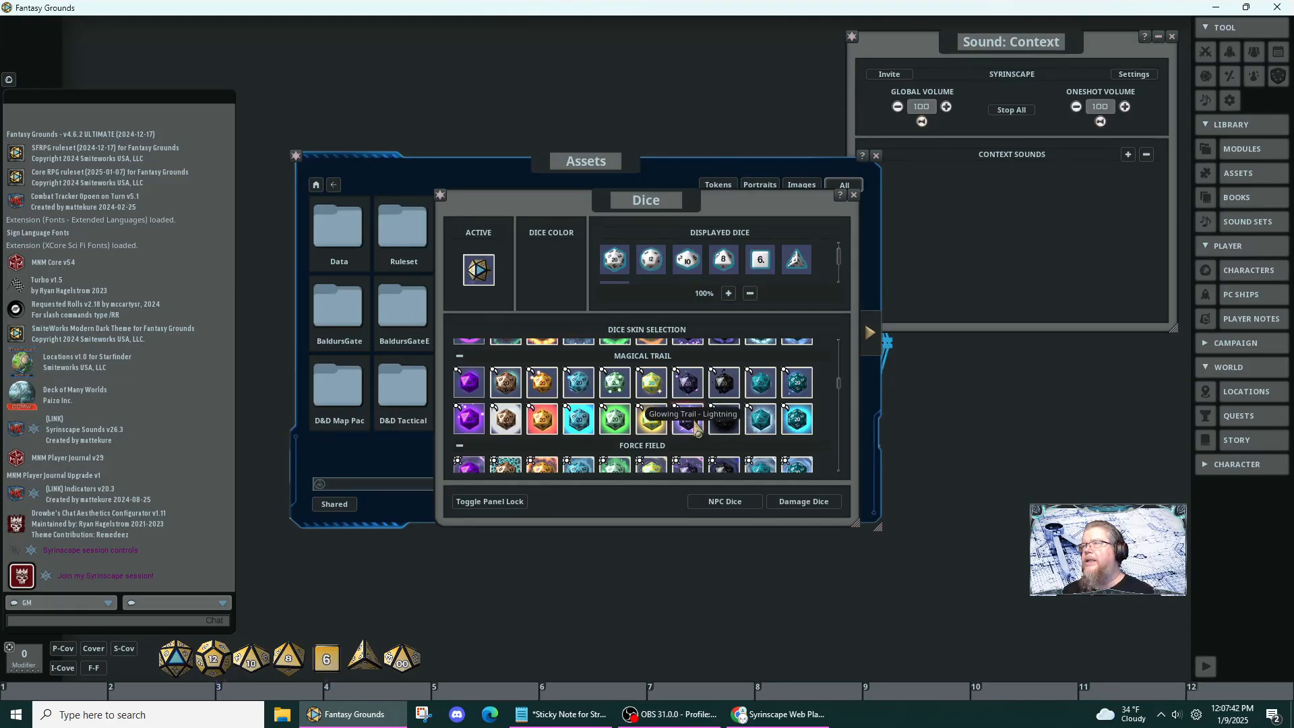
click(696, 429)
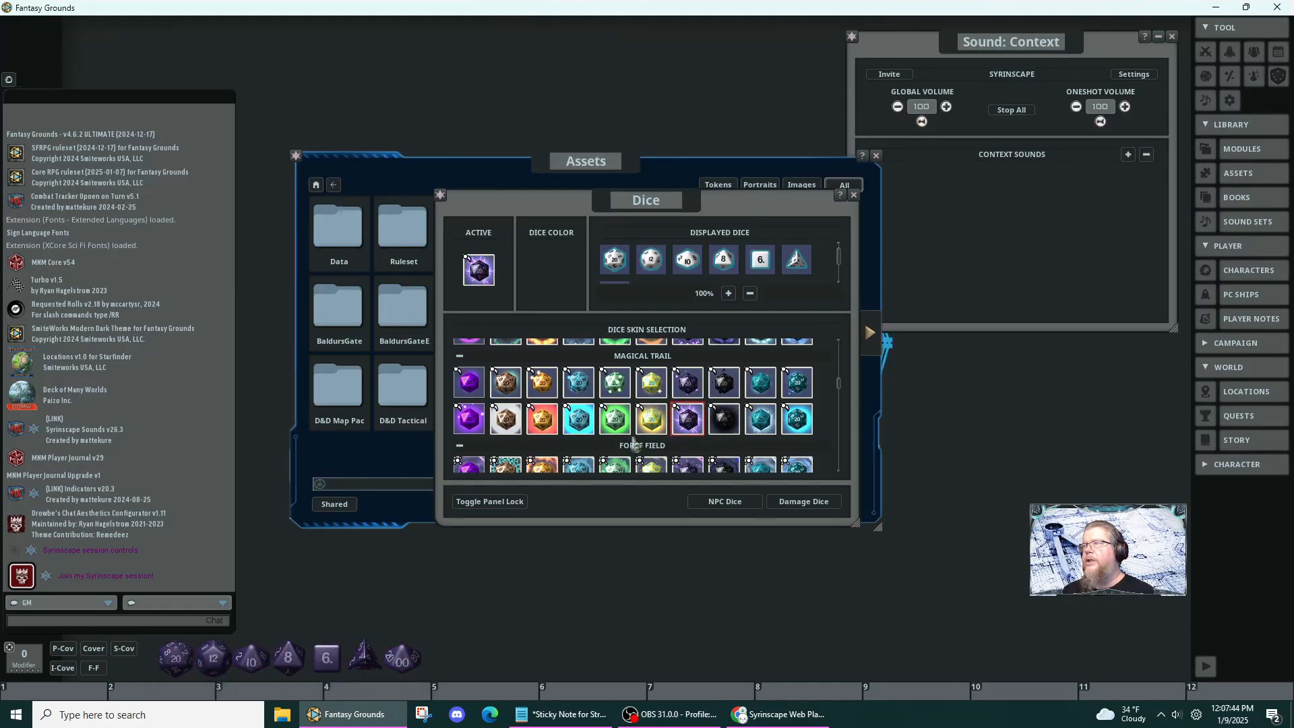
click(652, 418)
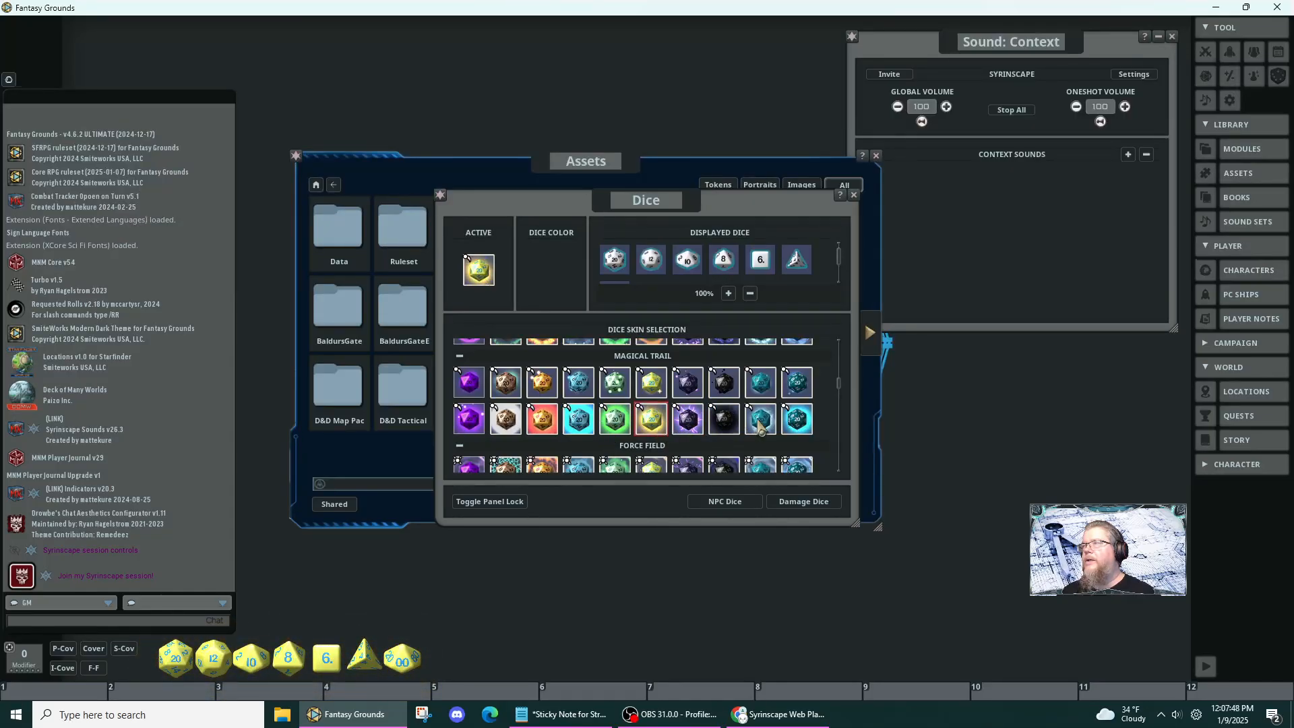
click(760, 421)
click(688, 425)
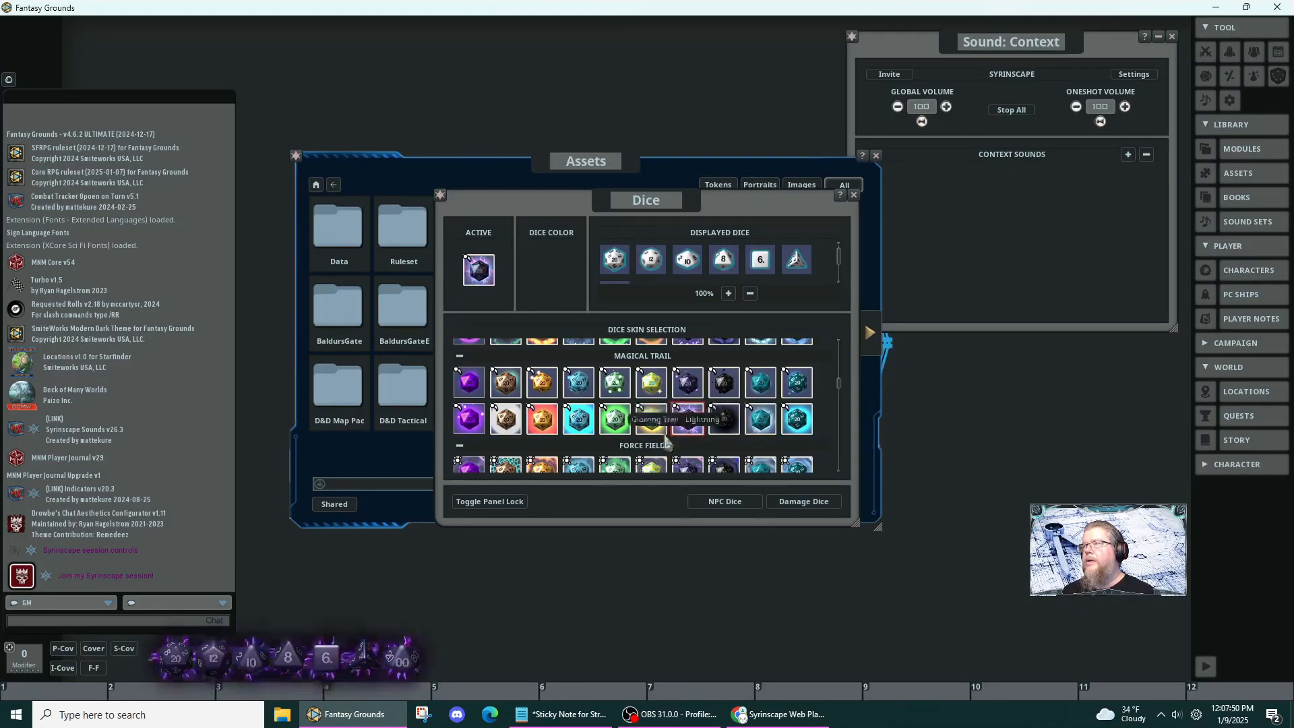
- Test-roll the percentile dice and other dice with the active skin, and close the Dice window
drag(402, 658, 593, 506)
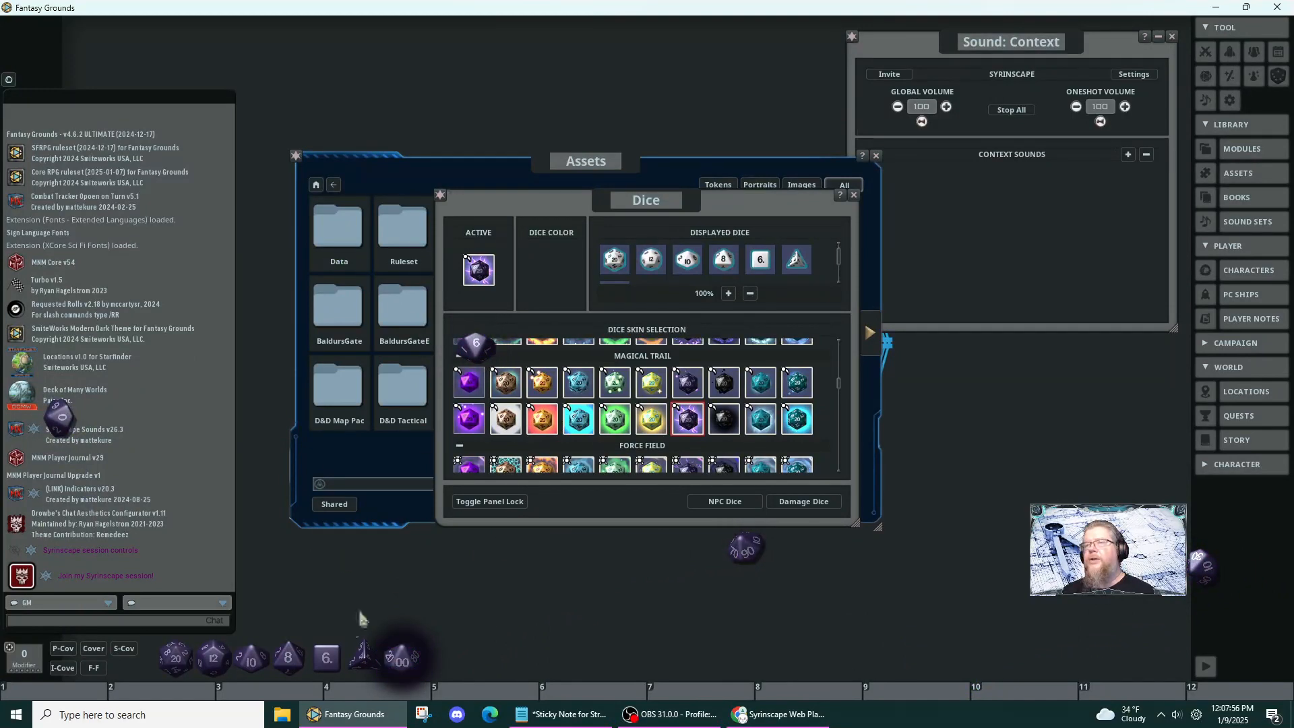
drag(328, 657, 266, 215)
right_click(398, 600)
right_click(401, 603)
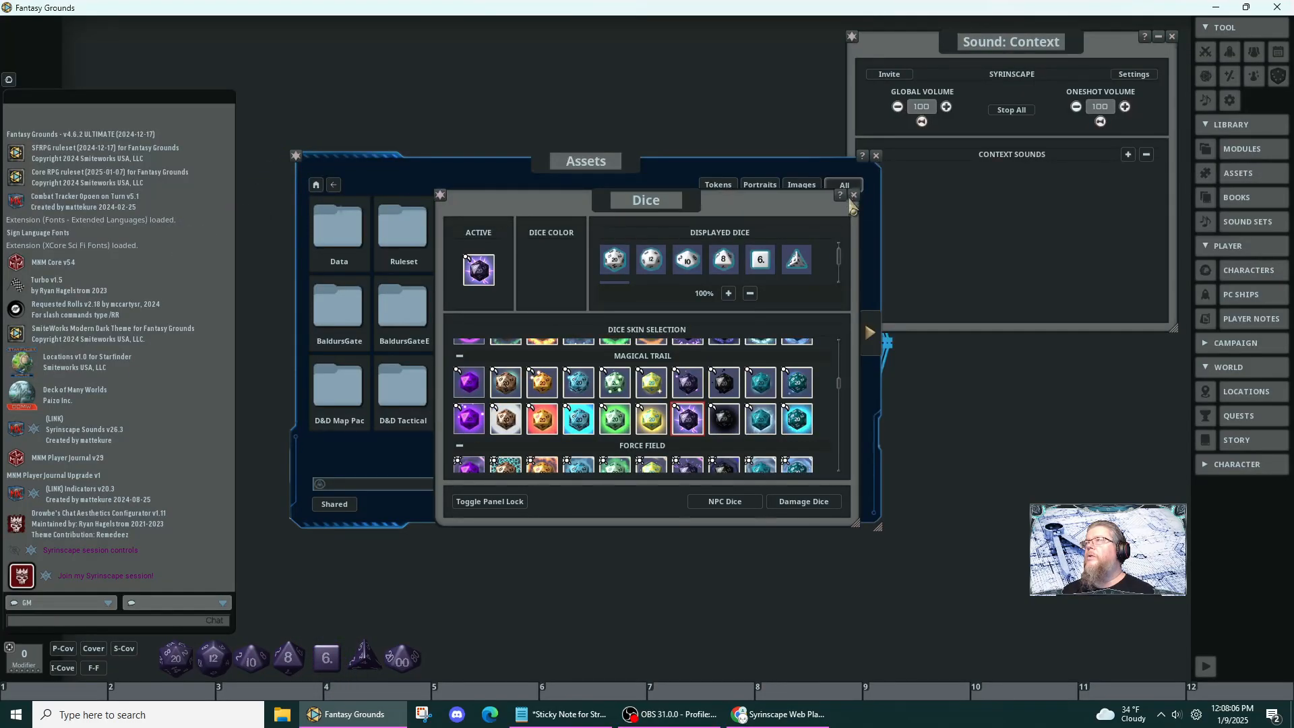
click(853, 195)
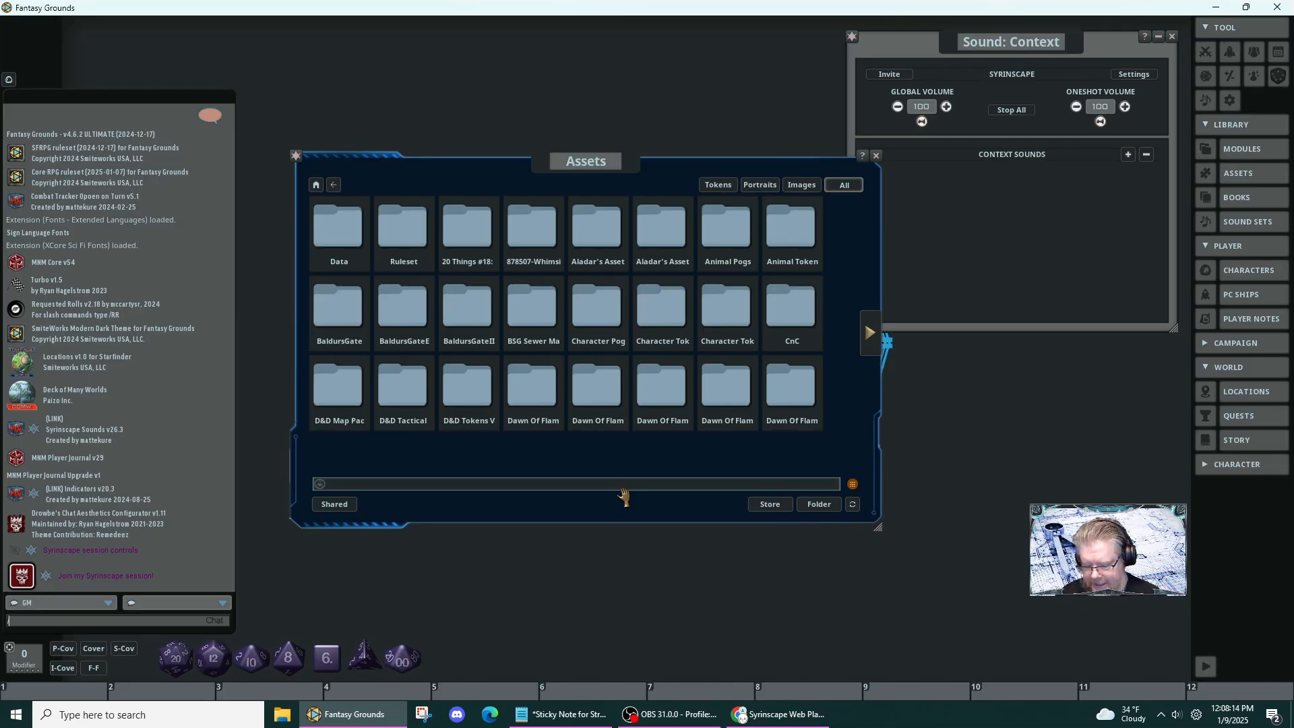
- Set the interface scale to 110 with the /scaleui chat command
text(leui)
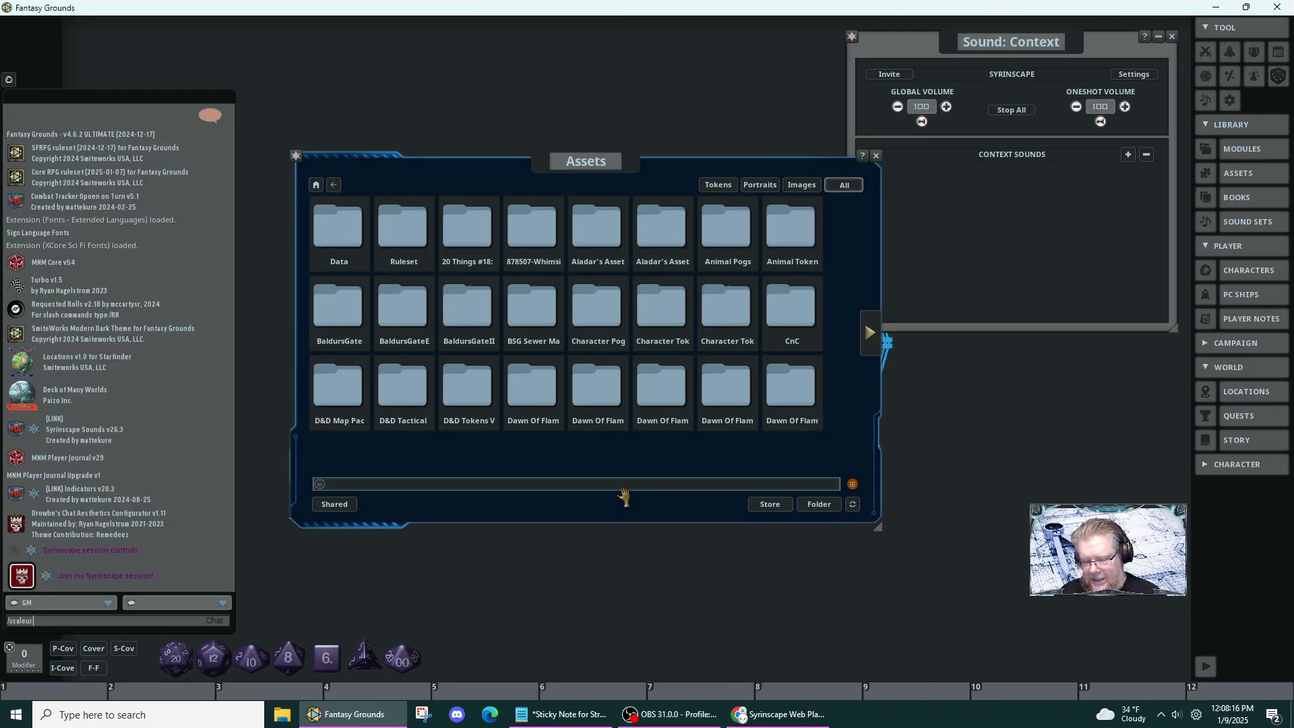
text( 110)
key(Return)
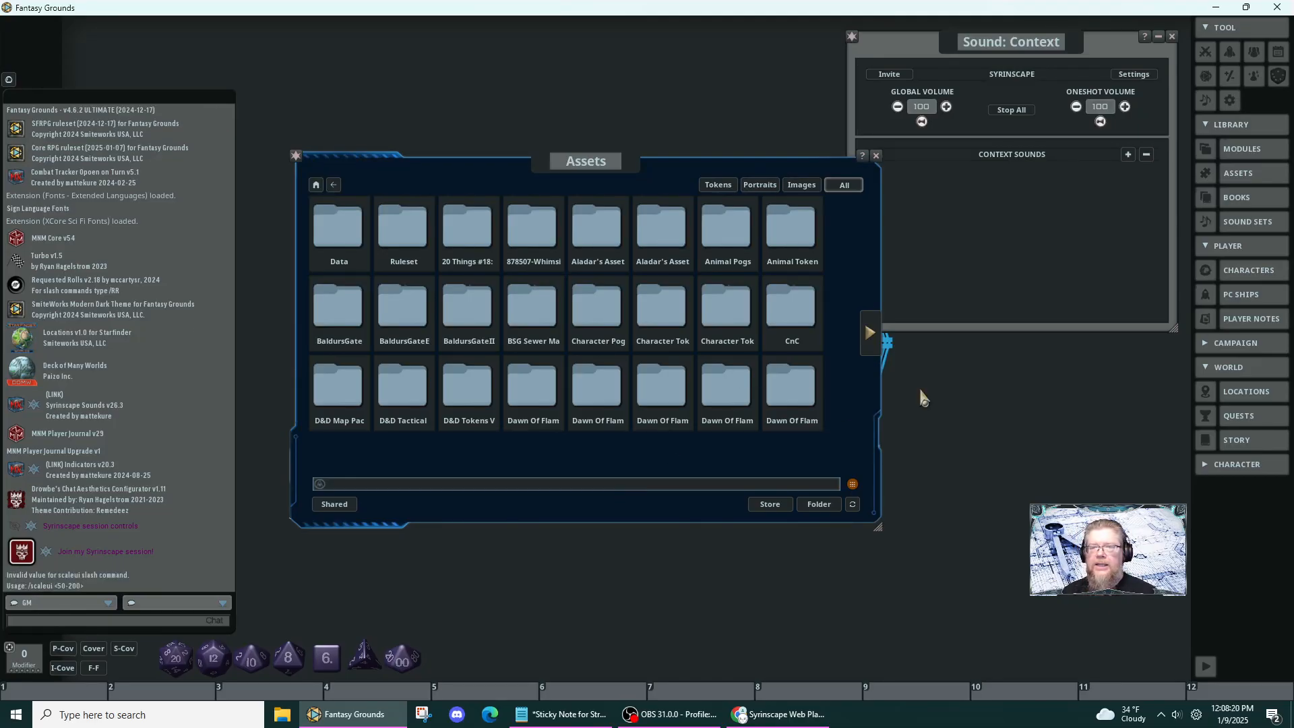
key(Up)
text(10)
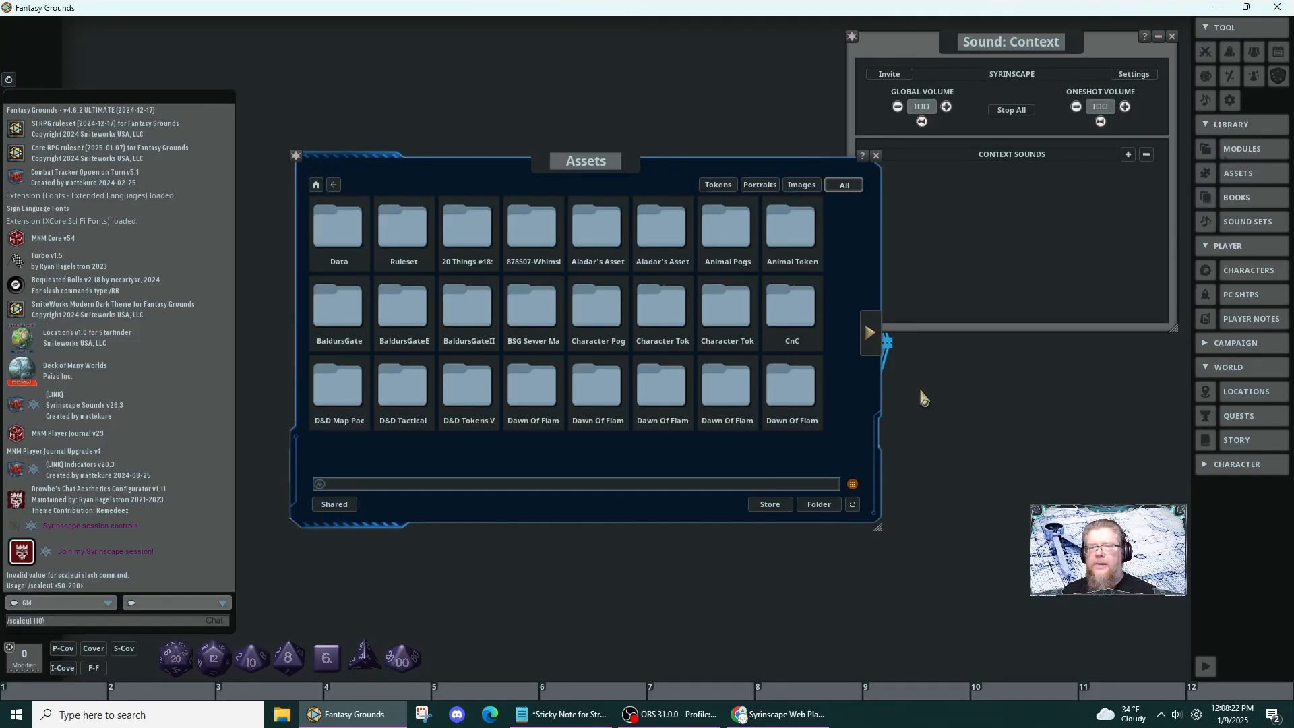
key(Return)
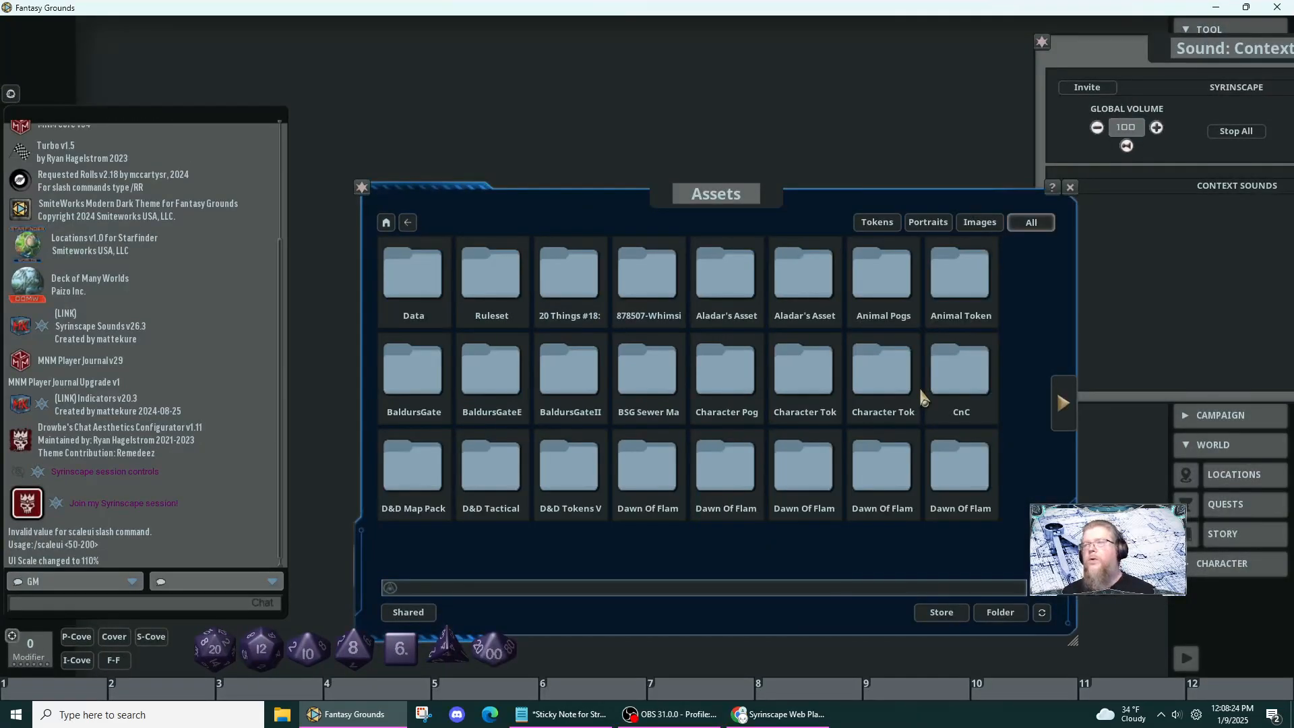
- Rearrange the Assets and Sound: Context windows so the enlarged Sound: Context window fits beside the sidebar and Assets sits in front
drag(806, 220, 771, 97)
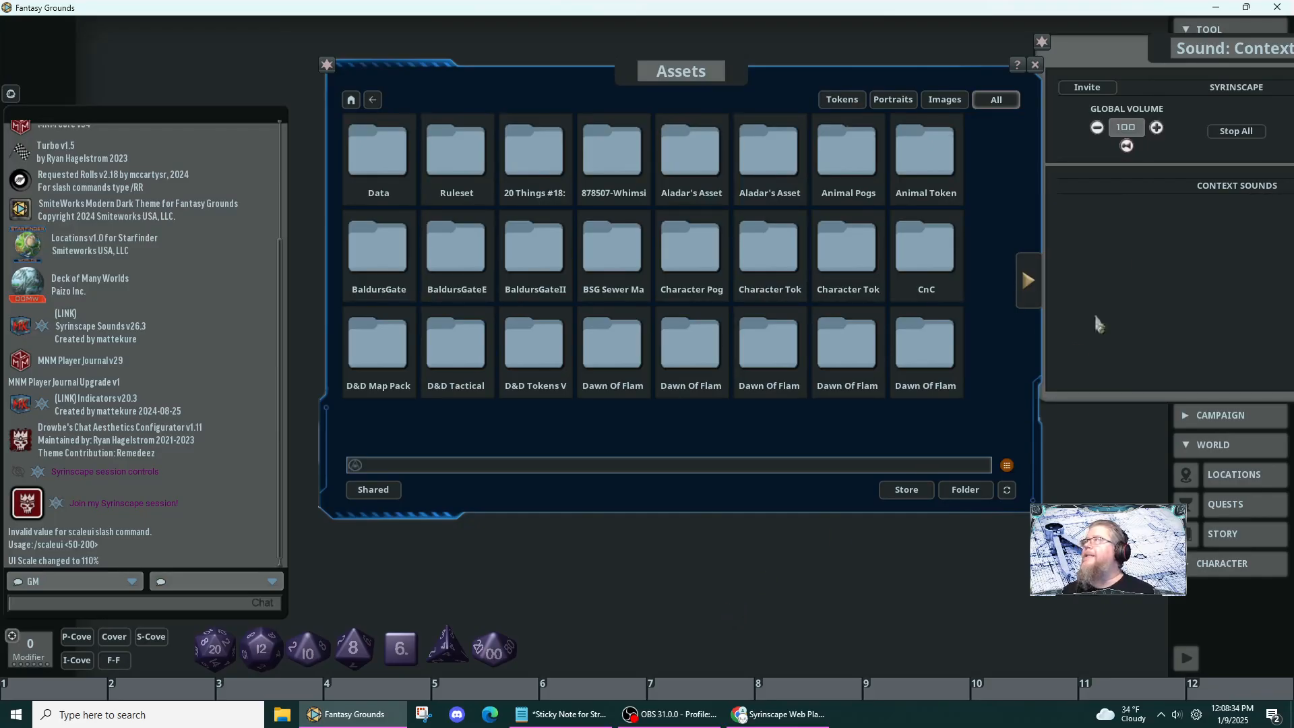
drag(1130, 251, 869, 240)
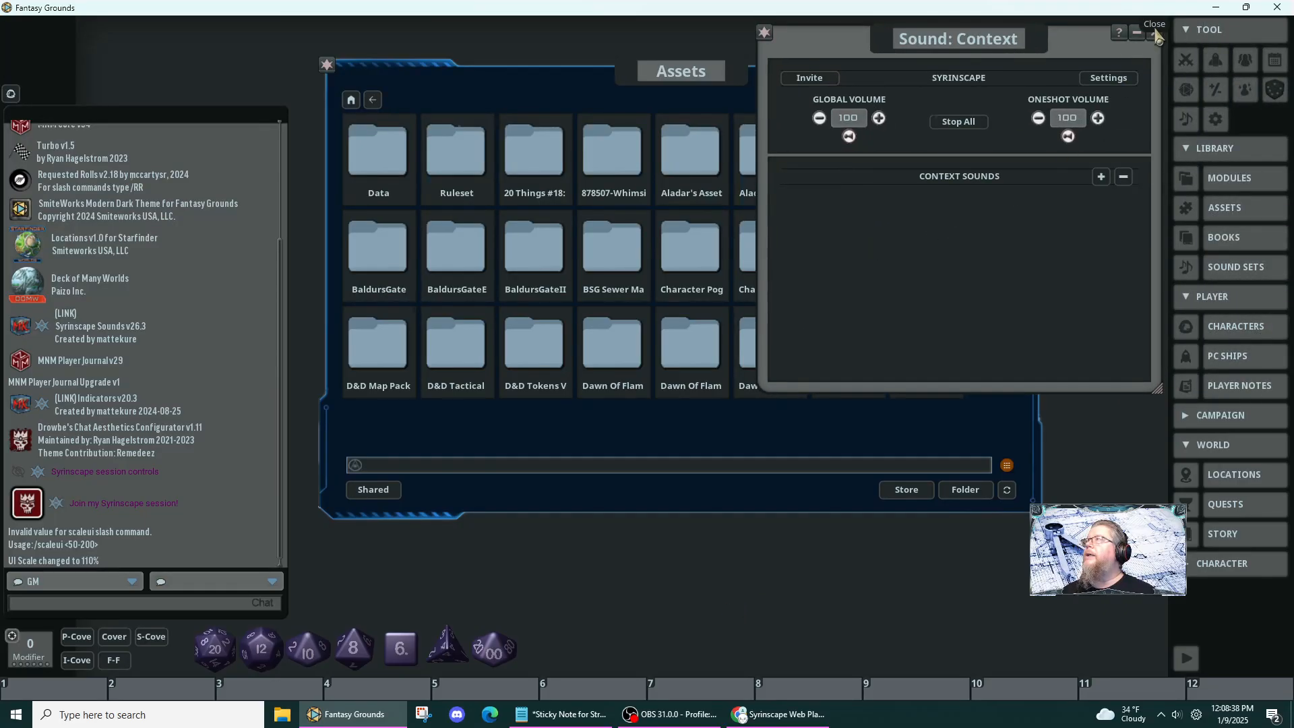
drag(668, 93, 756, 128)
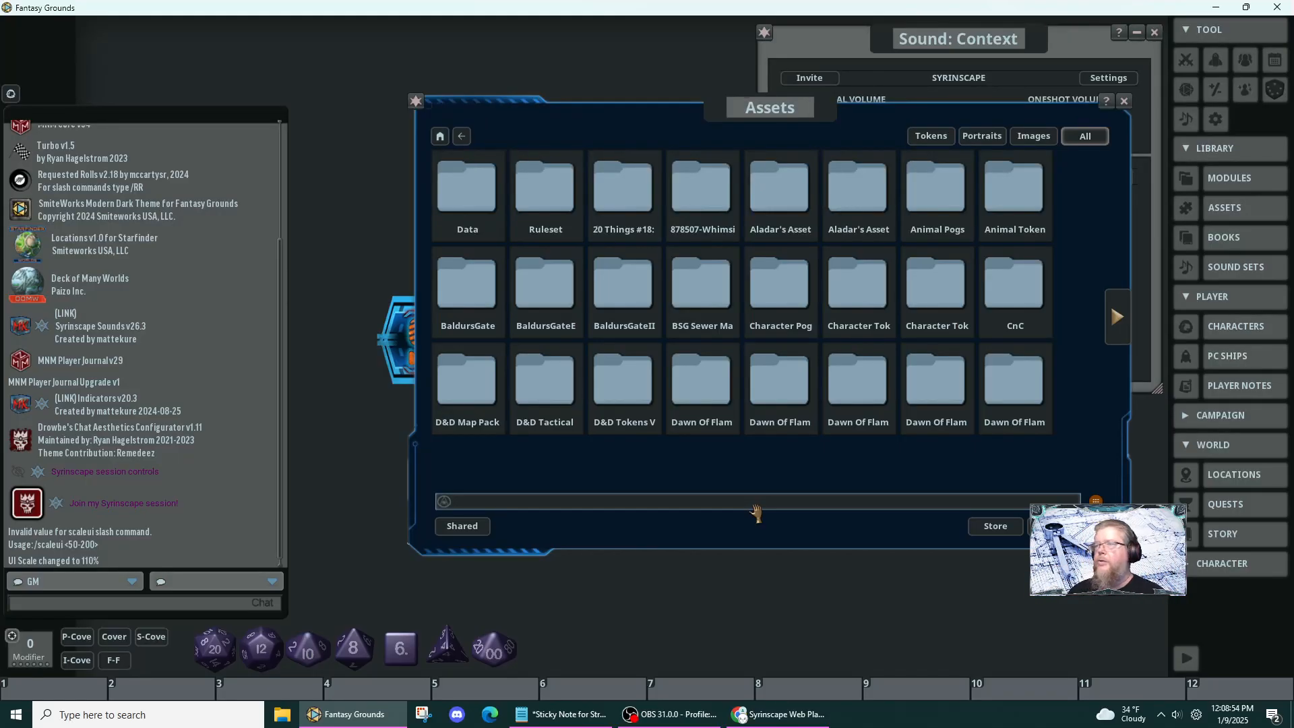
- Search the assets for "shuttle", preview shuttle.jpg and close the preview
text(shuttle)
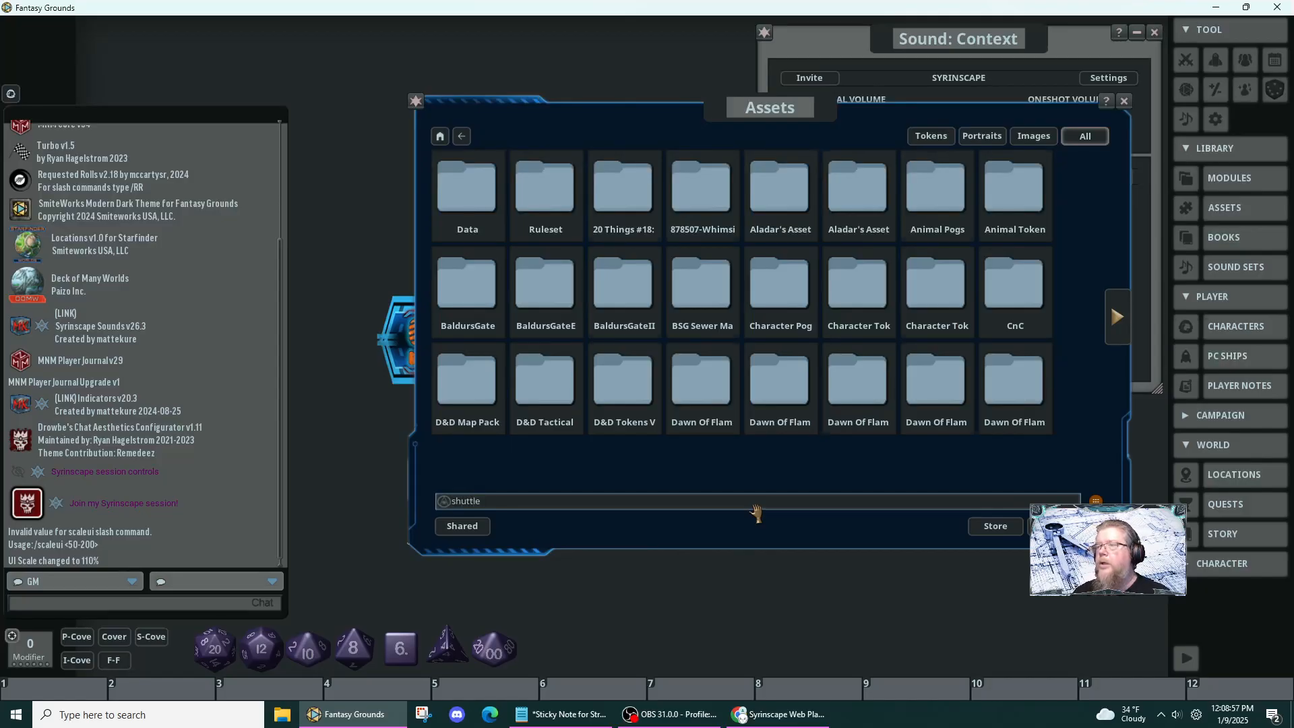
key(Return)
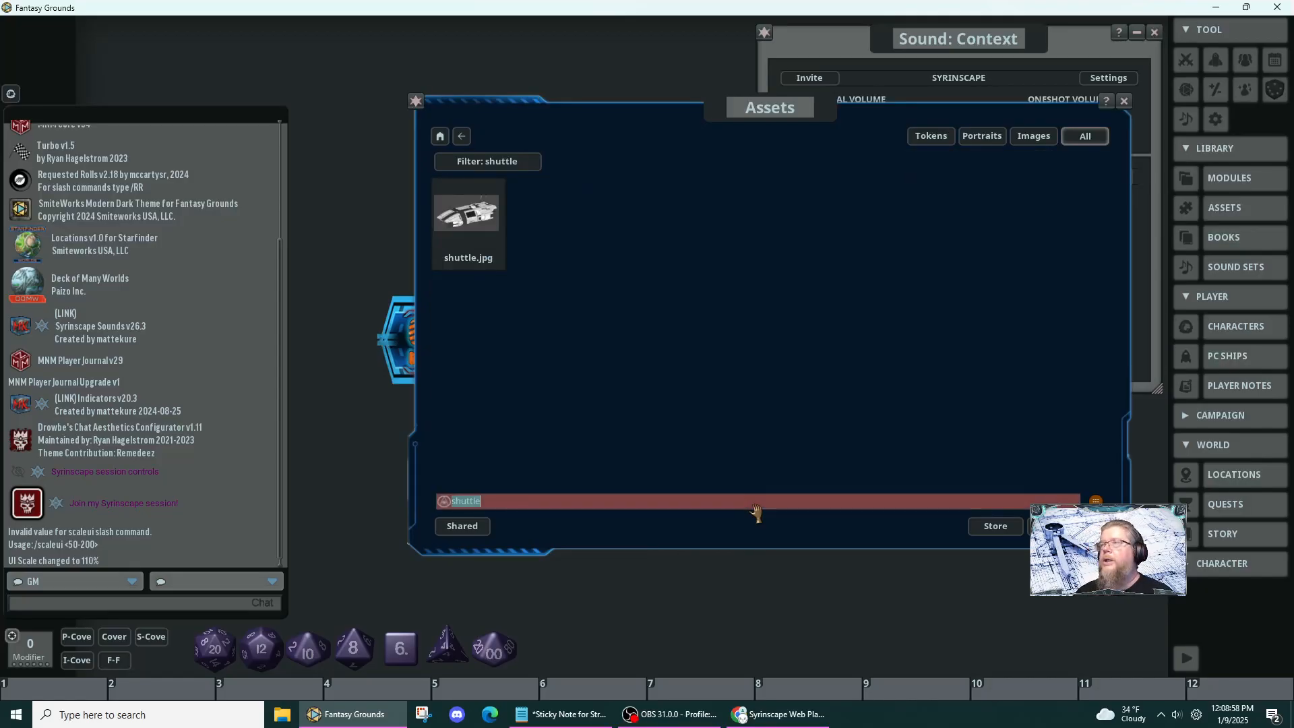
click(466, 212)
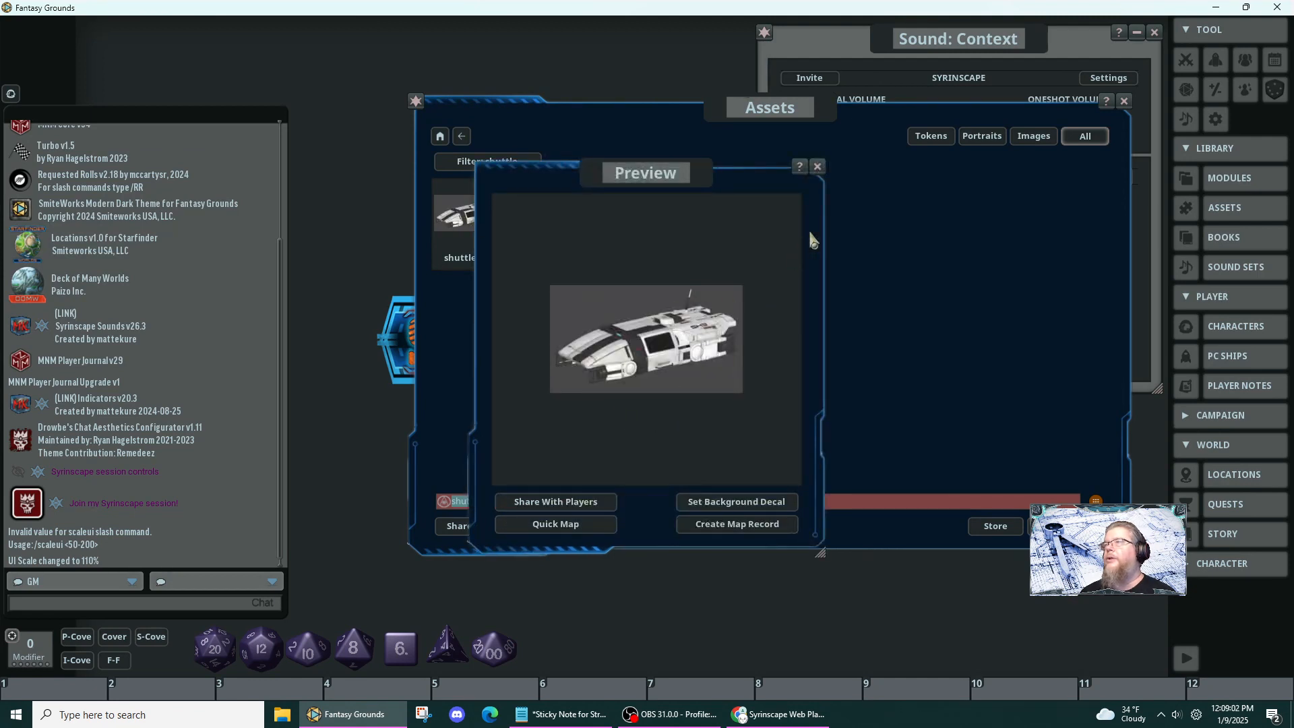
click(818, 167)
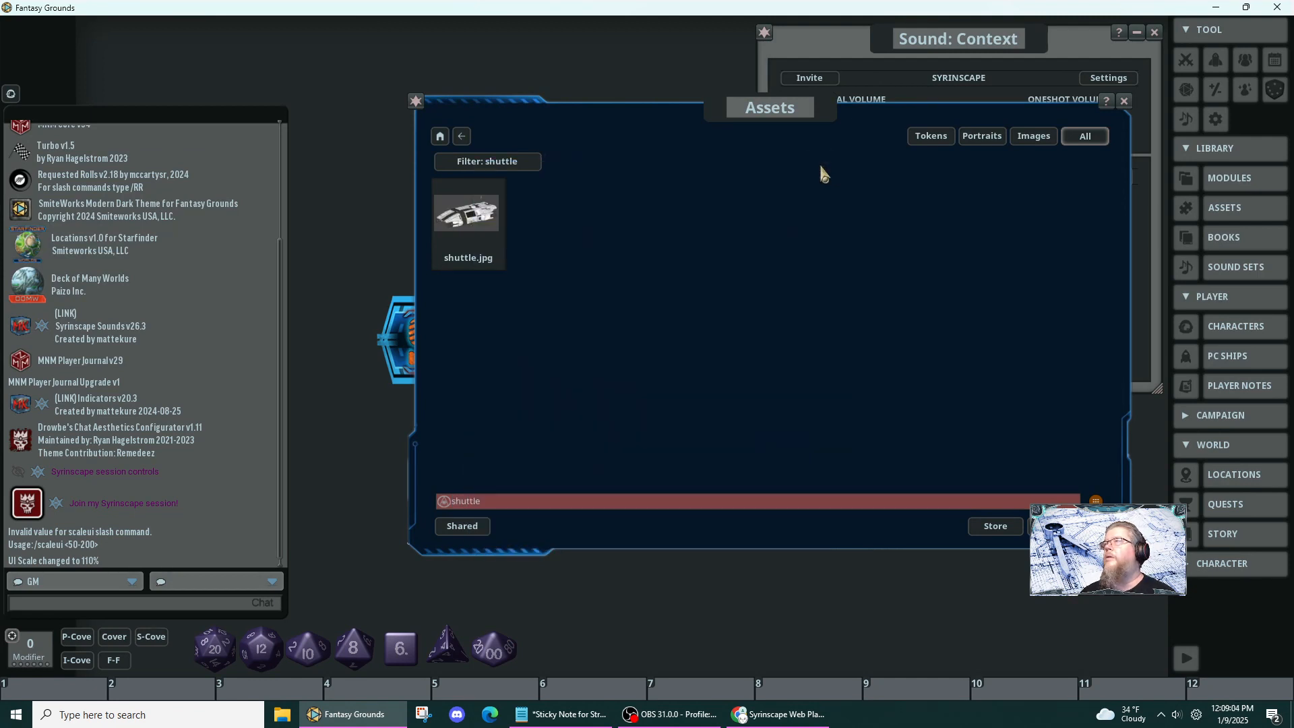
- Search the assets for "ship" instead
click(637, 502)
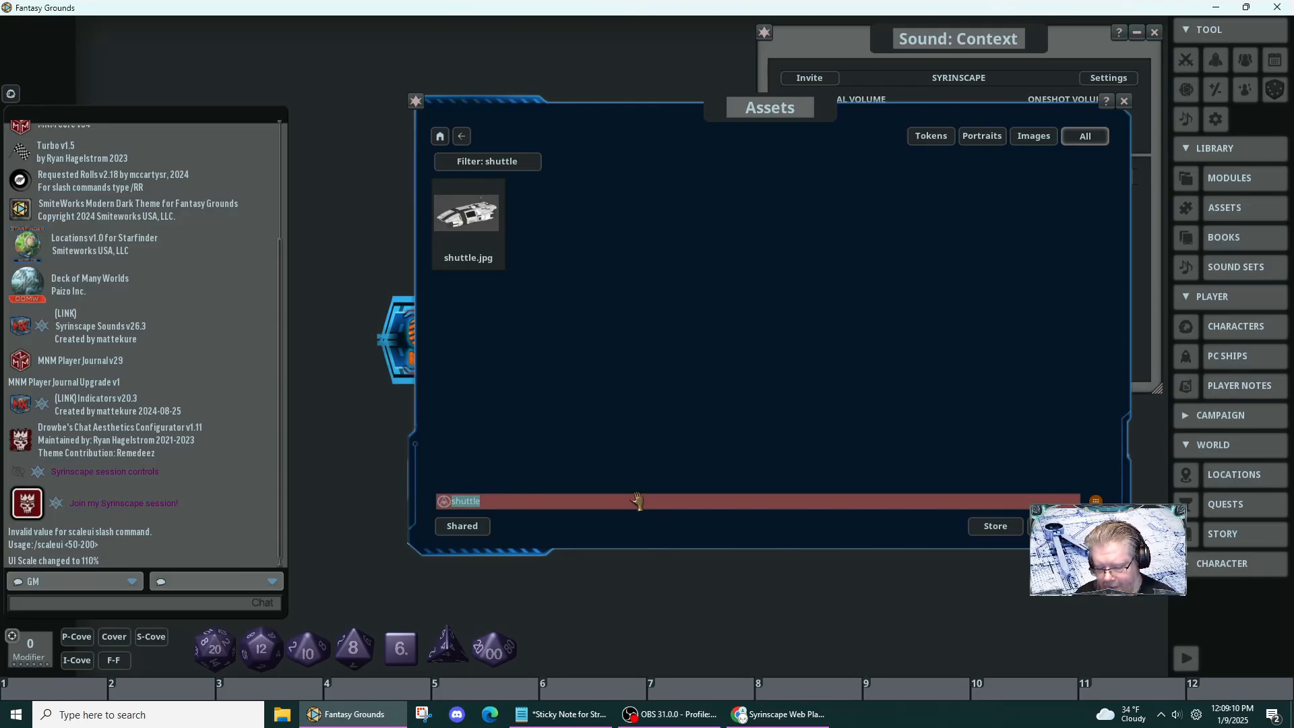
text(ship)
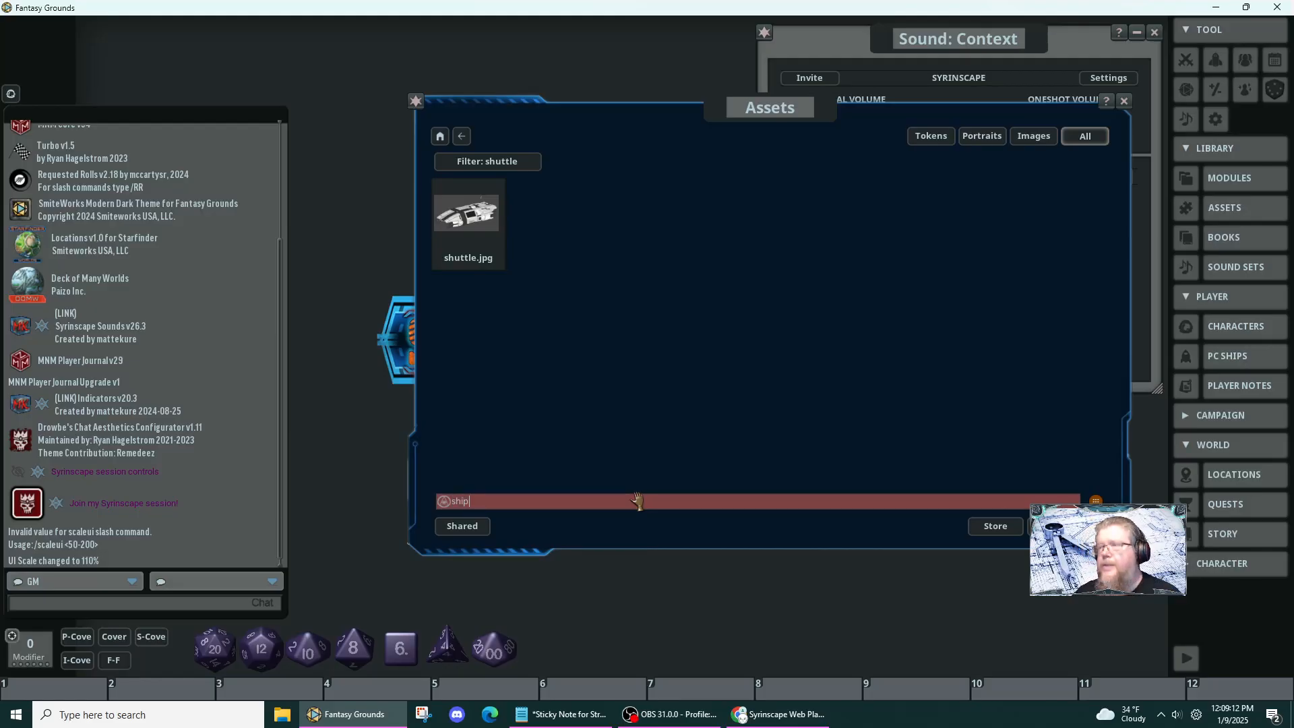
key(Return)
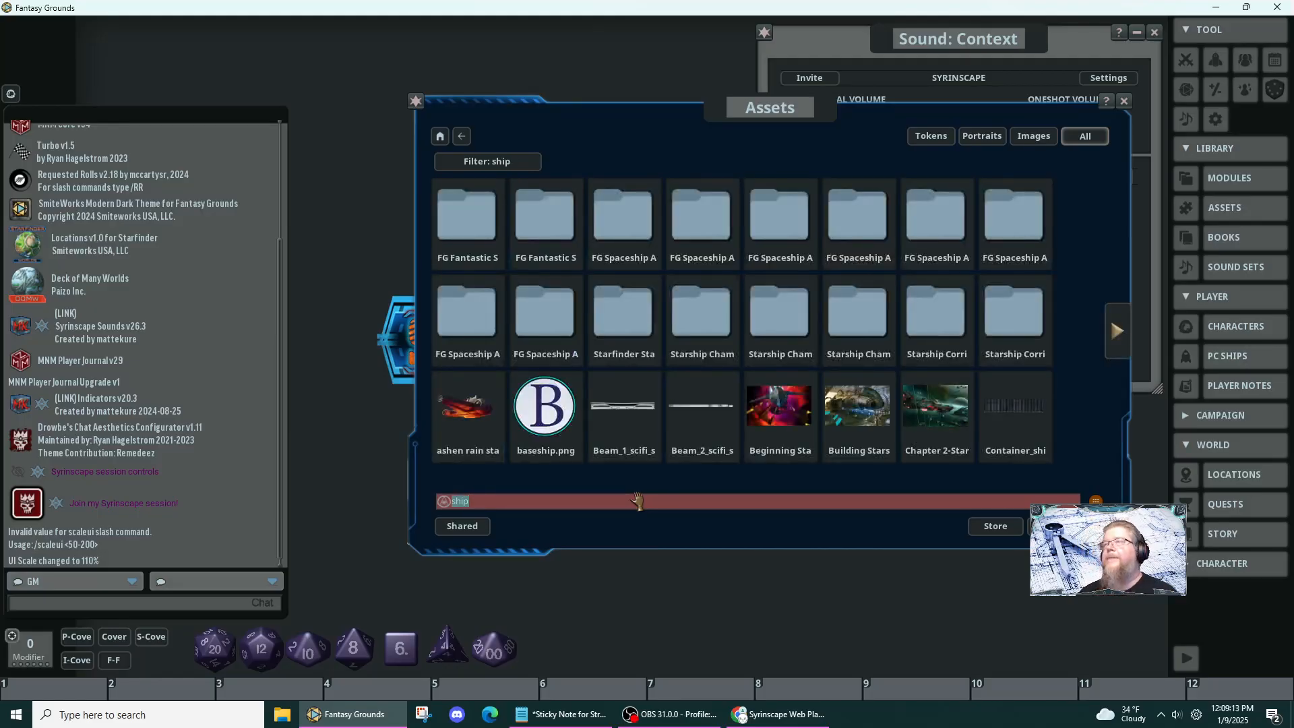
- Page through the ship results to the space ships 1 image, preview it and close the preview
click(1123, 331)
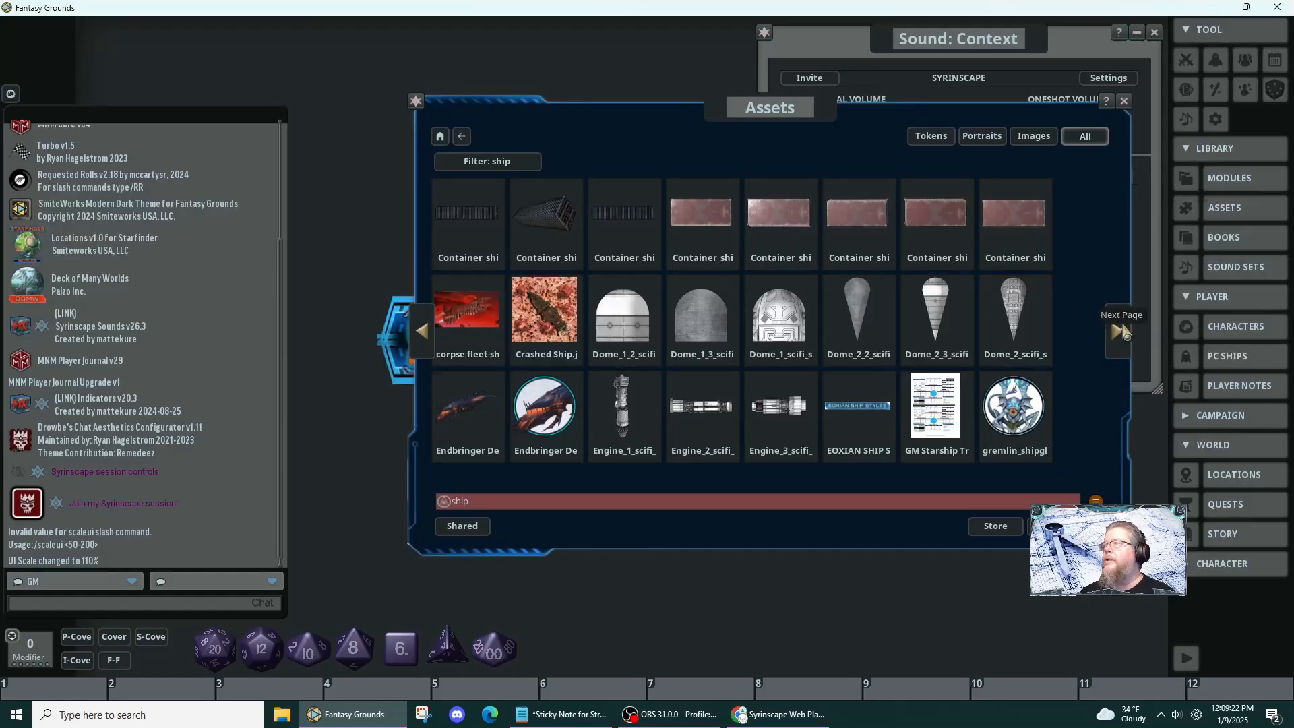
click(1120, 330)
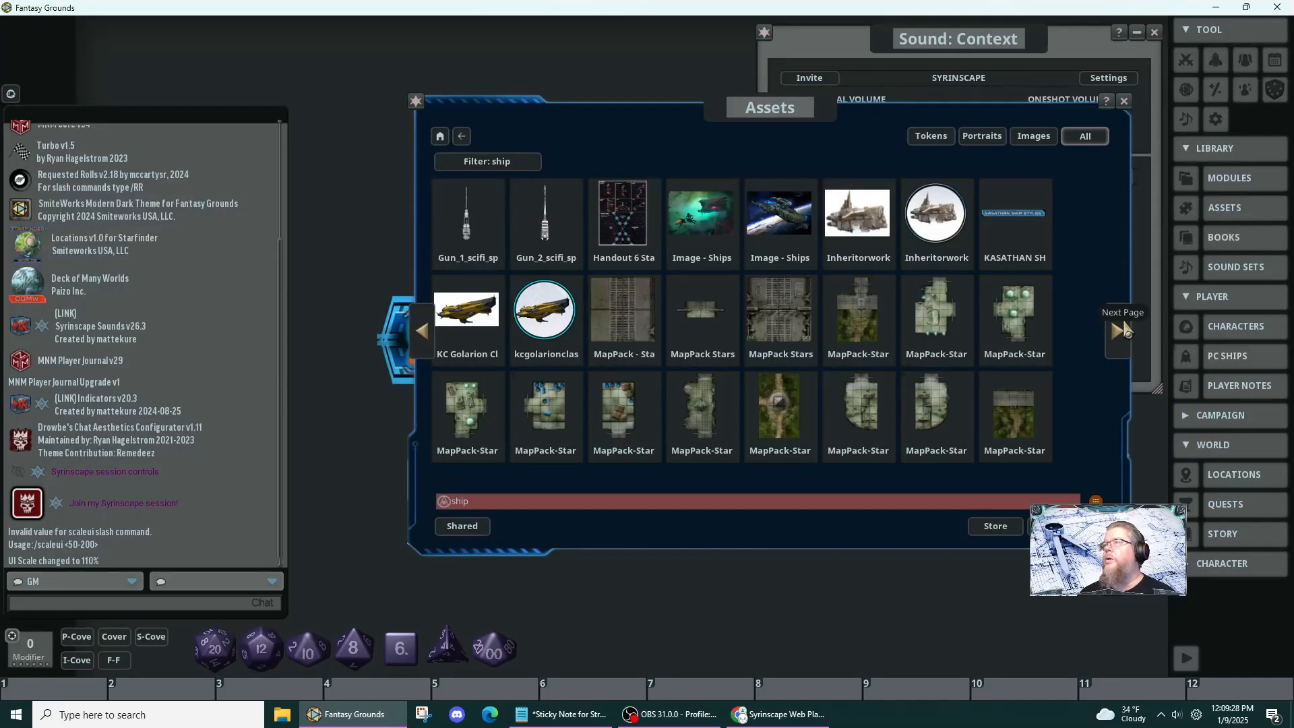
click(1125, 330)
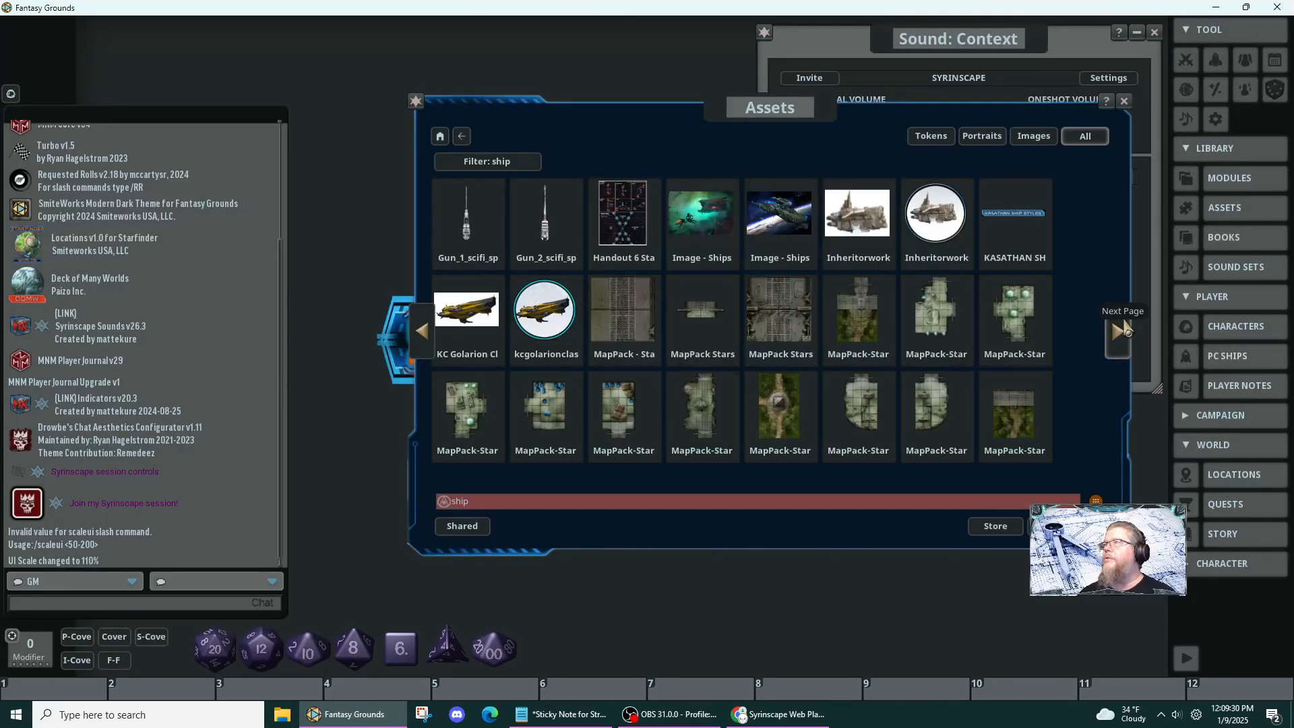
click(1124, 331)
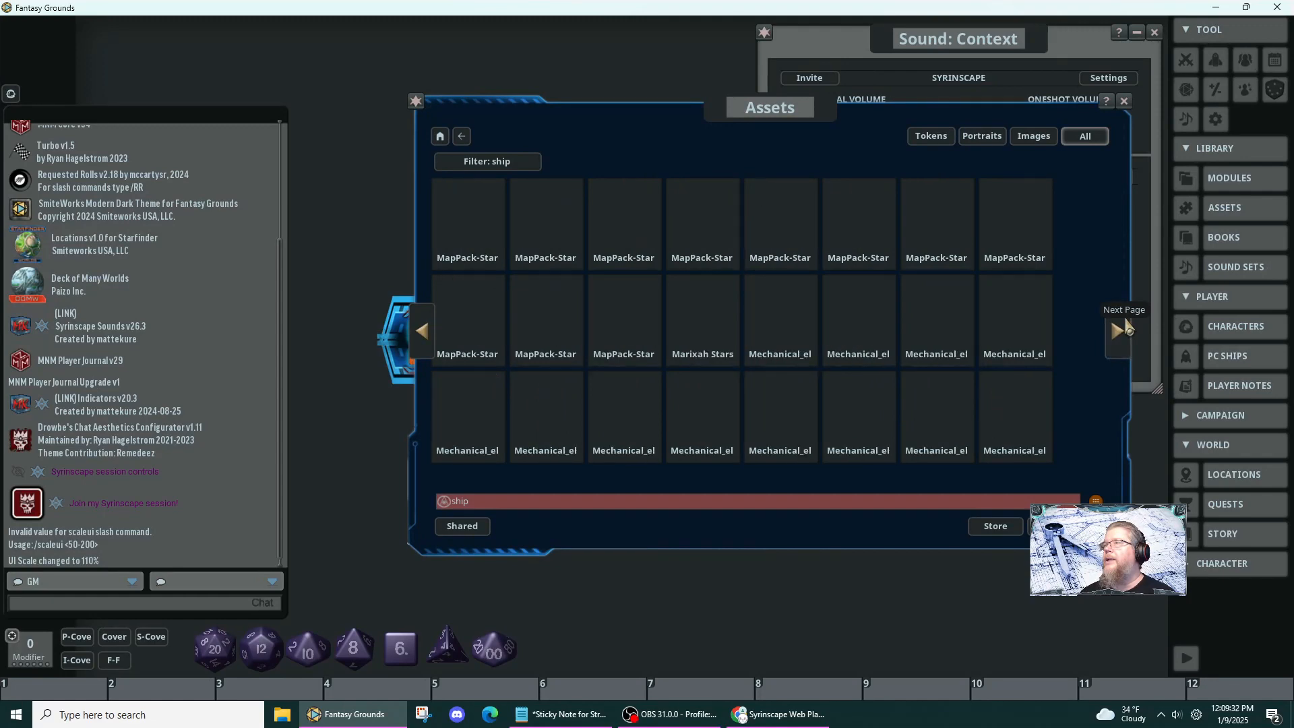
click(1124, 330)
click(1124, 331)
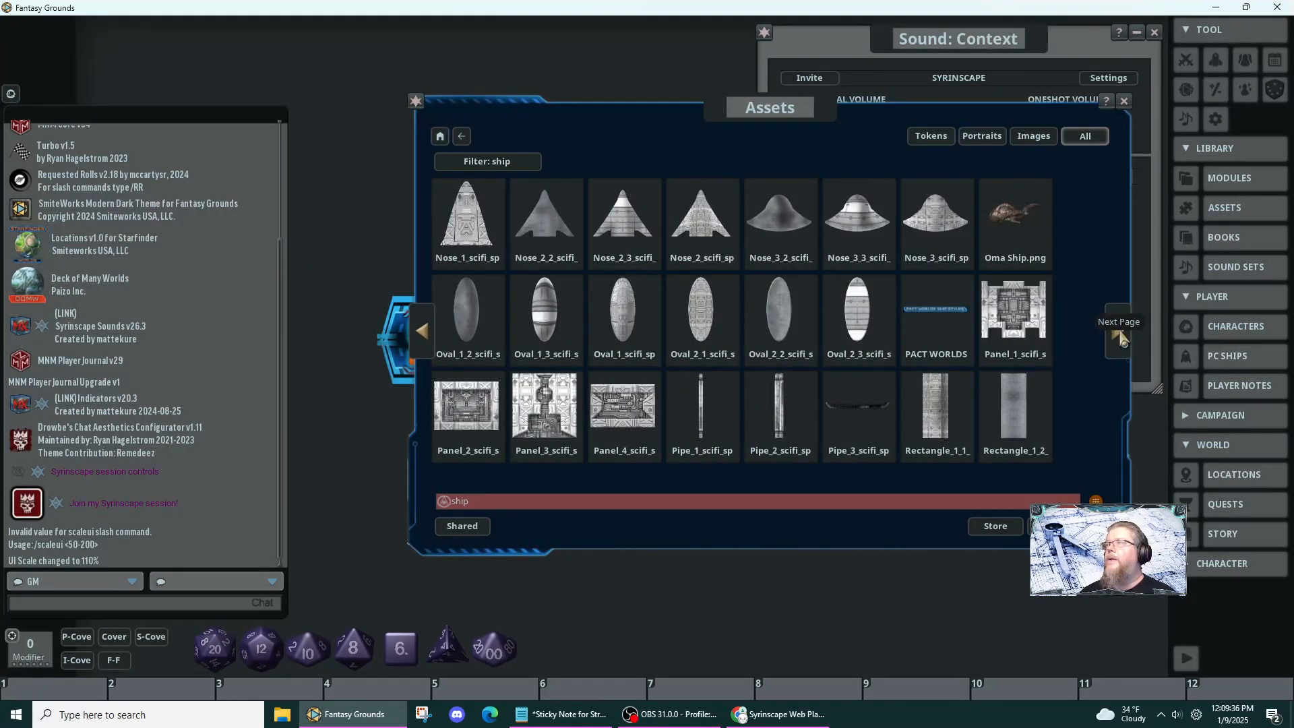
click(1121, 334)
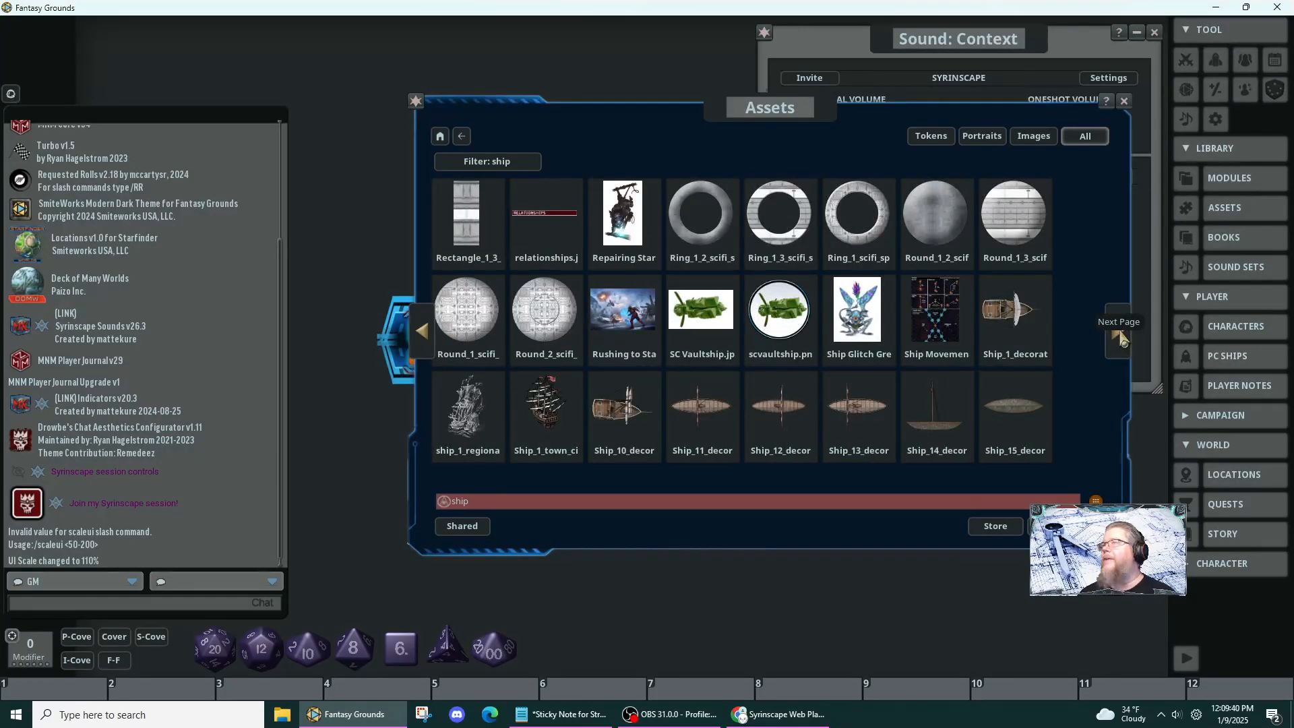
click(1122, 337)
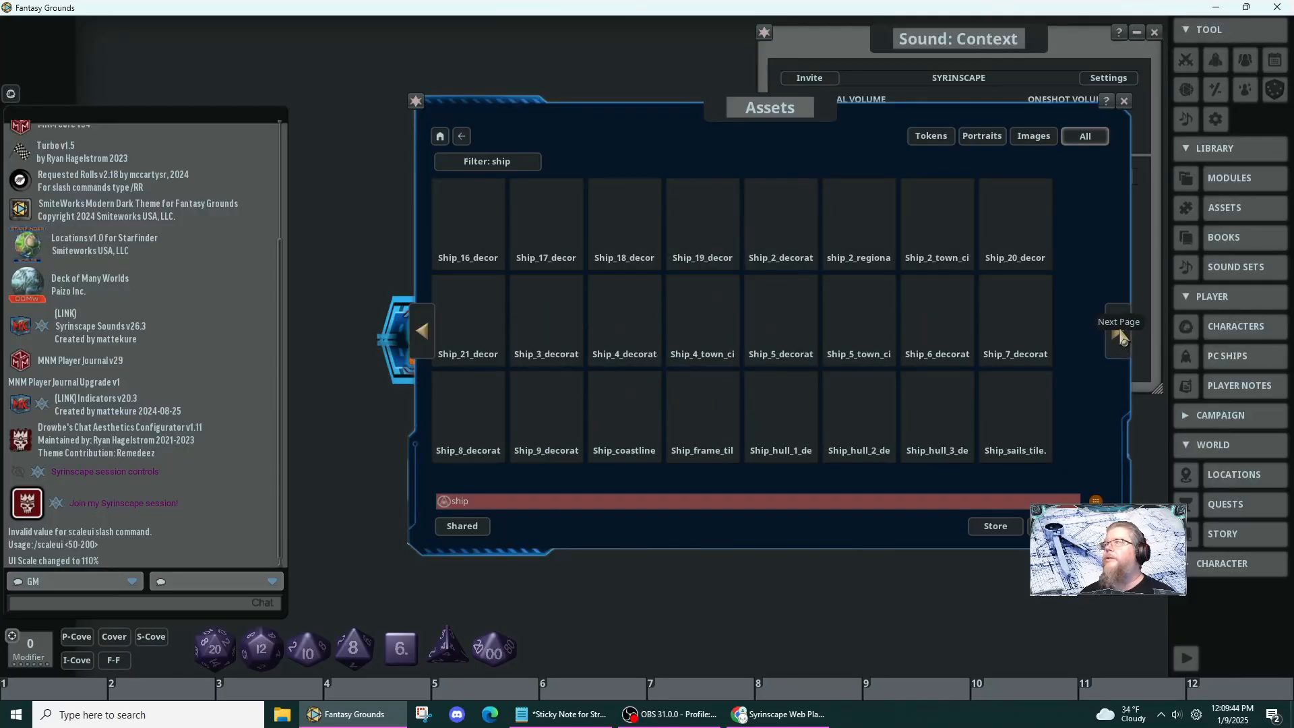
click(1123, 330)
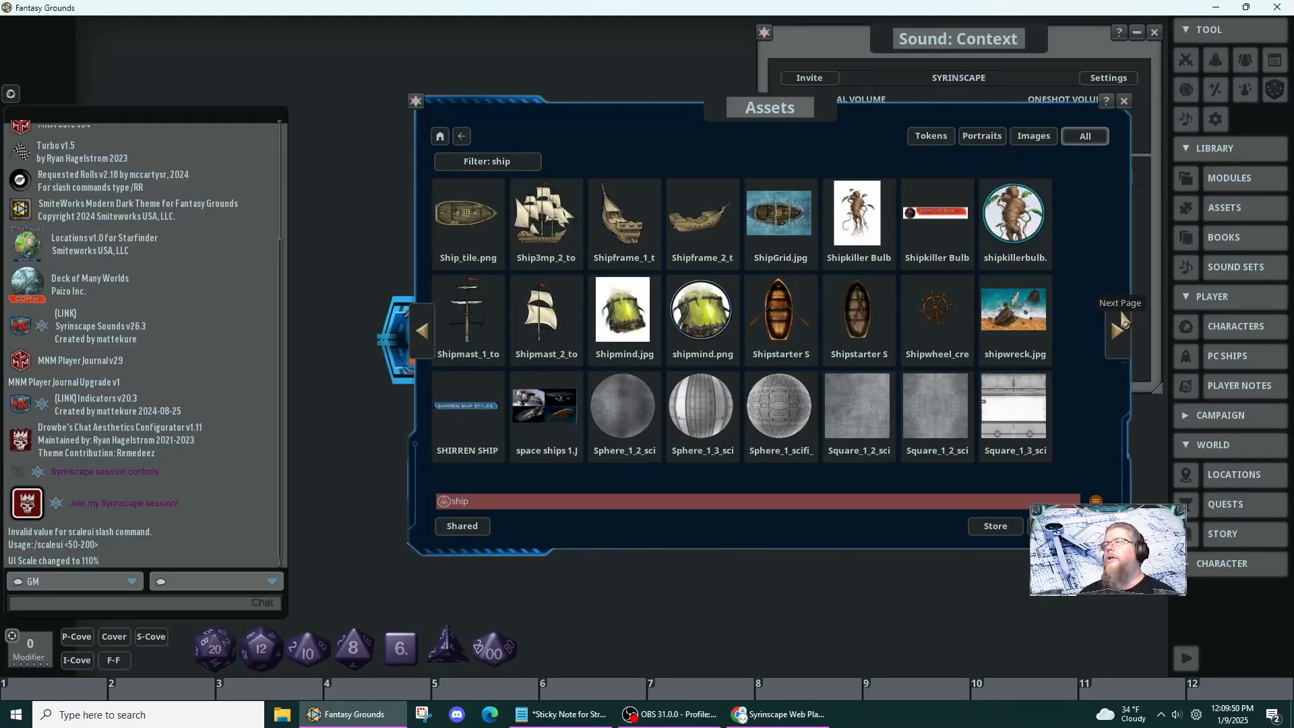
click(550, 408)
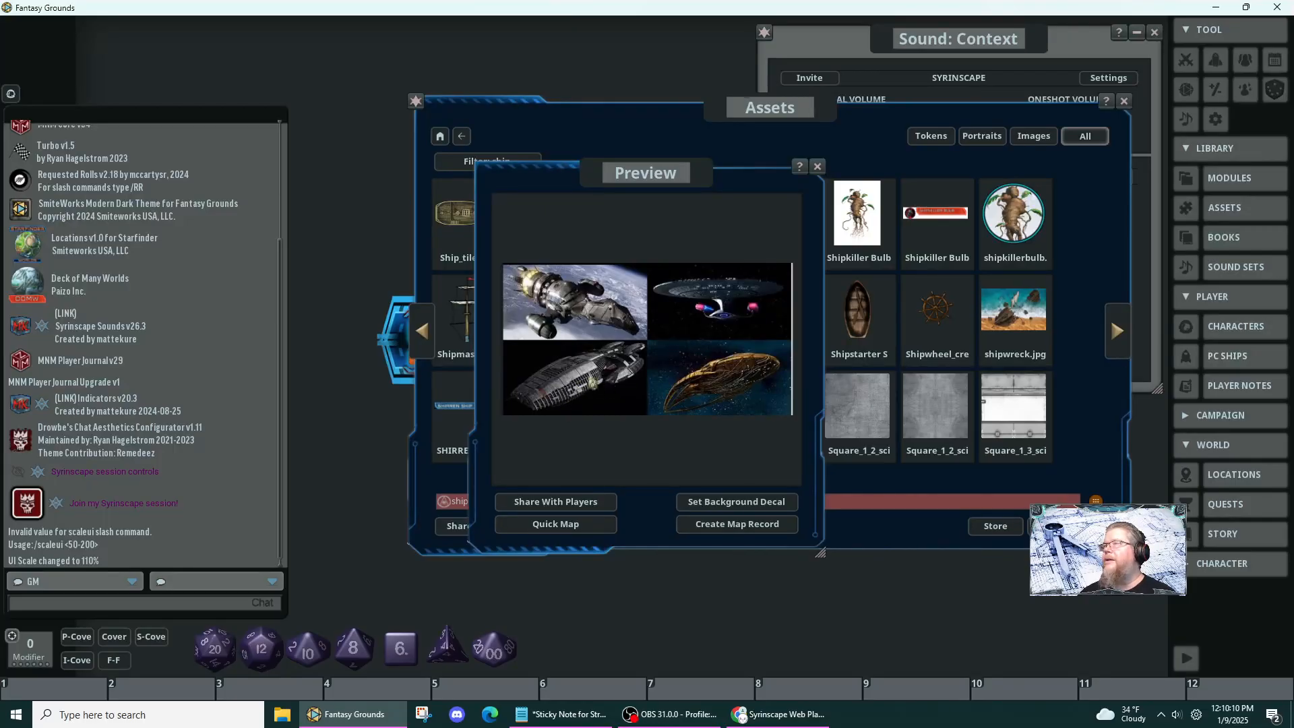
click(817, 166)
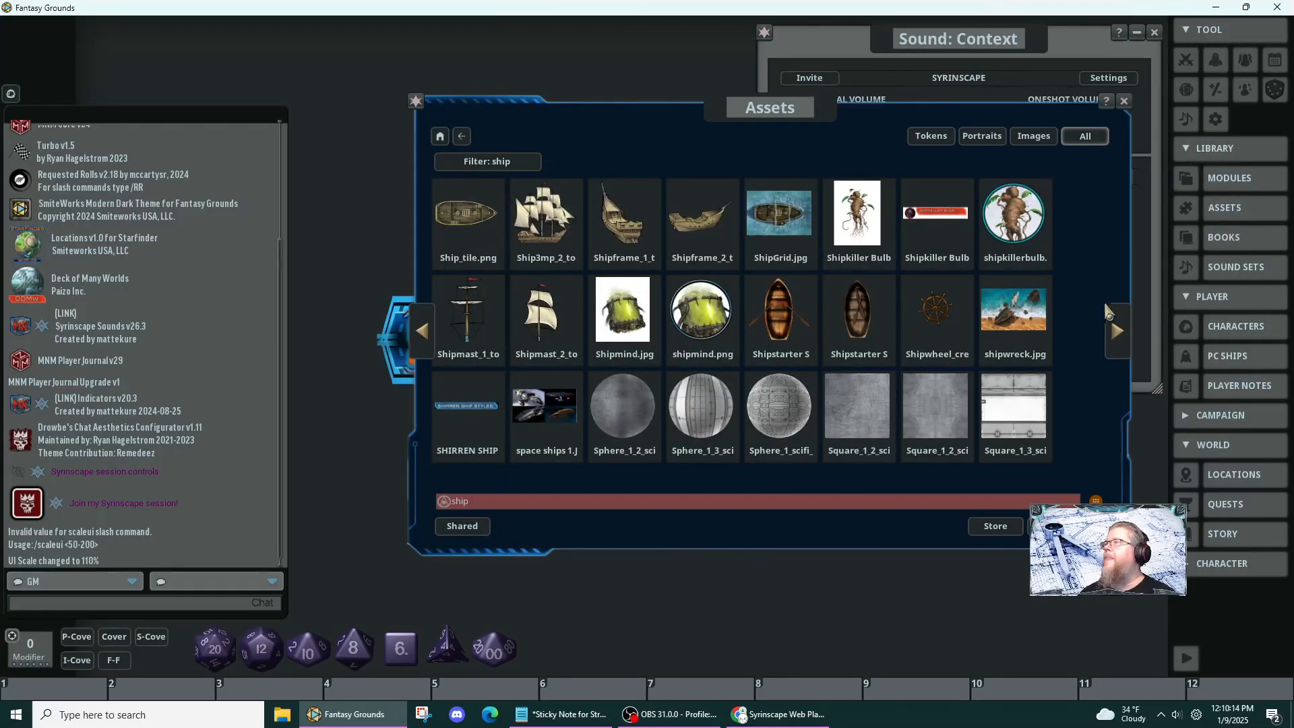
- Page through the remaining "ship" asset results to the last page, looking for a suitable spaceship image
click(1116, 329)
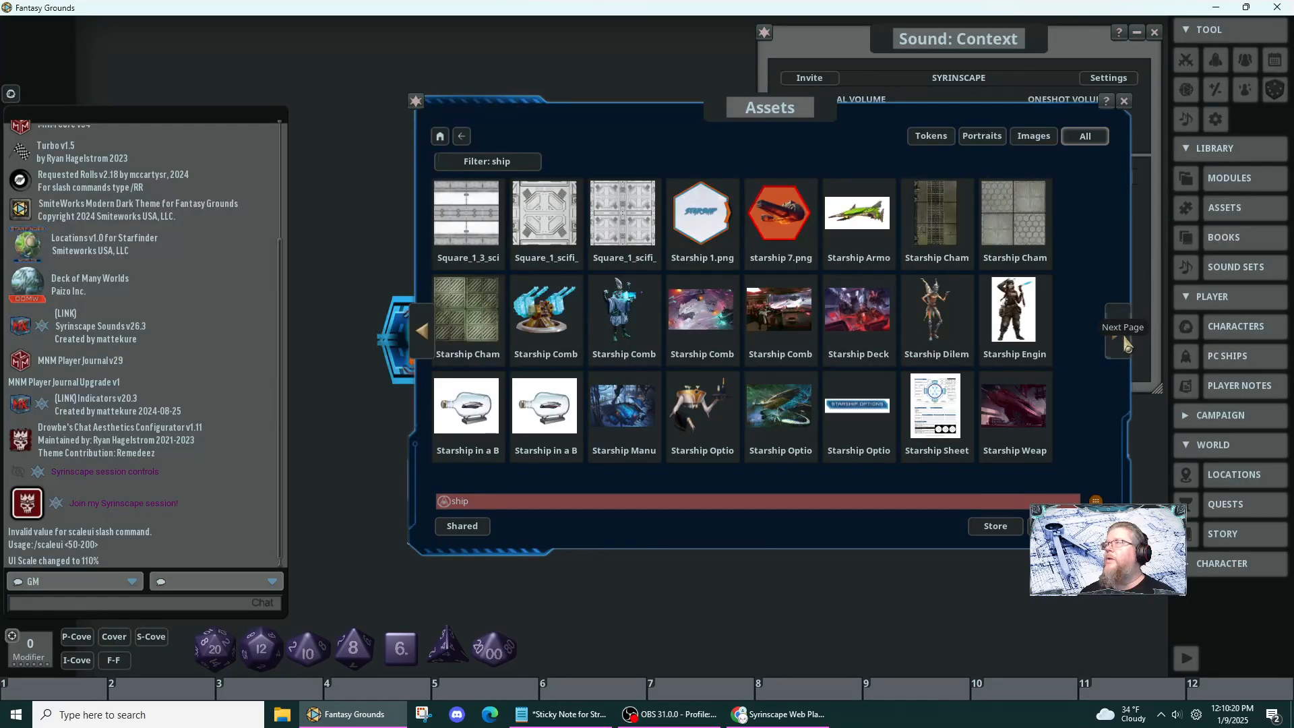
click(1128, 346)
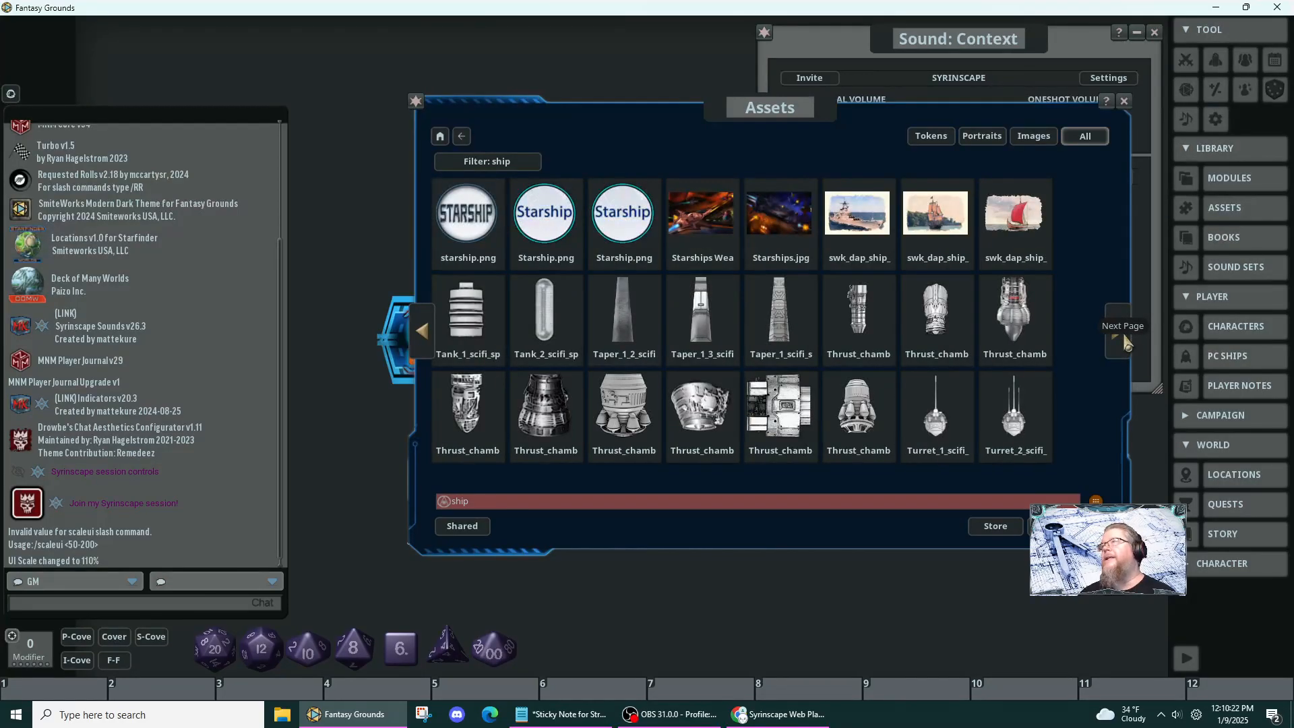
click(1126, 335)
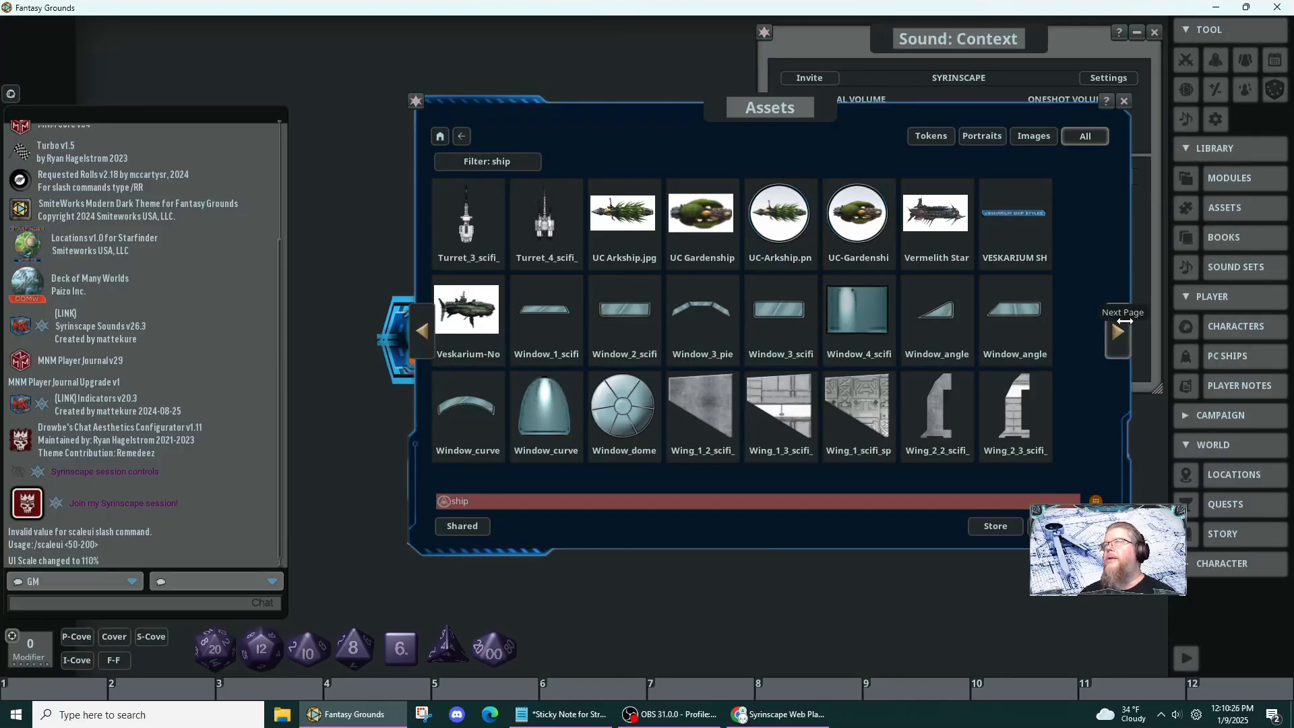
click(1126, 322)
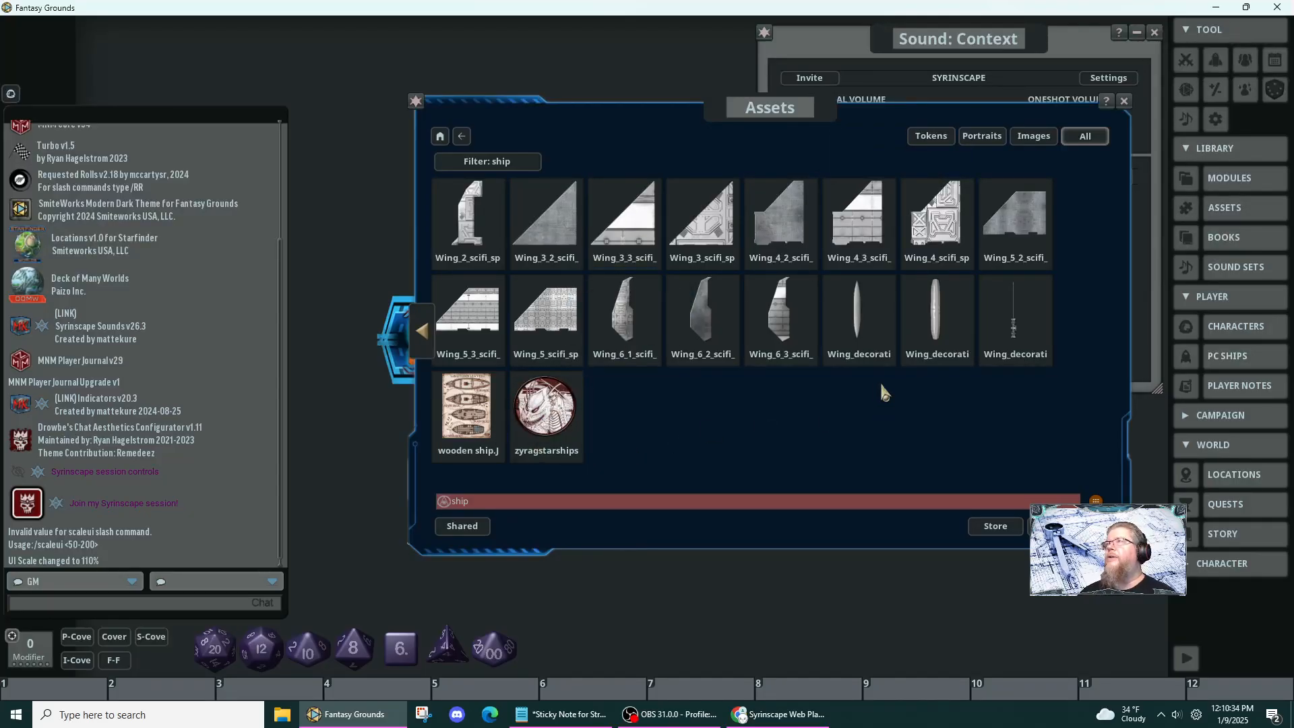
- Clear the ship filter, browse the full list of asset folders and open the Galactic Cruiser FG Meanders Map Pack
click(441, 141)
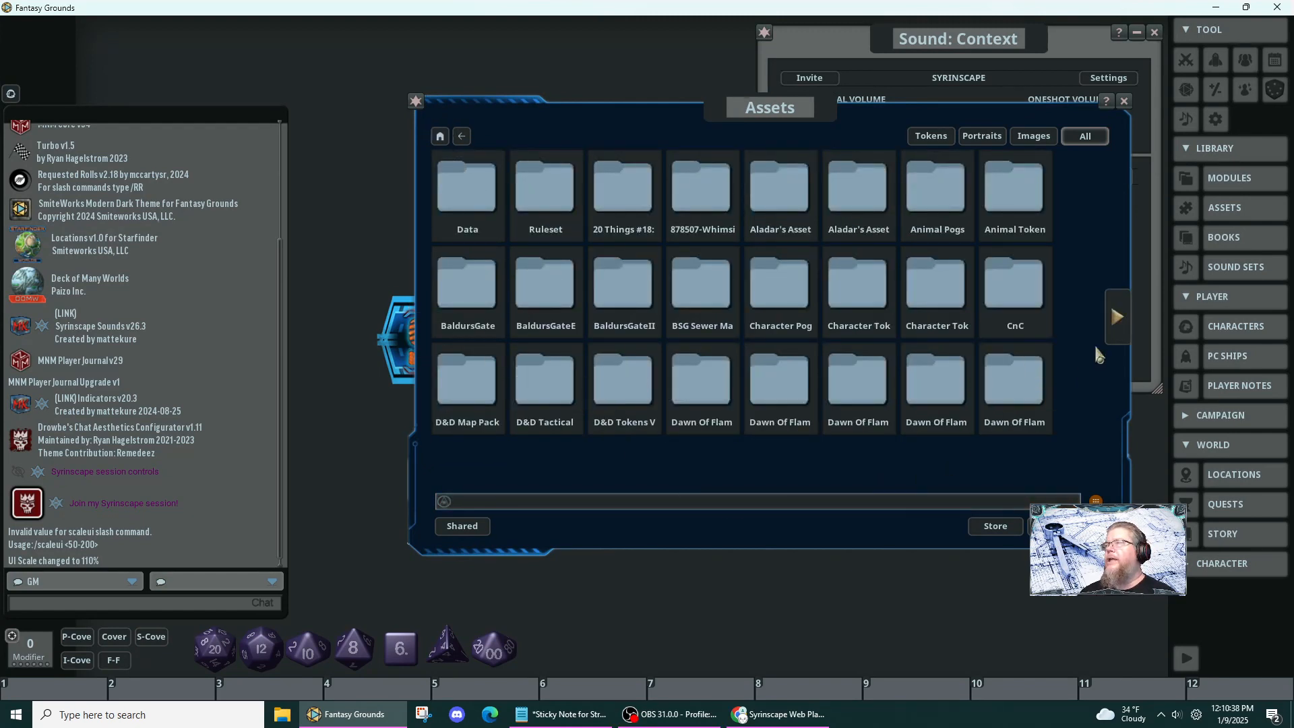
click(1123, 317)
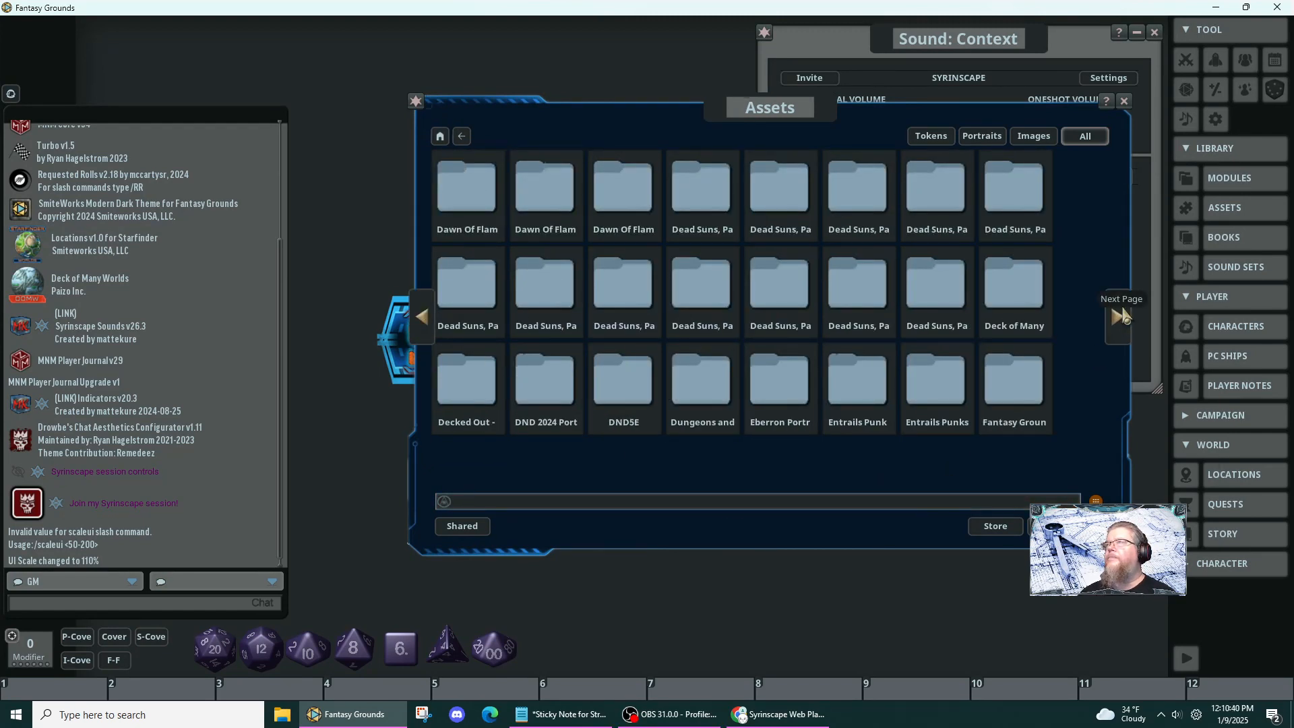
click(1123, 317)
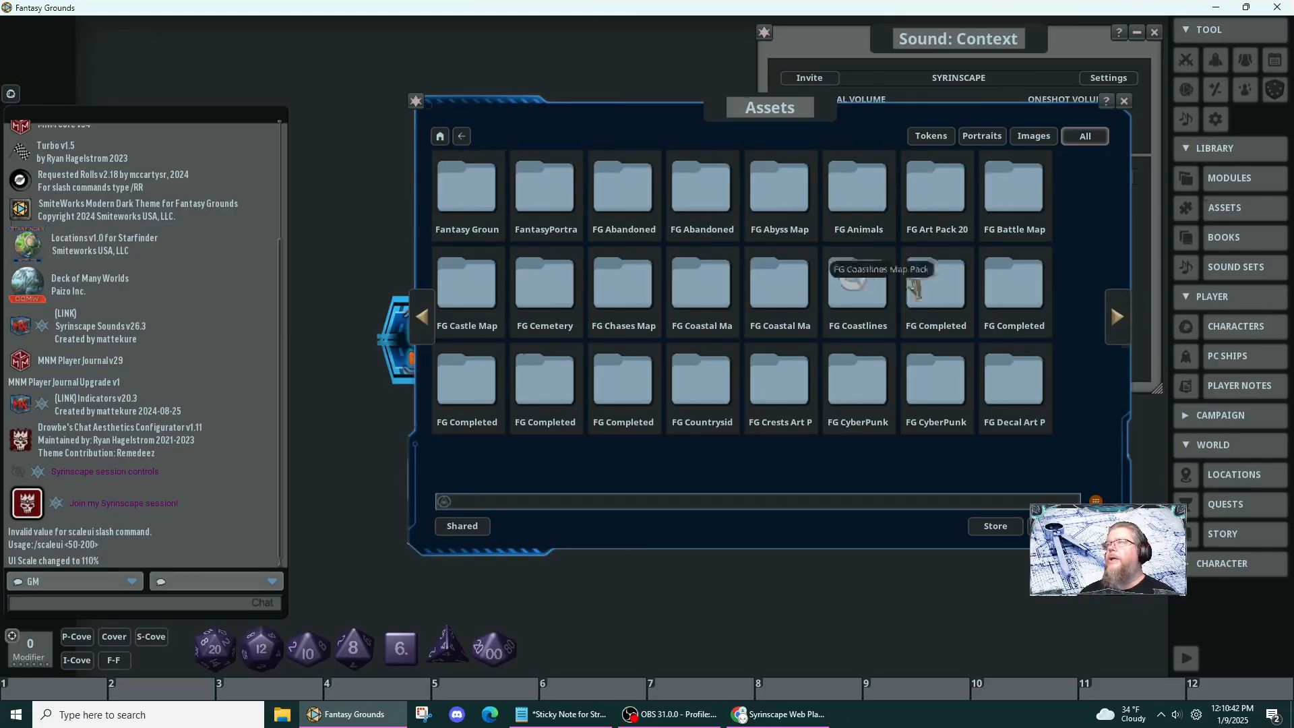
click(1123, 317)
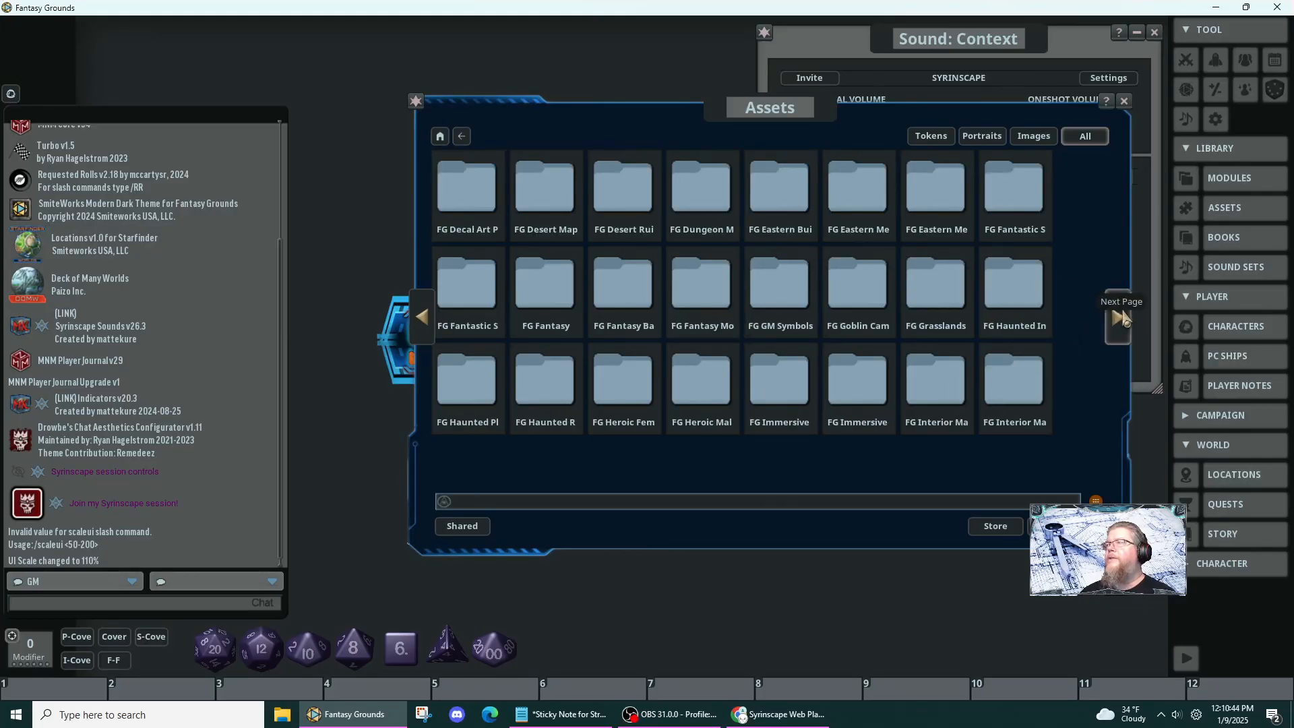
click(1124, 316)
click(1123, 317)
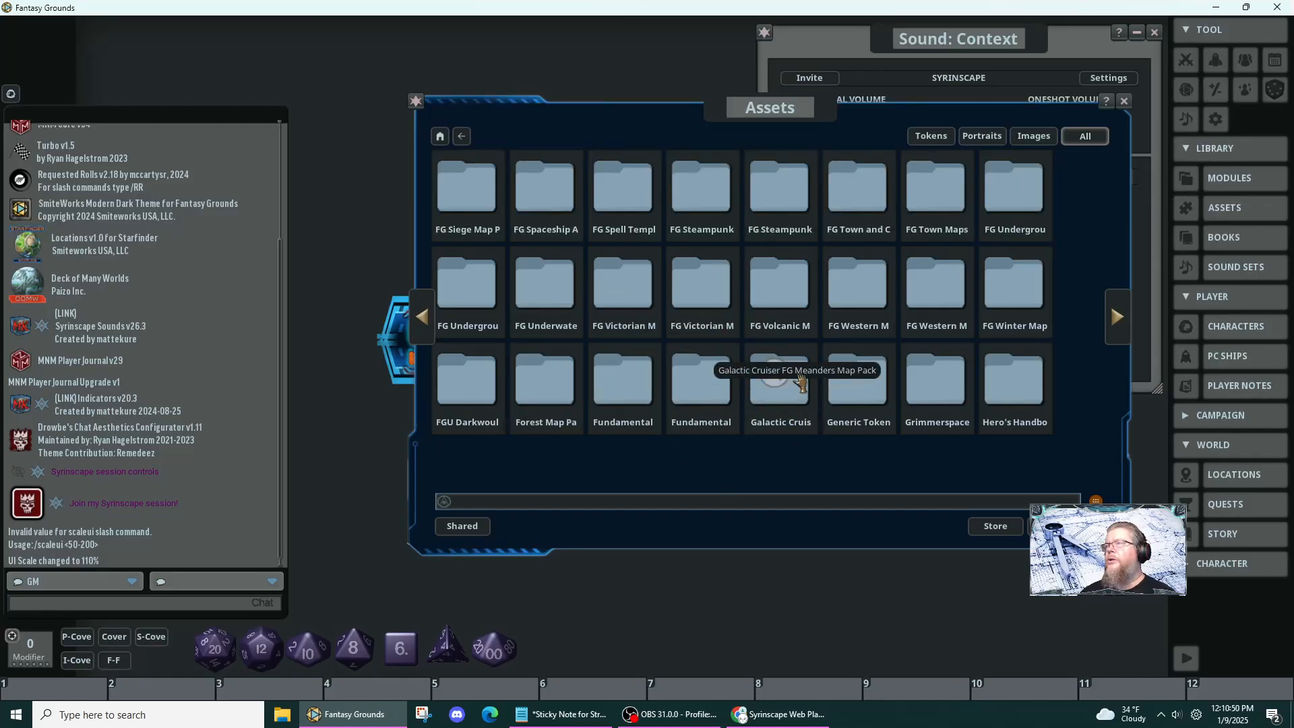
click(801, 388)
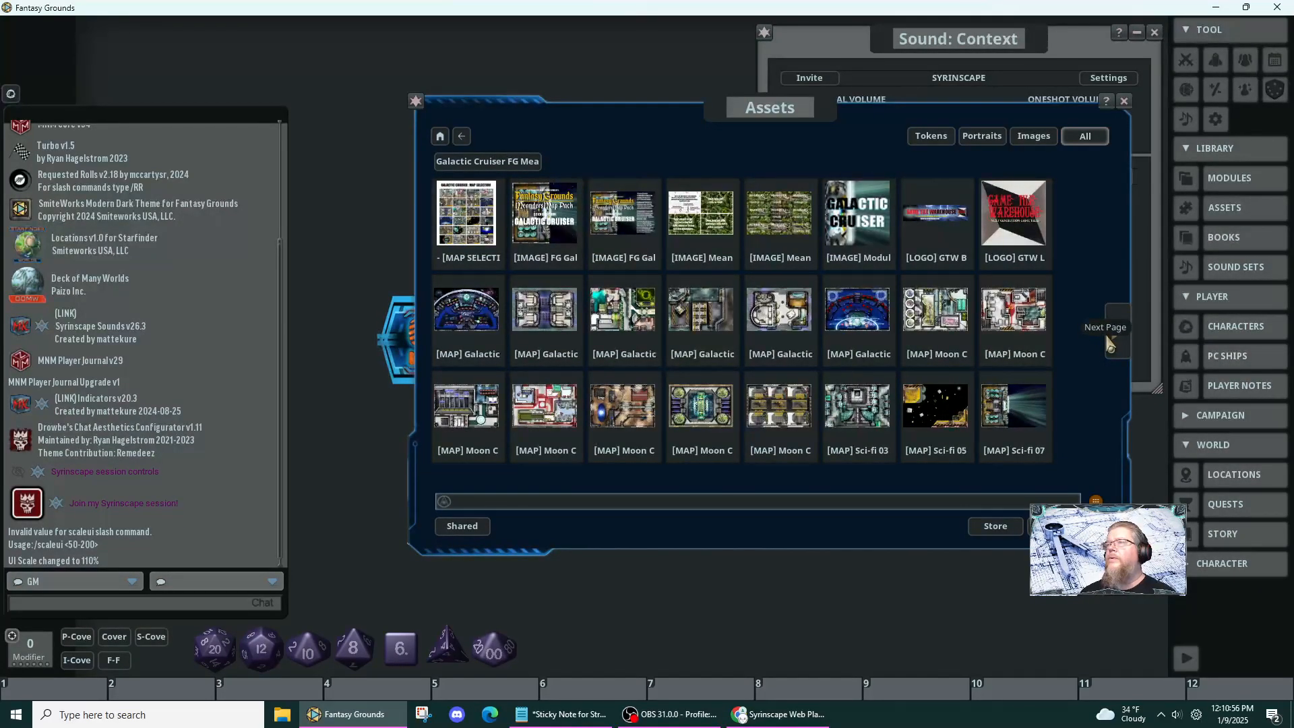
- Preview the Galactic Cruiser 02 - Crews Quarters, Sci-fi 16, Sci-fi 40 and Sci-fi 09 maps in turn, closing each preview
click(553, 329)
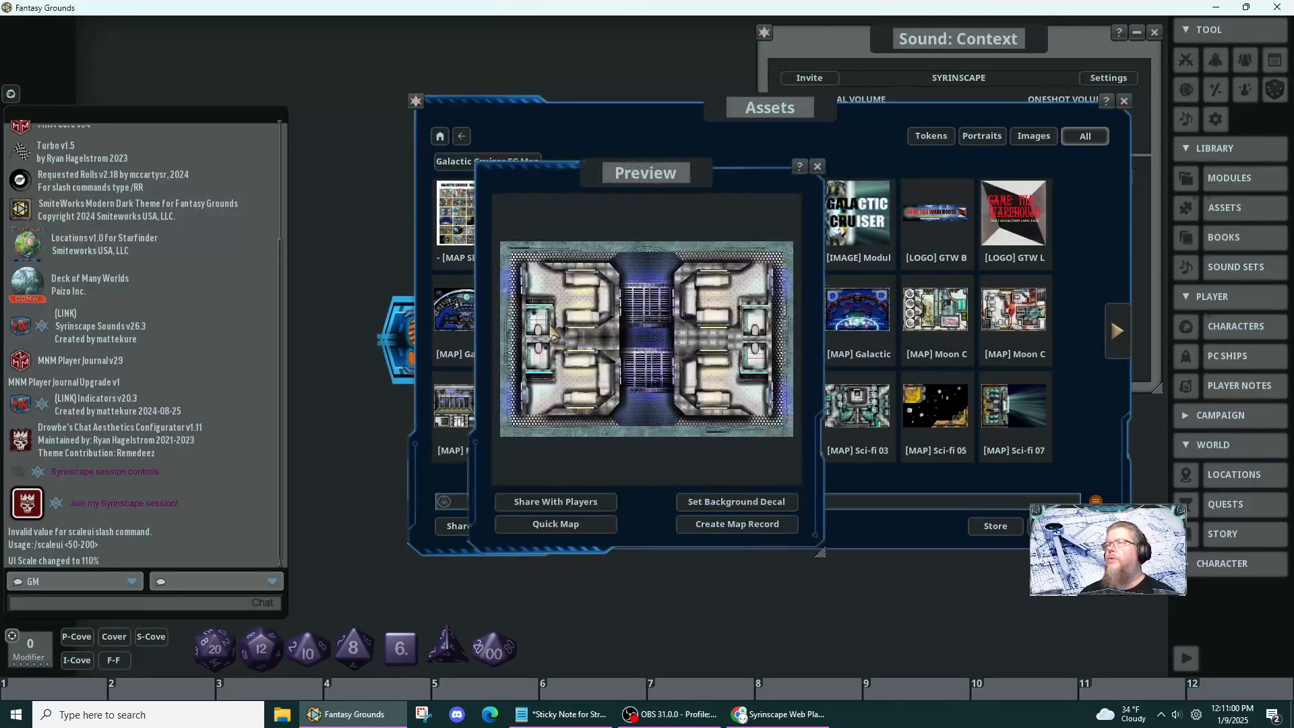
click(876, 513)
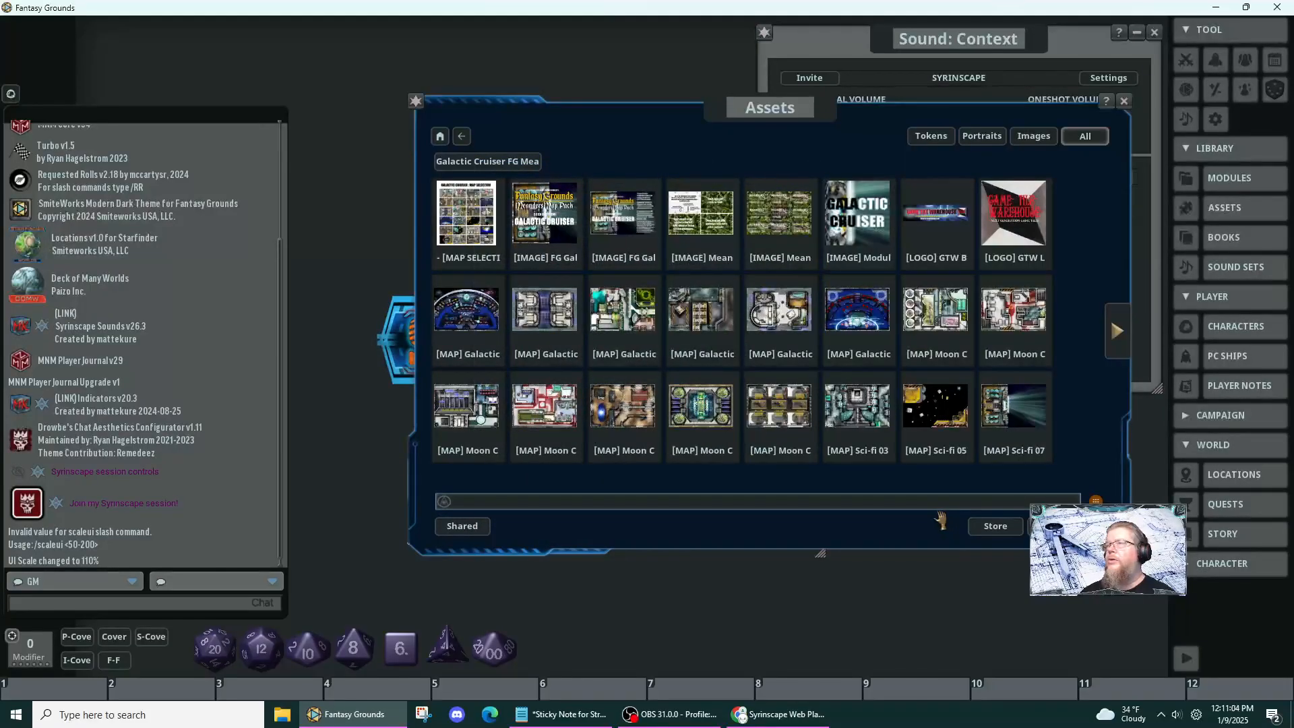
click(1118, 329)
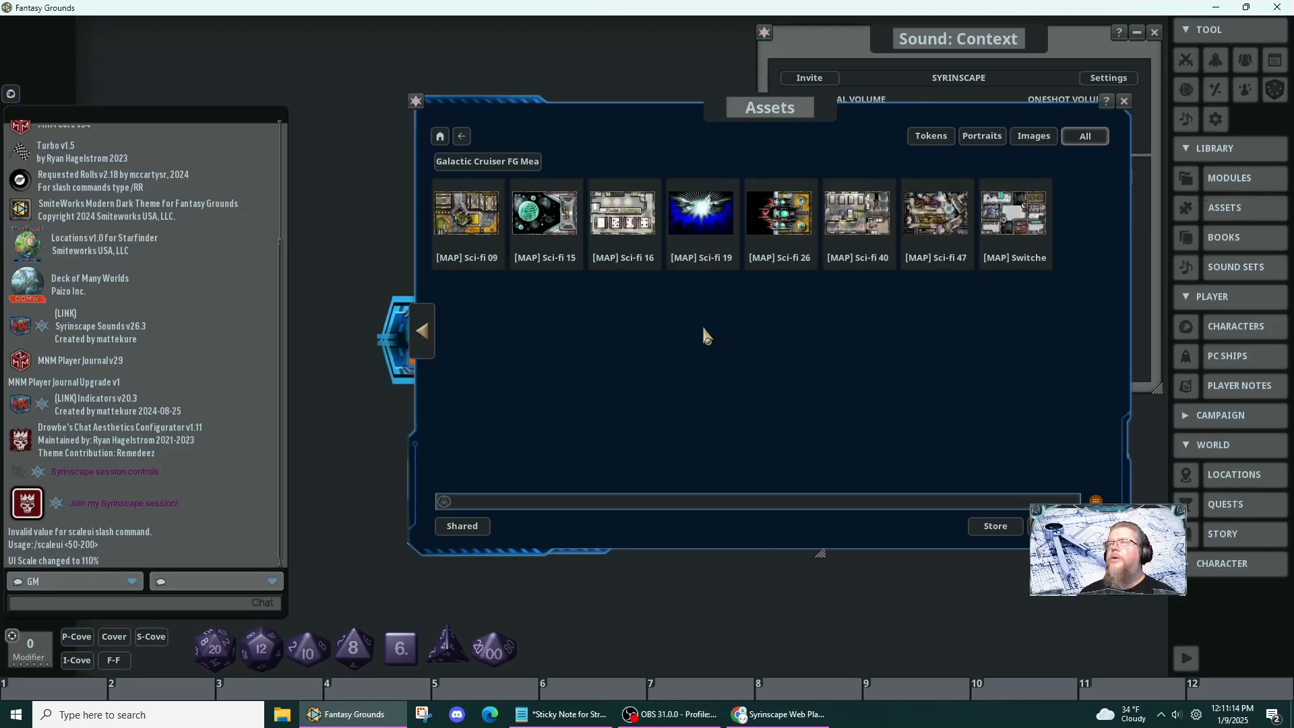
click(621, 224)
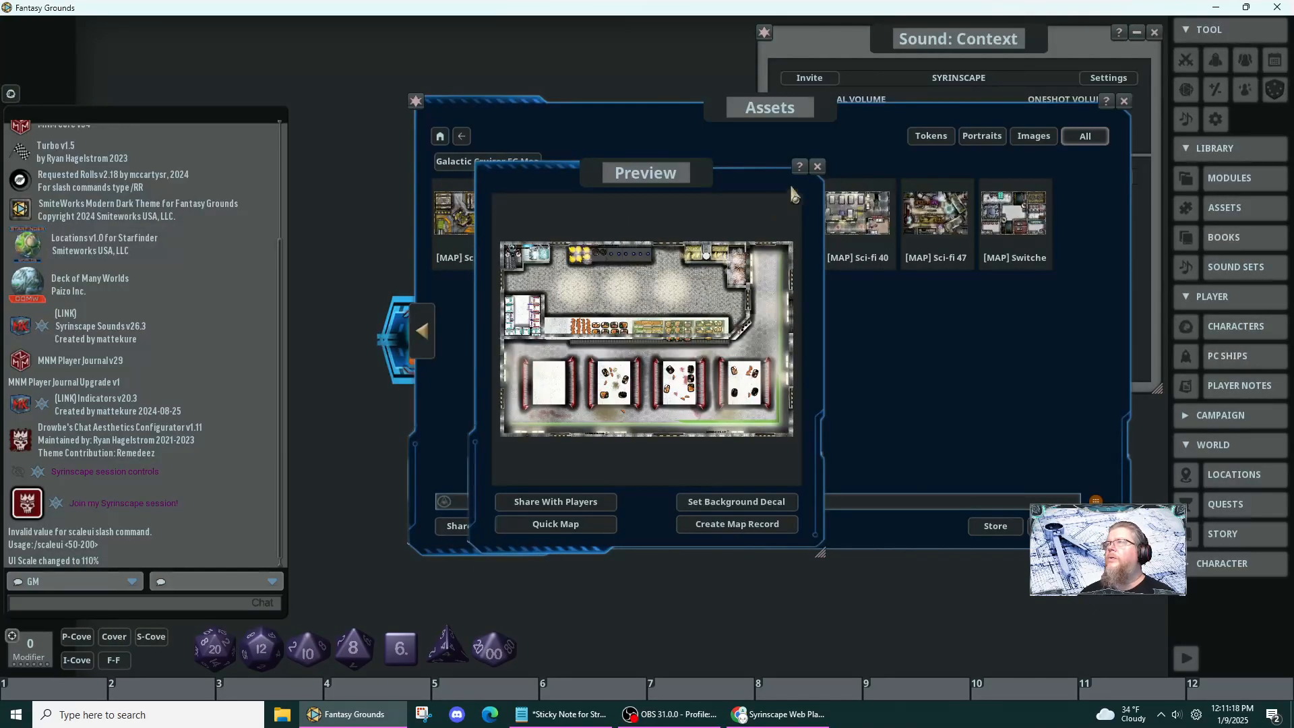
click(817, 167)
click(792, 209)
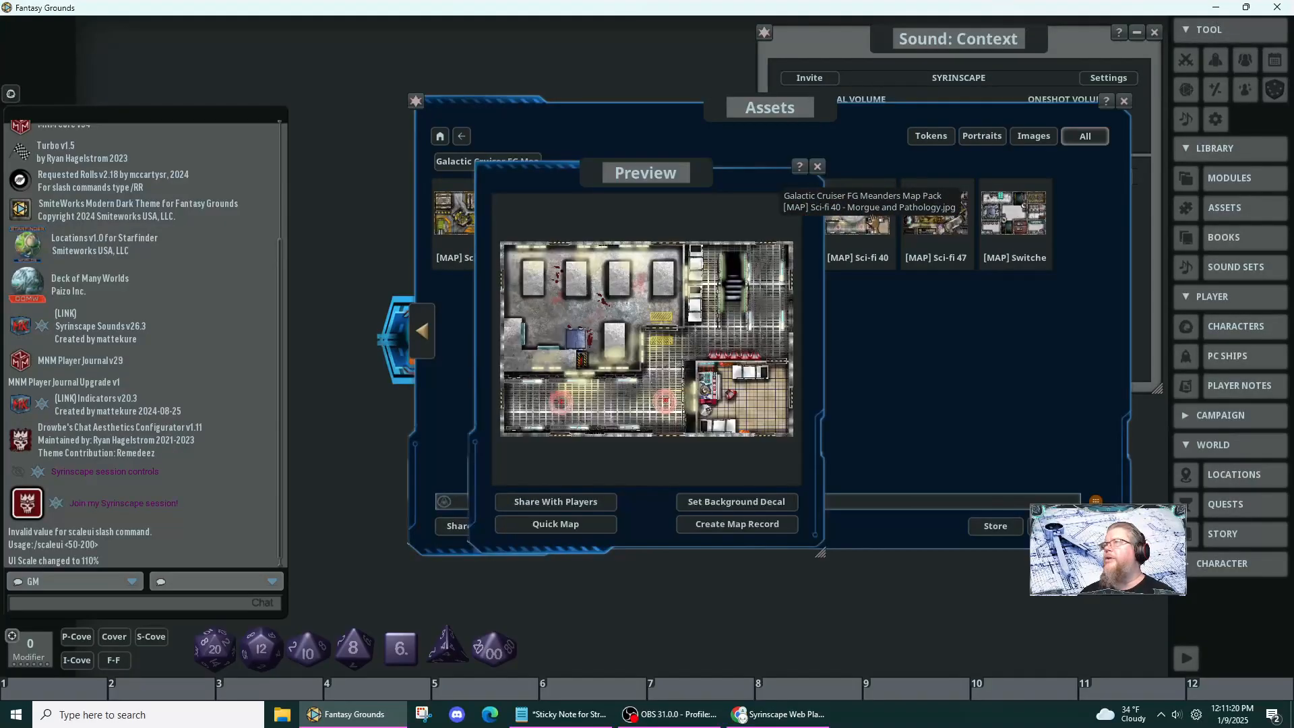
click(818, 169)
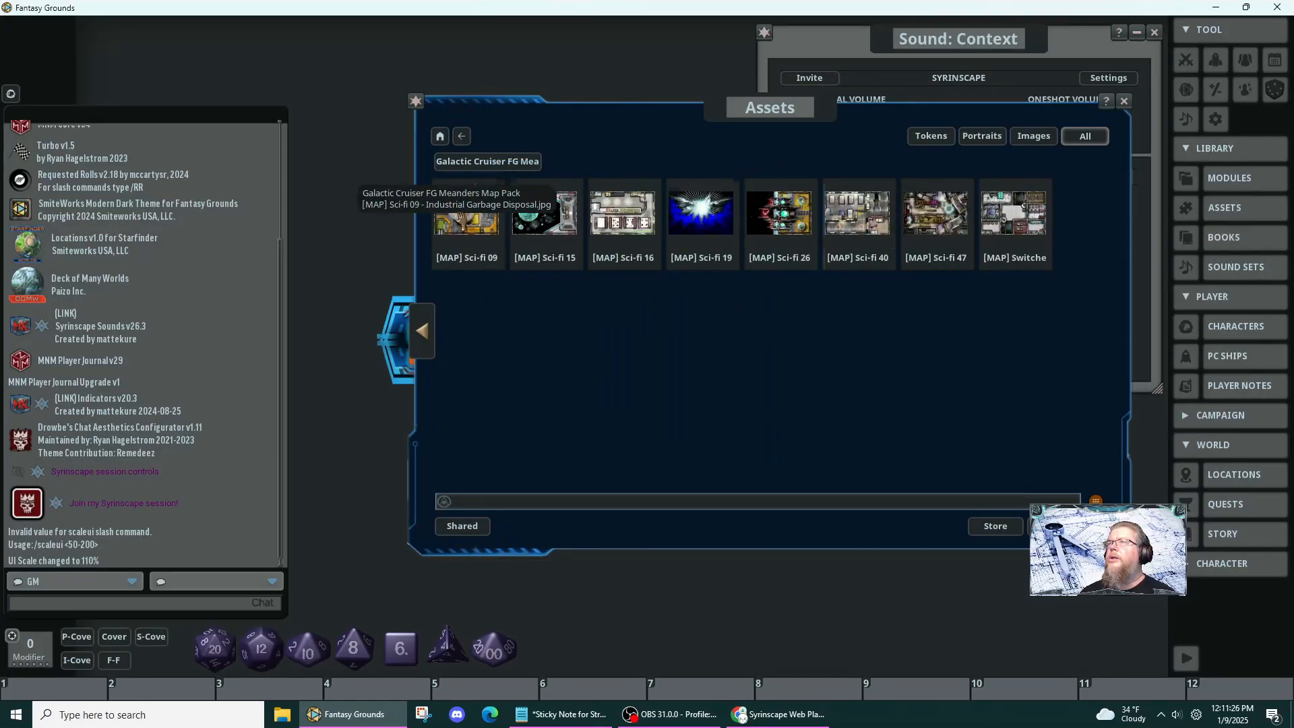
click(465, 222)
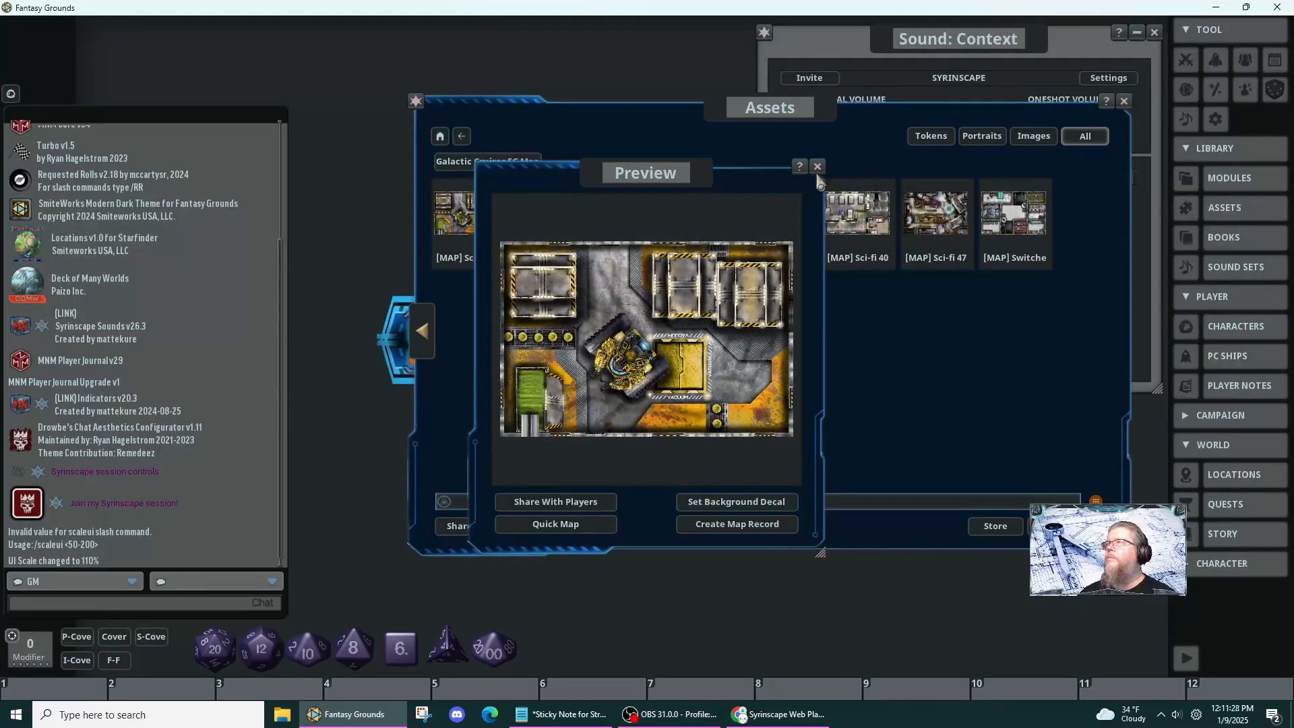
click(818, 166)
- Return to the map pack's first page, preview Galactic Cruiser 02 - Crews Quarters again and close the preview
click(423, 332)
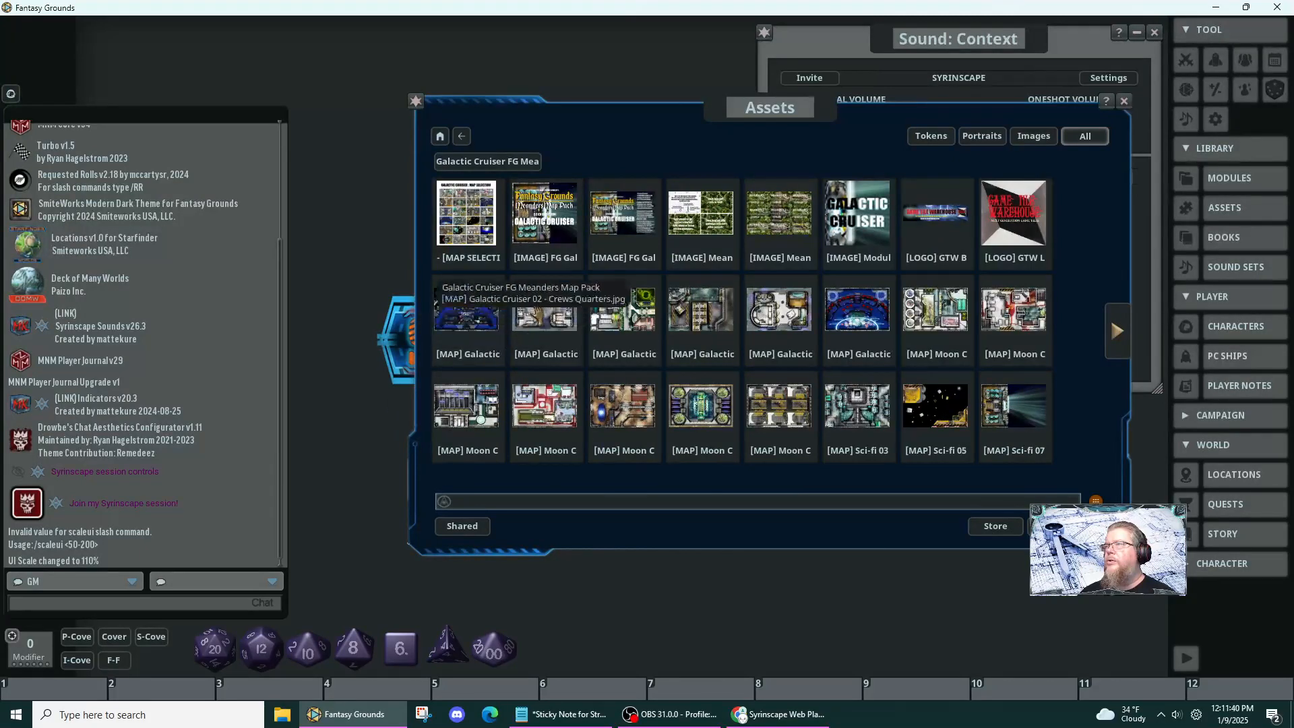
click(543, 317)
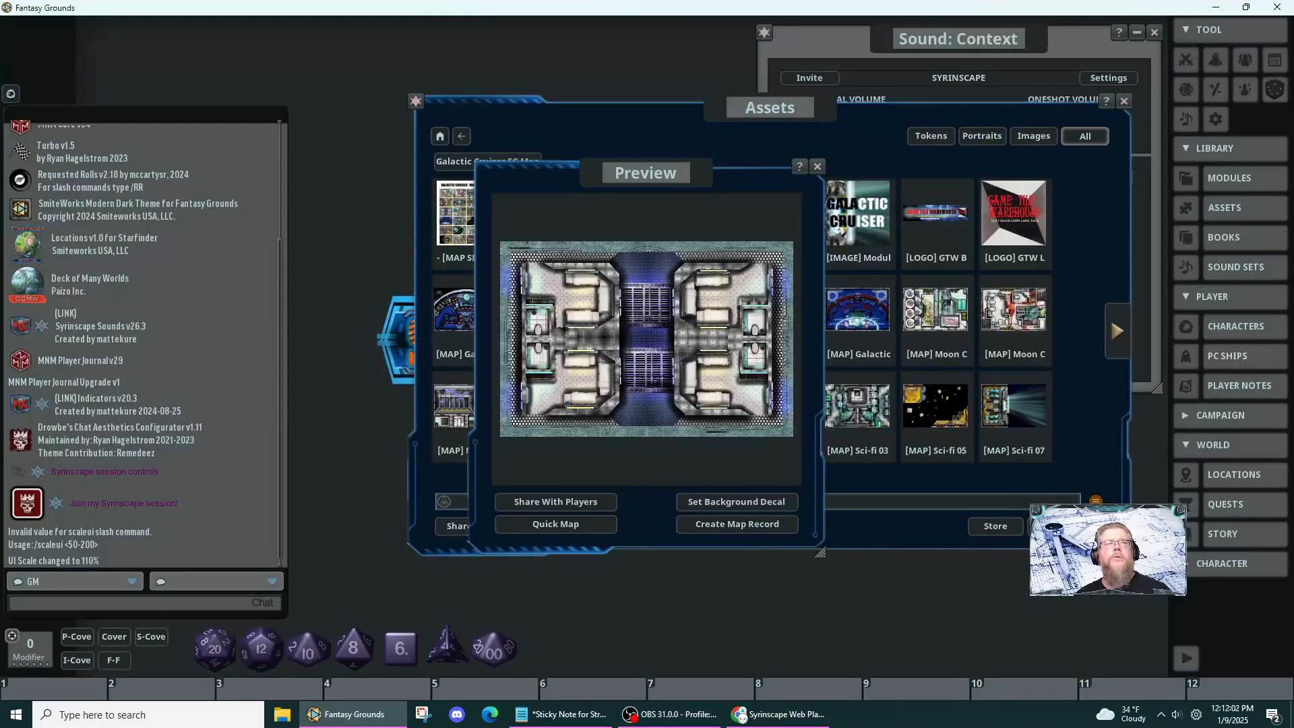
key(alt+Tab)
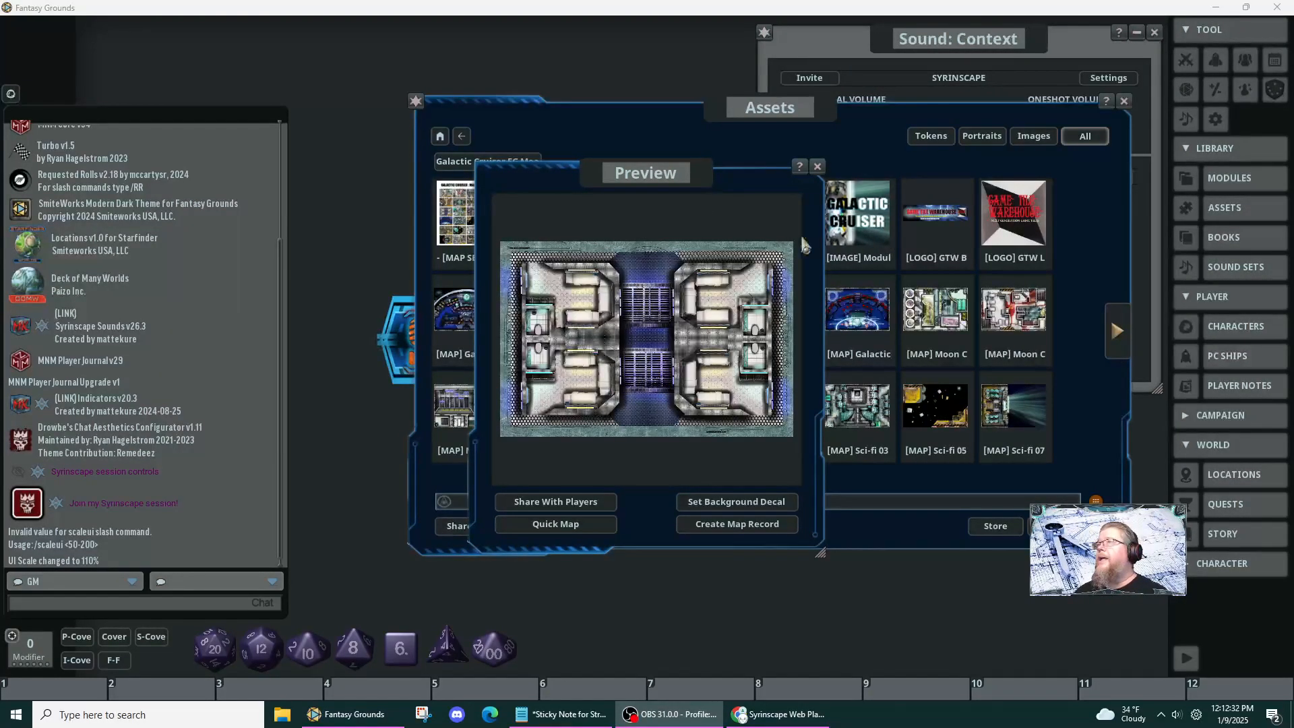
drag(790, 181, 668, 234)
click(694, 214)
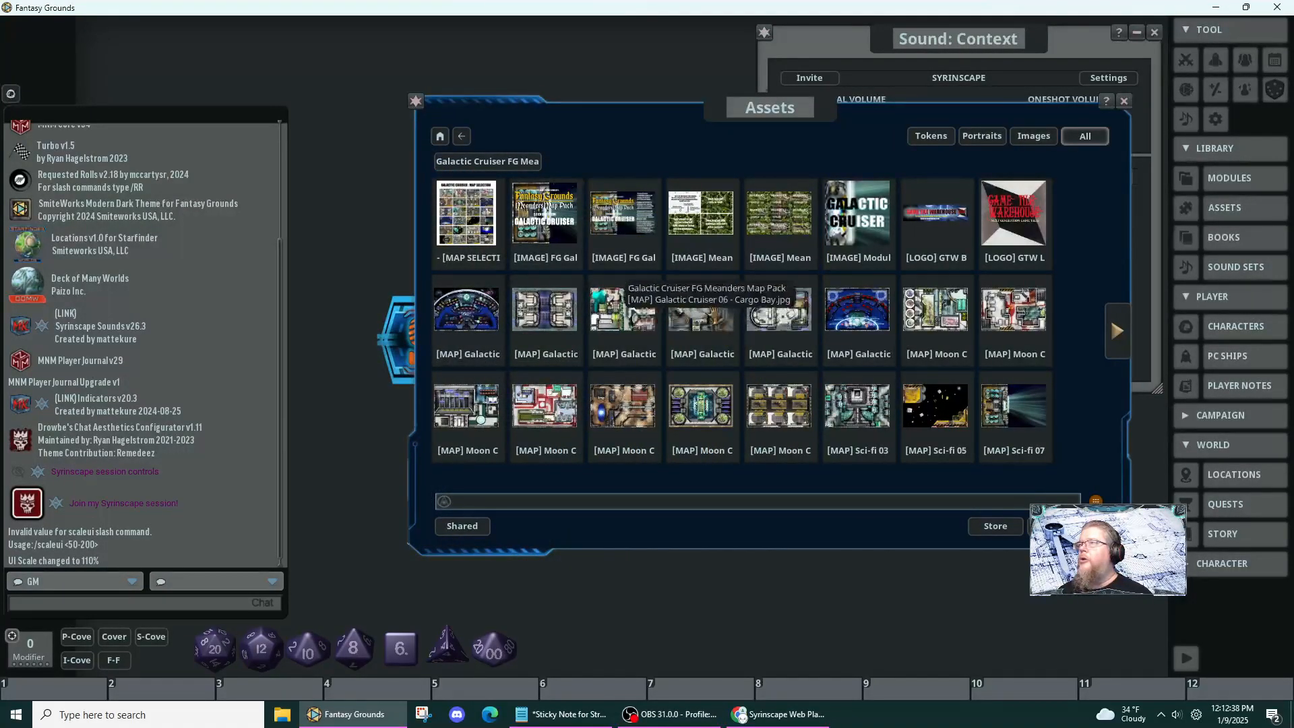
- Preview the Galactic Cruiser 06 - Cargo Bay map and the blue Galactic Cruiser map with red seats, closing each preview
click(714, 358)
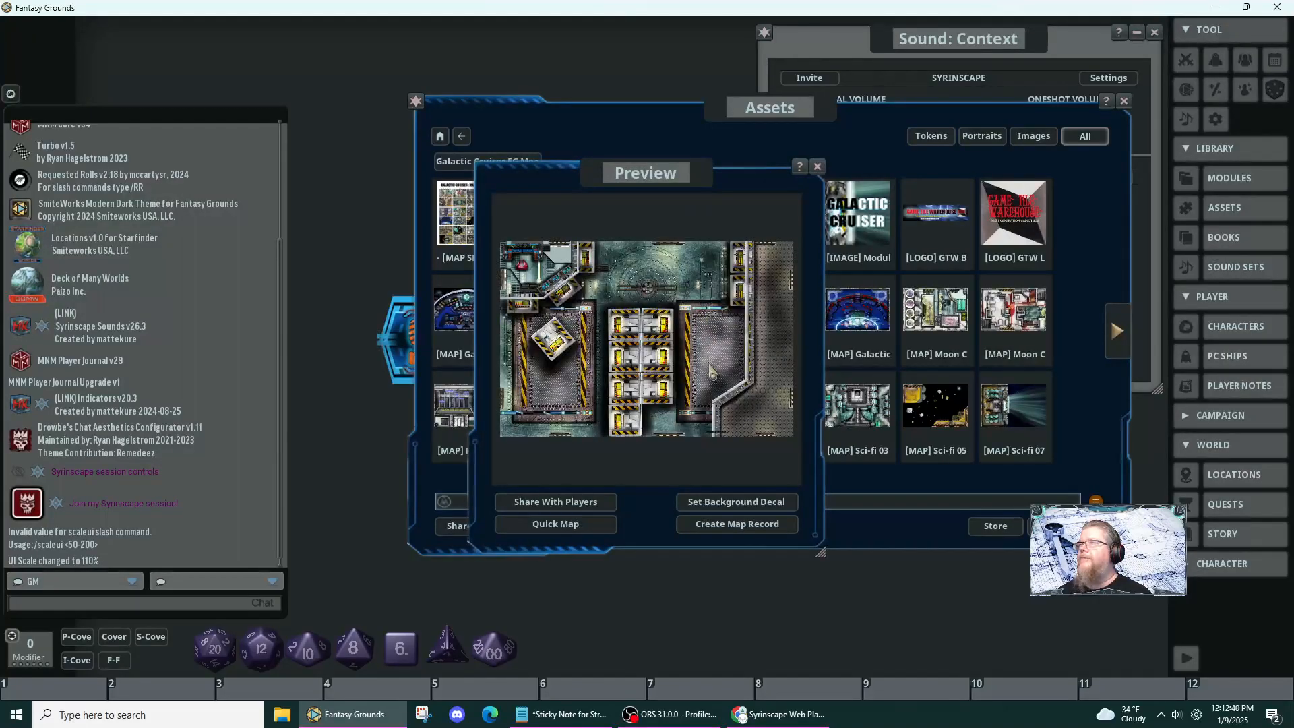
click(818, 166)
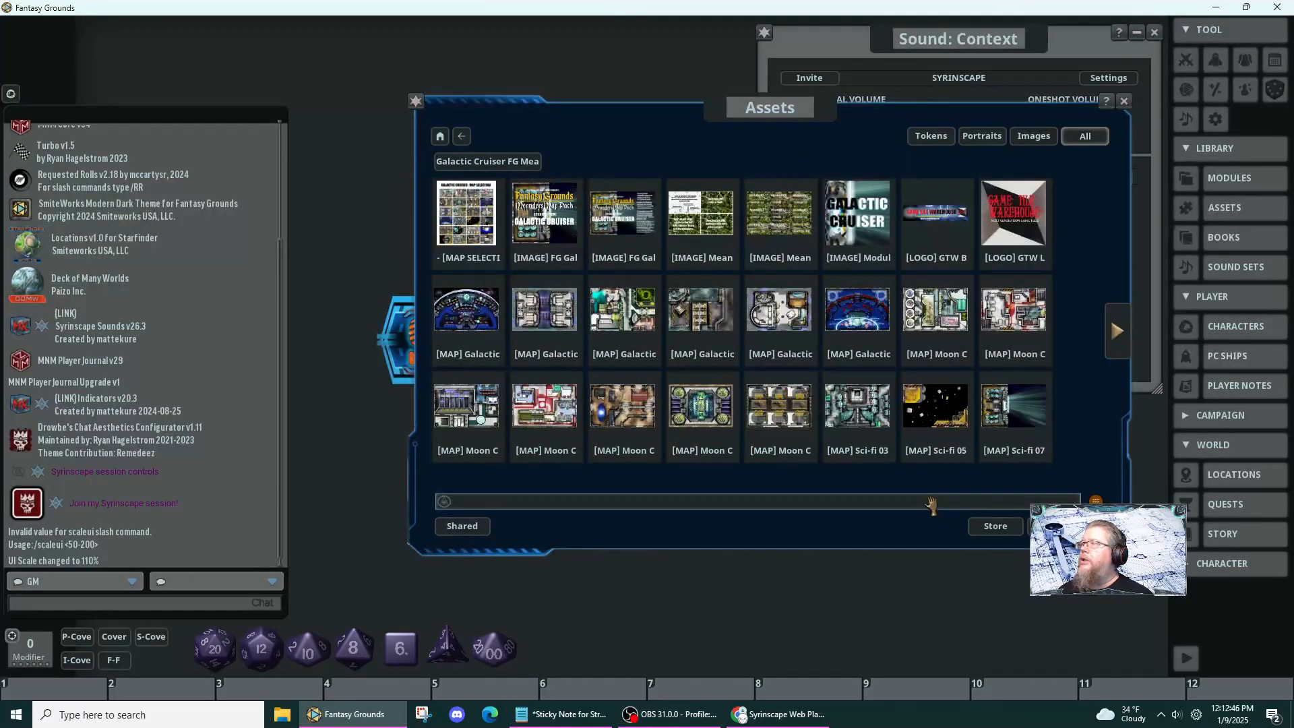
click(853, 311)
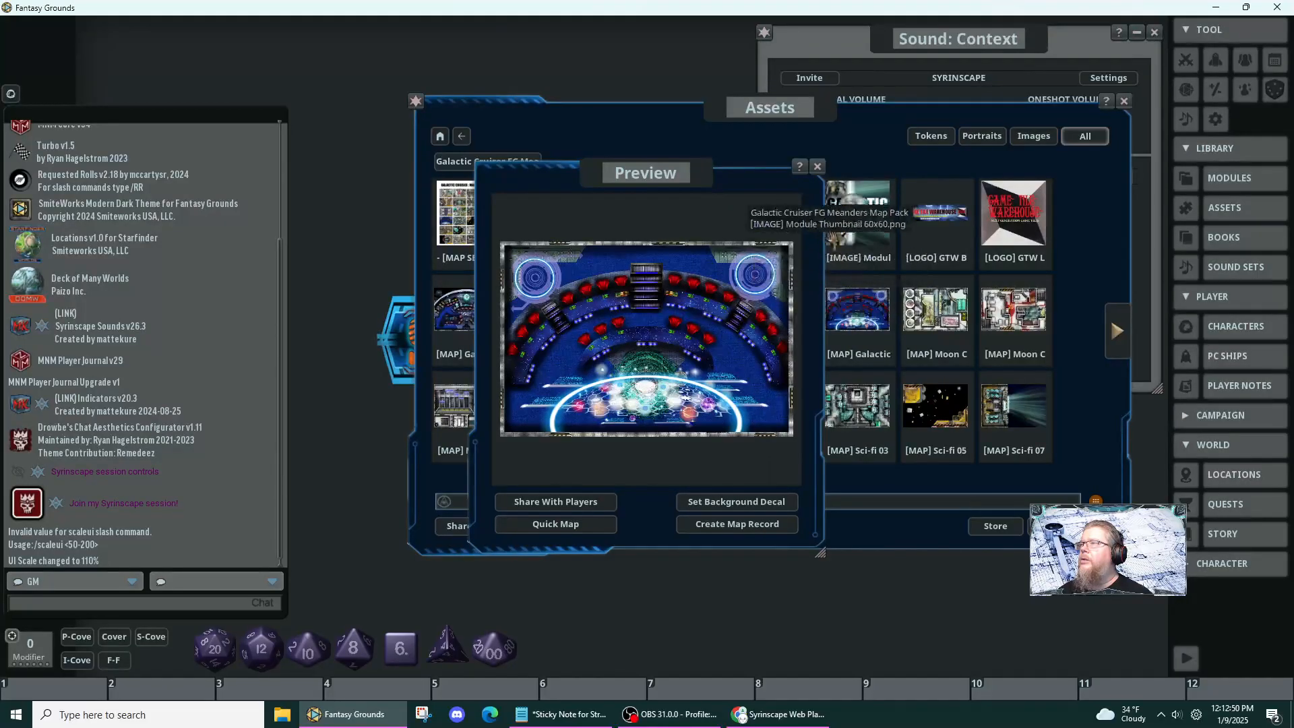
click(818, 166)
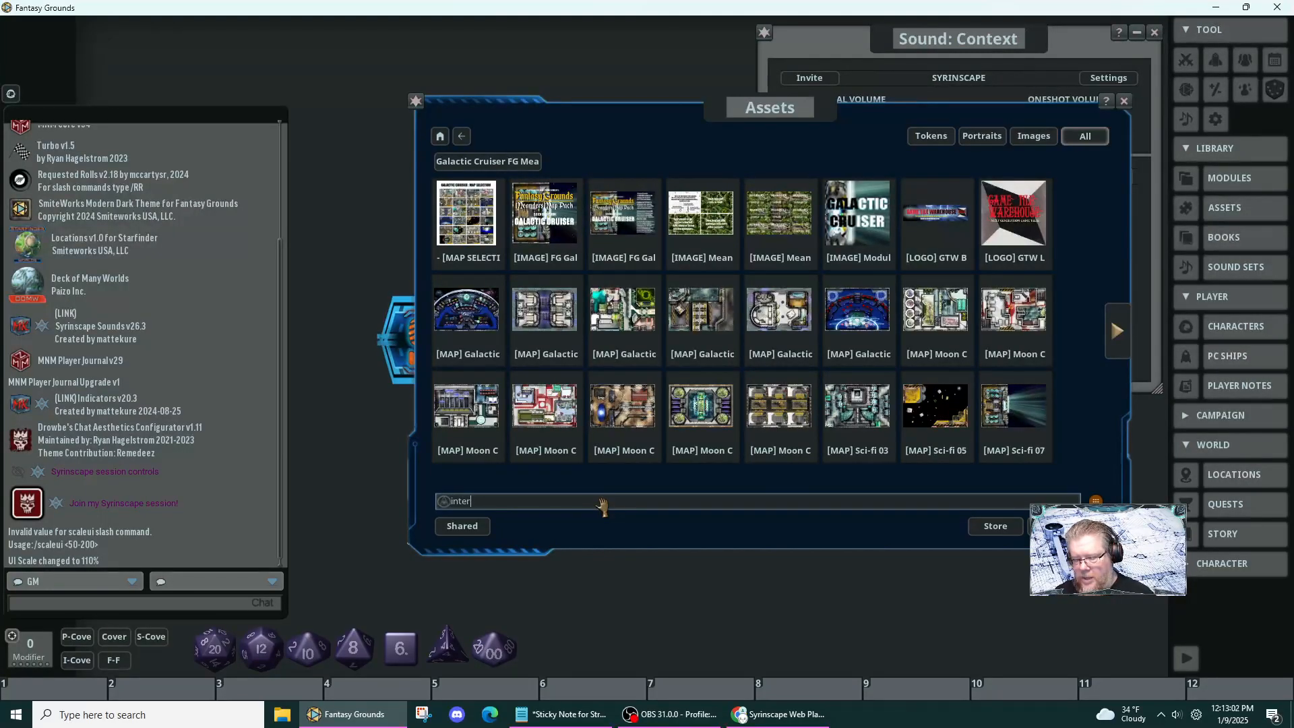
- Search for "interior" within the Galactic Cruiser map pack, and repeat the search across all assets
key(Return)
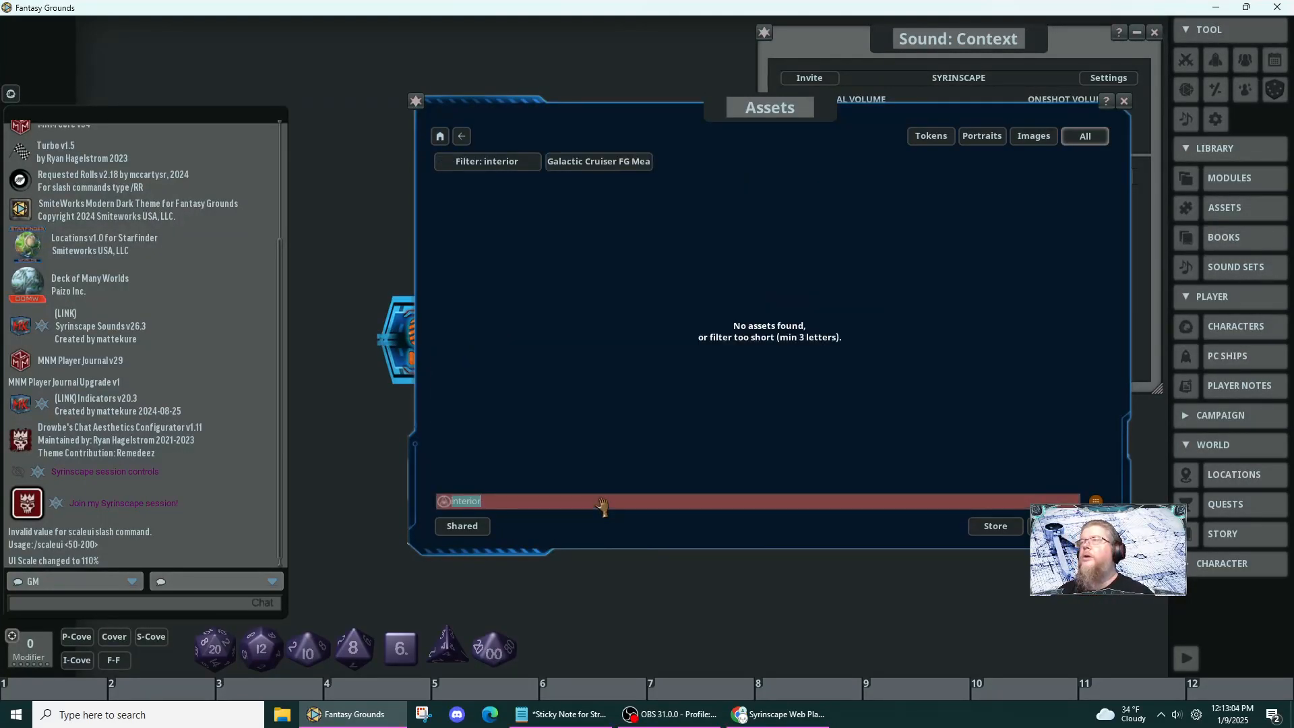
click(438, 135)
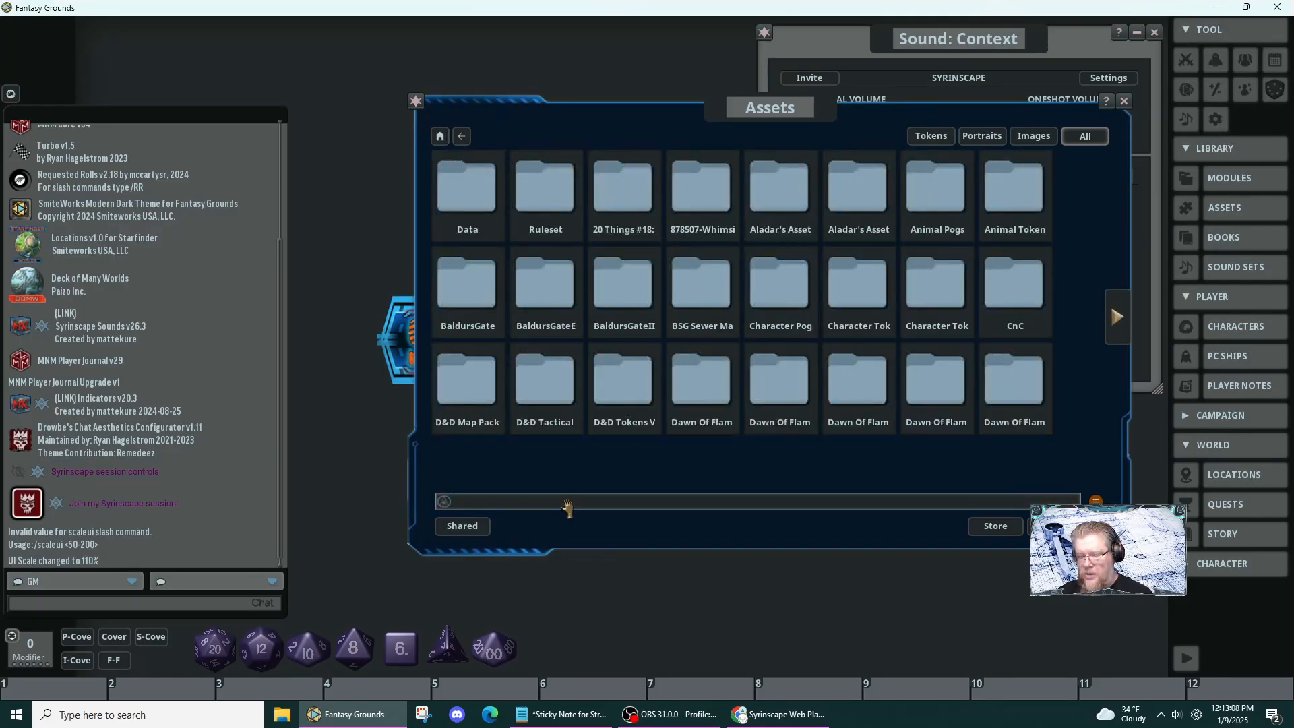
key(Return)
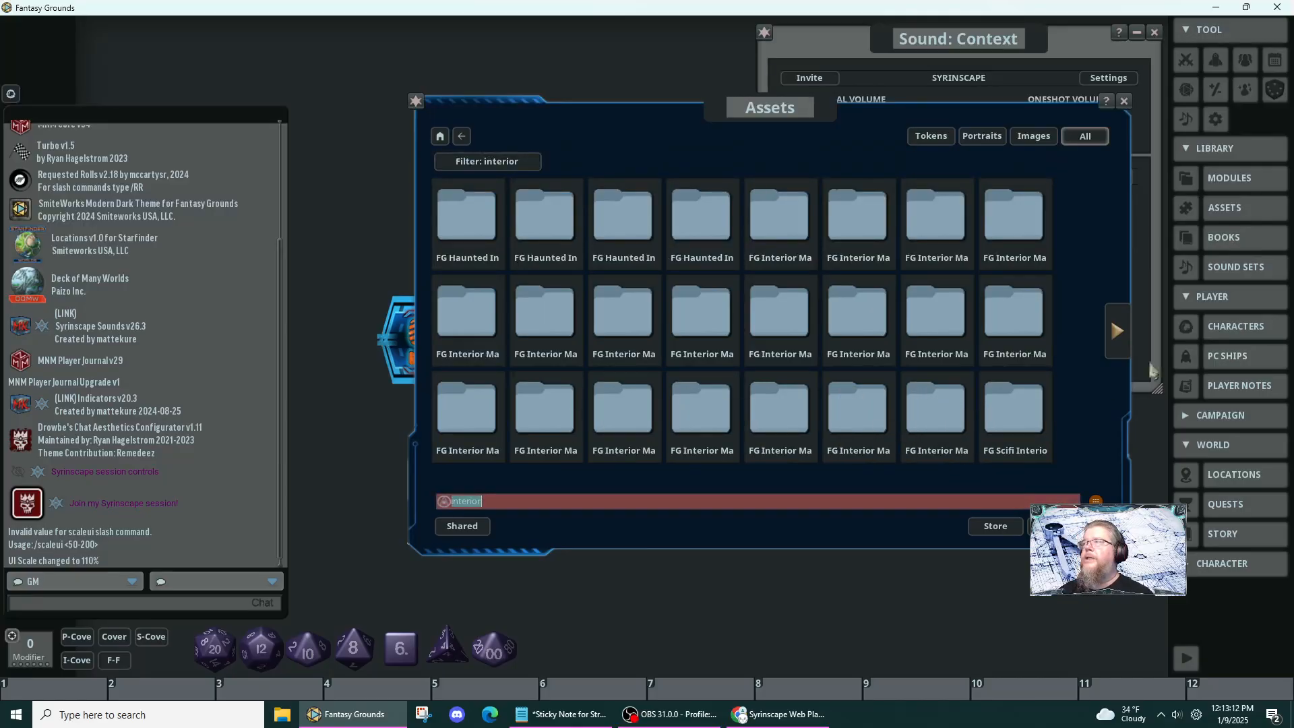
- Page through the "interior" search results, examining the folders and assets for a ship interior map
click(1116, 340)
click(1119, 334)
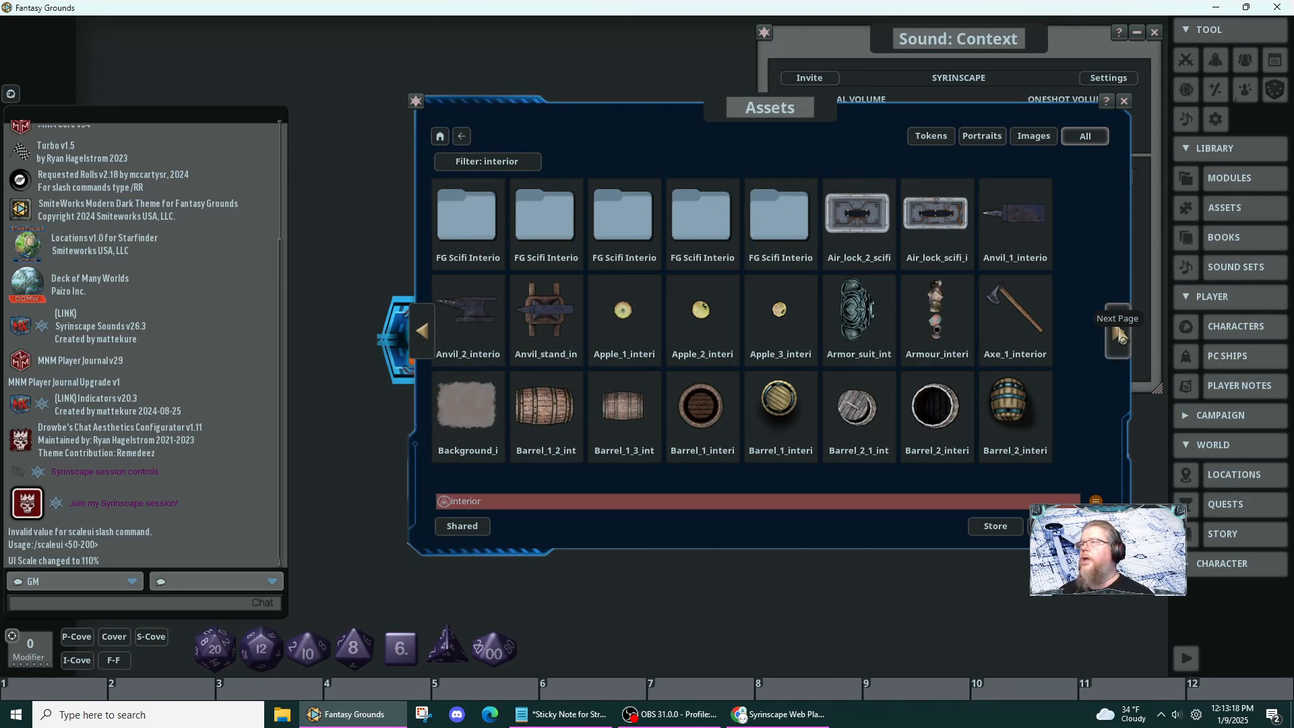
click(1120, 335)
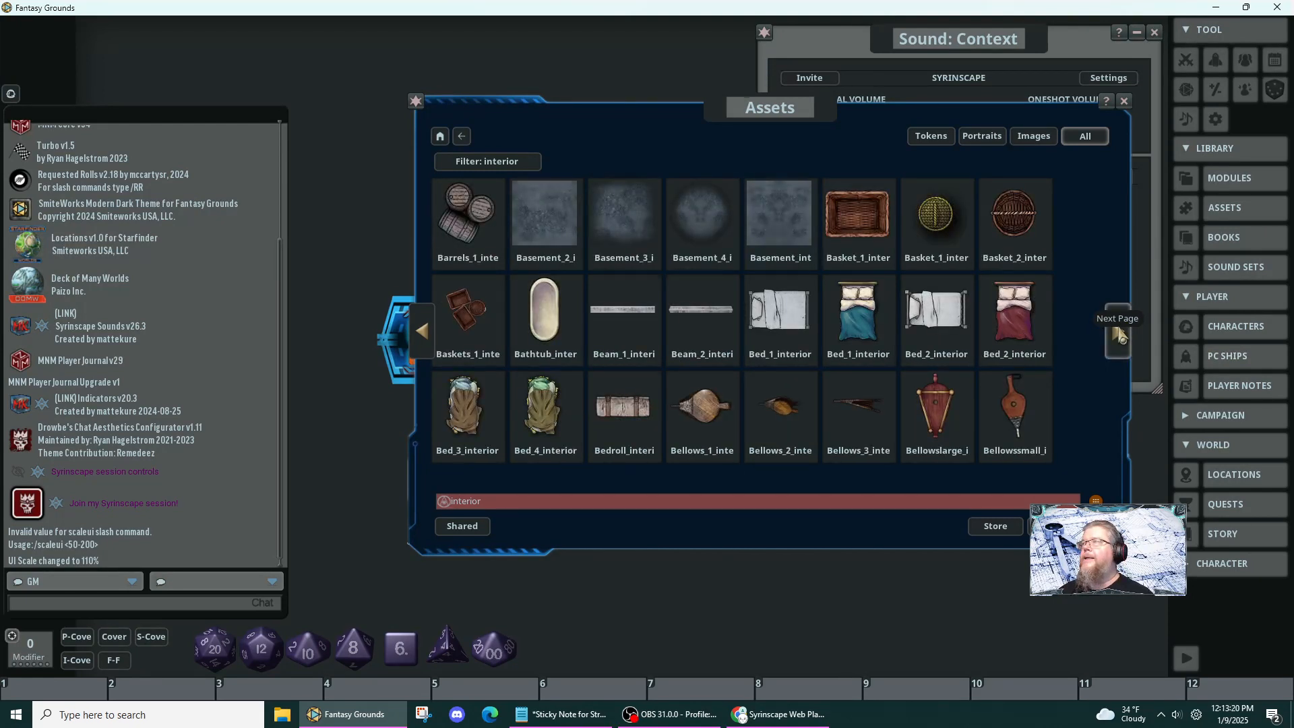
click(1120, 336)
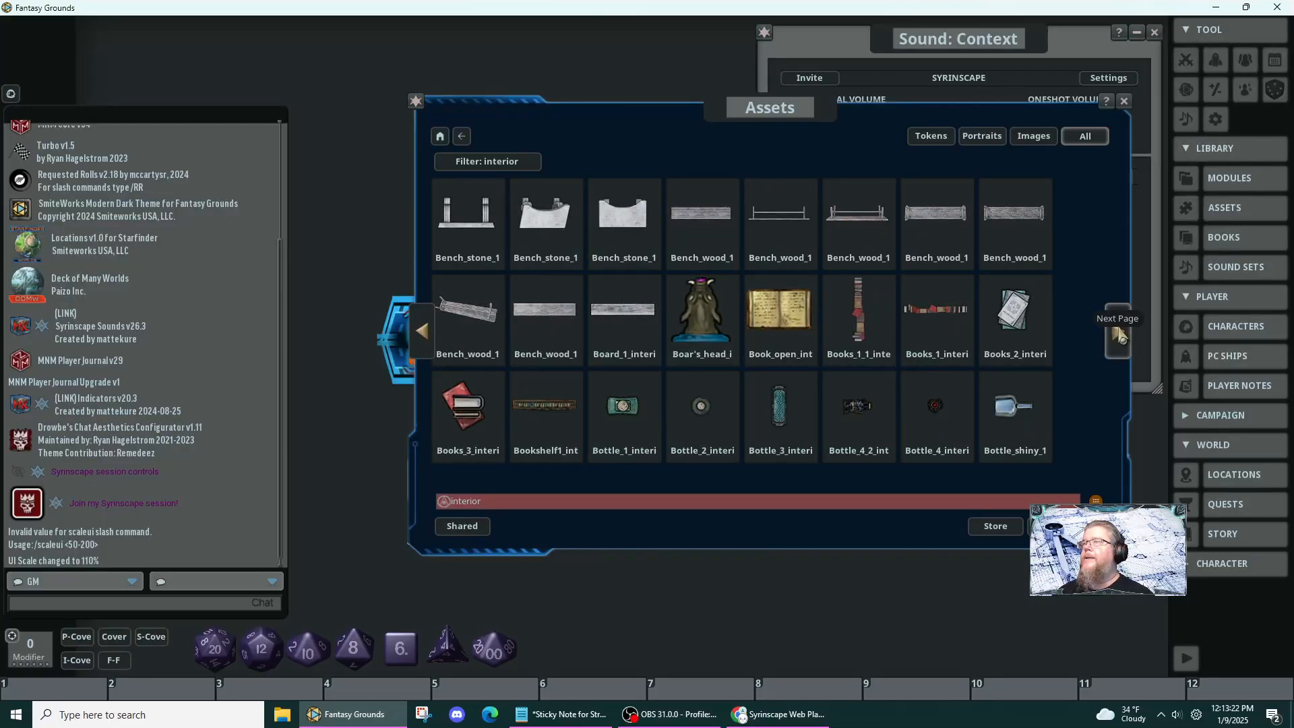
click(1120, 336)
click(1121, 335)
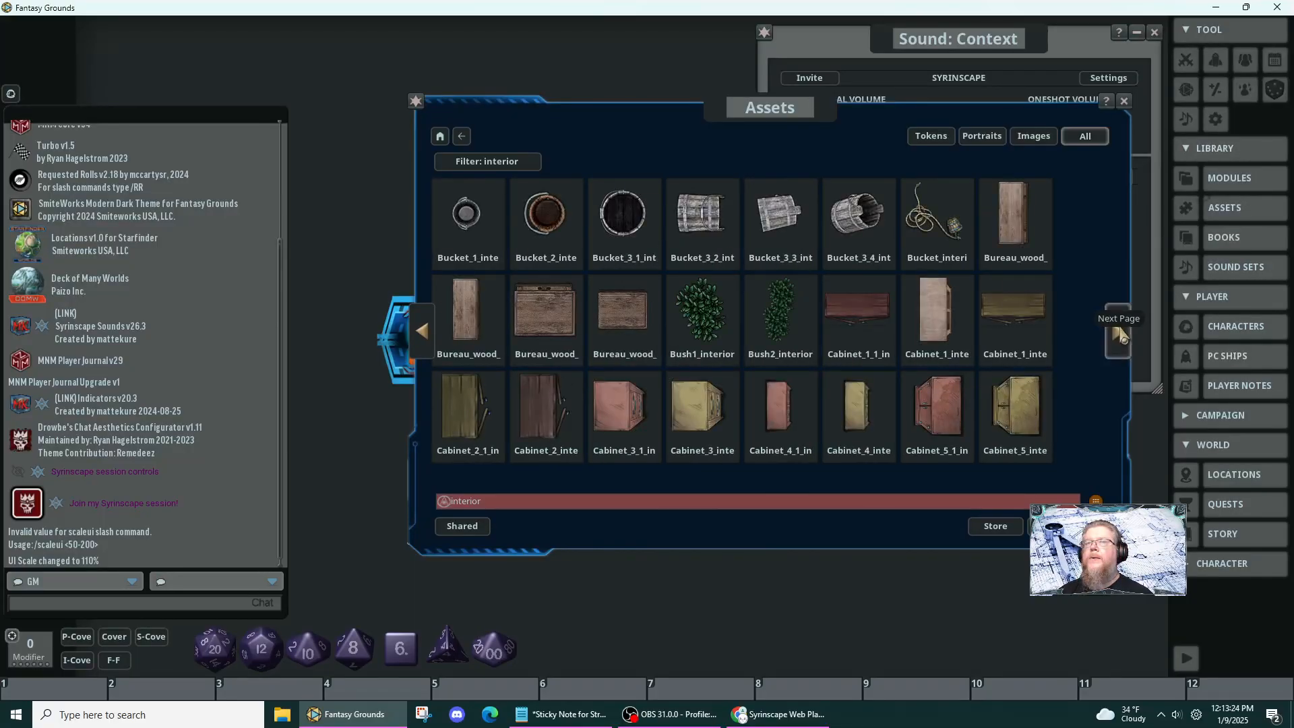
click(1120, 336)
click(1120, 336)
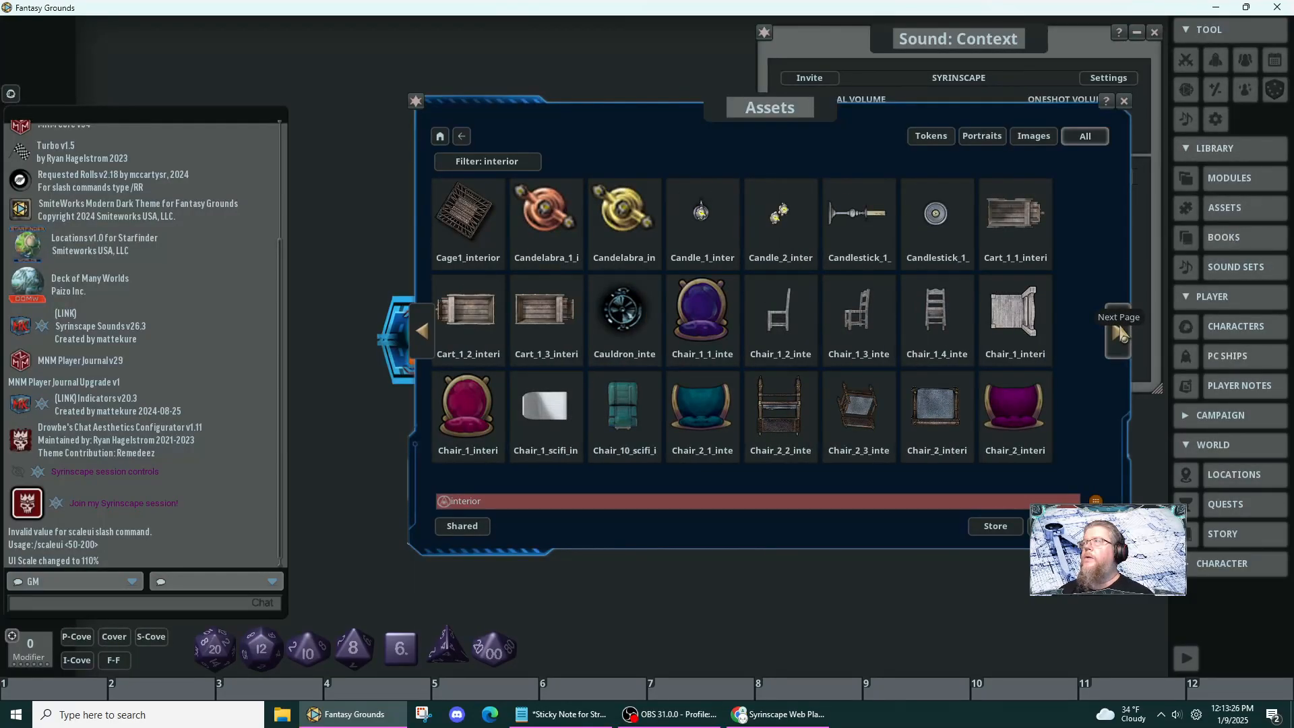
click(1120, 335)
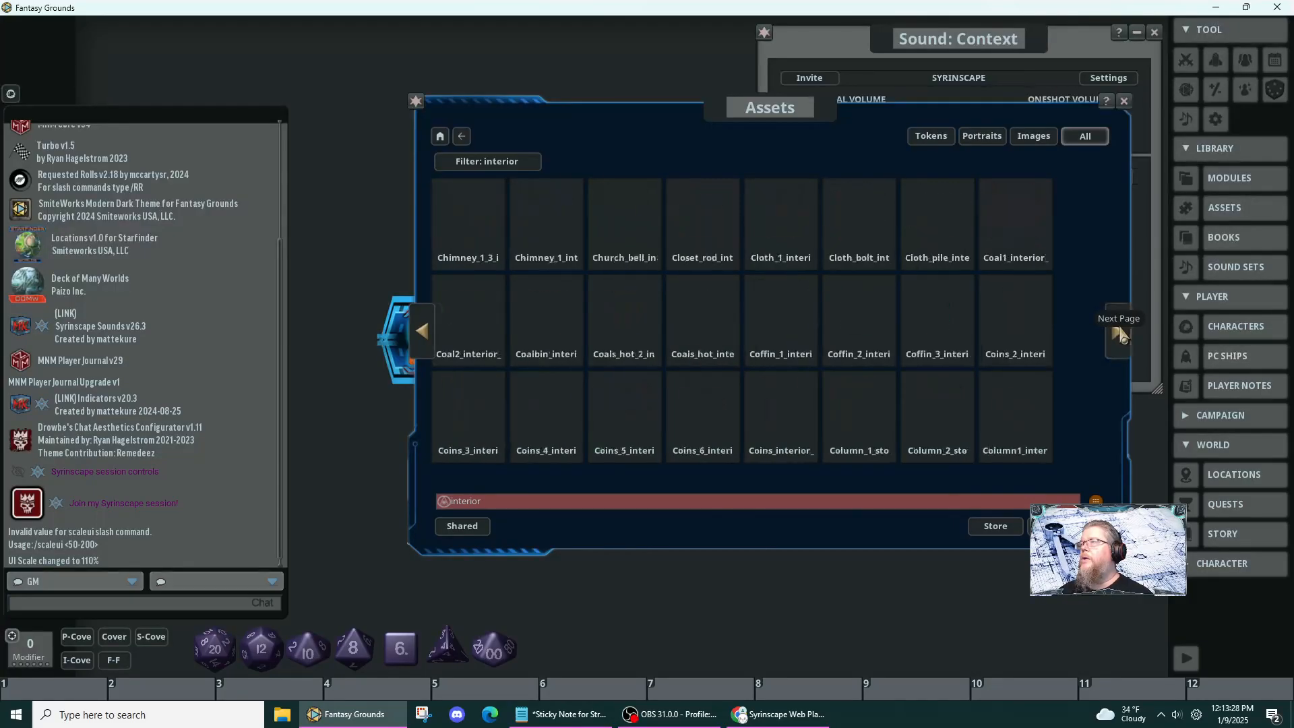
click(1120, 336)
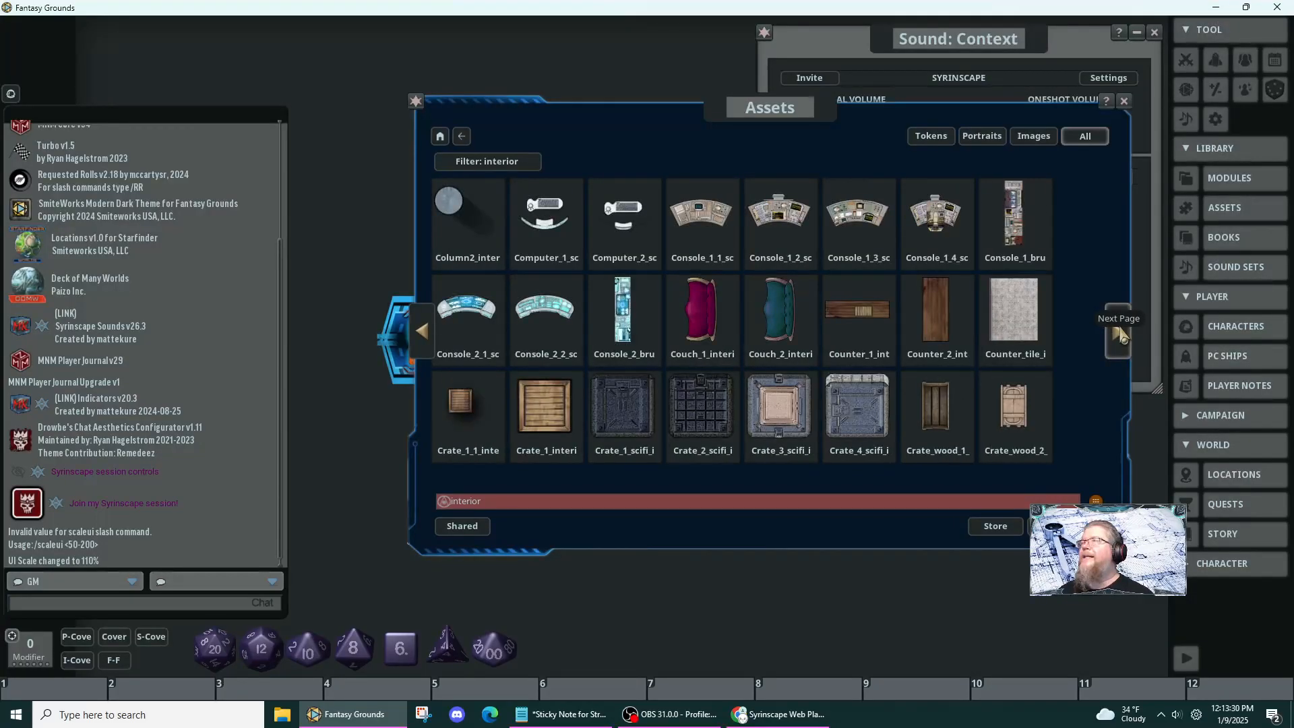
click(1120, 336)
click(1121, 336)
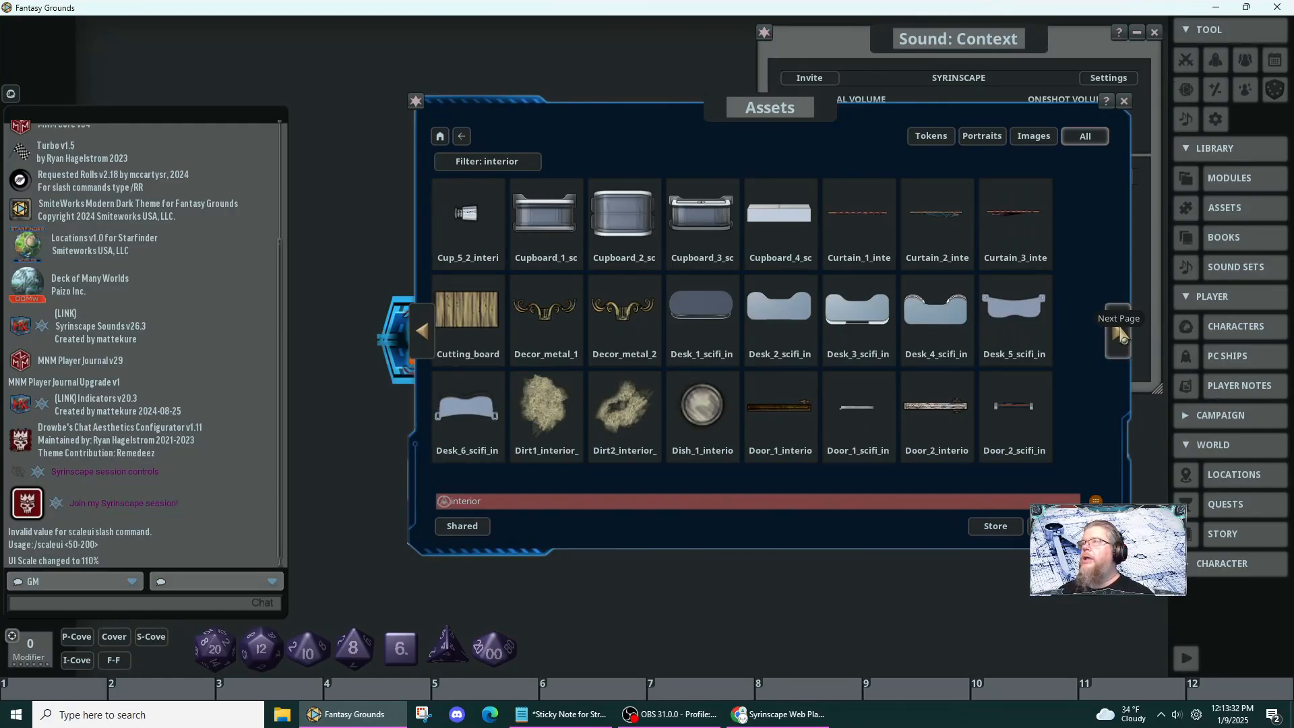
click(1120, 336)
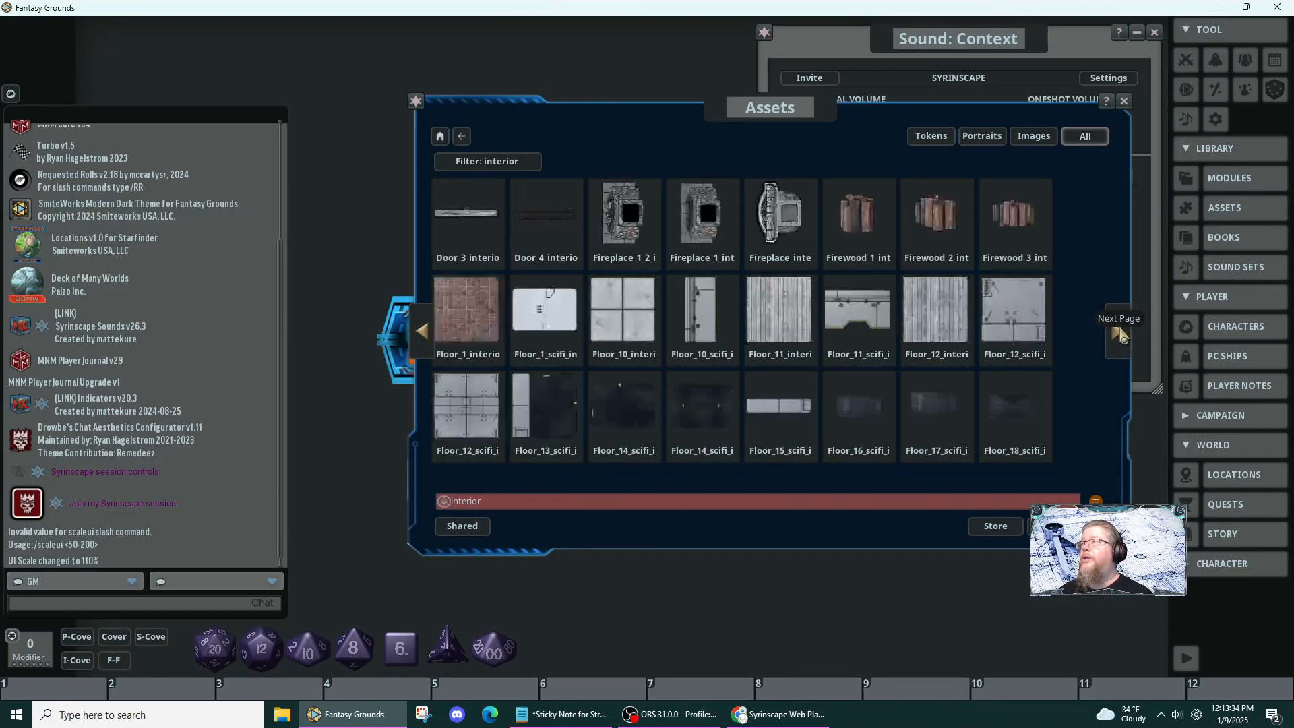
click(1120, 335)
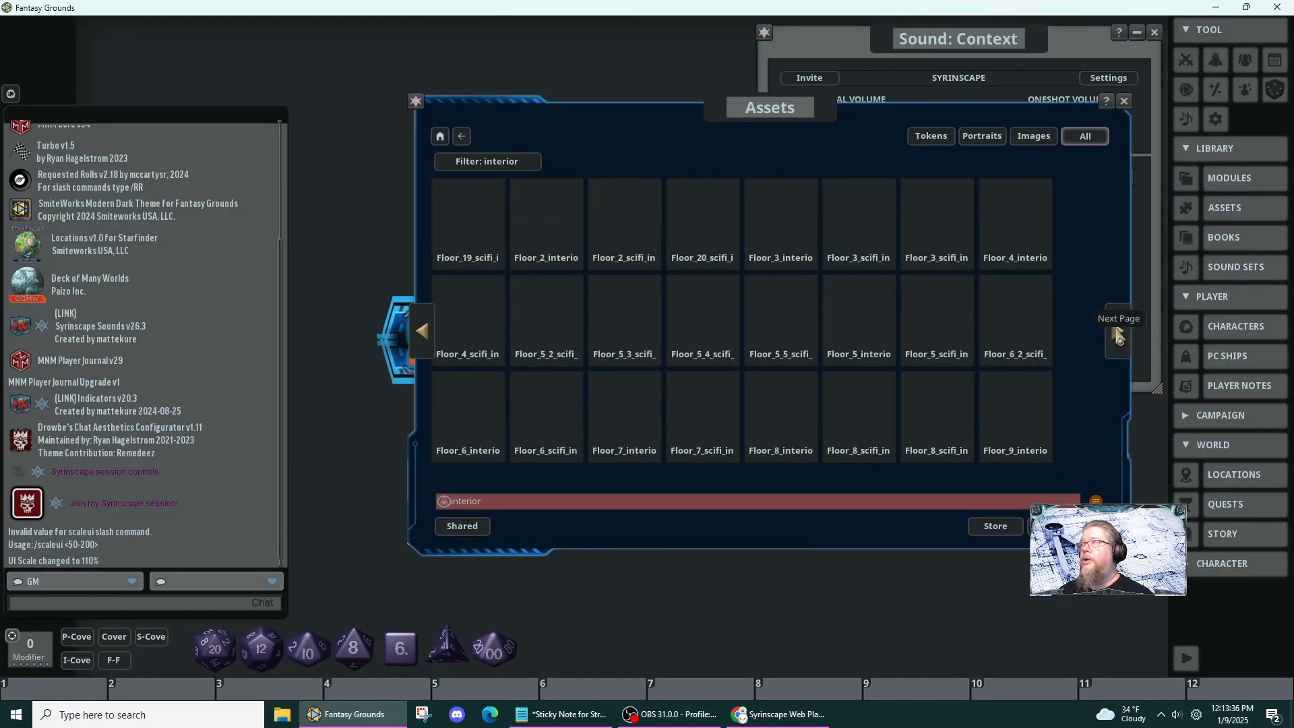
click(1118, 335)
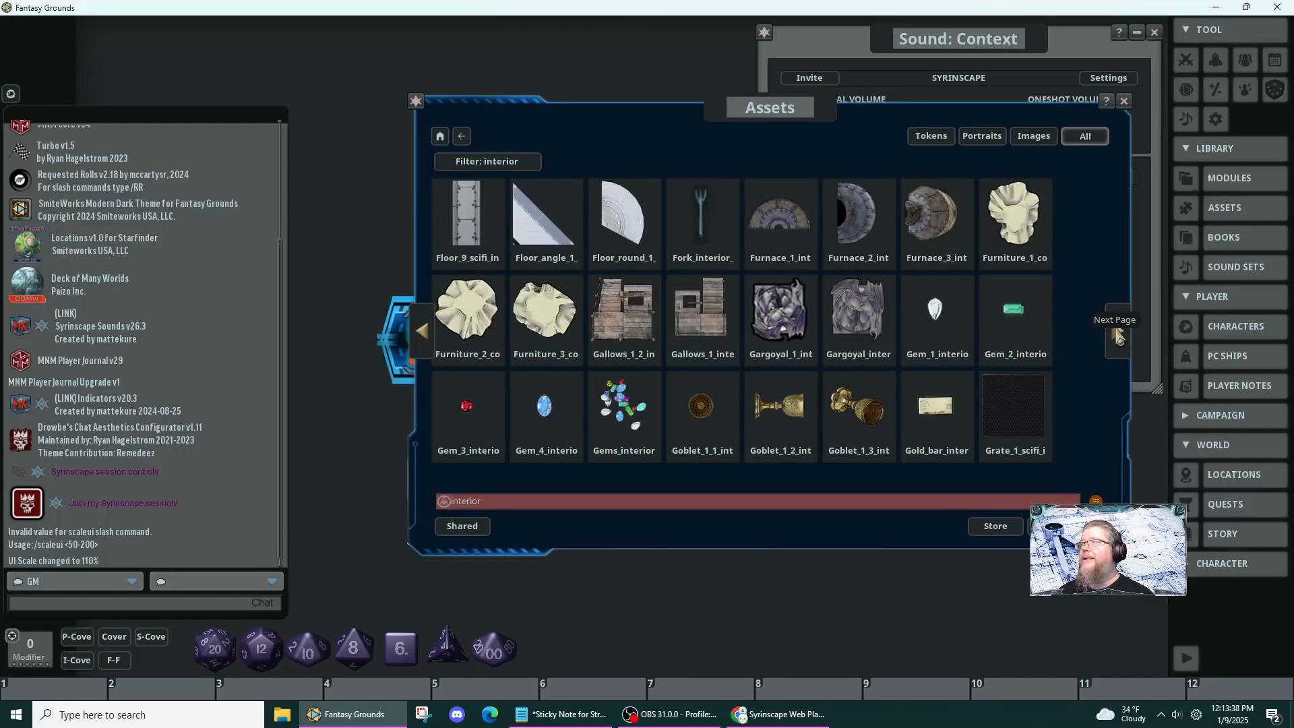
click(1118, 336)
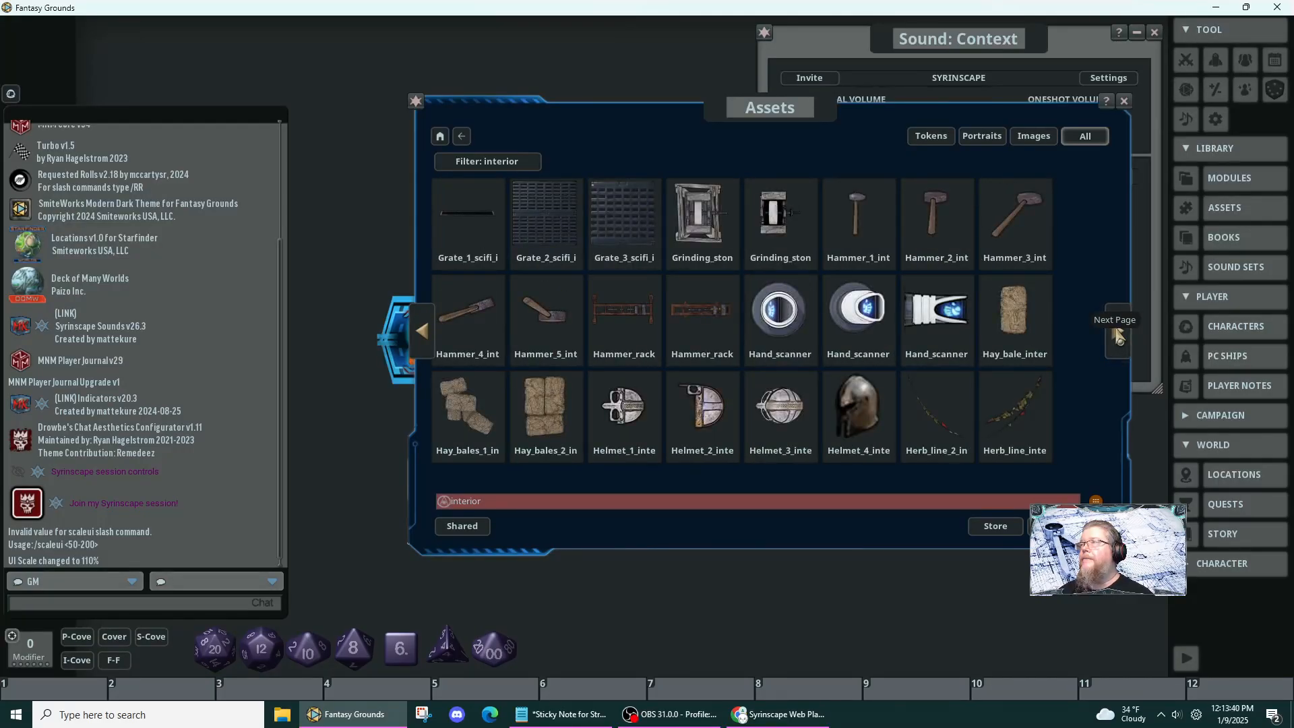
click(1118, 336)
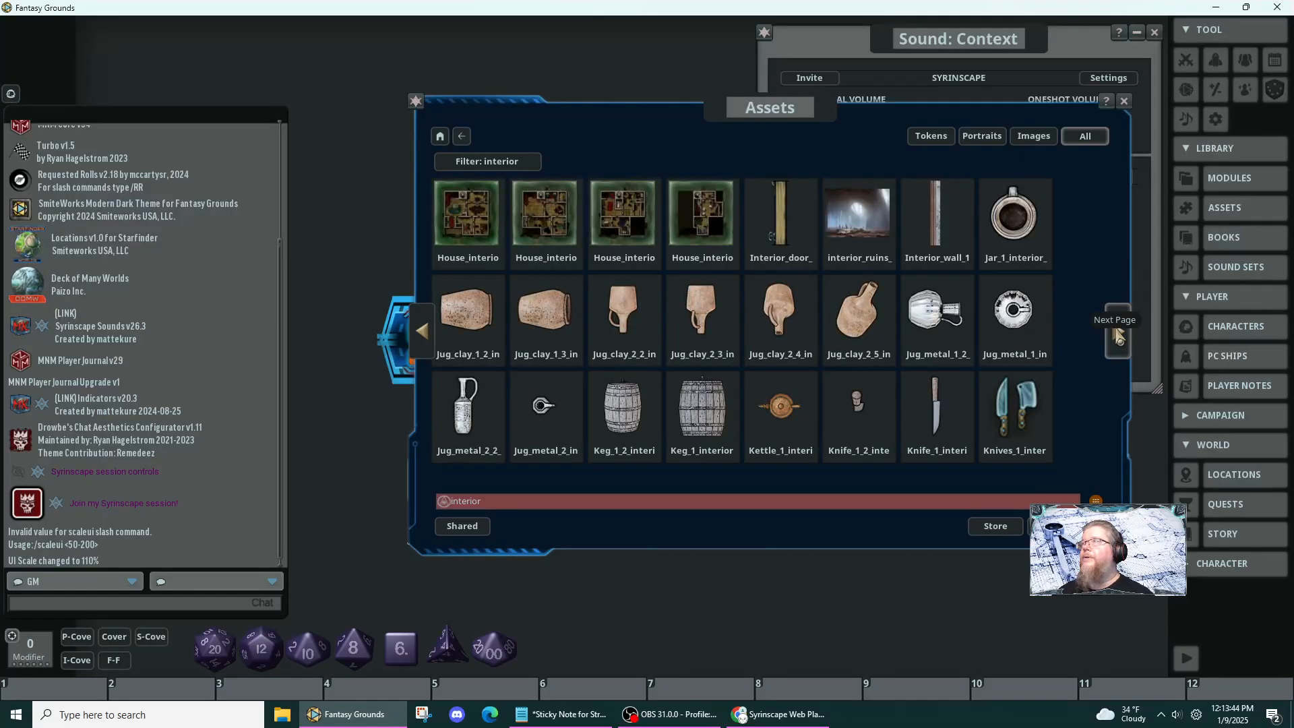
click(1119, 335)
click(1118, 335)
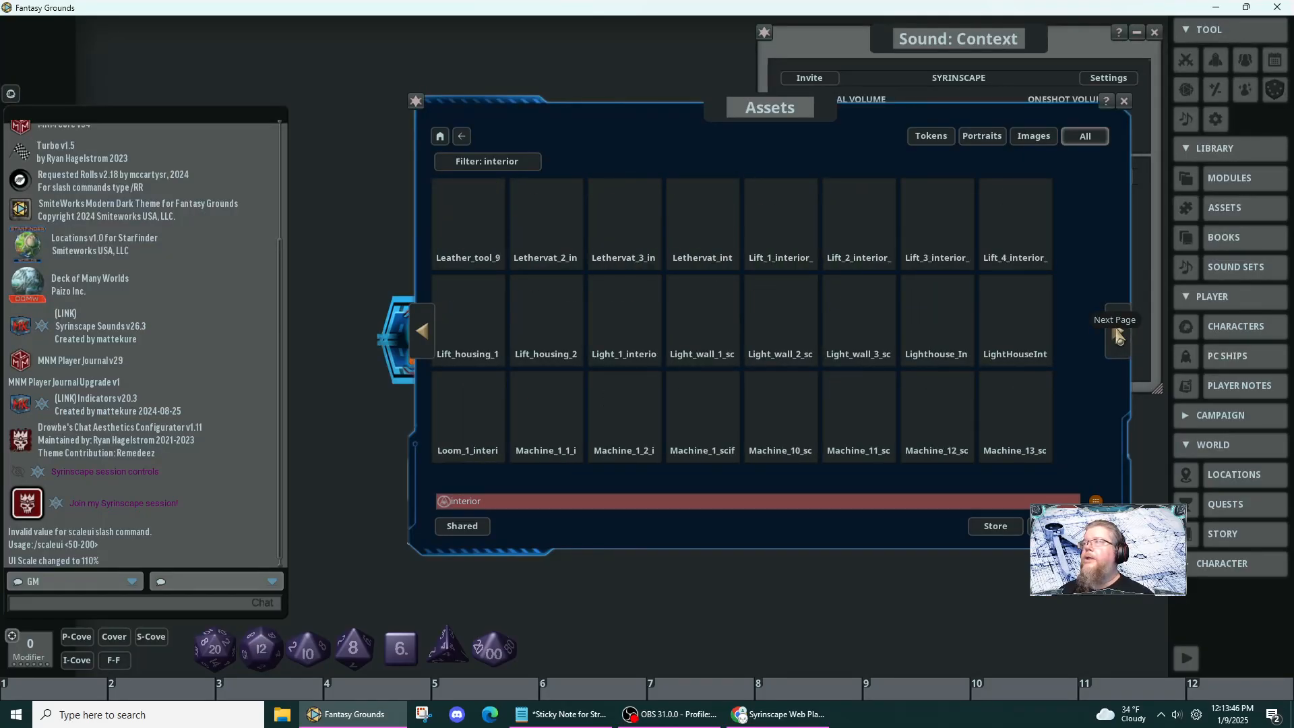
click(1118, 336)
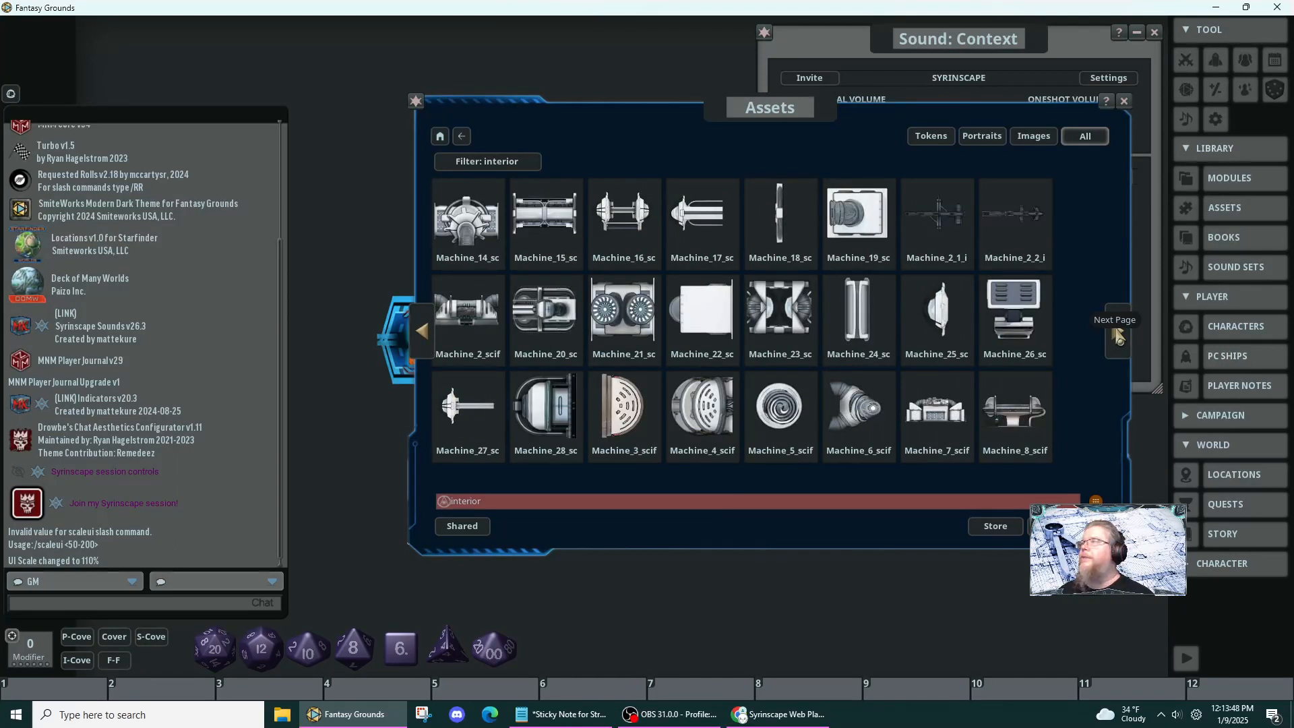
click(1106, 332)
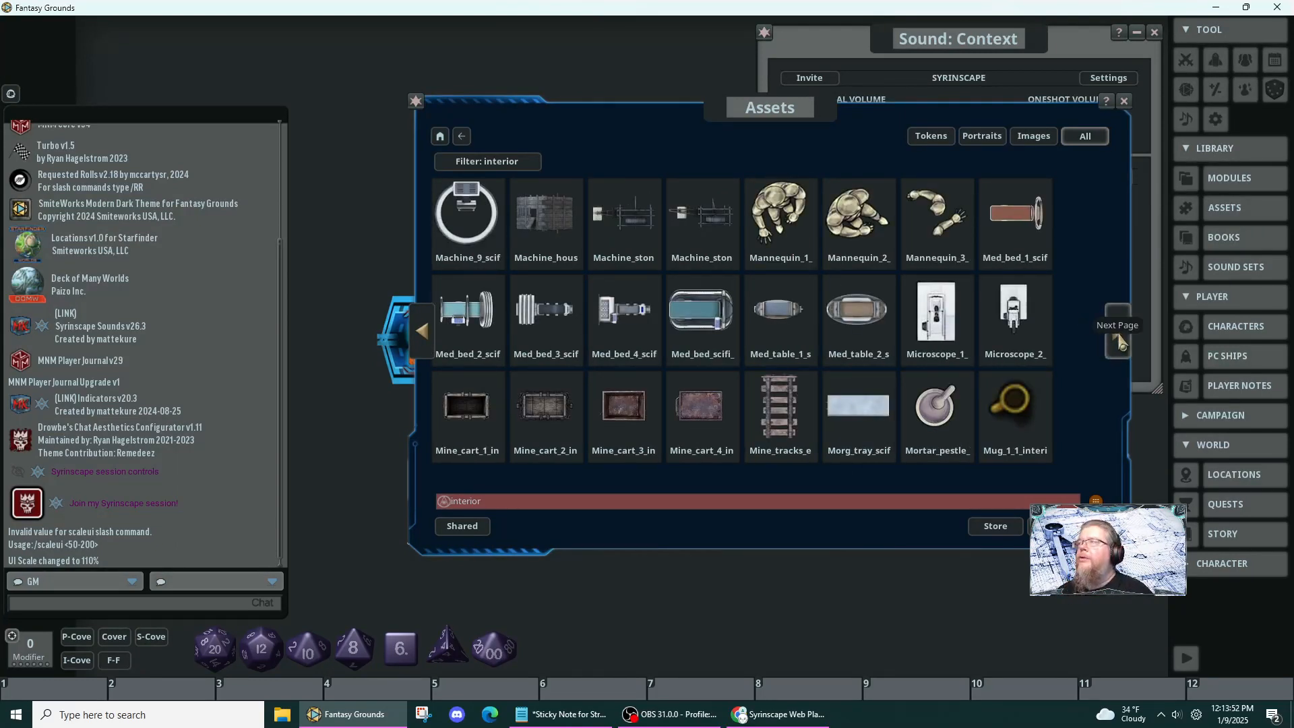
click(1113, 334)
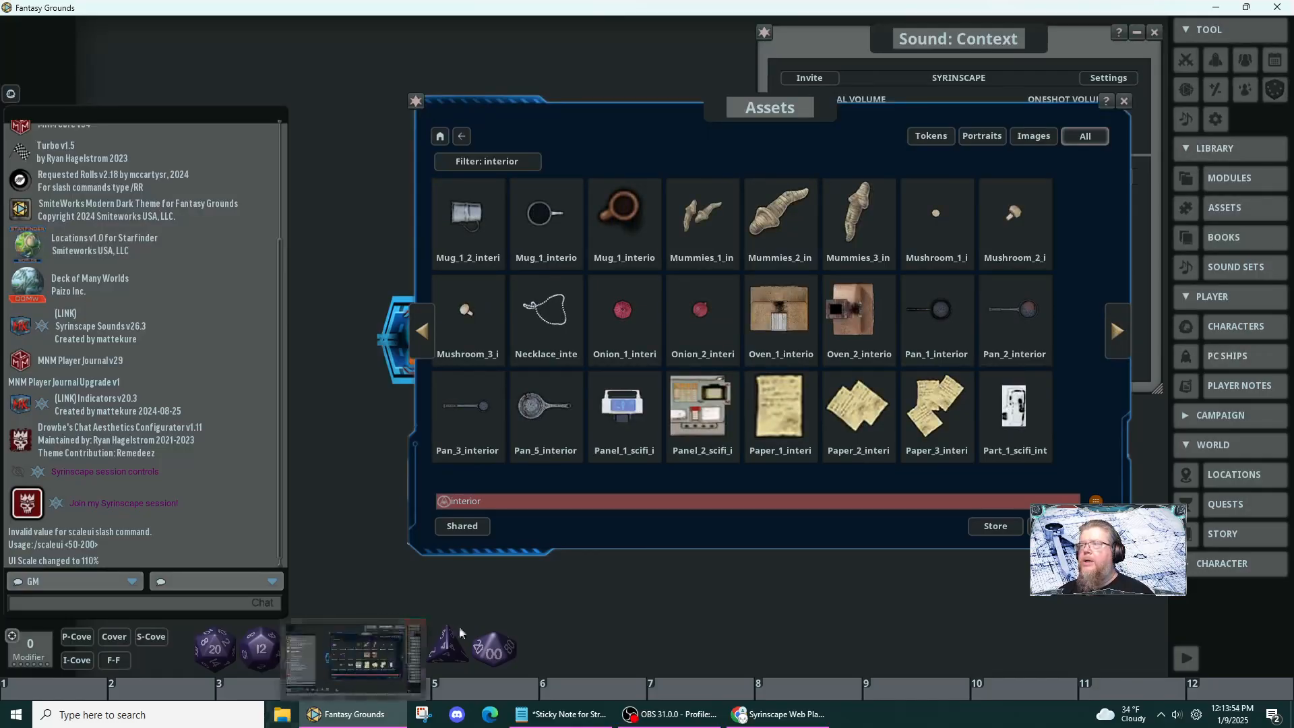
click(1132, 343)
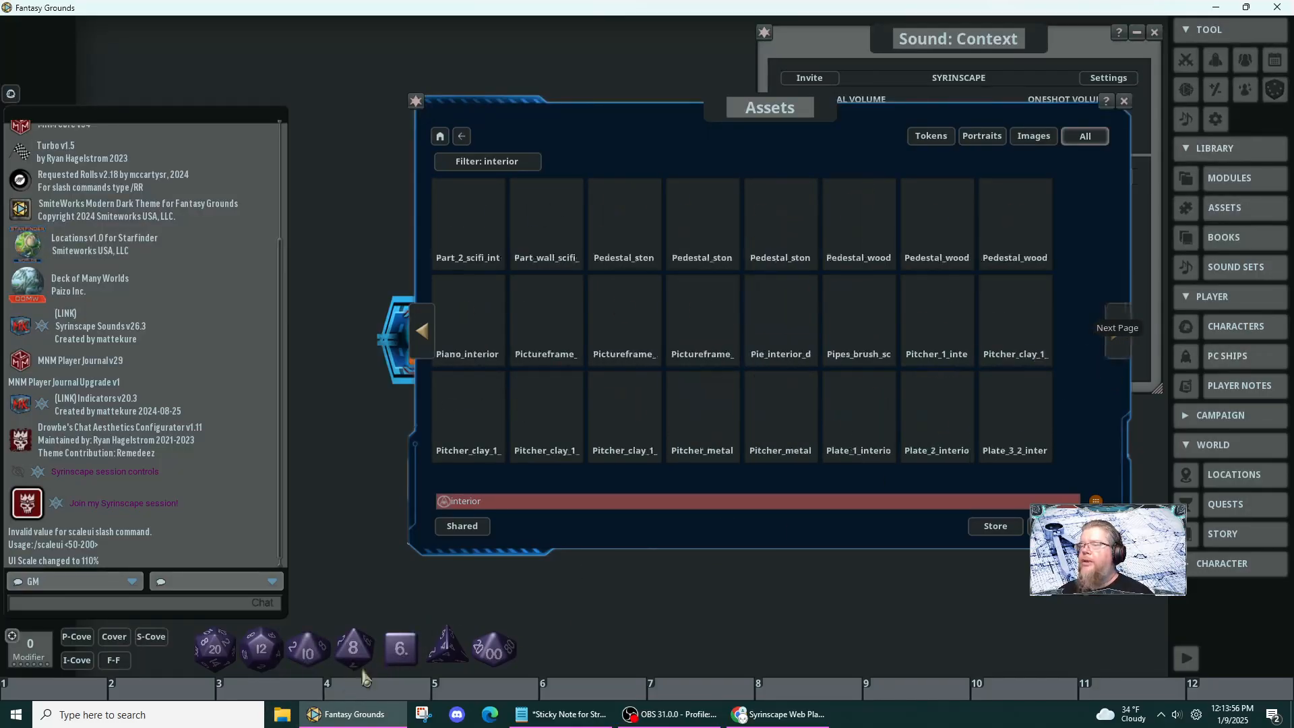
- Switch to File Explorer, look through the Pictures folder and its nested Streaming folder for a suitable image, and close the window
click(279, 716)
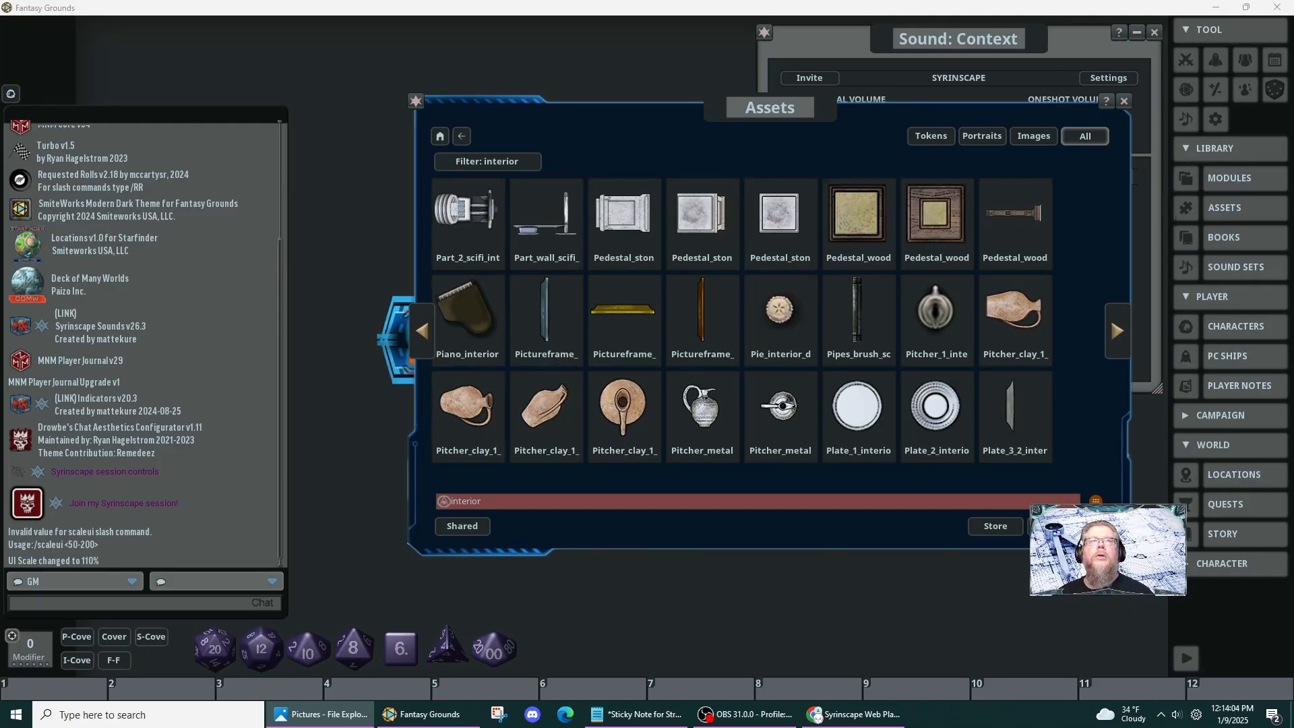
drag(80, 0, 432, 133)
scroll(500, 338, down, 5)
scroll(500, 338, down, 5)
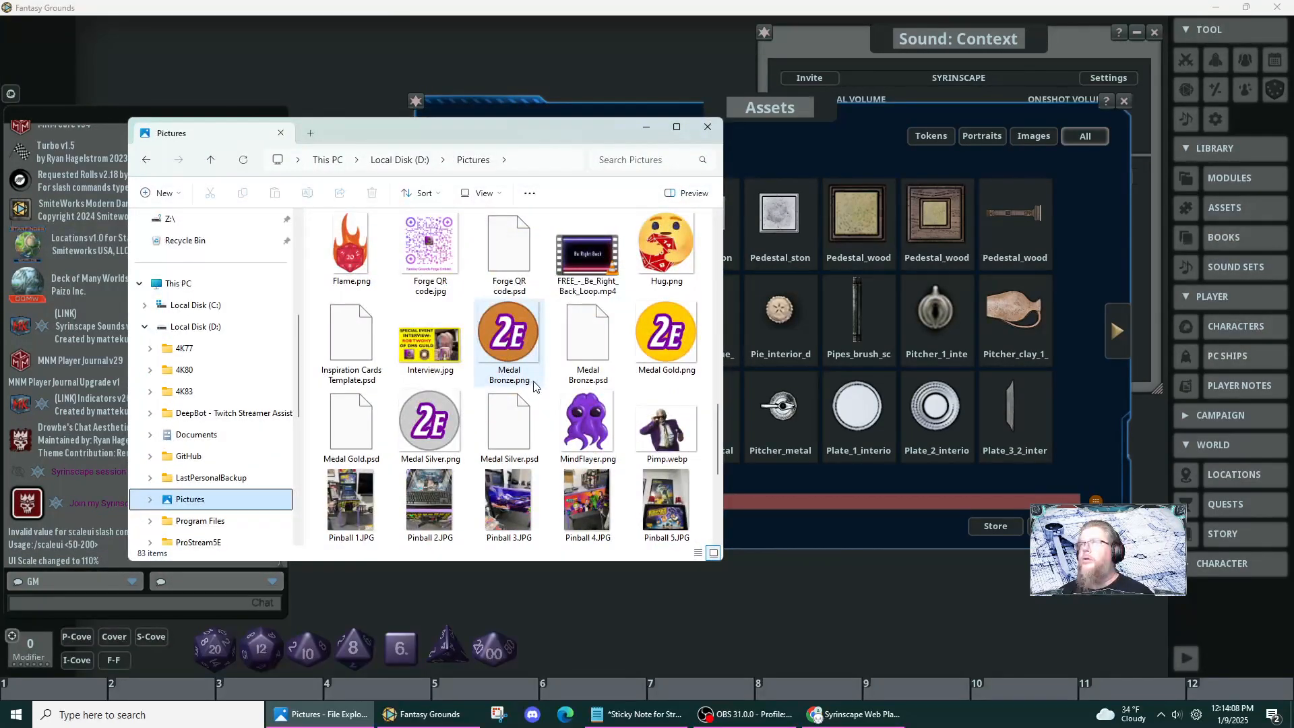
scroll(536, 383, up, 8)
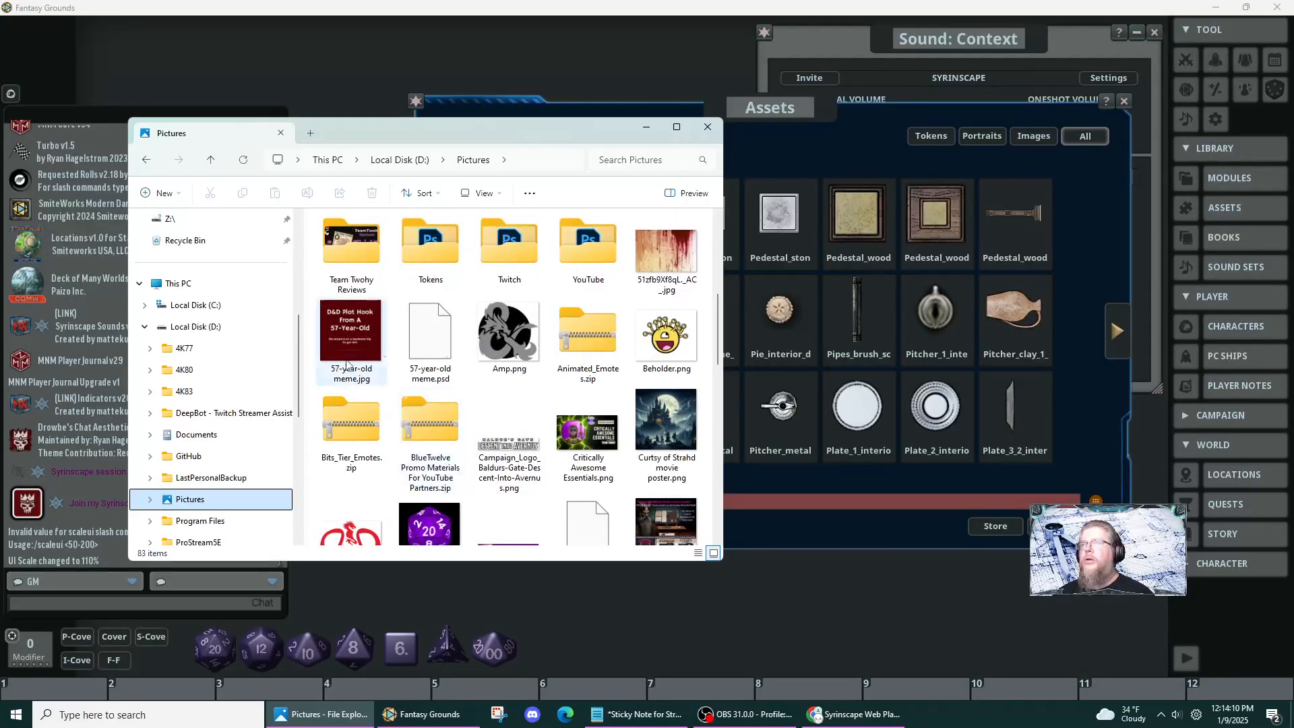
scroll(596, 305, up, 4)
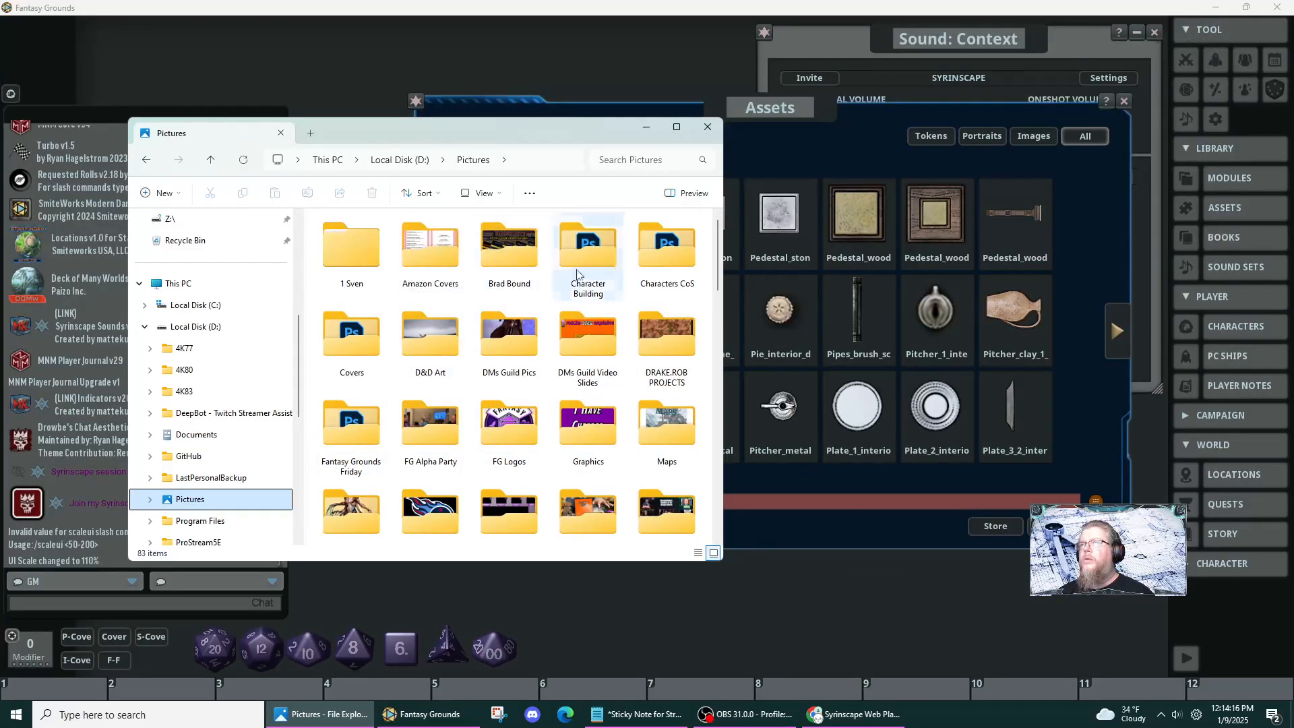
double_click(349, 268)
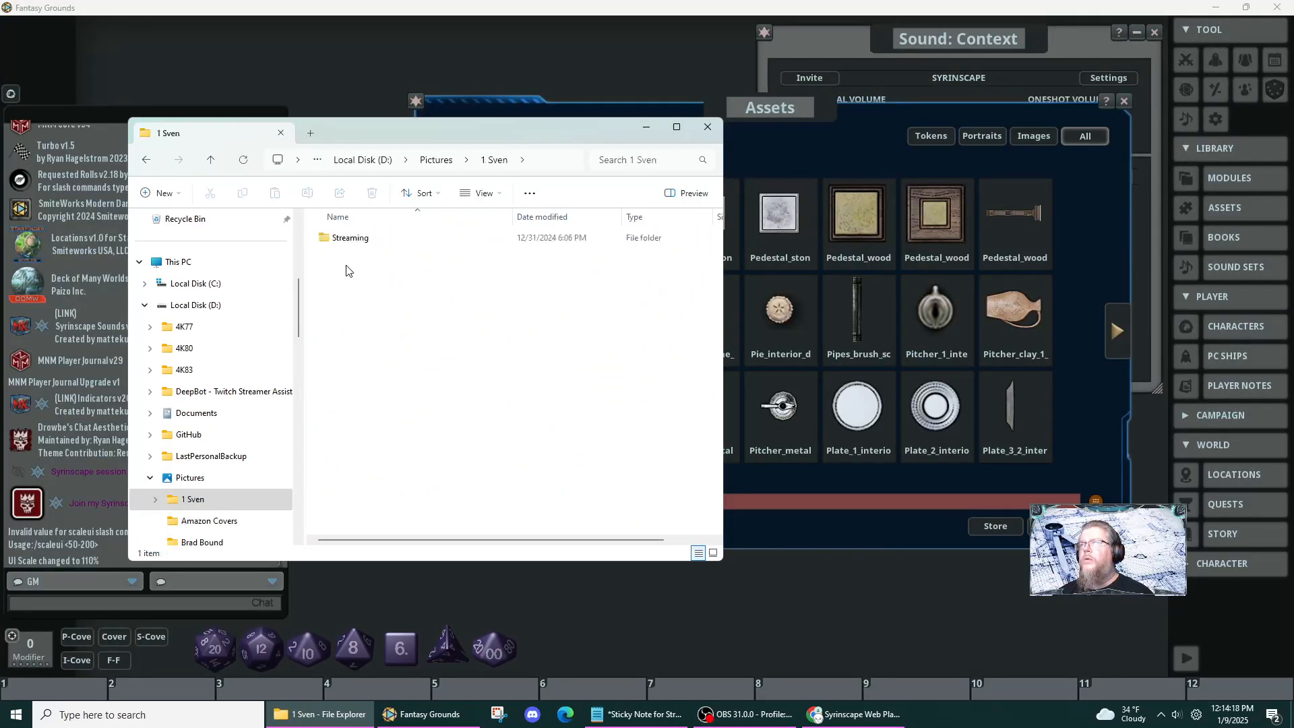
double_click(345, 238)
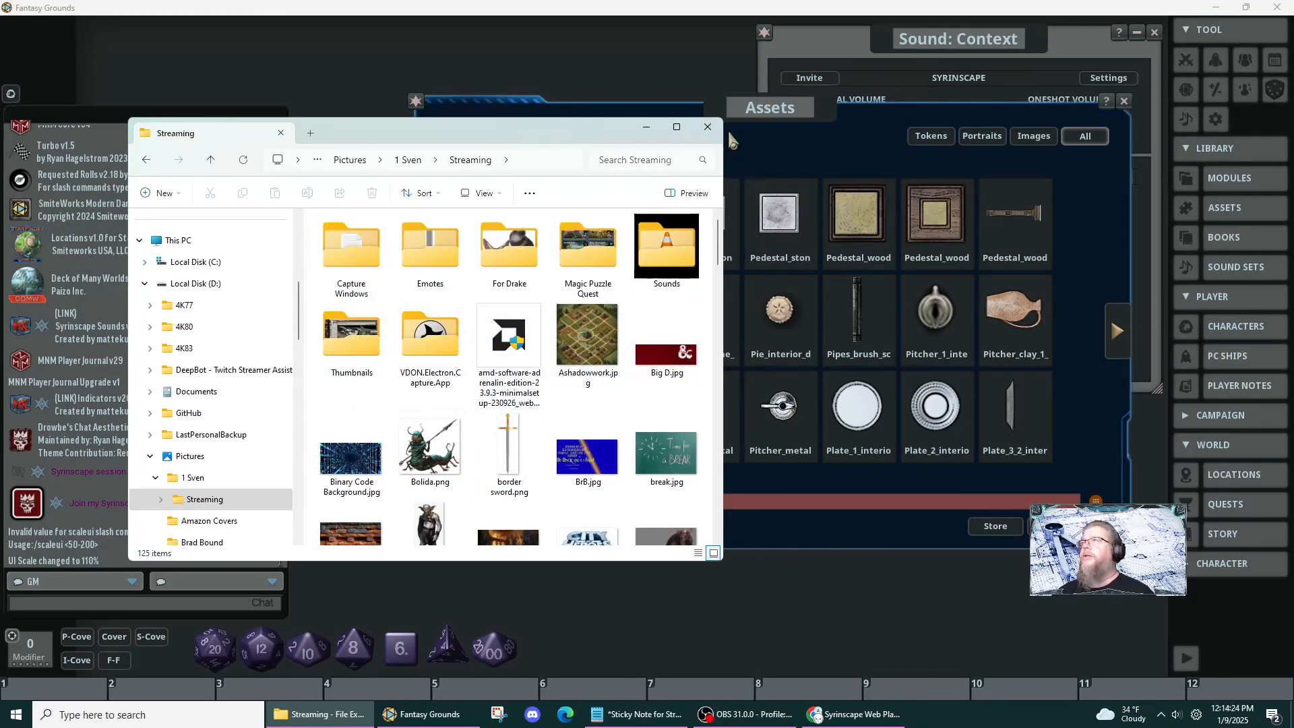
click(708, 126)
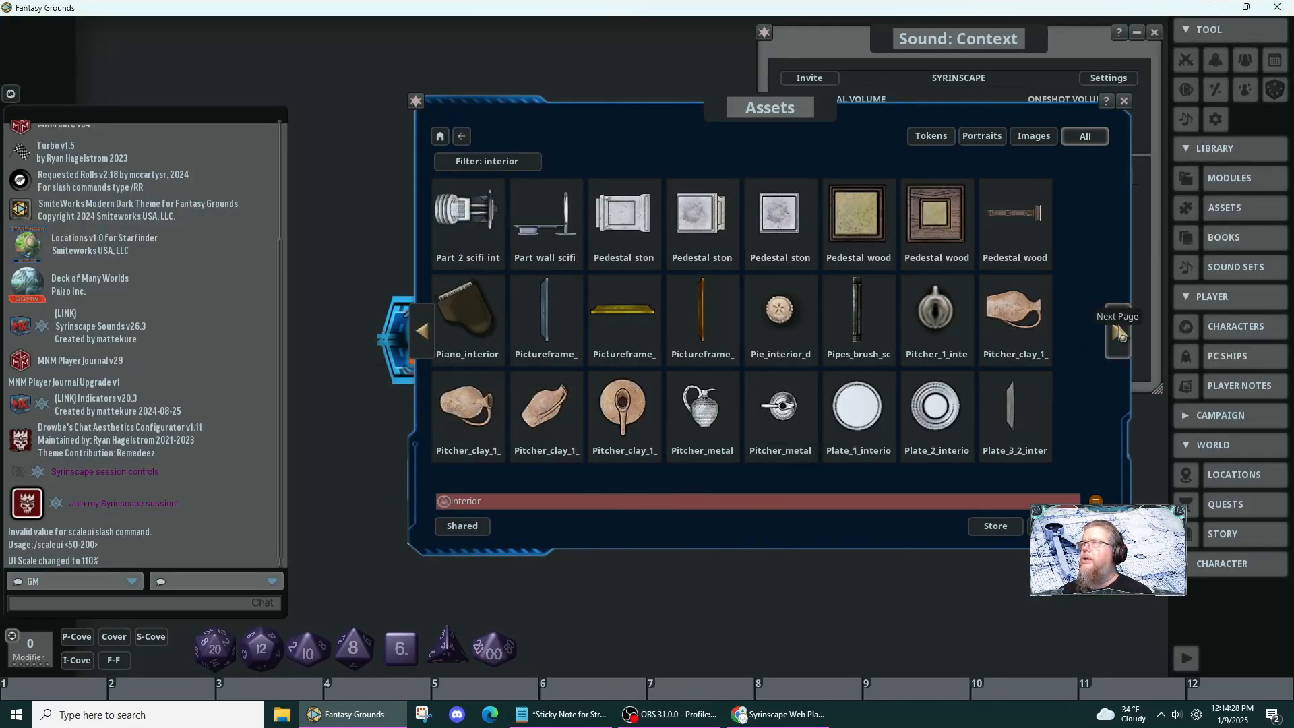
- Continue through the "interior" results to Sci-fi_interior_1_map.jpg, preview that map and close the preview
click(1119, 333)
click(1119, 333)
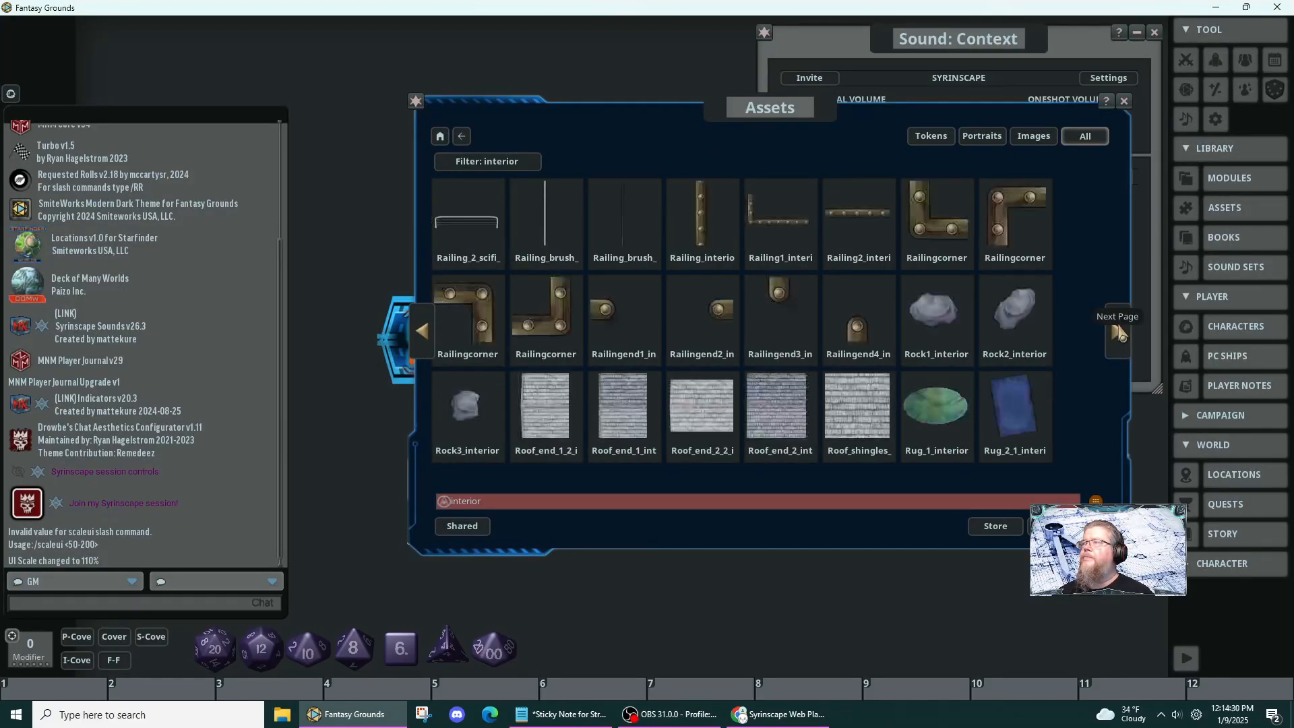
click(1119, 333)
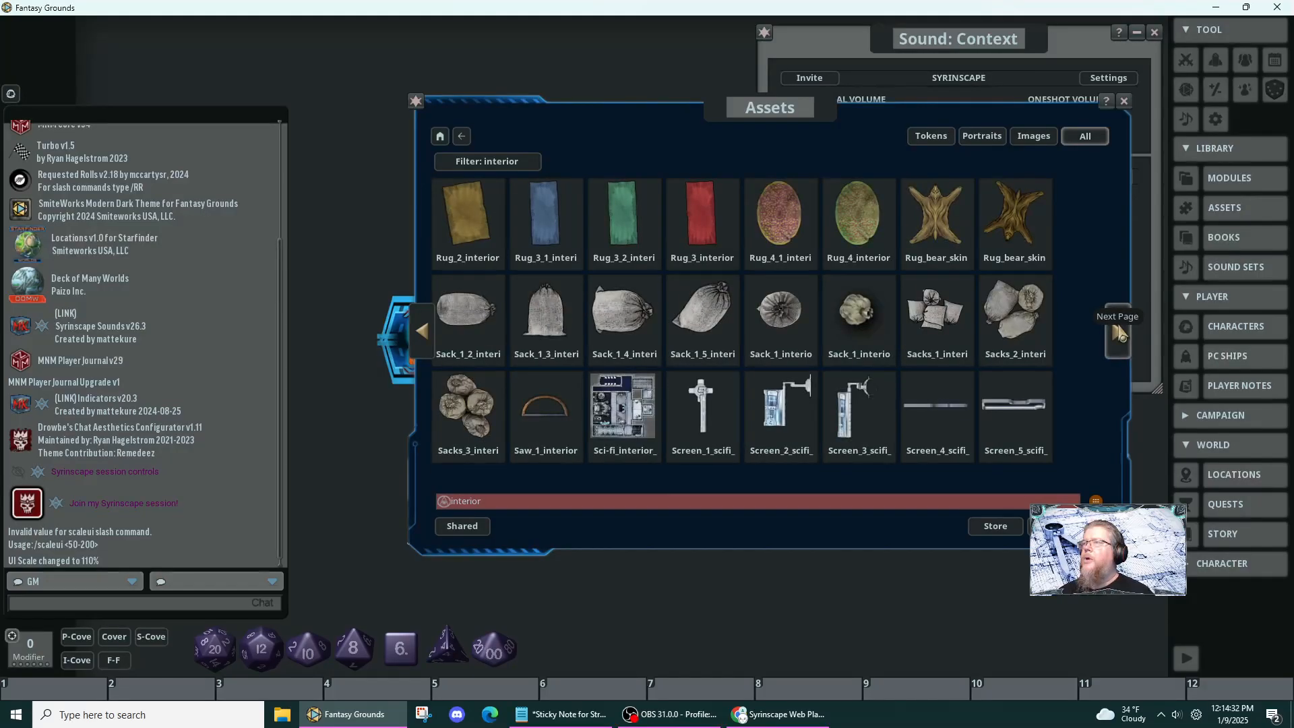
click(1119, 333)
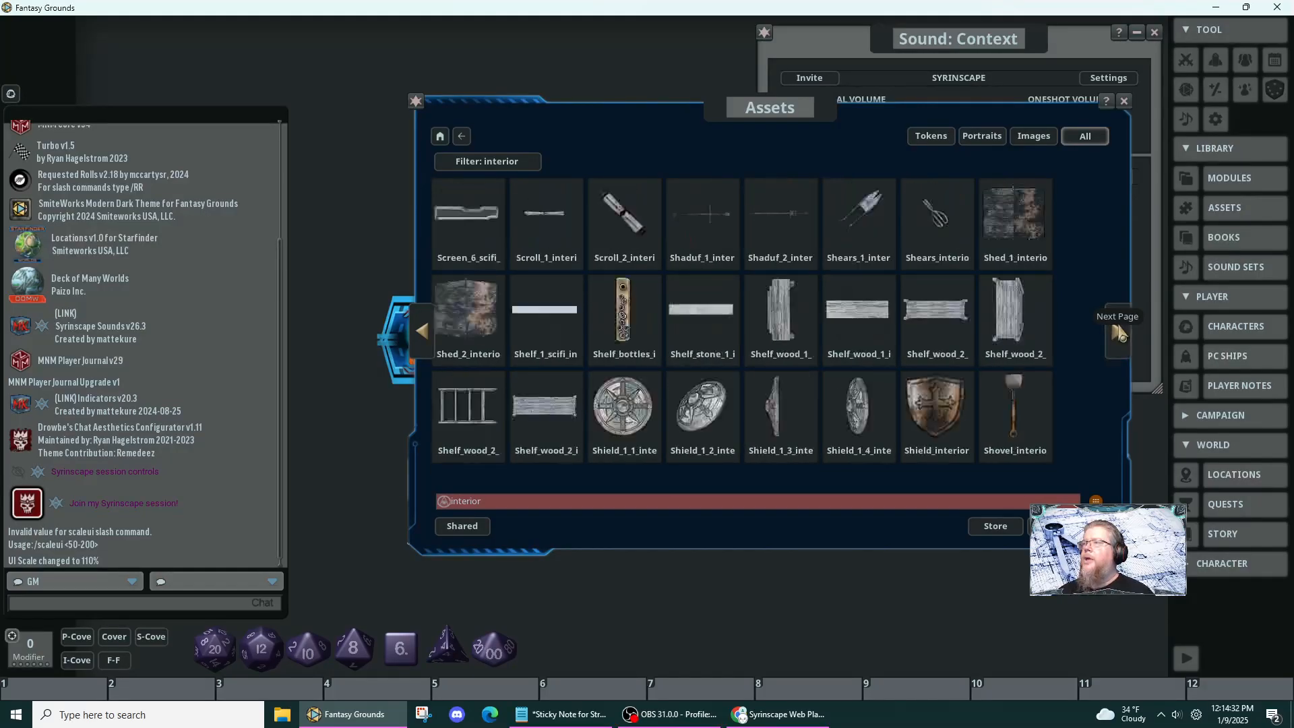
click(422, 331)
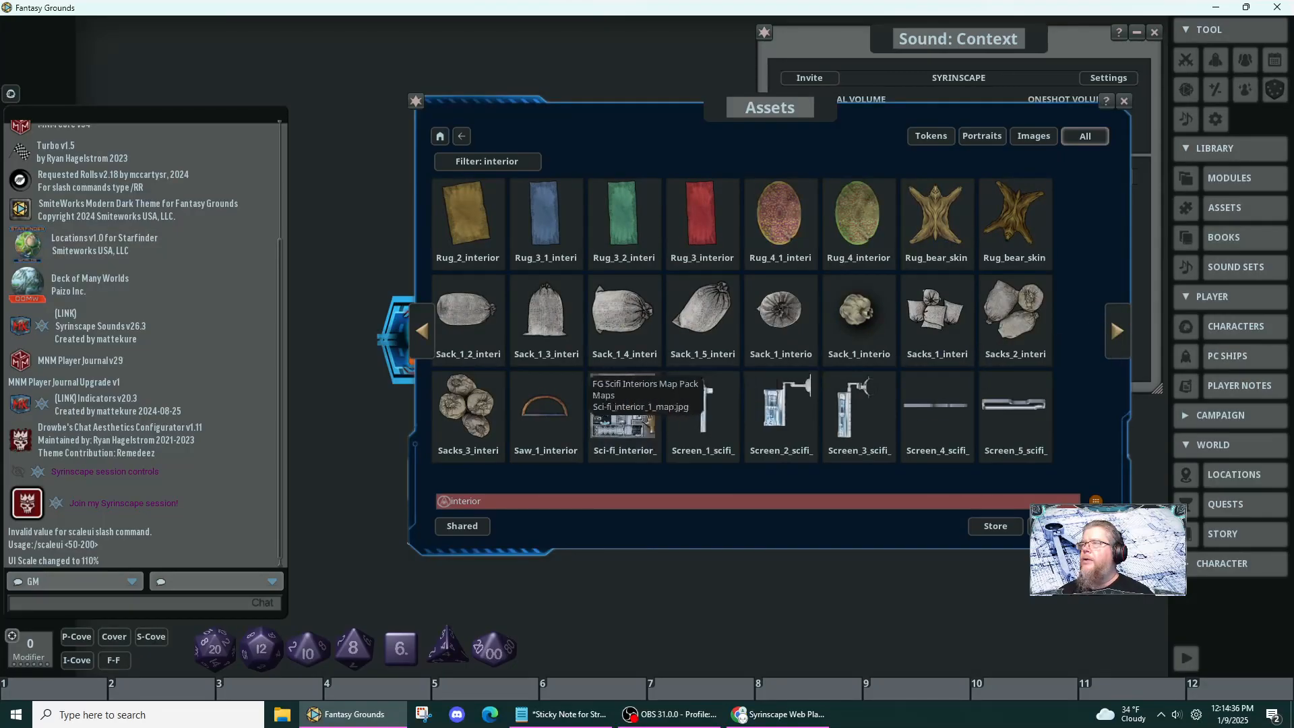
click(651, 424)
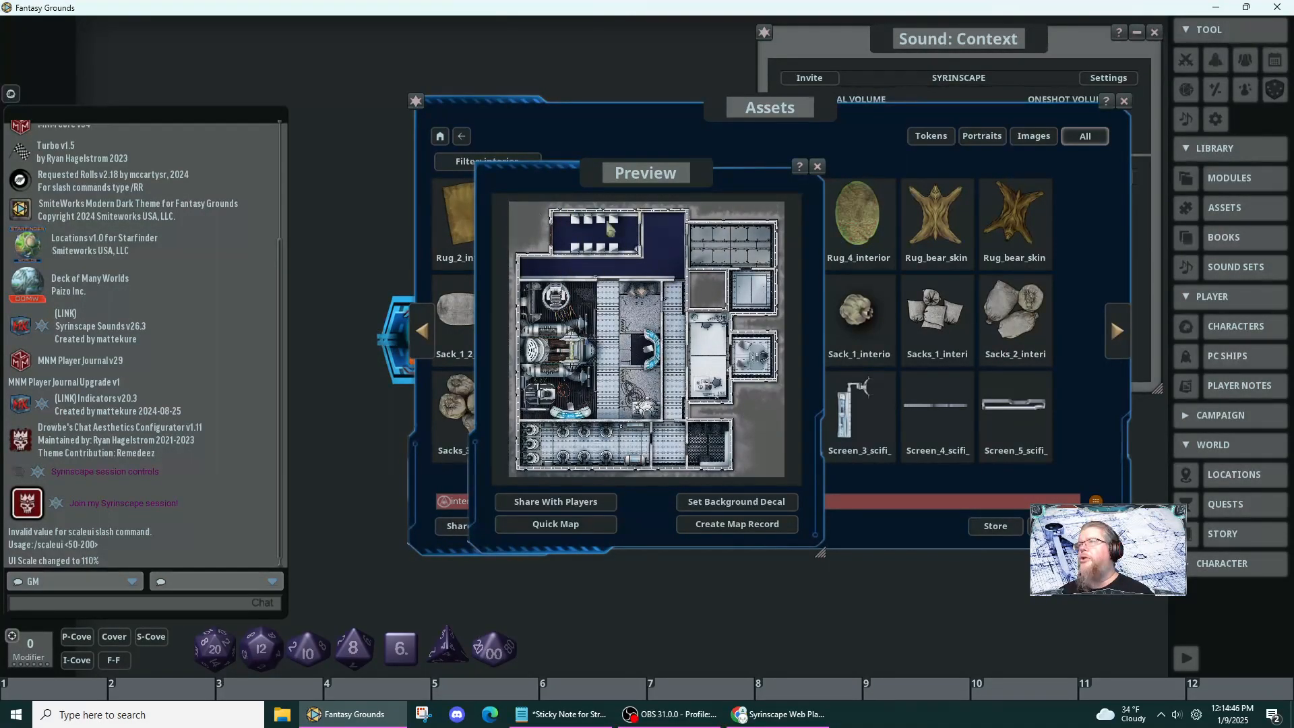
click(817, 166)
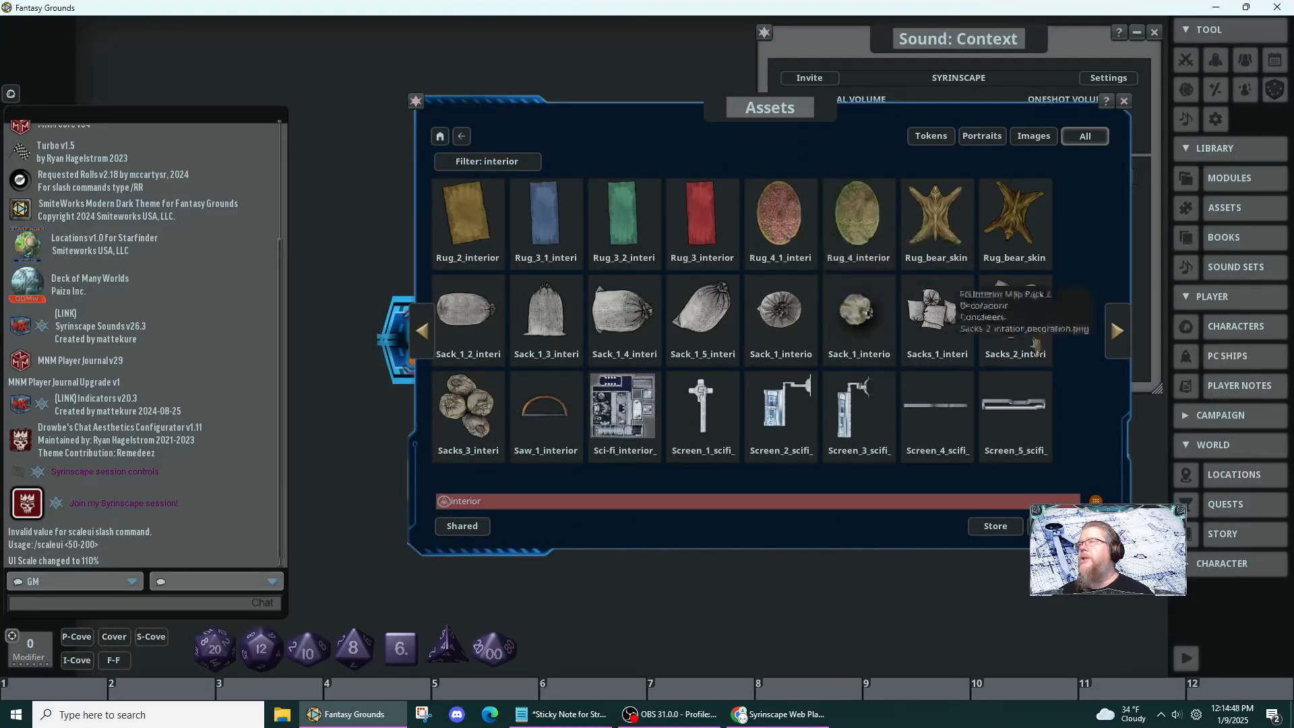
- Page through the remaining "interior" asset results to the last page, checking for a ship interior map, and close the Assets window
click(1114, 341)
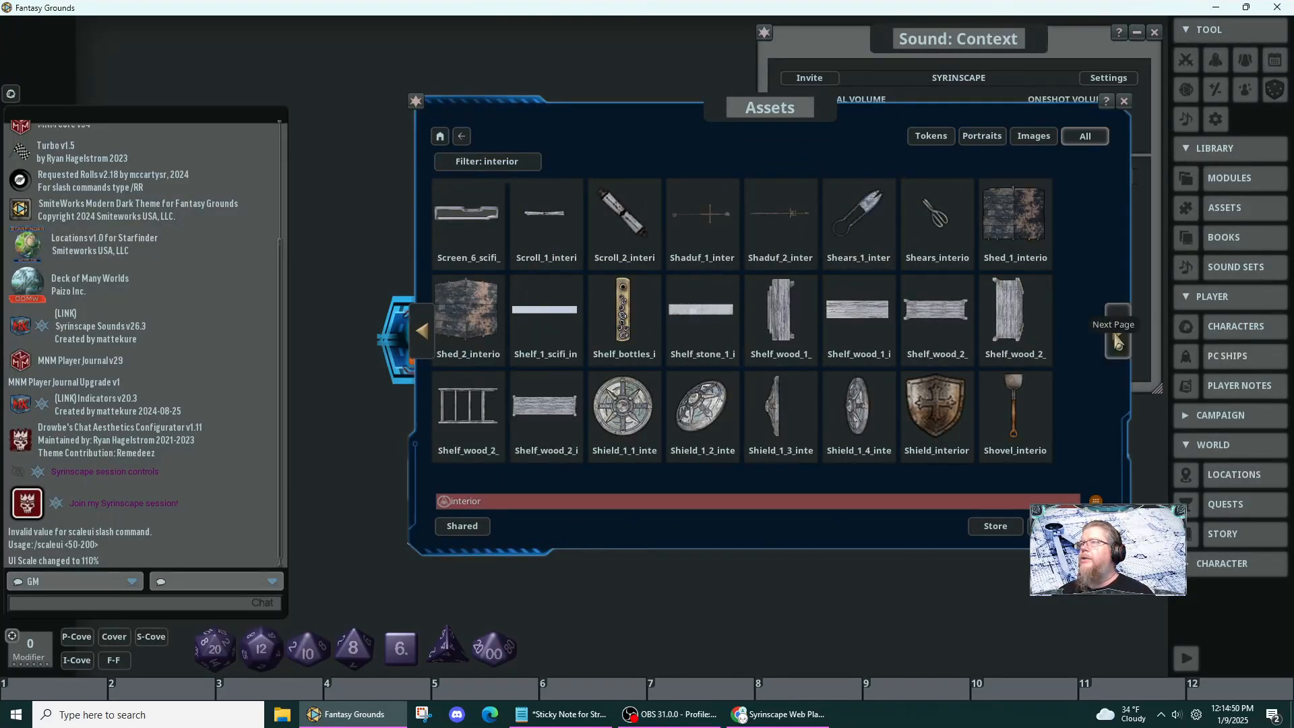
click(1117, 340)
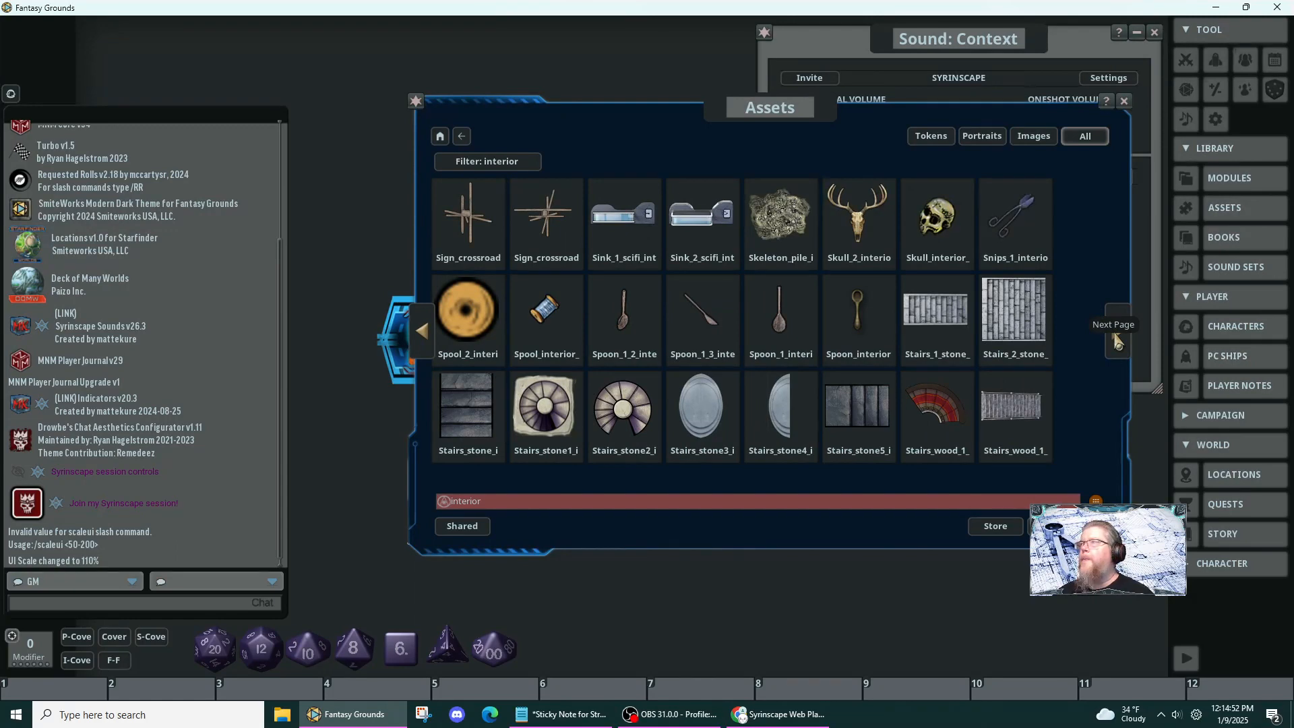
click(1116, 340)
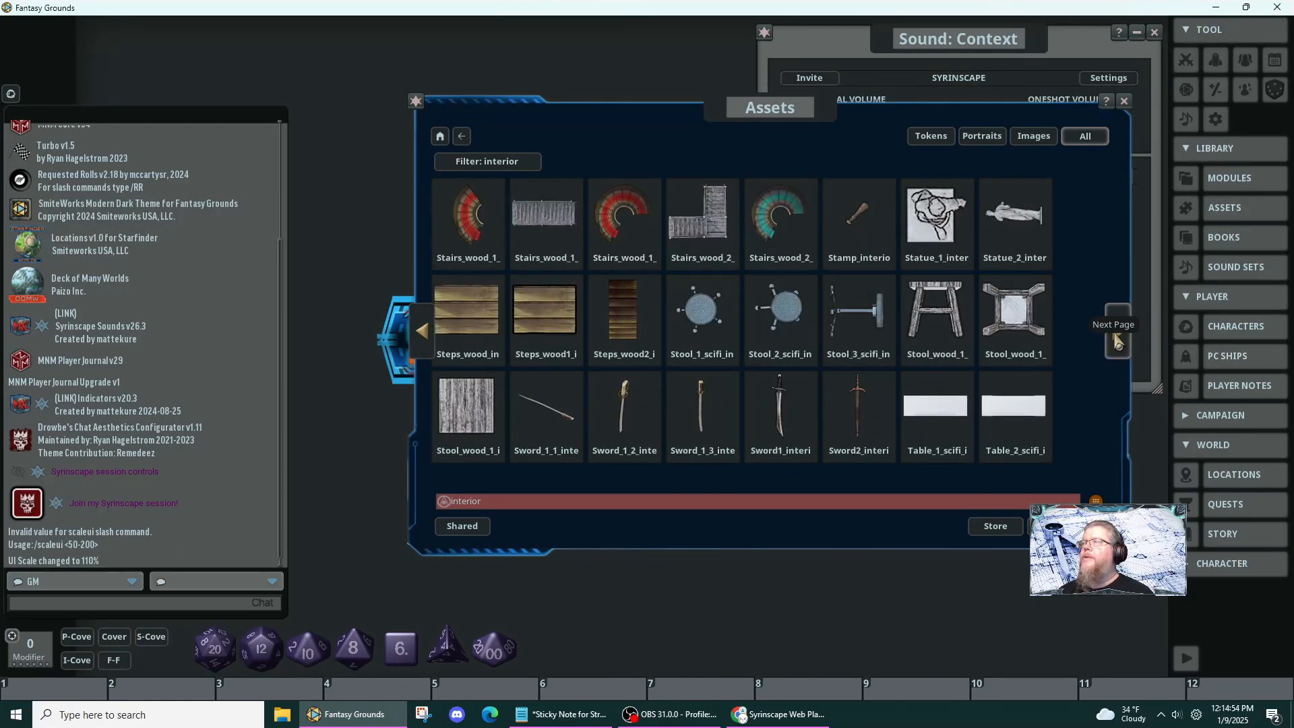
click(1116, 340)
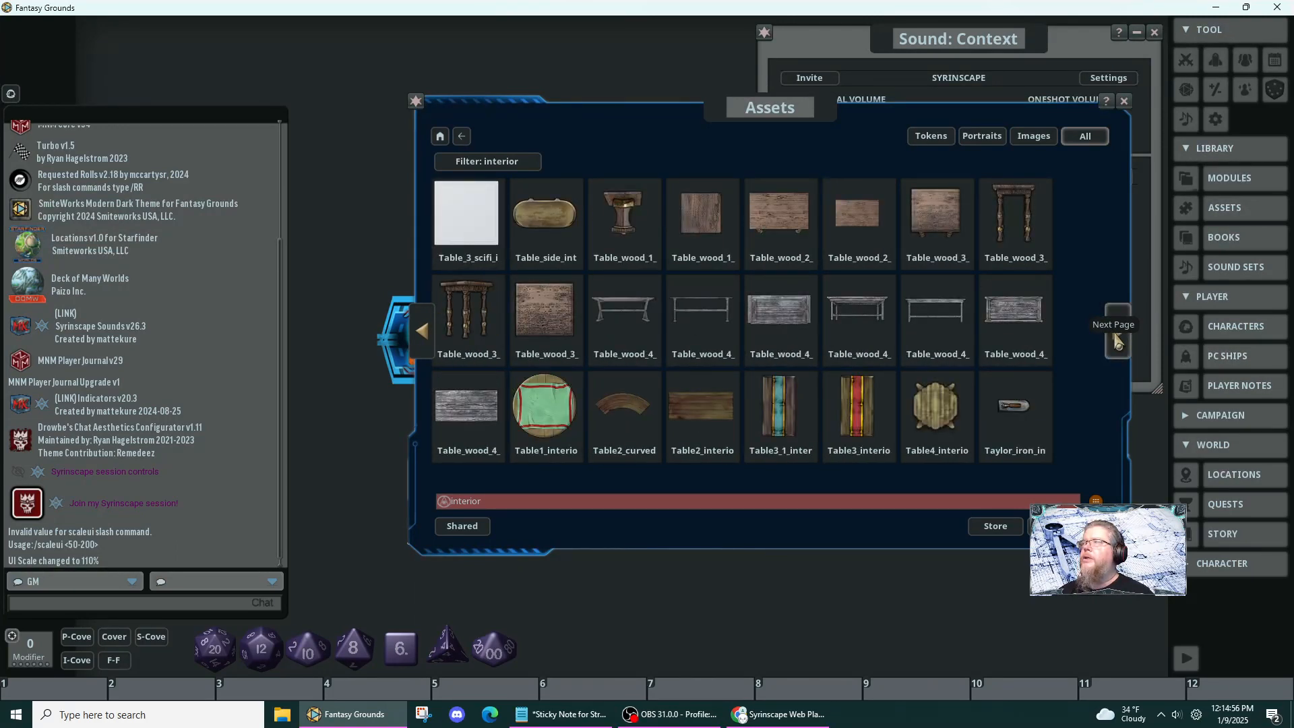
click(1117, 341)
click(1116, 341)
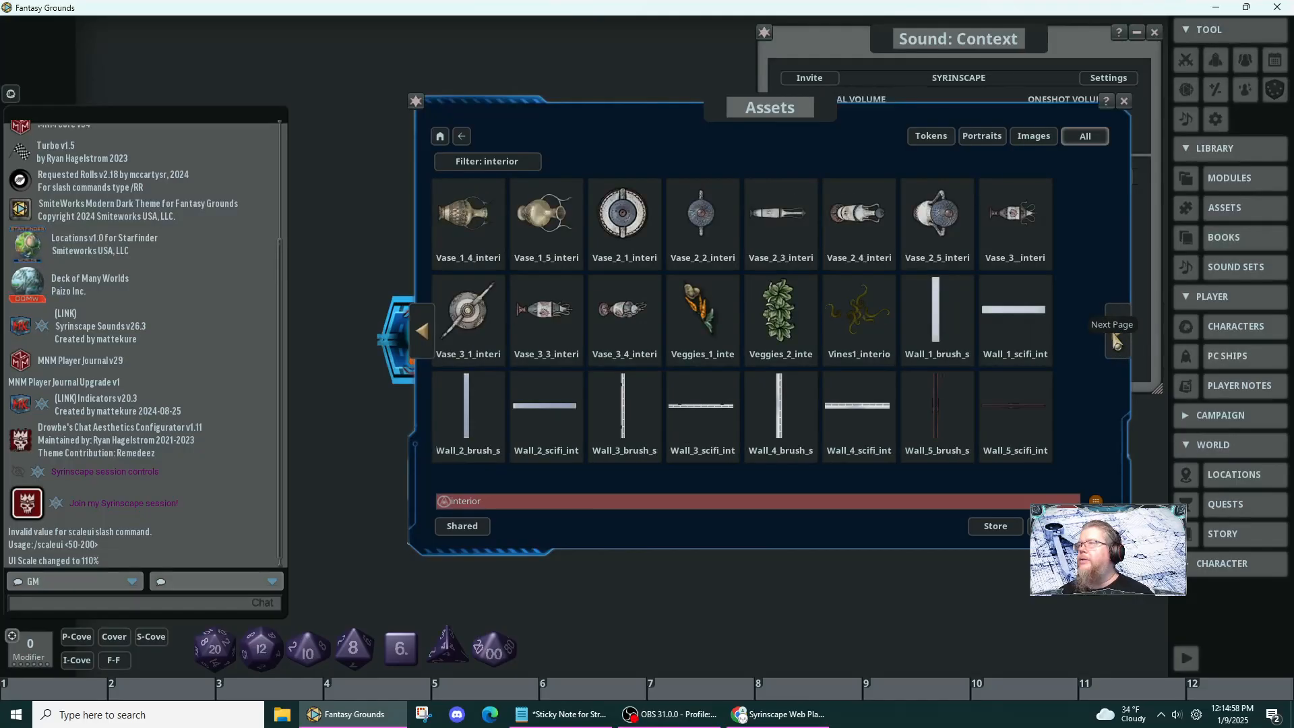
click(1116, 340)
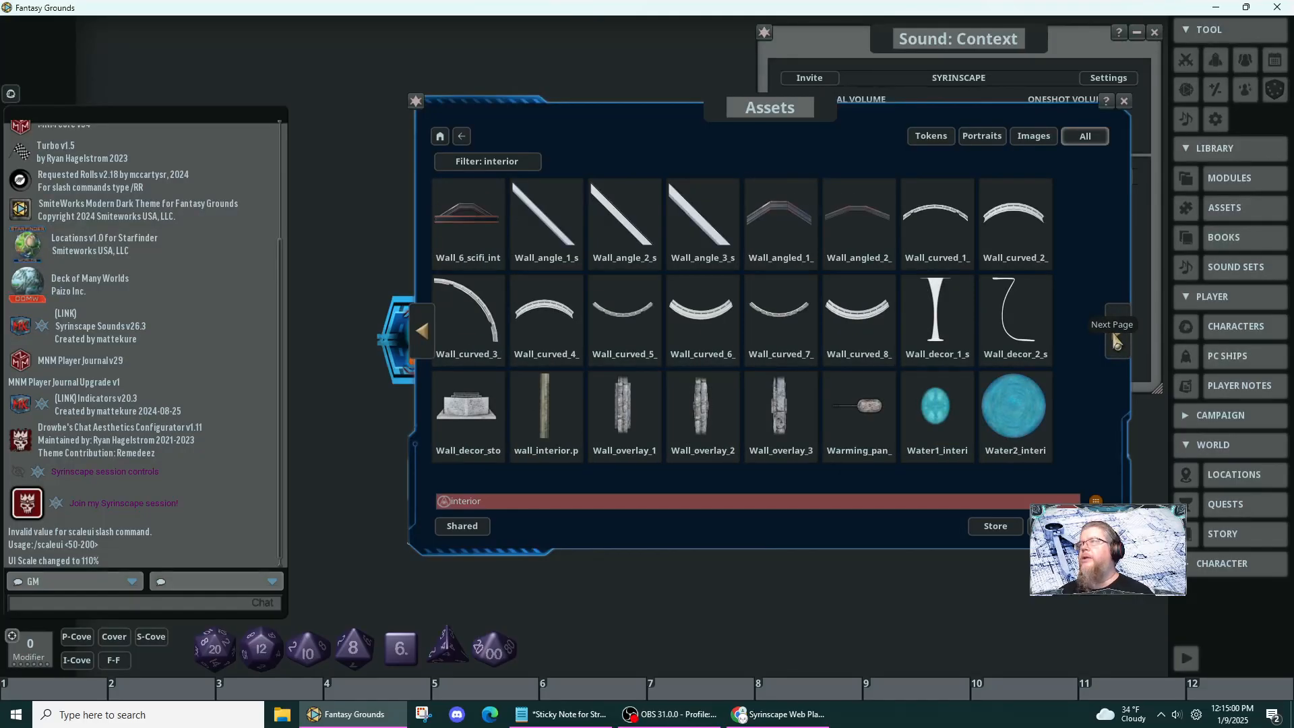
click(1116, 341)
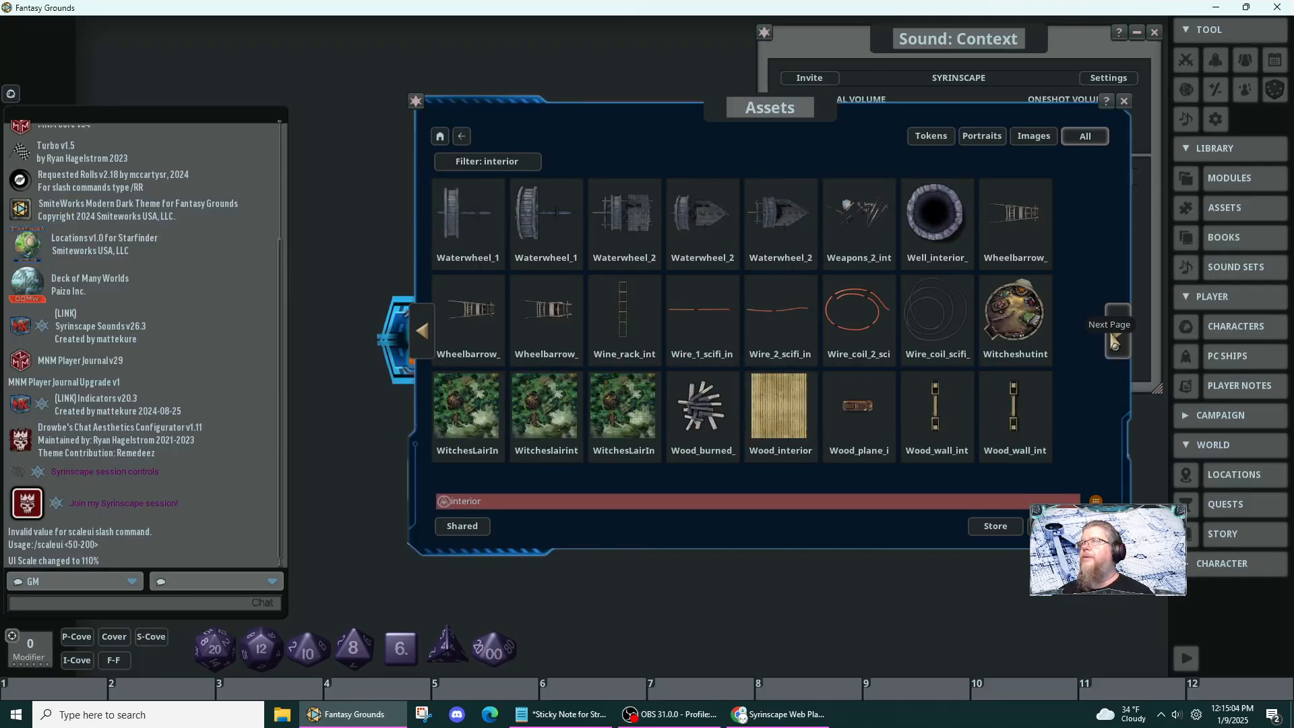
click(1117, 340)
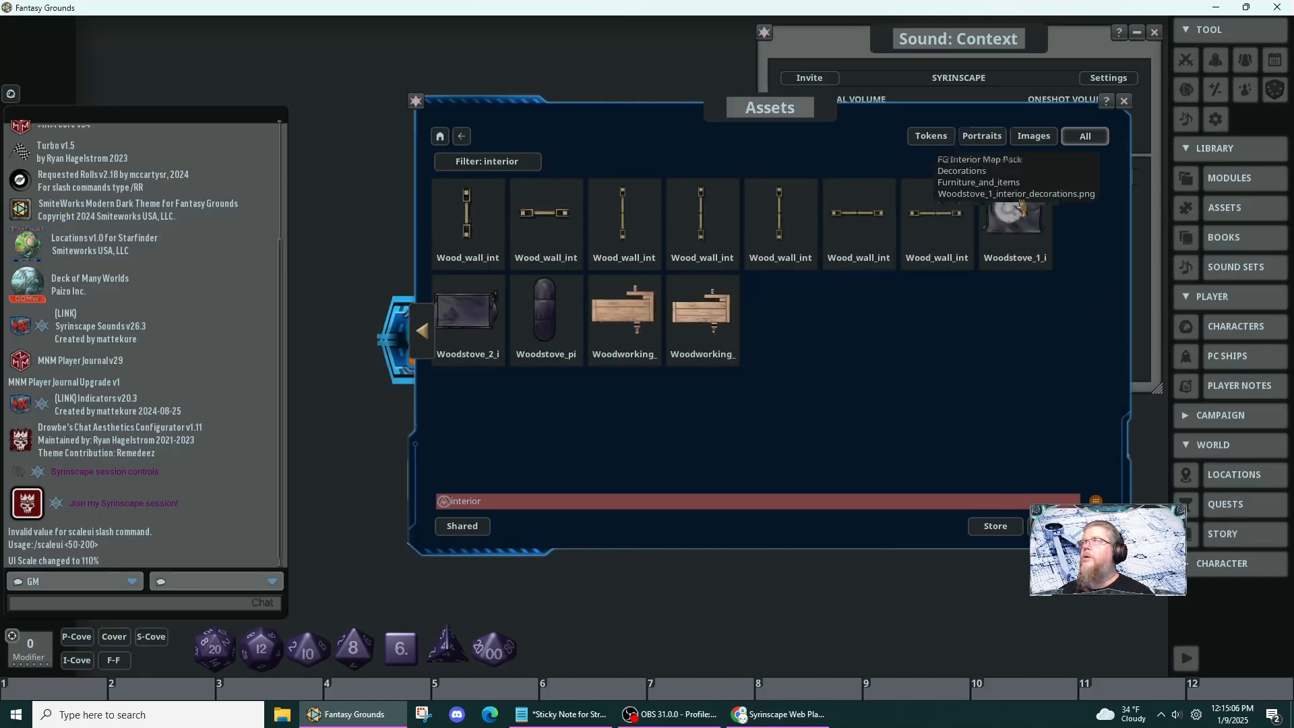
click(1124, 102)
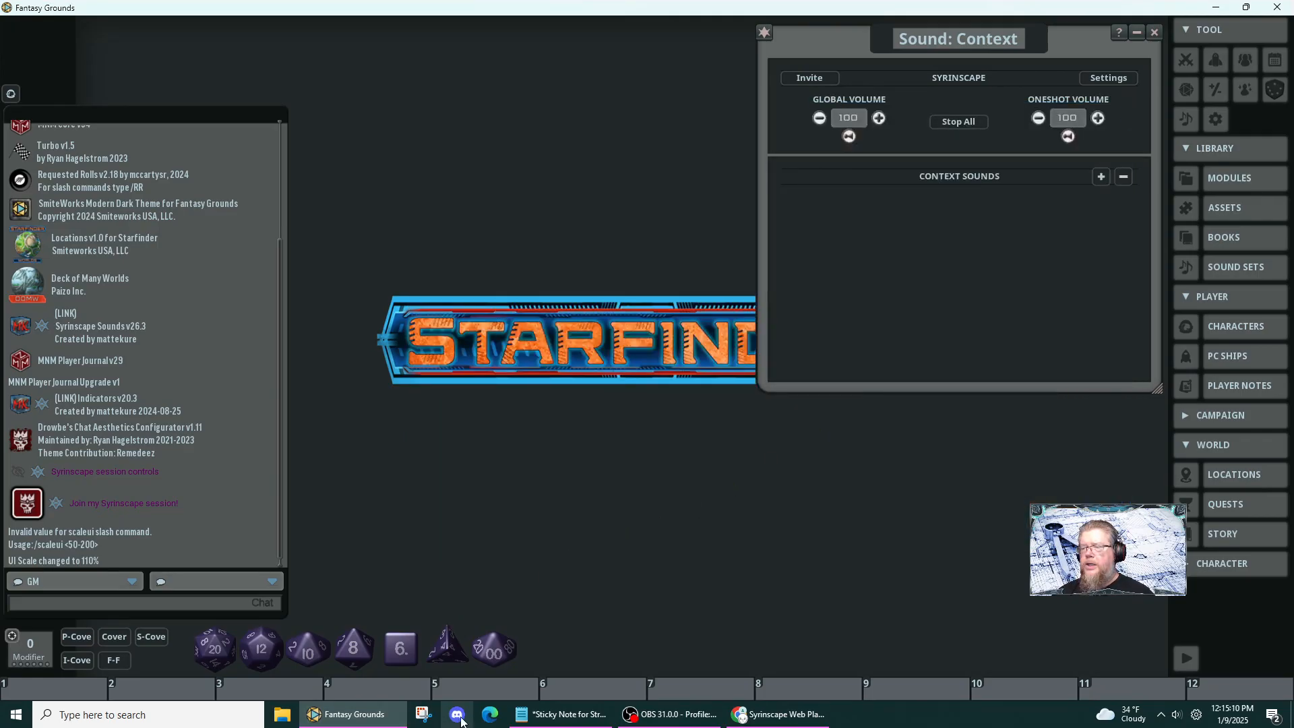
- Switch to Microsoft Edge, search the web for "vtt interior shuttlecraft" and show the image results
click(488, 716)
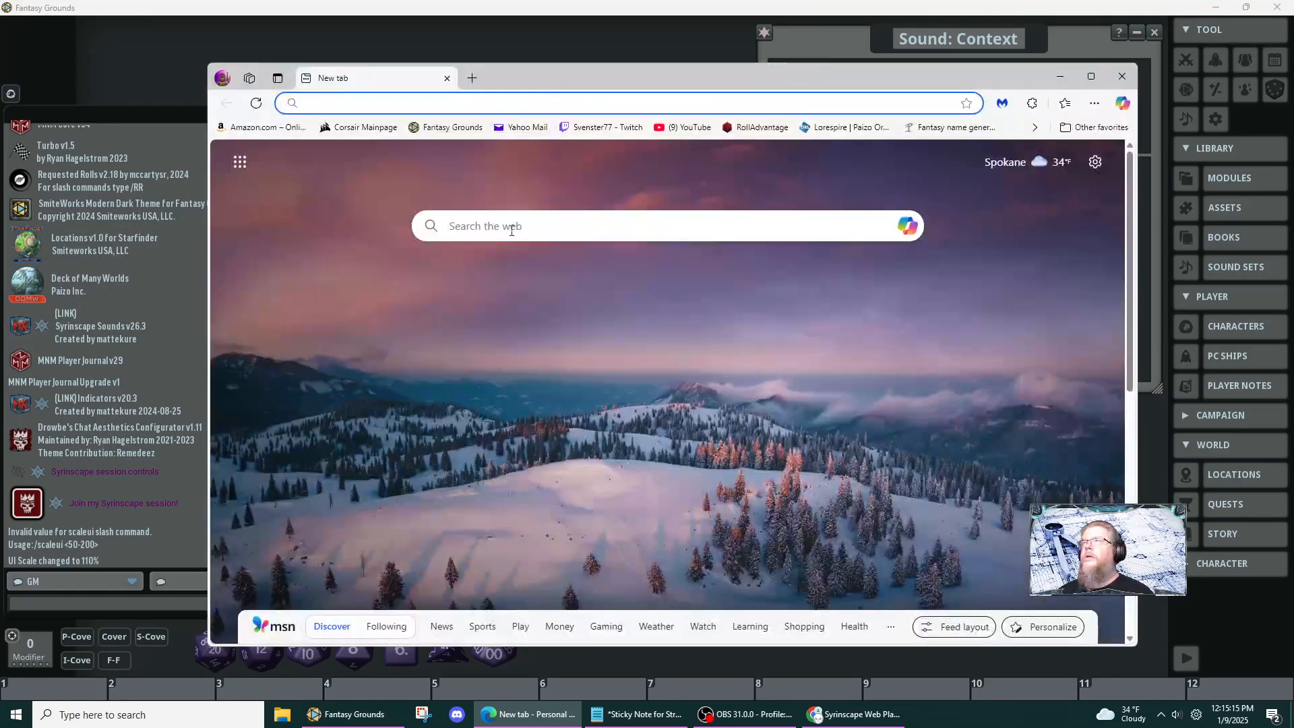
click(511, 230)
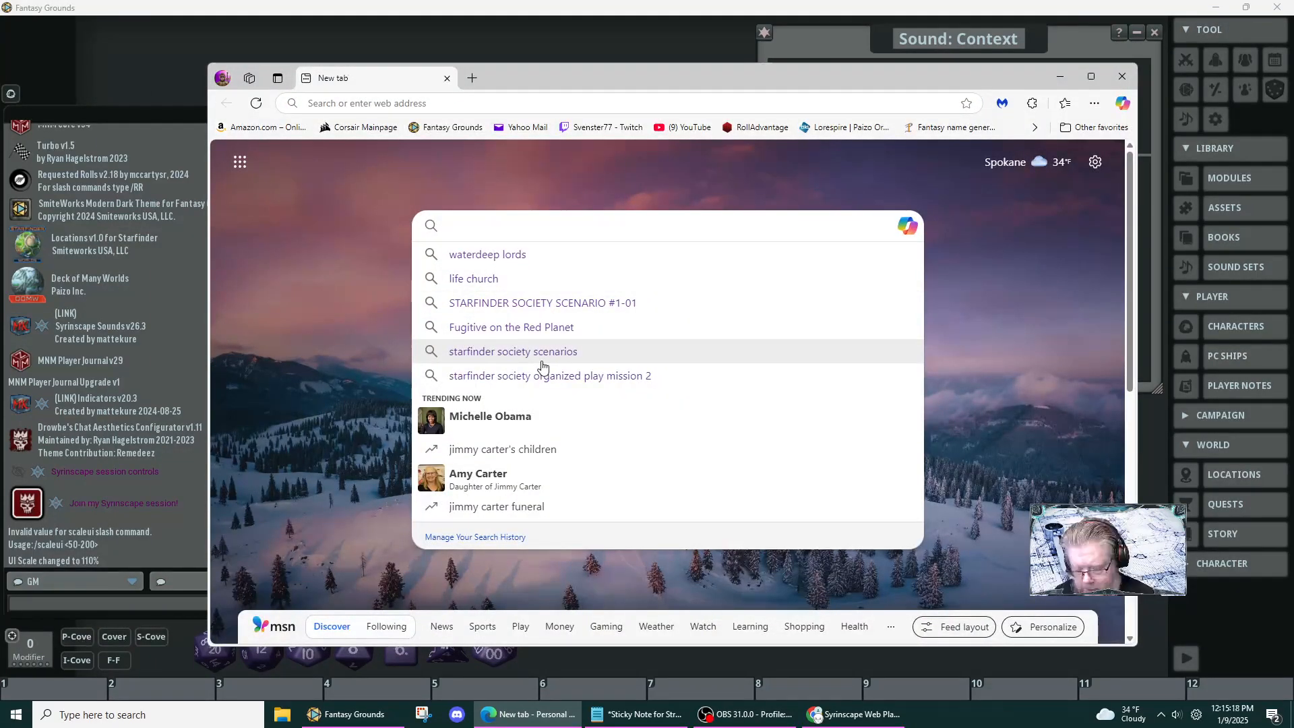
text(vtt )
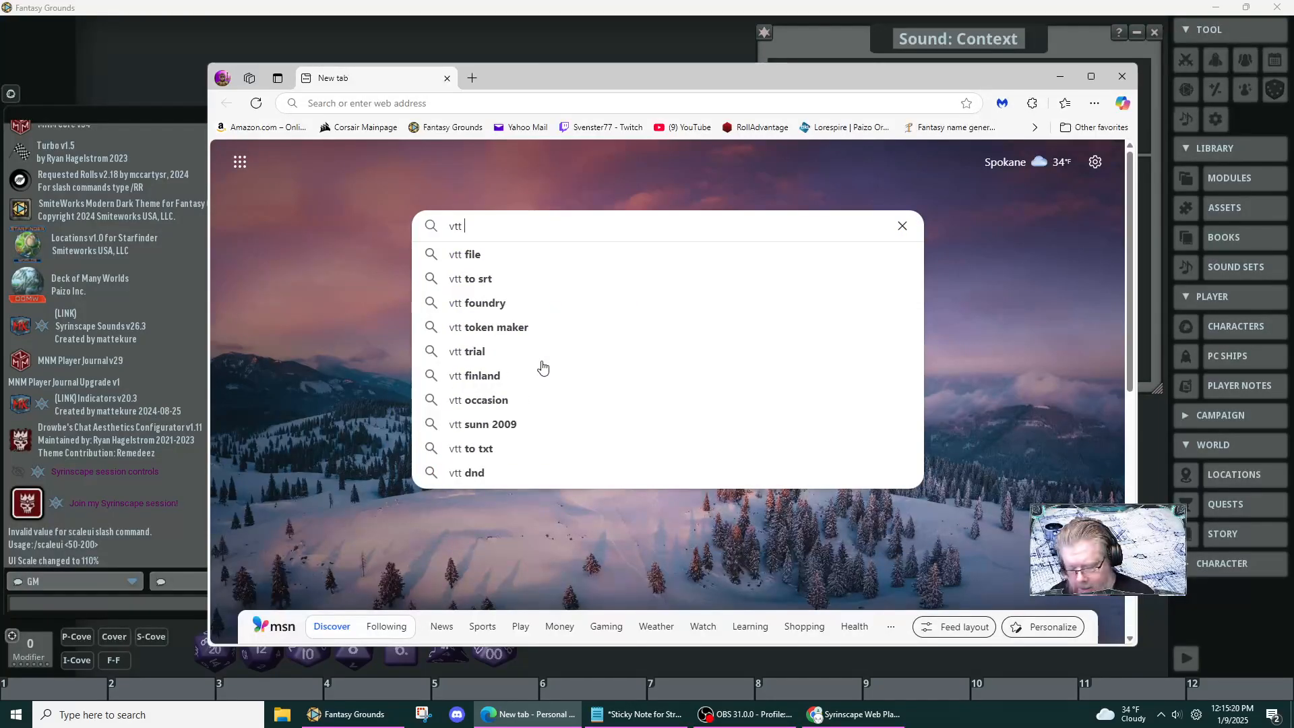
text(interior )
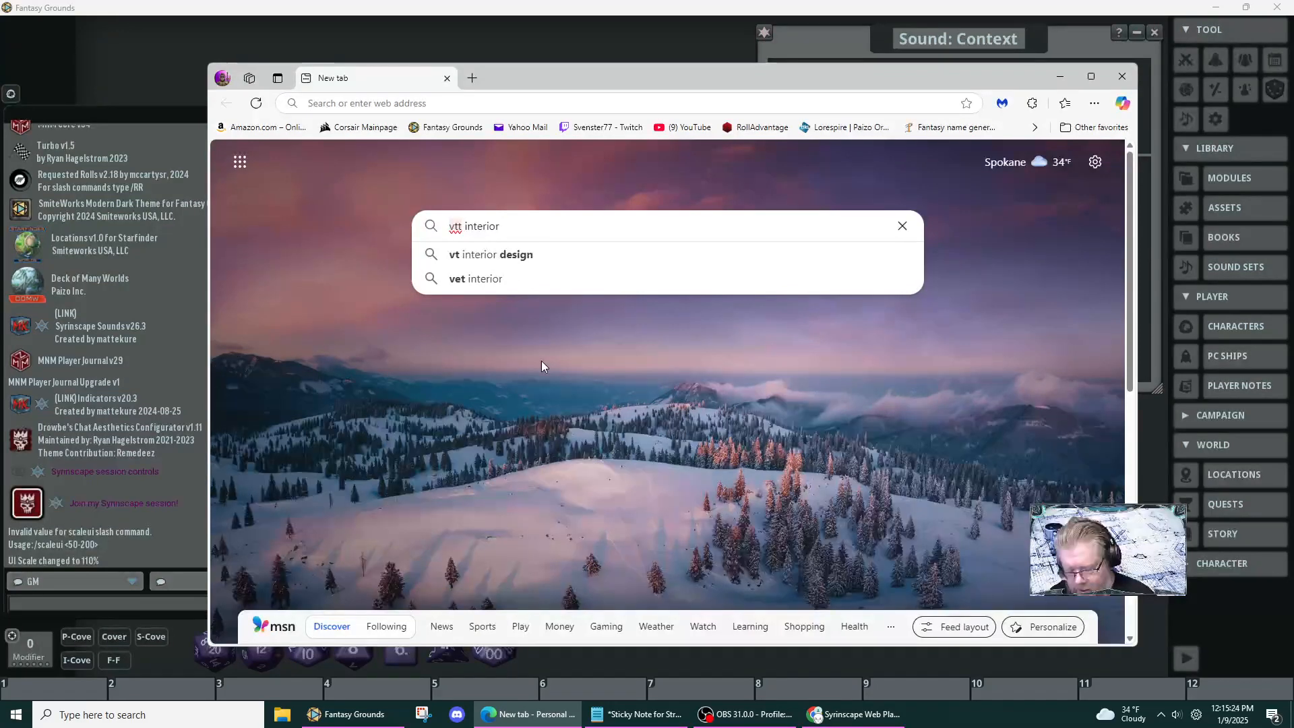
text(shut)
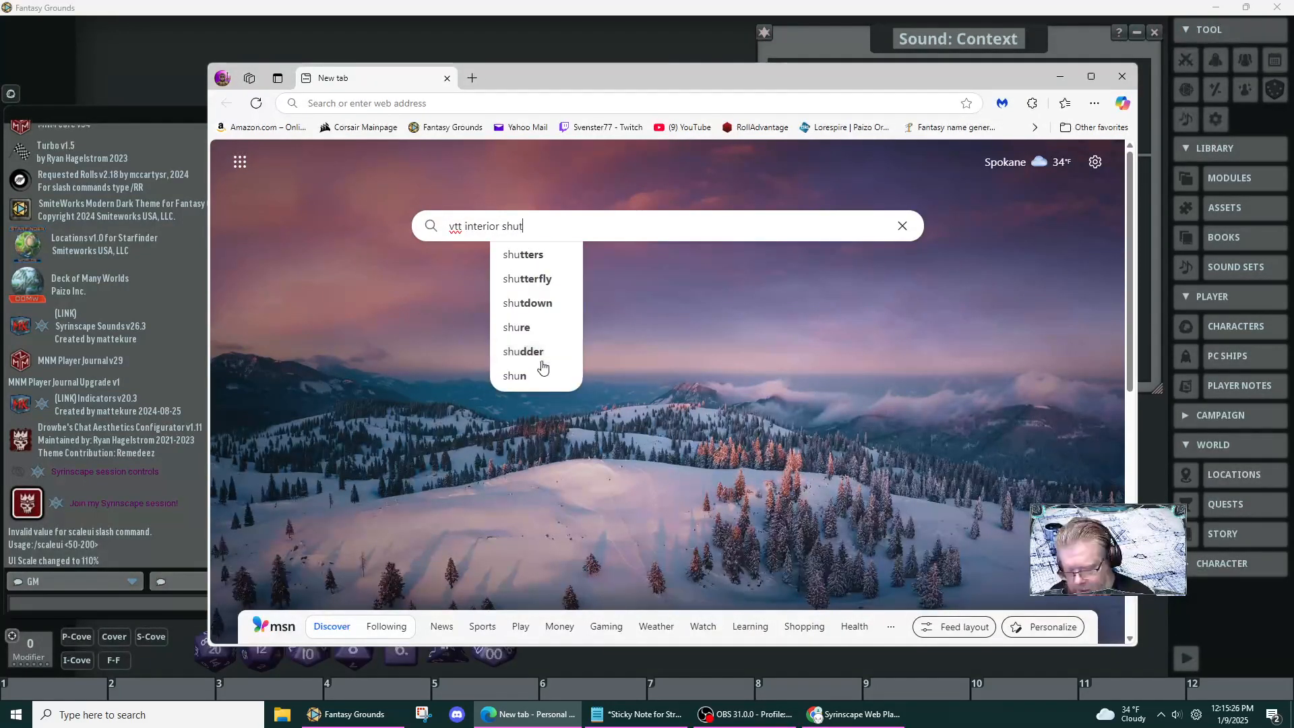
text(tlecraft)
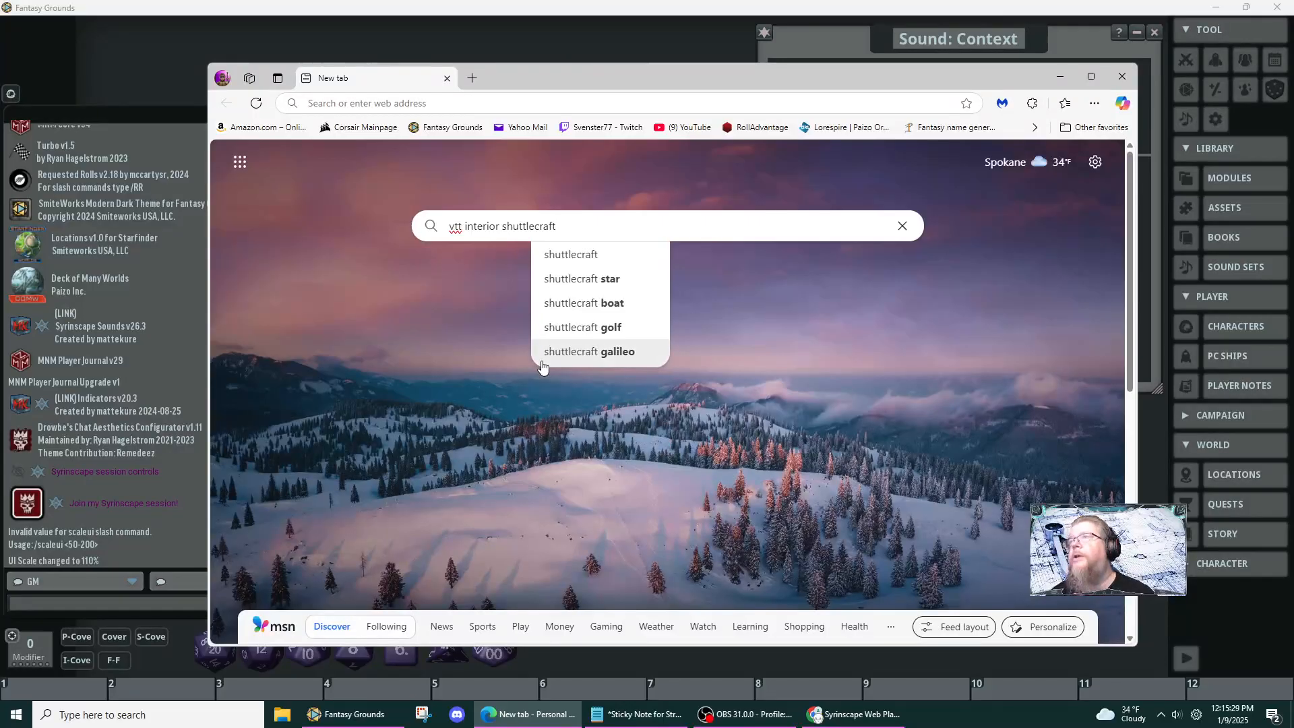
key(Return)
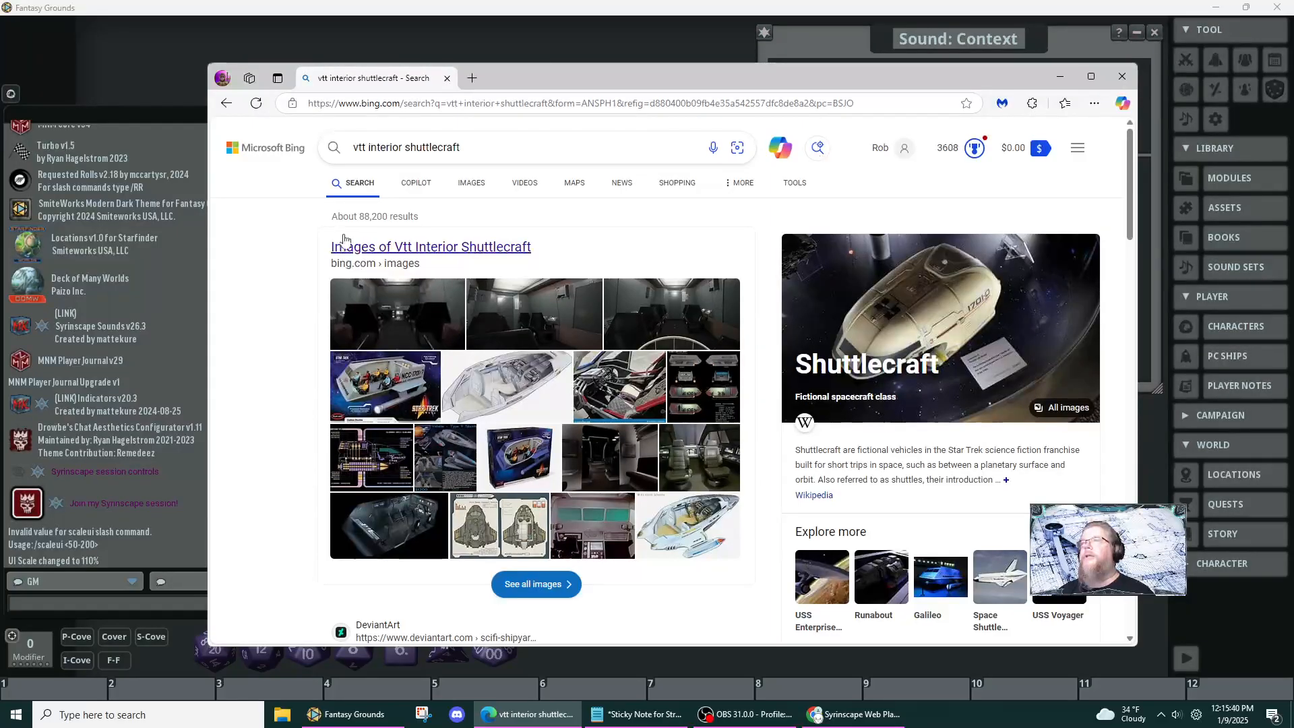
click(476, 184)
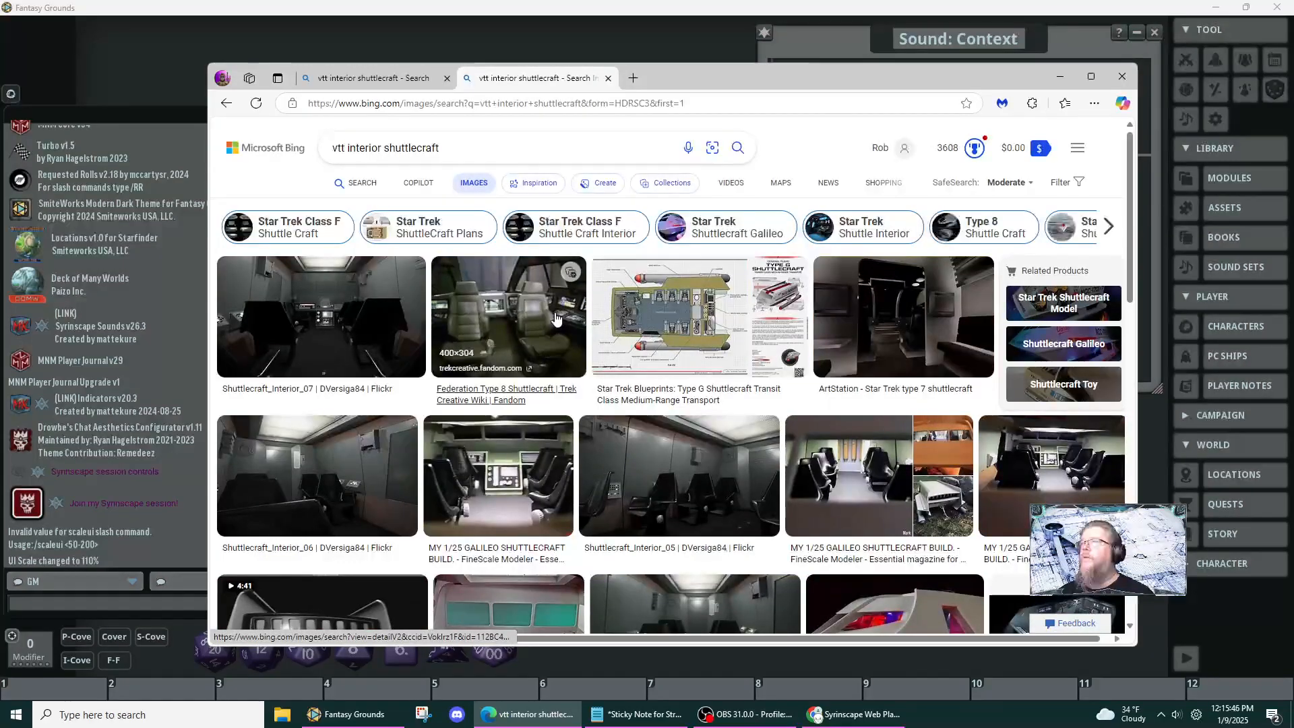
- Preview the Type G Shuttlecraft blueprint, close it, and look through the other image results for a usable interior map
click(647, 323)
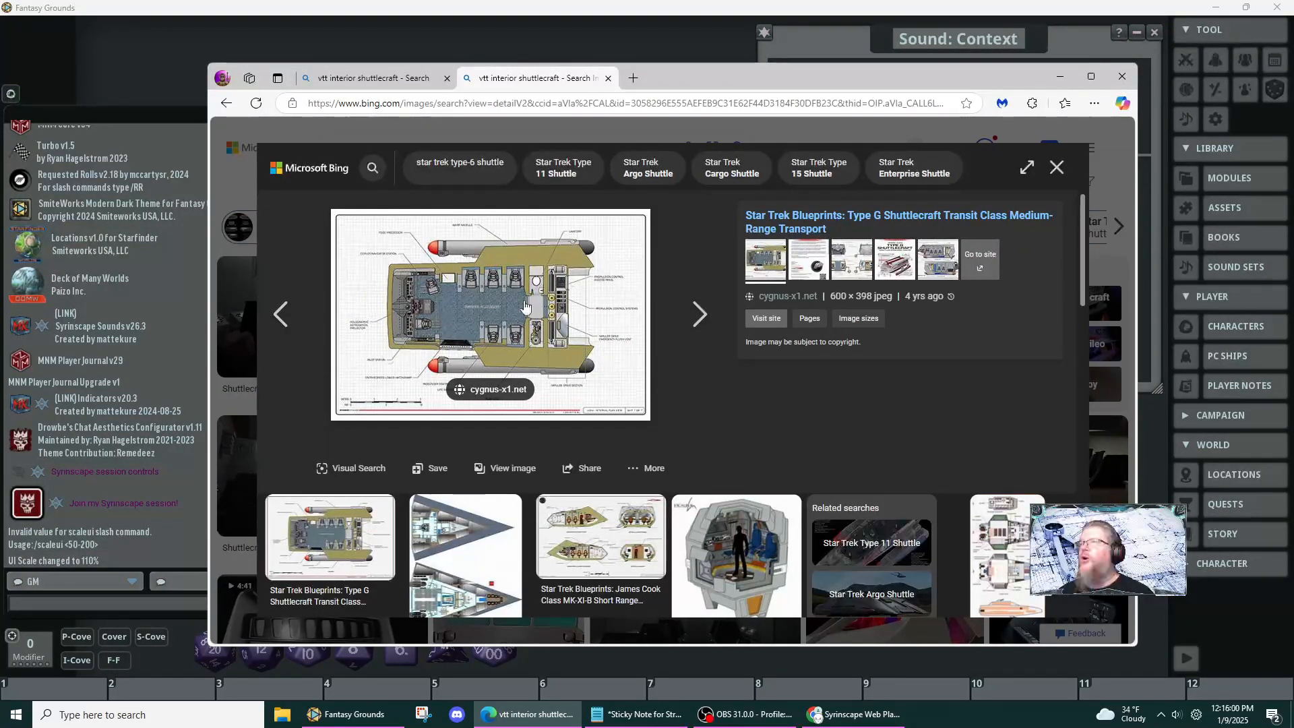
click(1056, 167)
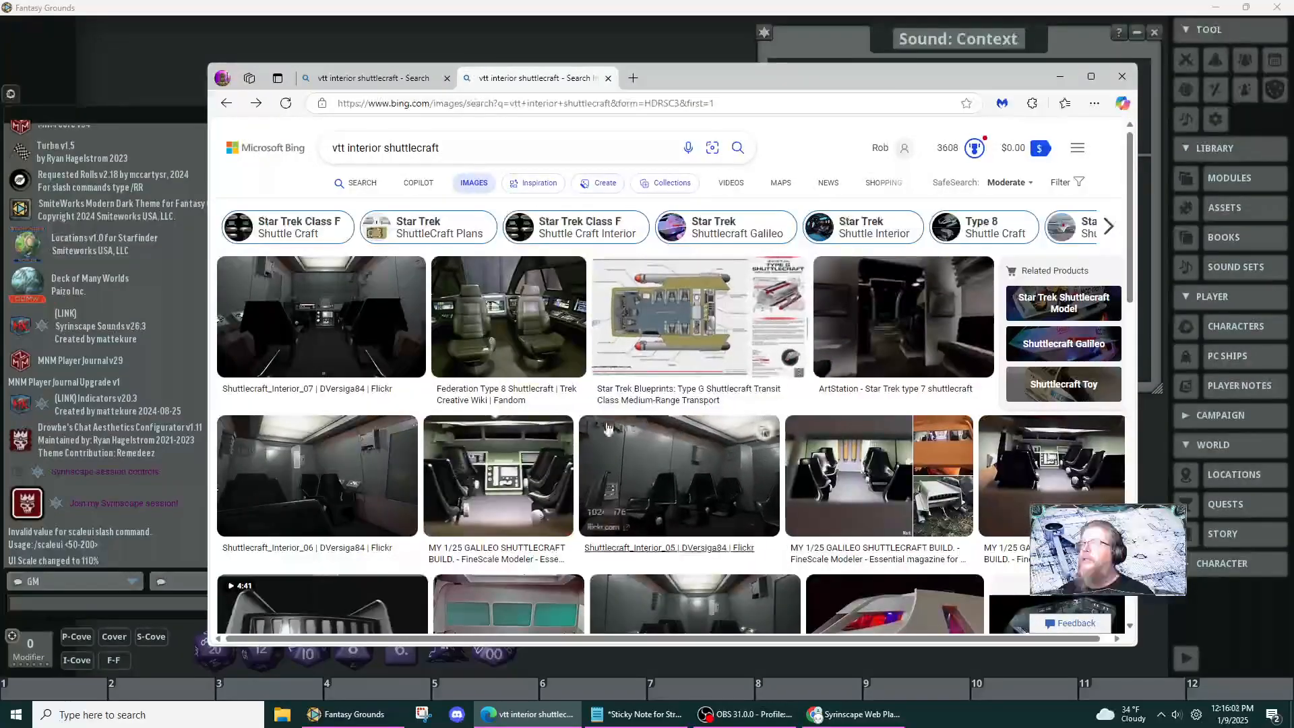
scroll(697, 429, down, 2)
scroll(696, 430, down, 2)
scroll(696, 430, down, 3)
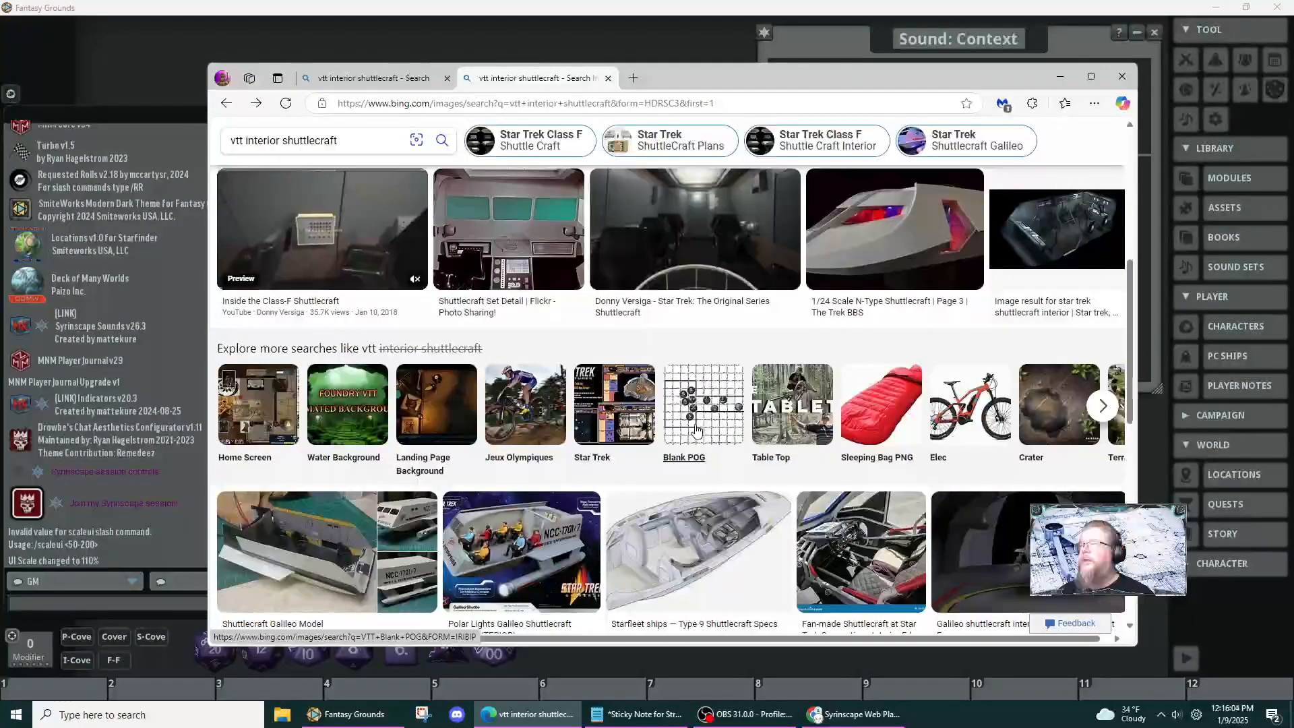
scroll(696, 429, down, 2)
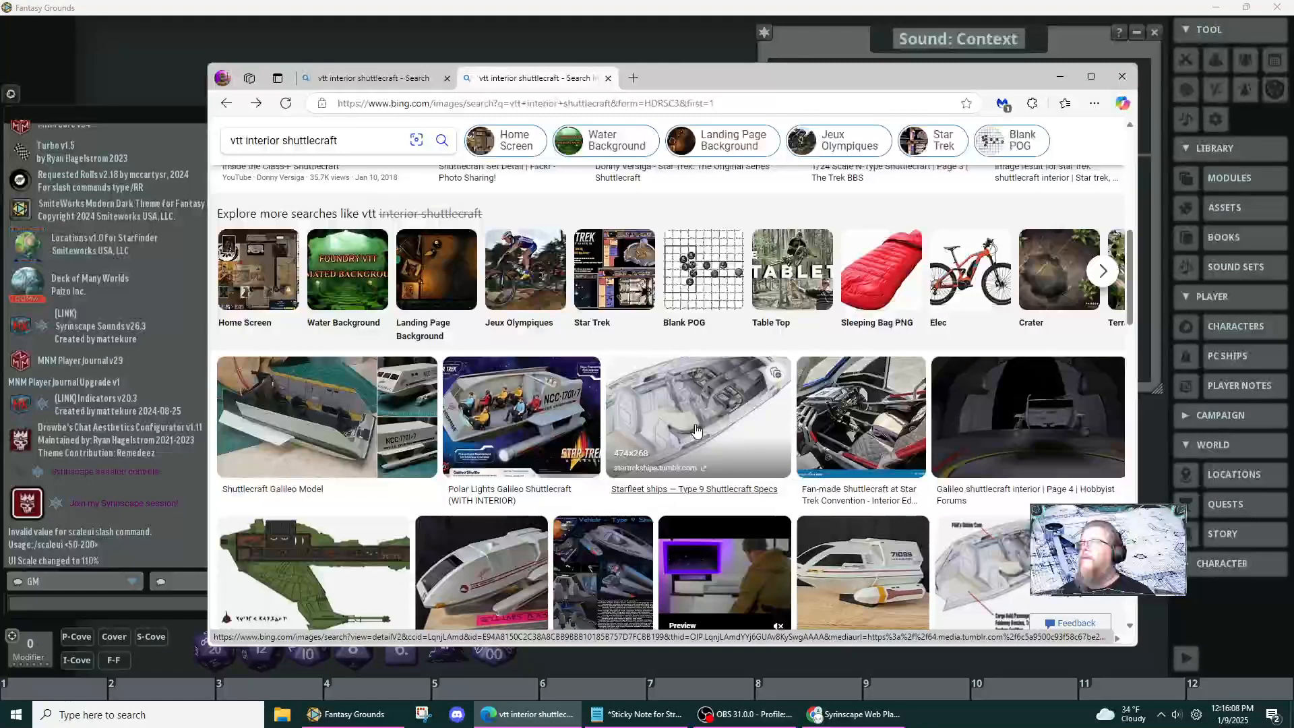
scroll(696, 429, down, 6)
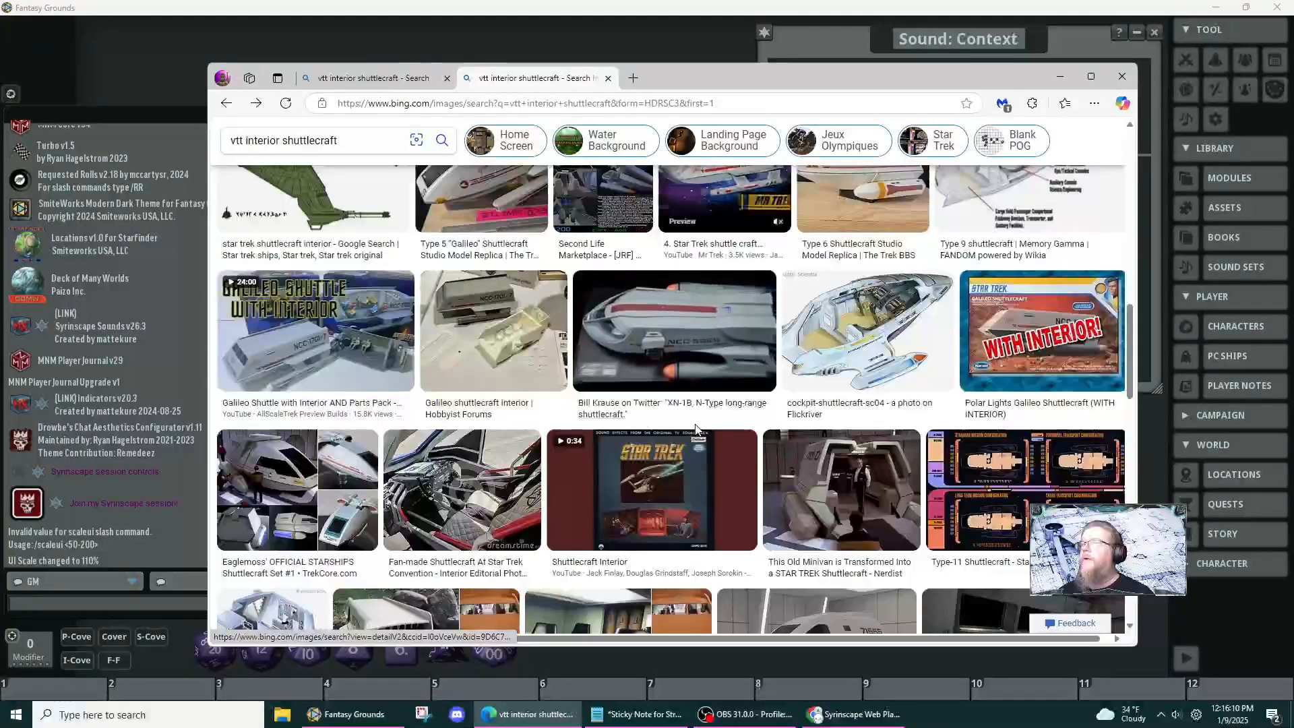
scroll(696, 429, up, 10)
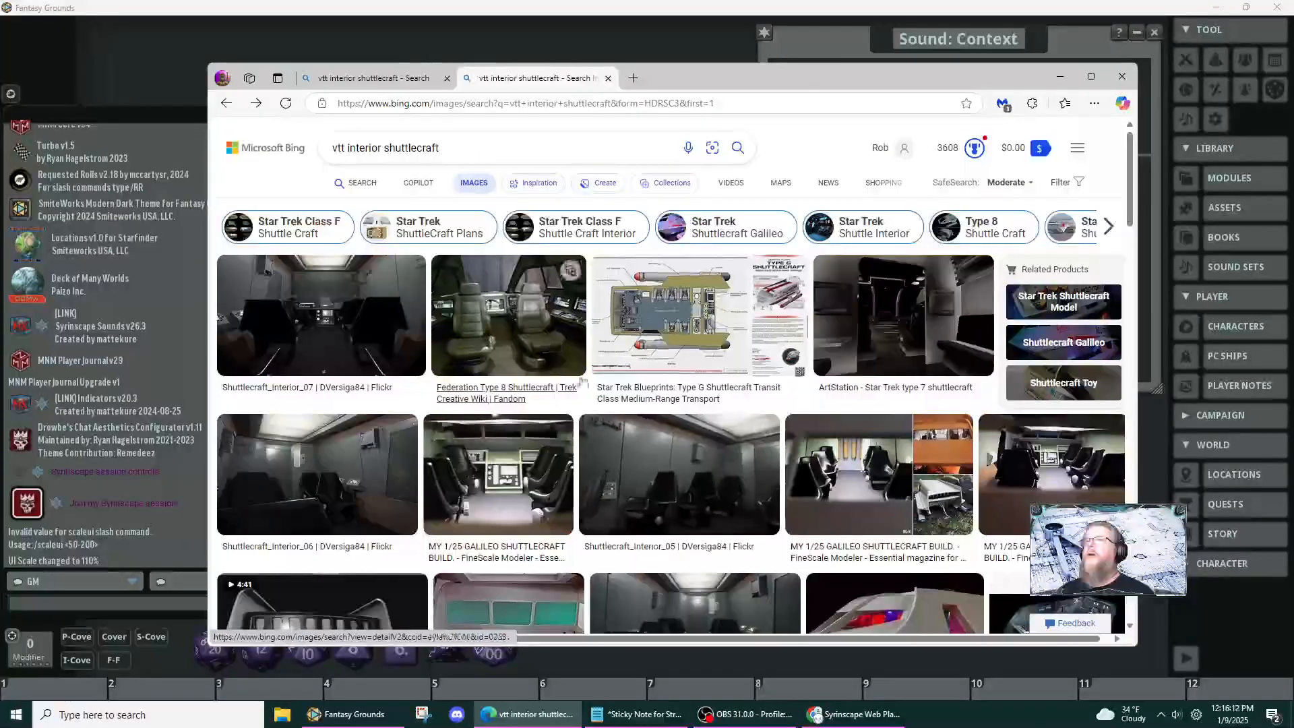
- Refine the image search to "vtt interior shuttlecraft map"
click(447, 147)
text(map)
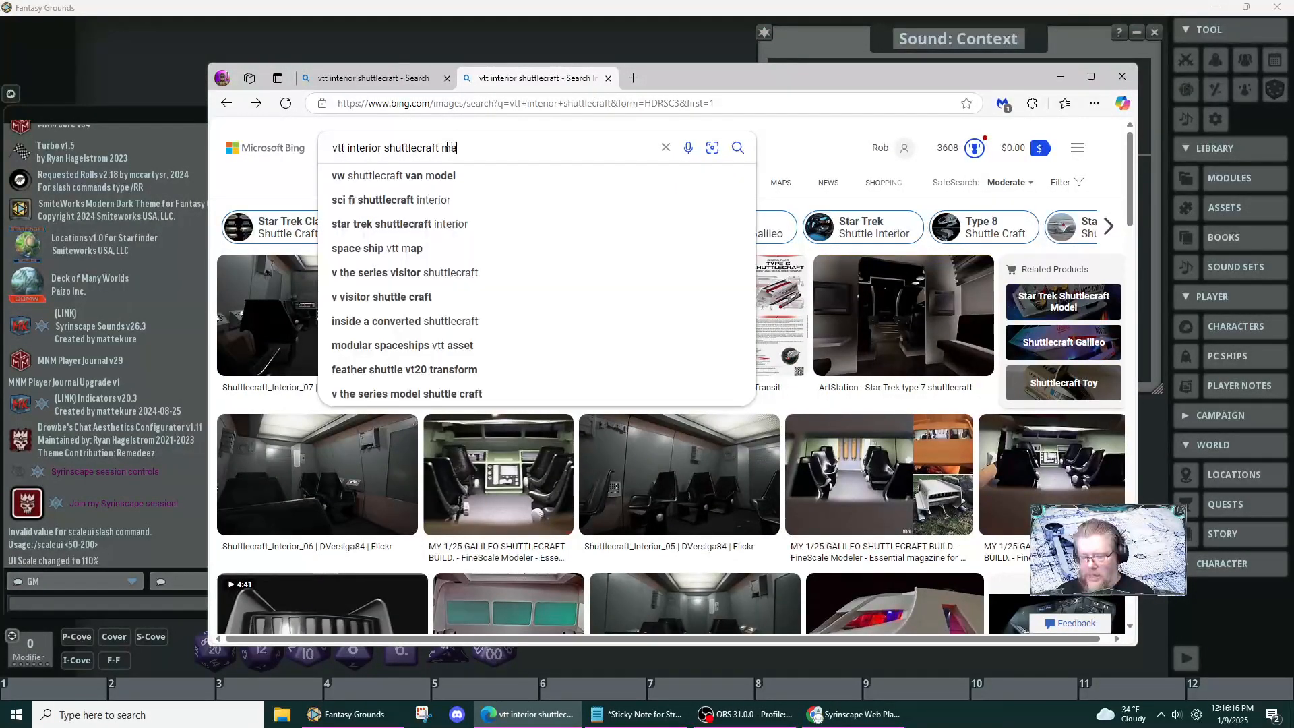
key(Return)
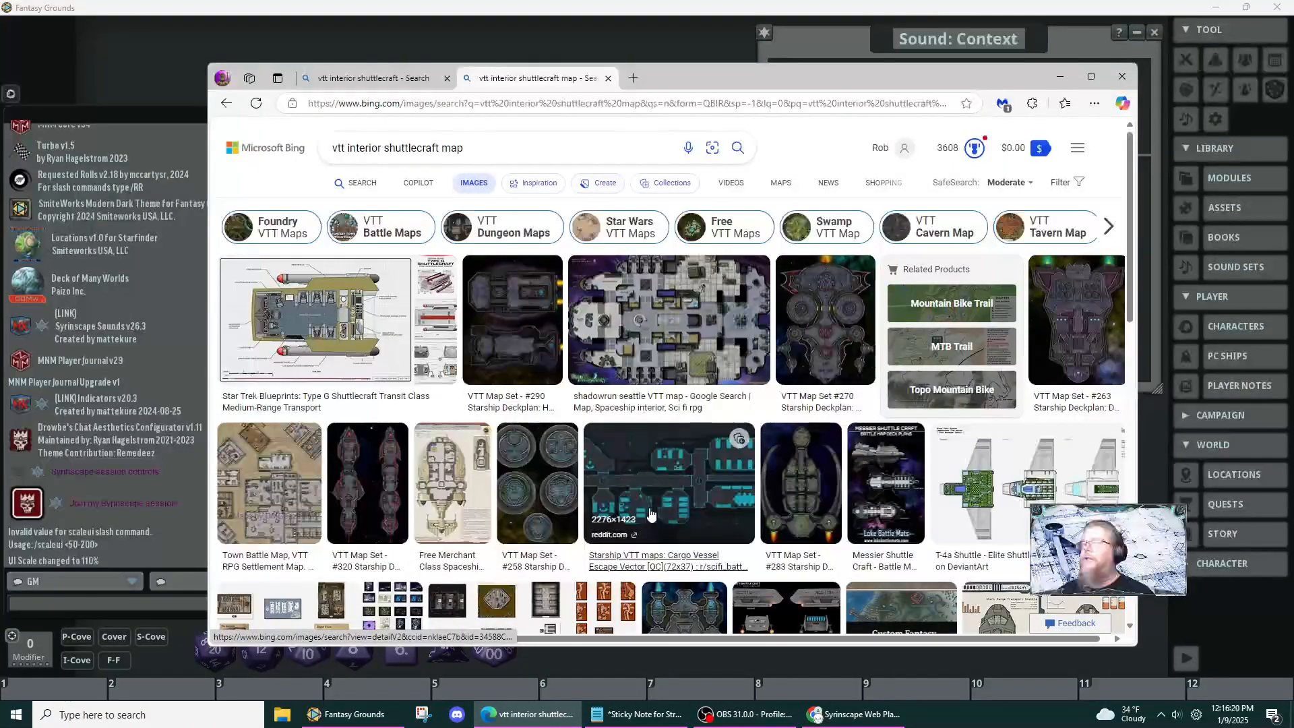
- Preview the shadowrun seattle VTT map spaceship interior, look through its related images, and close the preview
click(676, 348)
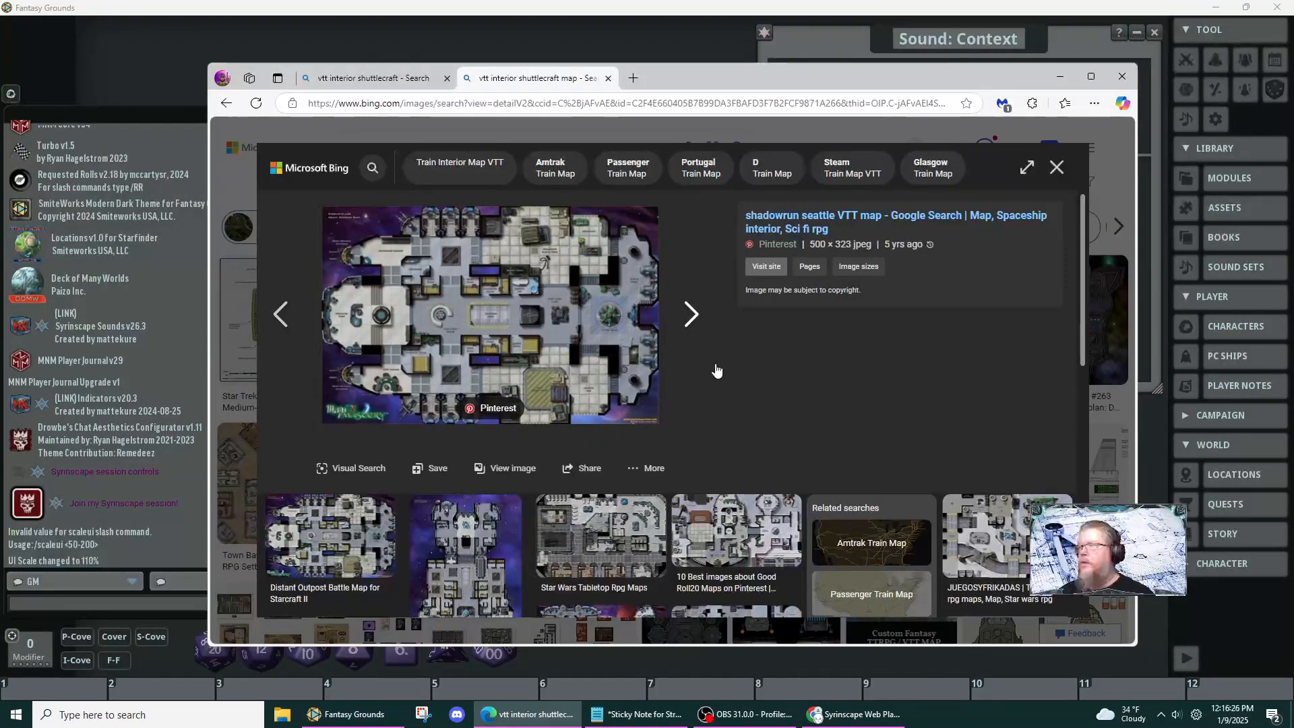
scroll(717, 371, down, 10)
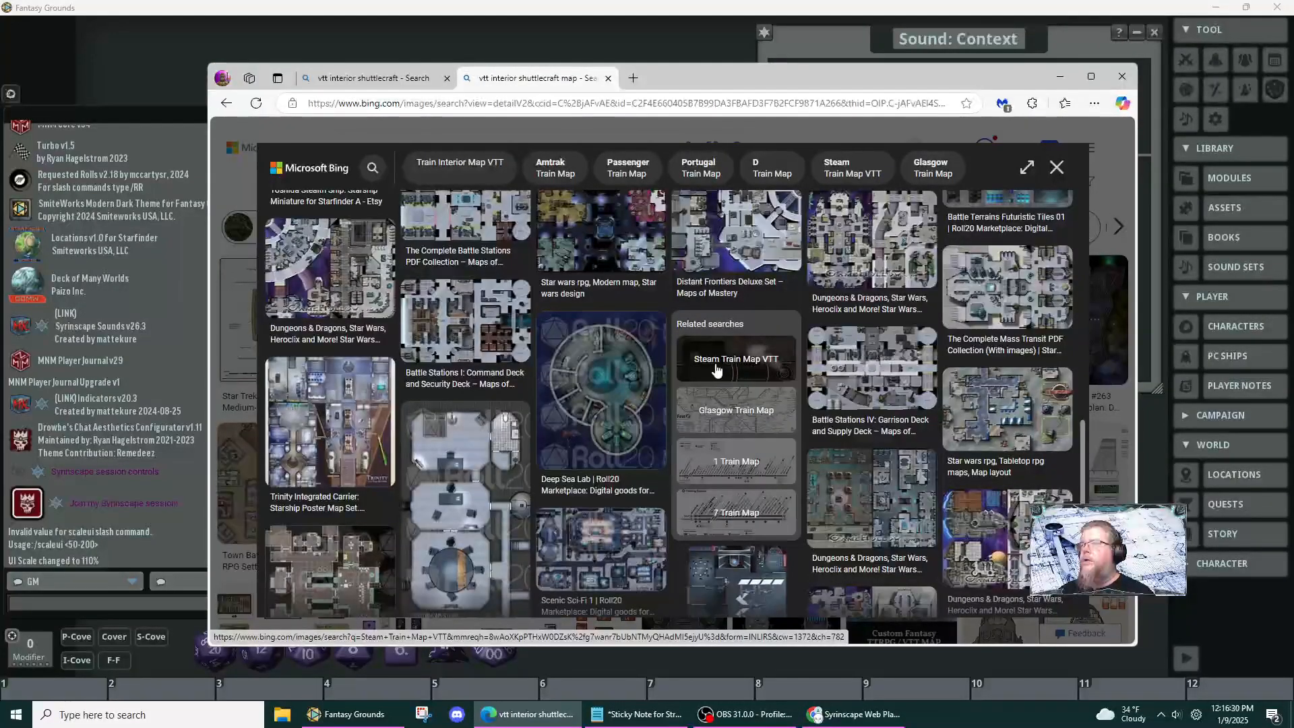
scroll(716, 371, down, 1)
scroll(716, 370, up, 12)
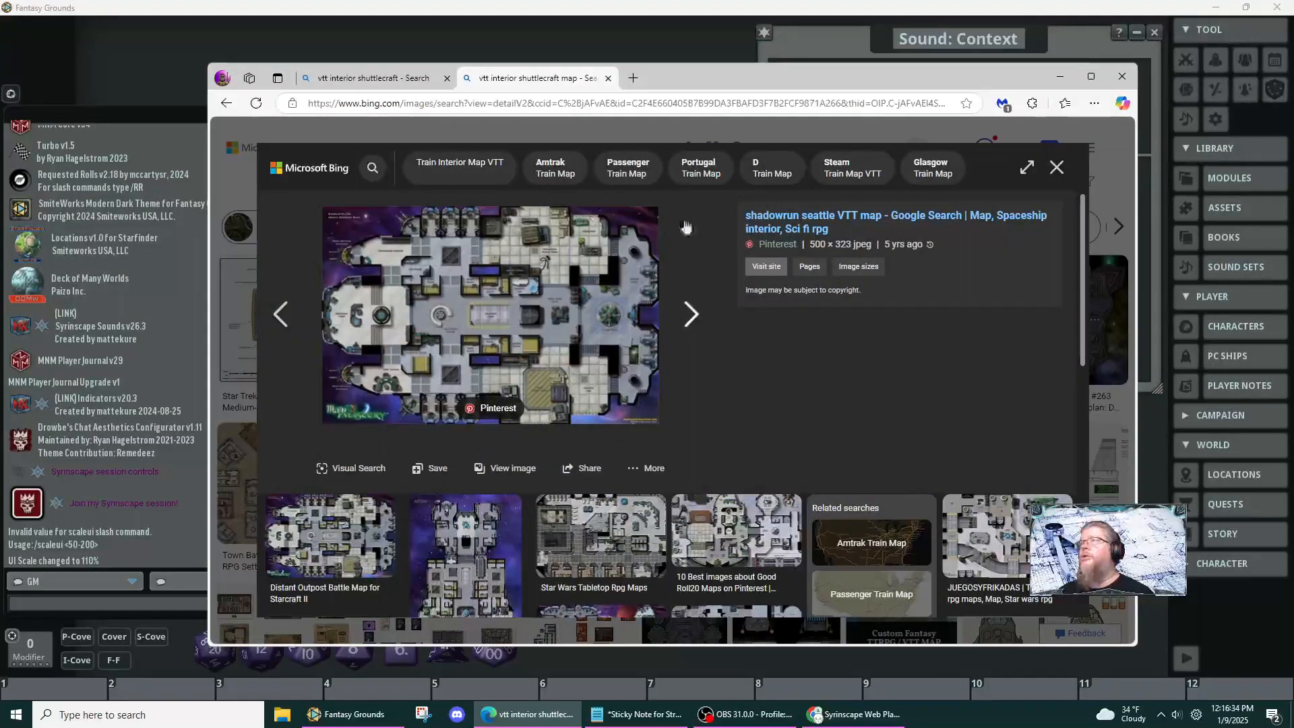
click(1068, 165)
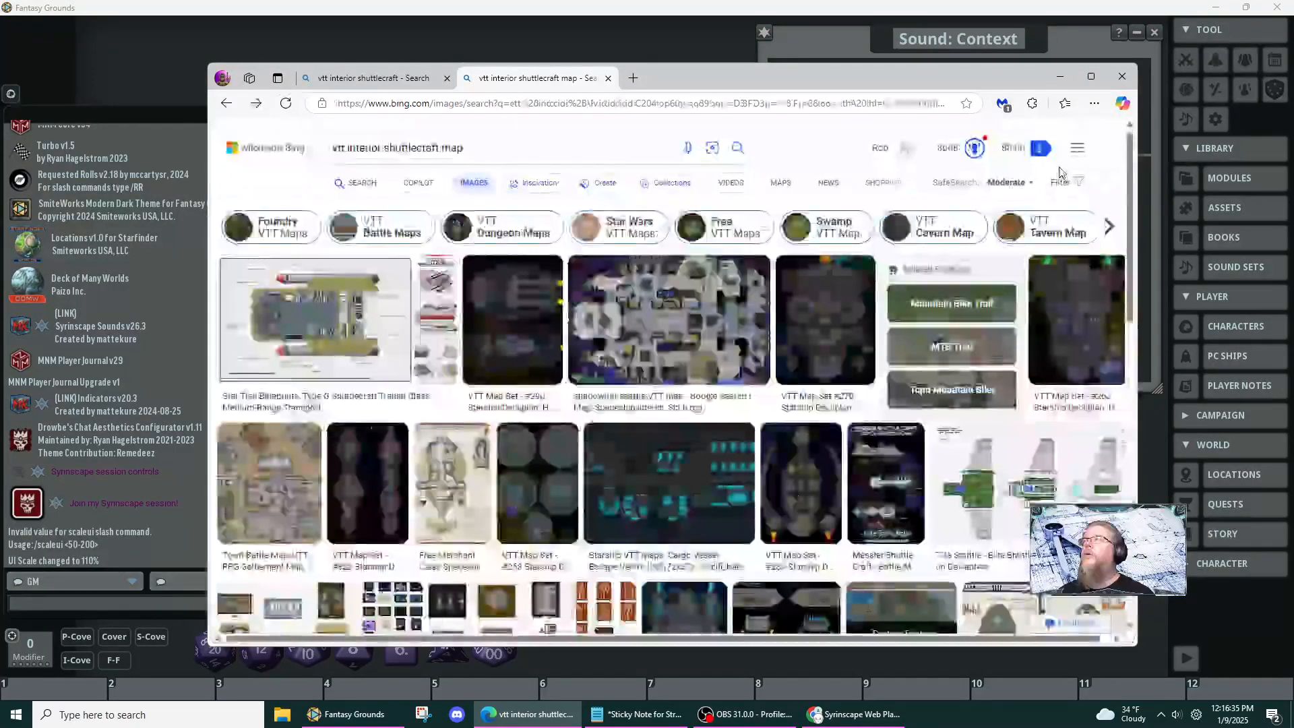
- Preview the VTT Map Set #263 Starship Deckplan image and look through its related ship maps for a suitable interior
click(1091, 314)
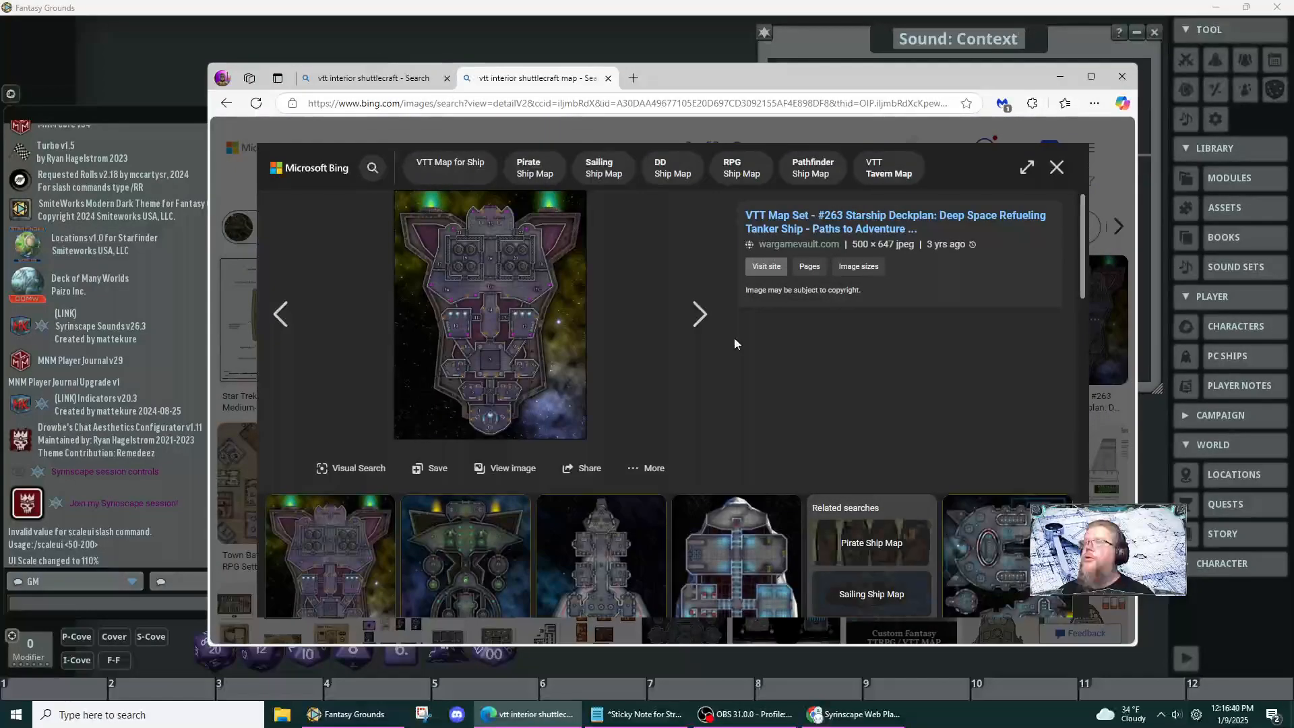
scroll(730, 338, down, 2)
scroll(732, 342, up, 2)
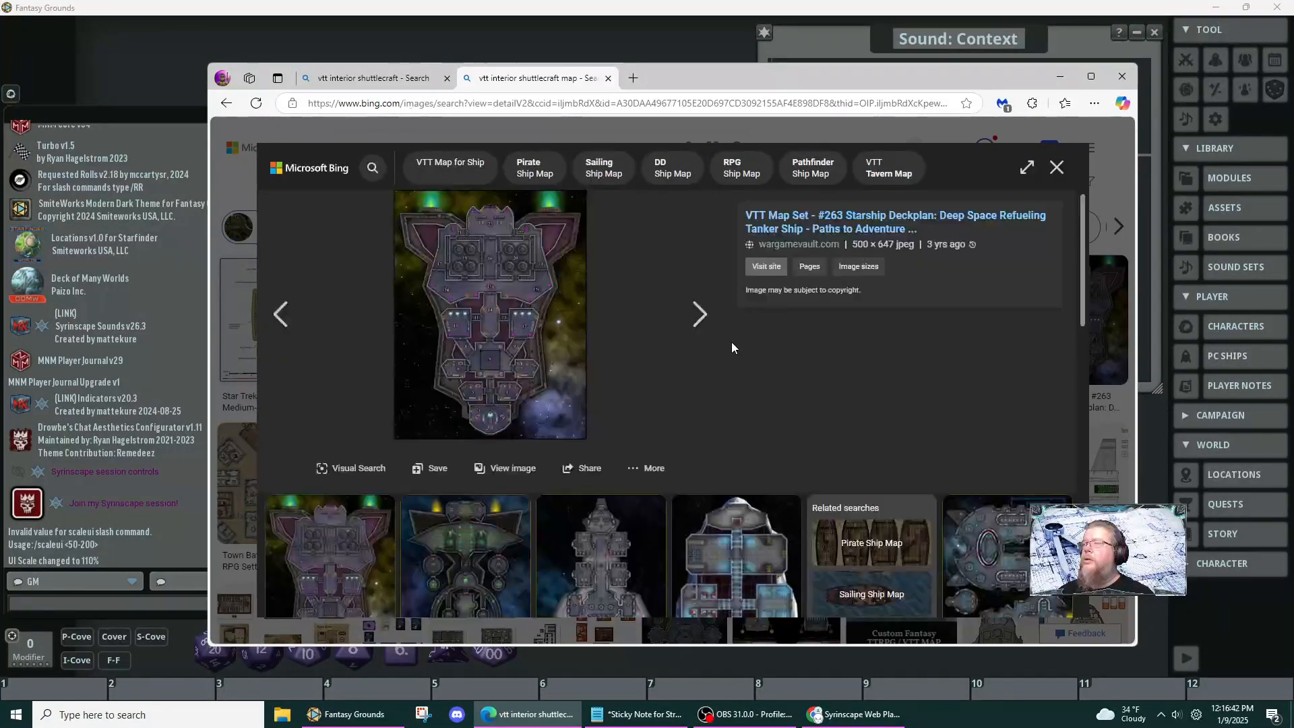
scroll(732, 343, down, 2)
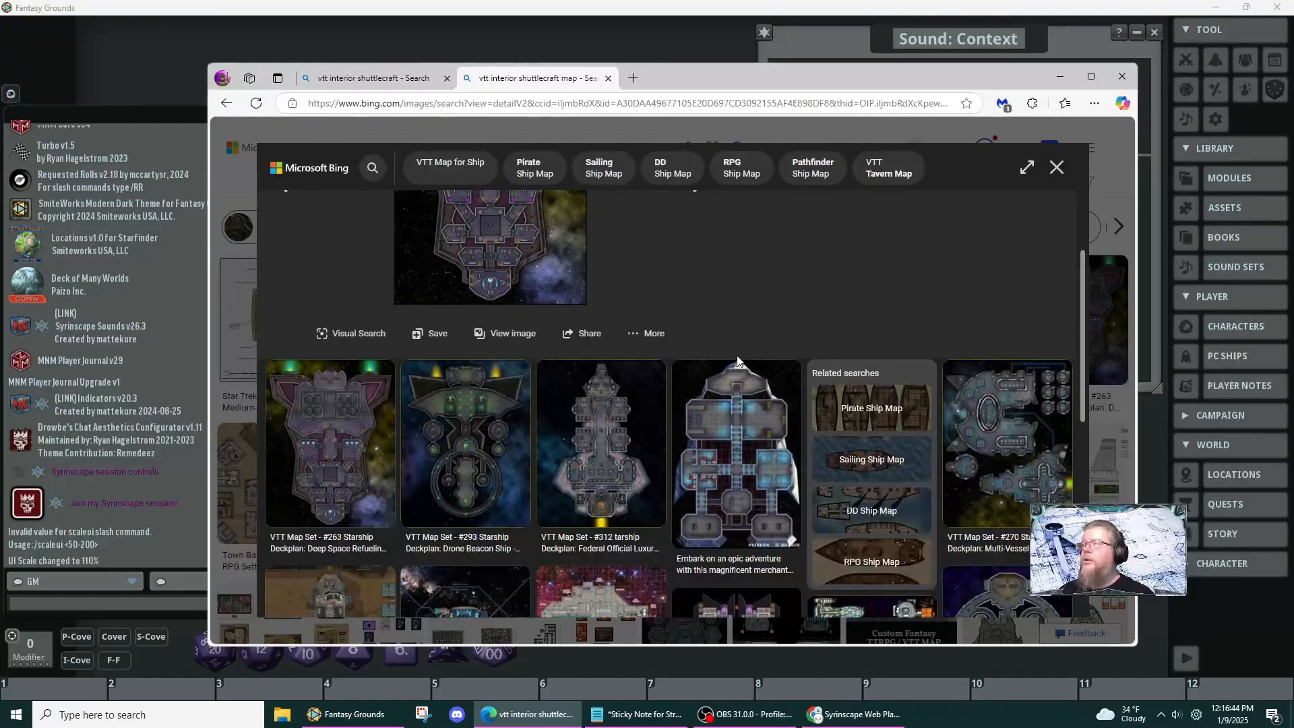
scroll(738, 361, down, 2)
scroll(738, 362, down, 2)
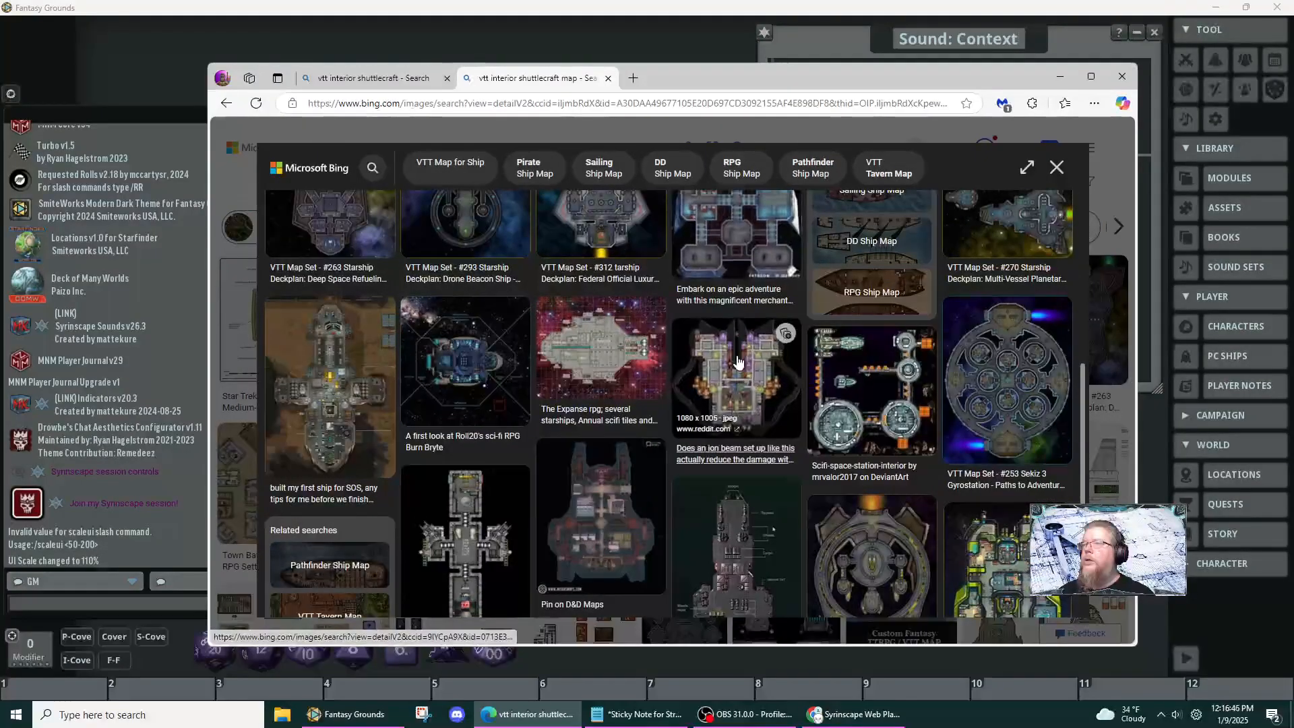
scroll(737, 362, down, 2)
scroll(738, 362, down, 1)
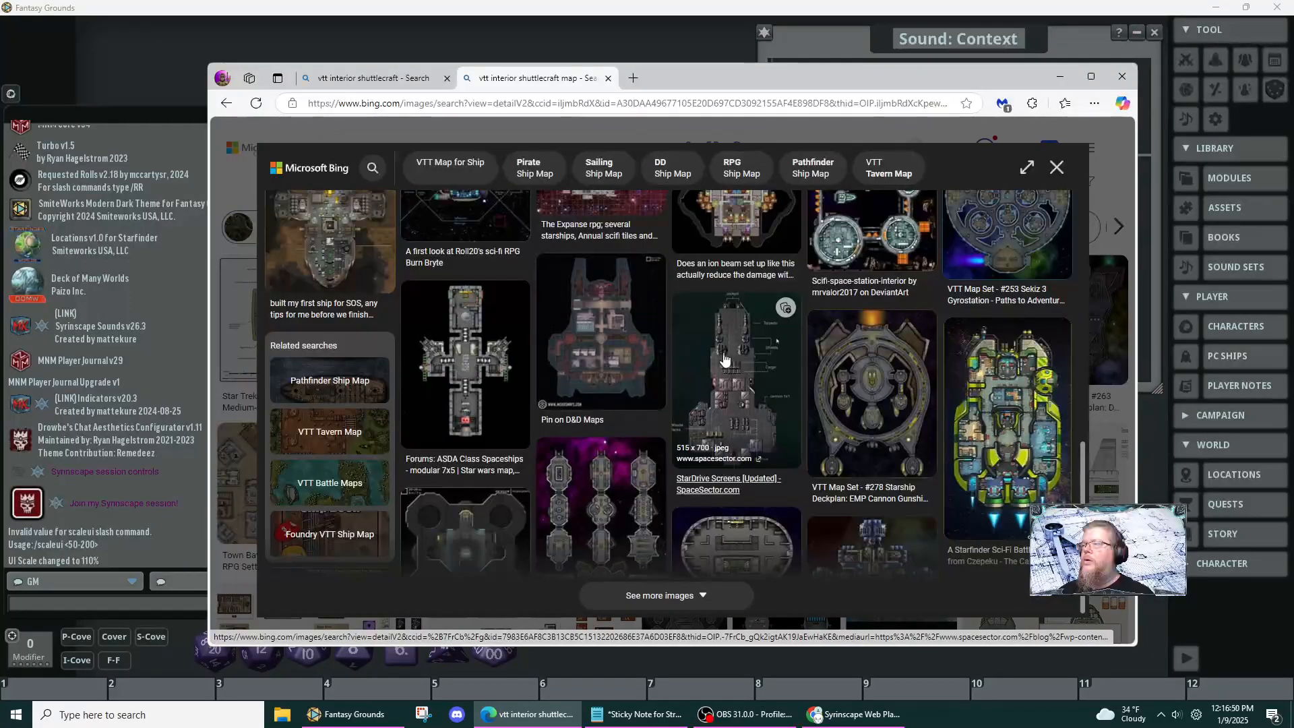
scroll(725, 361, up, 6)
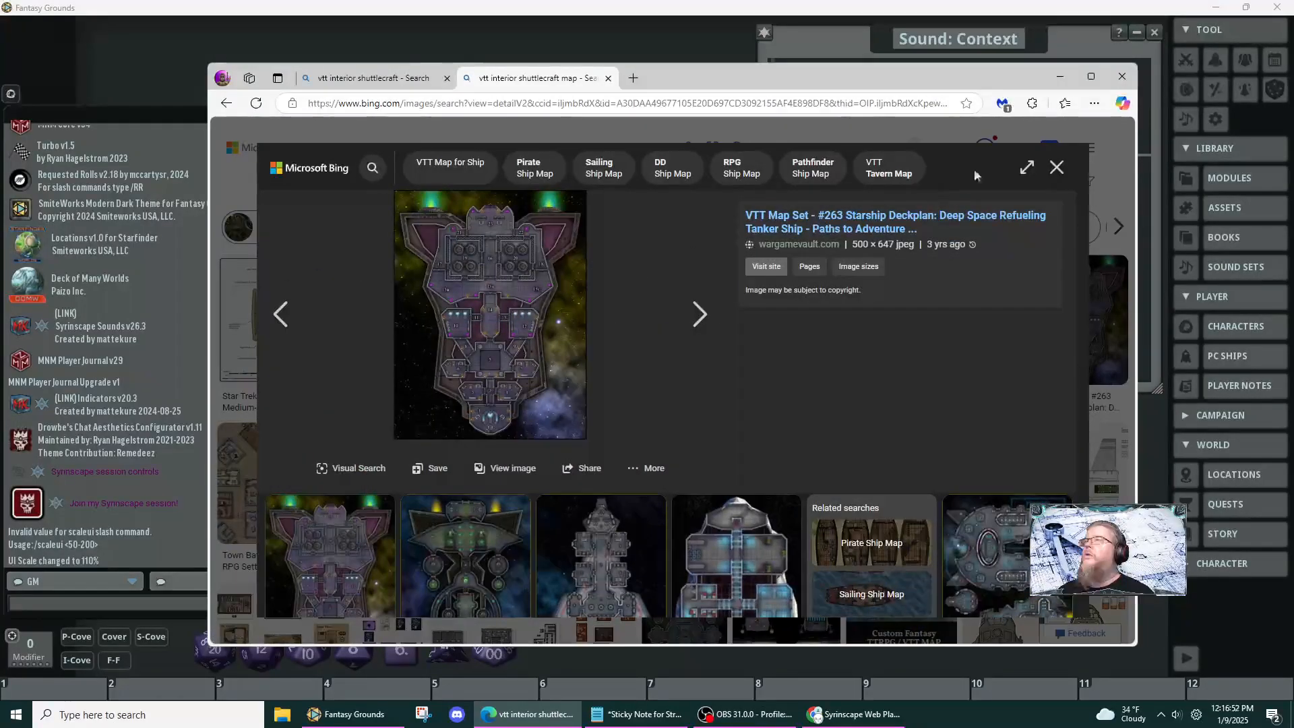
- Close the #263 Starship Deckplan preview and look through the remaining shuttlecraft map results for a usable interior
click(1057, 168)
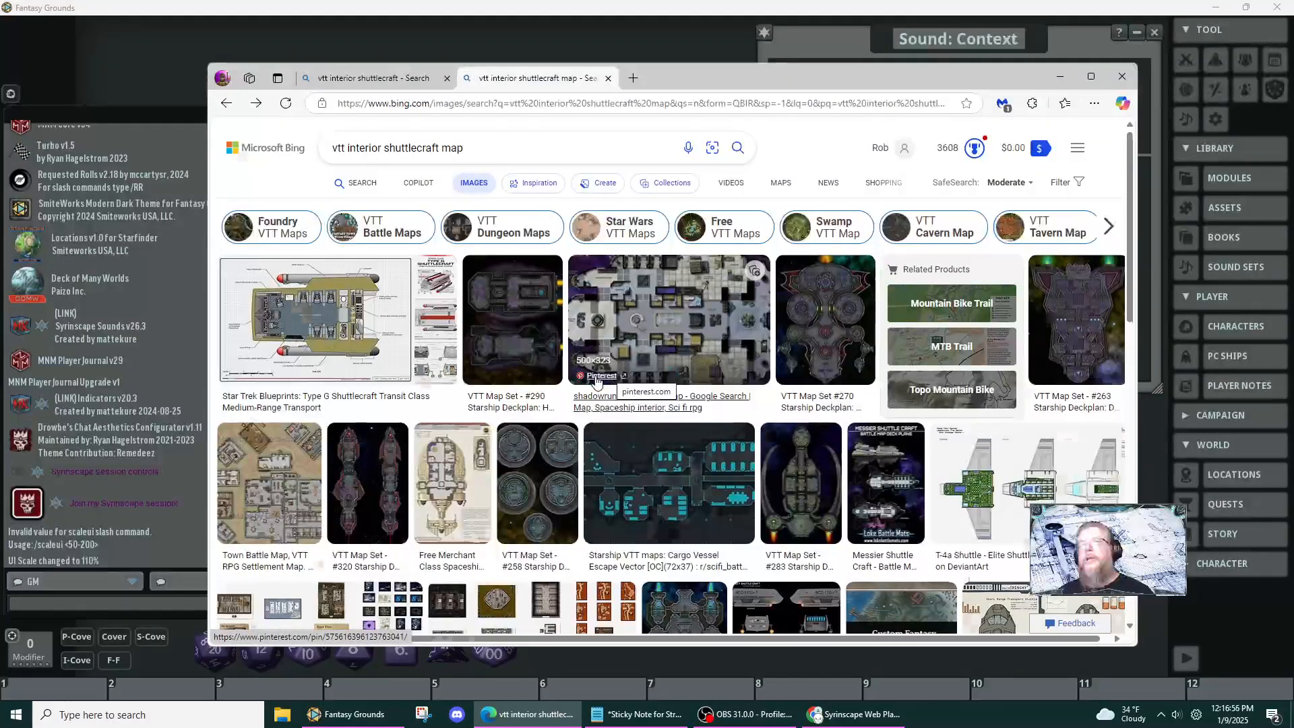
scroll(594, 391, down, 4)
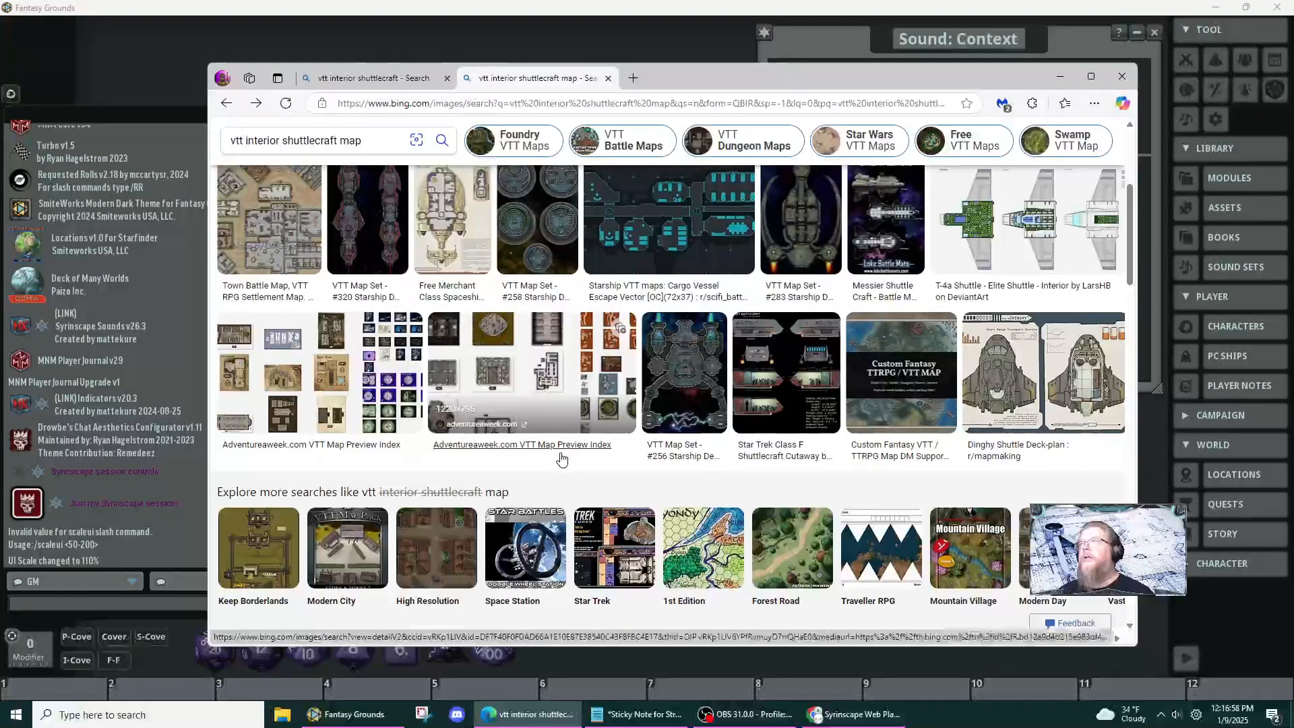
scroll(561, 459, up, 2)
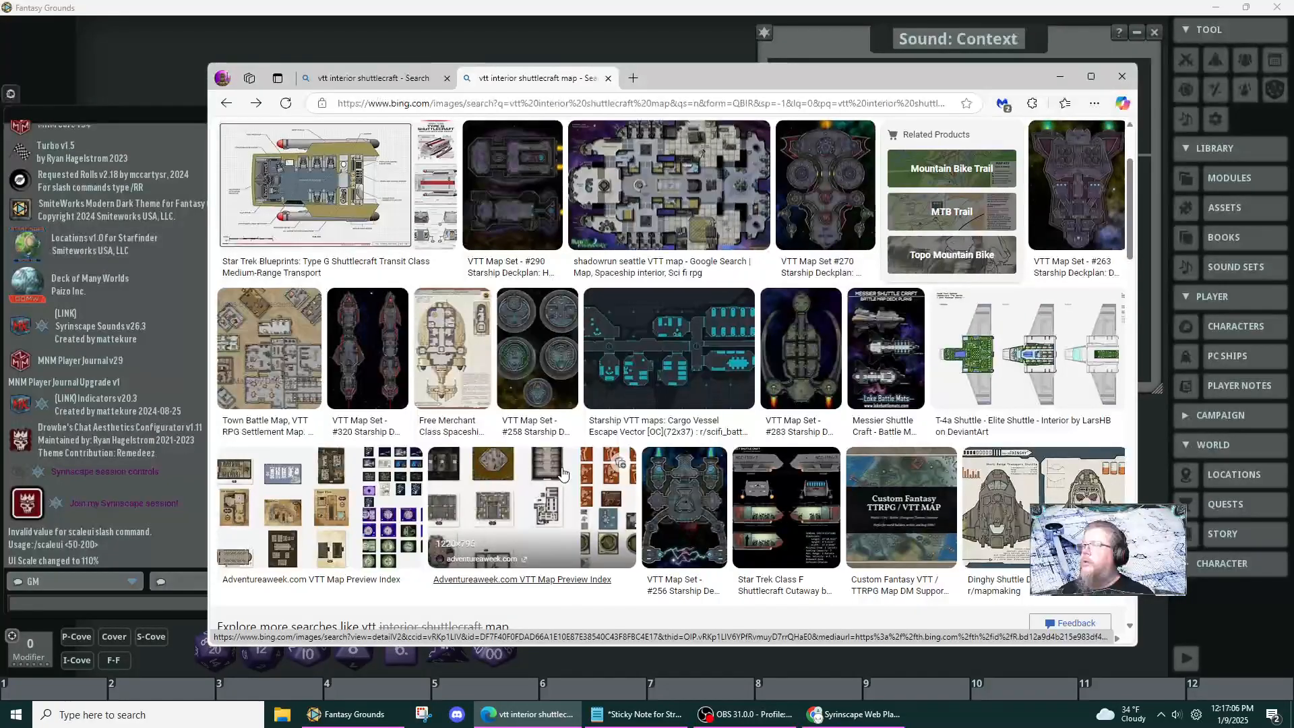
scroll(563, 474, down, 4)
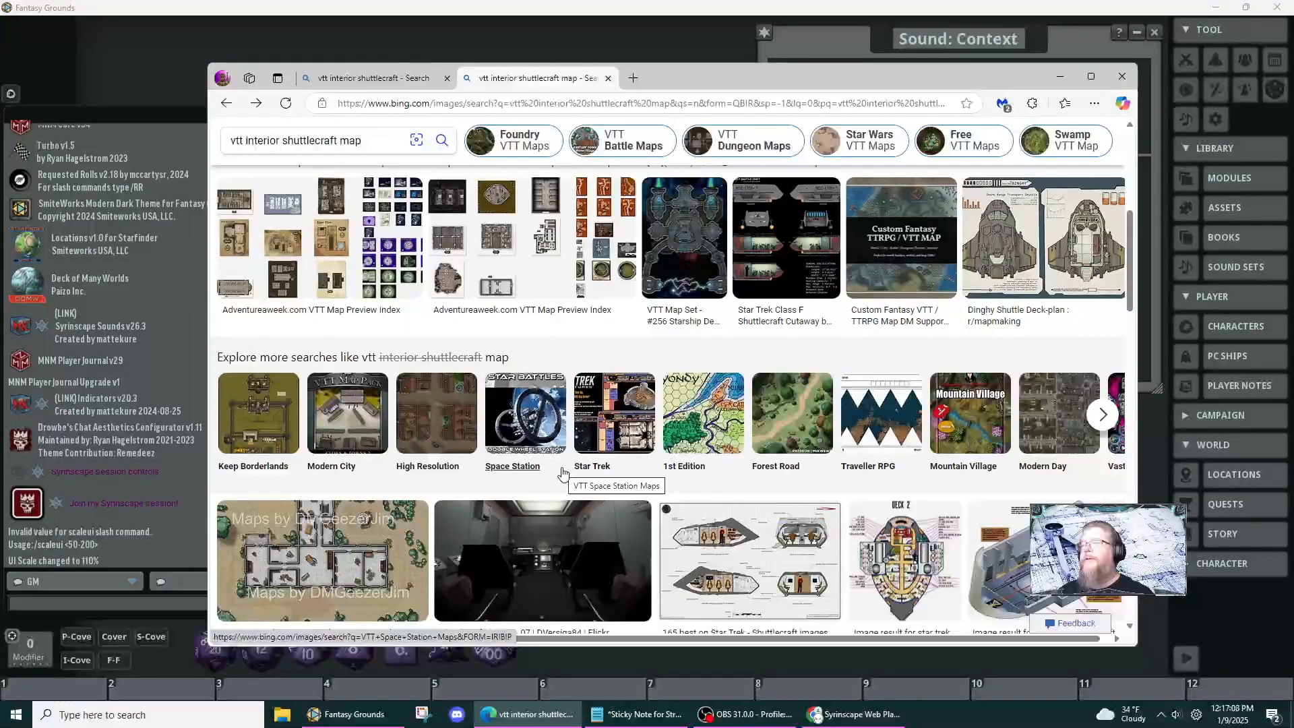
scroll(563, 474, down, 2)
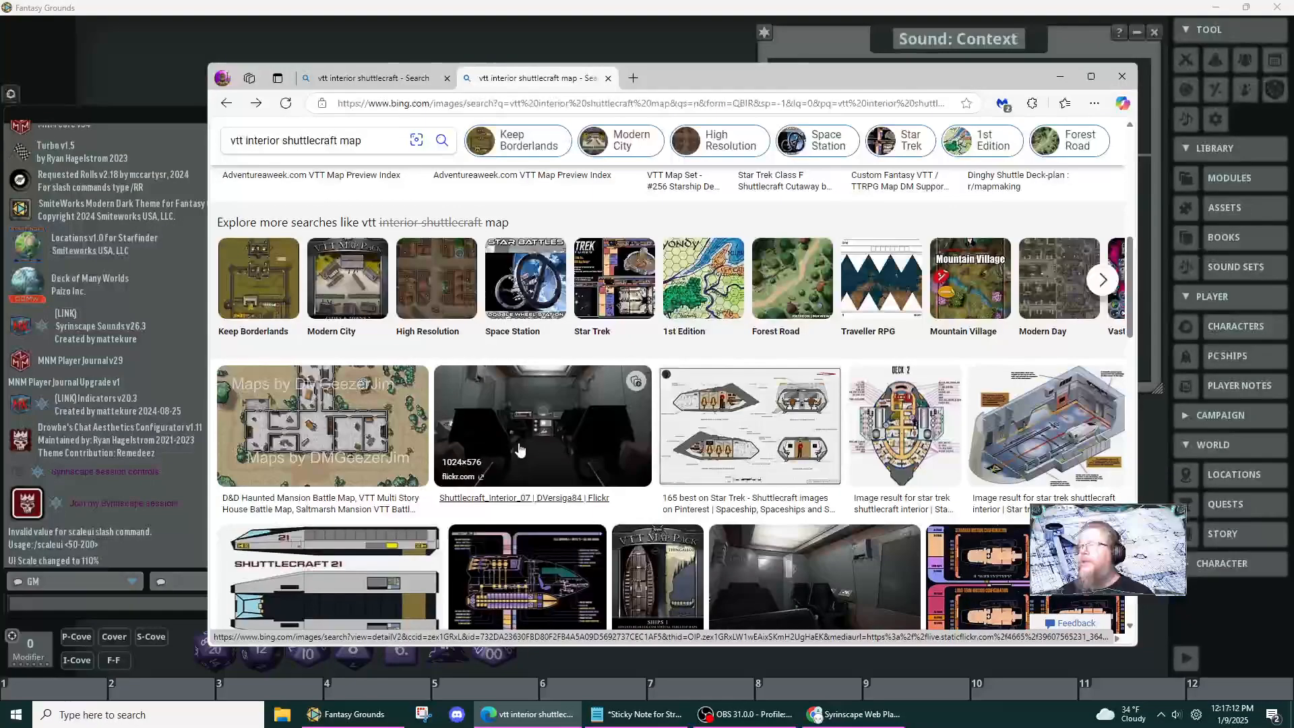
scroll(519, 448, down, 4)
scroll(520, 448, down, 4)
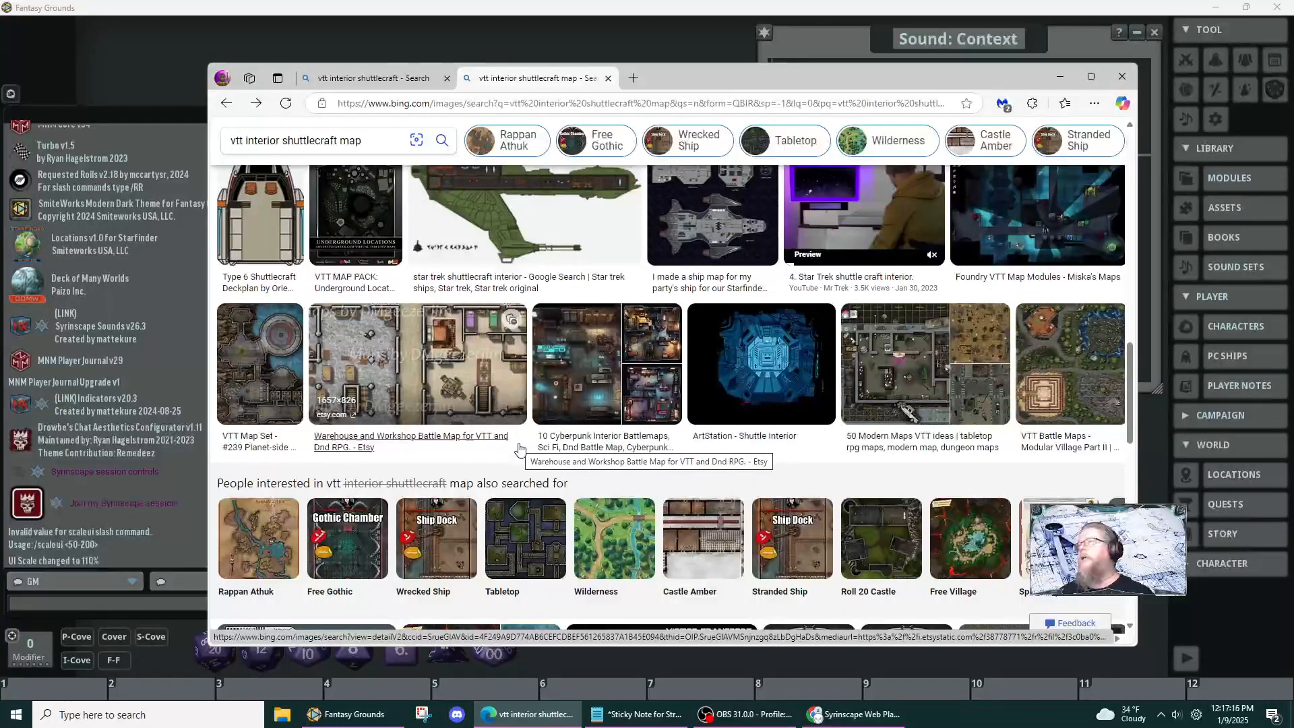
scroll(519, 449, down, 4)
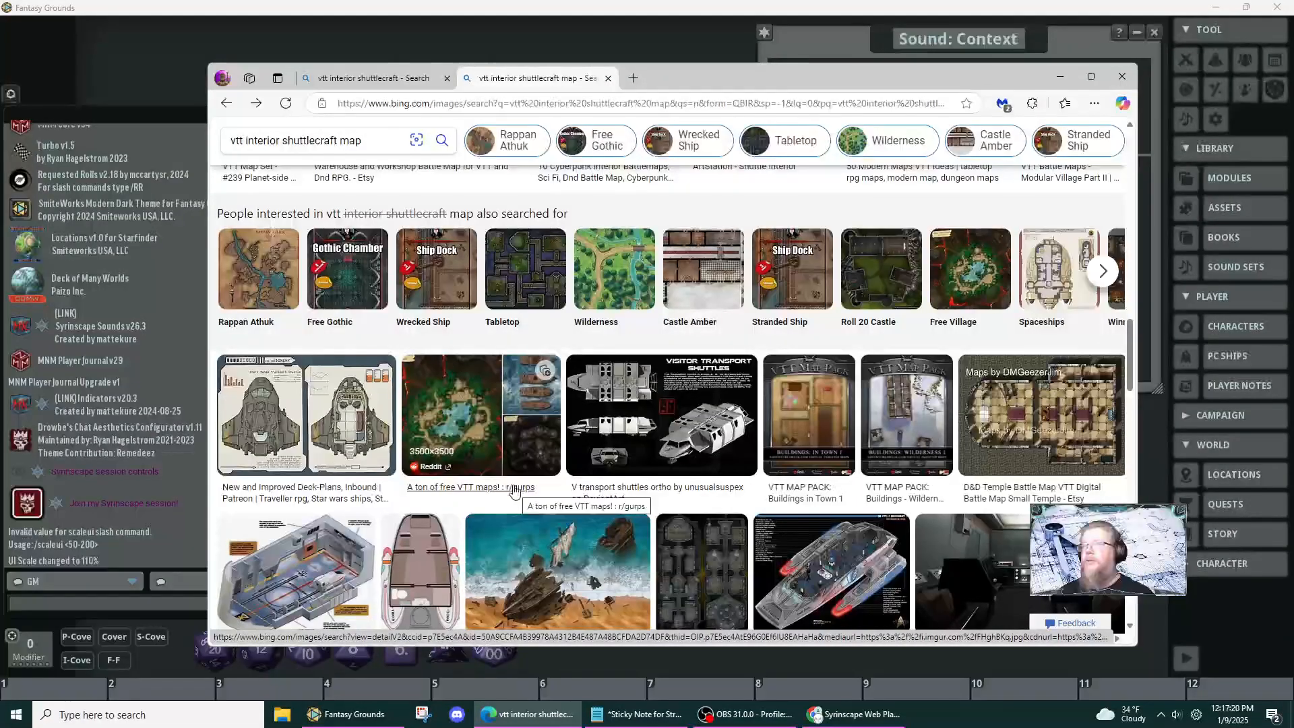
- Preview the New and Improved Deck-Plans image of the Dinghy shuttle, its related merchant shuttle schematic and the Outrigger exploratory shuttle plan
click(338, 422)
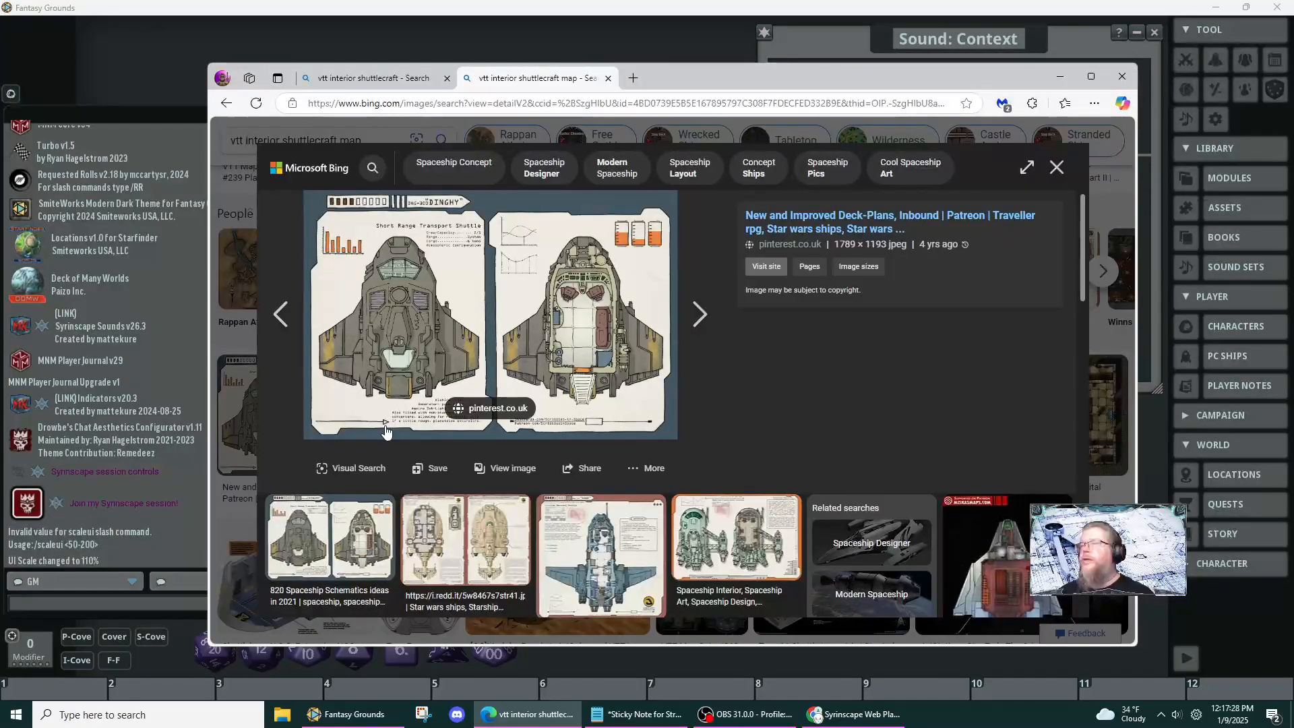
click(589, 569)
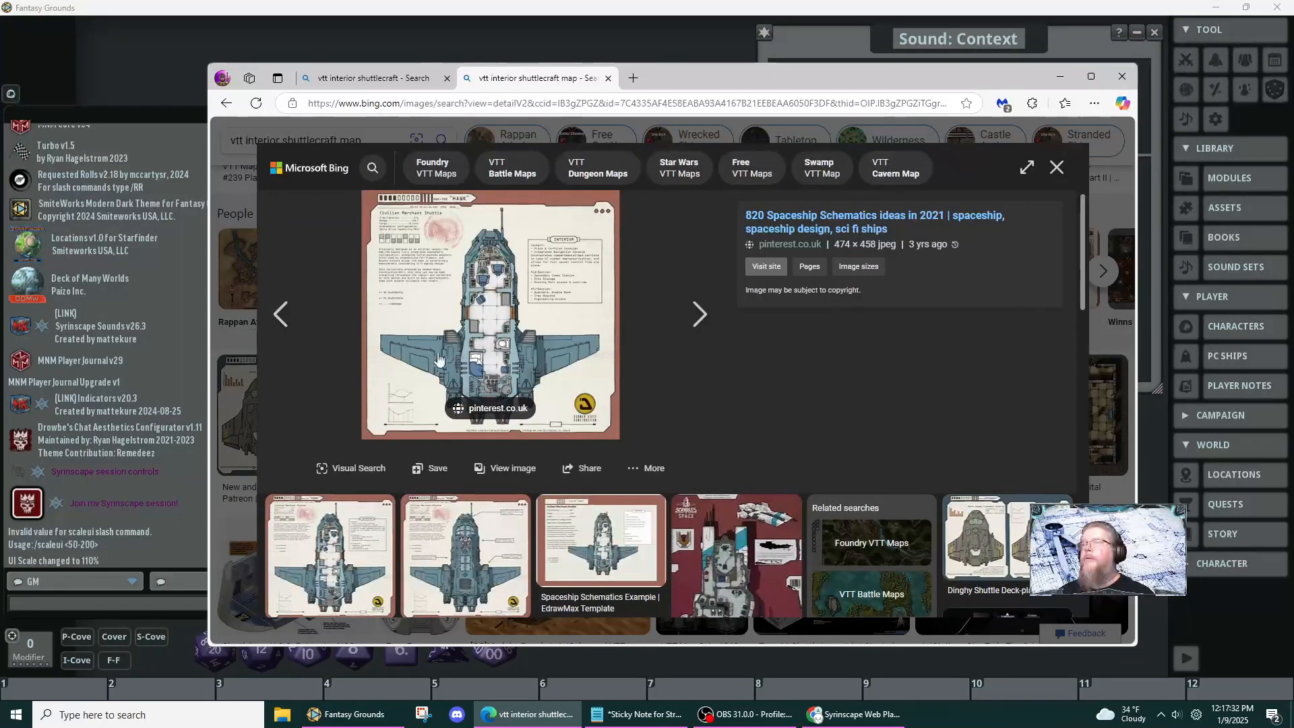
key(Right)
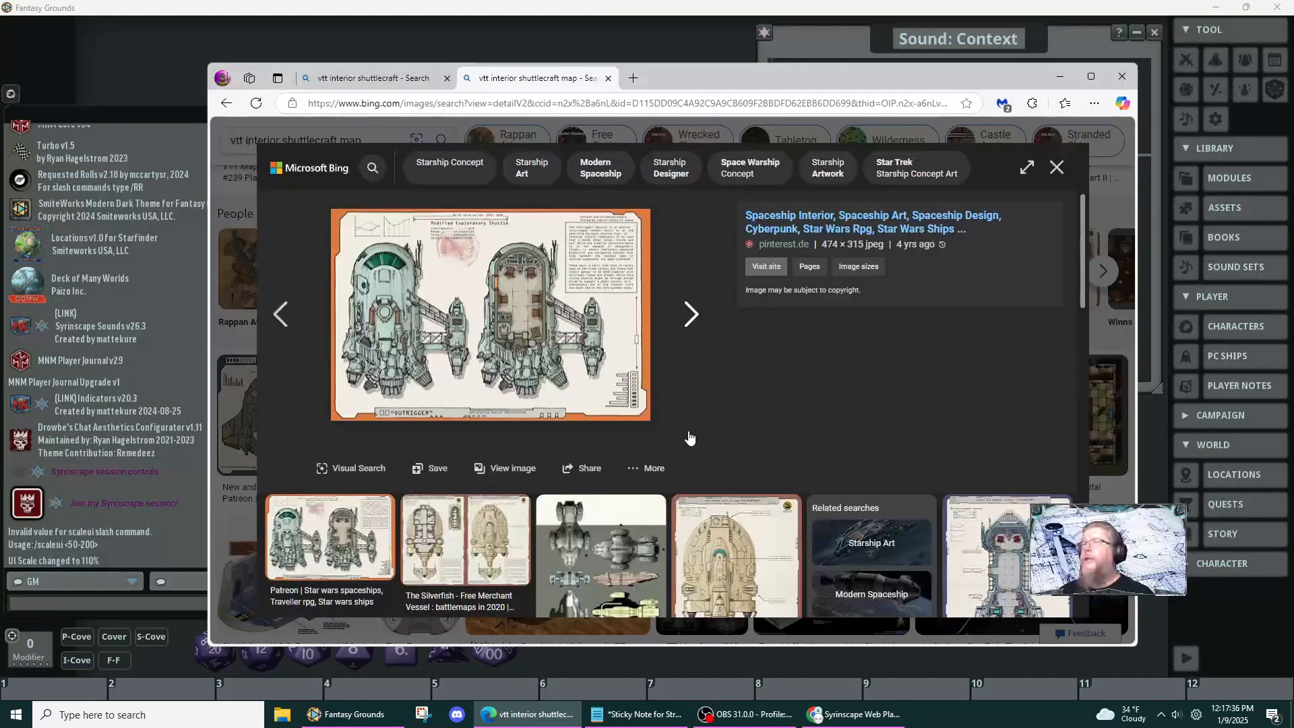
- Examine the images related to the Outrigger shuttle plan for a suitable interior map, and close the preview
scroll(709, 437, down, 5)
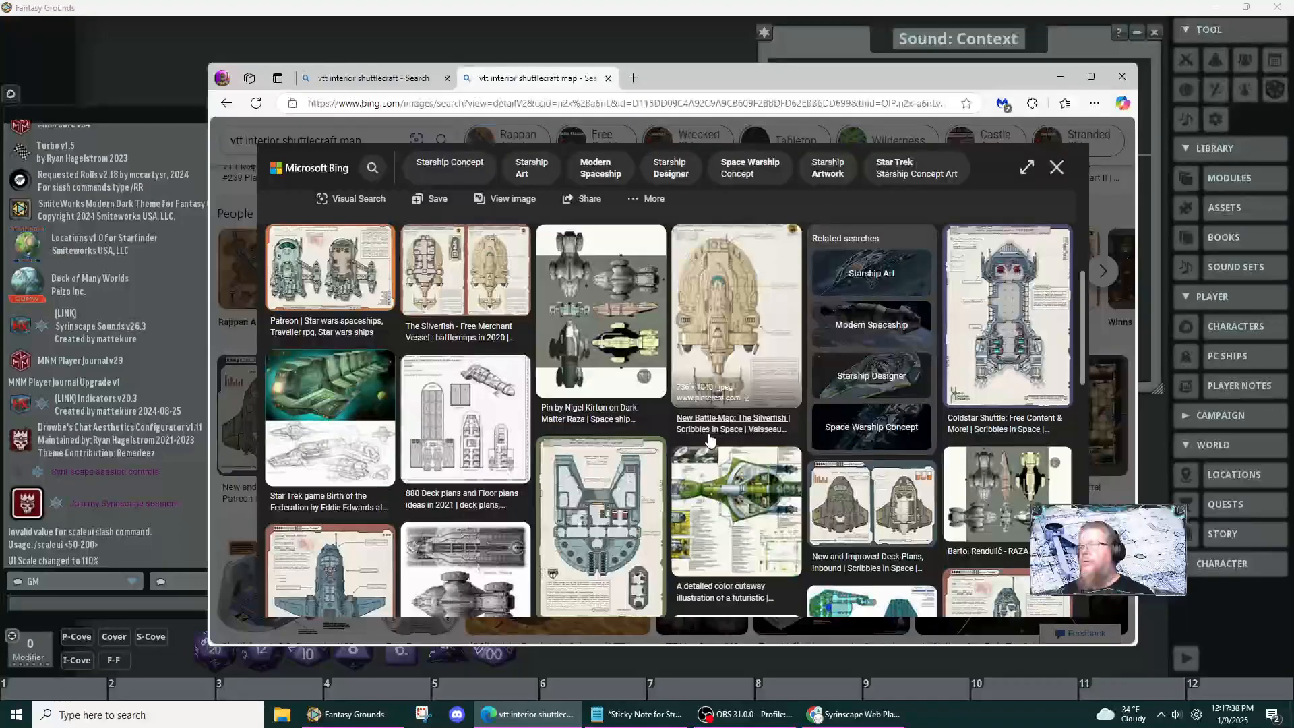
scroll(710, 442, up, 5)
scroll(711, 442, down, 4)
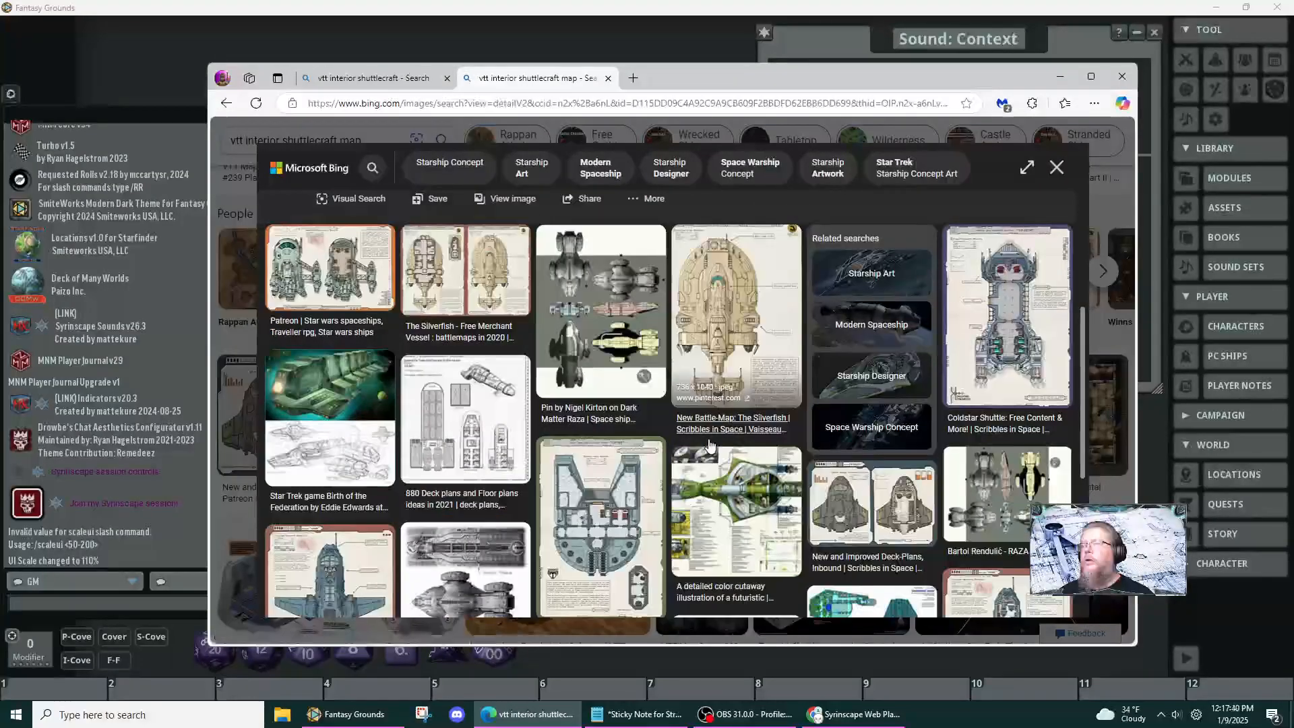
scroll(709, 443, down, 2)
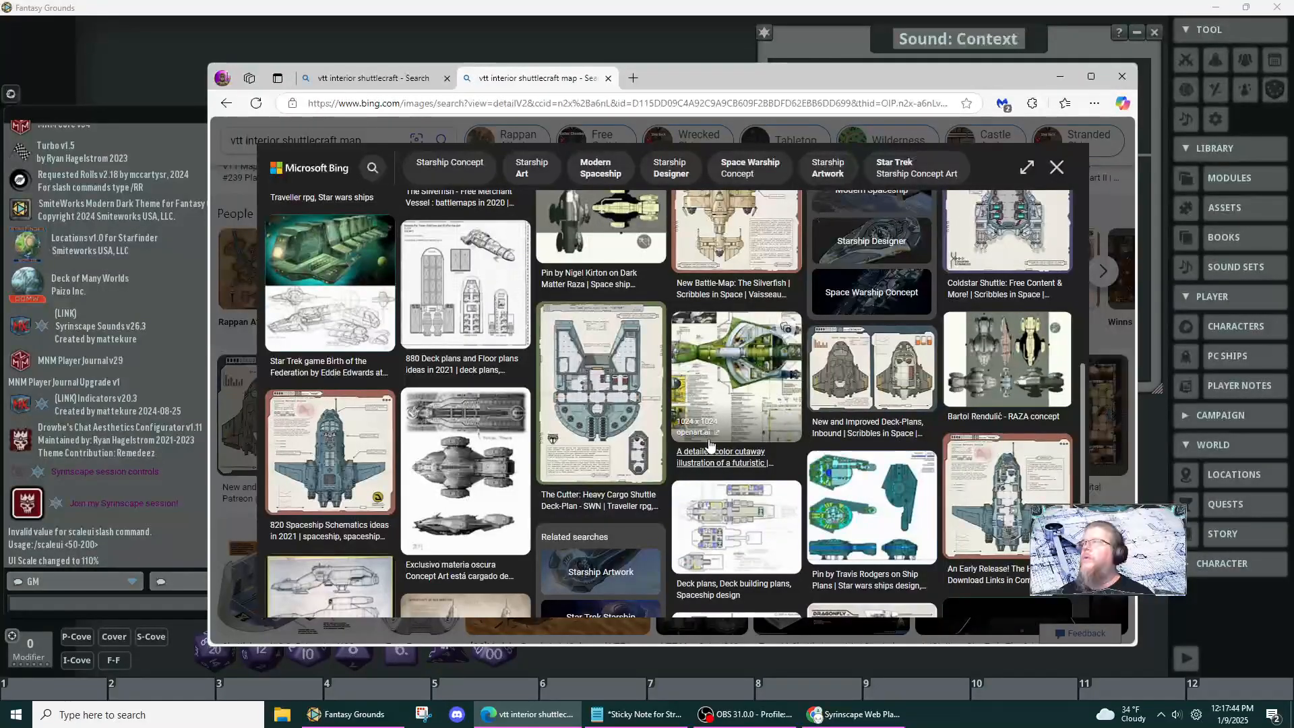
scroll(710, 443, down, 3)
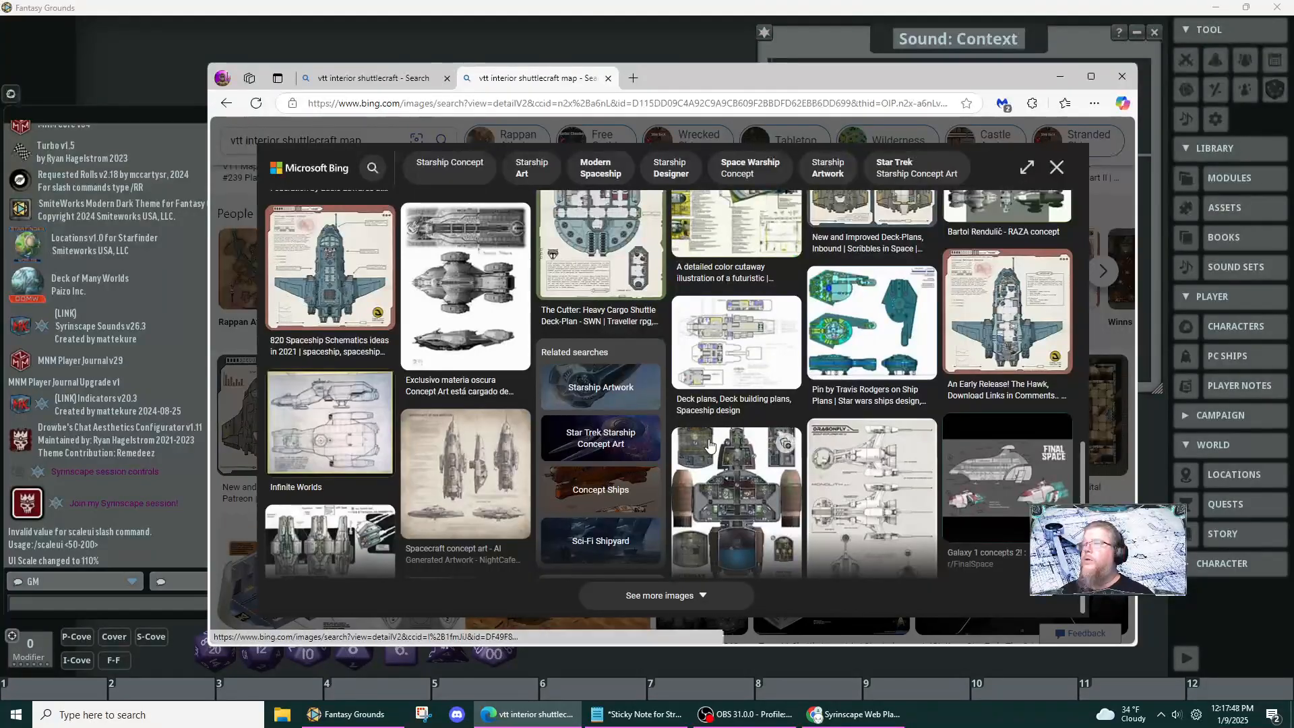
scroll(709, 445, up, 6)
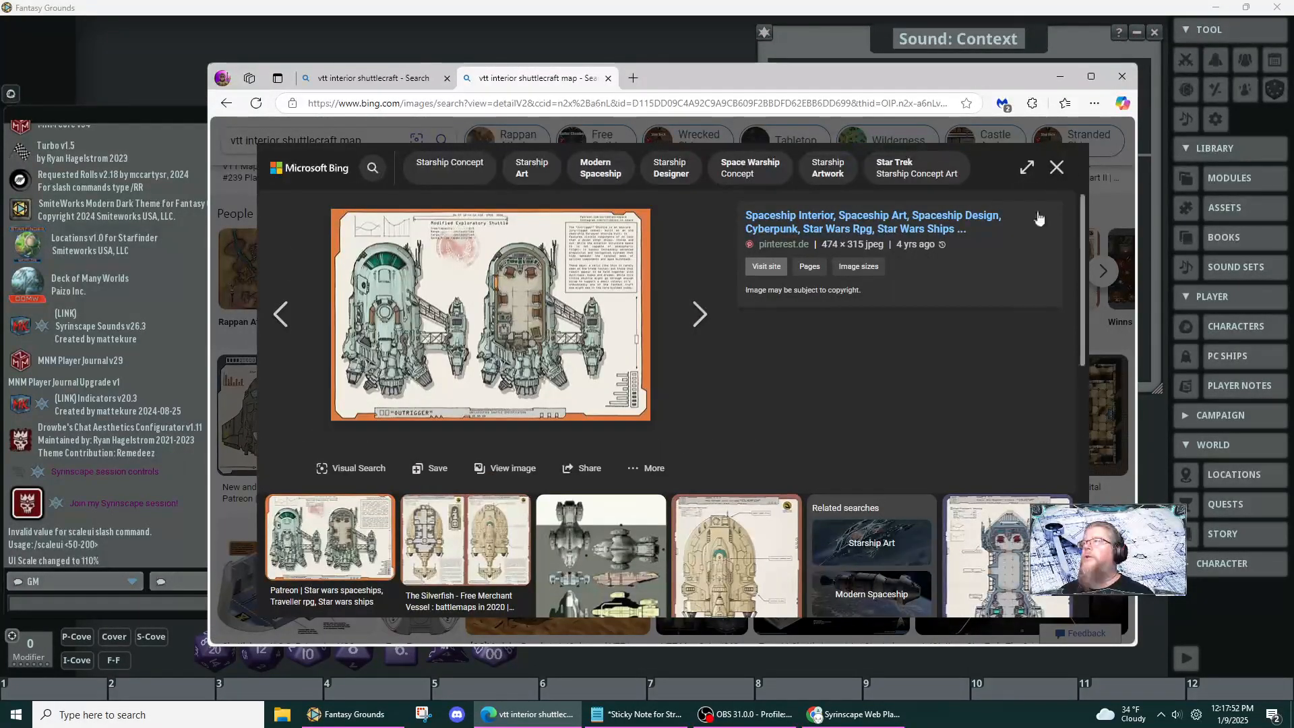
click(1056, 167)
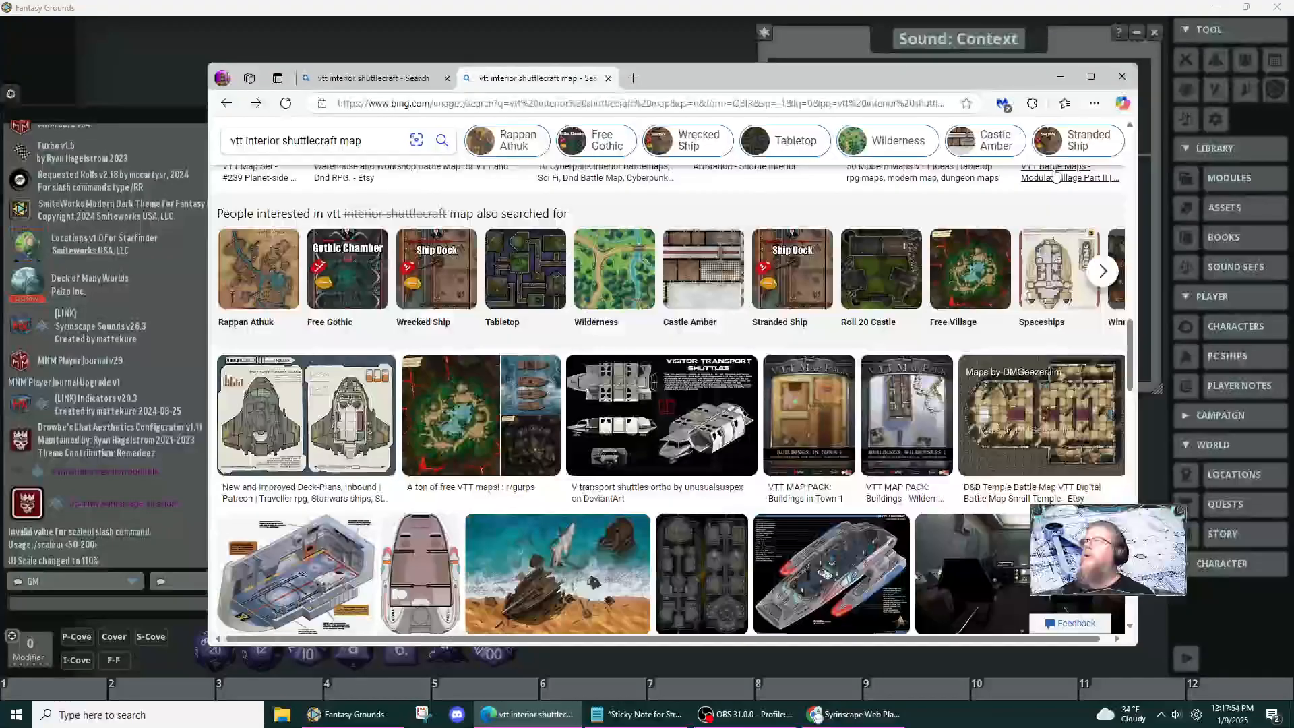
- Look over the remaining shuttlecraft results and change the image search to "vtt interior transport ship map"
scroll(761, 351, down, 2)
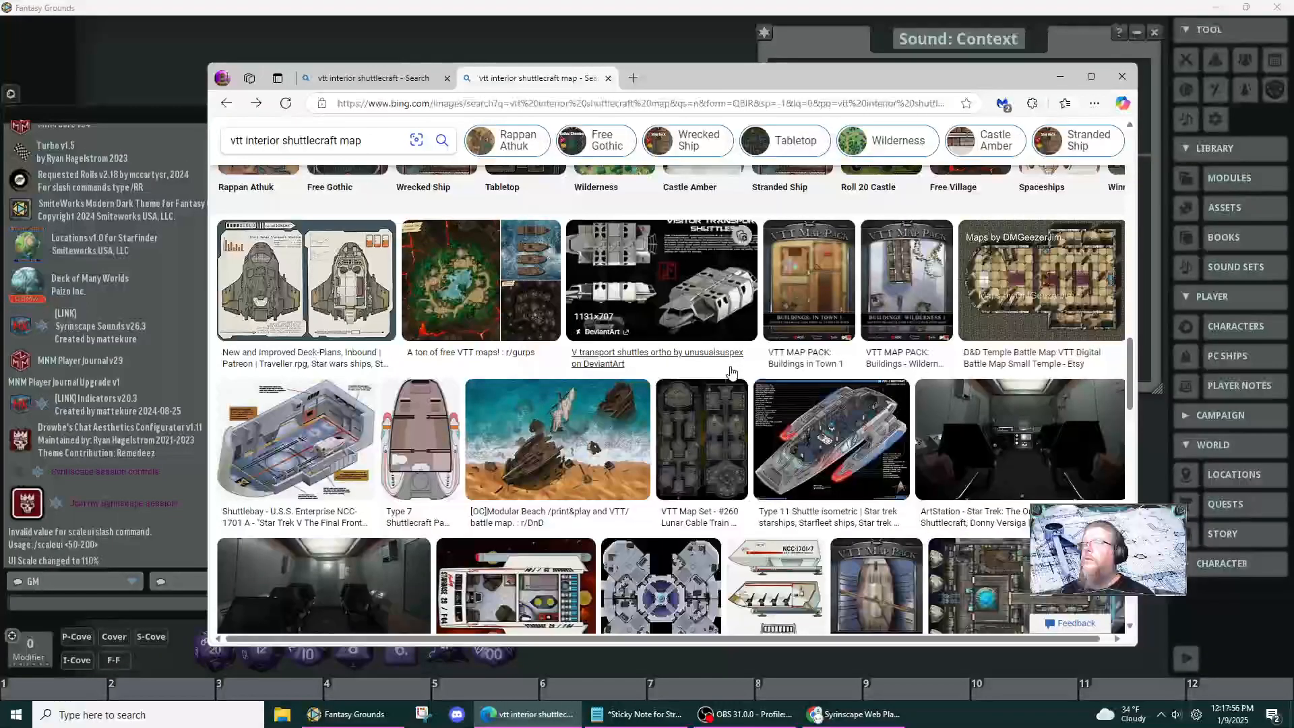
scroll(731, 371, down, 15)
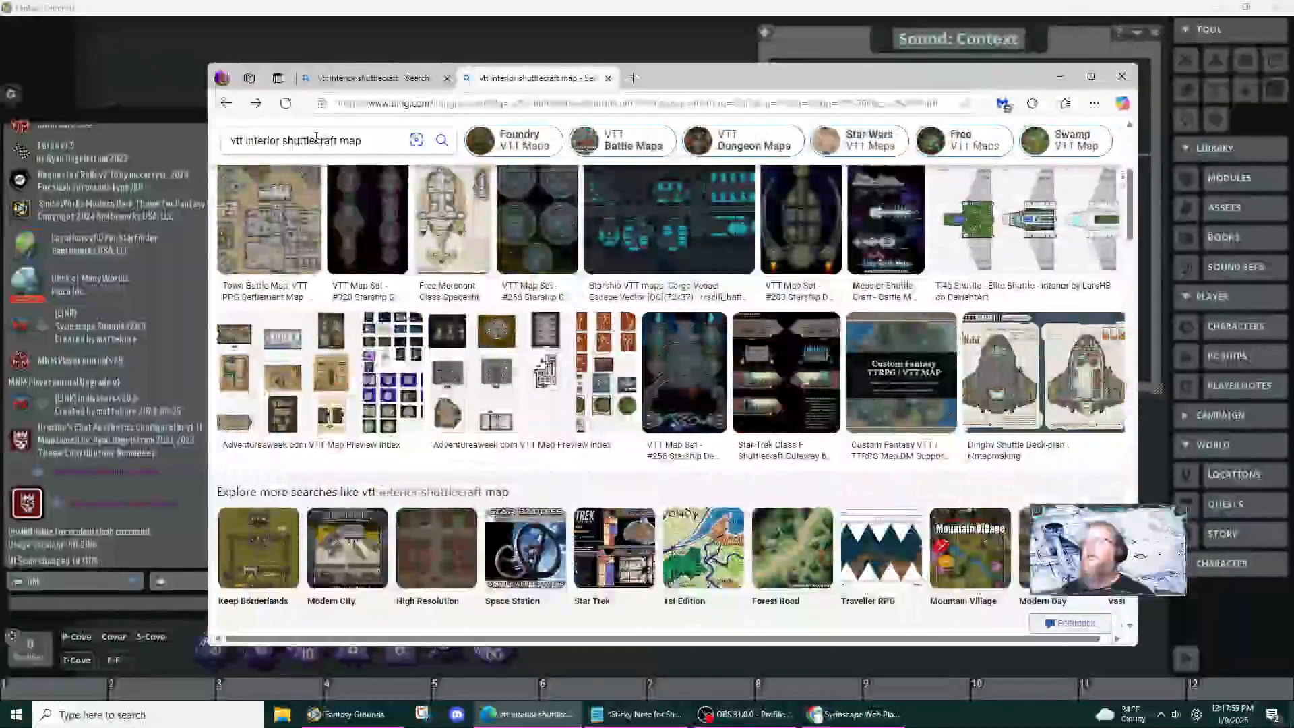
double_click(317, 139)
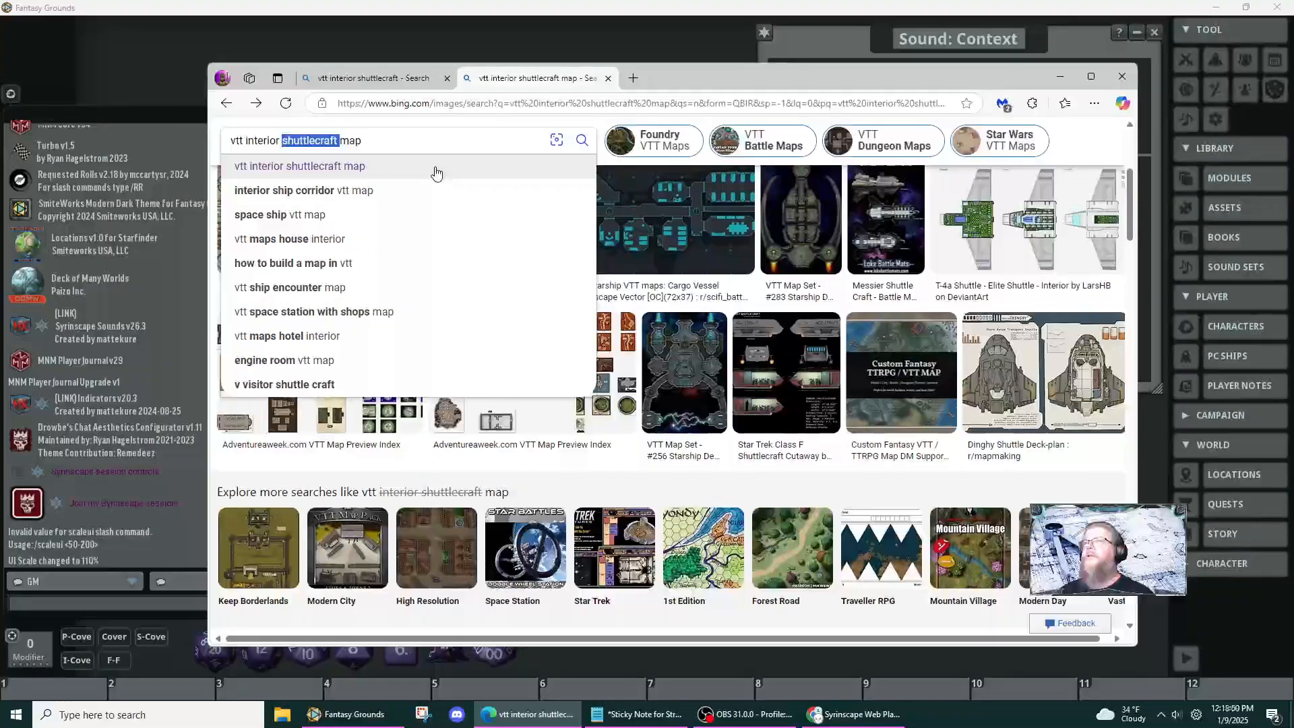
text(tra)
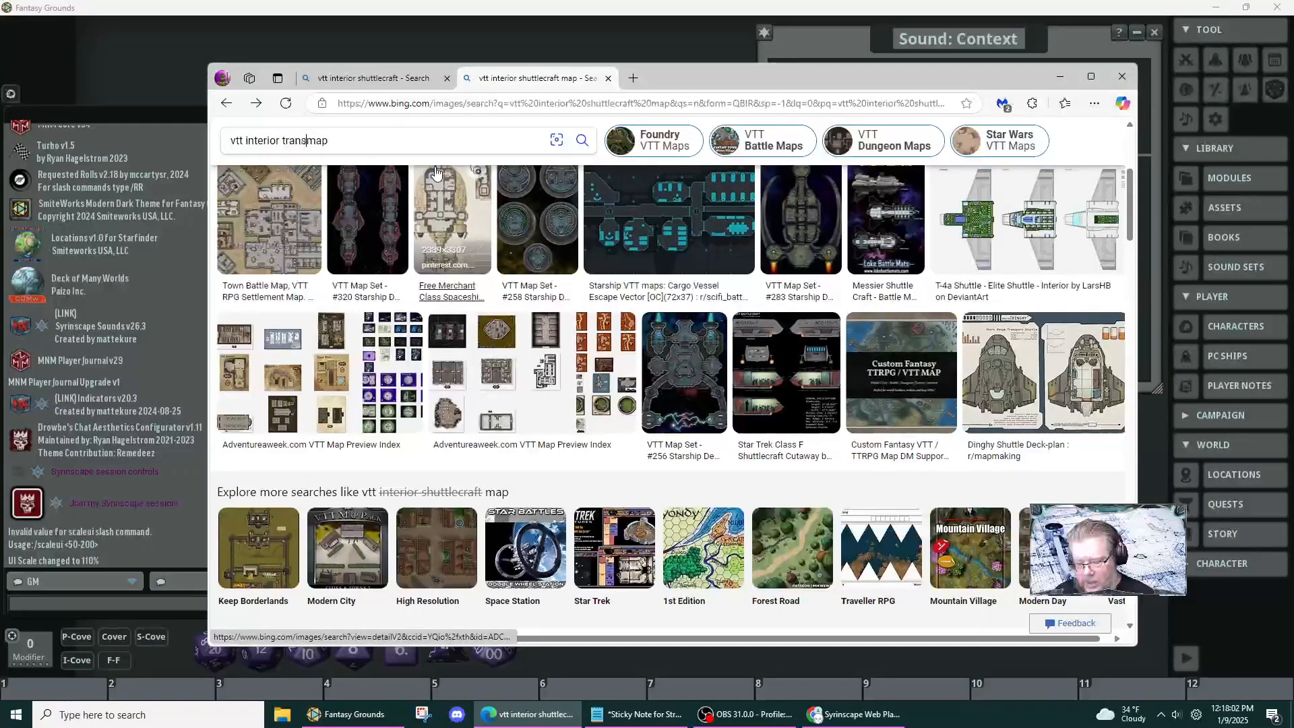
text(nsport)
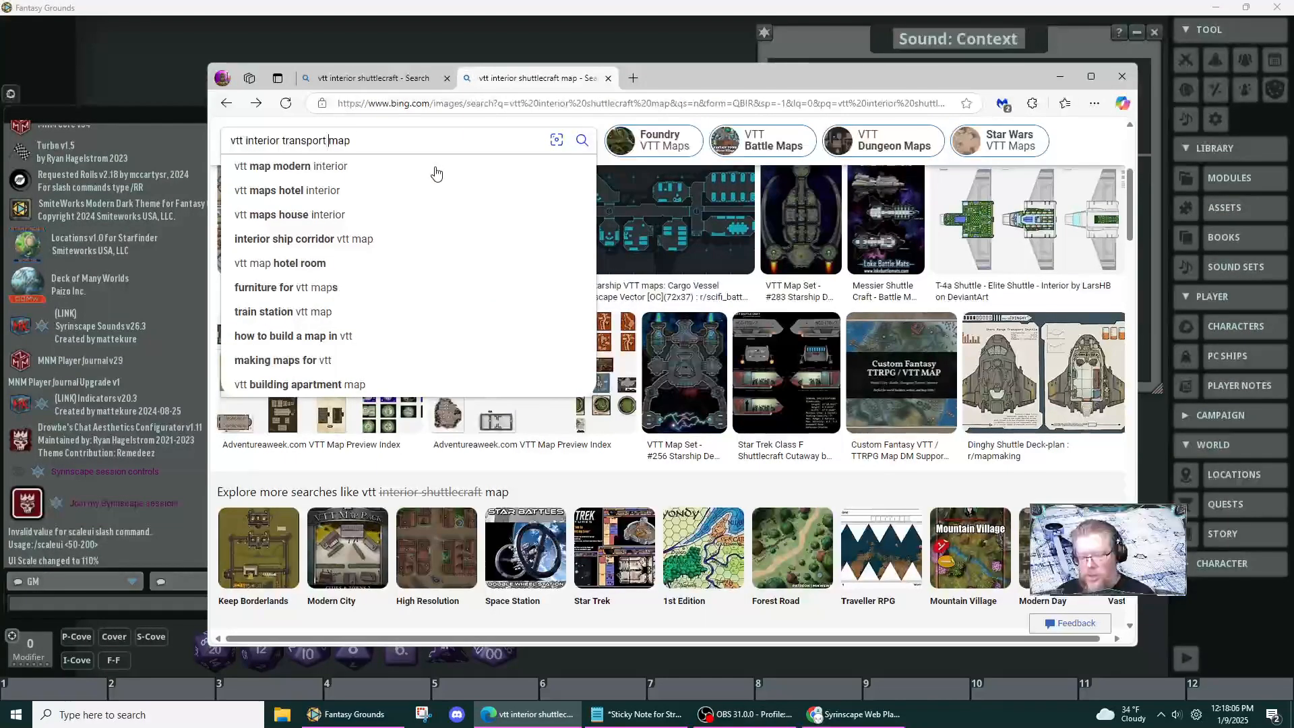
text( ship)
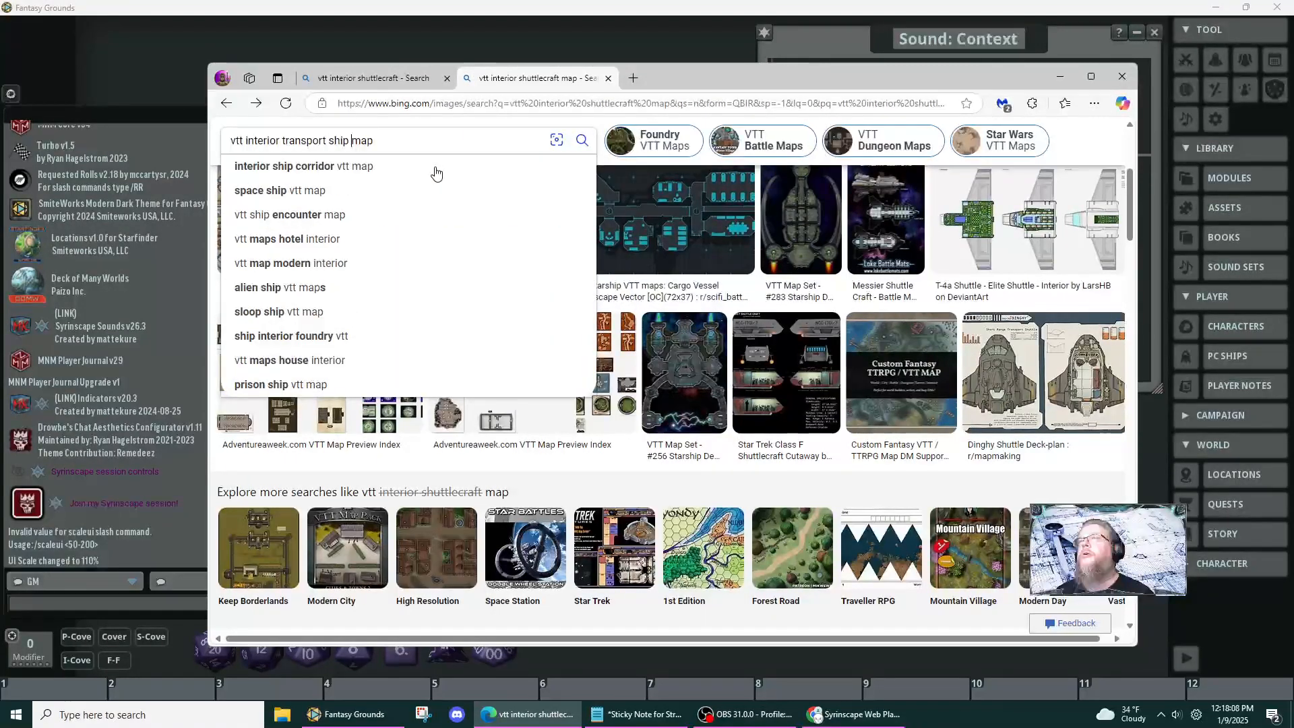
key(Return)
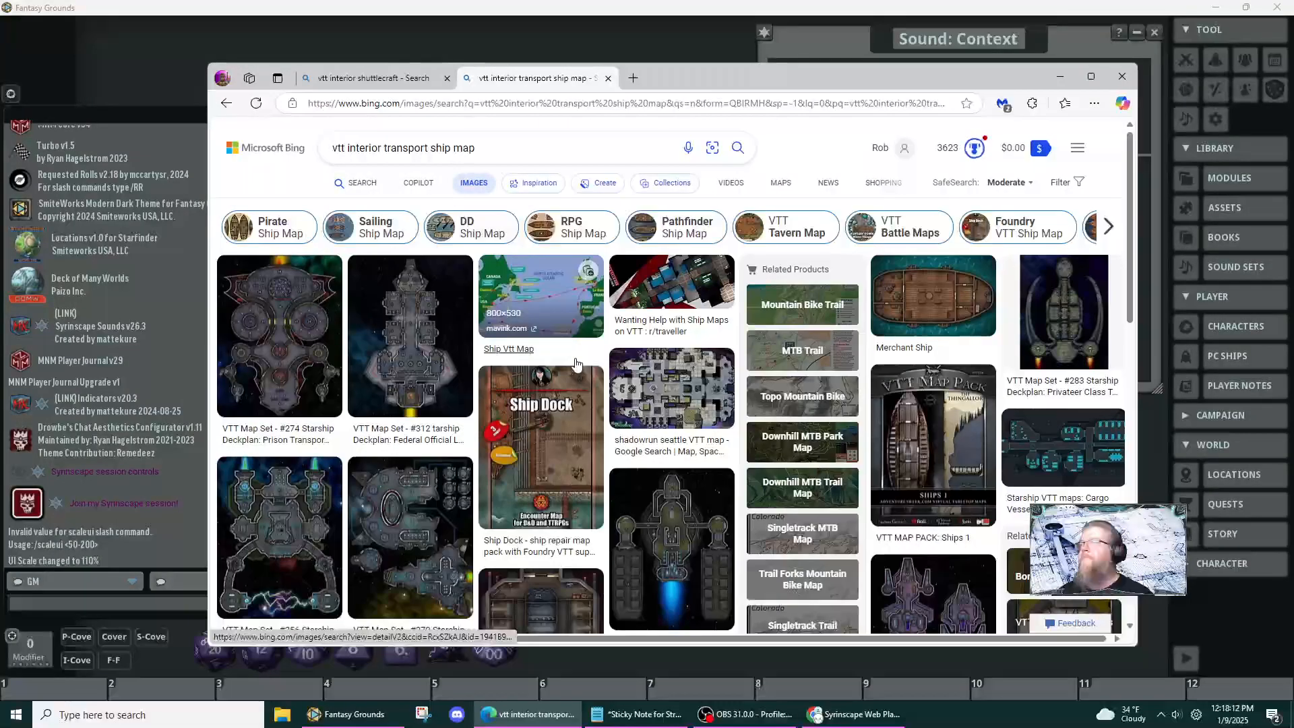
- Look through the transport ship map results, preview The Black Watch two-deck starship plan, and close the preview
scroll(579, 345, down, 4)
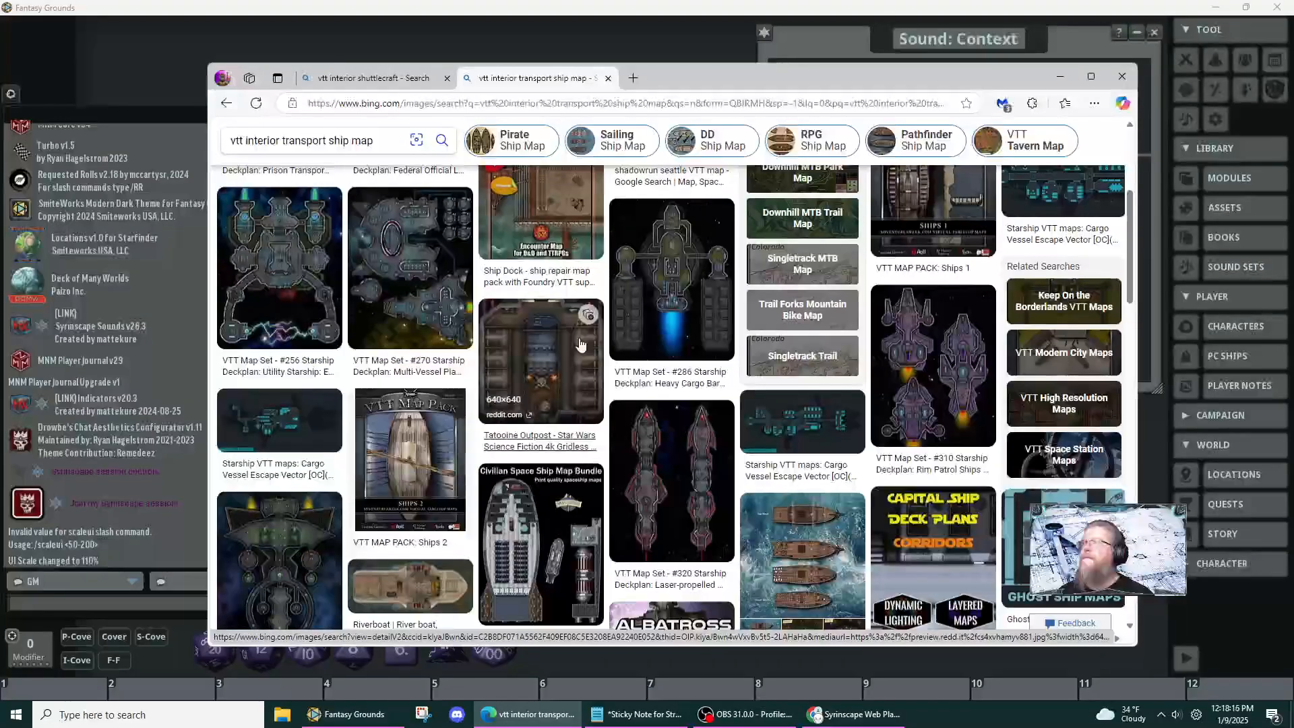
scroll(579, 345, down, 4)
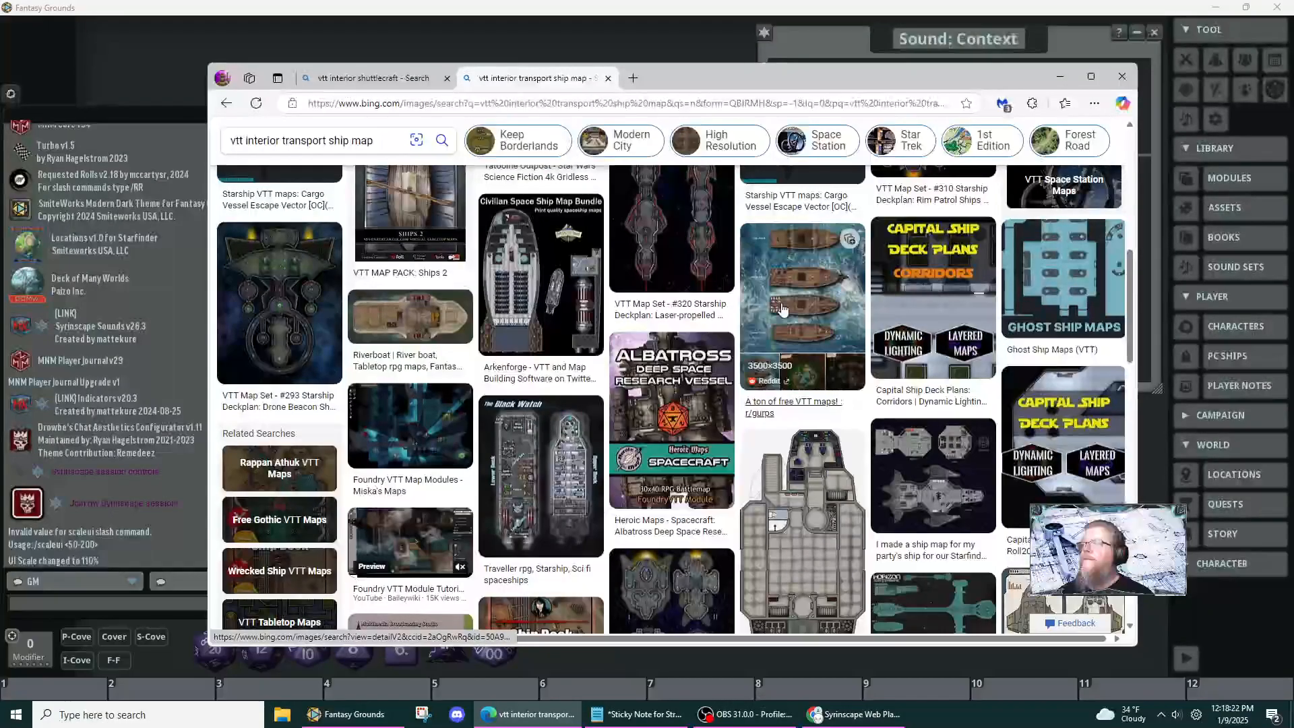
scroll(760, 309, down, 2)
click(517, 326)
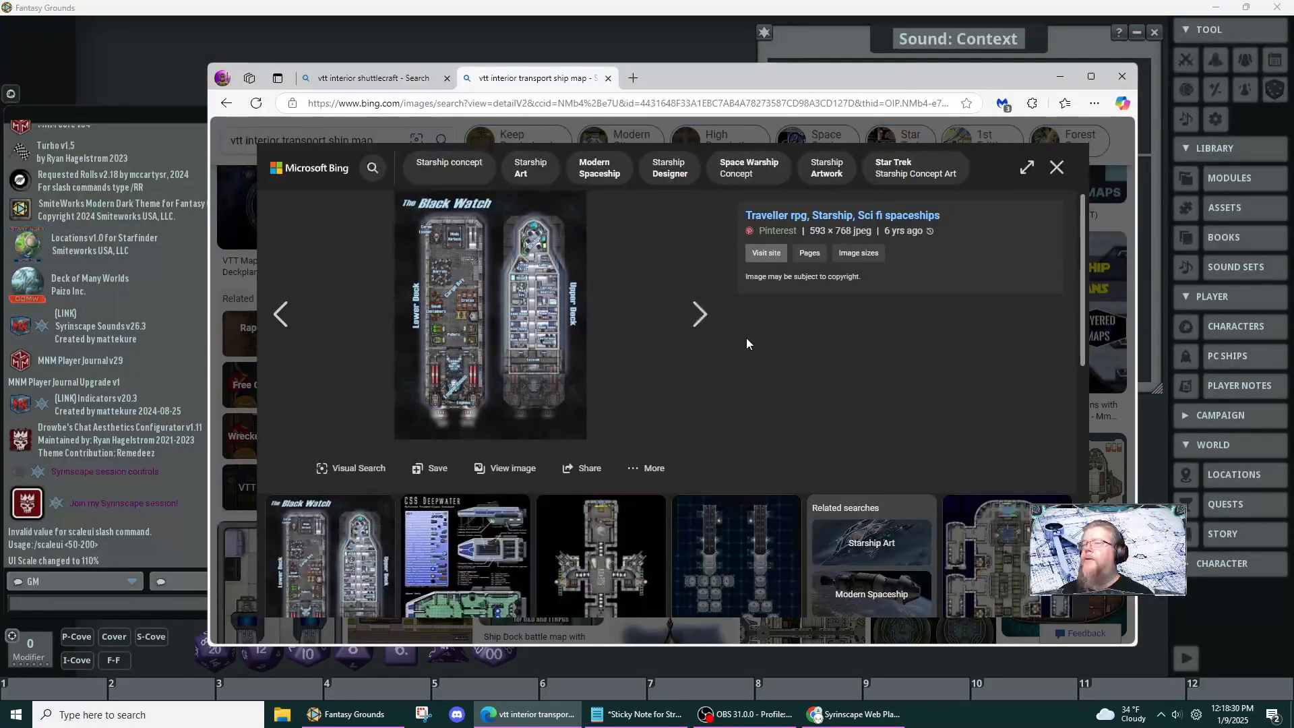
click(1057, 170)
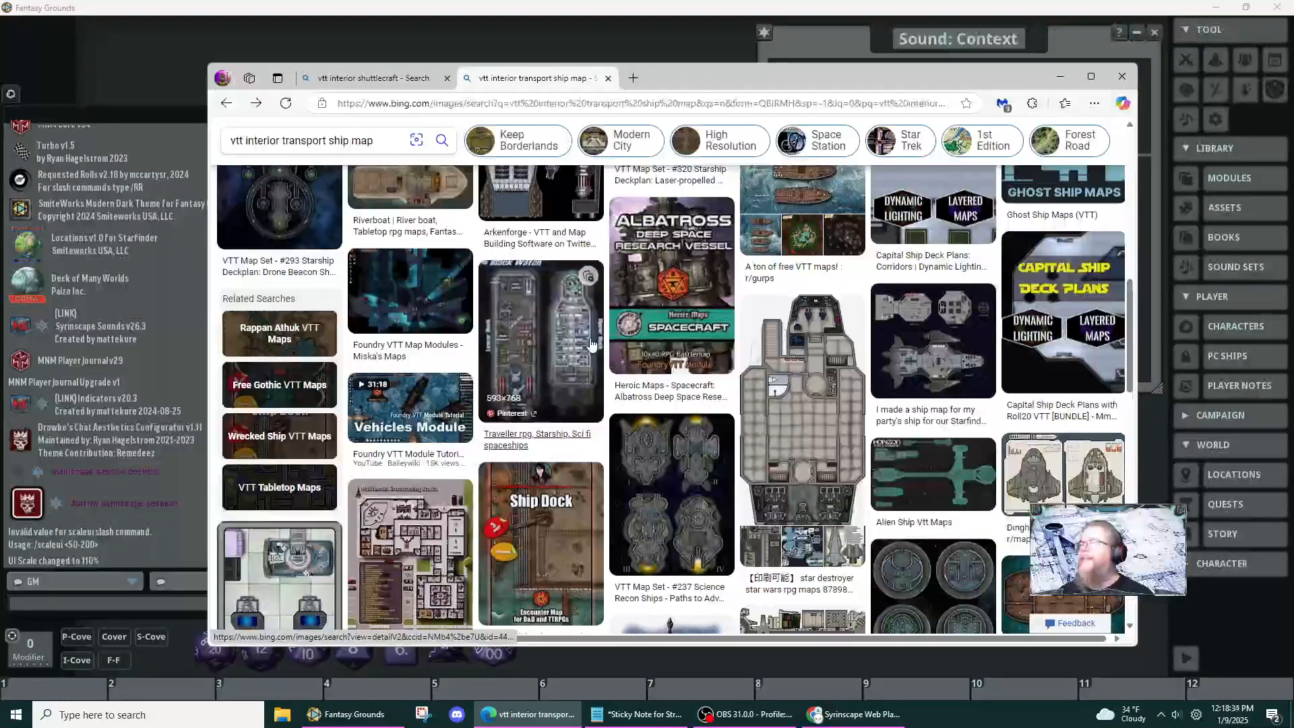
- Examine the rest of the transport ship map results down to the end of the page for a suitable spaceship interior
scroll(592, 344, down, 3)
scroll(591, 344, down, 1)
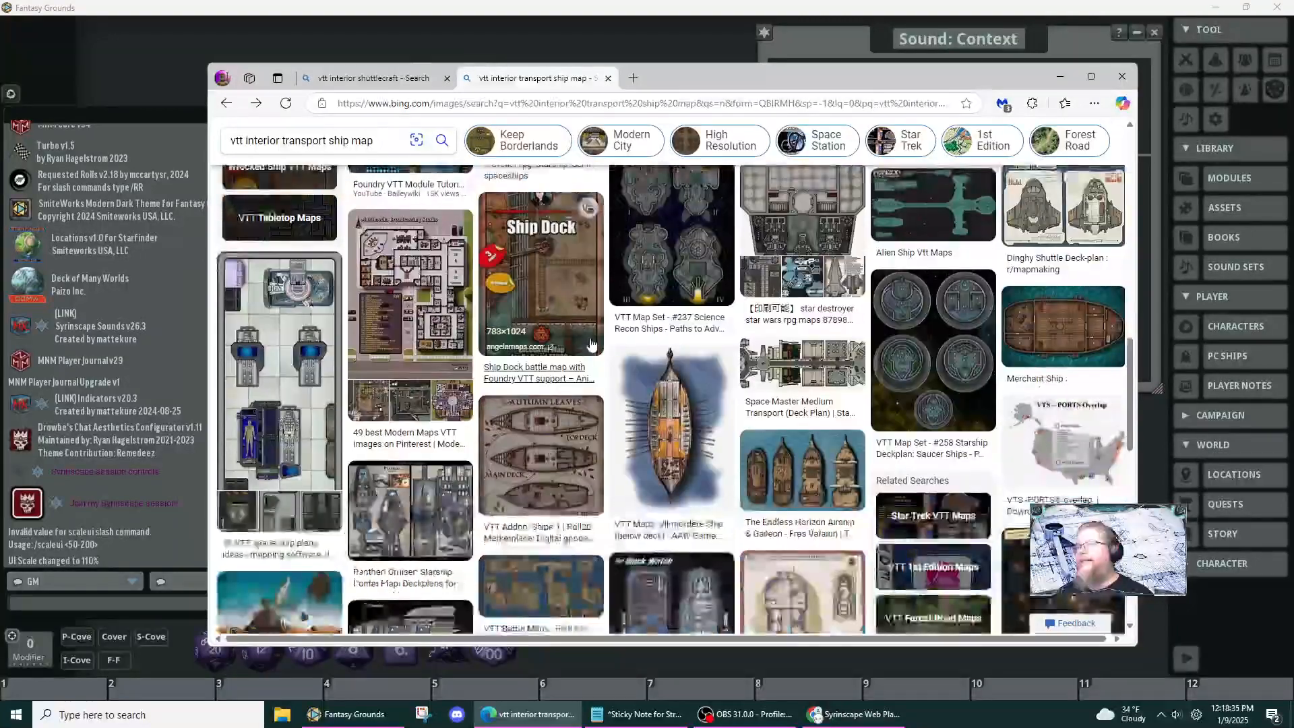
scroll(591, 344, down, 2)
scroll(591, 345, up, 2)
scroll(591, 344, down, 2)
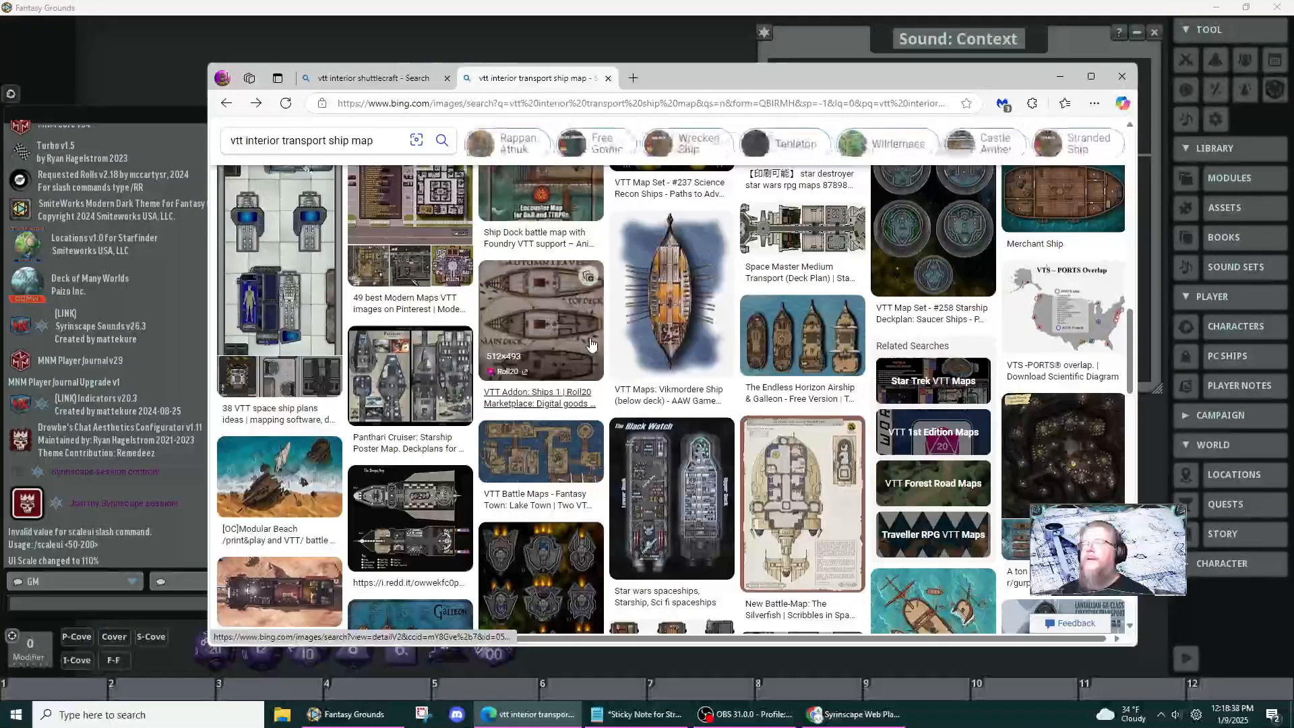
scroll(588, 345, down, 2)
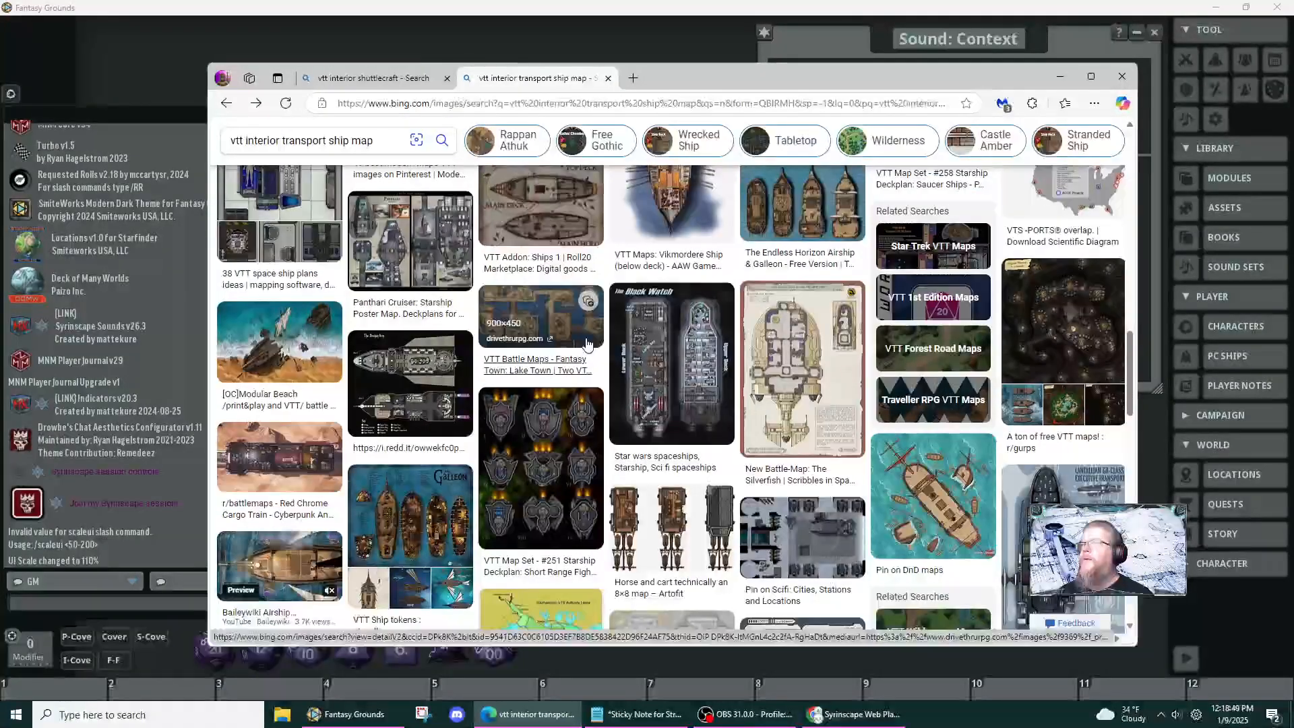
scroll(587, 345, down, 2)
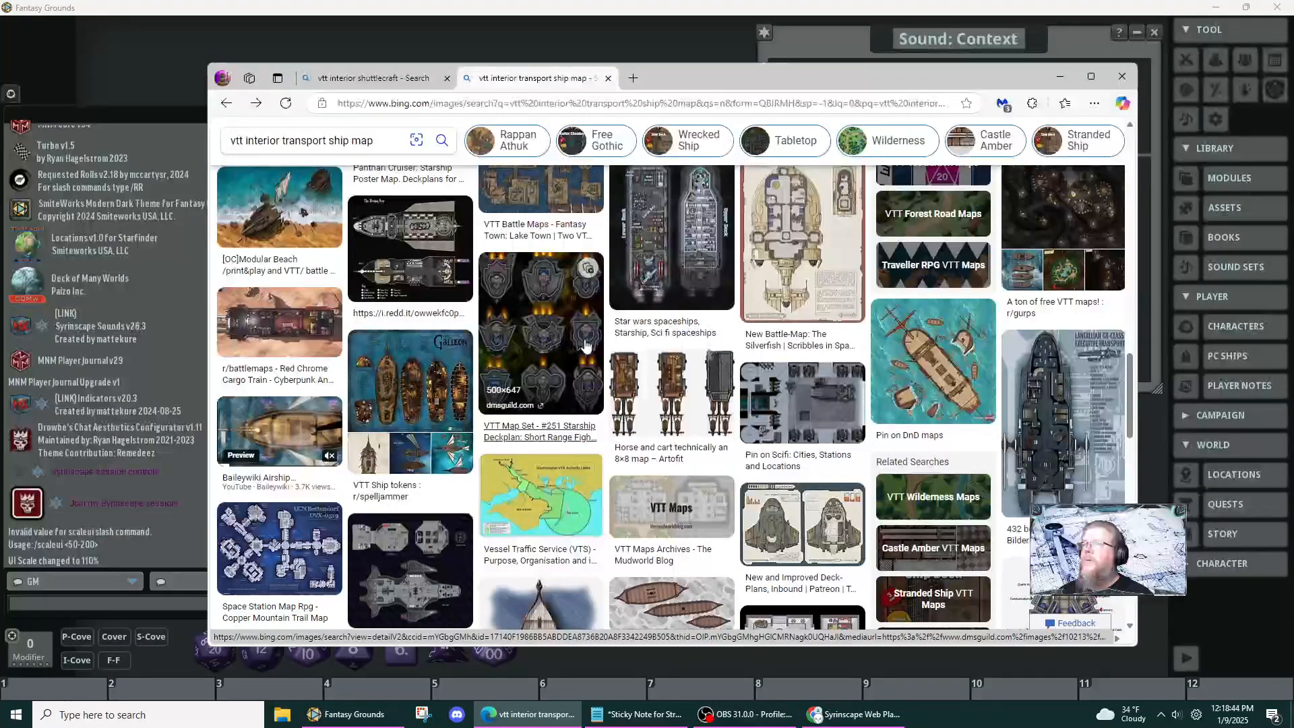
scroll(585, 345, down, 2)
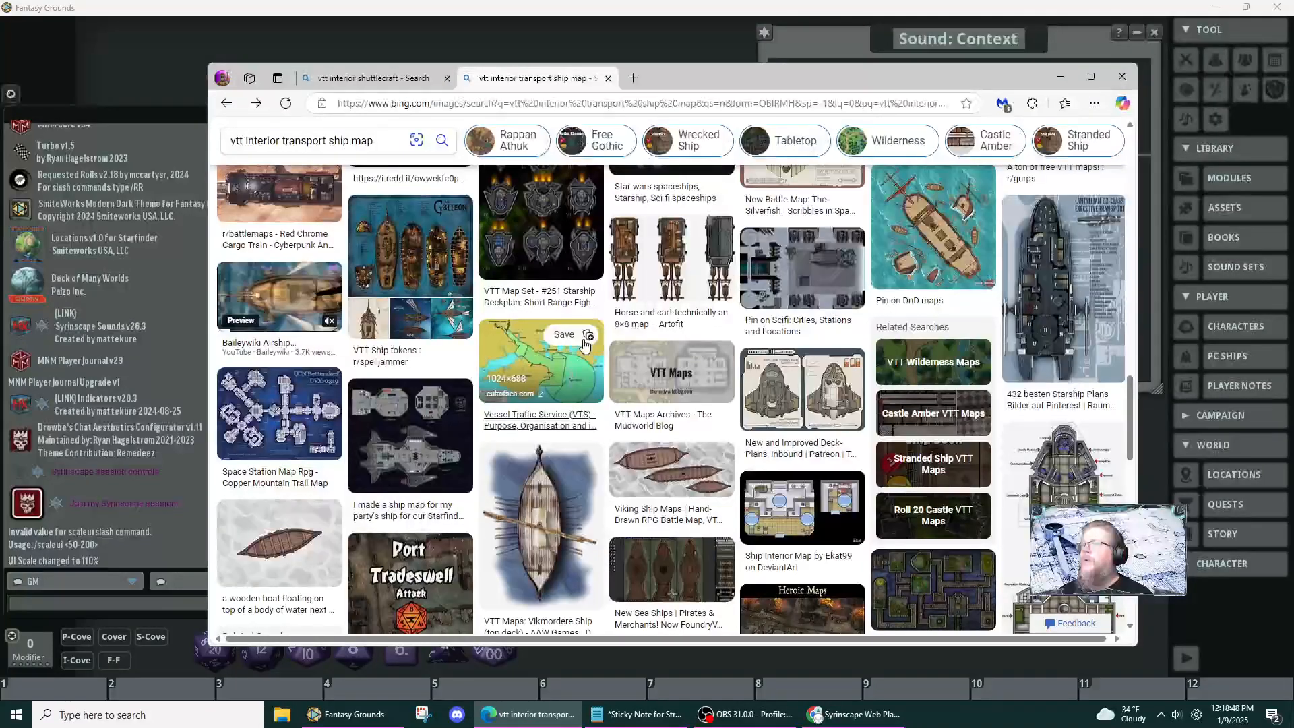
scroll(586, 345, down, 2)
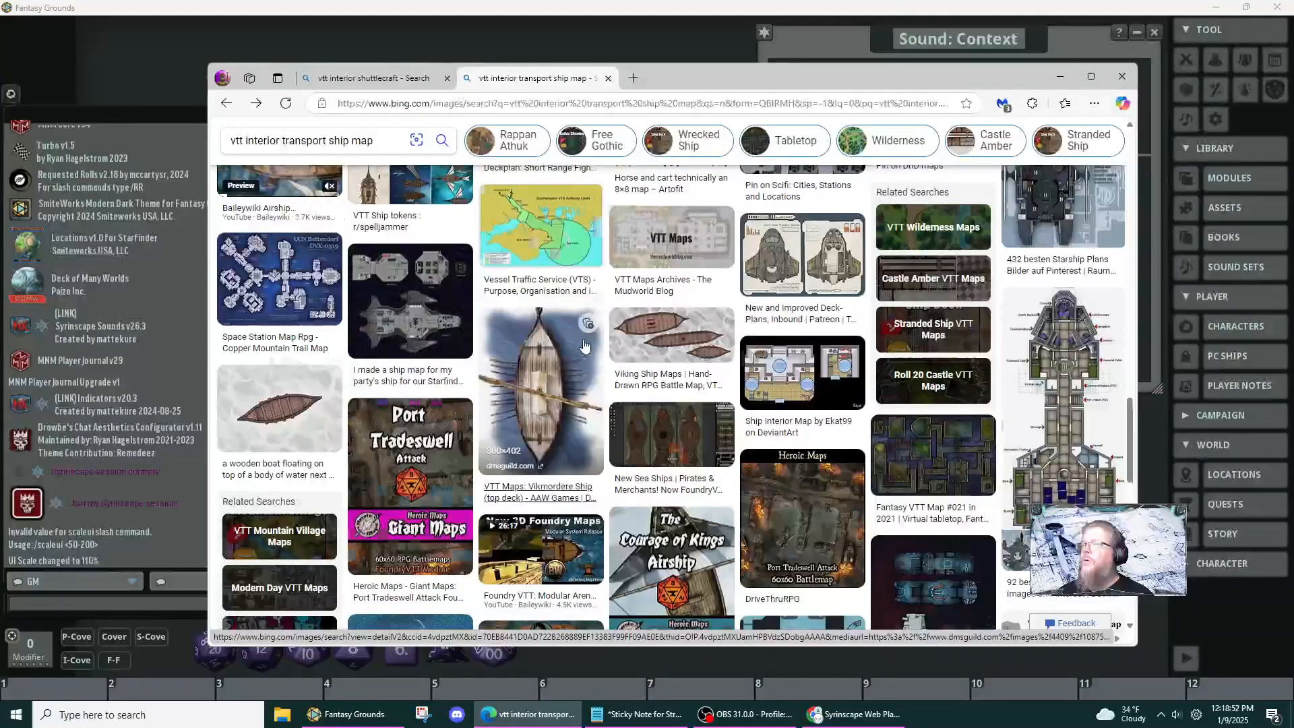
scroll(585, 345, down, 5)
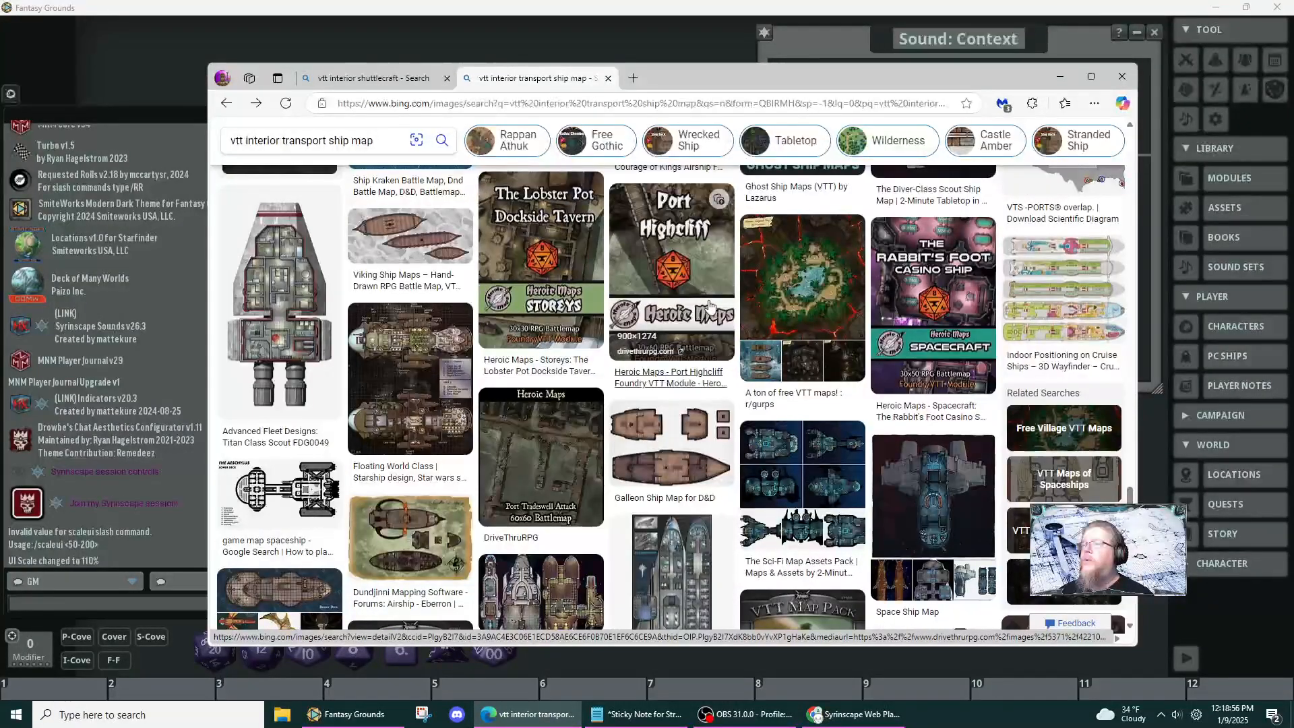
scroll(708, 306, down, 4)
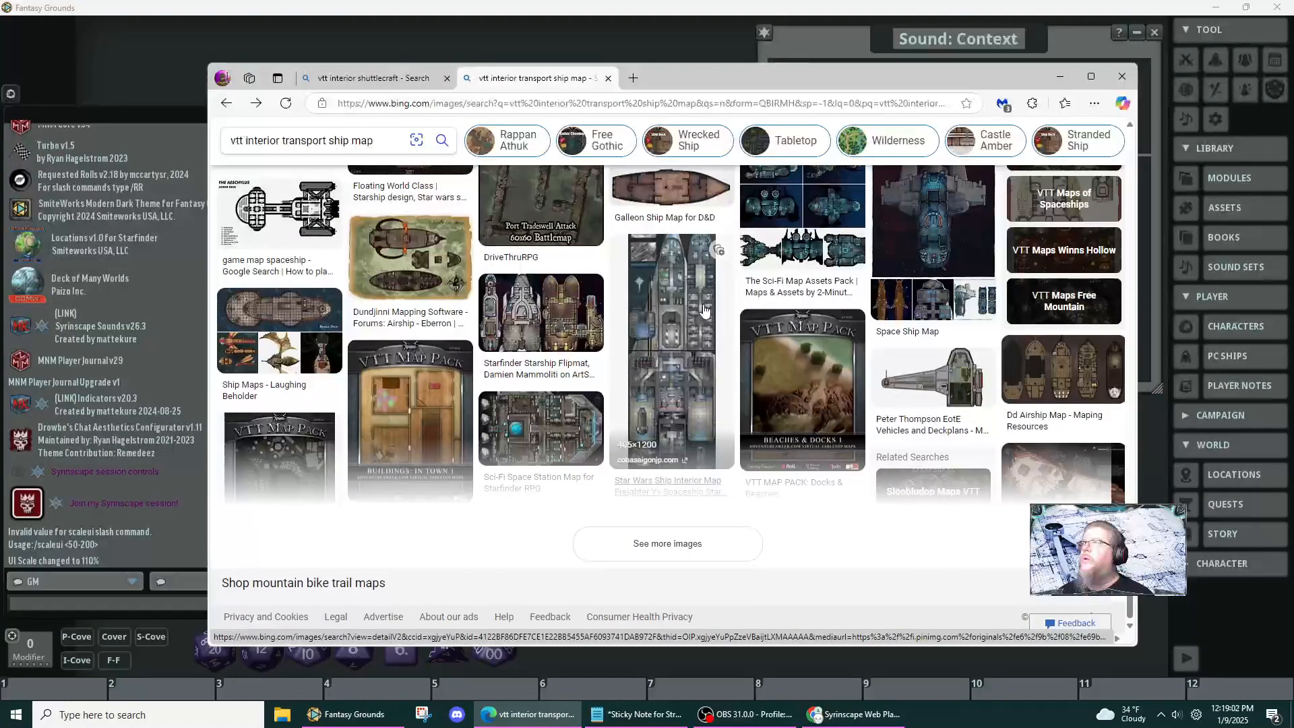
- Change the image search to "vtt interior transport spaceship map" and run it
scroll(703, 309, down, 10)
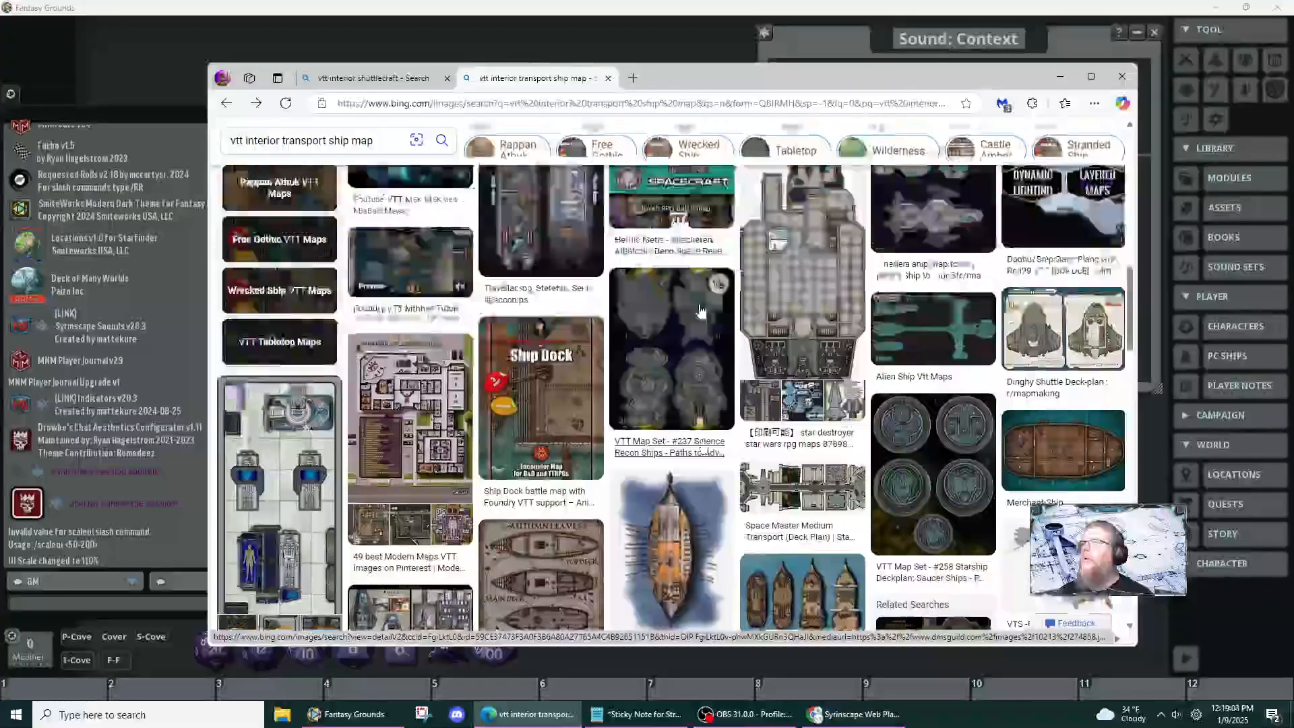
scroll(701, 312, up, 12)
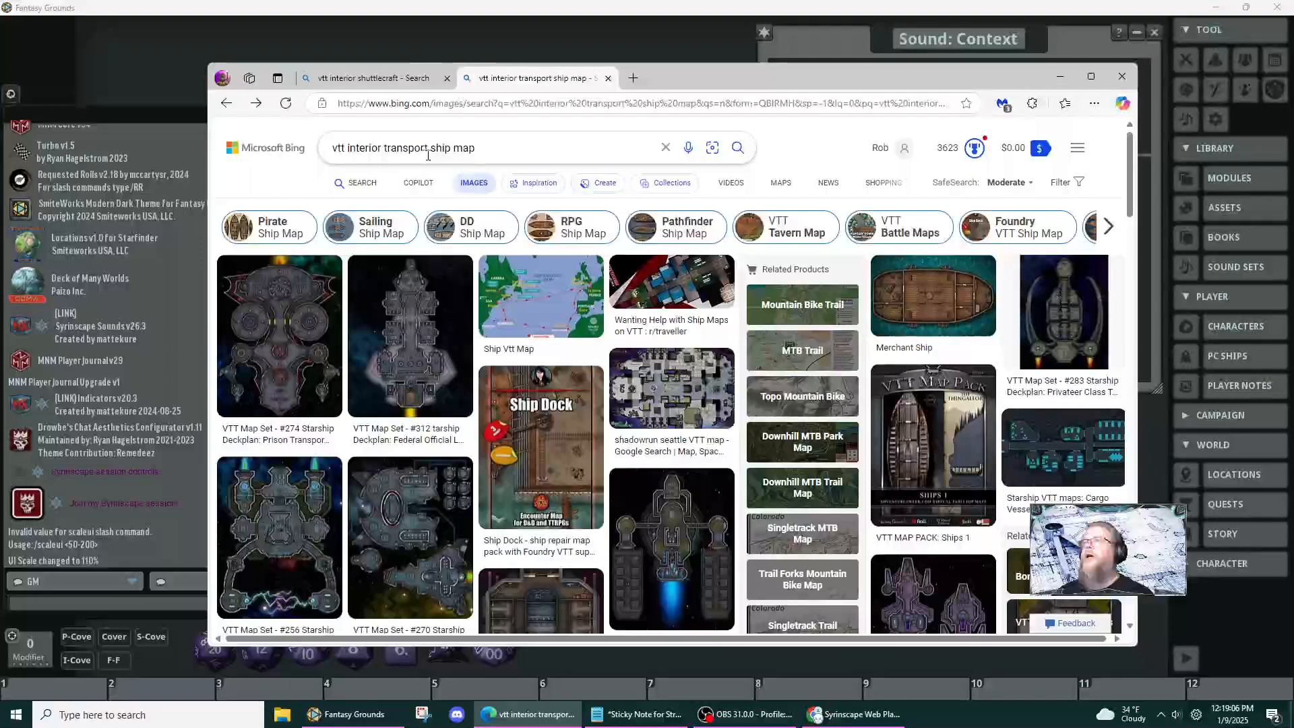
click(431, 153)
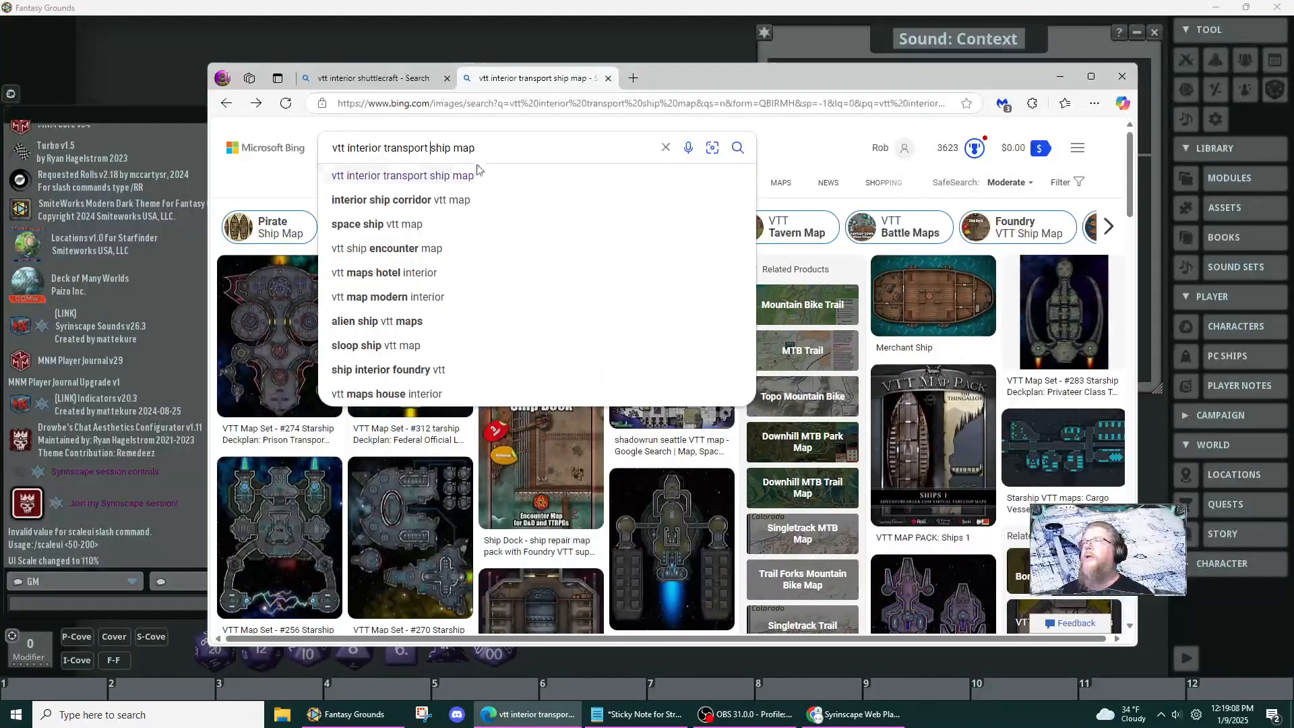
text(dpsce)
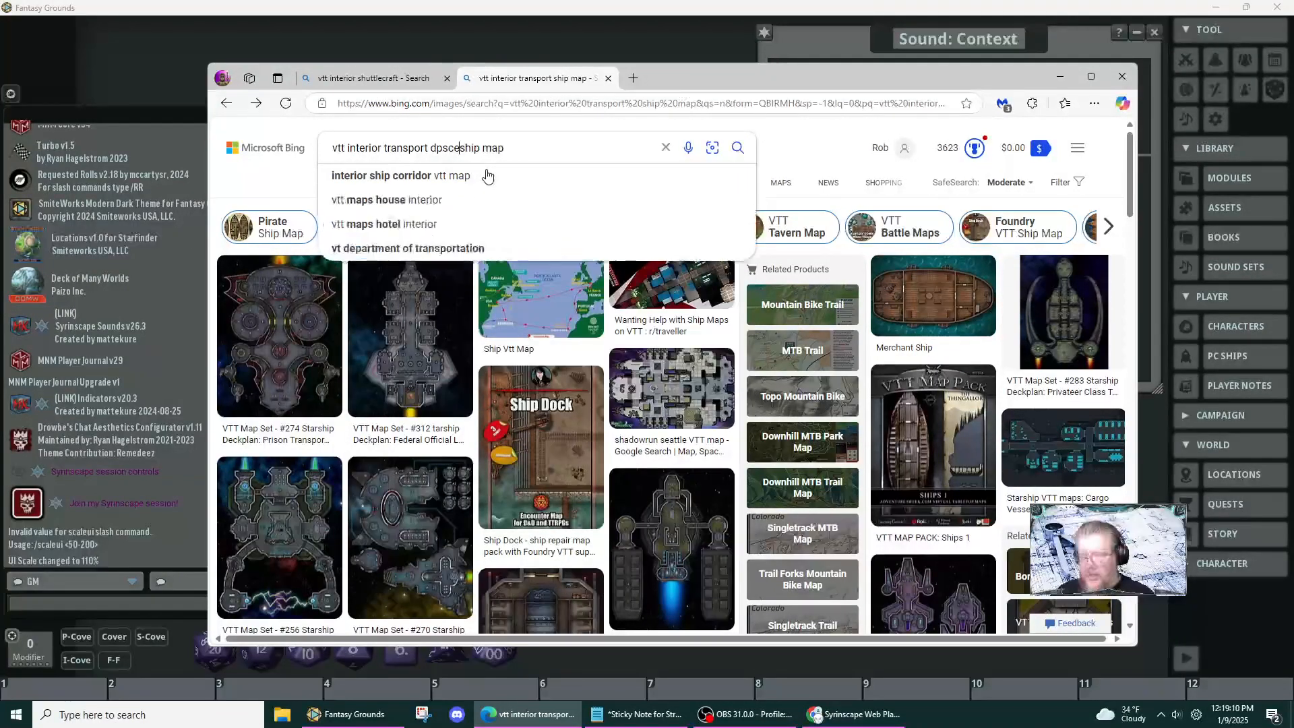
key(Return)
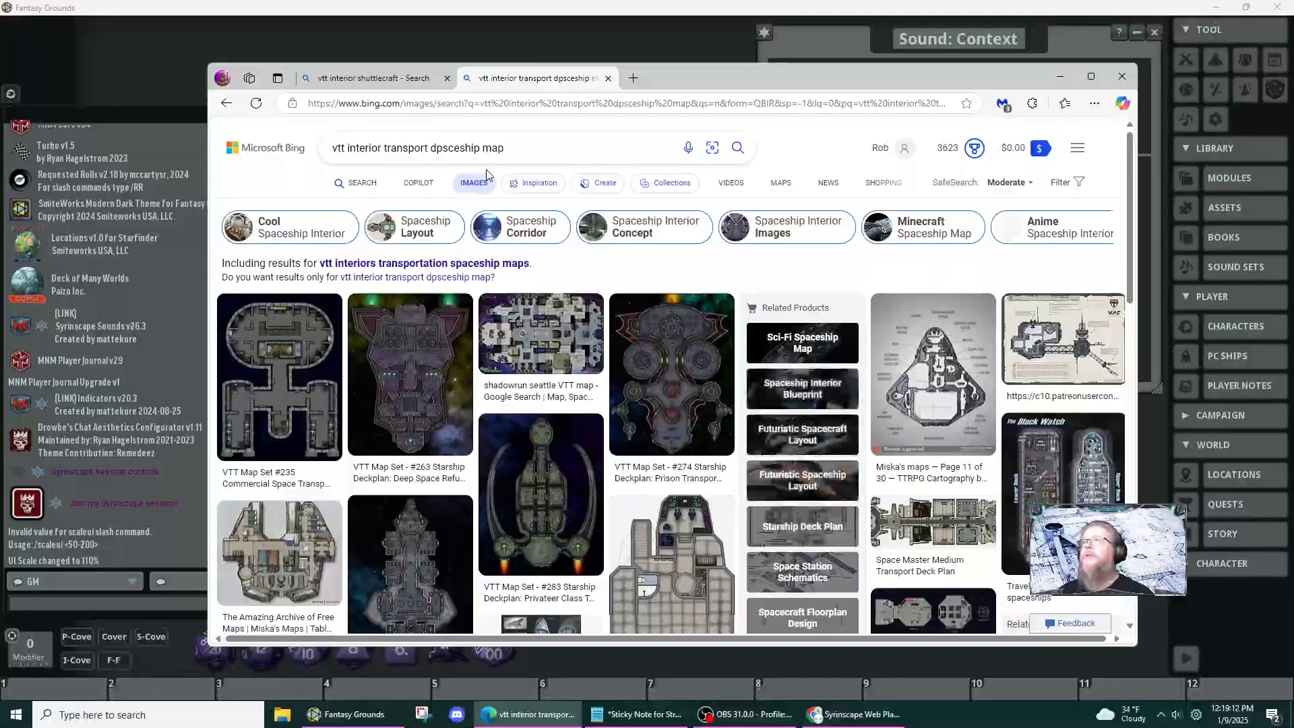
click(451, 150)
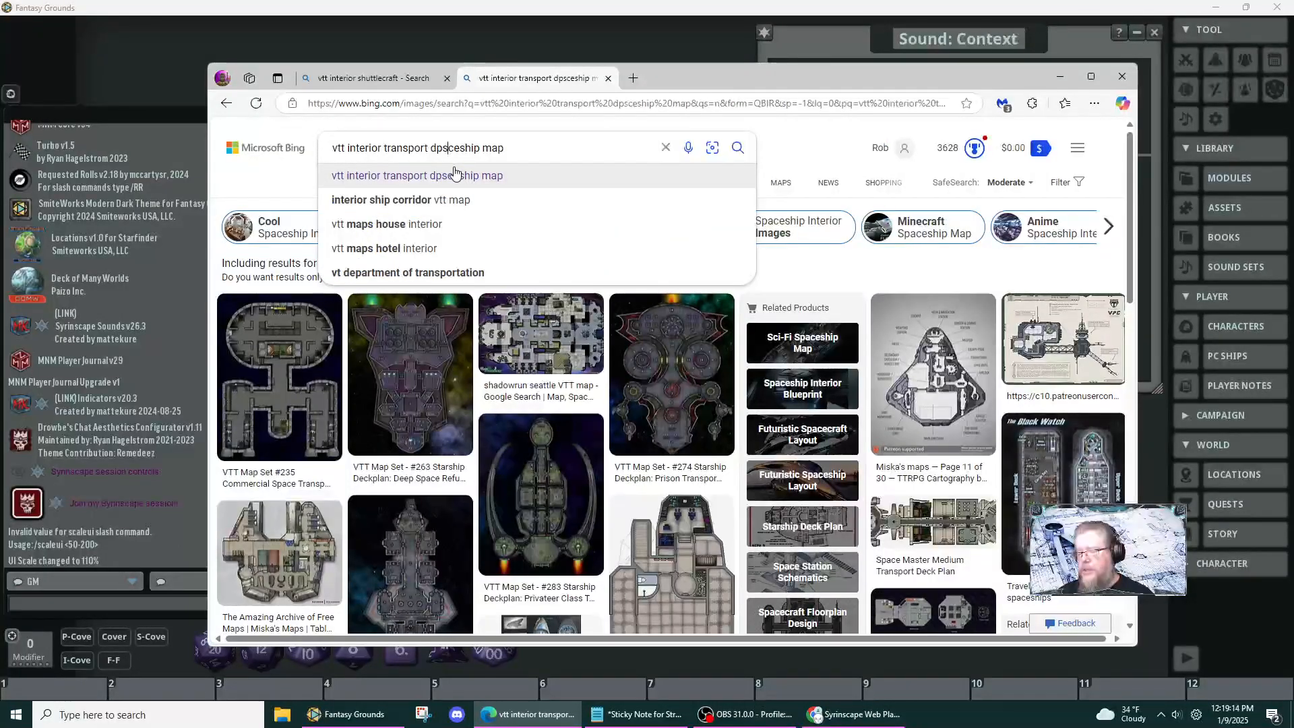
key(BackSpace)
key(BackSpace)
key(BackSpace)
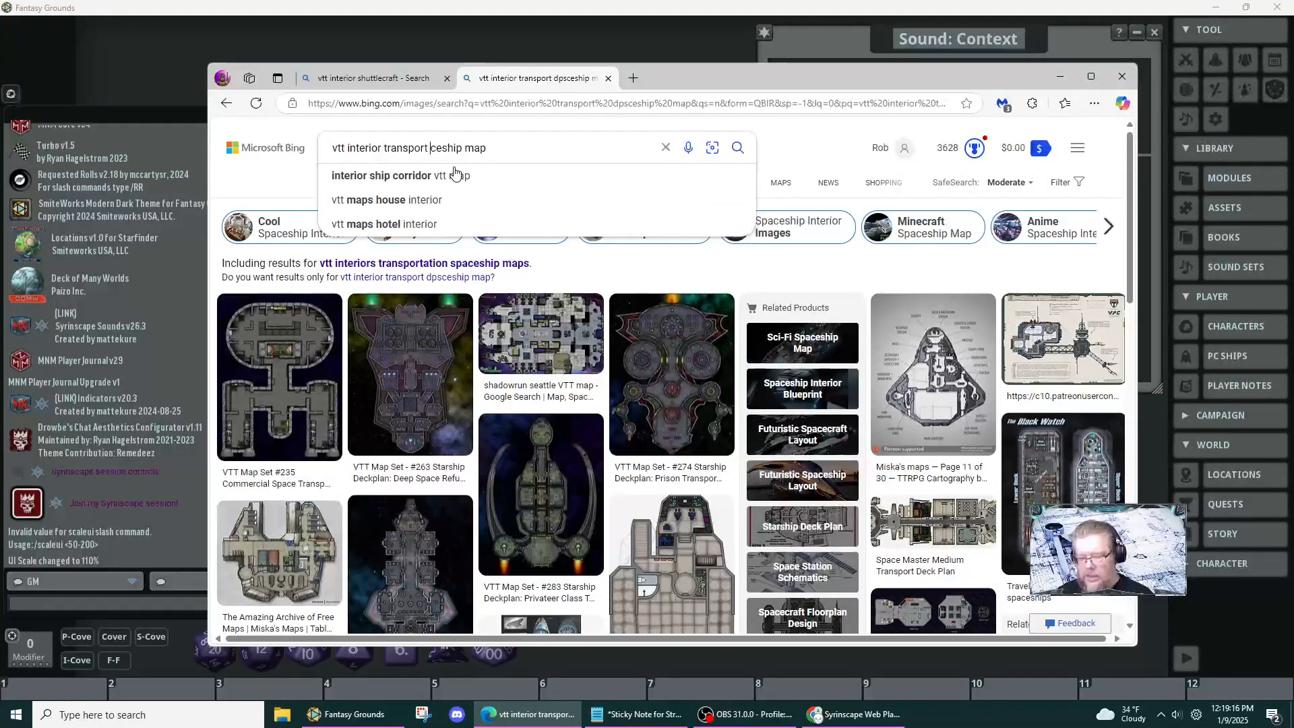
text(spa)
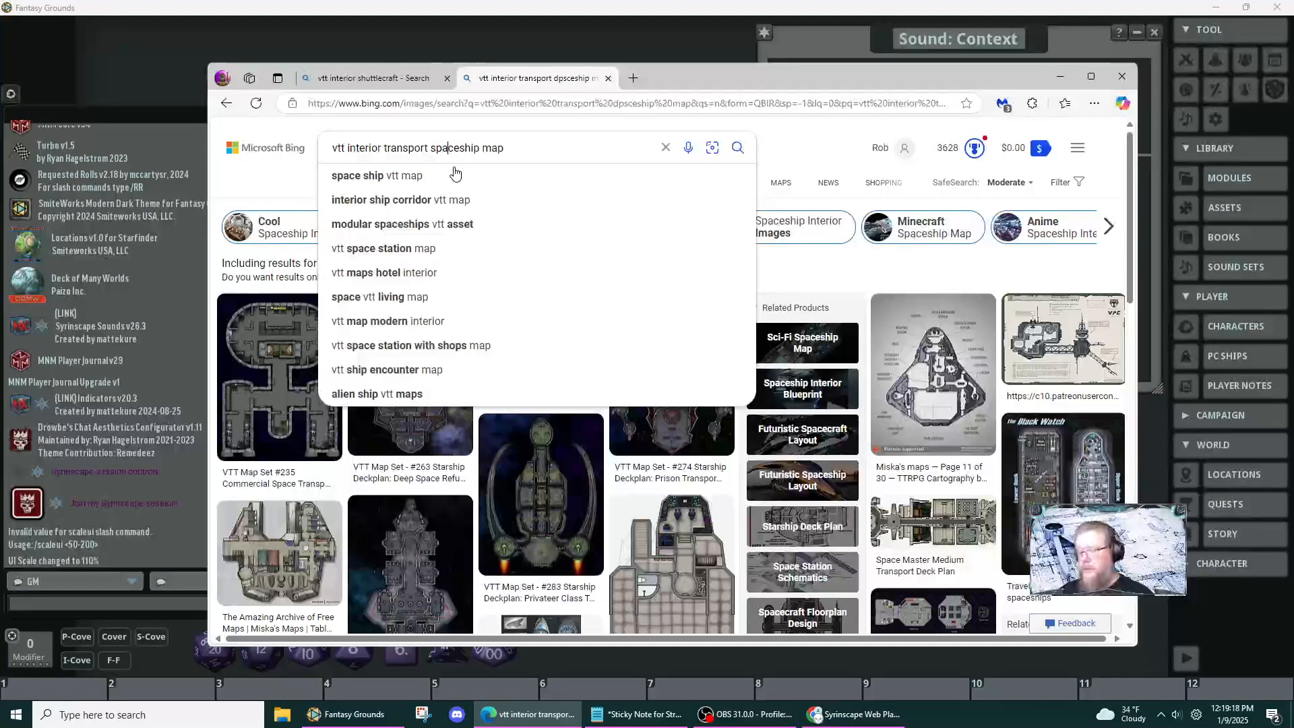
key(Return)
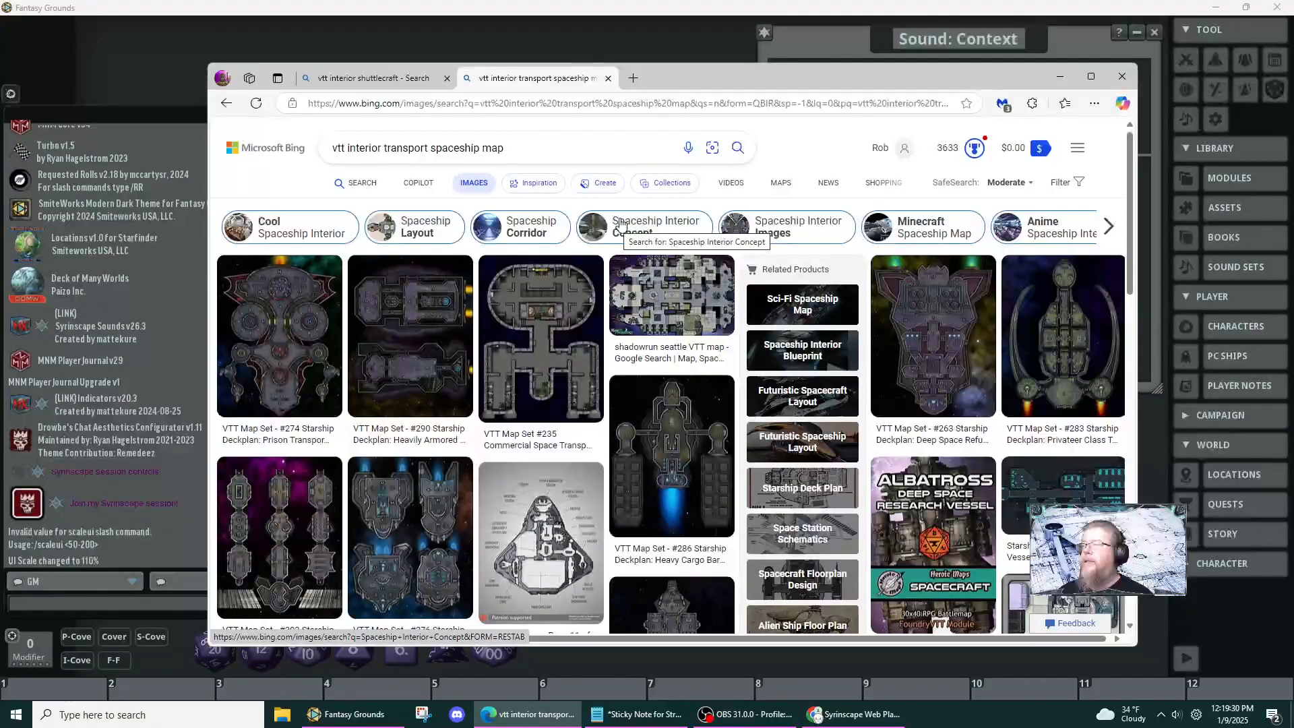
- Preview the #283 Privateer Class Transport starship deckplan, look over its related images for a suitable interior, and close the preview
click(1074, 351)
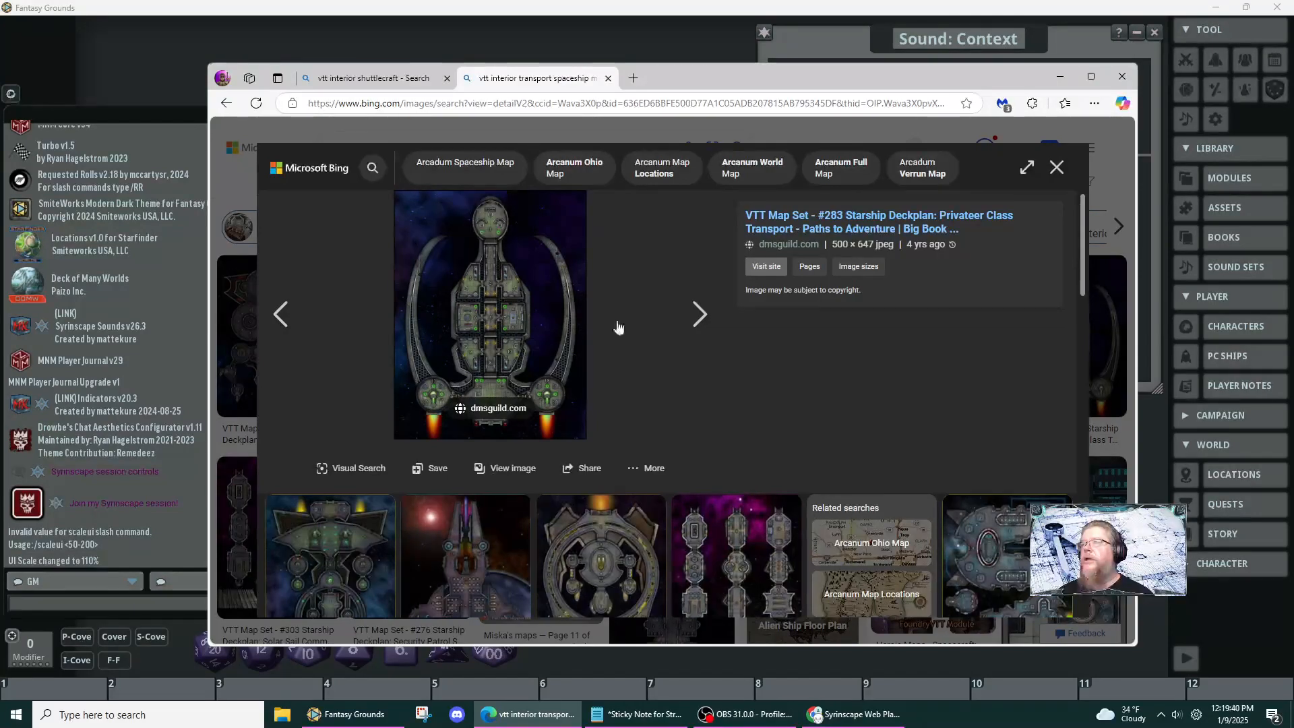
scroll(792, 379, down, 5)
scroll(791, 378, up, 5)
scroll(791, 377, down, 5)
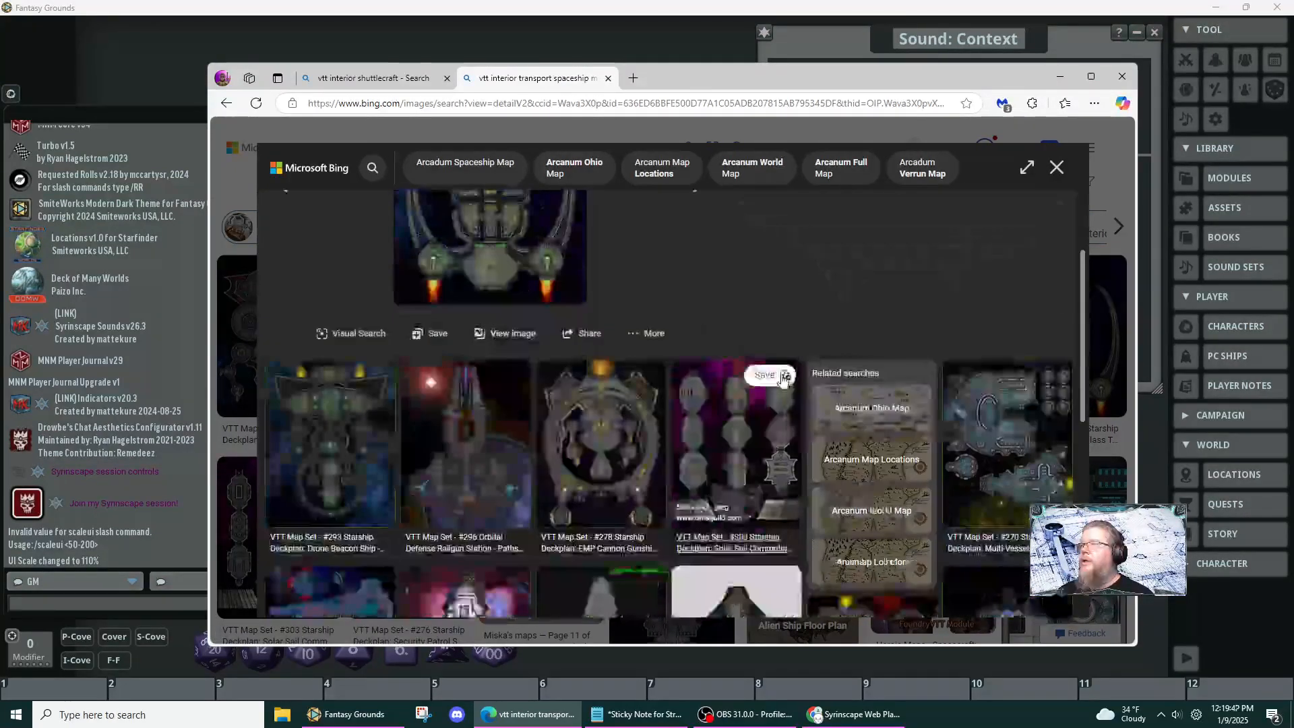
scroll(781, 376, down, 2)
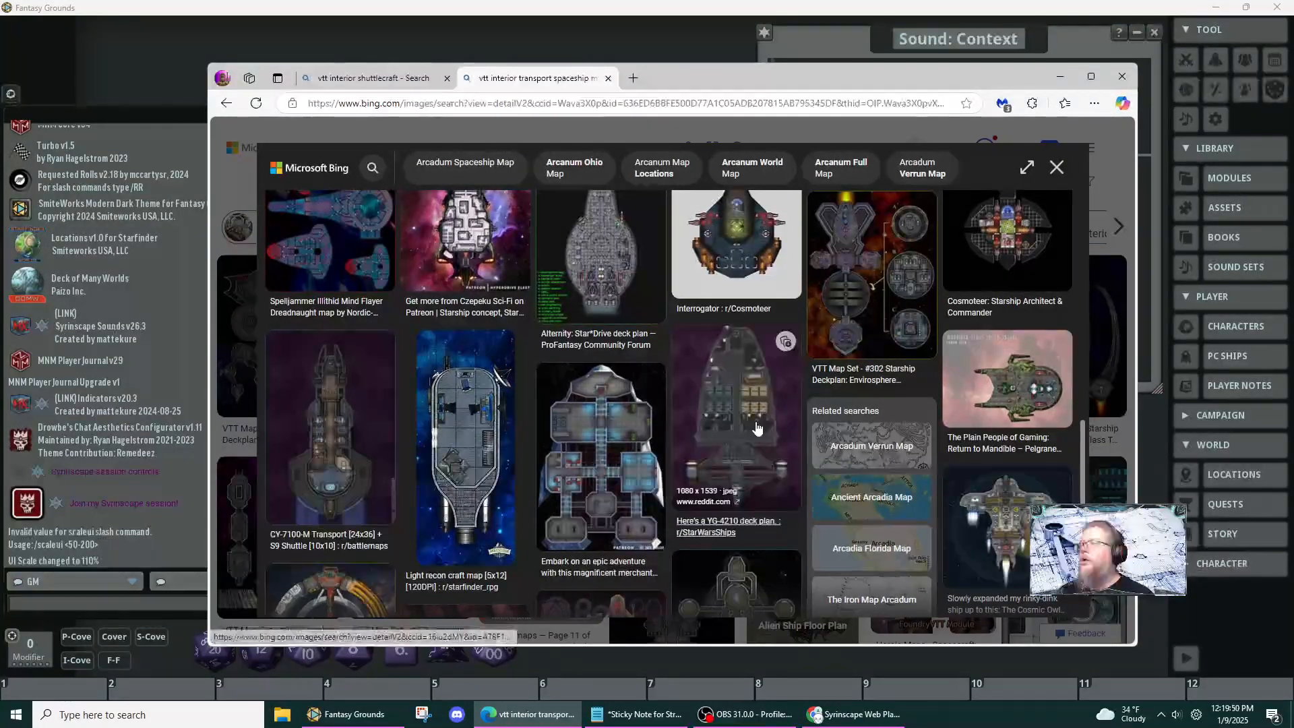
scroll(757, 428, down, 1)
scroll(758, 428, up, 2)
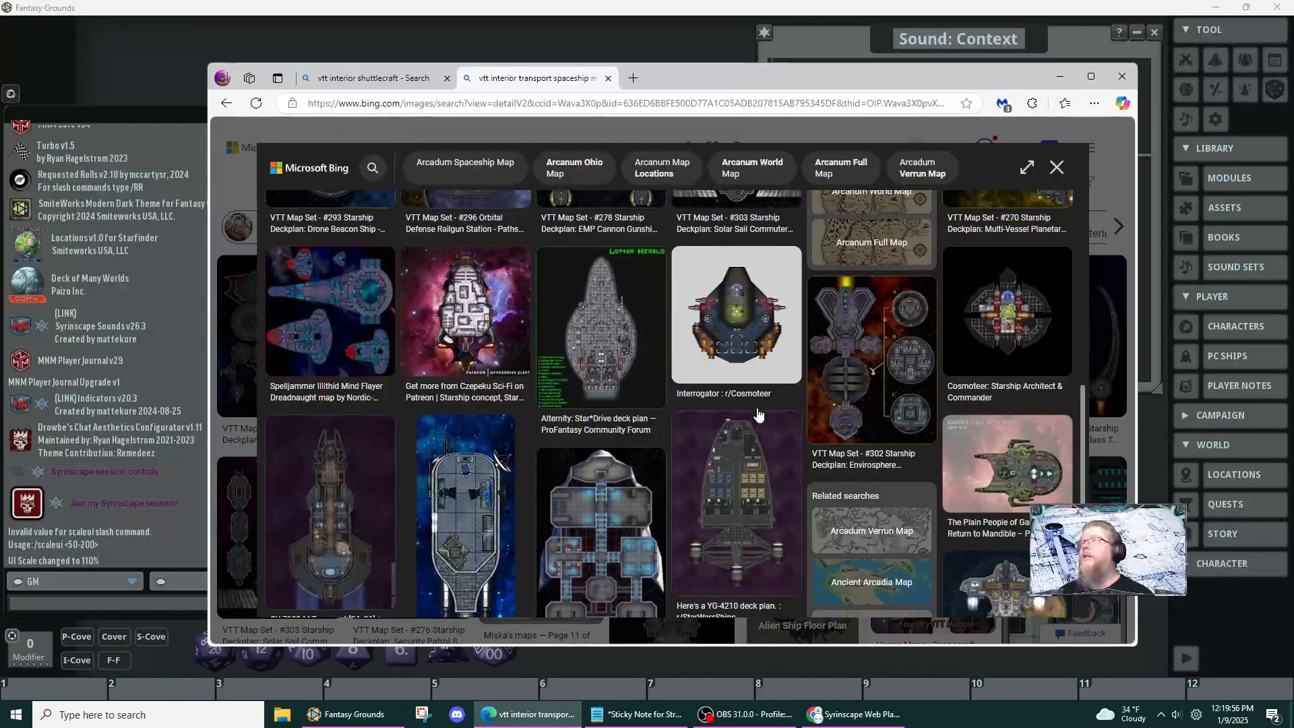
scroll(759, 416, up, 2)
scroll(758, 412, up, 3)
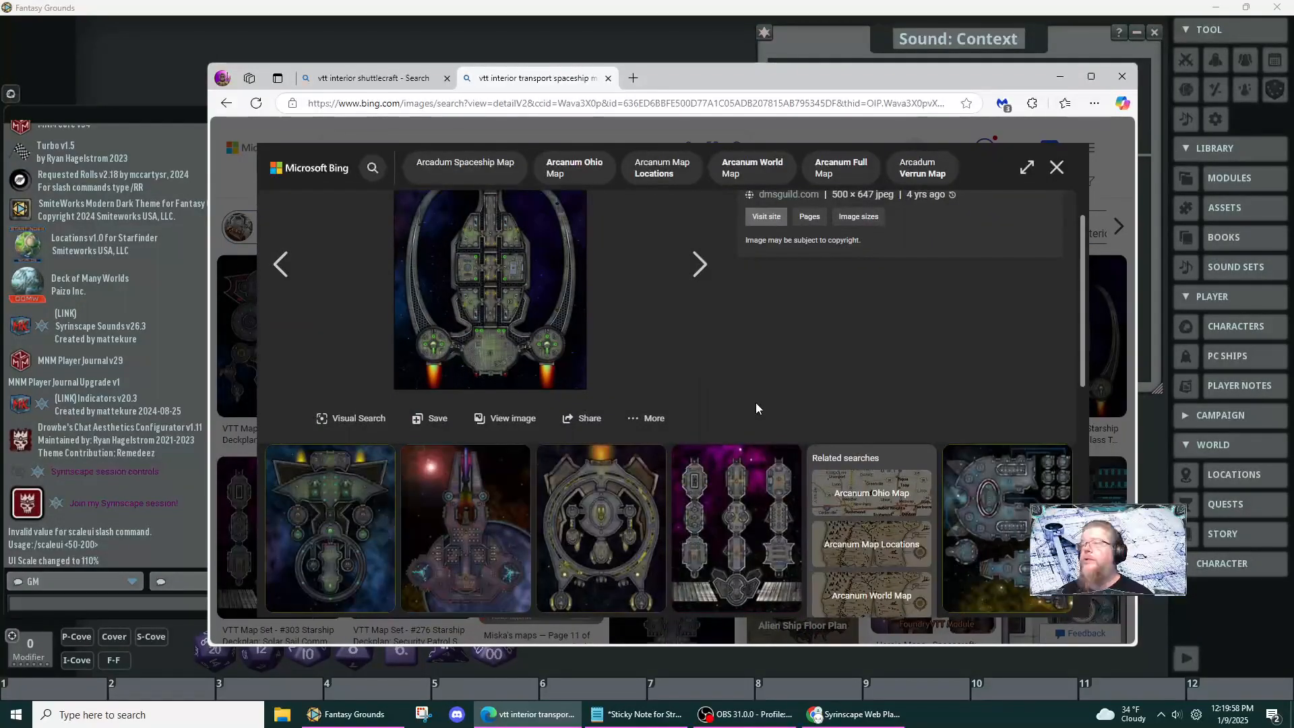
scroll(741, 394, up, 1)
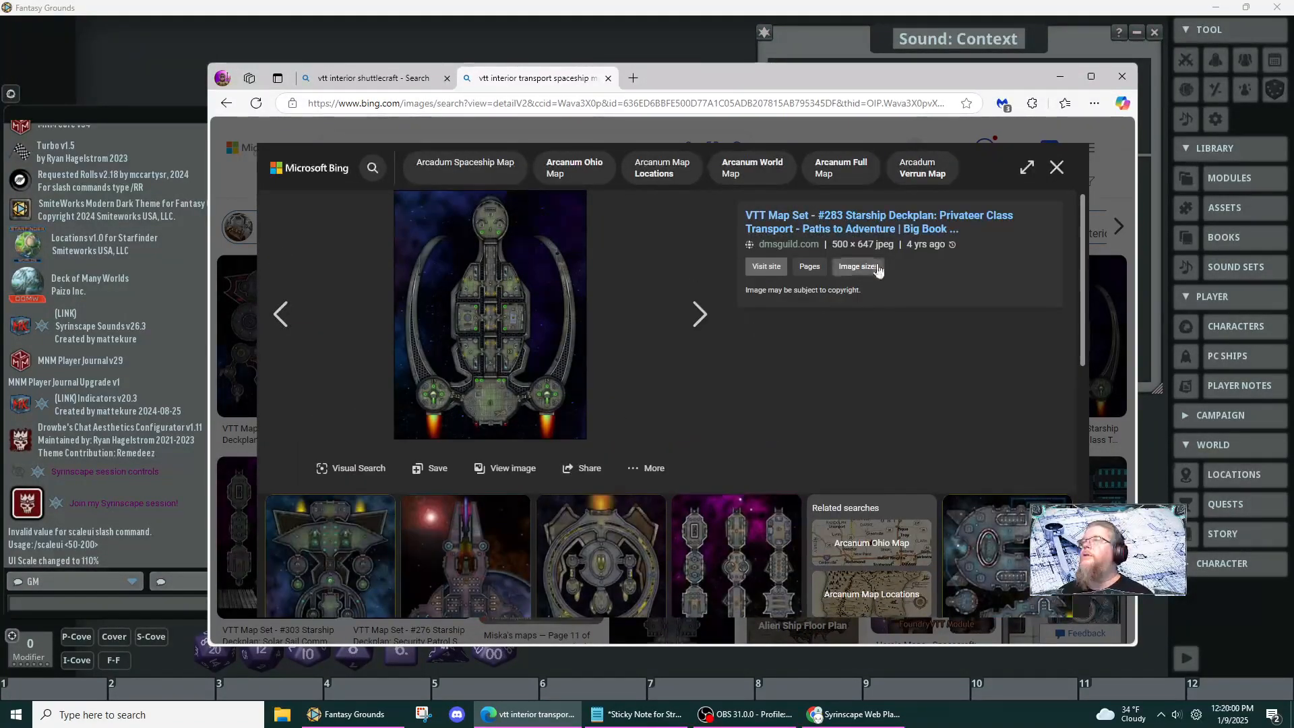
click(1066, 166)
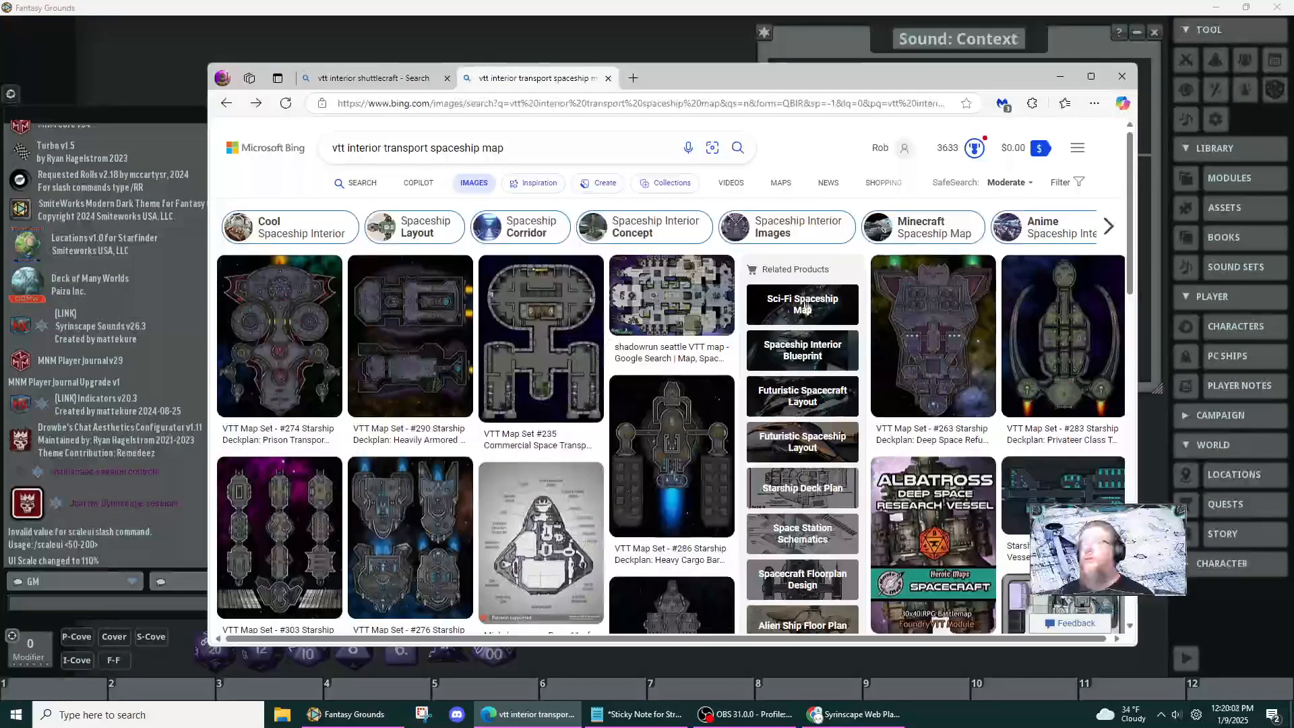
- Look through the spaceship map results, preview the grey-tiled ship plan from pinterest.es, and compare it with the neighbouring Star Wars freighter map
scroll(714, 401, down, 8)
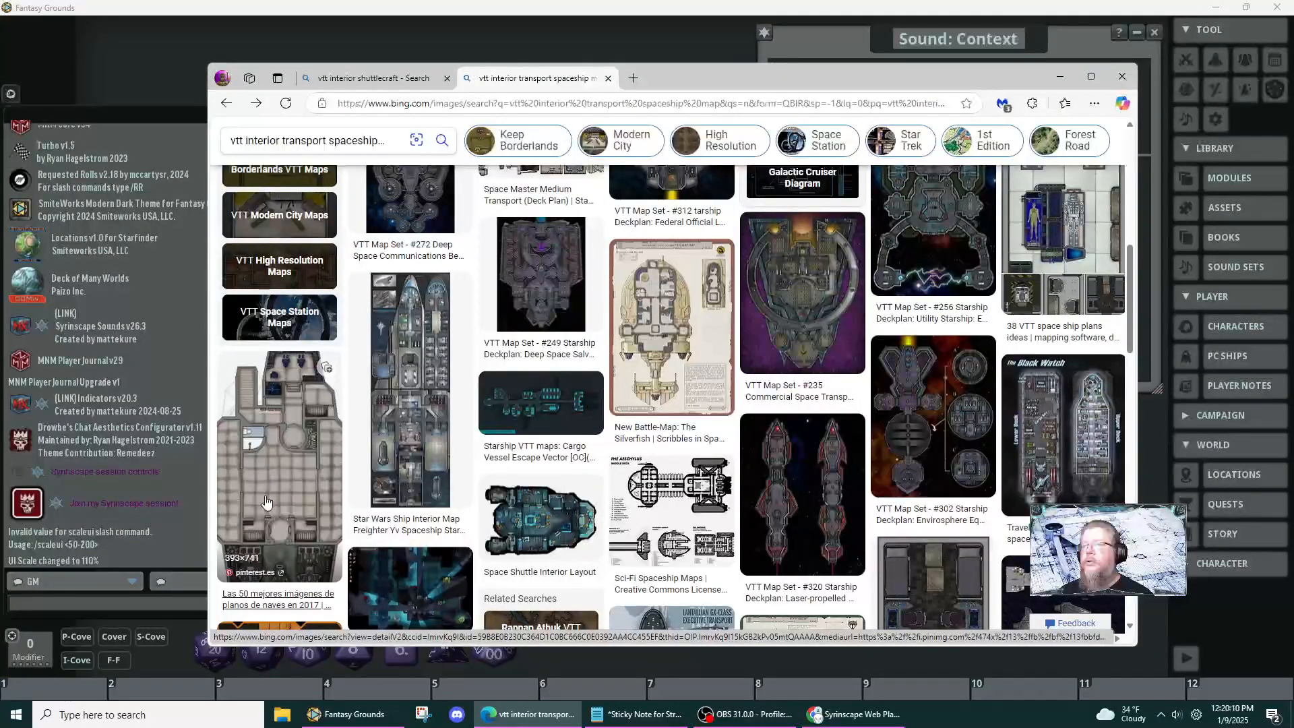
click(244, 447)
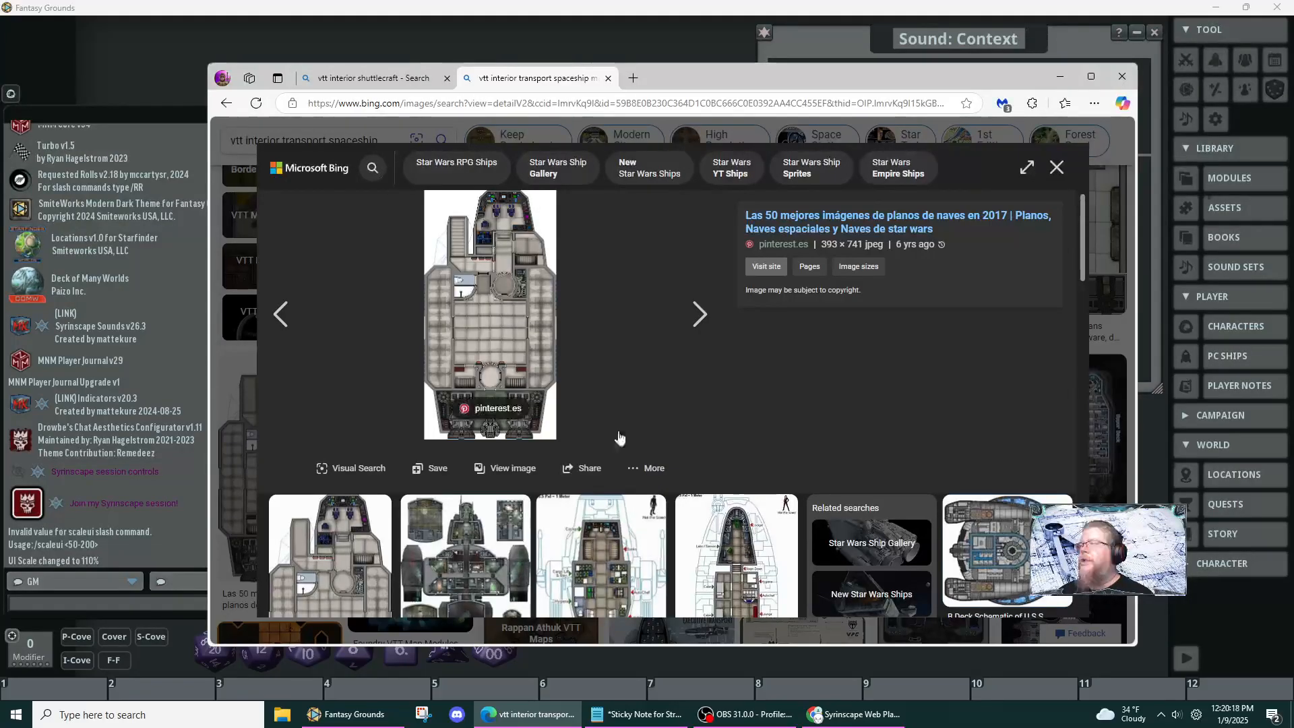
scroll(524, 343, down, 5)
scroll(523, 343, up, 5)
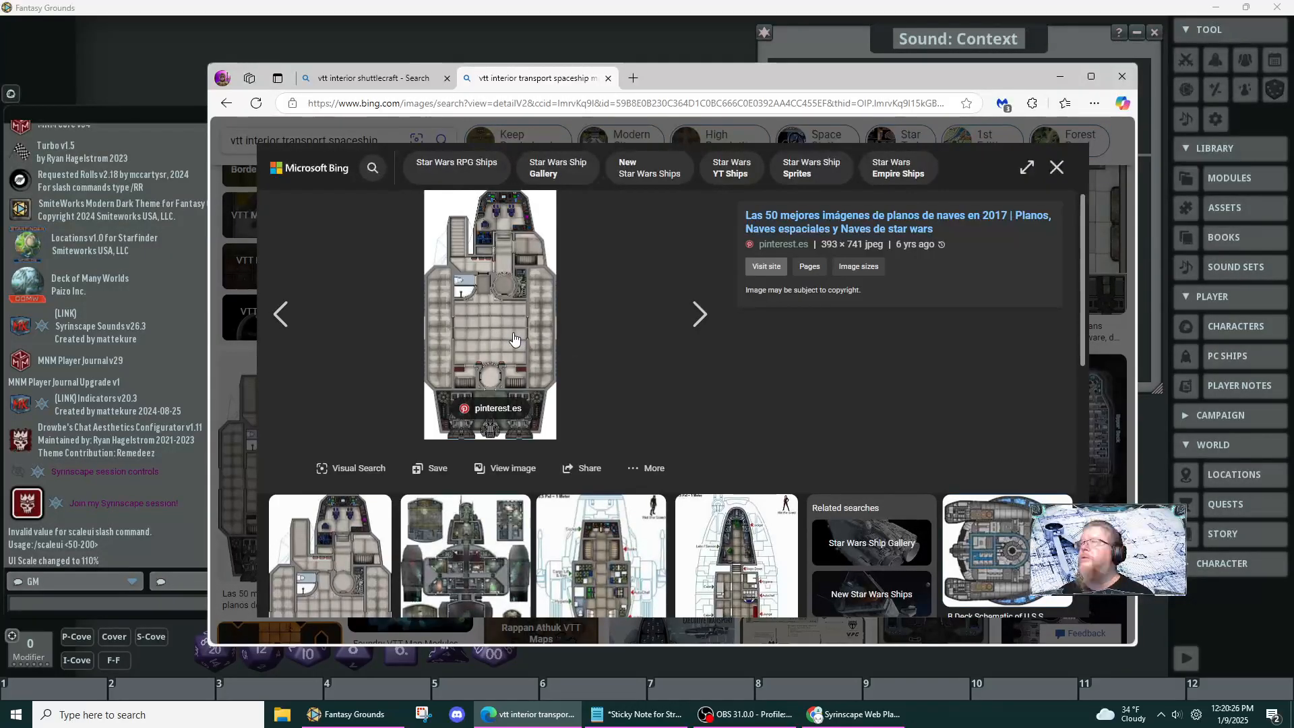
key(Right)
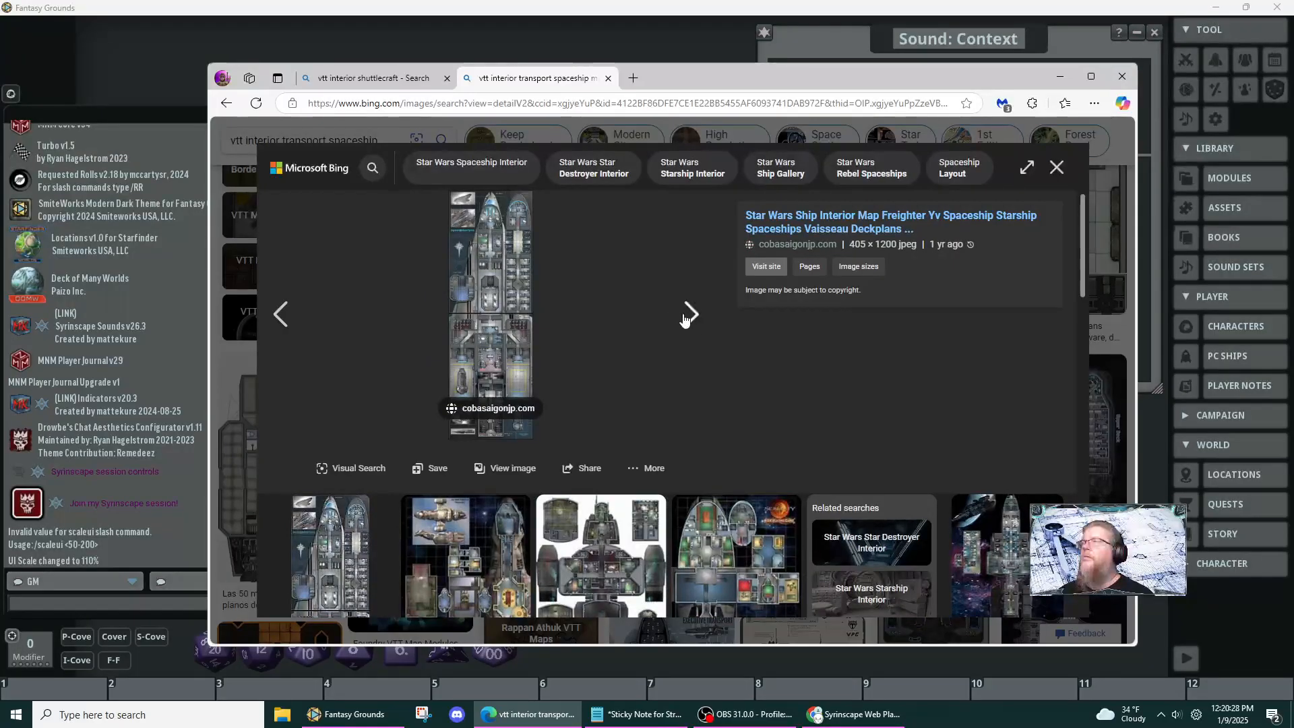
click(296, 310)
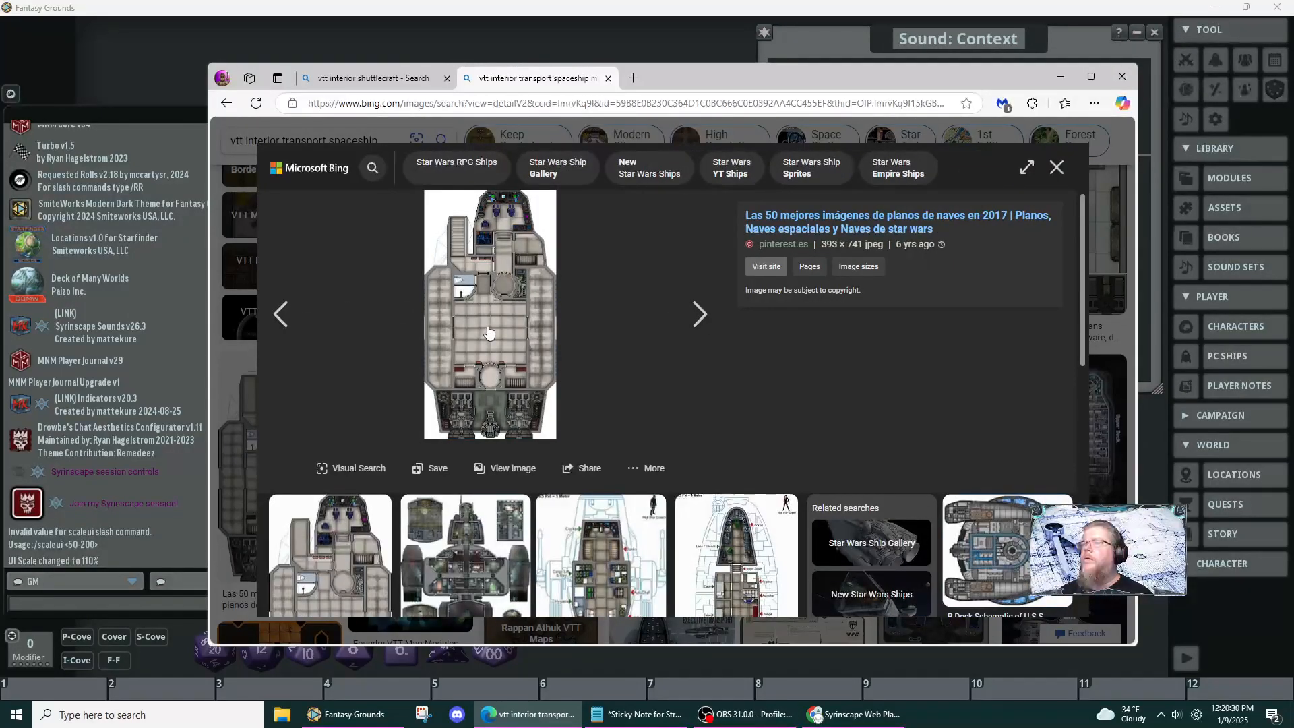
- Open the pinterest.es ship plan image in a new tab and view it at full size
right_click(489, 330)
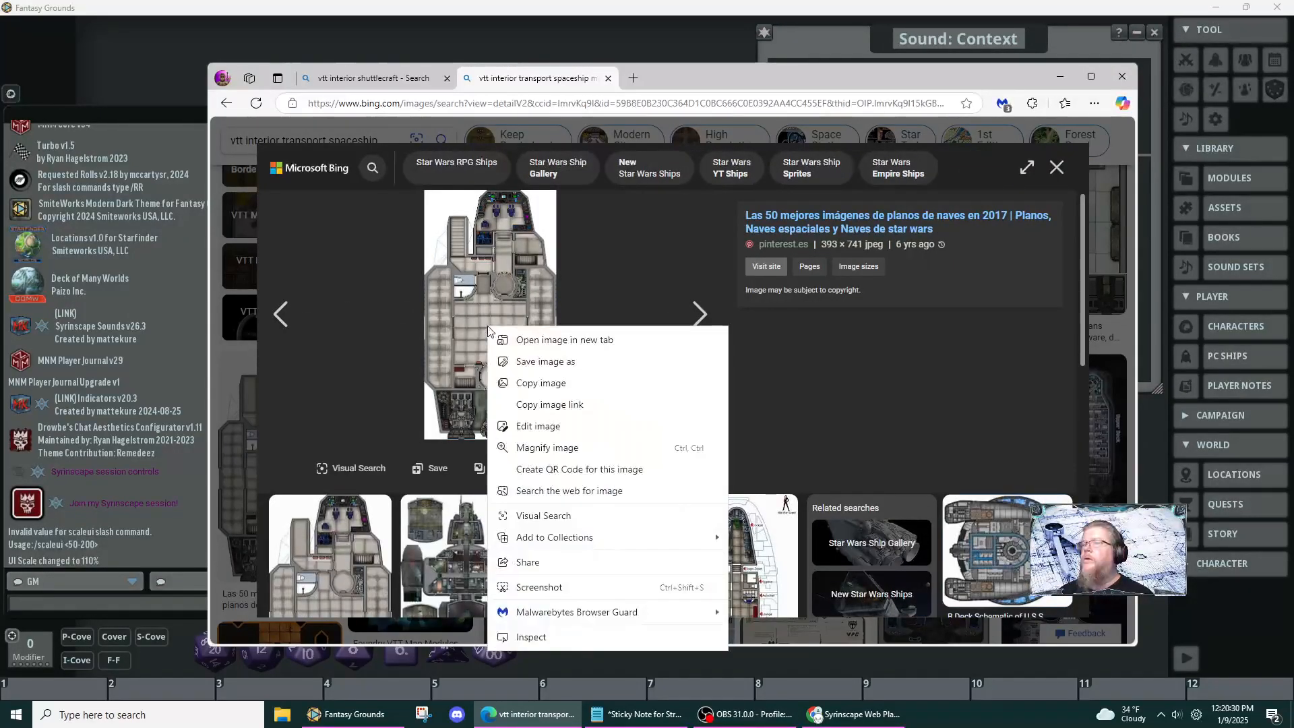
click(576, 347)
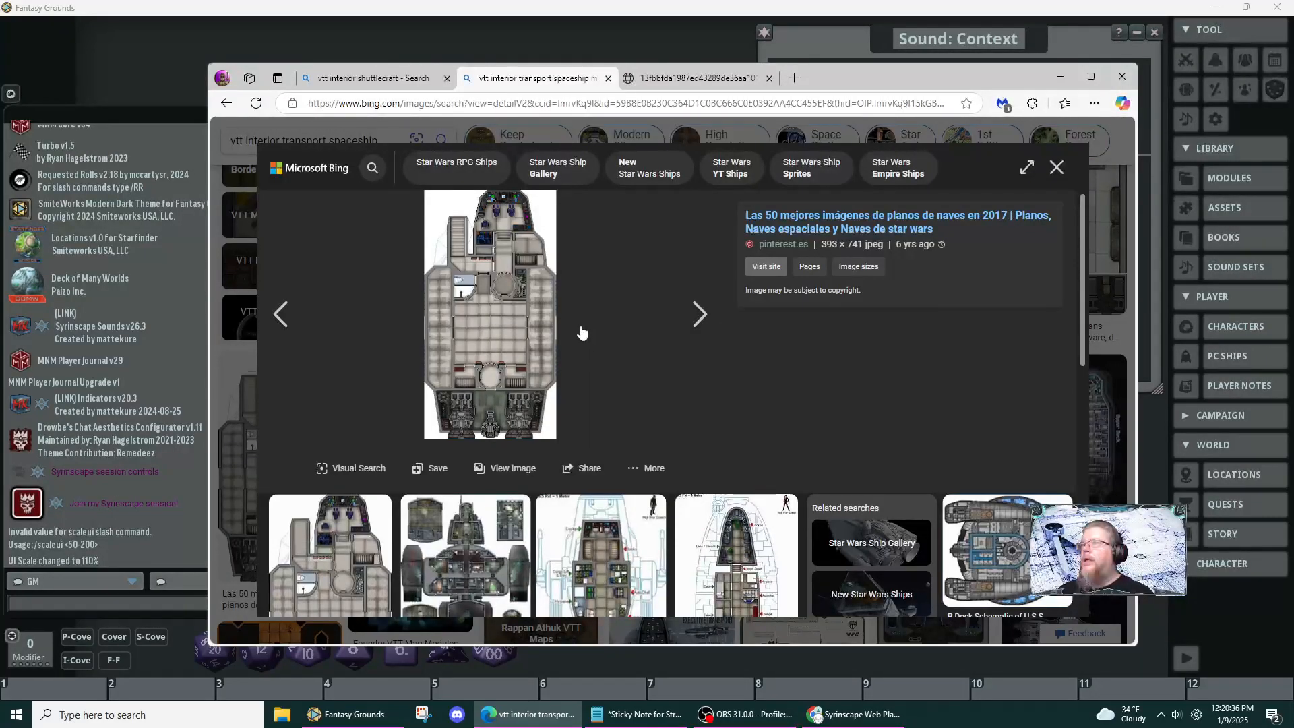
click(683, 78)
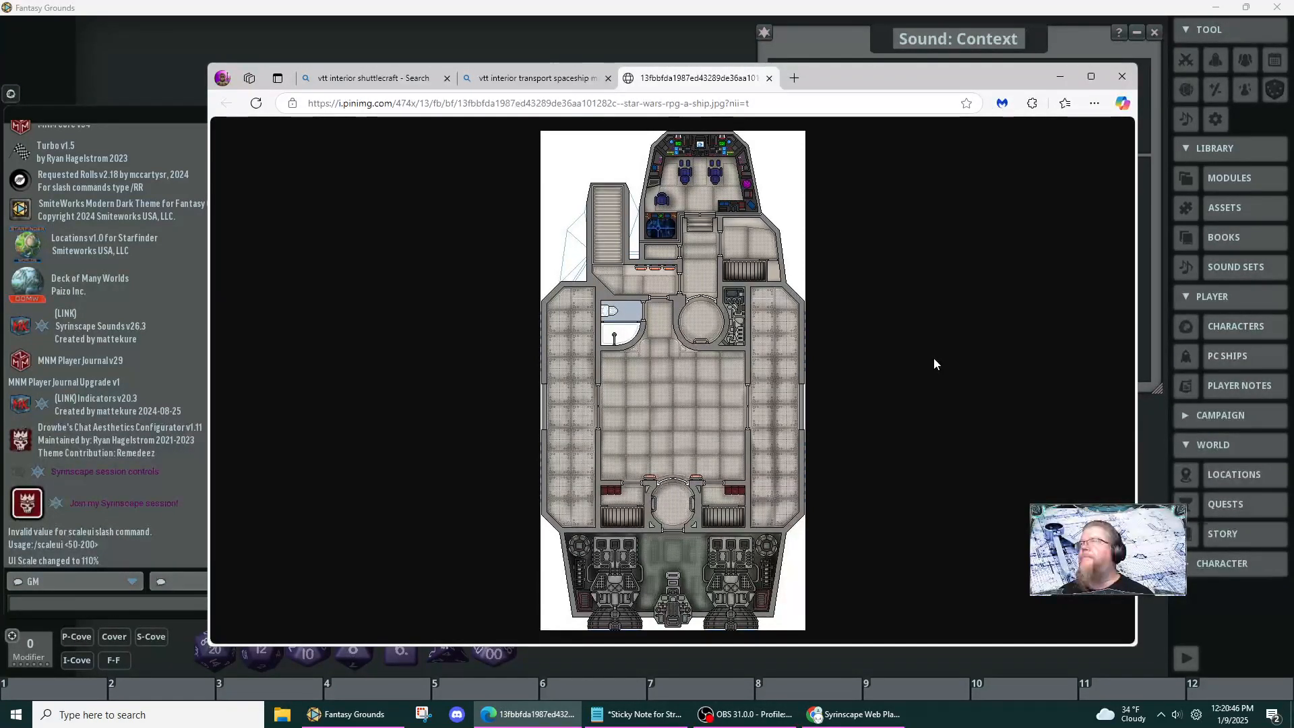
- Save the ship plan as a JPEG named "Interior spaceship" in the images folder of the Fantasy Grounds data folder
right_click(655, 399)
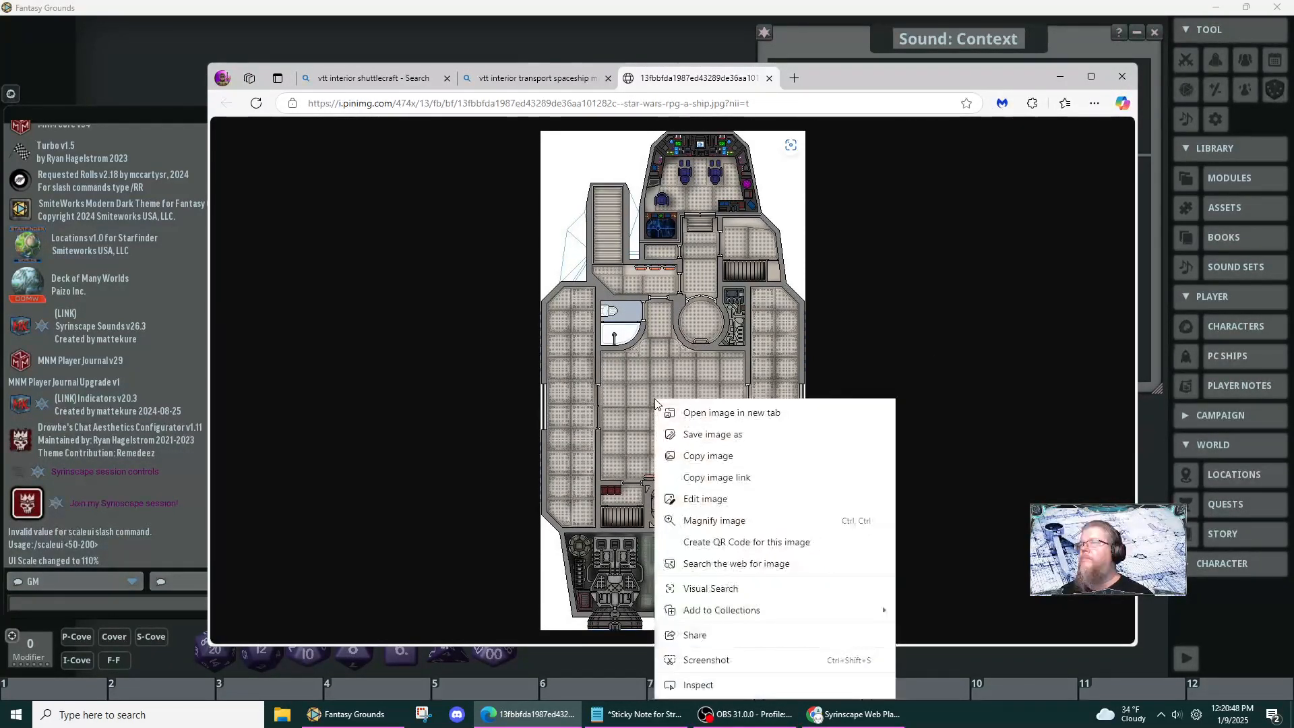
click(710, 435)
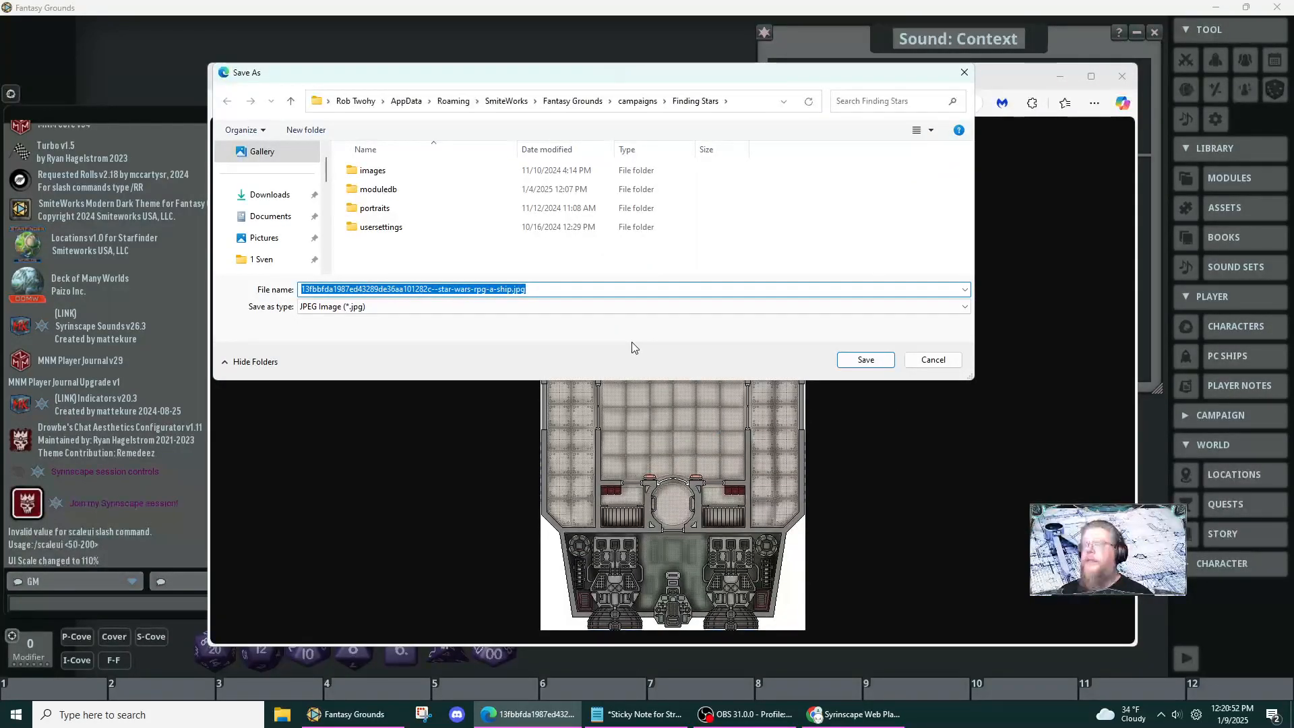
text(Inter)
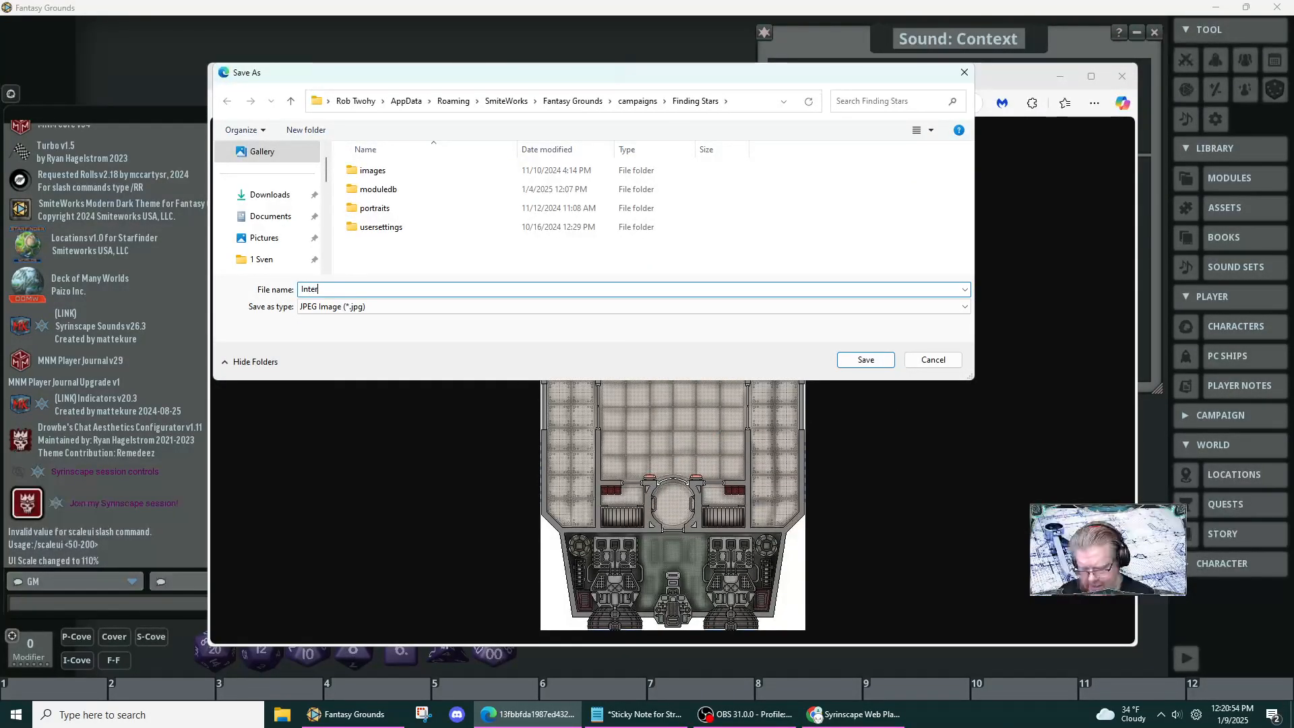
text(ior )
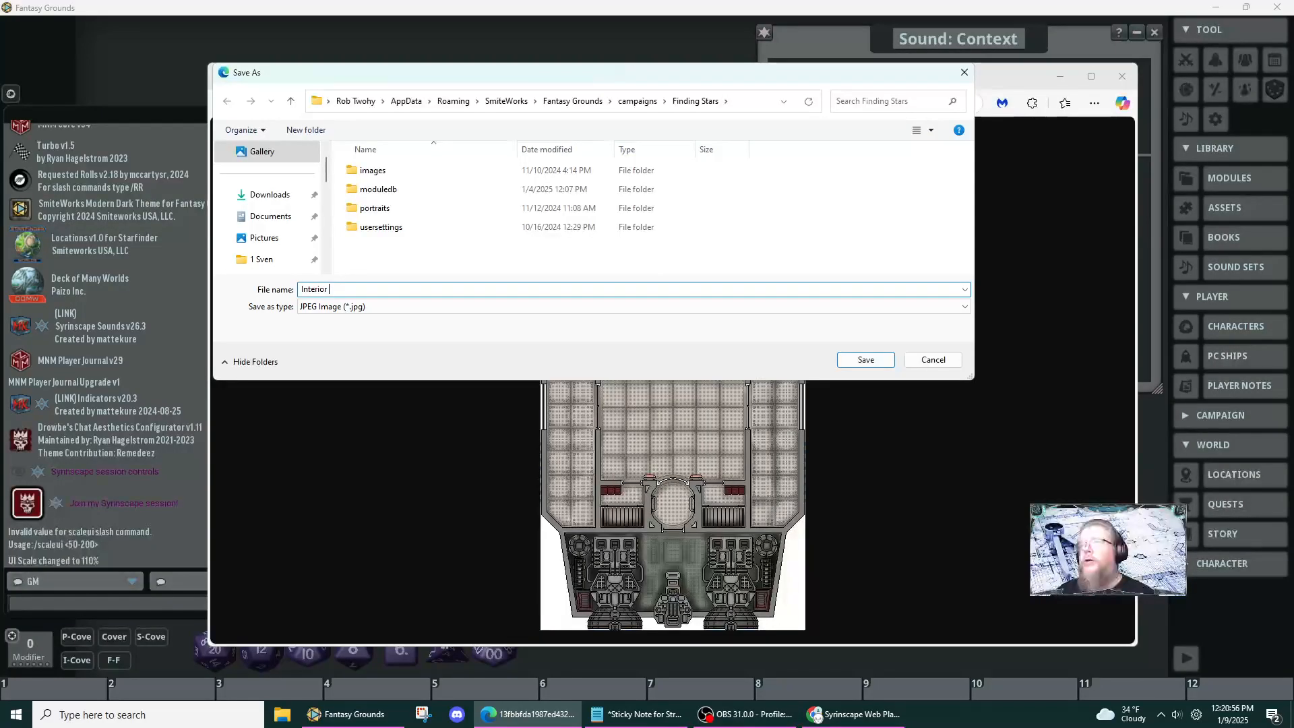
text(spaceship)
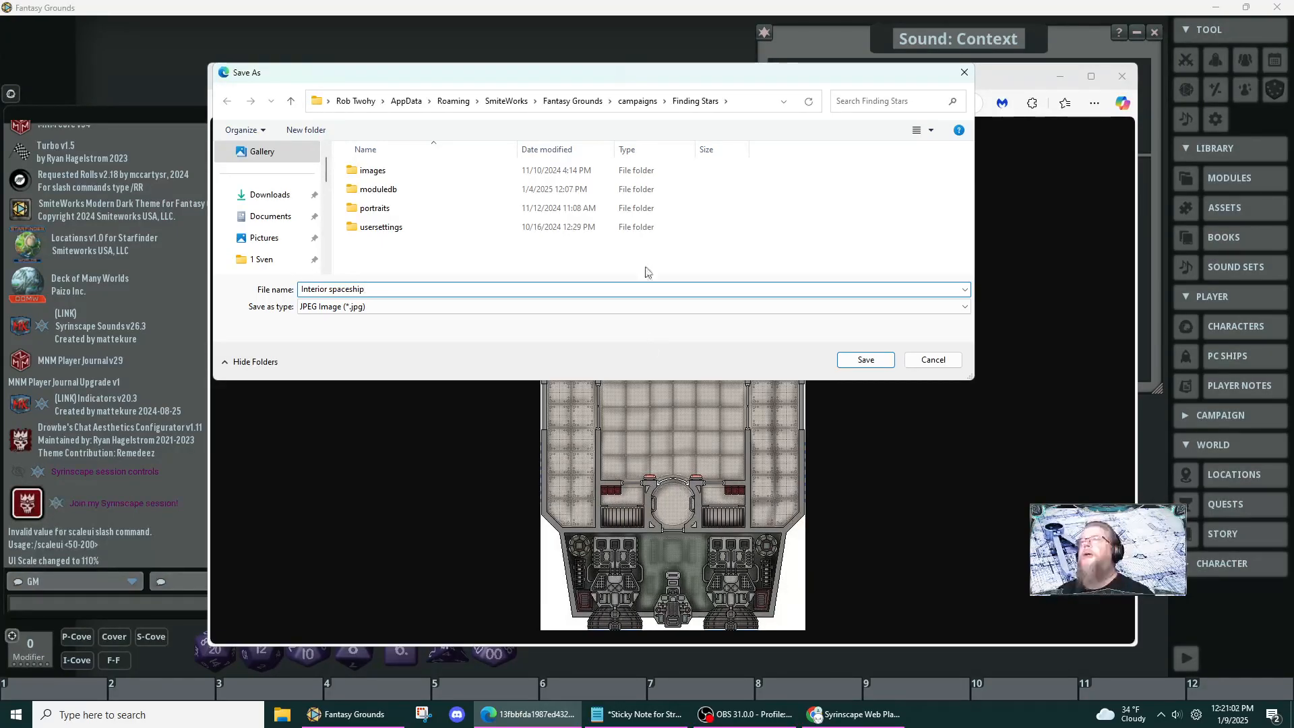
click(583, 102)
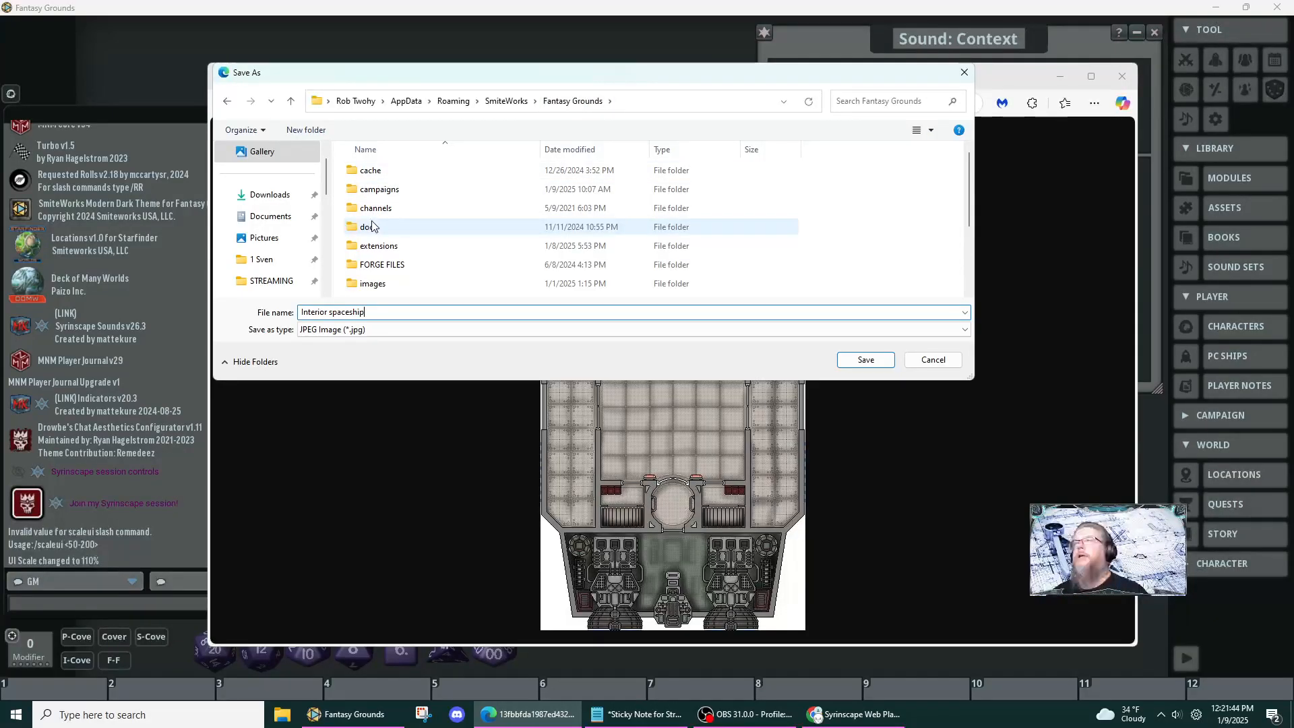
scroll(376, 253, down, 2)
double_click(370, 176)
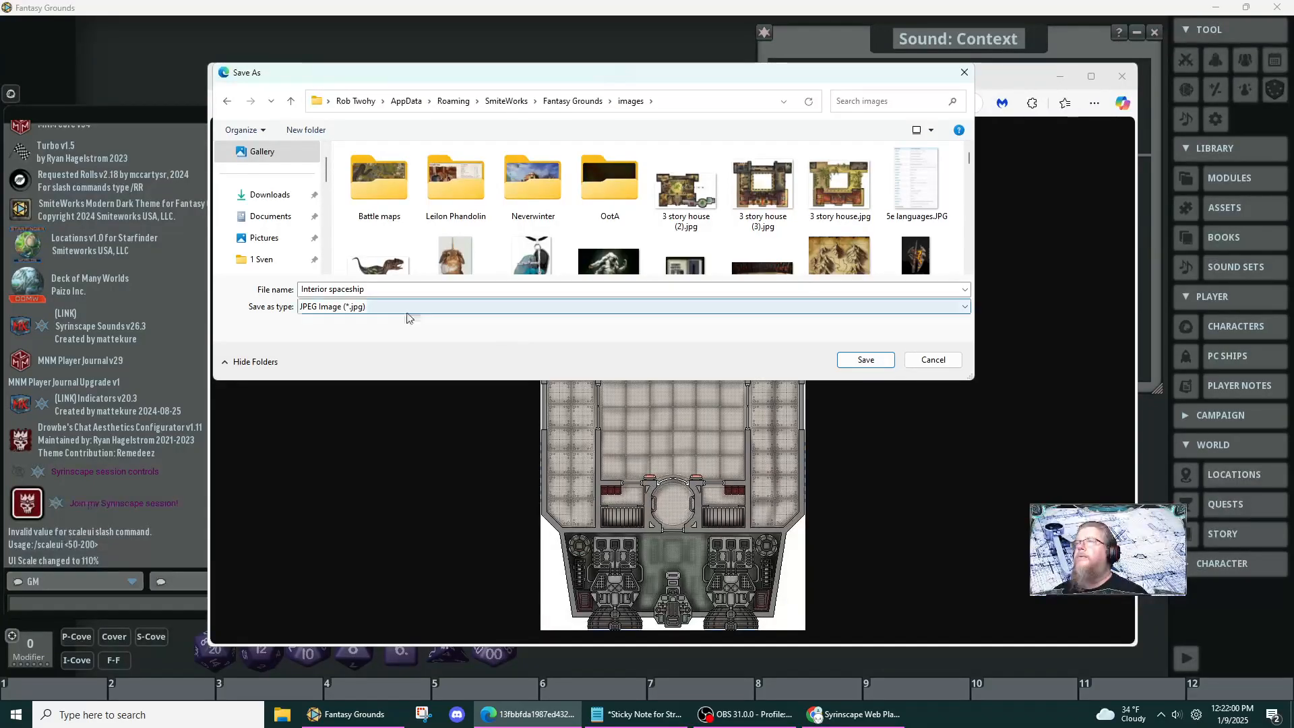
click(867, 359)
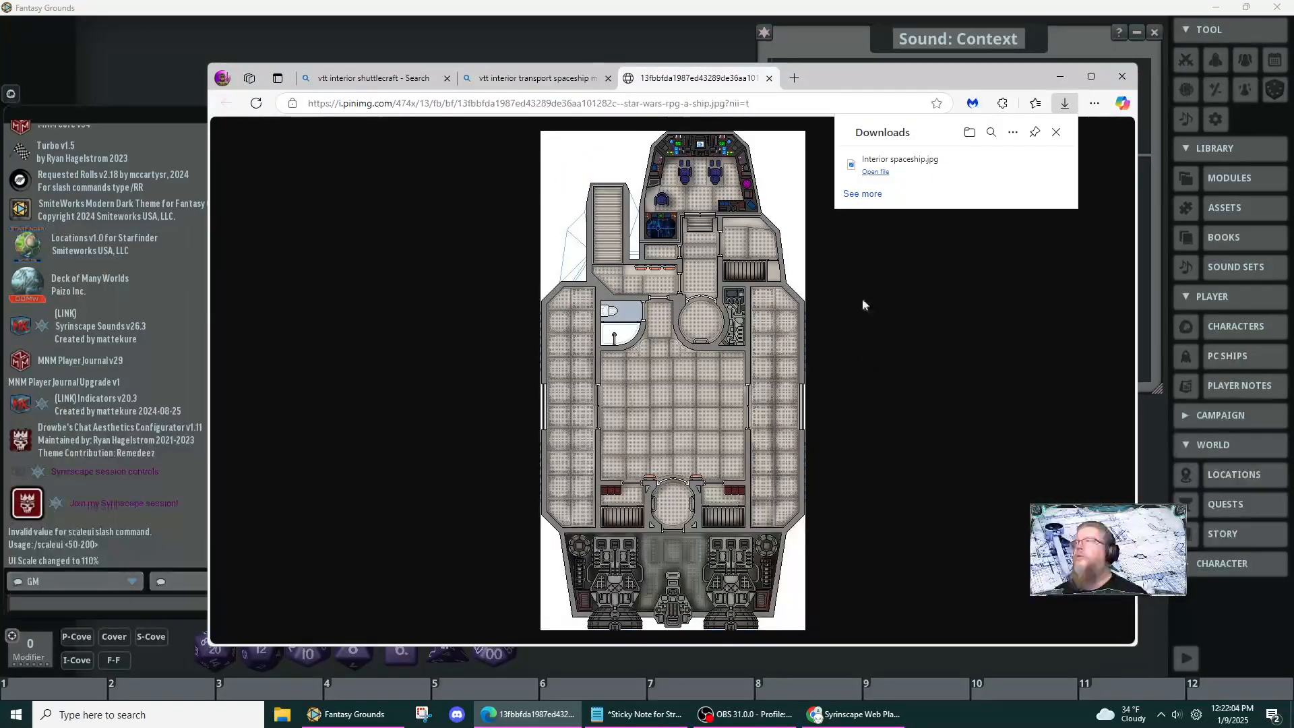
- Close the full-size ship plan tab and its preview, and look further through the transport spaceship map results
click(771, 78)
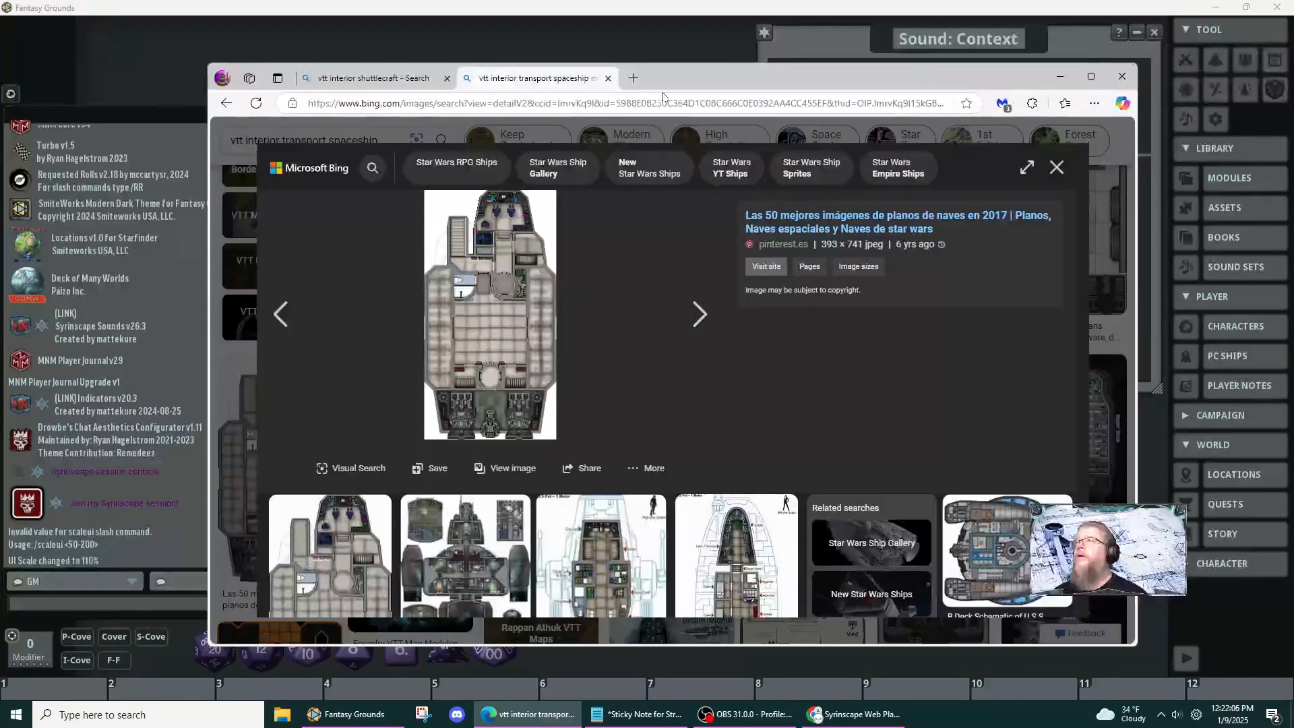
click(1056, 167)
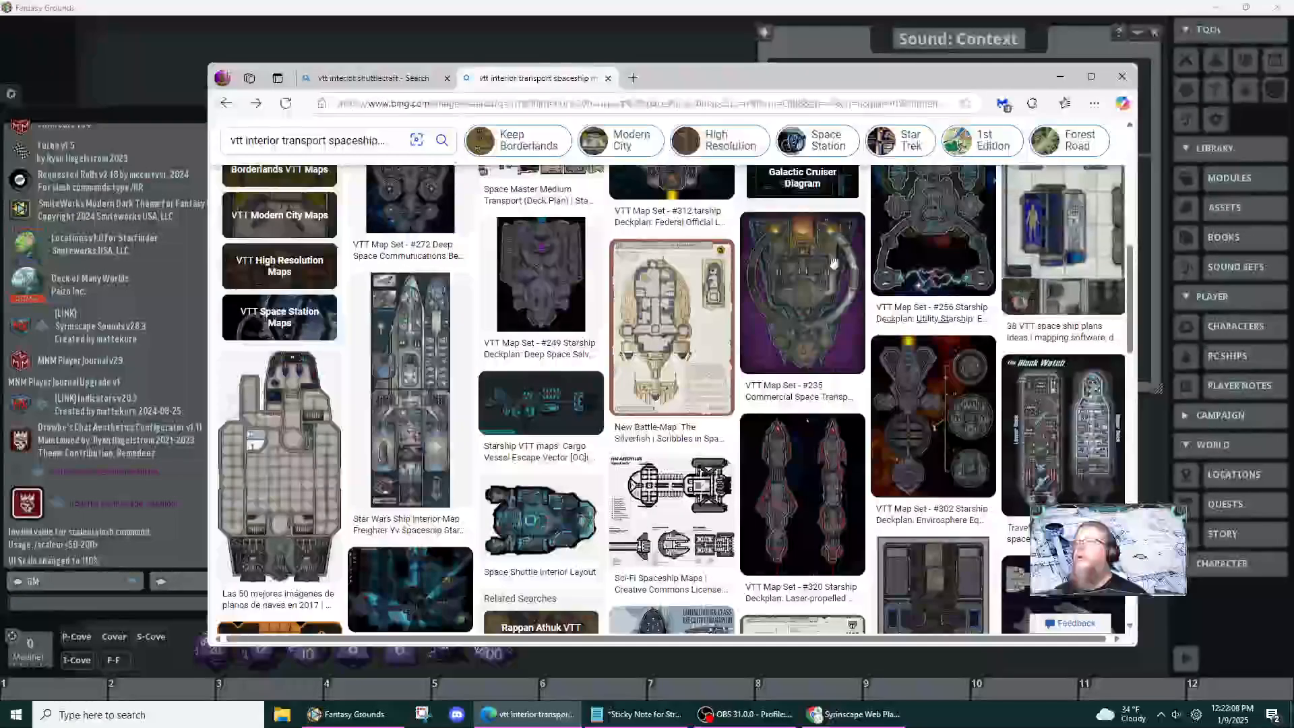
scroll(670, 330, down, 3)
scroll(670, 330, down, 10)
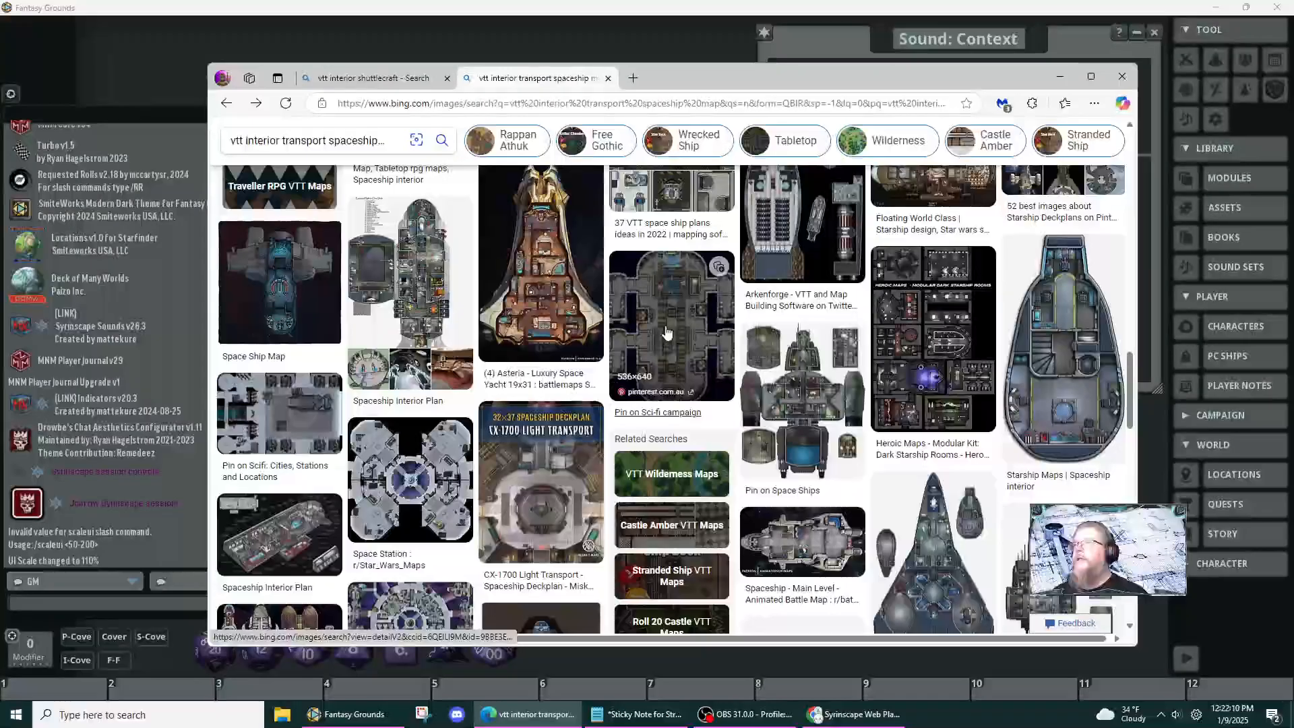
scroll(666, 331, down, 4)
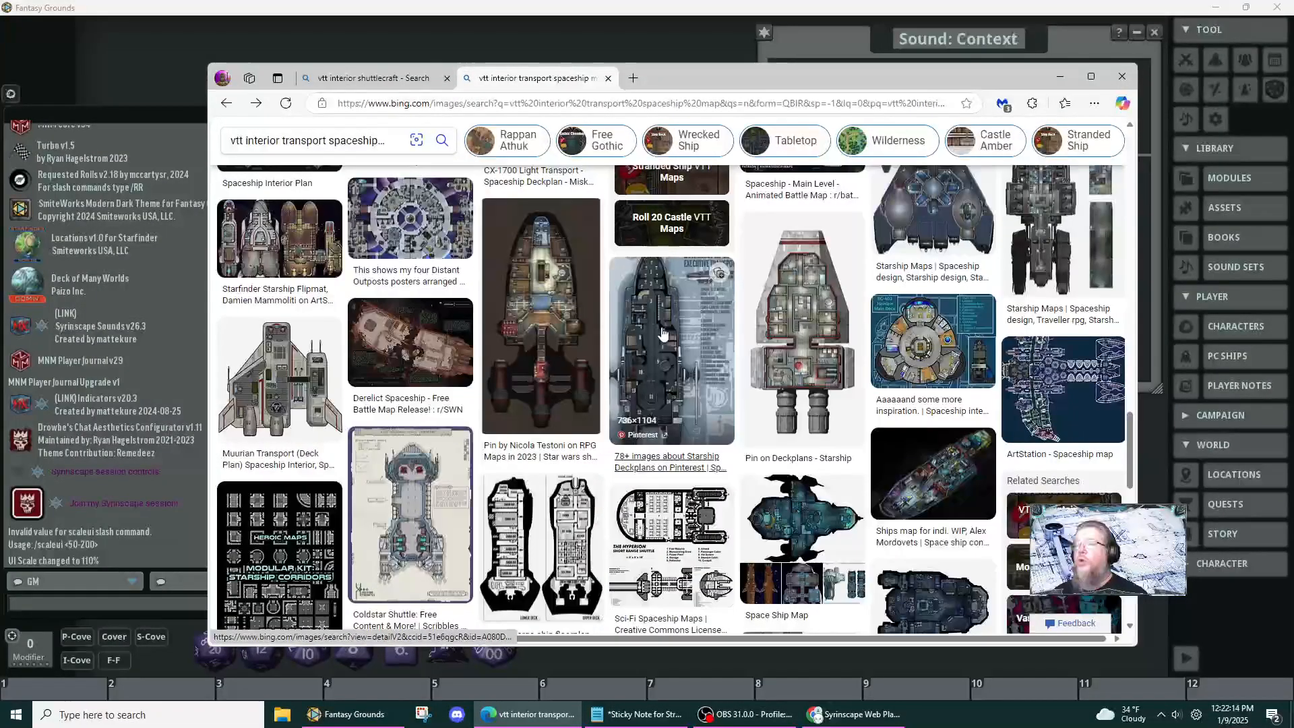
- Preview the Coldstar Shuttle deck plan, look over its related images for a suitable interior, and close the preview
click(407, 499)
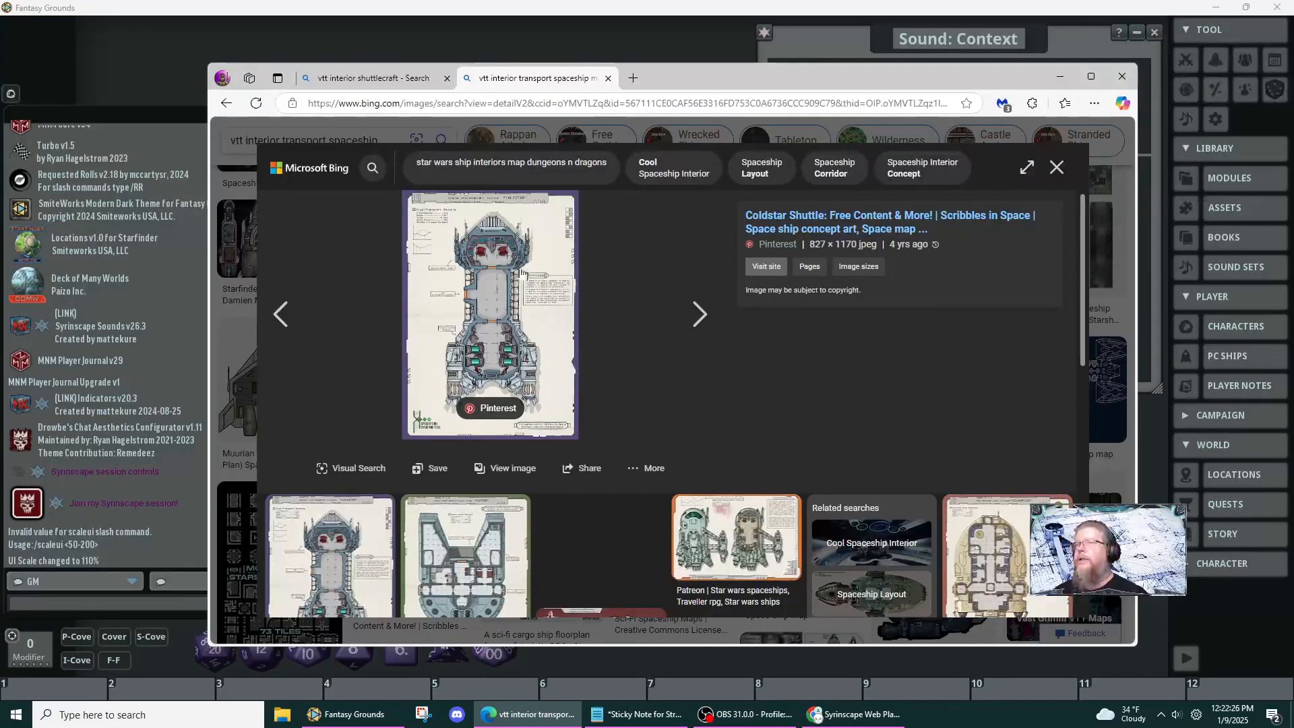
scroll(675, 458, down, 2)
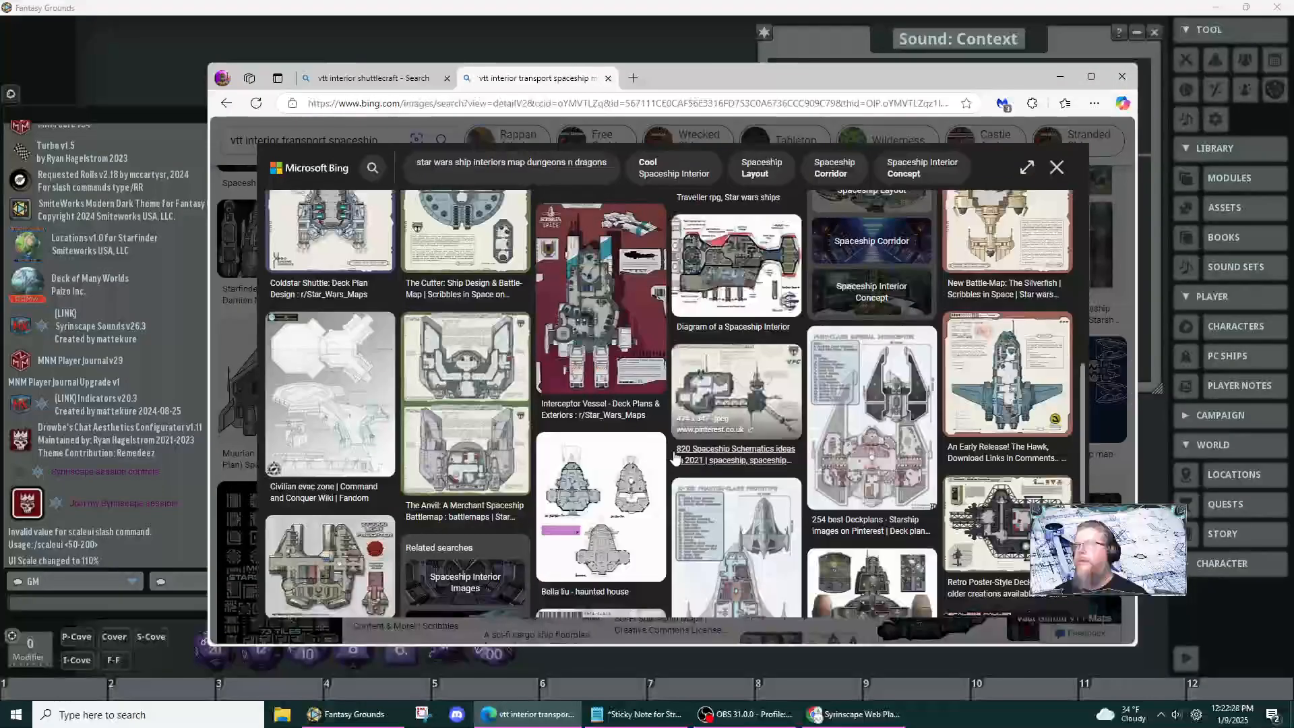
scroll(802, 480, down, 2)
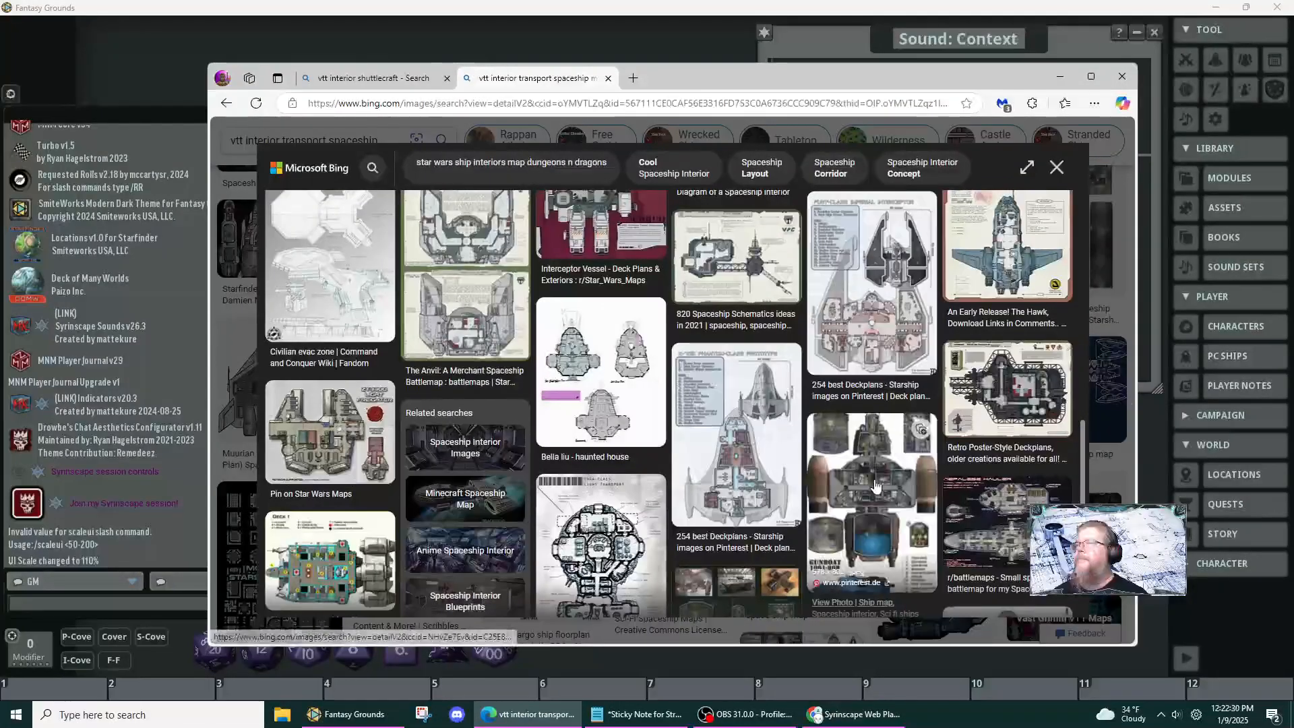
scroll(877, 485, down, 1)
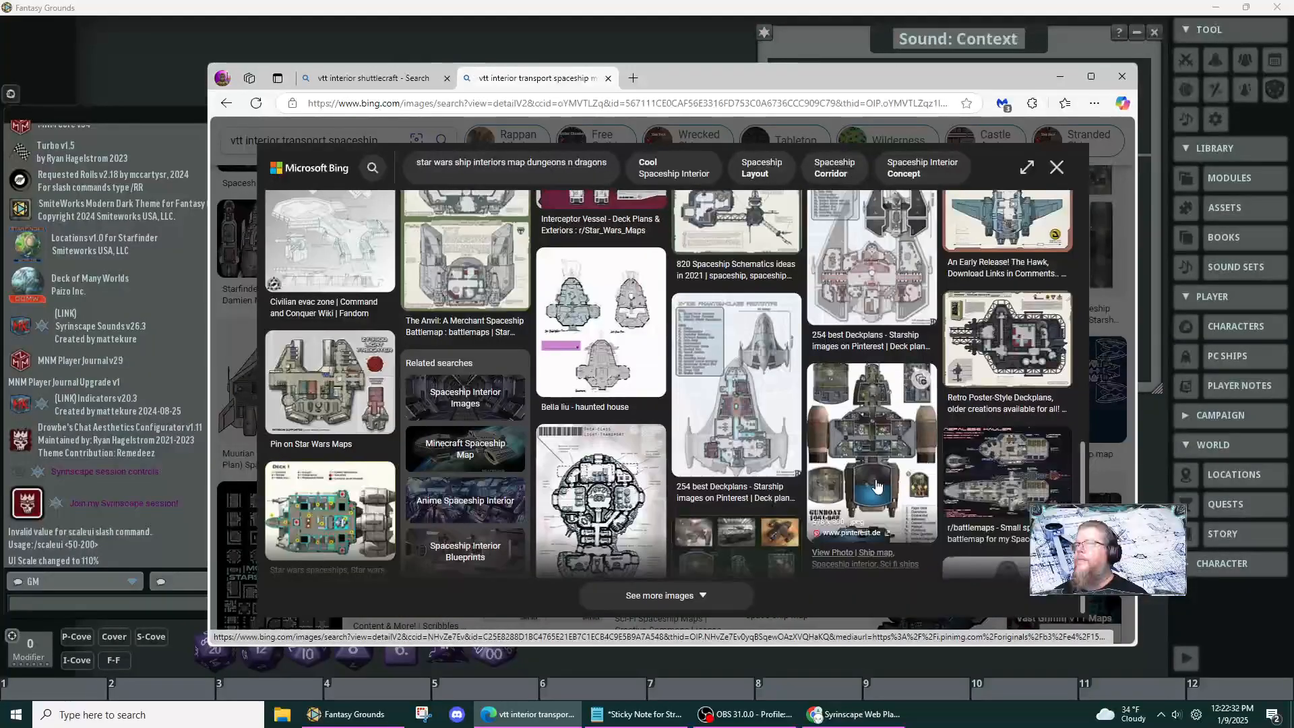
click(876, 484)
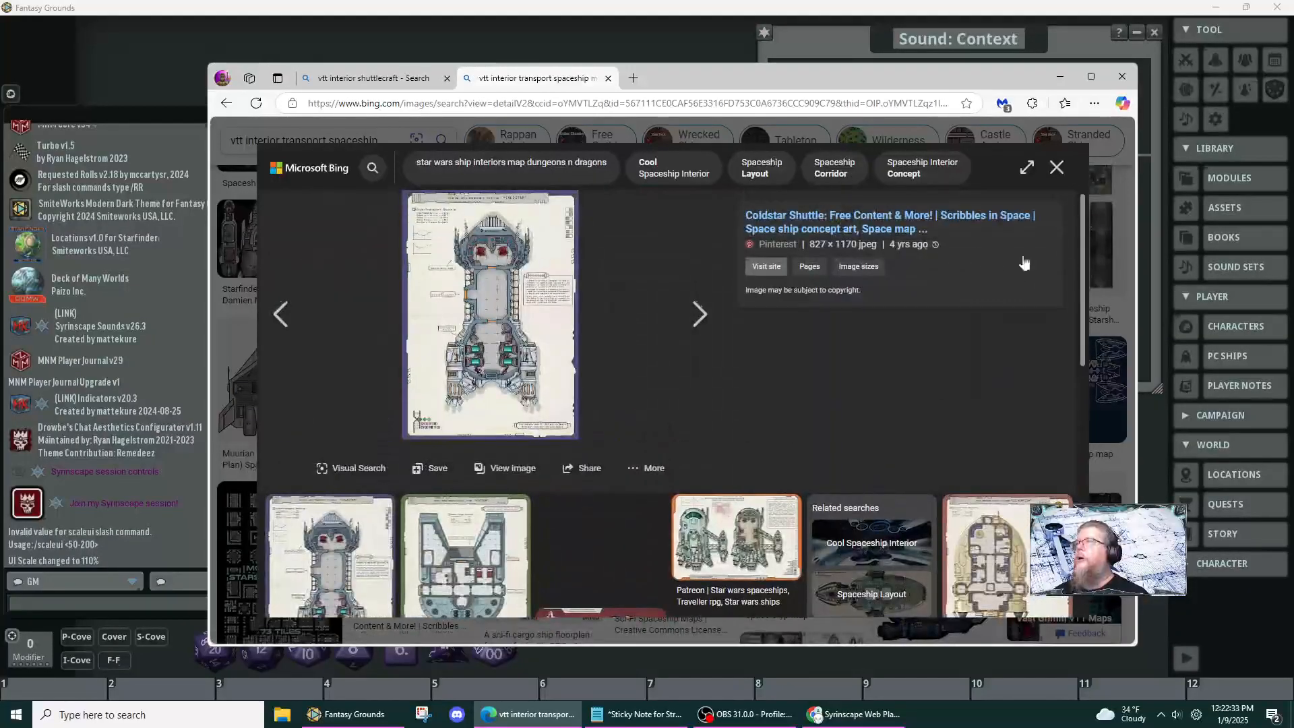
click(1056, 167)
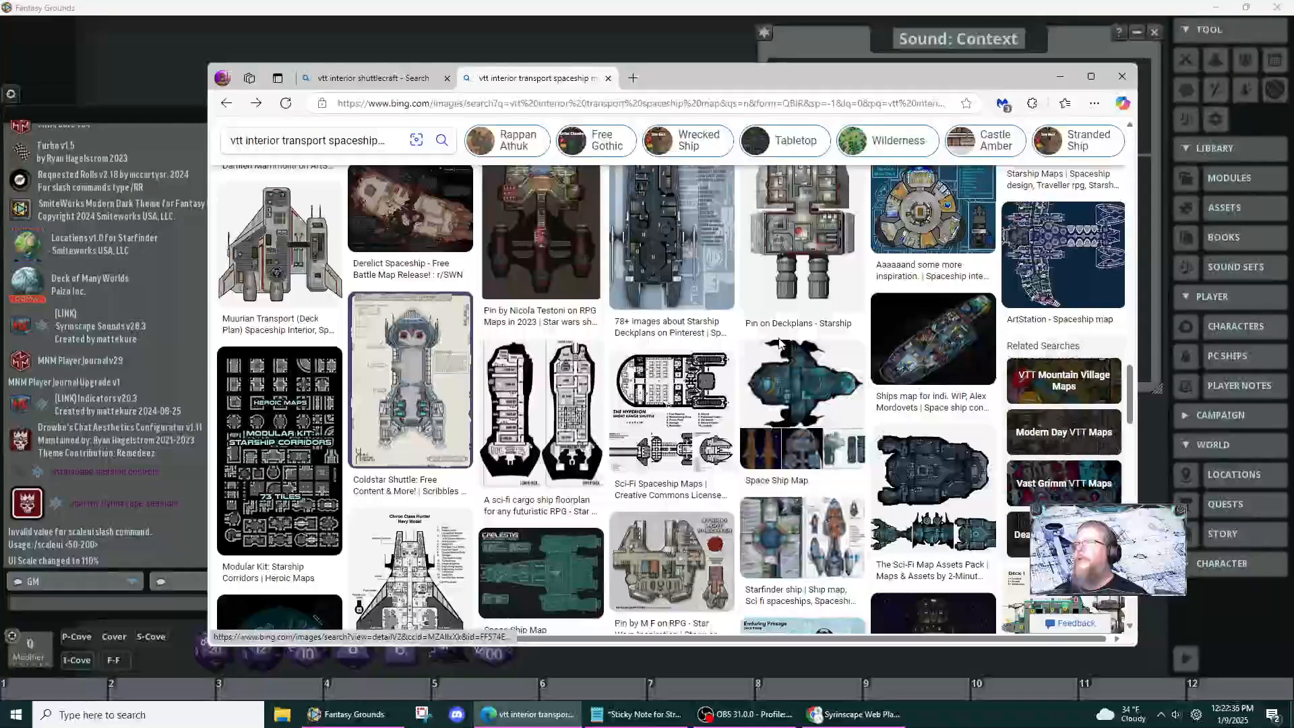
- Browse the remaining transport spaceship map results and return to the deckplans around the CX-1700 Light Transport
scroll(780, 344, down, 4)
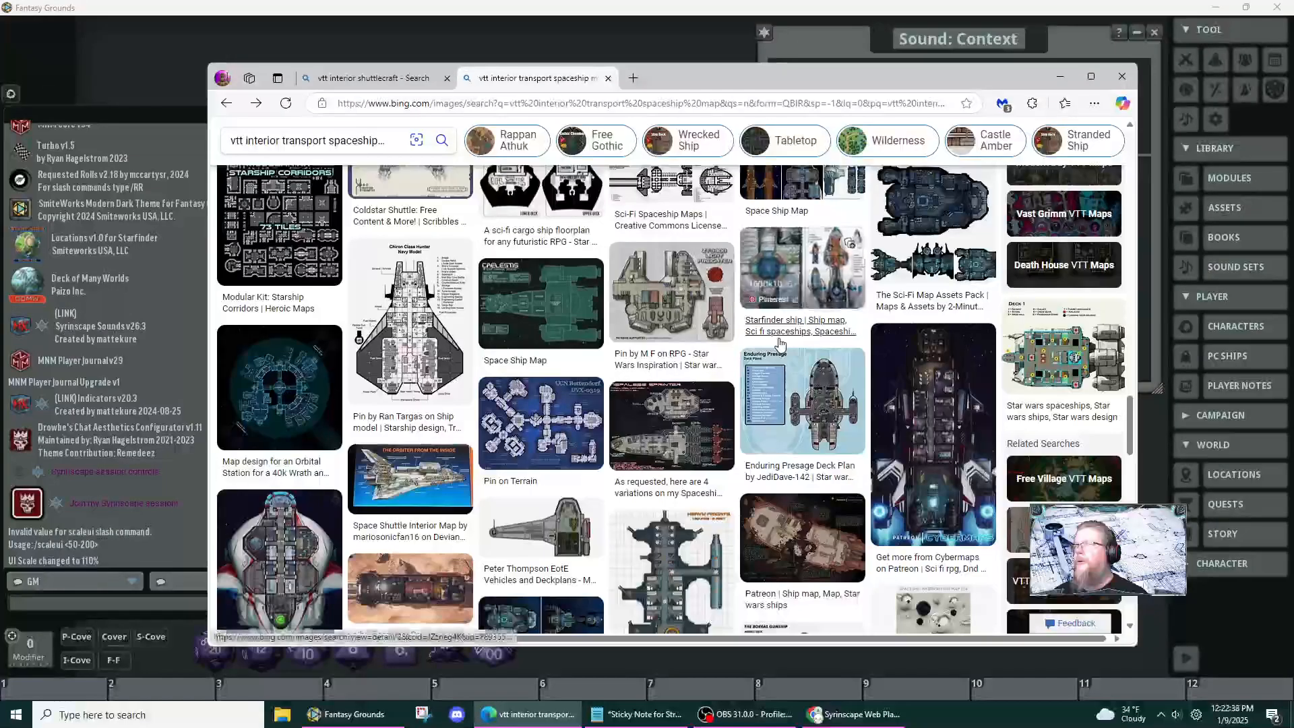
scroll(780, 344, down, 6)
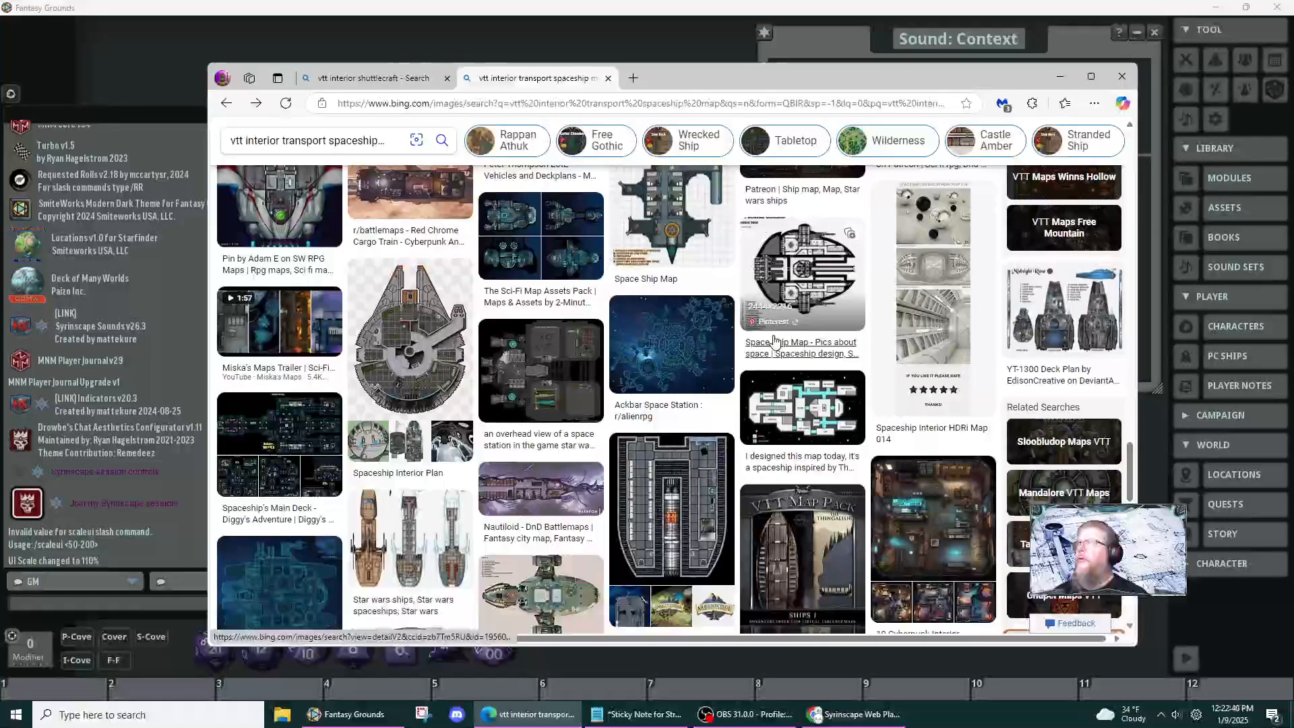
scroll(775, 340, down, 4)
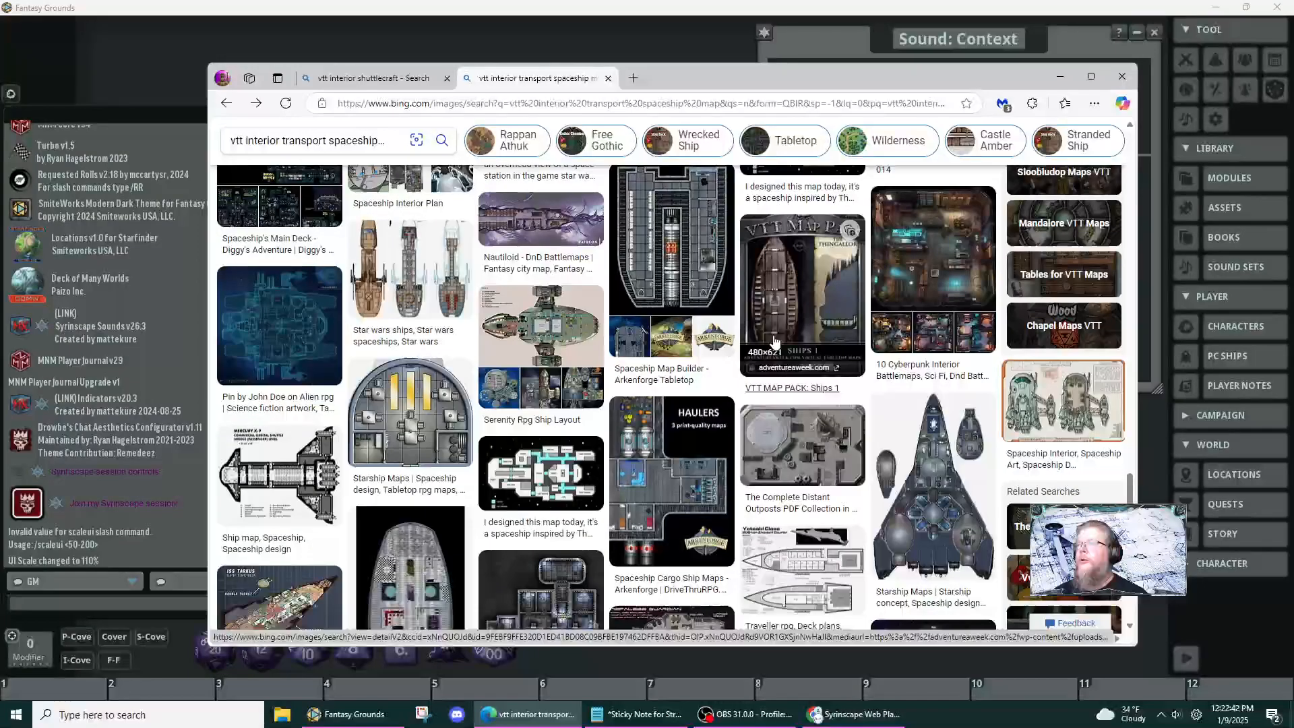
scroll(775, 342, down, 2)
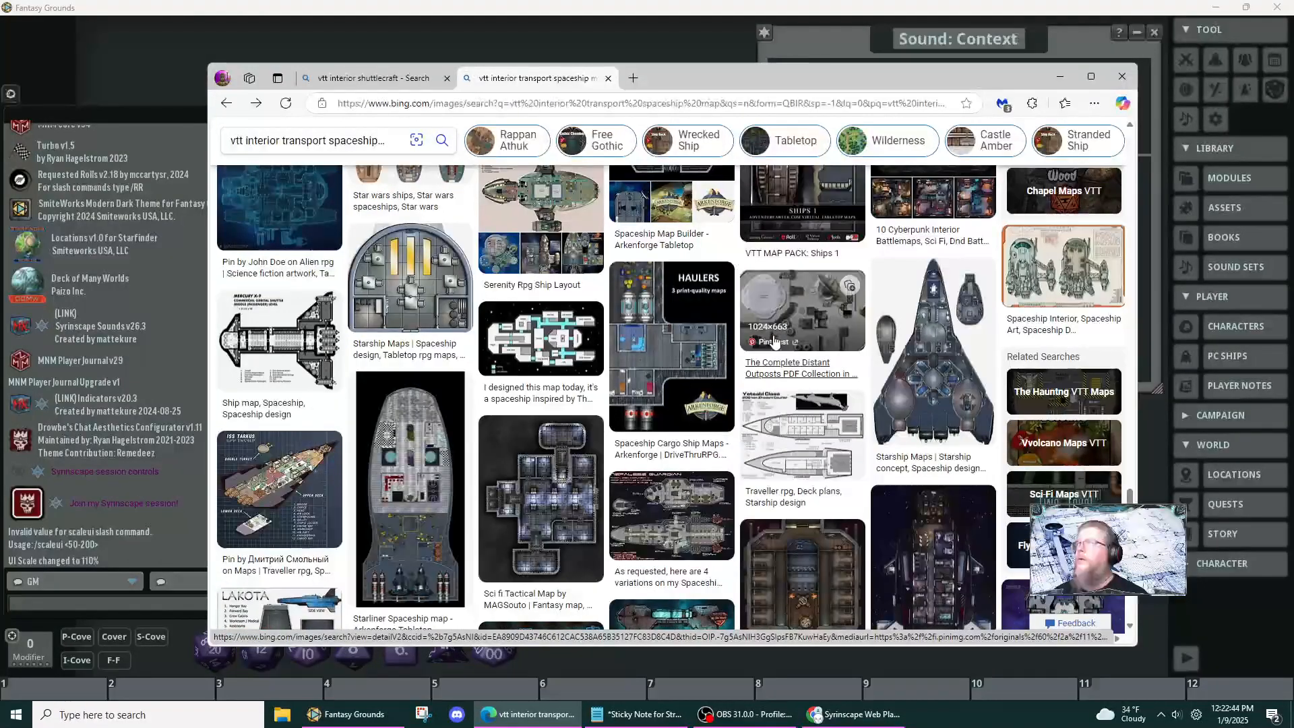
scroll(774, 341, down, 6)
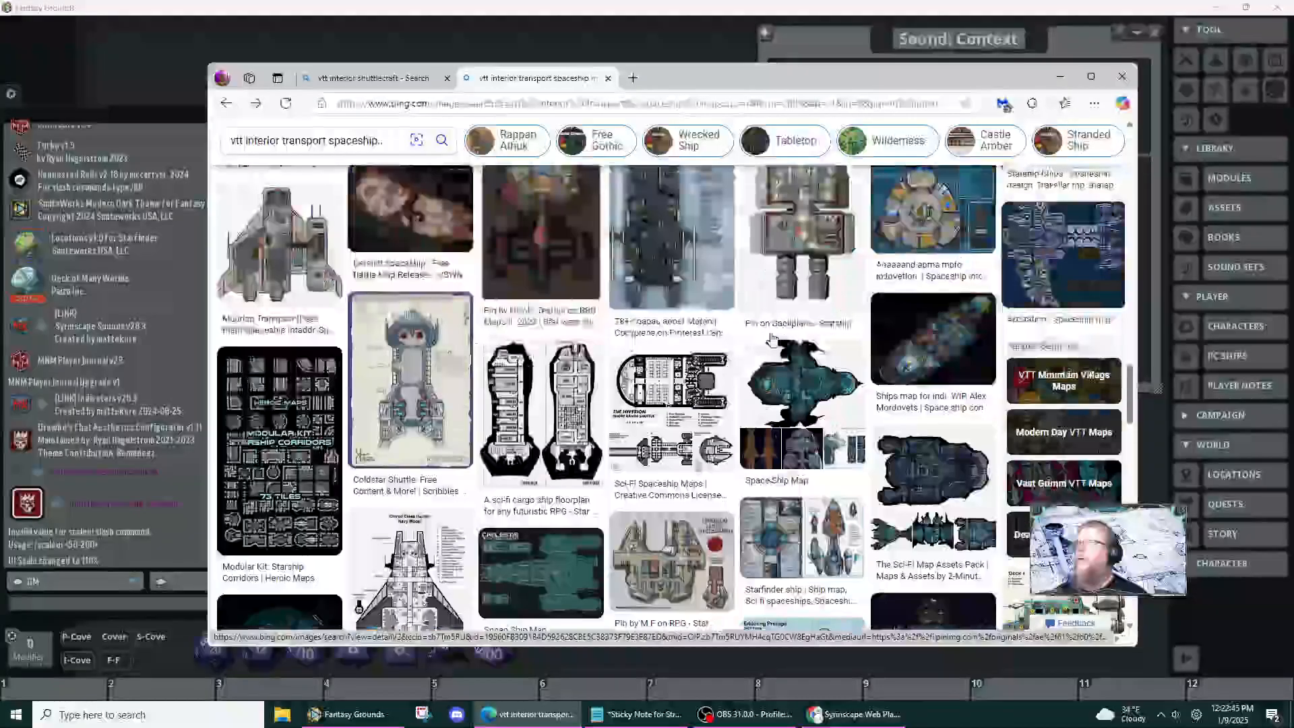
scroll(769, 337, up, 4)
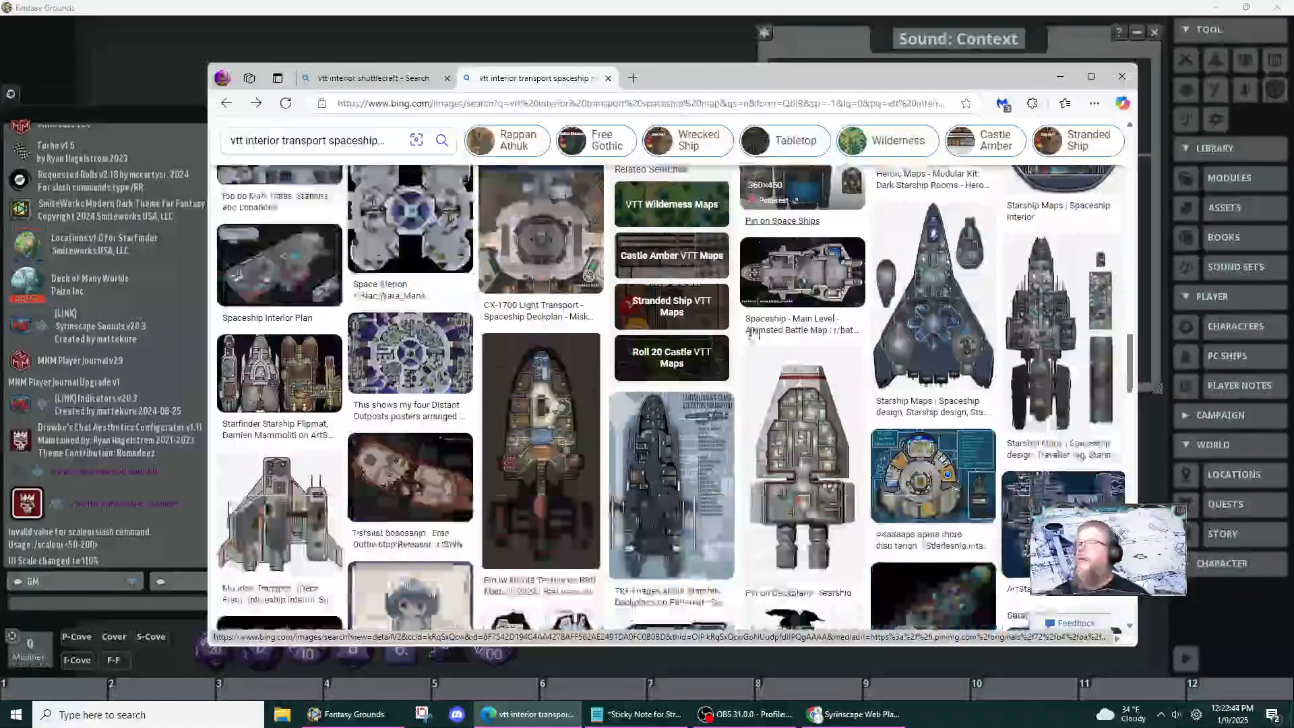
scroll(753, 335, up, 4)
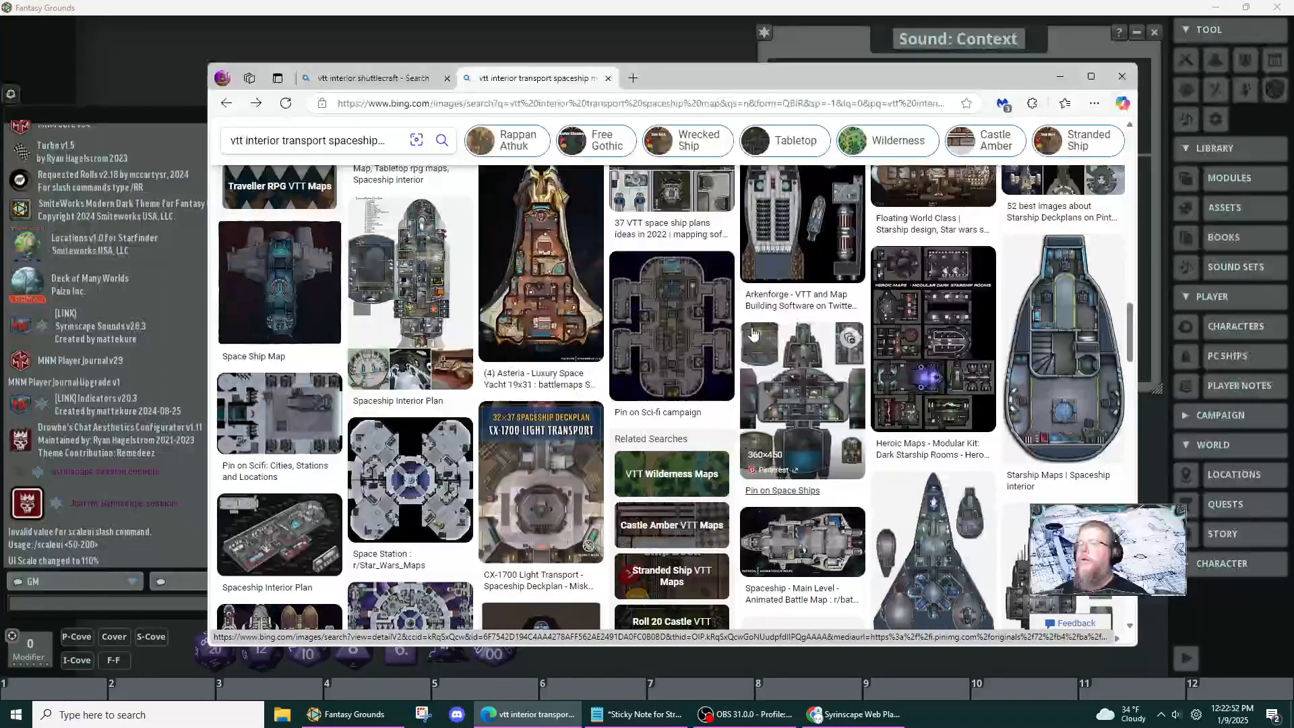
- Preview the isometric Spaceship Interior Plan from ar.inspiredpencil.com, examine its related images, and close the preview
click(293, 521)
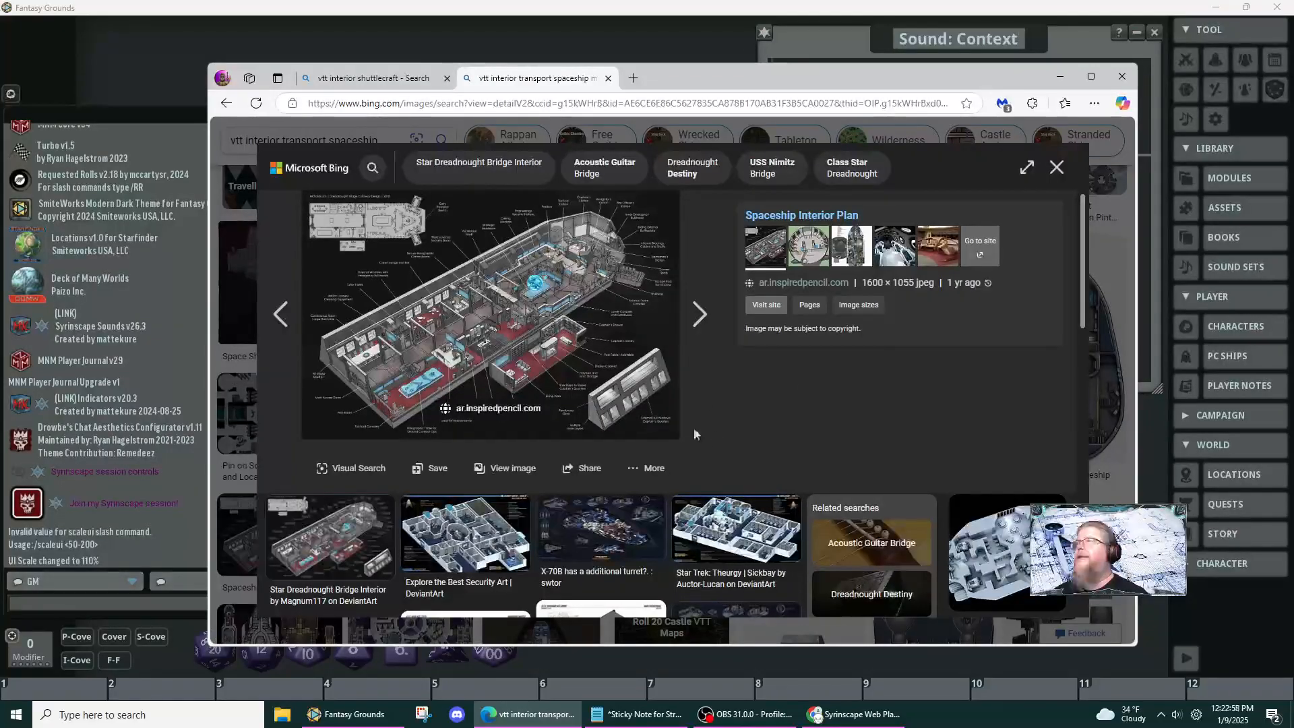
scroll(615, 423, down, 2)
scroll(615, 423, up, 2)
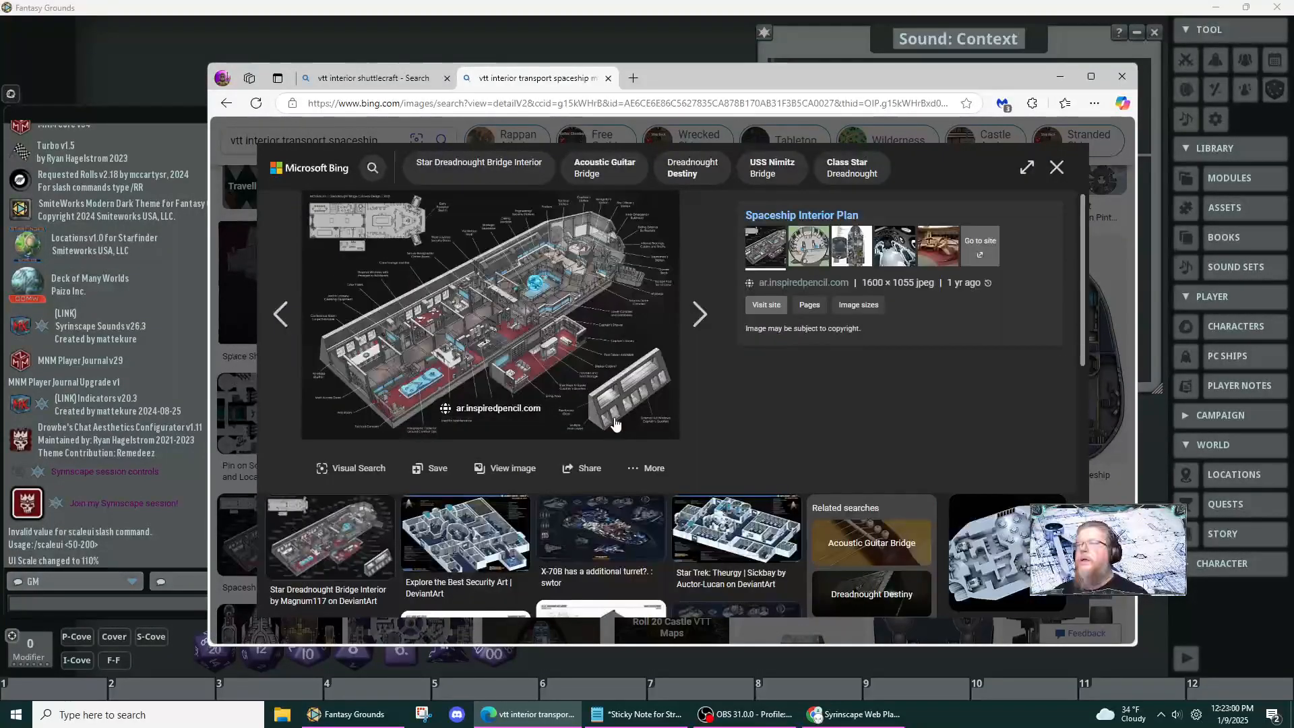
scroll(615, 423, down, 3)
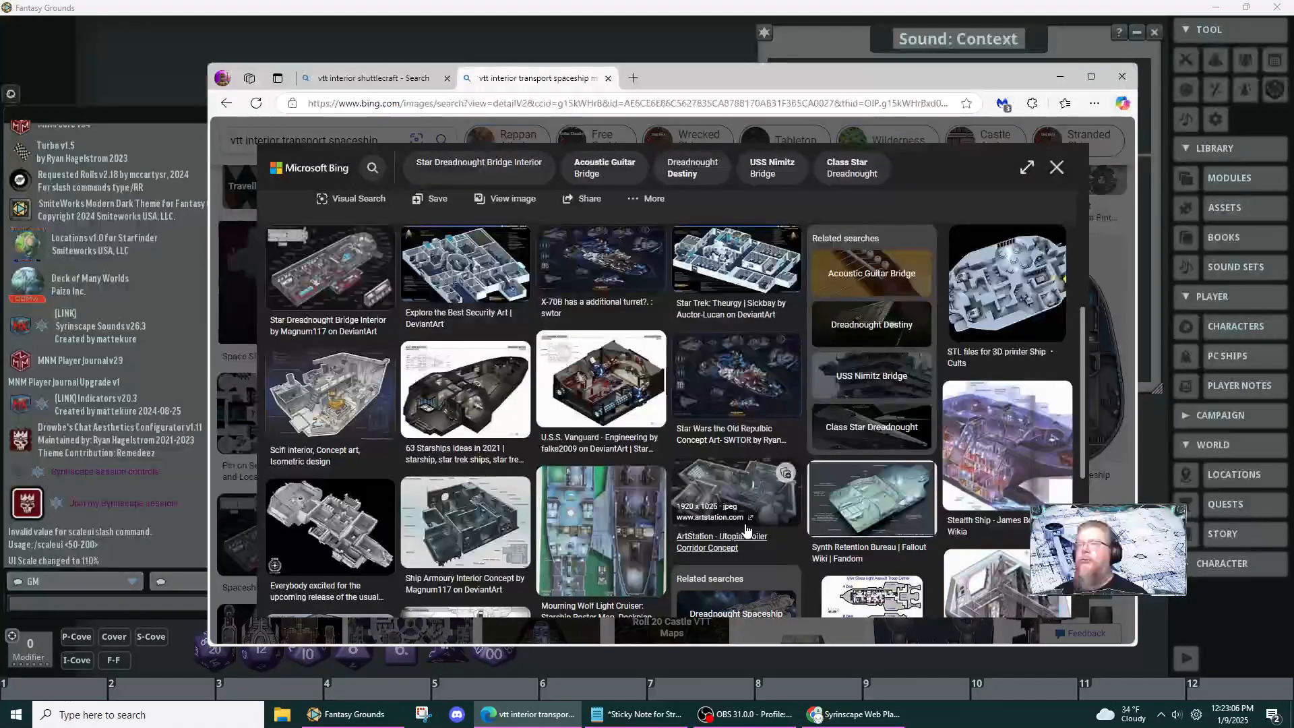
scroll(746, 530, down, 2)
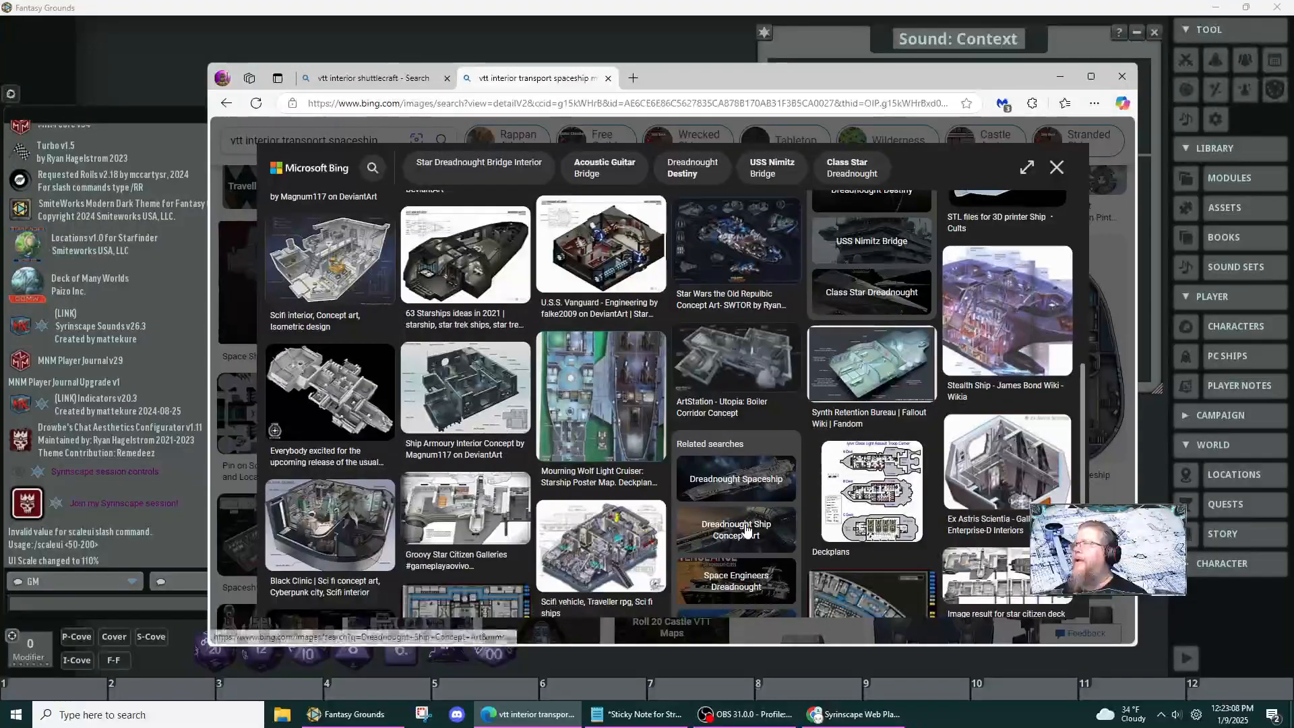
scroll(739, 498, down, 3)
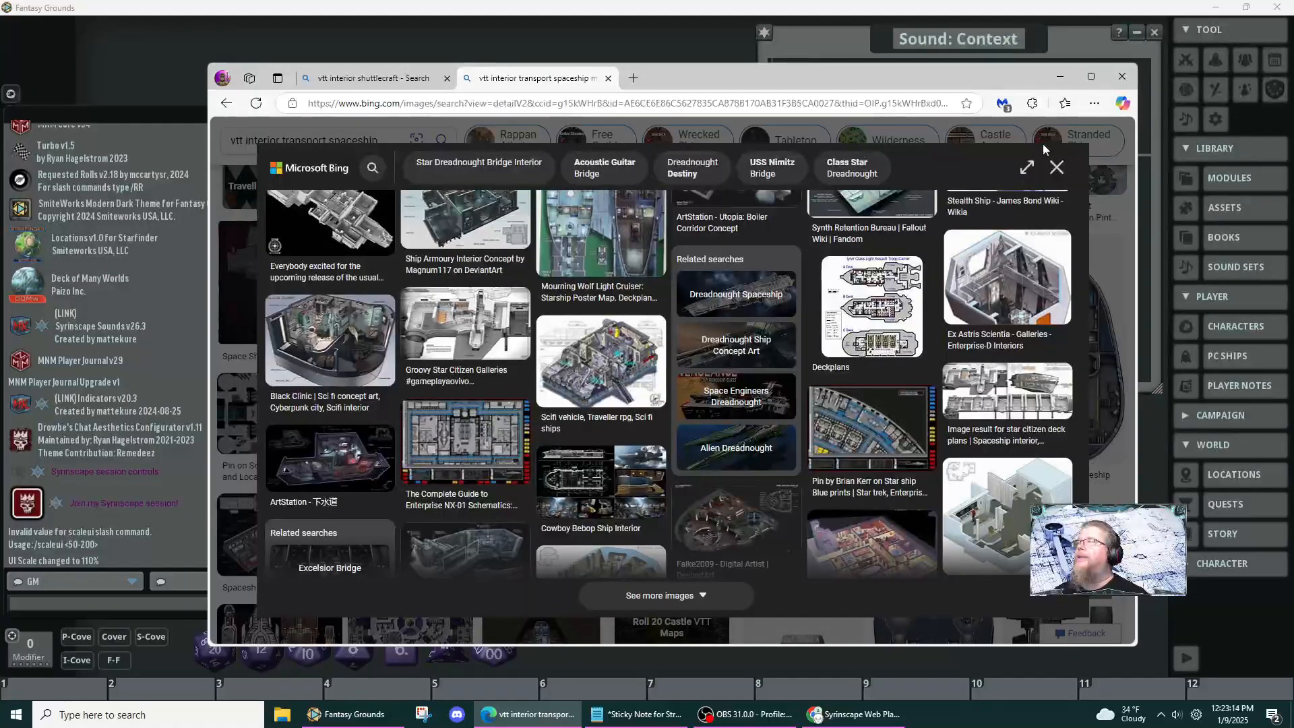
click(1056, 167)
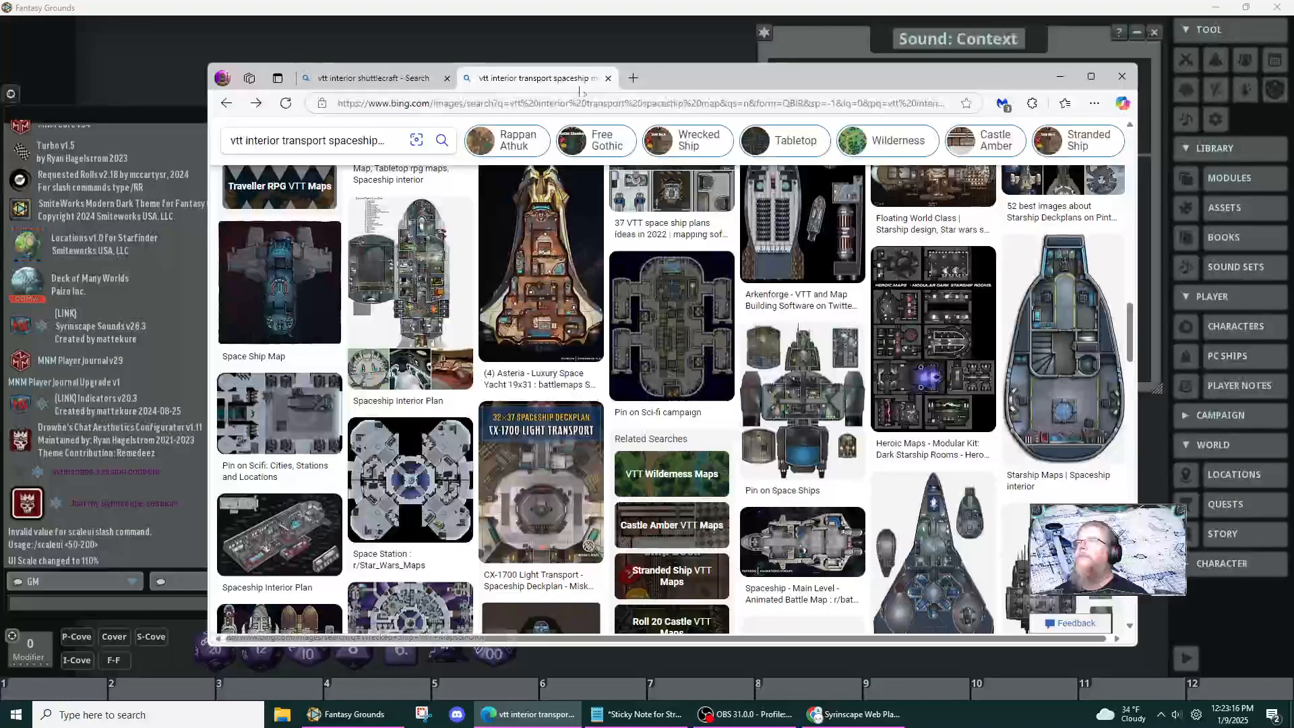
- Close both remaining image search tabs and return to the Fantasy Grounds desktop
click(608, 78)
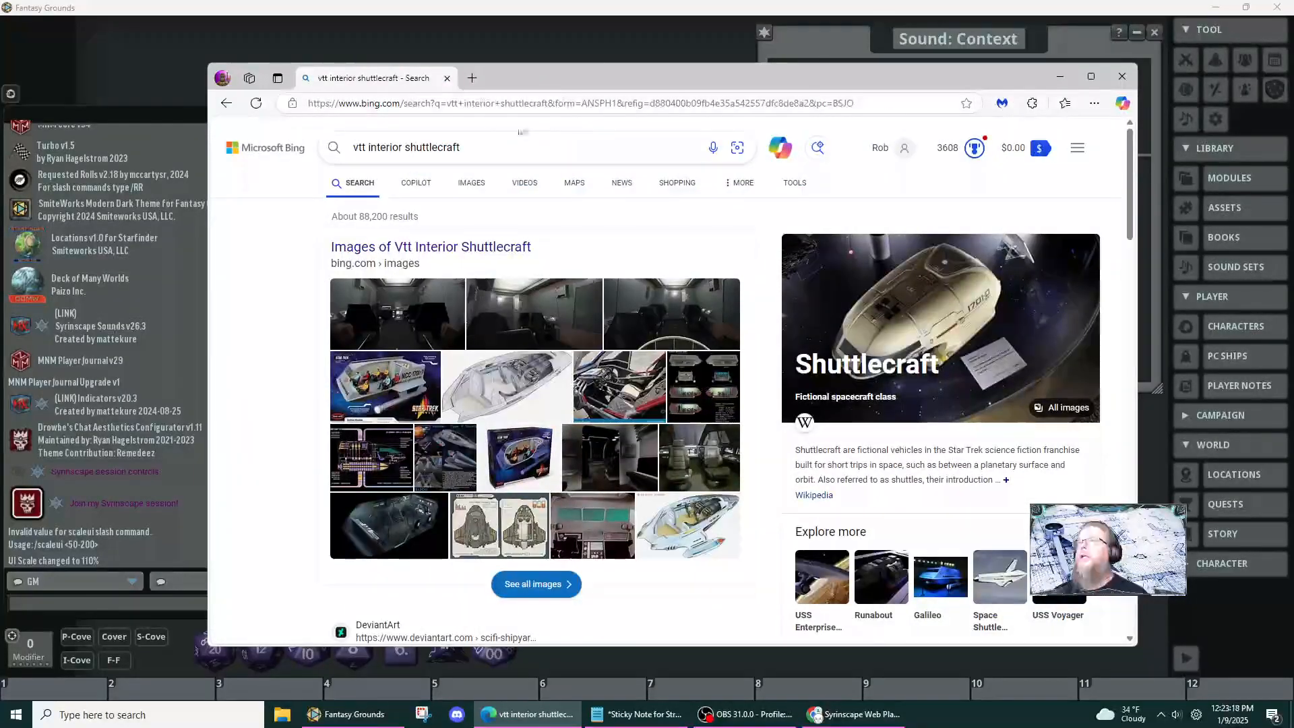
click(447, 79)
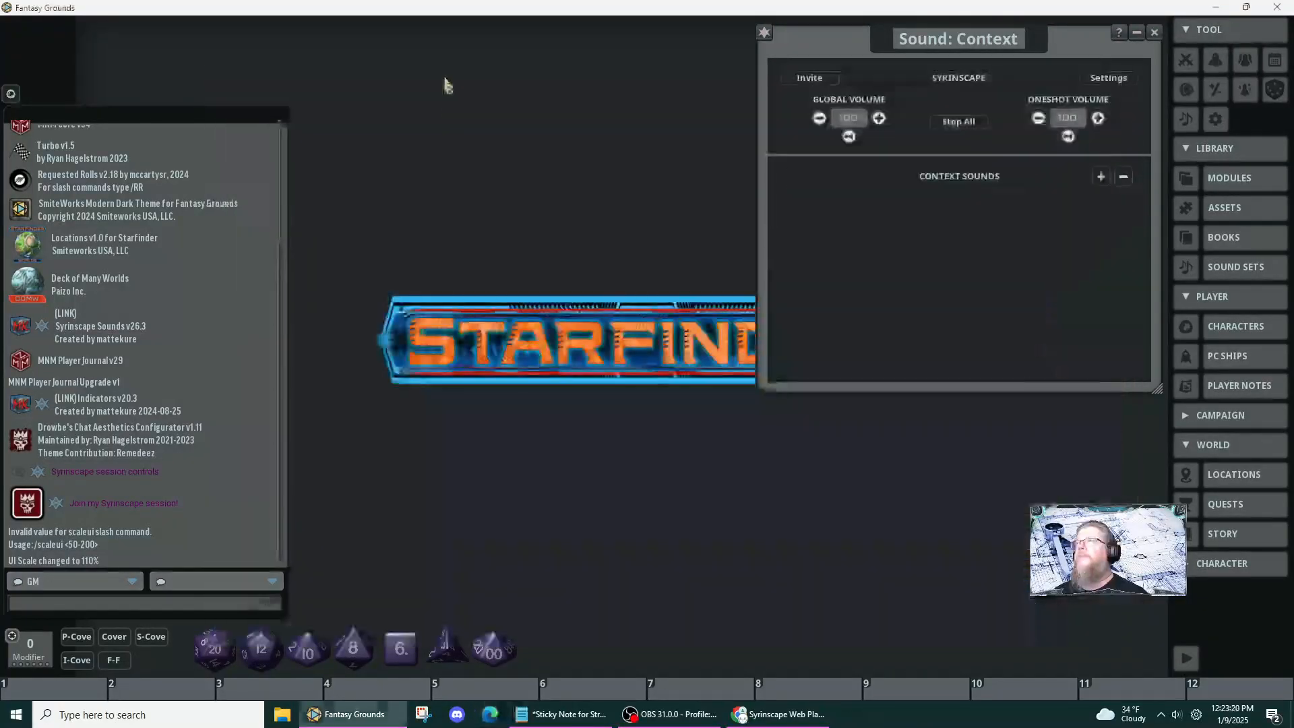
click(281, 715)
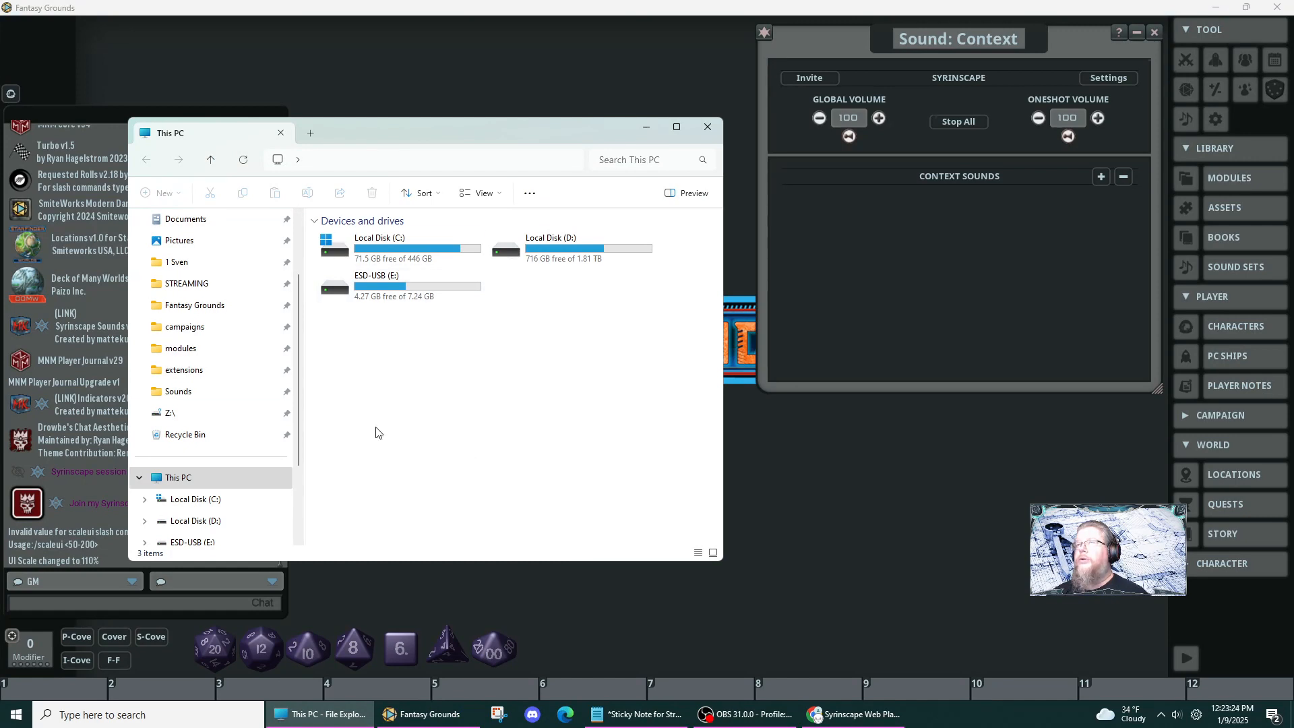
click(705, 127)
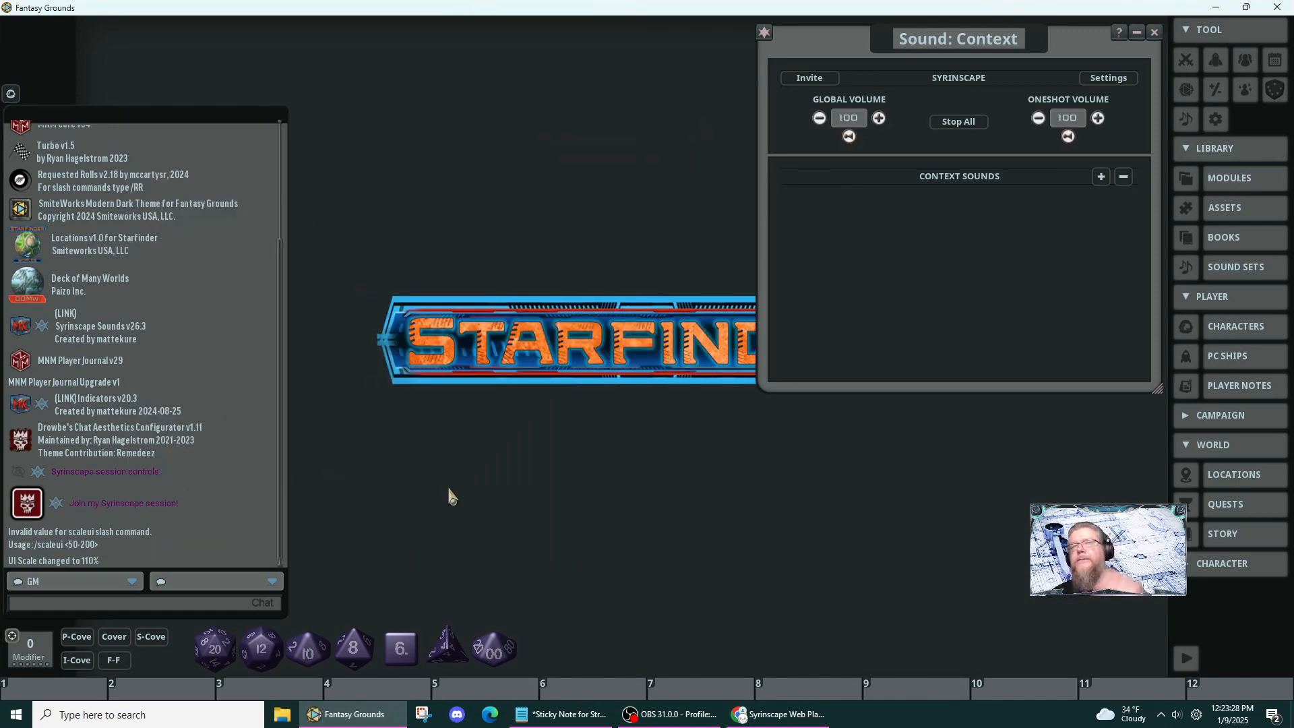
- Open the Fantasy Grounds asset library and filter it by "interior spac" to find the saved ship plan
click(1222, 209)
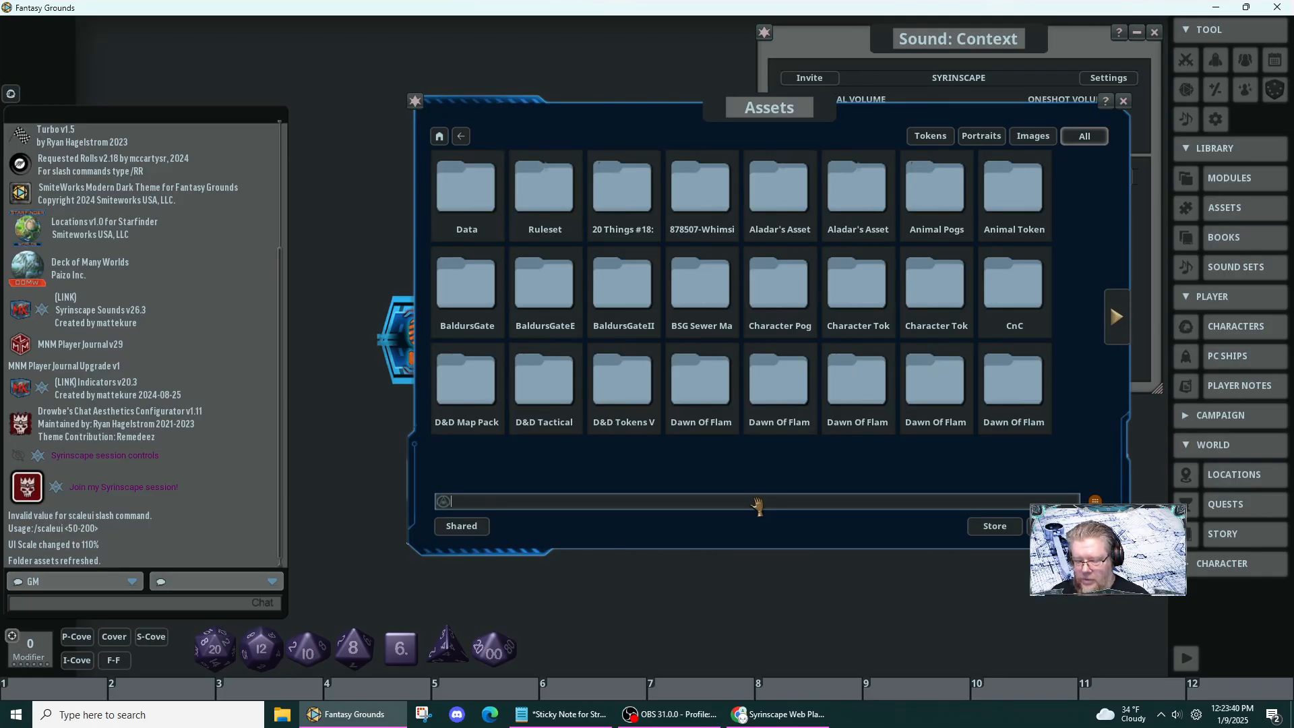
click(757, 502)
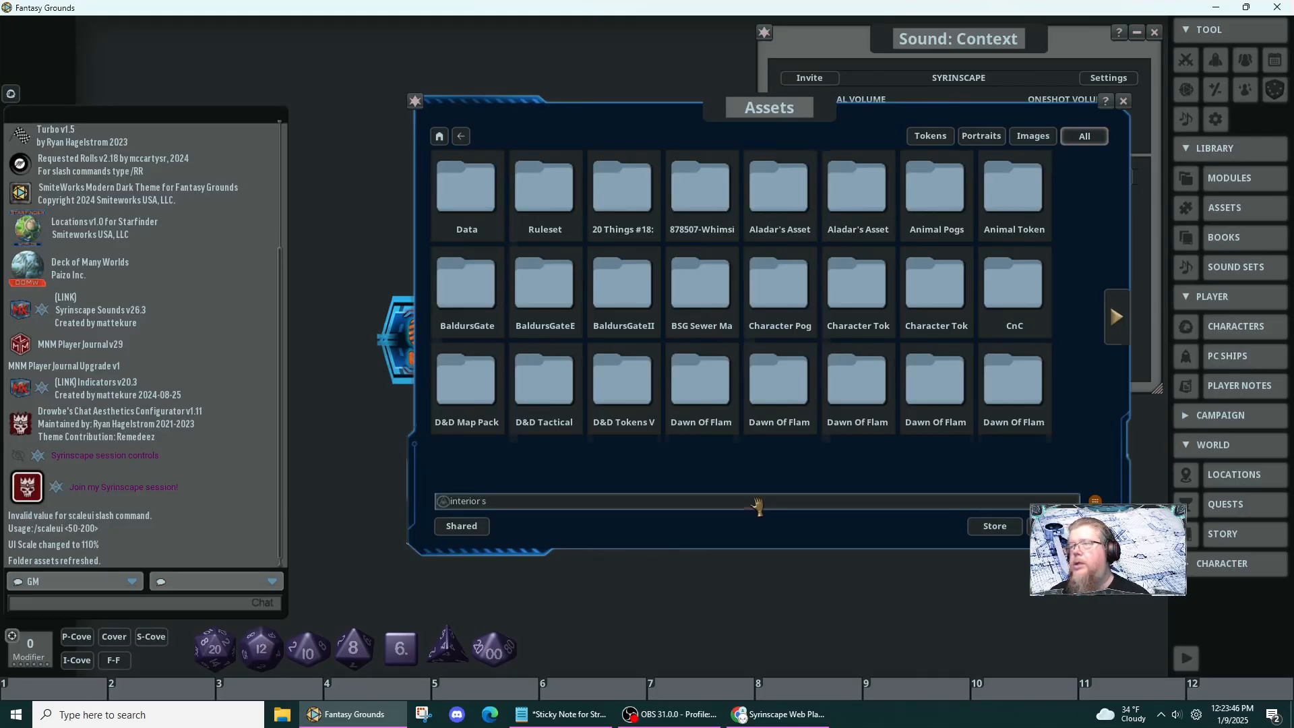
key(Return)
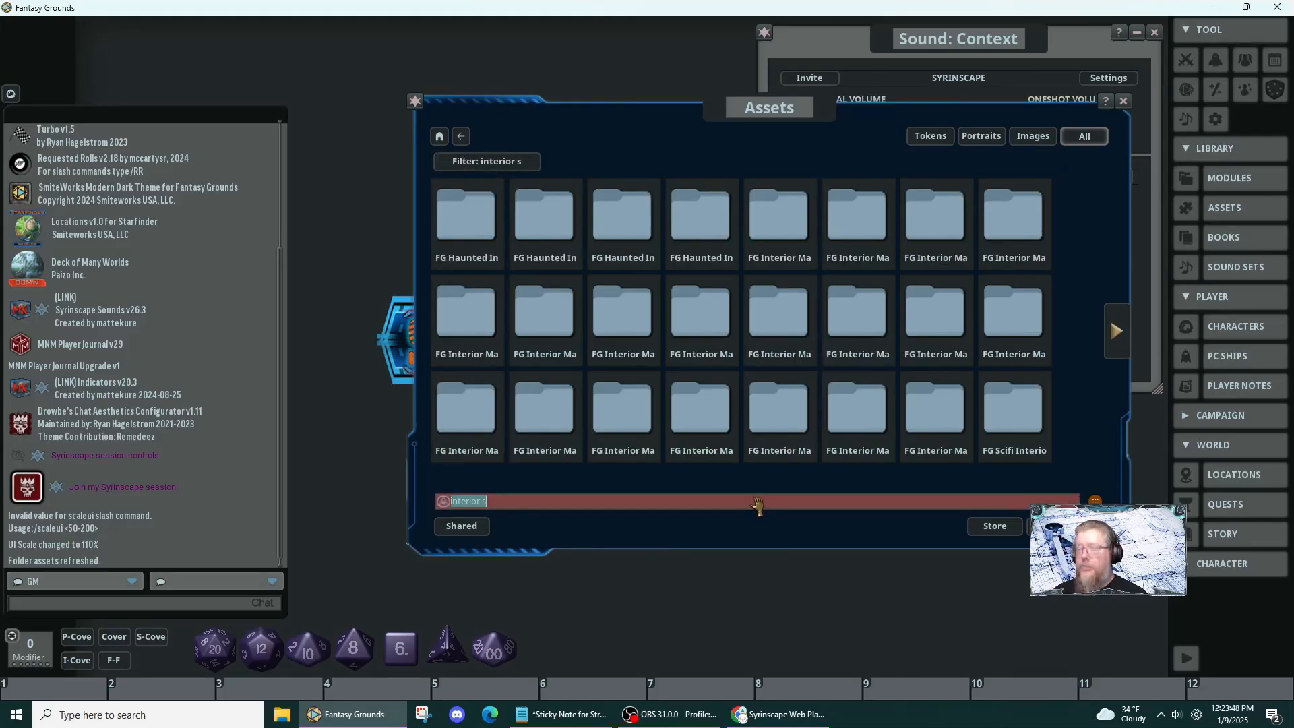
click(757, 502)
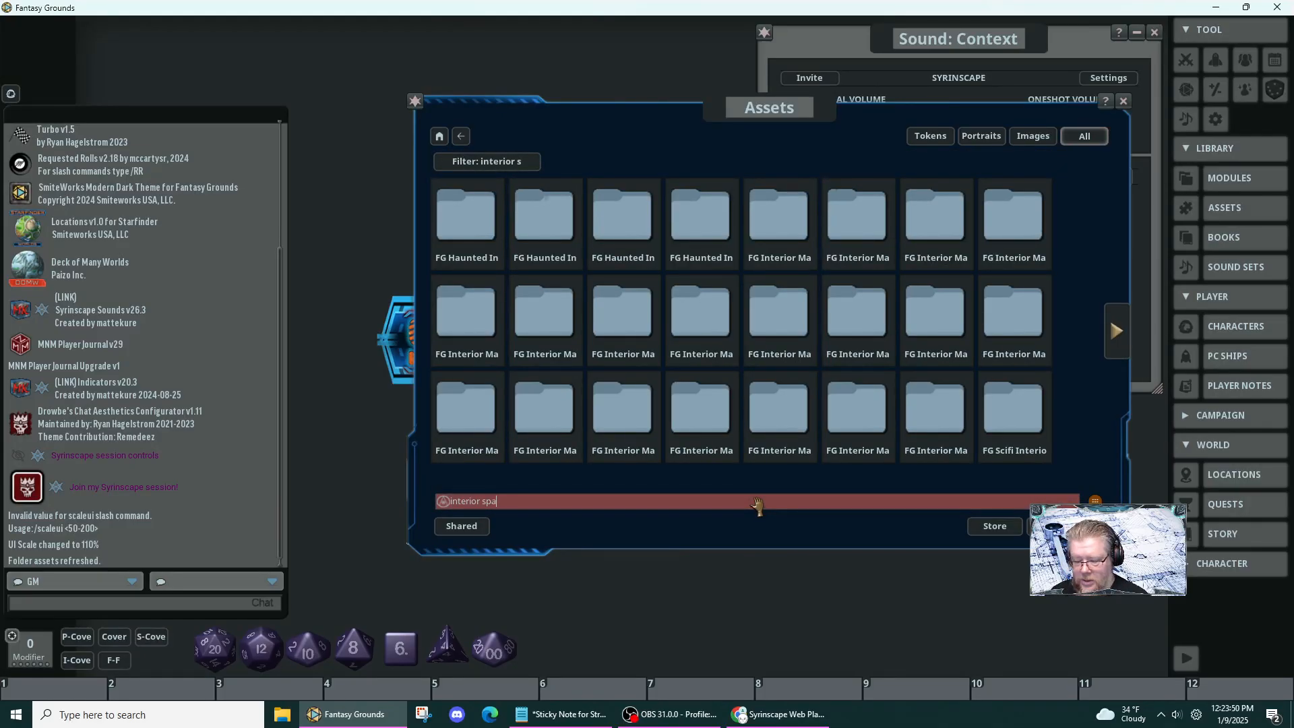
text(pac)
key(Return)
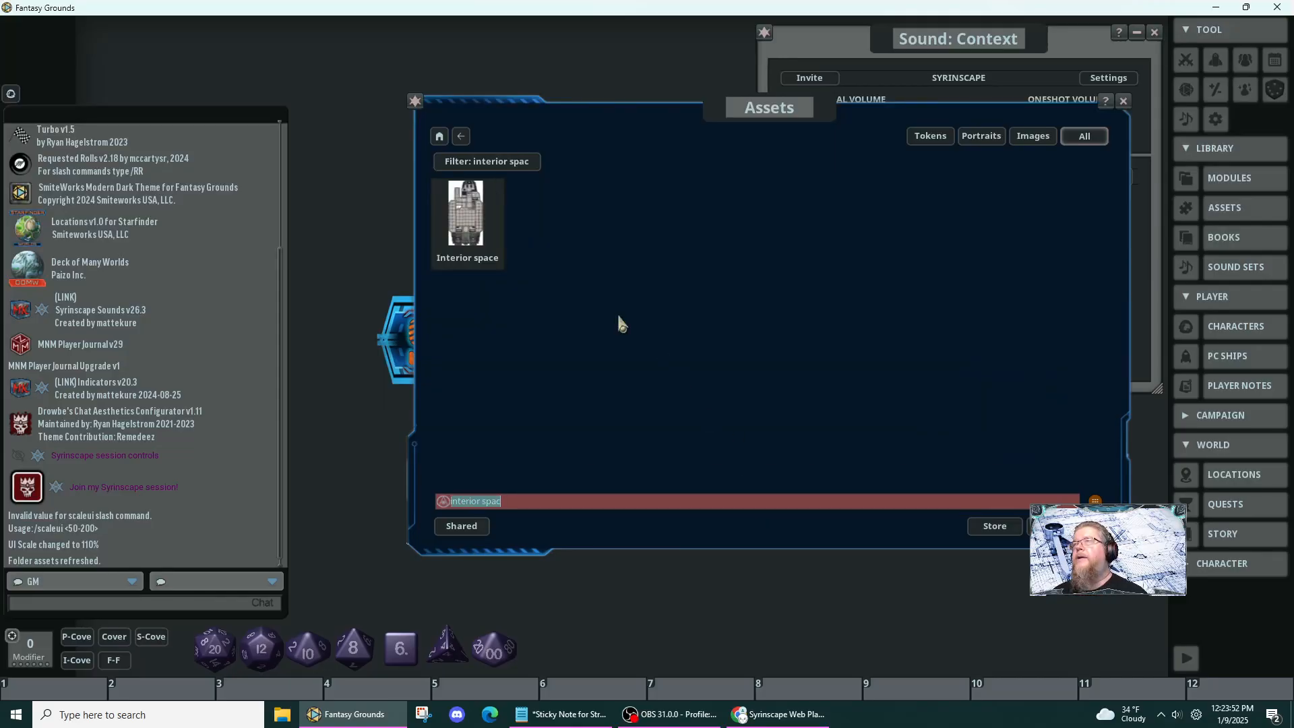
- Create a map record from the Interior spaceship image and move its window aside over the chat area
click(465, 212)
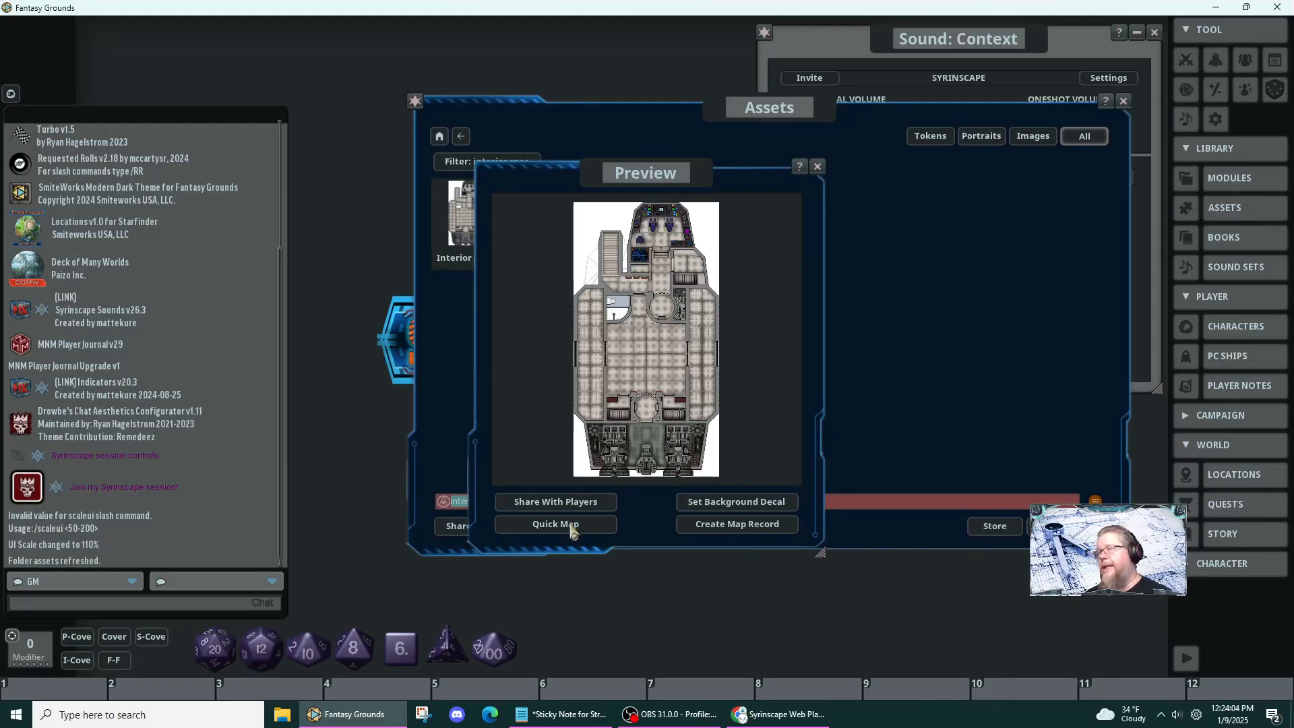
click(750, 529)
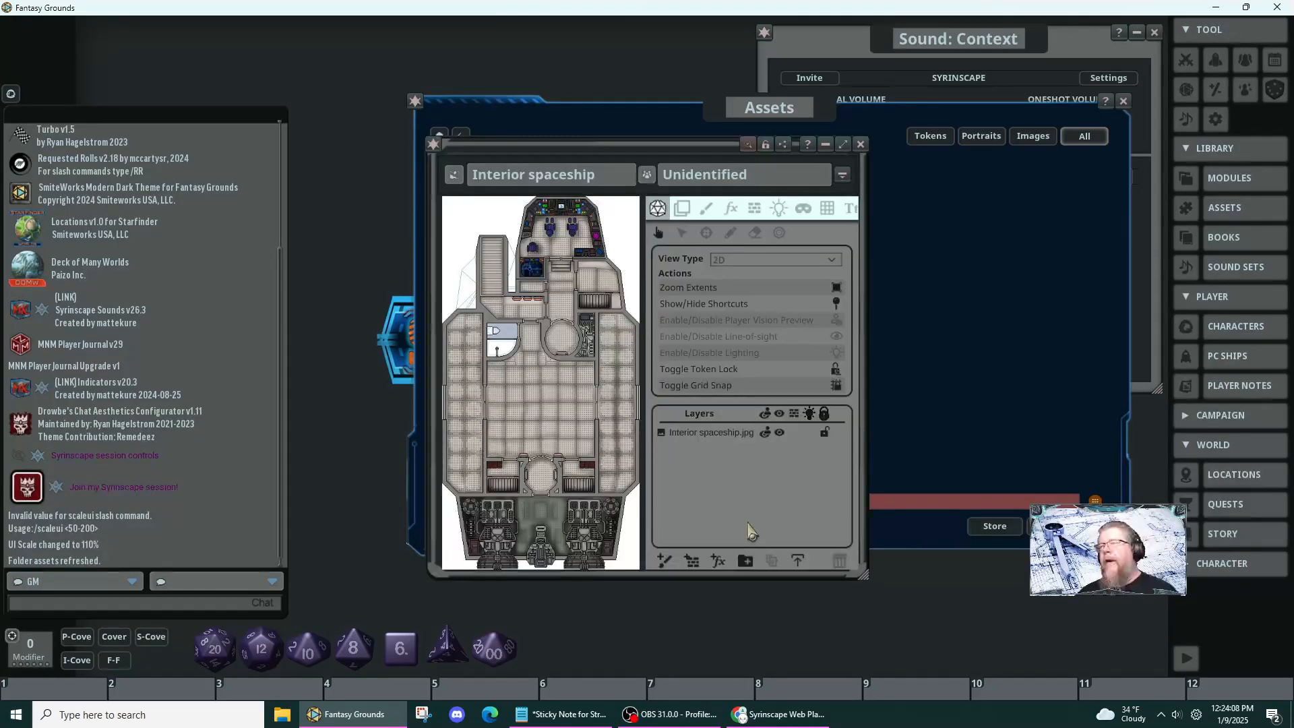
drag(622, 156, 259, 88)
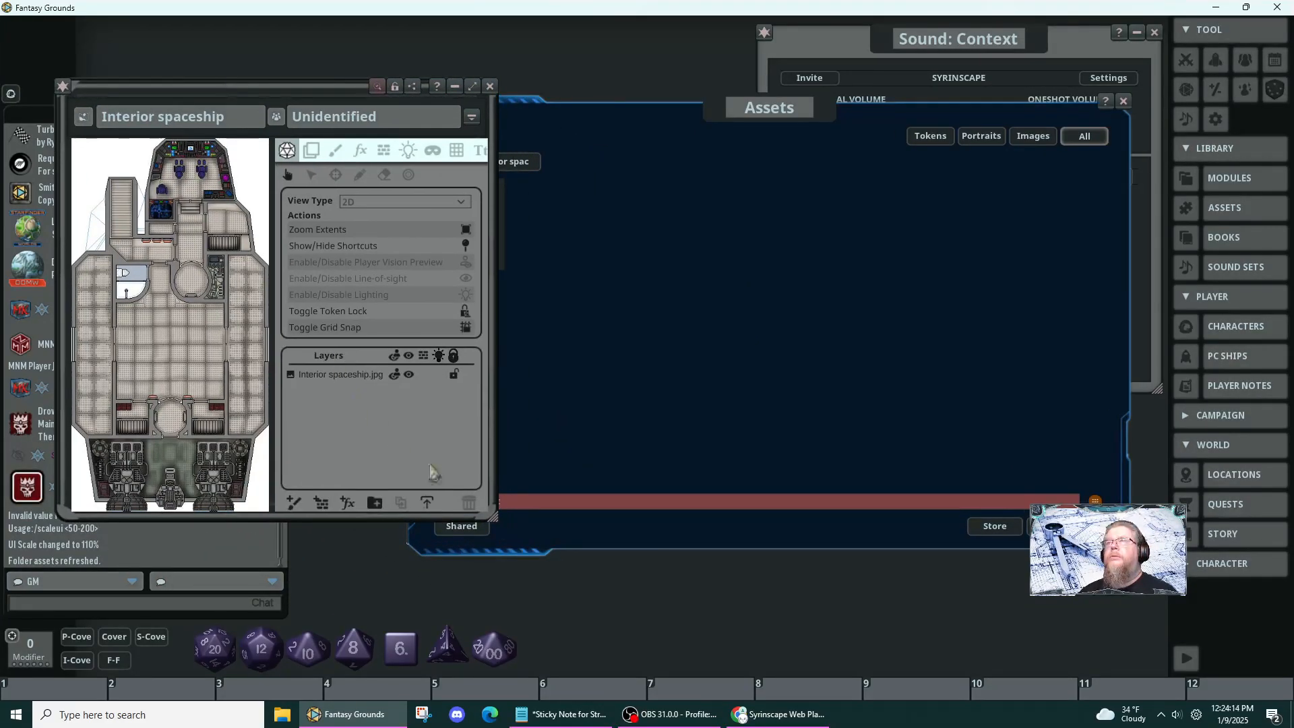
- Enlarge the Interior spaceship map window and adjust the view so the ship's plan fills the map area
drag(494, 516, 595, 645)
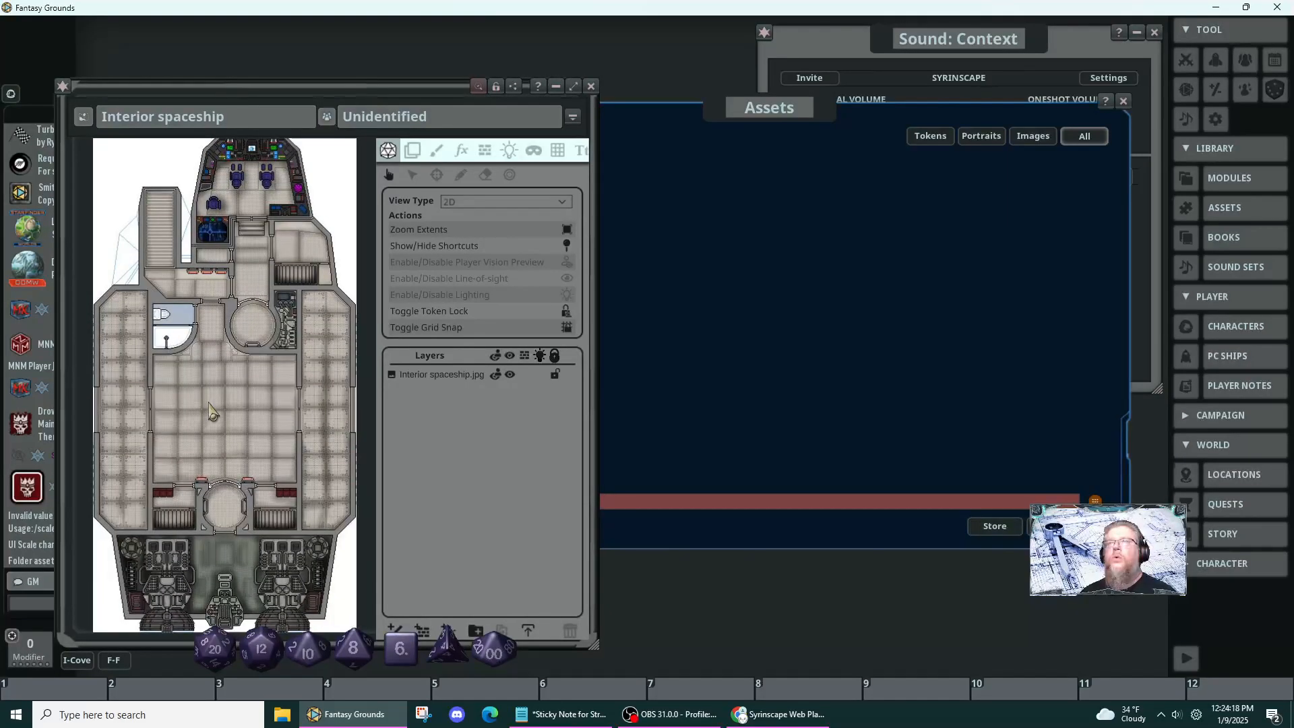
drag(210, 410, 226, 411)
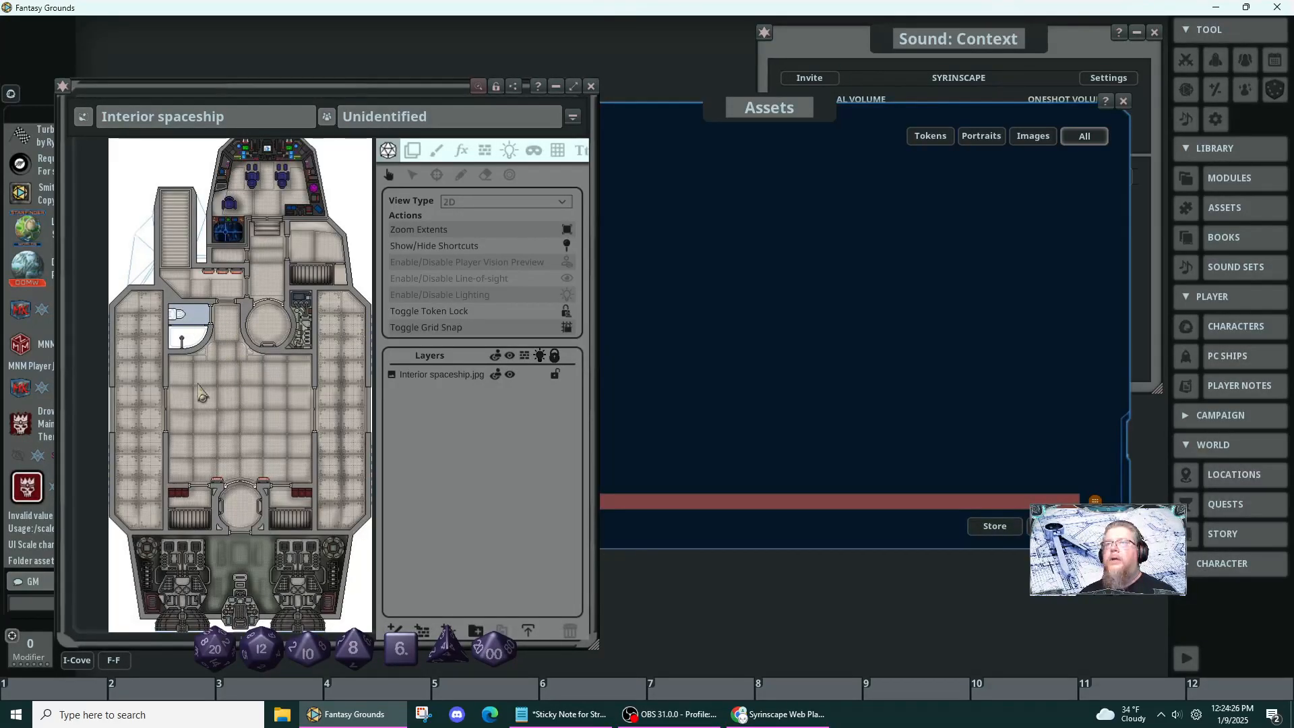
scroll(202, 394, up, 2)
scroll(202, 393, down, 3)
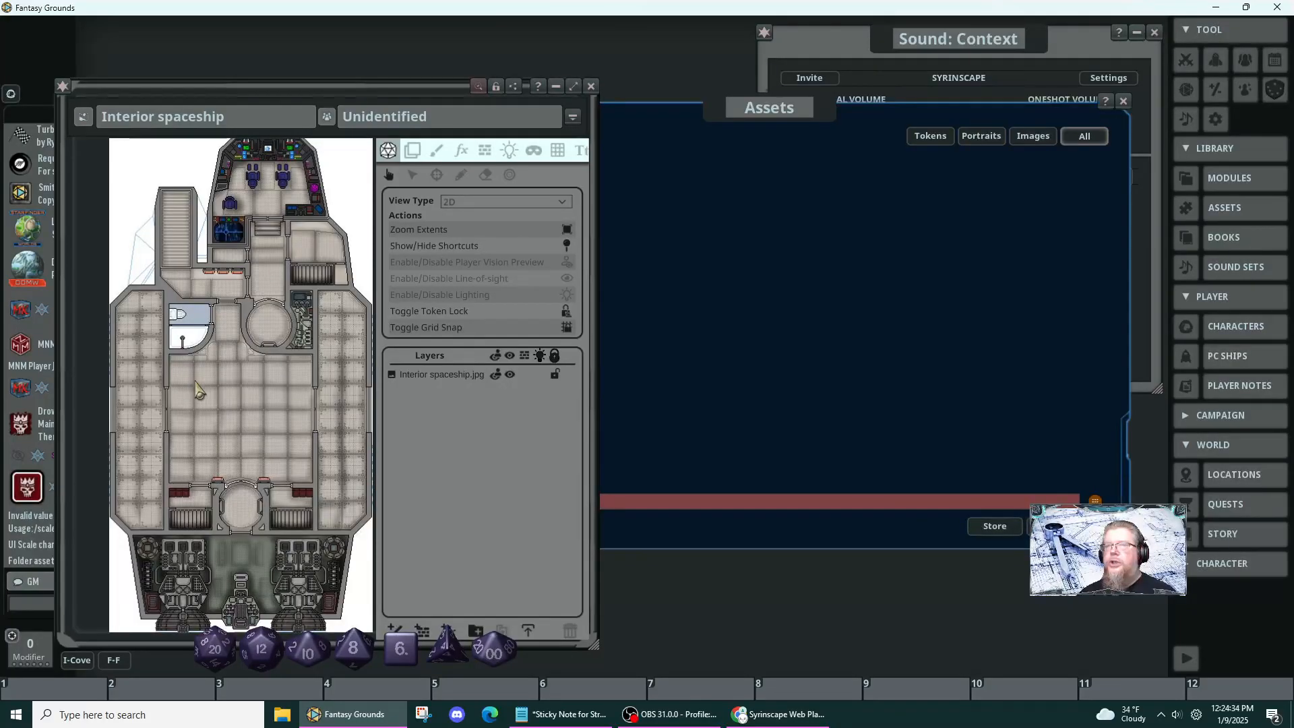
scroll(198, 389, up, 2)
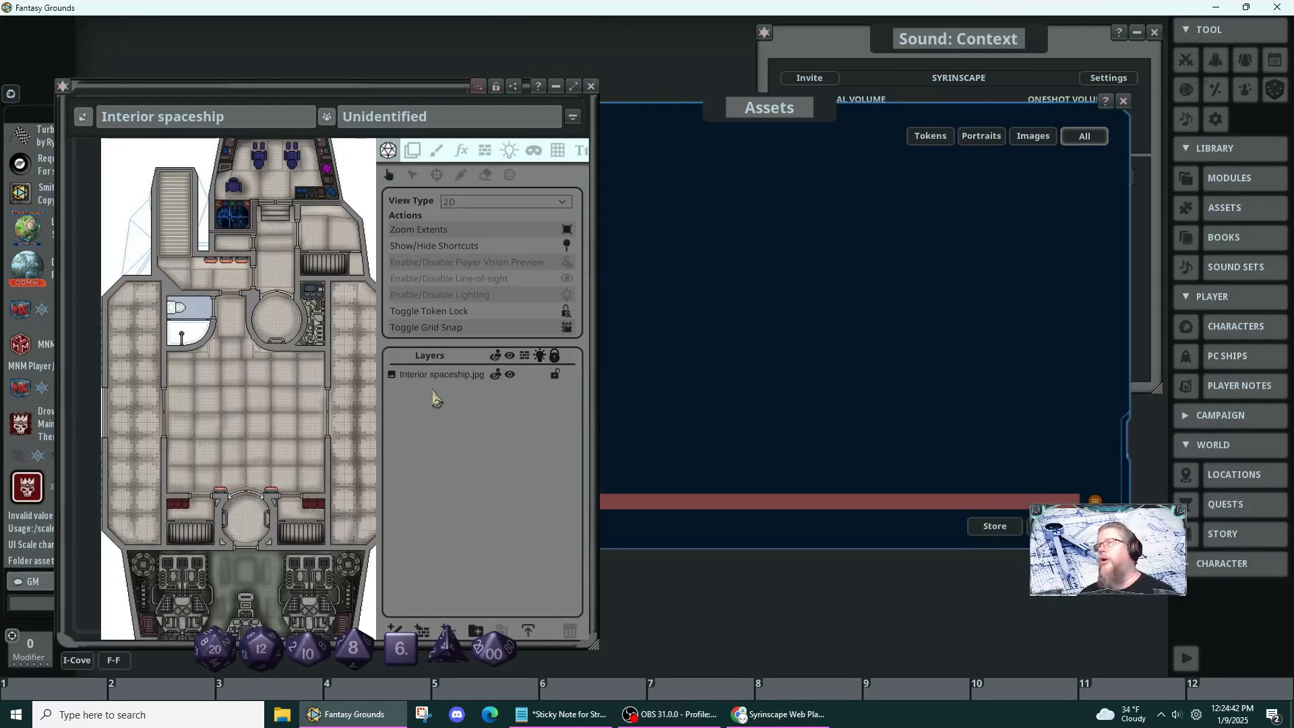
- Search the asset library for "sofa" to find furniture for the ship
click(814, 499)
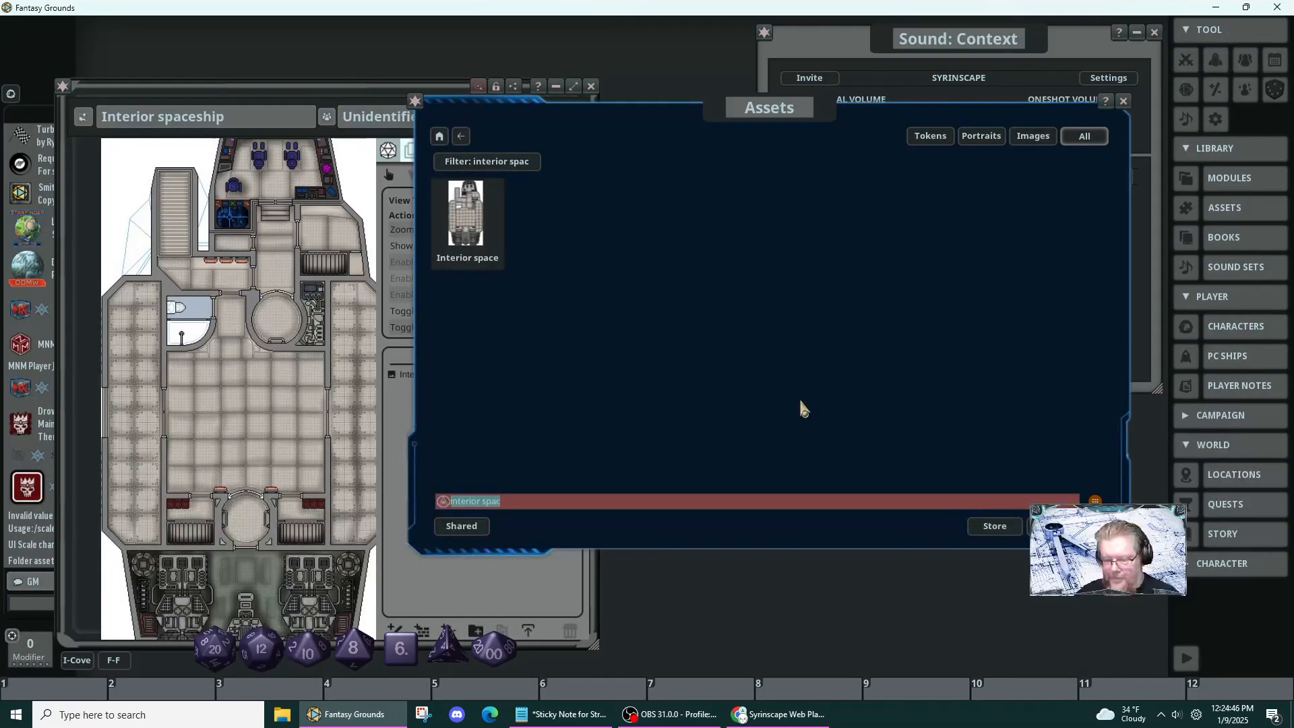
text(s)
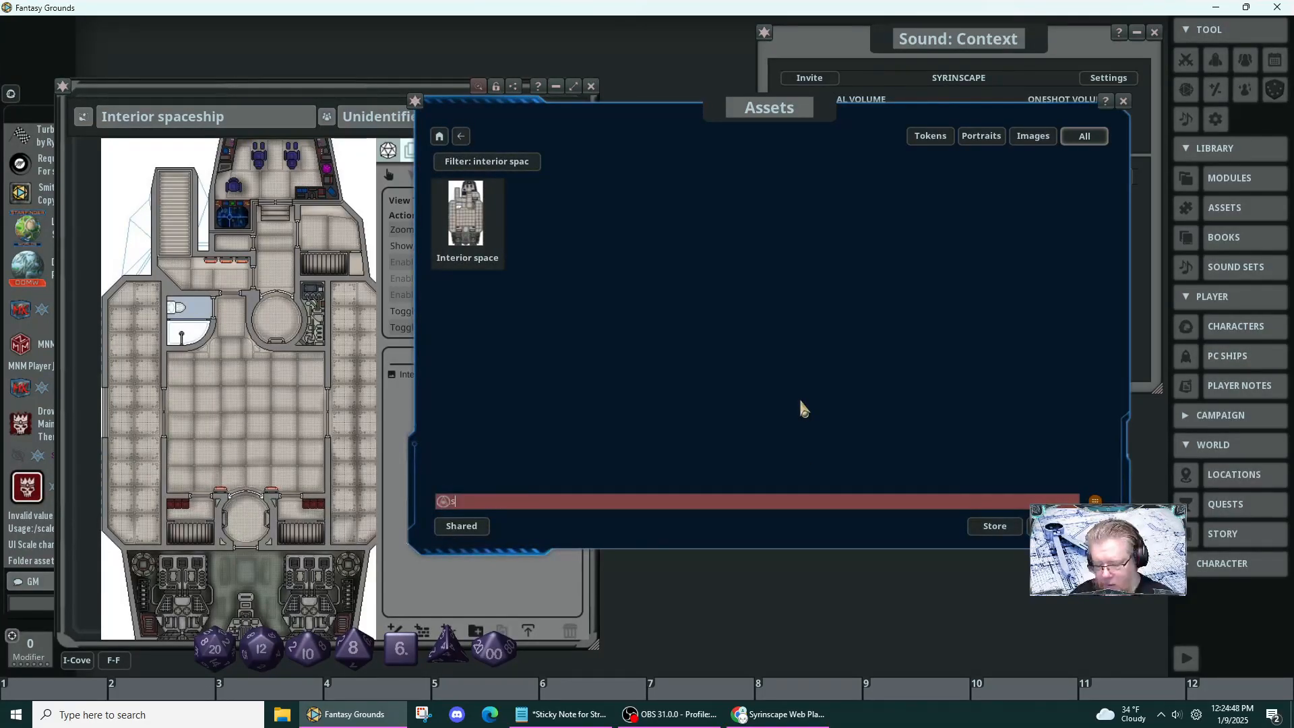
text(ofa)
key(Return)
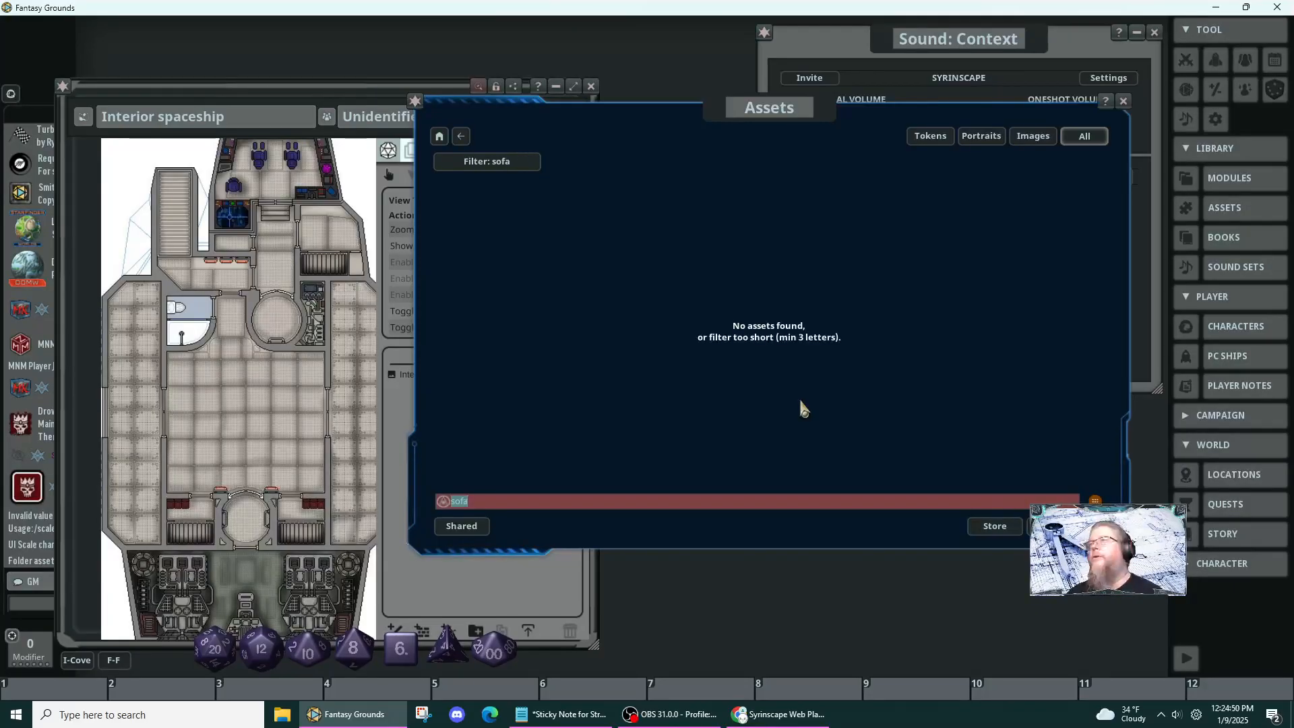
- Reset the asset library to its home folder, search for "couch", and browse the result pages for suitable furniture
click(439, 136)
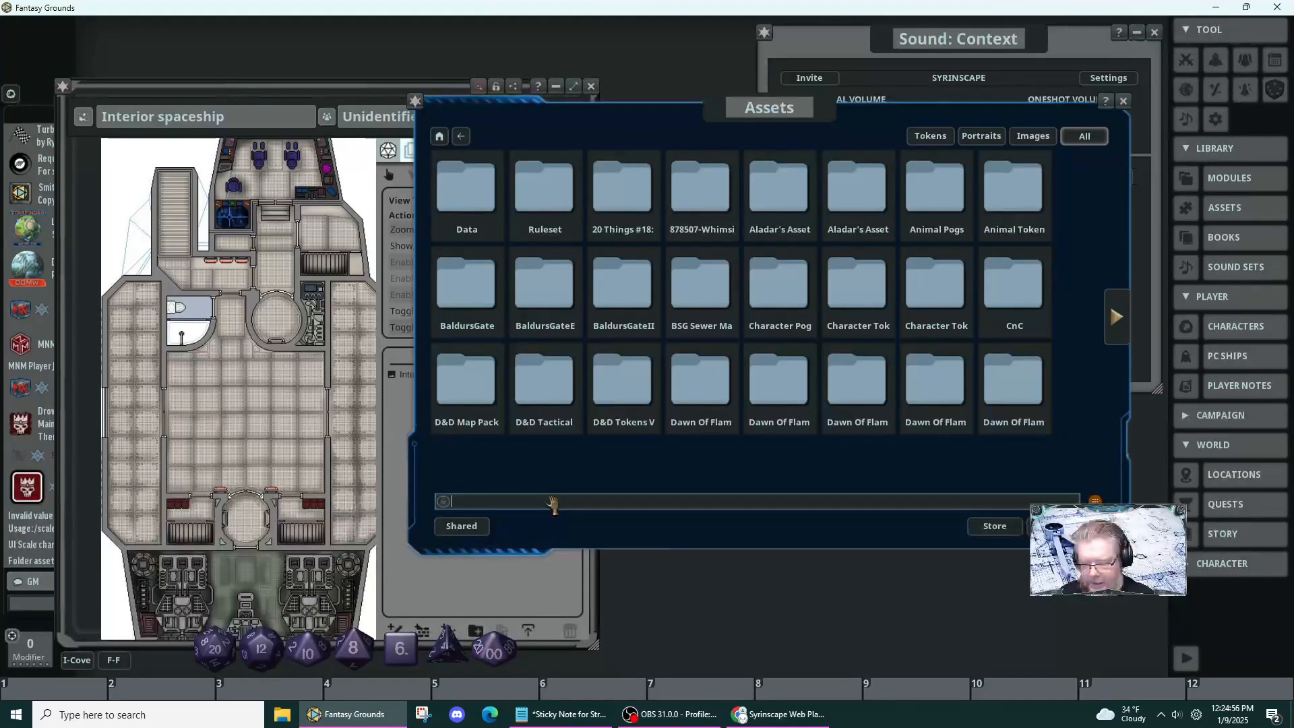
text(couch)
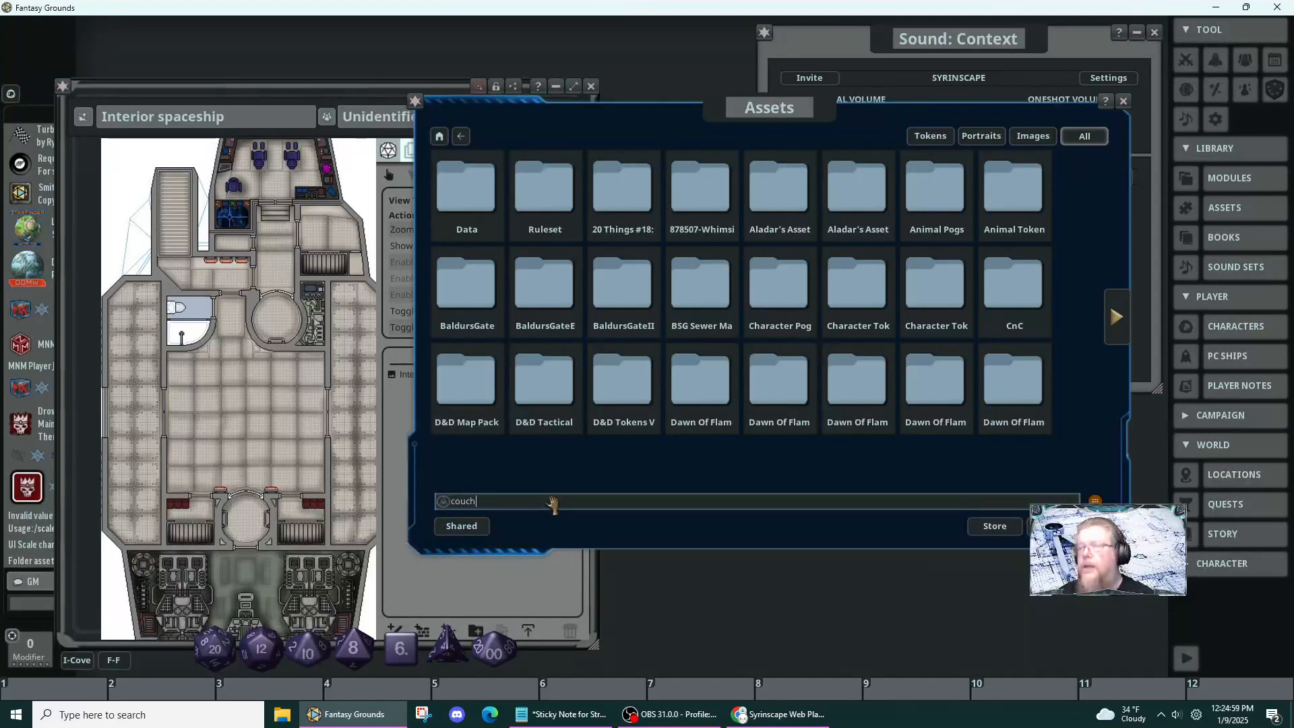
key(Return)
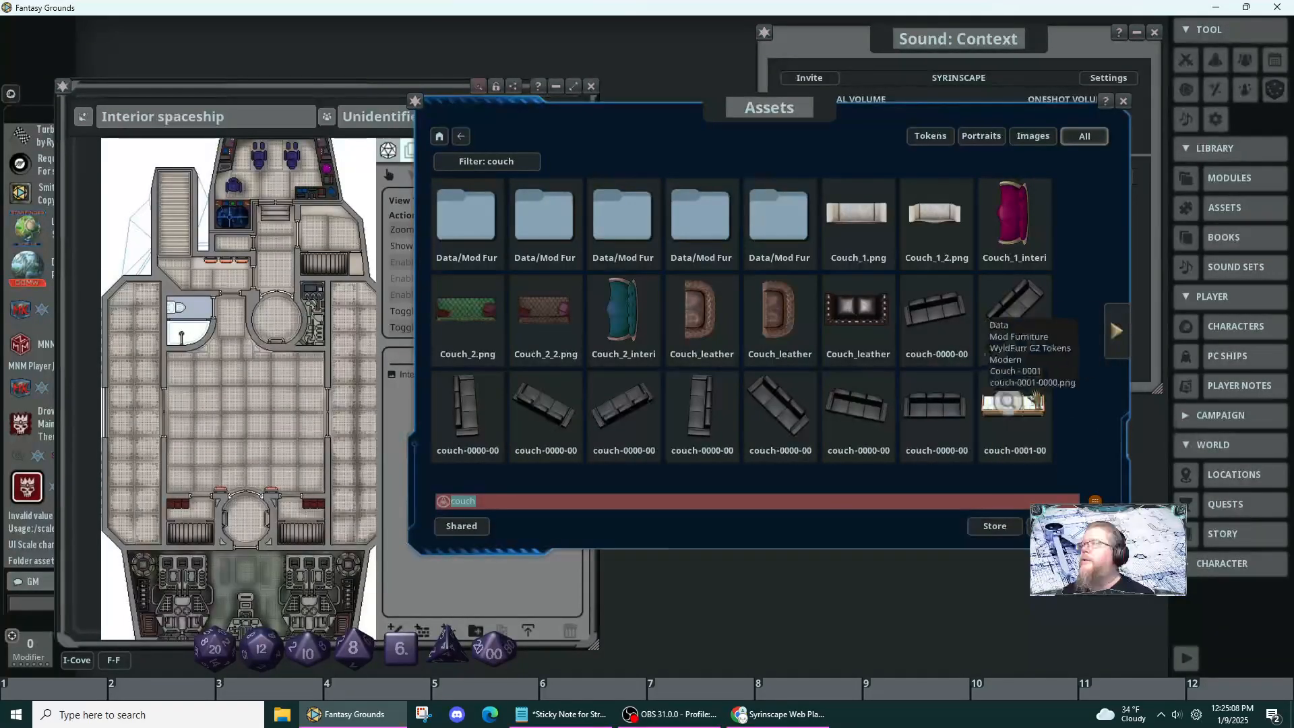
click(1127, 345)
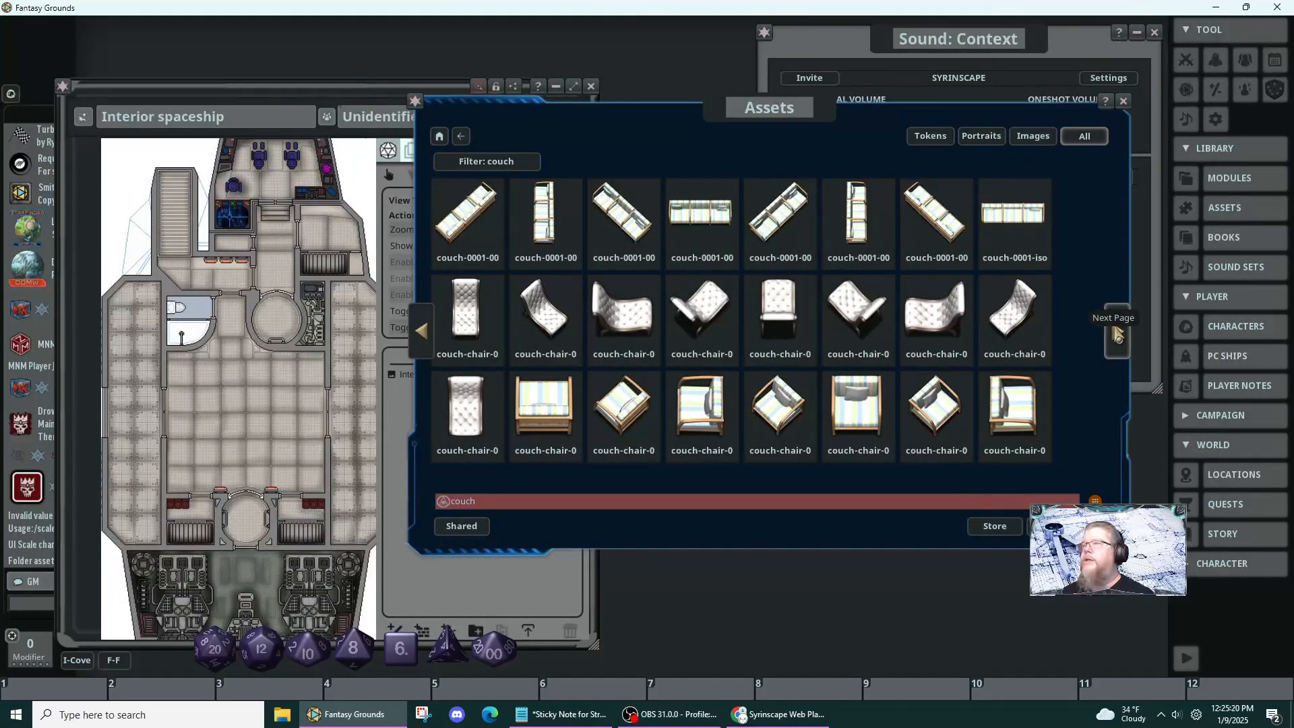
click(1115, 332)
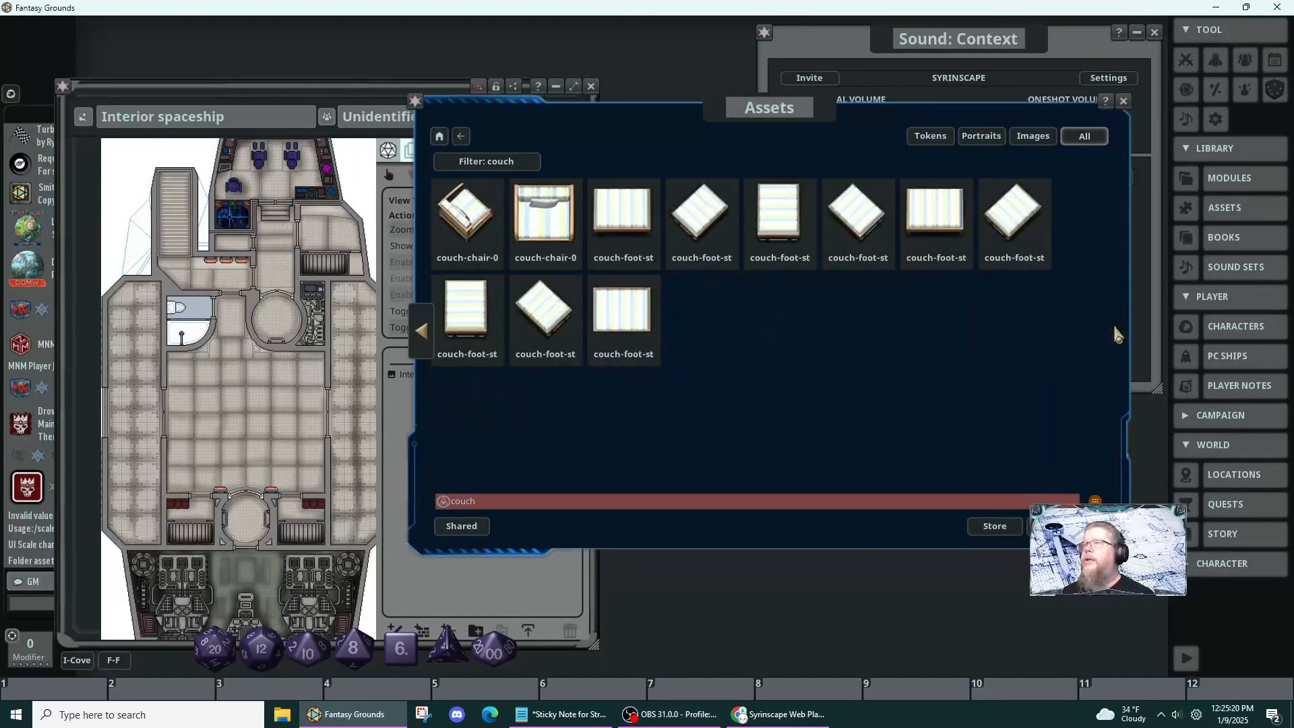
click(422, 348)
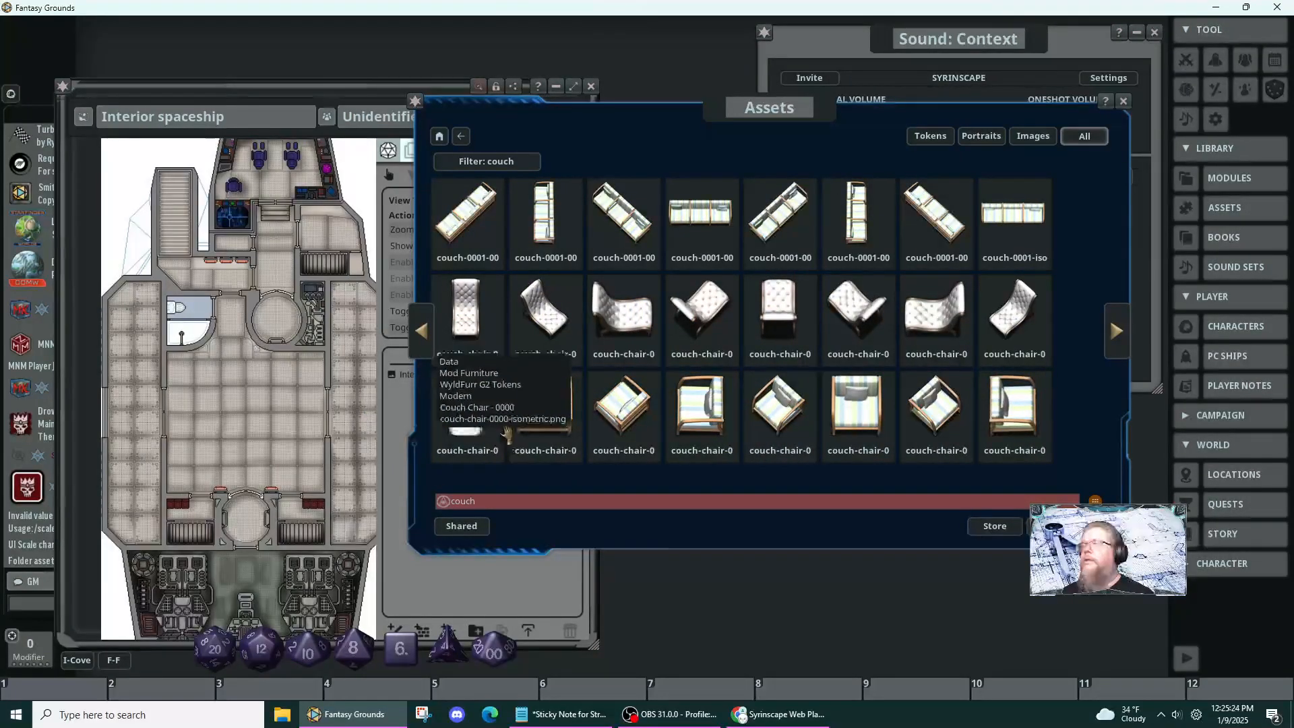
- Move the asset library clear of the map and widen the Interior spaceship map window
drag(874, 528, 1018, 563)
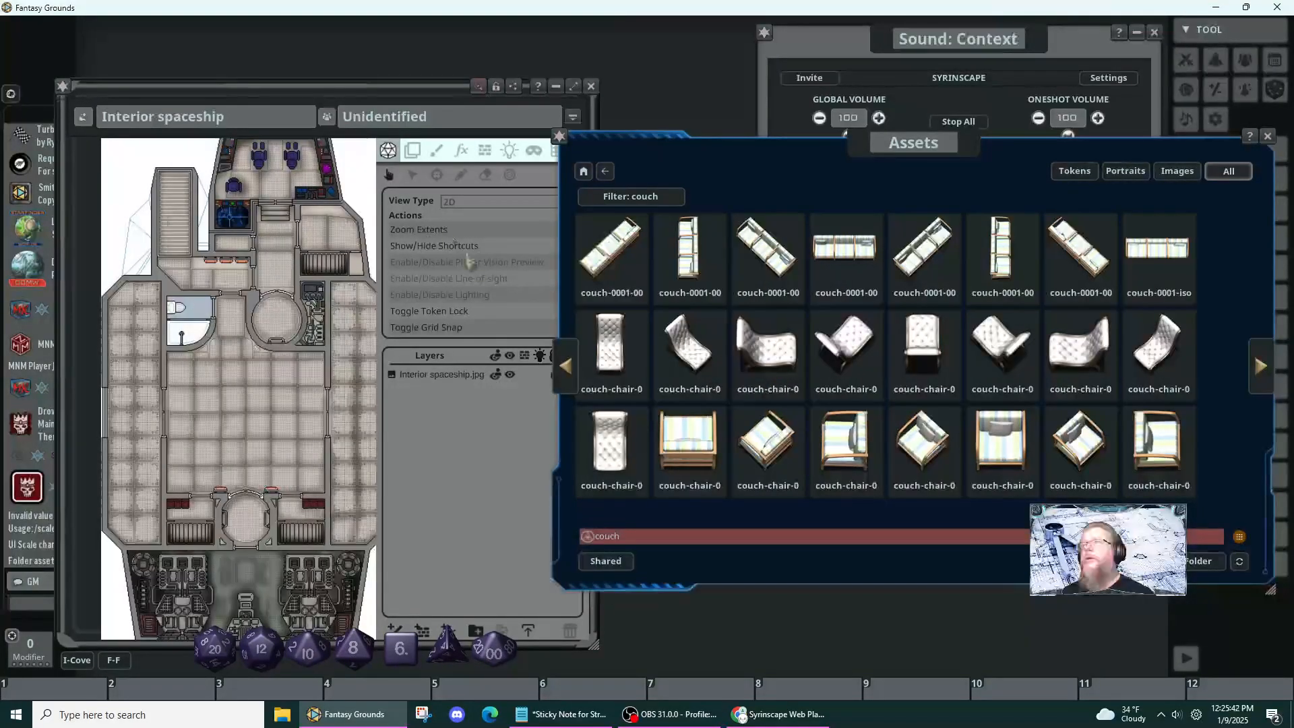
click(474, 464)
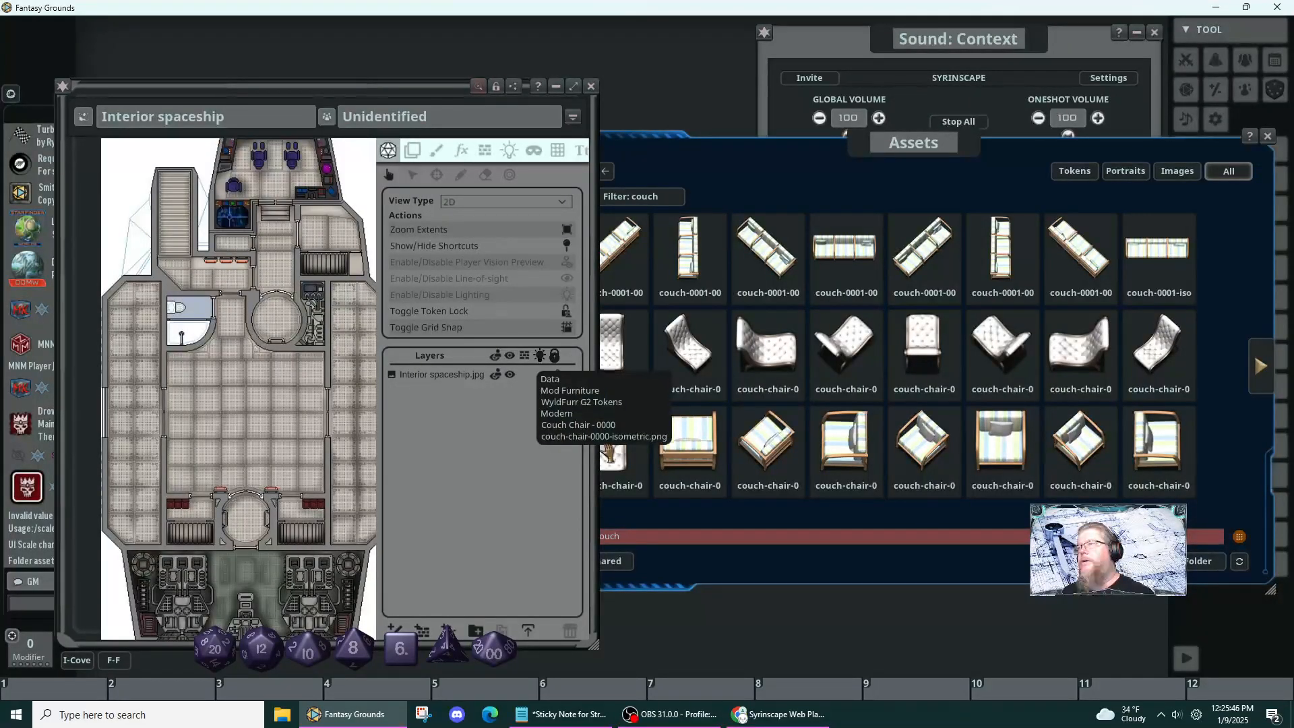
drag(596, 450, 660, 451)
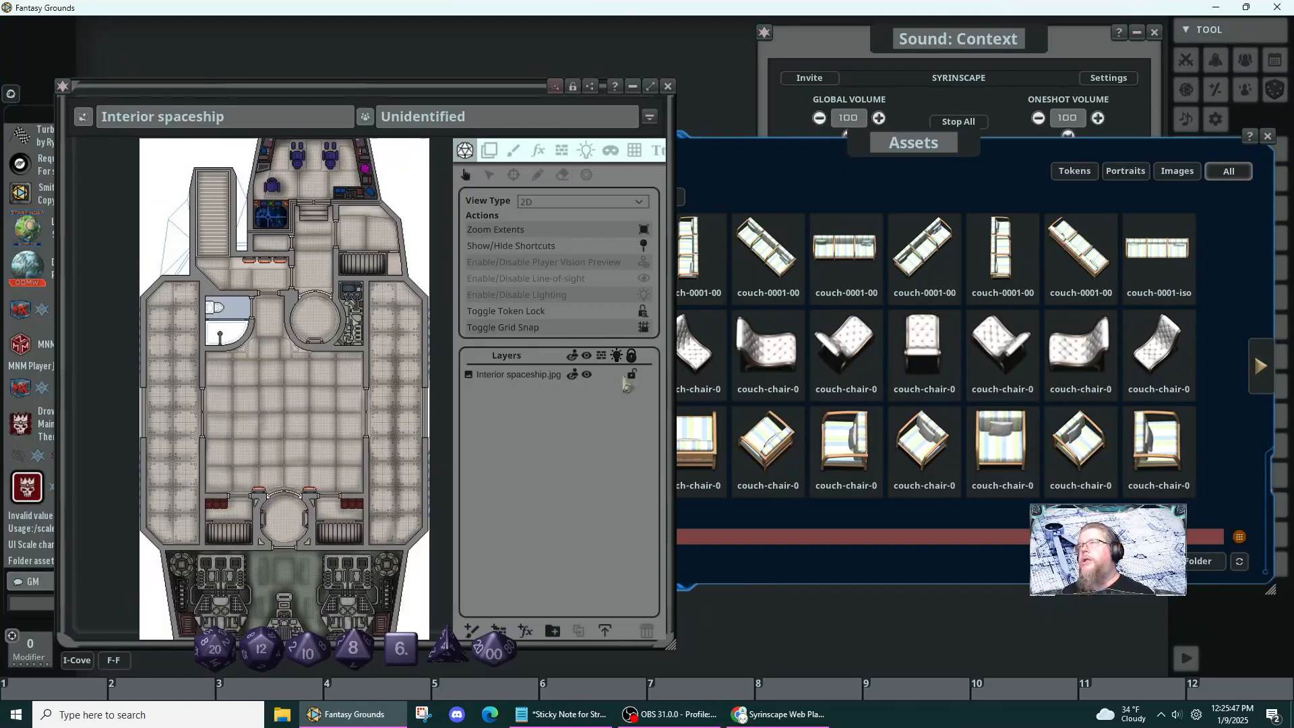
- Make the square grid visible on the Interior spaceship map
click(635, 150)
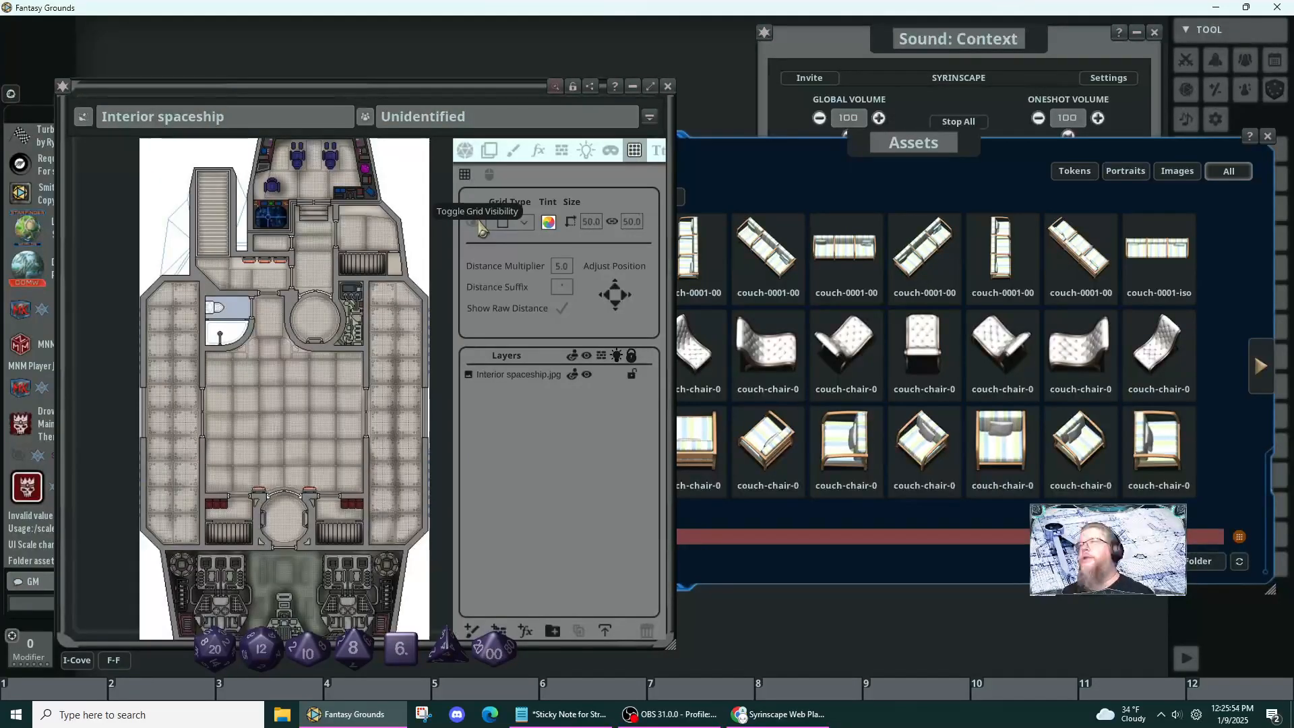
click(480, 224)
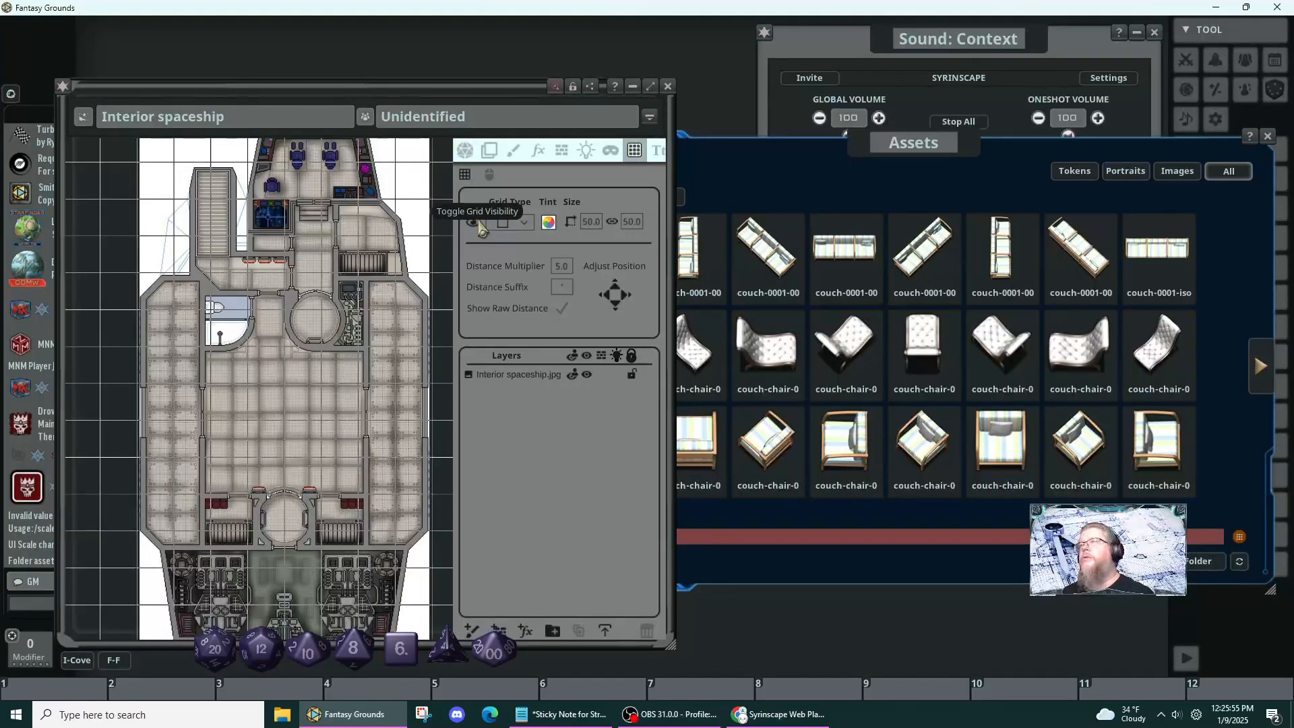
- Enter "Testing the Text" as the content for a new text label on the spaceship map
click(658, 154)
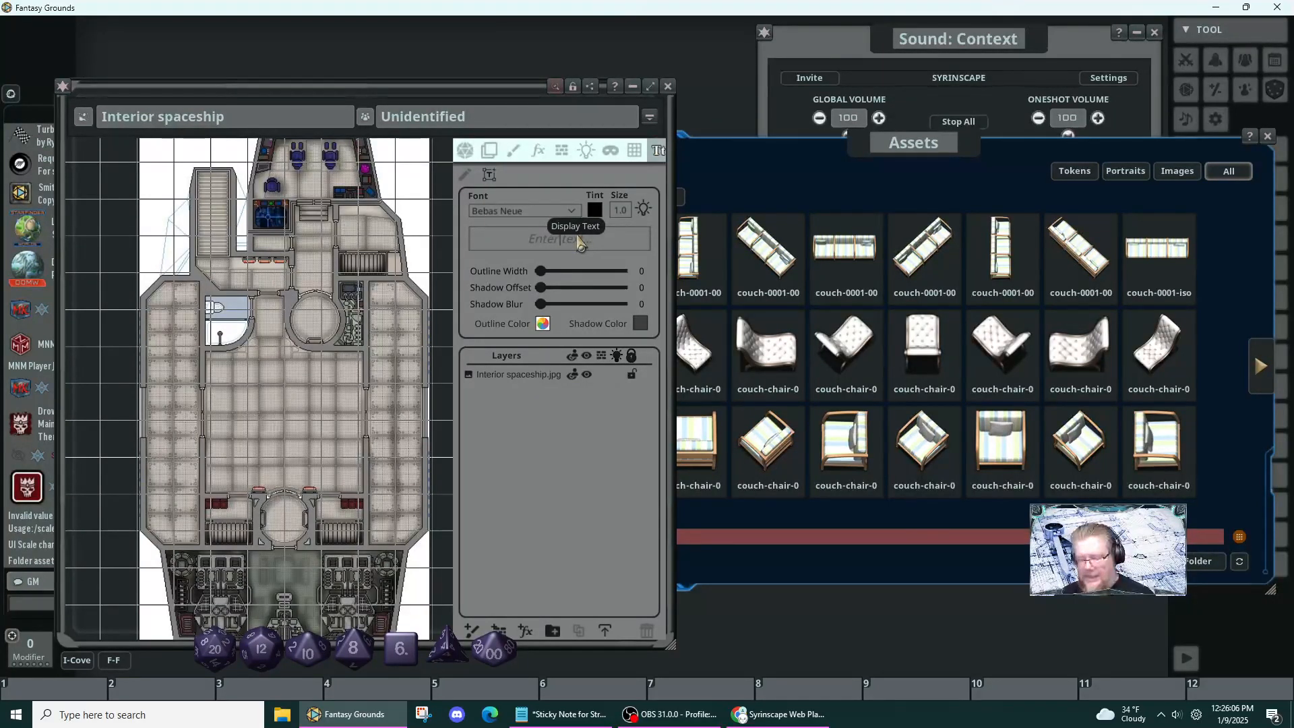
text(Testing)
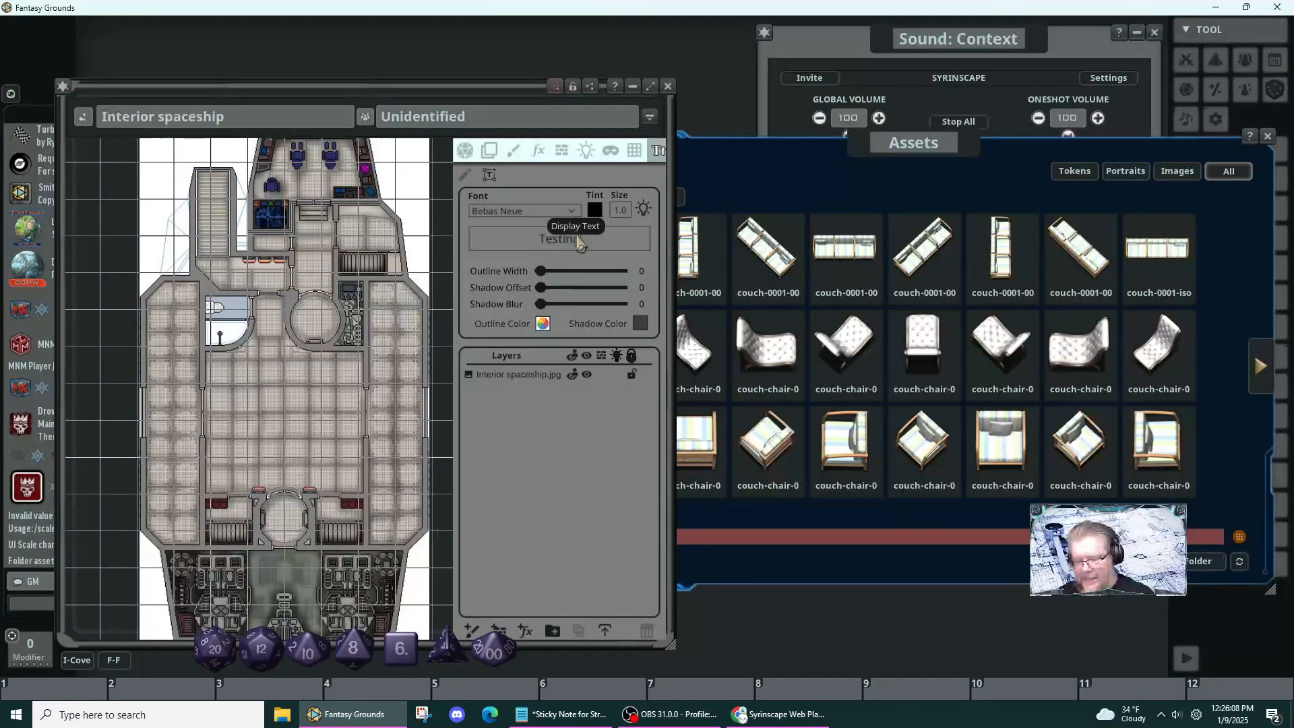
text( the text)
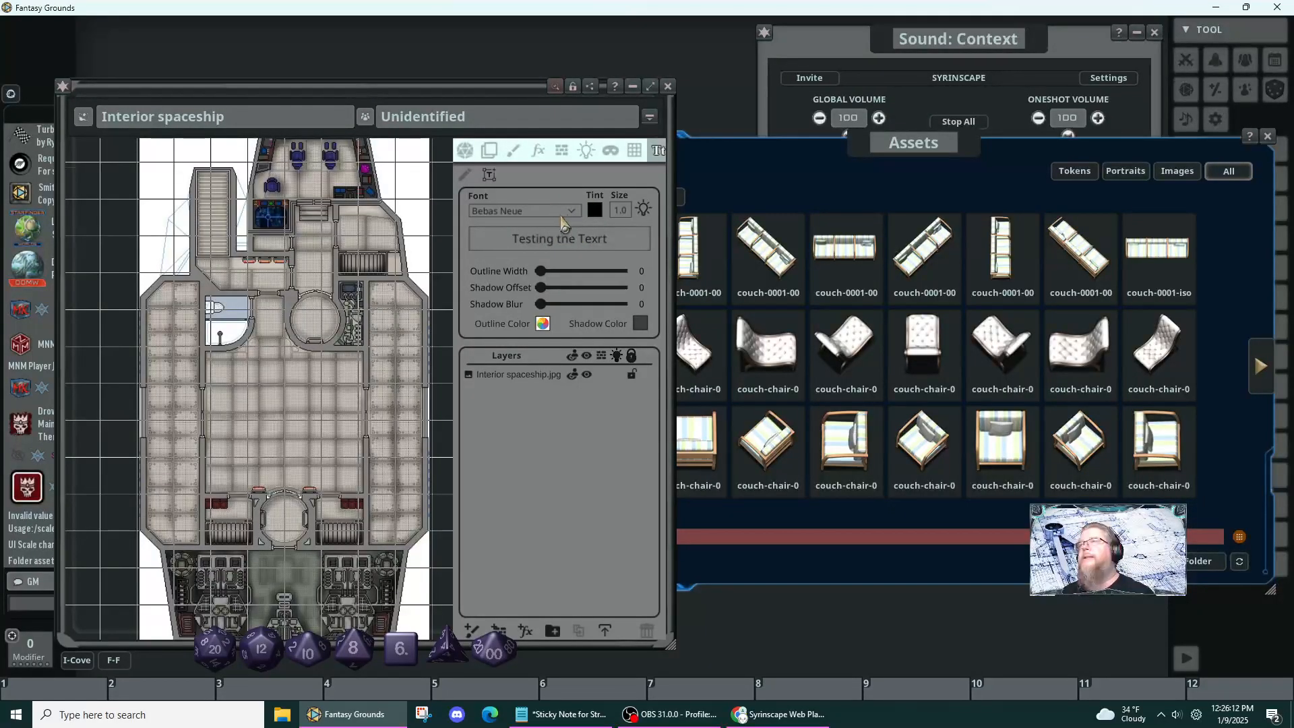
key(BackSpace)
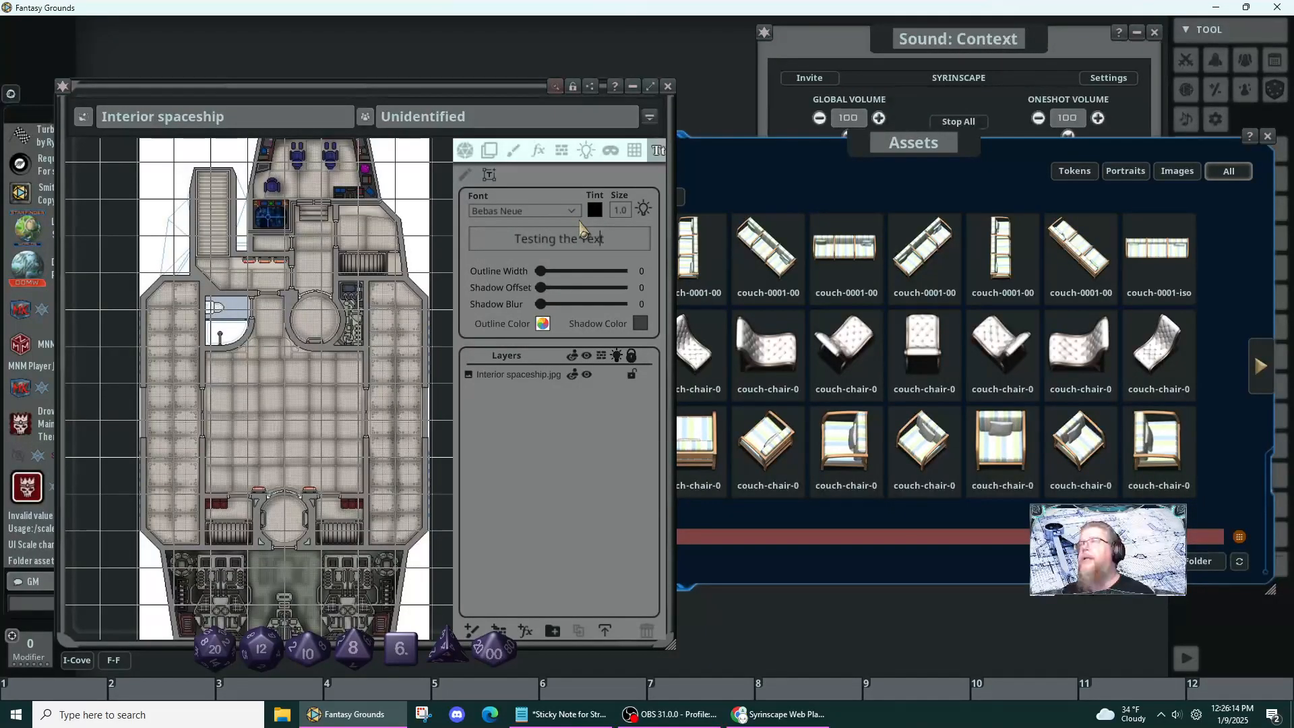
- Set the label's tint to orange (FFFF965E) and its font to Noto Sans Italic
click(594, 210)
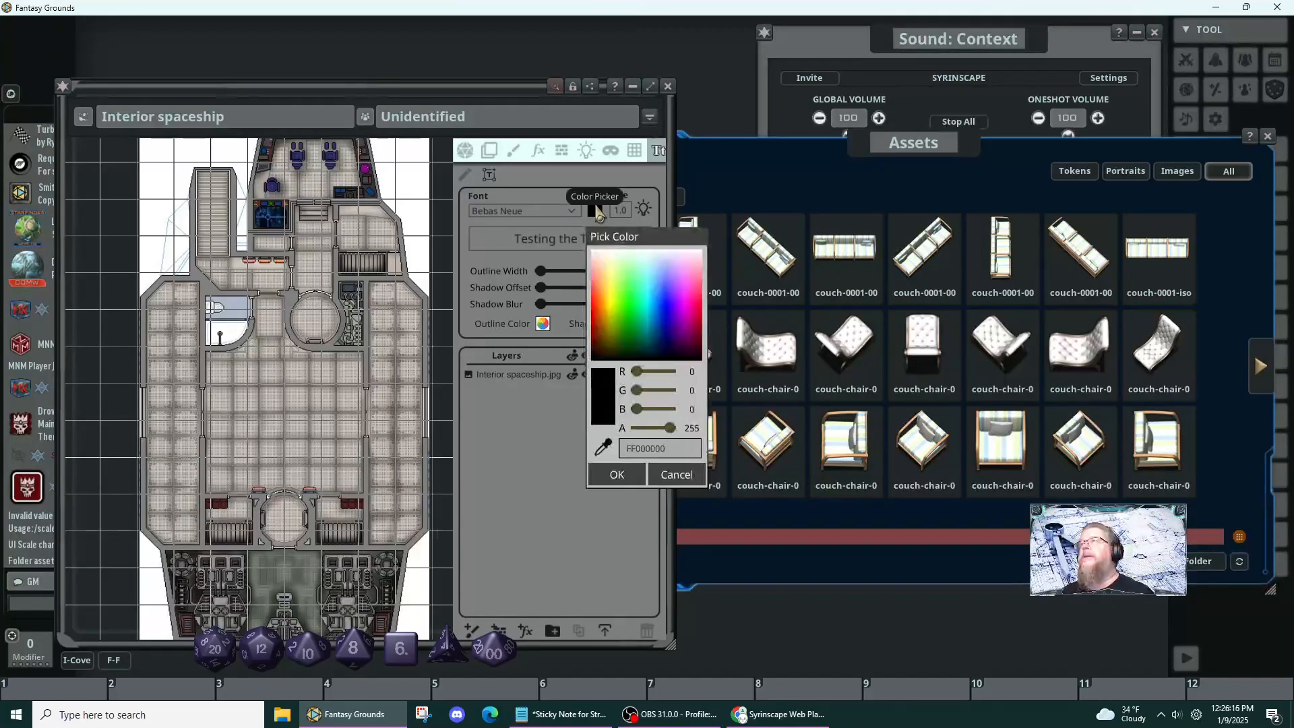
click(601, 295)
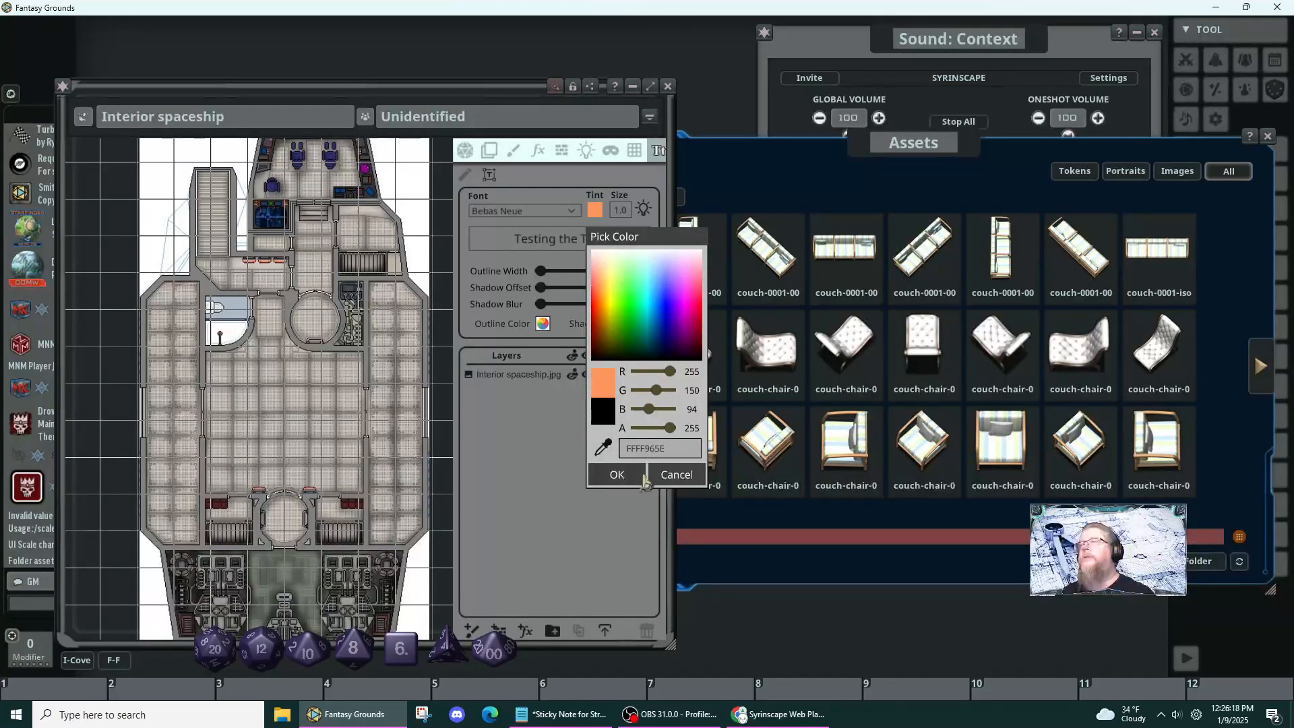
click(637, 475)
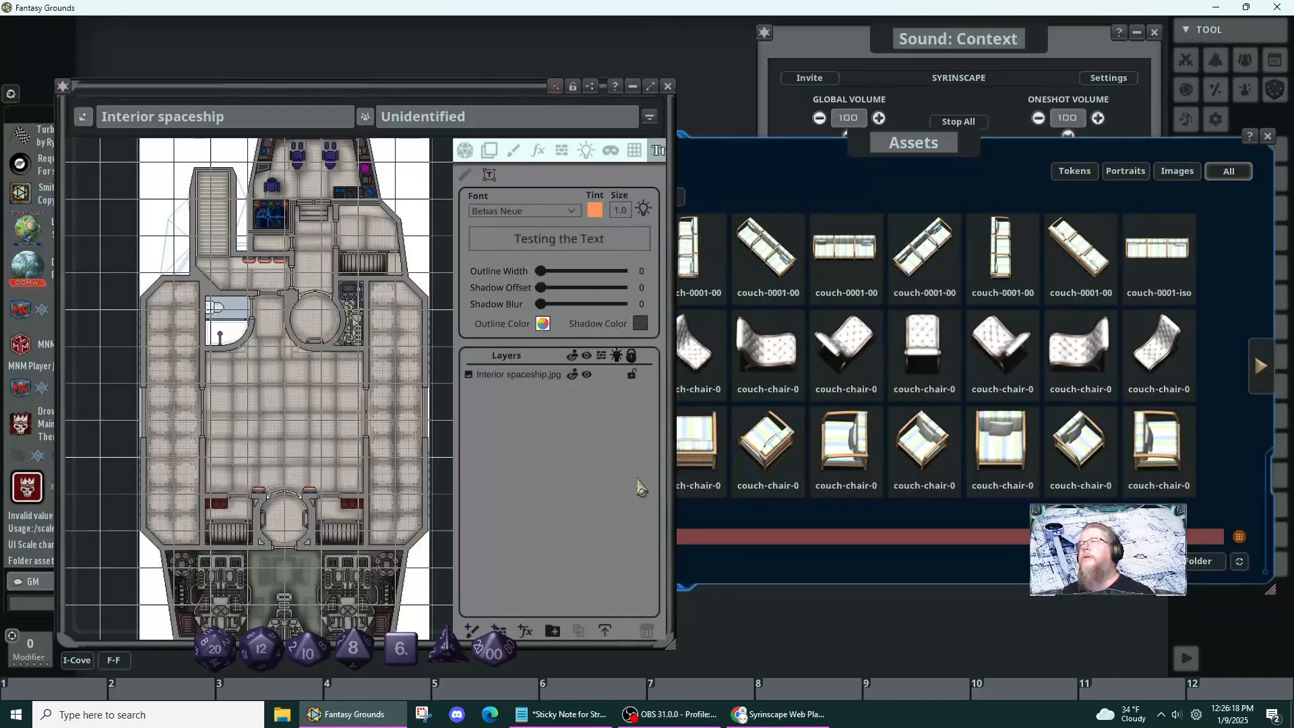
click(571, 211)
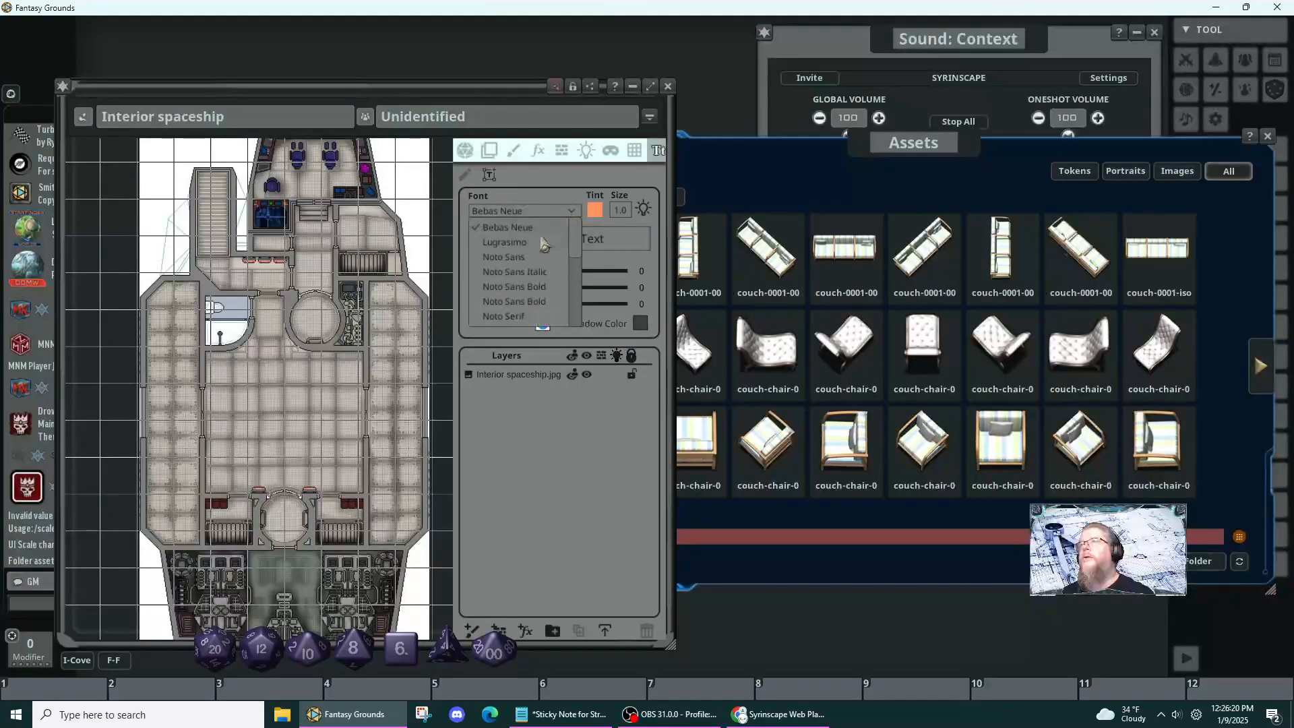
click(511, 272)
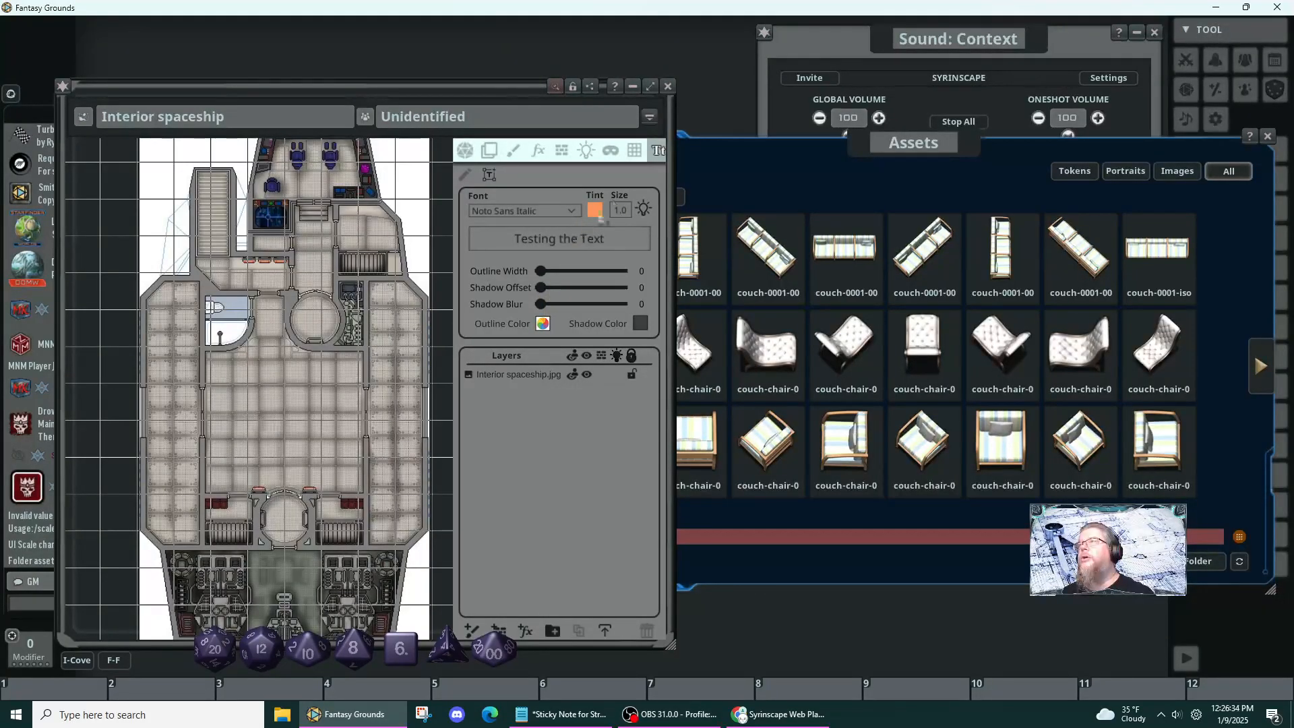
- Place the test label across the ship's midsection and delete its text layer
click(287, 327)
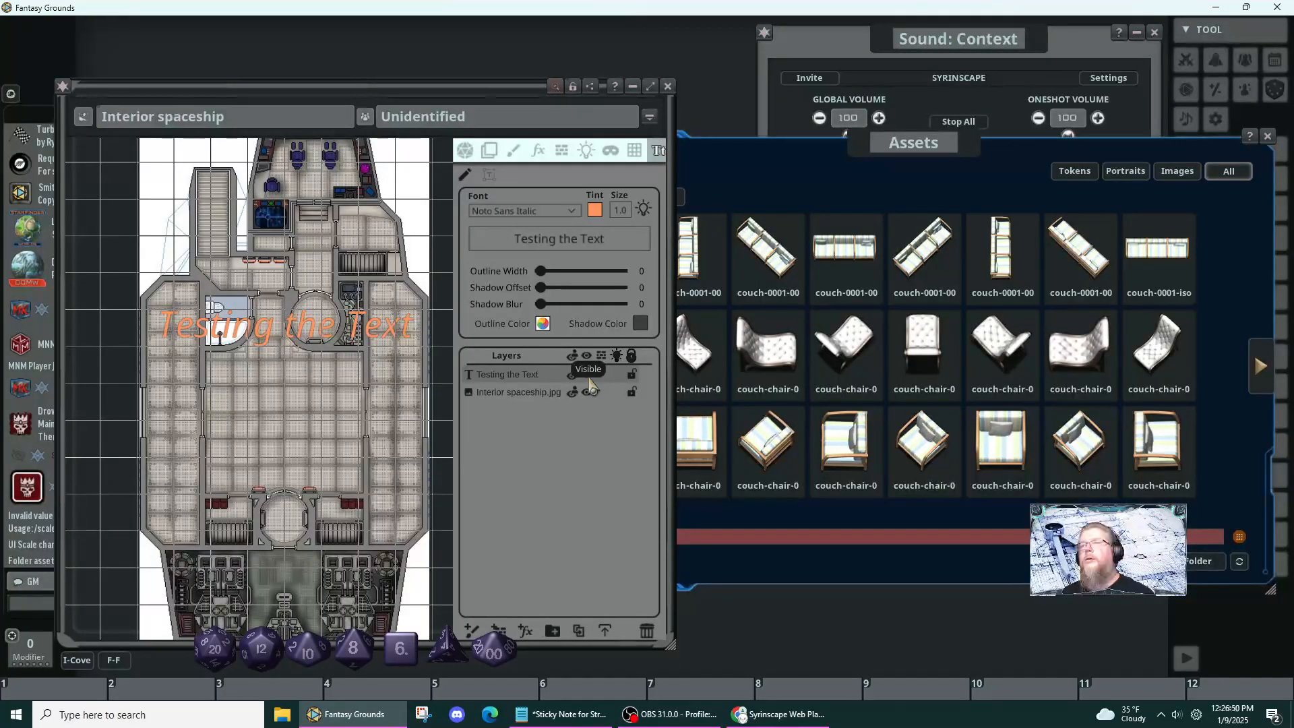
click(648, 633)
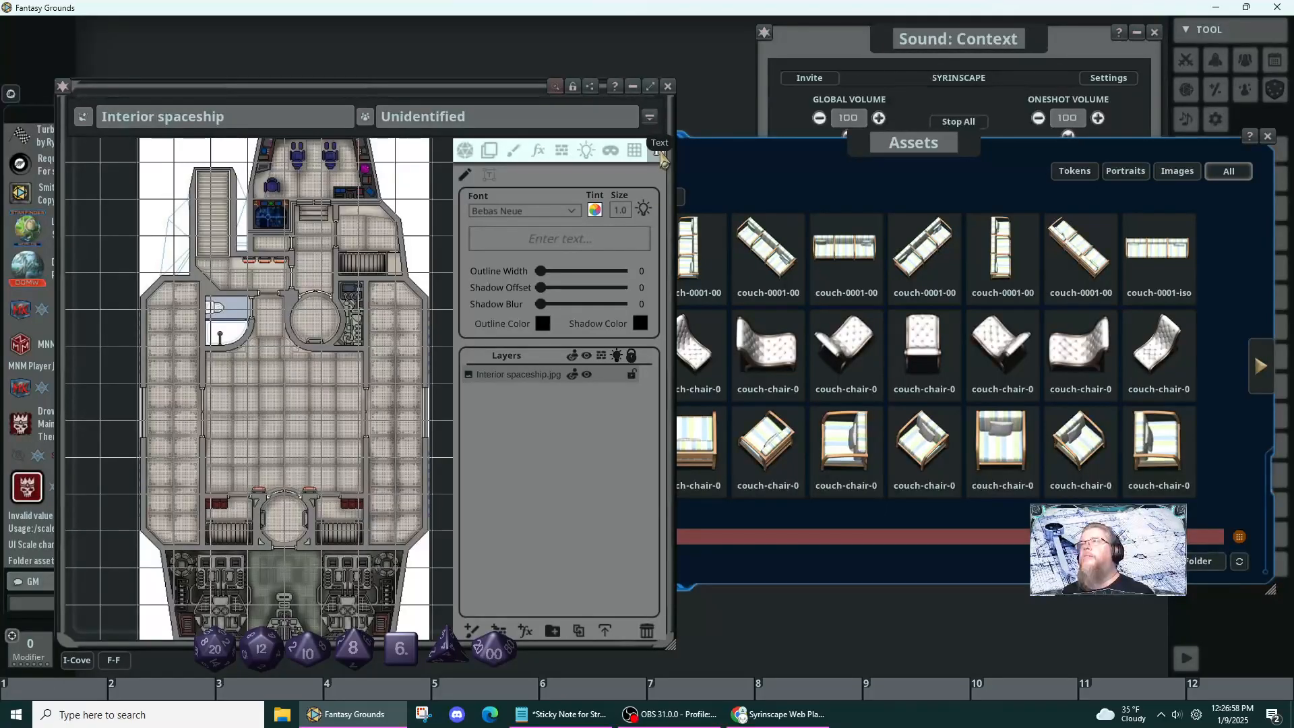
- Change the map's grid tint to bright green (FF00FA73)
click(636, 153)
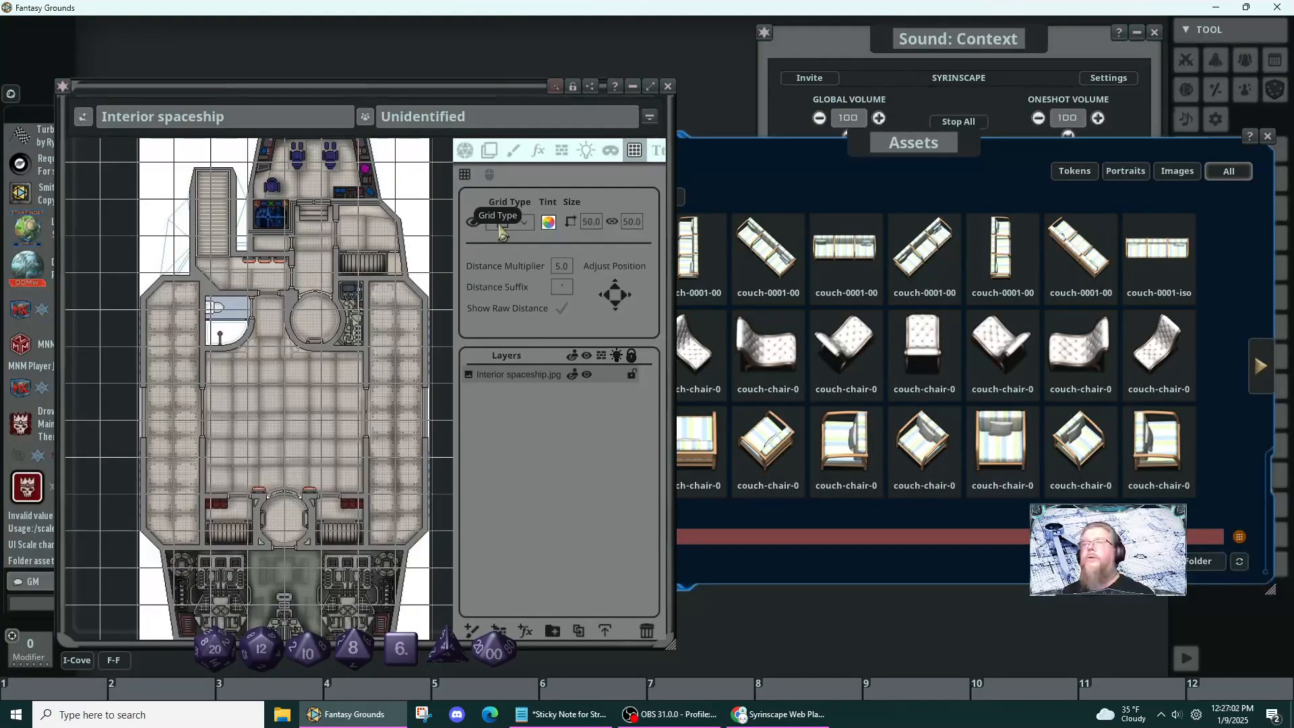
click(550, 224)
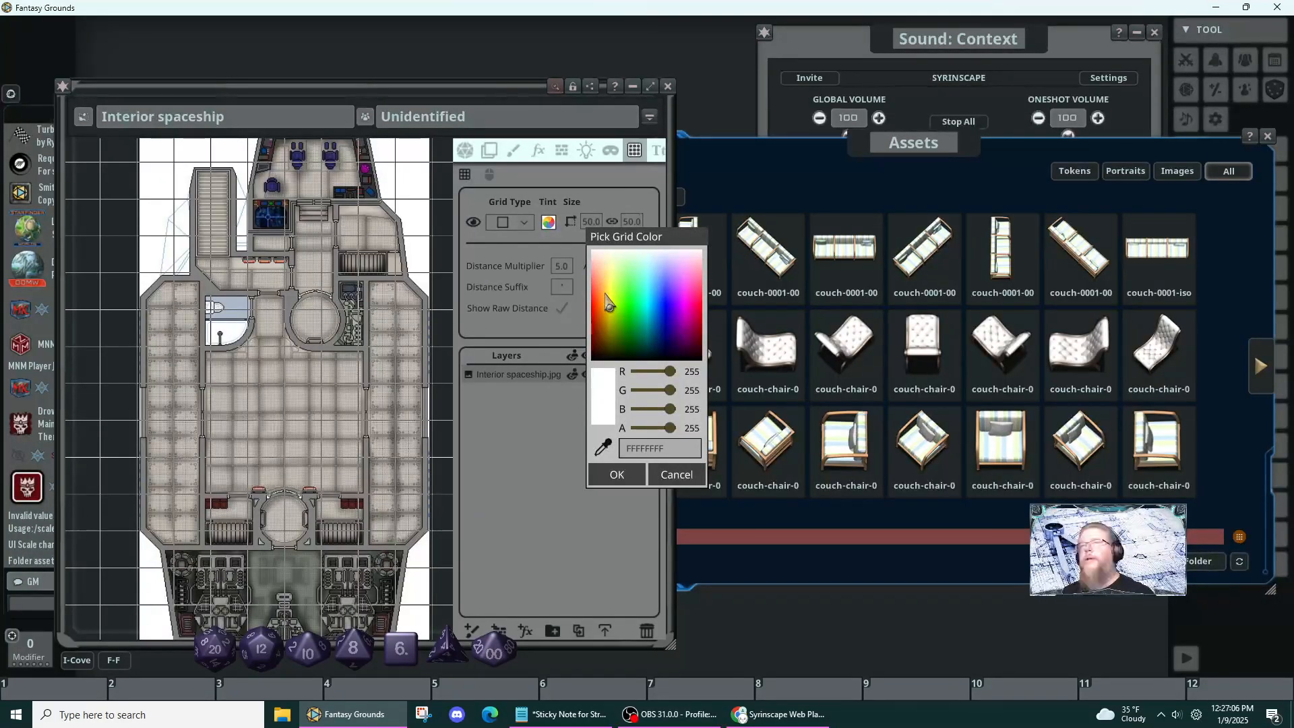
click(639, 308)
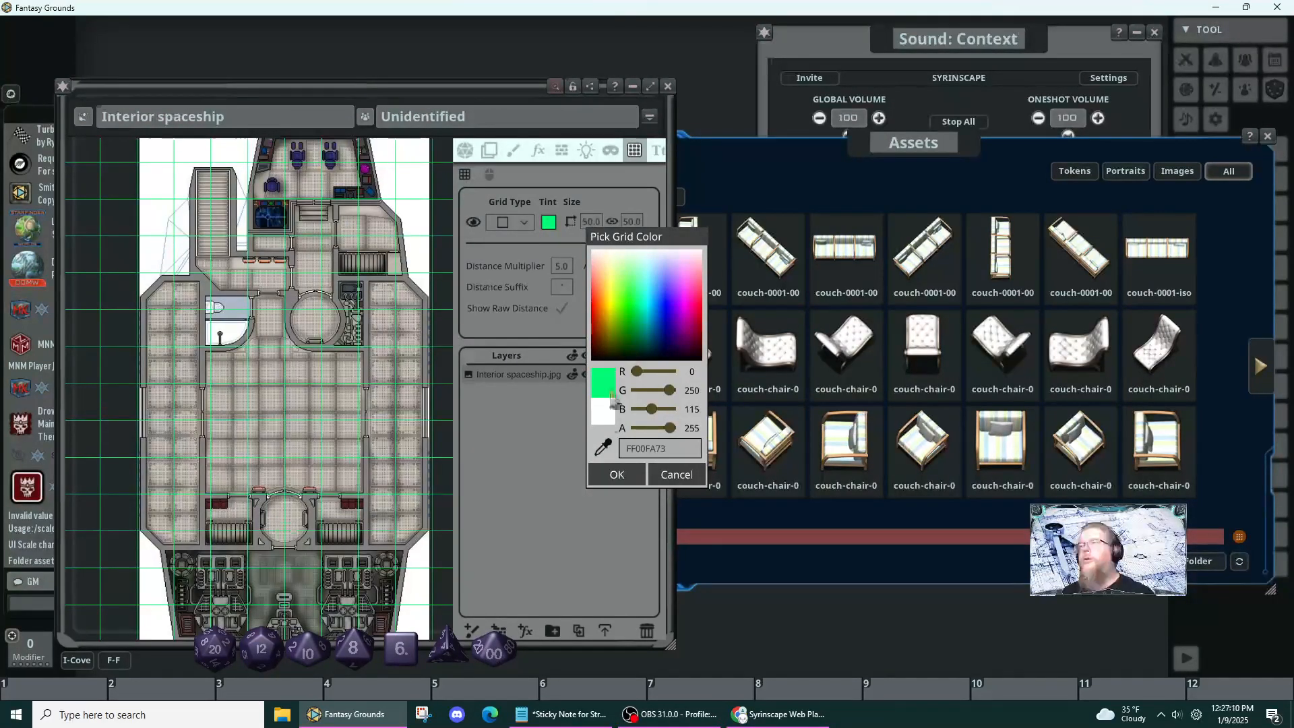
click(615, 475)
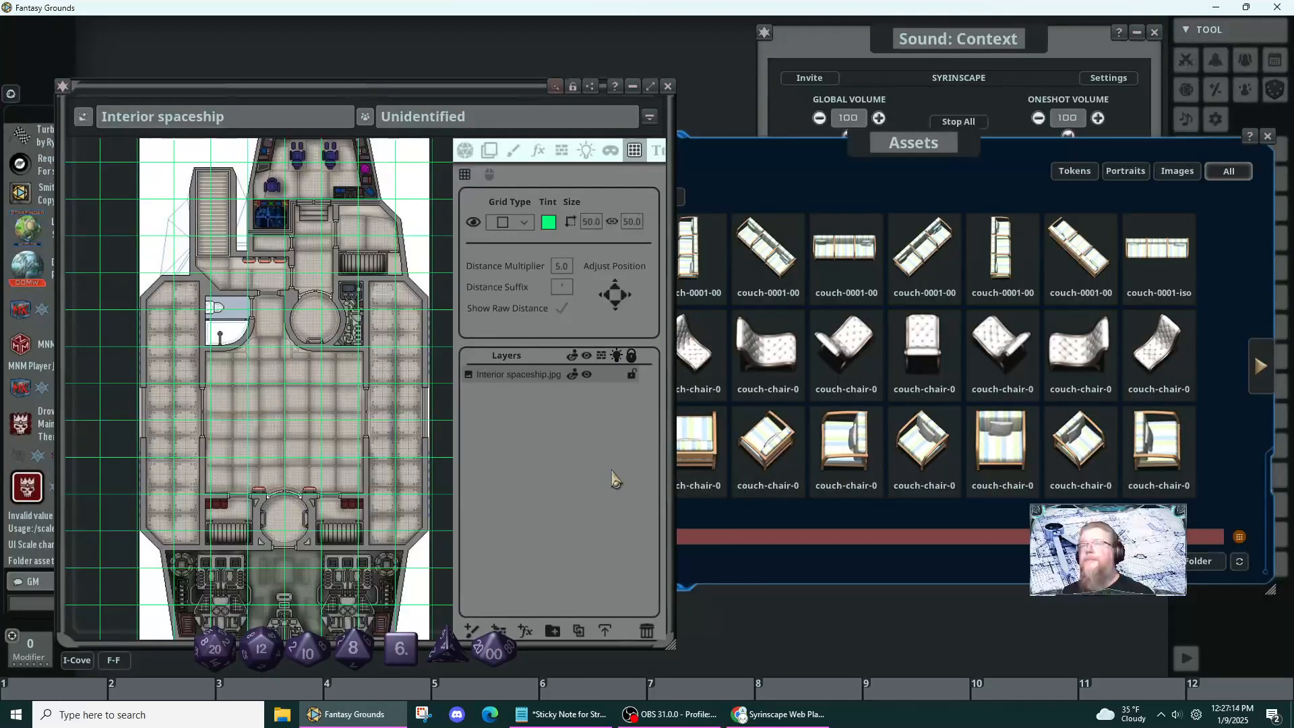
- Set the map's grid size to 35 by 35
click(589, 225)
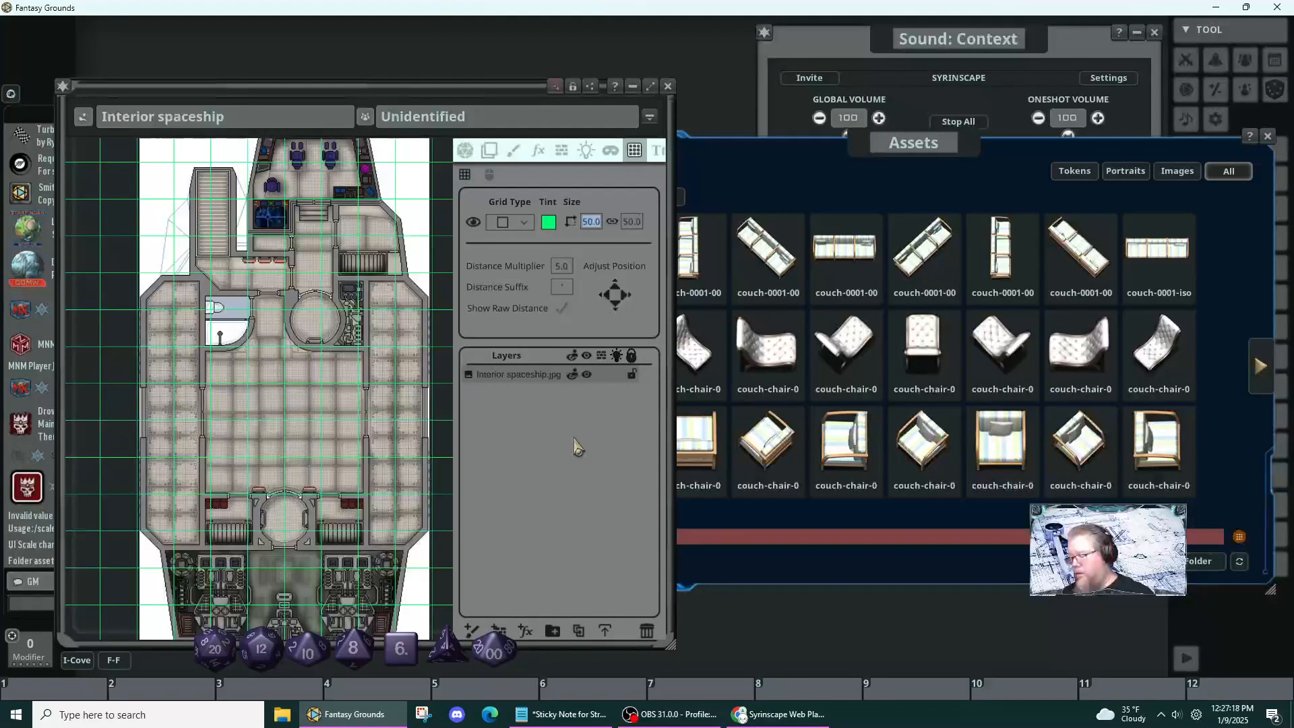
key(Return)
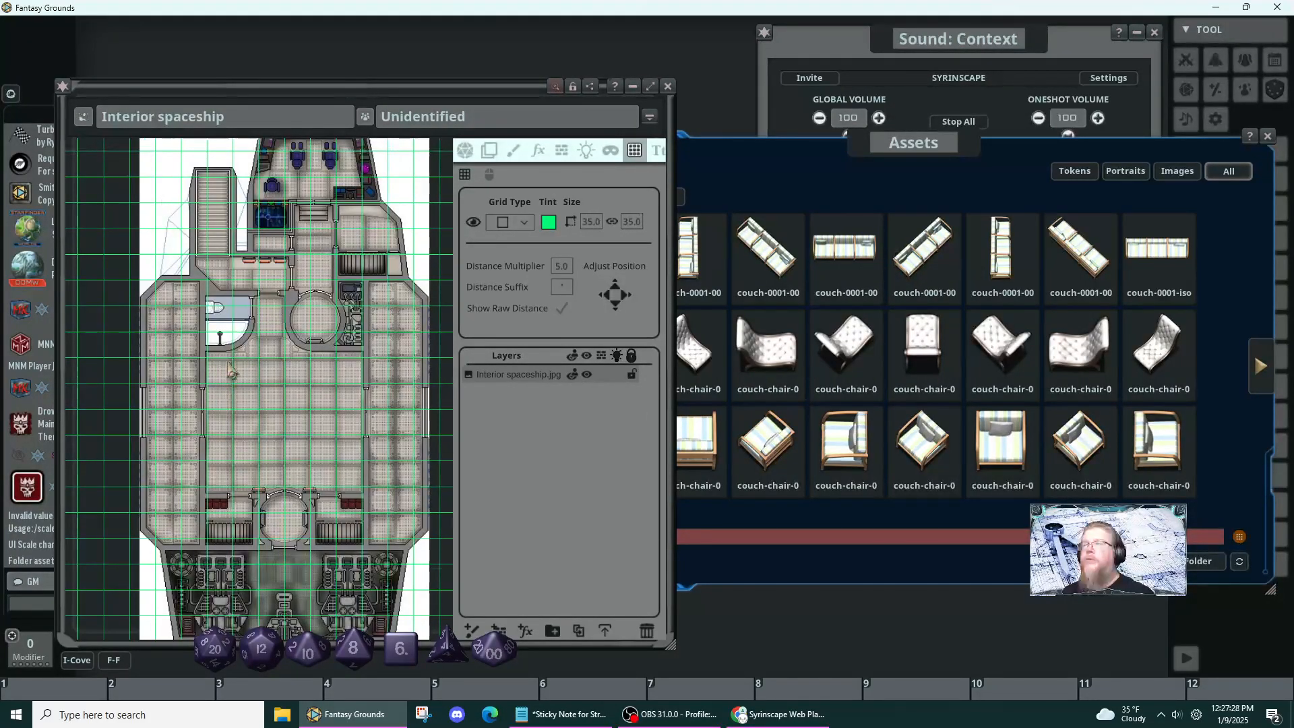
- Try a grid size of 30 by 30 on the map
click(590, 223)
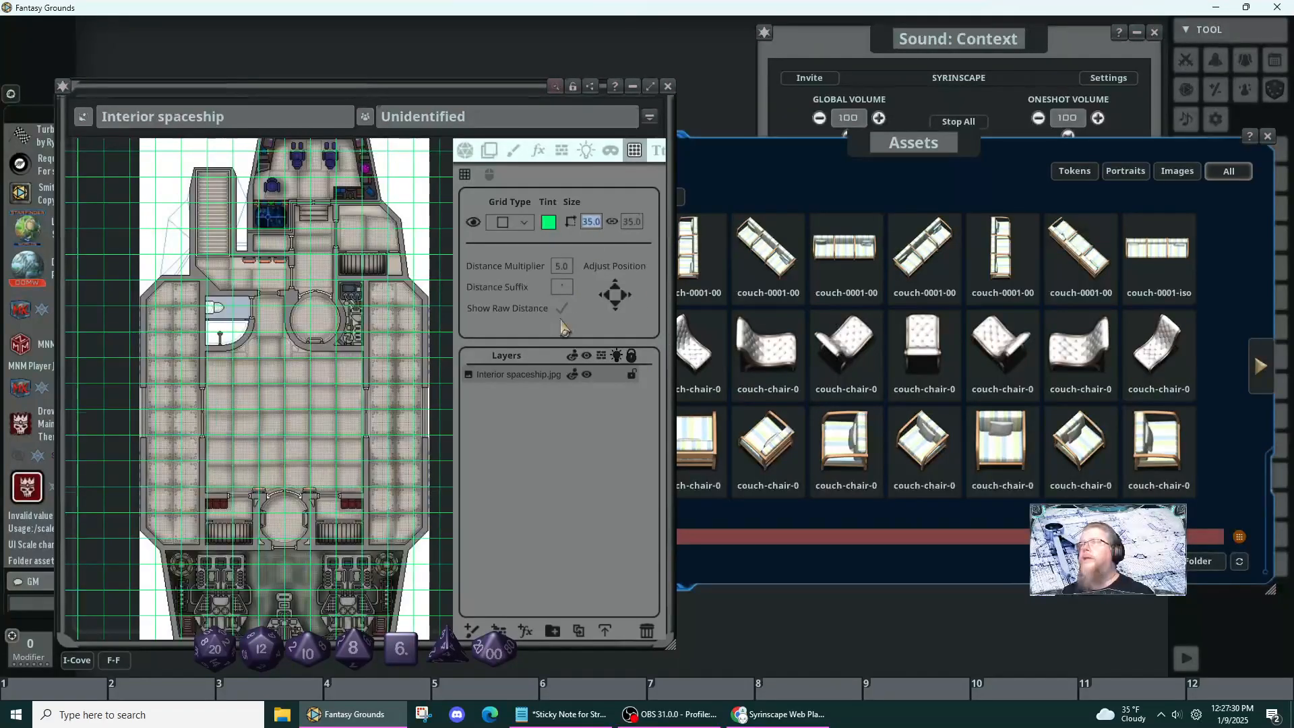
text(30)
key(Return)
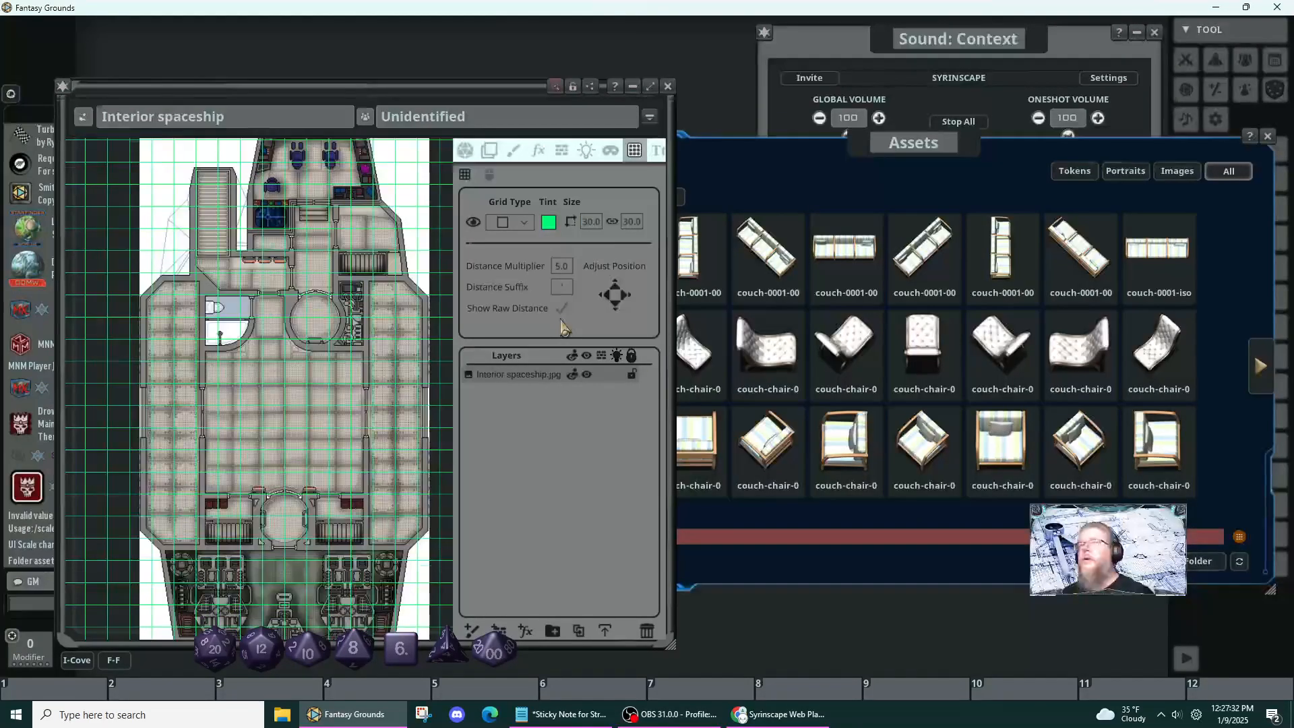
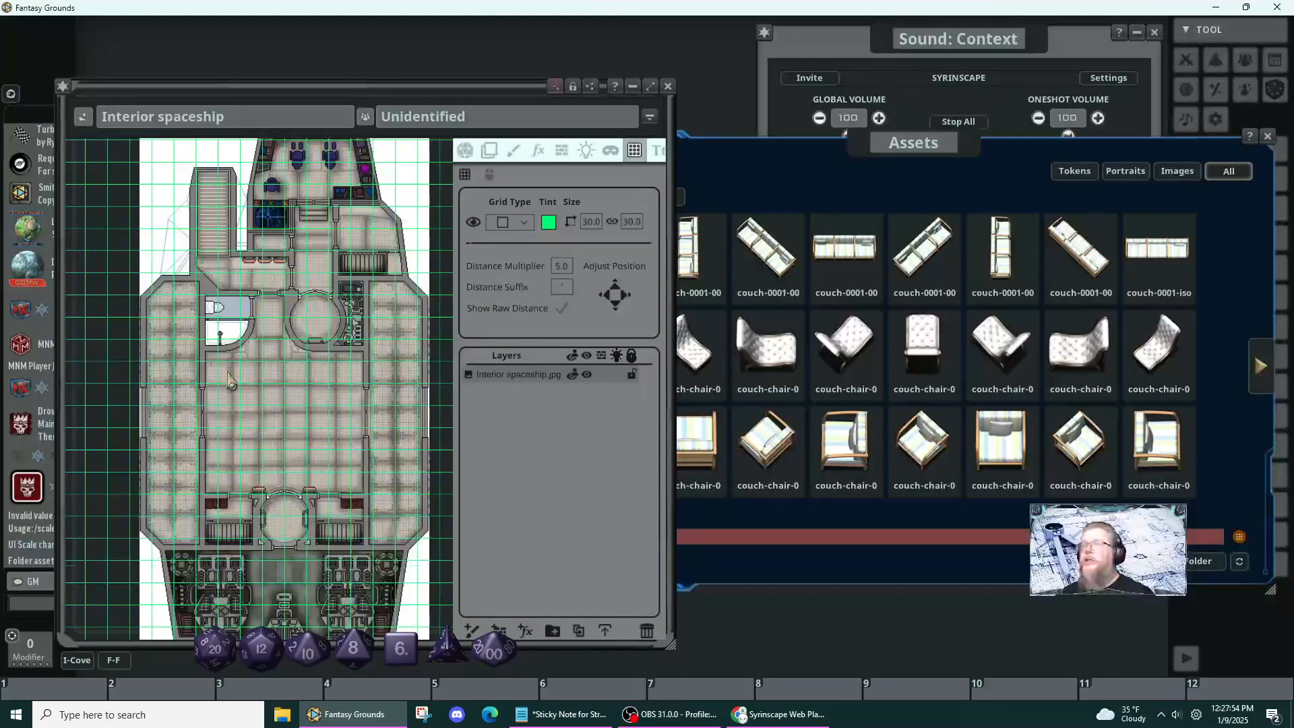
- Set the map's grid size to 25 by 25 and hide the grid
click(592, 221)
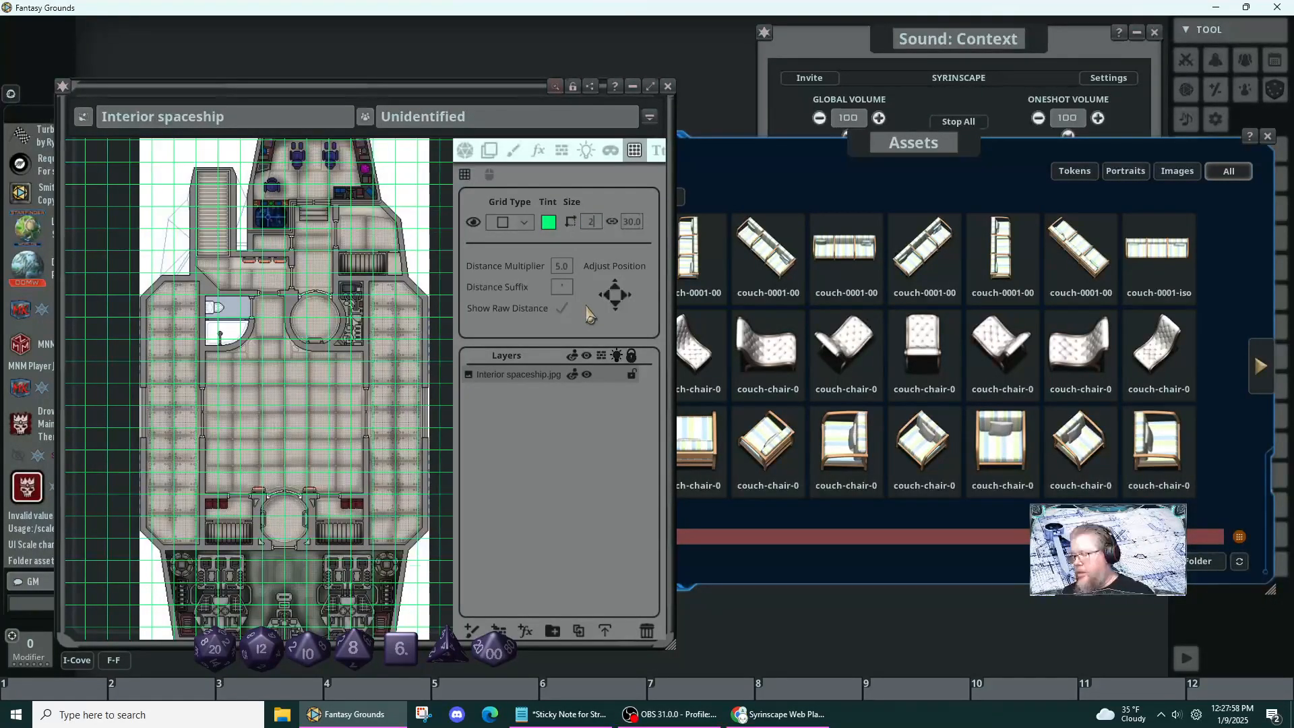
key(Return)
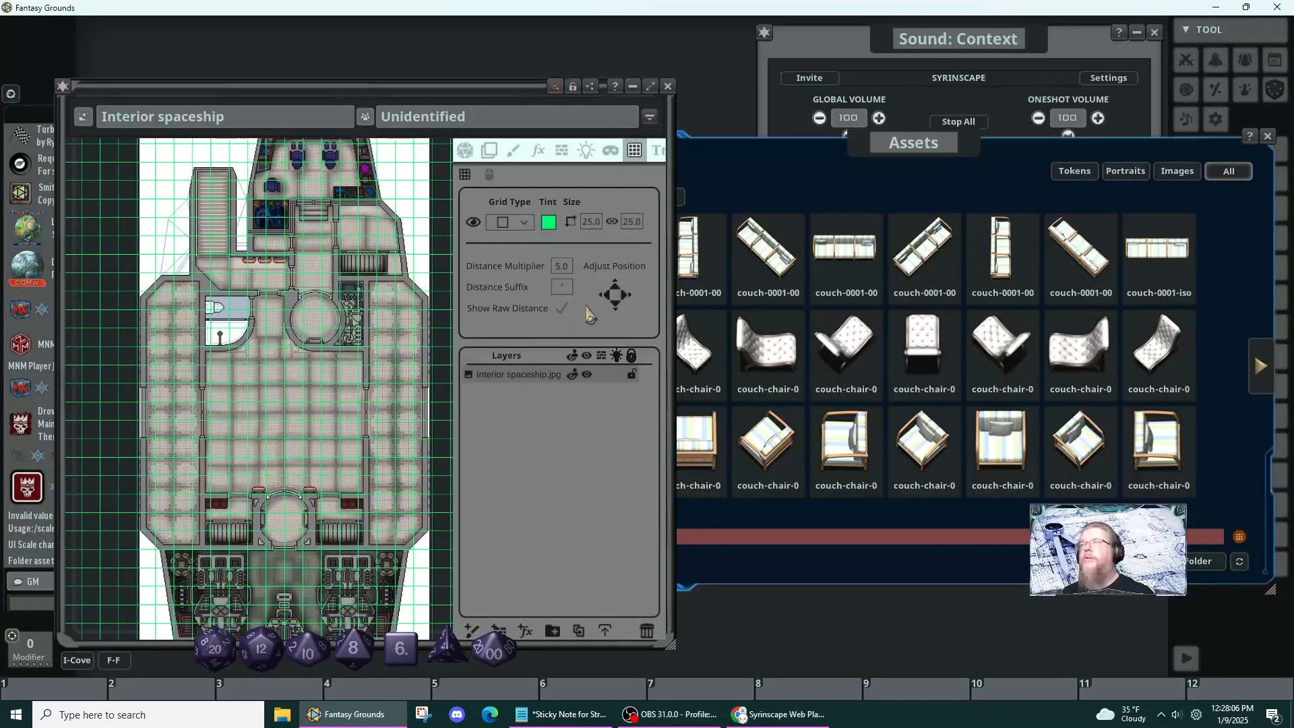
click(474, 222)
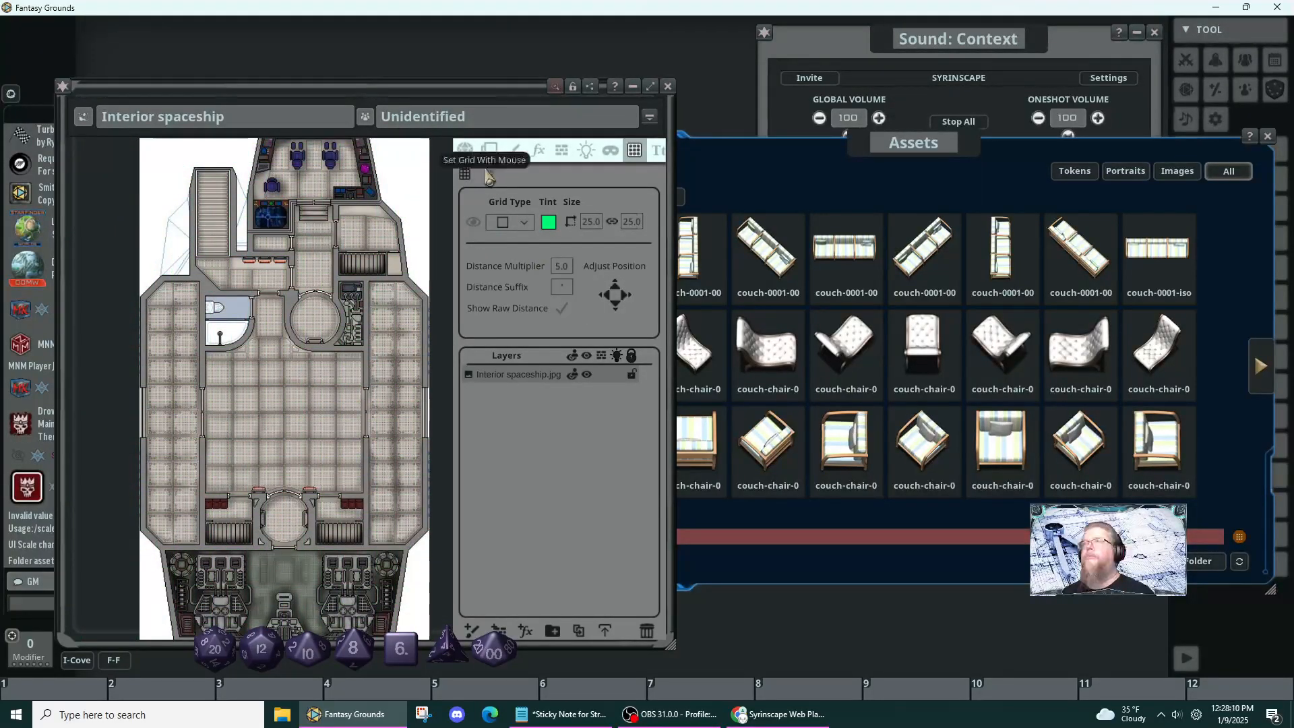
- Add a folder to the map's layers and name it Seats
click(490, 151)
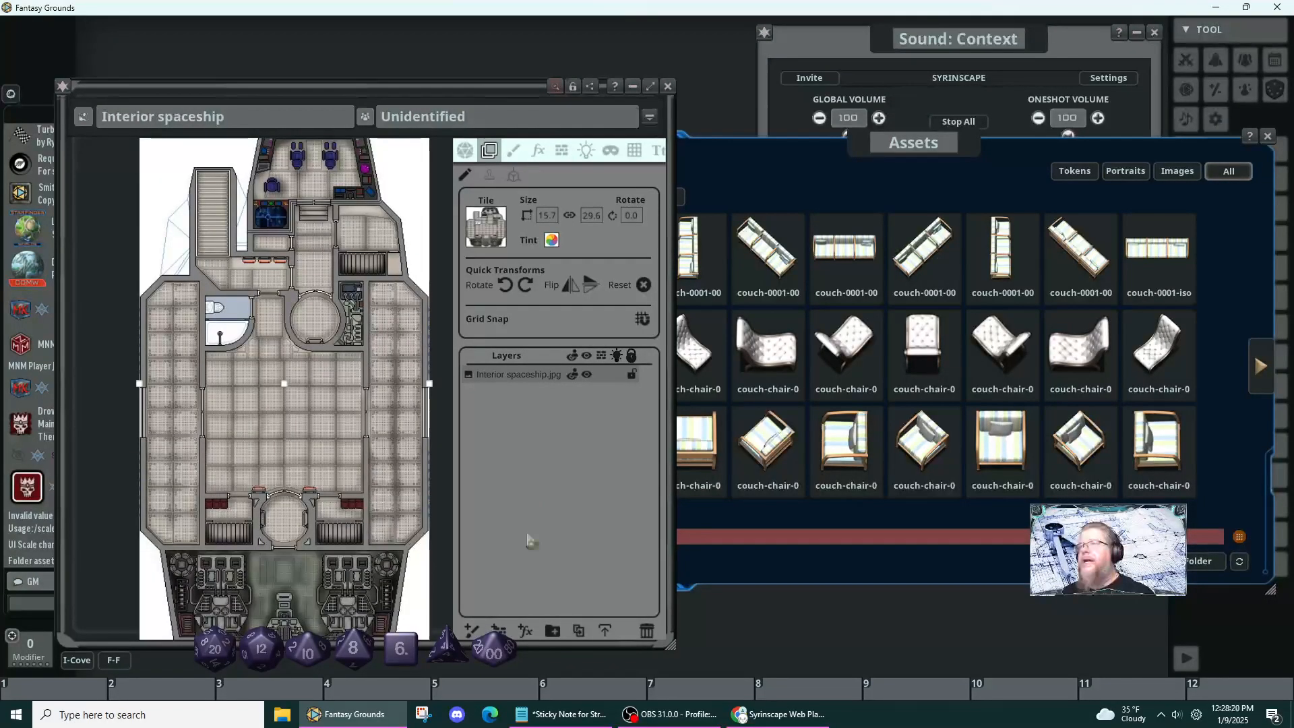
click(552, 631)
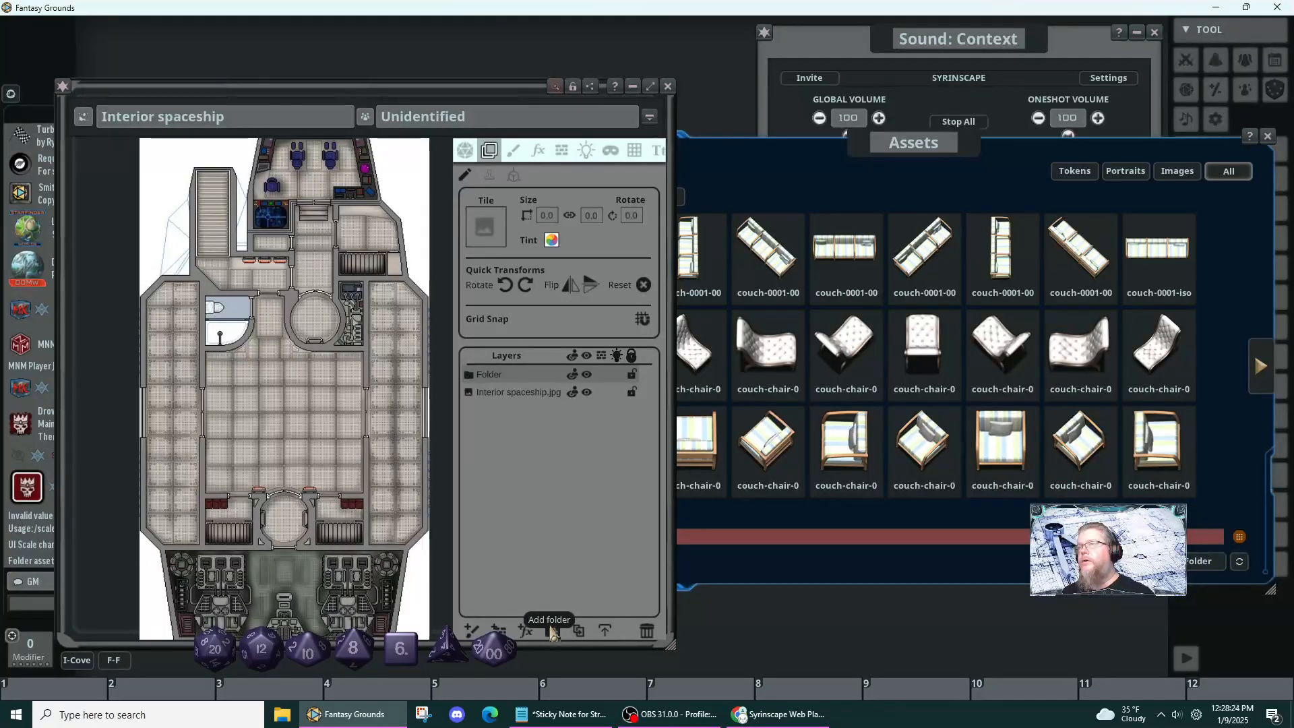
double_click(498, 376)
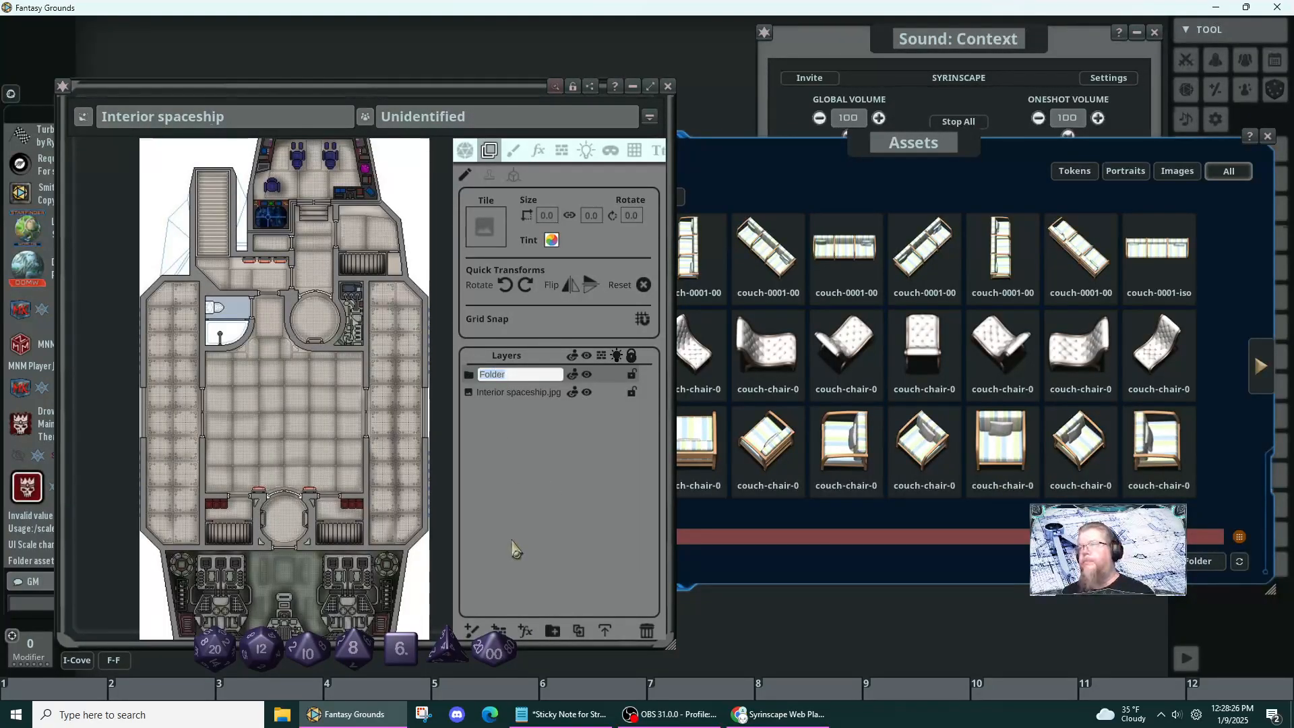
text(Seats)
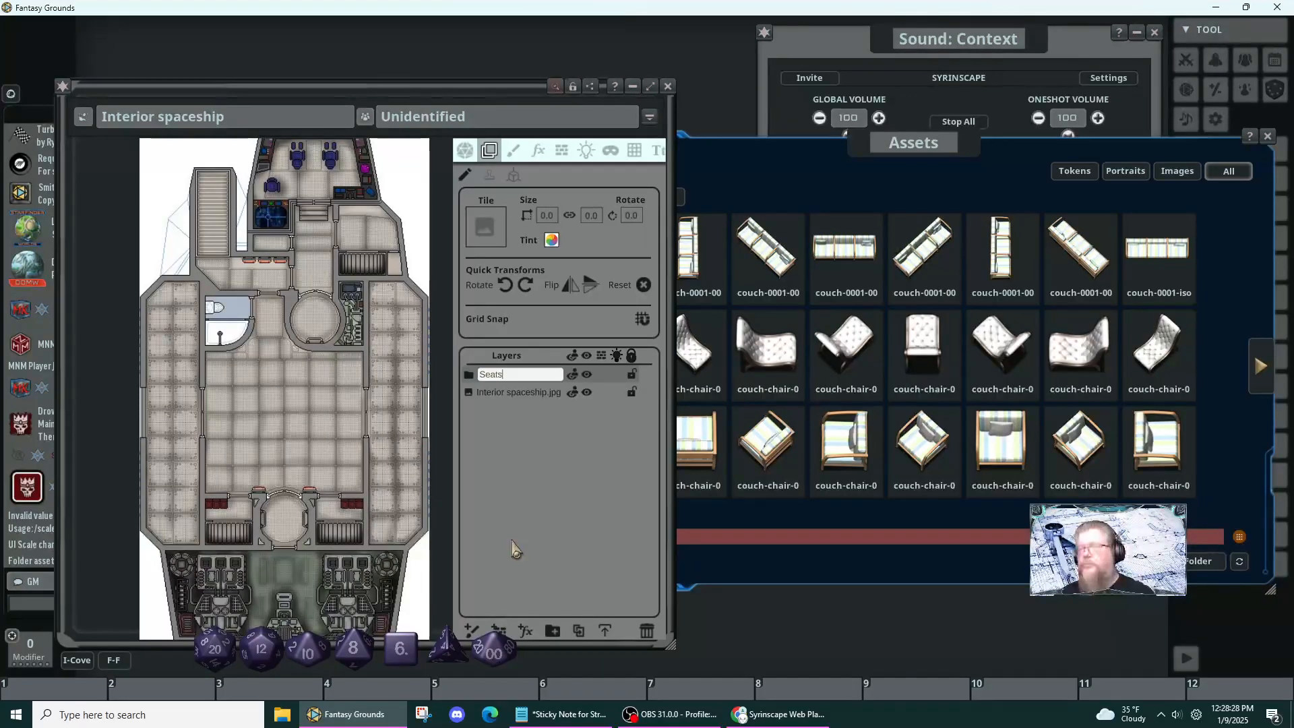
key(Return)
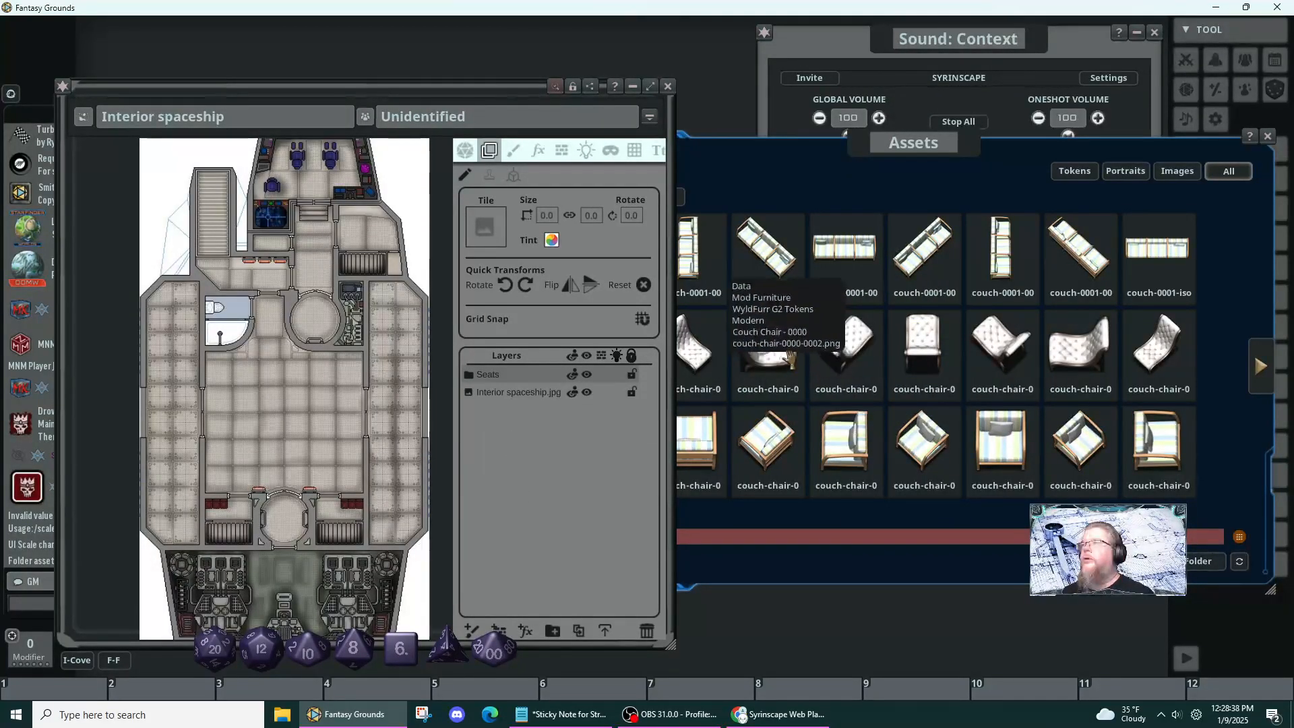
- Move the asset browser clear of the map controls and load the side-facing white tufted couch chair as the stamp tile
click(802, 379)
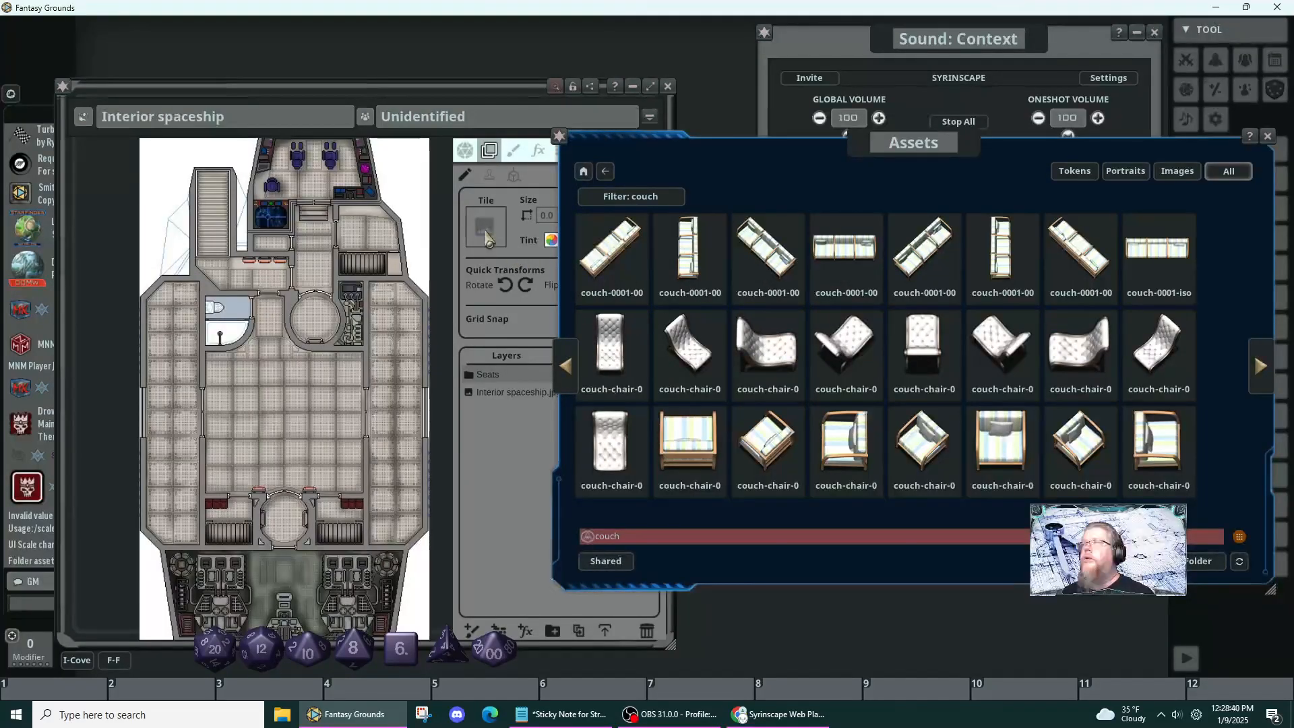
drag(928, 554, 1090, 558)
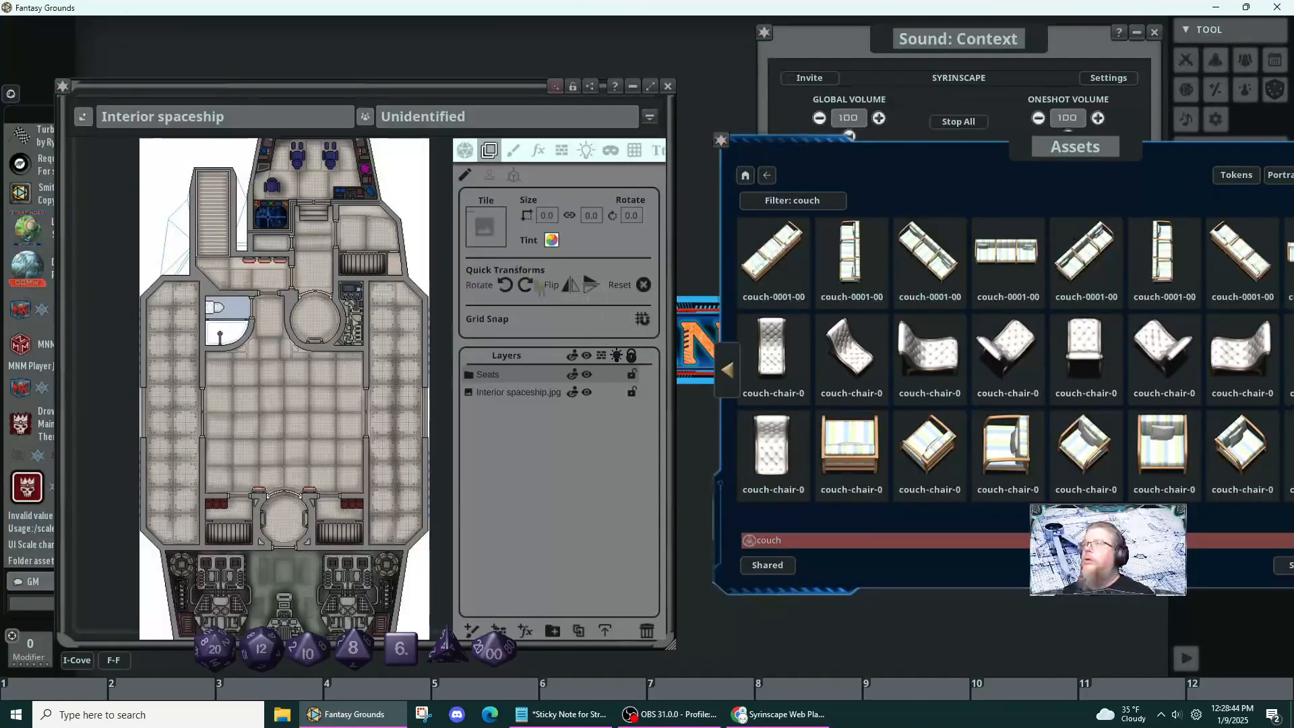
click(489, 175)
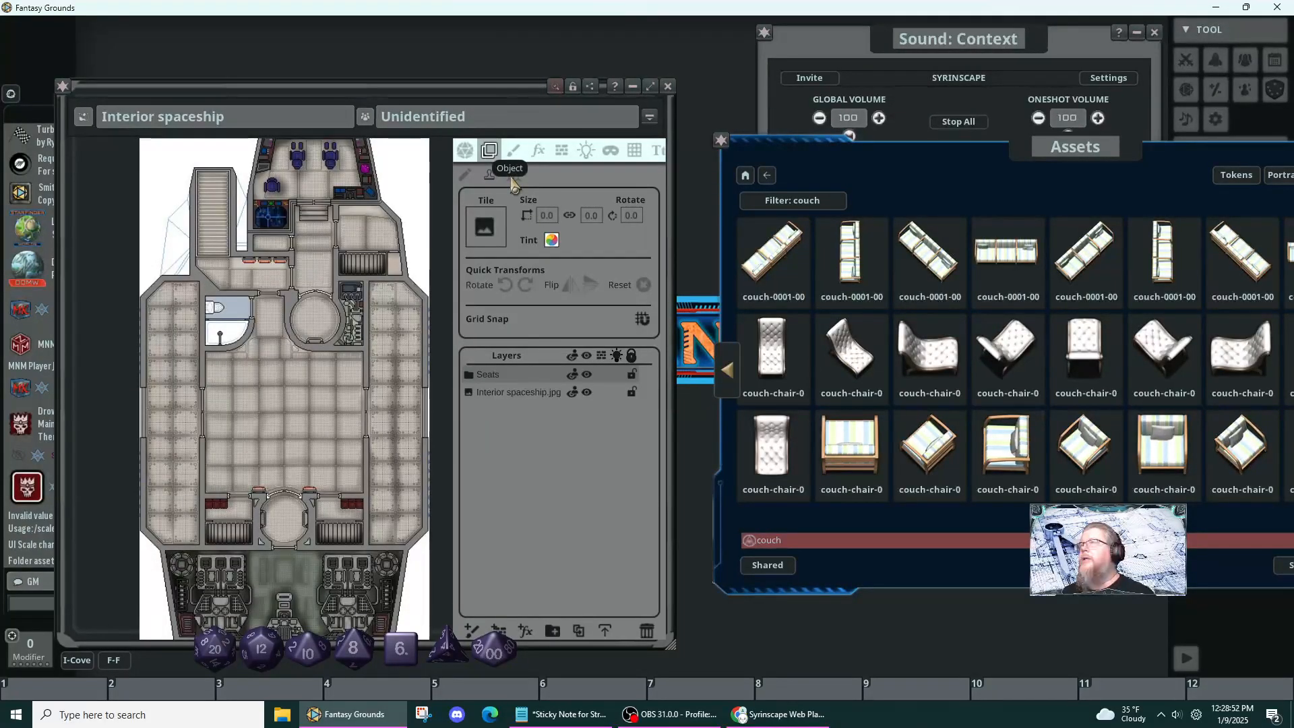
click(513, 180)
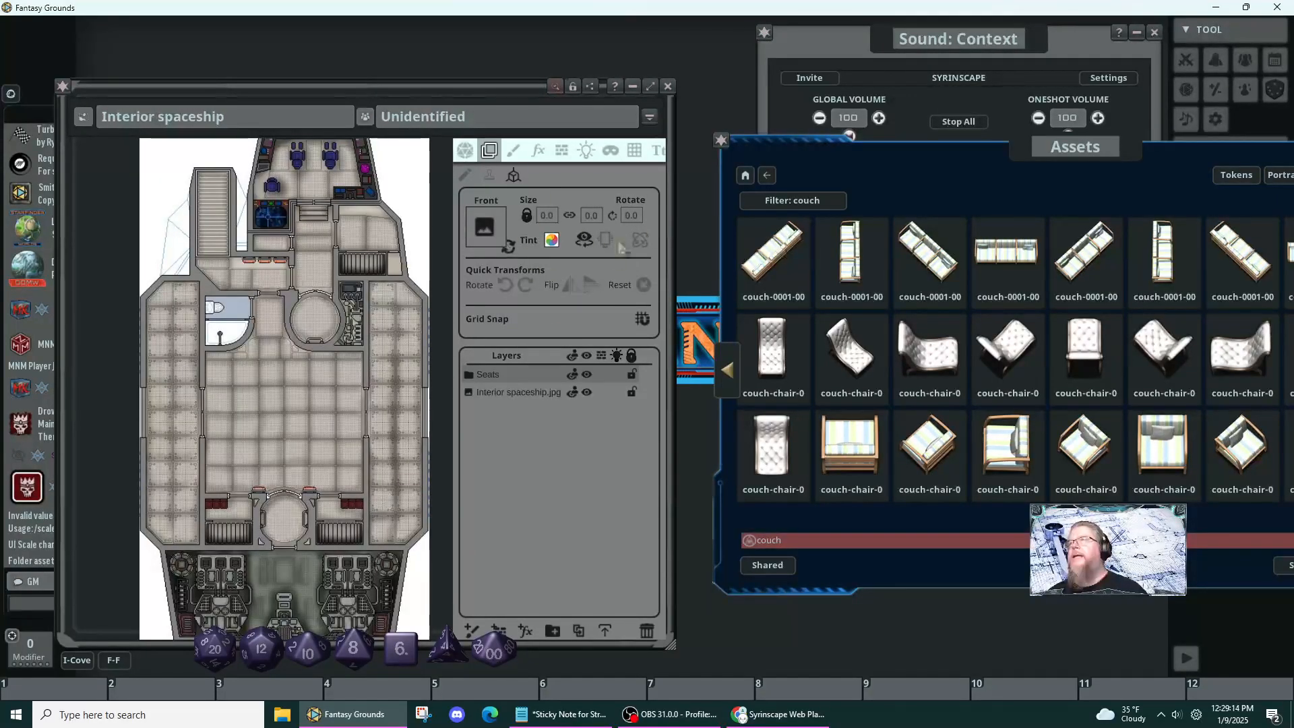
click(490, 176)
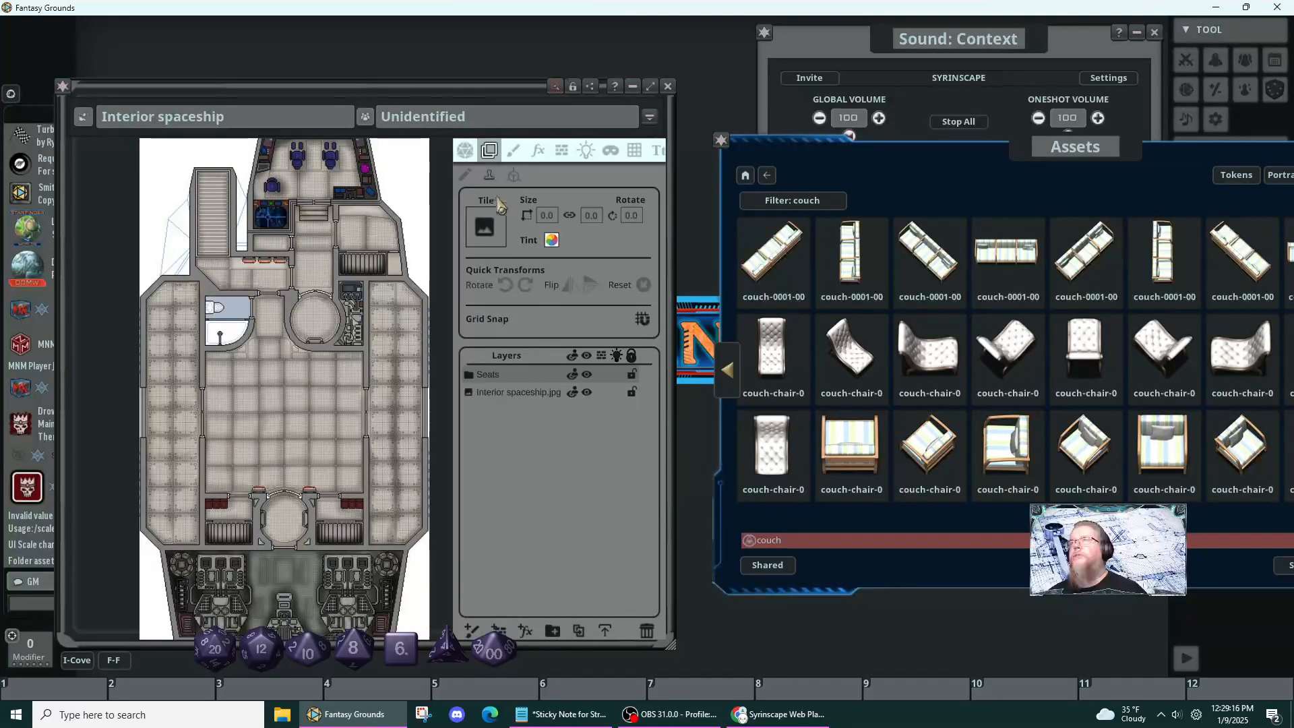
drag(935, 364, 486, 229)
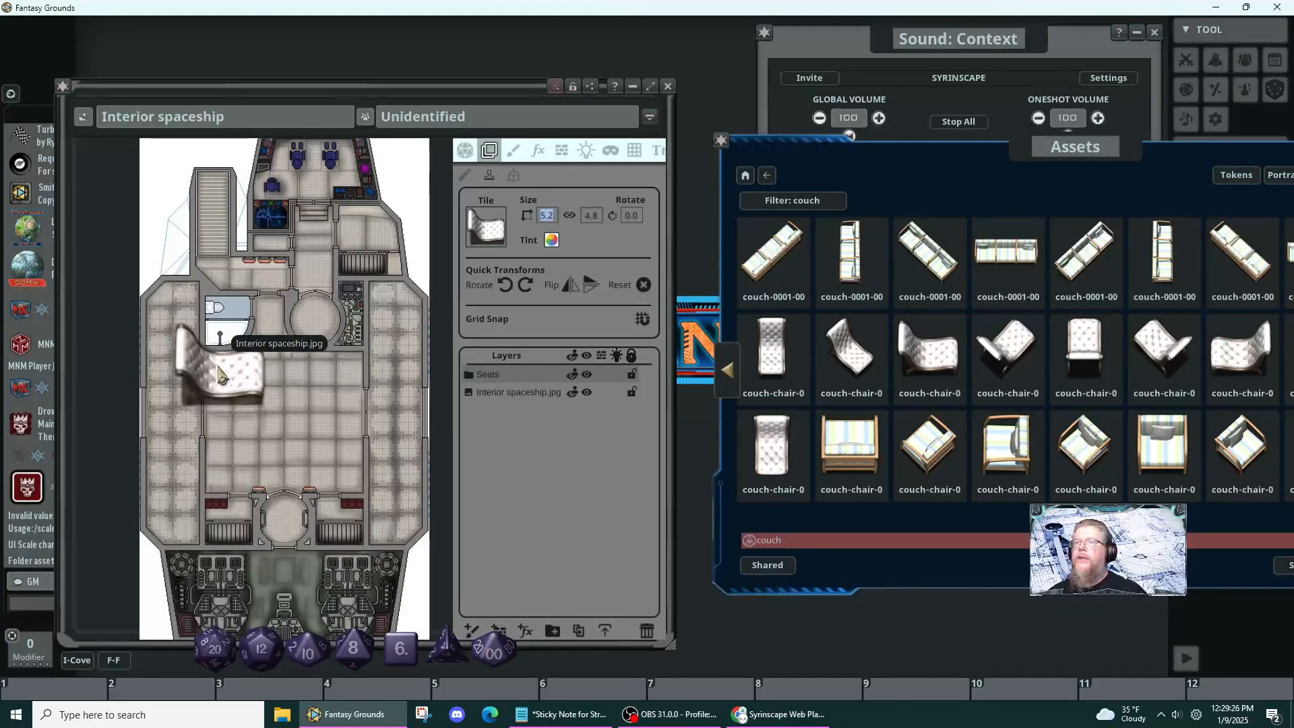
- Set the chair tile's width to 2.0 and its tint to dark olive green (FF465300)
text(1.5)
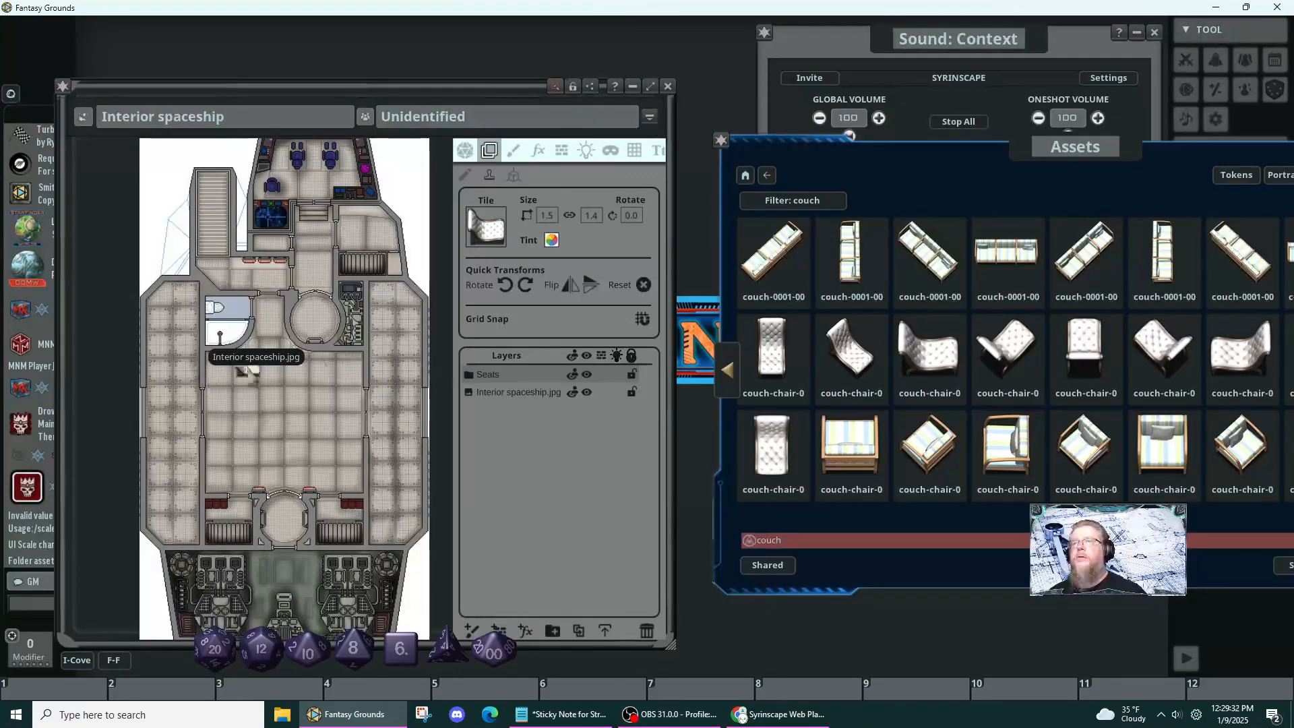
text(2.0)
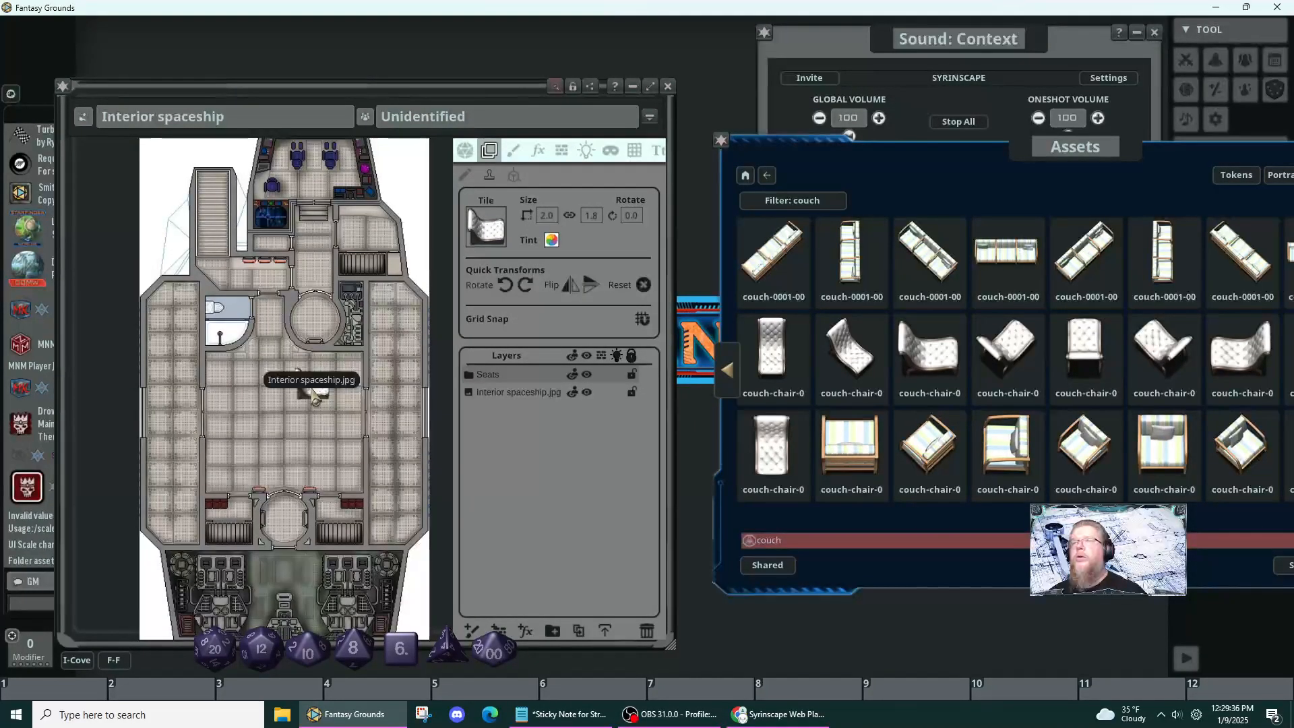
click(551, 240)
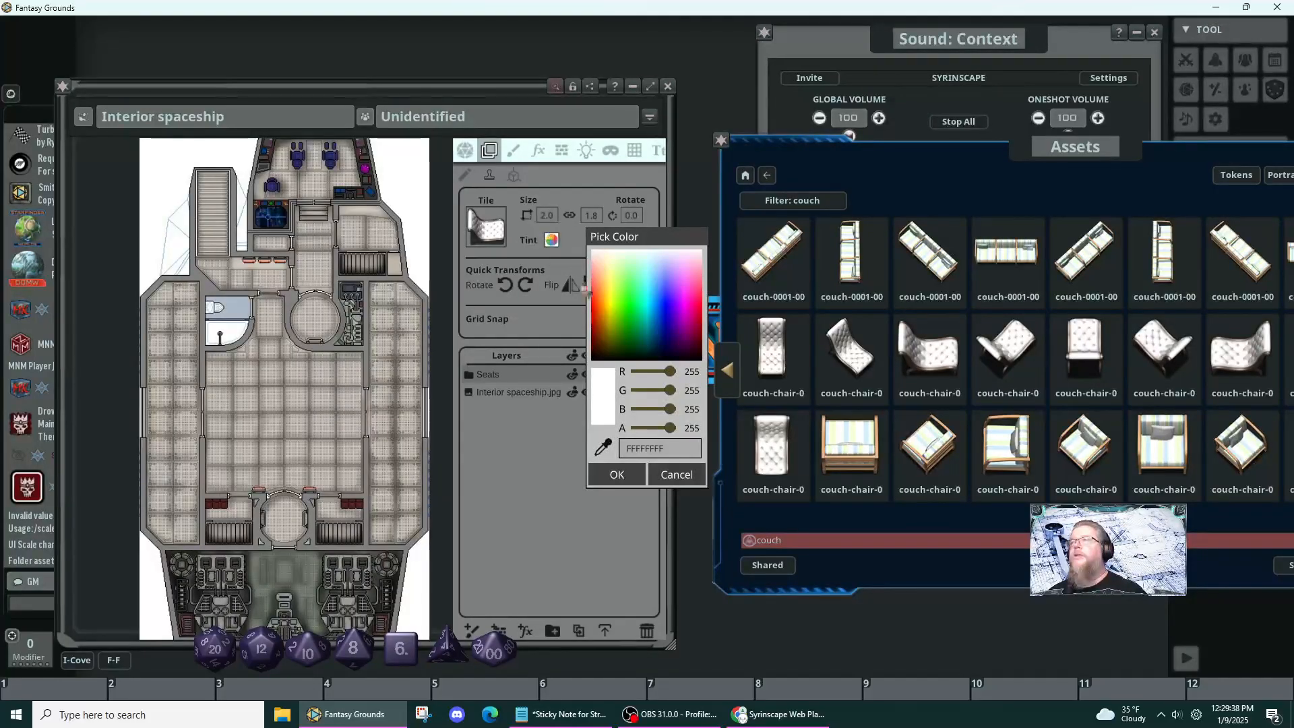
click(617, 338)
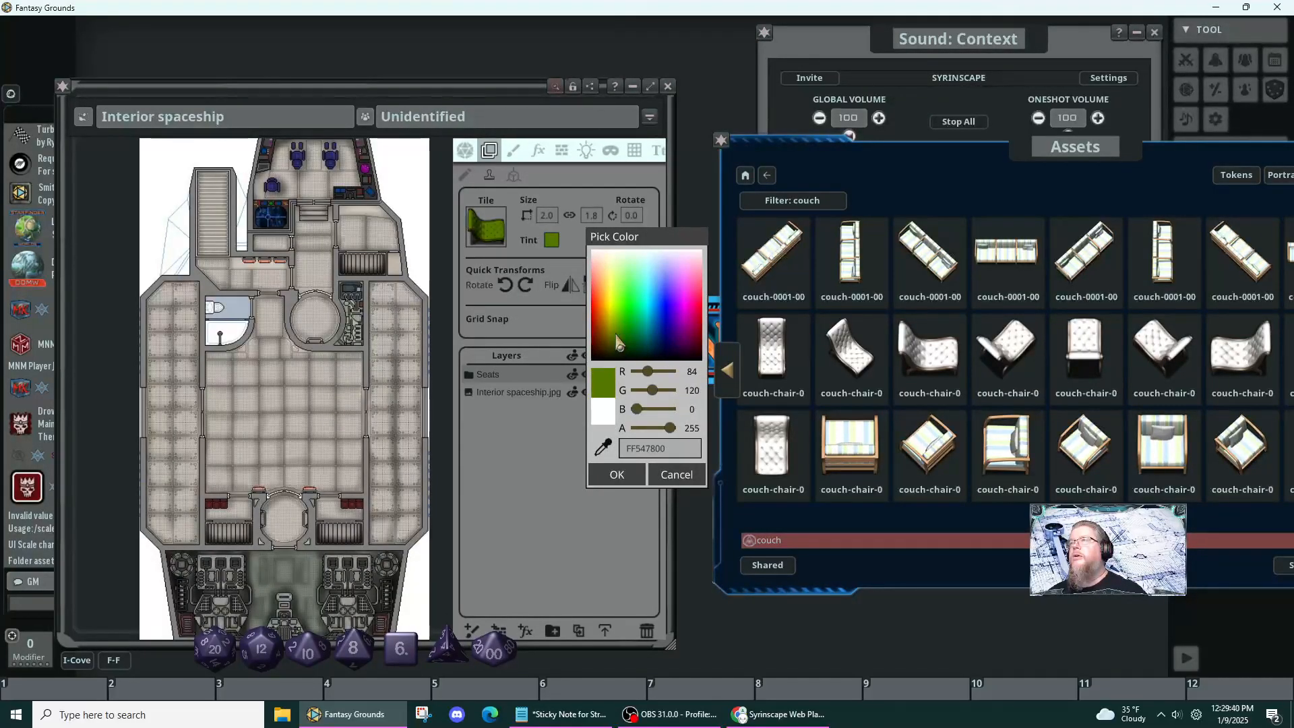
click(616, 339)
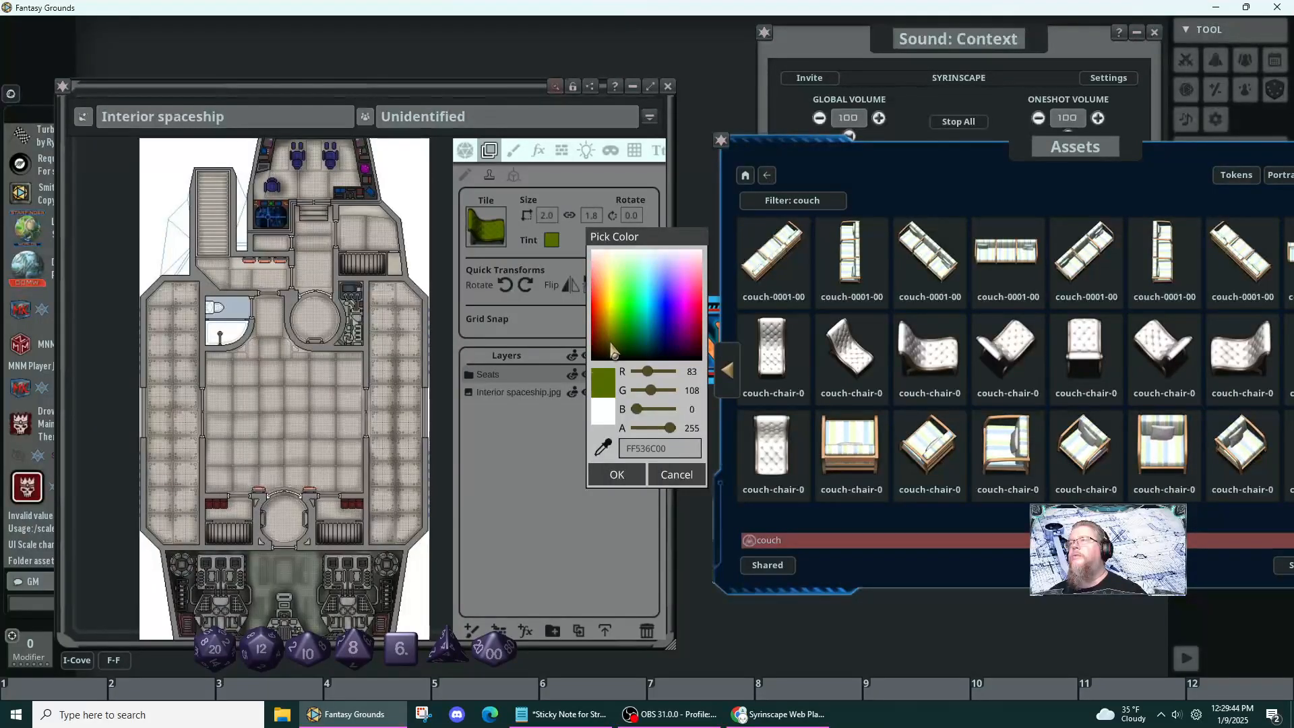
click(615, 344)
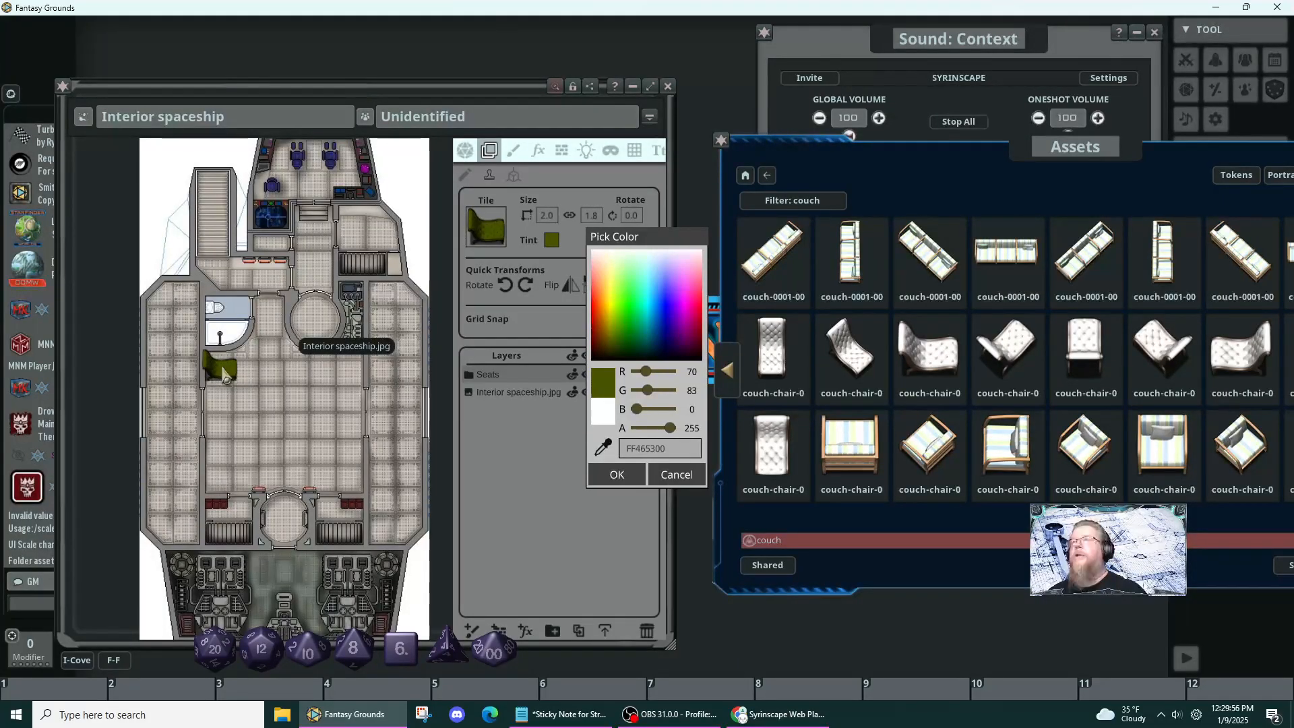
- Resize the chair tile to 1.5 by 2.2 with unlinked proportions and place it in the main room just below the bathroom
click(549, 216)
text(1)
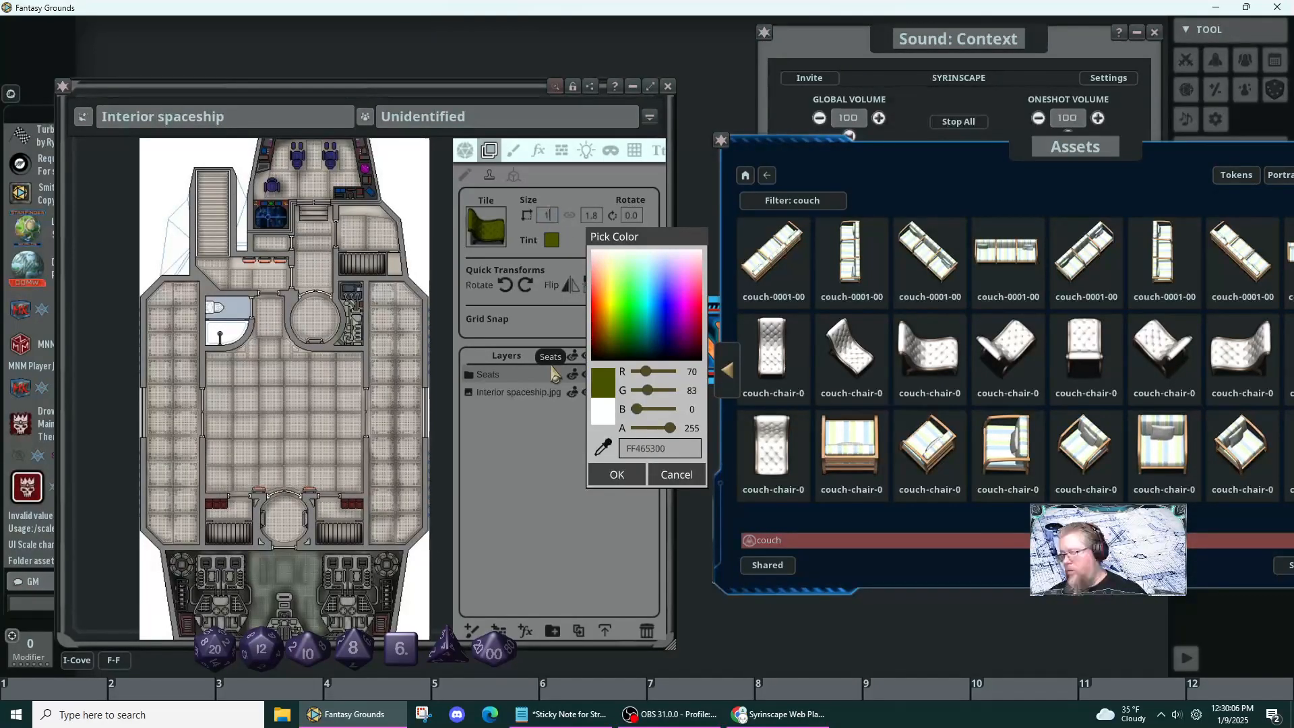
text(.5)
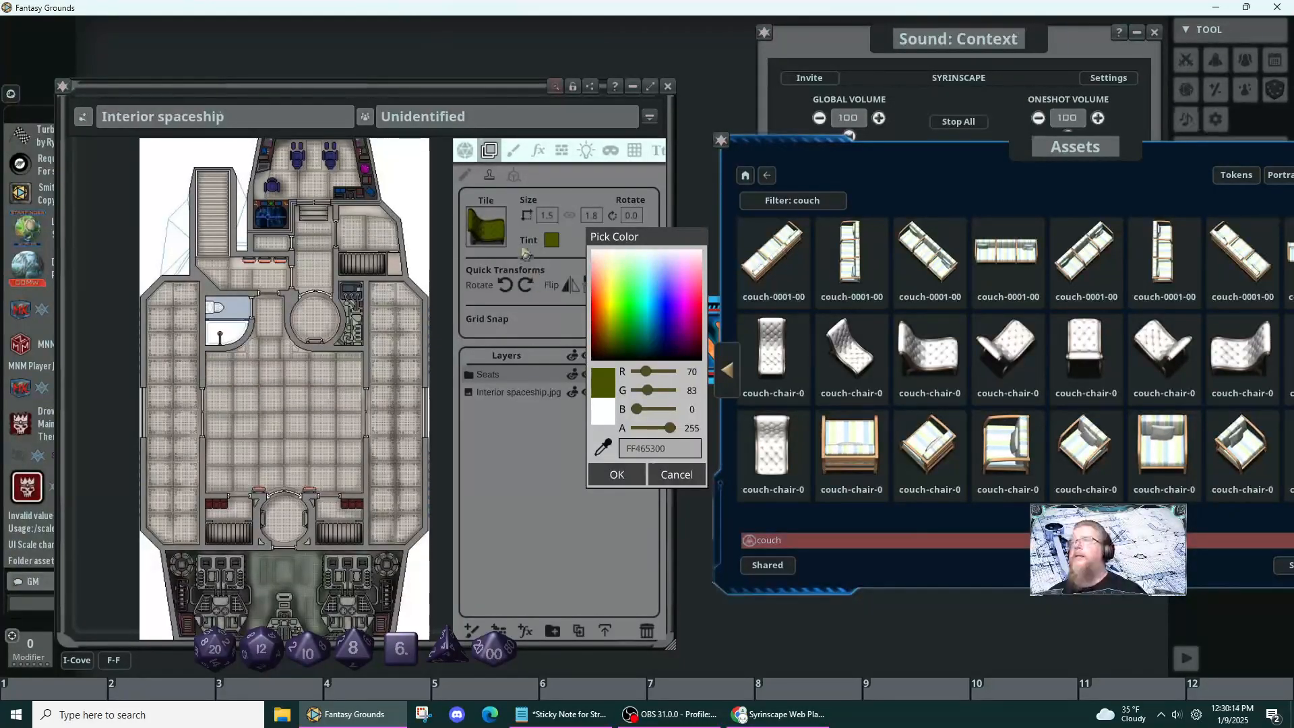
click(597, 215)
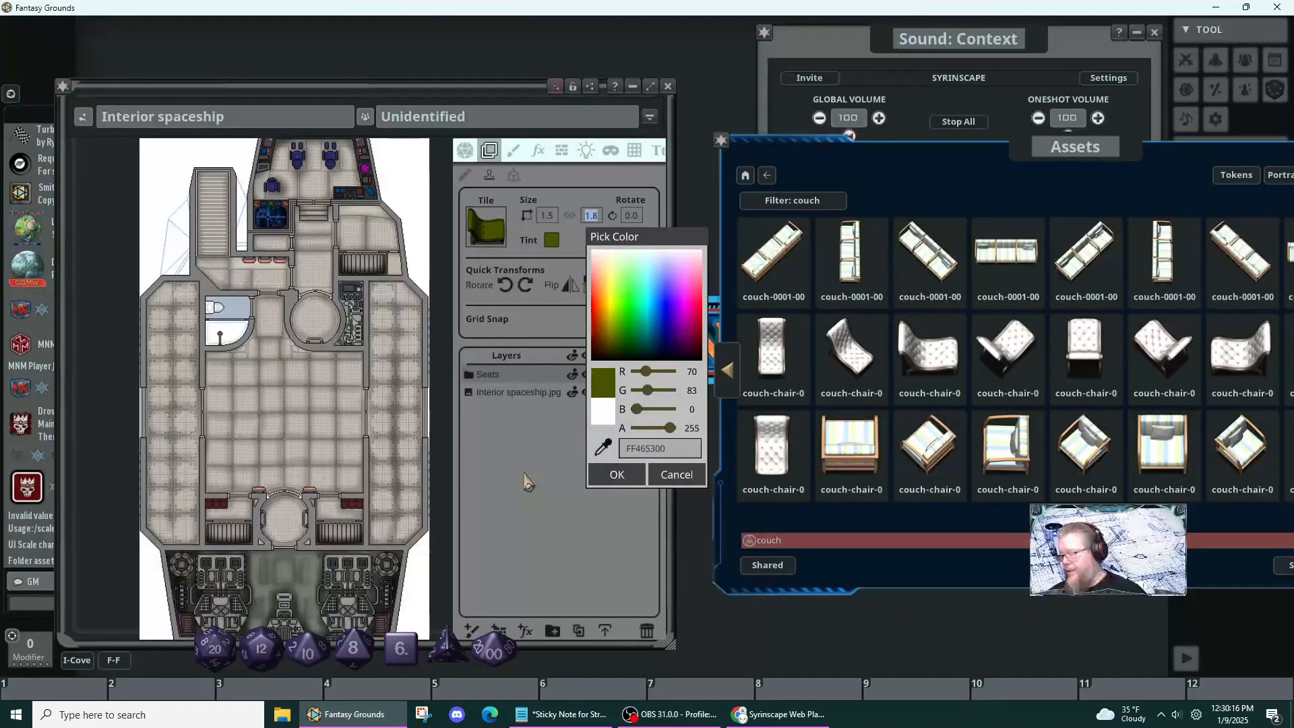
text(2.2)
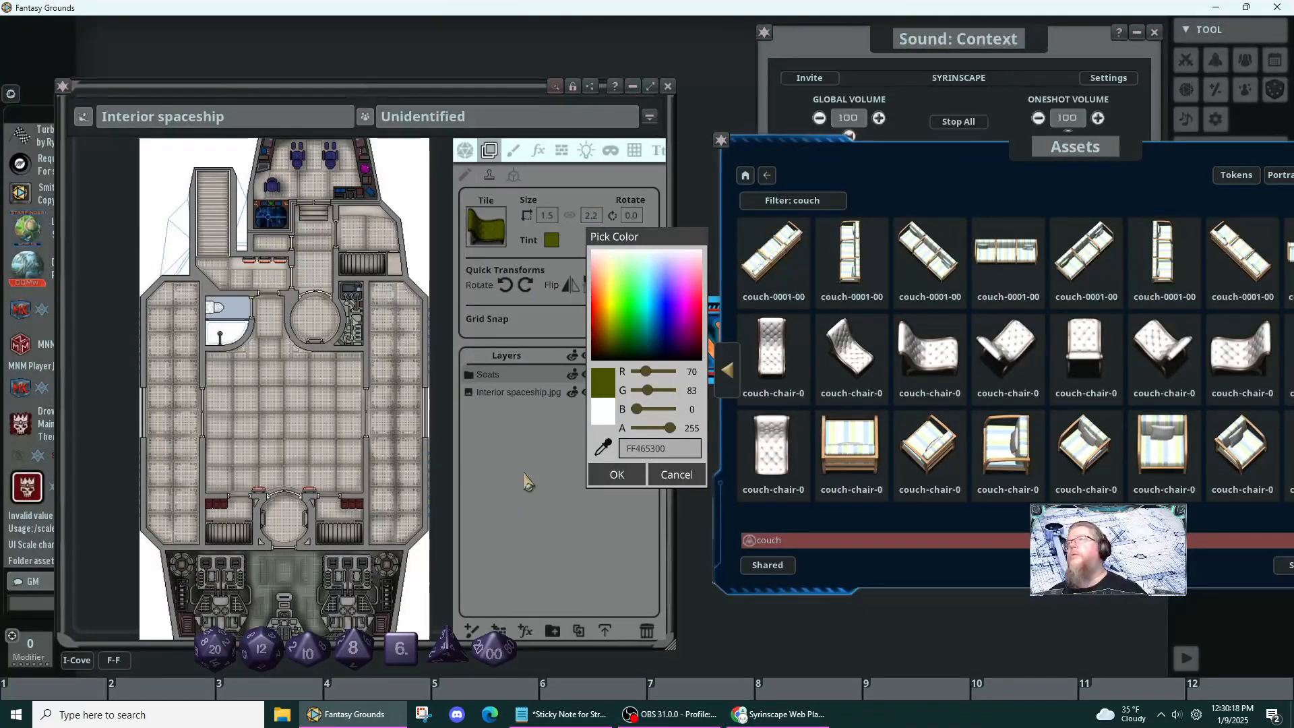
click(222, 372)
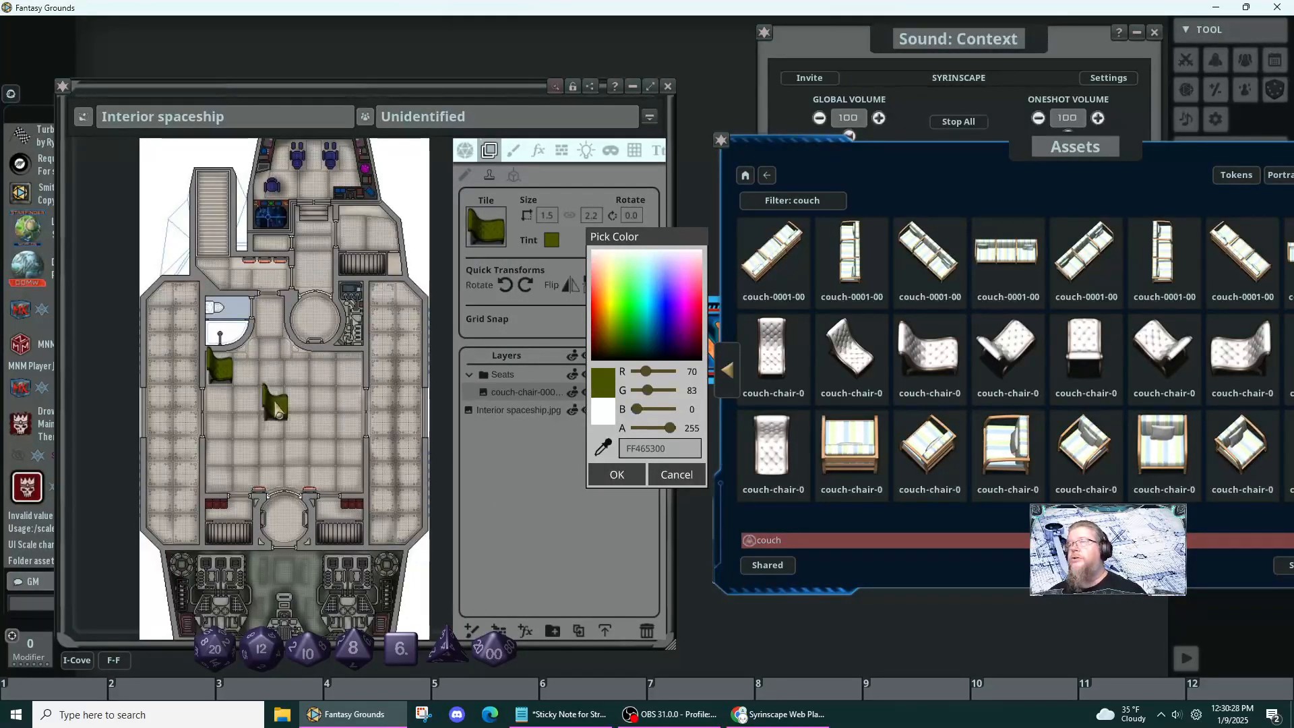
- Flip the chair tile horizontally, tint it dark blue (FF002B40), and place it in the main room's opposite upper corner
click(569, 288)
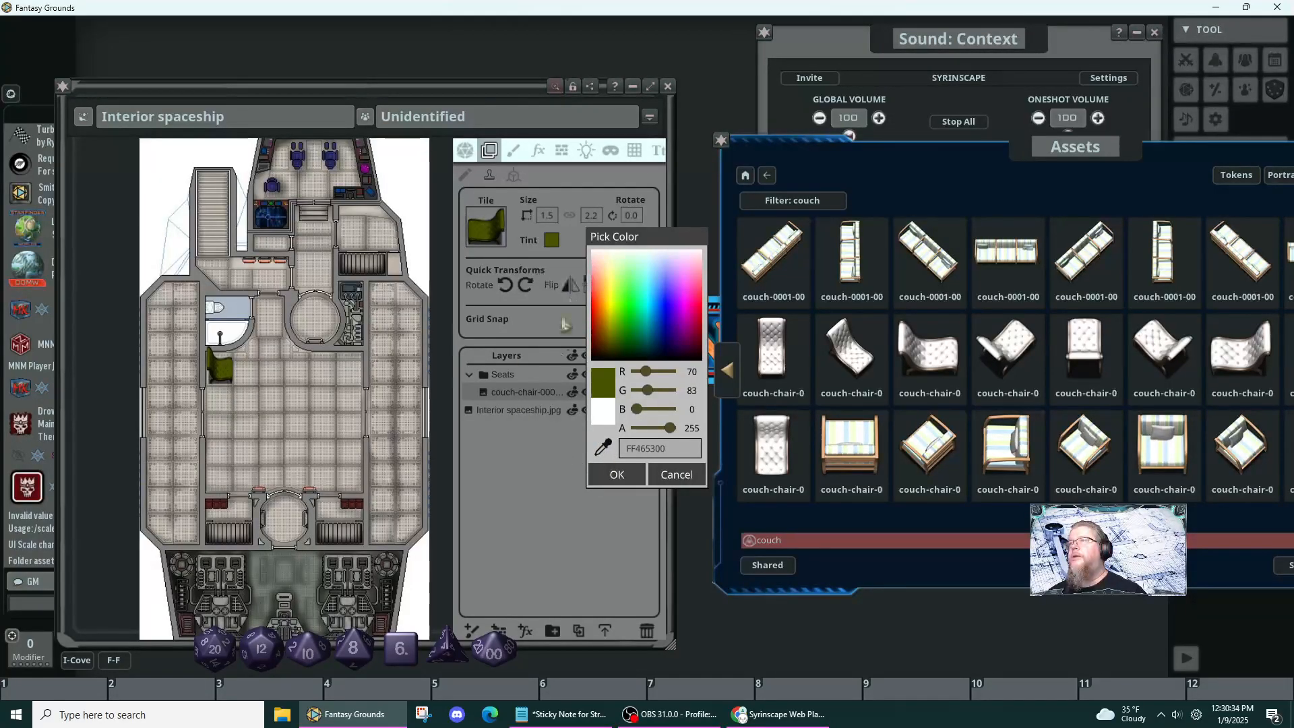
click(655, 351)
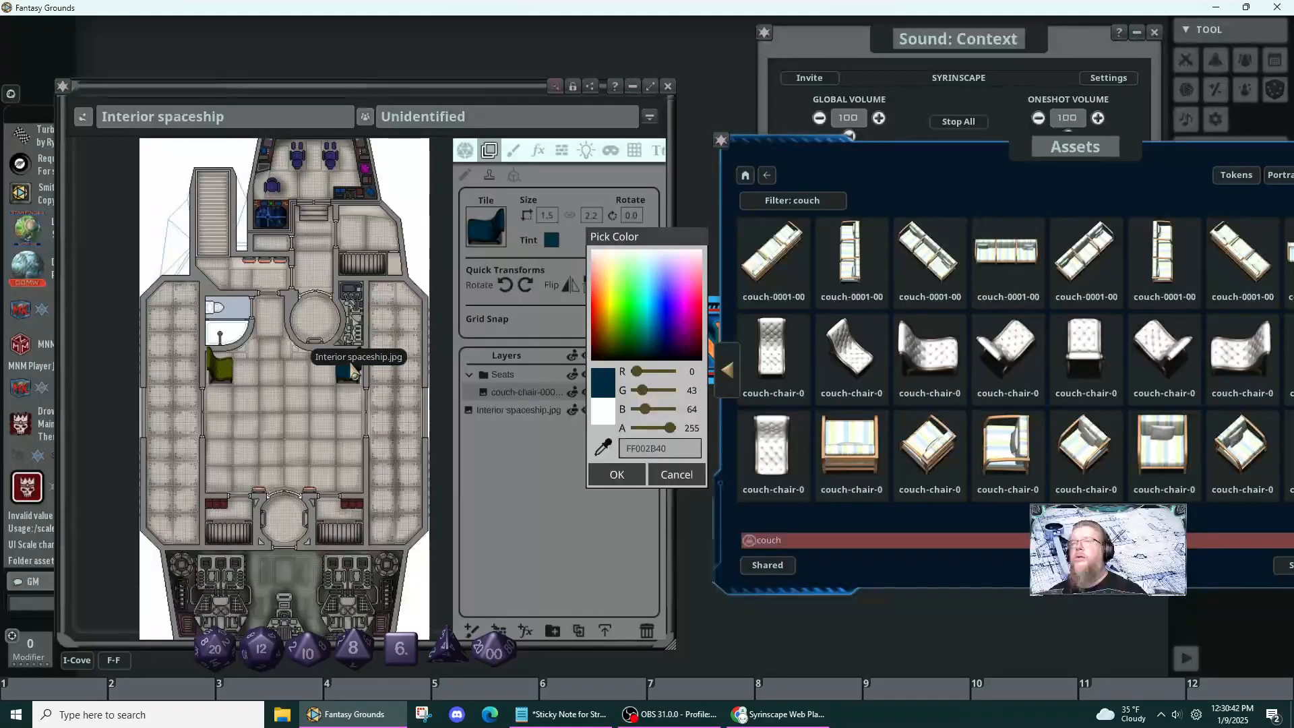
click(352, 368)
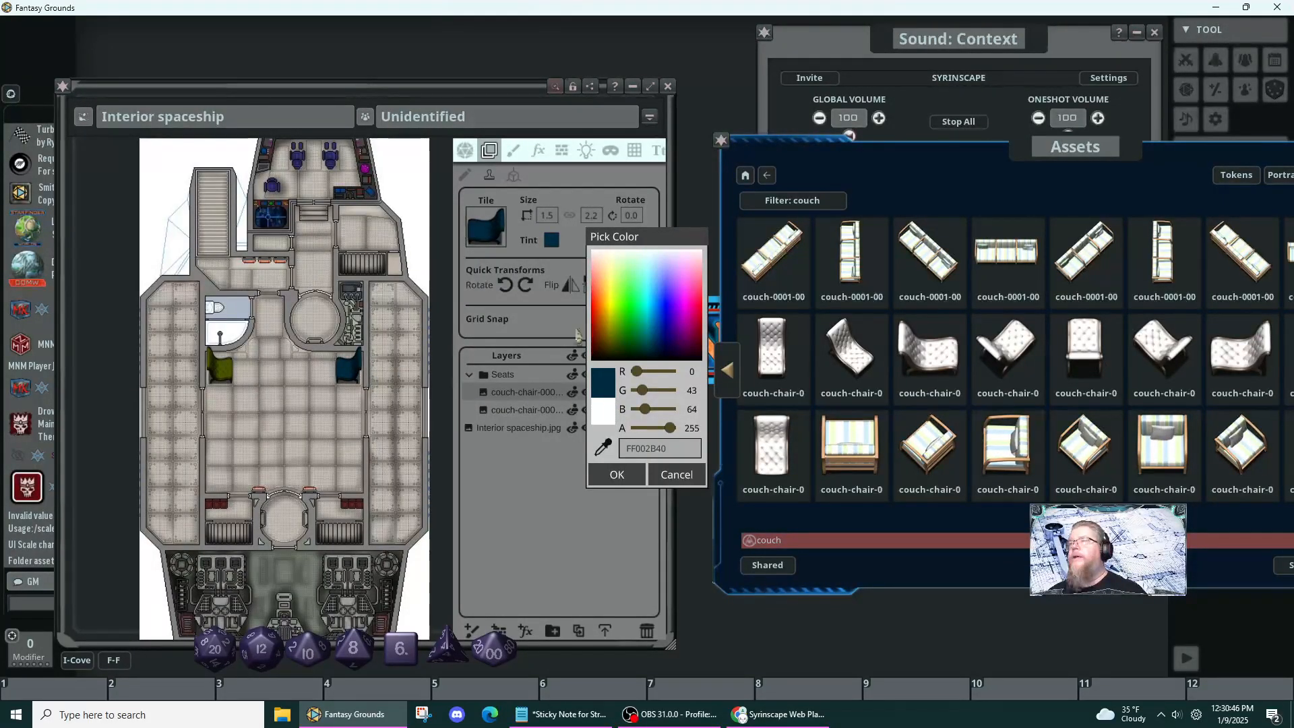
- Move the color picker aside, relink the chair tile's proportions and reduce its size to 1.0 by 0.9
drag(644, 242, 685, 319)
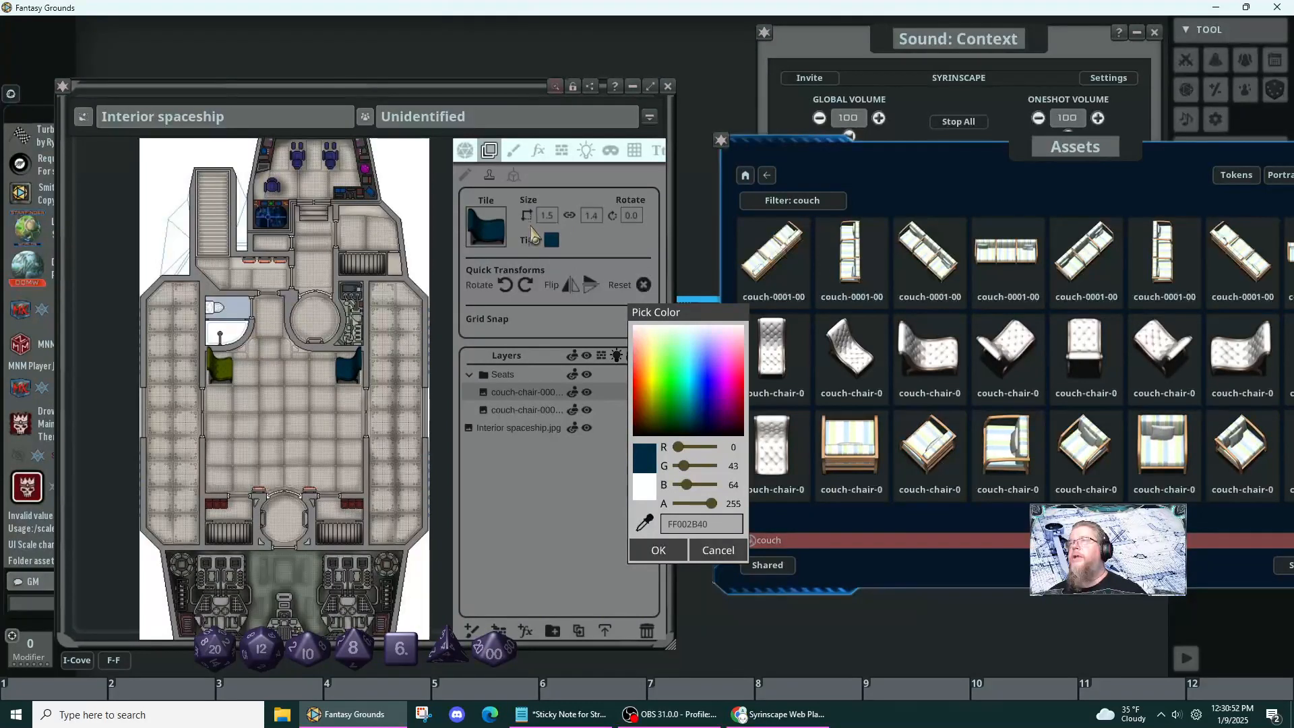
scroll(555, 224, down, 5)
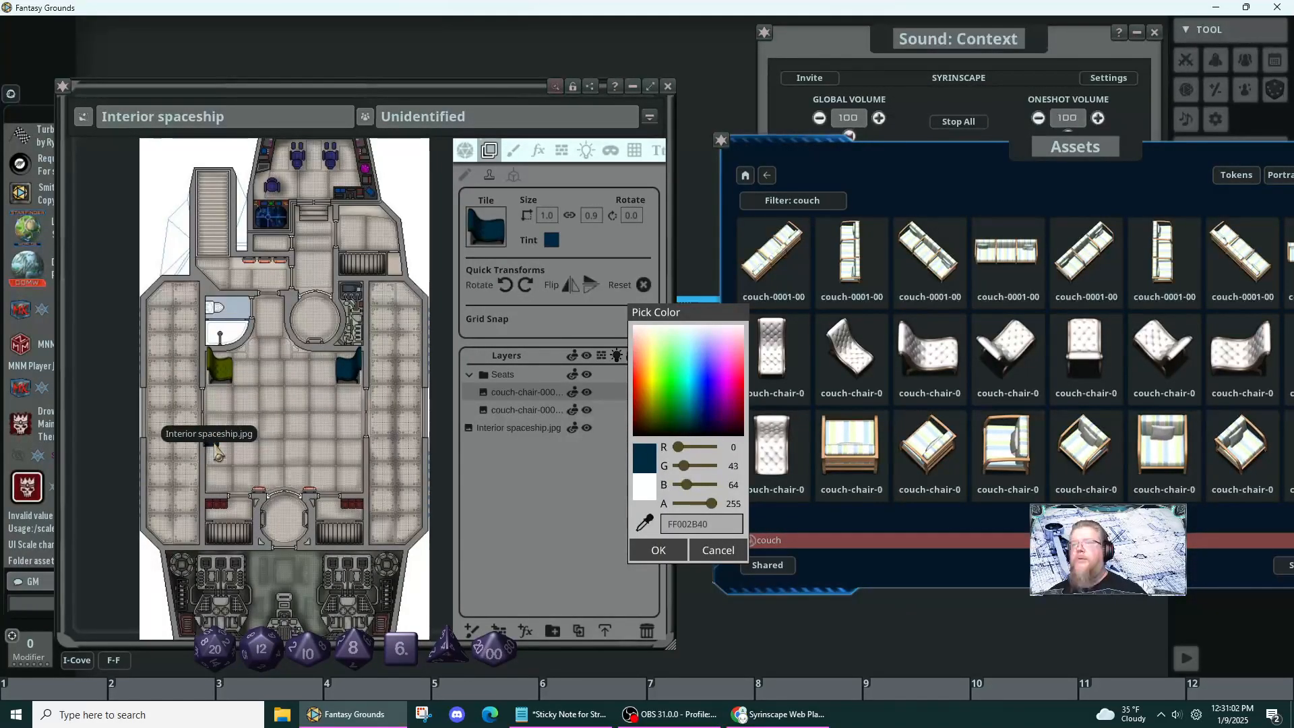
scroll(219, 458, up, 6)
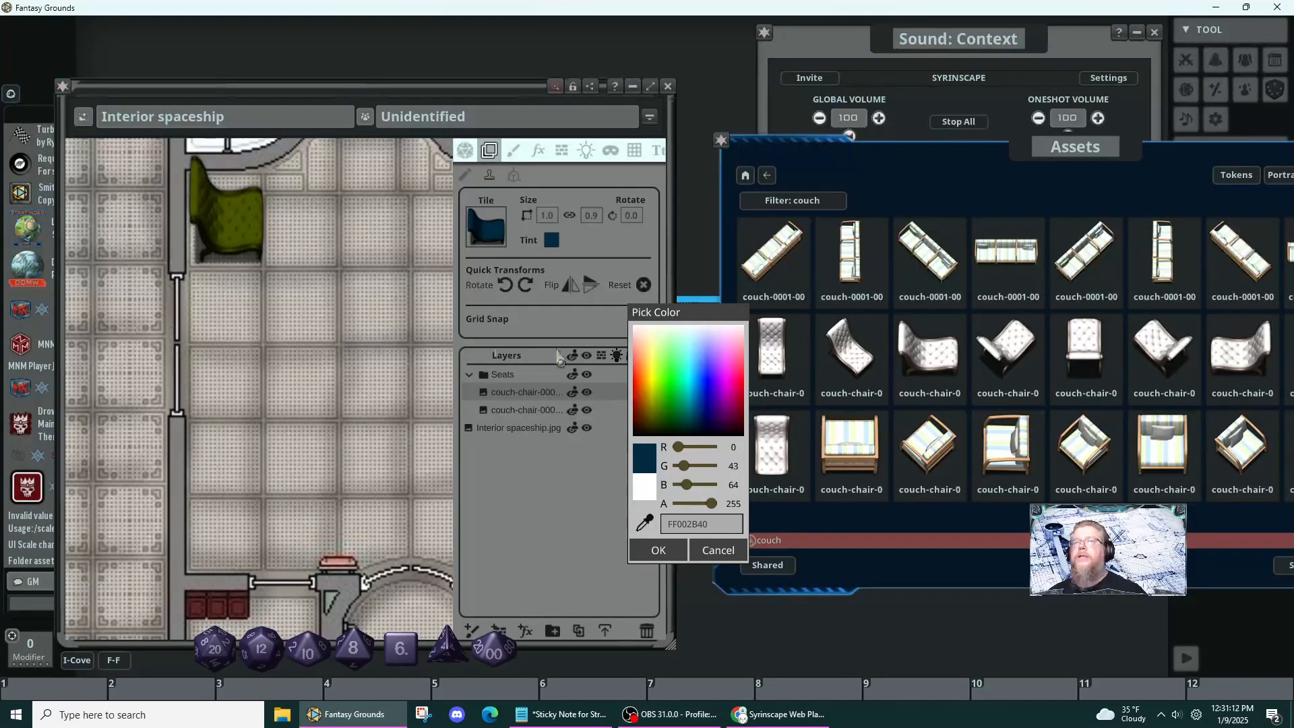
scroll(274, 370, down, 5)
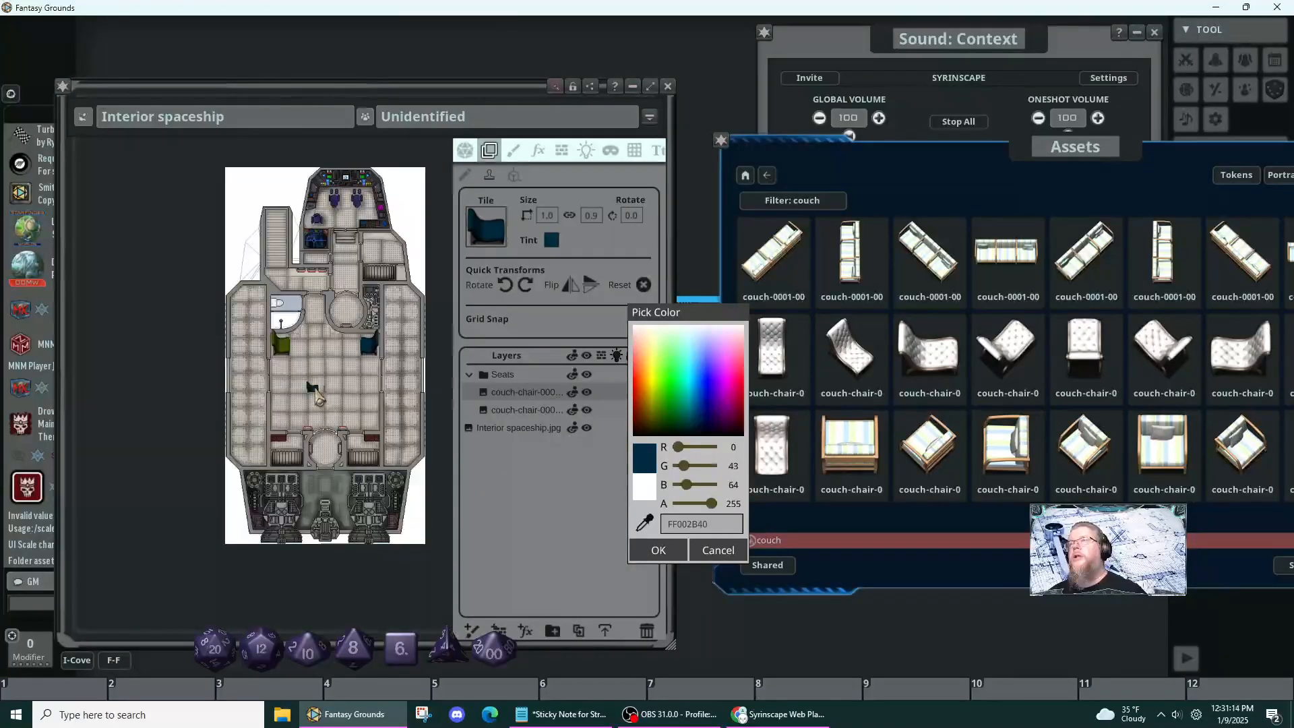
- Unlink the chair tile's proportions and set its size to 0.9 by 1.1
scroll(314, 391, up, 5)
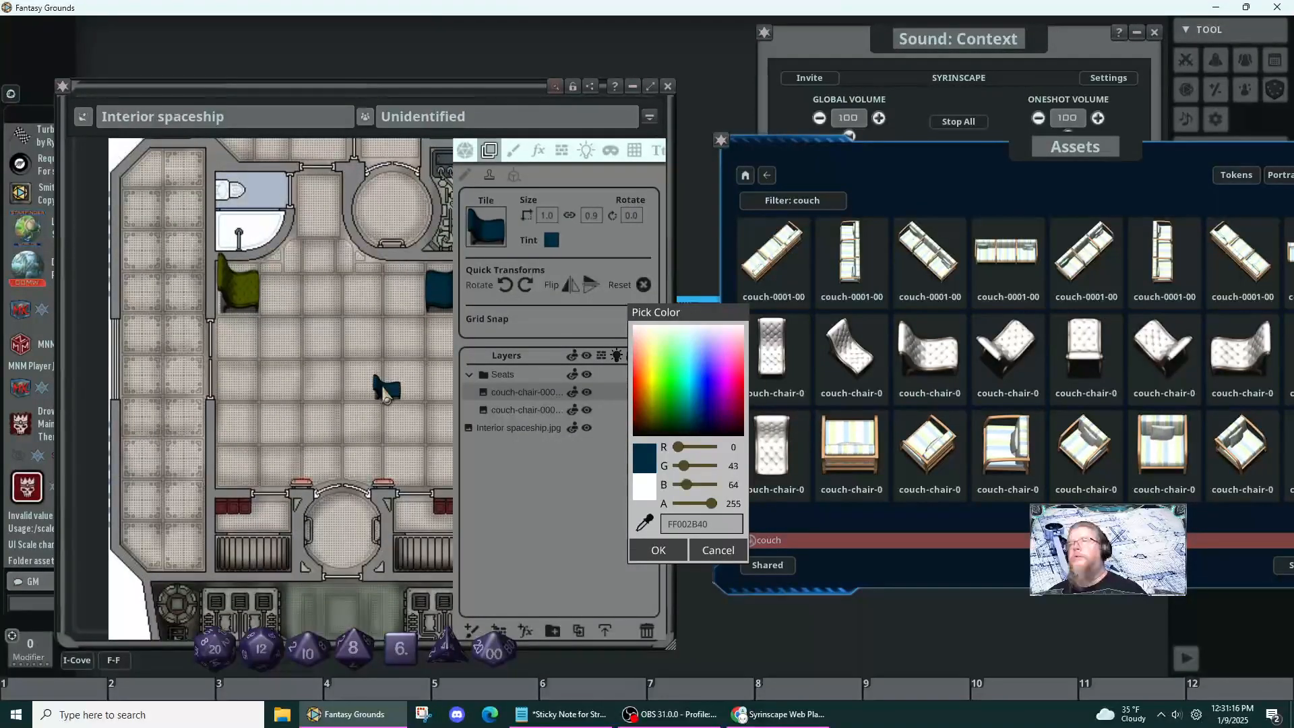
drag(383, 394, 307, 404)
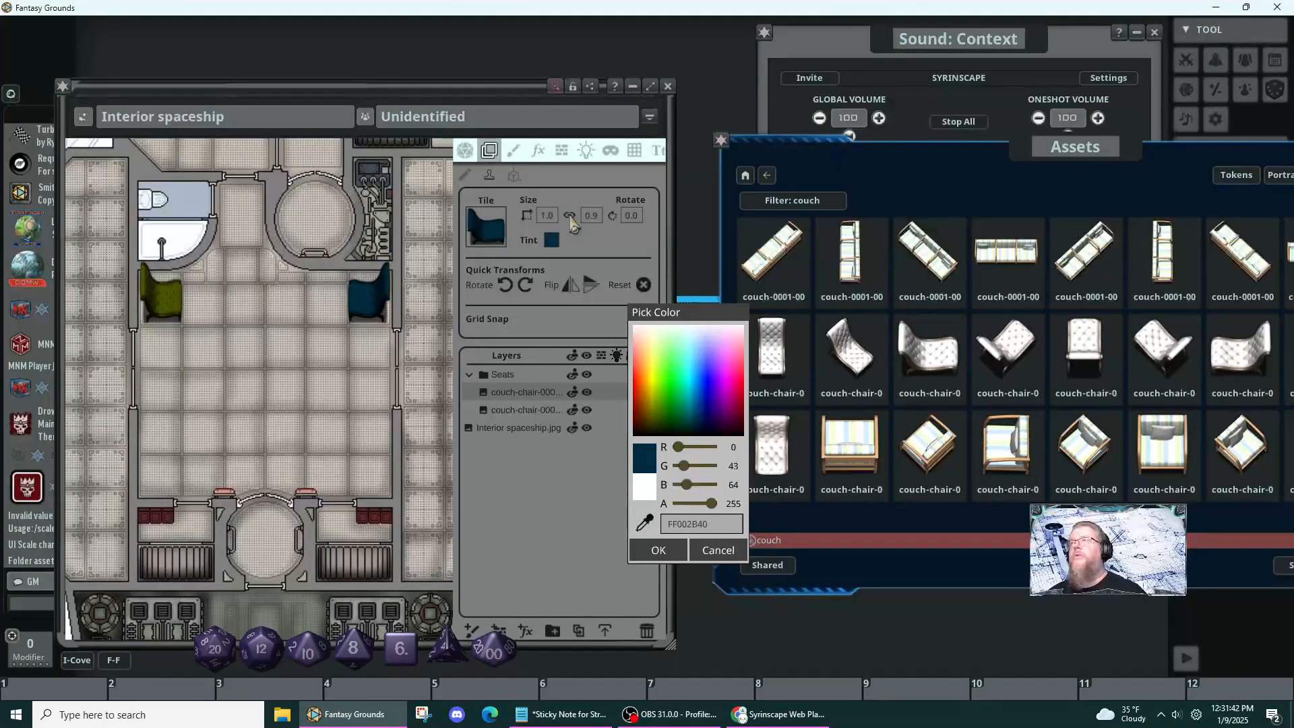
click(547, 216)
click(591, 217)
text(1.1)
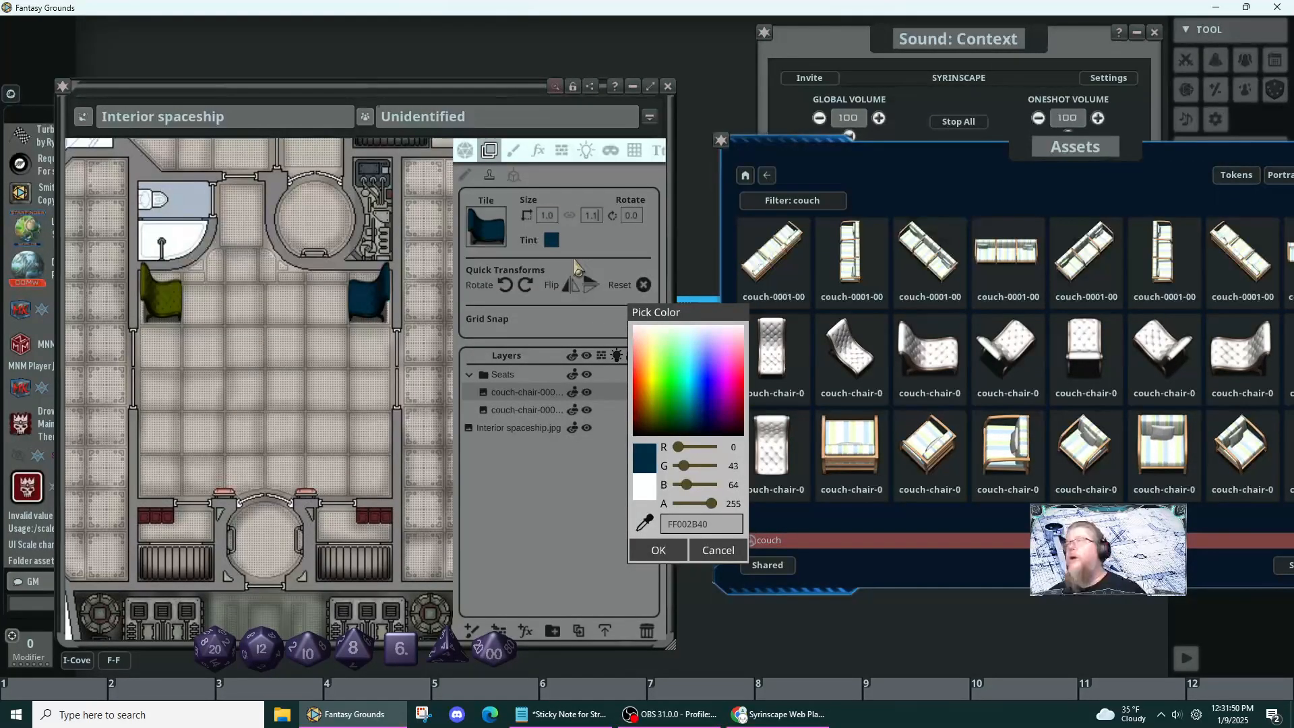
click(546, 216)
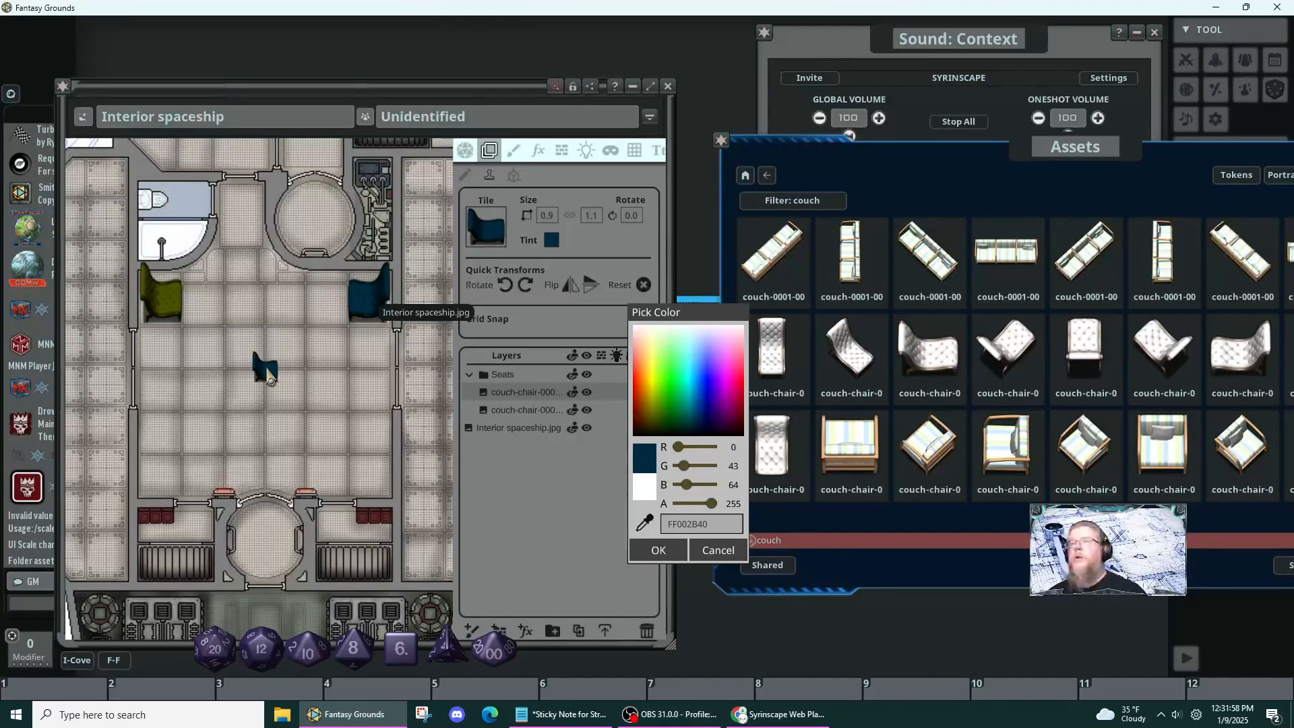
- Tint the chair tile orange (FFD57C00) and place a column of three seats along the main room's wall, below the olive green chair
drag(268, 374, 588, 357)
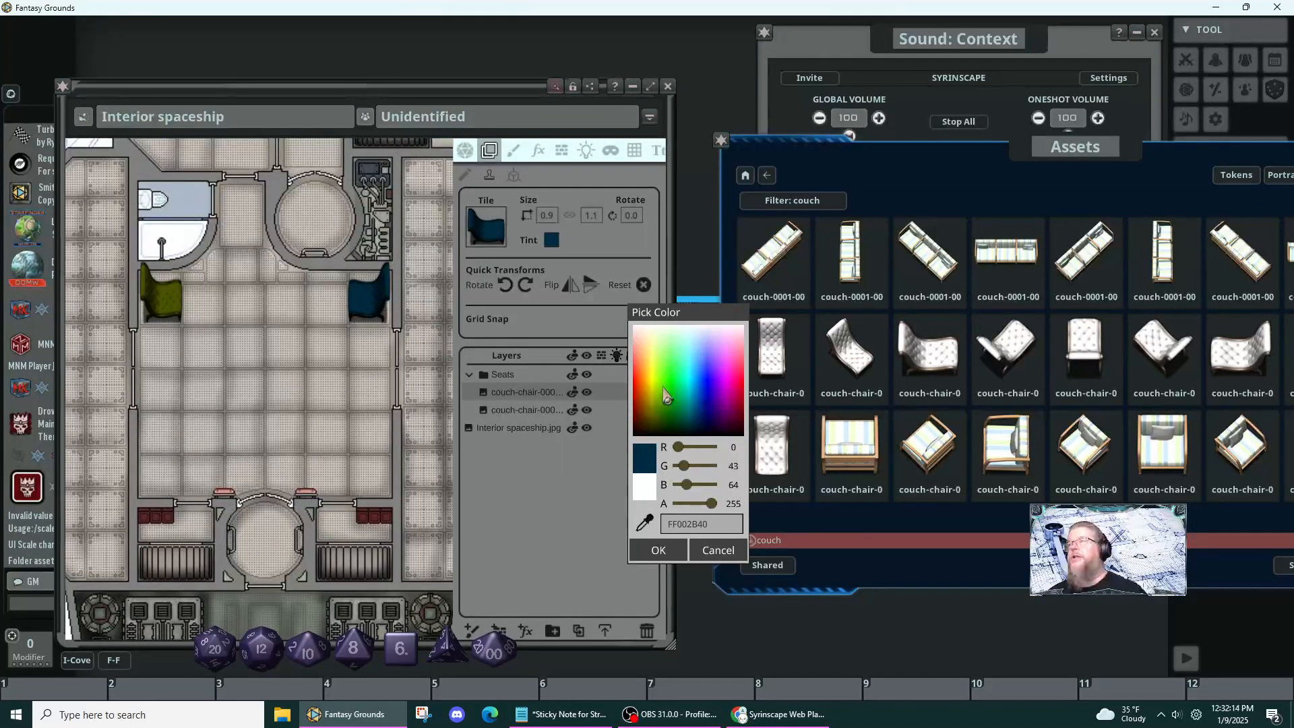
click(658, 405)
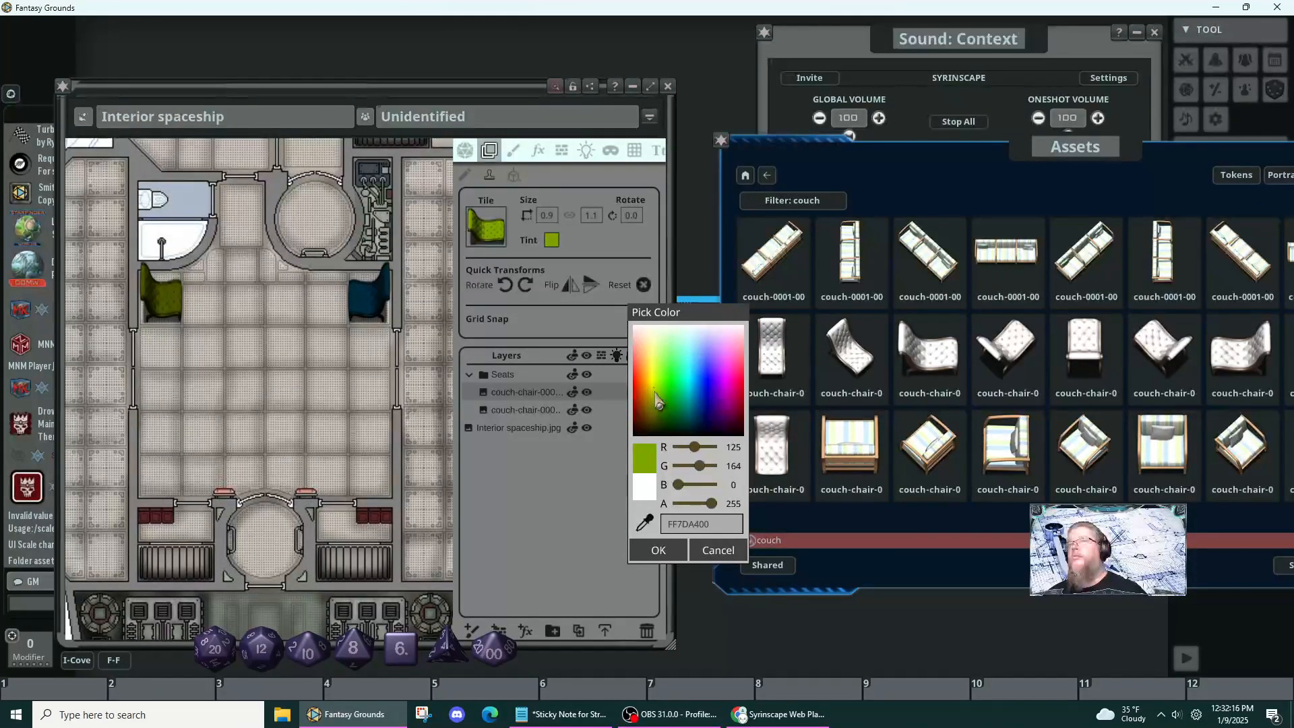
click(646, 398)
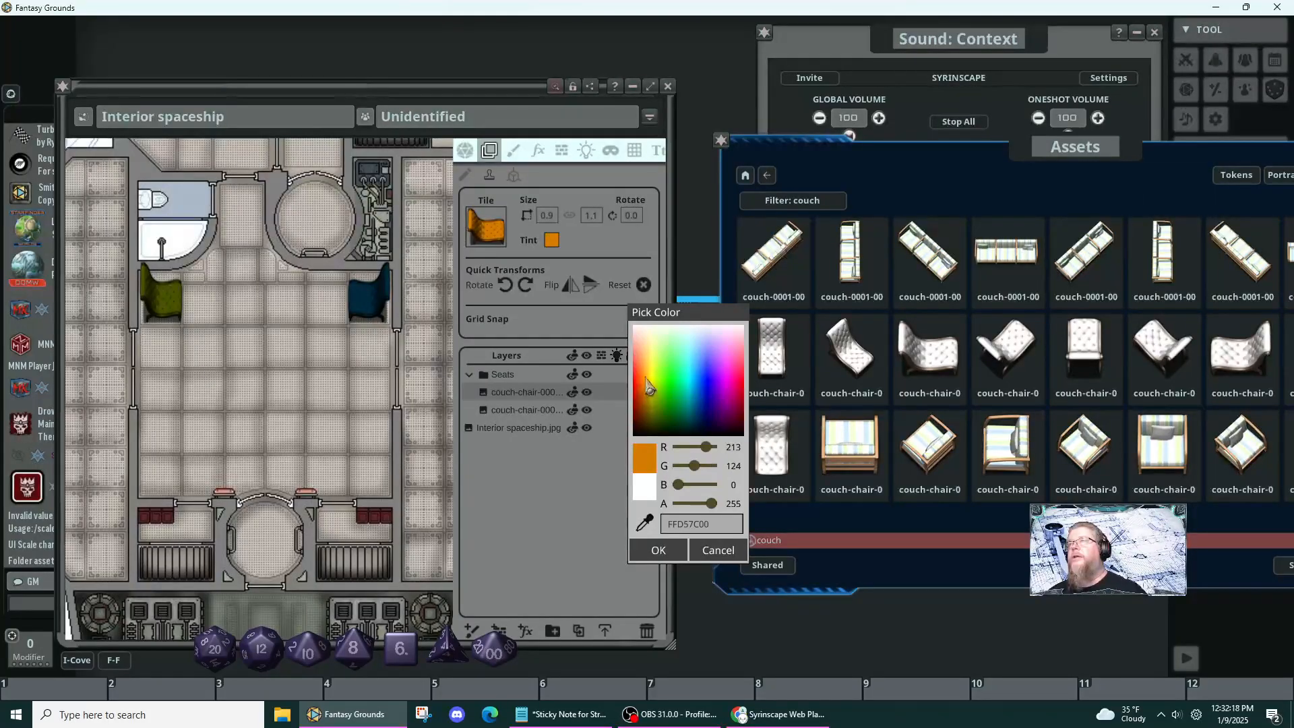
drag(514, 418, 154, 442)
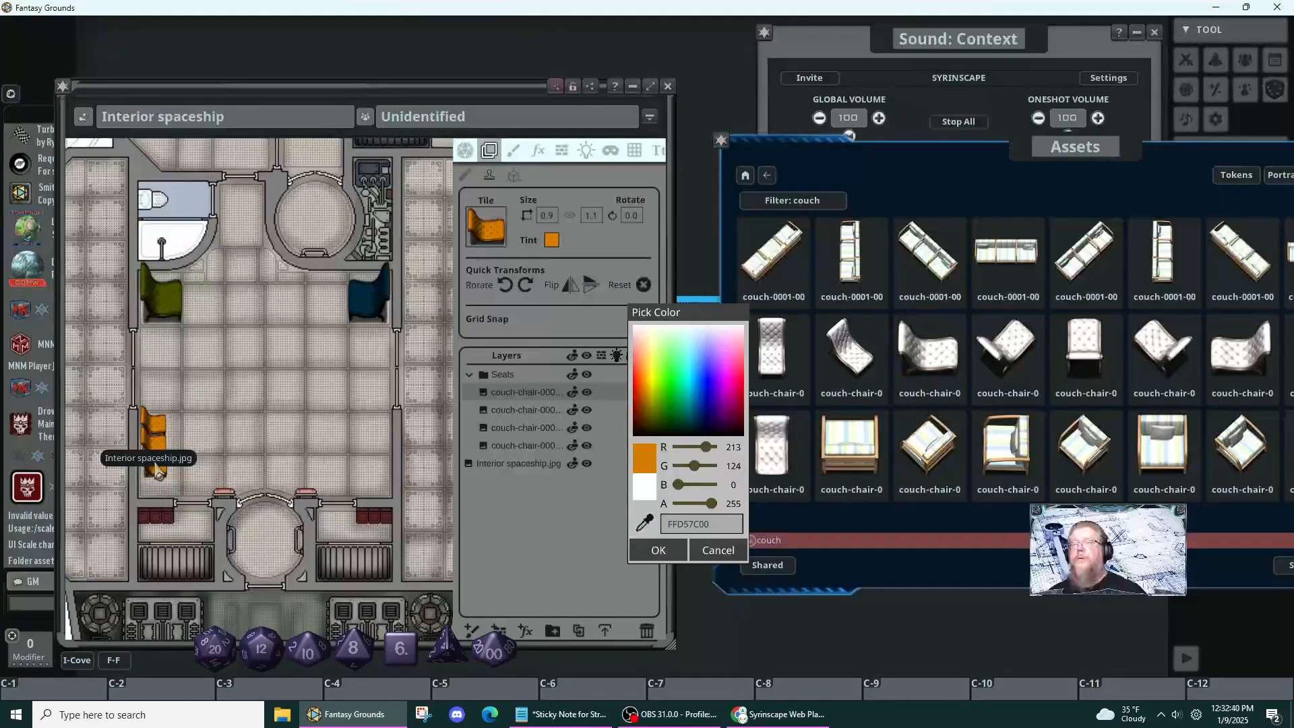
click(157, 471)
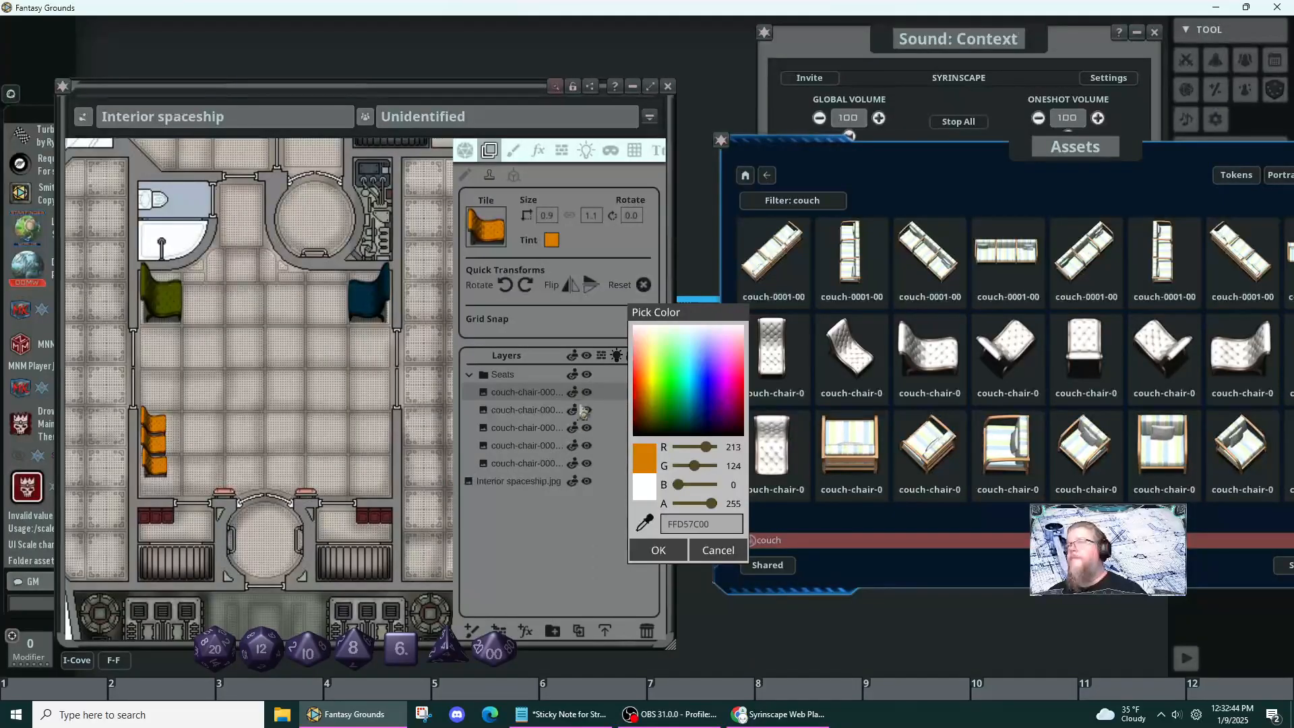
- Flip the chair tile horizontally and set its tint to dark red (FF72000C)
click(576, 290)
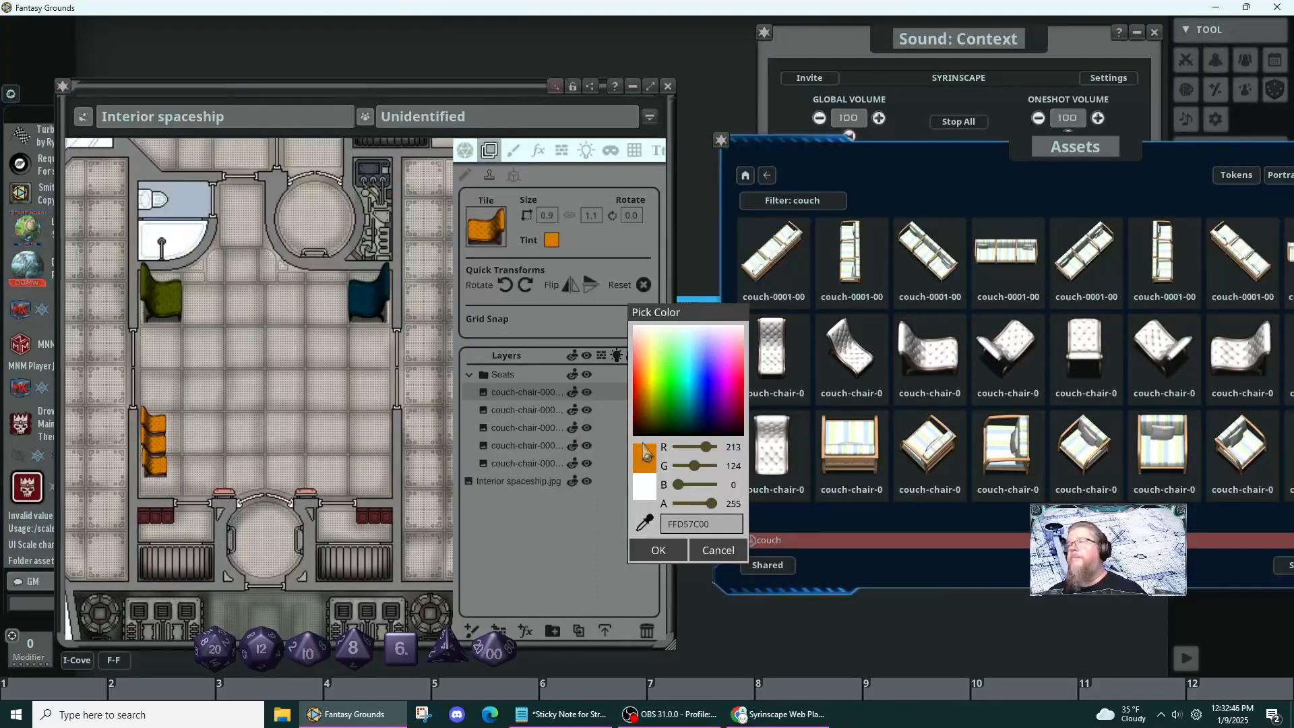
click(740, 384)
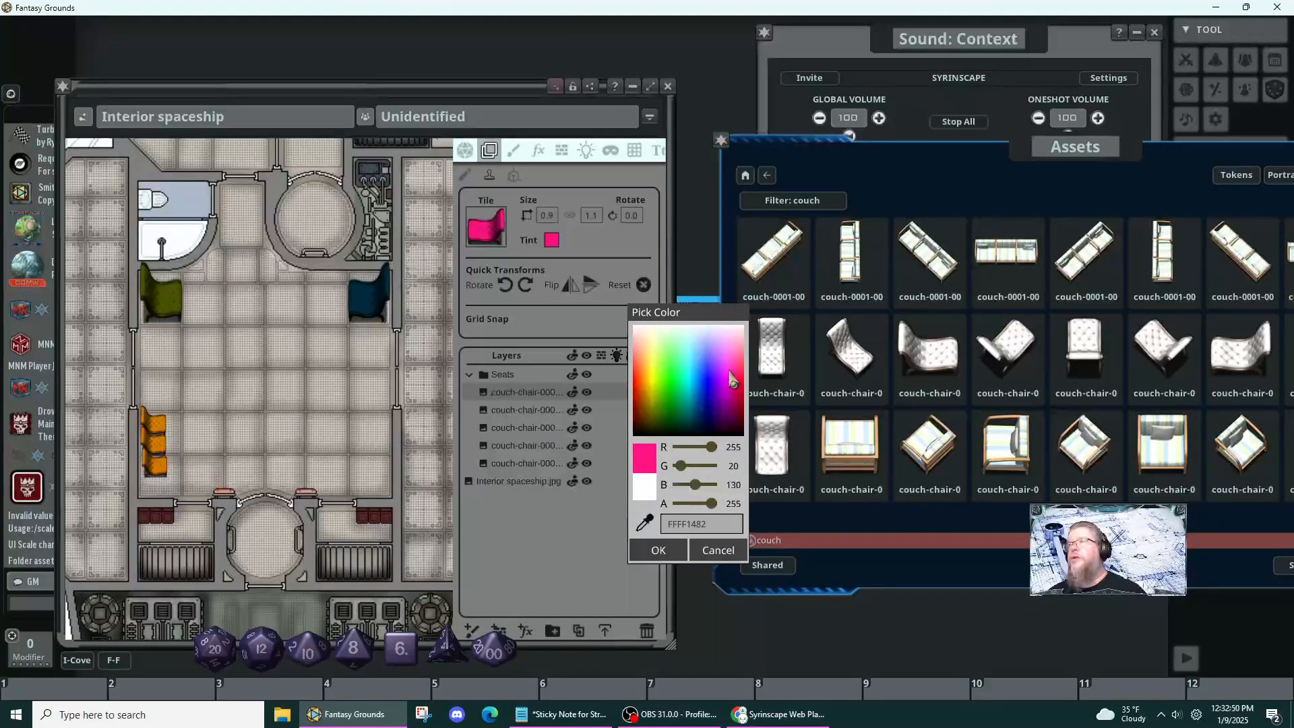
click(730, 375)
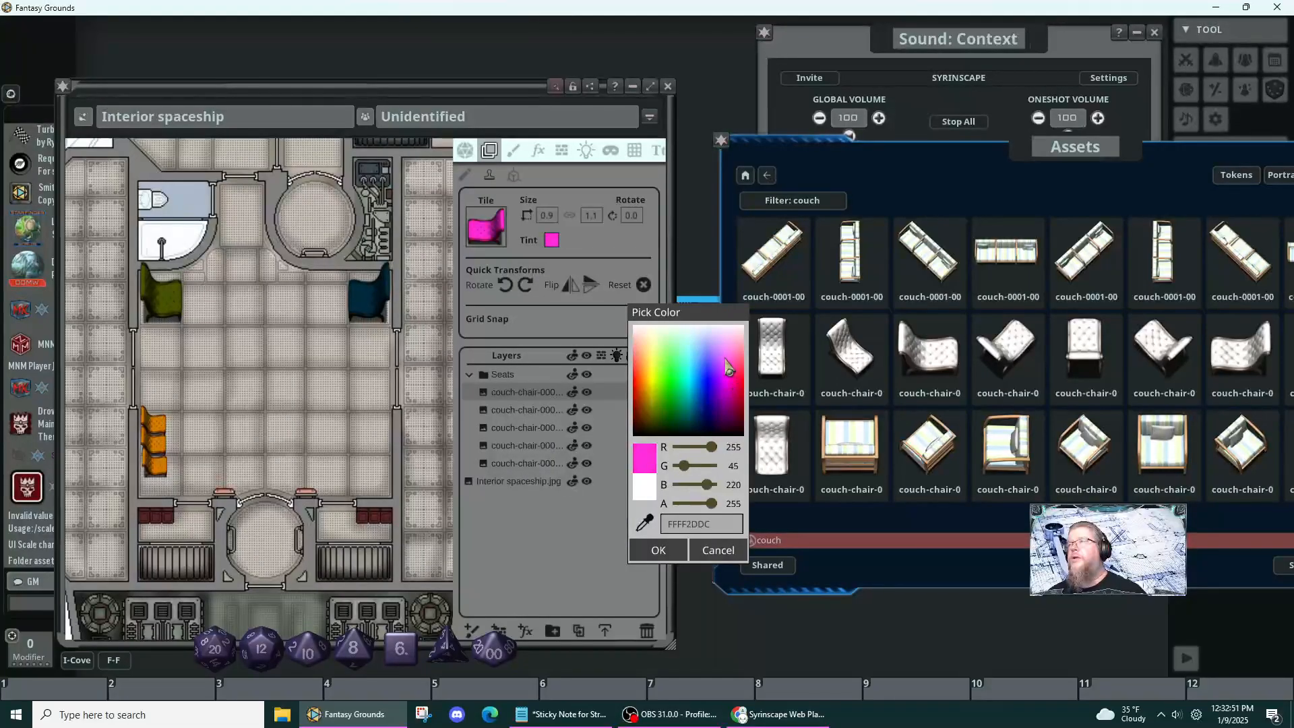
click(732, 421)
click(730, 405)
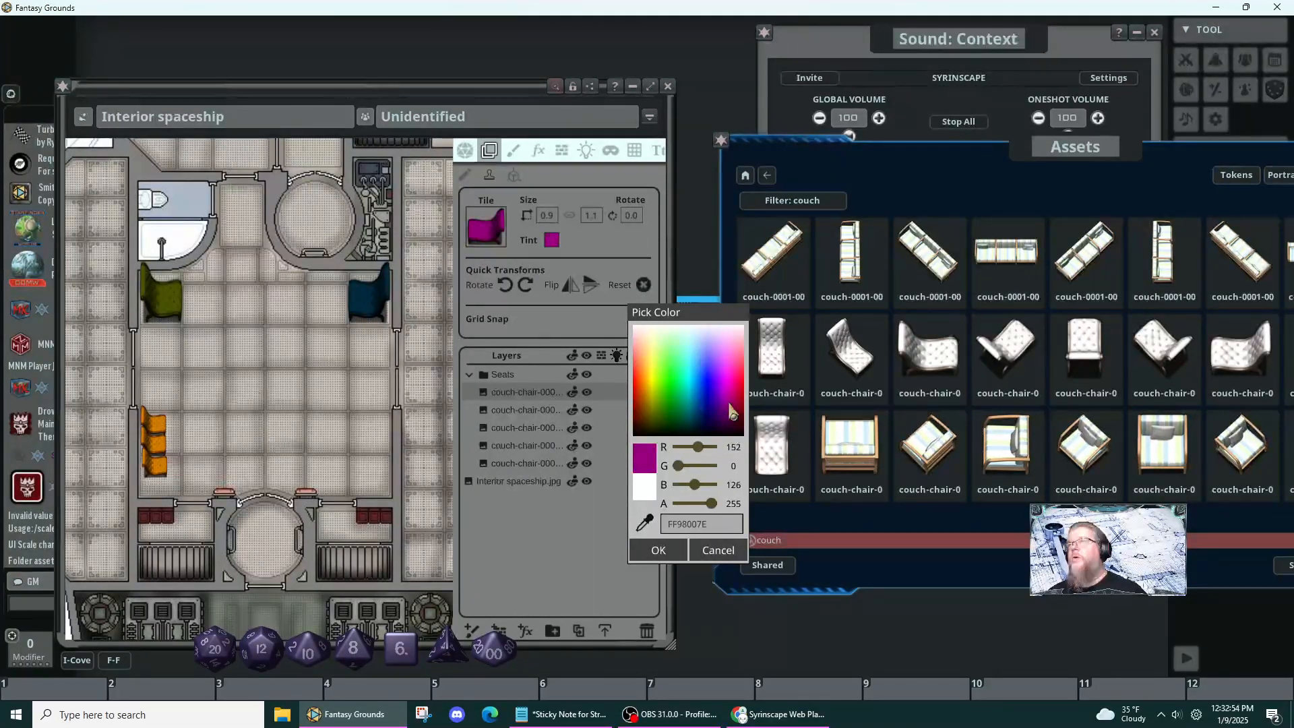
click(741, 415)
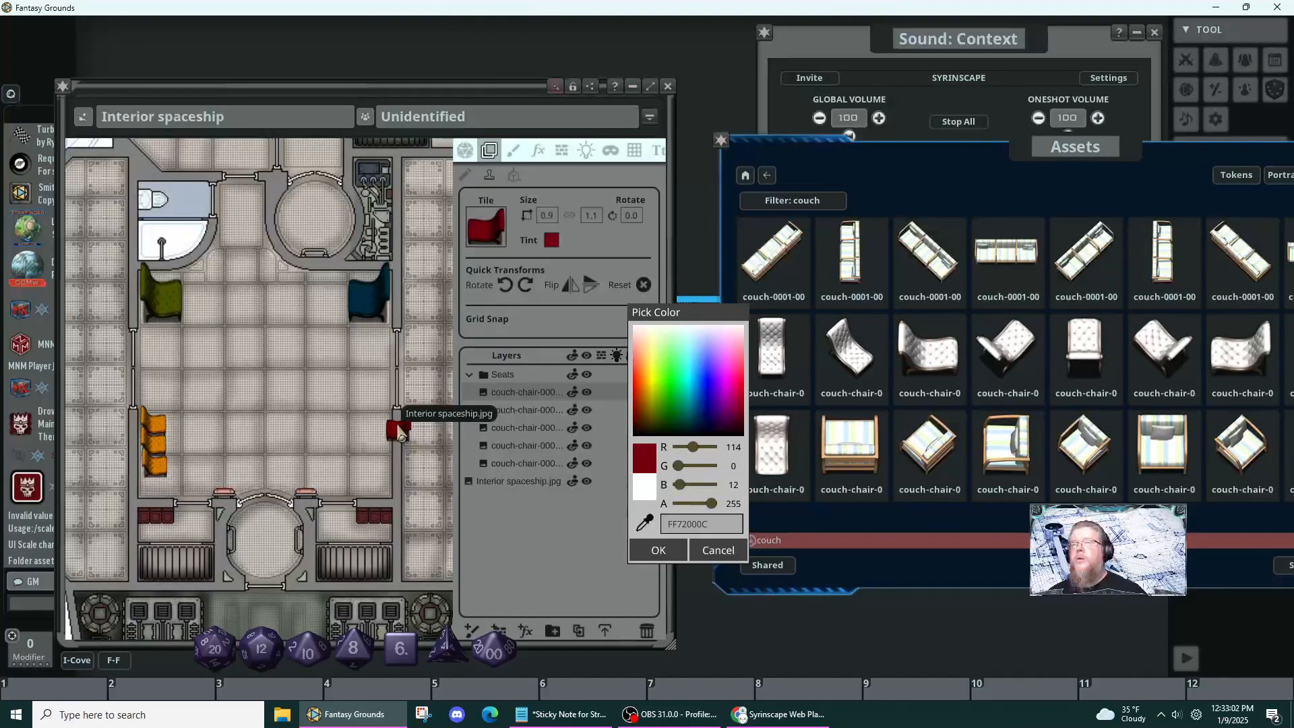
- Place a column of three dark red seats along the main room's wall below the blue chair, opposite the orange seats
ctrl+scroll(381, 426, up, 1)
ctrl+scroll(381, 426, up, 3)
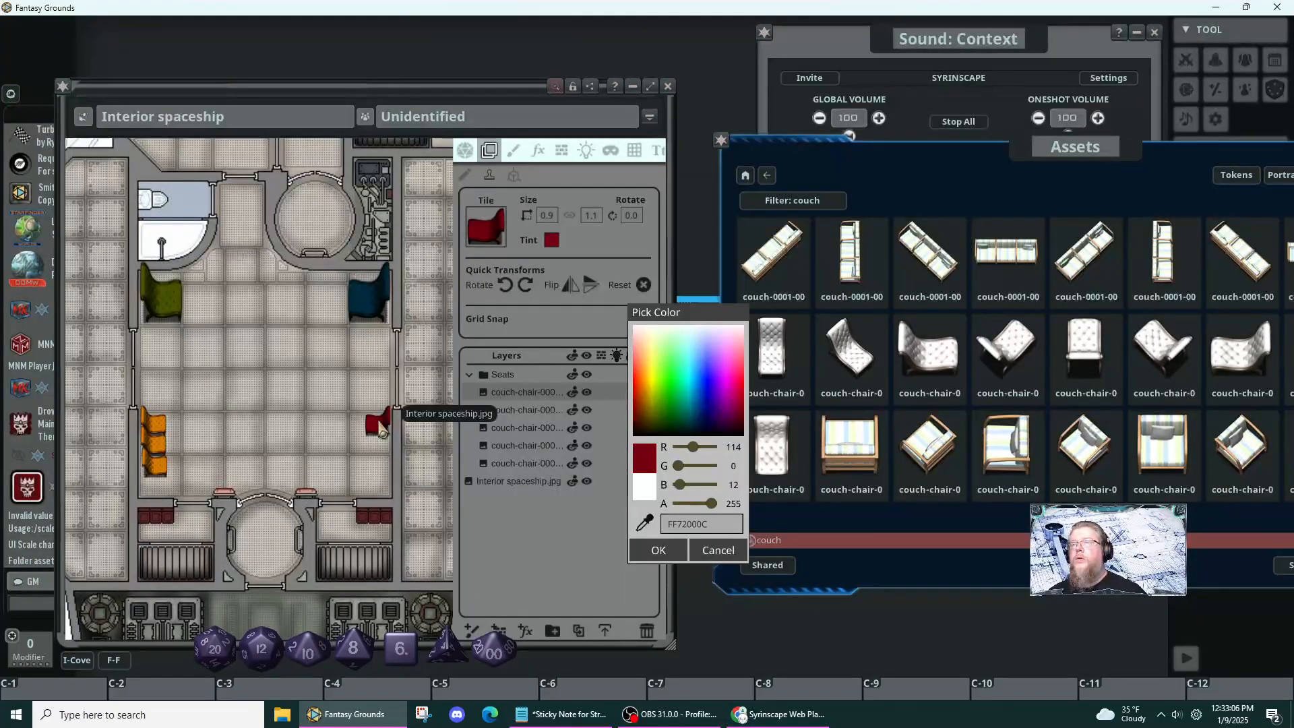
ctrl+click(380, 423)
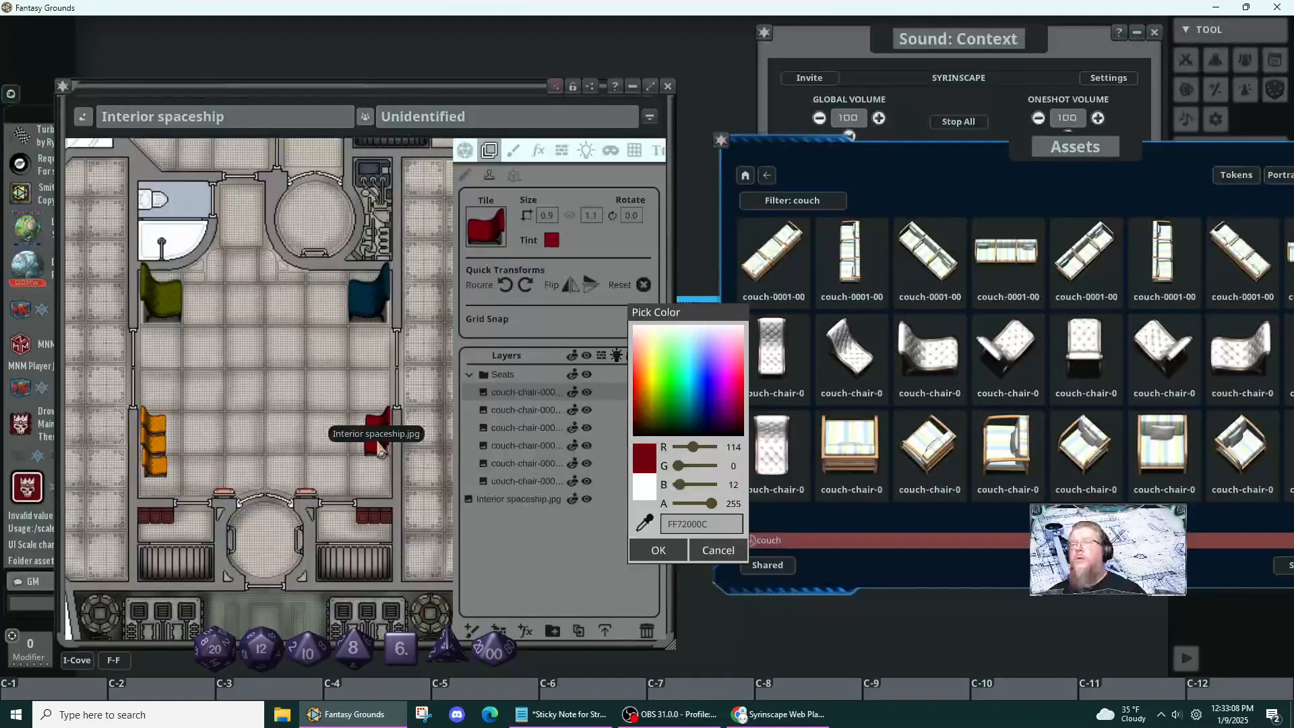
ctrl+click(382, 451)
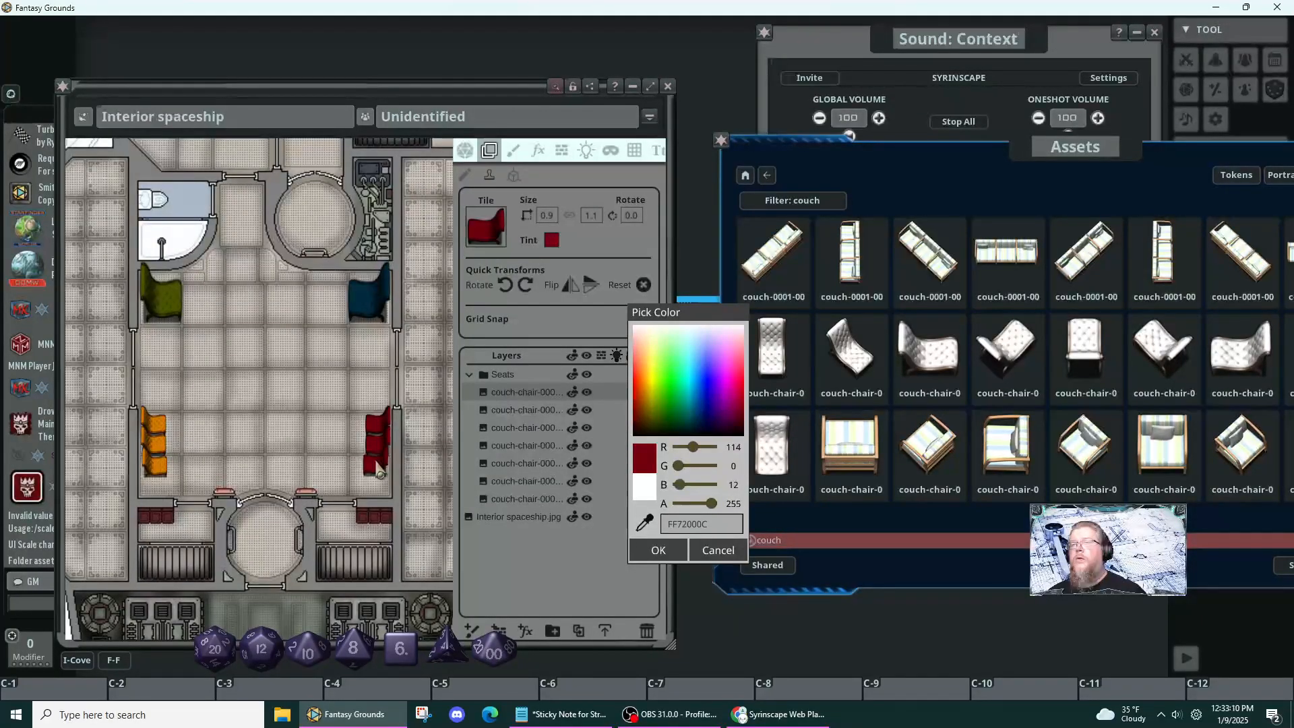
ctrl+click(380, 466)
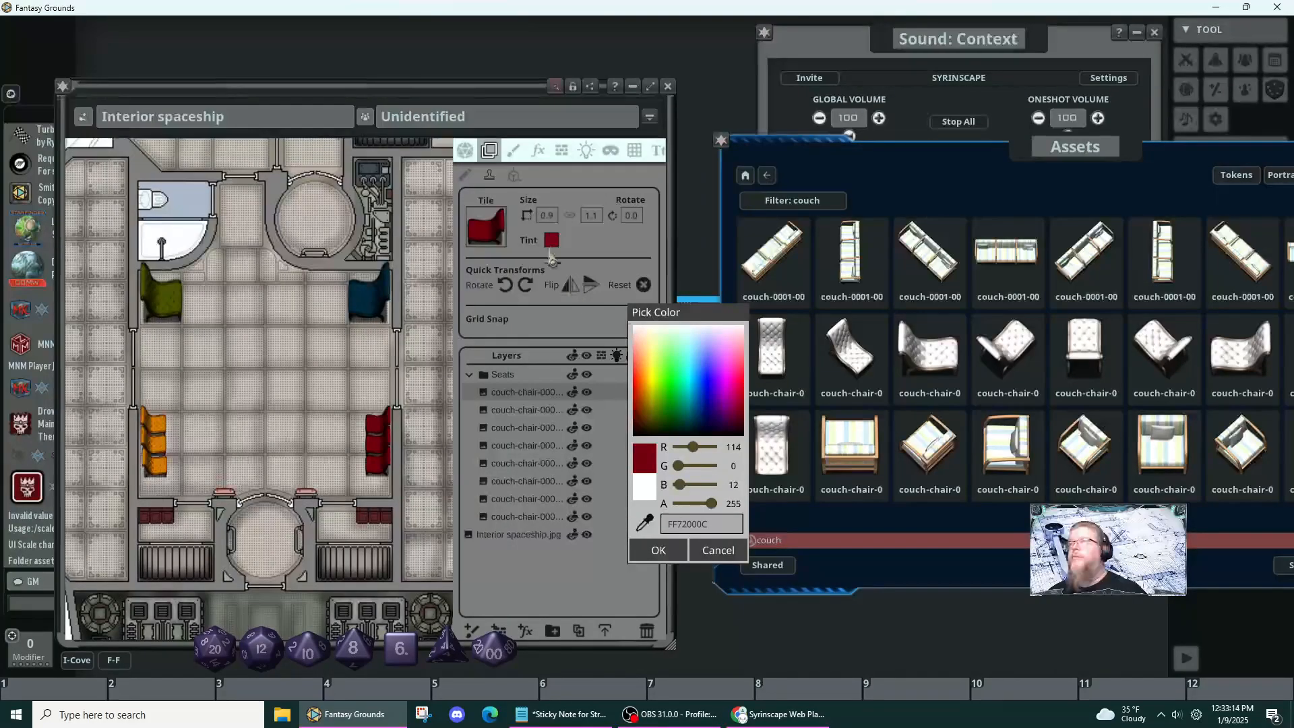
- Reduce the chair tile's size to 0.5 by 0.6 and tint it dark yellow (FF918A00)
click(546, 217)
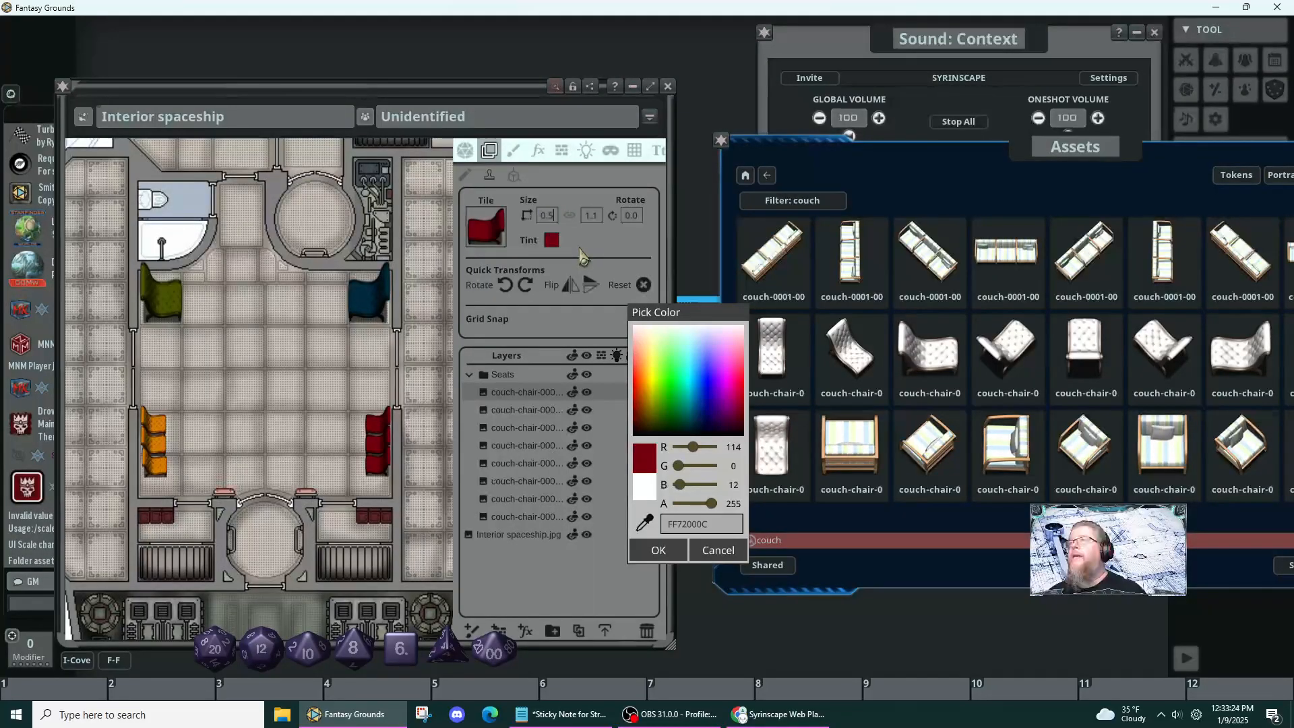
click(590, 215)
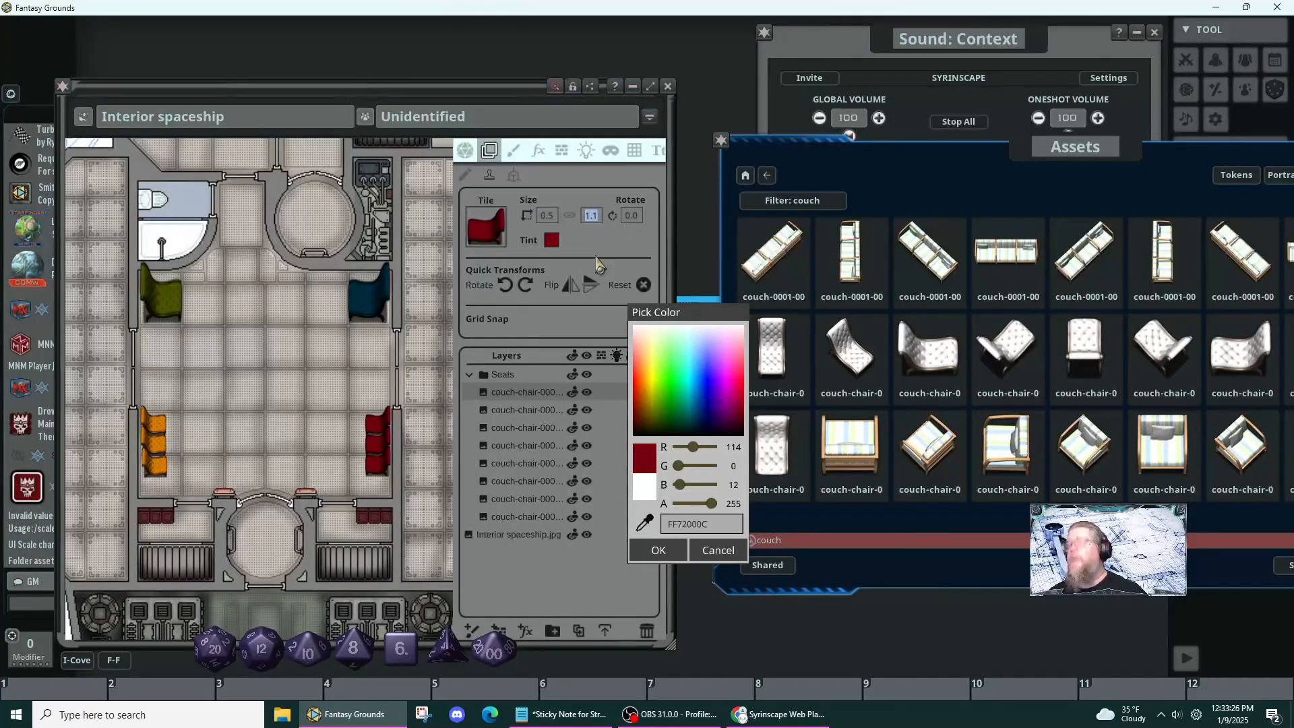
text(0.6)
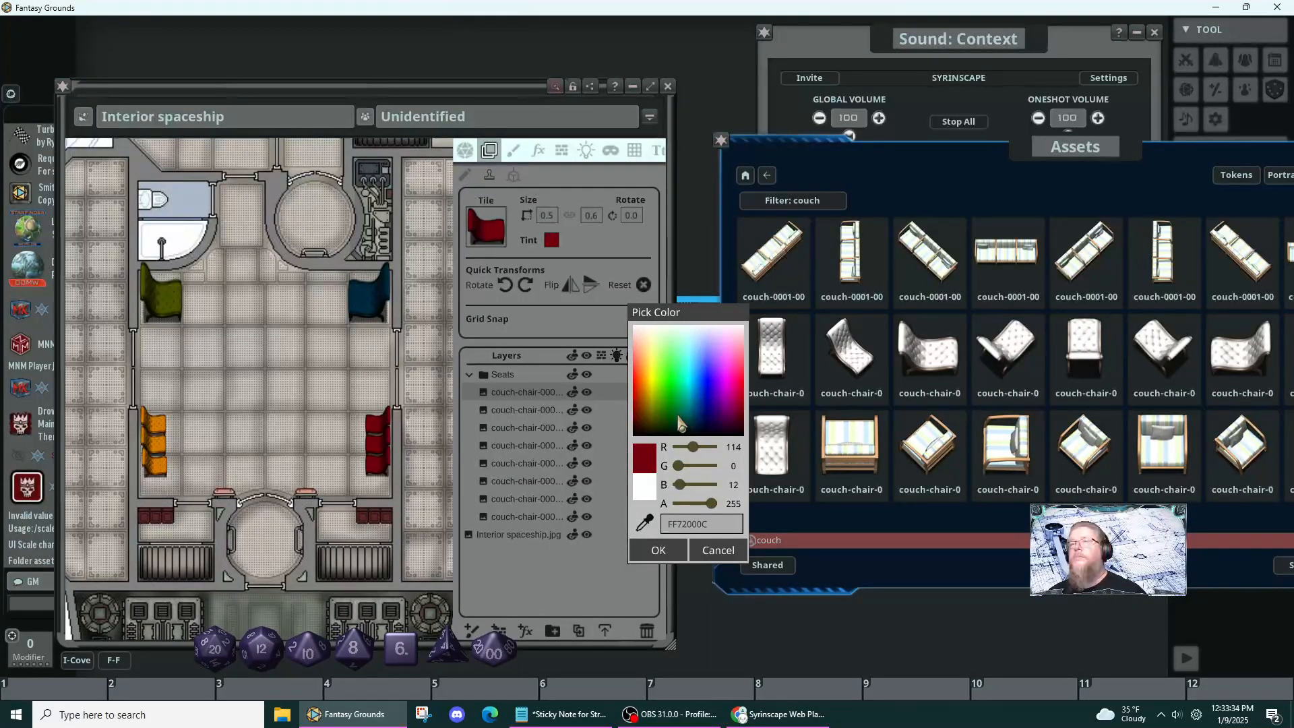
click(659, 363)
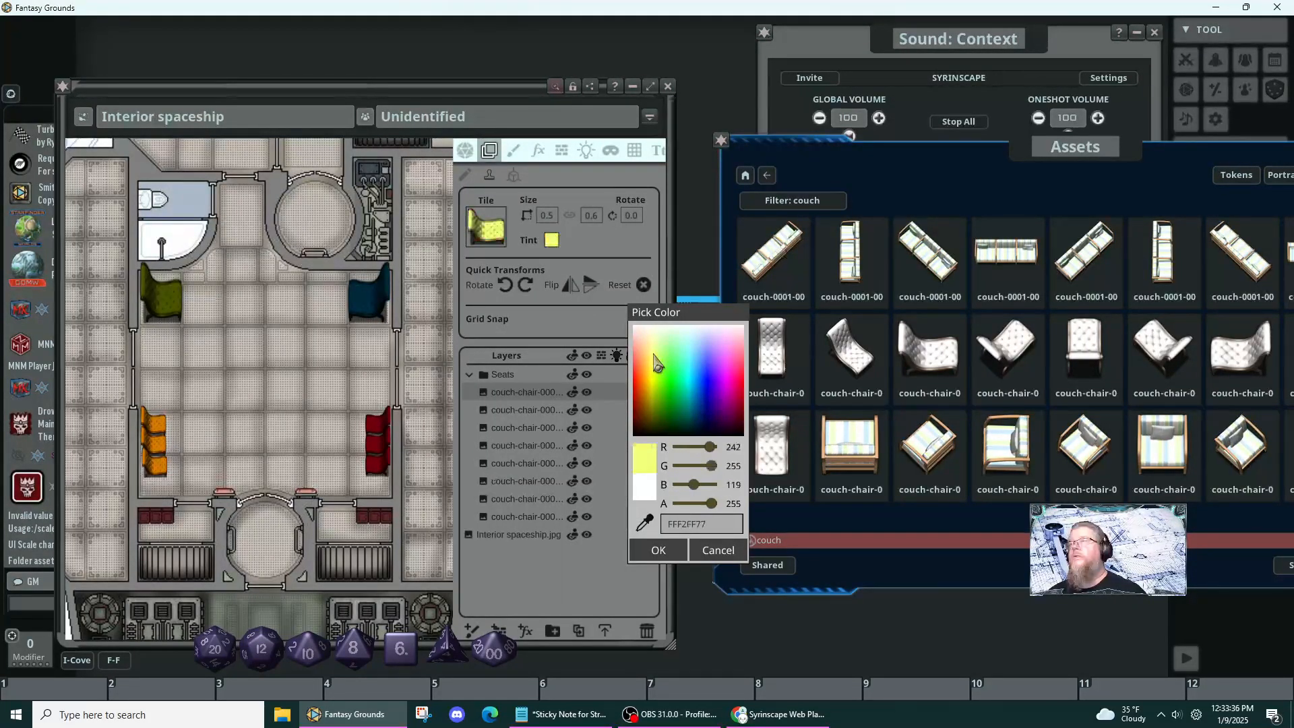
drag(657, 387, 655, 413)
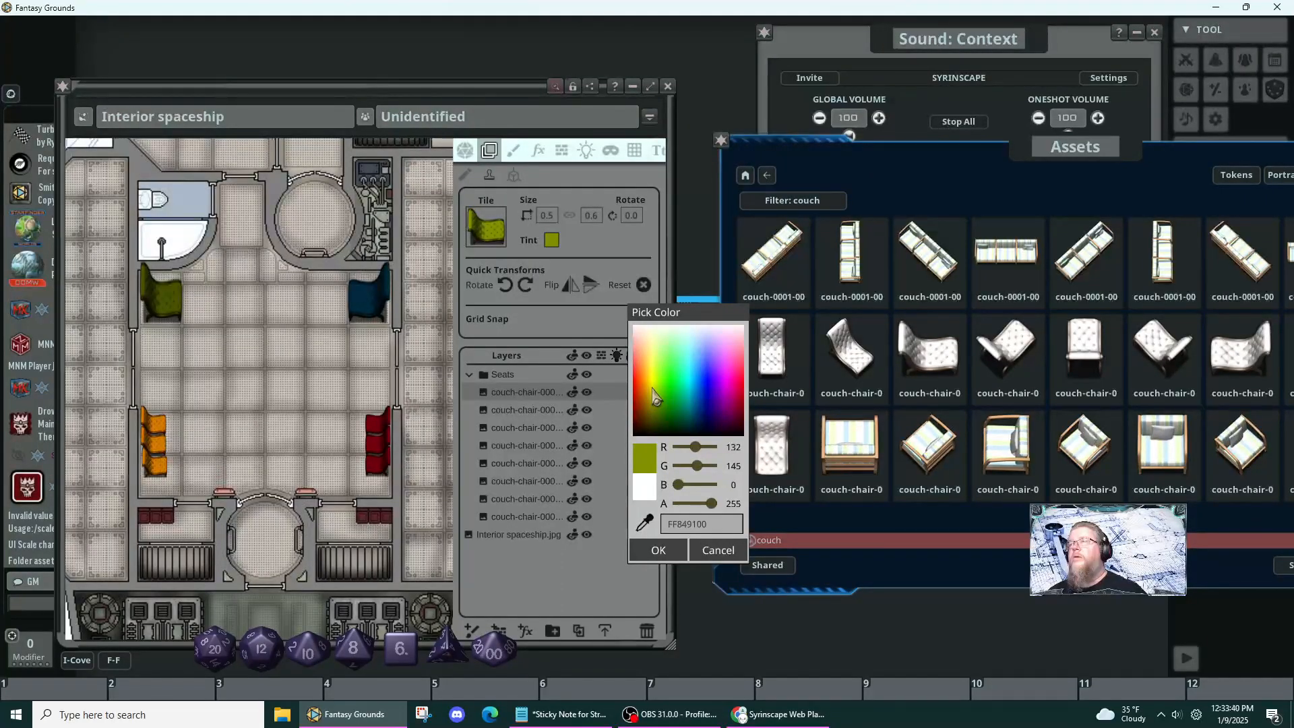
click(654, 398)
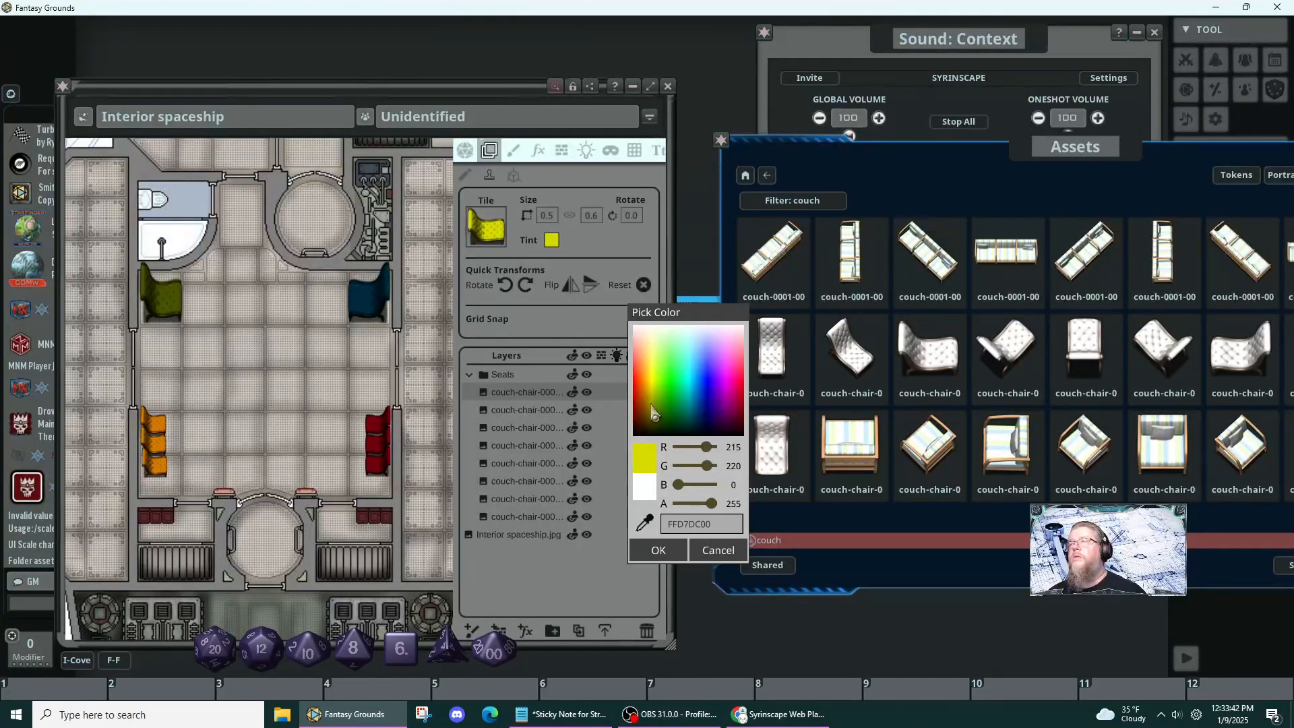
click(652, 407)
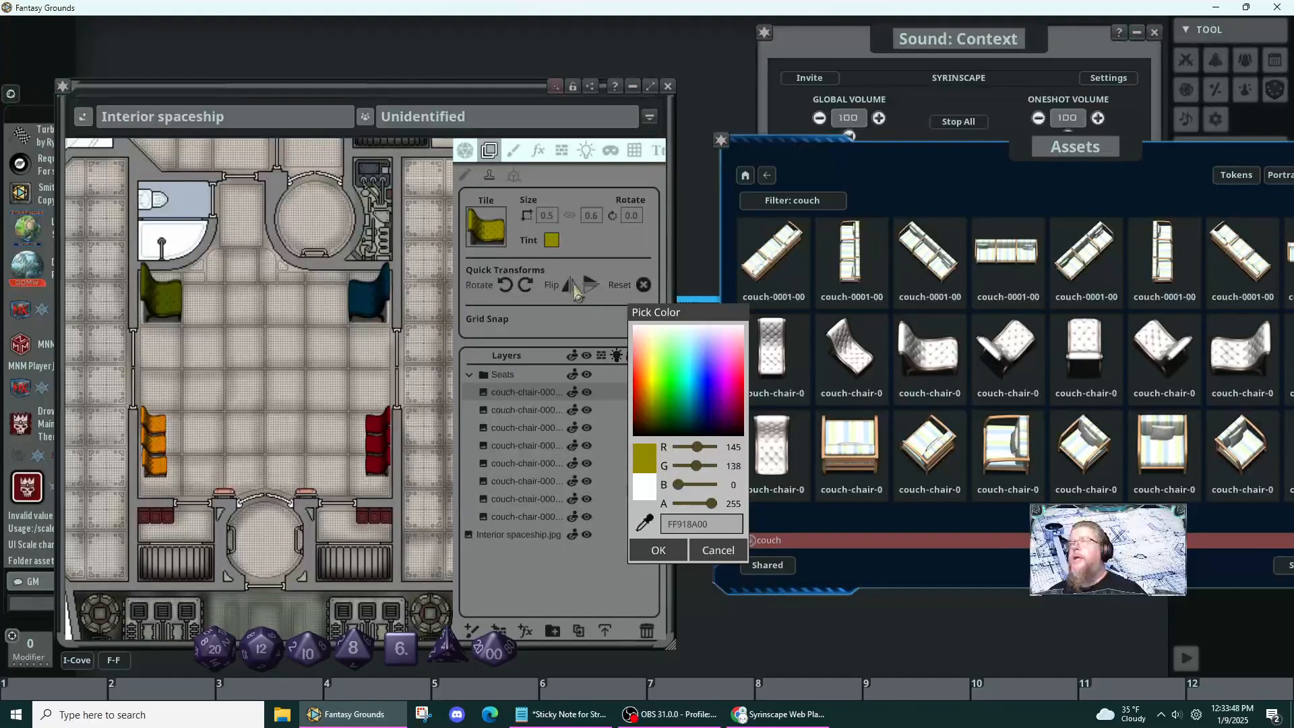
- Rotate the dark yellow chair tile to 245 degrees and place it at the left end of the round chamber's curved wall in the main room
click(528, 295)
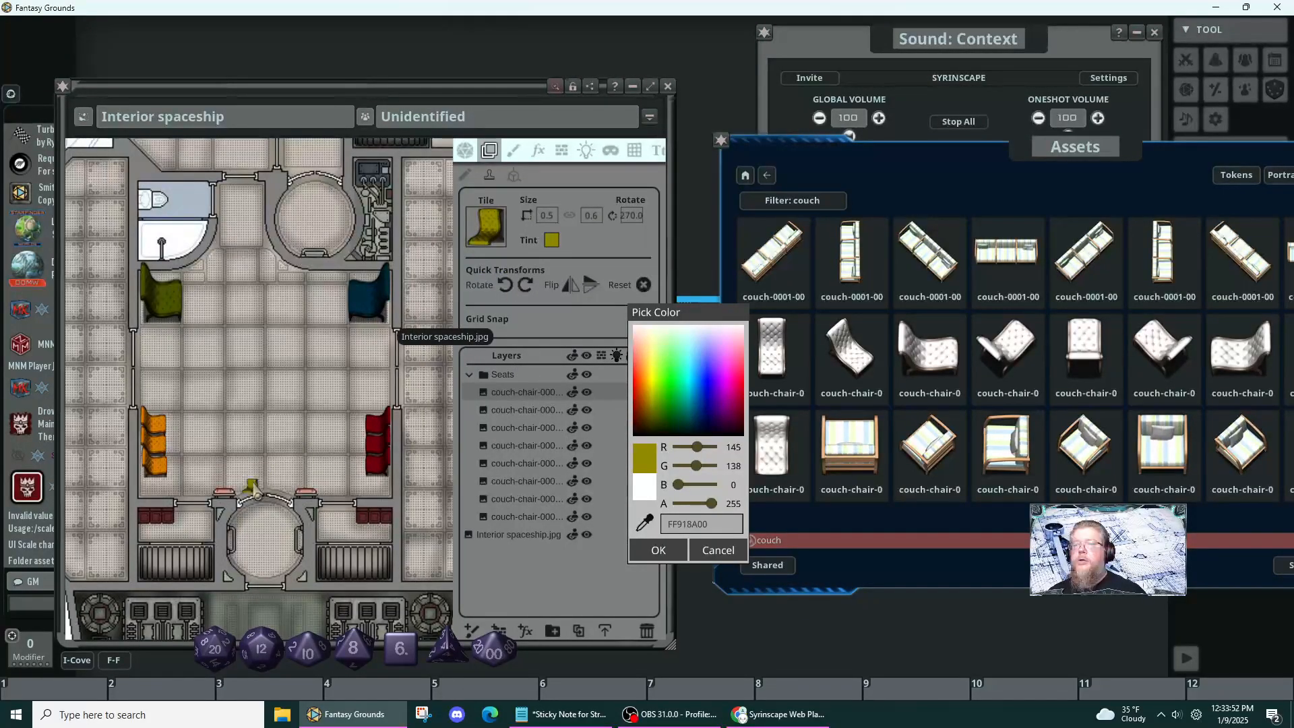
scroll(253, 487, down, 1)
scroll(253, 487, up, 5)
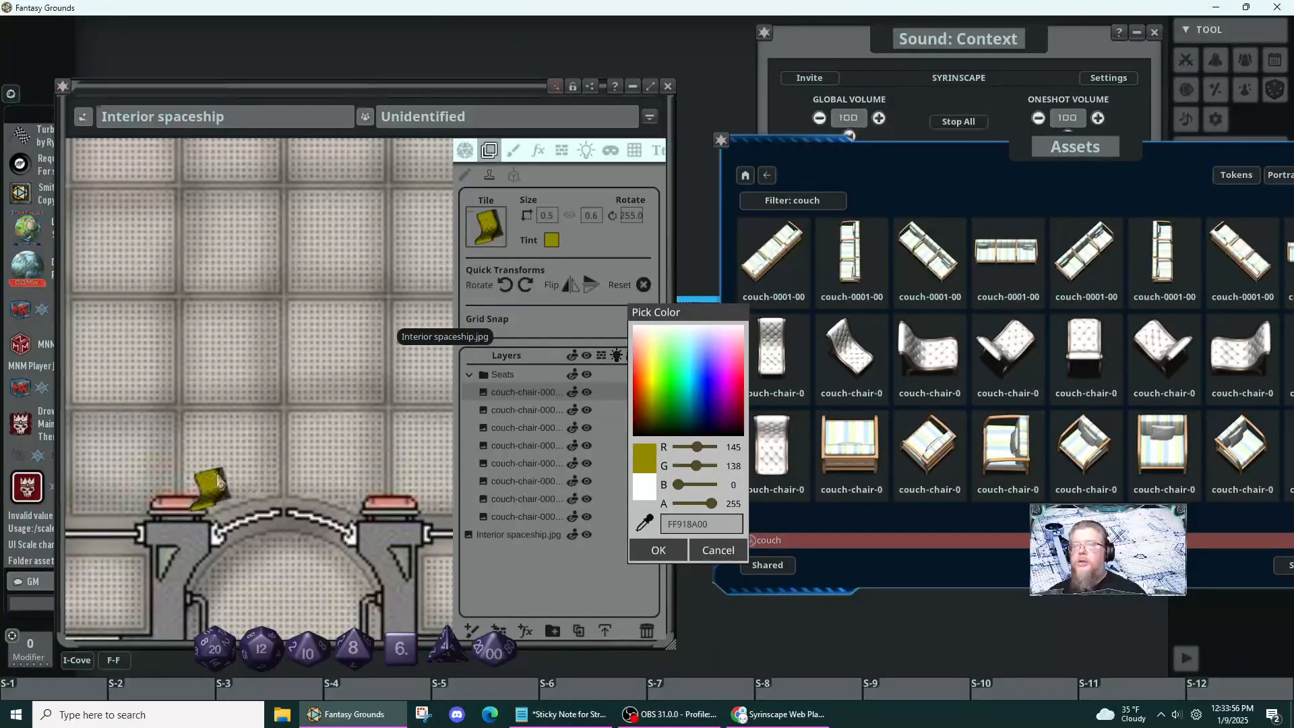
key(ctrl)
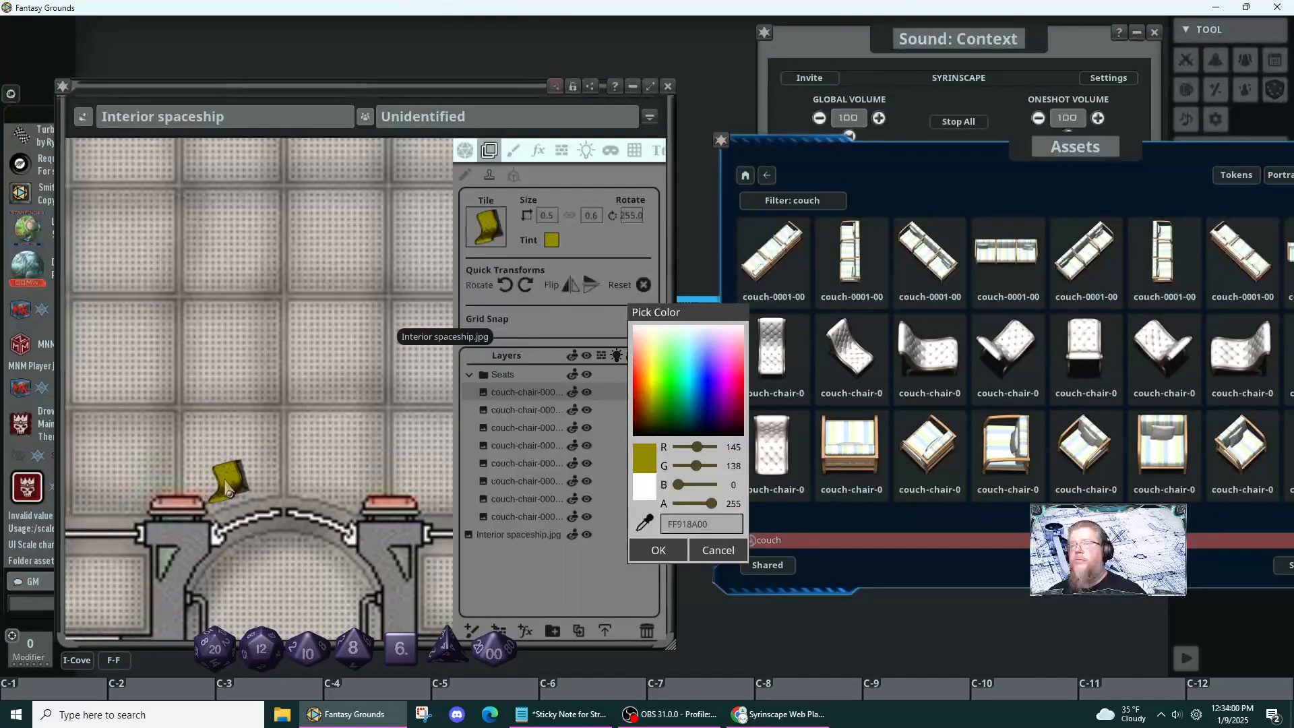
scroll(228, 490, up, 2)
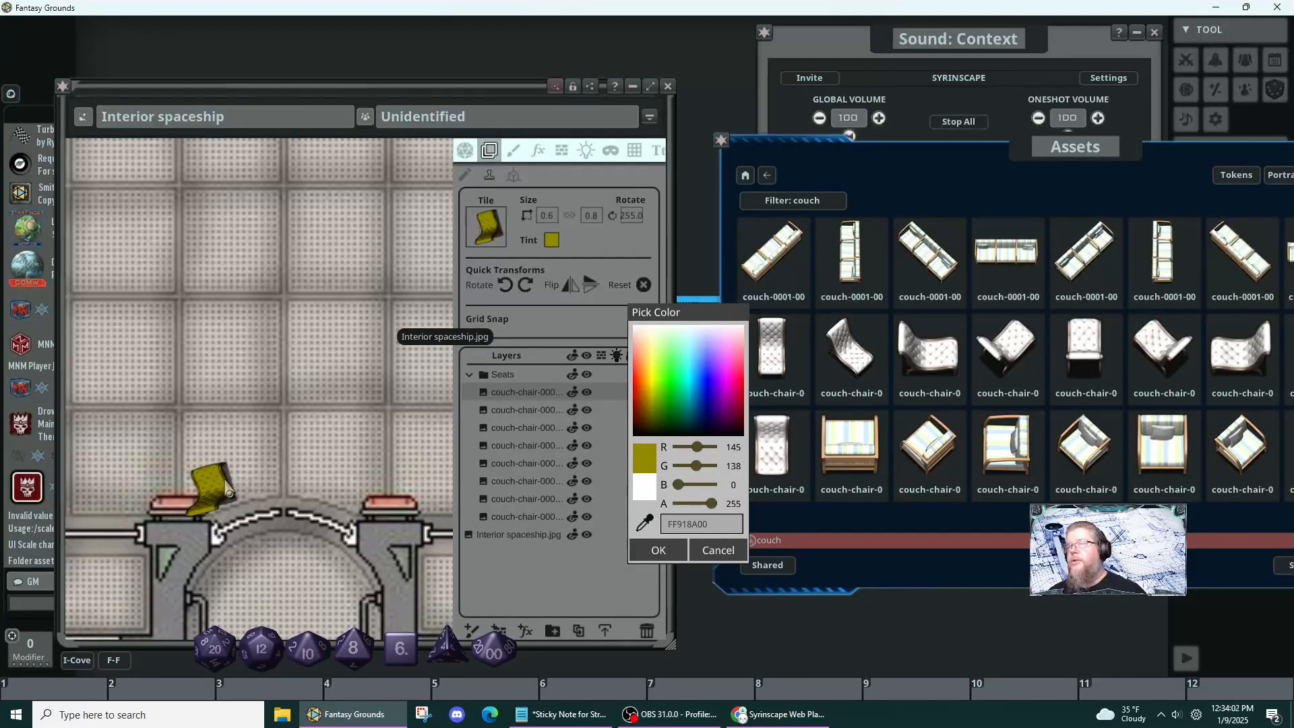
scroll(228, 491, down, 1)
key(shift)
scroll(229, 492, down, 1)
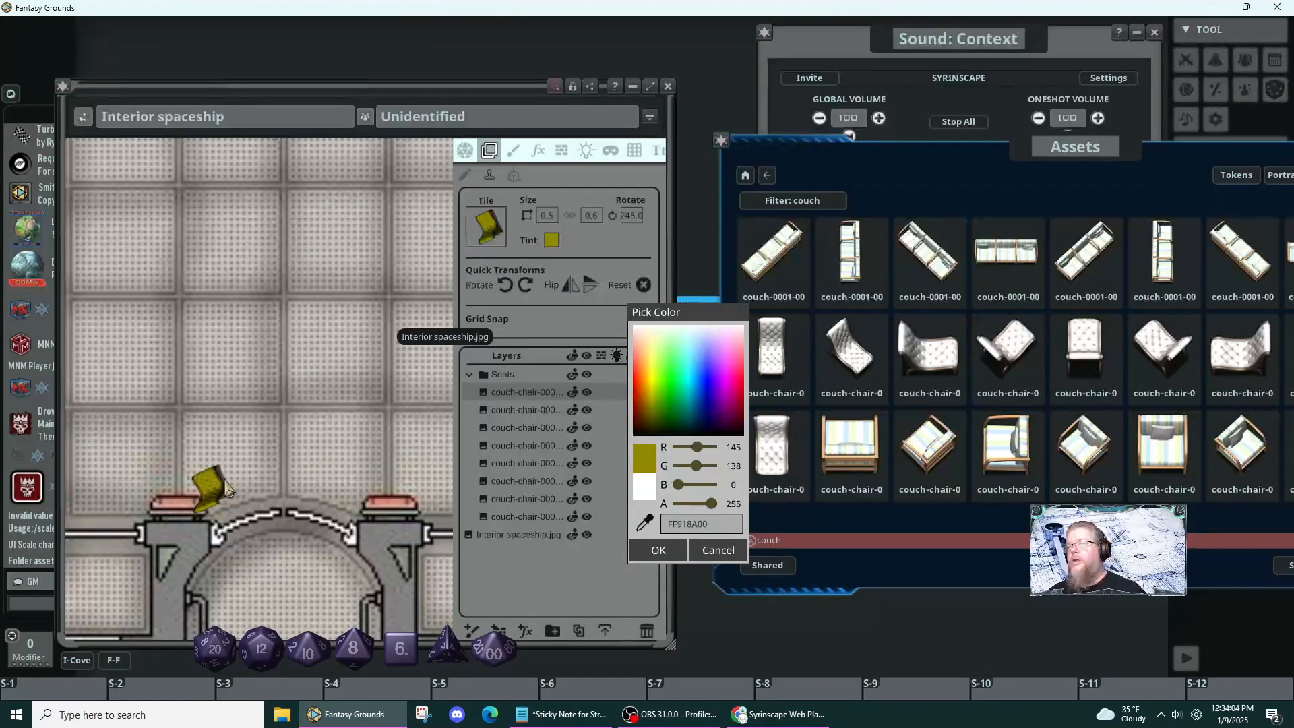
key(ctrl)
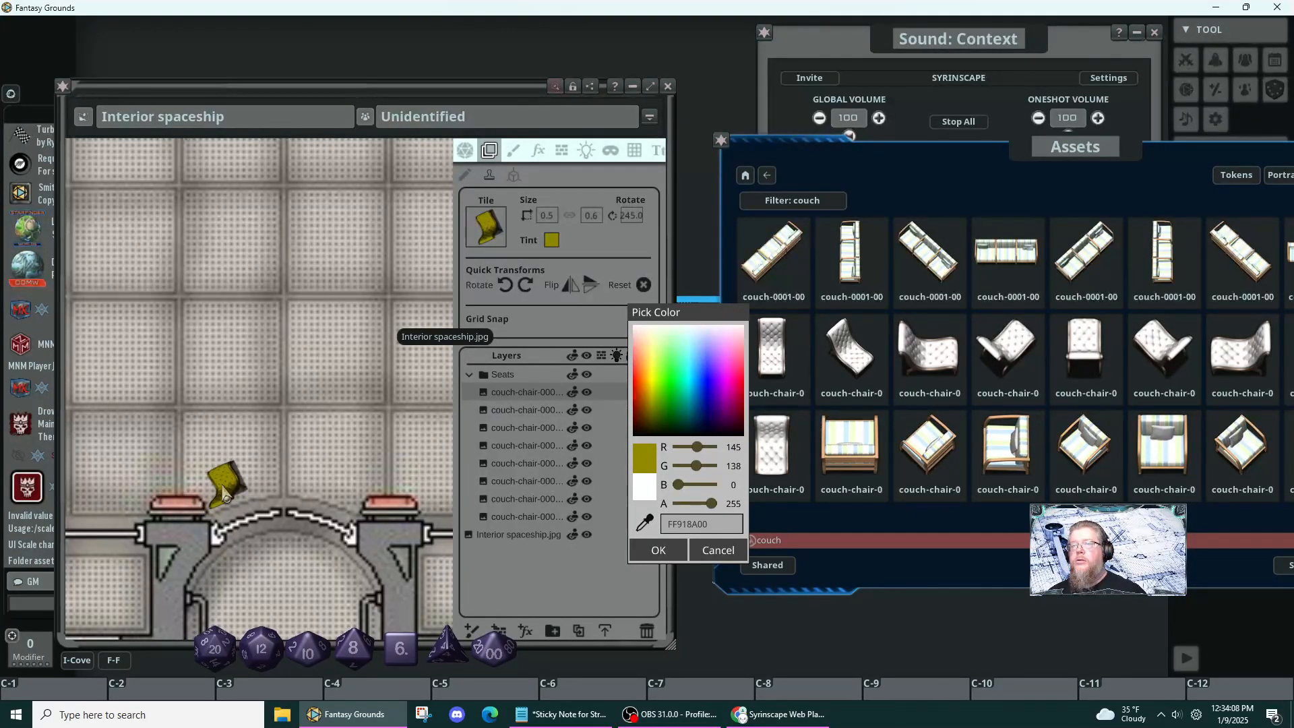
ctrl+click(223, 493)
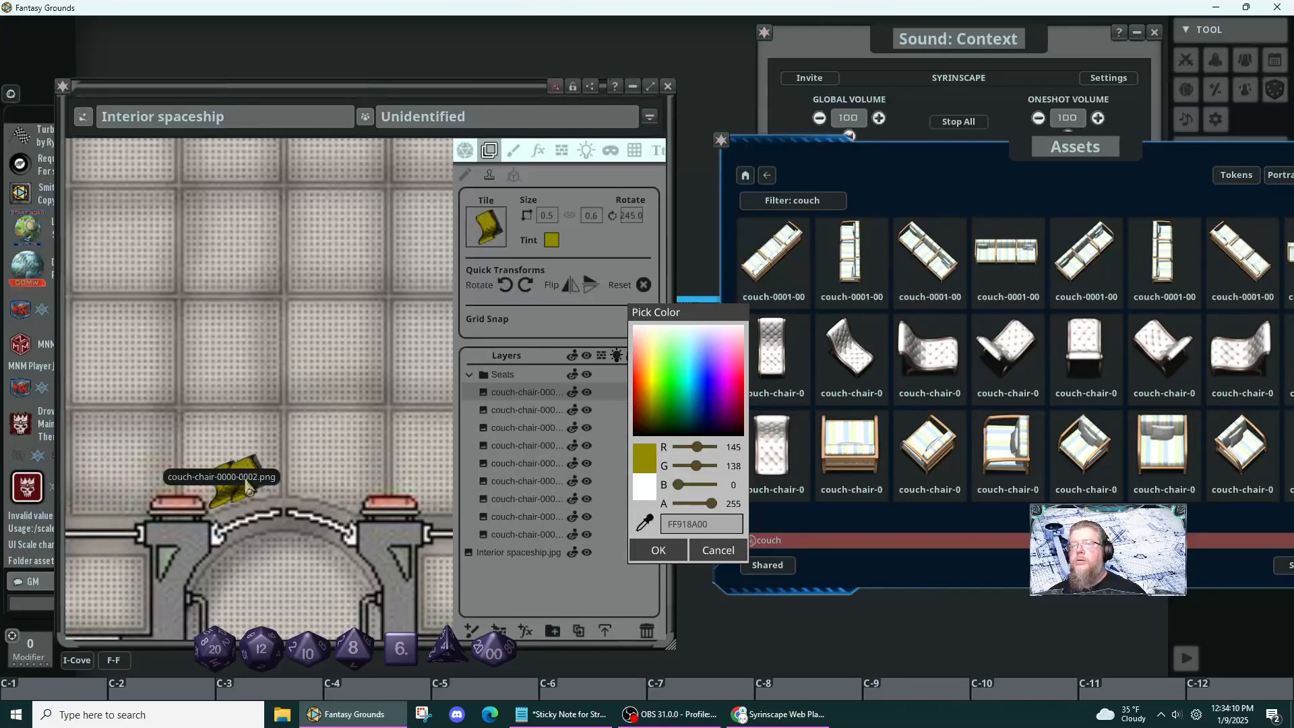
- Rotate the dark yellow chair tile to 260 degrees and place a second seat beside the first on the round chamber's curved wall
key(shift)
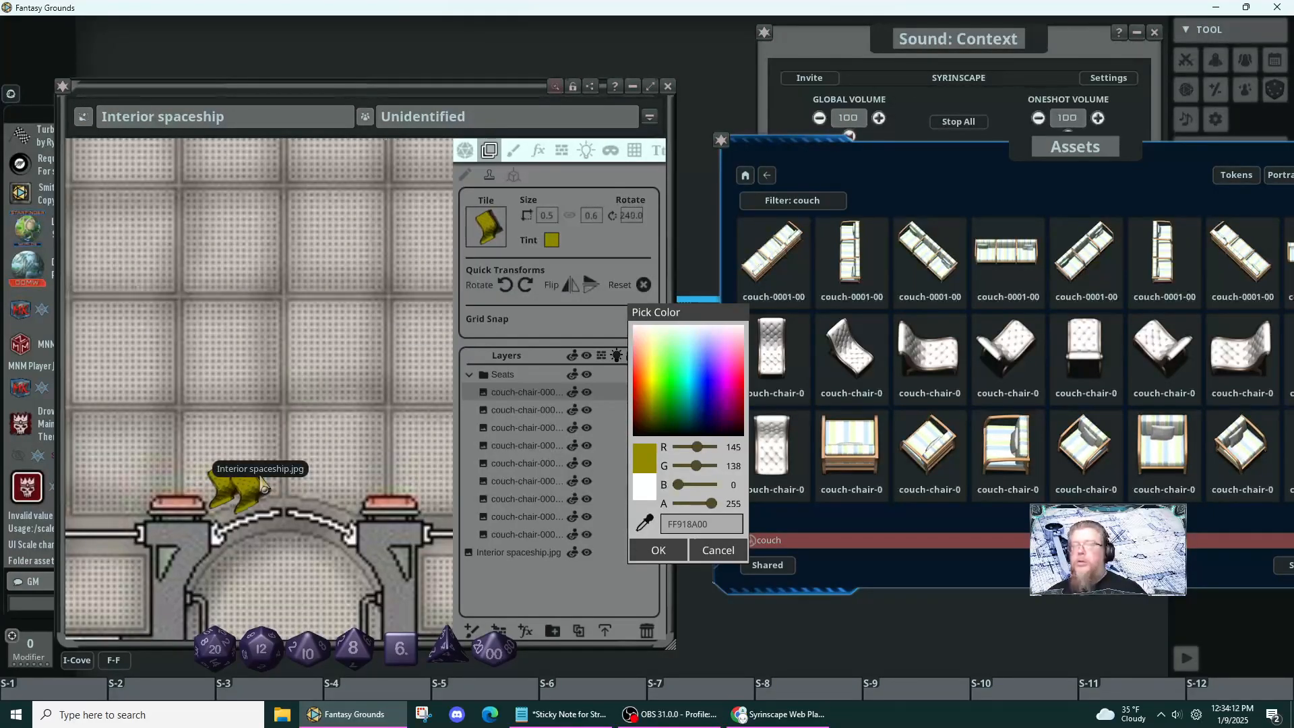
scroll(264, 486, up, 1)
scroll(264, 486, up, 1)
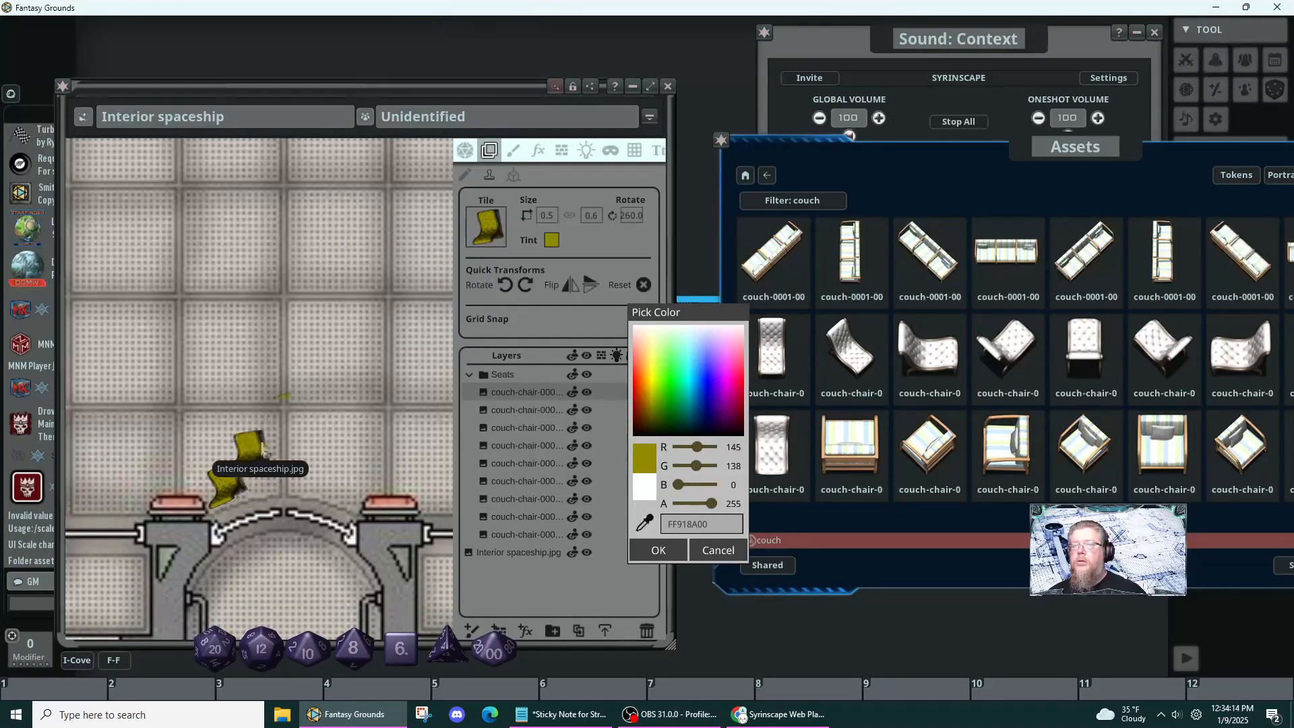
key(ctrl)
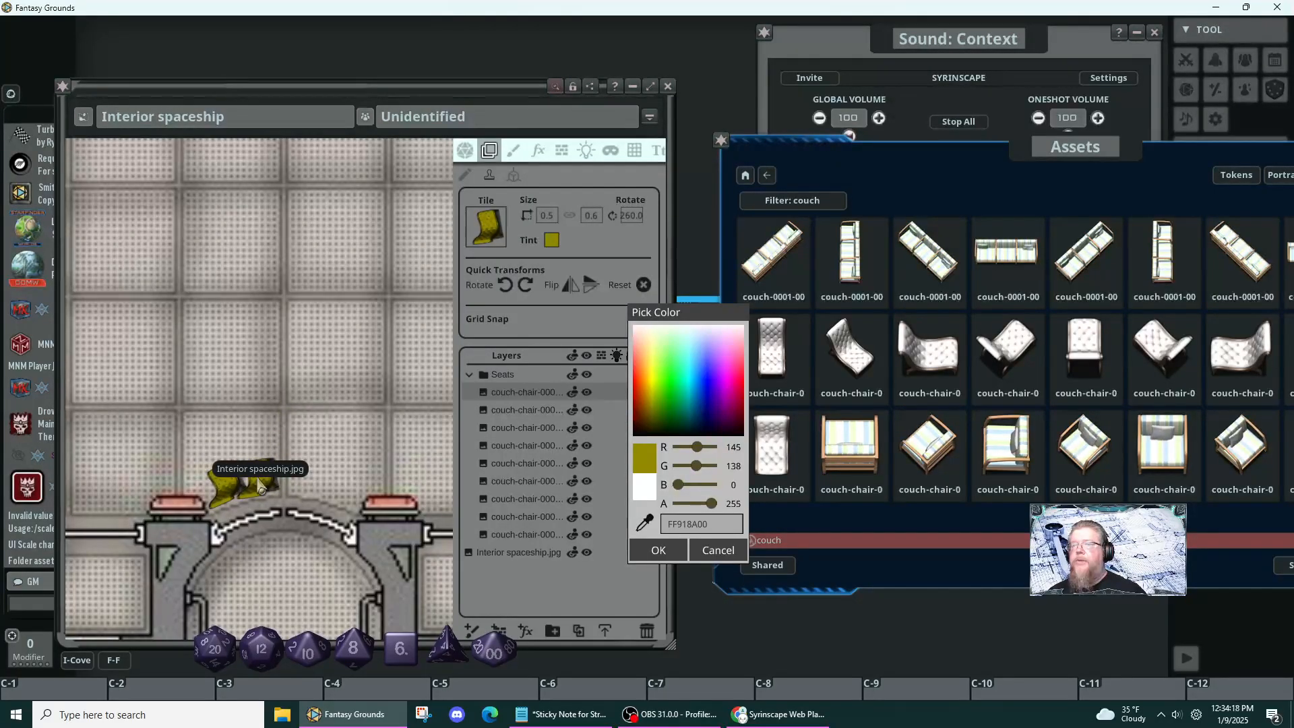
ctrl+click(258, 482)
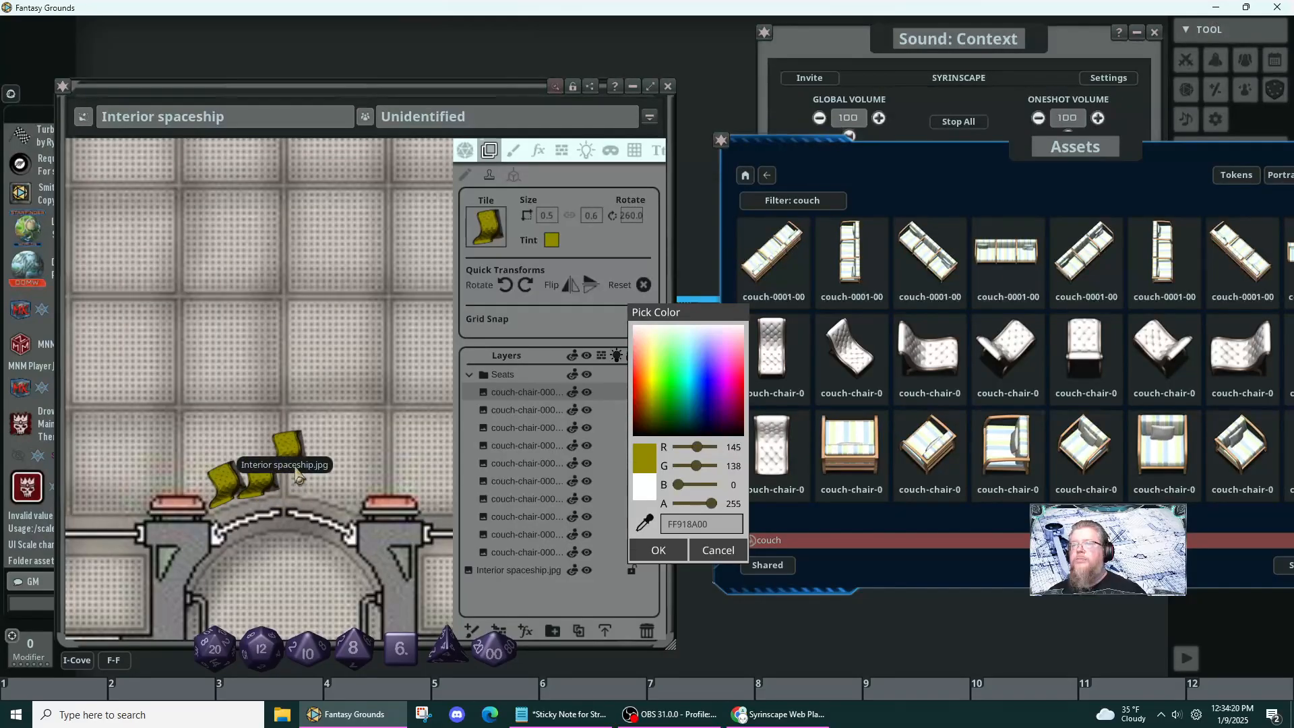
- Flip the dark yellow chair tile vertically and rotate it to 275 degrees to fit the right half of the round chamber's curved wall
click(572, 288)
click(572, 289)
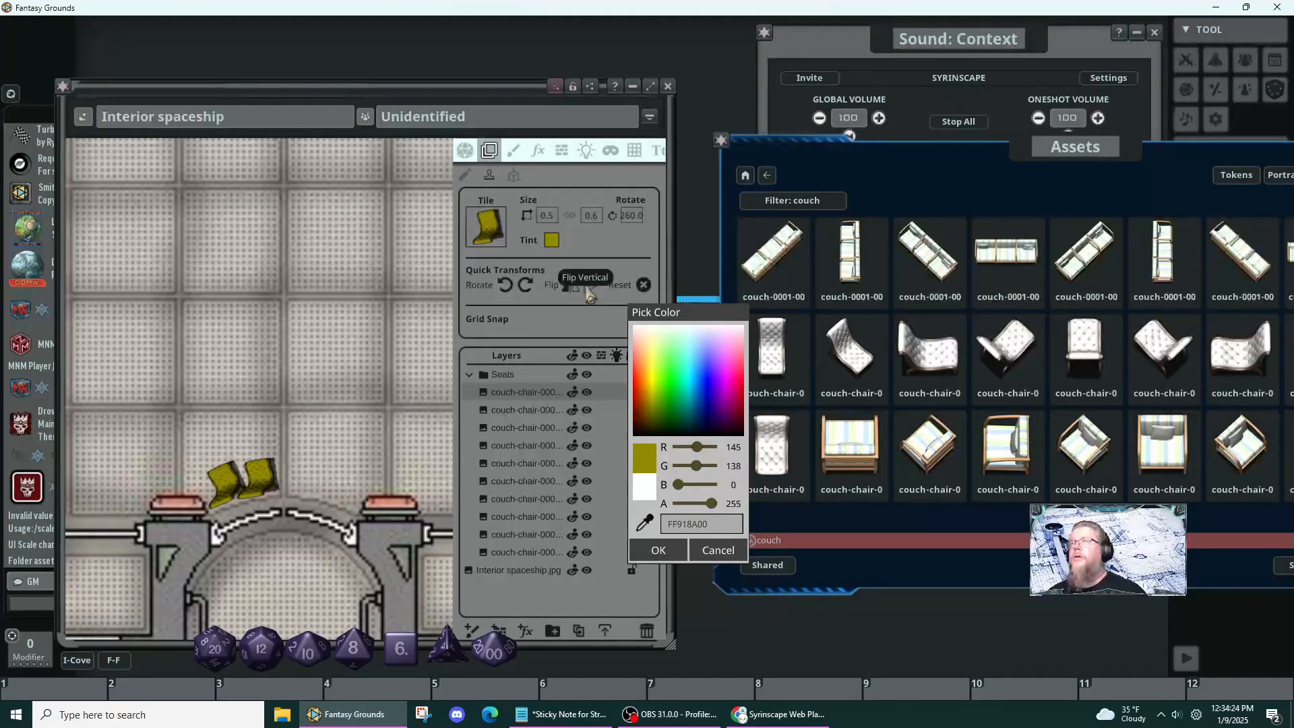
click(572, 288)
key(shift)
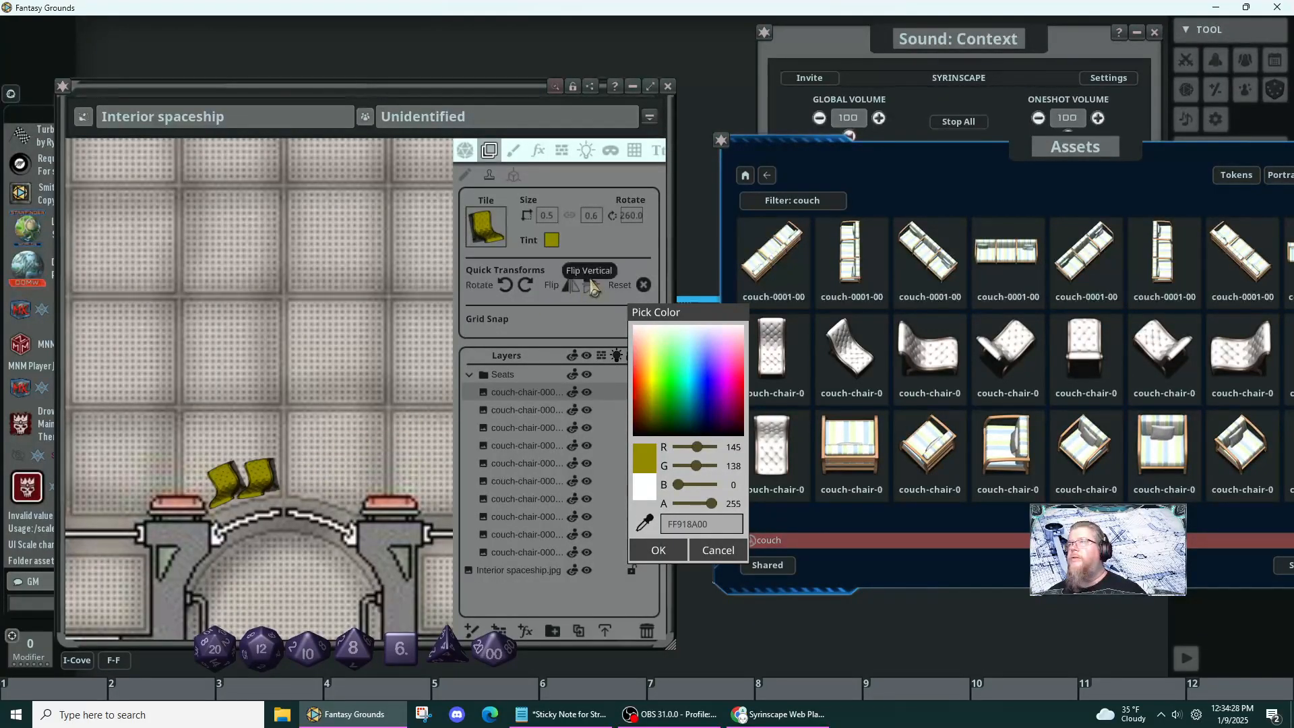
key(shift)
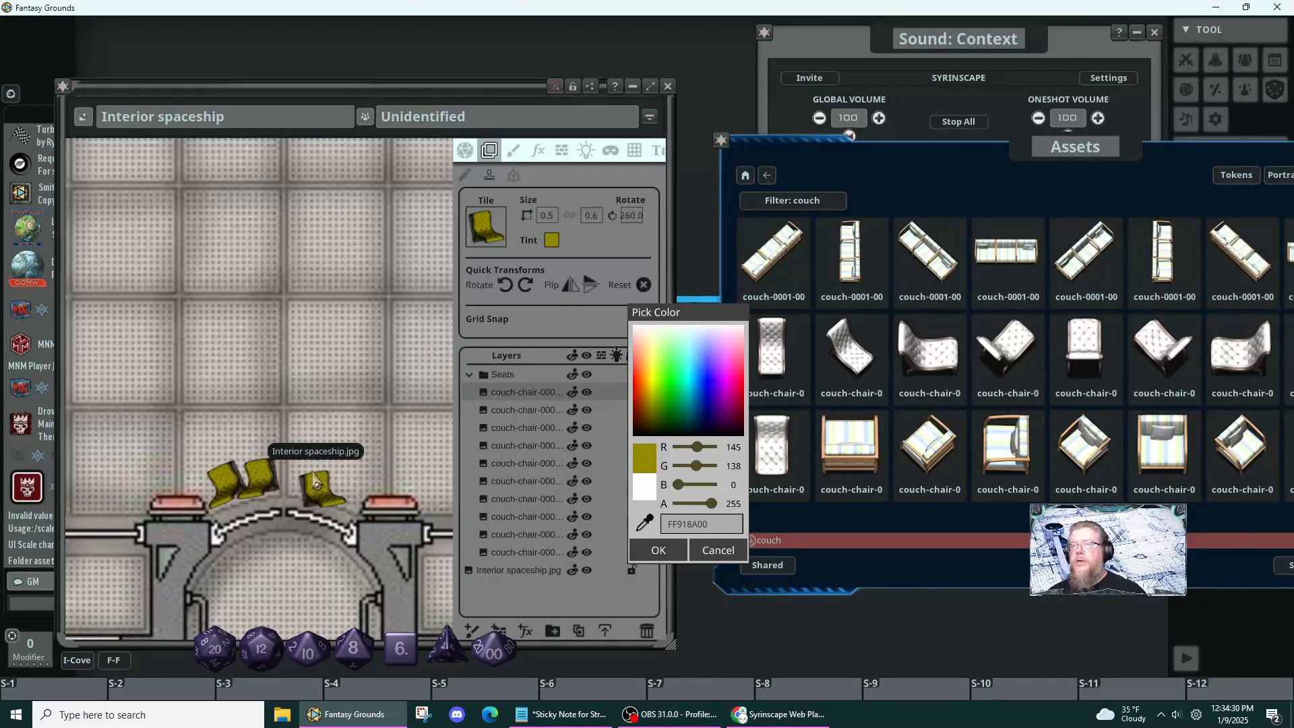
key(ctrl)
scroll(305, 482, down, 3)
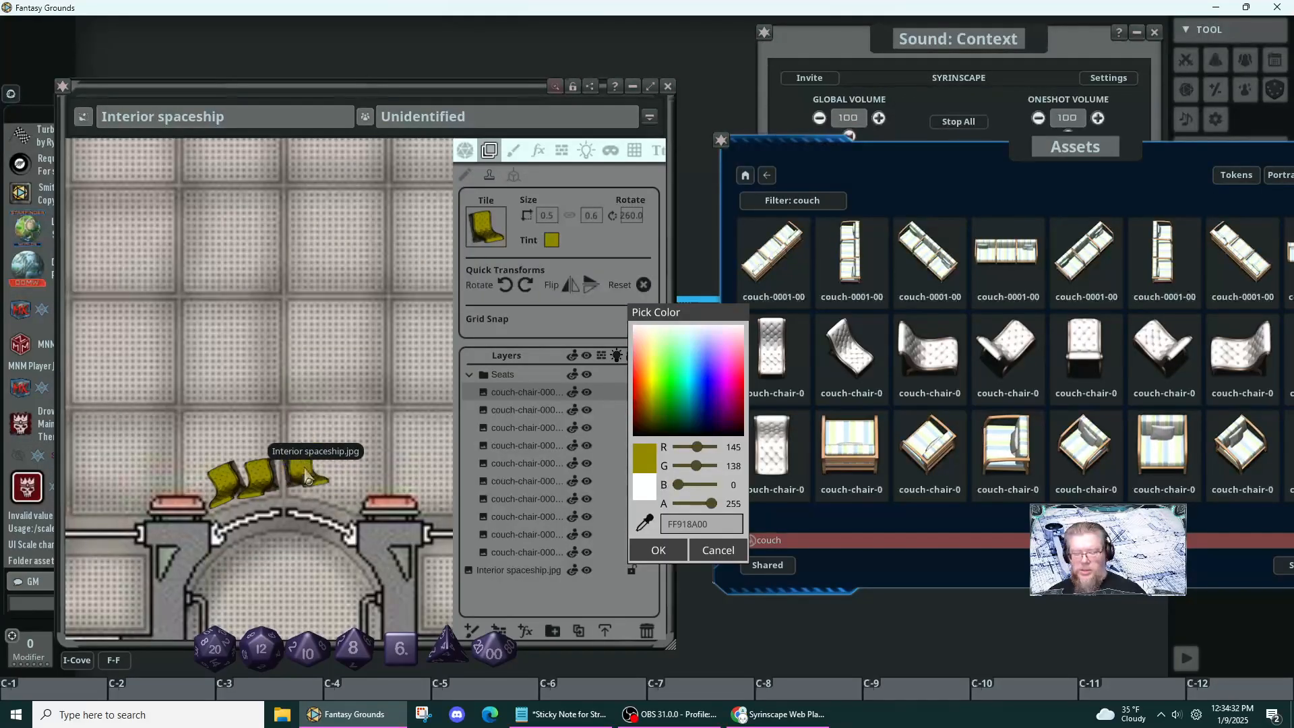
key(shift)
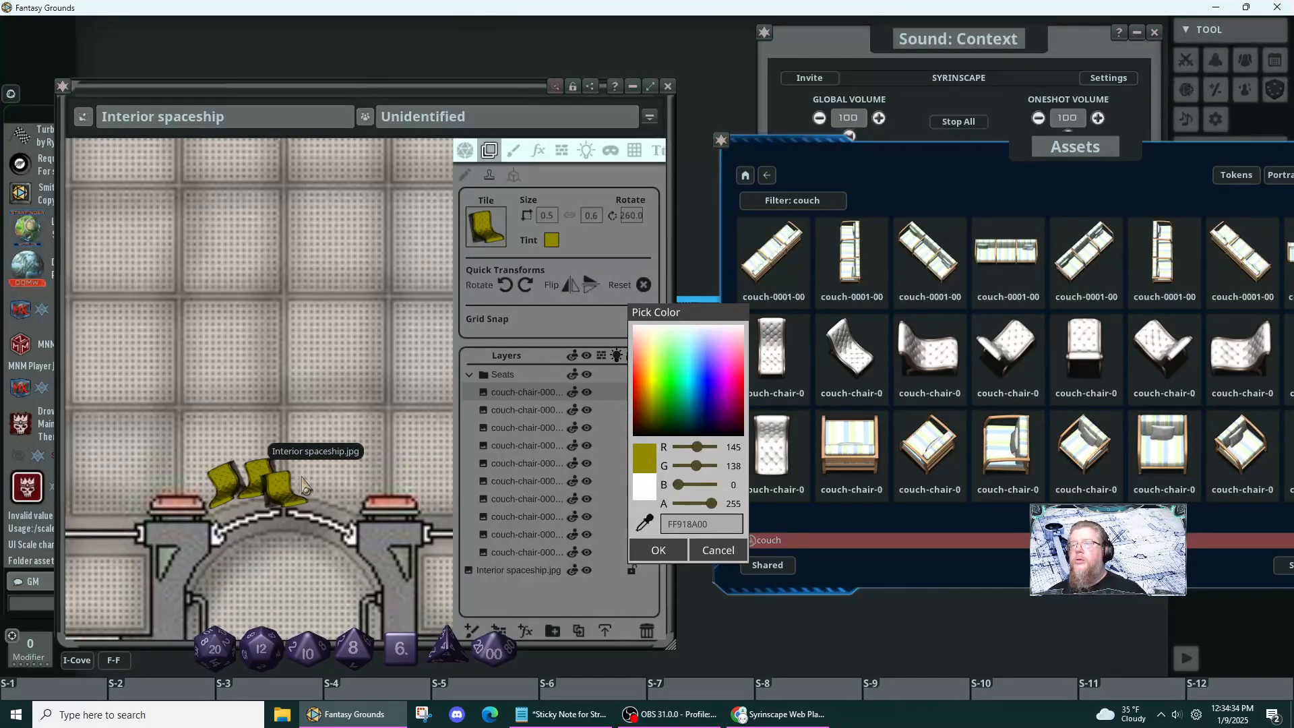
scroll(301, 488, down, 1)
scroll(302, 492, up, 4)
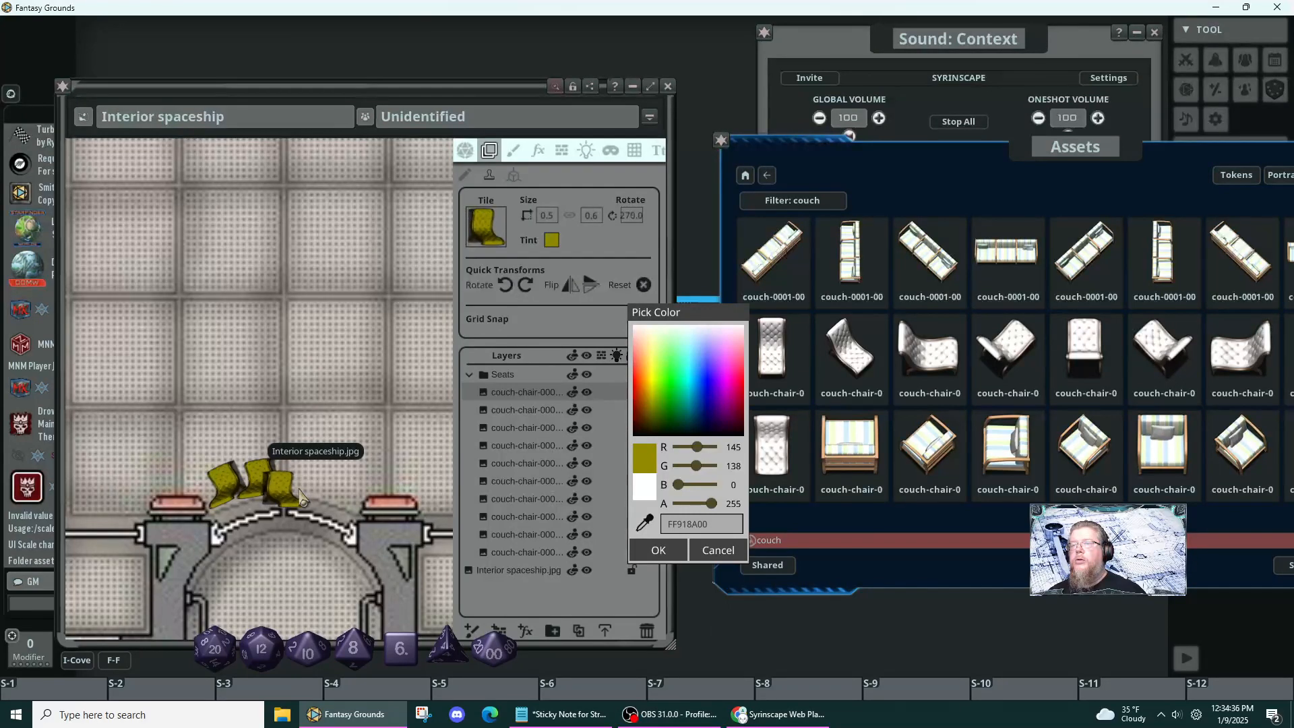
key(ctrl)
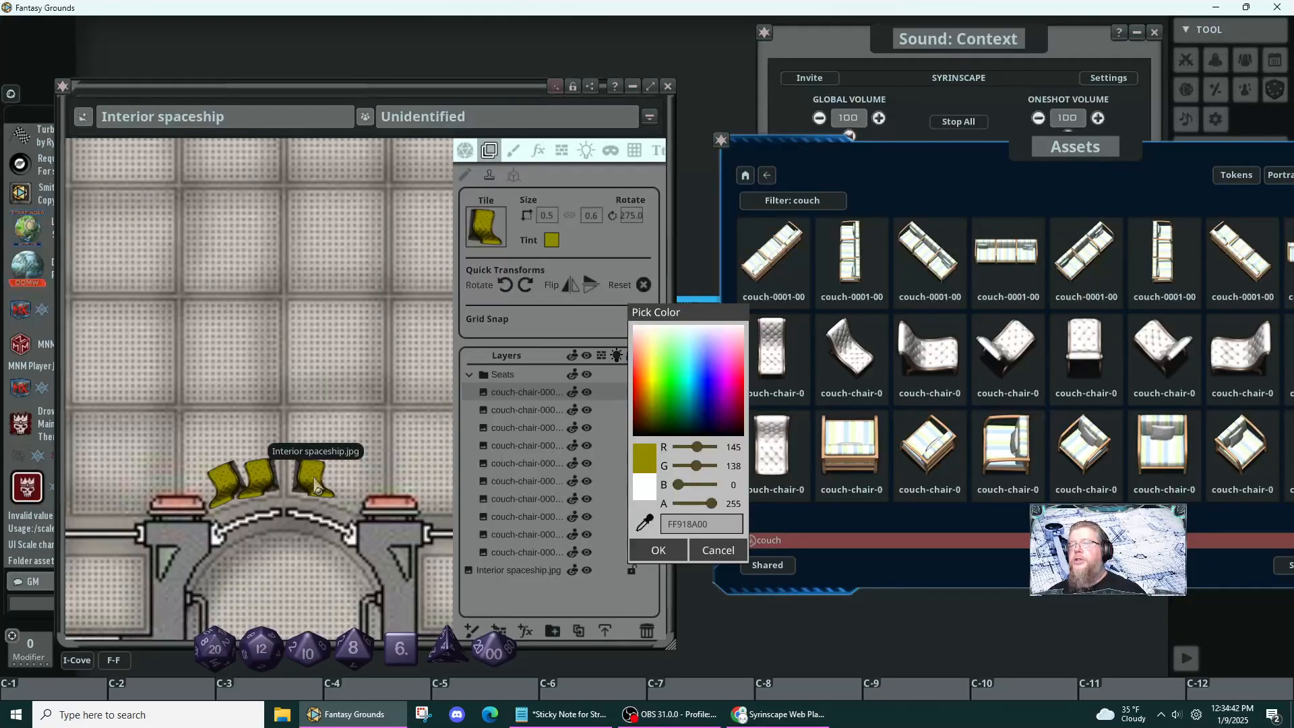
- Place two more yellow couch chairs in the curved row above the round doorway, rotating the last to 300°, and accept the tint color
click(314, 484)
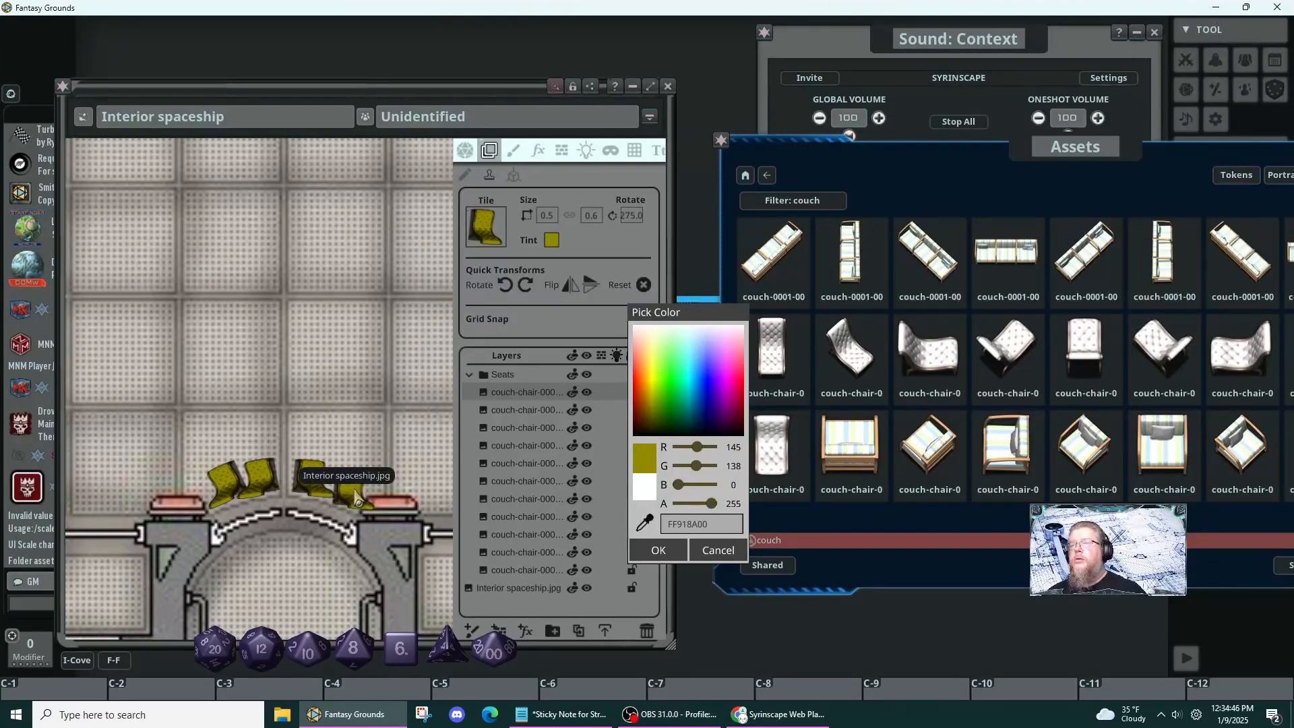
key(shift)
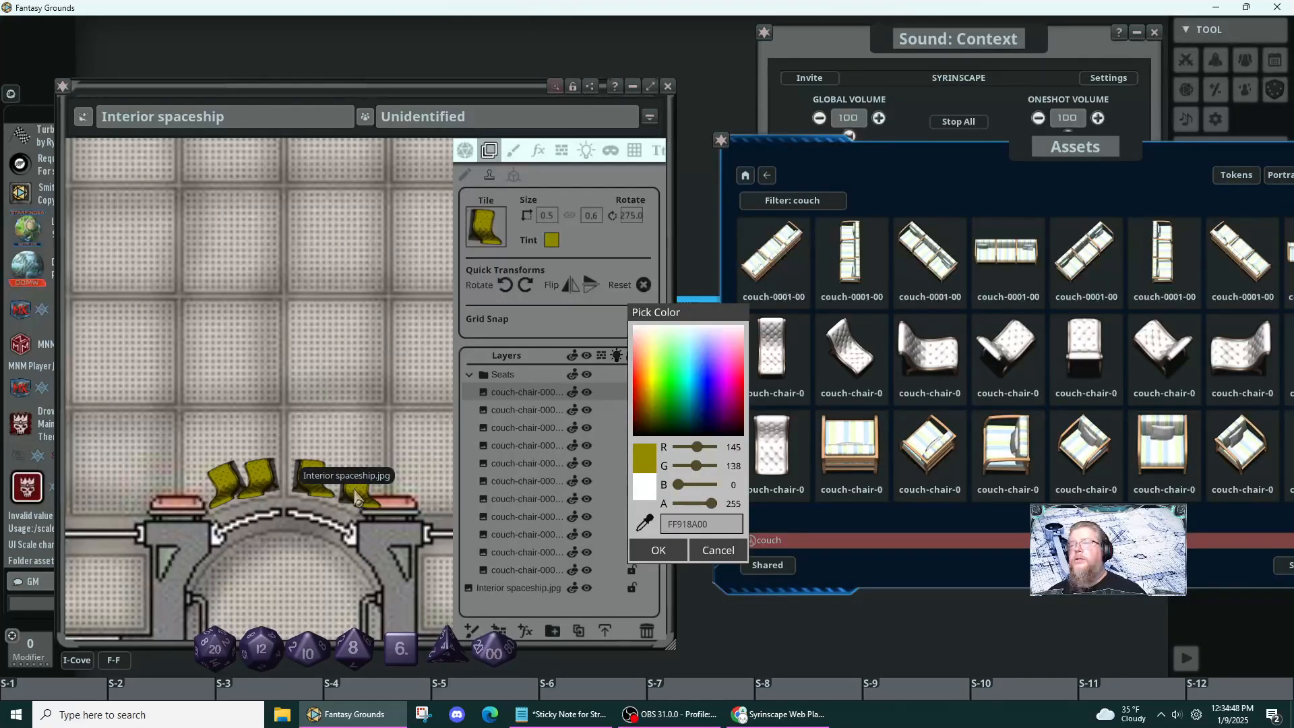
scroll(355, 497, down, 1)
scroll(356, 497, up, 3)
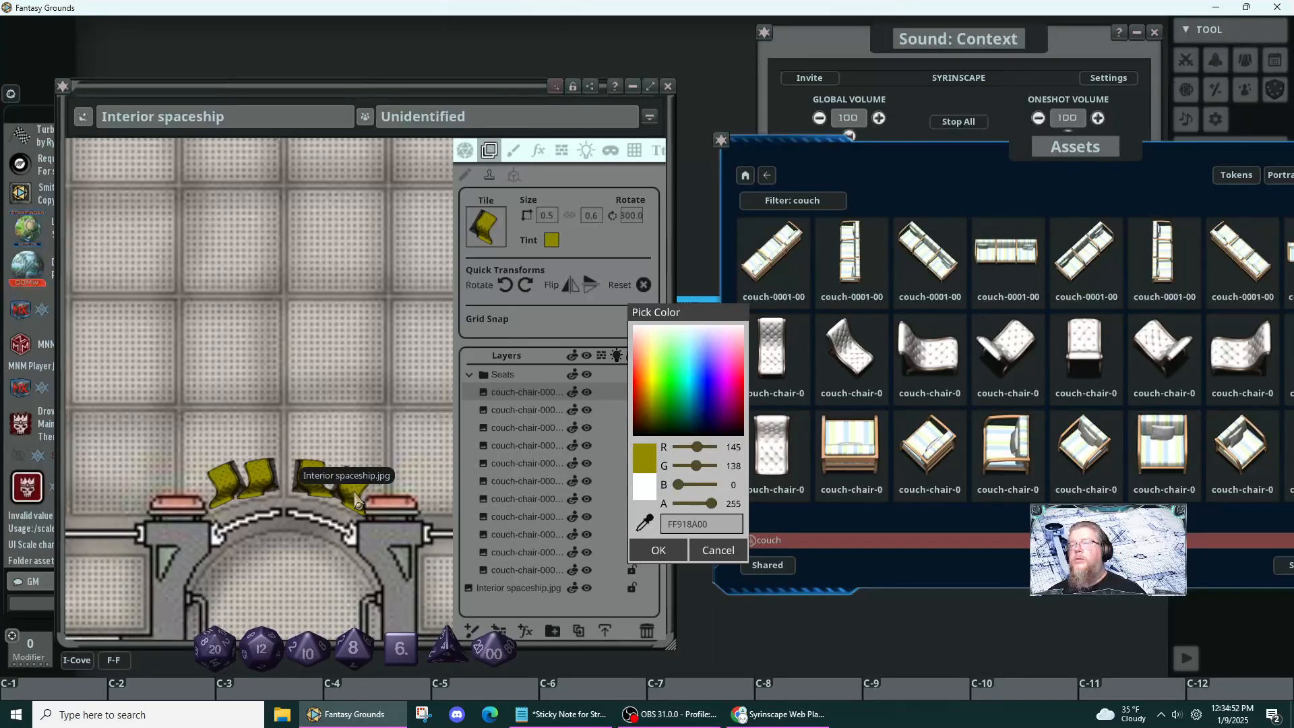
scroll(311, 407, down, 5)
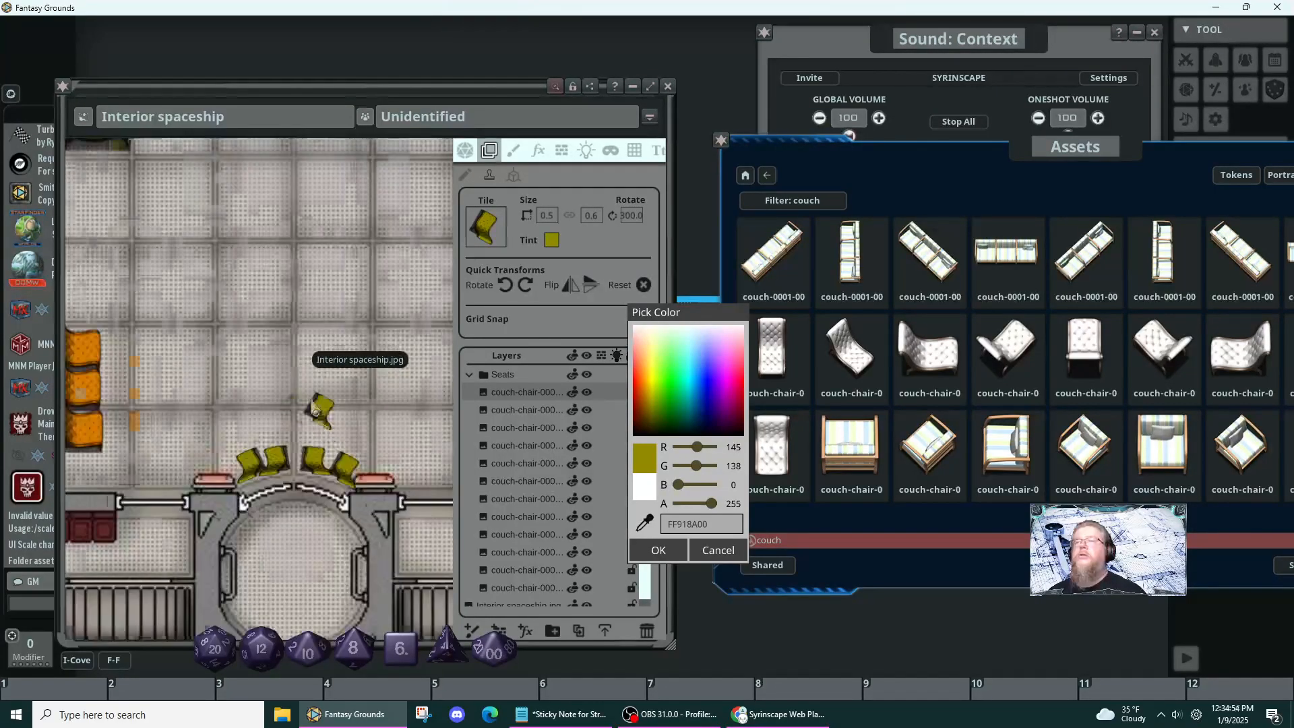
scroll(312, 407, down, 2)
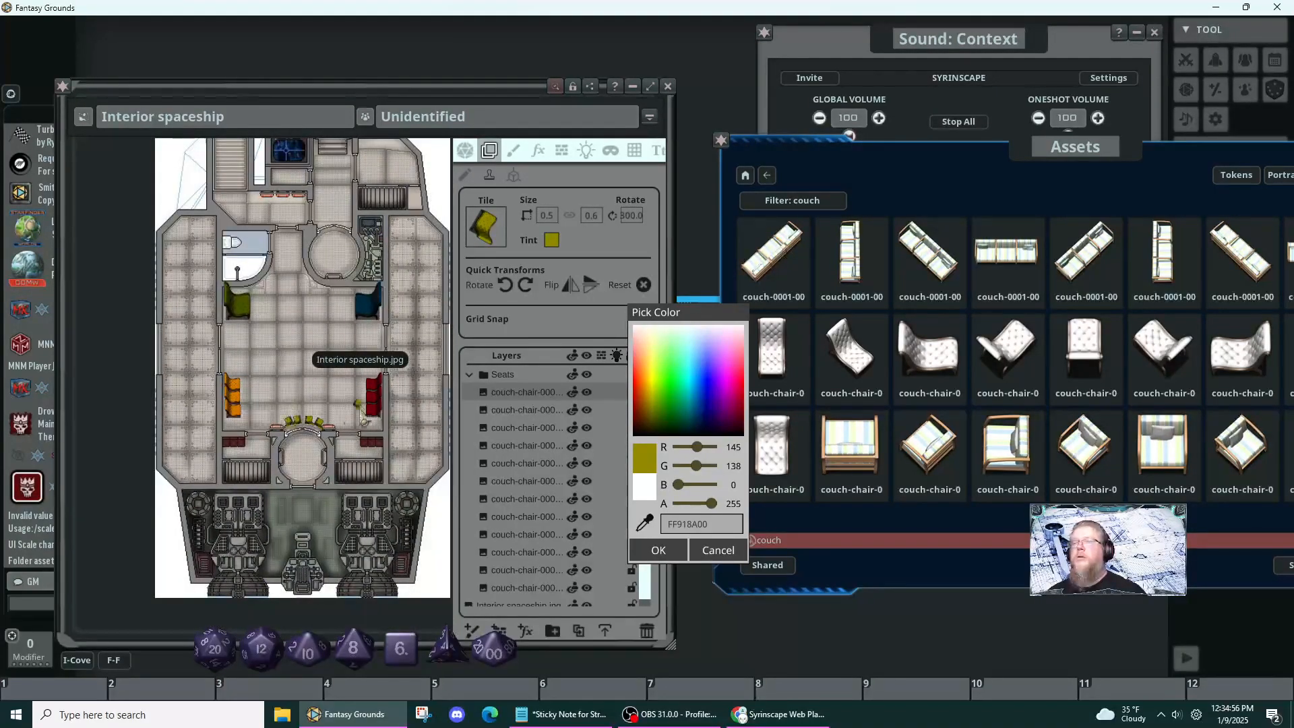
click(658, 551)
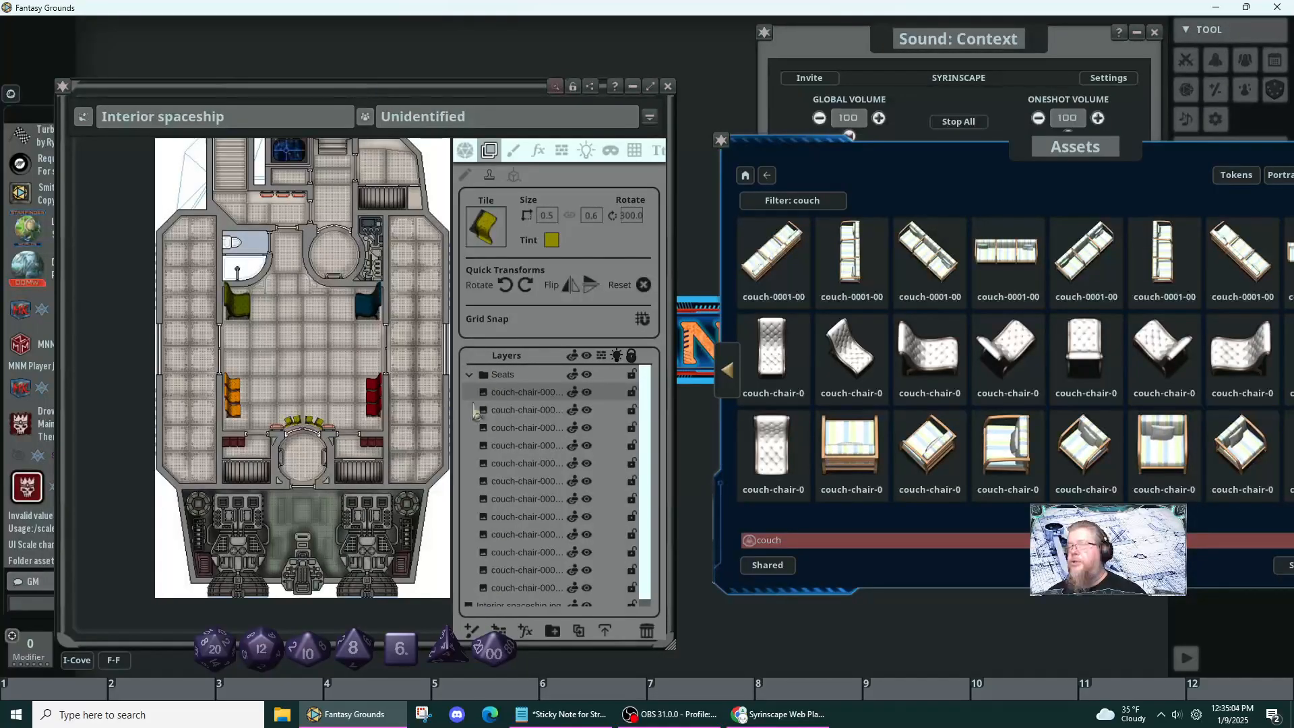
- Collapse the Seats layer folder, then hide and show it again to check which tiles it controls
click(470, 377)
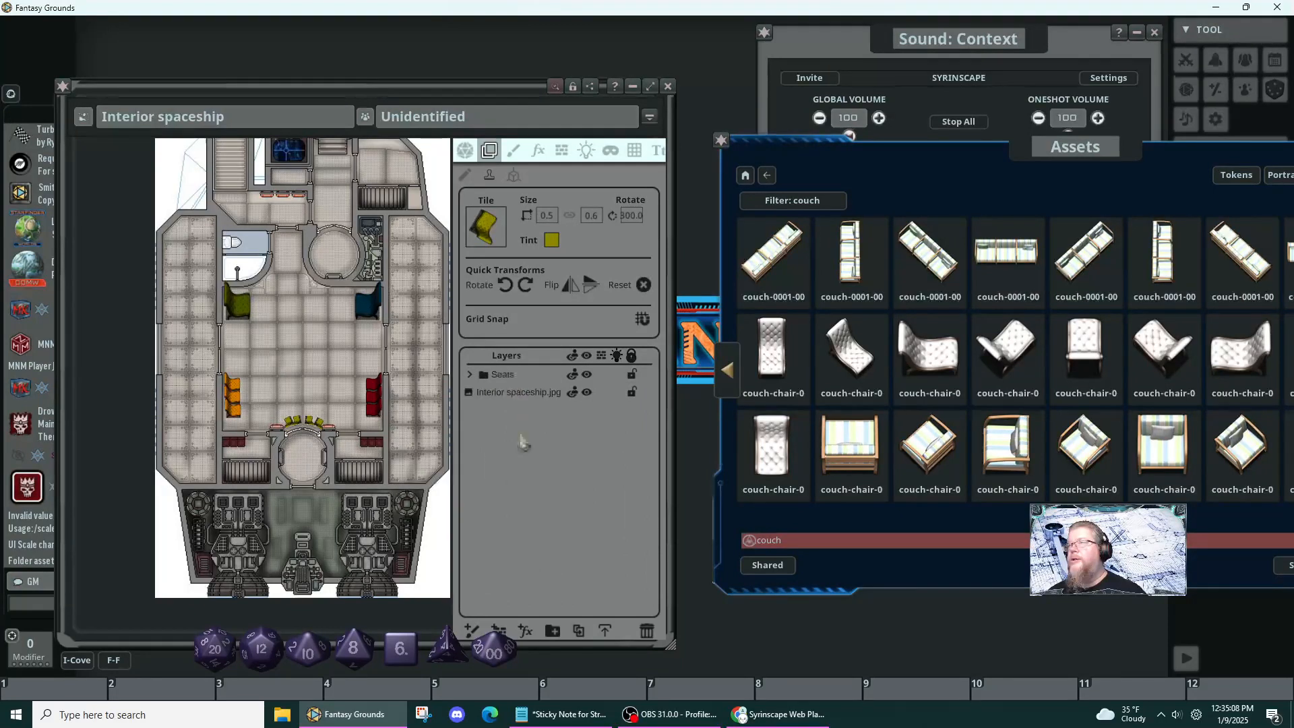
click(588, 375)
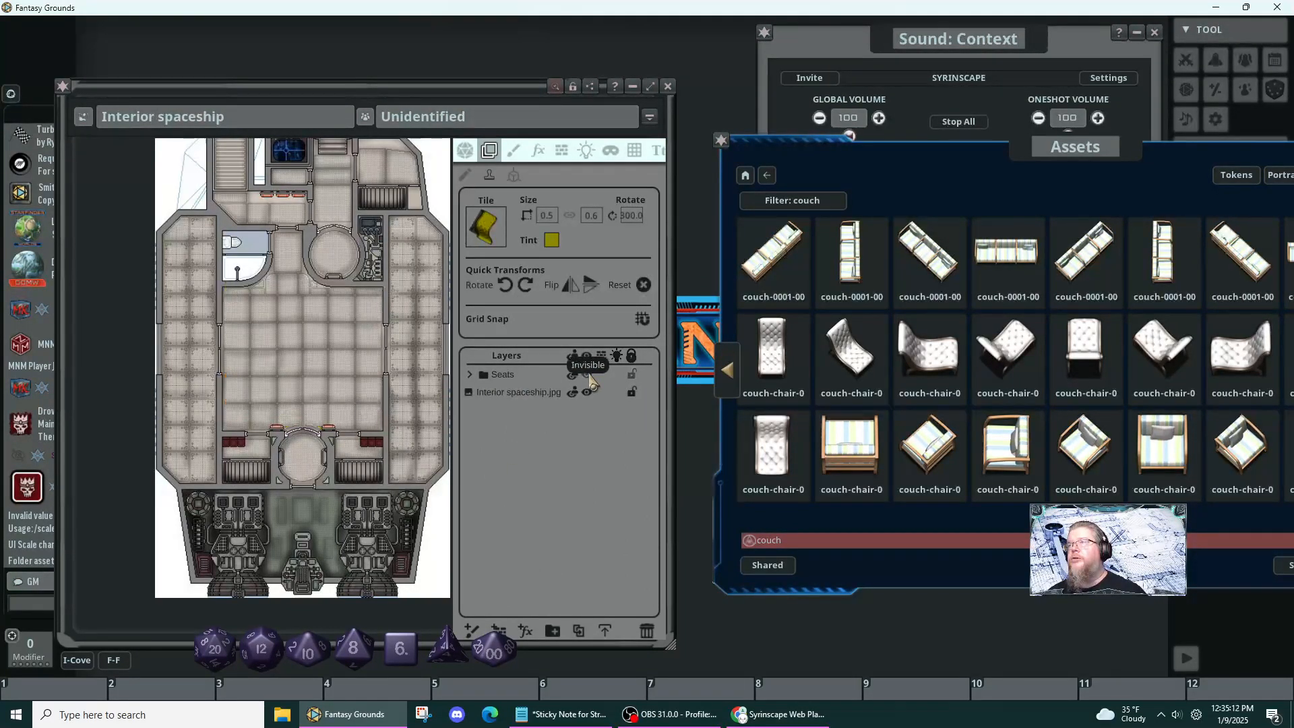
click(588, 376)
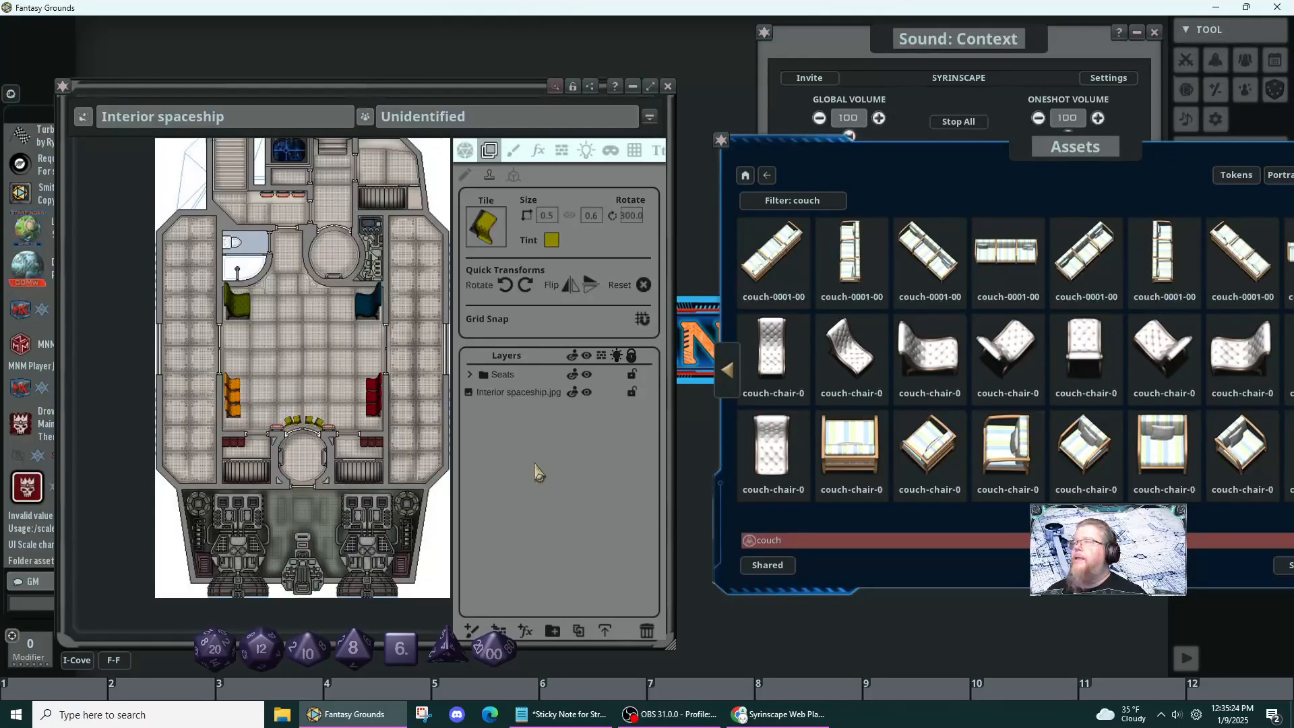
- Search the assets for "console" and preview the four Console_1 decorations from the scifi interiors pack
double_click(844, 542)
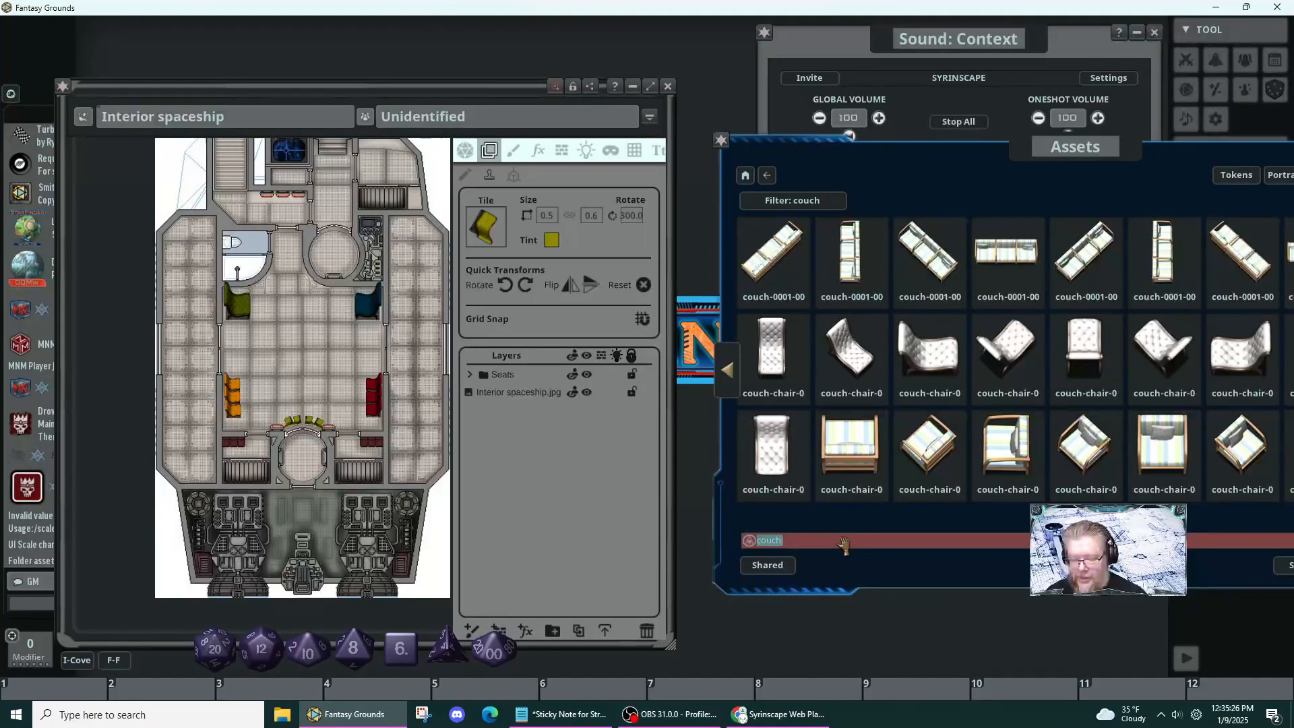
text(console)
key(Return)
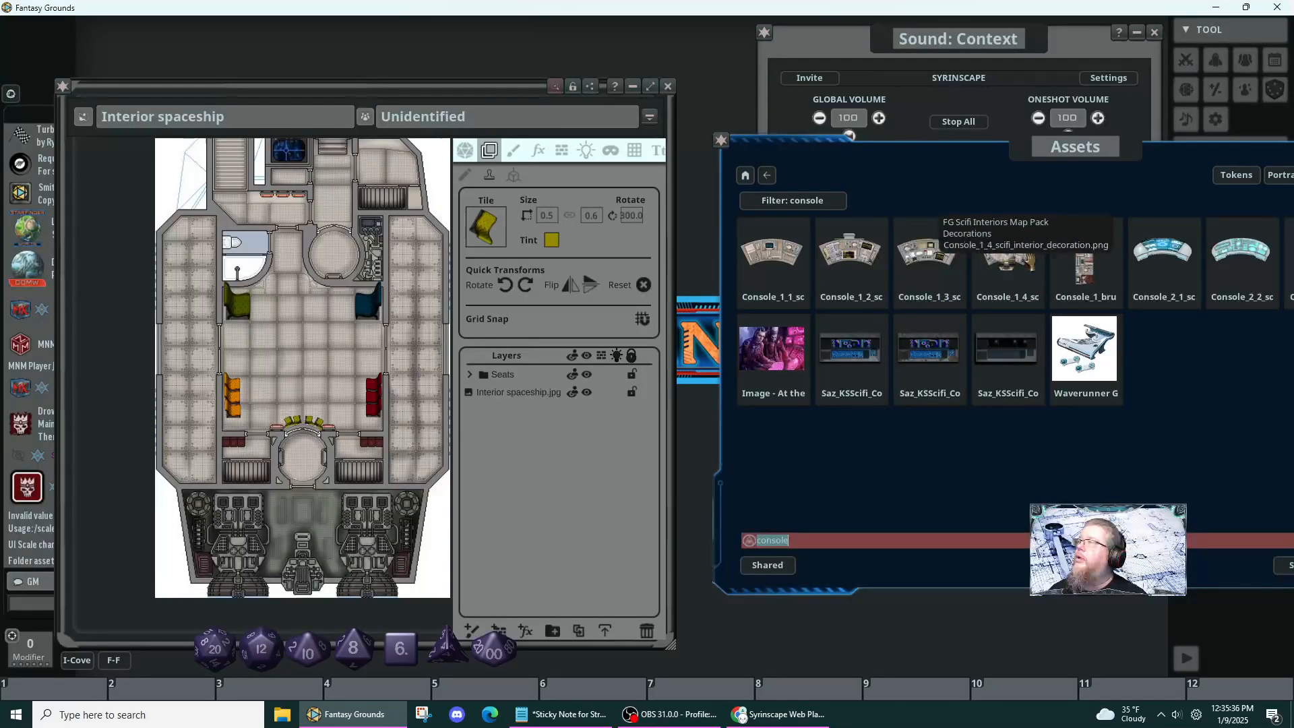
click(1006, 253)
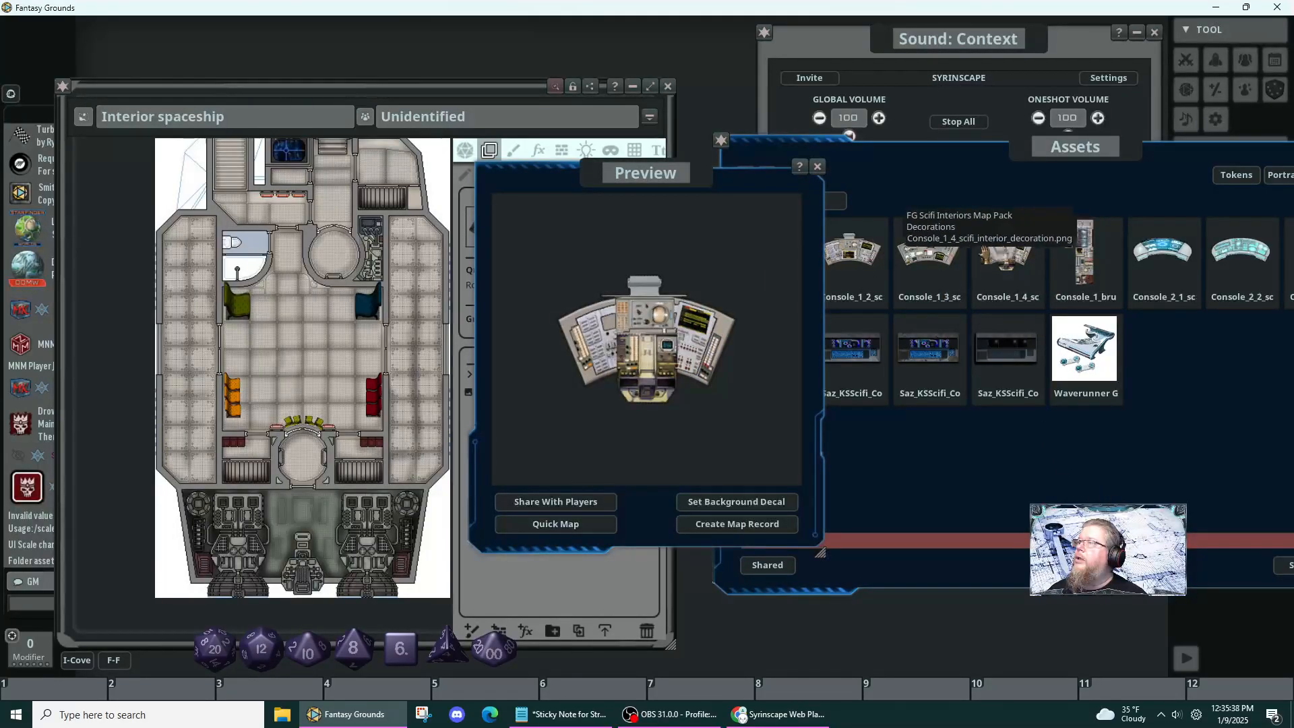
click(820, 170)
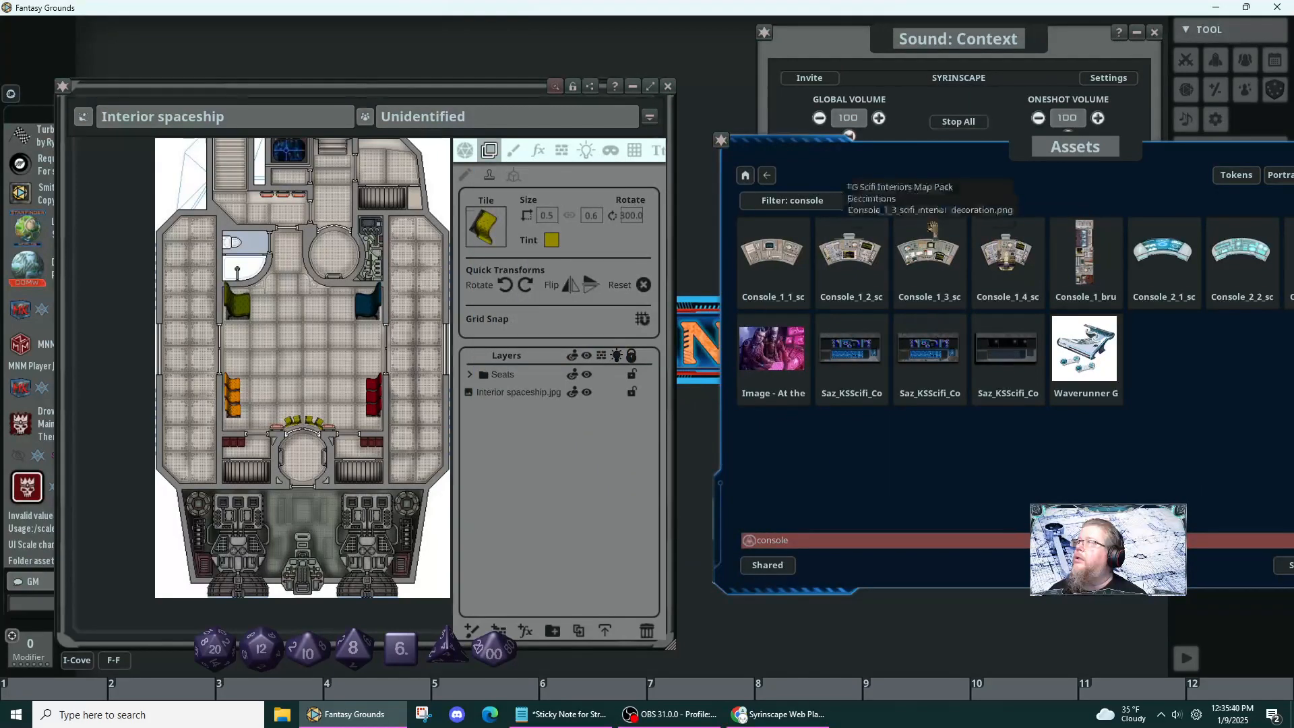
click(929, 250)
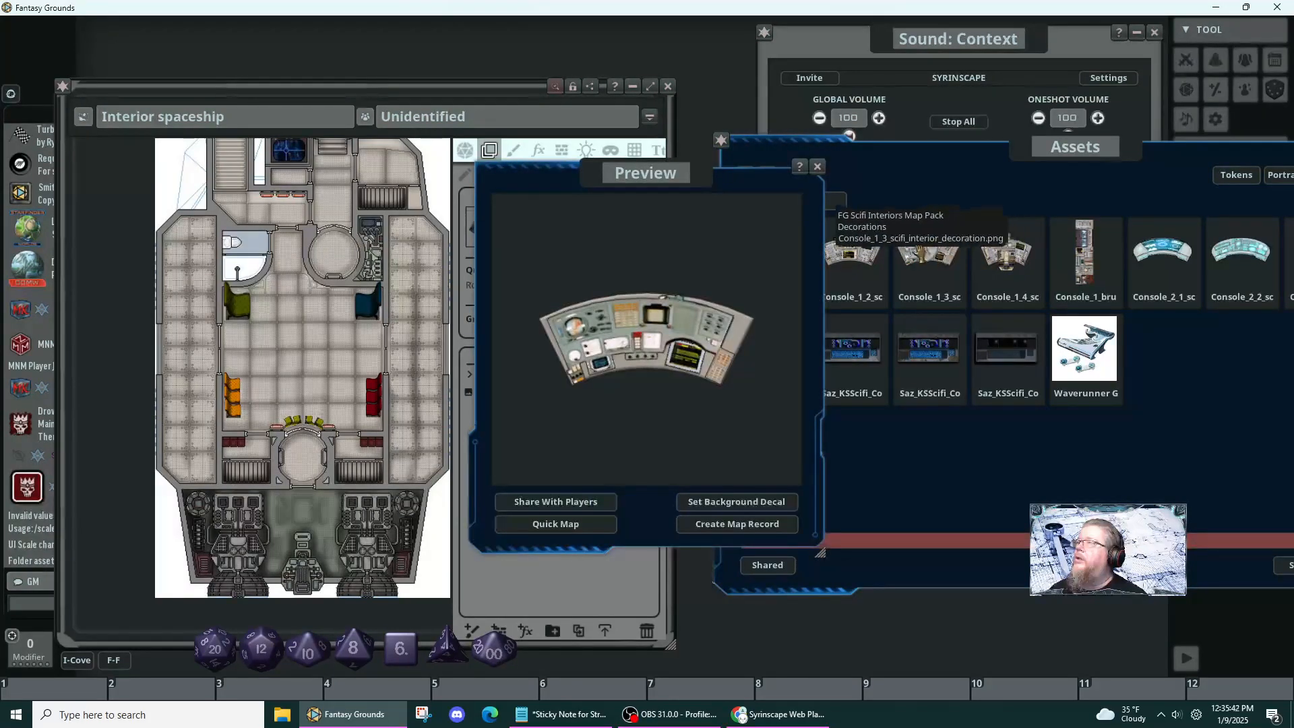
click(817, 170)
click(791, 257)
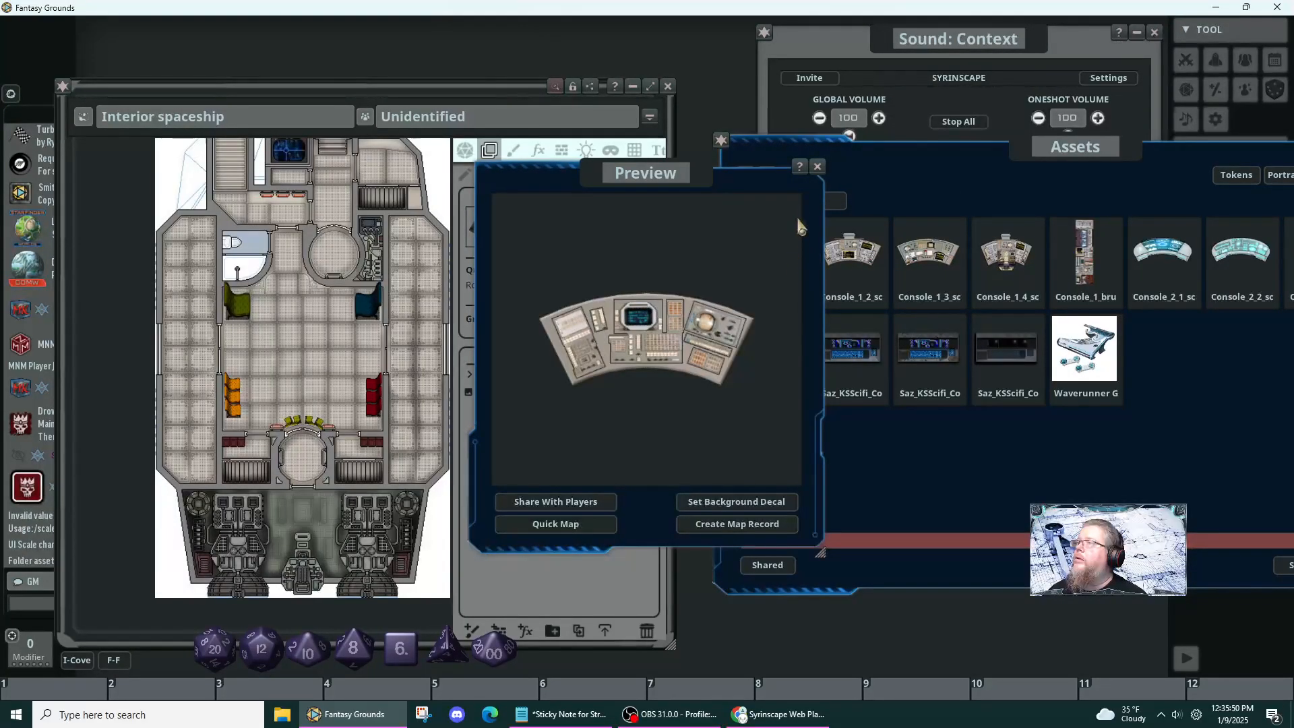
click(816, 166)
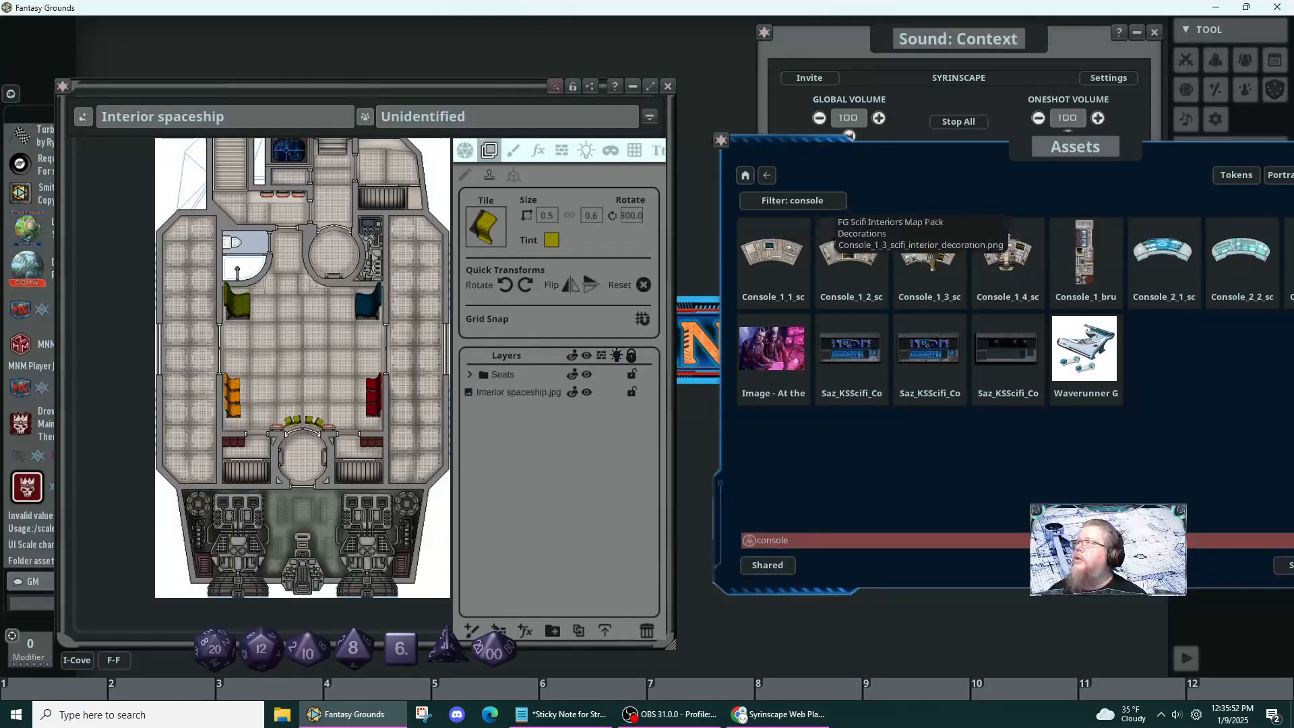
click(791, 259)
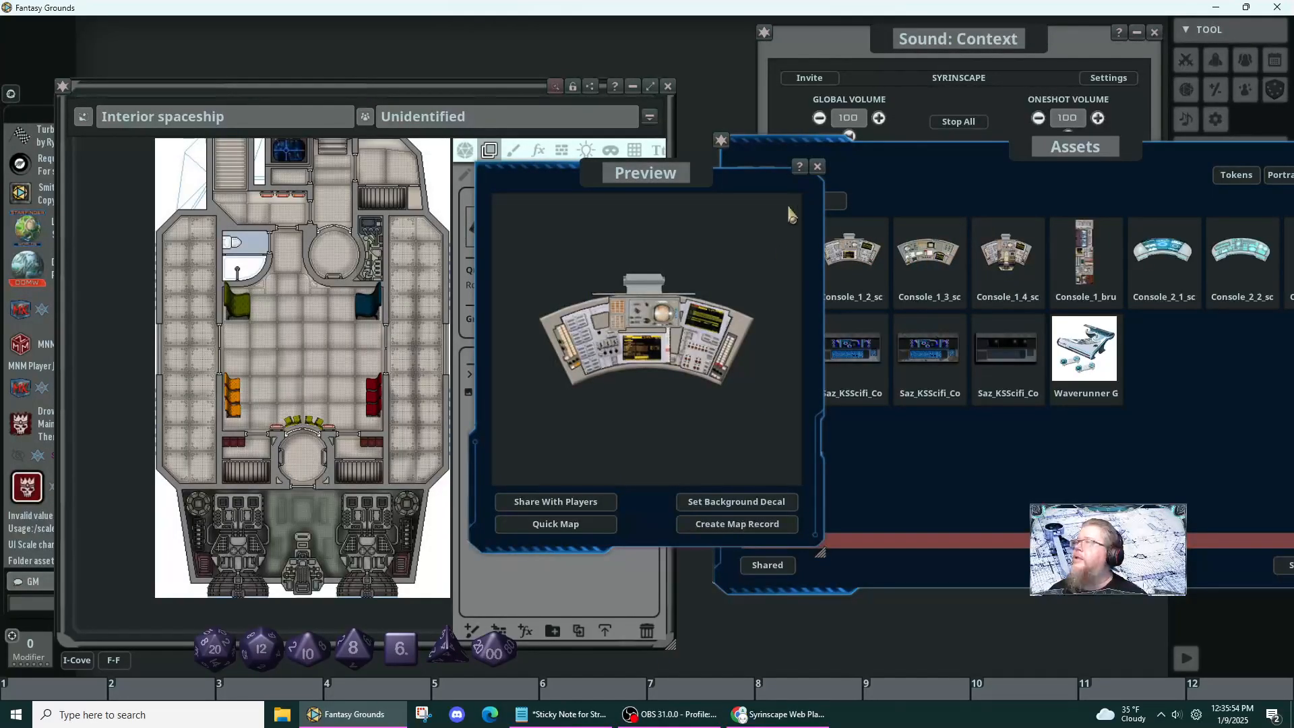
click(817, 166)
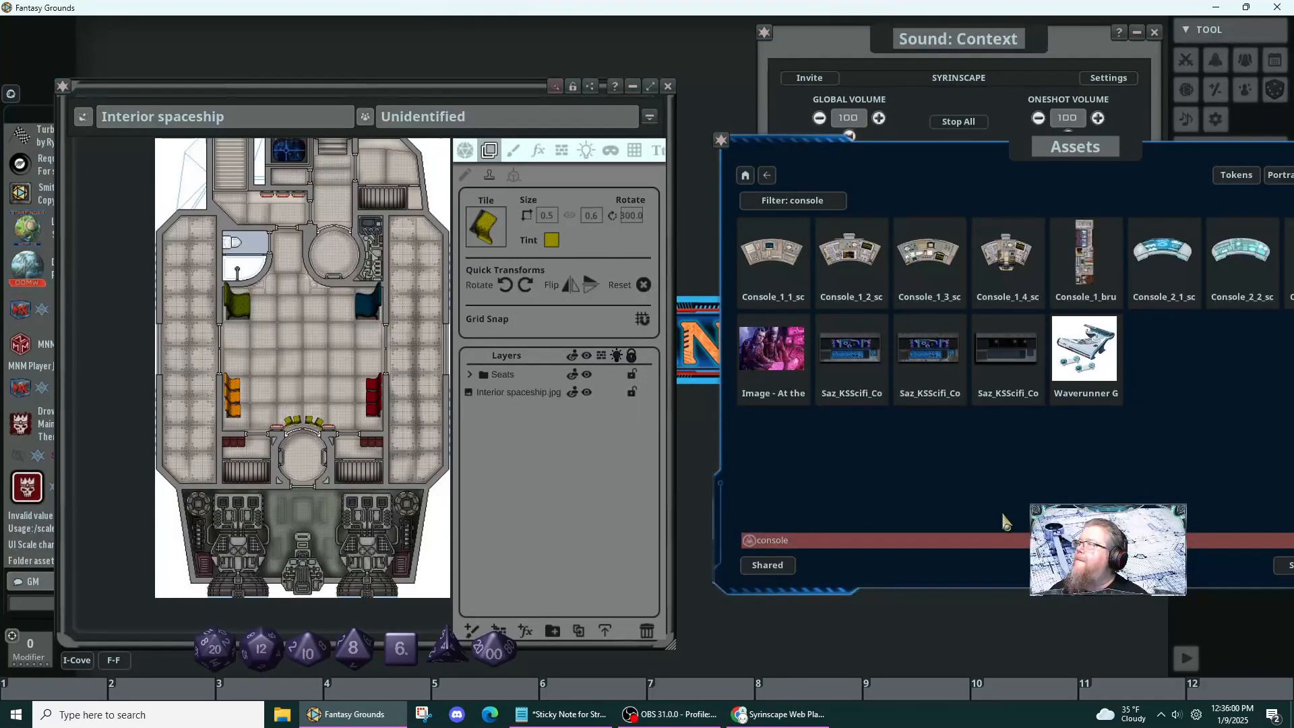
- Preview the Waverunner, Console_2_1 and Console_1_brush assets
click(1105, 361)
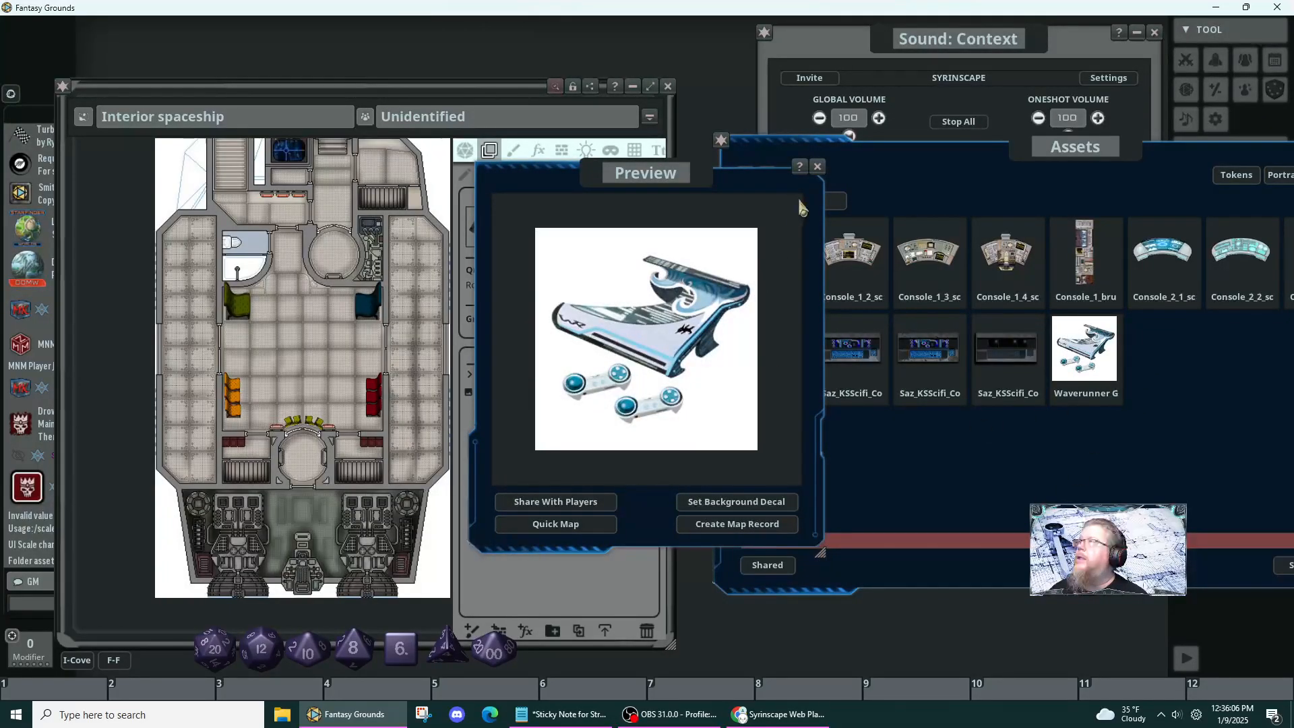
click(818, 167)
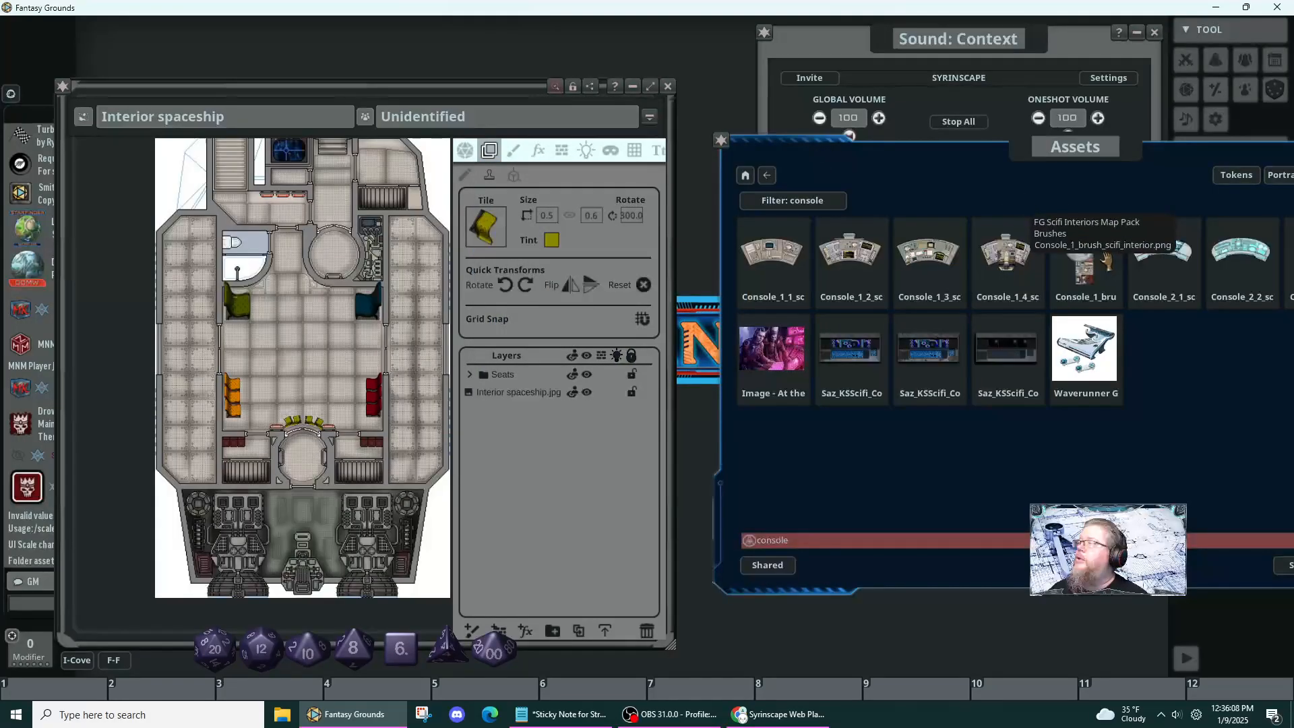
click(1168, 287)
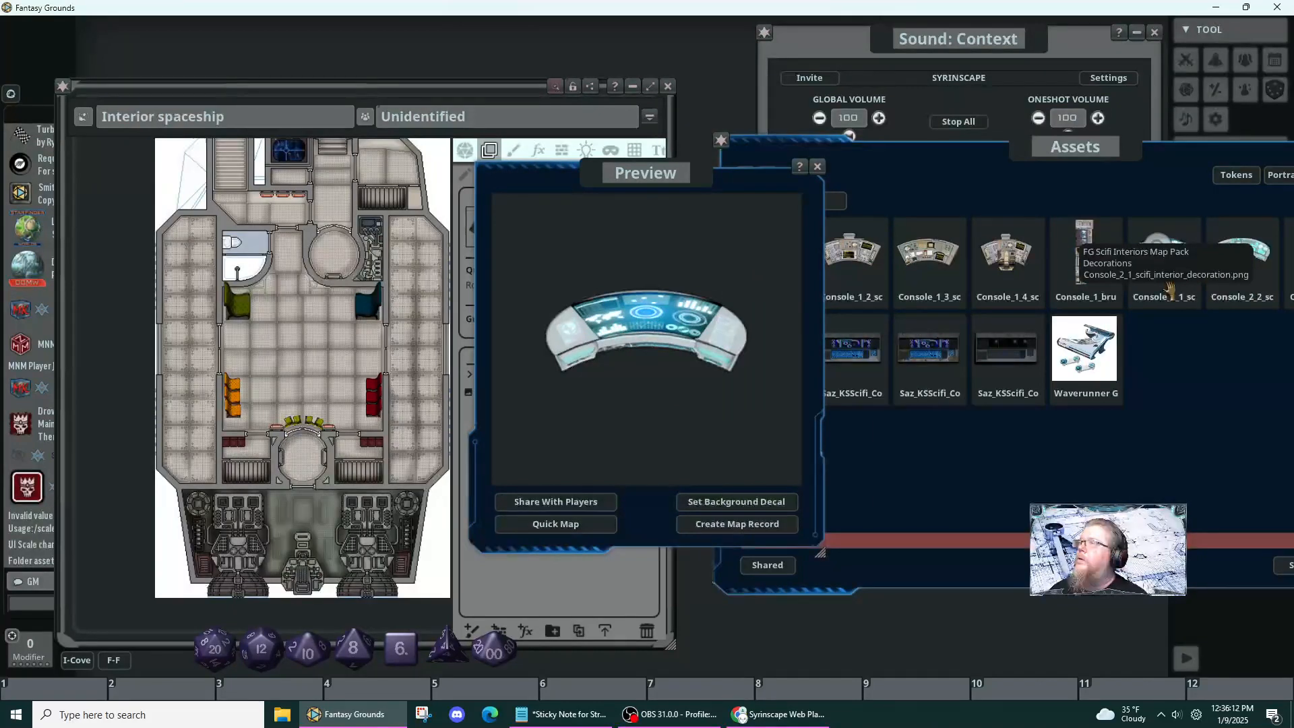
click(818, 173)
click(1084, 255)
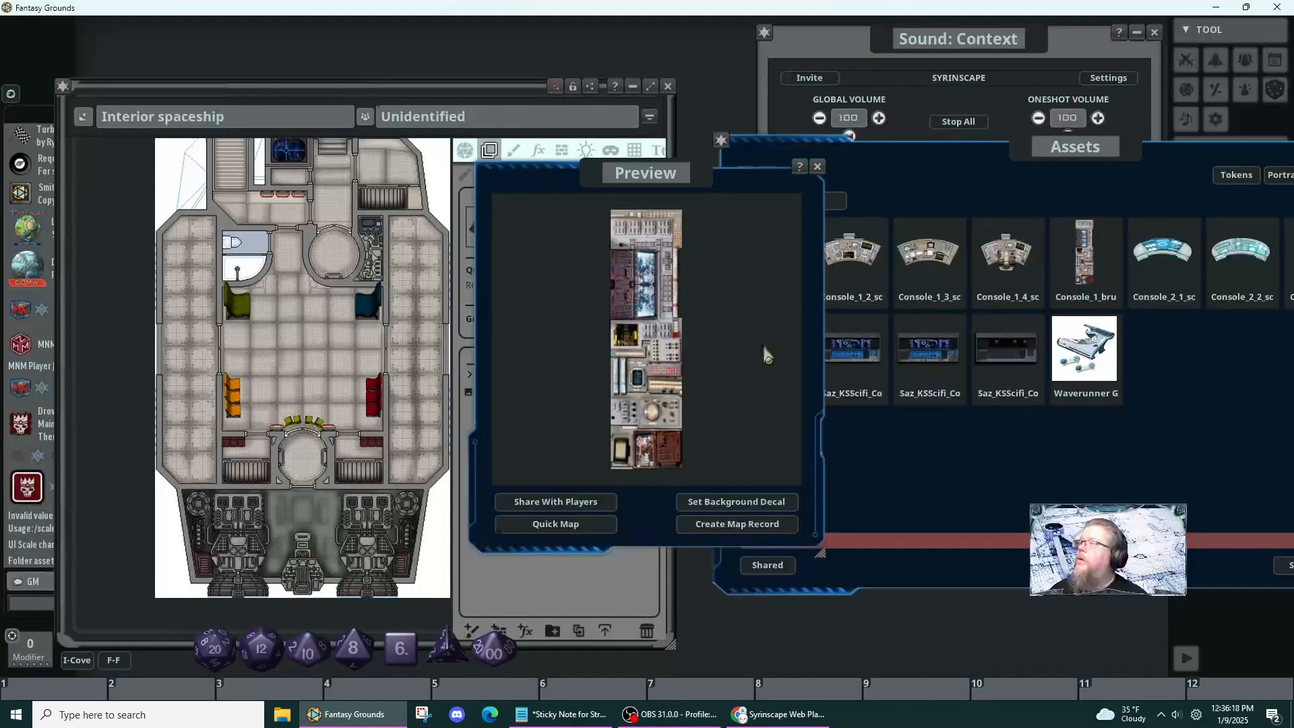
click(816, 174)
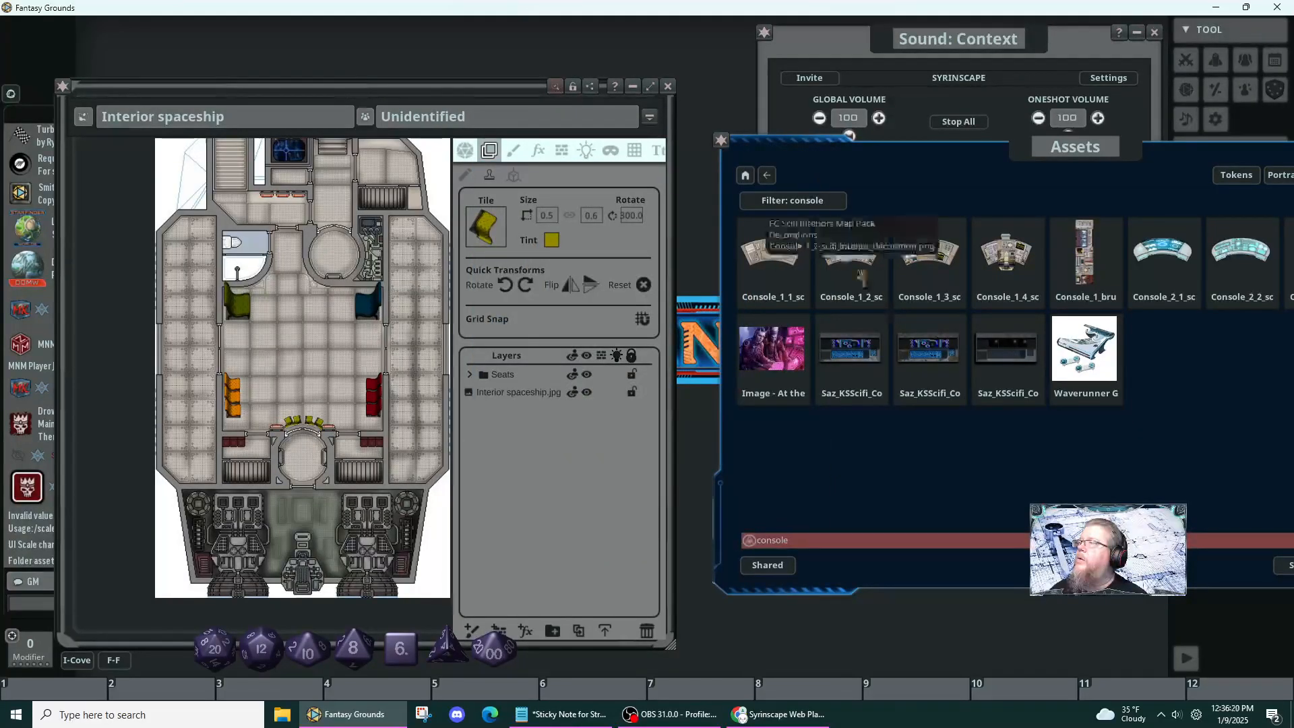
- Search the assets for "replicat" and "food", and preview the Bin_food_2 decoration
click(874, 543)
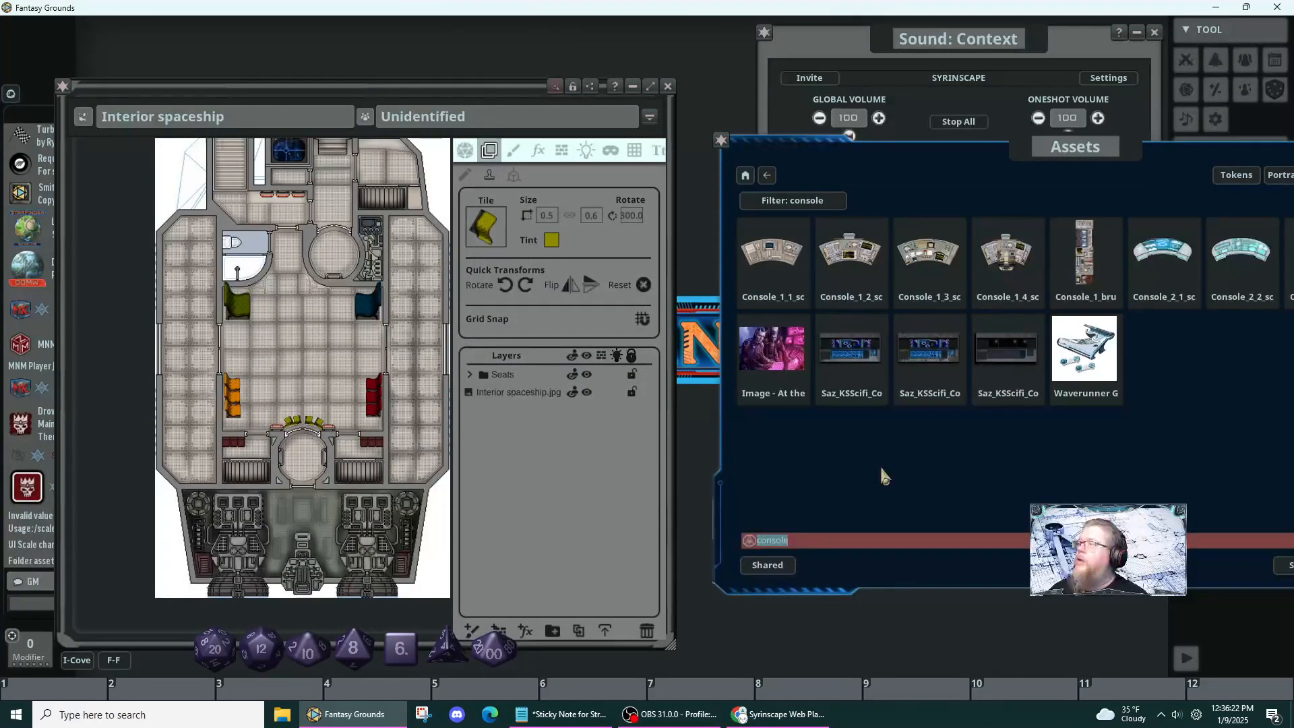
text(re)
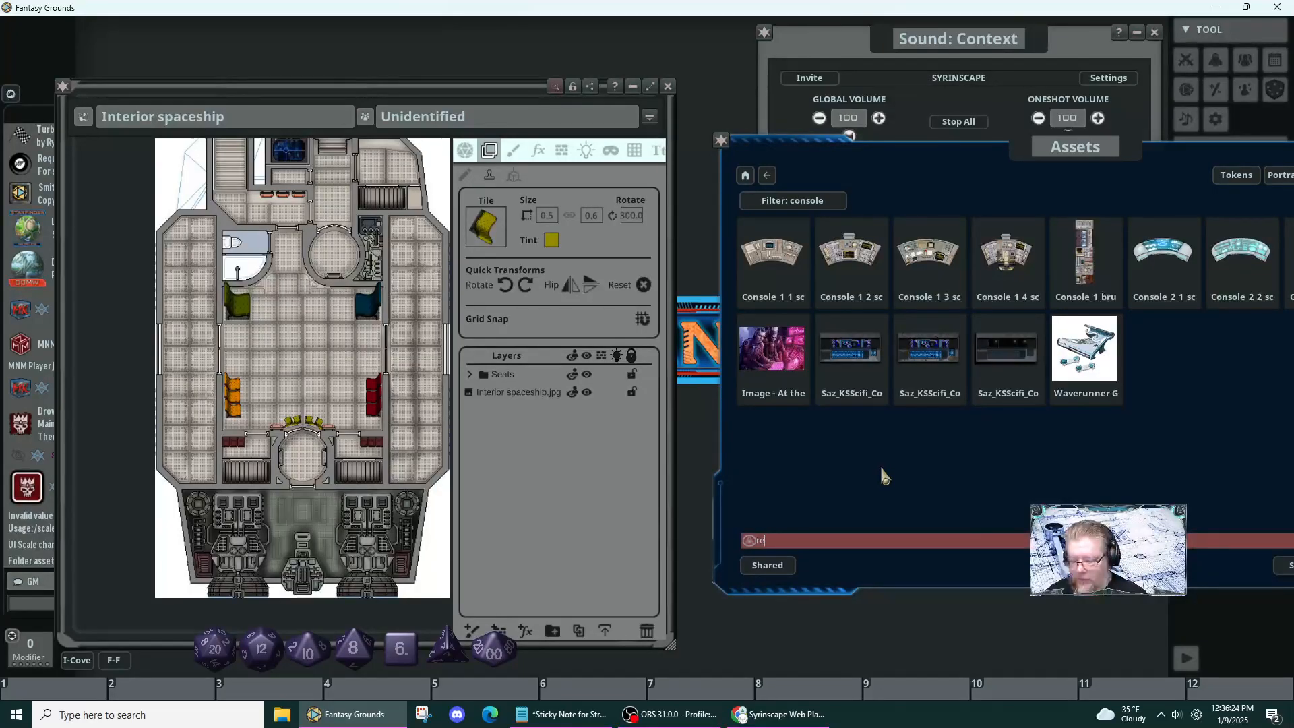
text(plicat)
key(Return)
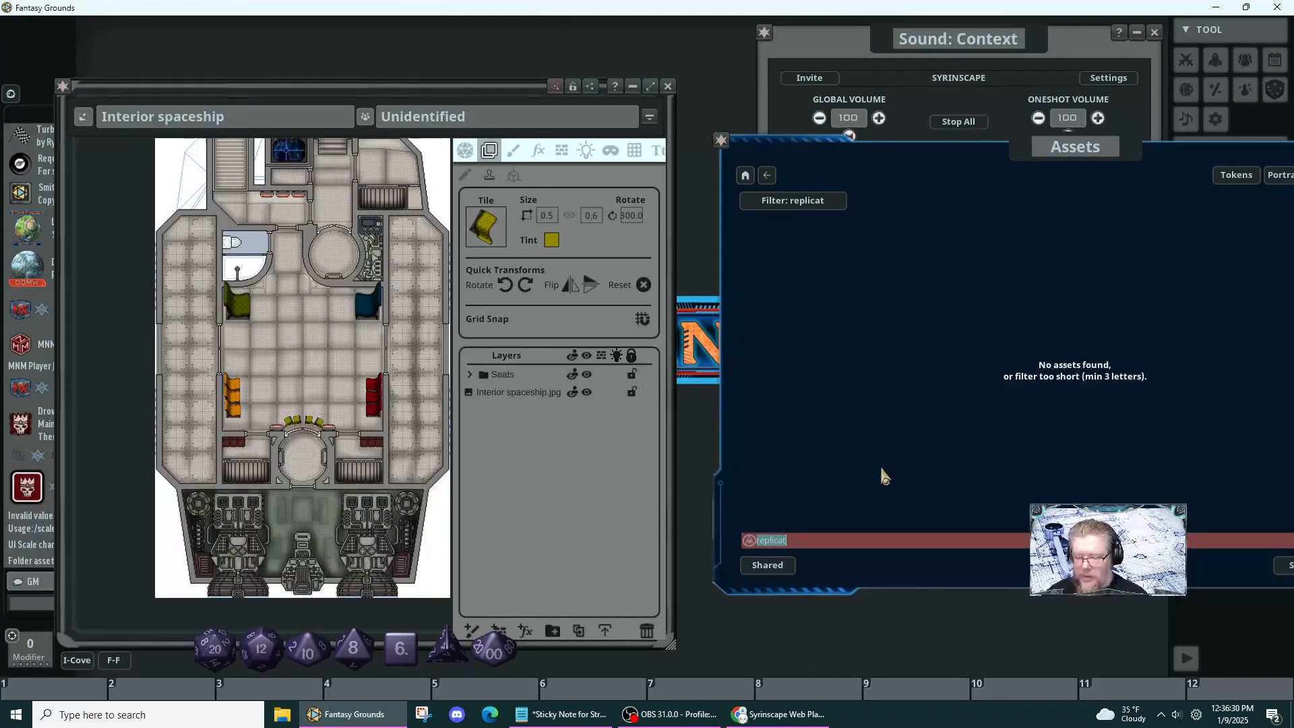
text(food)
key(Return)
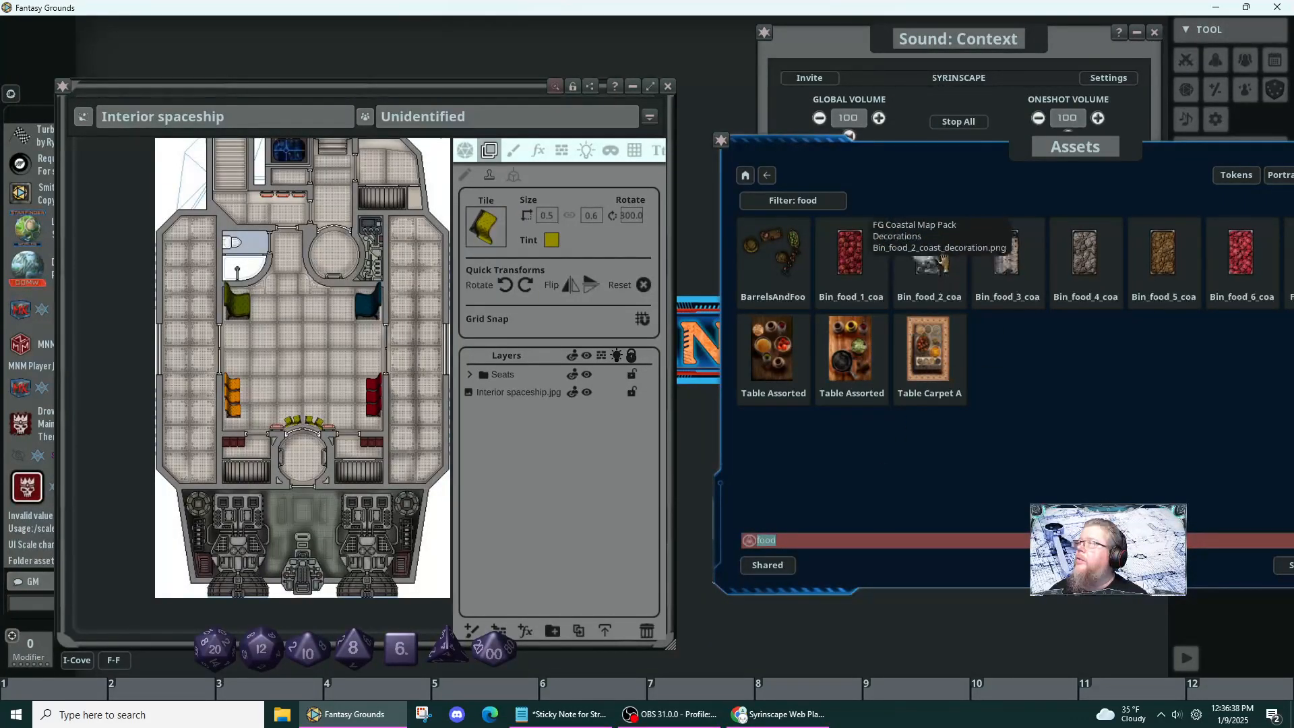
click(943, 266)
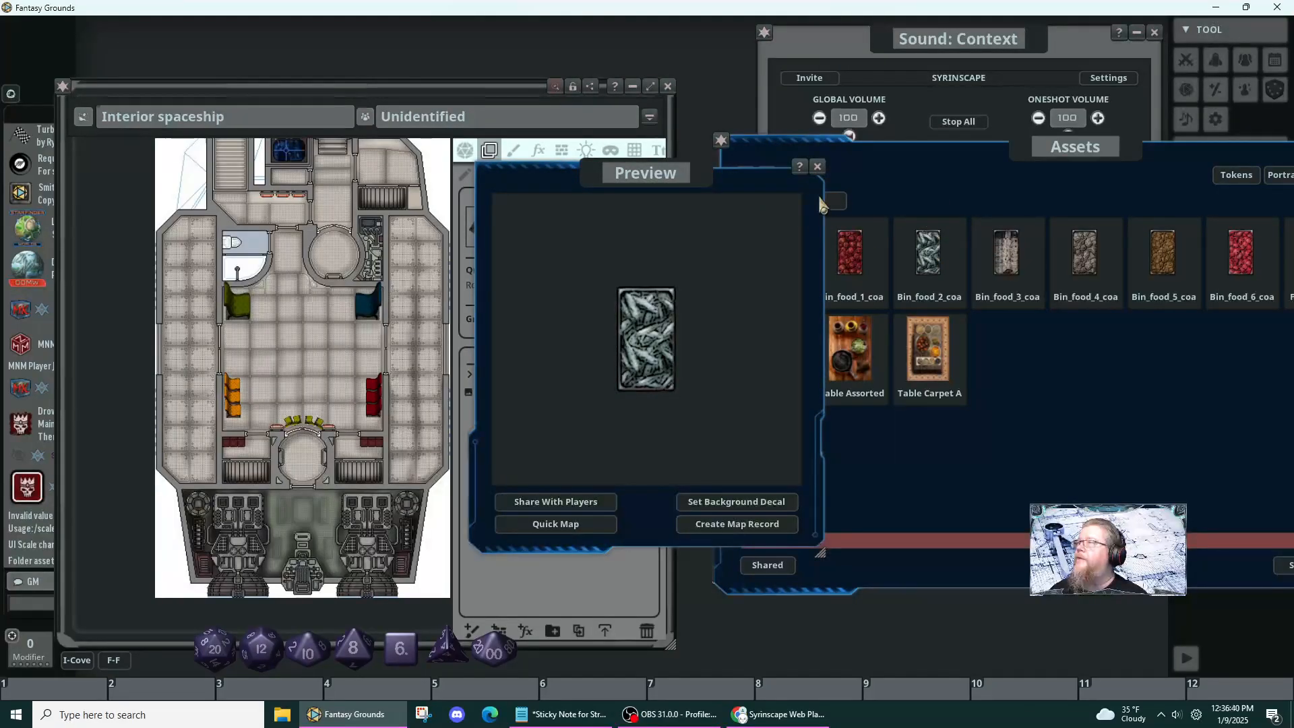
click(817, 167)
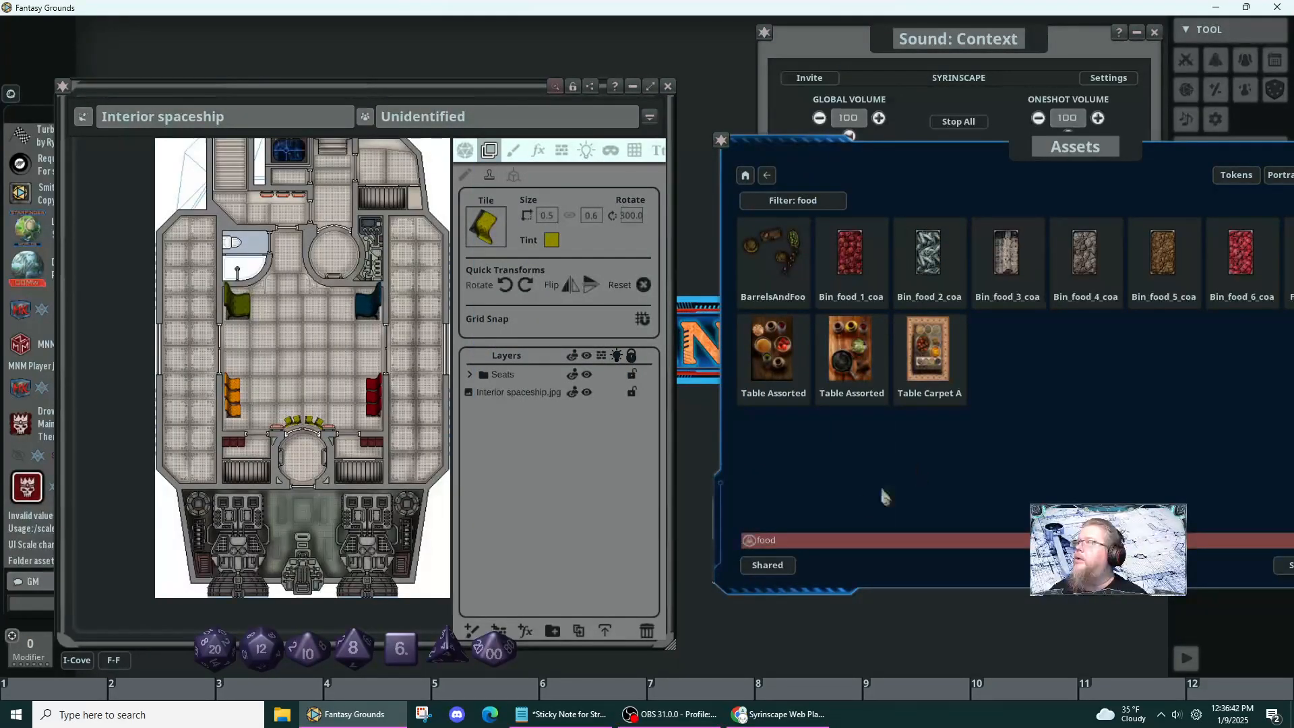
- Search the assets for "console" again, compare the Console_1_4 preview, and load a curved grey console decoration as the active tile
click(838, 538)
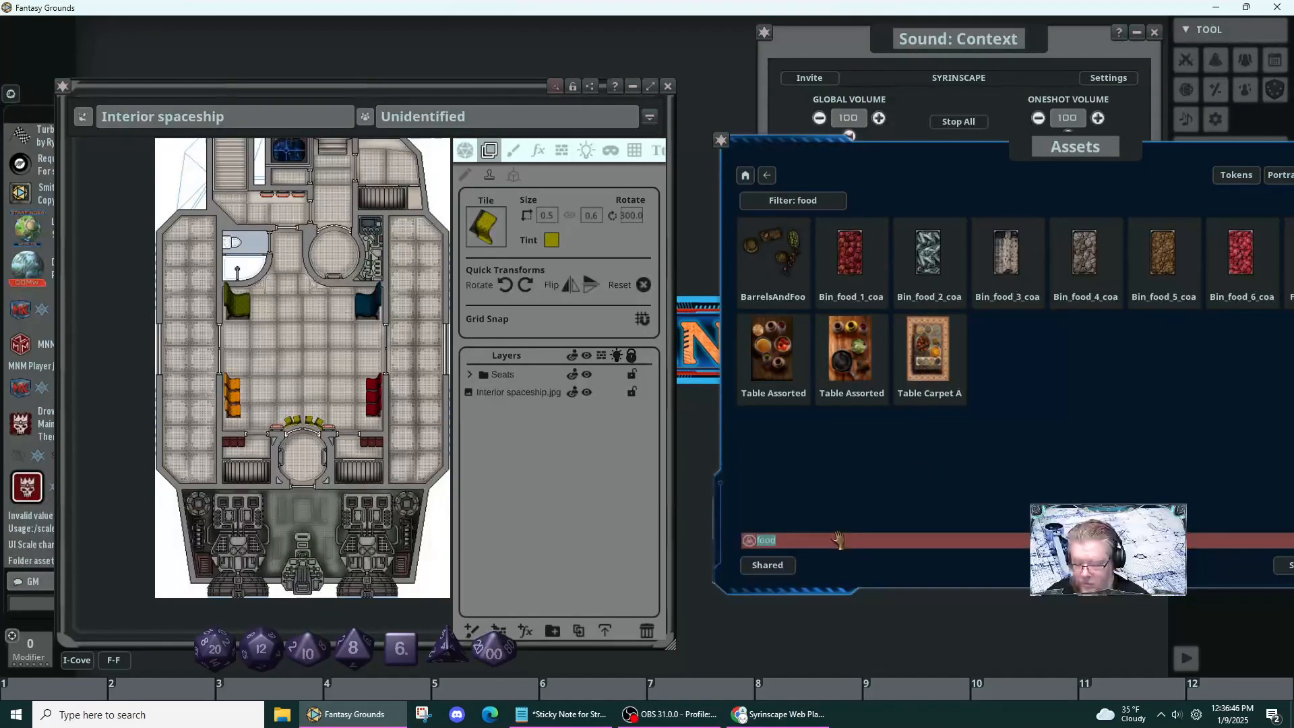
text(console)
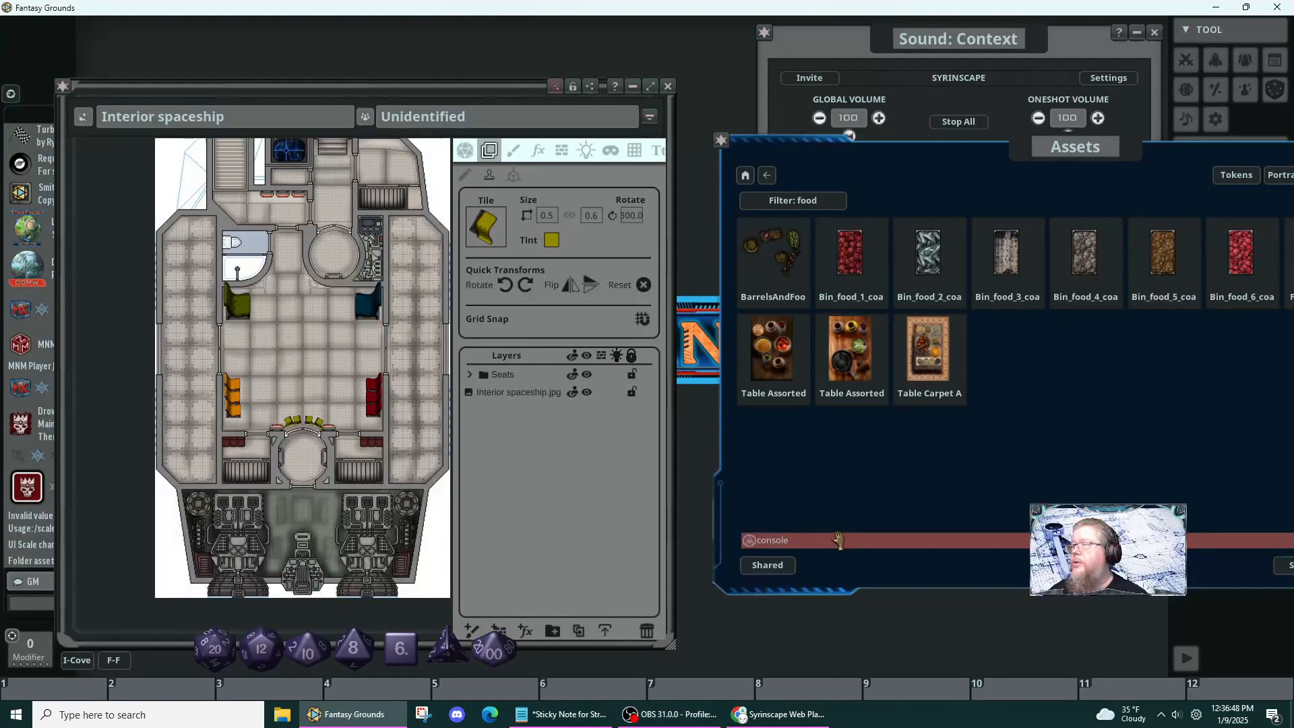
key(Return)
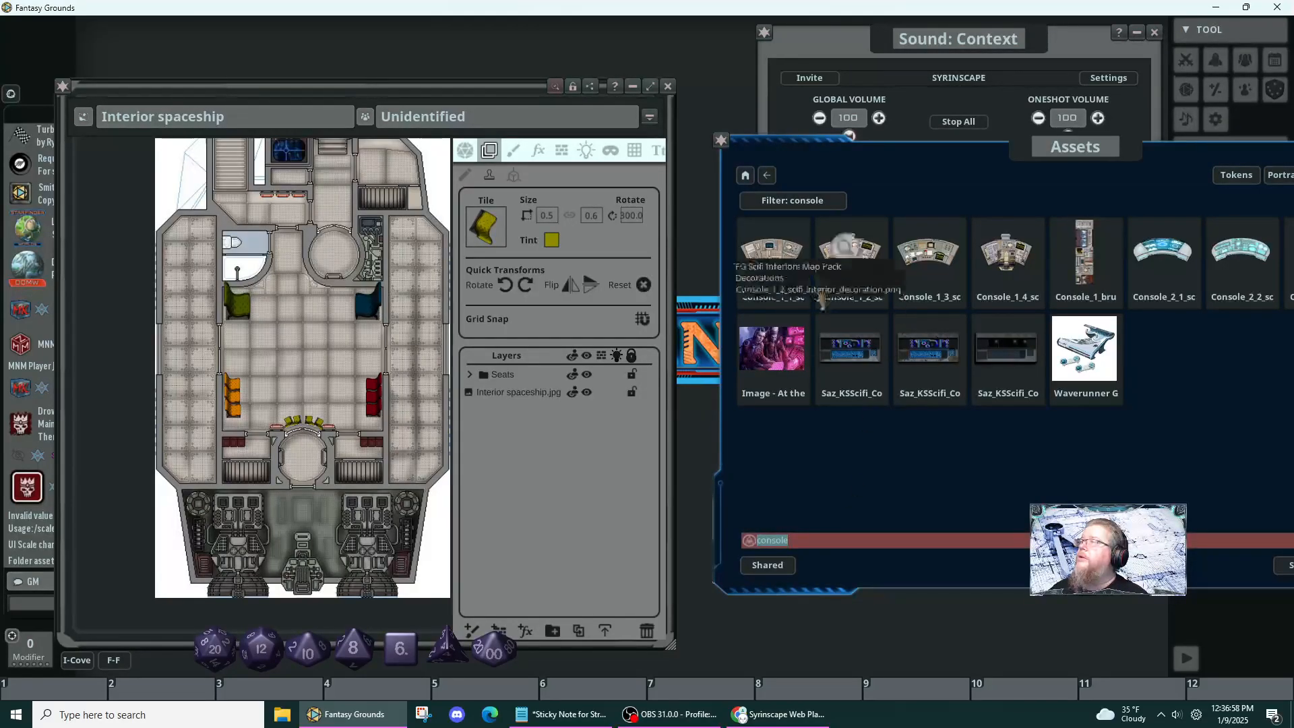
click(1008, 256)
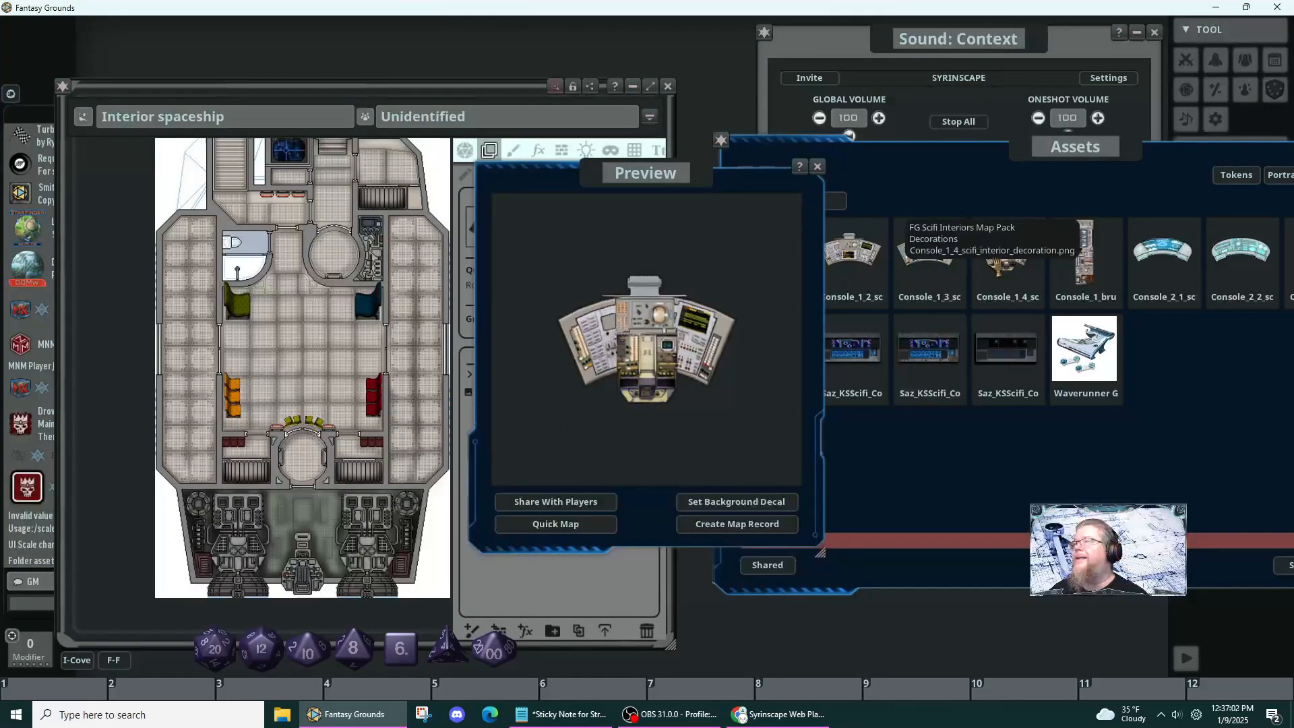
click(819, 172)
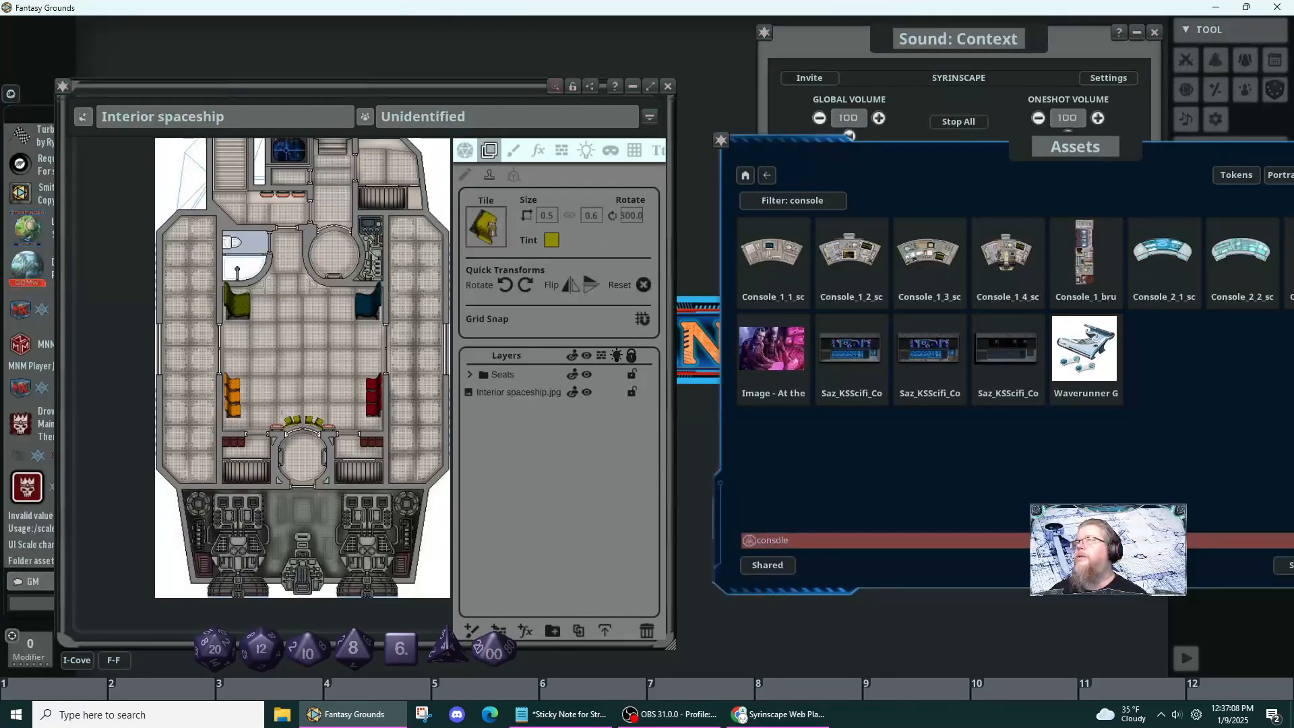
drag(490, 228, 491, 229)
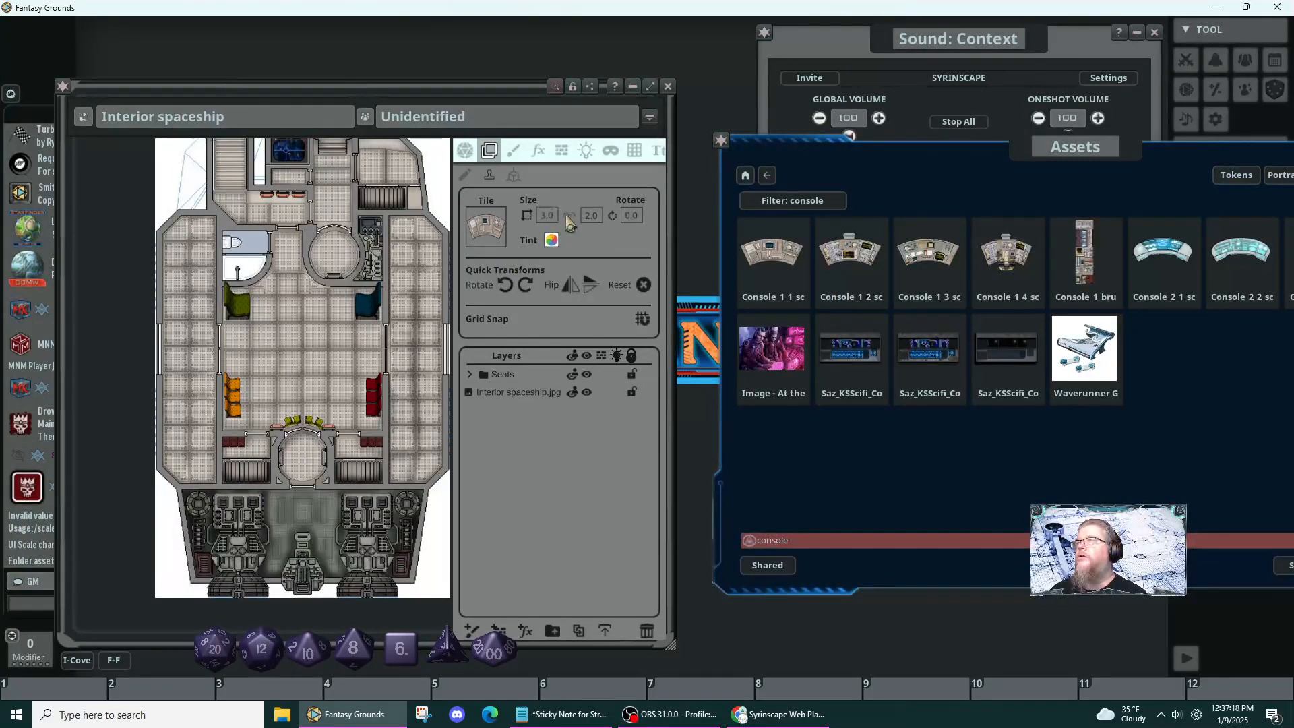
- Set the curved console tile's width to 1.5, rotate it to 45 degrees, and place it in the middle of the main room
click(547, 215)
text(1.5)
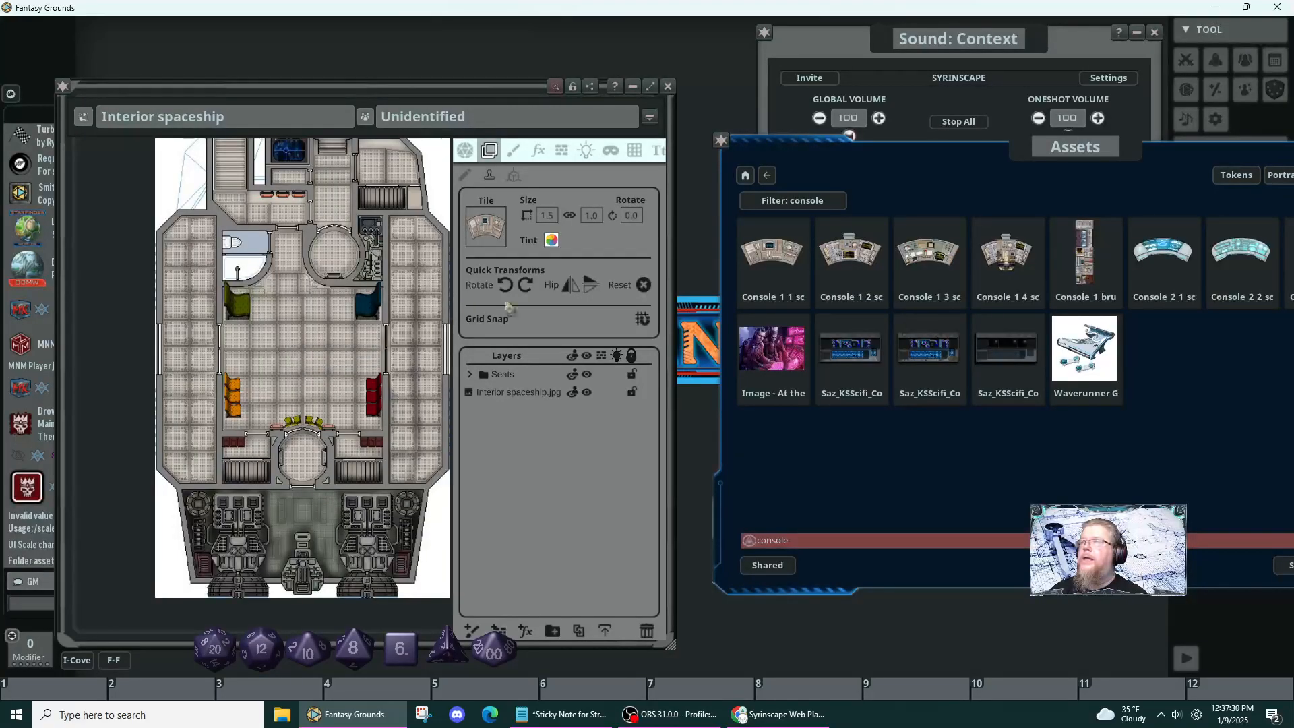
click(525, 284)
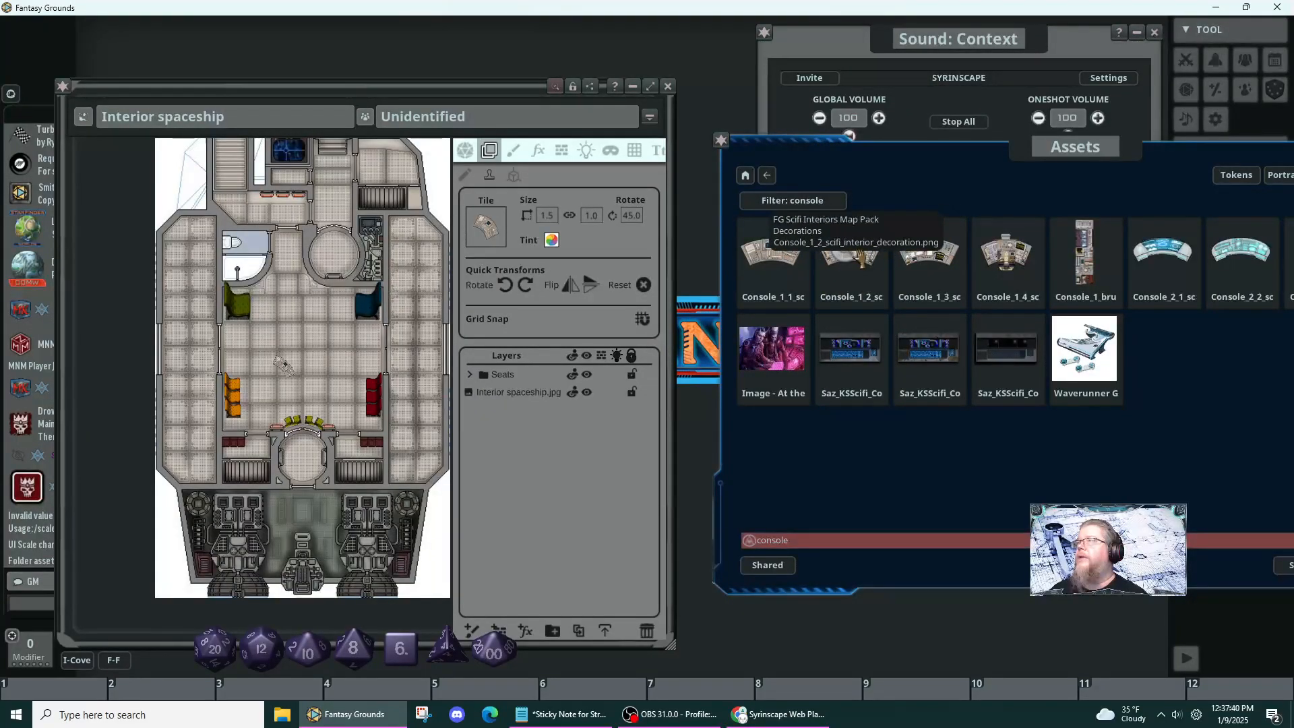
- Load the Console_1_2 decoration, set its width to 1.5, rotate it to 315 degrees, and place it beside the first console
click(851, 256)
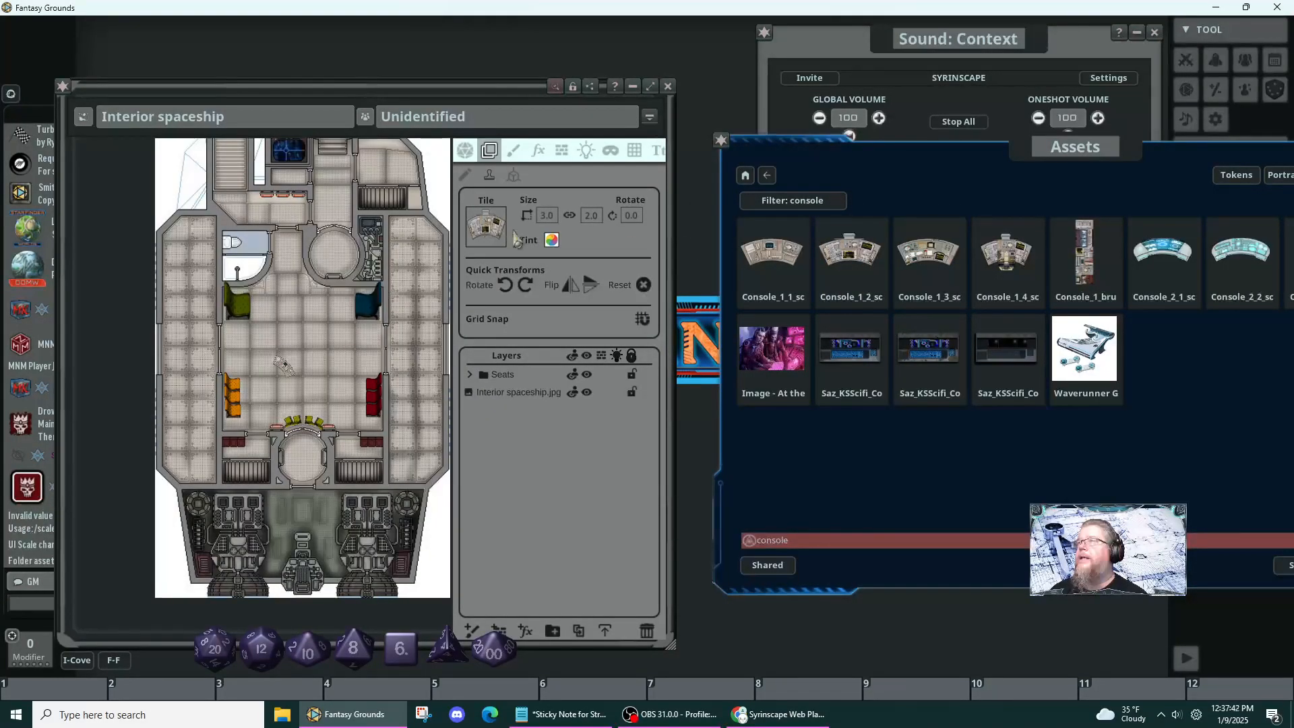
click(546, 215)
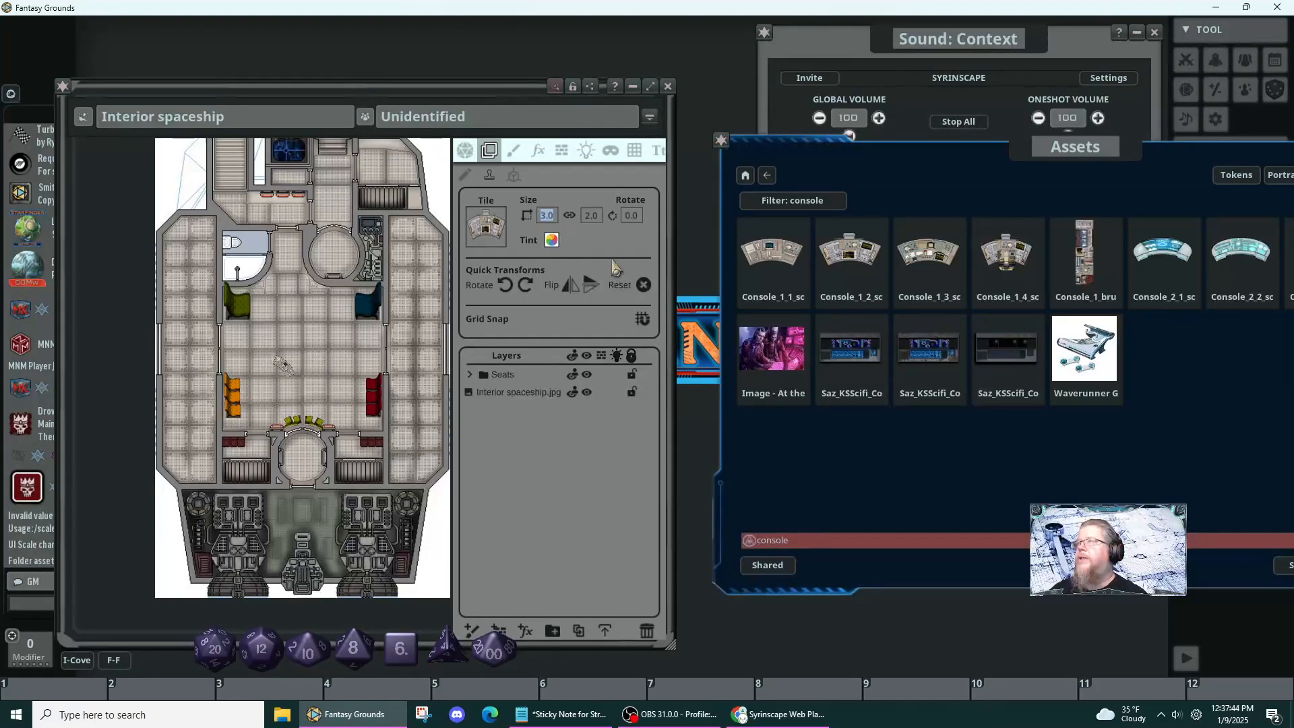
text(1.5)
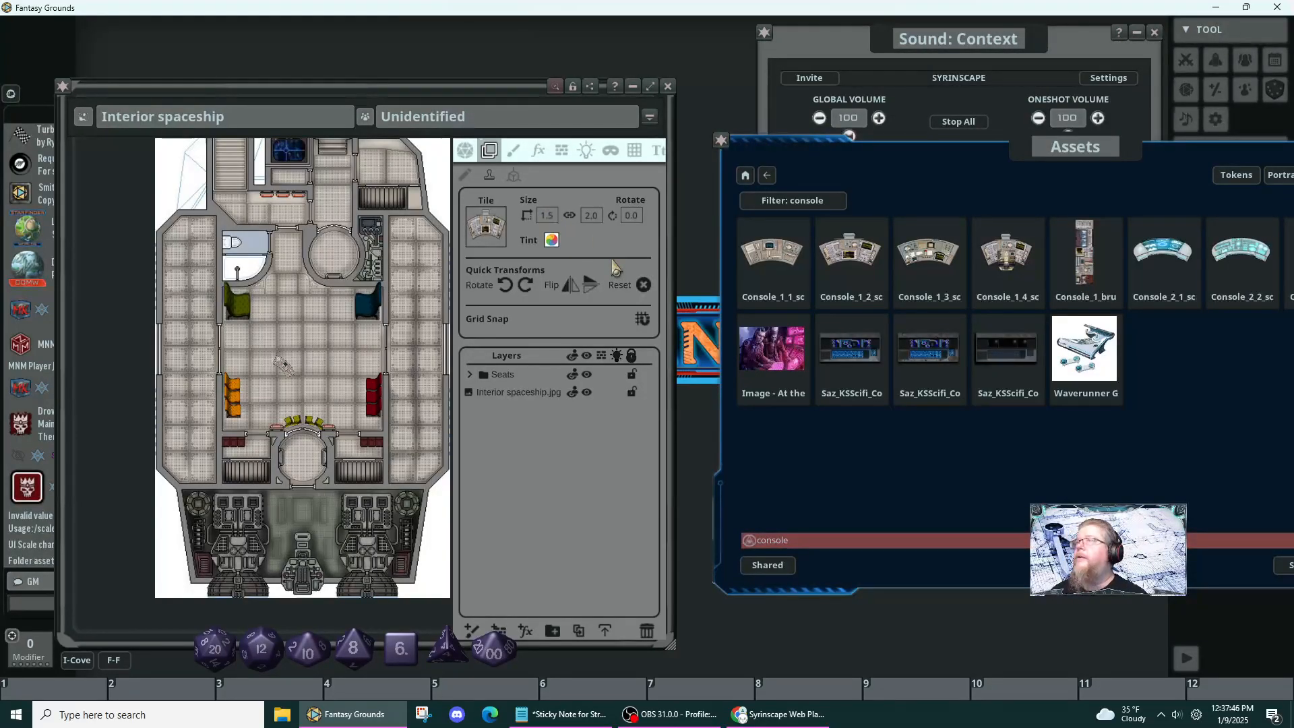
click(515, 295)
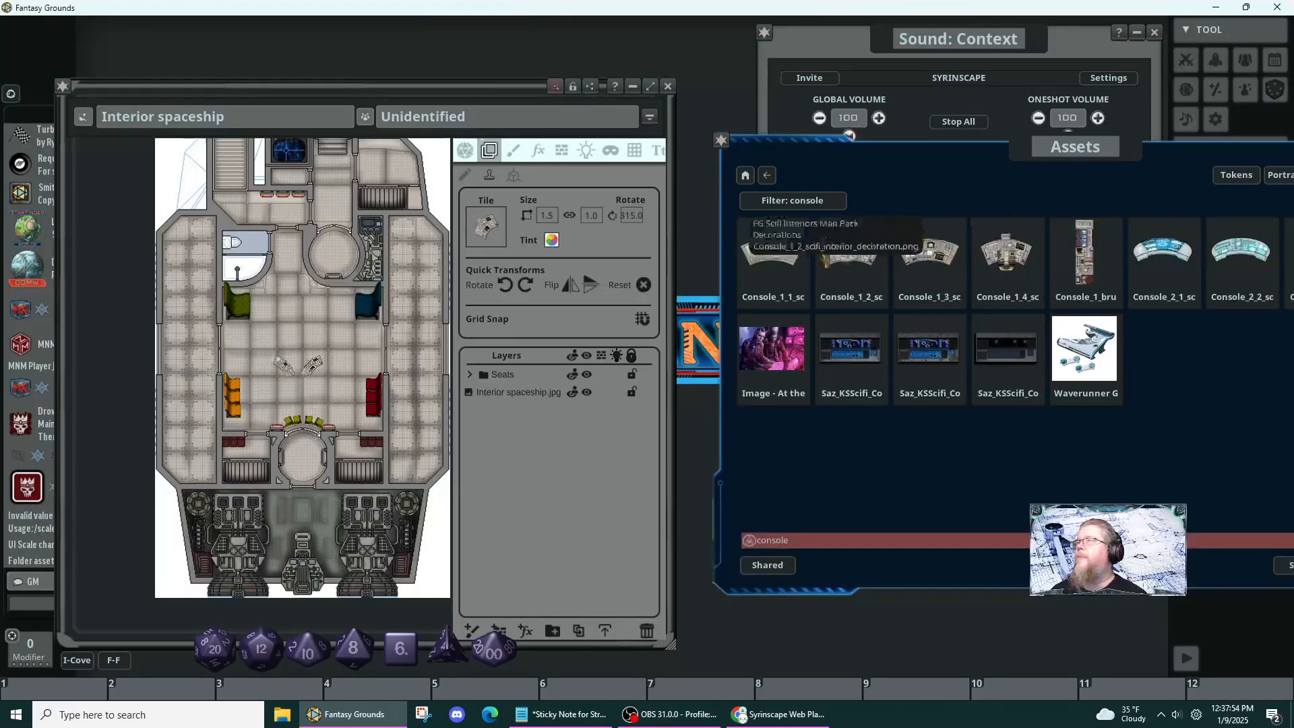
- Load a third curved console decoration, flip it vertically, set its width to 2, and place it just above the two angled consoles
drag(491, 229, 488, 229)
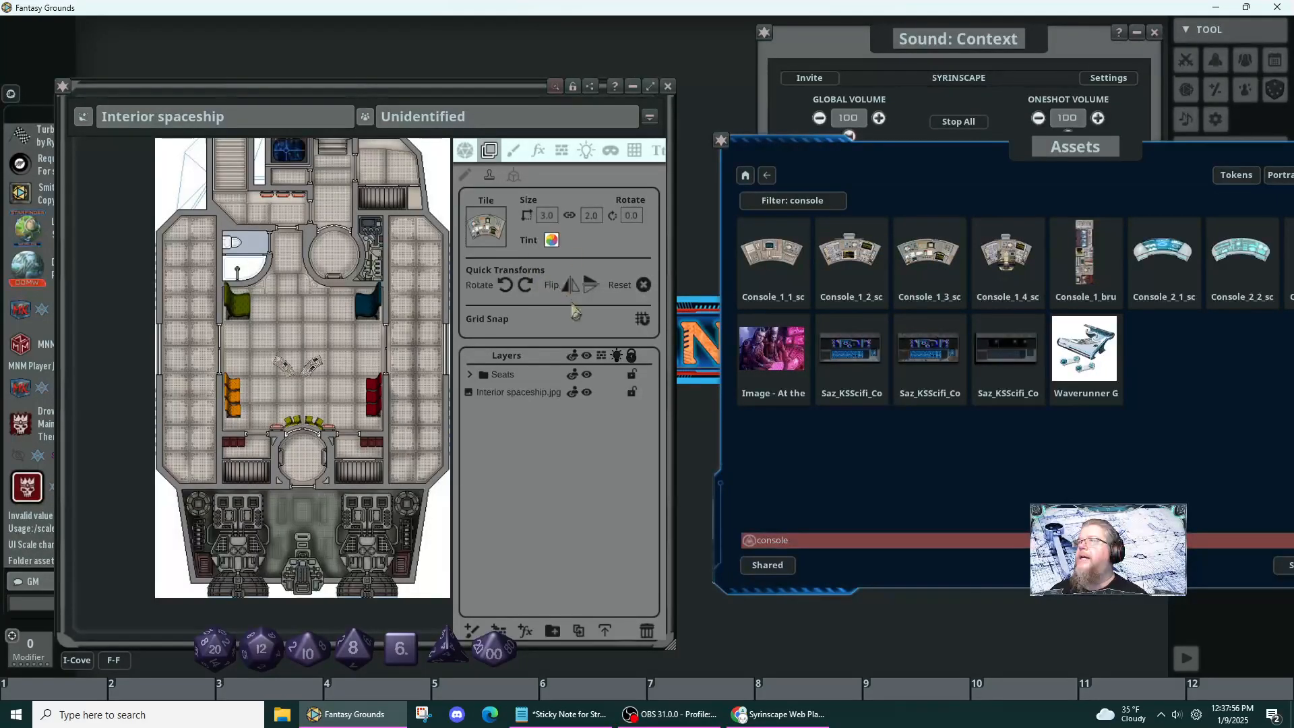
click(597, 287)
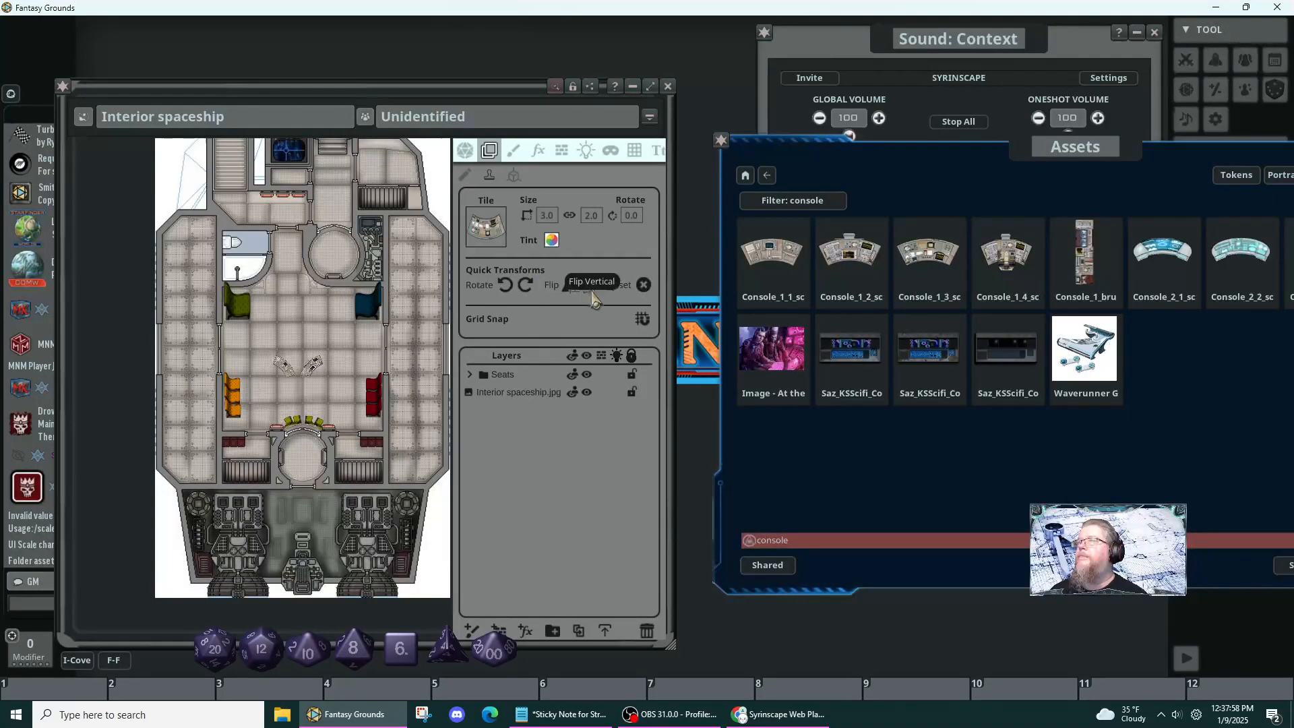
click(552, 218)
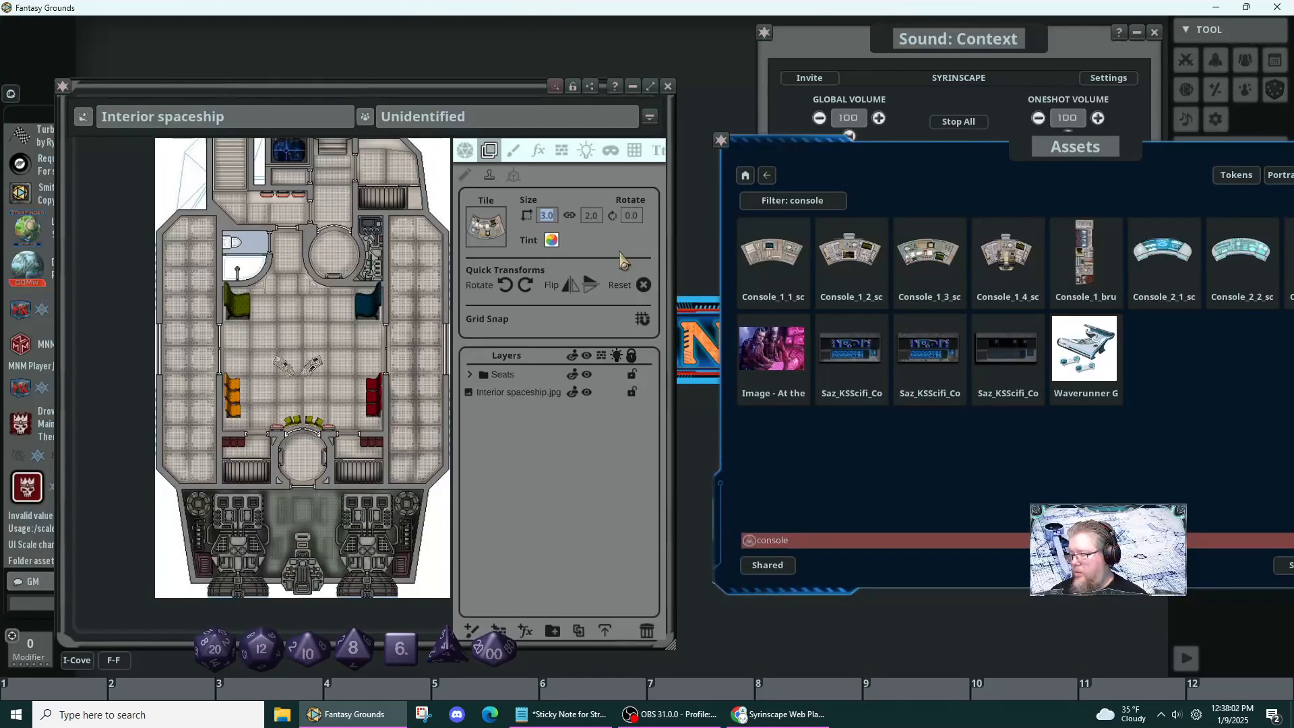
text(2)
key(Return)
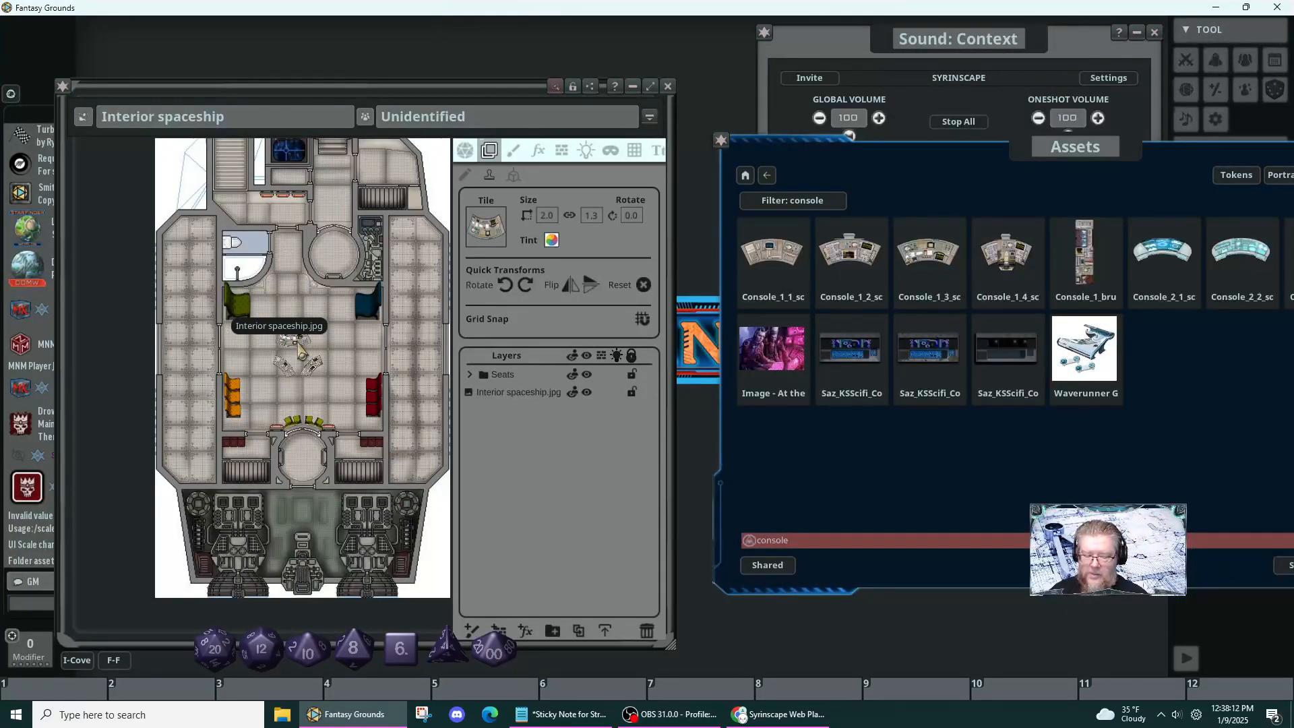
key(ctrl)
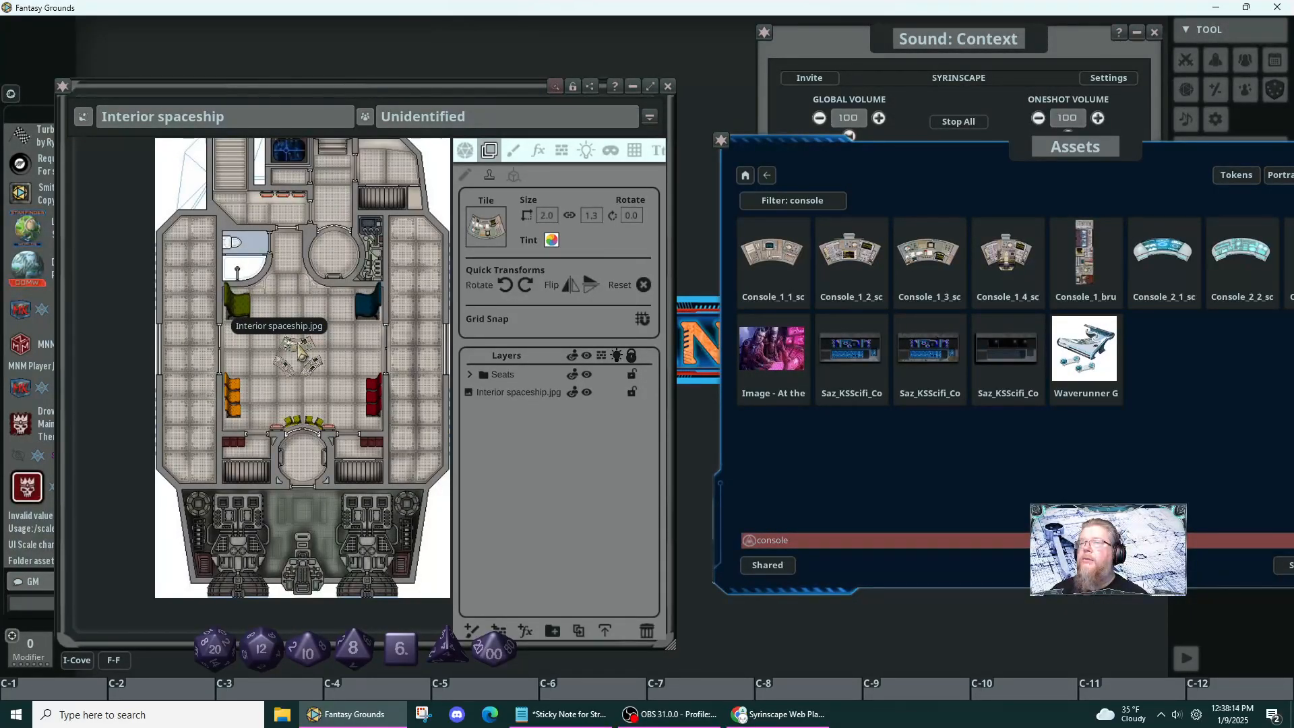
scroll(301, 351, down, 1)
click(301, 351)
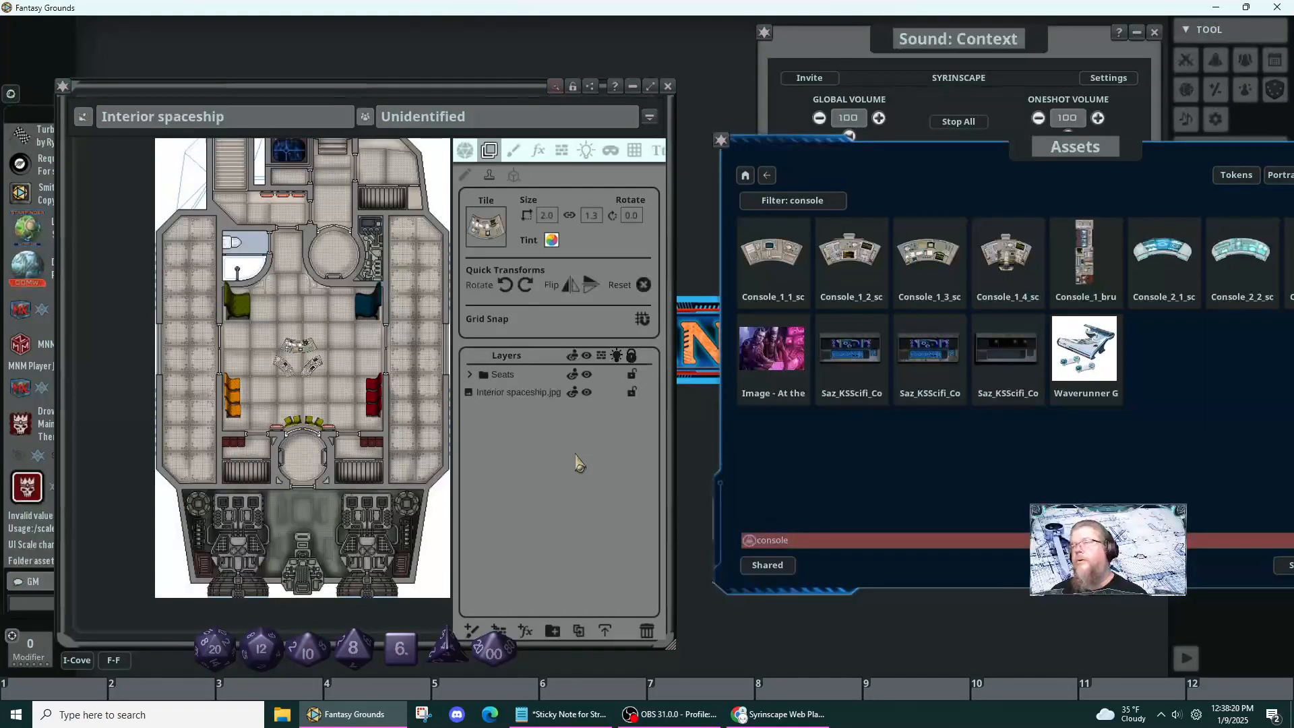
- Search the assets for "trash" and browse to the second page of results, keeping the map's tile settings uncovered
double_click(833, 539)
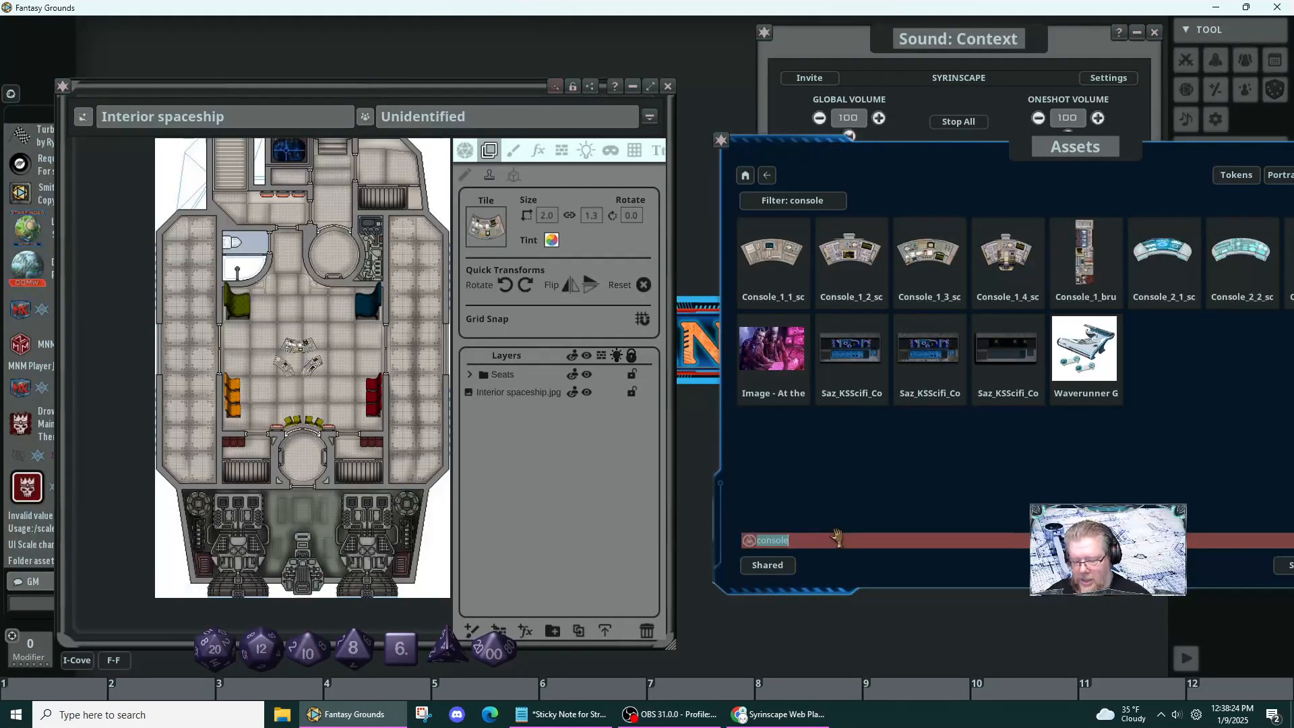
text(trash)
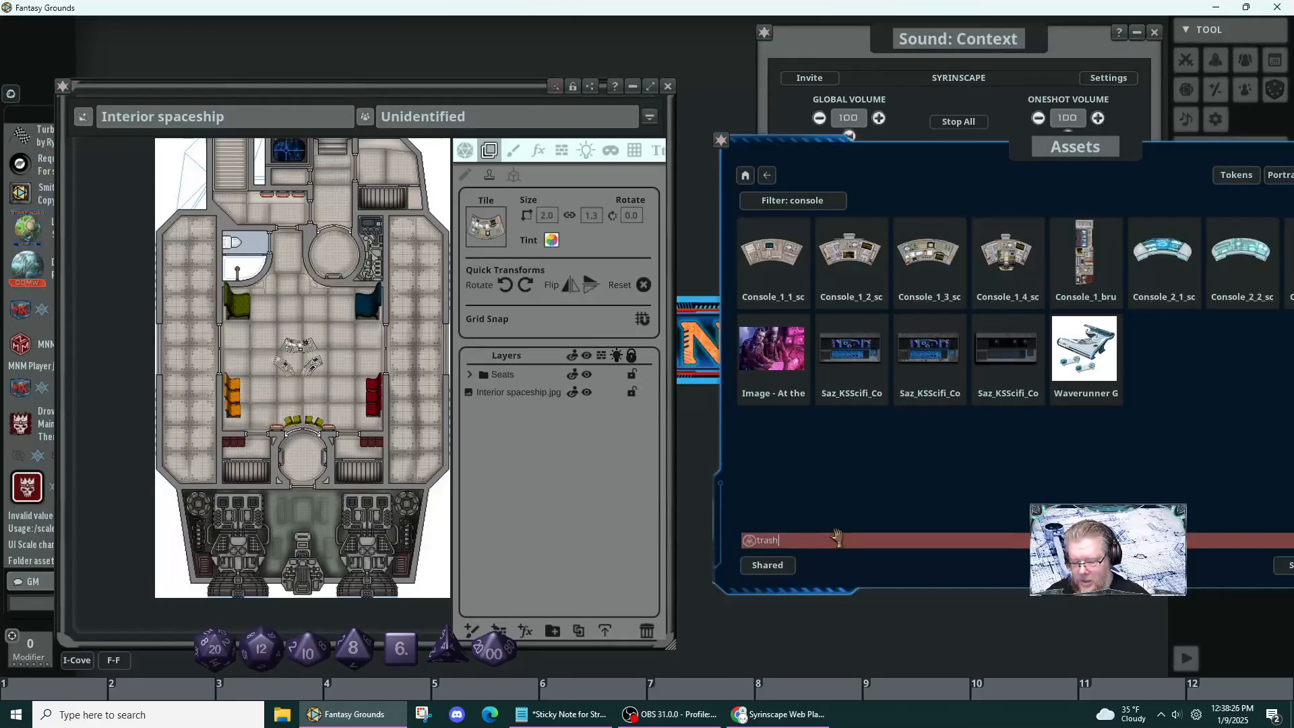
key(Return)
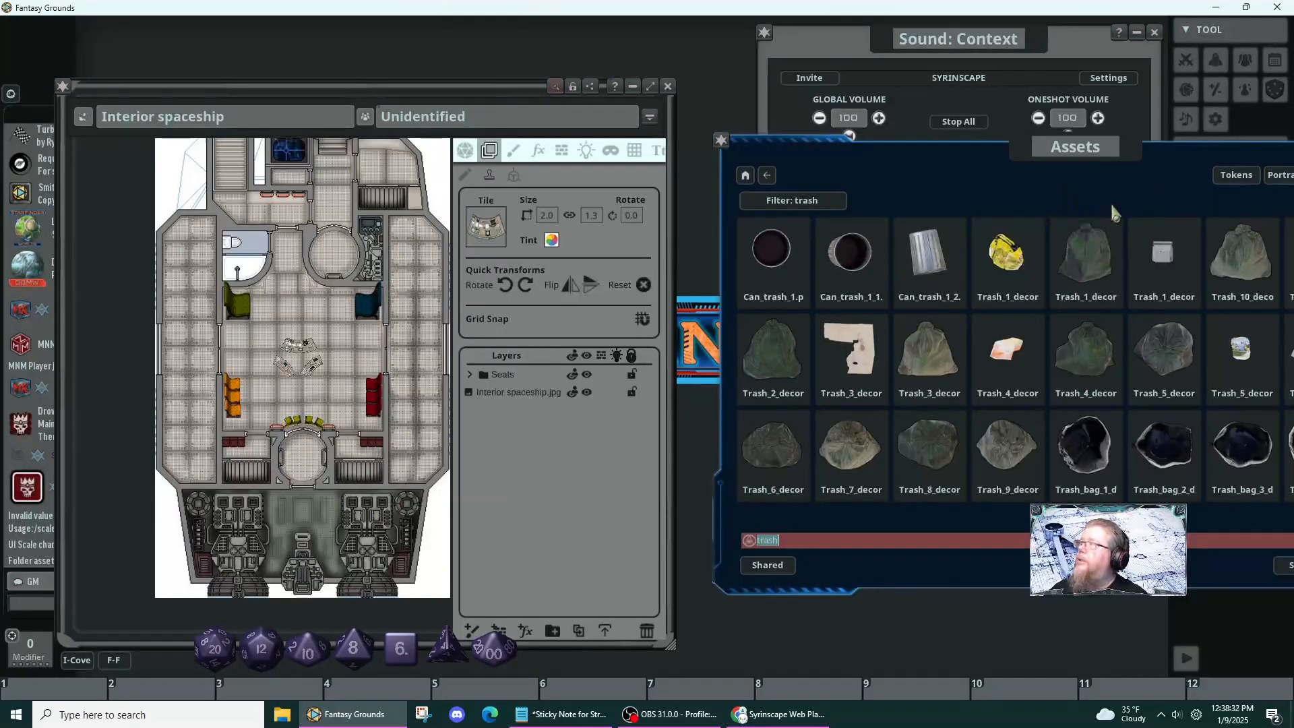
drag(1110, 202, 957, 177)
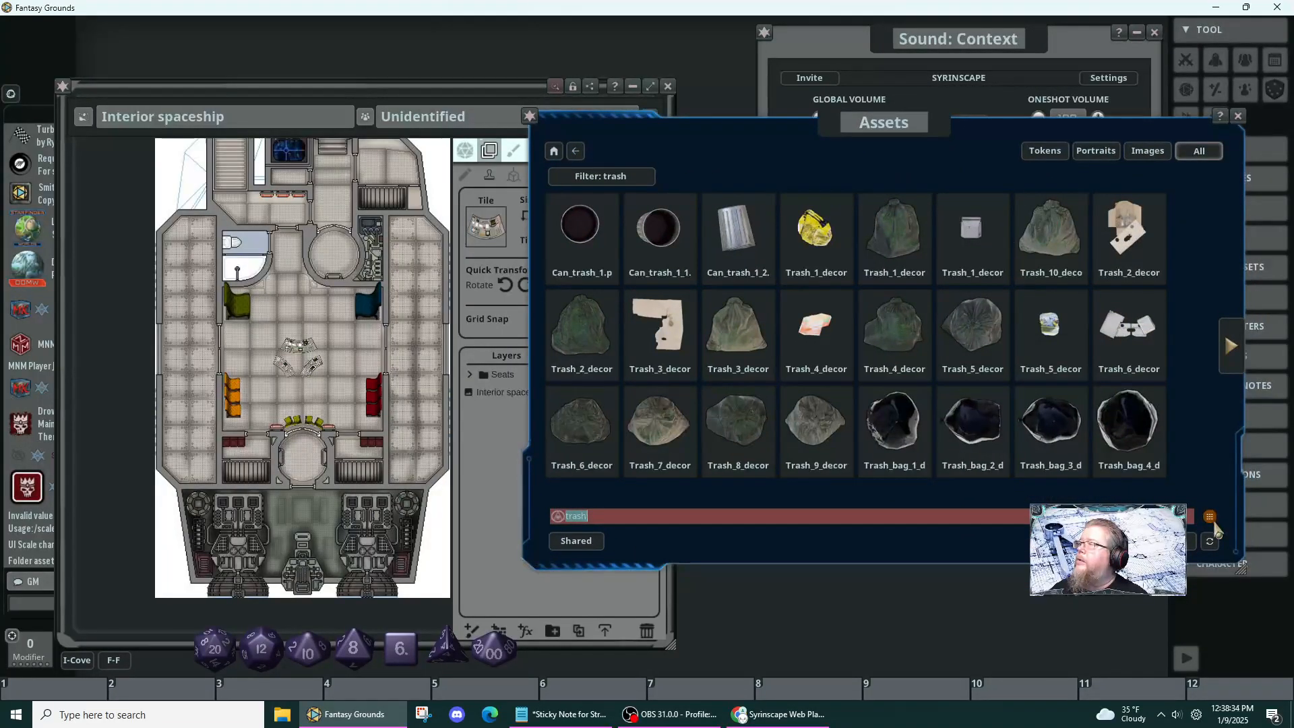
click(1230, 347)
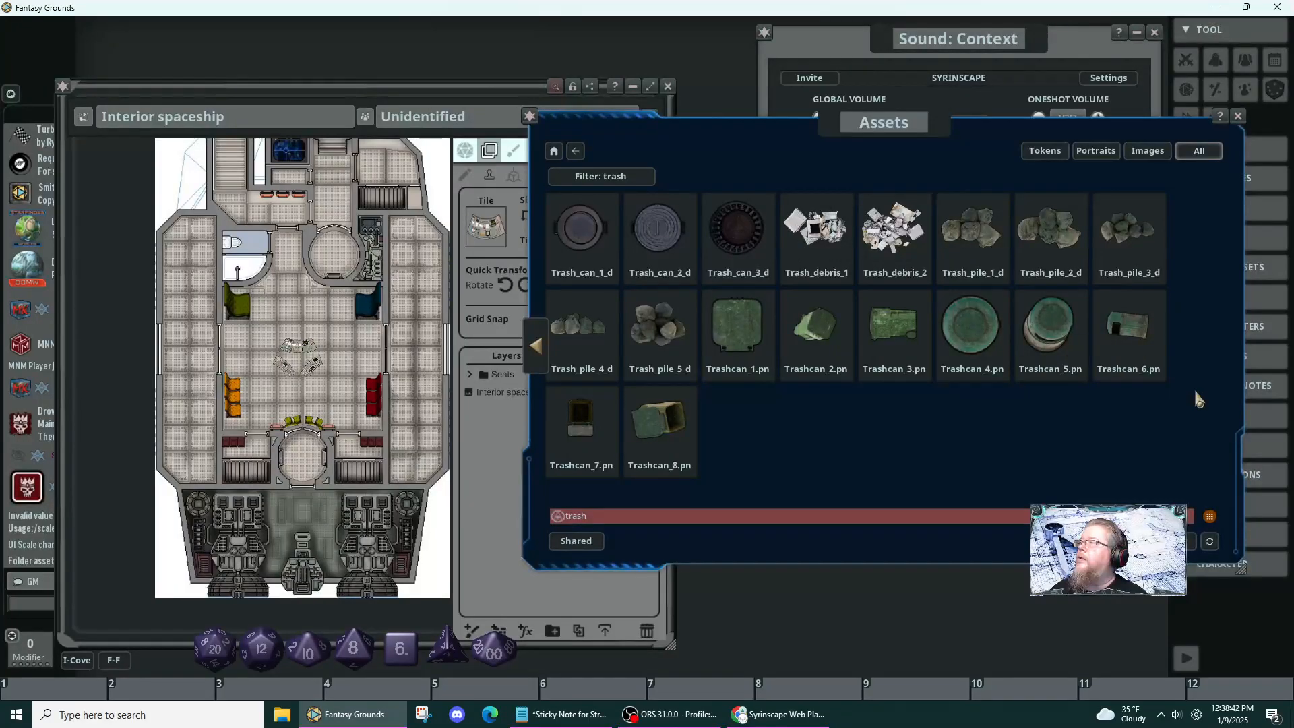
drag(978, 445, 1193, 510)
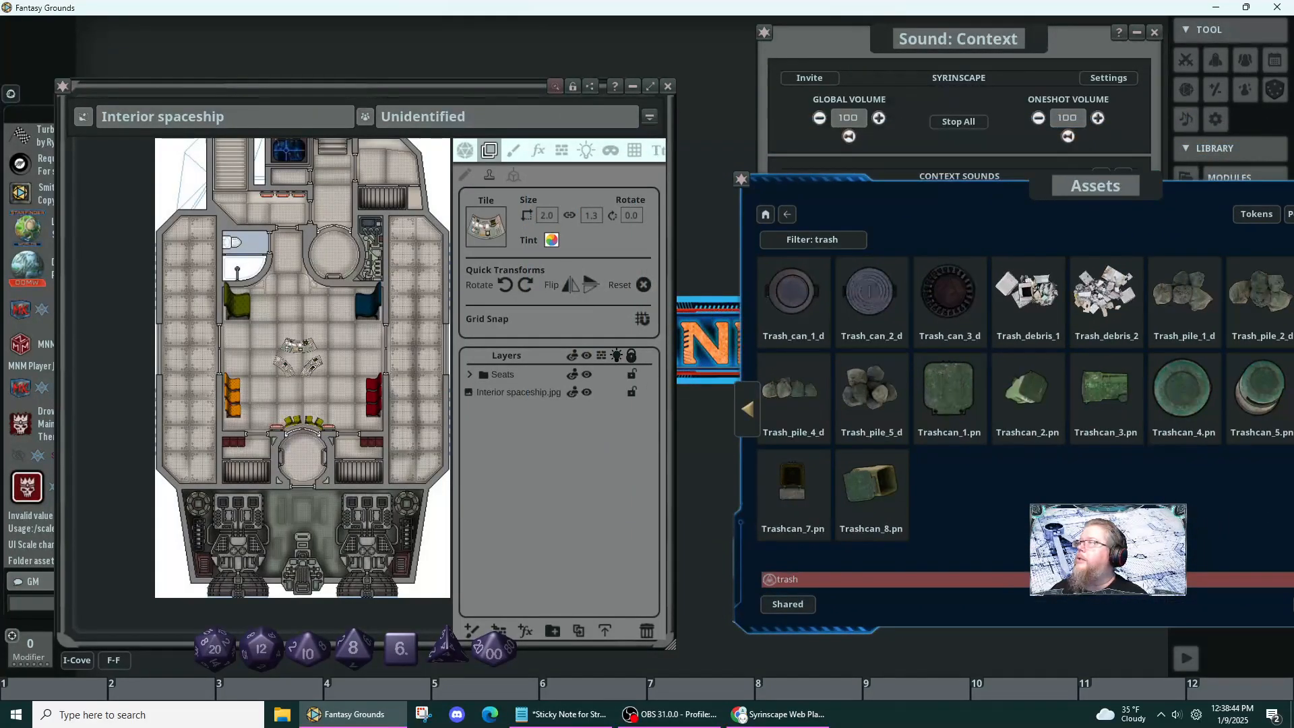
- Load the Trash_can_3 decoration, set its size to 0.6, and place one below the orange seats and one below the red seats
drag(948, 291, 357, 361)
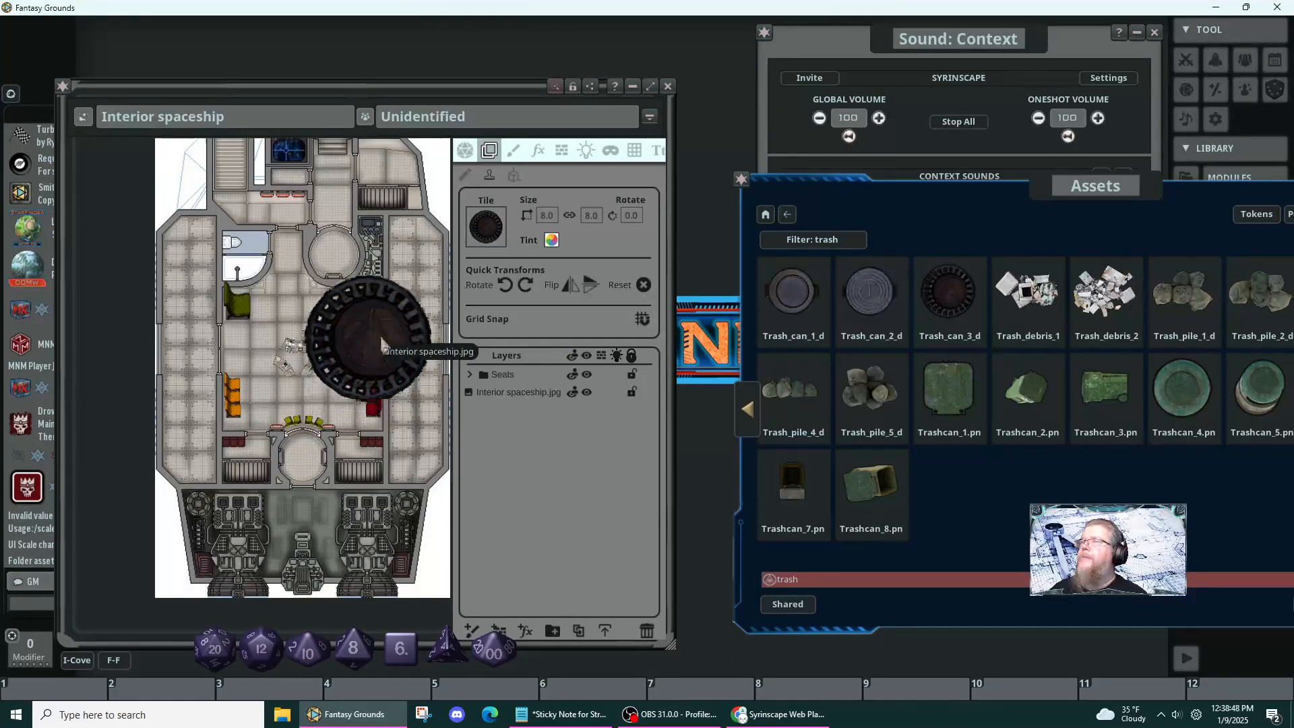
click(547, 215)
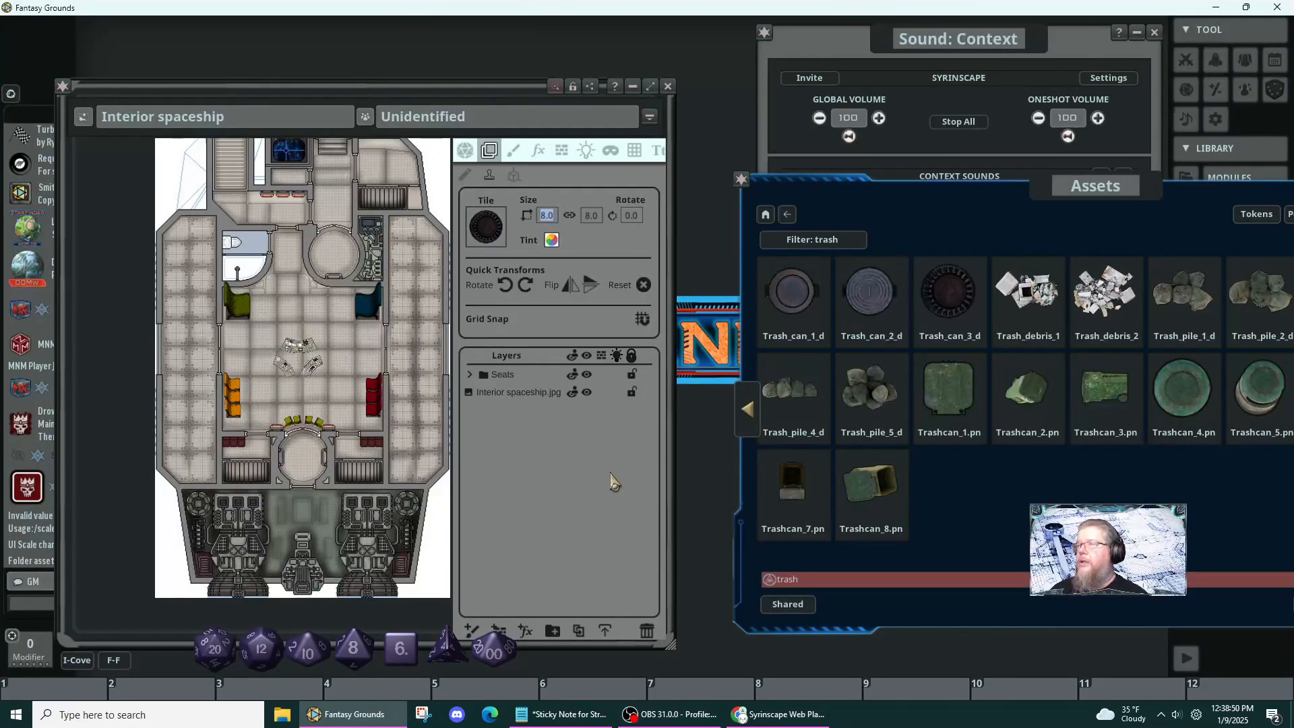
text(0.6)
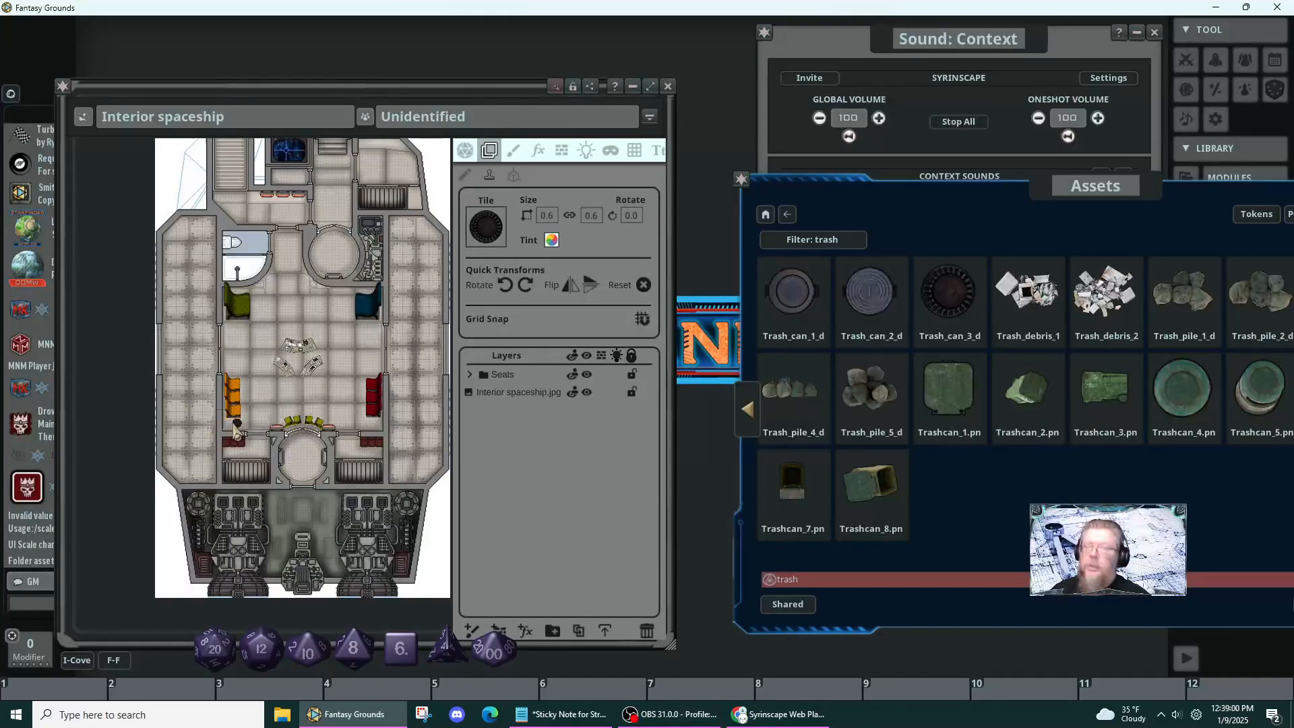
click(237, 424)
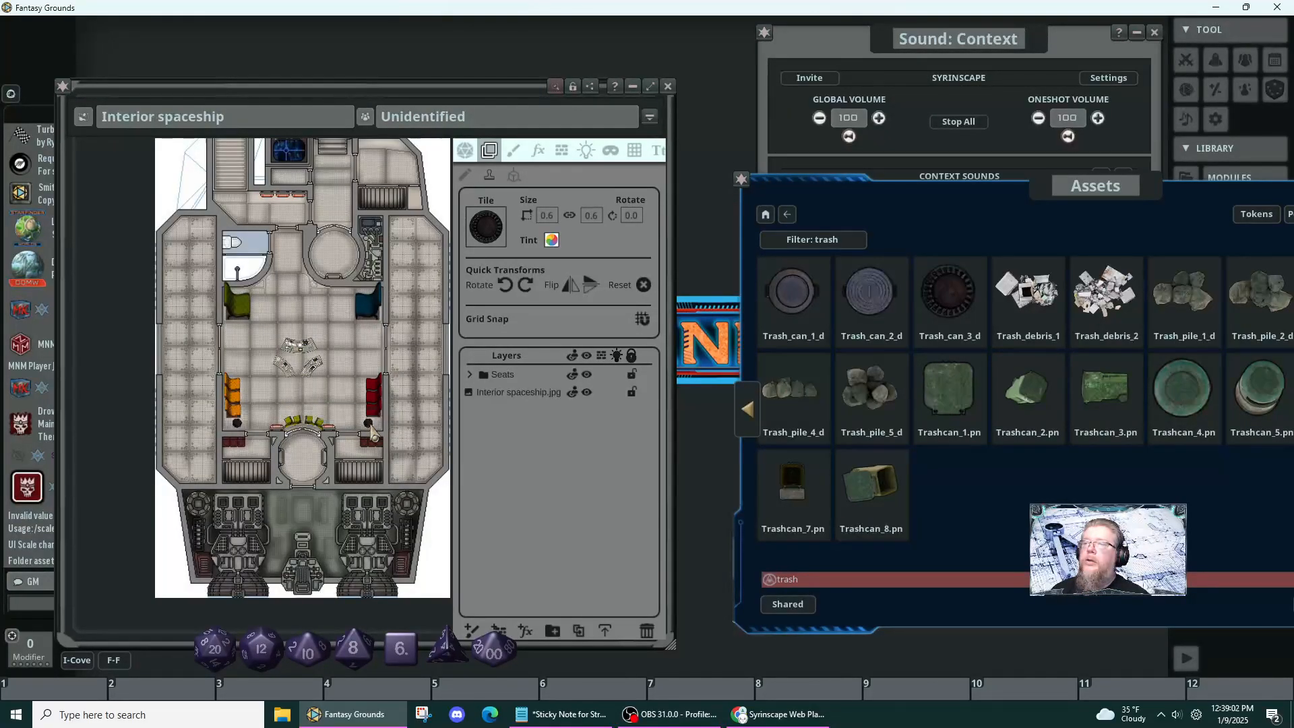
click(370, 425)
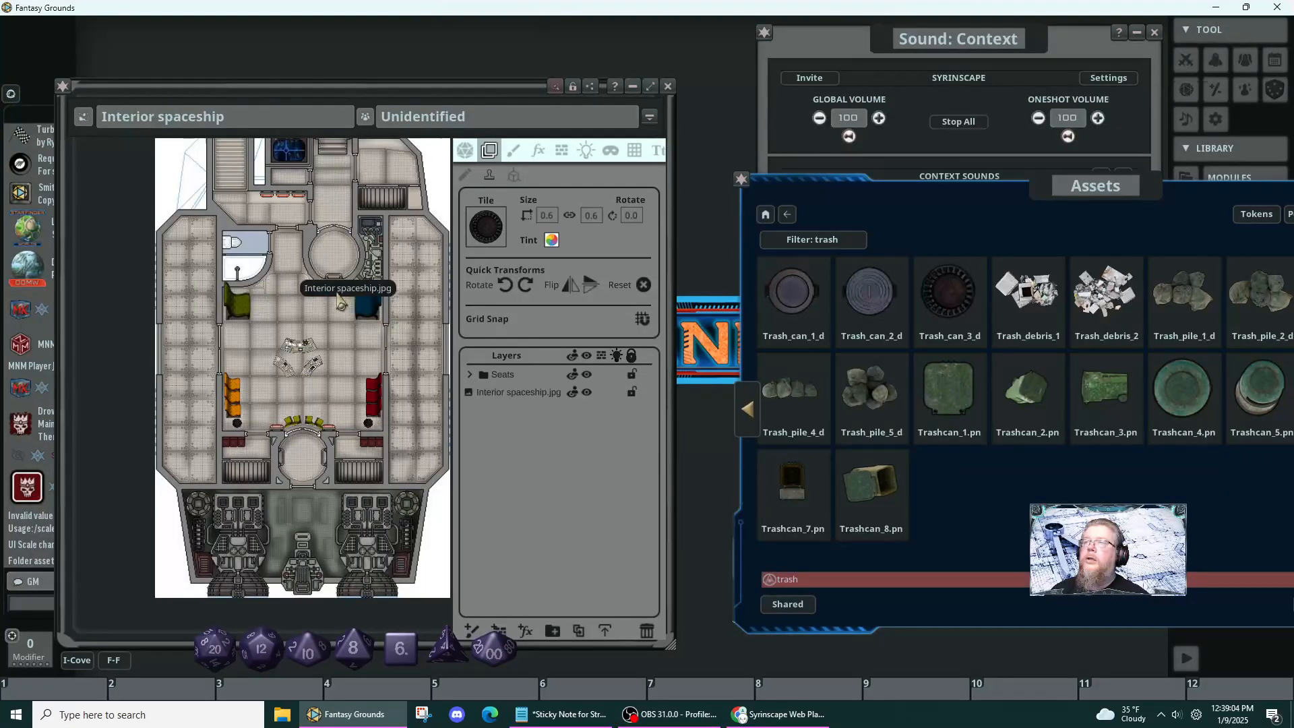
- Place two more trash cans, one by the shower corner near the green seat and one below the round chamber near the blue seat
click(256, 293)
key(Delete)
click(264, 292)
key(ctrl)
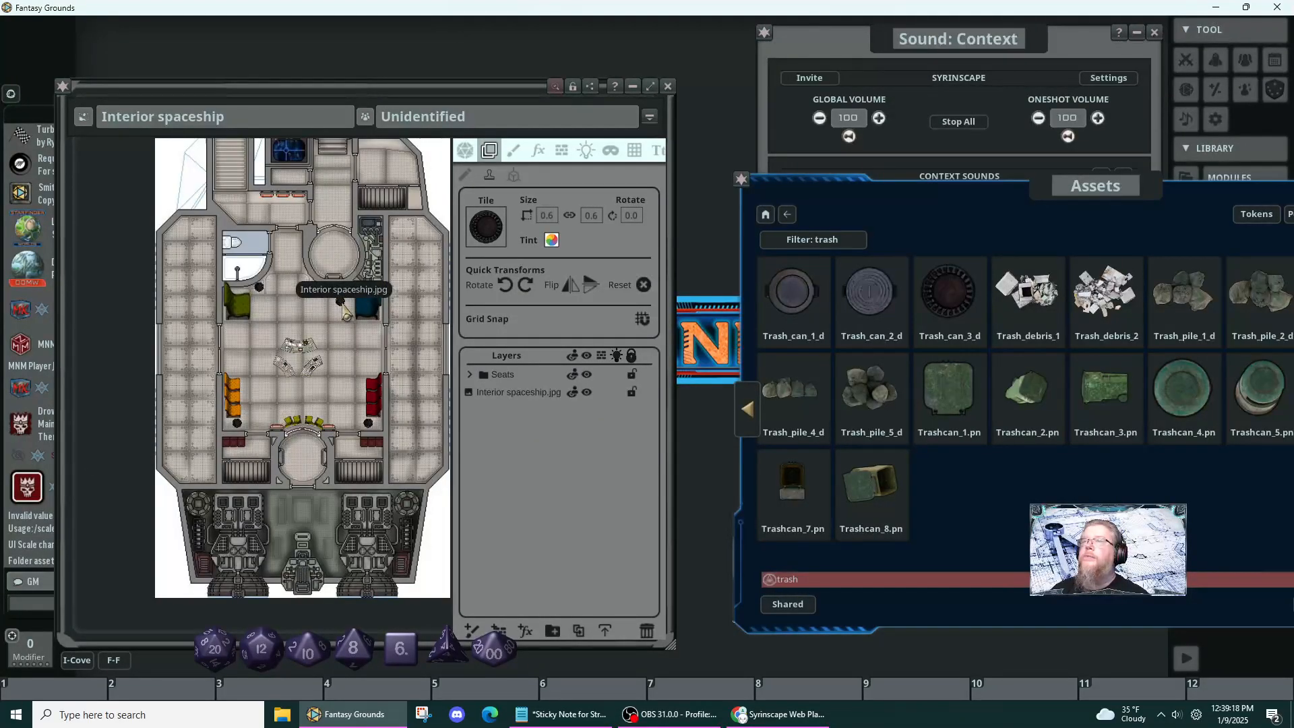
drag(345, 312, 325, 291)
scroll(342, 303, up, 3)
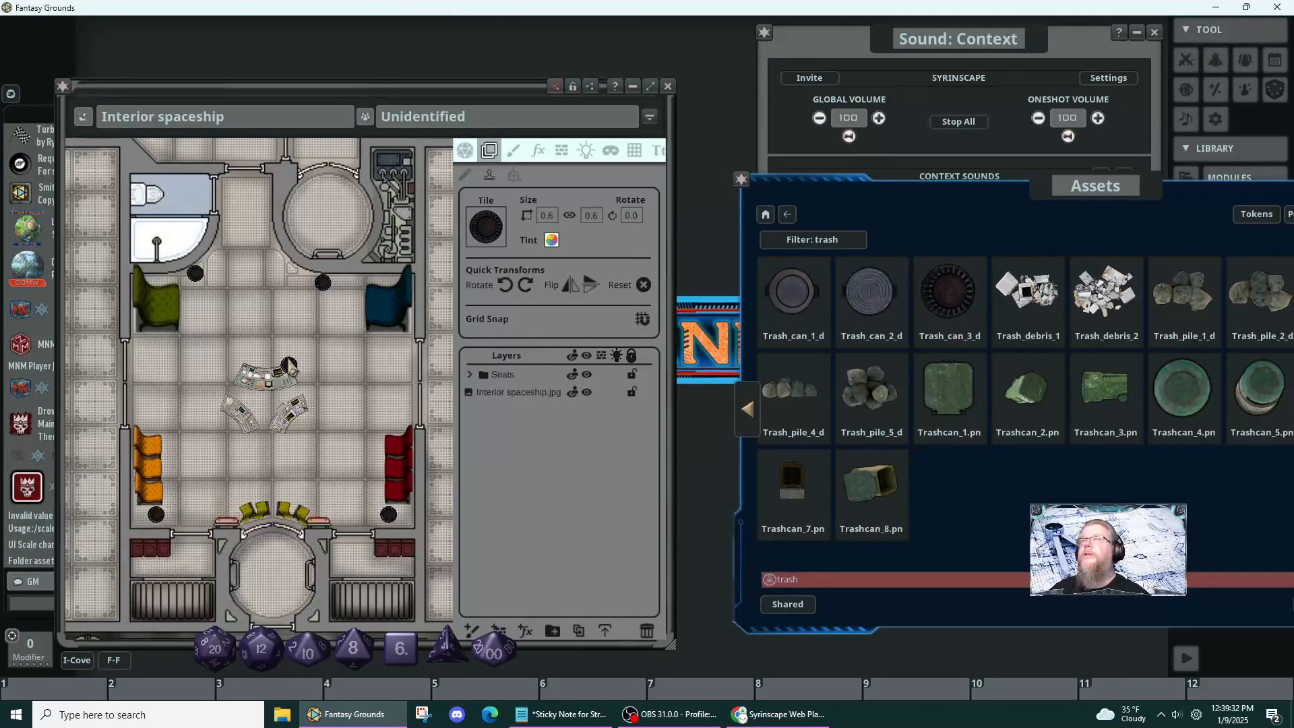
scroll(317, 381, down, 5)
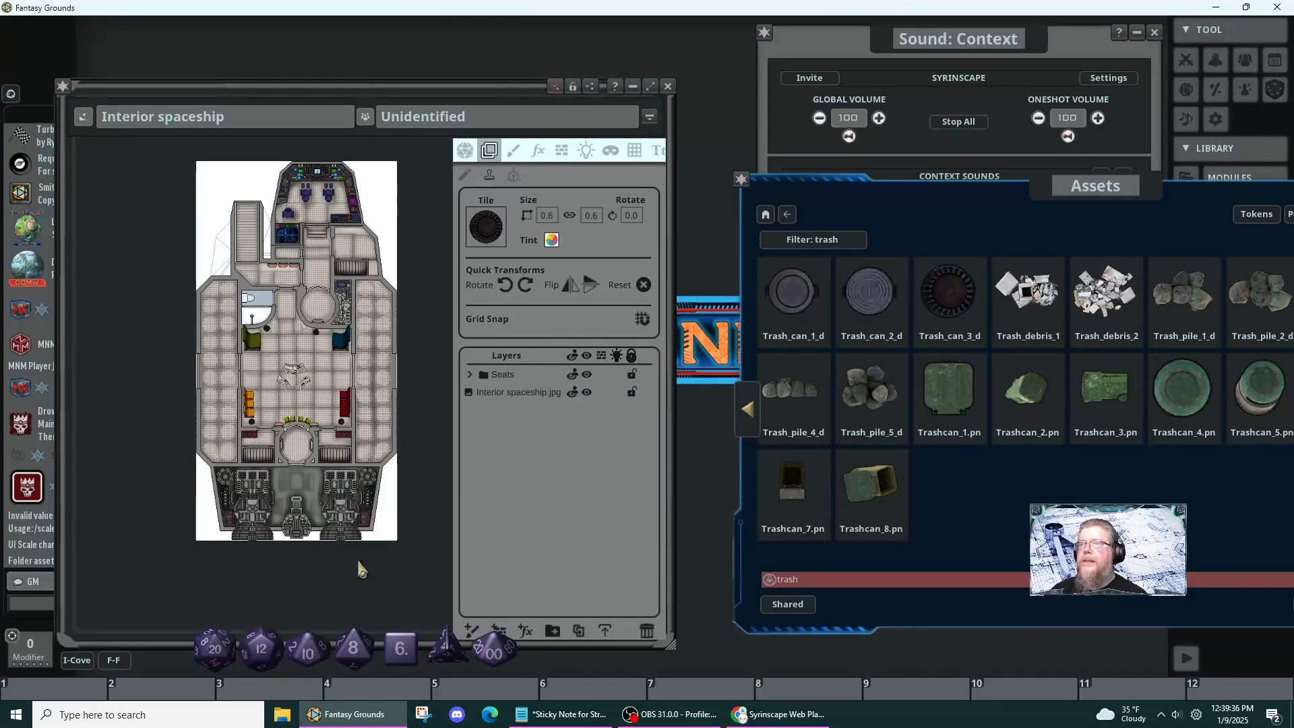
scroll(302, 408, up, 4)
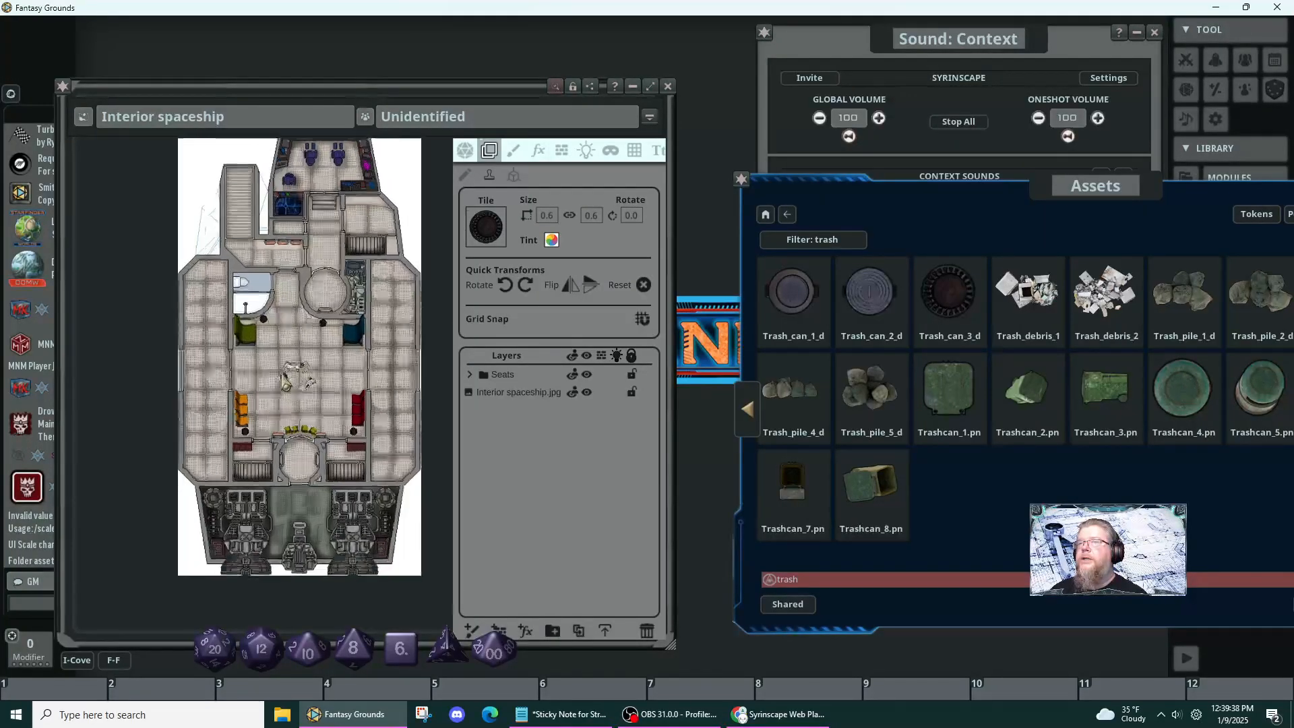
scroll(302, 407, up, 2)
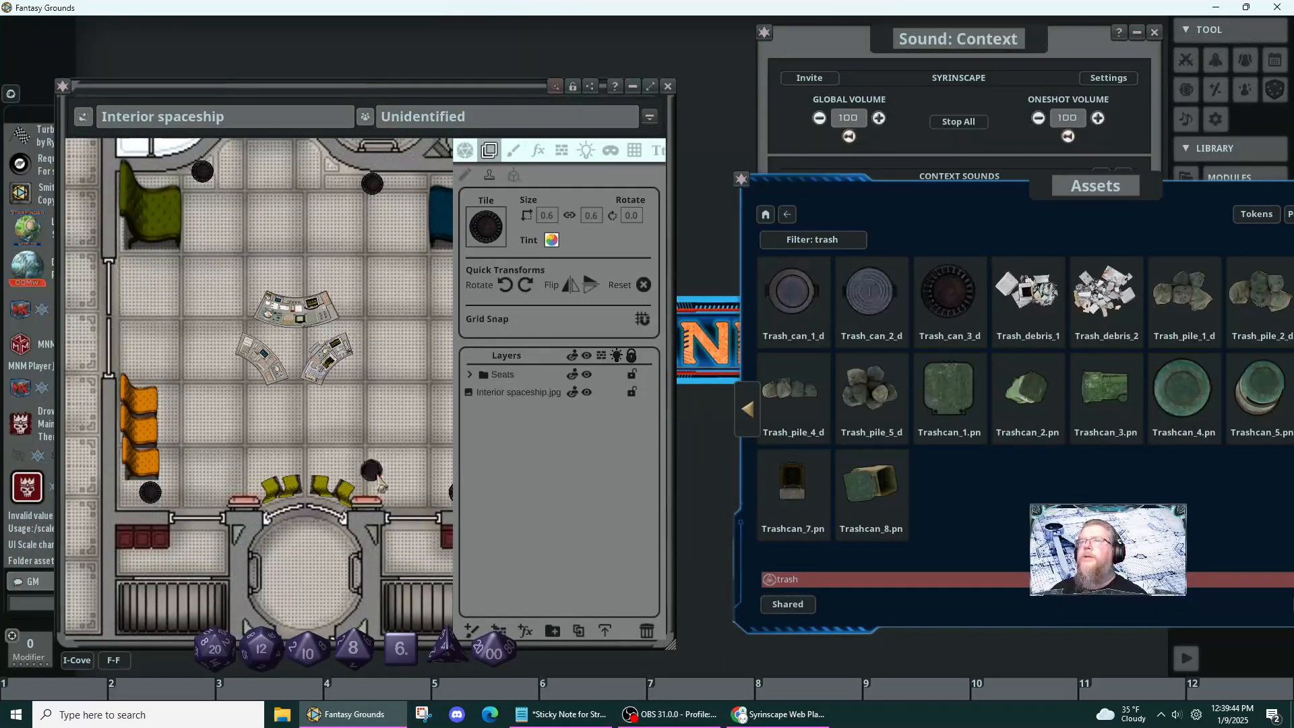
scroll(396, 383, down, 3)
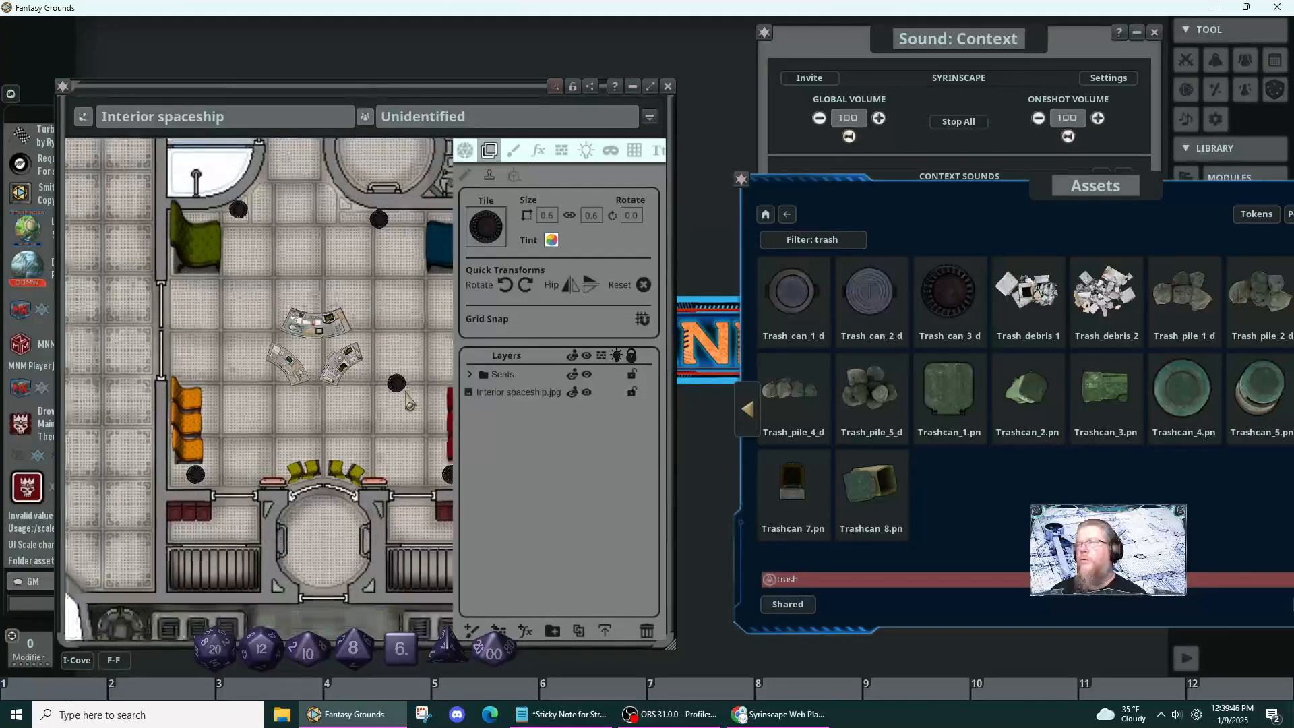
drag(407, 397, 347, 377)
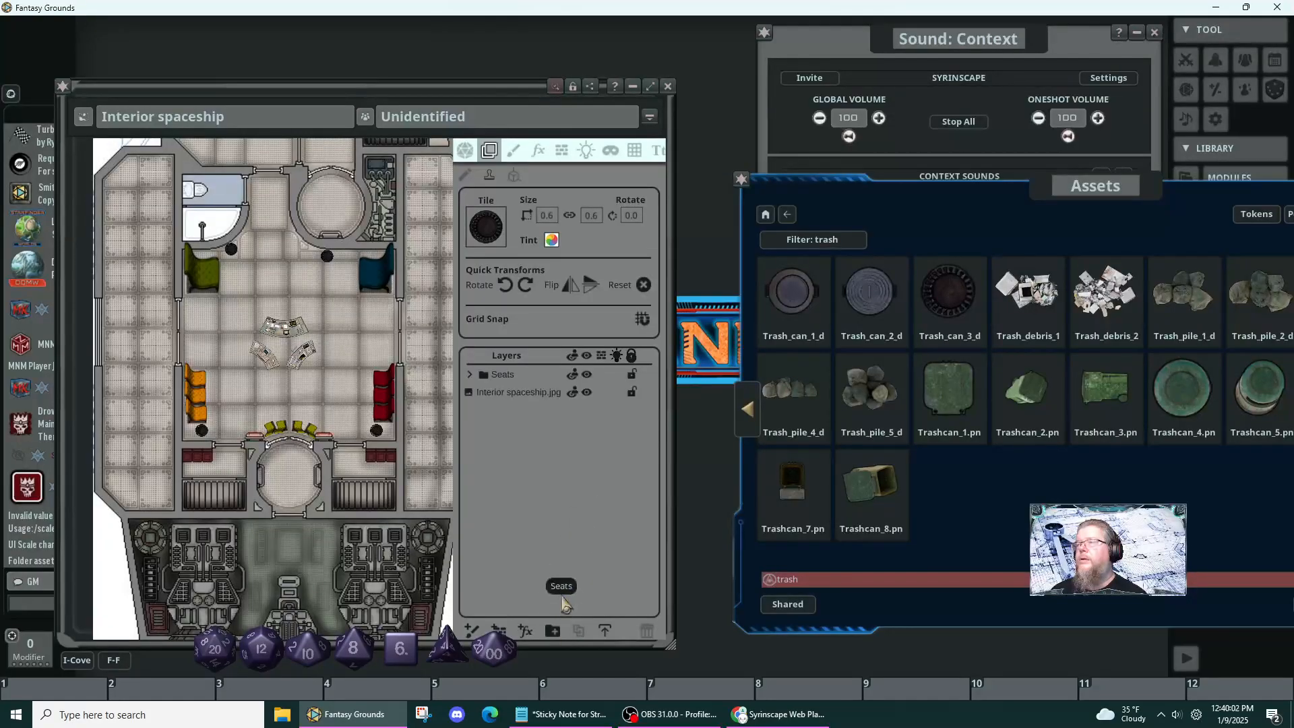
- Add a layer folder named "Concoles" above the Seats folder, and select the Seats folder
click(552, 632)
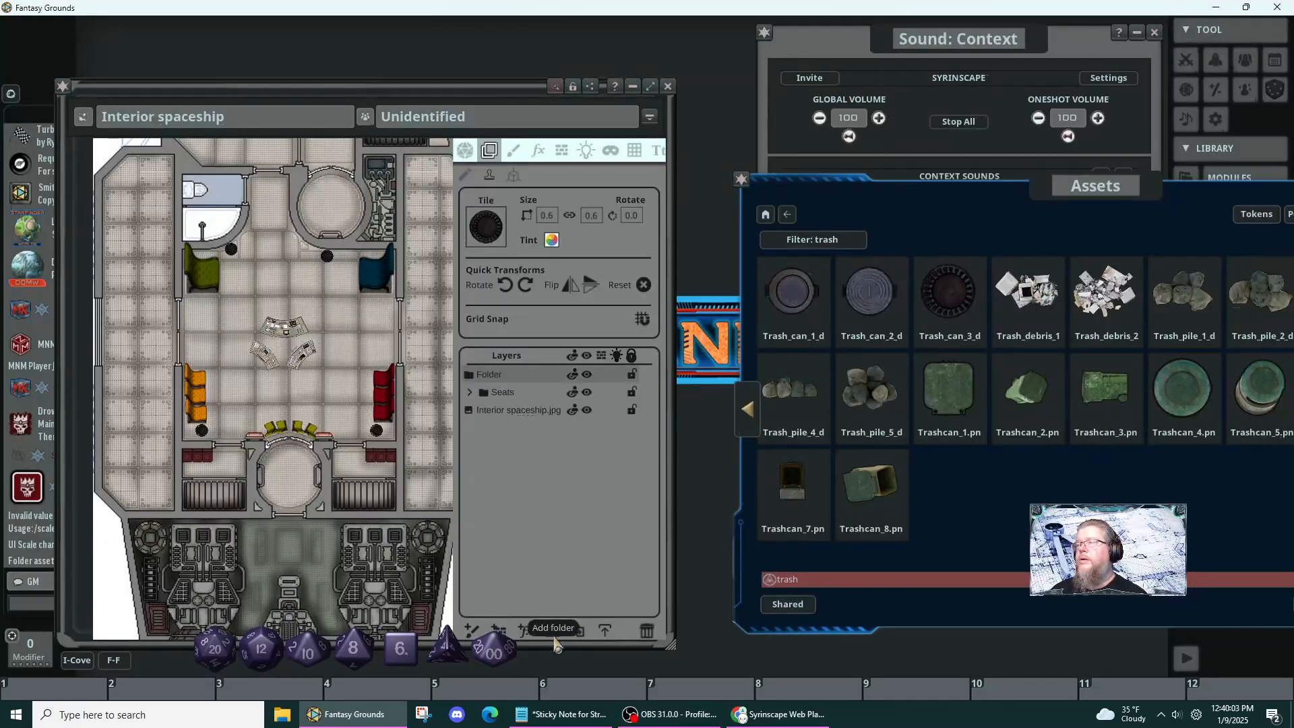
double_click(491, 375)
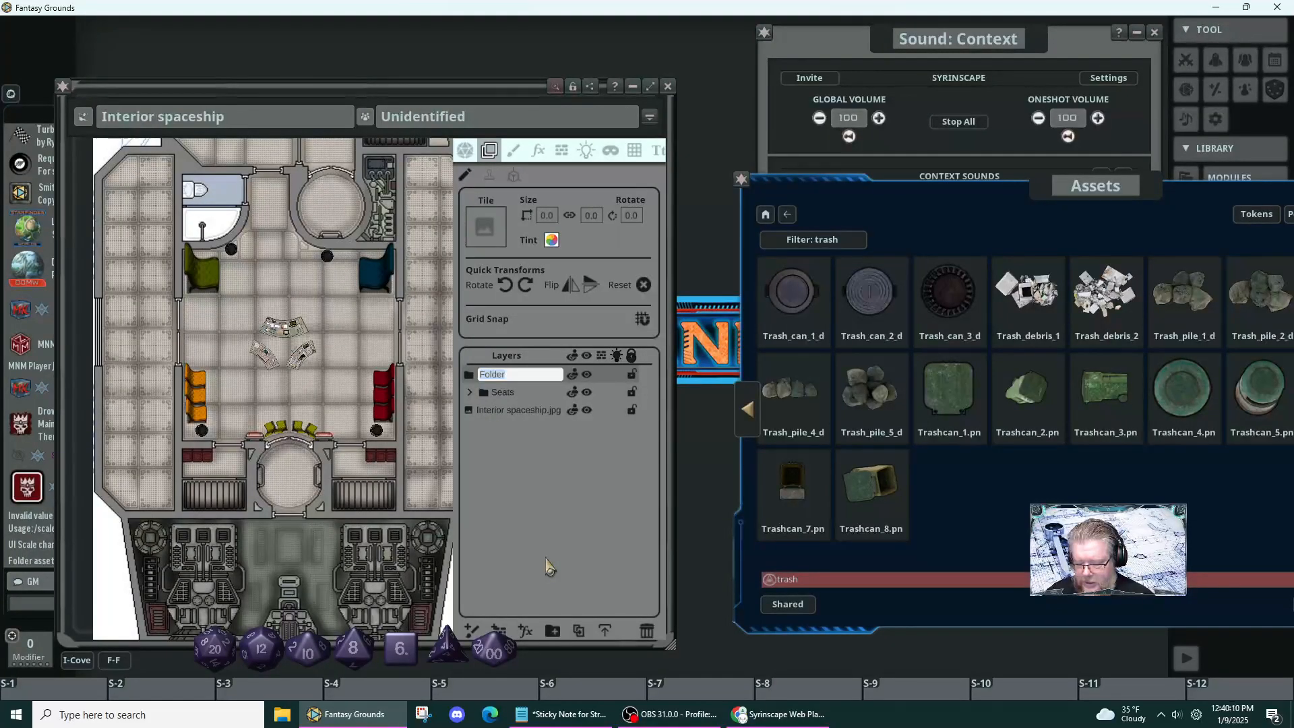
text(Cn)
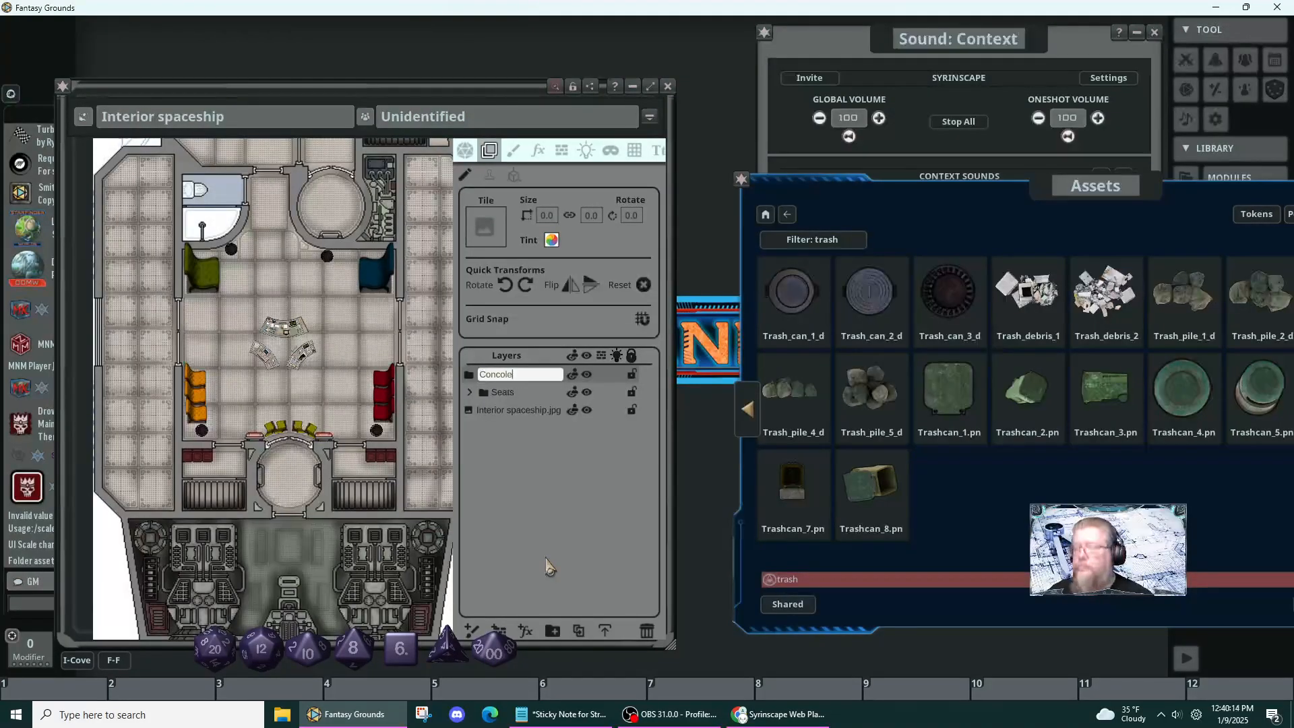
key(Return)
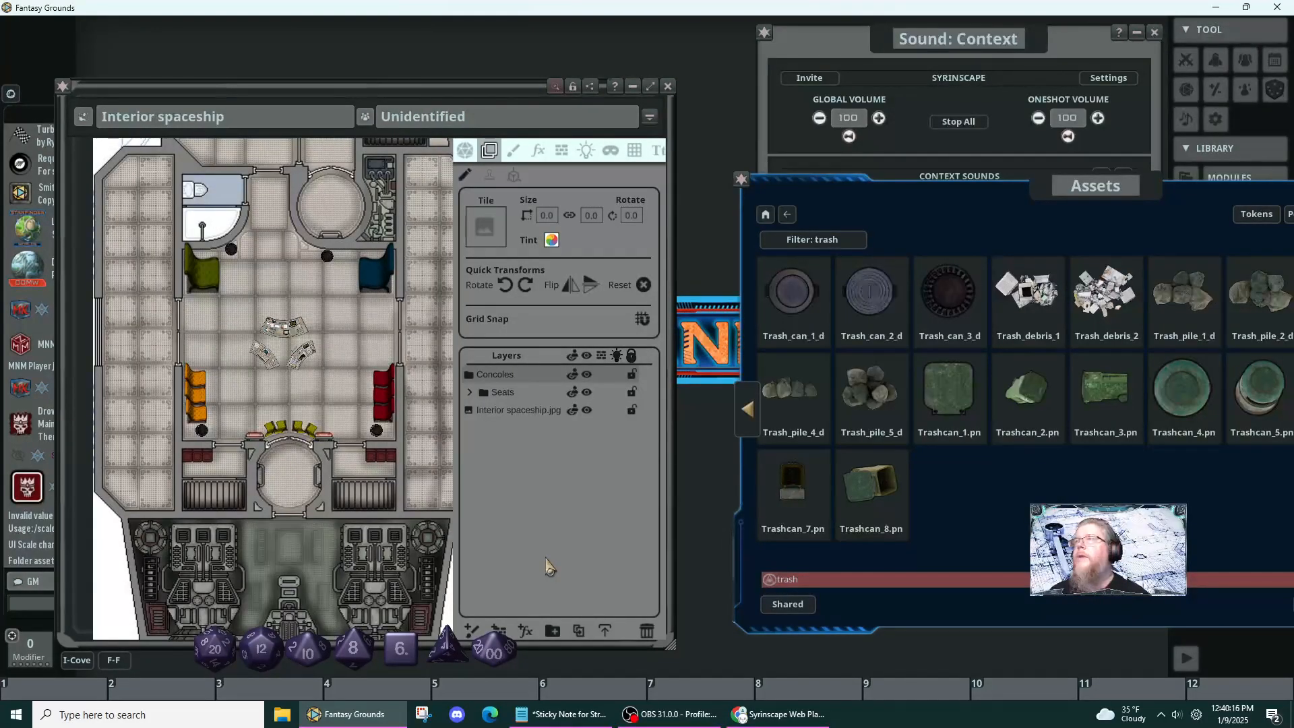
click(515, 393)
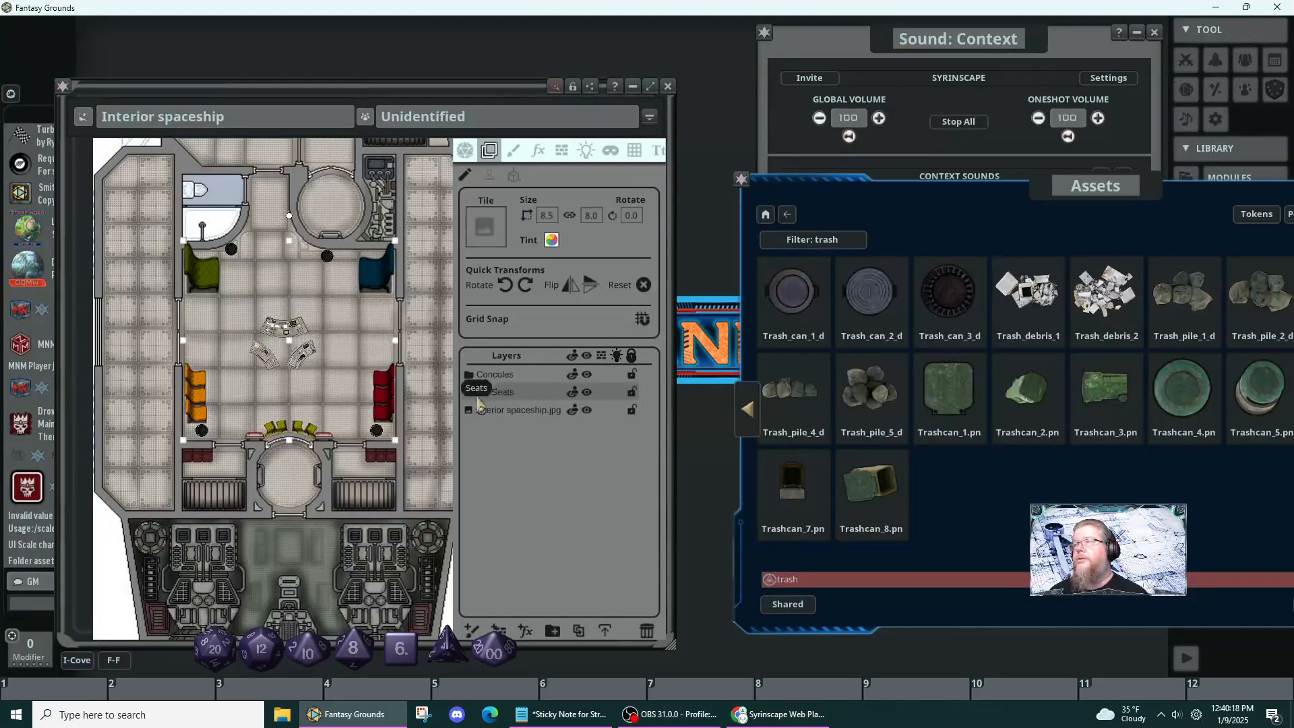
- Expand the Seats folder and delete the two empty folders named Folder inside it
click(472, 394)
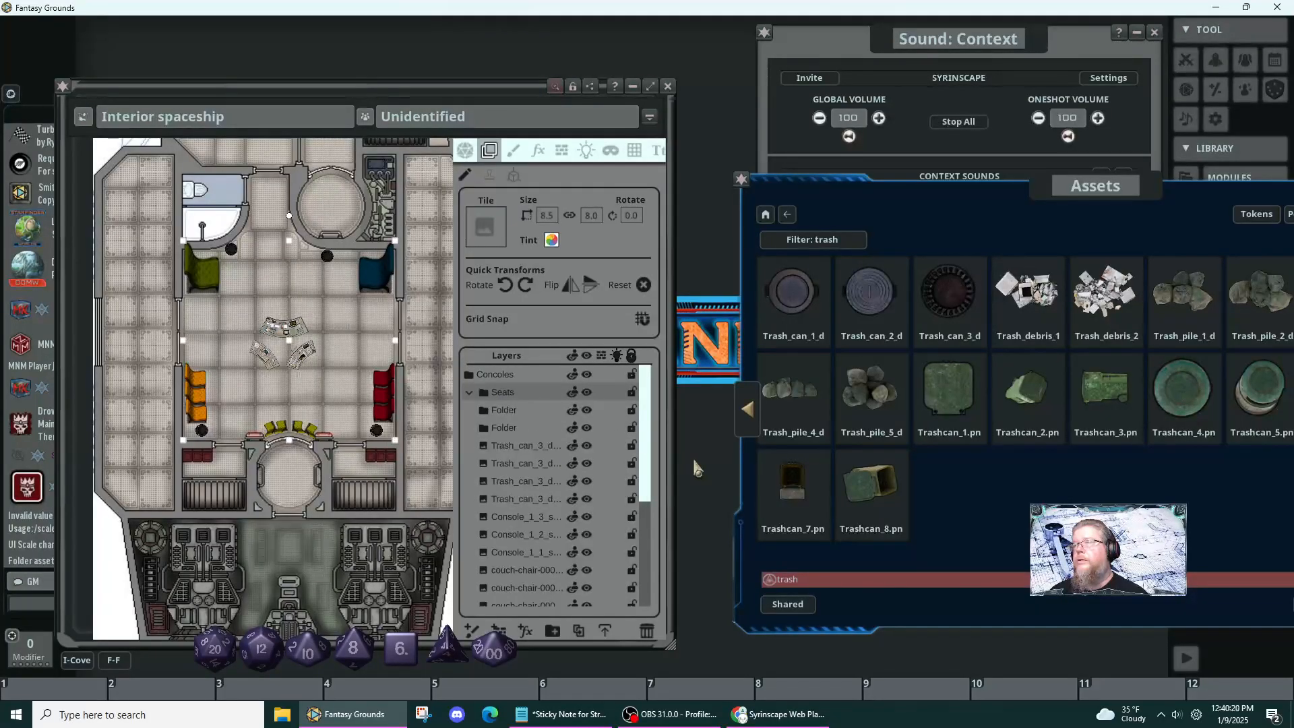
click(507, 412)
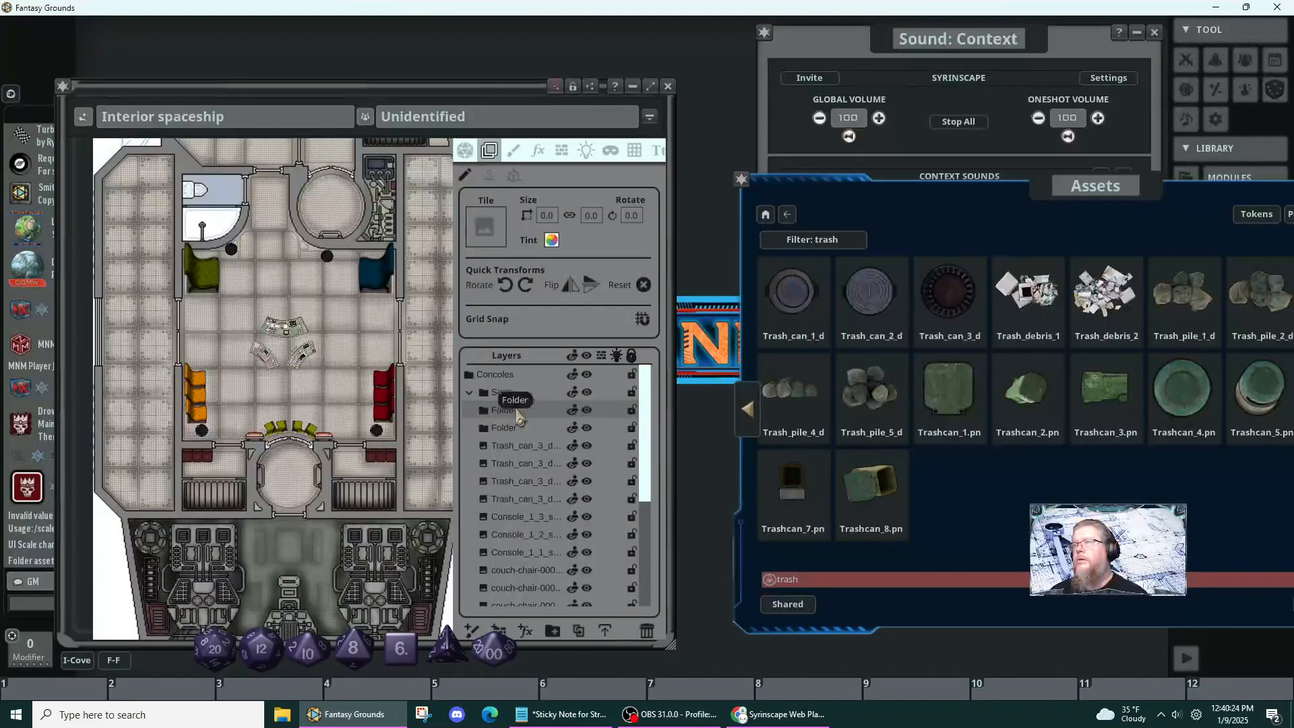
drag(519, 413, 646, 631)
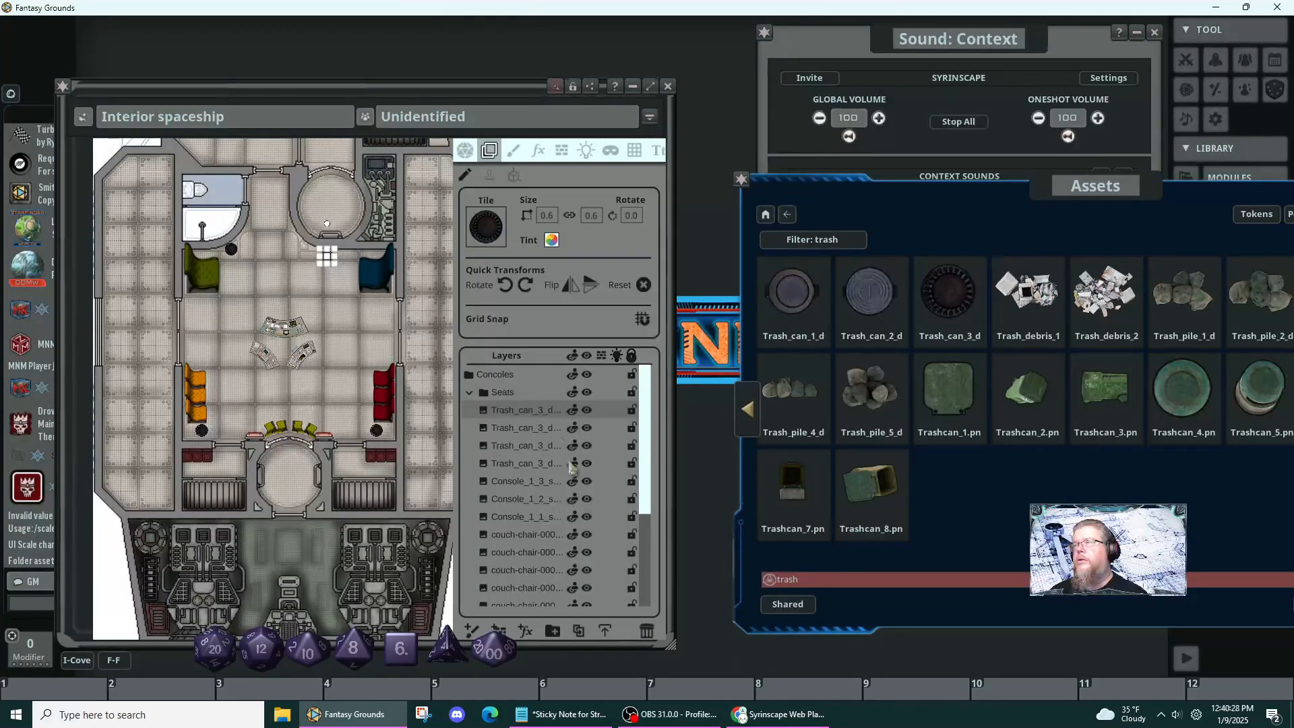
- Move the Console_1_3, Console_1_2 and Console_1_1 tile layers from the Seats folder into the Concoles folder
click(523, 481)
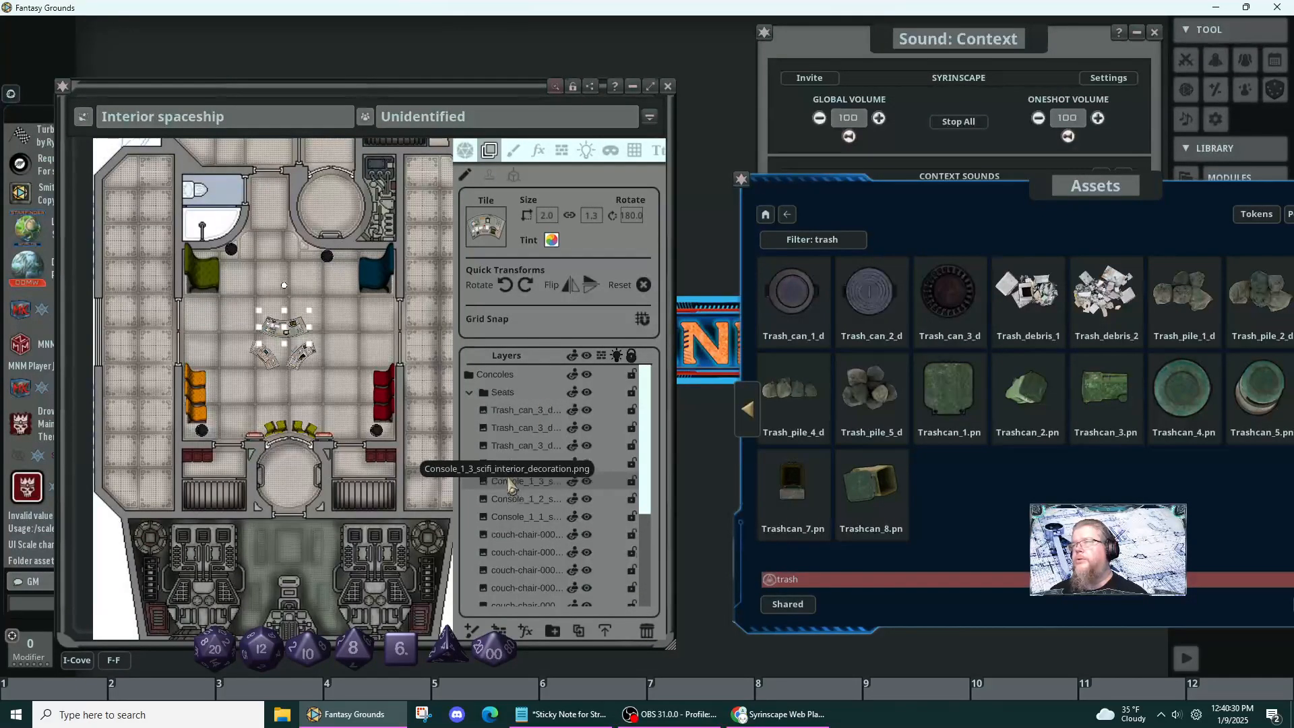
drag(496, 487, 493, 382)
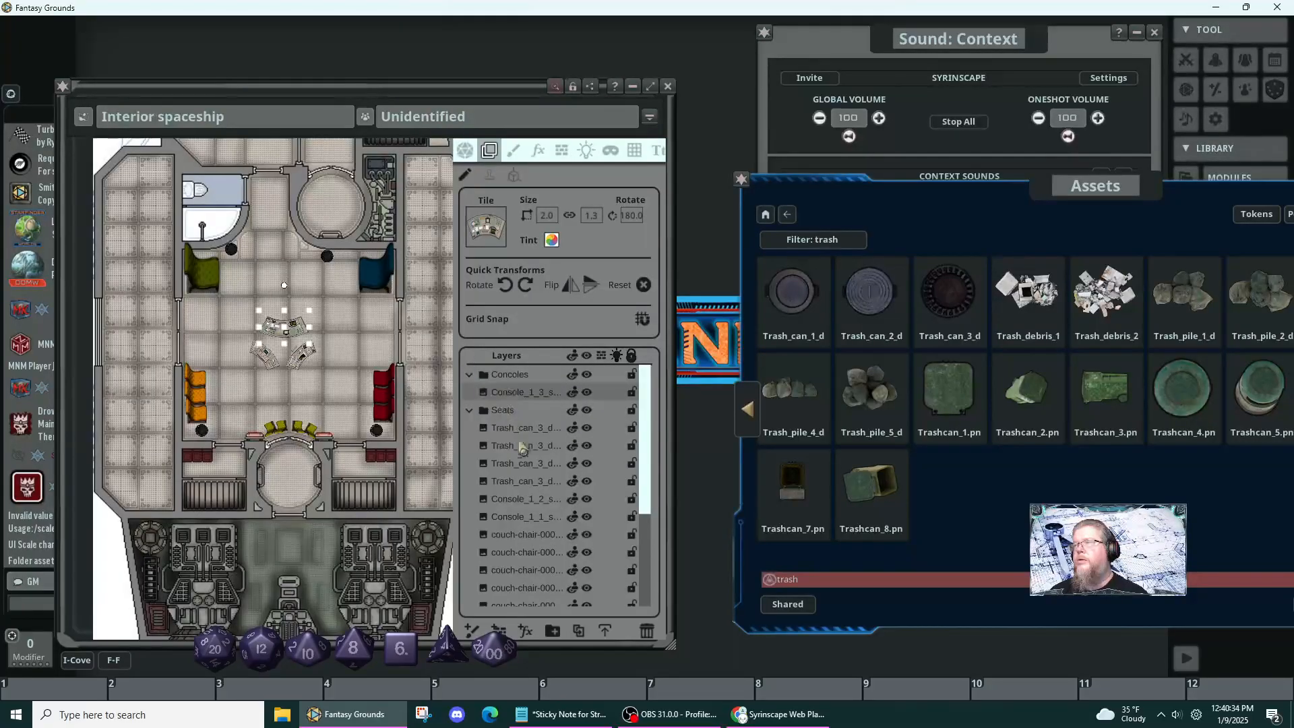
drag(509, 498, 507, 383)
drag(502, 523, 514, 393)
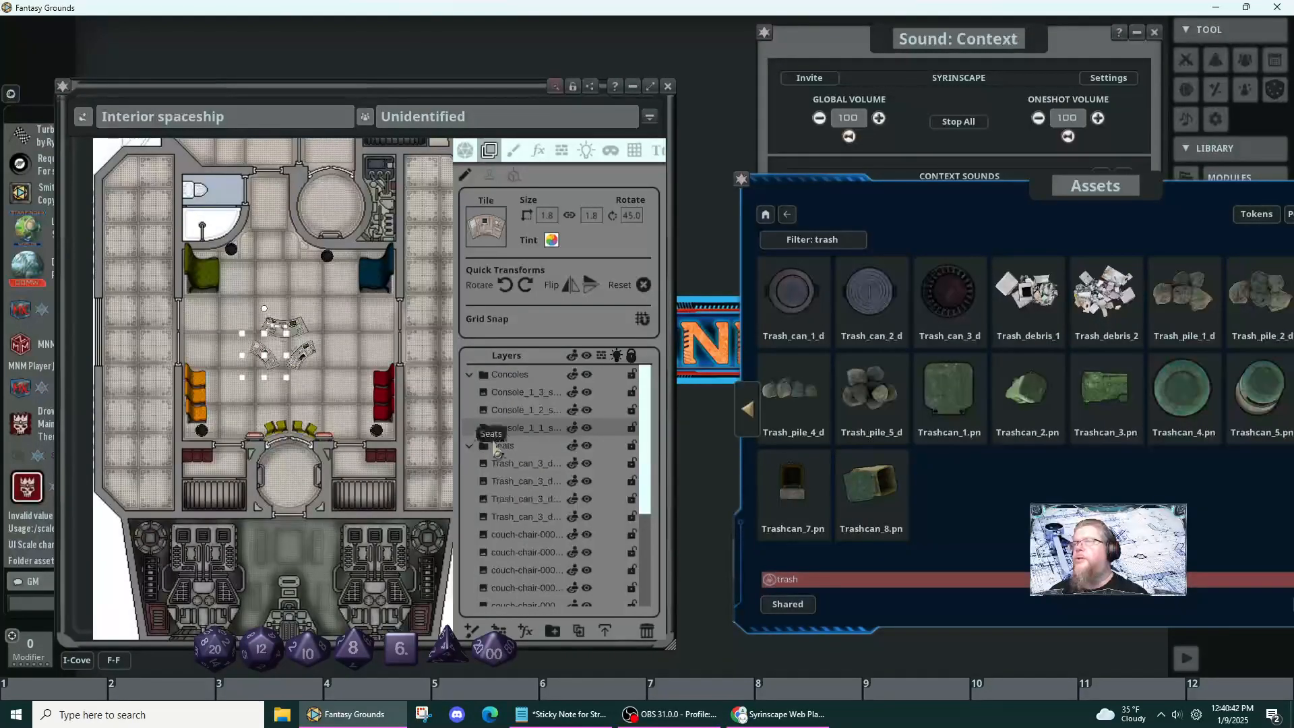
- Rename the Concoles folder as "Consoles" and collapse it
click(515, 378)
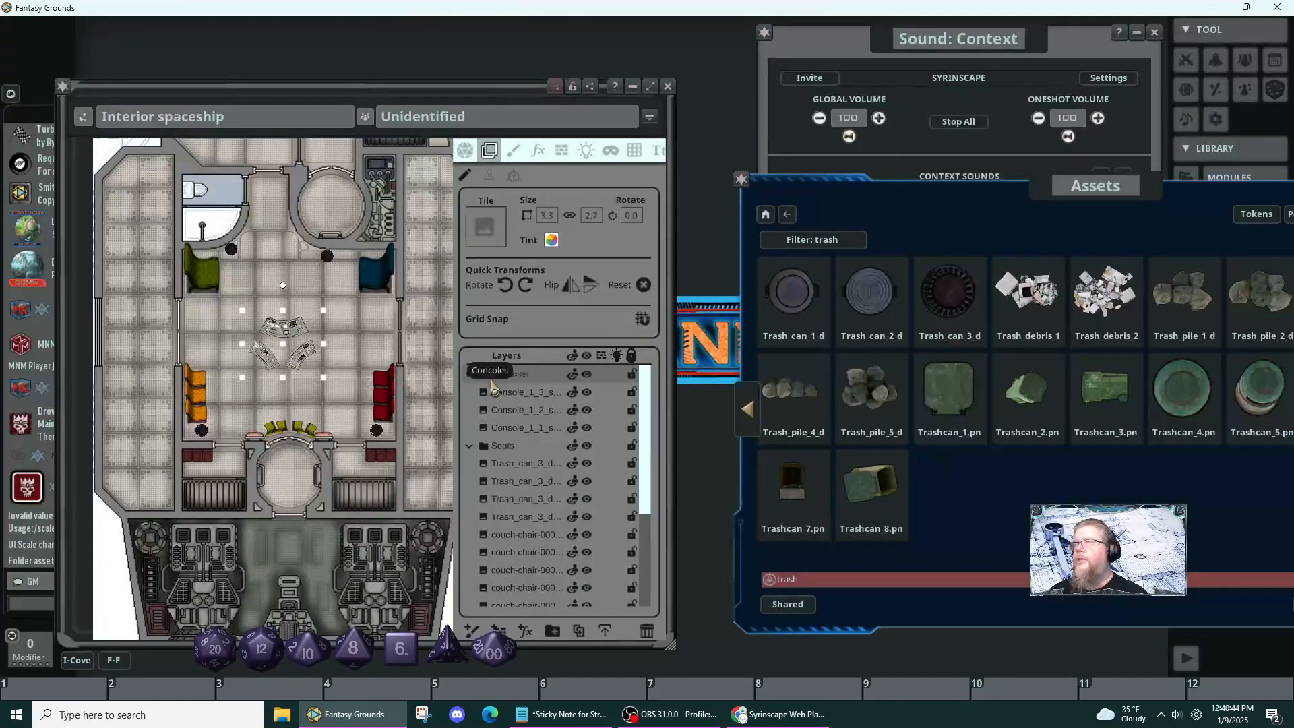
double_click(507, 379)
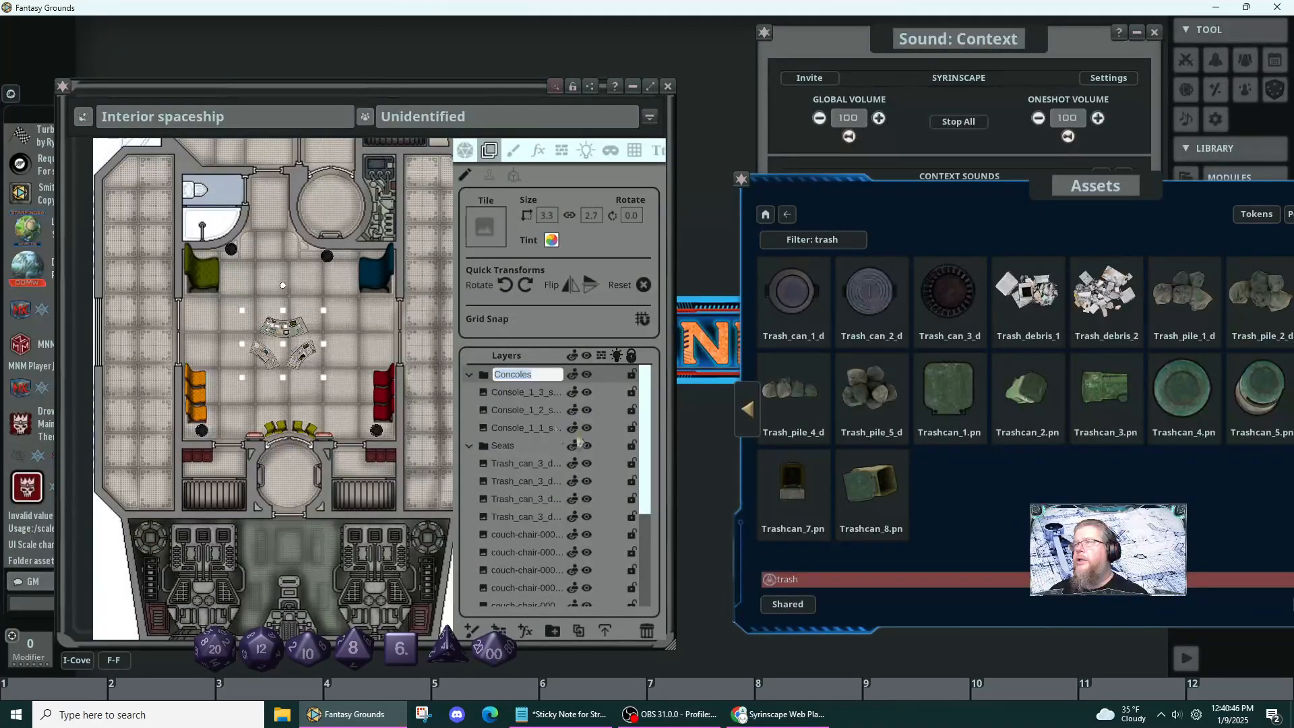
text(Consoles)
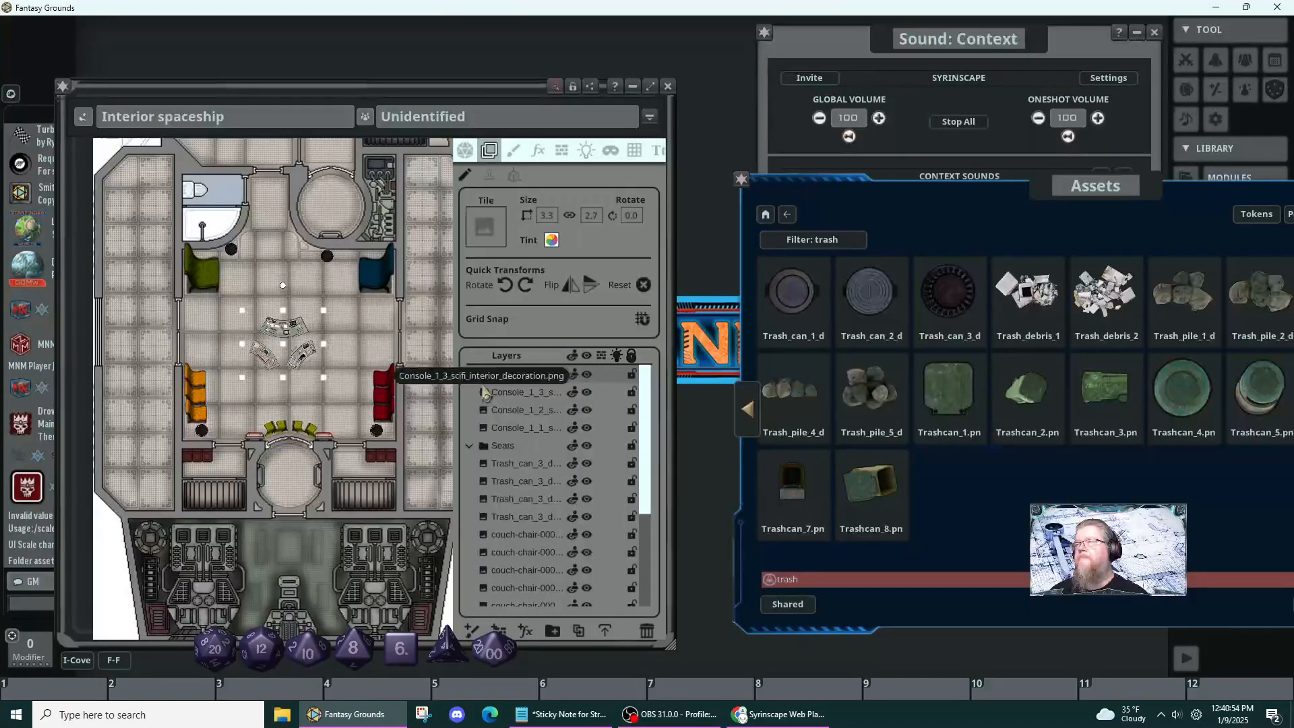
click(470, 375)
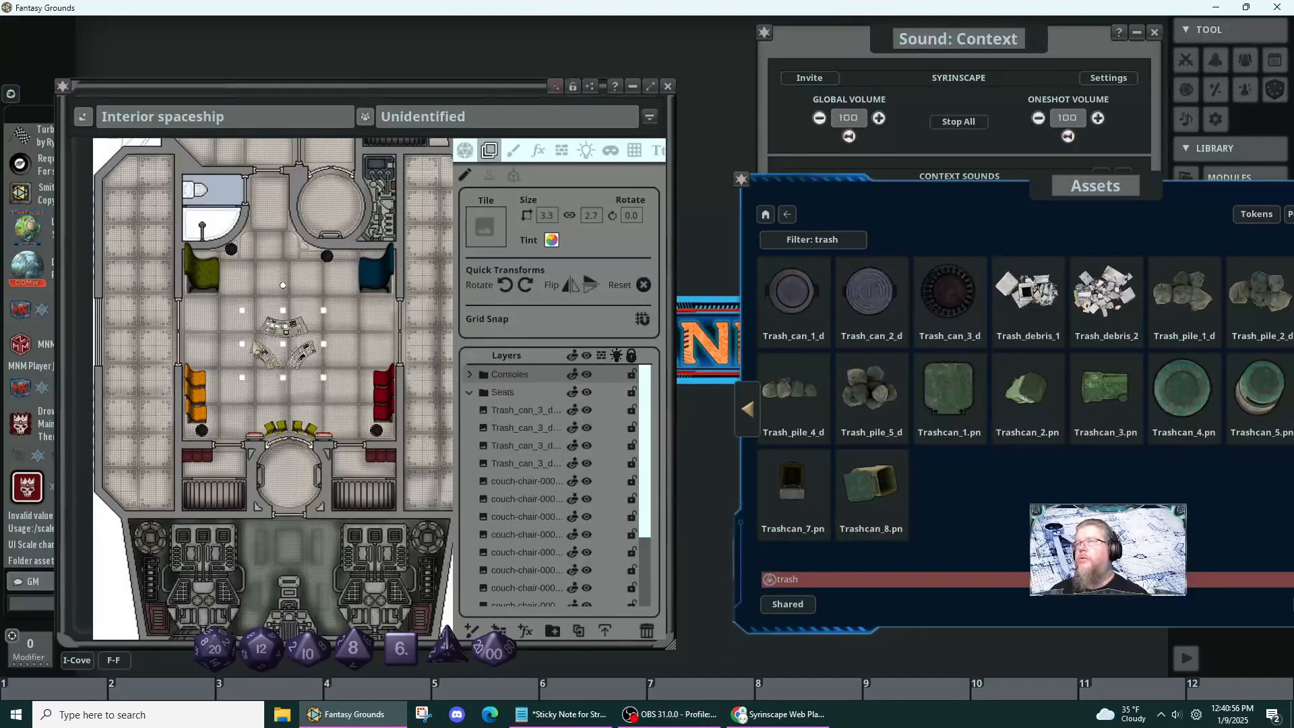
- Collapse the Seats folder and duplicate the Consoles folder with its three console tiles
scroll(267, 342, up, 5)
scroll(326, 368, up, 2)
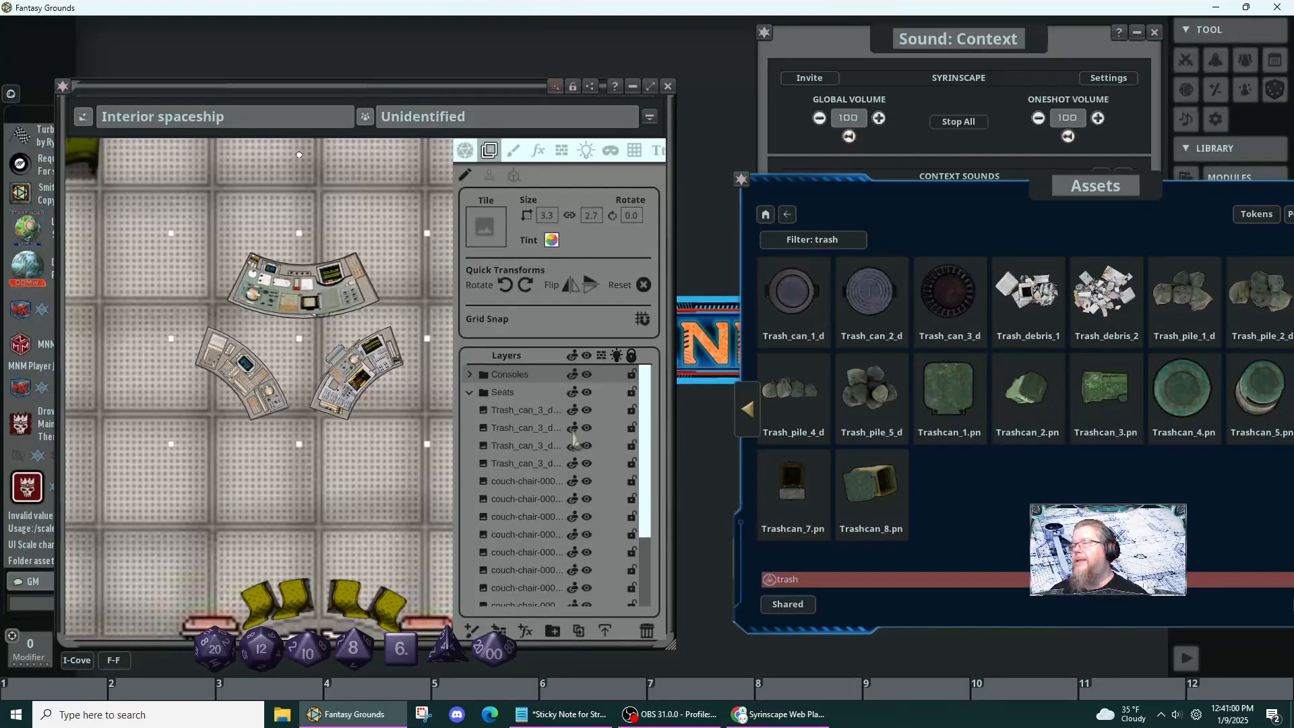
click(470, 392)
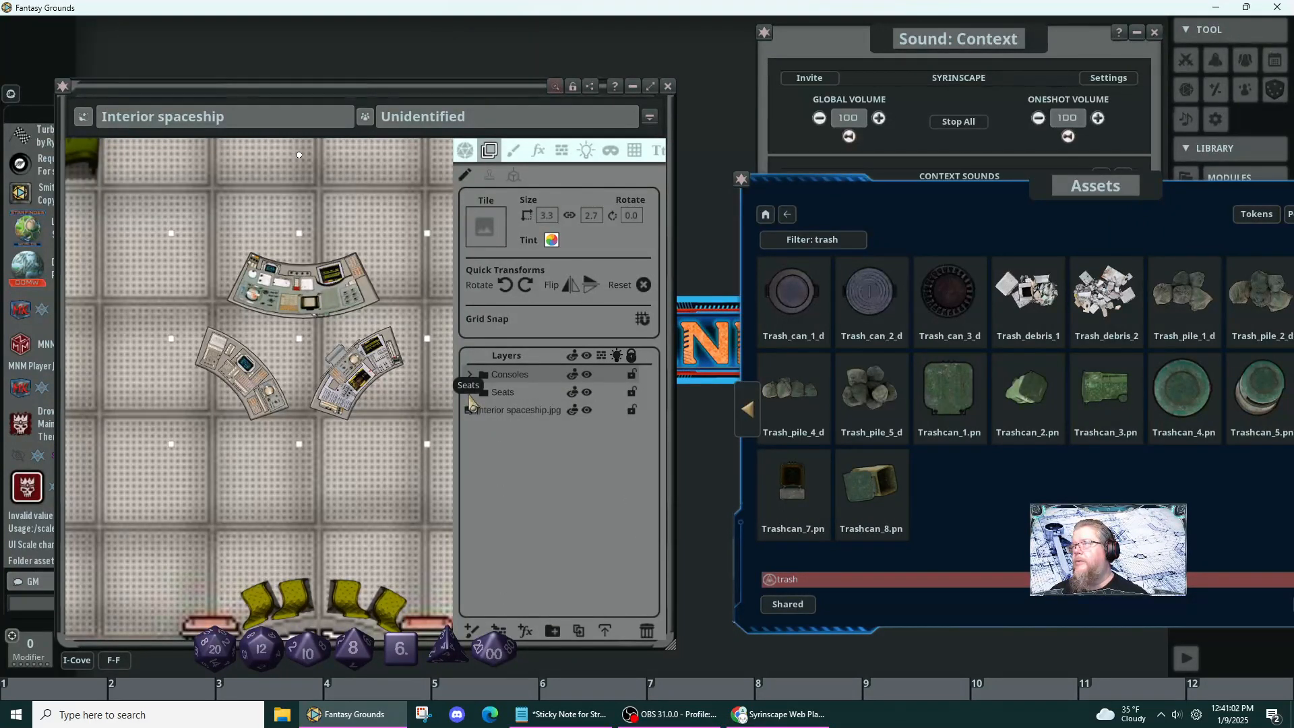
click(581, 634)
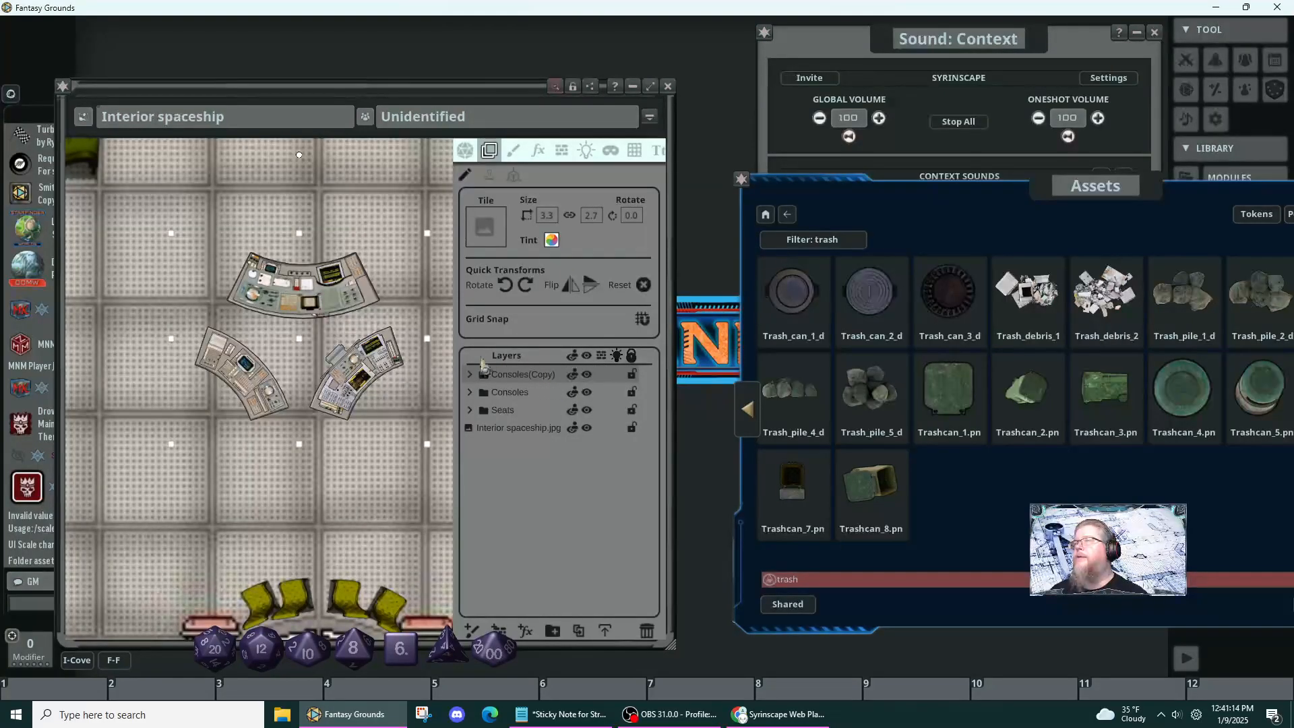
- Tint the Consoles(Copy) folder black with red, green and blue at 0 and alpha at 95
click(552, 240)
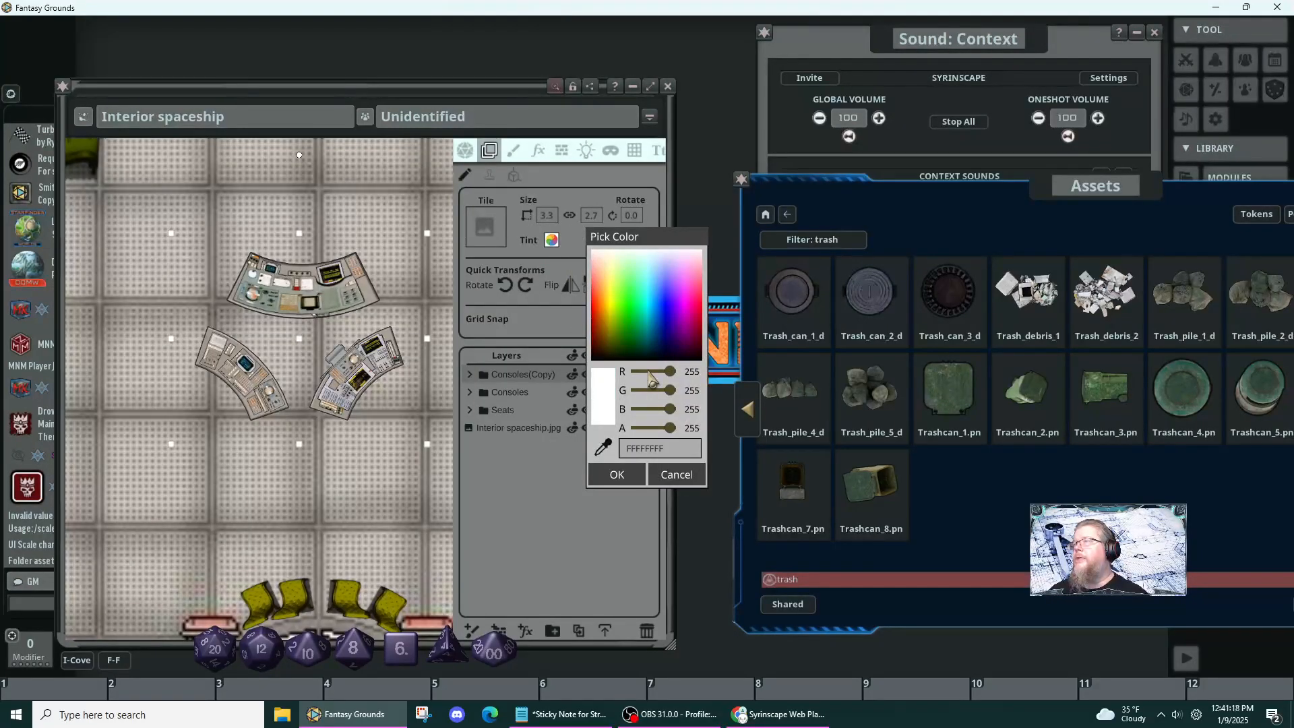
drag(648, 377, 623, 411)
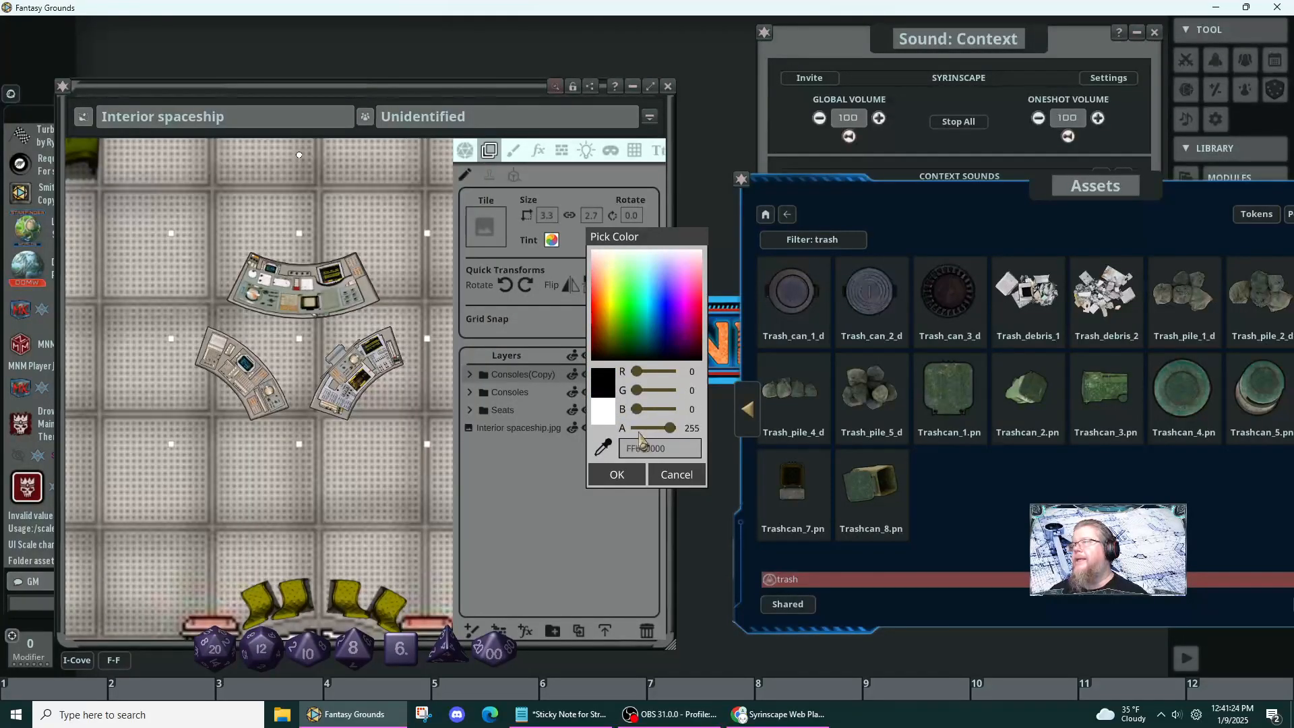
click(646, 430)
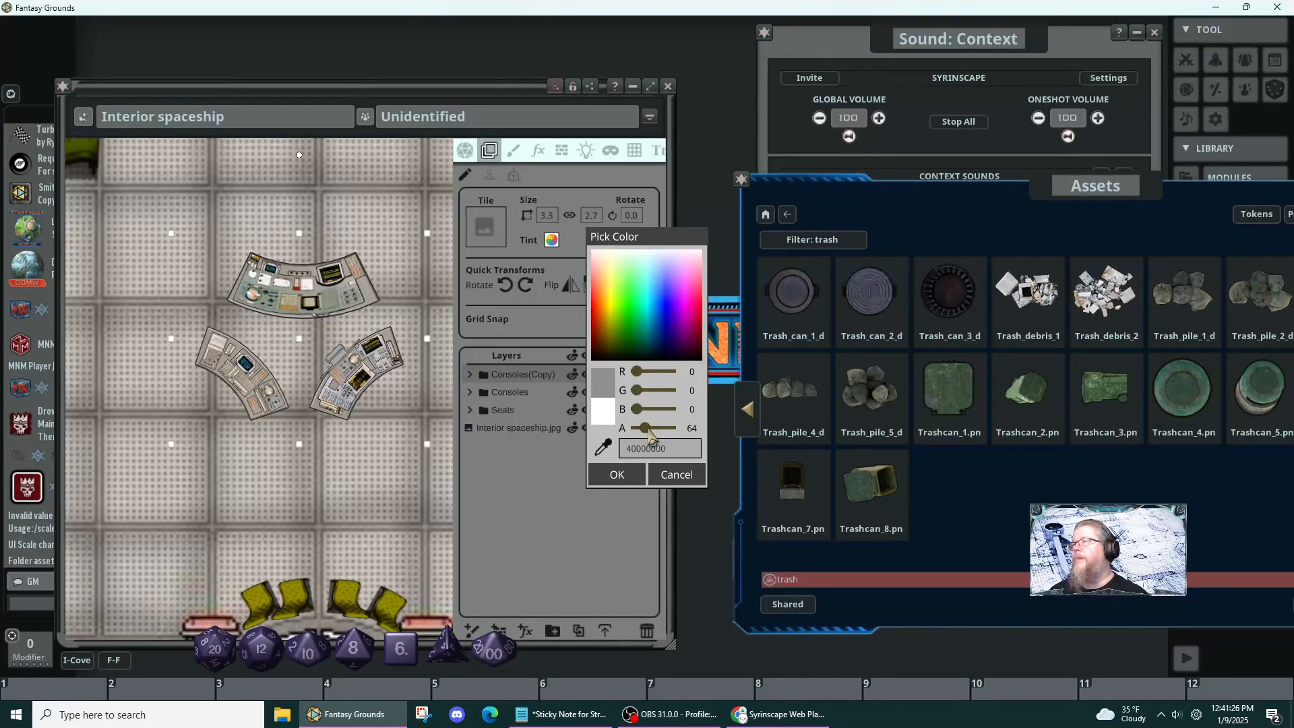
click(650, 429)
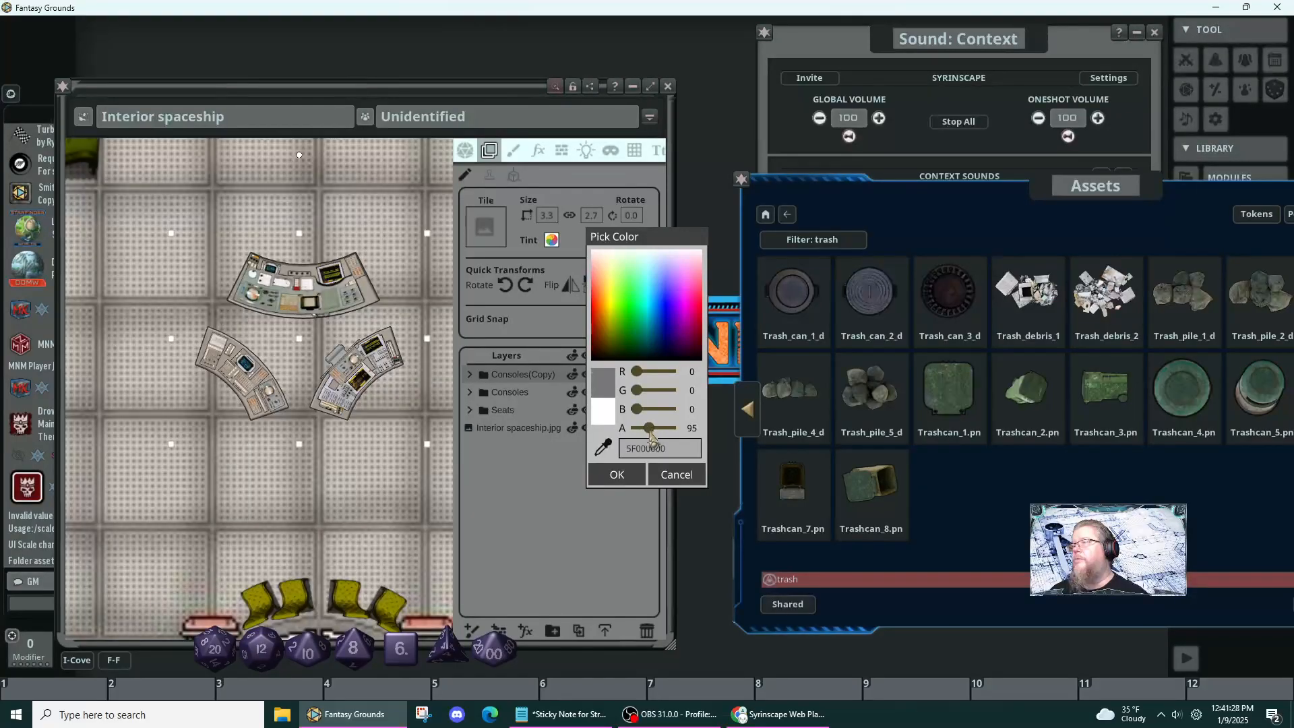
click(616, 475)
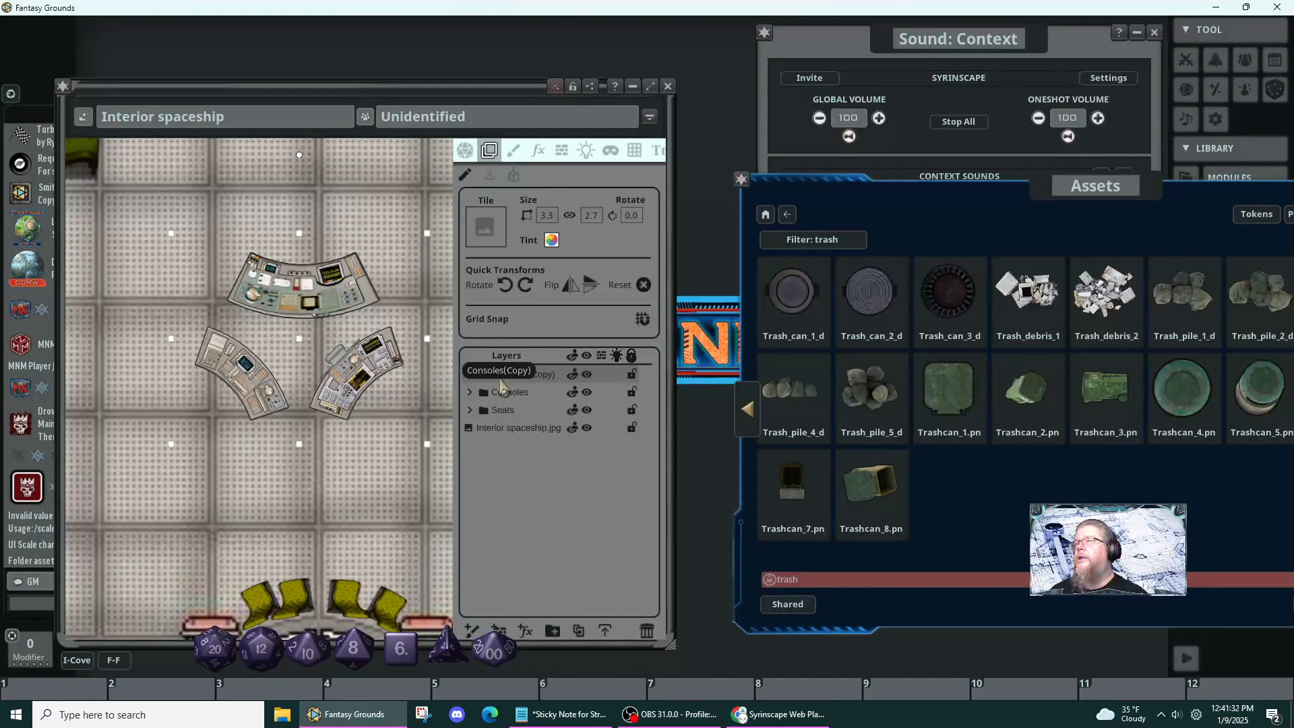
- Try to shift the copied consoles slightly to the left of the originals on the map
double_click(501, 377)
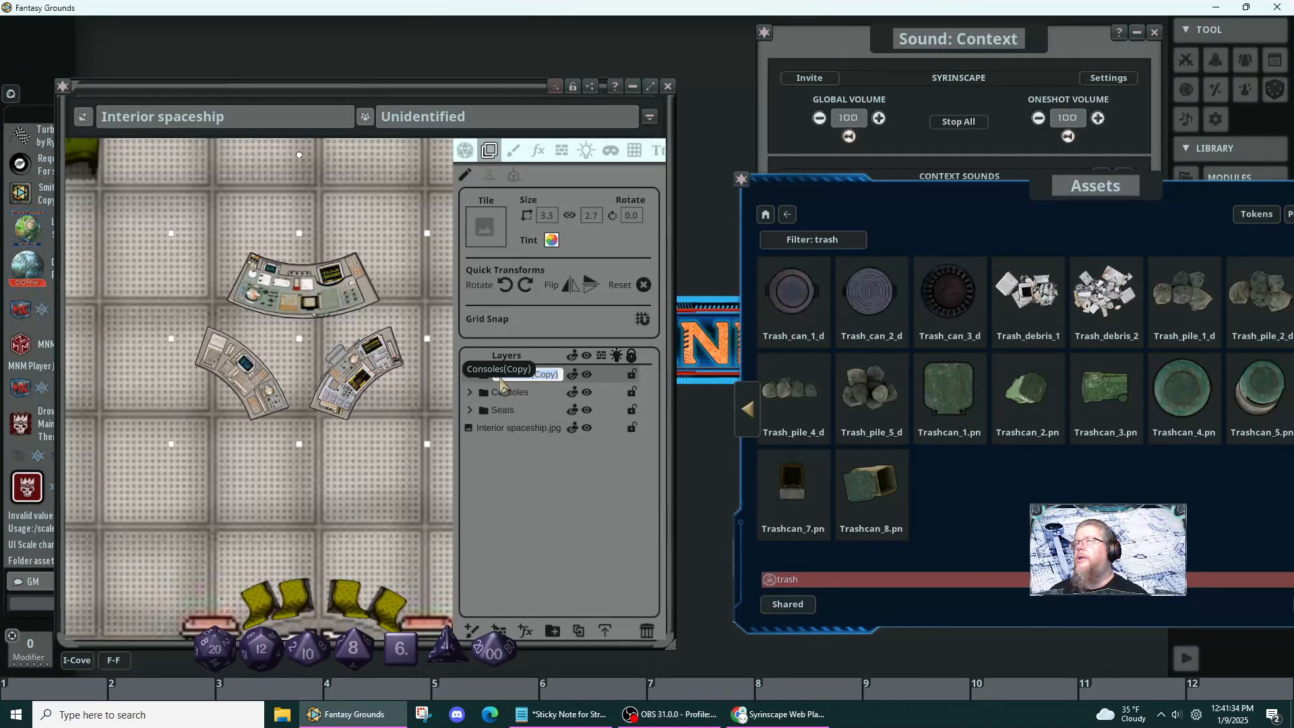
key(Return)
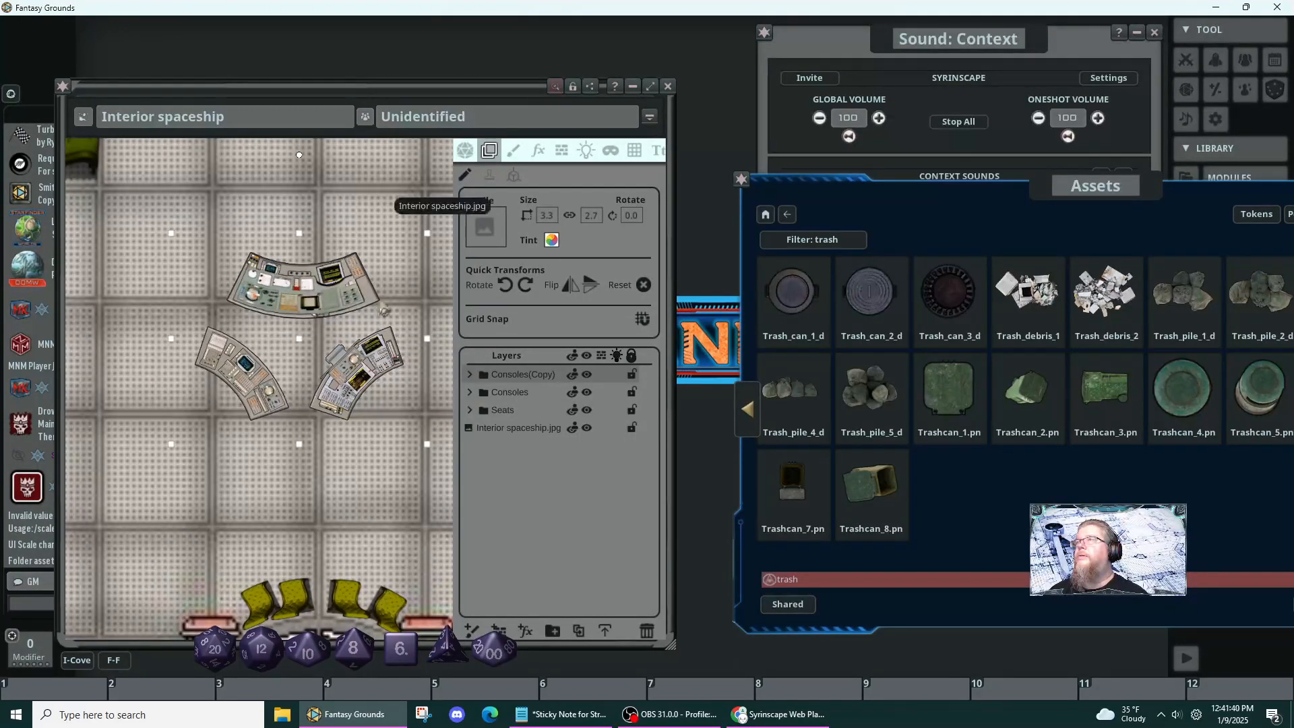
click(373, 378)
mouse_move(372, 370)
mouse_down()
mouse_move(329, 349)
mouse_move(357, 369)
mouse_up()
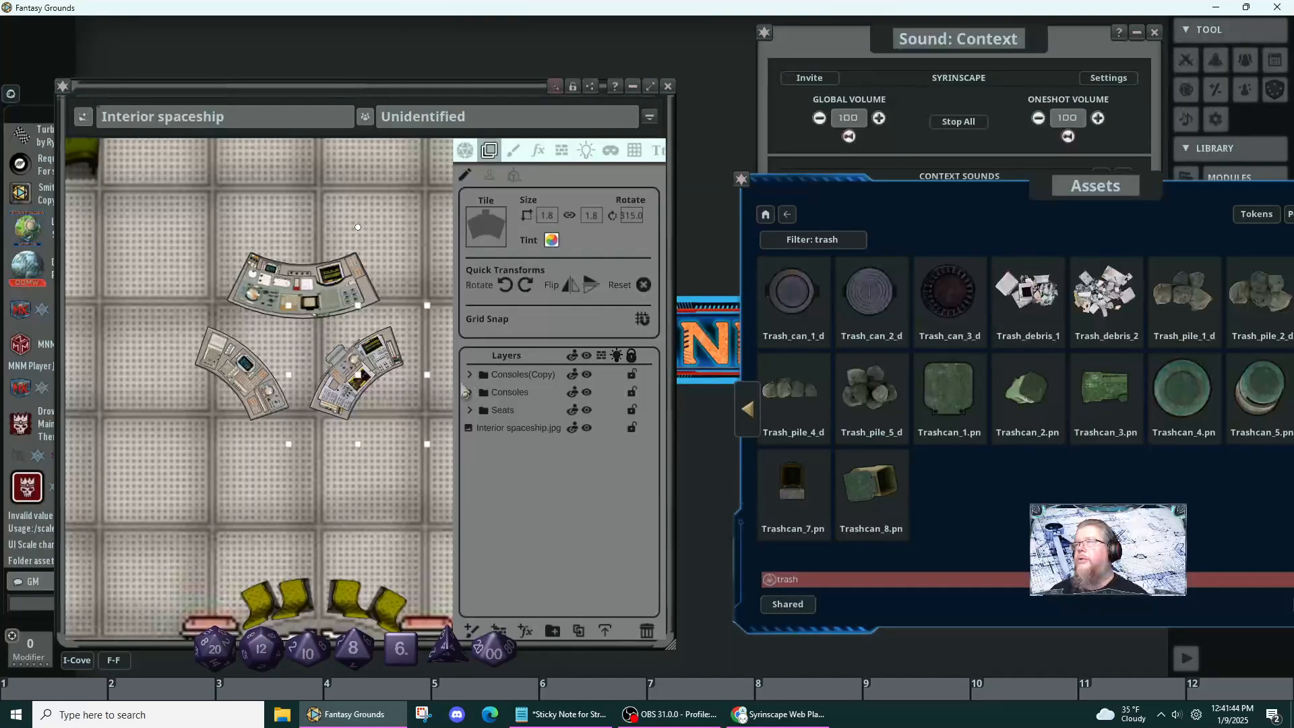
click(504, 378)
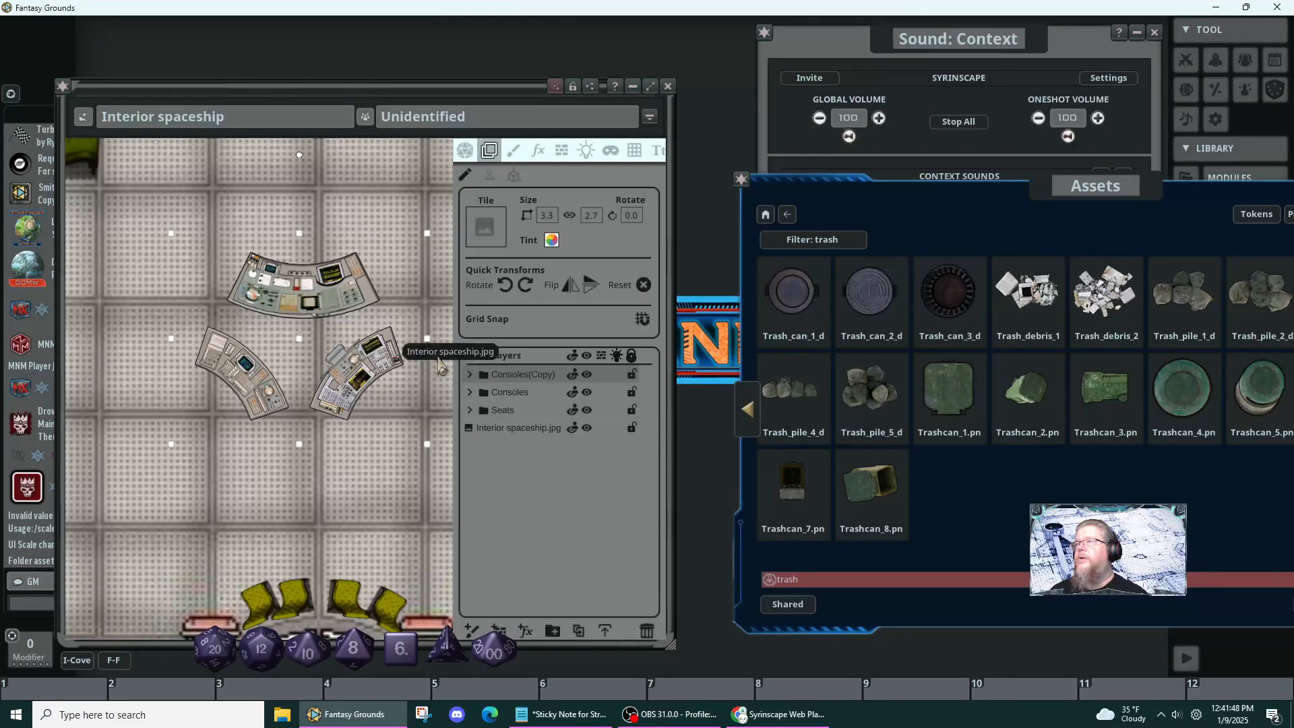
click(315, 360)
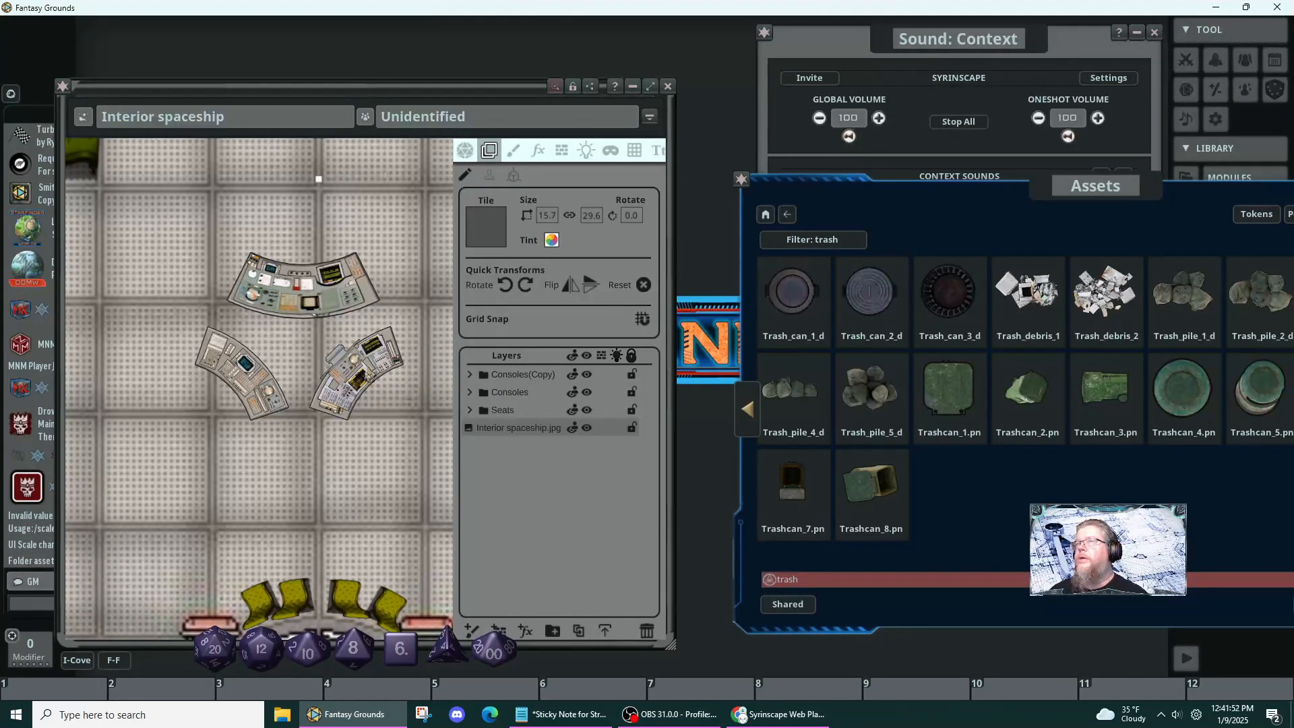
click(503, 377)
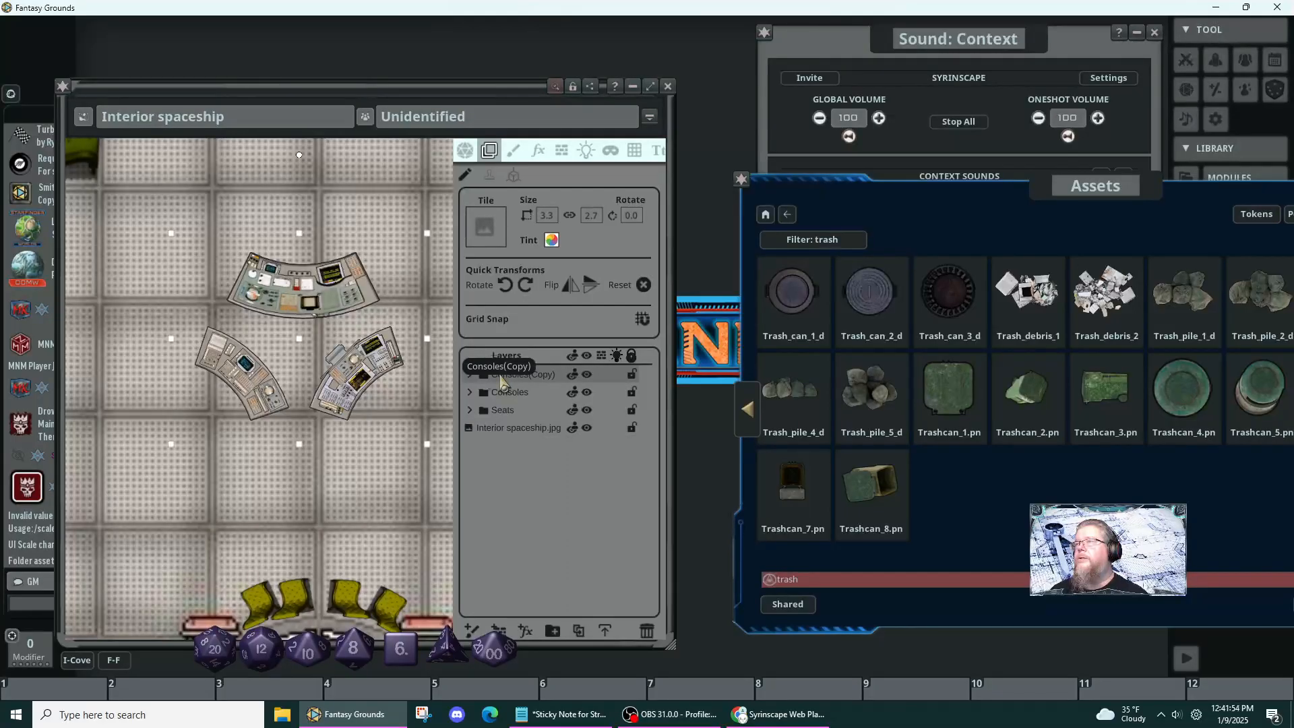
- Check the contents of the Consoles(Copy) folder and try to move the whole copied group on the map
scroll(306, 398, down, 4)
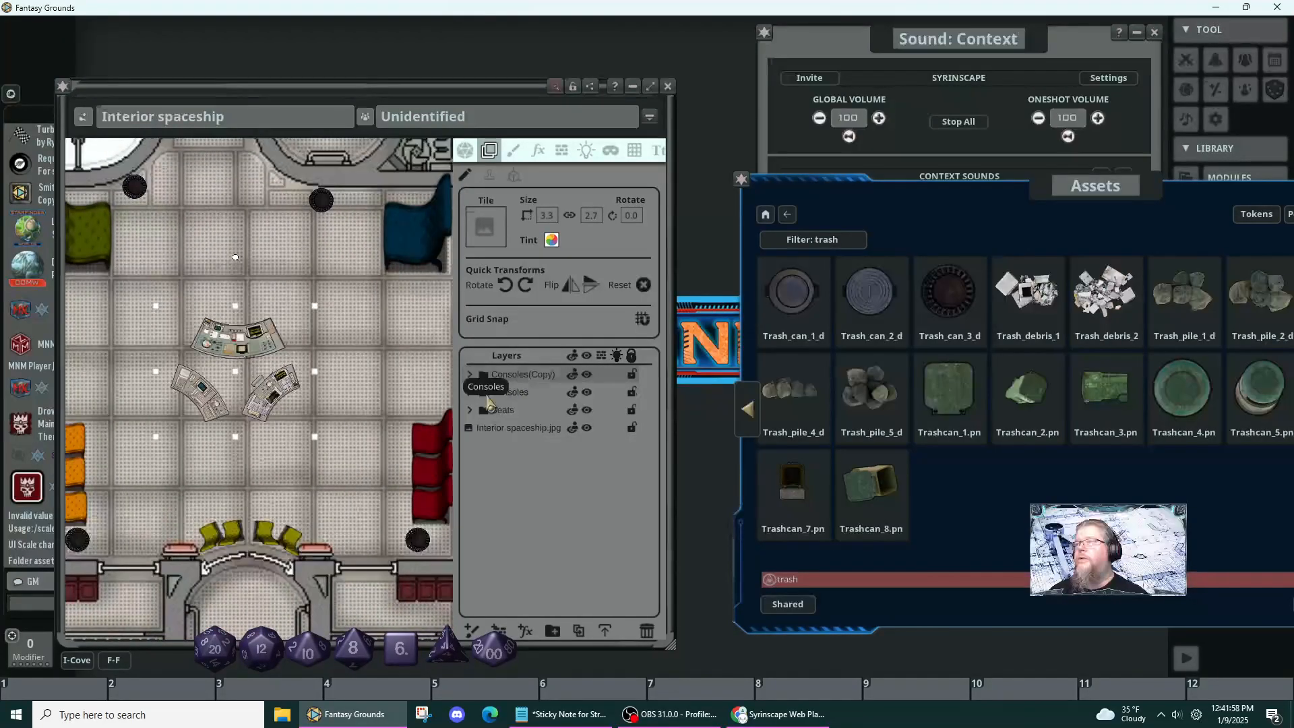
click(490, 395)
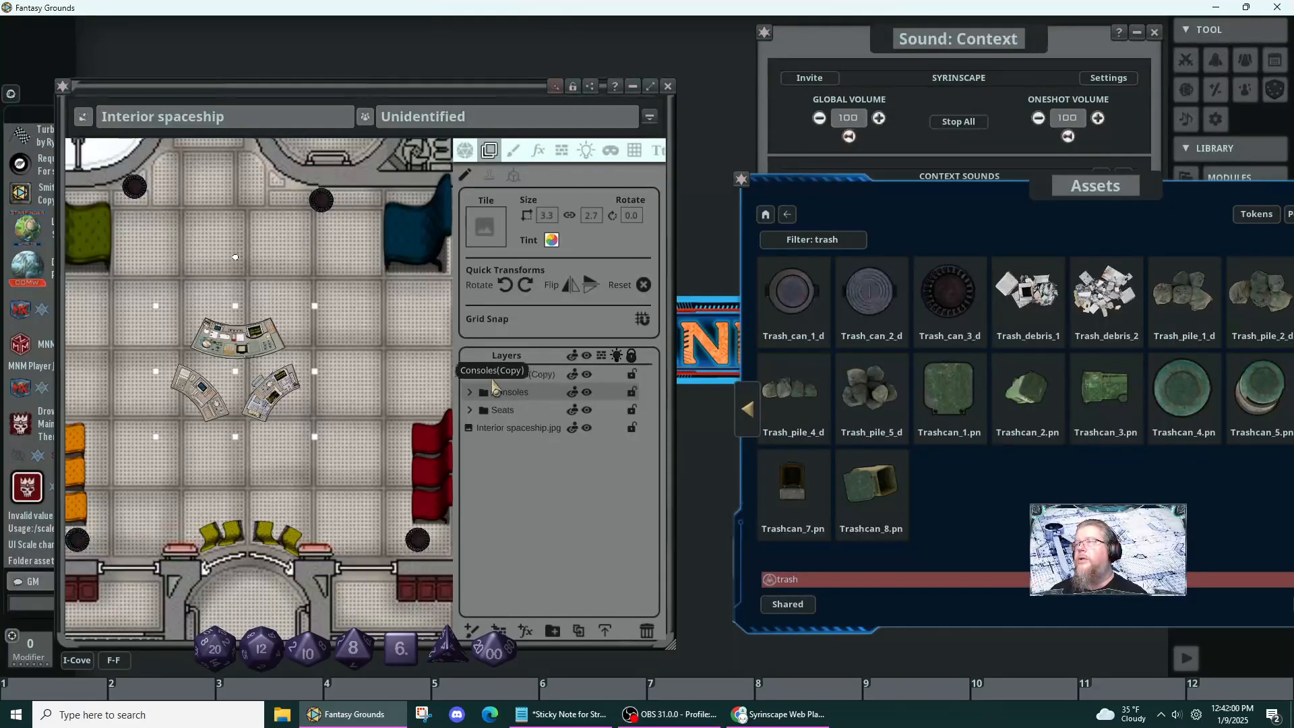
click(470, 376)
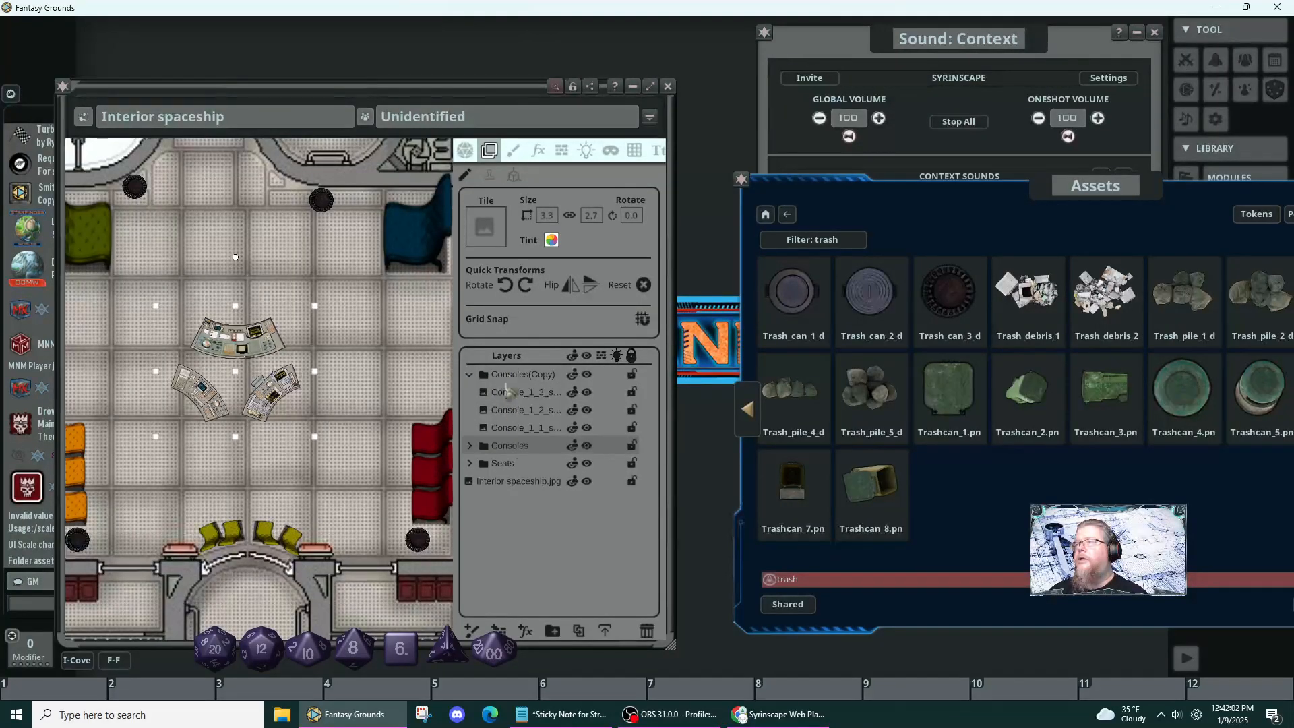
click(469, 376)
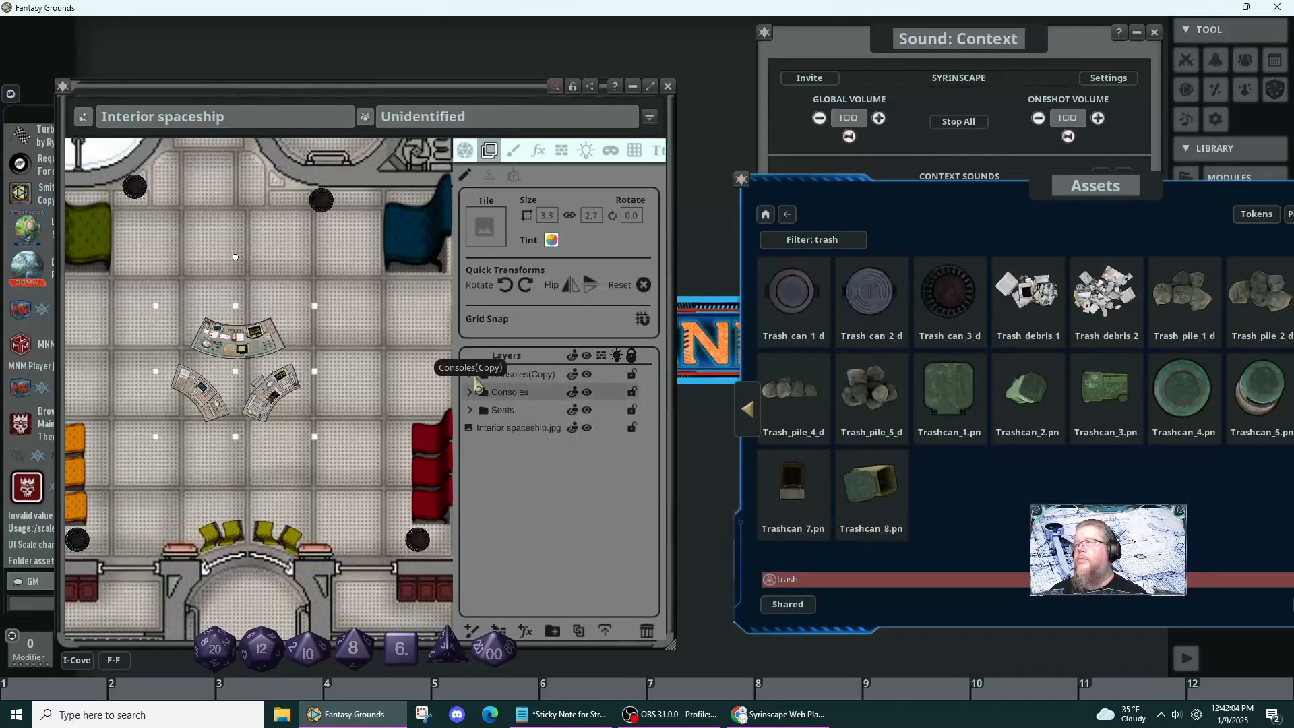
double_click(521, 375)
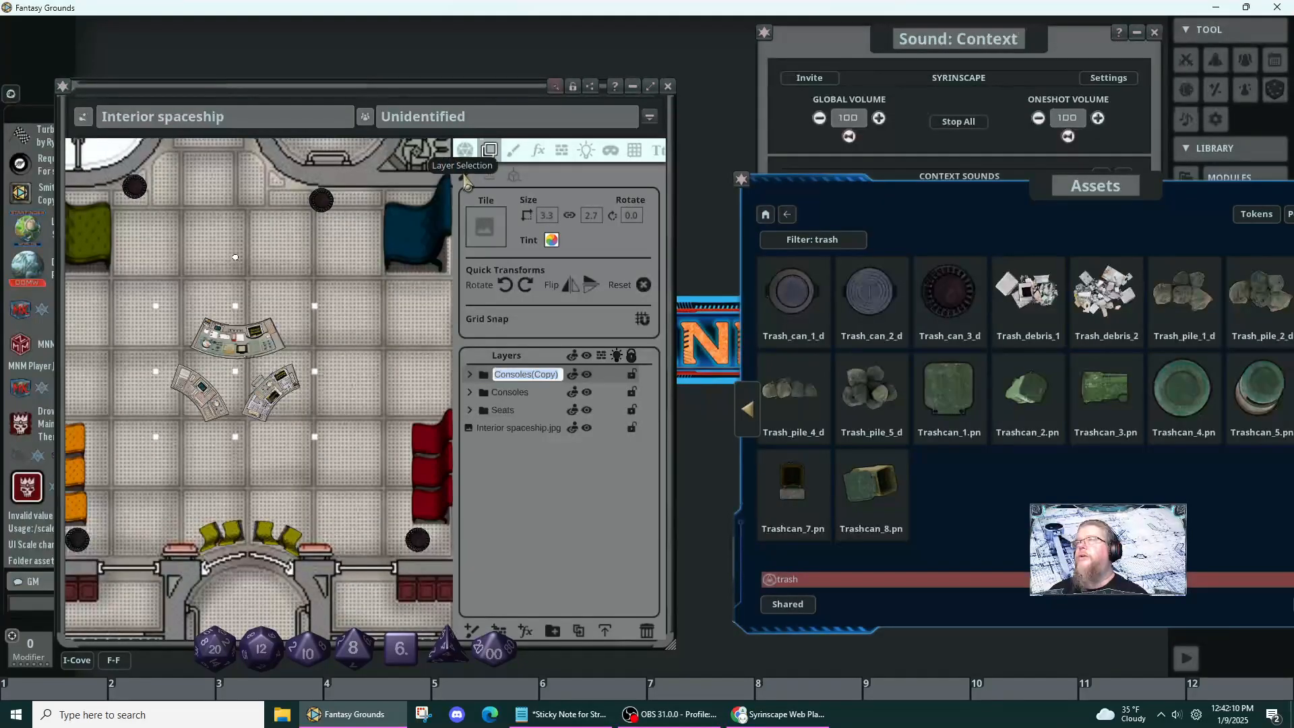
mouse_move(300, 319)
mouse_down()
mouse_move(326, 329)
mouse_move(291, 319)
mouse_up()
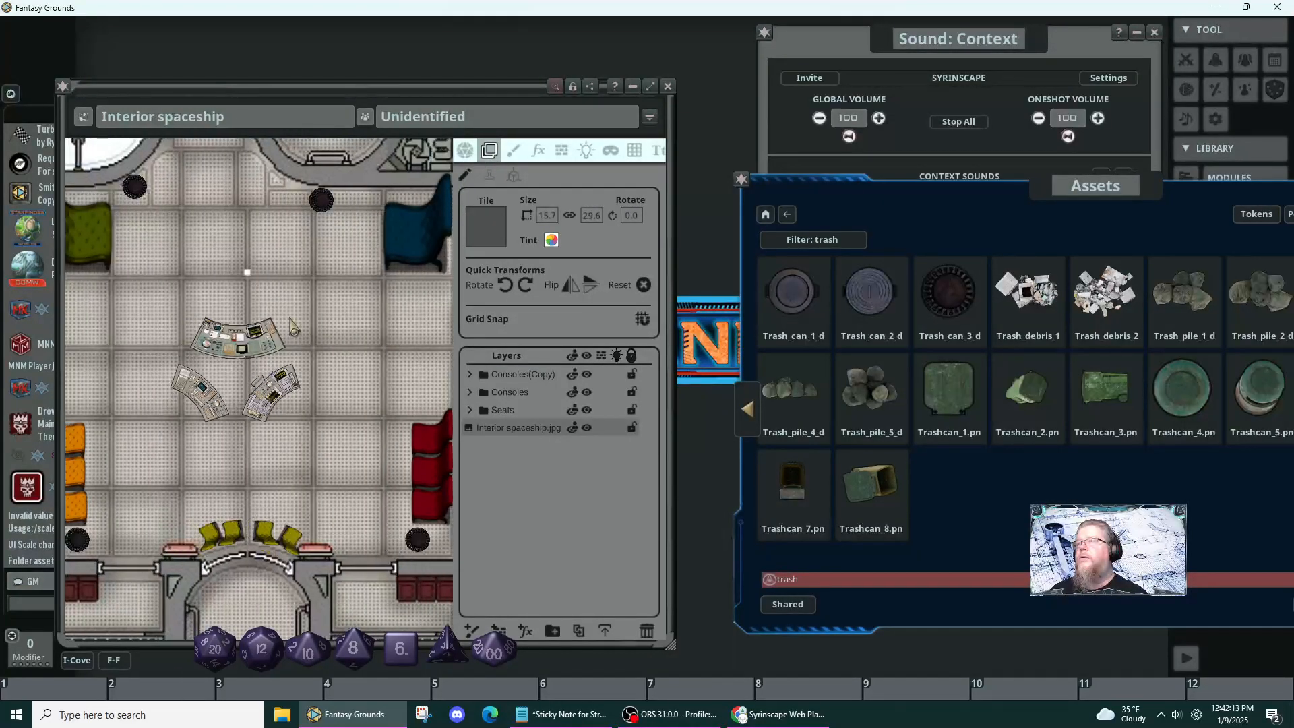
click(511, 374)
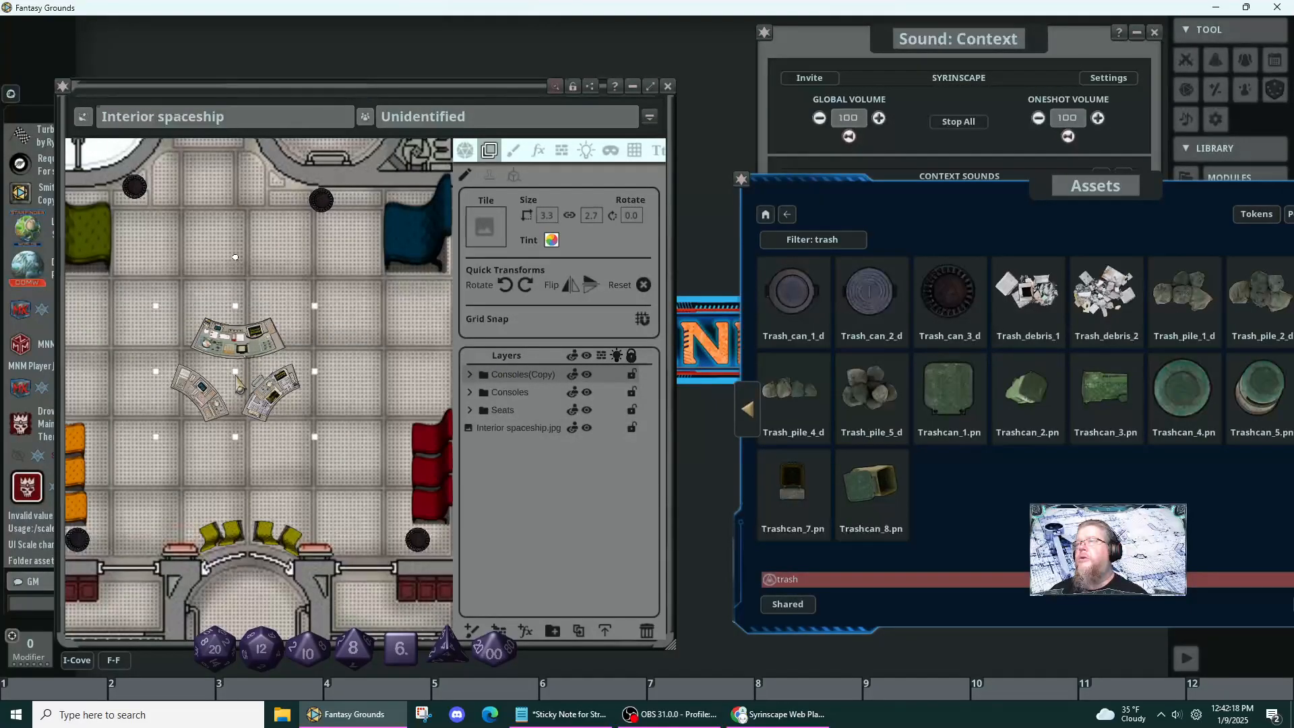
drag(240, 384, 219, 381)
scroll(225, 375, down, 3)
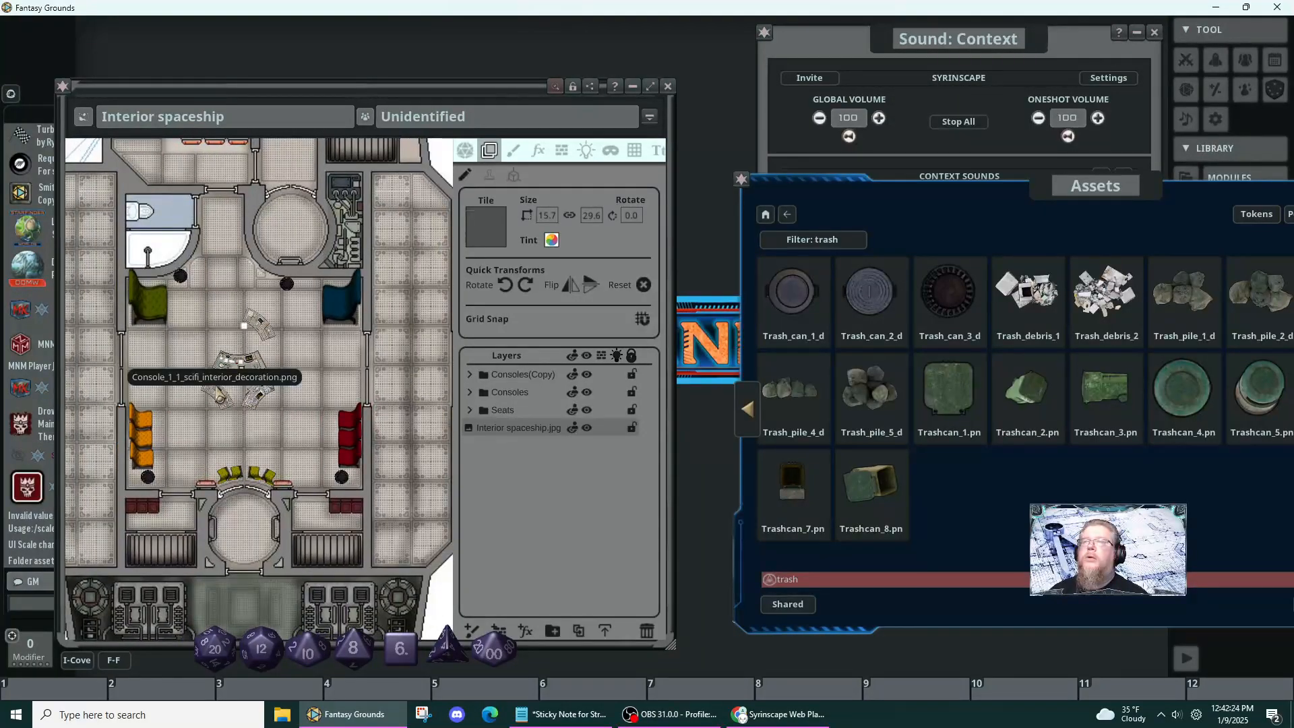
- Lock the Interior spaceship.jpg layer and move the displaced console tile back onto the lower-left console of the central group
click(631, 429)
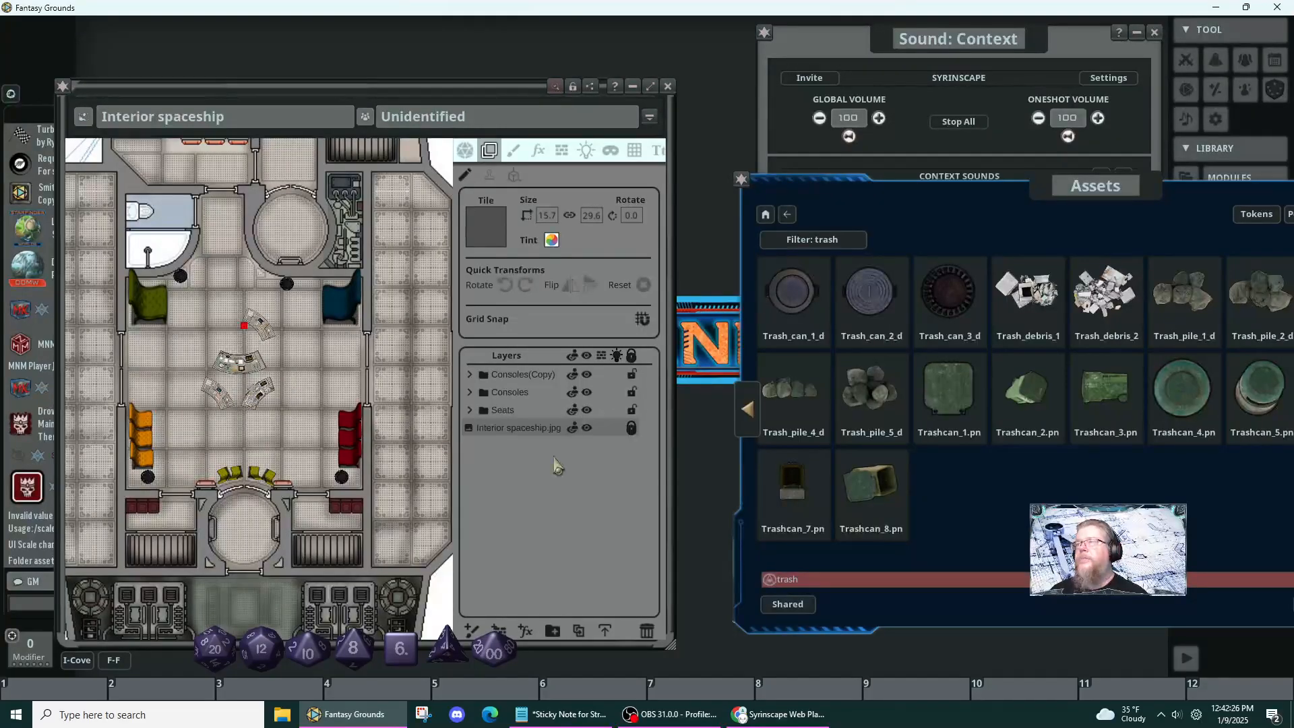
click(516, 374)
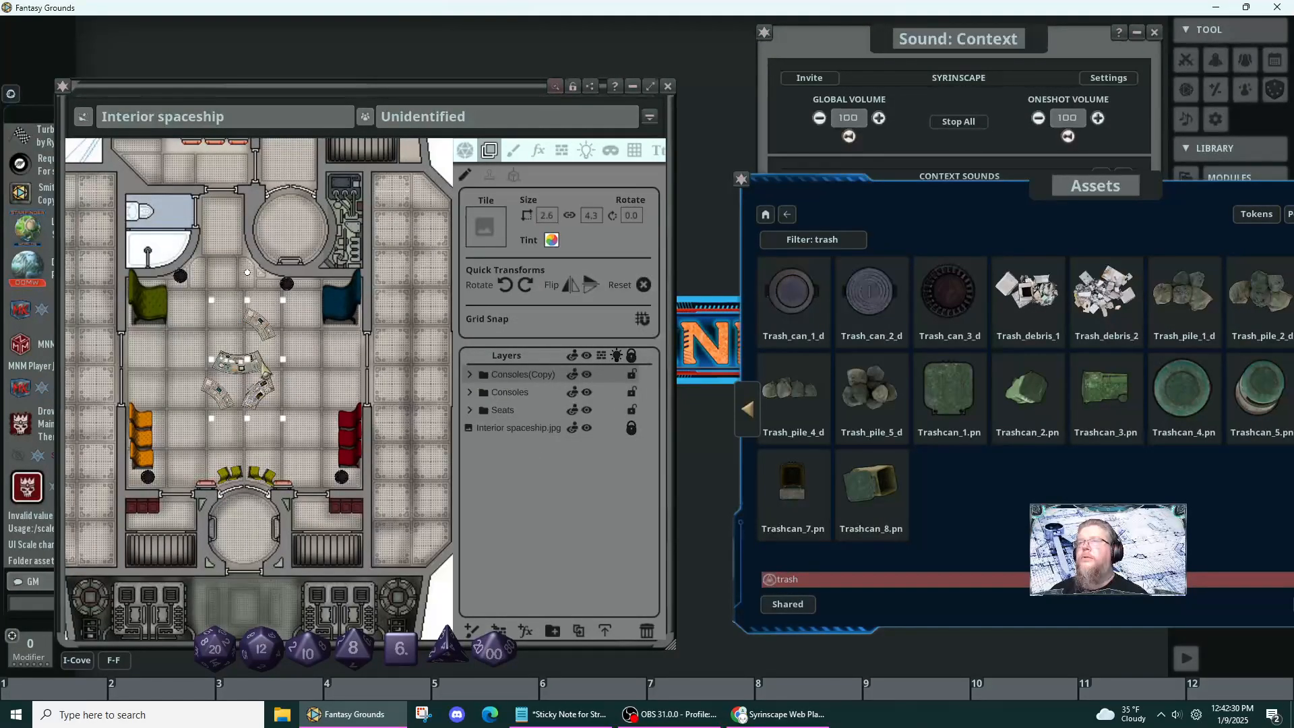
click(265, 373)
drag(266, 337, 223, 405)
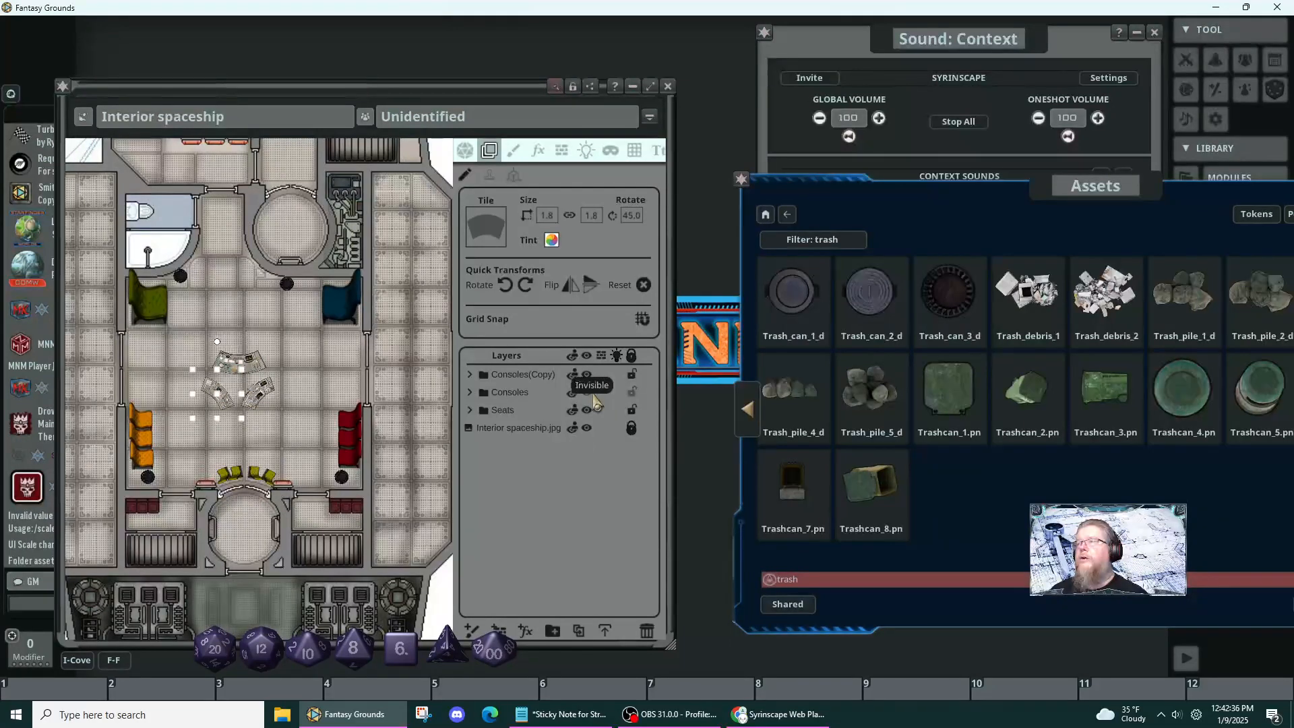
- Select and expand the Consoles(Copy) folder and reposition its console tiles slightly on the map
click(273, 402)
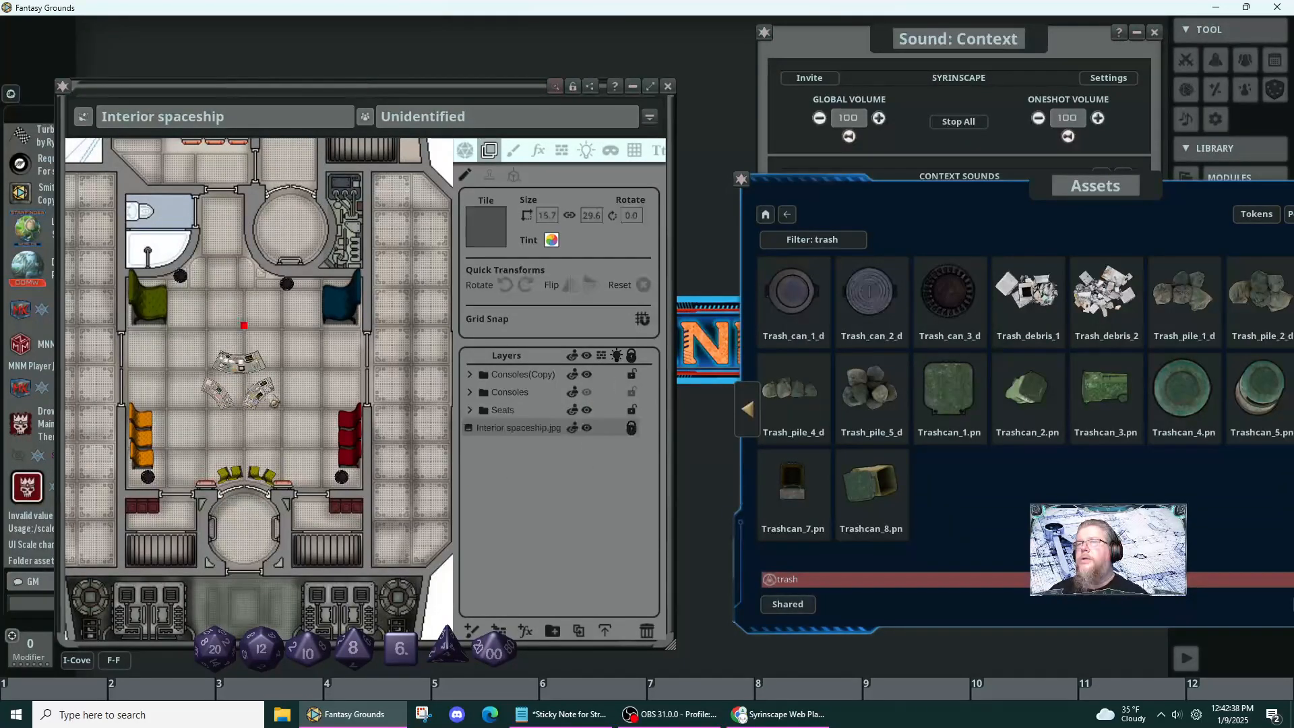
click(505, 376)
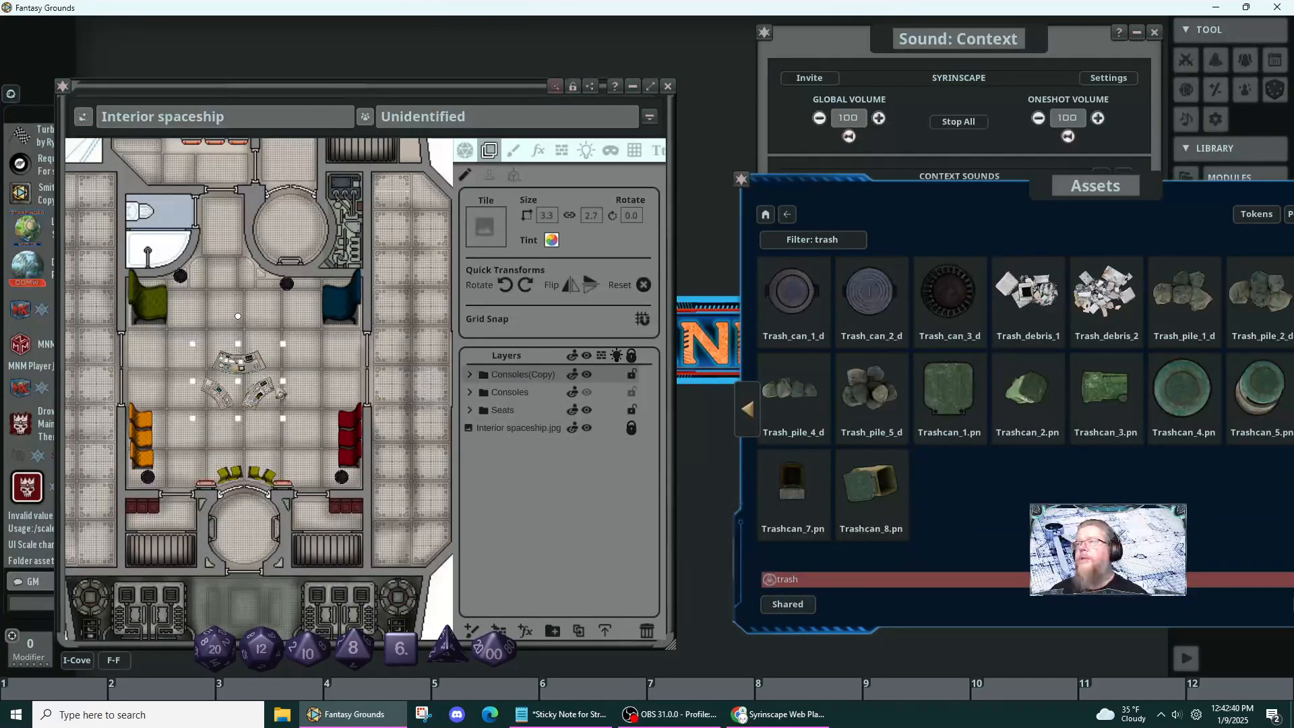
click(250, 380)
click(505, 376)
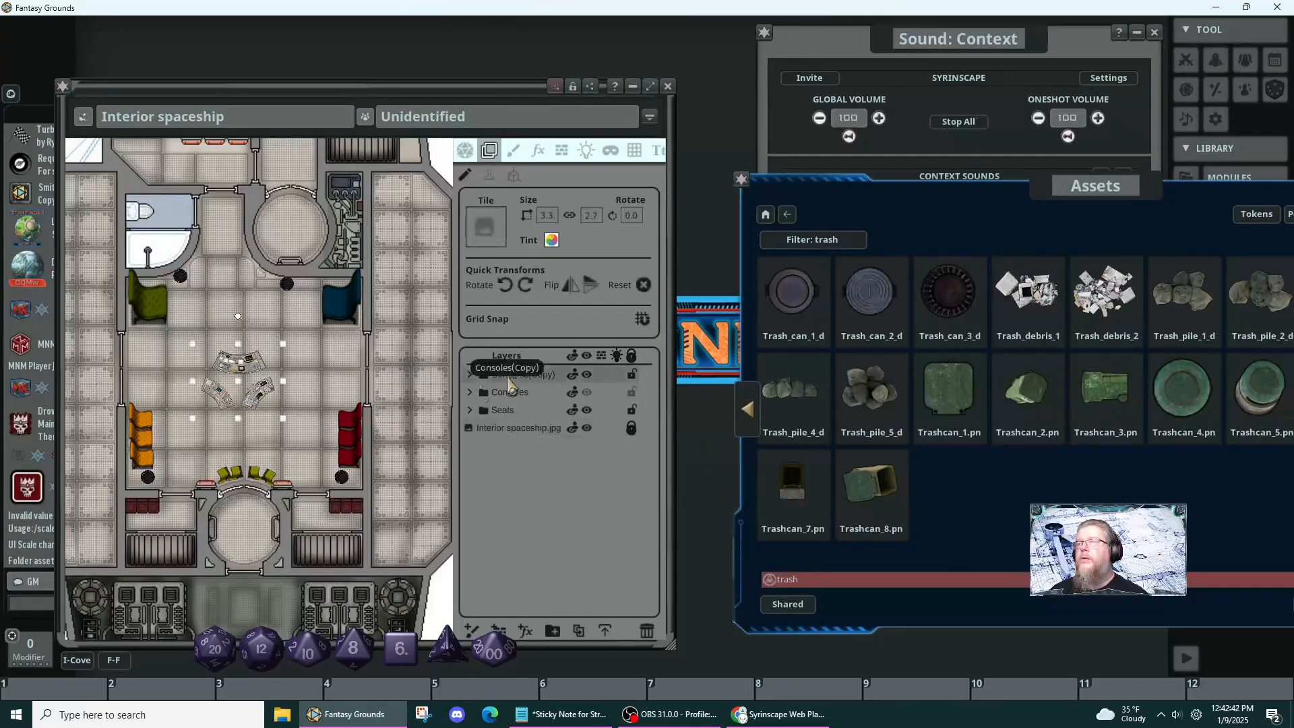
mouse_move(252, 371)
mouse_down()
mouse_move(271, 359)
mouse_move(246, 368)
mouse_move(258, 373)
mouse_up()
click(490, 378)
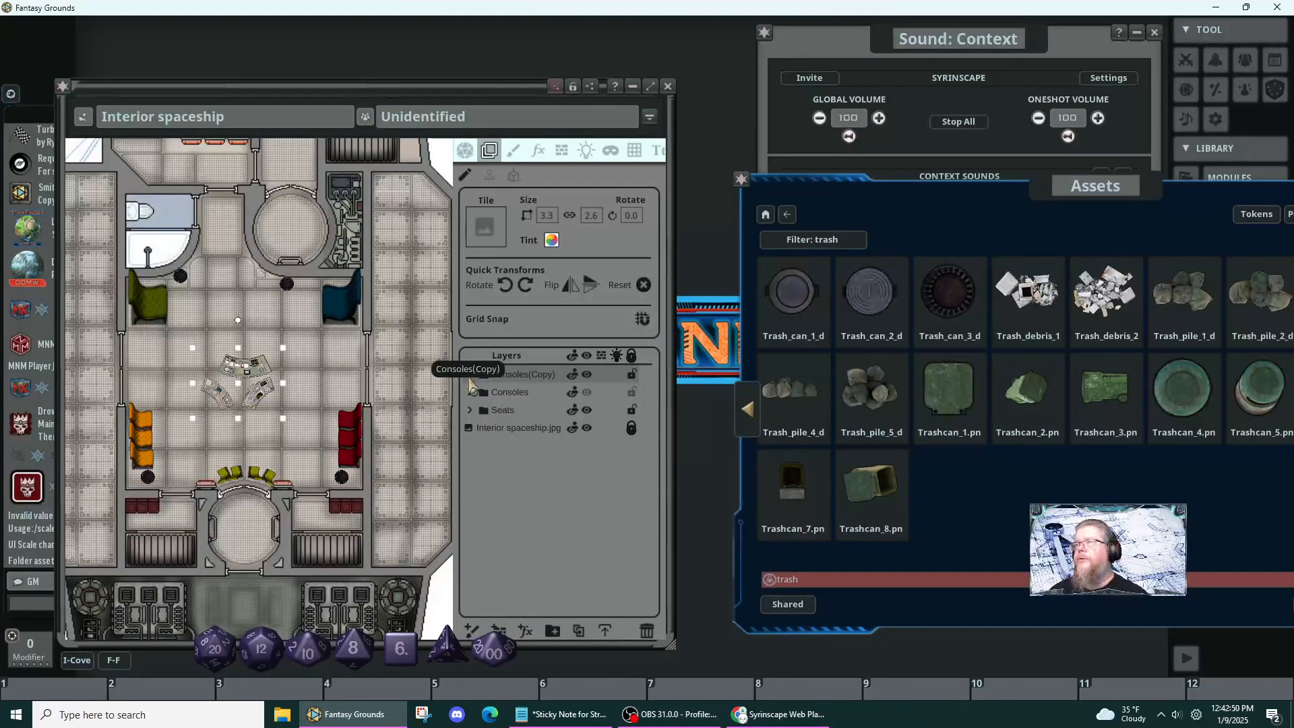
click(469, 375)
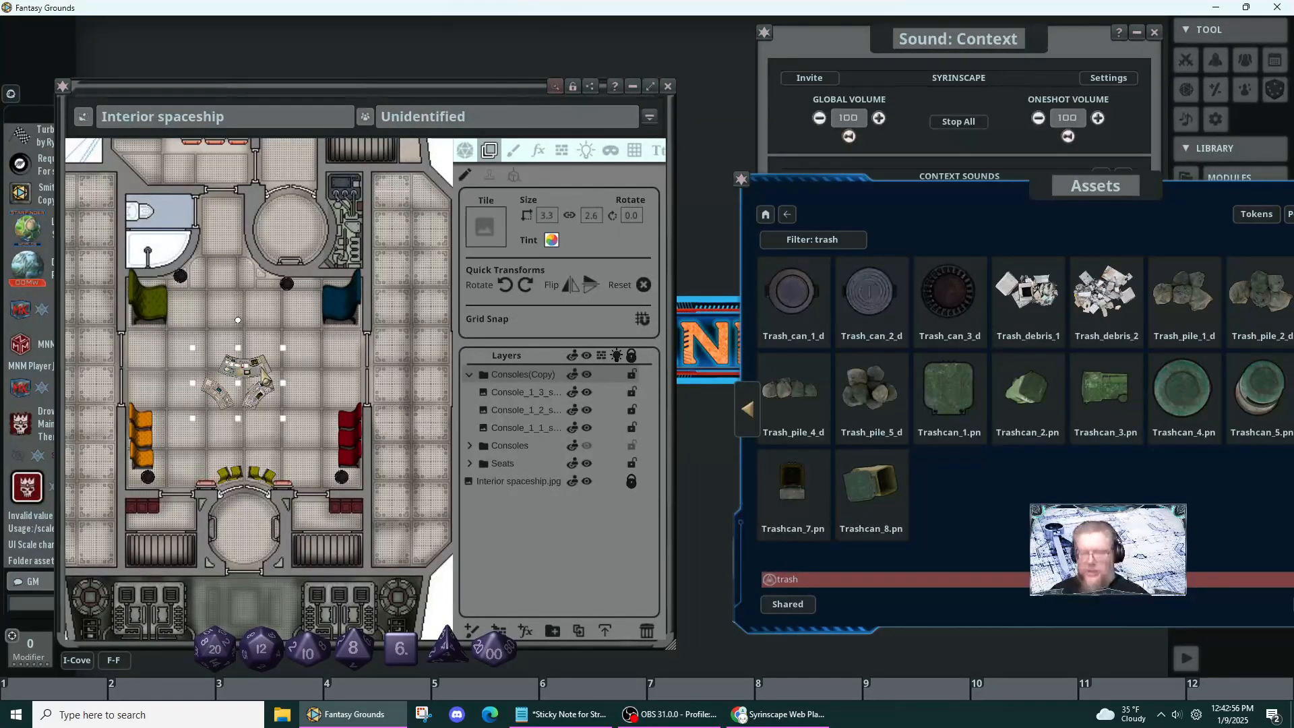
mouse_move(265, 376)
mouse_down()
mouse_move(217, 369)
mouse_move(242, 361)
mouse_move(246, 375)
mouse_up()
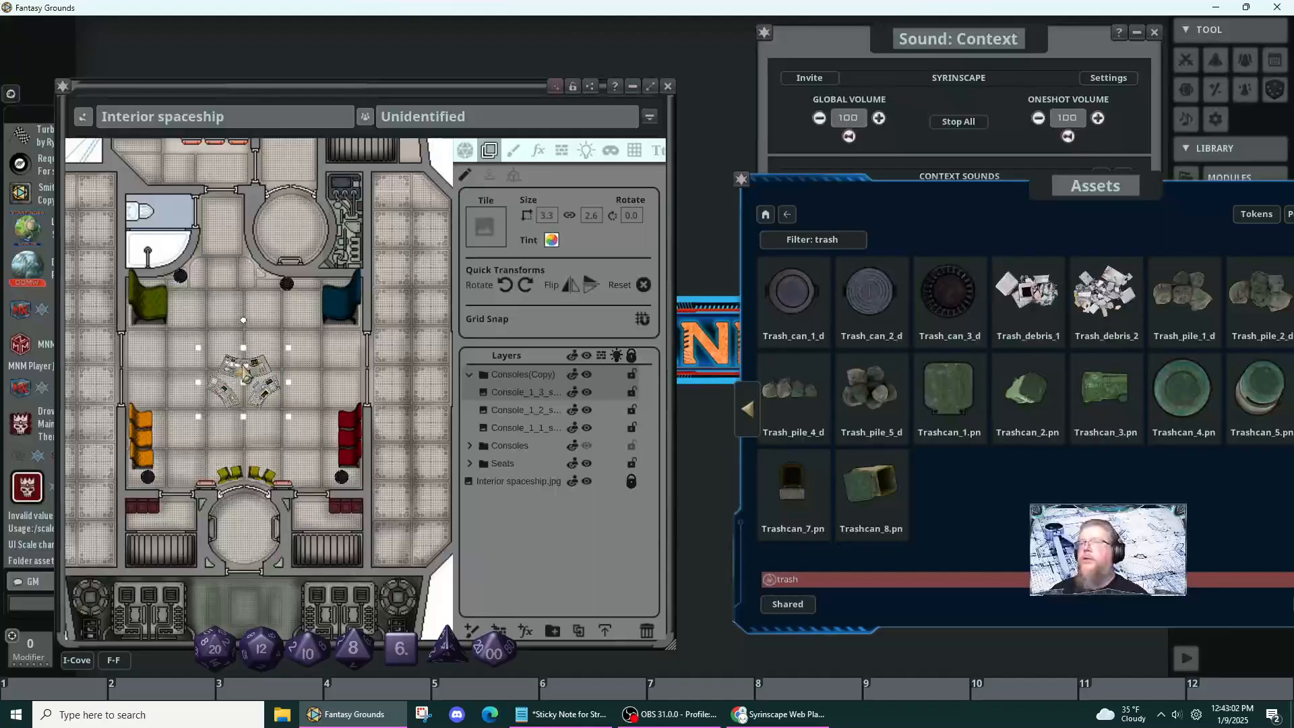
- Nudge the copied Console_1_3 tile slightly up and to the left to line it up with the other copied consoles
click(524, 392)
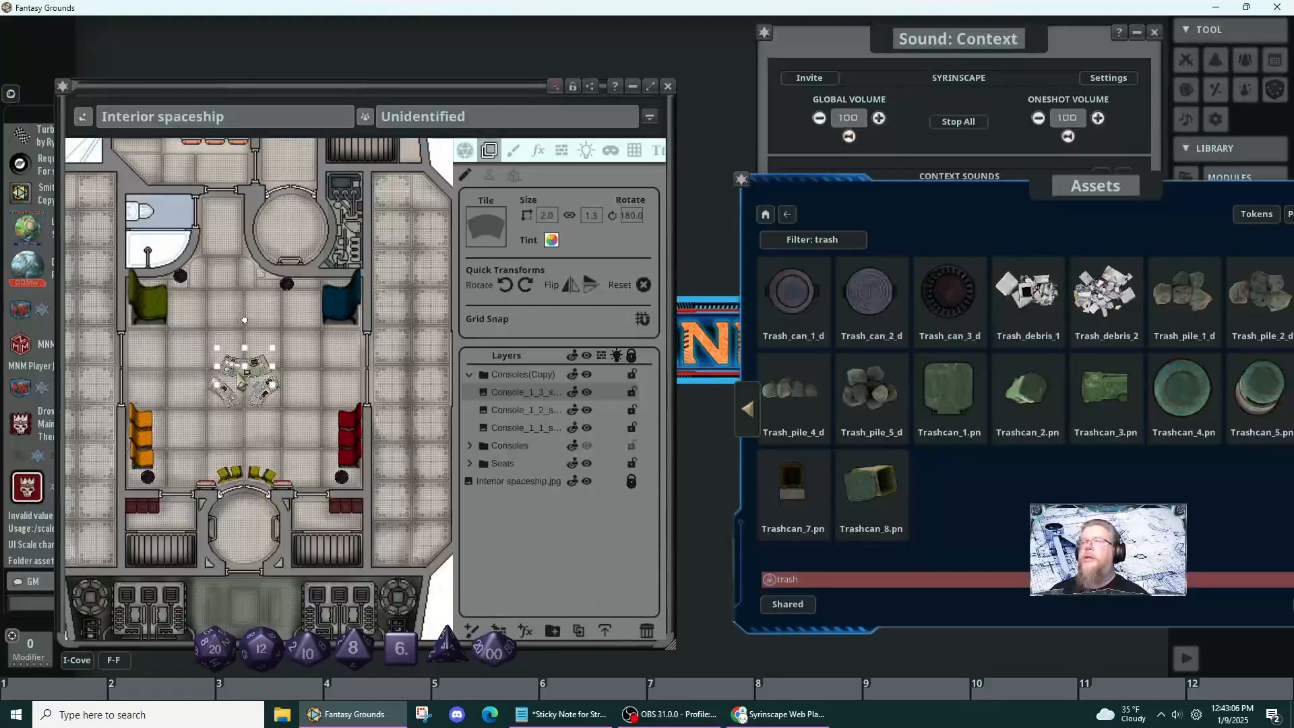
key(ctrl+Up)
key(ctrl+Up)
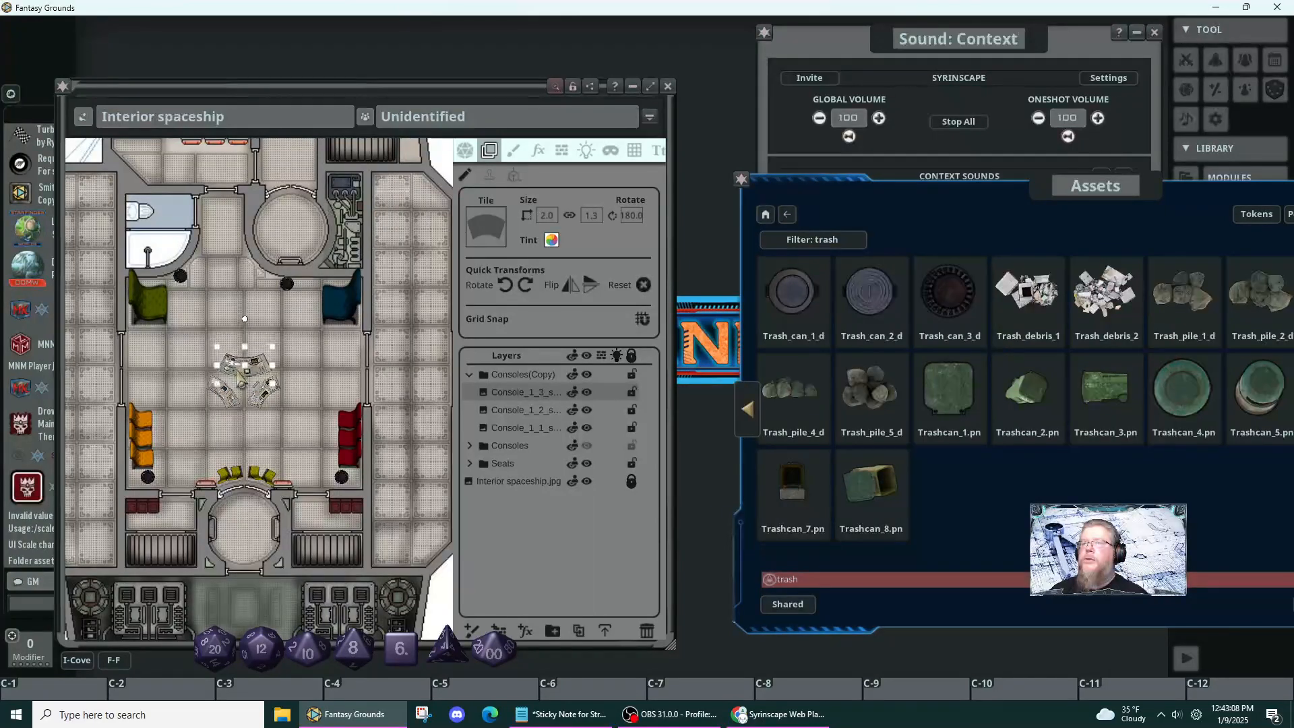
key(ctrl+Left)
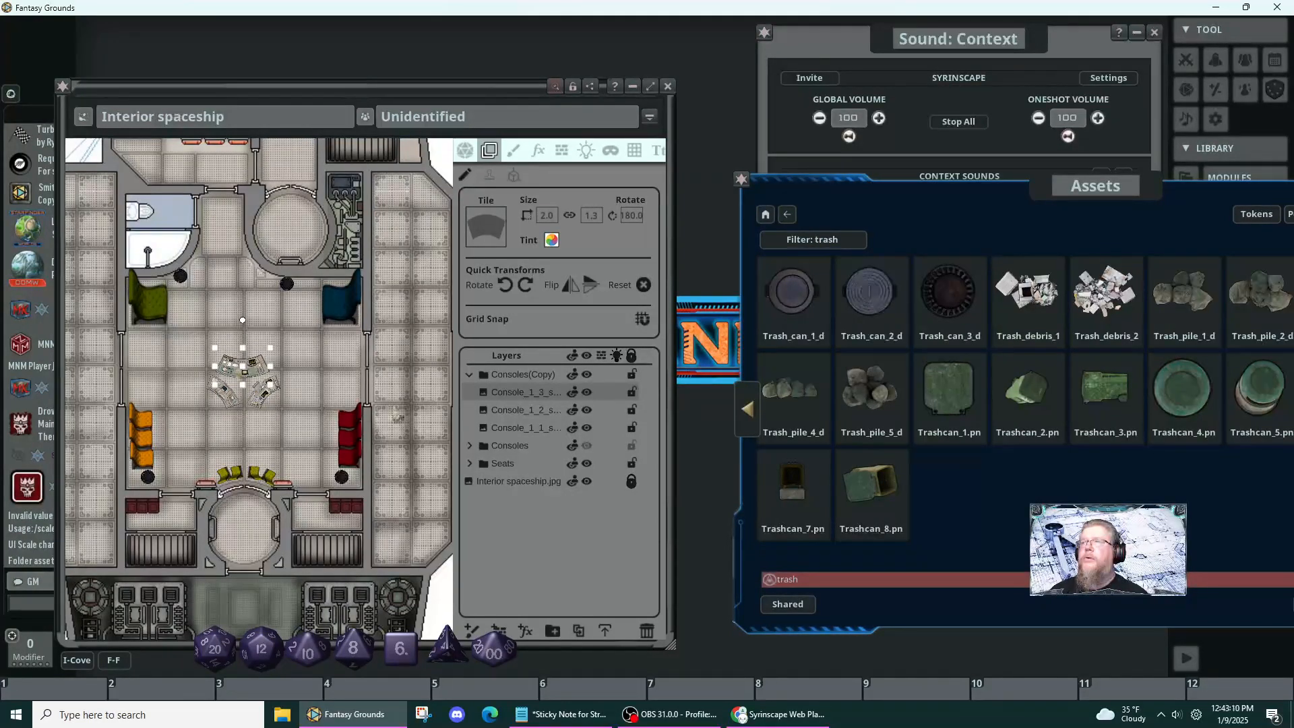
click(494, 377)
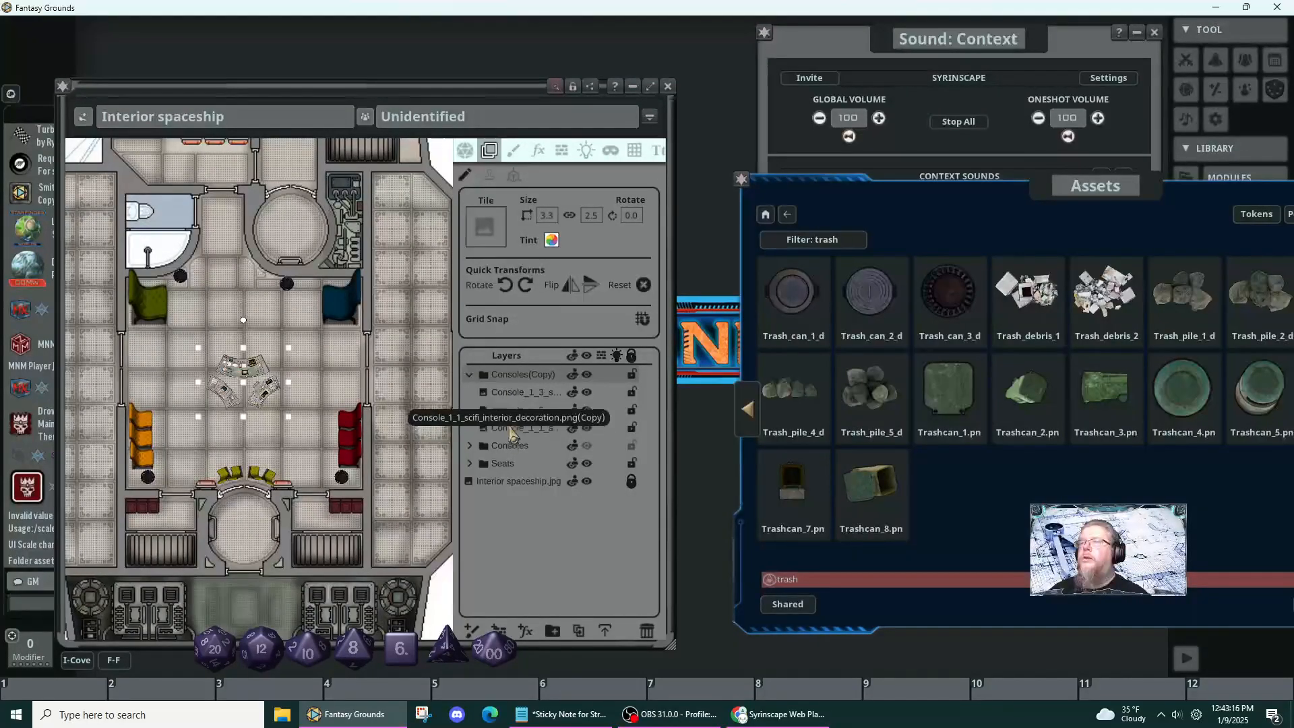
- Tint all three console tiles inside Consoles(Copy) a semi-transparent black
click(507, 395)
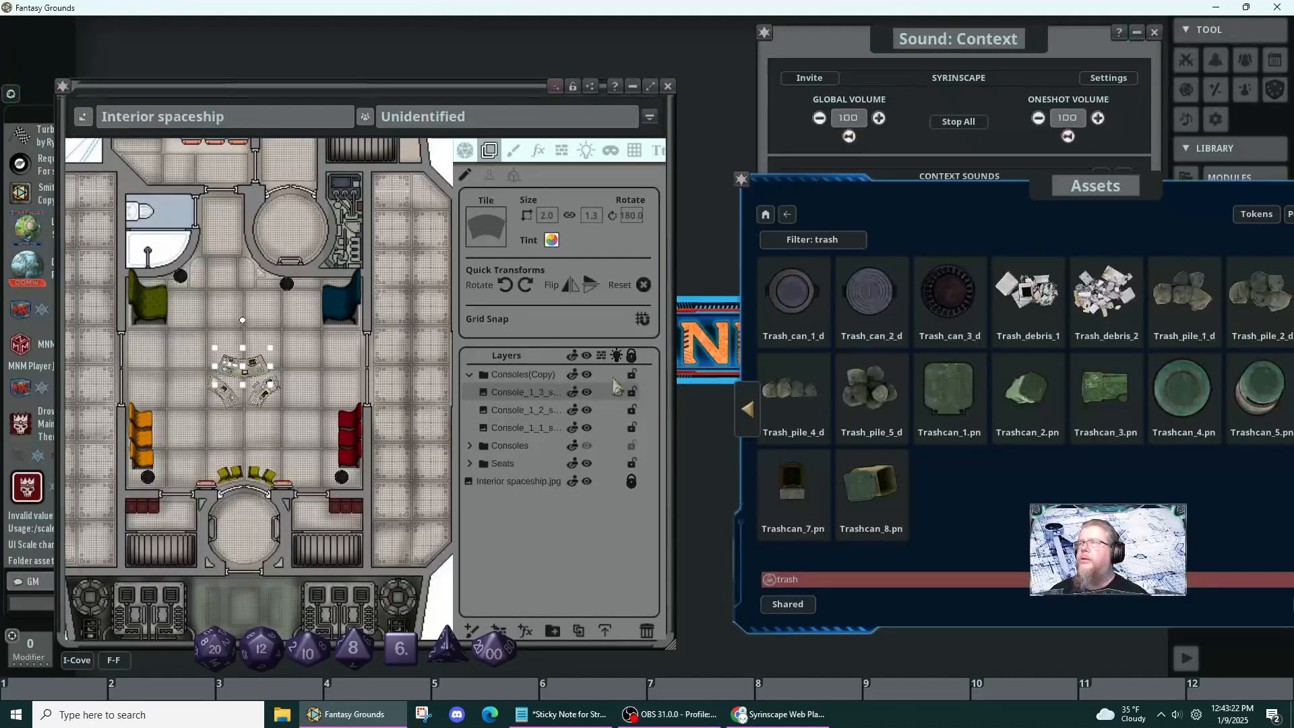
ctrl+click(520, 412)
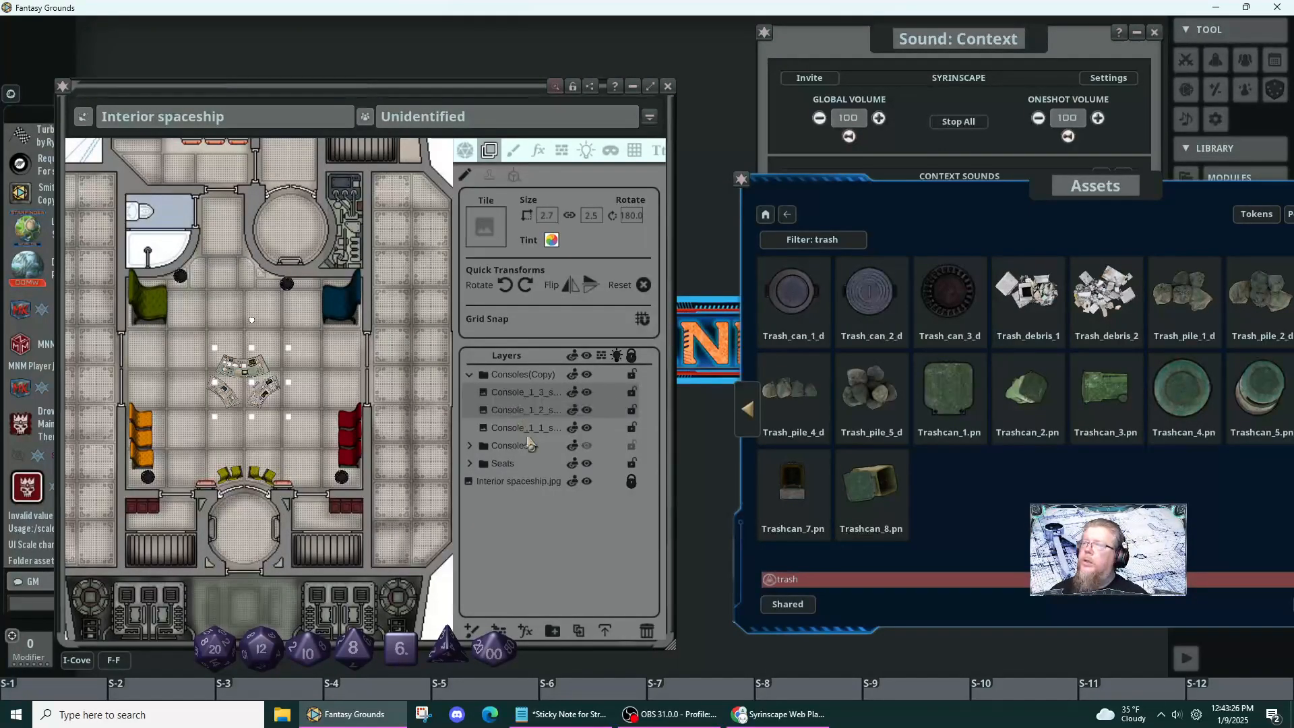
shift+click(525, 430)
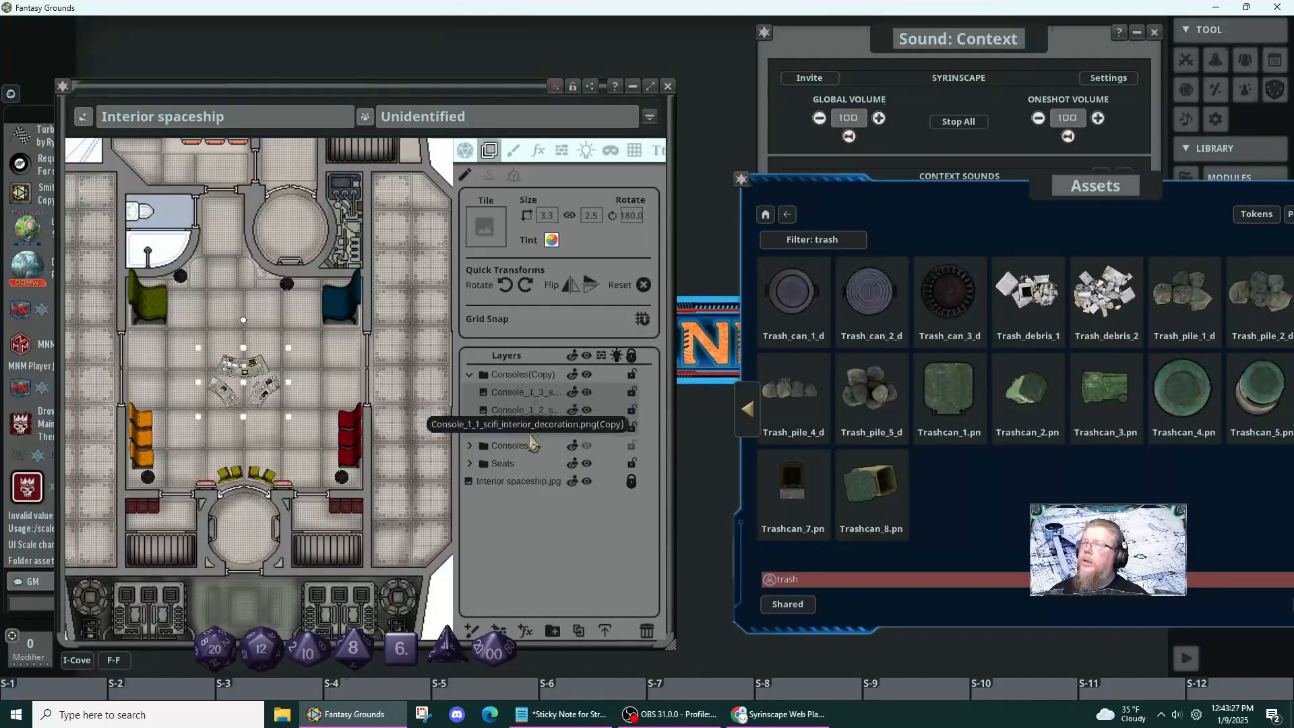
click(551, 244)
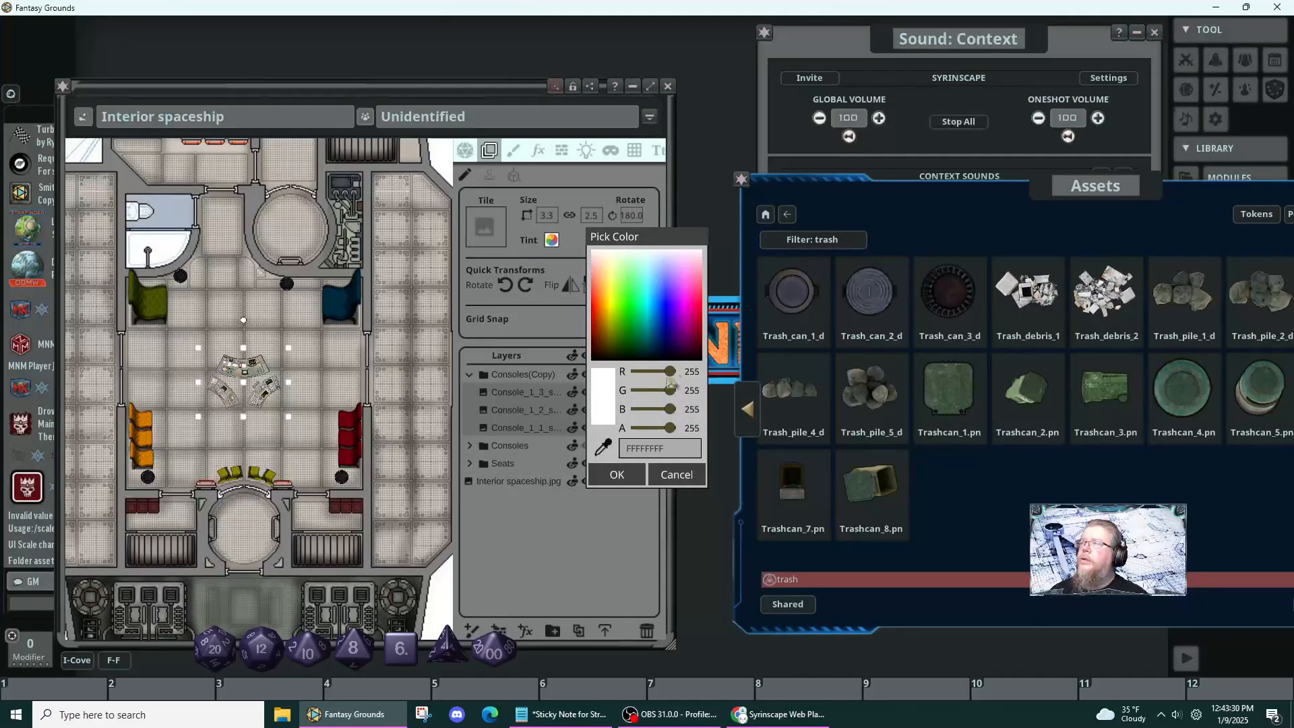
drag(669, 372, 651, 432)
click(625, 479)
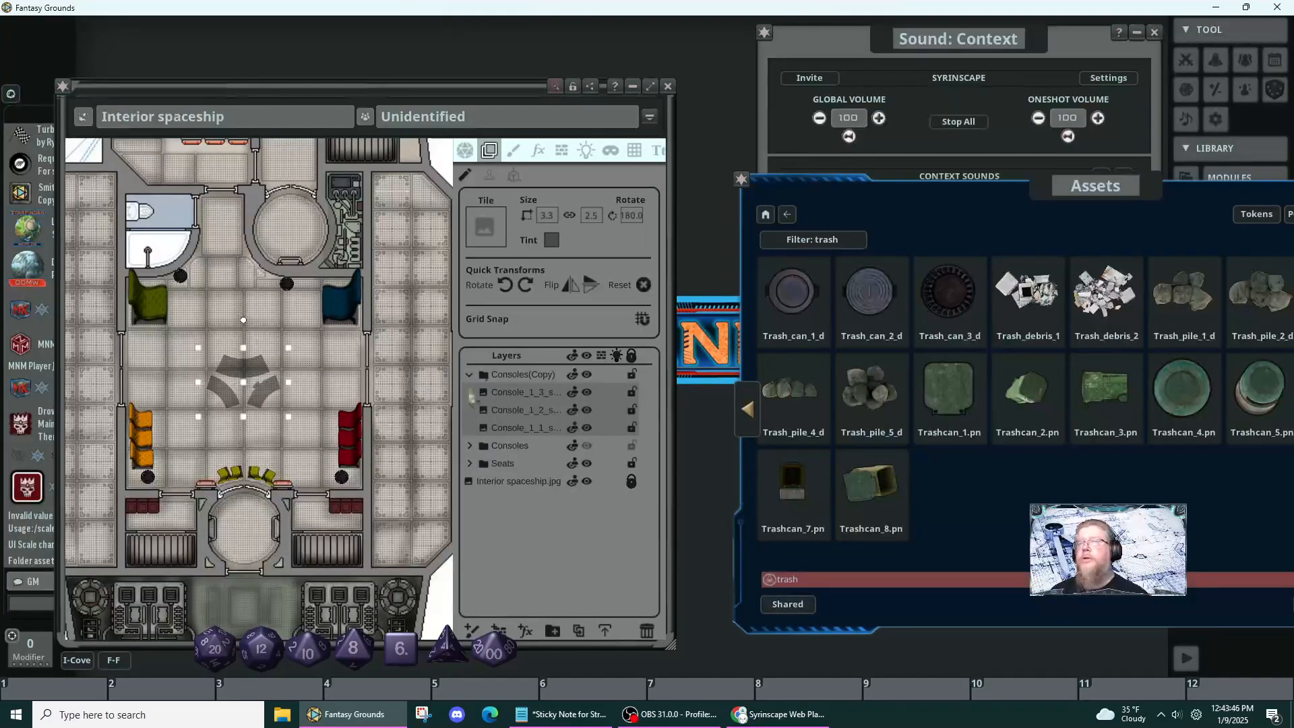
- Make the original Consoles folder visible and place Consoles(Copy) directly below it in the layer order
click(587, 446)
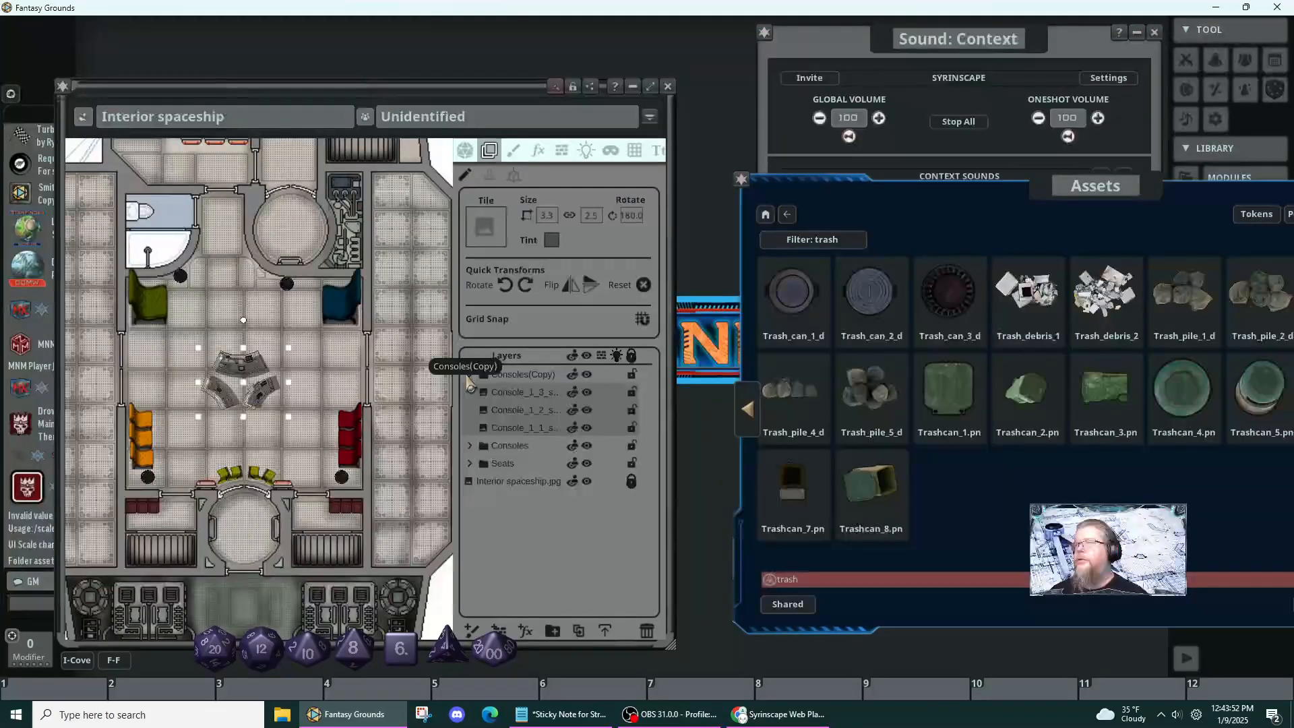
drag(485, 379, 488, 391)
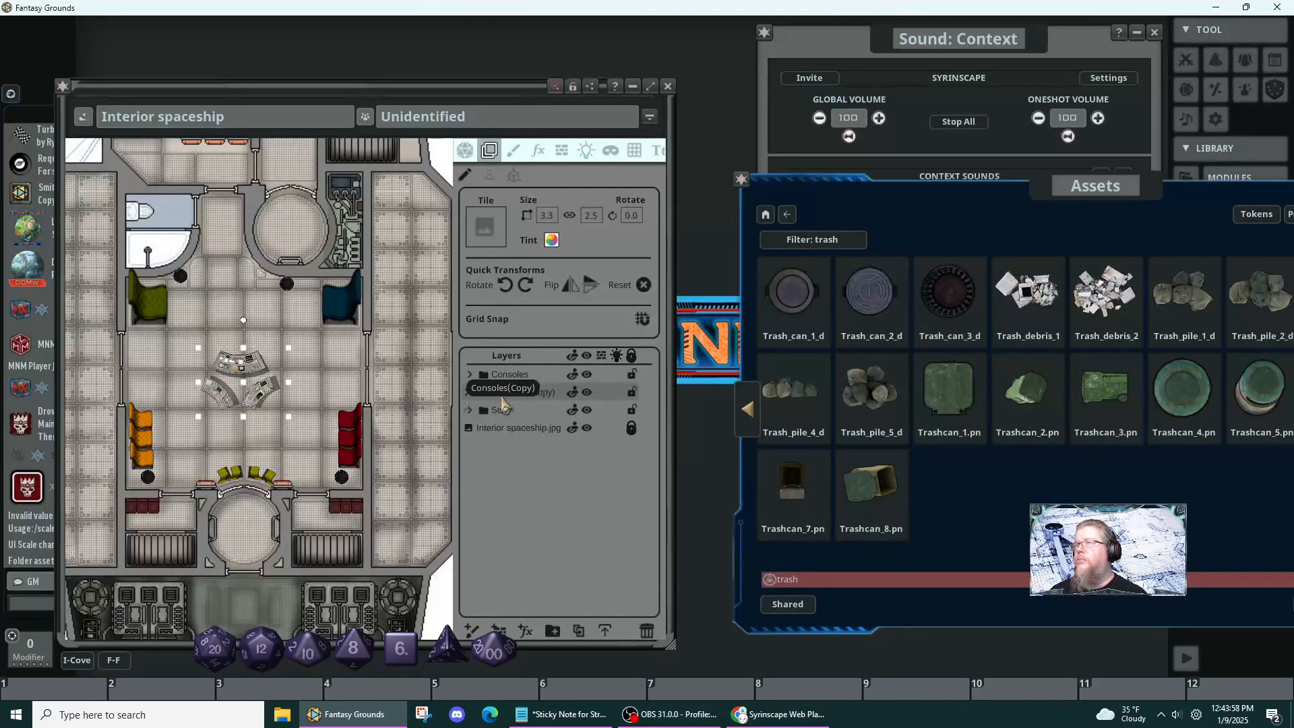
- Shift the Consoles(Copy) group slightly left beneath the original consoles as their shadow
scroll(228, 382, up, 2)
scroll(226, 378, up, 3)
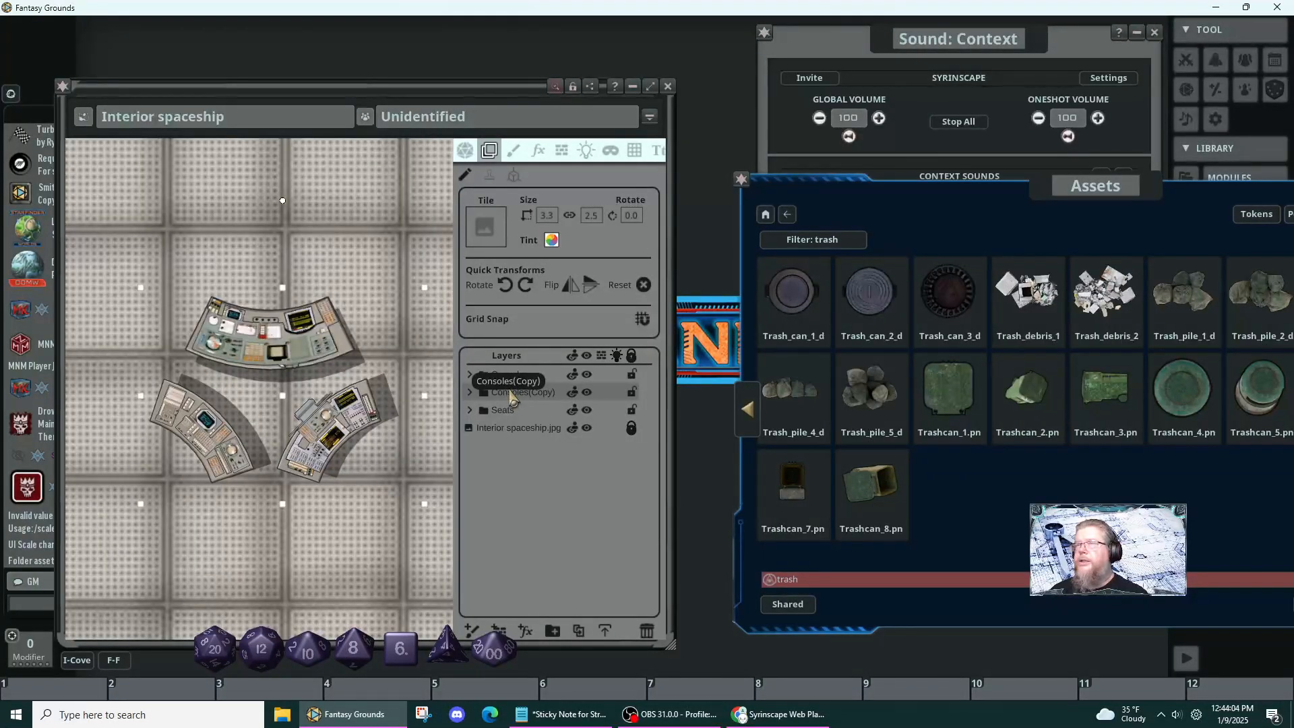
key(shift)
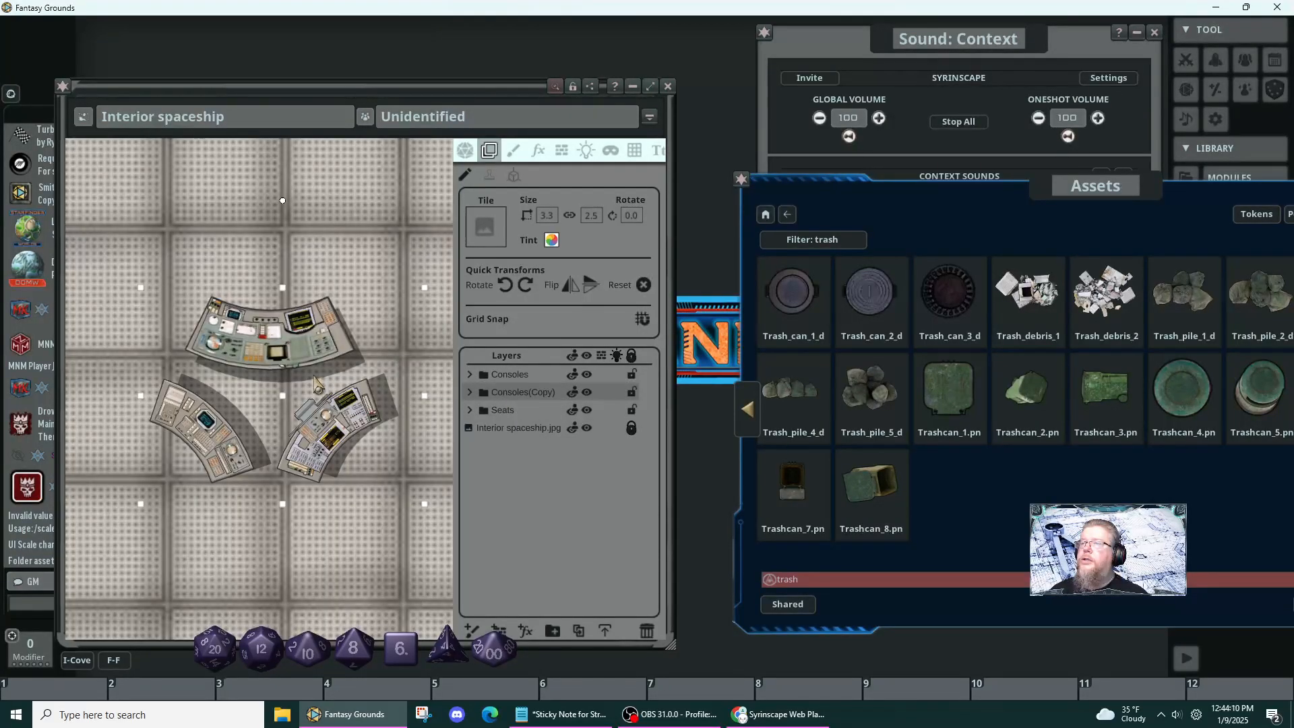
drag(330, 387, 311, 378)
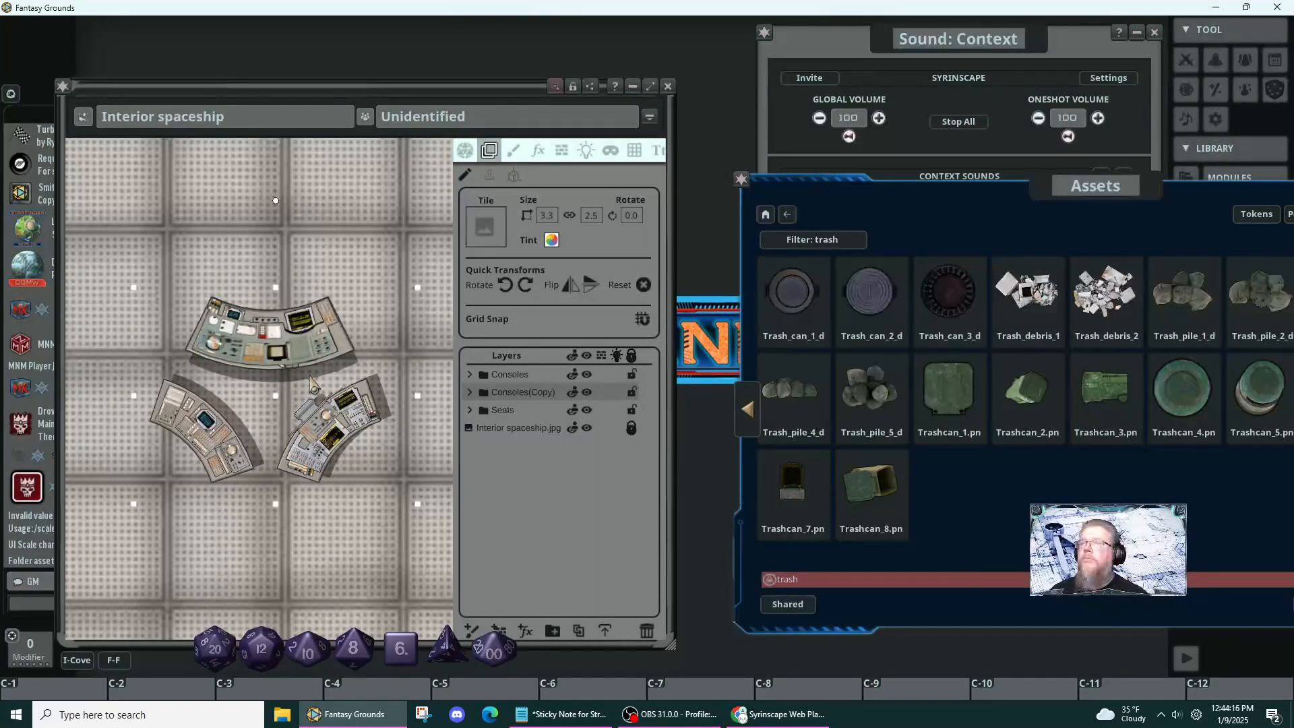
click(311, 378)
scroll(311, 378, down, 5)
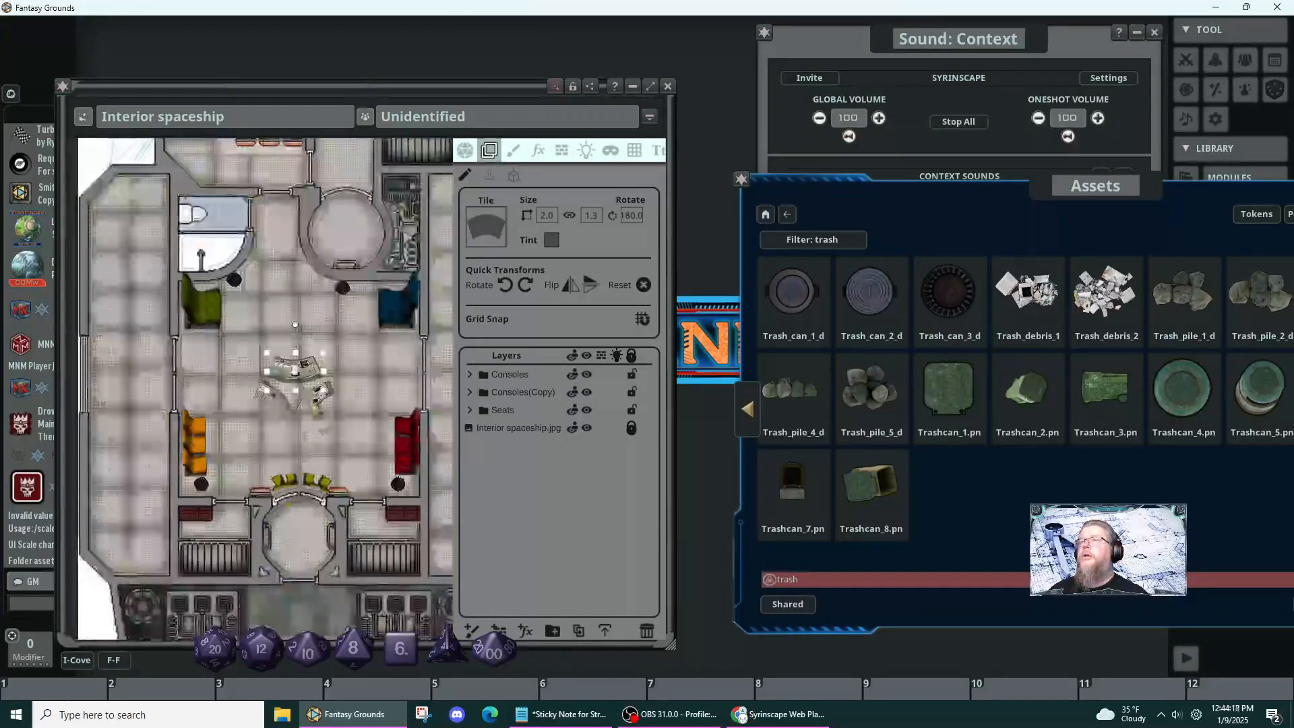
- Add an Adjust colors effect layer above Interior spaceship.jpg with red, green and blue set to 0
click(290, 405)
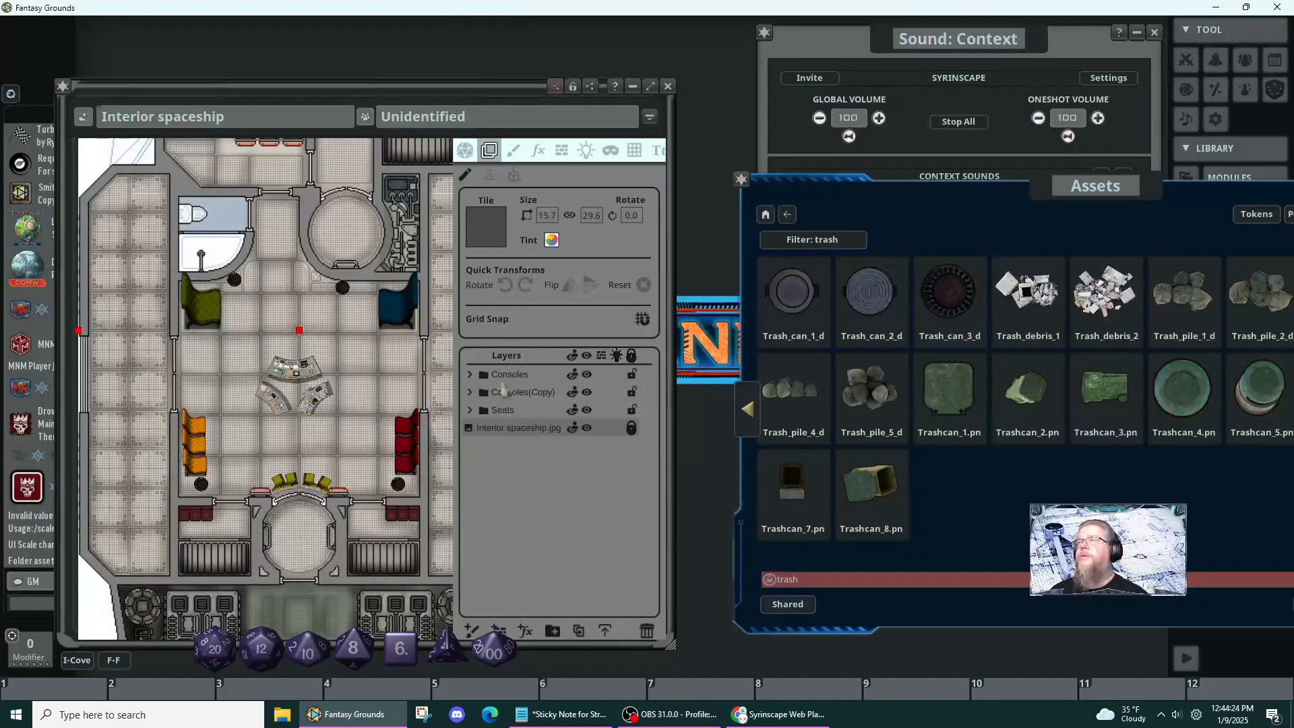
click(546, 152)
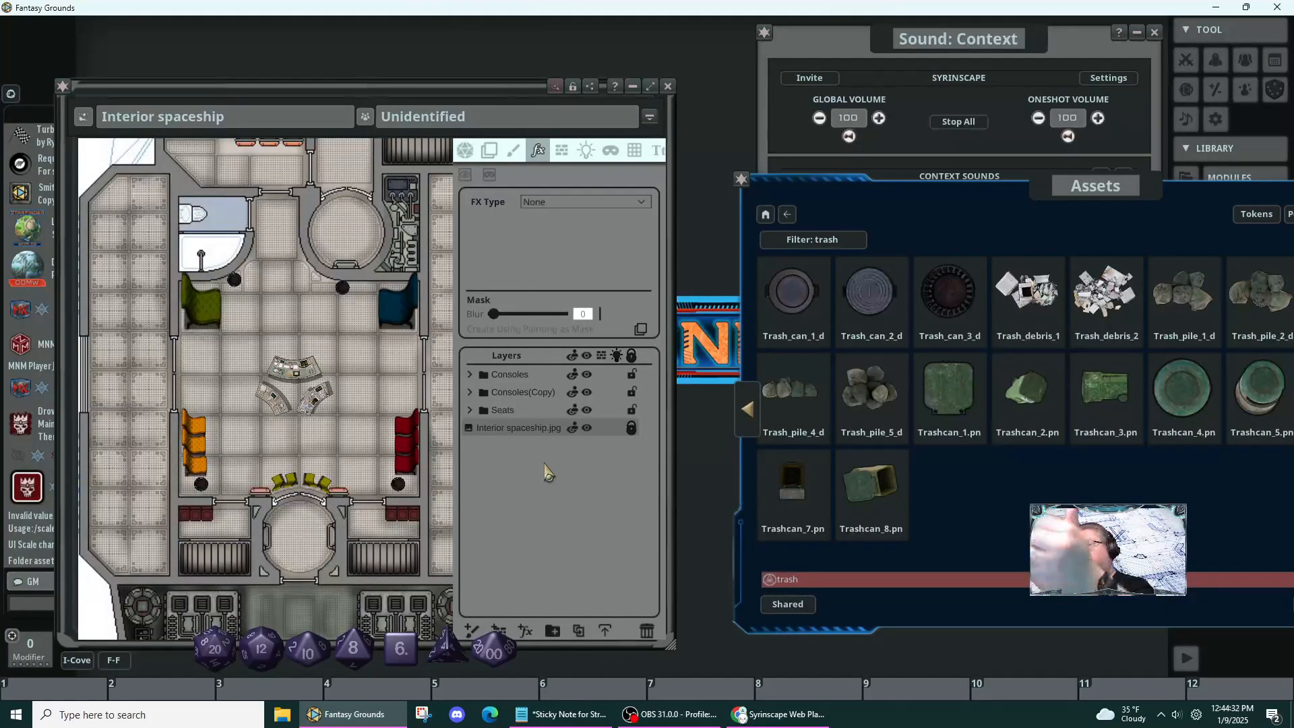
click(527, 632)
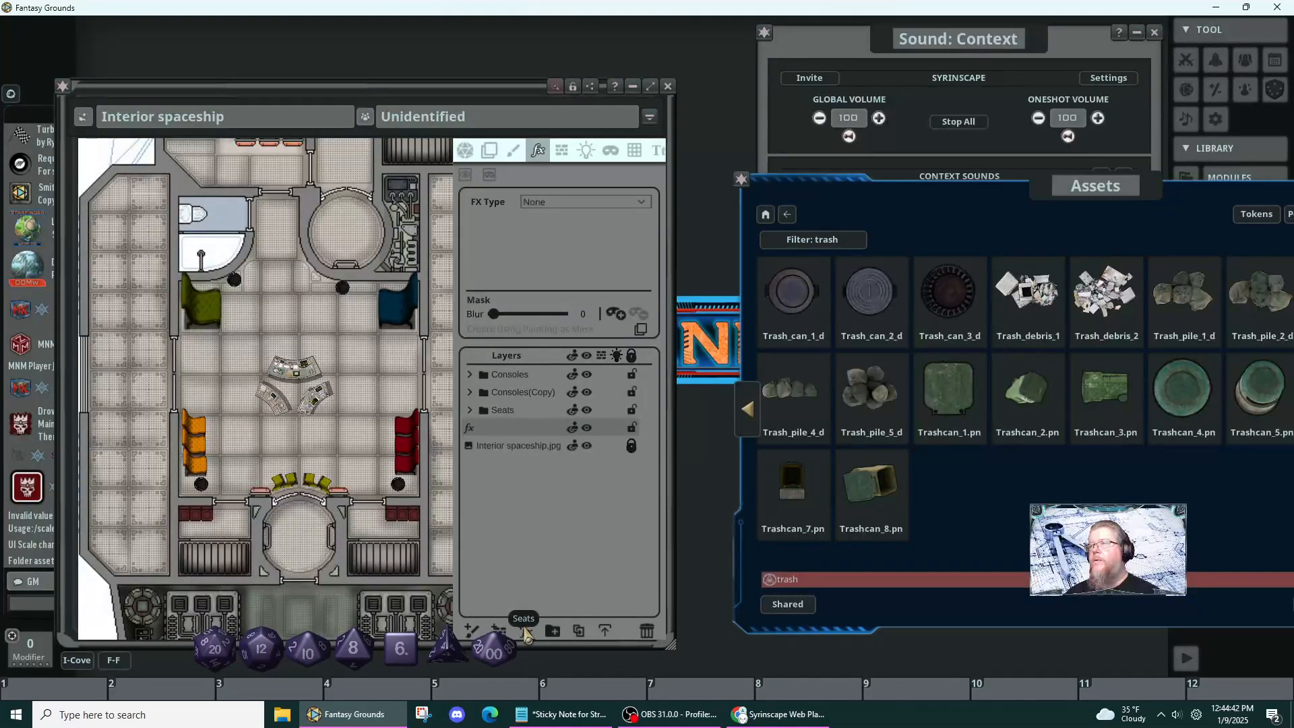
click(651, 208)
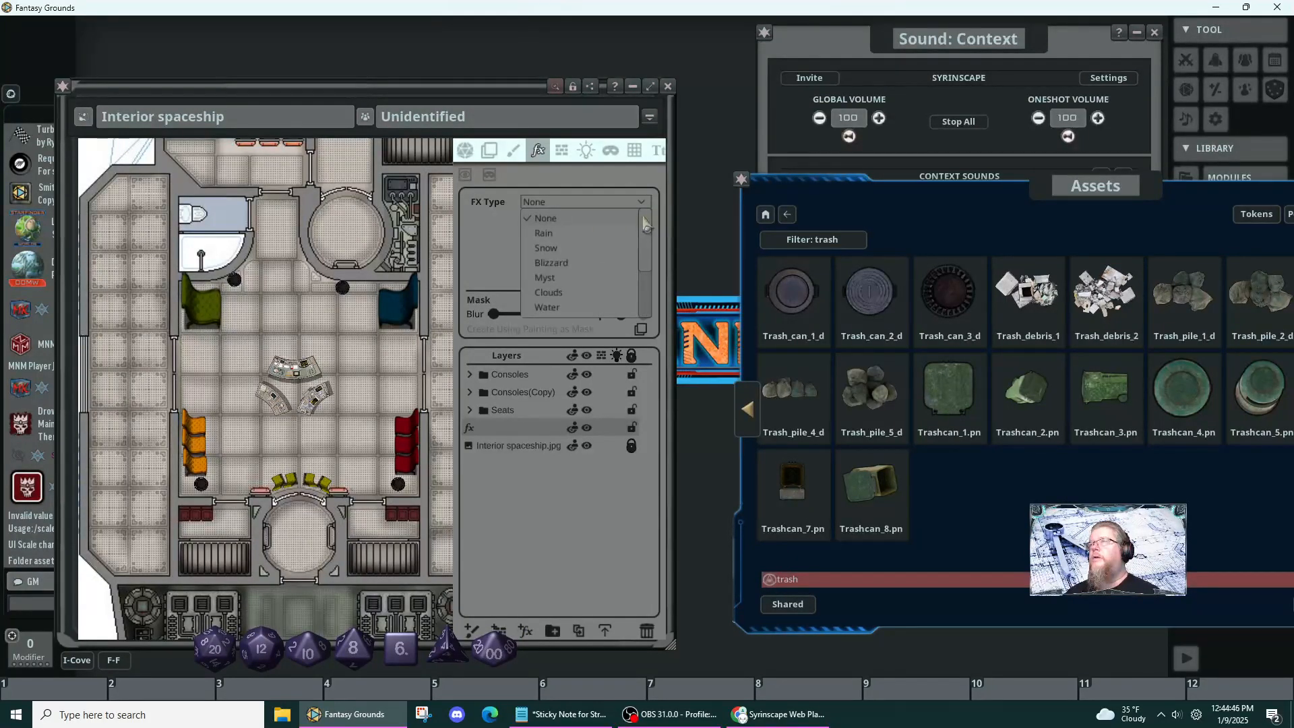
scroll(580, 263, down, 3)
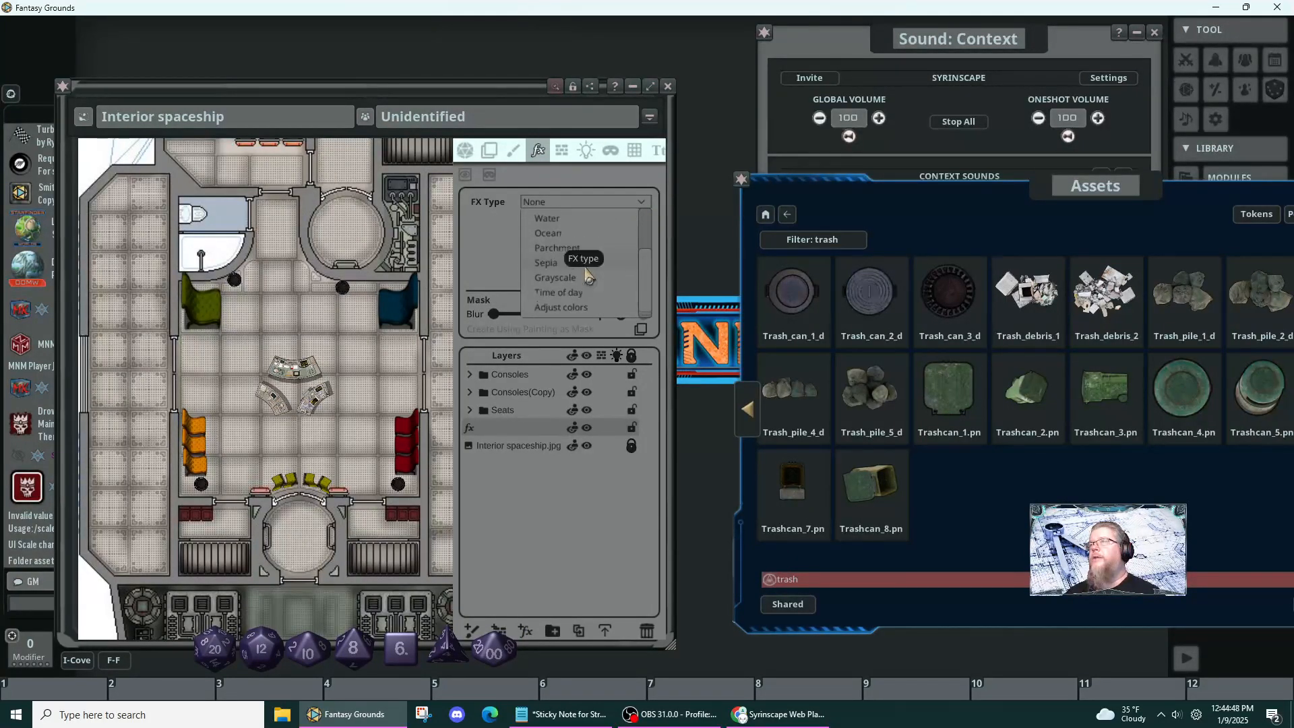
scroll(586, 273, down, 1)
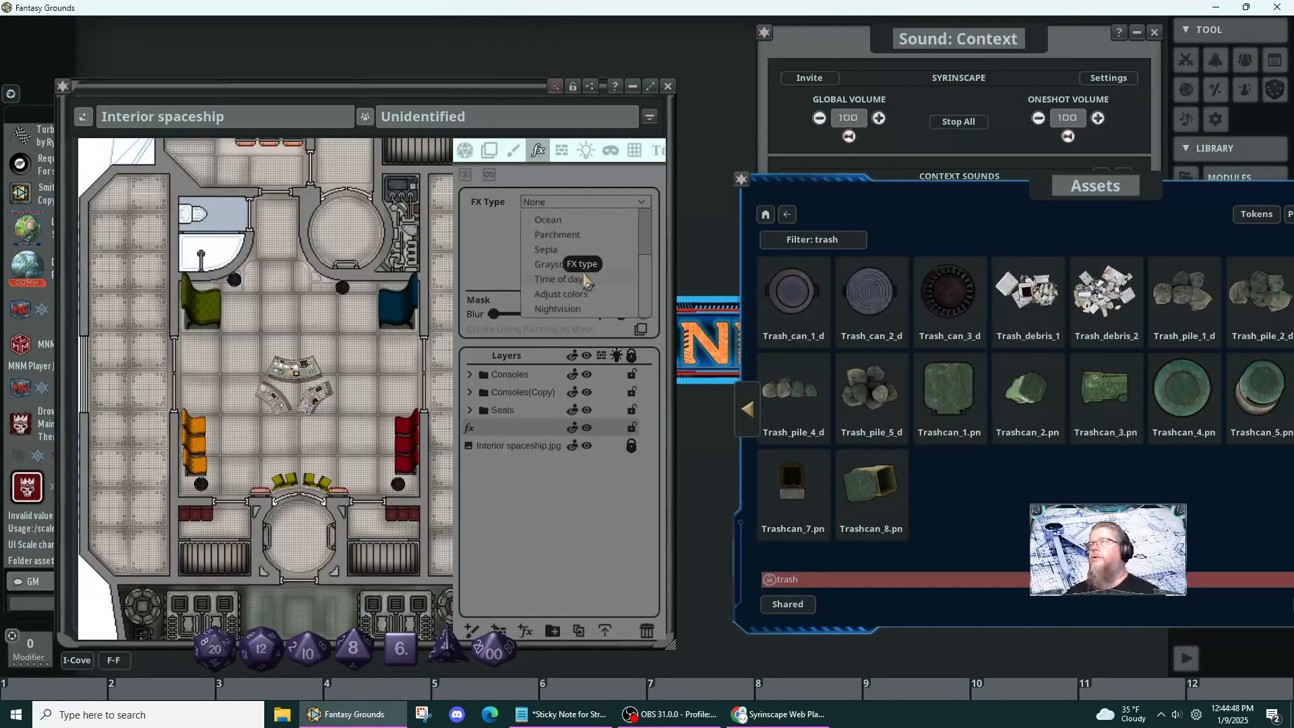
click(572, 294)
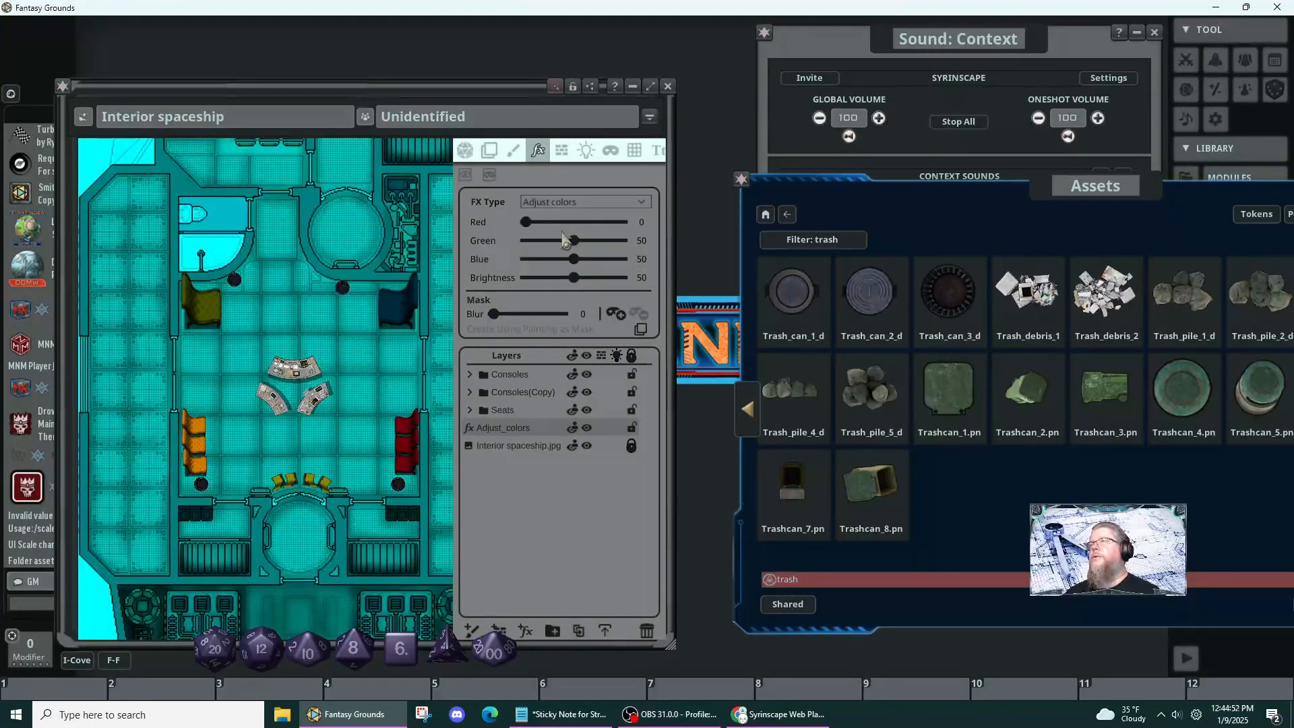
drag(575, 243, 524, 270)
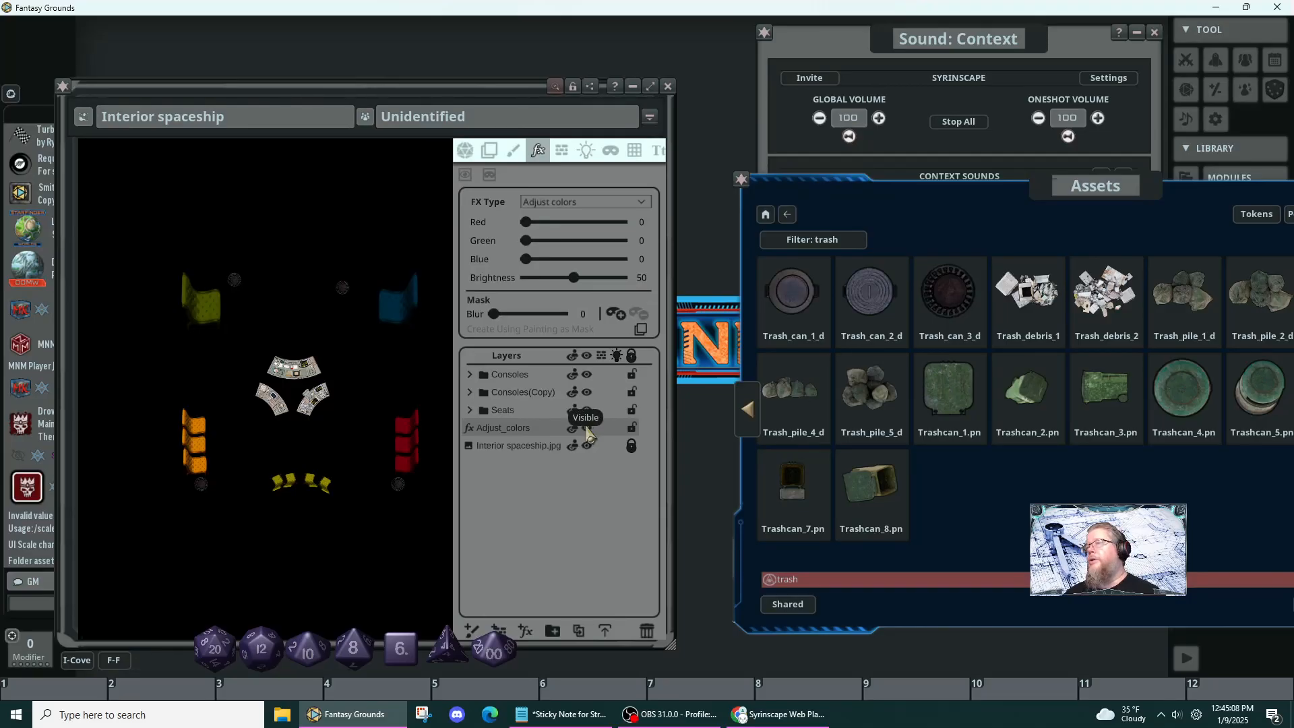
- Add a mask to the Adjust_colors layer and reveal two rectangular areas over the white space outside the ship's upper-left hull
click(618, 315)
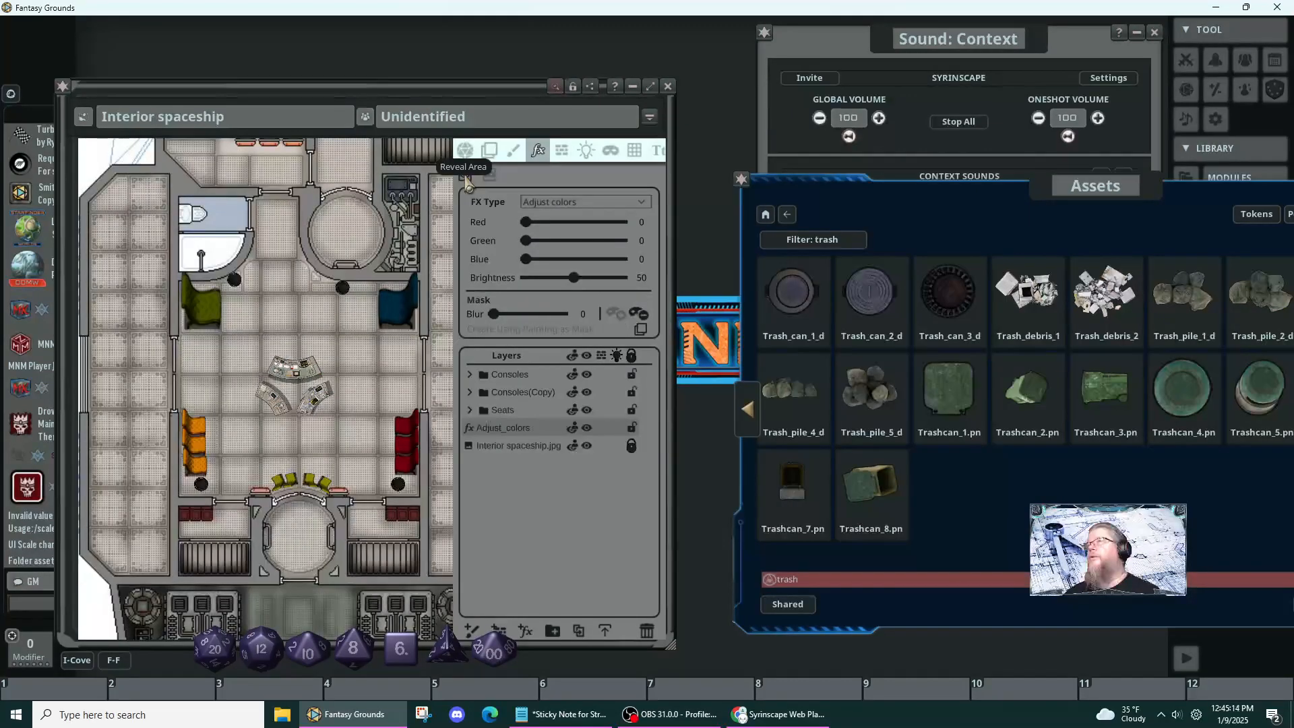
scroll(250, 184, down, 3)
drag(251, 184, 297, 418)
scroll(236, 348, up, 1)
scroll(241, 355, up, 1)
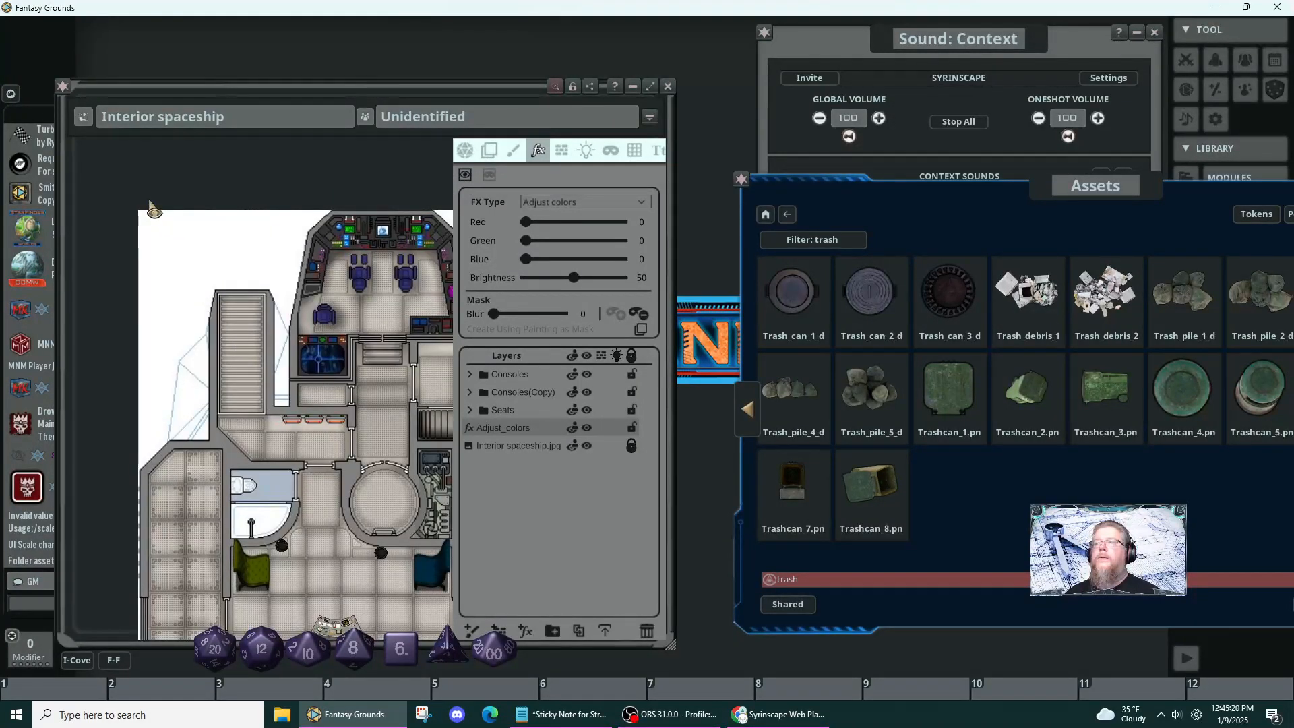
drag(137, 210, 215, 453)
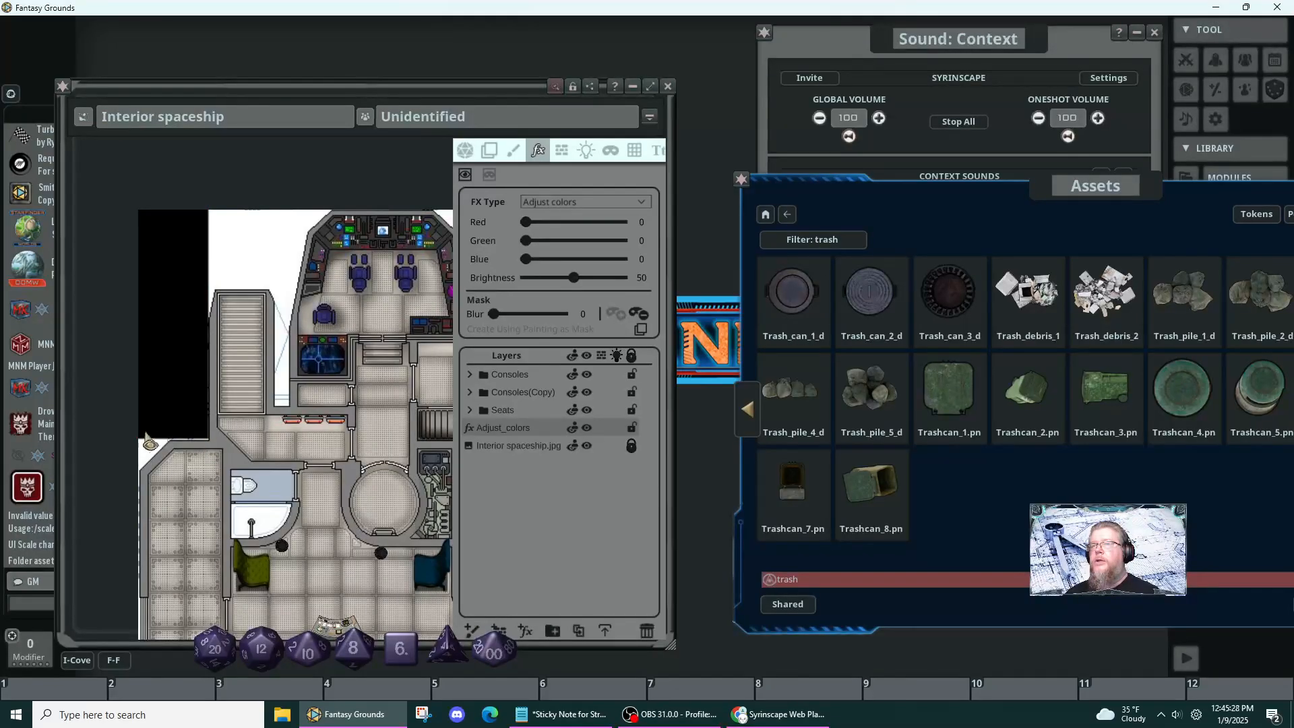
drag(200, 201, 296, 289)
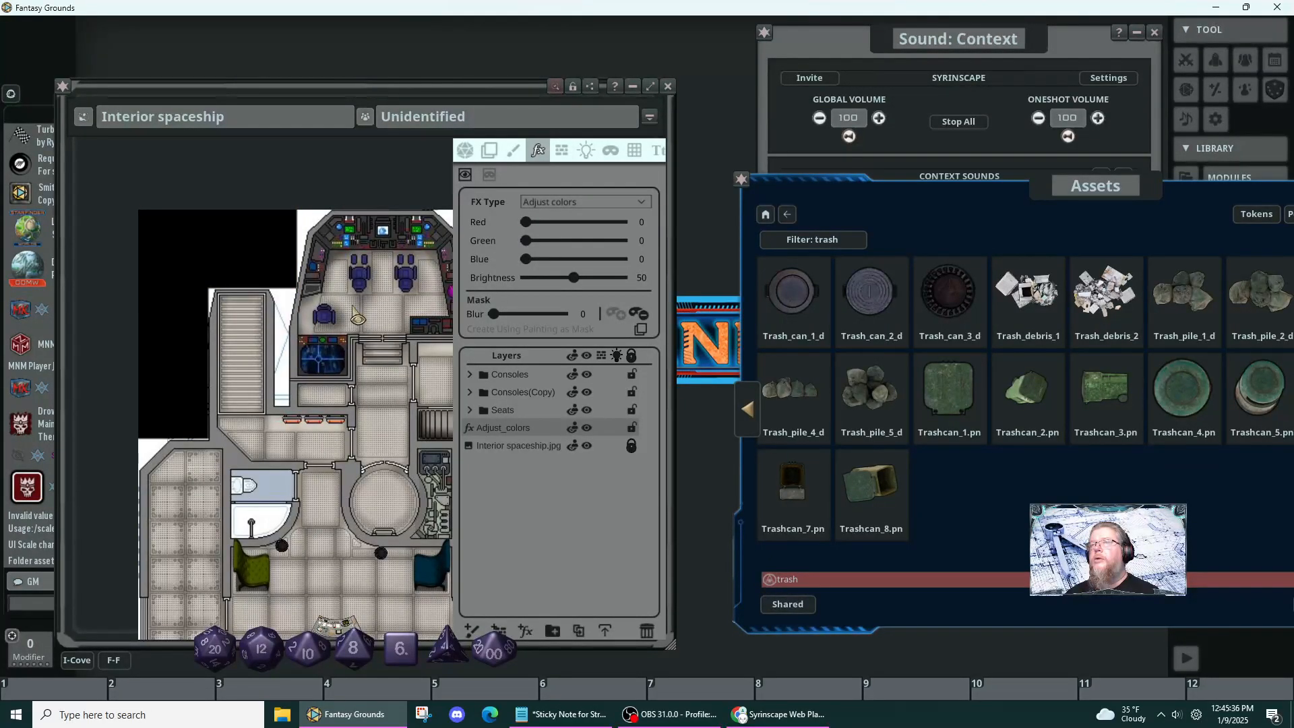
- Reveal rectangular areas of the Adjust_colors mask over the white space outside the ship's upper-right hull
drag(364, 313, 85, 300)
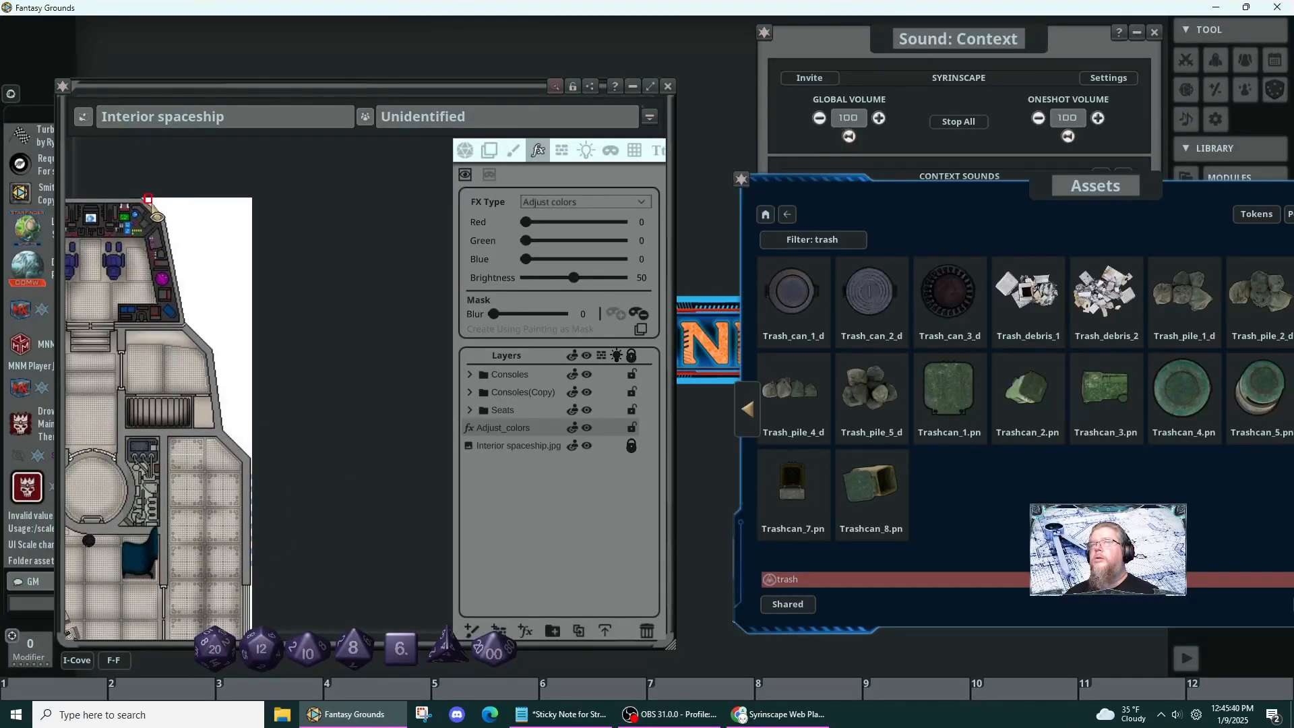
drag(165, 195, 256, 215)
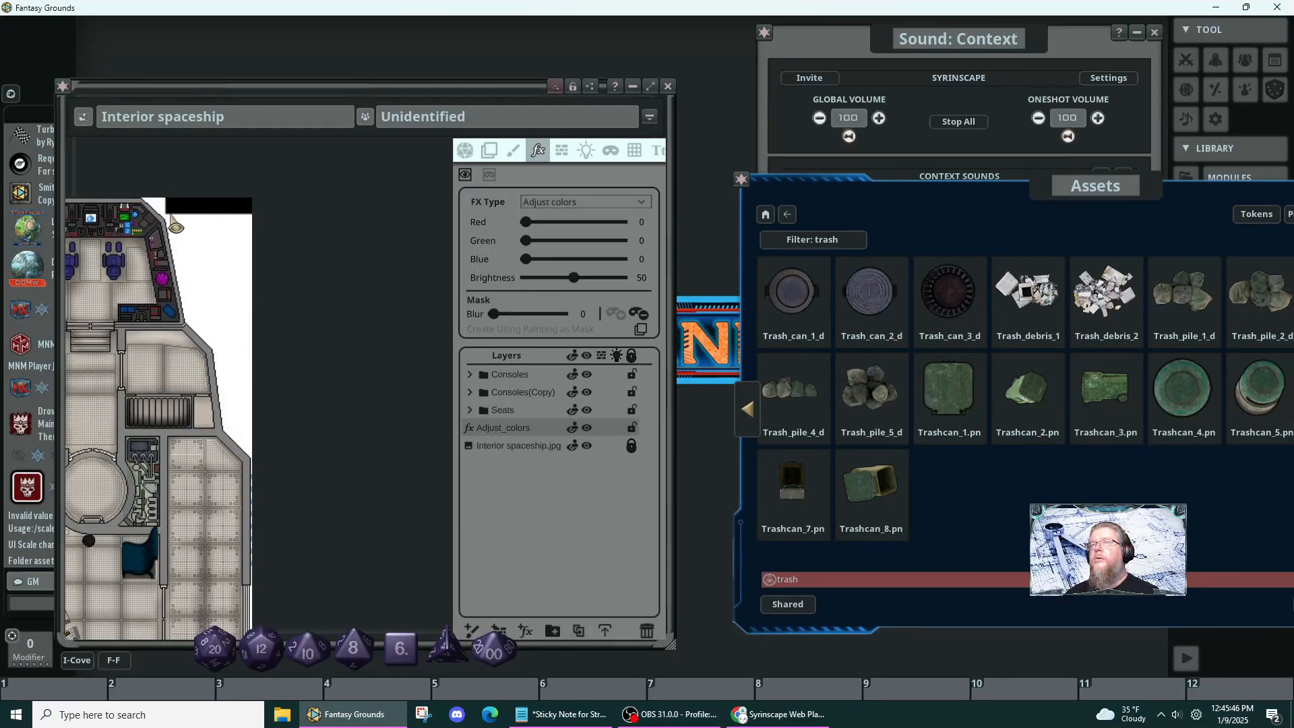
drag(171, 215, 228, 257)
drag(248, 243, 258, 426)
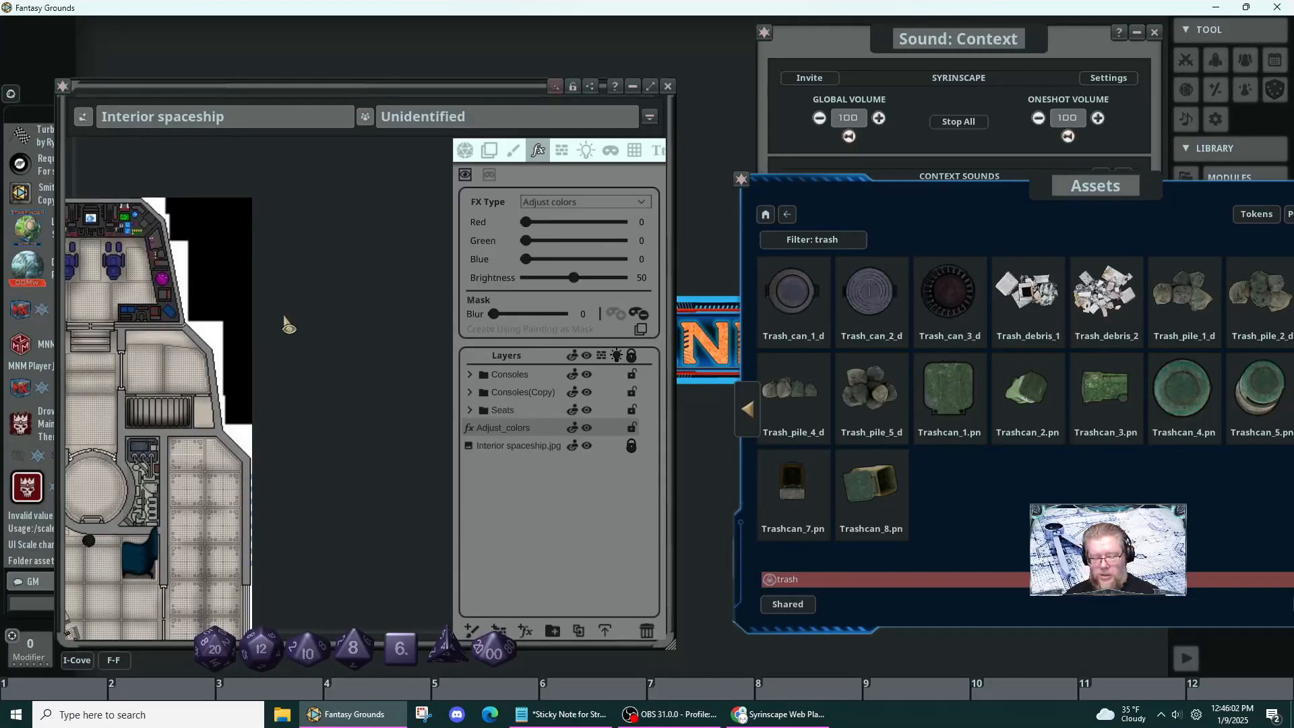
- Reveal the Adjust_colors mask over the remaining white gaps along the slanted right hull beside the cockpit and the room behind it
scroll(136, 189, up, 4)
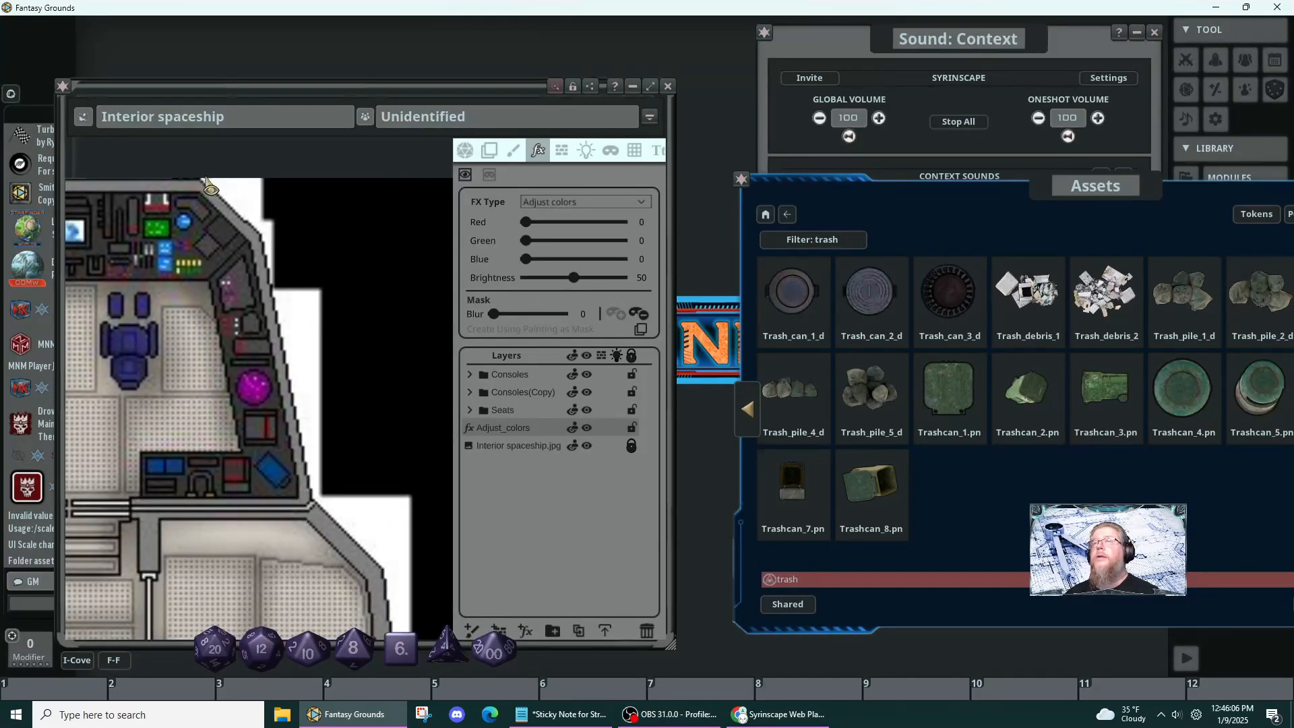
key(alt)
mouse_move(203, 181)
mouse_down()
mouse_move(278, 255)
mouse_move(277, 182)
mouse_move(189, 166)
mouse_move(265, 241)
mouse_move(321, 491)
mouse_move(371, 344)
mouse_move(294, 200)
mouse_move(237, 213)
mouse_move(274, 278)
mouse_move(314, 283)
mouse_up()
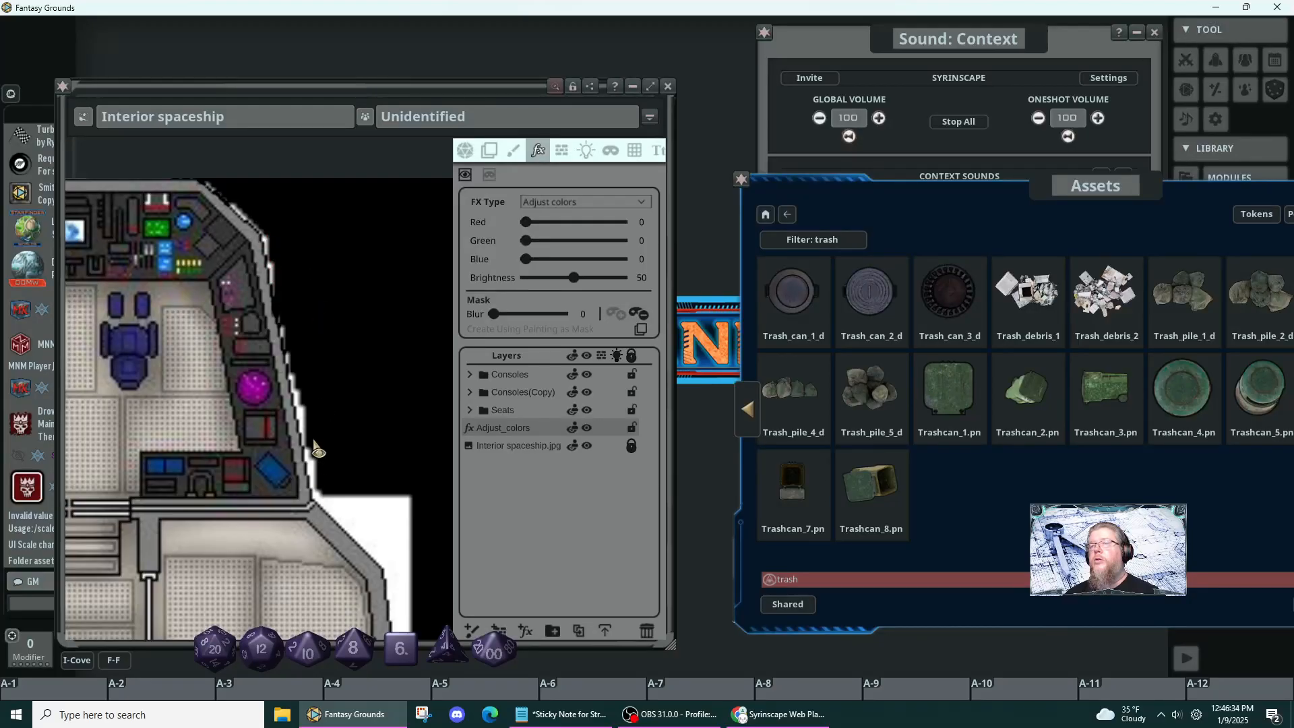
mouse_move(311, 449)
mouse_down()
mouse_move(320, 501)
mouse_move(376, 557)
mouse_move(453, 530)
mouse_move(414, 547)
mouse_move(332, 295)
mouse_move(298, 290)
mouse_up()
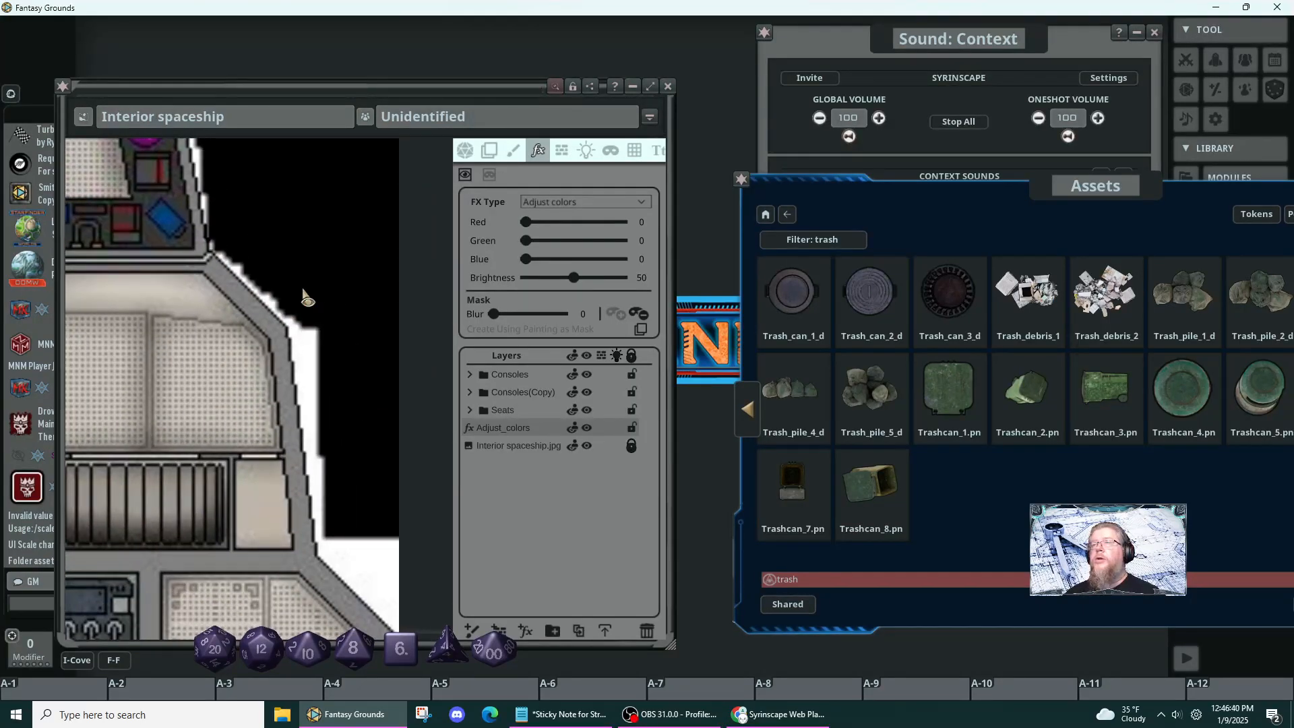
- Activate straight-line drawing for wall occluders and widen the Interior spaceship window around the cockpit
scroll(339, 391, down, 5)
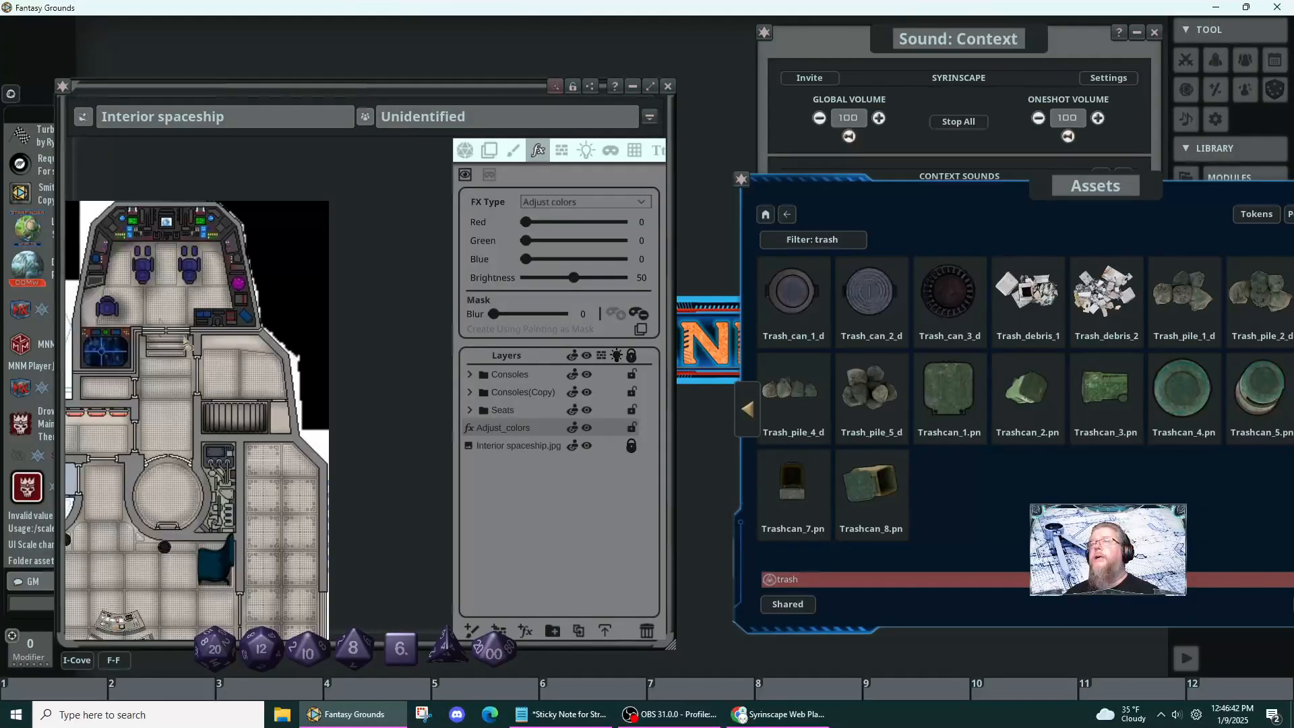
scroll(282, 315, up, 4)
drag(278, 306, 248, 290)
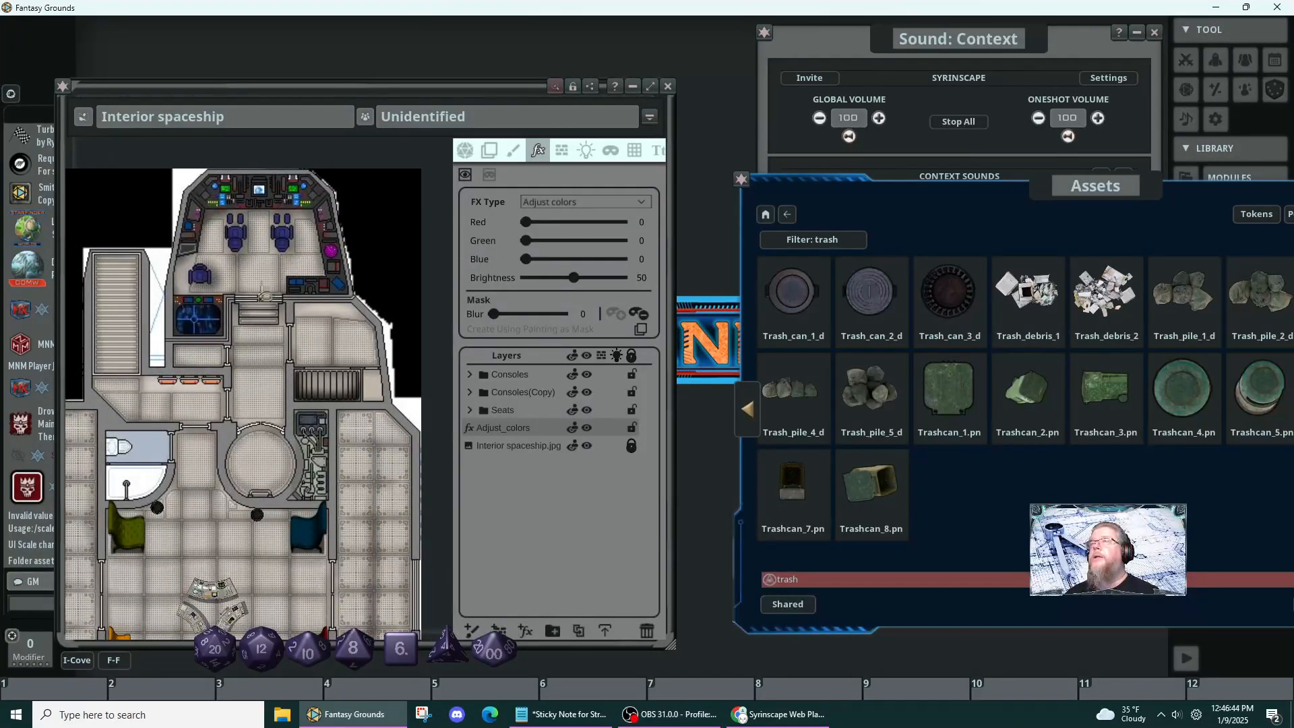
drag(290, 523, 353, 512)
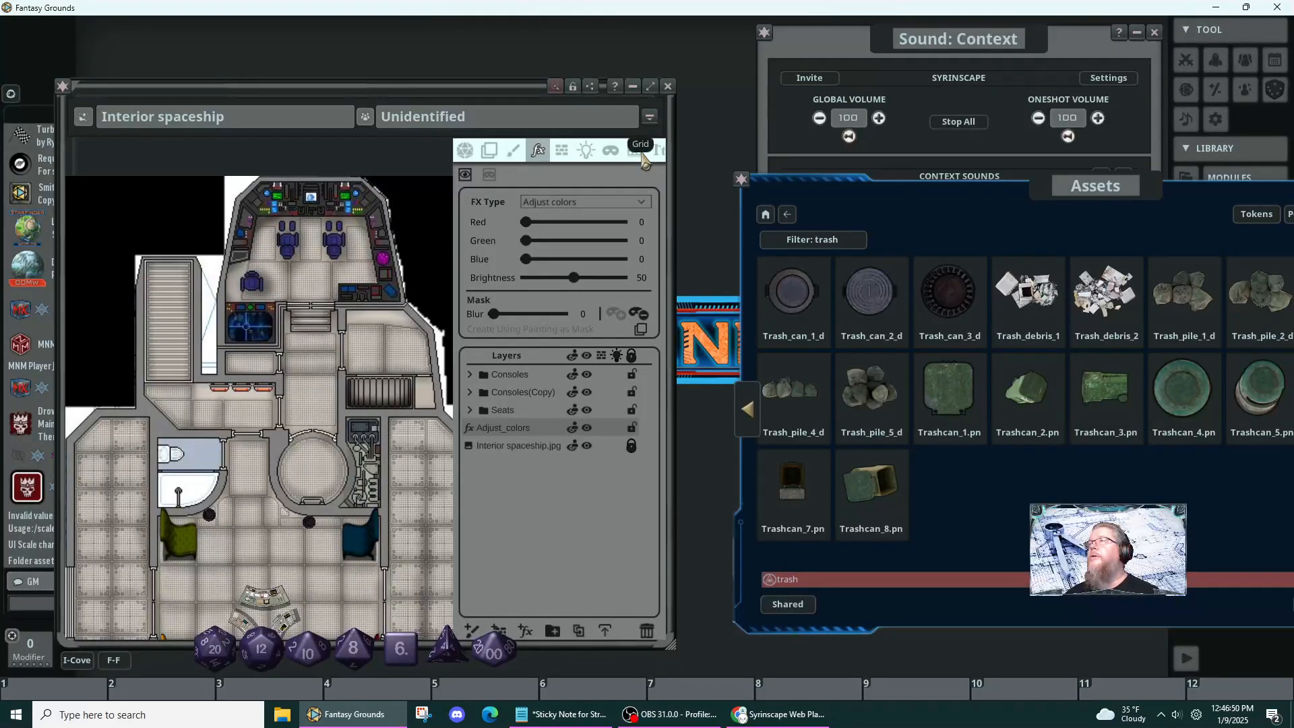
click(568, 155)
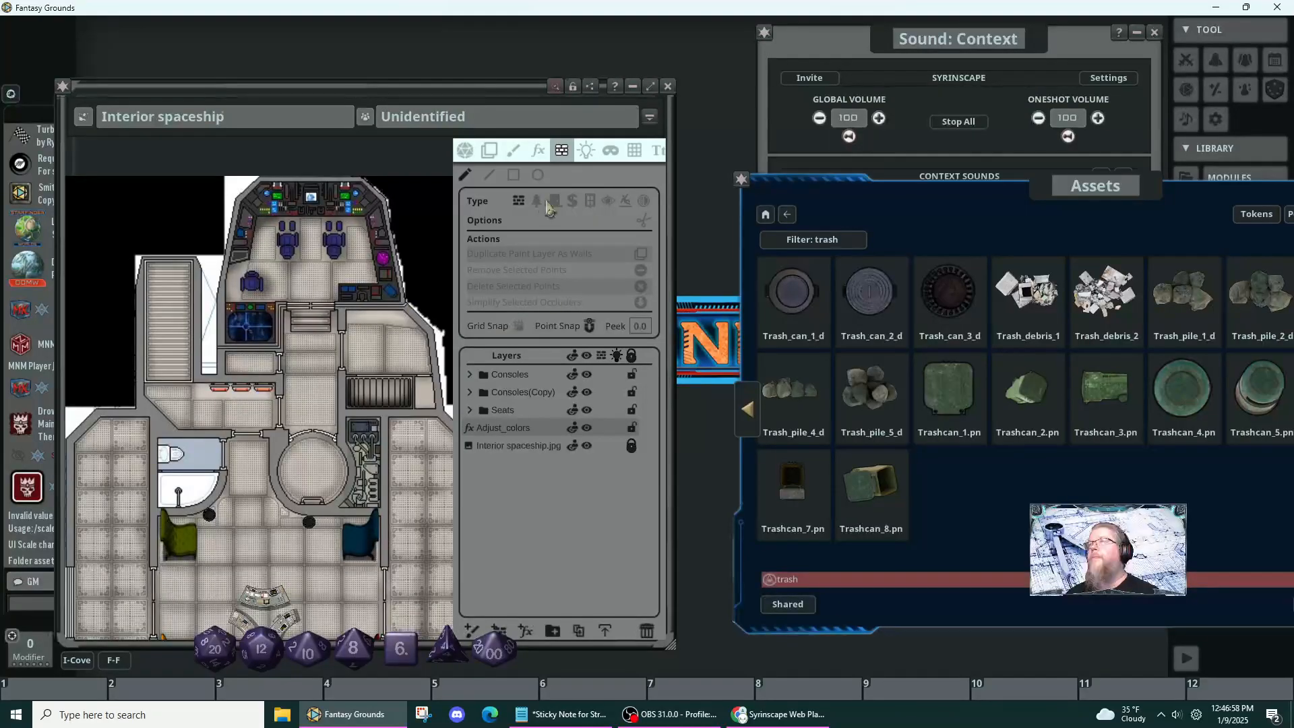
click(487, 174)
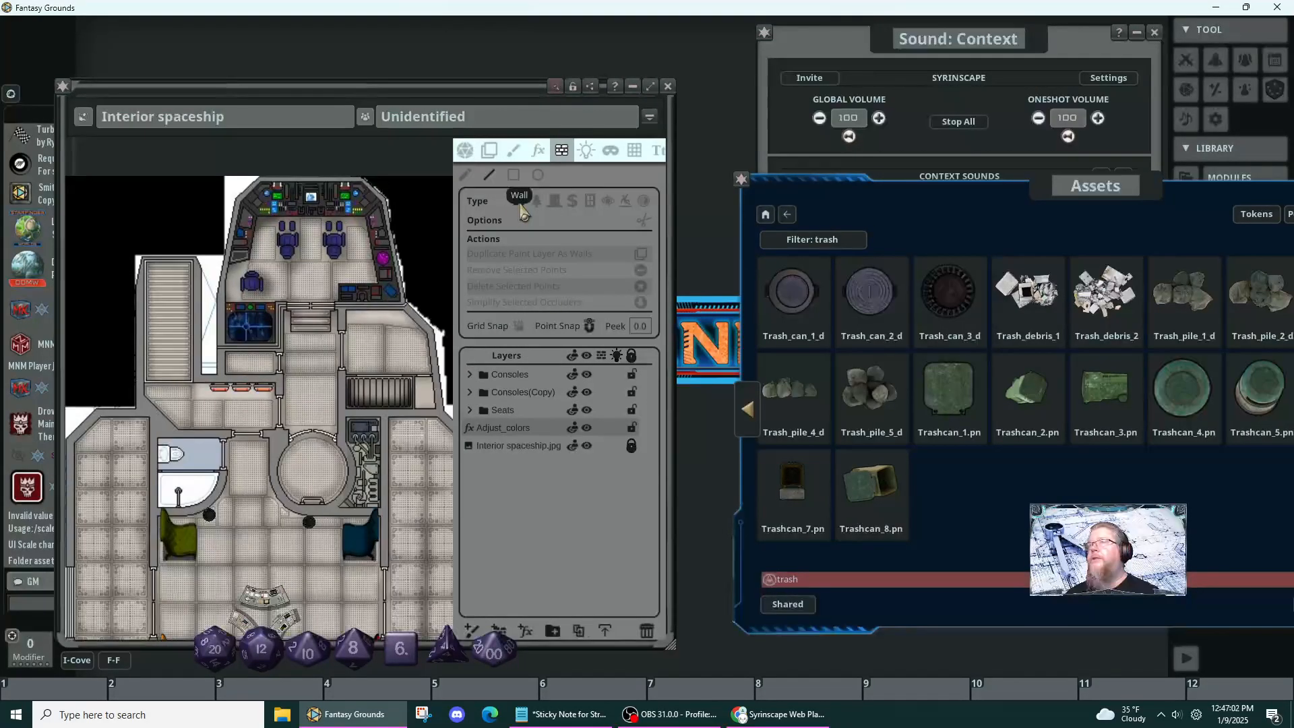
right_click(292, 262)
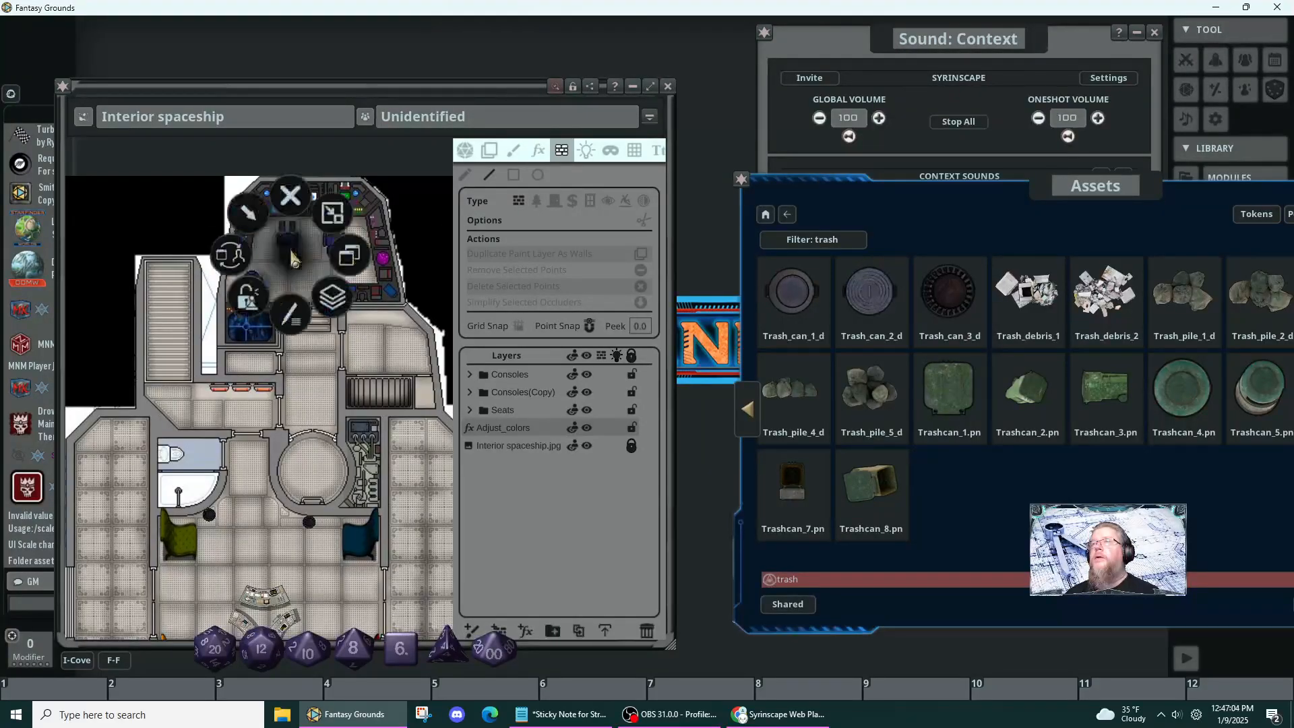
click(259, 160)
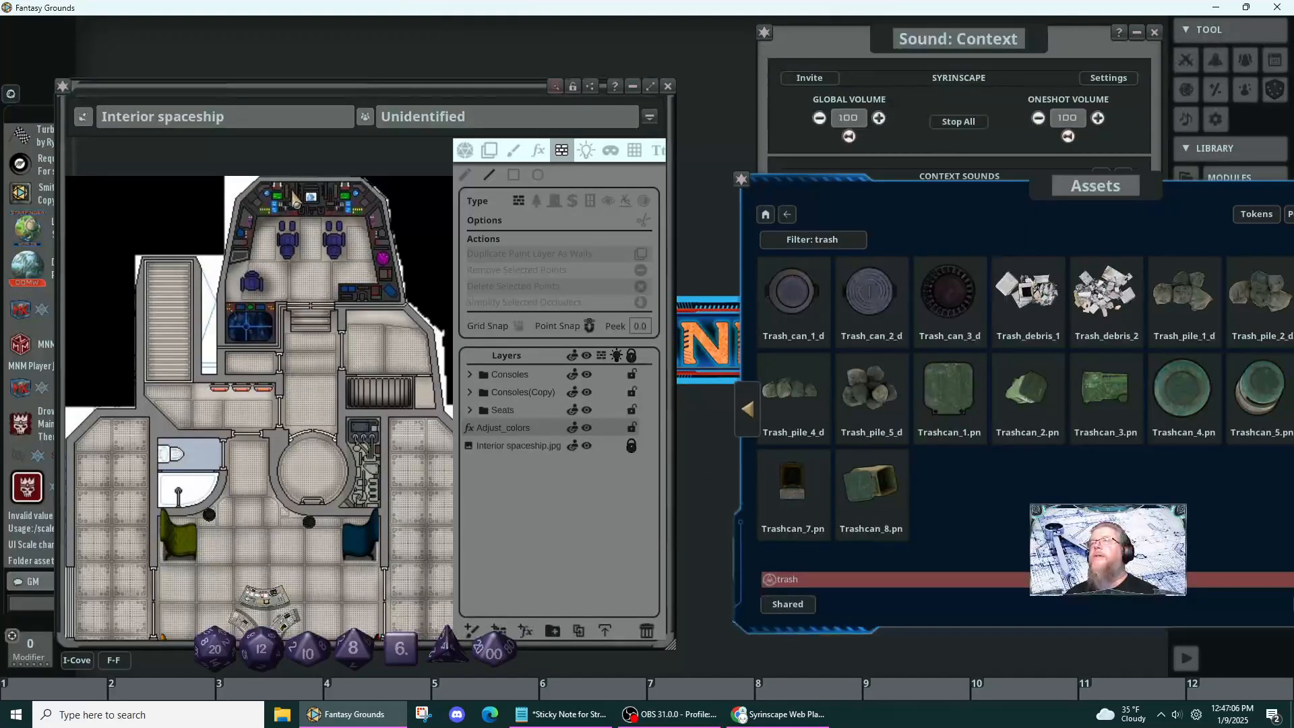
scroll(243, 297, up, 5)
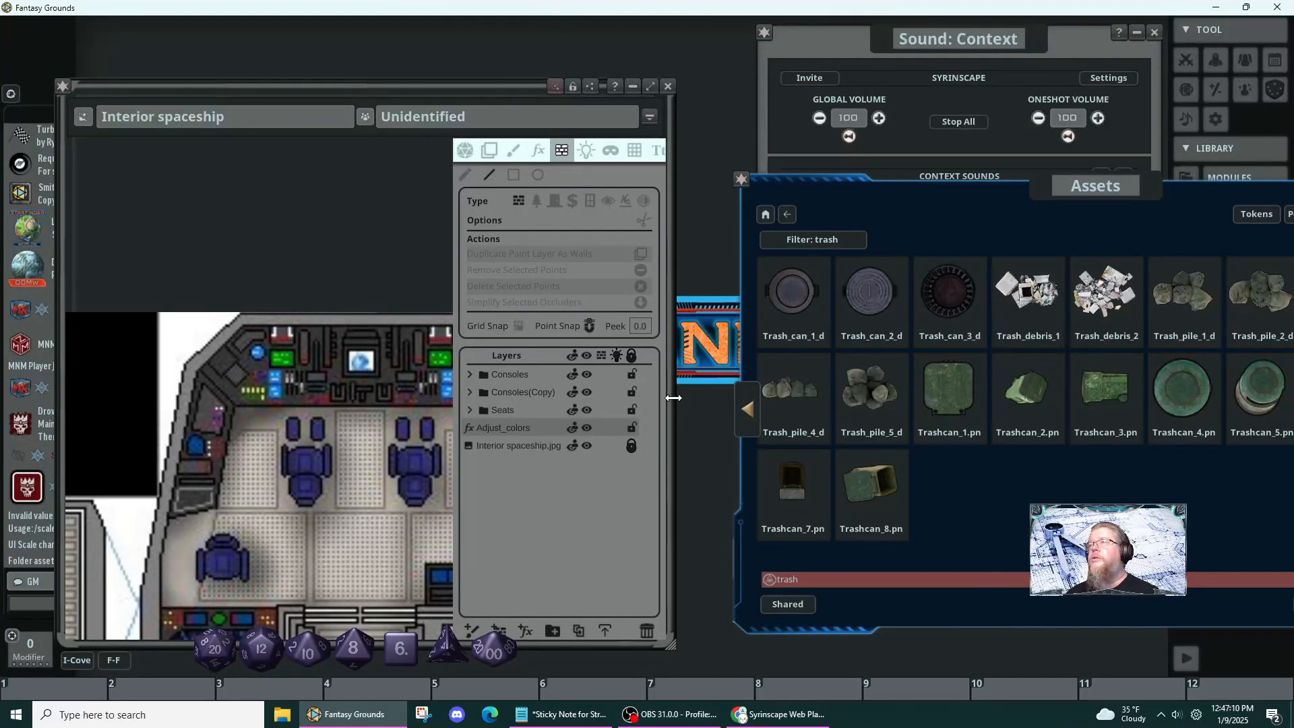
drag(674, 398, 1048, 397)
drag(600, 401, 465, 214)
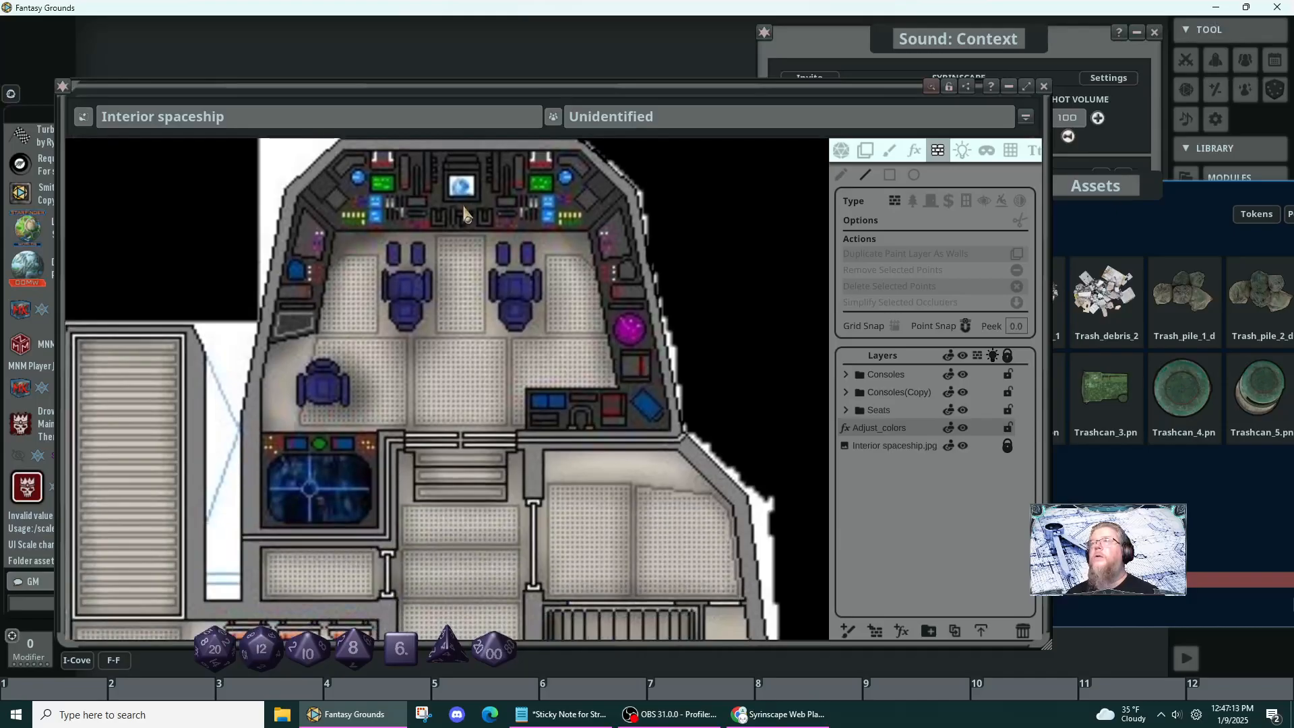
- Draw a wall line across the cockpit's front edge and down its right hull to the outer corner of the room behind it
click(341, 142)
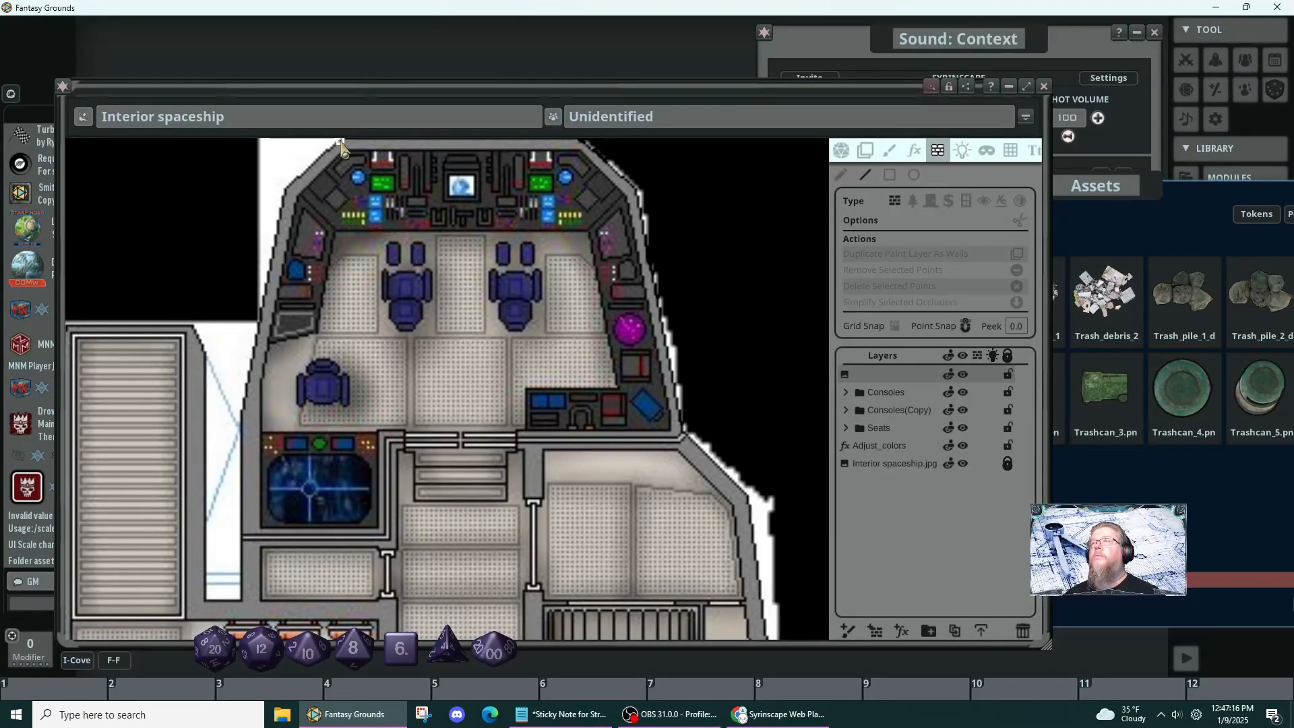
click(579, 143)
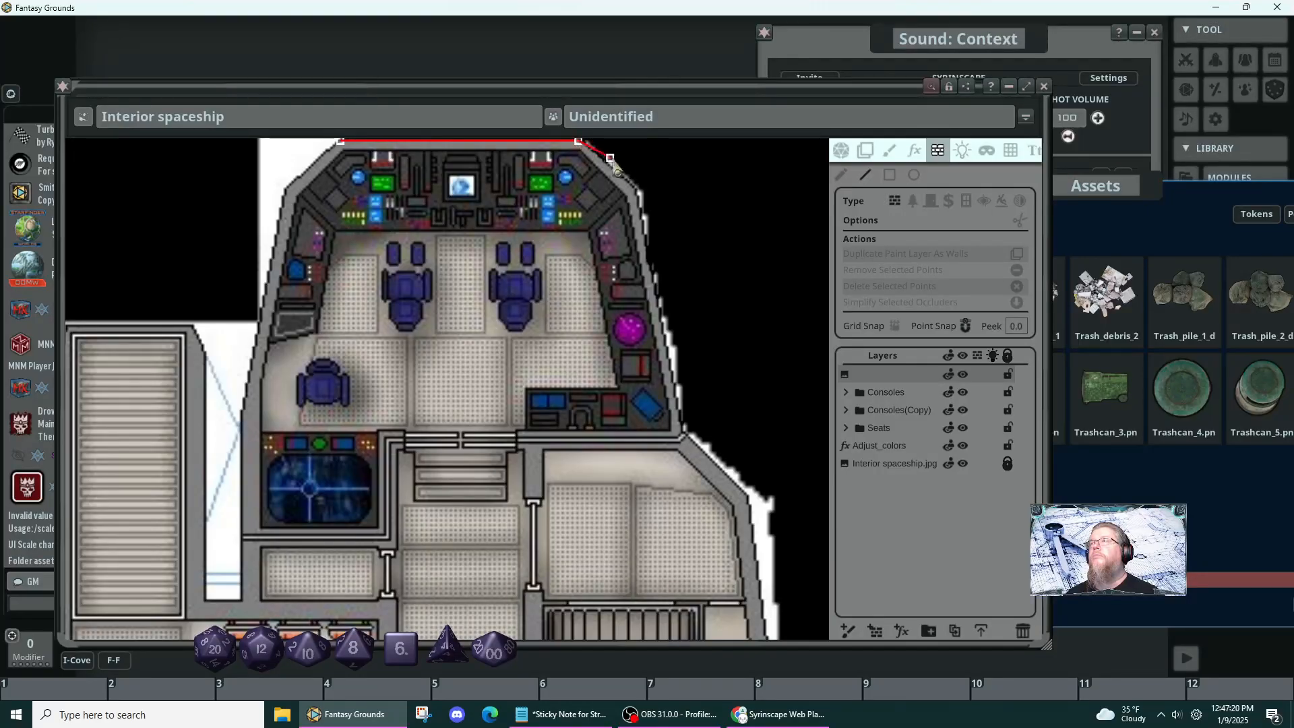
click(637, 195)
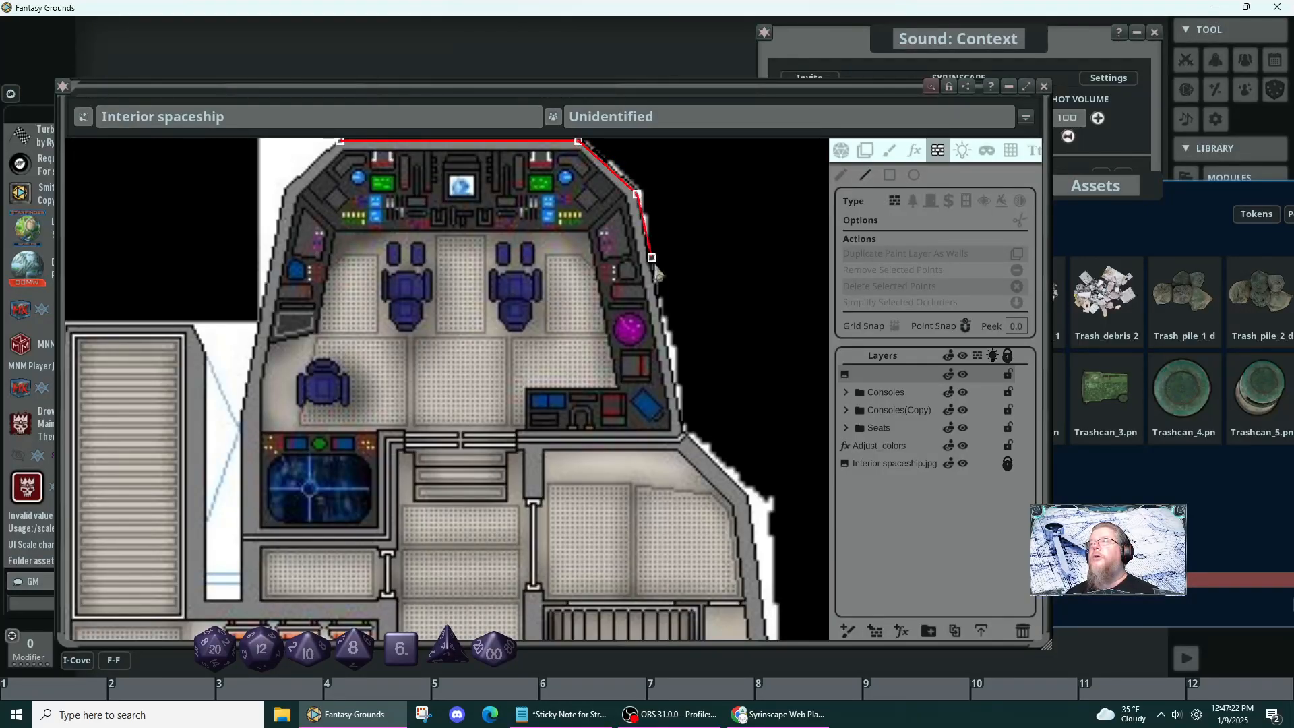
click(682, 431)
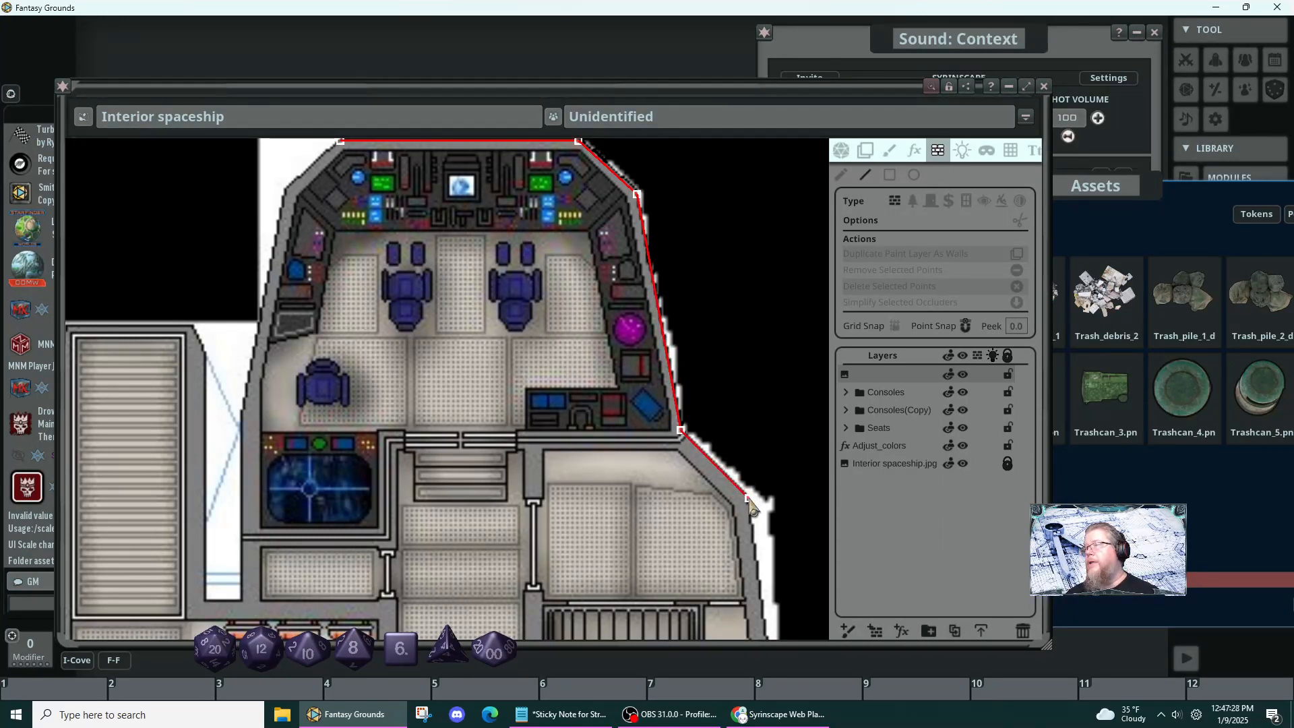
click(749, 499)
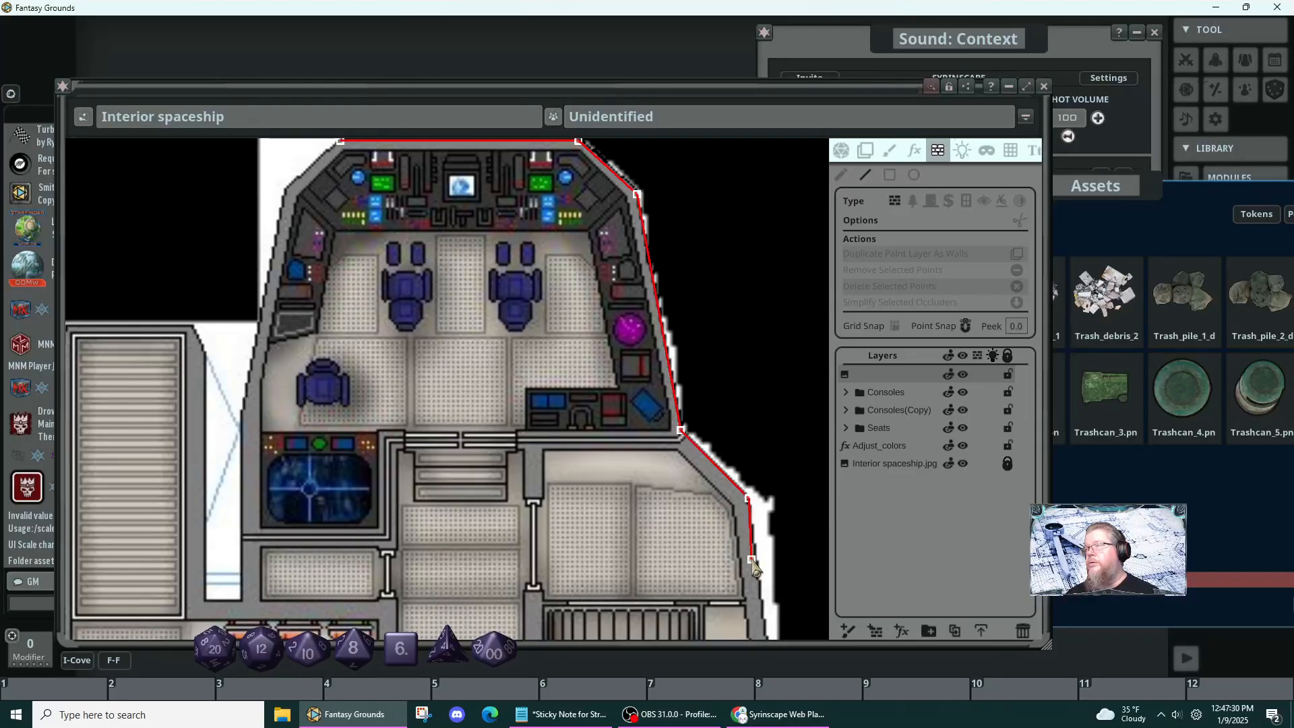
- Continue the wall line around the right side corridor's upper corner and down the outer hull to its lower corner
drag(754, 559, 650, 67)
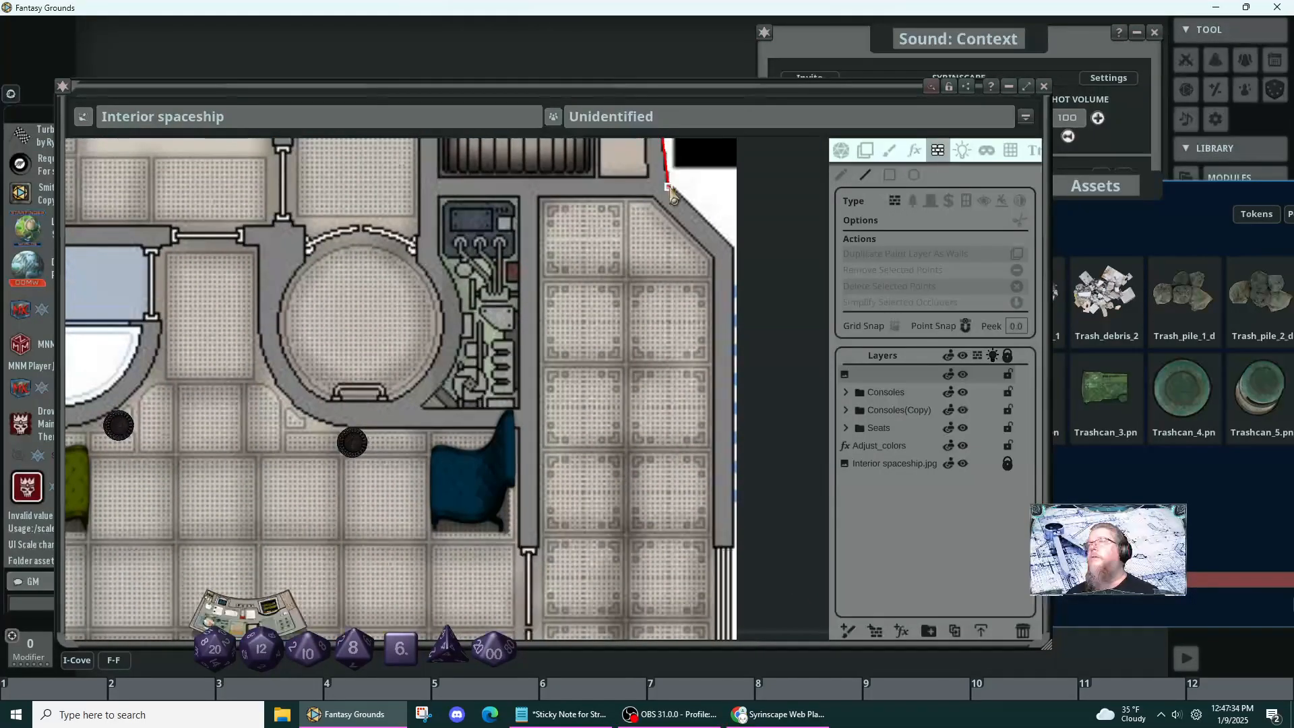
click(668, 187)
click(734, 253)
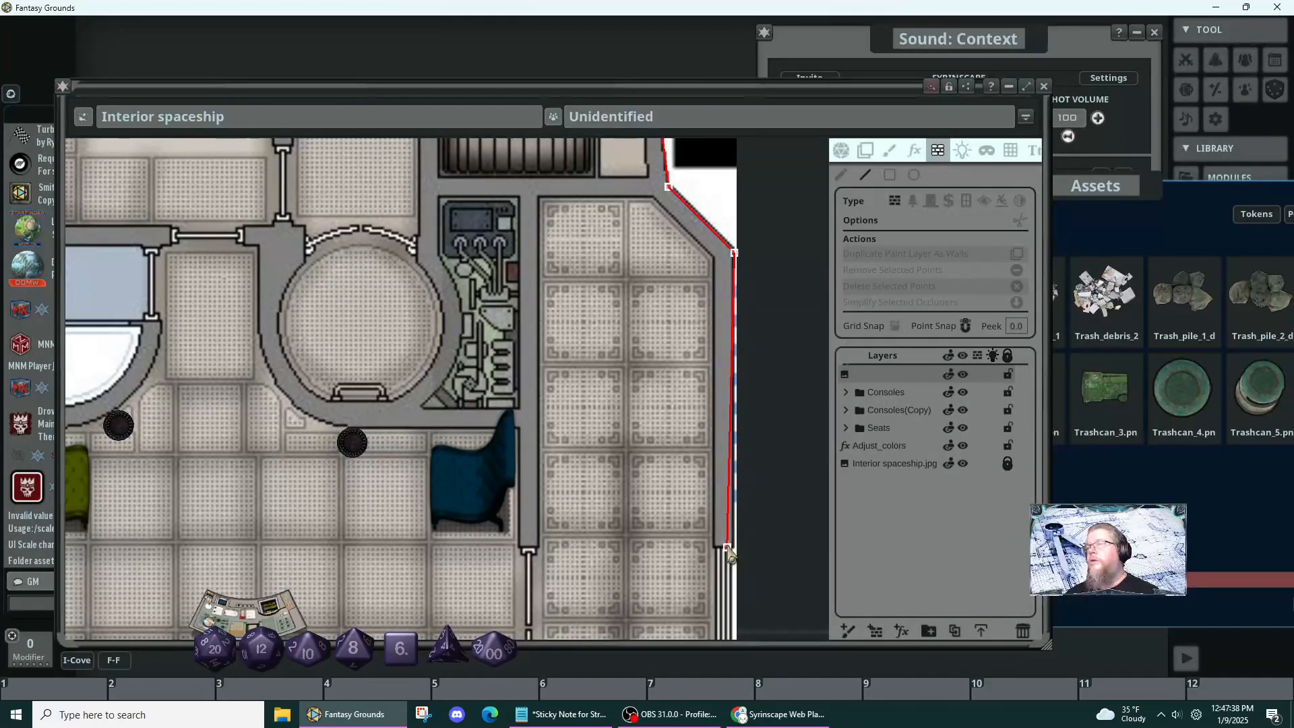
scroll(705, 591, down, 5)
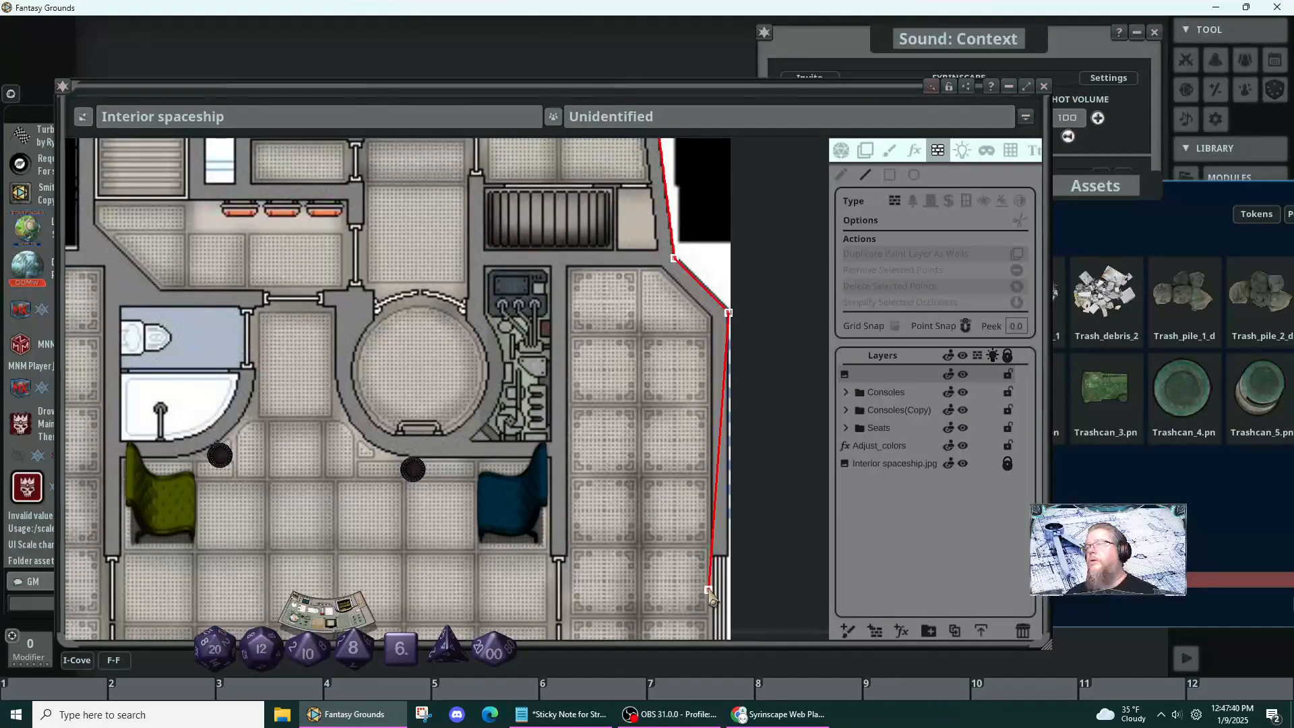
scroll(622, 574, down, 2)
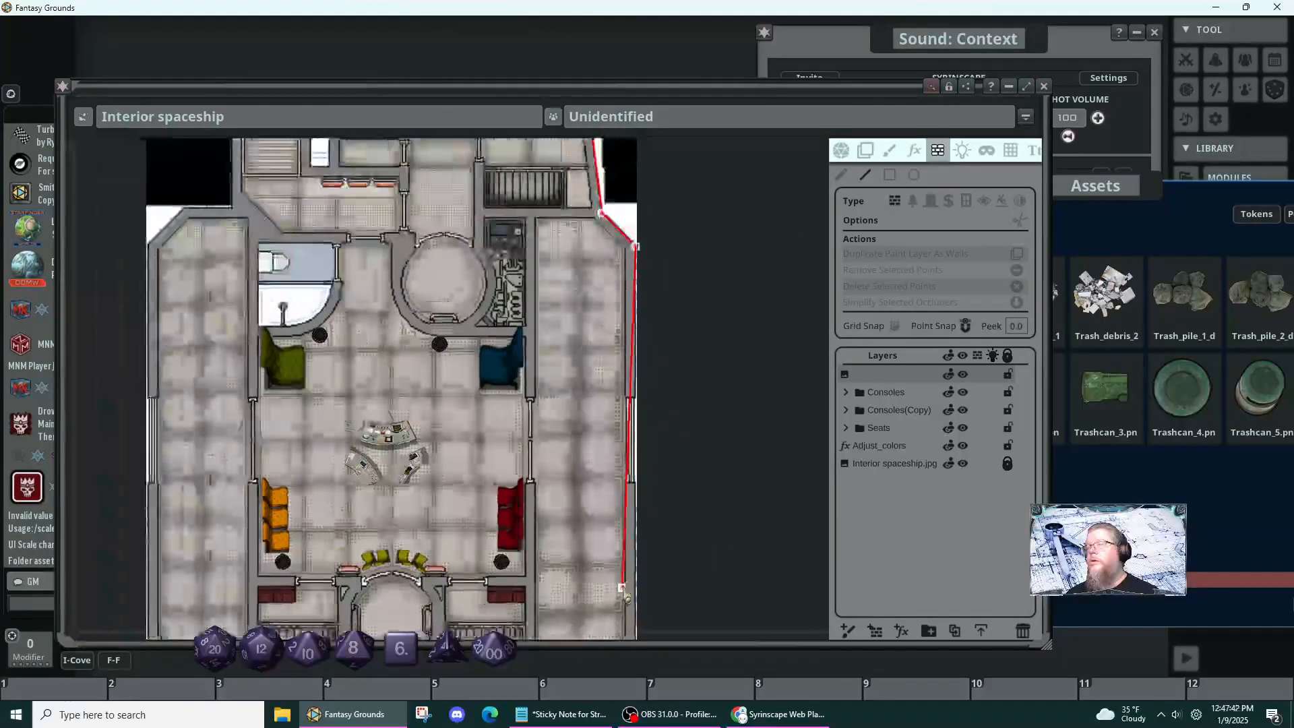
scroll(623, 519, down, 4)
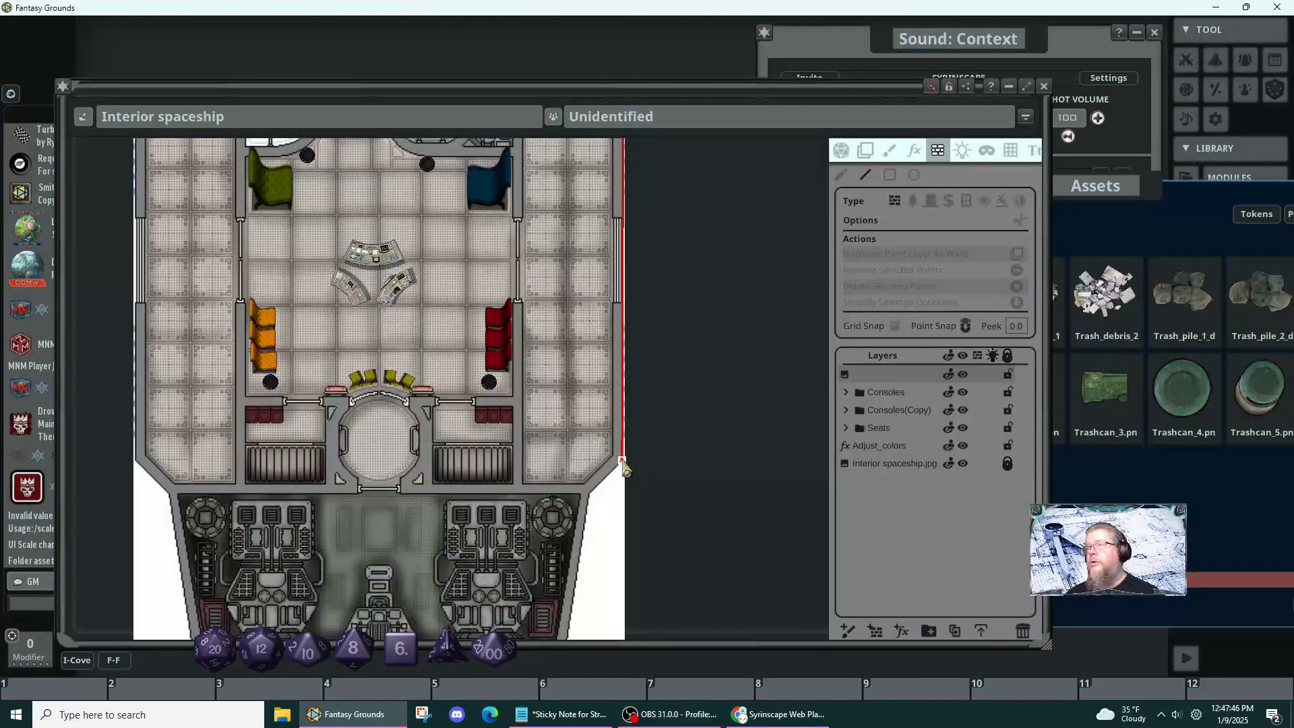
click(621, 458)
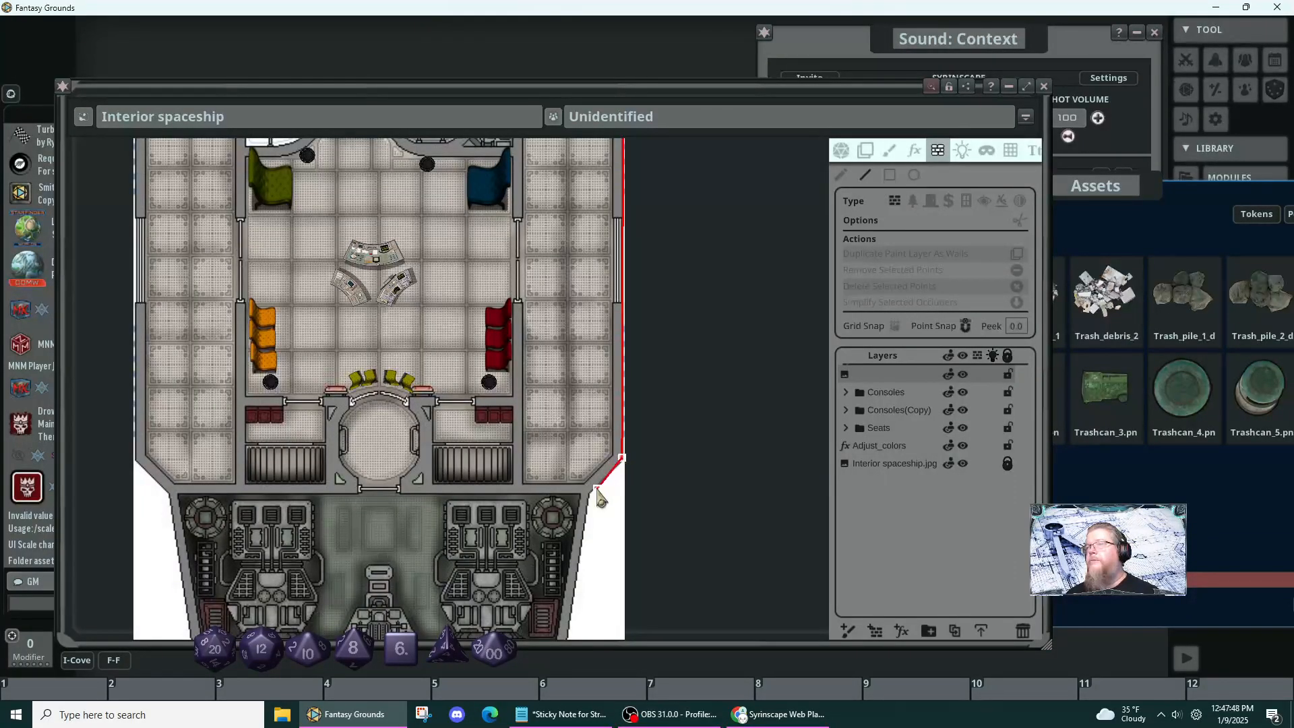
- Extend the wall line along the engine room's slanted right side to its rear corner
click(586, 494)
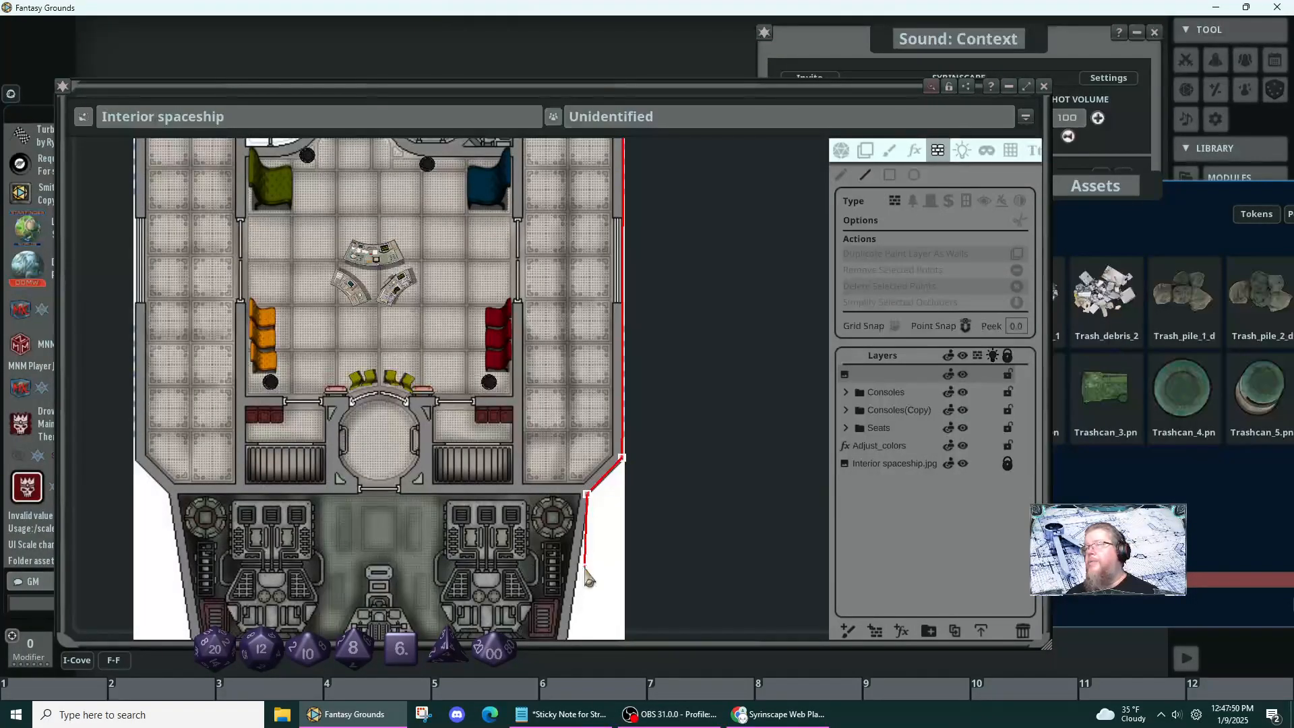
scroll(588, 579, down, 3)
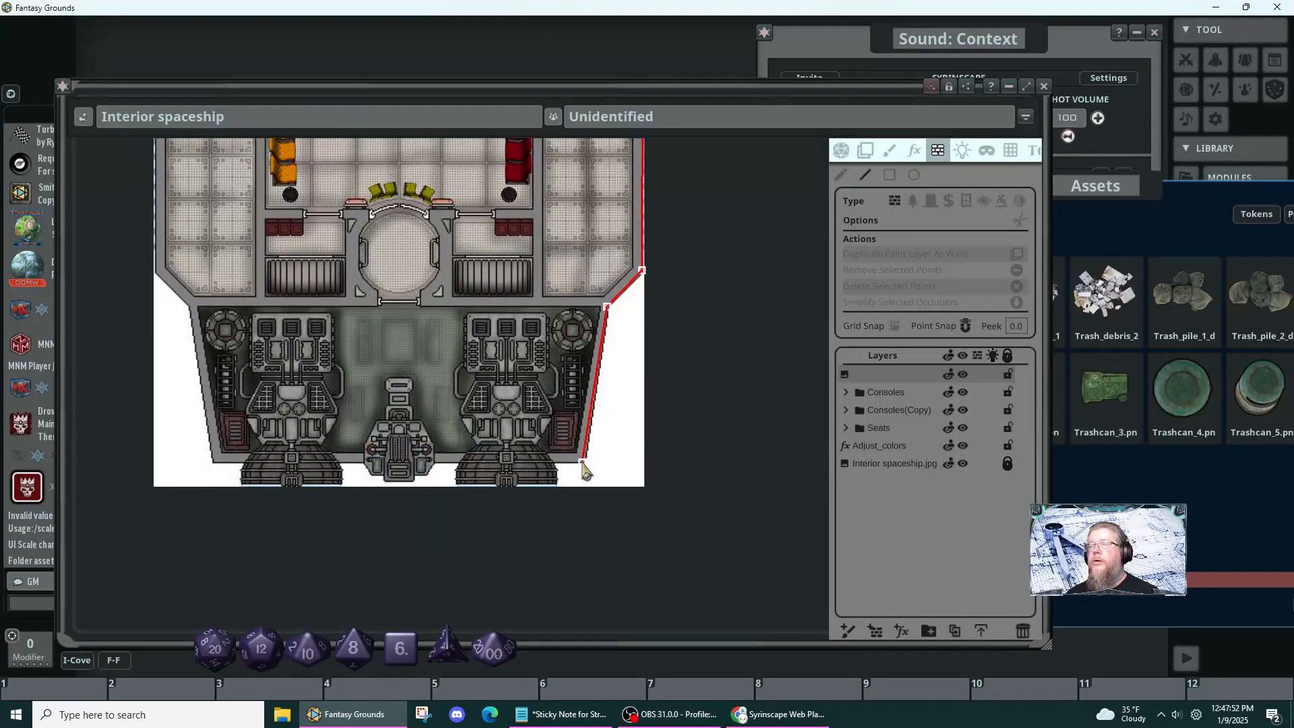
click(582, 459)
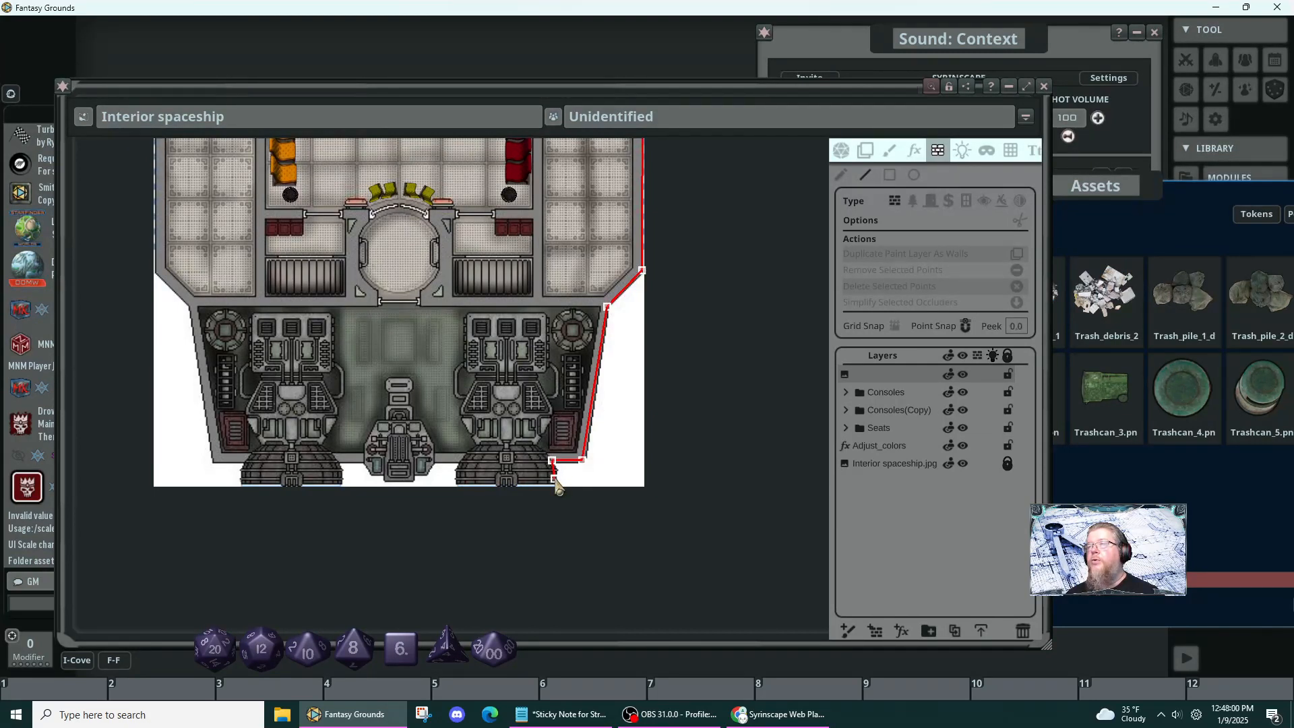
- Trace the wall line across the stern, around both engine nozzles and the central protrusion, to the engine room's rear-left corner
click(554, 482)
click(458, 483)
click(432, 458)
click(424, 472)
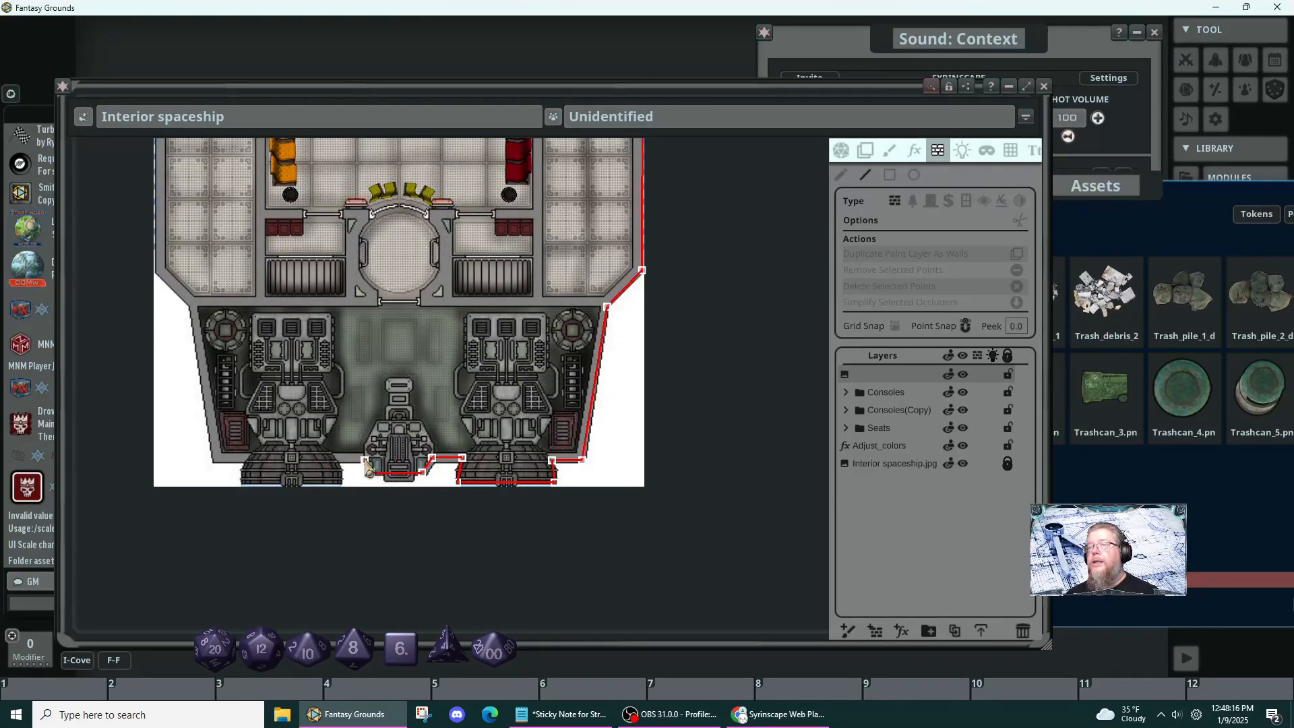
click(366, 461)
click(340, 481)
click(244, 480)
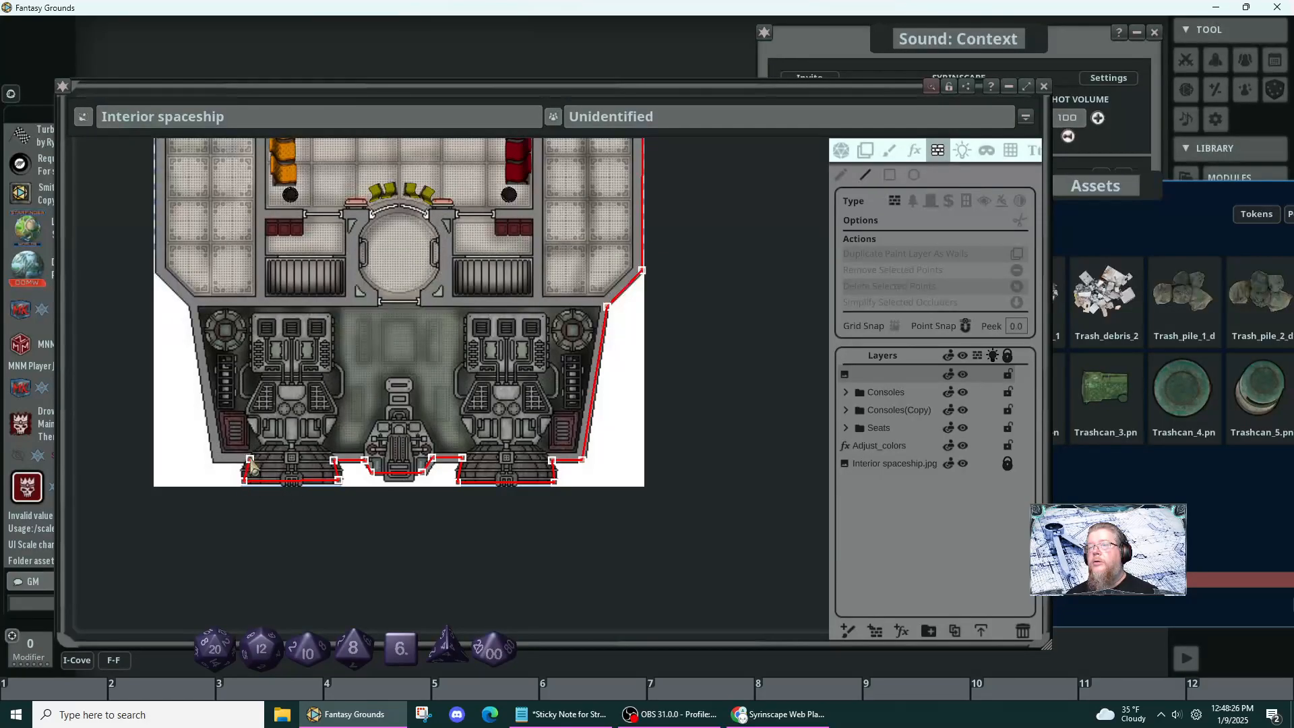
click(250, 459)
click(215, 459)
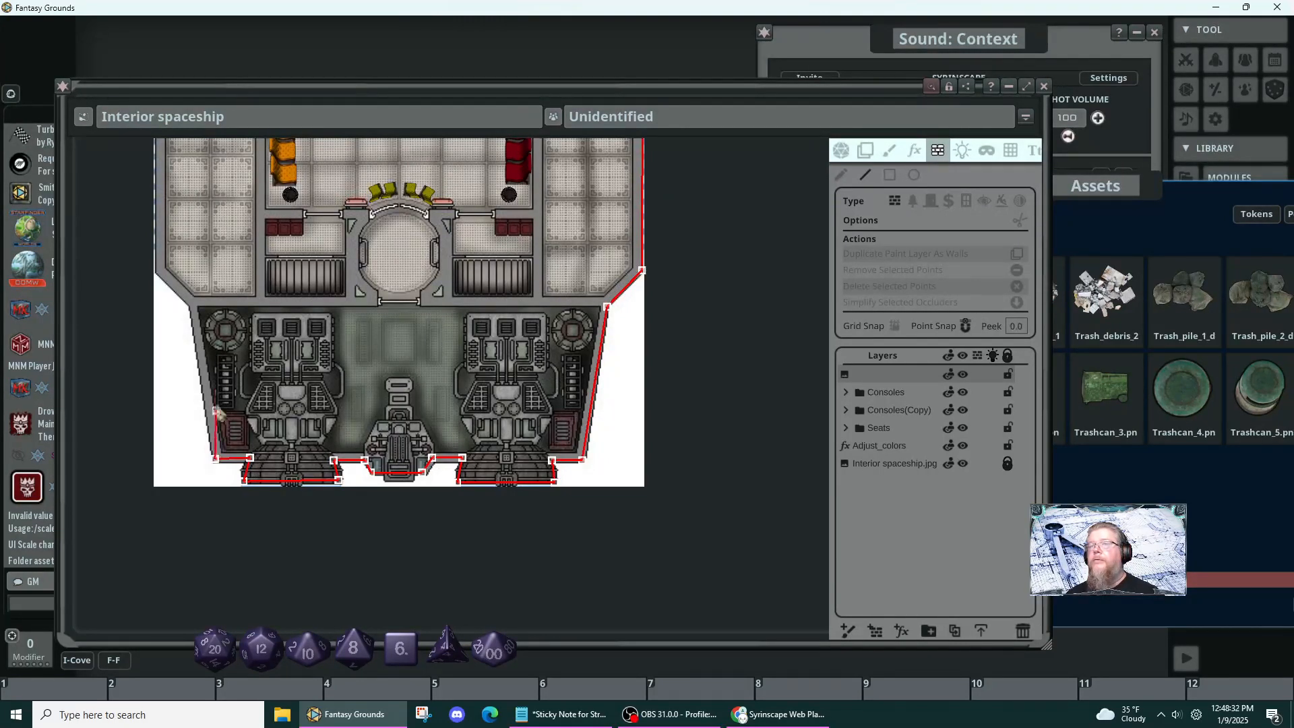
- Trace the wall line up the engine room's left side, around the left corridor's lower corner and up the outer hull to its upper corner
click(192, 303)
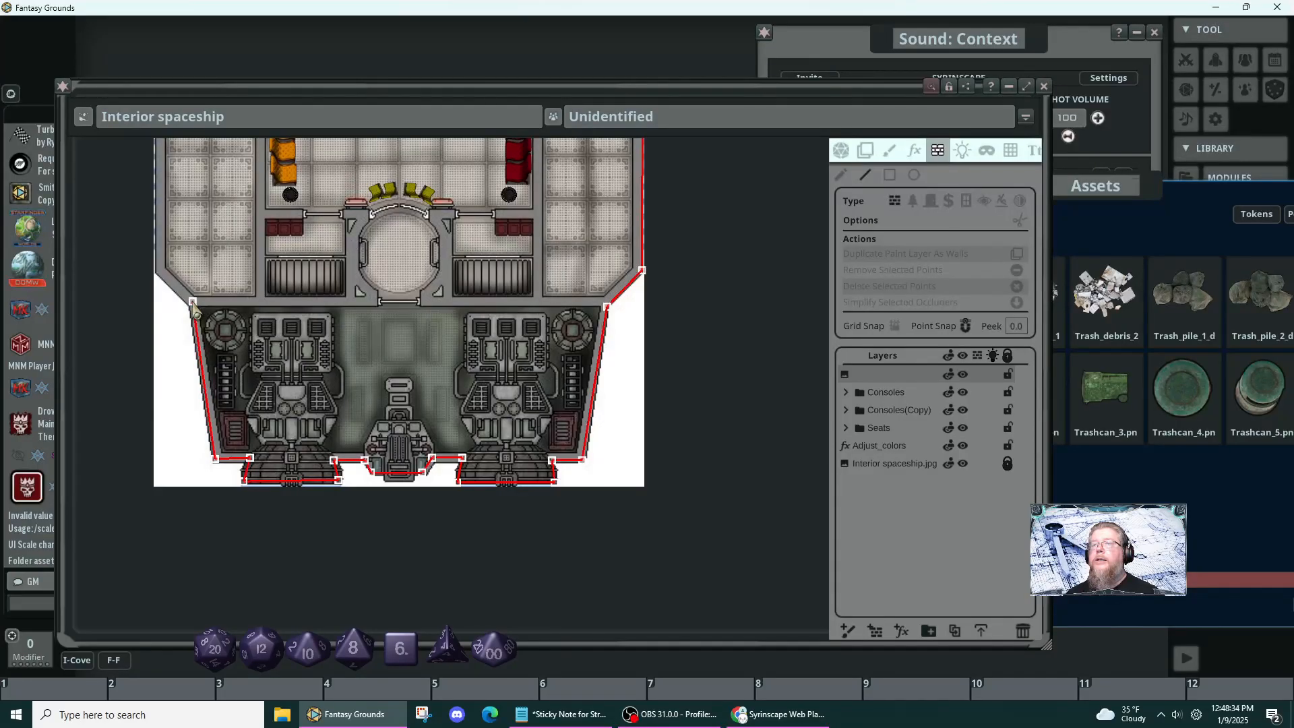
click(159, 273)
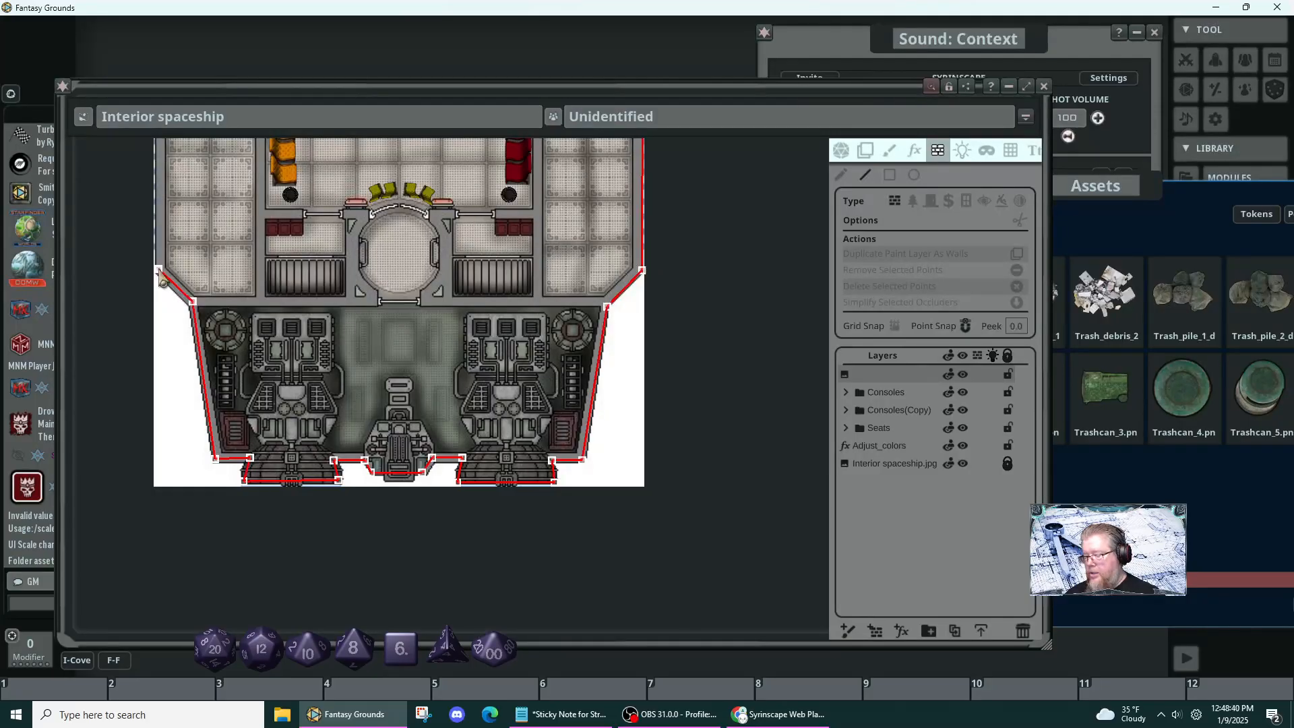
scroll(160, 275, up, 5)
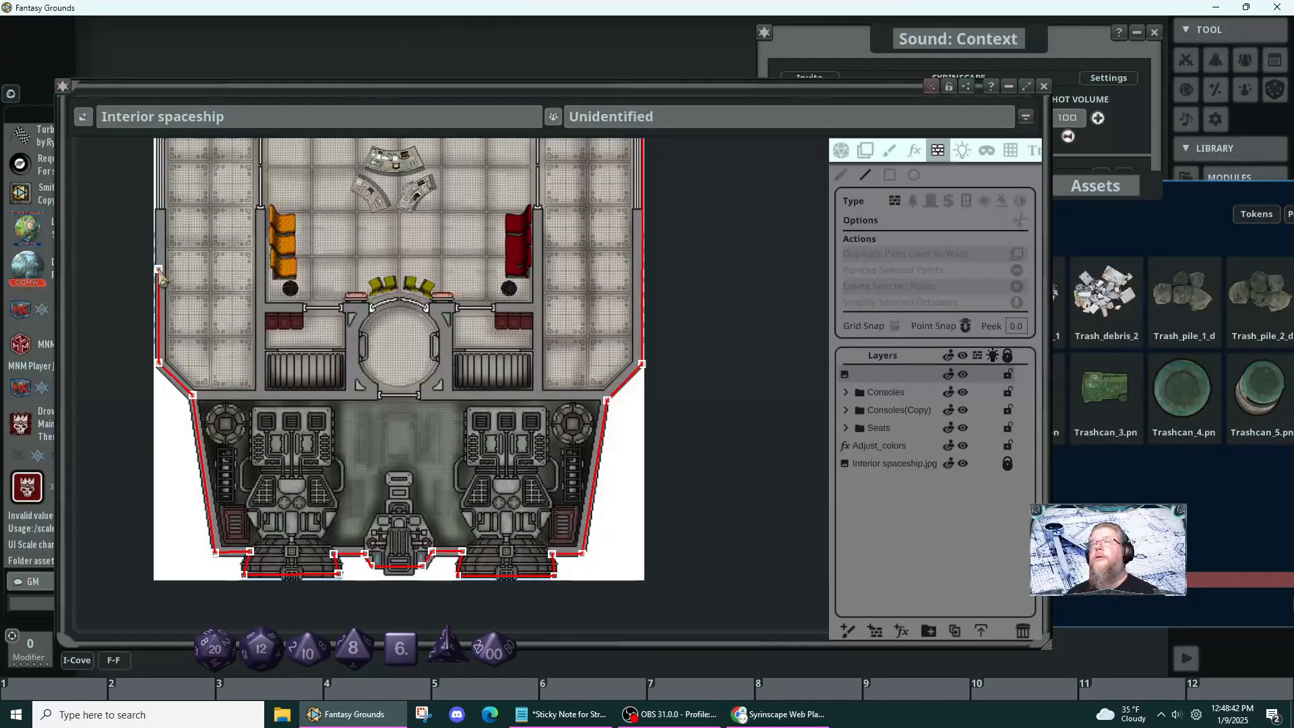
scroll(161, 276, up, 6)
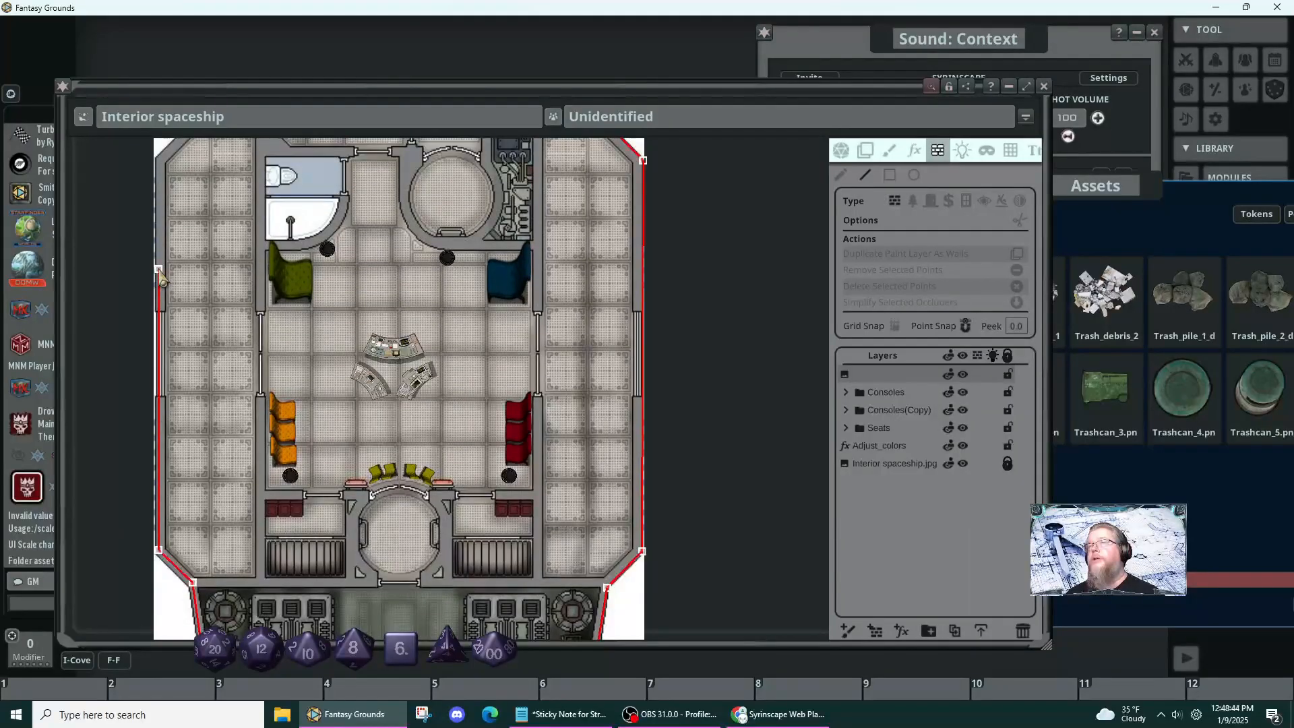
scroll(160, 275, up, 2)
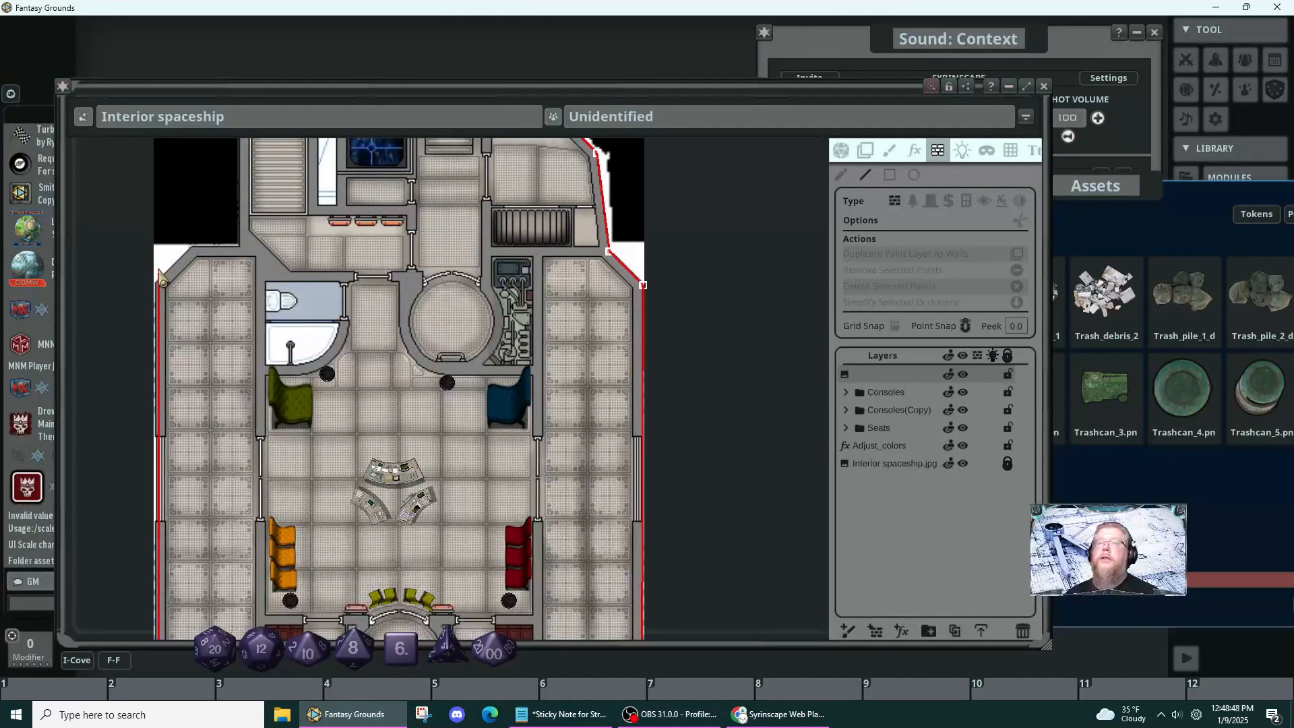
drag(160, 275, 163, 285)
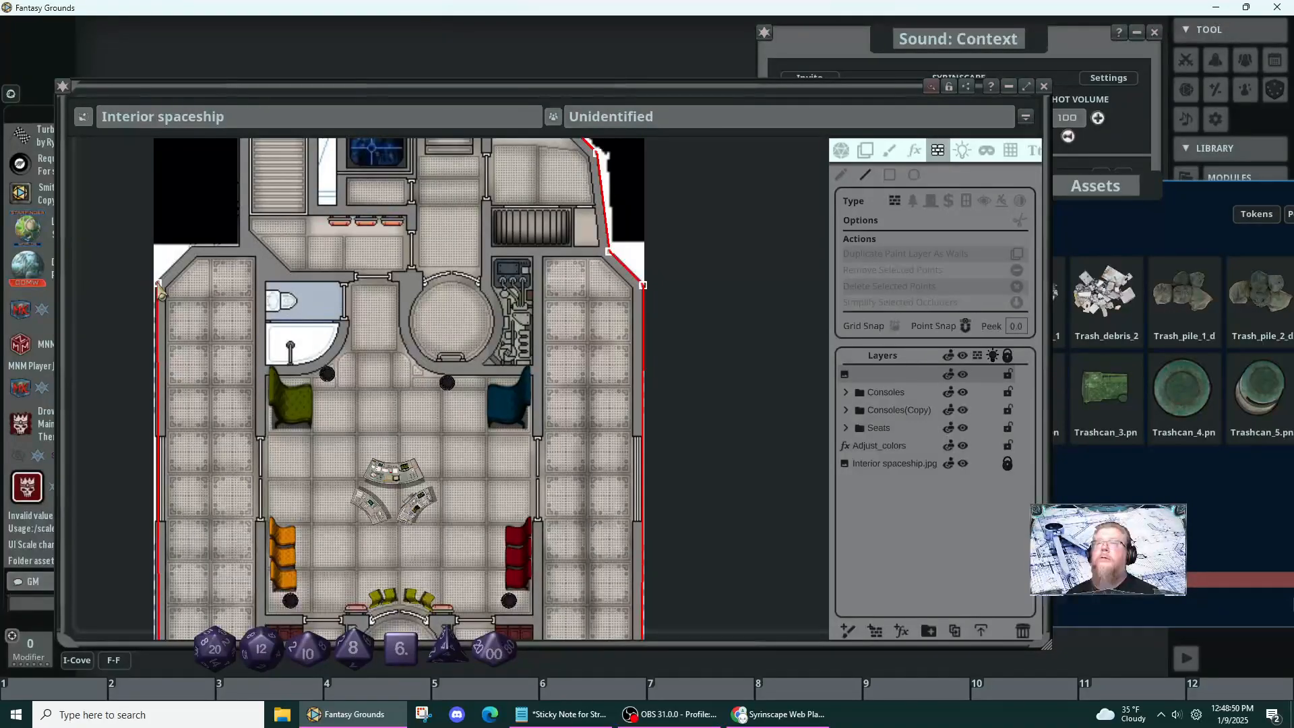
click(160, 285)
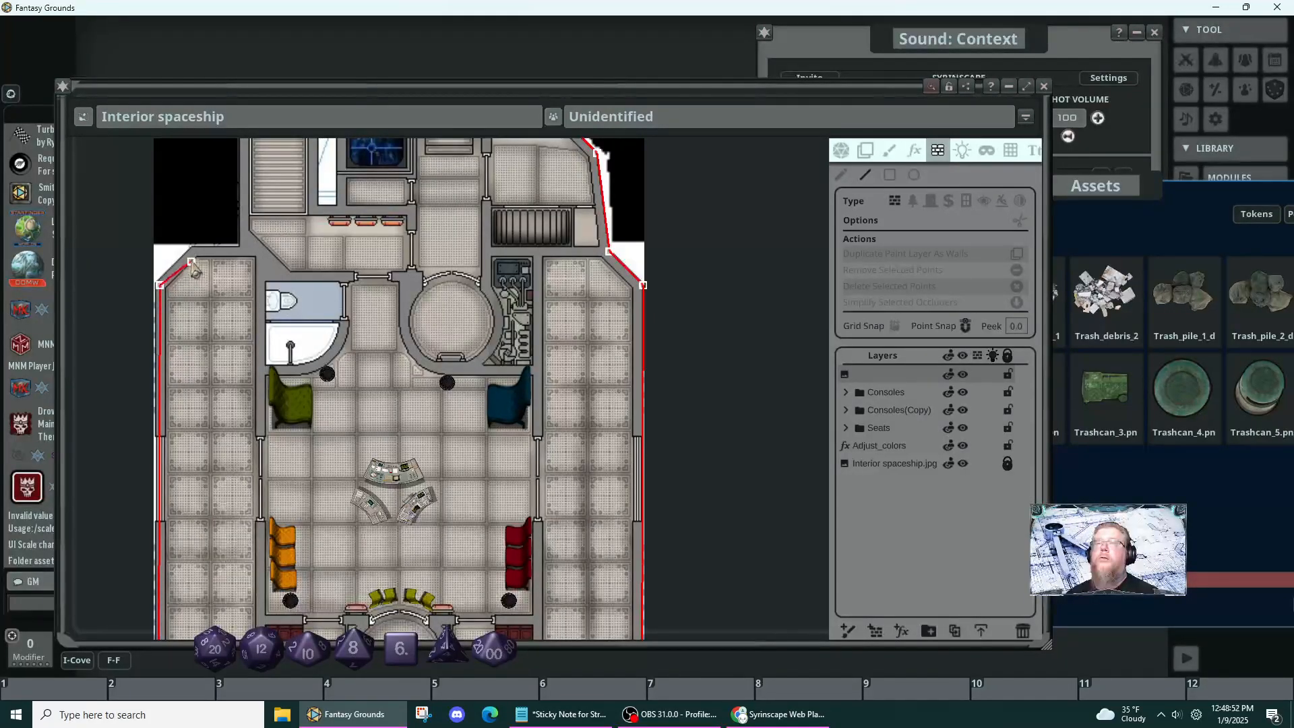
- Continue the wall line across the left corridor's top edge, up the ramp room's outer side and along its front edge
click(194, 250)
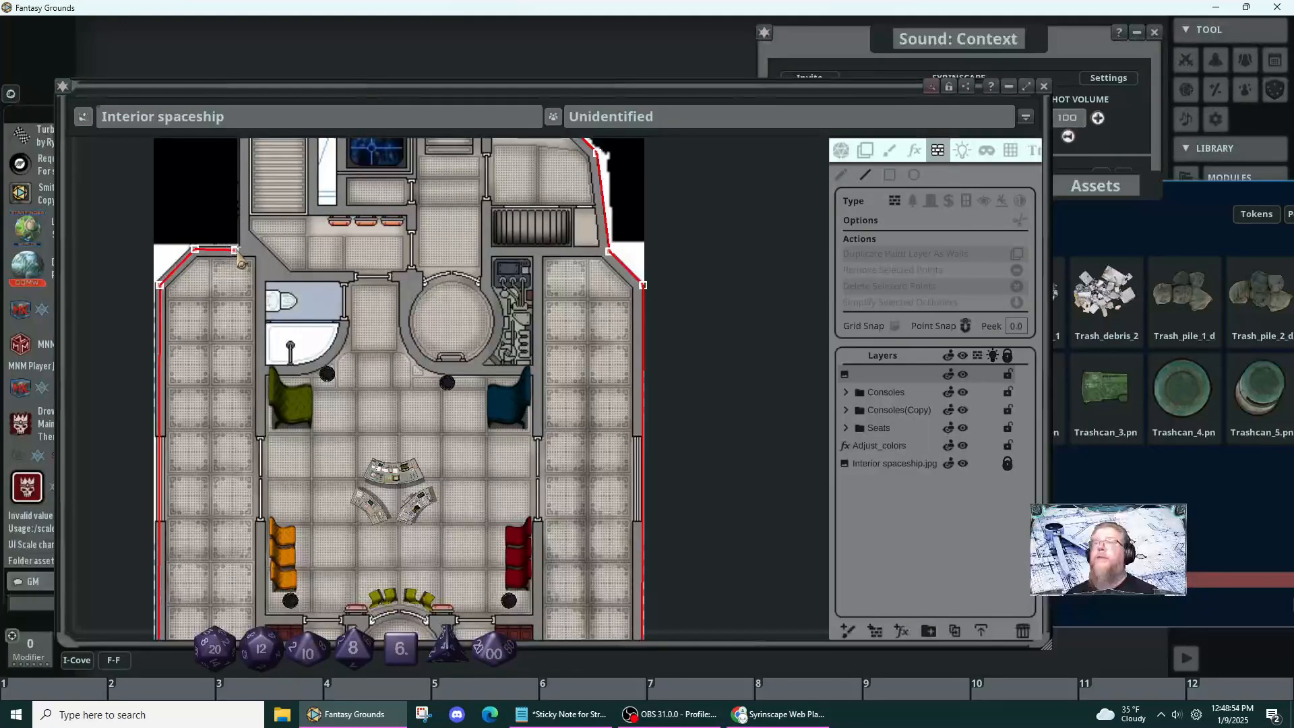
click(242, 251)
scroll(227, 254, up, 5)
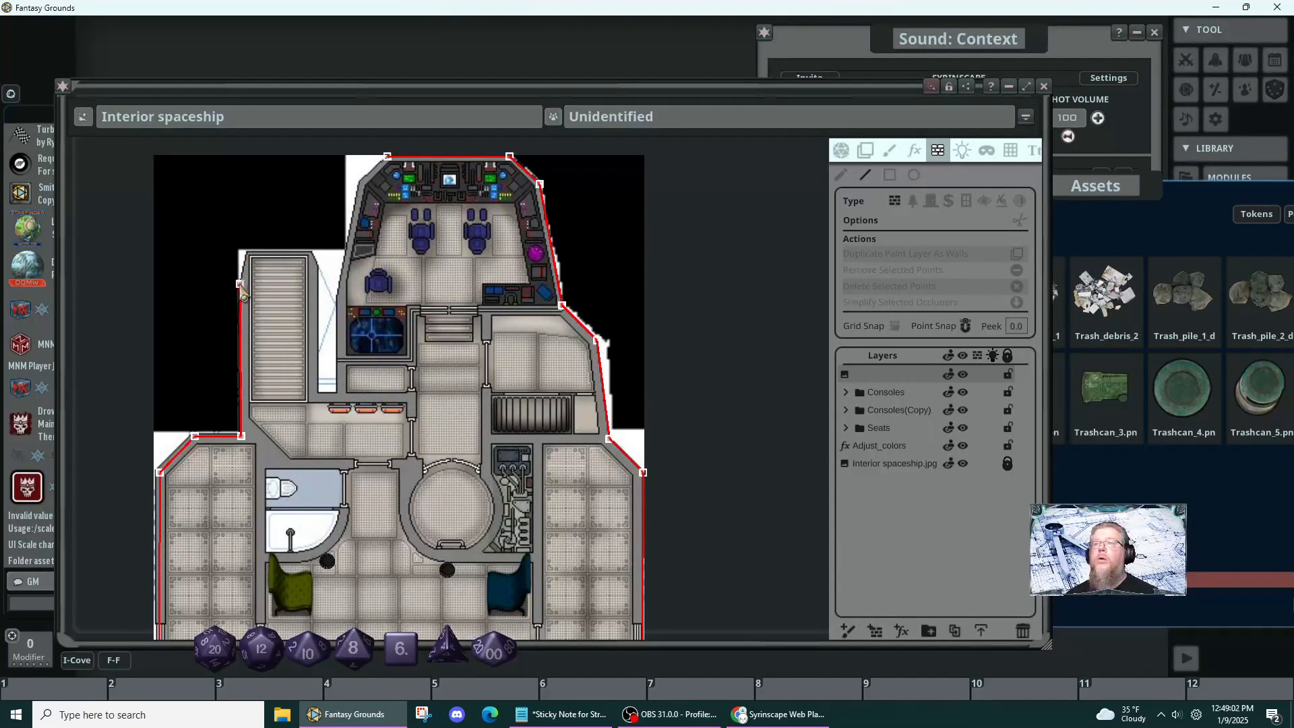
click(250, 251)
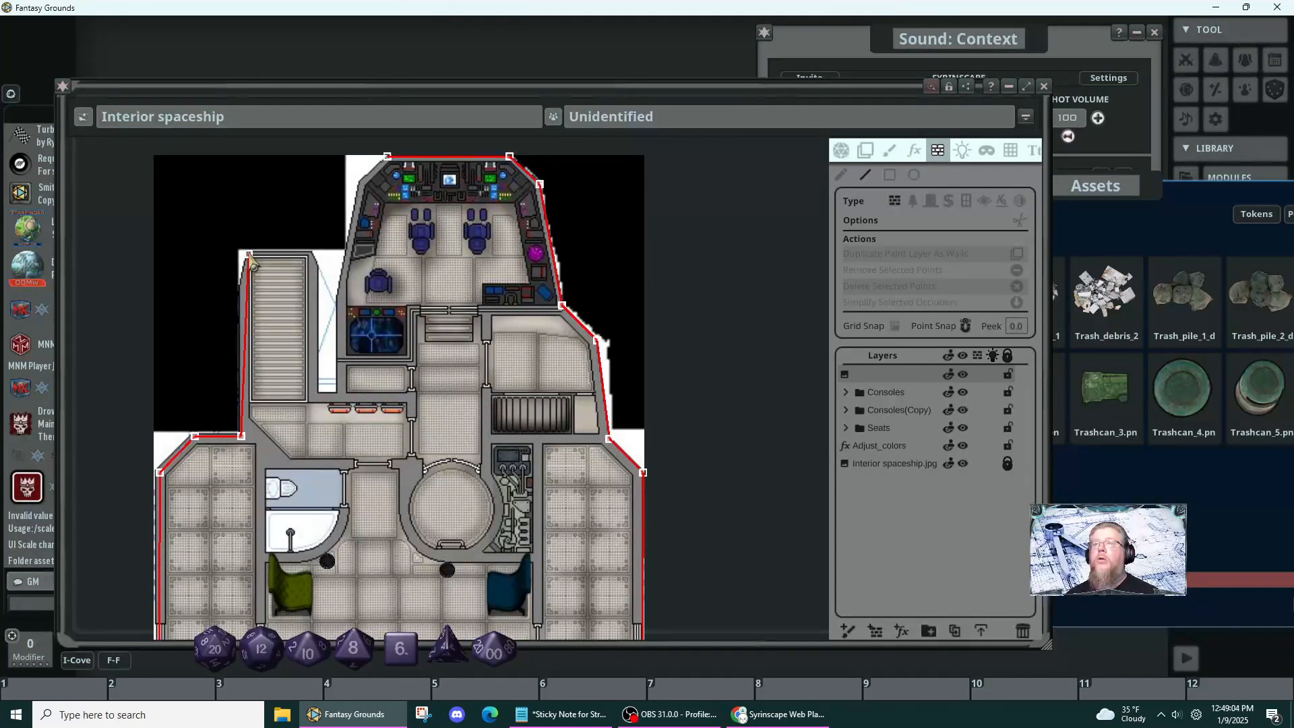
drag(250, 260, 240, 279)
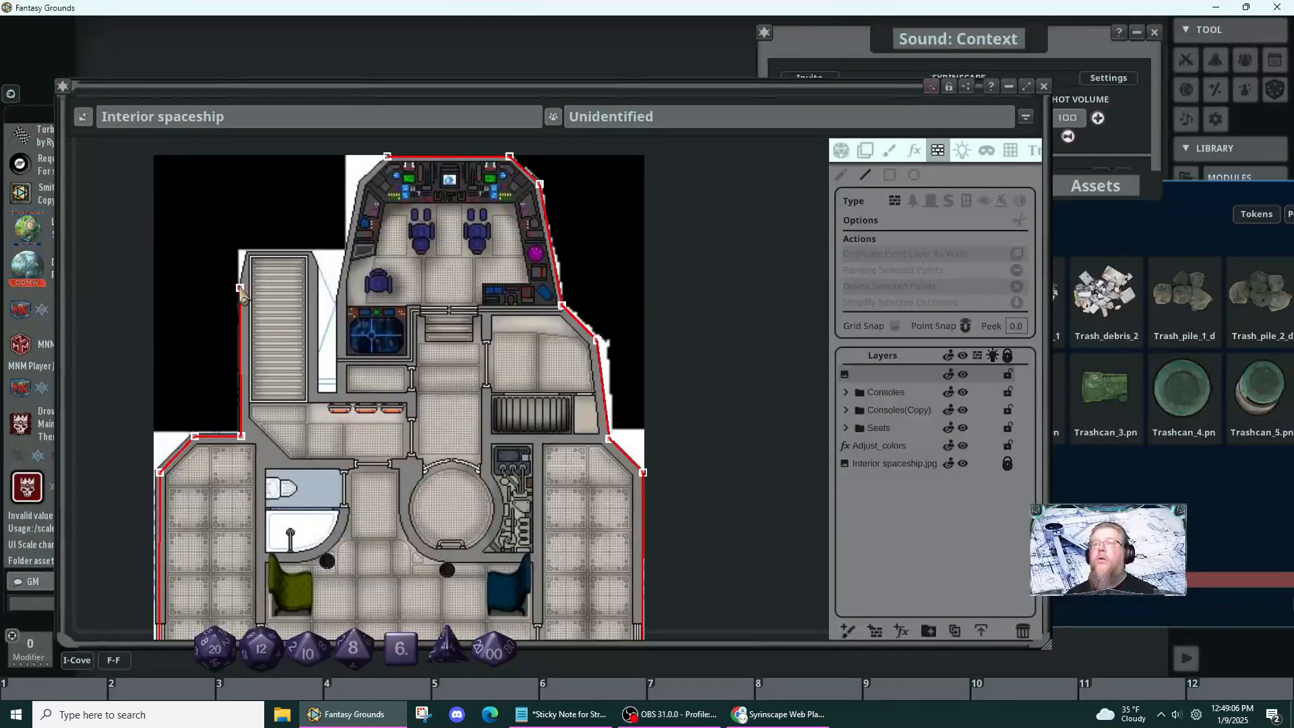
click(249, 252)
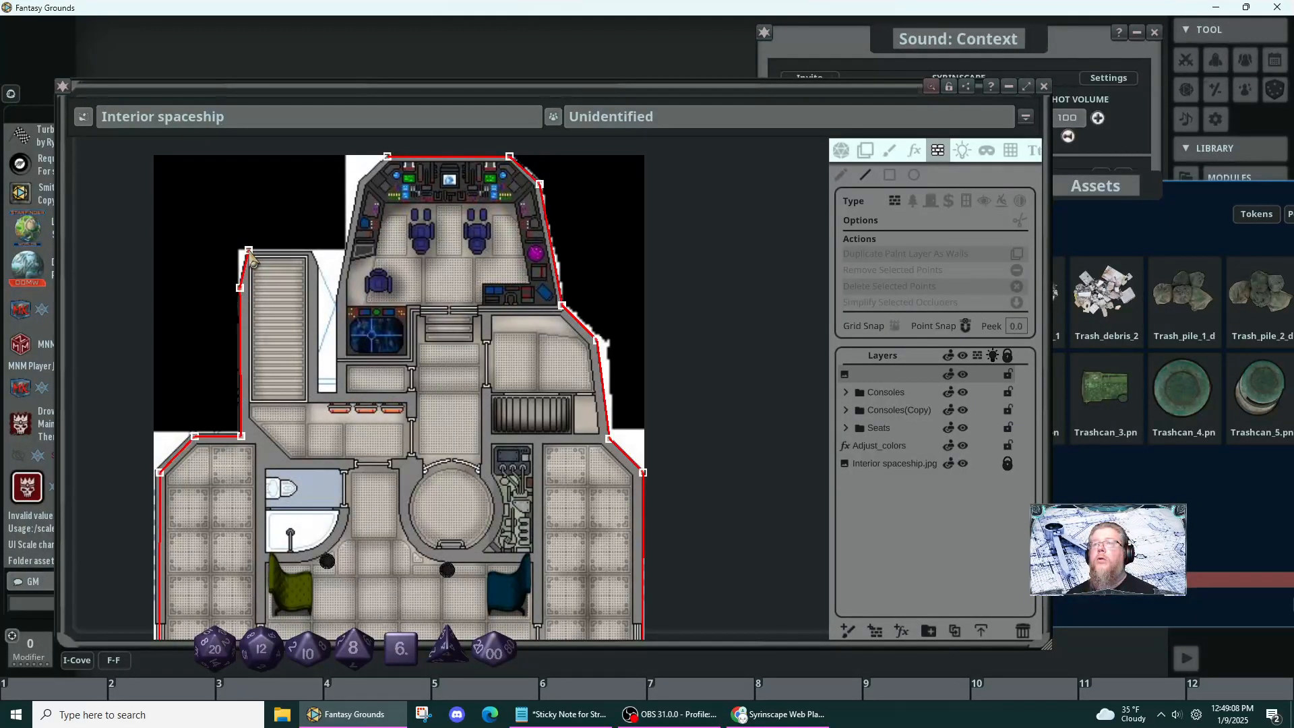
click(310, 250)
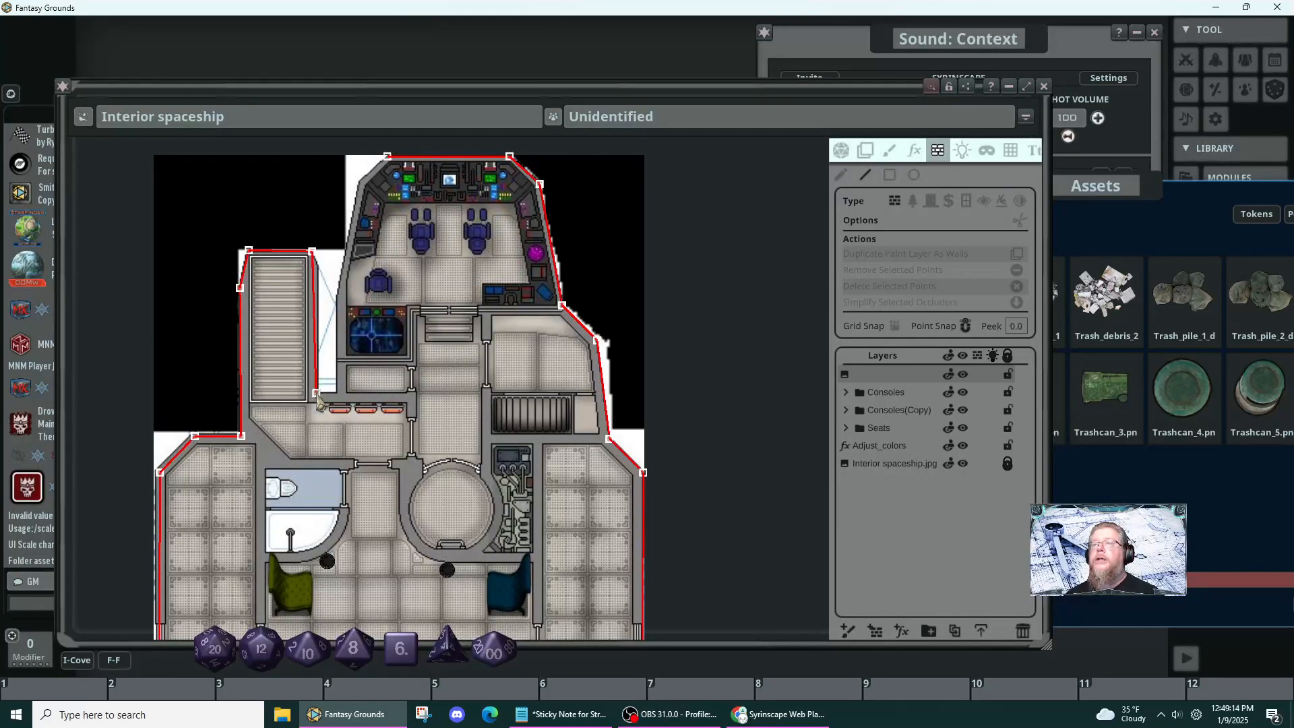
- Trace the wall line around the gap beside the ramp room and up the cockpit's left hull to the starting point at its front-left corner
click(314, 399)
drag(315, 398, 316, 390)
click(330, 390)
click(340, 291)
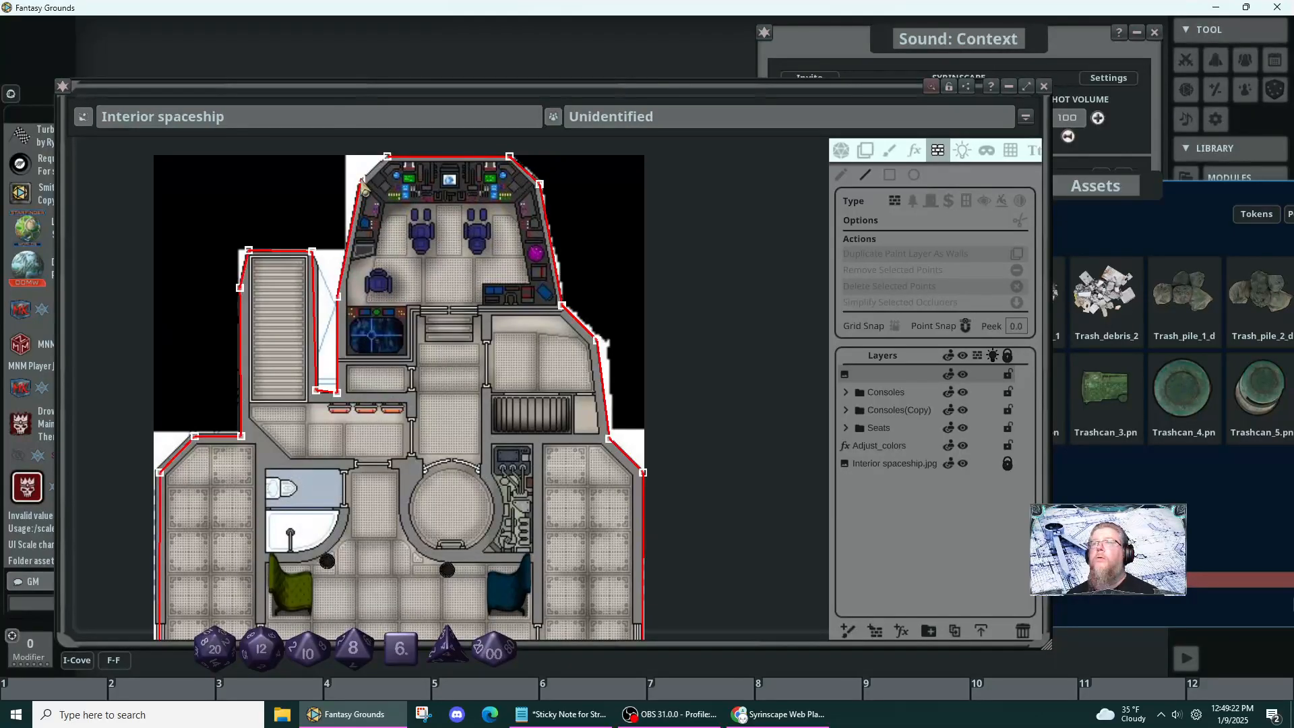
click(362, 181)
scroll(389, 165, up, 10)
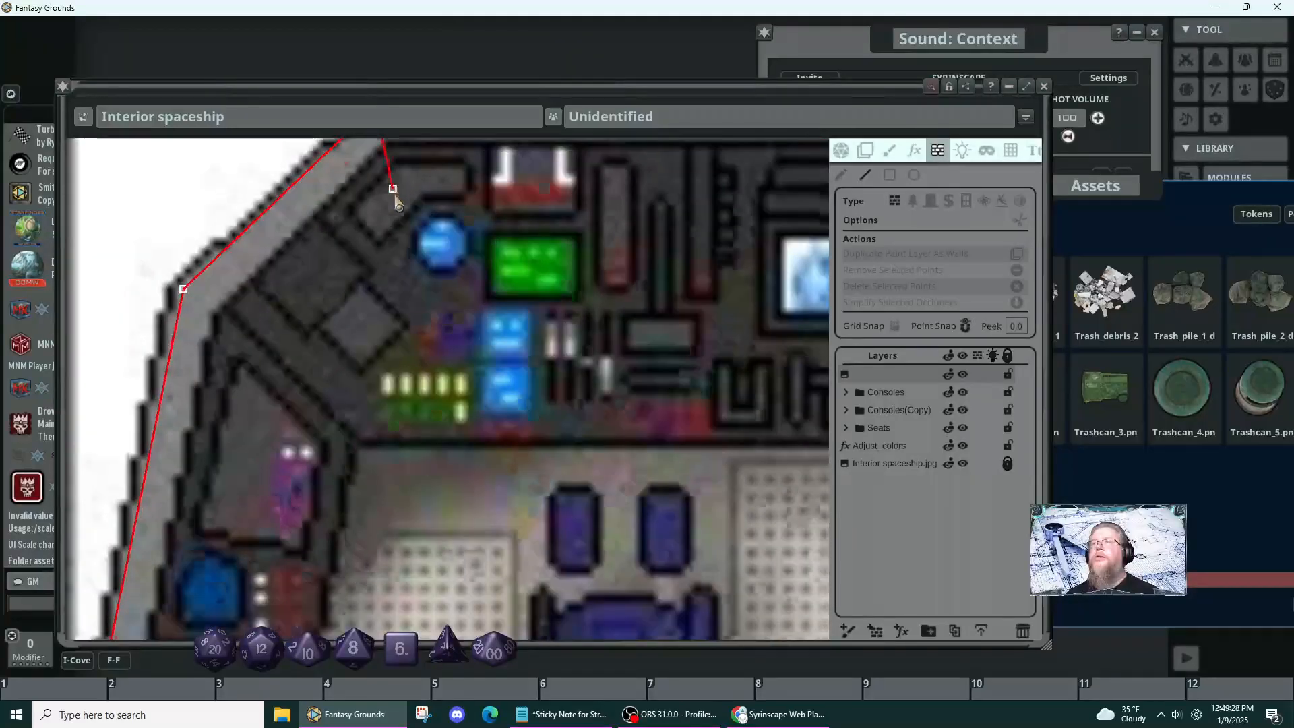
drag(393, 190, 375, 490)
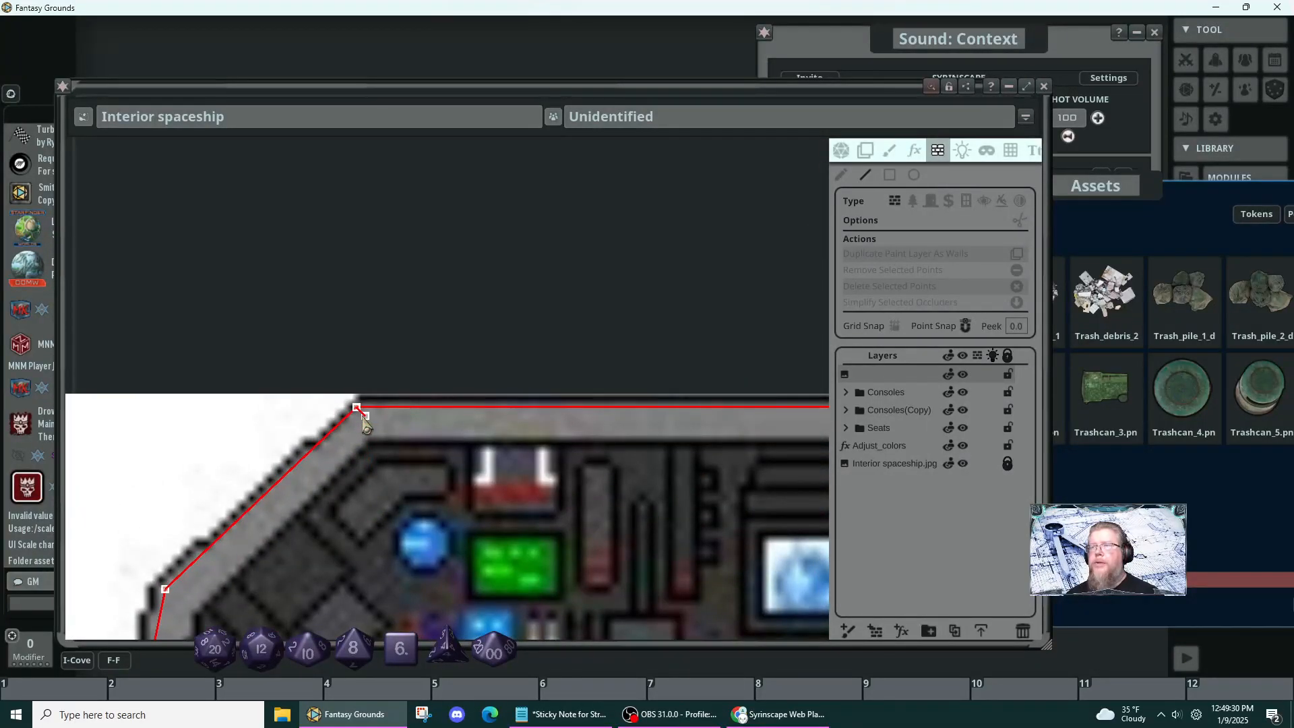
- Switch the map to play mode and enable line-of-sight
scroll(486, 499, down, 4)
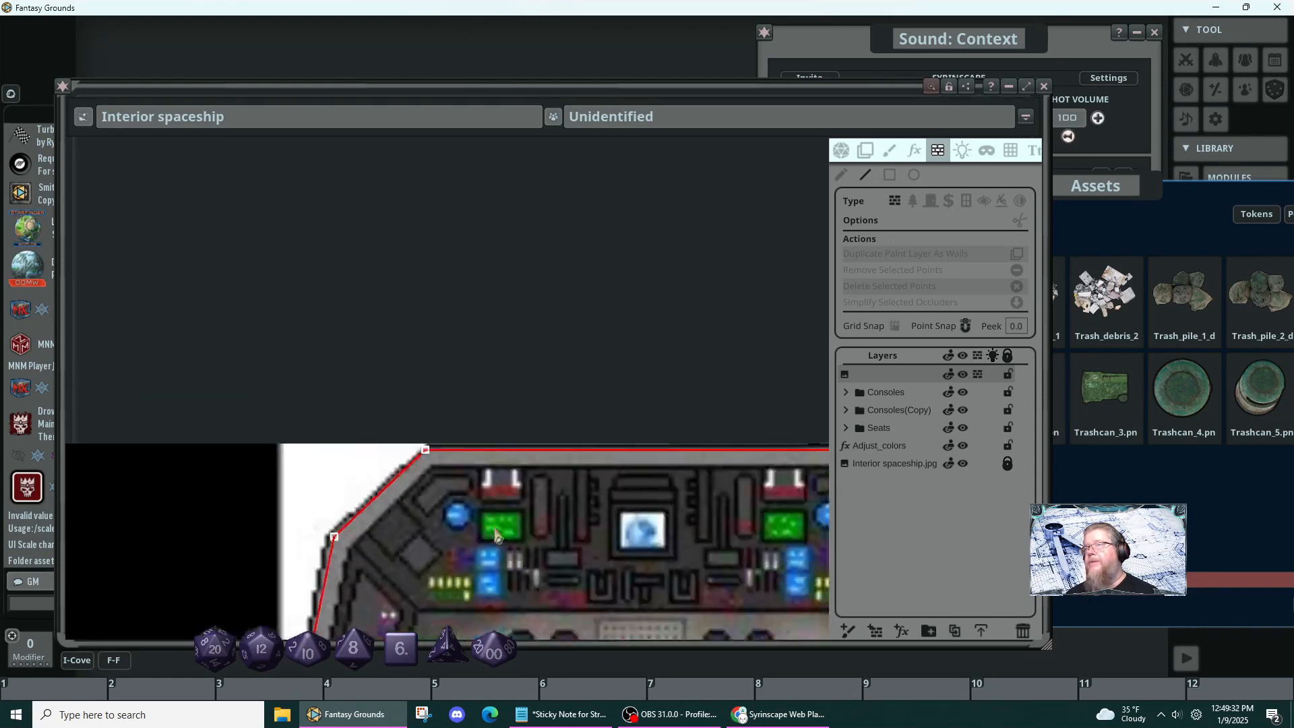
scroll(518, 548, down, 6)
drag(521, 550, 403, 201)
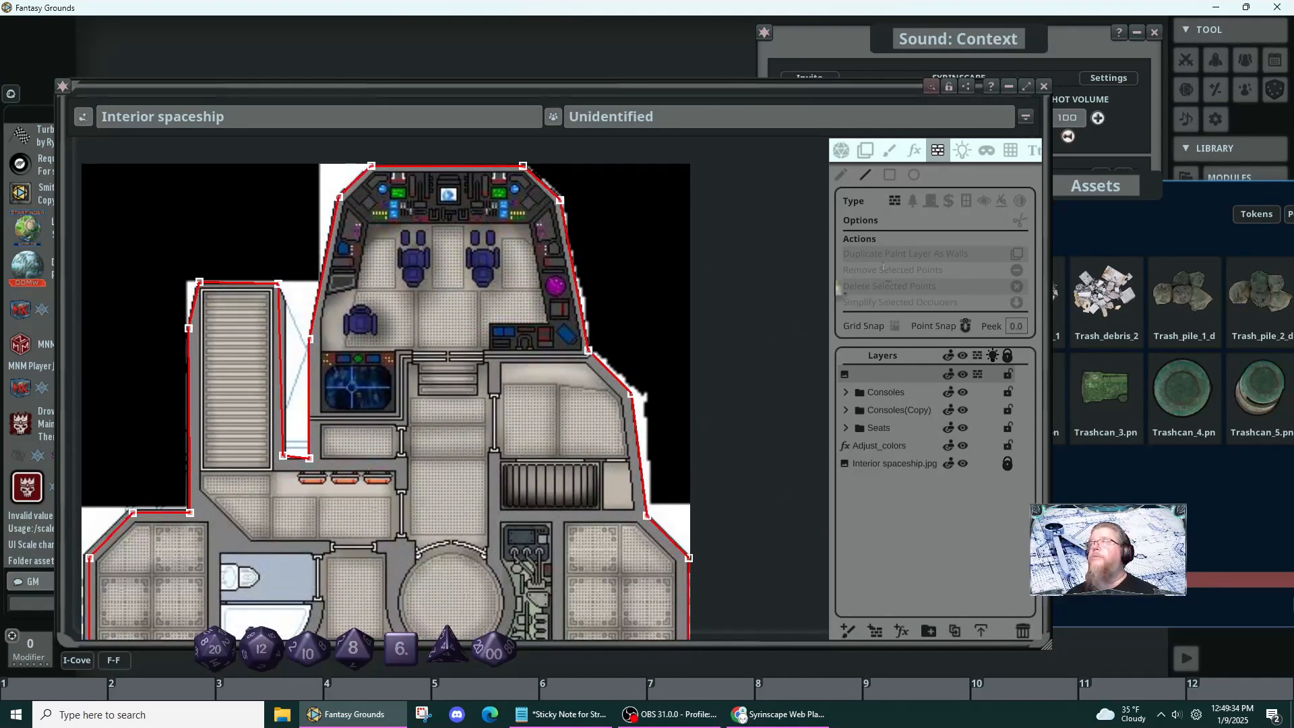
click(841, 150)
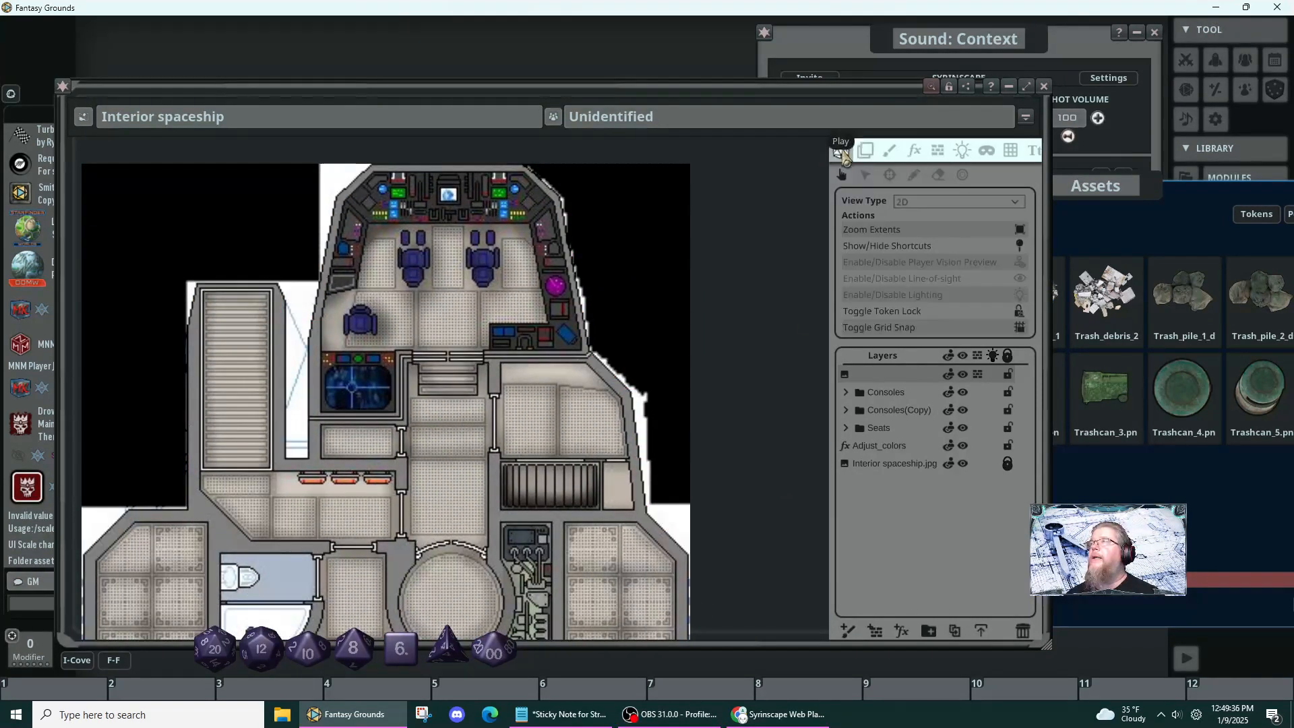
click(1019, 279)
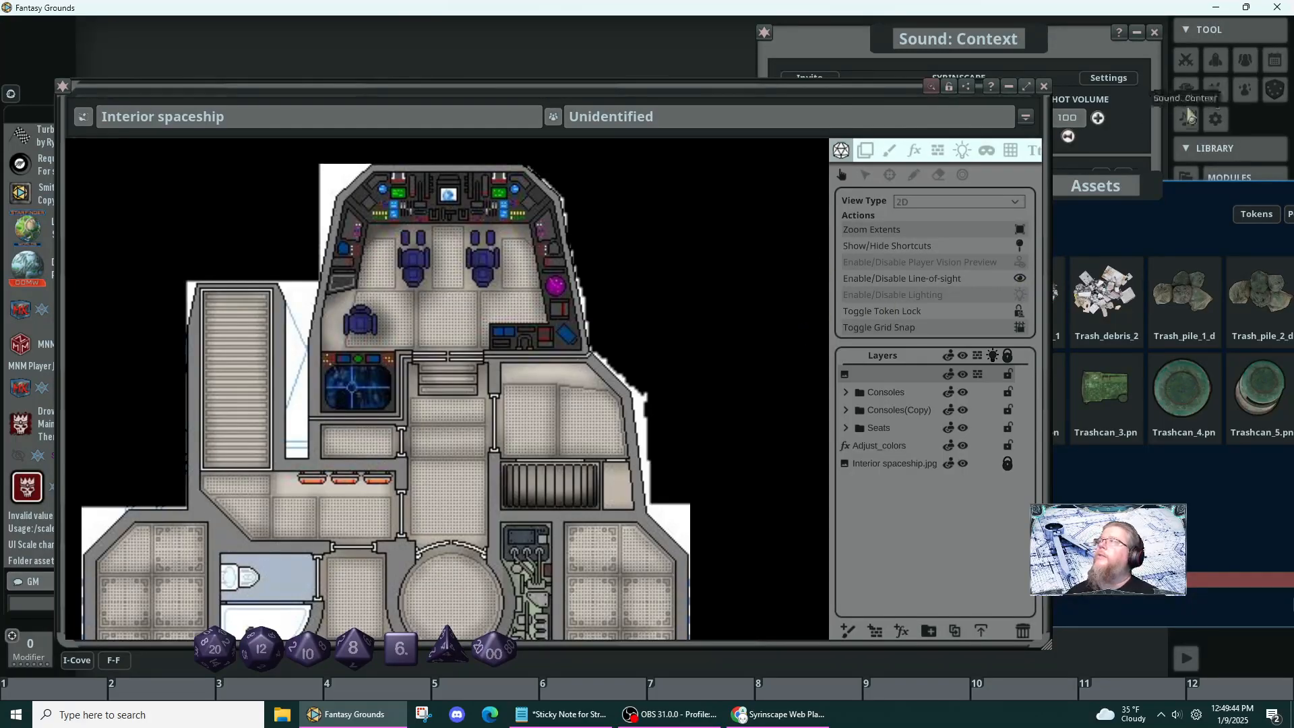
- Open the Combat Tracker and the NPC list, and add the Acid Auger to the tracker
click(1193, 67)
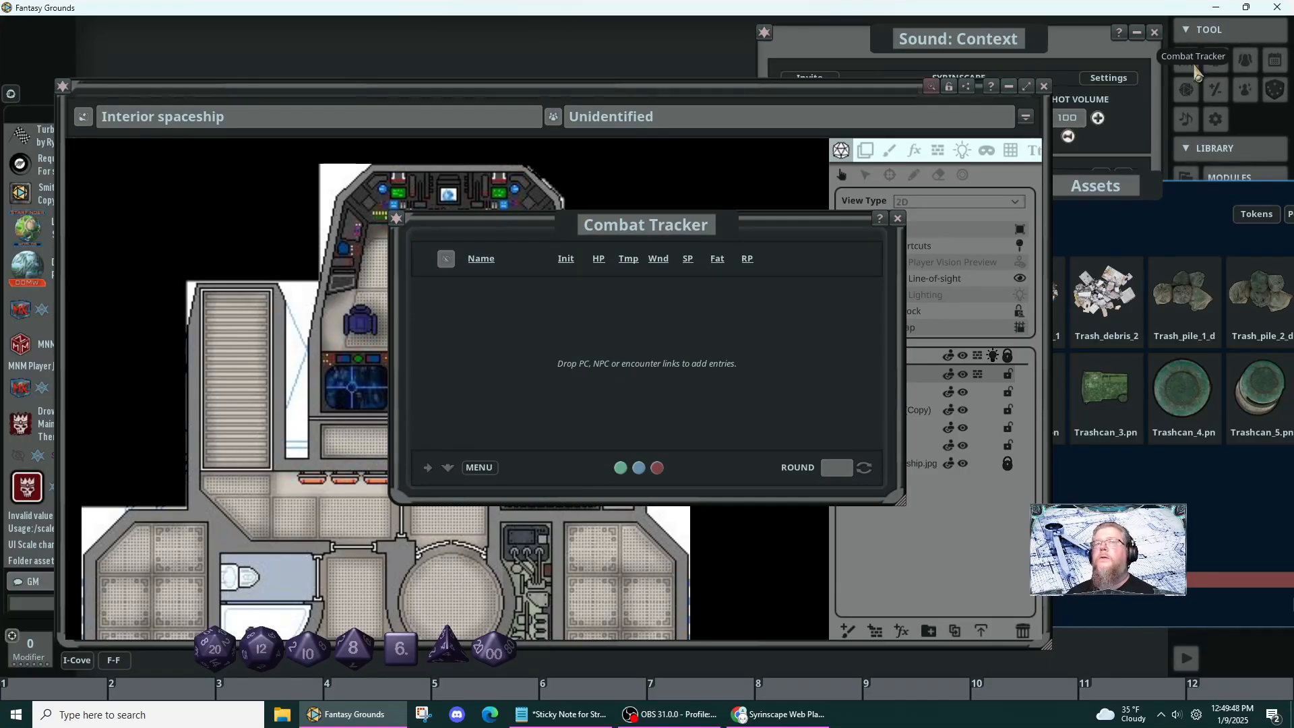
drag(742, 232, 348, 46)
drag(1196, 210, 836, 135)
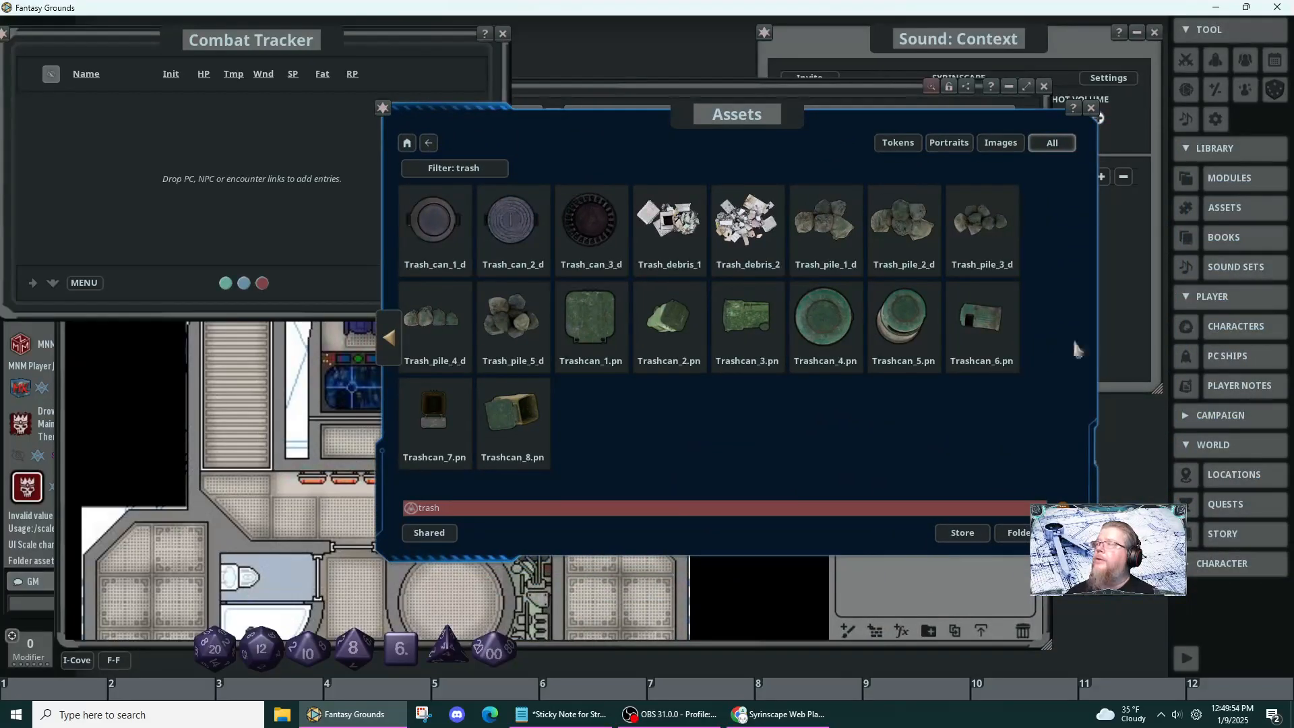
click(1190, 422)
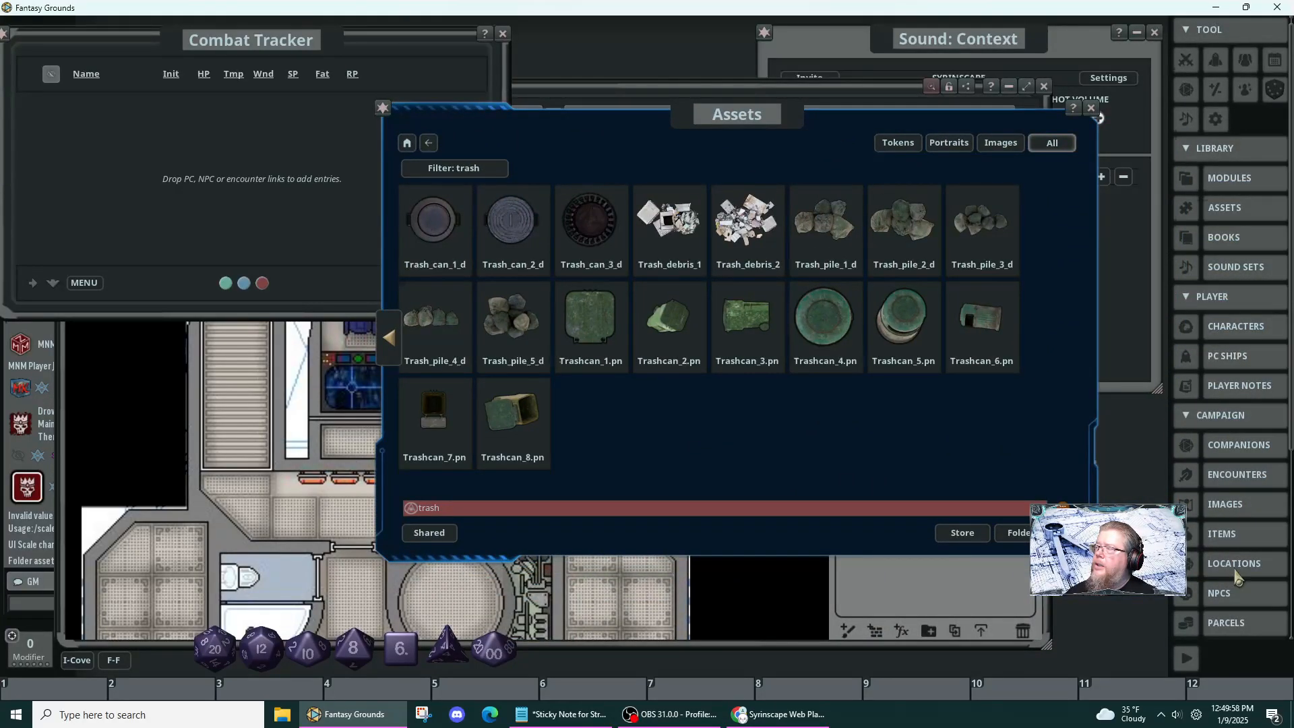
click(1231, 597)
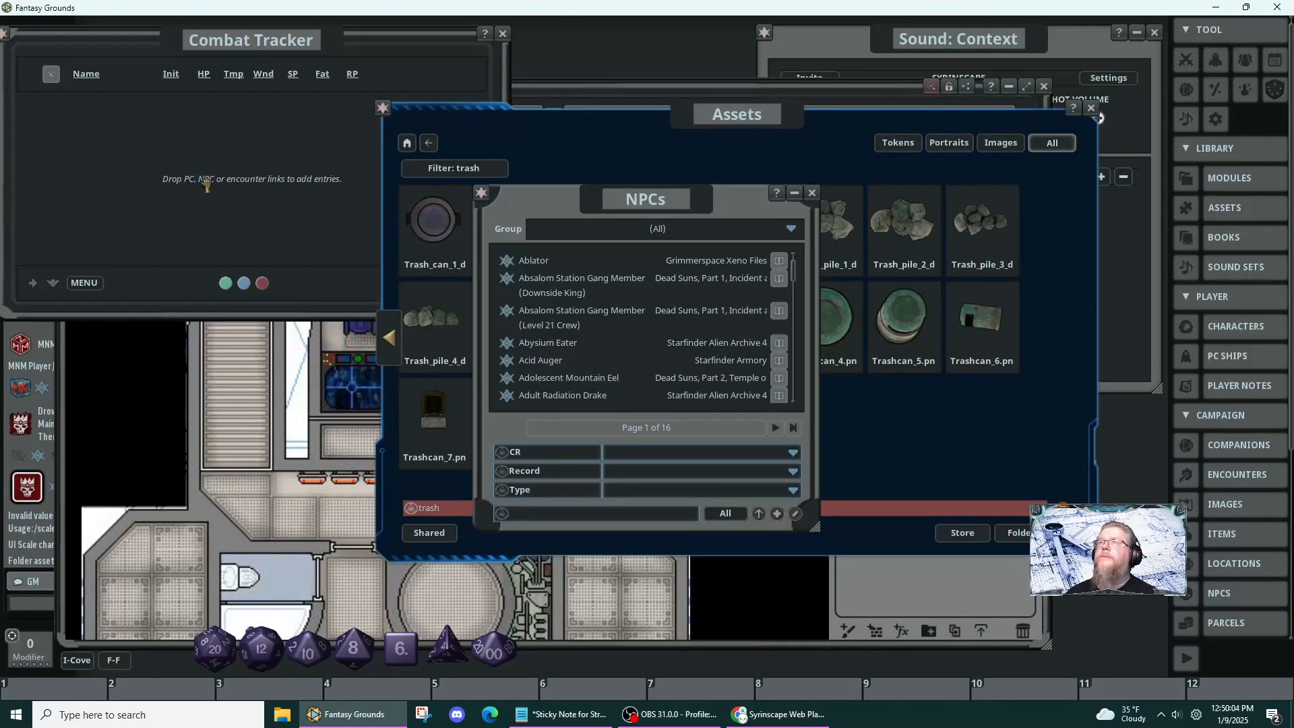
drag(207, 185, 205, 189)
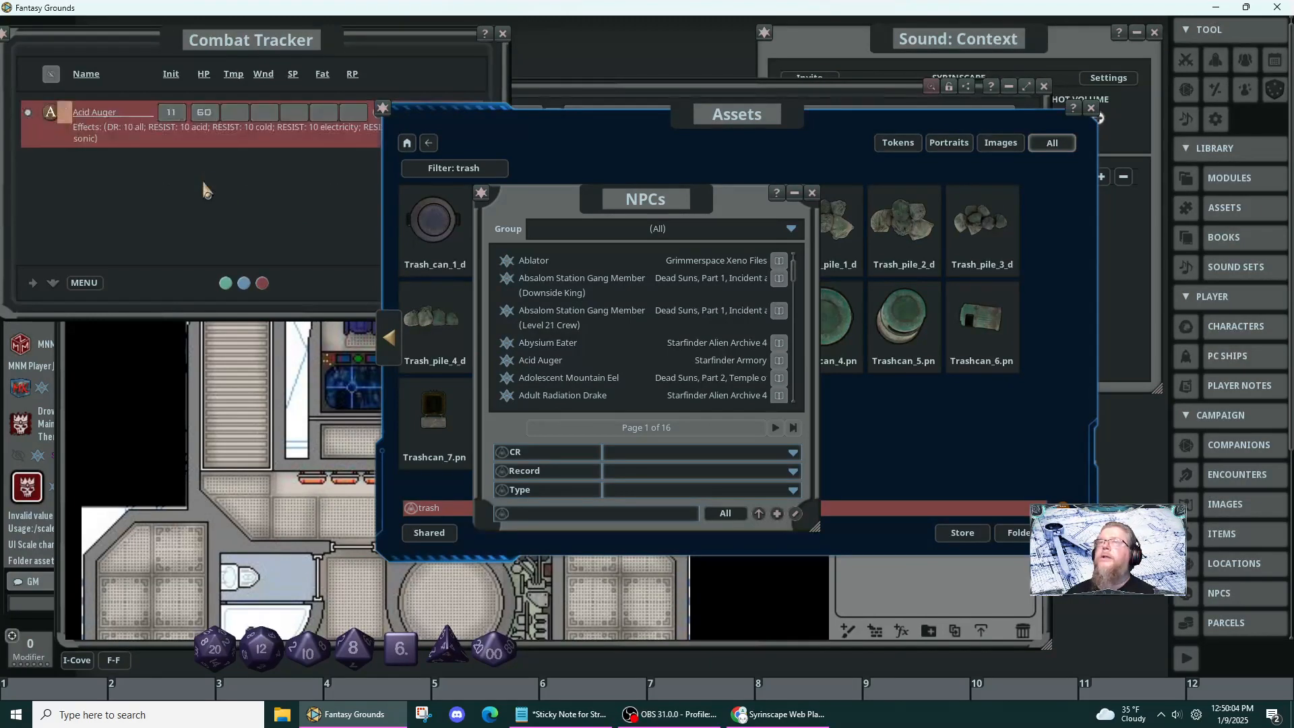
- Close the NPC list and the asset browser, and place the Acid Auger's token in the passage behind the cockpit
click(812, 193)
click(1094, 108)
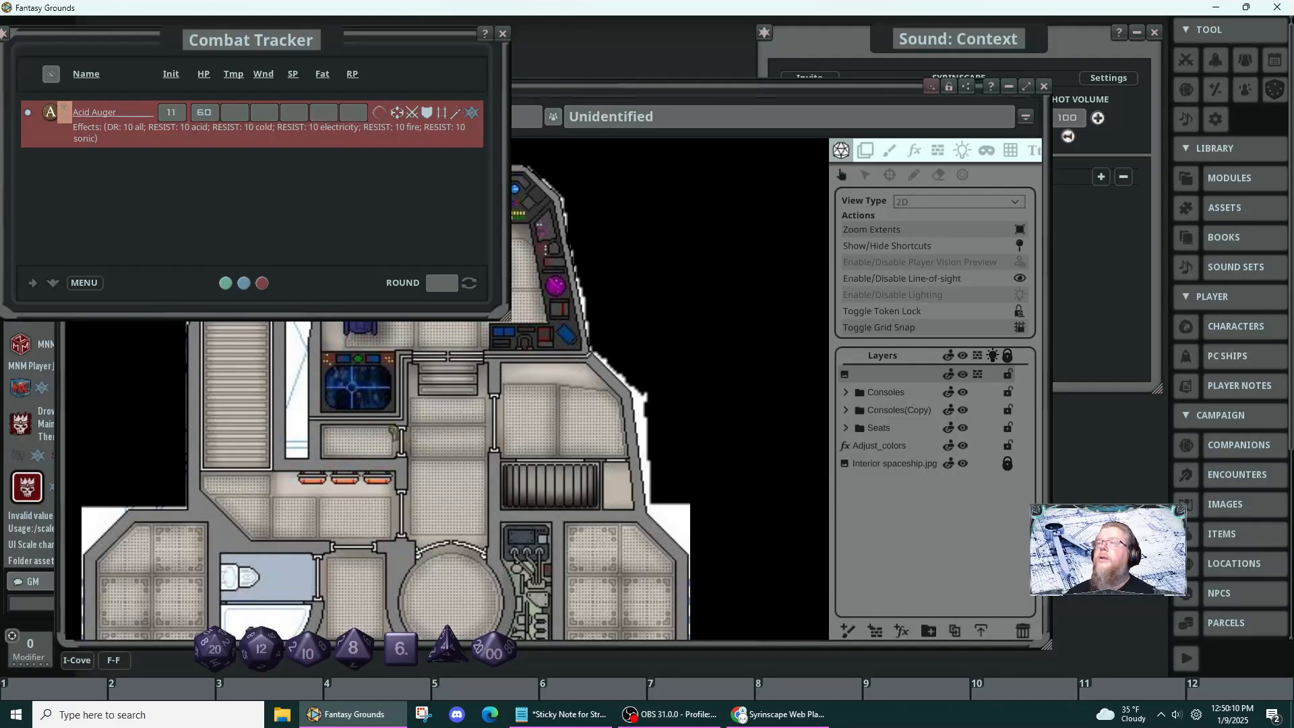
drag(396, 431, 460, 438)
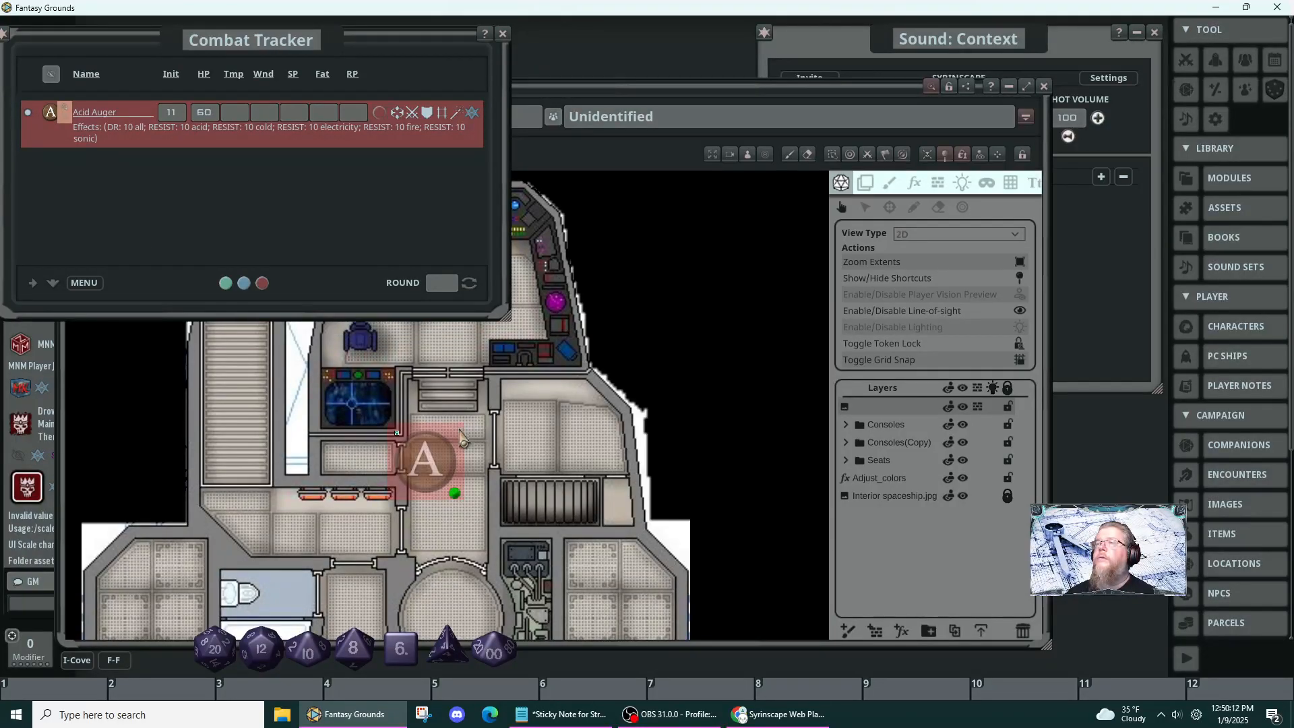
- Enable the player vision preview for the Acid Auger token and check the visible area along the whole hull
click(585, 151)
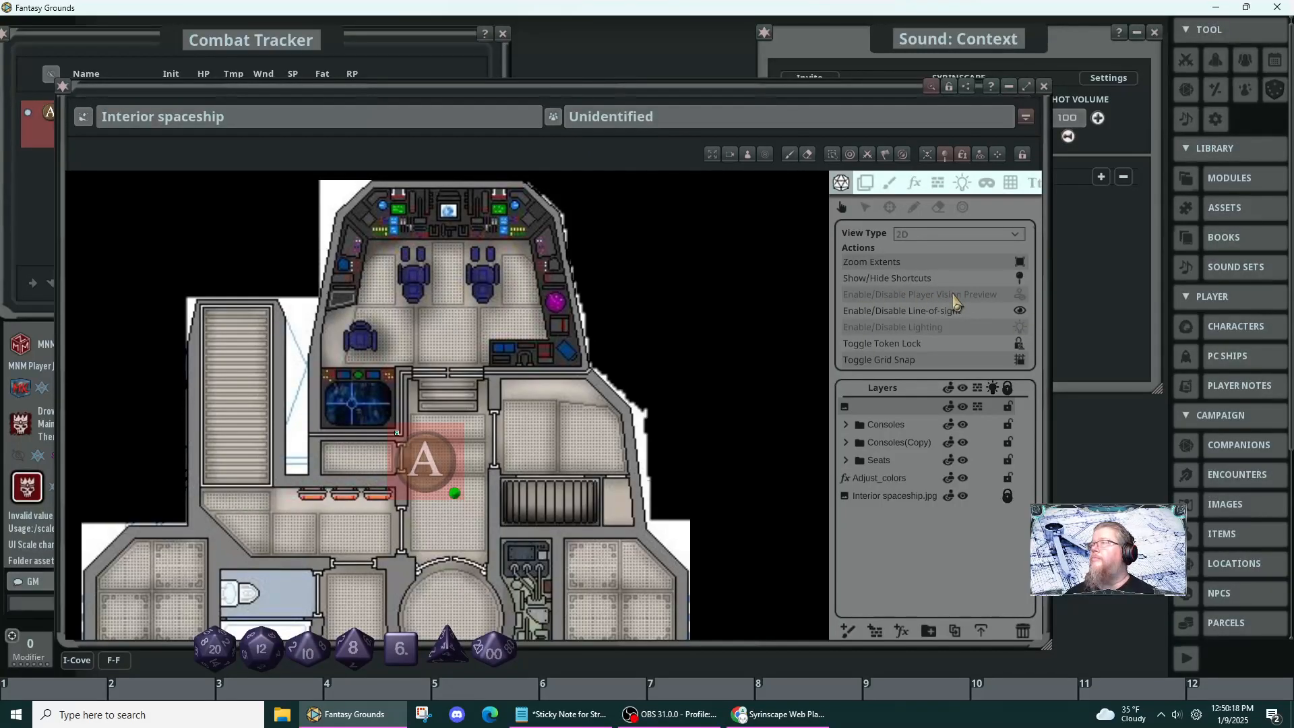
click(1011, 295)
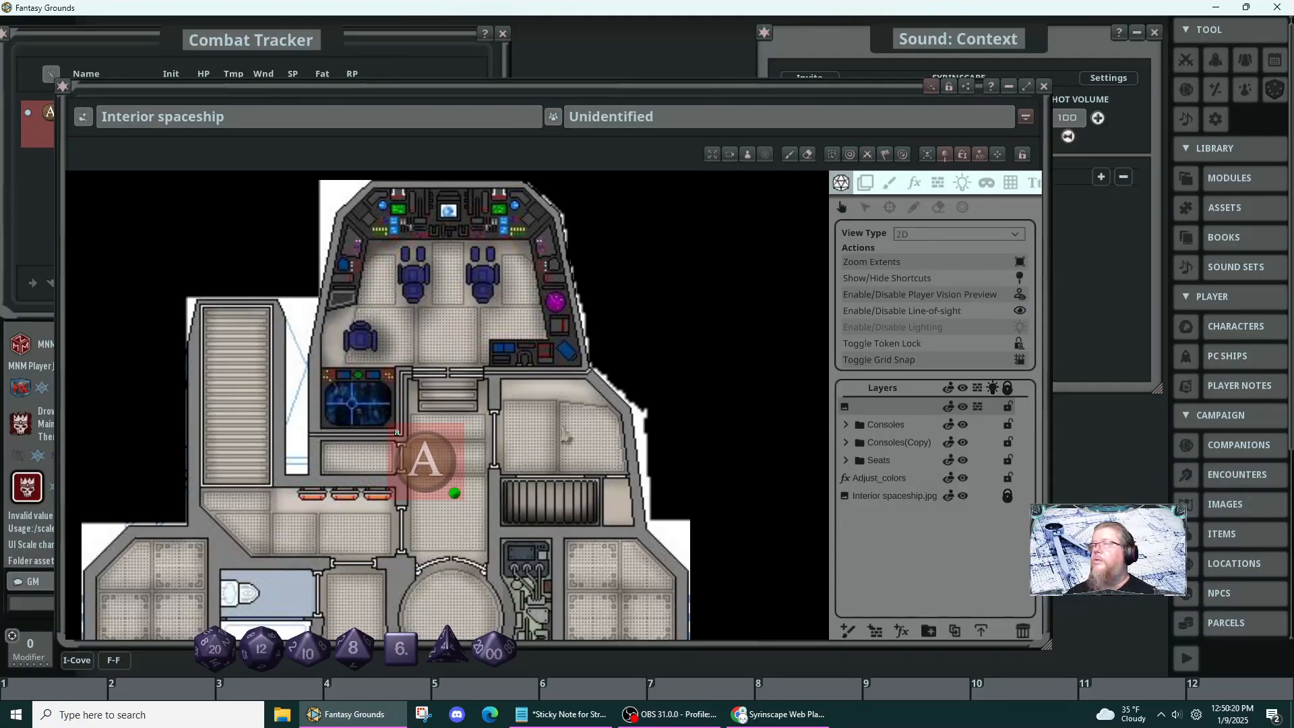
click(453, 450)
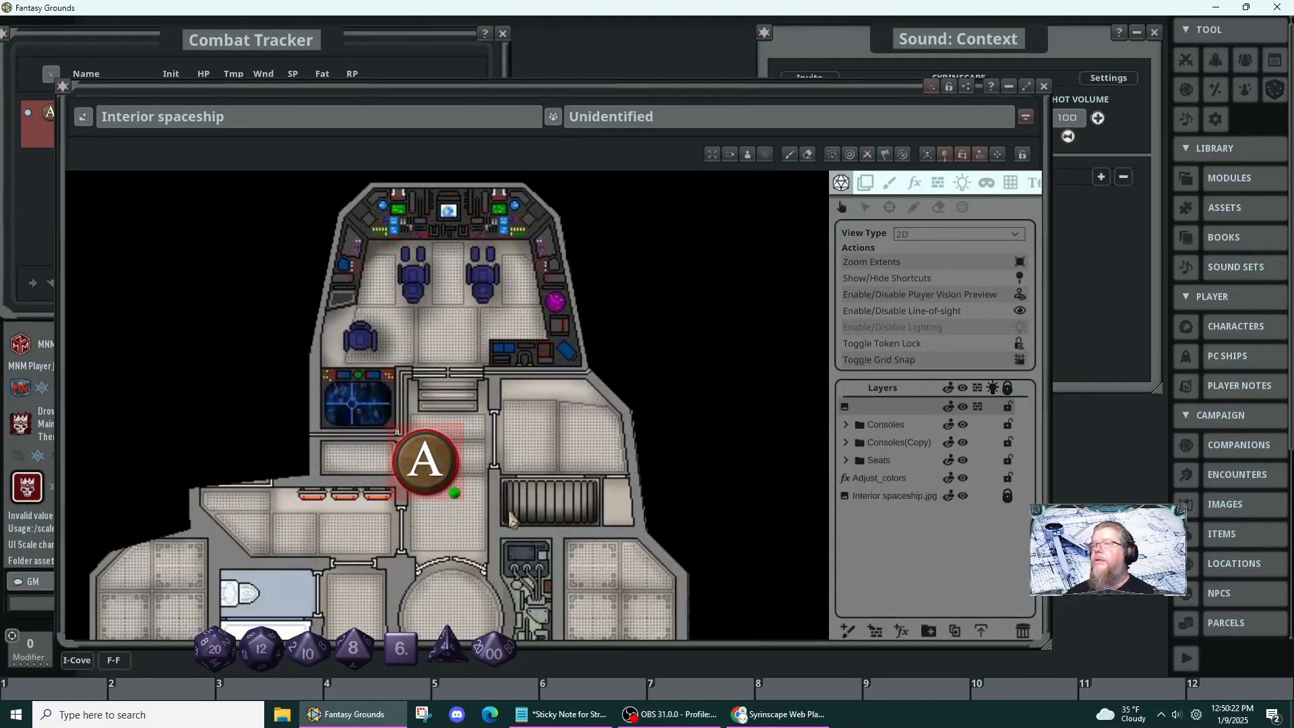
scroll(586, 539, down, 2)
drag(585, 539, 580, 253)
scroll(573, 266, down, 1)
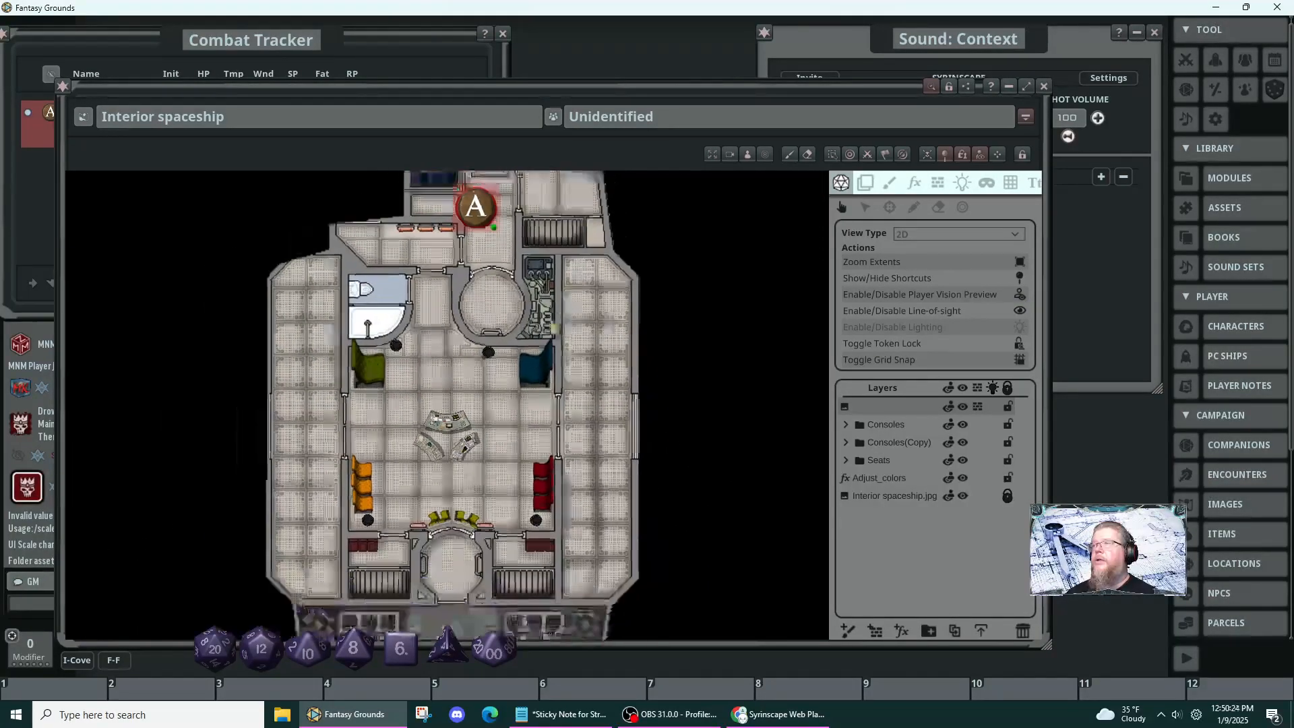
scroll(573, 231, down, 2)
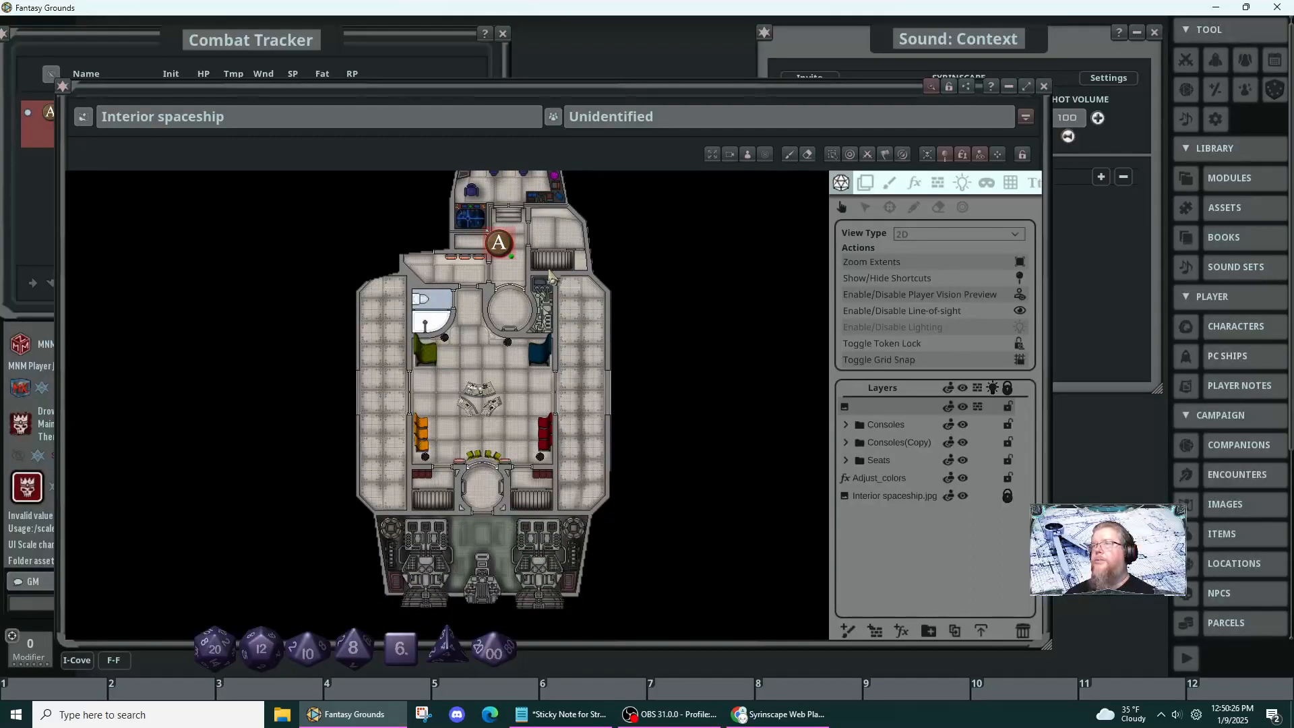
- Inspect the hull gap beside the passage behind the cockpit and show the line-of-sight walls around it
scroll(435, 402, up, 5)
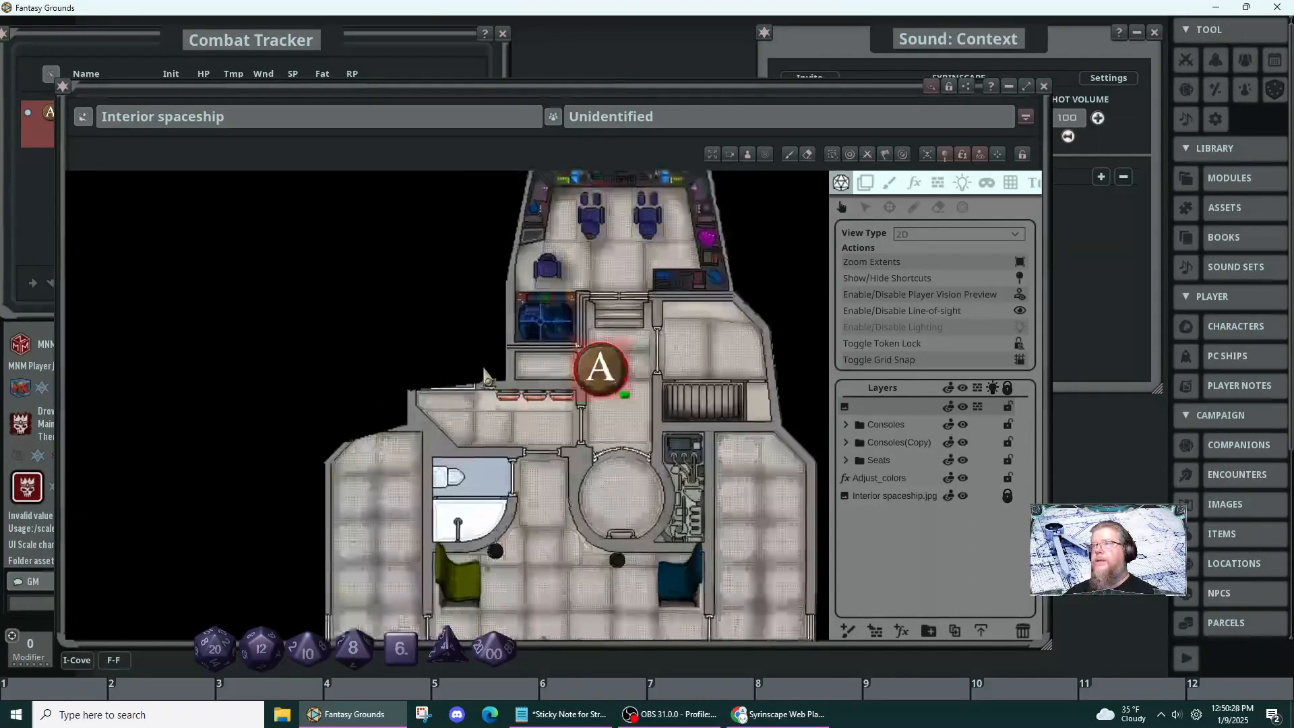
scroll(403, 367, up, 1)
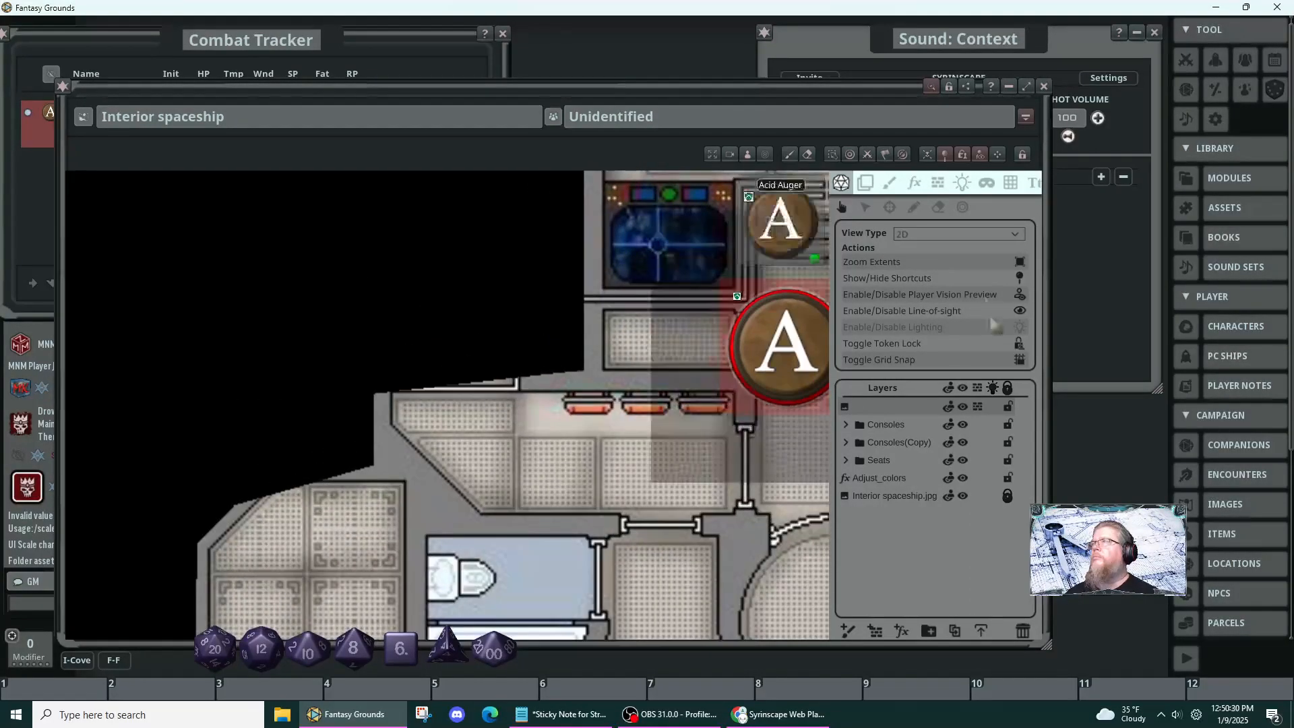
click(940, 180)
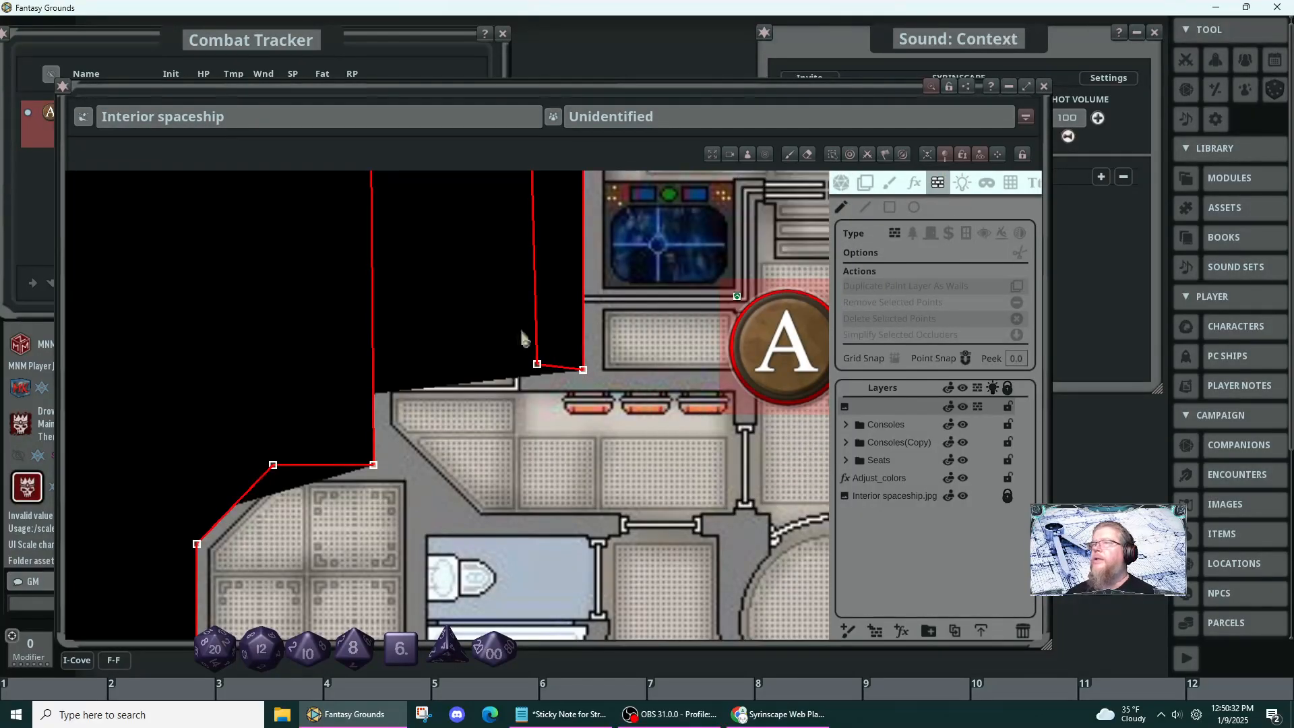
drag(480, 333, 454, 282)
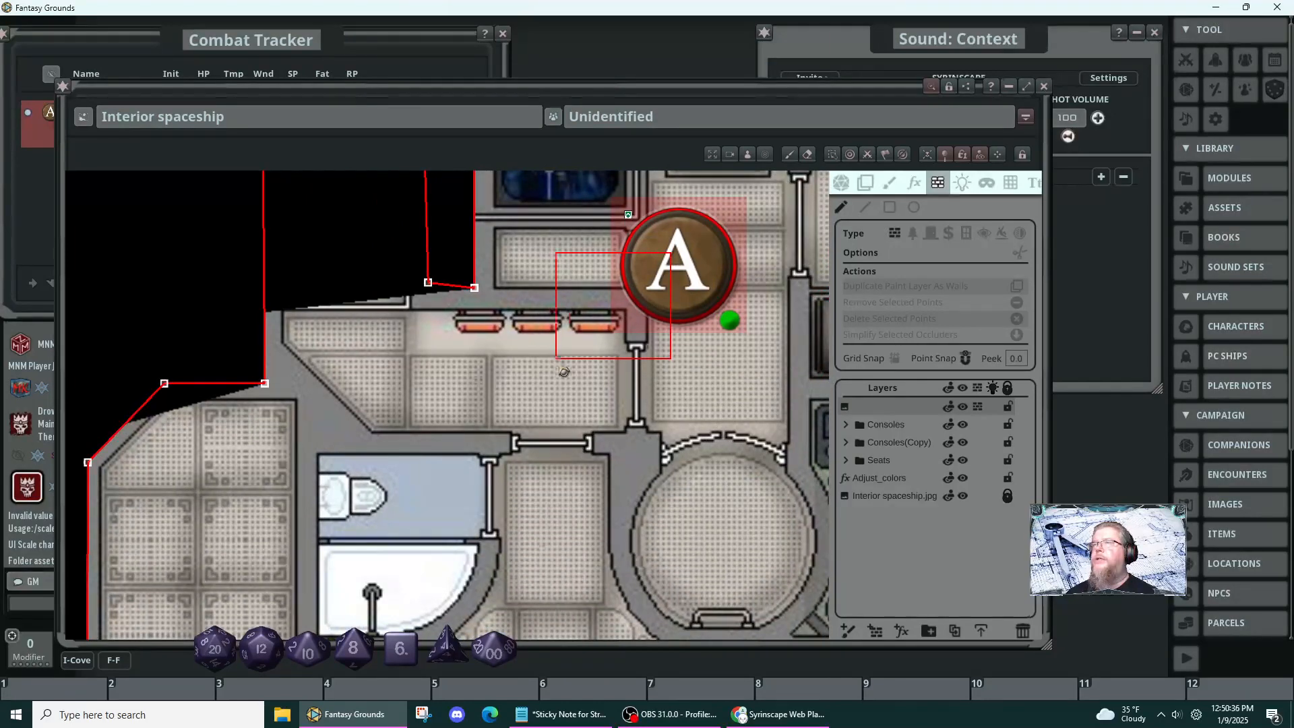
key(Escape)
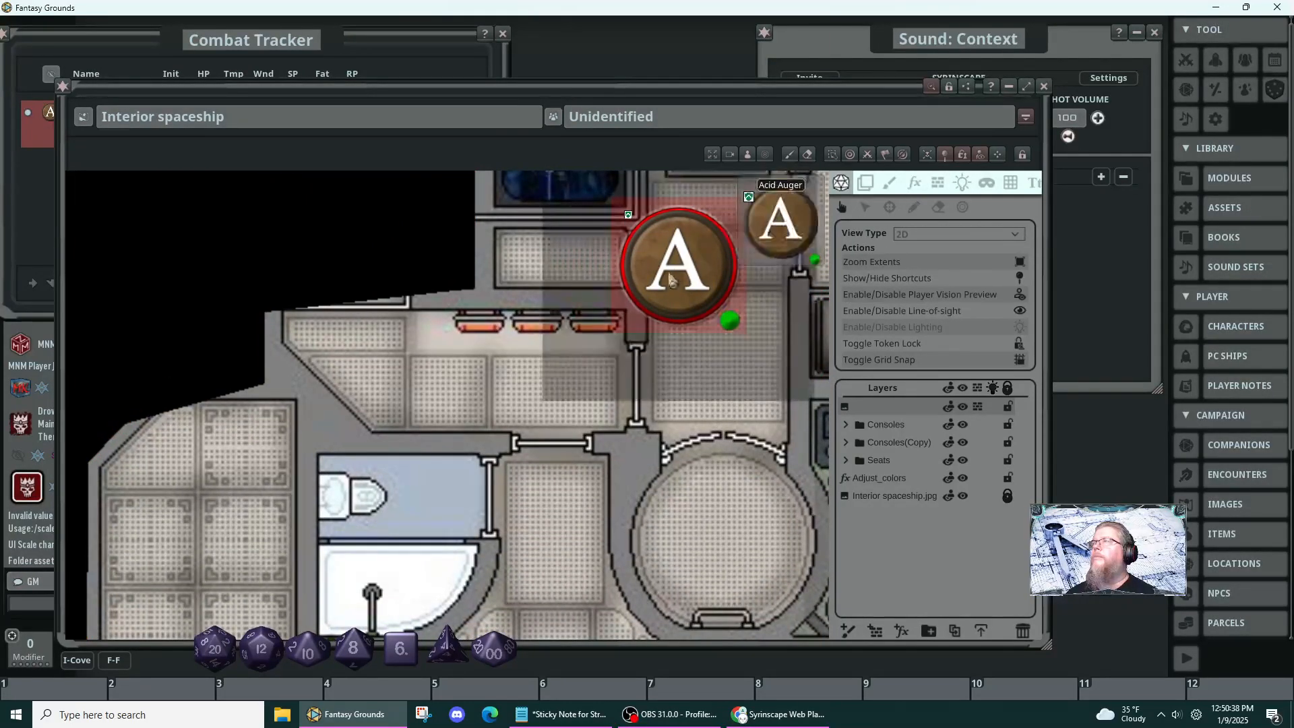
- Move the Acid Auger token into the bathroom, and from there to the green seat in the lounge, checking its vision along the hull
drag(678, 268, 385, 470)
scroll(605, 398, down, 5)
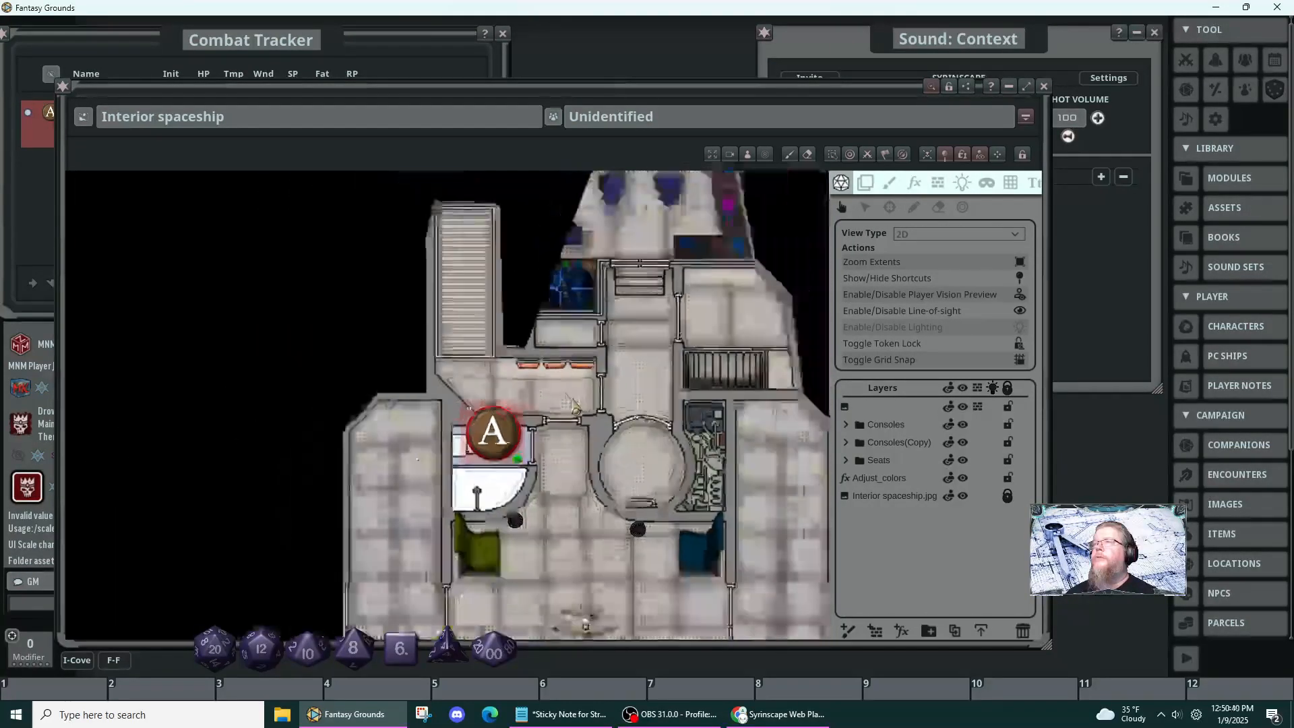
drag(637, 367, 493, 464)
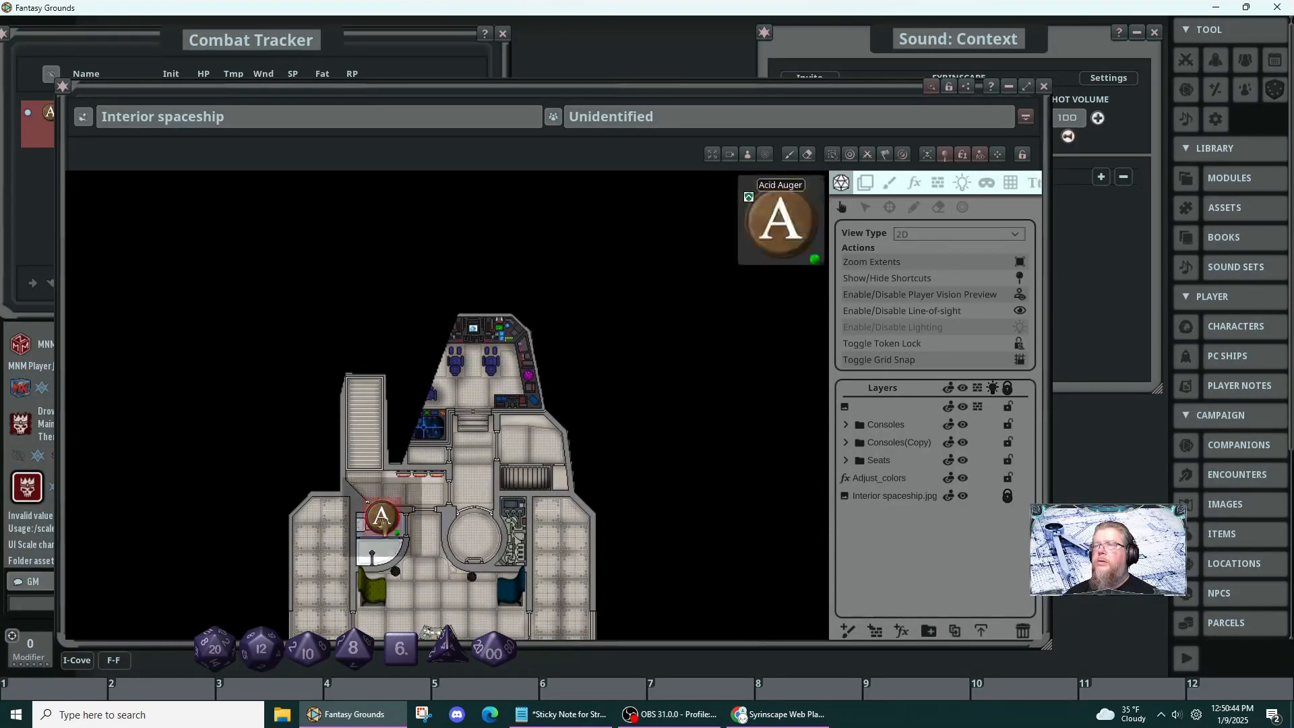
drag(389, 526, 330, 421)
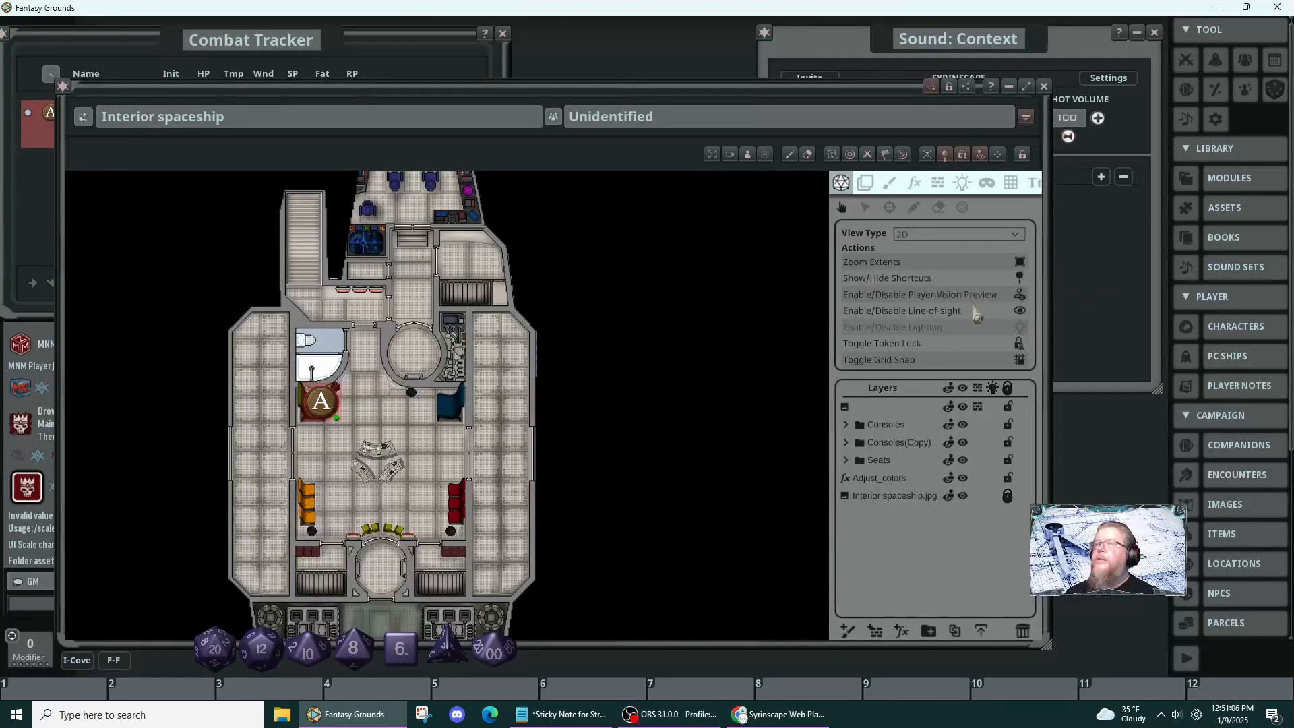
drag(424, 455, 514, 396)
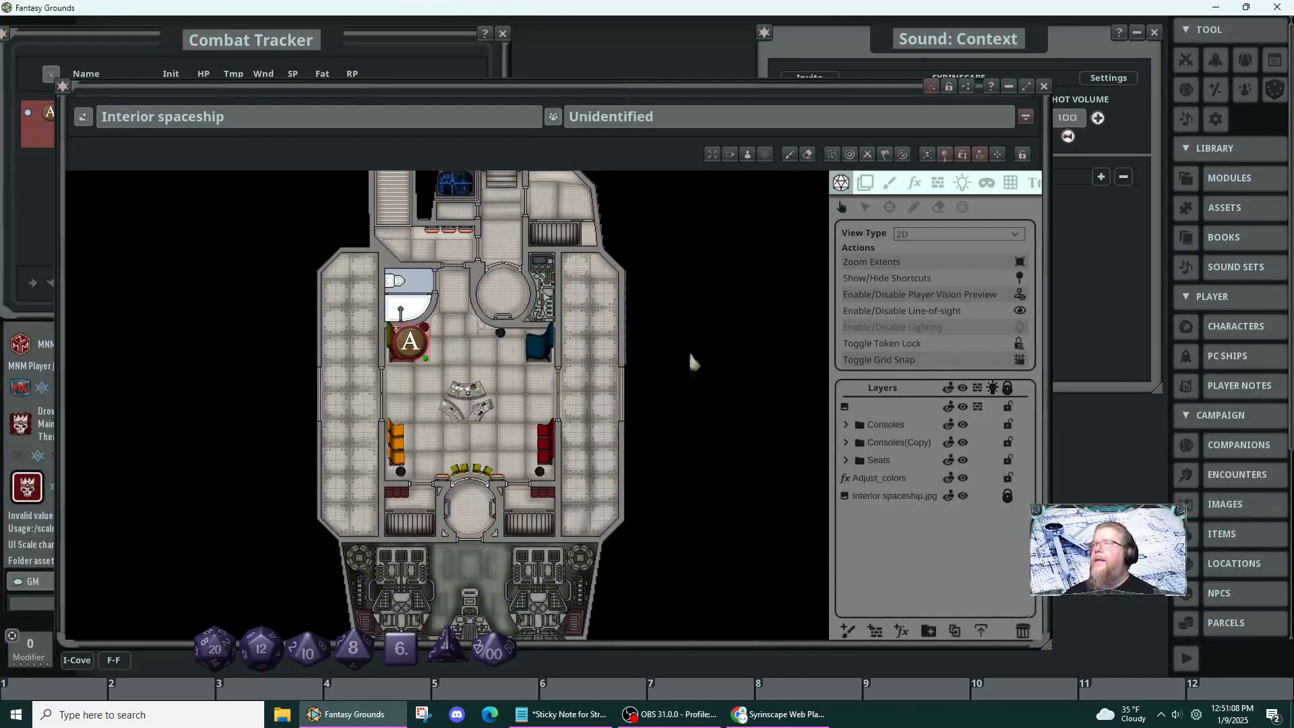
- Disable the player vision preview and the line-of-sight on the map
click(887, 482)
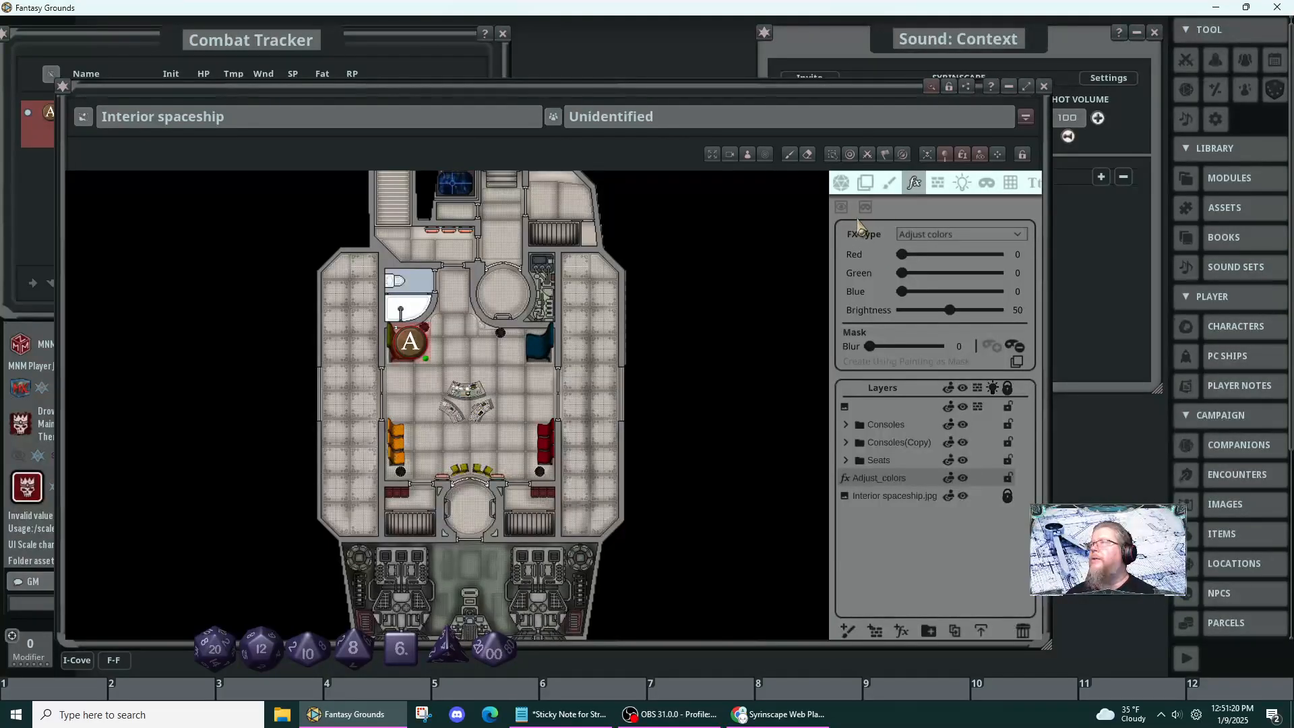
click(841, 183)
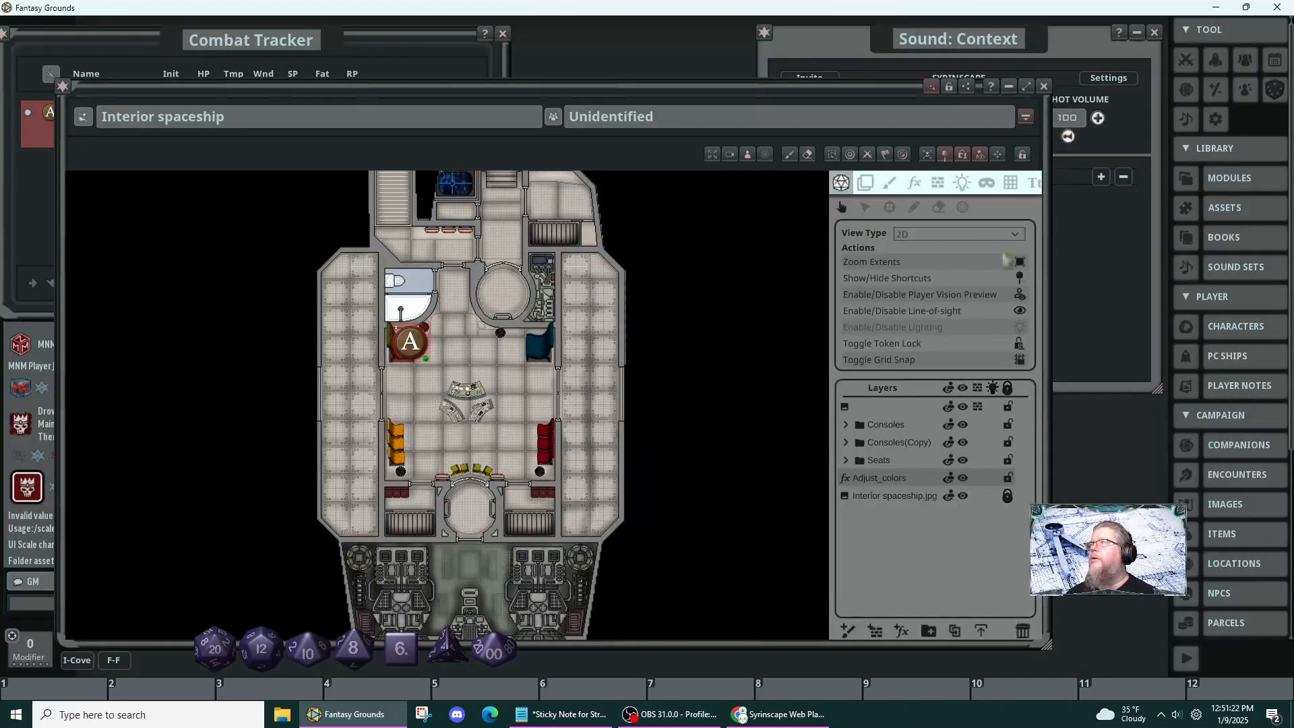
click(1021, 295)
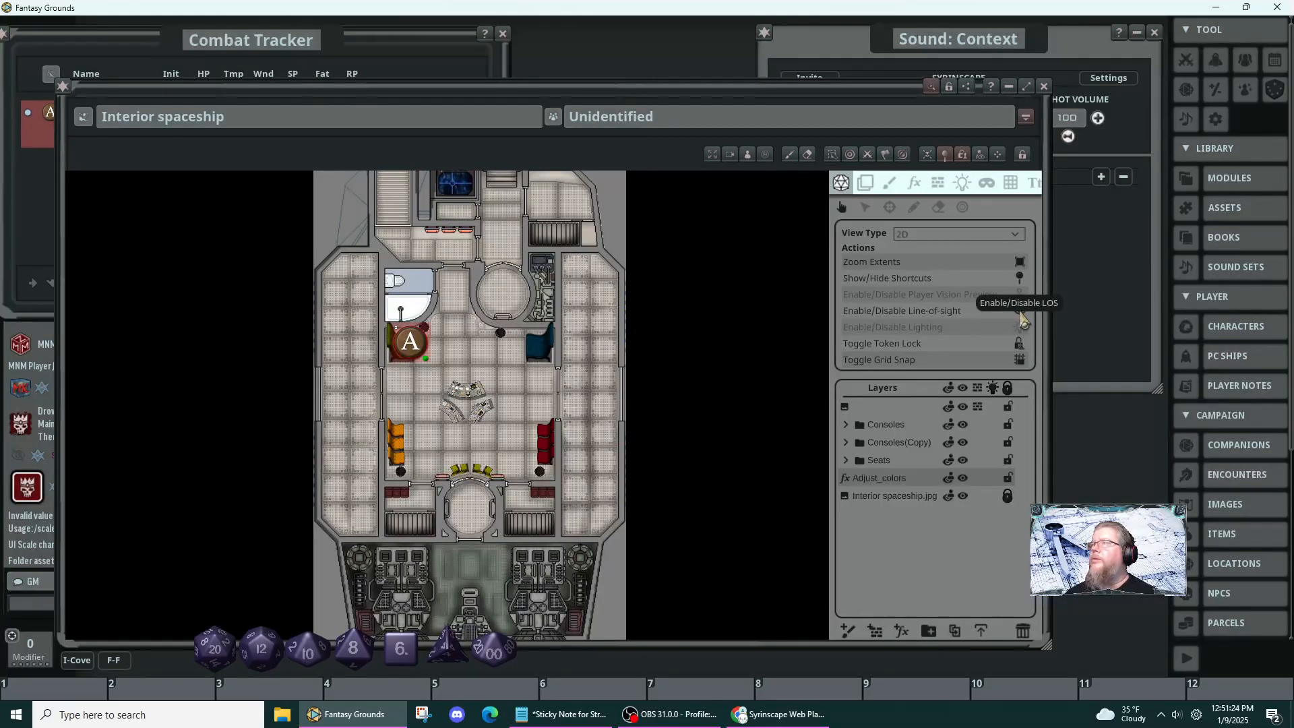
click(1021, 311)
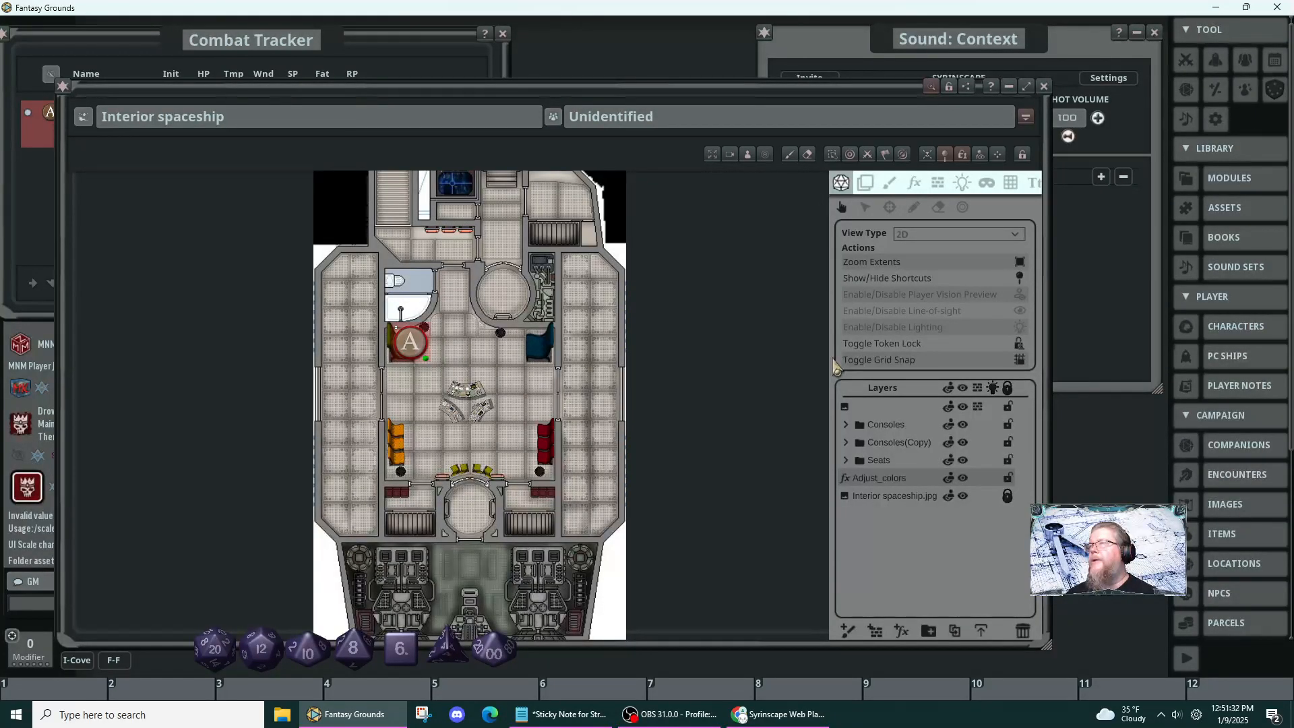
- Set the Adjust_colors effect to red 20, green 7 and blue 12, and reveal it over the lounge floor
click(871, 477)
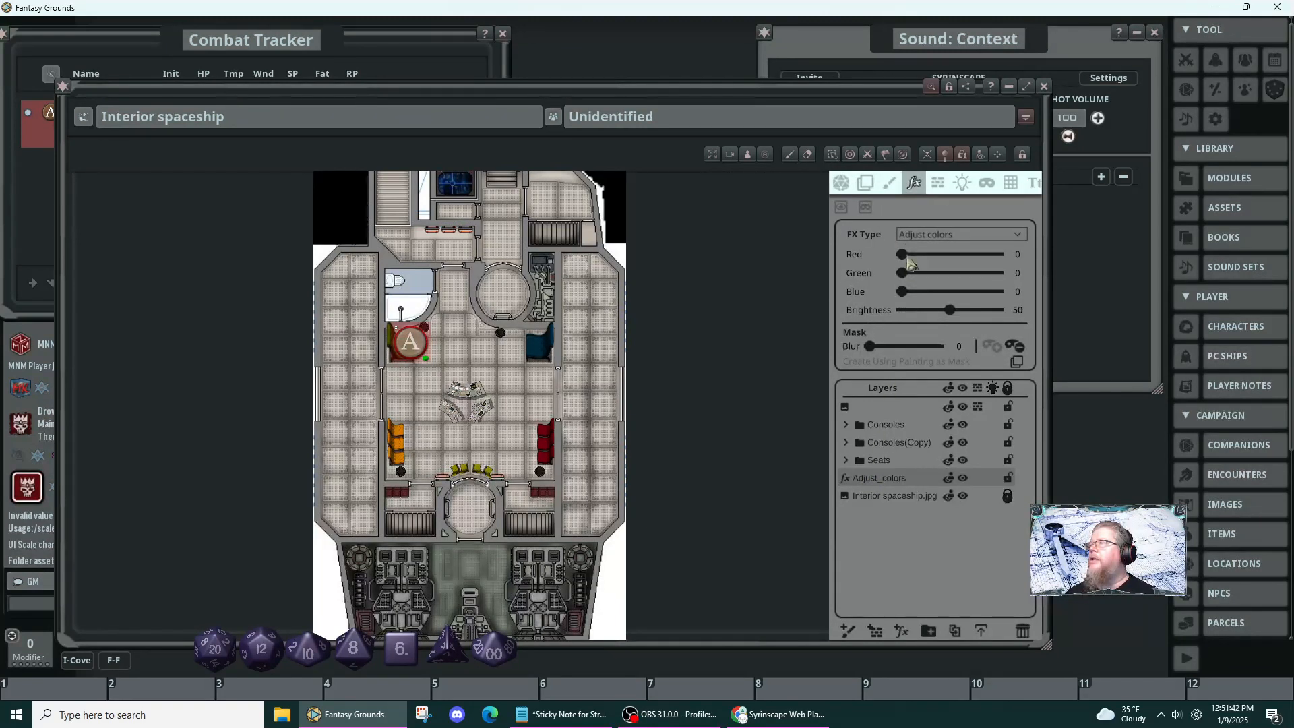
mouse_move(903, 254)
mouse_down()
mouse_move(922, 255)
mouse_move(915, 301)
mouse_move(914, 277)
mouse_up()
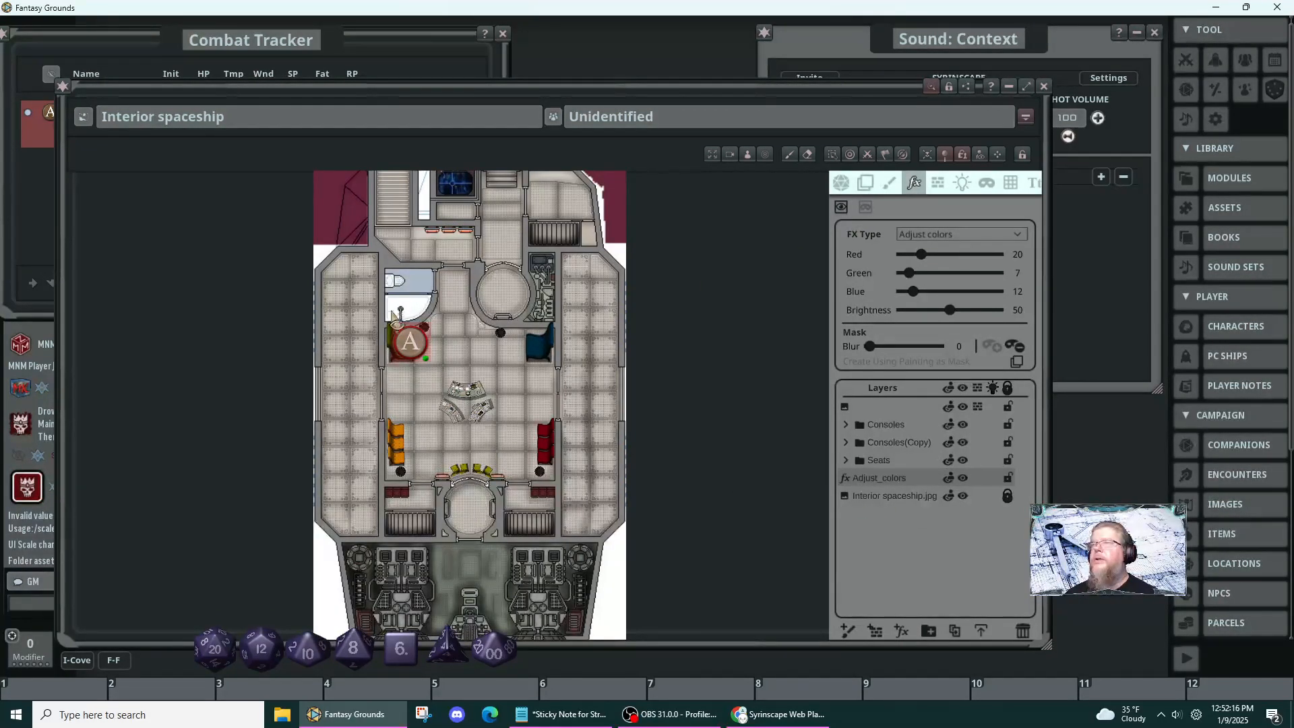
mouse_move(404, 345)
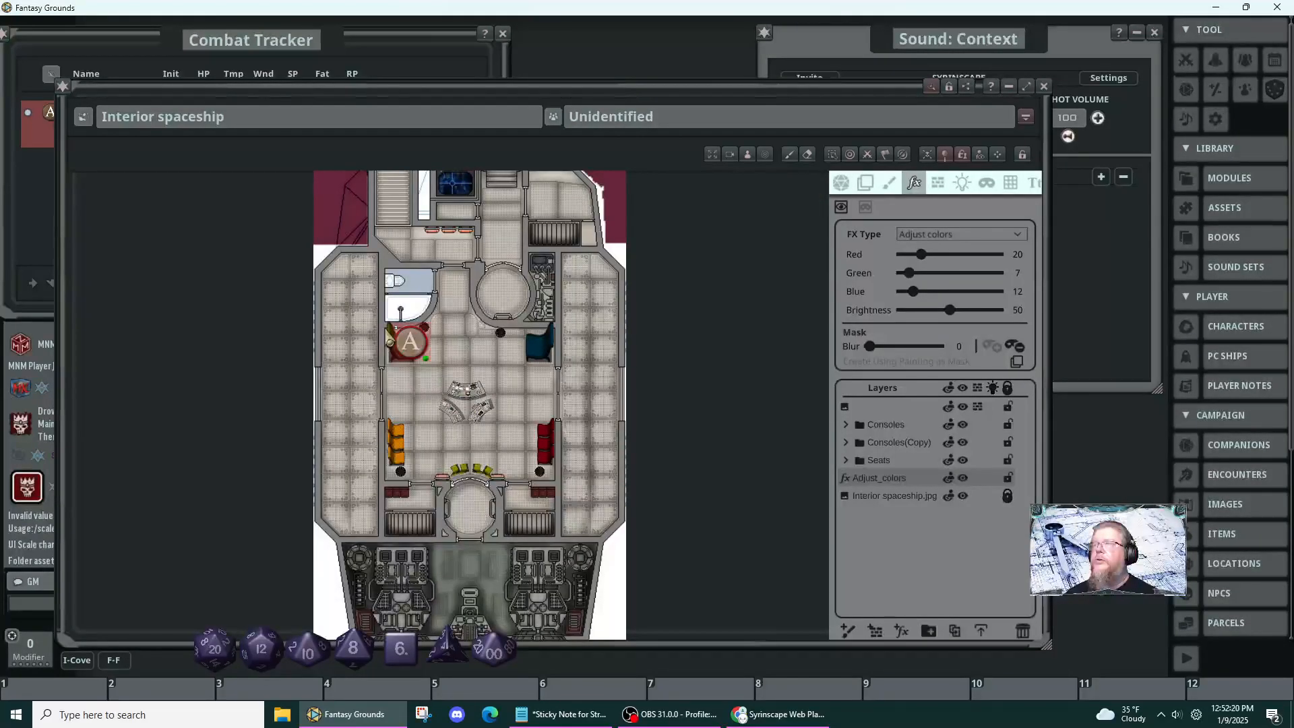
drag(387, 330, 556, 484)
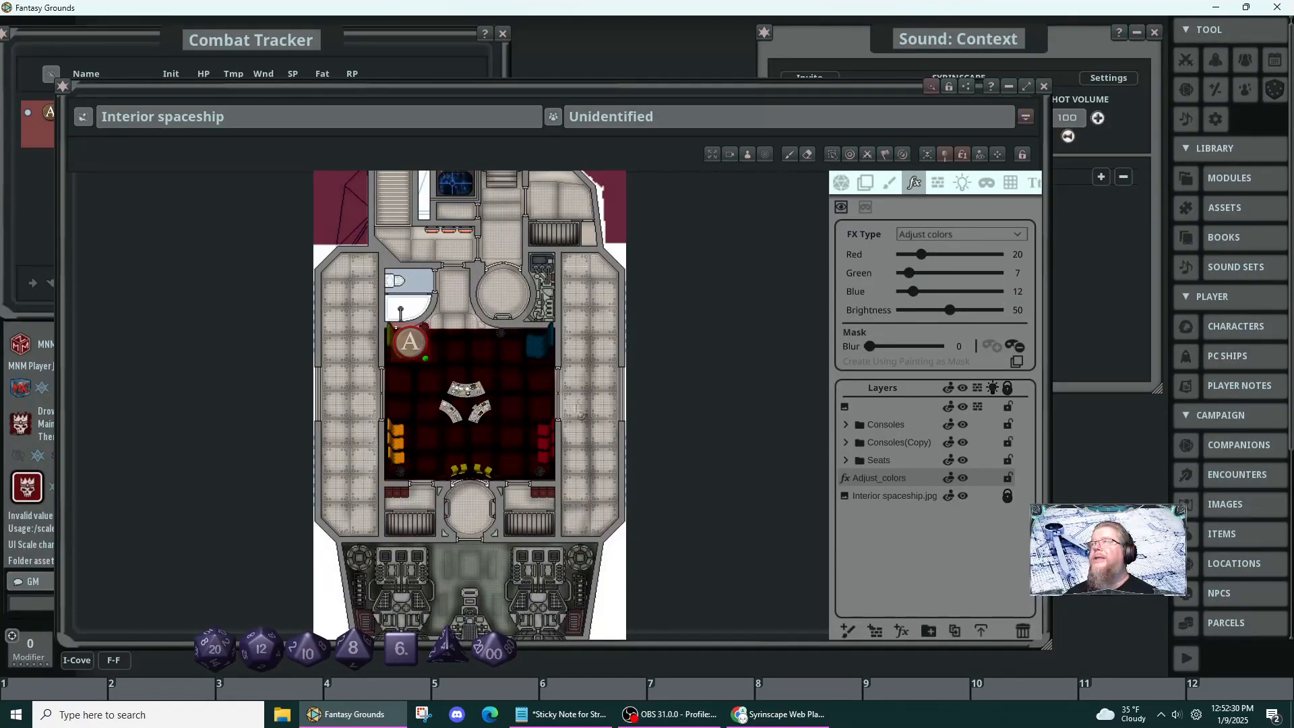
- Raise the Adjust_colors effect's brightness to 85 and its green to 12
drag(950, 311, 984, 323)
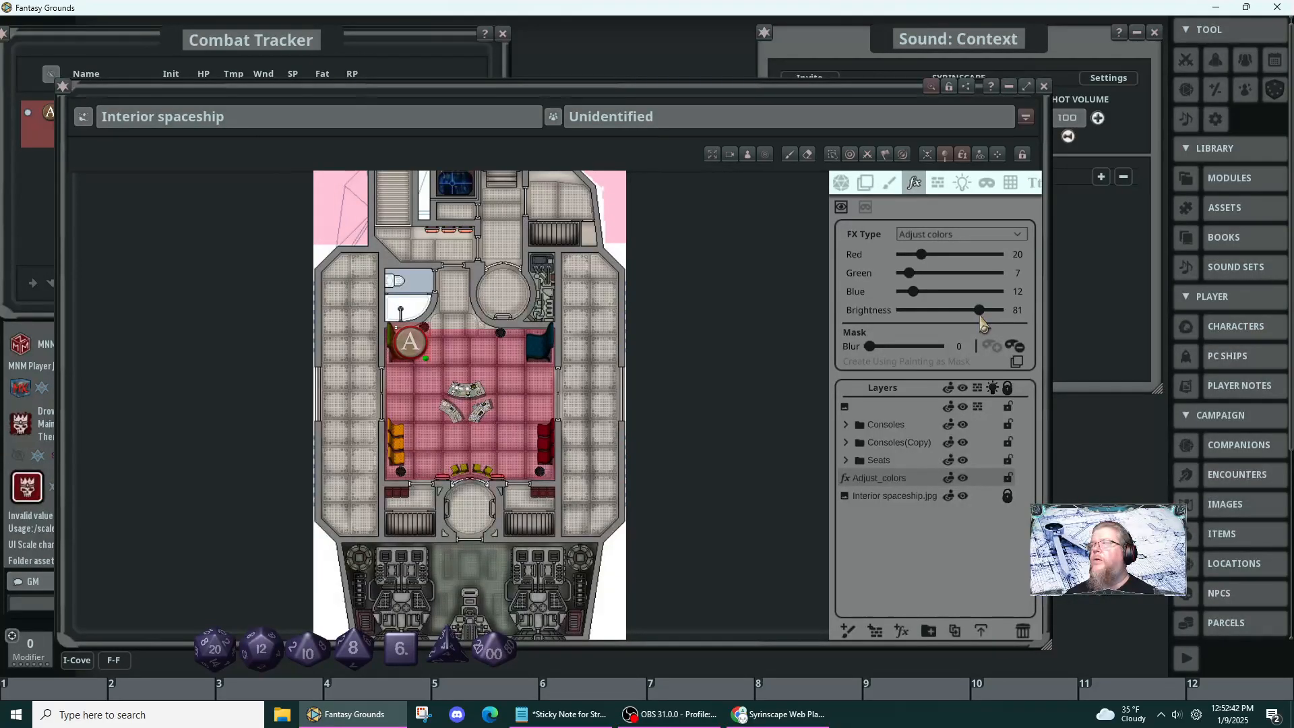
drag(984, 324, 988, 323)
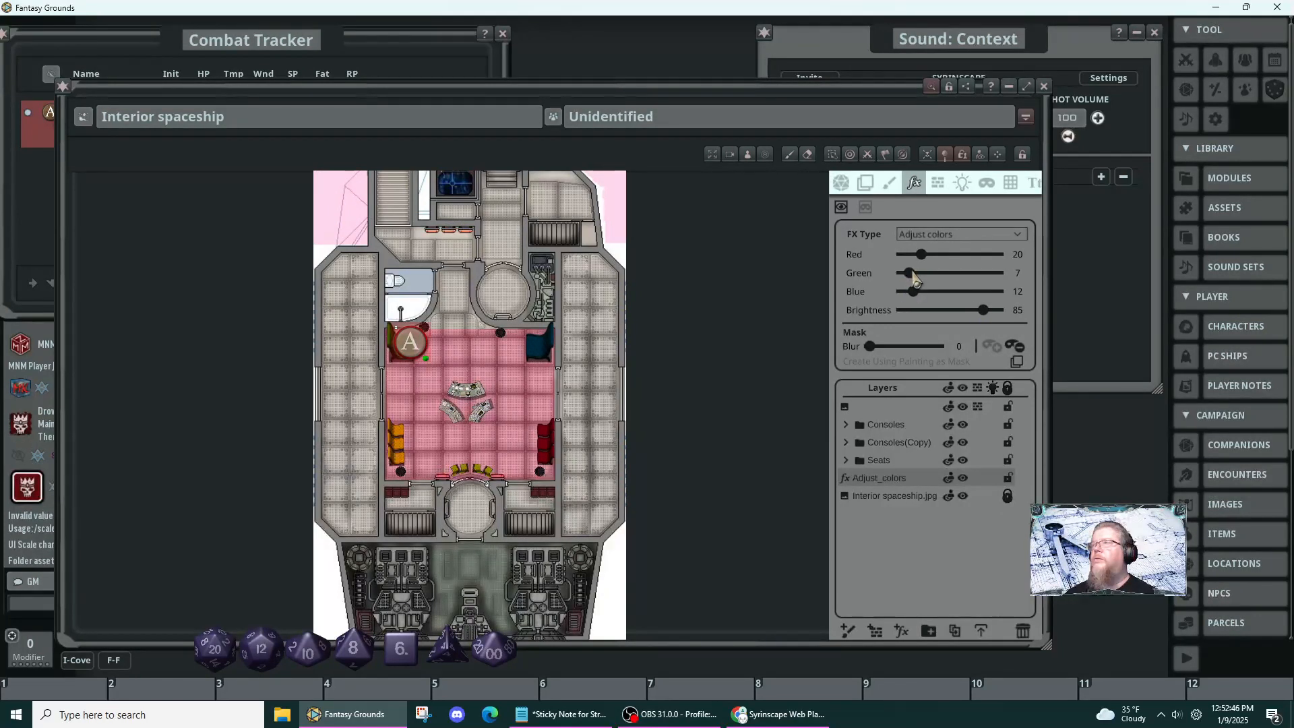
drag(915, 278, 921, 282)
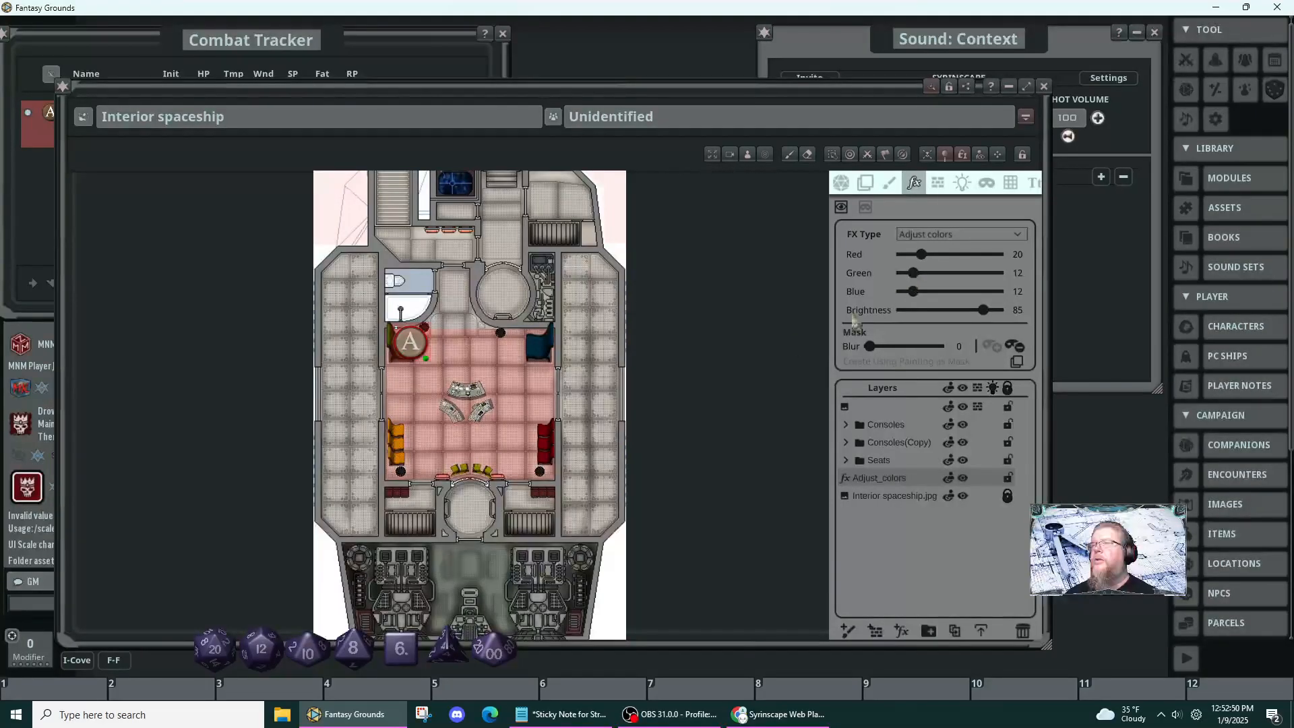
- Extend the color effect over the short corridor between the bathroom and the round chamber, including both curved corners
scroll(453, 350, up, 2)
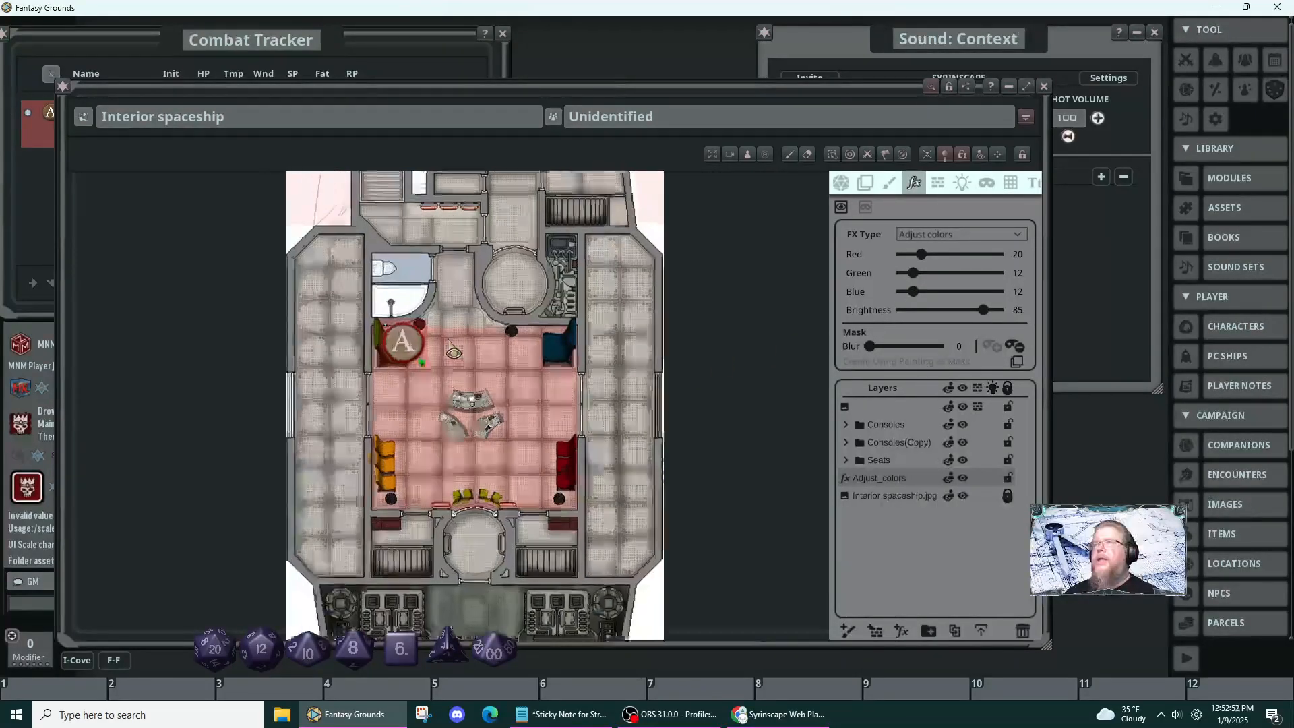
scroll(448, 340, up, 4)
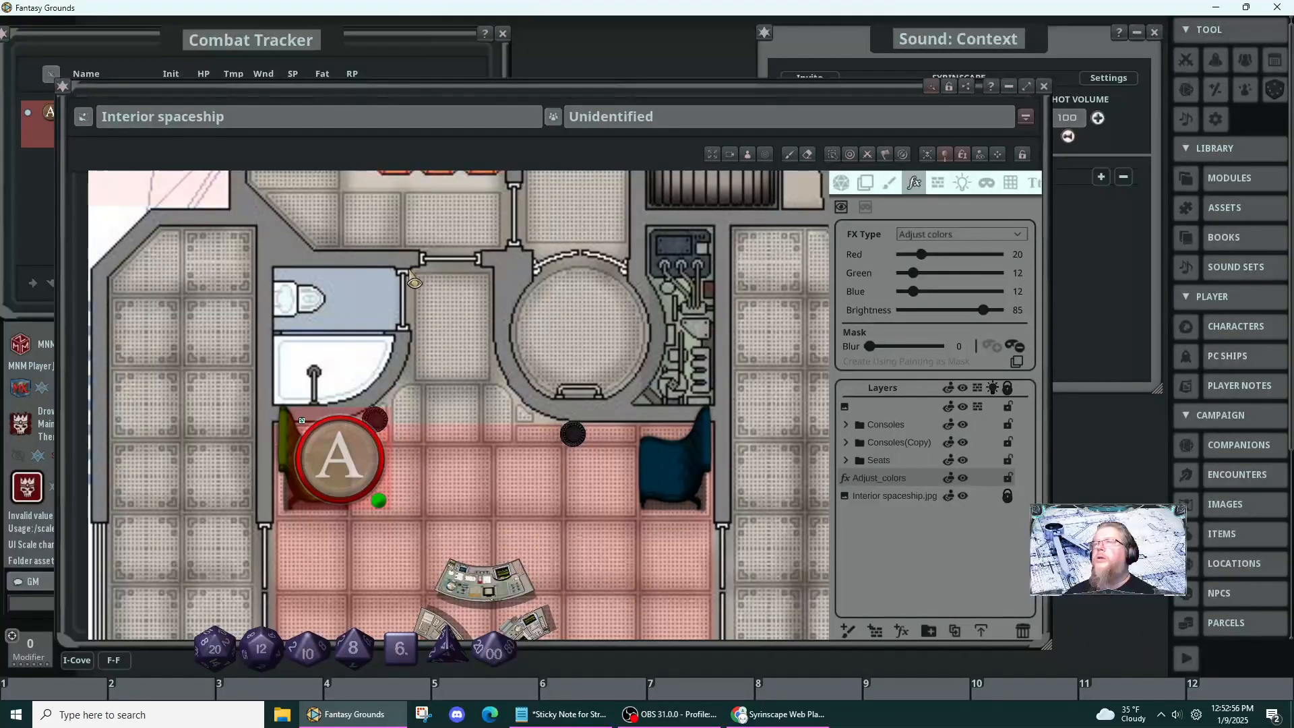
drag(409, 270, 496, 462)
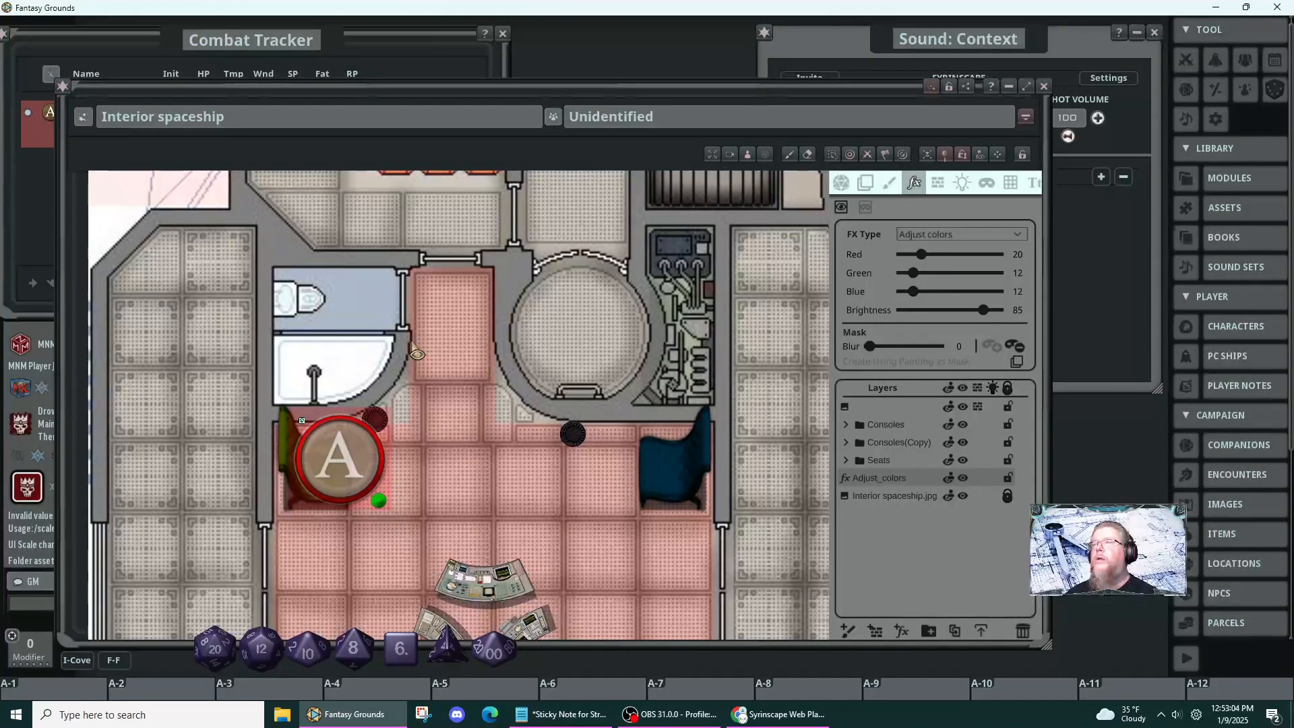
drag(409, 349, 386, 412)
mouse_move(499, 367)
mouse_down()
mouse_move(517, 407)
mouse_move(571, 440)
mouse_move(450, 404)
mouse_move(452, 453)
mouse_up()
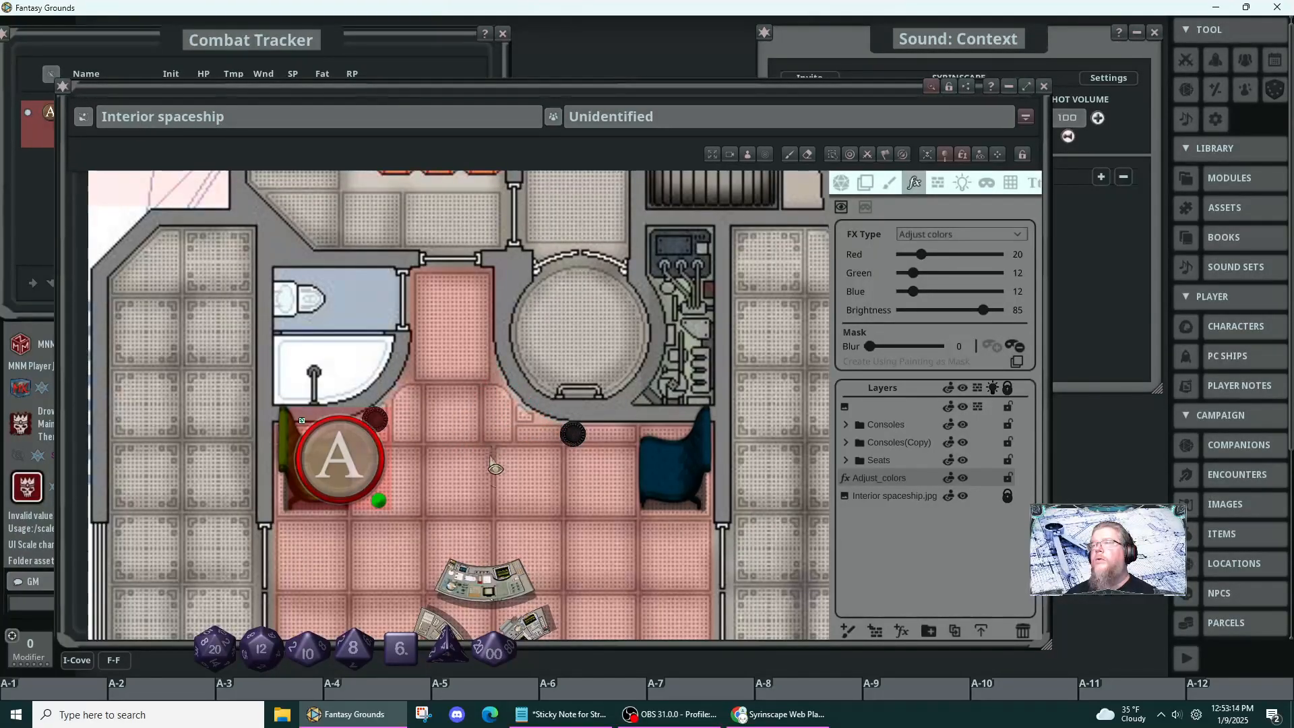
- Mask the color effect off the curved doorway behind the green seats at the lounge's rear
scroll(482, 289, down, 5)
drag(485, 291, 470, 214)
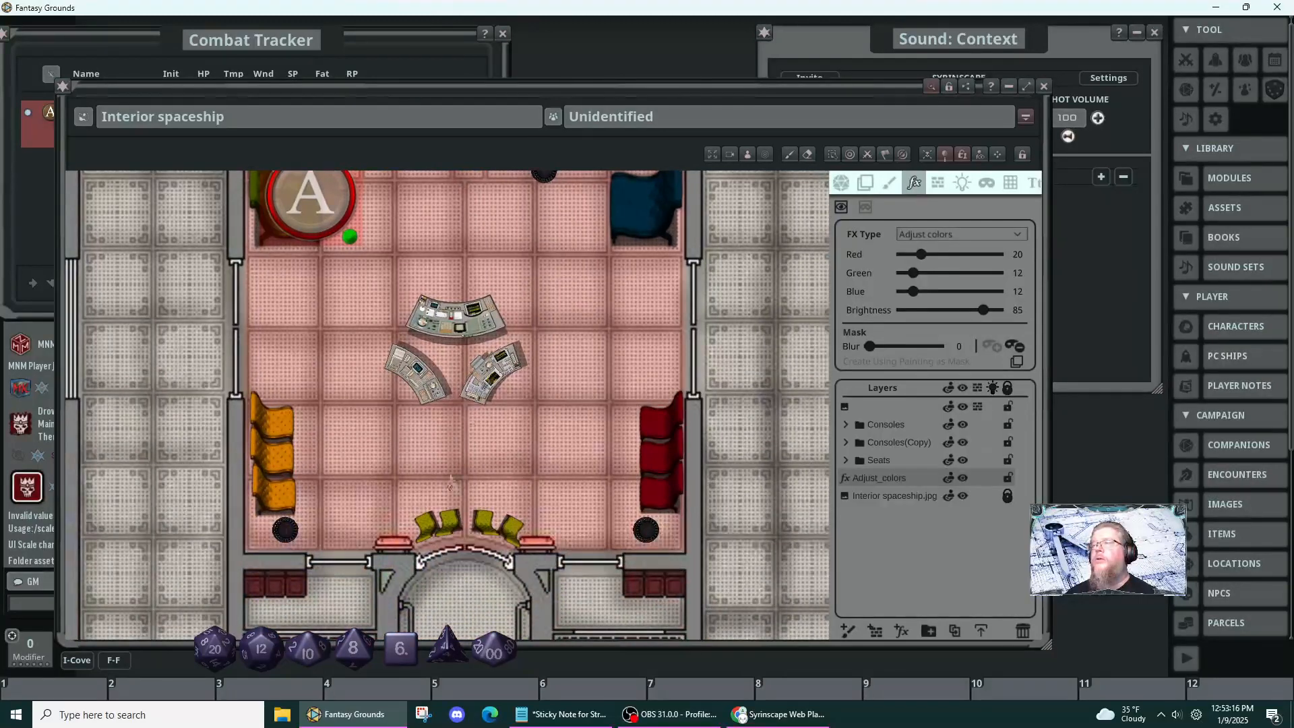
drag(445, 492, 434, 348)
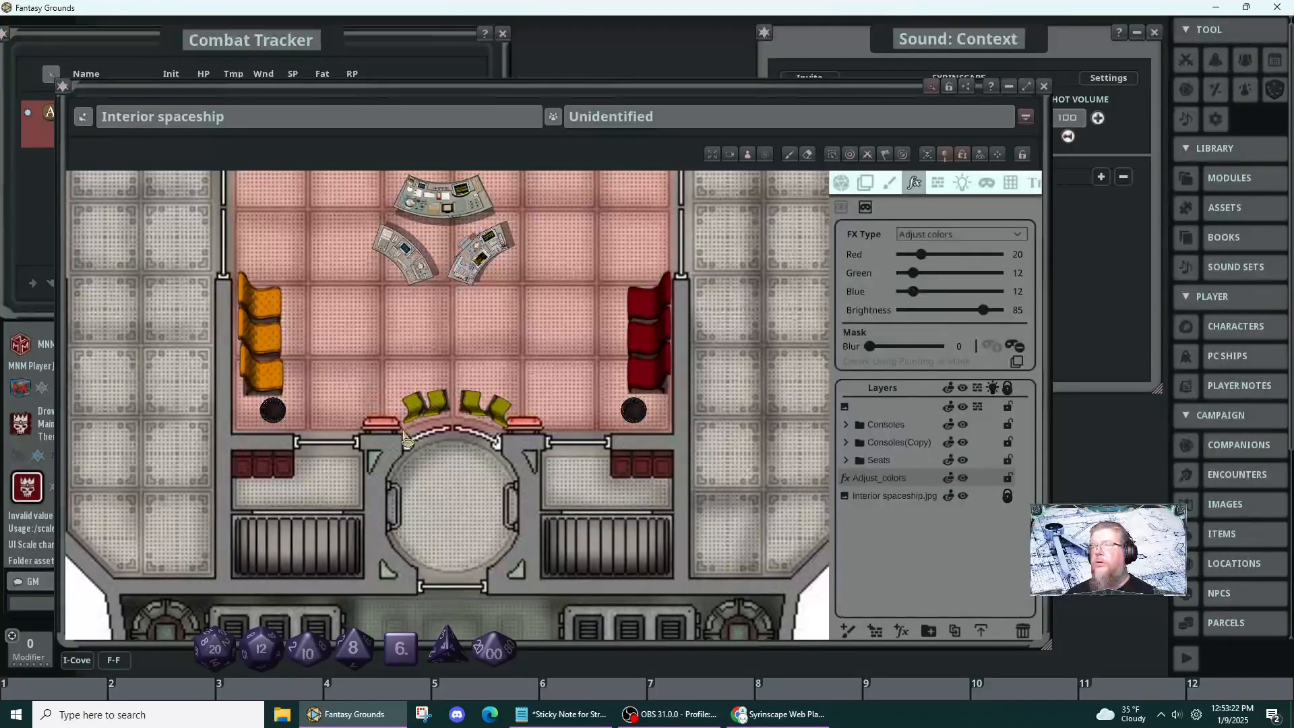
mouse_move(408, 424)
mouse_down()
mouse_move(472, 417)
mouse_move(507, 445)
mouse_move(407, 445)
mouse_up()
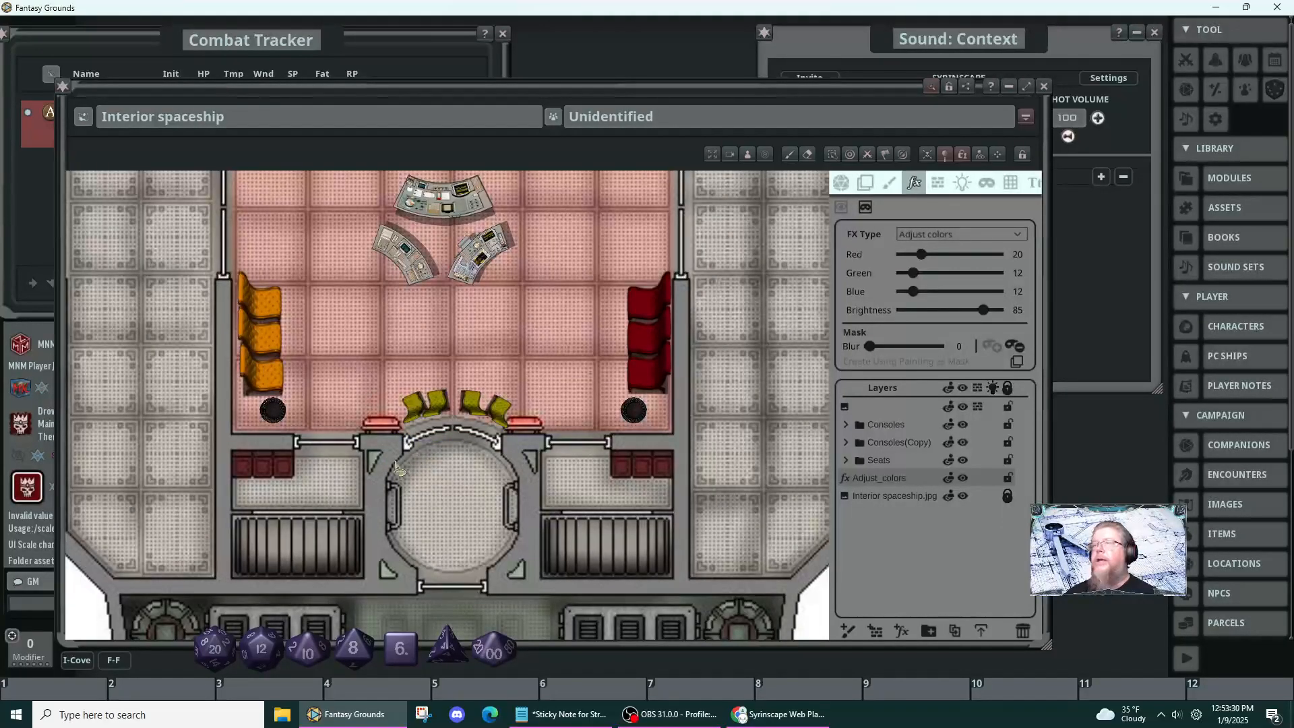
- Fill the uncolored sliver of floor along the forward round chamber's curved wall with the color effect
scroll(450, 465, down, 8)
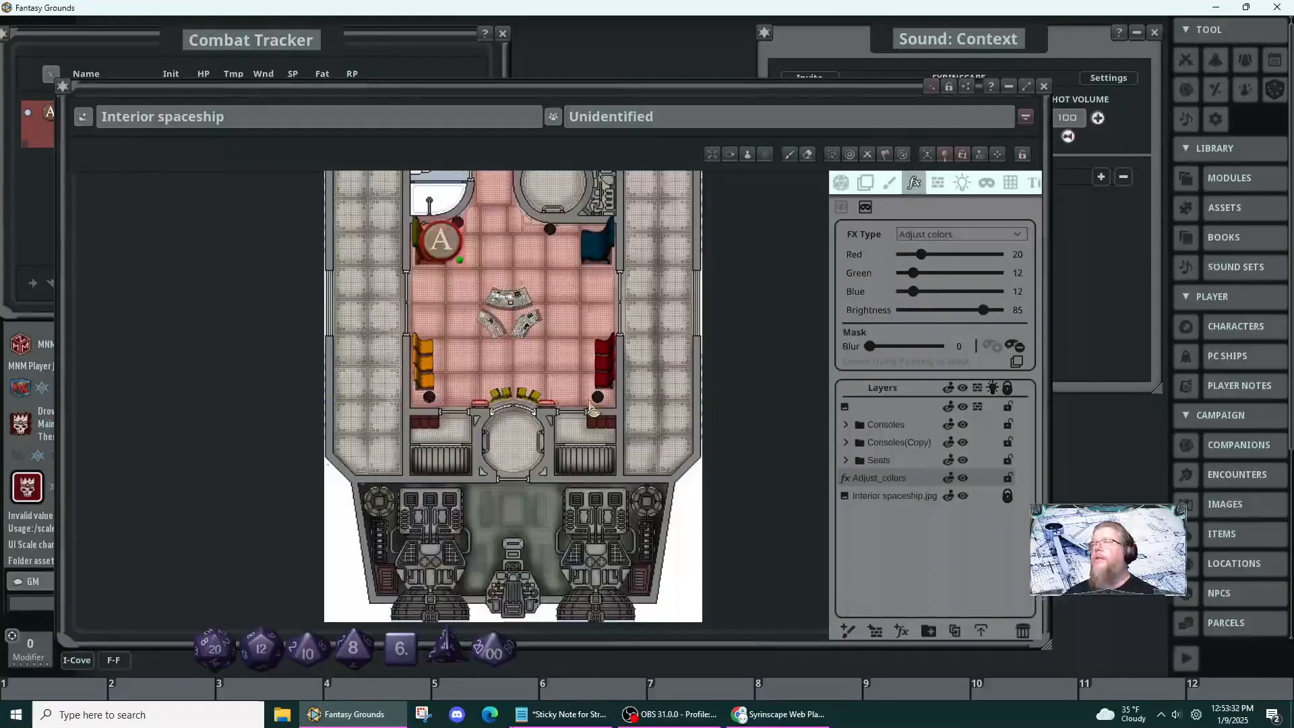
drag(605, 381, 490, 457)
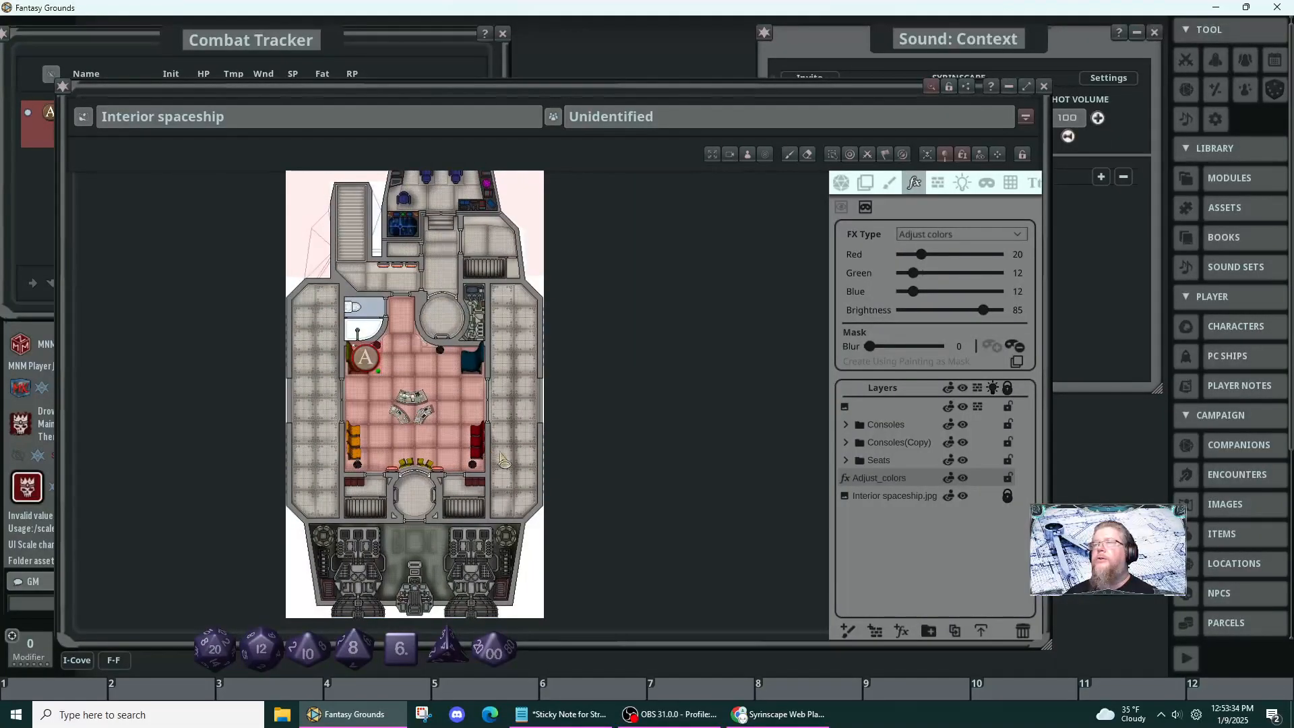
scroll(429, 346, up, 8)
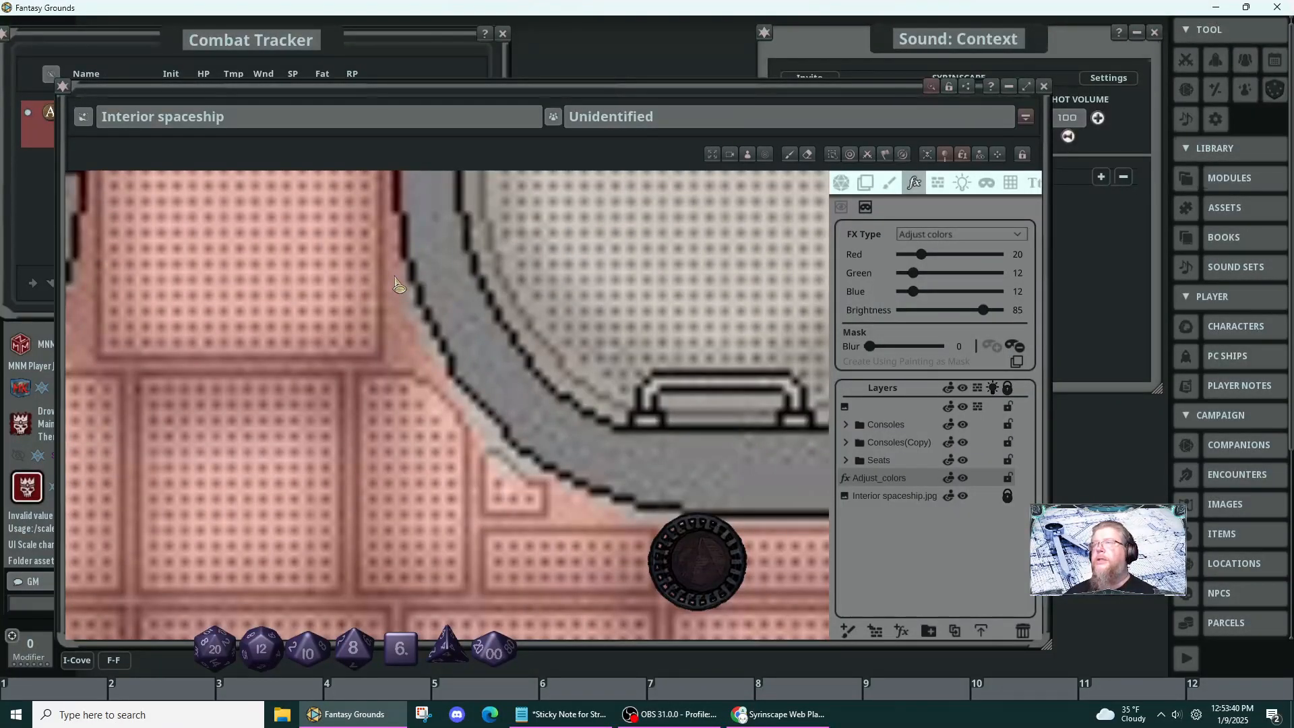
click(841, 207)
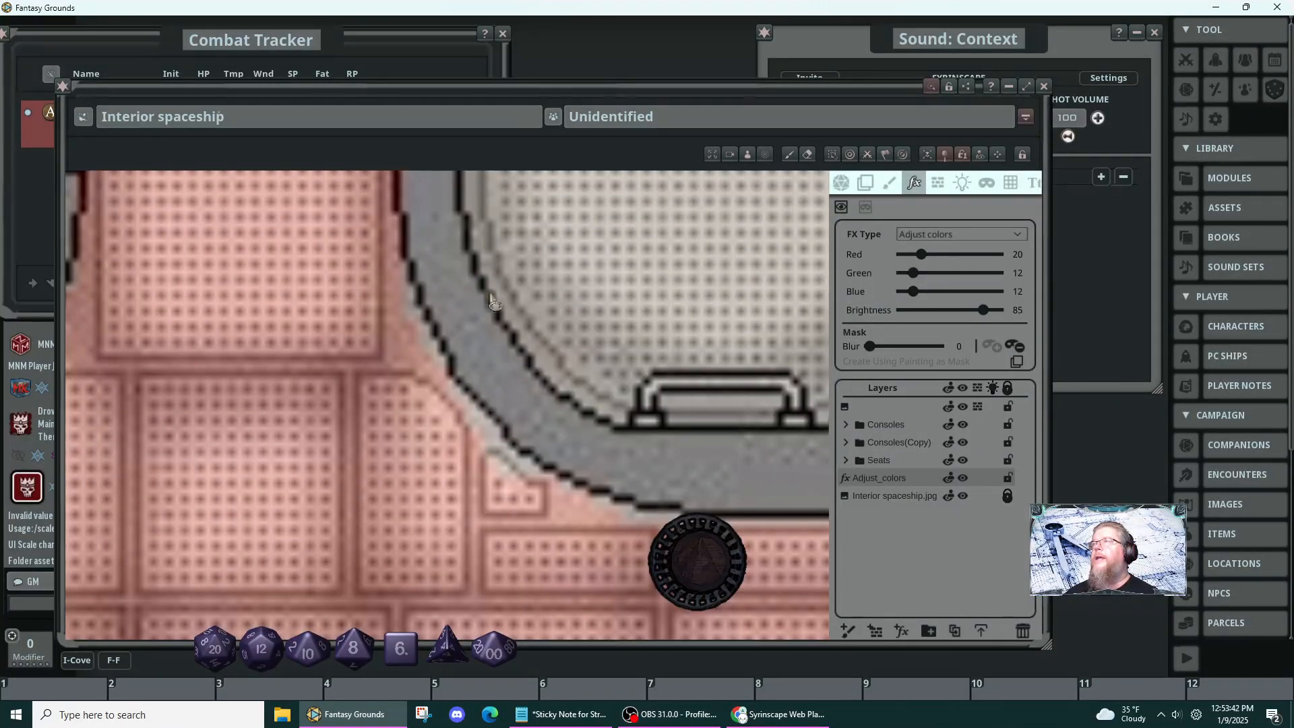
key(alt)
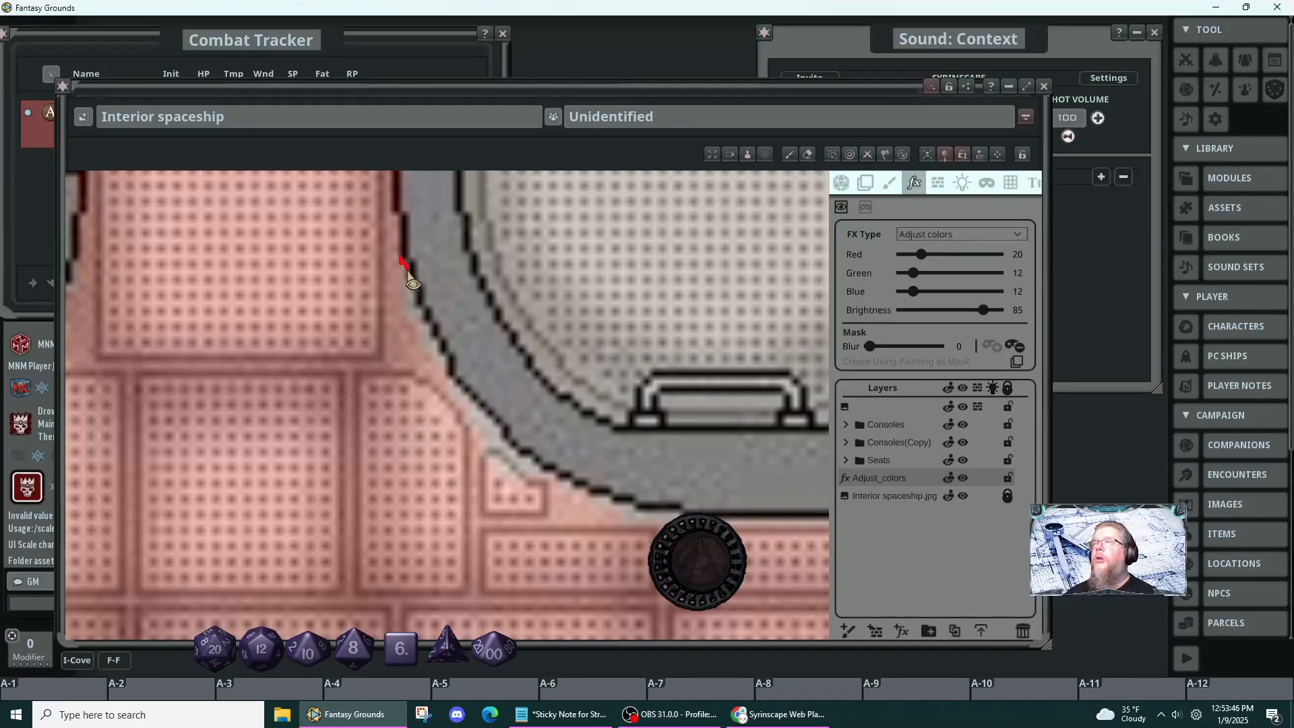
mouse_move(406, 269)
mouse_down()
mouse_move(445, 368)
mouse_move(516, 452)
mouse_move(680, 519)
mouse_move(586, 530)
mouse_move(402, 431)
mouse_move(391, 357)
mouse_move(390, 377)
mouse_move(487, 414)
mouse_move(502, 438)
mouse_move(435, 399)
mouse_up()
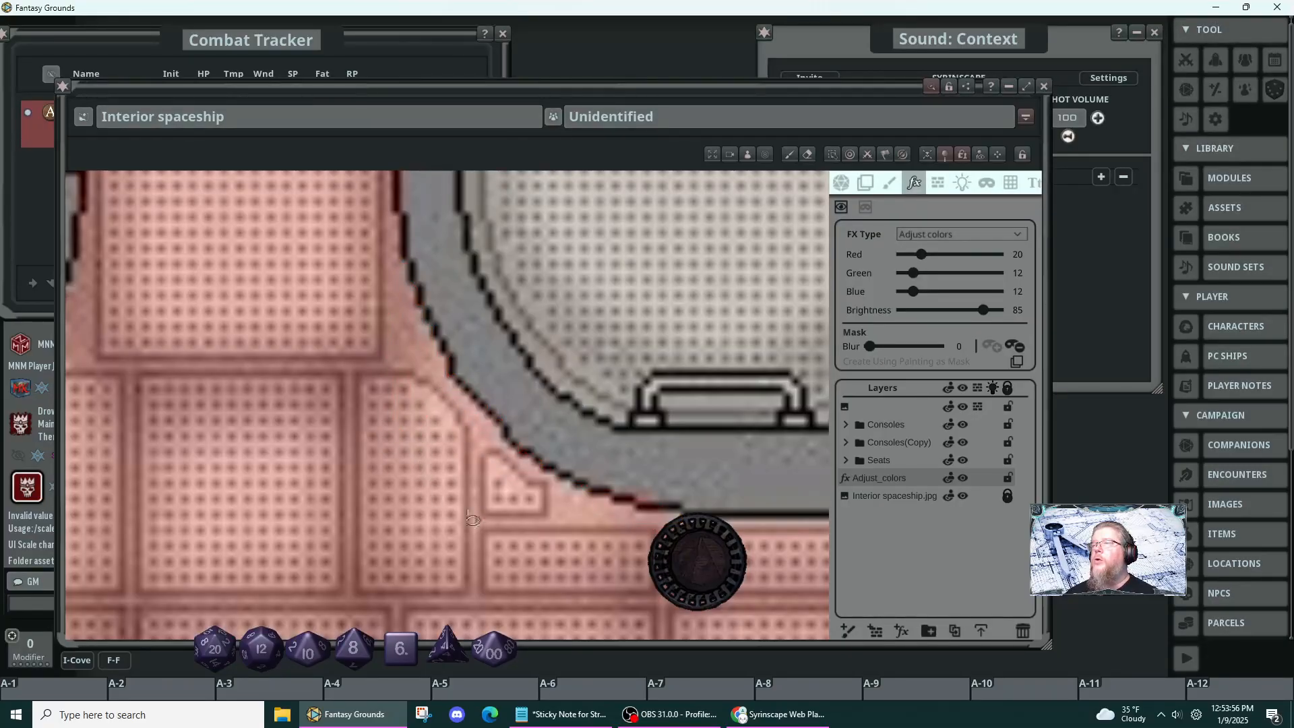
scroll(472, 520, down, 10)
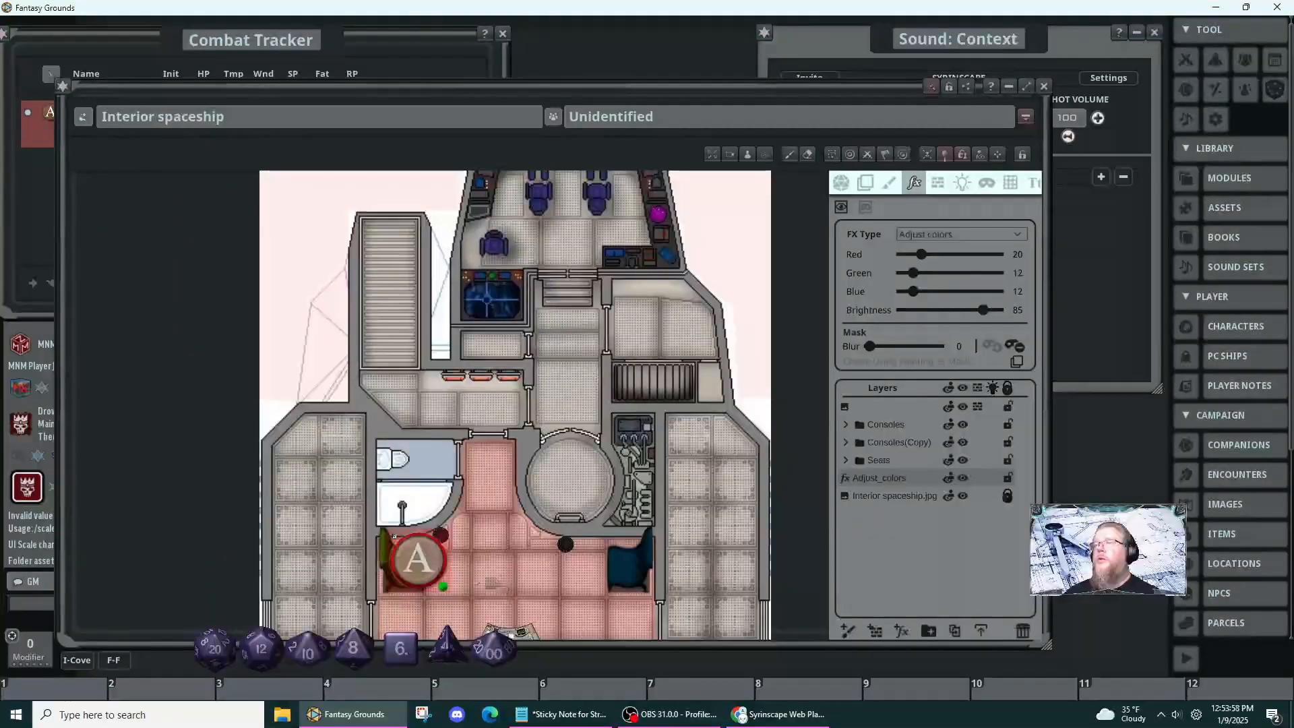
scroll(438, 526, up, 10)
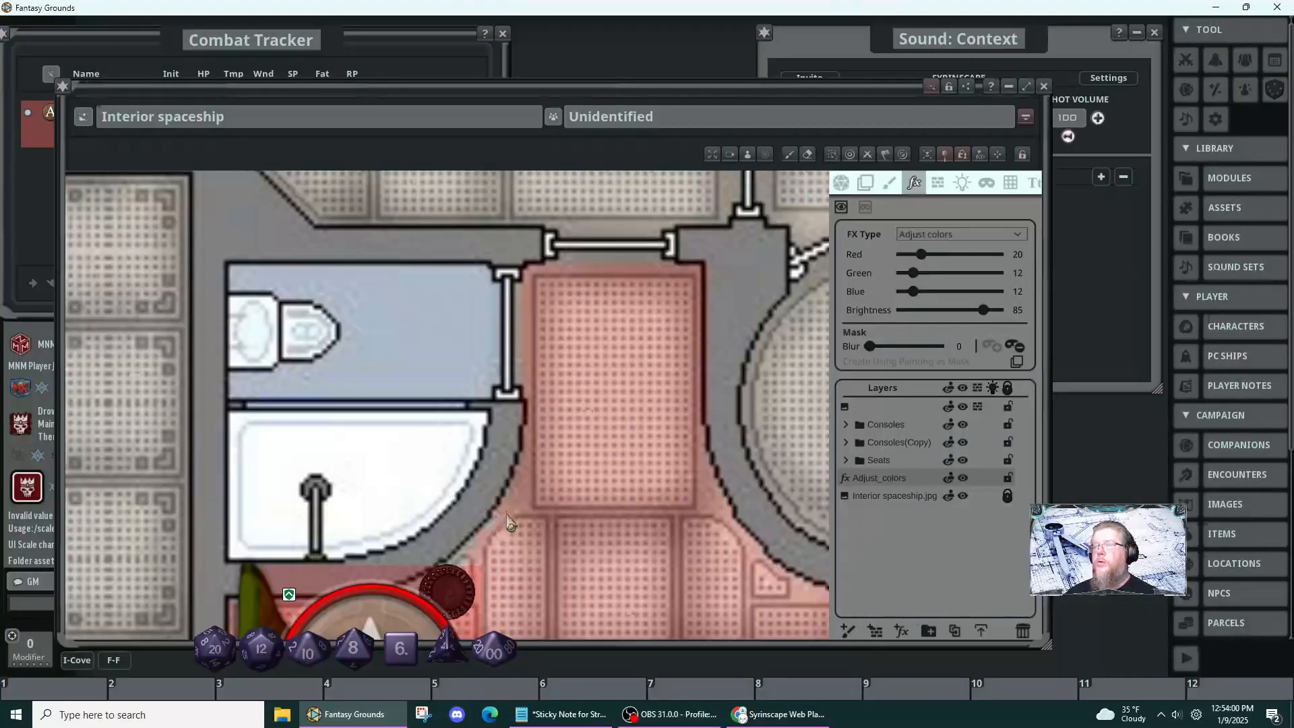
- Remove the Acid Auger token standing over the green seat in the lounge
key(alt)
mouse_move(508, 484)
mouse_down()
mouse_move(489, 539)
mouse_move(439, 576)
mouse_move(607, 546)
mouse_move(628, 502)
mouse_move(622, 458)
mouse_move(621, 484)
mouse_up()
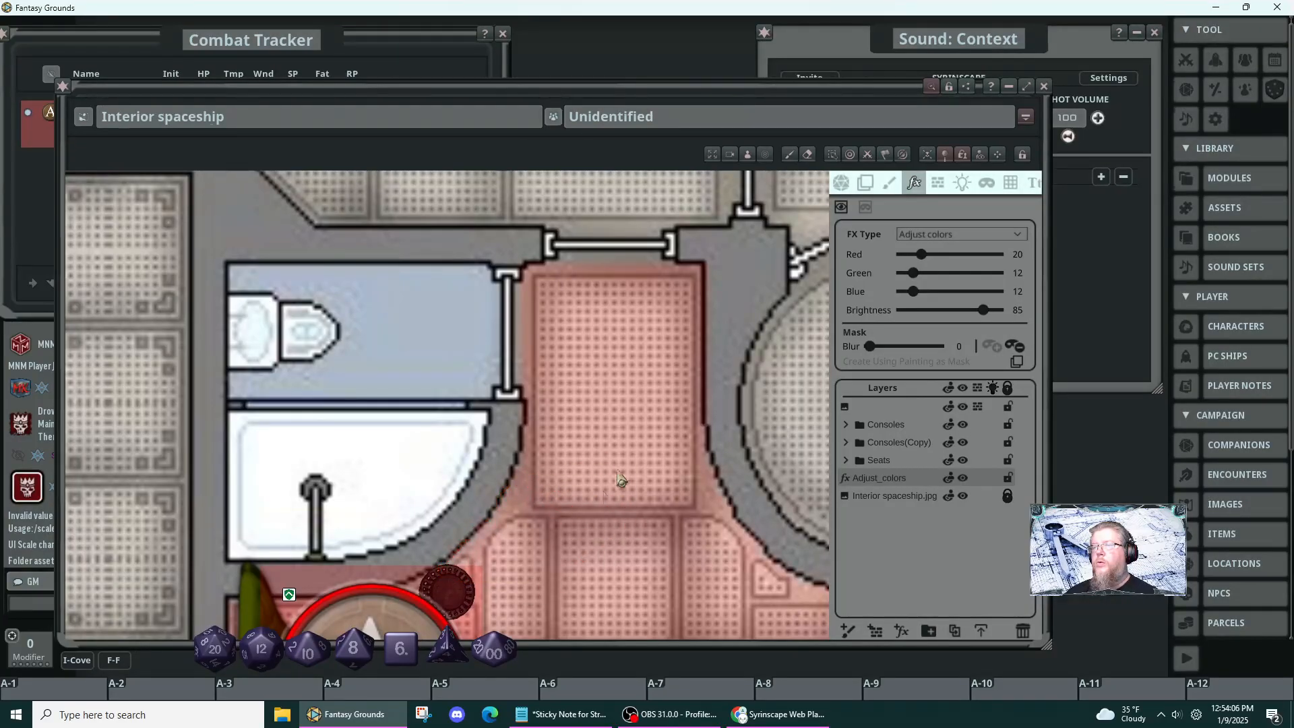
scroll(518, 307, up, 5)
scroll(519, 307, down, 5)
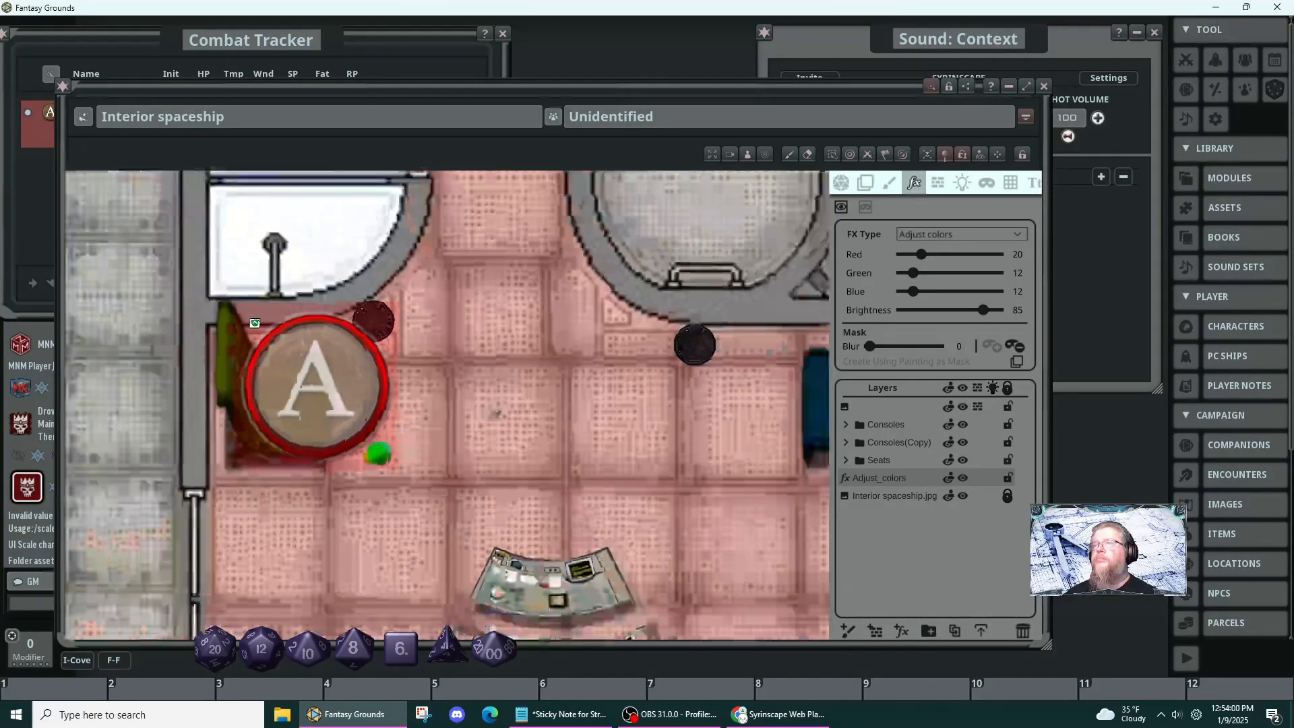
right_click(395, 403)
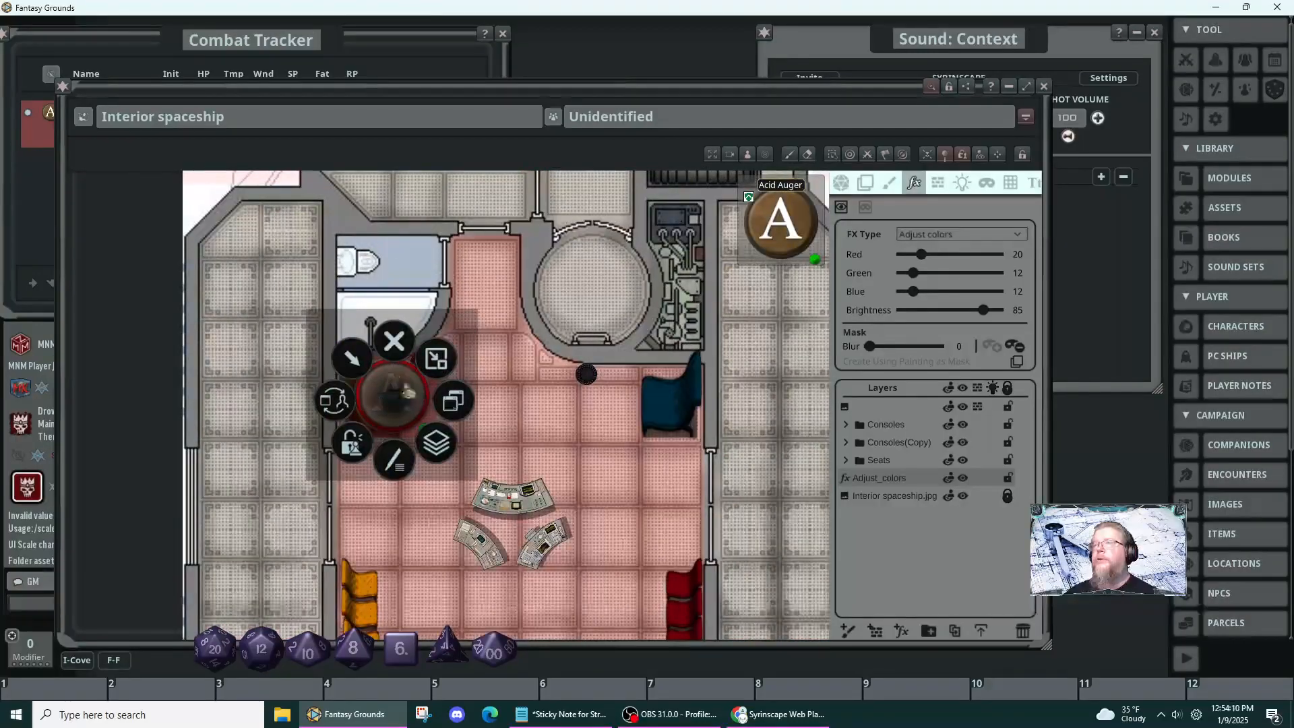
click(842, 182)
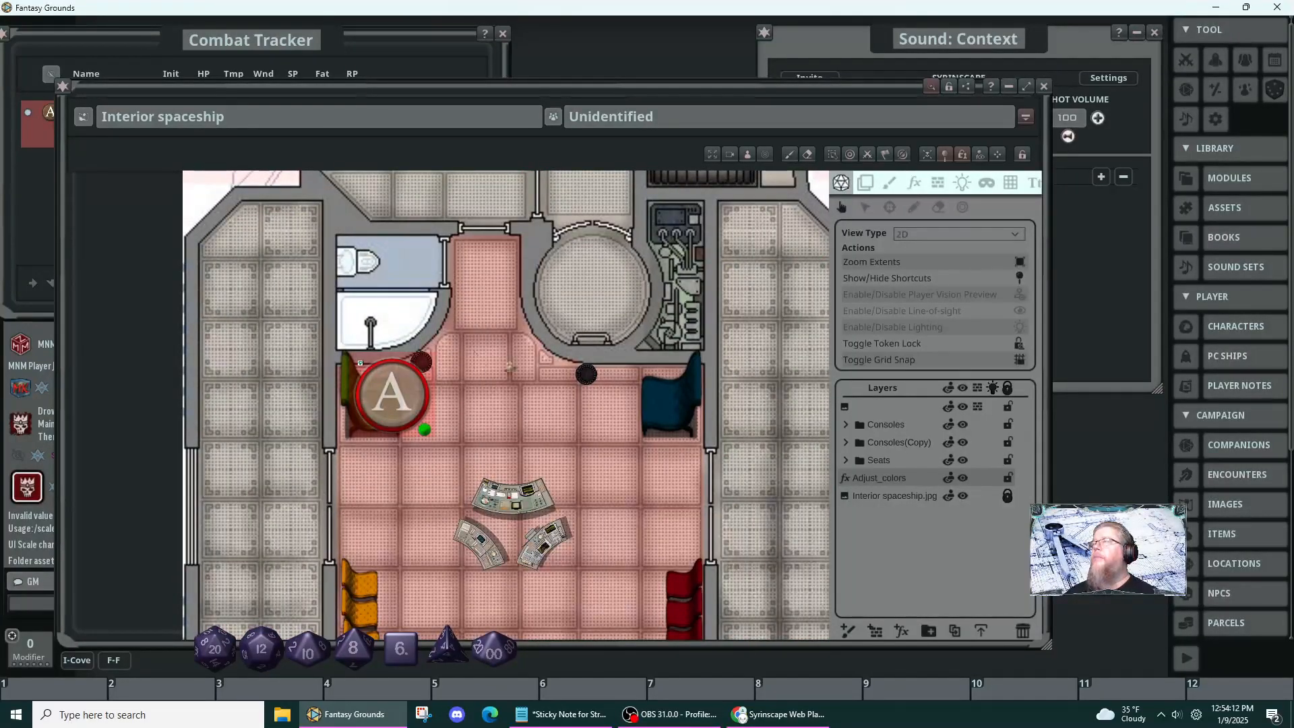
right_click(392, 395)
click(384, 335)
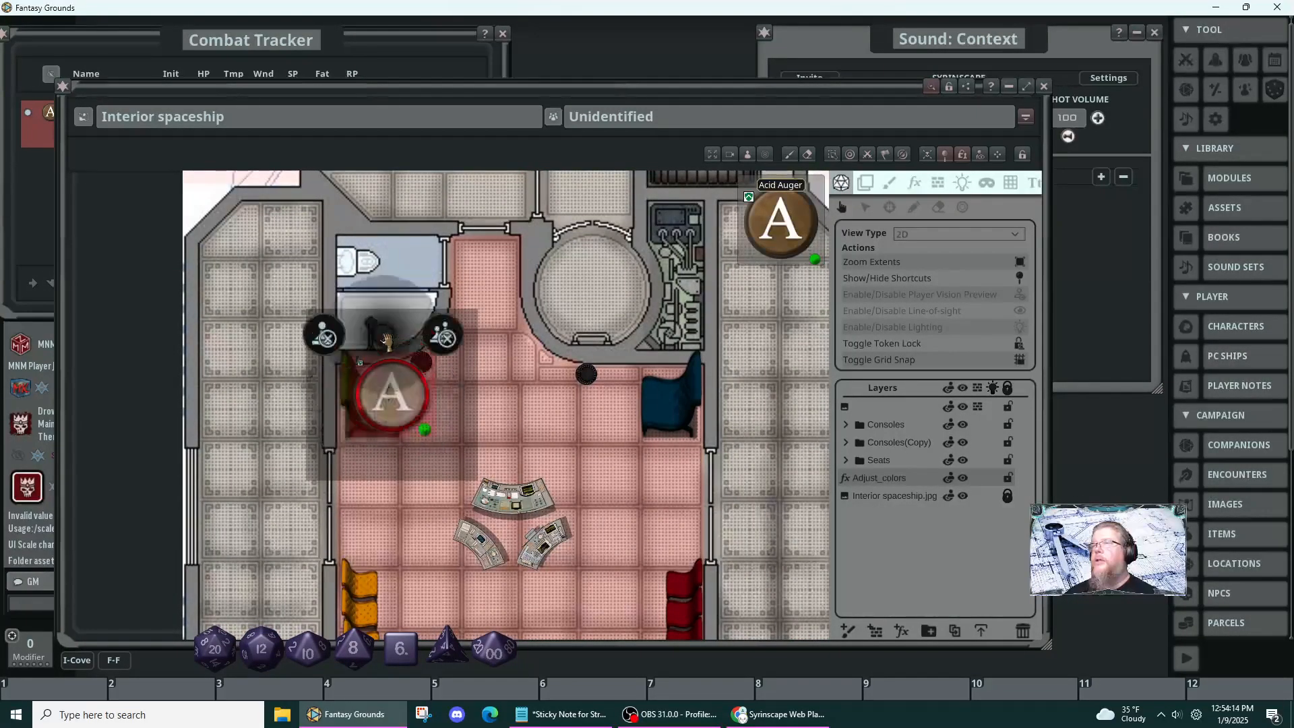
click(328, 344)
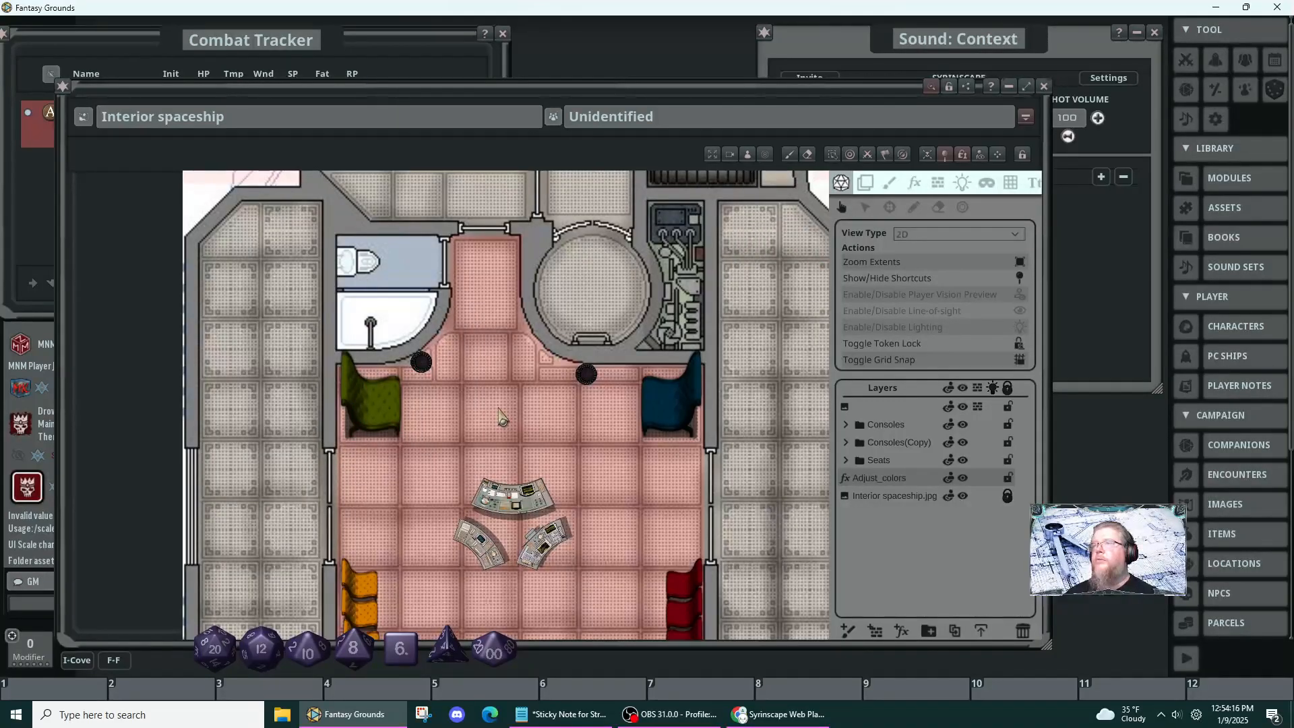
- Fill the uncolored sliver of floor along the curved shower wall beside the round black fixture with the Adjust_colors effect
scroll(400, 379, up, 5)
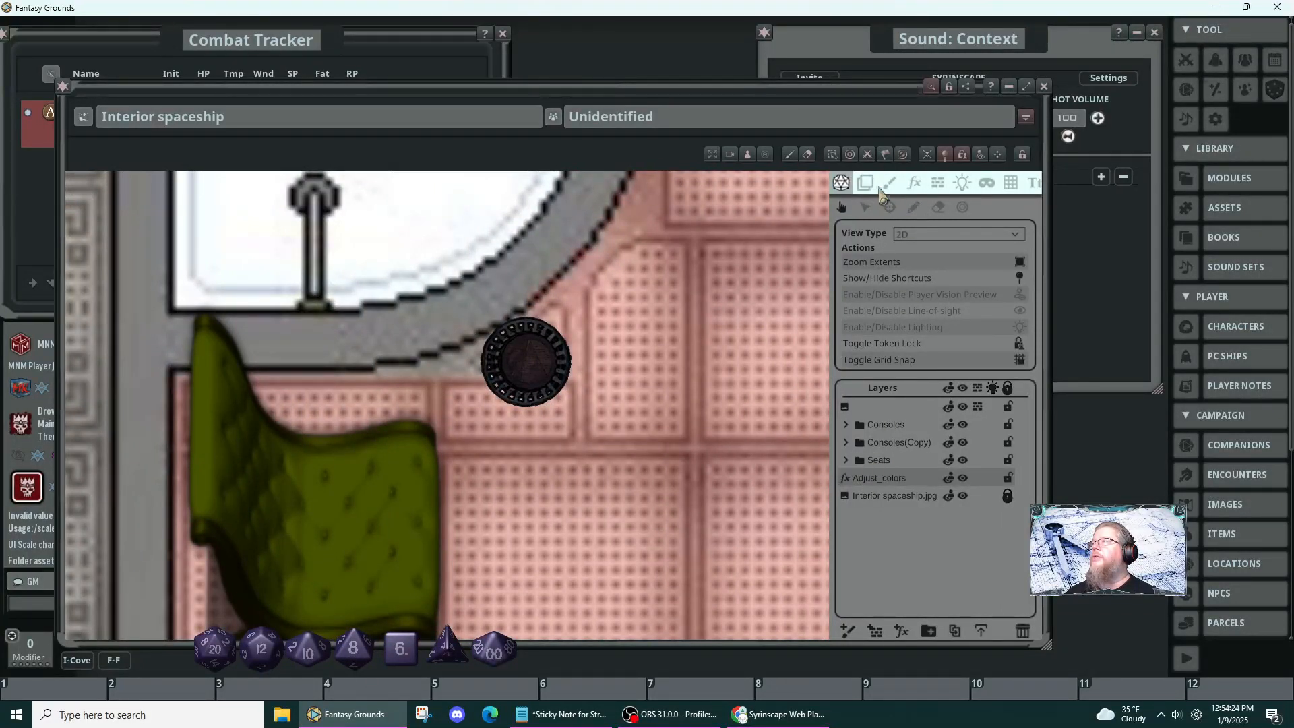
click(914, 184)
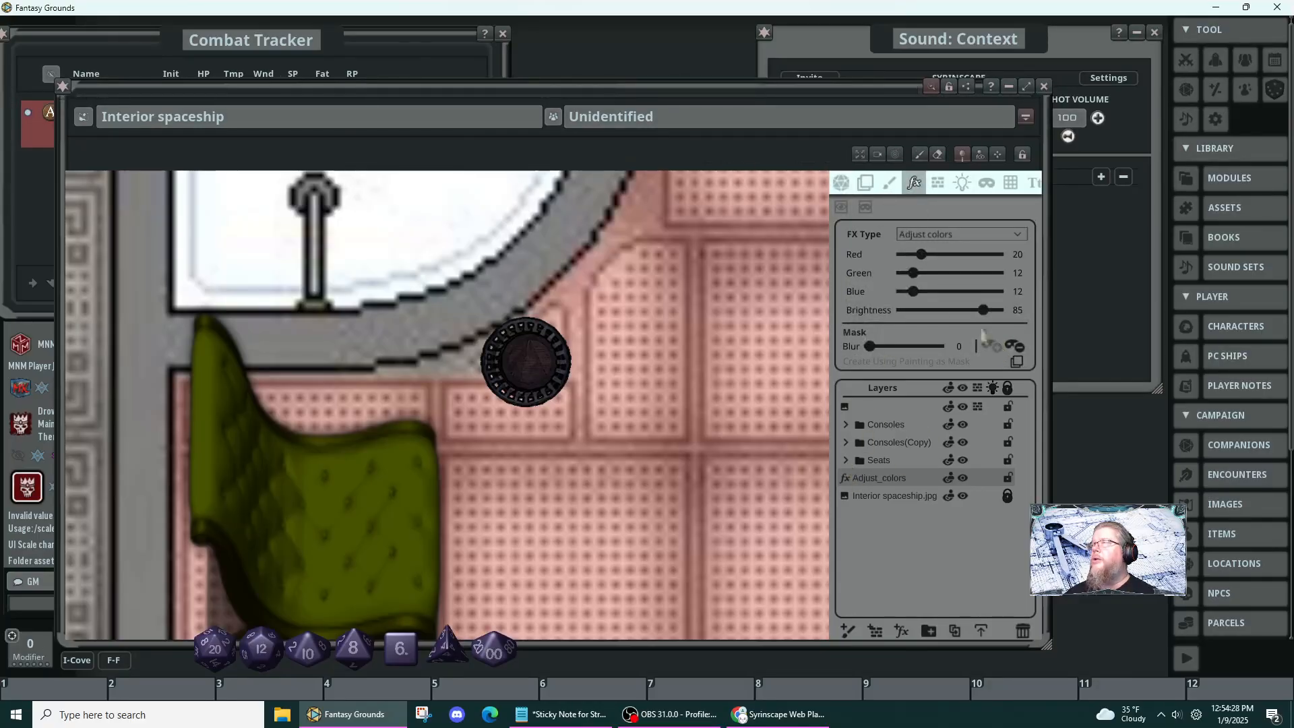
click(842, 209)
key(alt)
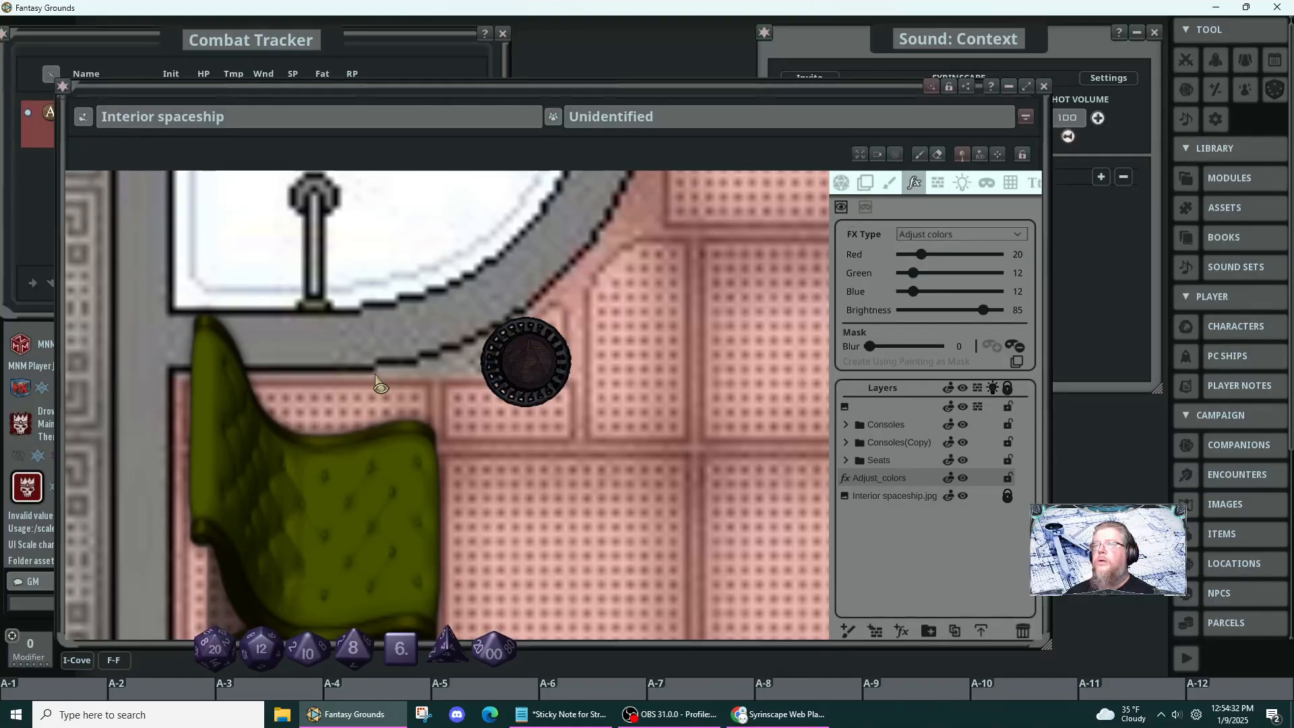
mouse_move(389, 369)
mouse_down()
mouse_move(504, 333)
mouse_move(393, 399)
mouse_move(368, 391)
mouse_up()
scroll(627, 526, down, 6)
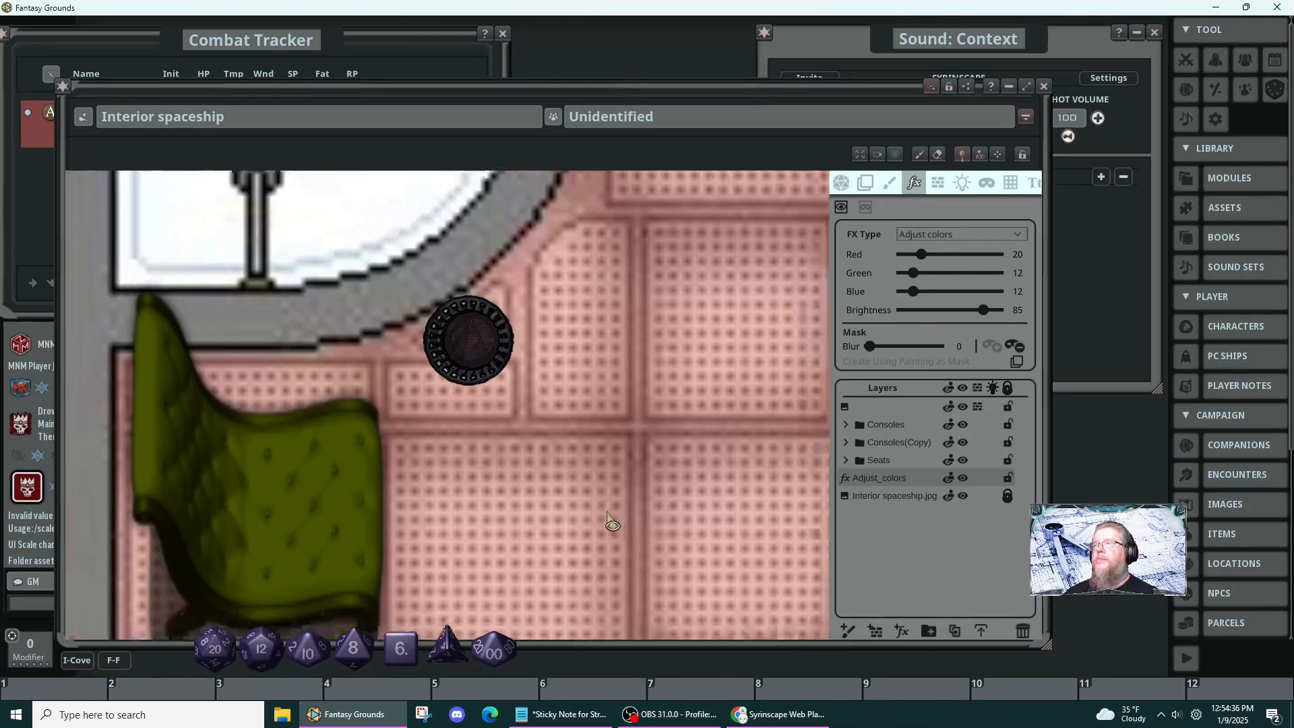
- Leave effect editing and review the tinted lounge floor up close and across the whole ship map
scroll(545, 426, down, 3)
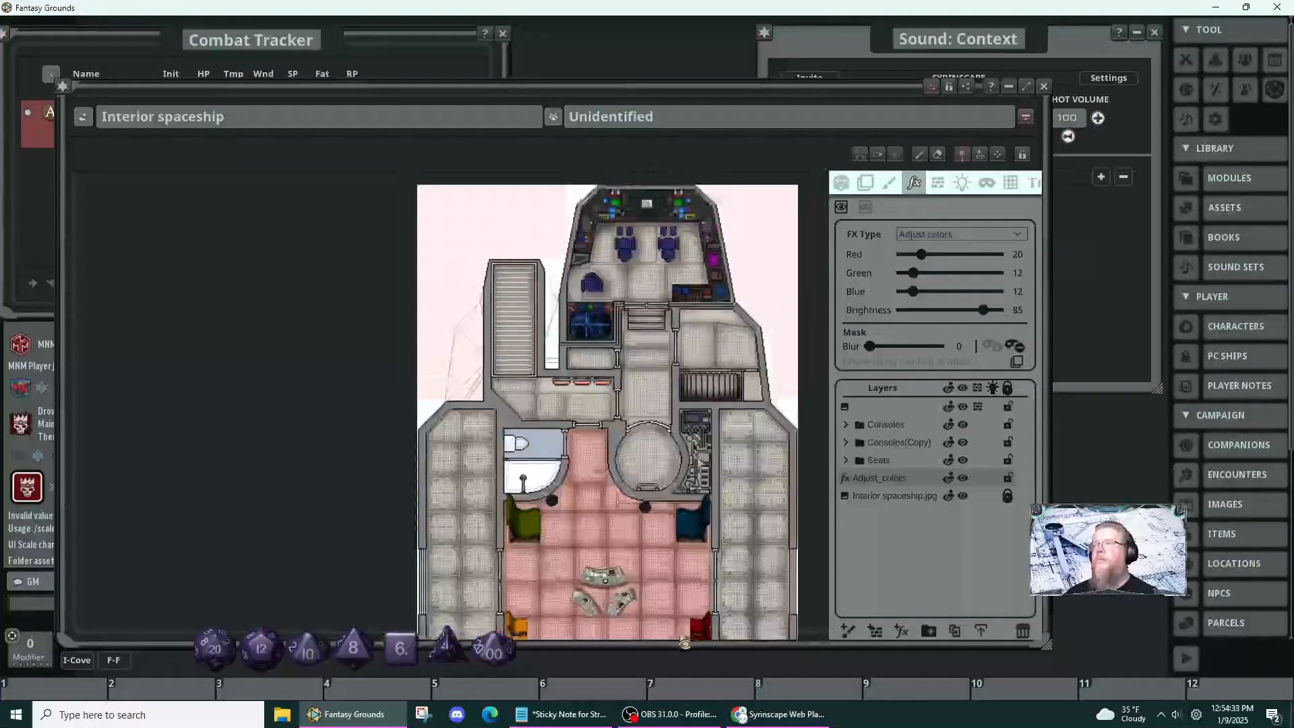
scroll(545, 426, up, 2)
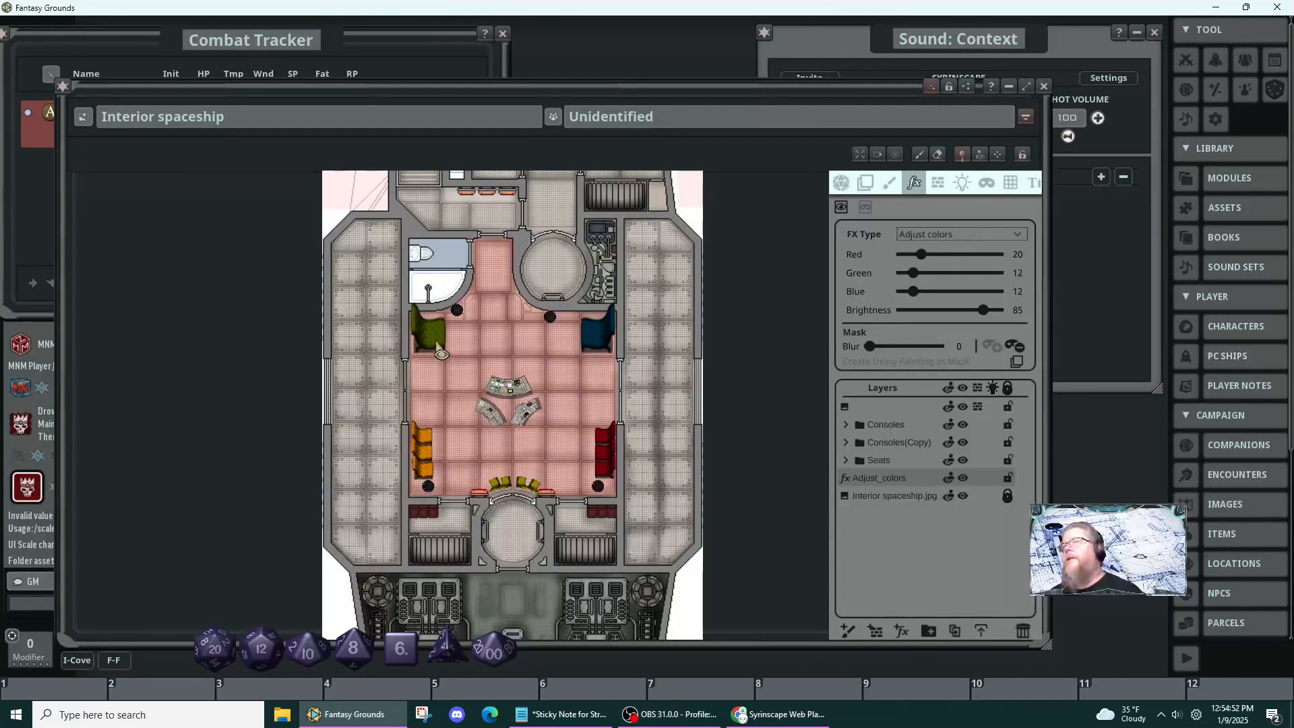
click(841, 182)
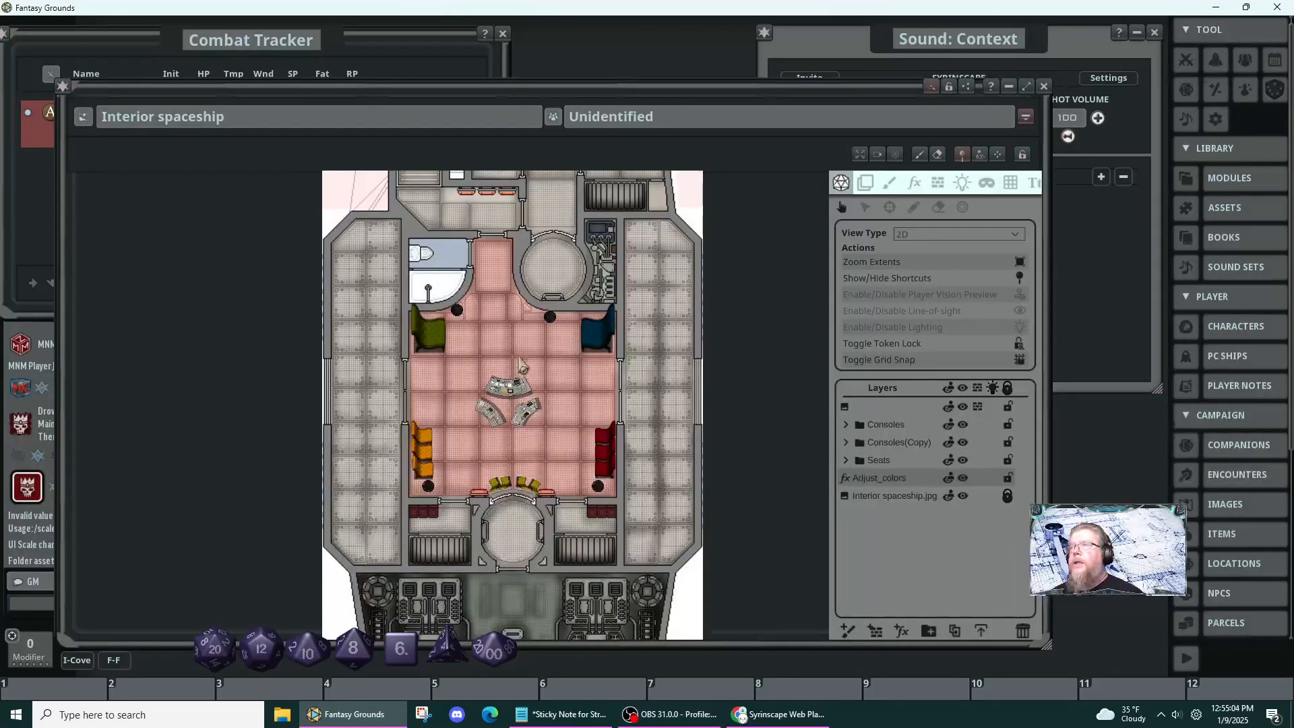
scroll(521, 368, down, 3)
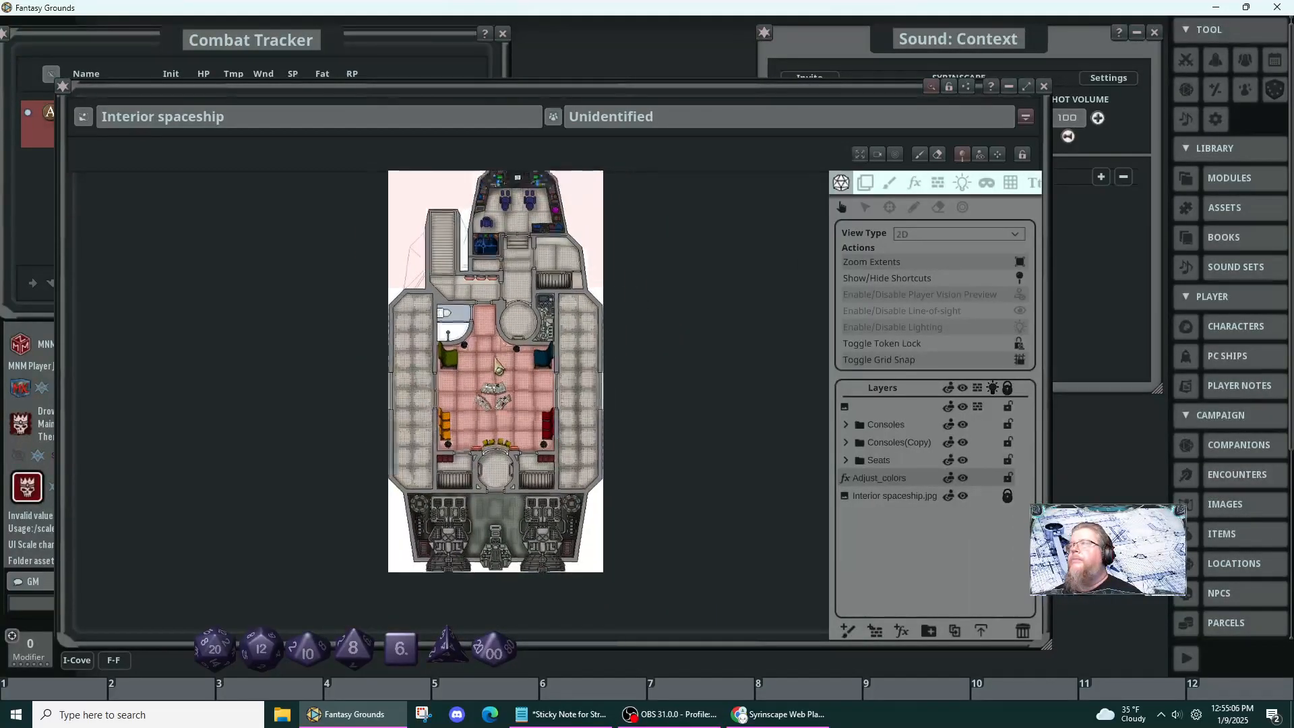
drag(516, 351, 479, 387)
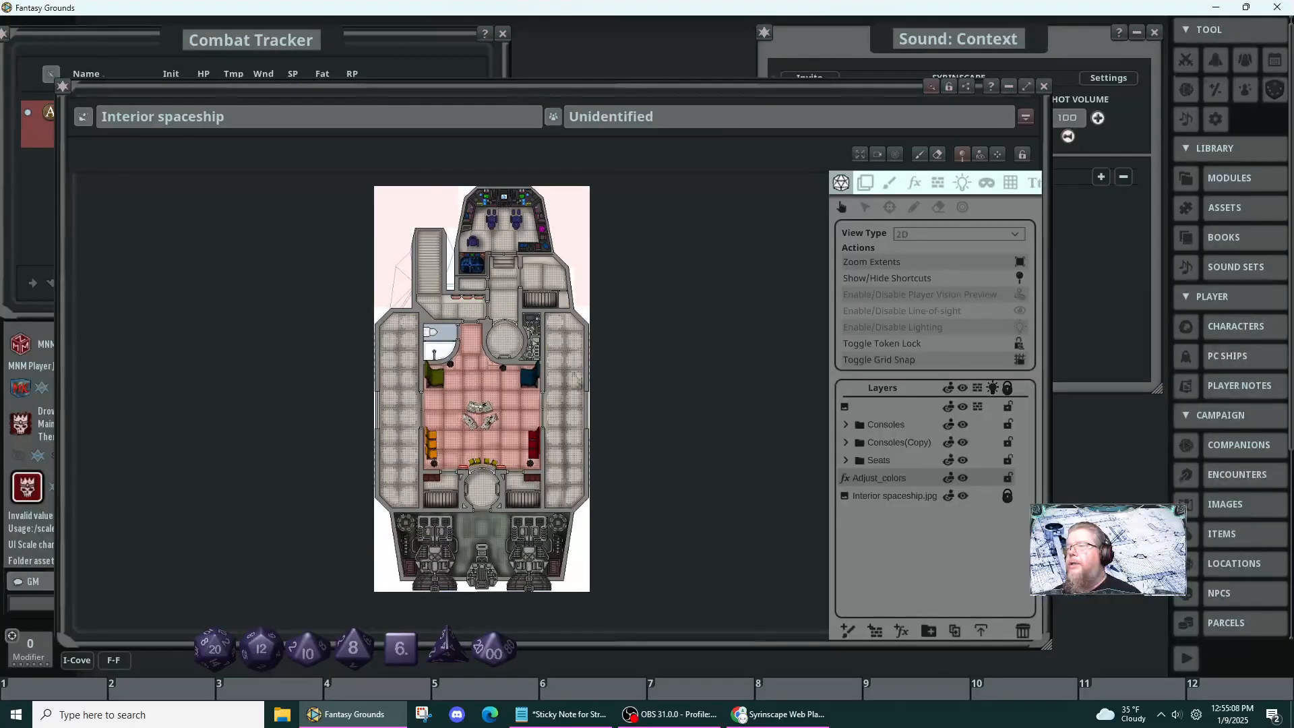
scroll(485, 450, up, 5)
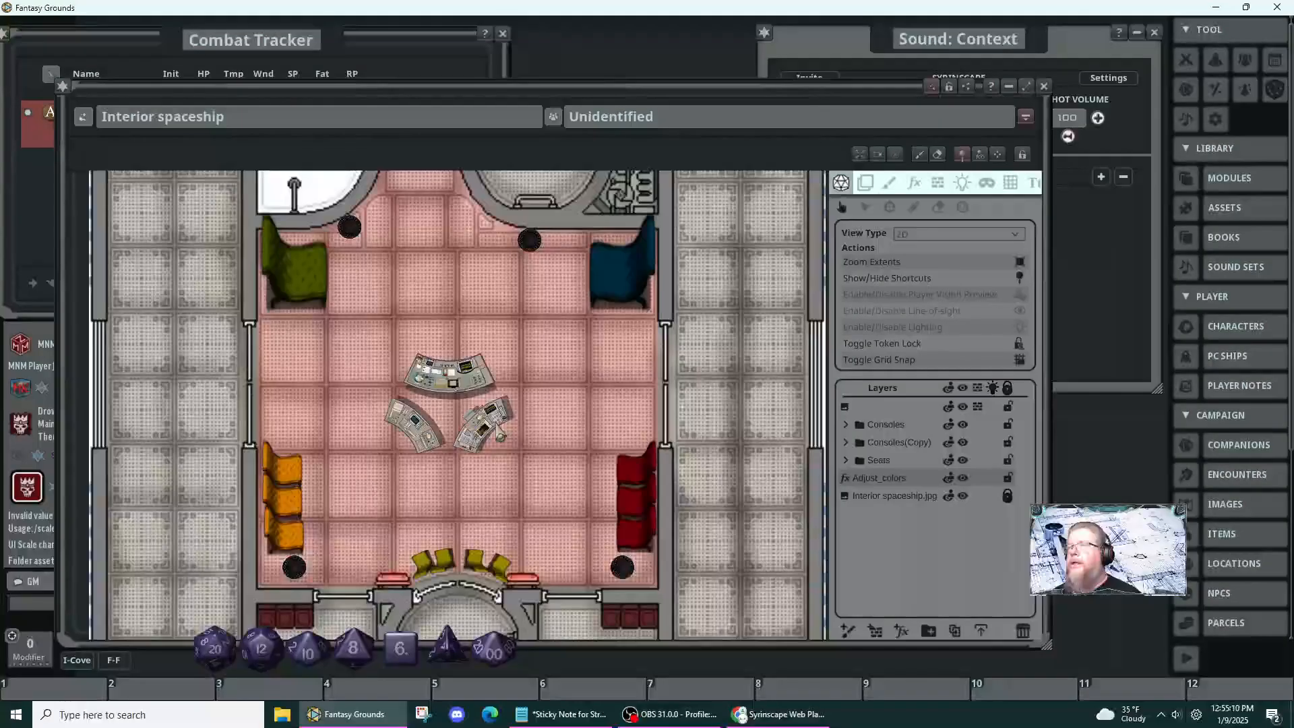
scroll(500, 435, down, 5)
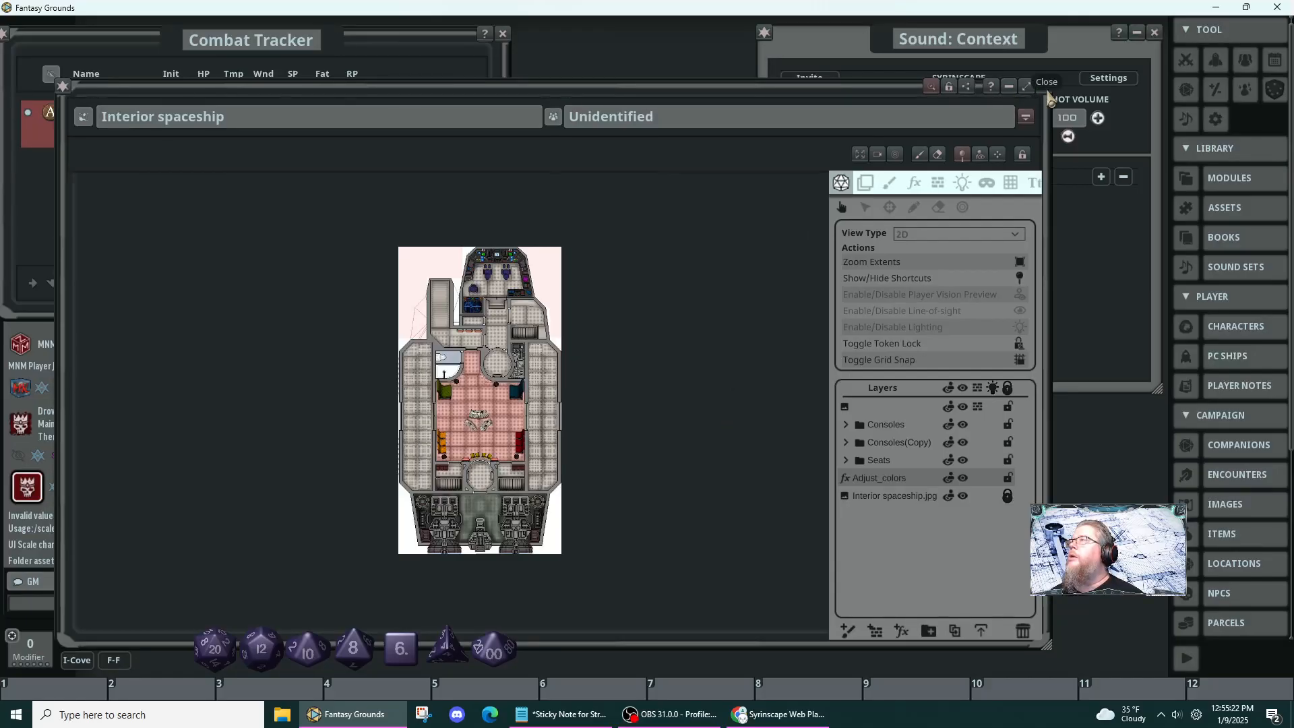
- Set the map's unidentified name to 'Salom Runner, opening with a single quotation mark
click(635, 119)
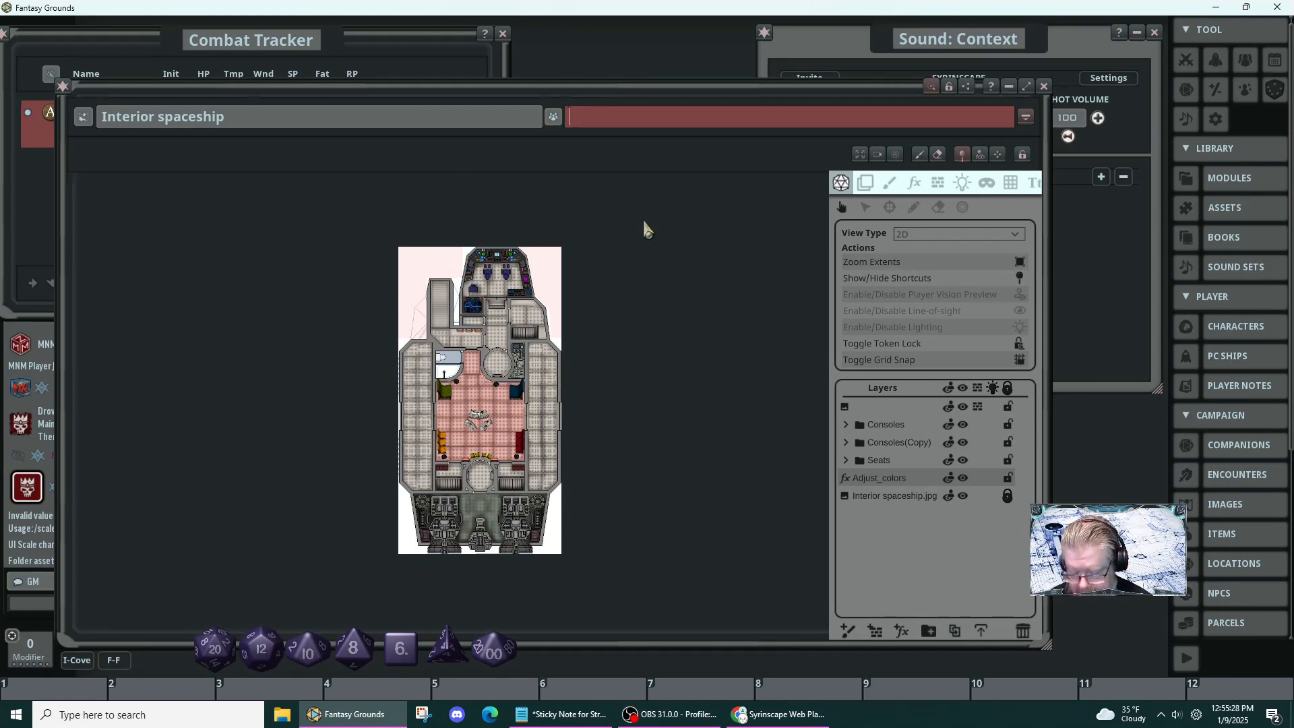
key(shift)
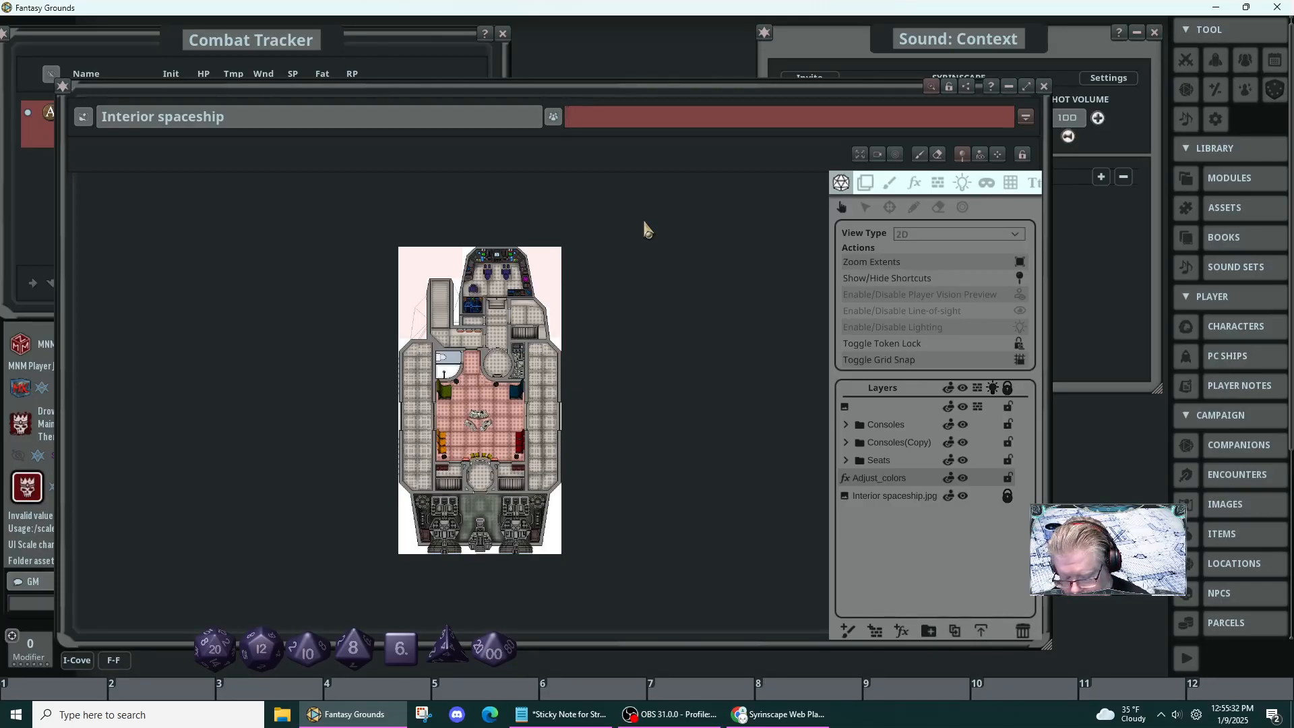
text("Sal)
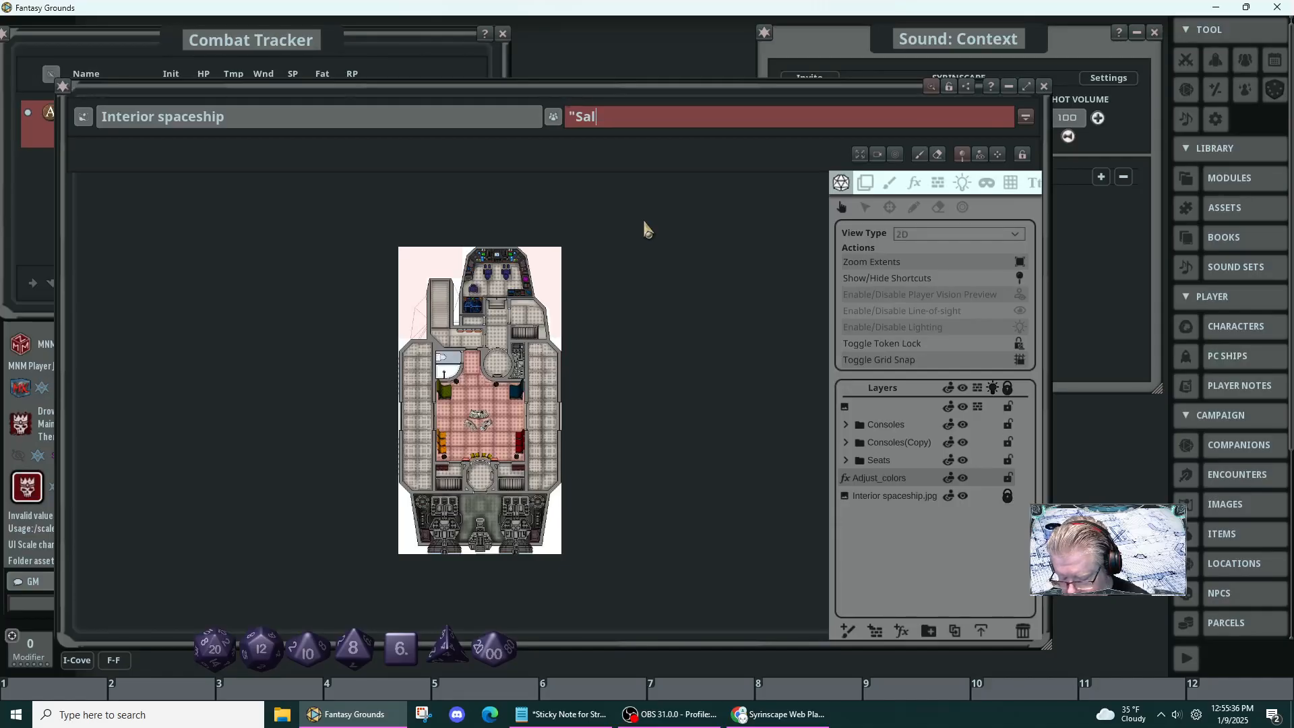
text(om Runner)
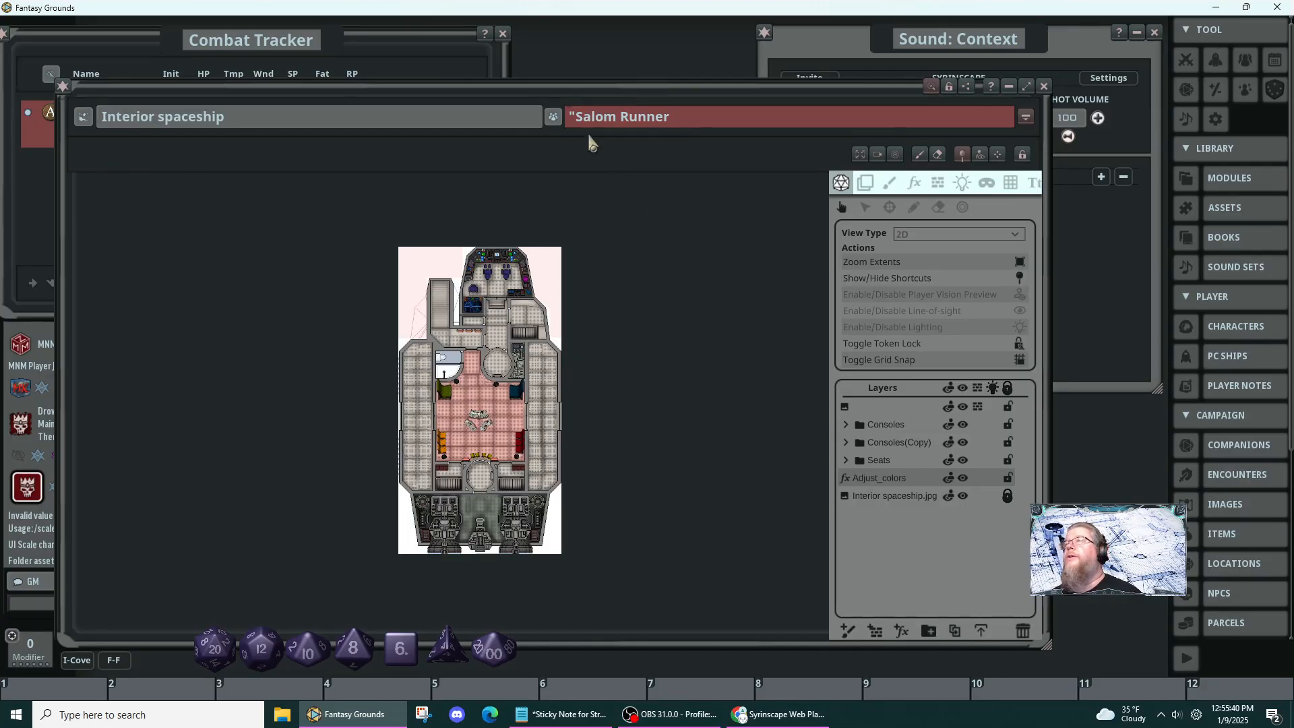
key(Home)
key(Delete)
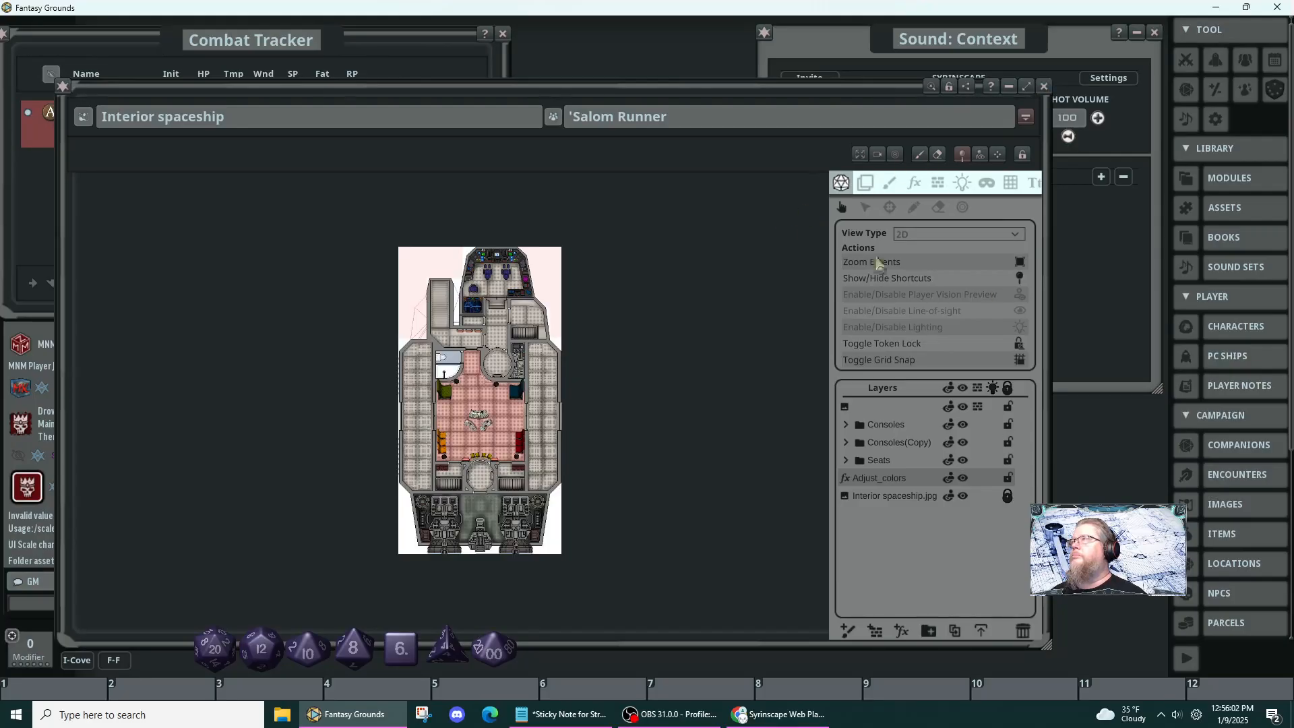
- Narrow and reposition the map window, and collapse the Player and Campaign groups in the sidebar
drag(1048, 351, 554, 340)
drag(266, 191, 453, 152)
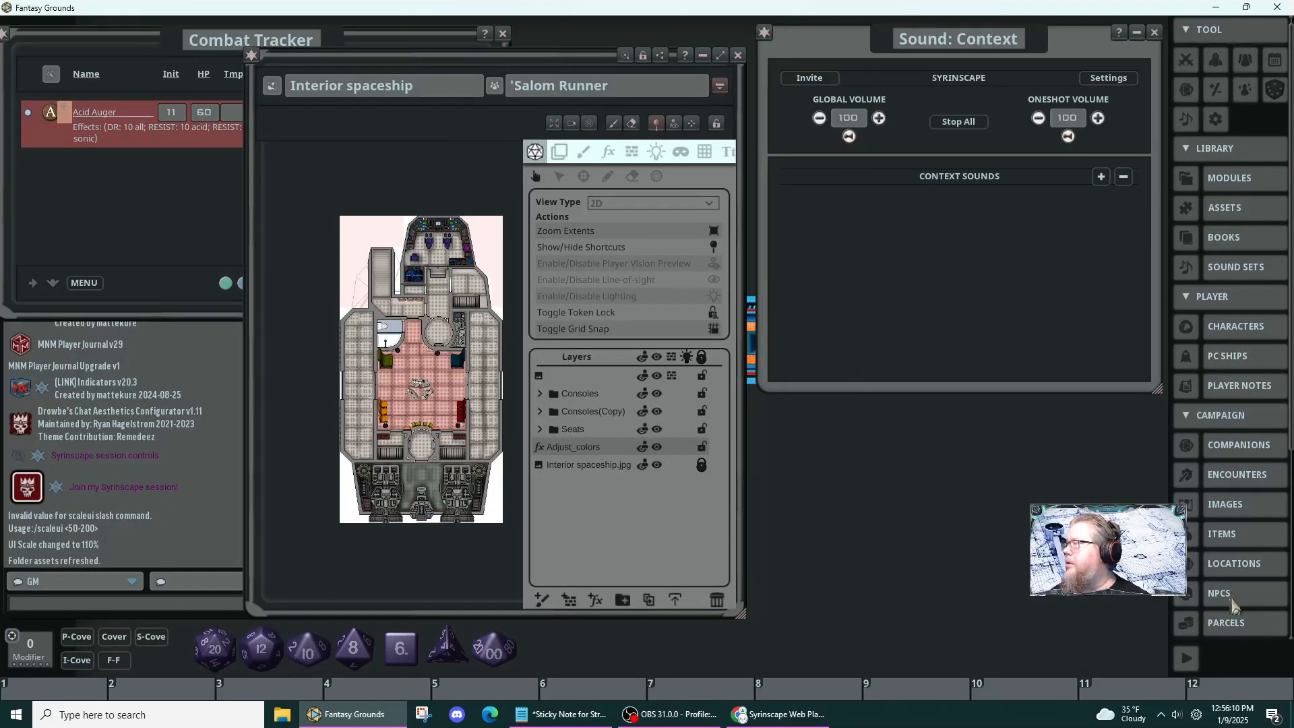
click(1187, 297)
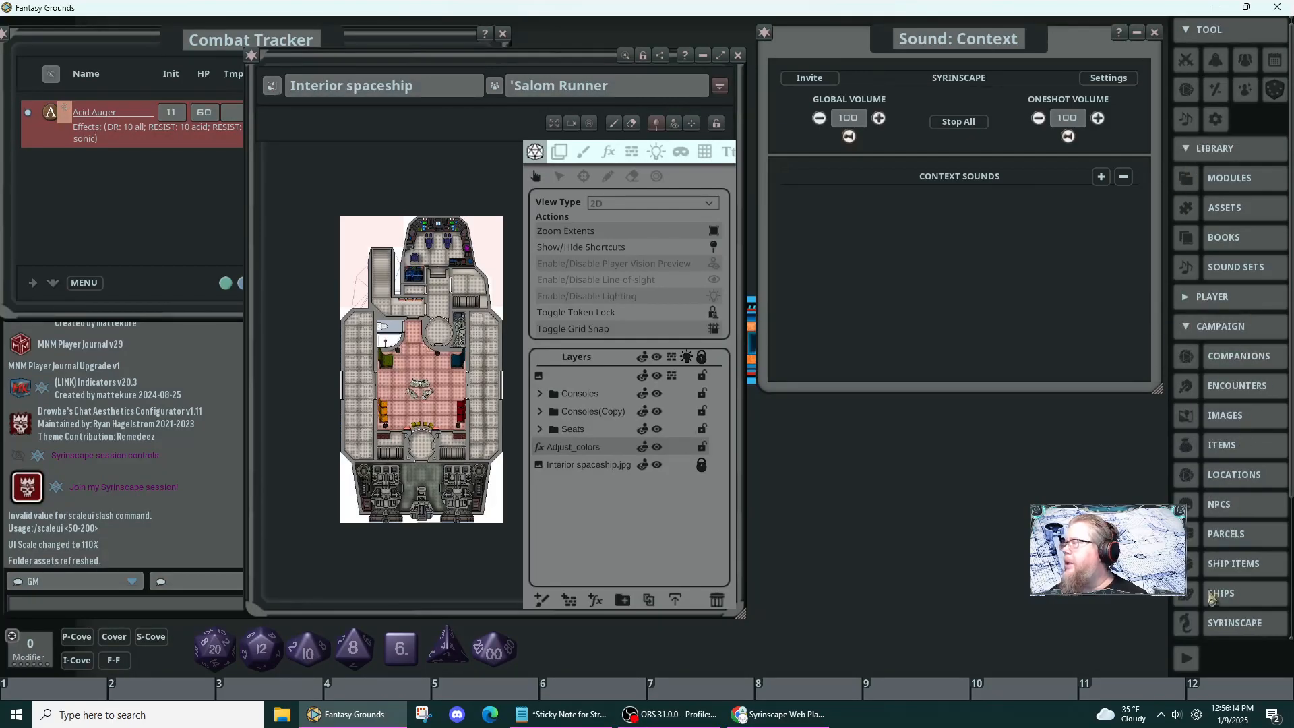
scroll(1234, 566, down, 2)
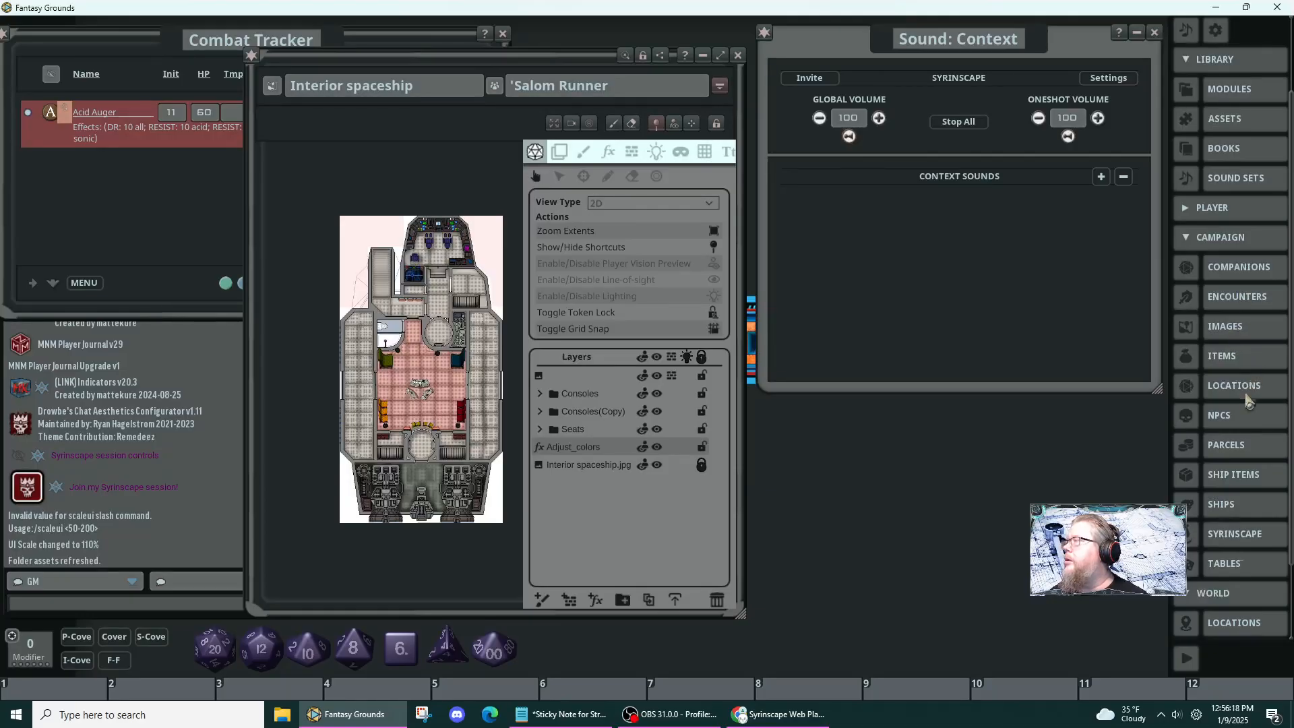
click(1185, 245)
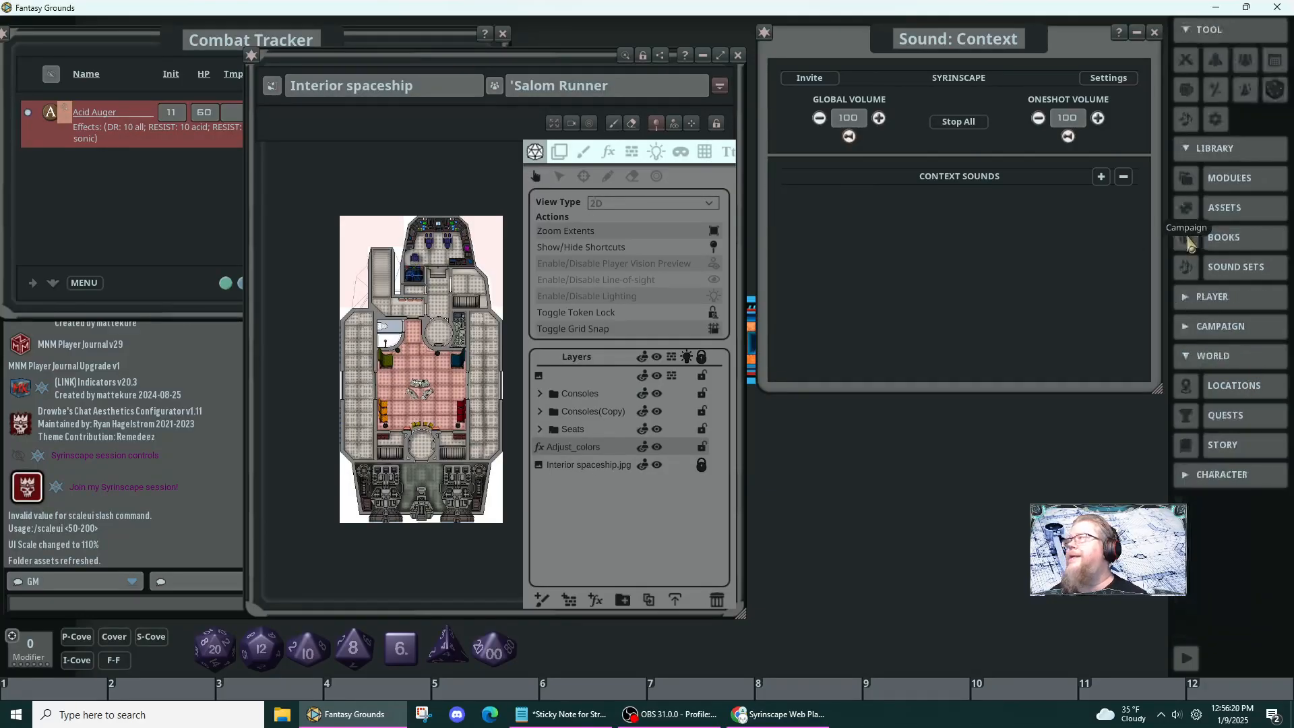
- Open the Part 1: Absalom Gang War story index and advance to entry 2.02. Caught in the Crossfire
click(1222, 445)
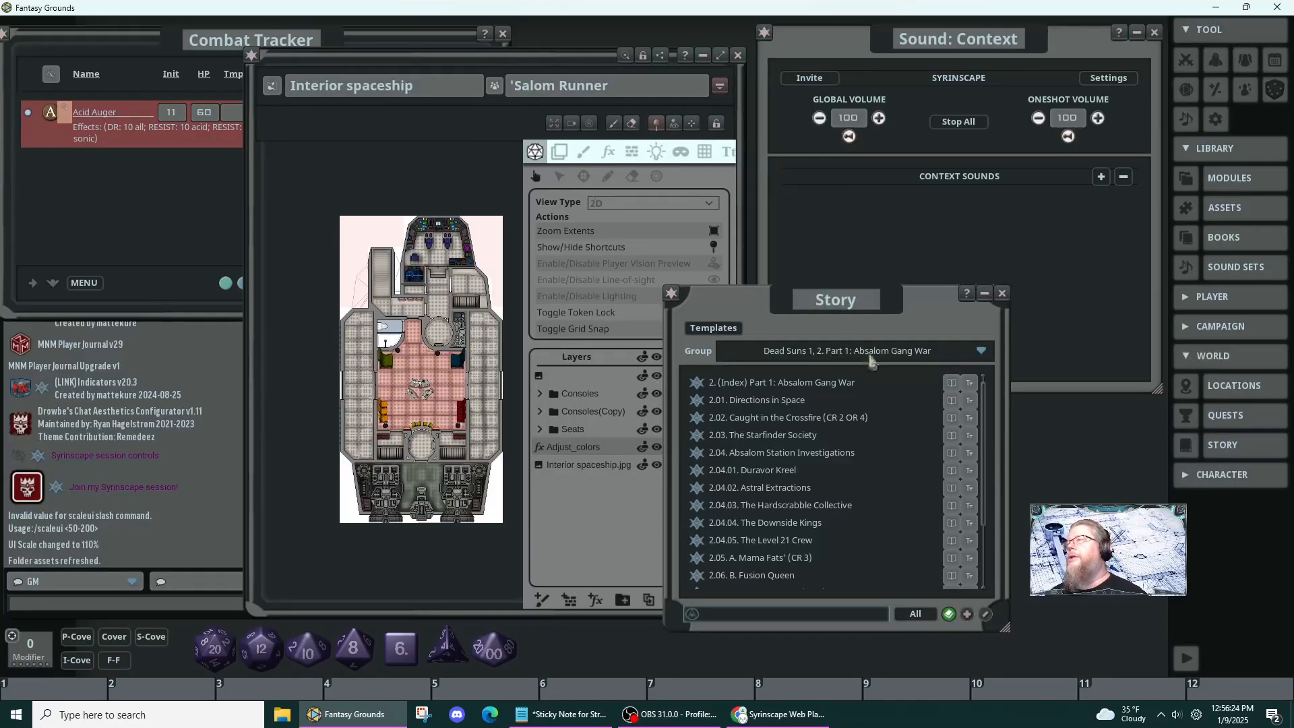
click(695, 384)
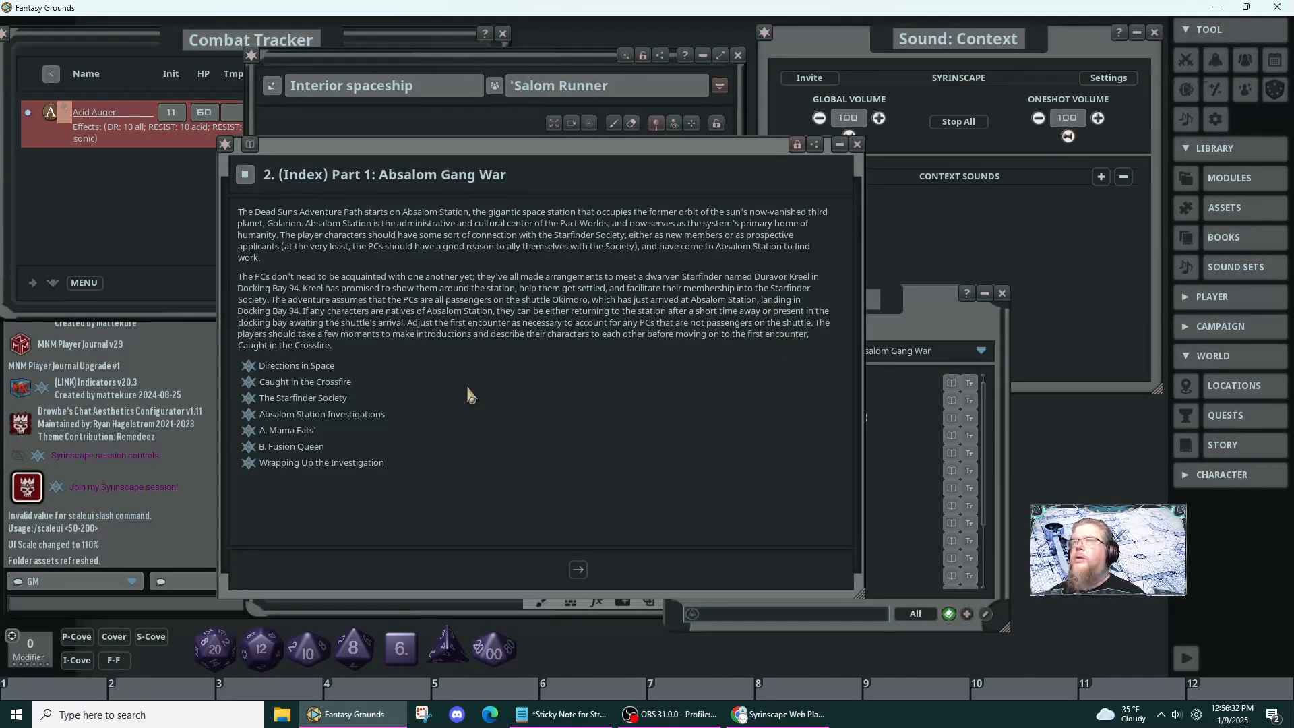
drag(468, 389, 615, 425)
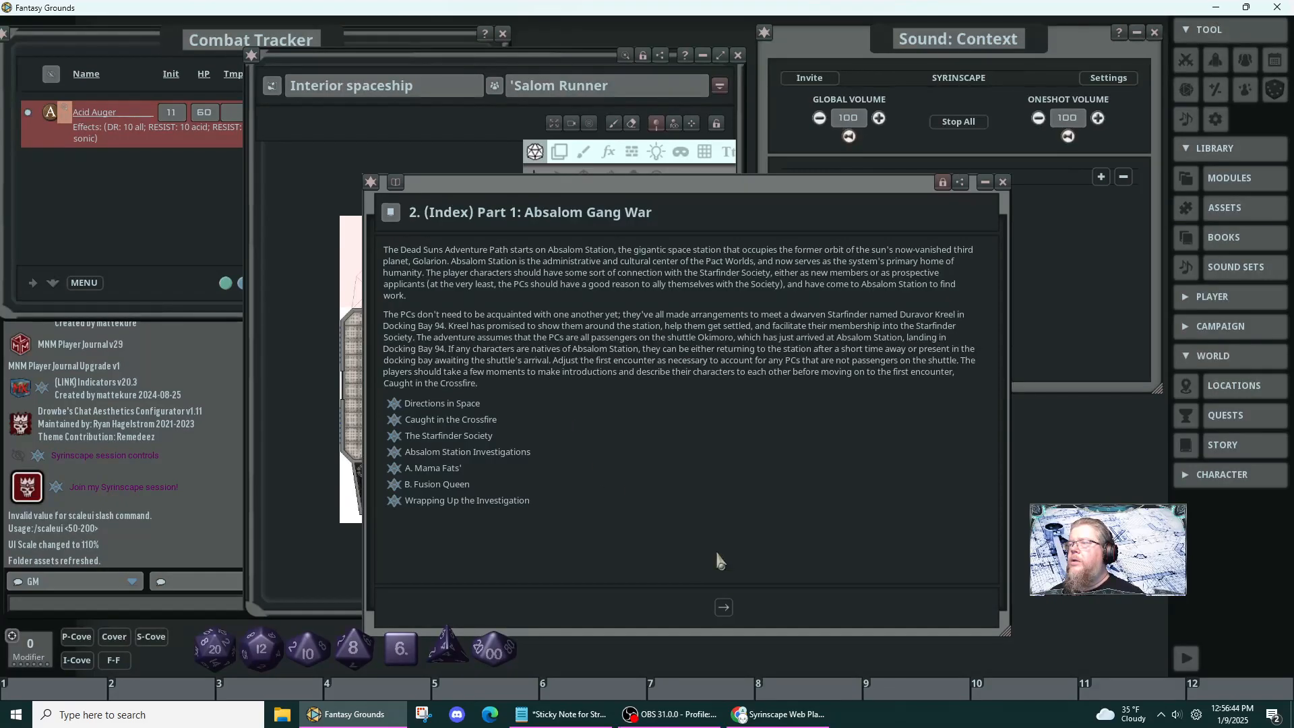
click(721, 609)
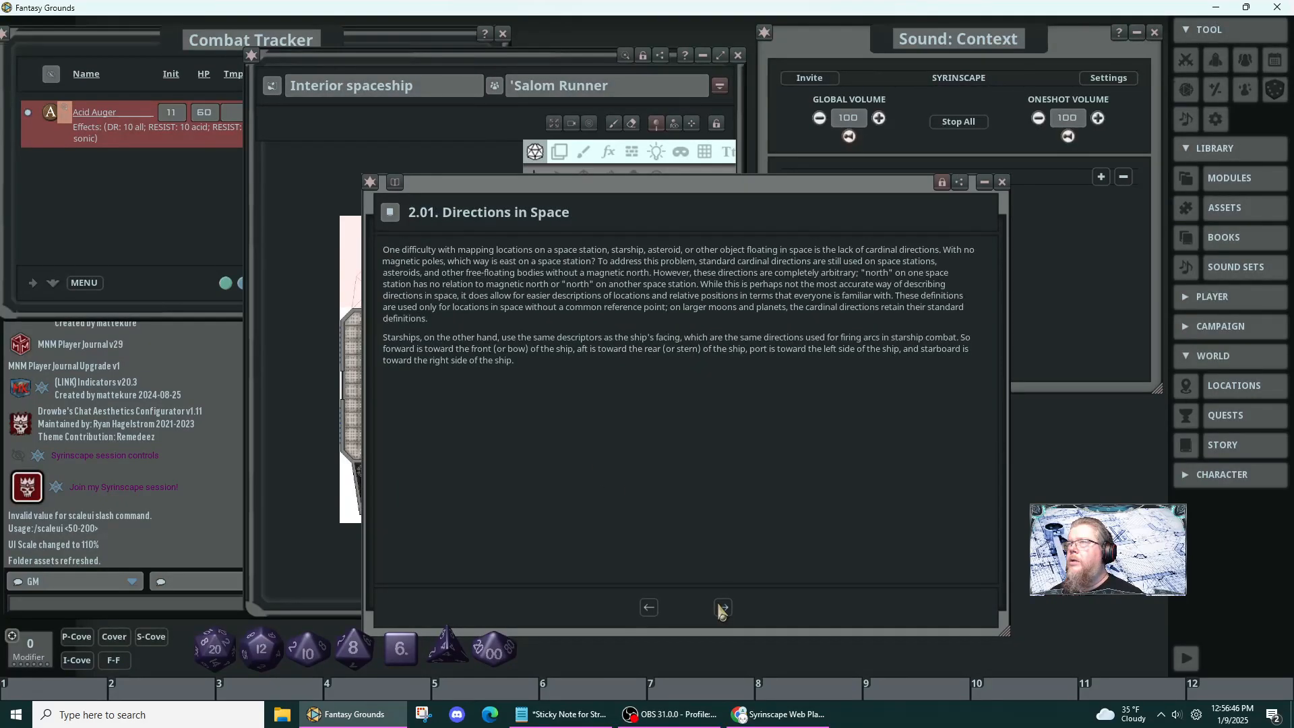
click(722, 609)
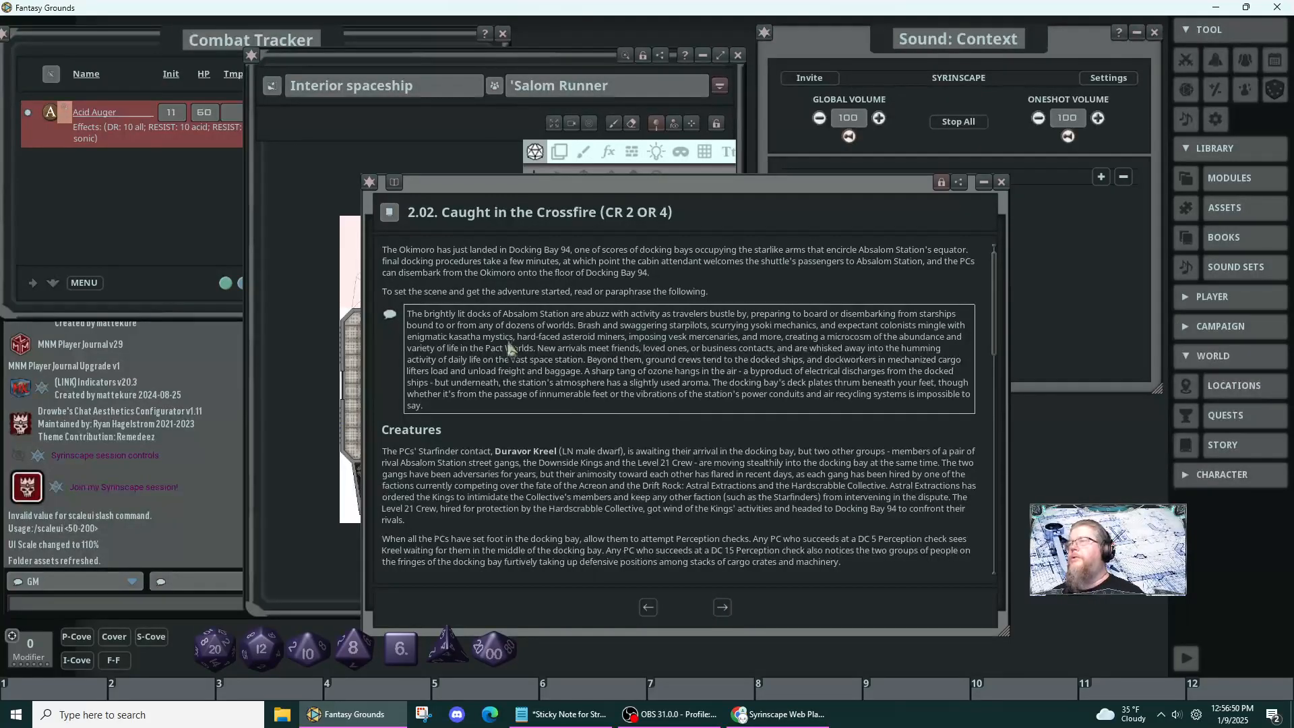
- Unlock the Caught in the Crossfire entry and insert five blank lines above its first paragraph
click(942, 183)
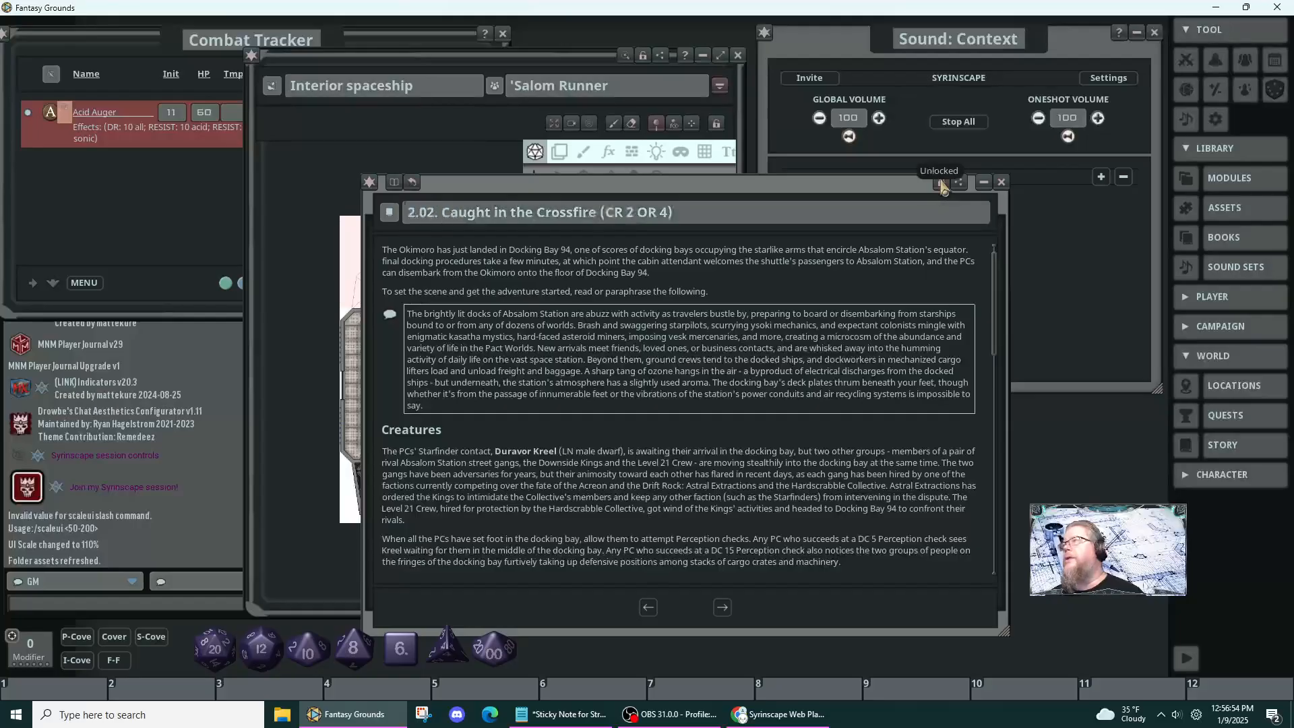
click(389, 250)
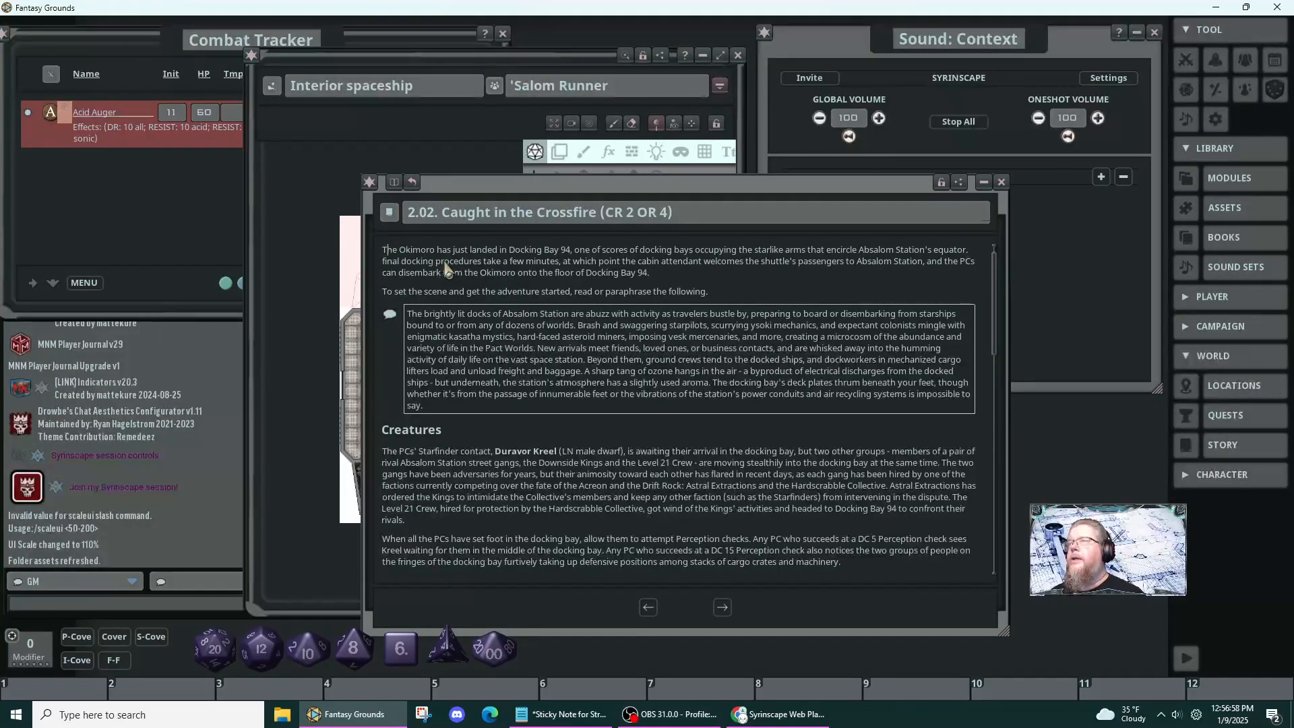
key(Return)
key(Return)
key(Return)
key(Return)
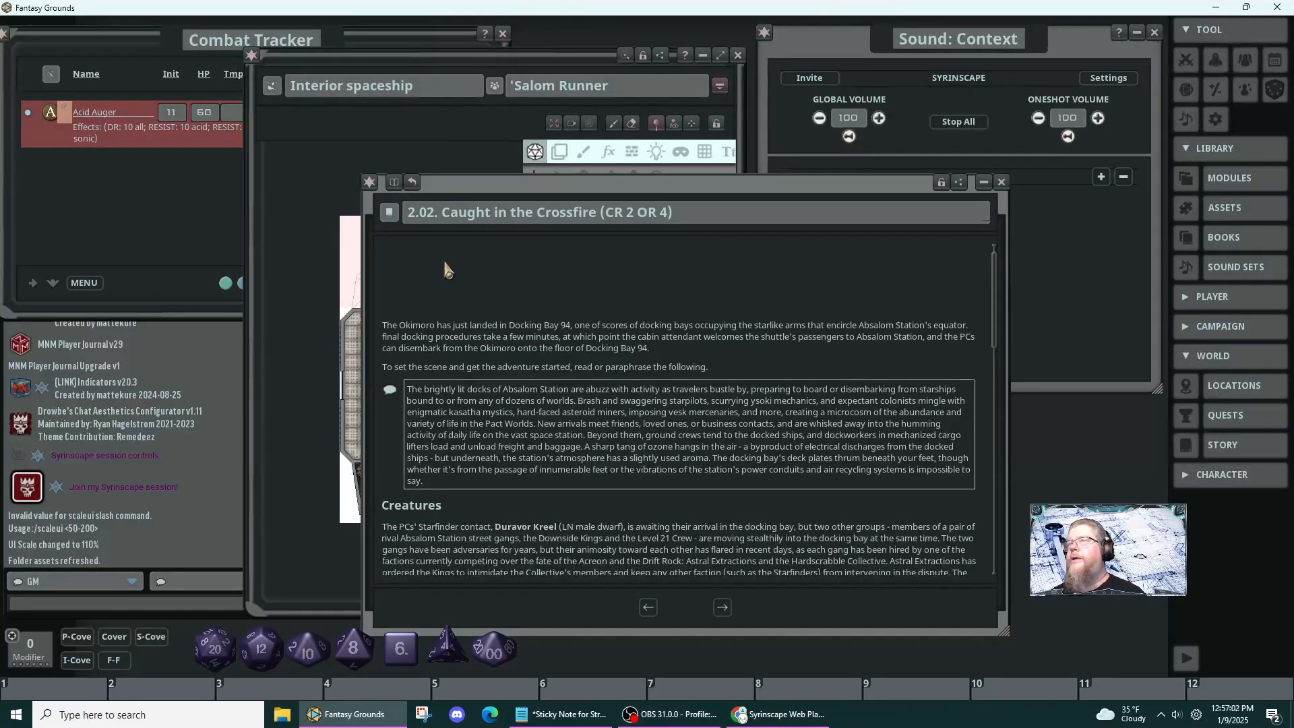
key(Return)
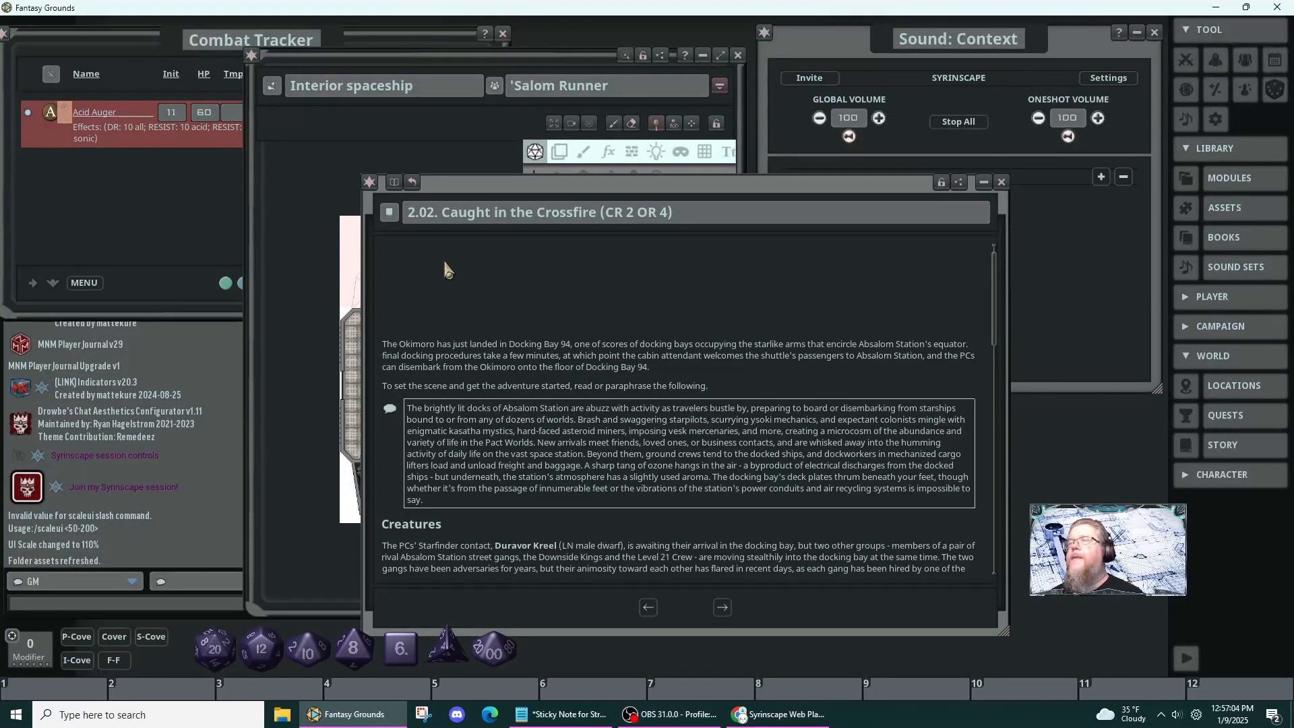
- Insert a link to the Interior spaceship map in the blank space above the Caught in the Crossfire entry's first paragraph
click(258, 64)
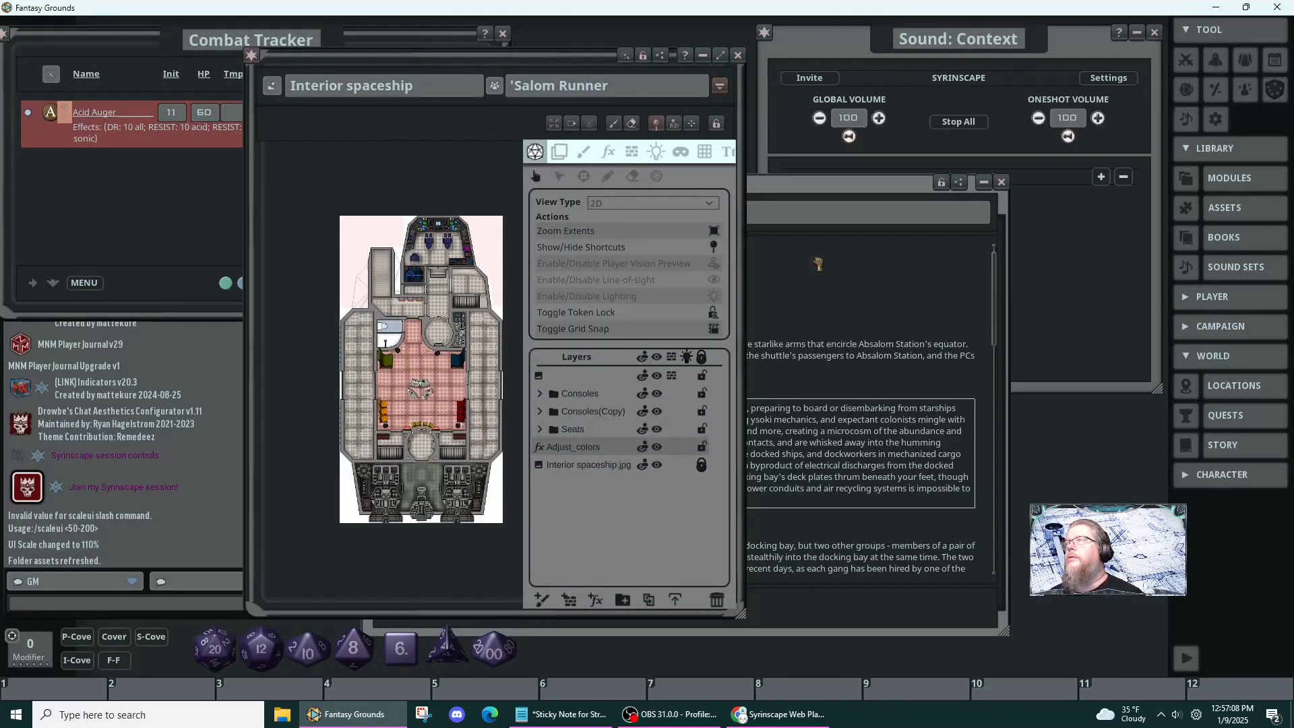
scroll(817, 264, up, 1)
click(797, 193)
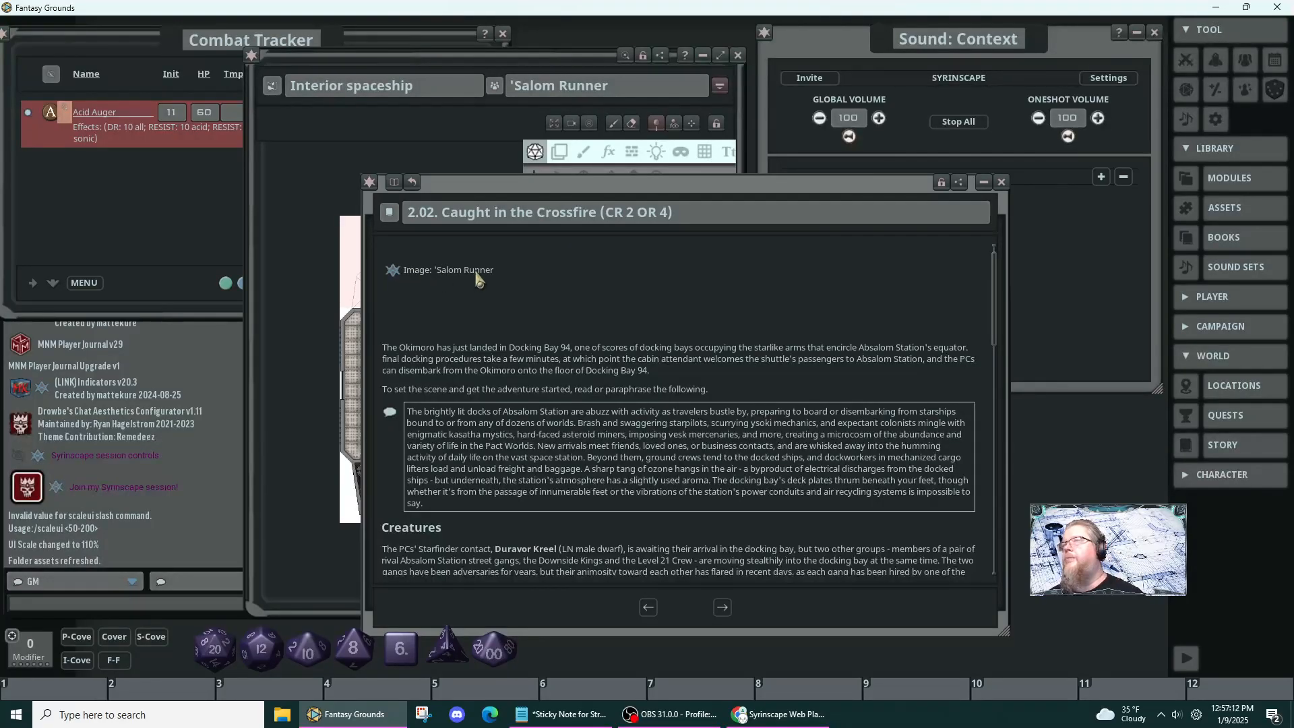
- Close the map and Story list windows, reposition the Caught in the Crossfire entry, and expand the sidebar's Campaign group
drag(398, 138, 135, 138)
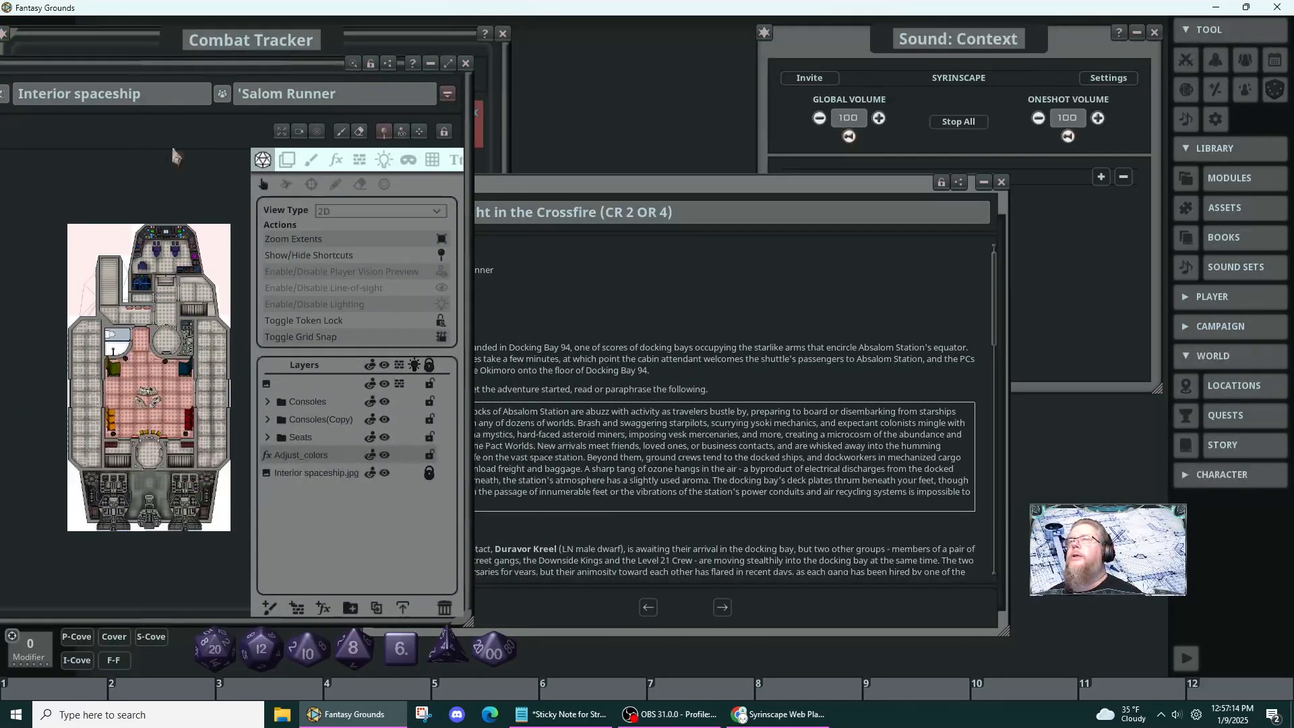
drag(570, 185, 272, 99)
click(470, 63)
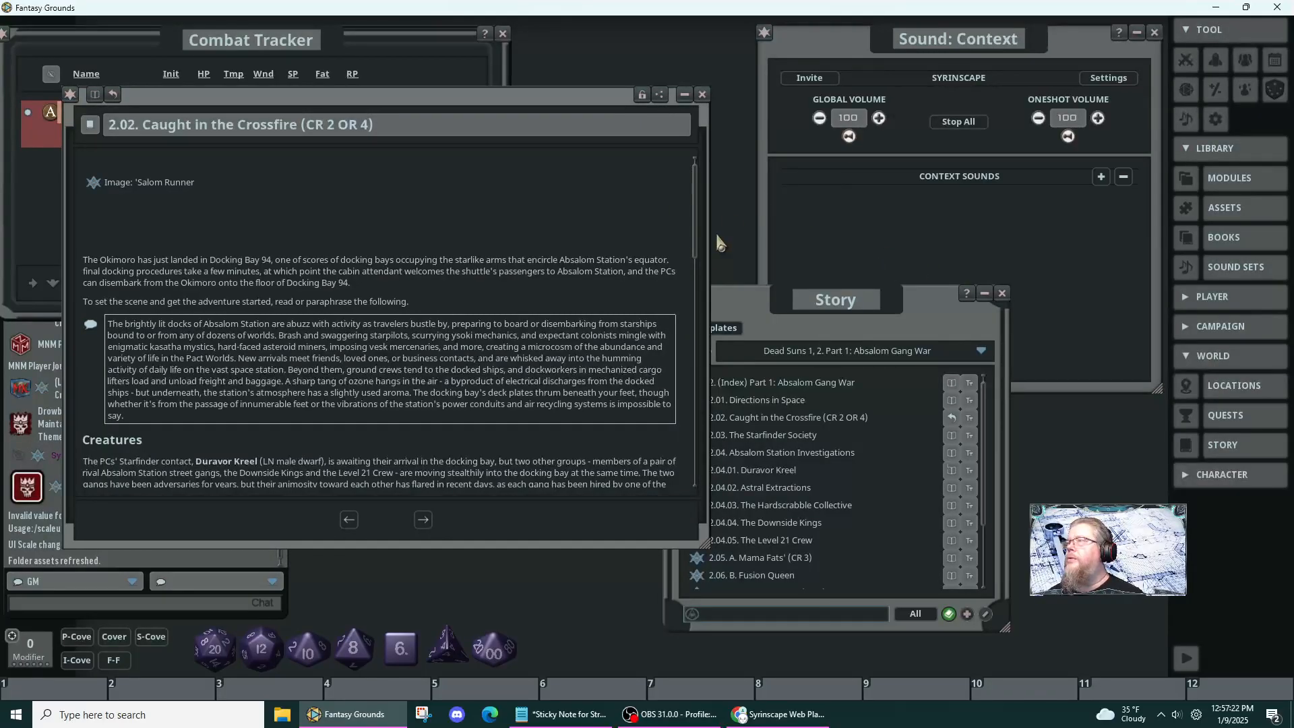
drag(474, 101, 462, 52)
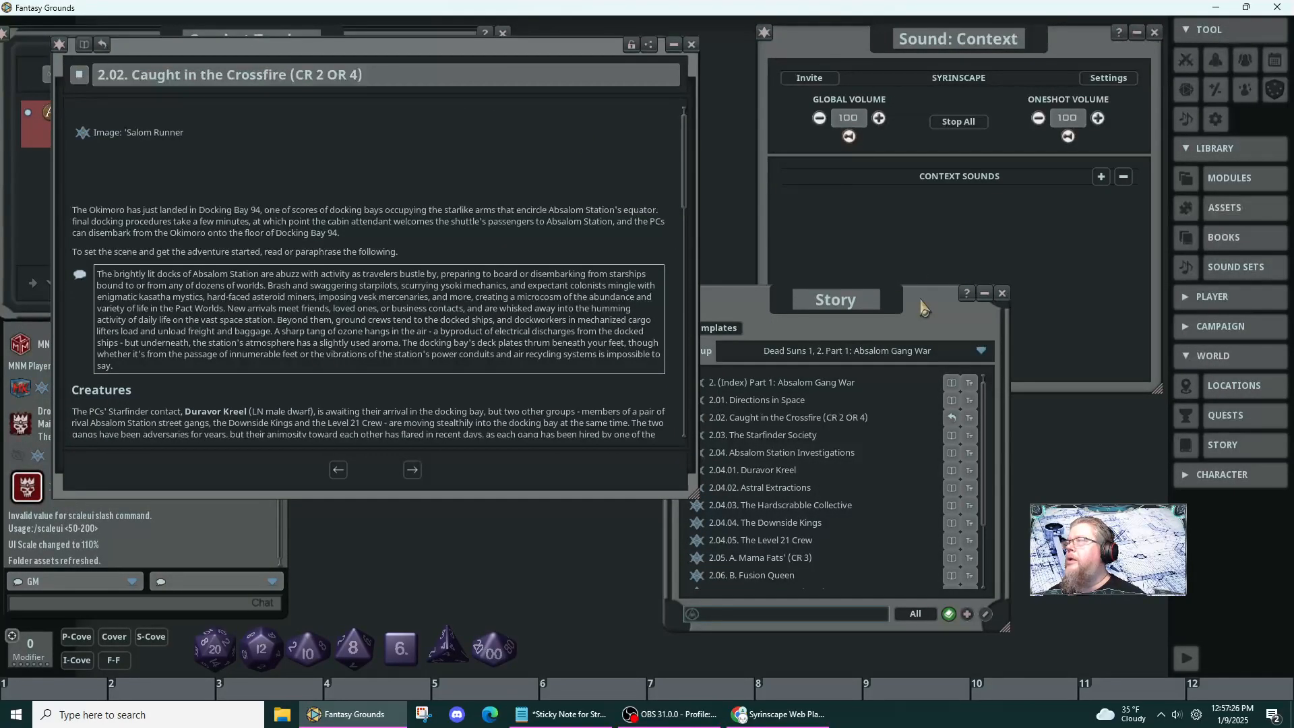
click(1009, 296)
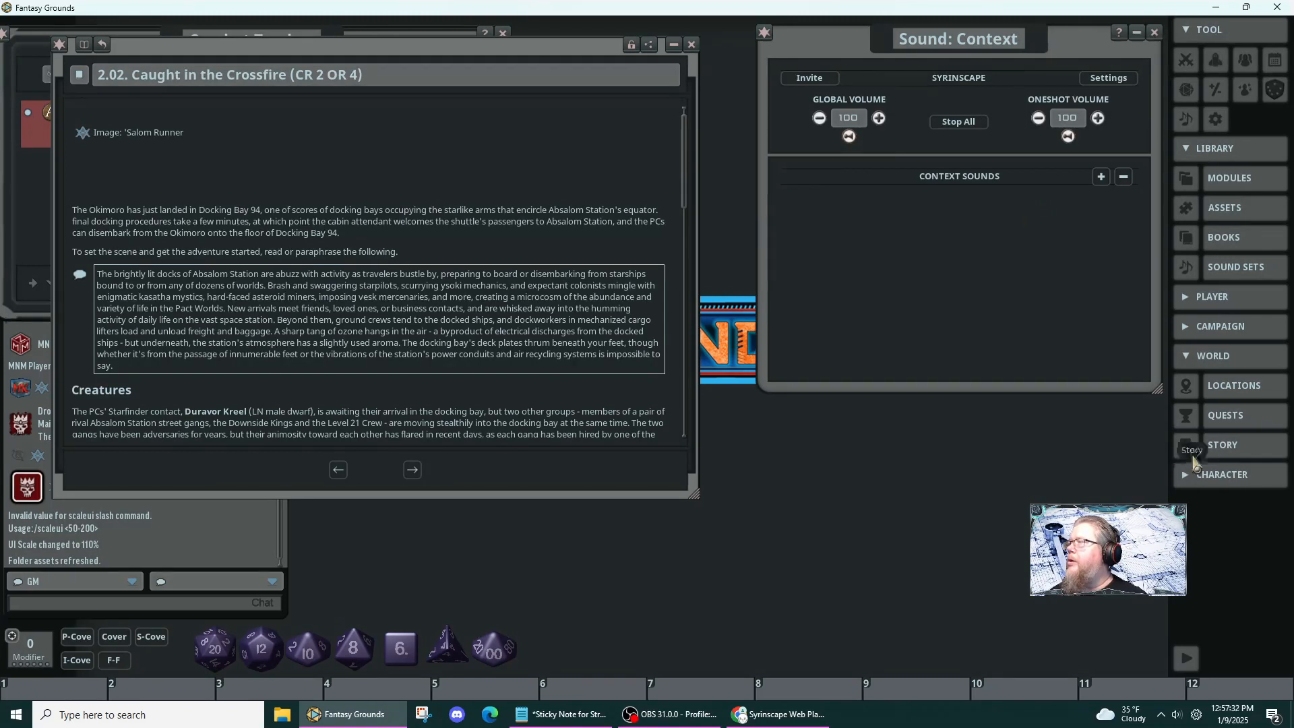
click(1185, 332)
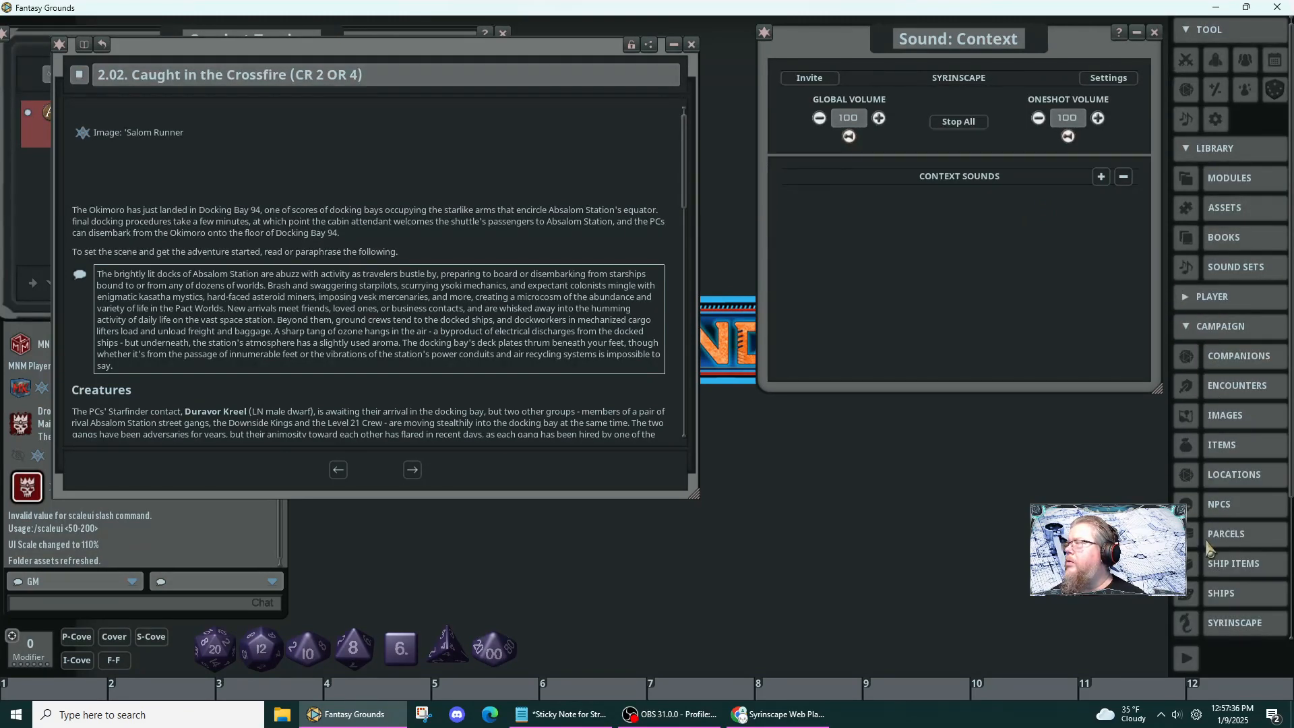
- Create a sound set named Absalom Station and set its type to Content
click(1250, 268)
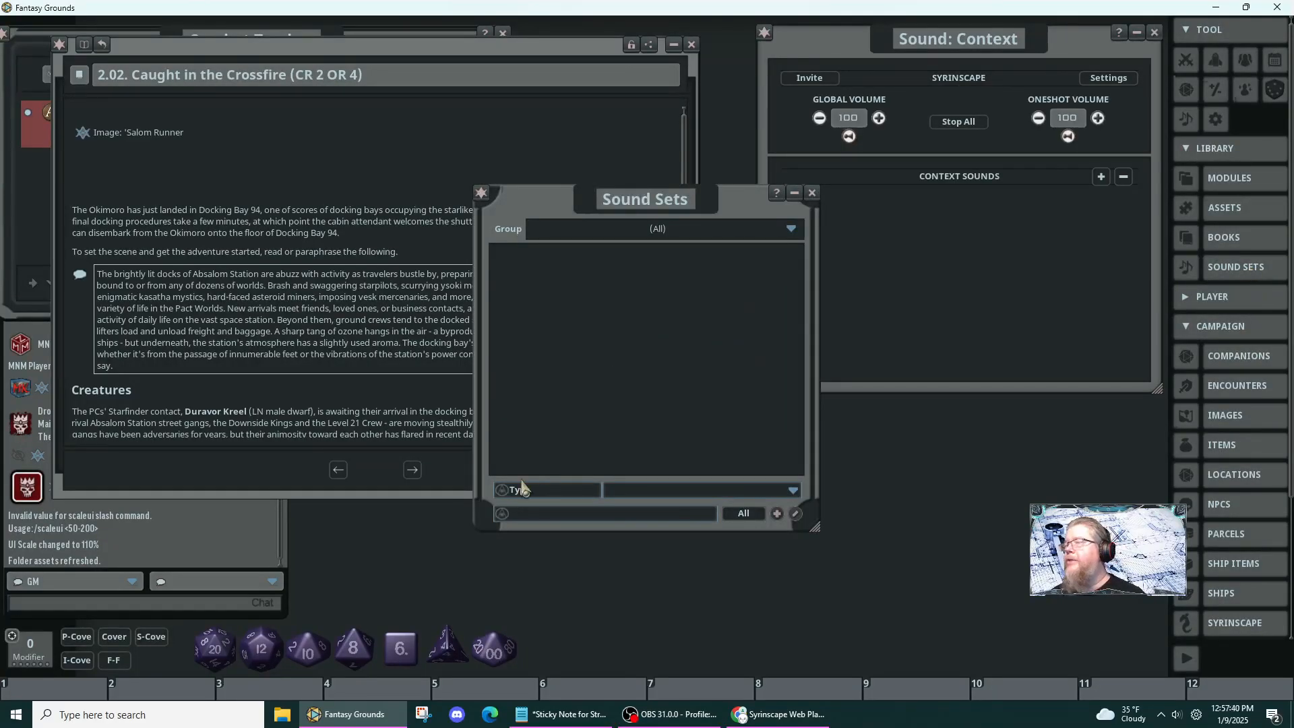
click(777, 513)
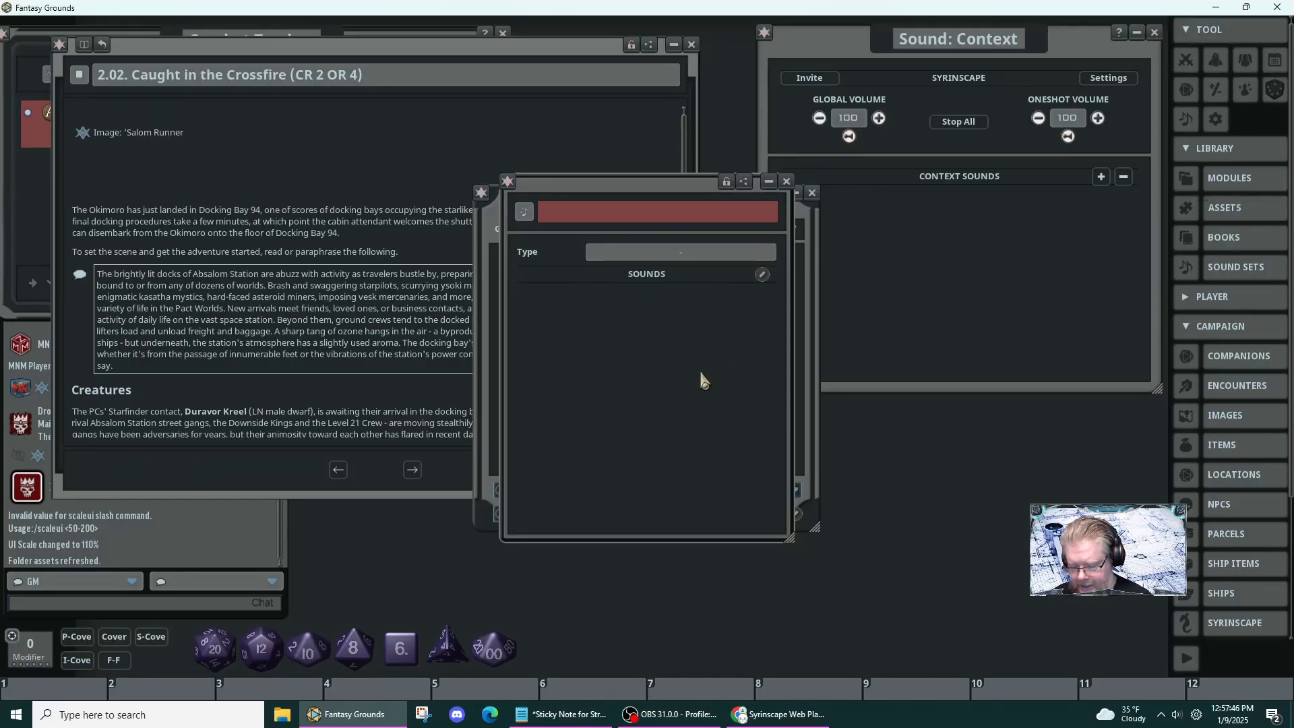
text(A)
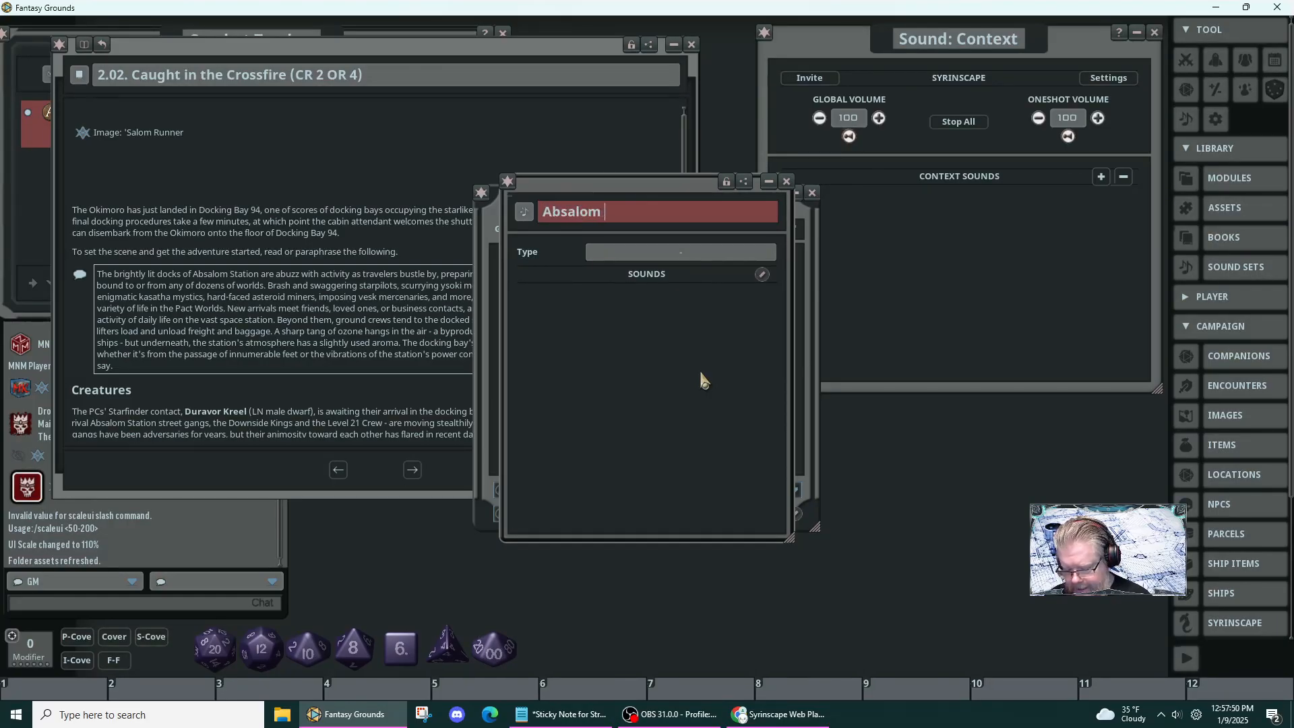
text(bsalom Station)
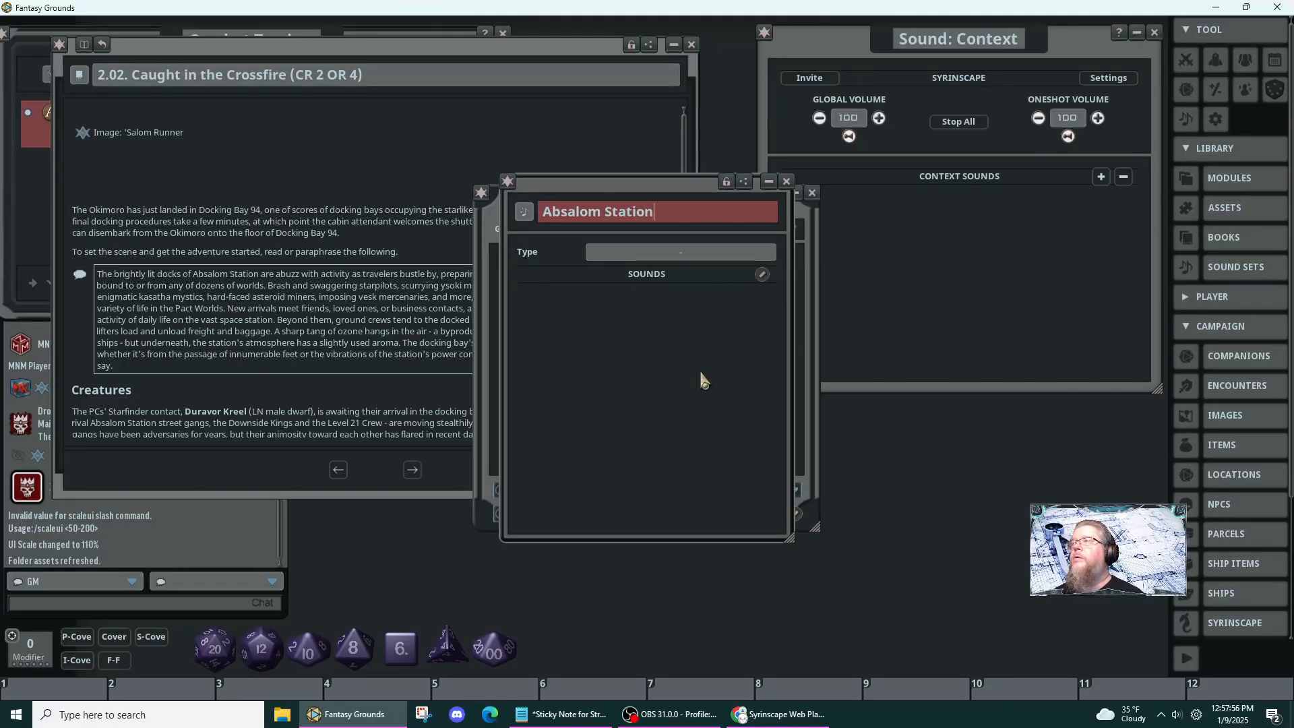
click(687, 252)
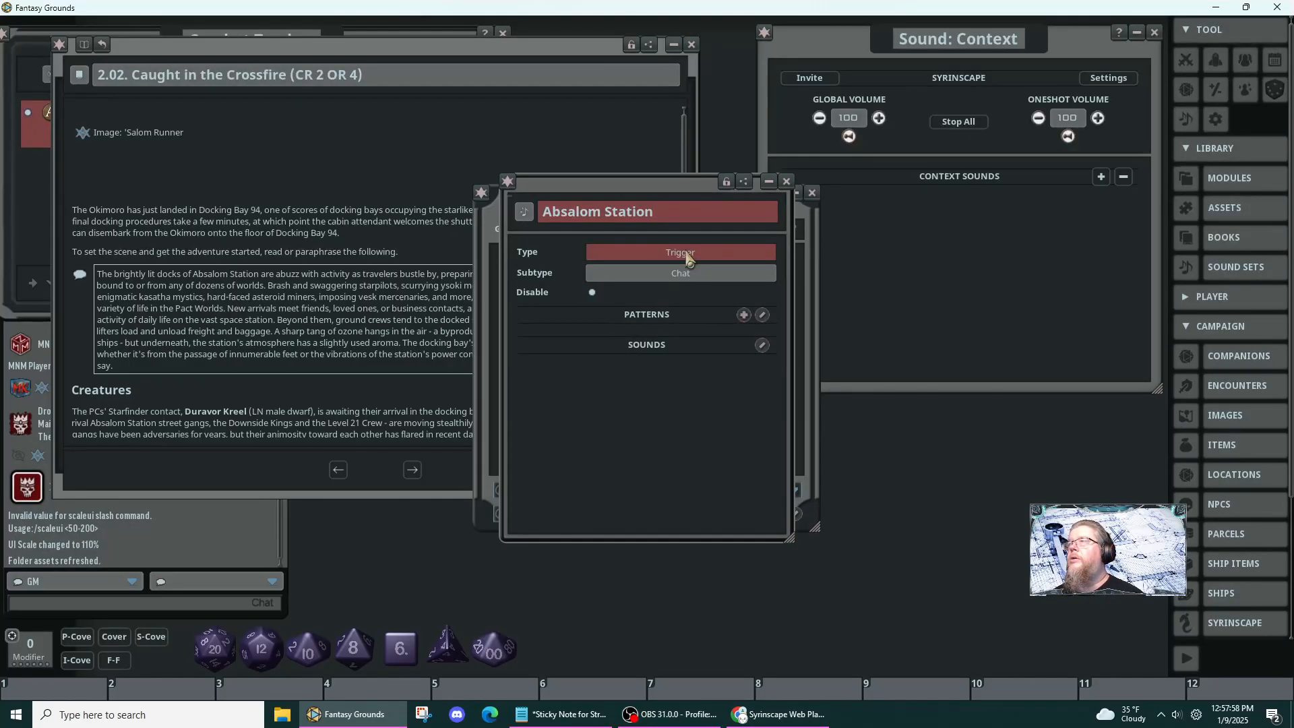
click(686, 254)
click(683, 254)
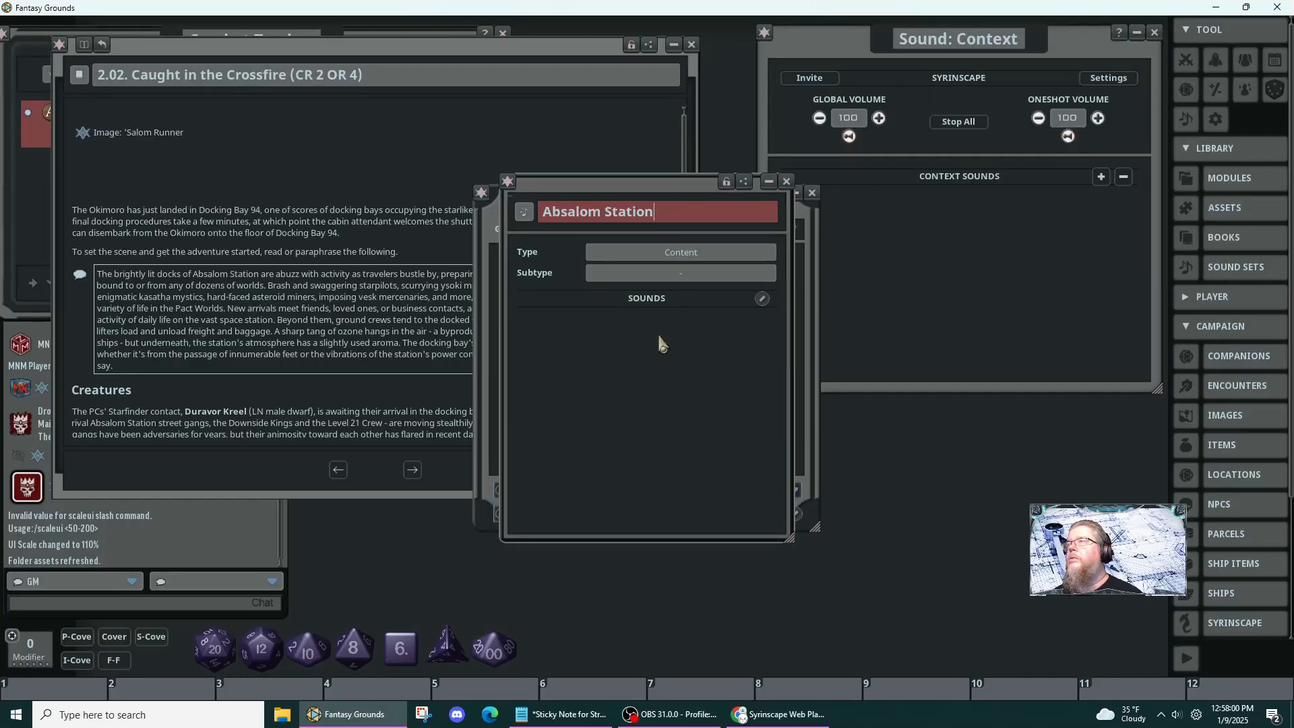
click(754, 254)
click(755, 255)
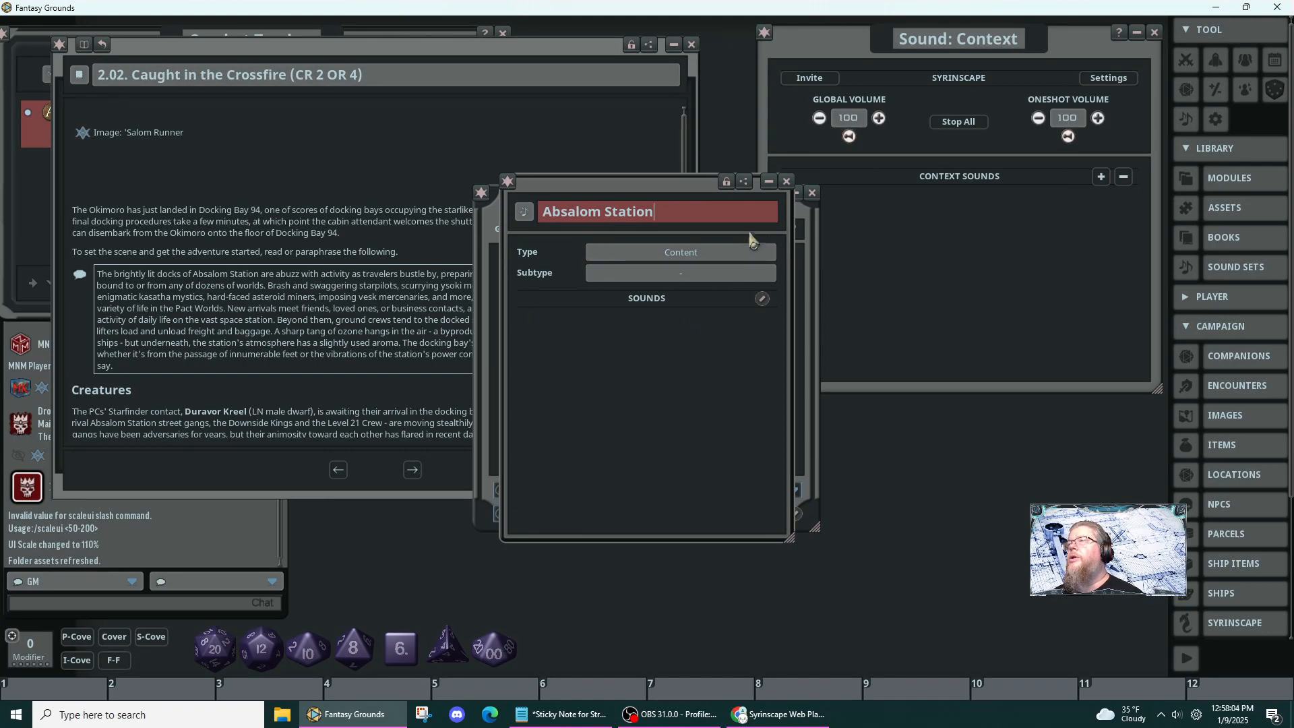
- Delete the Absalom Station sound set and close the Sound Sets list
click(787, 182)
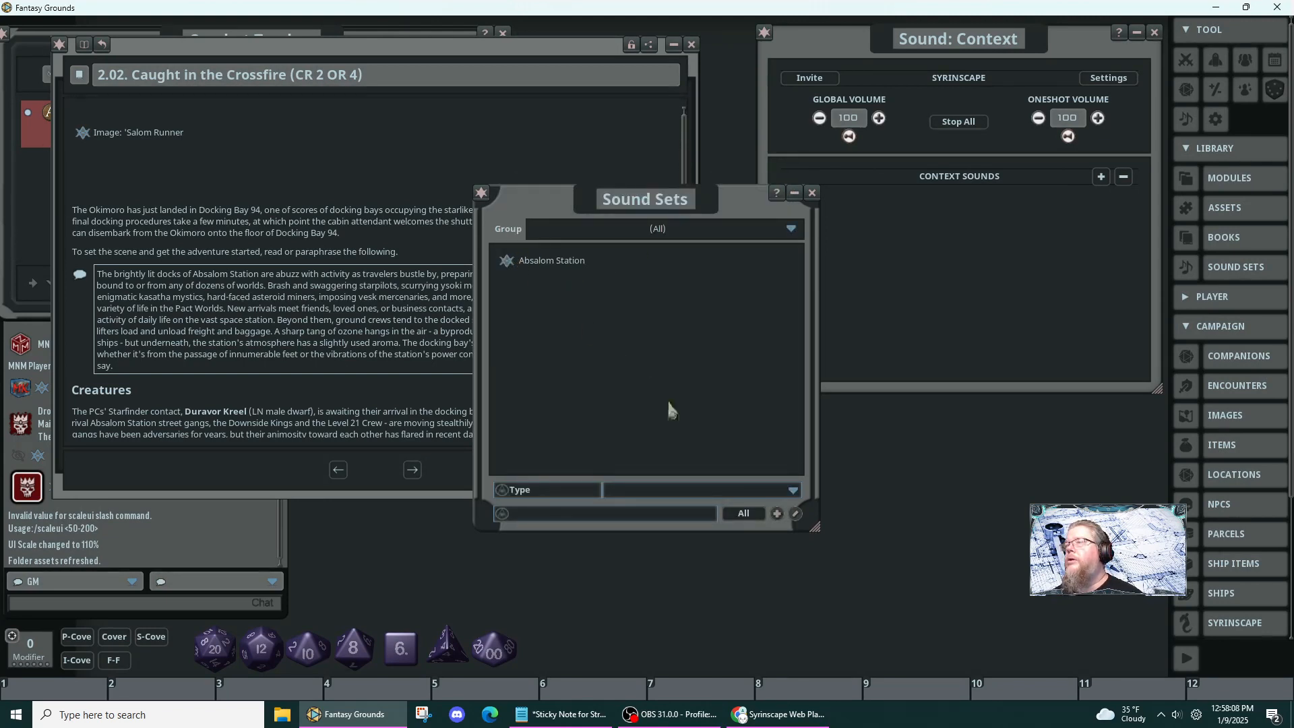
click(797, 515)
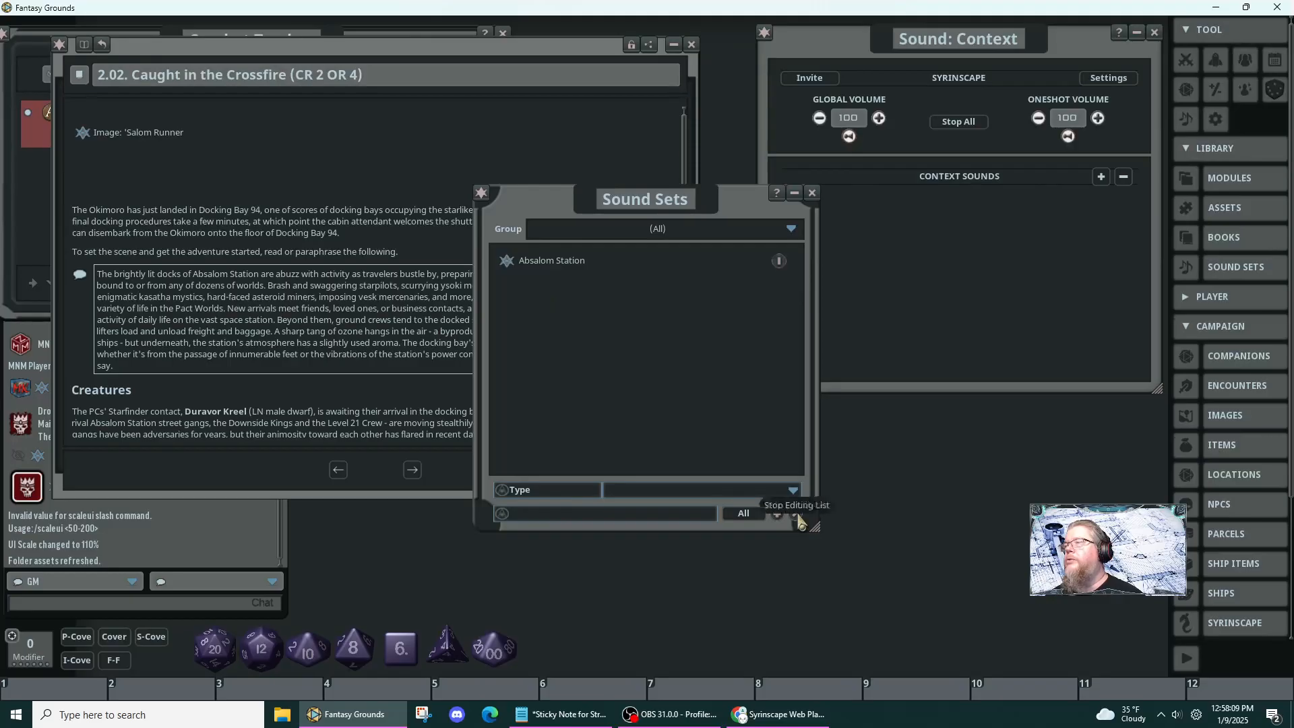
click(780, 261)
click(781, 261)
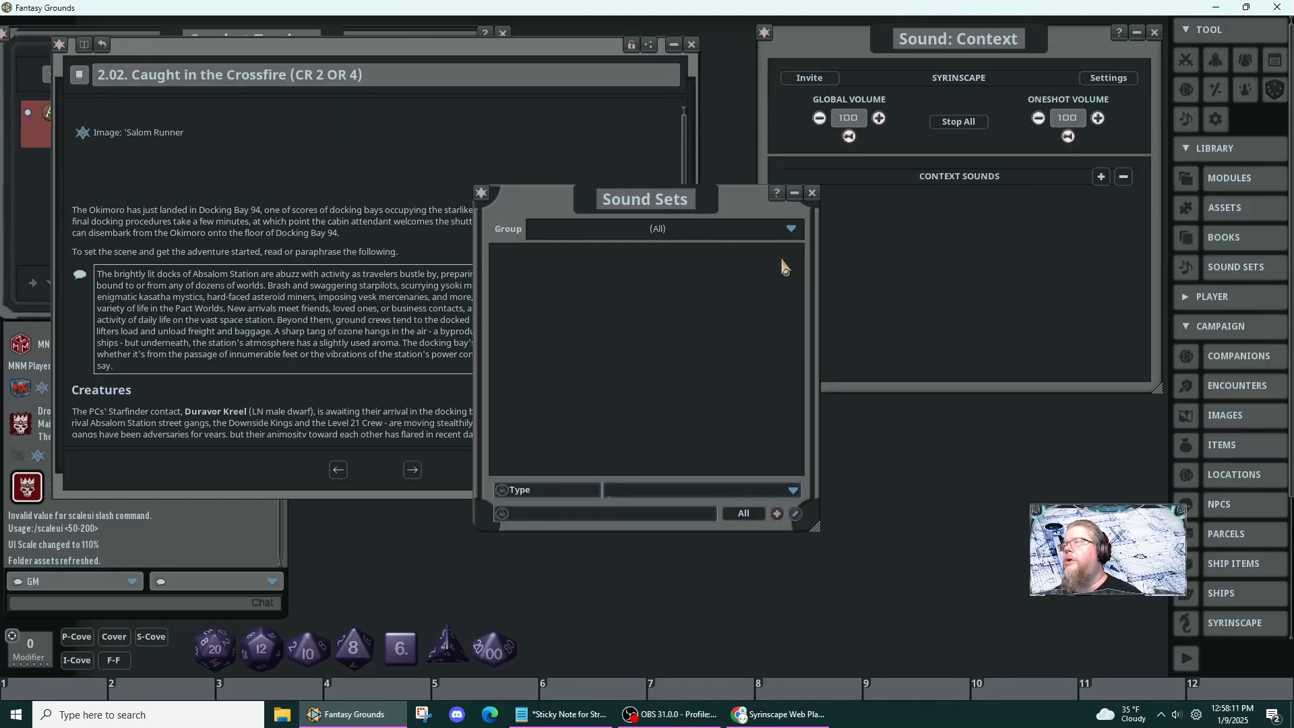
click(813, 192)
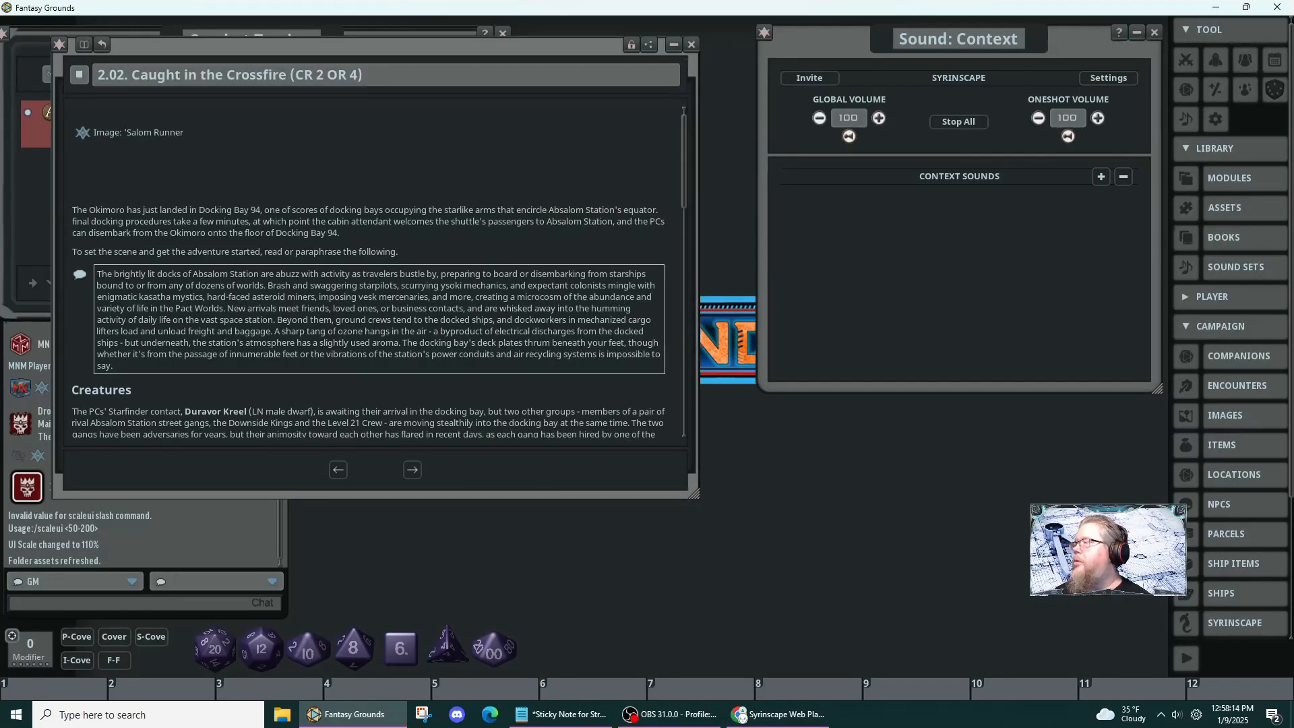
- Open the Syrinscape library, widen its window, and create a soundboard named Absalom Station
click(1228, 620)
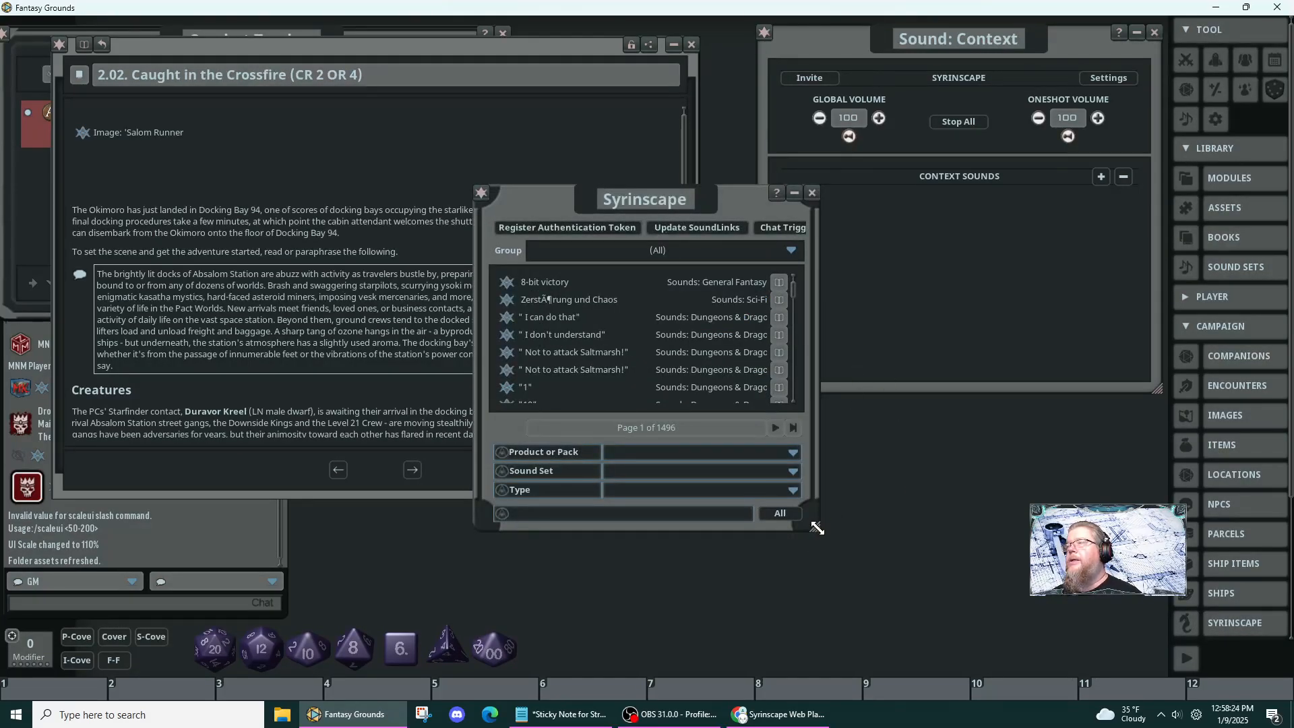
drag(817, 528, 1021, 516)
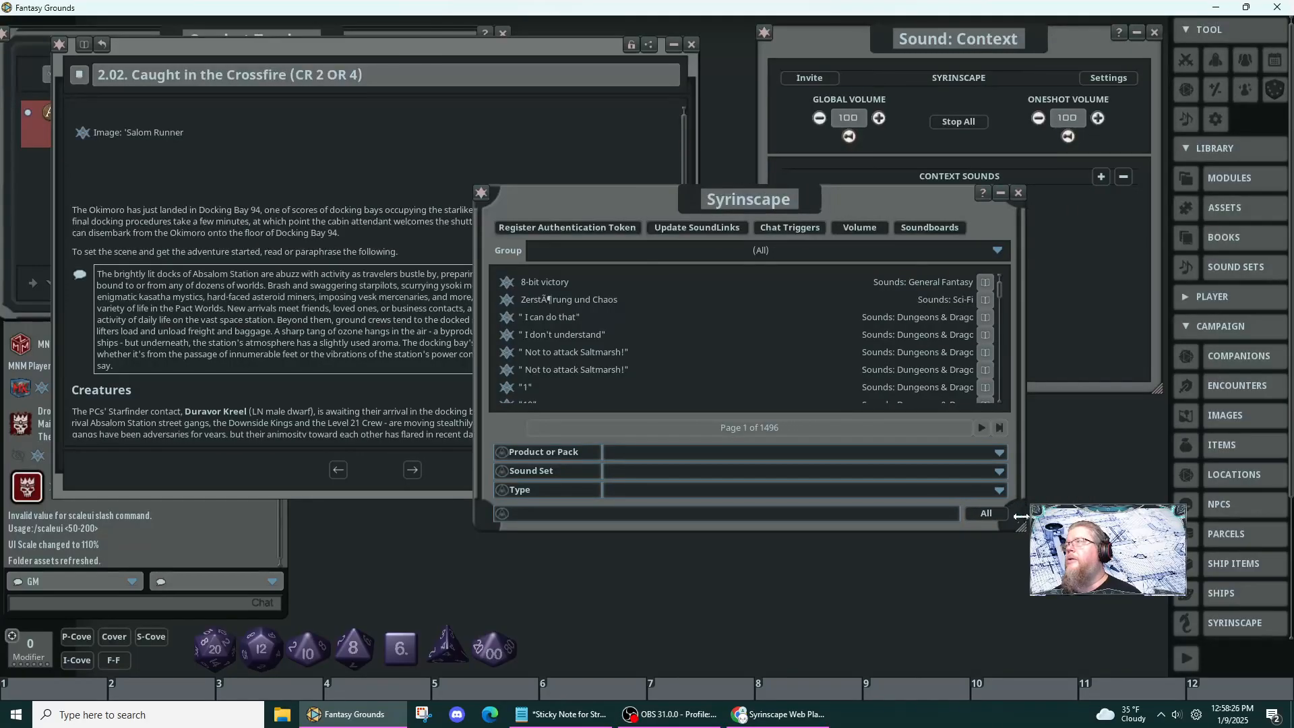
click(940, 229)
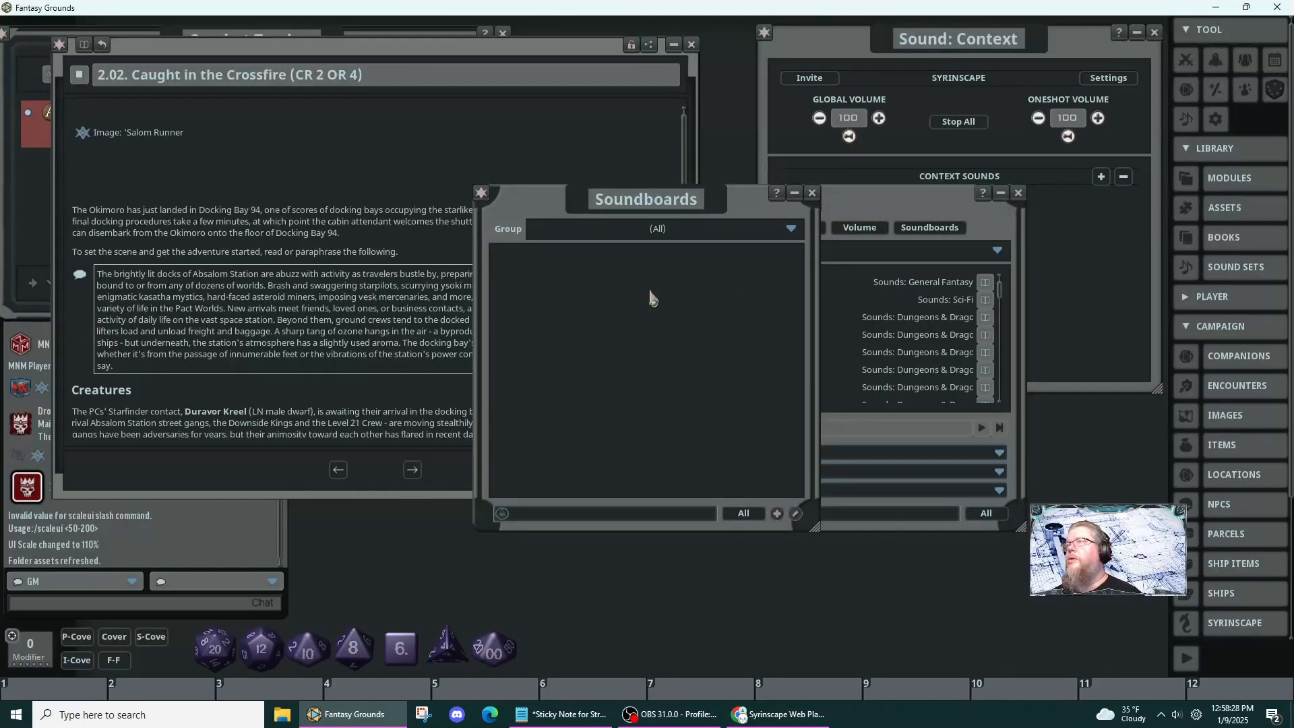
click(776, 514)
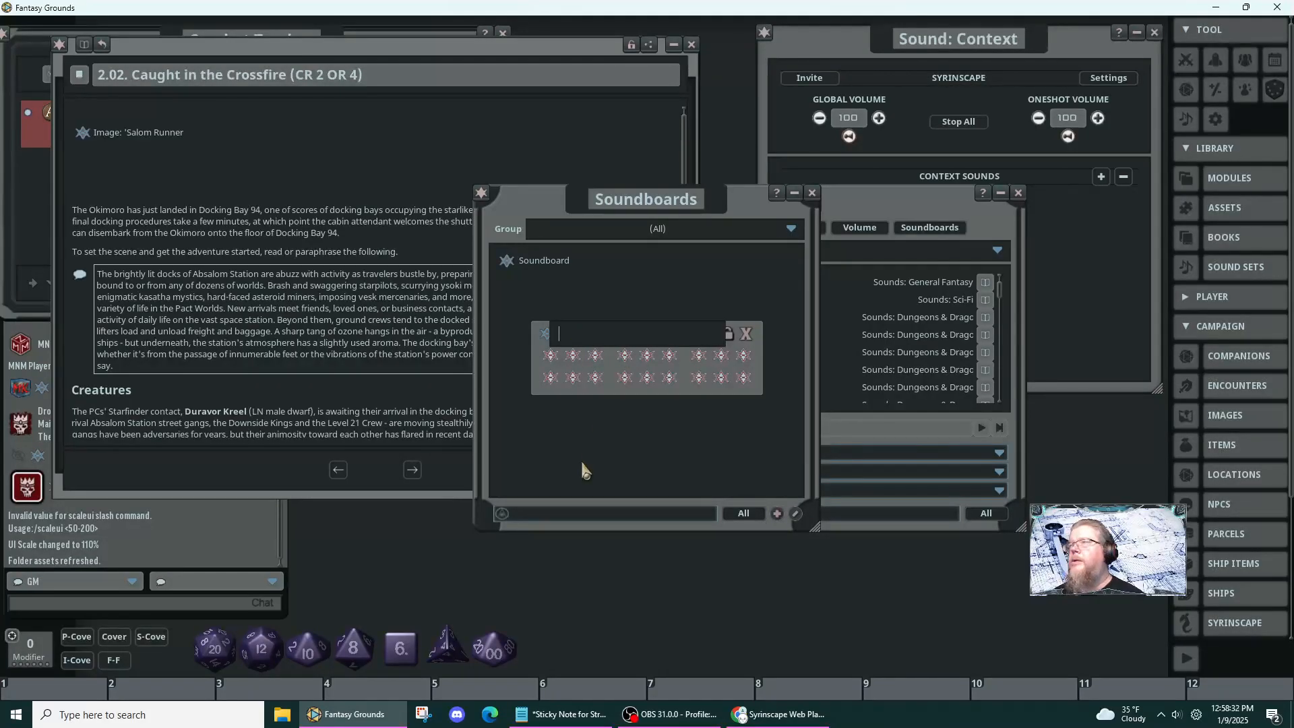
text(Ab)
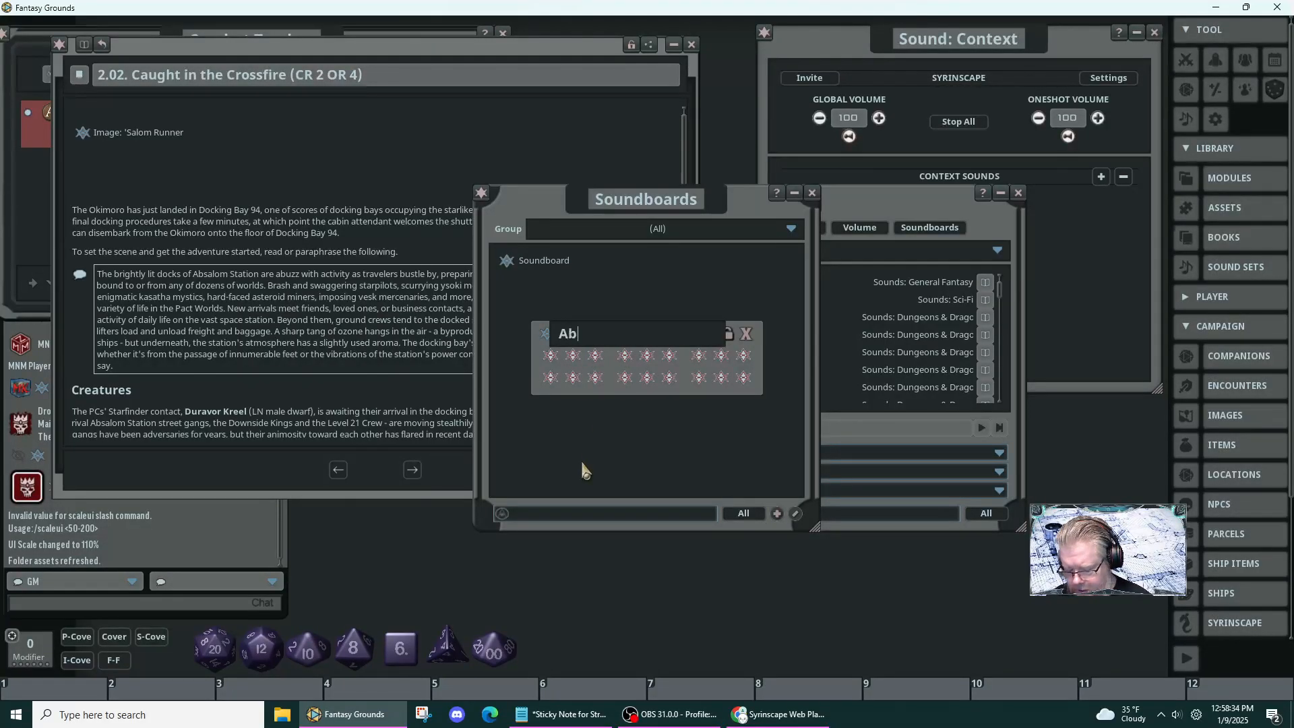
text(salom Station)
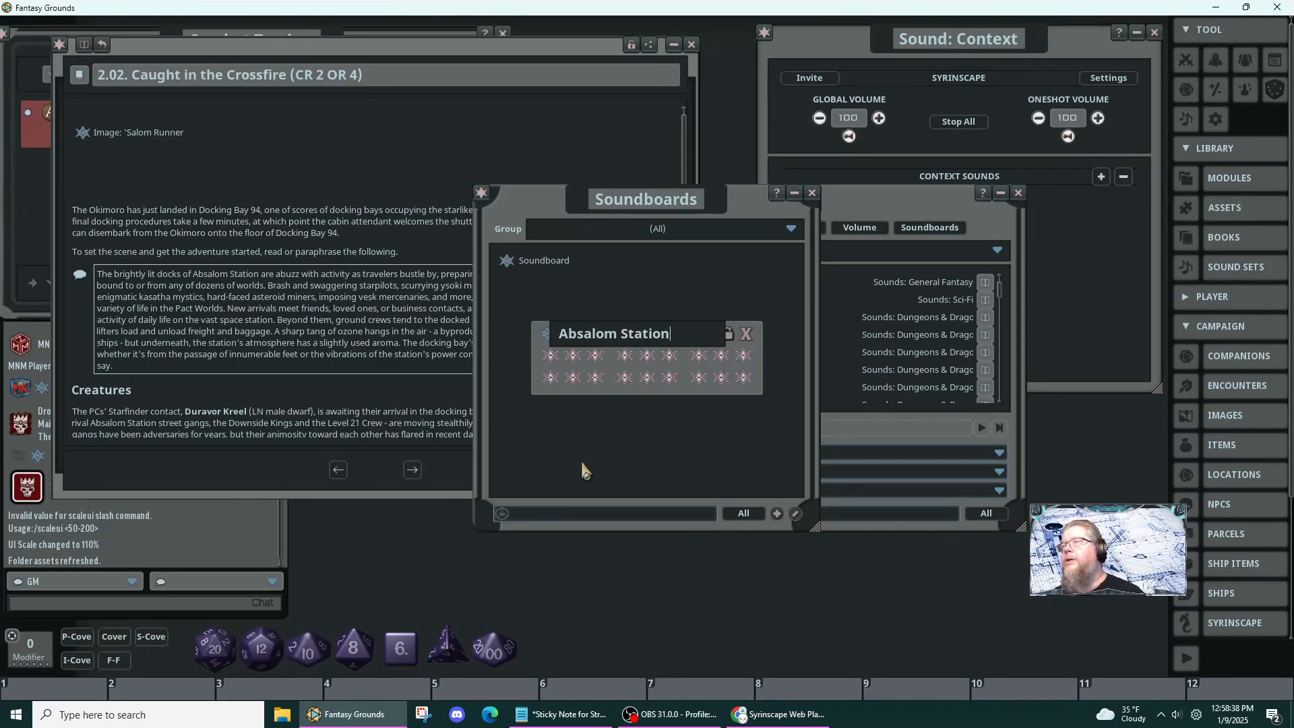
key(Return)
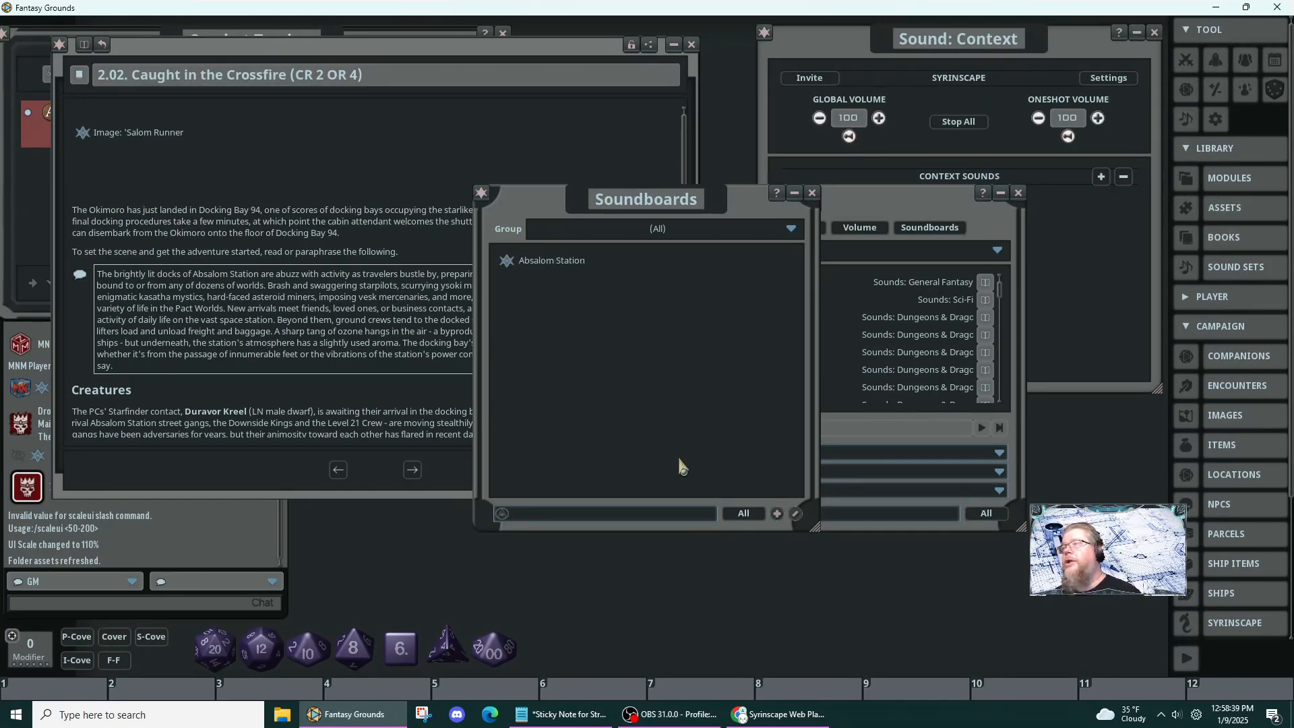
- Open the Absalom Station soundboard, move it clear of the Soundboards list, and switch it to its numbered slots
click(507, 263)
drag(717, 340, 512, 339)
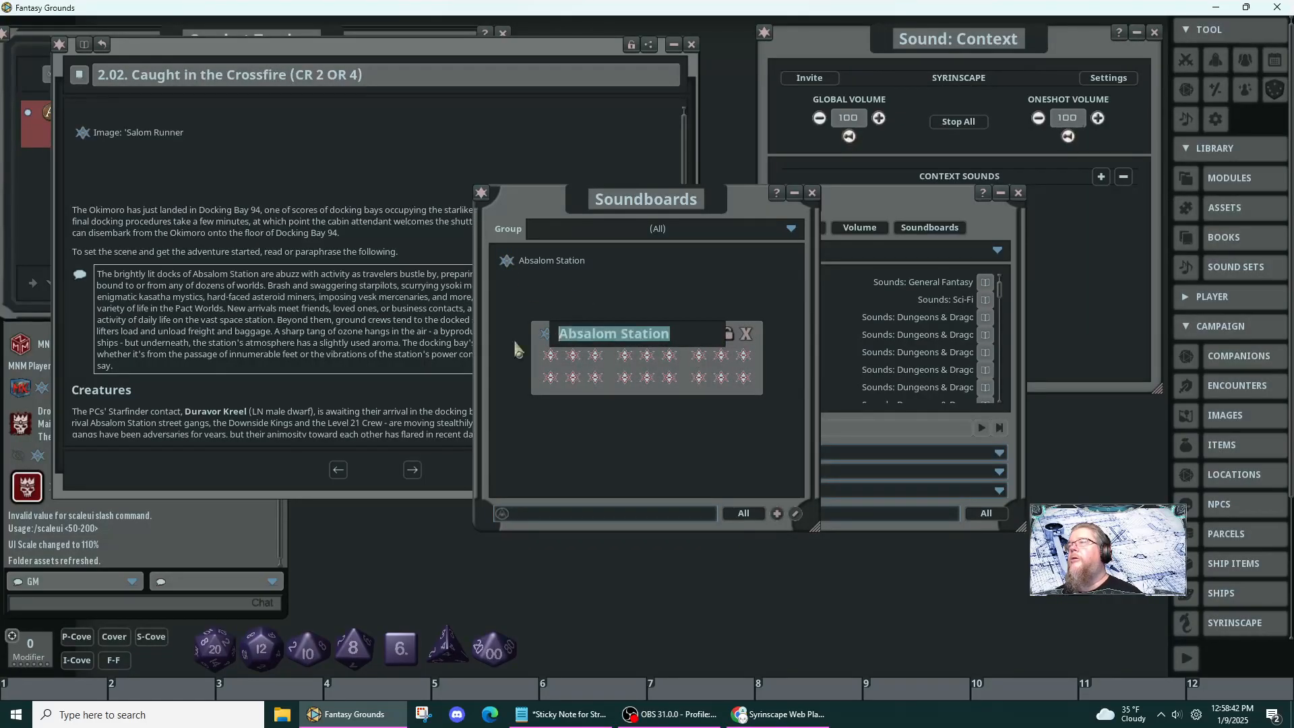
click(732, 337)
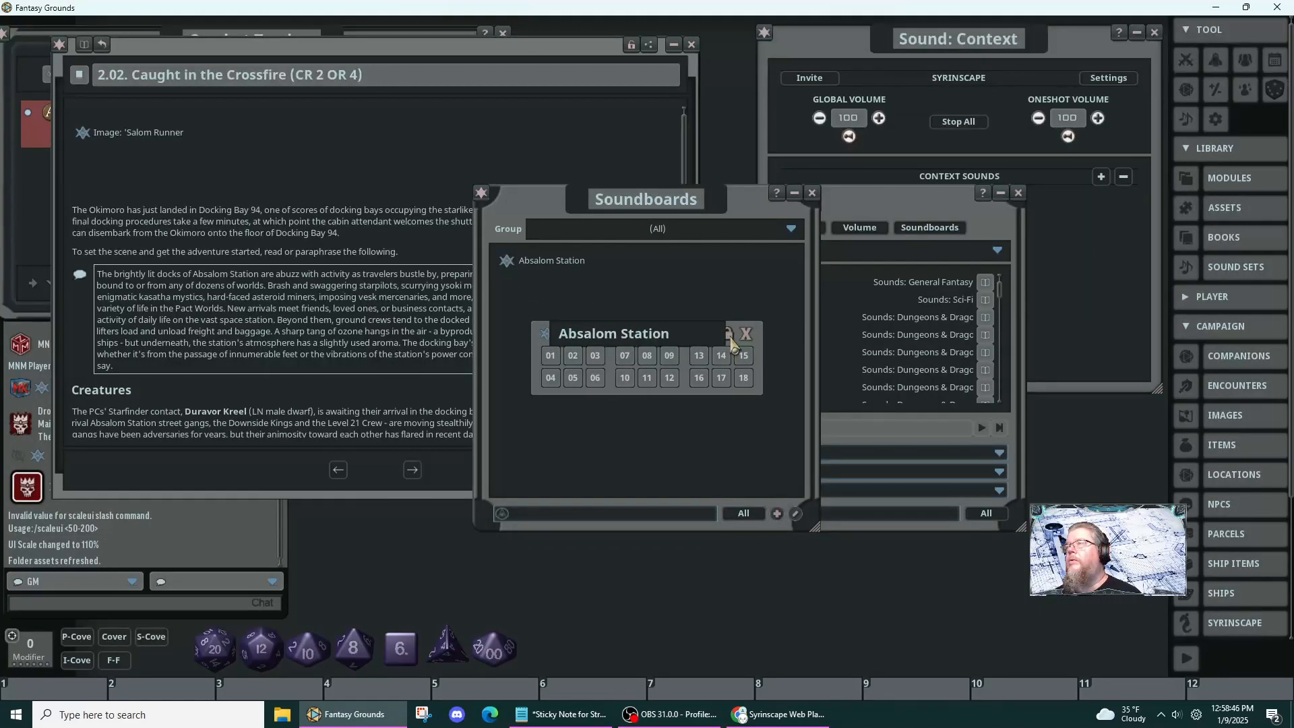
click(732, 339)
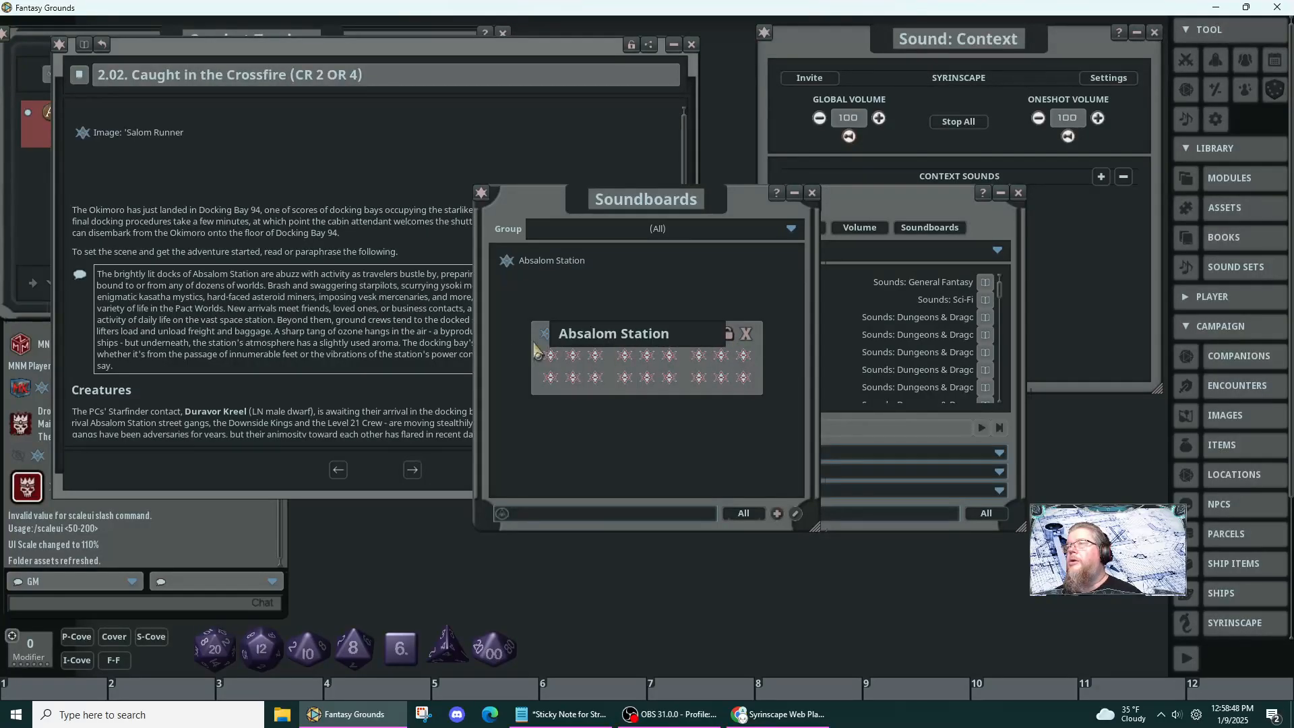
drag(538, 347, 220, 334)
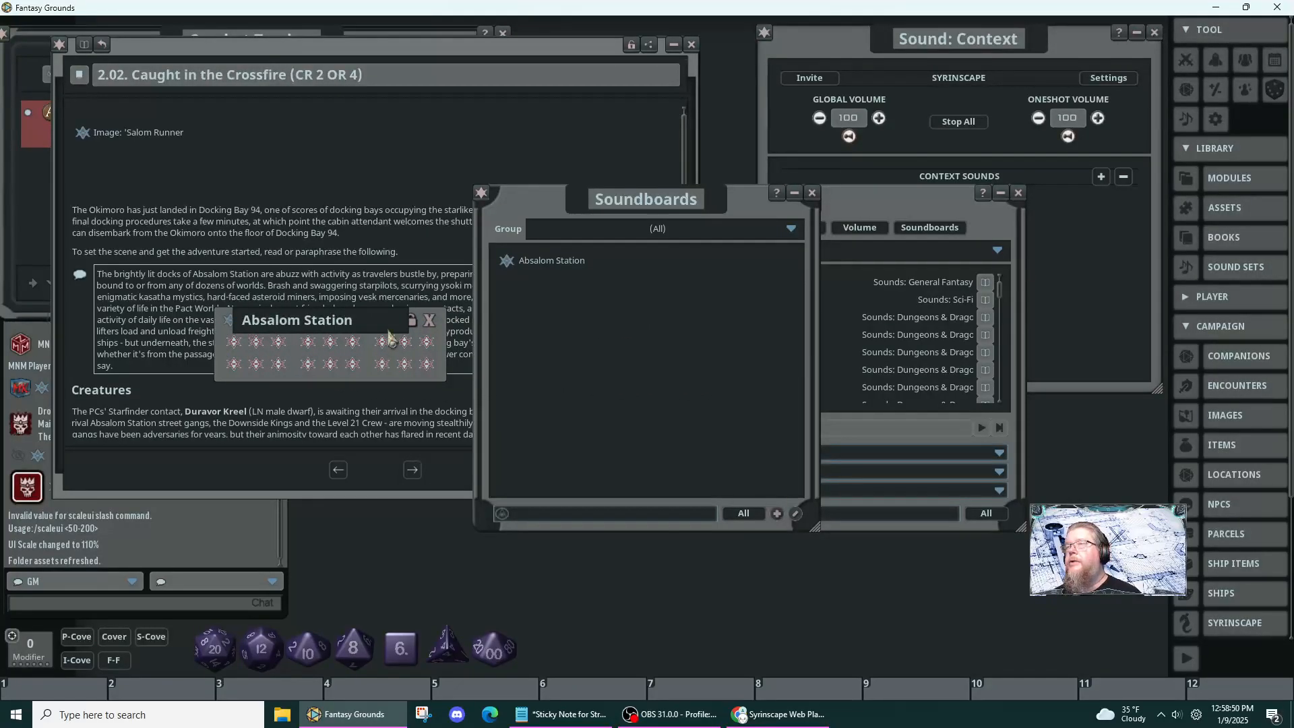
click(418, 326)
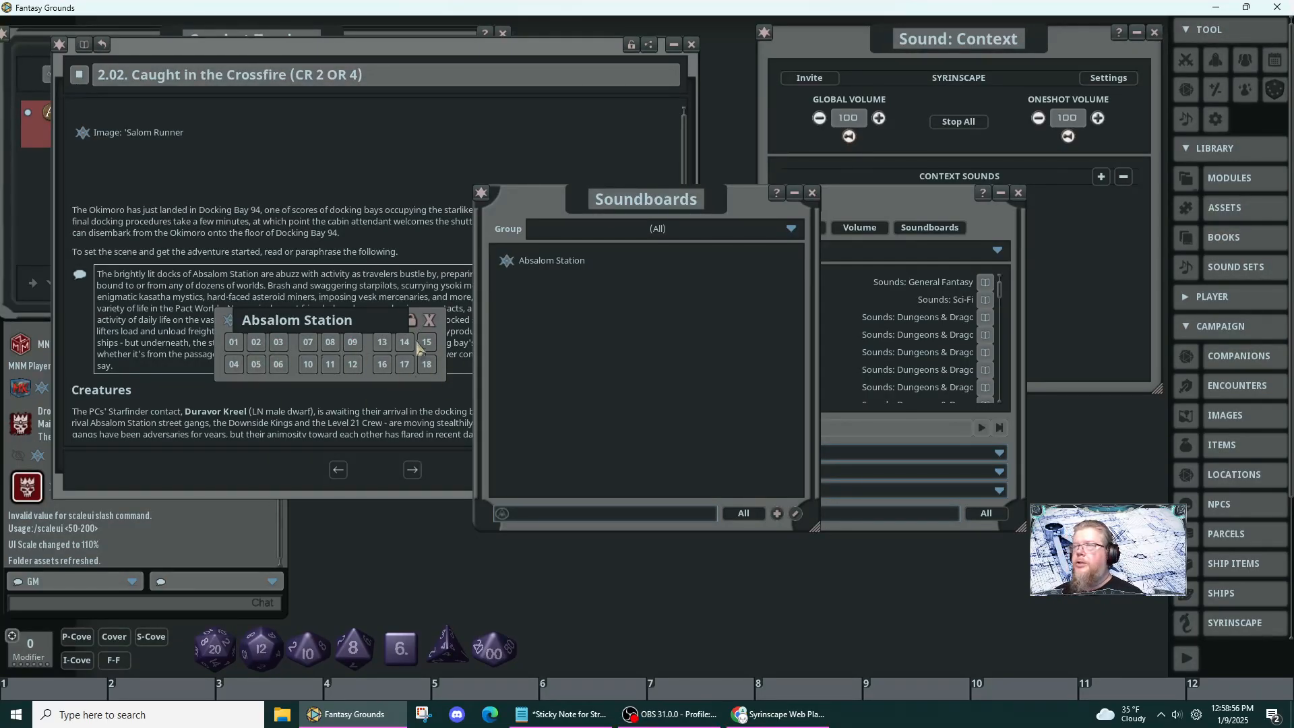
- Close the Soundboards list and move the Syrinscape window and the Absalom Station soundboard off the story text
click(813, 193)
drag(873, 202, 1021, 298)
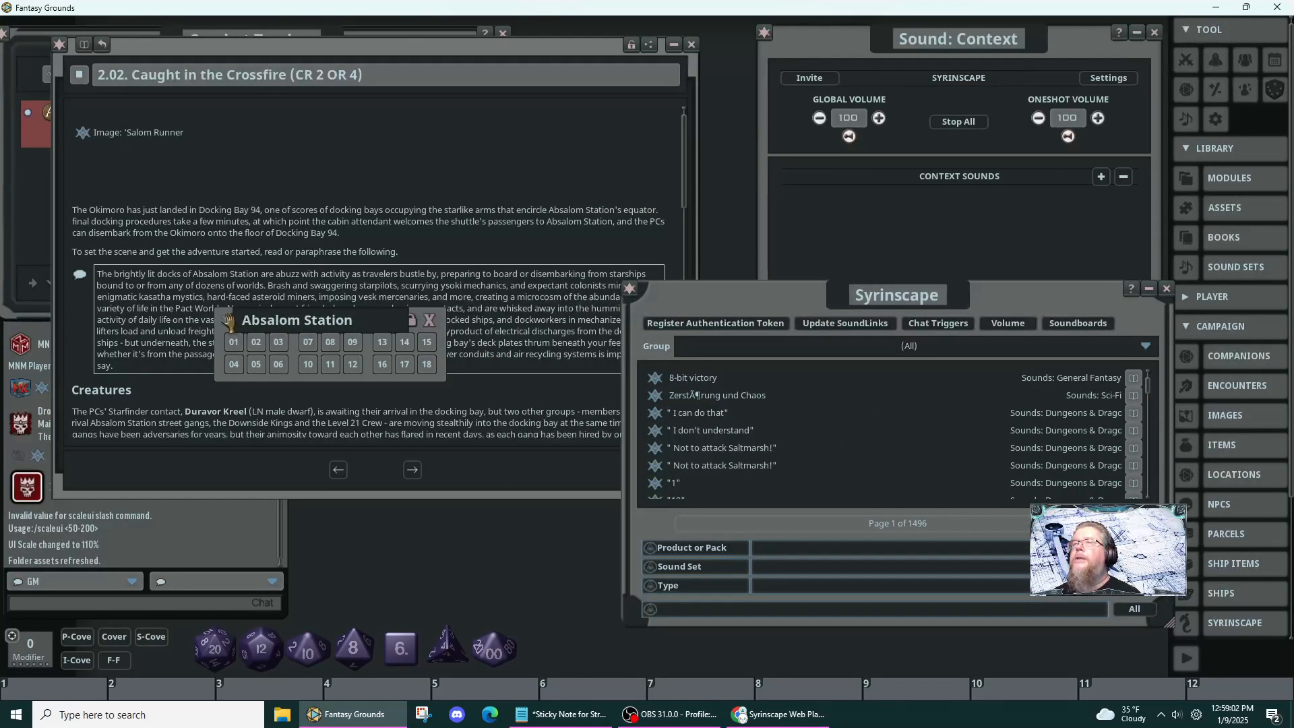
drag(220, 333, 354, 528)
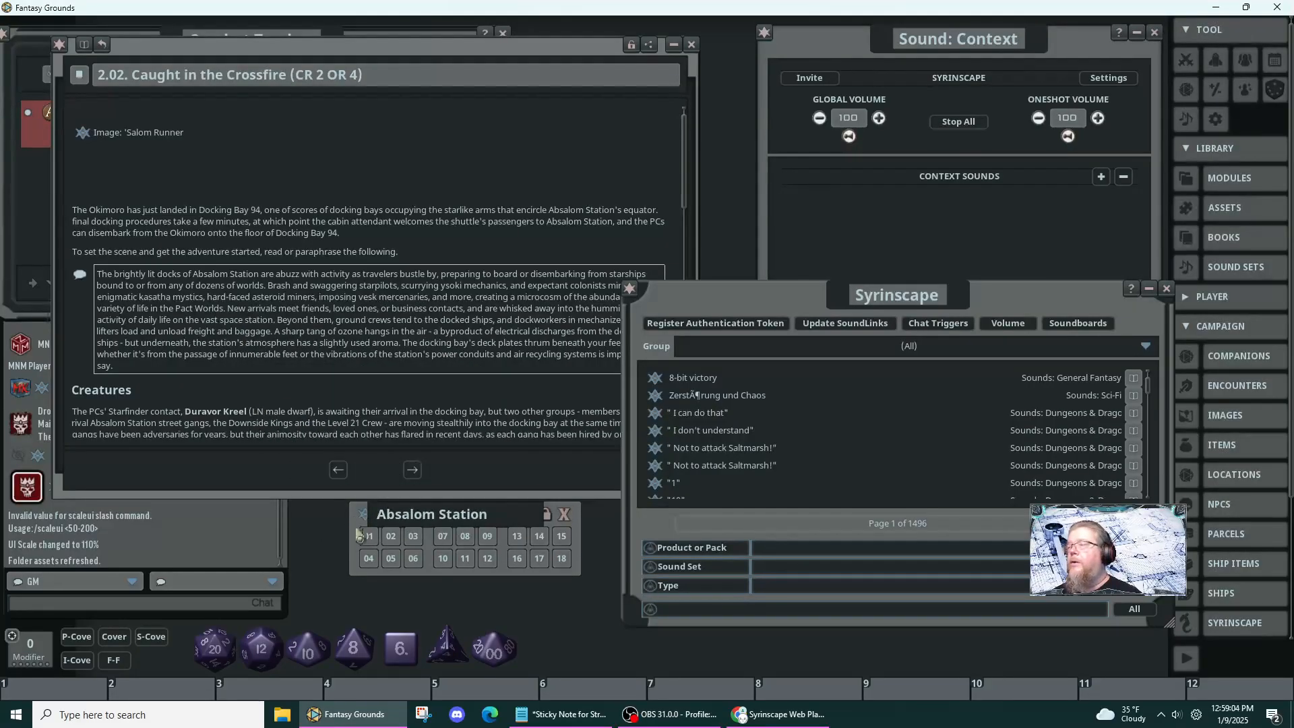
- Search the Syrinscape library for shuttle
click(740, 611)
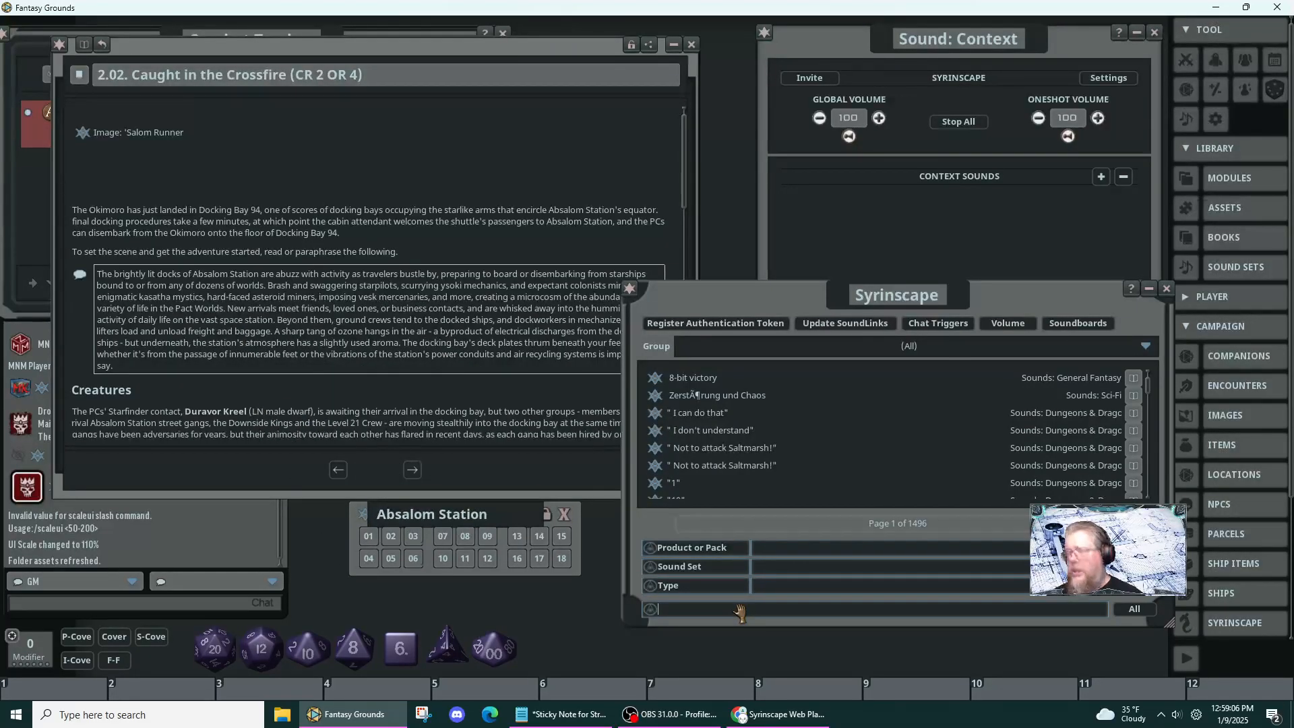
text(ttle)
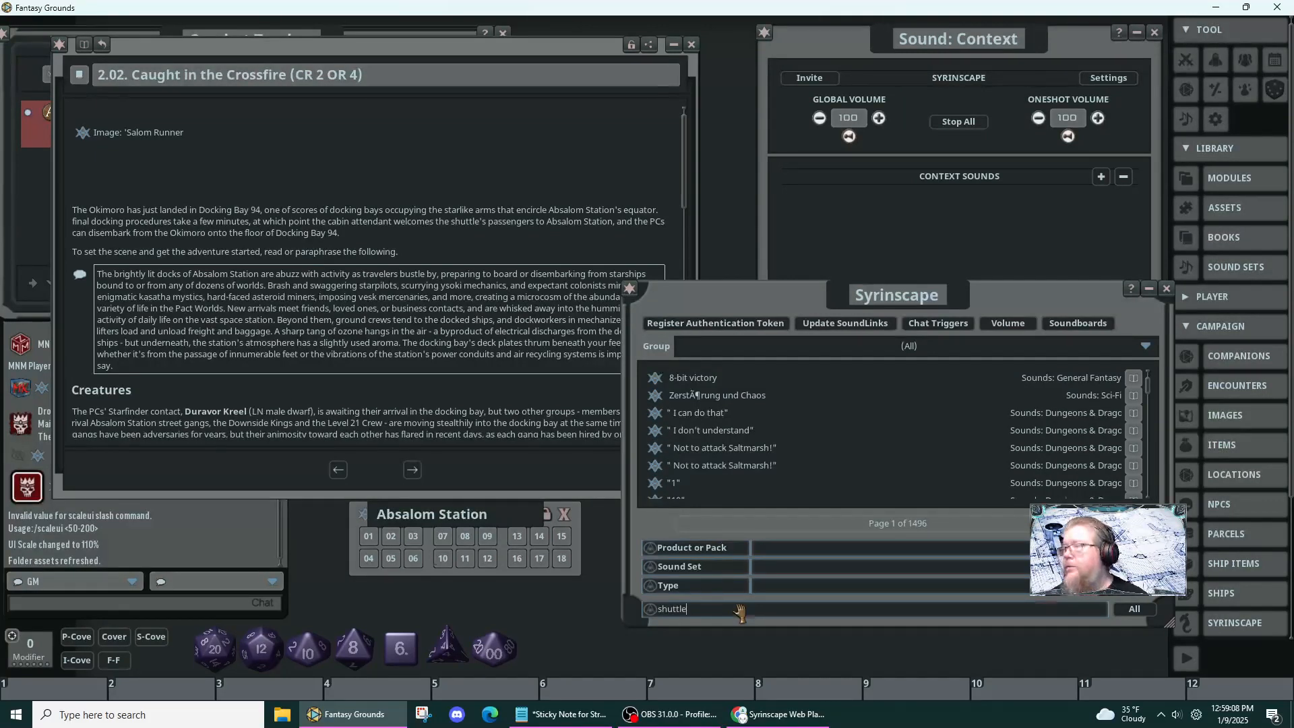
key(Return)
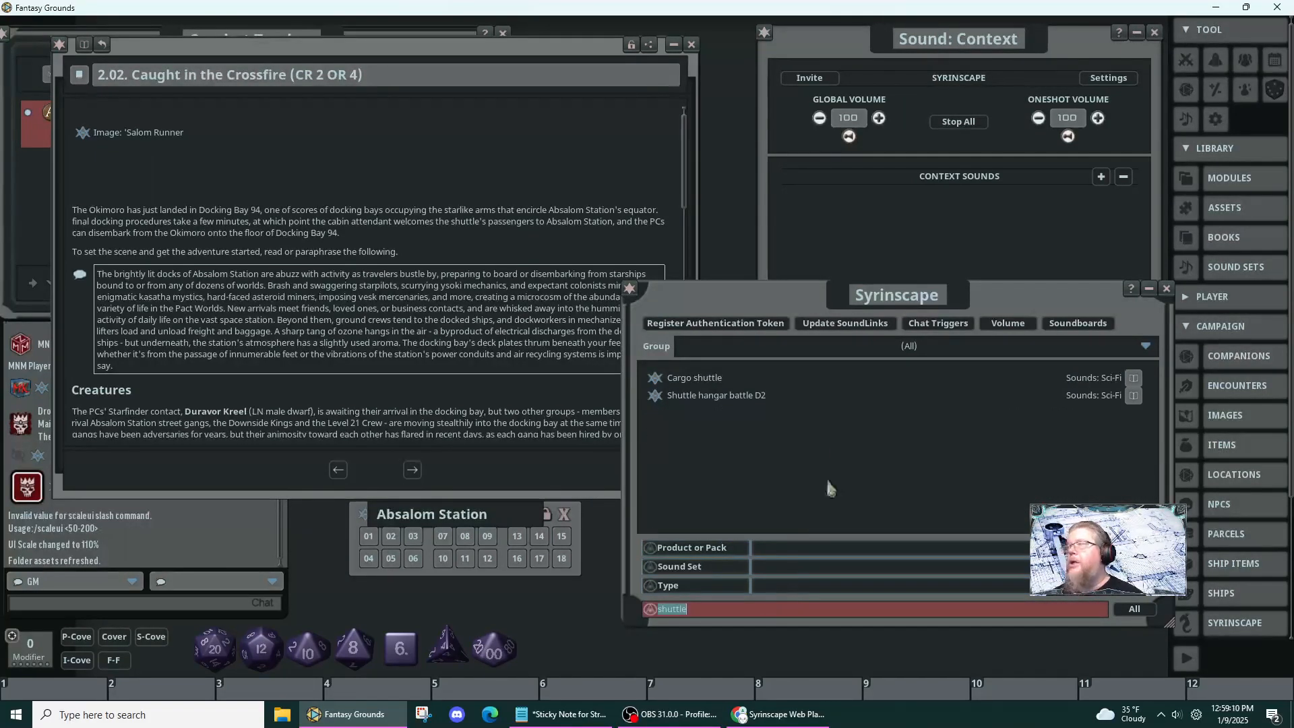
- Open the Cargo shuttle sound, start playing it, and shift the Absalom Station soundboard slightly lower
click(655, 378)
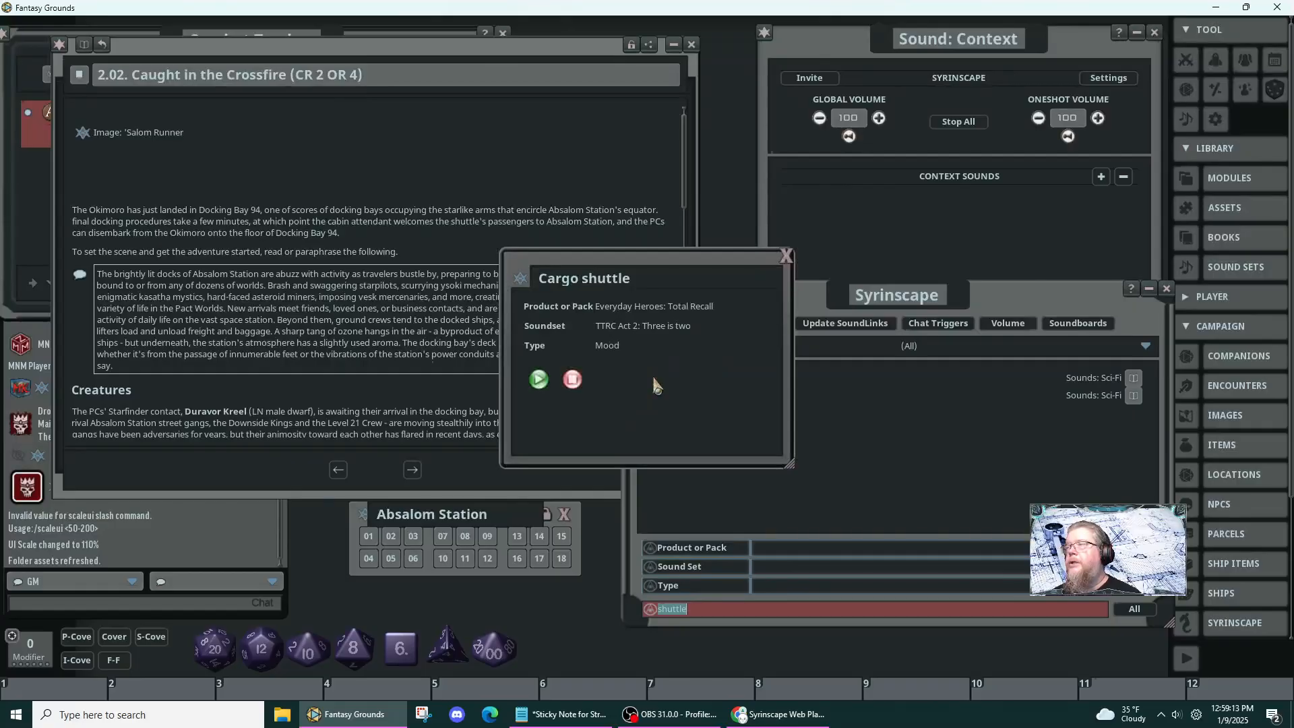
click(539, 379)
click(554, 432)
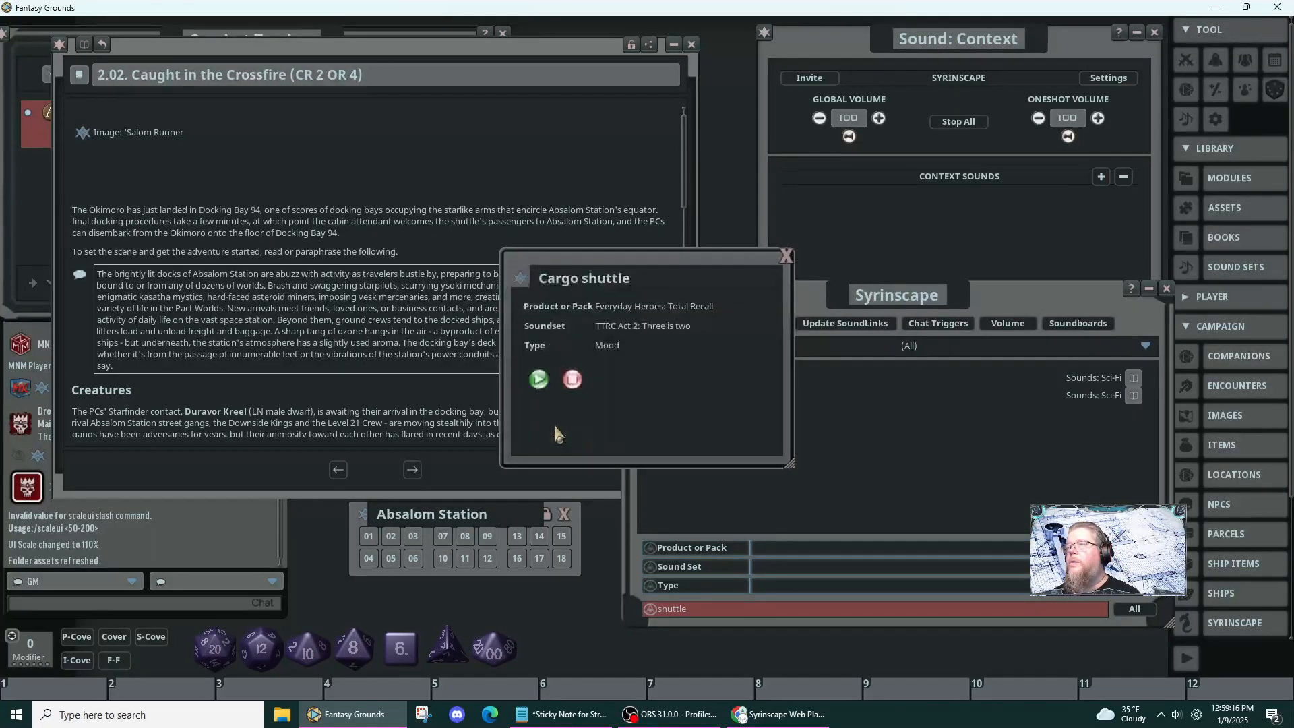
drag(358, 530, 361, 563)
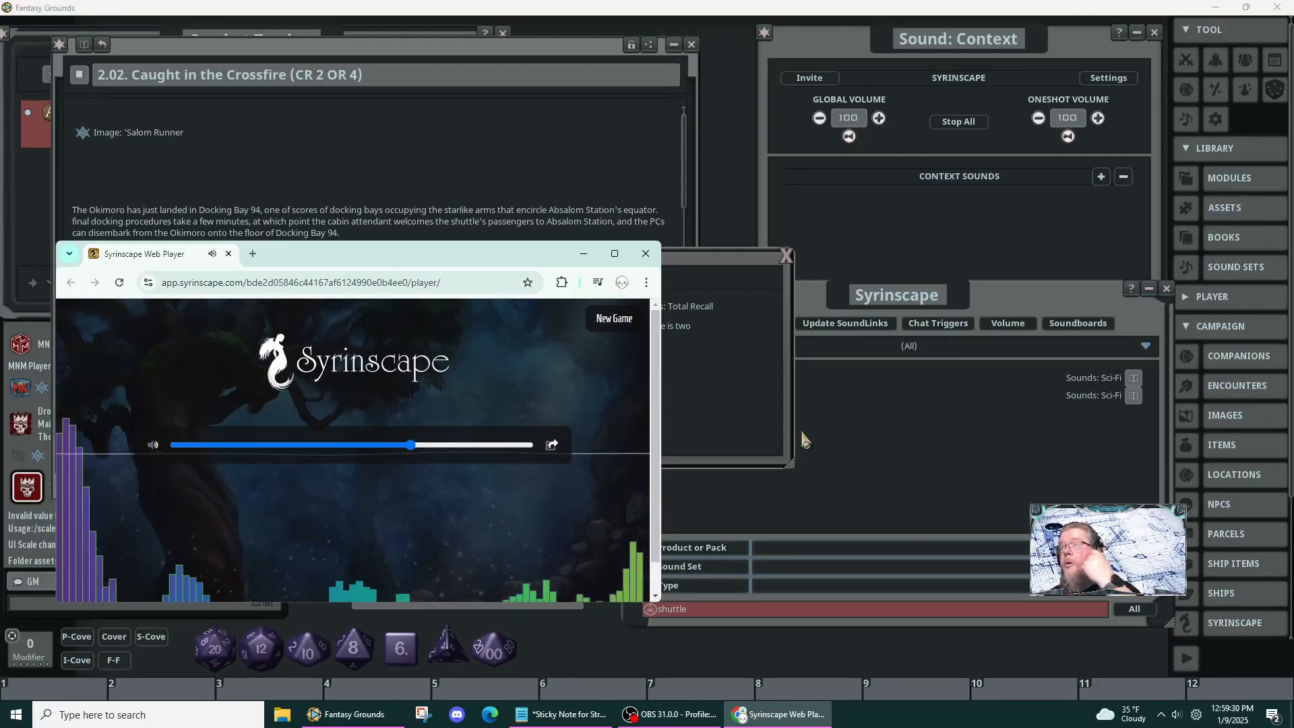
- Raise the playback volume in the Syrinscape Web Player and return to Fantasy Grounds
mouse_move(412, 446)
drag(412, 446, 457, 450)
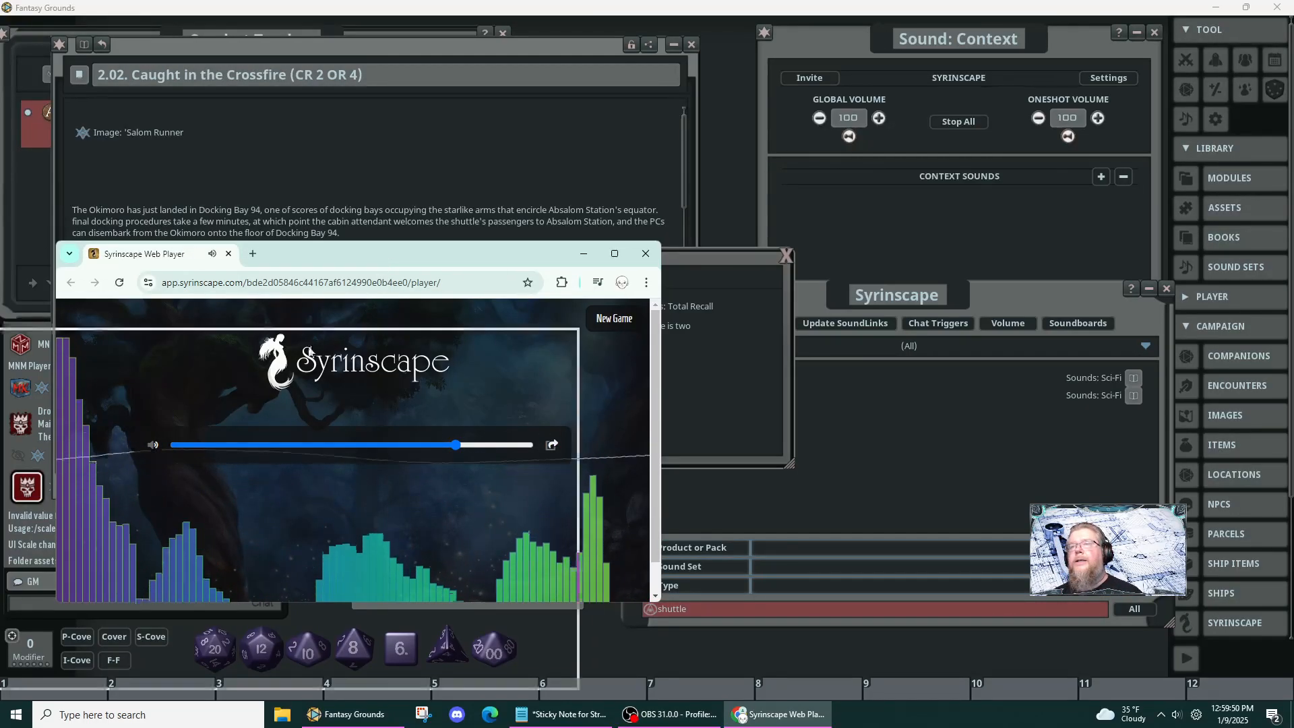
key(alt+Tab)
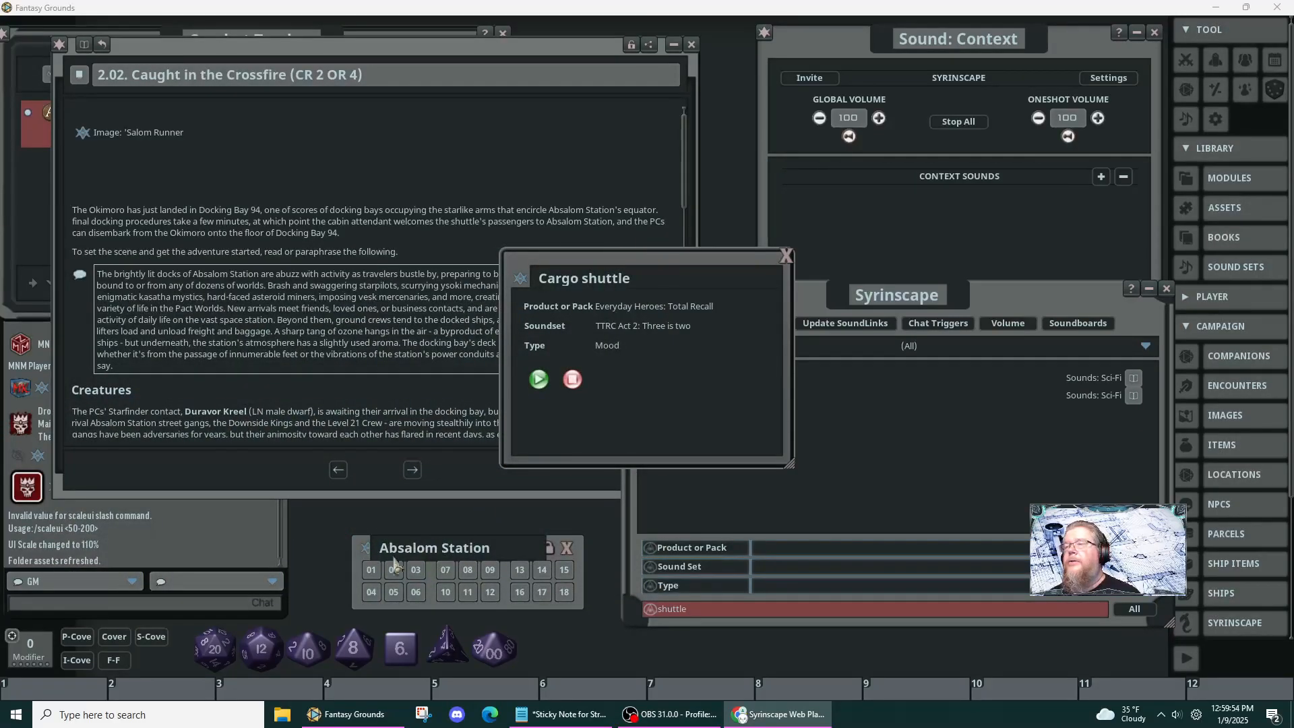
- Unlock the Absalom Station soundboard, assign Cargo shuttle to its first slot, and move the soundboard nearer the chat area
click(522, 286)
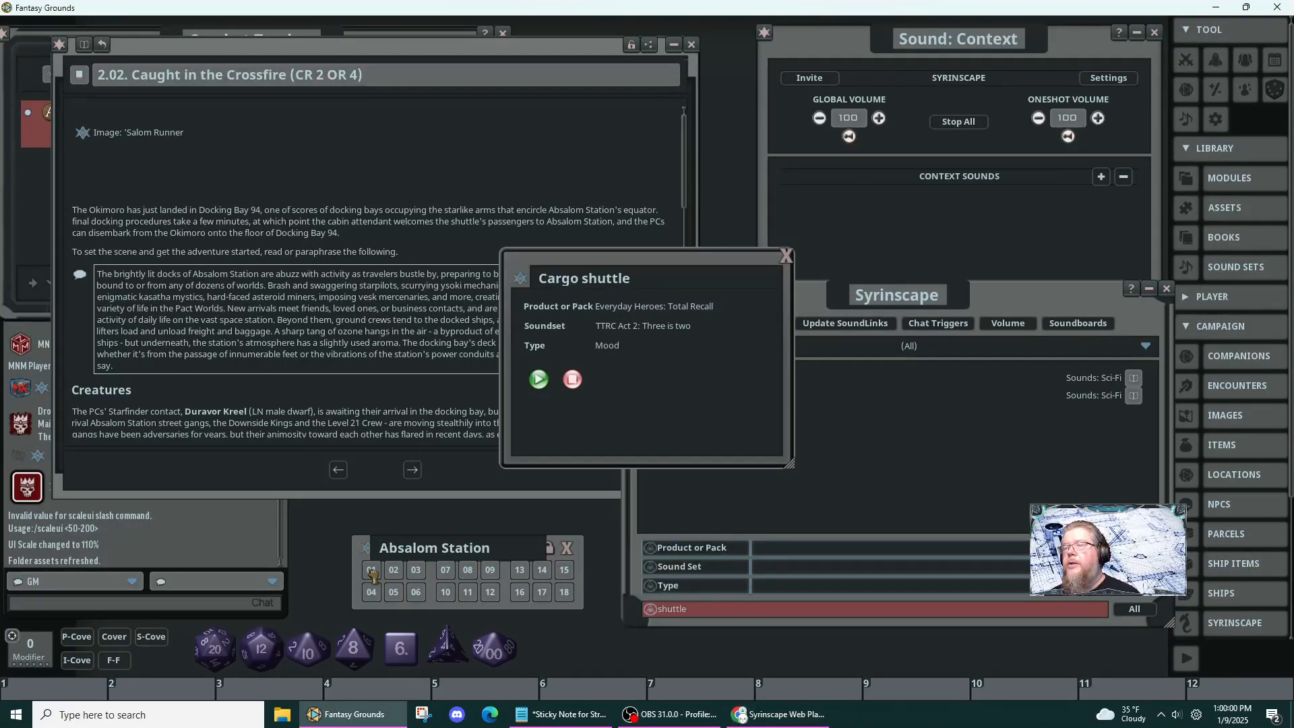
click(550, 549)
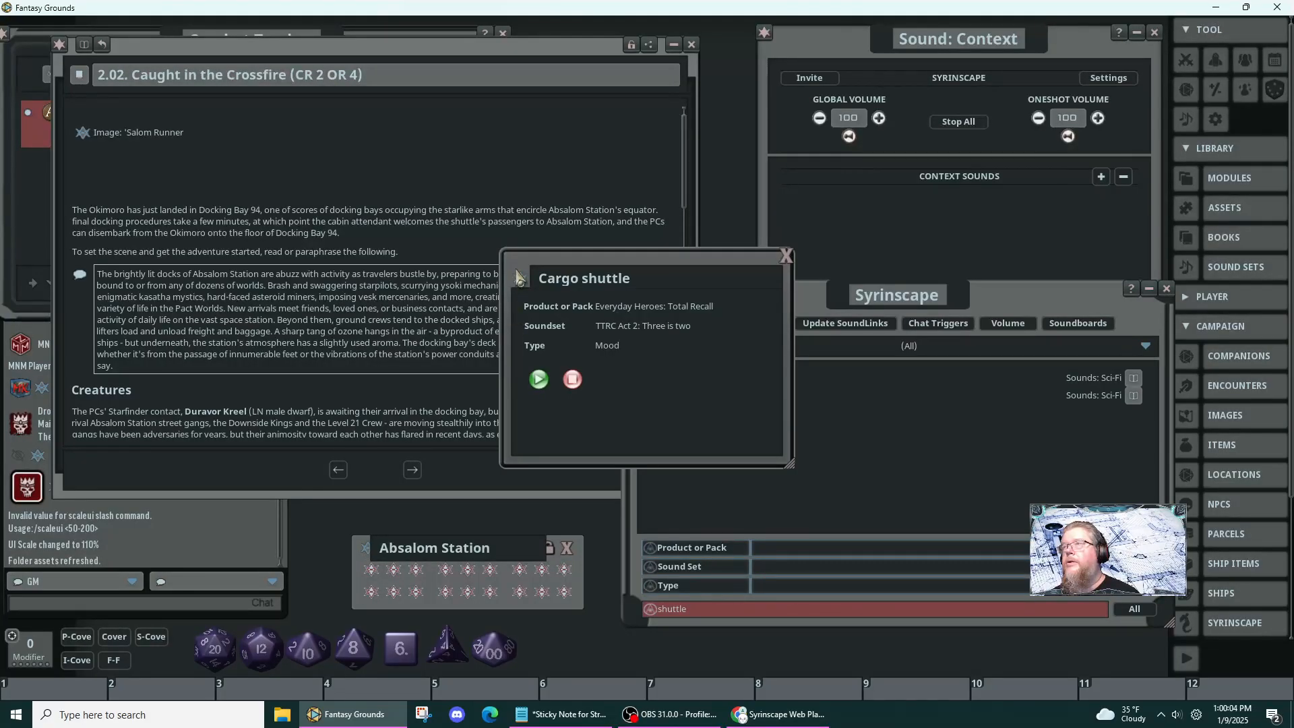
drag(502, 307, 373, 572)
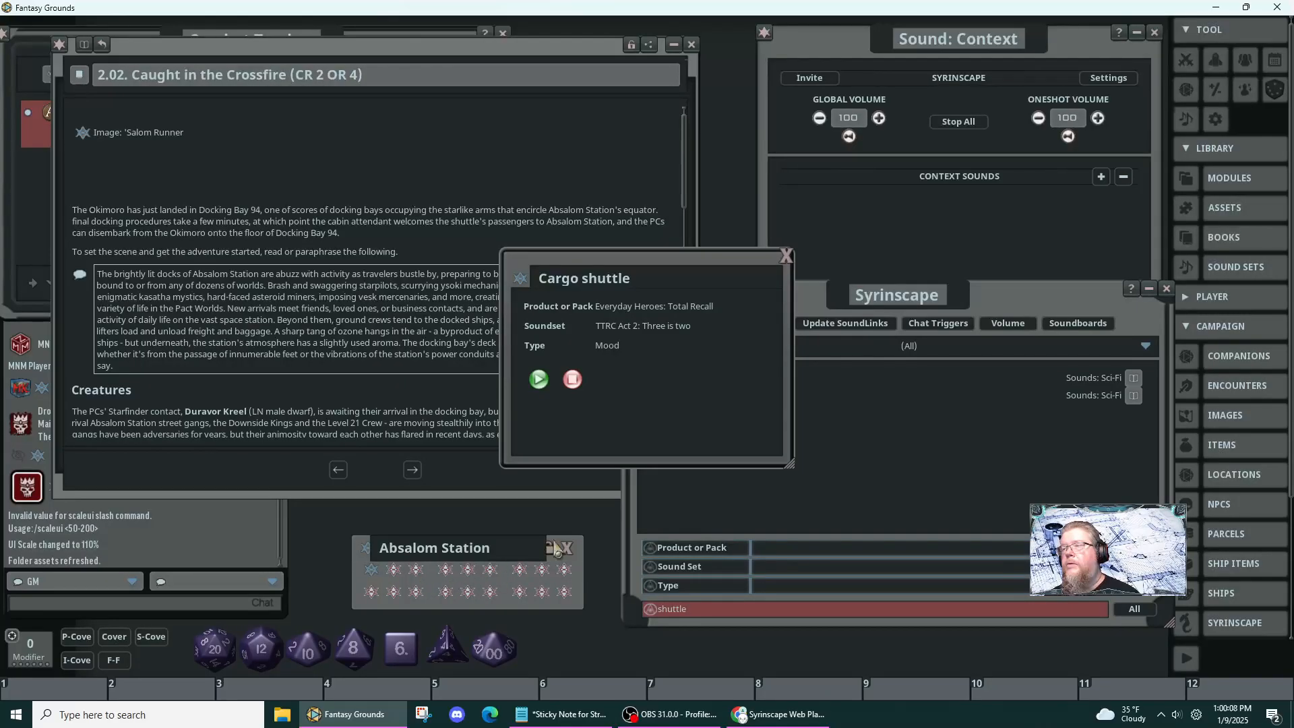
drag(359, 545, 244, 506)
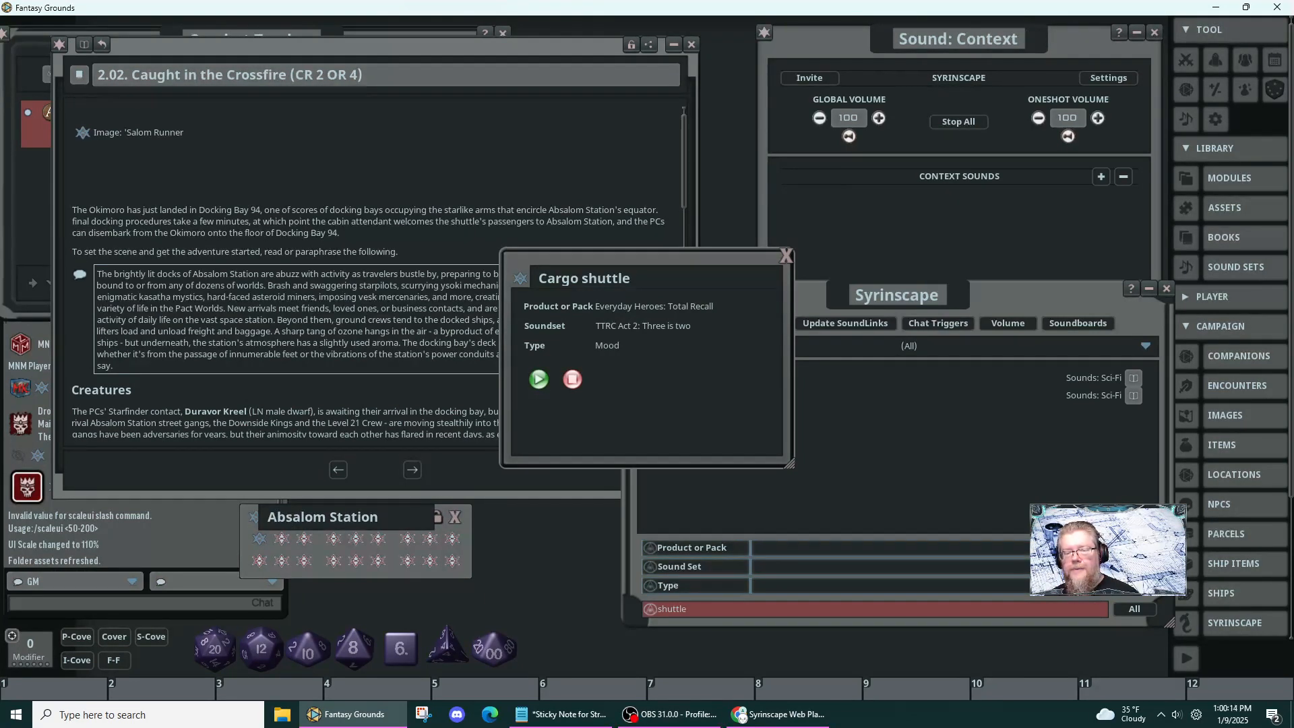
- Reopen Cargo shuttle from the soundboard's first slot, stop its playback, and close its window
key(alt+Tab)
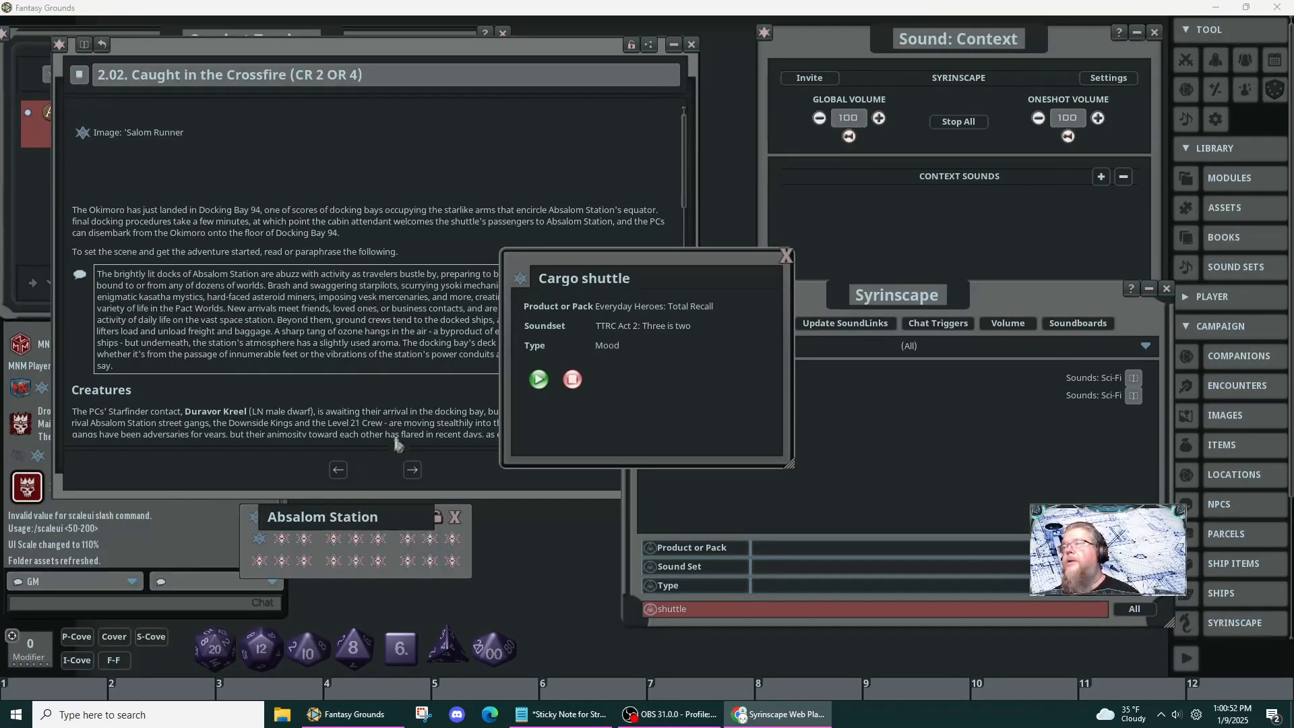
click(786, 257)
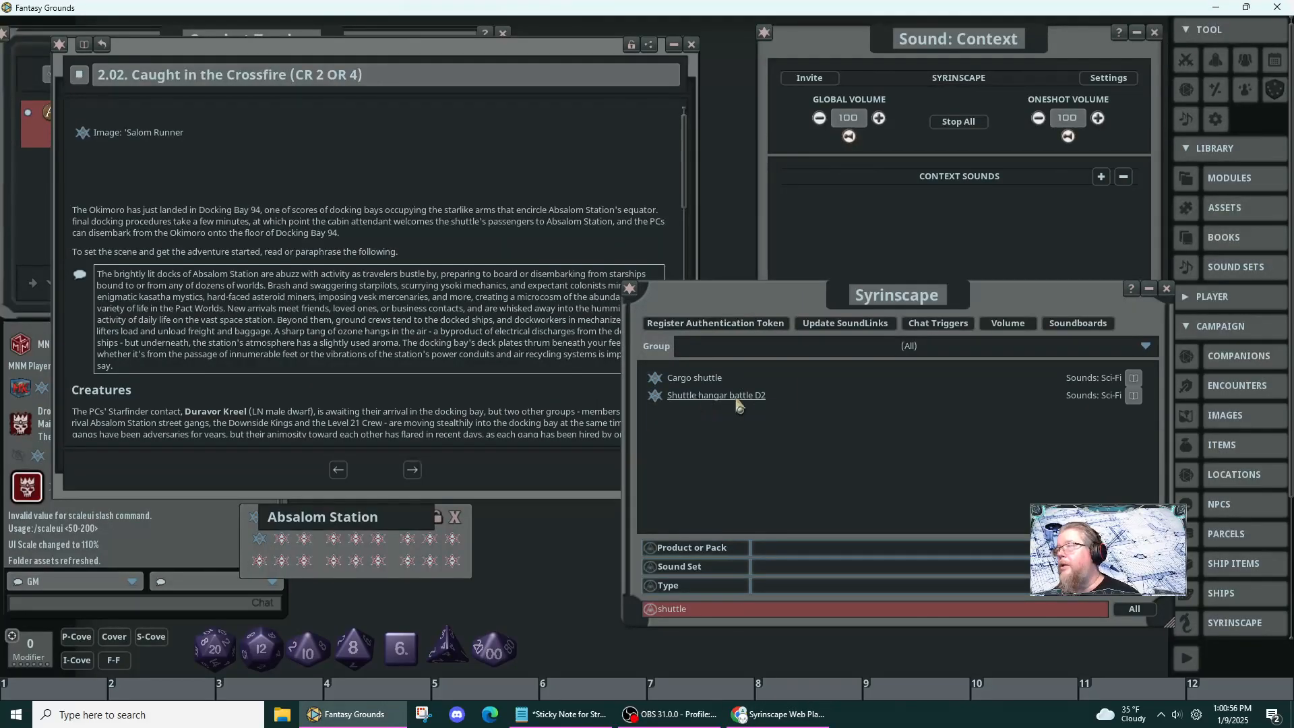
click(260, 539)
drag(625, 442, 535, 568)
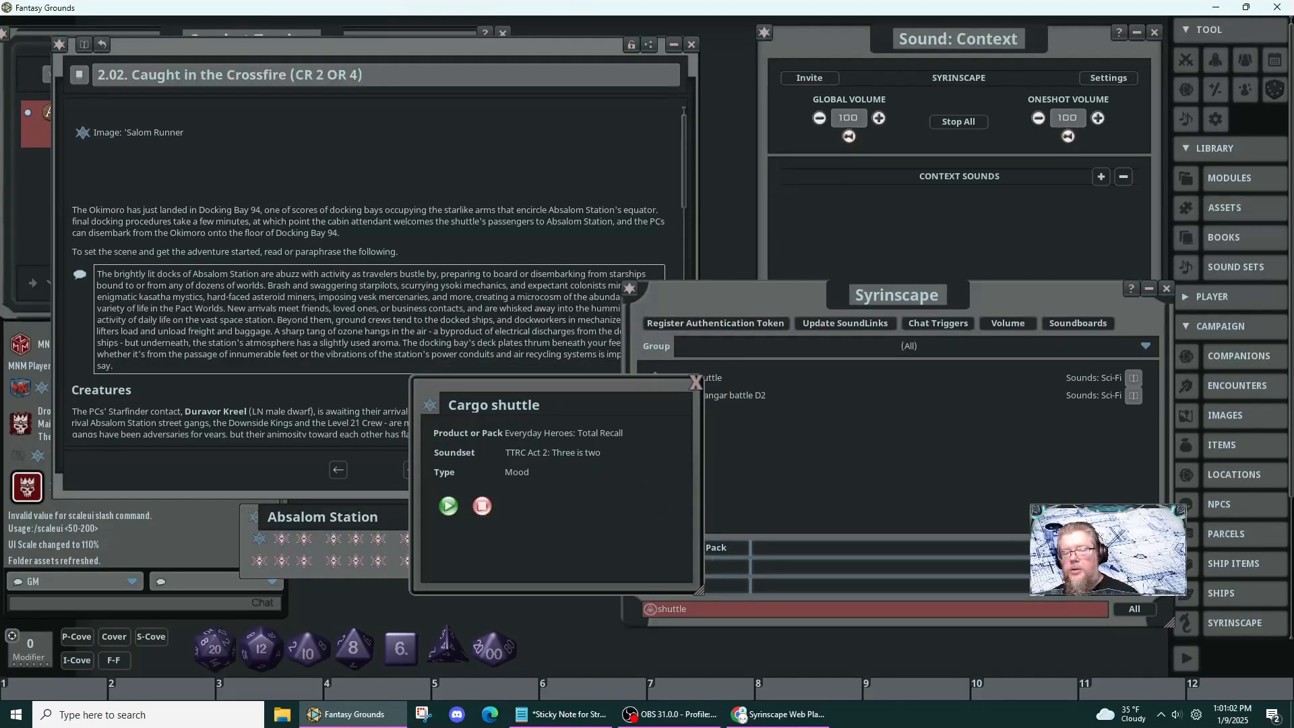
key(alt+Tab)
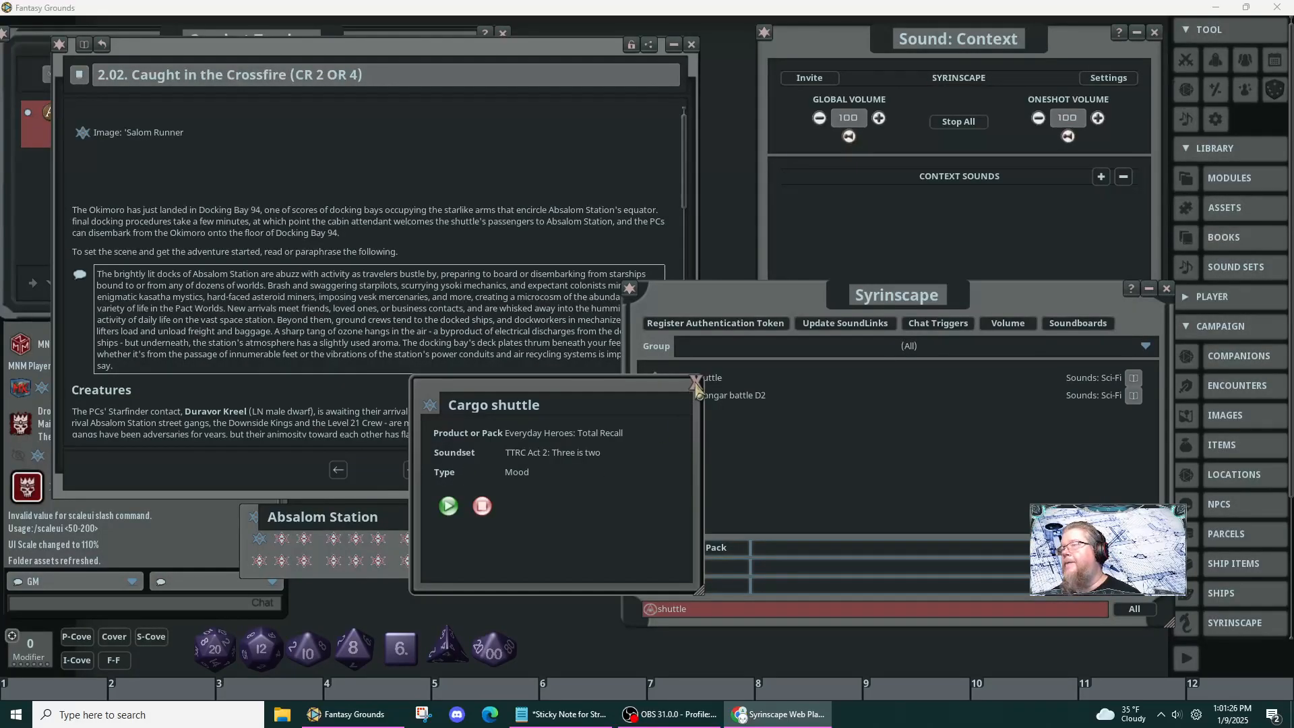
click(483, 506)
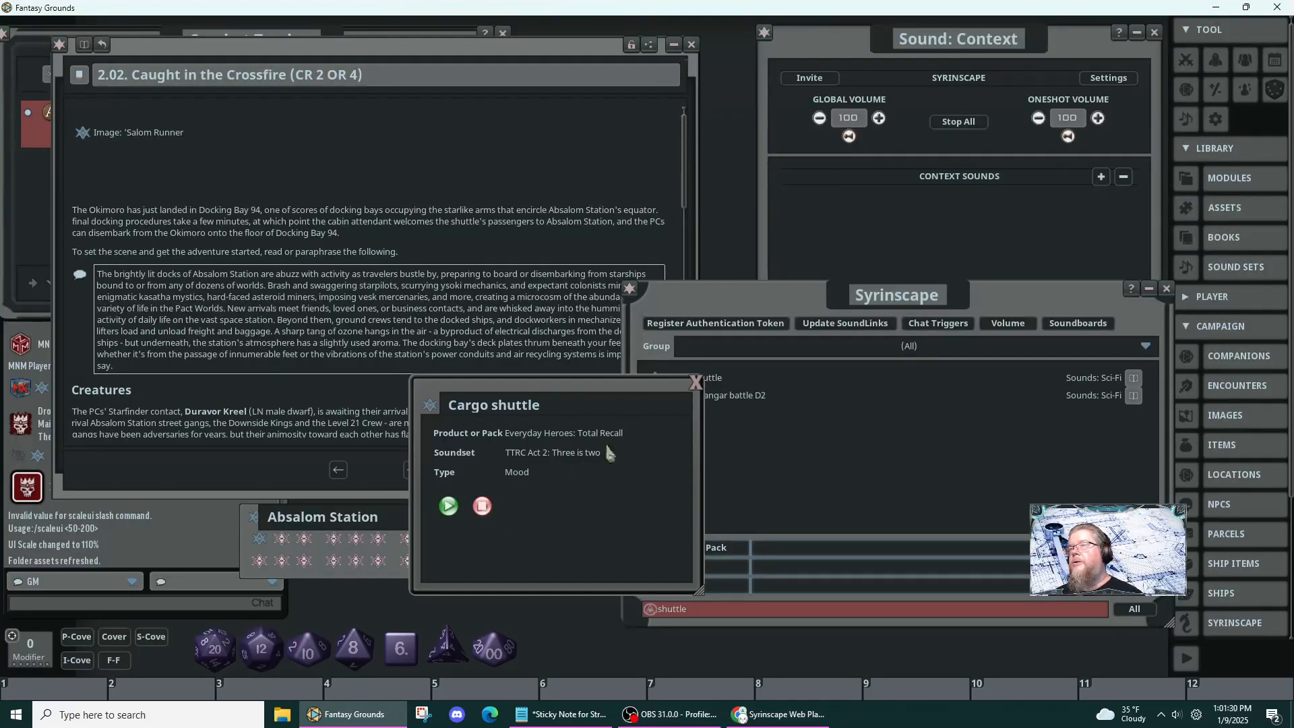
click(697, 383)
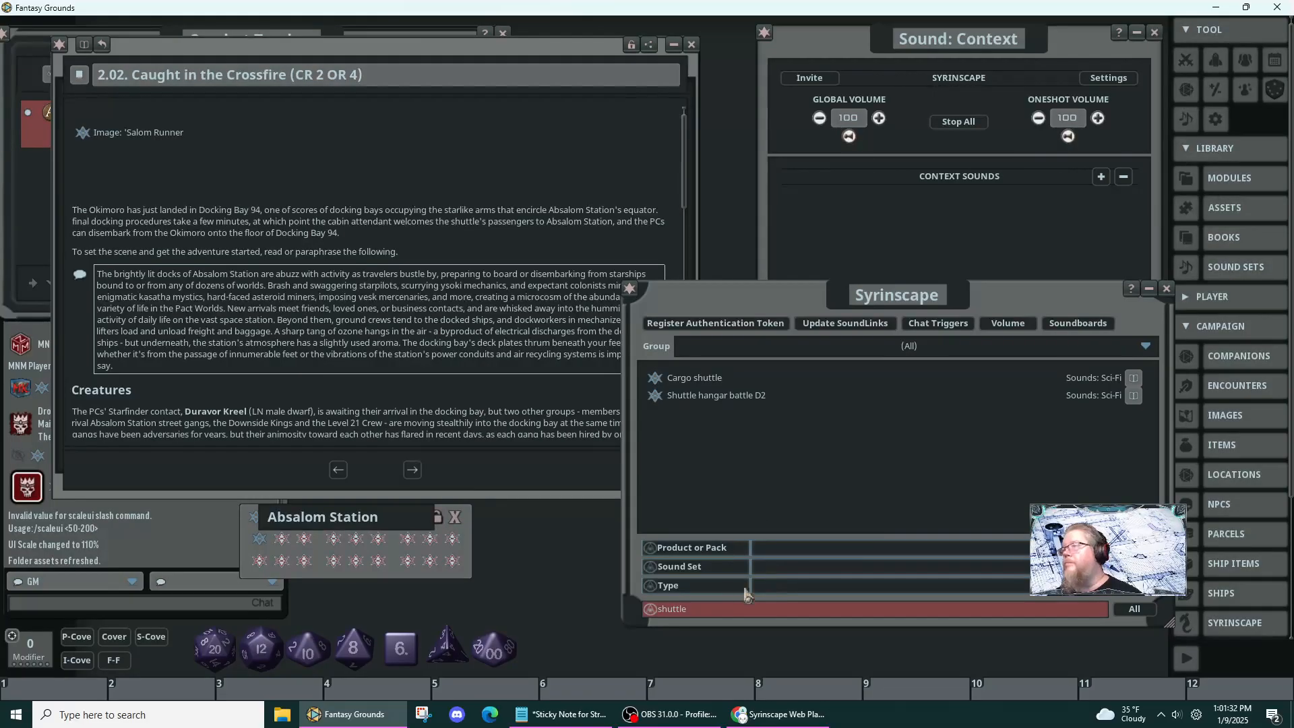
- Search the Syrinscape library for computer
double_click(703, 613)
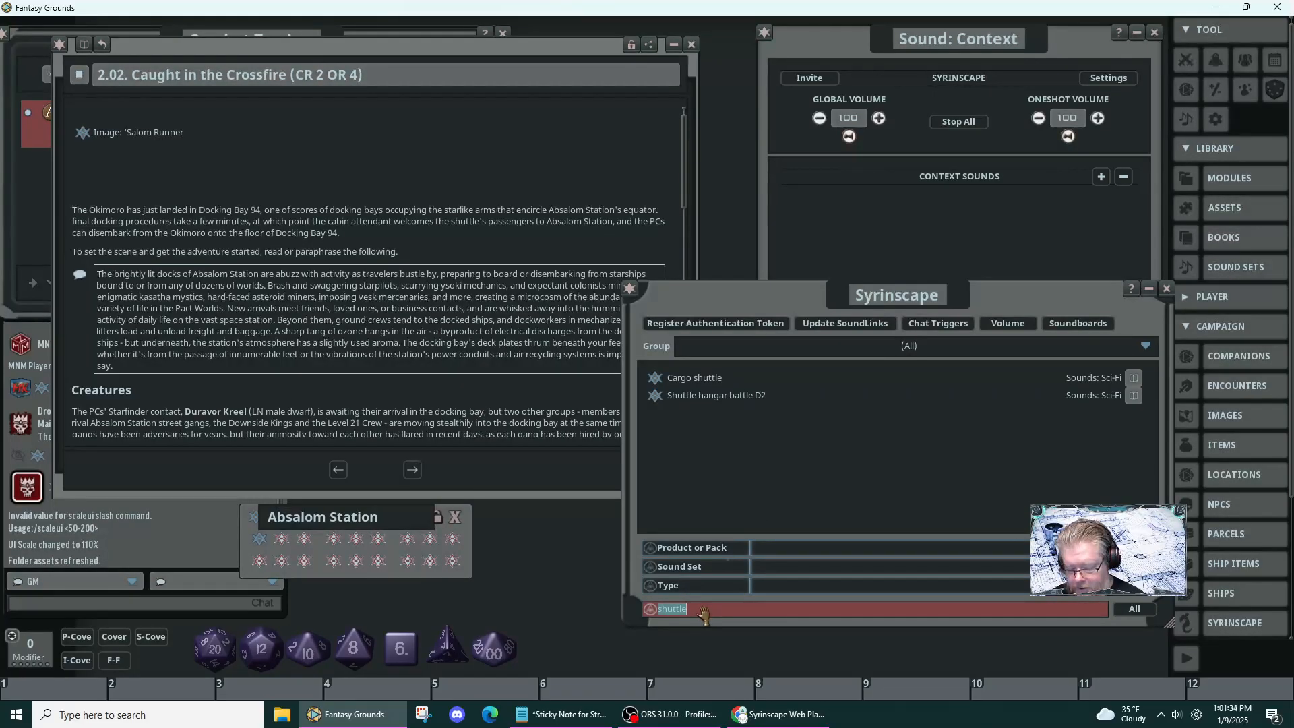
text(computer)
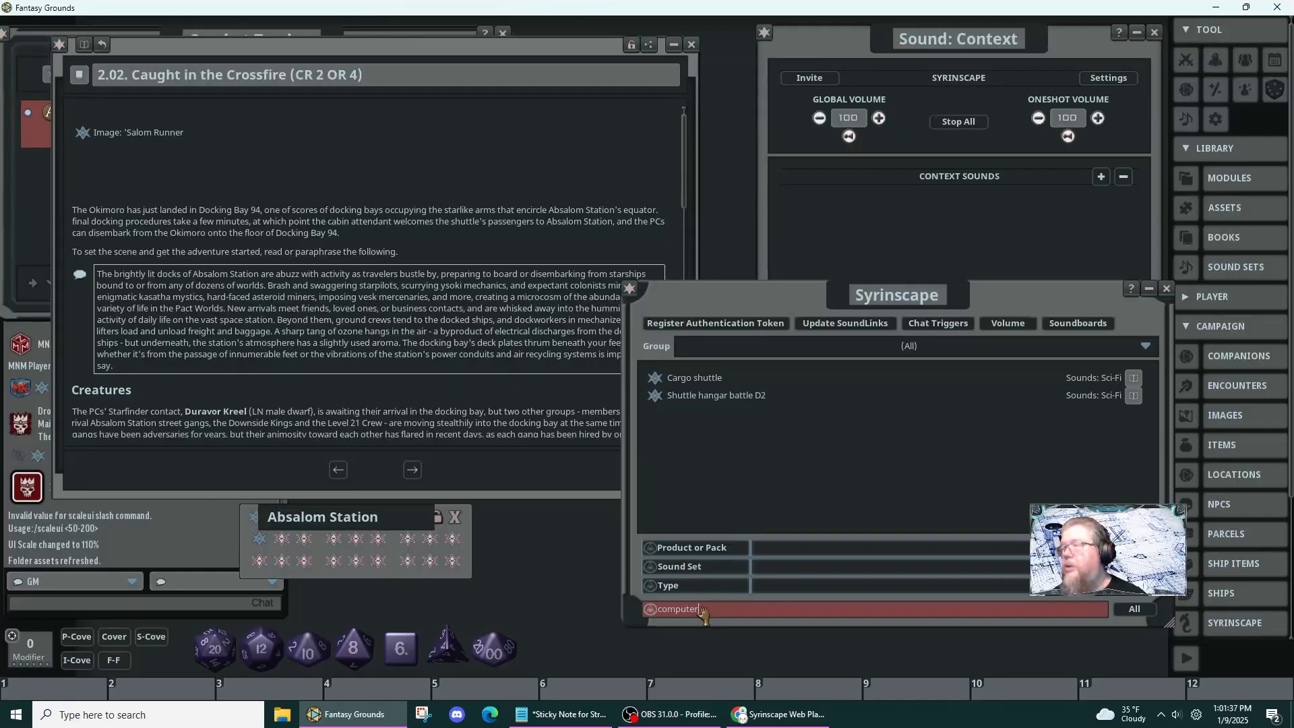
key(Return)
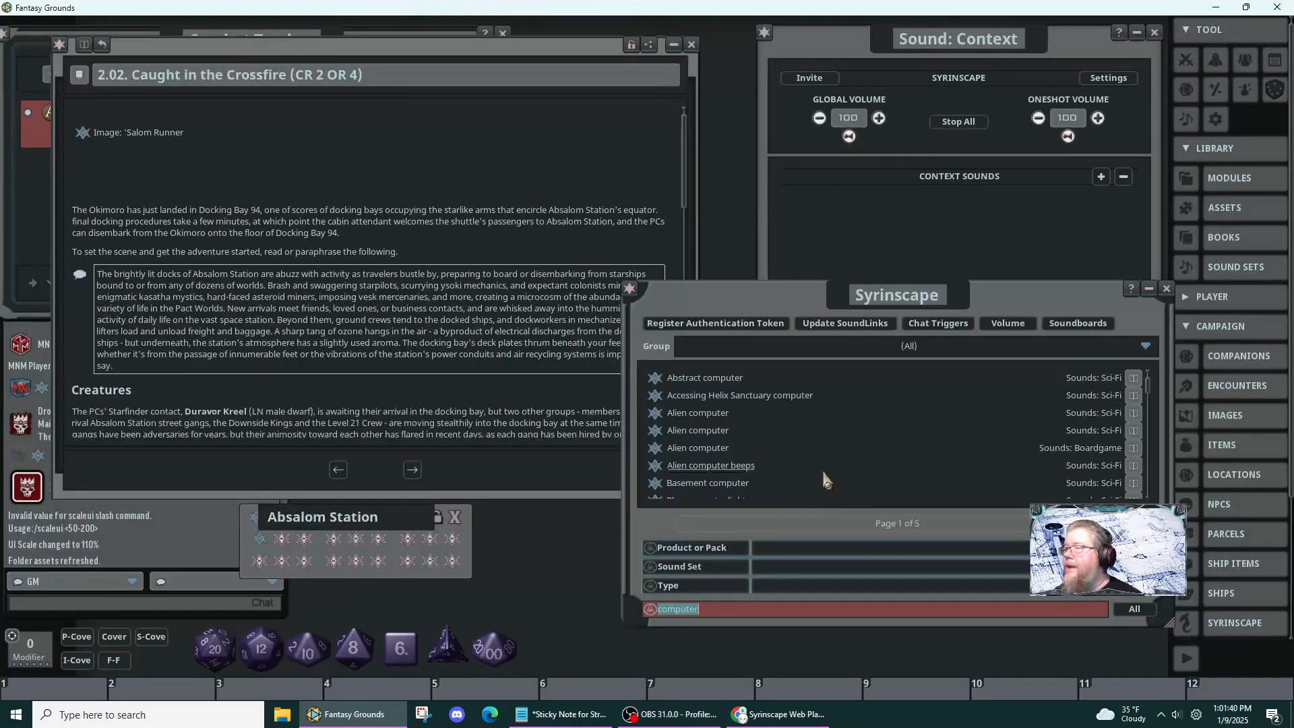
- Move the Syrinscape window higher and look through the Sound Set filter's options for sets that suit the station
drag(792, 286, 716, 149)
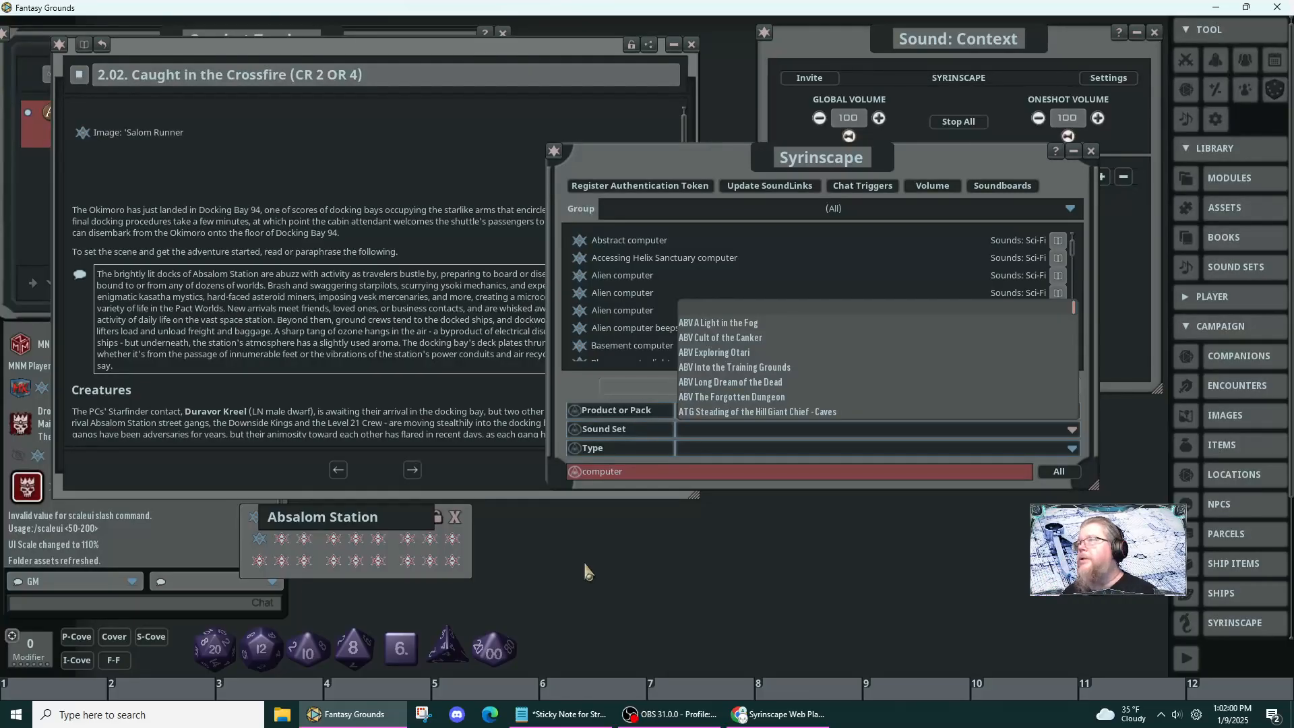
scroll(829, 371, down, 2)
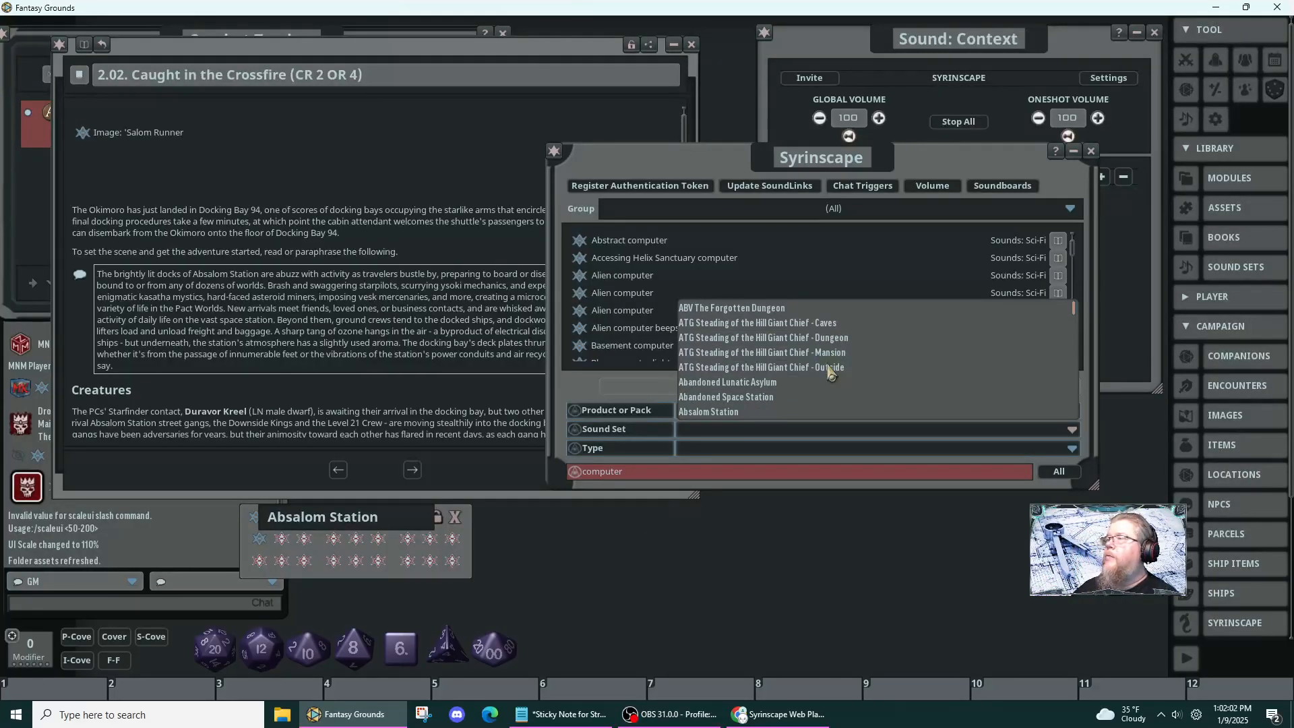
scroll(829, 371, down, 5)
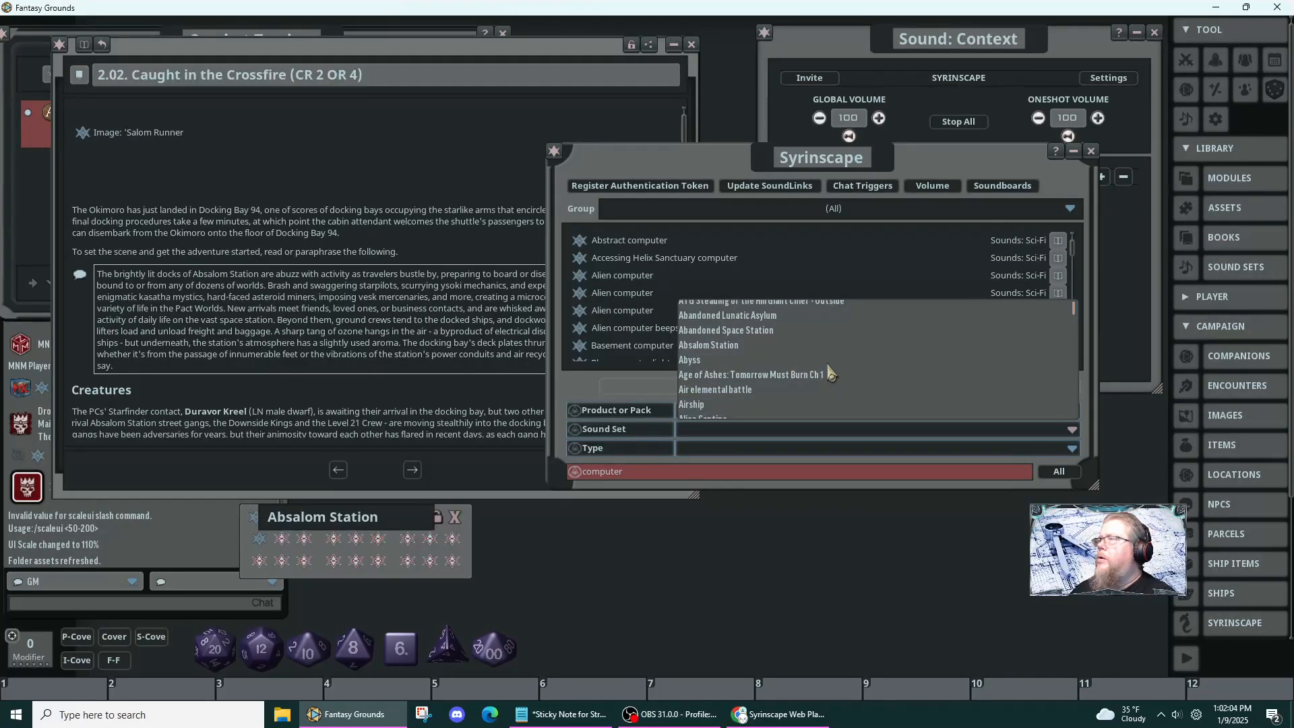
scroll(829, 367, down, 5)
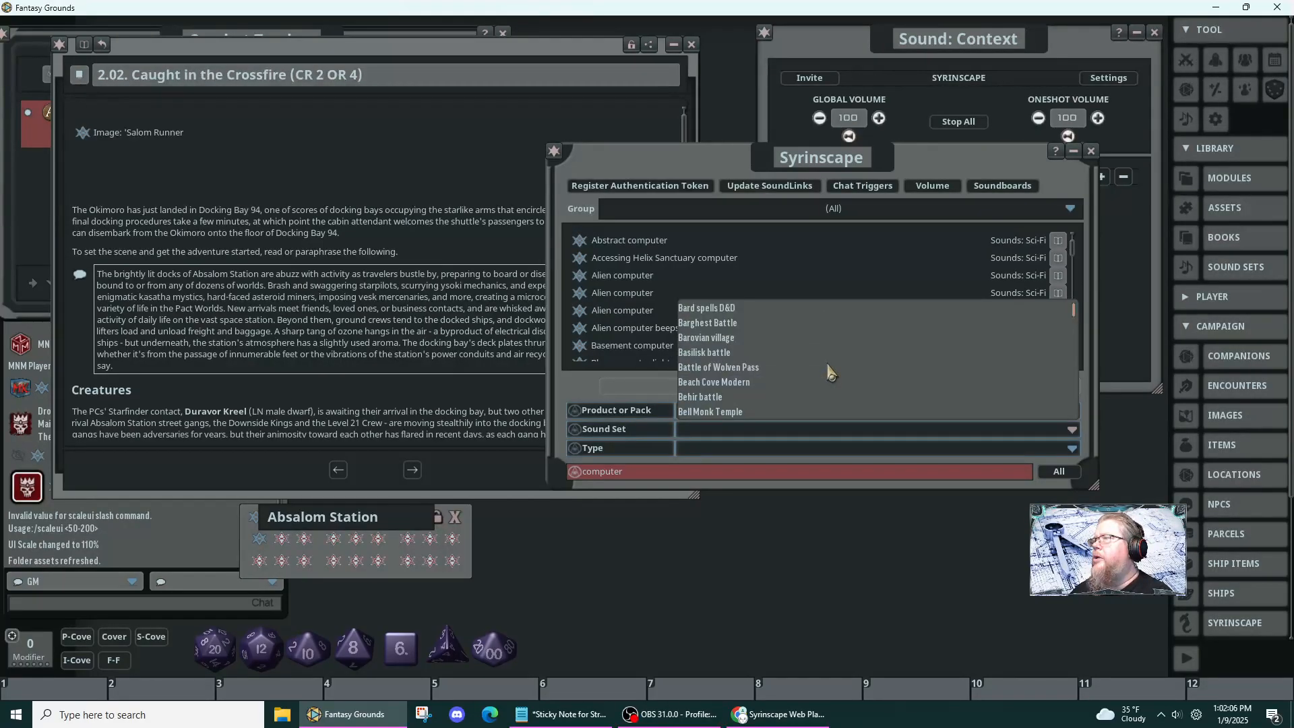
scroll(829, 368, down, 5)
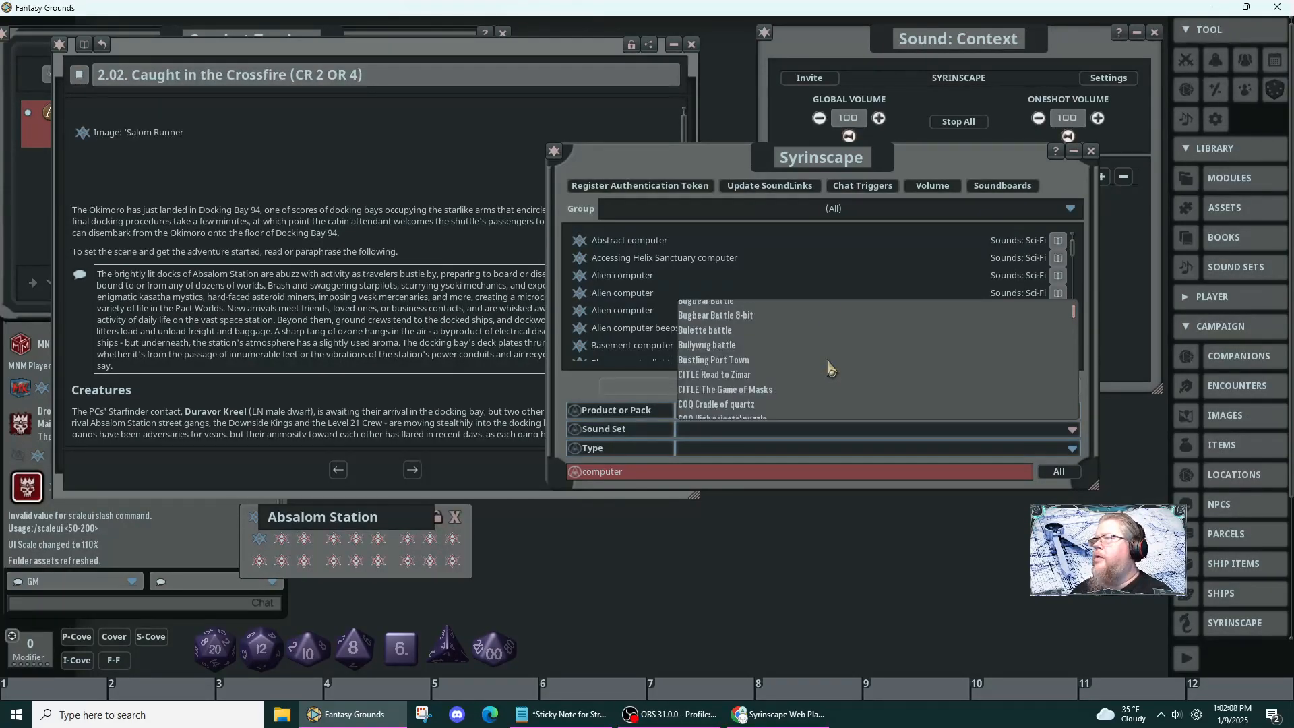
scroll(828, 365, down, 5)
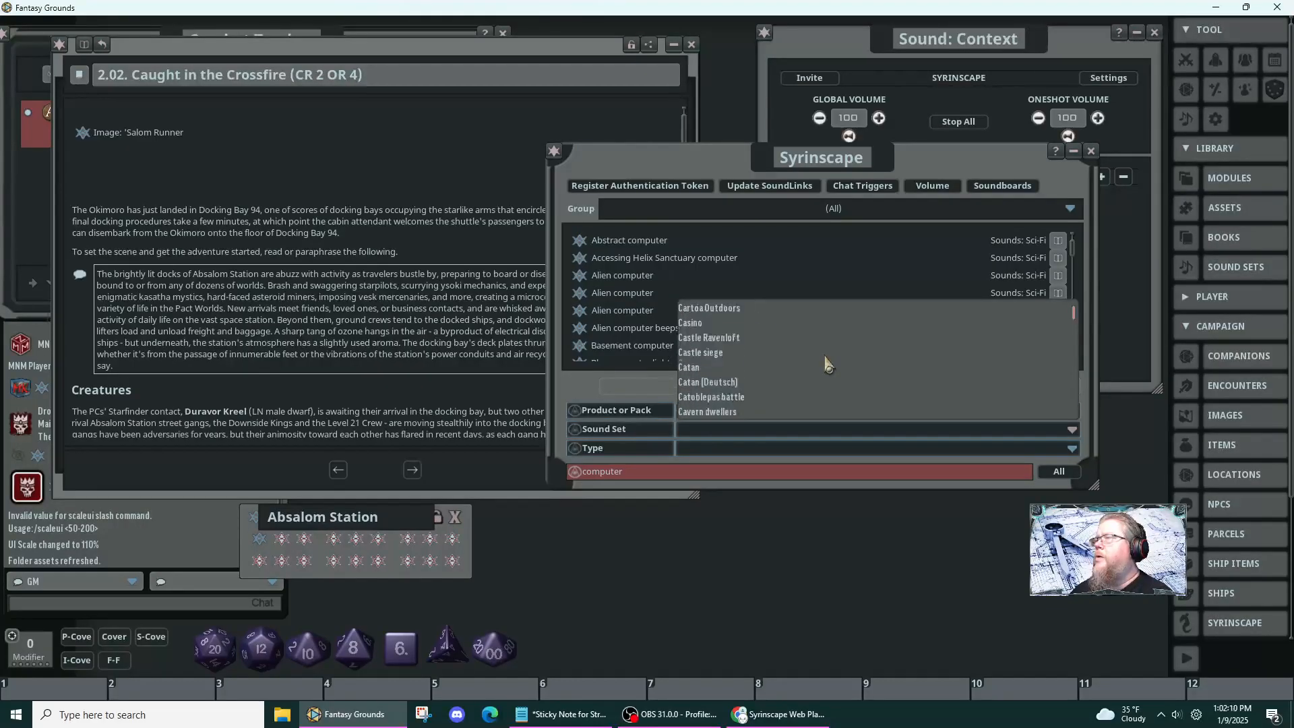
scroll(828, 364, down, 5)
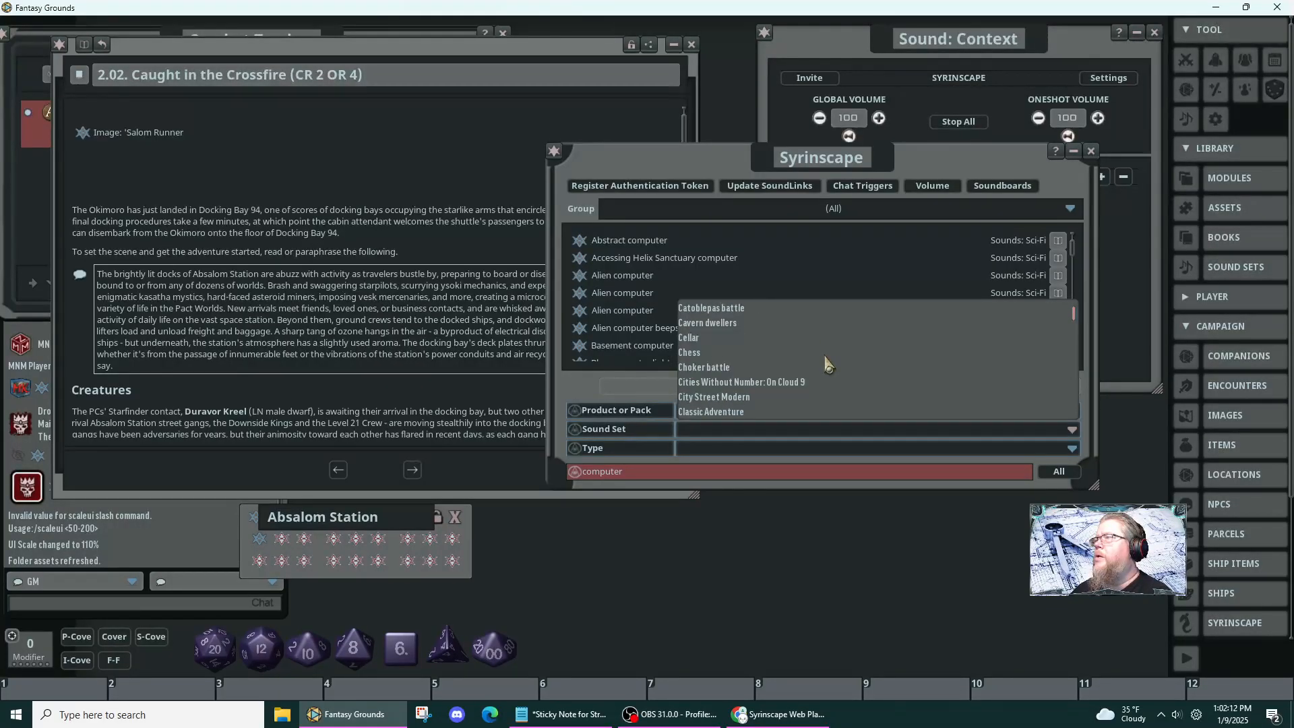
scroll(829, 365, down, 3)
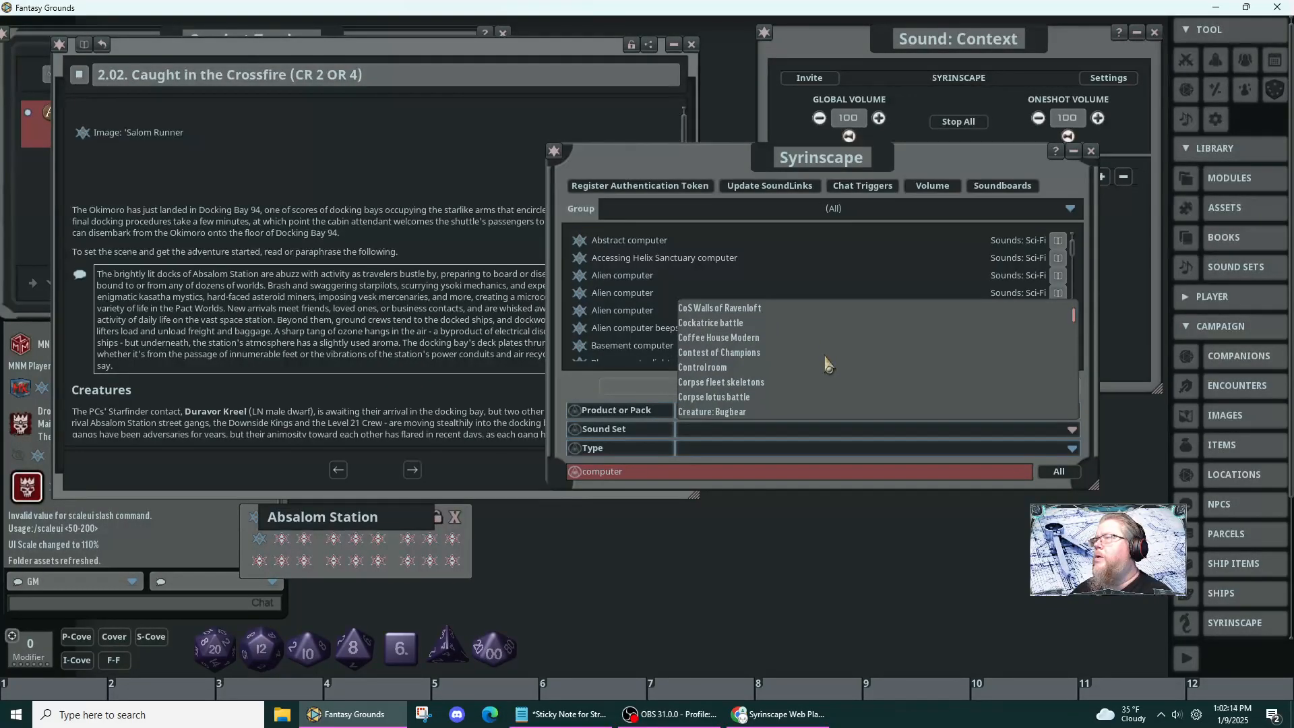
scroll(828, 365, down, 8)
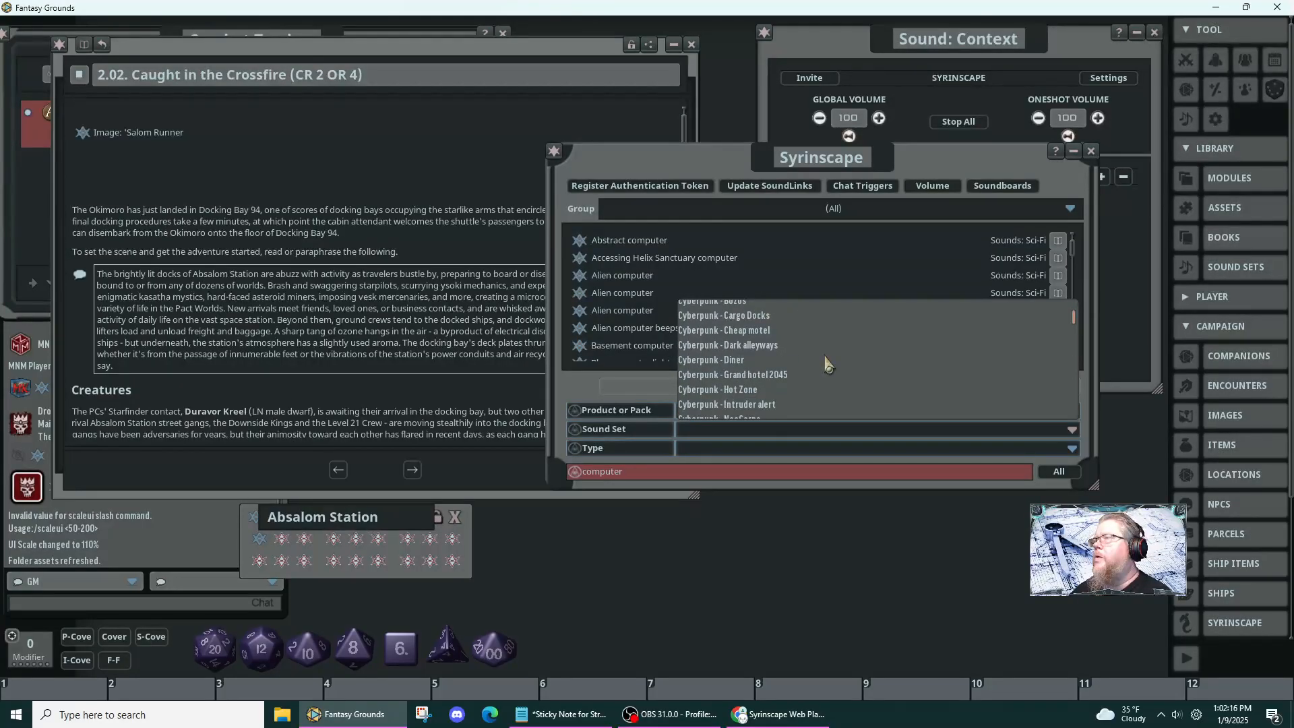
scroll(828, 364, down, 8)
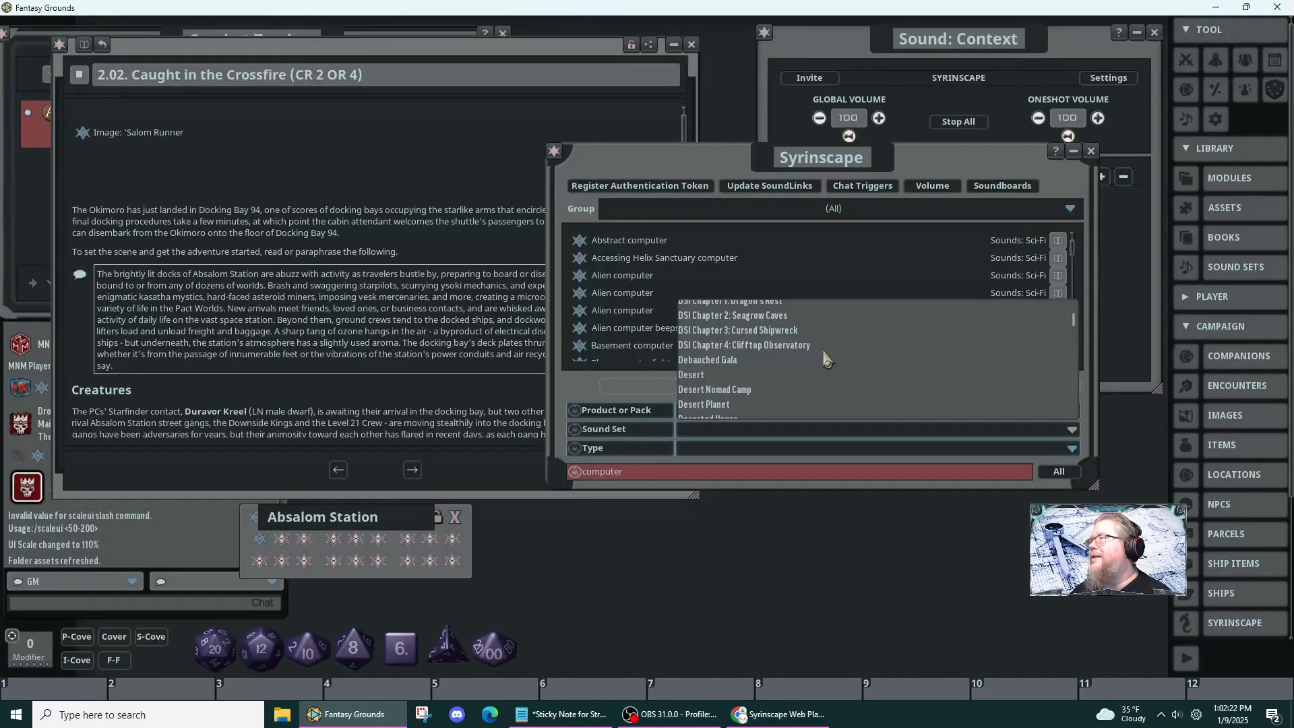
scroll(825, 358, down, 1)
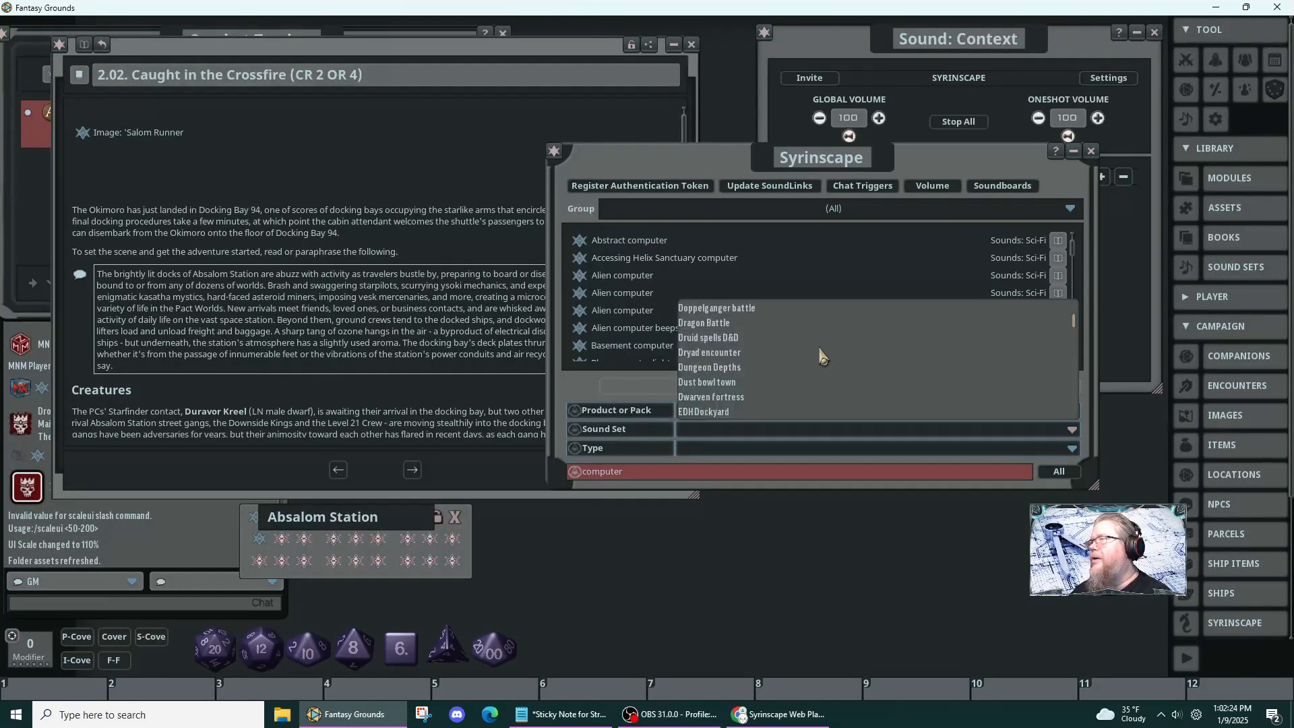
scroll(823, 356, down, 7)
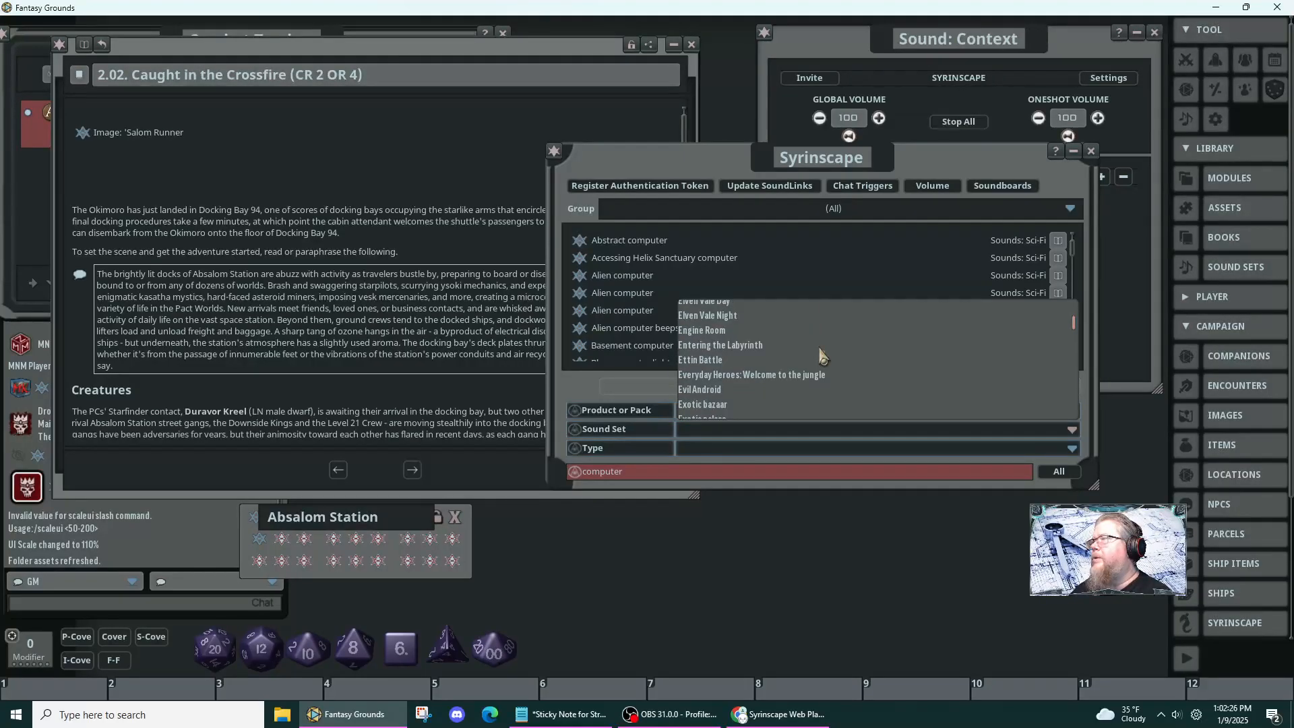
scroll(823, 356, down, 2)
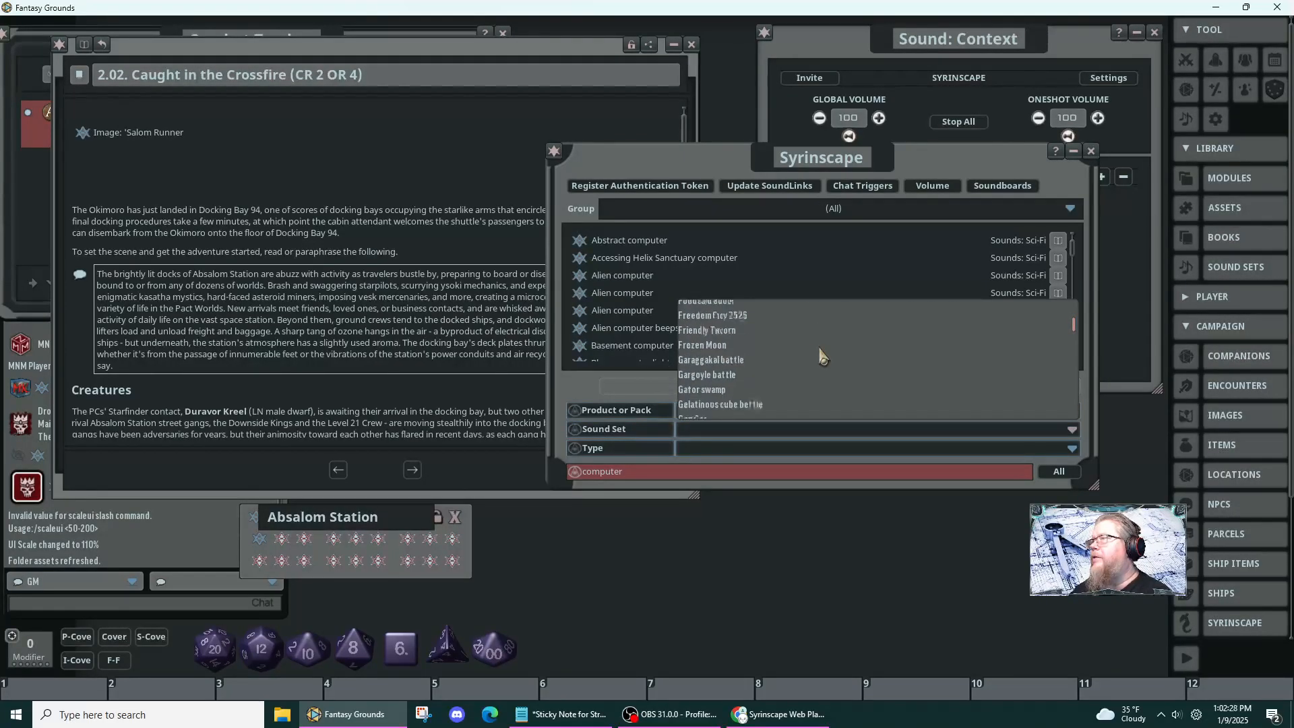
scroll(821, 356, down, 5)
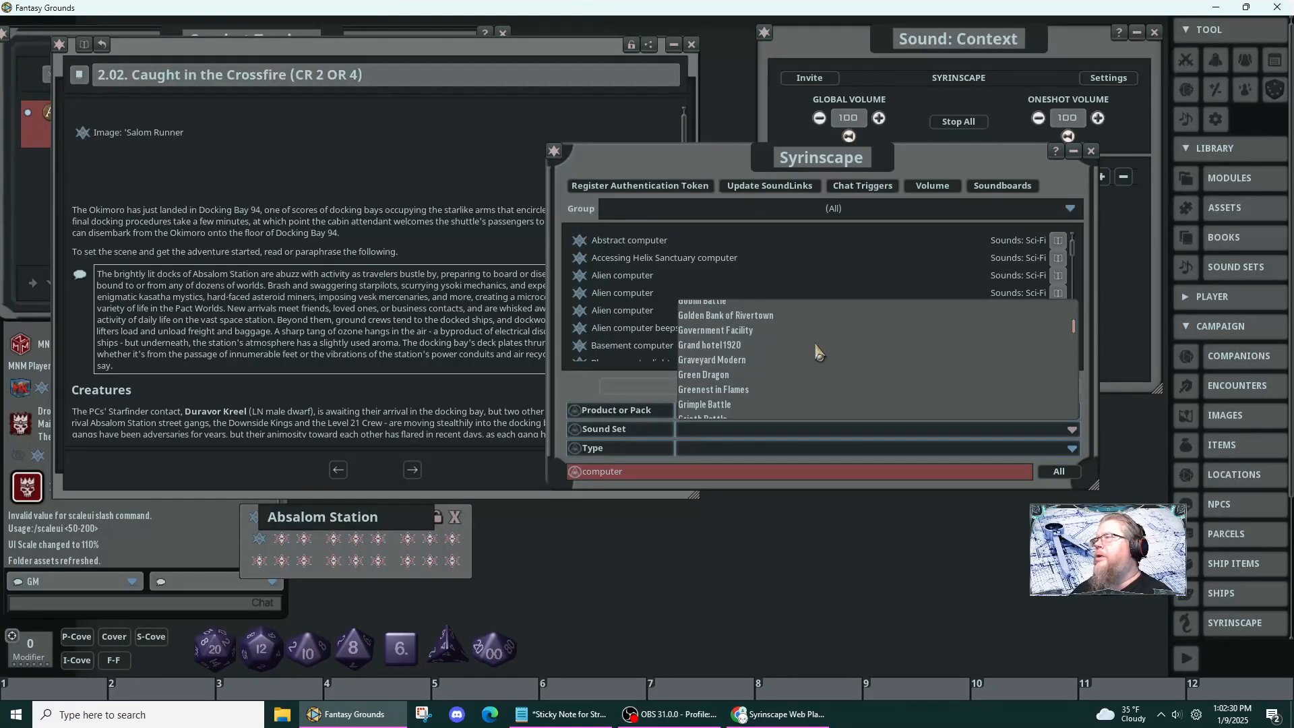
scroll(817, 351, down, 5)
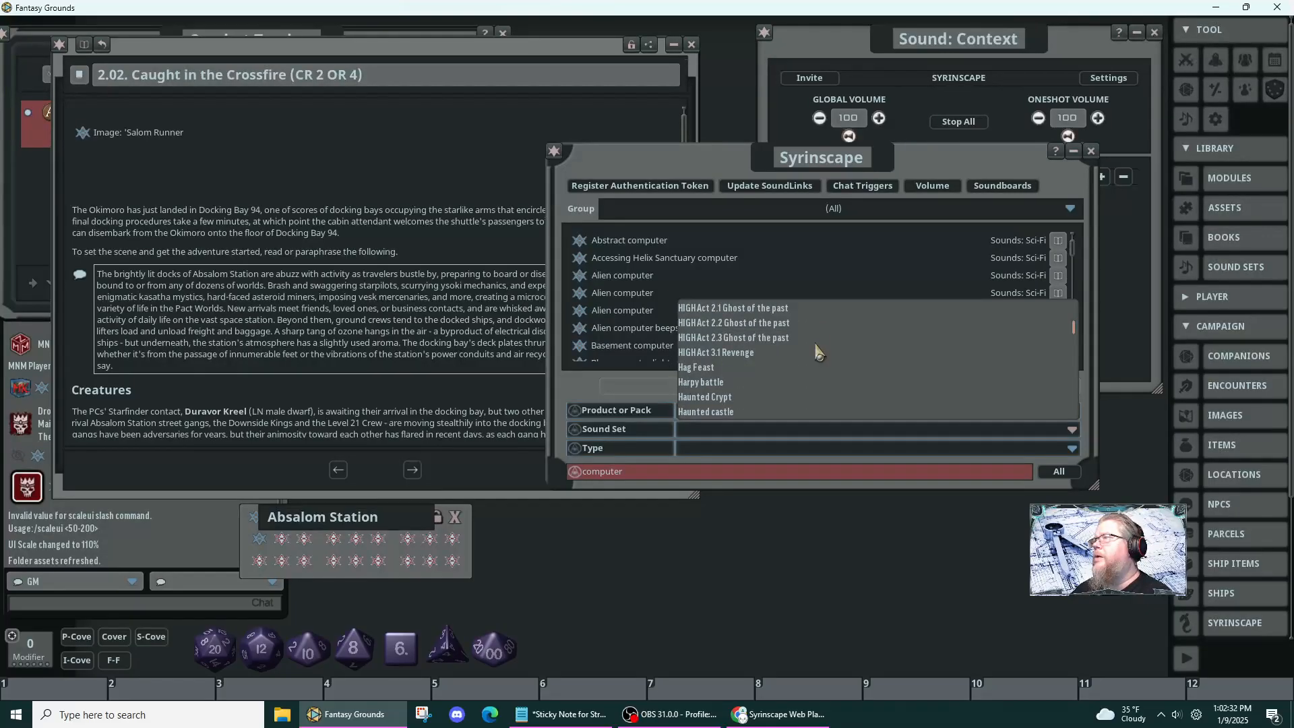
scroll(818, 351, up, 3)
scroll(818, 351, up, 1)
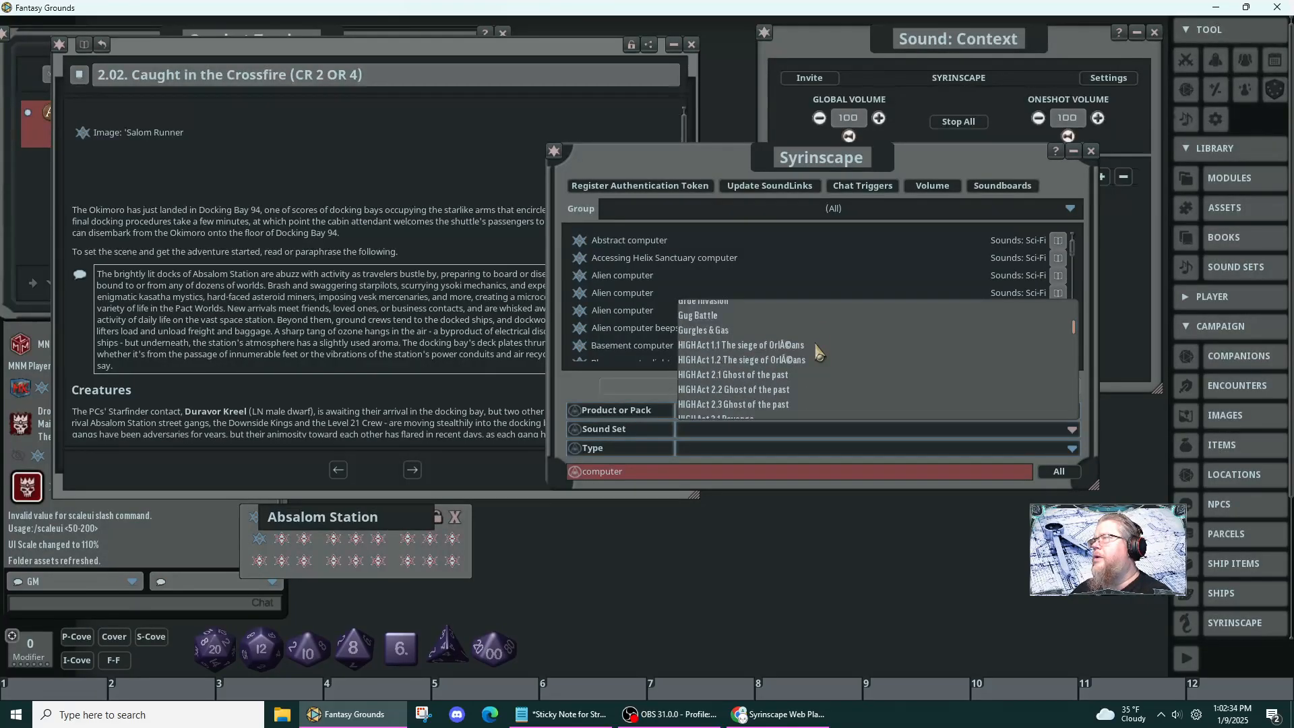
scroll(818, 351, down, 5)
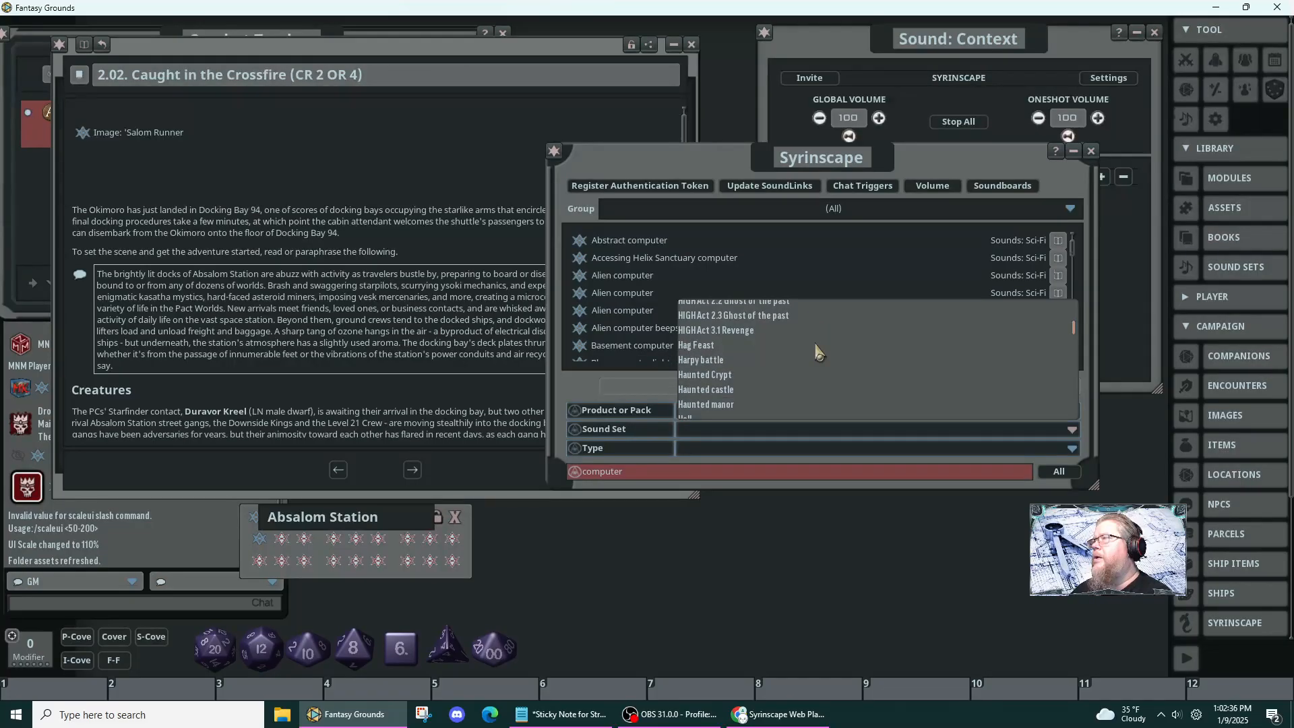
scroll(818, 351, down, 5)
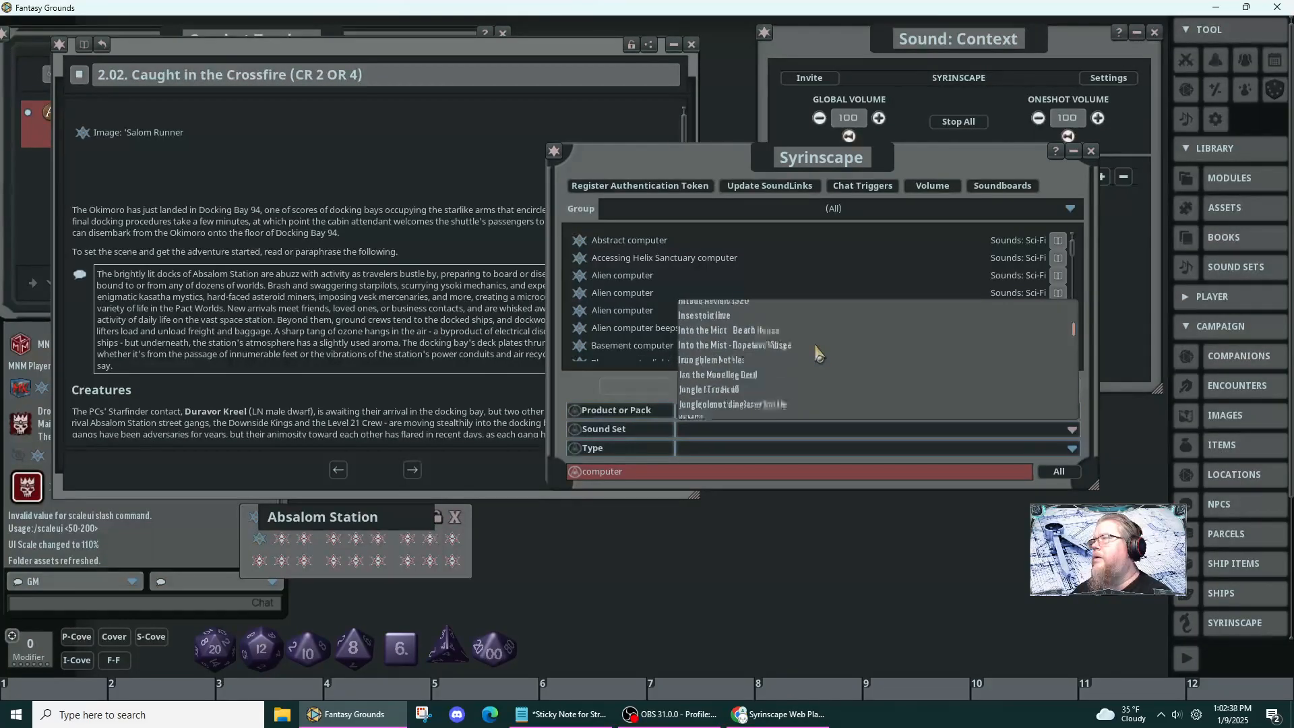
scroll(818, 351, down, 5)
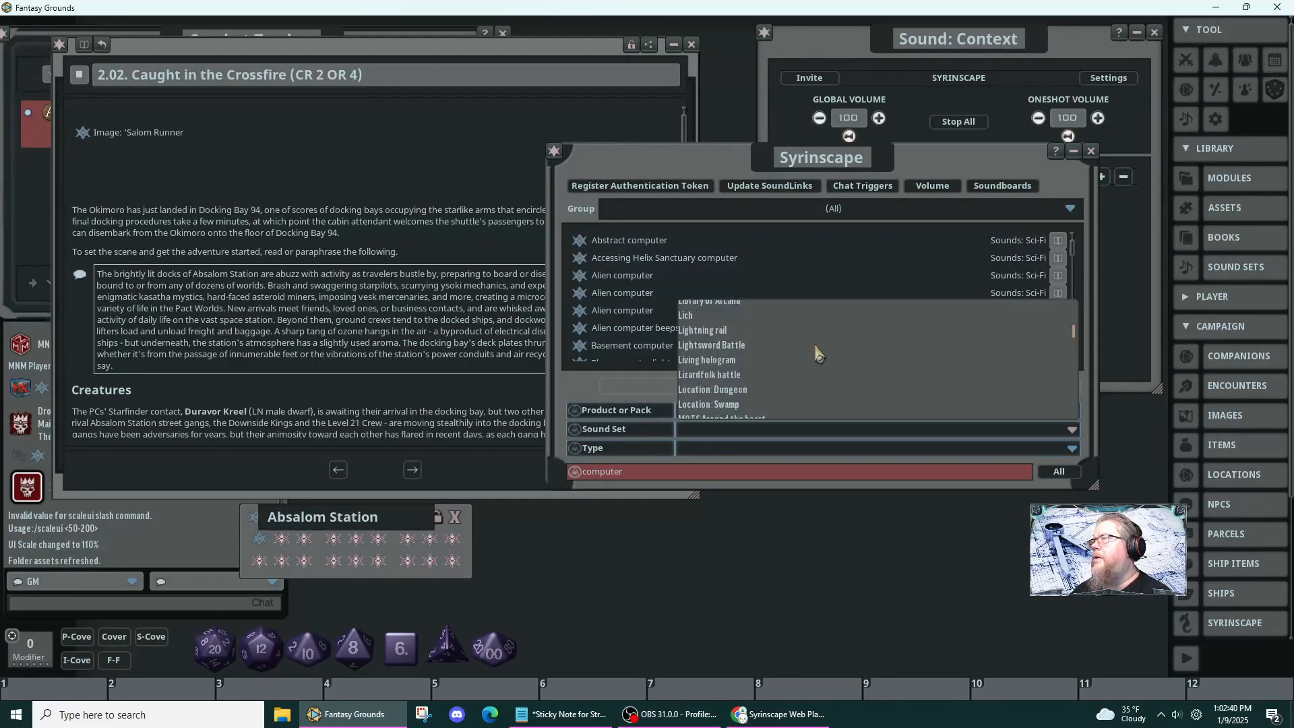
scroll(818, 351, down, 1)
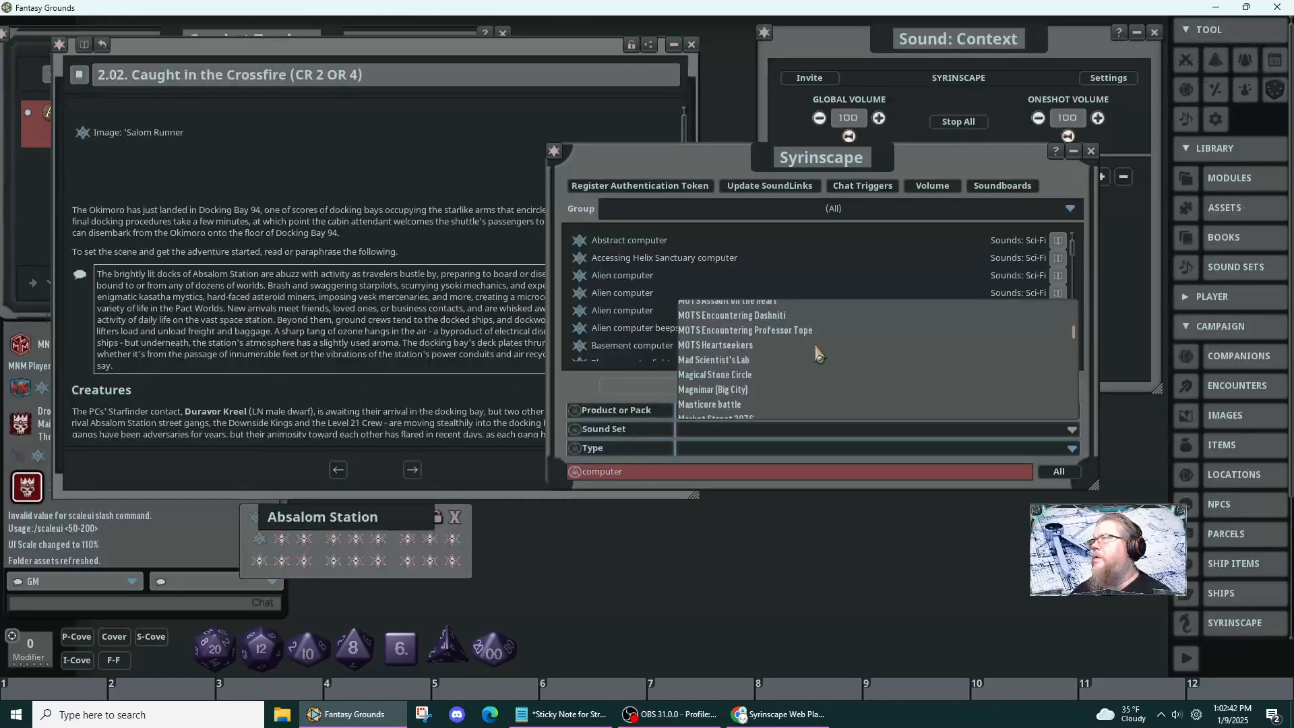
- Filter the Syrinscape sounds by the sound set "Starship - Pact Small - Ringworks wanderer" and clear the search text
scroll(817, 352, down, 5)
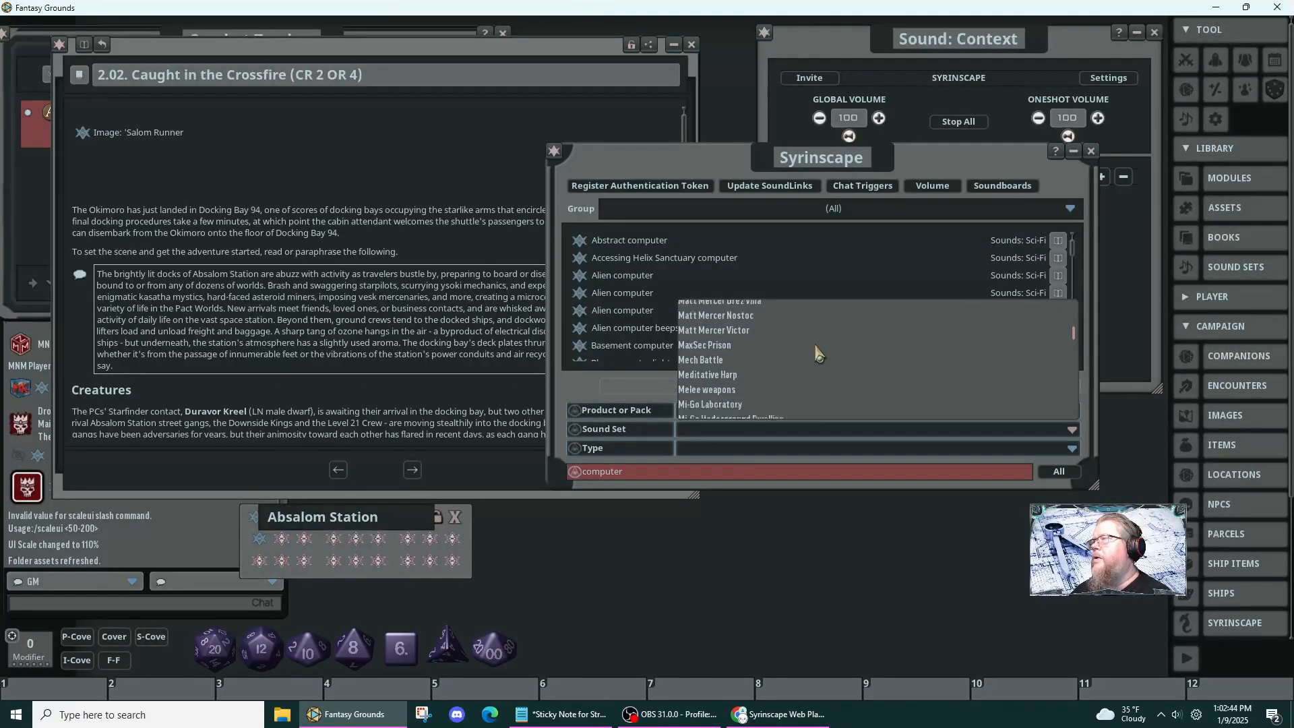
scroll(818, 351, down, 8)
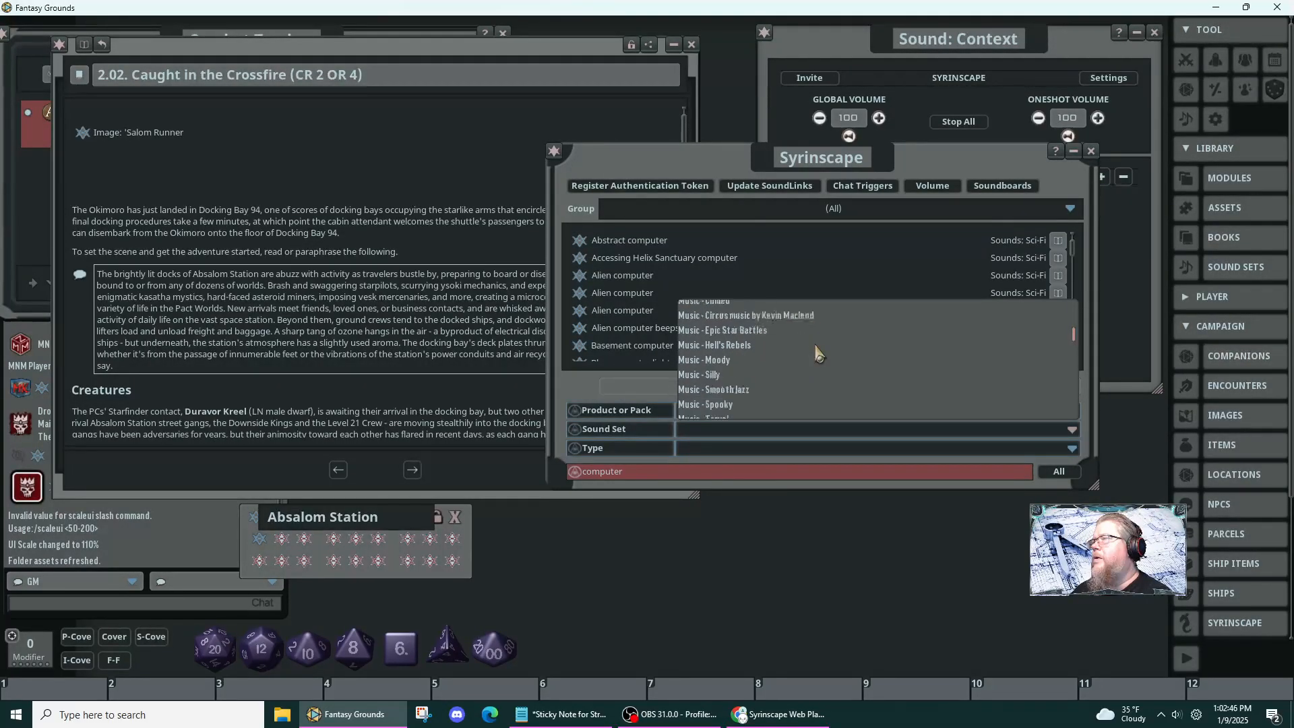
scroll(817, 351, down, 8)
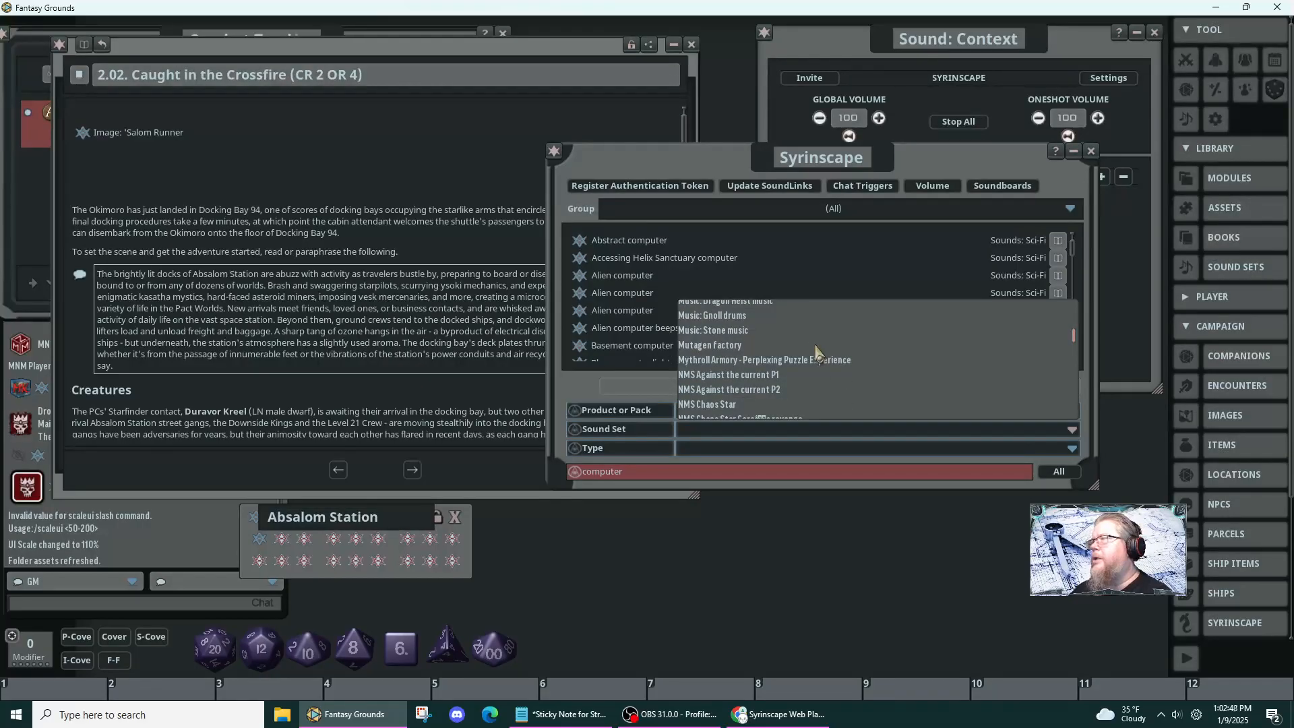
scroll(817, 355, down, 8)
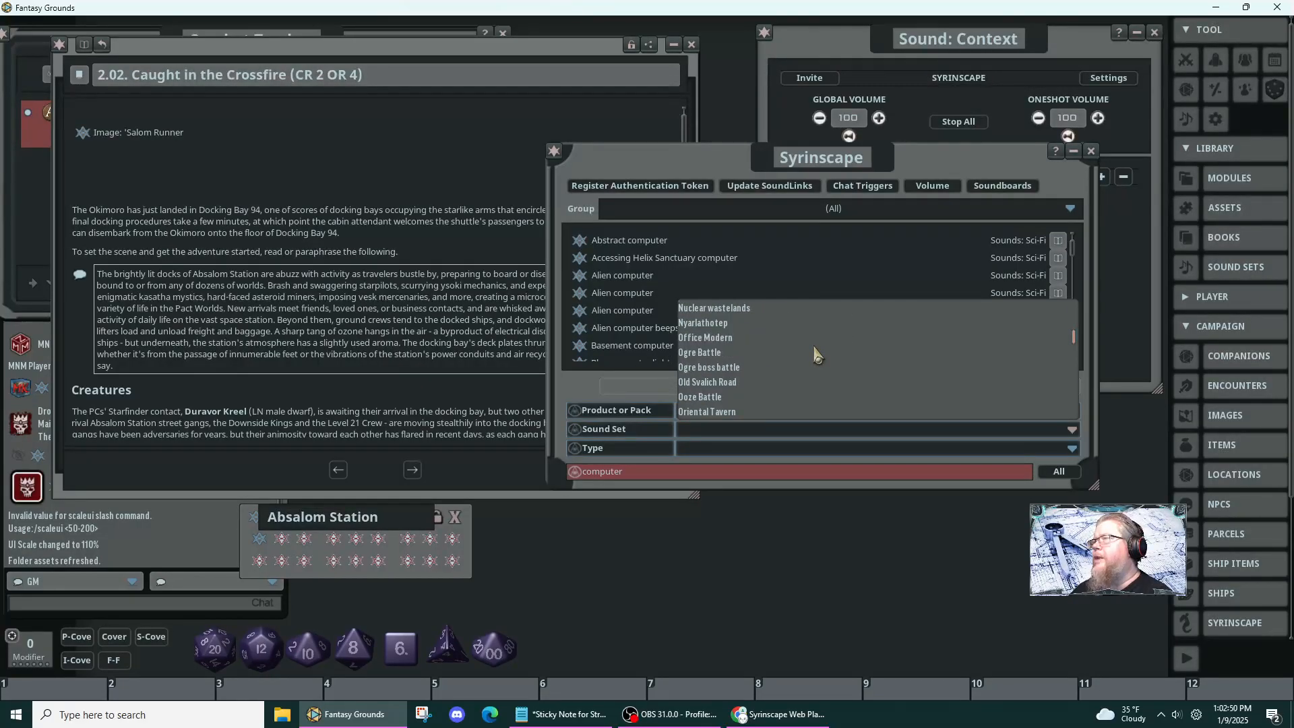
scroll(818, 355, down, 3)
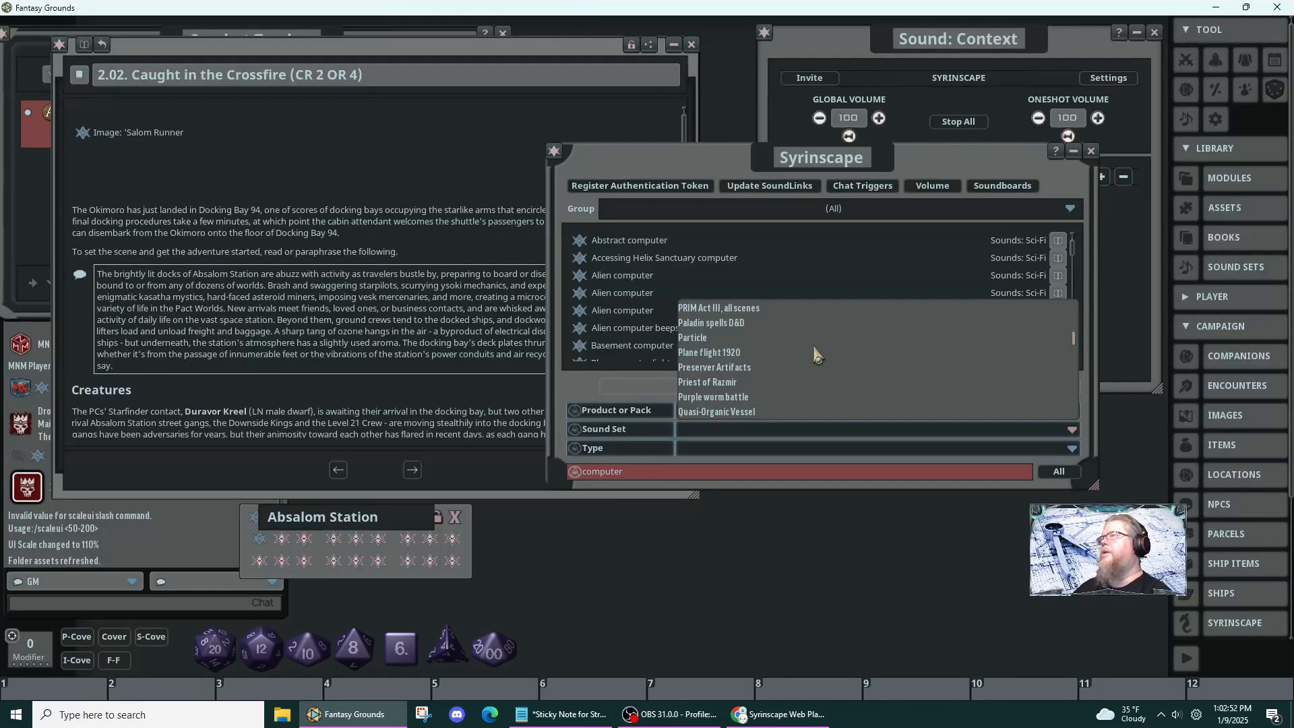
scroll(817, 355, down, 3)
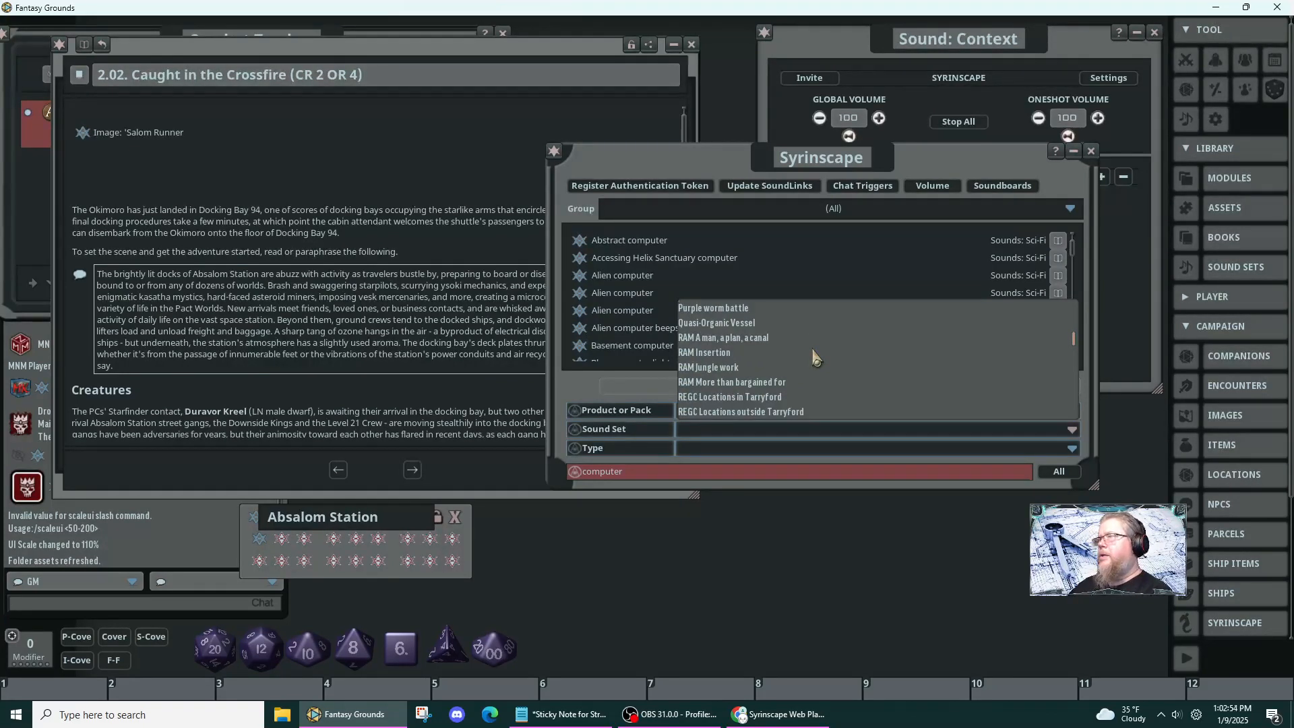
scroll(816, 357, down, 2)
scroll(816, 356, down, 2)
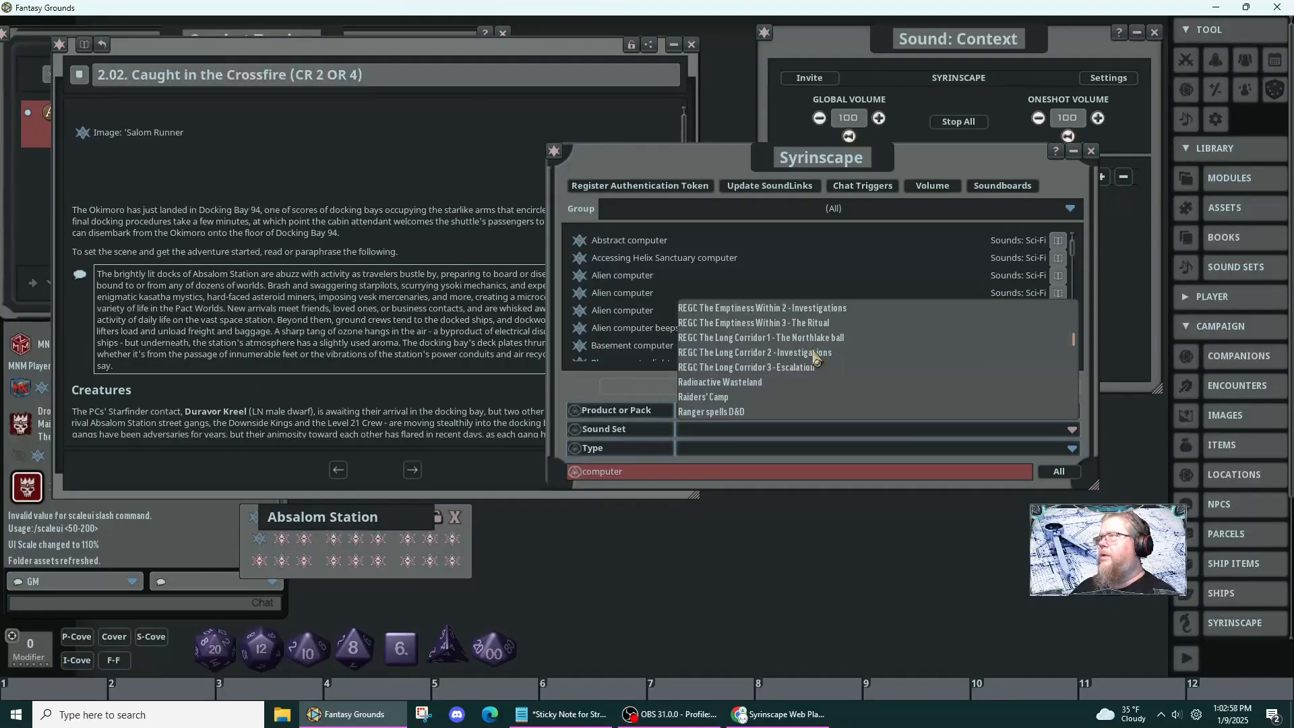
scroll(815, 357, down, 2)
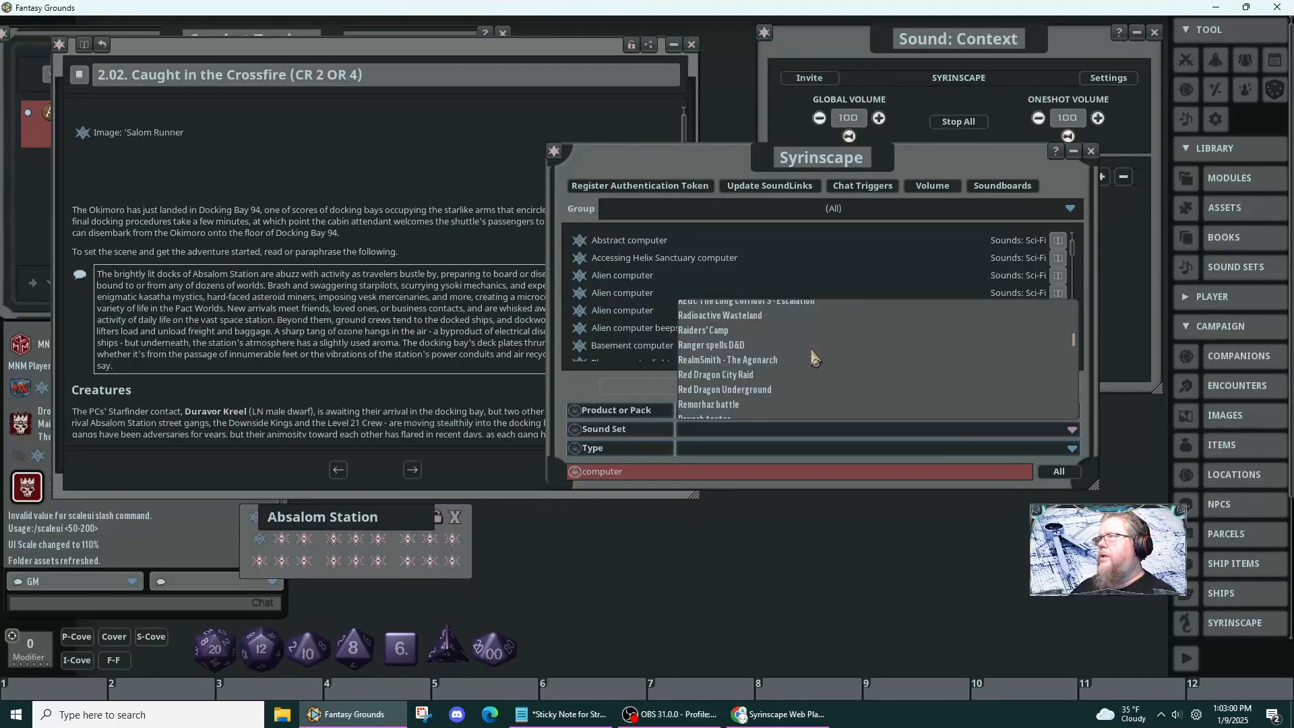
scroll(816, 357, down, 4)
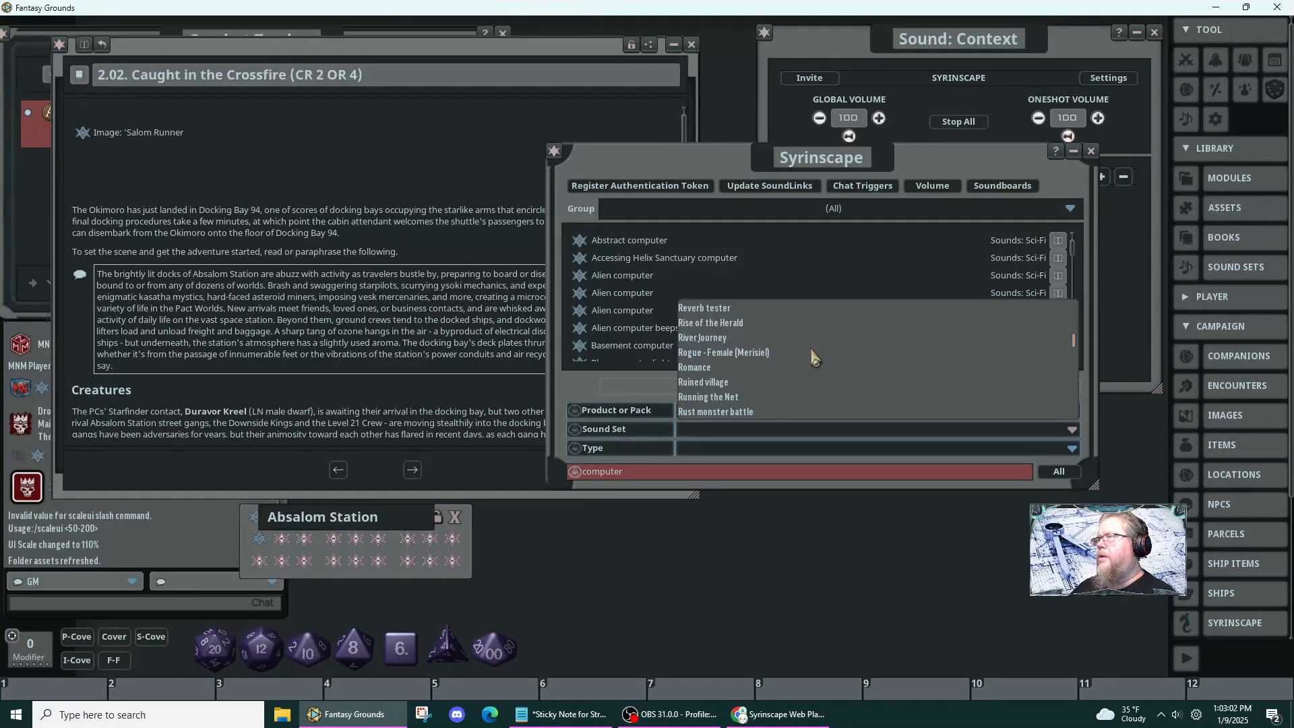
scroll(816, 357, down, 3)
scroll(814, 357, down, 2)
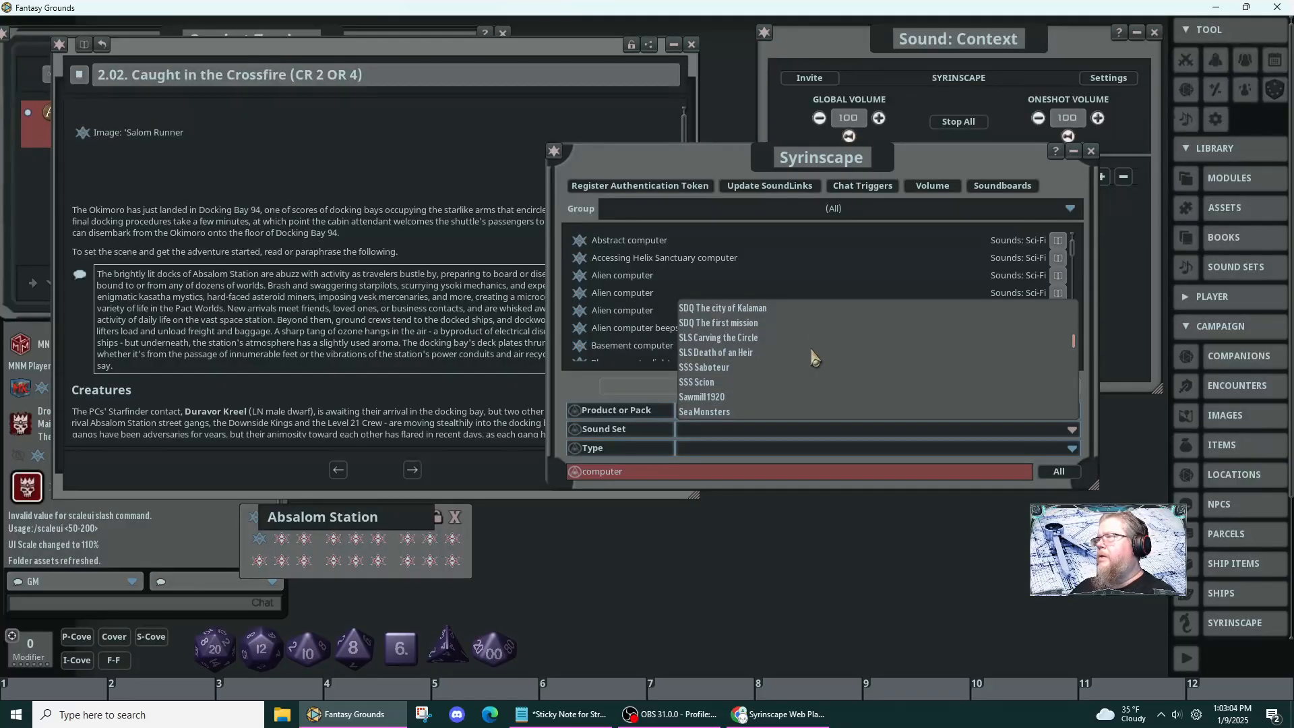
scroll(814, 357, down, 2)
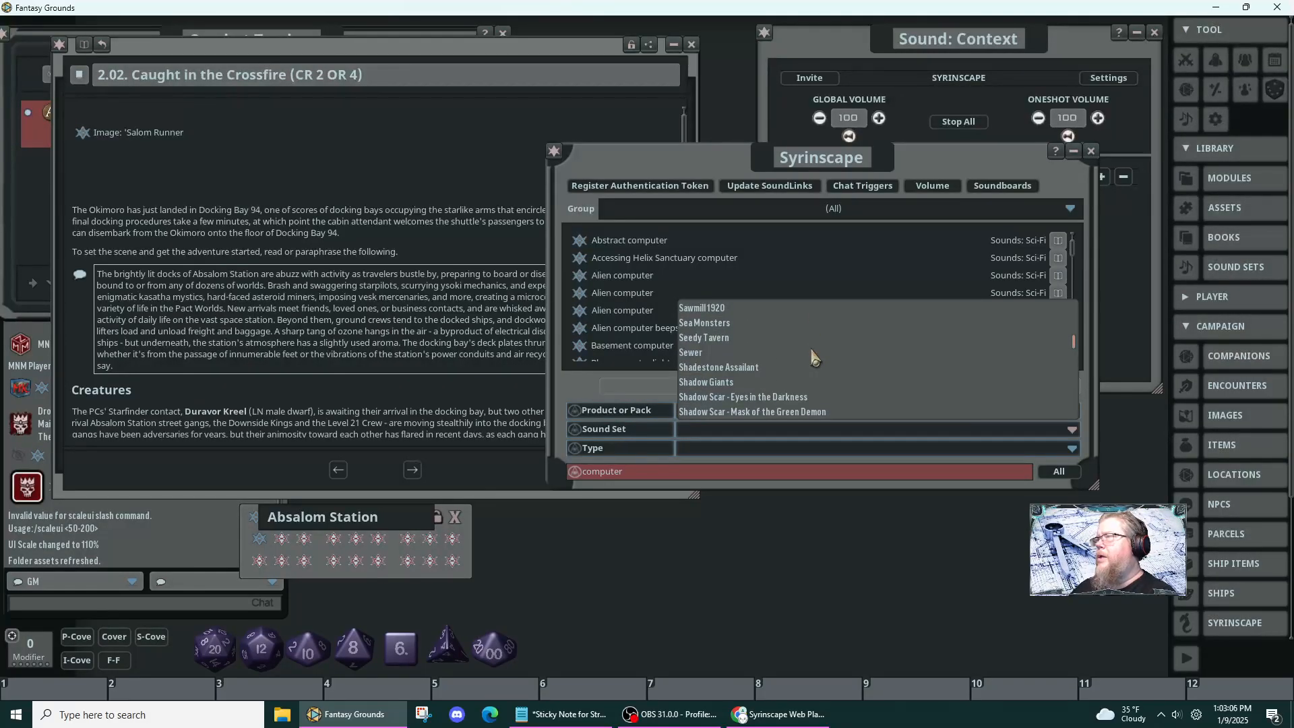
scroll(814, 358, down, 6)
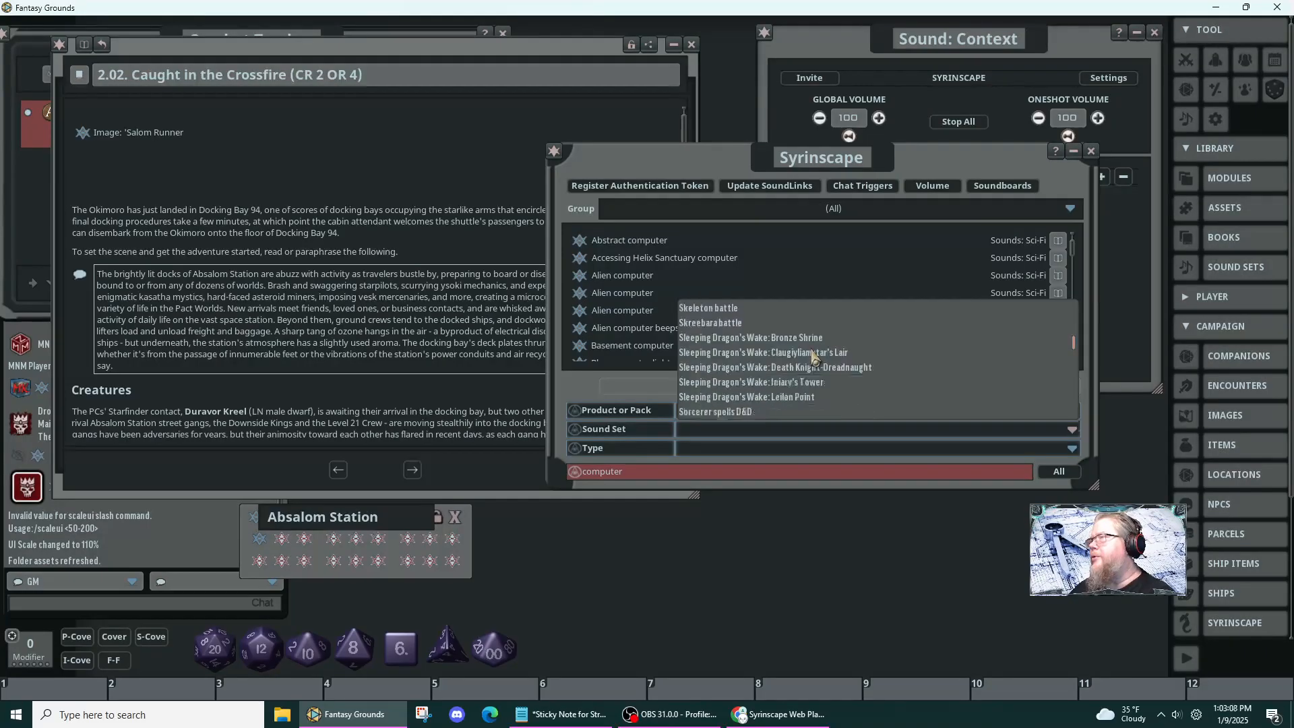
scroll(814, 357, down, 4)
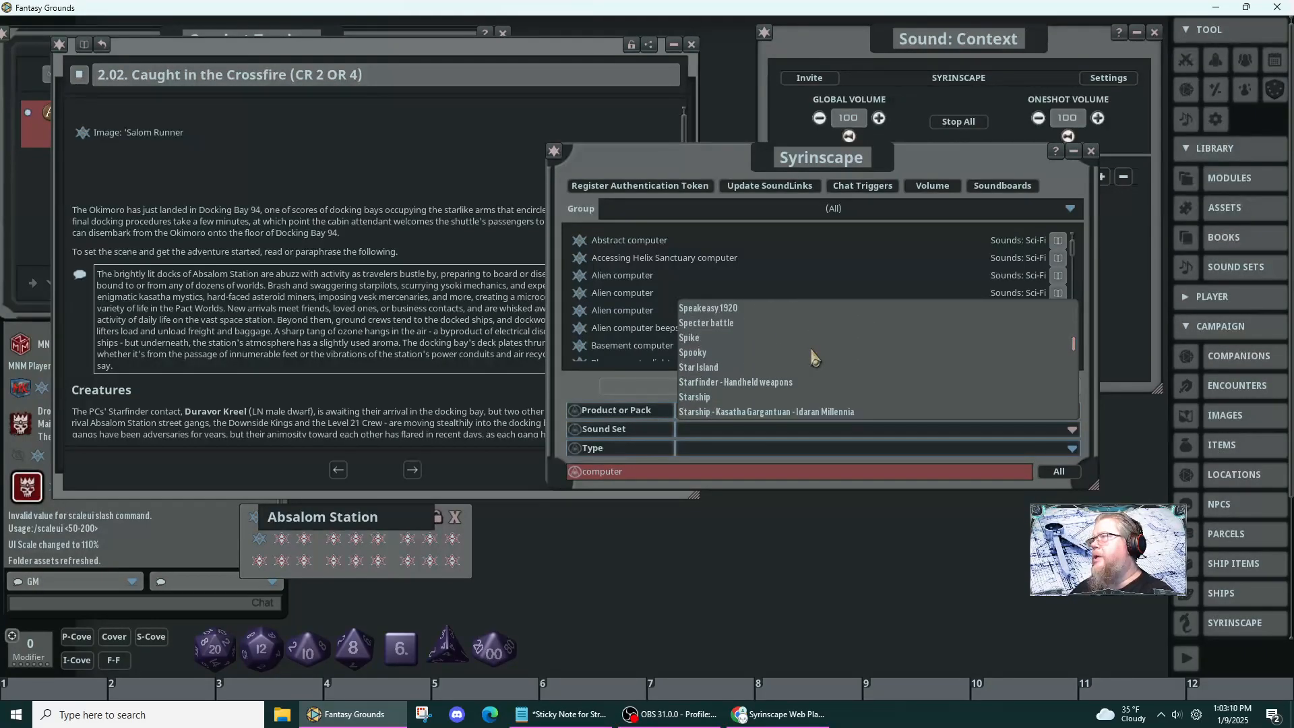
scroll(814, 357, down, 3)
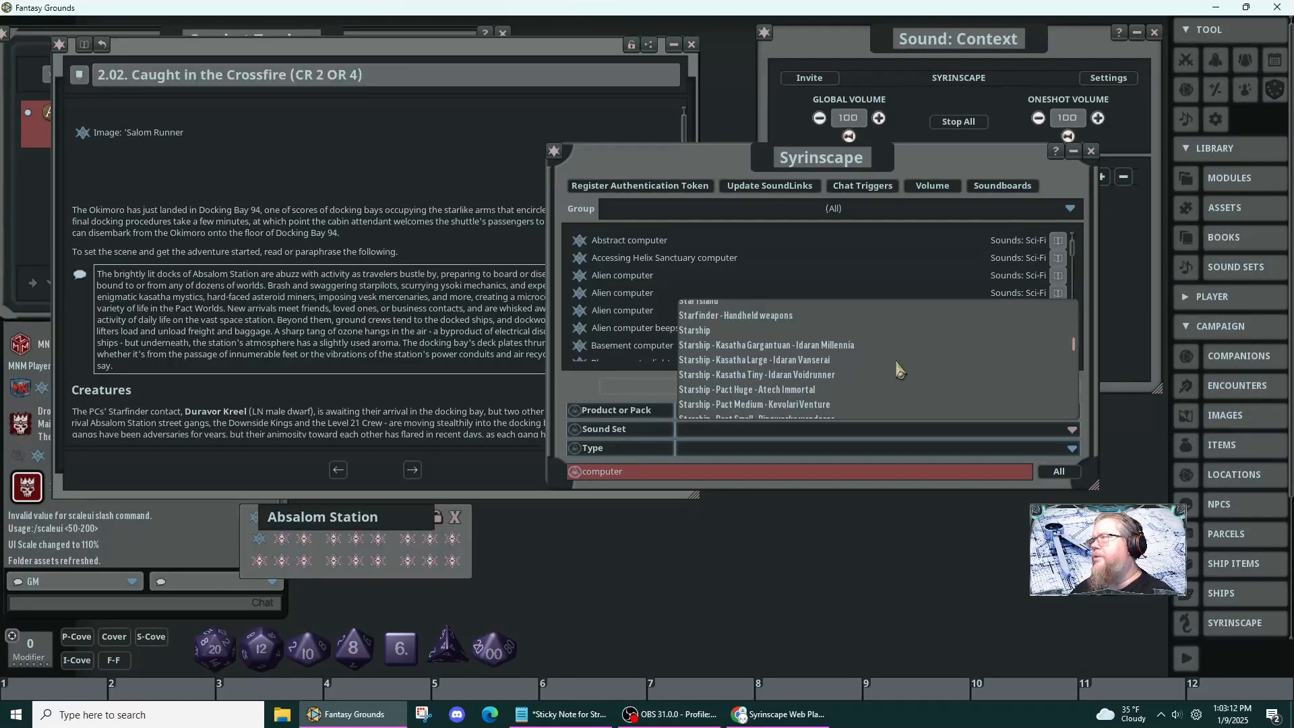
scroll(899, 370, down, 2)
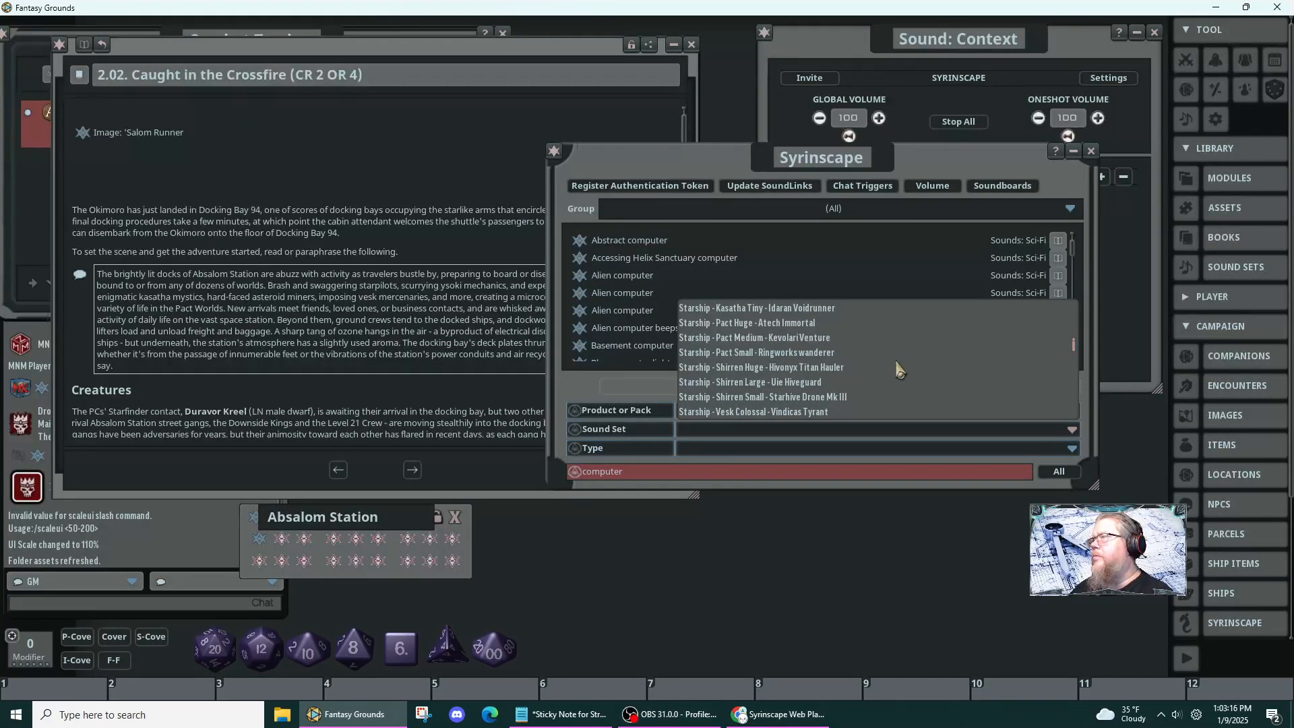
scroll(898, 370, down, 3)
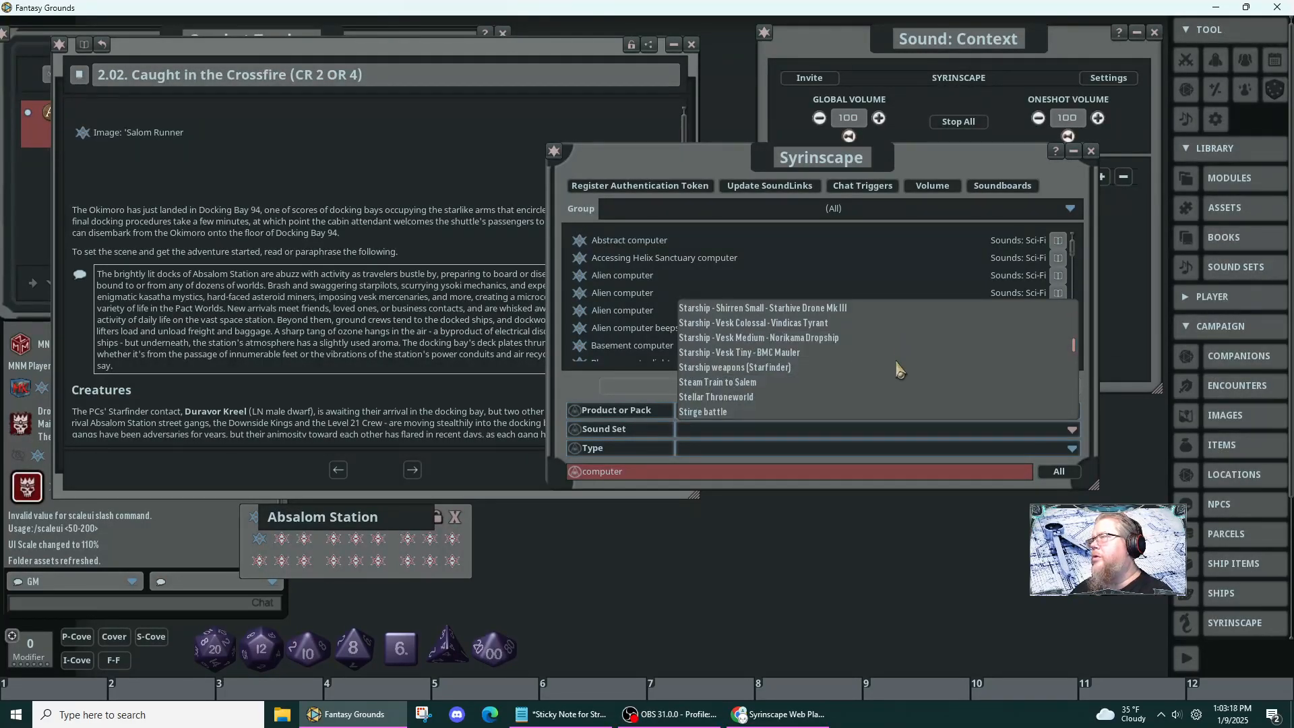
scroll(899, 370, up, 5)
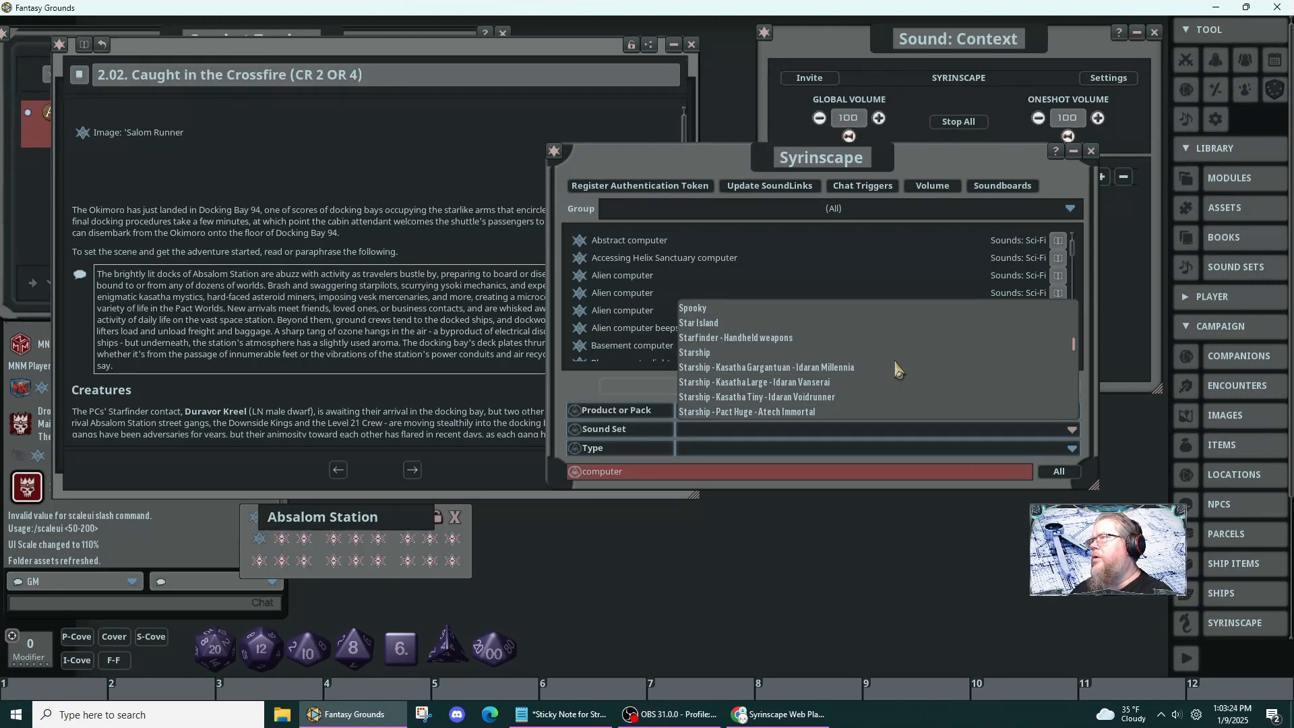
scroll(896, 369, down, 3)
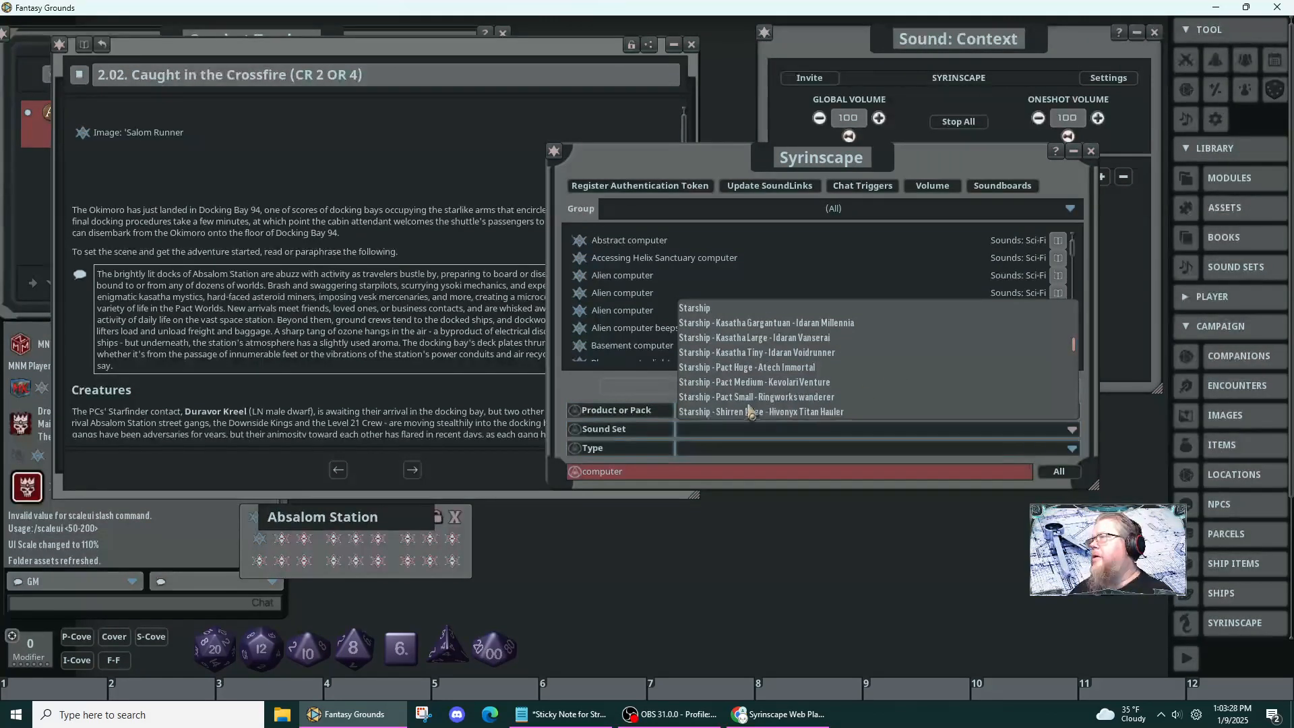
click(705, 399)
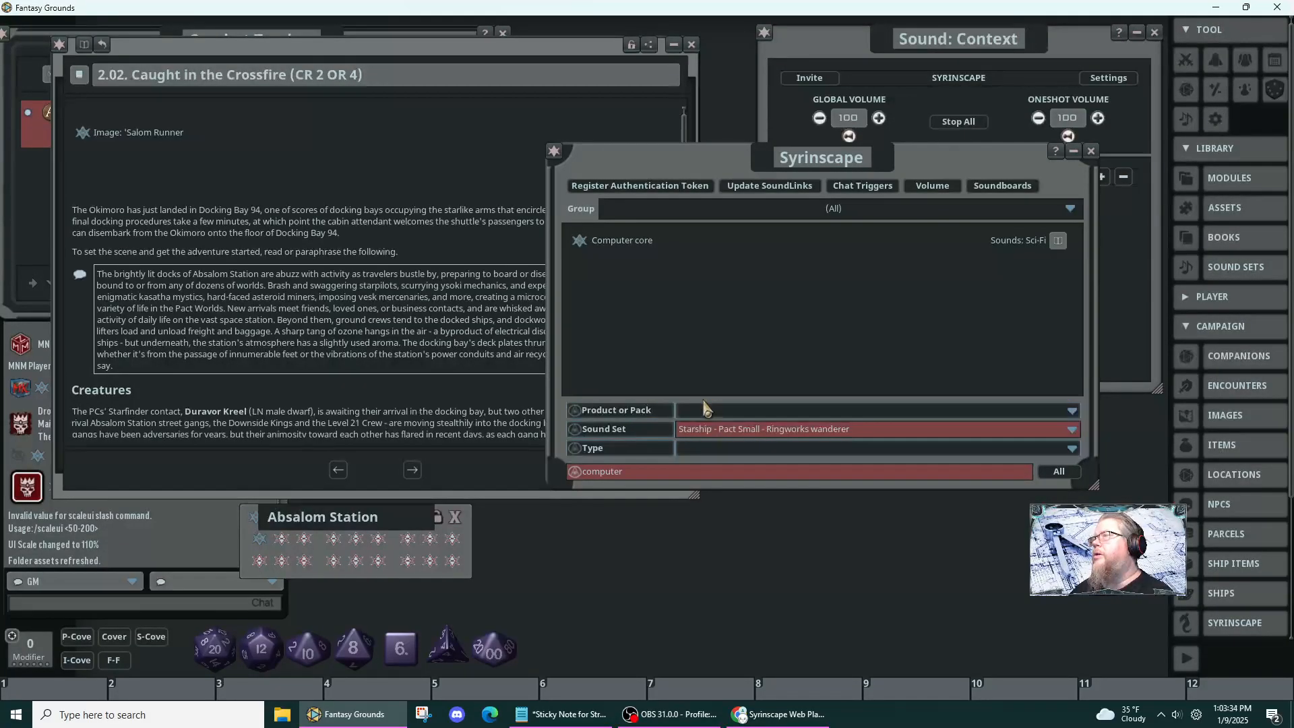
double_click(742, 472)
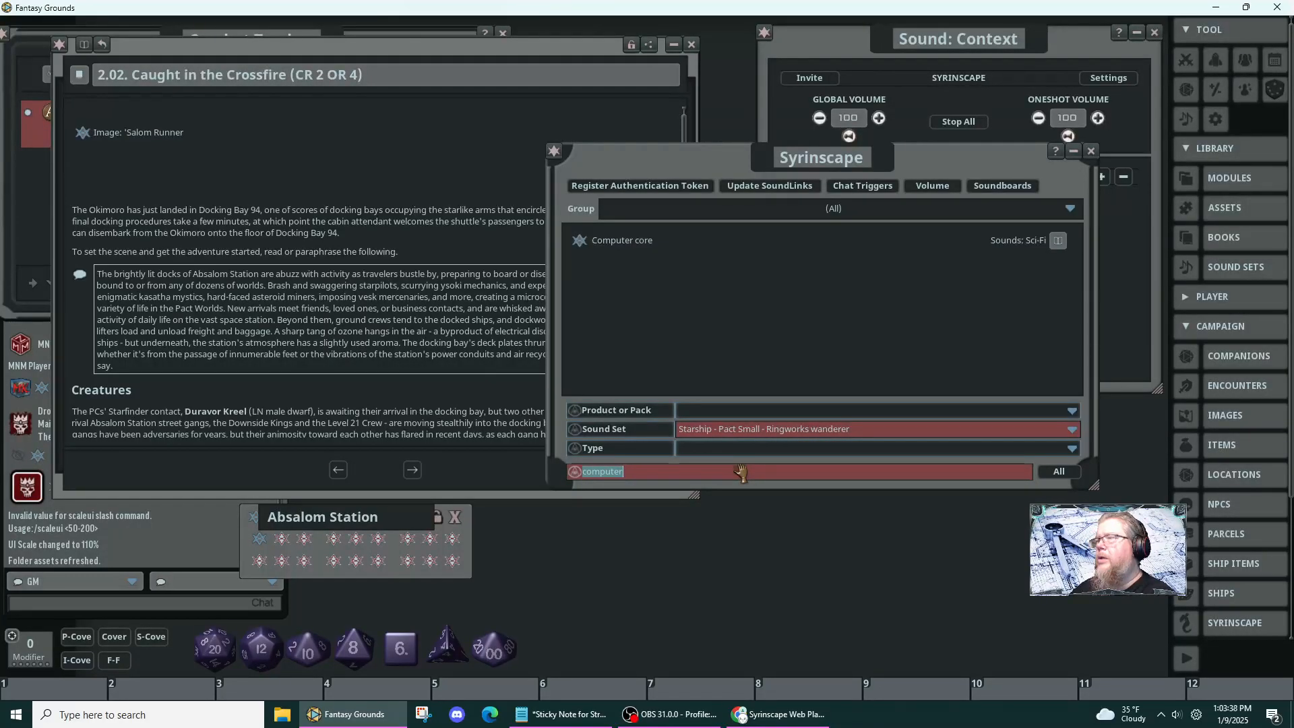
key(BackSpace)
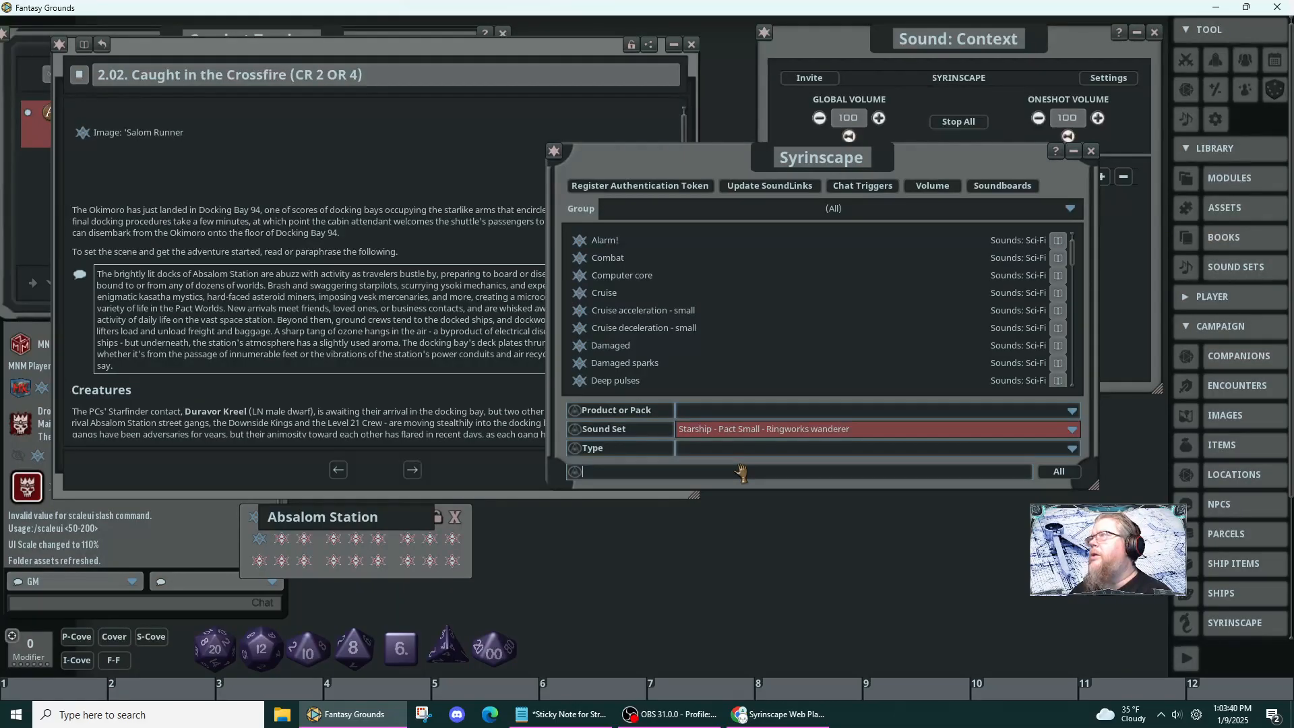
- Look through the sound set filter choices from the Starship entries onward for a set that suits the Absalom Station encounter
click(1072, 429)
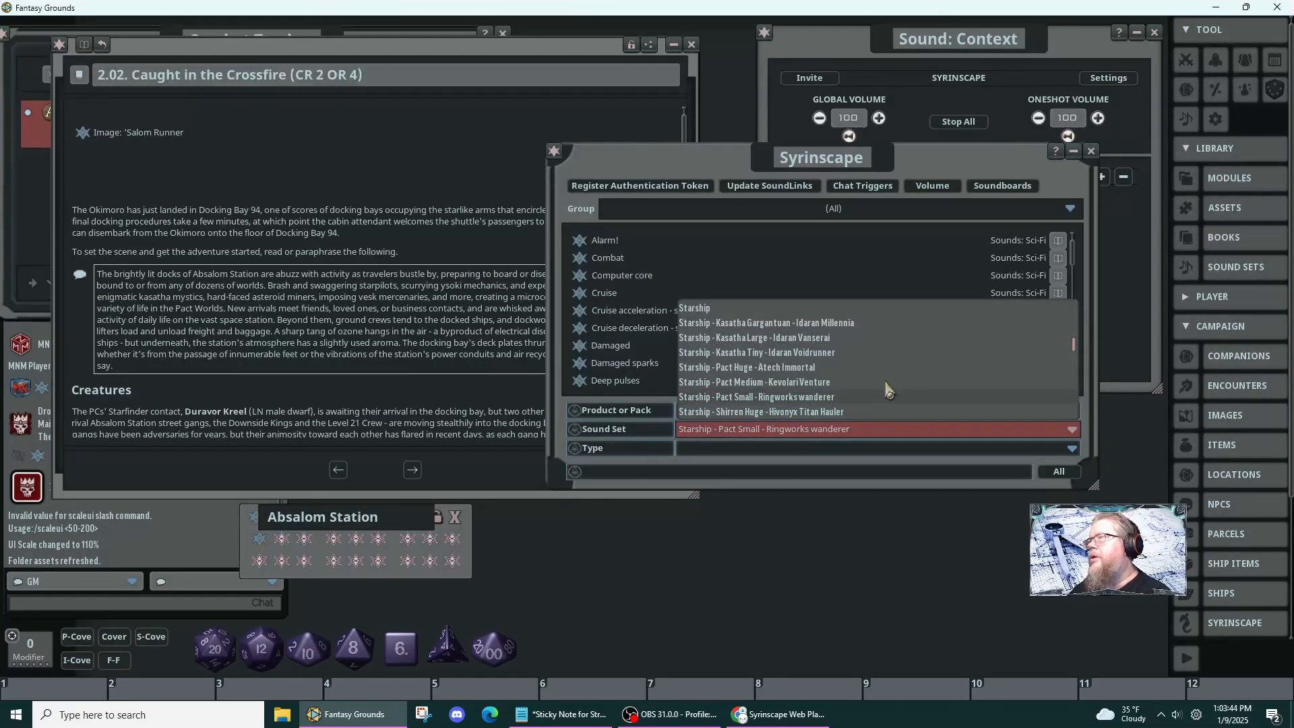
scroll(880, 391, down, 1)
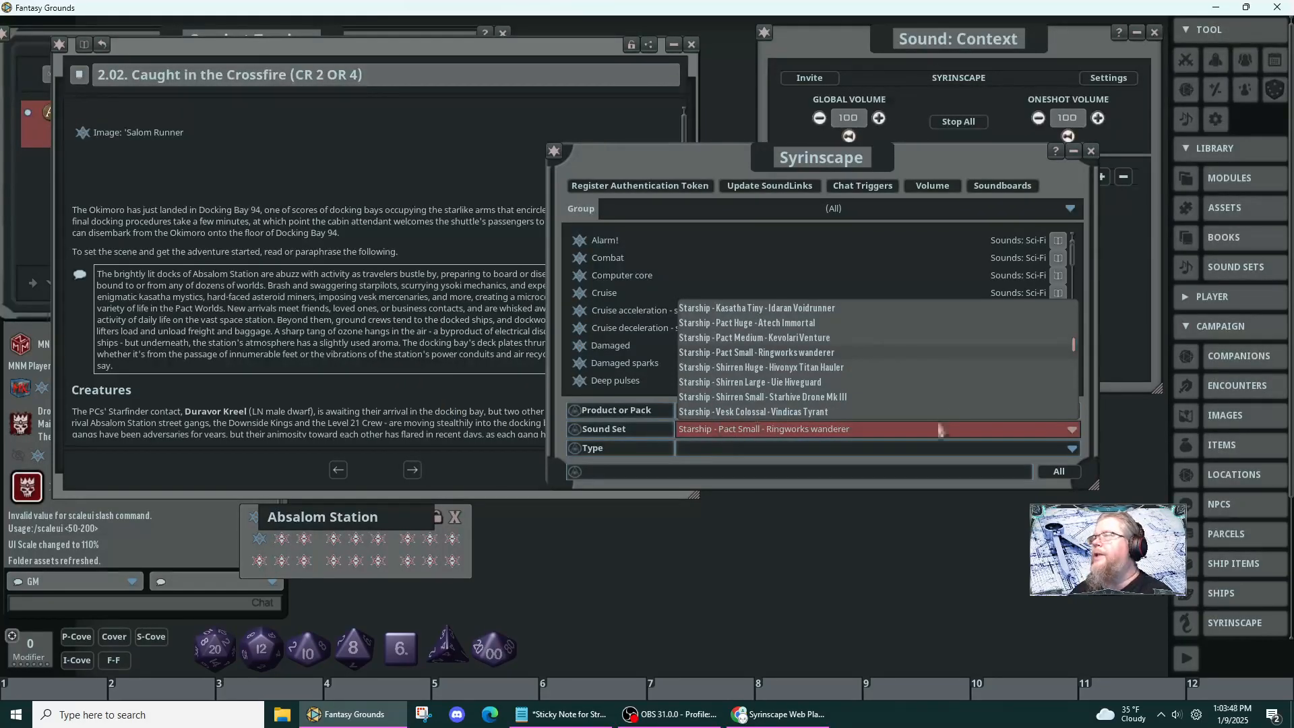
scroll(930, 408, down, 2)
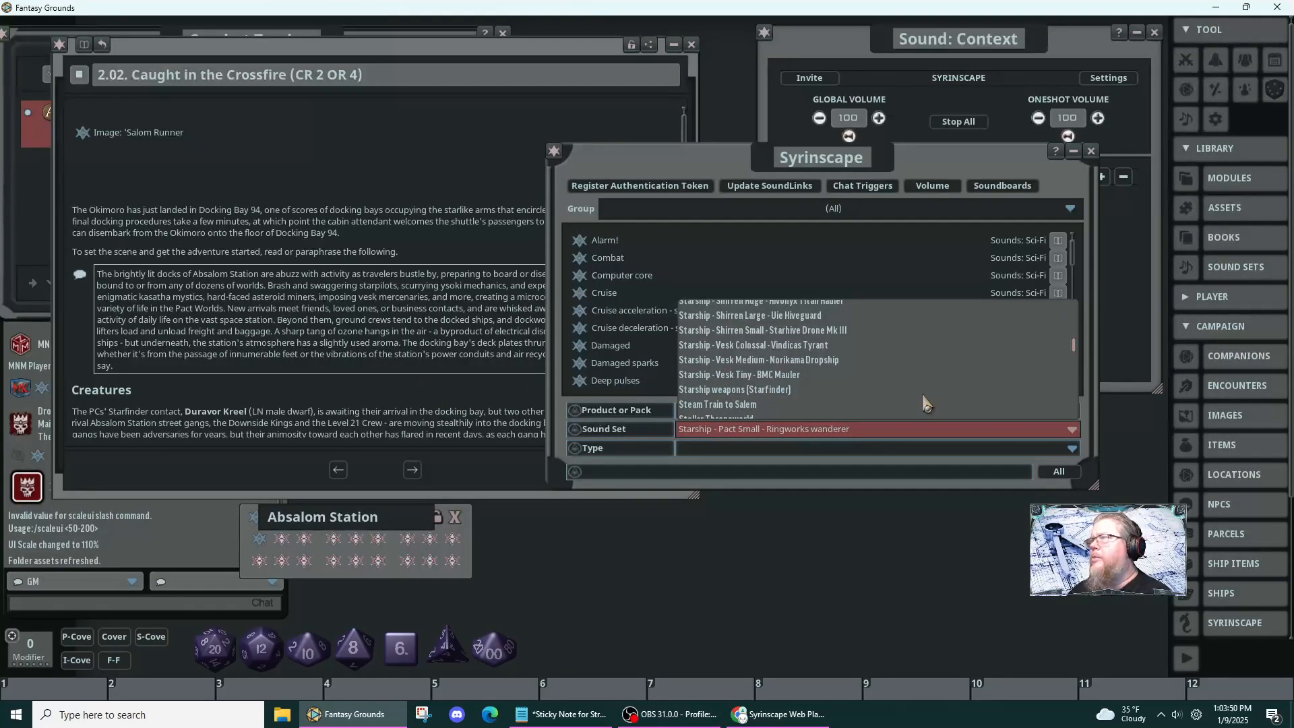
scroll(927, 404, down, 5)
scroll(927, 403, down, 2)
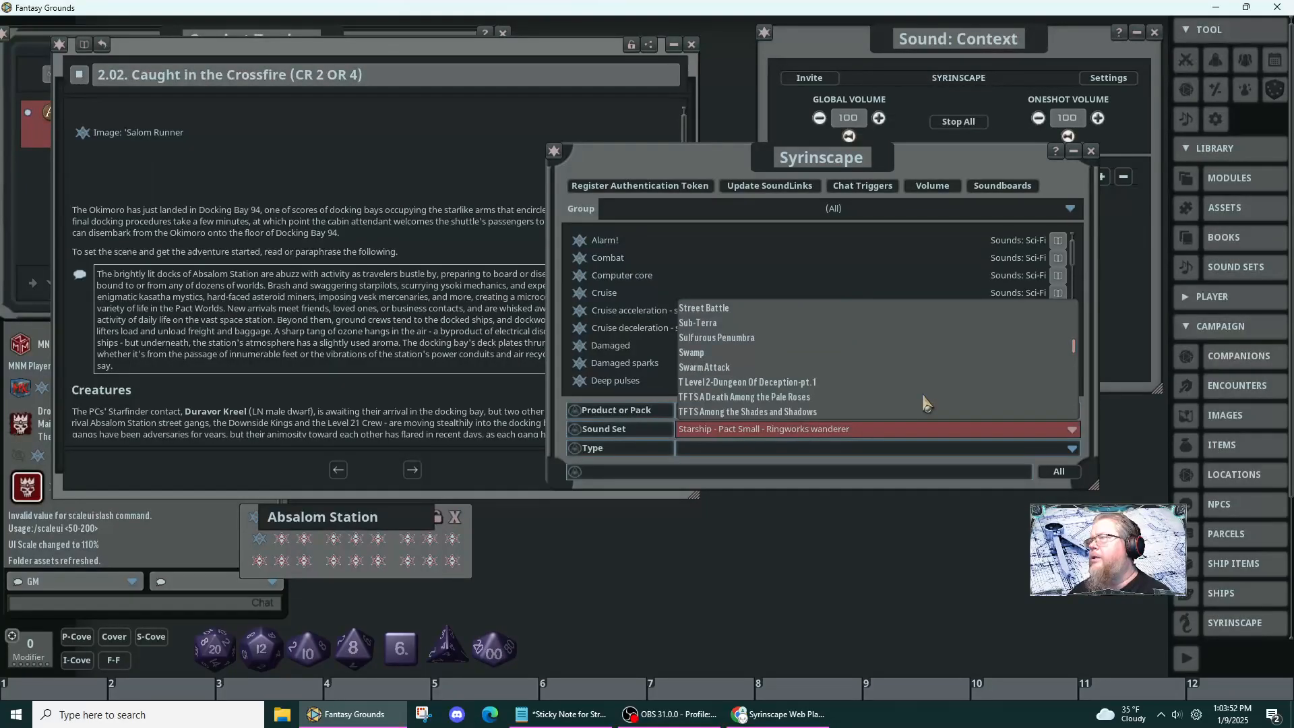
scroll(925, 403, down, 6)
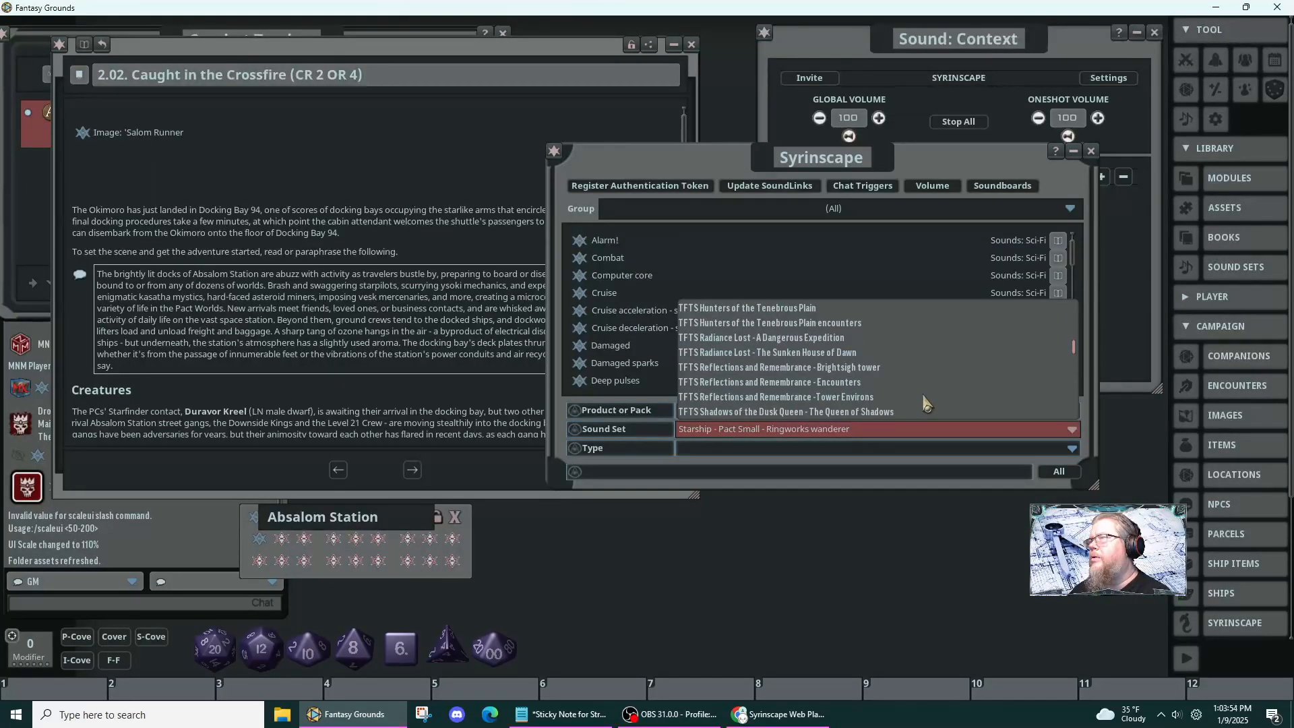
scroll(925, 403, down, 6)
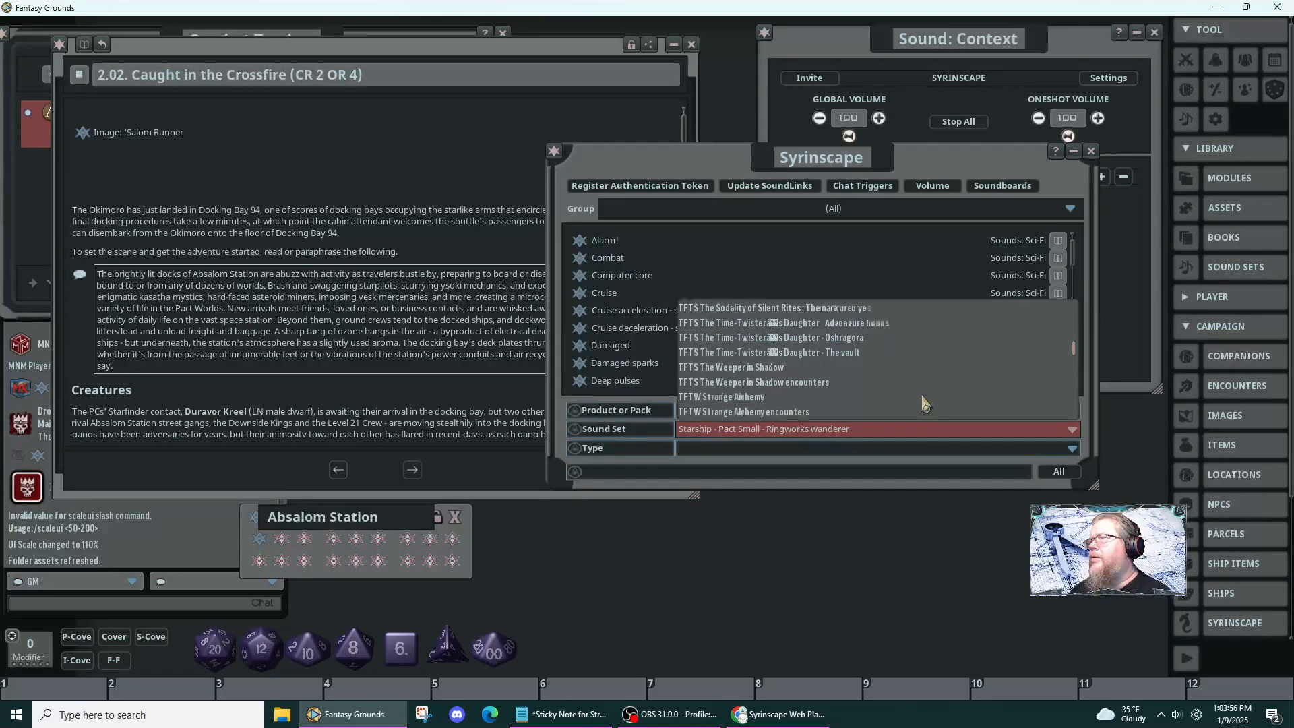
scroll(925, 403, down, 6)
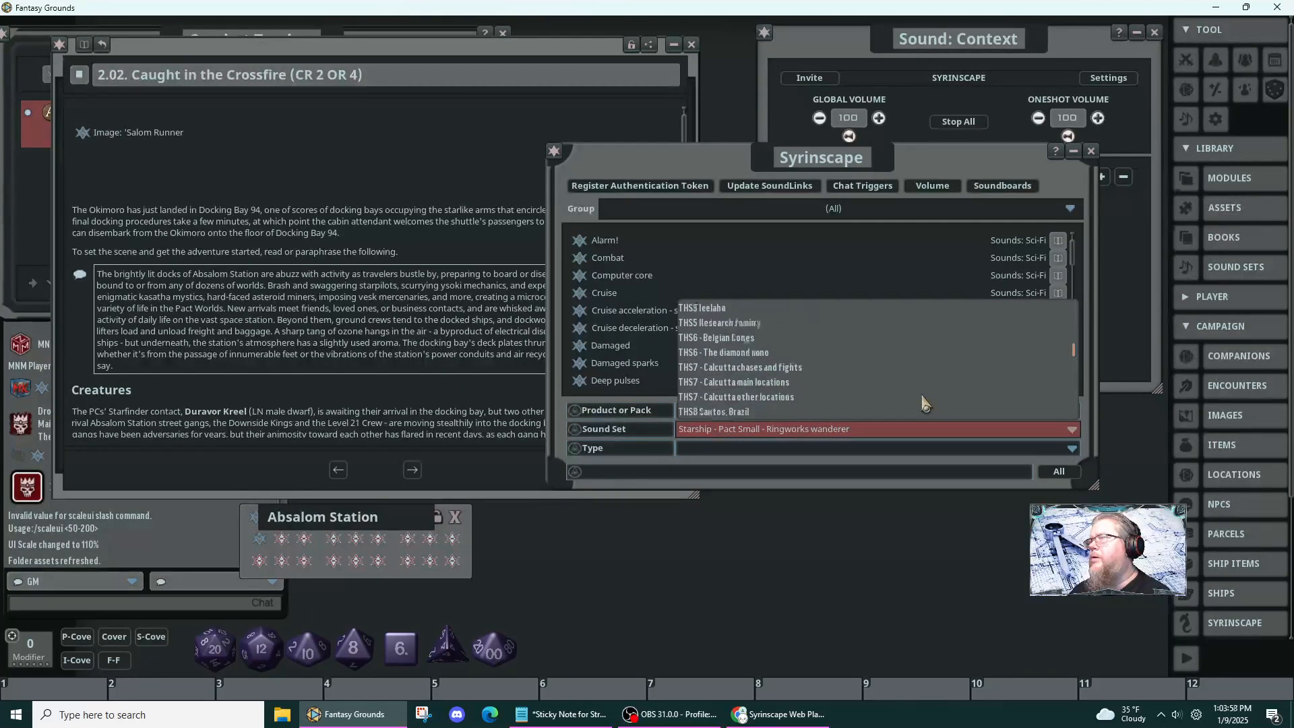
scroll(925, 403, down, 3)
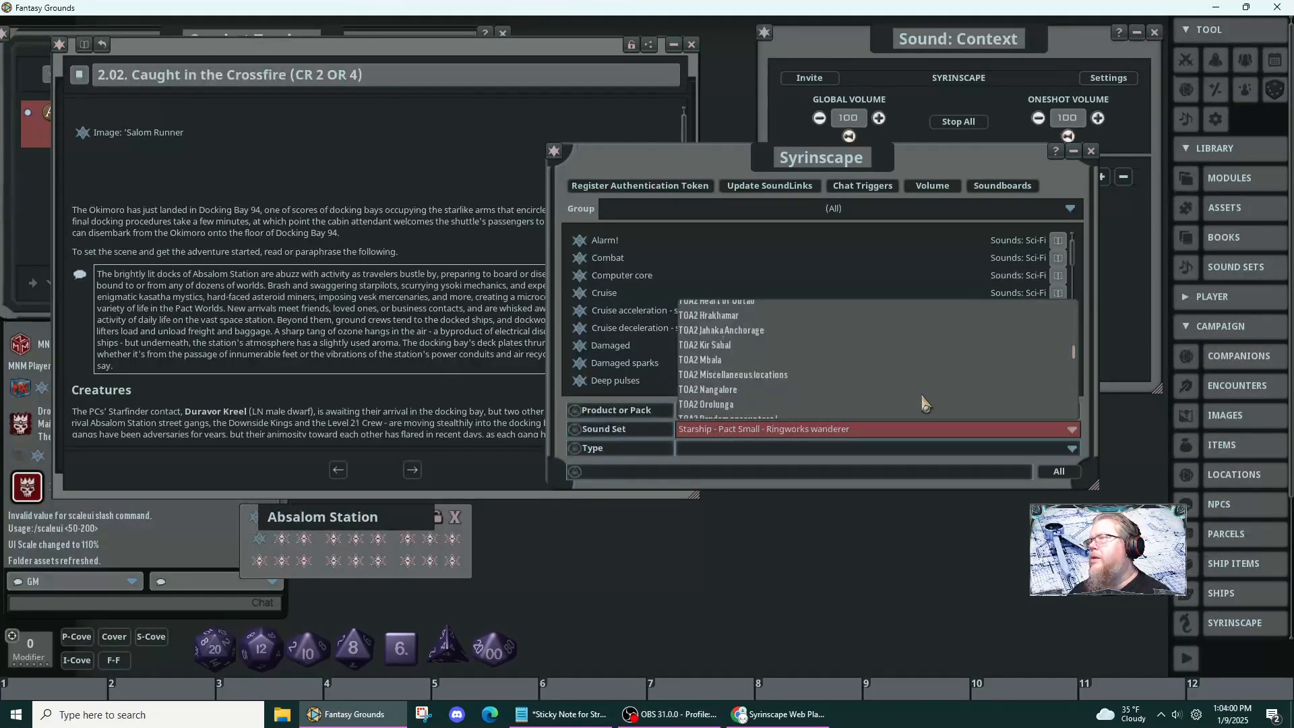
scroll(925, 403, down, 6)
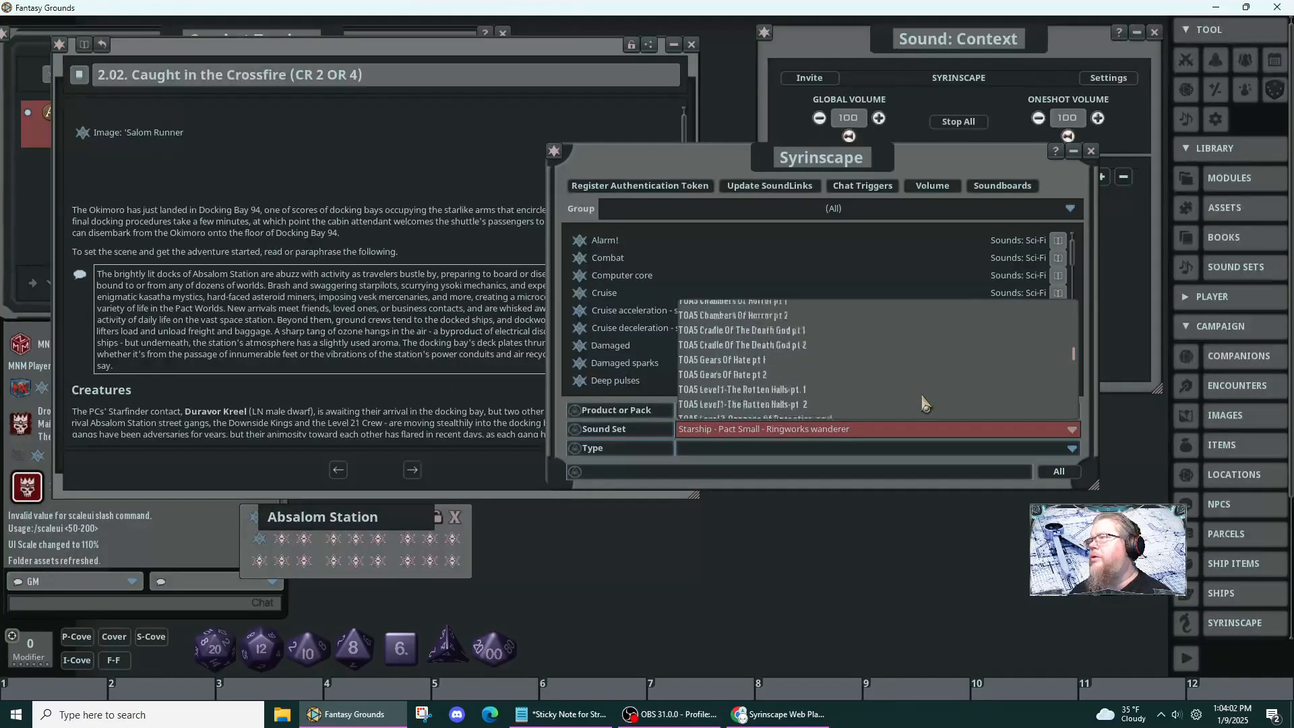
scroll(925, 403, down, 8)
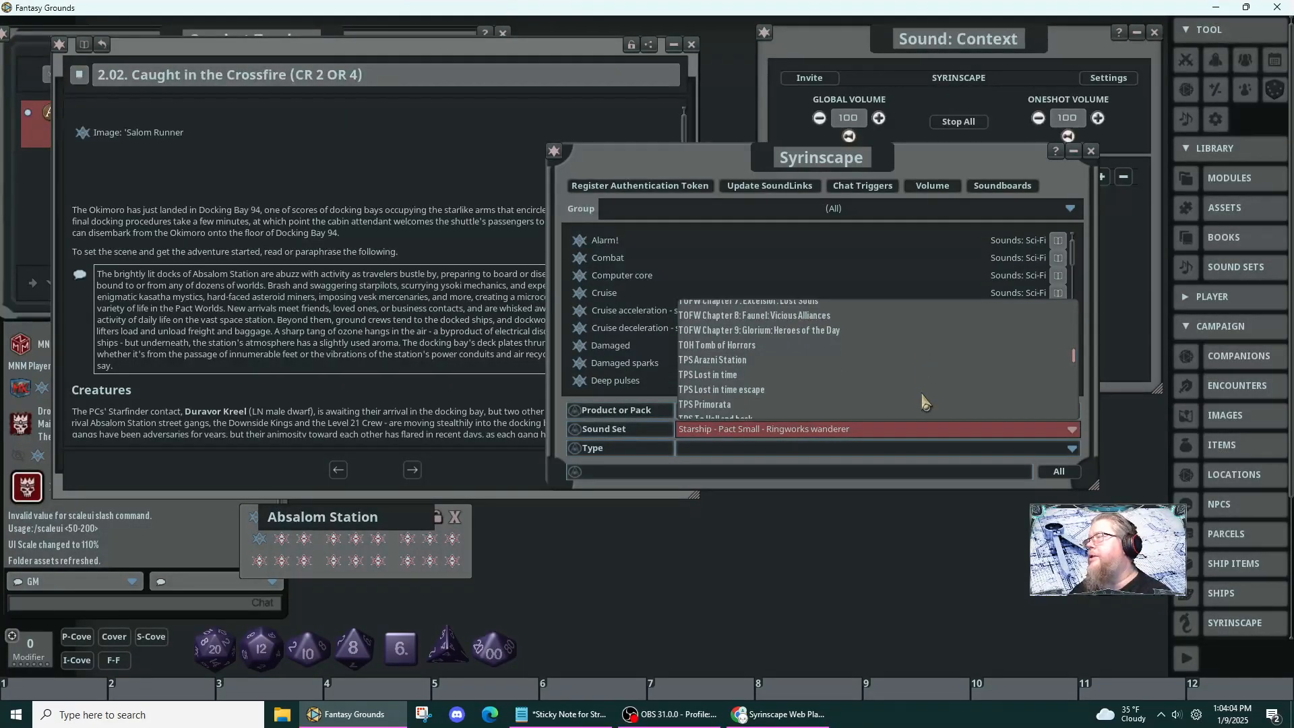
scroll(923, 399, down, 1)
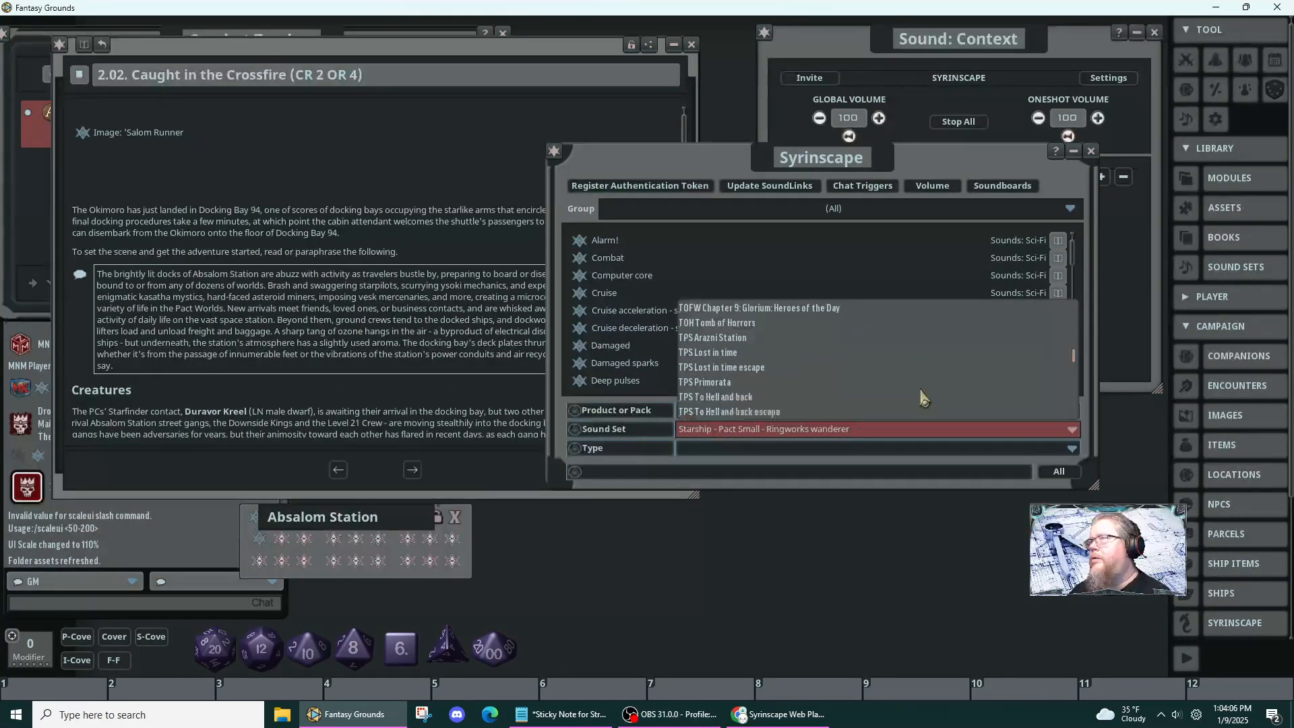
scroll(924, 398, down, 2)
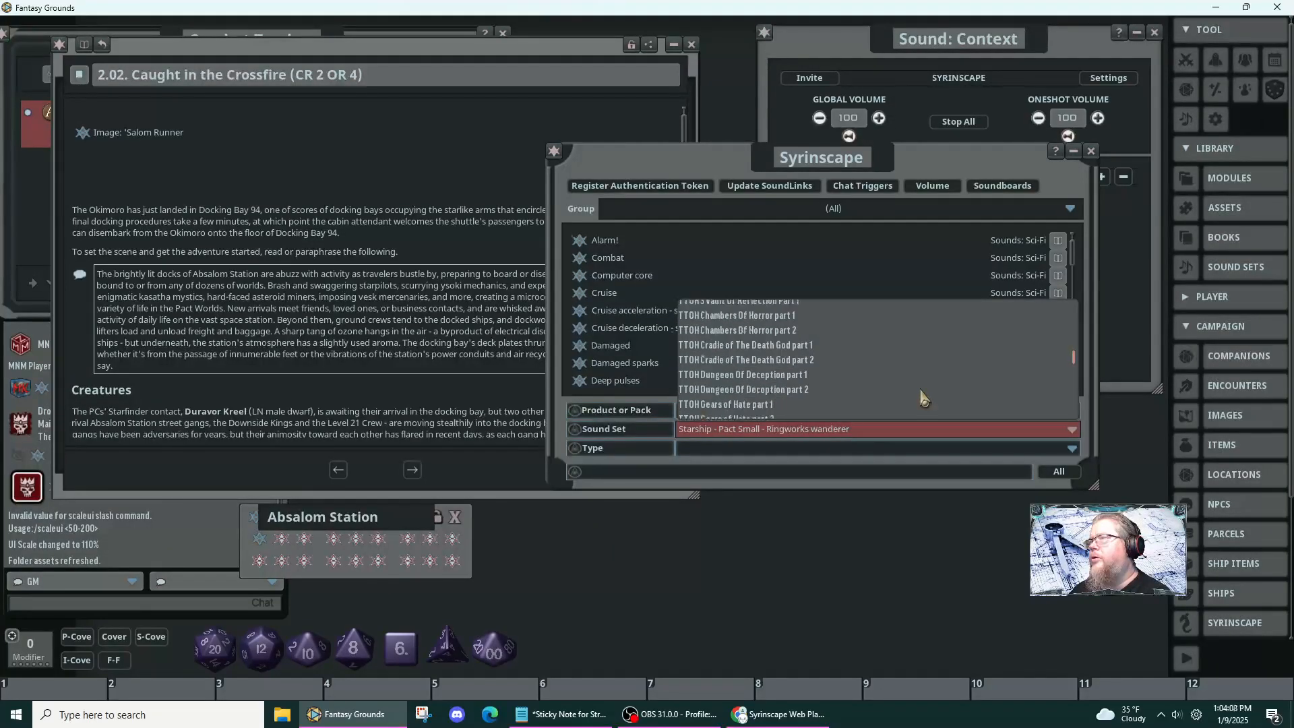
scroll(925, 398, down, 1)
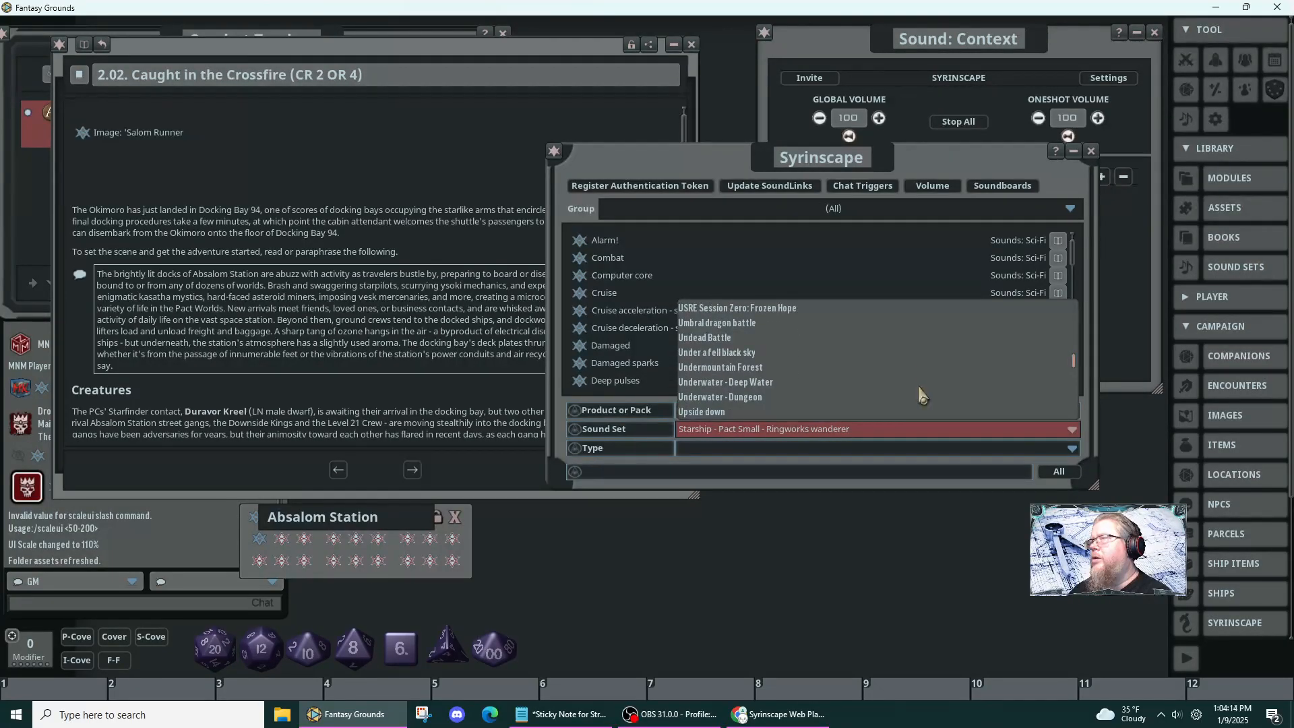
scroll(924, 398, down, 5)
scroll(922, 396, down, 6)
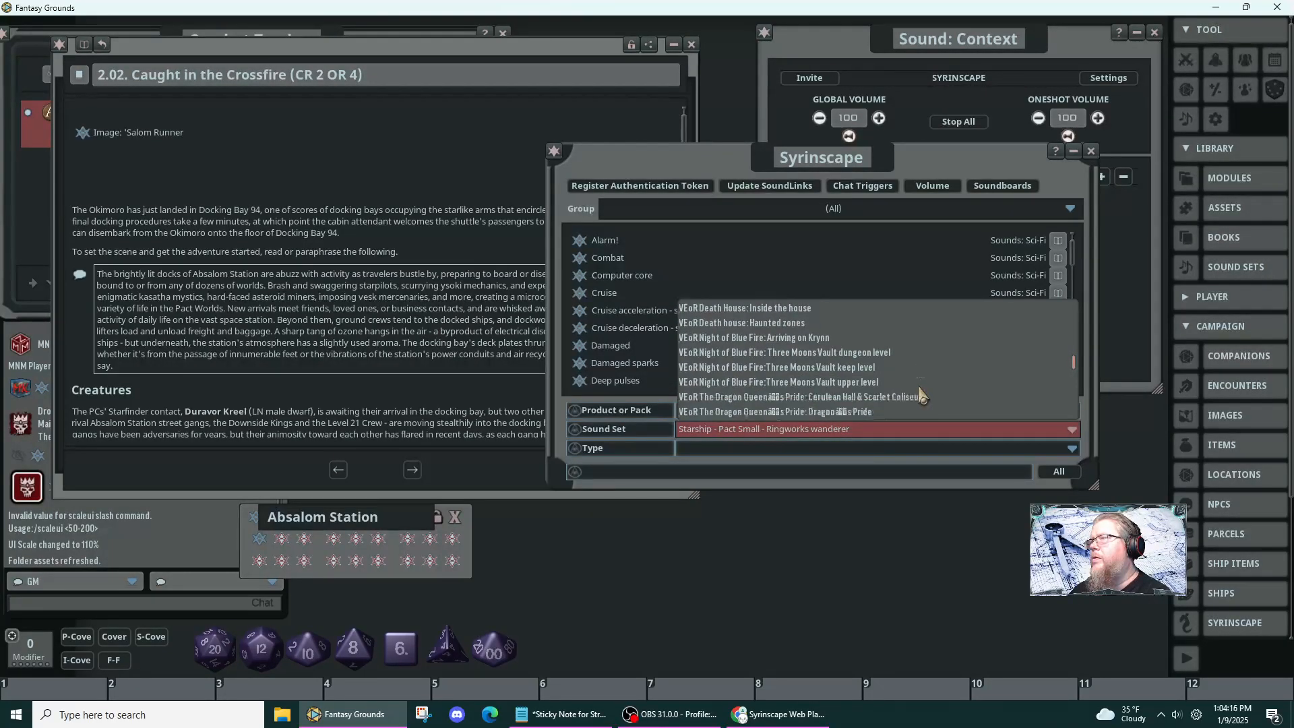
scroll(921, 396, down, 4)
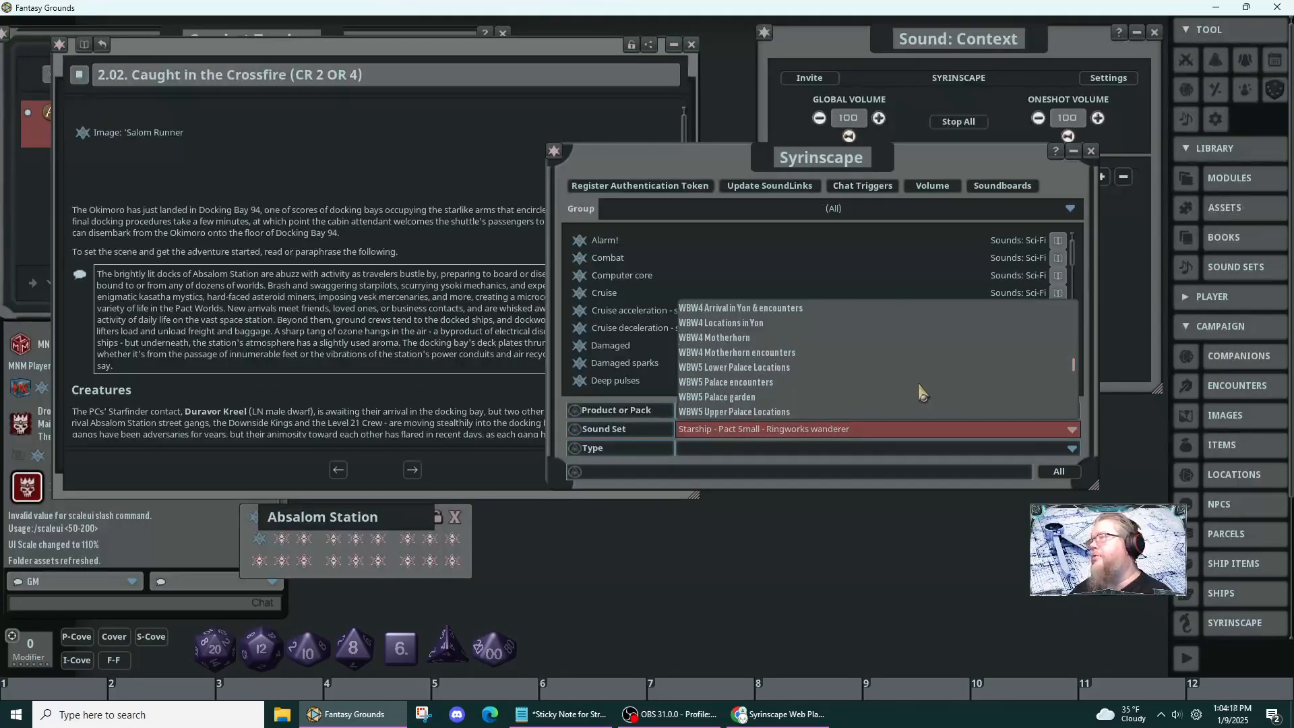
scroll(923, 391, down, 5)
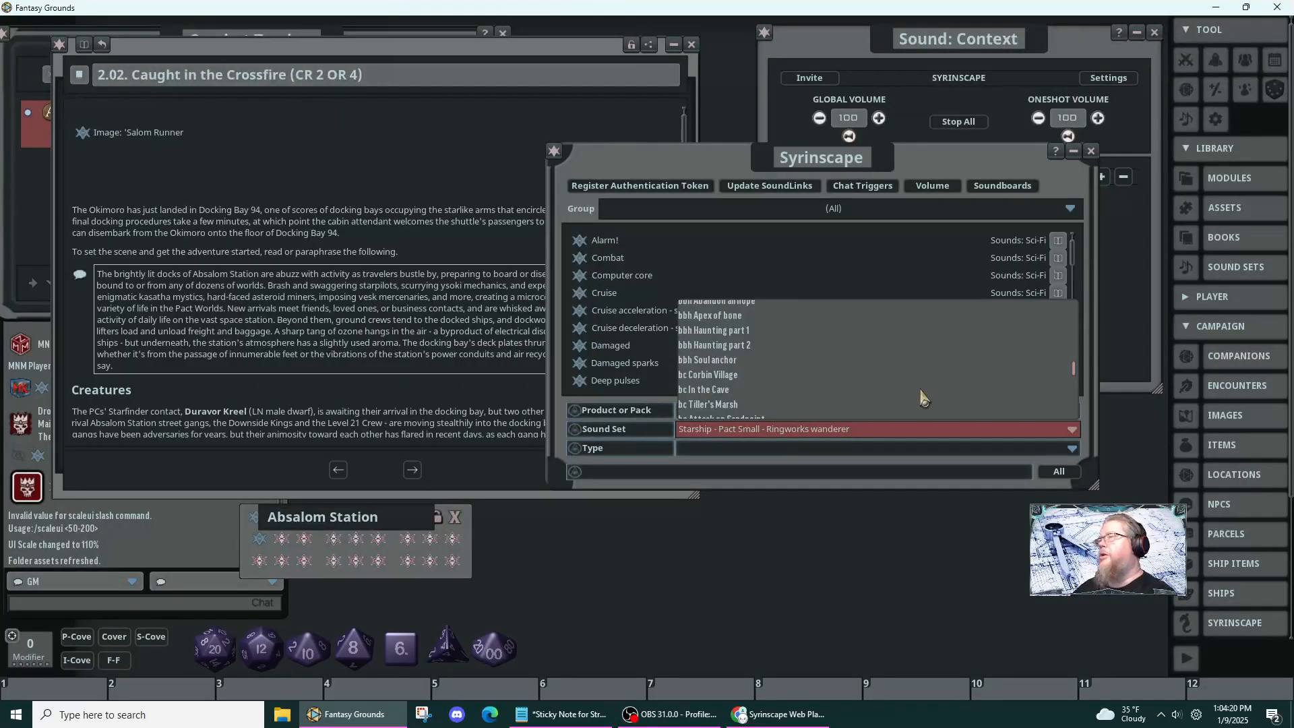
scroll(922, 391, down, 2)
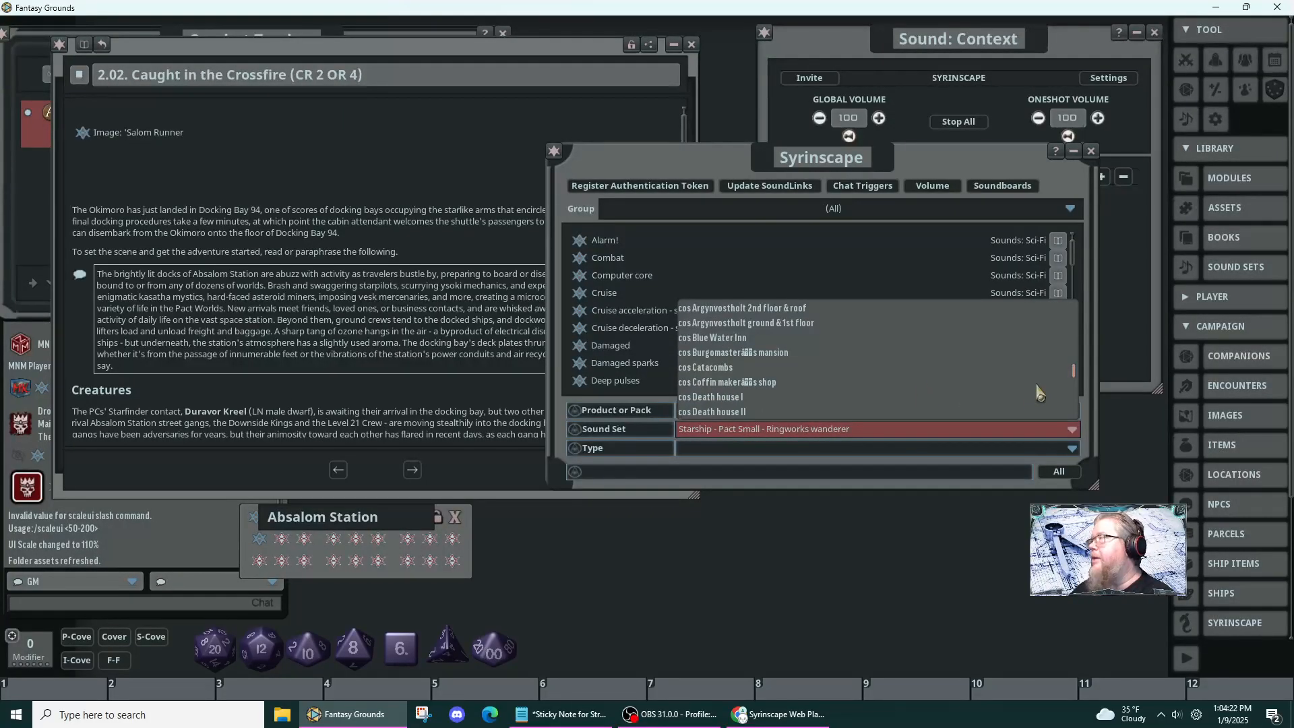
drag(1073, 371, 1075, 381)
scroll(1042, 393, up, 1)
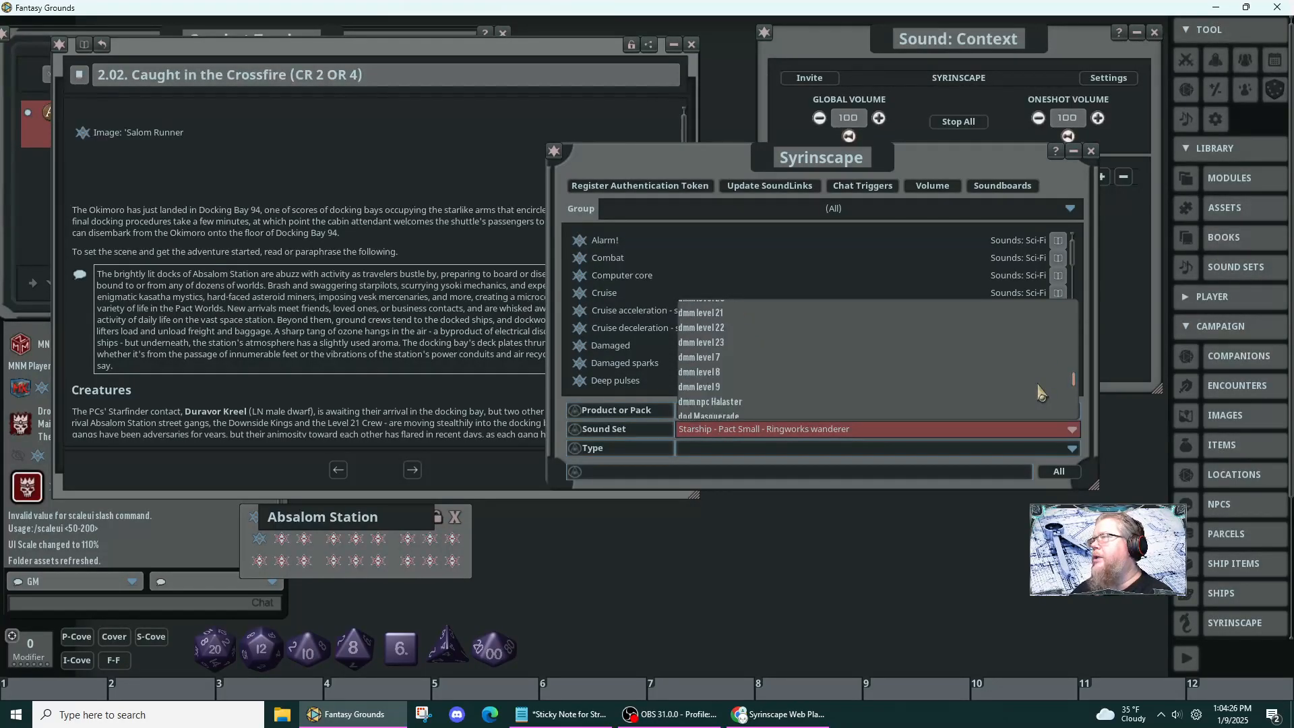
scroll(1041, 393, up, 5)
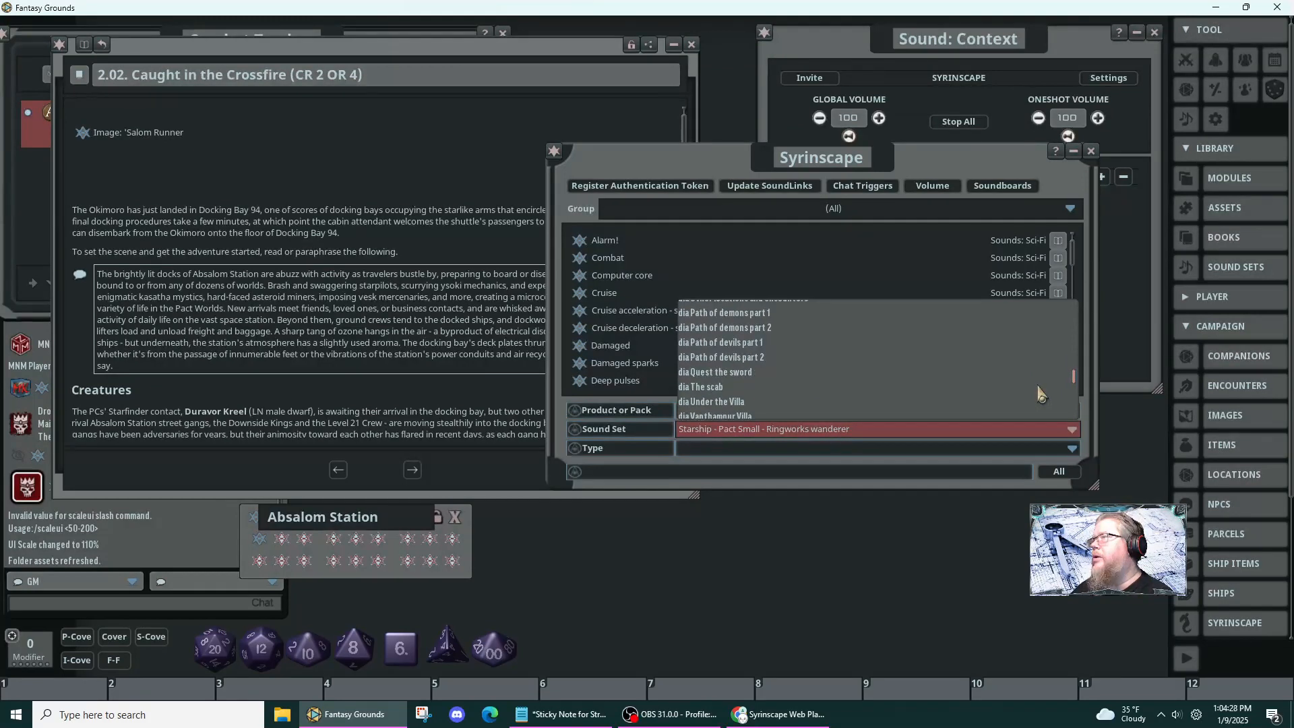
scroll(1041, 393, up, 3)
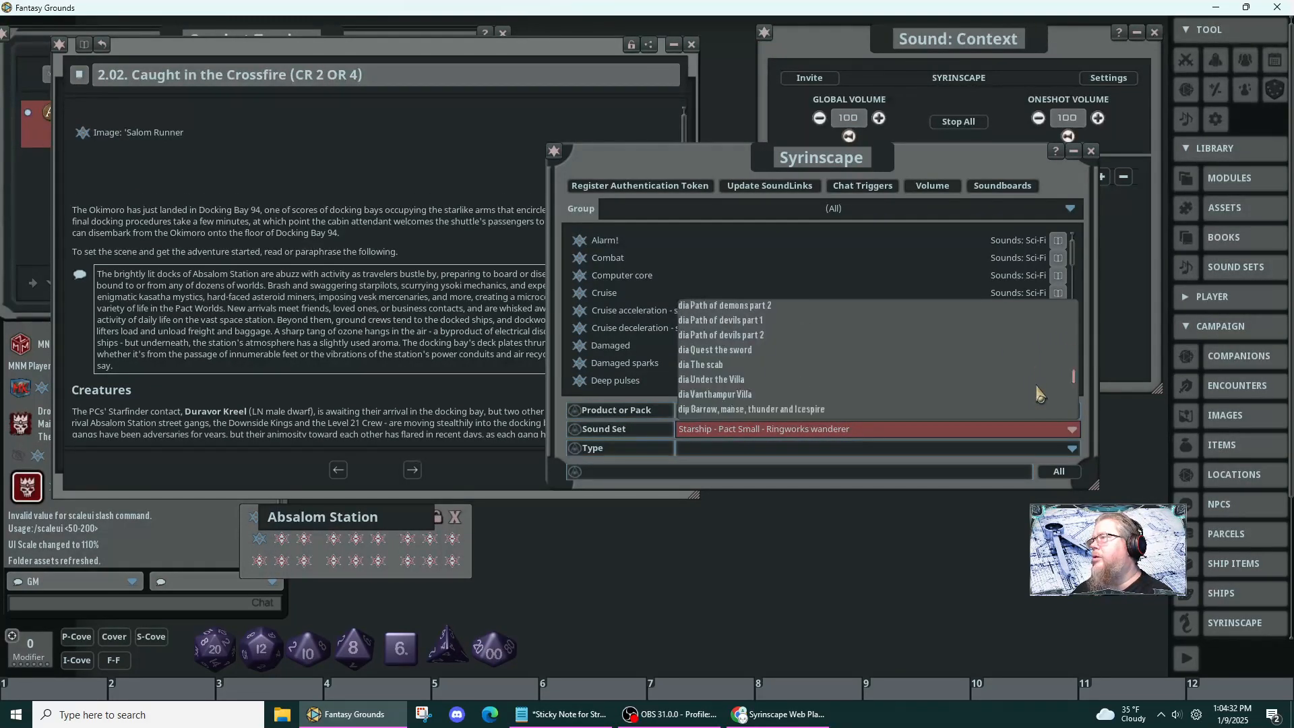
scroll(1038, 393, down, 6)
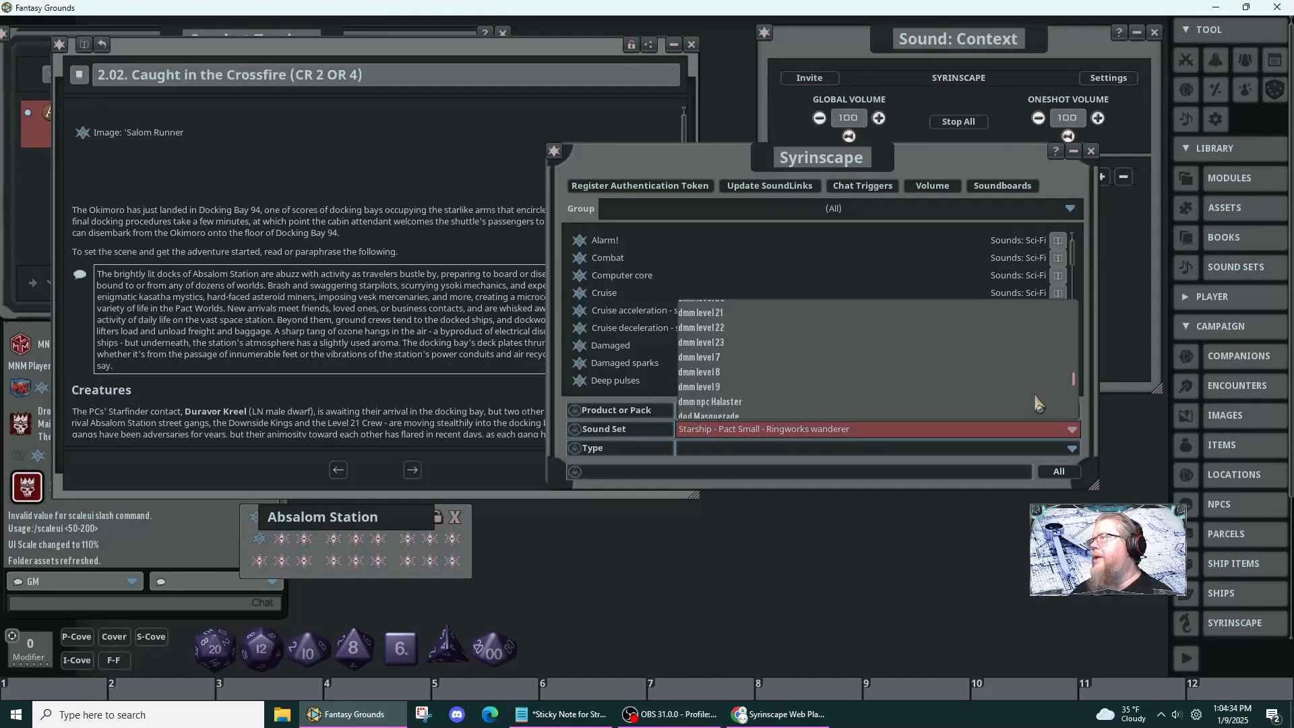
scroll(1039, 404, down, 3)
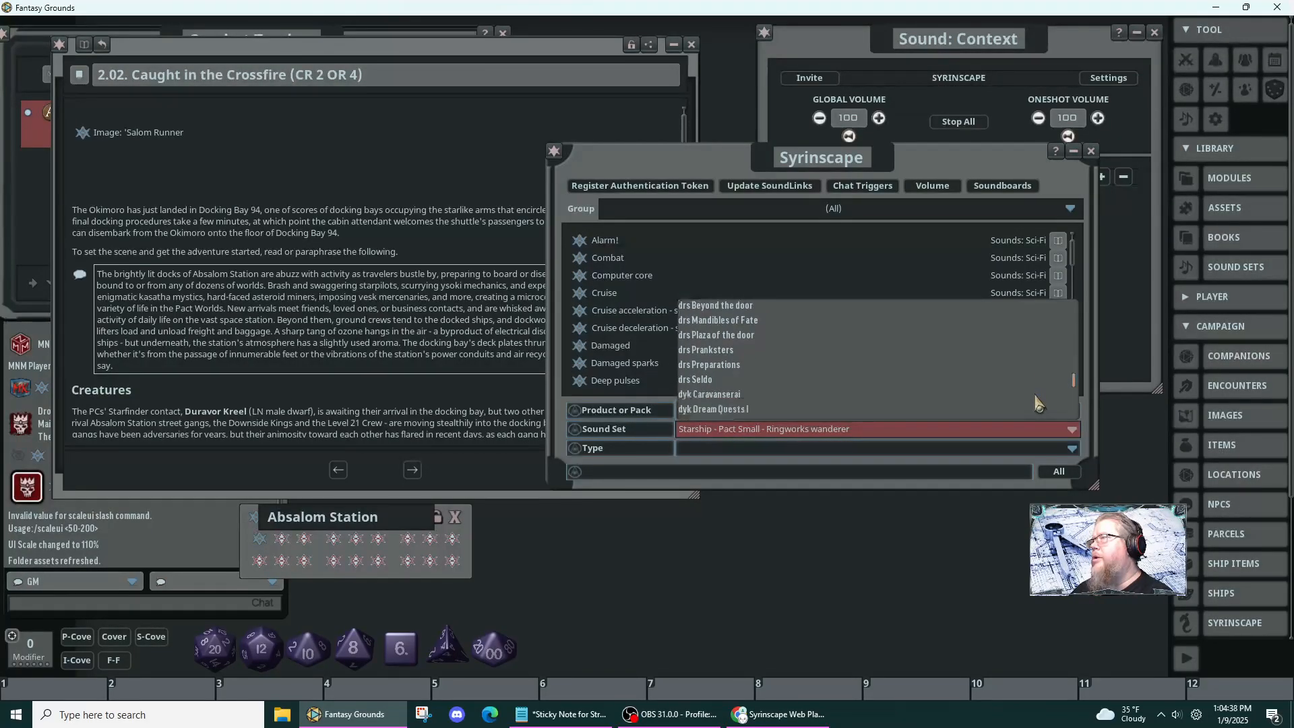
scroll(1038, 402, down, 3)
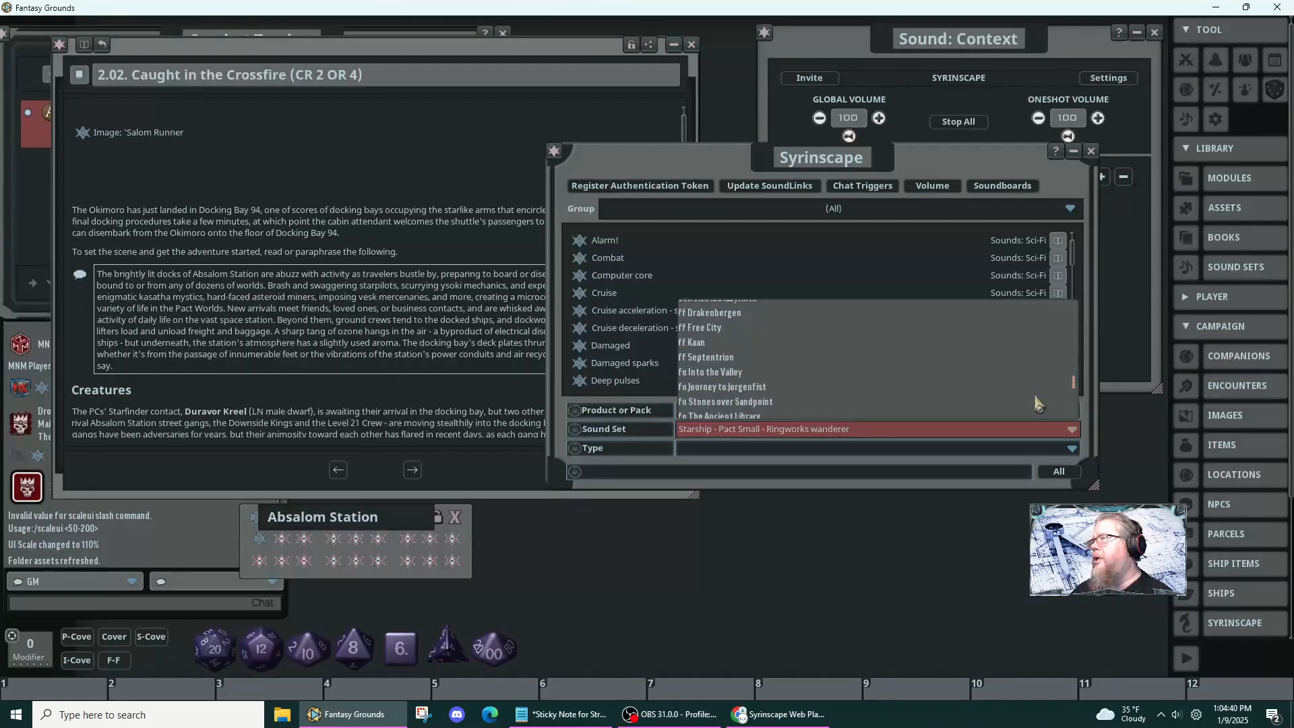
scroll(1038, 403, down, 3)
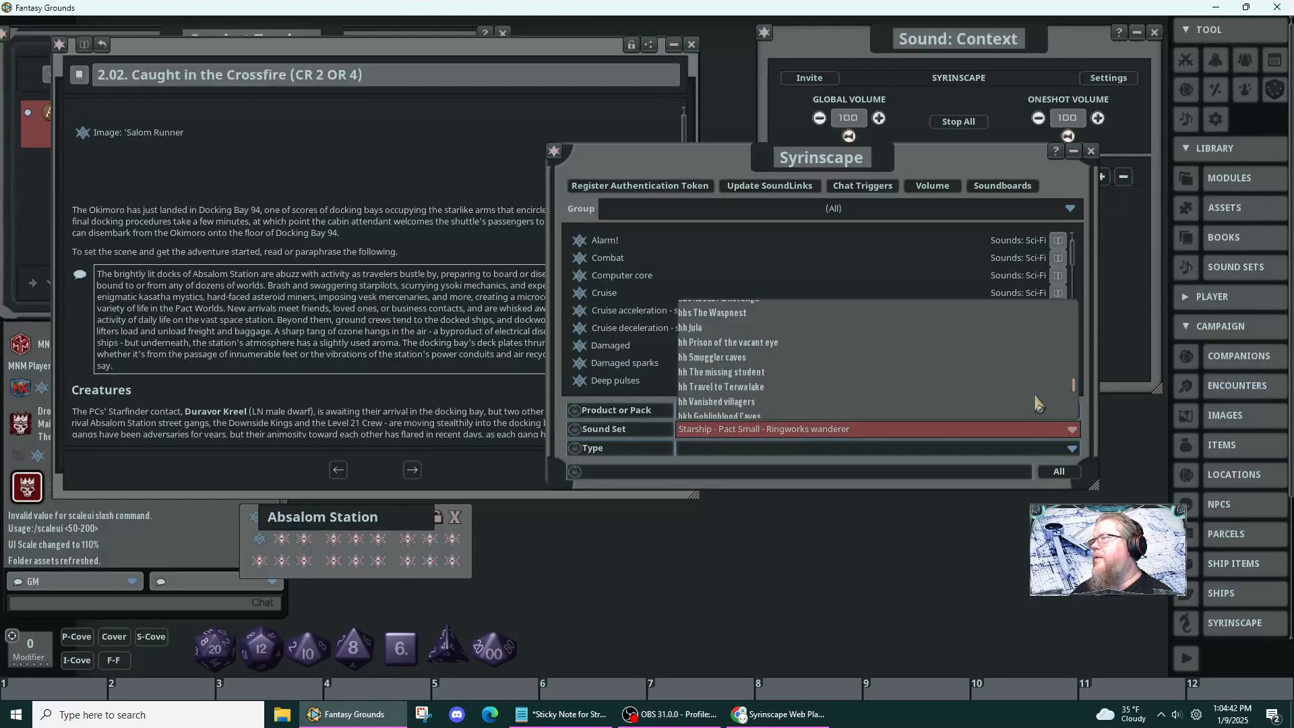
scroll(1038, 402, down, 1)
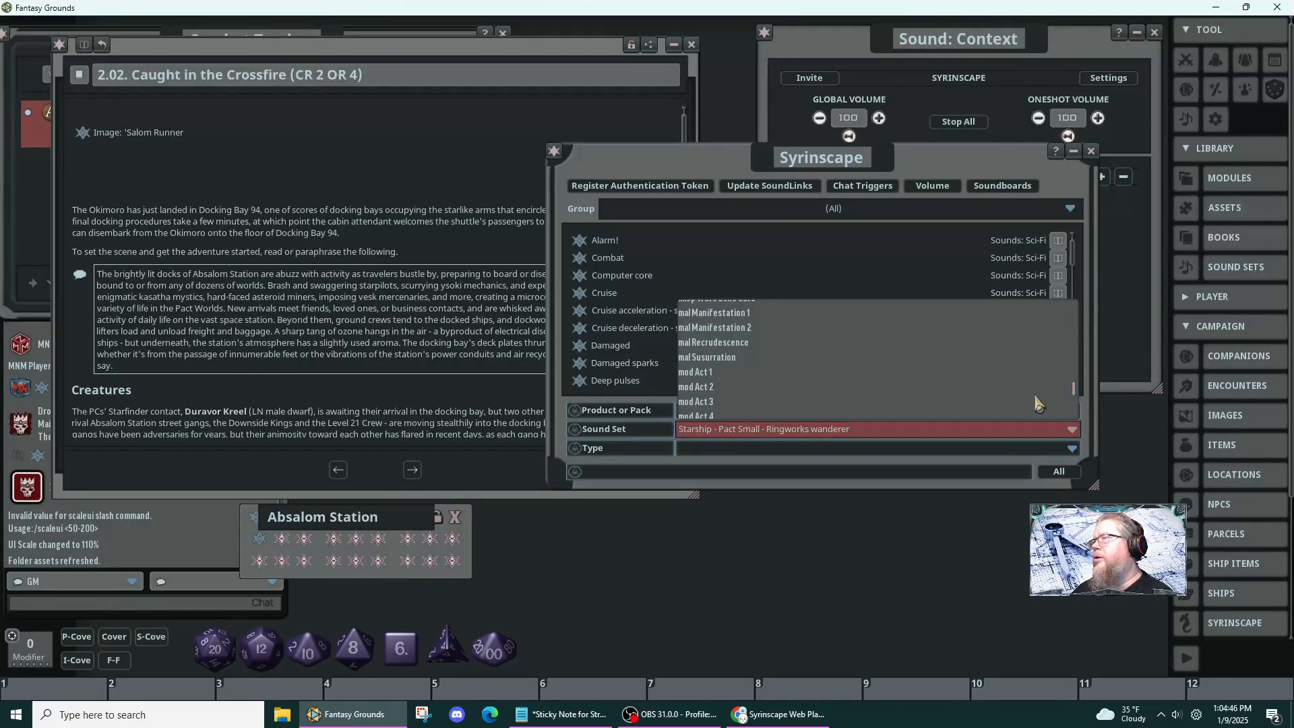
scroll(1038, 402, down, 8)
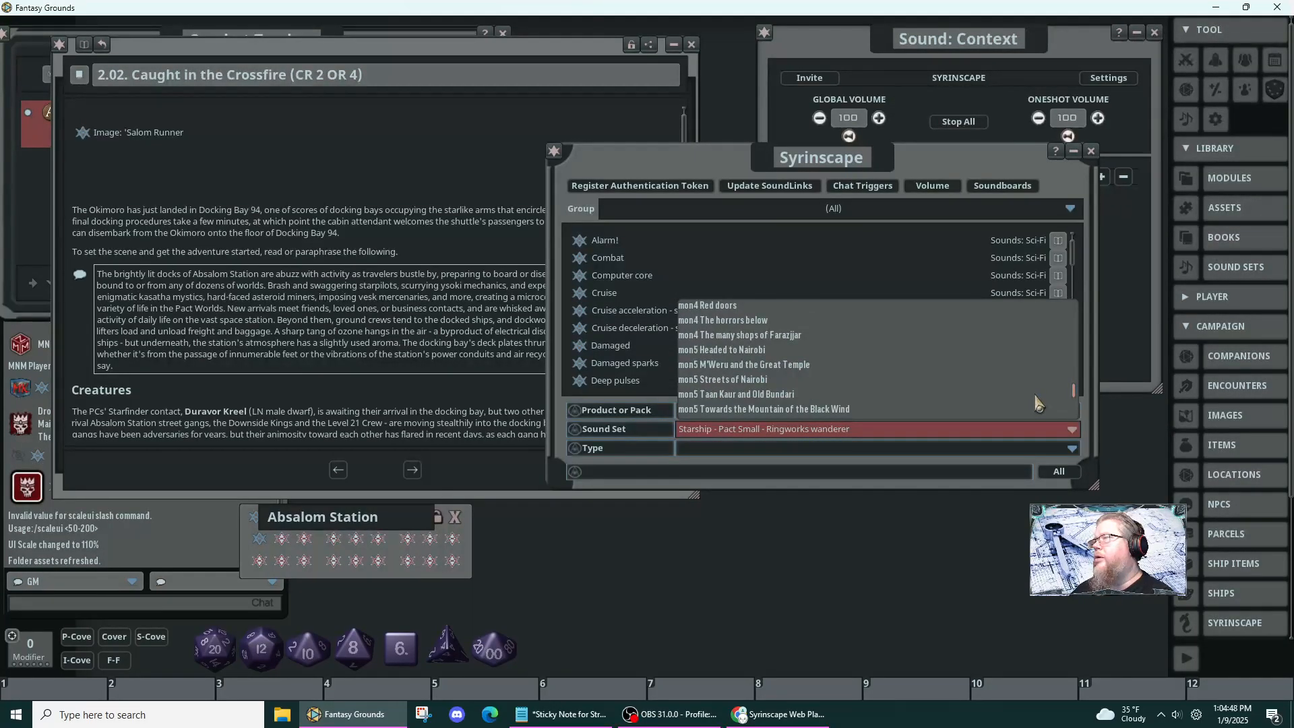
scroll(1038, 402, down, 3)
scroll(1038, 403, down, 10)
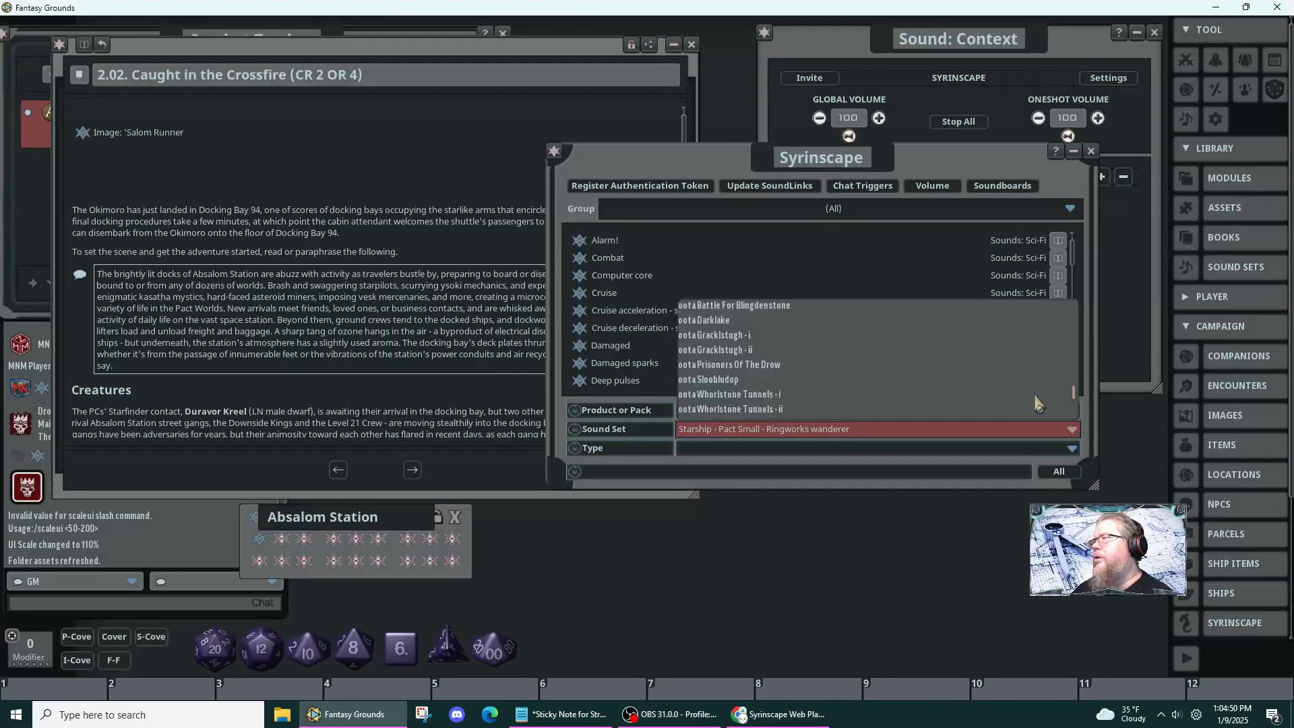
scroll(1038, 402, down, 10)
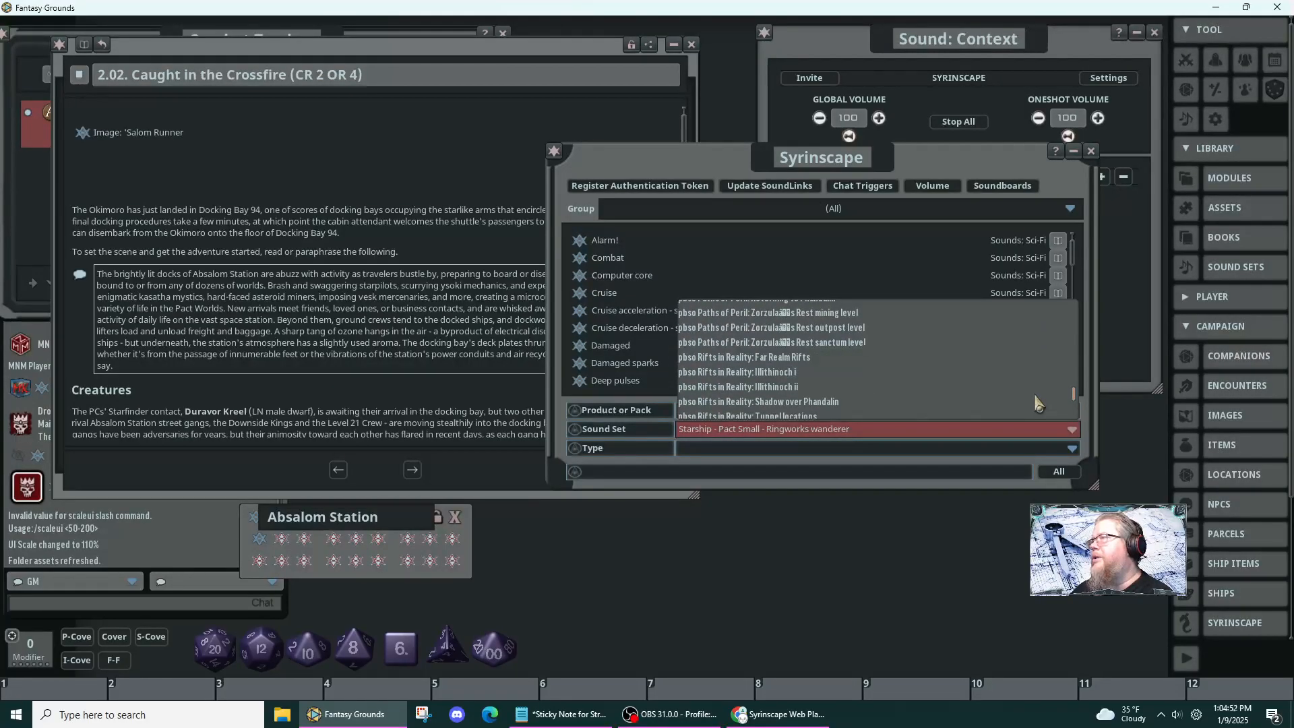
scroll(1038, 403, down, 10)
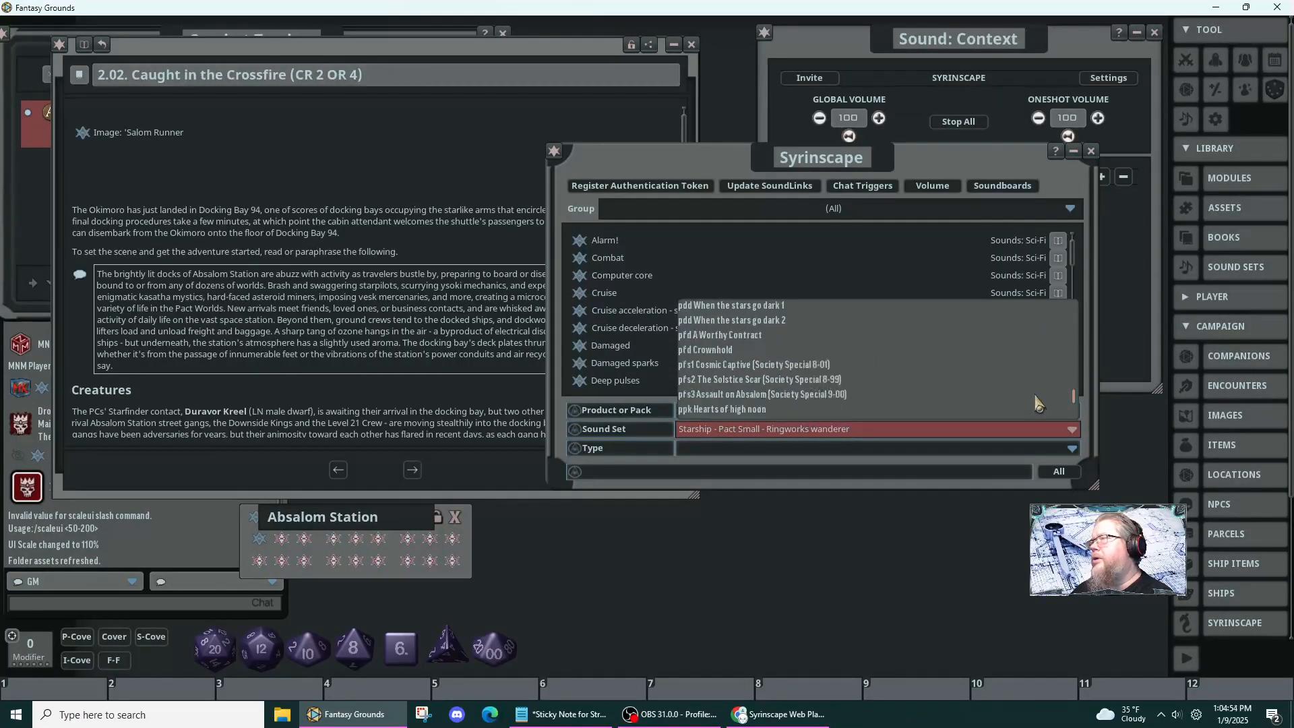
scroll(1038, 402, down, 8)
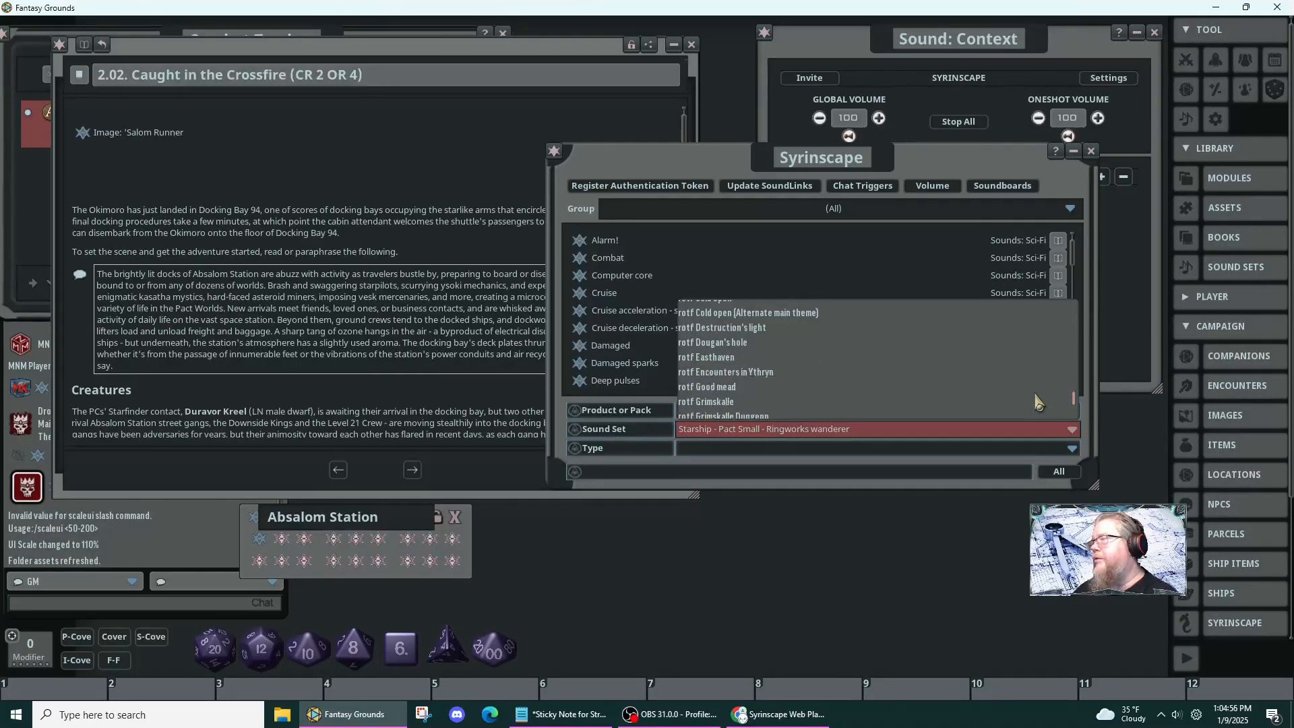
scroll(1037, 395, down, 4)
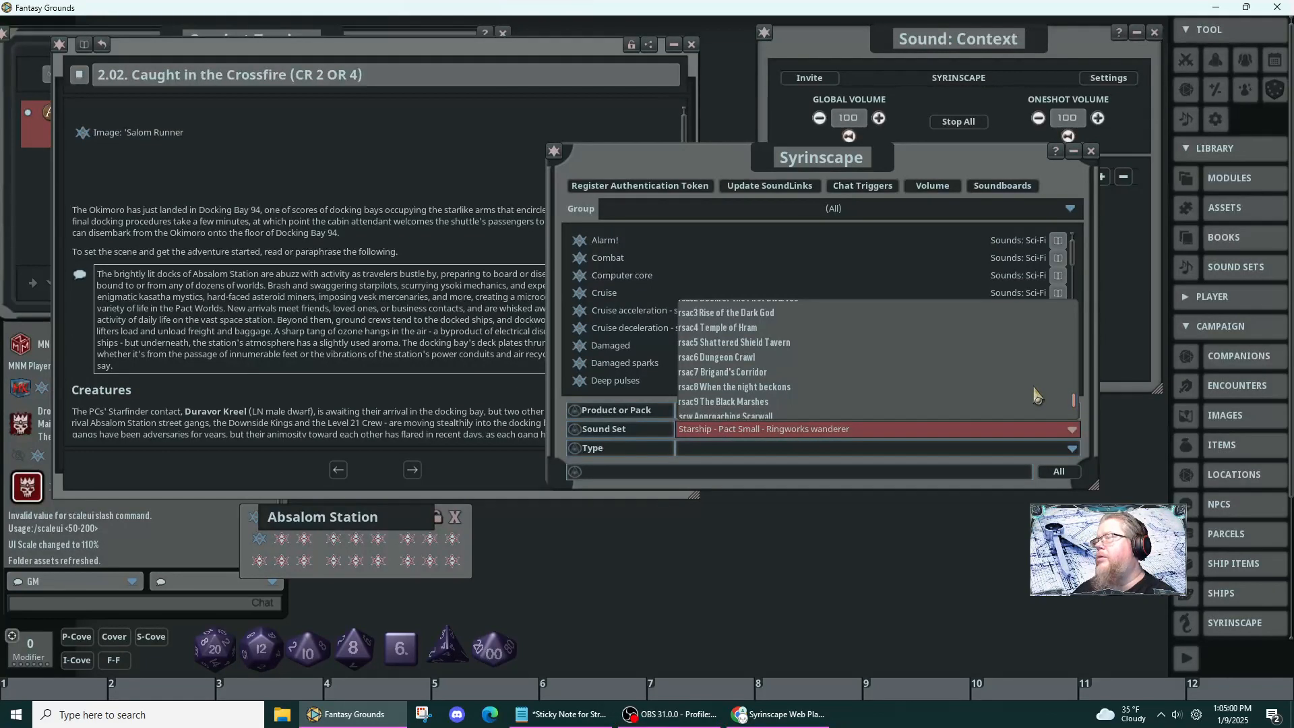
scroll(1037, 395, down, 3)
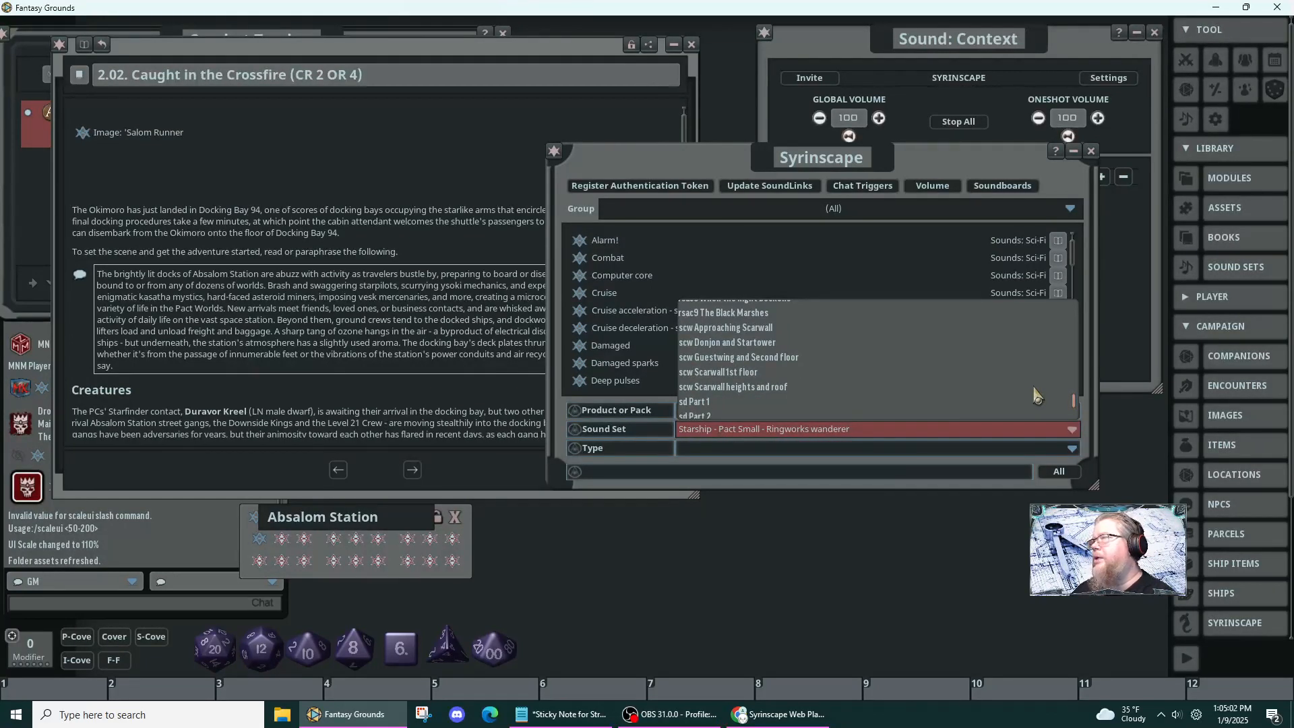
scroll(1037, 395, down, 5)
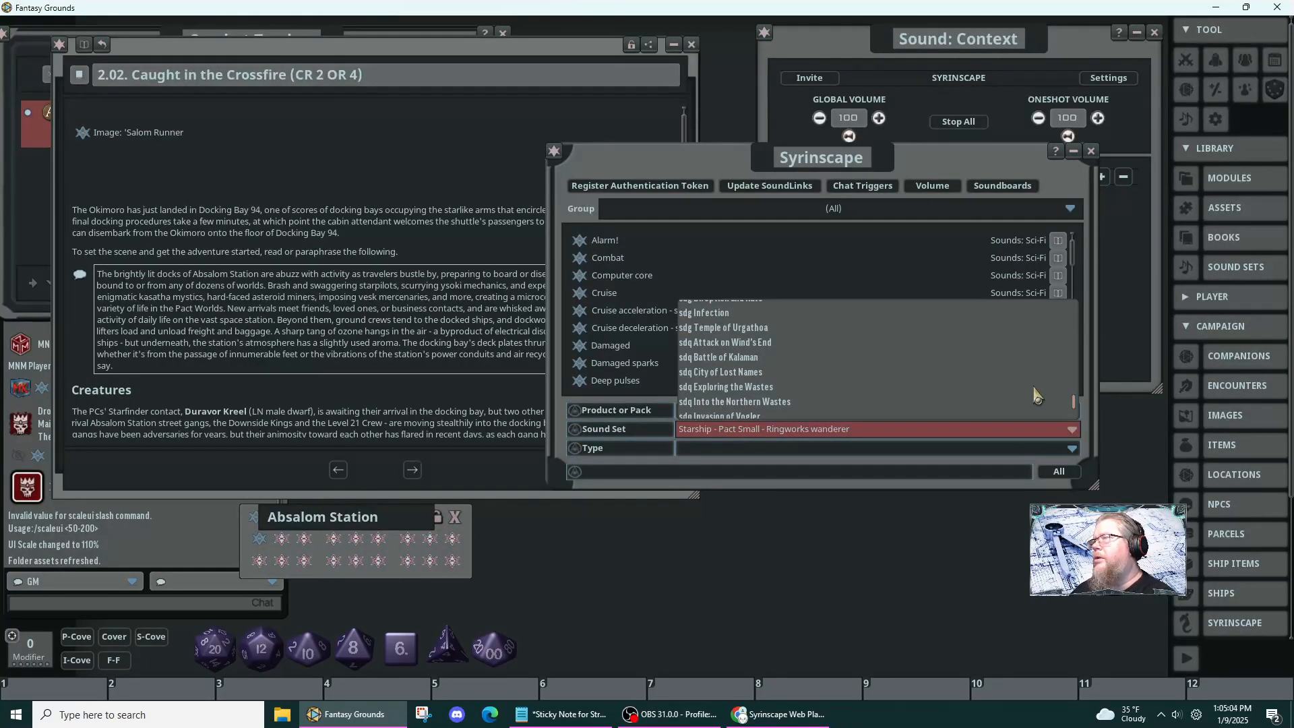
scroll(1037, 395, down, 8)
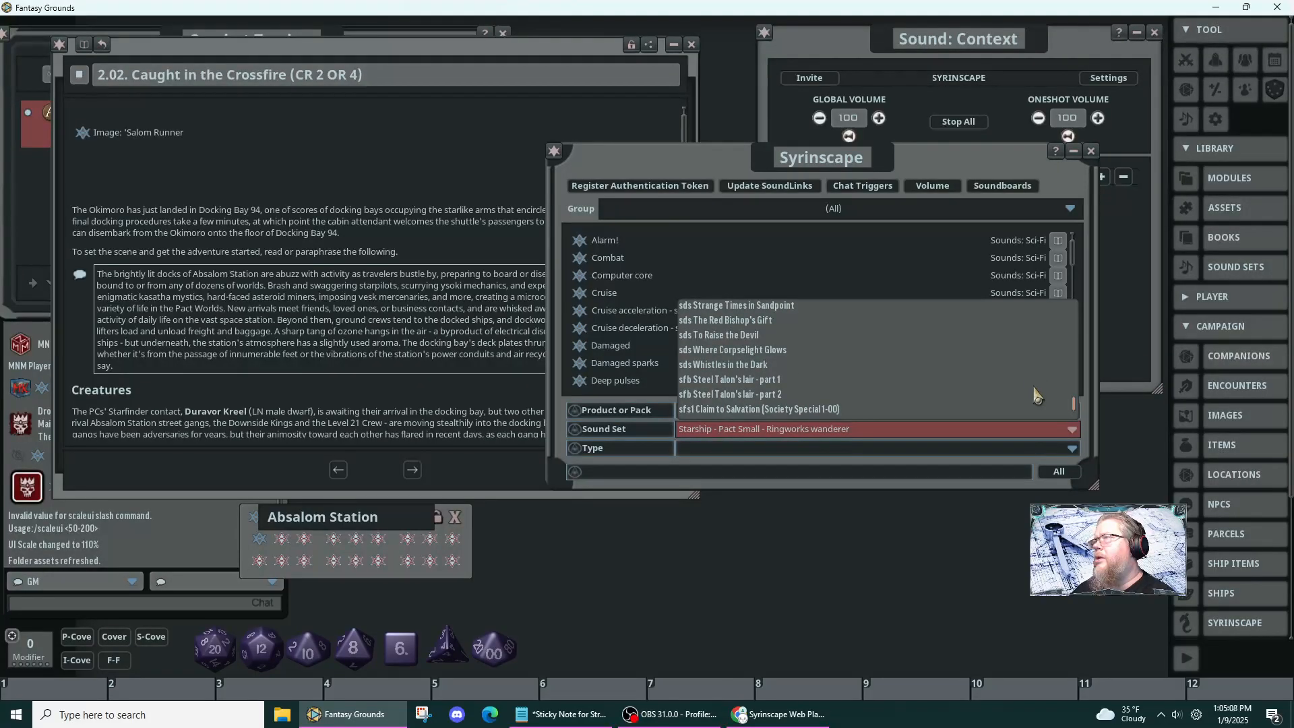
scroll(1037, 395, down, 6)
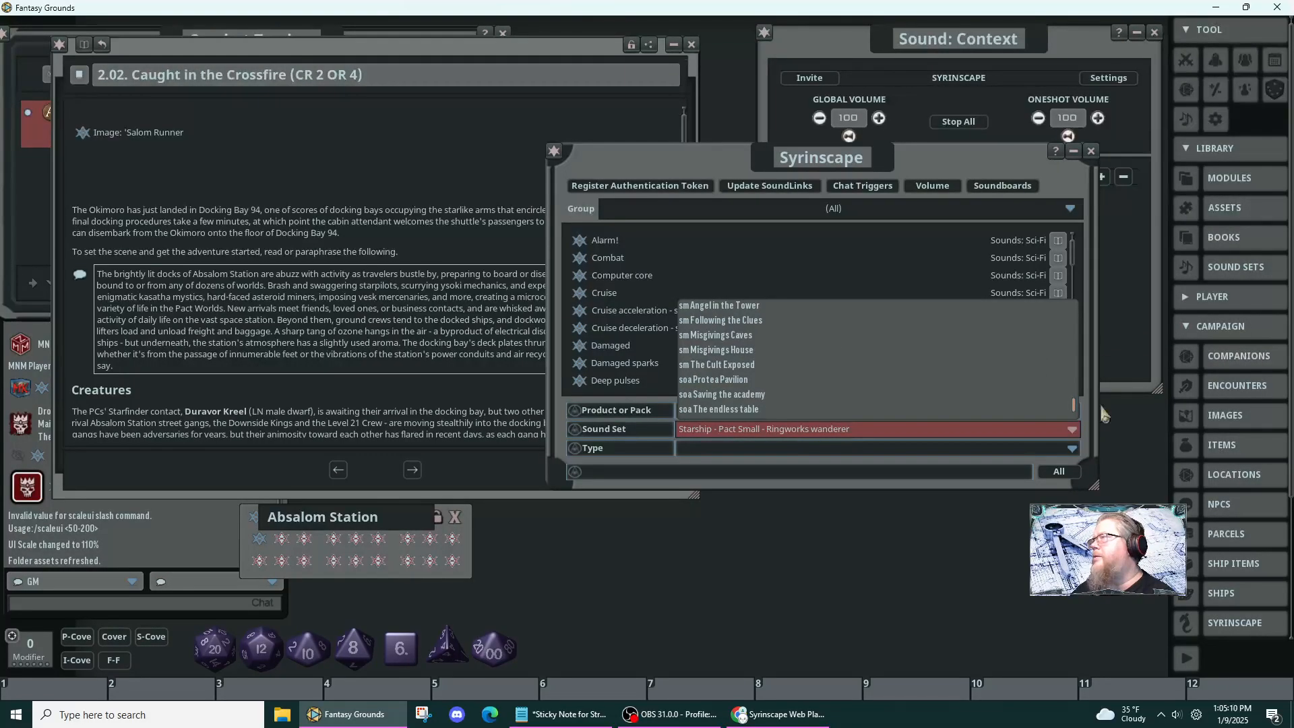
- Reset the sound set filter to empty and filter the sounds by the product or pack "Absalom Station"
scroll(1078, 412, down, 6)
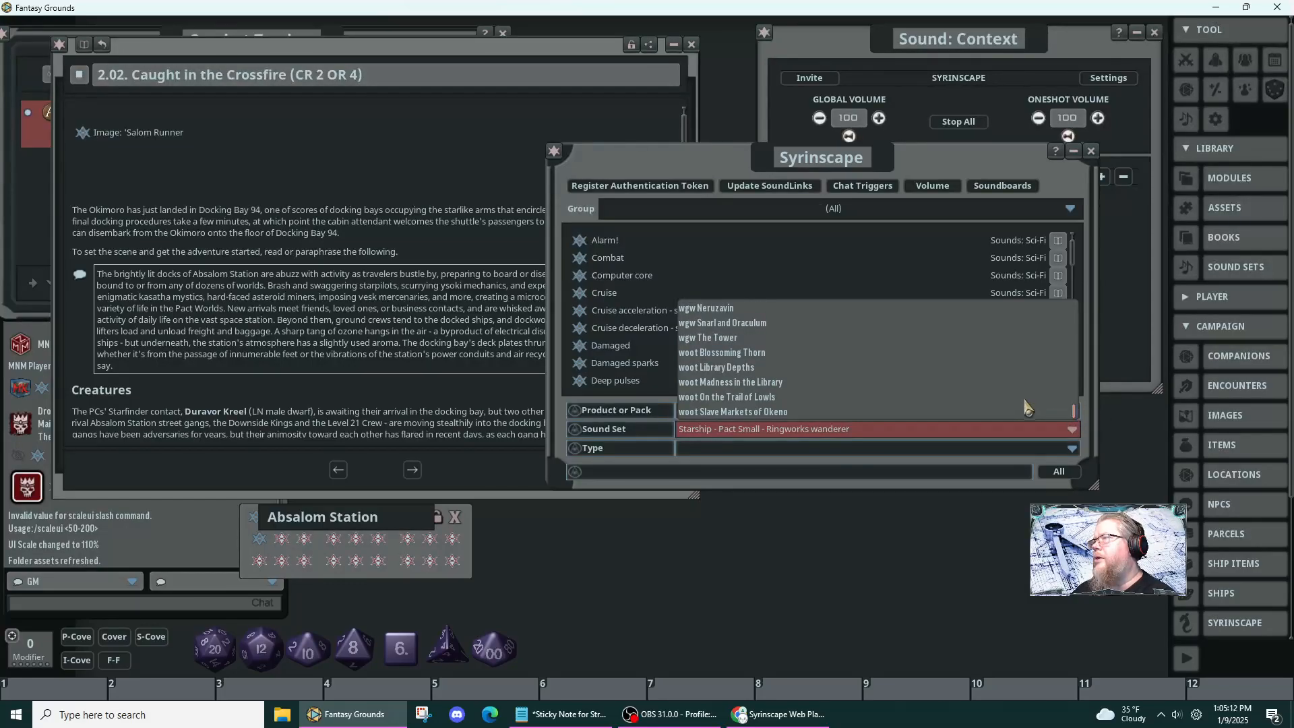
click(832, 474)
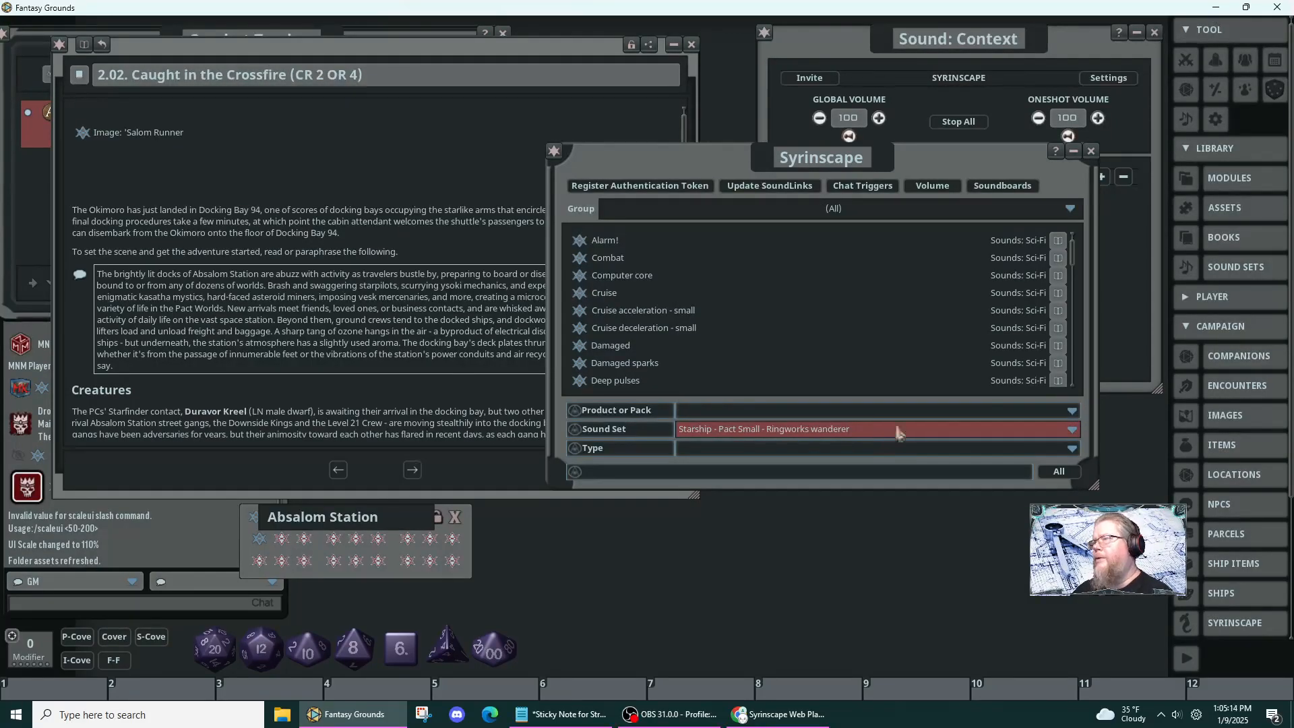
click(1052, 434)
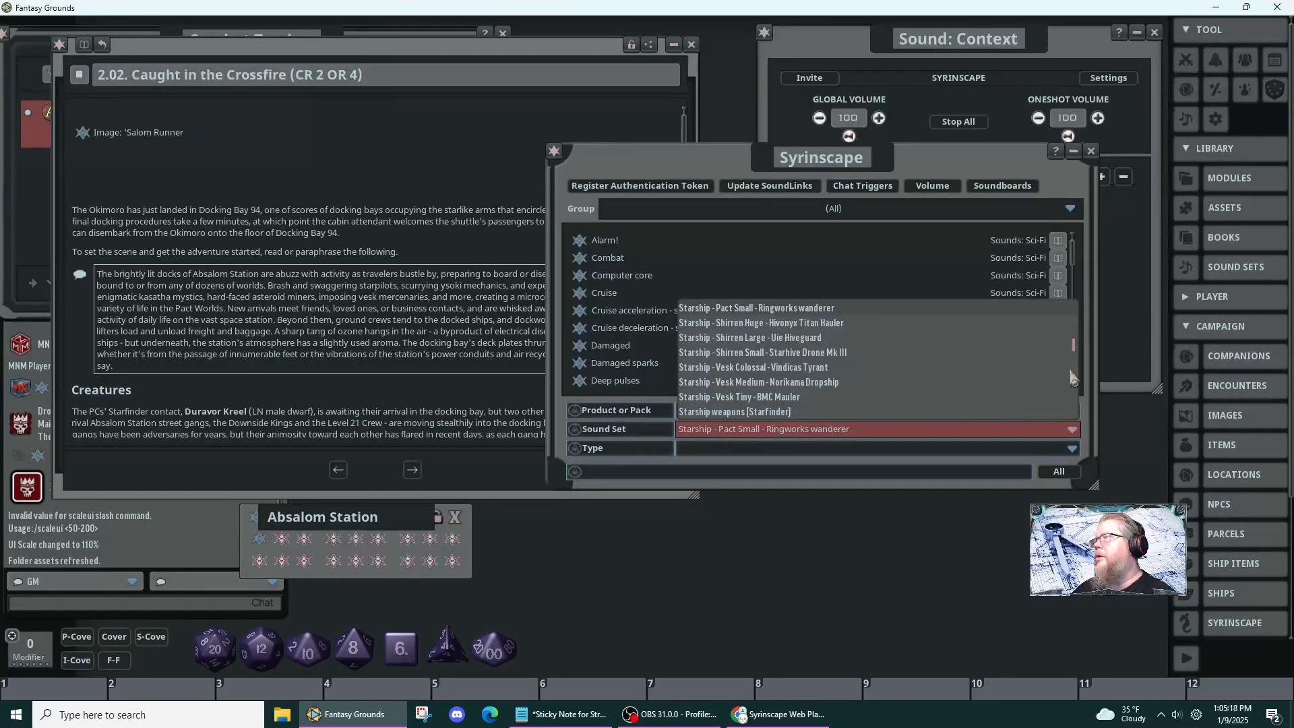
drag(1074, 354, 1074, 307)
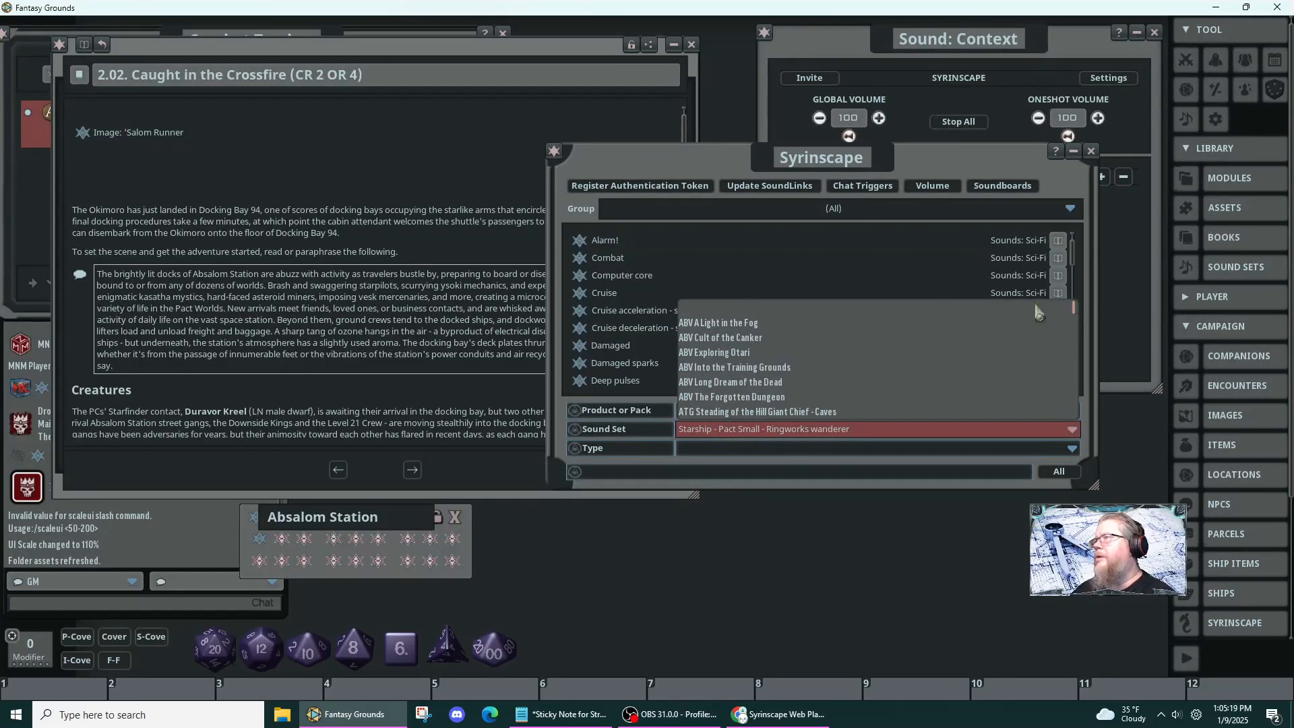
click(712, 311)
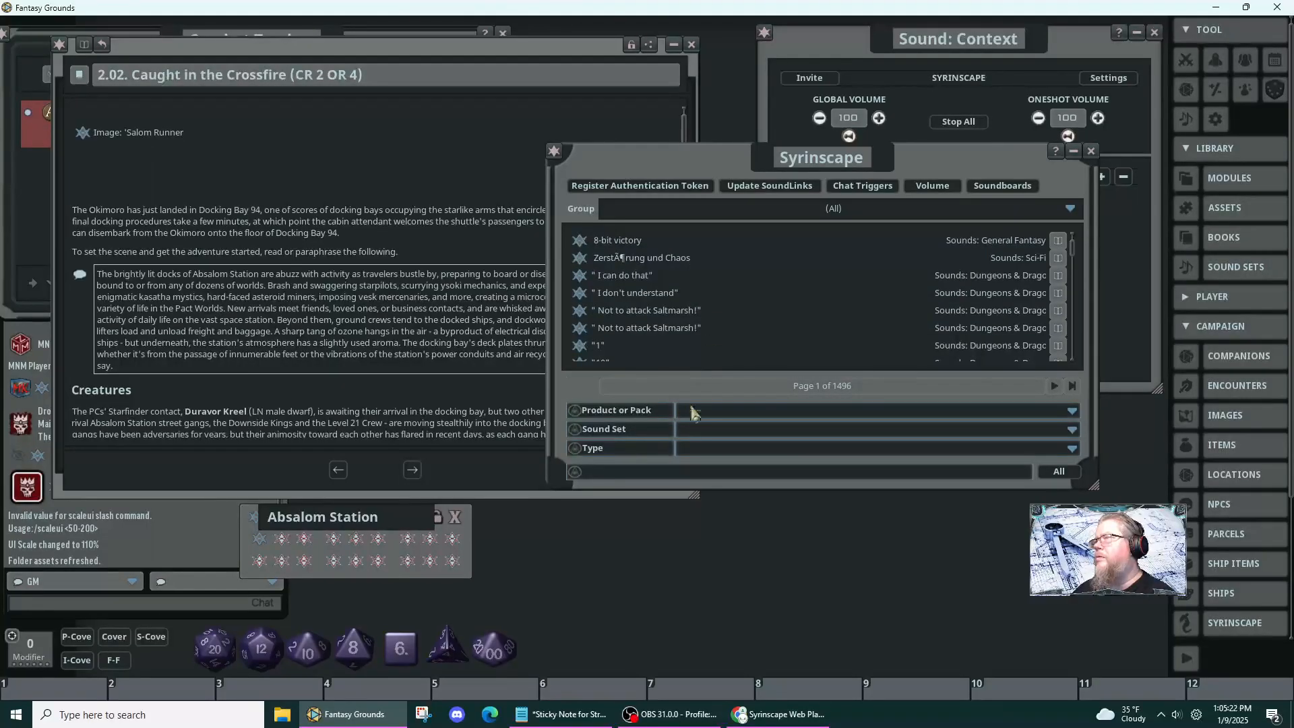
click(1072, 413)
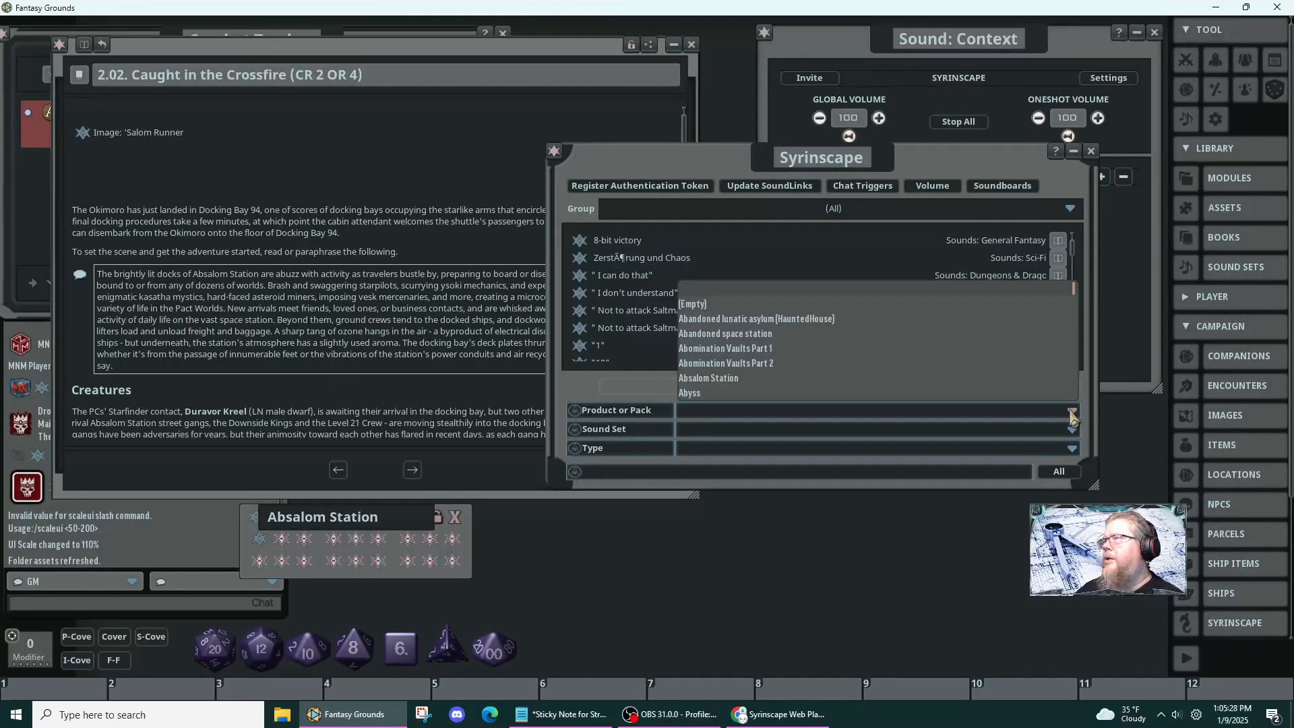
click(721, 382)
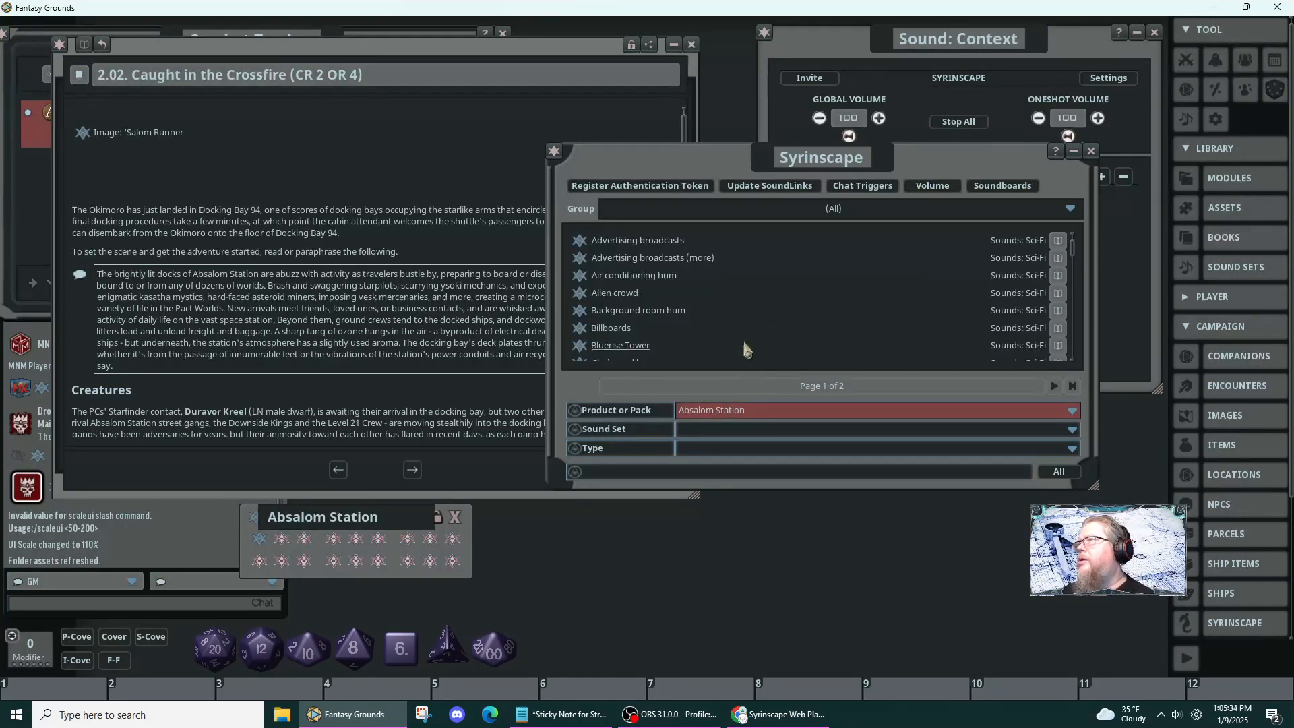
- Open the Advertising broadcasts sound, play it, and move its window over the encounter text, clear of the sound list
click(578, 243)
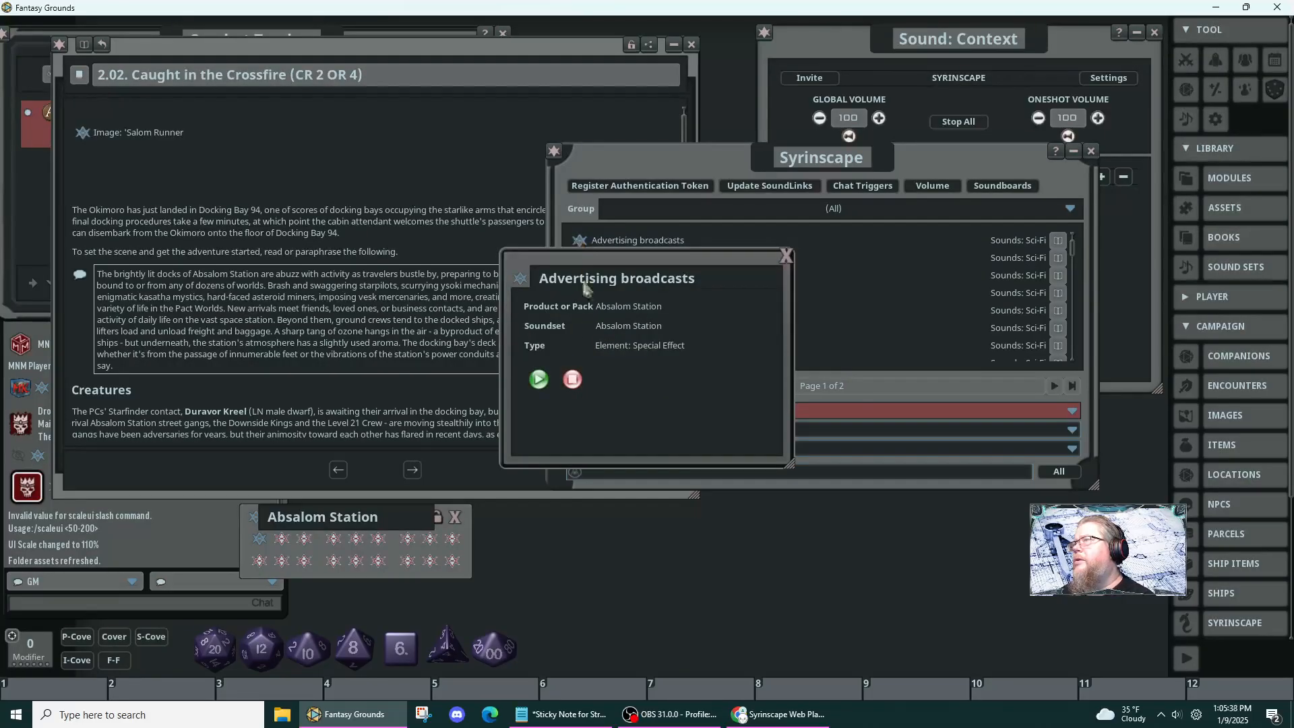
click(539, 379)
drag(640, 257, 288, 241)
- Find the Docking bay mood among the Absalom Station sounds, open it, and move its window down to uncover the list
scroll(766, 273, down, 3)
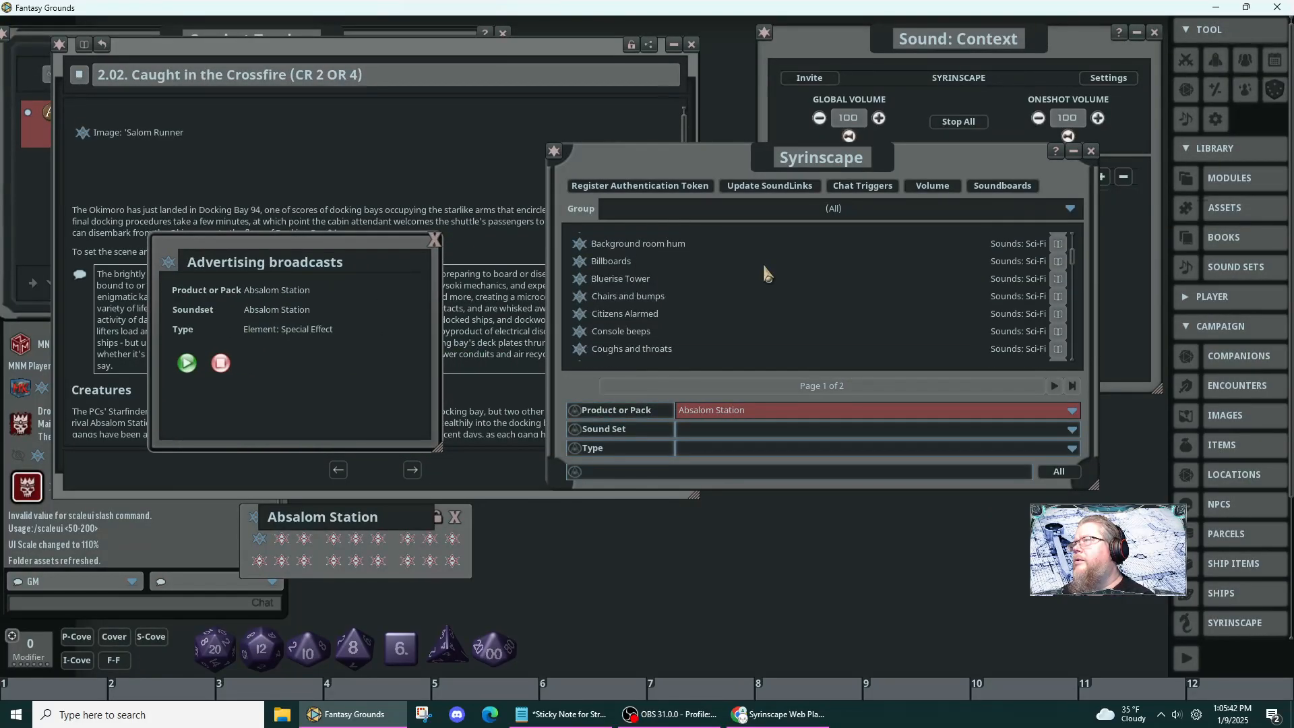
scroll(766, 273, down, 5)
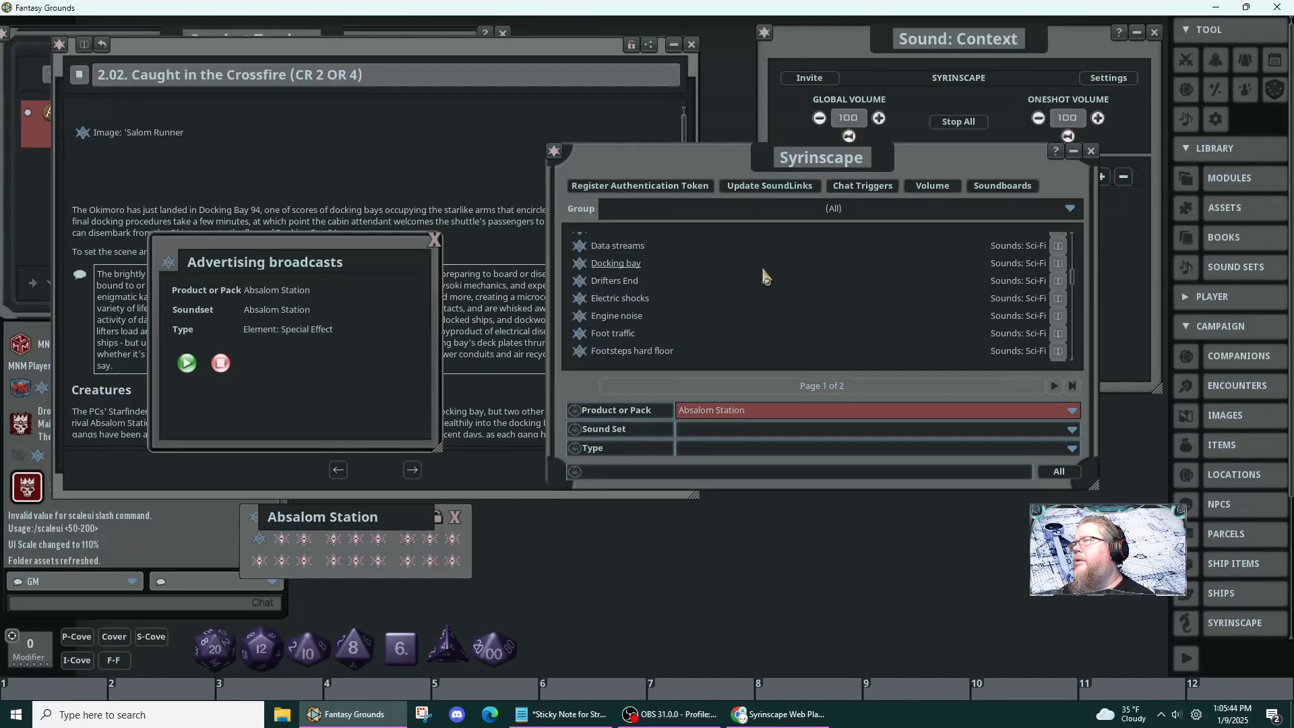
scroll(762, 280, down, 5)
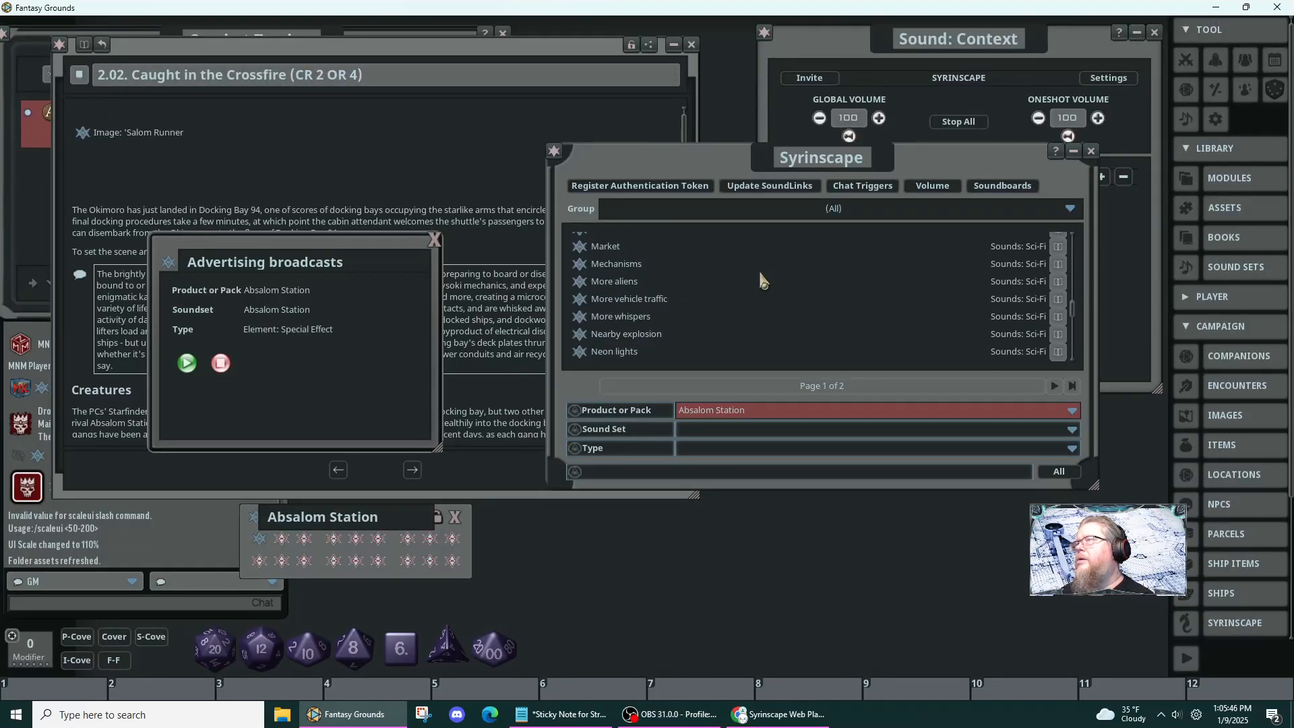
scroll(753, 288, down, 2)
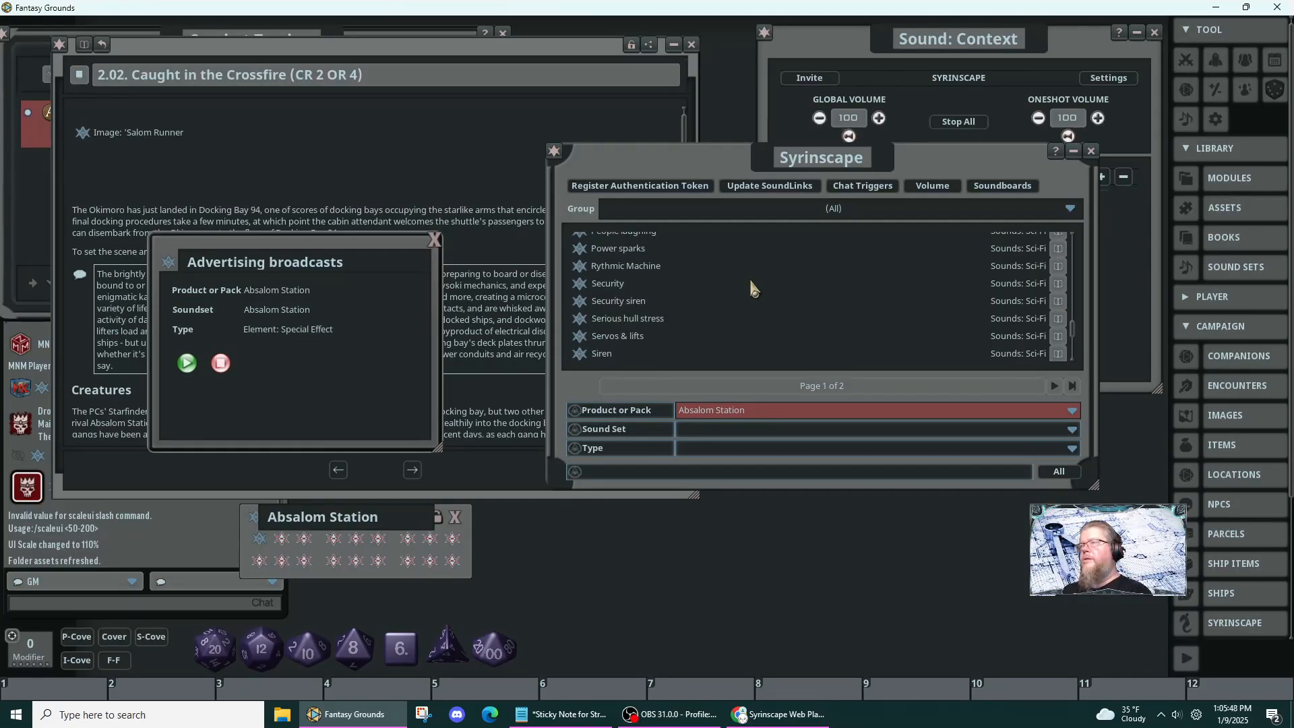
scroll(759, 289, down, 4)
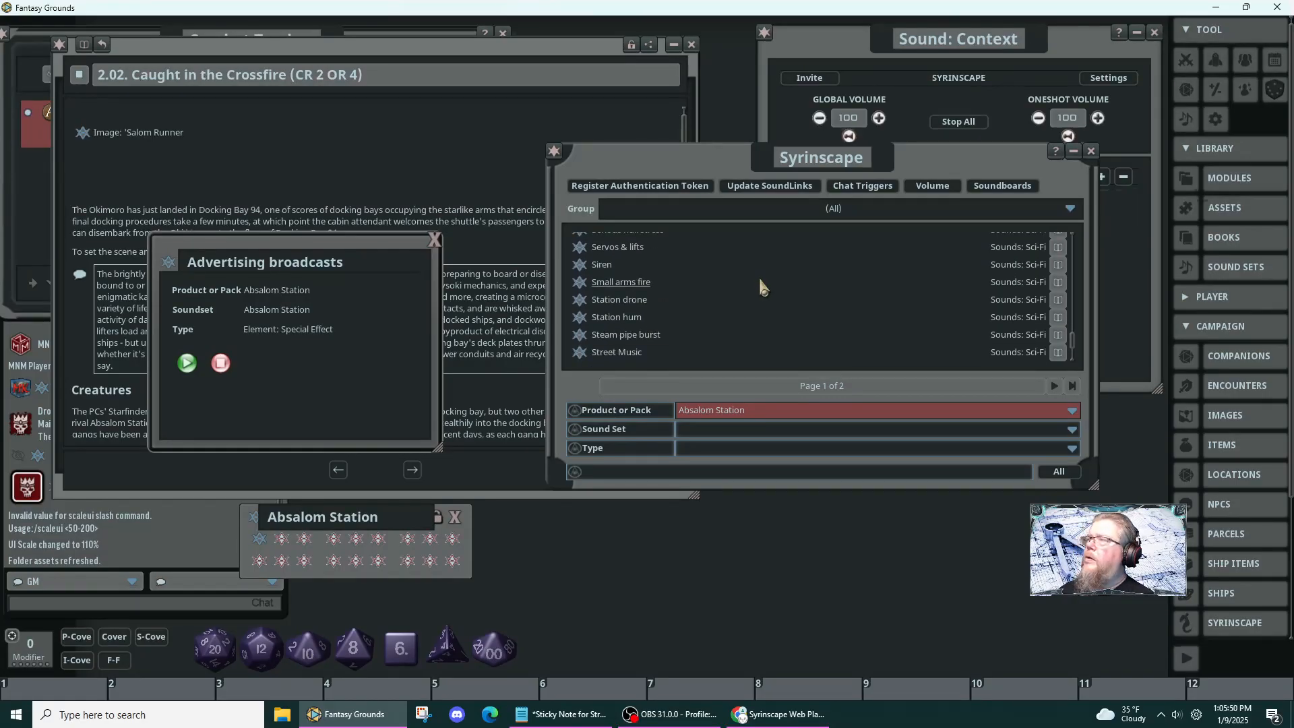
scroll(757, 279, down, 1)
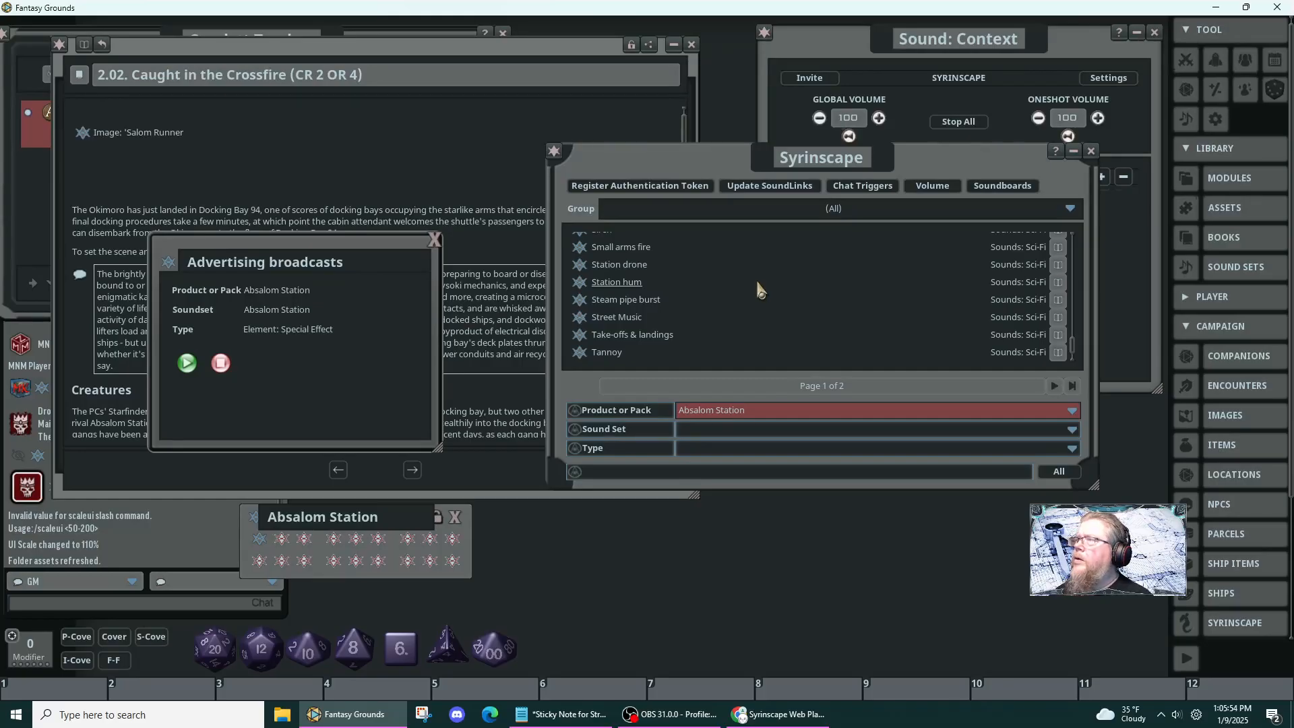
scroll(756, 295, up, 5)
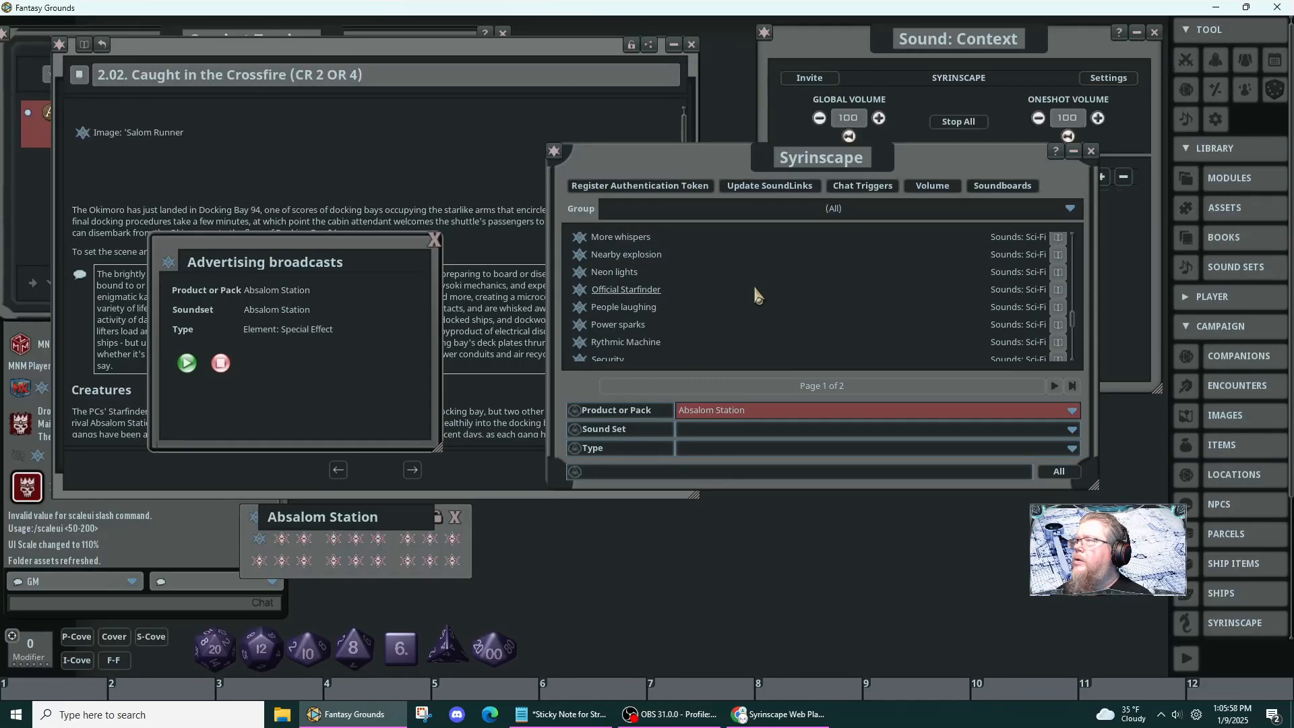
scroll(758, 295, up, 5)
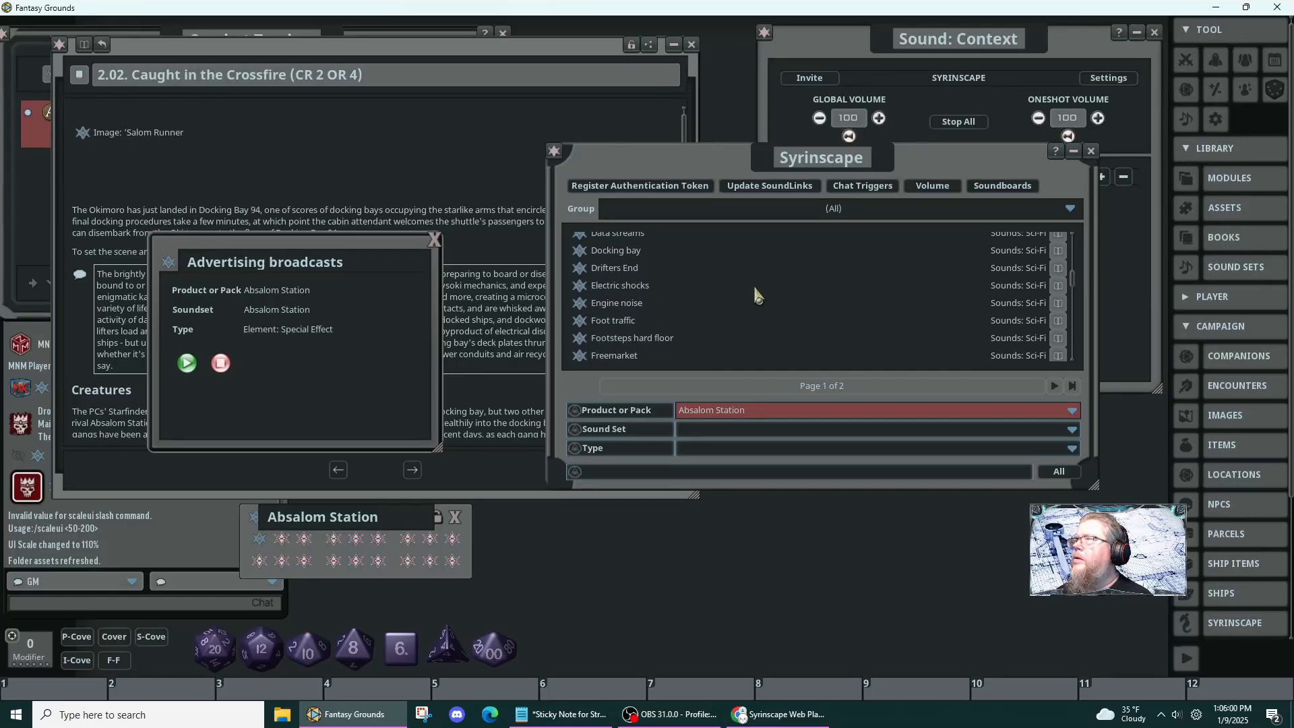
scroll(757, 295, up, 2)
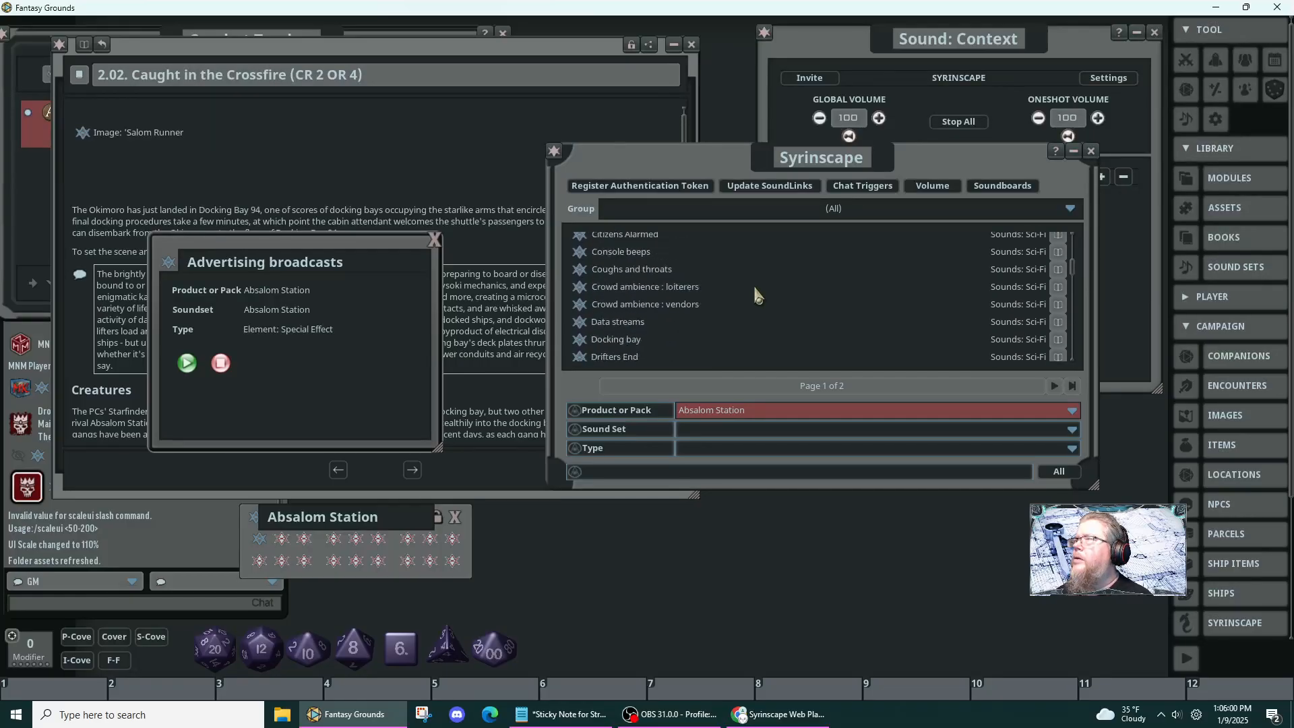
click(580, 343)
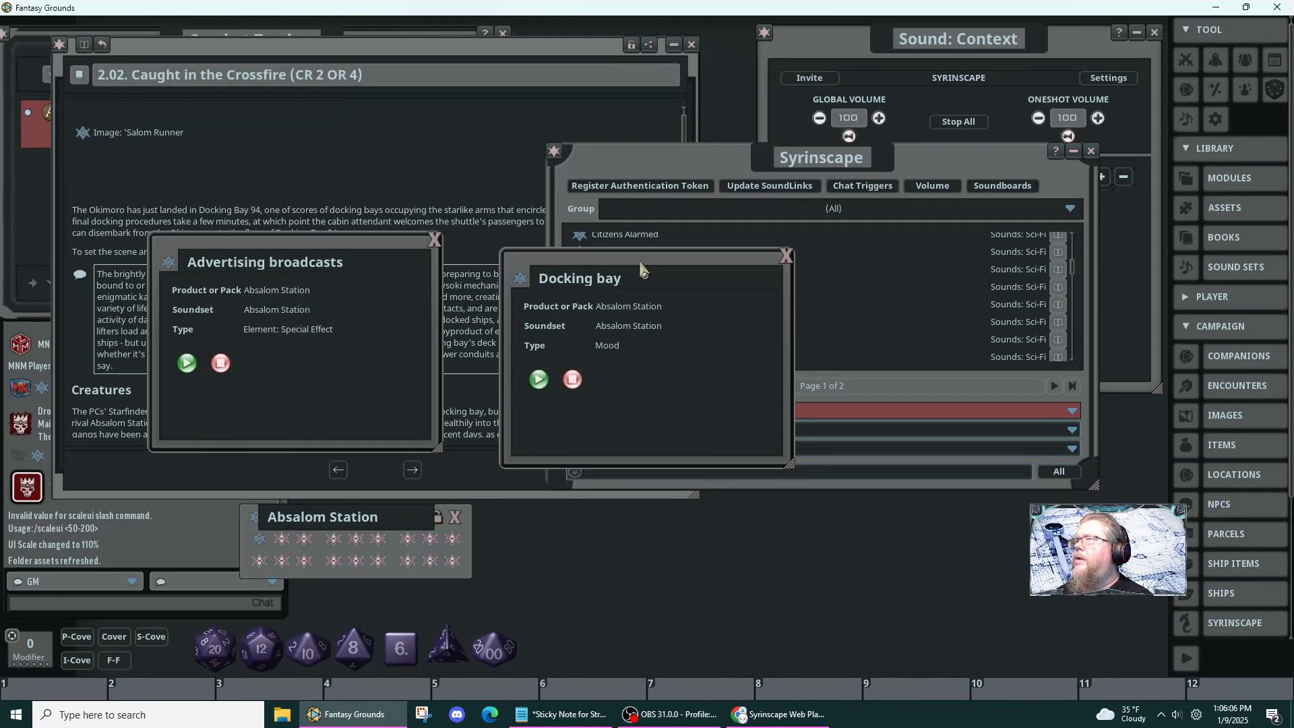
drag(641, 263, 632, 372)
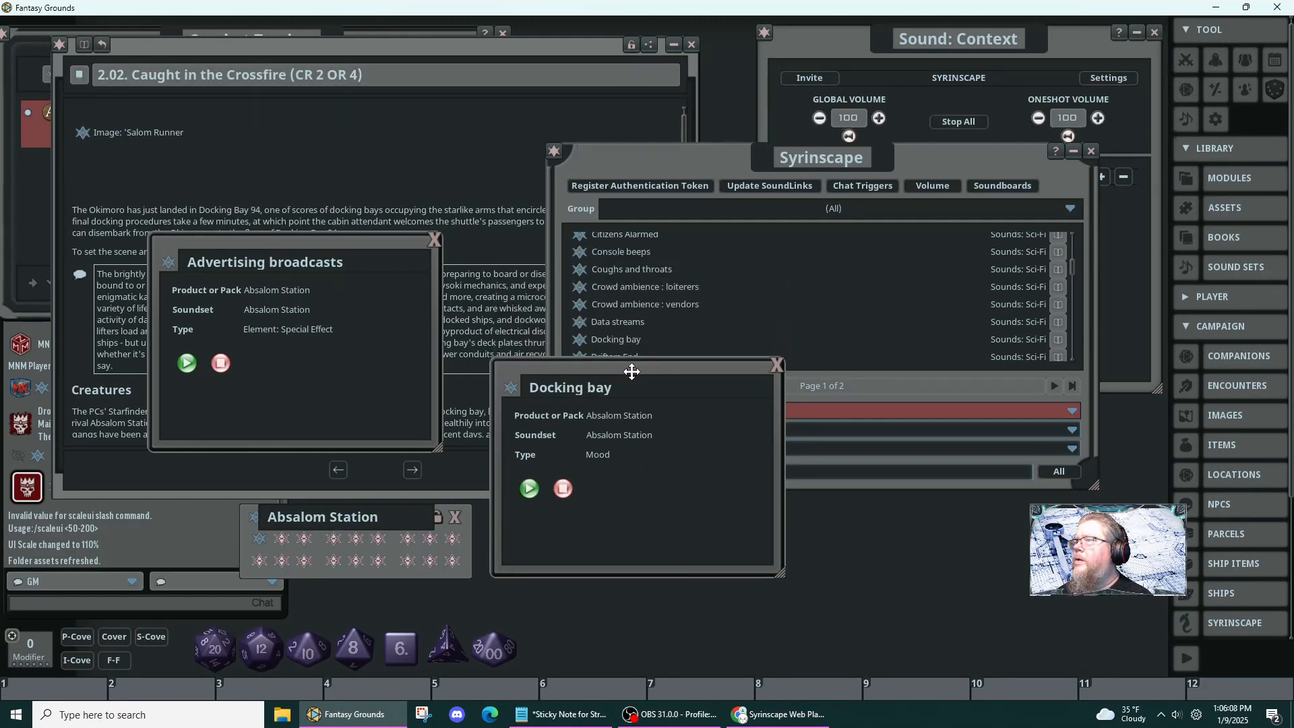
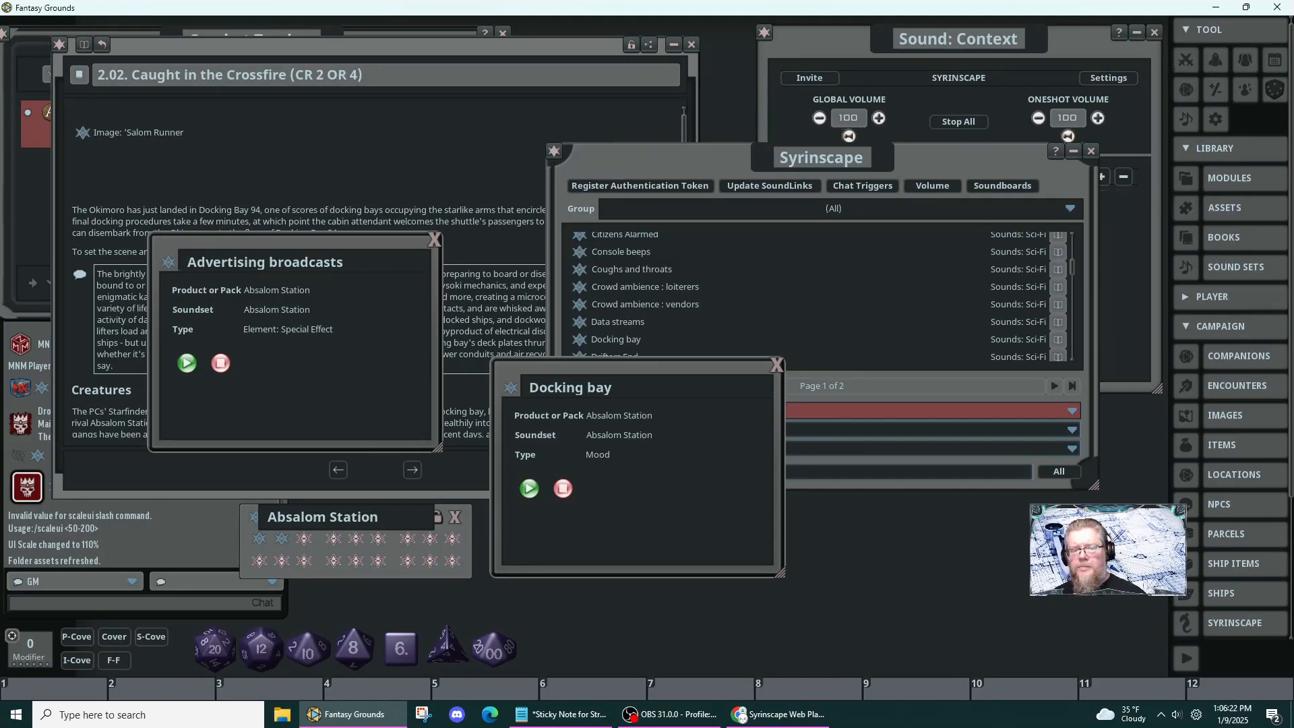
- Move the Docking bay window lower and add the Docking bay mood to the third slot of the Absalom Station soundboard
key(alt+Tab)
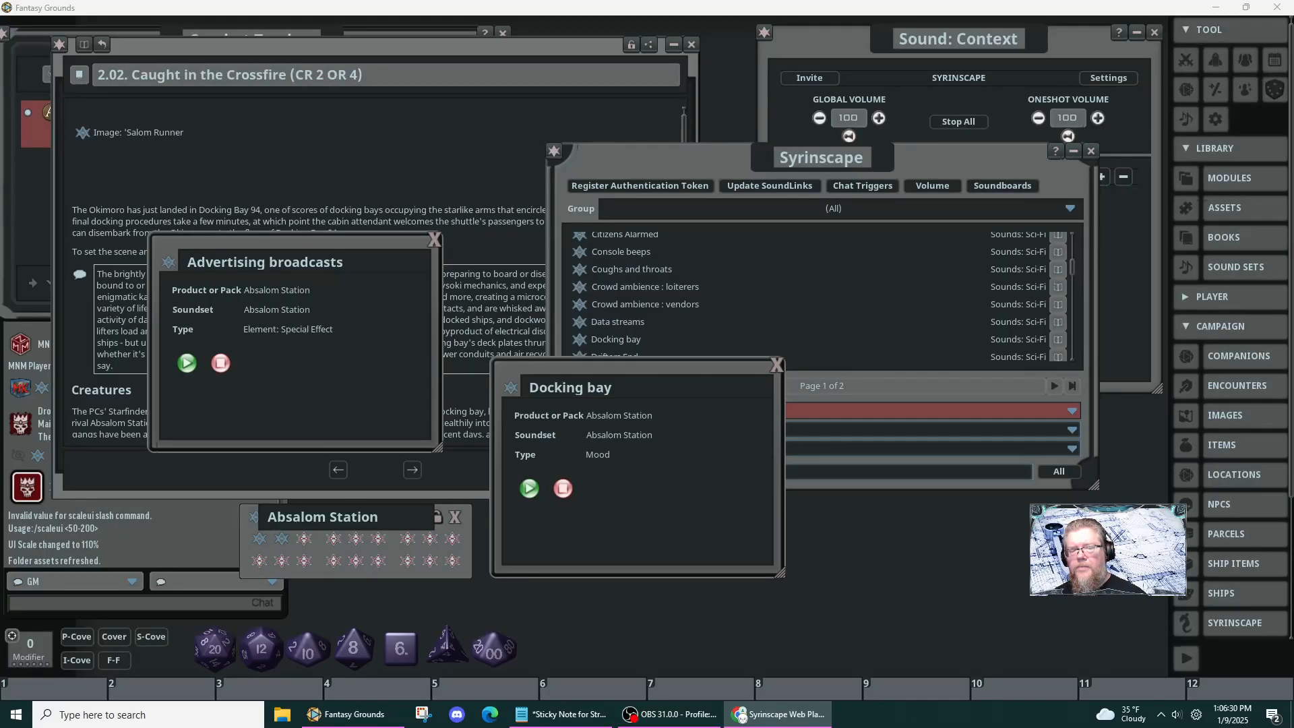
drag(674, 516, 711, 575)
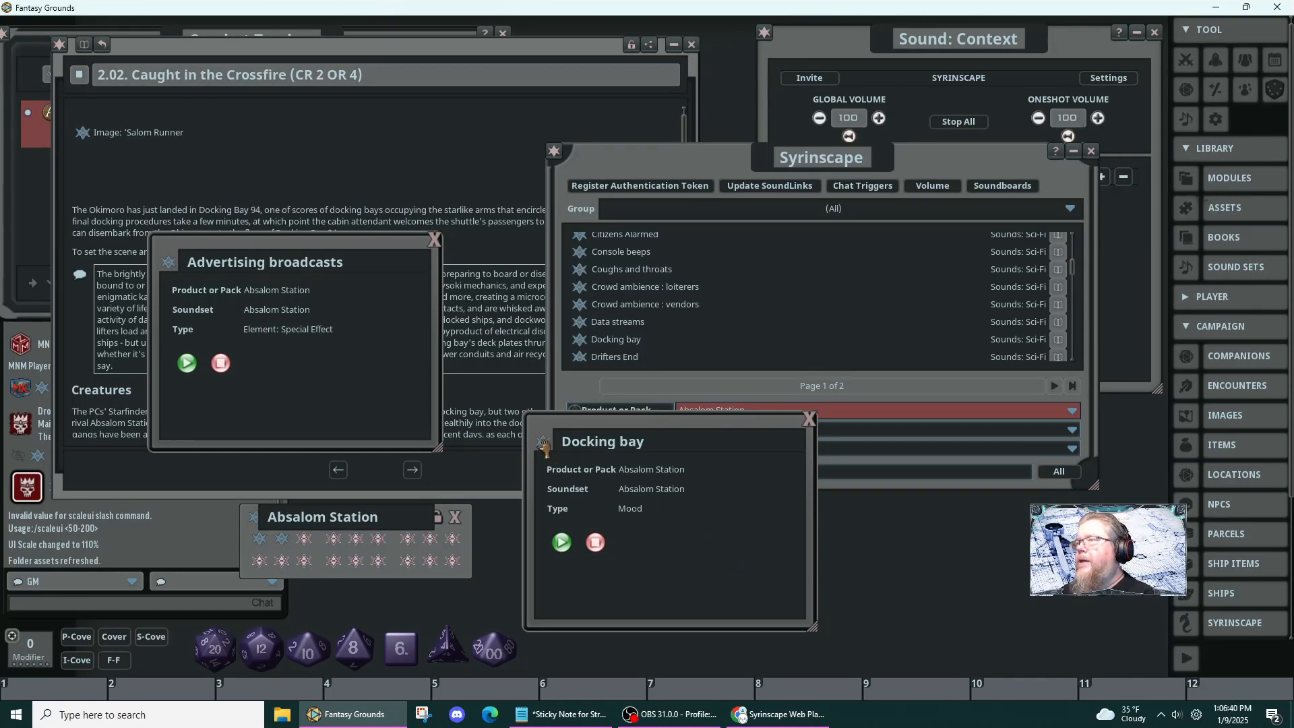
drag(444, 491, 303, 540)
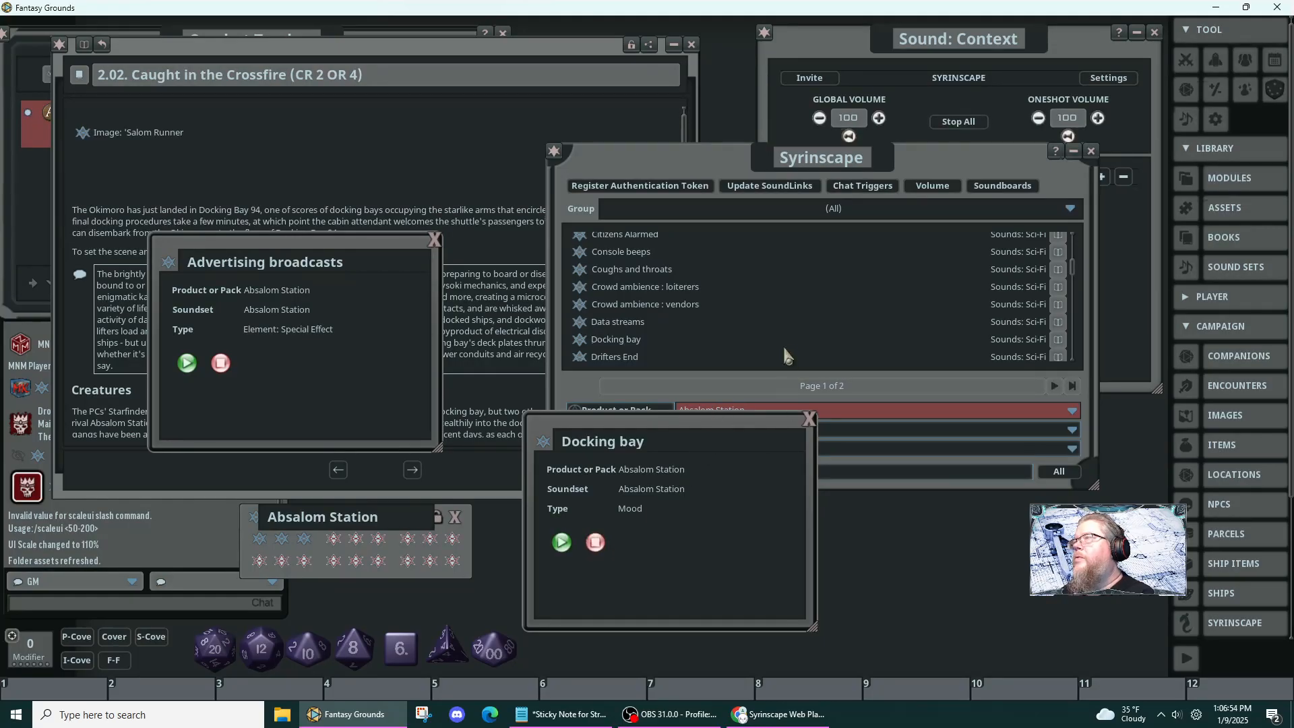
- Find the Official Starfinder one-shot among the Absalom Station sounds, open it for a check, and close its window
scroll(758, 332, up, 5)
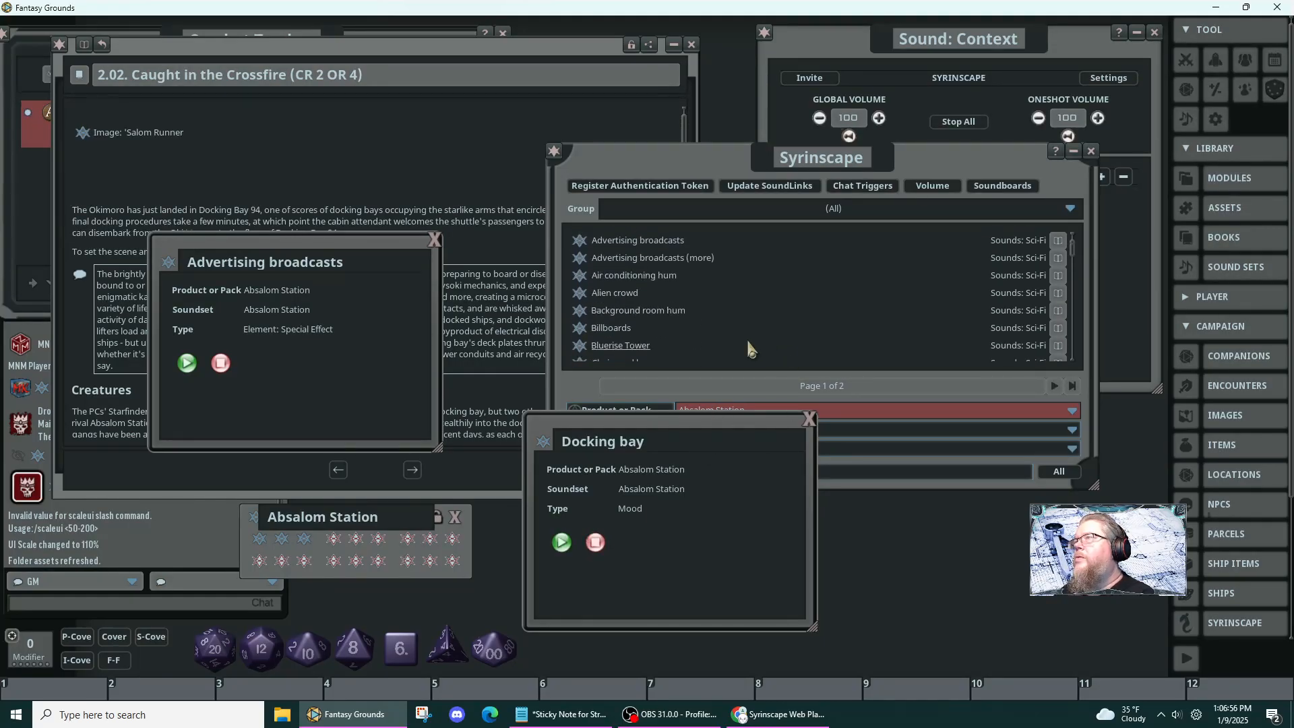
scroll(749, 342, down, 2)
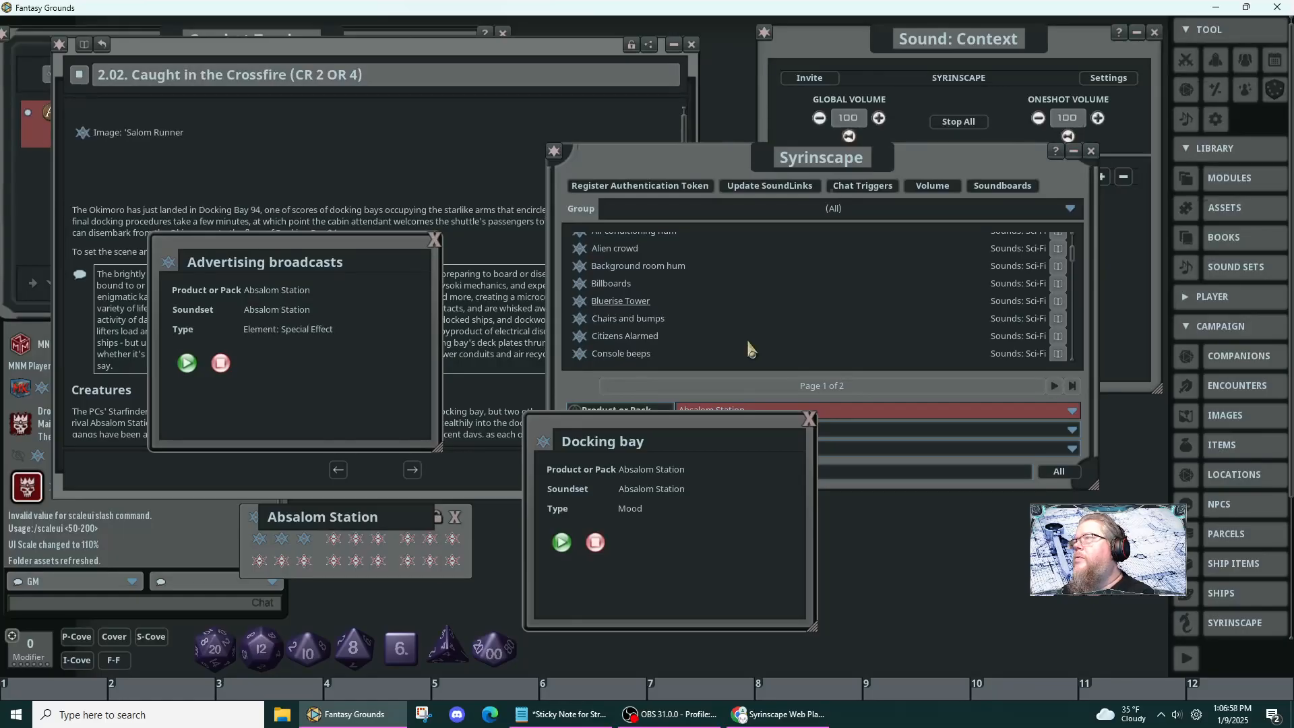
scroll(748, 343, down, 9)
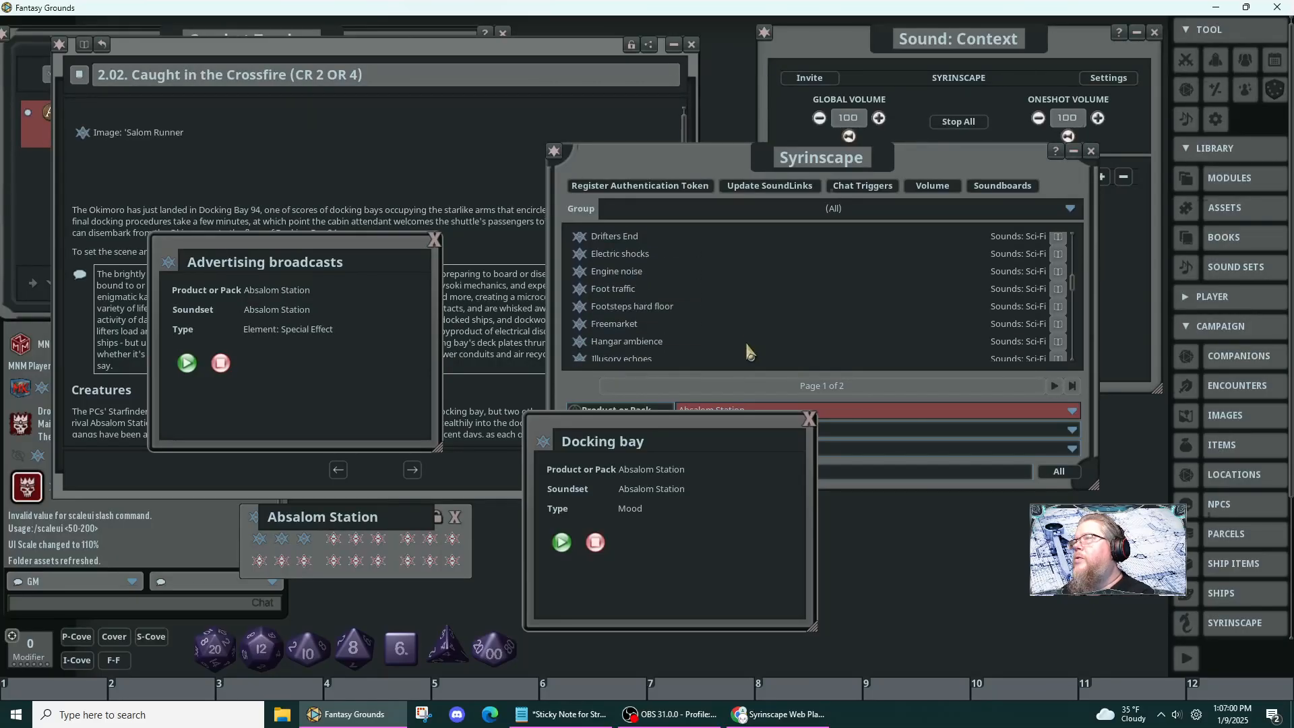
scroll(747, 347, down, 5)
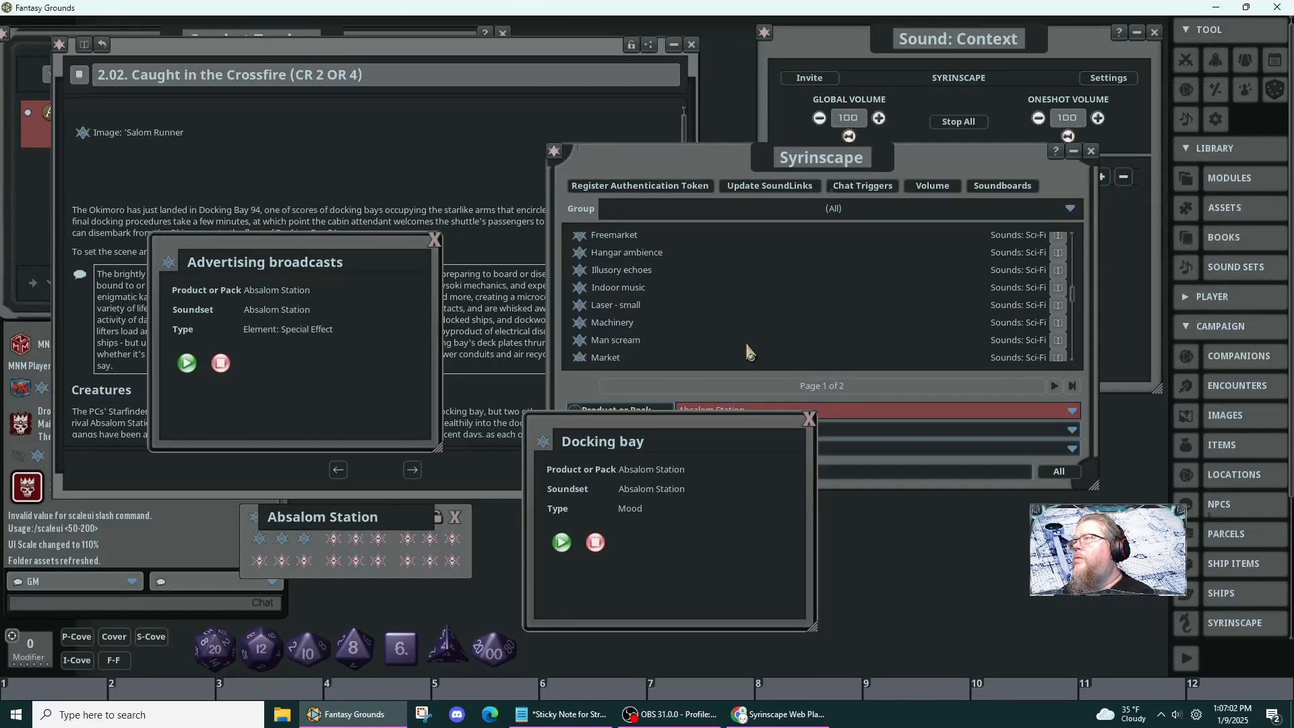
scroll(746, 346, down, 8)
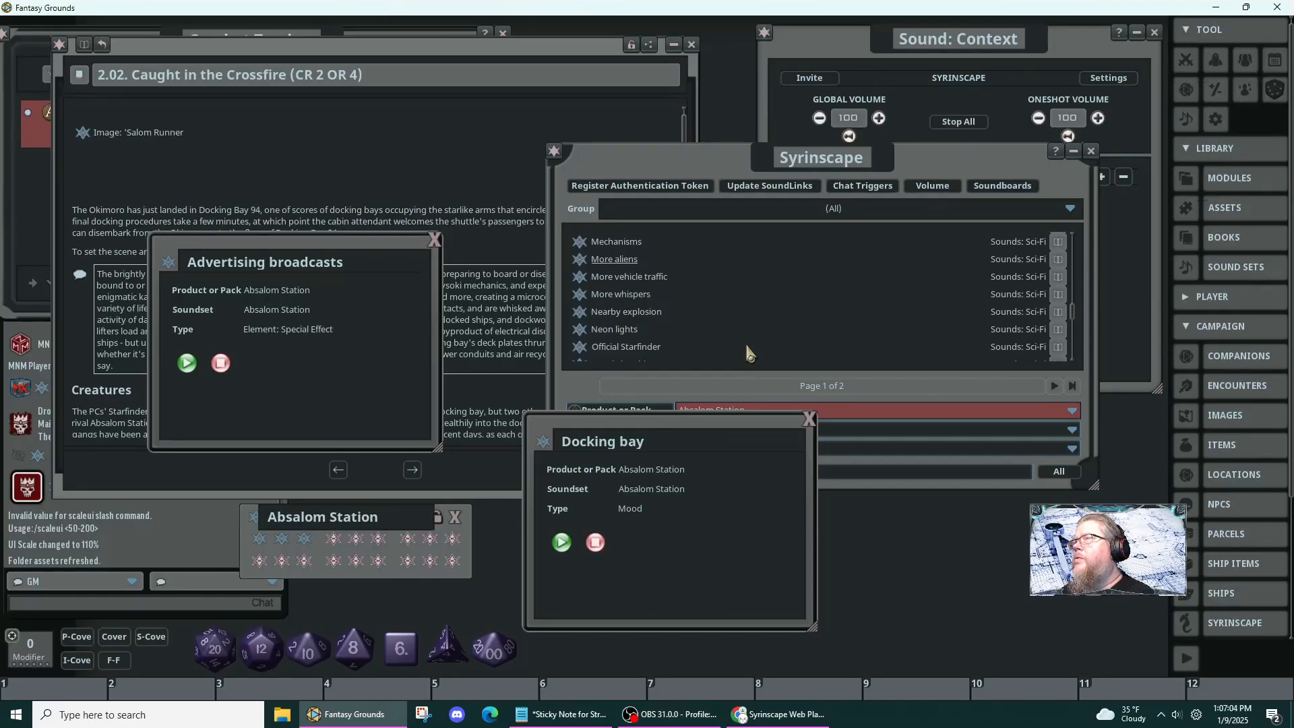
scroll(747, 348, down, 4)
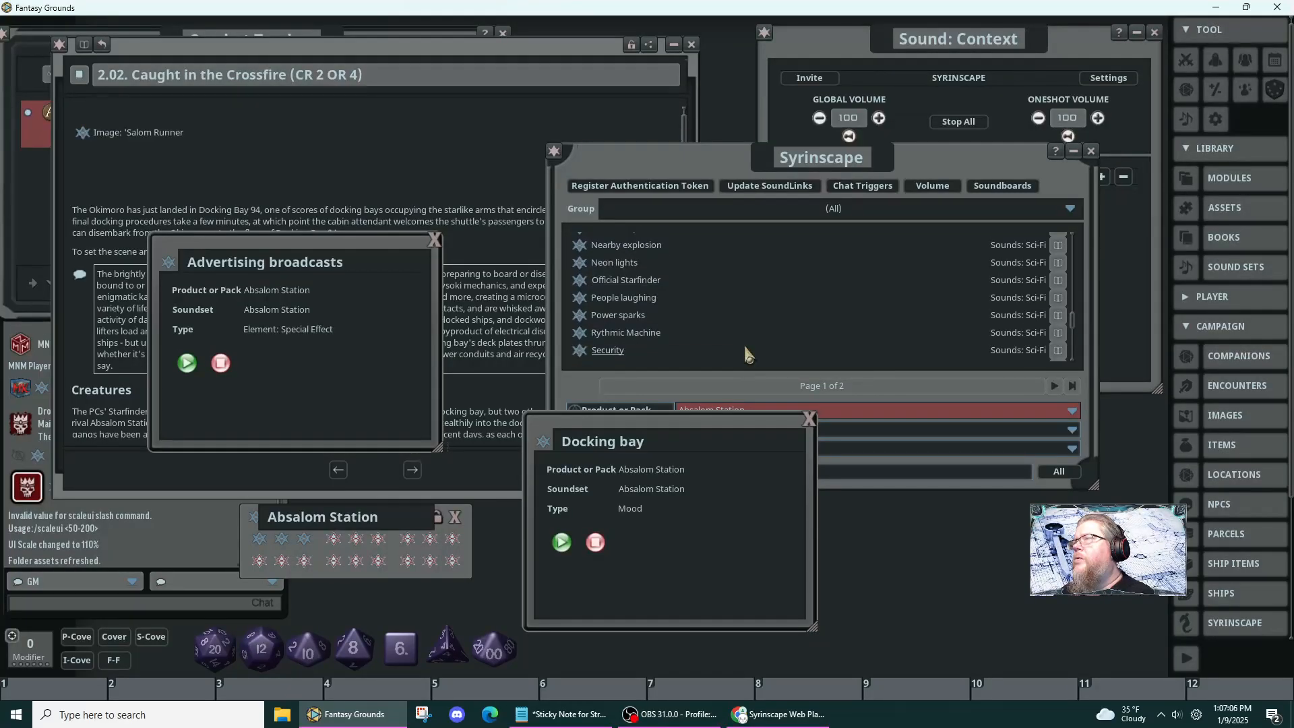
scroll(746, 349, up, 2)
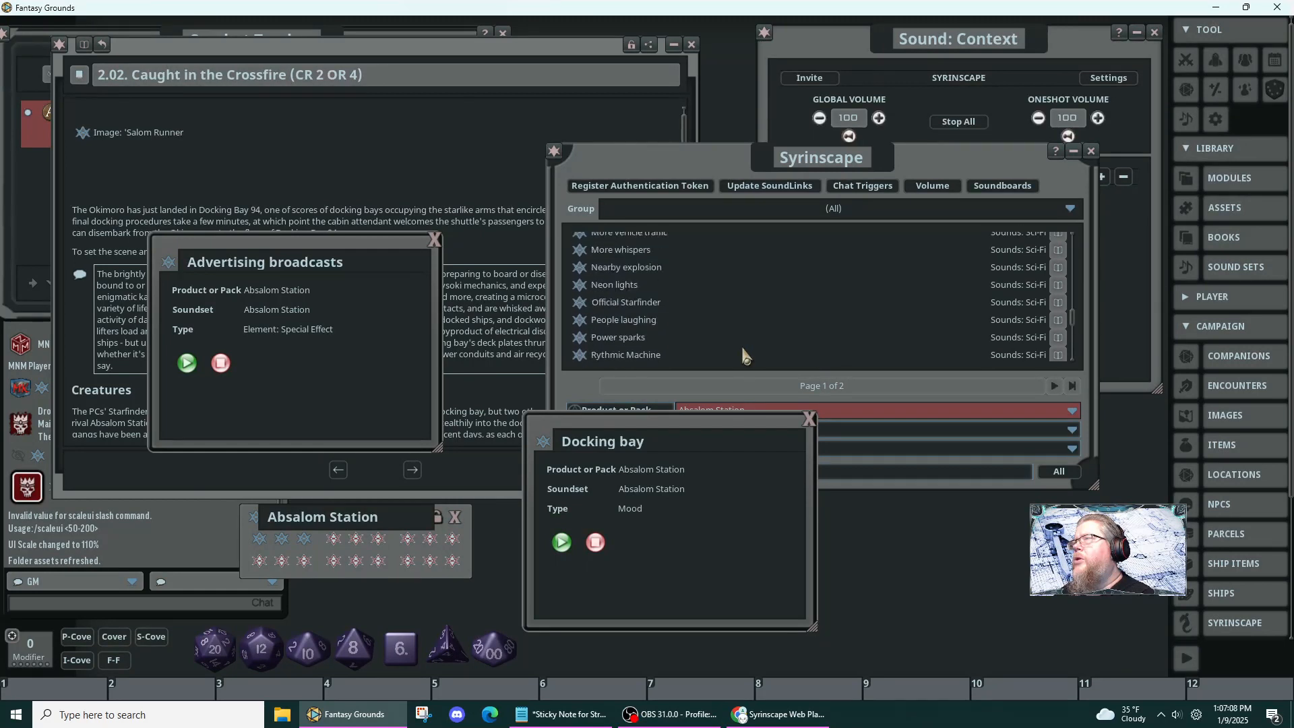
click(579, 304)
click(580, 303)
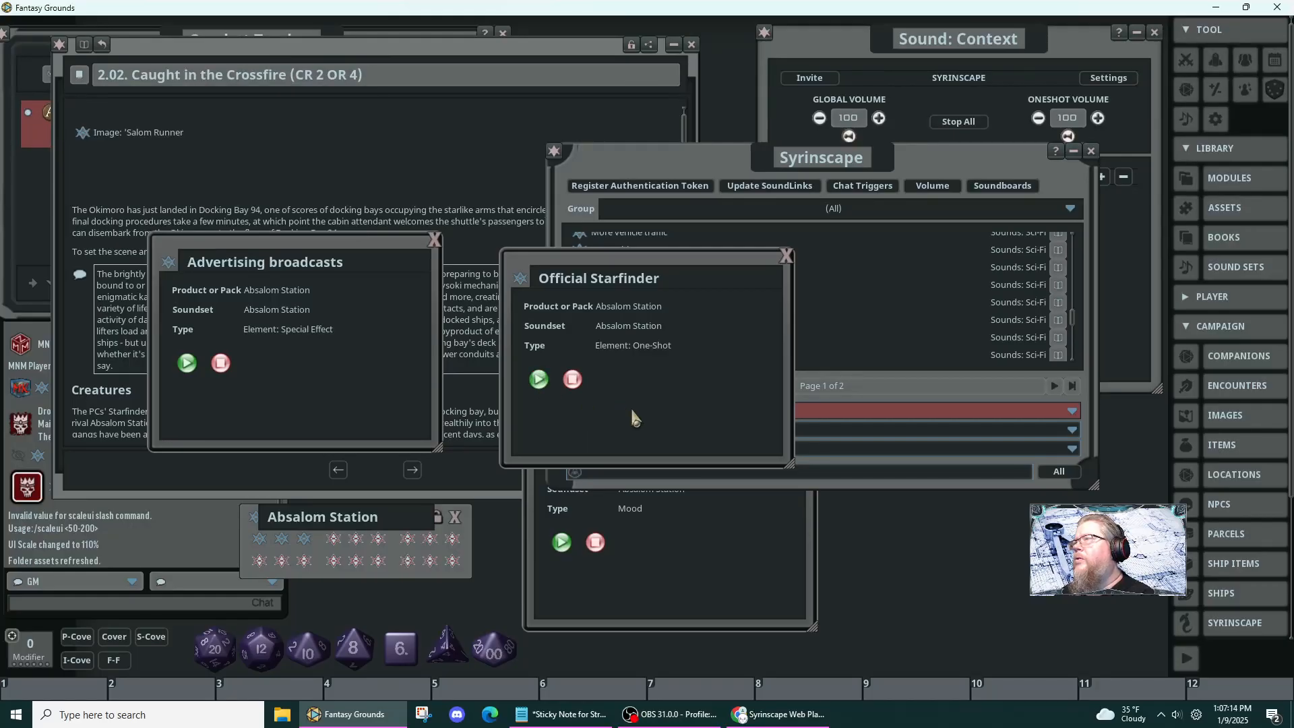
drag(632, 424, 397, 482)
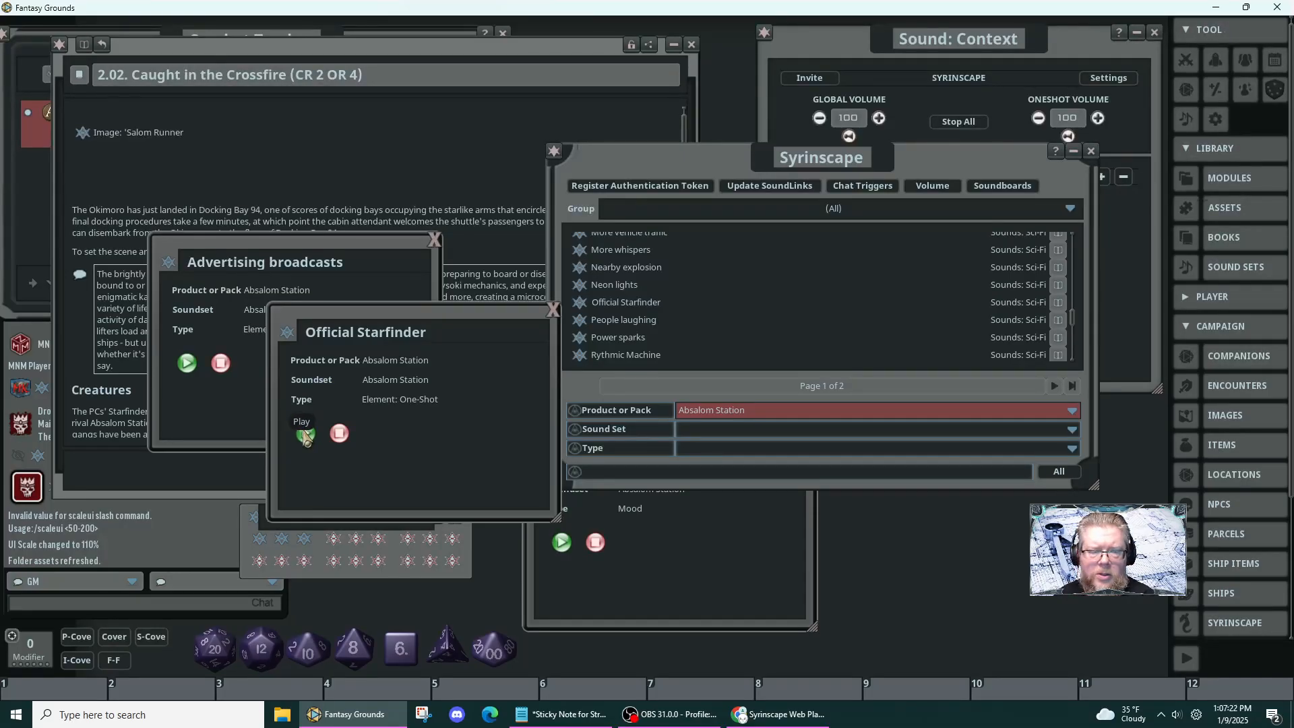
click(553, 309)
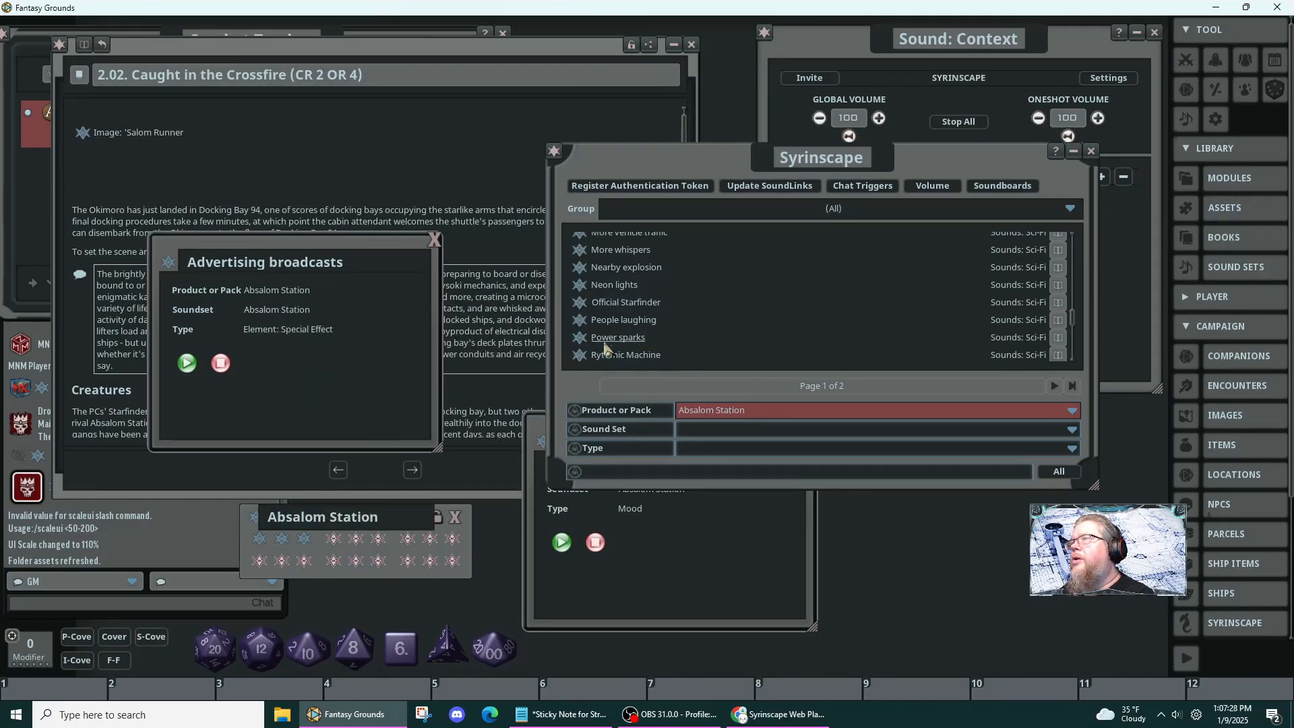
- Find the Crowd ambience : loiterers sound in the Absalom Station list, open it, and move its window clear of the list
scroll(604, 347, up, 5)
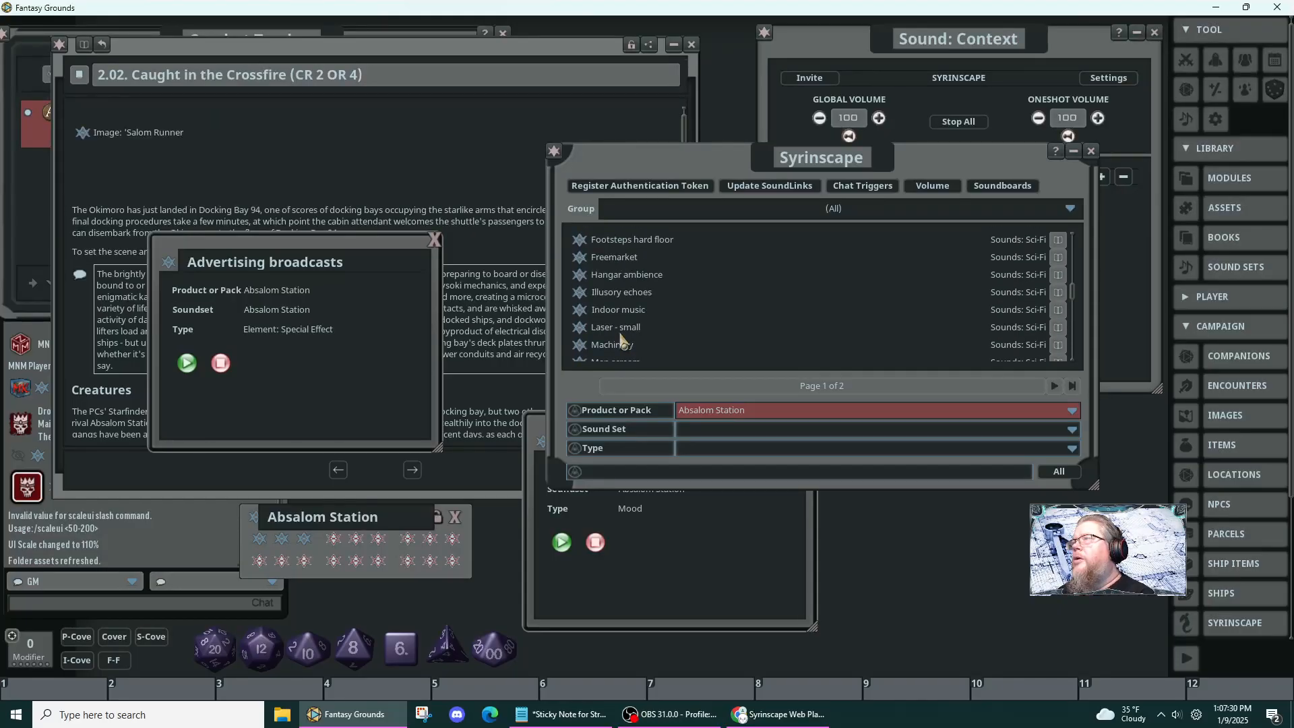
scroll(622, 341, up, 1)
scroll(666, 341, up, 2)
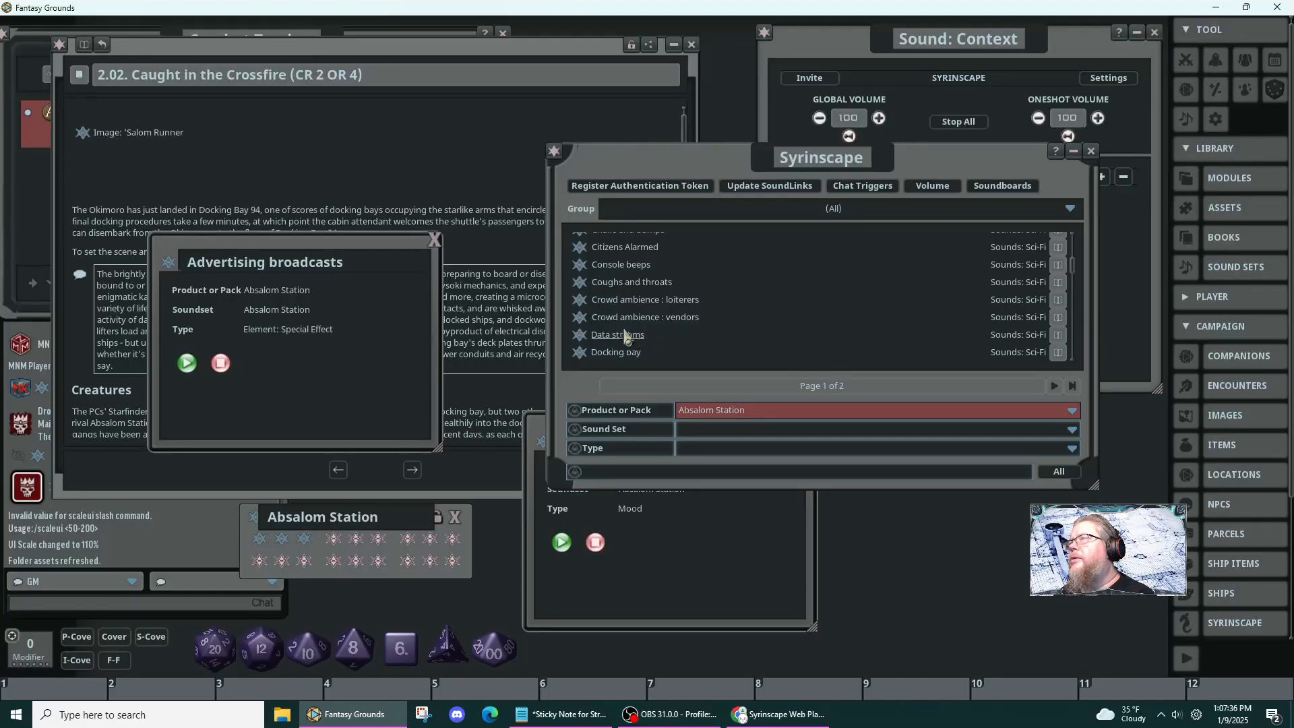
click(580, 303)
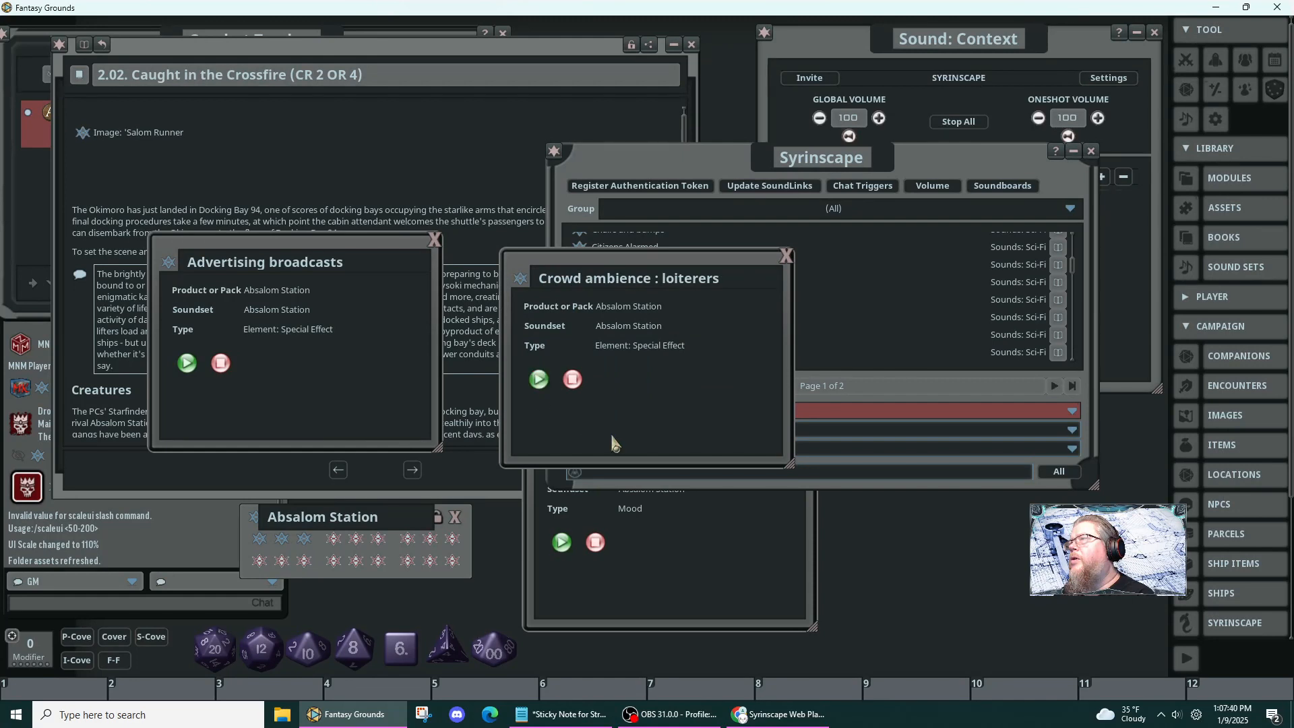
drag(612, 443, 341, 494)
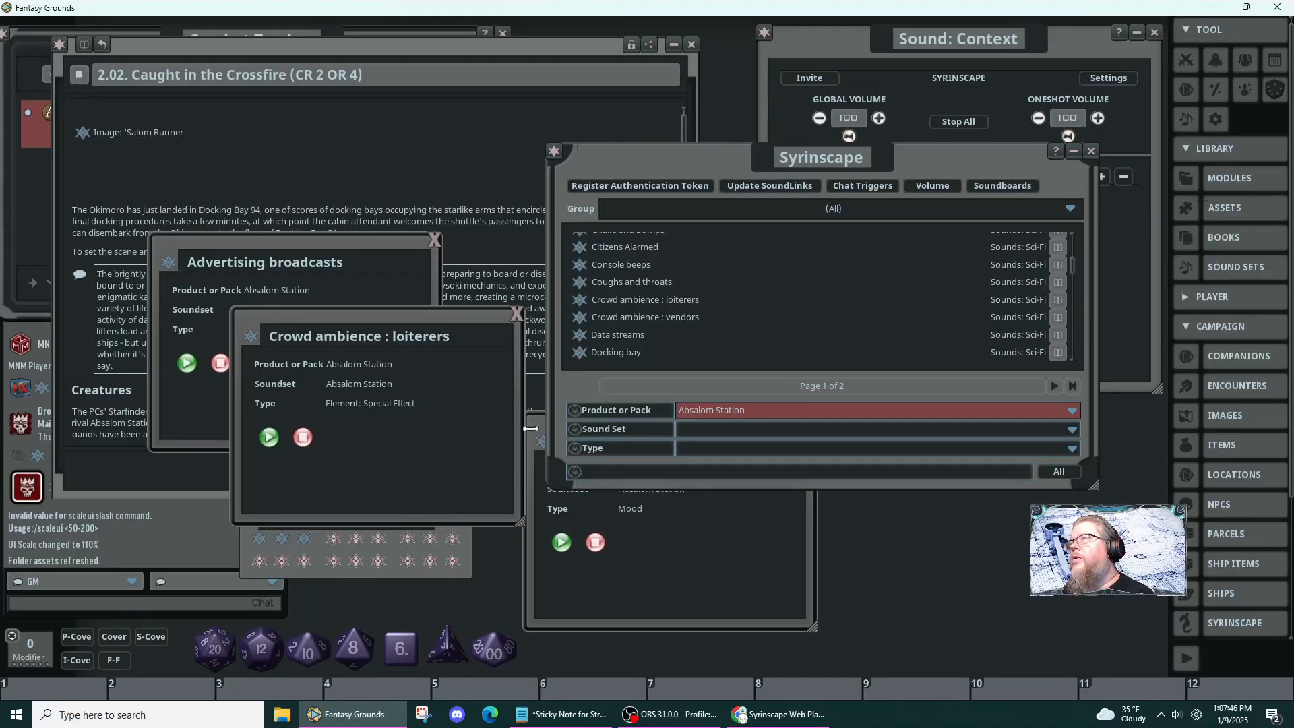
- Open the Citizens Alarmed sound and arrange its window and the Crowd ambience : loiterers window clear of the sound list and soundboard
scroll(647, 335, up, 3)
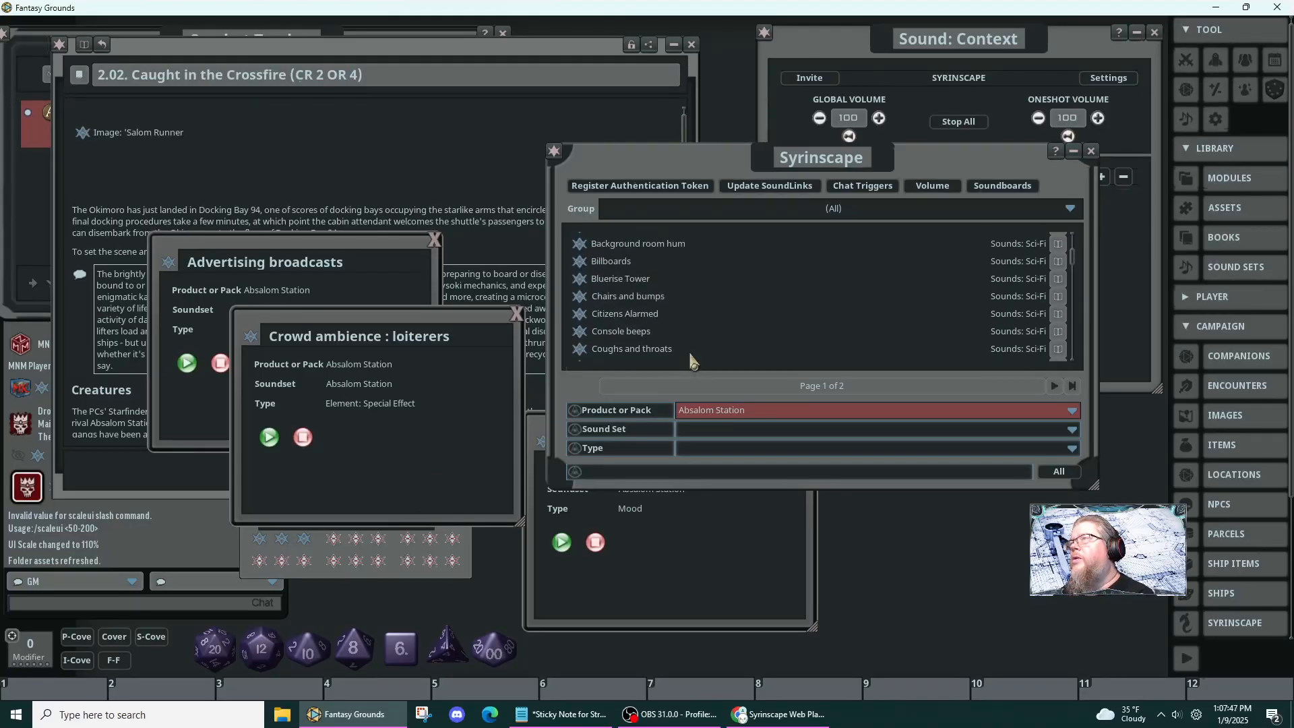
click(579, 313)
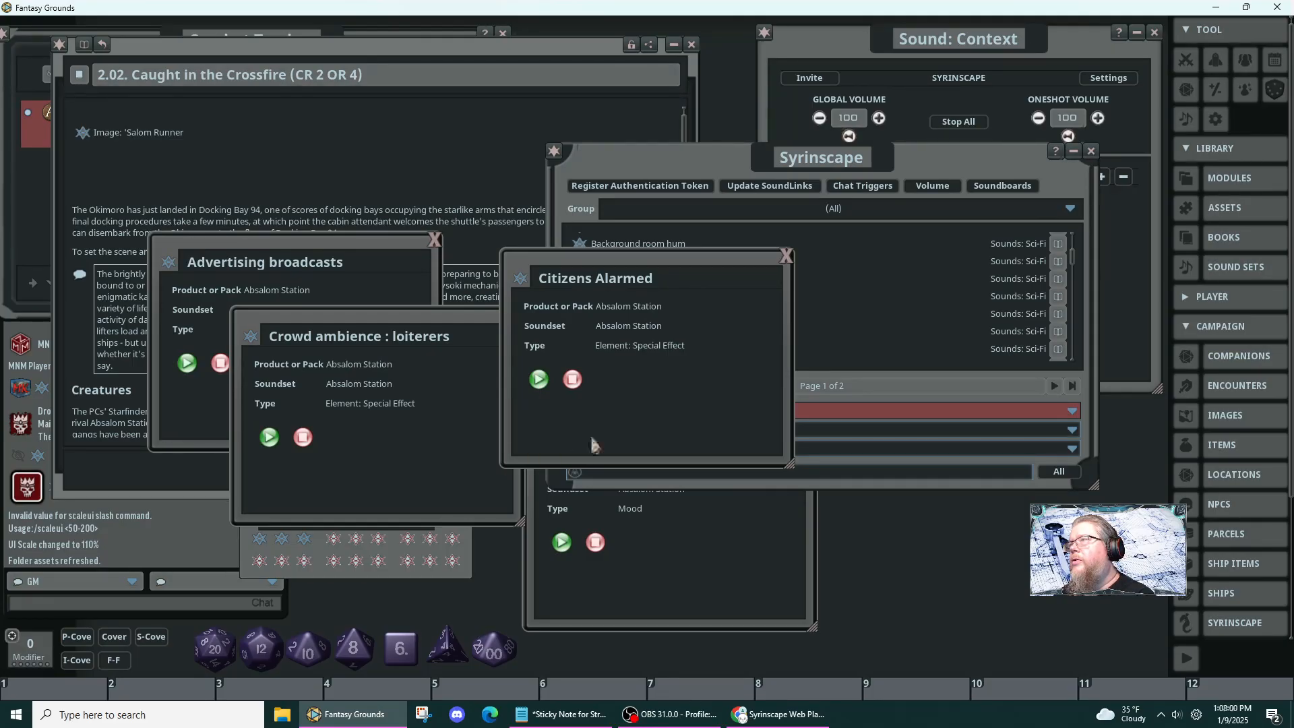
drag(668, 423, 894, 602)
drag(445, 470, 478, 393)
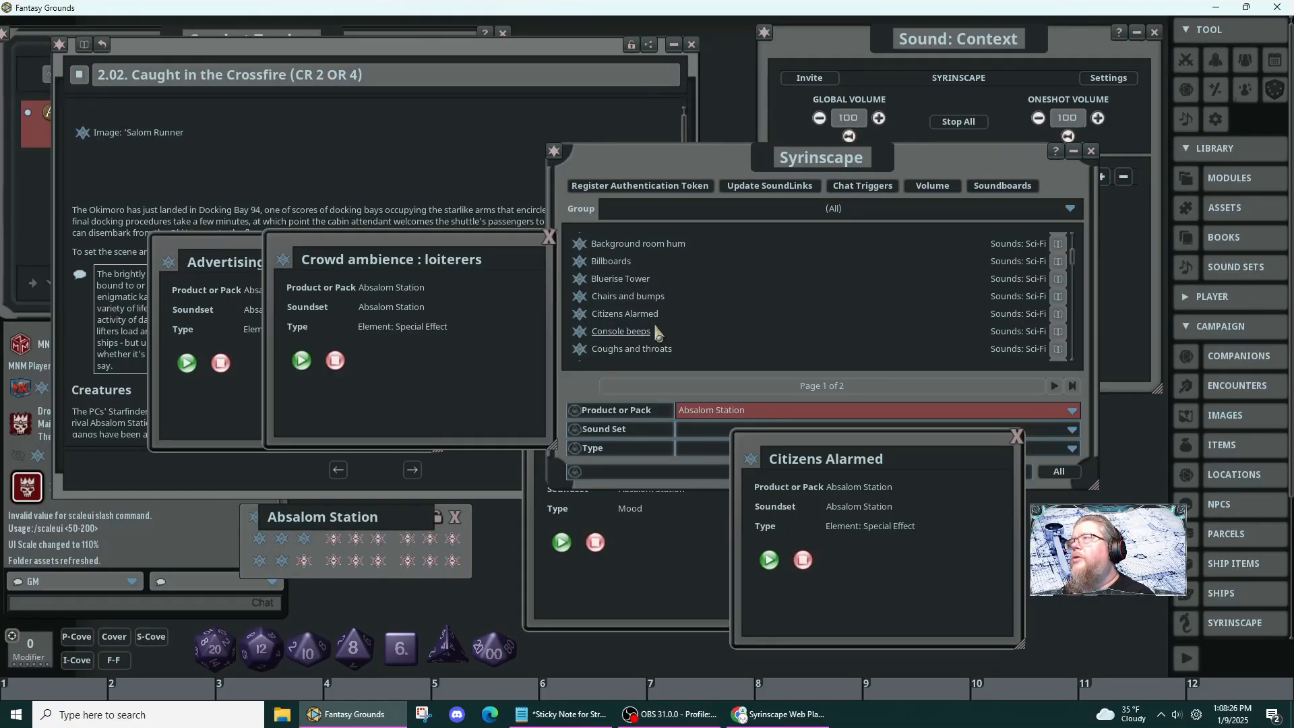
- Add Advertising broadcasts (more) to slot 07 of the Absalom Station soundboard, play it, and move its window over the encounter text
scroll(657, 331, up, 3)
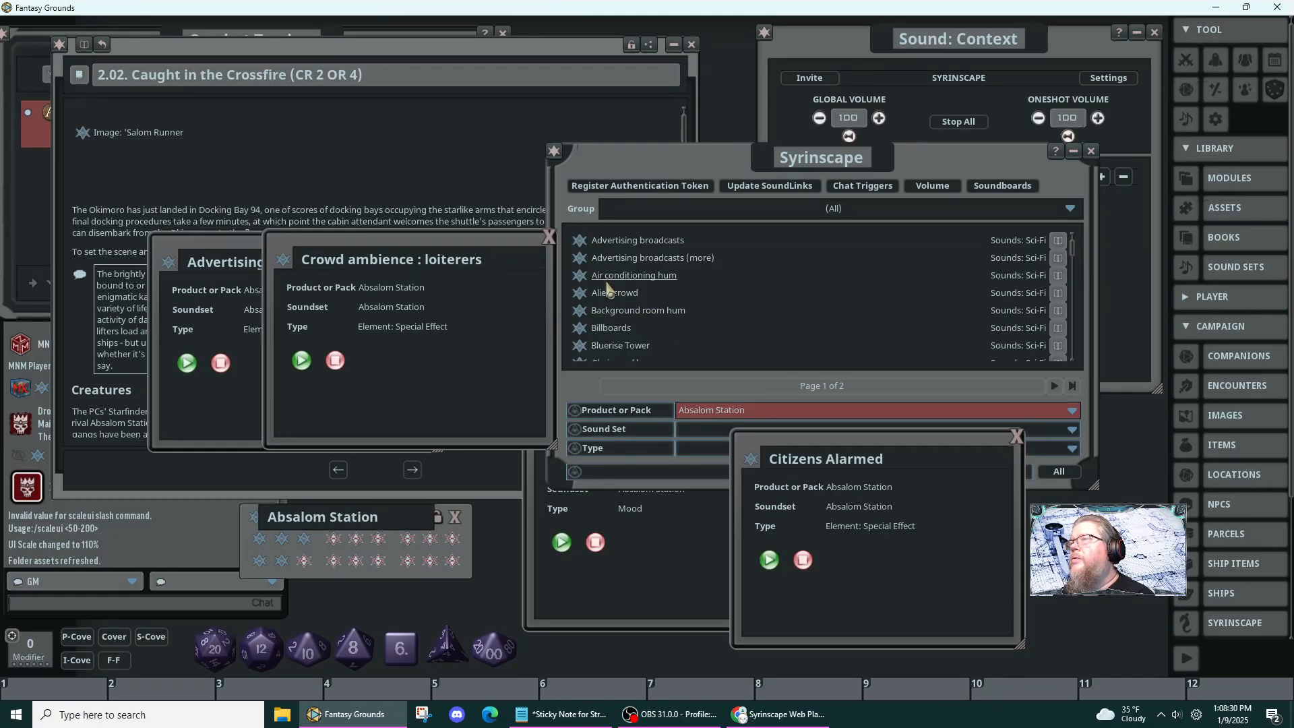
click(584, 263)
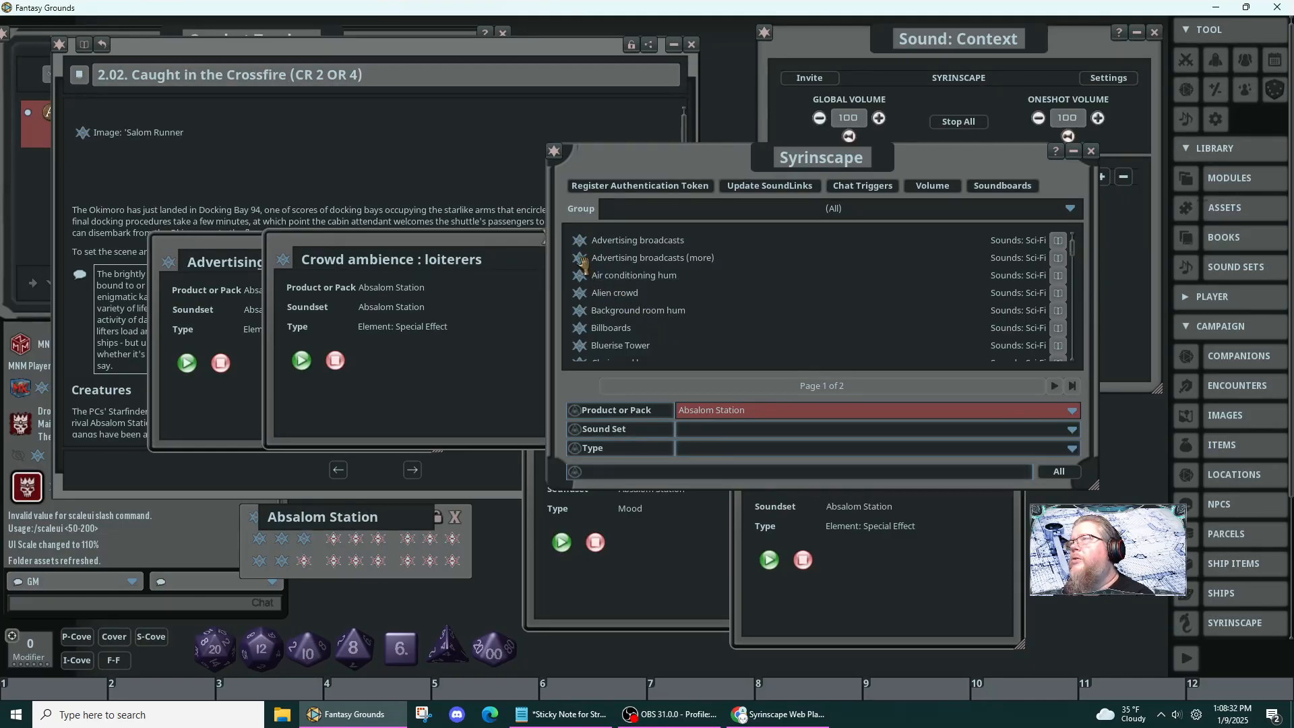
click(334, 539)
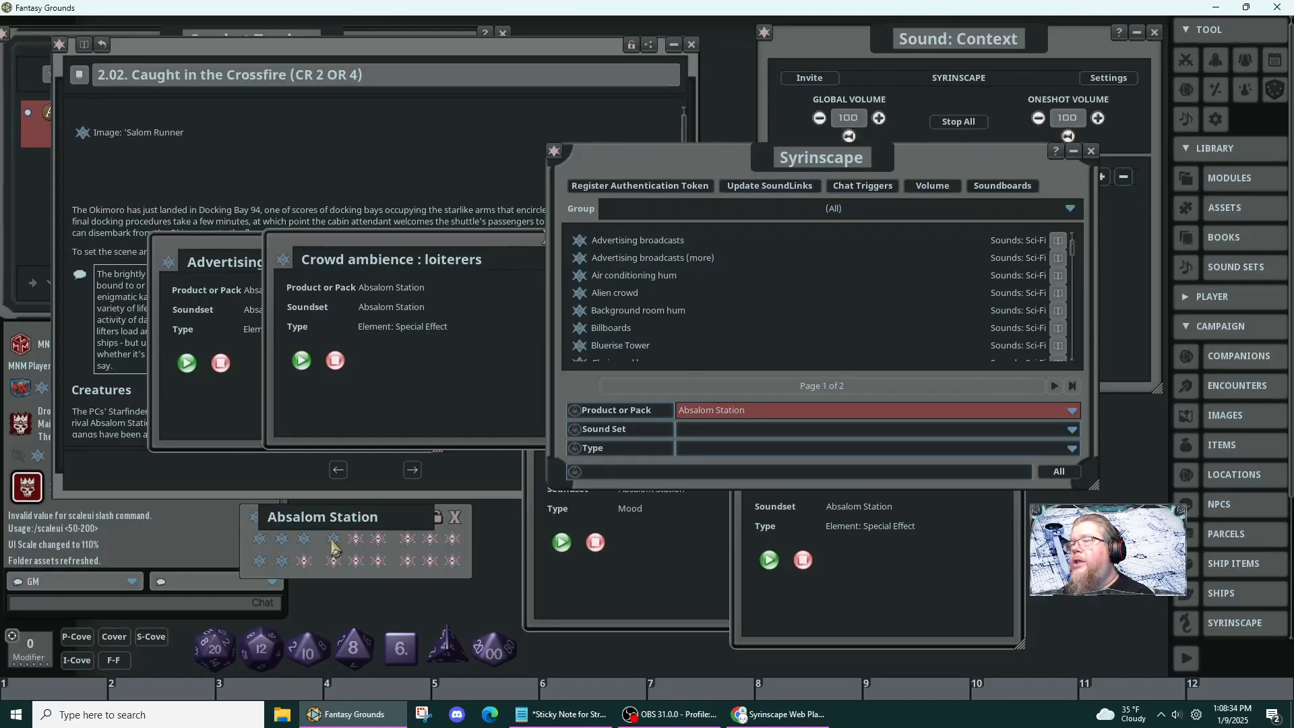
click(539, 379)
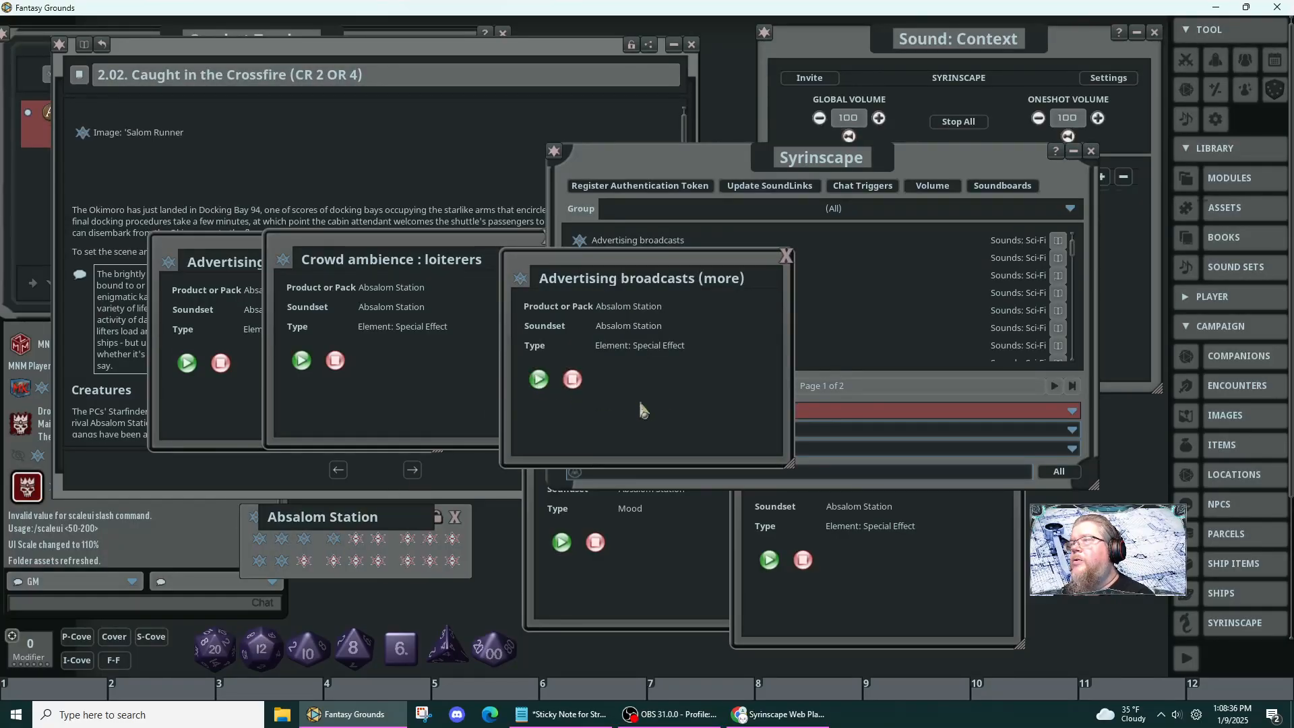
drag(638, 405, 252, 416)
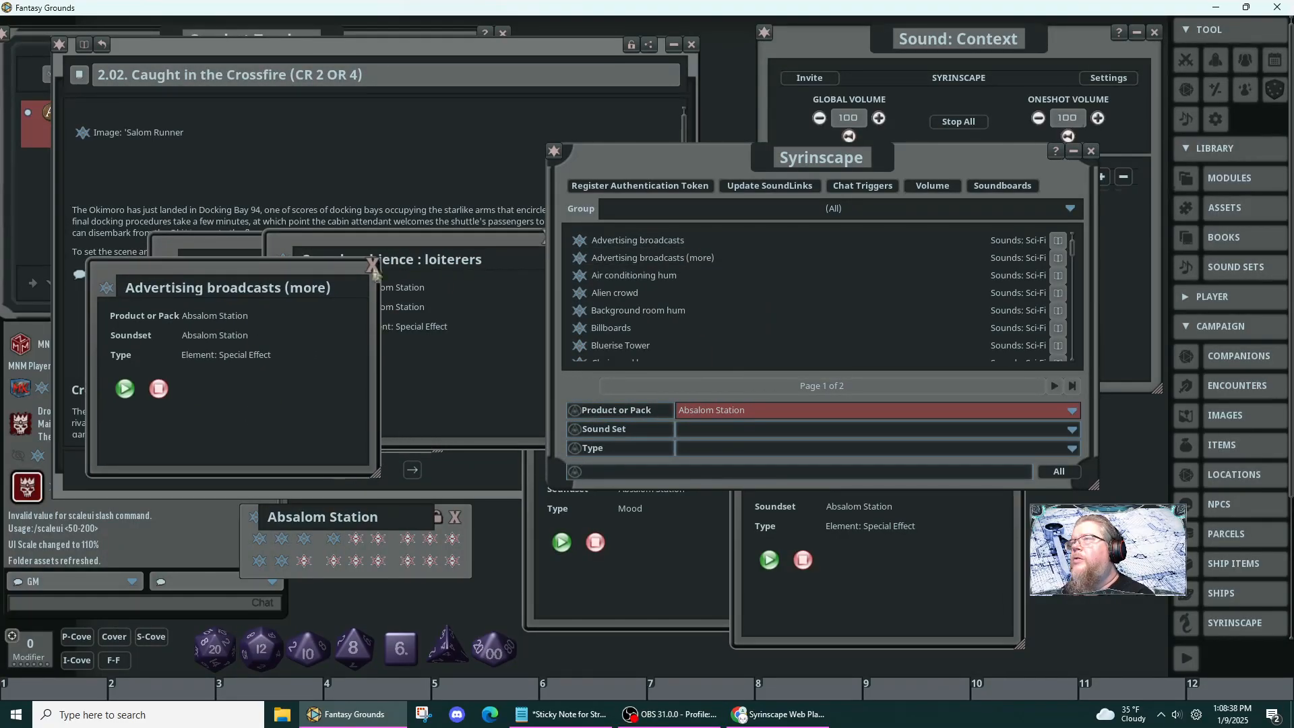
- Close the Advertising broadcasts and Crowd ambience : loiterers sound windows
click(247, 244)
click(435, 240)
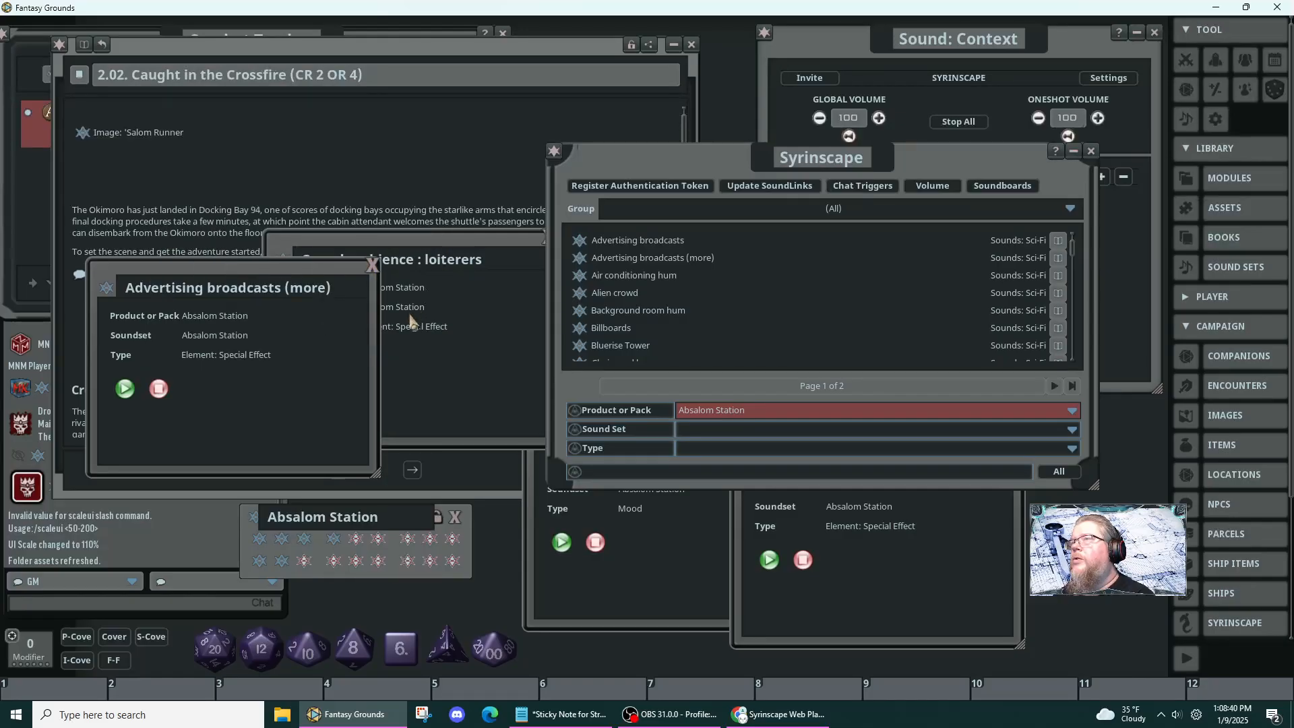
click(475, 363)
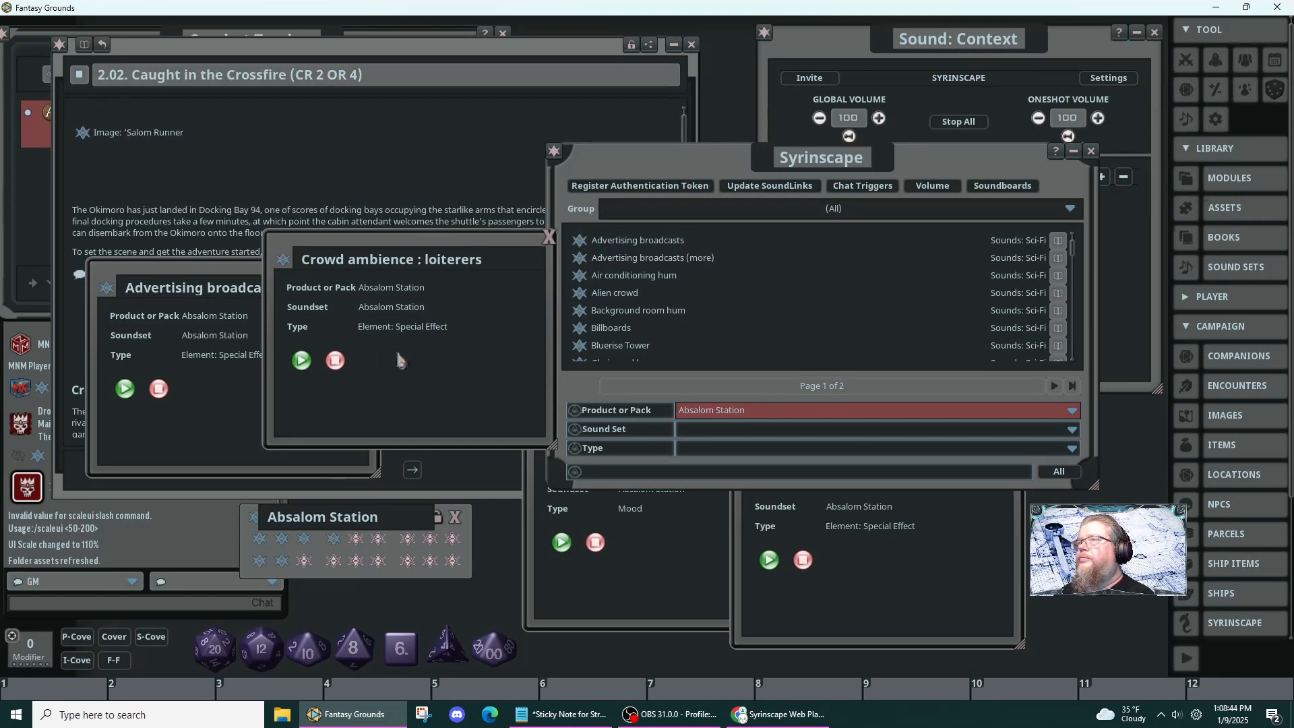
click(549, 238)
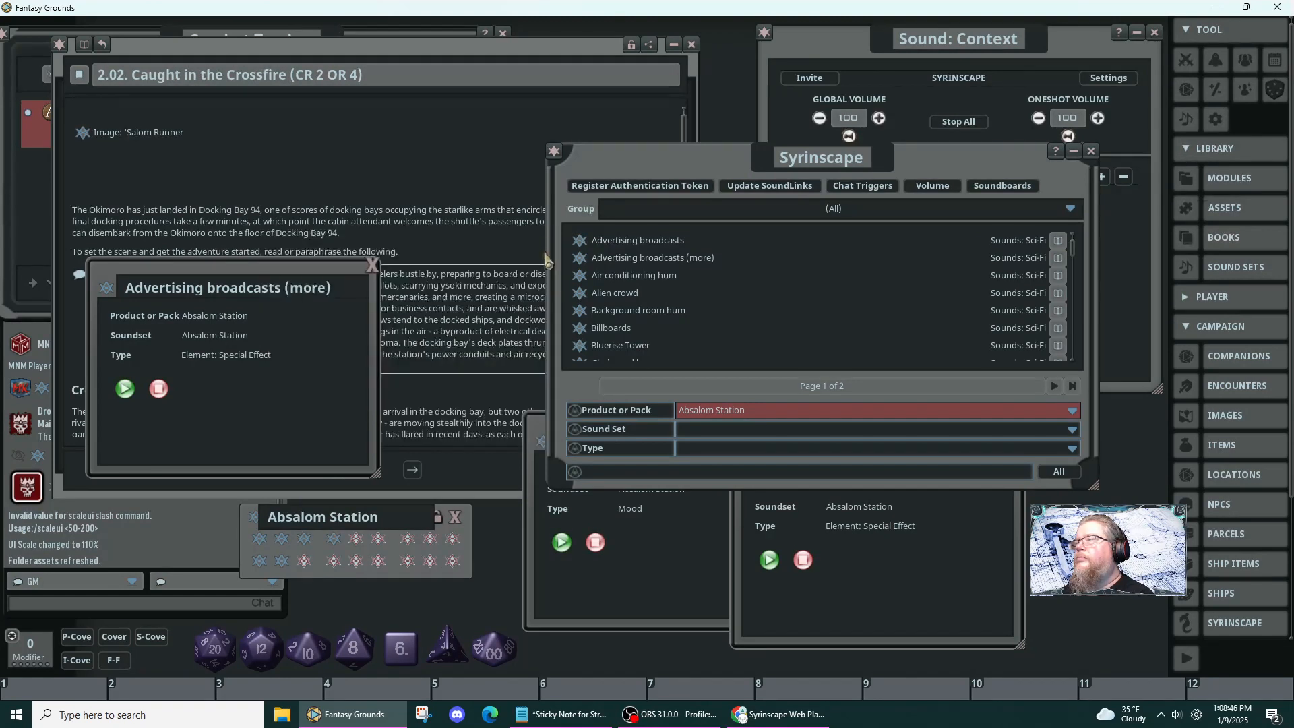
- Finish checking Advertising broadcasts (more), and close its window and the Docking bay window
click(630, 544)
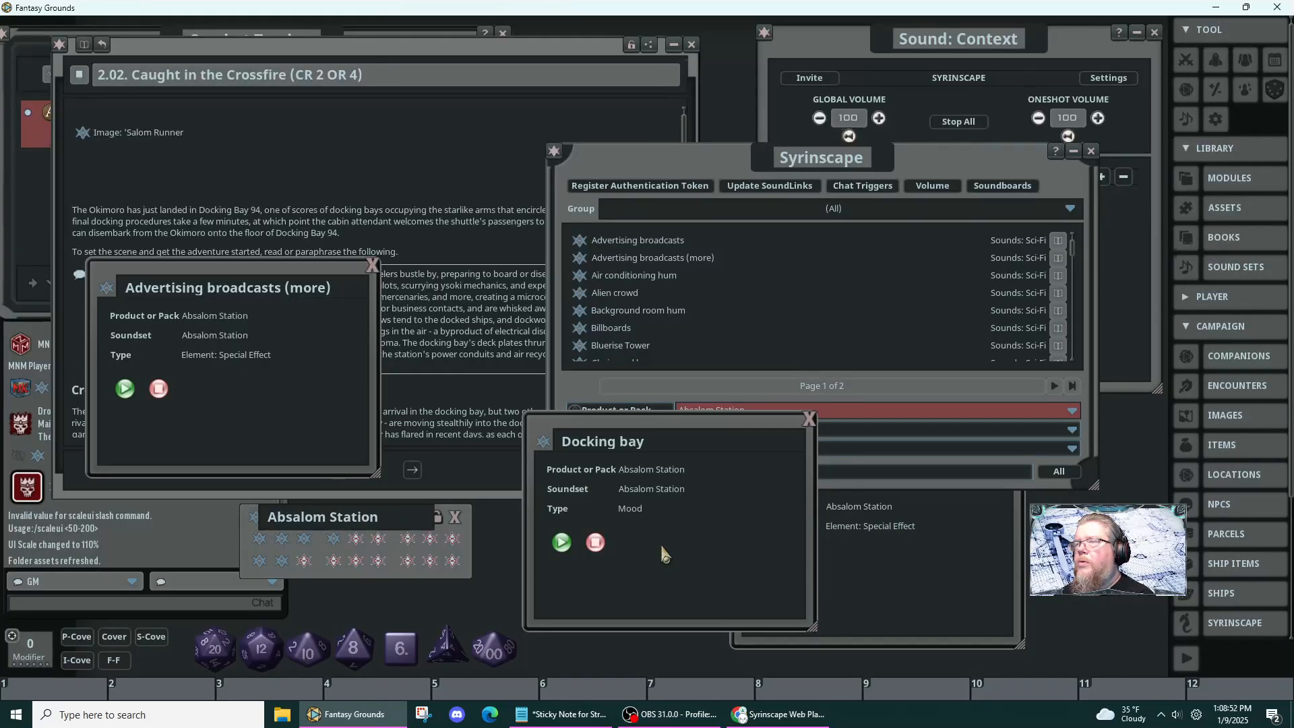
click(125, 390)
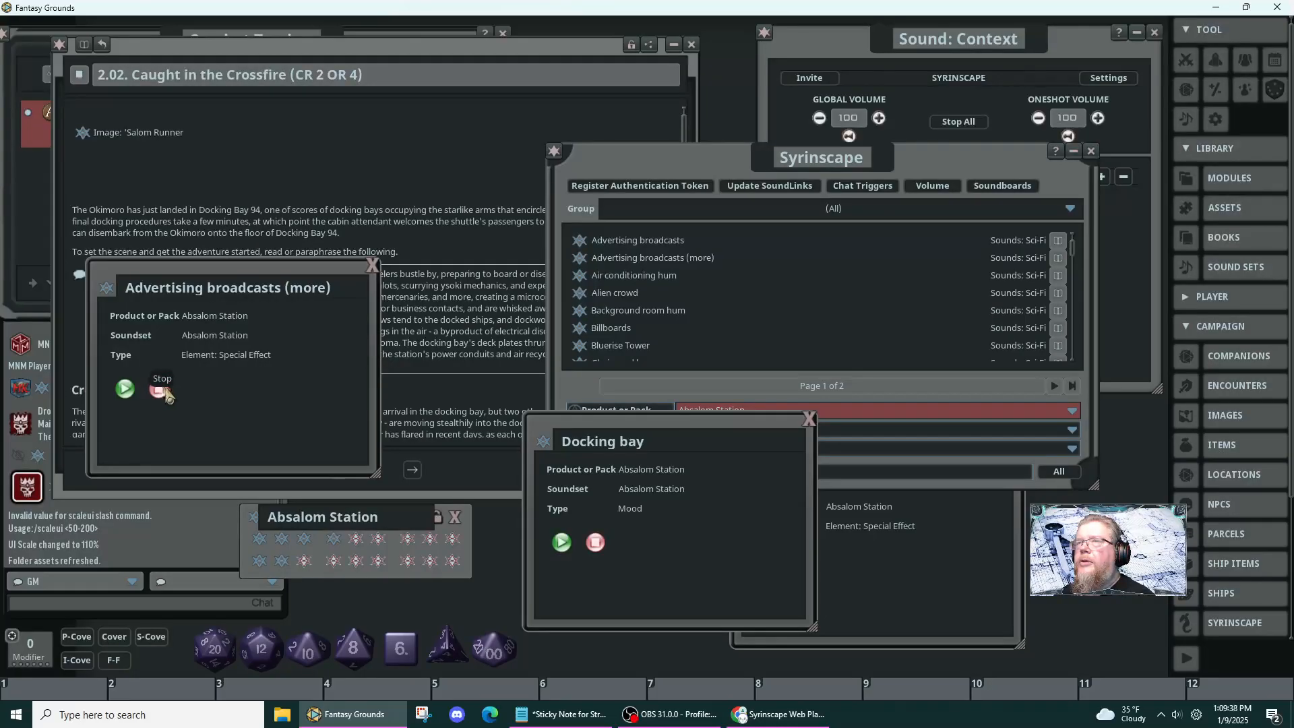
click(372, 265)
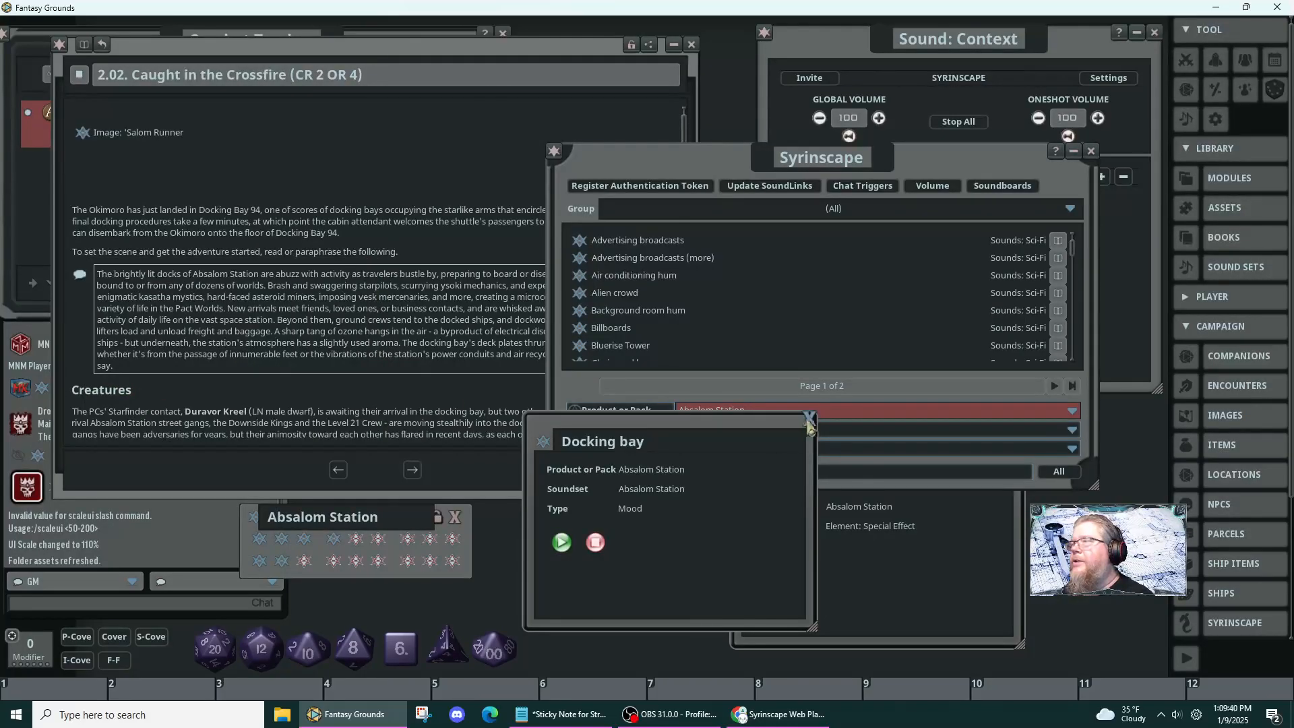
click(811, 420)
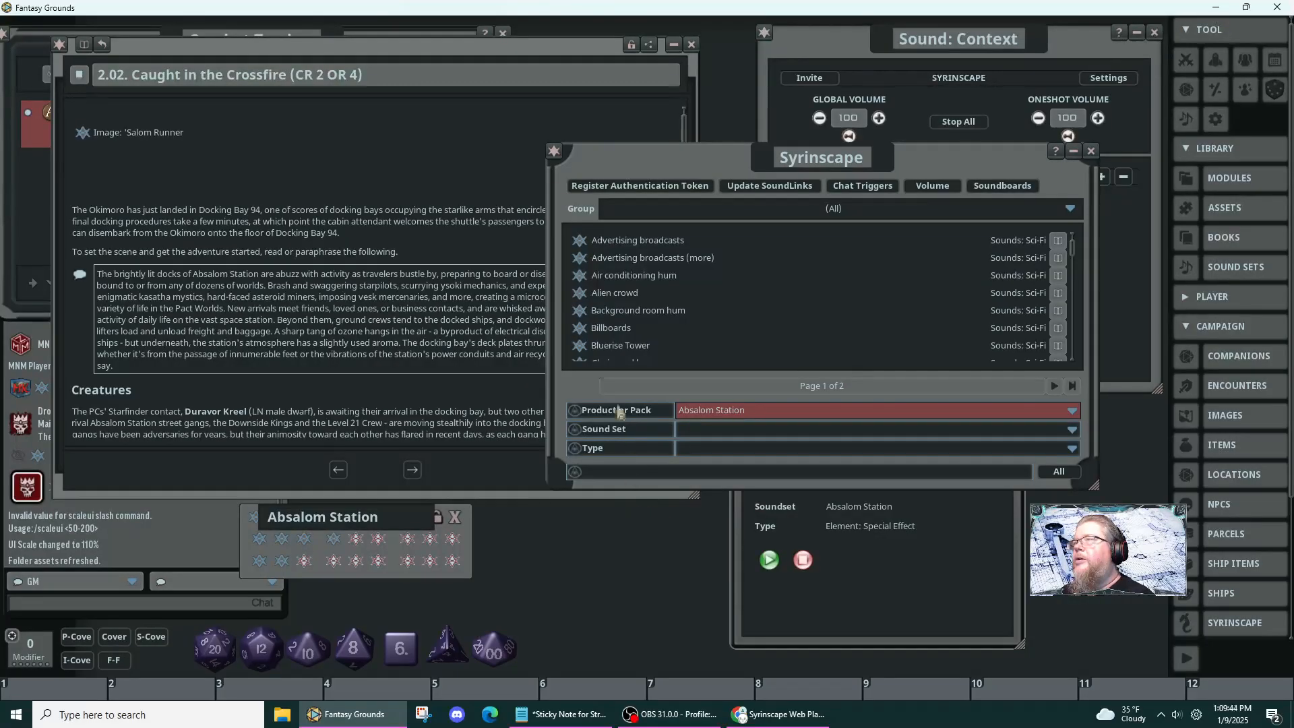
- Open the Alien crowd sound and arrange its window and the Citizens Alarmed window so the soundboard stays accessible
click(586, 296)
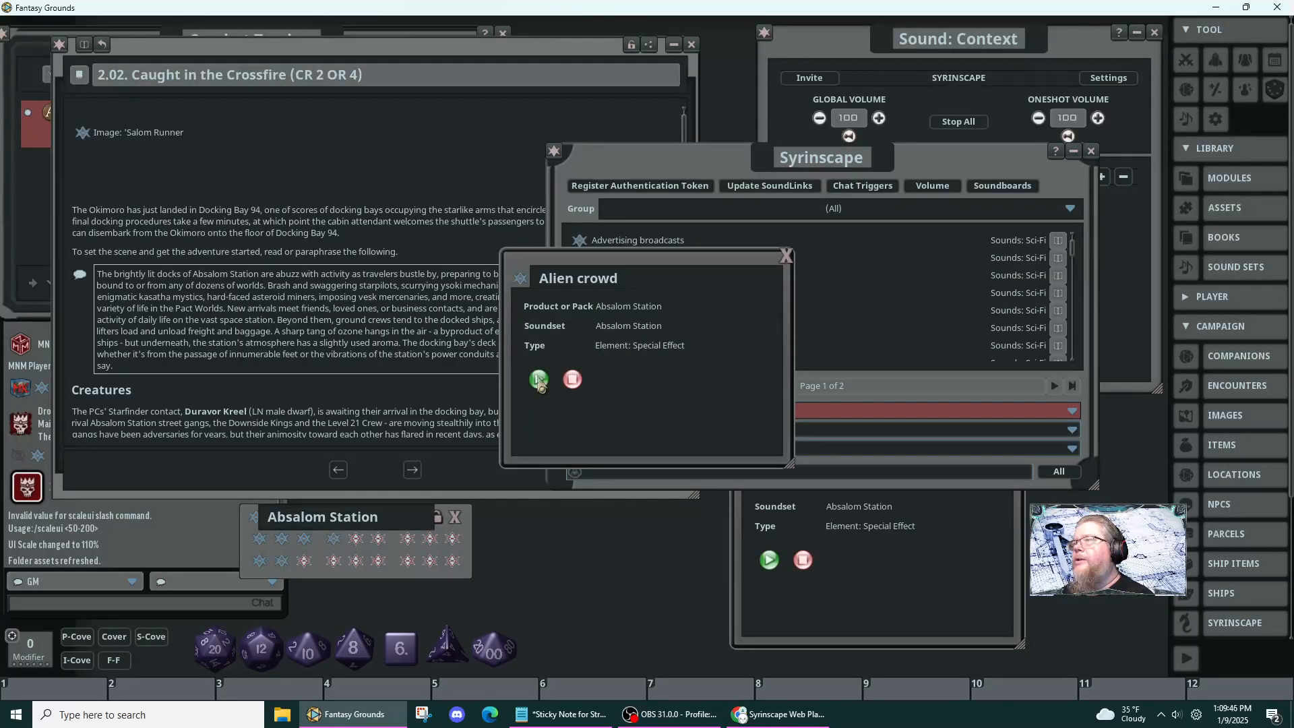
drag(620, 418, 329, 455)
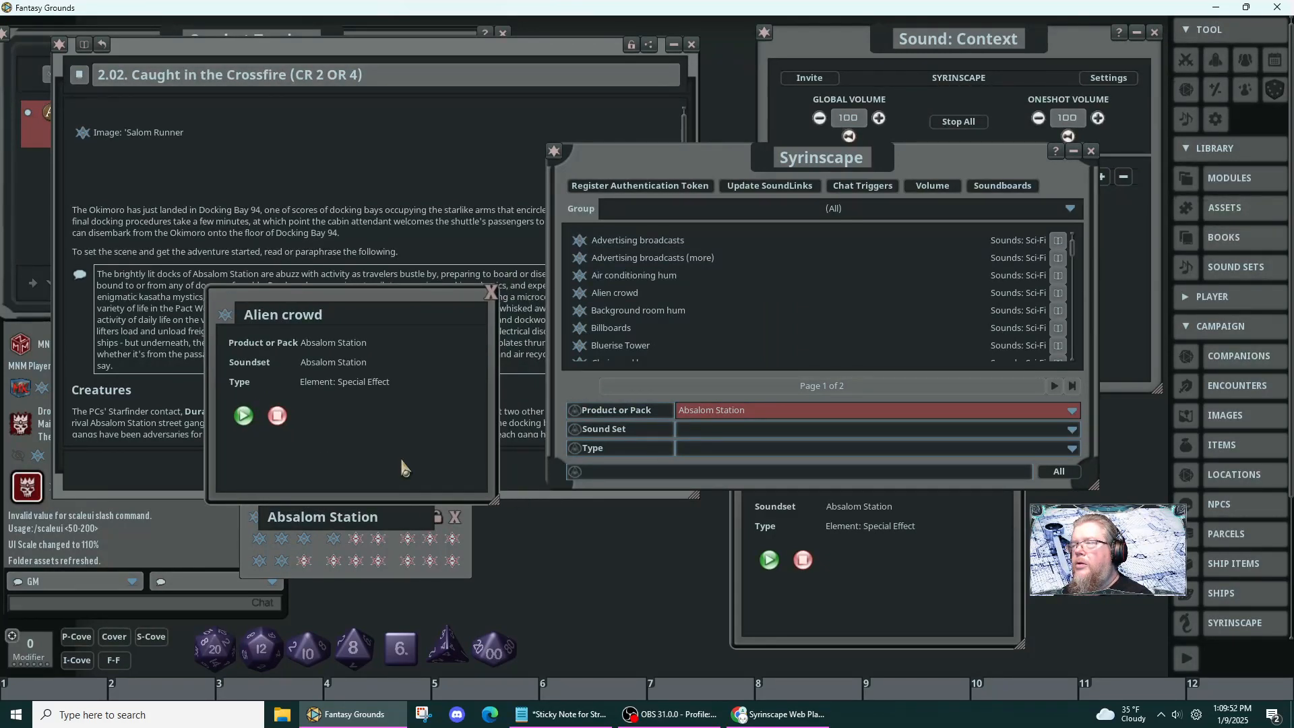
drag(860, 586, 806, 593)
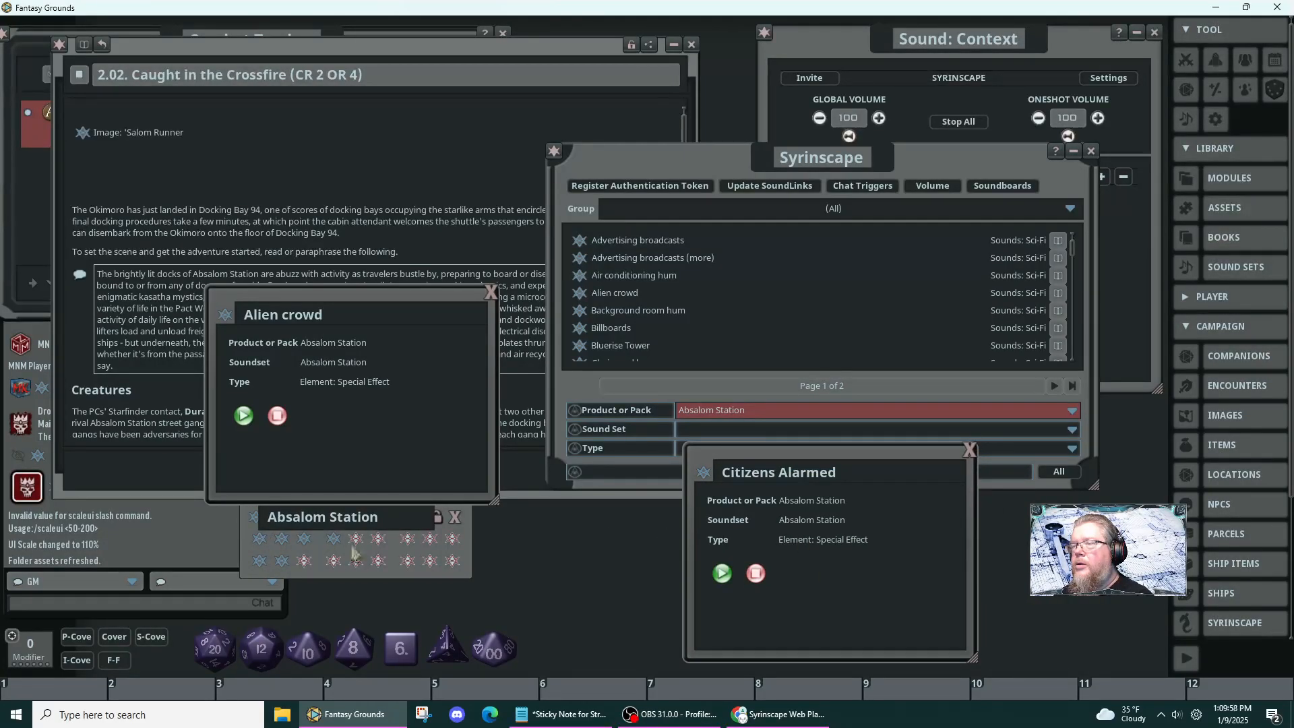
- Add Alien crowd to slot 06 and Citizens Alarmed to slot 08 of the Absalom Station soundboard, and close both sound windows
click(437, 522)
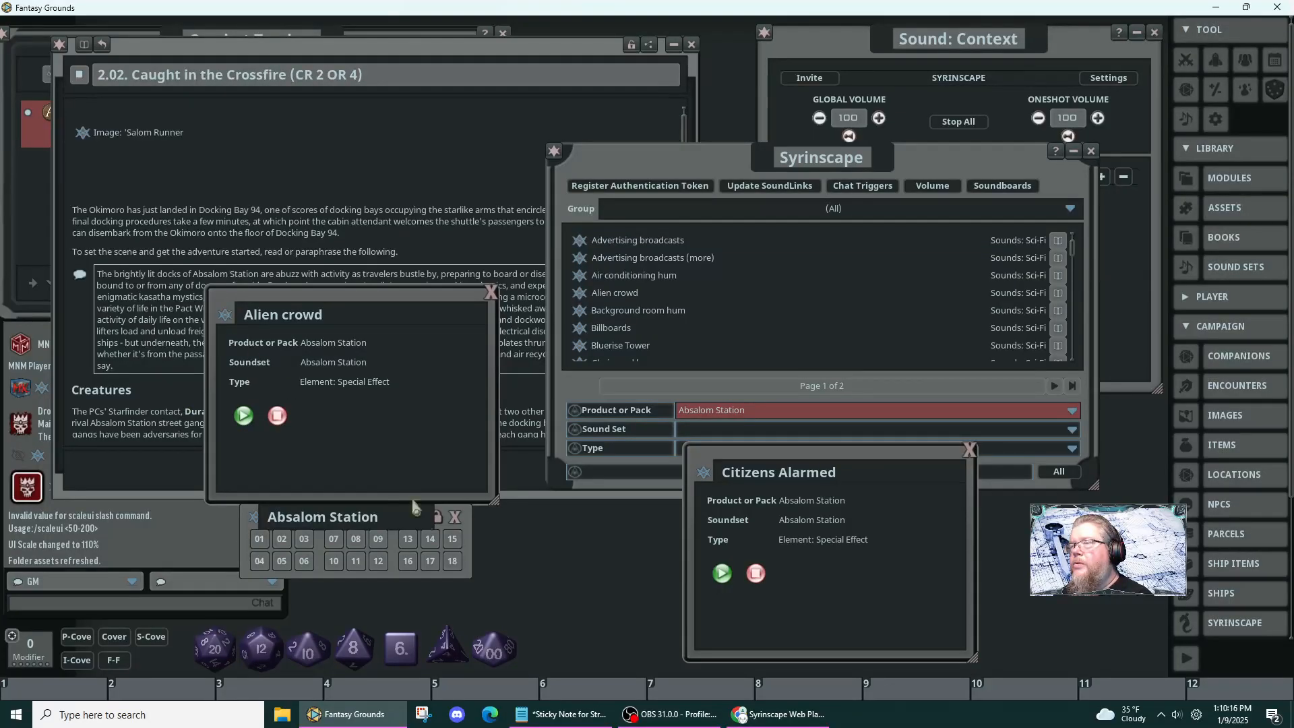
click(438, 521)
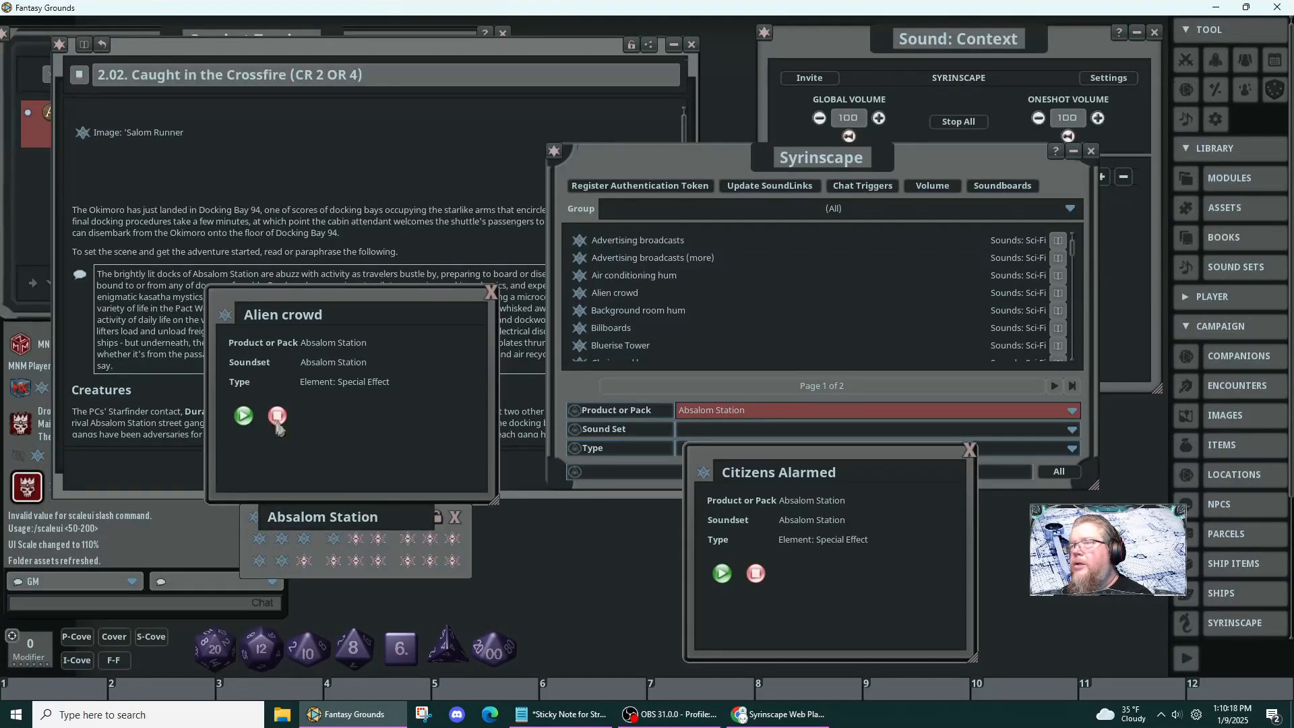
drag(225, 315, 303, 563)
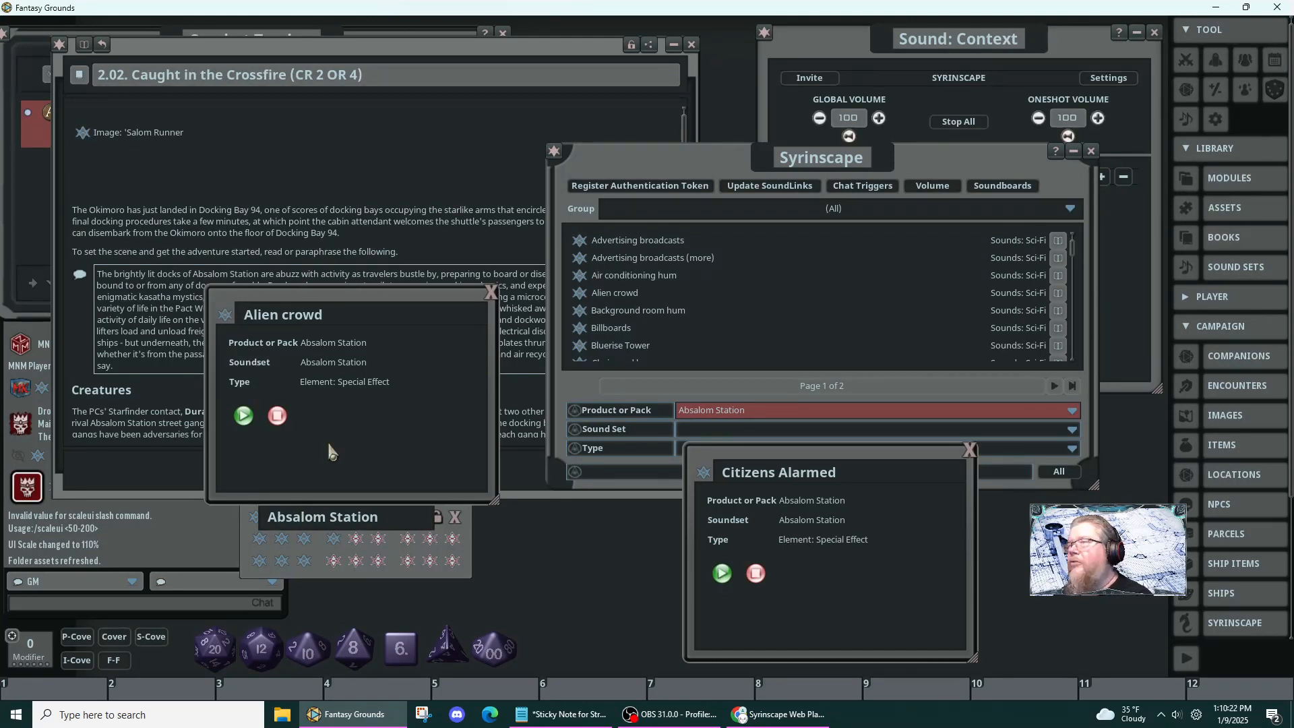
click(491, 292)
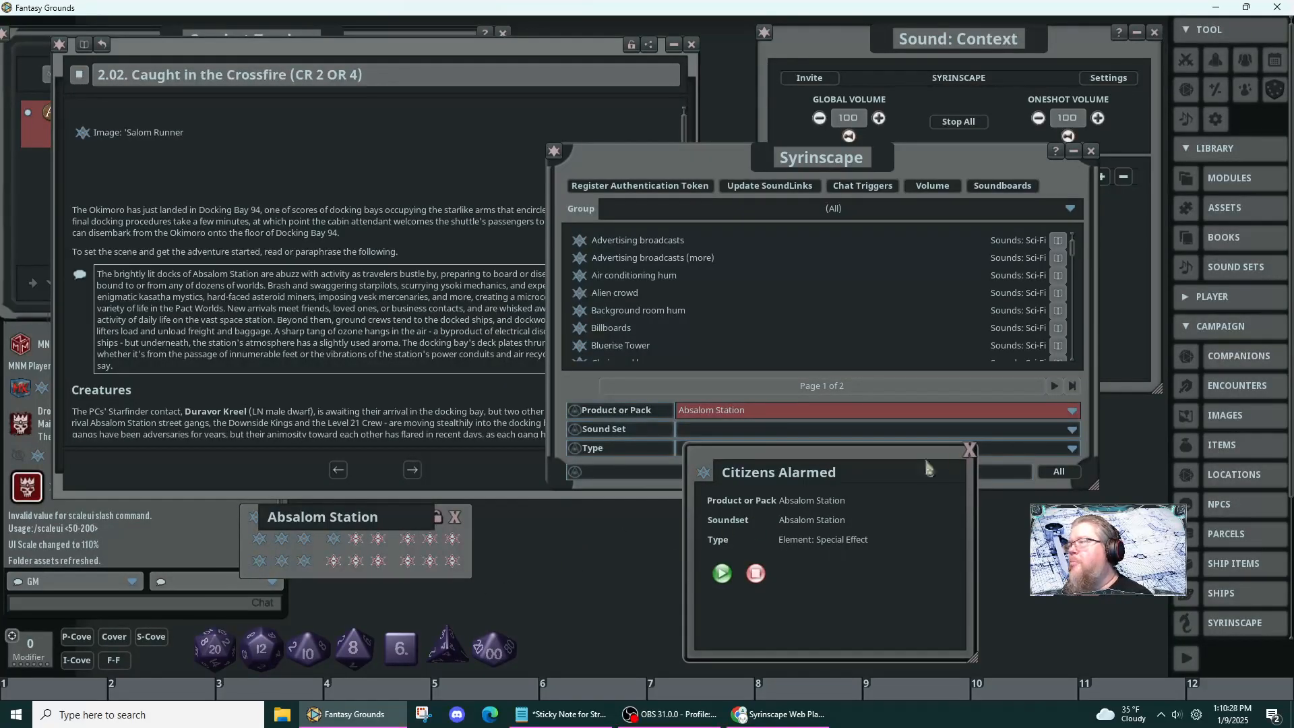
click(969, 449)
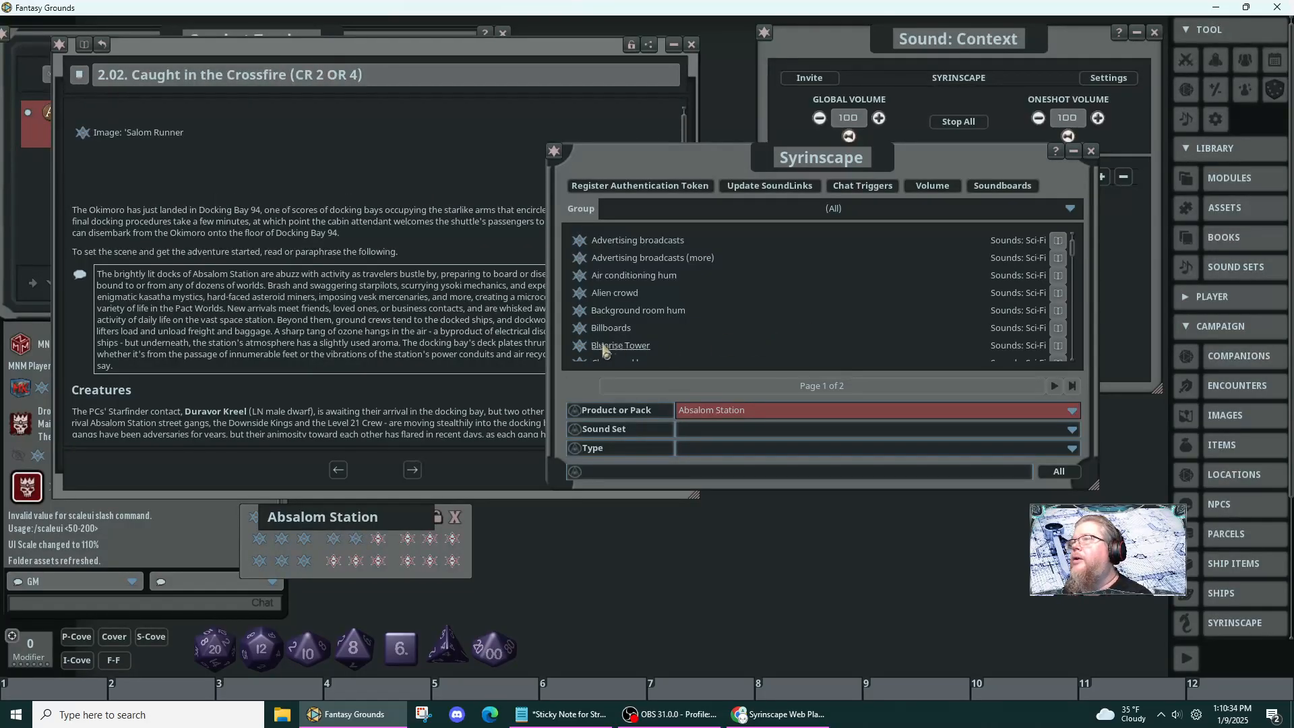
- Stop all playing sounds, audition the Bluerise Tower mood with its window moved off the list, and close it
click(580, 345)
click(952, 123)
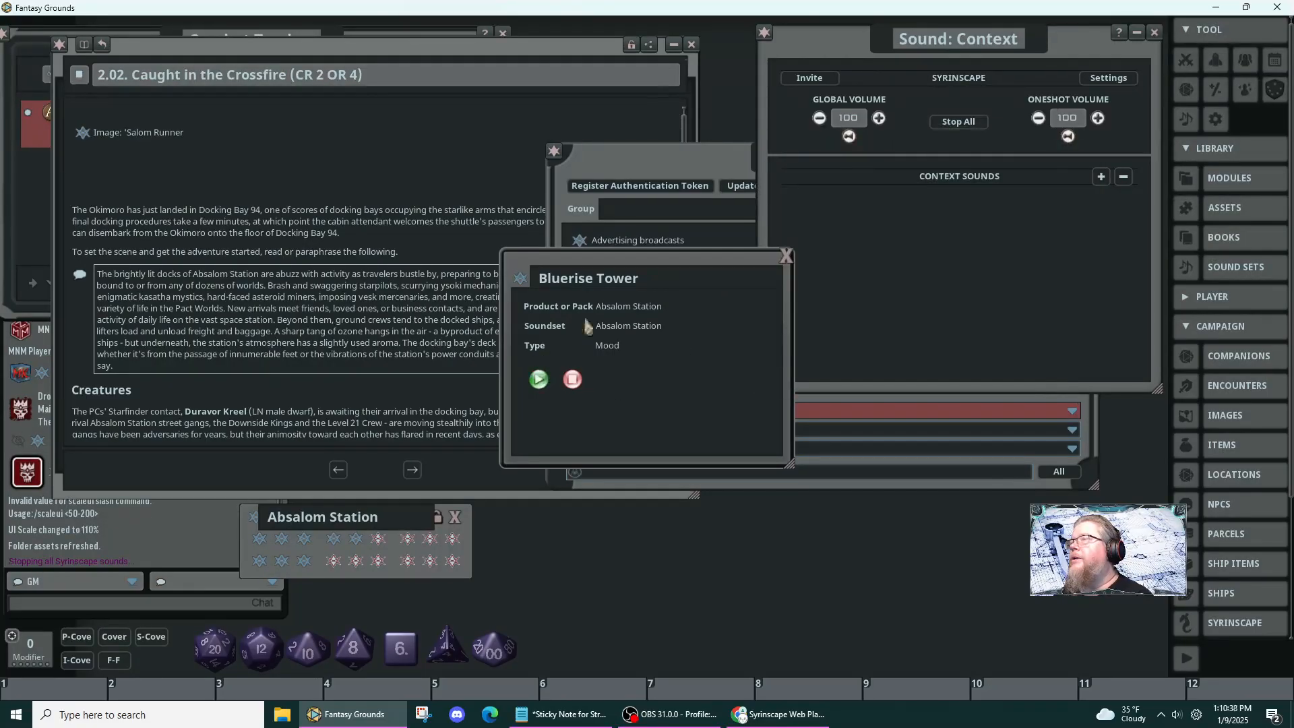
drag(623, 254, 216, 297)
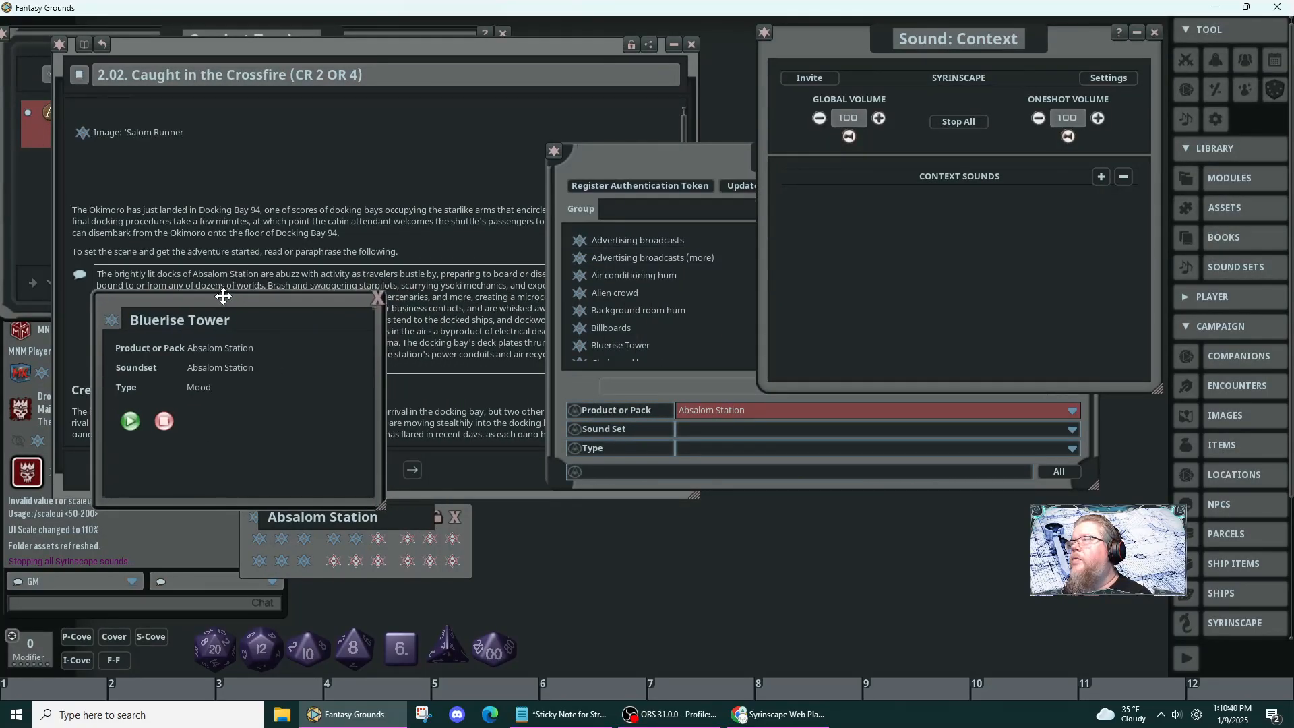
click(596, 384)
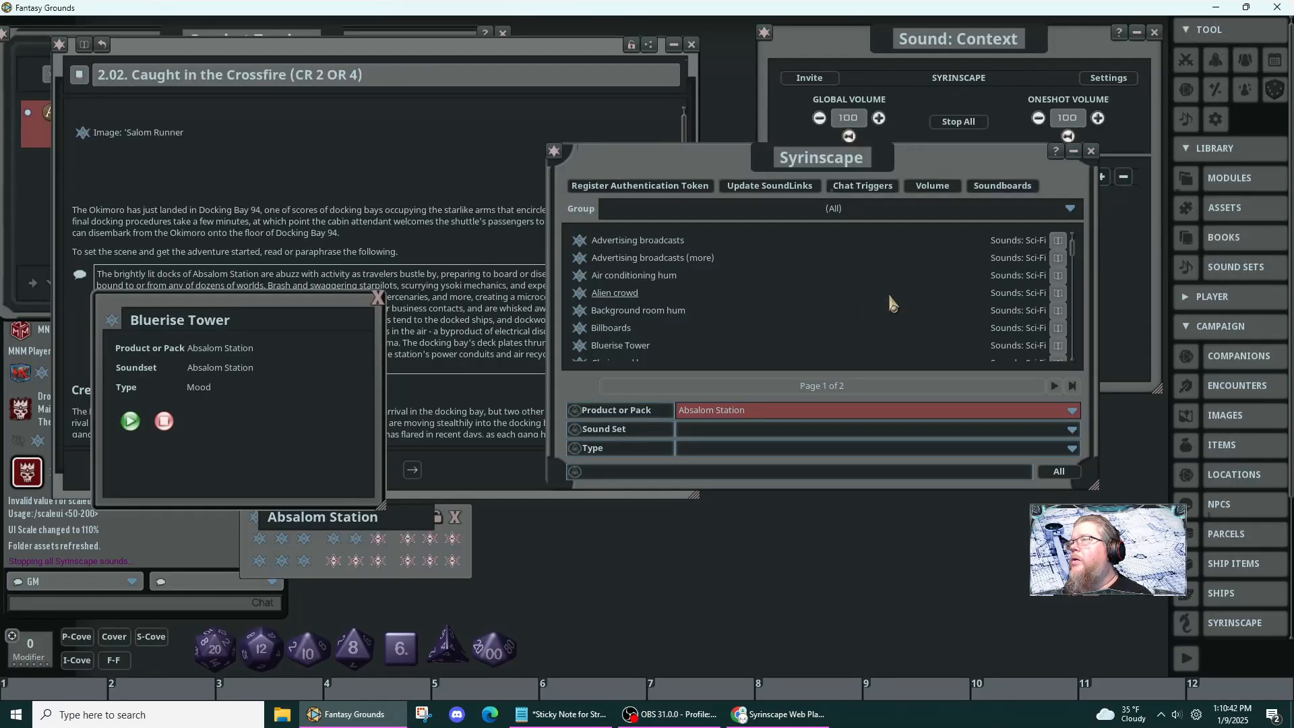
scroll(893, 304, down, 2)
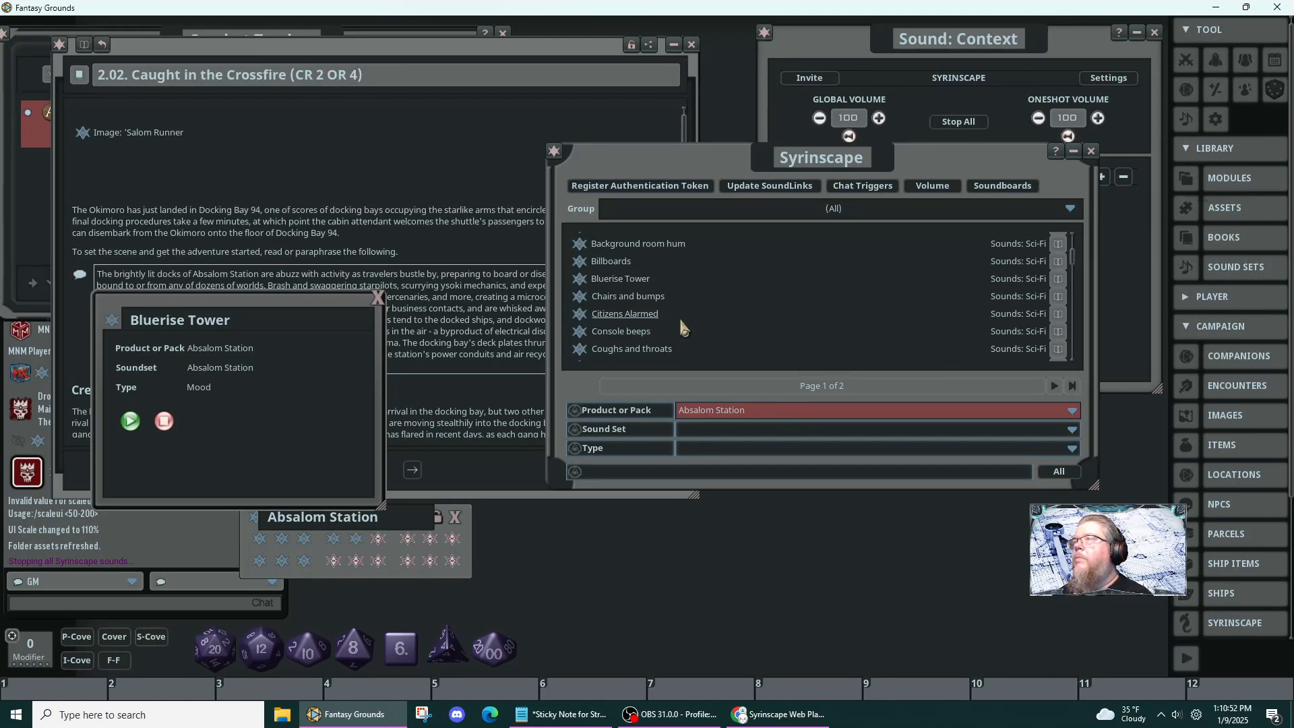
click(165, 425)
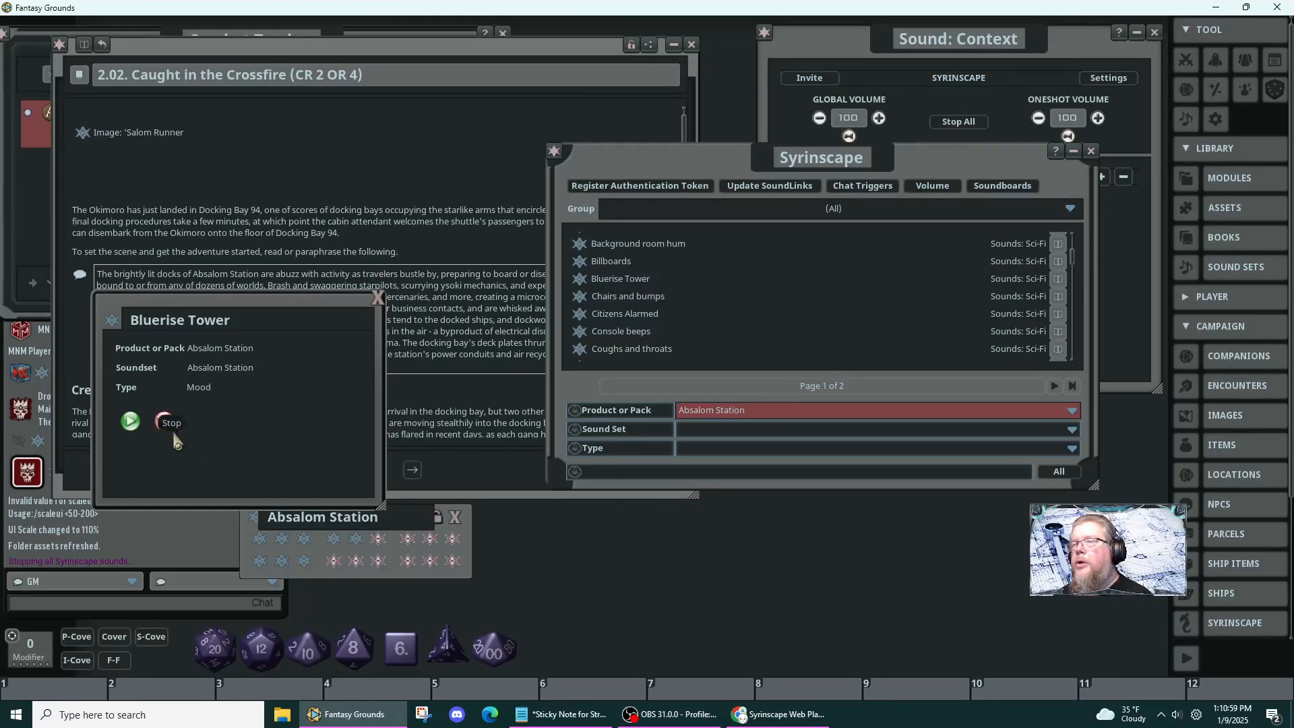
click(378, 297)
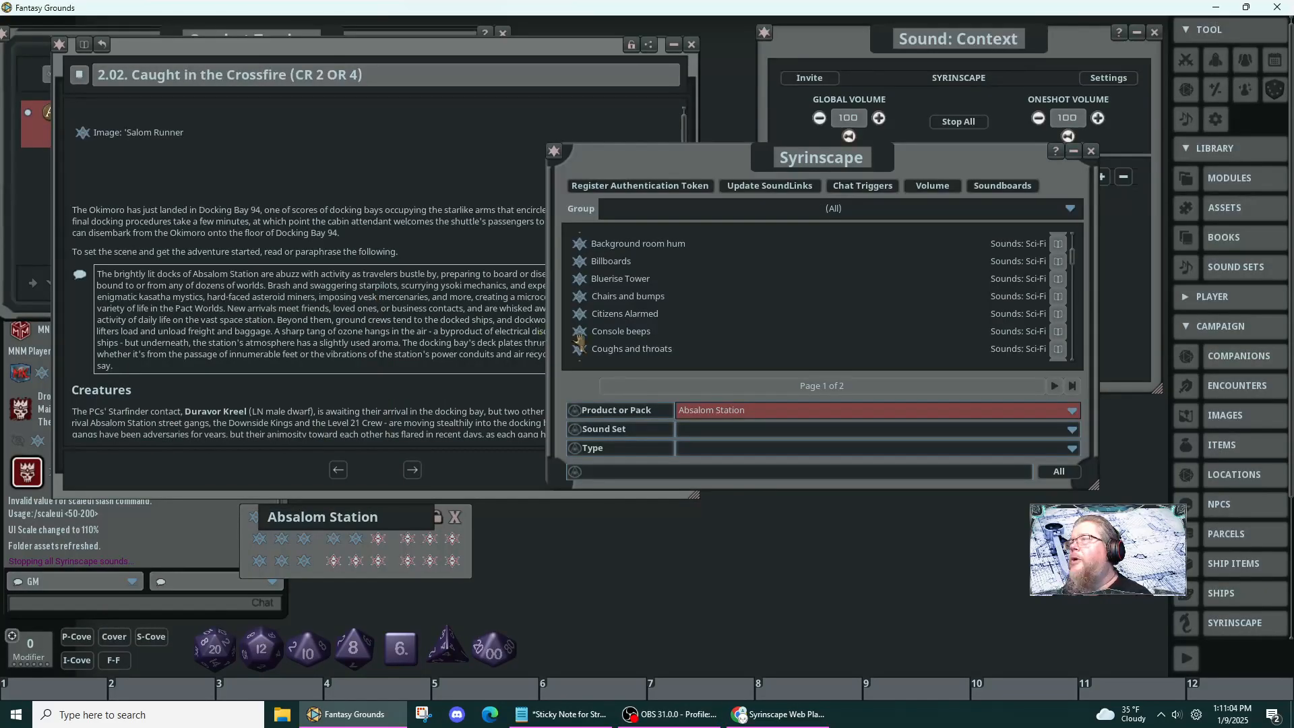
- Open the Chairs and bumps sound, play it, and move its window over the encounter text
click(579, 296)
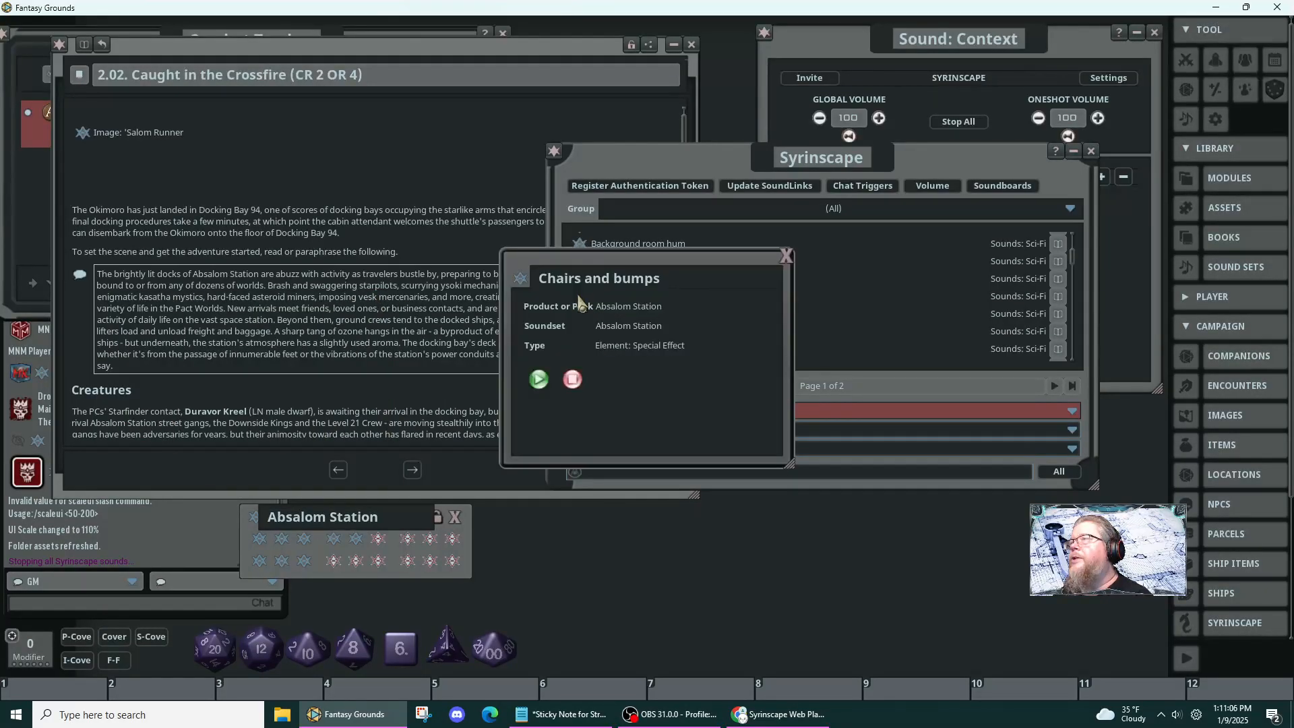
click(538, 380)
drag(612, 257, 179, 302)
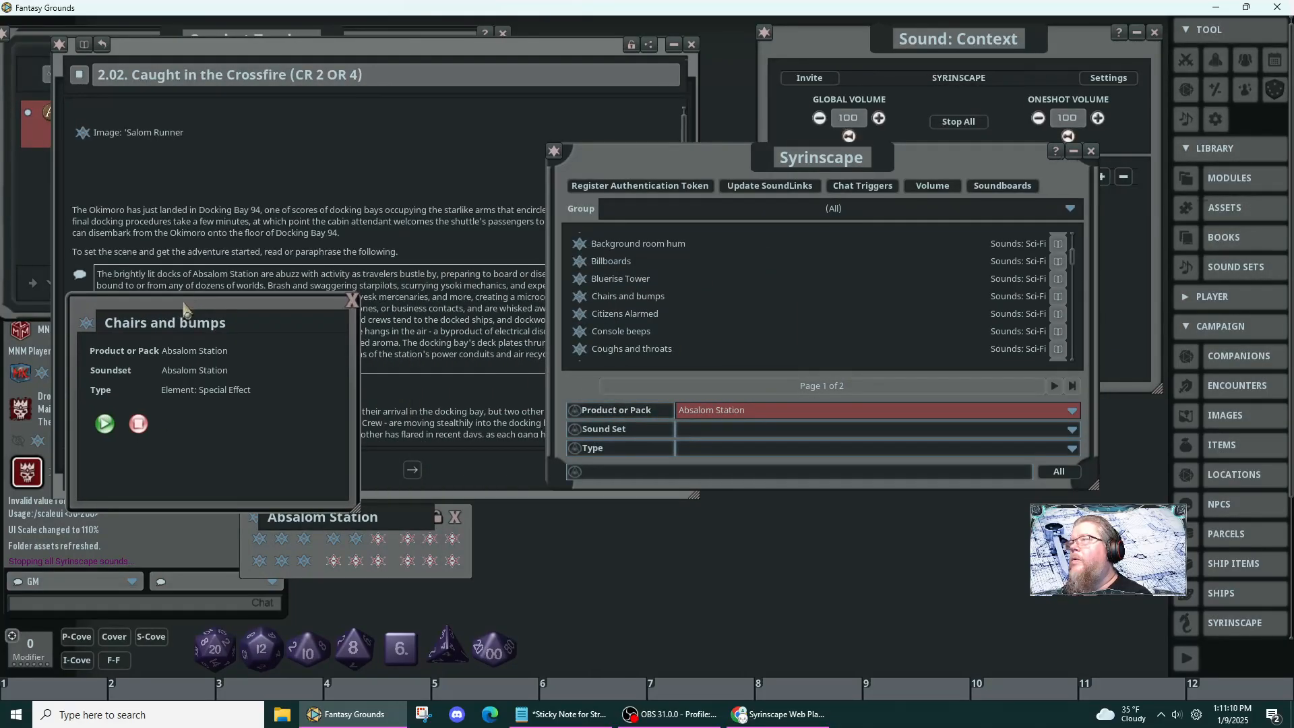
- Close the Chairs and bumps window, audition the Billboards one-shot with its window moved off the list, and close it
click(578, 262)
drag(550, 264, 566, 454)
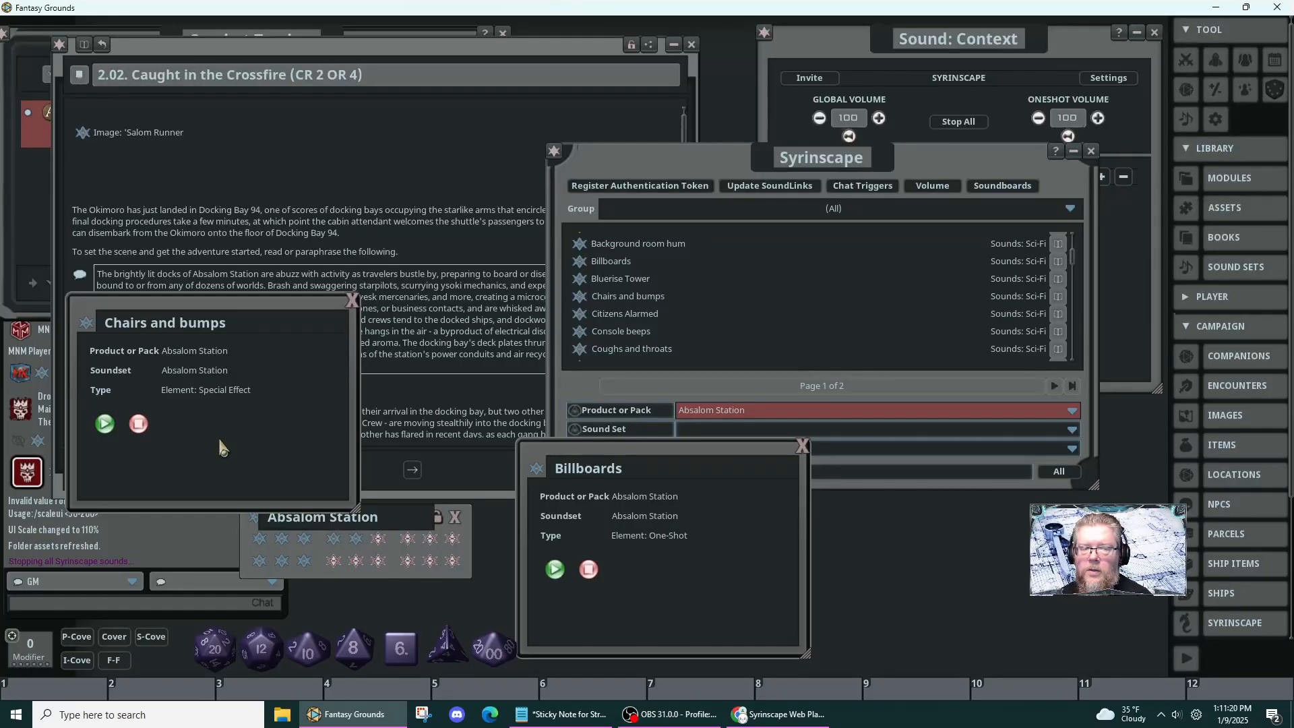
click(351, 301)
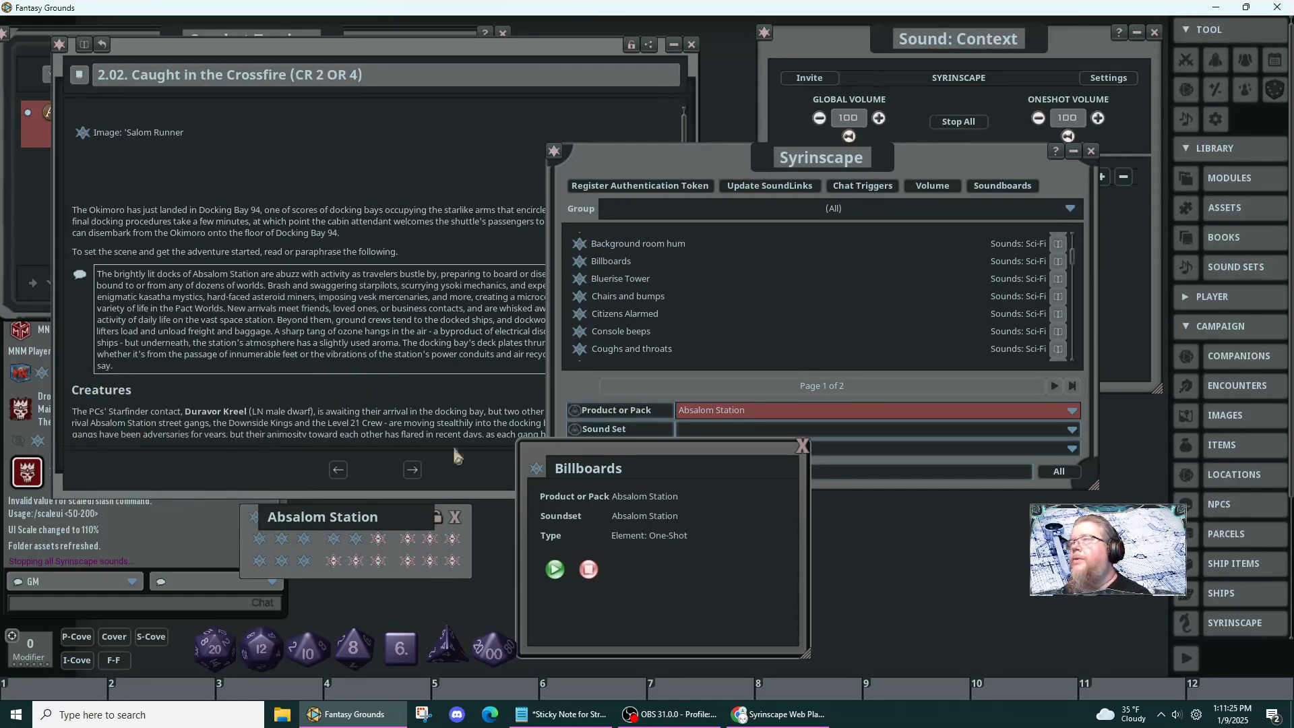
click(555, 571)
drag(693, 566, 742, 578)
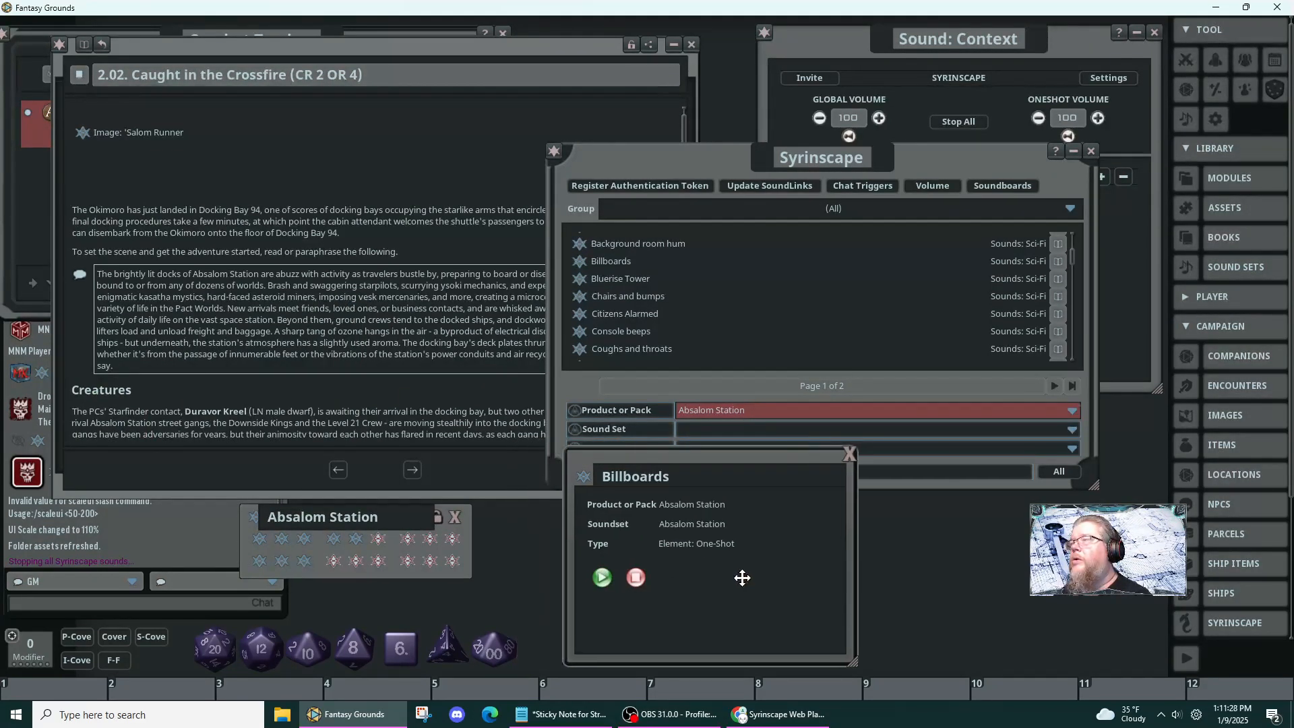
click(849, 455)
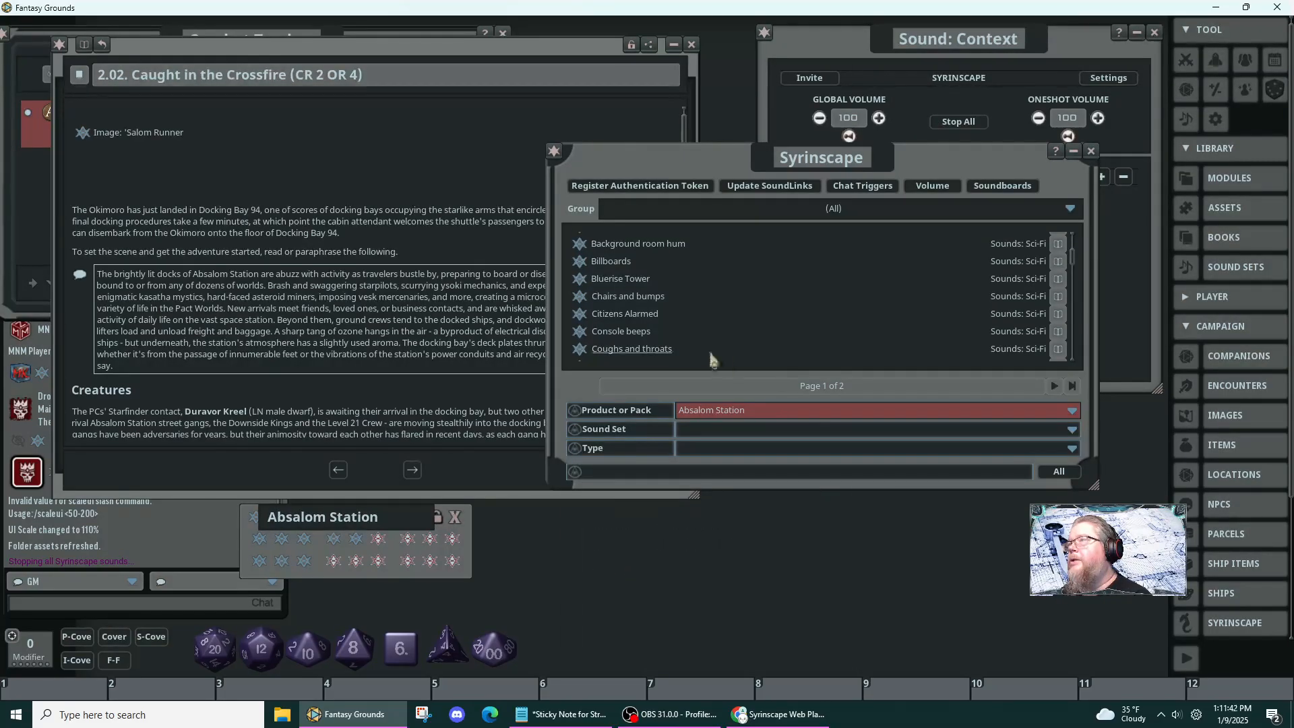
- Audition Crowd ambience : vendors and add it to the next free slot of the Absalom Station soundboard, keeping its window off the list
scroll(661, 321, down, 5)
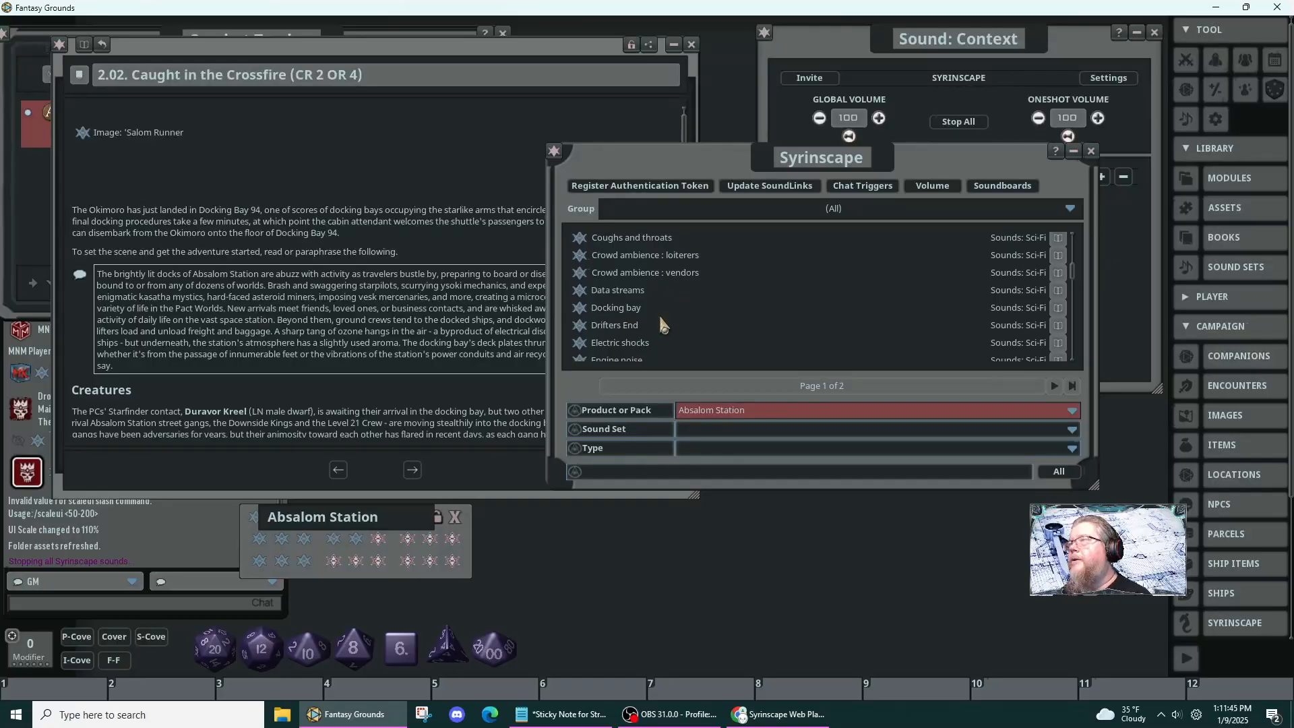
click(579, 272)
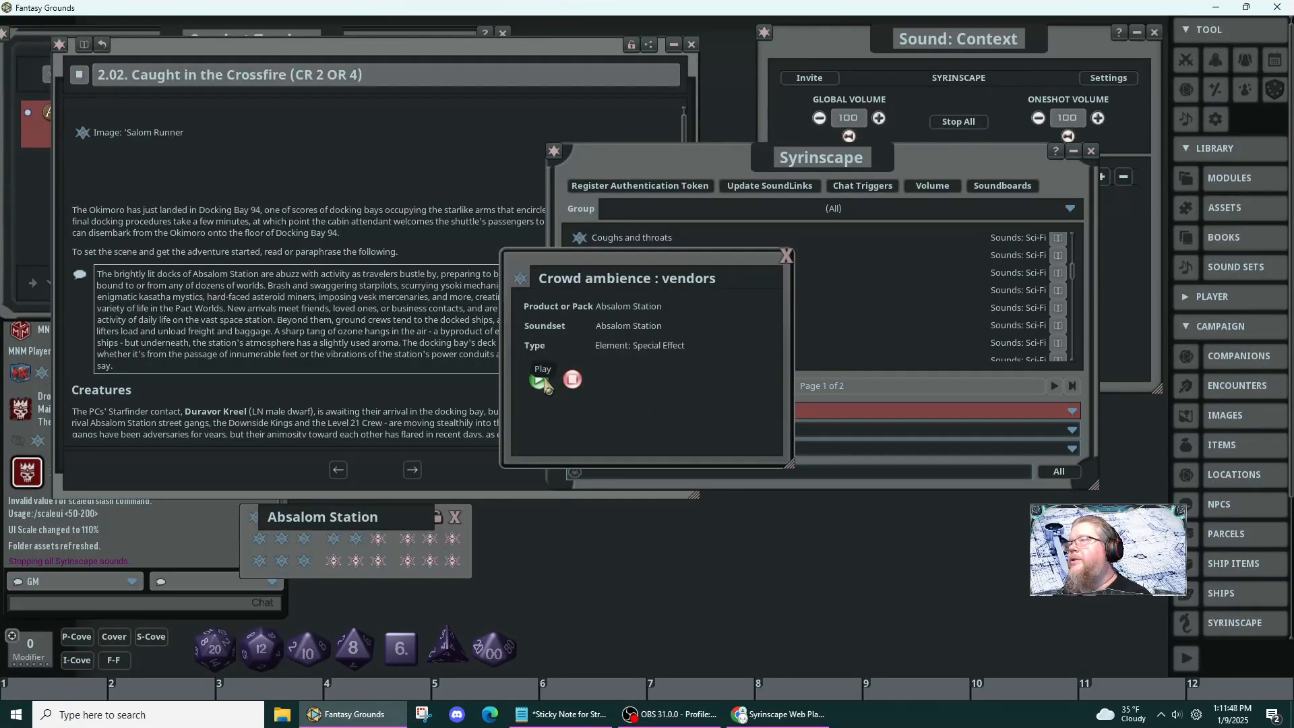
drag(677, 435, 721, 601)
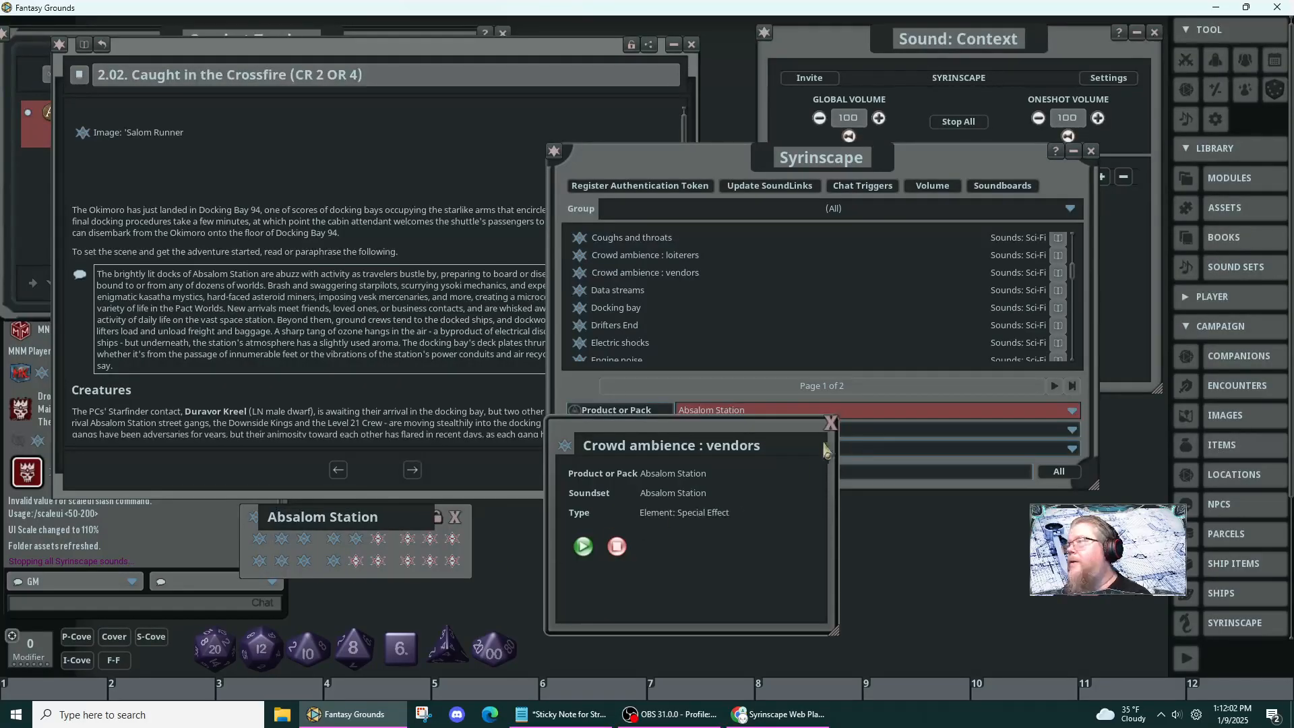
drag(826, 450, 801, 467)
- Stop and close Crowd ambience : vendors, and play Hangar ambience with its window moved clear of the sound list
scroll(791, 294, down, 2)
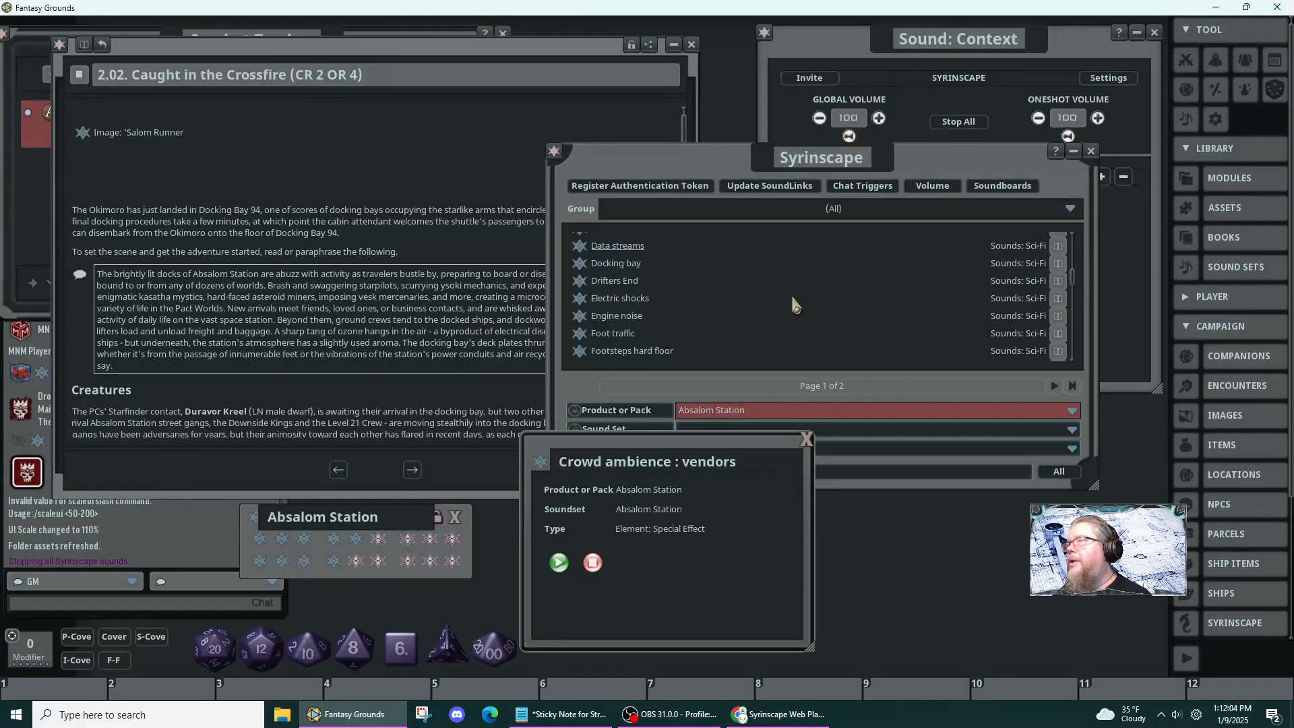
scroll(793, 299, down, 2)
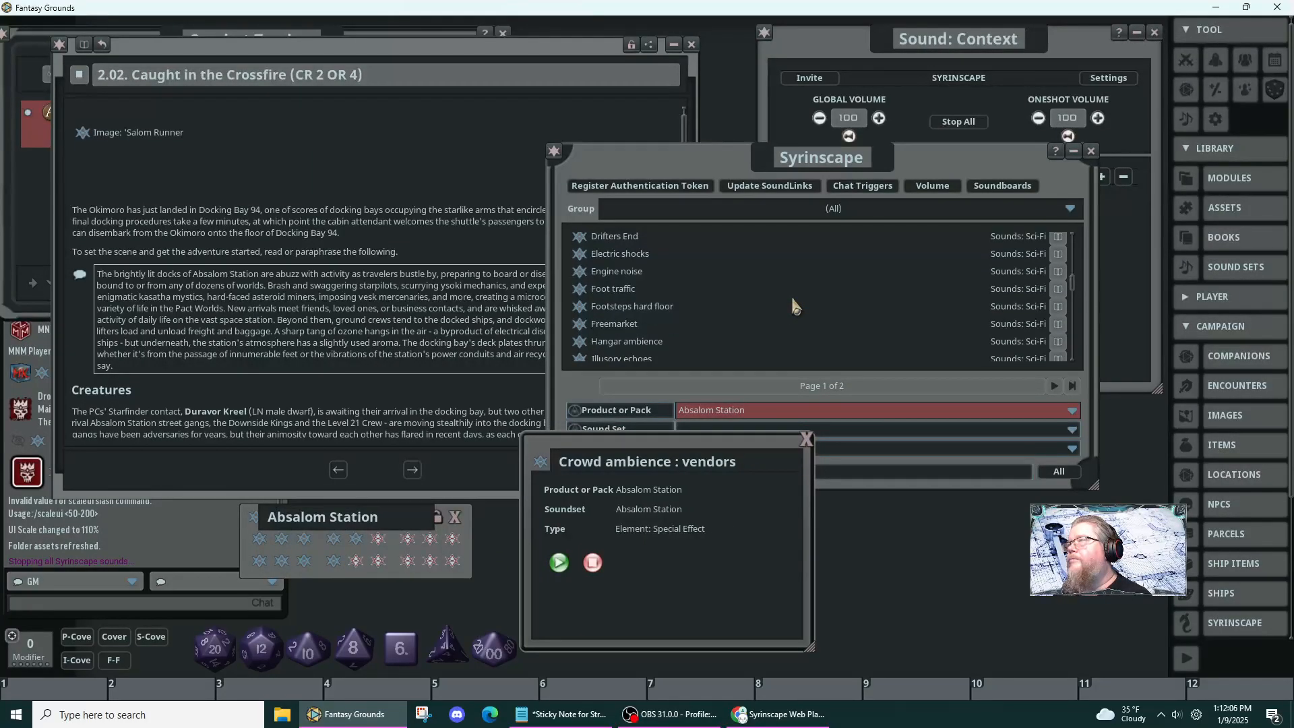
scroll(791, 295, down, 2)
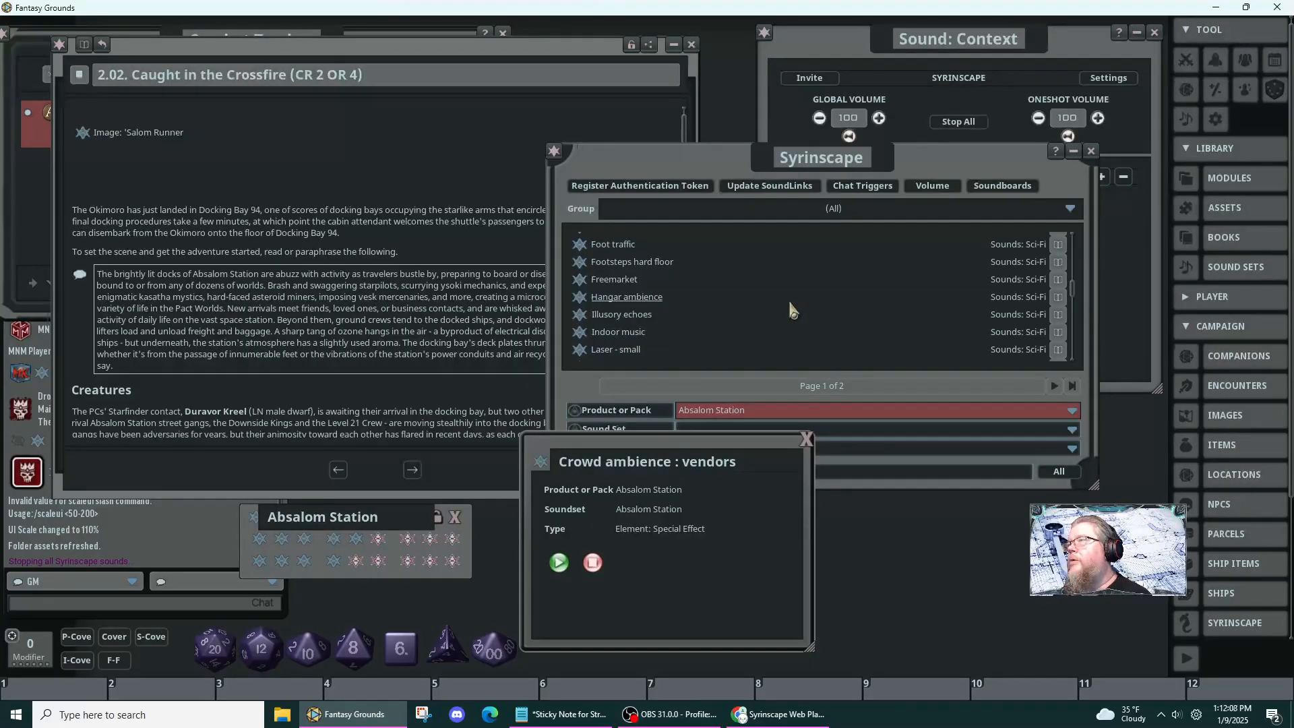
click(580, 299)
click(716, 554)
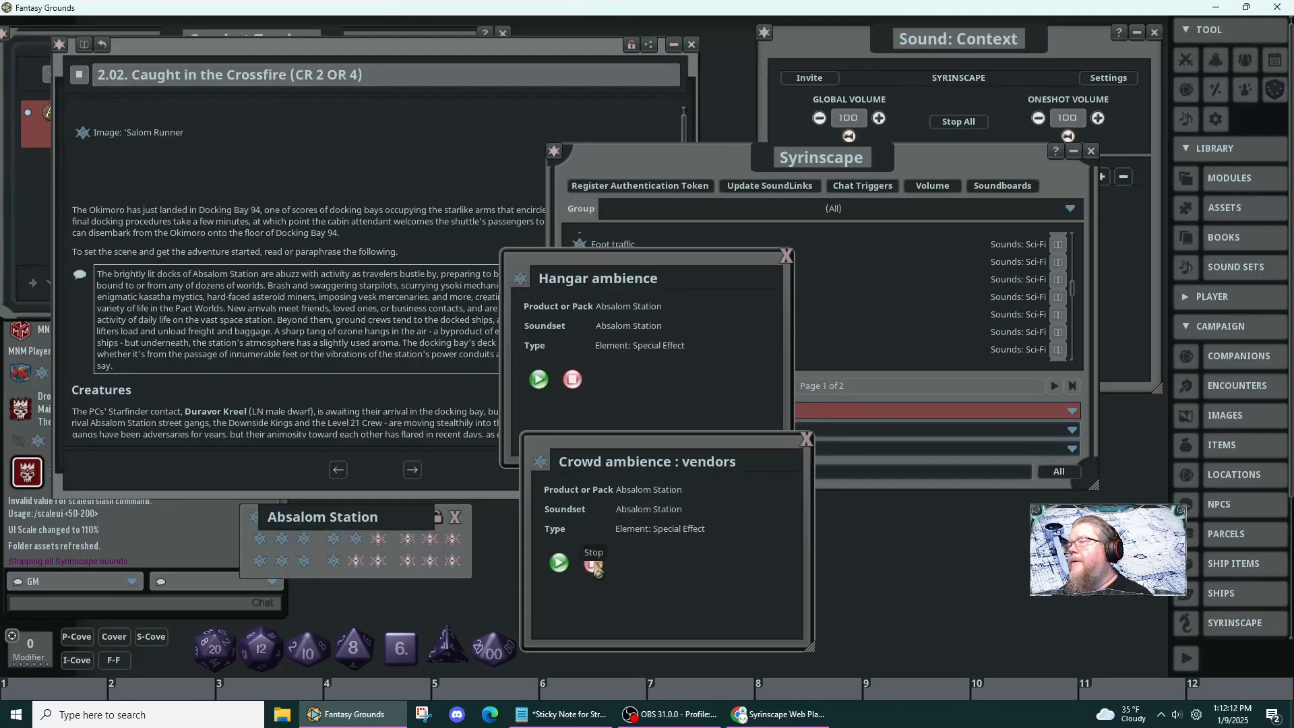
click(539, 381)
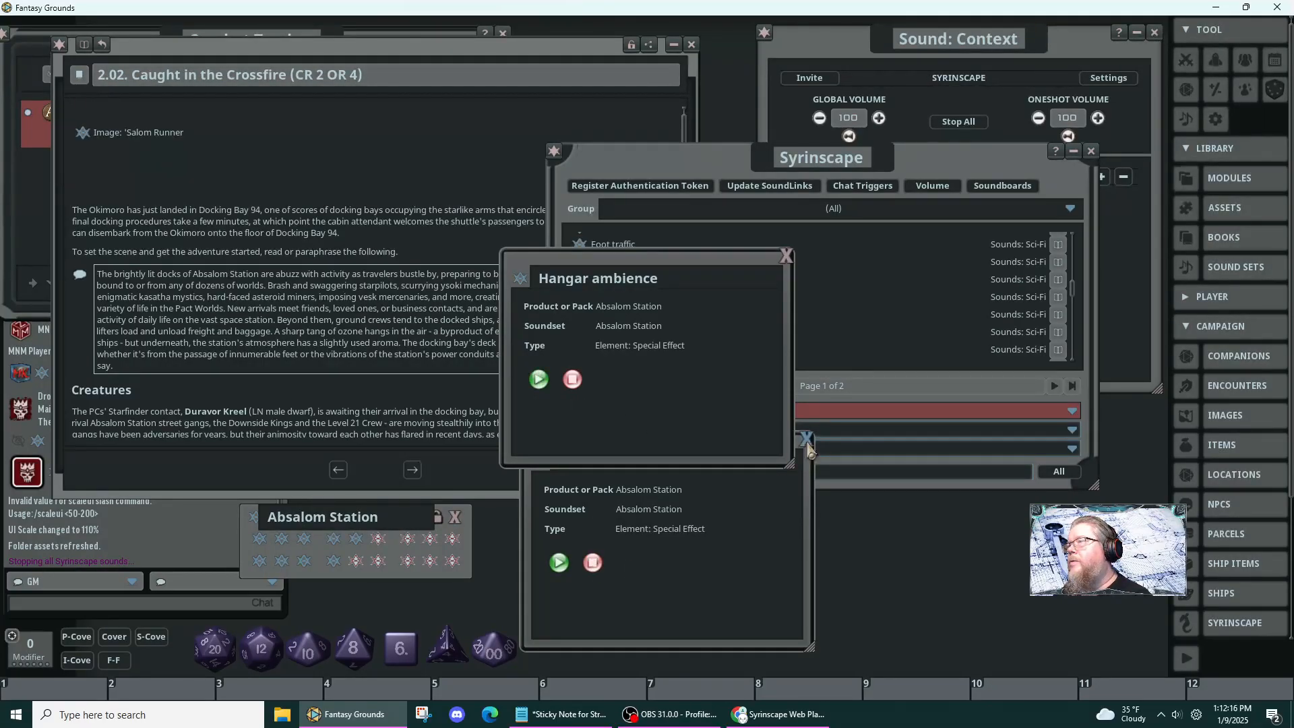
click(806, 439)
drag(670, 448, 662, 584)
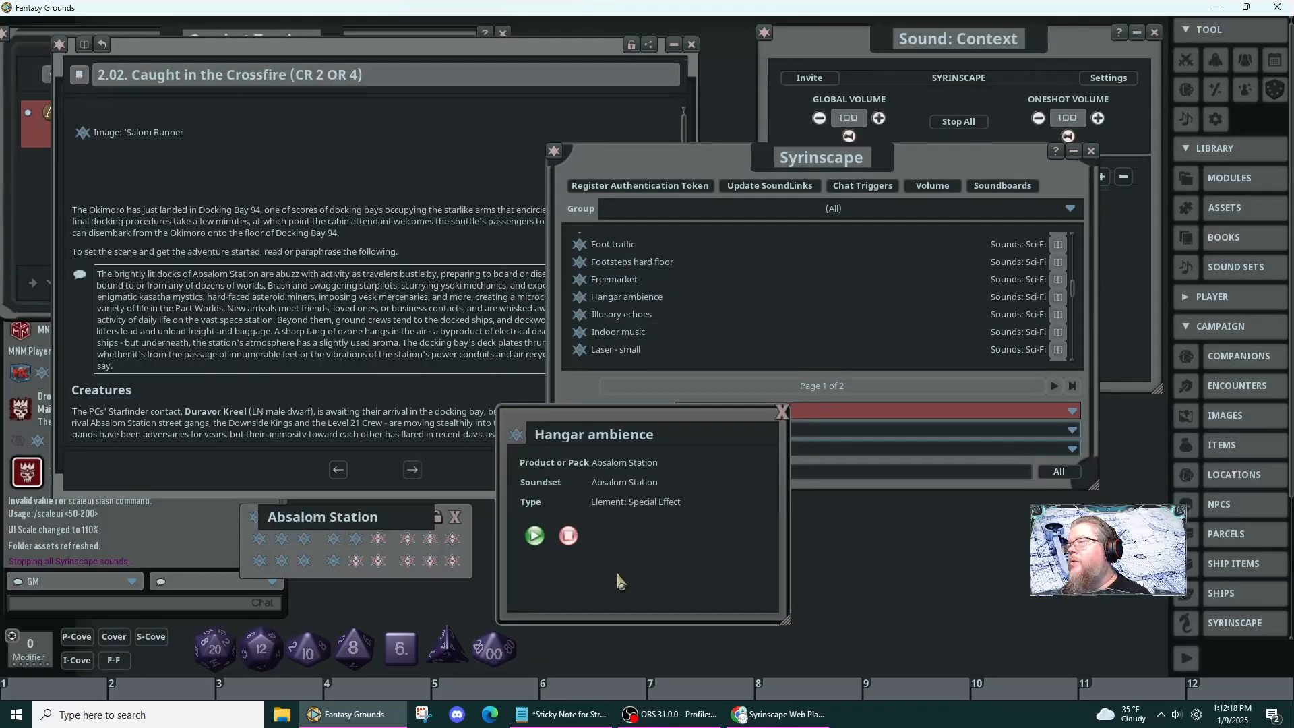
click(535, 537)
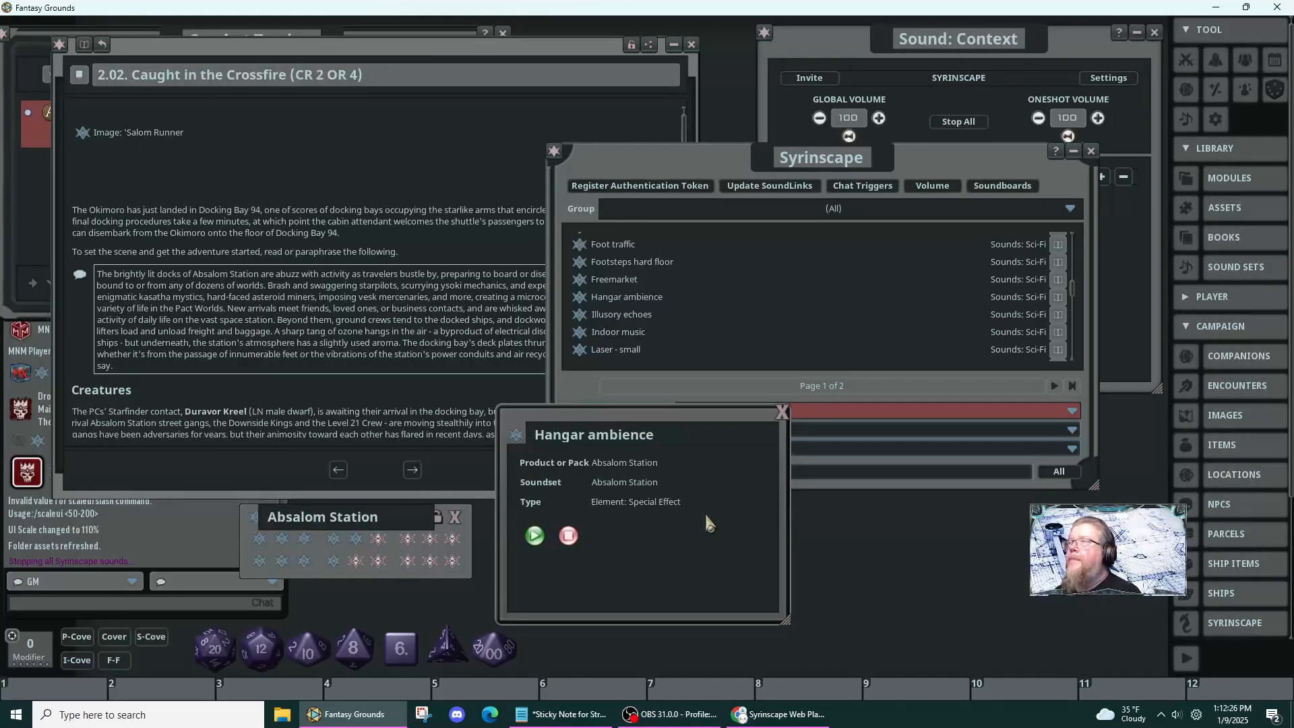
- Open the More aliens sound with its window moved off the list, and close the Hangar ambience window
scroll(740, 355, down, 1)
scroll(740, 358, down, 3)
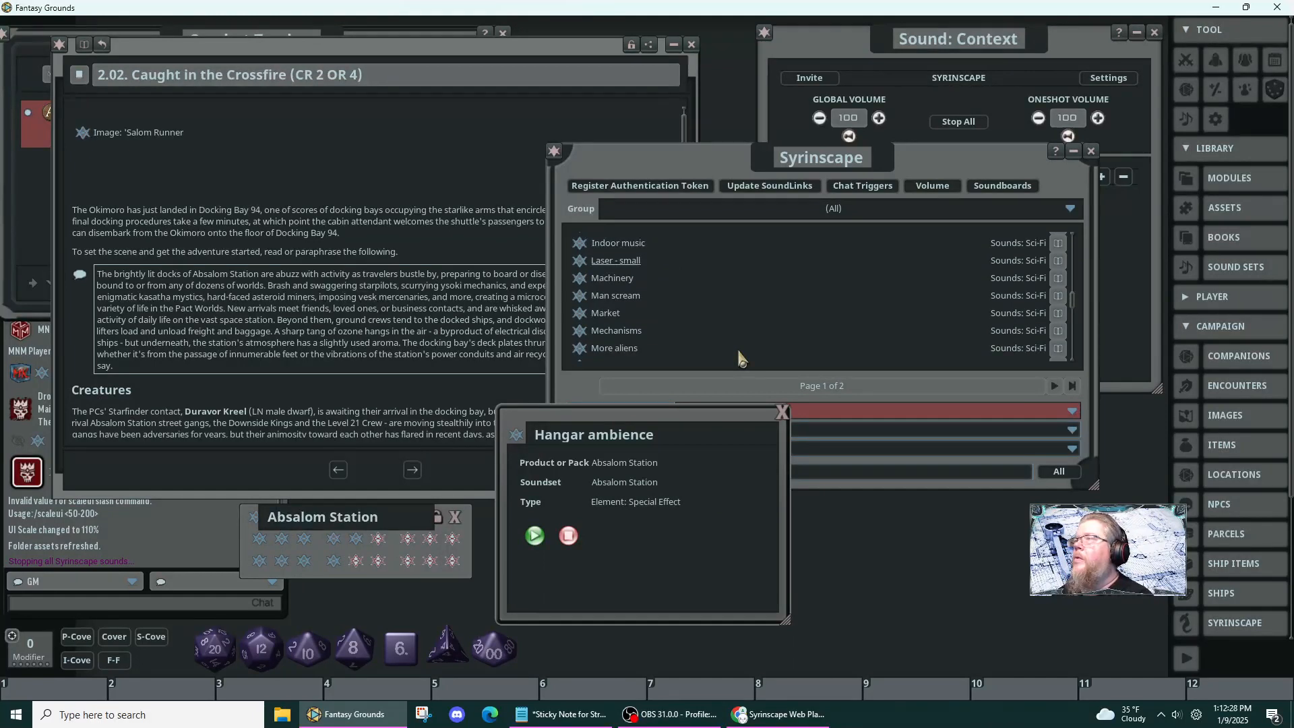
scroll(740, 358, down, 3)
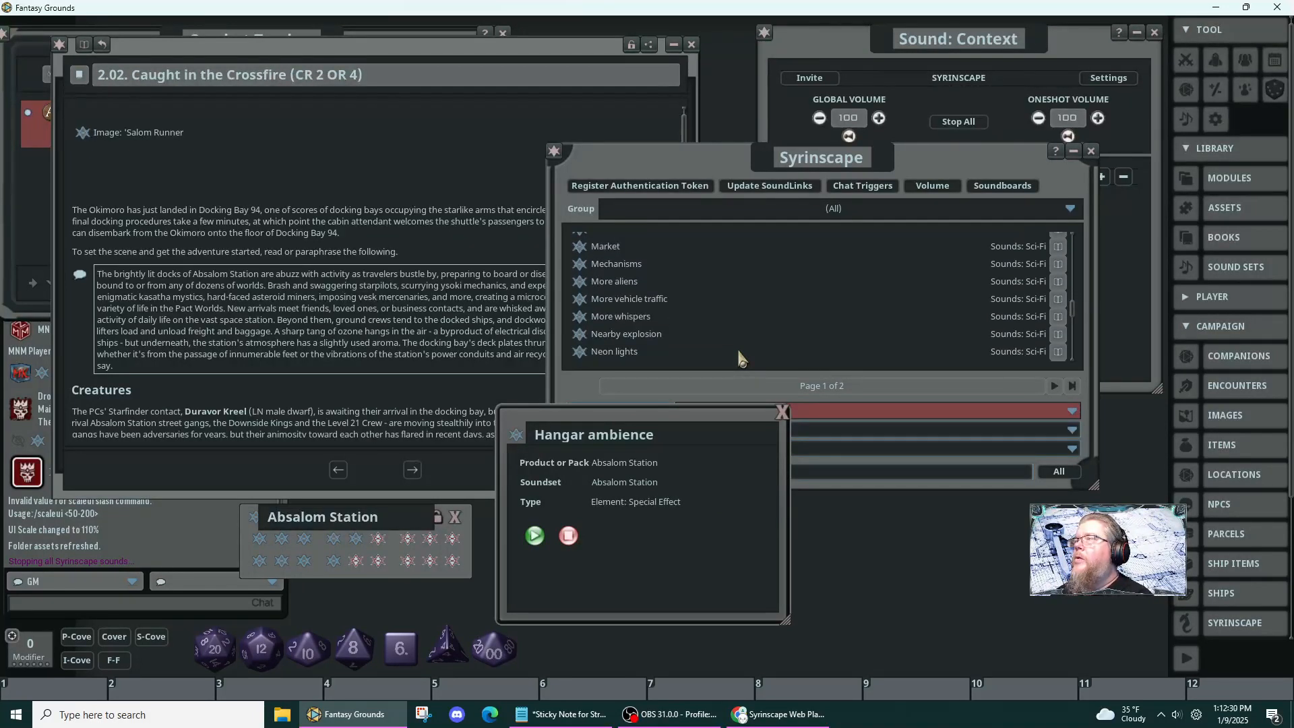
click(579, 281)
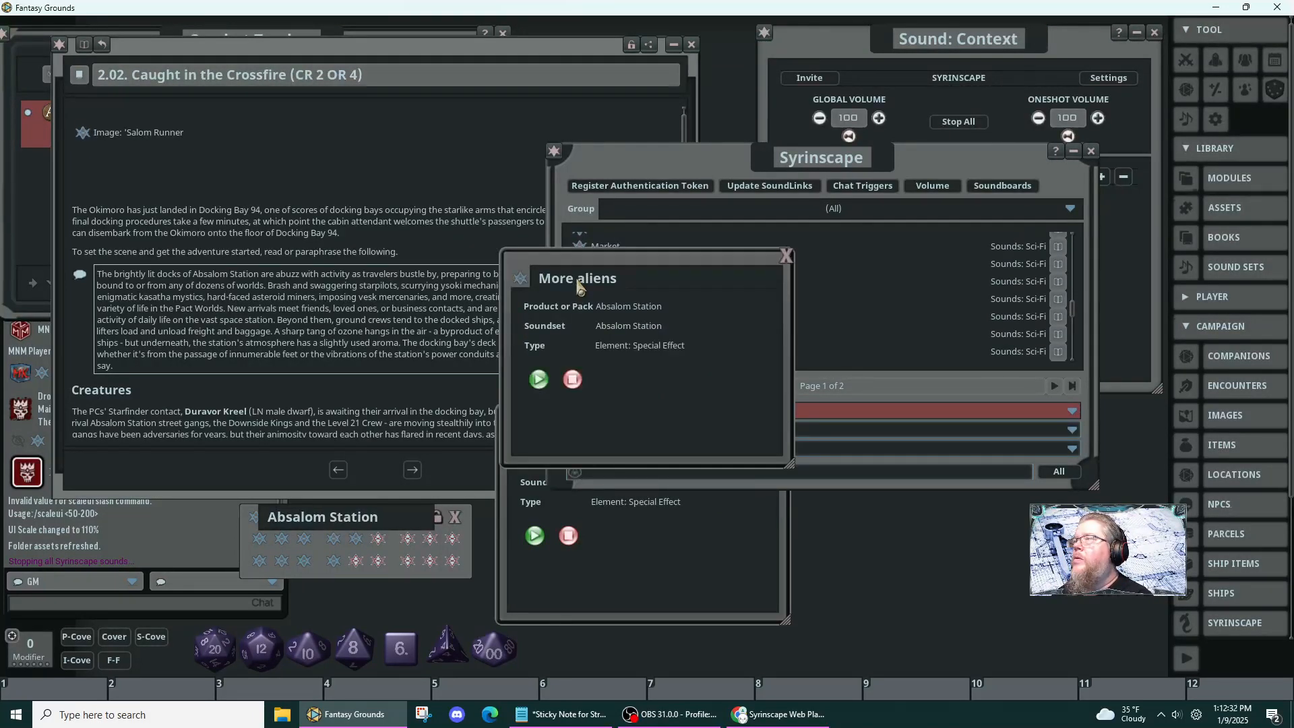
drag(607, 264, 934, 453)
click(730, 533)
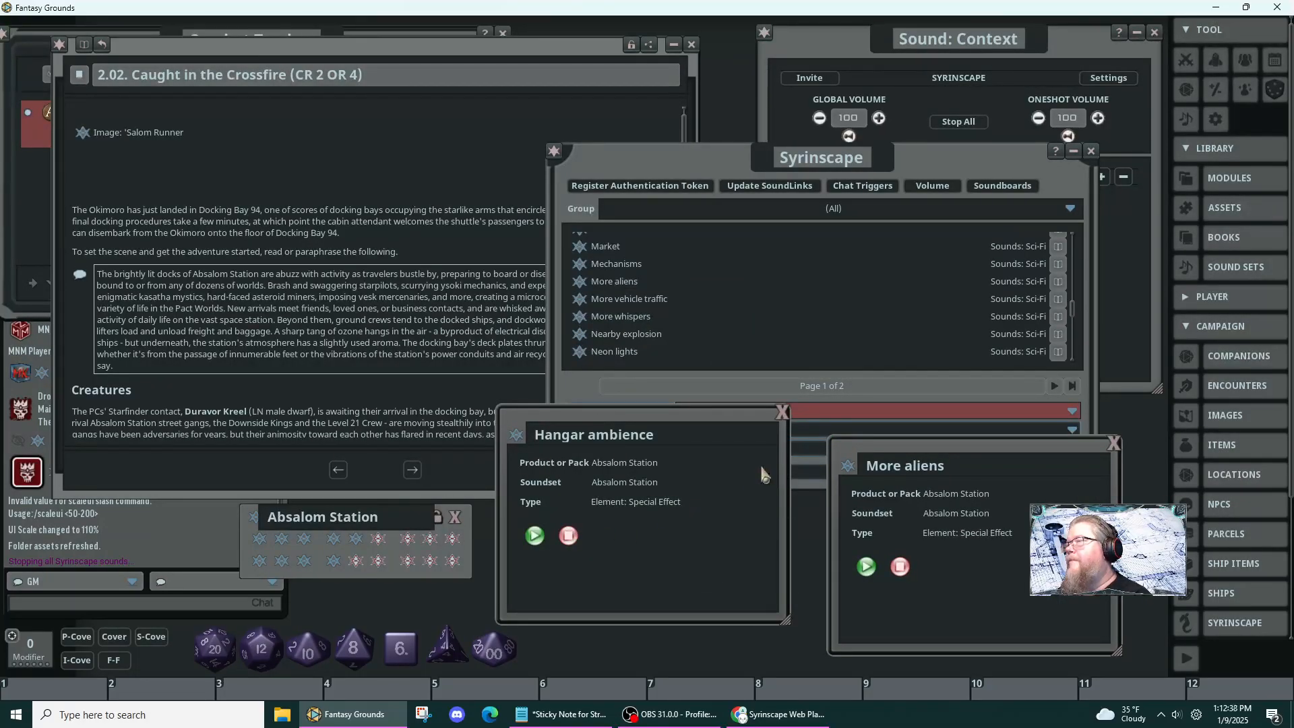
click(782, 412)
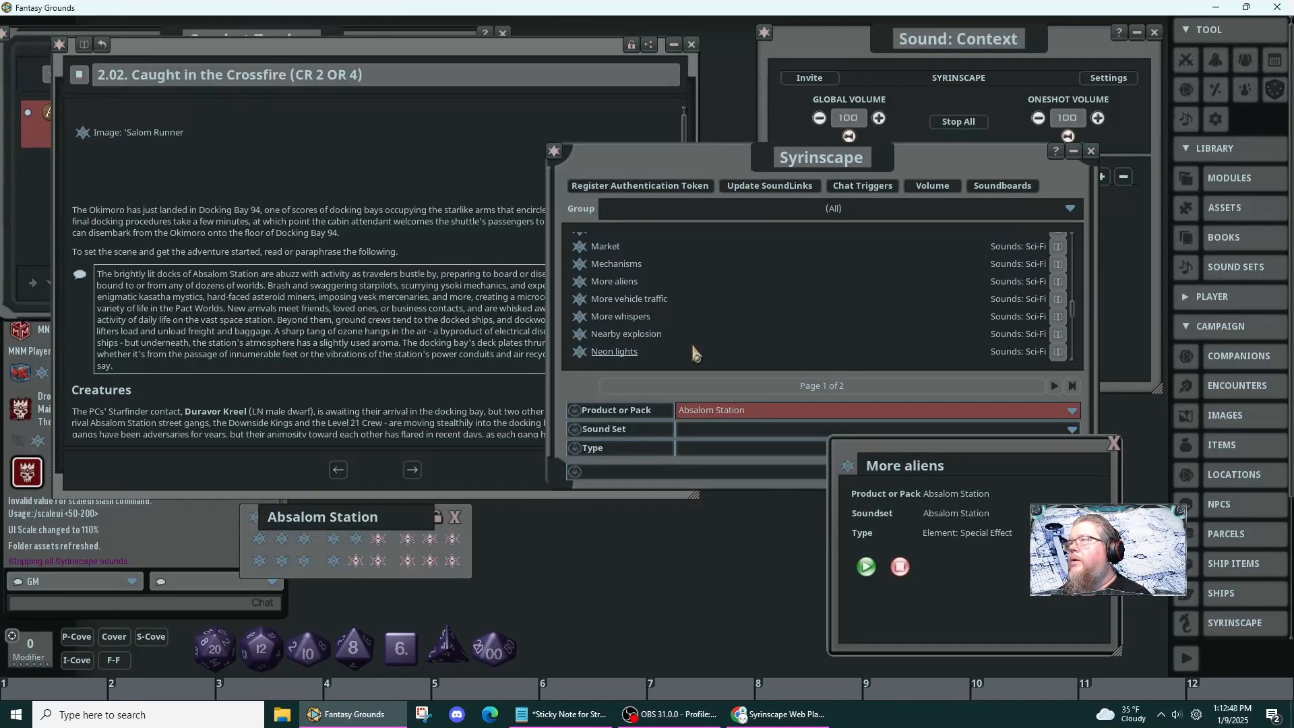
- Open the Security siren and Security sounds and move both windows clear of the sound list
scroll(694, 349, down, 5)
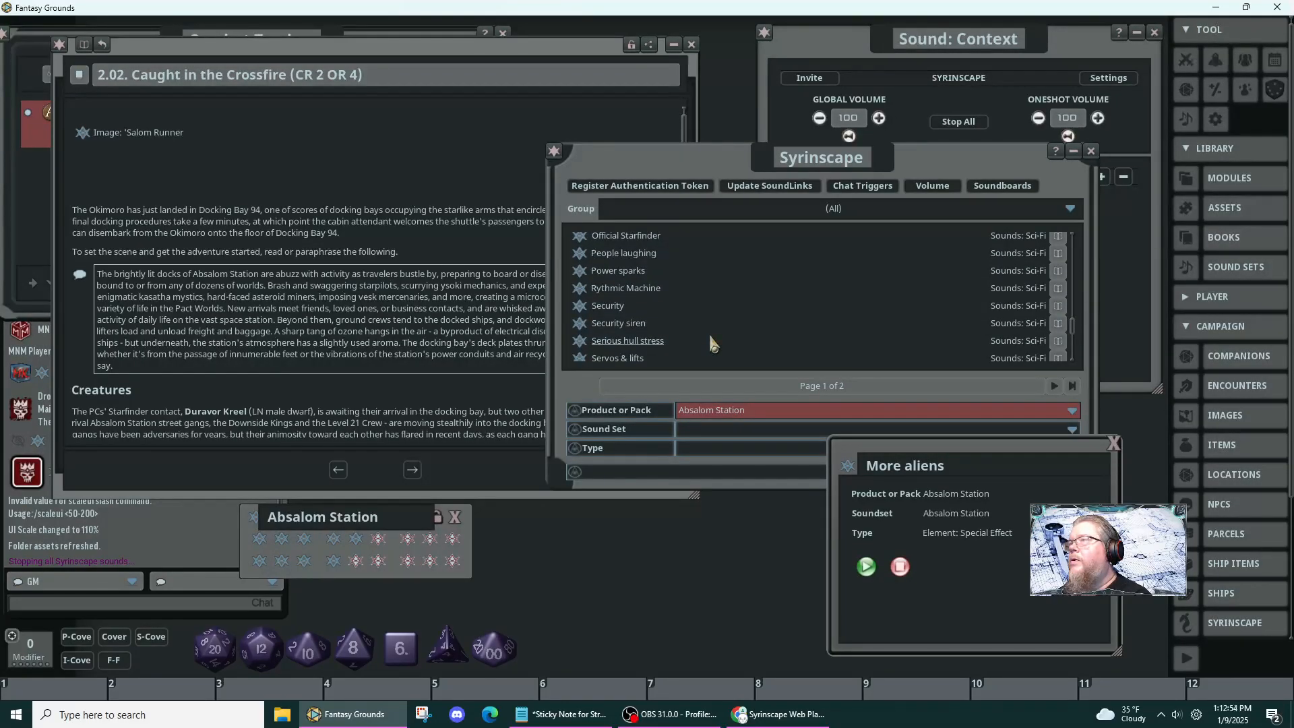
click(581, 328)
drag(584, 268, 587, 471)
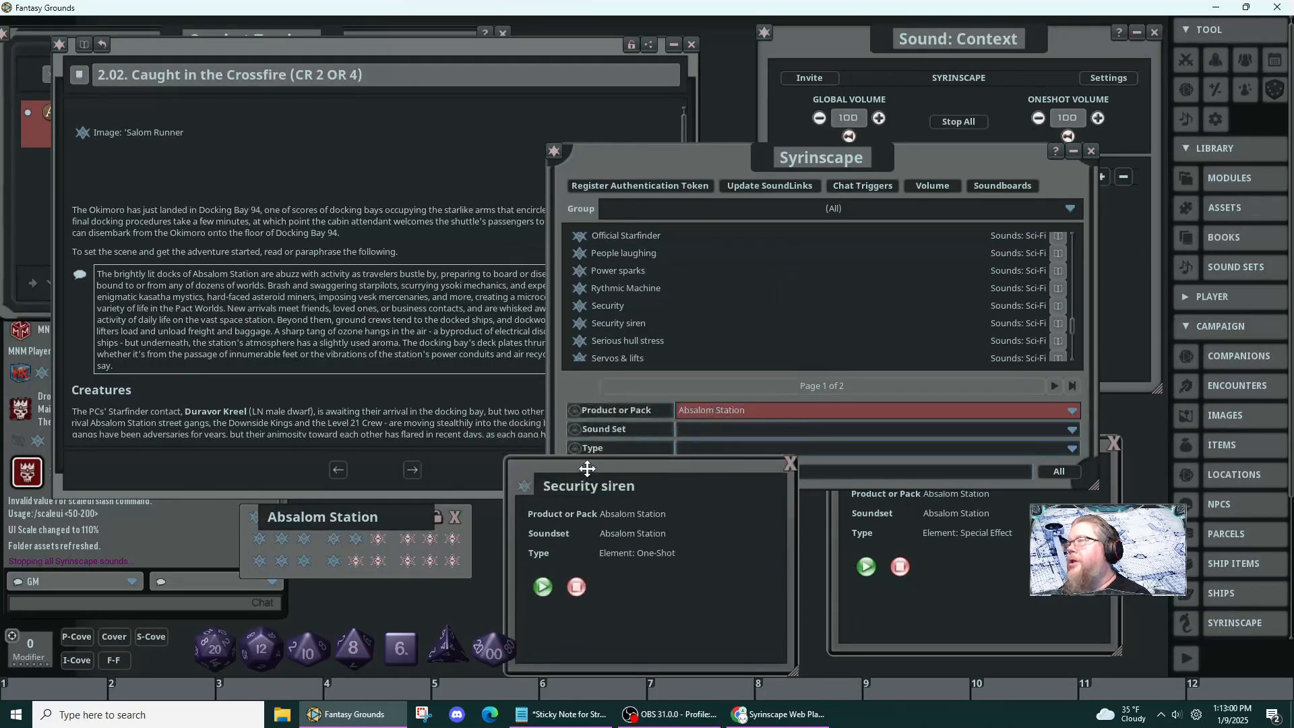
click(580, 305)
drag(639, 277, 779, 476)
- Add More aliens to the Absalom Station soundboard, close its window, and audition Security with its window moved beside Security siren
click(935, 559)
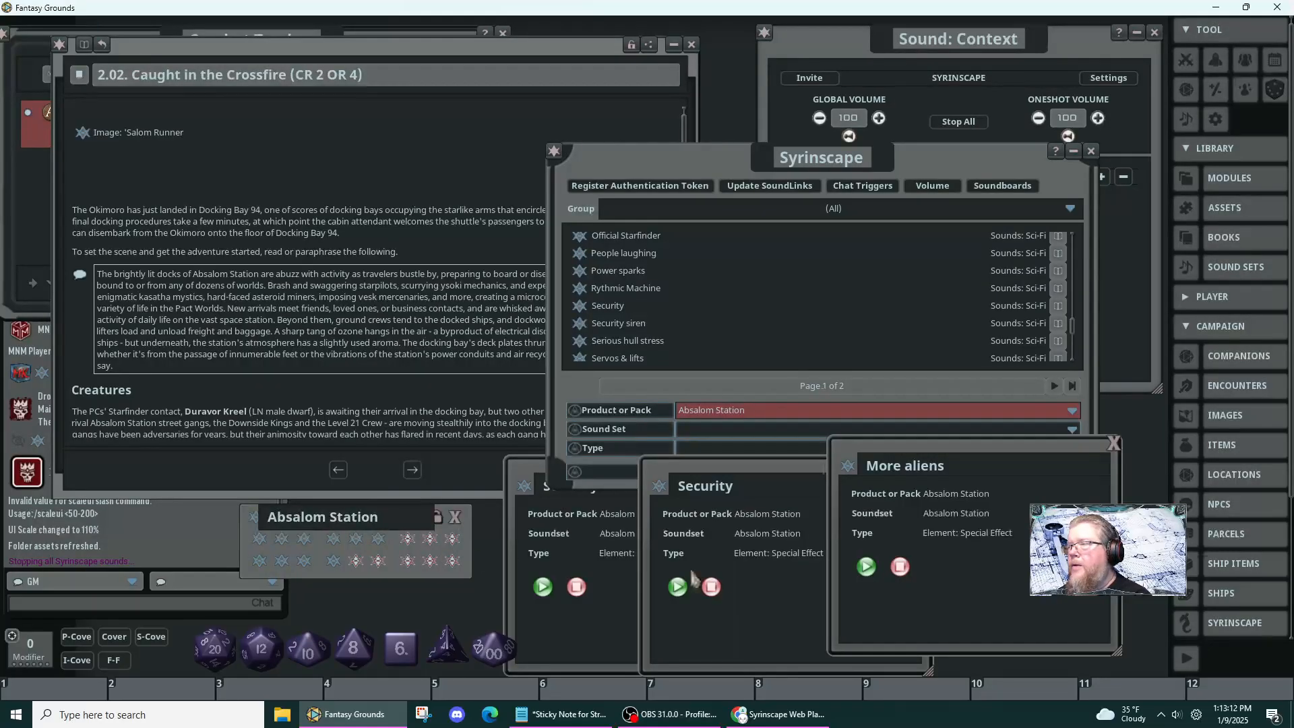
click(767, 585)
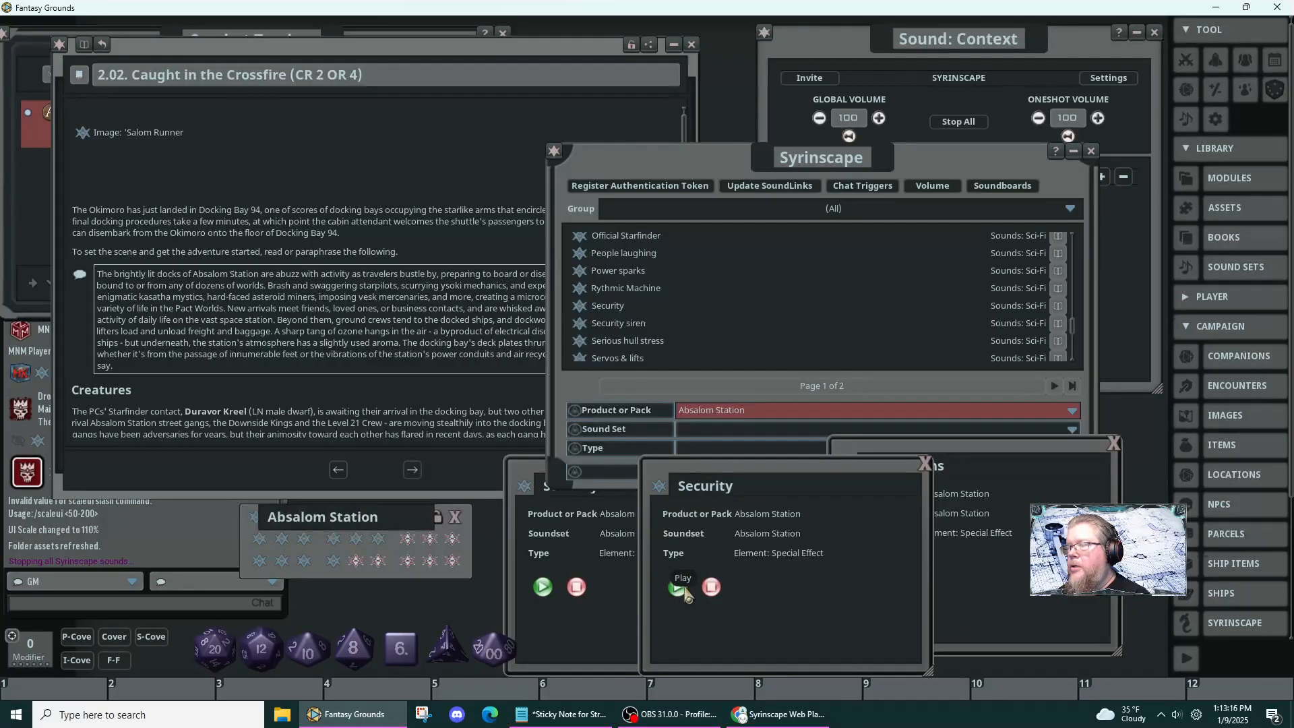
drag(801, 603, 1028, 607)
click(1114, 443)
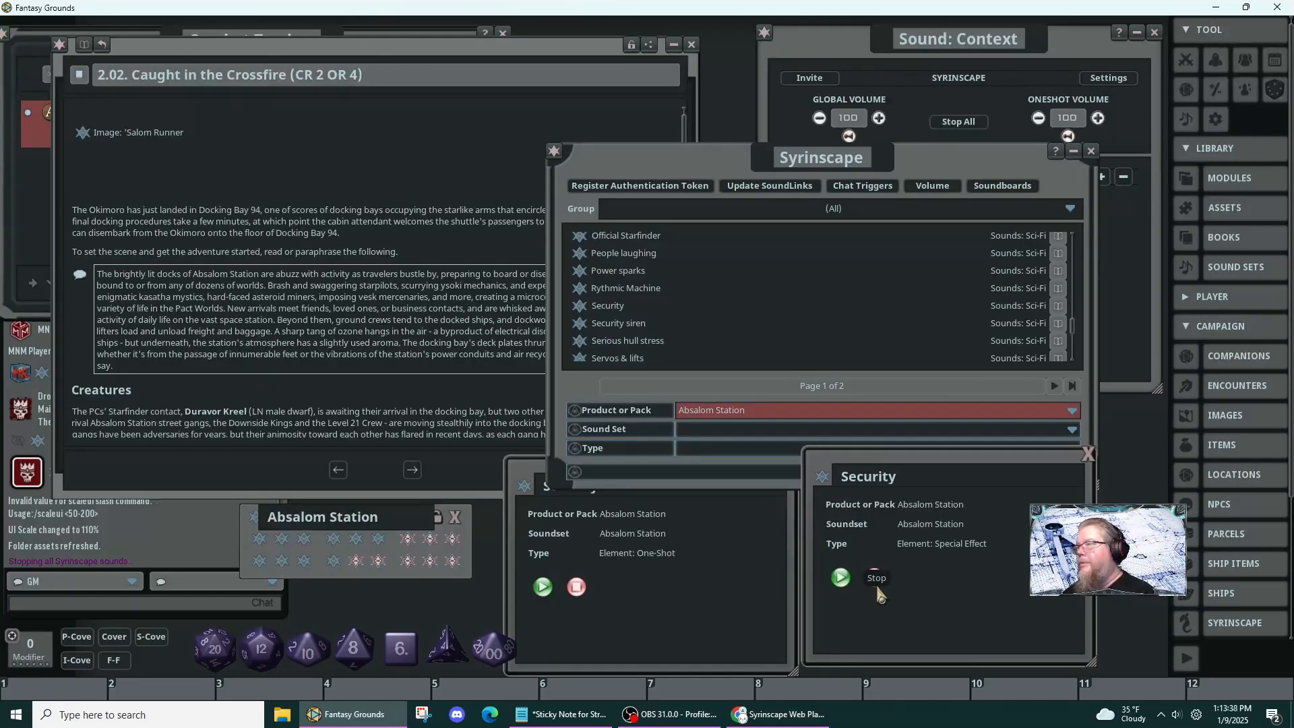
- Audition Security siren, add it to the Absalom Station soundboard, and close the Security siren and Security windows
click(544, 588)
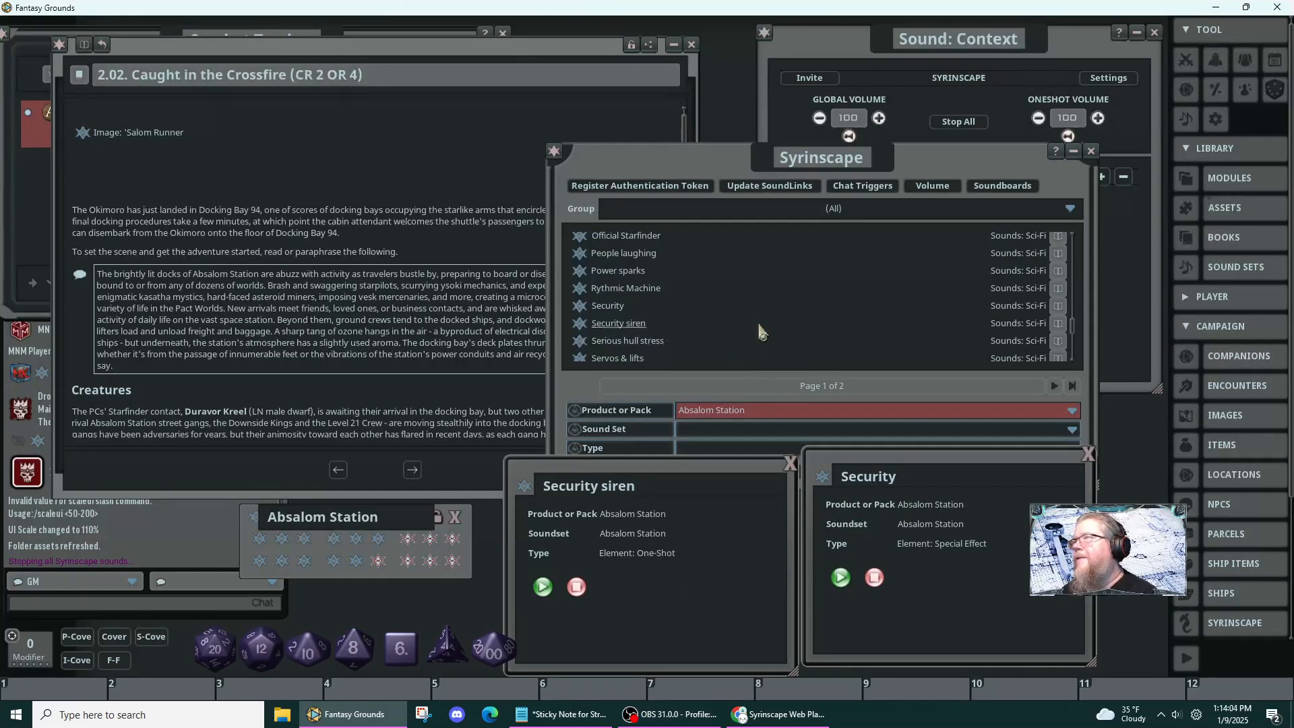
scroll(757, 321, down, 4)
scroll(757, 317, down, 3)
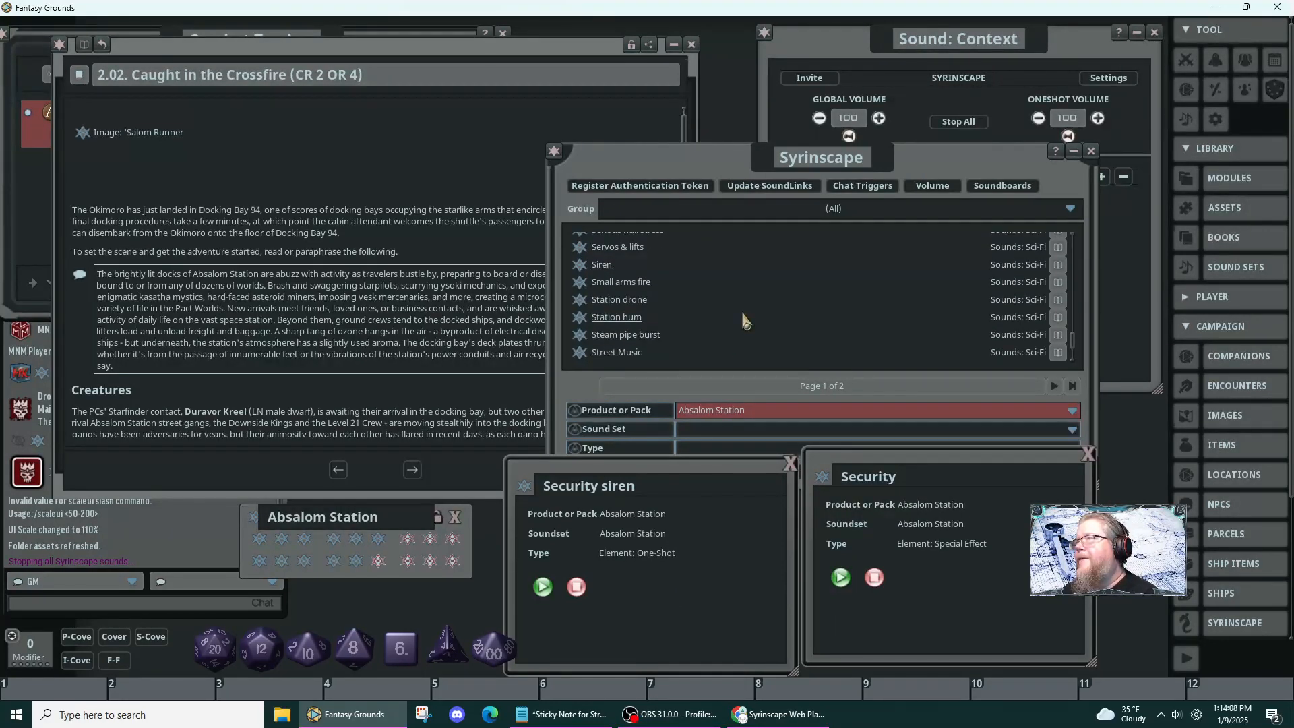
click(791, 463)
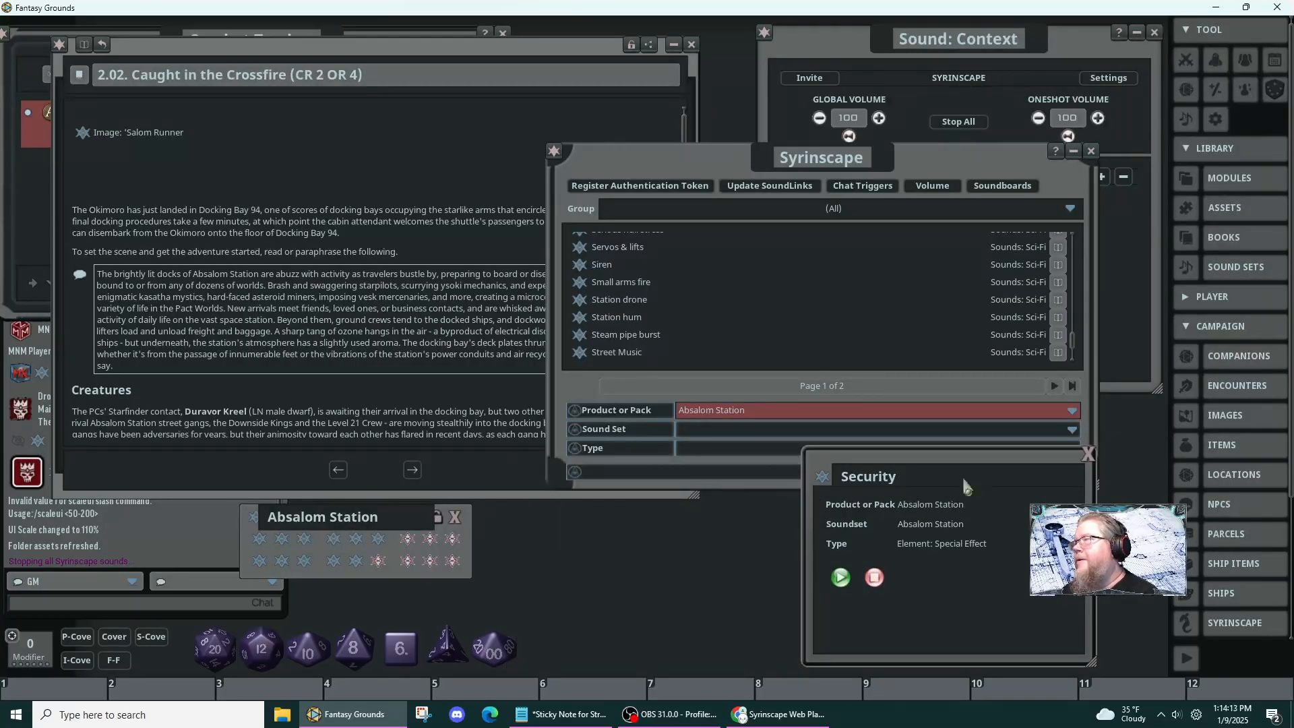
click(1087, 454)
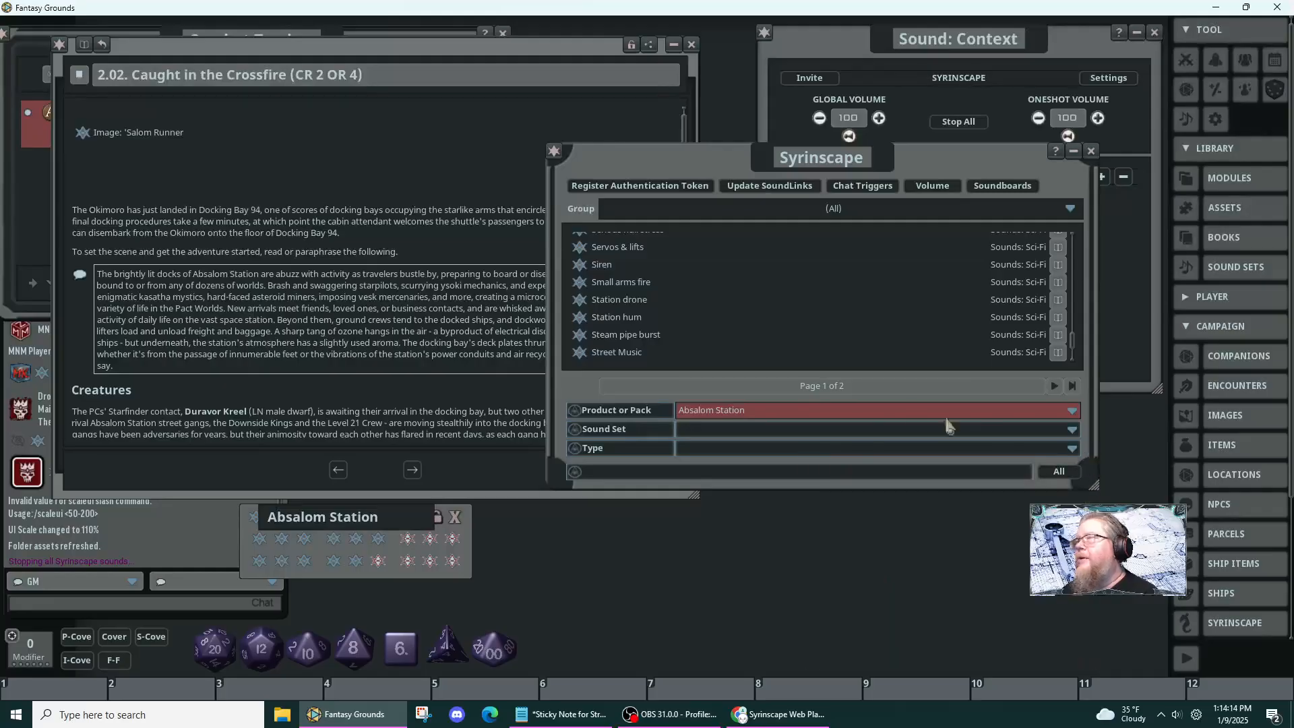
- Audition the Street Music element with its window moved off the list, and close it
click(585, 352)
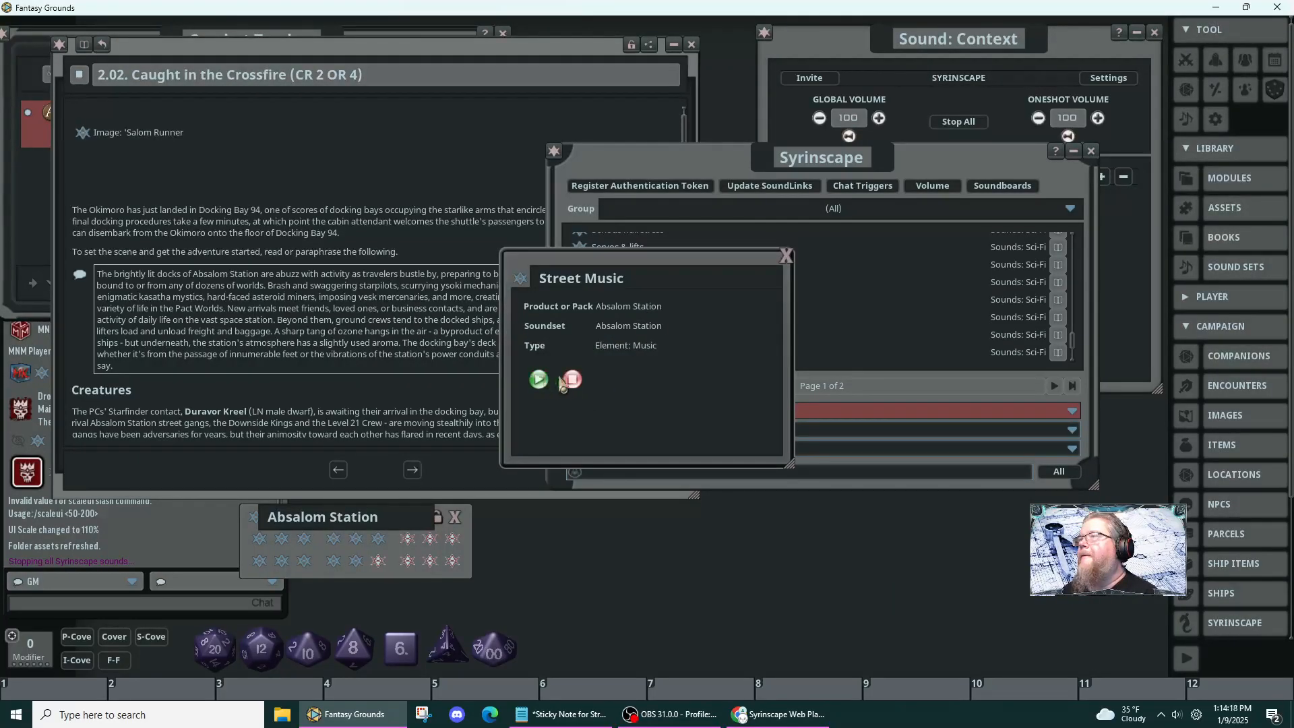
drag(626, 278, 820, 467)
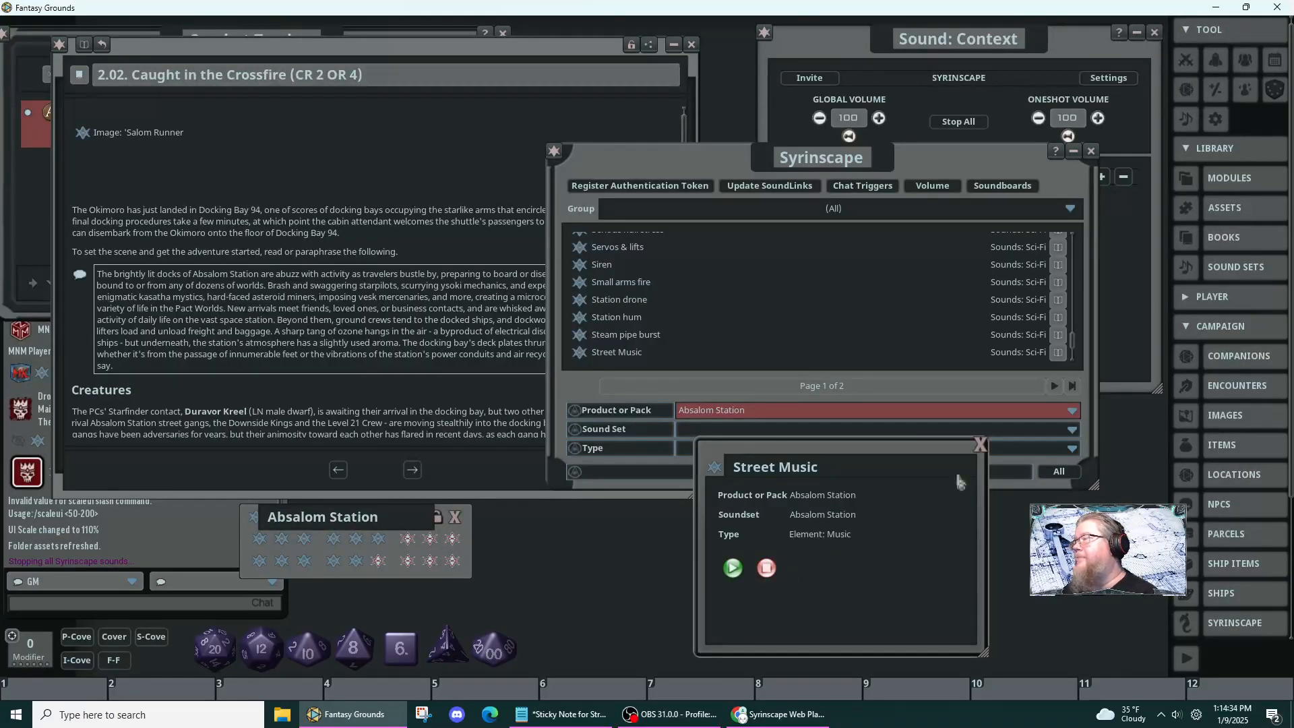
click(980, 447)
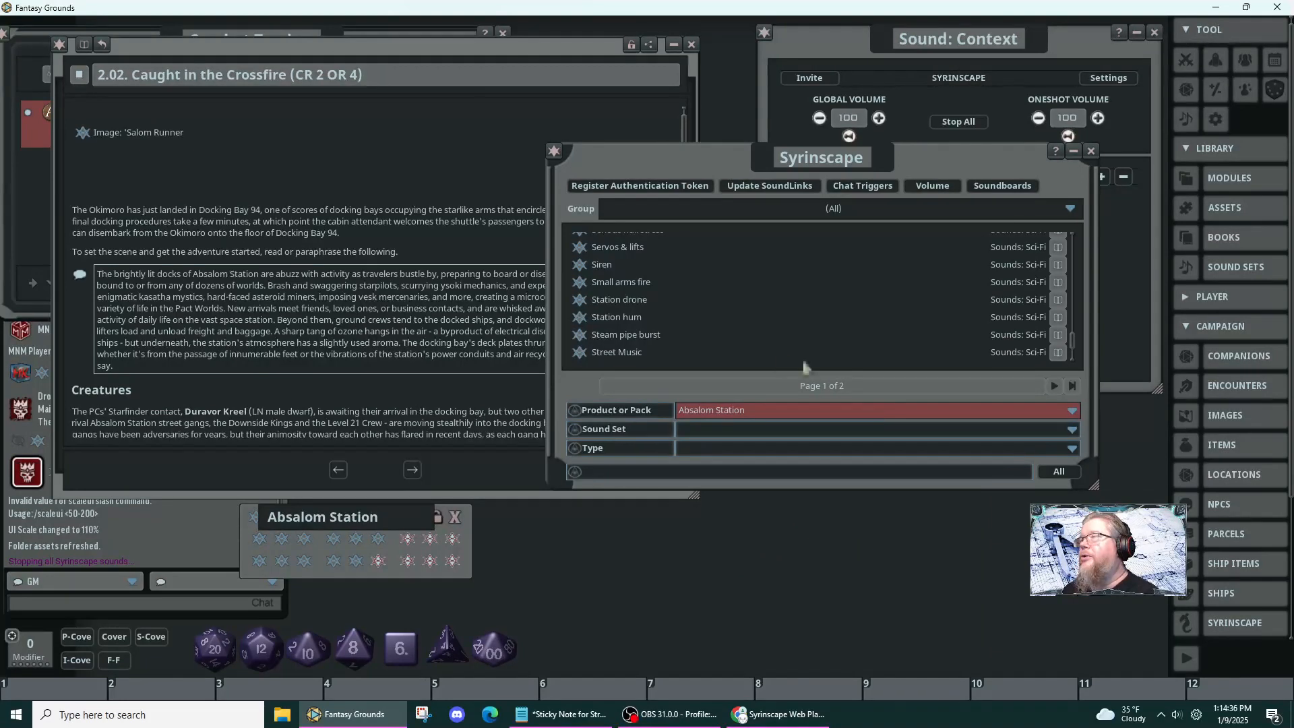
- Open the Tannoy sound, play it, and move its window off the sound list
scroll(597, 335, down, 2)
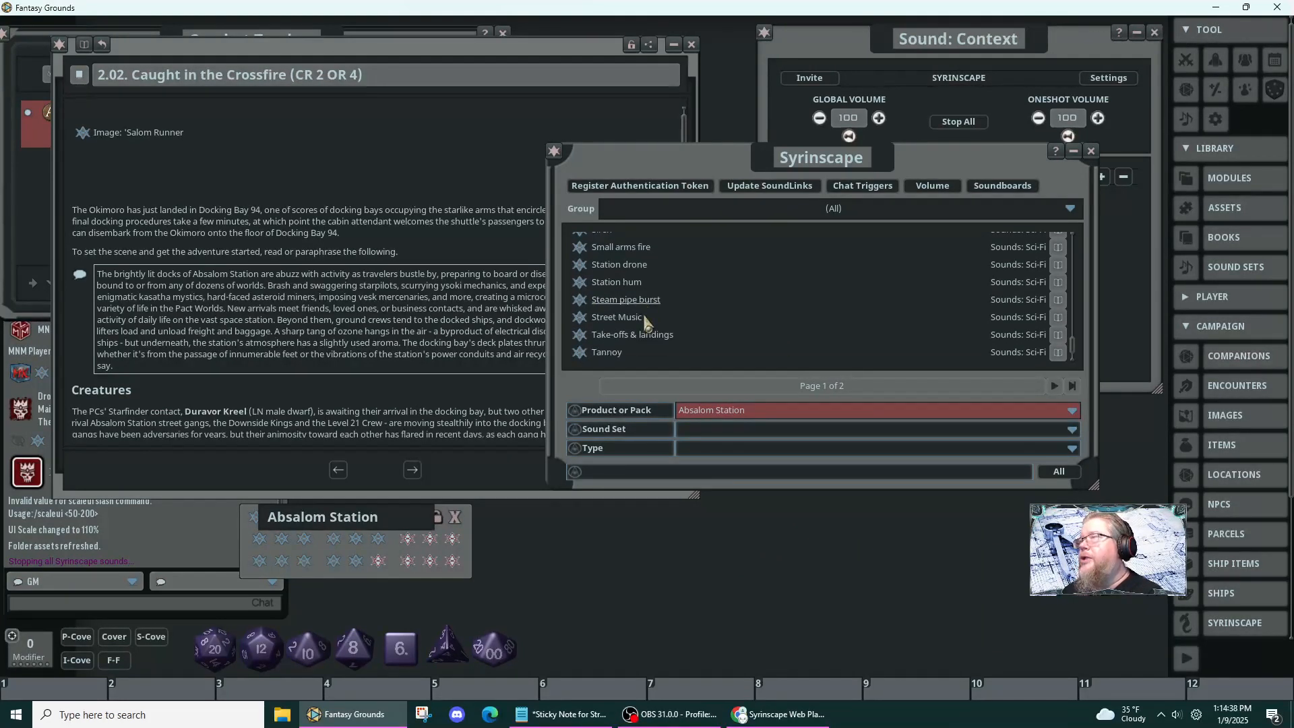
click(581, 351)
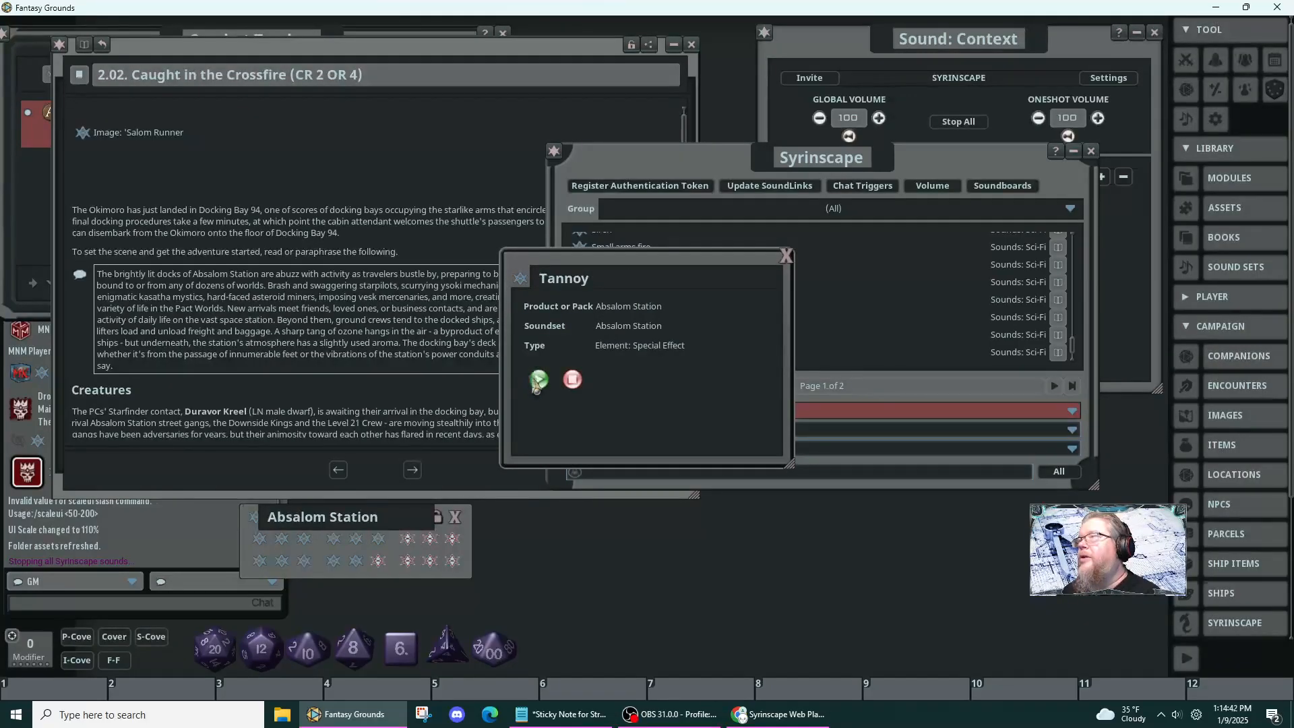
drag(579, 413, 674, 616)
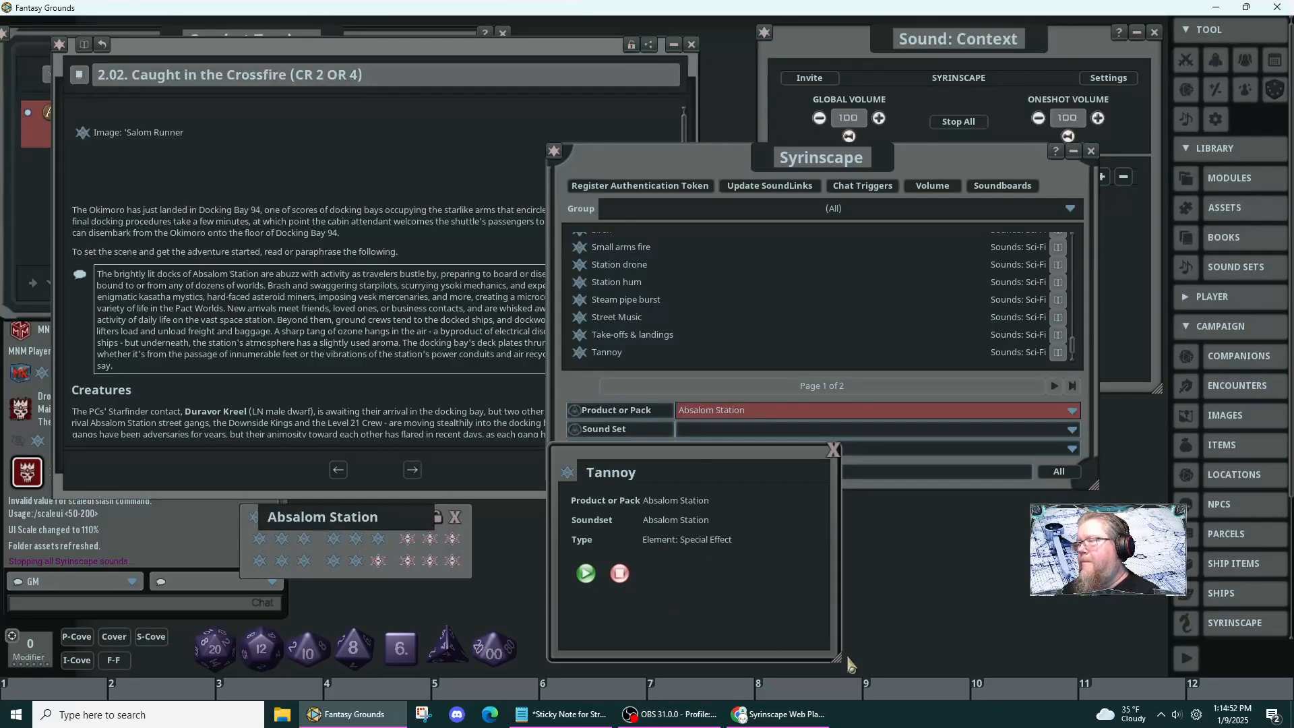
mouse_move(839, 617)
mouse_down()
mouse_move(764, 604)
mouse_move(837, 612)
mouse_up()
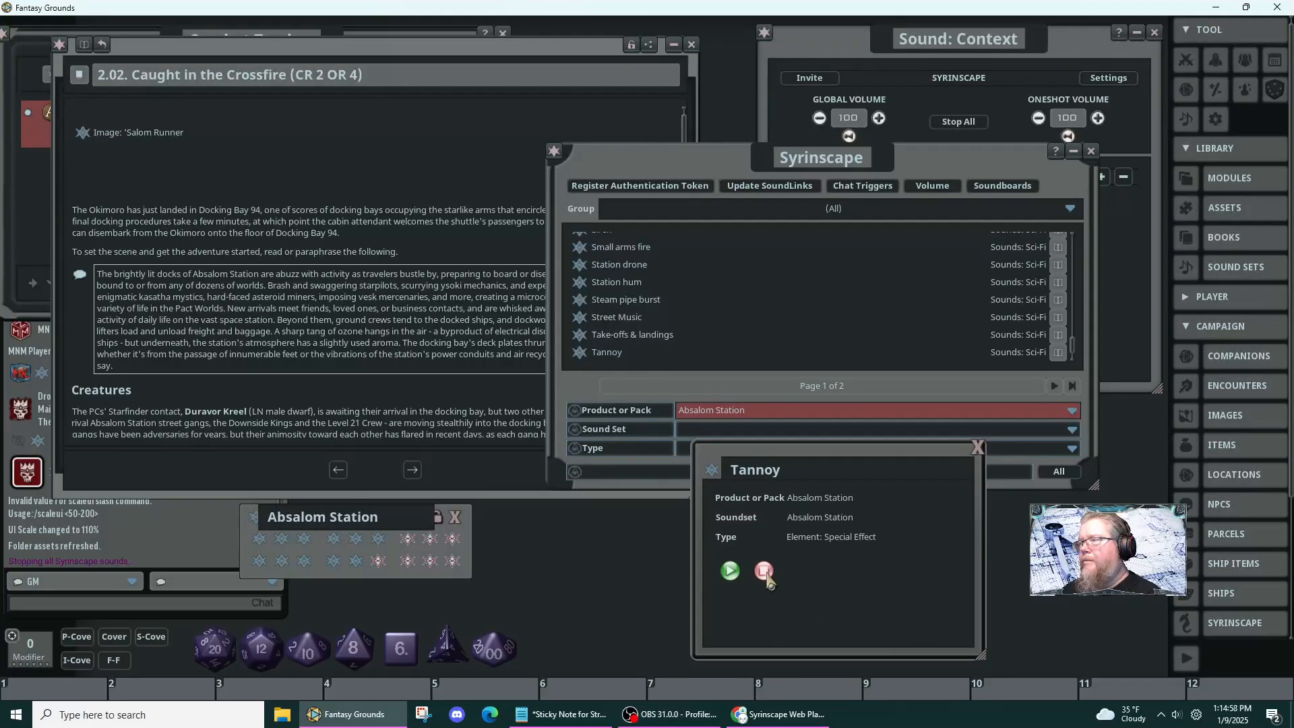
- Close the Tannoy window and open Take-offs & landings, placing its window below the sound list
click(981, 450)
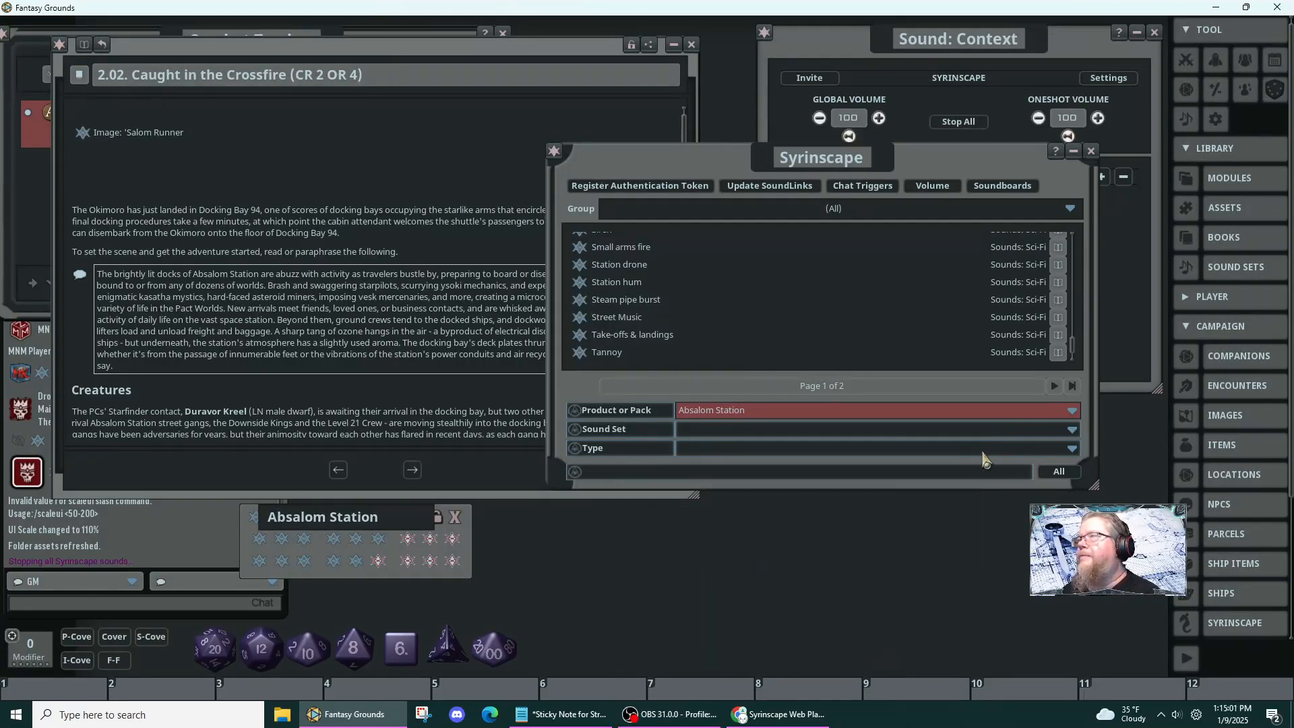
click(581, 335)
drag(677, 418, 959, 590)
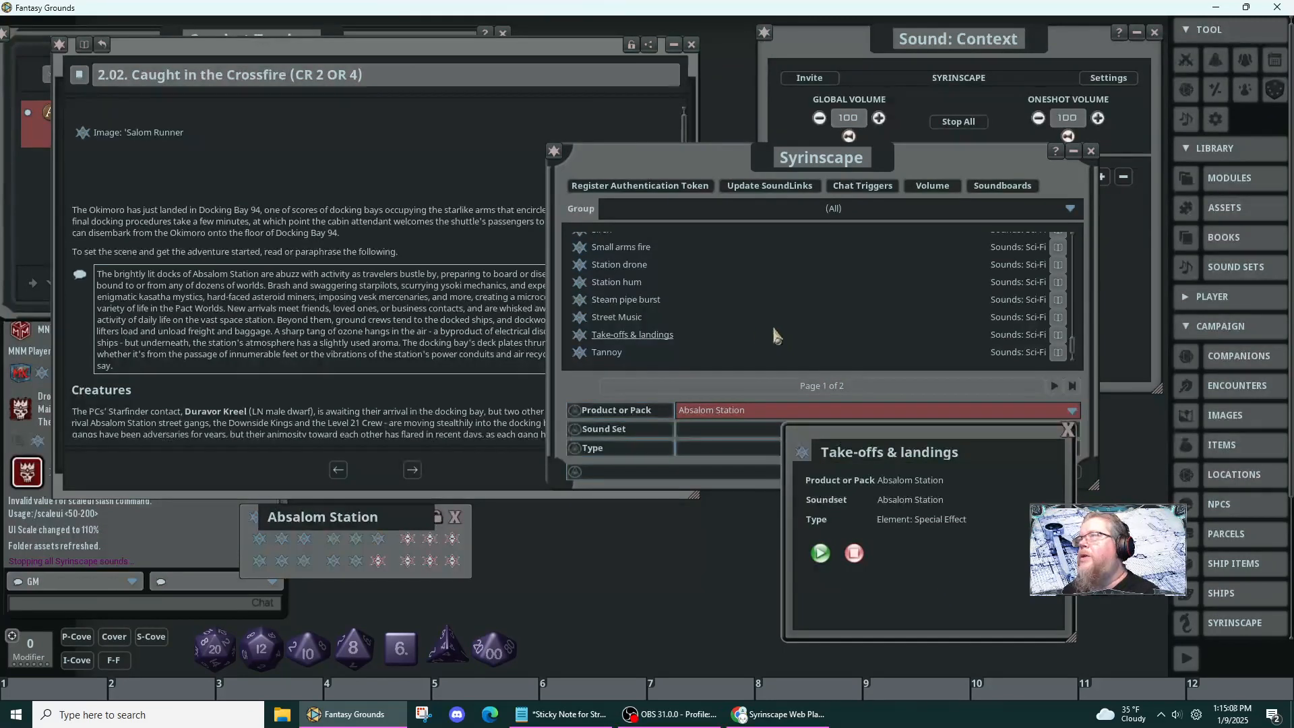
- Open the Station hum and Station drone sounds and move both windows below the sound list
click(580, 282)
drag(583, 270, 585, 479)
click(580, 264)
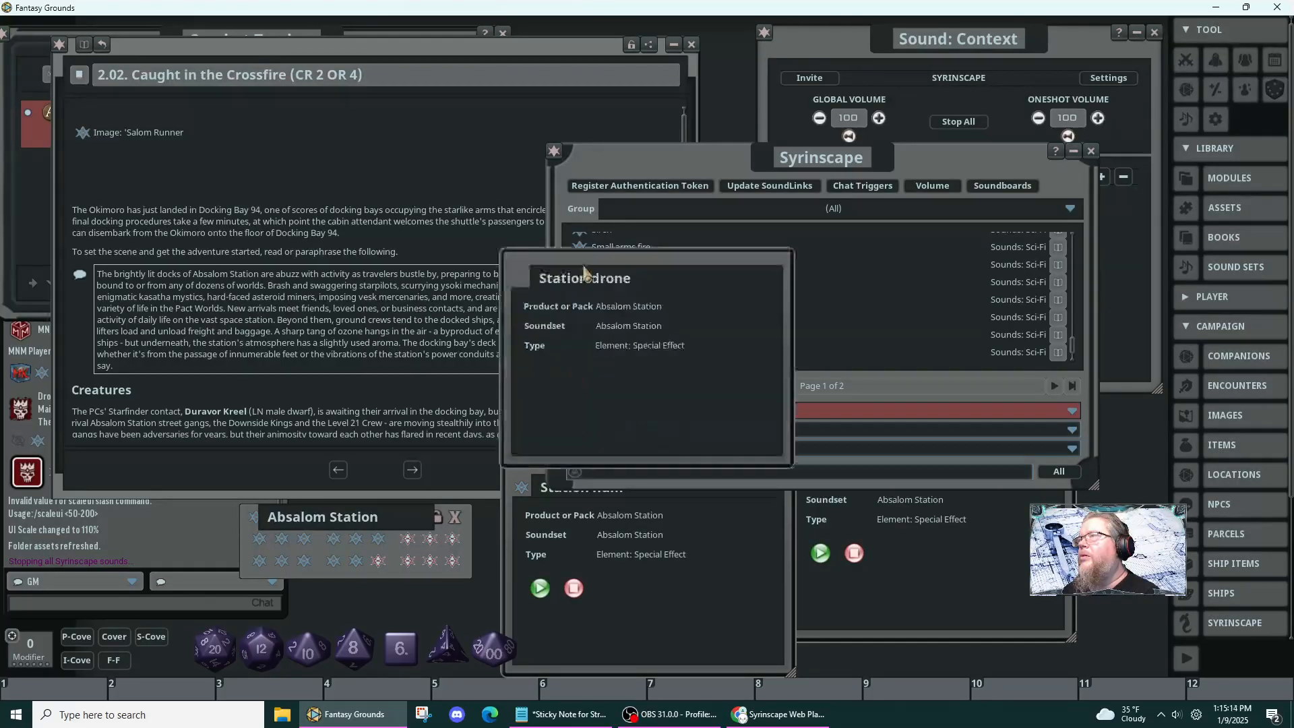
drag(635, 265, 774, 506)
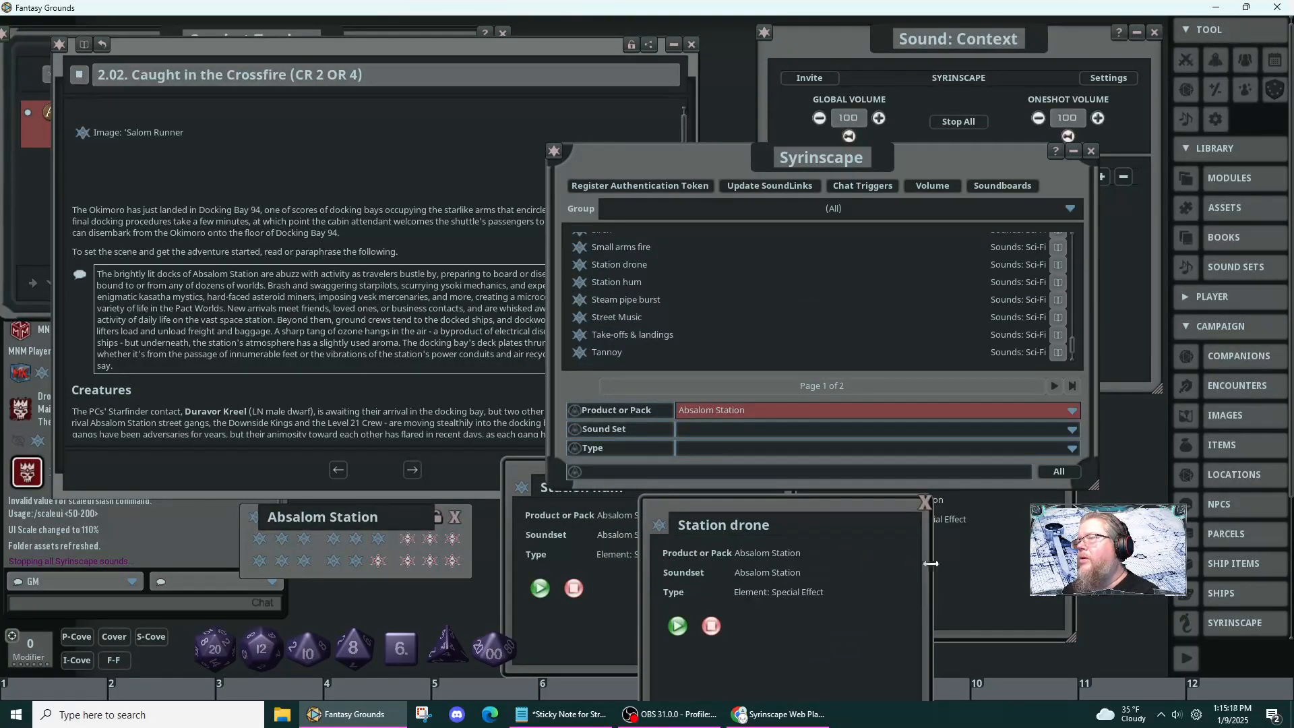
- Add Take-offs & landings to the Absalom Station soundboard and close its window
click(996, 565)
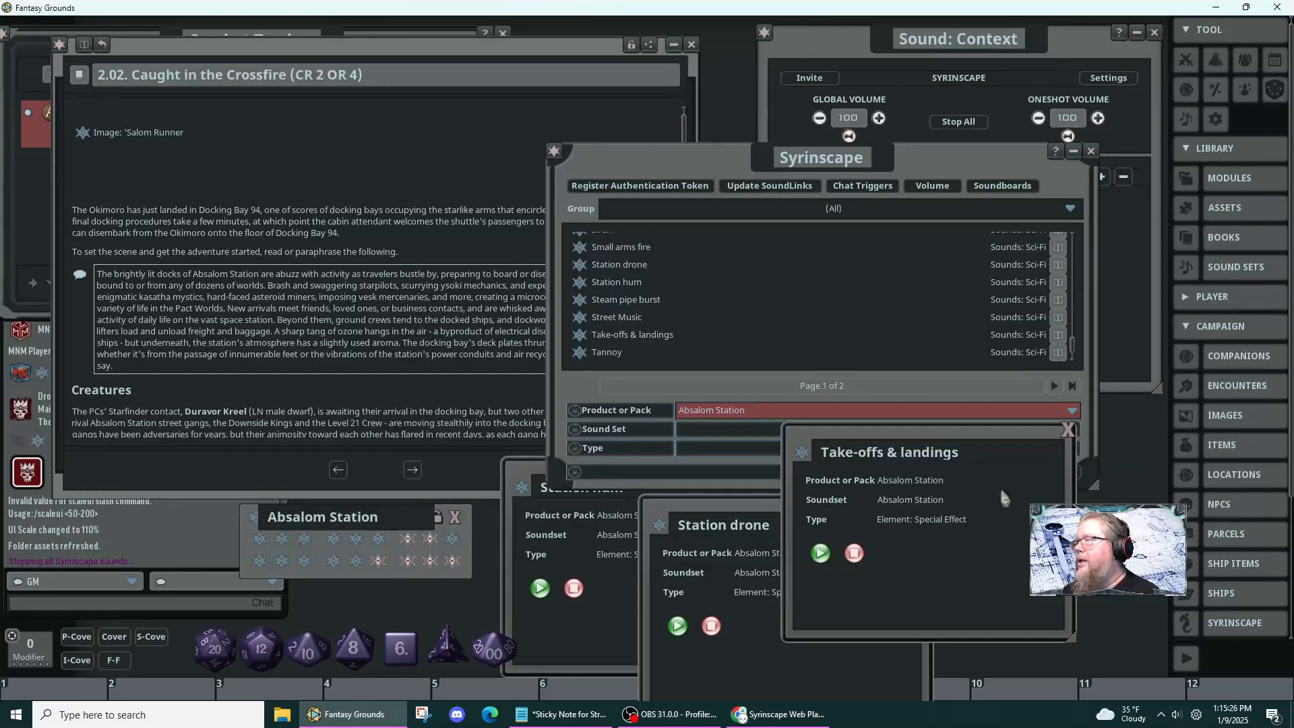
click(1068, 429)
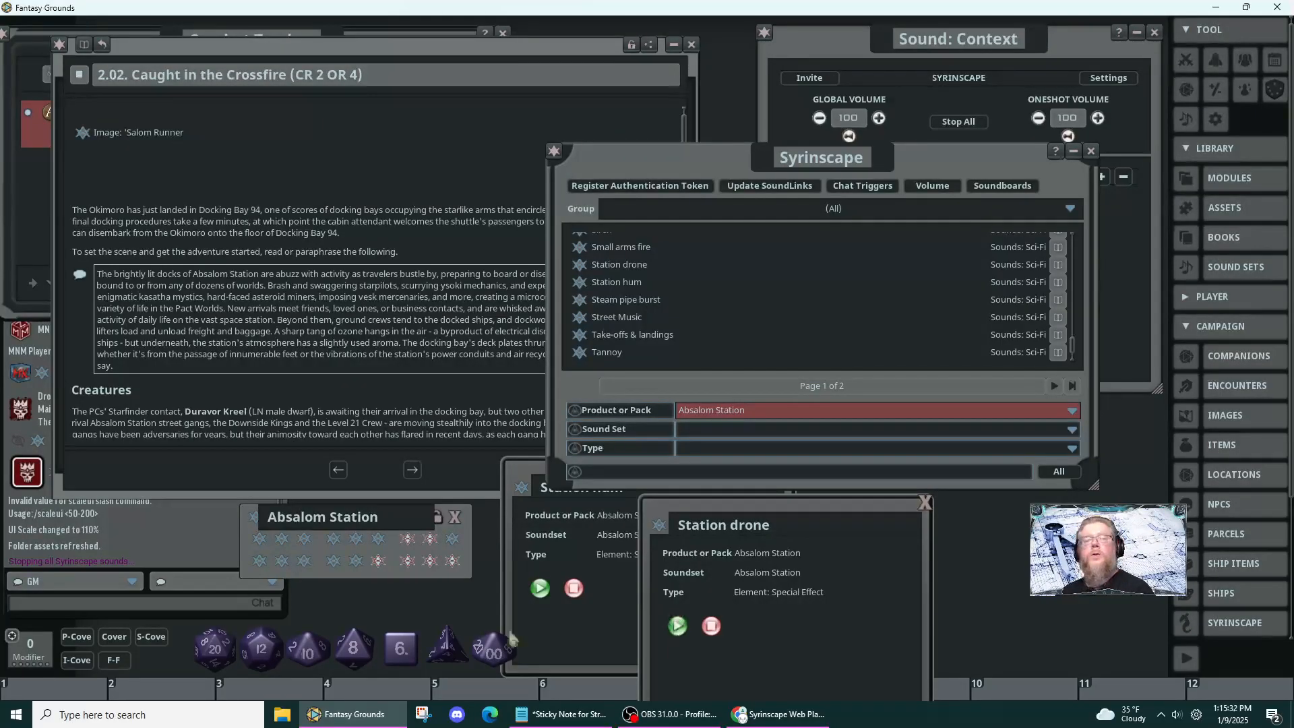
- Stop the Station drone playback and close its window
key(alt+Tab)
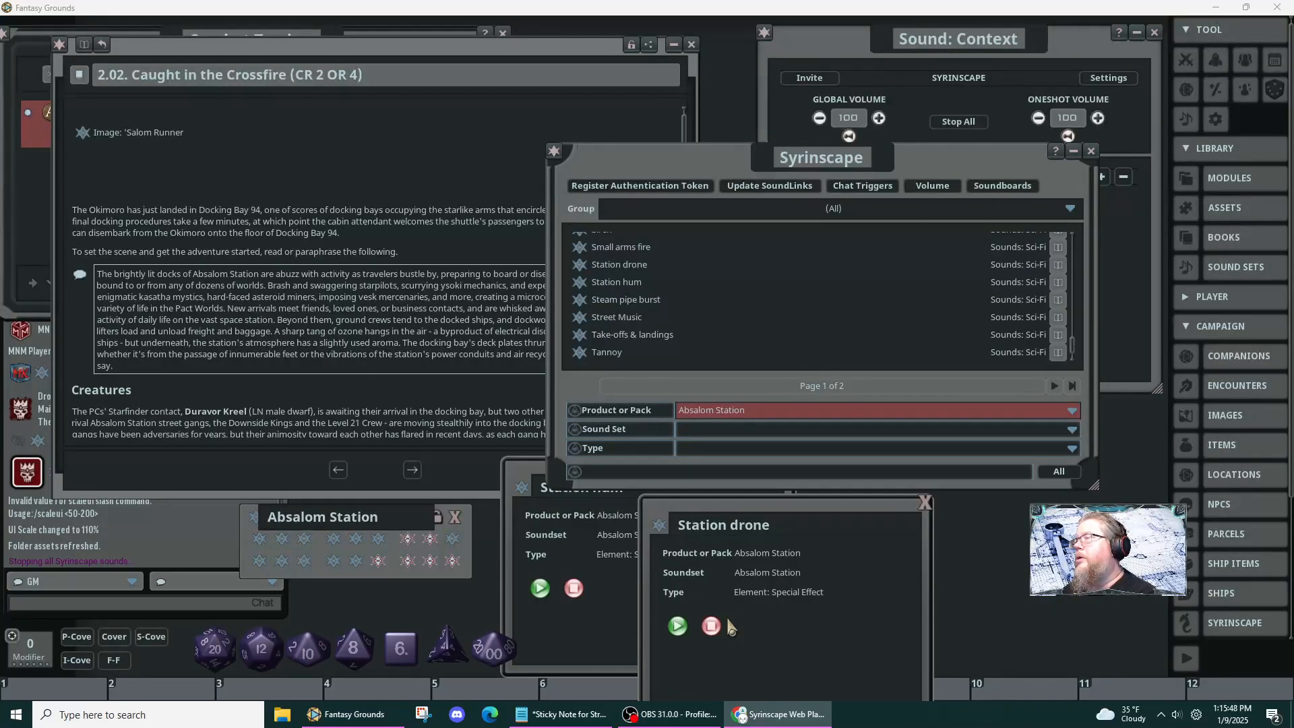
click(711, 627)
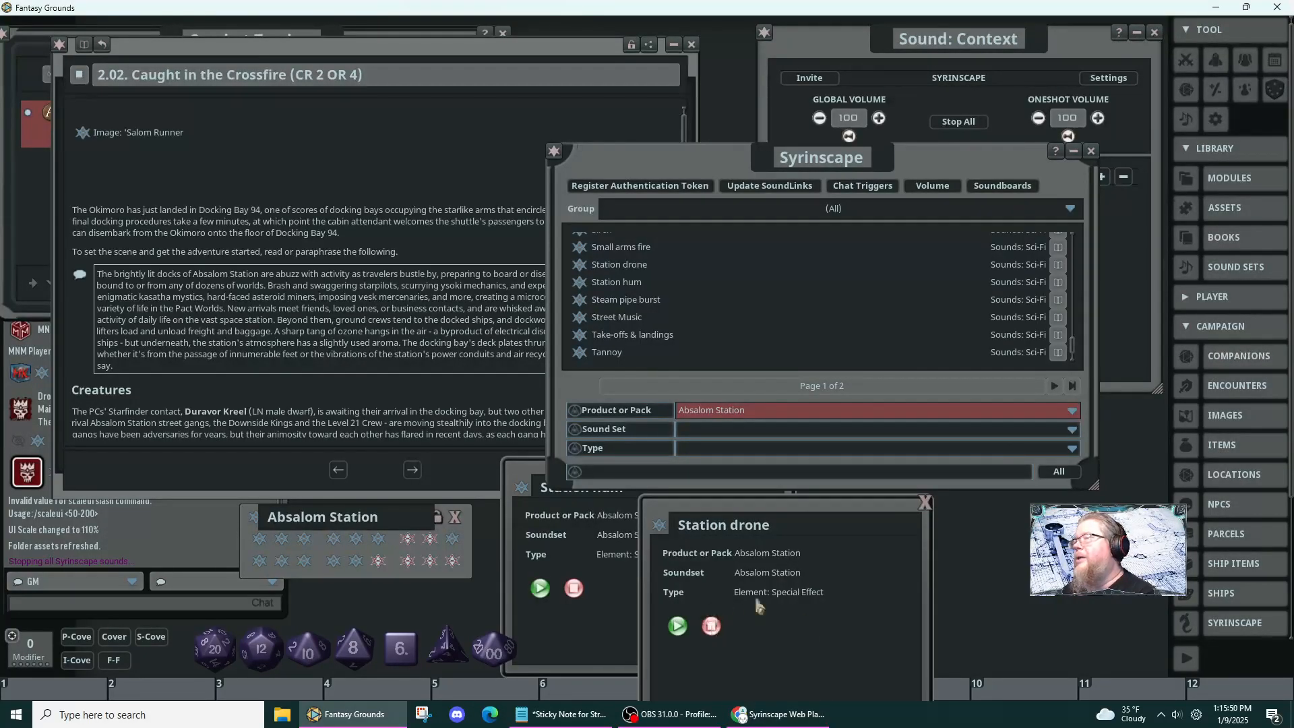
click(925, 502)
- Audition Station hum with its window moved aside, open Servos & lifts beside it, and close the Station hum window
click(539, 591)
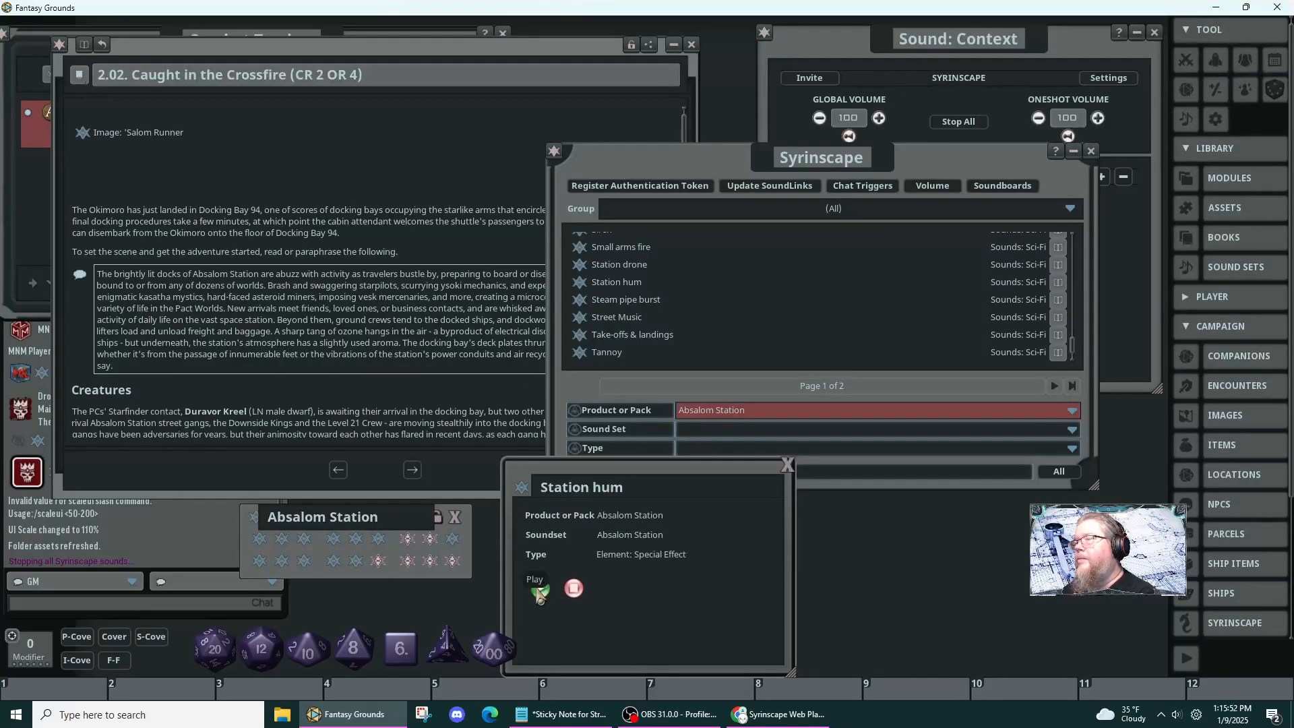
drag(664, 609, 933, 593)
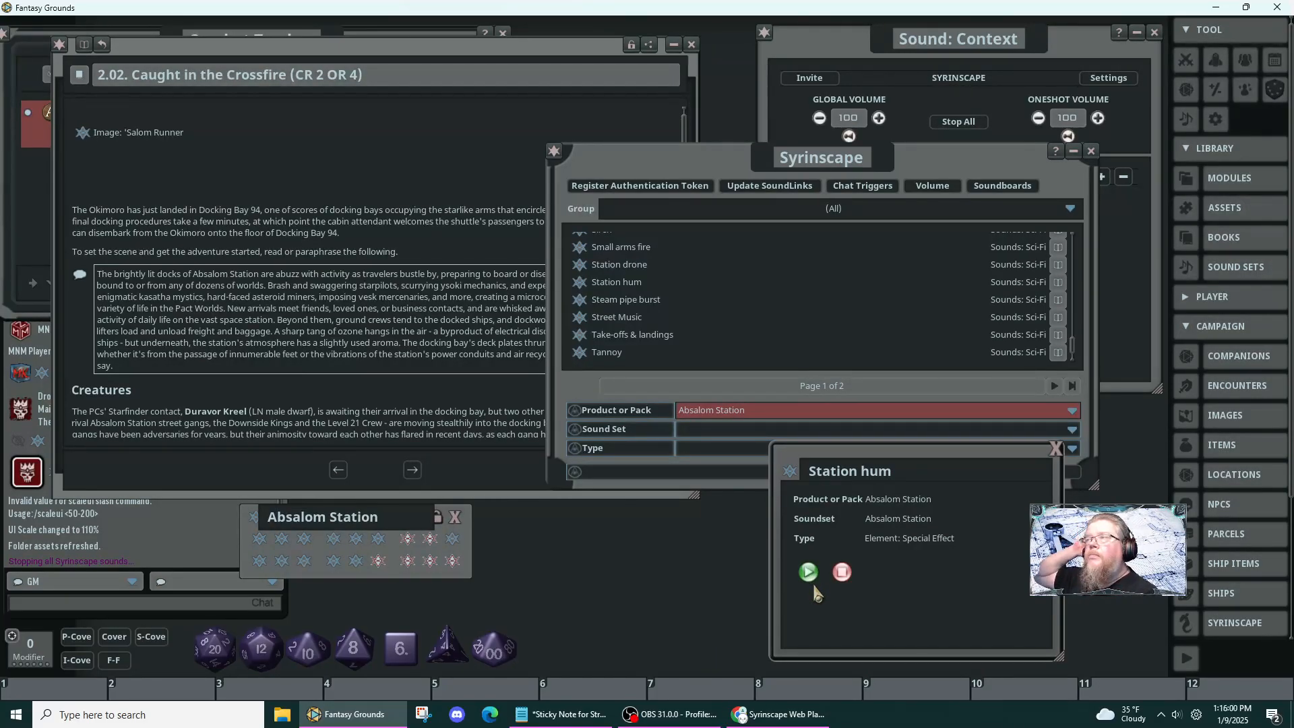
scroll(808, 329, up, 3)
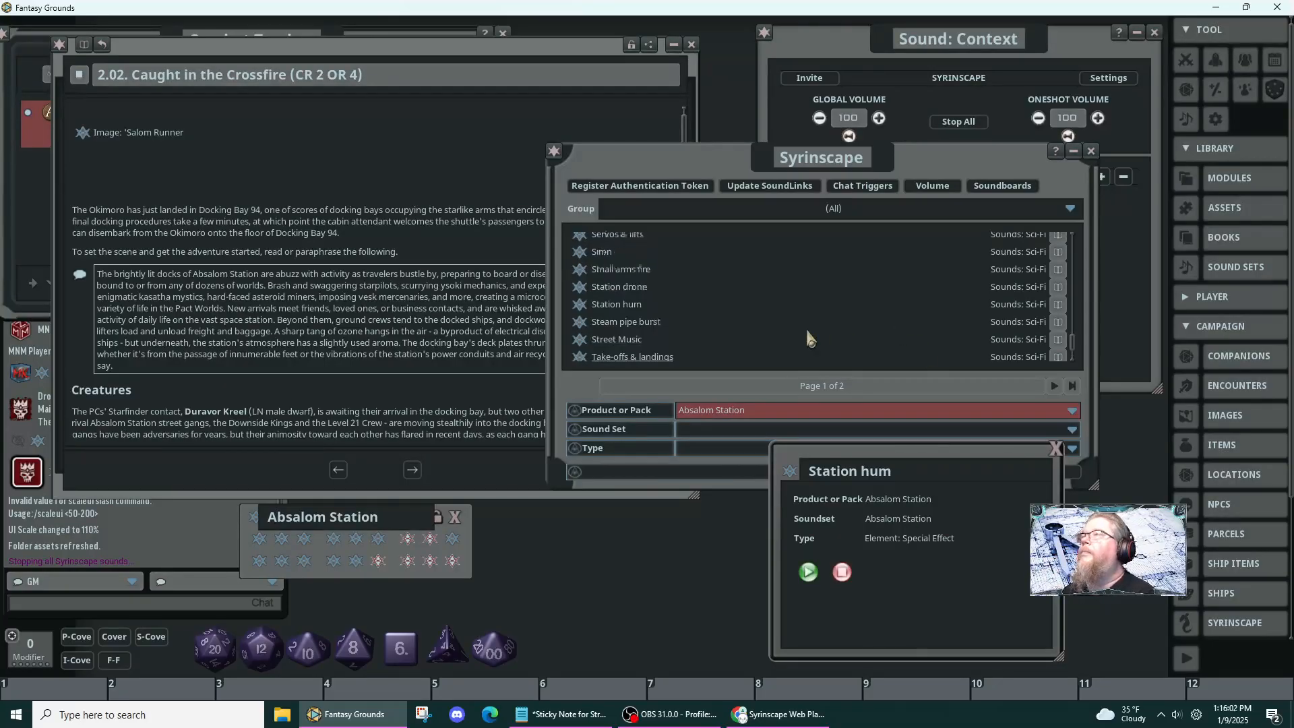
scroll(807, 328, up, 2)
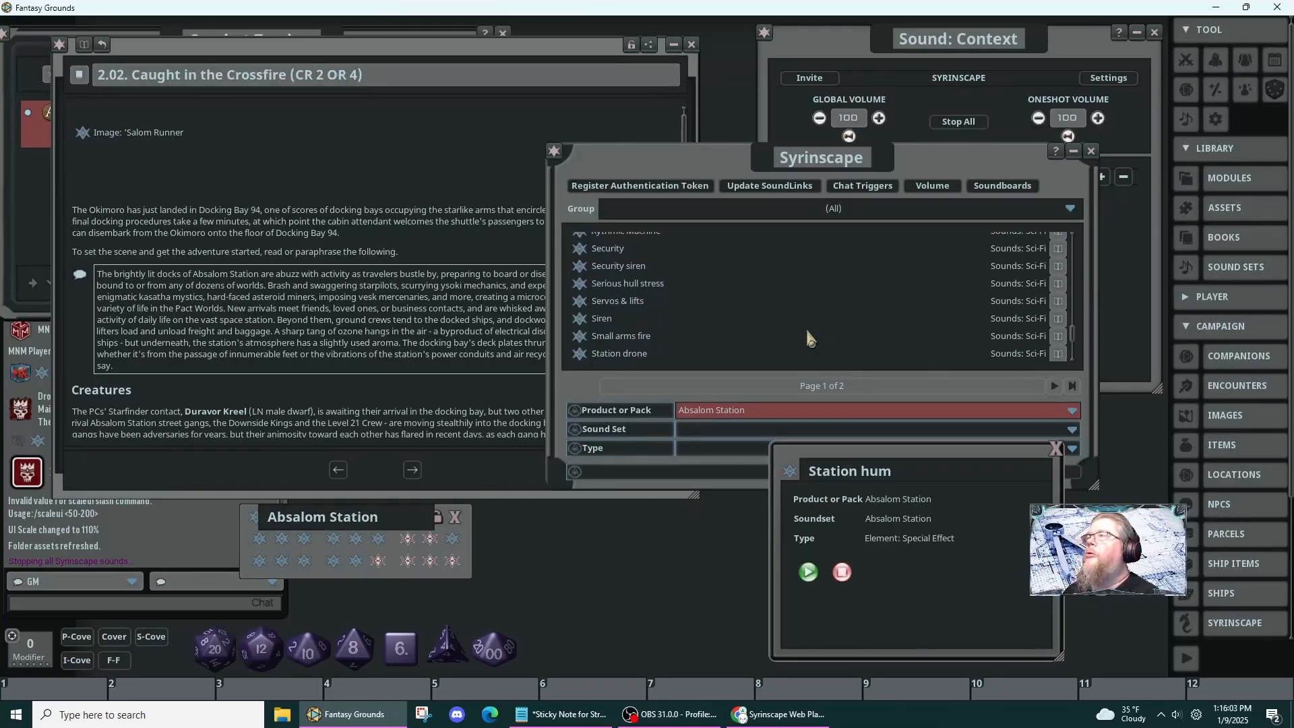
click(583, 307)
drag(626, 271, 617, 464)
click(846, 580)
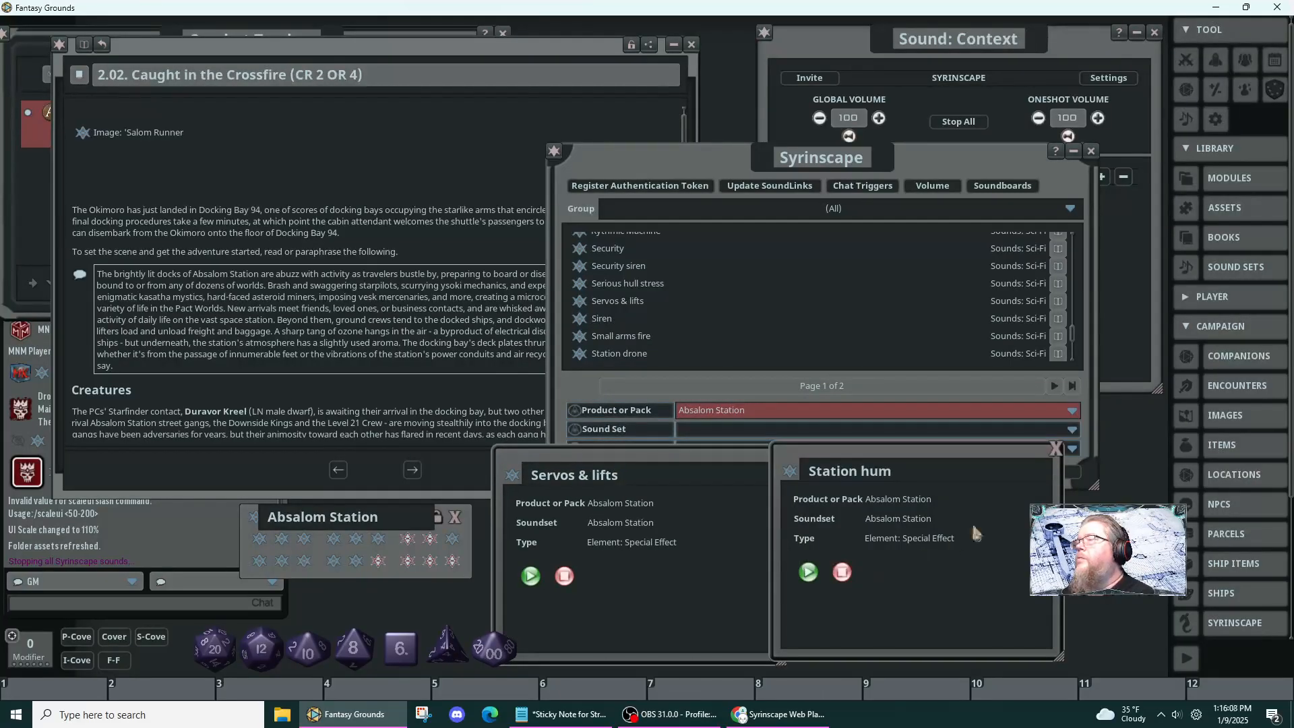
click(1056, 449)
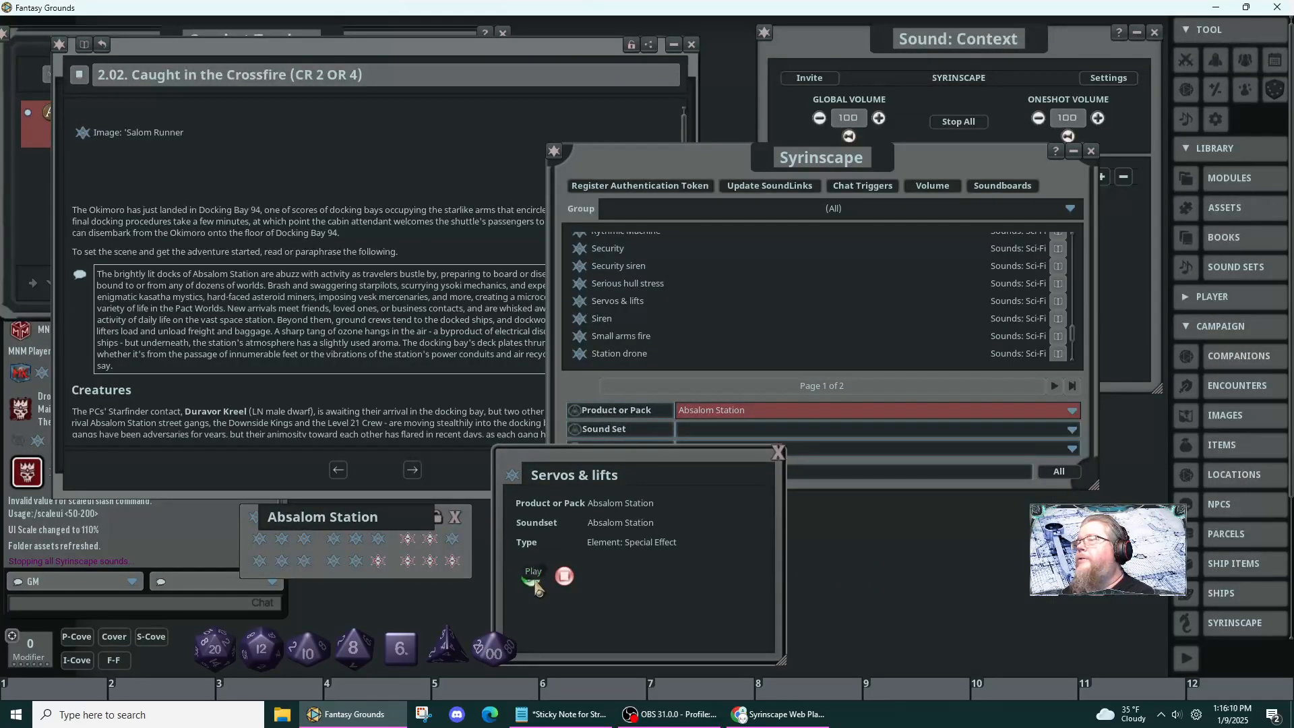
- Raise the global volume to 130 while auditioning Servos & lifts off the list, and close that sound's window
drag(779, 589, 910, 586)
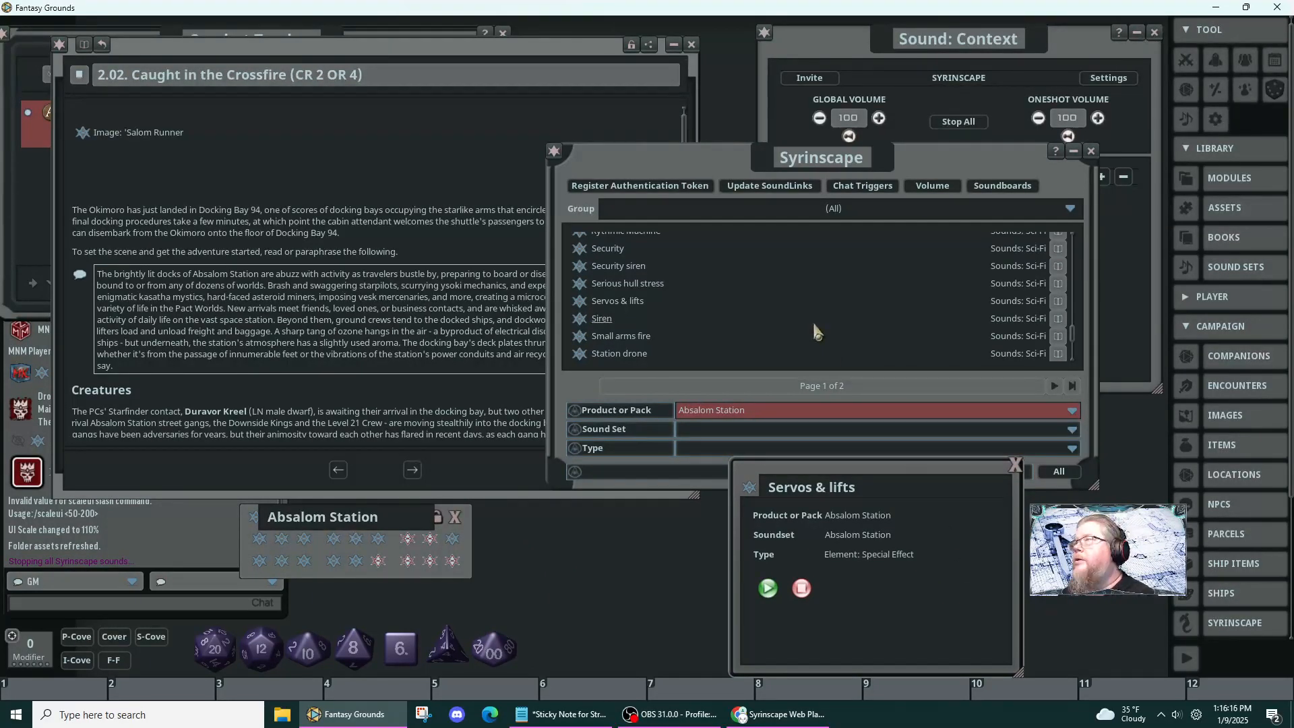
scroll(813, 325, up, 2)
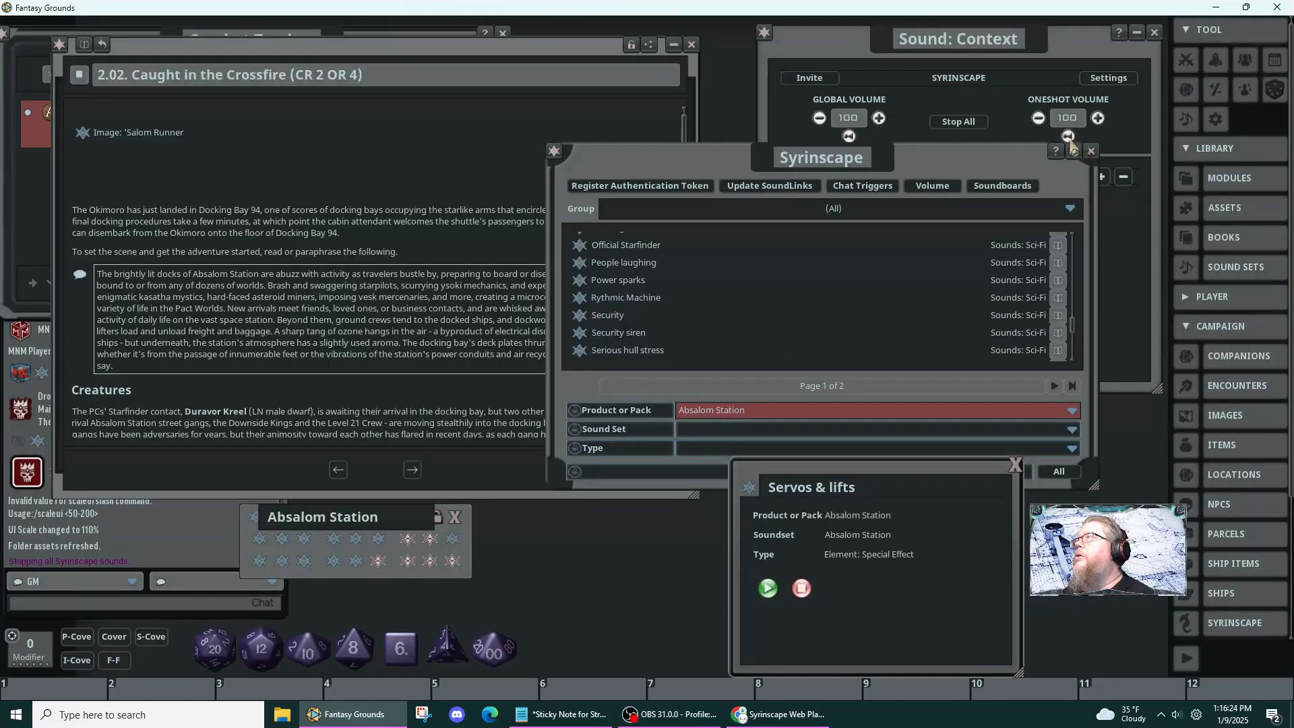
click(880, 119)
click(879, 120)
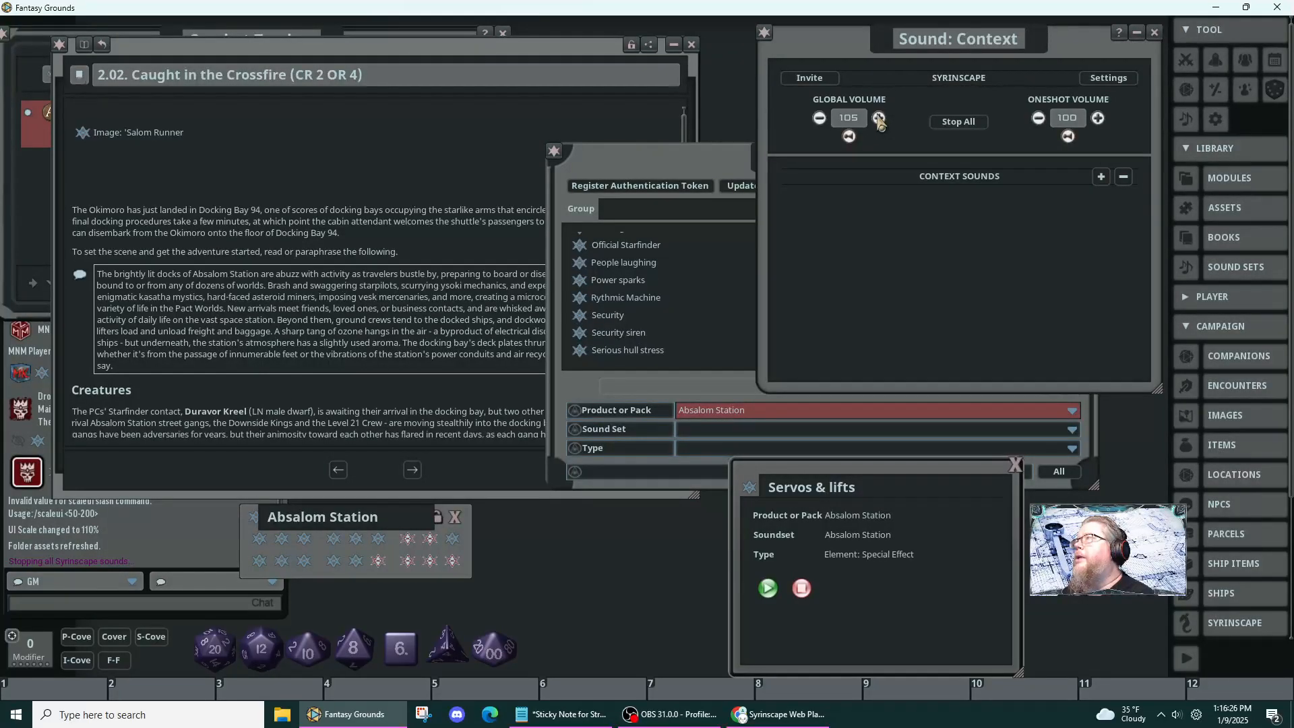
click(879, 119)
click(879, 119)
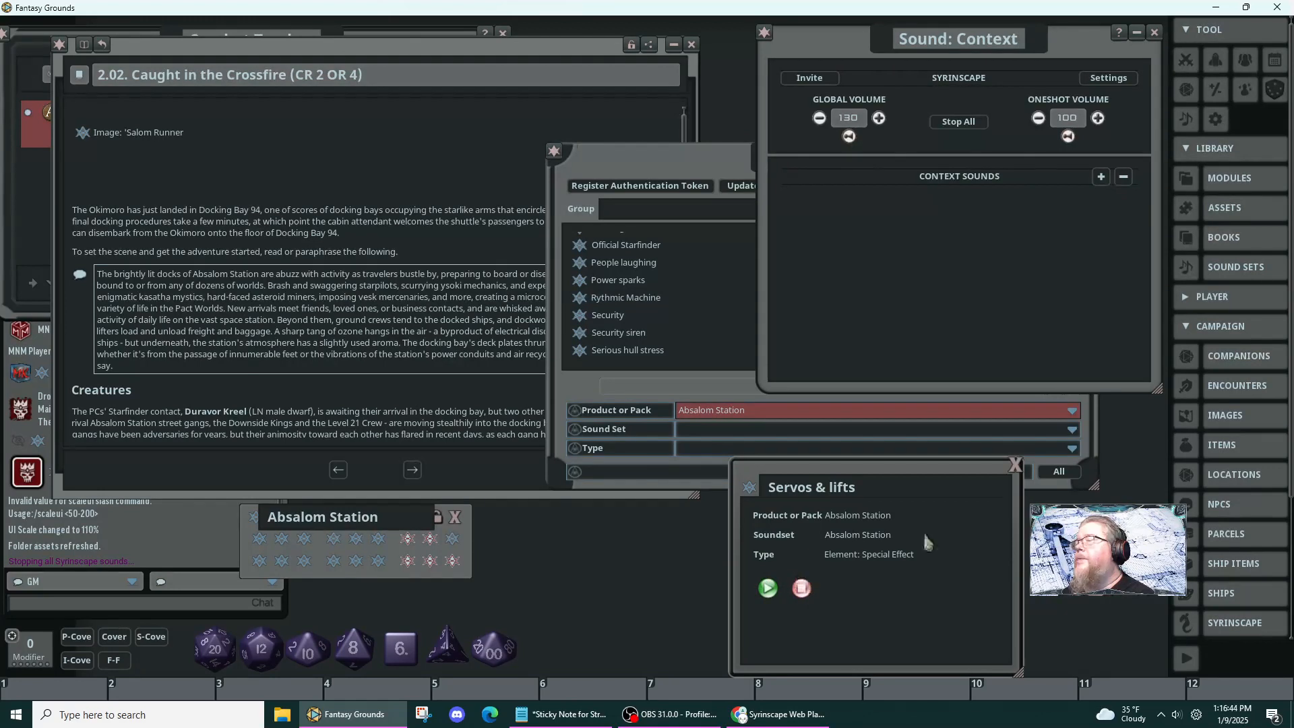
click(1016, 466)
- Move the Syrinscape window clear of the sound context window and look through the Absalom Station sounds back to the list's start
drag(688, 159, 654, 273)
scroll(719, 472, up, 3)
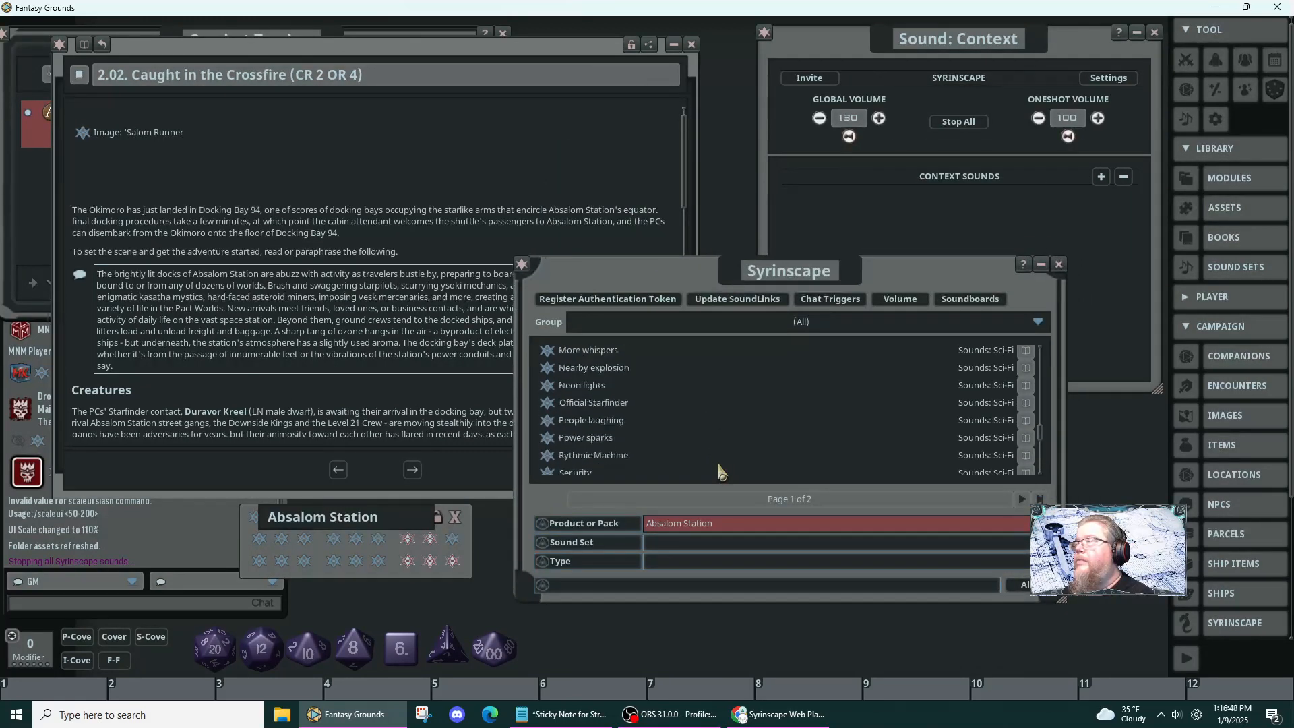
scroll(720, 472, up, 1)
scroll(719, 472, up, 1)
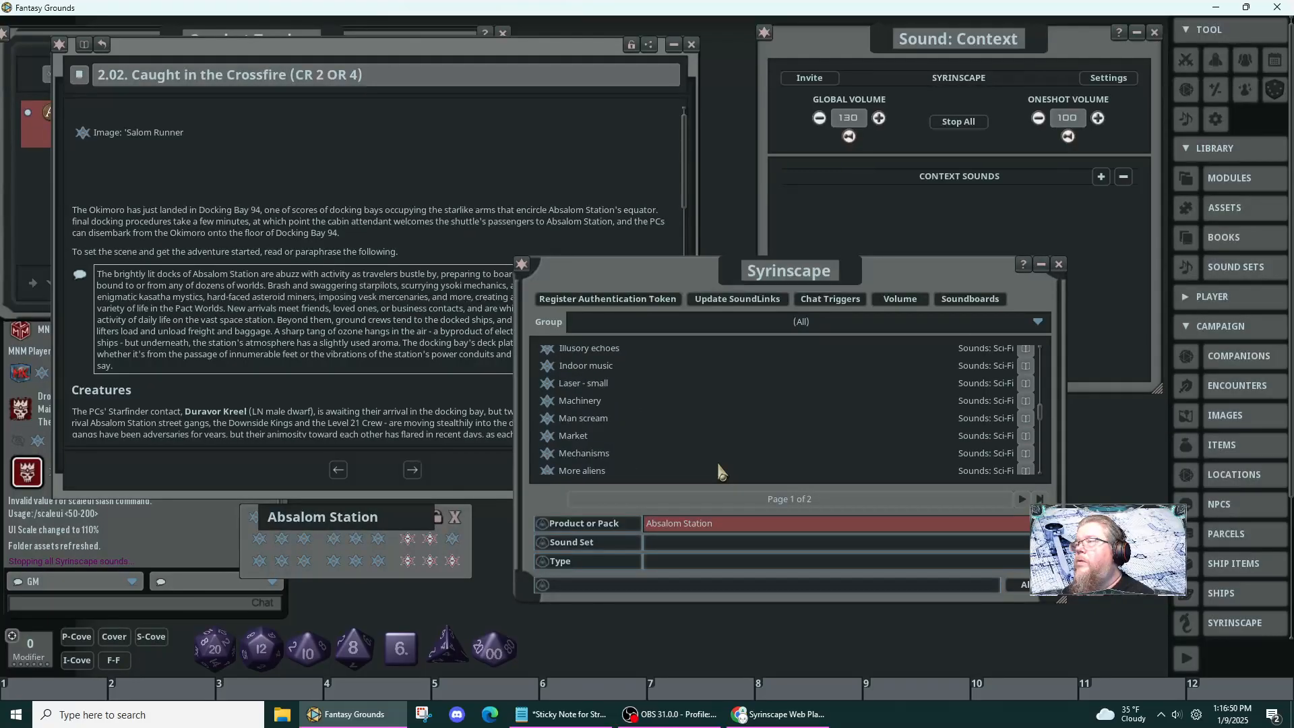
scroll(719, 472, up, 1)
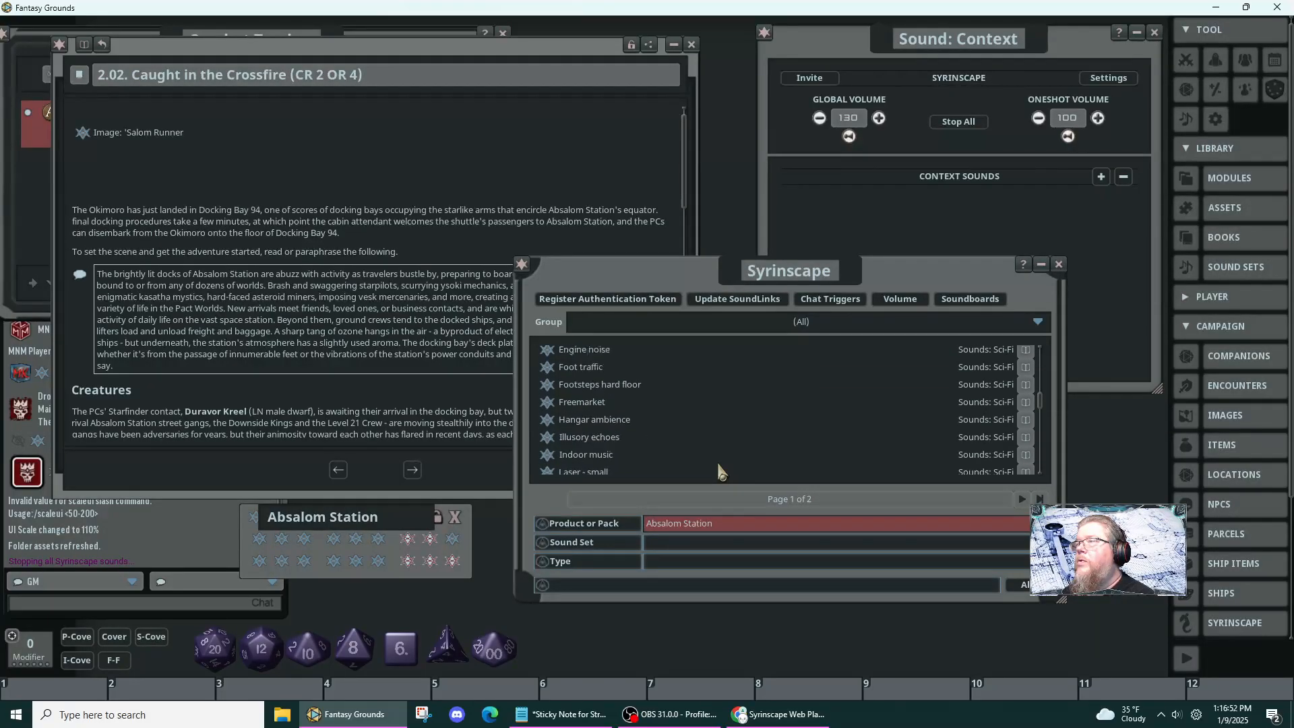
scroll(720, 472, up, 4)
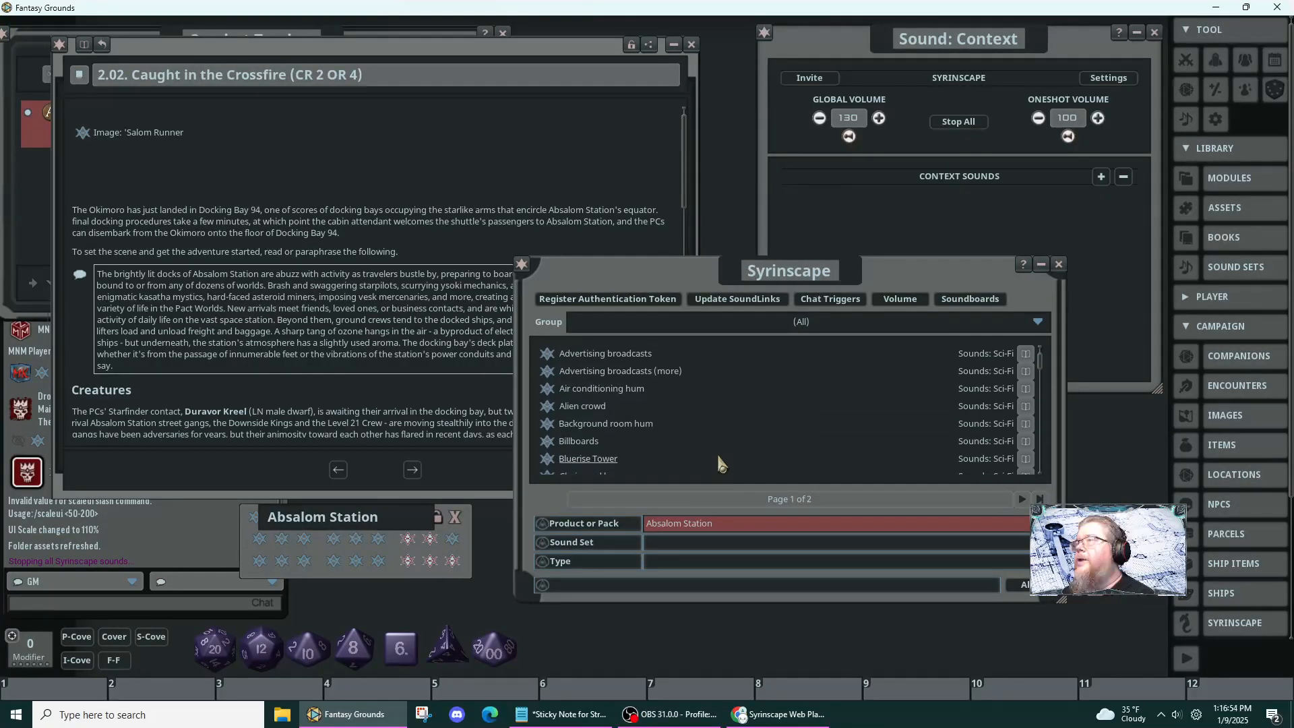
drag(935, 288, 973, 256)
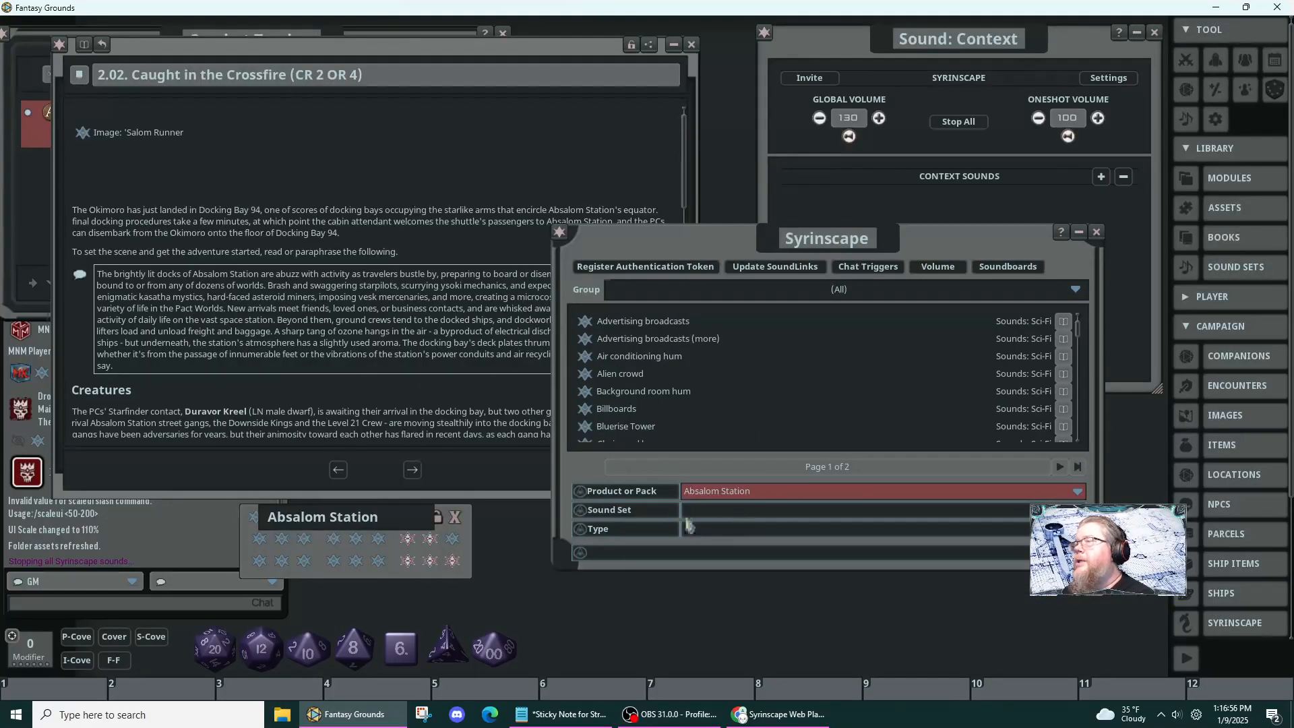
- Filter the sound list by the product "Dead Suns: Incident at Absalom Station SoundPack"
click(1078, 493)
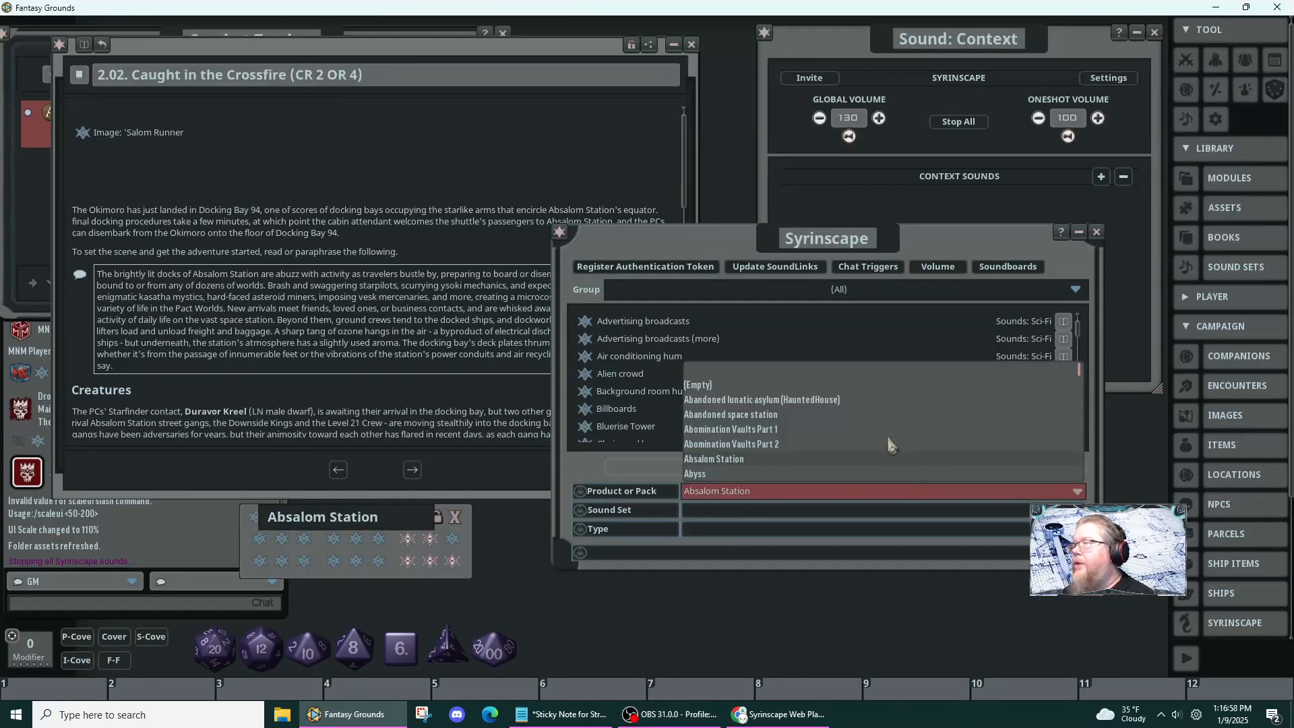
scroll(890, 438, down, 3)
scroll(890, 443, down, 2)
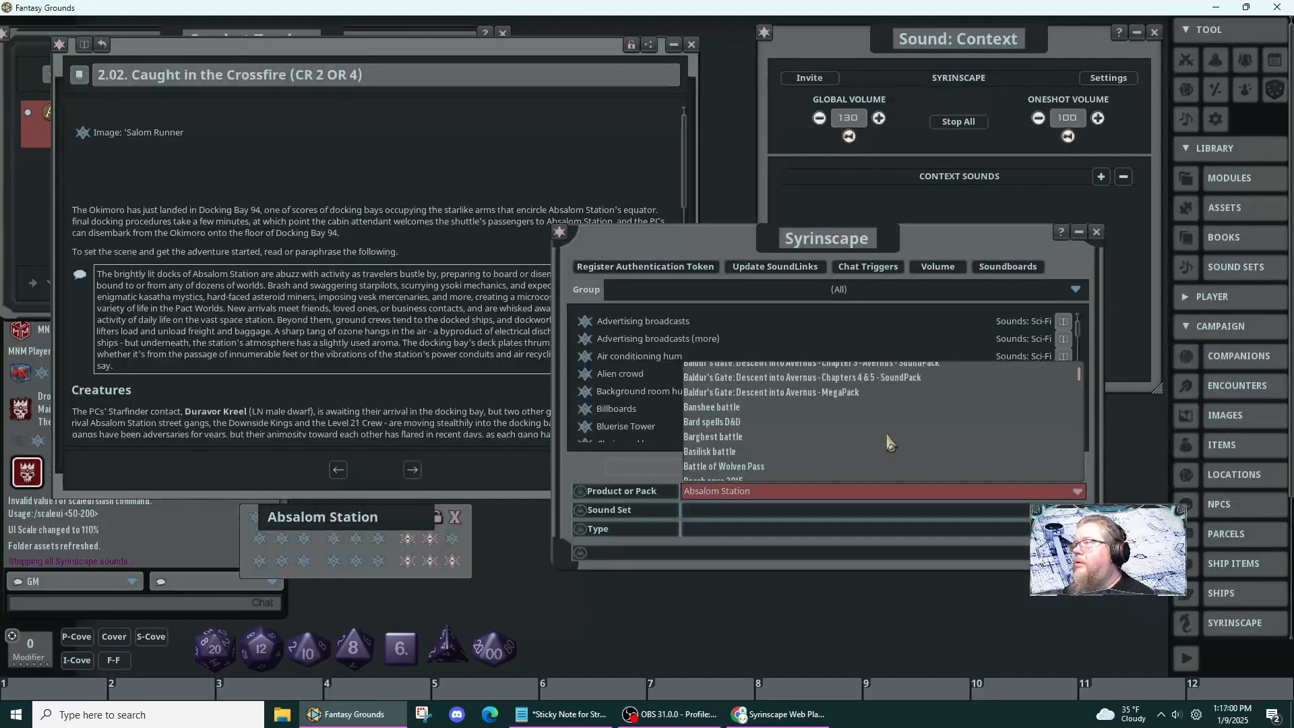
scroll(890, 443, down, 8)
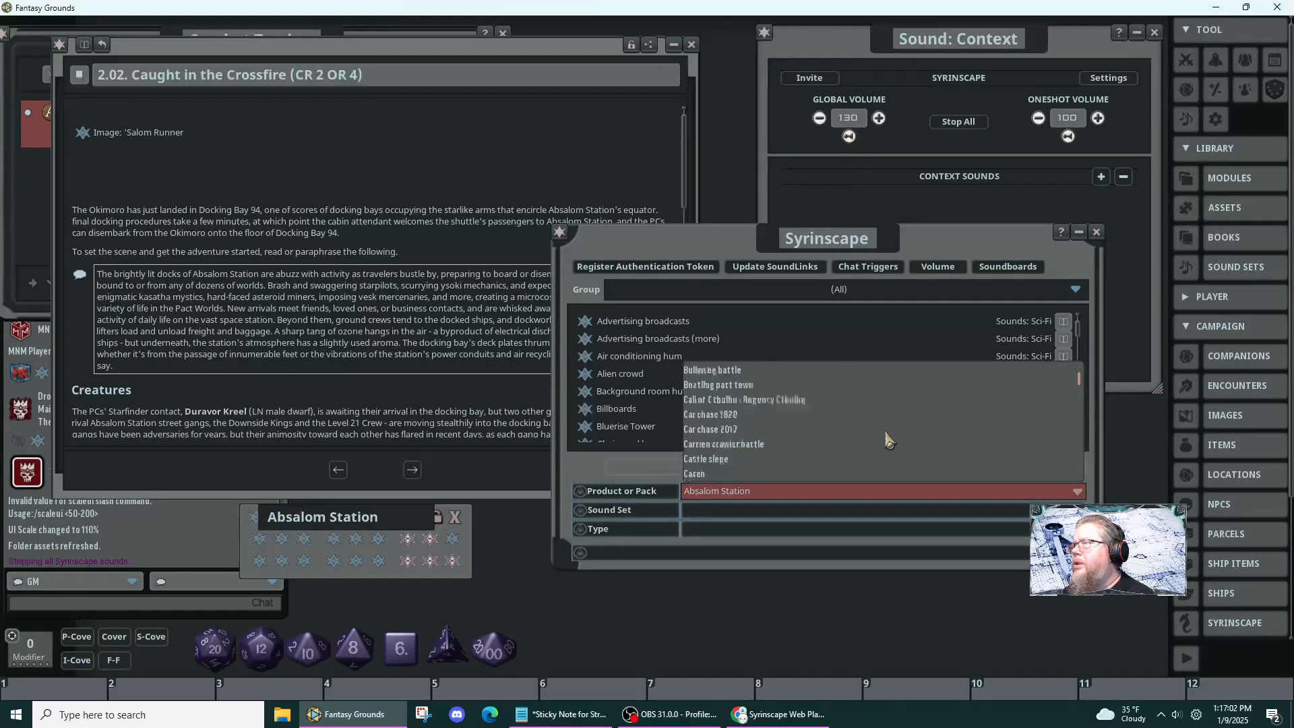
scroll(888, 440, down, 10)
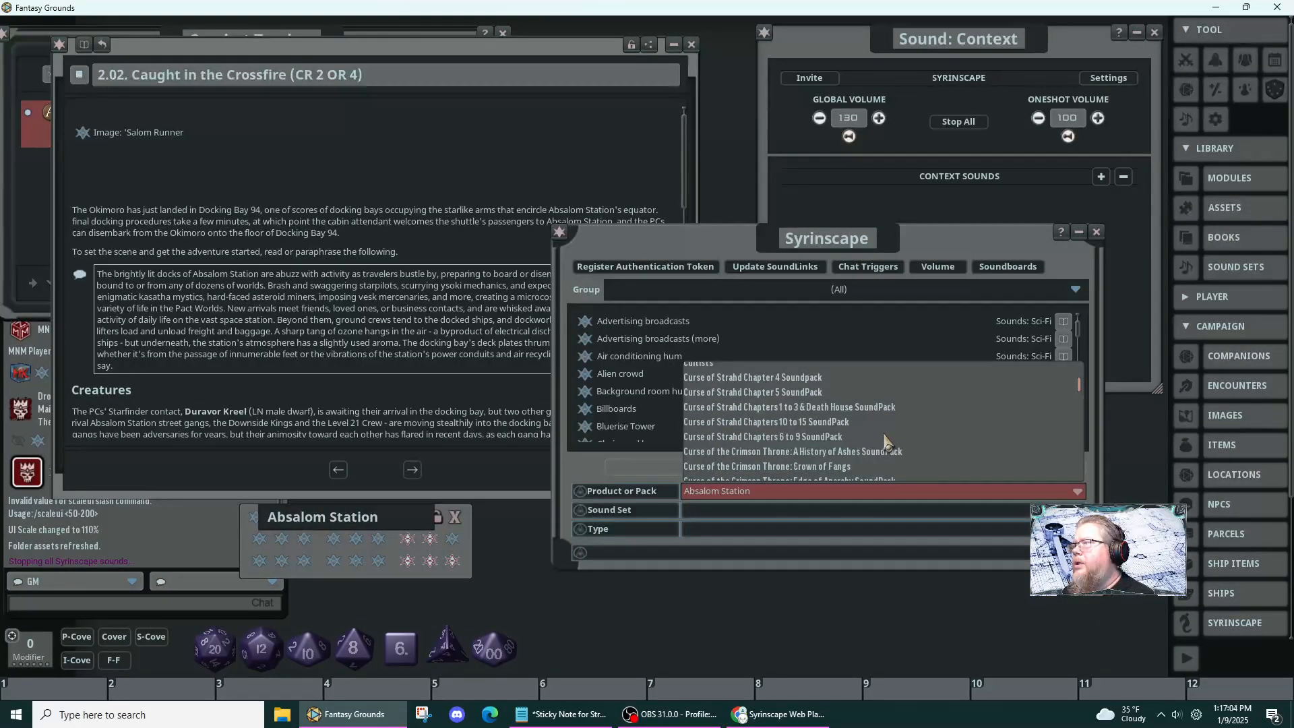
scroll(889, 443, down, 10)
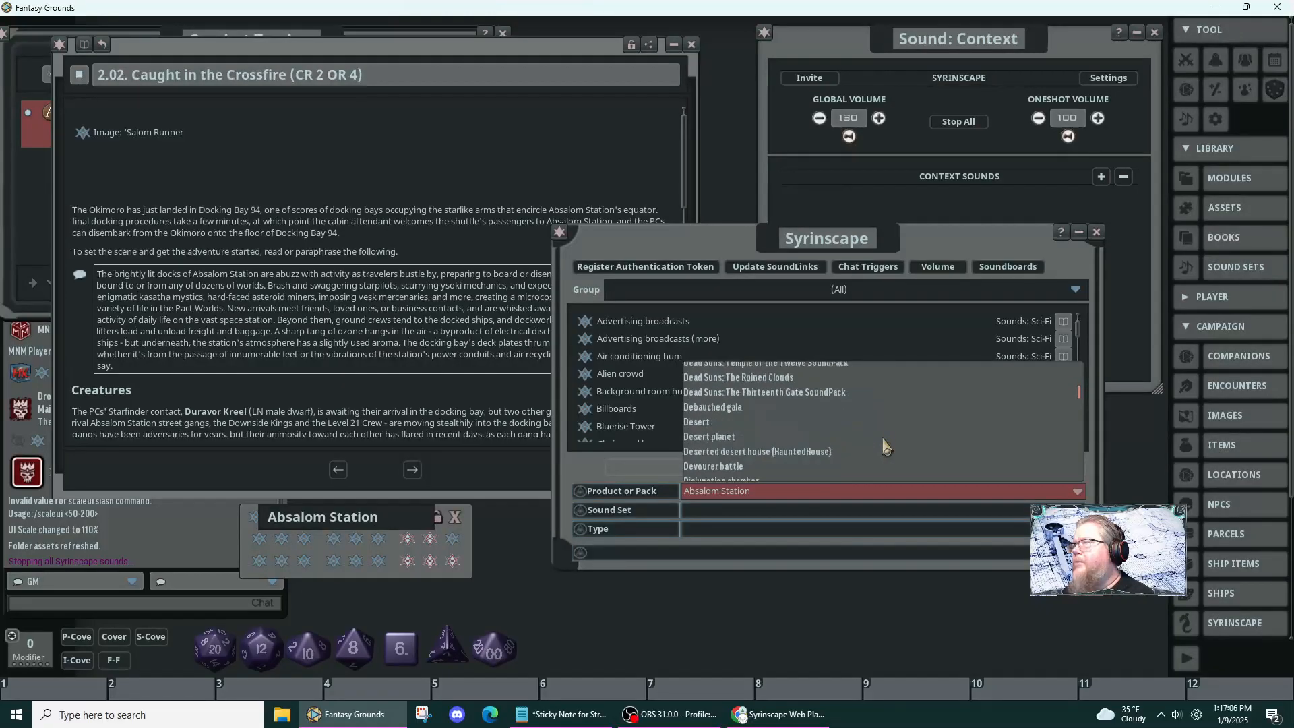
scroll(887, 445, up, 3)
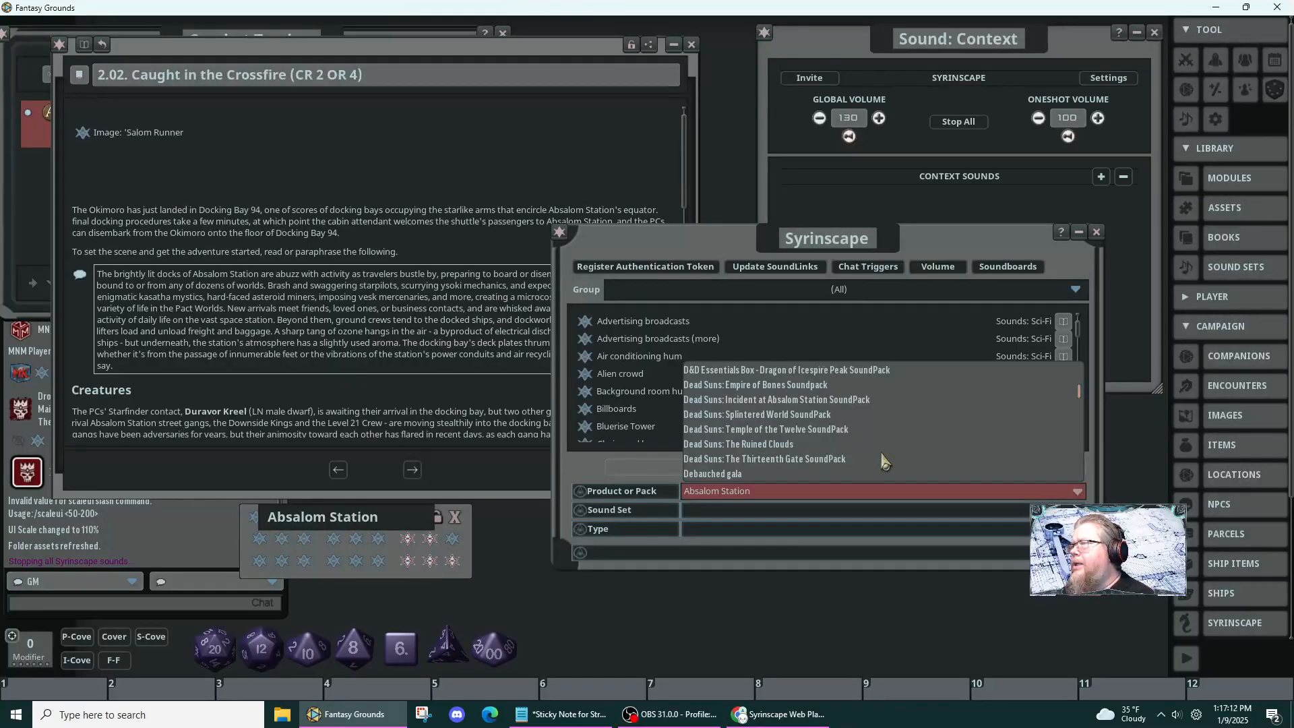
scroll(885, 462, up, 1)
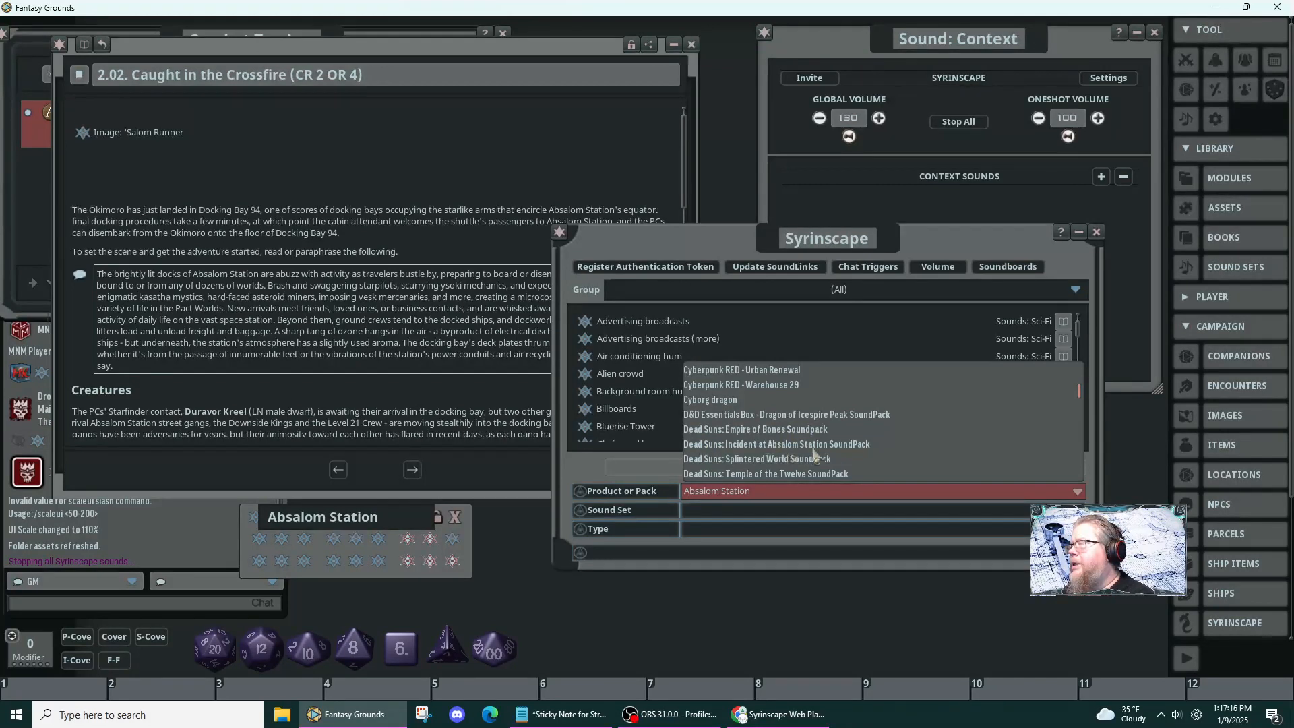
click(756, 445)
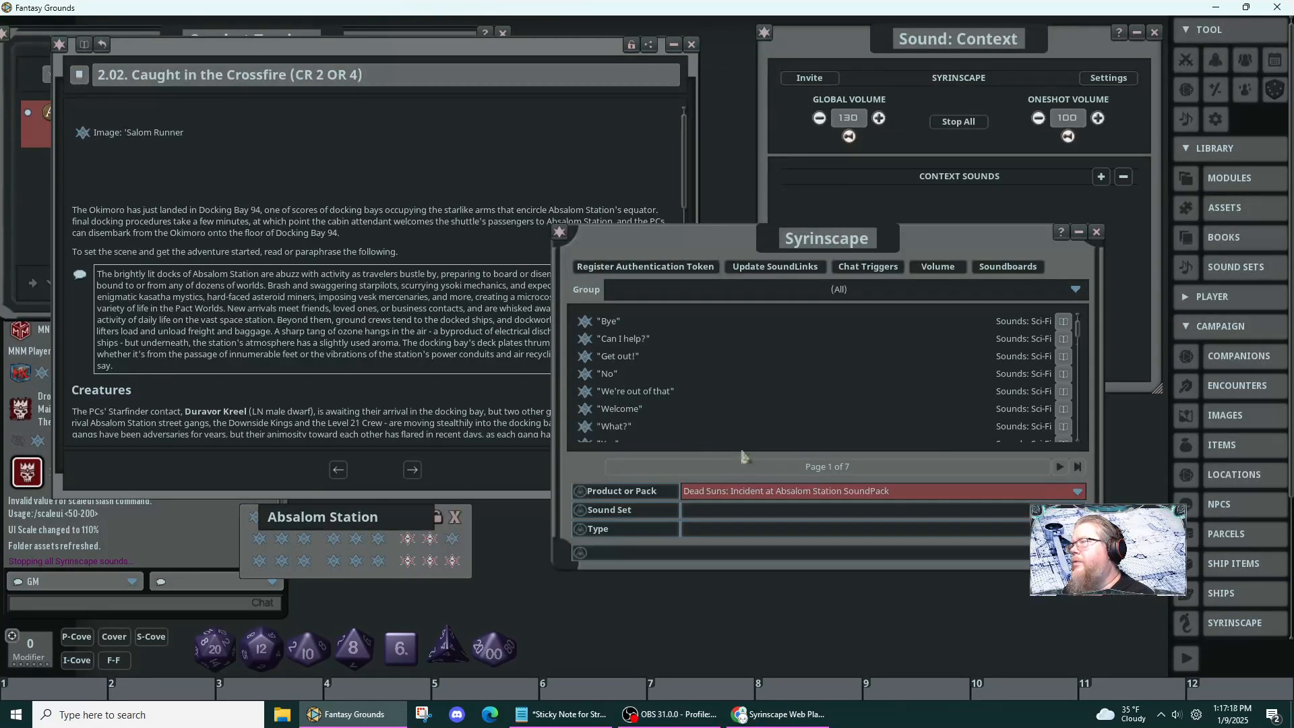
- Check the "Bye" one-shot and close it, and open and play the "Can I help?" one-shot
click(584, 322)
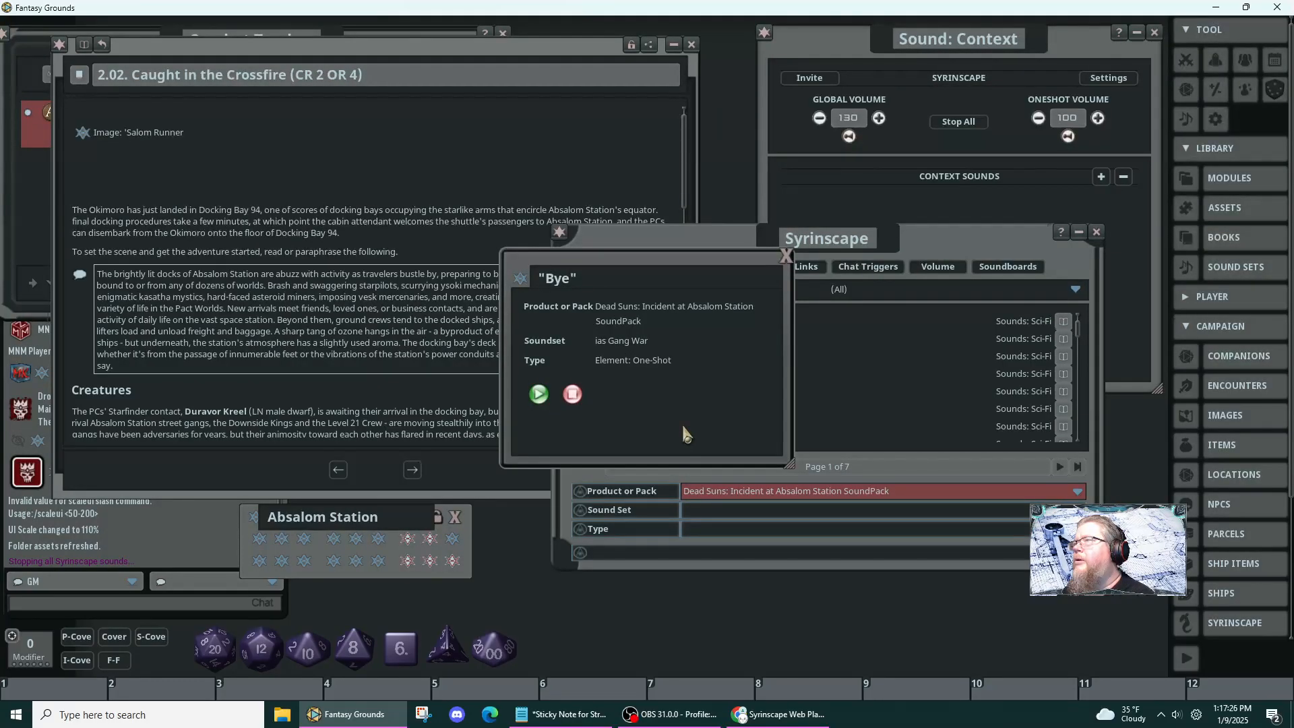
click(786, 256)
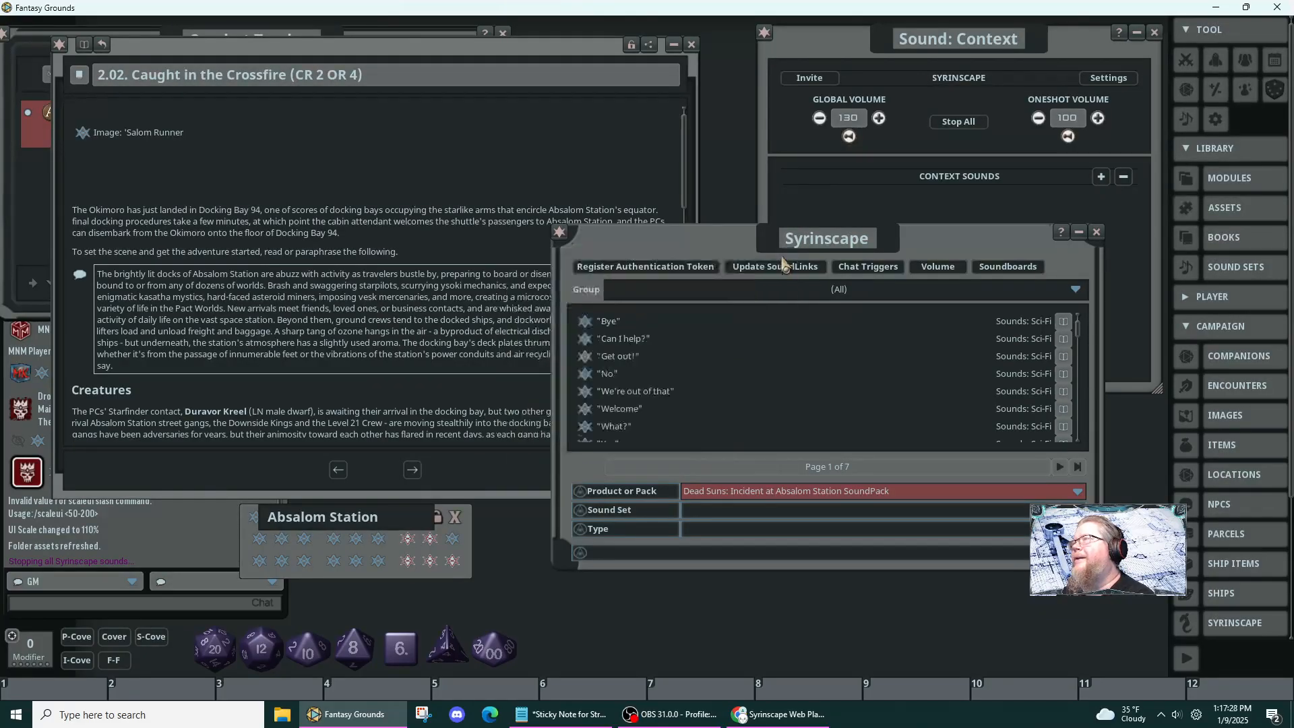
click(592, 344)
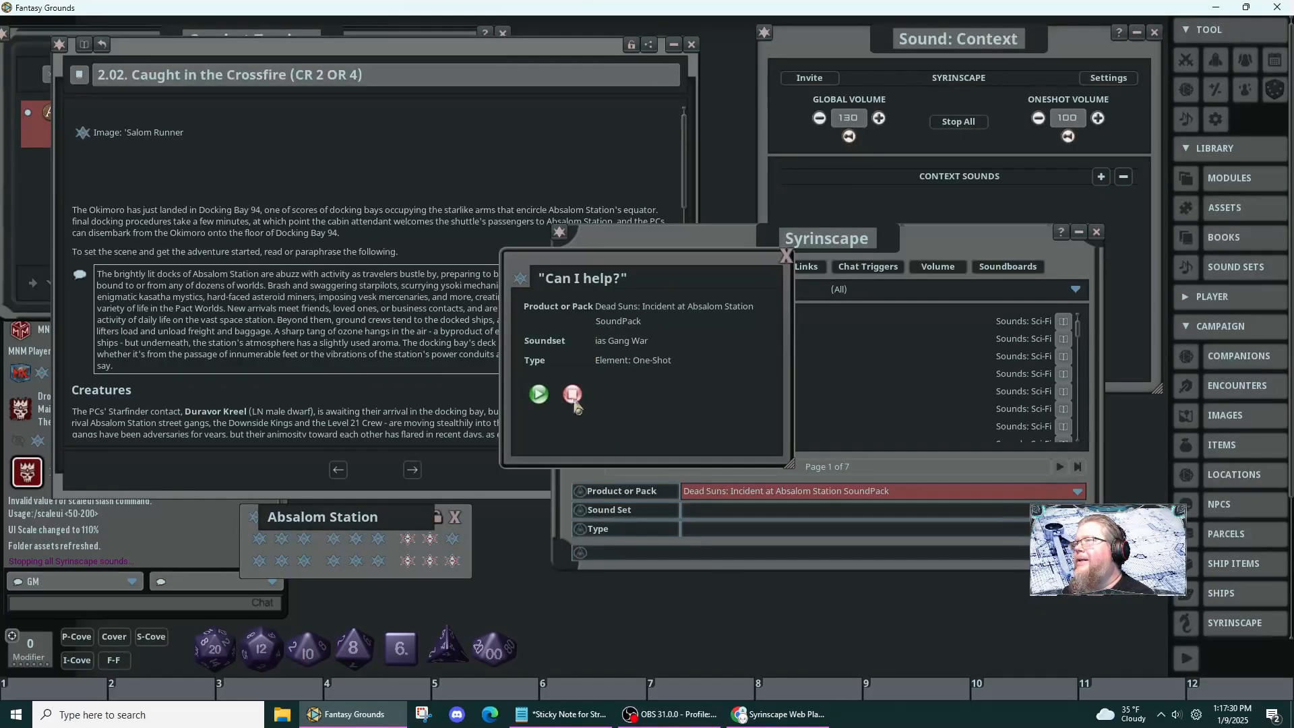
click(539, 397)
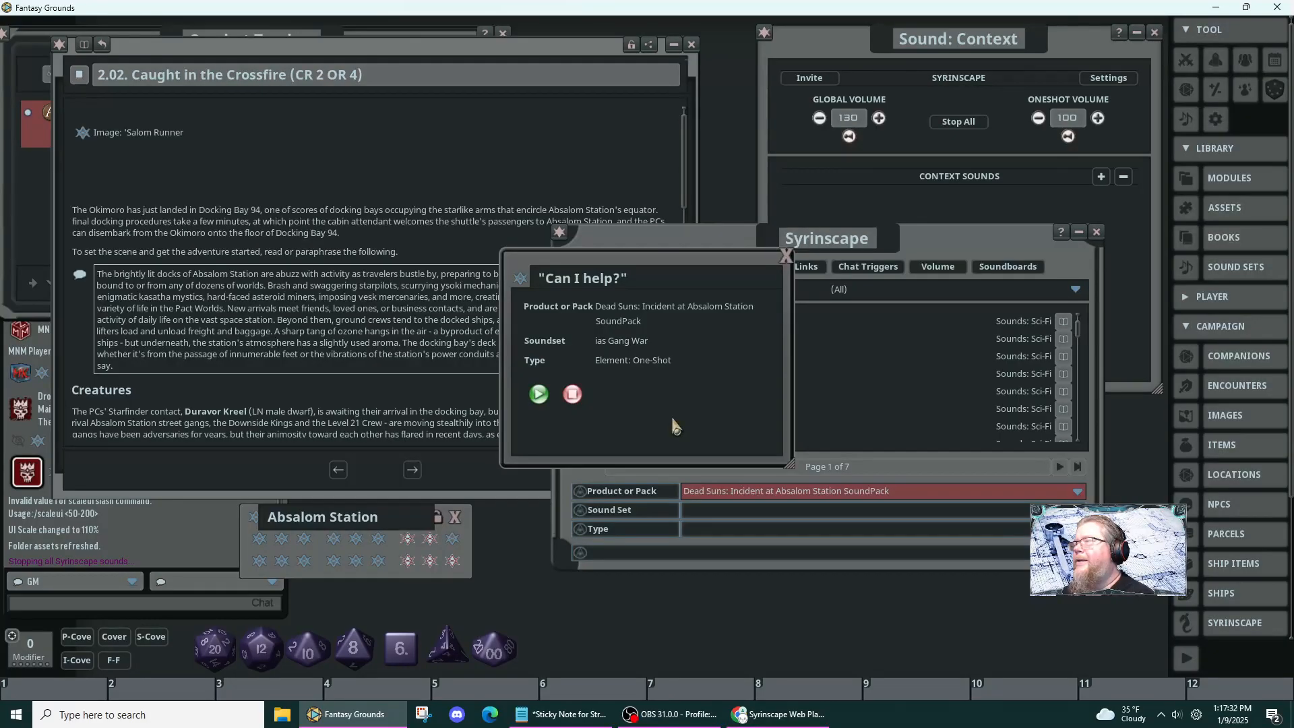
- Close the "Can I help?" sound window, and open the "Get out!" one-shot to check it and close it
drag(673, 425, 427, 479)
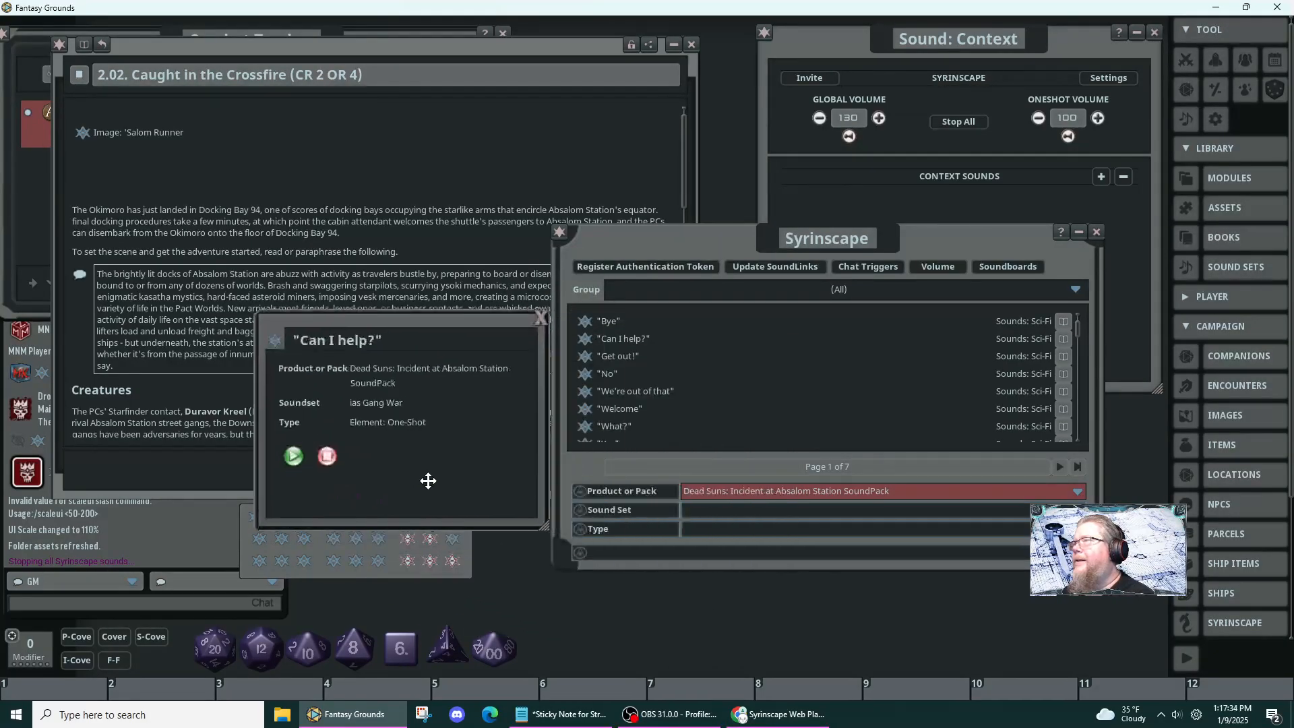
click(540, 321)
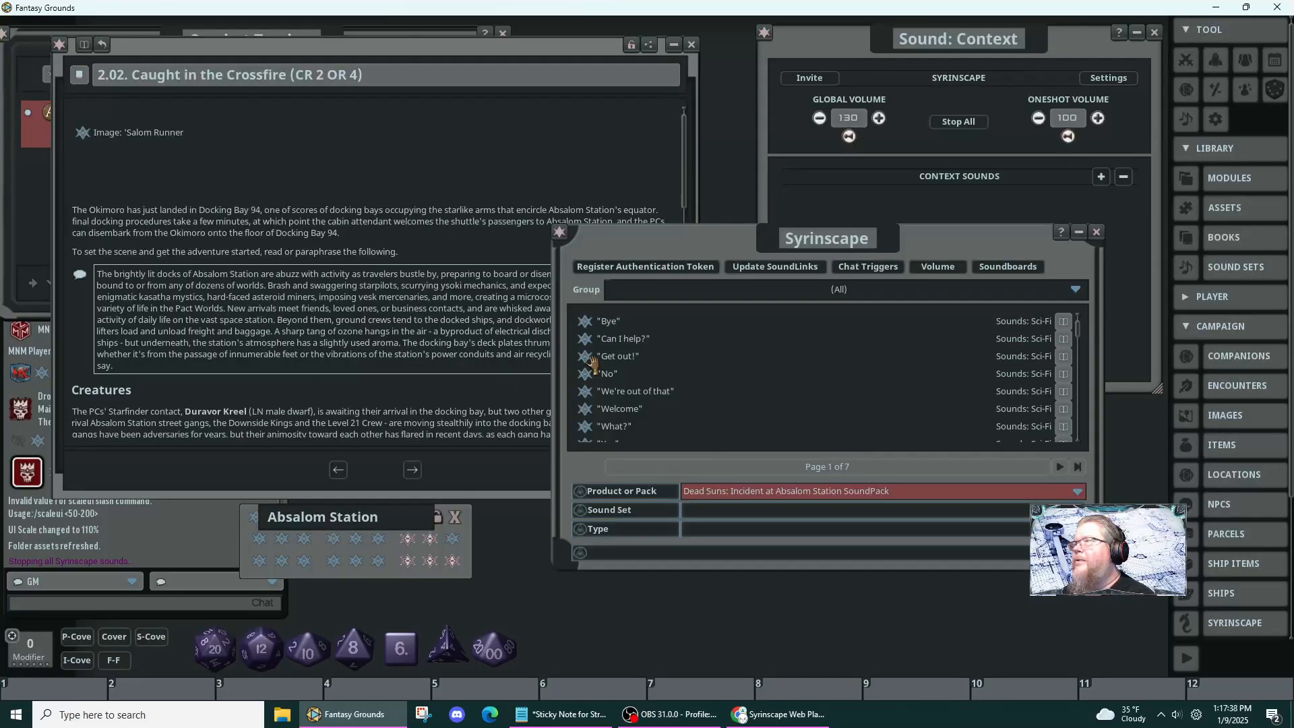
click(587, 362)
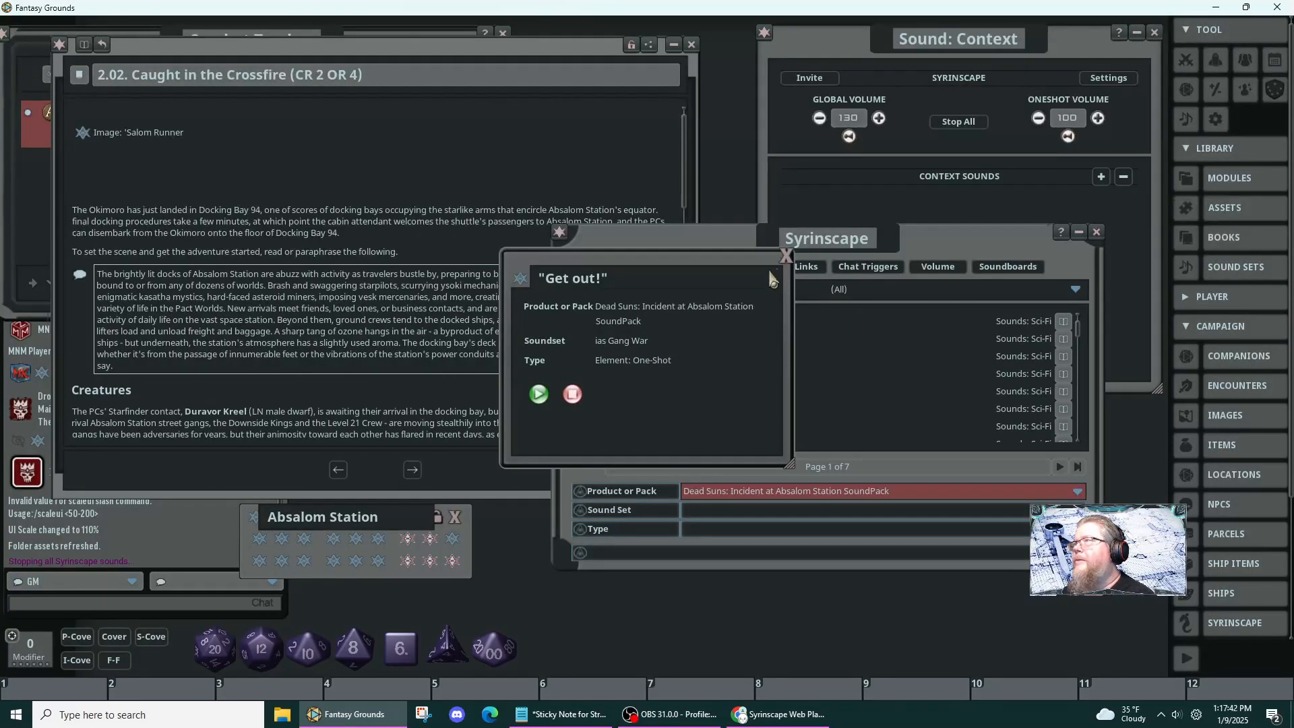
click(786, 257)
- Shift the Syrinscape window away from the sound pop-up area, and check the "No" one-shot and close it
drag(737, 252, 790, 289)
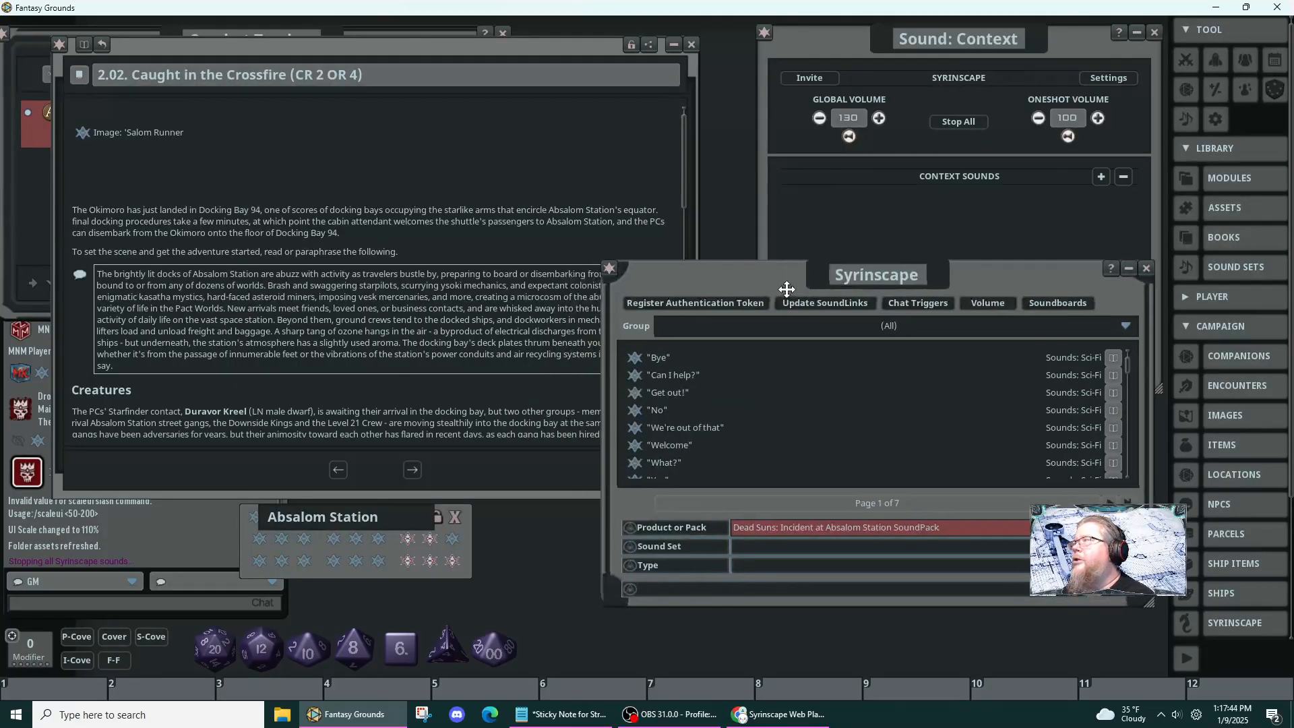
click(637, 411)
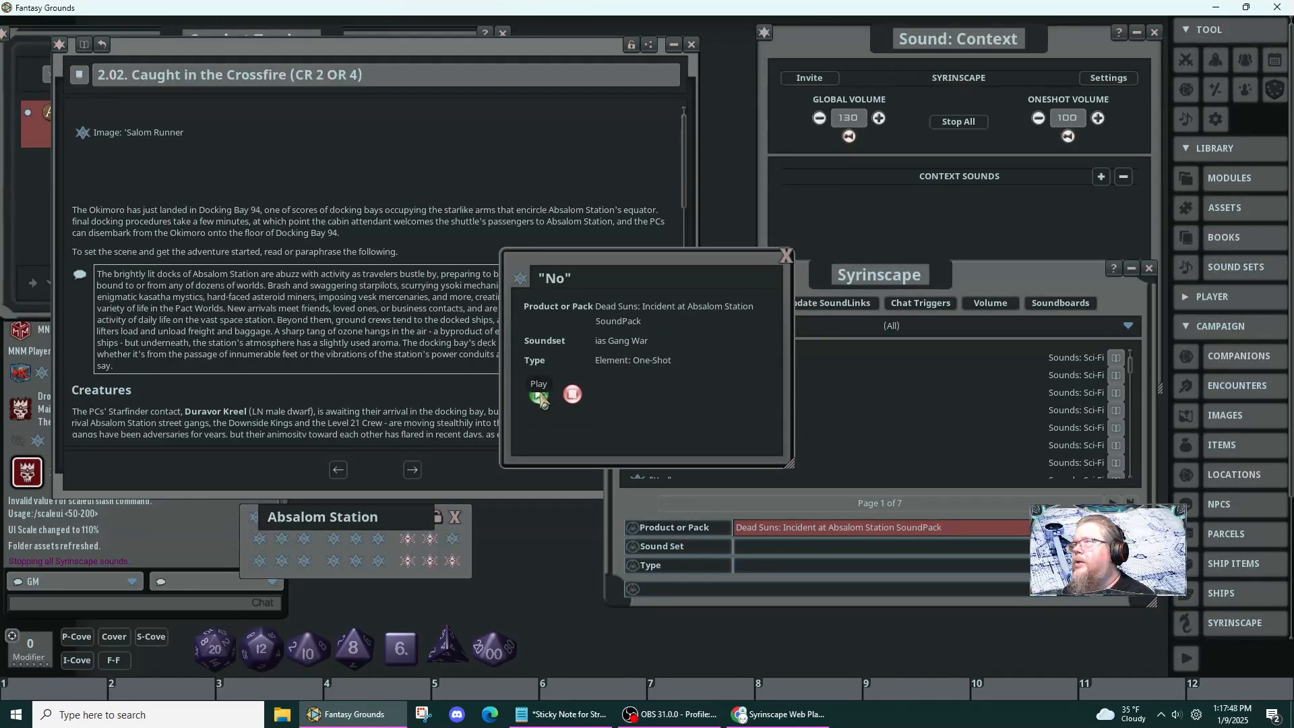
click(786, 256)
- Audition the "Welcome" one-shot, check the "Yes" one-shot, and close both sound windows
scroll(745, 409, down, 3)
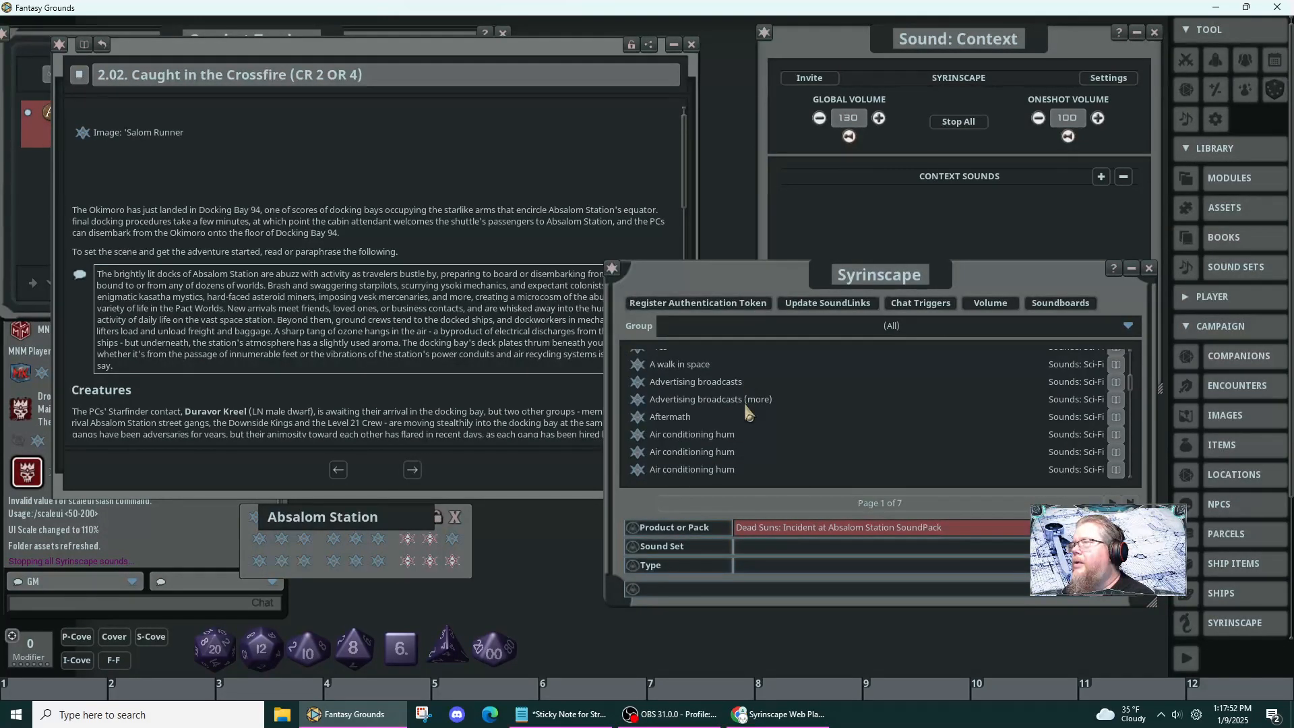
scroll(746, 408, up, 2)
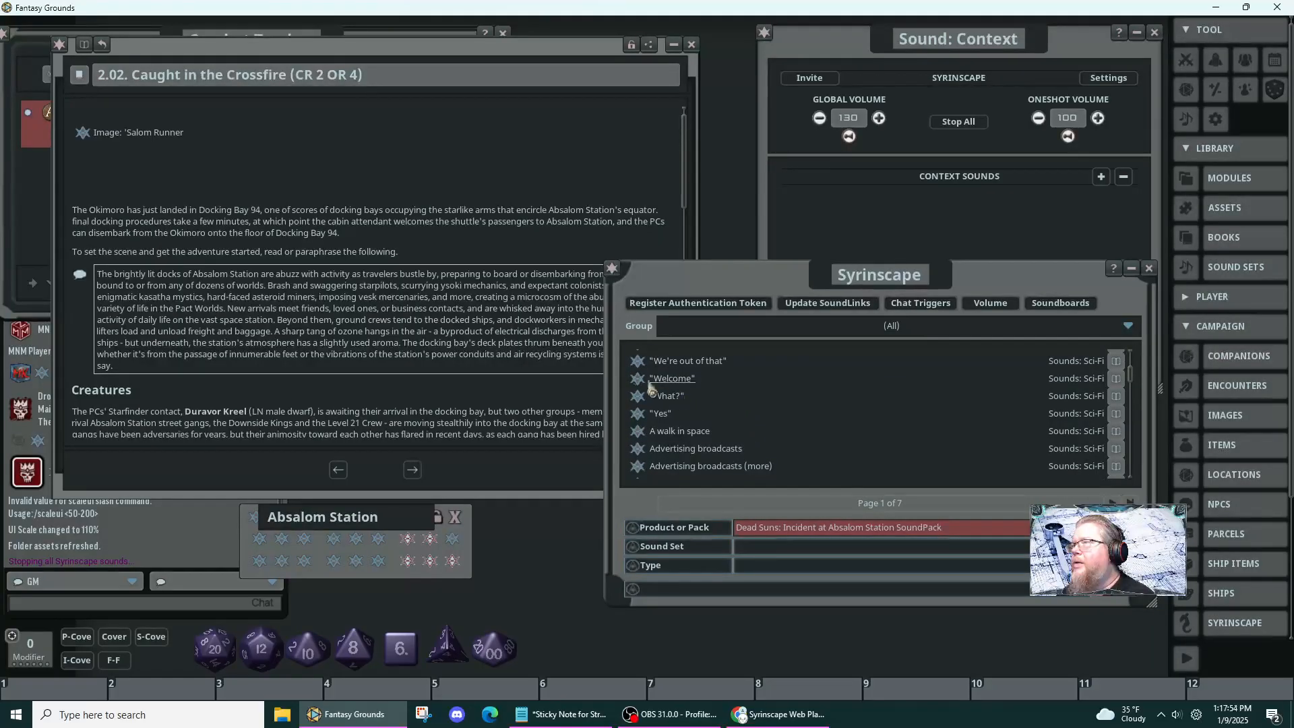
click(636, 379)
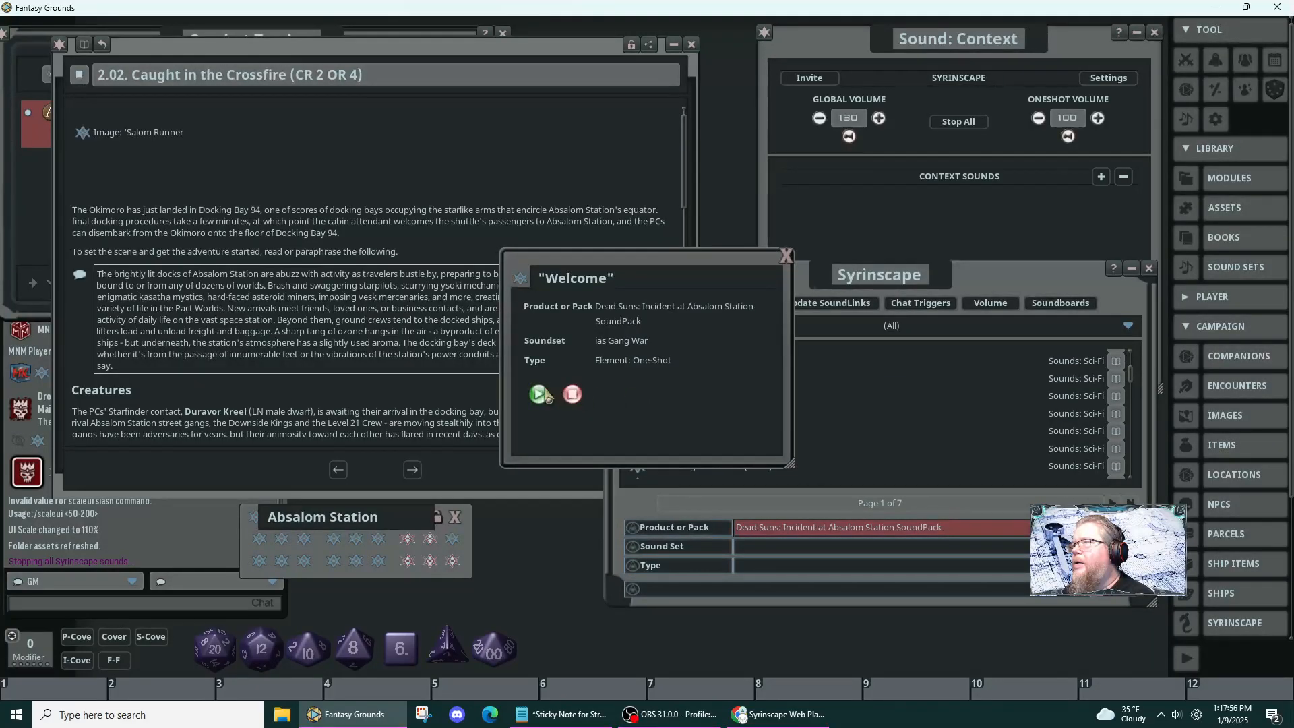
click(539, 395)
click(786, 256)
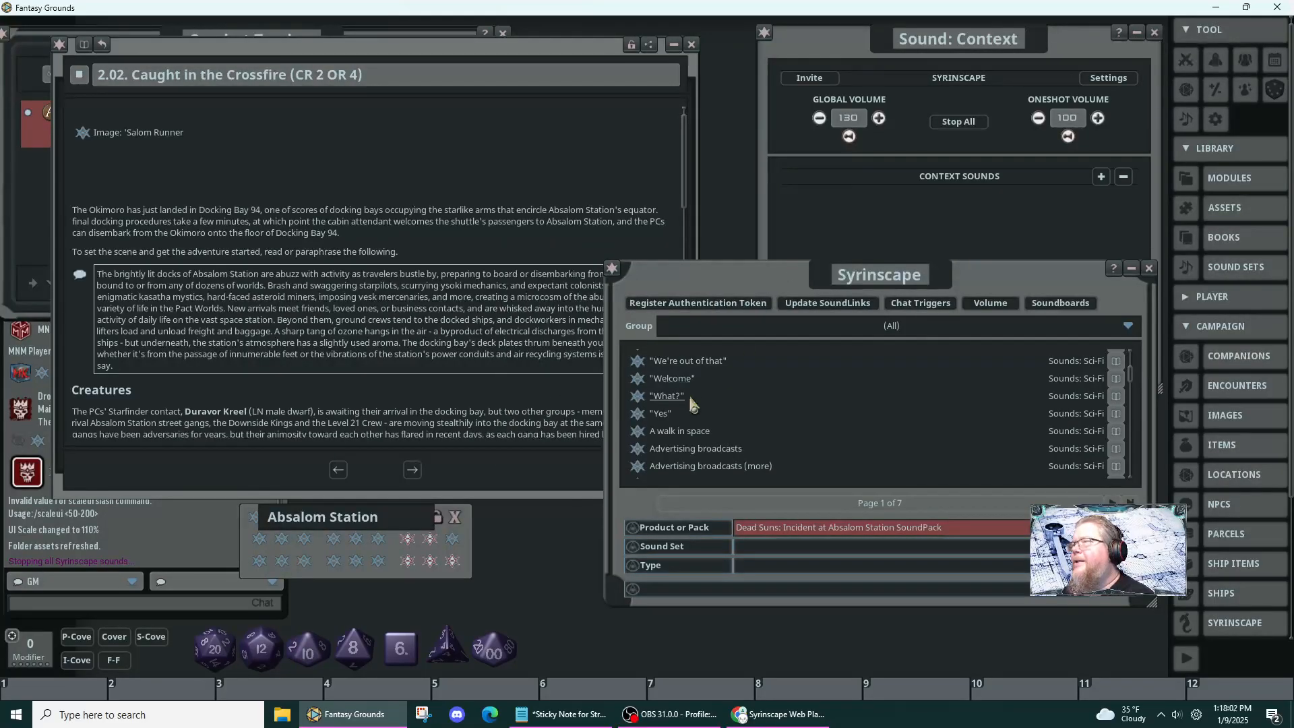
click(646, 416)
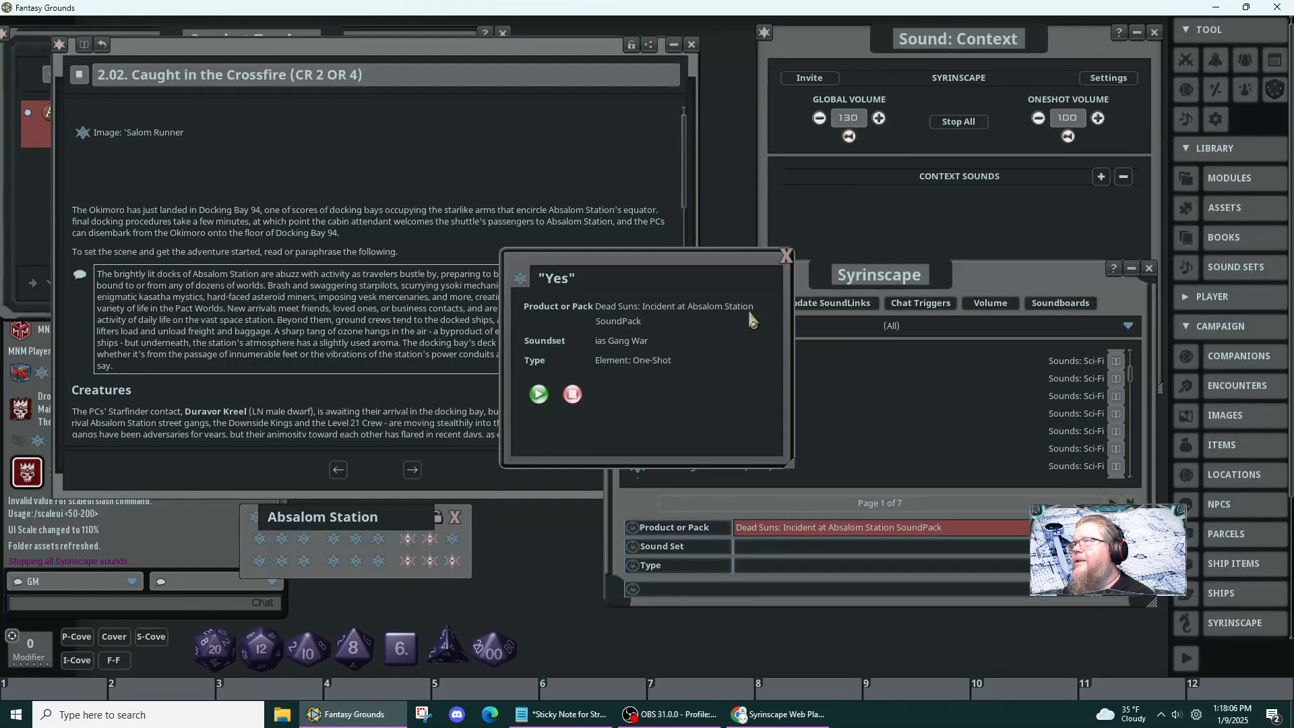
click(787, 256)
- Find the "Alarm!" special effect further down the sound list, play it, and close its window
scroll(757, 413, down, 5)
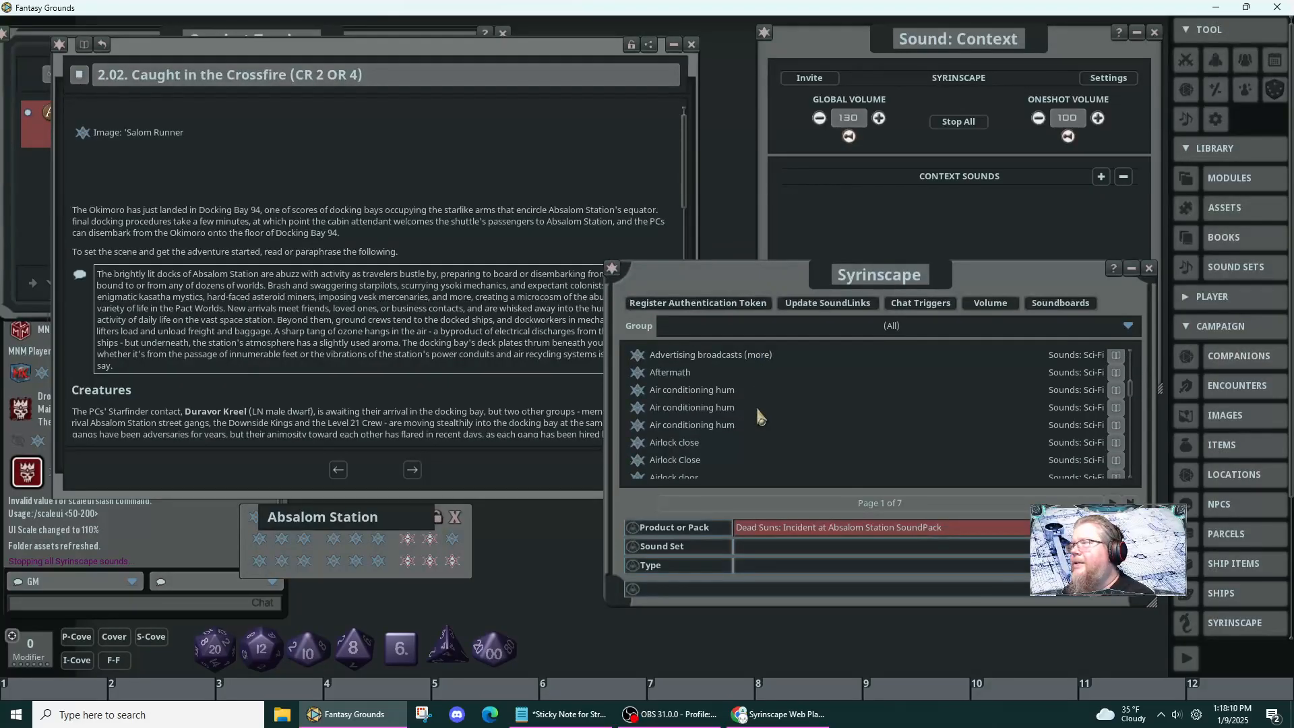
scroll(758, 414, down, 4)
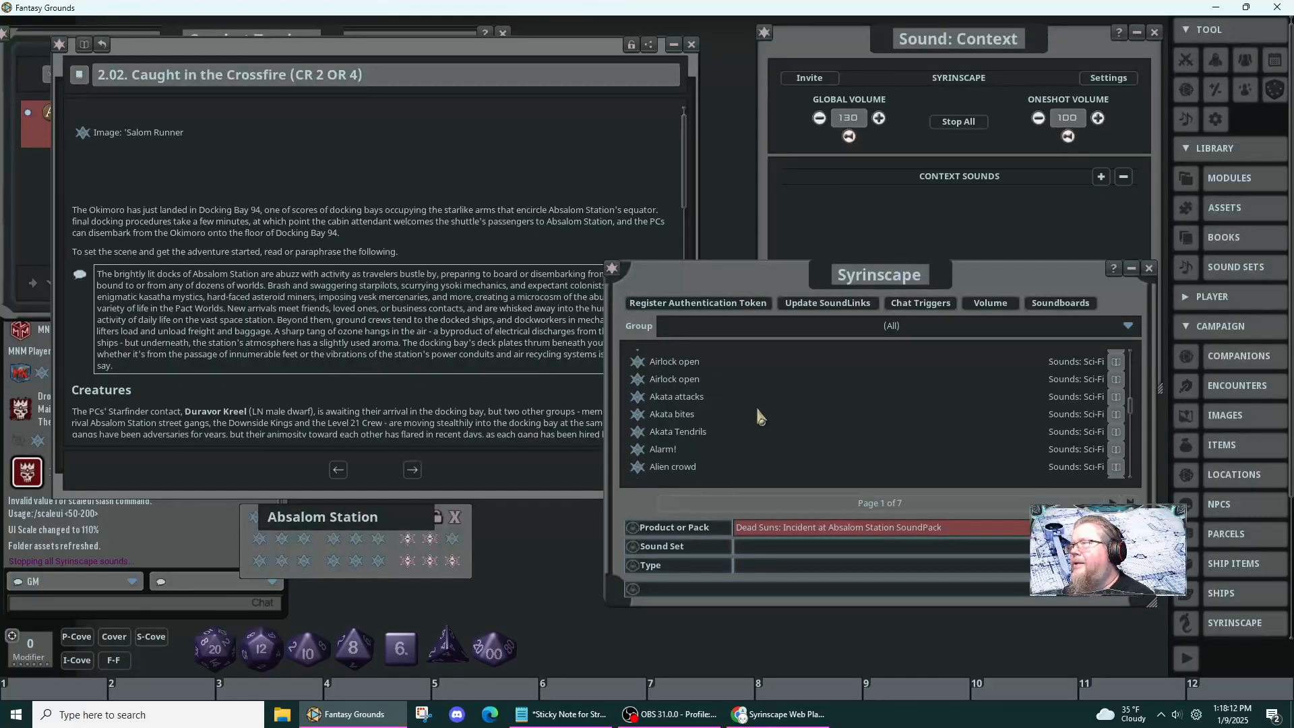
scroll(757, 416, down, 2)
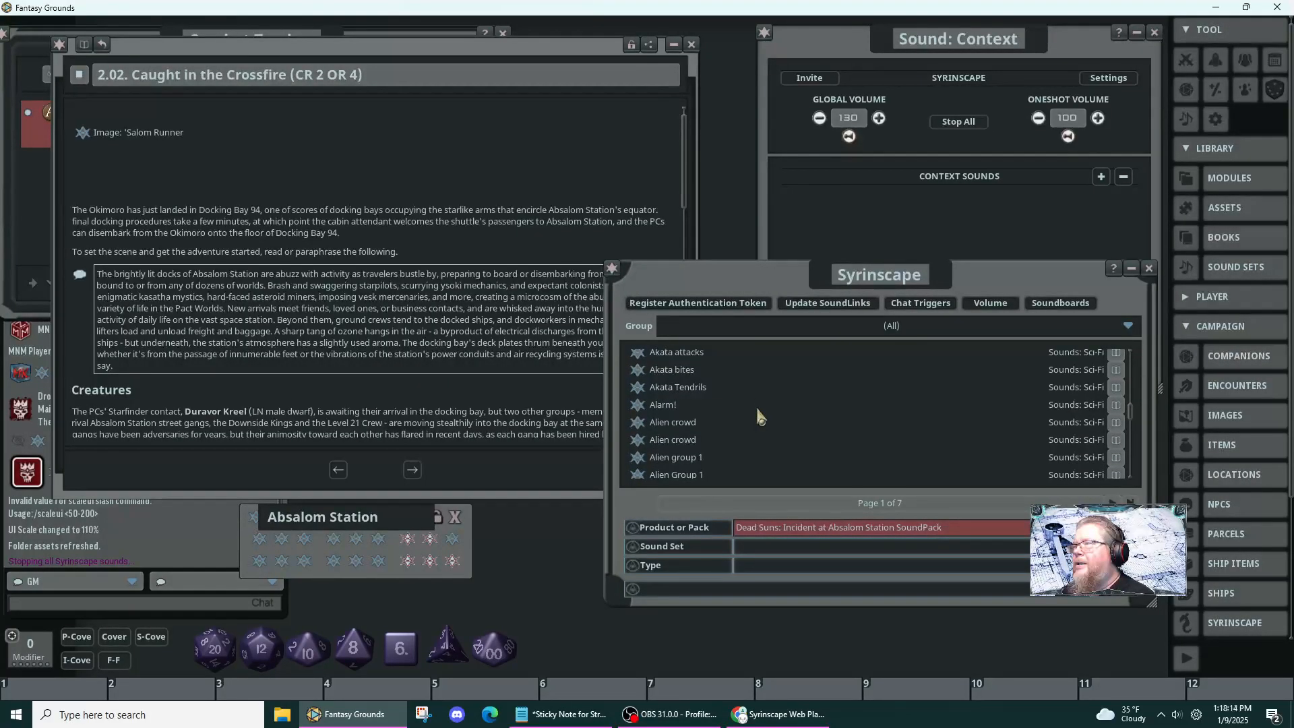
click(636, 405)
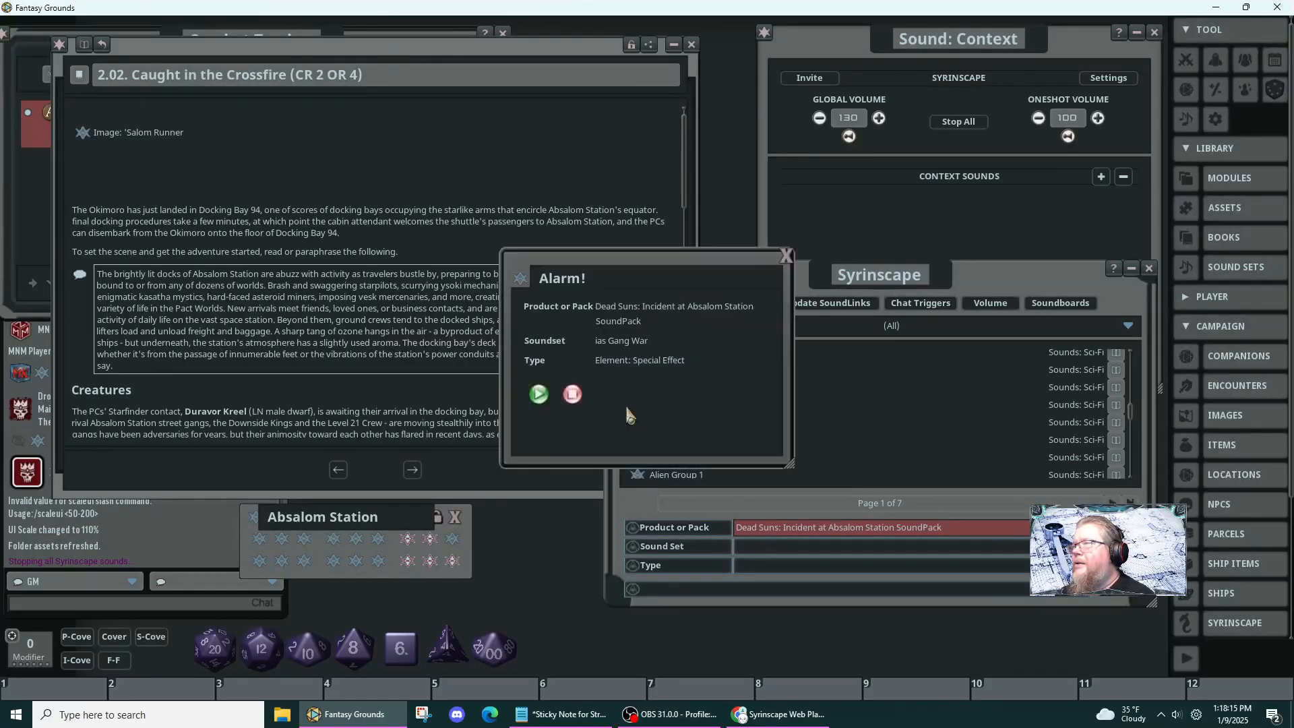
click(539, 394)
drag(649, 420, 460, 451)
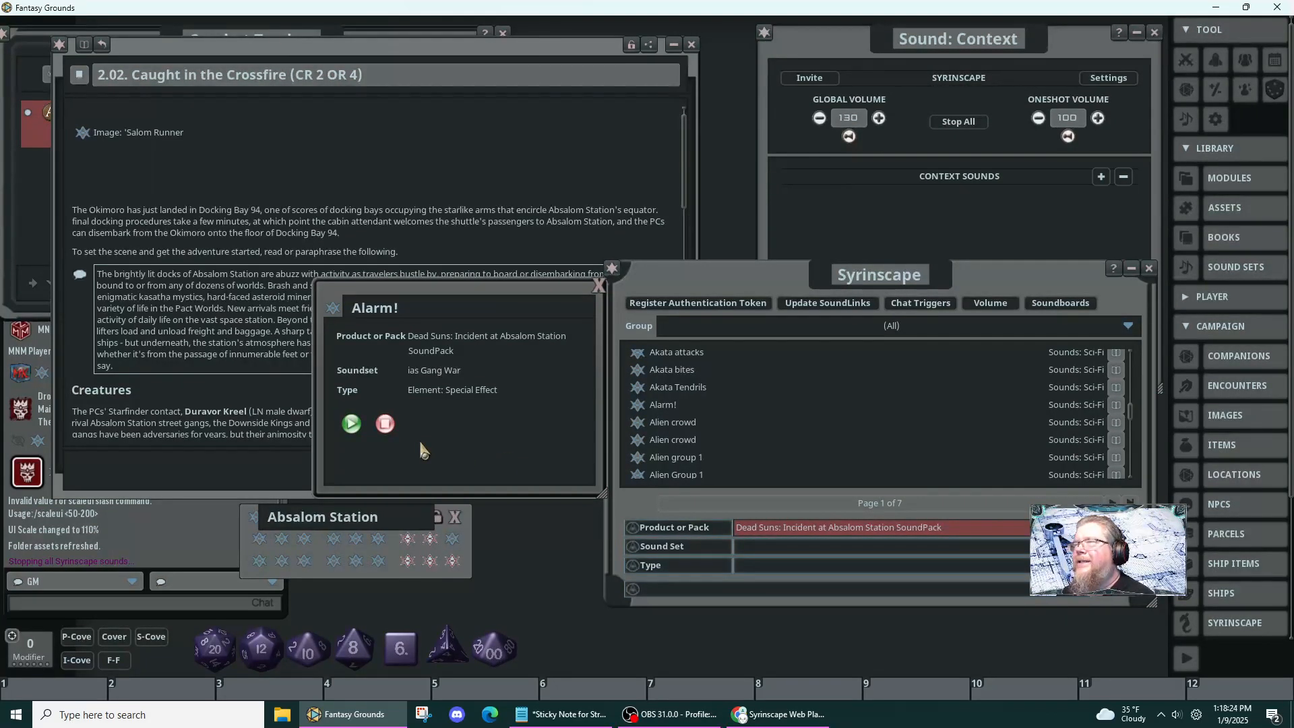
click(599, 285)
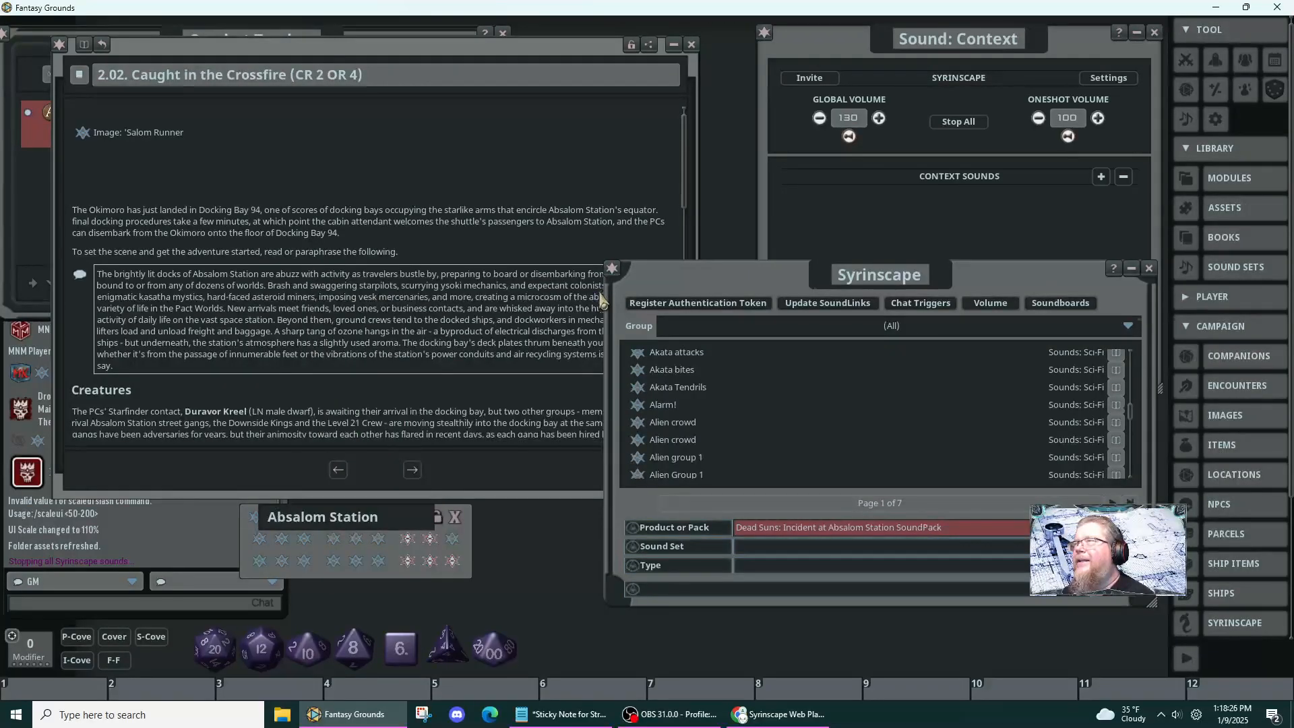
- Stop all Syrinscape sounds and lower the global volume to 100
click(958, 122)
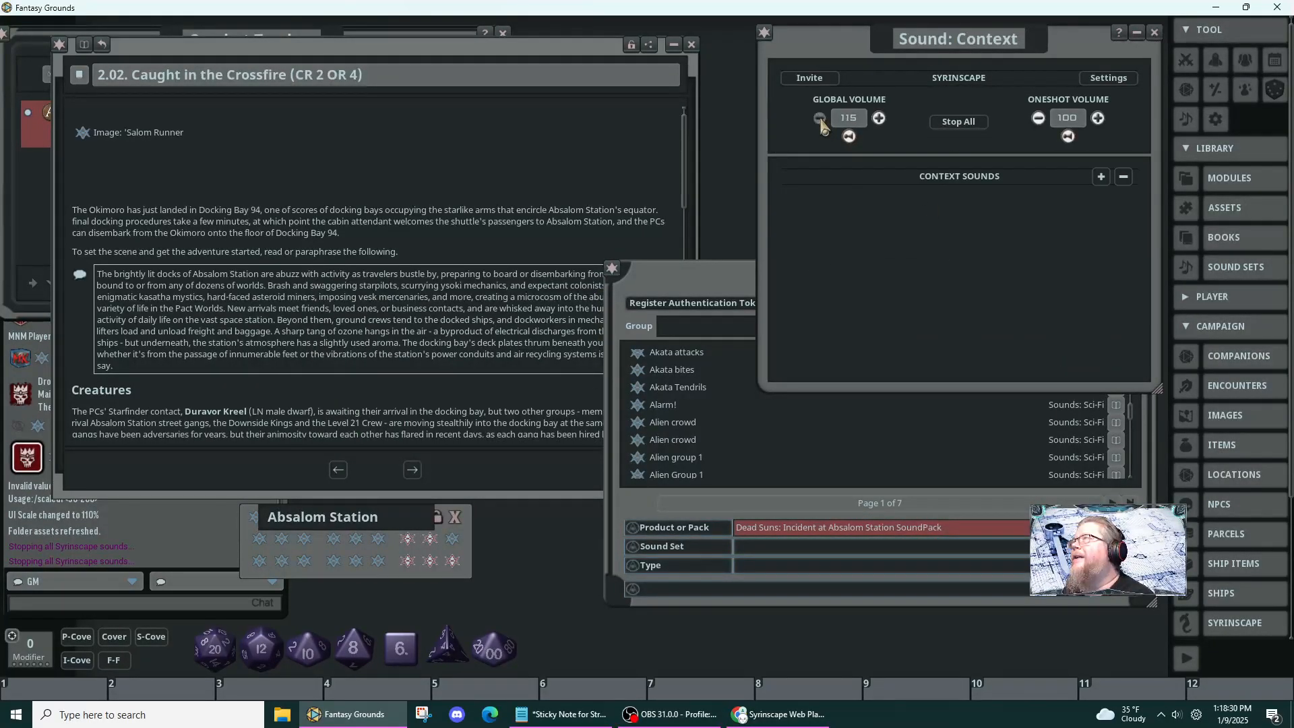
click(820, 118)
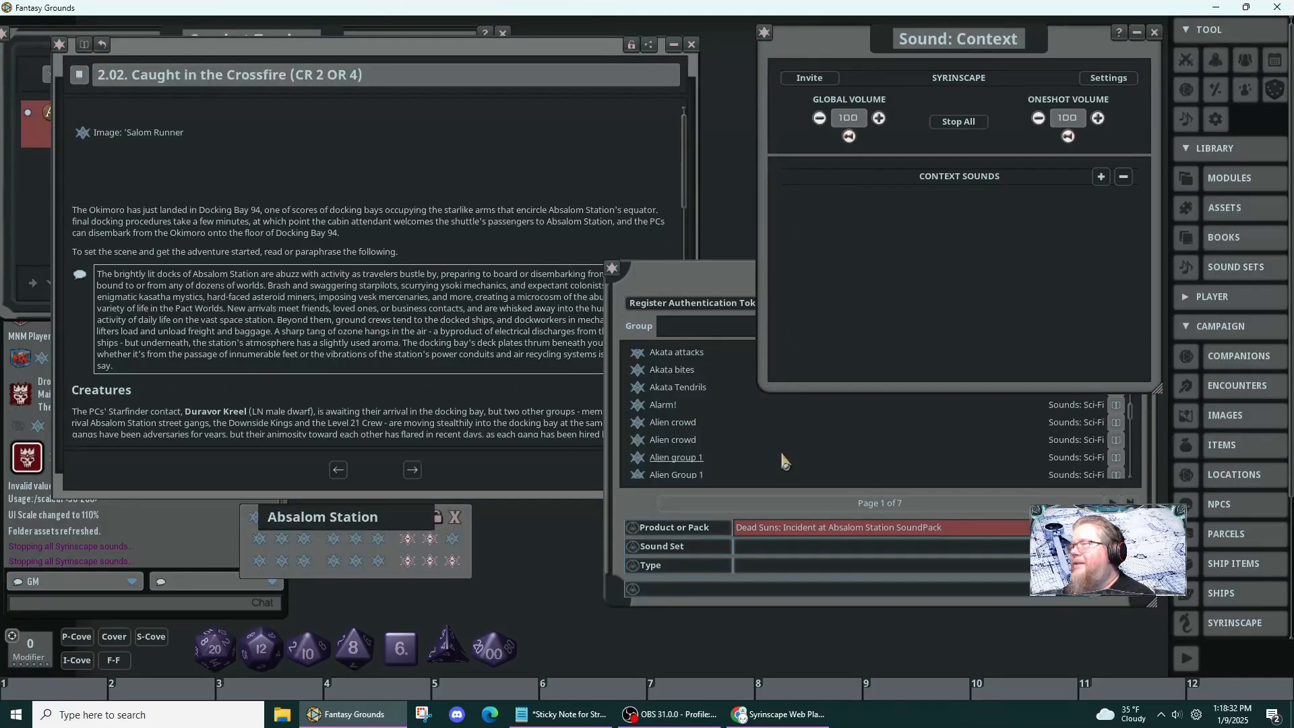
- Look through the remaining sounds on page 1, and reposition and enlarge the Syrinscape window on page 2 to show more of the list
scroll(781, 450, down, 3)
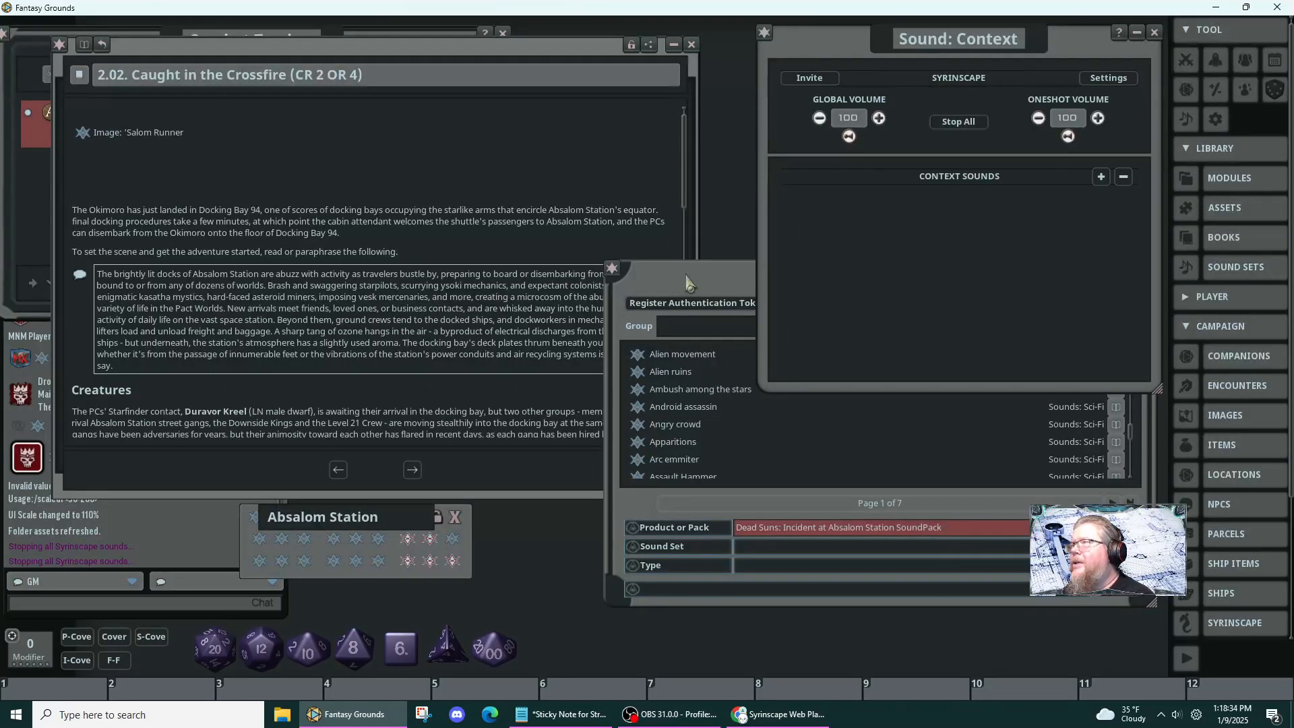
drag(685, 273, 692, 326)
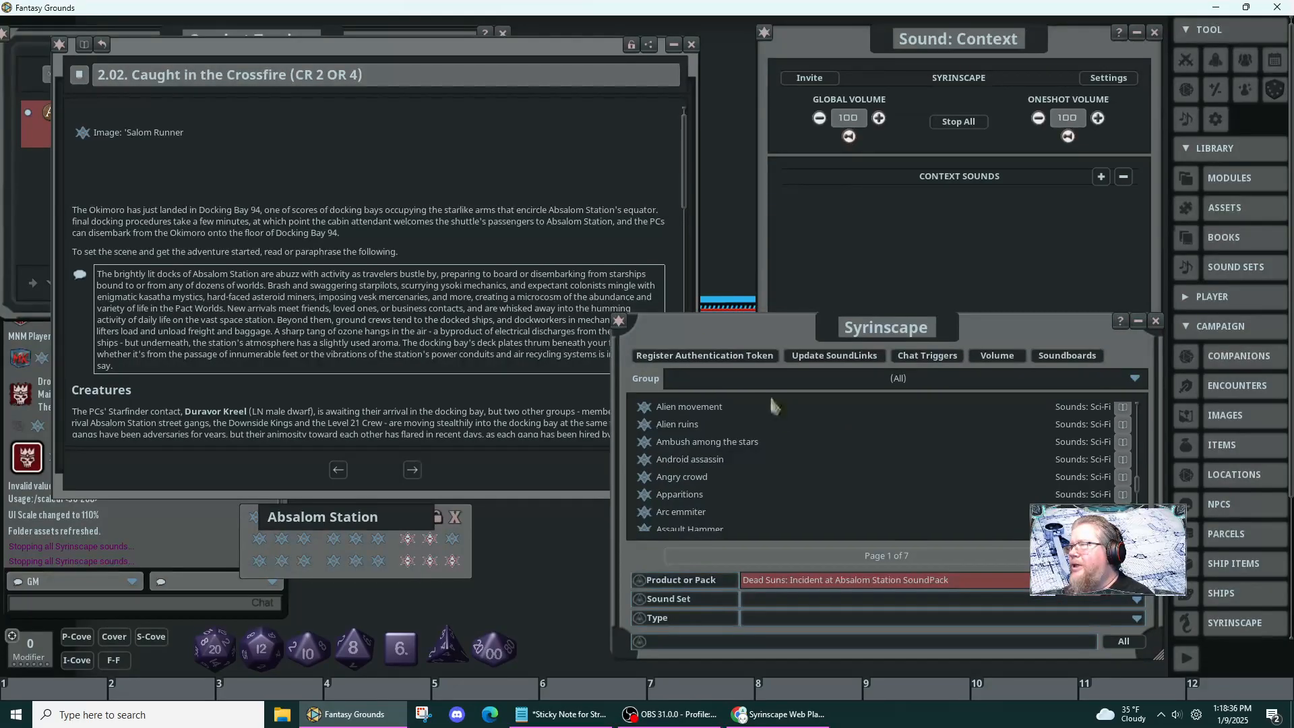
scroll(811, 443, down, 1)
scroll(813, 445, down, 5)
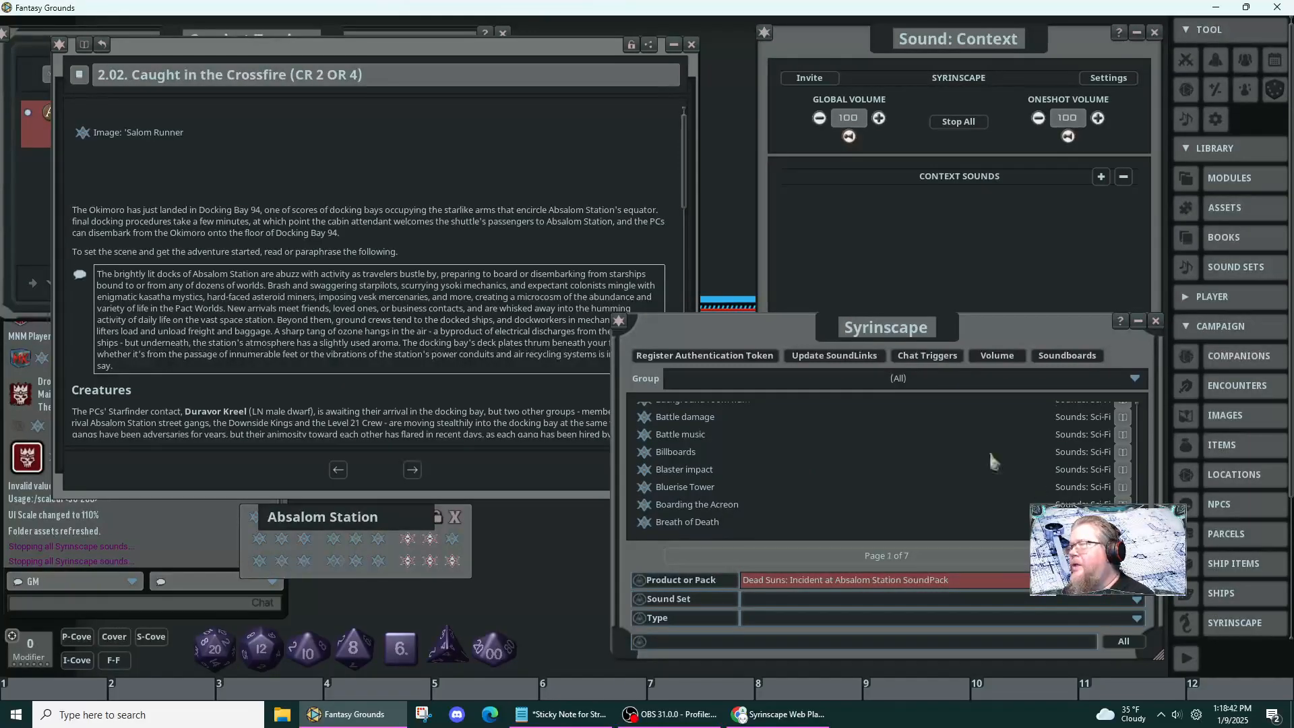
scroll(991, 462, down, 2)
drag(776, 319, 781, 187)
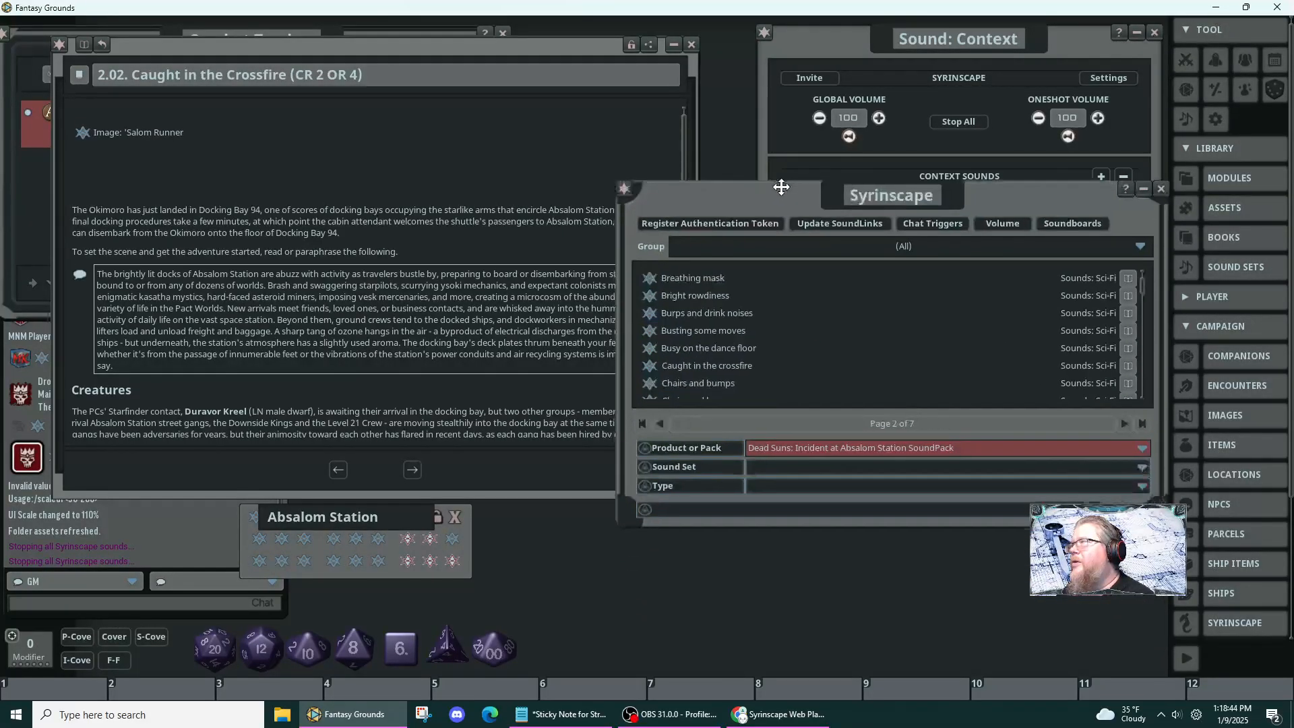
drag(1164, 520, 1157, 674)
- Open the Docking Bay mood from page 2 of the sound list and move its window clear of the list
scroll(942, 497, down, 2)
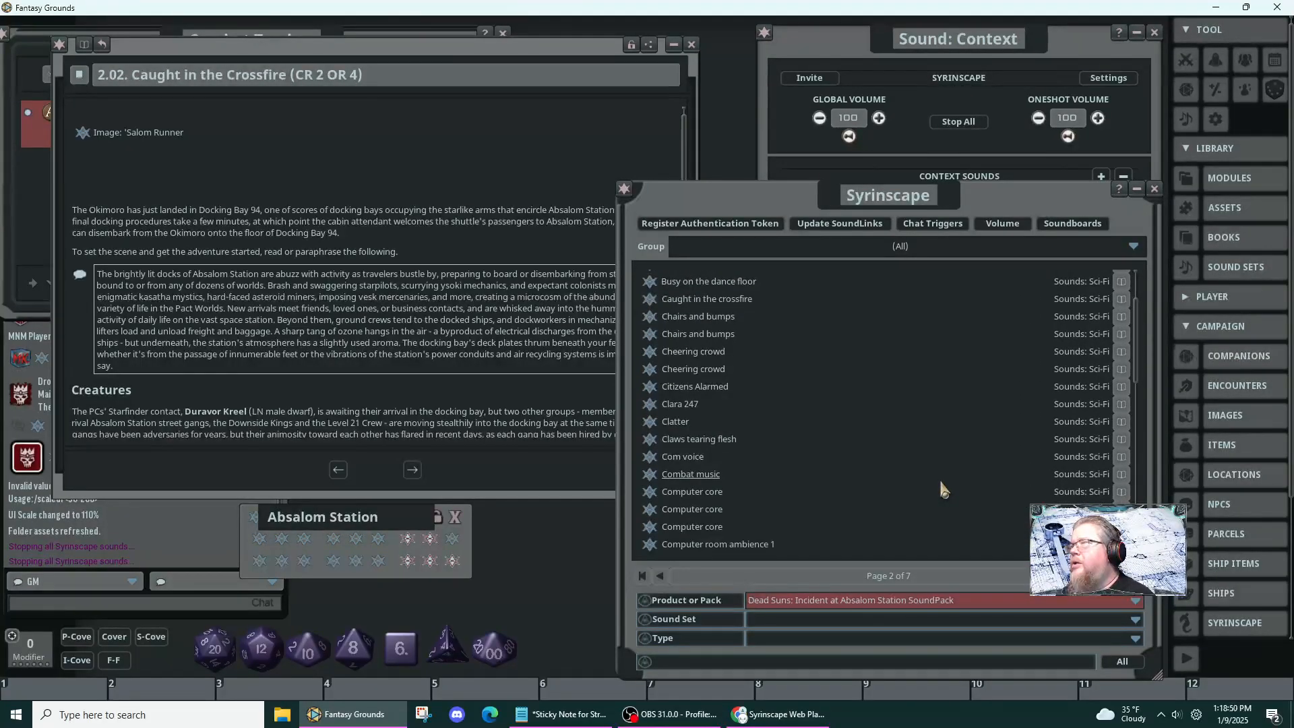
scroll(943, 490, down, 6)
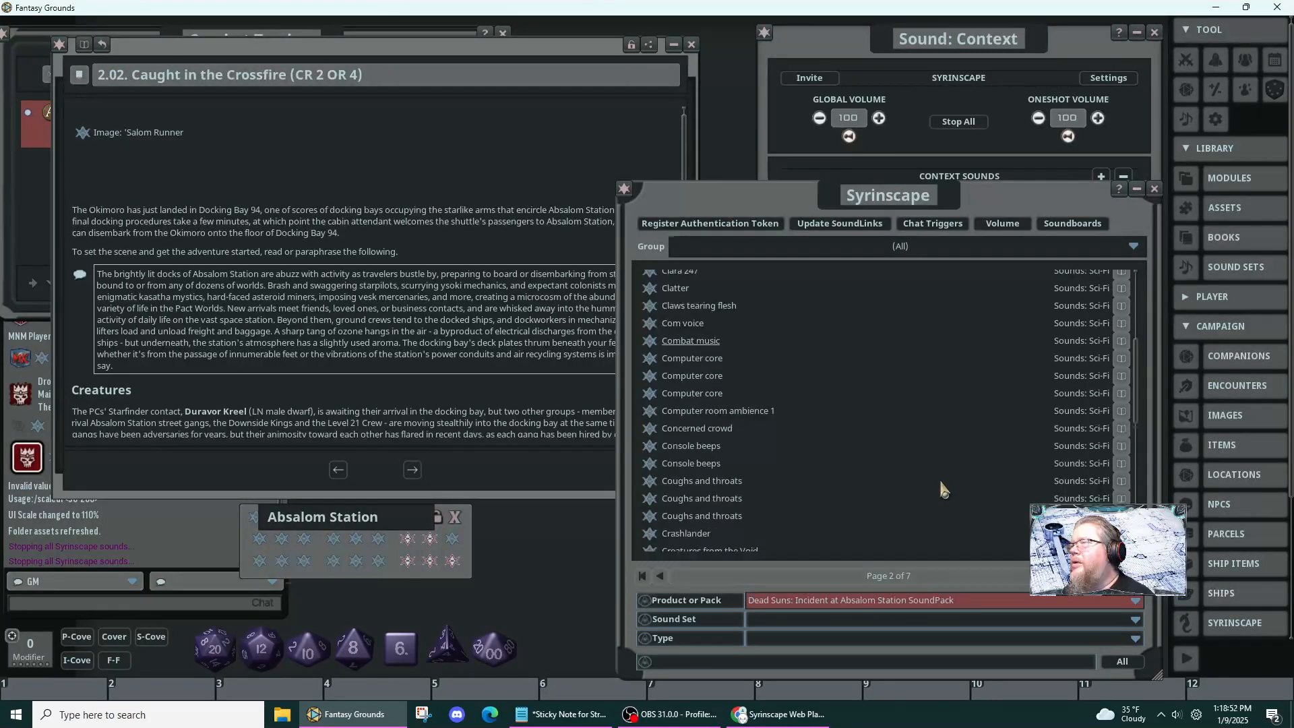
scroll(942, 490, down, 6)
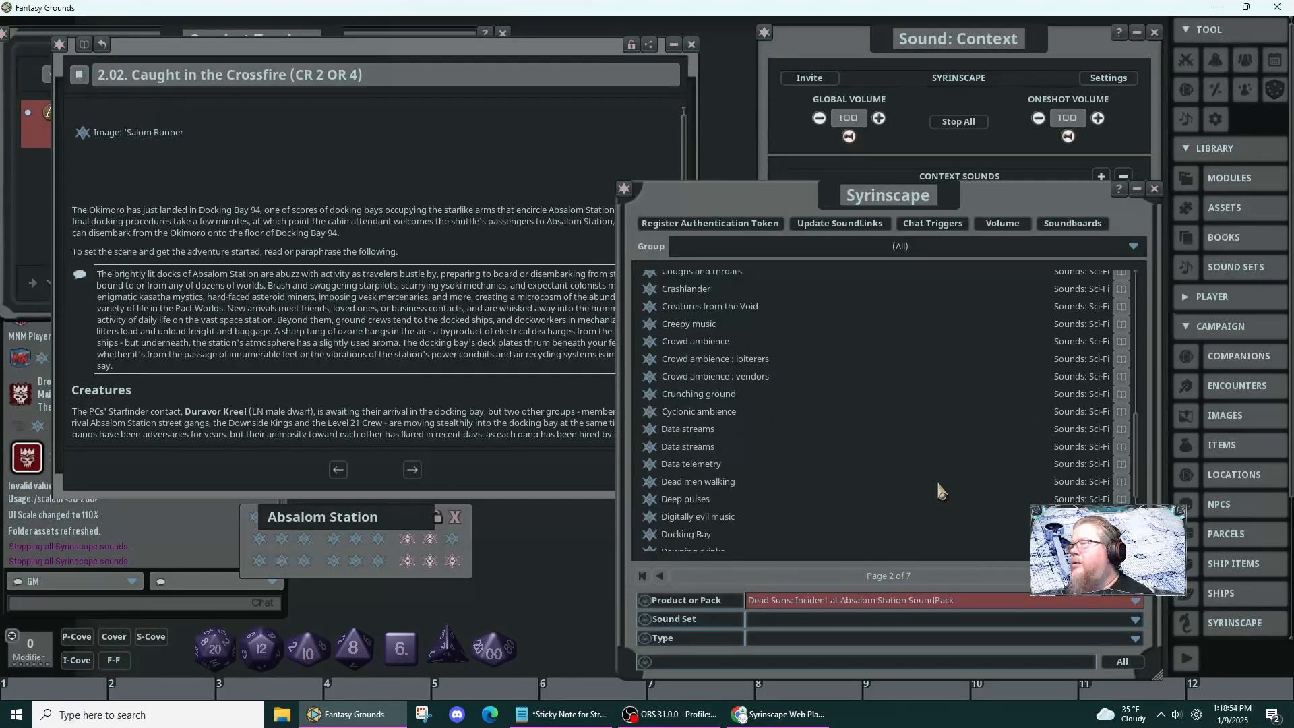
click(648, 468)
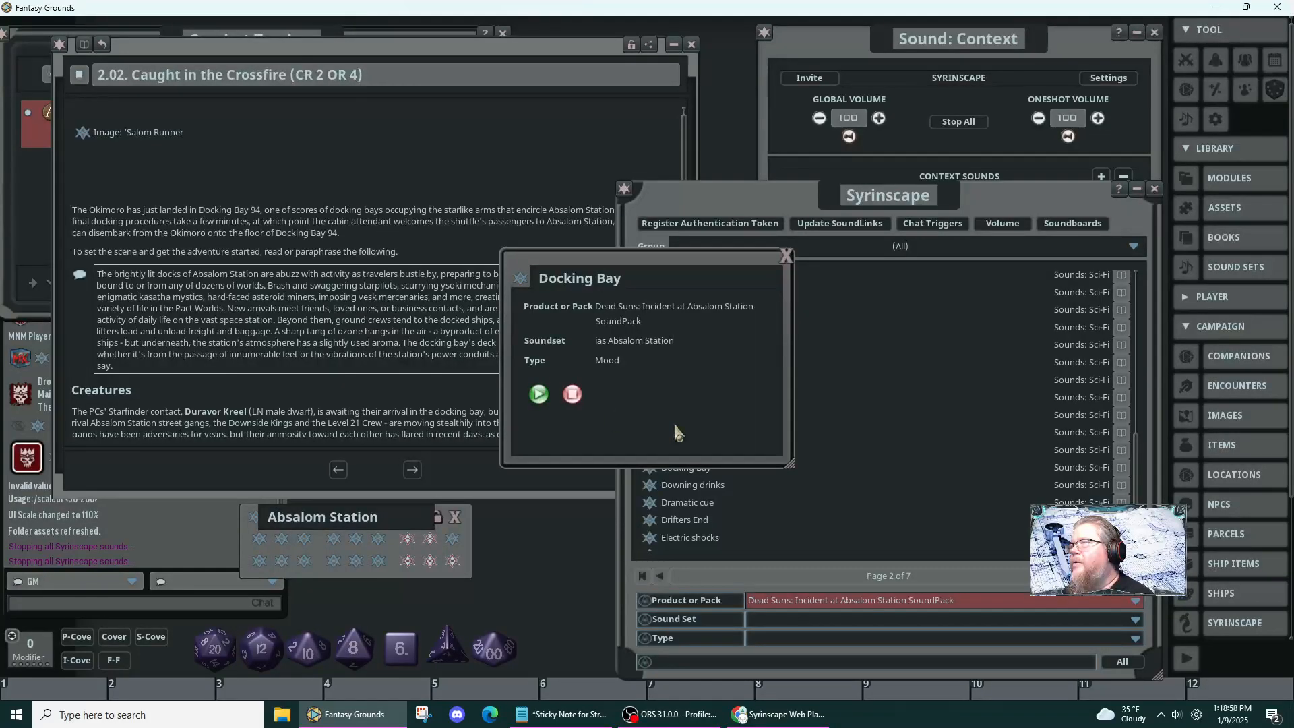
drag(674, 428, 490, 492)
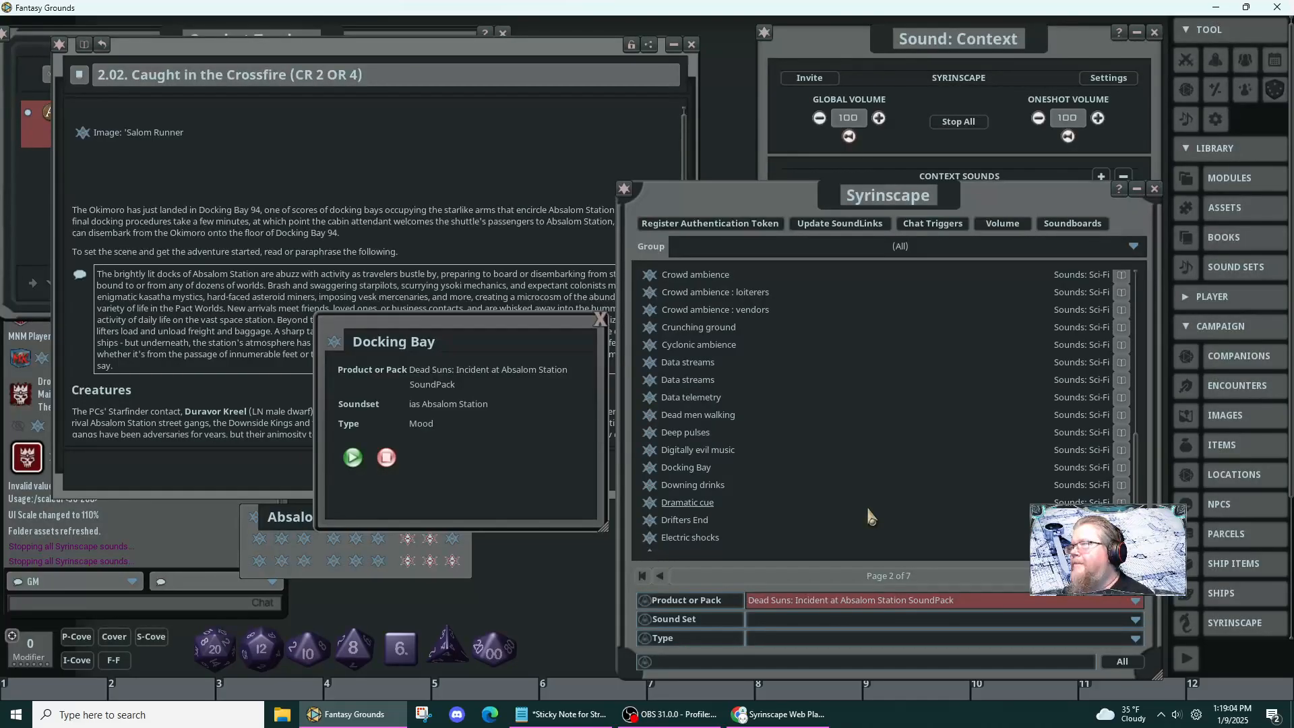
- Audition the Evacuate special effect from the end of page 2 alongside the Docking Bay mood, and close the Evacuate window
scroll(889, 503, down, 2)
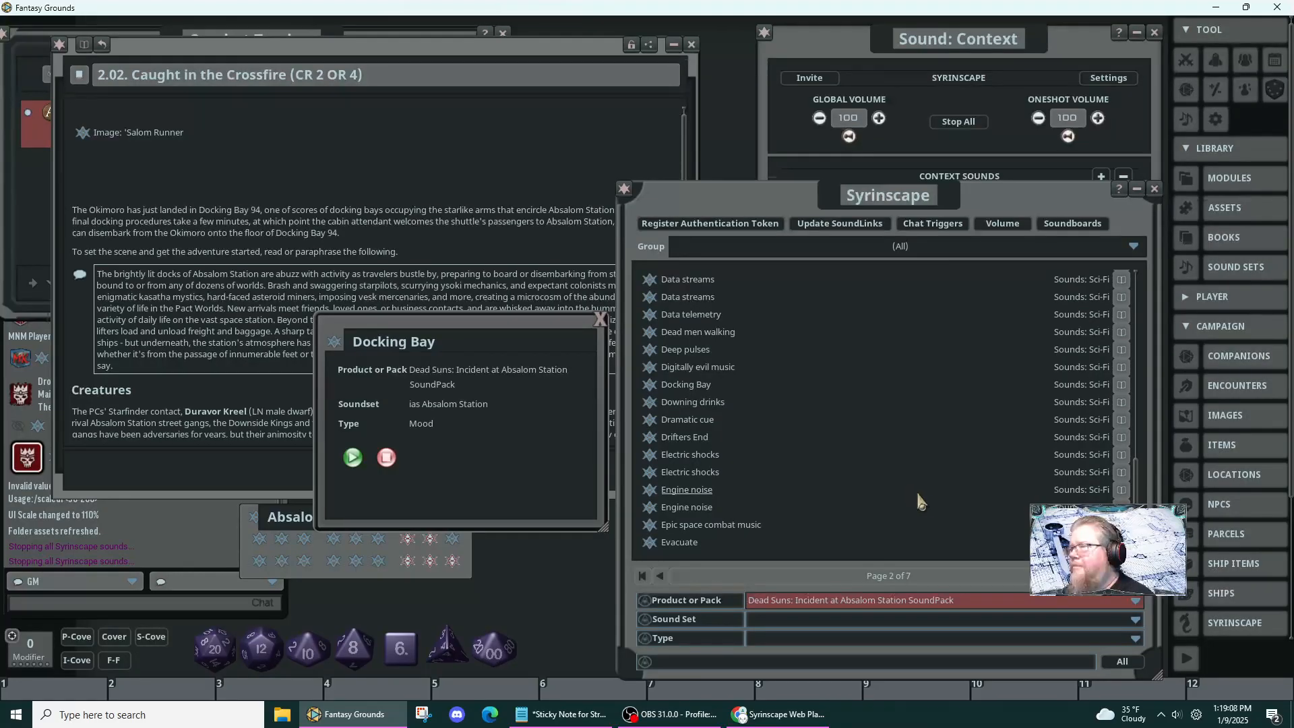
click(651, 543)
click(542, 397)
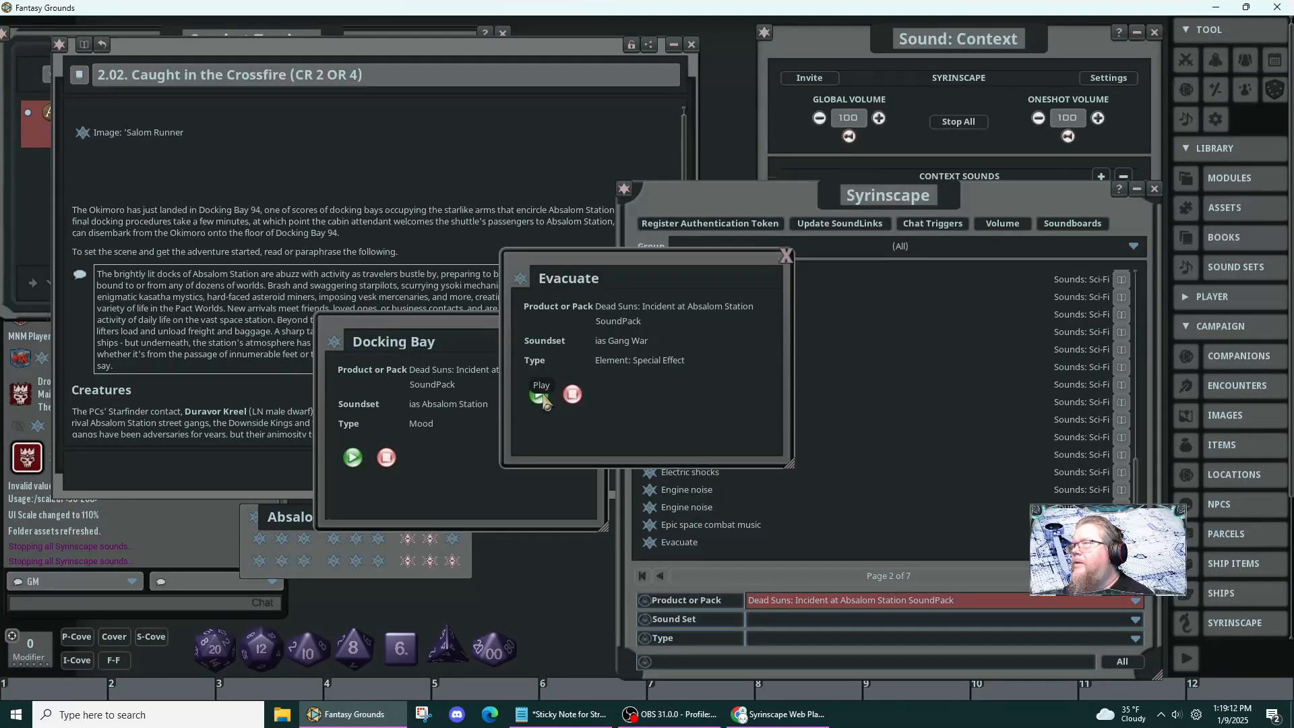
click(533, 481)
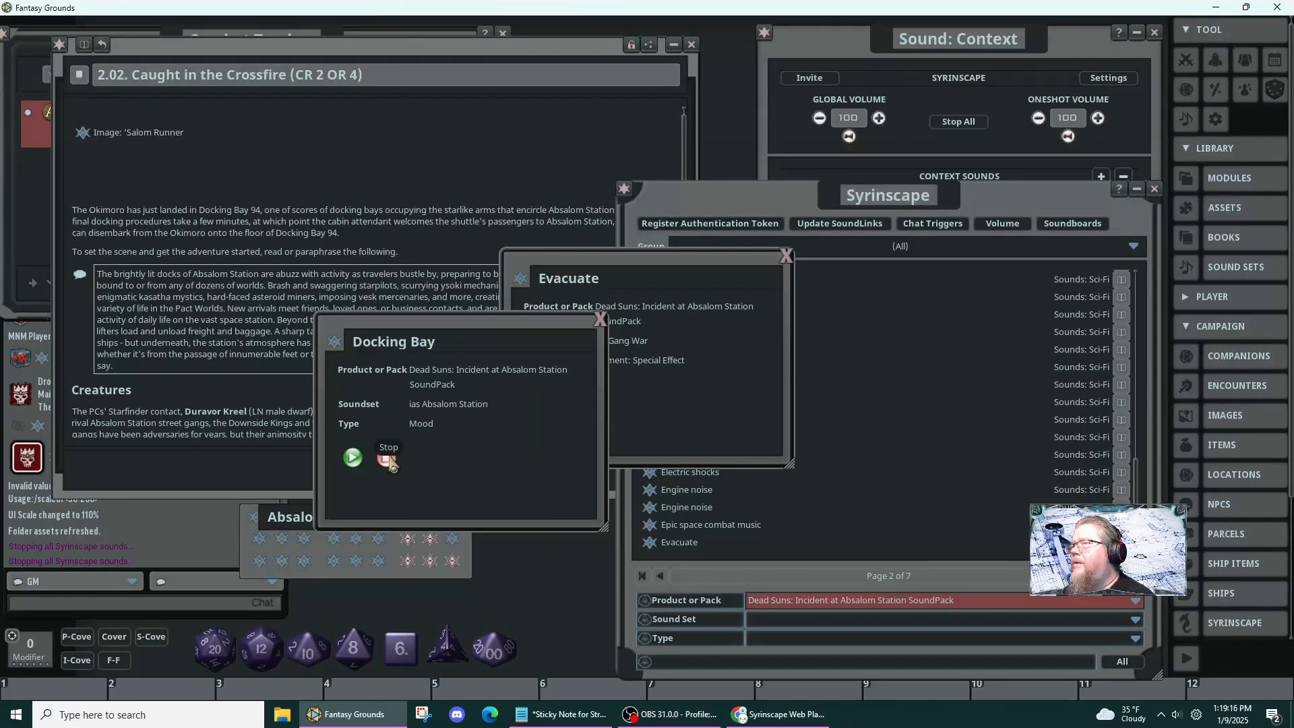
click(682, 425)
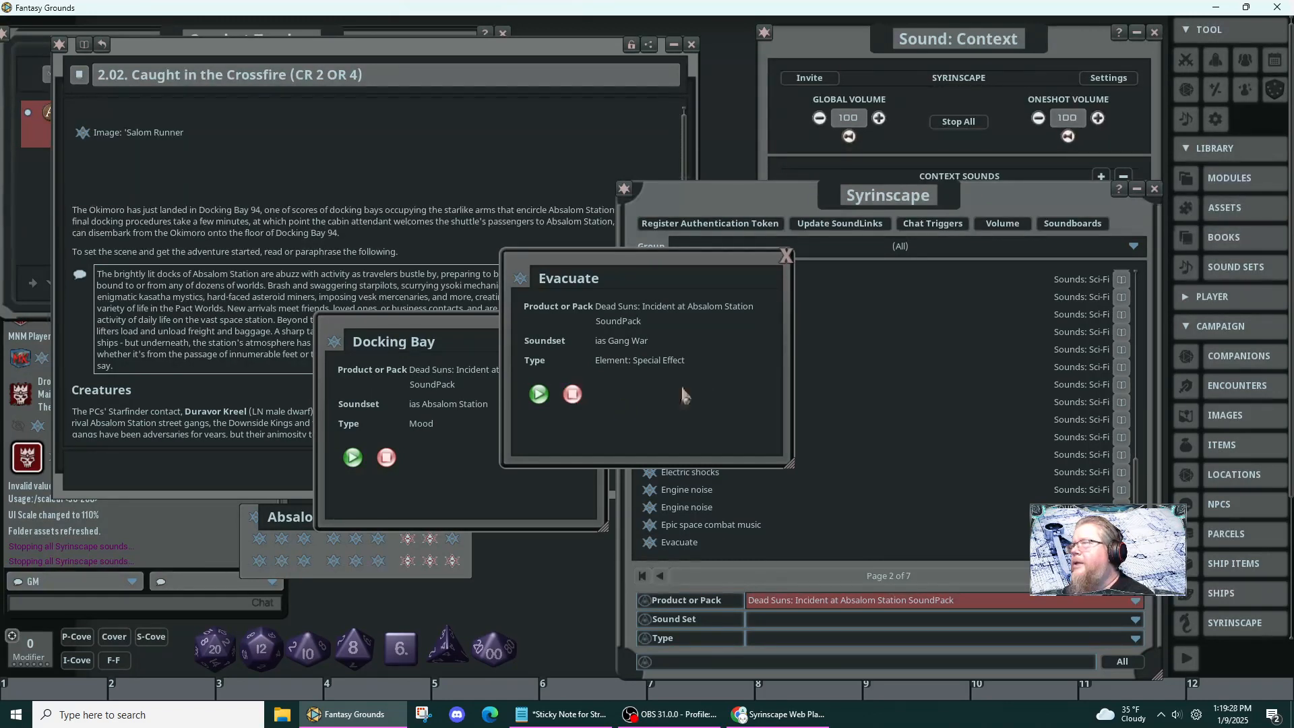
click(786, 255)
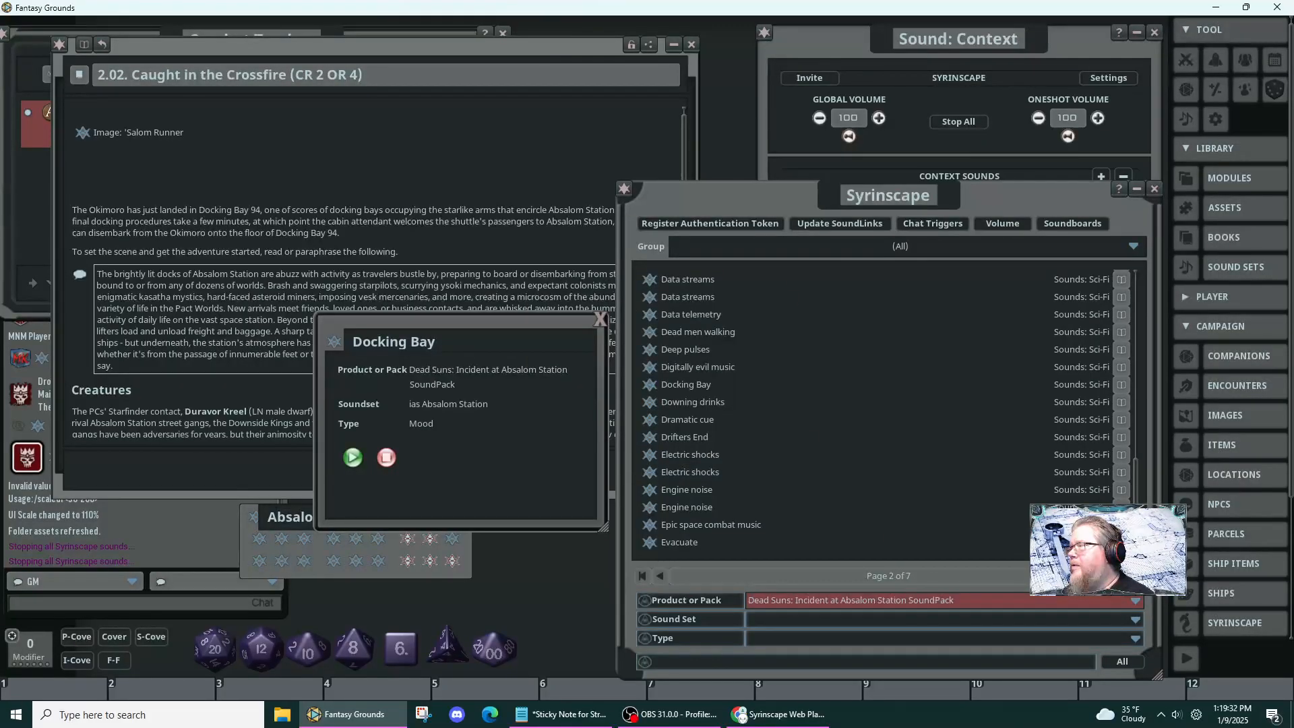
- Check the start of page 3 of the Dead Suns sounds and return to page 1 of the list
scroll(876, 410, down, 2)
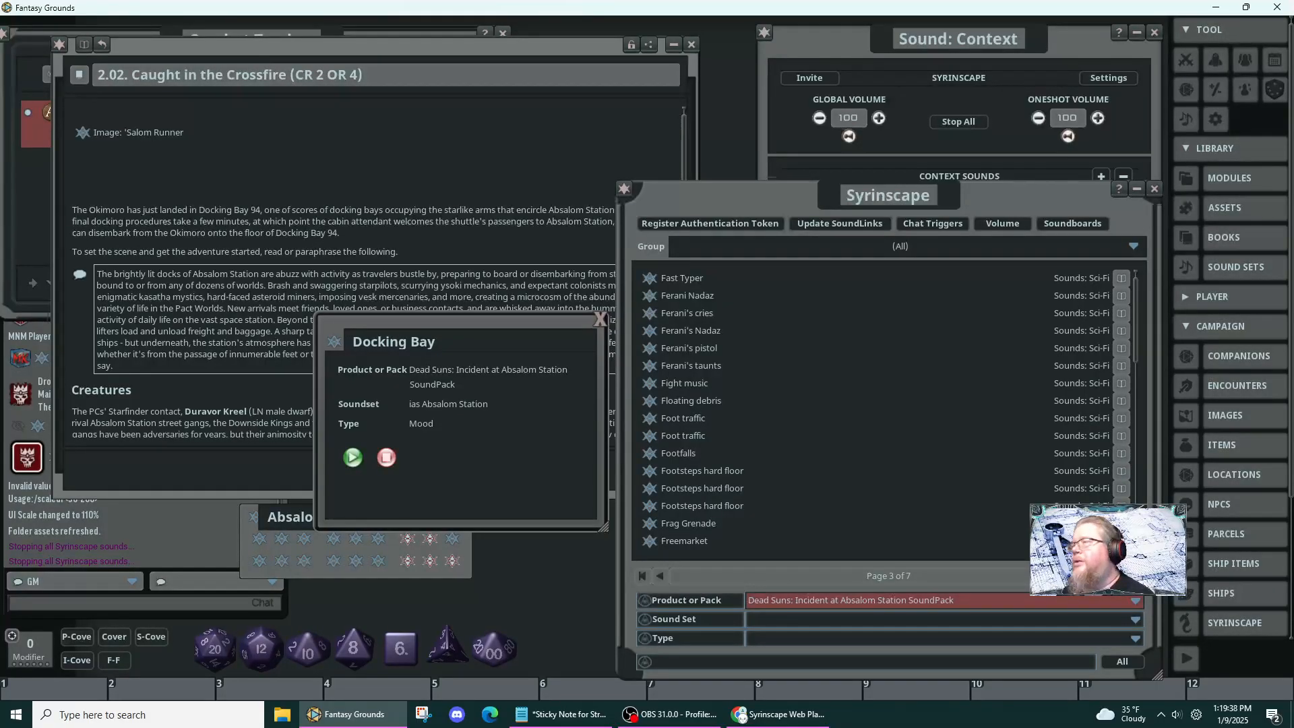
click(661, 581)
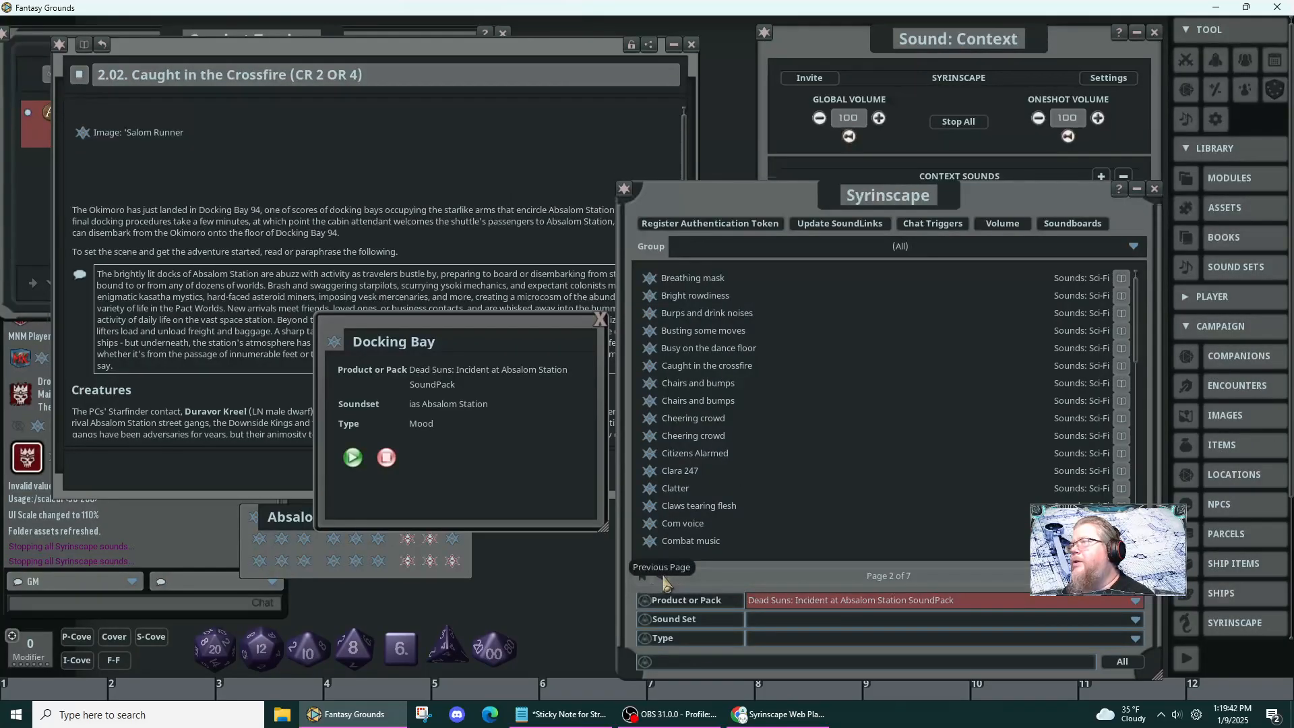
click(665, 579)
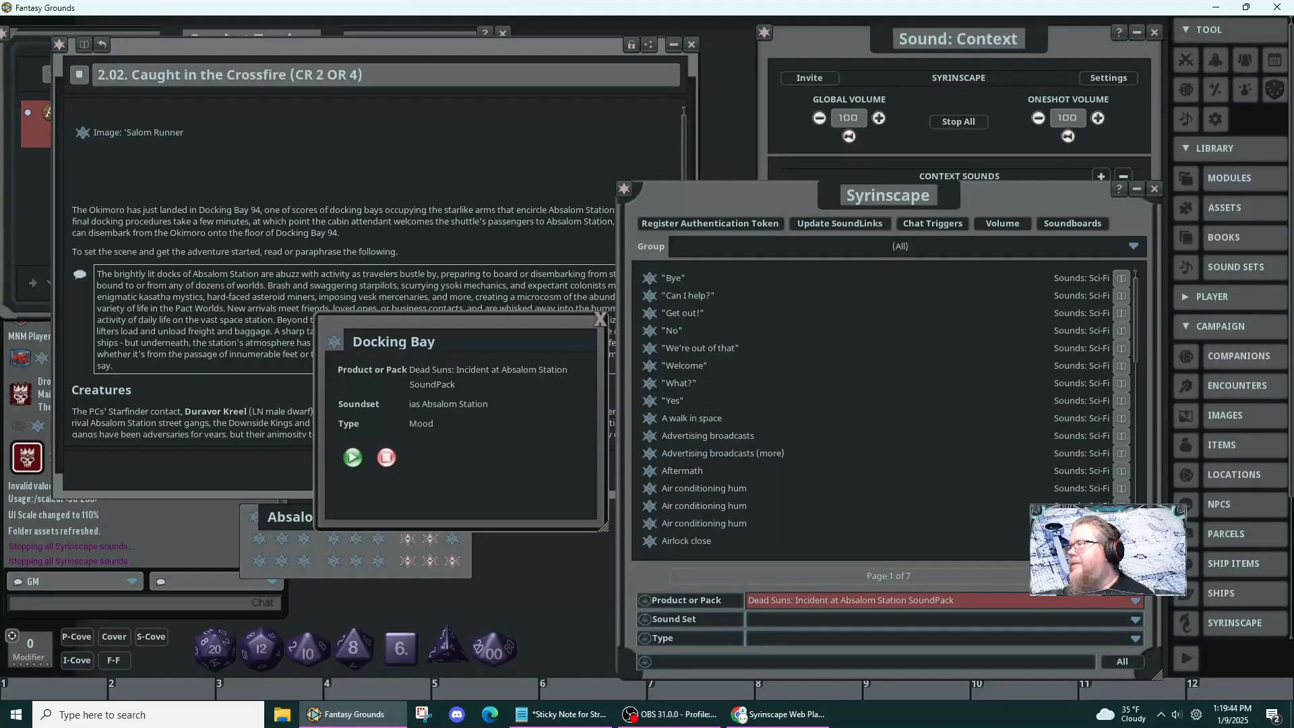
- Audition the Caught in the crossfire mood from page 2 of the Dead Suns sounds and close its window
click(1117, 577)
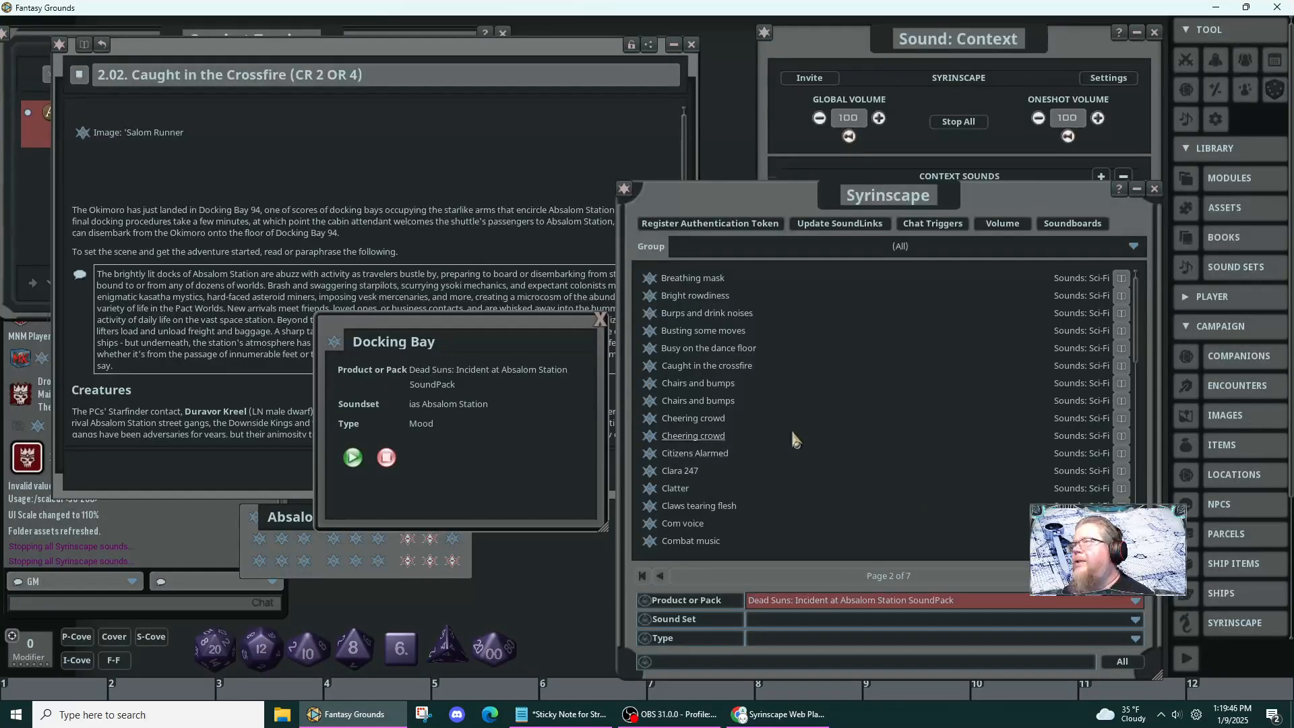
click(688, 370)
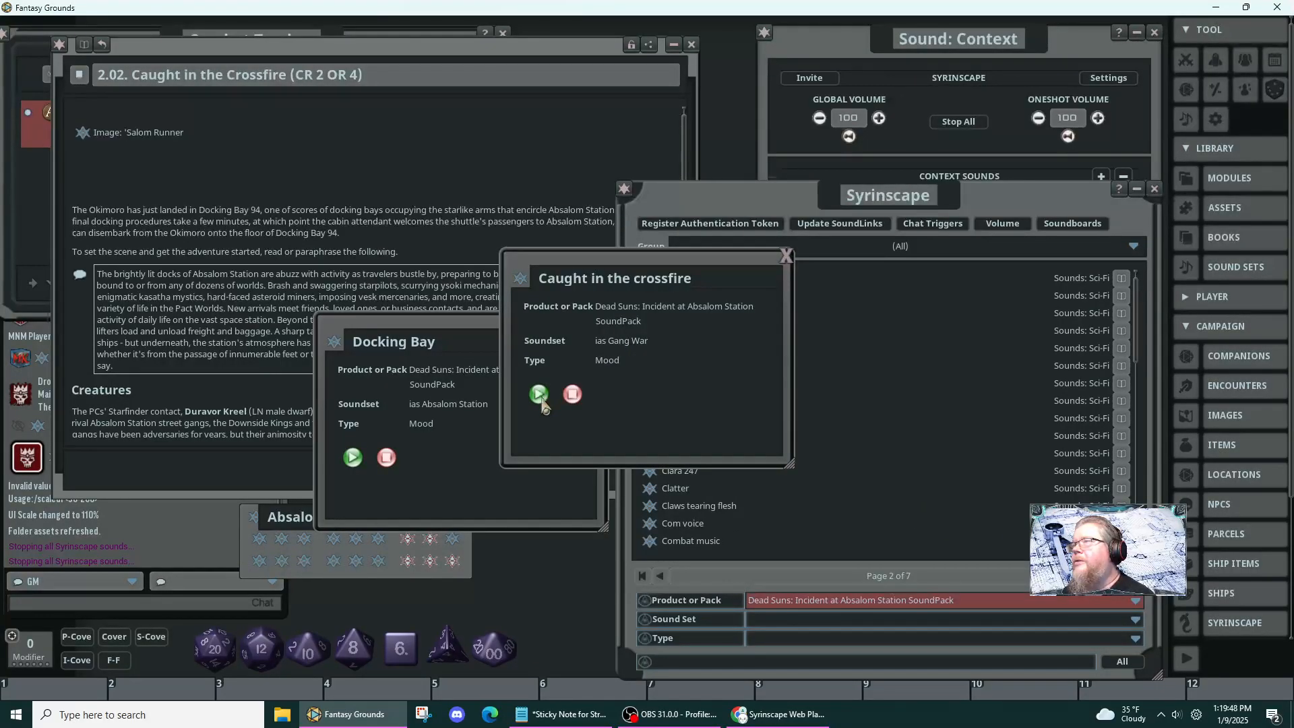
drag(641, 439, 506, 594)
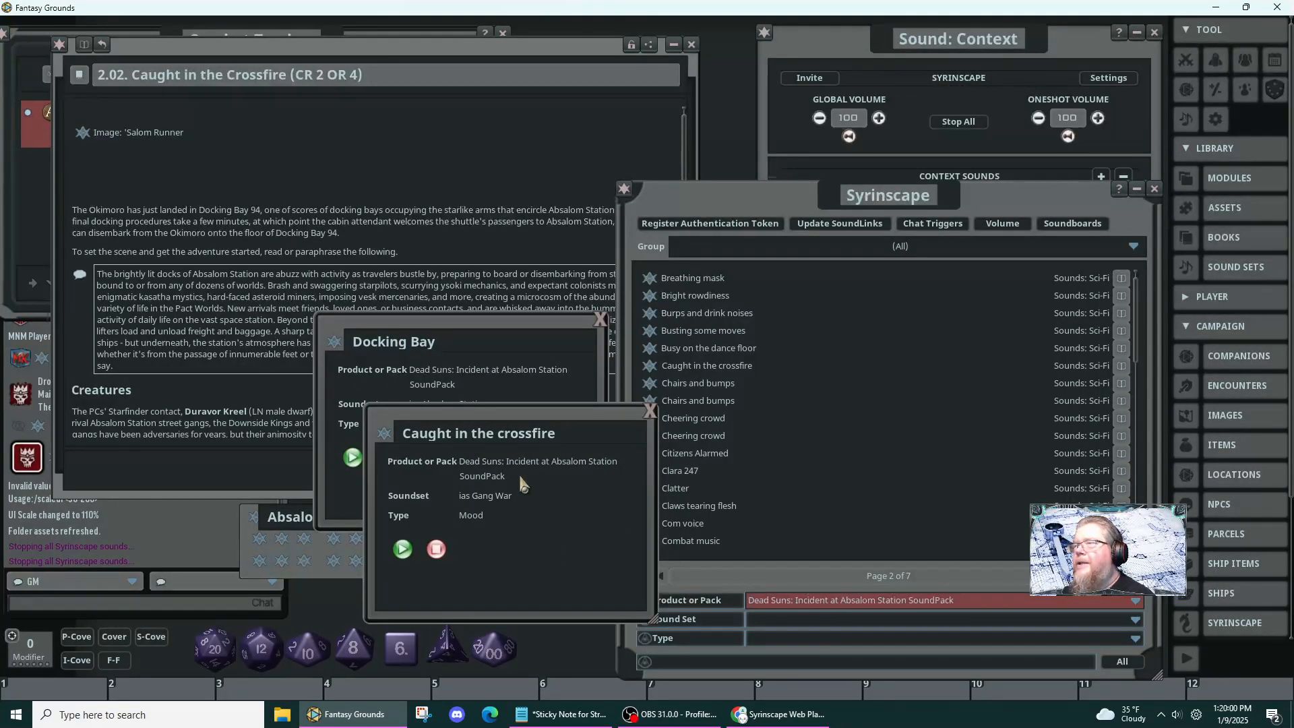
drag(526, 413, 687, 442)
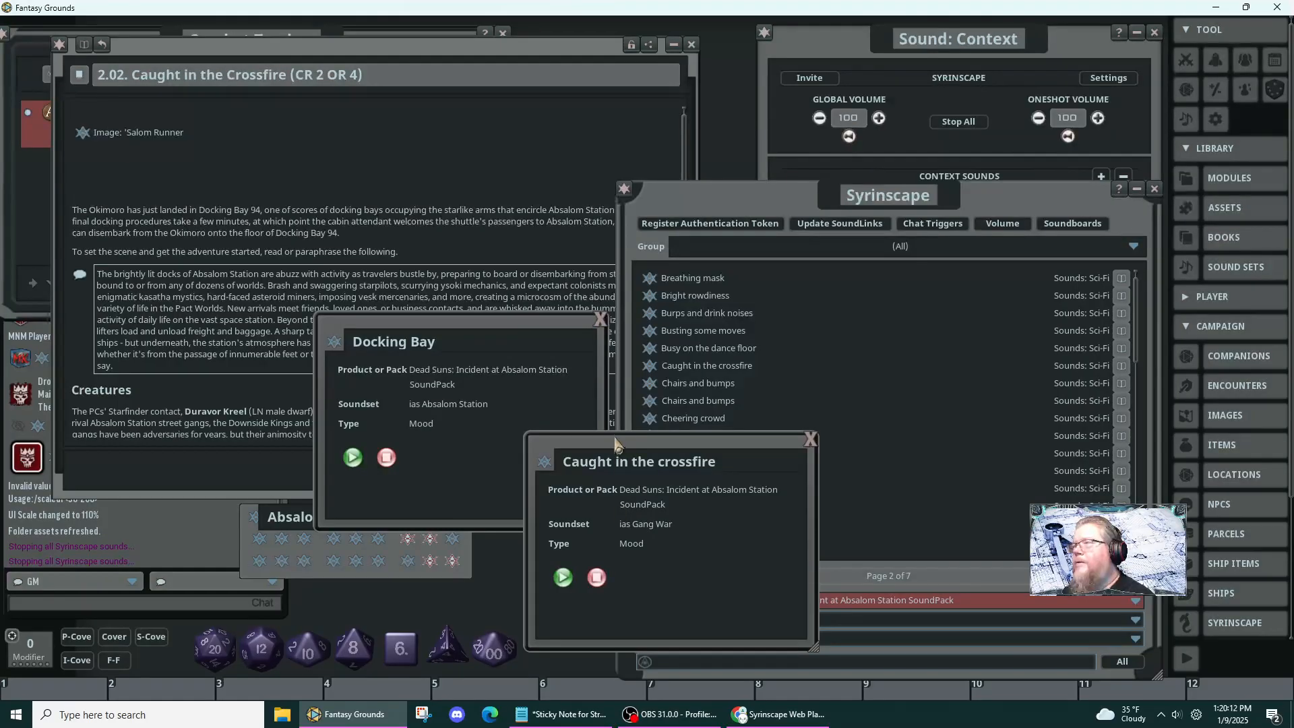
drag(617, 446, 579, 381)
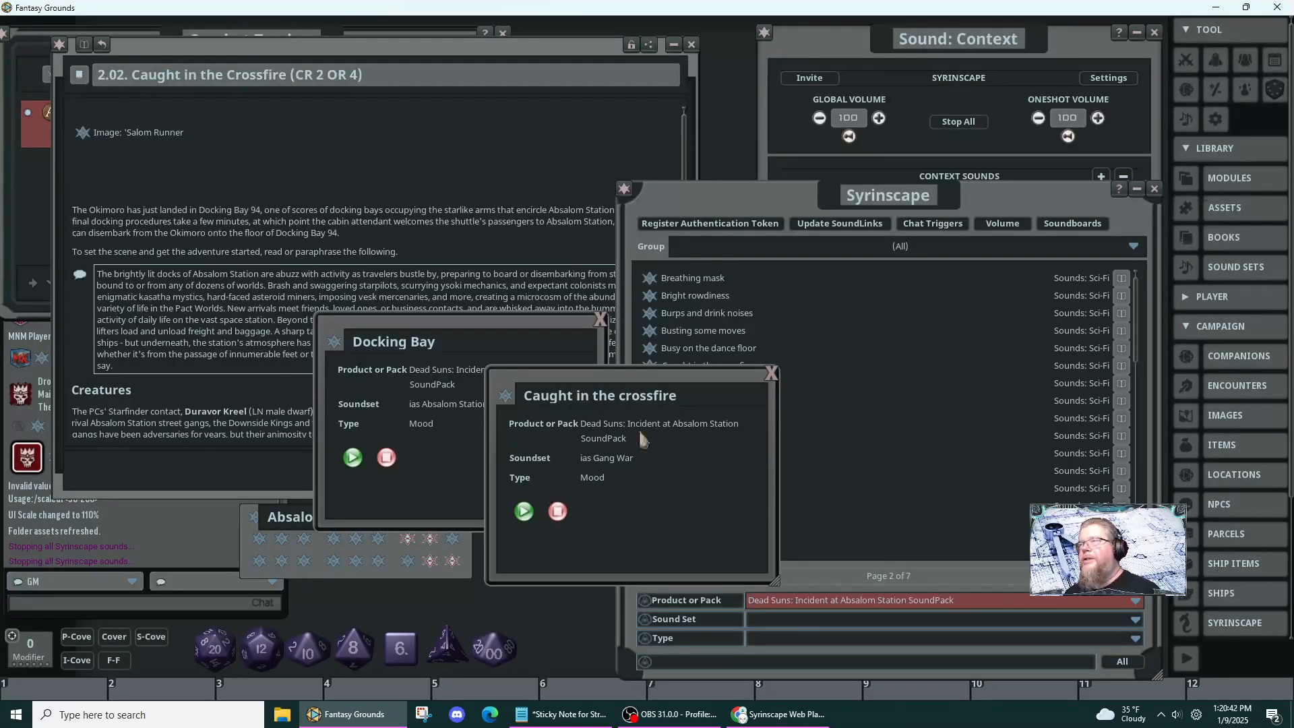
click(775, 378)
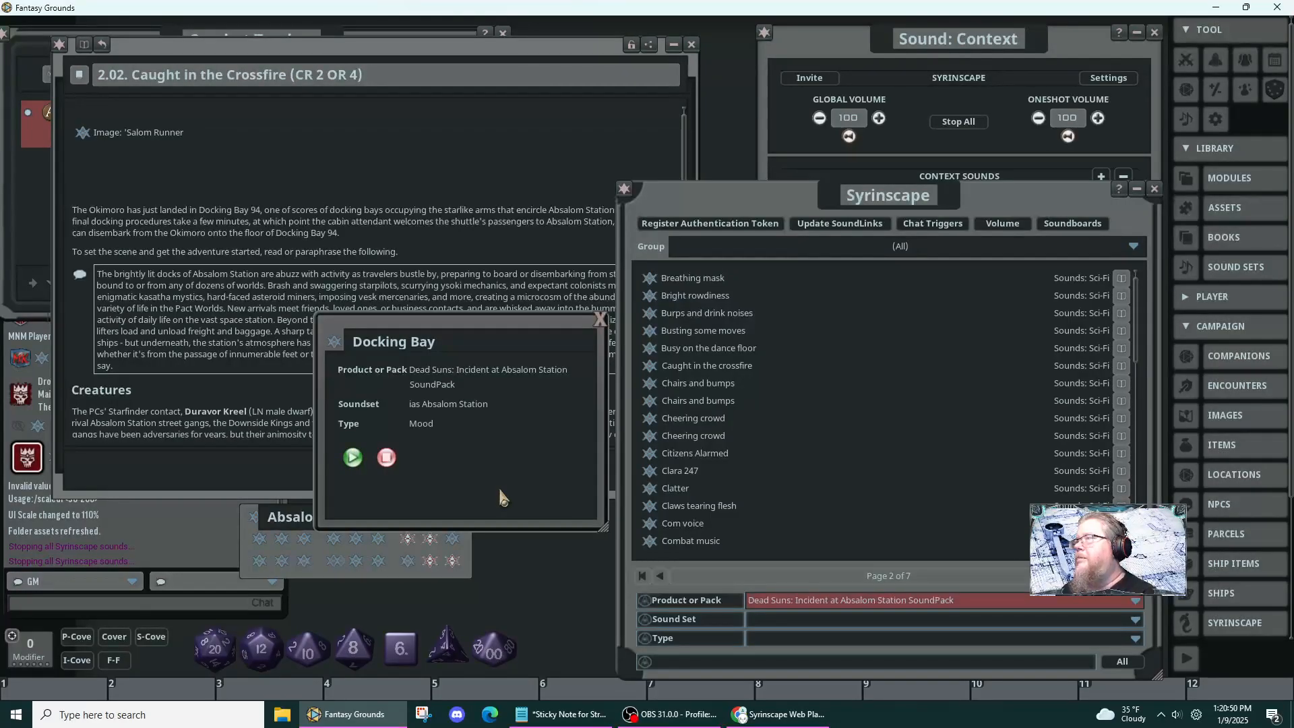
- Check the Cargo shuttle mood in the Absalom Station soundboard's first slot, then lock the soundboard and move it beside the Sound: Context window
click(260, 541)
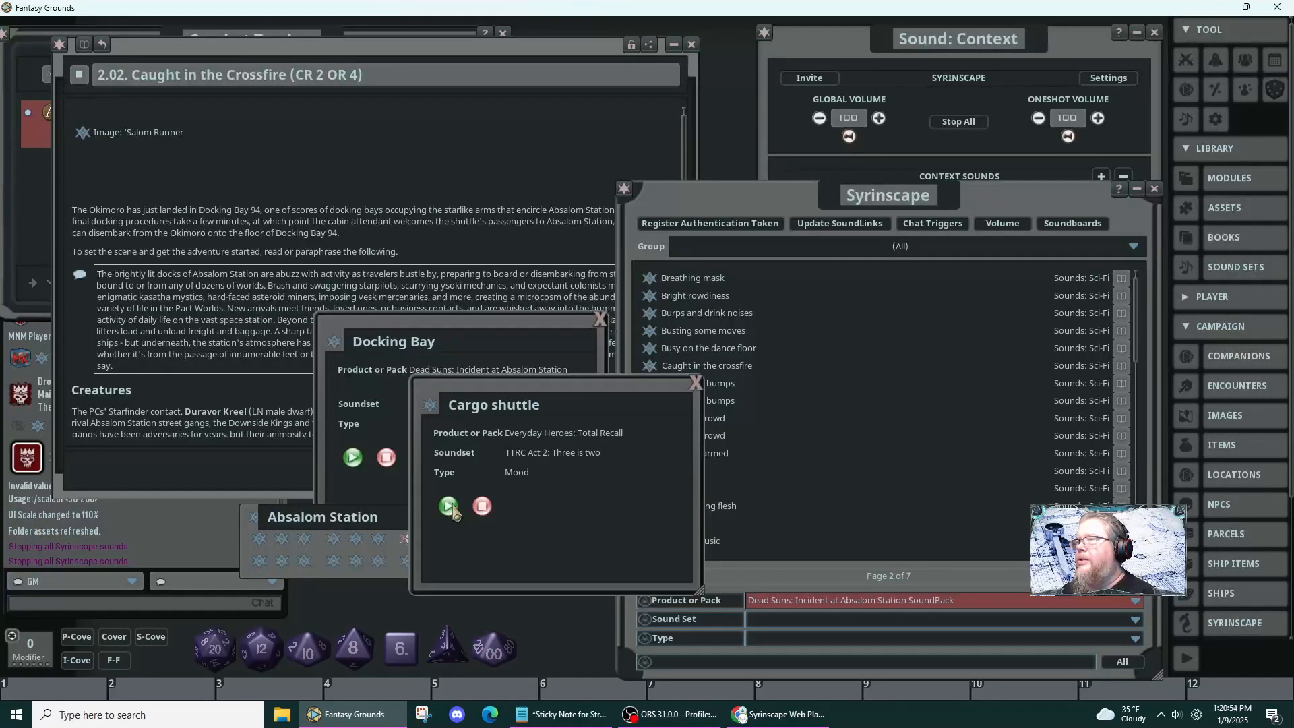
click(695, 383)
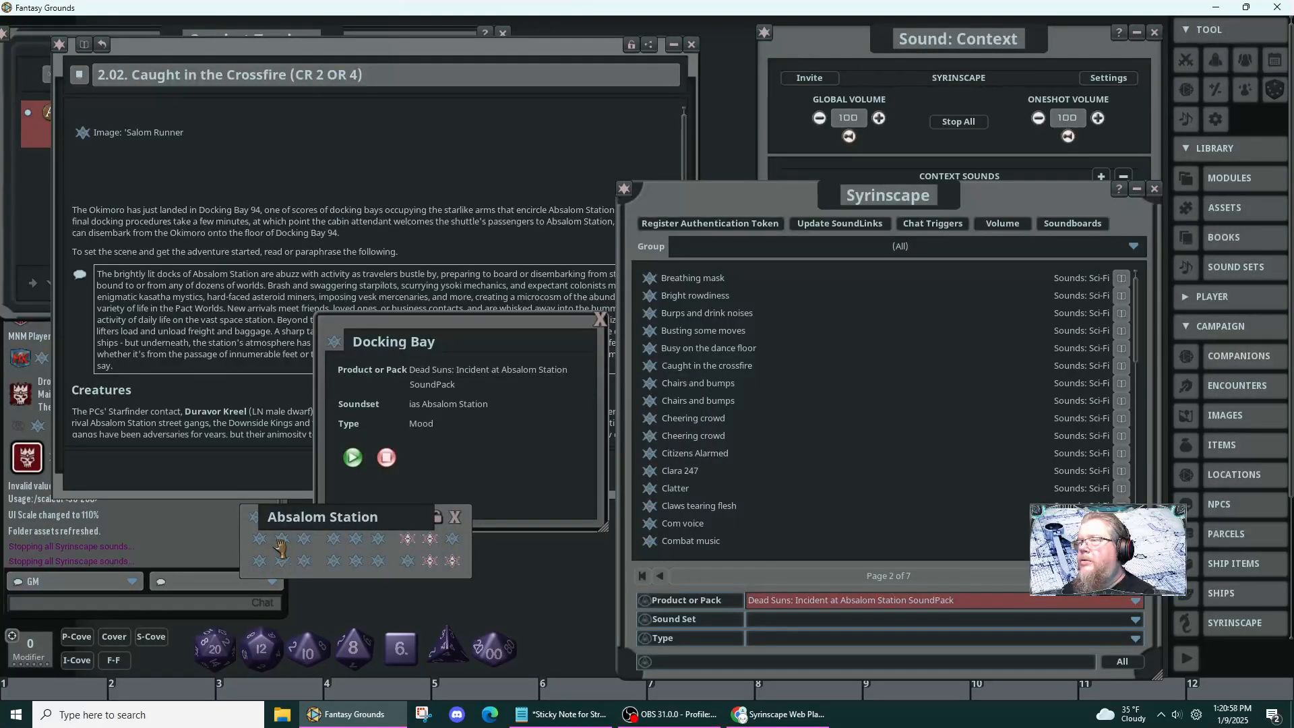
click(438, 519)
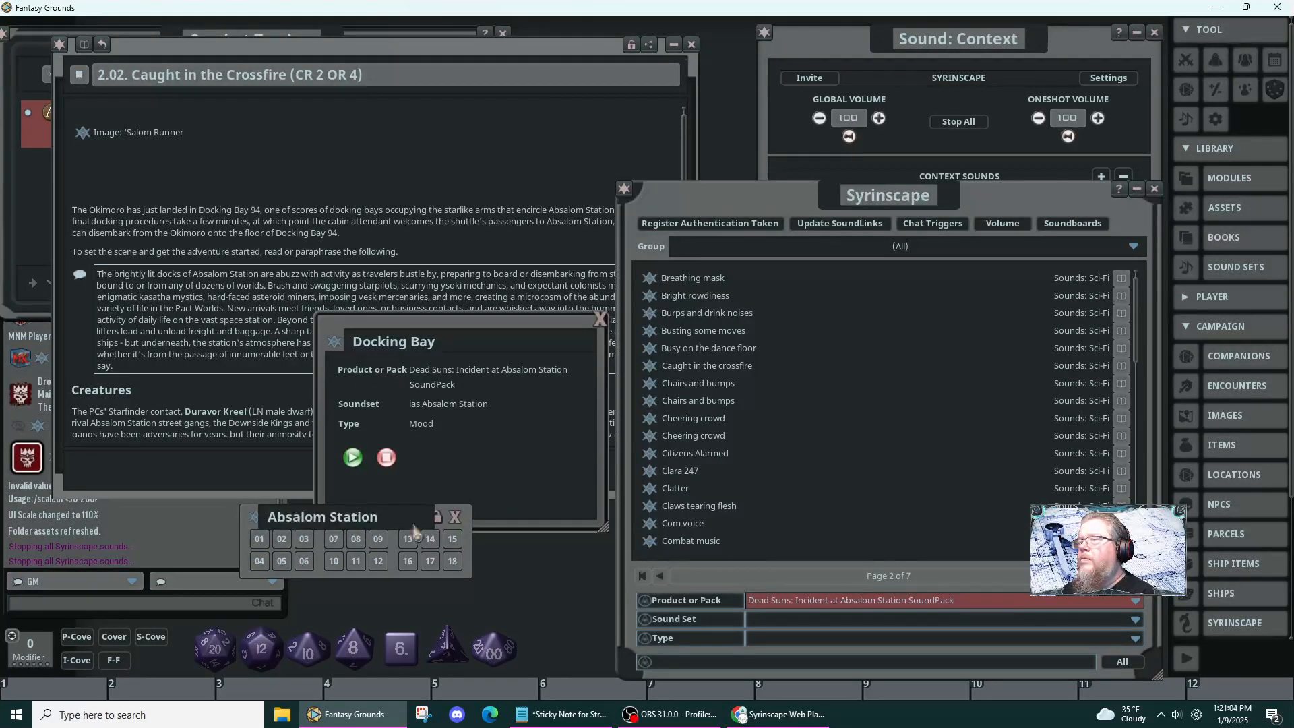
drag(471, 513, 572, 559)
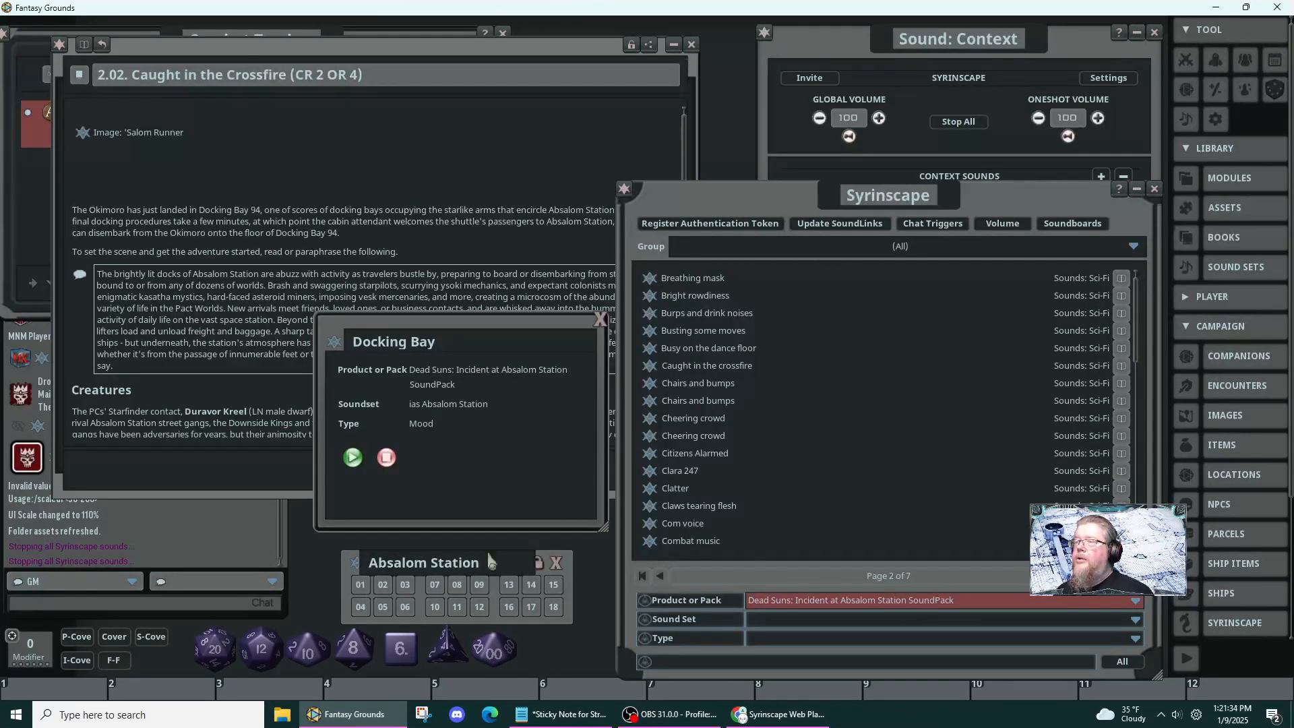
drag(348, 575, 530, 82)
- Stop all playing Syrinscape sounds and close the Docking Bay mood window
click(945, 124)
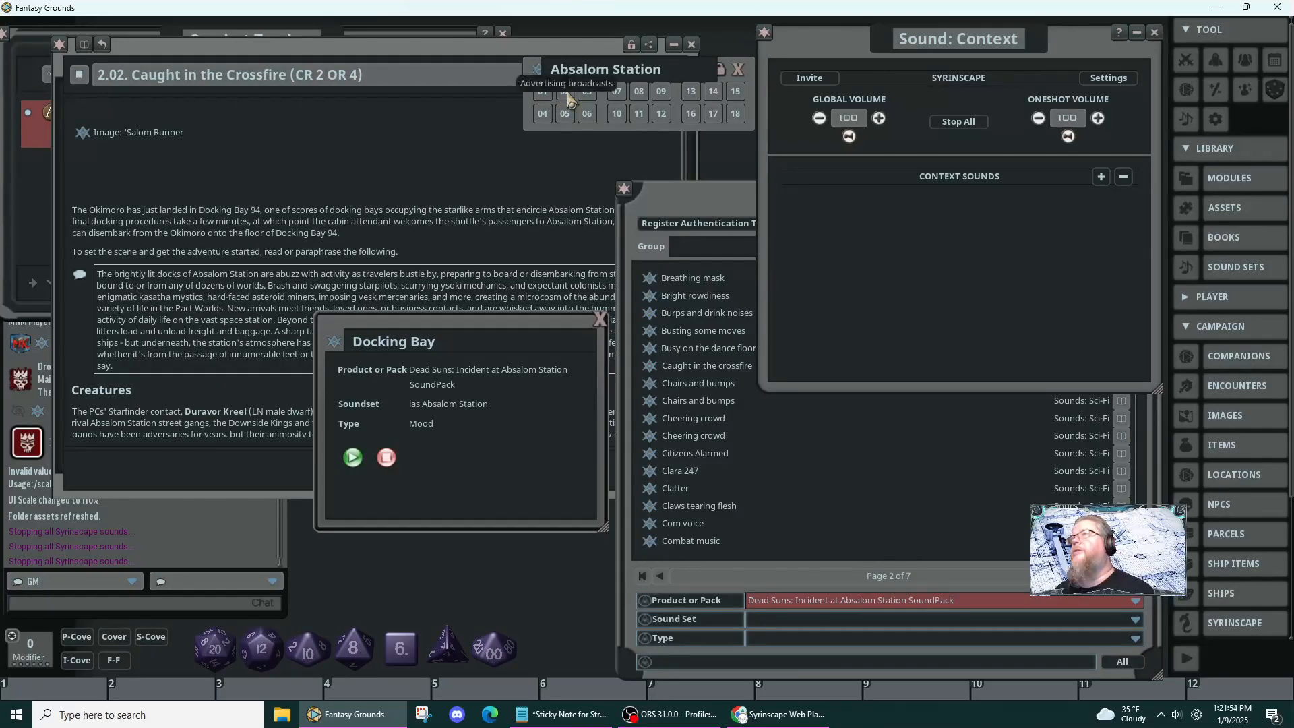
click(947, 125)
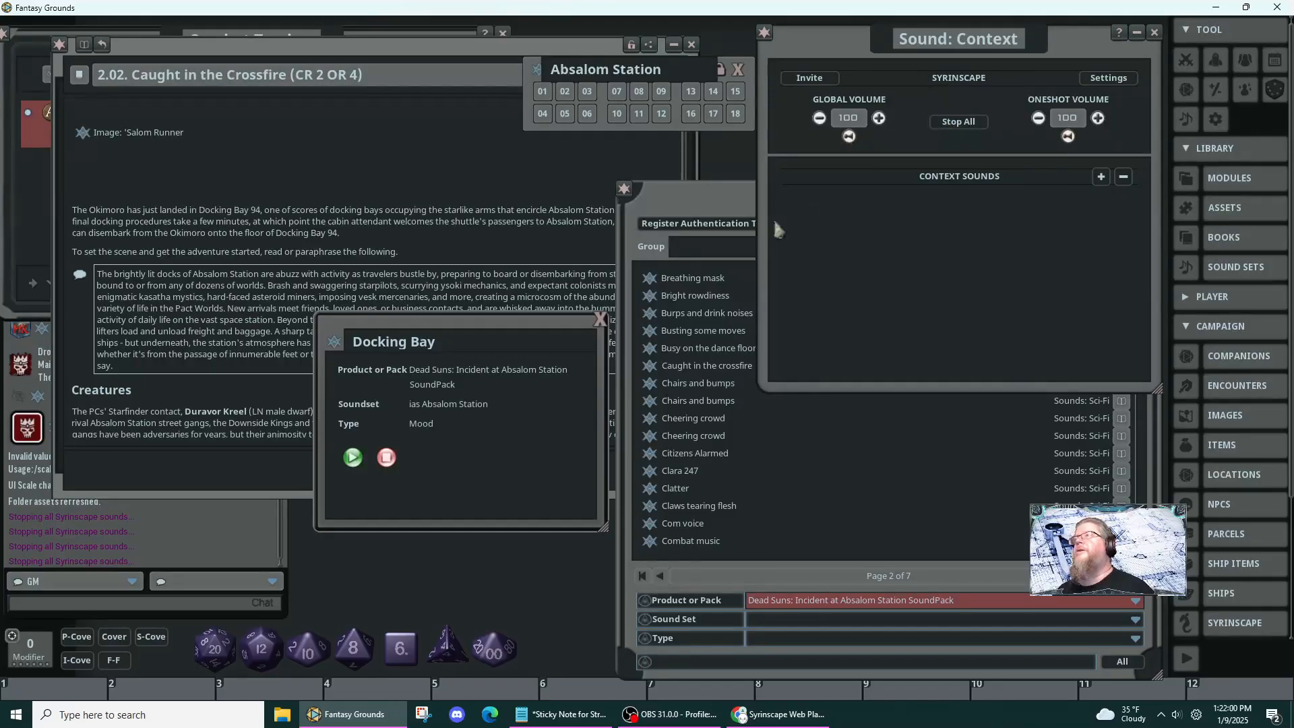
click(597, 321)
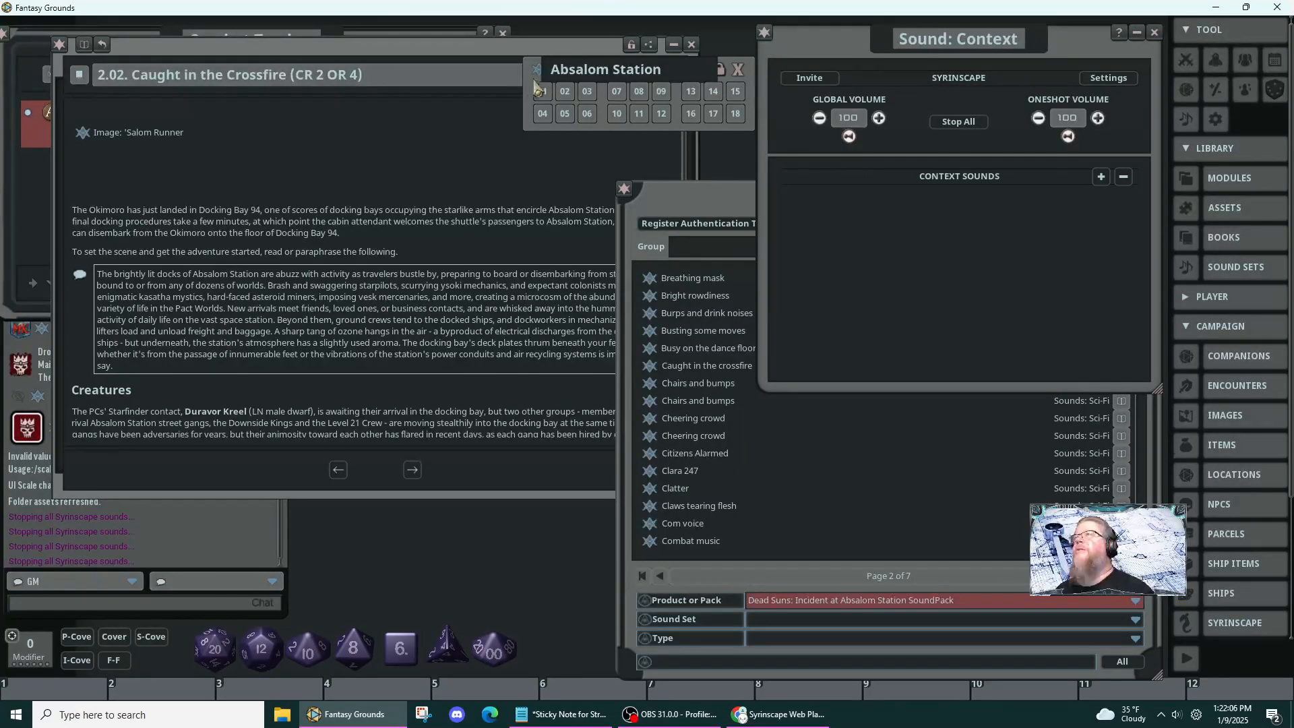
- Link the Absalom Station soundboard above the 'Salom Runner image in the Caught in the Crossfire story, and assign it to hotkey slot 4
drag(522, 71, 471, 172)
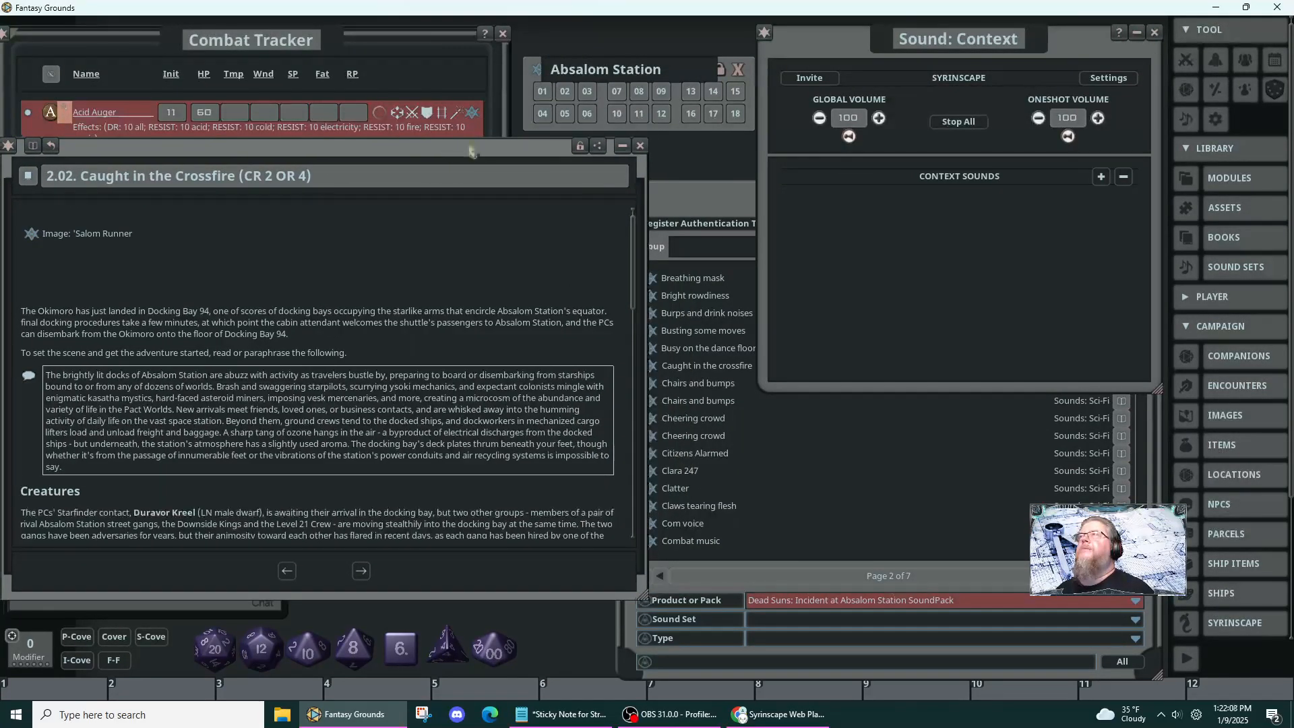
drag(531, 107, 526, 80)
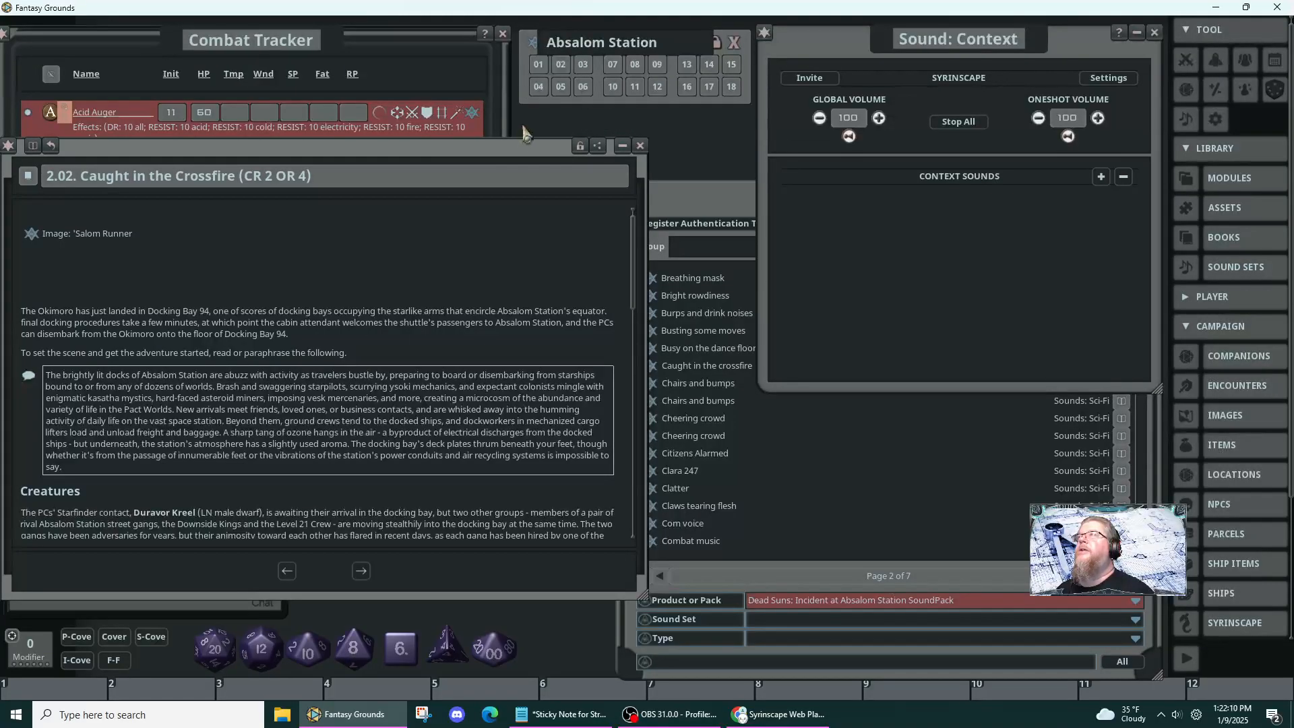
click(514, 174)
drag(476, 157, 652, 170)
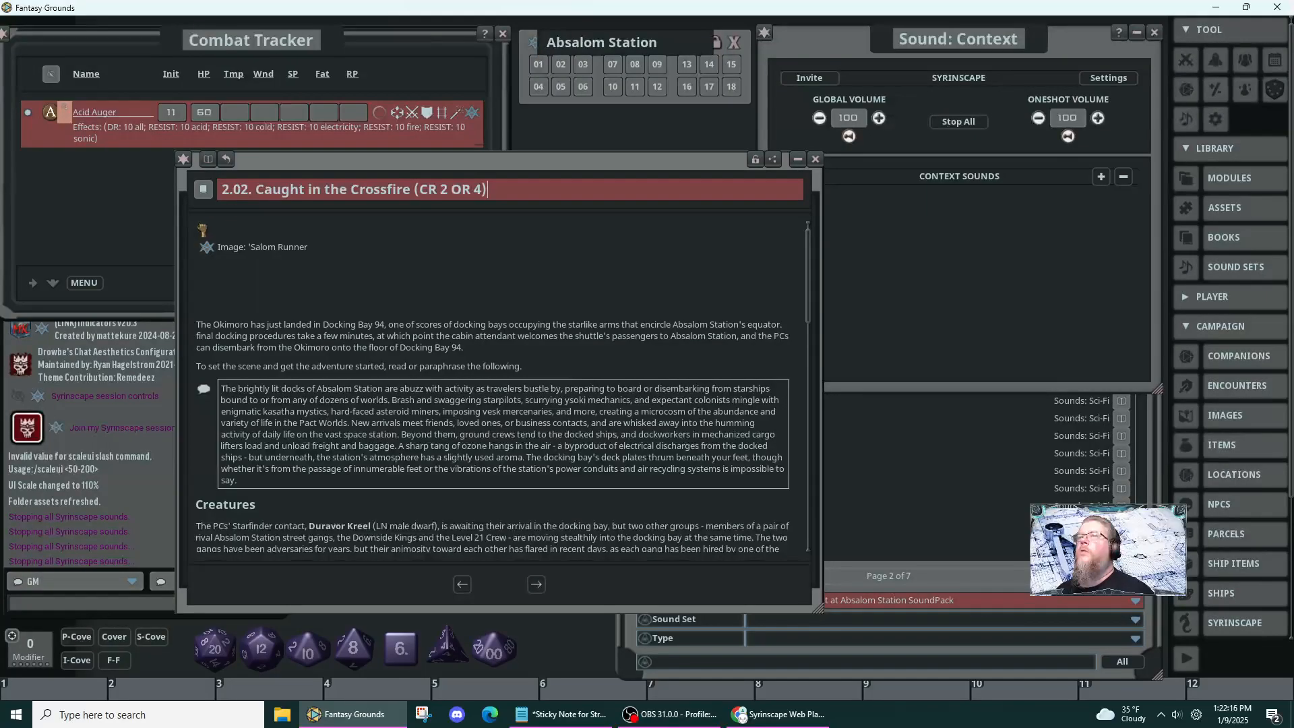
drag(209, 229, 211, 231)
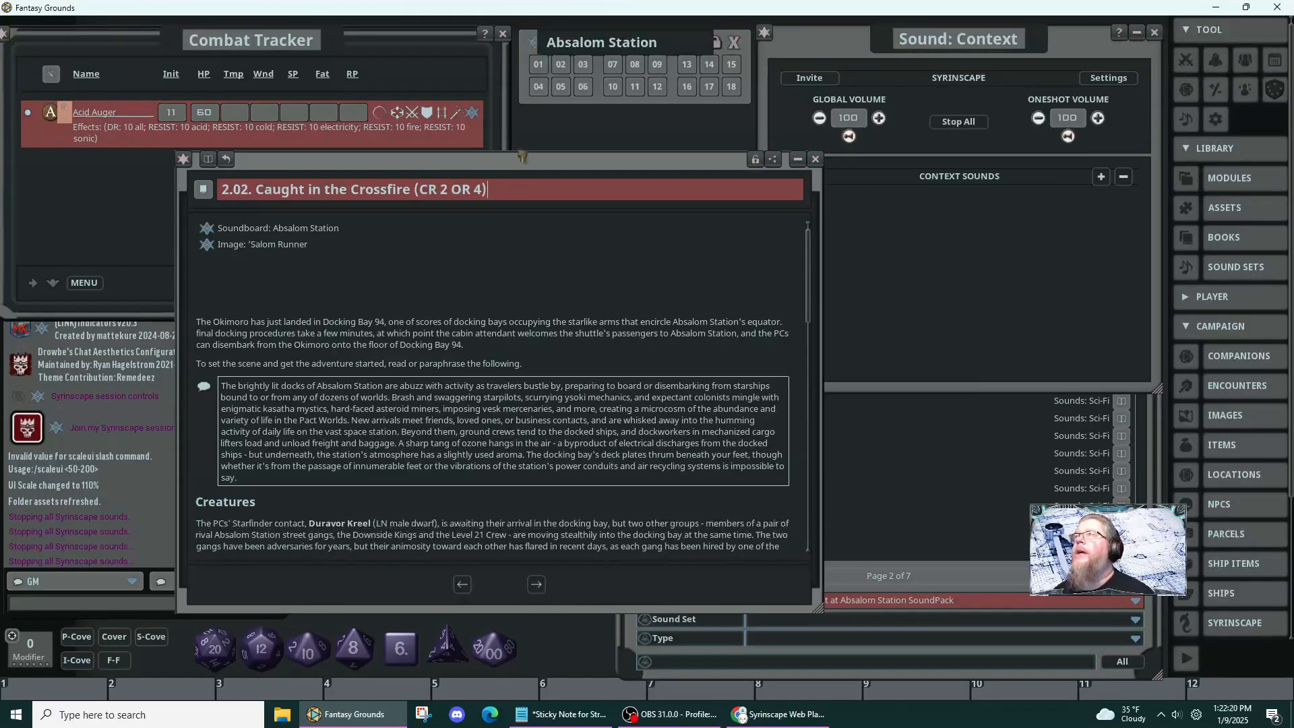
drag(424, 619, 329, 690)
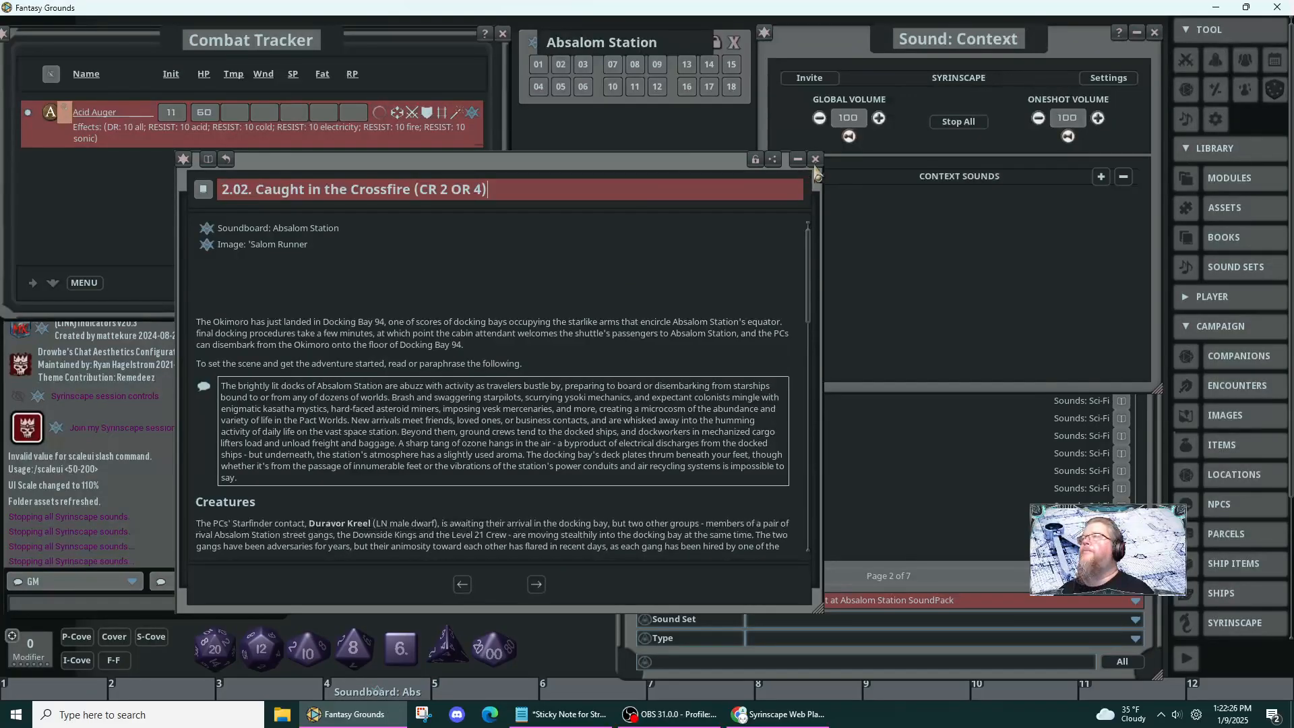
- Split the story's read-aloud text before "Beyond them, ground crews" and format the new paragraph as a chat frame
drag(691, 165, 582, 104)
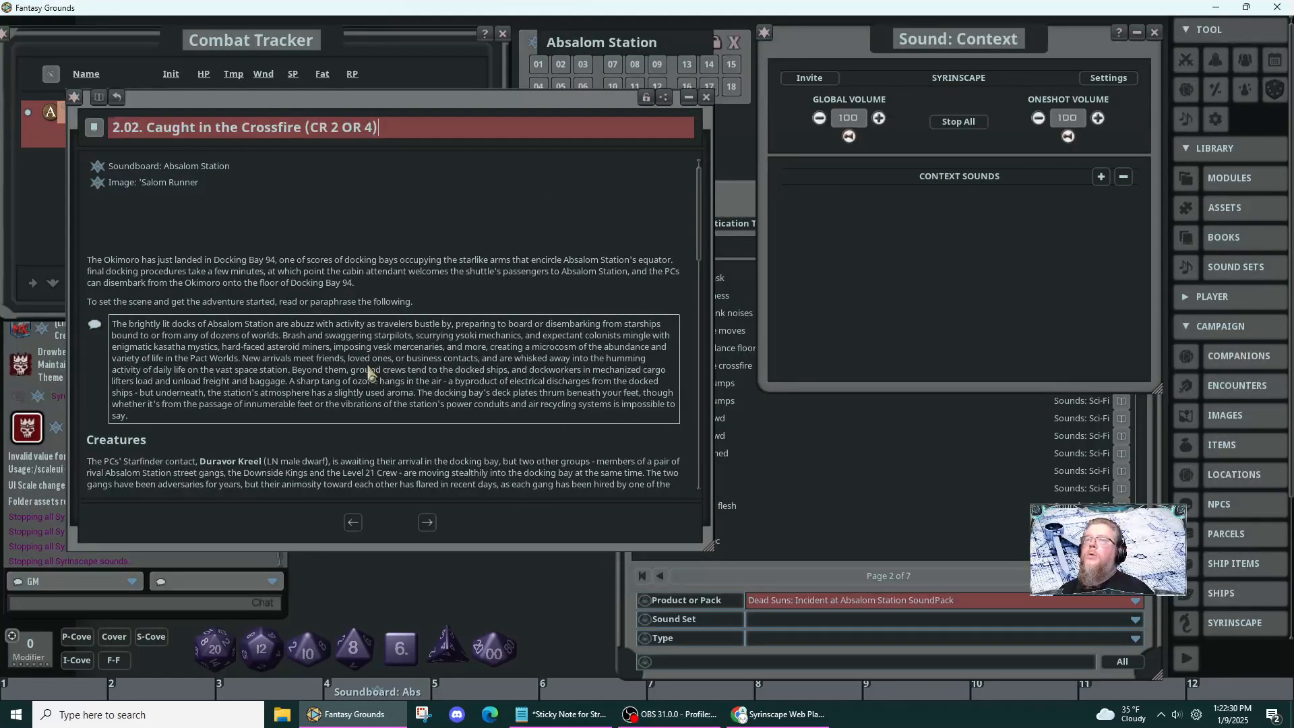
scroll(369, 373, down, 1)
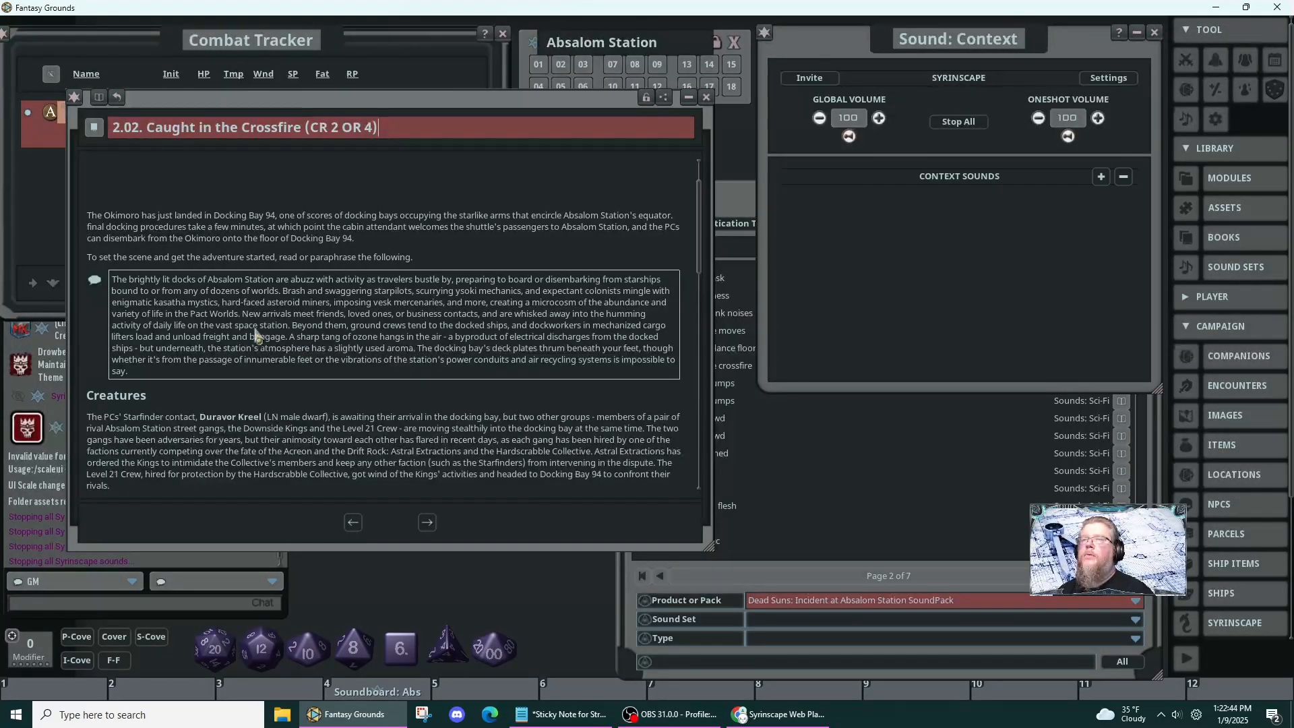
click(294, 326)
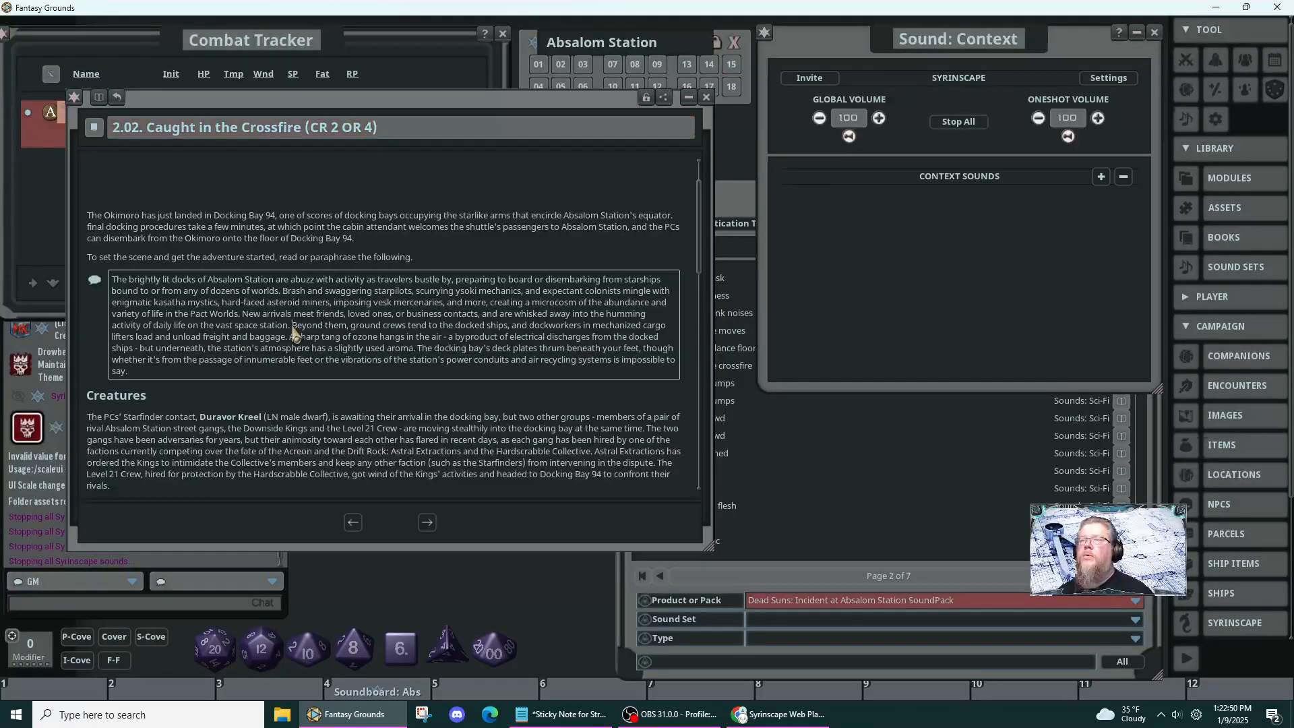
key(Return)
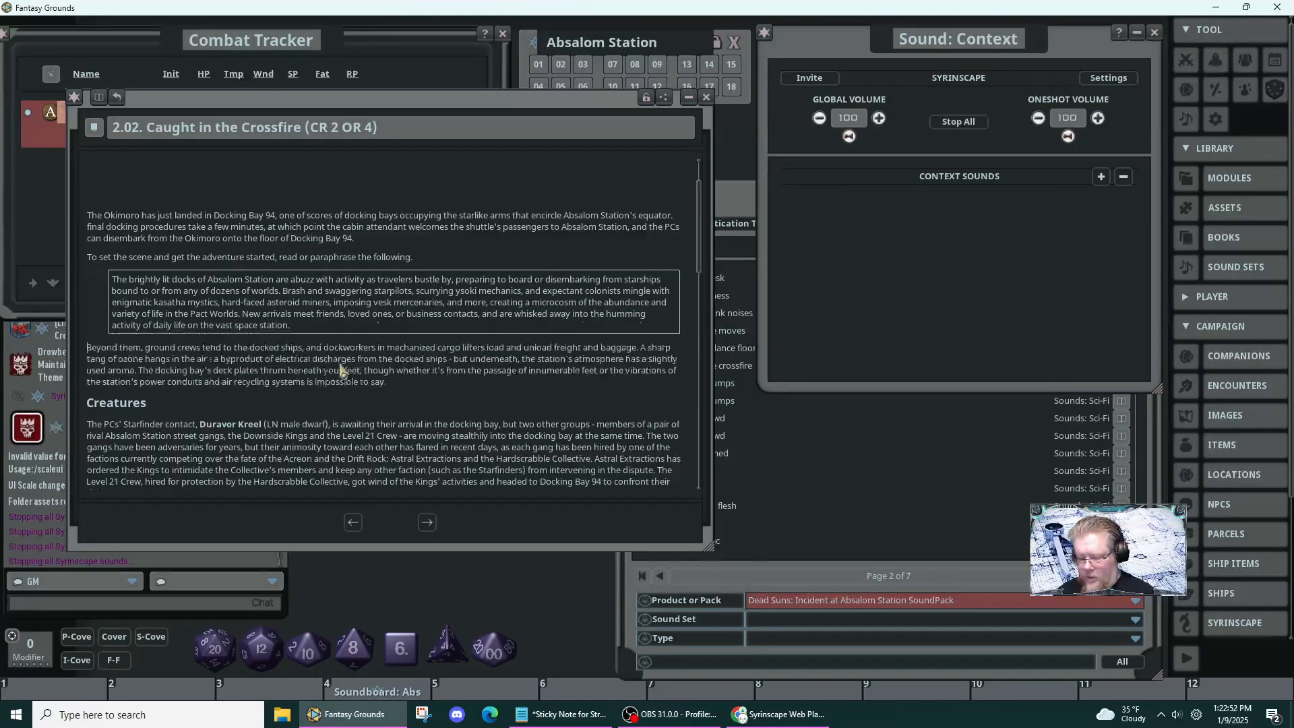
key(ctrl+2)
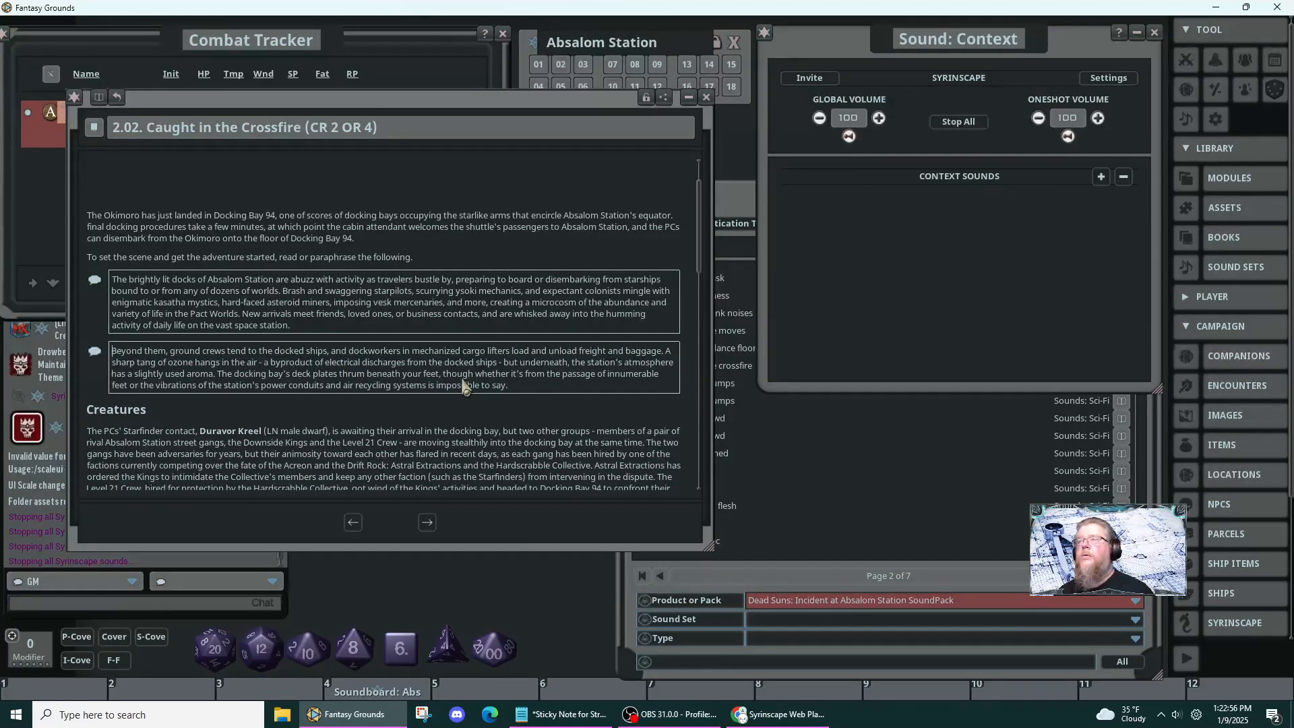
- Skim the rest of the Caught in the Crossfire story and open its linked GM map and player map
scroll(478, 393, down, 2)
scroll(478, 393, down, 2)
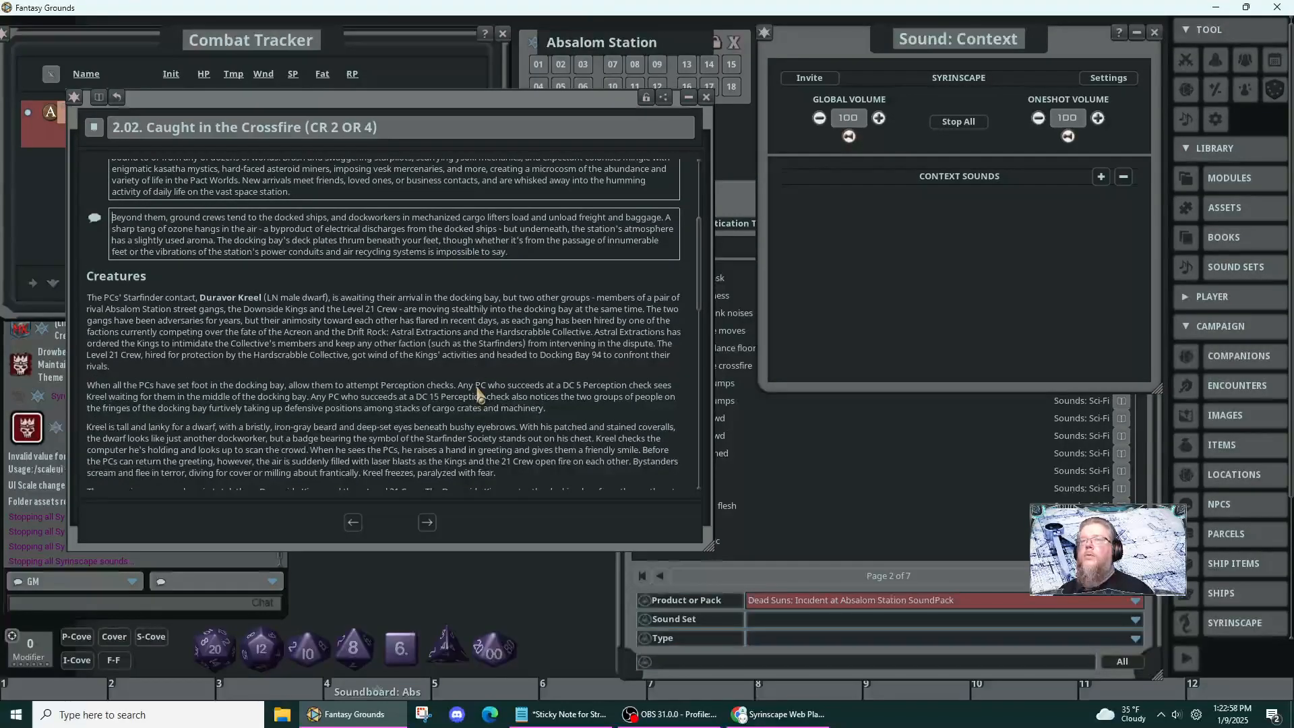
scroll(479, 393, down, 2)
scroll(478, 393, down, 2)
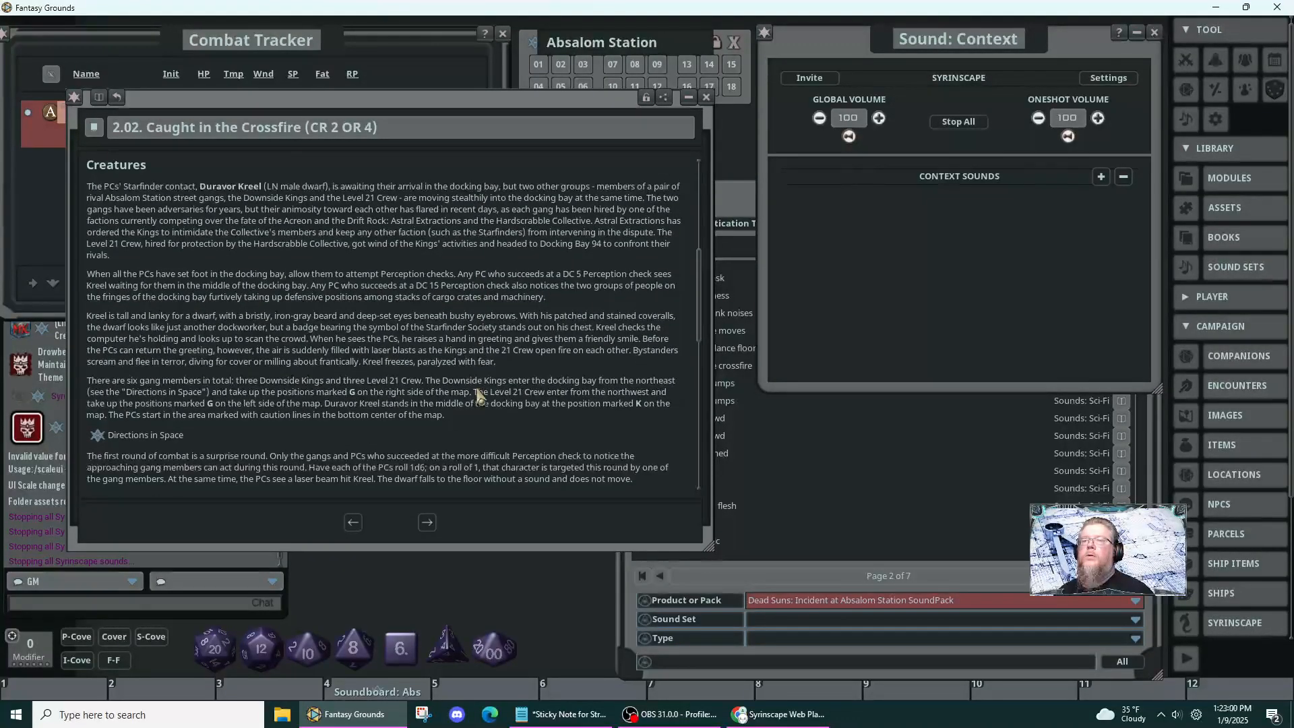
scroll(479, 393, up, 3)
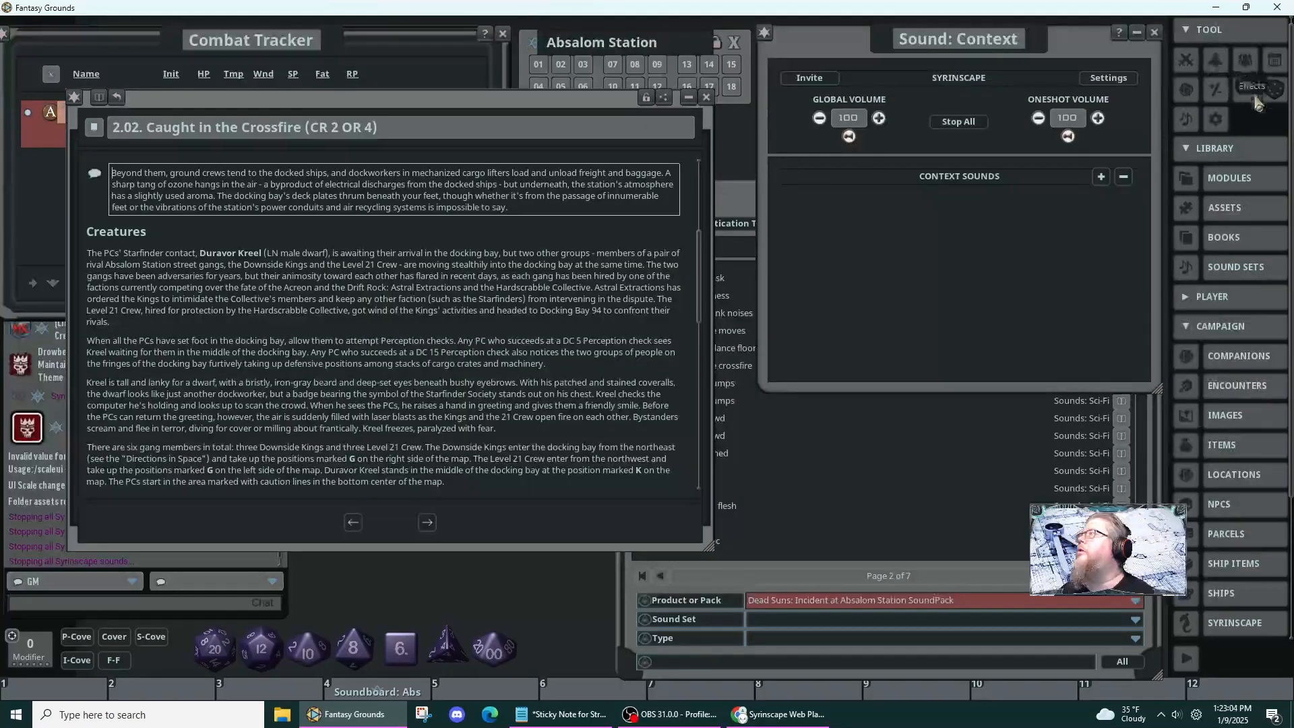
scroll(338, 326, down, 12)
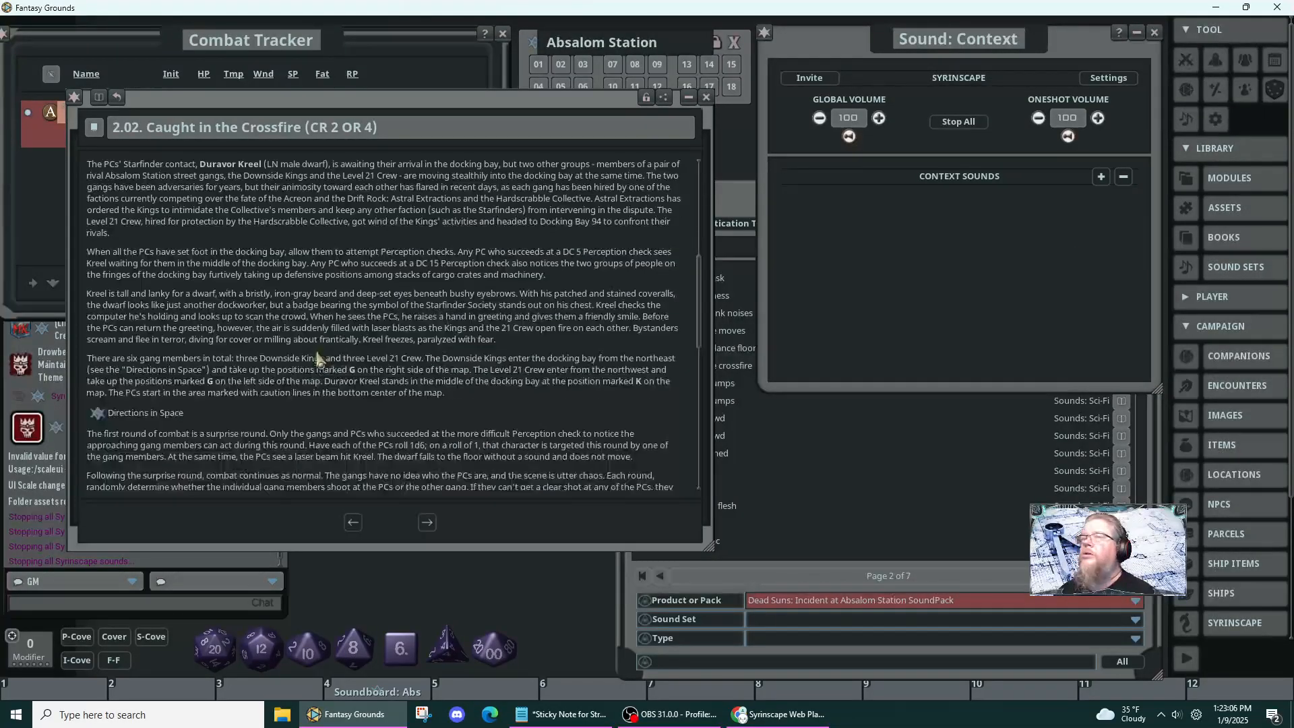
scroll(214, 351, down, 10)
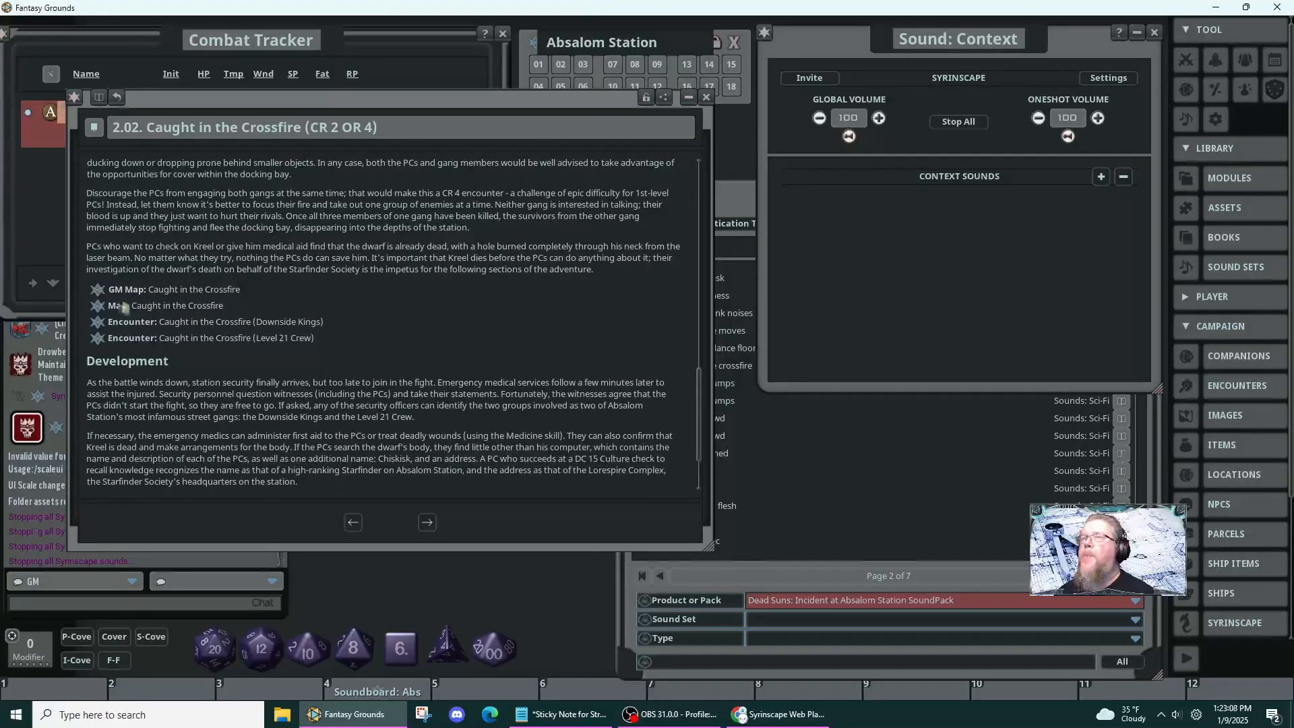
click(99, 291)
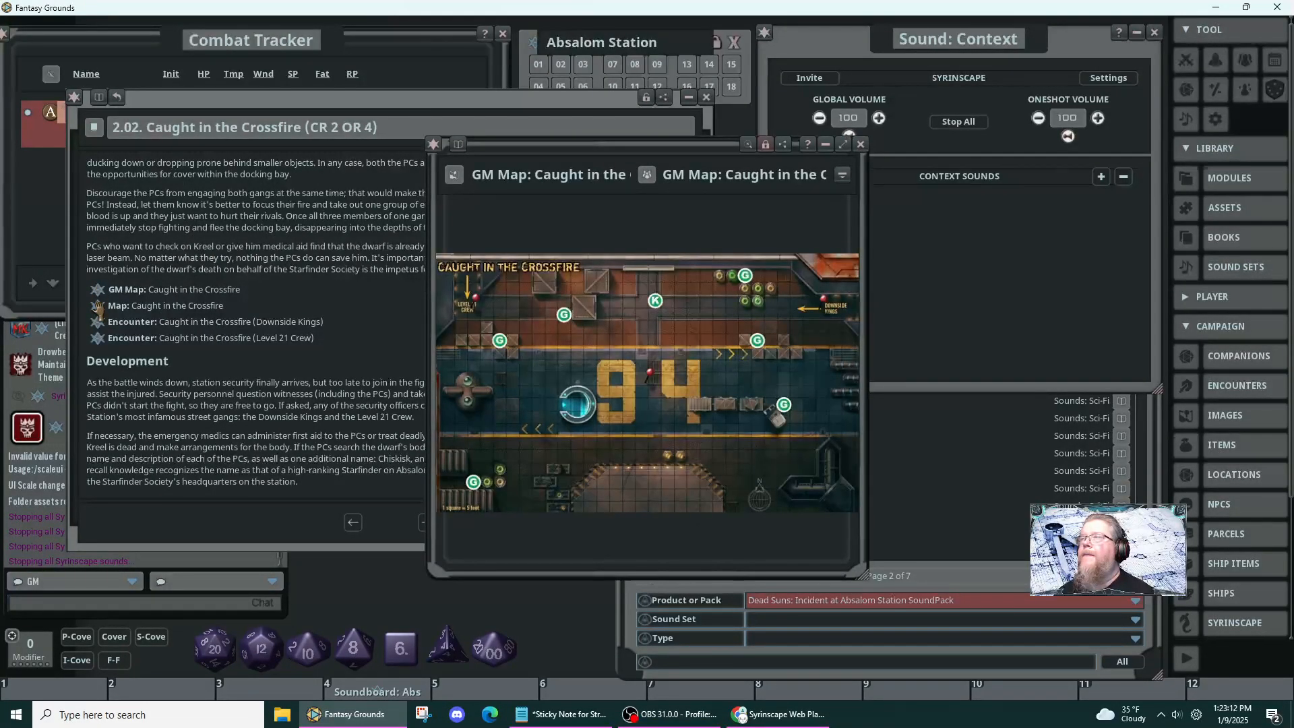
click(98, 307)
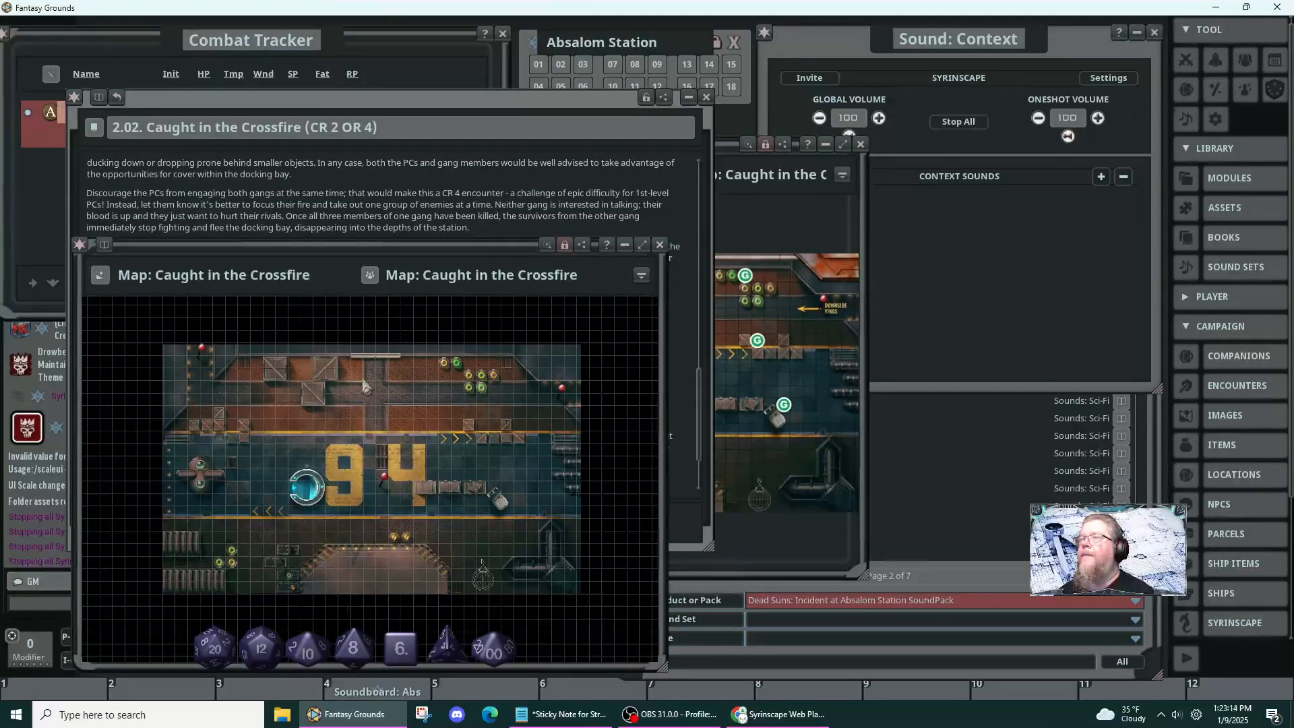
drag(261, 353, 319, 347)
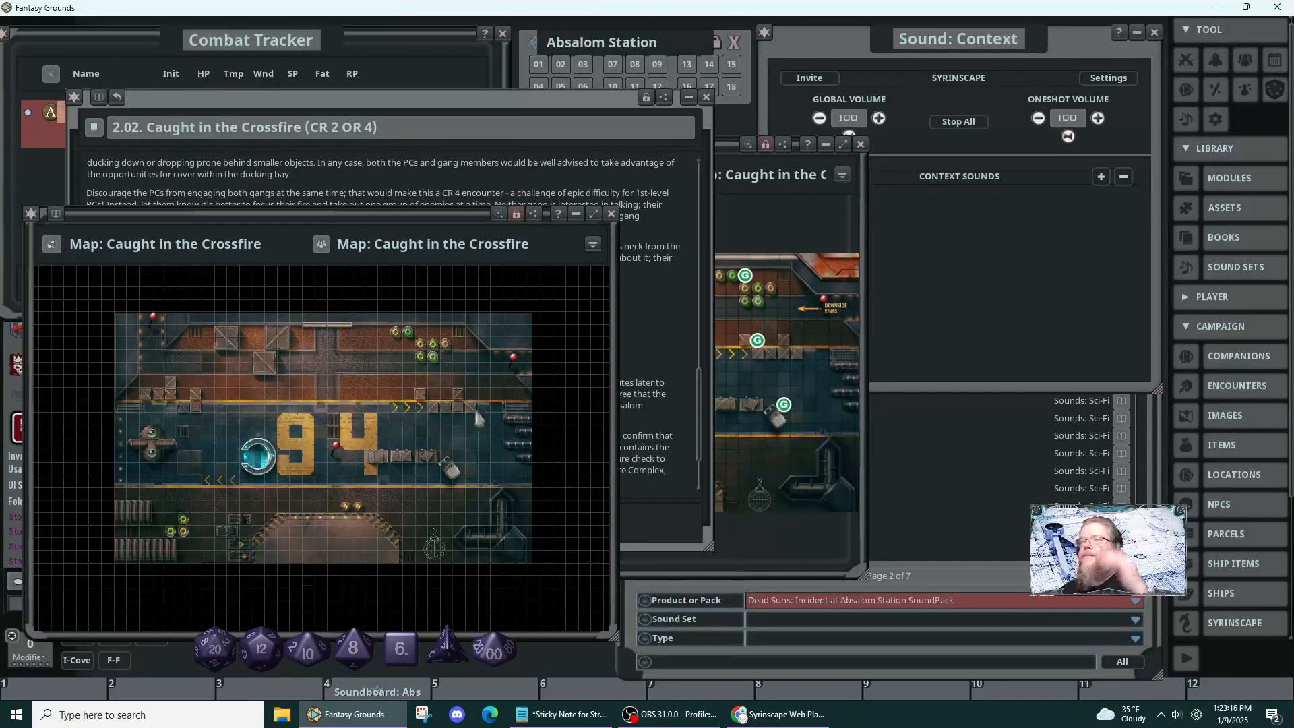
- Open the Downside Kings and Level 21 Crew encounters from the story, and move the Level 21 Crew window clear of the text
click(539, 154)
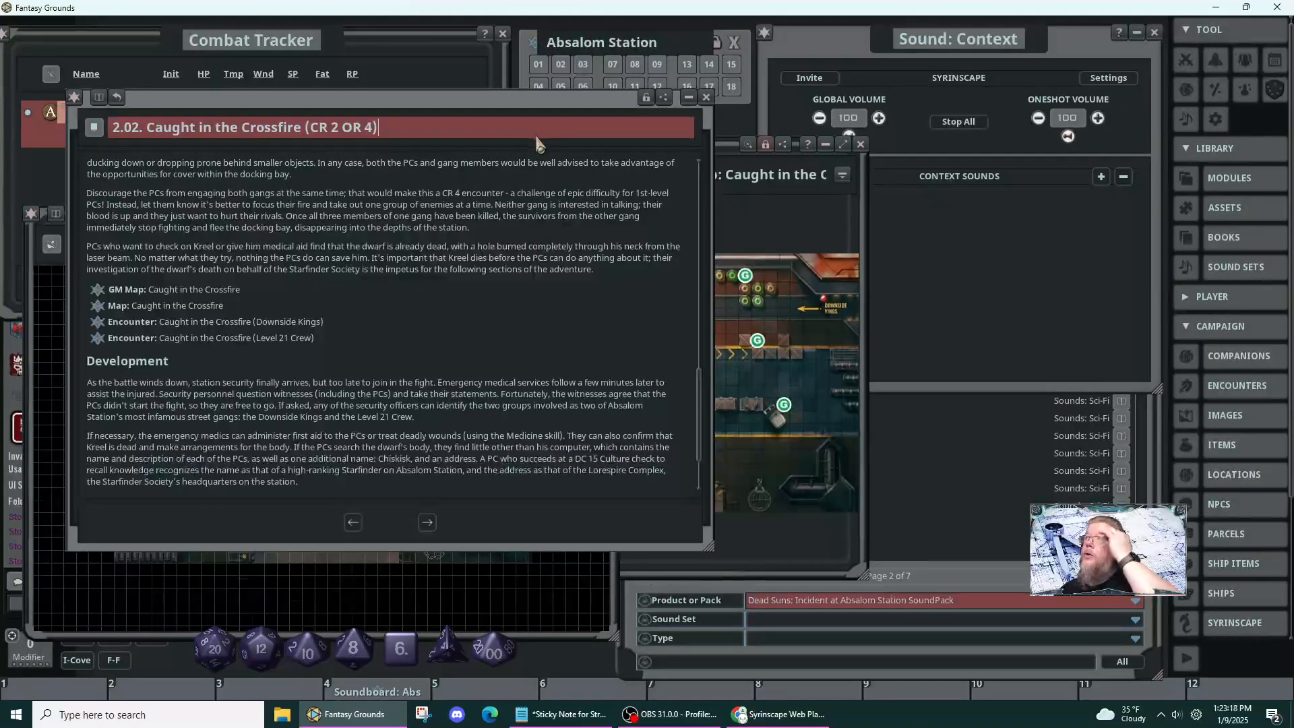
click(105, 326)
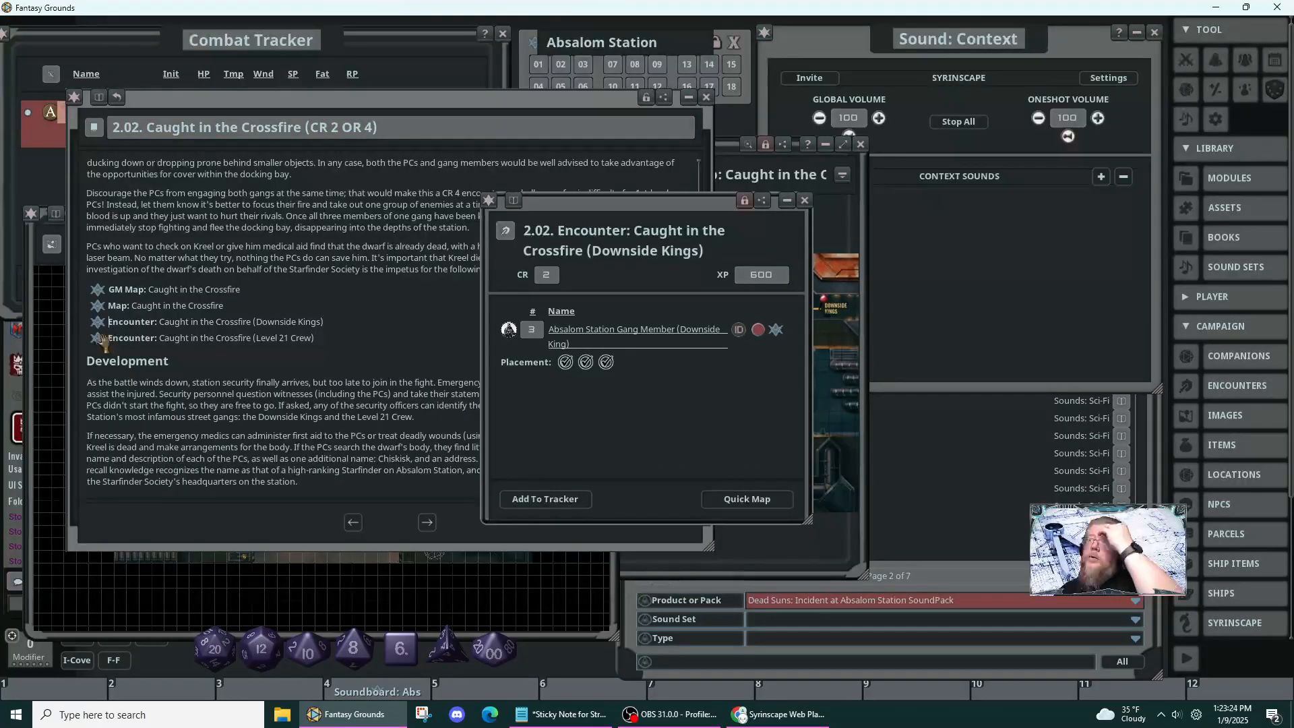
click(100, 339)
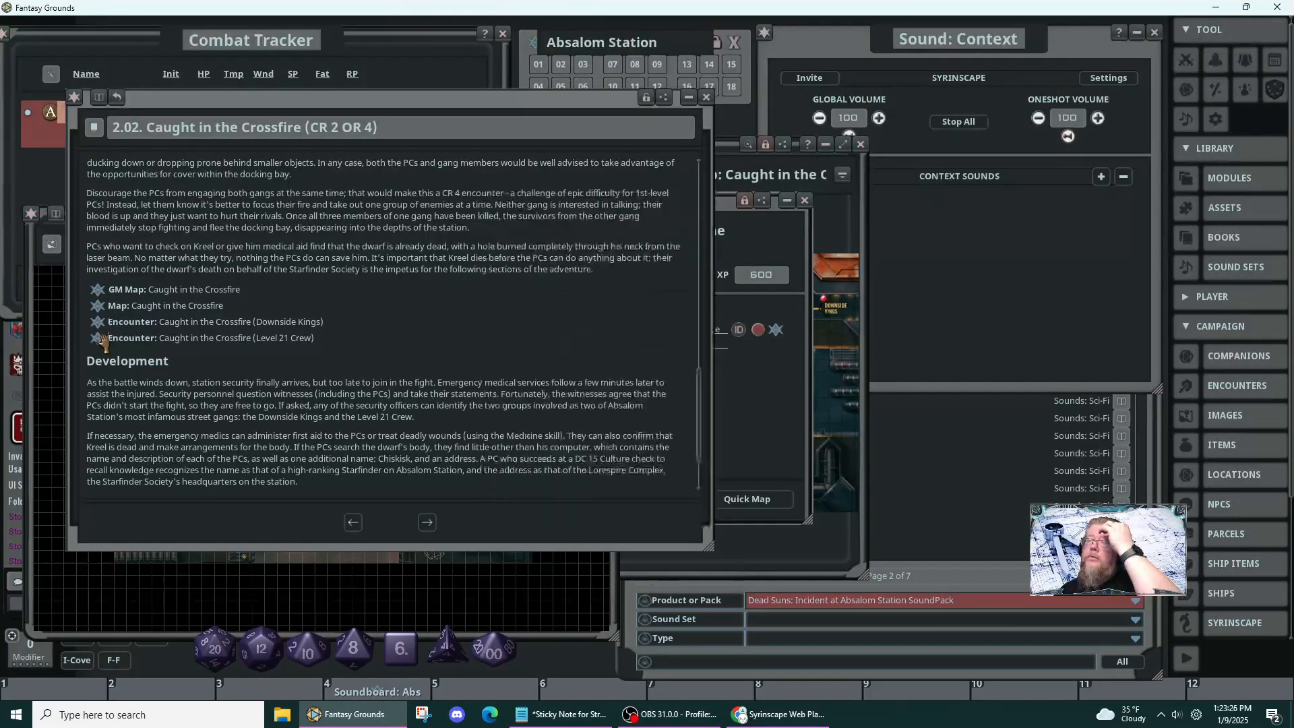
drag(615, 419, 926, 467)
mouse_move(463, 331)
mouse_down()
mouse_move(509, 244)
mouse_move(472, 345)
mouse_up()
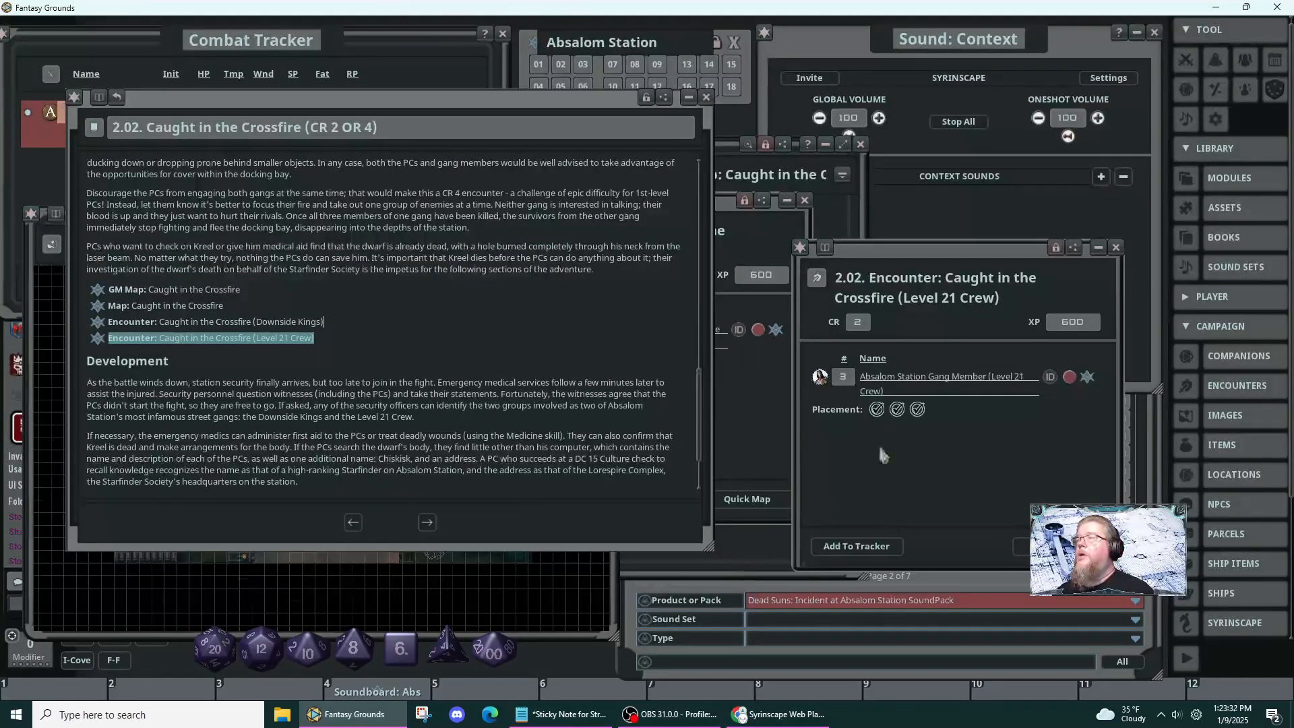
- Add the Level 21 Crew and Downside Kings encounters to the combat tracker and close both encounter windows
click(529, 576)
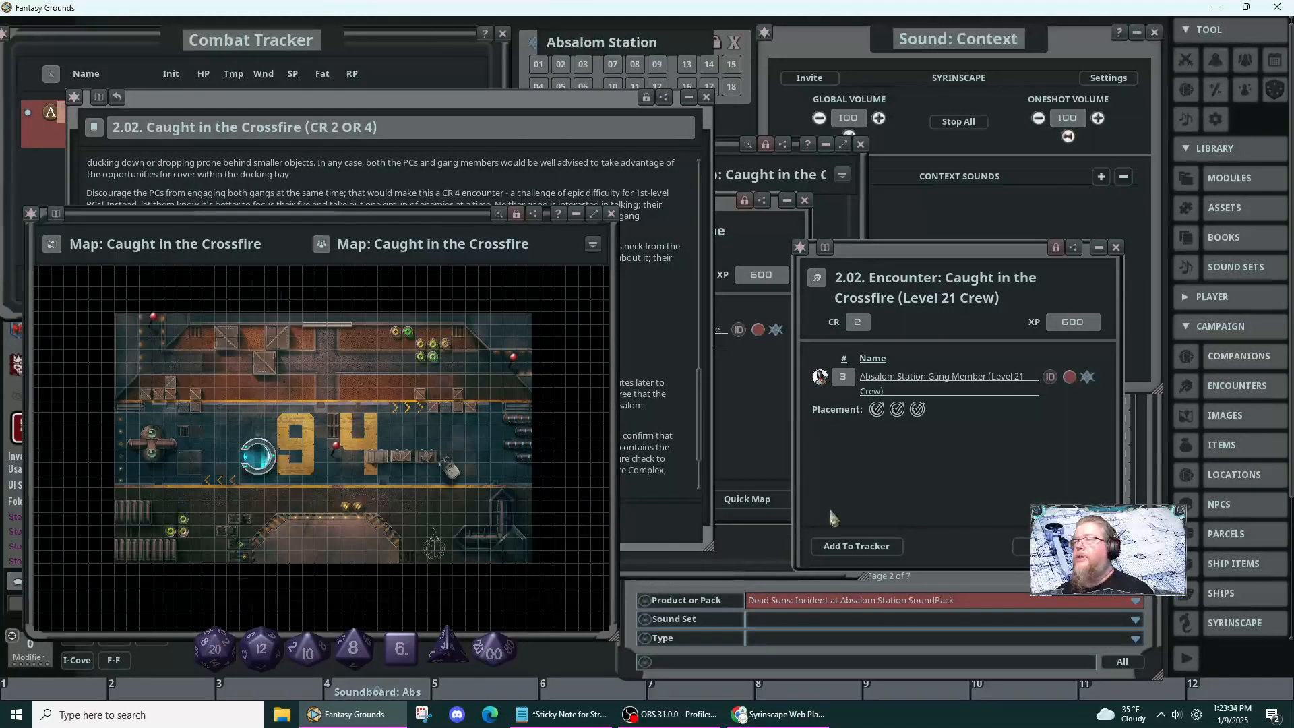
click(878, 550)
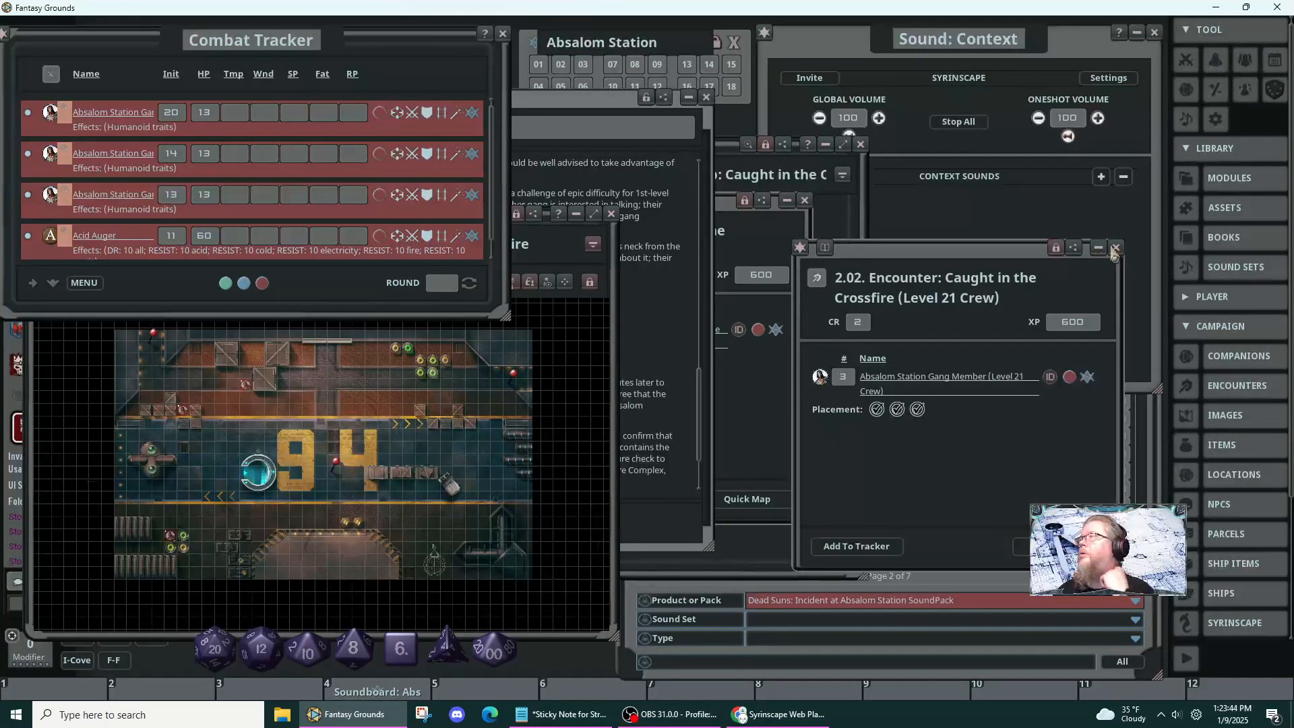
click(1116, 247)
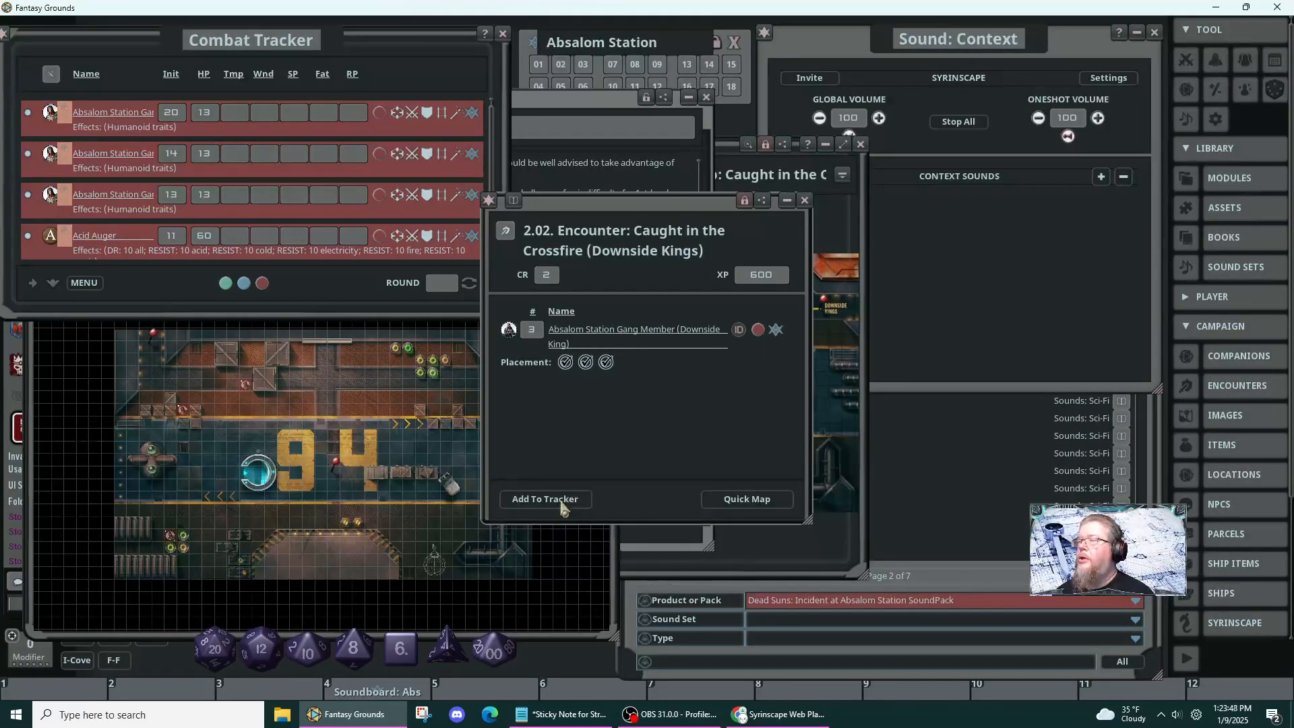
click(561, 502)
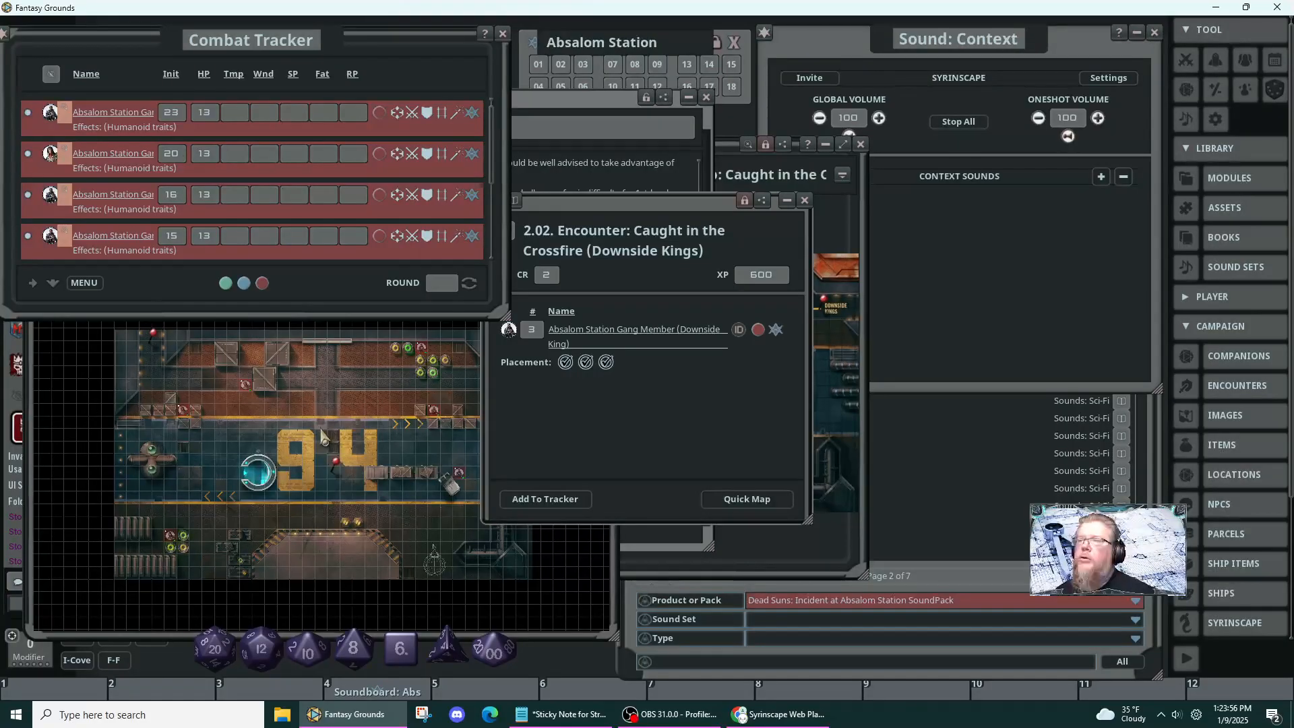
click(804, 199)
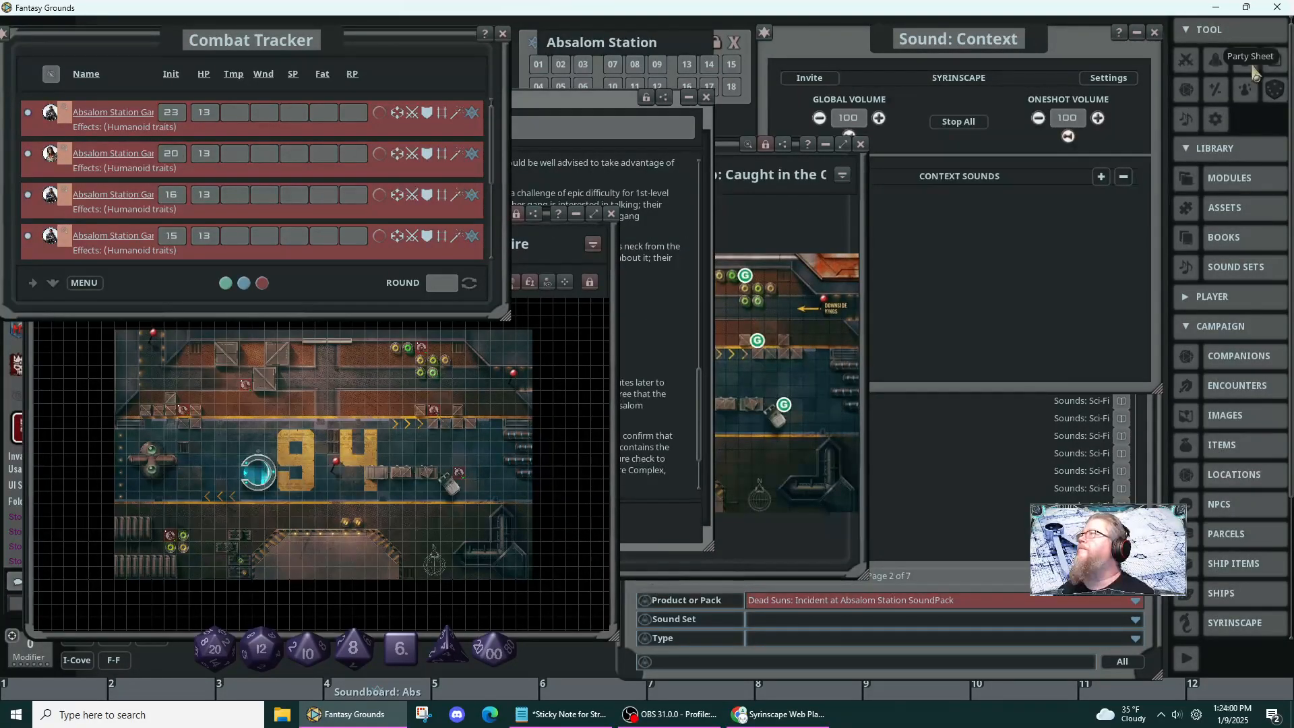
- Play the Combat music element from the ias The Drift Rock soundset and move its window clear of the sound list
double_click(996, 486)
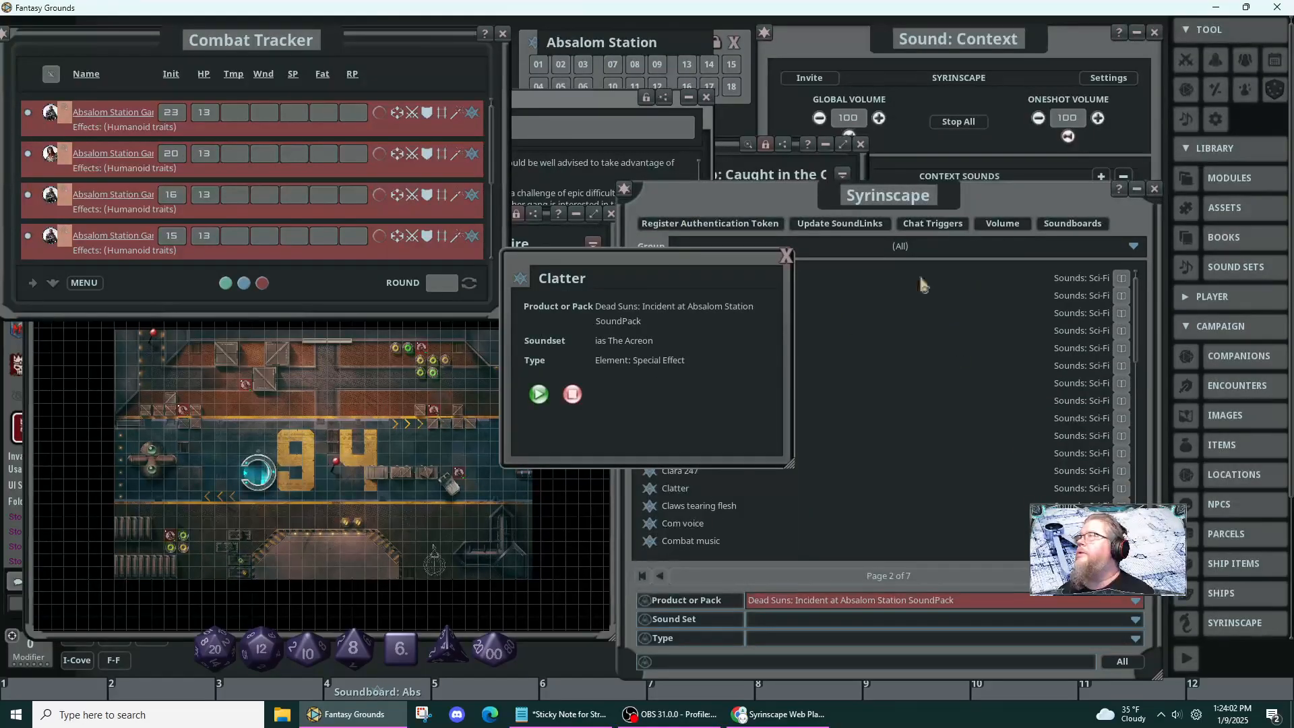
click(786, 257)
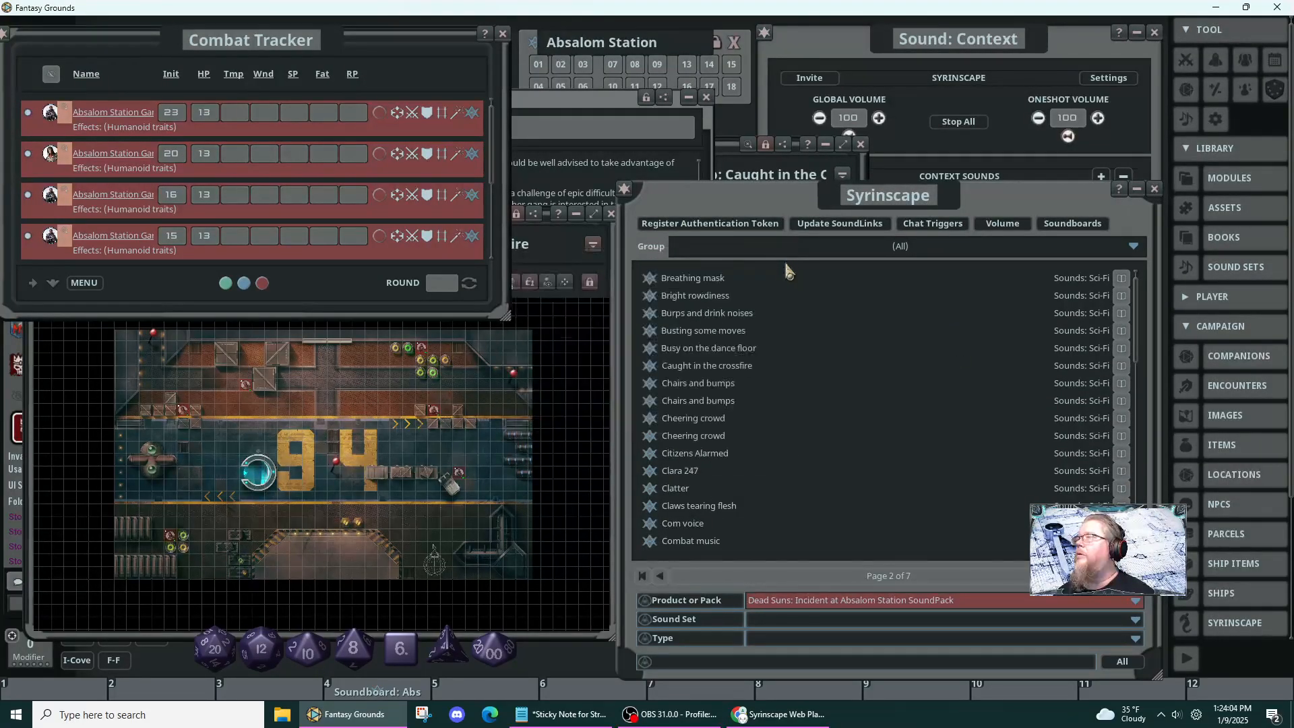
click(662, 541)
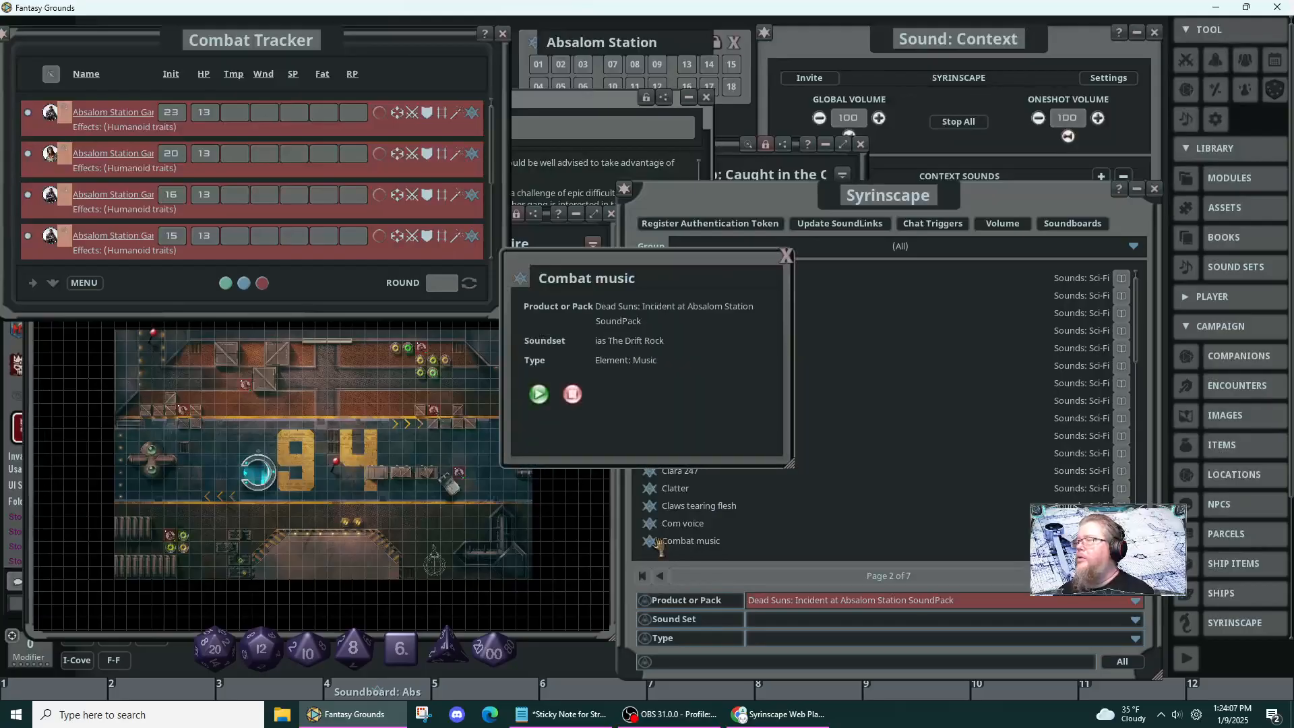
click(538, 395)
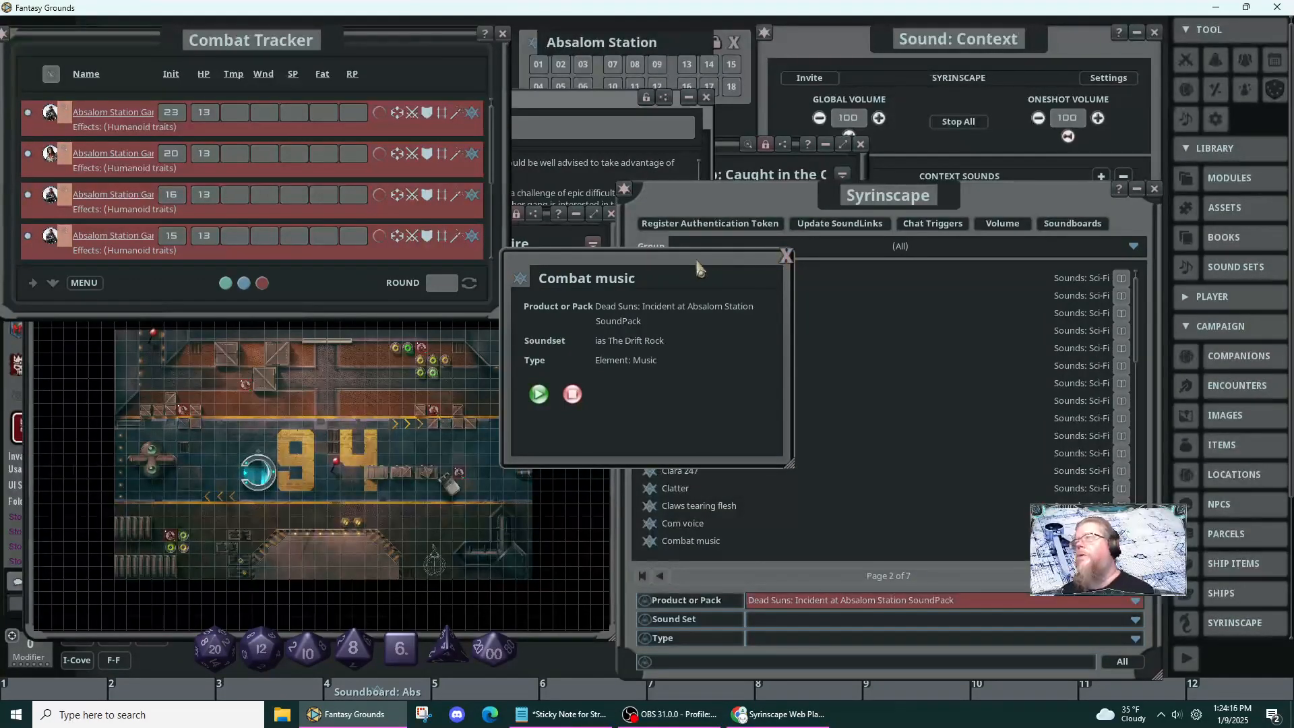
drag(698, 269, 709, 56)
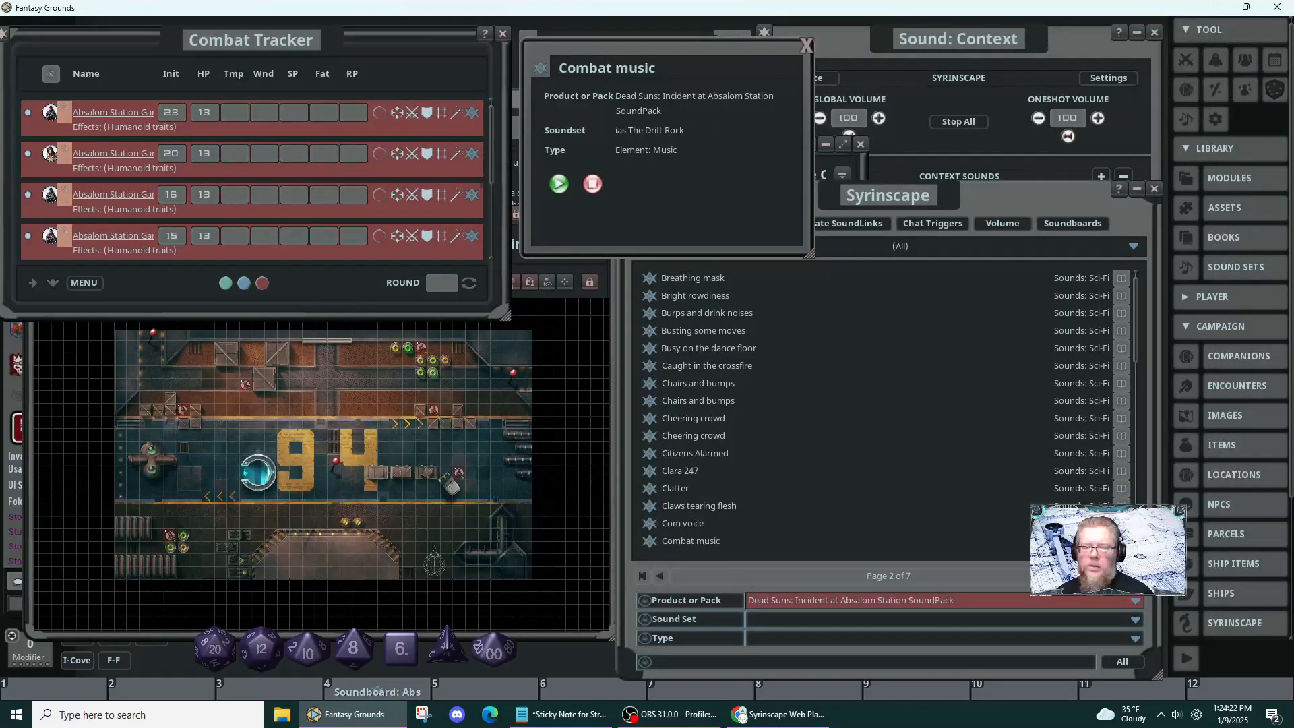
- Close the Syrinscape sound list and the GM map of Caught in the Crossfire
key(alt+Tab)
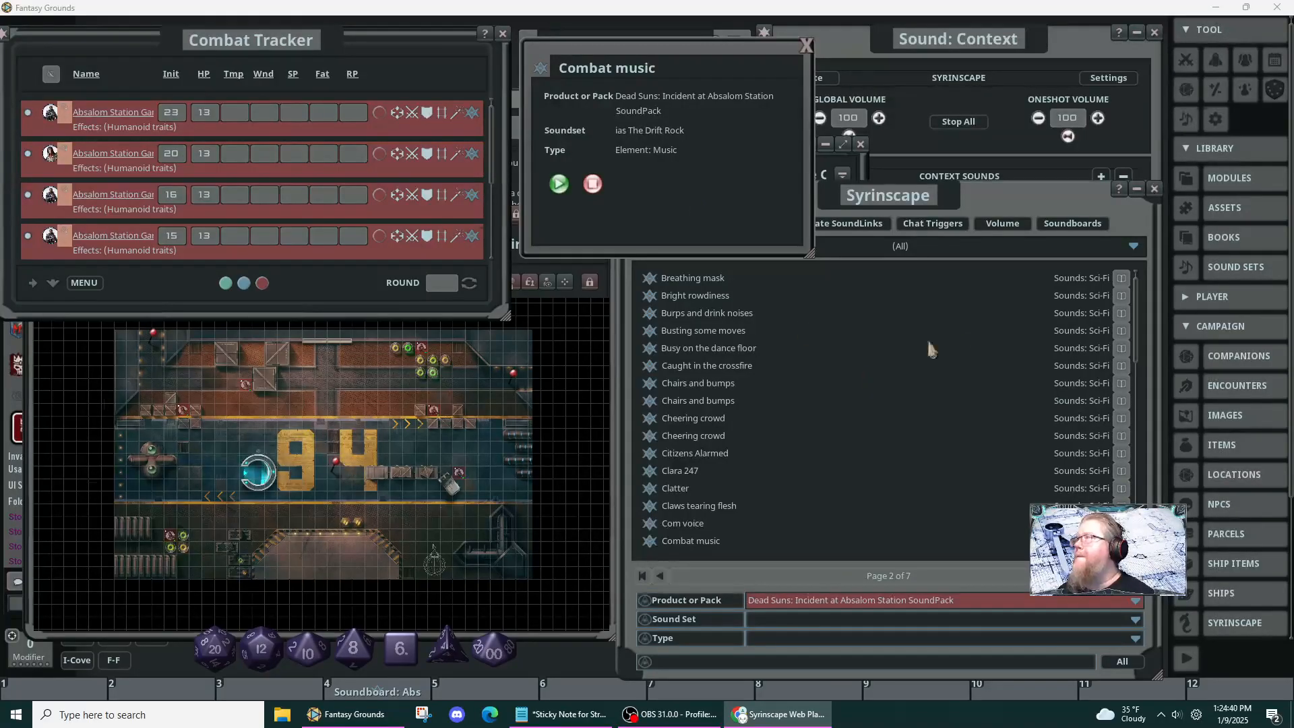
click(1063, 206)
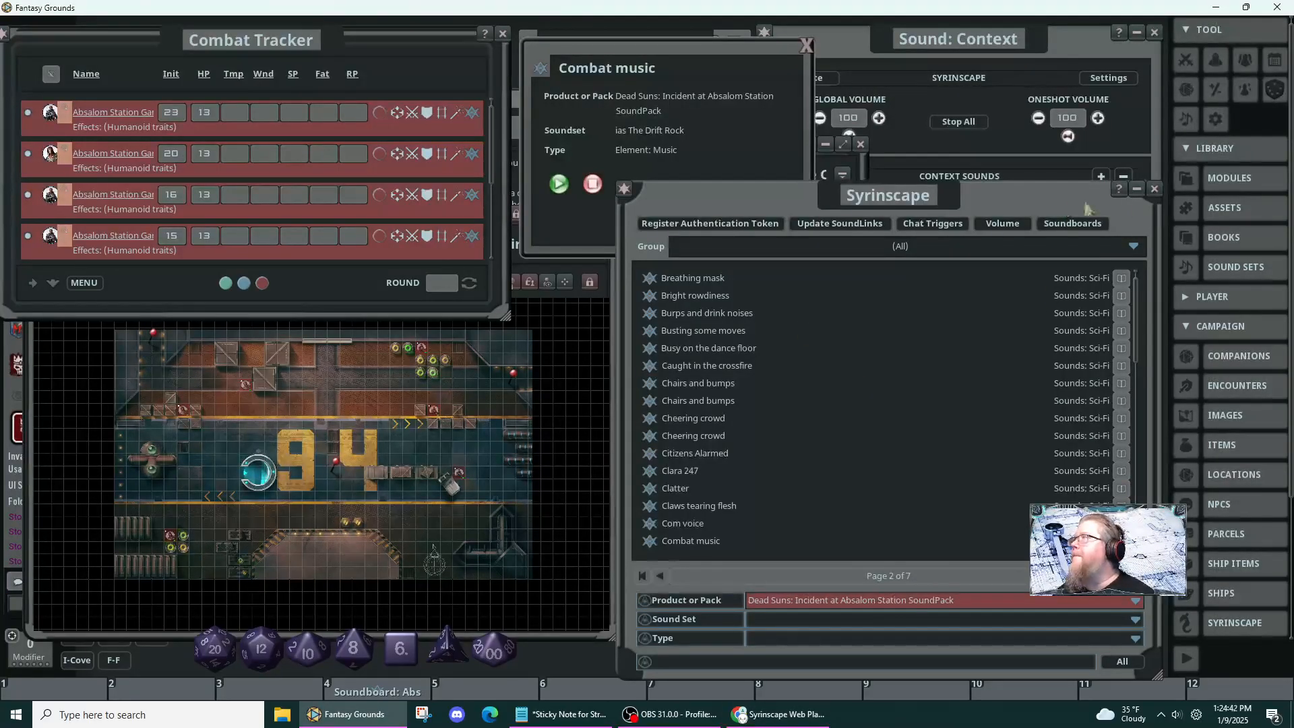
click(1155, 196)
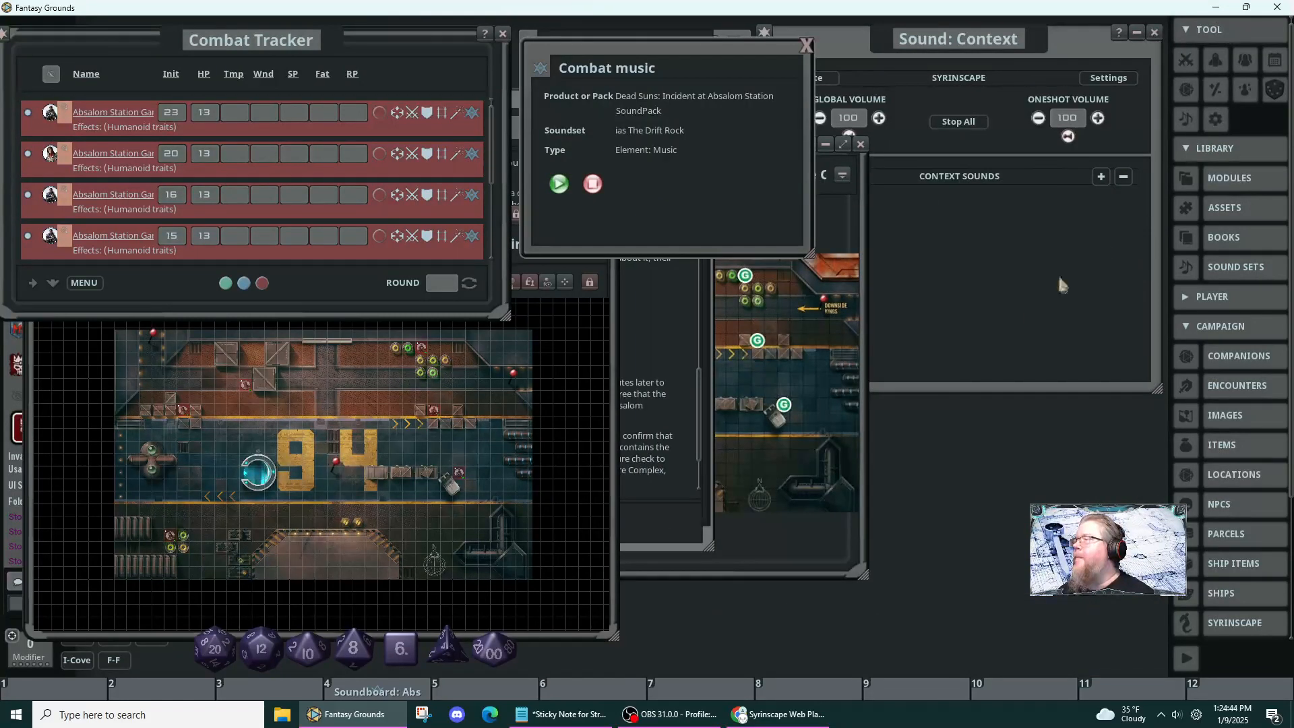
click(824, 399)
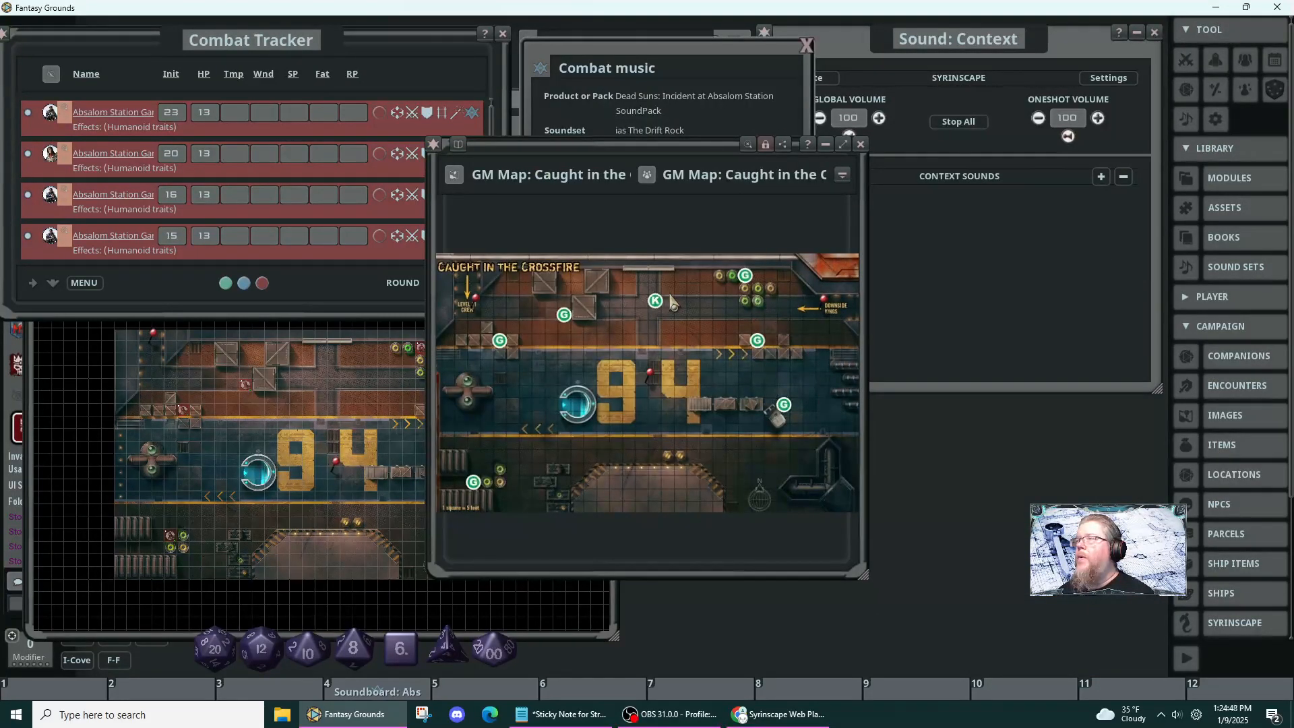
click(861, 143)
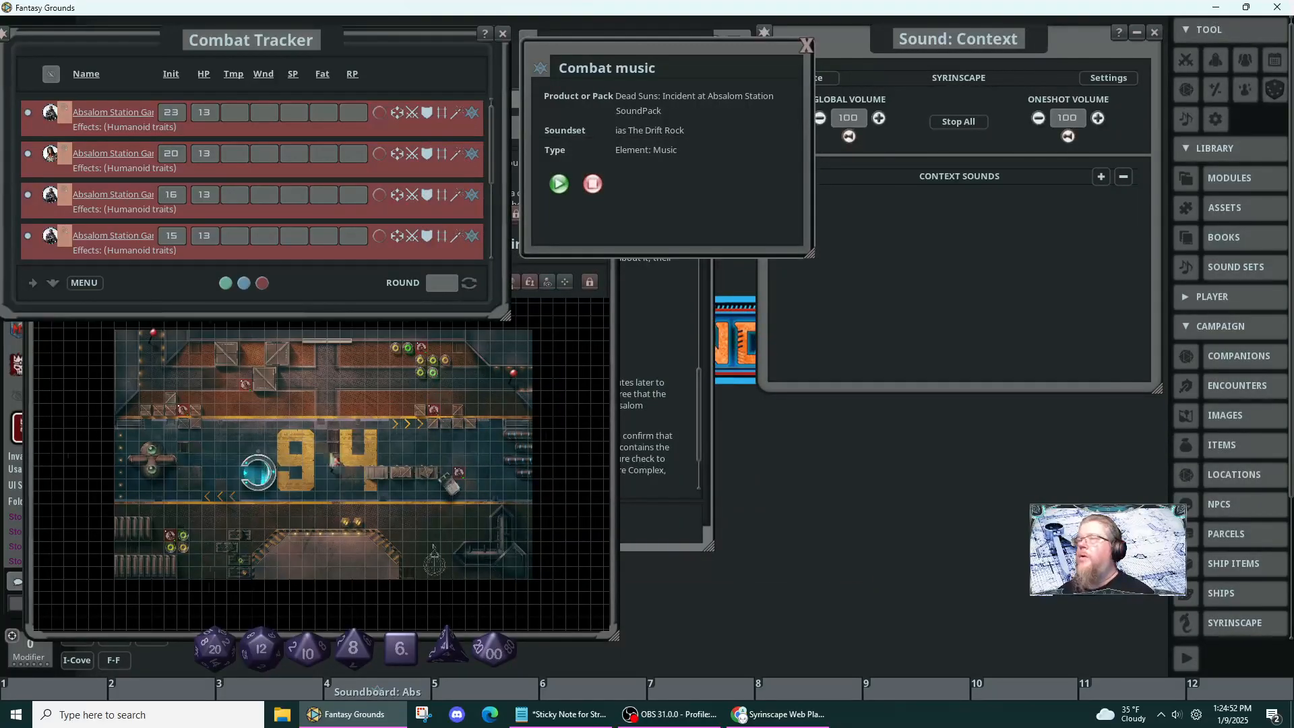
- Unlock the Caught in the Crossfire player map for editing and display its line-of-sight occluders
click(356, 462)
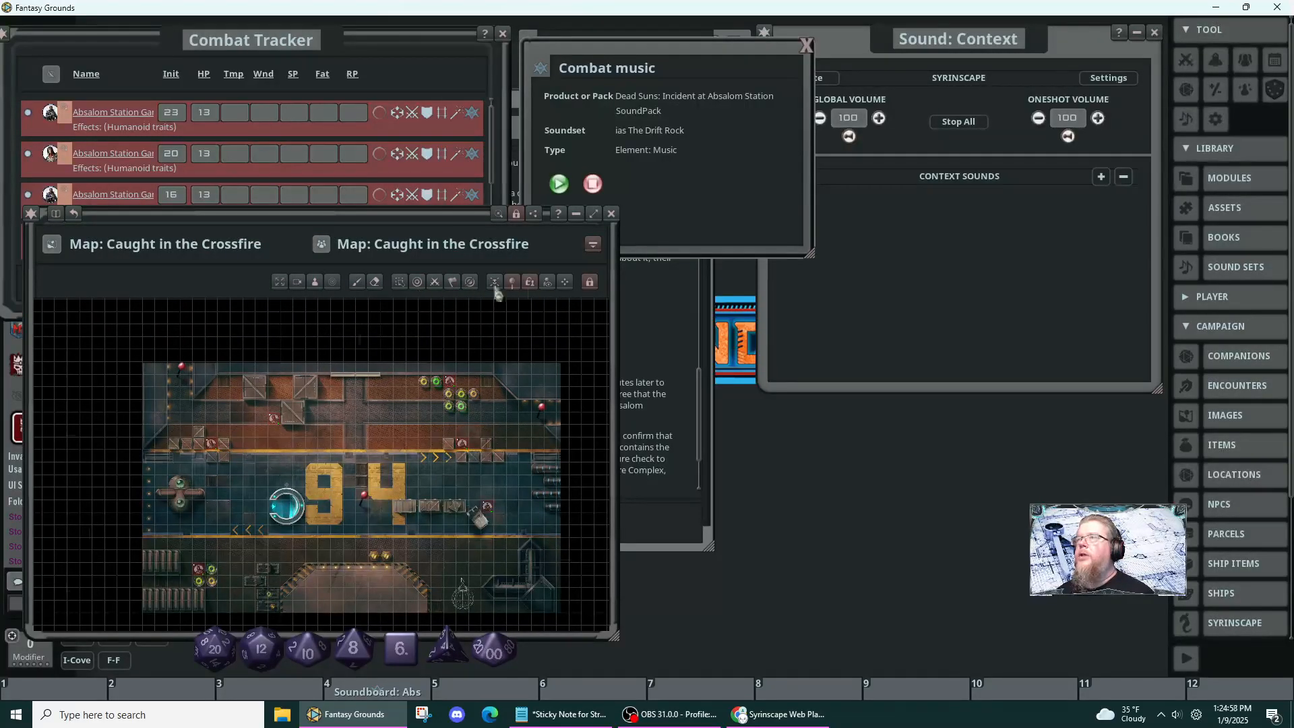
click(589, 281)
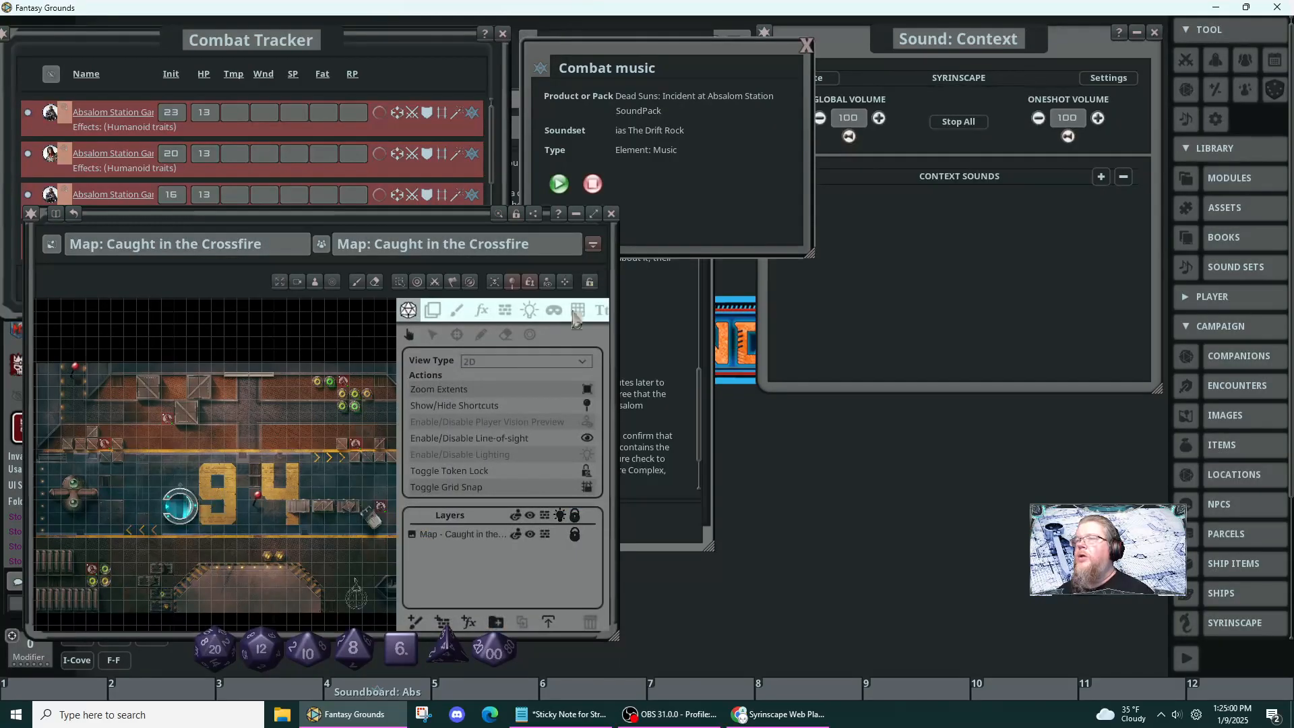
click(506, 312)
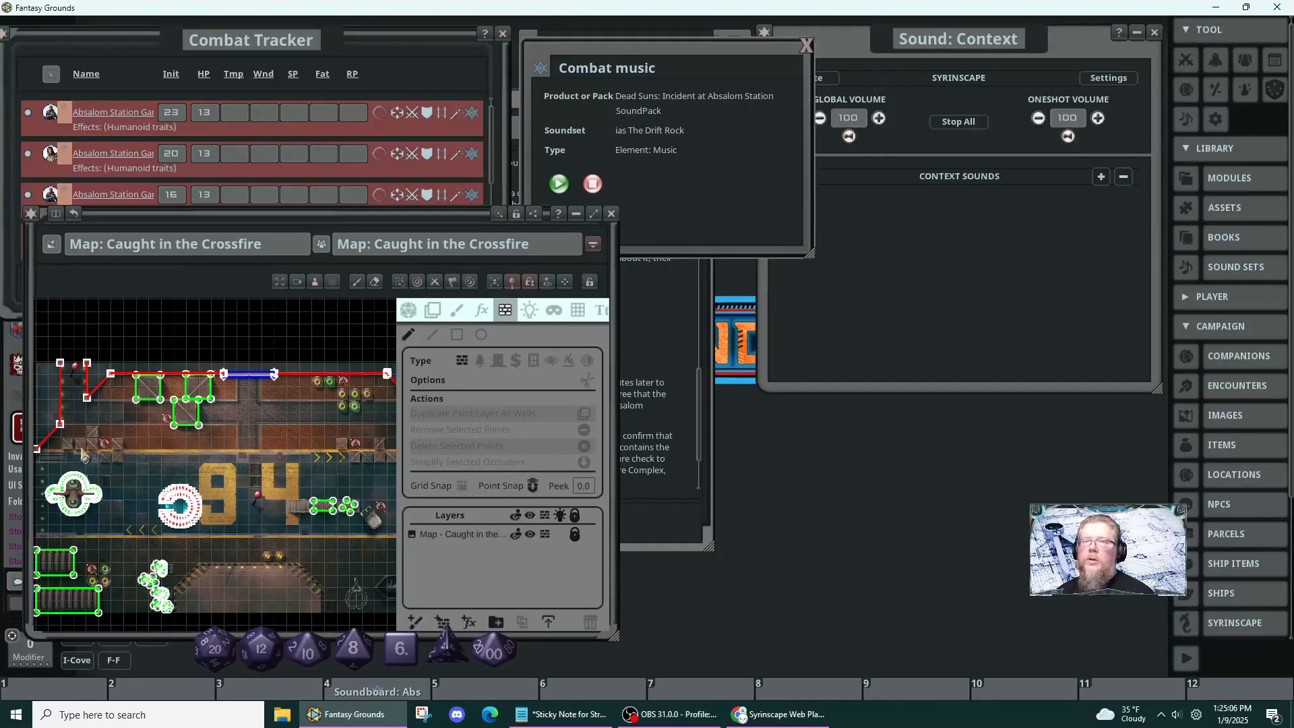
- Examine the wall, crate and machinery occluders across the western half of the player map, including the cross-shaped fixture
scroll(291, 523, down, 1)
drag(293, 523, 325, 494)
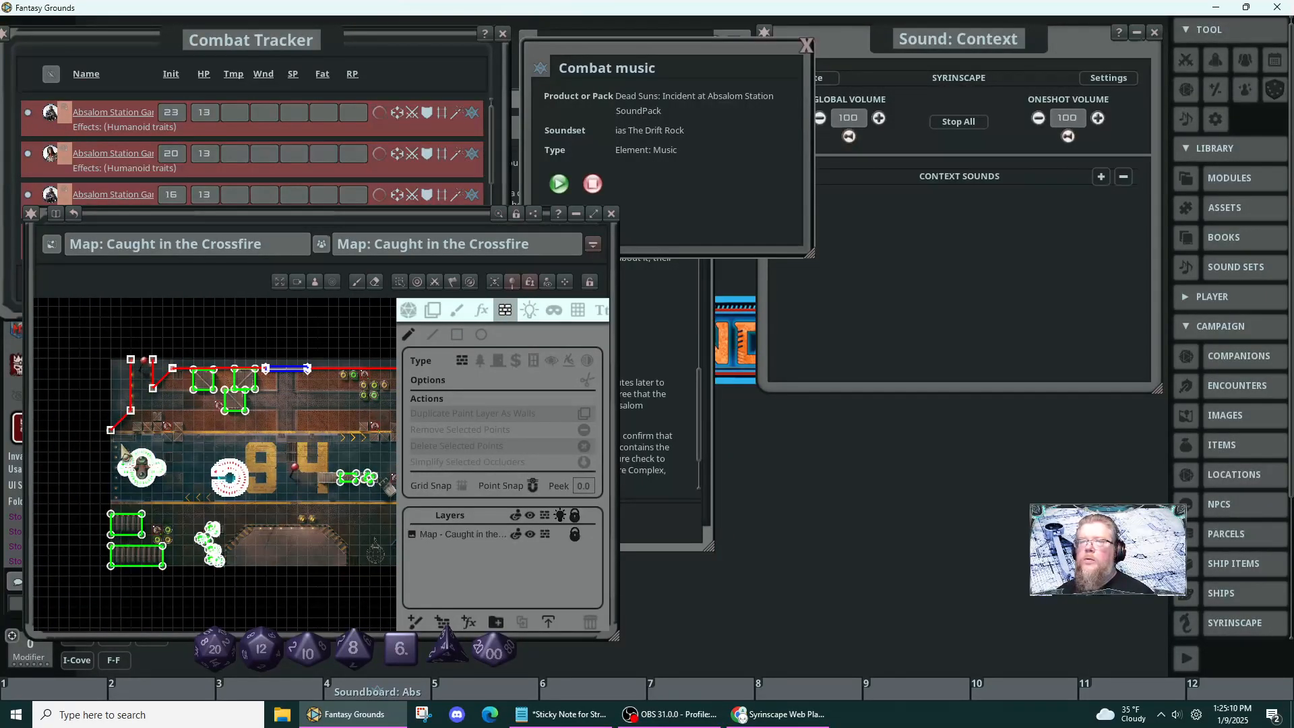
scroll(113, 426, up, 8)
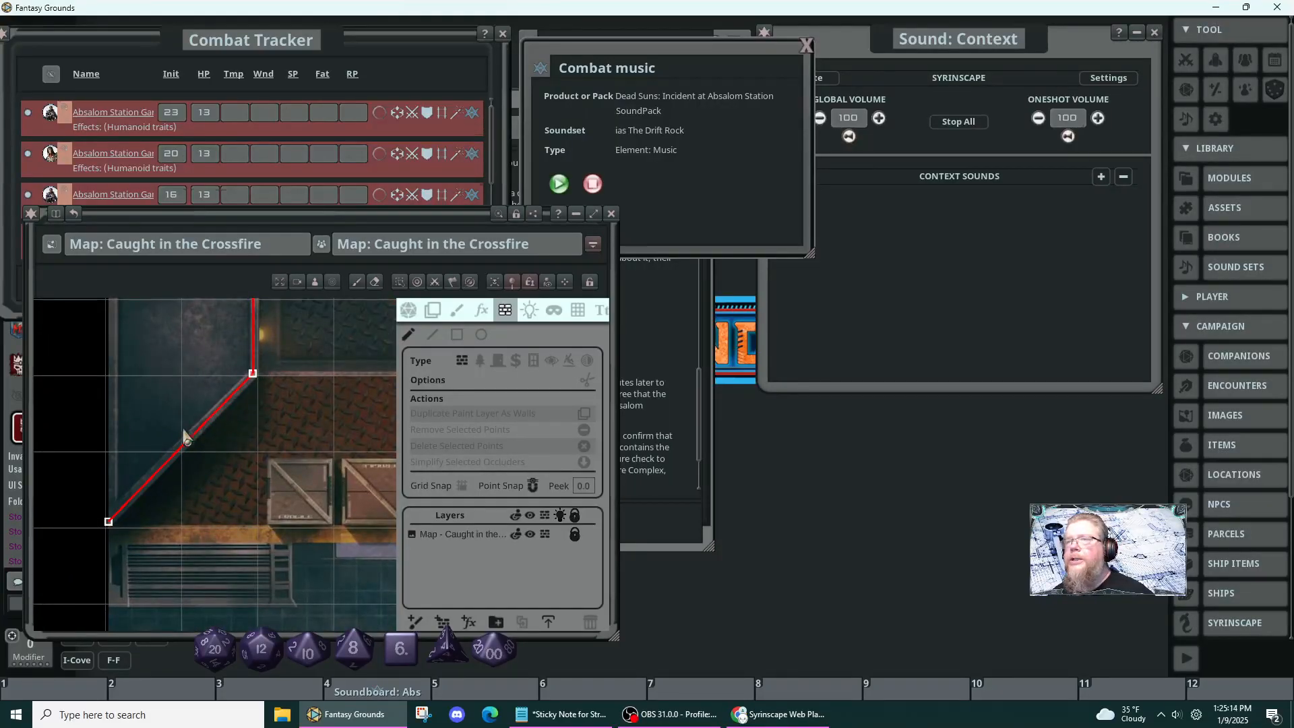
scroll(252, 482, down, 3)
scroll(262, 490, down, 5)
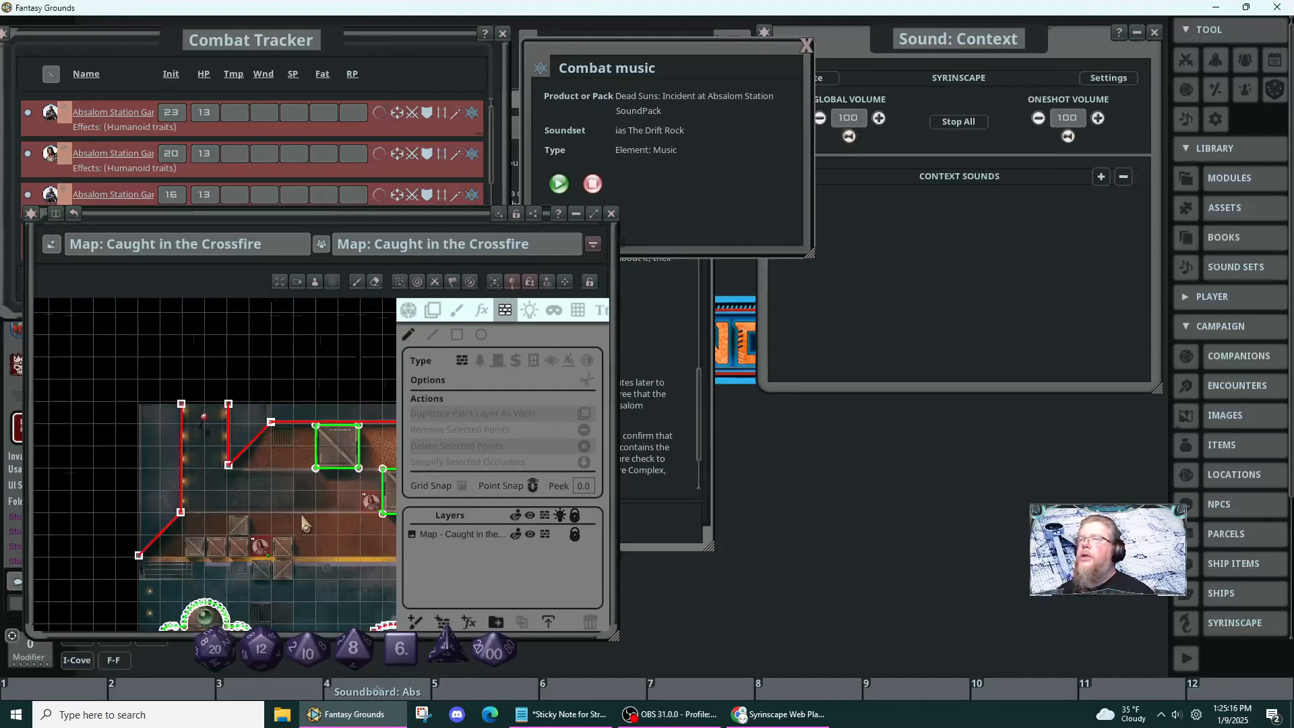
scroll(272, 434, up, 2)
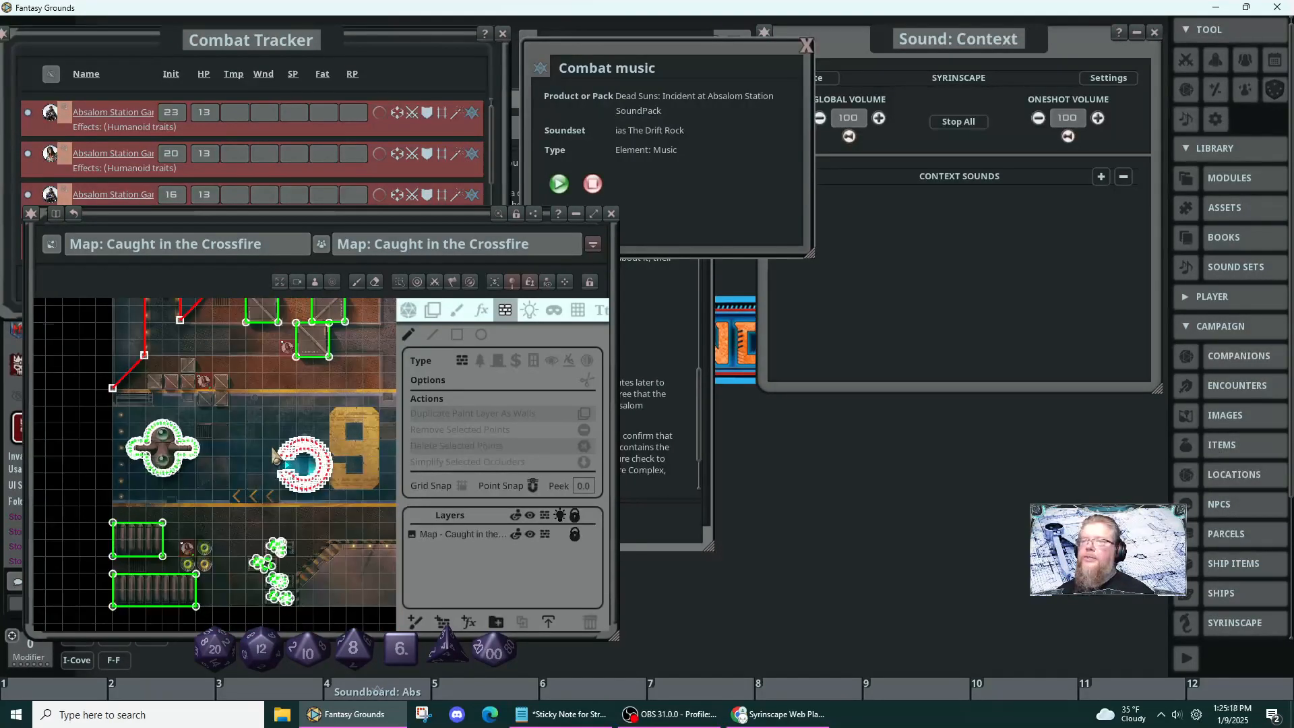
scroll(338, 513, up, 2)
scroll(335, 504, down, 4)
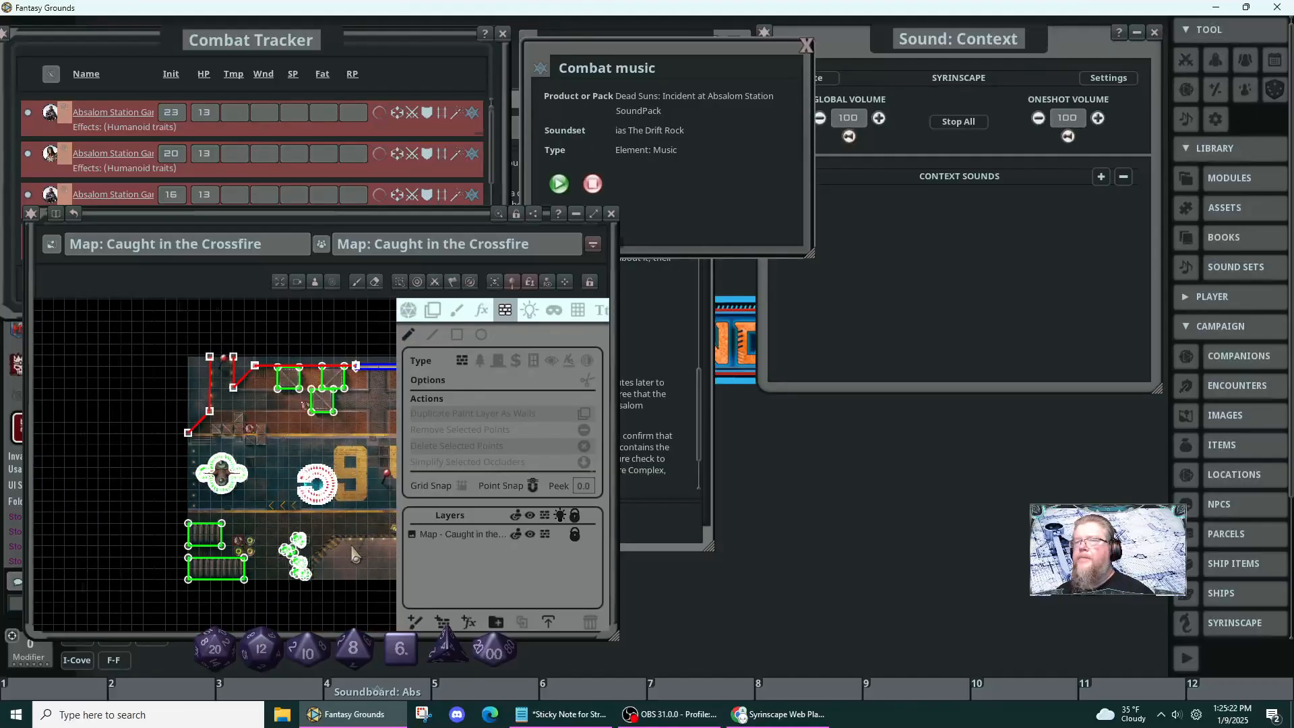
scroll(264, 498, up, 4)
scroll(289, 480, down, 3)
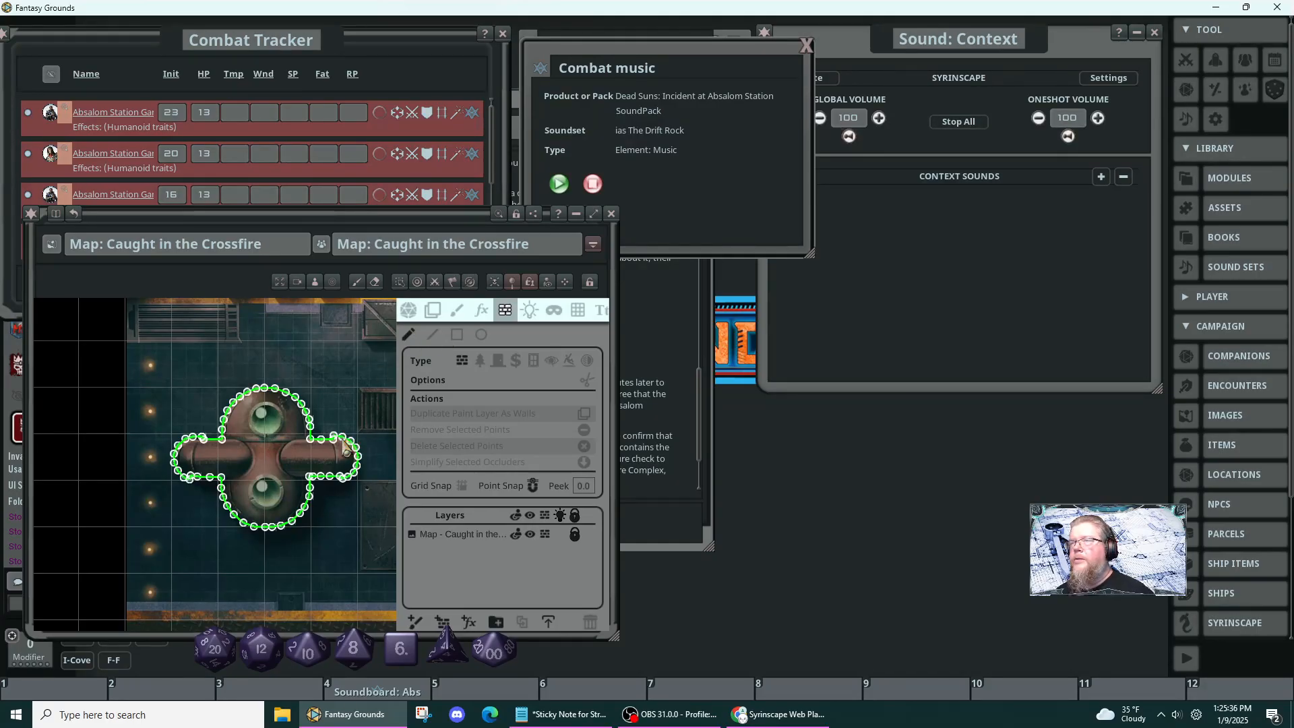
- Try to select the occluder points around the cross-shaped fixture without unlocking the map layer
click(435, 535)
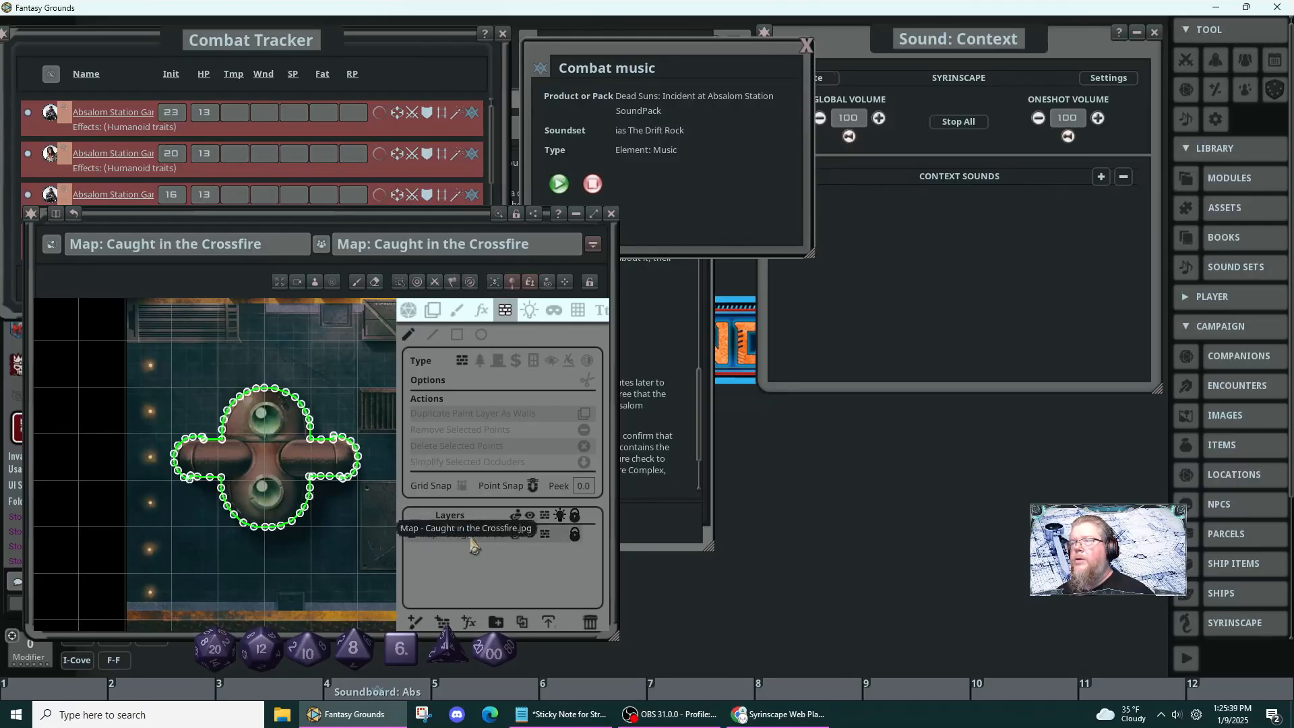
click(534, 536)
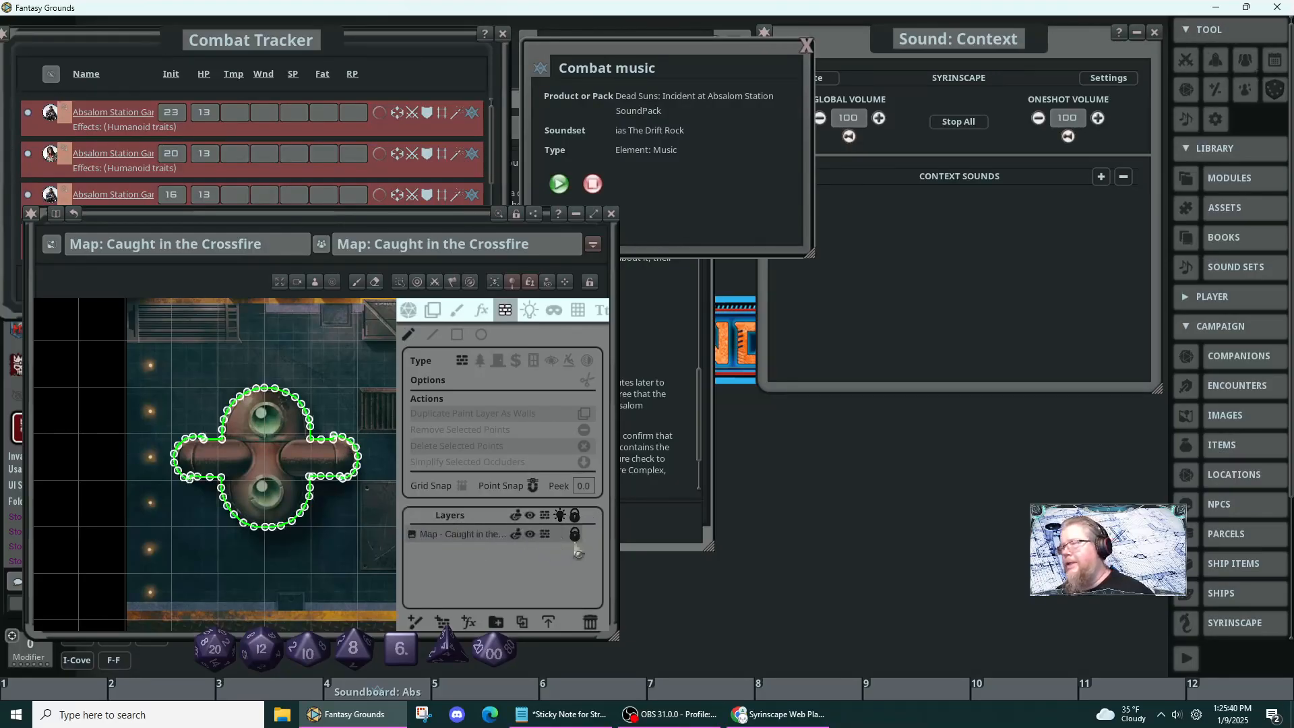
click(591, 283)
click(590, 288)
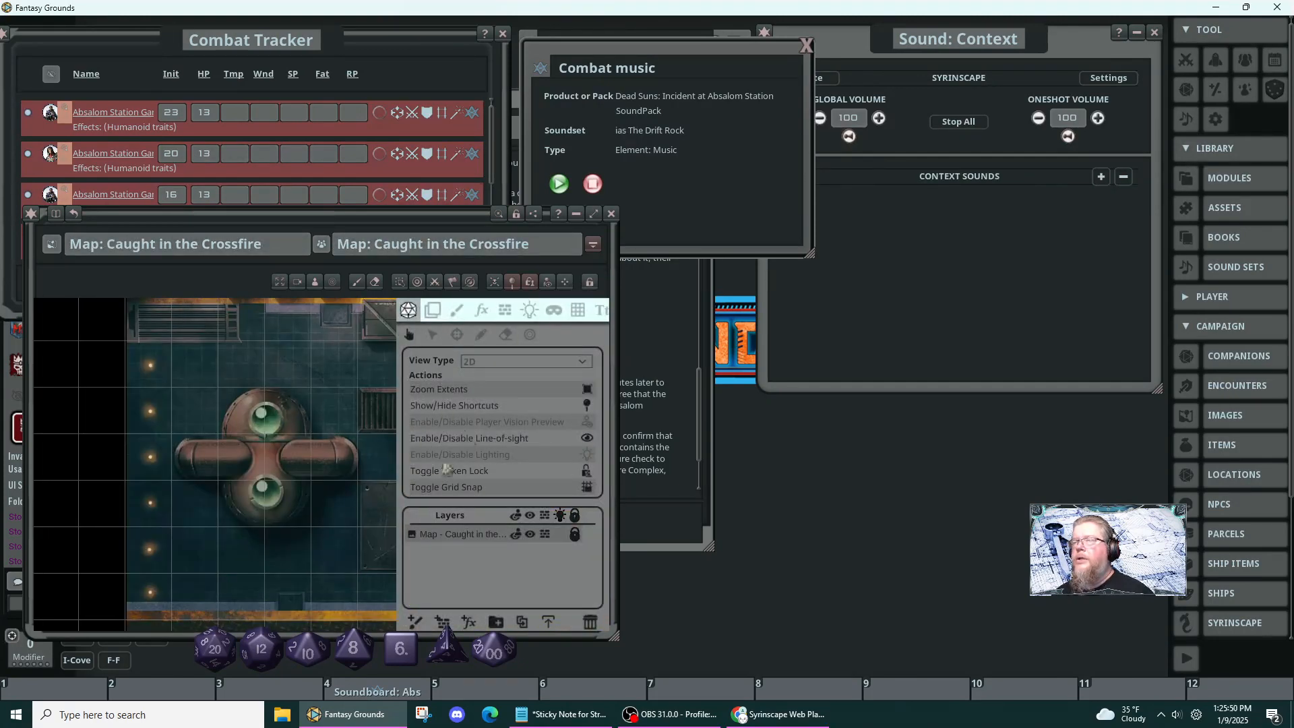
click(507, 312)
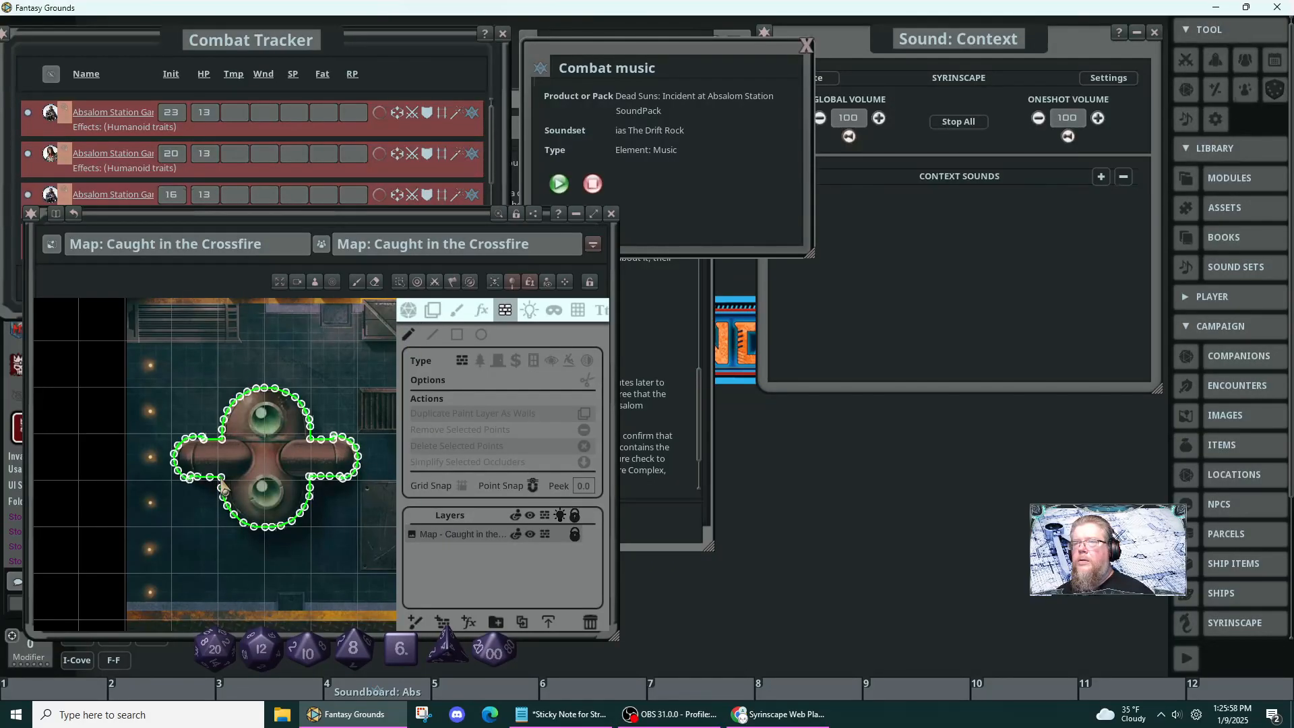
scroll(222, 485, up, 2)
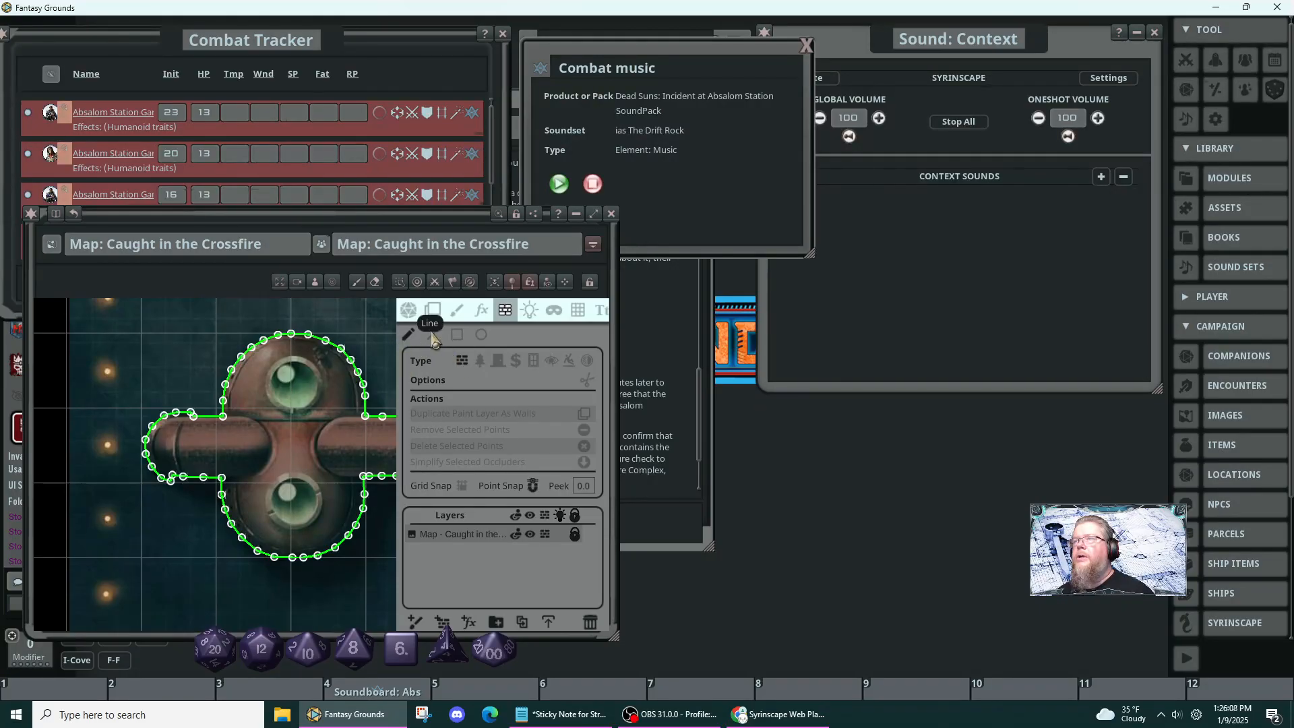
click(408, 334)
drag(216, 335, 293, 393)
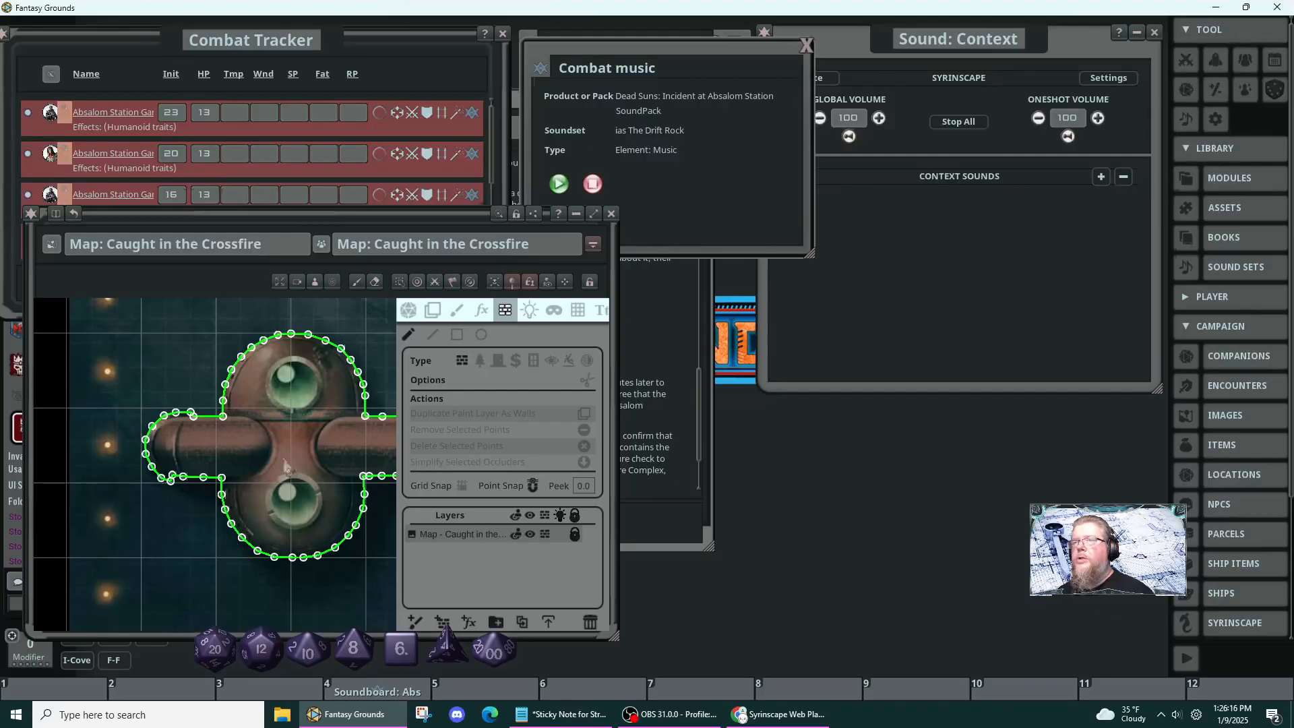
drag(147, 325, 389, 596)
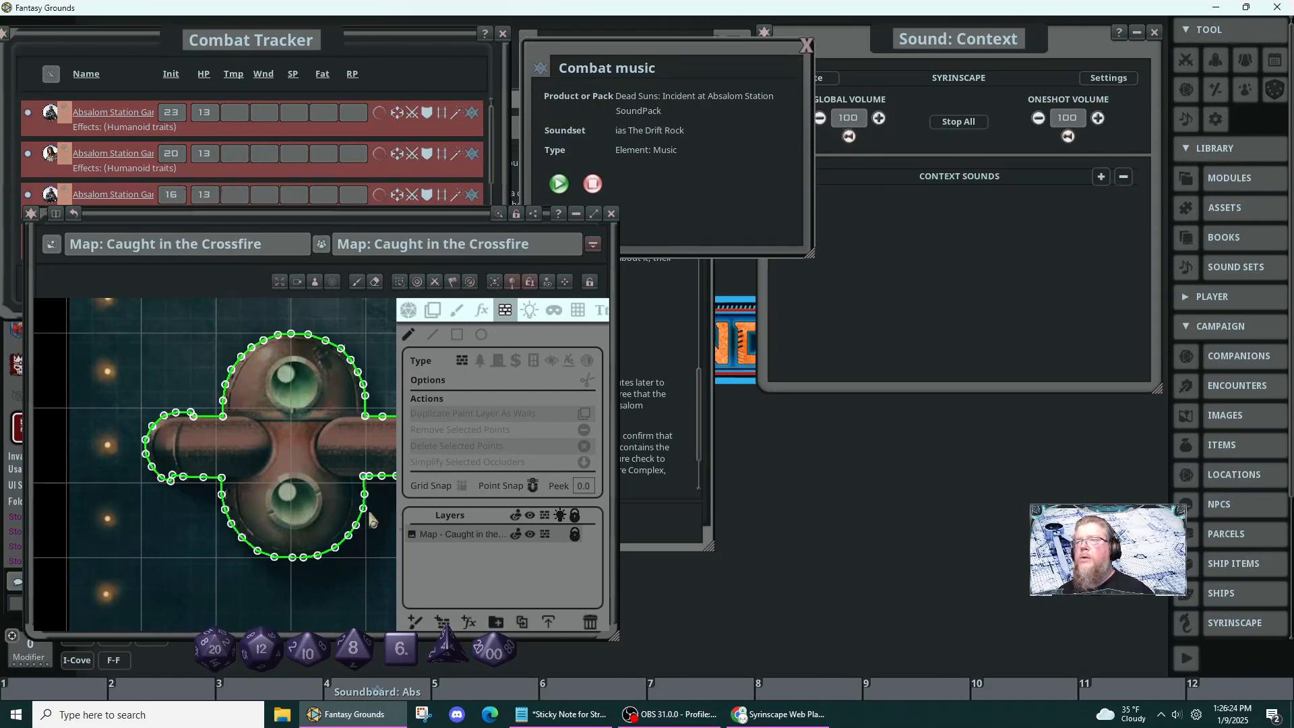
- Unlock the map layer, select all occluder points of the cross-shaped fixture and simplify the selected occluder
click(575, 534)
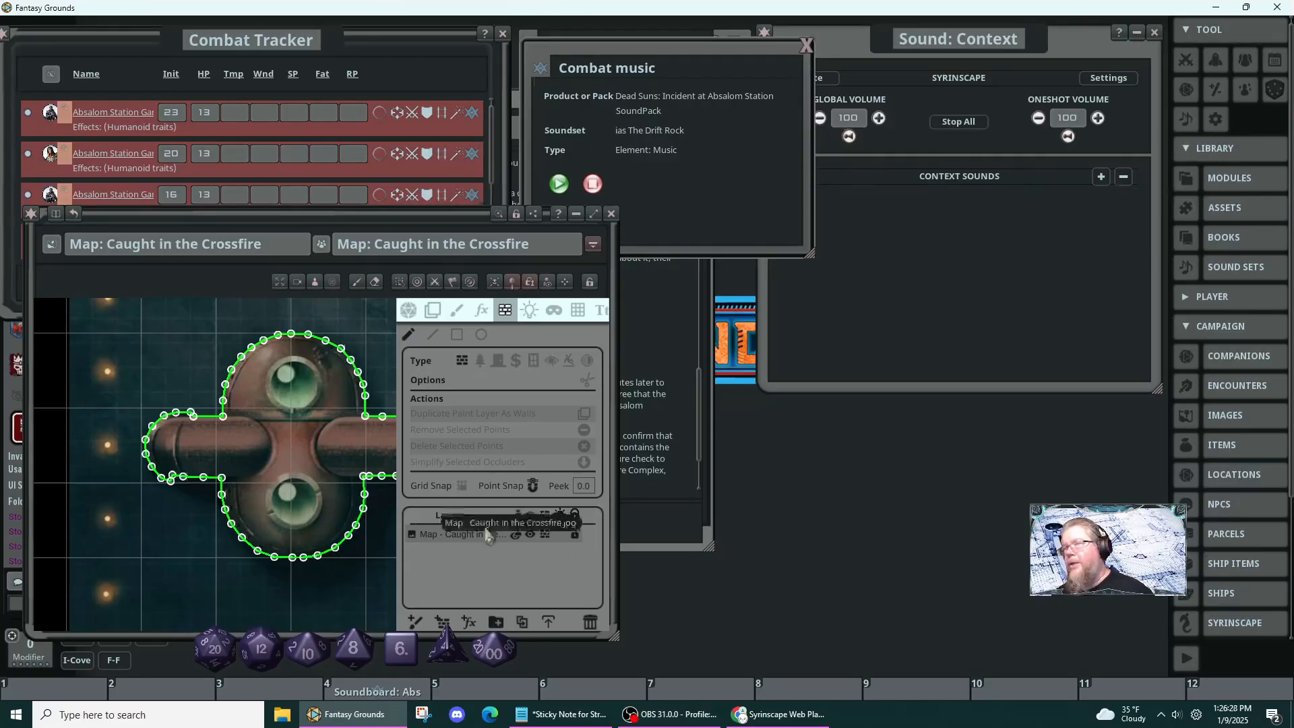
click(225, 423)
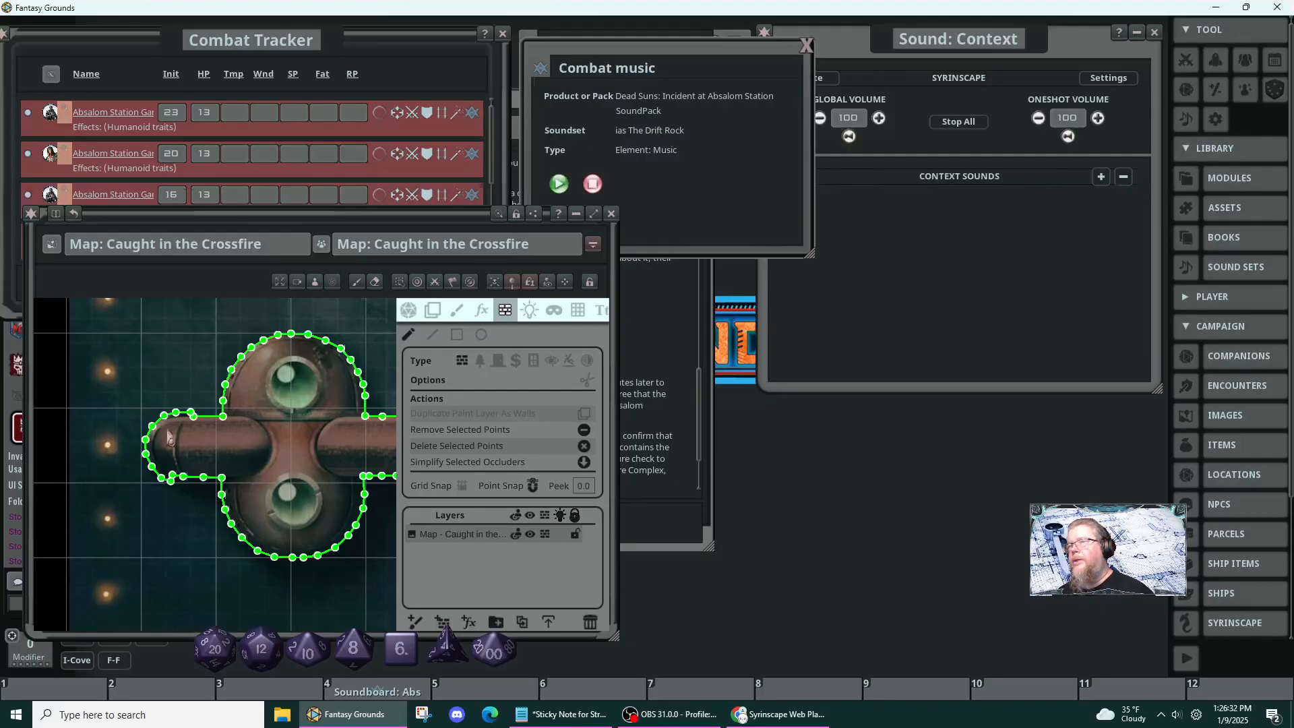
drag(350, 583, 279, 573)
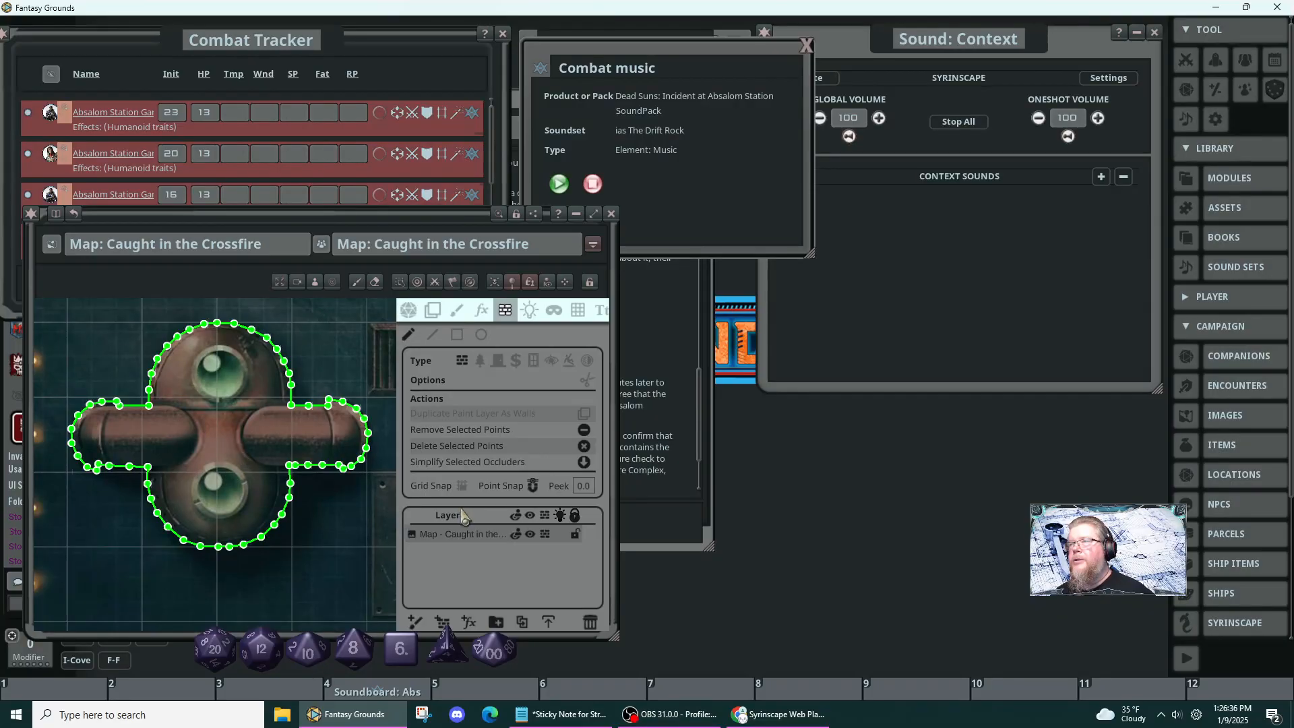
click(586, 465)
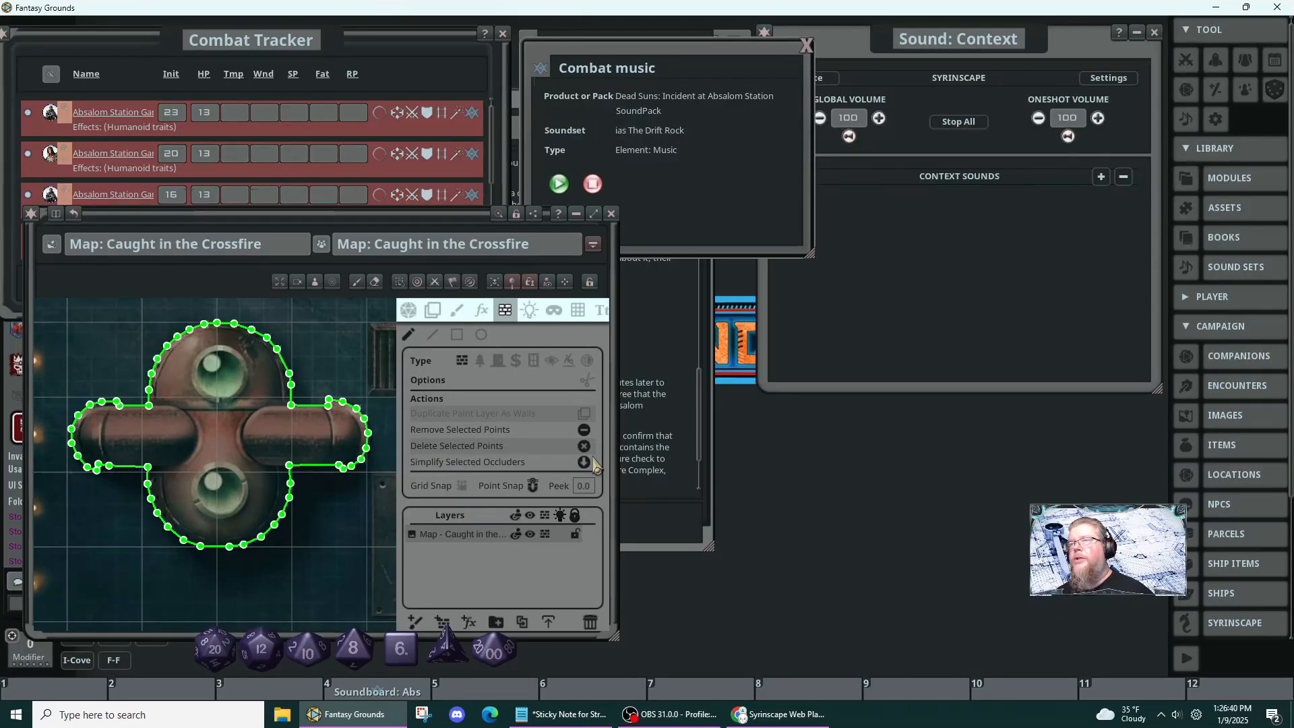
- Further simplify the cross-shaped fixture's occluder, and simplify the occluder around the glowing C-shaped structure to its east twice
click(586, 464)
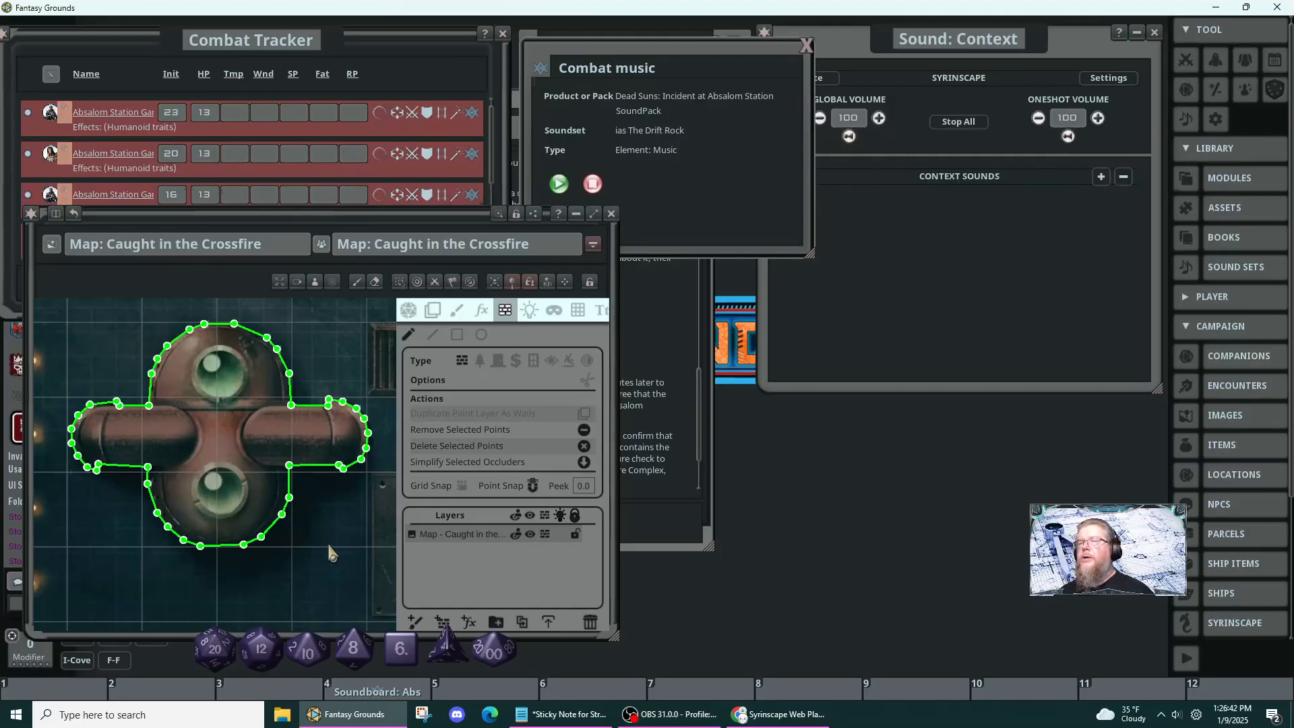
scroll(333, 550, down, 4)
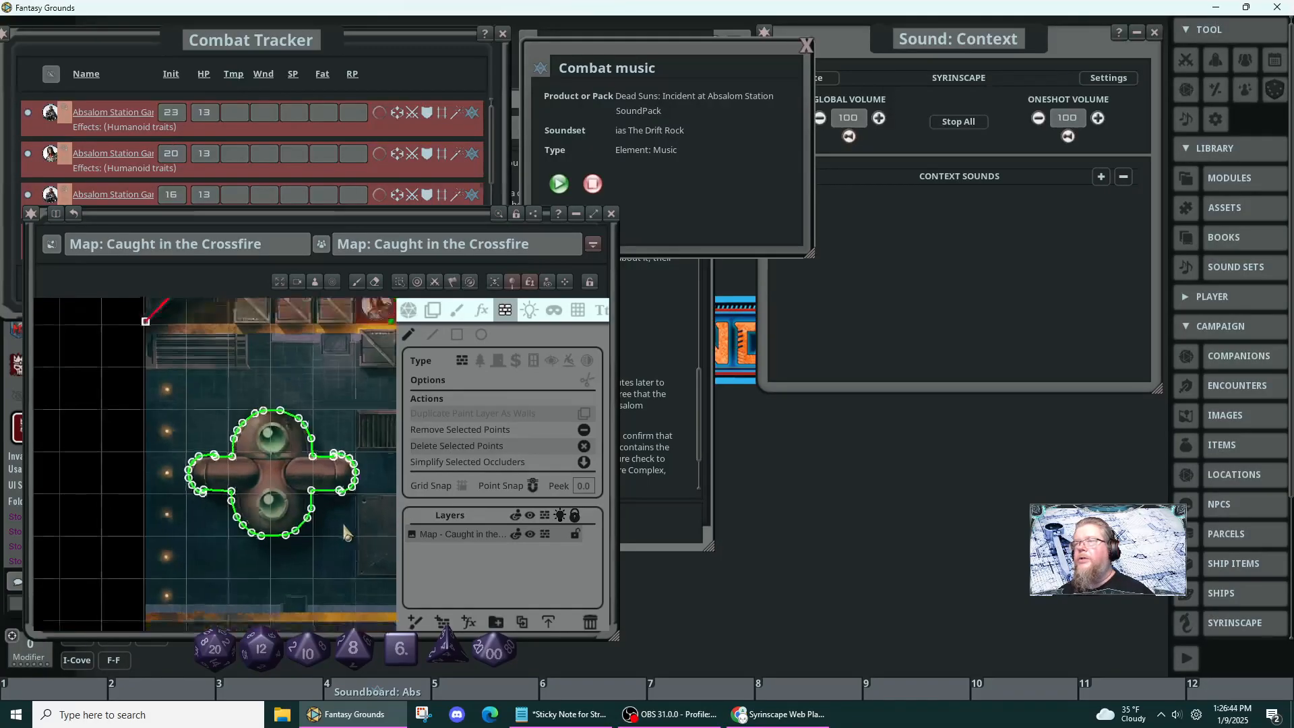
drag(358, 549, 138, 529)
scroll(276, 486, up, 3)
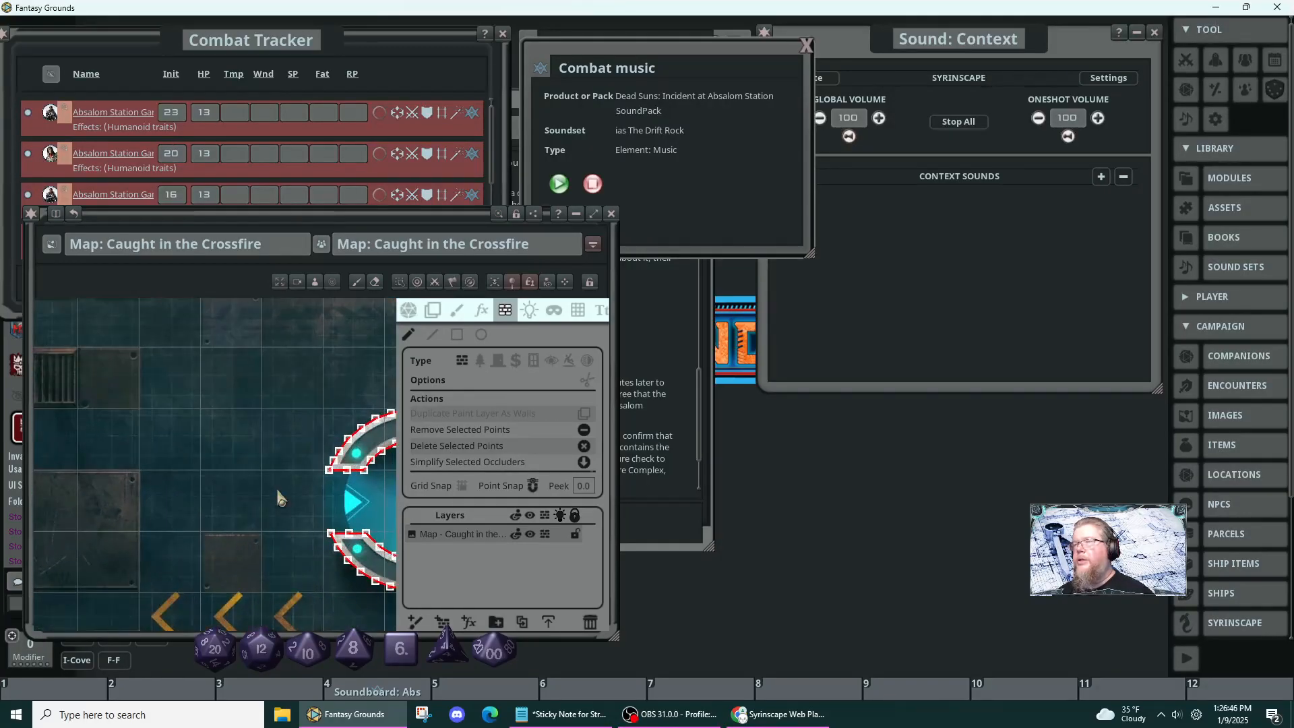
drag(277, 487, 95, 456)
click(306, 459)
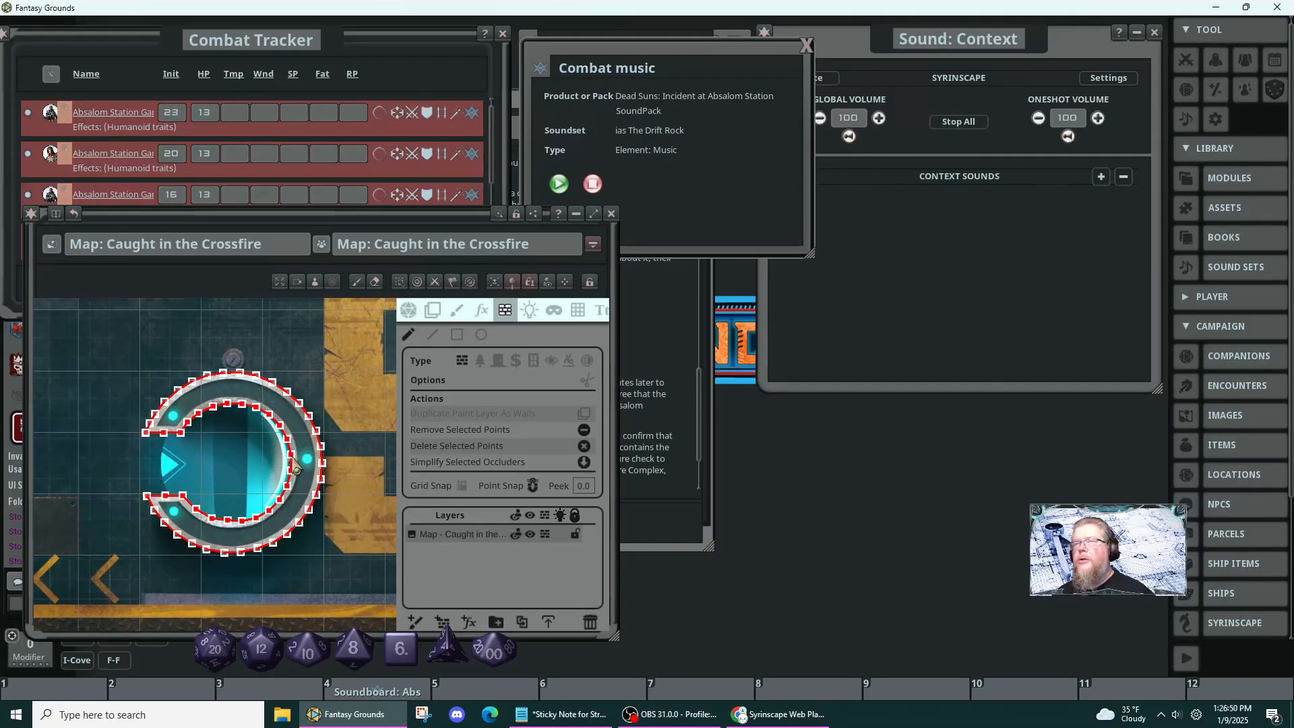
click(585, 462)
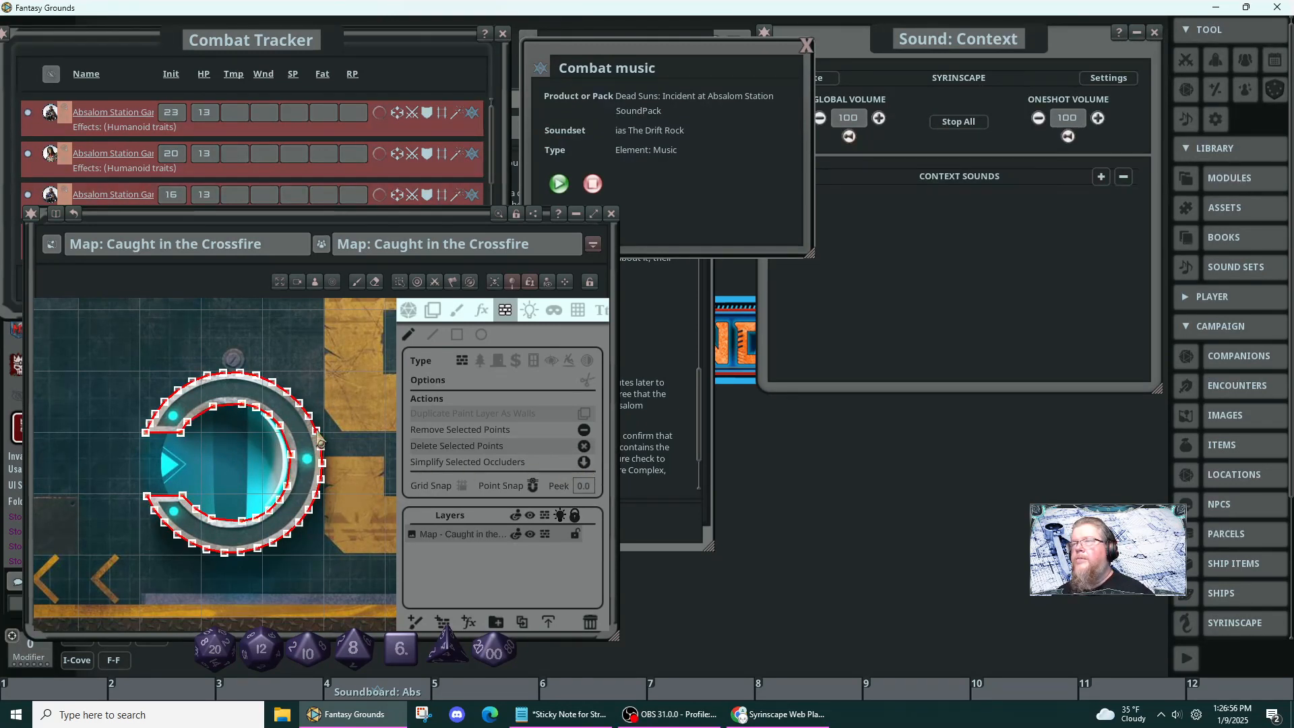
click(585, 463)
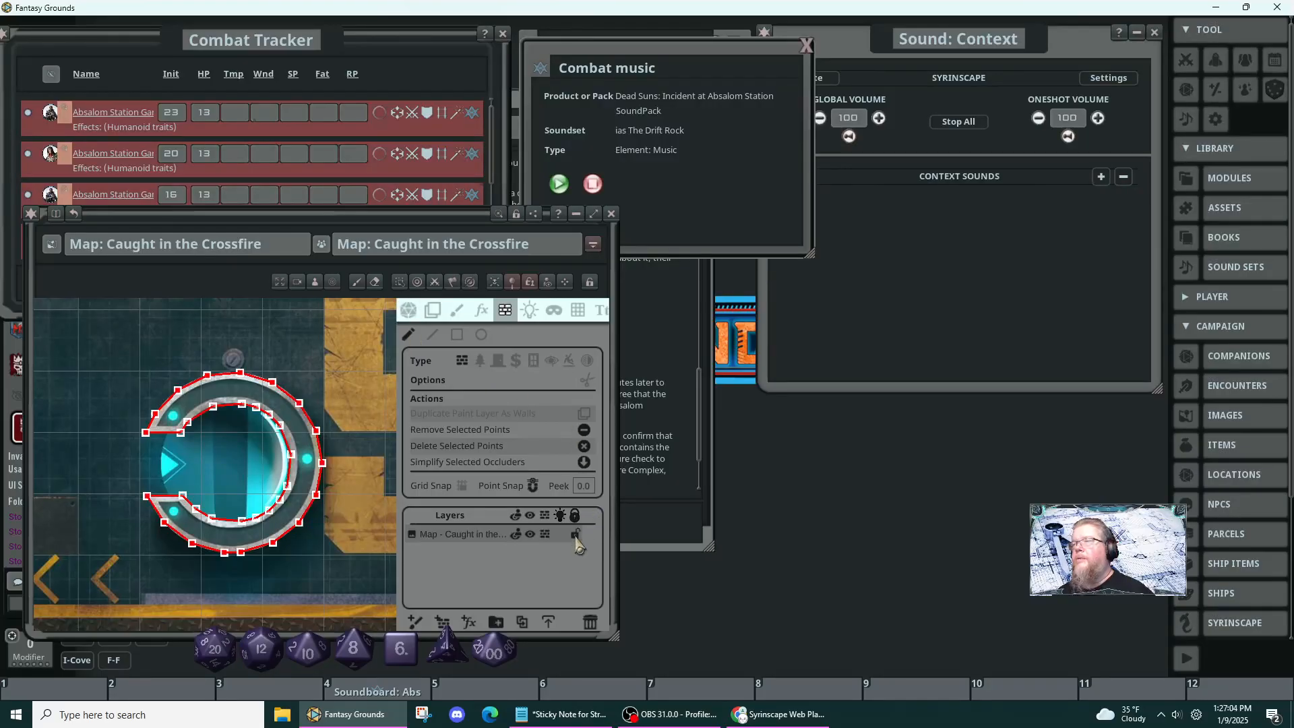
- Lock the map layer again and look over the remaining occluders across the whole map
scroll(387, 547, down, 5)
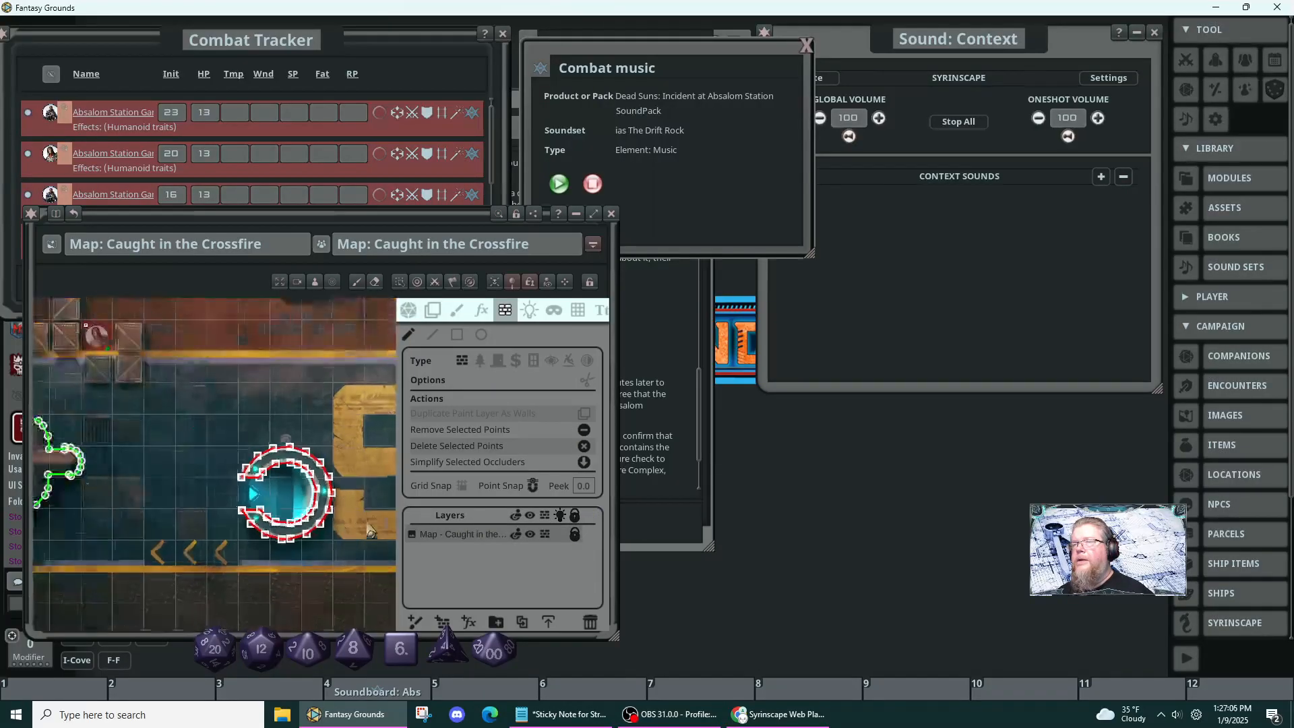
scroll(387, 547, down, 3)
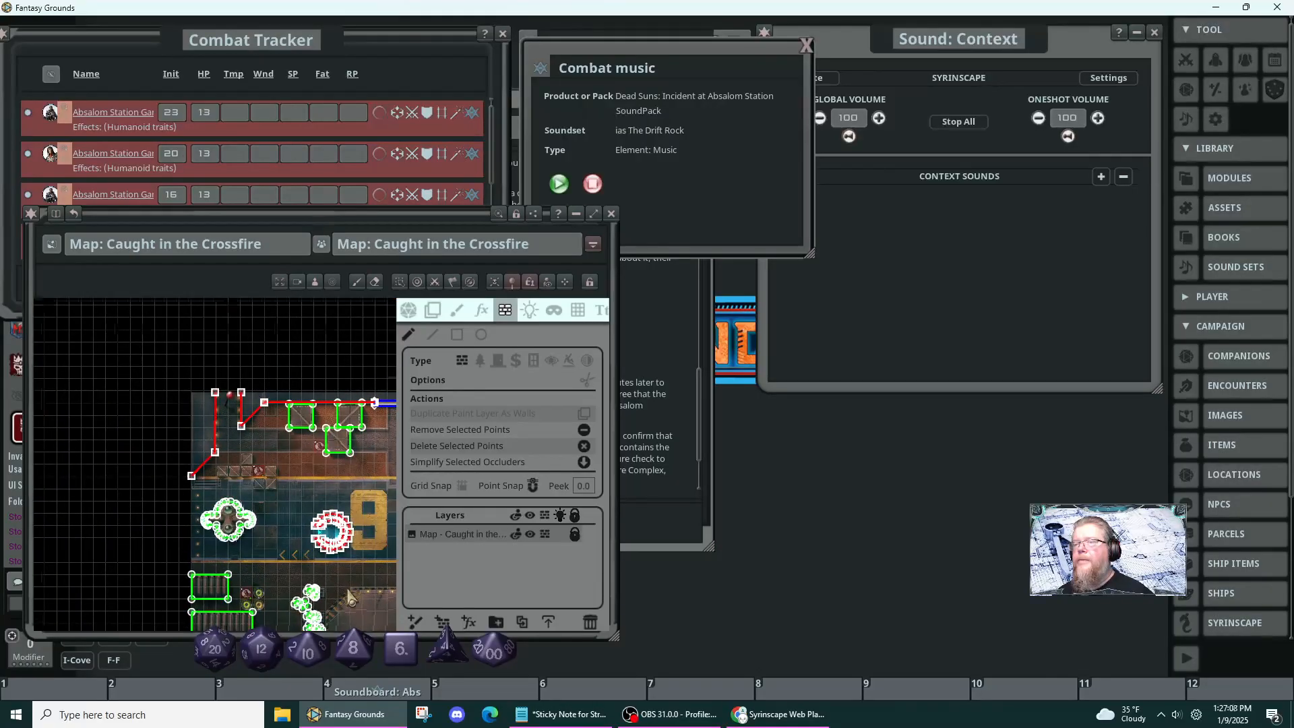
drag(387, 548, 193, 478)
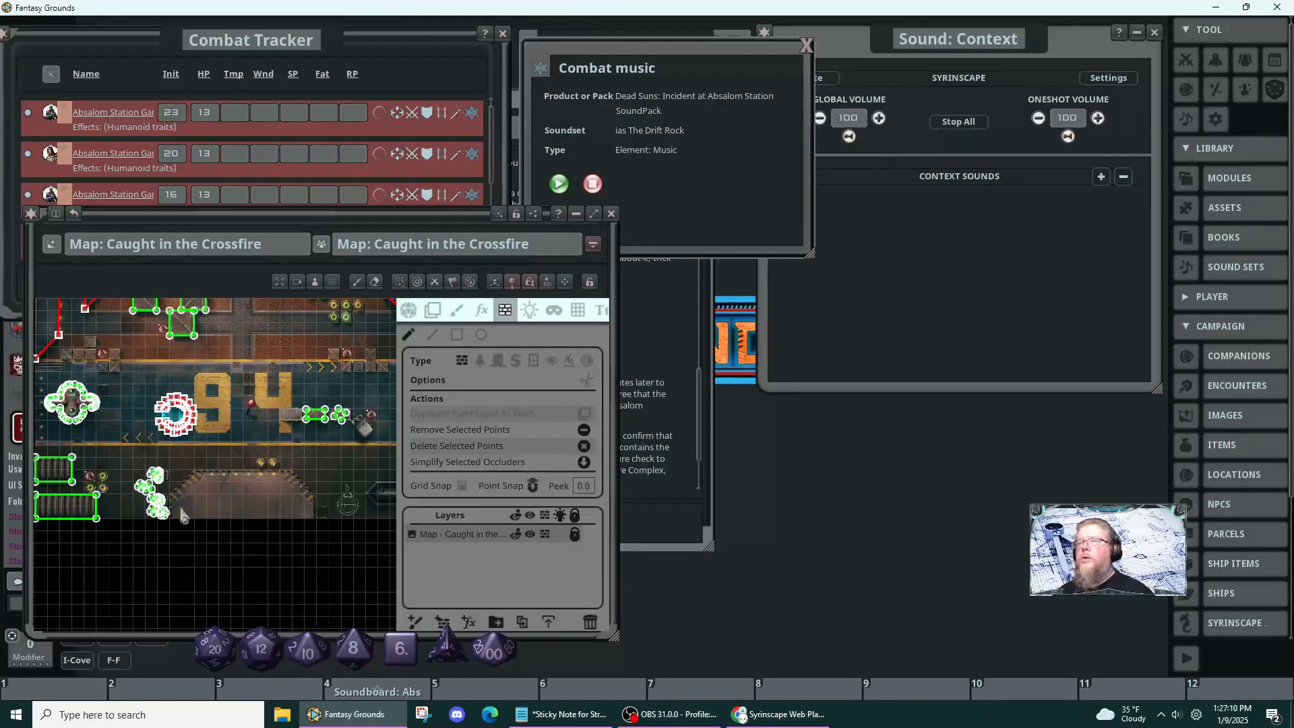
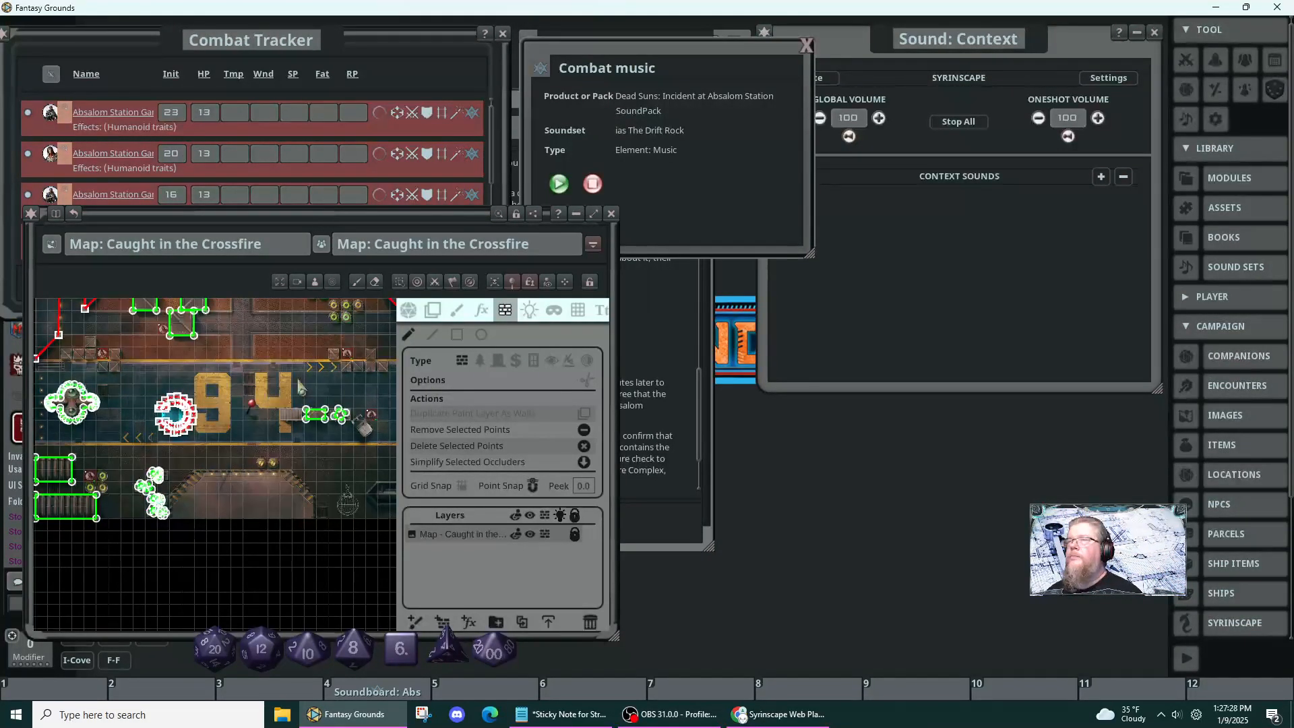
drag(268, 372, 240, 437)
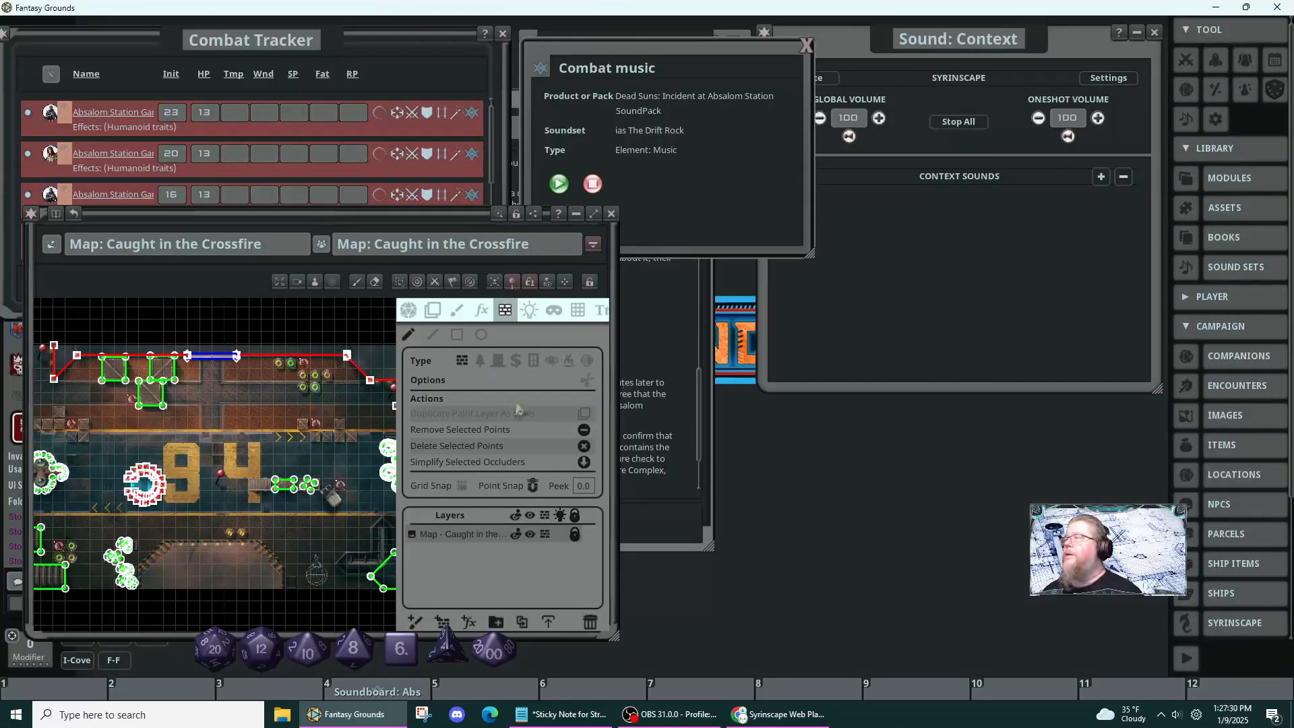
- Open the asset library and search it for "body"
click(1222, 217)
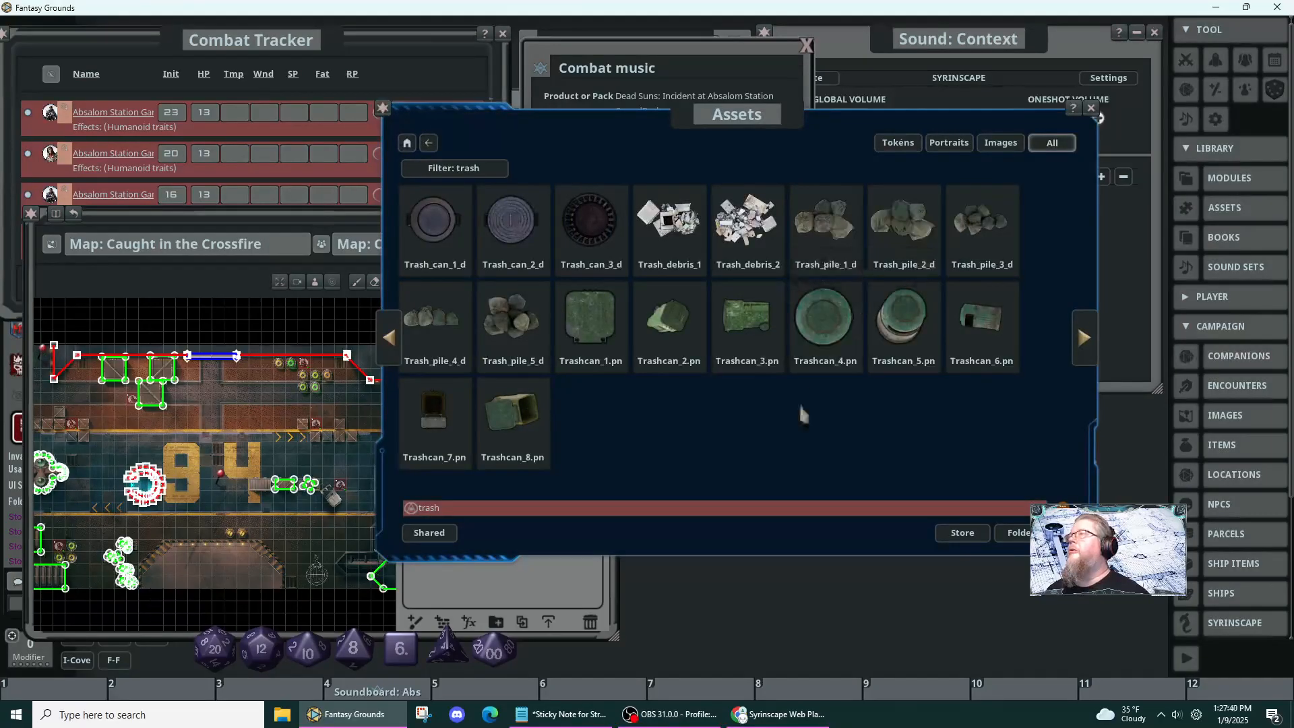
drag(790, 450, 876, 486)
click(717, 551)
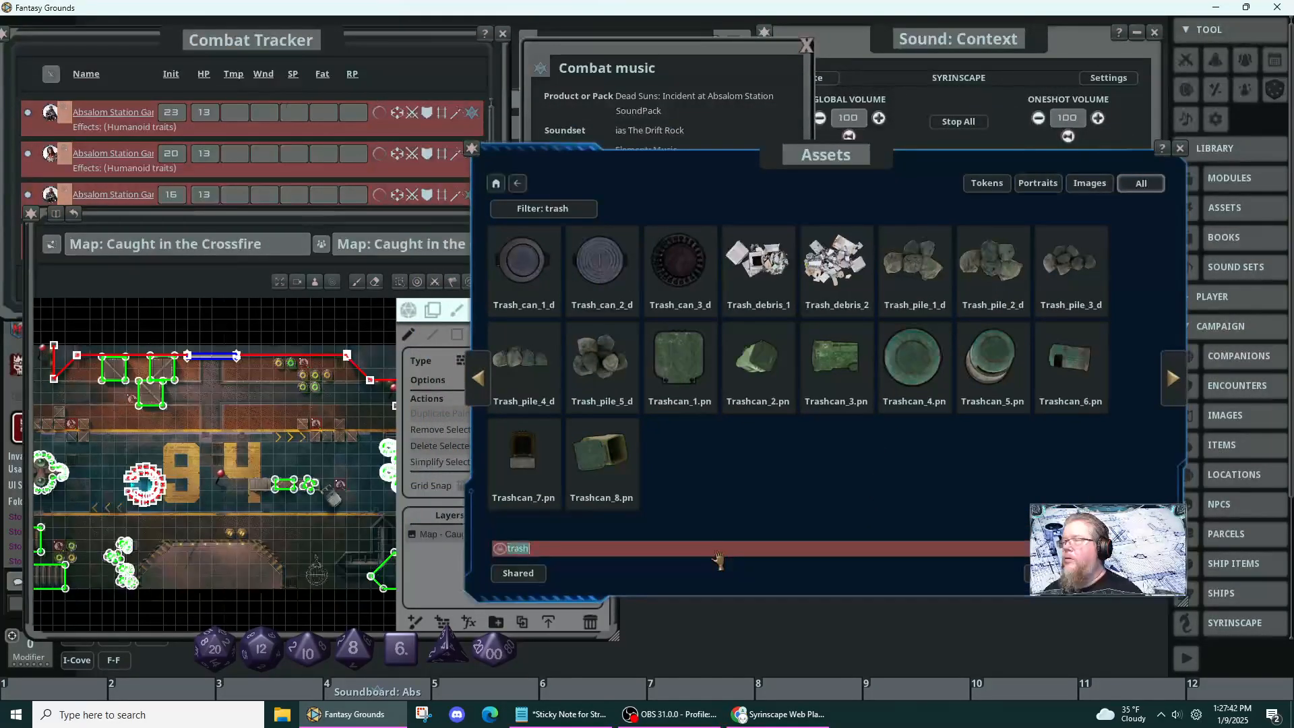
text(body)
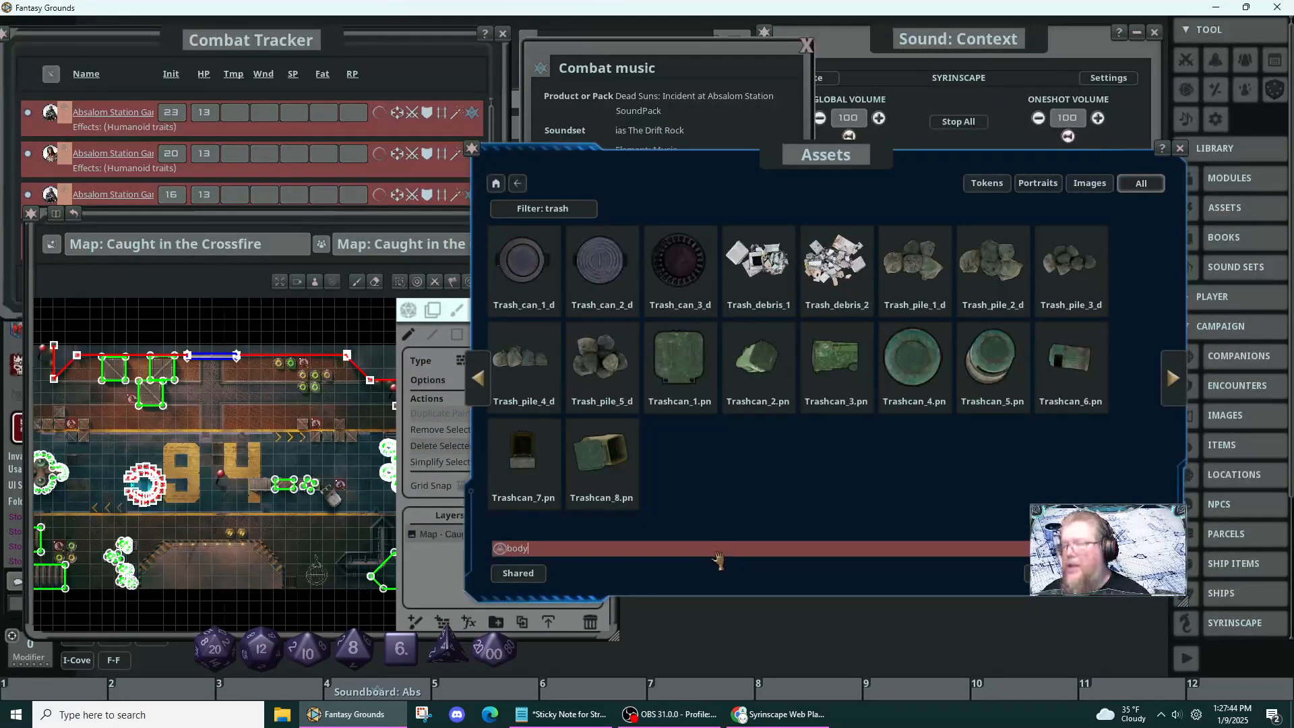
key(Return)
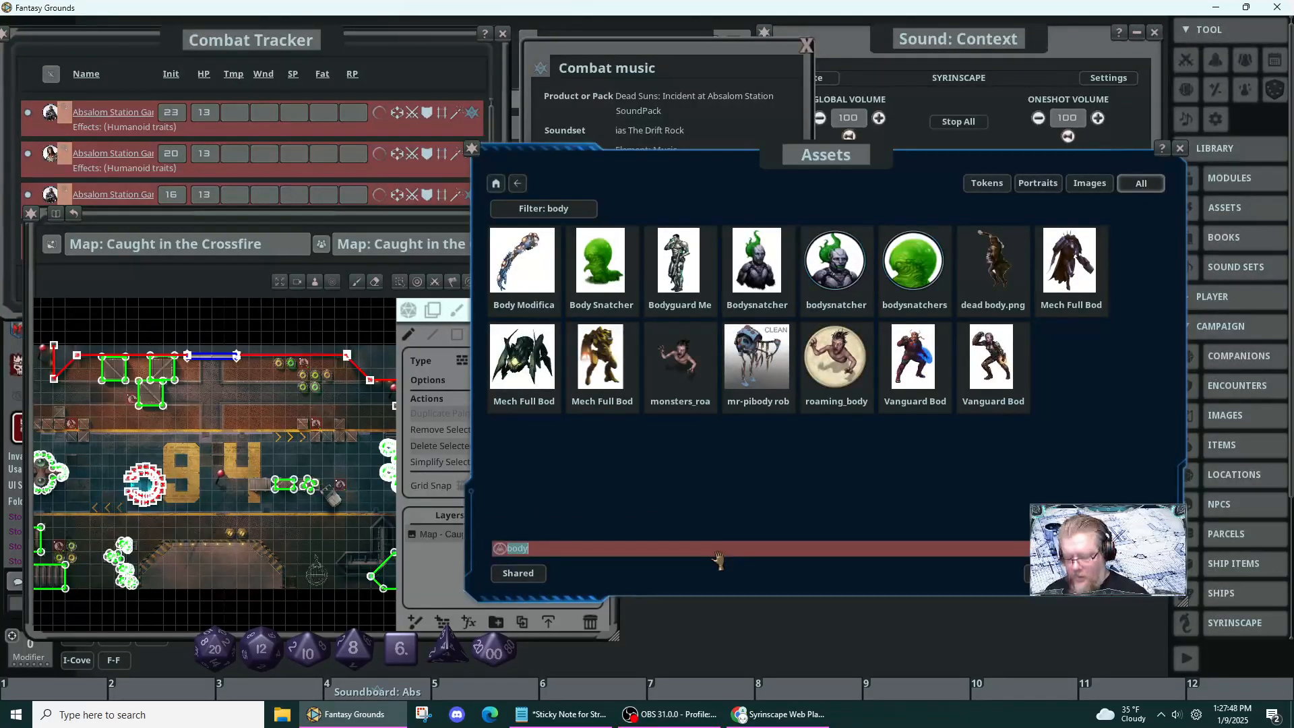
- Search the asset library for "corpse" and examine the numbered corpse images up to Corpse 5B
text(corpse)
key(Return)
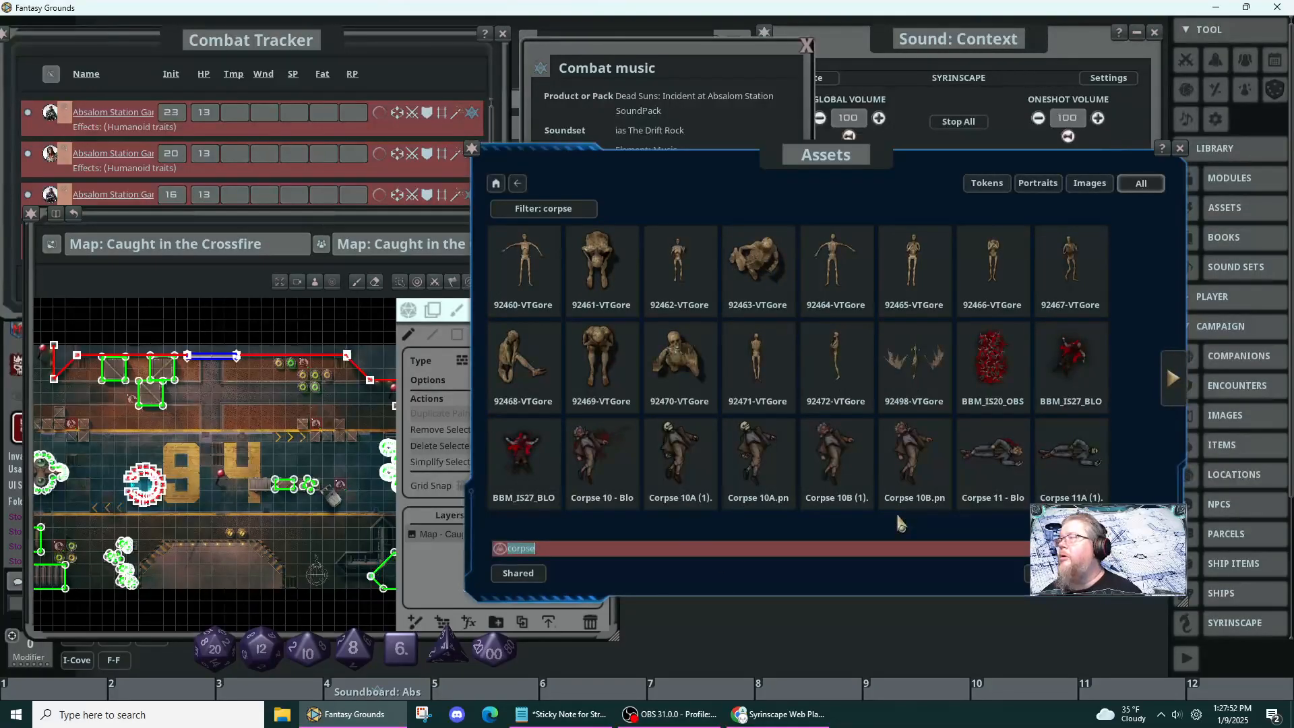
click(1182, 389)
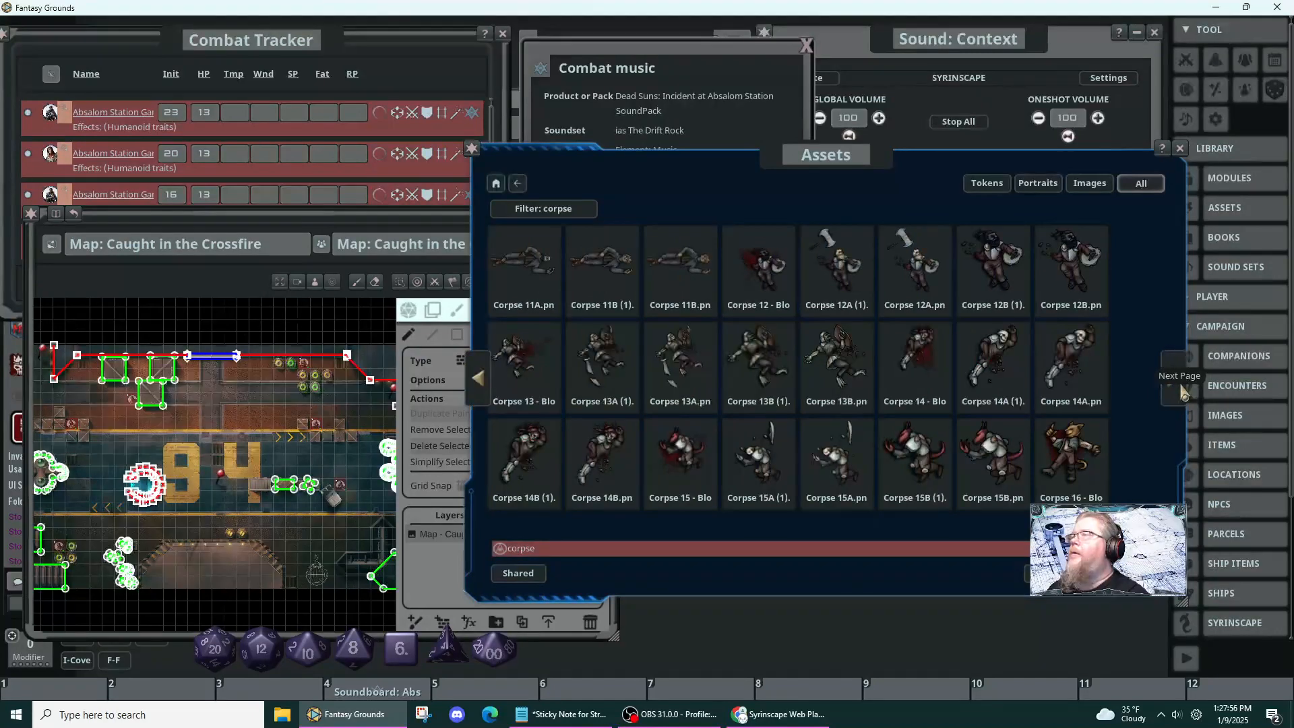
click(1182, 388)
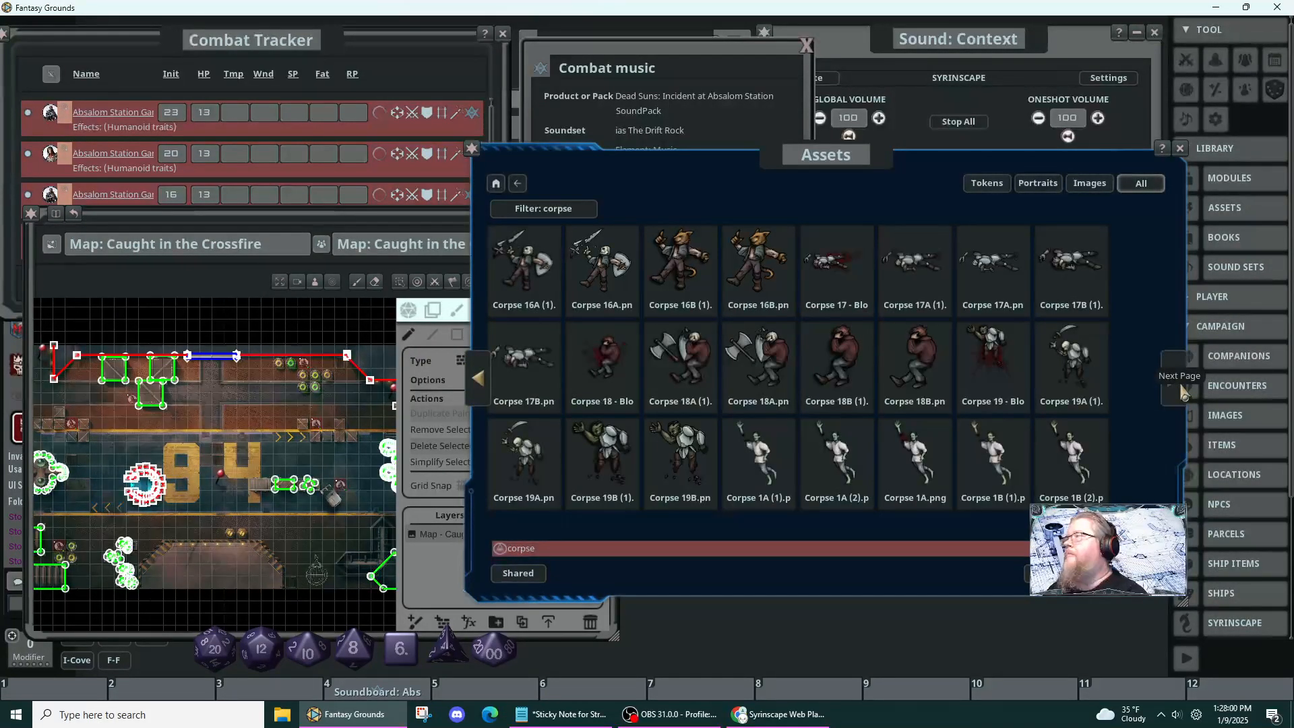
click(1182, 389)
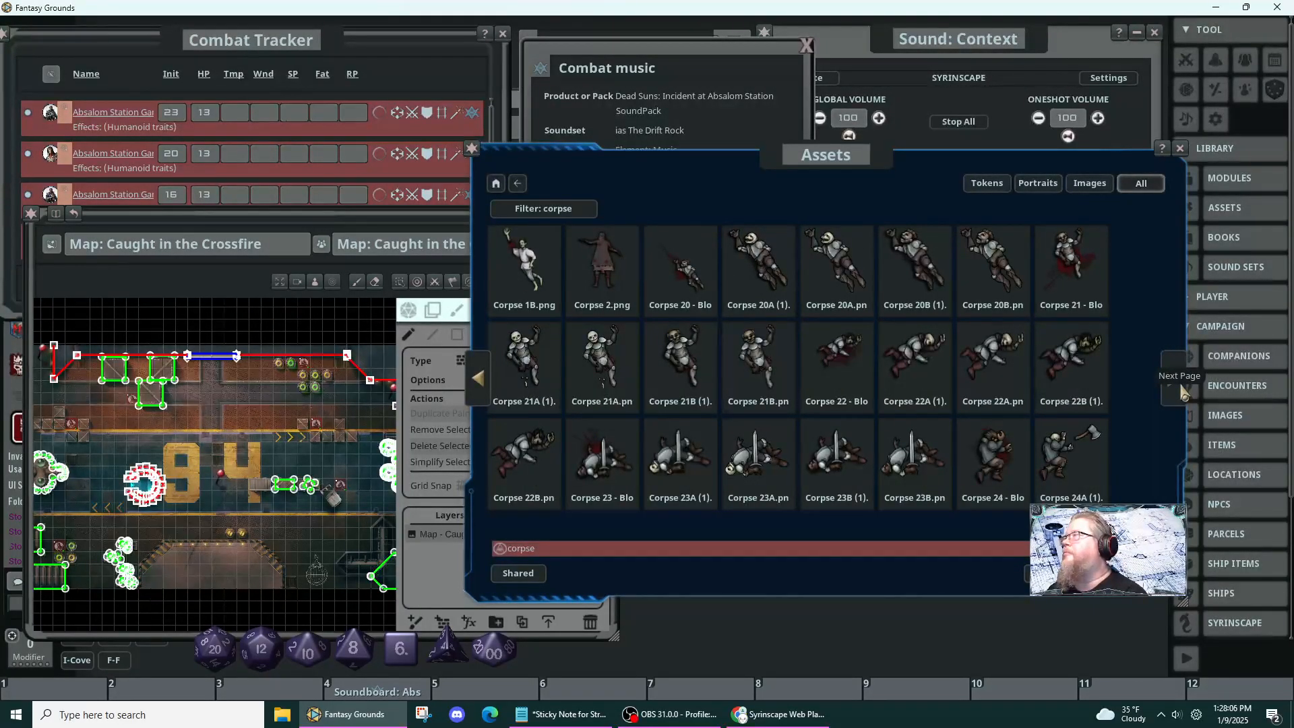
click(1181, 390)
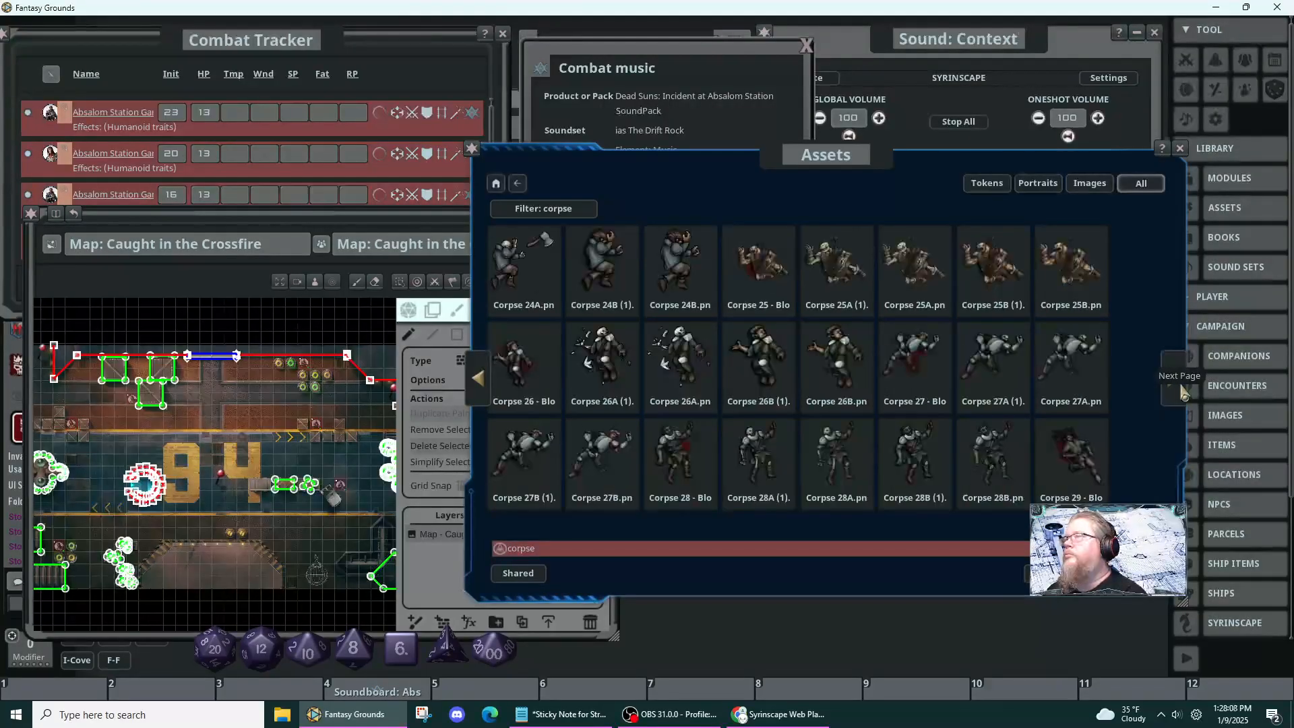
click(1181, 390)
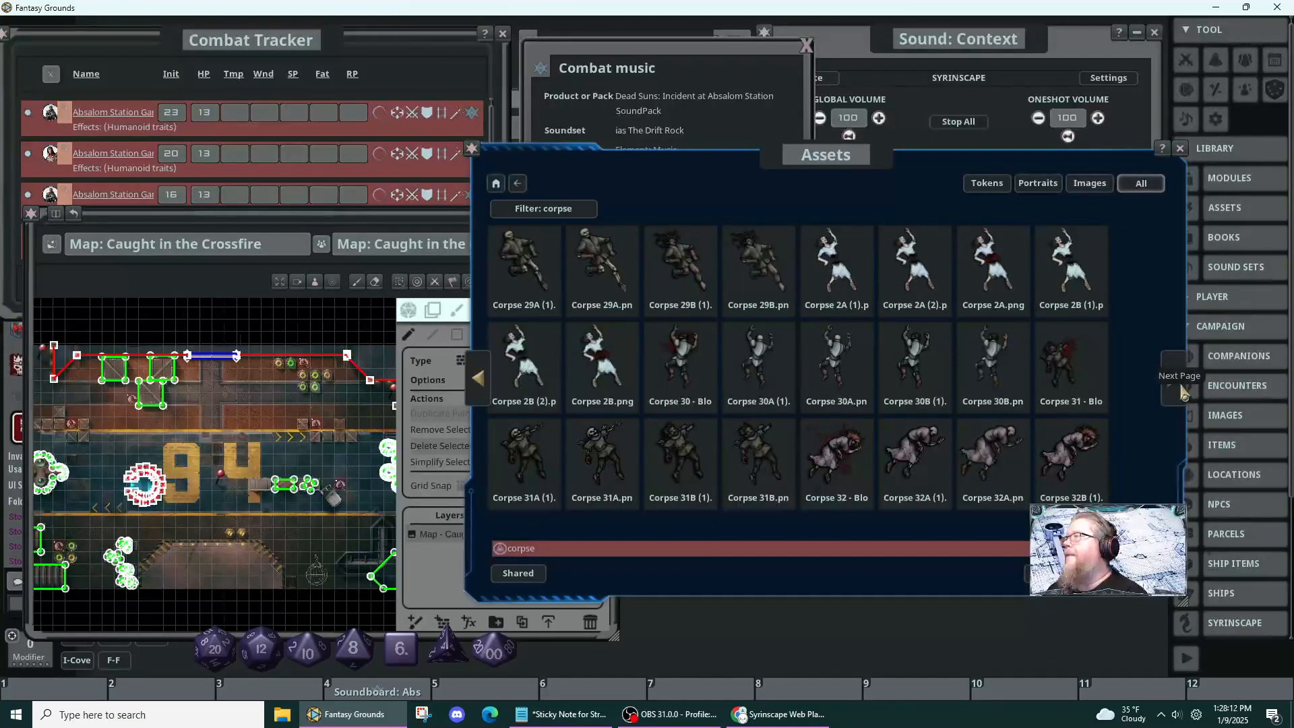
click(1182, 390)
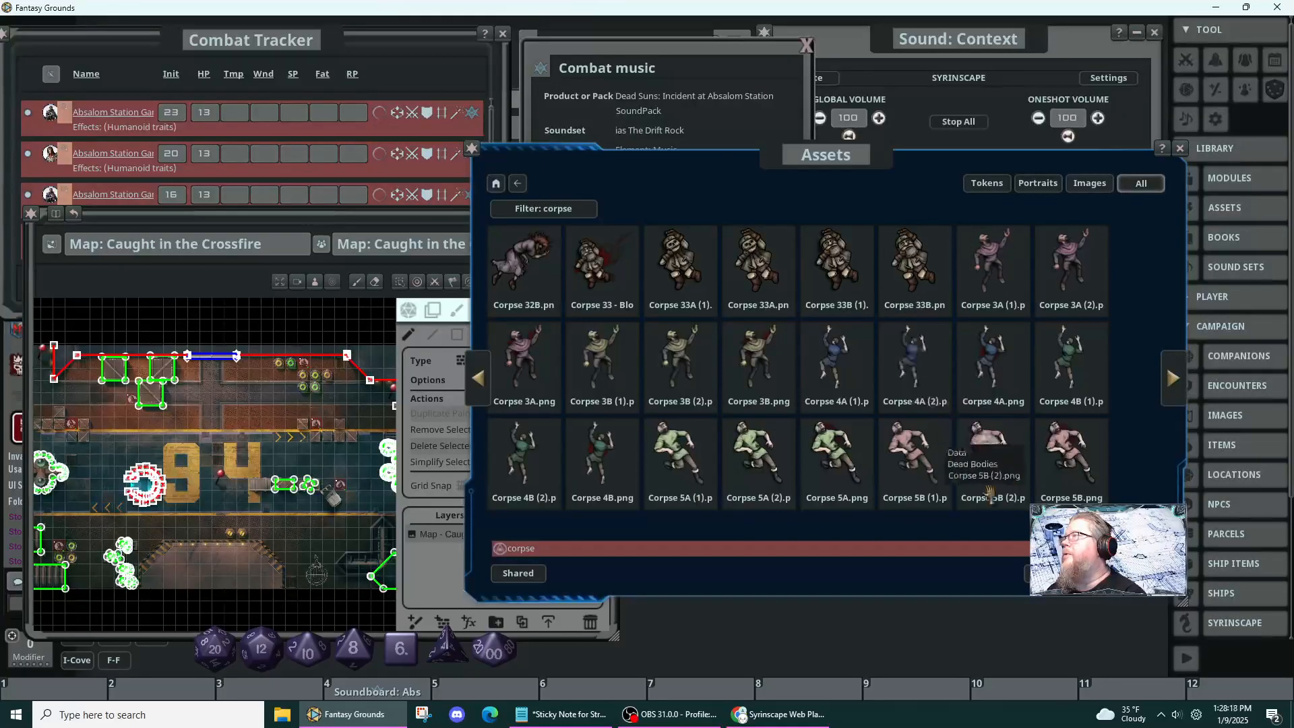
- Move the Assets window away from the map and deselect the occluder points on the map
drag(963, 588, 1061, 629)
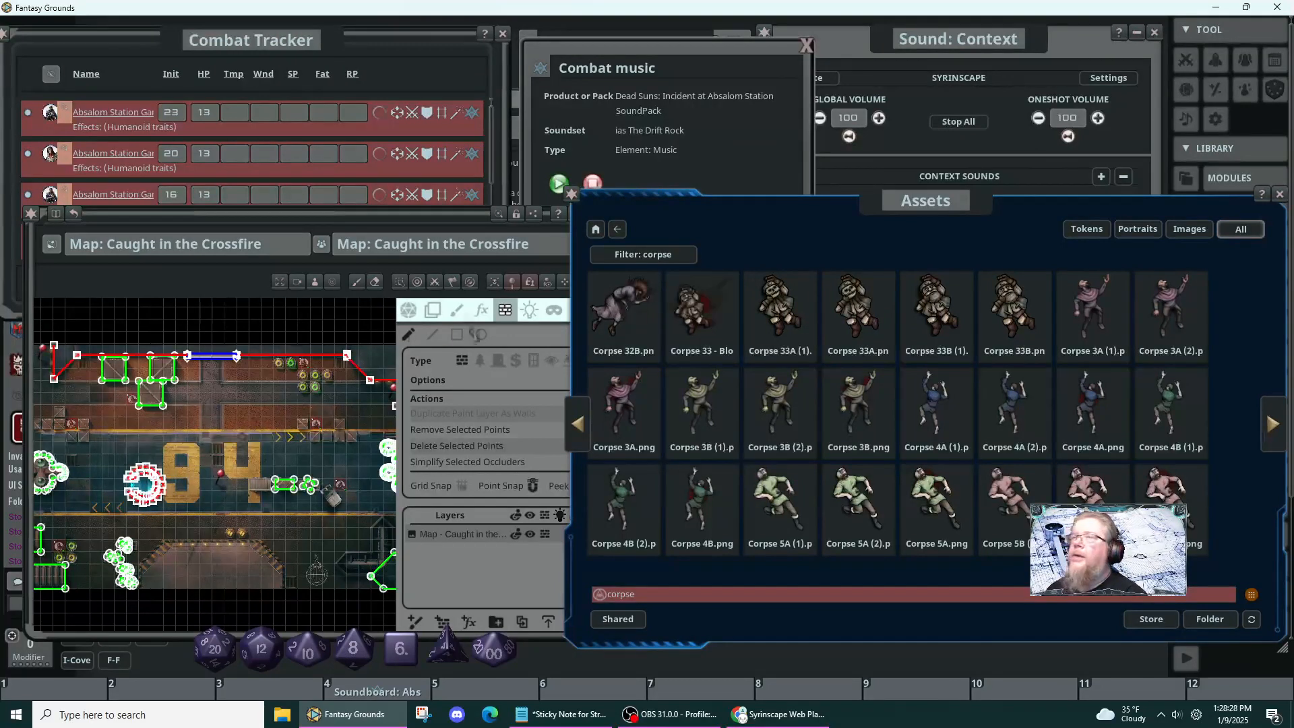
click(295, 324)
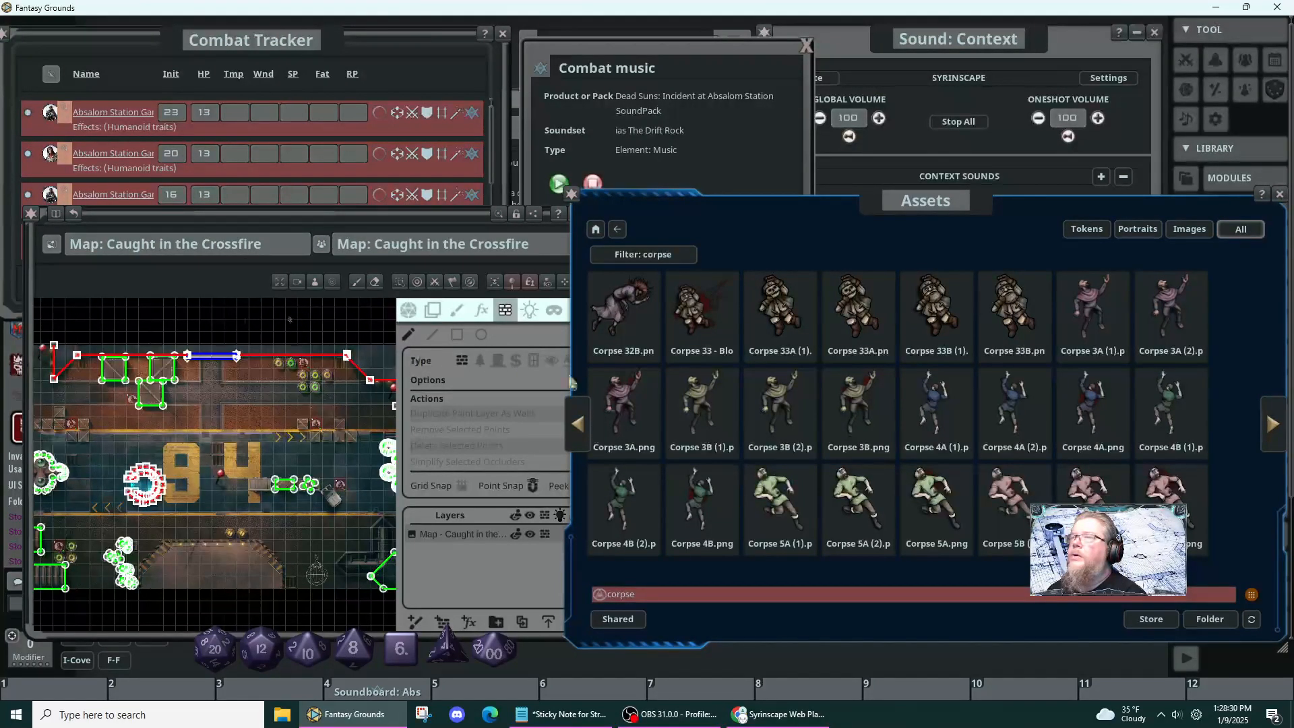
- Examine the rest of the corpse assets, from Corpse 6A through the guard and horse corpses, and return to the guard corpses
click(1274, 437)
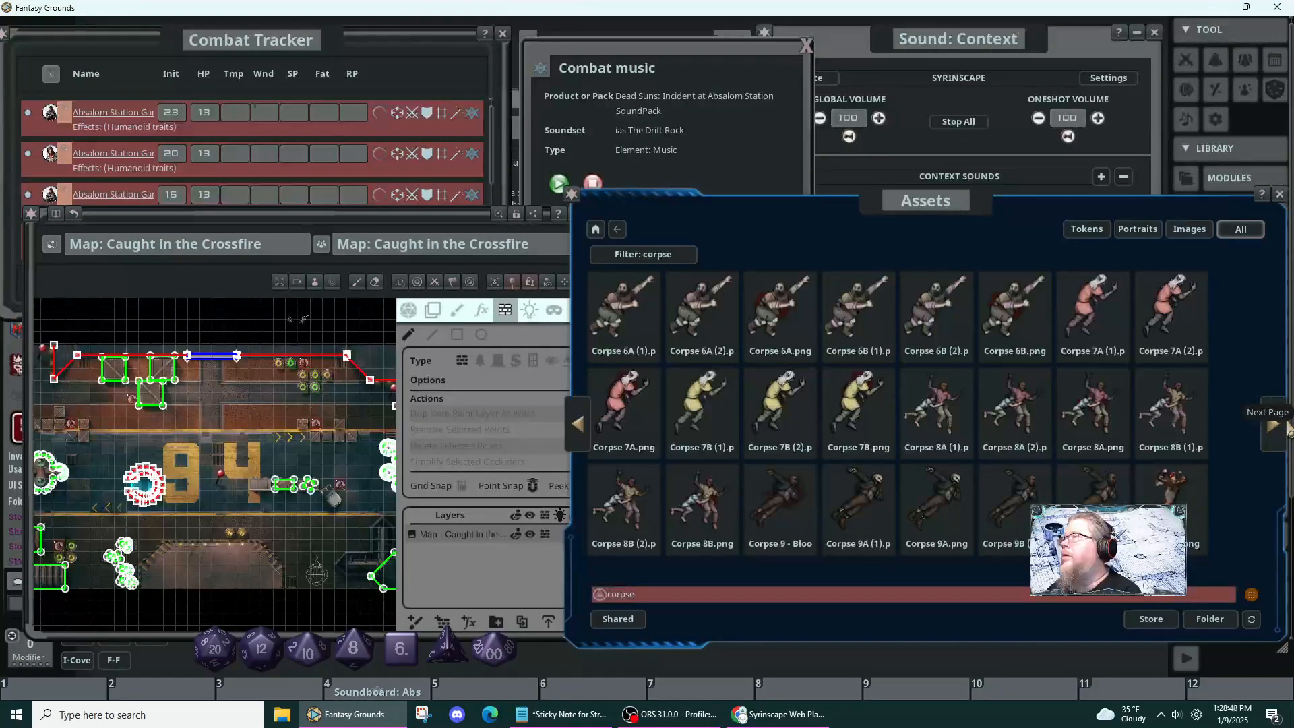
click(1287, 426)
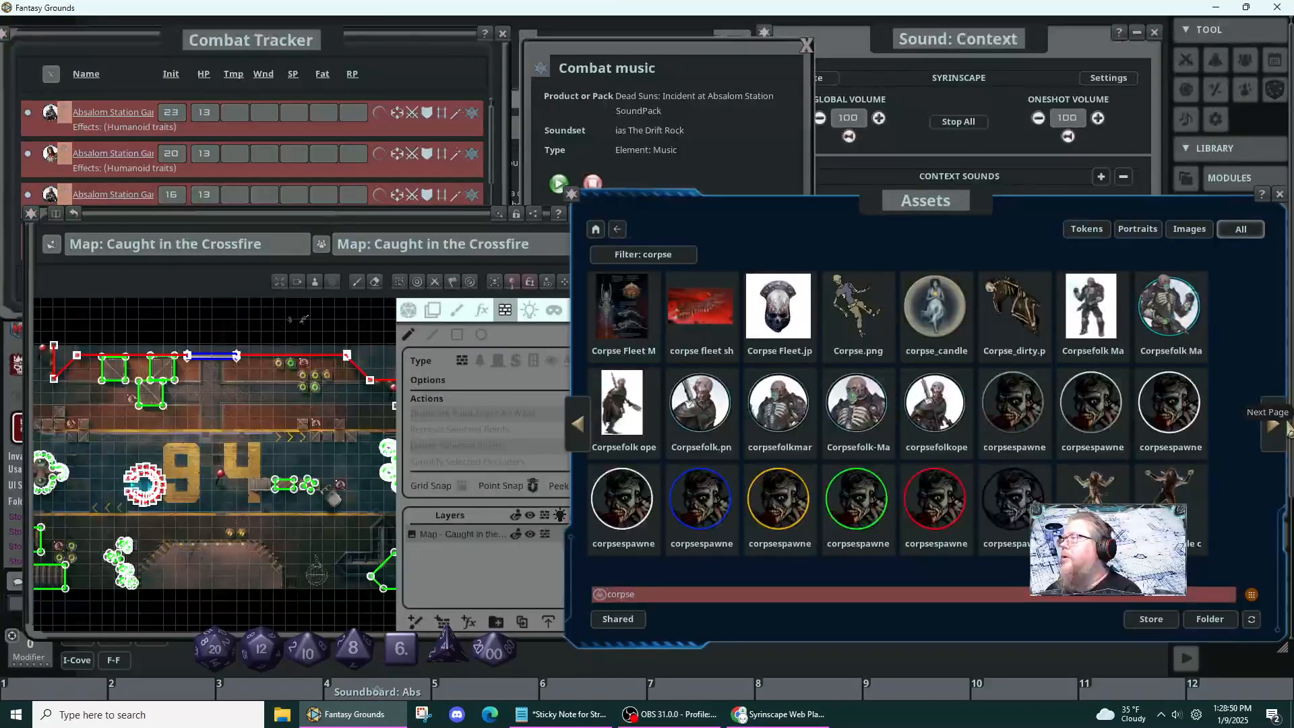
click(1288, 426)
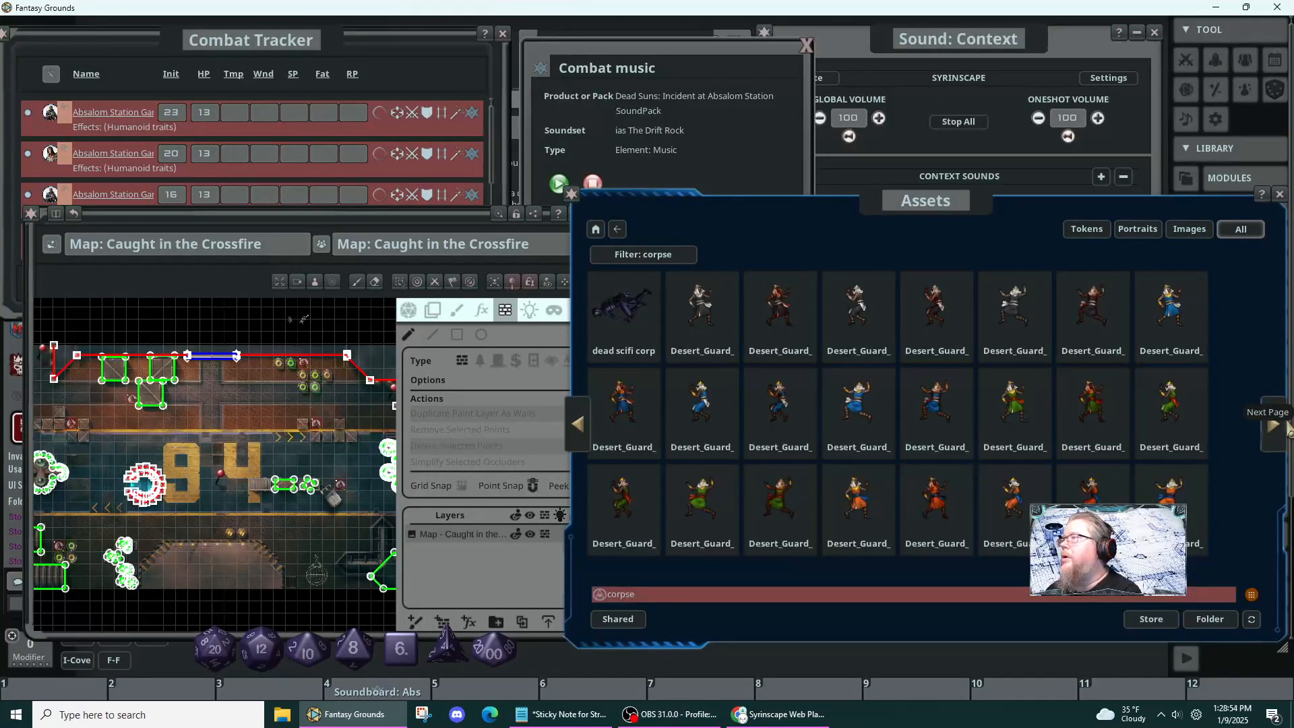
click(1287, 426)
click(1287, 426)
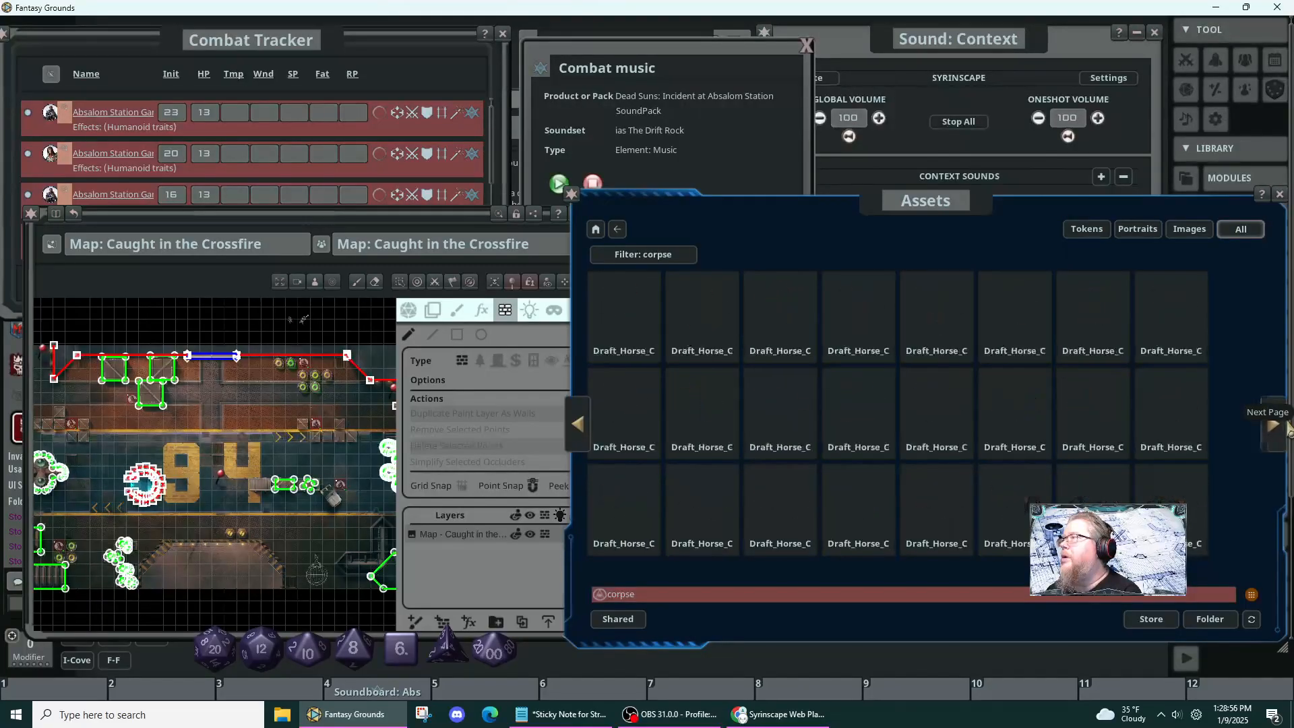
click(1288, 426)
click(1288, 426)
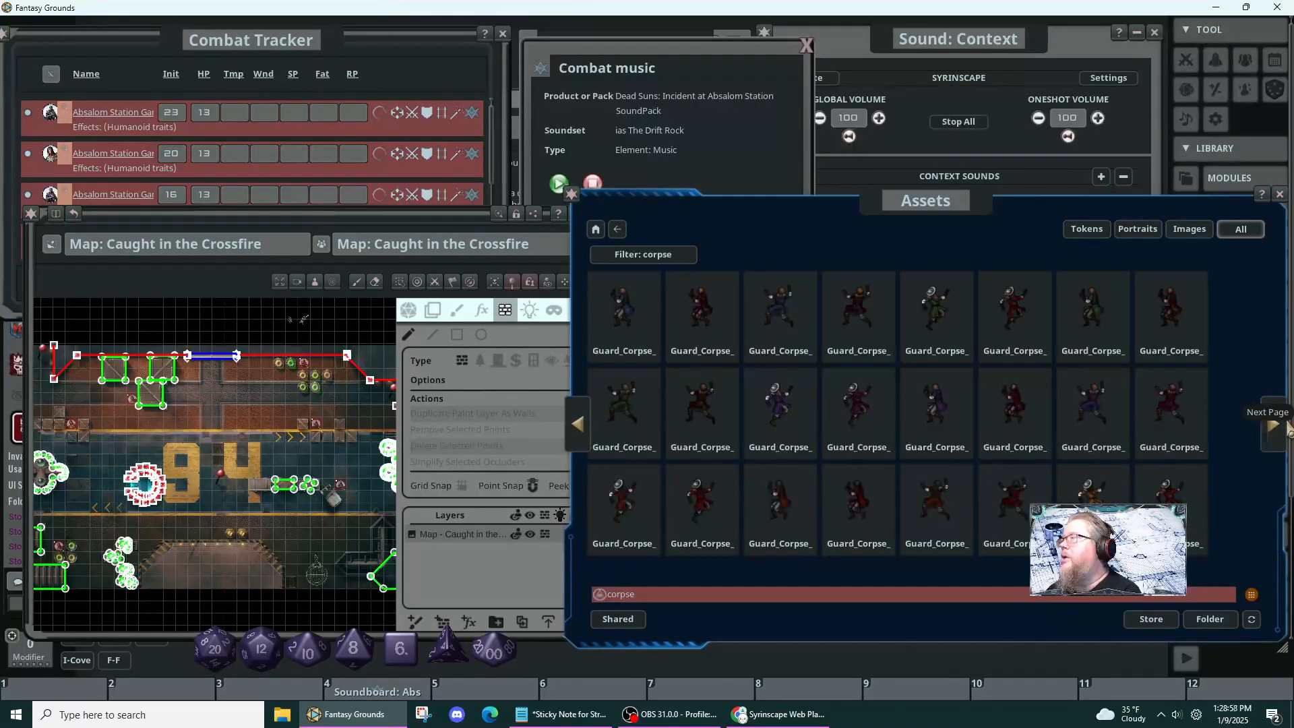
click(1288, 426)
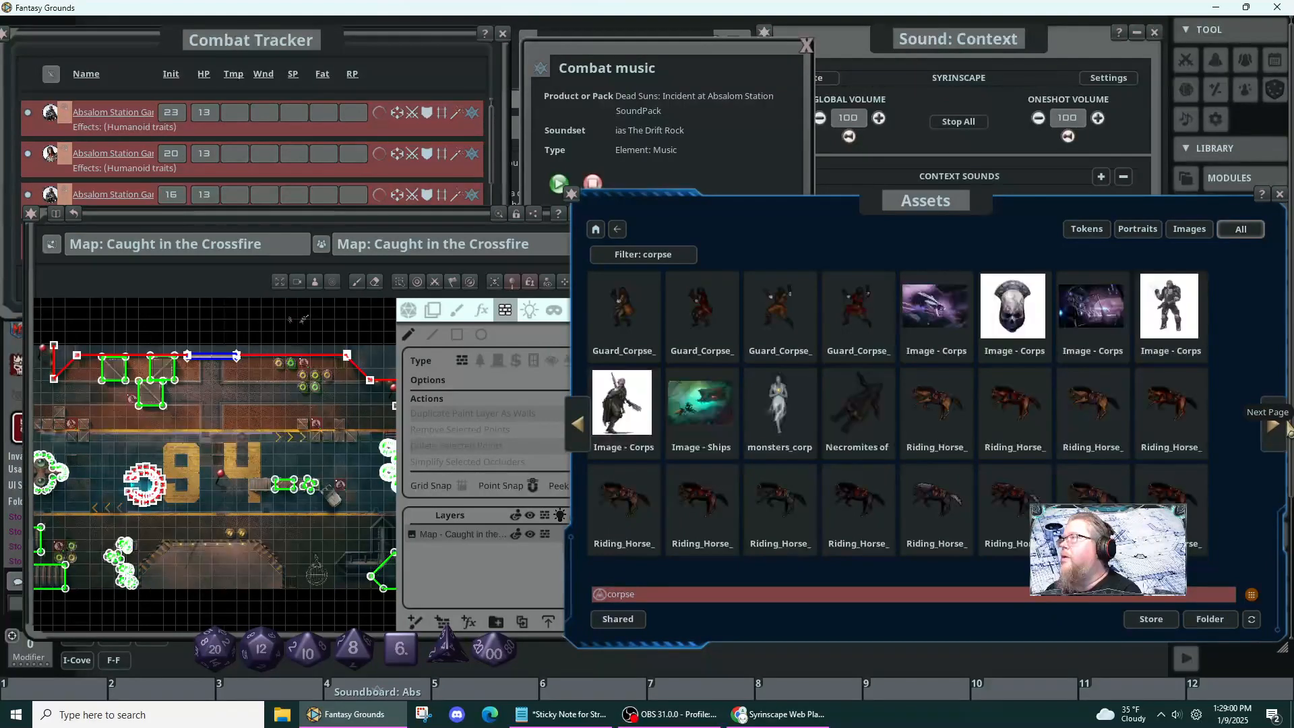
click(1287, 426)
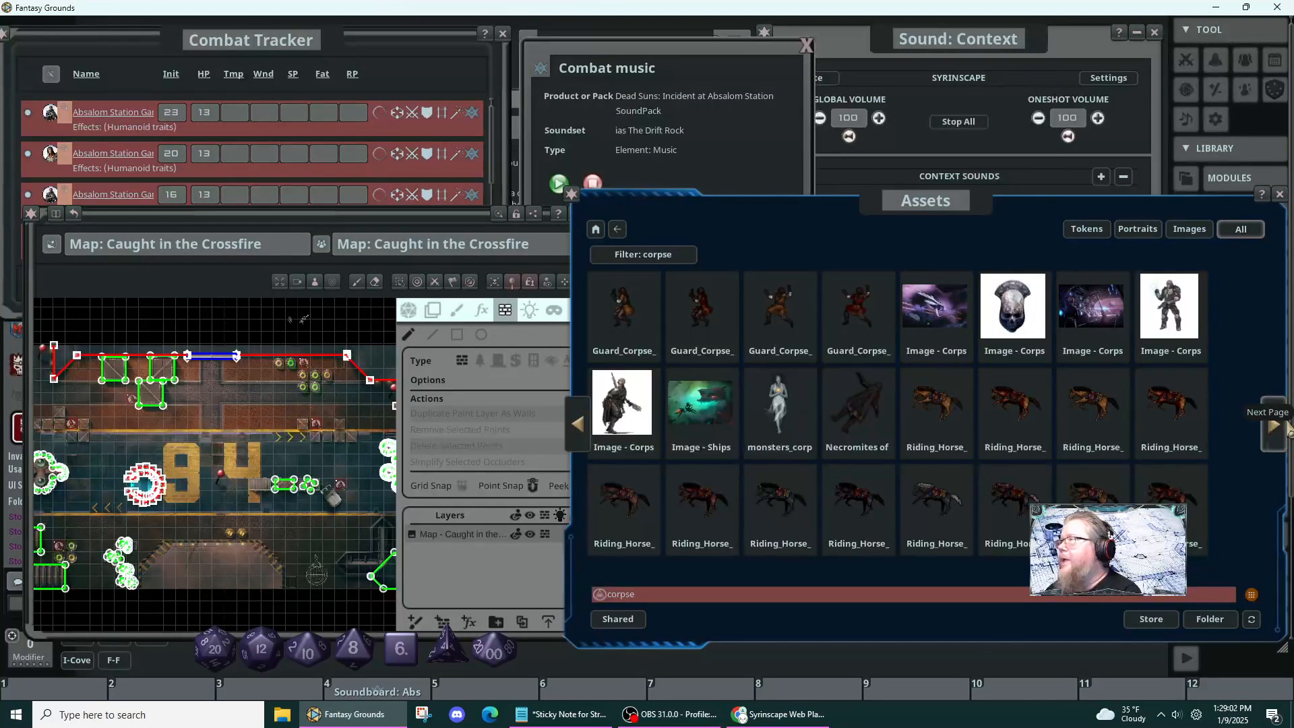
click(1288, 426)
click(1288, 426)
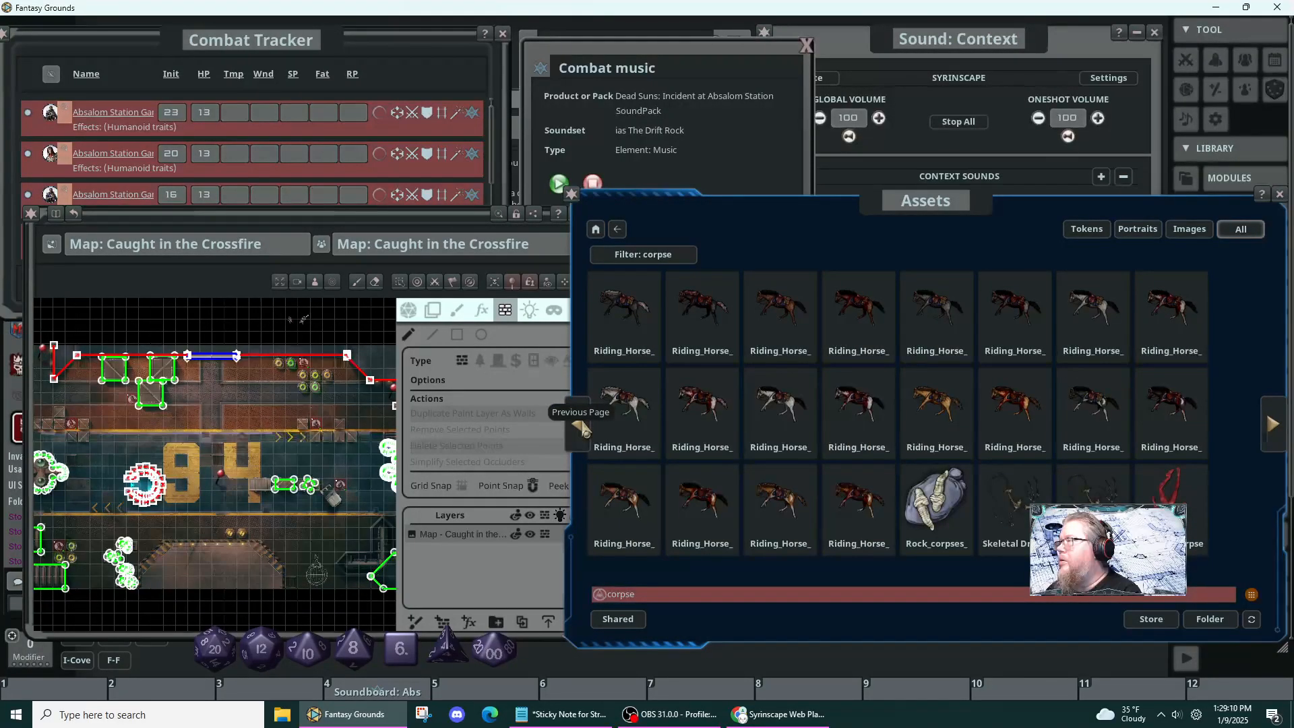
click(581, 426)
click(581, 426)
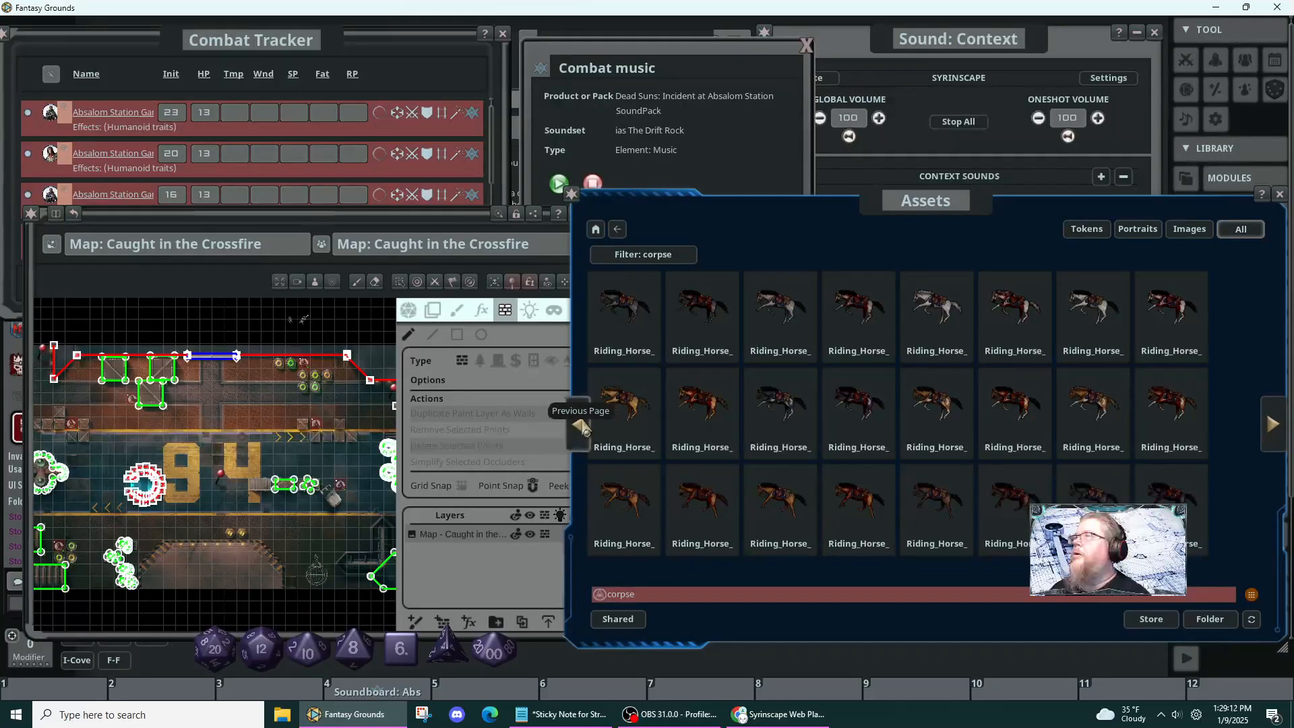
click(581, 426)
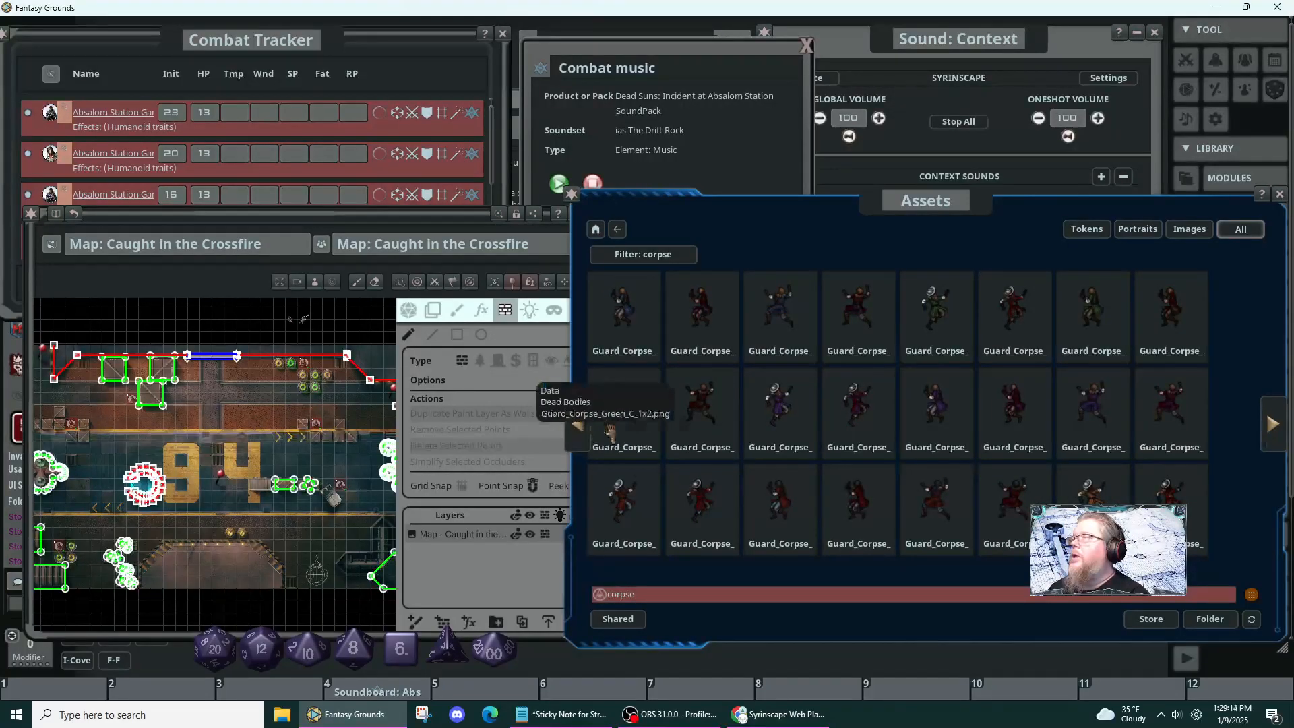
- Search the asset library for "dwarf", restricting the results to tokens
double_click(692, 592)
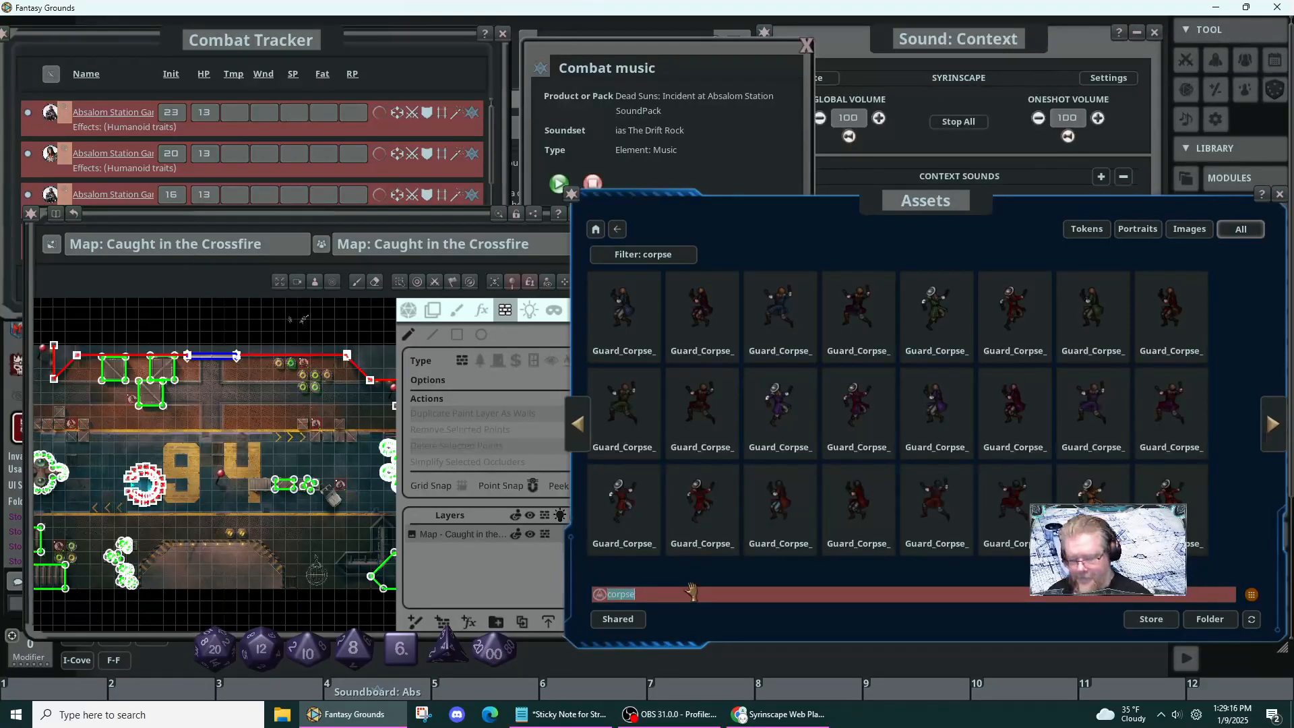
text(dwarf)
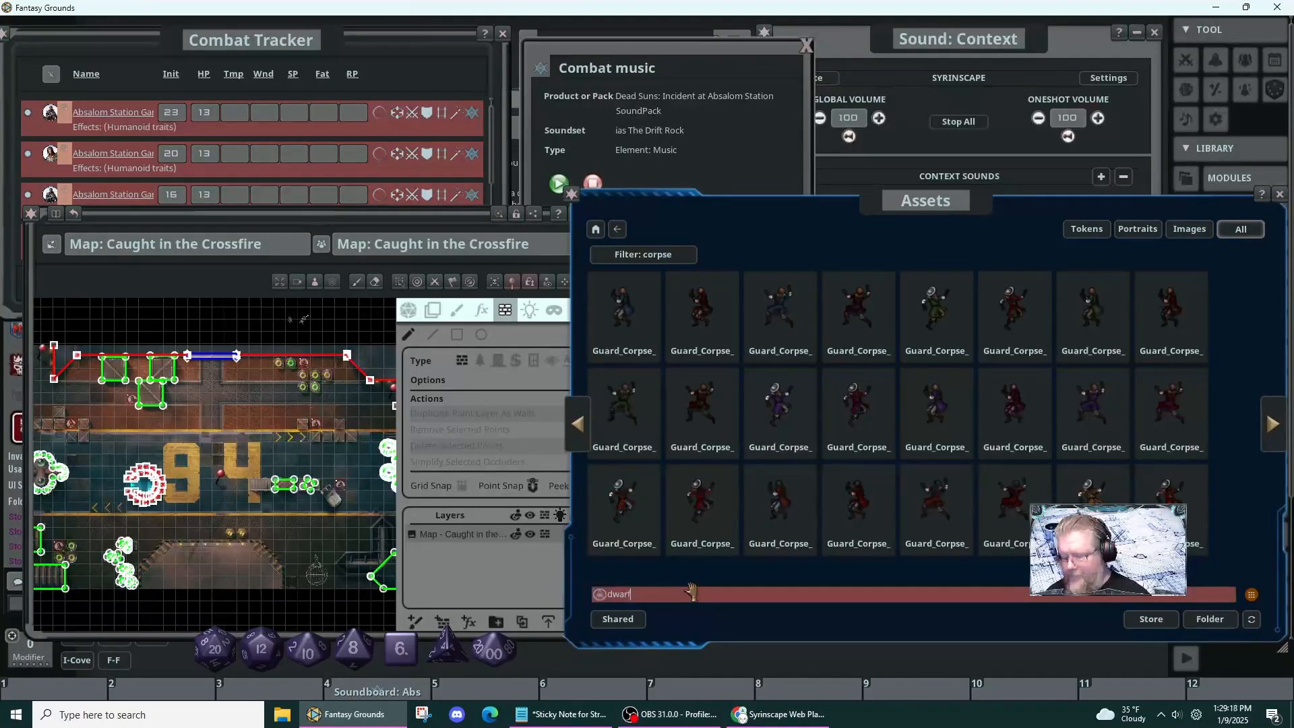
key(Return)
click(1087, 229)
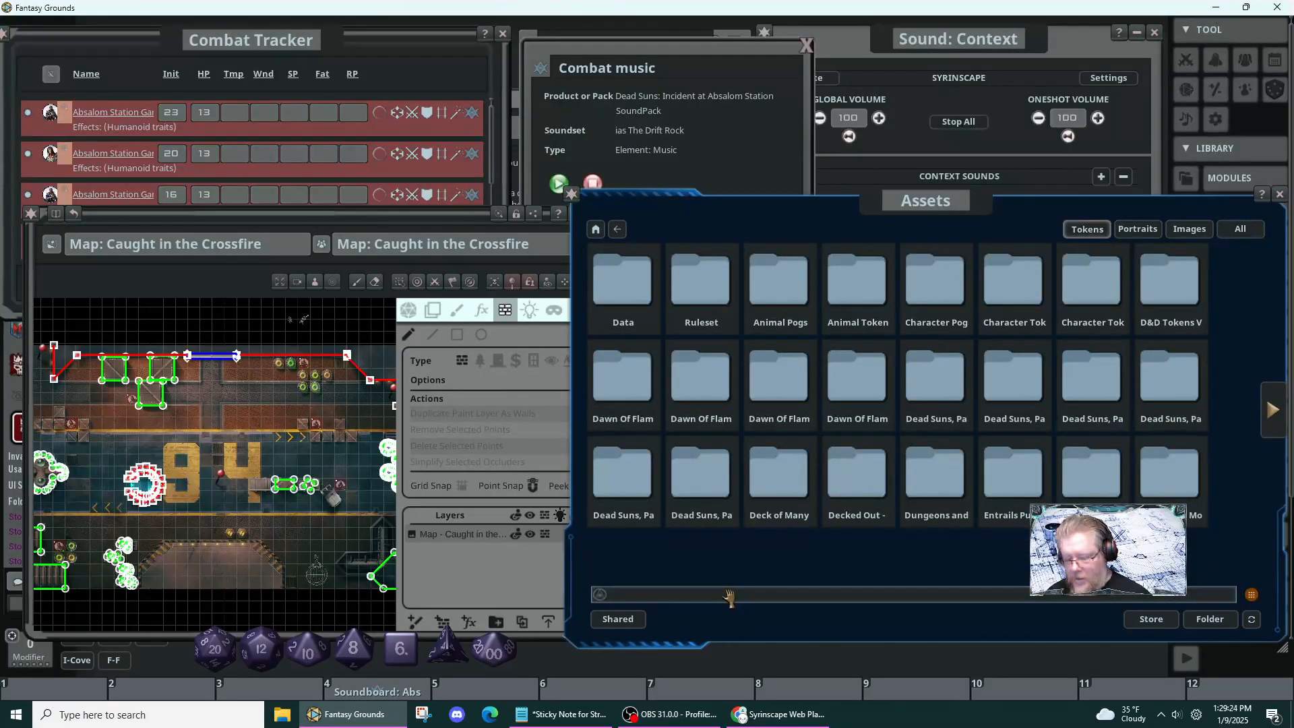
text(dwarf)
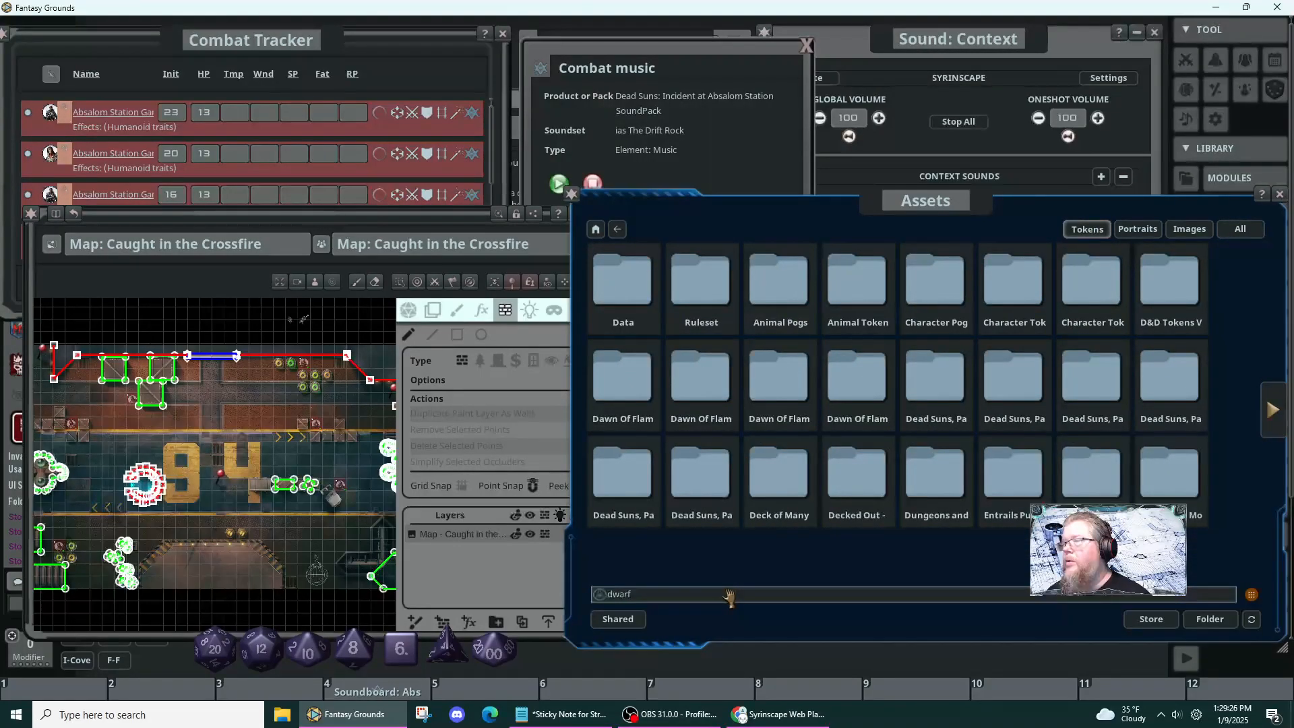
key(Return)
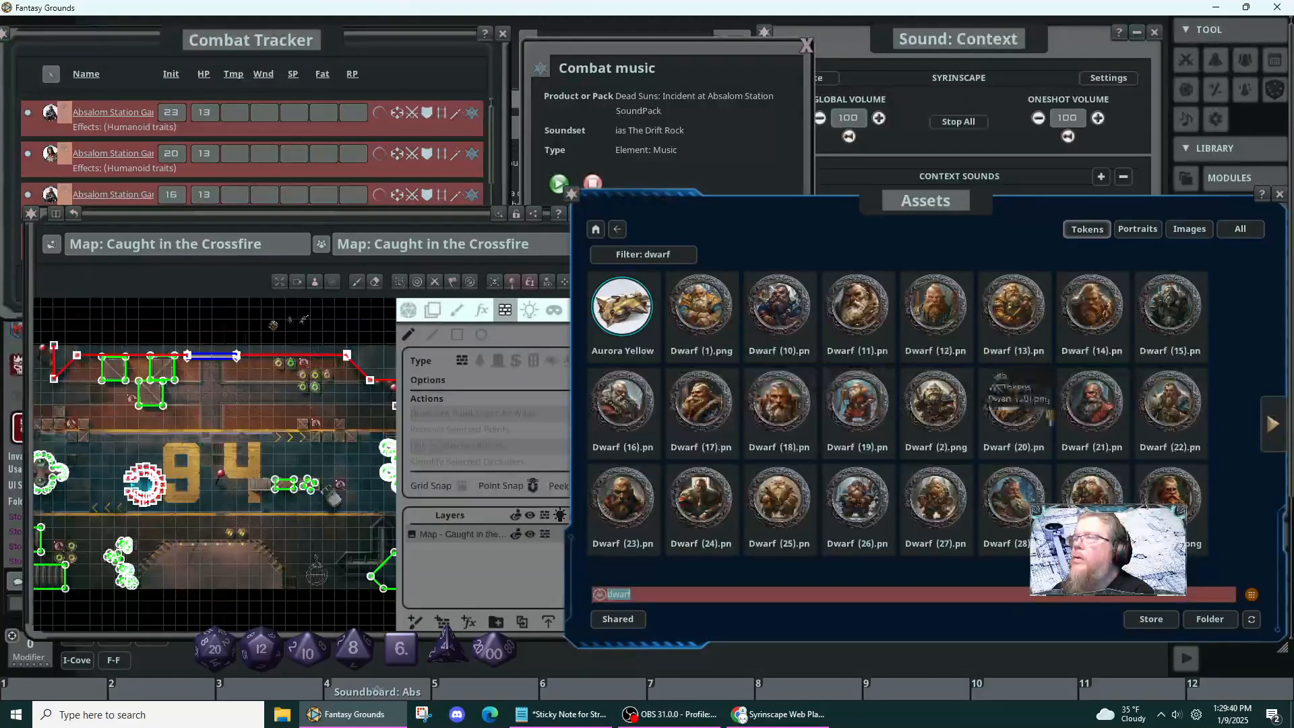
- Place the Dwarf (9) token in the black area above the map, beside the other dwarf token
click(1282, 439)
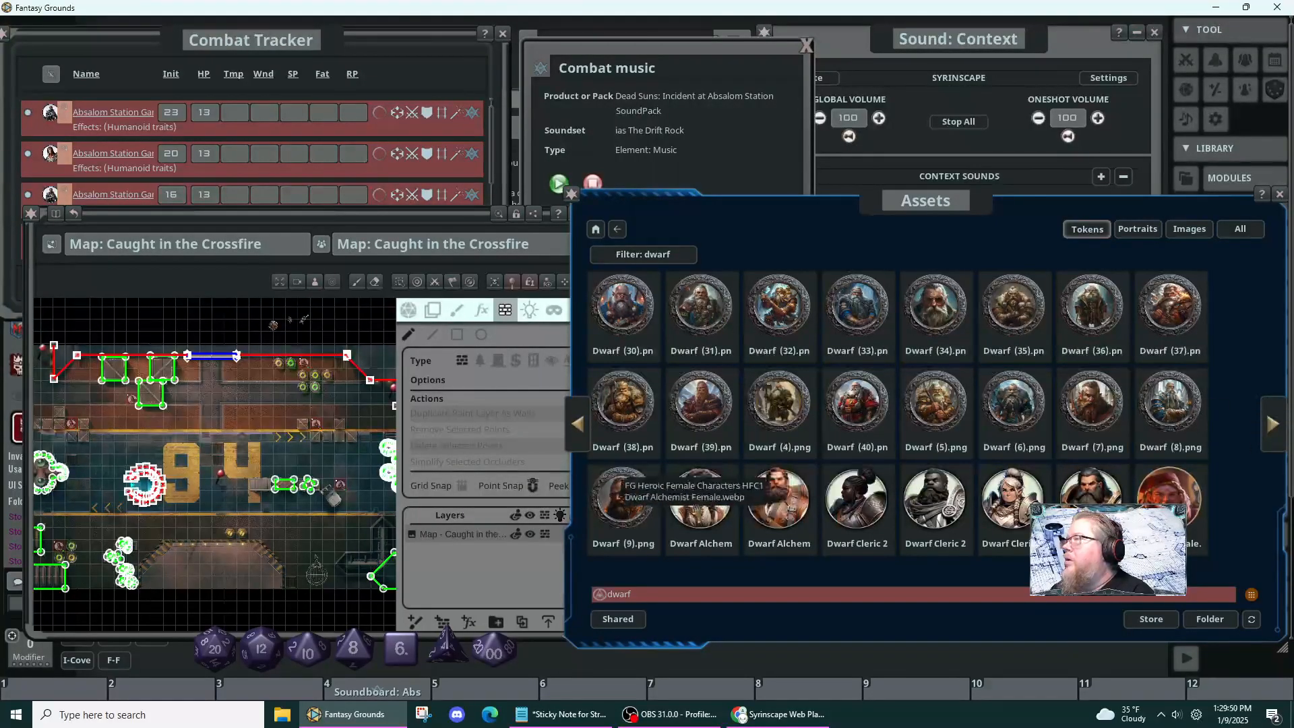
drag(617, 495, 265, 327)
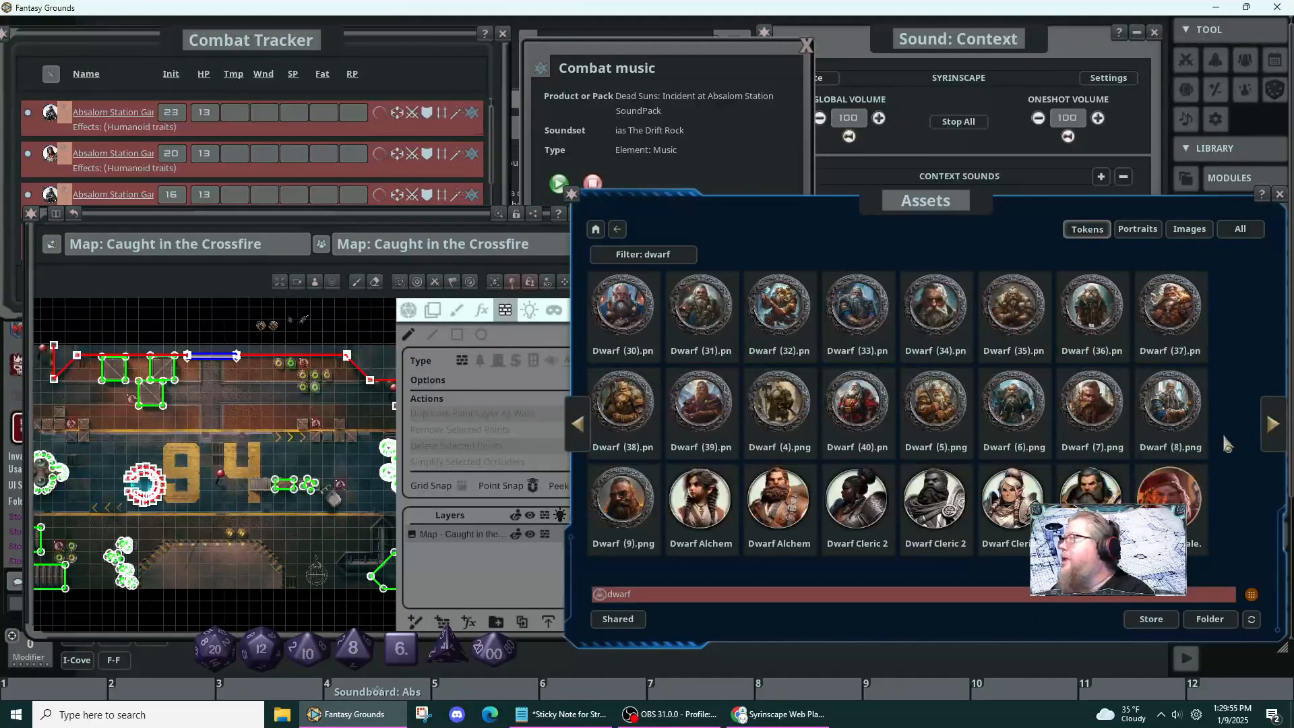
- Examine the remaining dwarf tokens, close the asset library and inspect the dwarf and corpse tokens placed above the map
click(1272, 424)
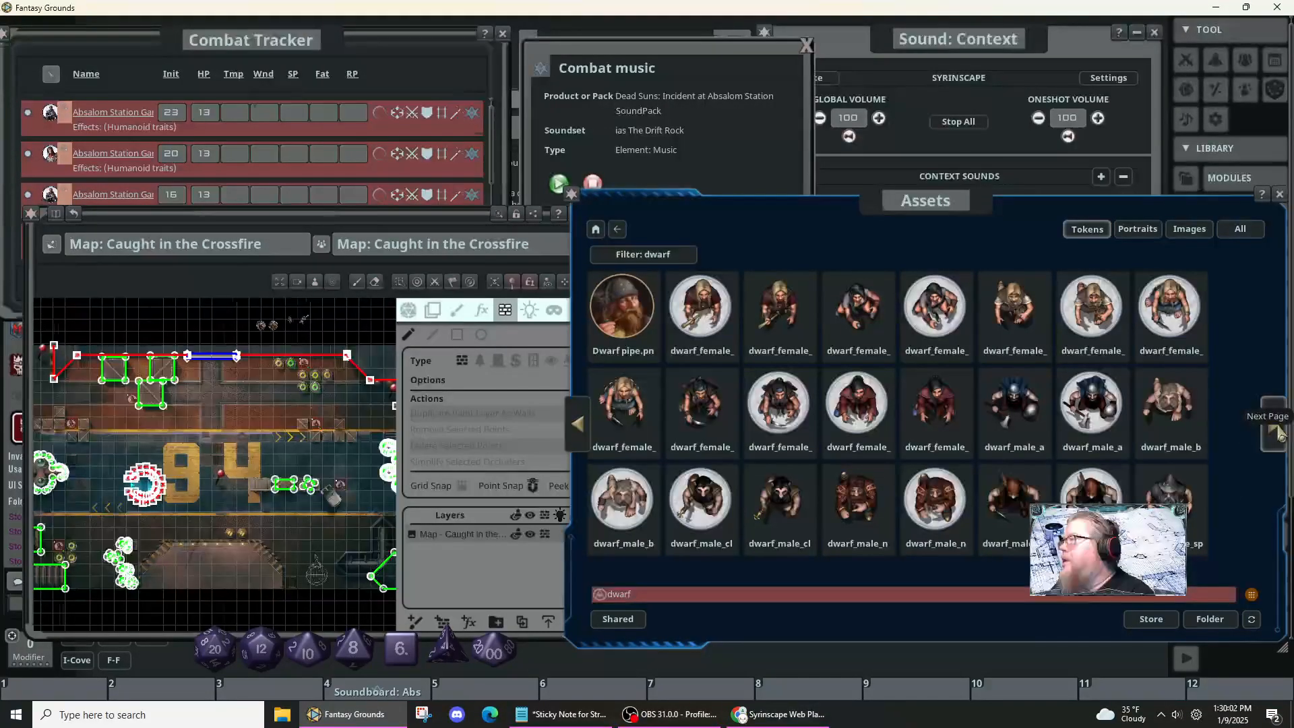
click(1277, 428)
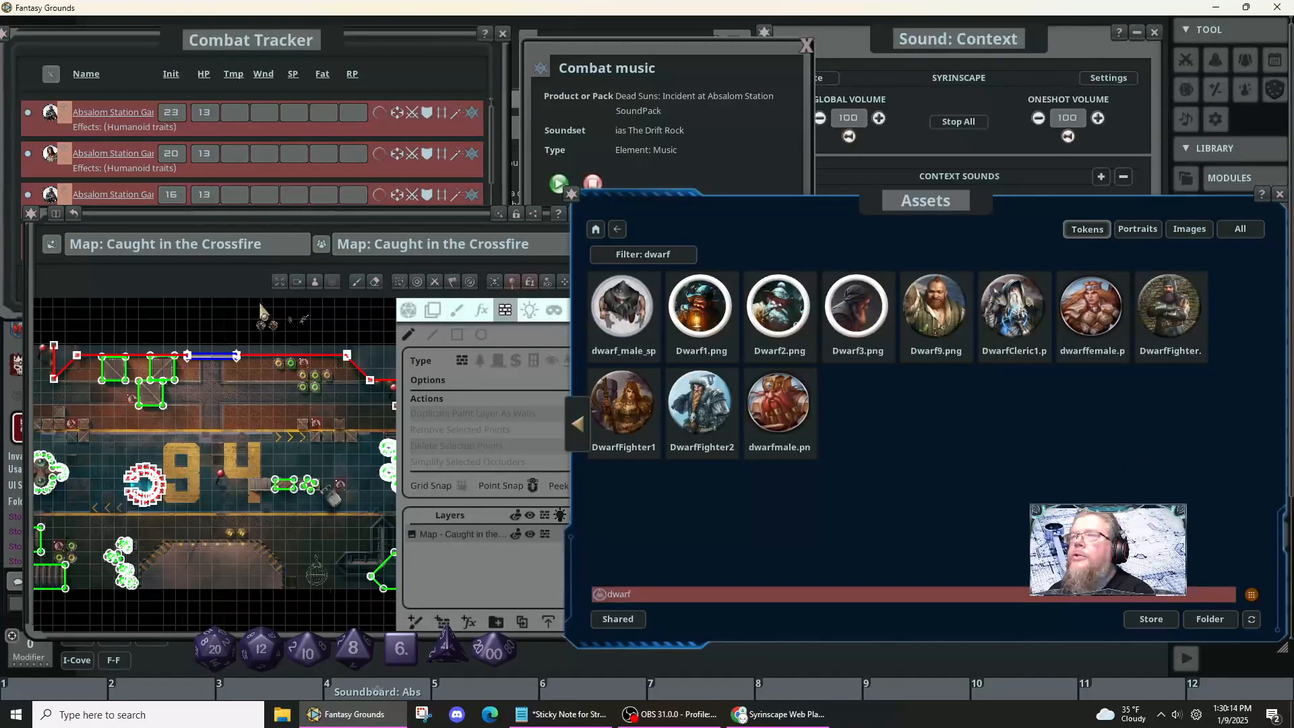
scroll(261, 305, up, 5)
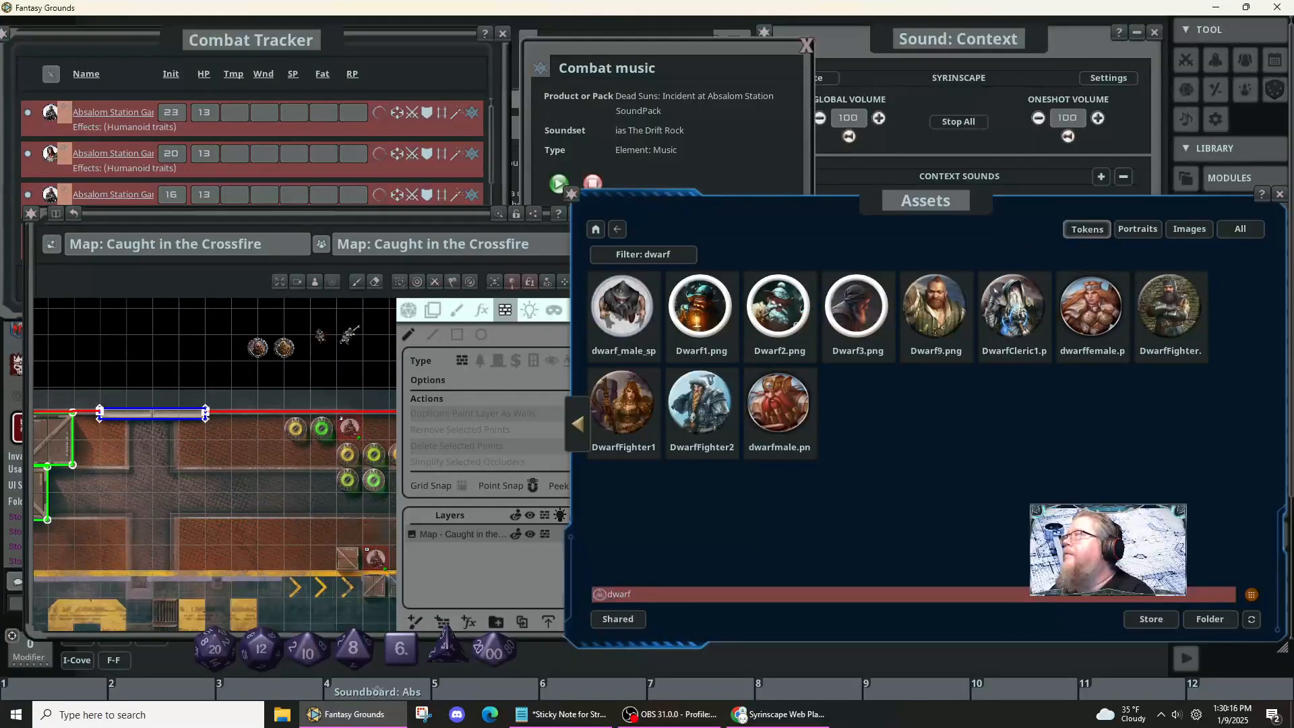
click(1280, 195)
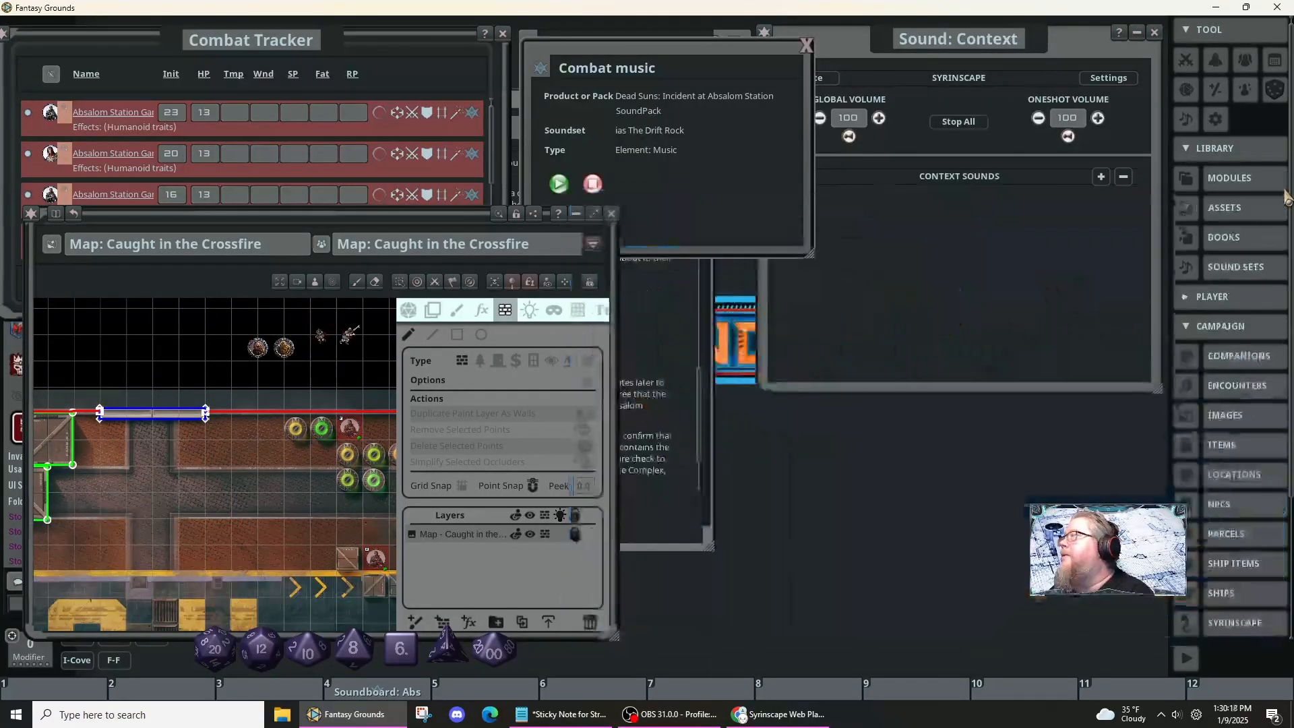
scroll(311, 320, up, 2)
scroll(311, 314, up, 4)
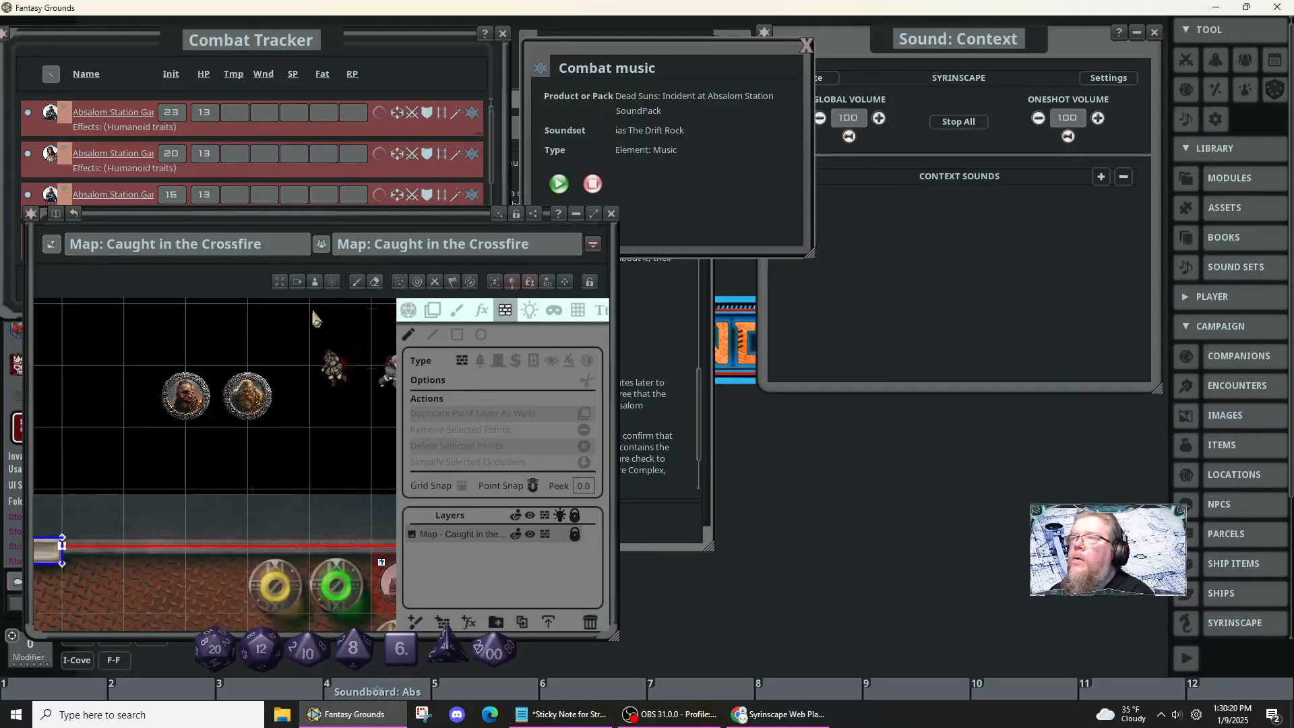
- Close the Caught in the Crossfire map and reopen it from the map link in the story entry
drag(363, 444, 250, 439)
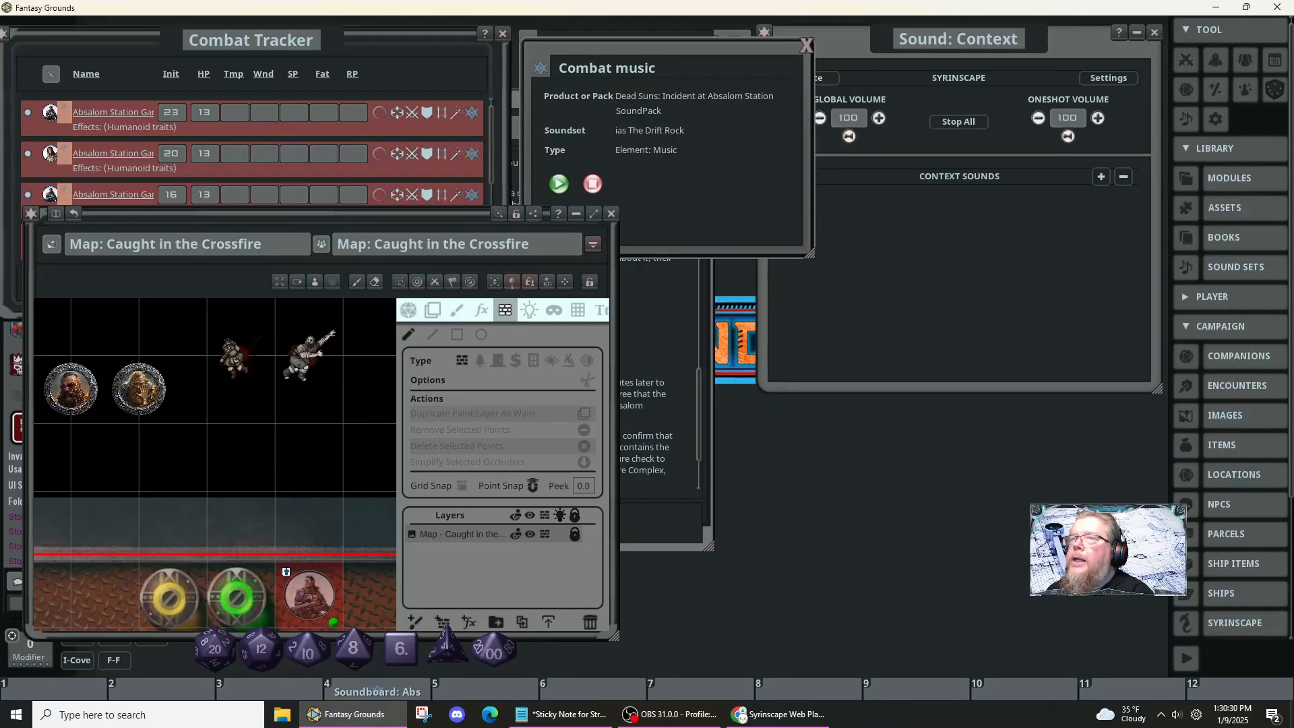
right_click(142, 378)
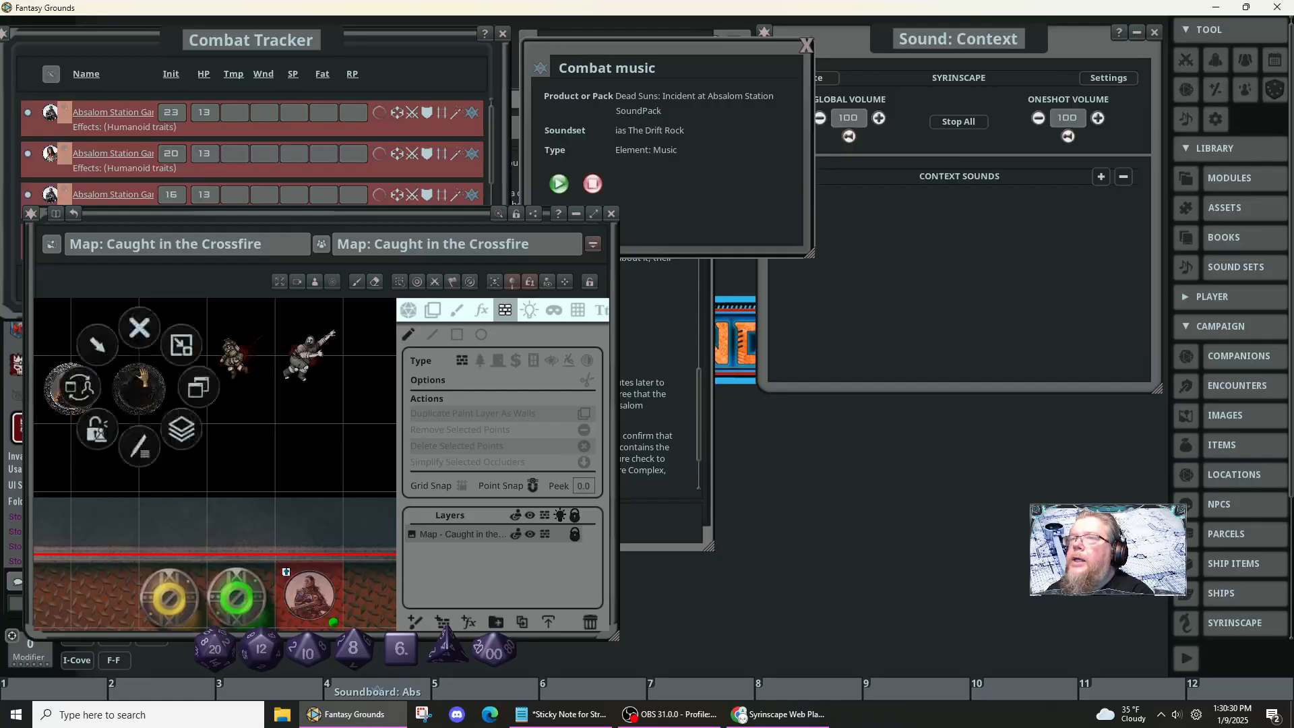
click(138, 330)
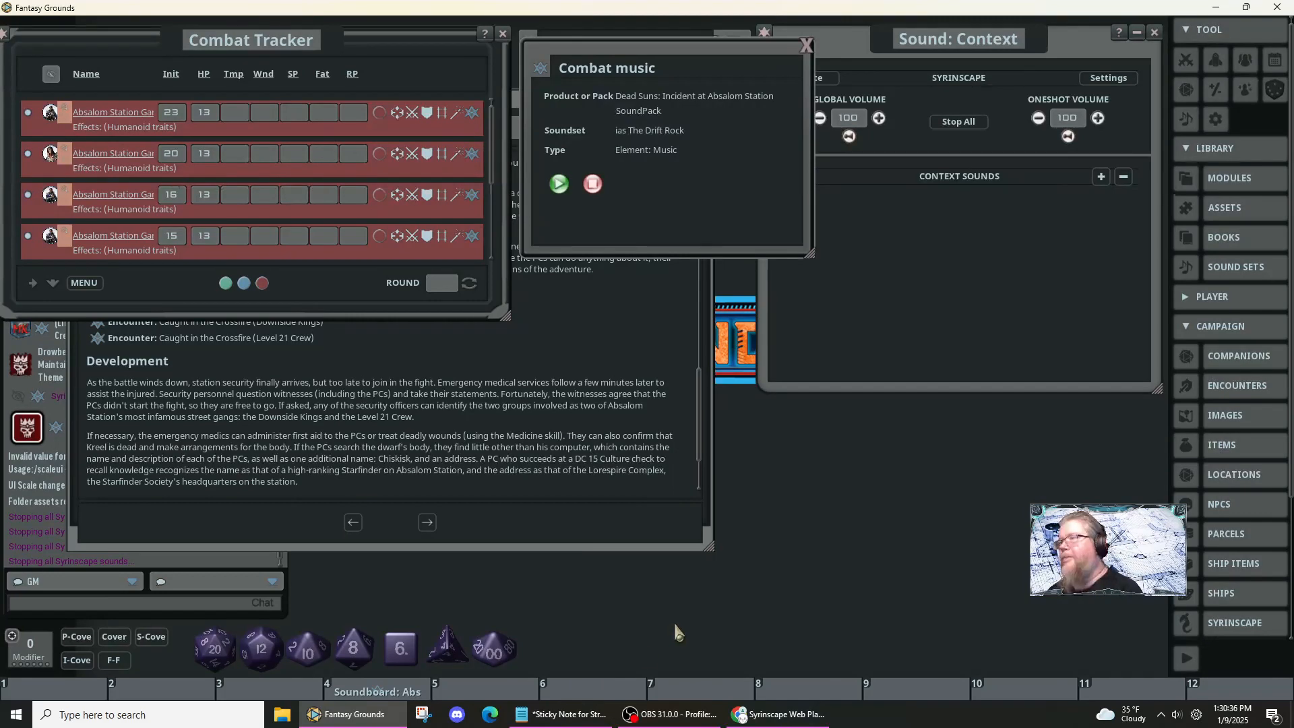
scroll(211, 412, up, 3)
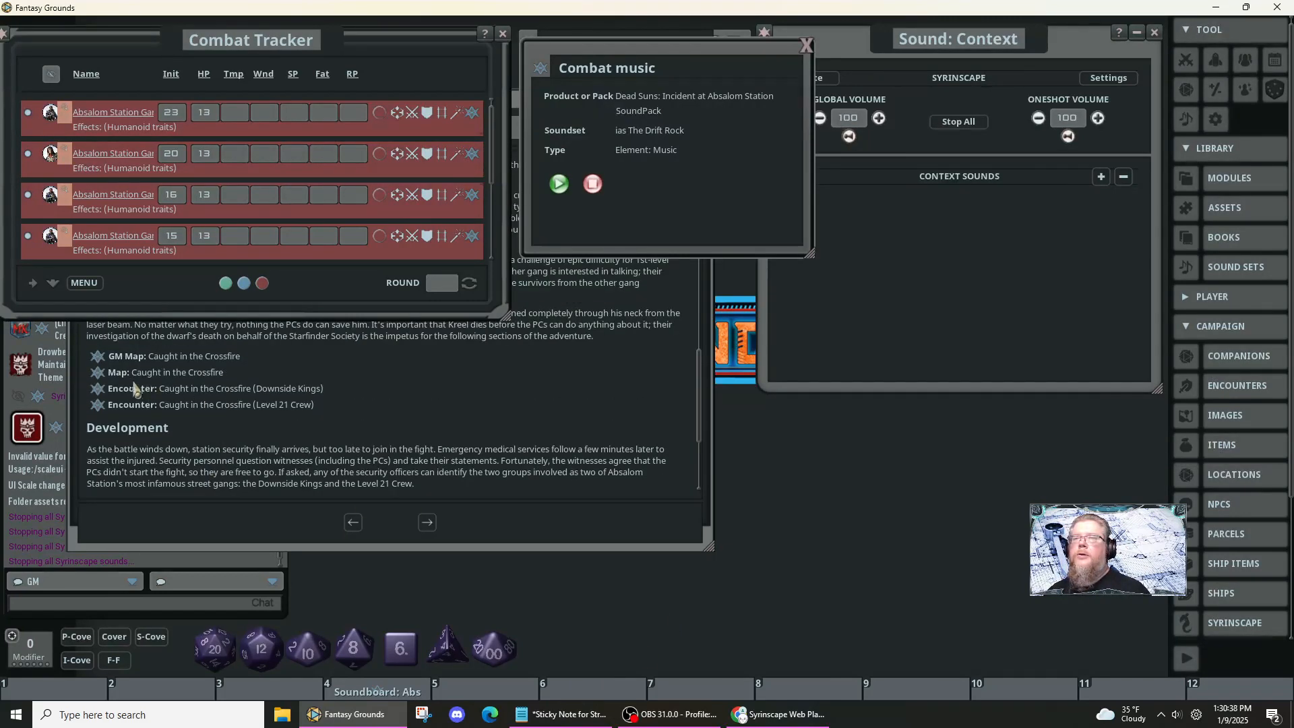
click(102, 376)
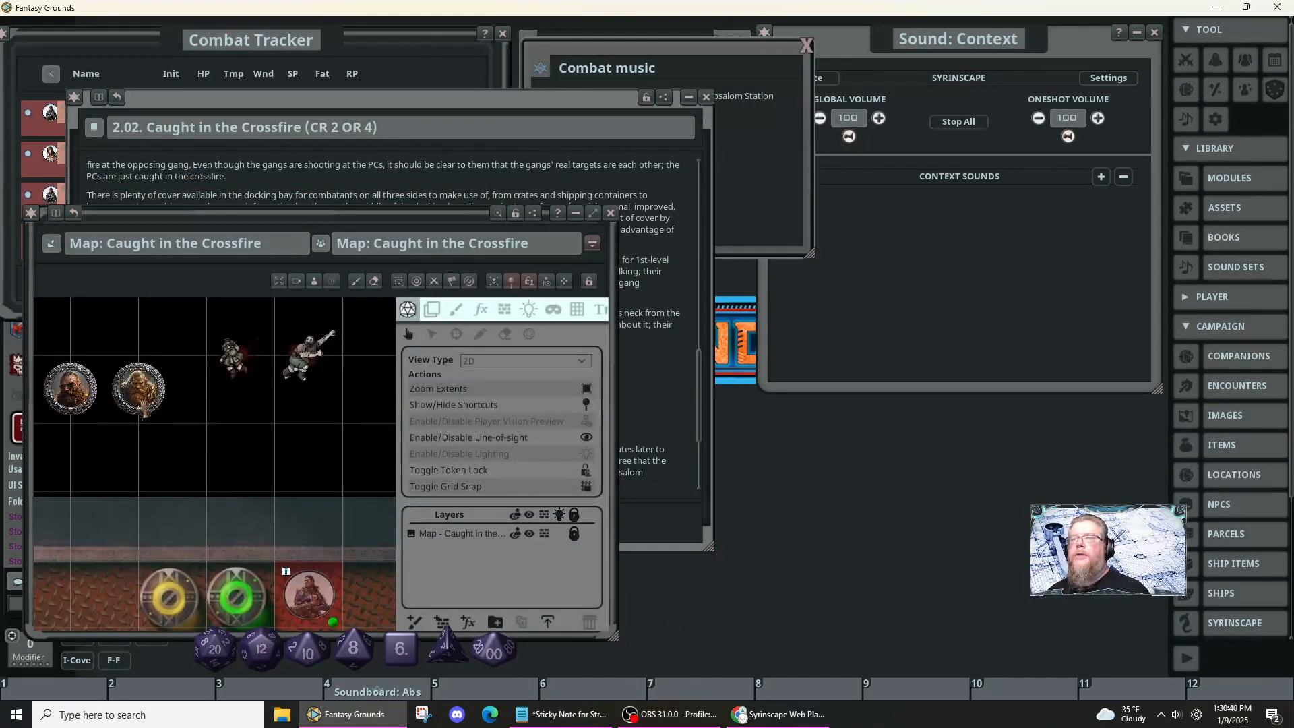
- Delete the golden-bearded dwarf token above the docking bay and keep the other dwarf token beside it
right_click(139, 389)
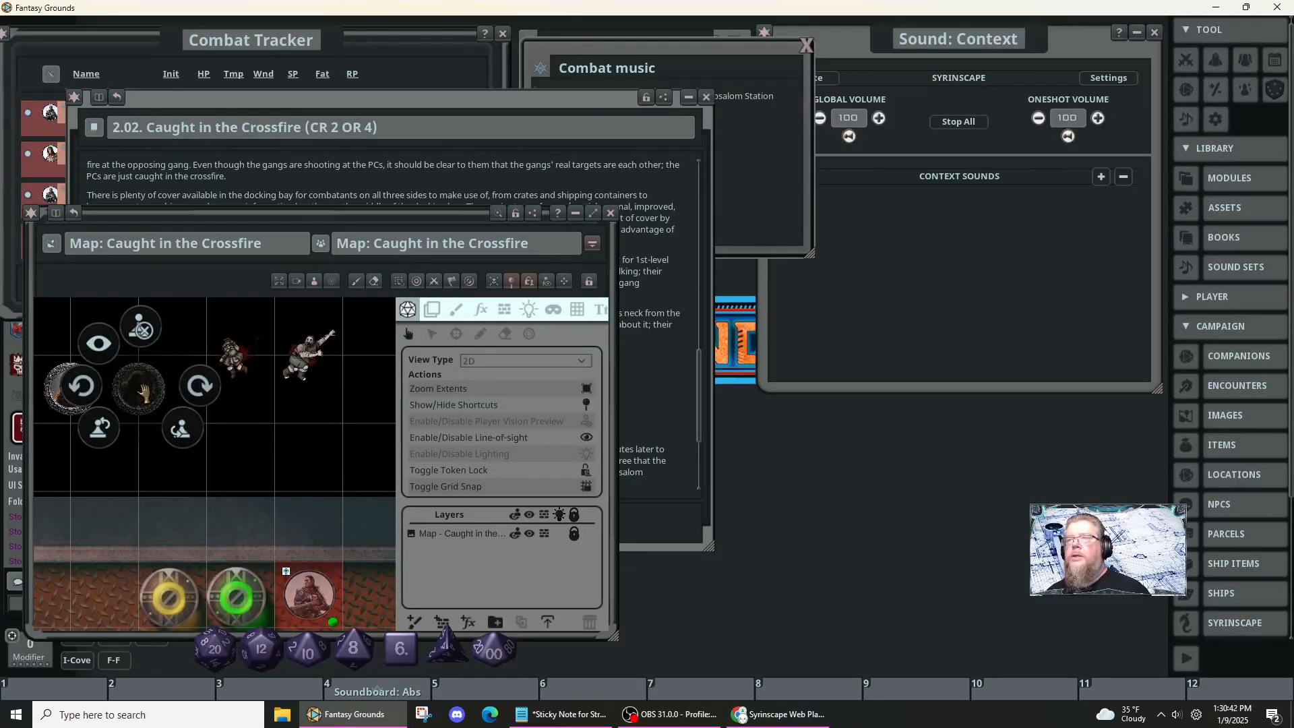
click(147, 332)
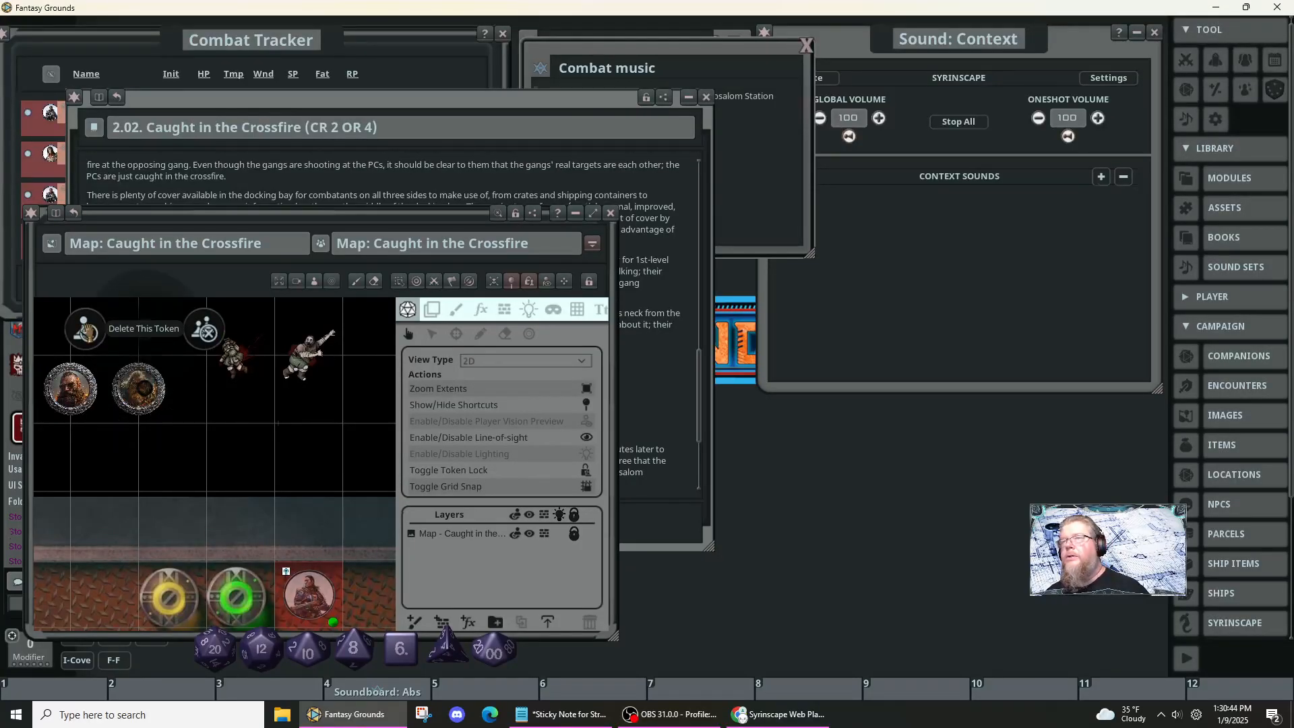
click(85, 330)
- Move the remaining dwarf token into the docking bay, to the foot of the corridor just above the yellow 94 marking
scroll(134, 498, down, 2)
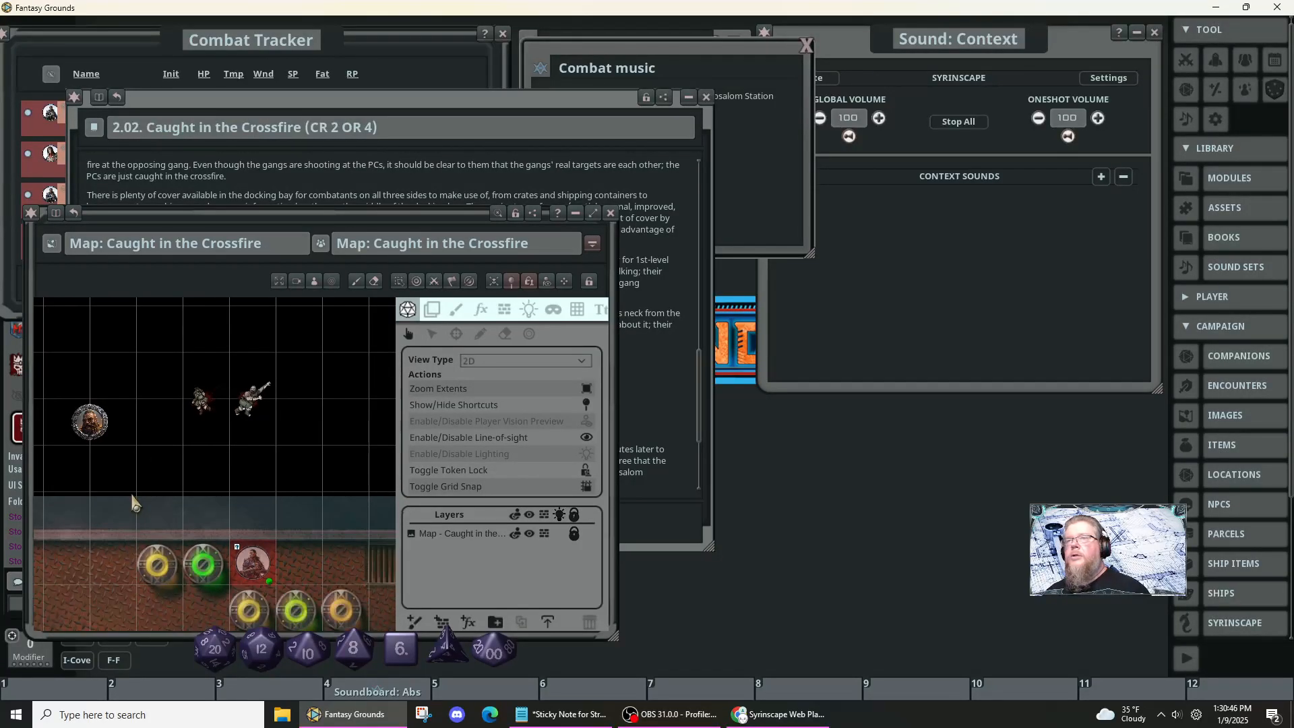
drag(135, 498, 270, 404)
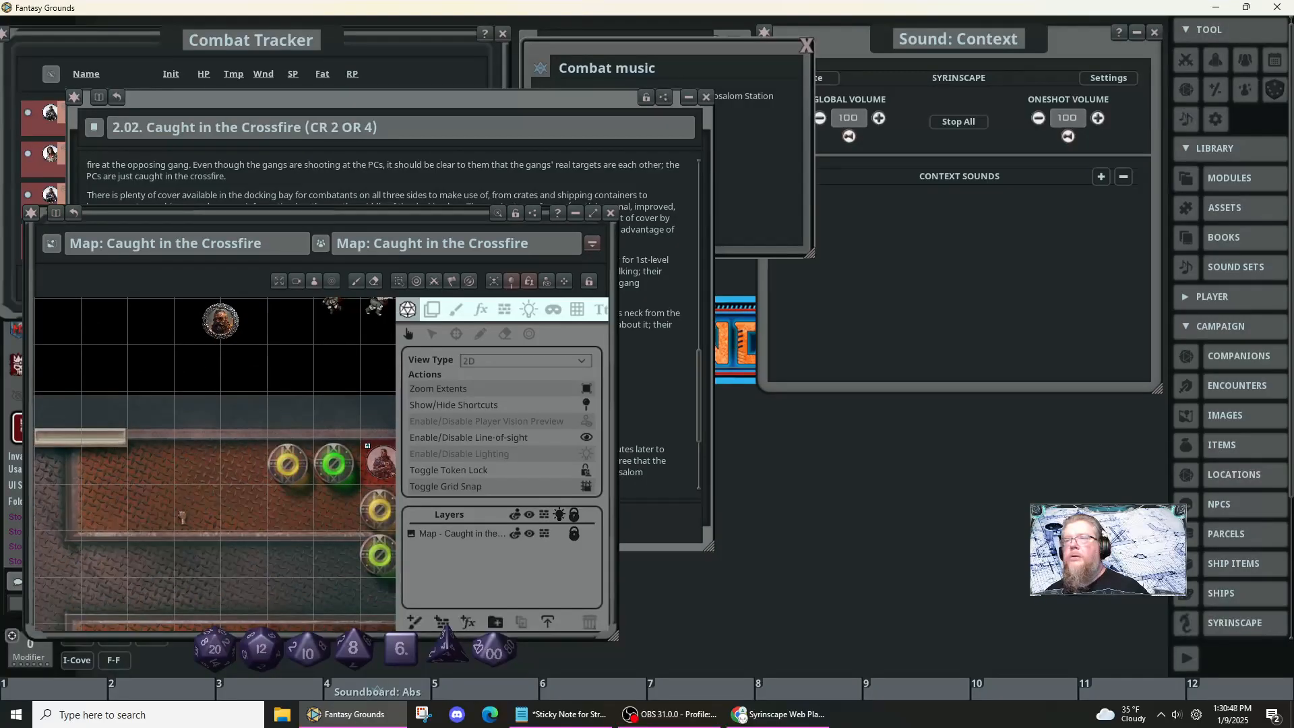
drag(220, 321, 127, 530)
scroll(233, 561, down, 5)
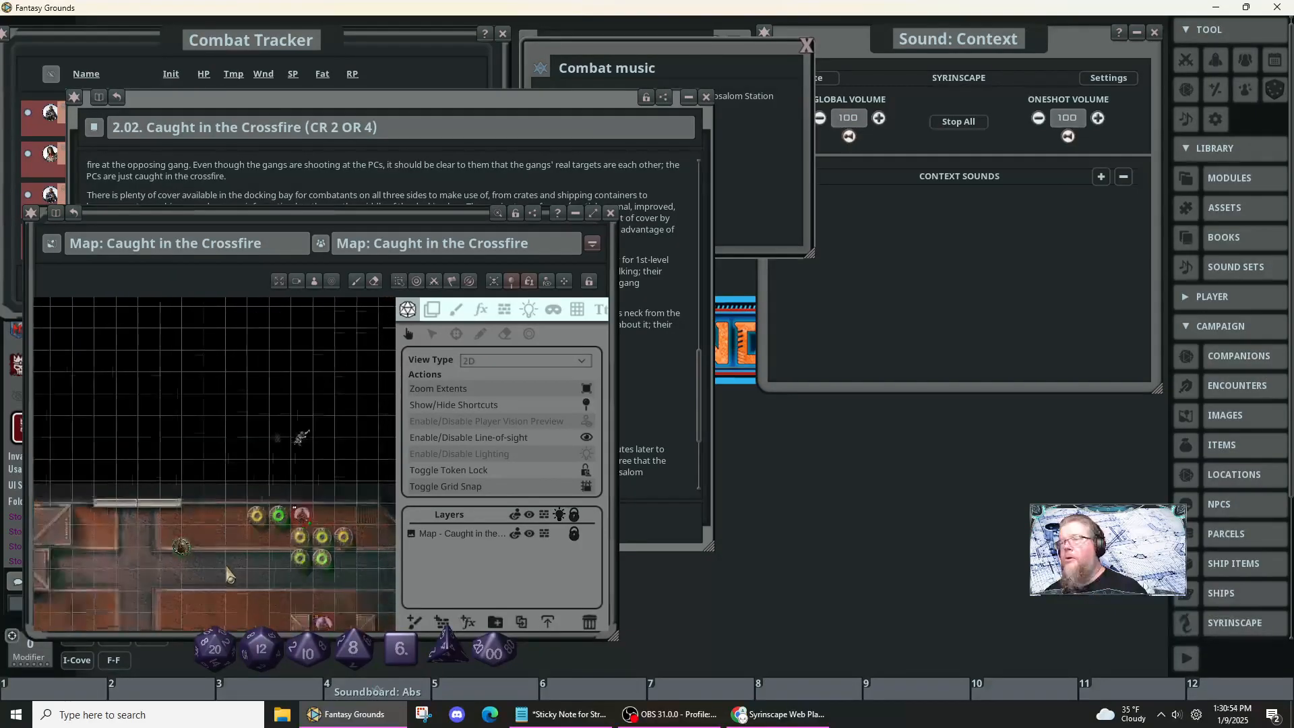
drag(231, 572, 194, 431)
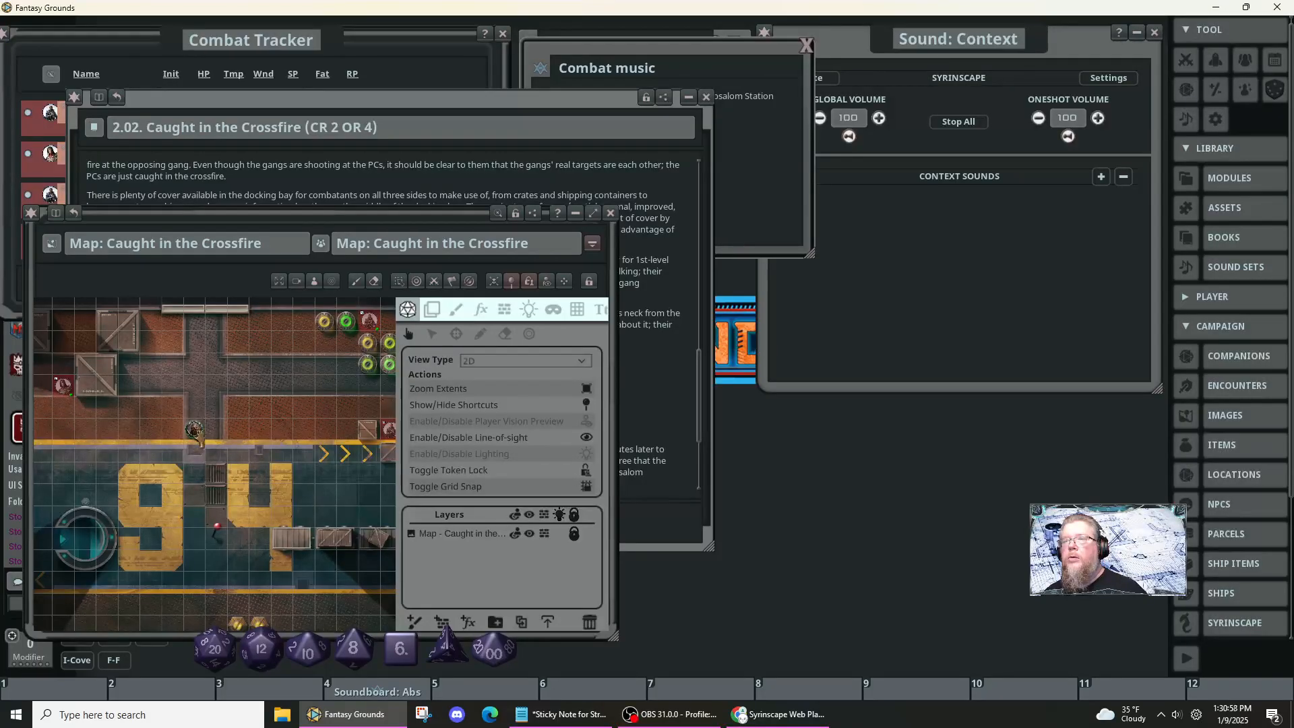
- Widen the map window so the whole docking bay fits in view, and shift the window slightly up
scroll(263, 456, down, 3)
scroll(209, 487, up, 1)
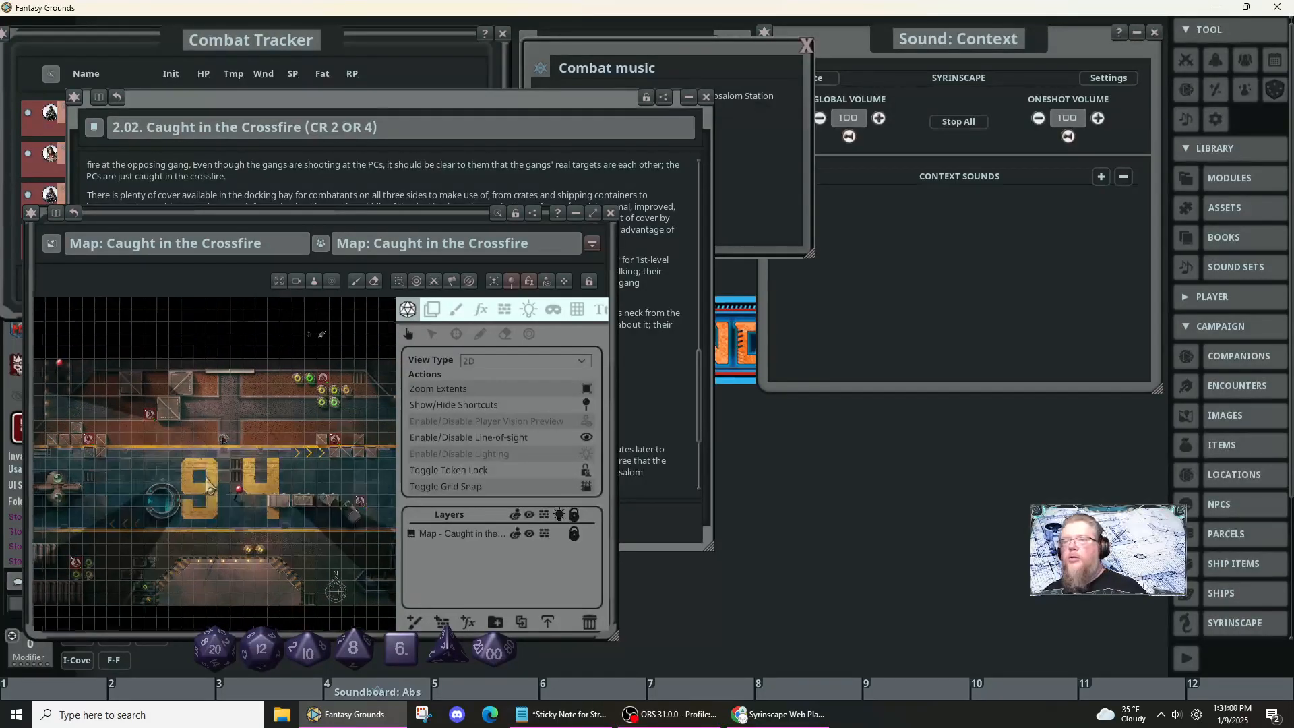
drag(209, 487, 243, 468)
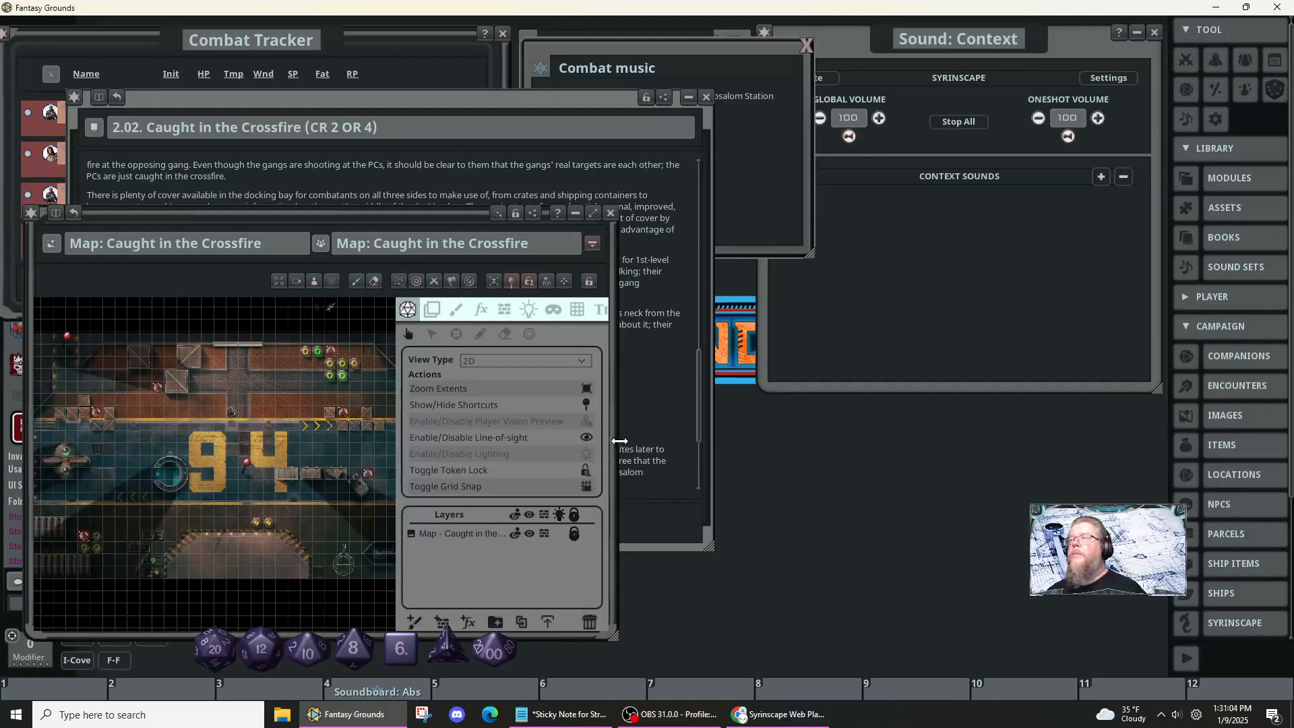
drag(617, 444, 817, 426)
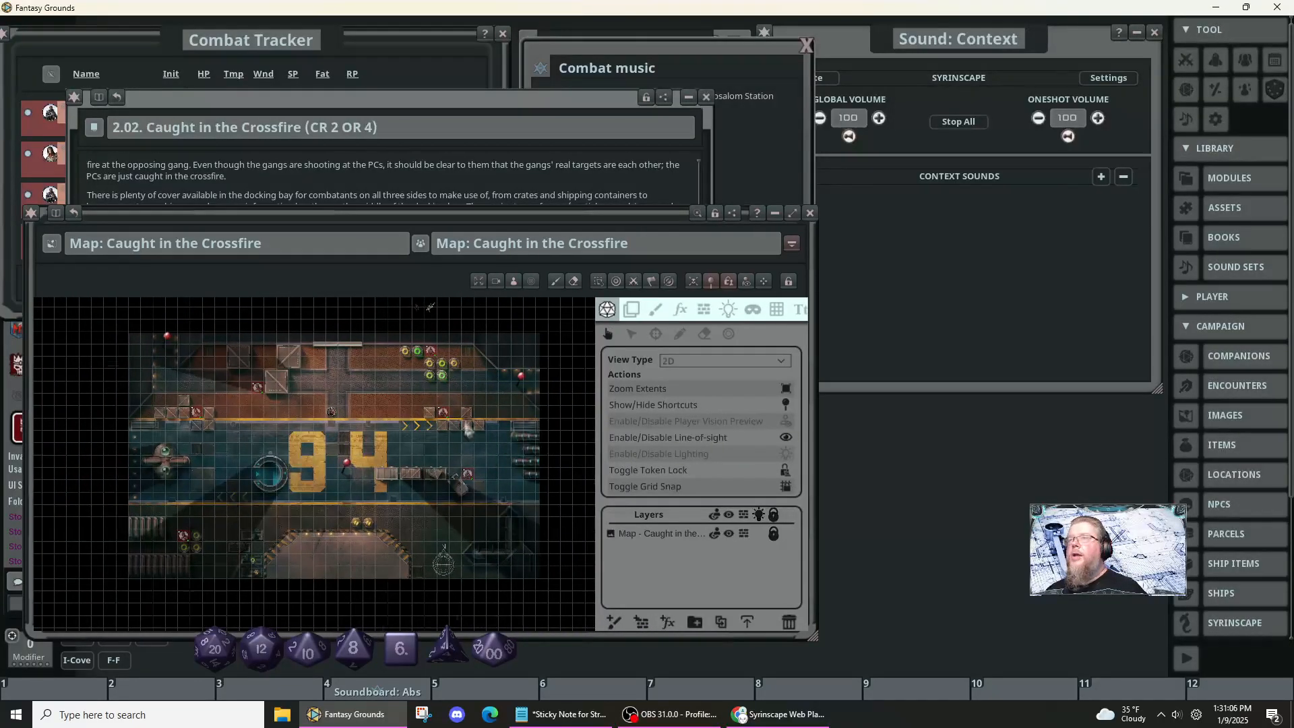
drag(373, 257, 369, 206)
- Move the small bloodied token and the rifle-carrying token side by side, just outside the docking bay's north wall
scroll(418, 289, up, 6)
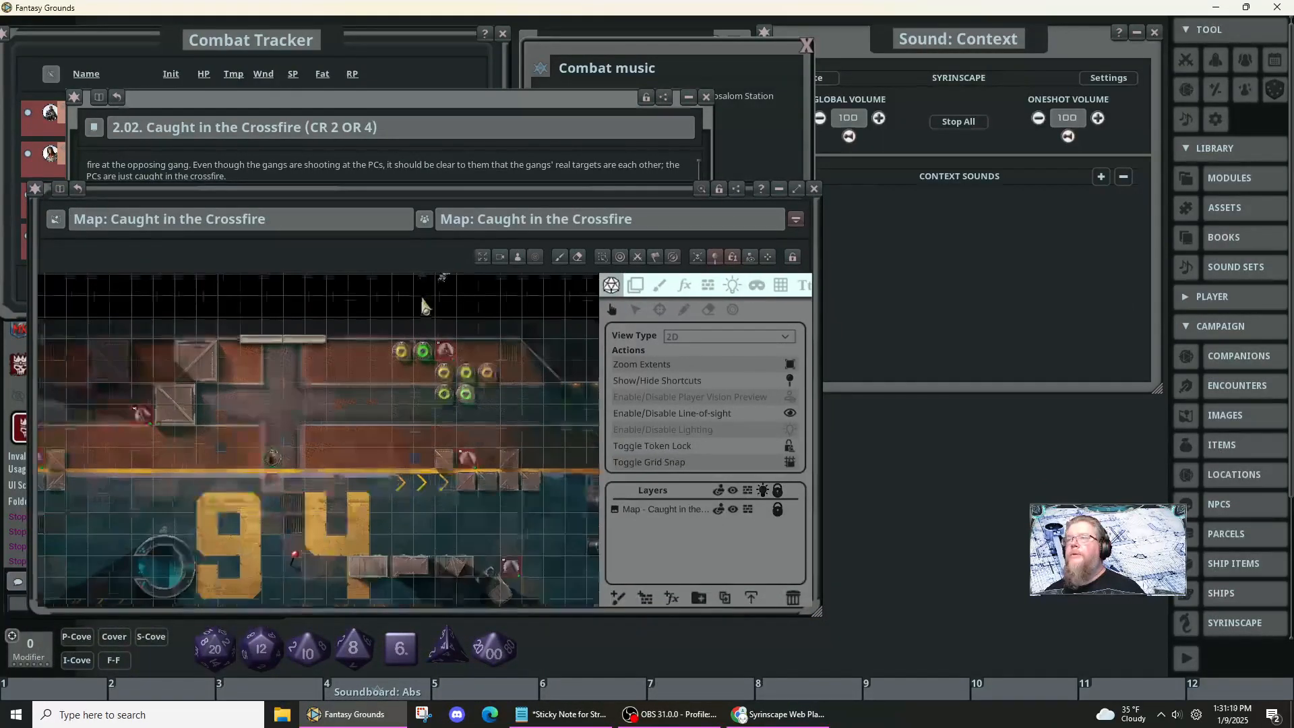
scroll(423, 351, up, 1)
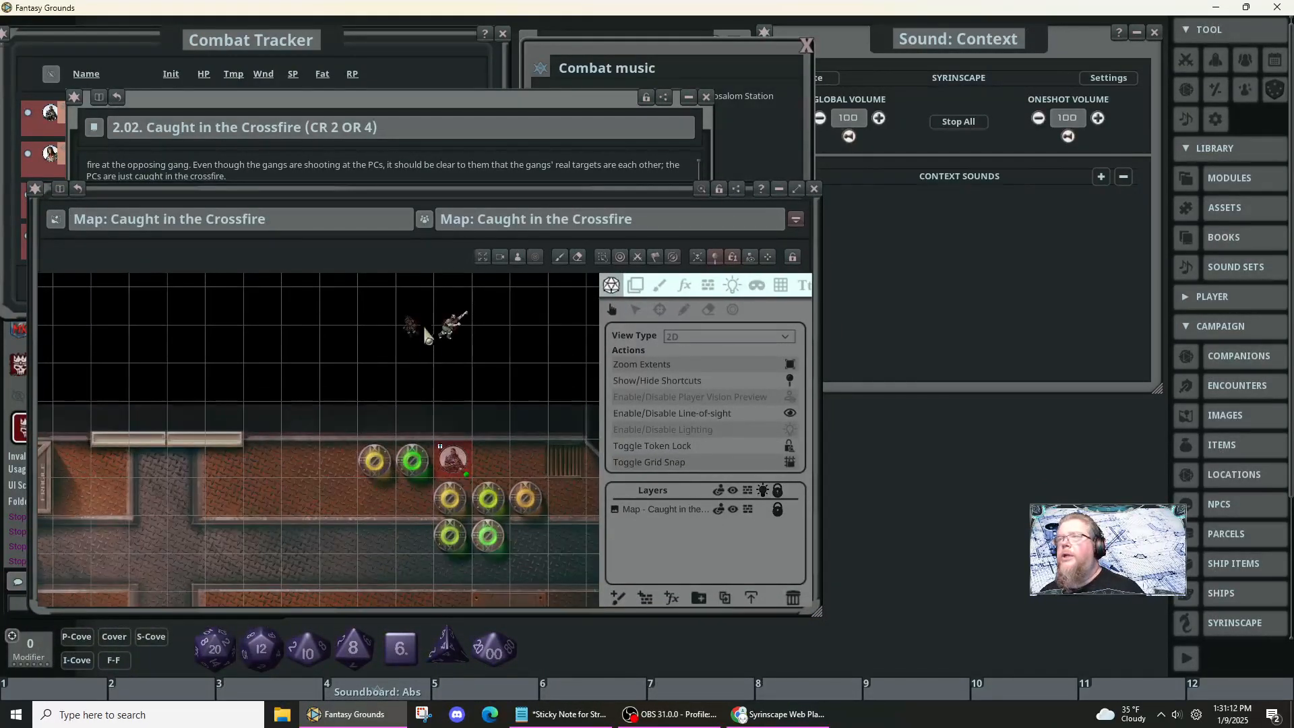
mouse_move(410, 330)
mouse_down()
mouse_move(358, 381)
mouse_move(318, 399)
mouse_move(296, 386)
mouse_up()
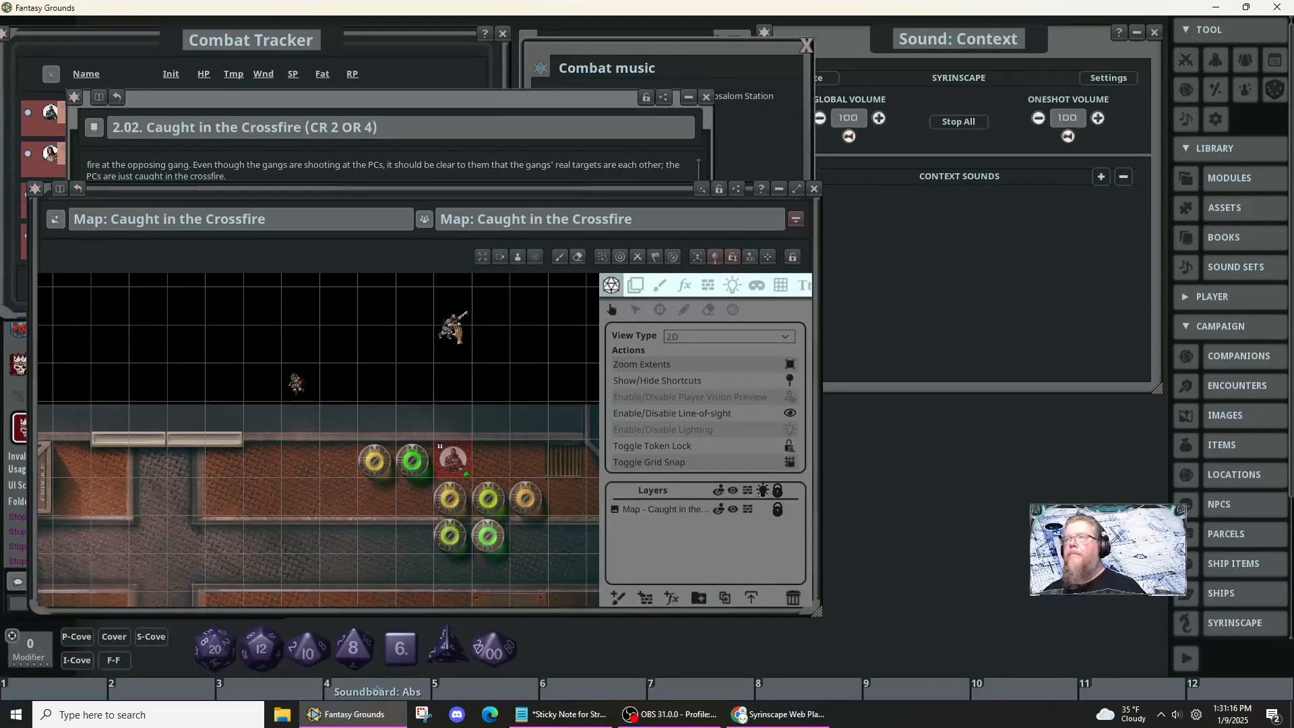
click(340, 387)
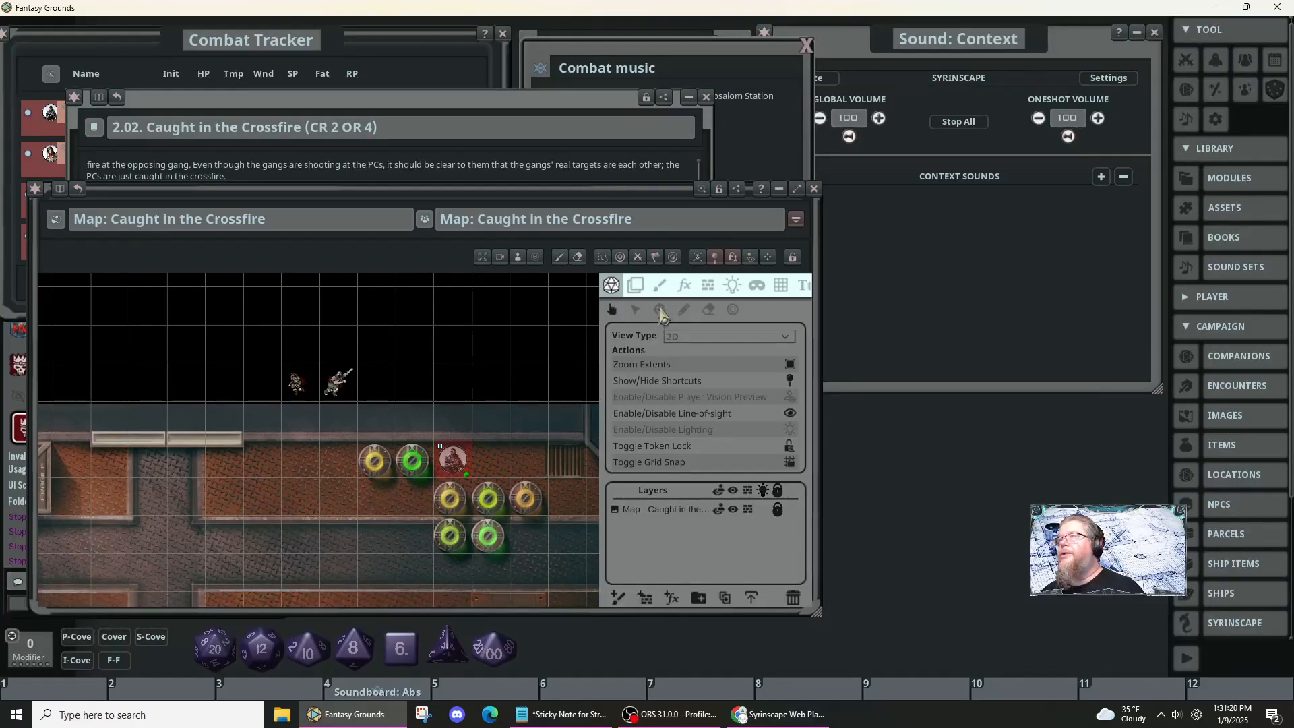
- Switch the map to its tile tools and filter the token assets by "corpse"
click(636, 286)
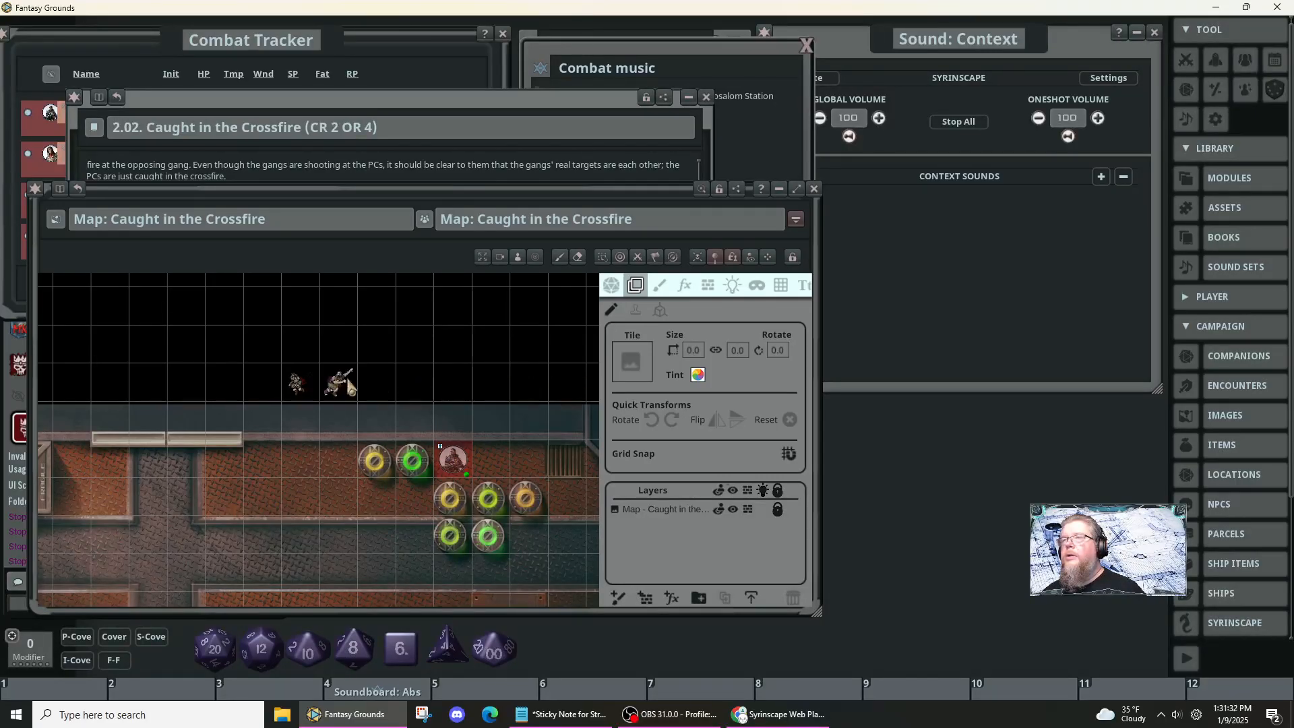
click(610, 286)
click(635, 286)
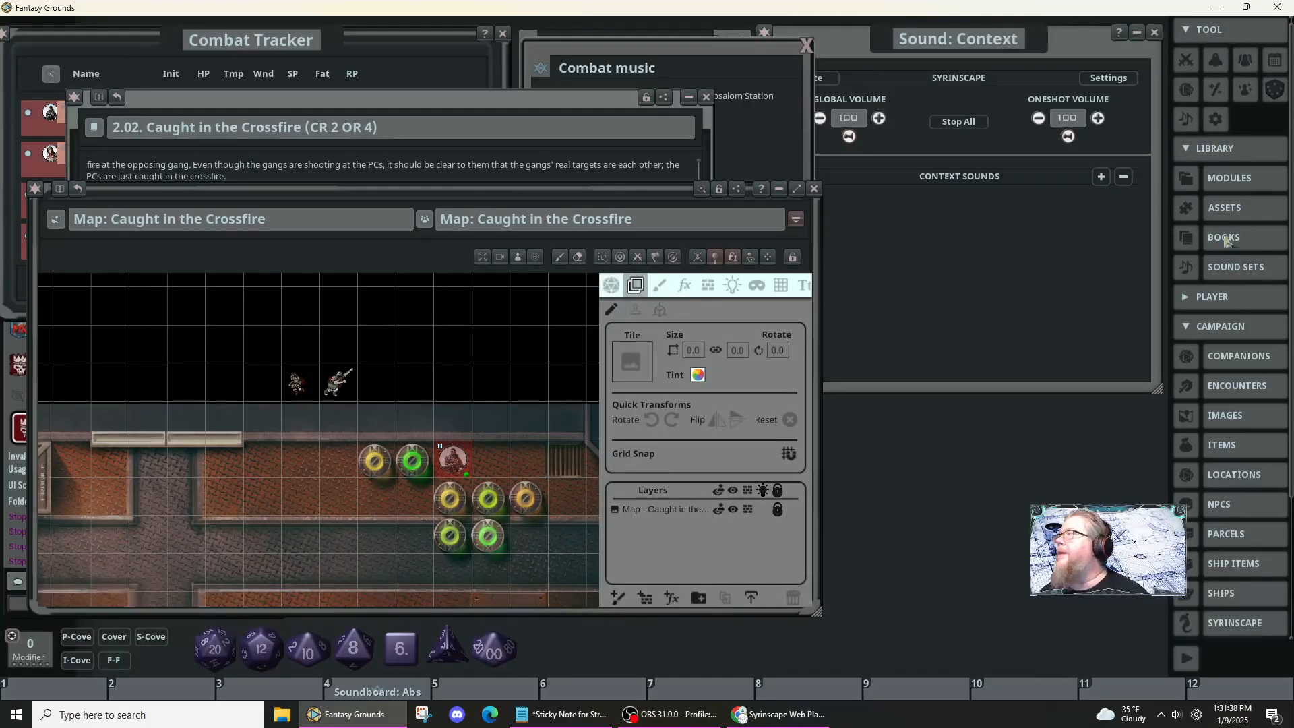
click(1225, 208)
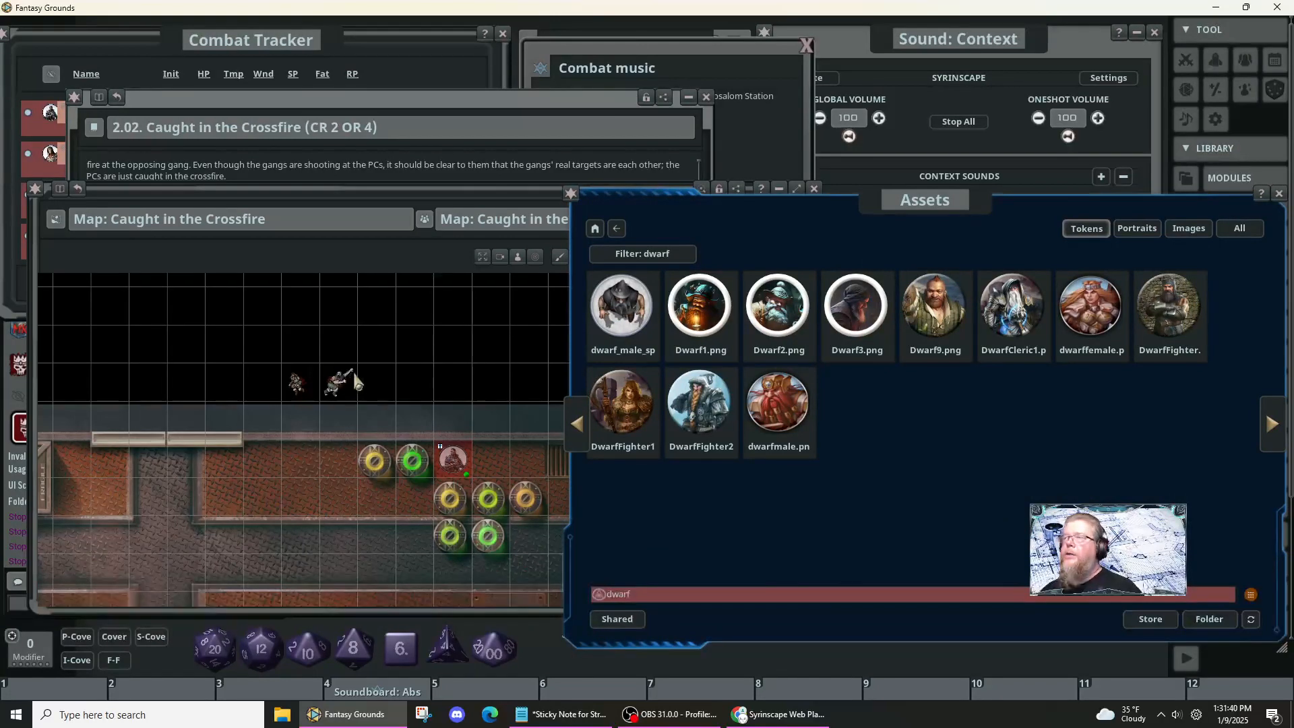
click(656, 598)
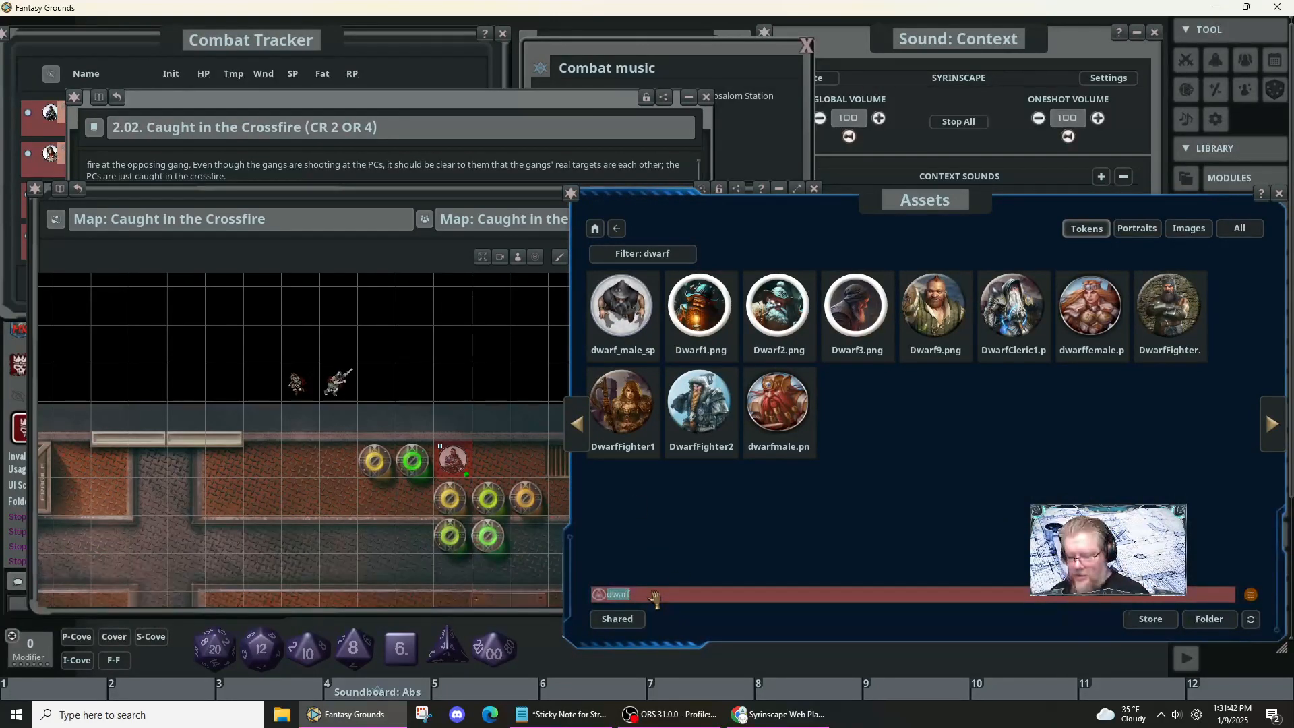
text(corpse)
key(Return)
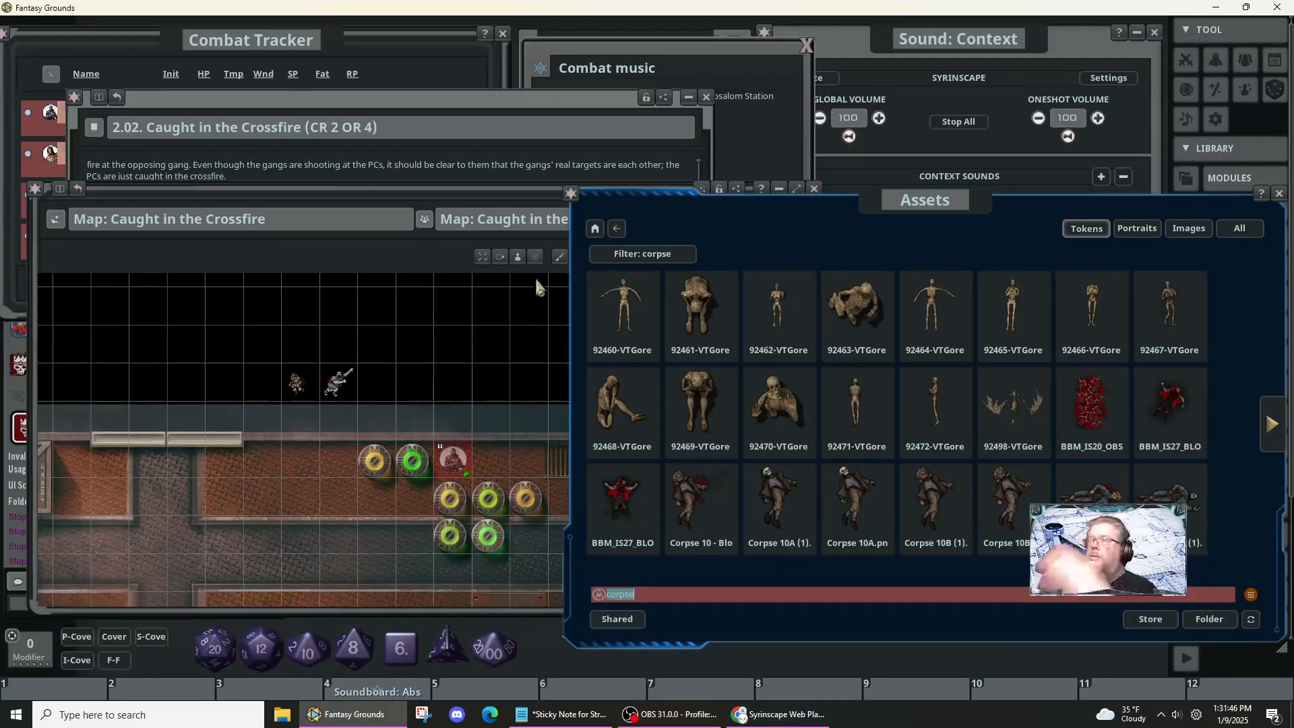
- Place the map window beside the assets, browse the corpse tokens and assign Corpse 6A.png as the tile image
drag(470, 191, 200, 202)
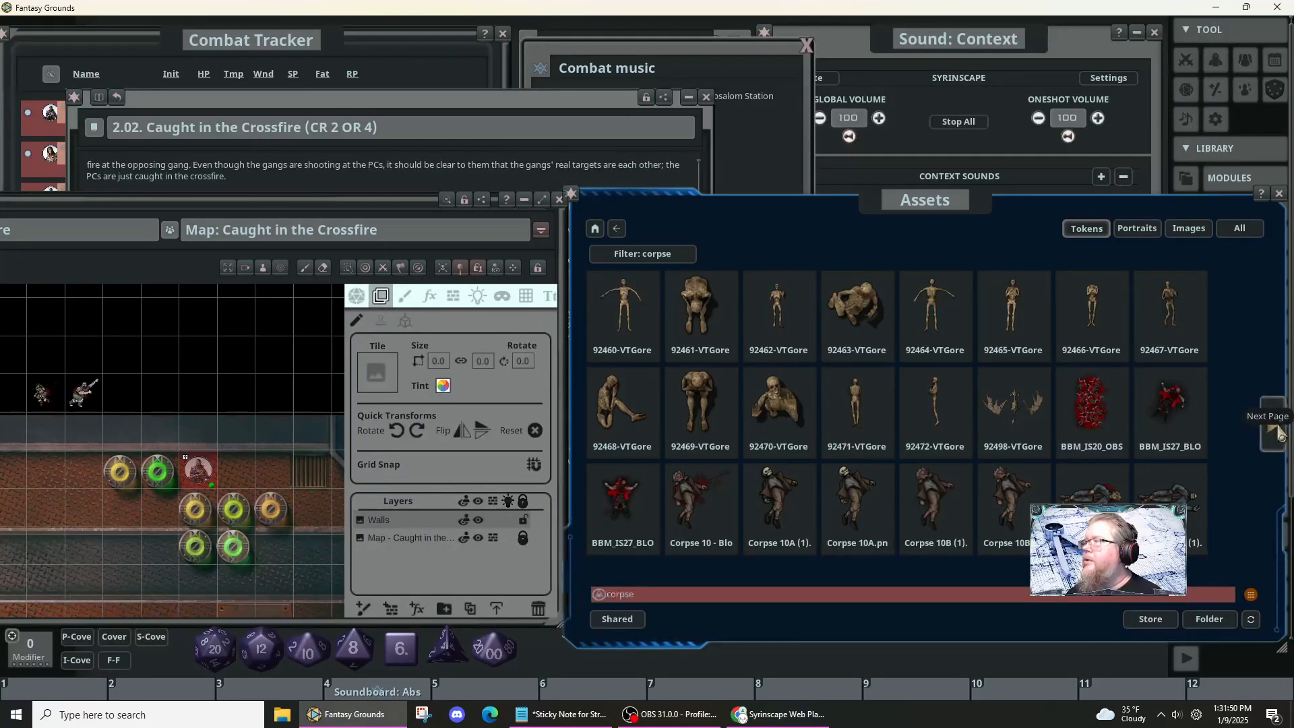
click(1276, 430)
click(1279, 432)
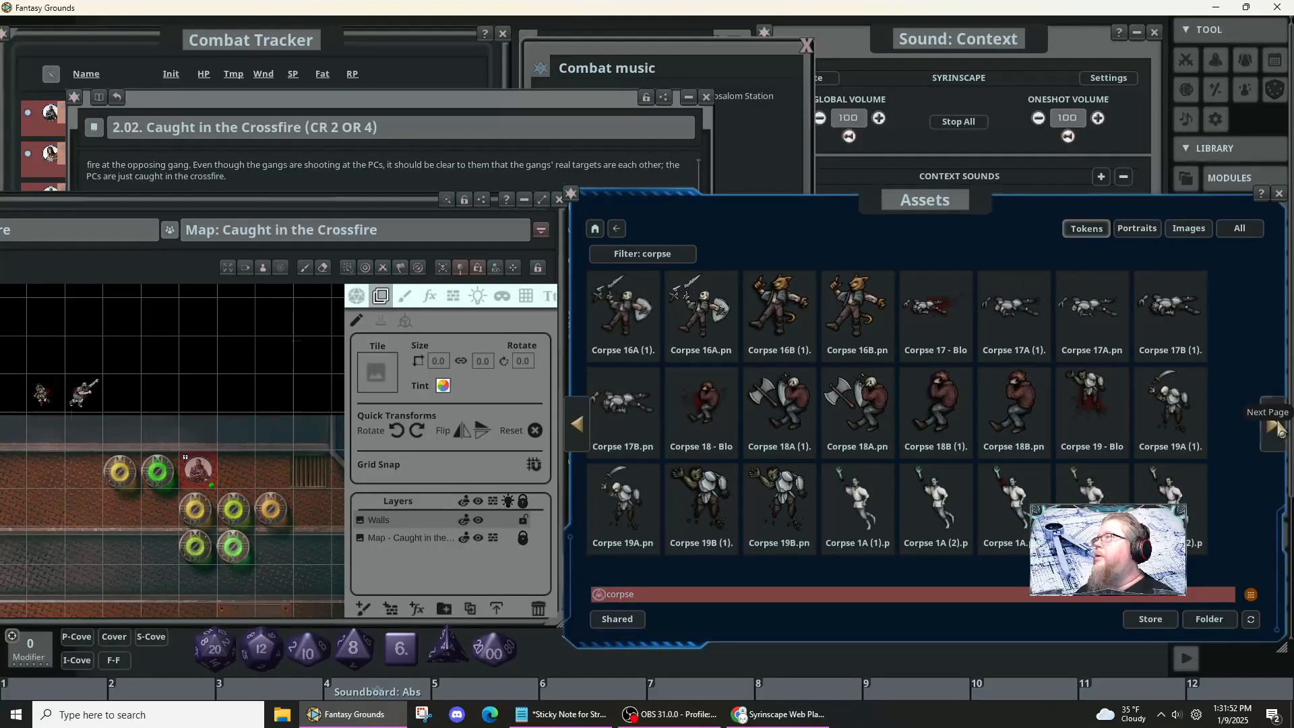
click(1279, 430)
click(1280, 428)
click(1284, 426)
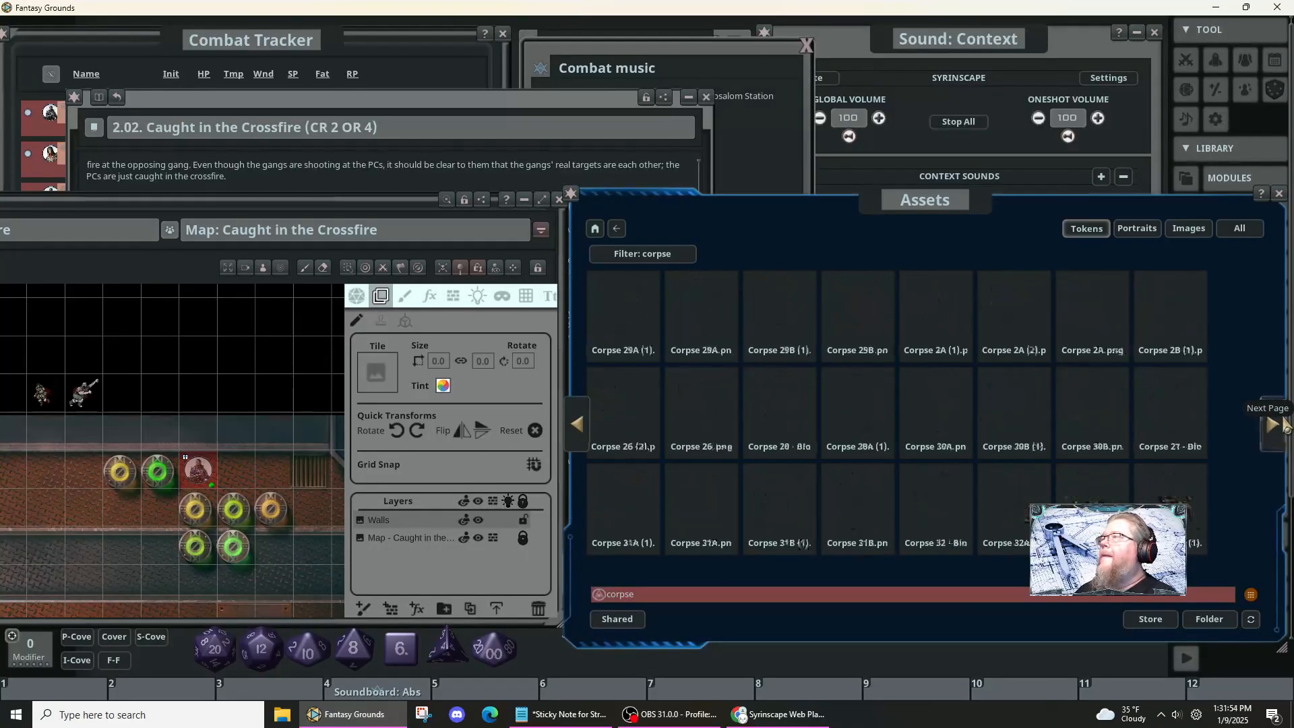
click(1284, 427)
click(1284, 426)
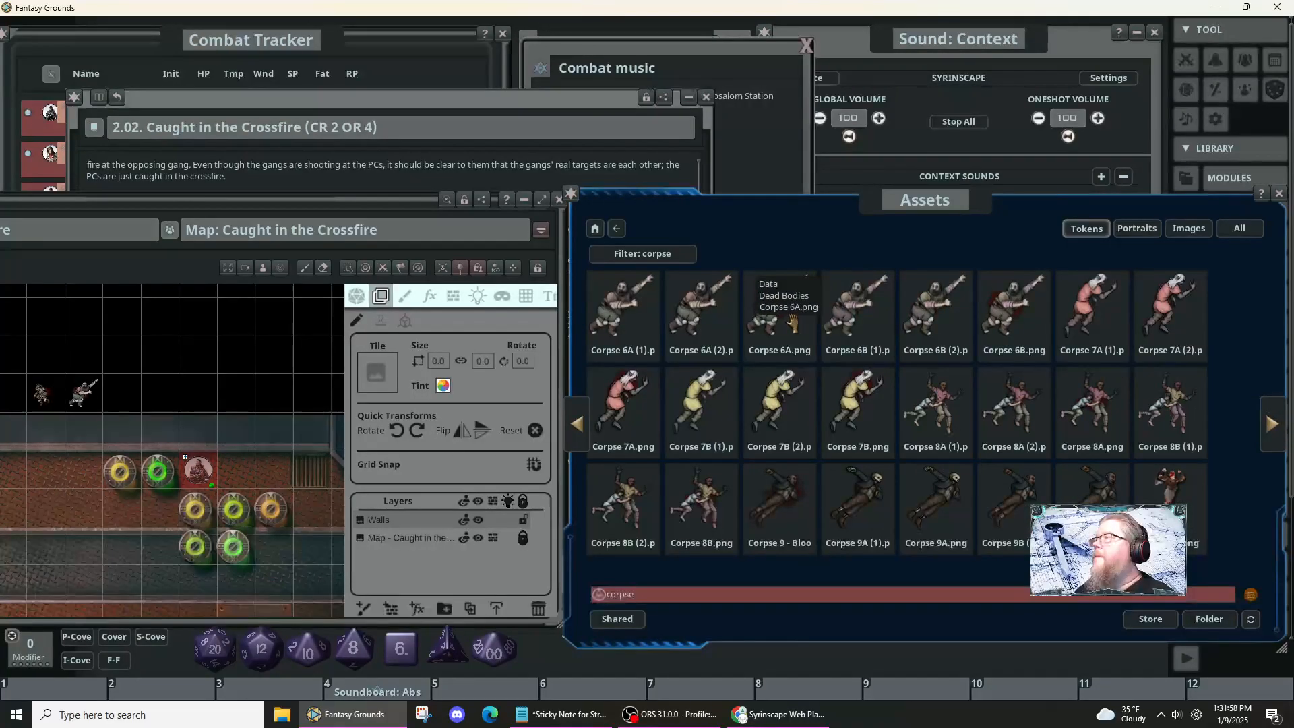
drag(792, 324, 389, 385)
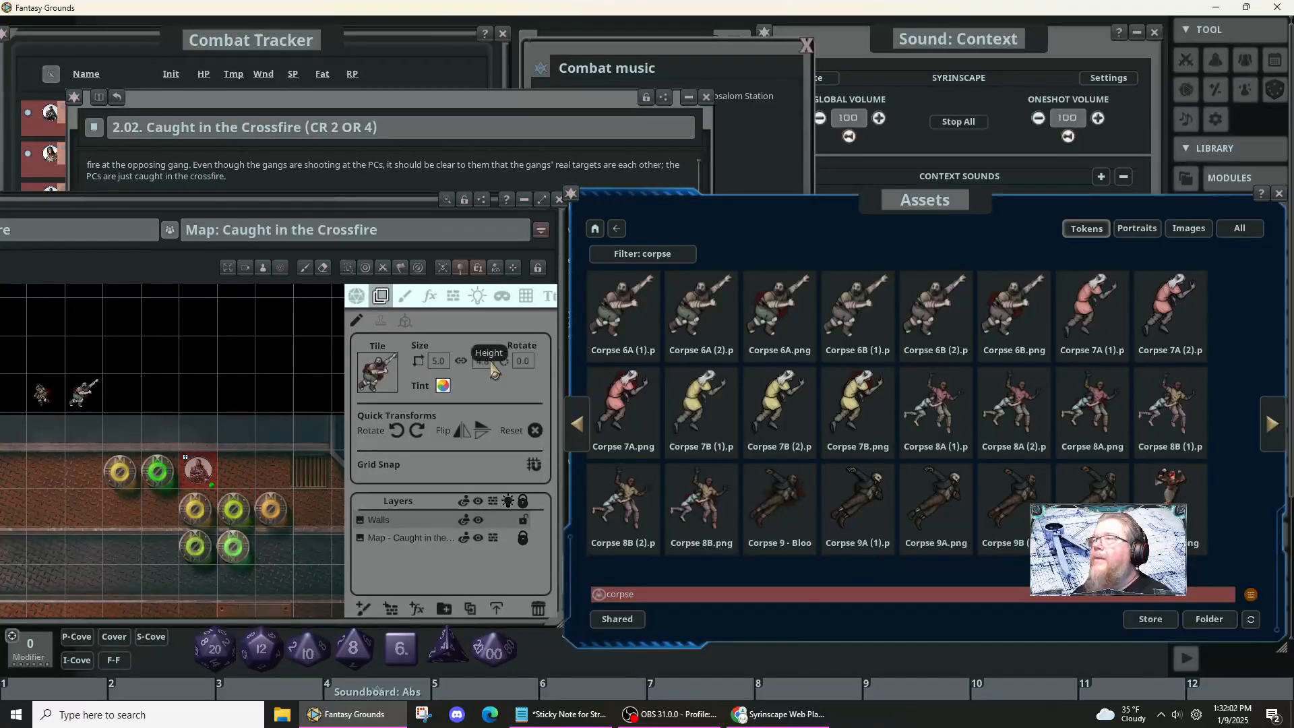
- Set the corpse tile's size to 1 by 1 on the Walls layer, in the black area beyond the north wall
click(439, 361)
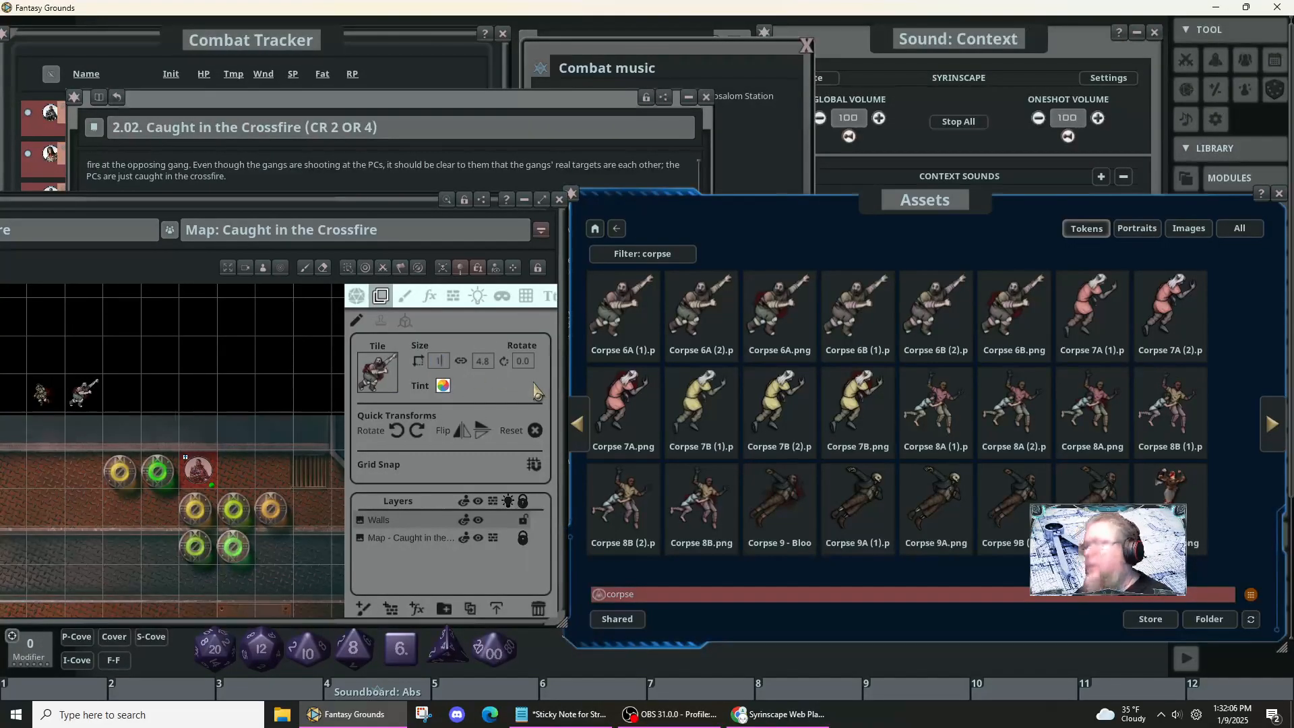
text(1)
key(Return)
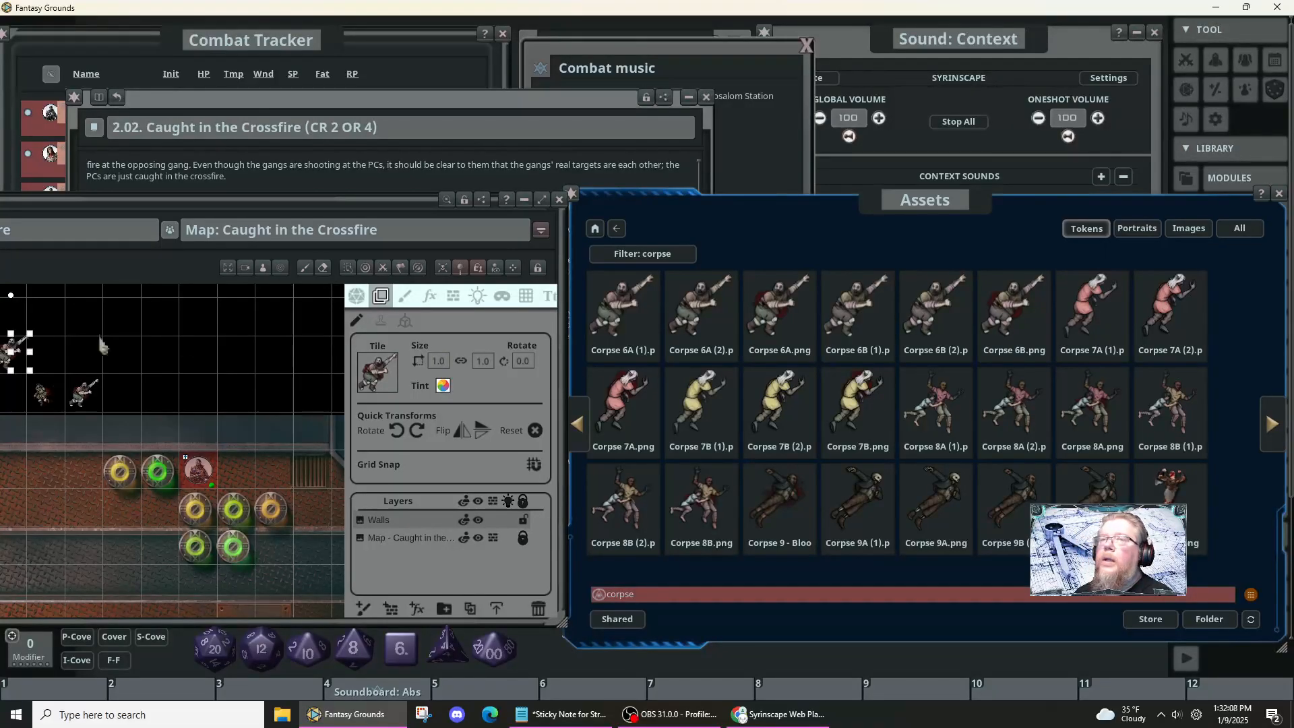
click(381, 321)
click(356, 322)
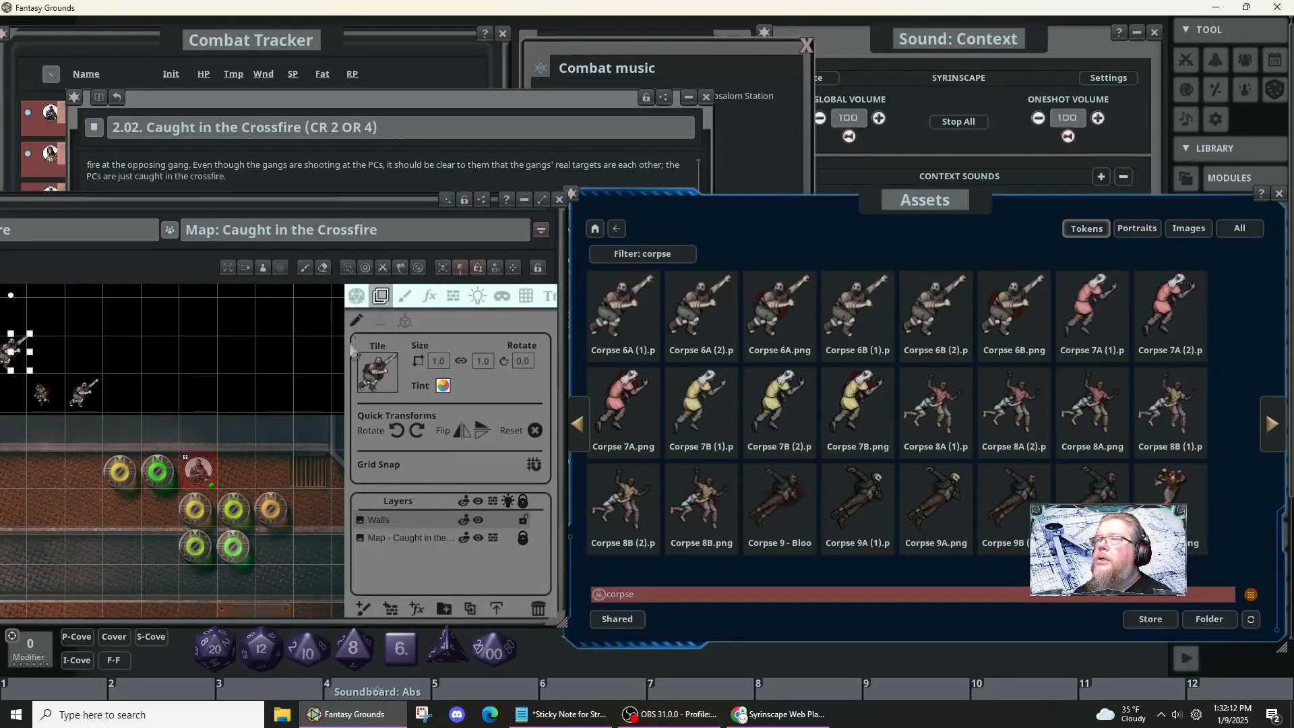
drag(209, 373, 341, 336)
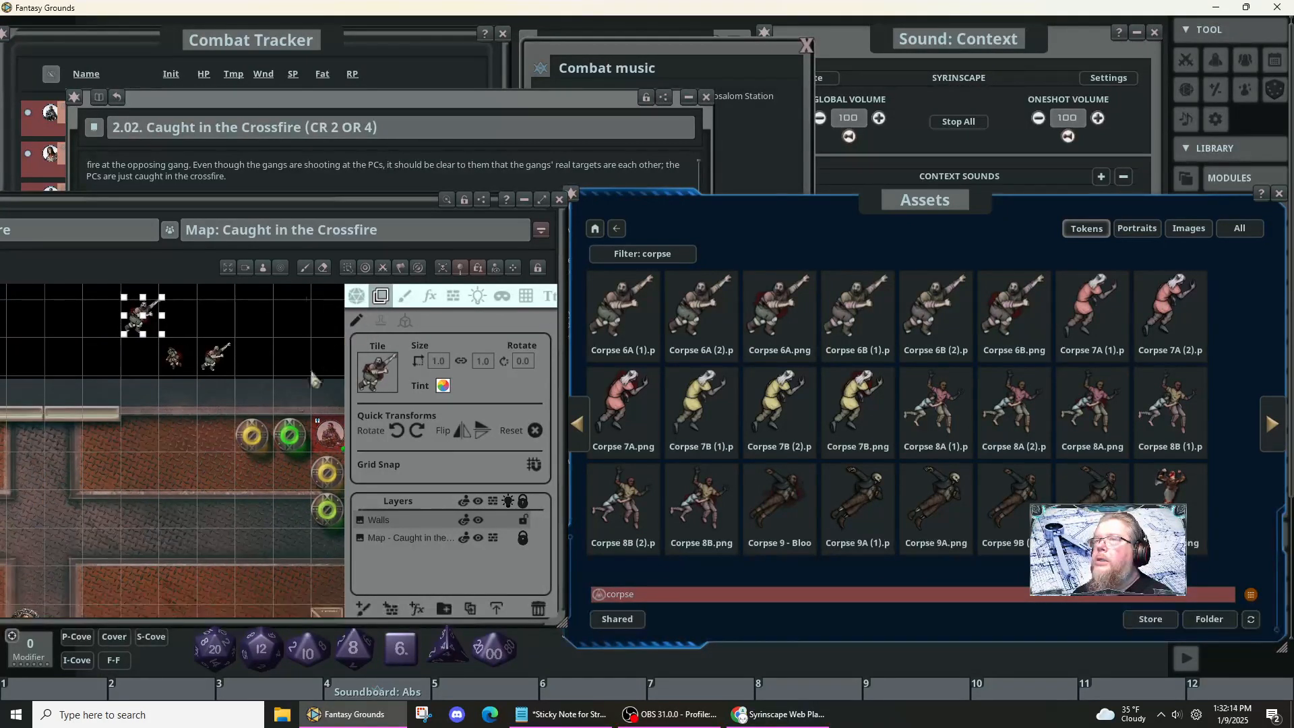
- Prepare the tile stamp tool with Corpse 6A.png at a size of 1 by 1
click(381, 323)
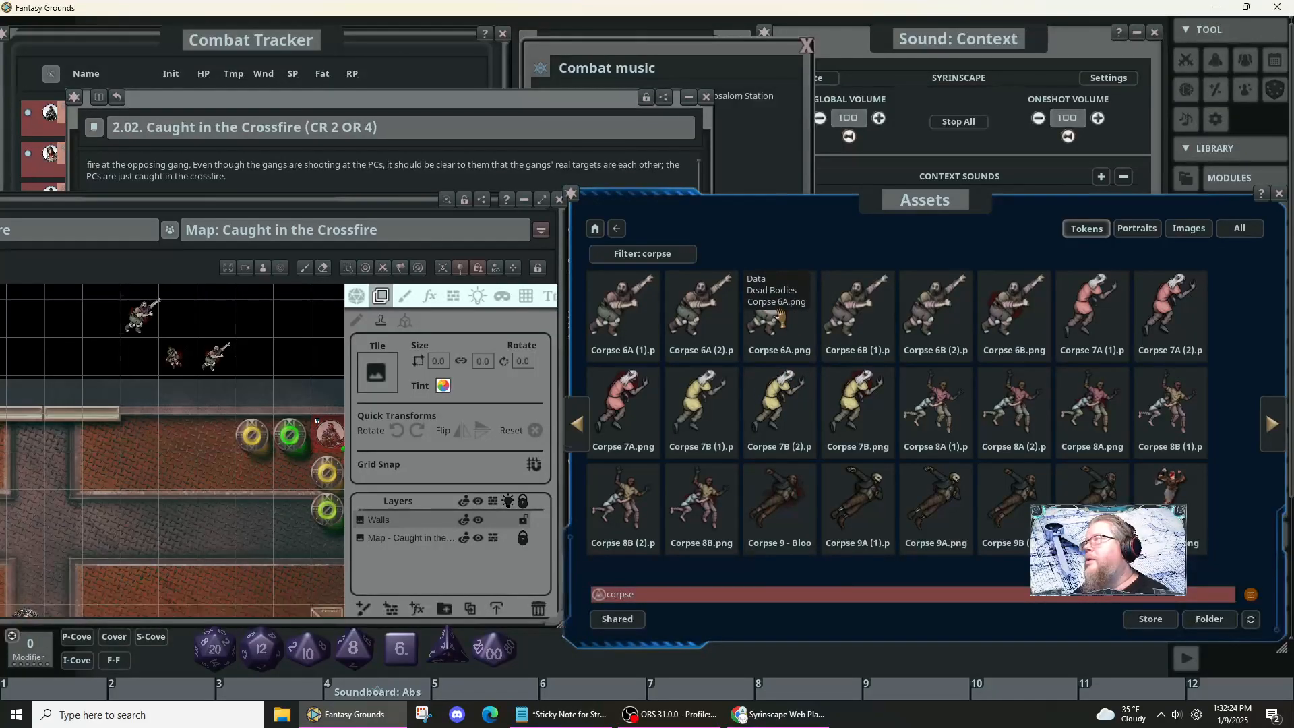
drag(385, 375, 379, 372)
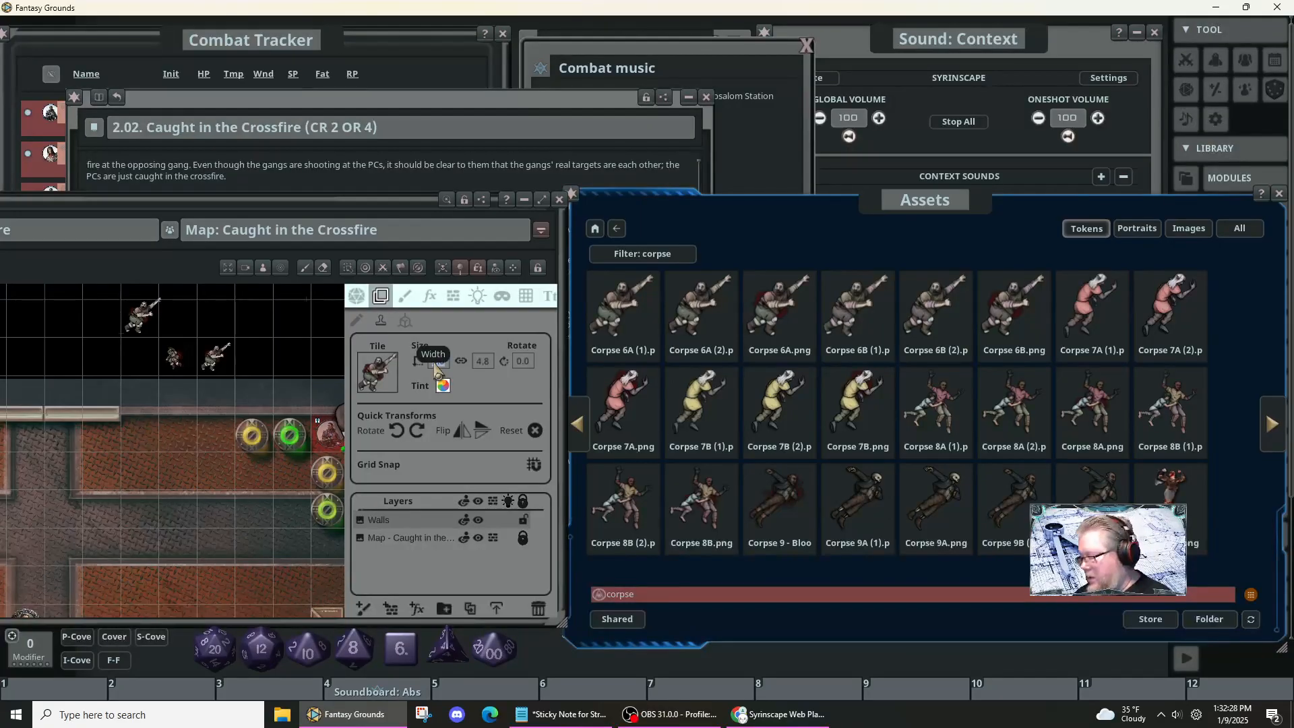
text(1)
key(Return)
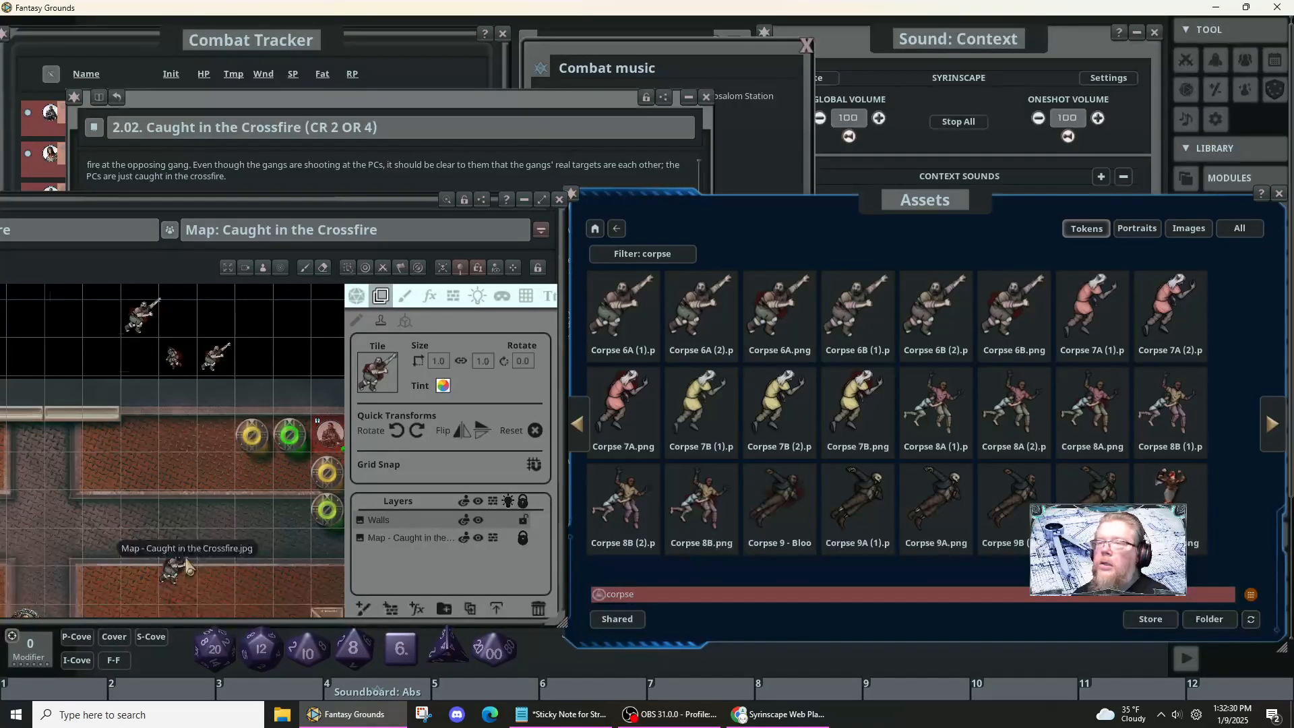
- Stamp the Corpse 6A.png tile on a new layer over the token in the alley opening just north of the yellow line
drag(153, 588, 223, 365)
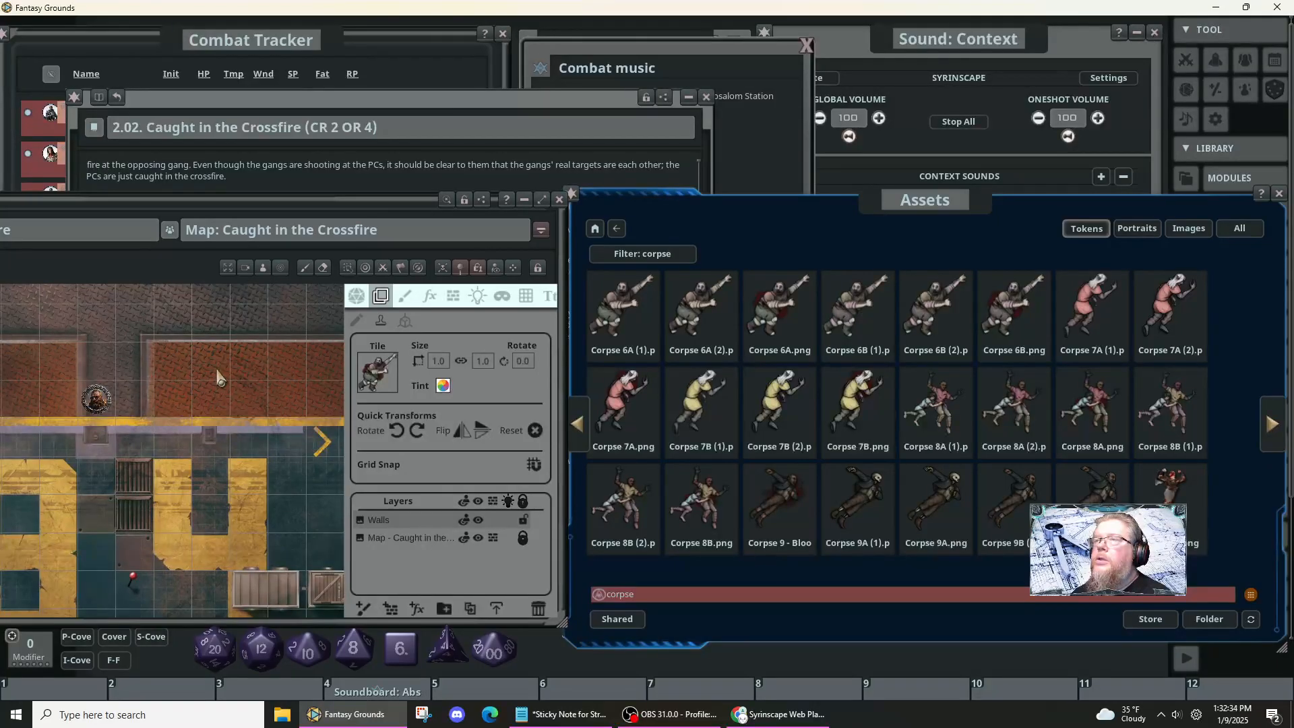
click(116, 398)
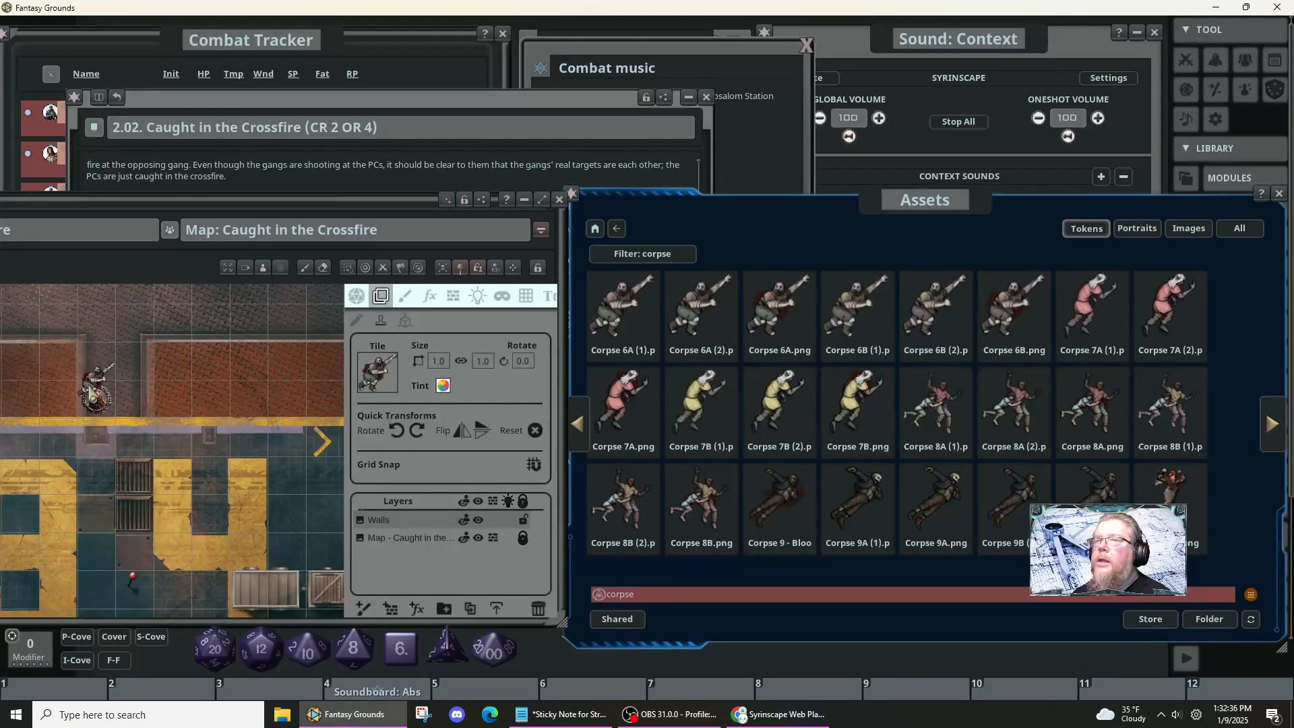
click(96, 399)
drag(96, 399, 228, 444)
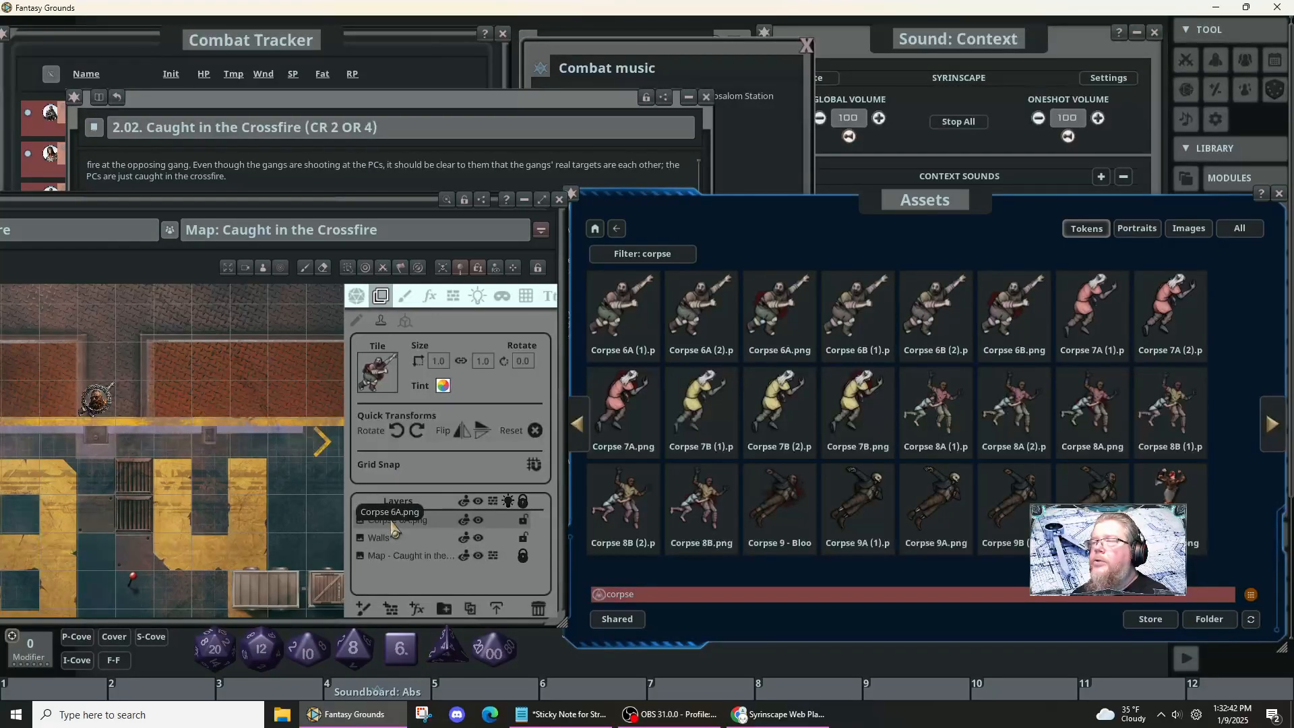
- Select the stamped corpse tile and set its rotation to 90 degrees
click(357, 323)
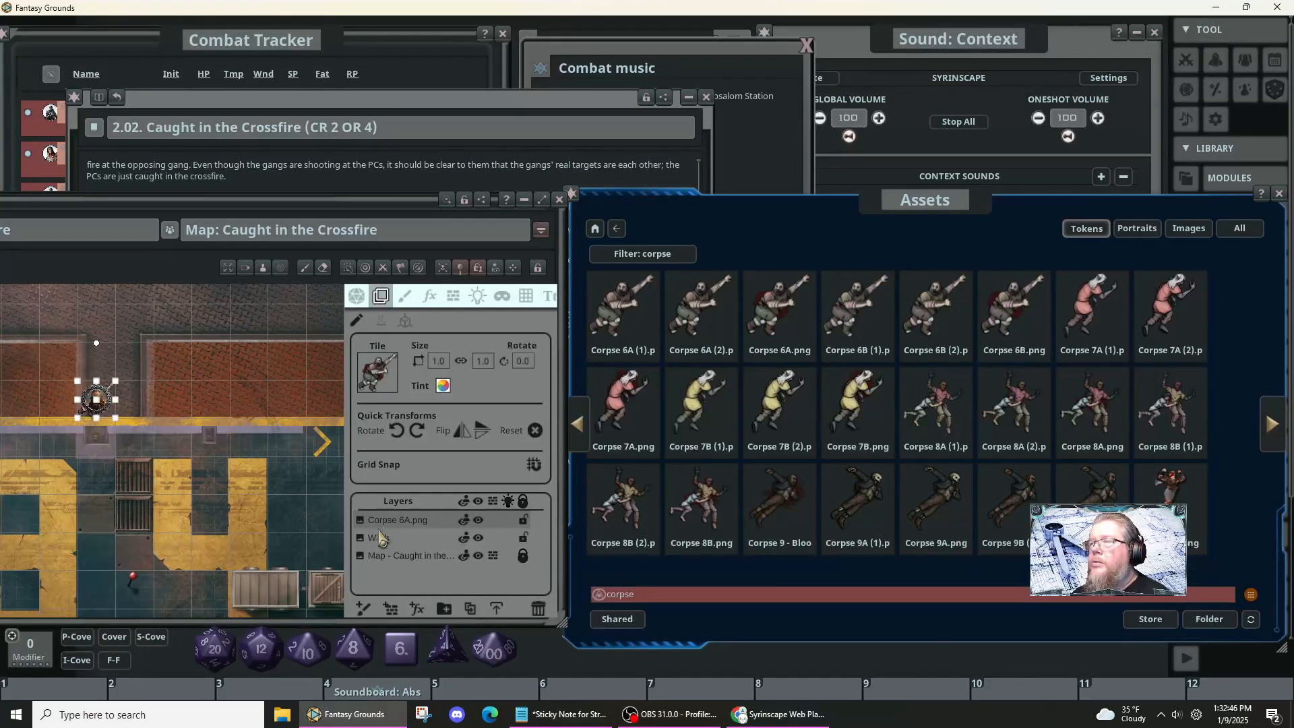
click(464, 432)
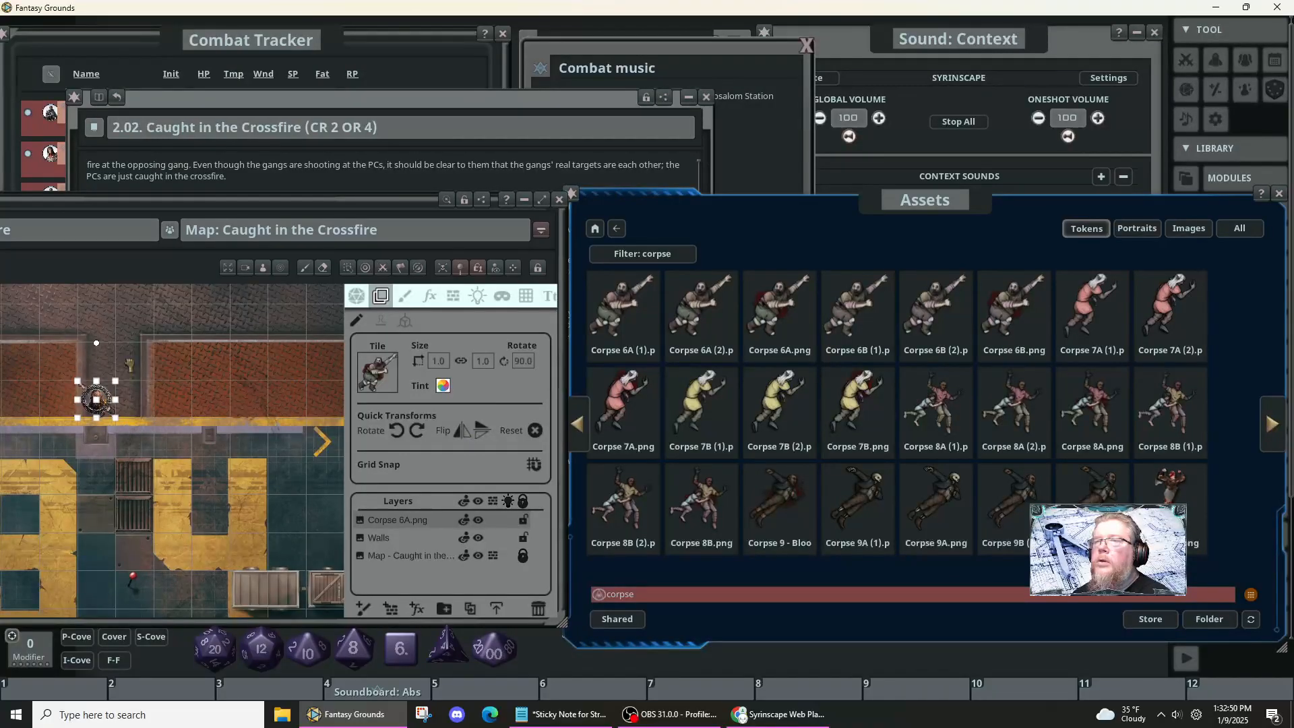
mouse_move(96, 400)
mouse_down()
mouse_move(116, 381)
mouse_move(115, 400)
mouse_move(97, 393)
mouse_up()
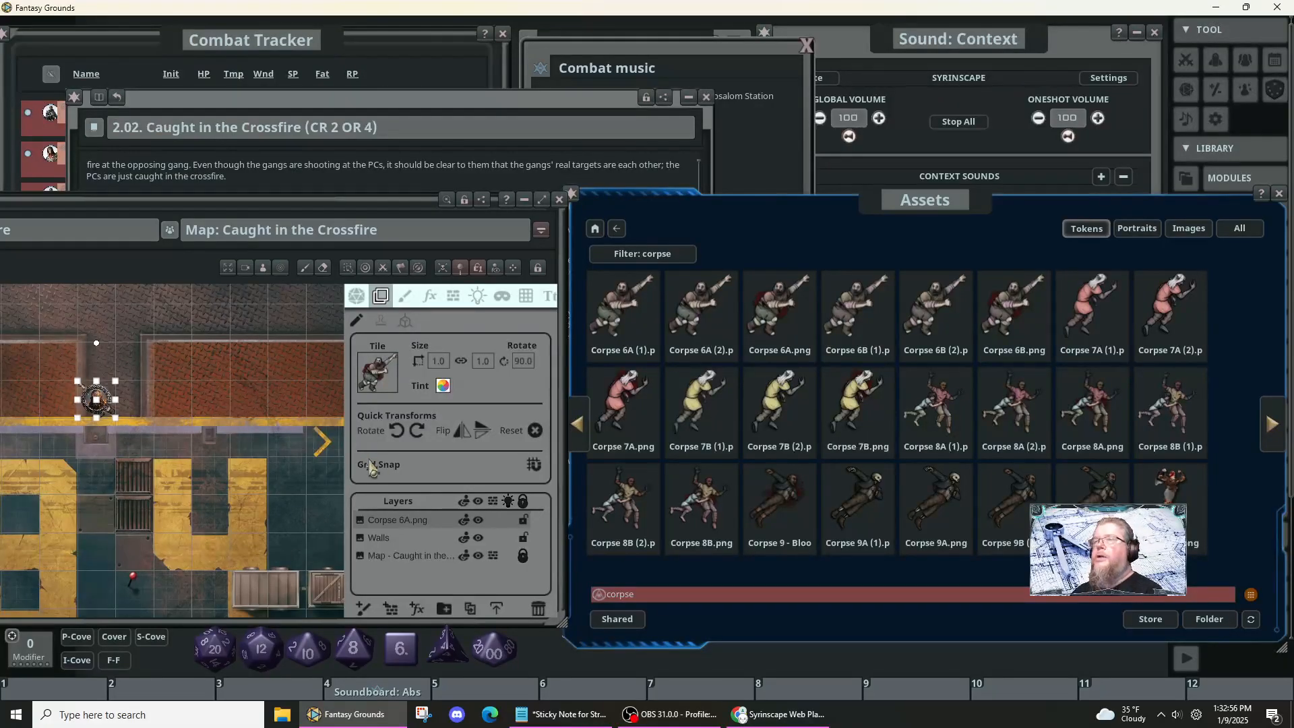
- Hide the Corpse 6A.png layer and switch the map back to its token selection tools
click(478, 520)
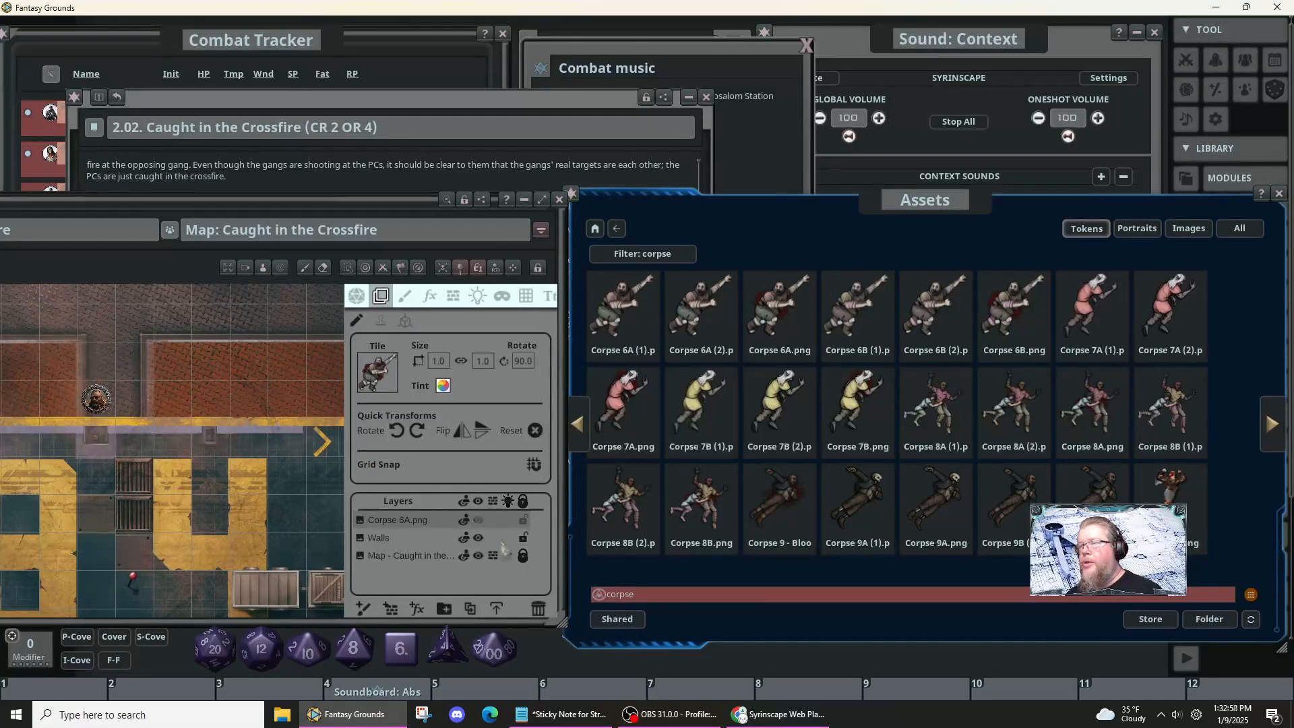
right_click(96, 399)
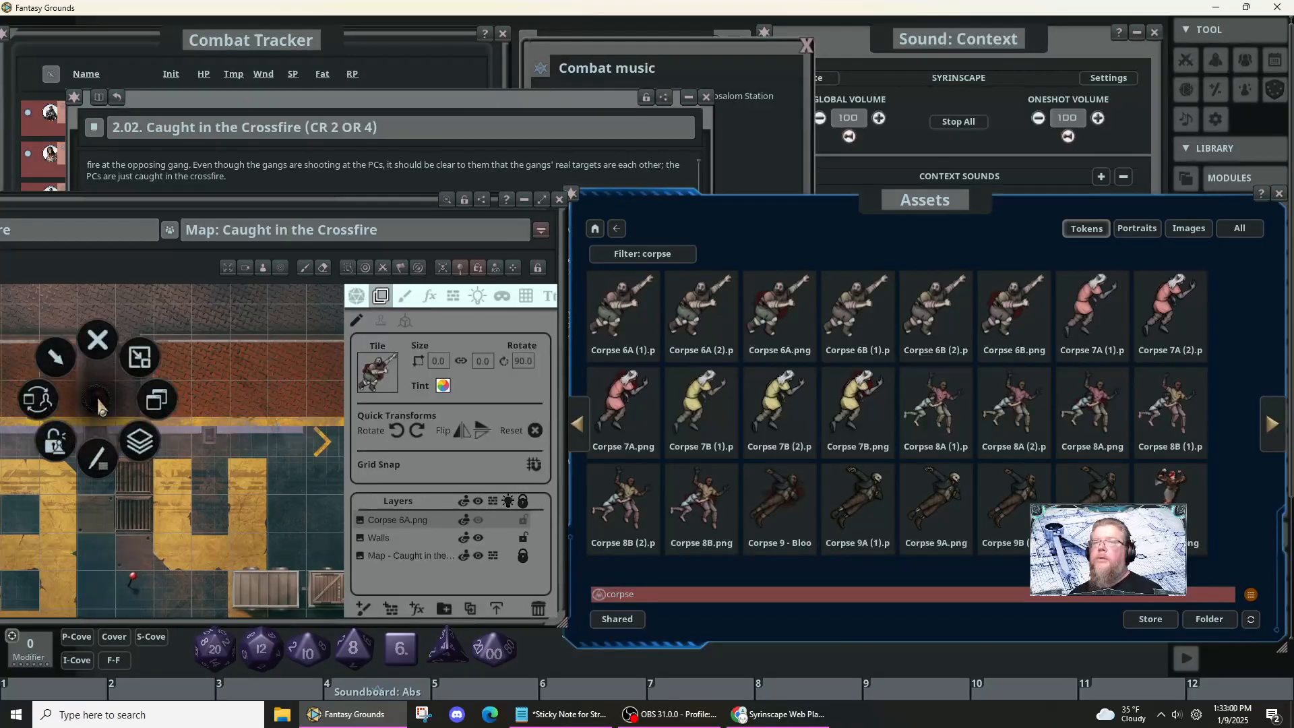
click(356, 299)
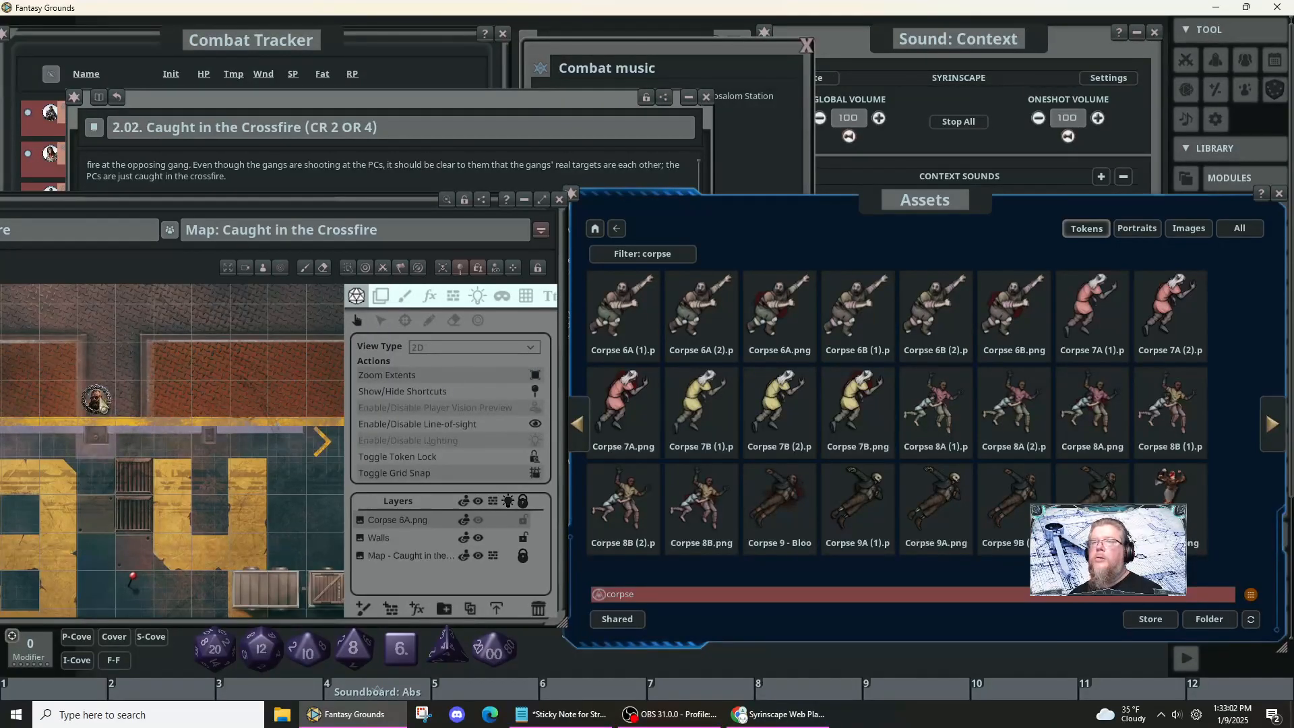
- Move the alley token north off the corpse's spot and show the Corpse 6A.png layer at the top of the layer list
click(476, 520)
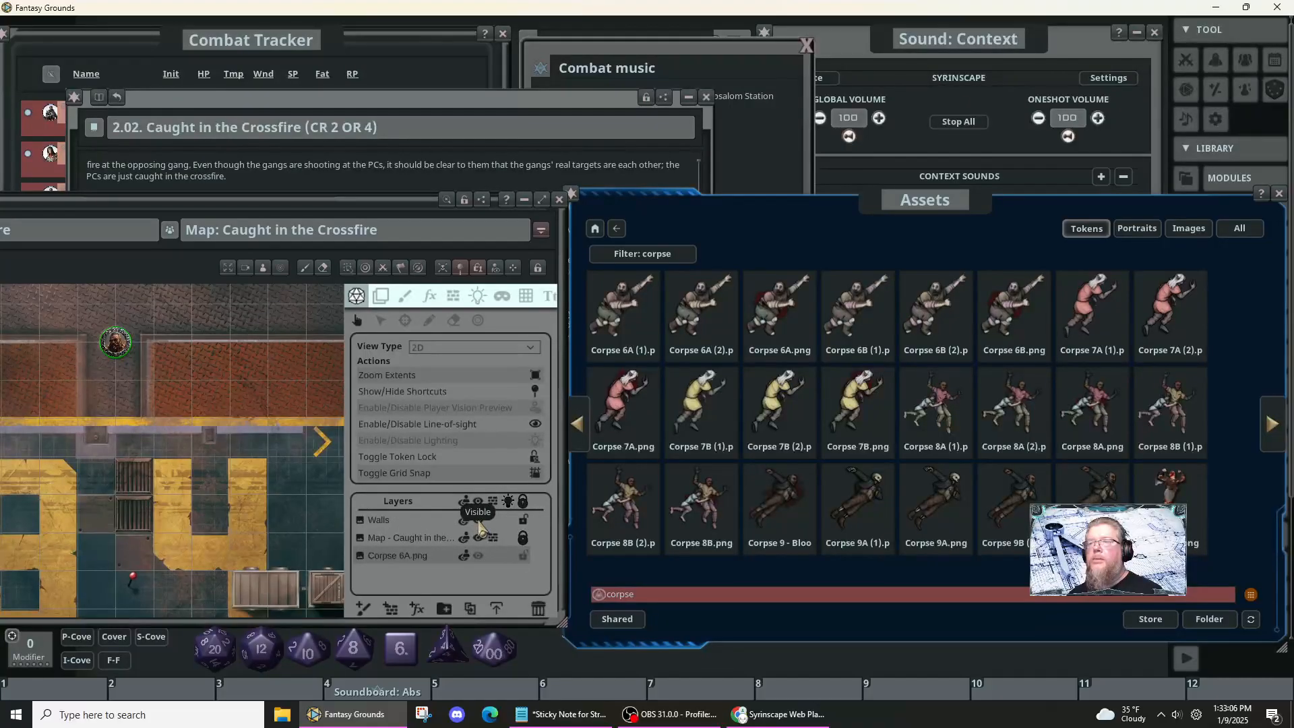
drag(377, 556, 377, 520)
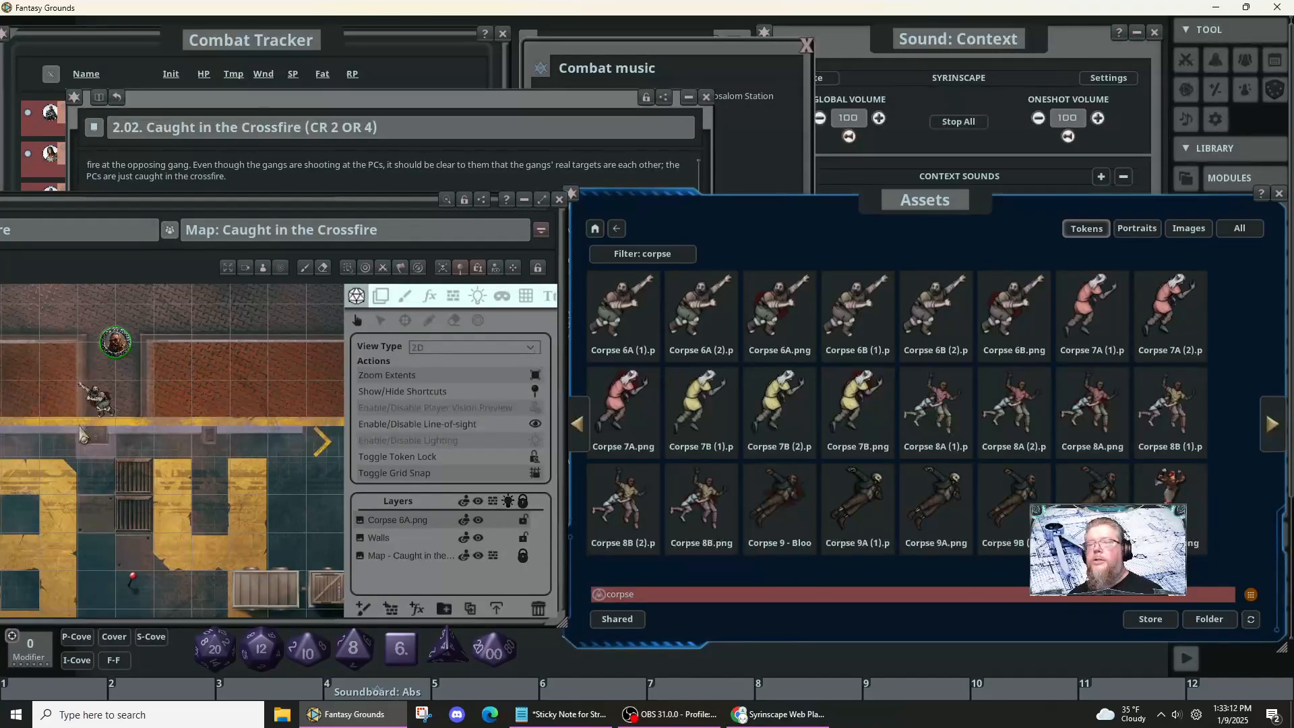
scroll(107, 419, up, 4)
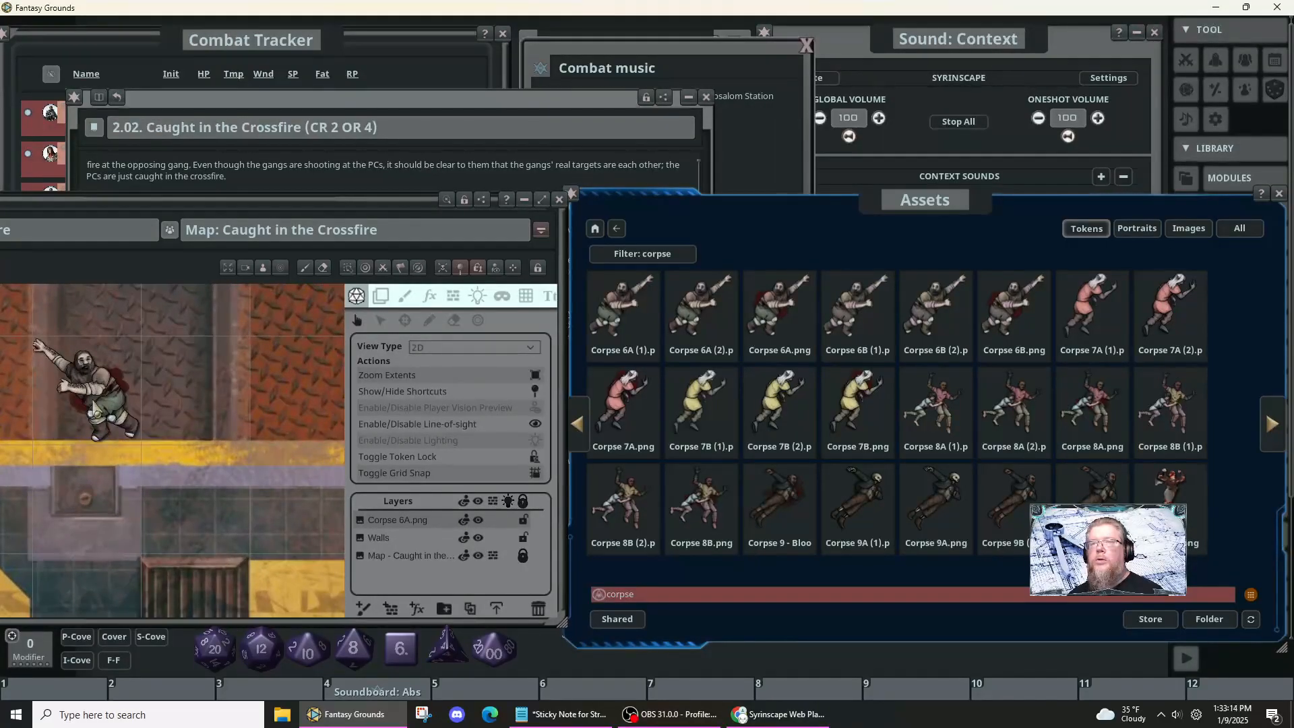
scroll(98, 412, down, 4)
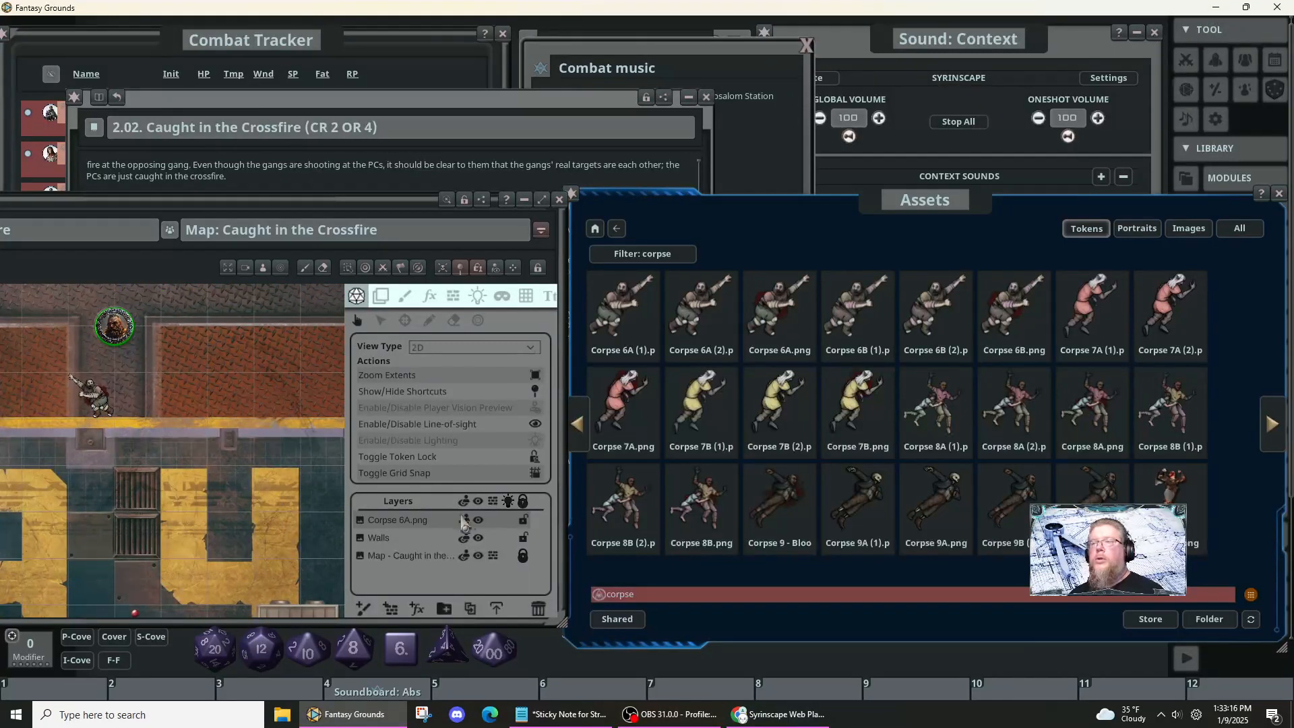
- Hide the Corpse 6A.png layer and move the token back onto the corpse's spot in the alley opening
click(480, 522)
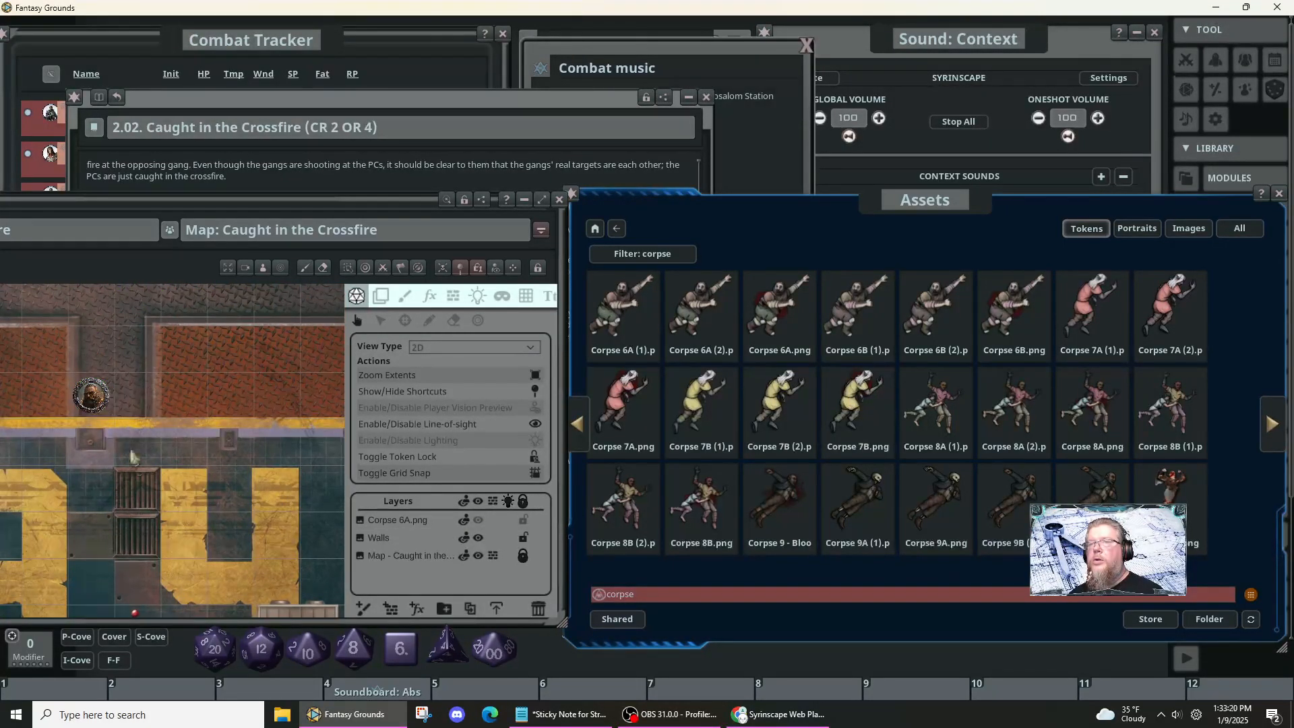
scroll(105, 476, down, 1)
scroll(101, 475, down, 2)
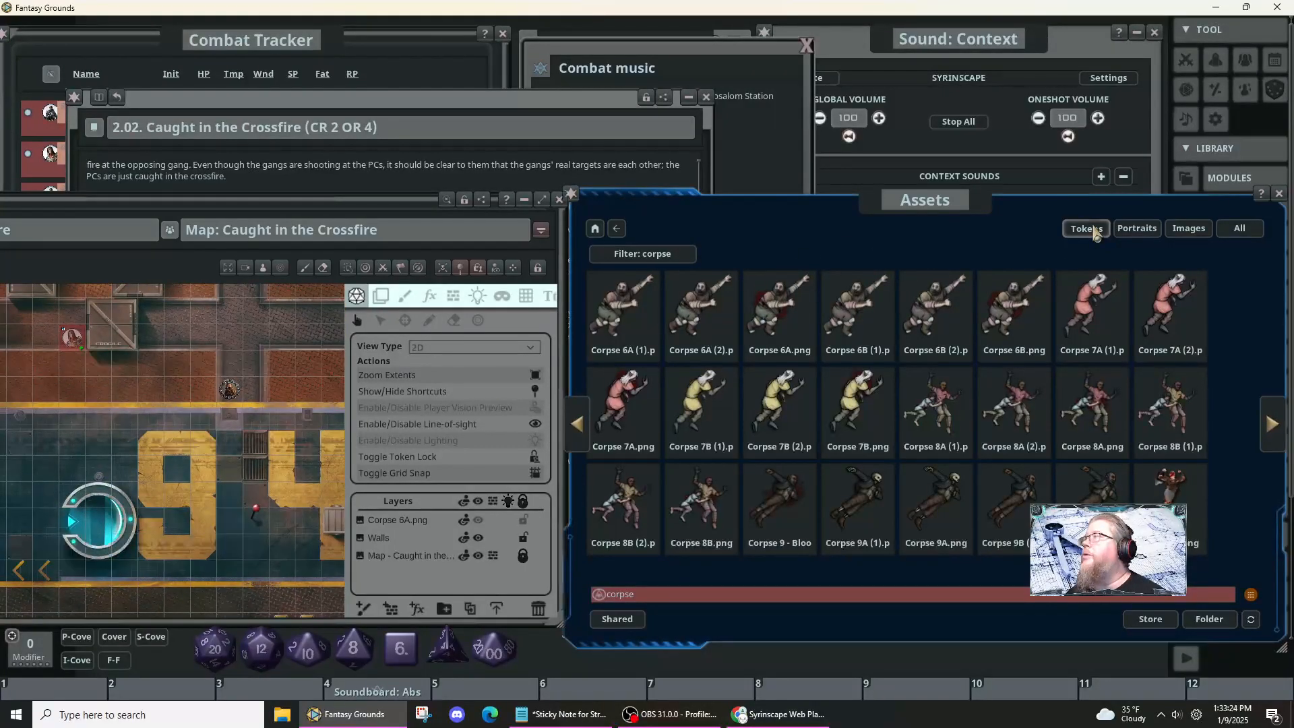
- Lock the map to close its editing tools and show the whole battle map
scroll(146, 447, down, 1)
scroll(147, 447, down, 1)
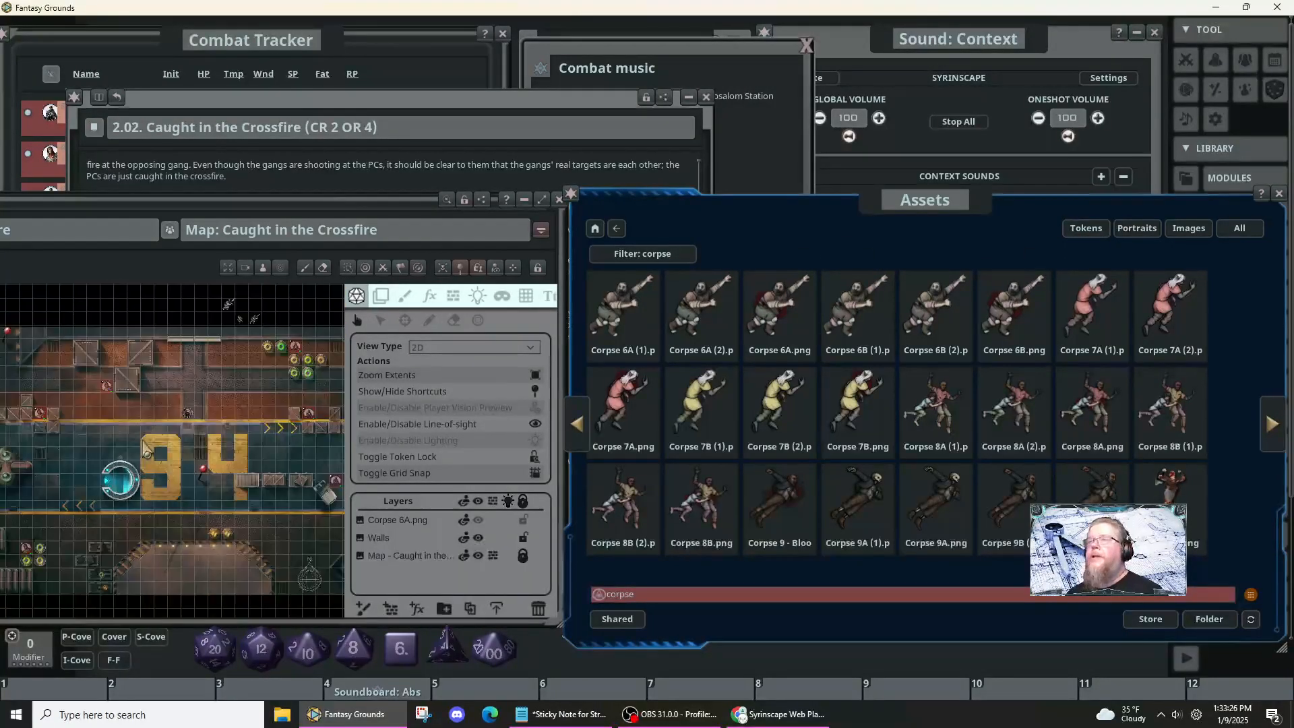
scroll(139, 435, down, 2)
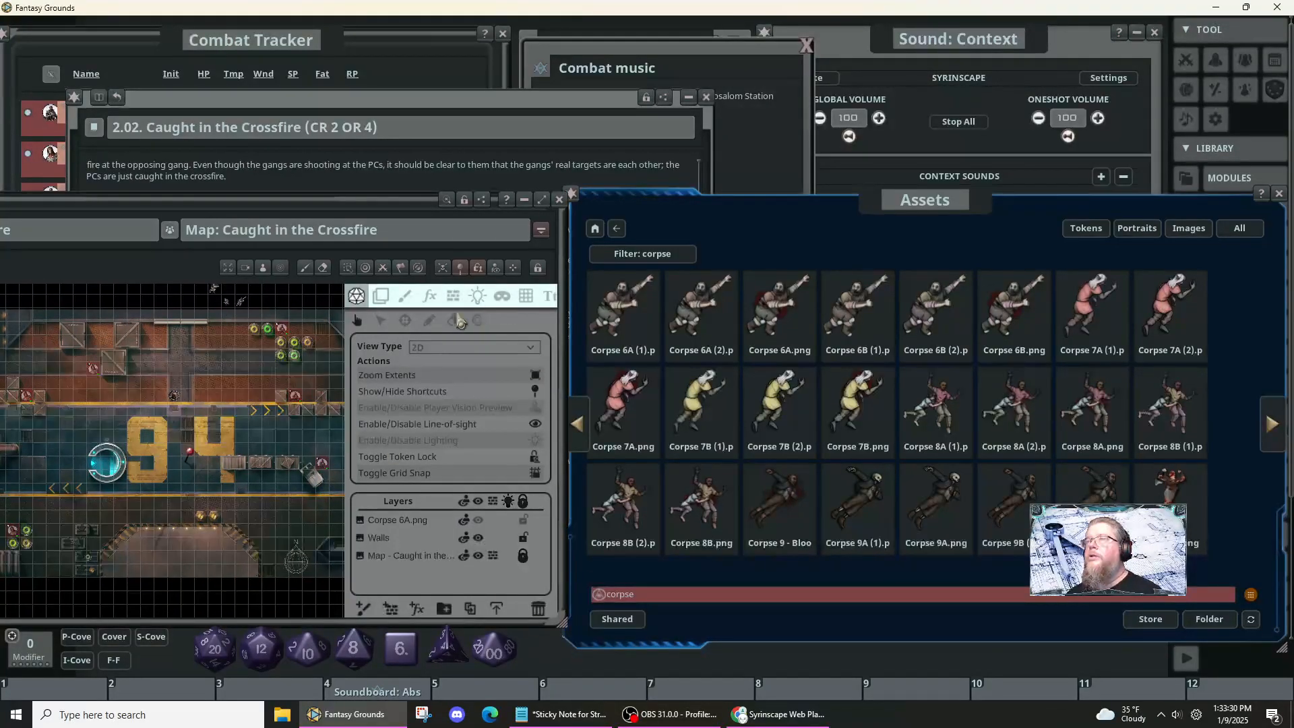
click(537, 269)
scroll(230, 427, up, 1)
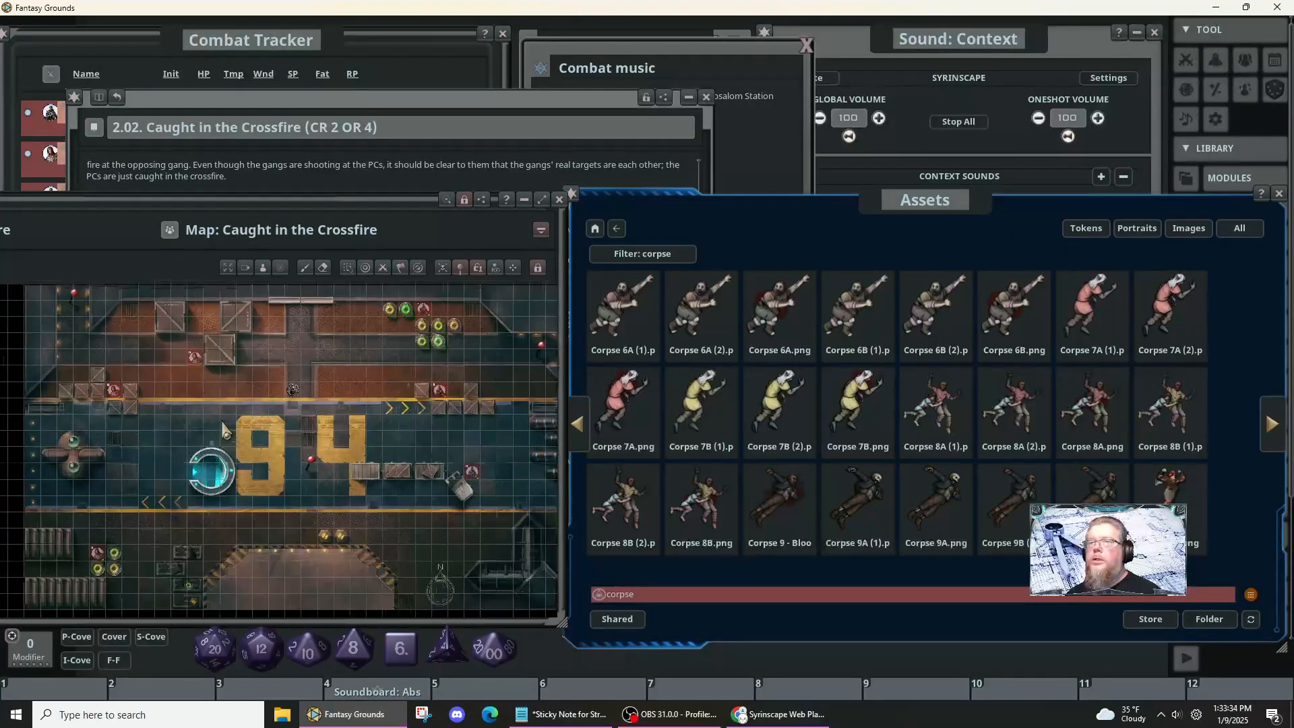
scroll(225, 429, down, 1)
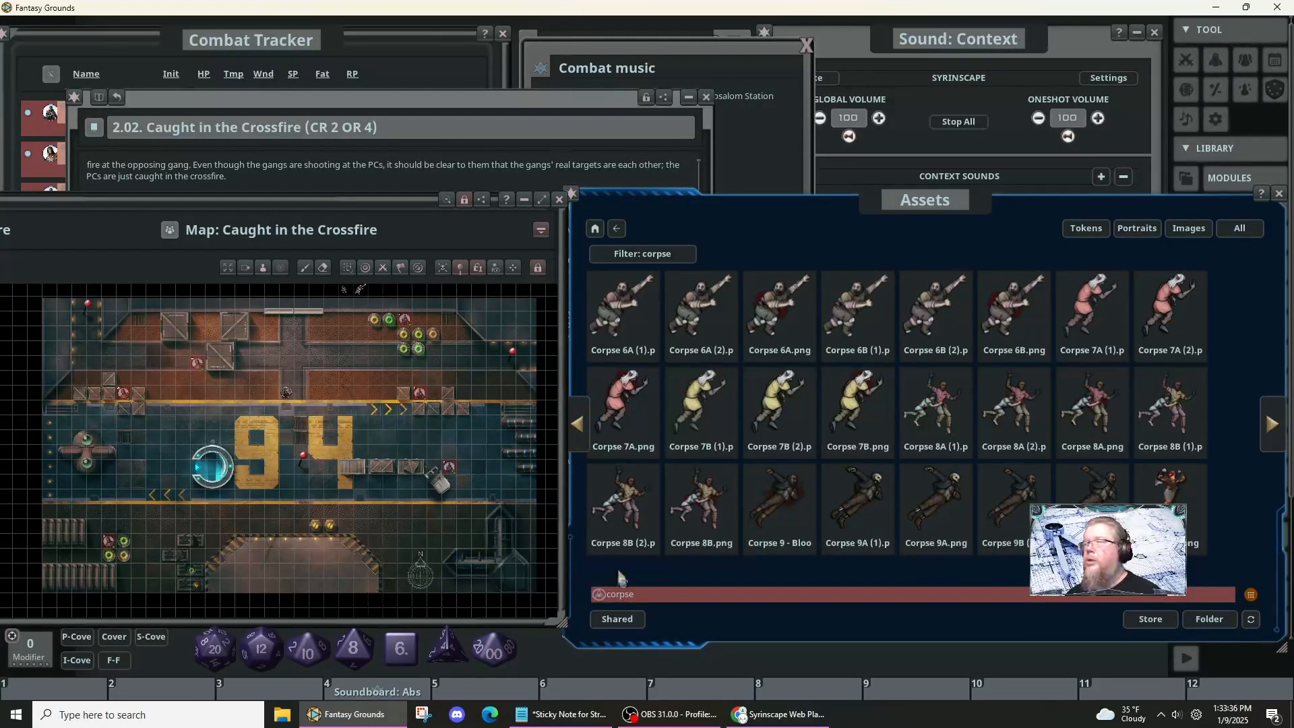
- Clear the "corpse" filter and open the Grimmerspace Xeno Files folder in the token assets
double_click(696, 596)
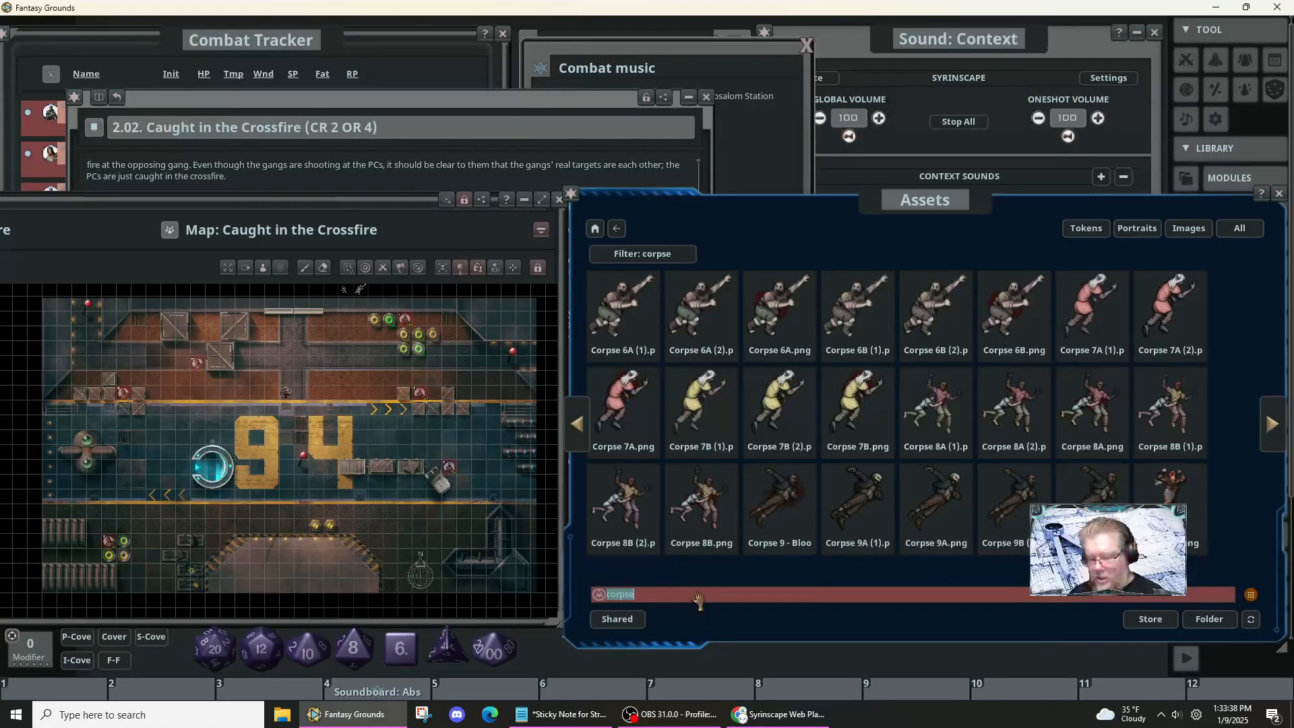
key(BackSpace)
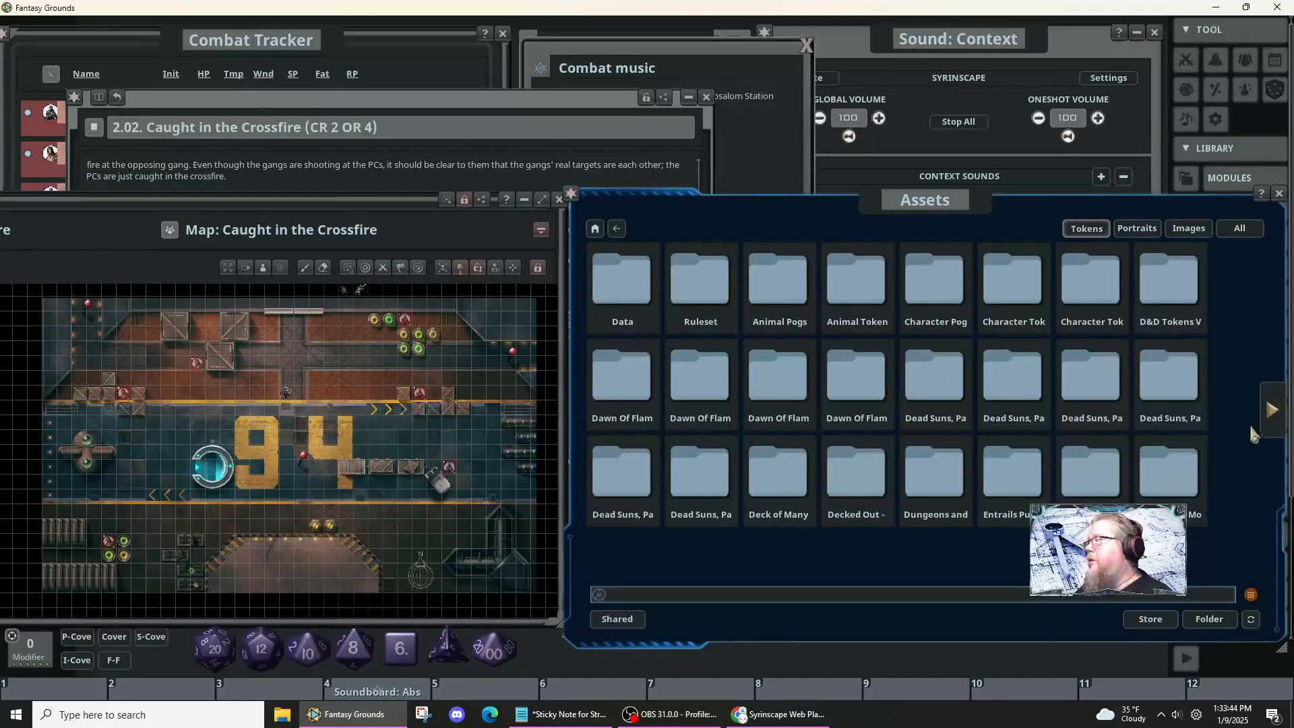
click(1276, 423)
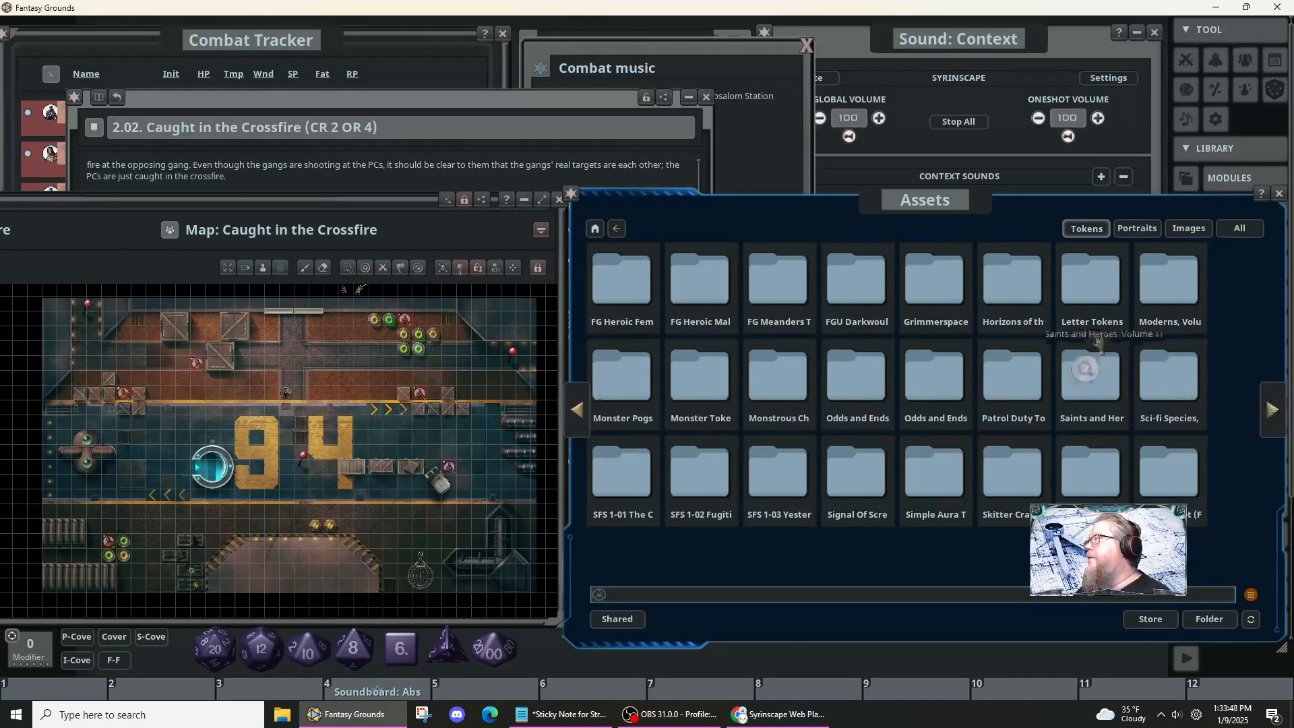
double_click(944, 286)
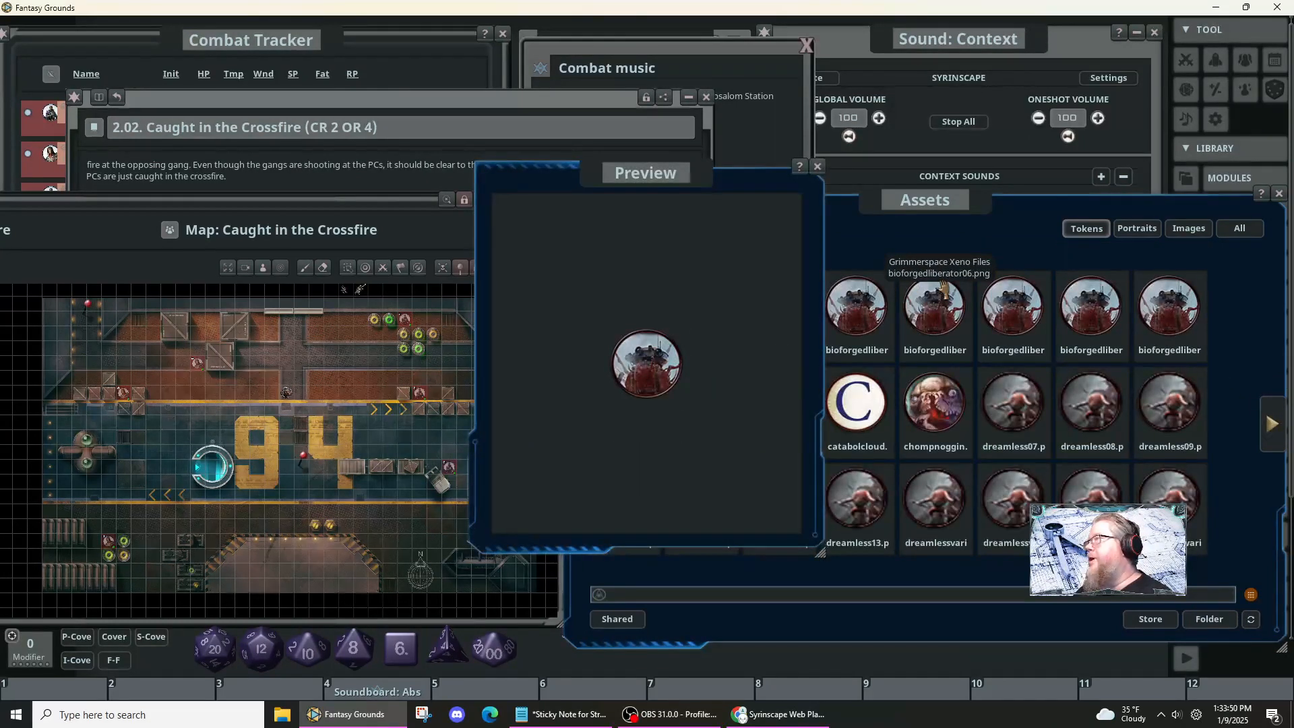
click(817, 167)
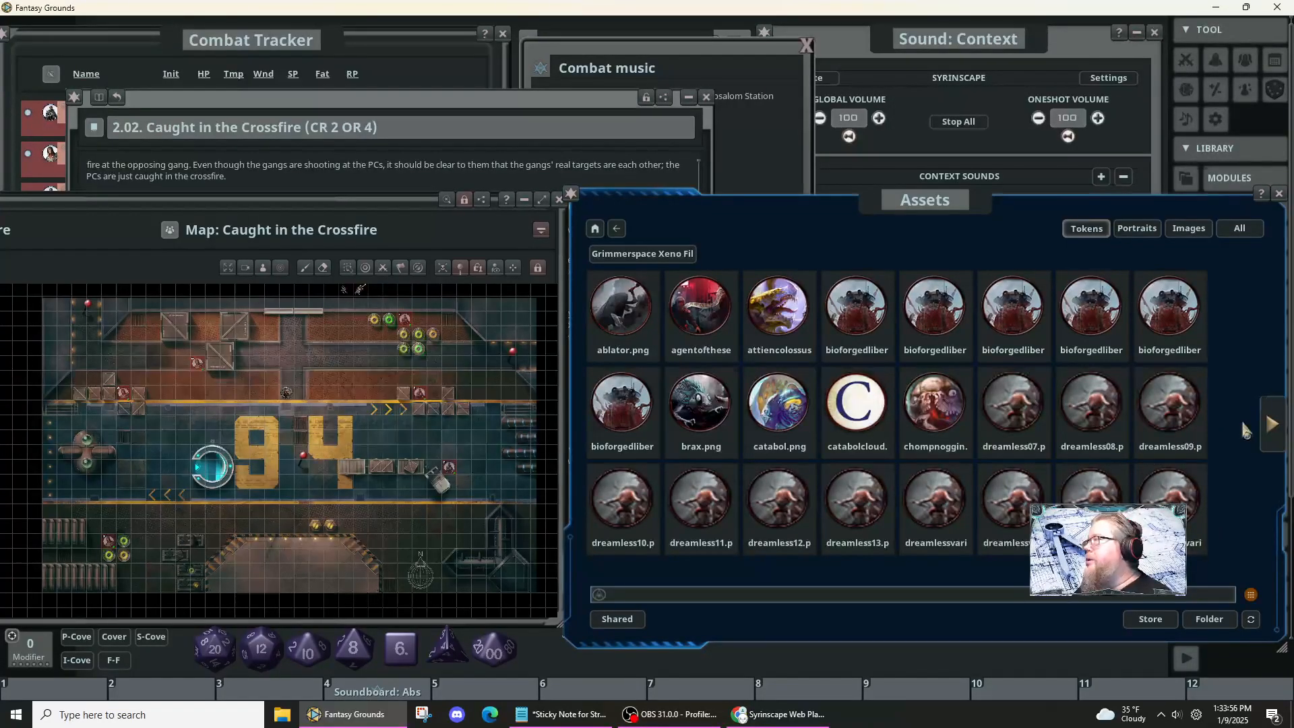
- Page through the Grimmerspace Xeno Files tokens and place one on the map just above the western crates
click(1273, 424)
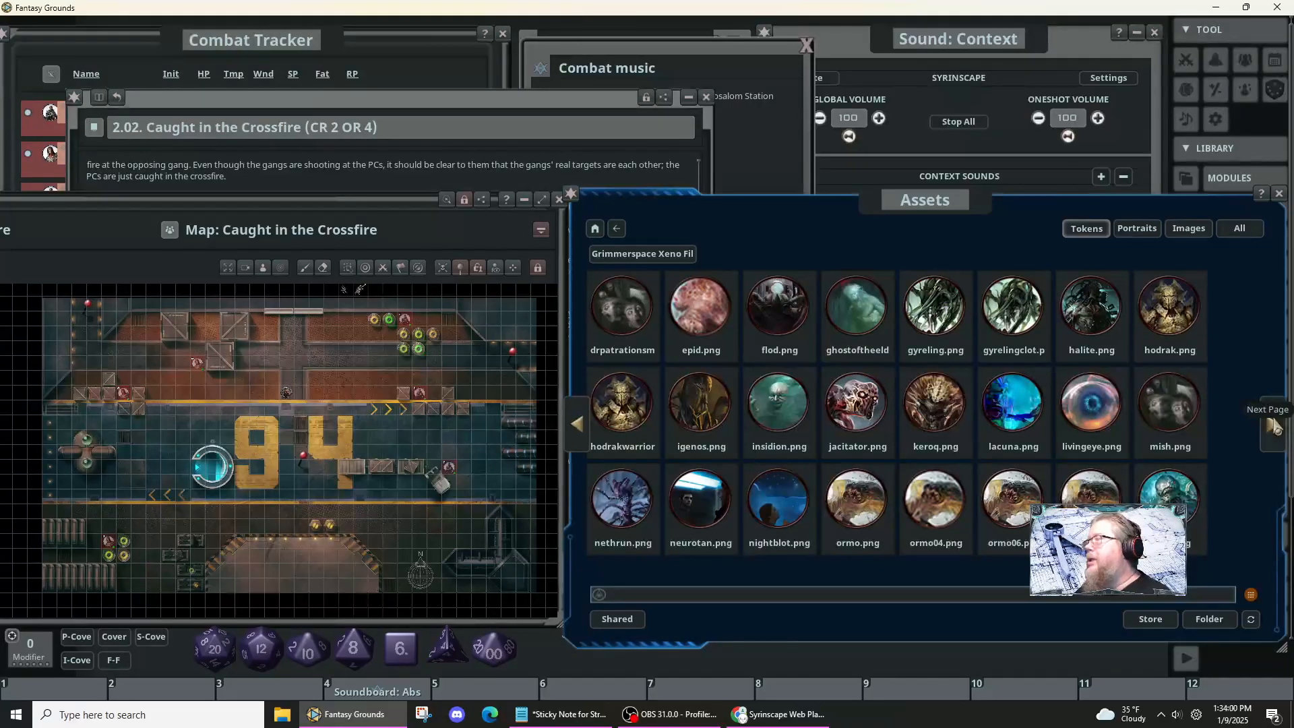
click(1274, 426)
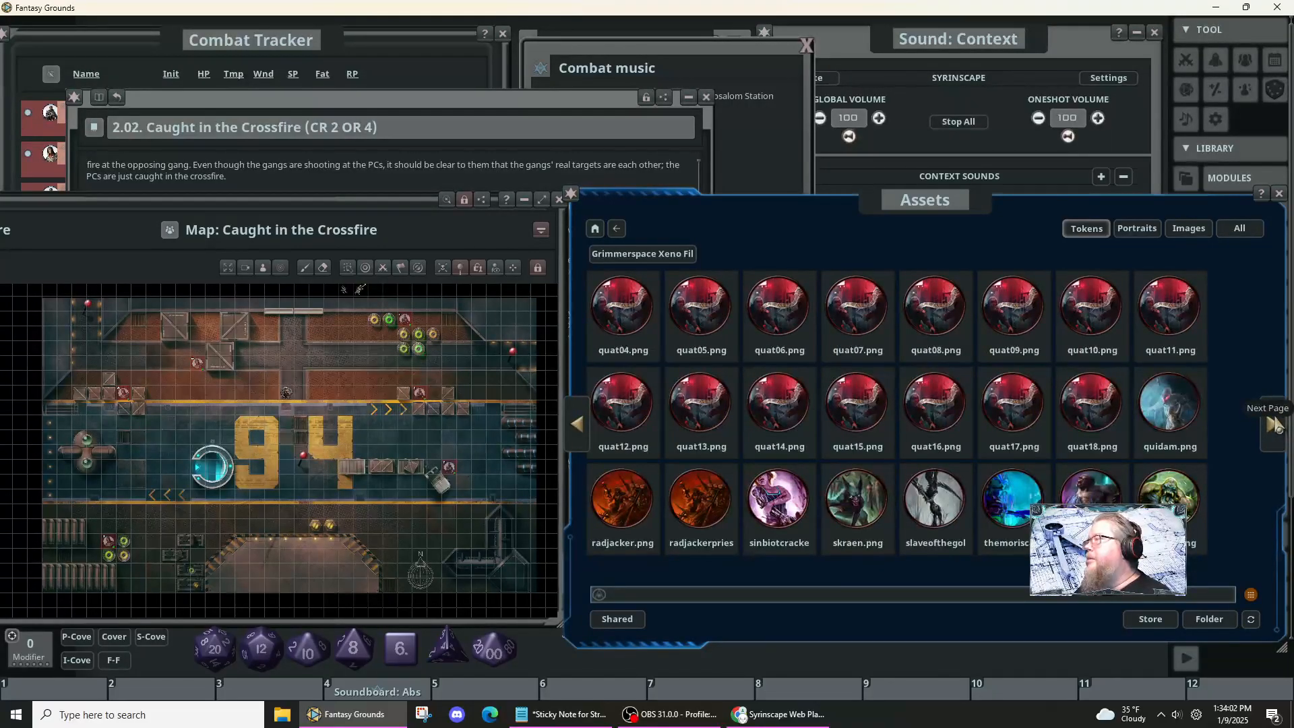
click(1276, 423)
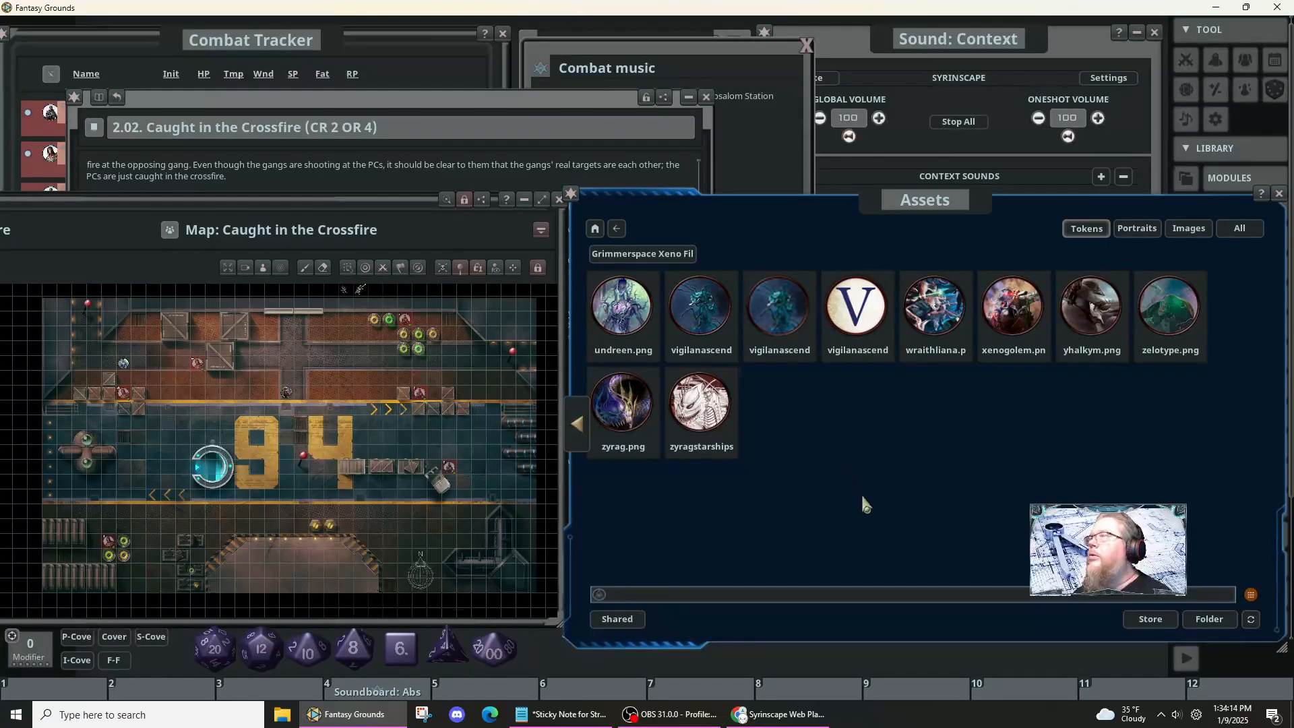
- Leave the Grimmerspace Xeno Files folder and return to the top-level folders of all asset types
click(618, 230)
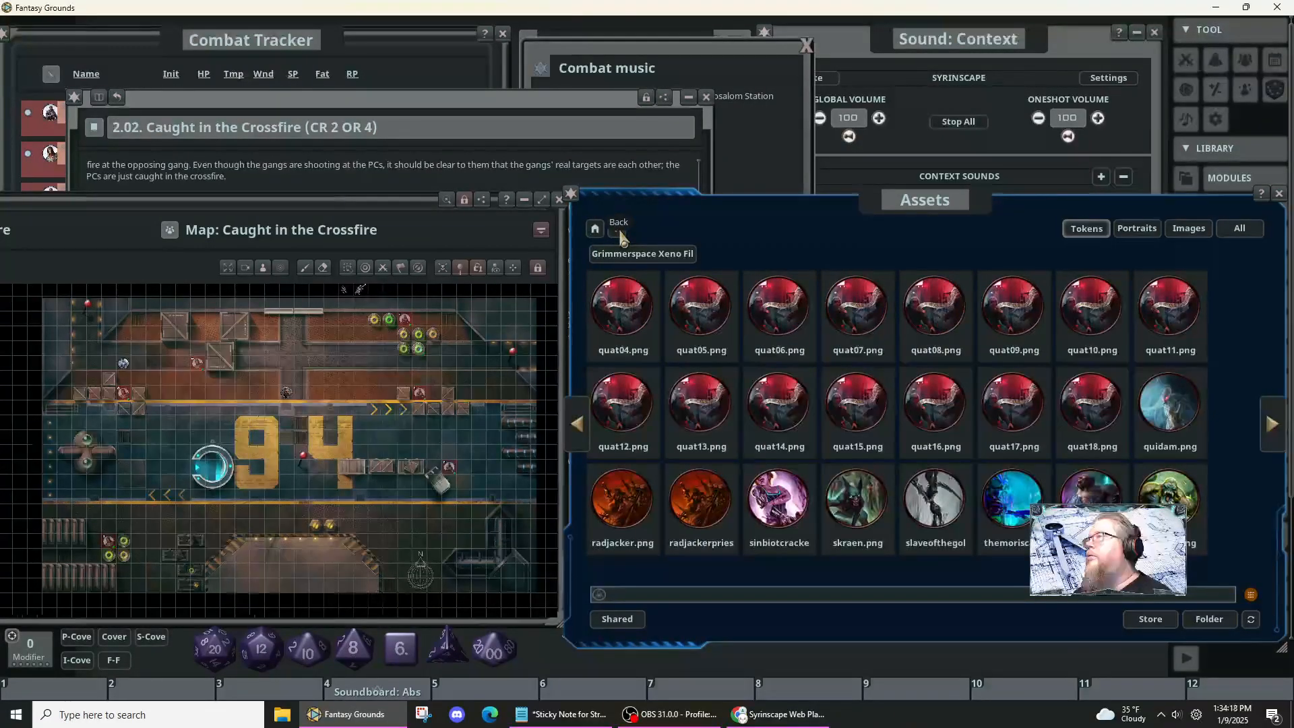
click(620, 233)
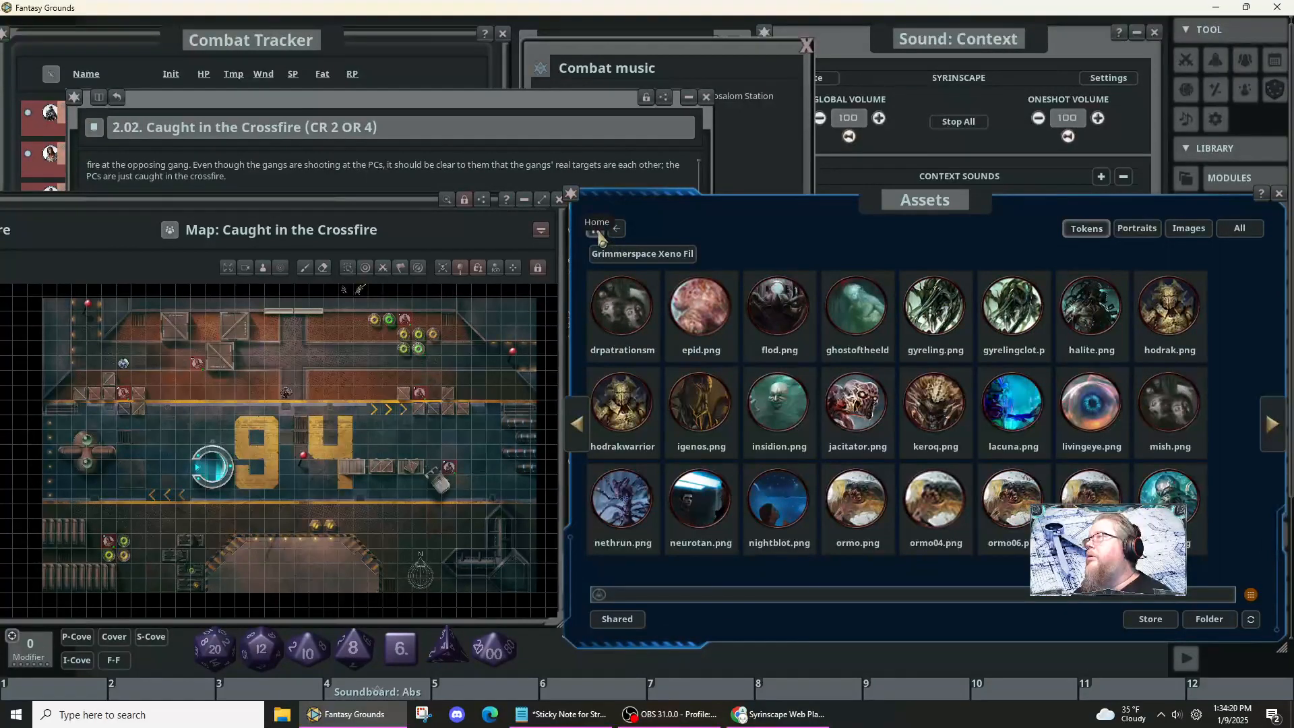
click(597, 232)
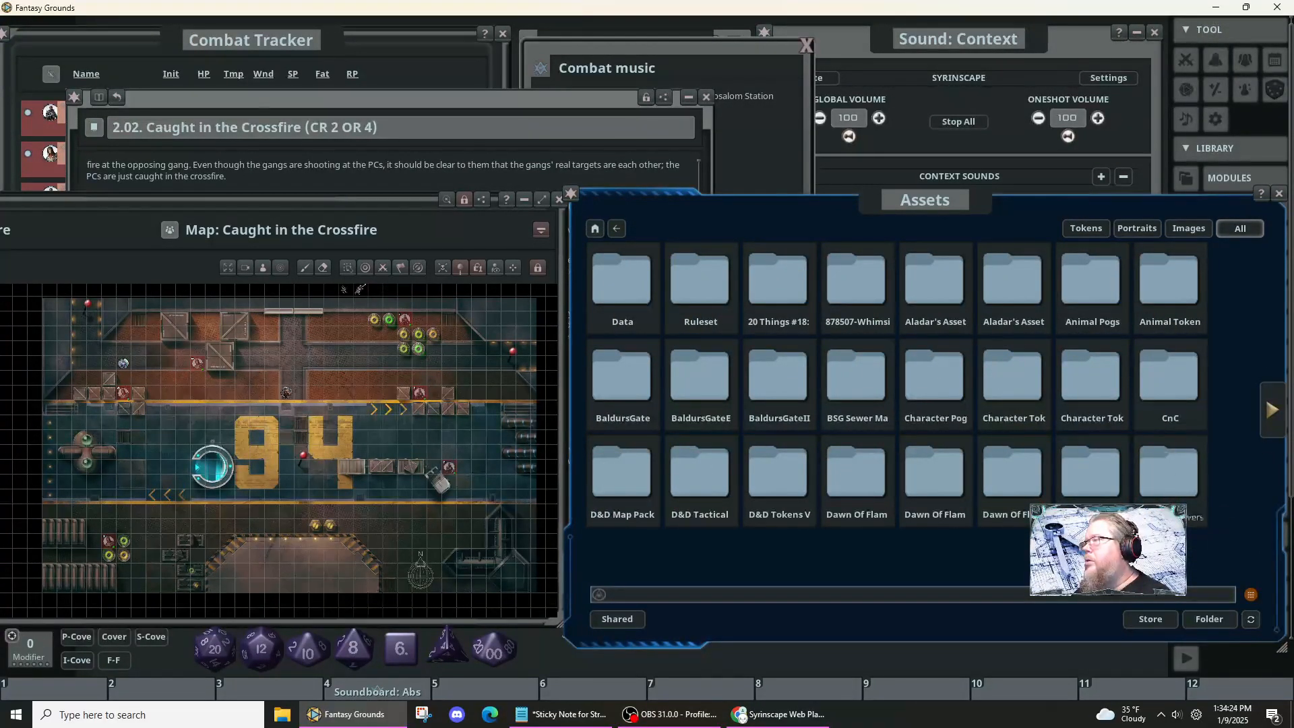
- Open the Entrails Punk Tokens and Portraits folder and place Cyber Bandit Female standup.webp in the northern part of the map
click(1273, 413)
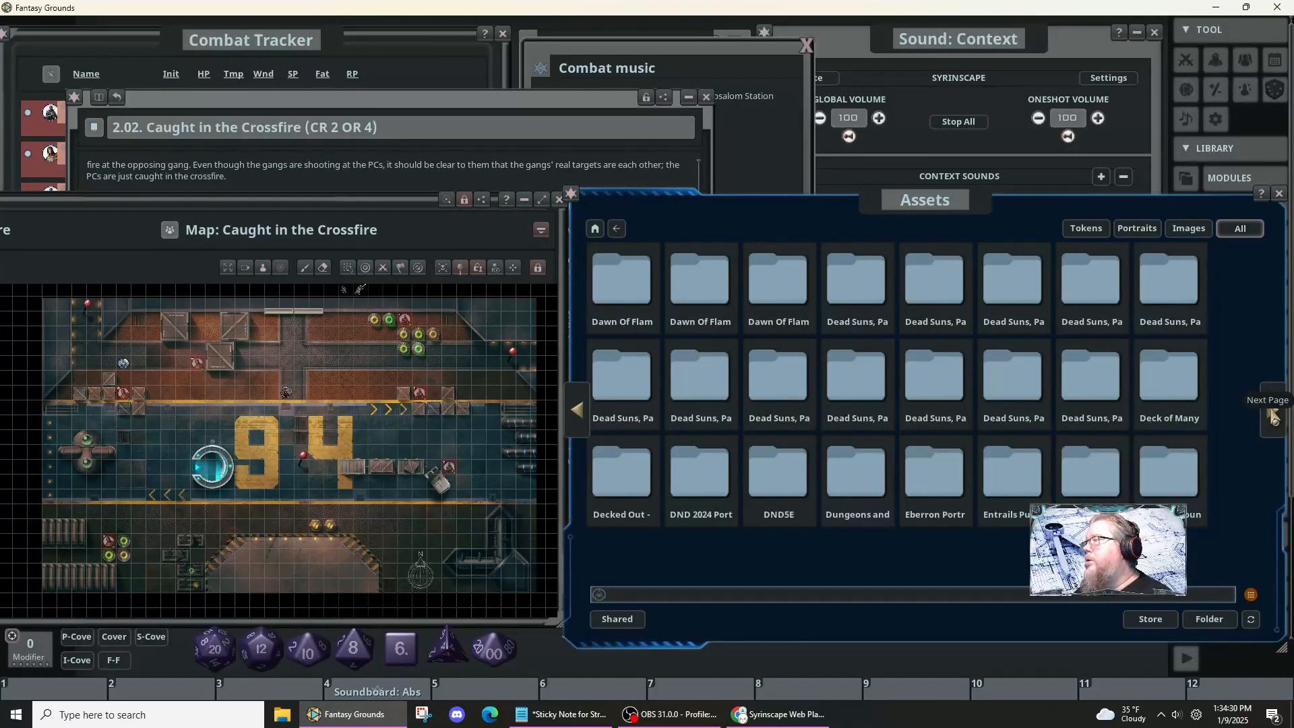
double_click(999, 483)
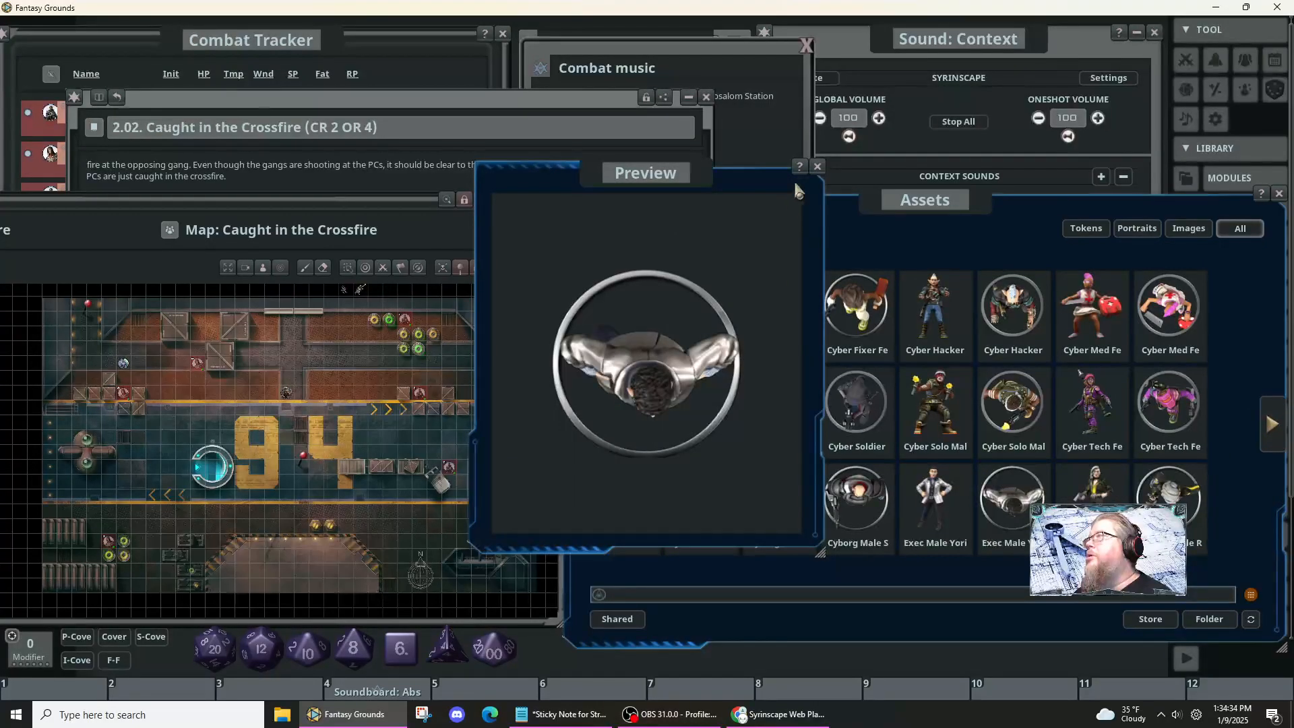
click(818, 166)
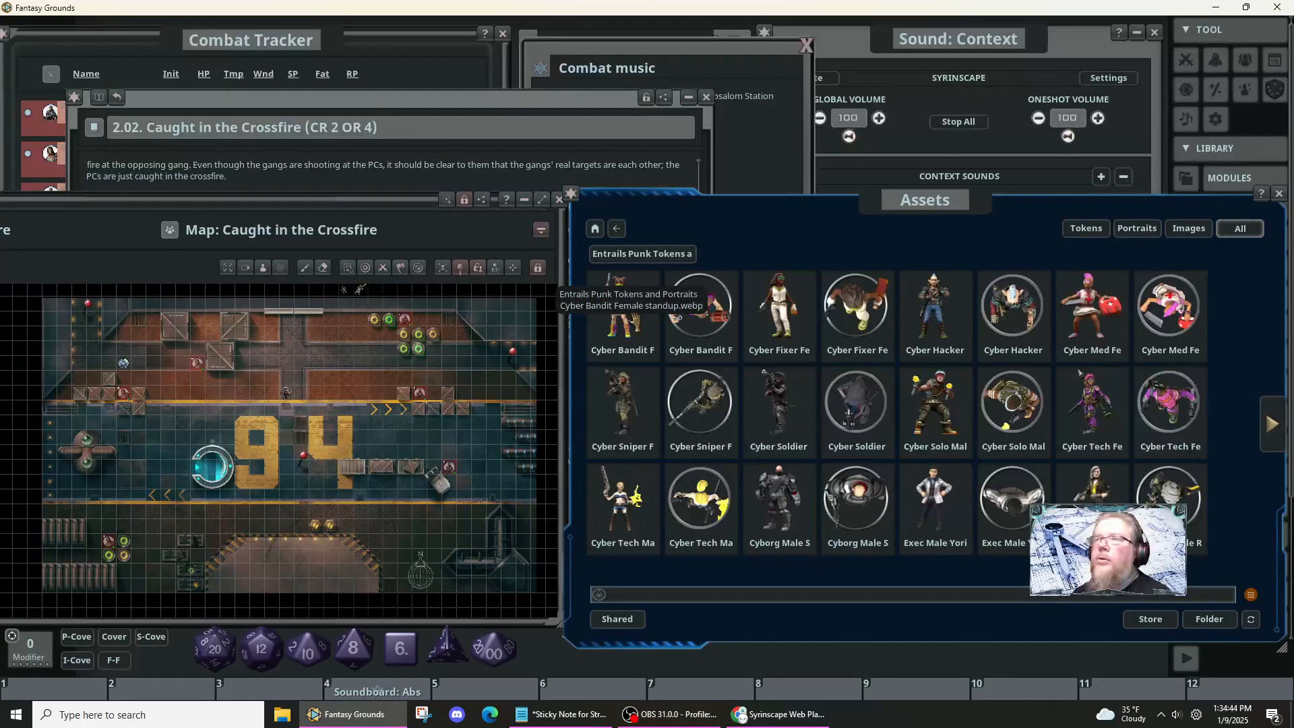
drag(263, 337, 261, 343)
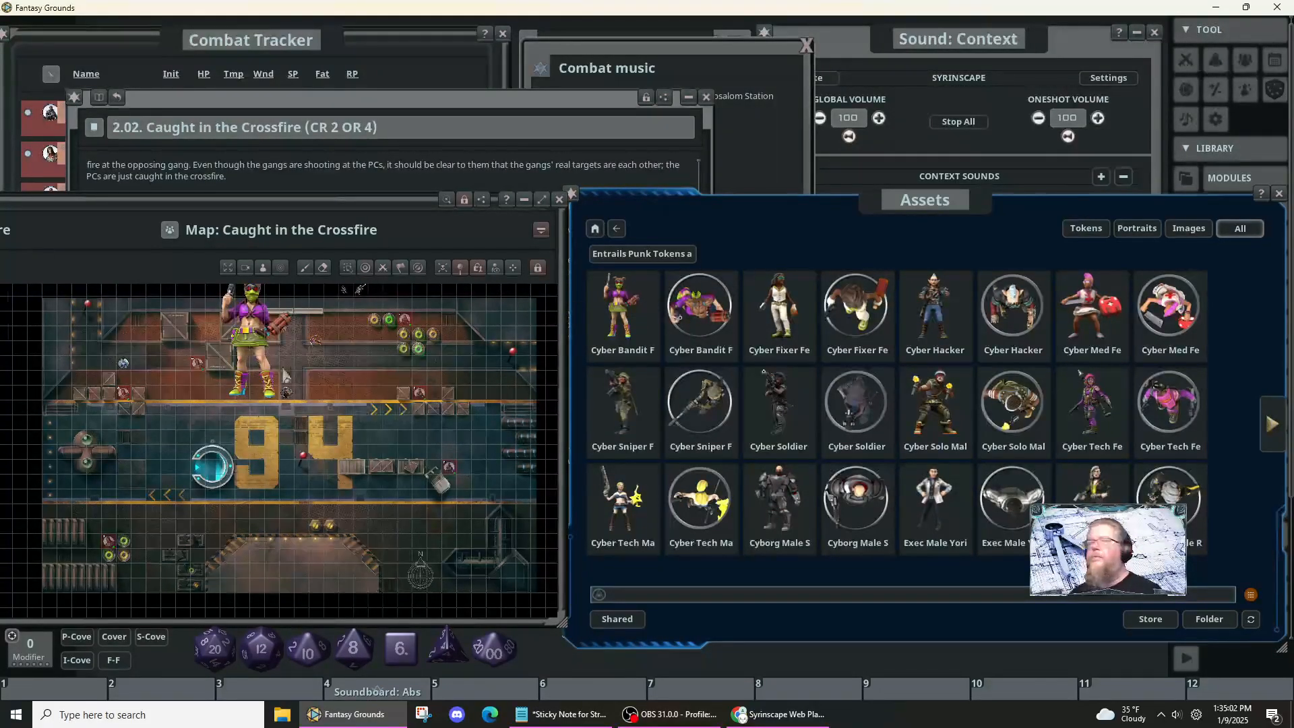
scroll(332, 381, down, 2)
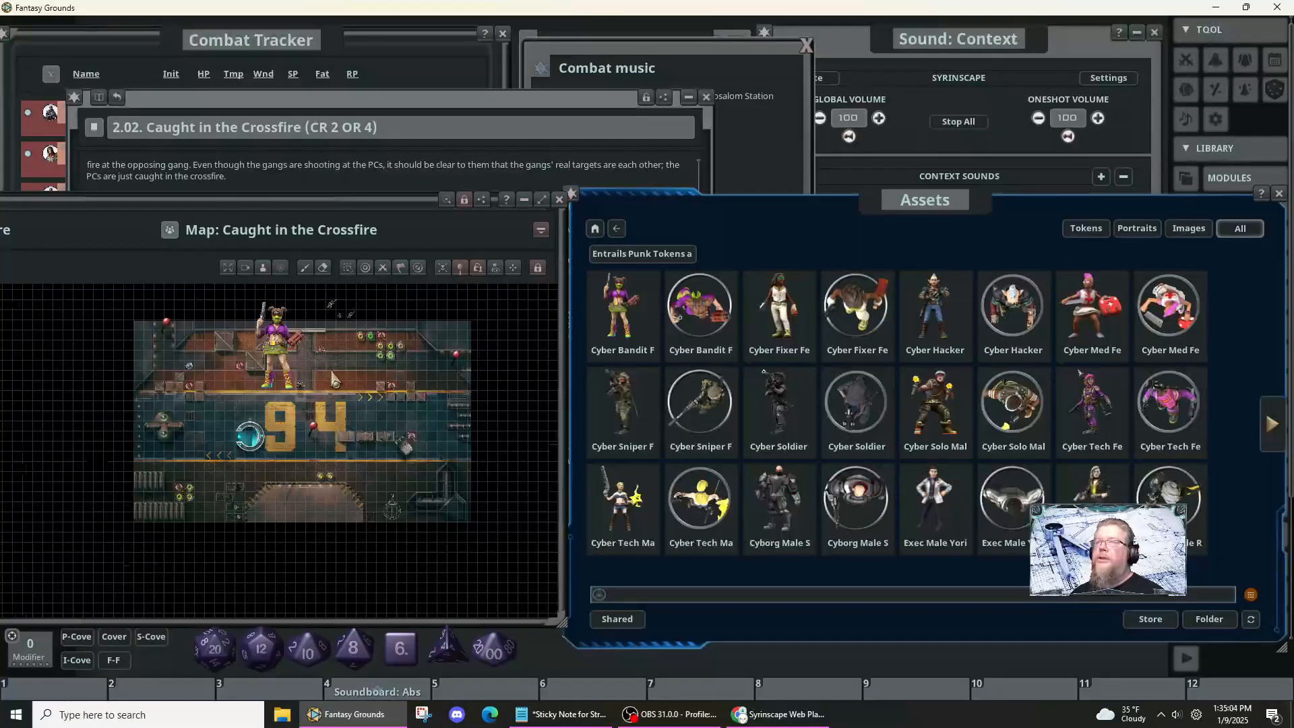
- Unlock the map and delete the Cyber Bandit Female standup.webp layer
drag(332, 381, 334, 434)
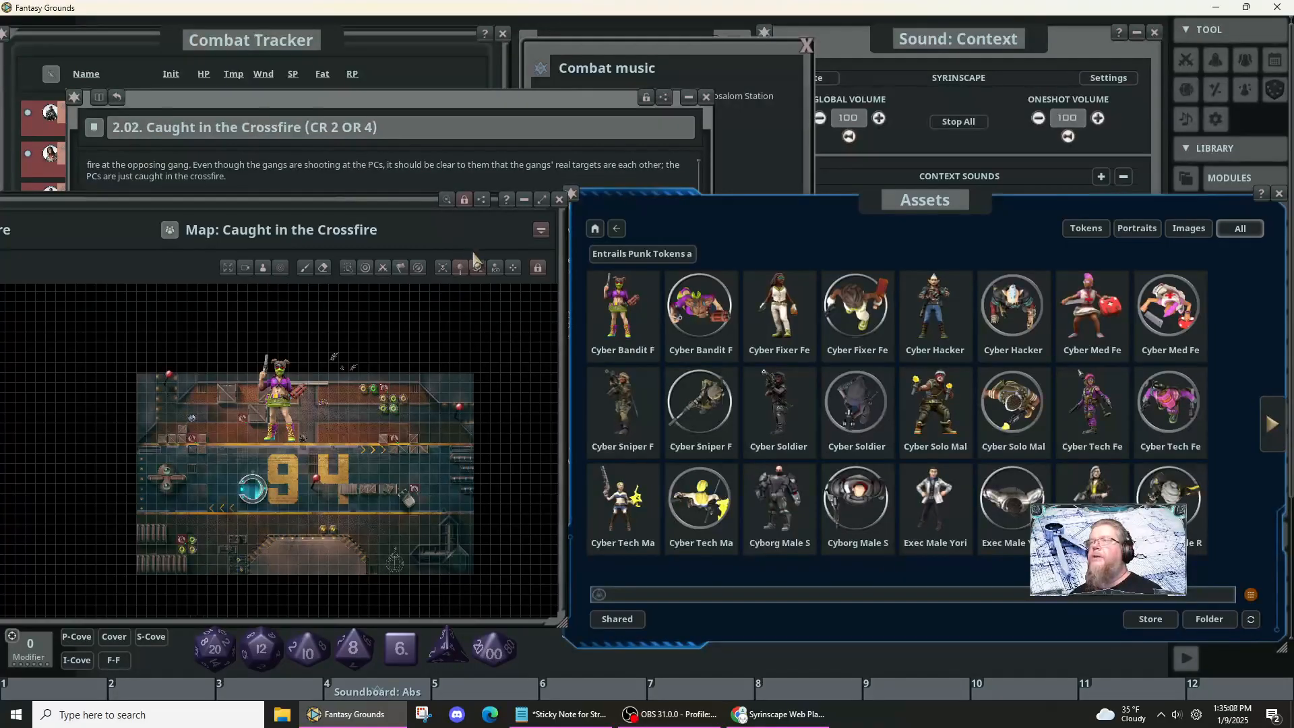
click(536, 269)
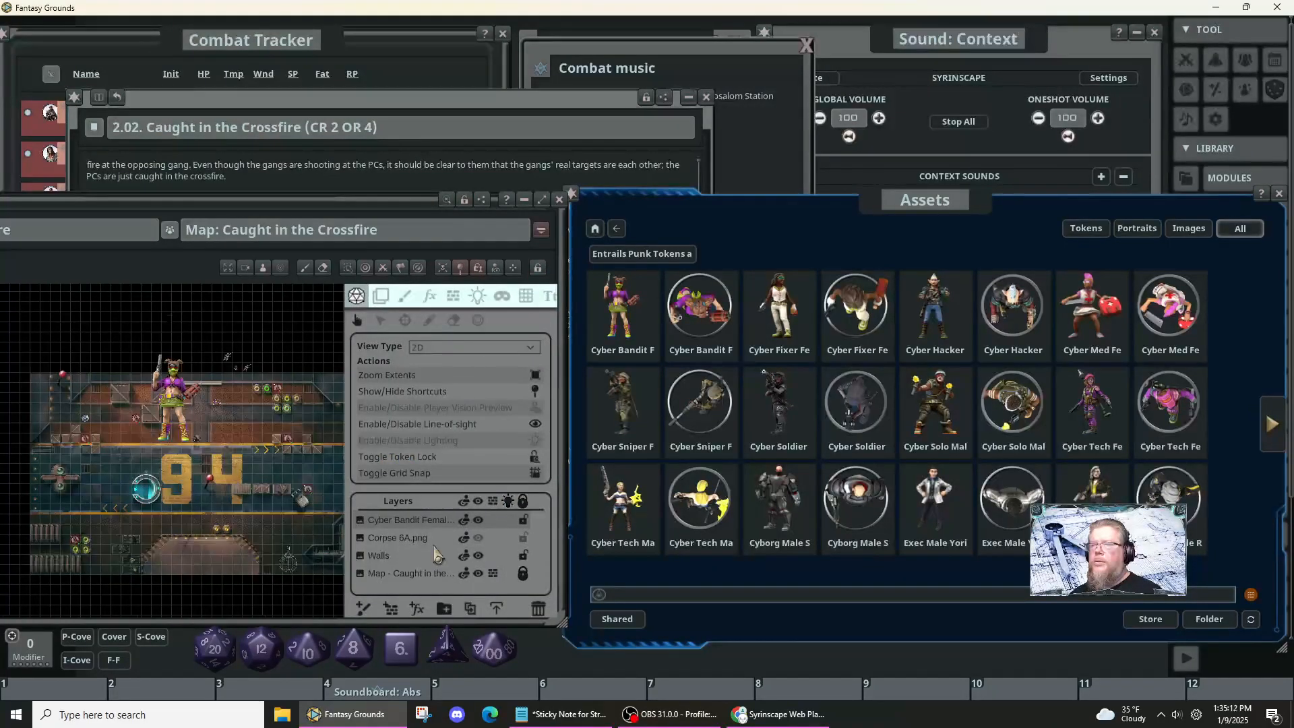
click(438, 521)
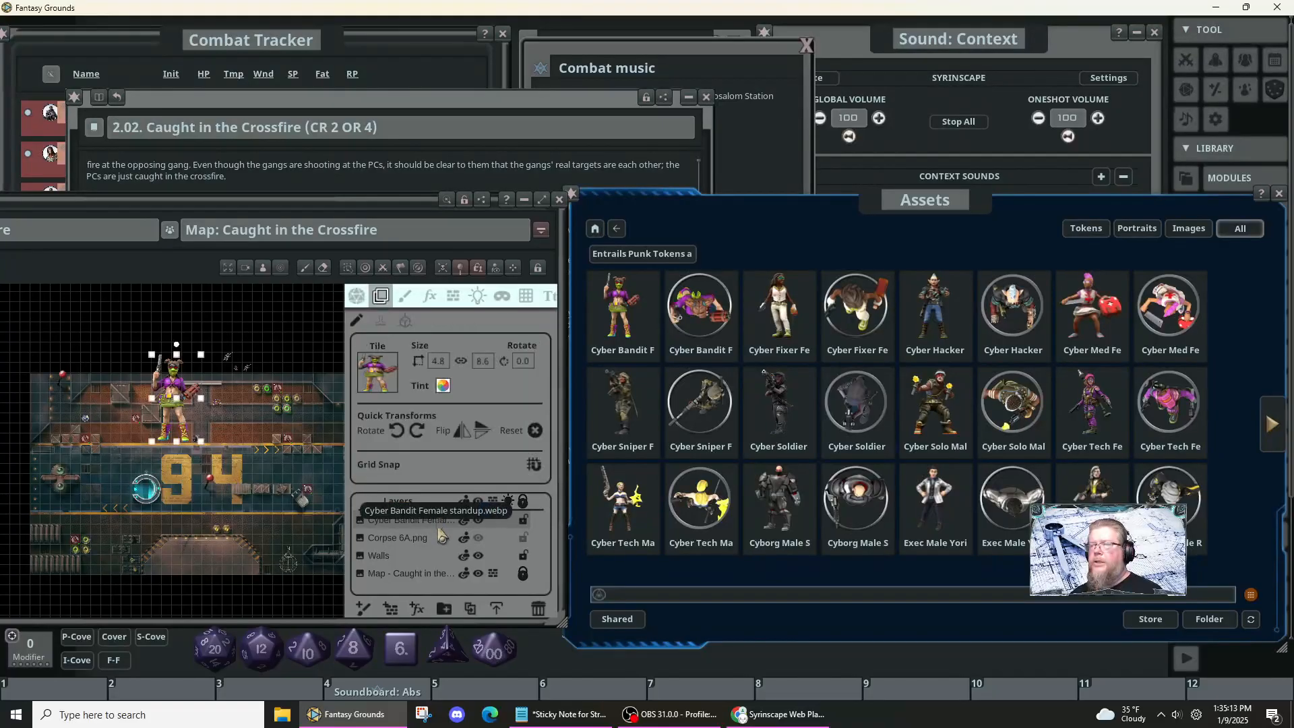
click(540, 610)
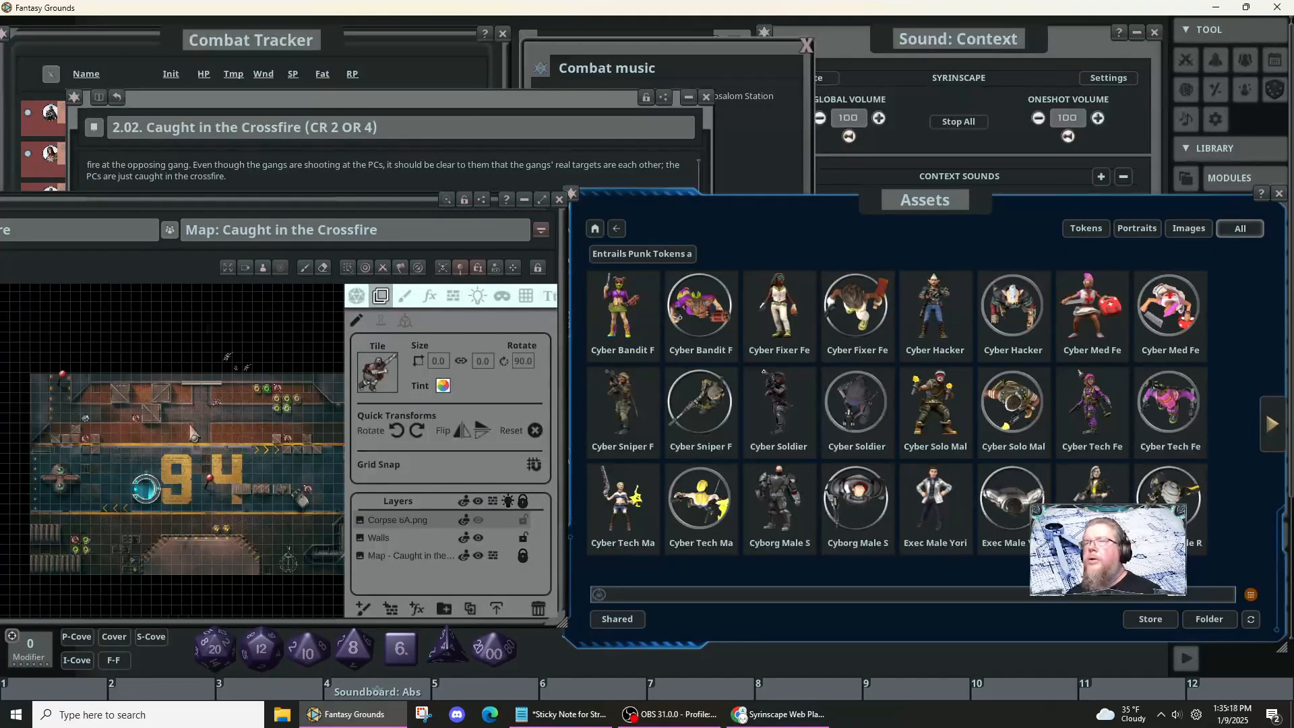
- Place the top-down Cyber Bandit, Cyber Fixer and Cyber Hacker tokens around the northern corridor and display the map's grid settings
scroll(202, 411, up, 2)
scroll(196, 407, up, 4)
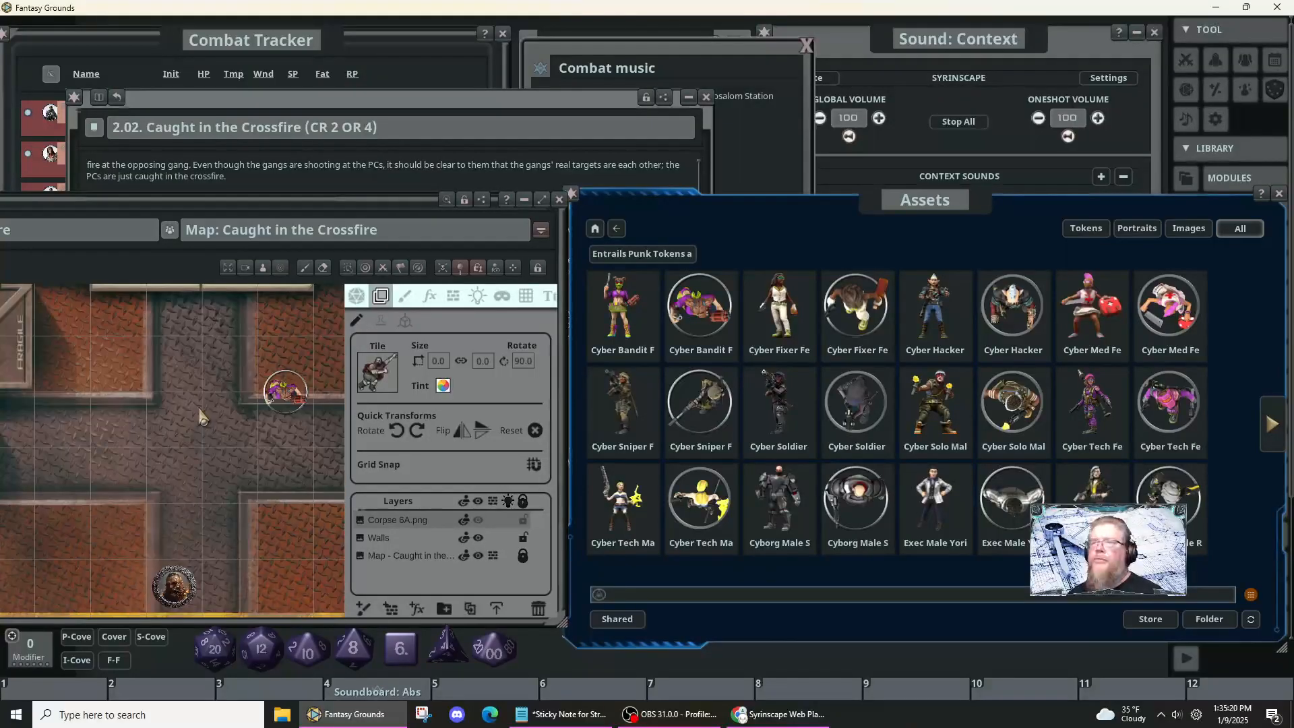
scroll(233, 455, down, 4)
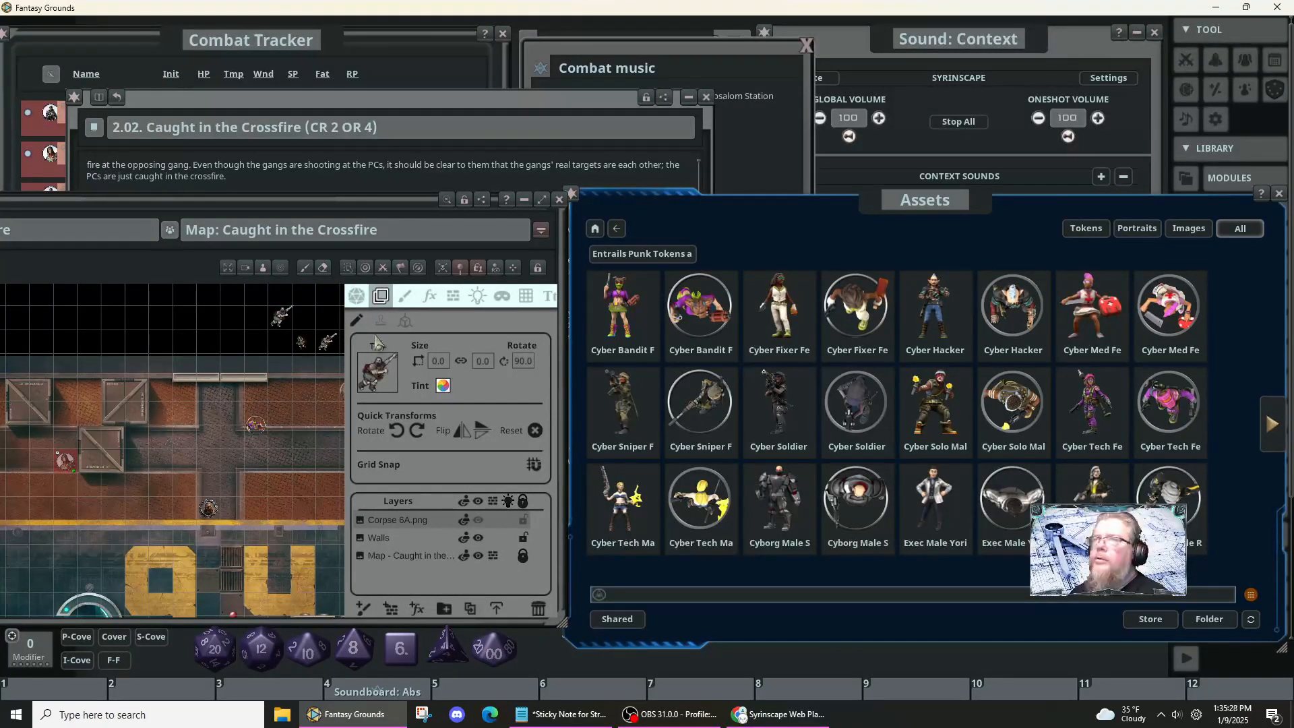
click(526, 297)
click(365, 367)
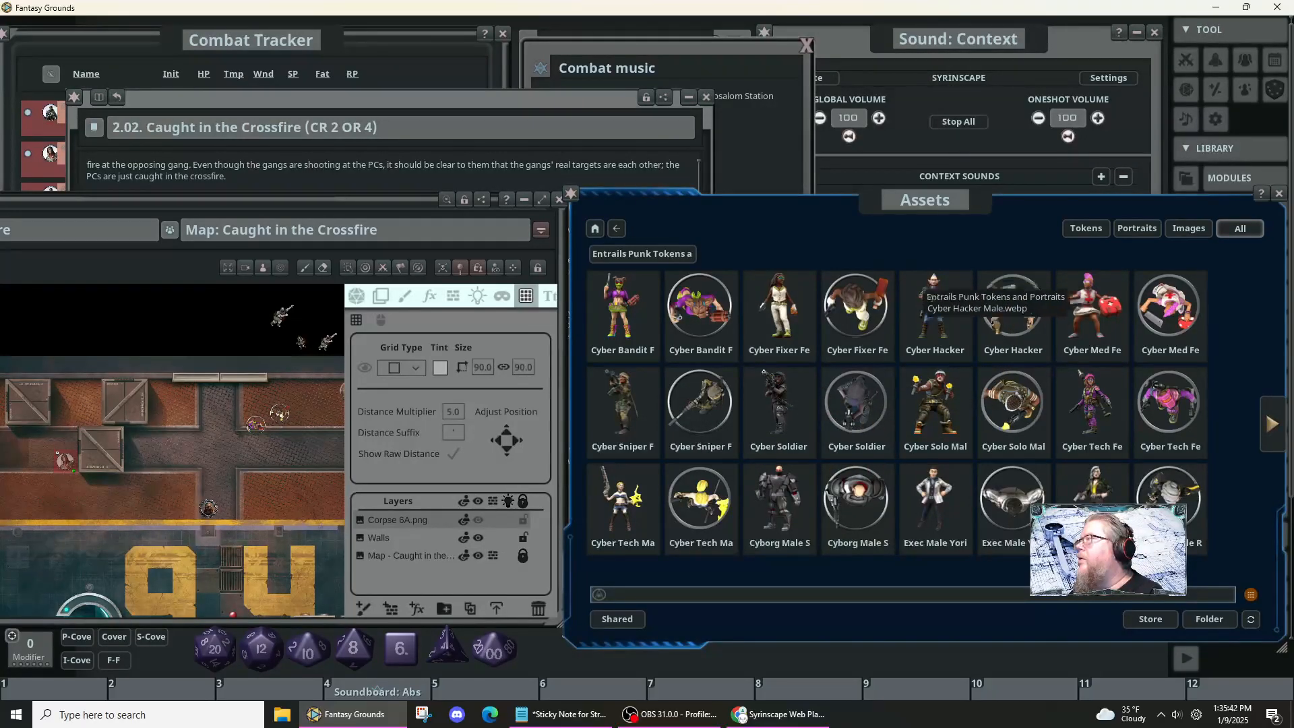
drag(934, 303, 286, 450)
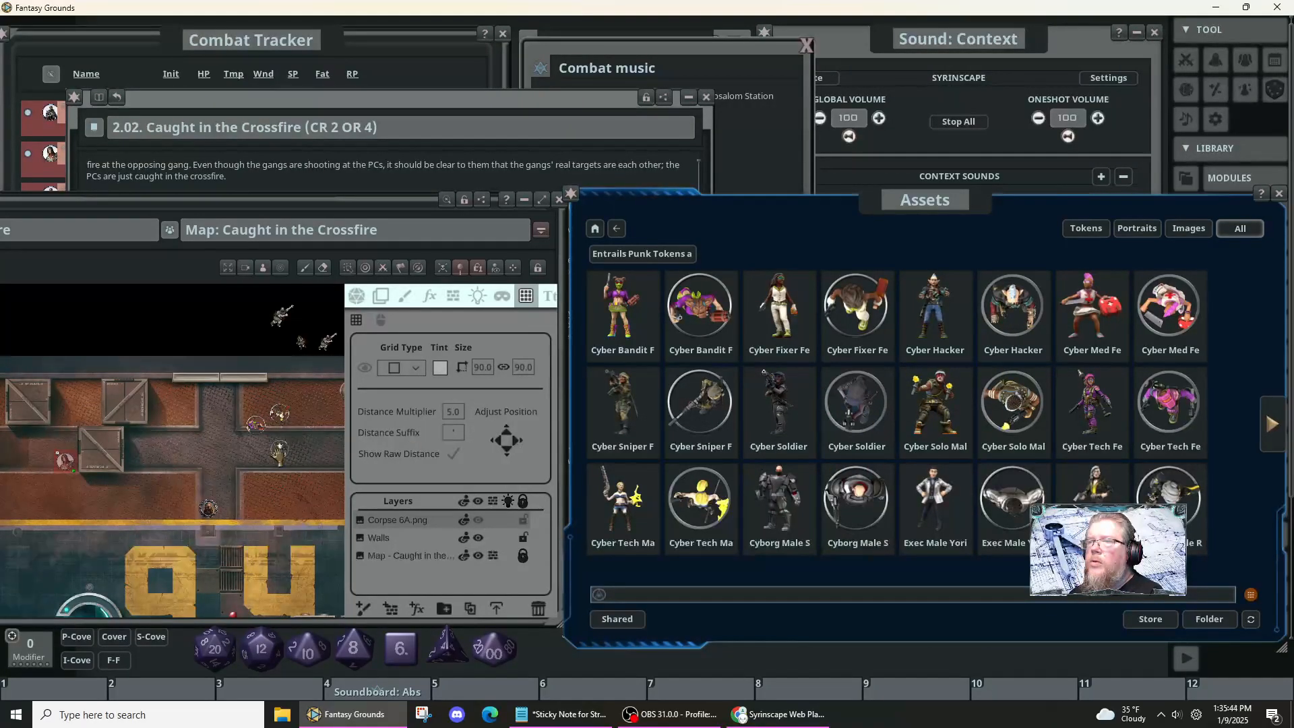
scroll(286, 450, up, 8)
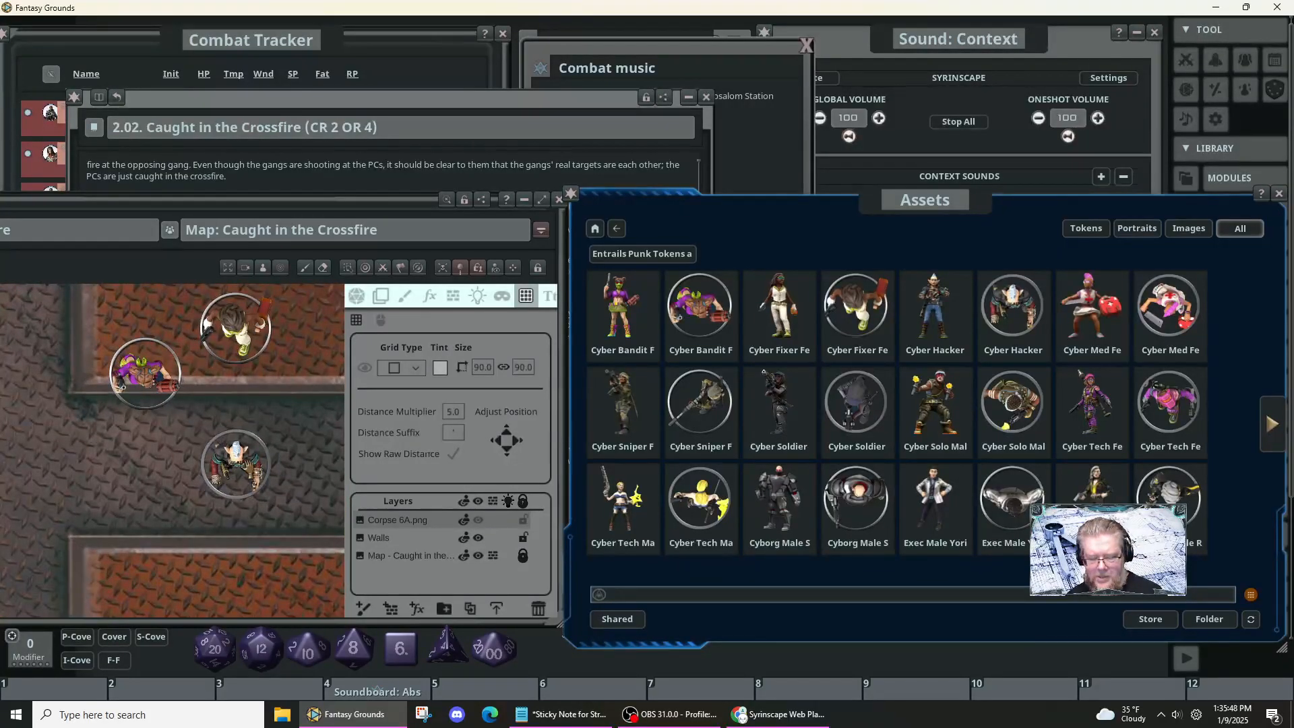
scroll(236, 465, down, 2)
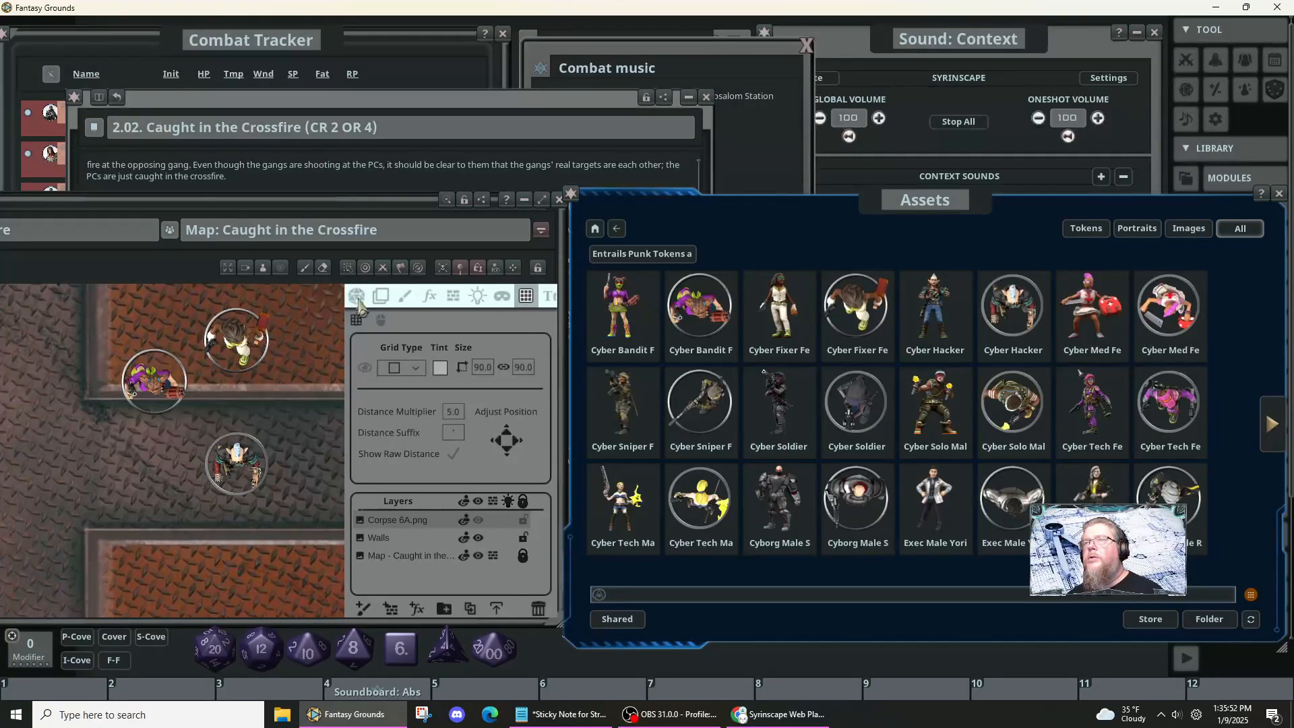
- Rotate the Cyber Hacker token in the northern corridor and lock the map again
click(357, 296)
click(236, 464)
key(shift)
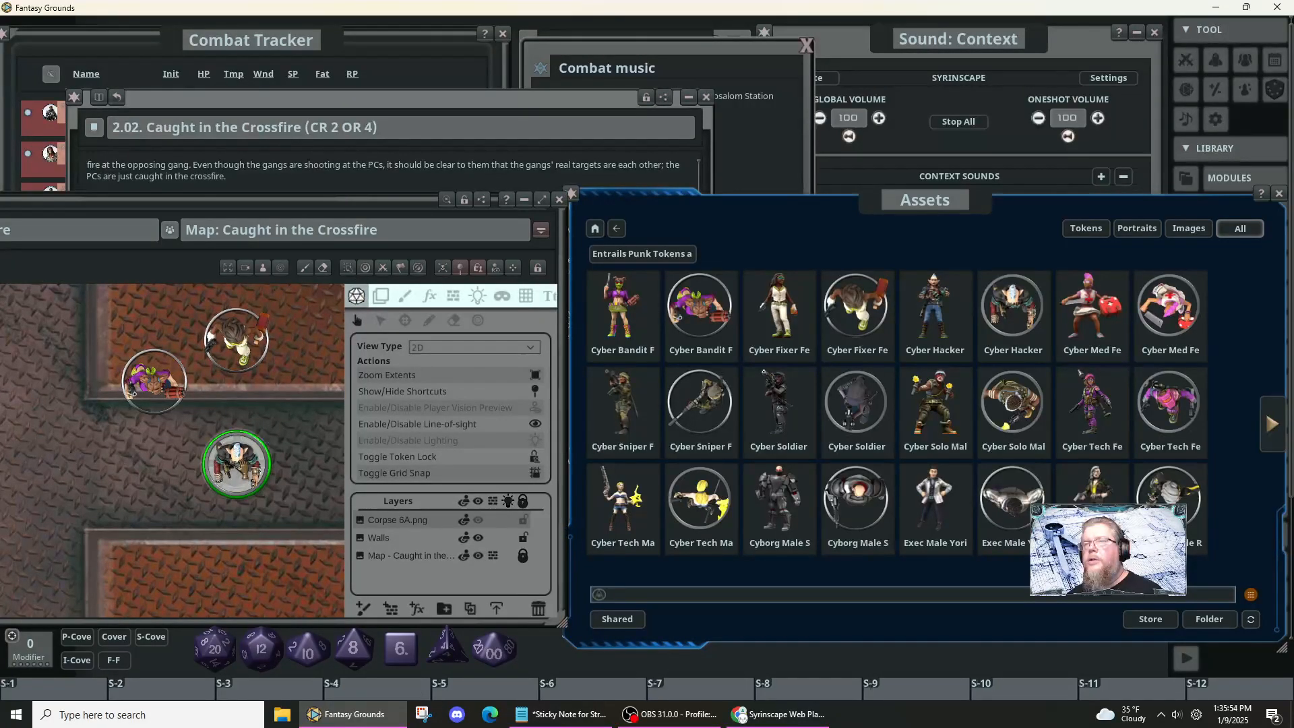
scroll(236, 464, down, 5)
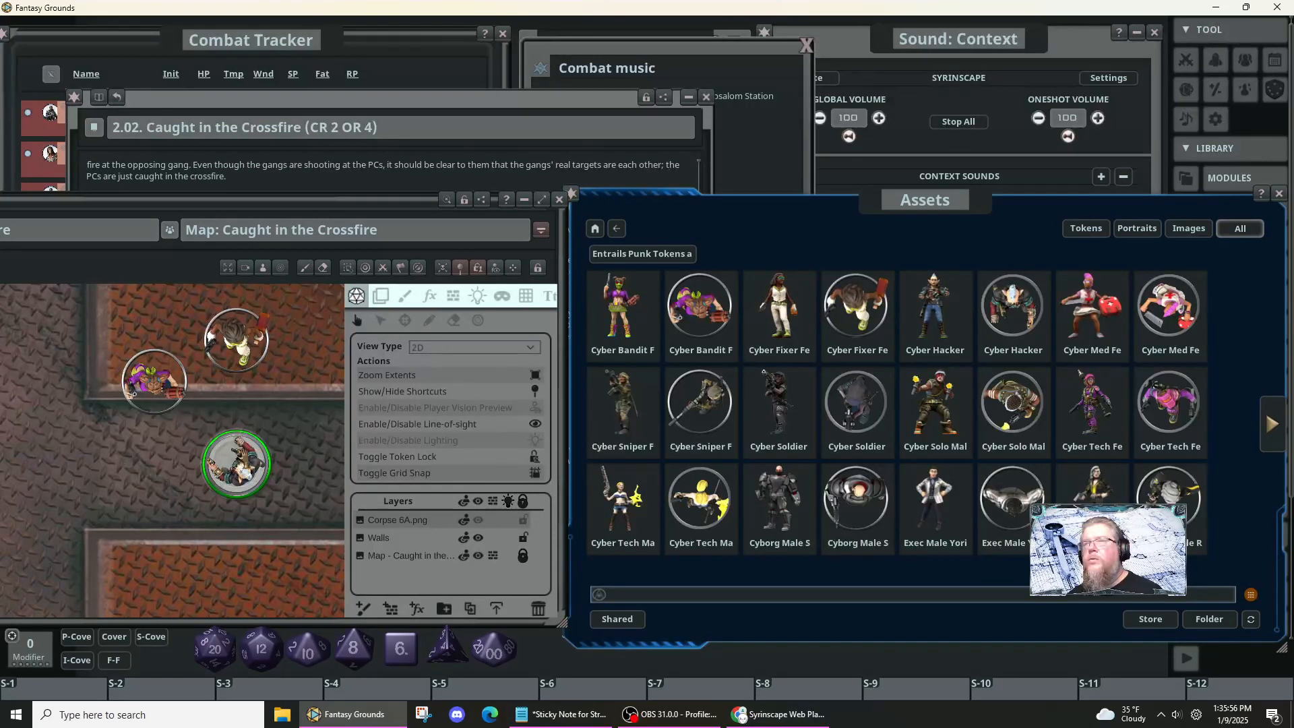
click(241, 471)
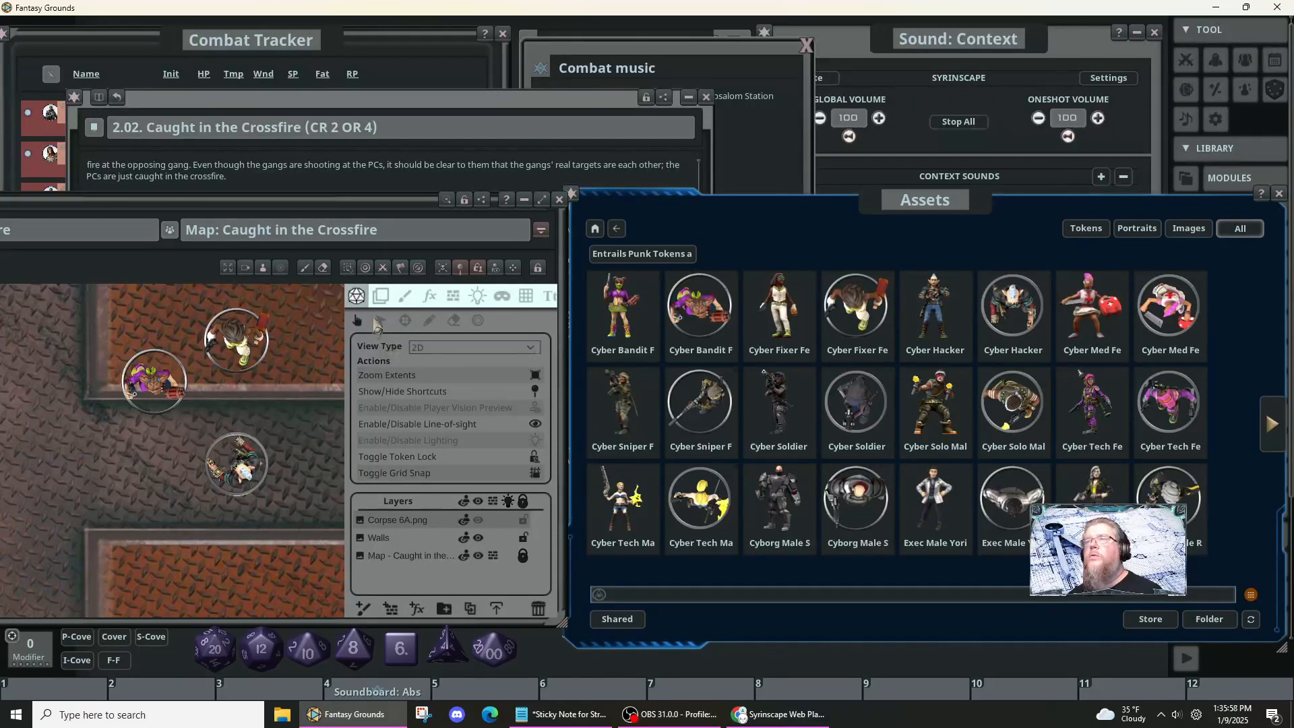
click(538, 268)
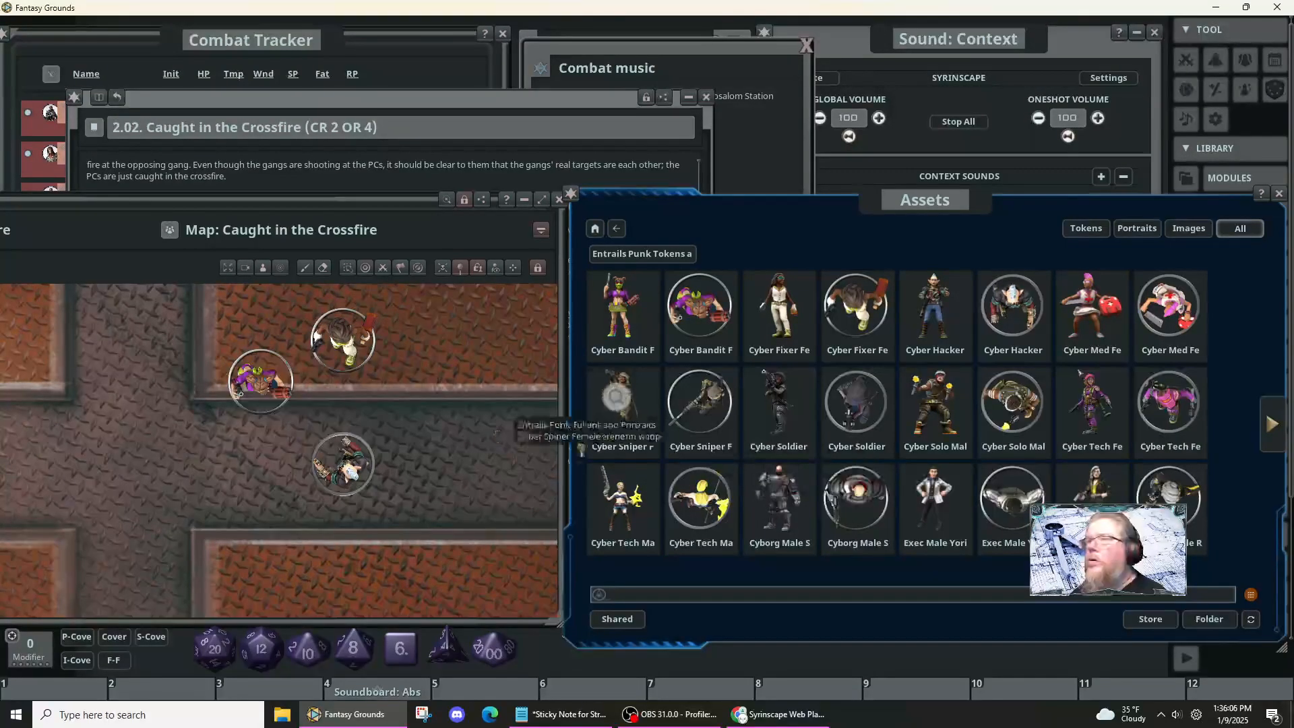
- Place the top-down Exec Male token just east of the Cyber Fixer token and rotate it to face sideways
drag(405, 406, 406, 408)
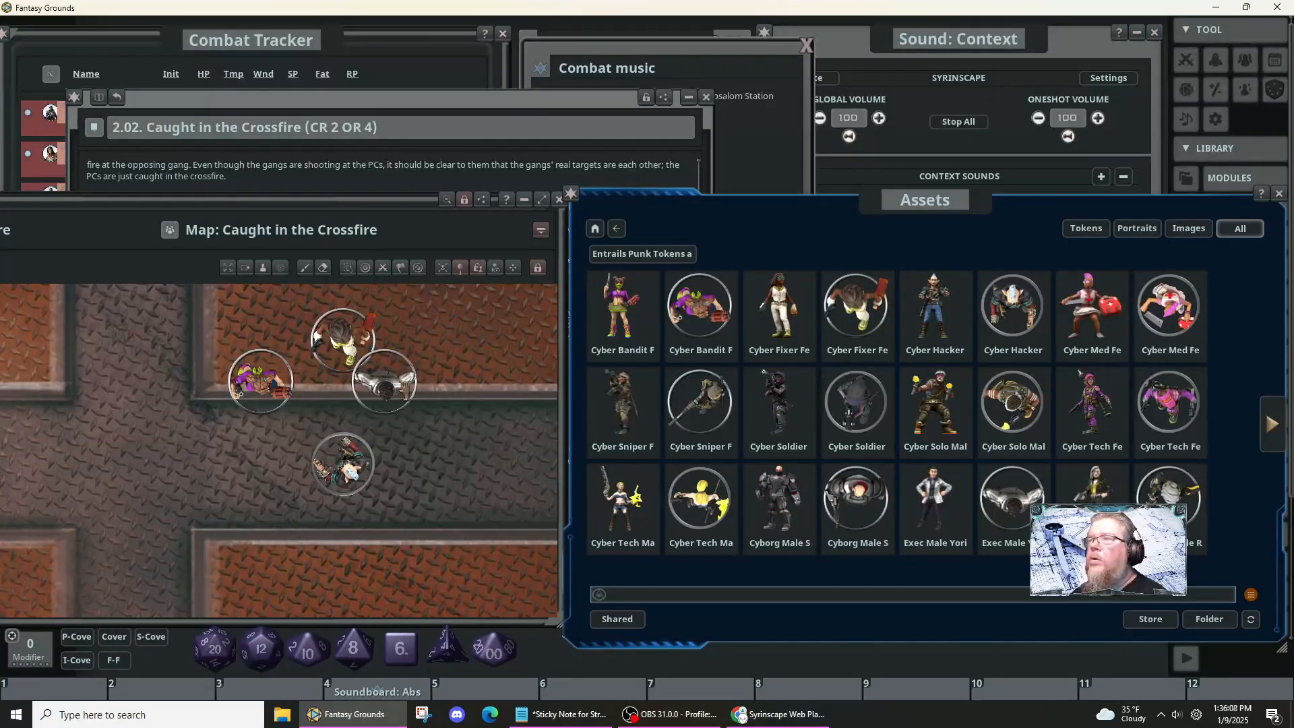
click(405, 393)
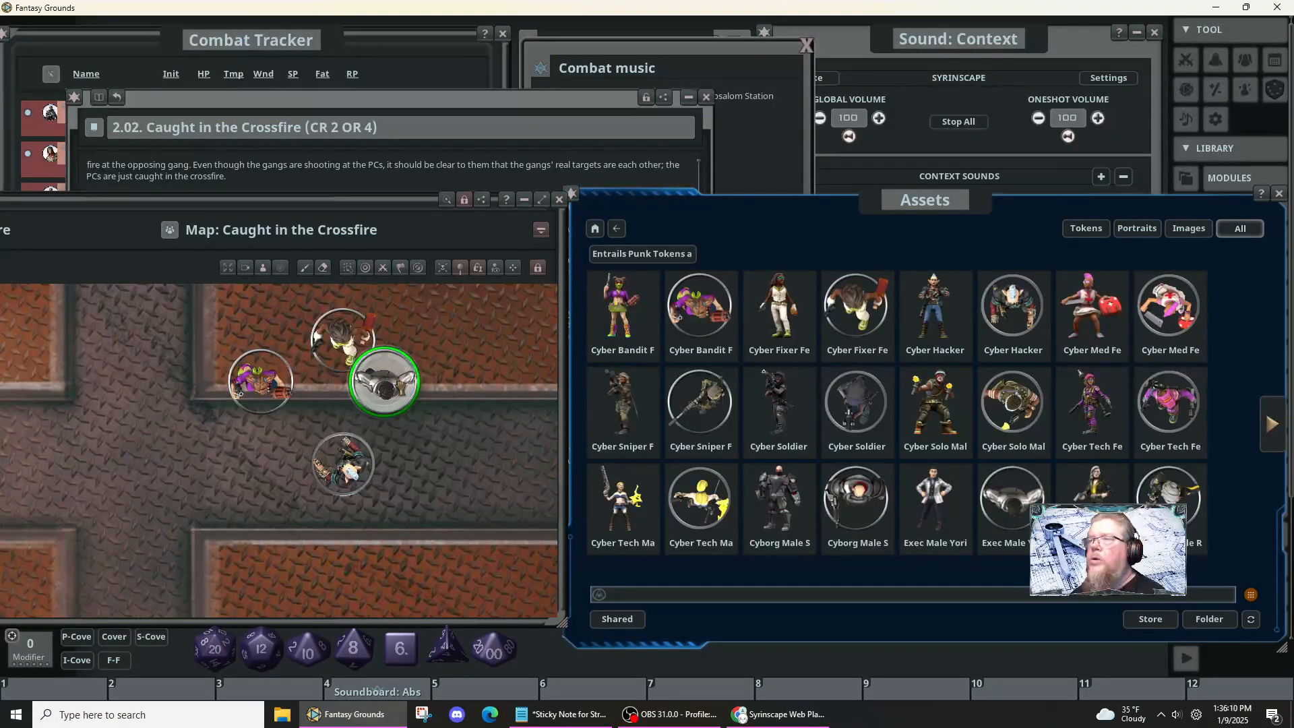
drag(403, 388, 427, 366)
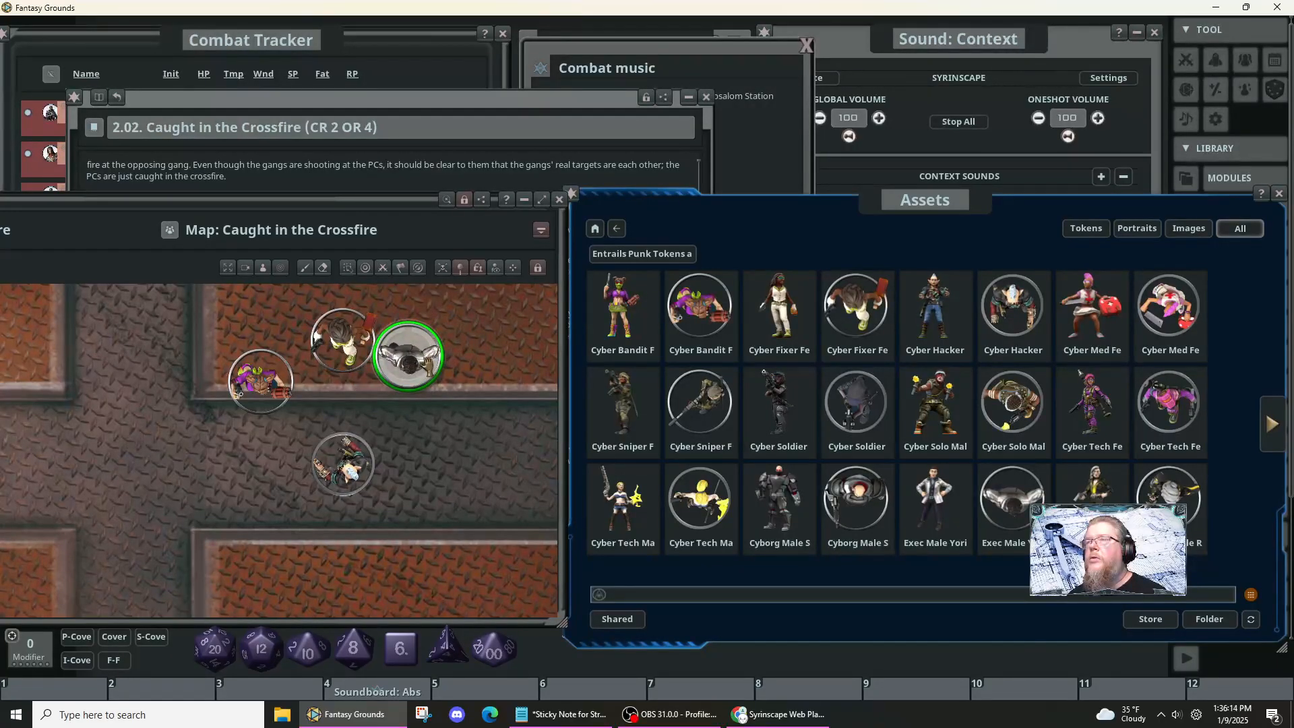
scroll(428, 366, up, 2)
click(427, 367)
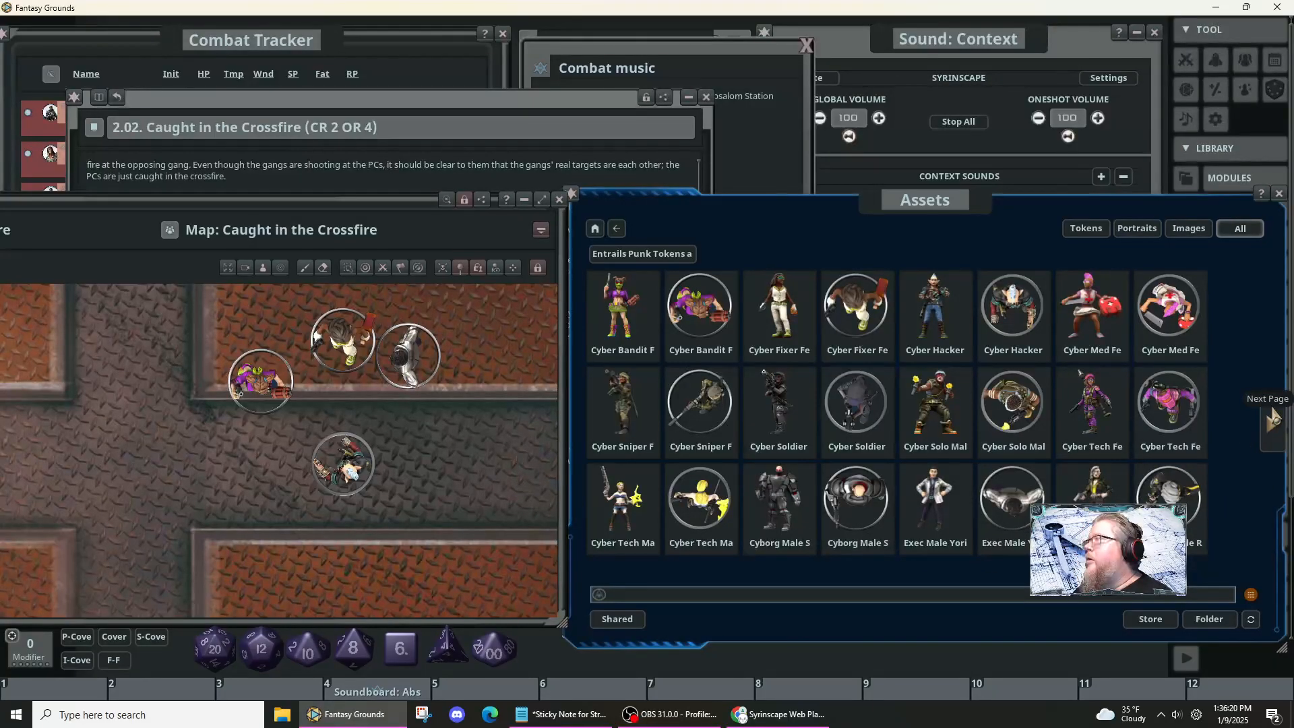
- Place the top-down Solo Male, Merc Male and Tech Female tokens beside the pipes in the southeastern part of the map
click(1274, 419)
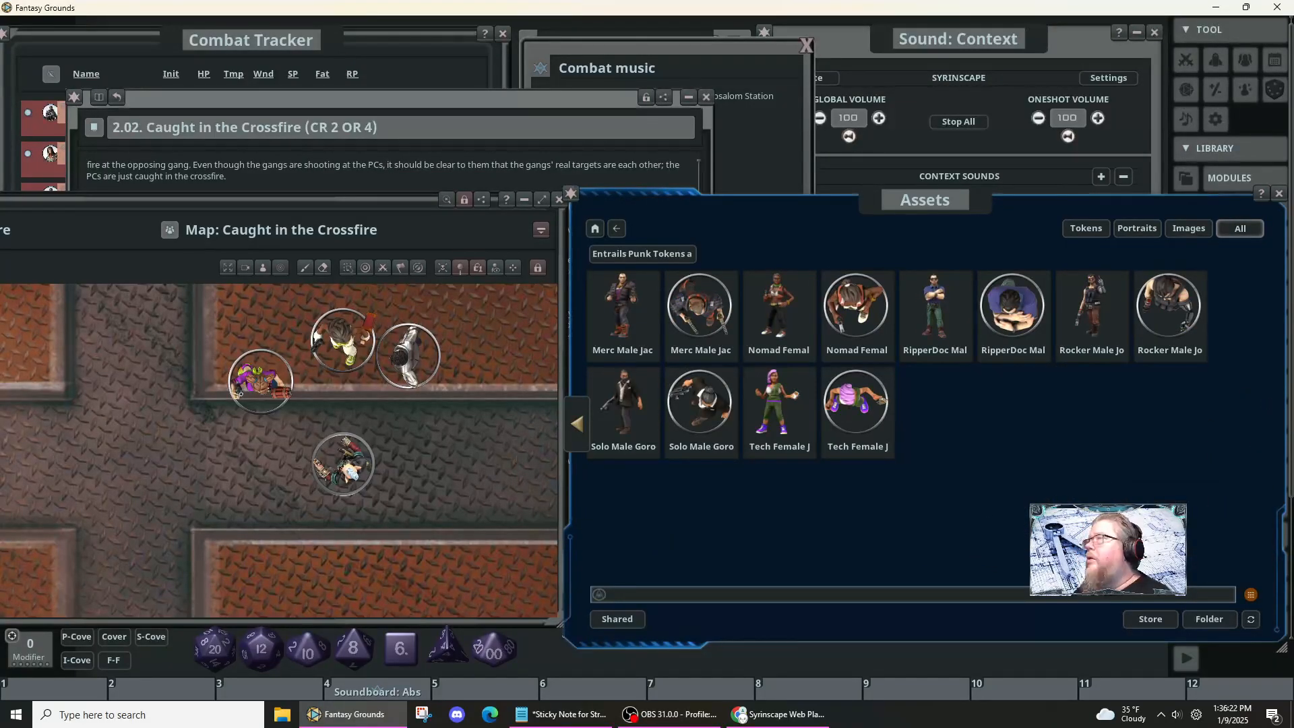
scroll(519, 517, down, 10)
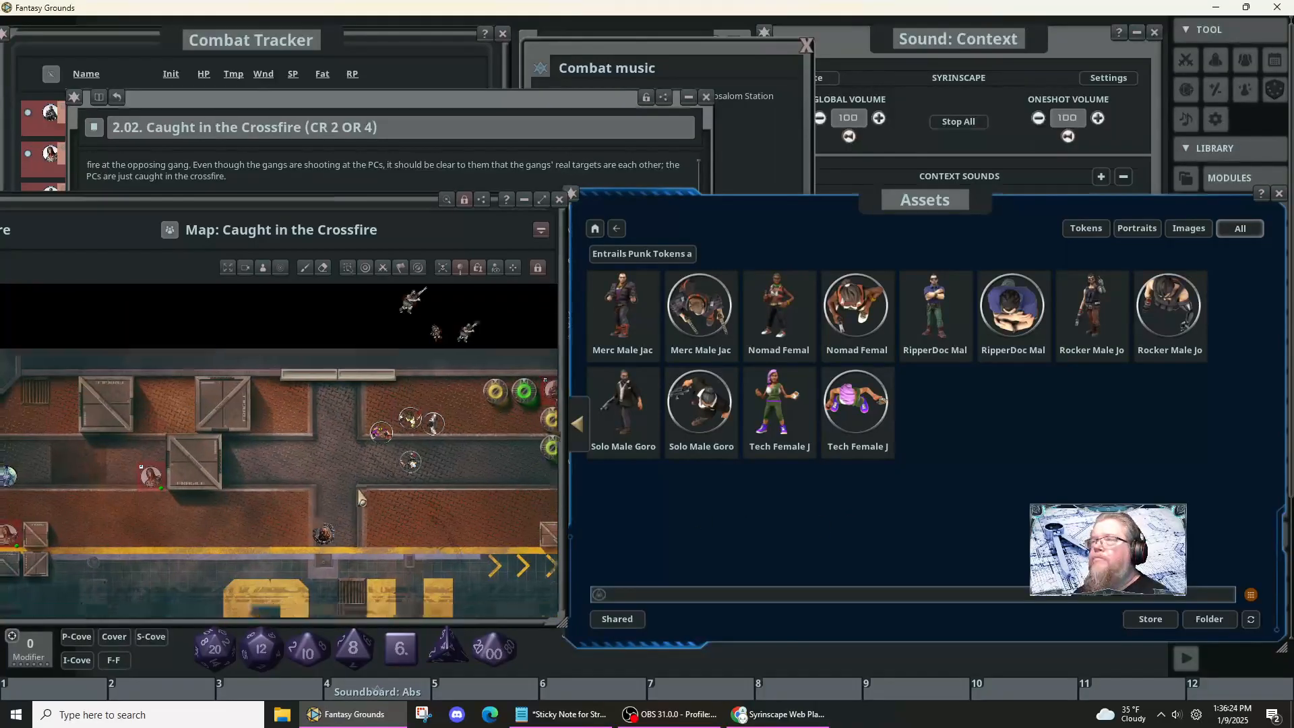
scroll(424, 500, down, 5)
scroll(386, 525, up, 4)
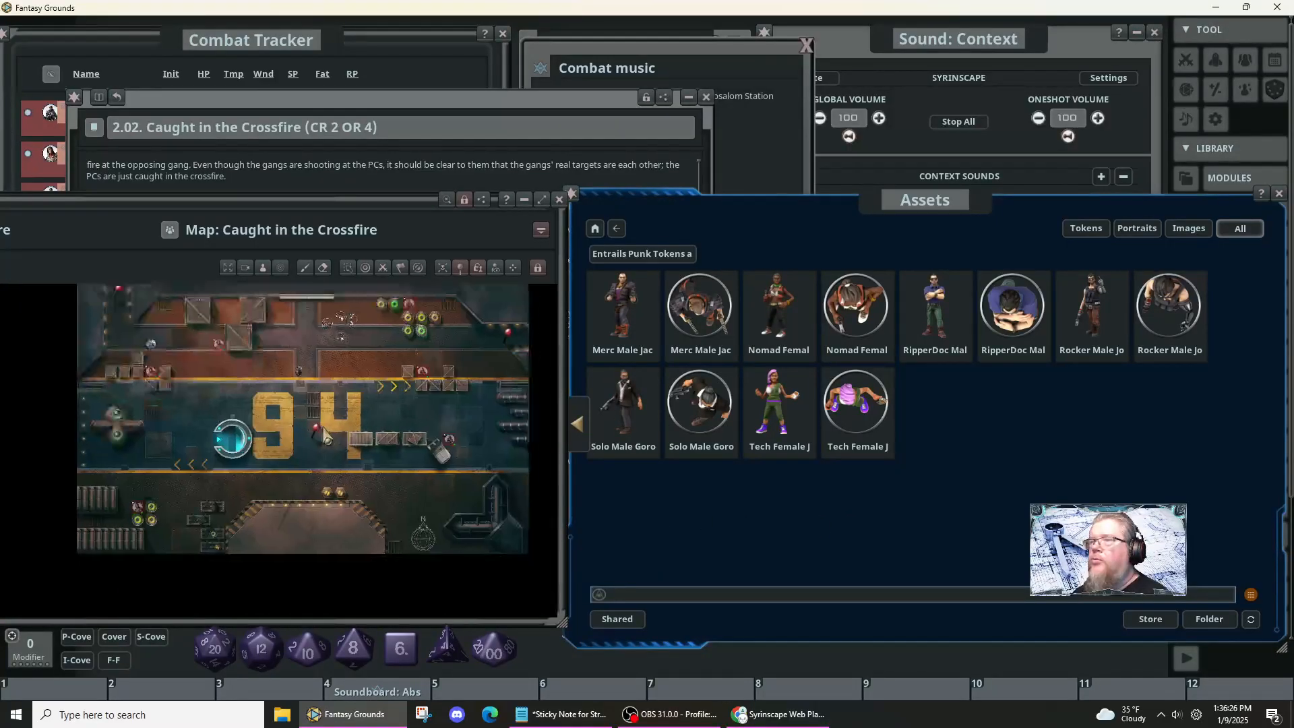
scroll(410, 484, up, 2)
scroll(410, 484, up, 3)
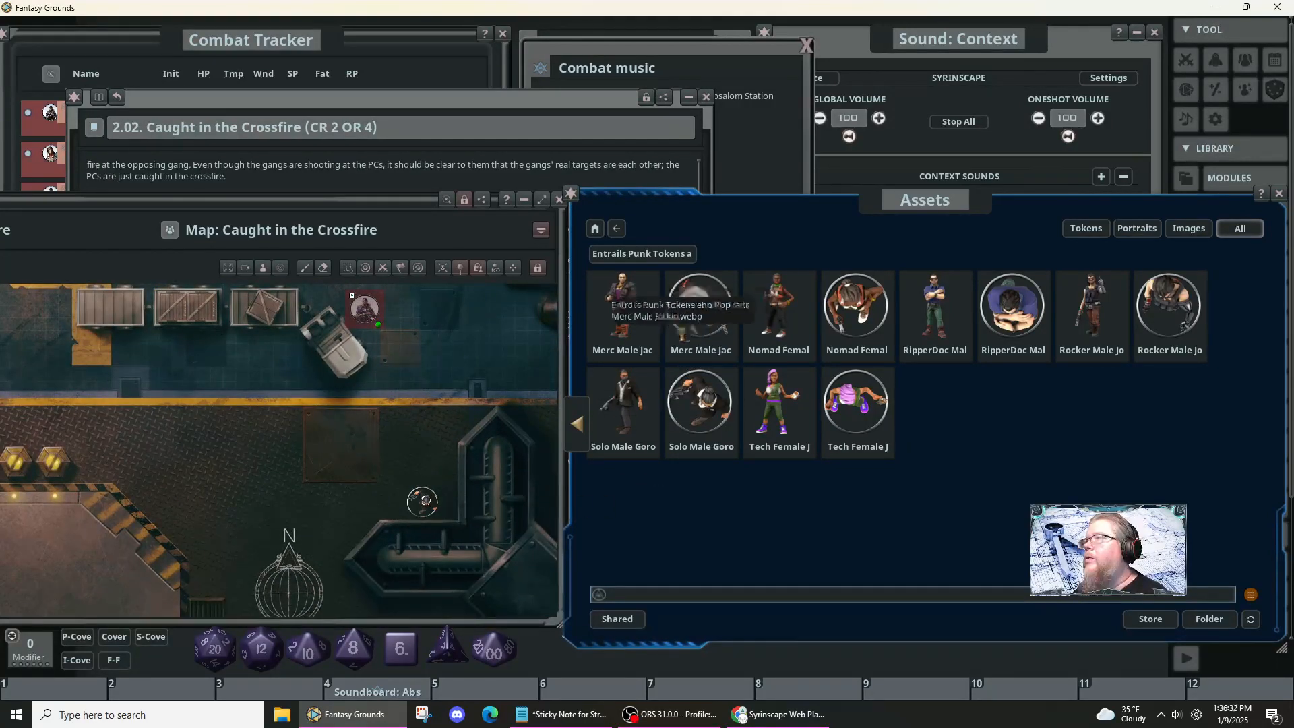
drag(682, 331, 384, 503)
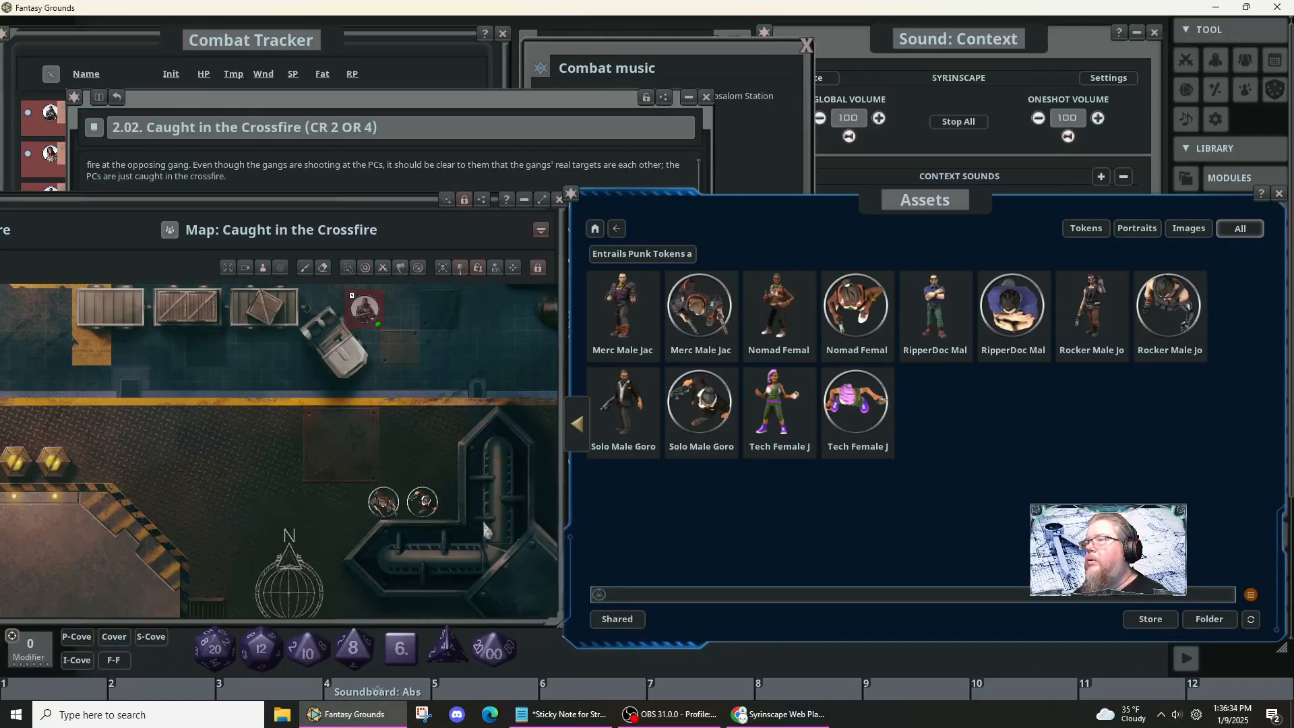
drag(853, 404, 404, 472)
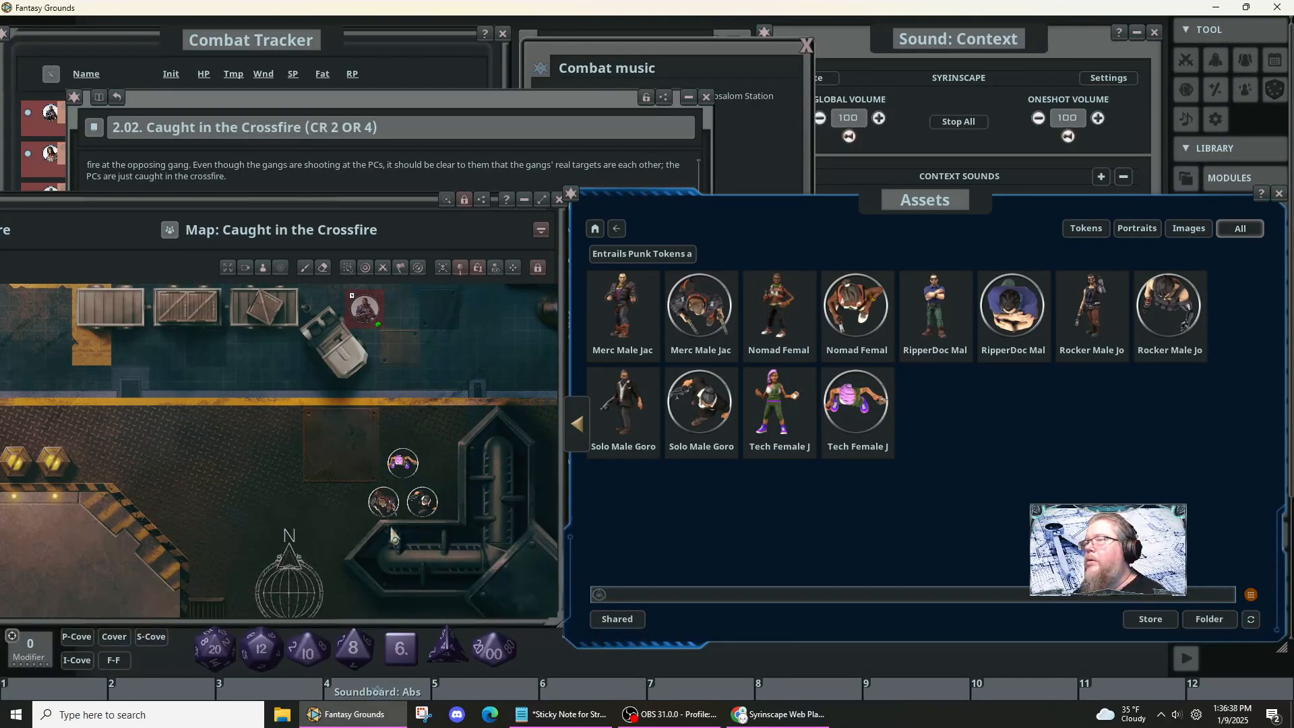
- Rotate the Merc Male, Solo Male and Tech Female tokens and add the top-down RipperDoc token to their group
click(389, 507)
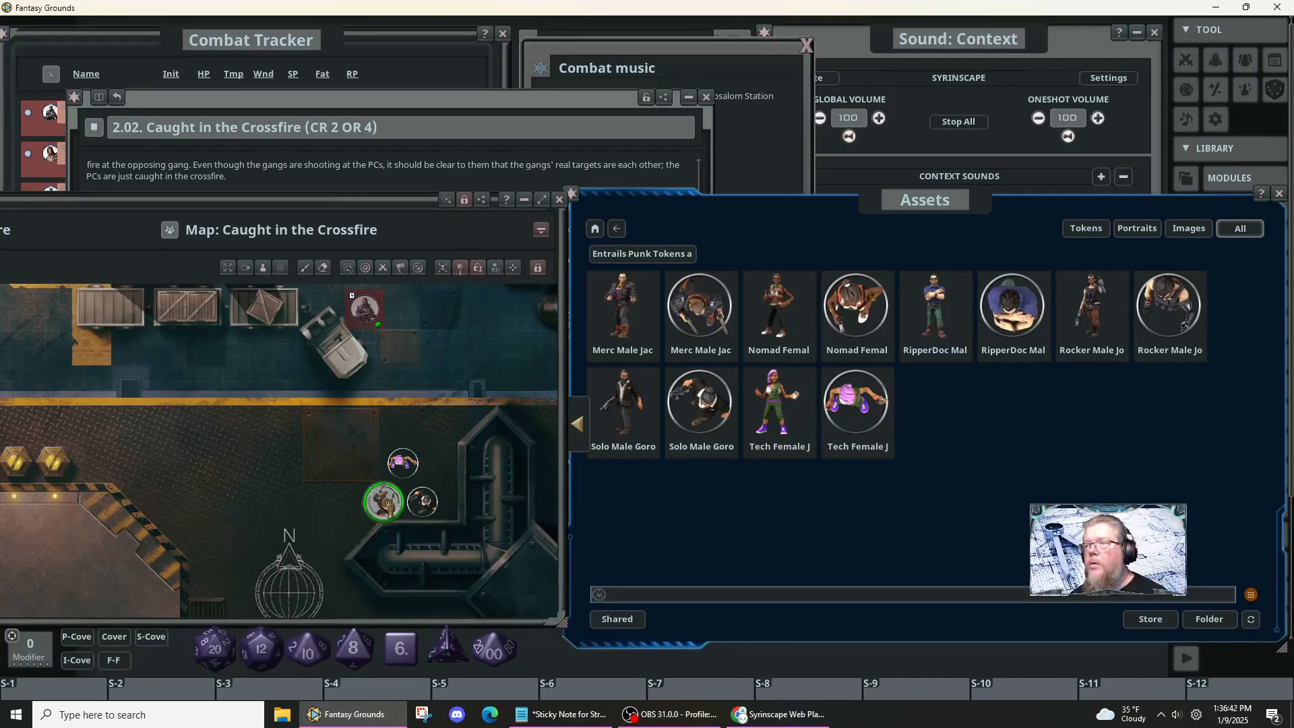
click(425, 507)
key(shift)
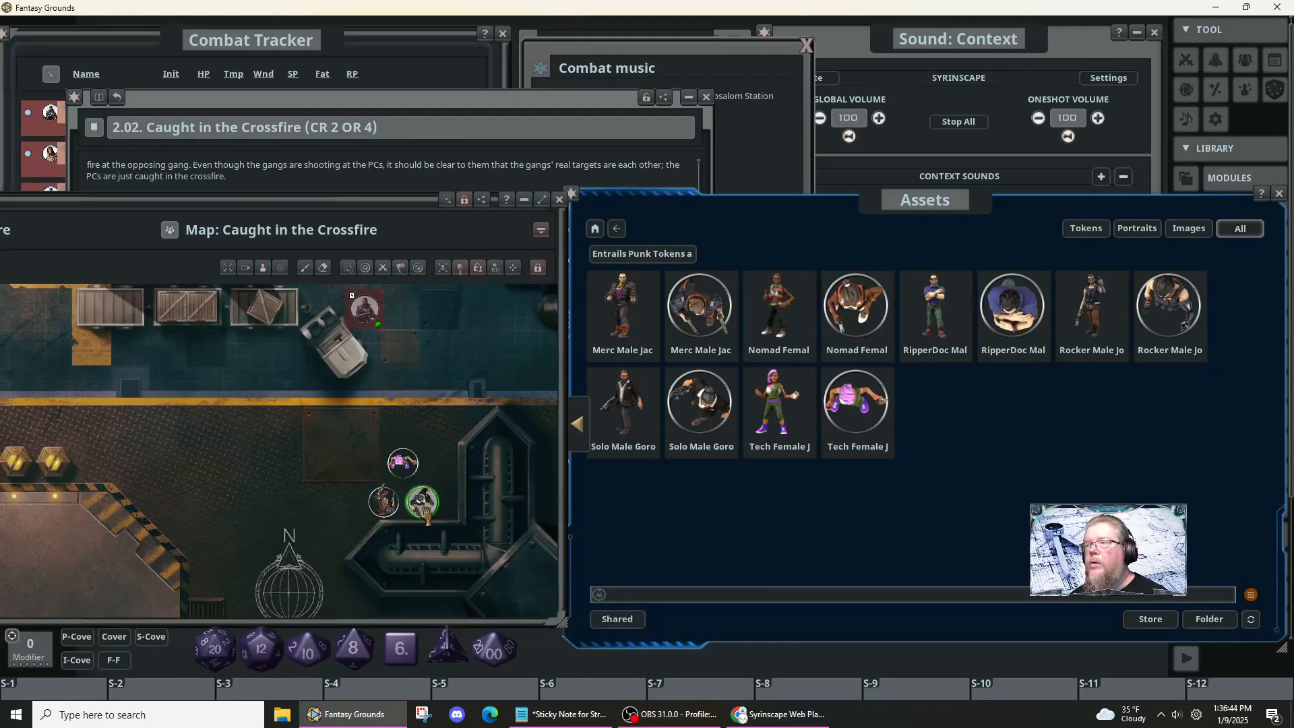
click(424, 507)
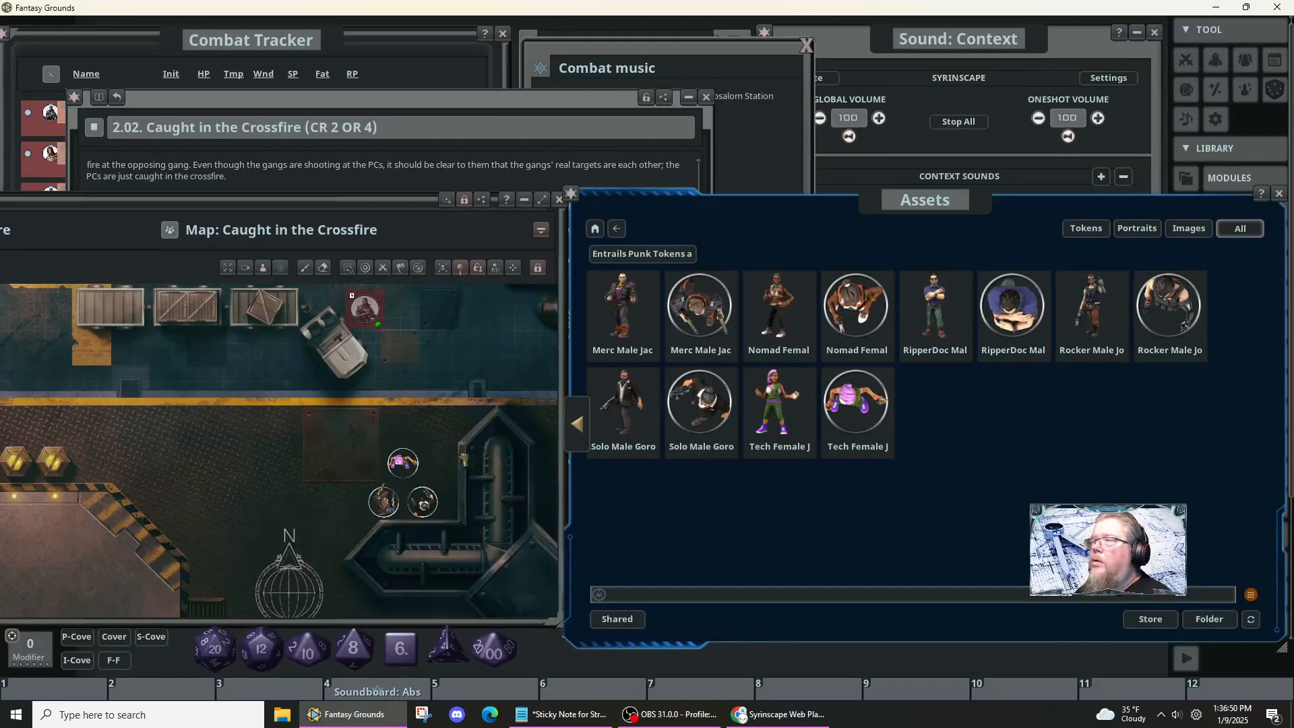
drag(444, 467, 442, 469)
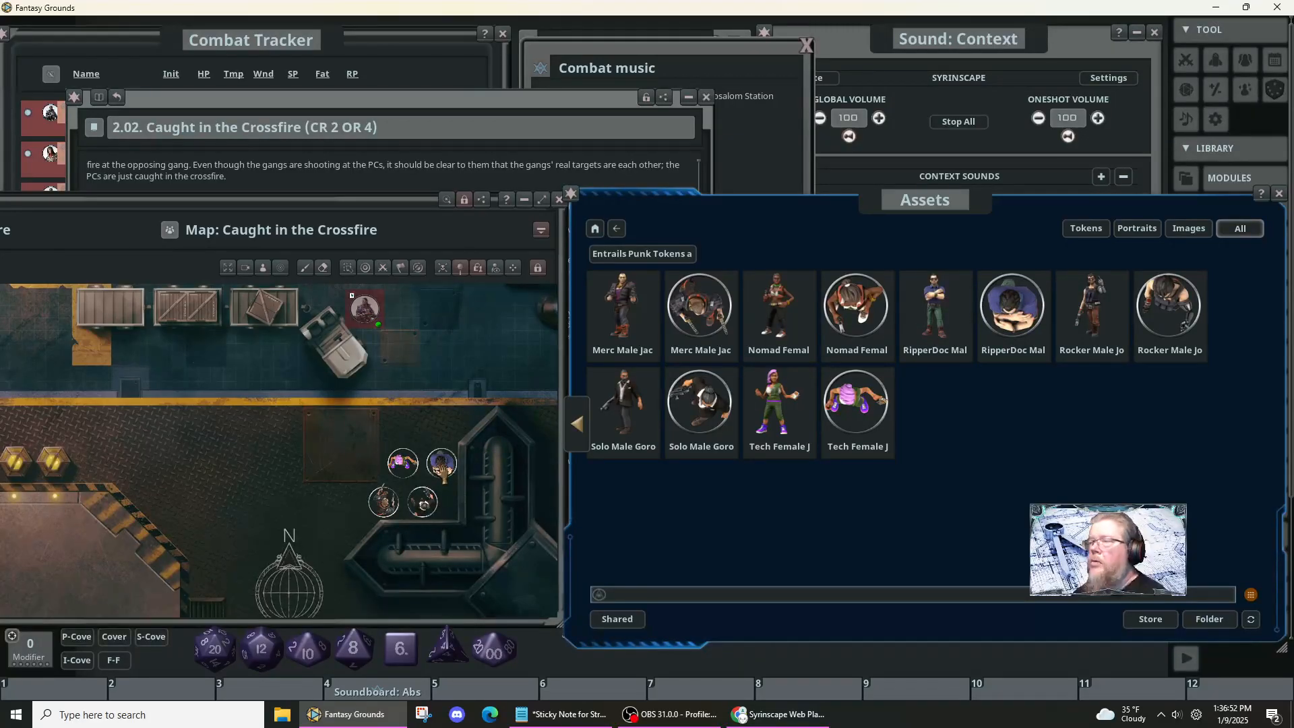
key(shift)
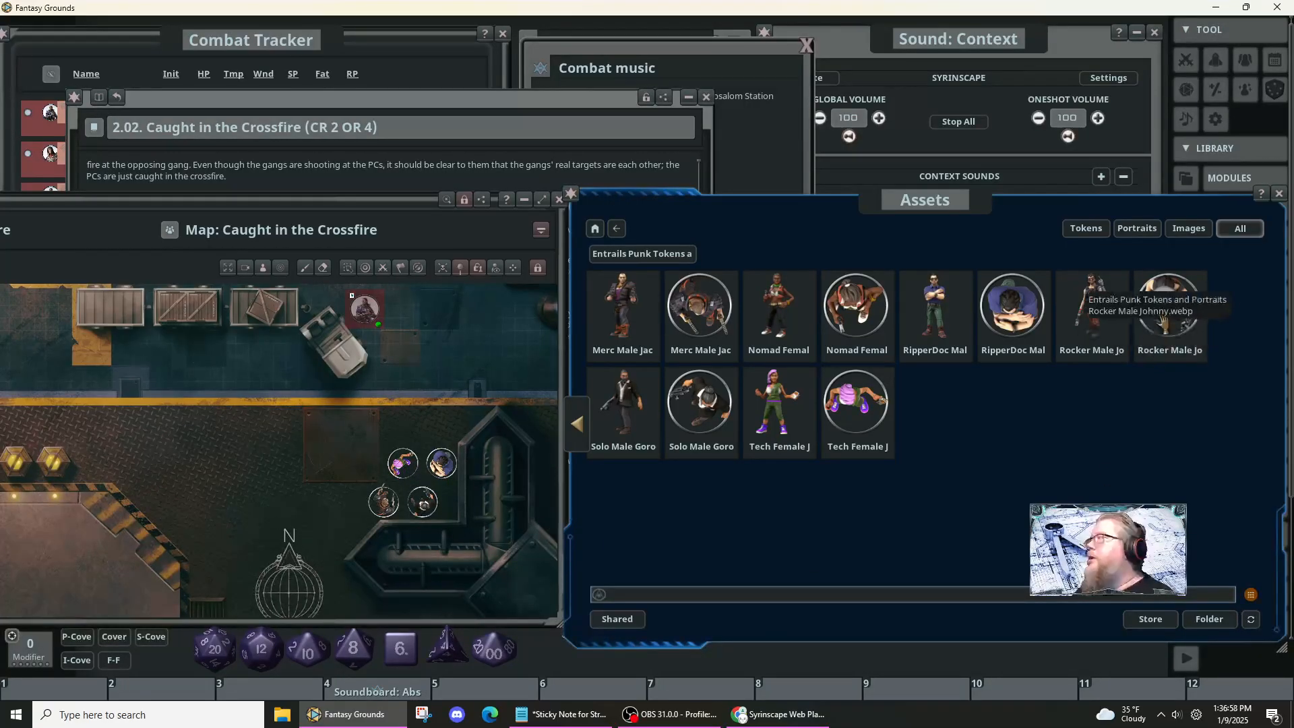
- Place the top-down Rocker Male token just below the row of crates in the eastern part of the map
scroll(477, 384, down, 3)
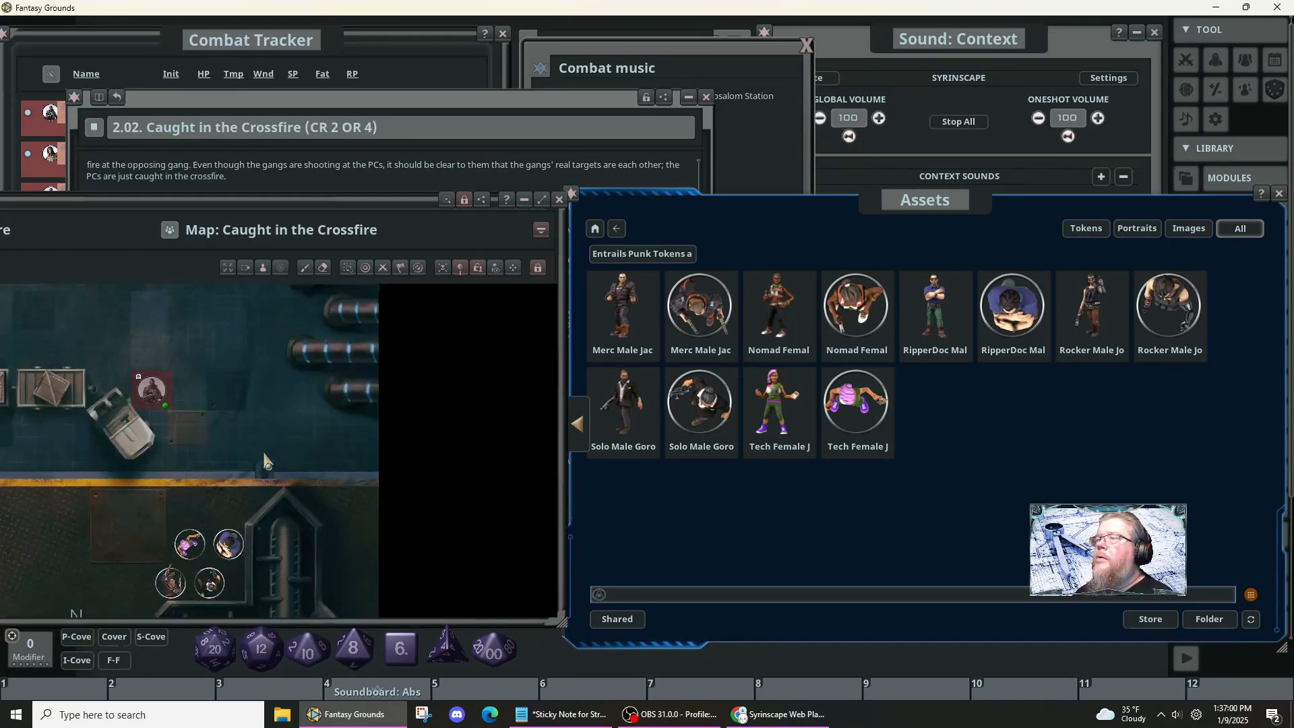
scroll(264, 436, down, 1)
scroll(265, 439, down, 1)
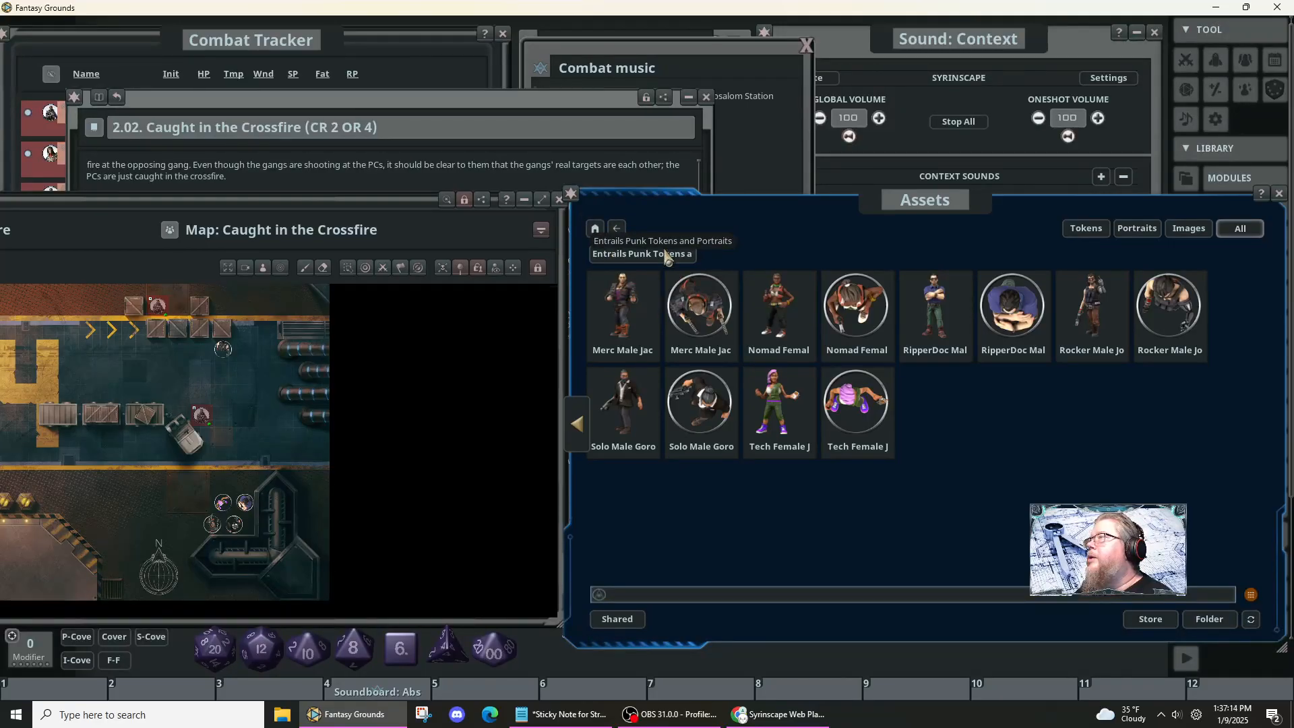
- View the portraits in the Entrails Punks folder, return to the top-level folders and go to the next page
click(615, 231)
click(615, 230)
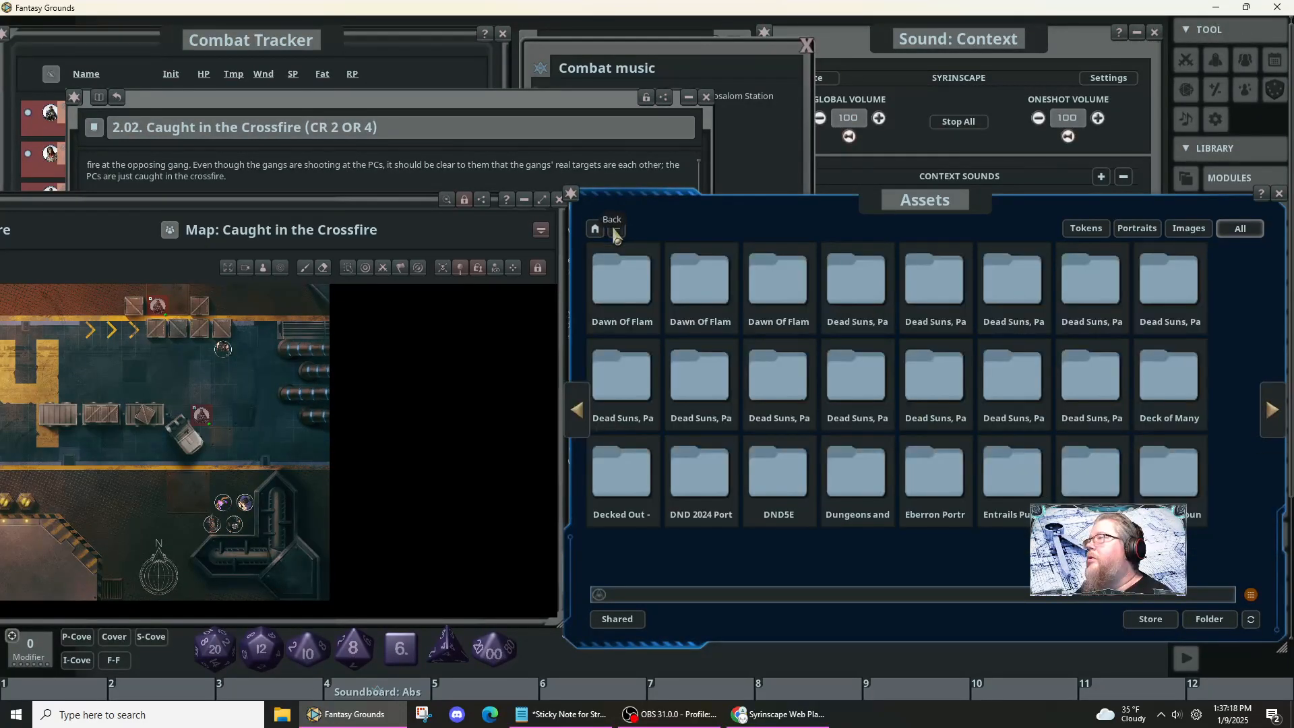
click(1113, 486)
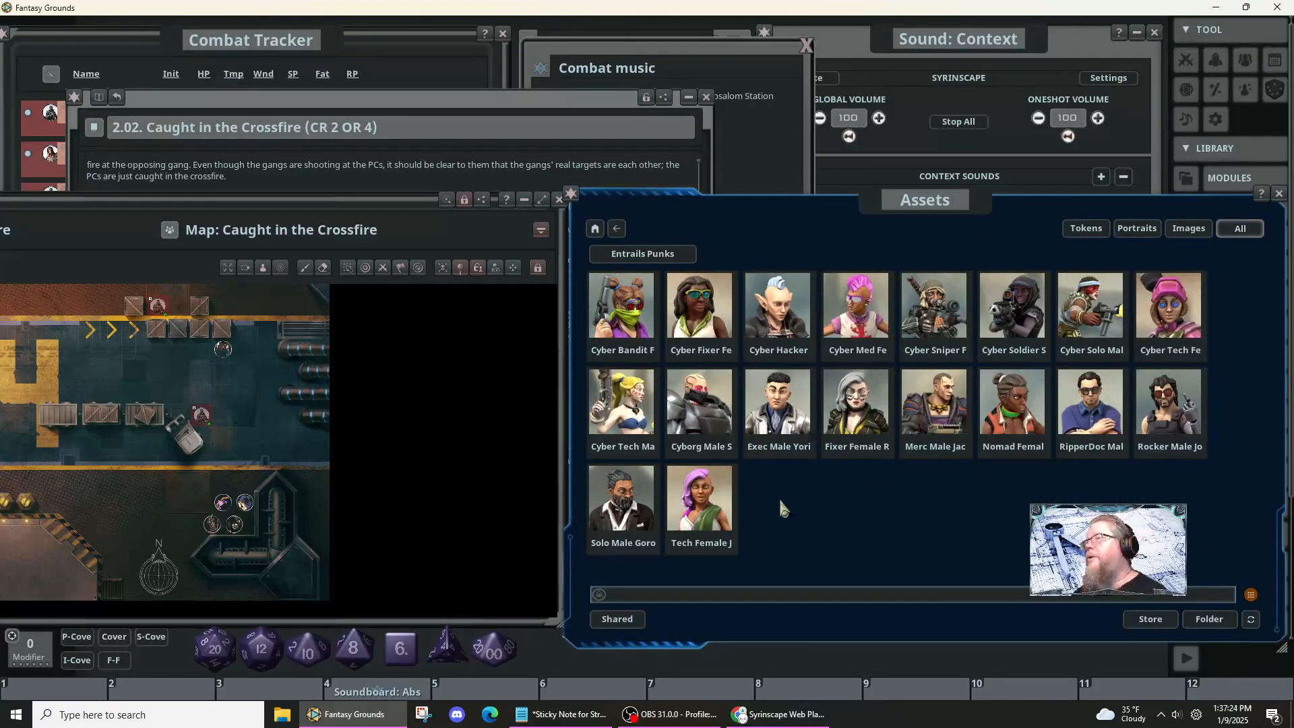
click(616, 229)
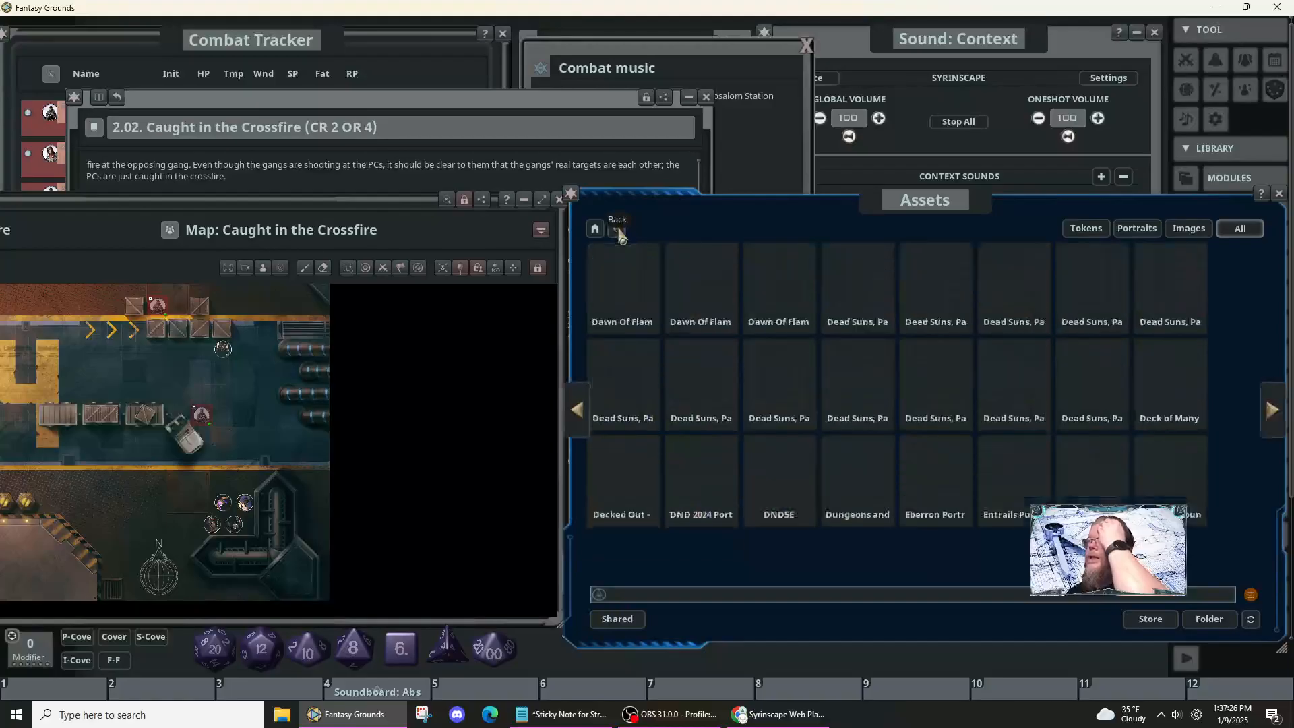
click(1280, 408)
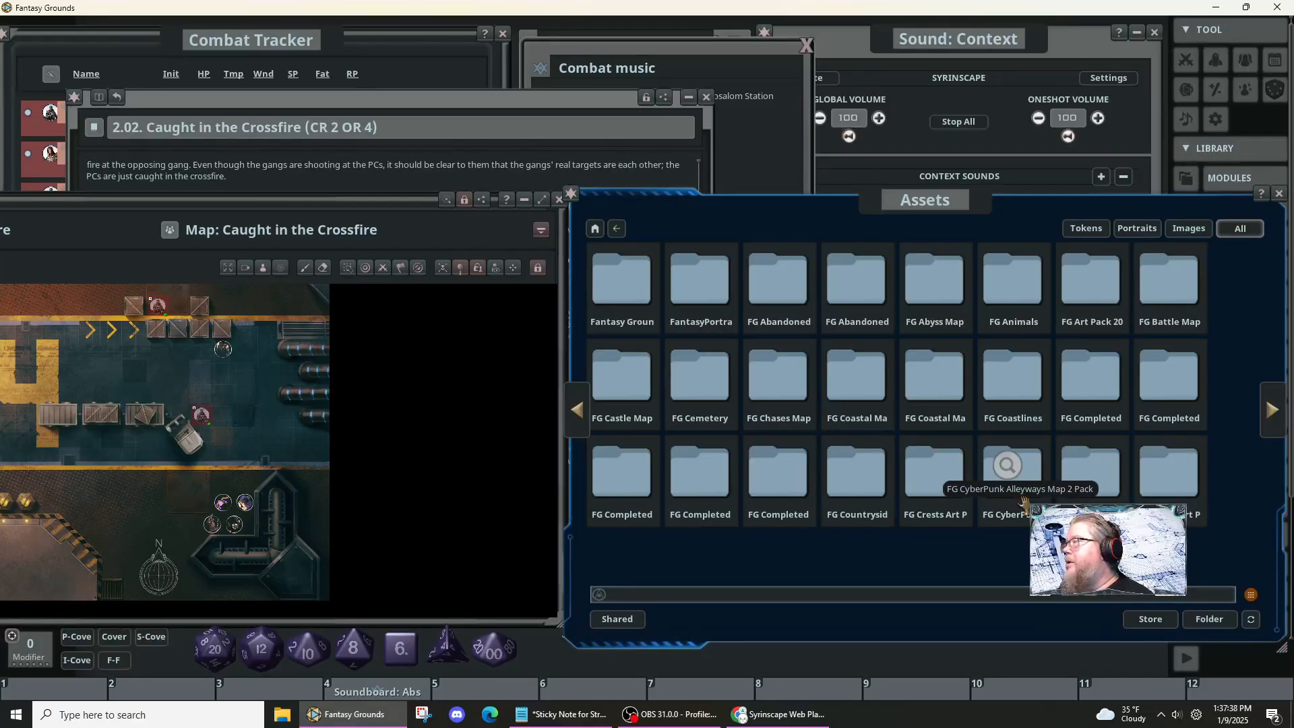
- Filter the assets to tokens, open the Sci-fi Species, Volume 4 folder and close the stray token preview
click(1087, 230)
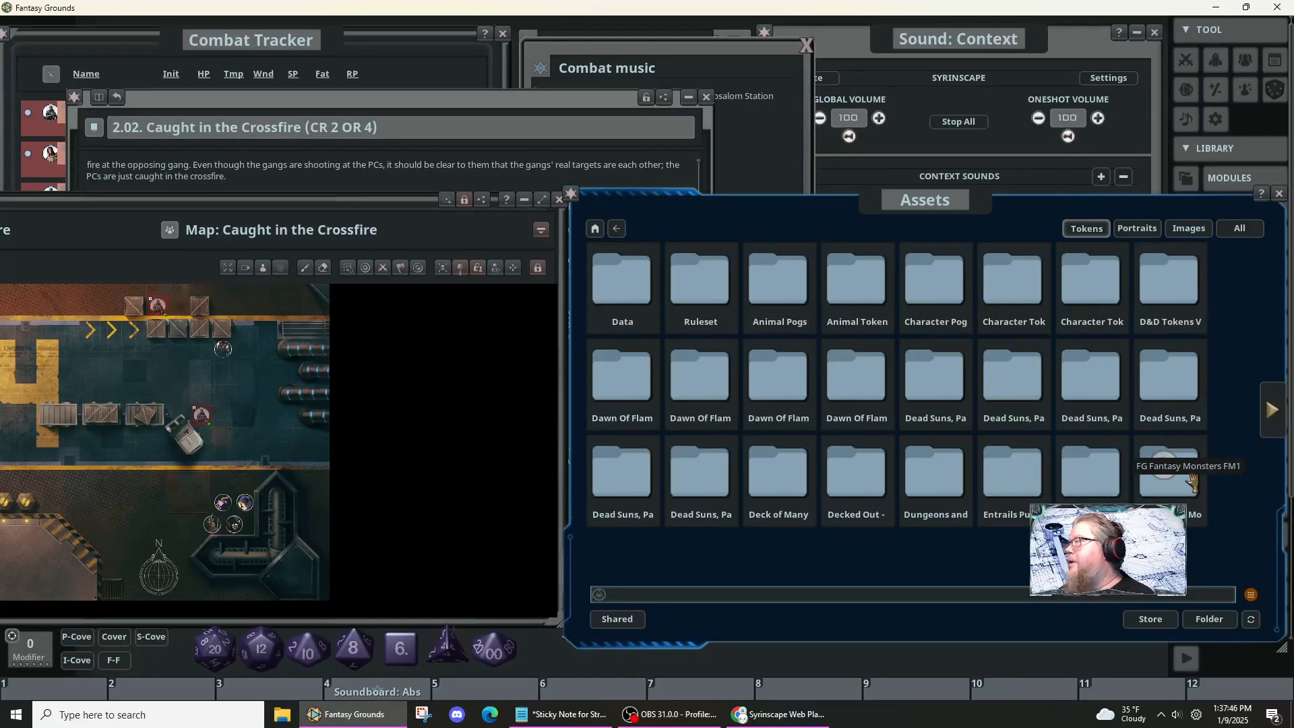
click(1273, 409)
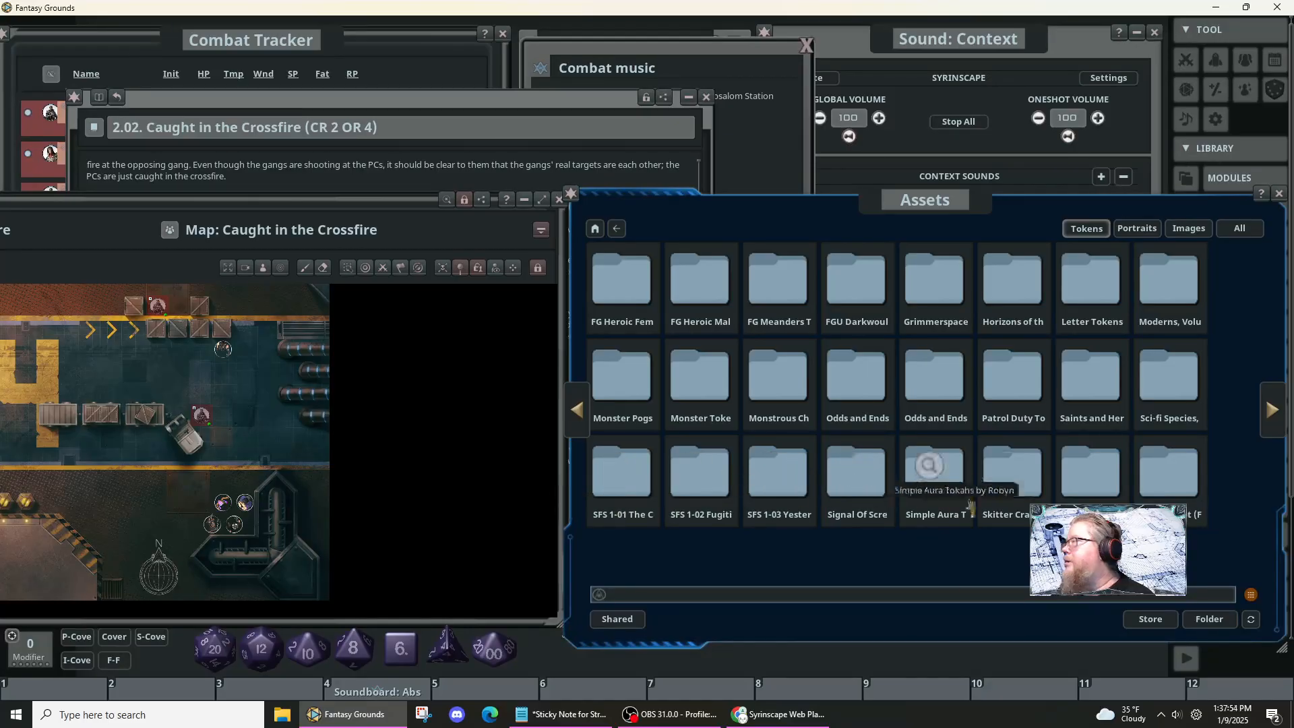
double_click(1193, 399)
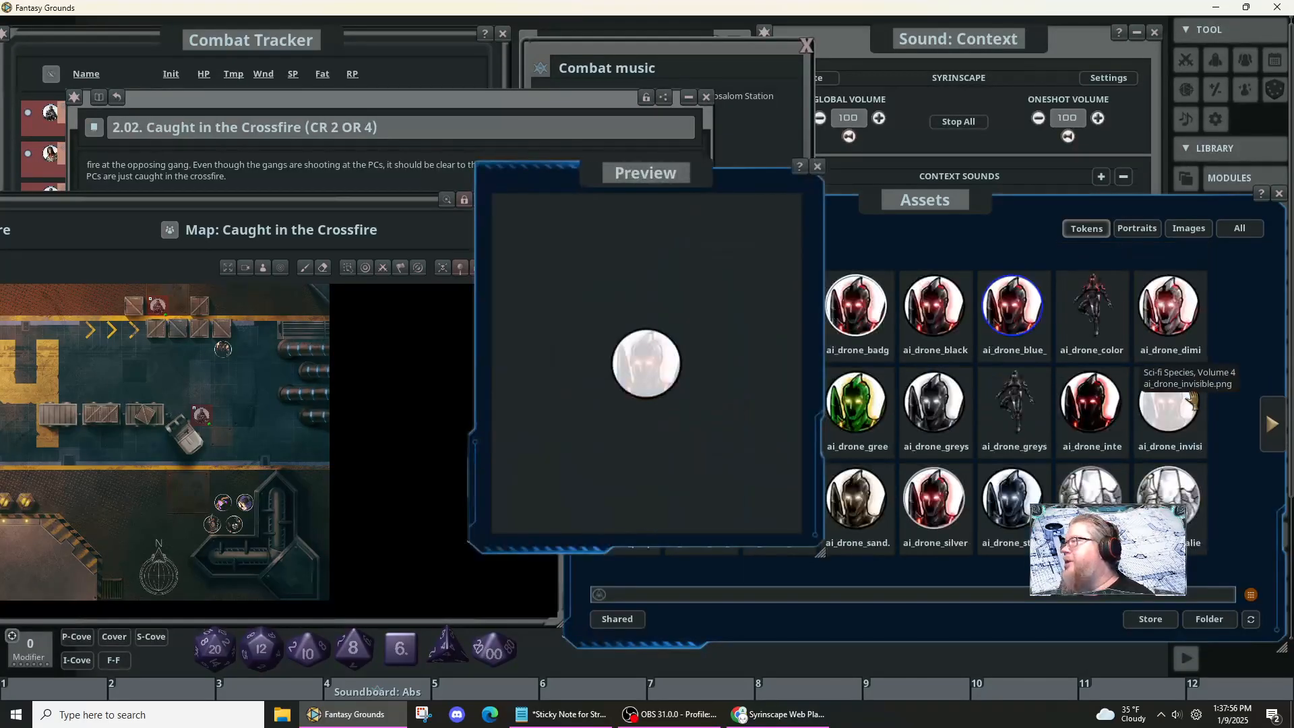
click(818, 166)
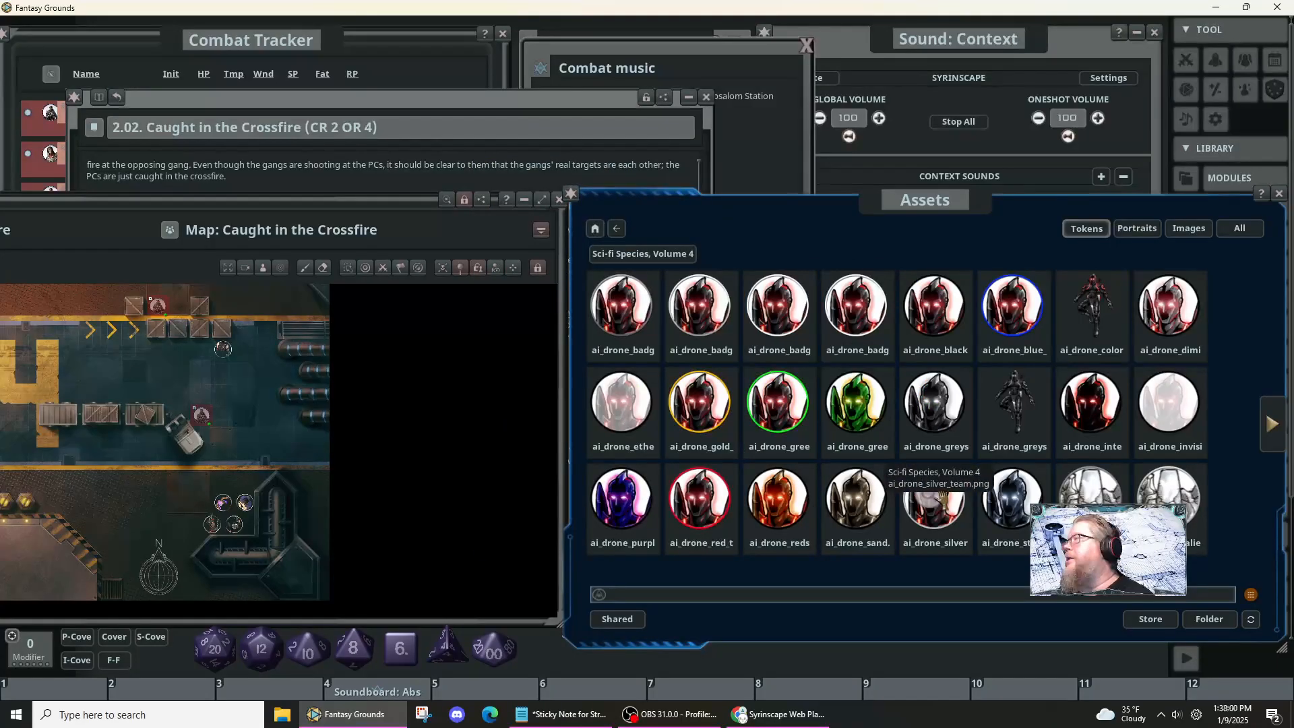
- Place the full-body color AI drone token just east of the cross-shaped machine in the western part of the map
scroll(328, 461, down, 5)
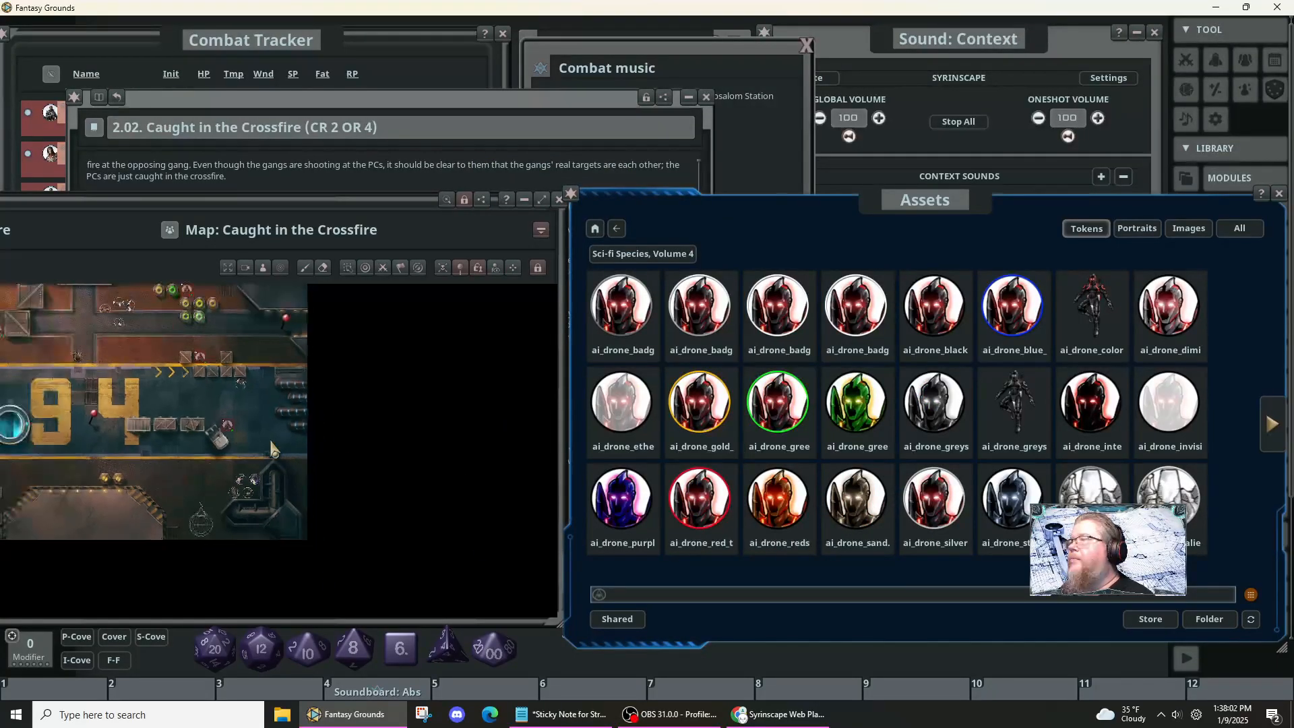
scroll(106, 385, up, 2)
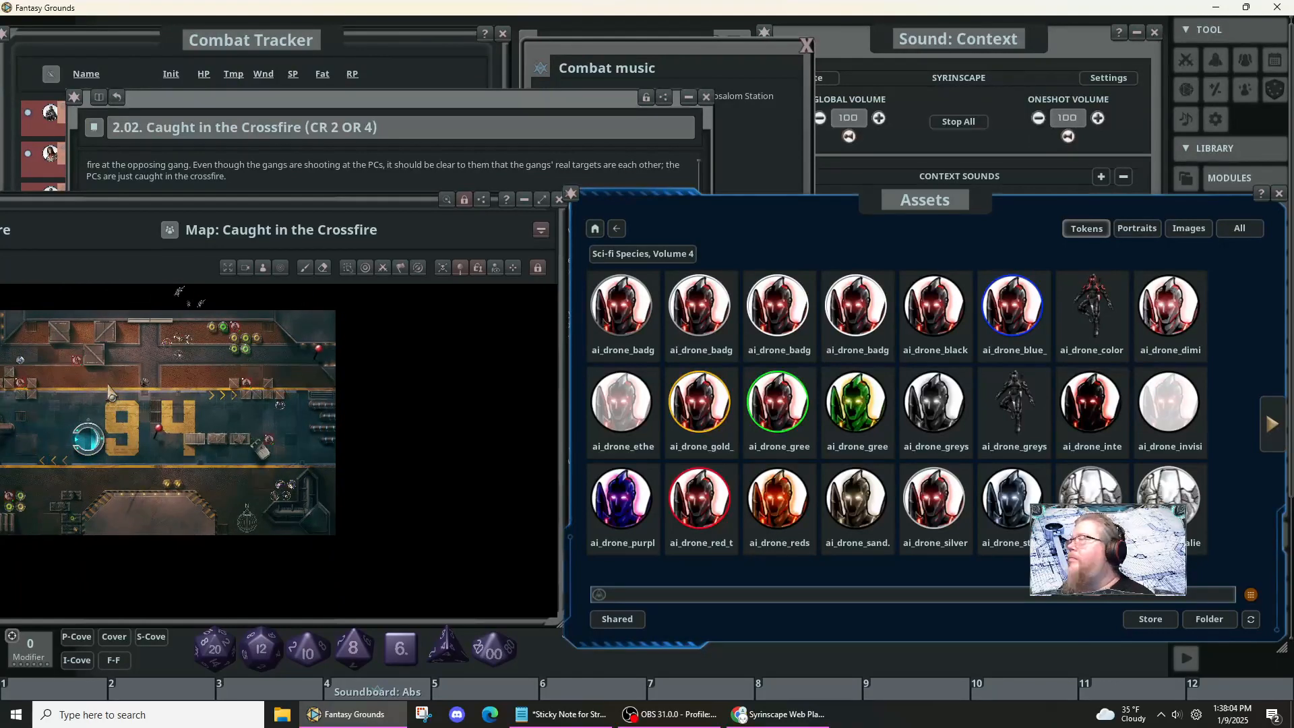
drag(106, 385, 297, 376)
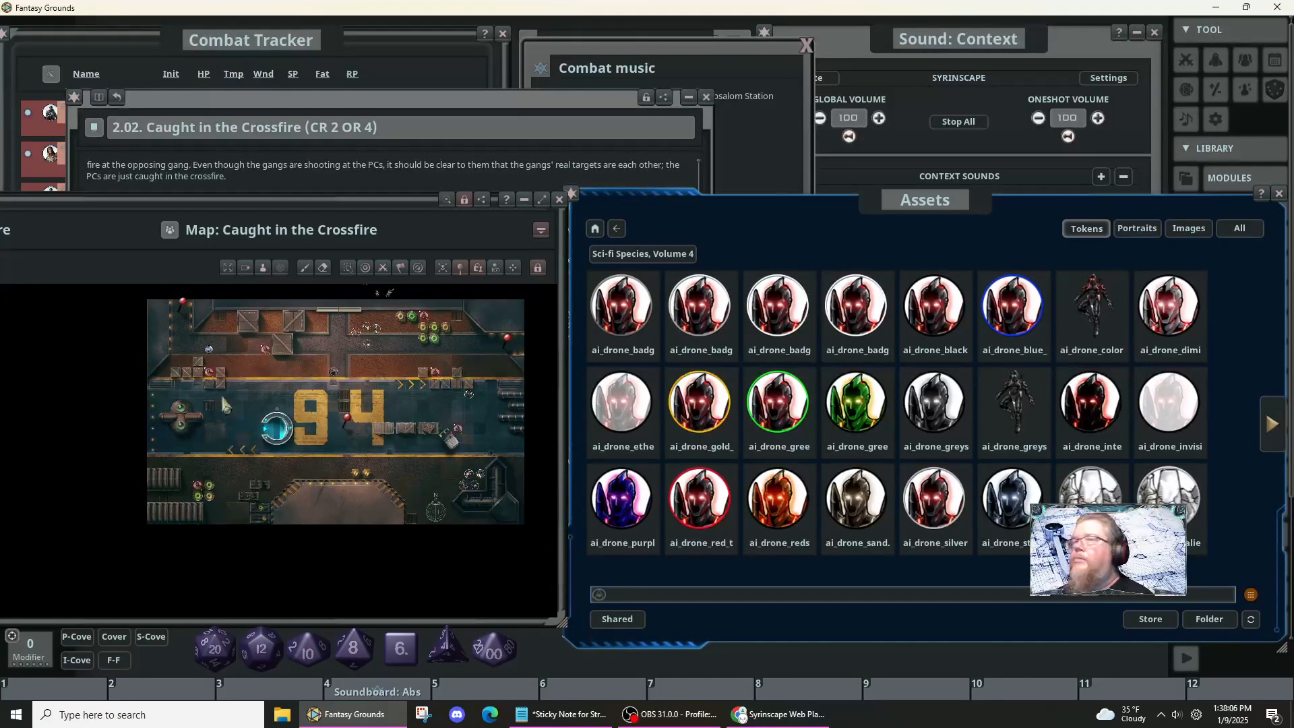
scroll(224, 406, up, 5)
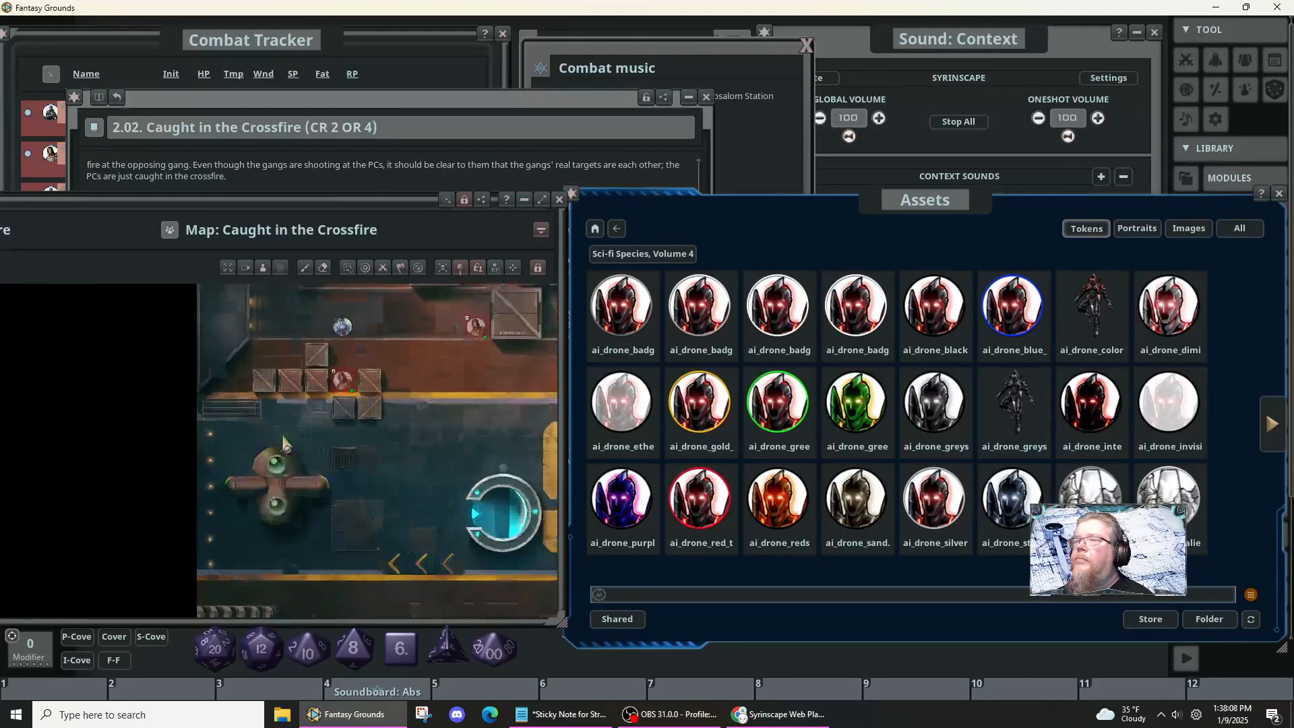
scroll(283, 442, up, 1)
drag(445, 512, 327, 435)
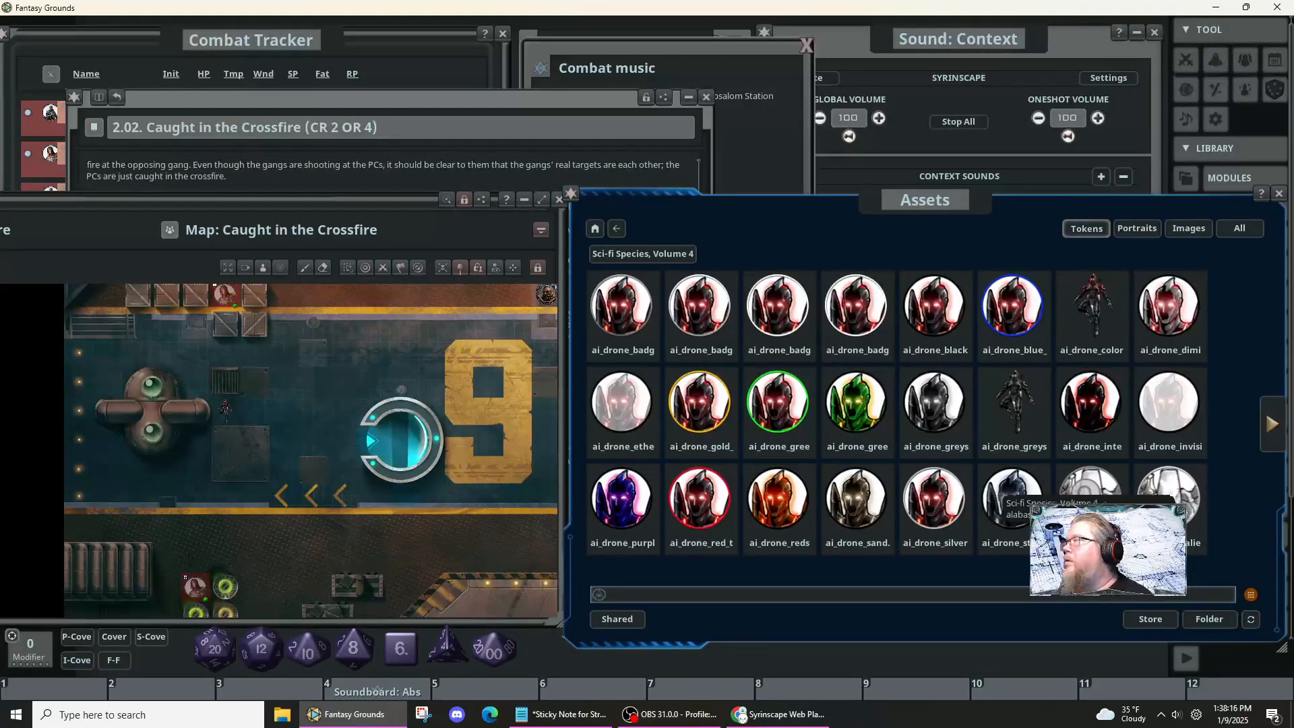
- Place the full-body alabaster alien token just below the northwestern crate row and enlarge it
click(1272, 424)
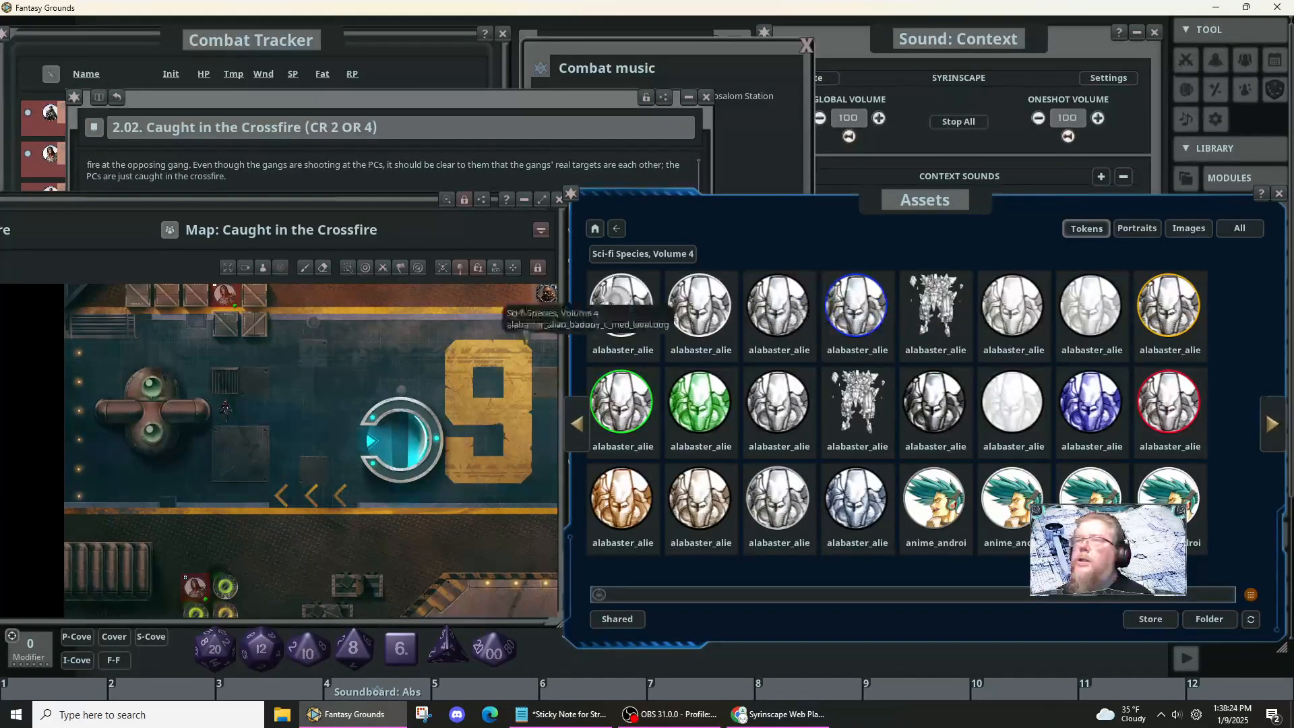
drag(148, 335, 149, 337)
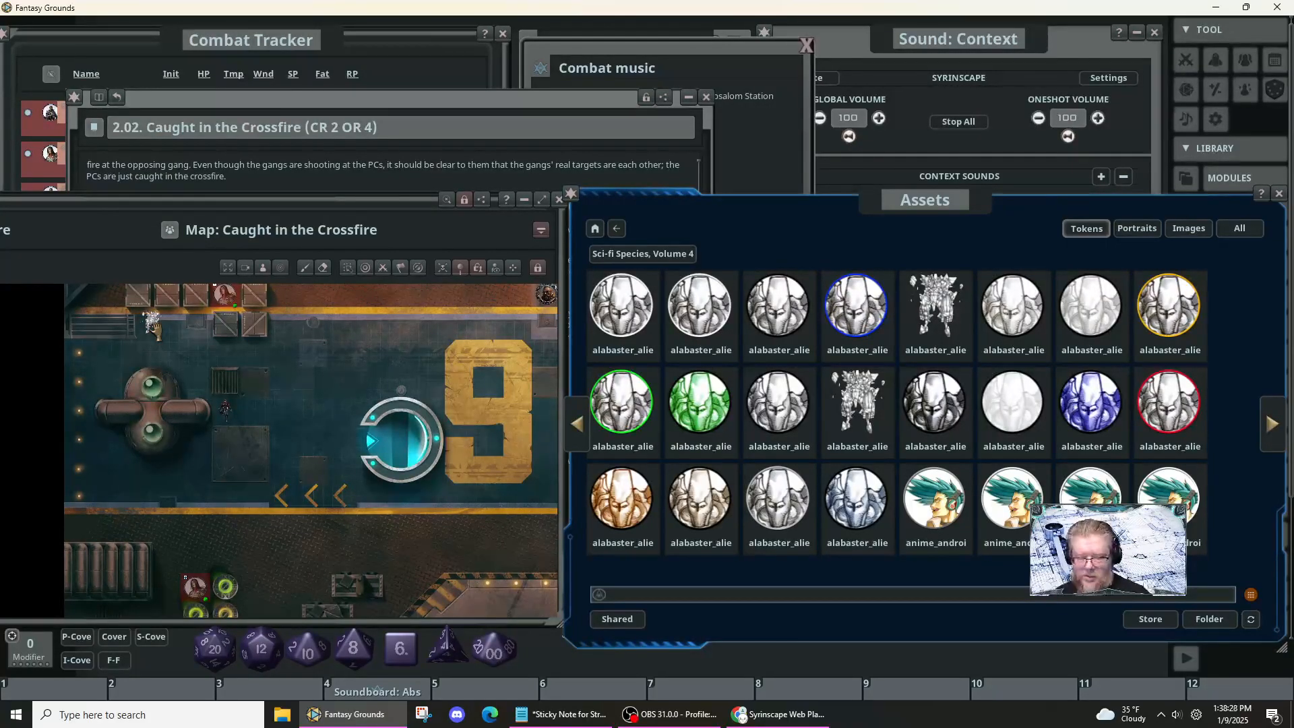
key(ctrl)
ctrl+click(156, 329)
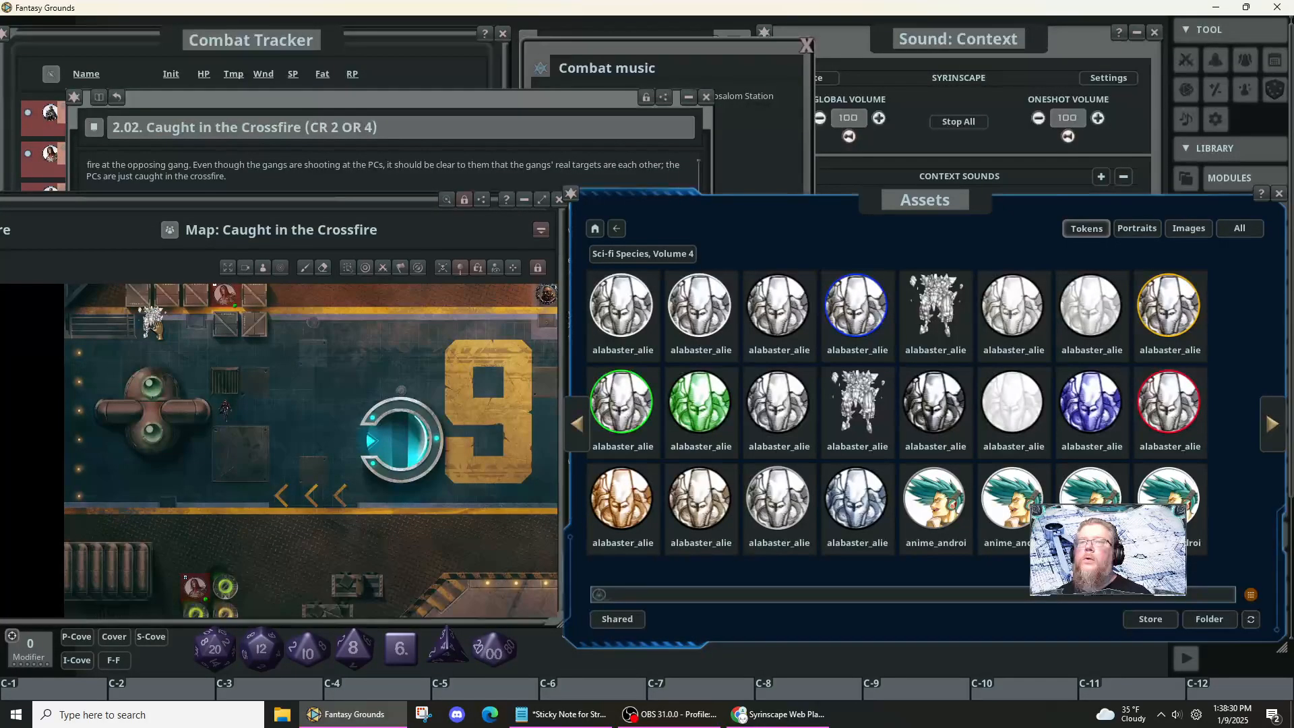
scroll(155, 329, up, 2)
scroll(154, 329, up, 2)
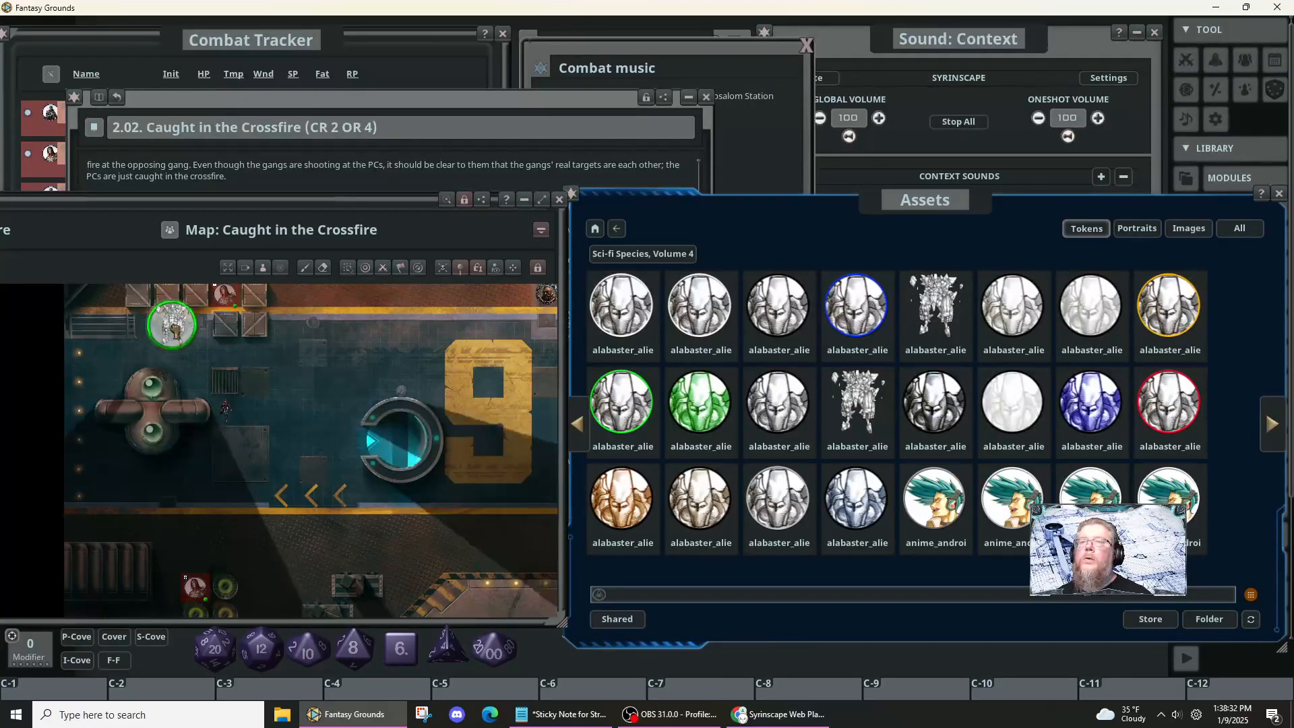
click(189, 348)
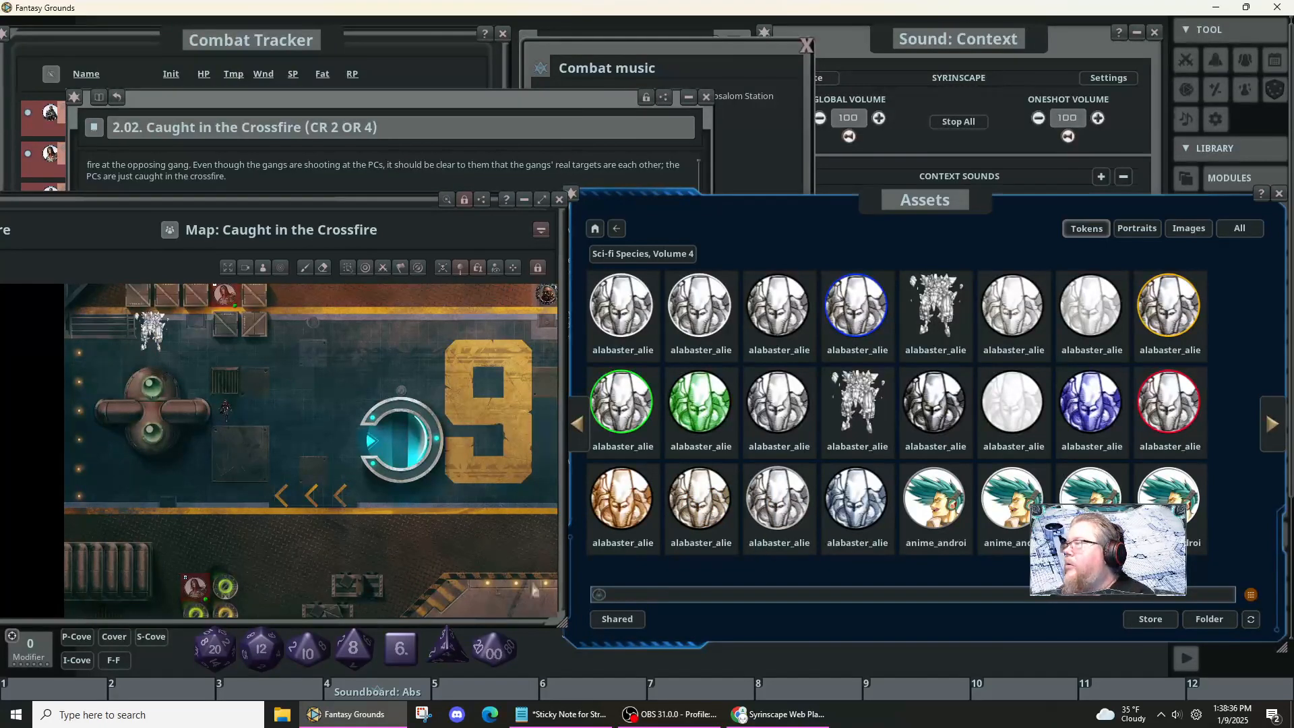
- Place the full-body color anime android and space spelunker tokens side by side above the southwestern pipes
drag(495, 556, 436, 418)
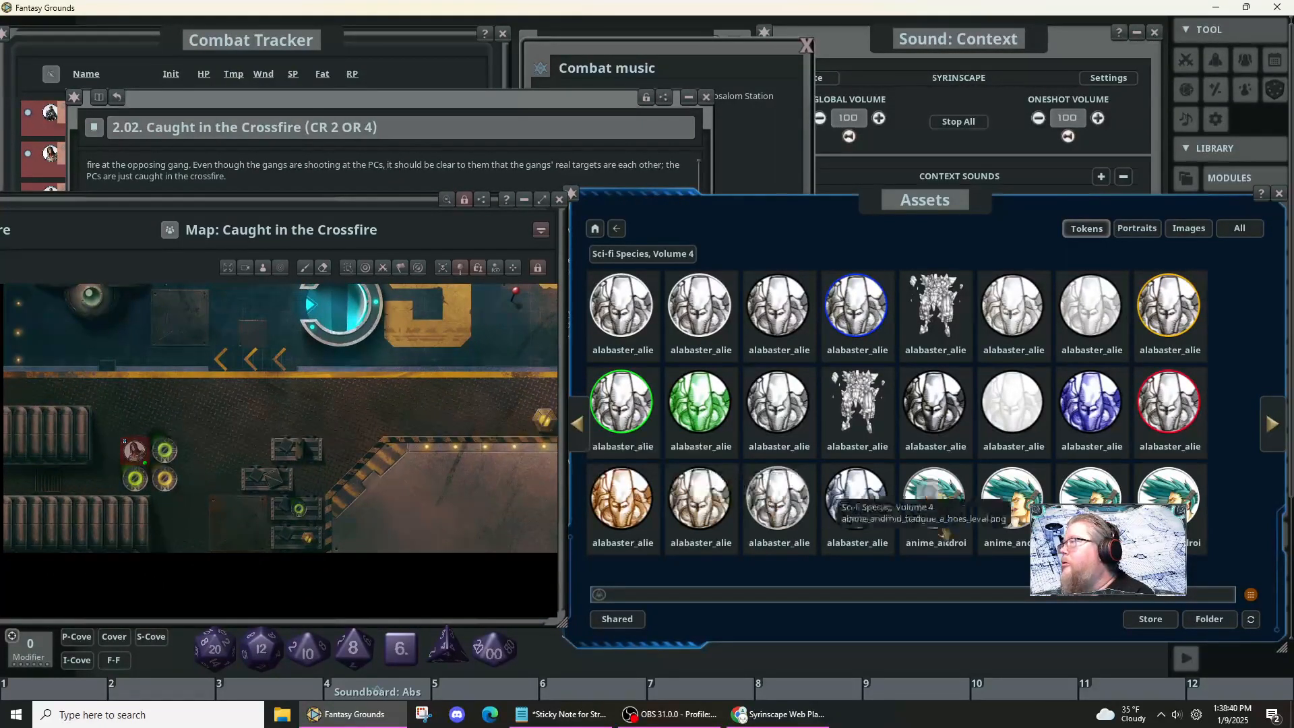
click(1262, 421)
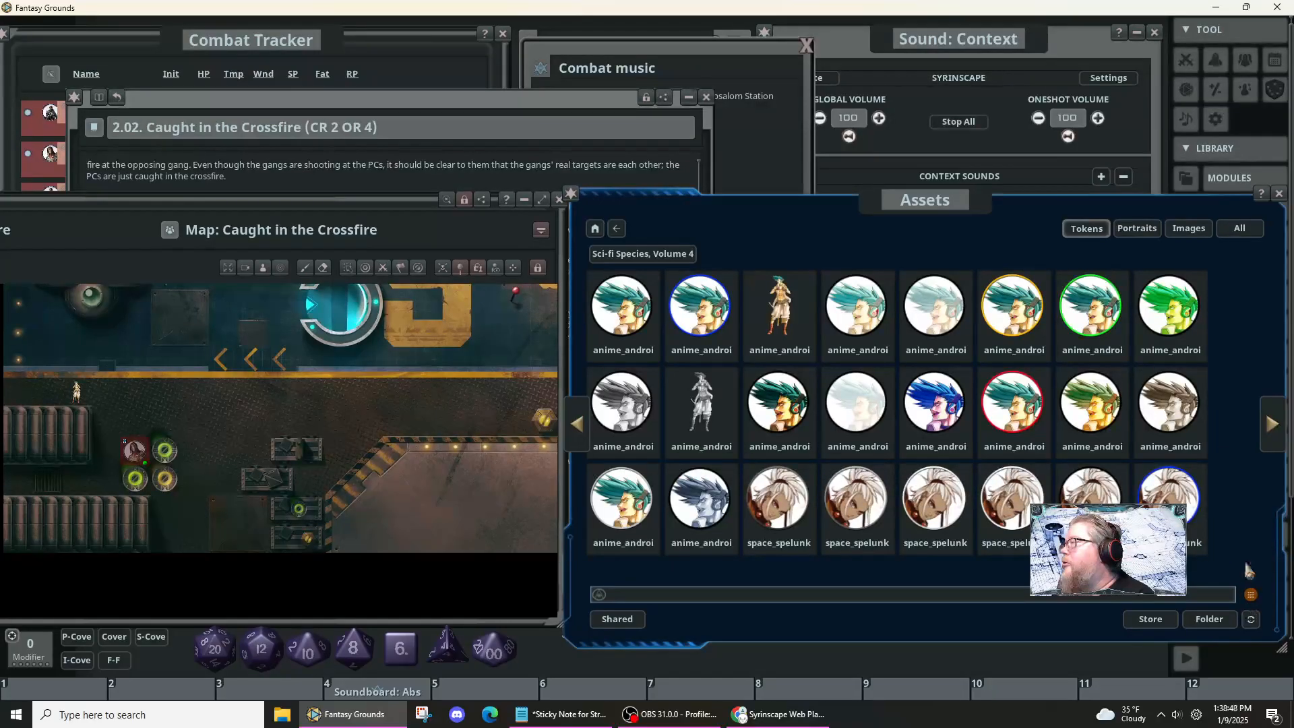
click(1271, 424)
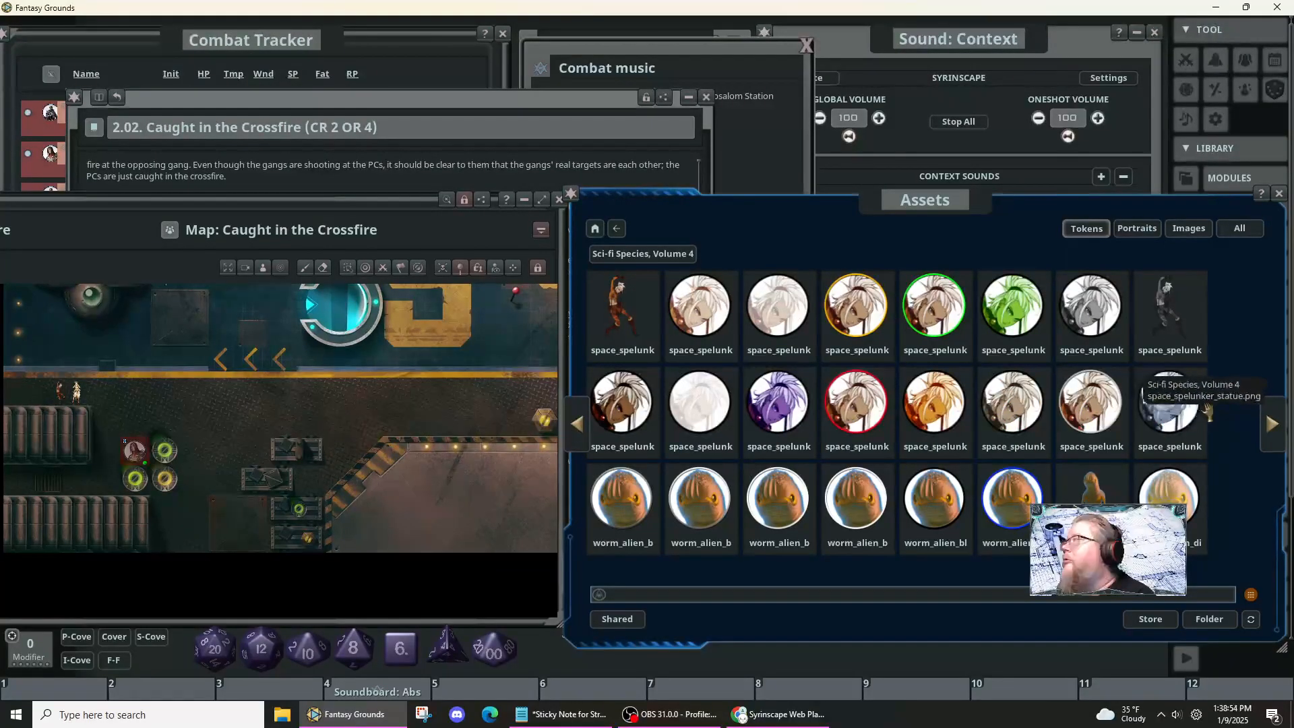
- Place full-body worm alien tokens, two in color and three greyscale, above the containers beside the yellow numeral 4
click(1273, 432)
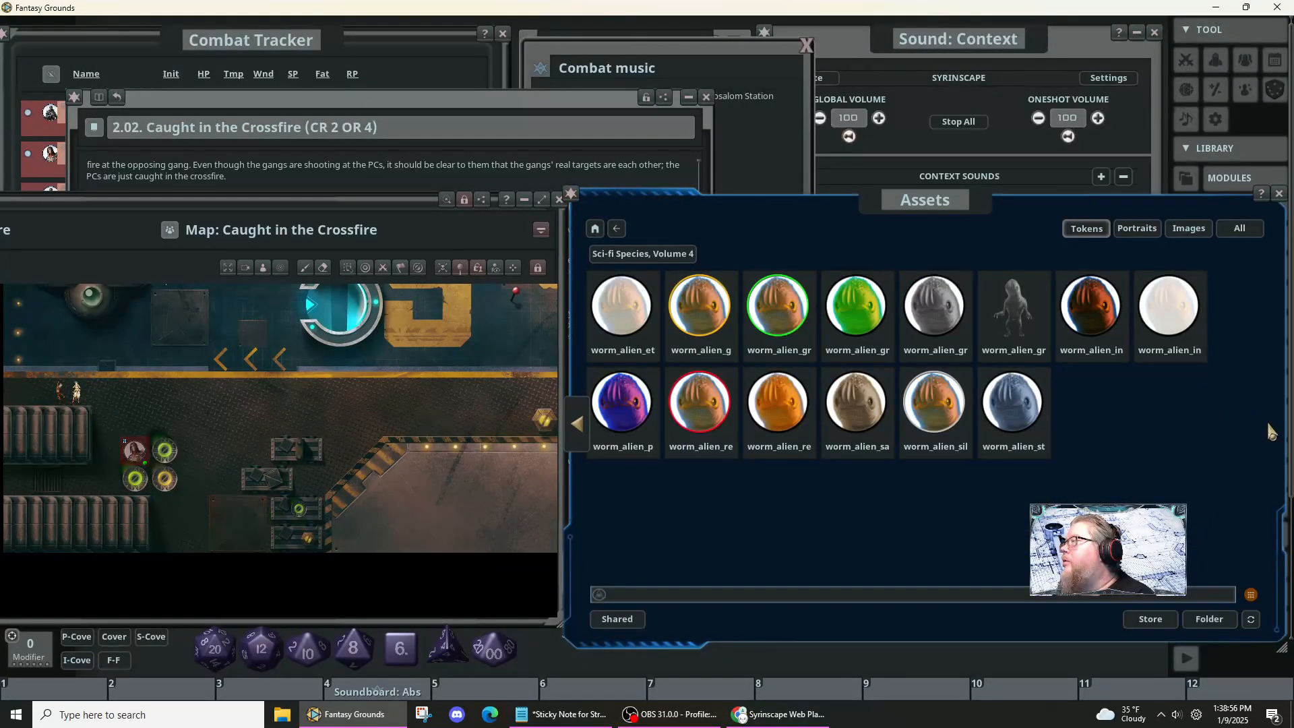
click(577, 424)
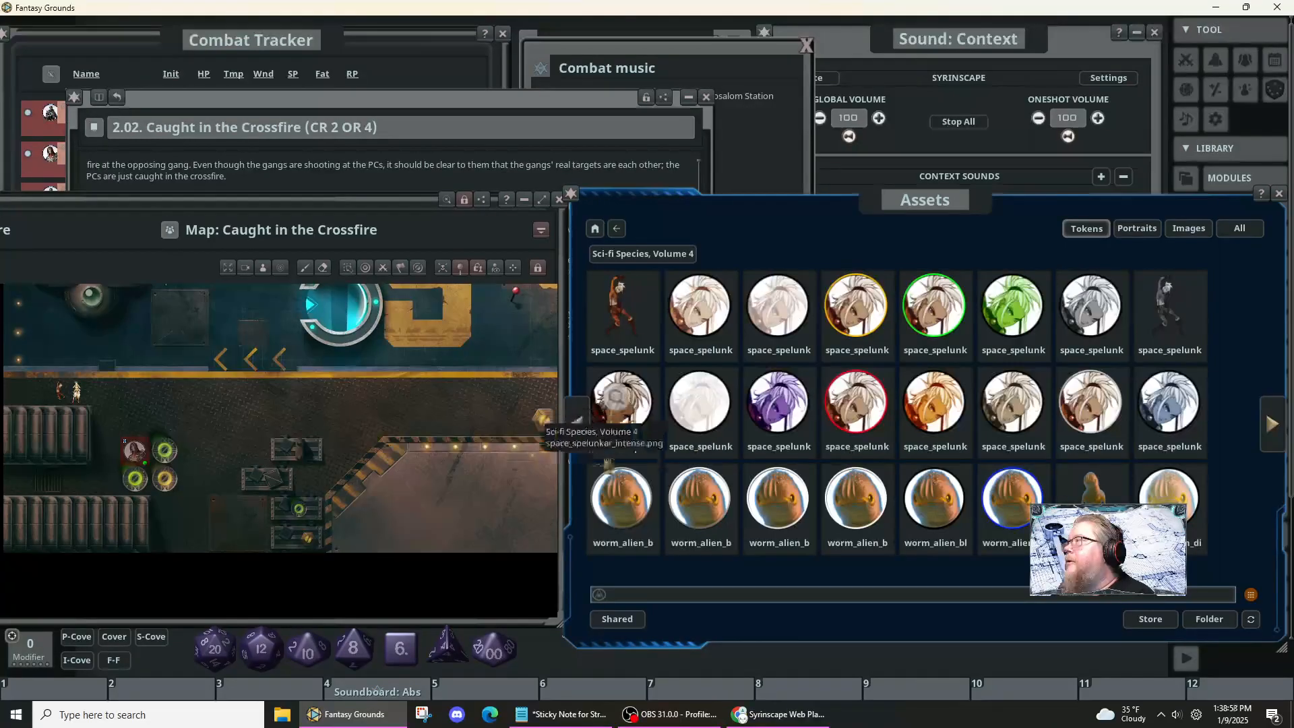
drag(445, 451, 158, 604)
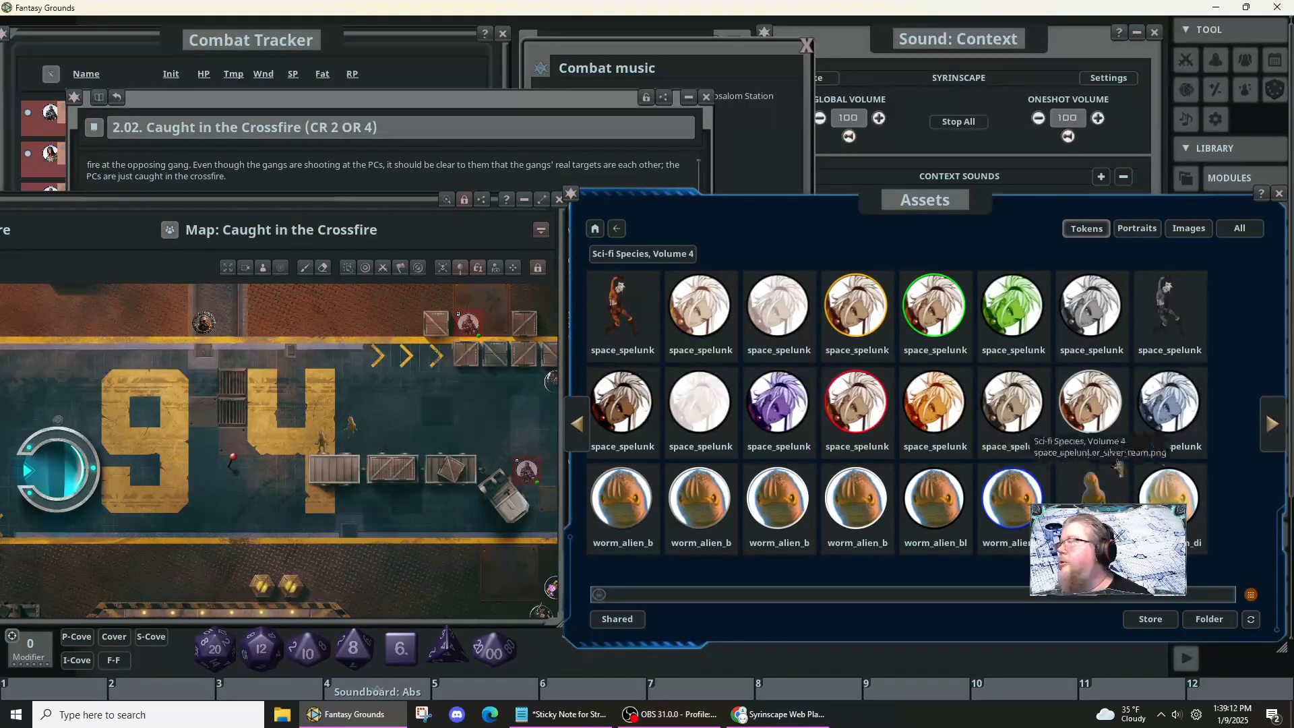
click(1281, 437)
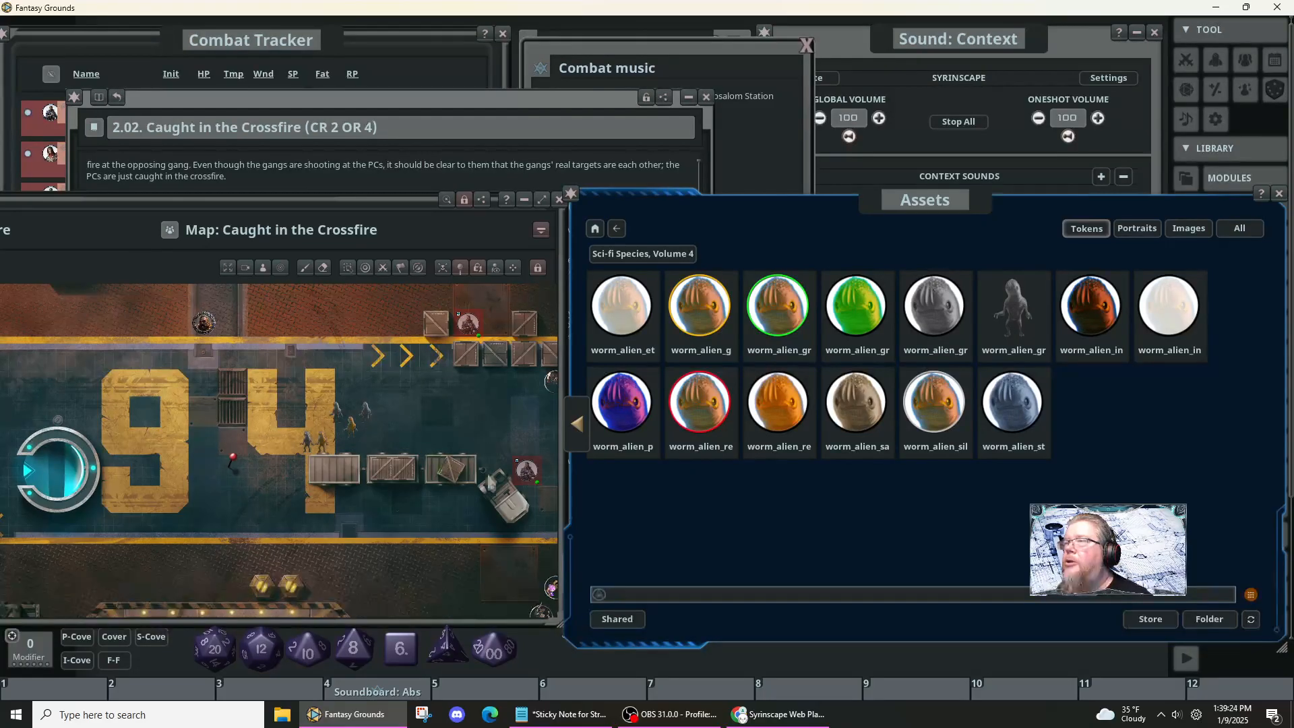
- Enlarge the color worm alien token standing directly above the westernmost container
scroll(355, 451, up, 5)
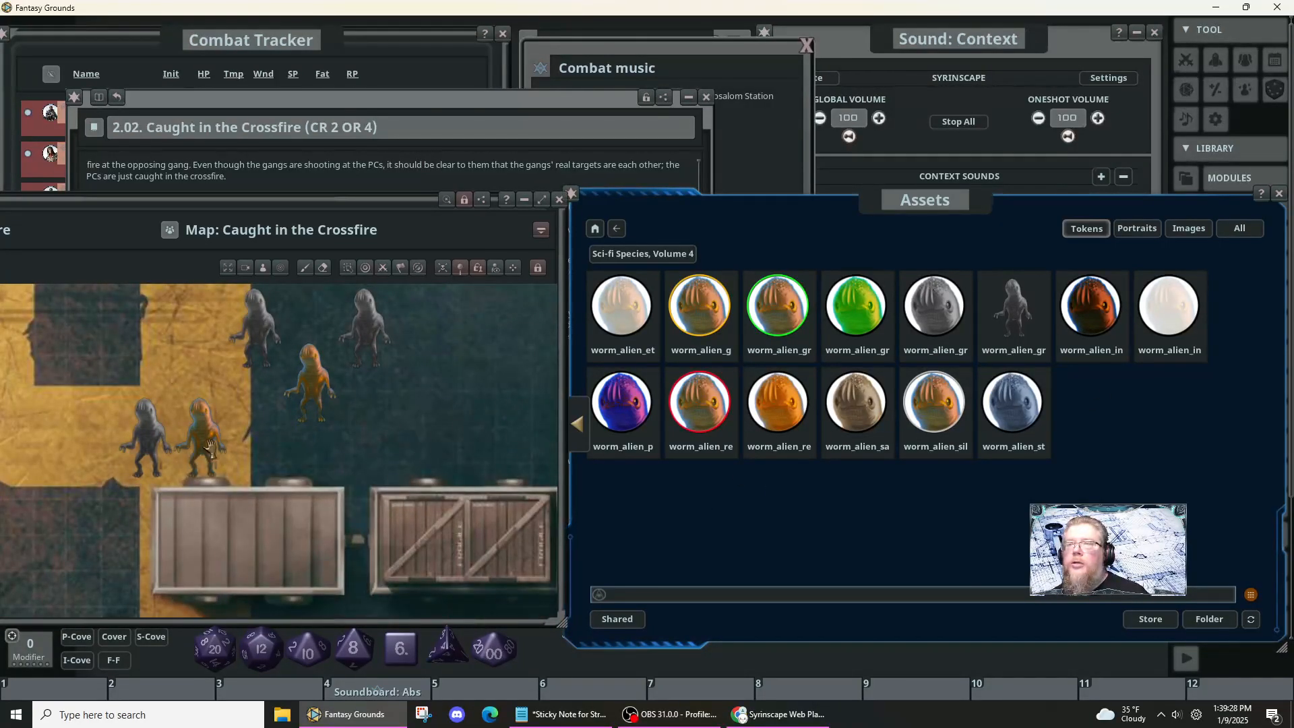
click(210, 446)
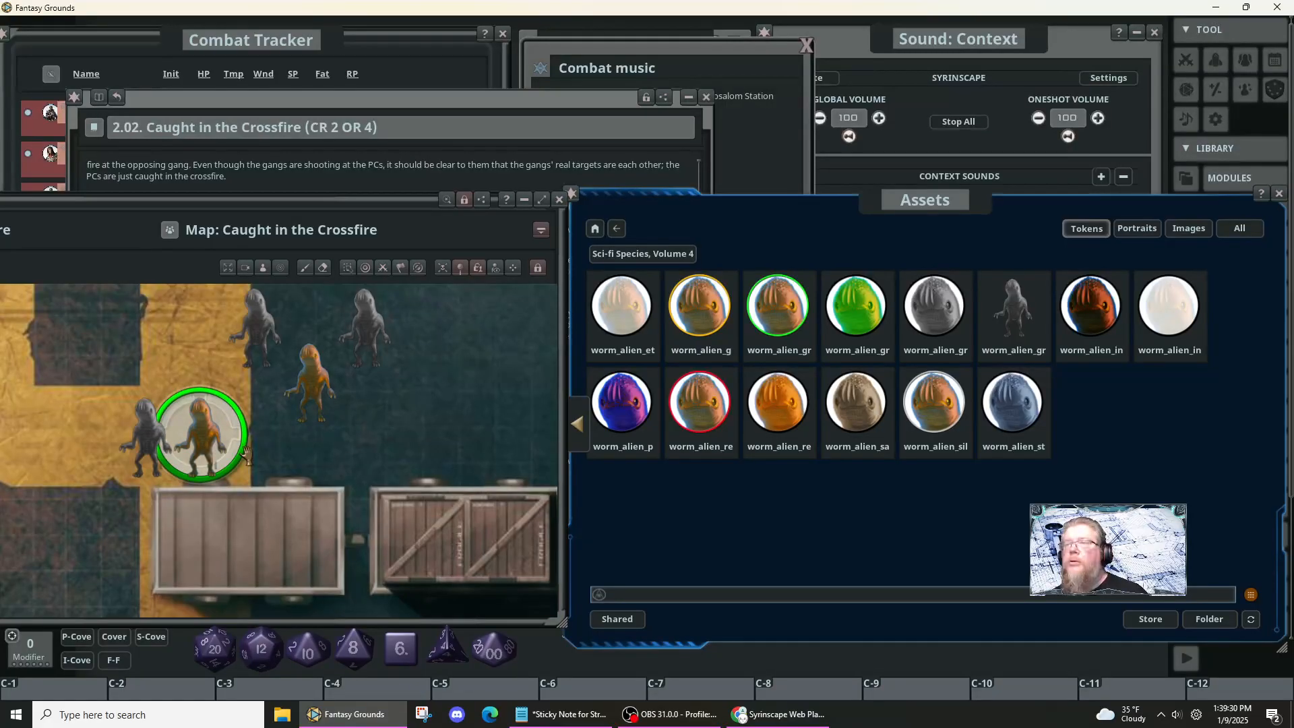
ctrl+scroll(246, 453, up, 2)
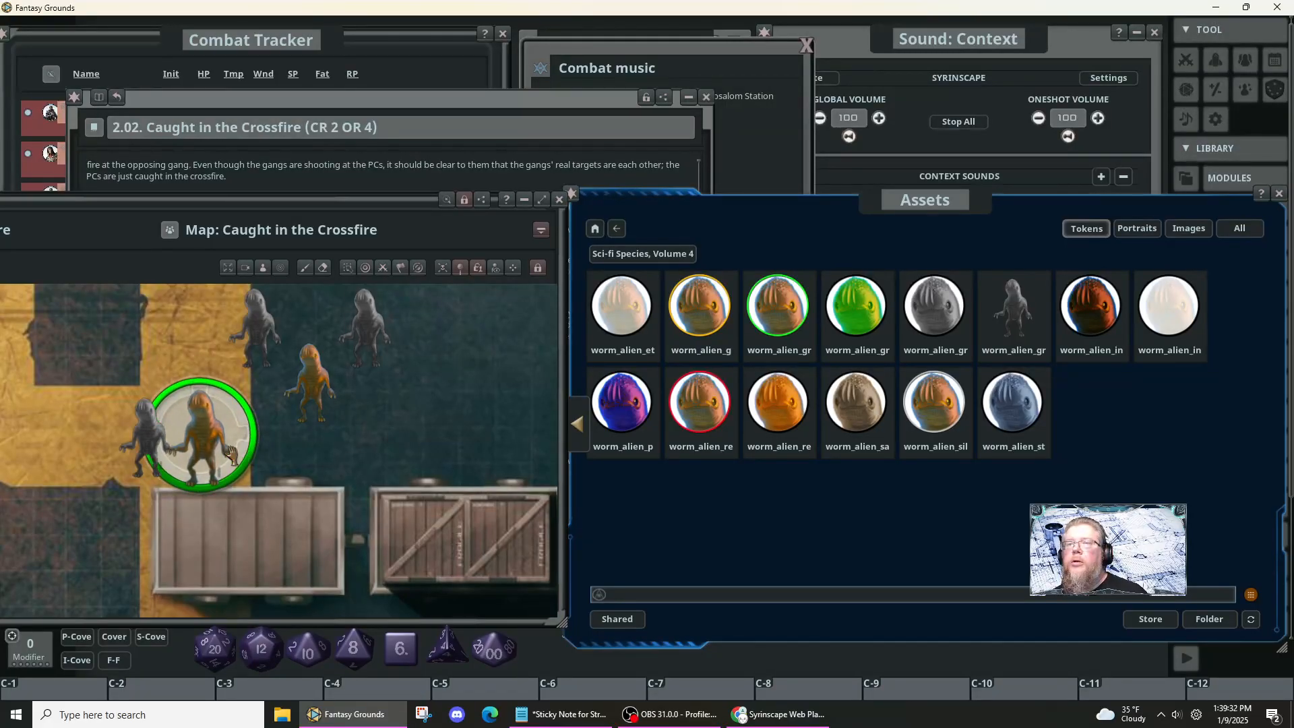
click(217, 440)
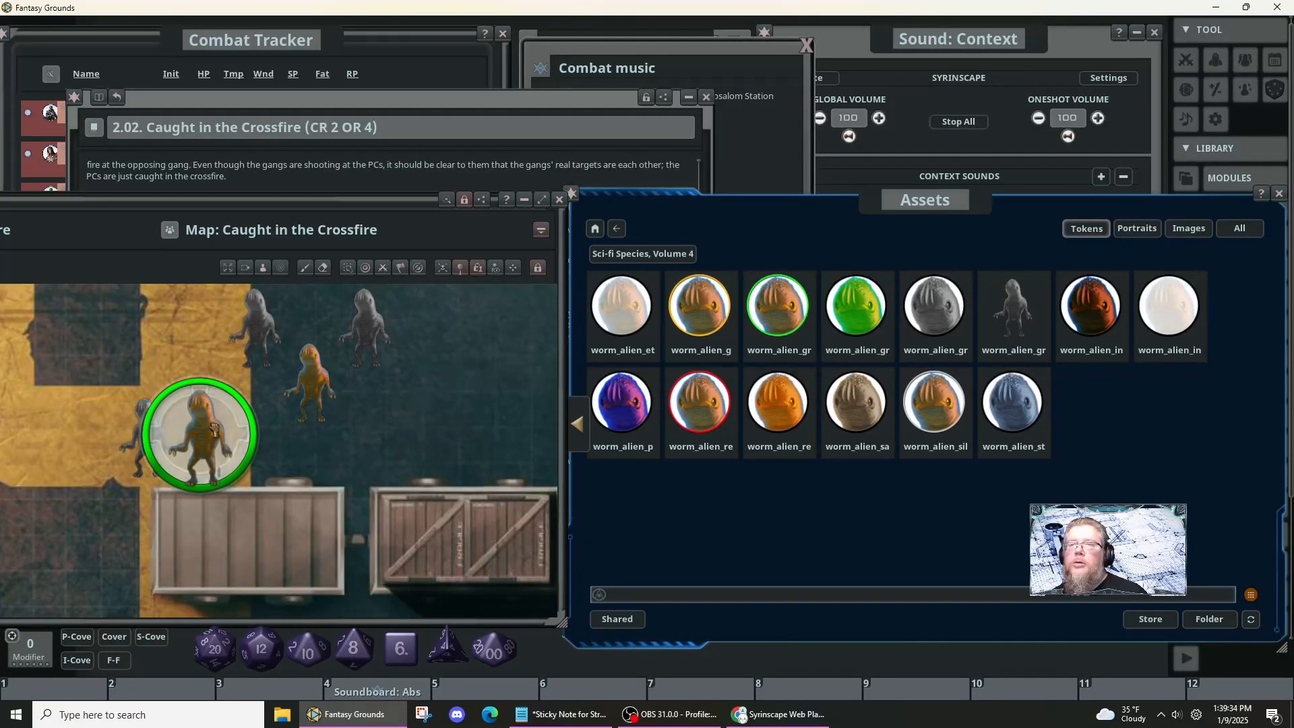
mouse_move(223, 452)
mouse_down()
mouse_move(218, 412)
mouse_move(217, 442)
mouse_up()
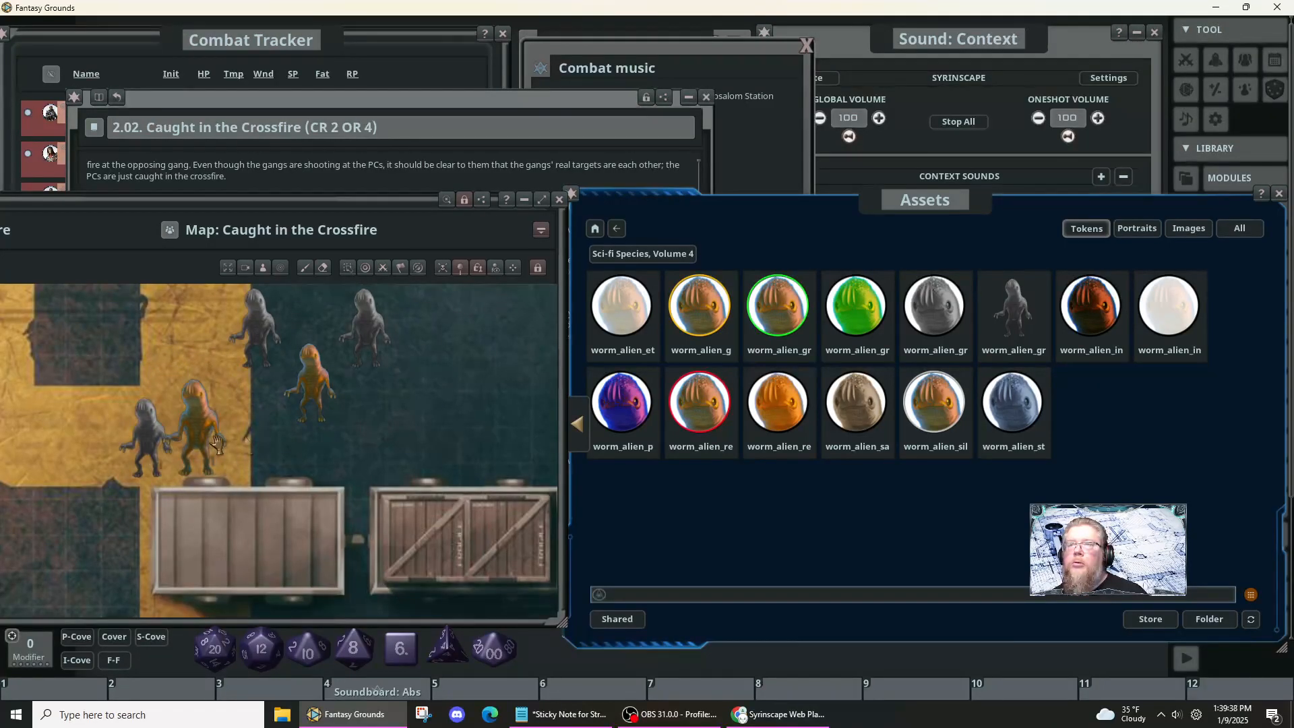
- Shrink the northeastern color and greyscale worm alien tokens, and move the greyscale one right beside the color one
click(311, 390)
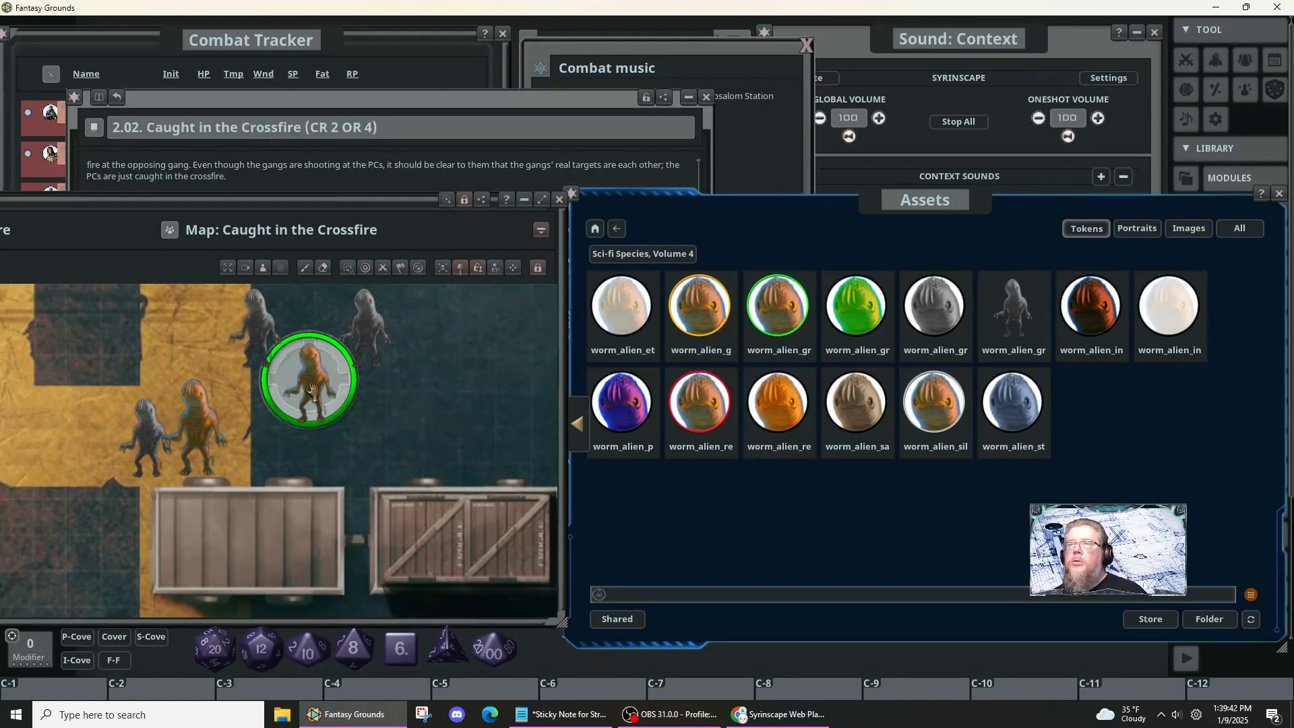
scroll(311, 390, down, 4)
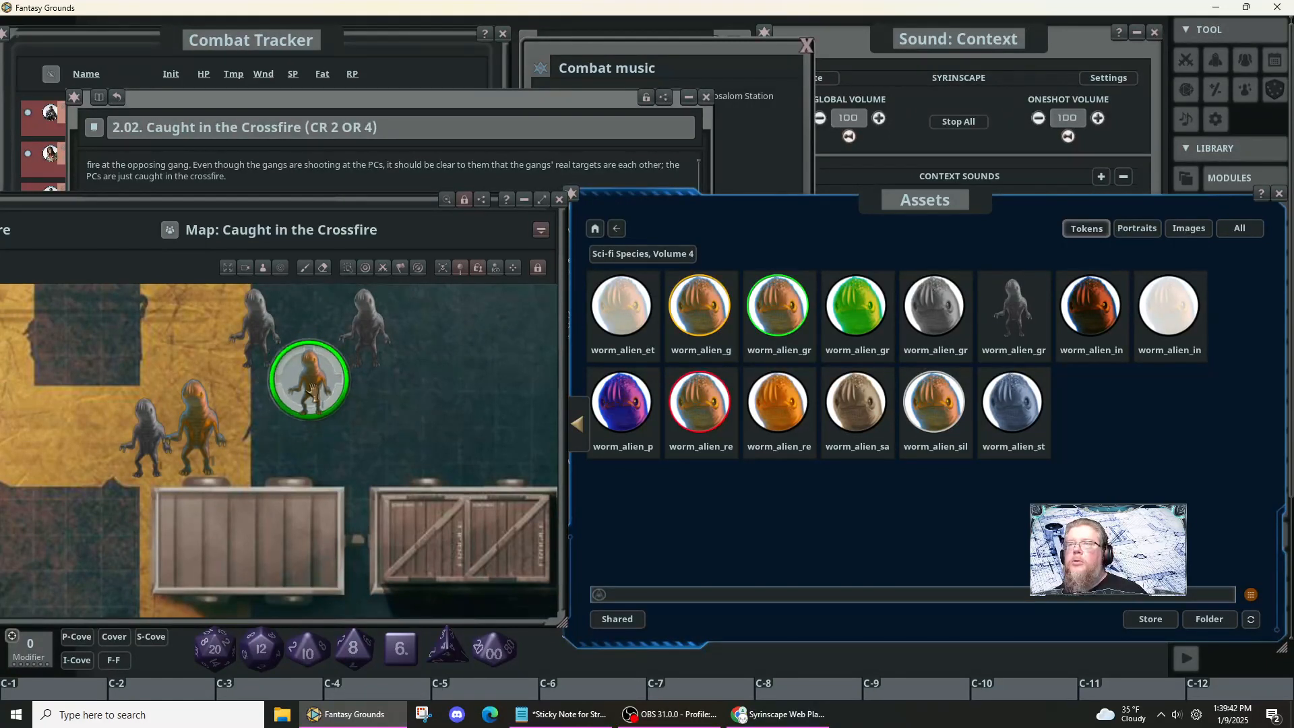
click(377, 337)
scroll(376, 337, down, 3)
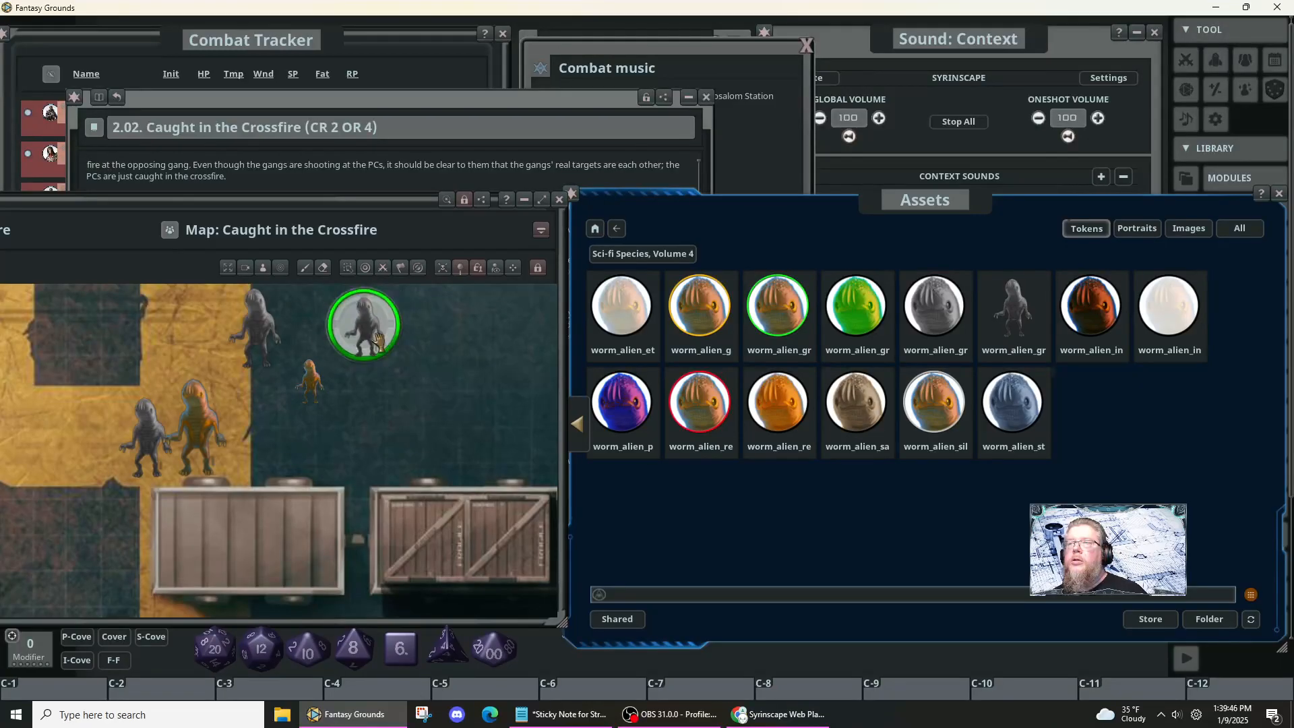
drag(377, 337, 343, 373)
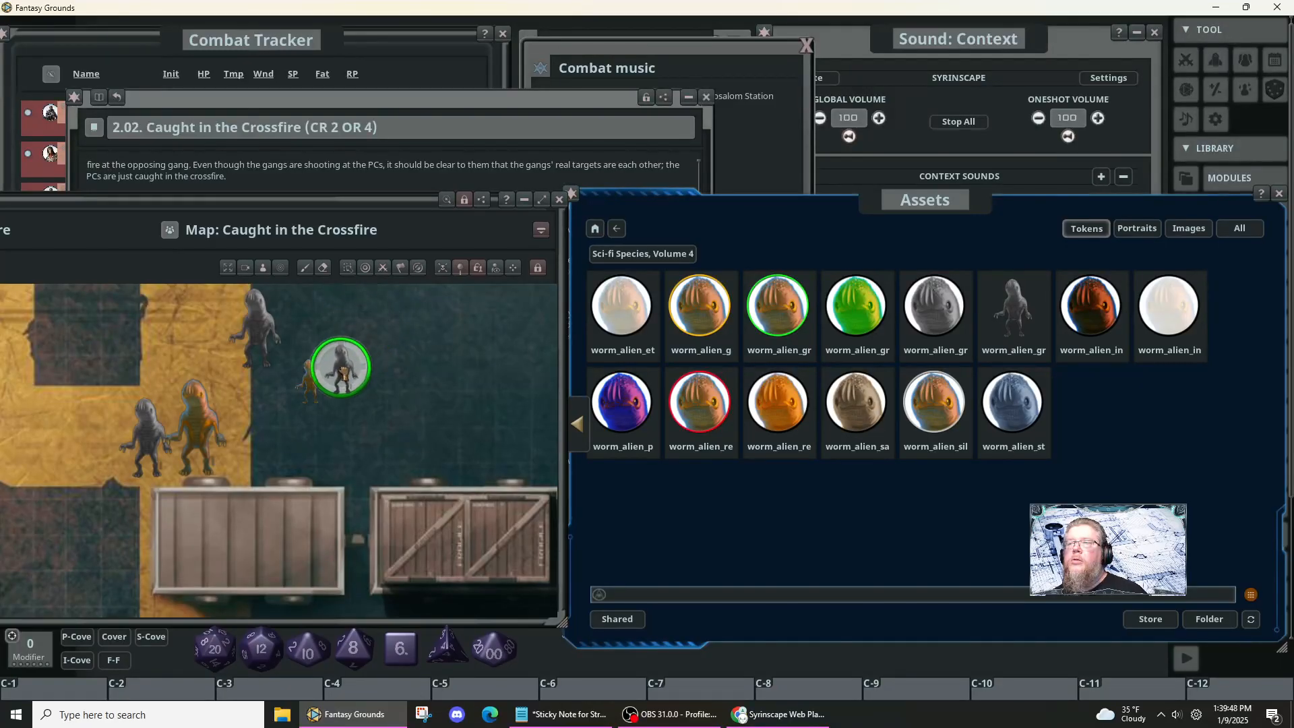
click(344, 372)
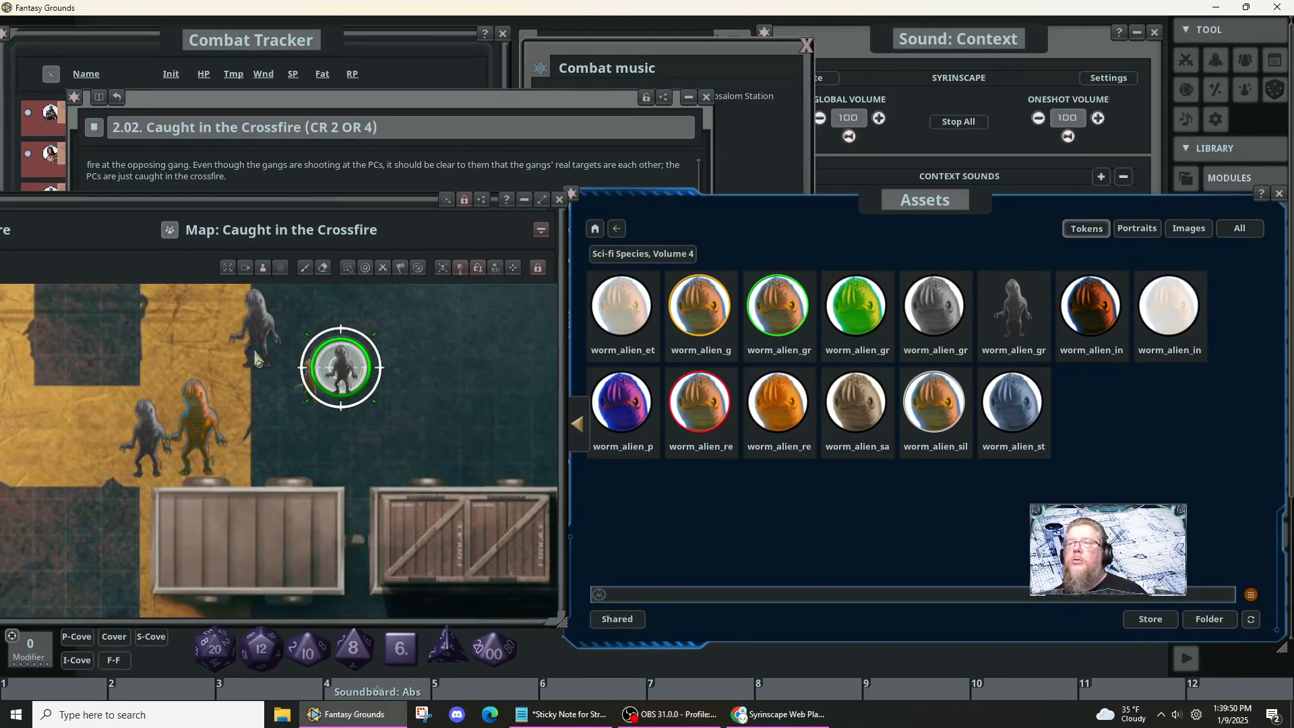
click(342, 368)
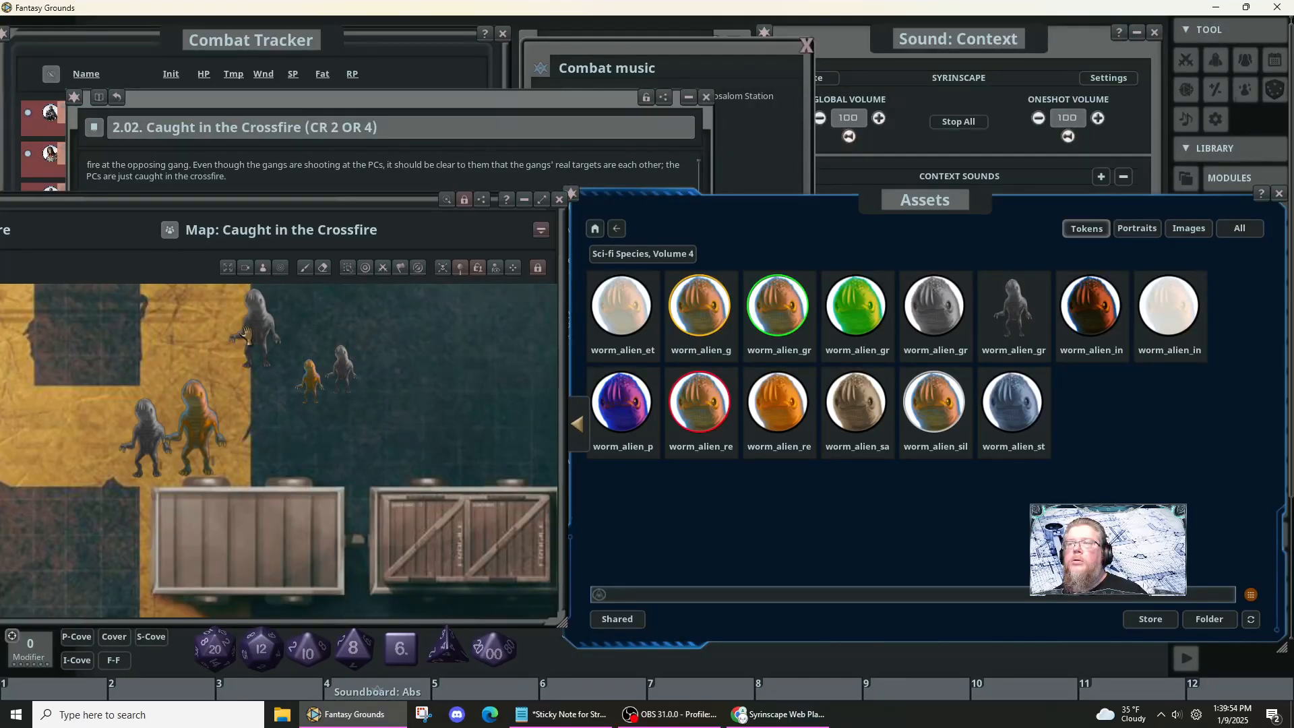
- Shrink the remaining northern greyscale worm alien token and move it next to the small color worm alien
click(255, 334)
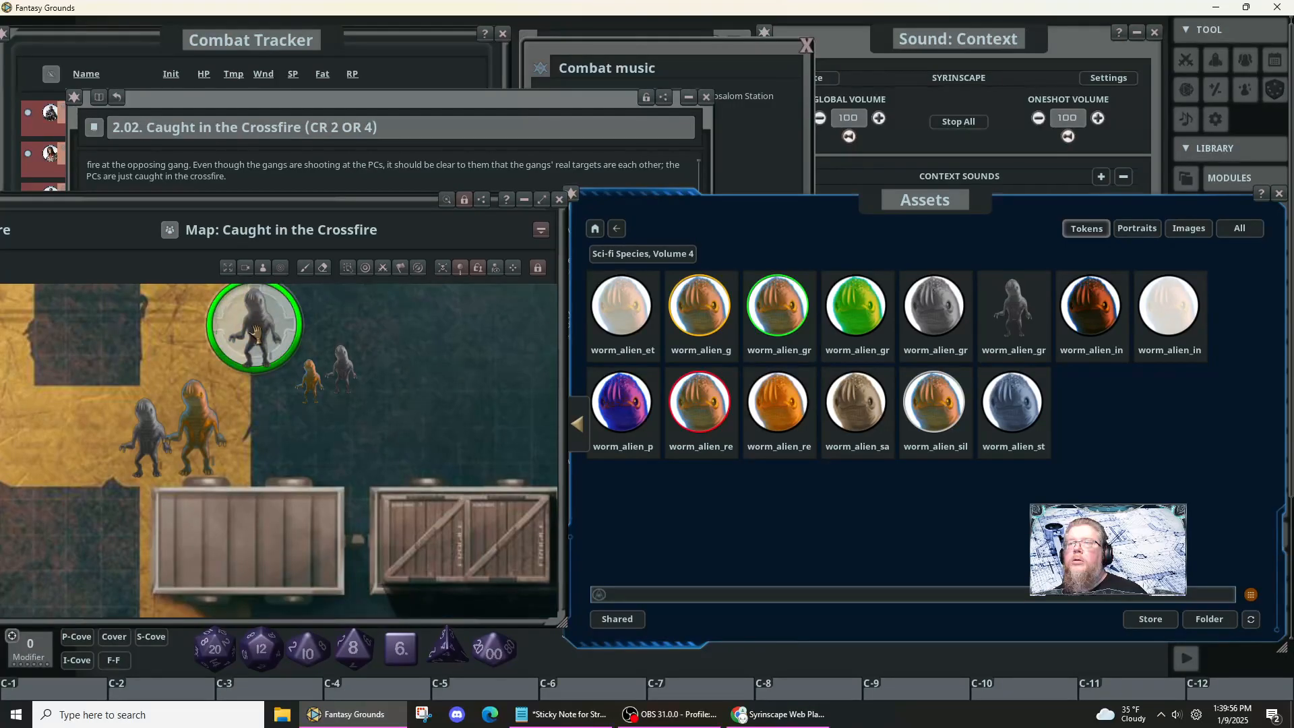
scroll(256, 333, down, 4)
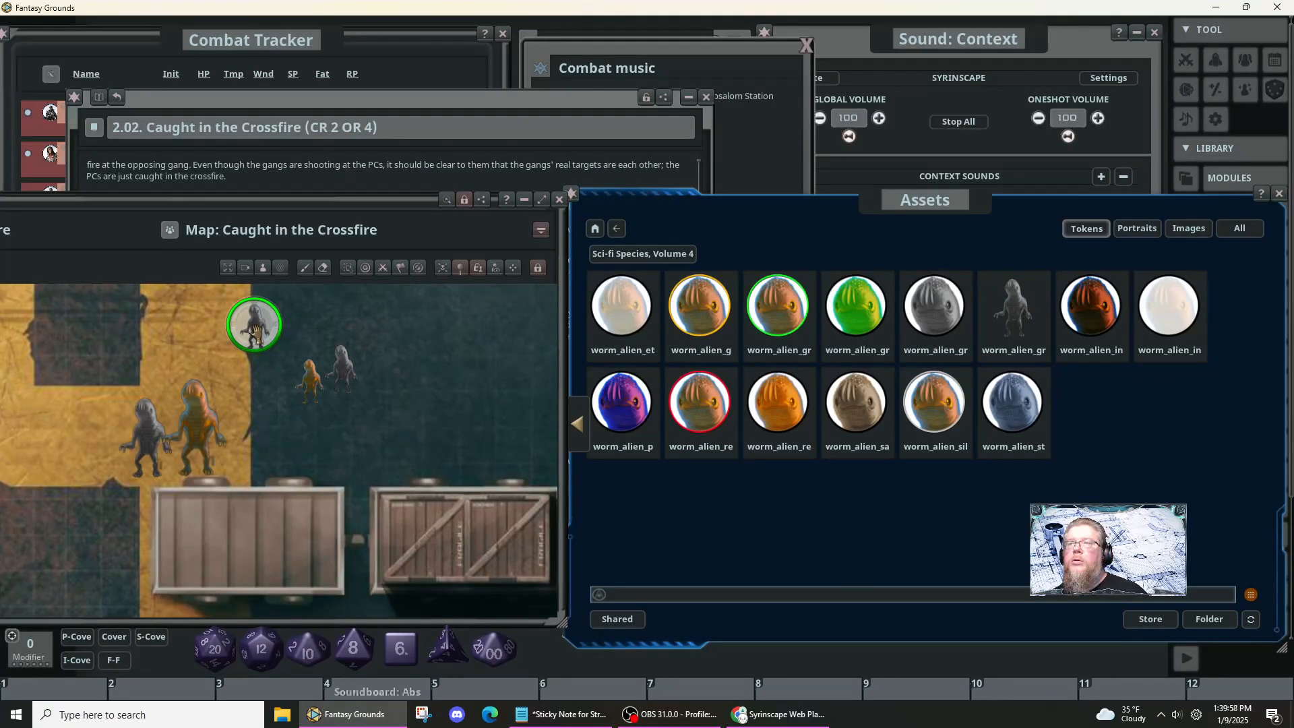
click(256, 333)
drag(255, 328, 324, 404)
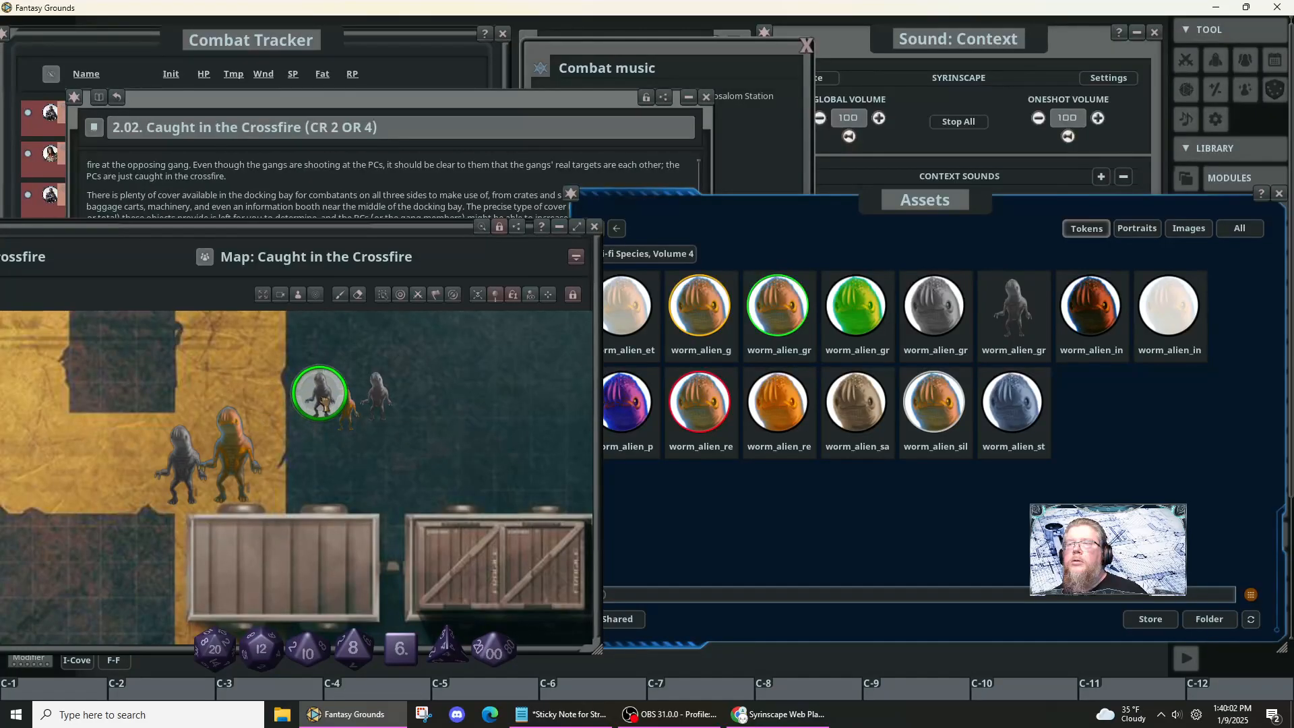
- Return from the Sci-fi Species, Volume 4 tokens to the token folders and open the Moderns, Volume 5 pack
click(361, 450)
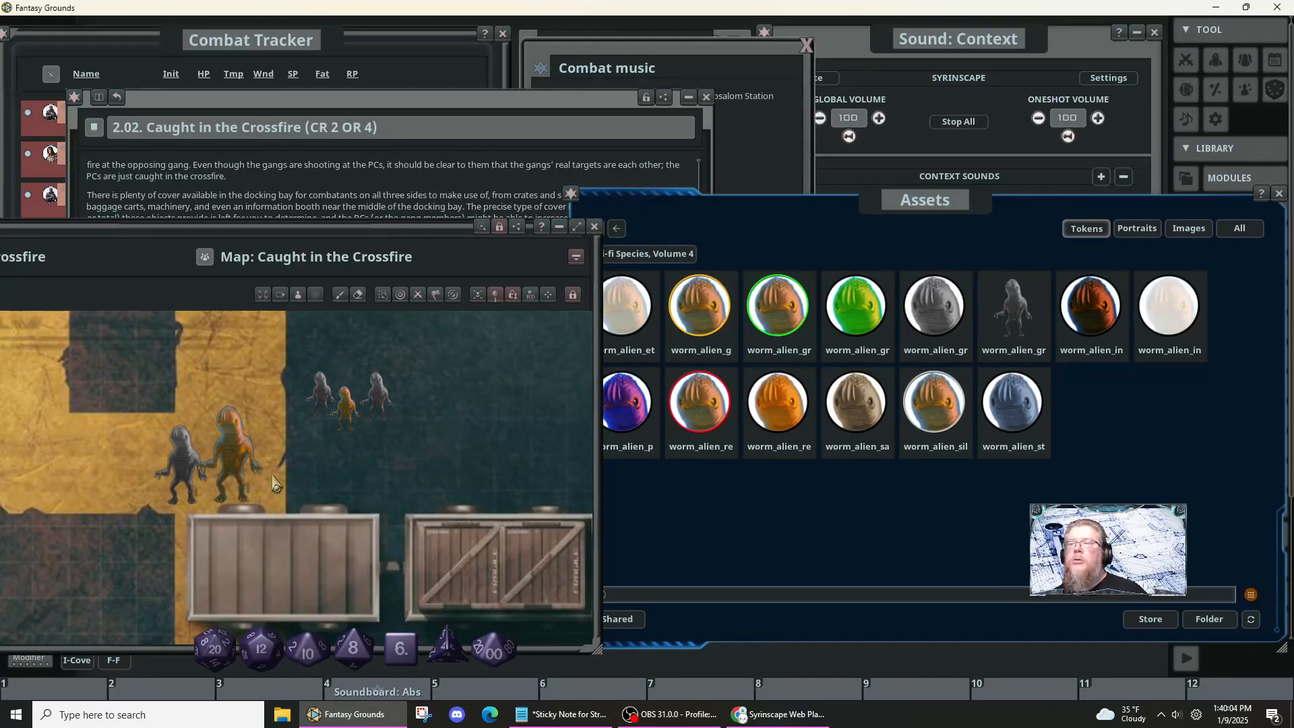
scroll(307, 461, down, 3)
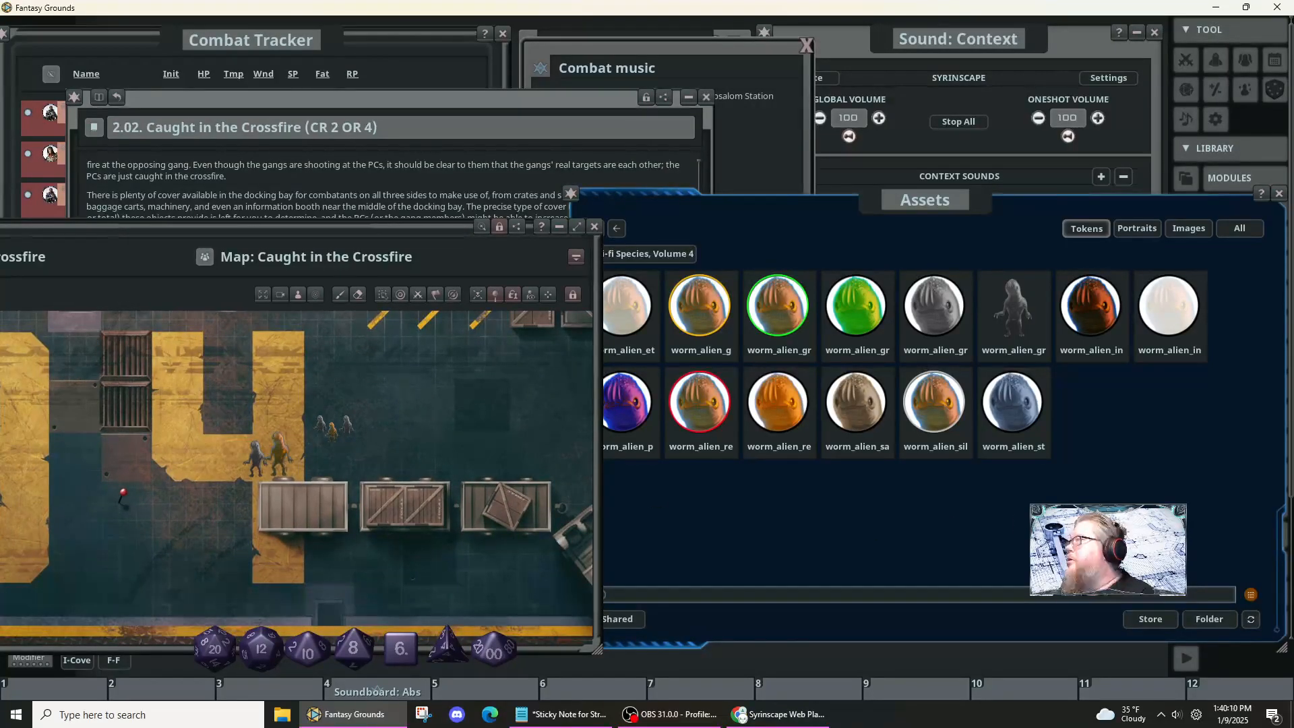
click(698, 212)
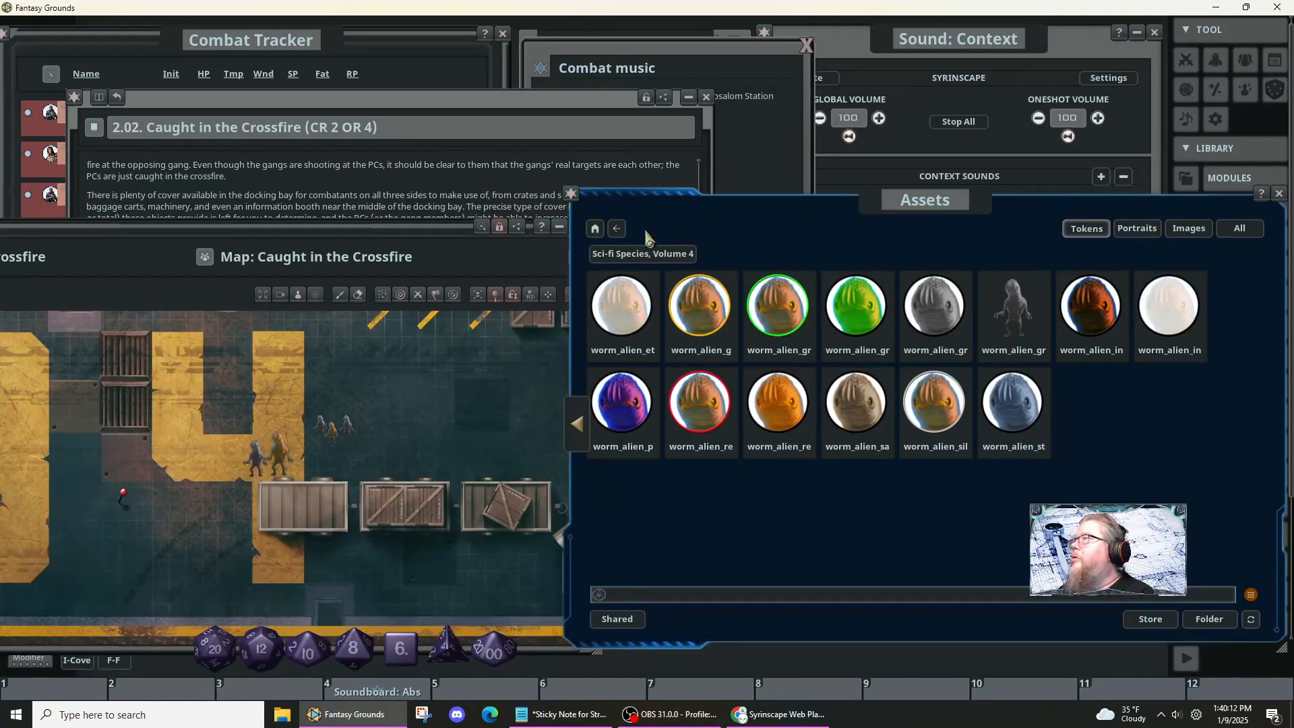
click(614, 230)
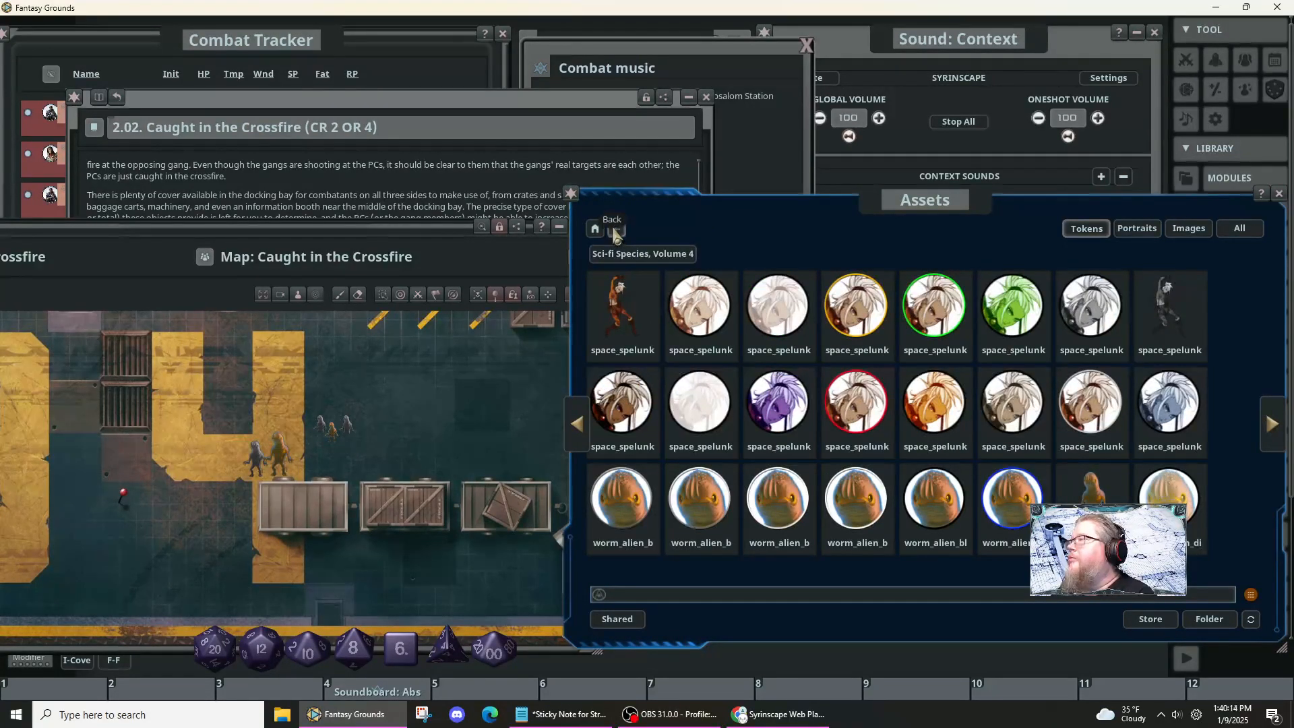
click(614, 229)
click(614, 229)
click(614, 230)
click(614, 230)
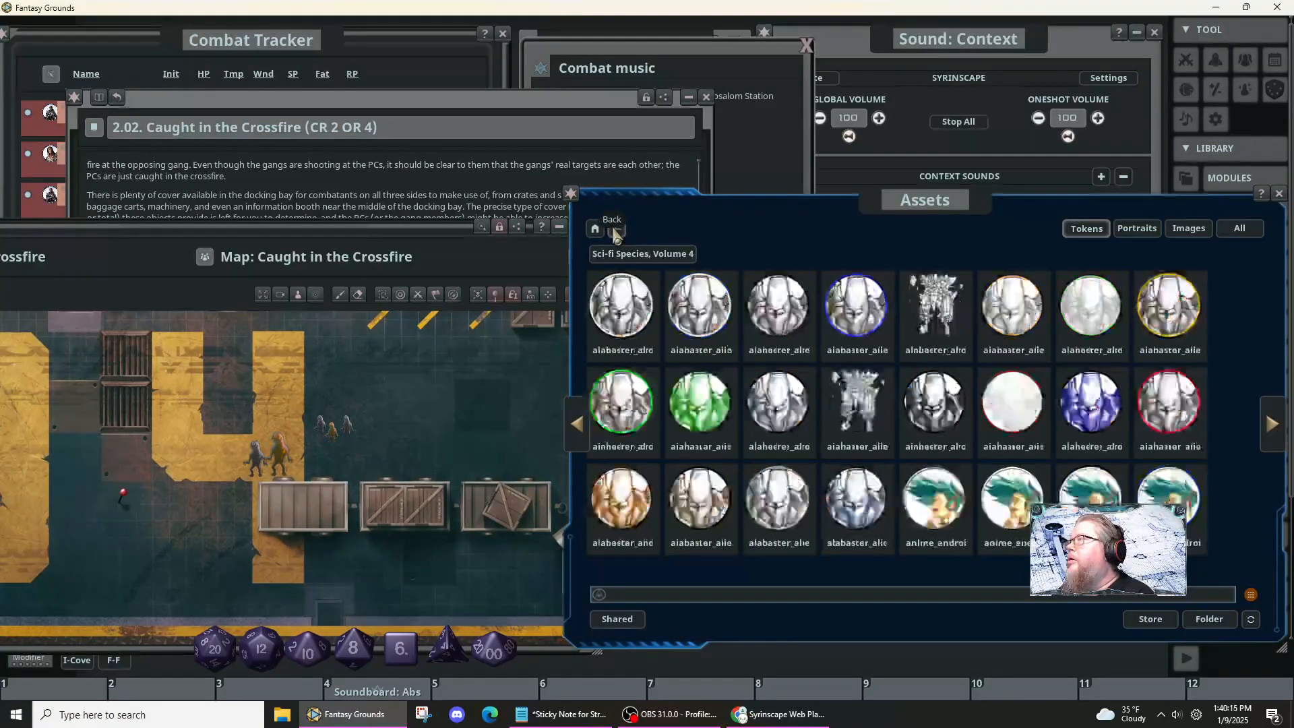
click(614, 230)
click(614, 230)
click(616, 230)
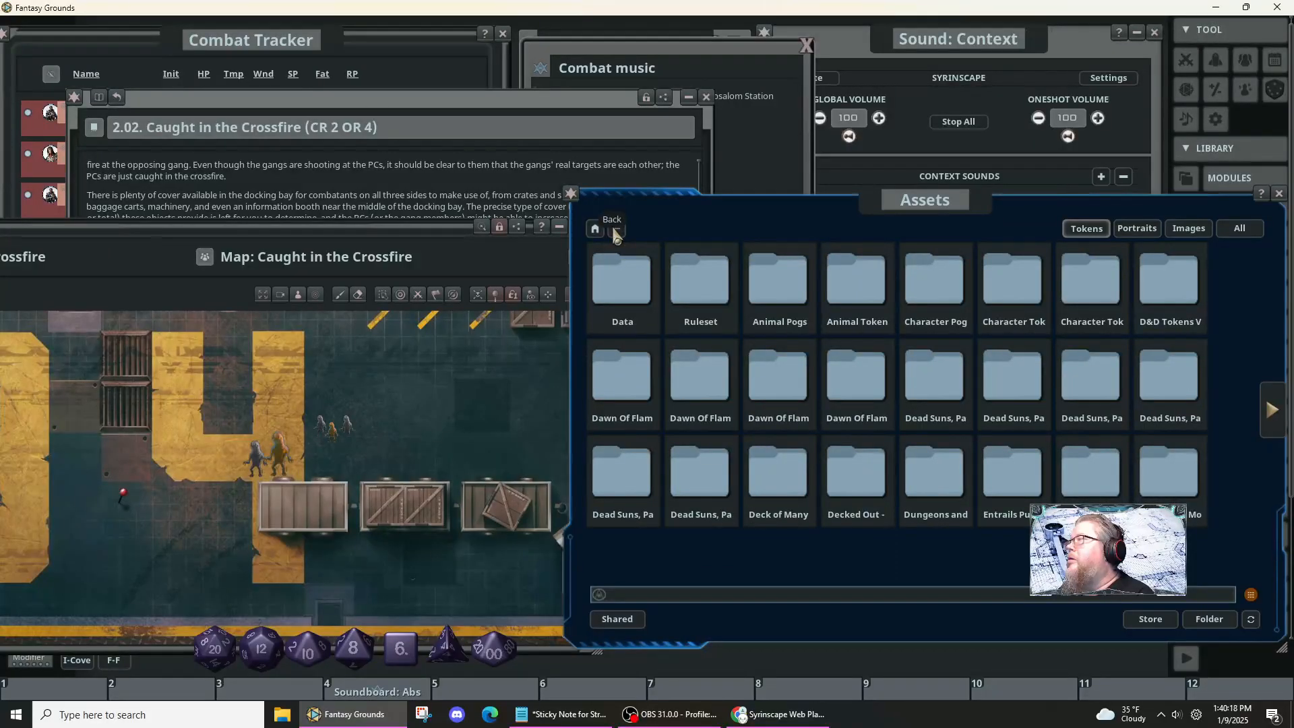
click(1273, 416)
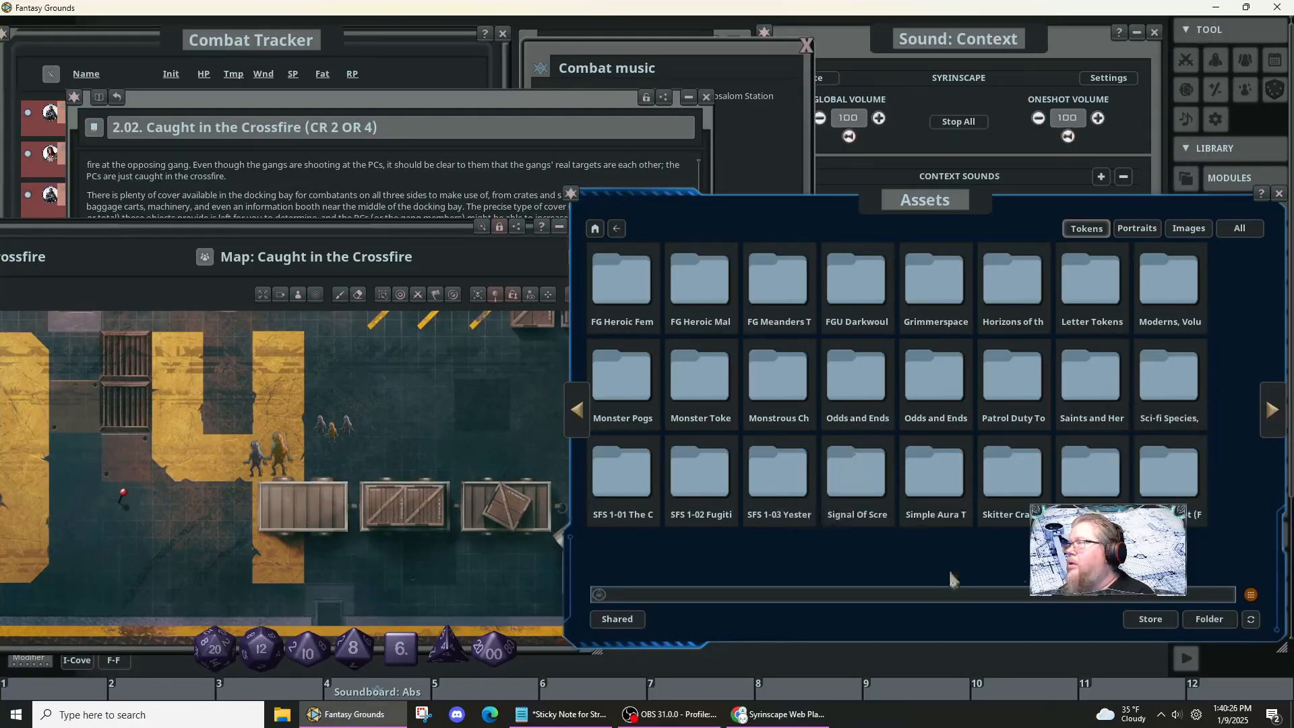
click(1161, 320)
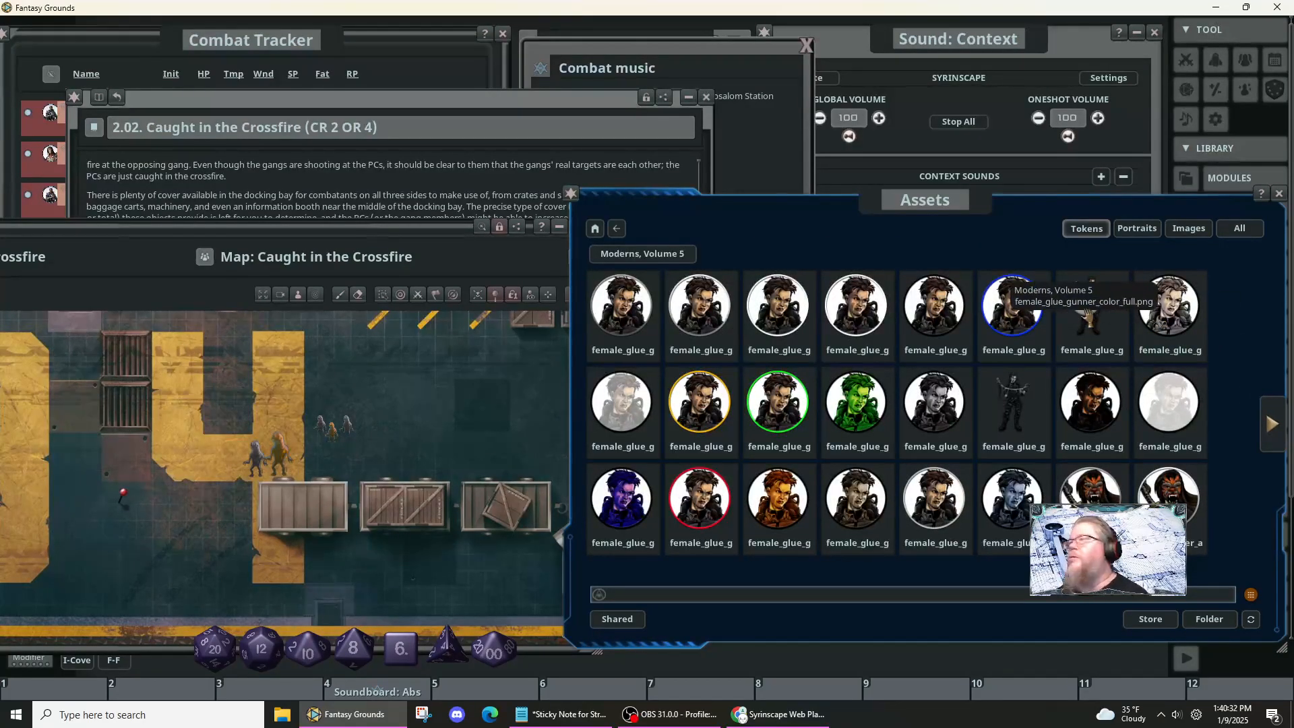
- Place a color full-body female glue gunner above the container with the tilted crate, and two more, one greyscale, south of the northeastern floor grate
drag(499, 467, 497, 465)
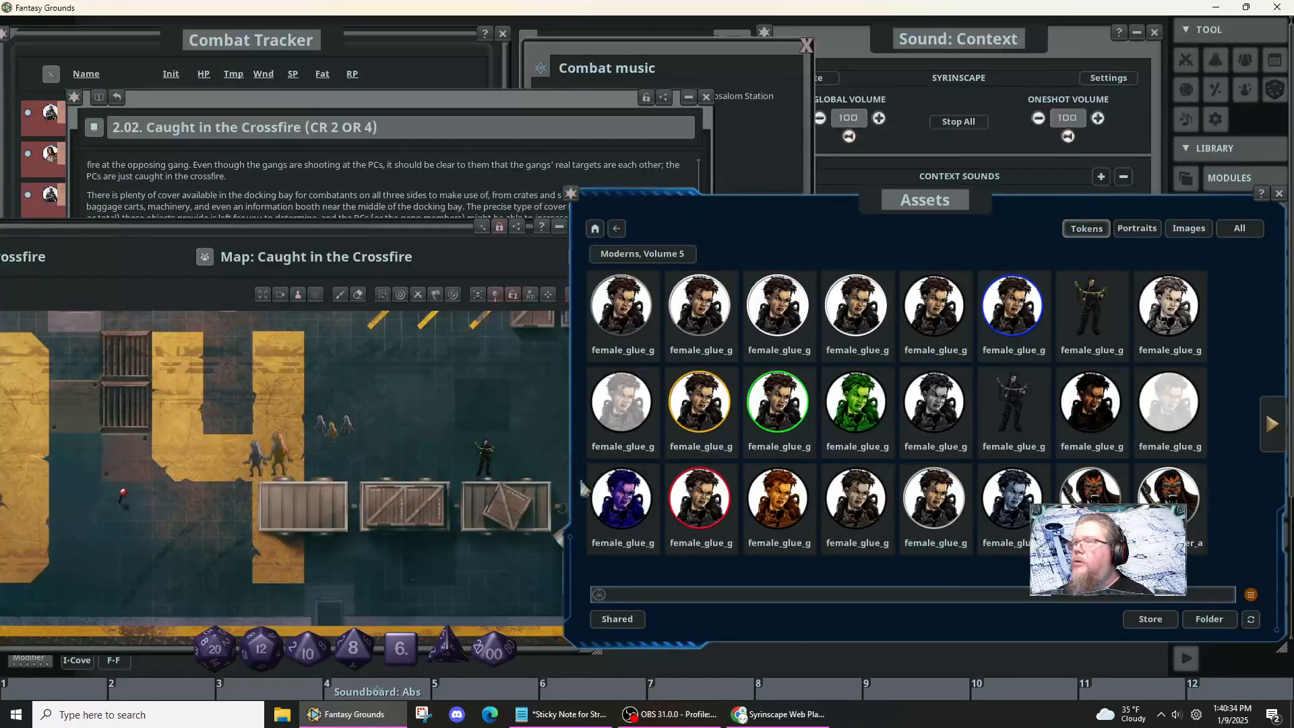
drag(524, 547, 294, 621)
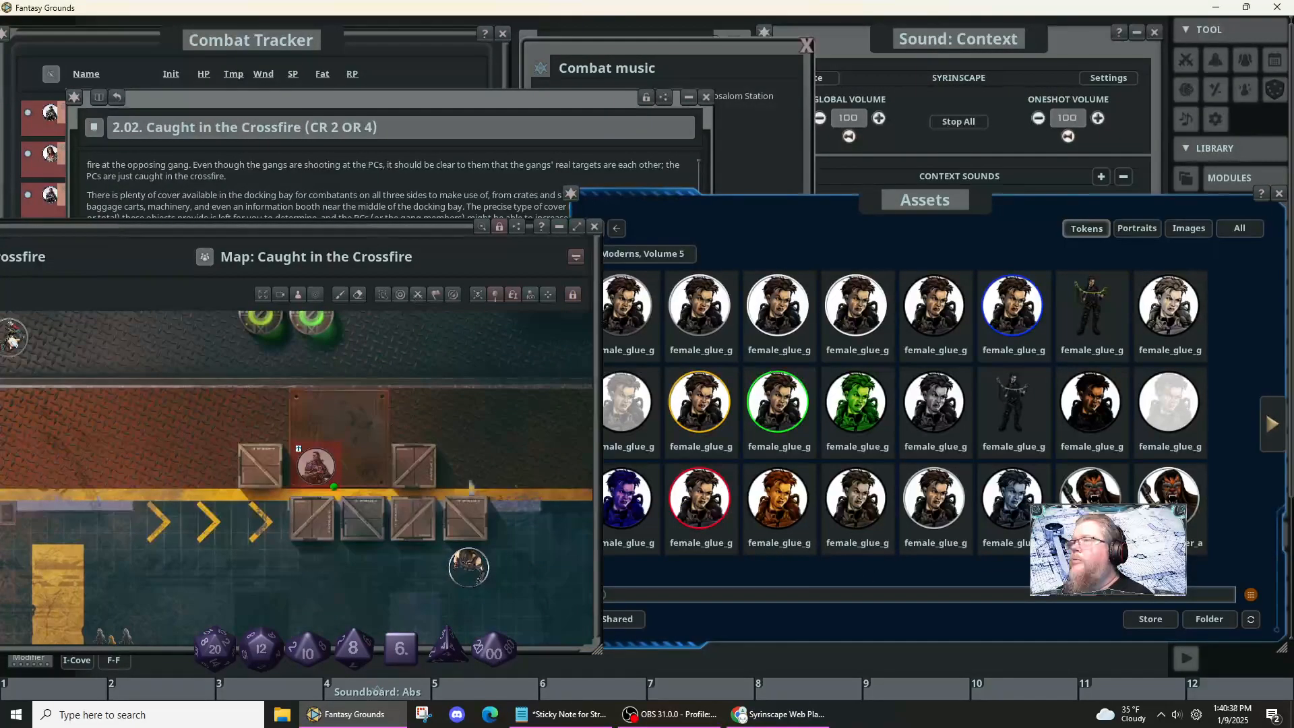
drag(499, 433, 423, 599)
drag(467, 531, 375, 577)
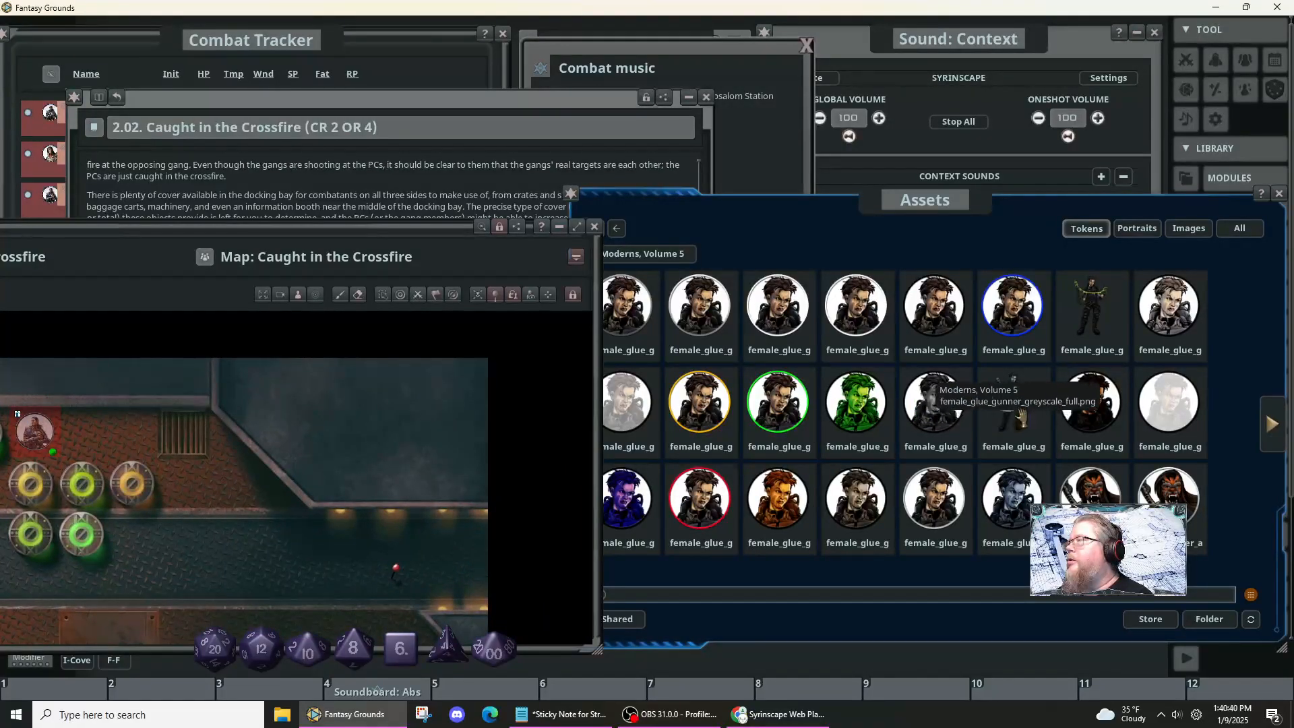
click(954, 435)
drag(224, 480, 225, 480)
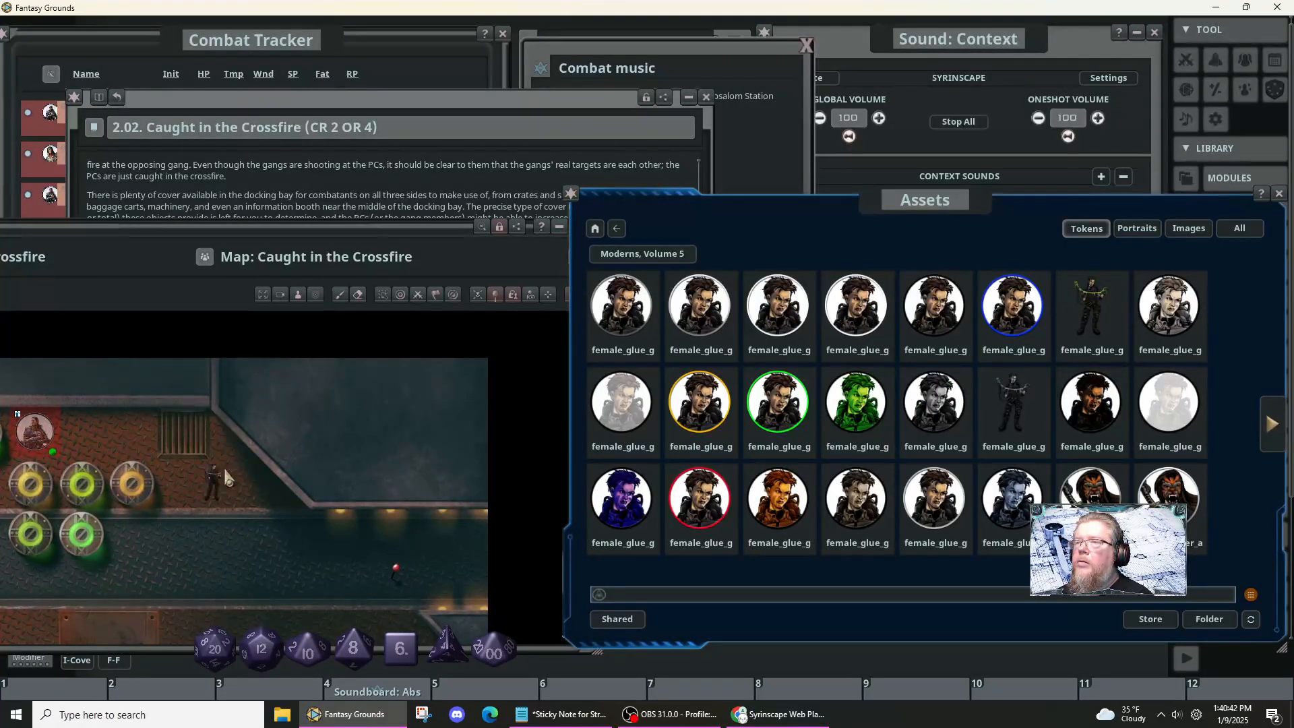
click(216, 491)
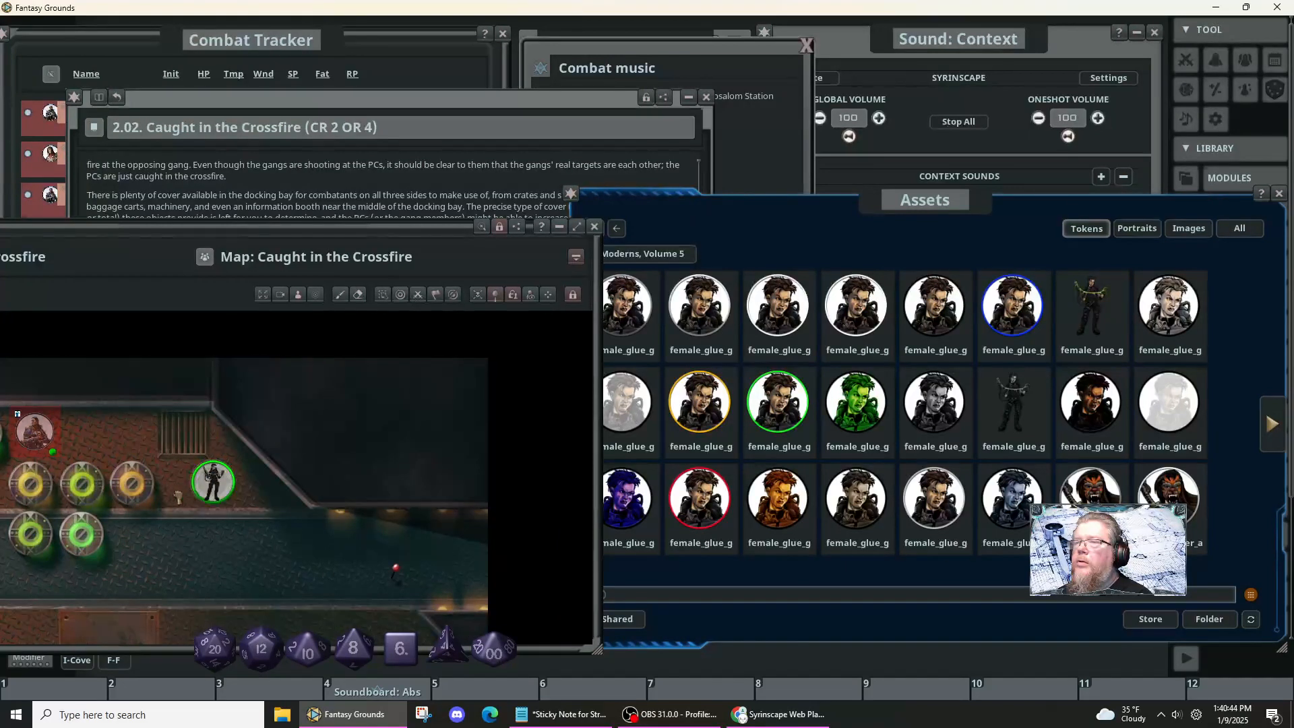
drag(209, 494, 184, 494)
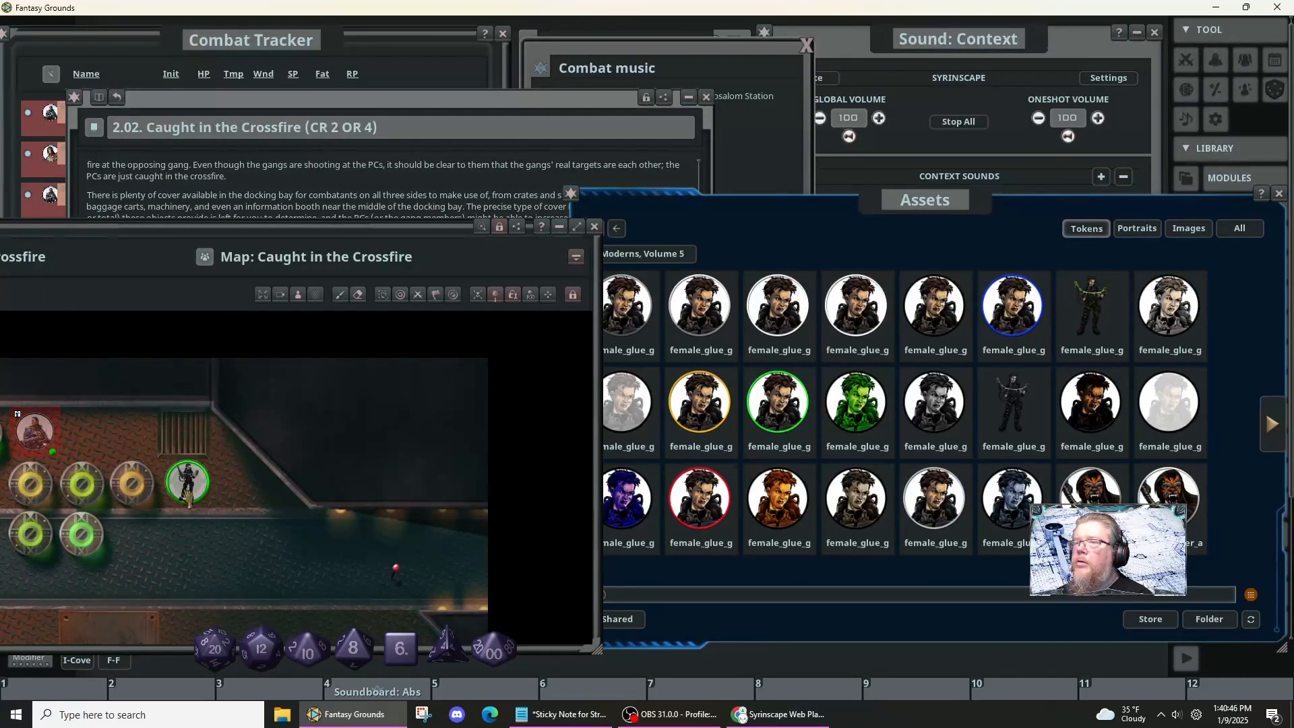
click(375, 549)
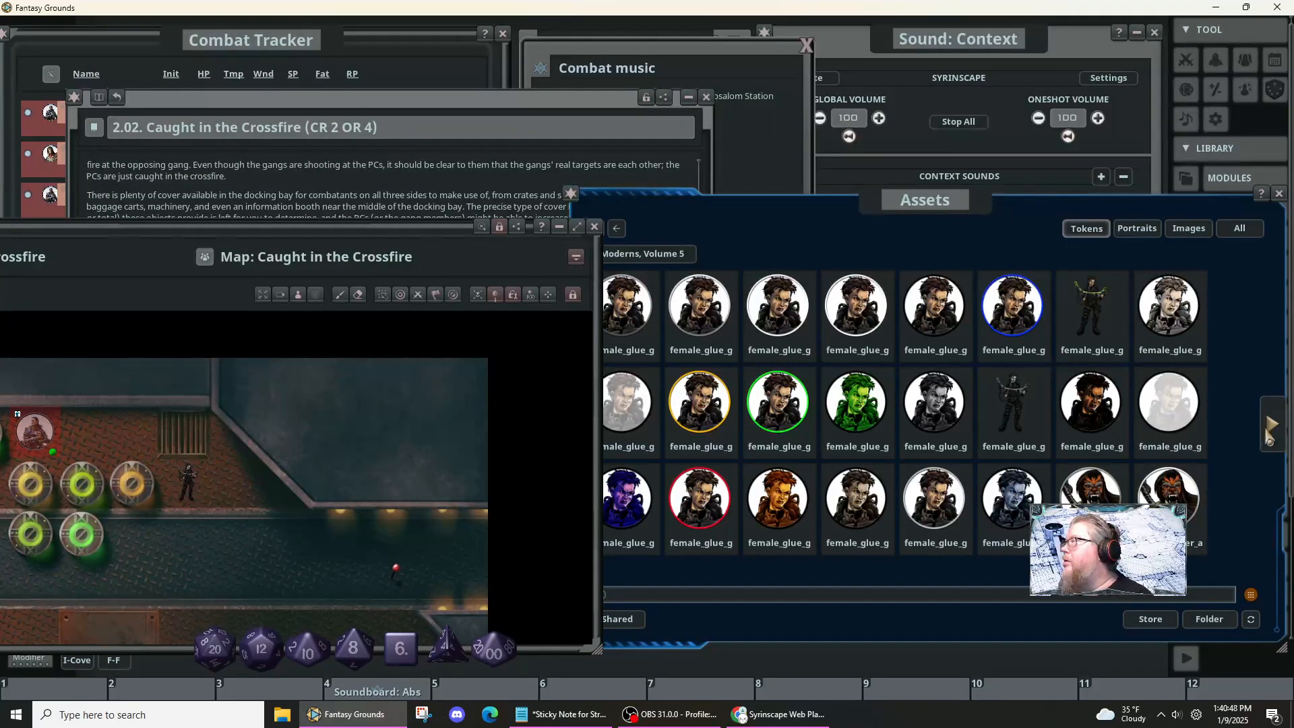
click(971, 404)
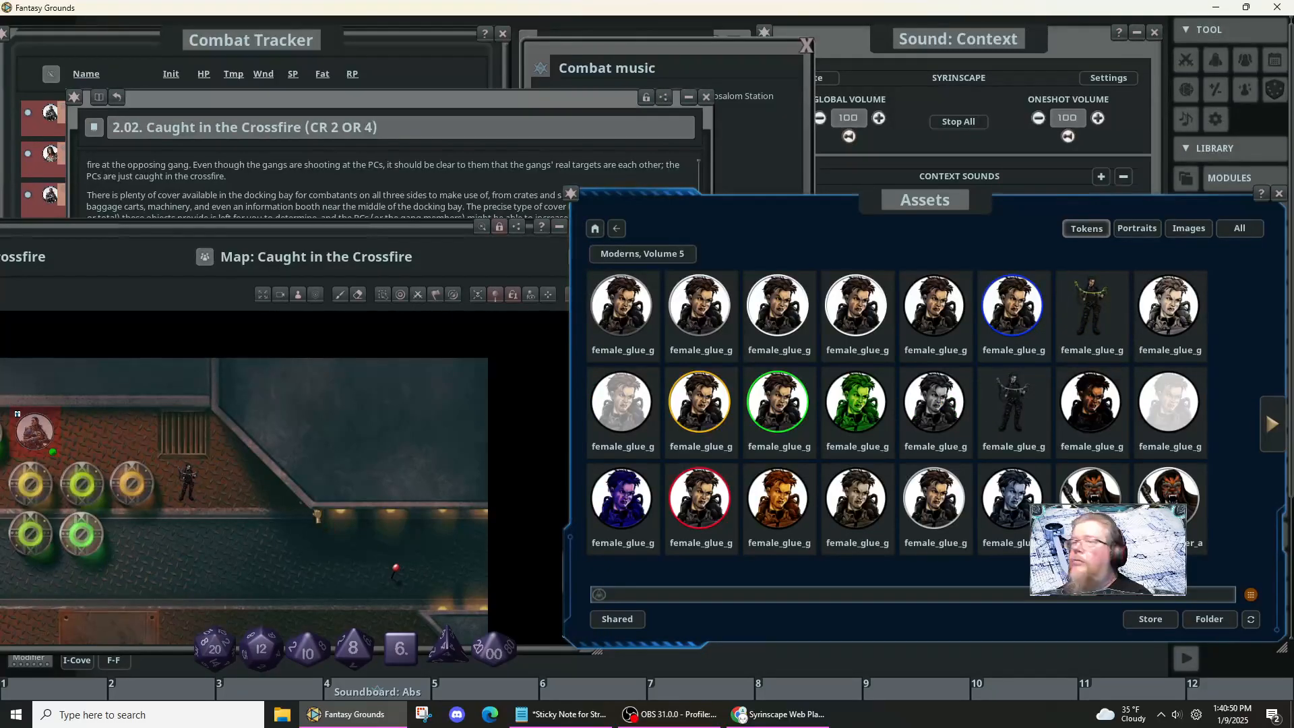
drag(210, 509, 211, 511)
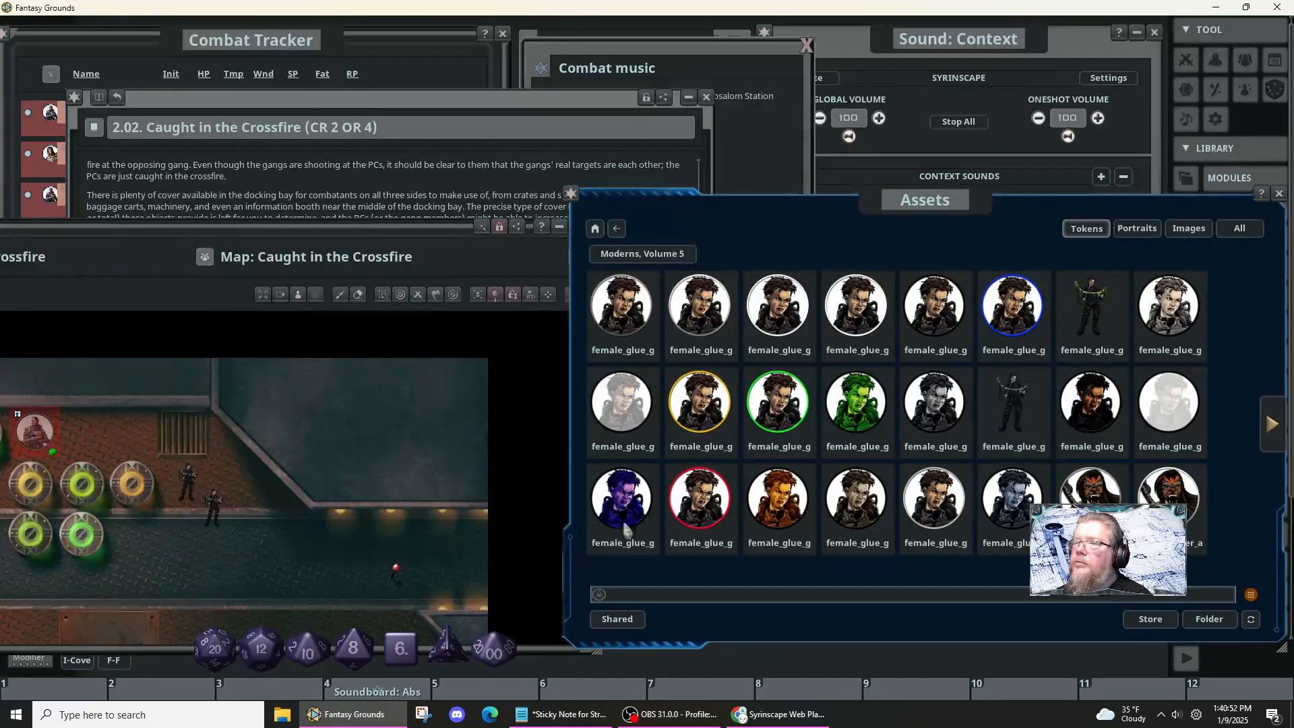
- Place the color full-body female tiger assassin at the eastern end of the northern walkway
click(1274, 424)
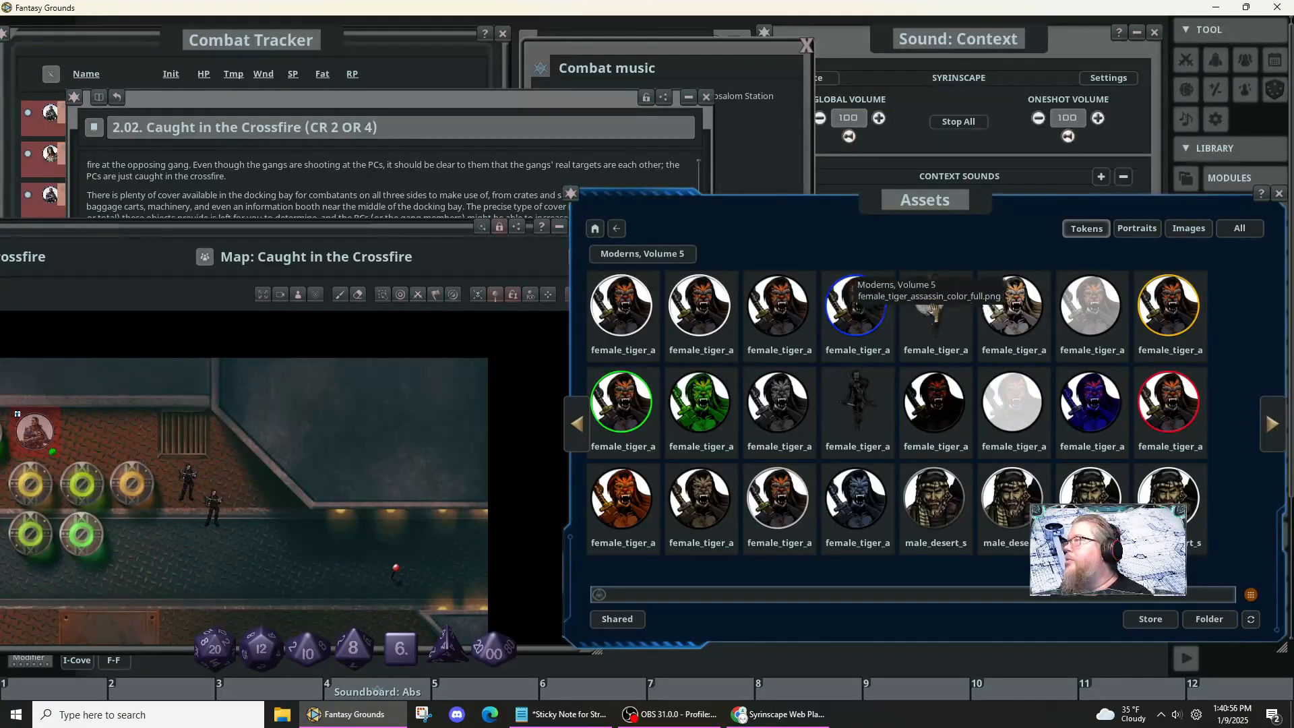
drag(853, 296, 437, 548)
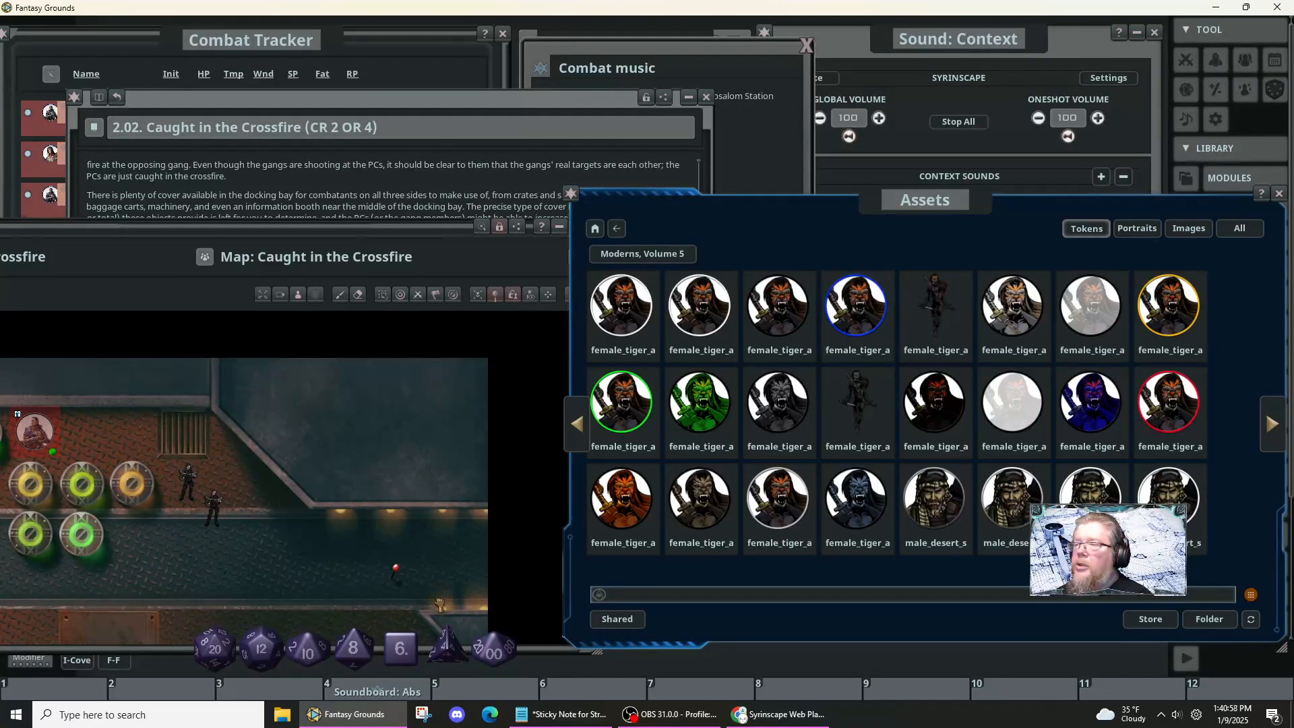
drag(444, 595, 445, 594)
- Place the greyscale full-body female tiger assassin just east of the wooden crate on the northwestern walkway
drag(246, 593, 476, 484)
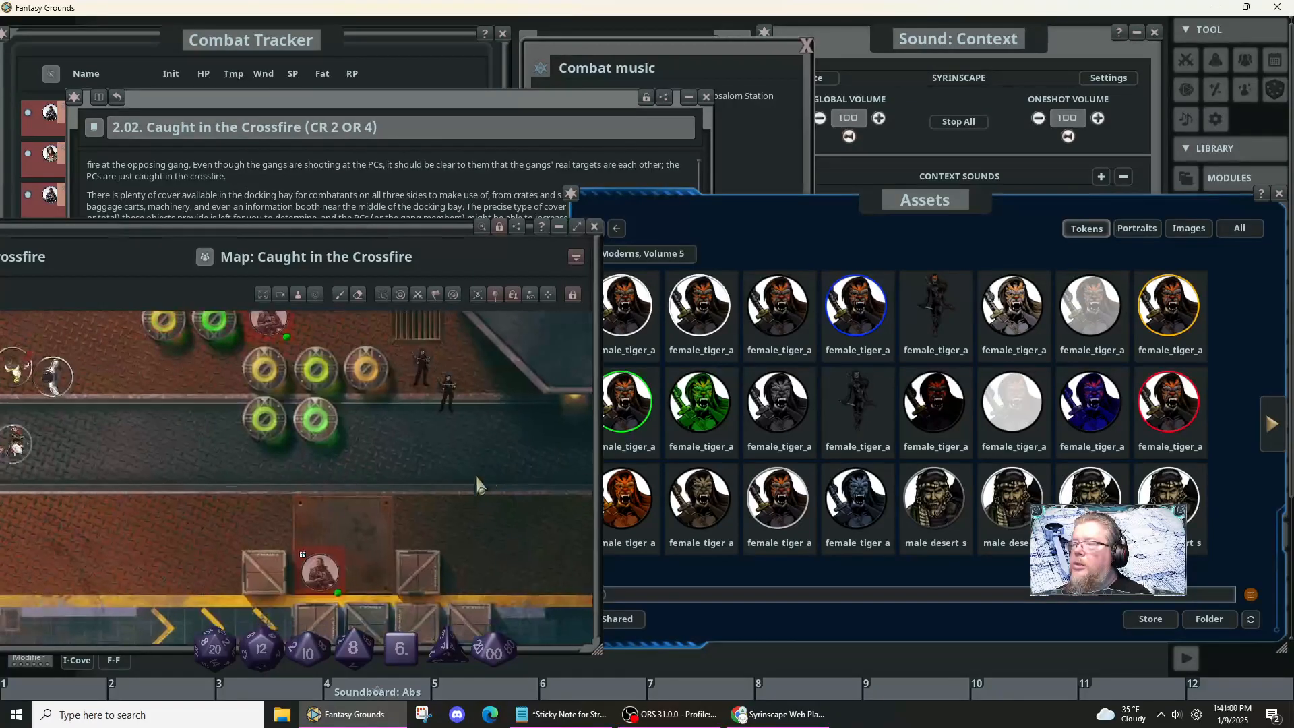
scroll(181, 491, down, 6)
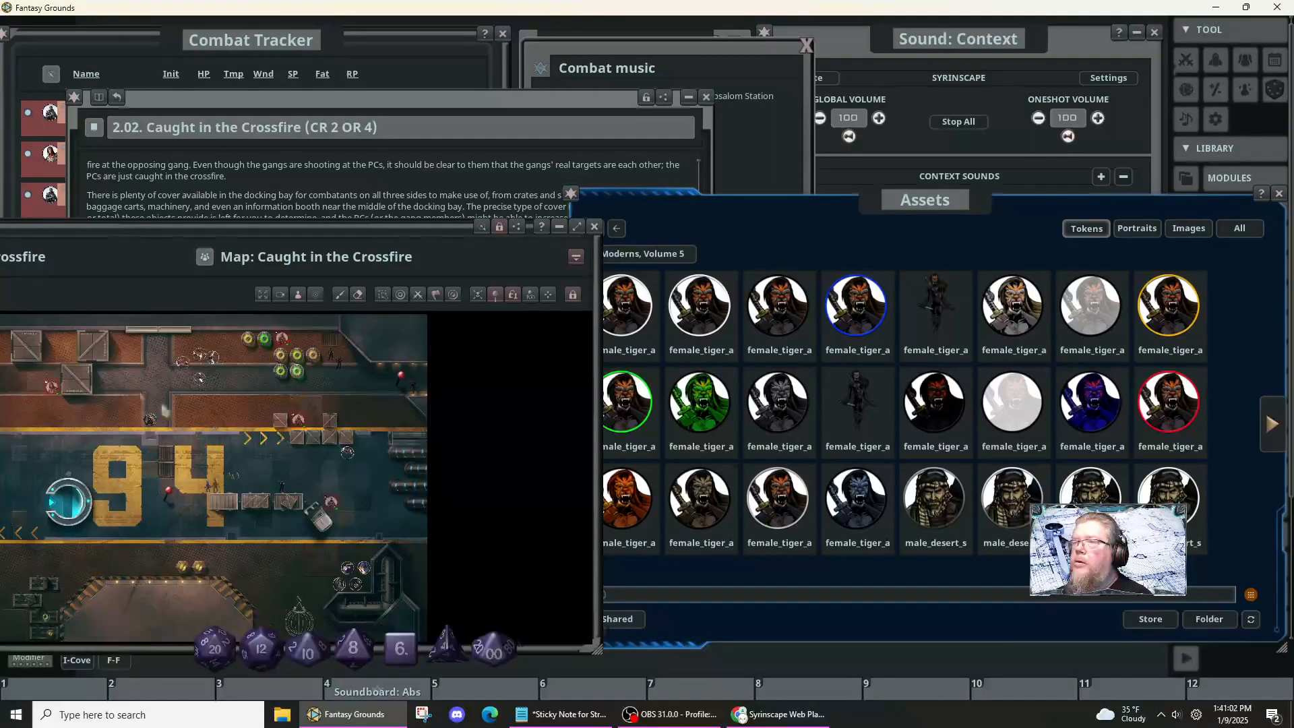
scroll(209, 441, up, 5)
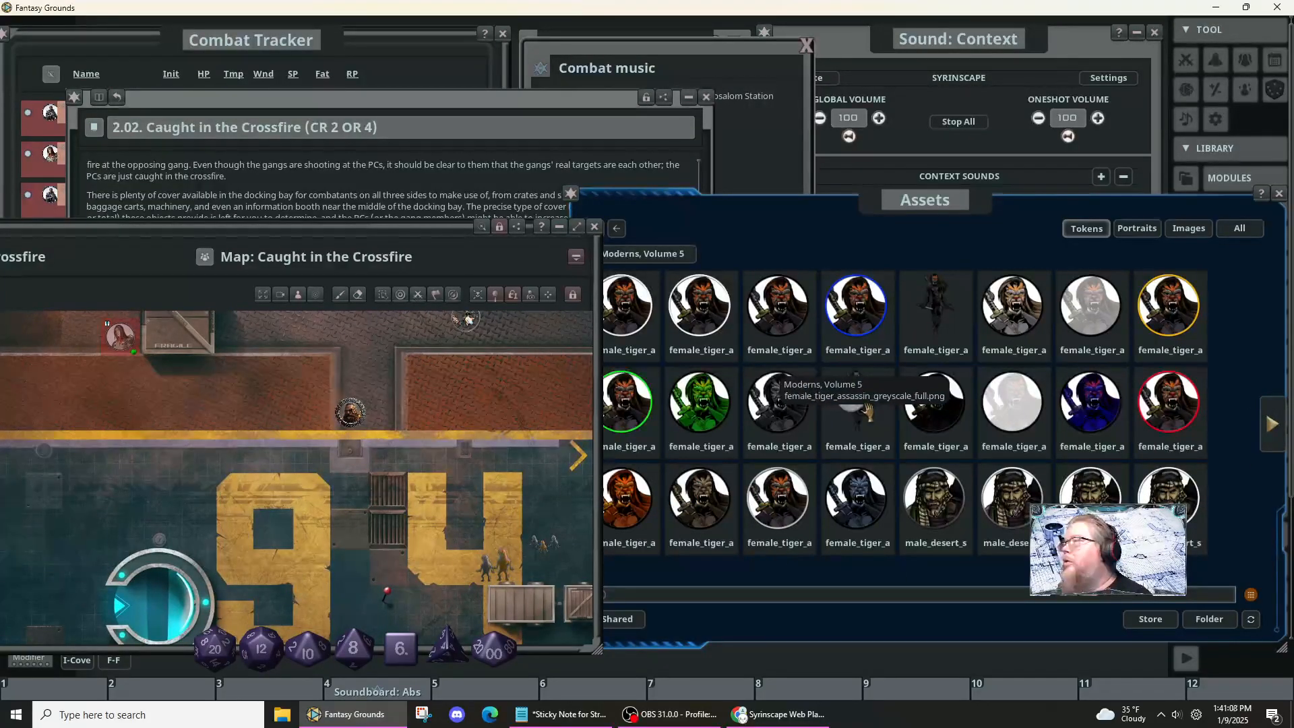
click(776, 377)
drag(228, 351, 232, 340)
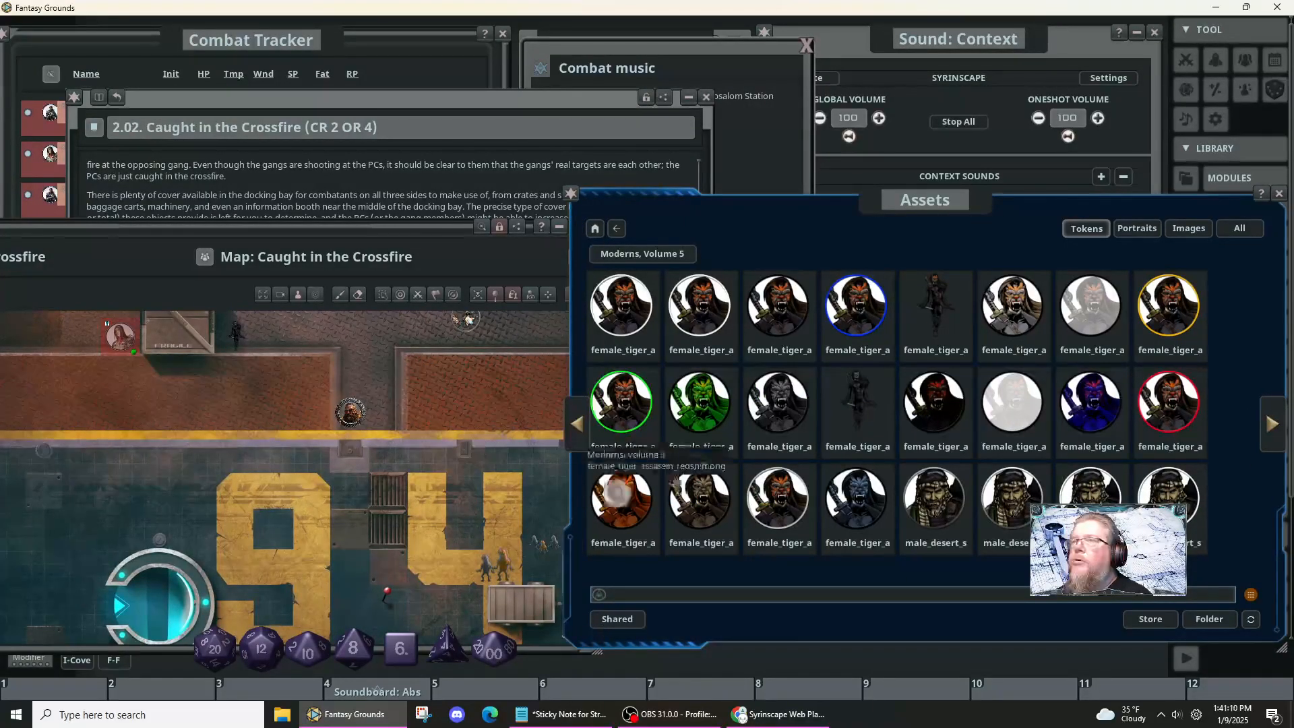
- Look through the remaining Moderns, Volume 5 tokens and the complete asset folder list for further token packs
click(1272, 431)
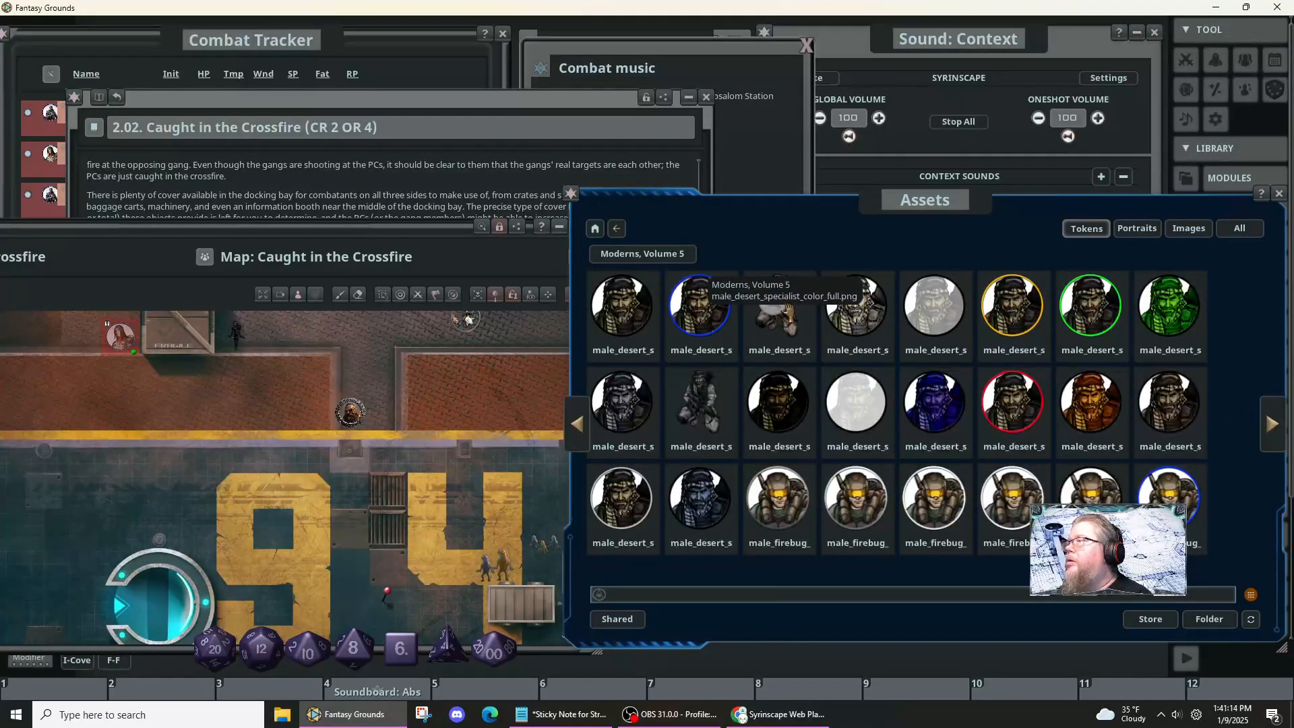
click(1274, 428)
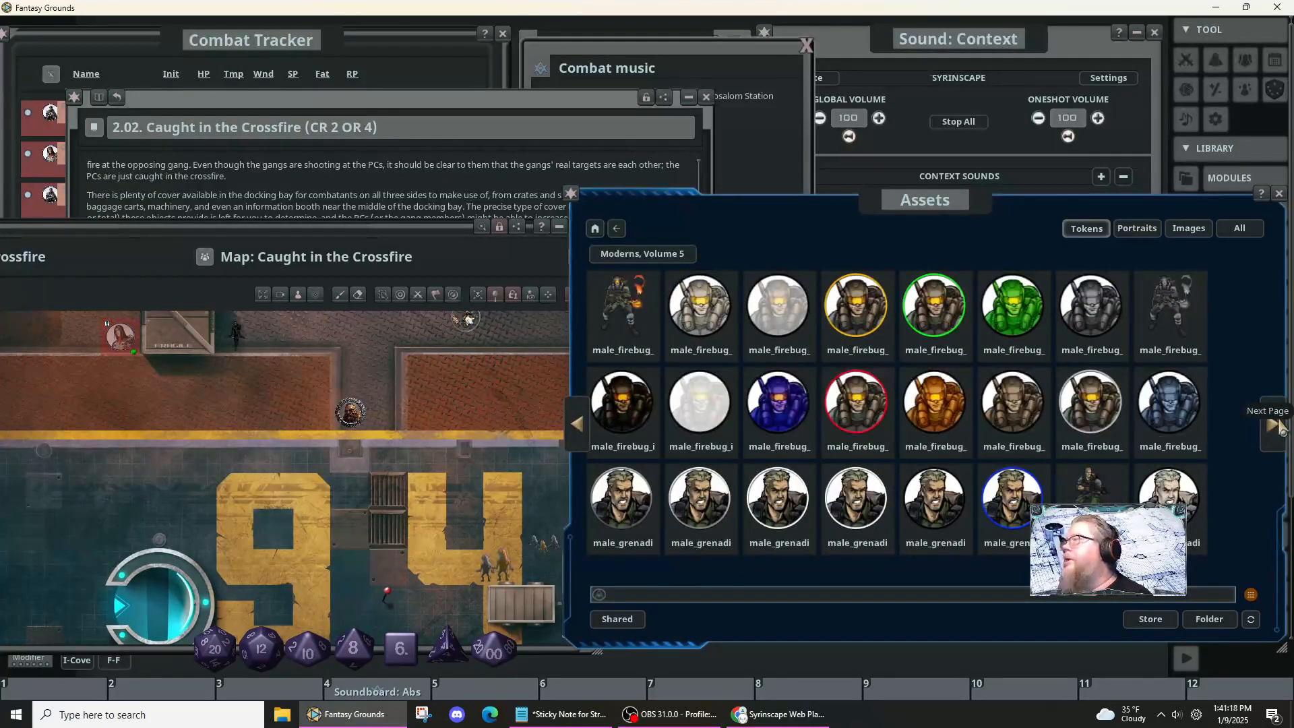
click(1279, 426)
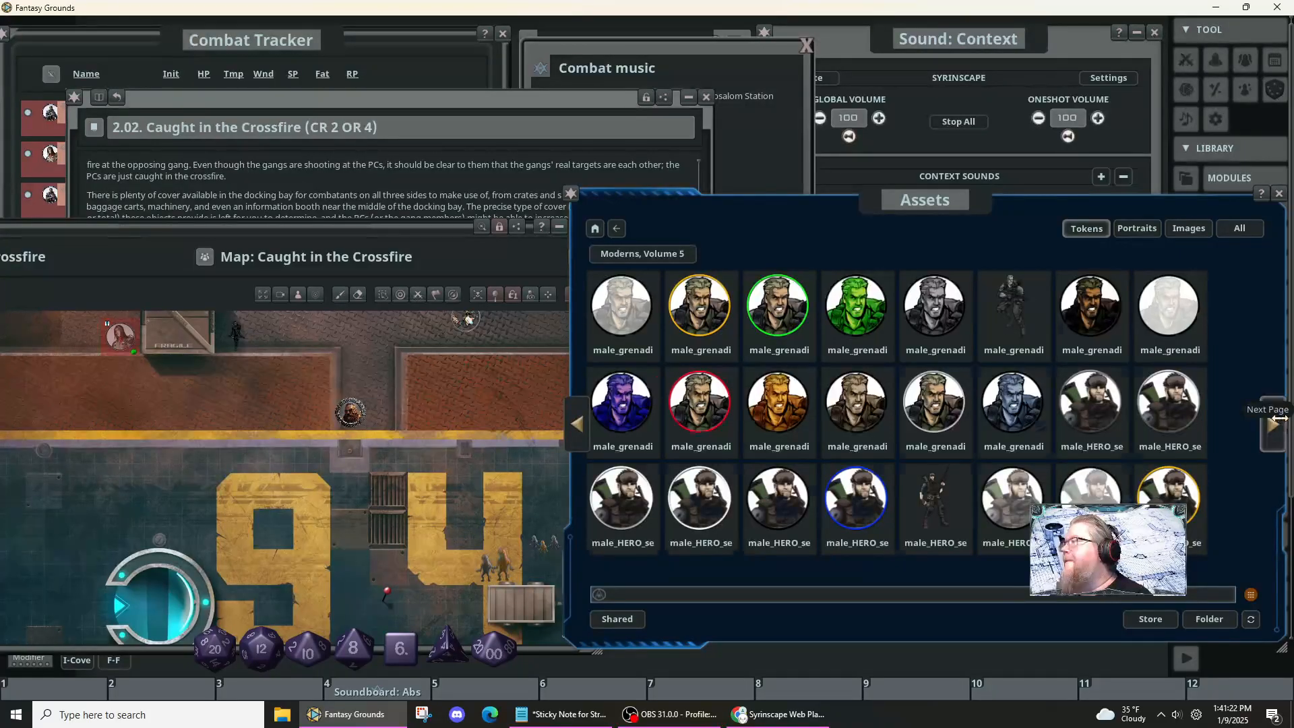
click(1280, 423)
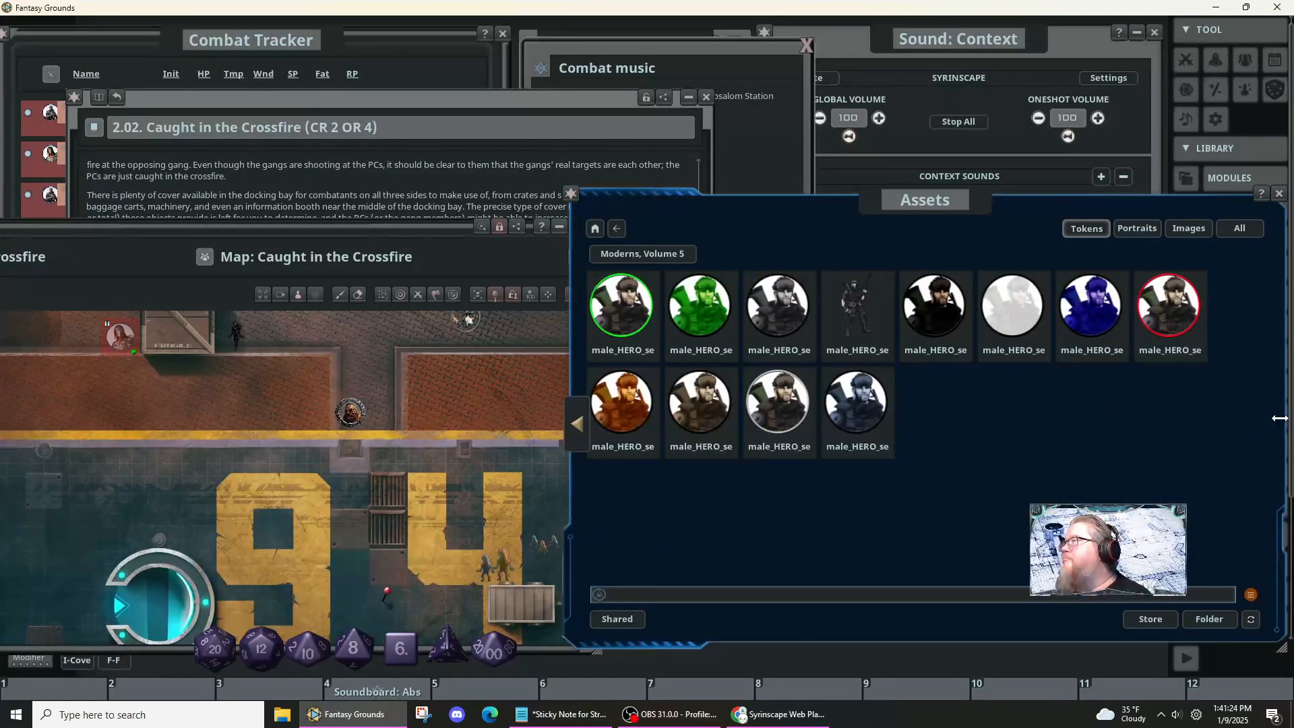
click(596, 231)
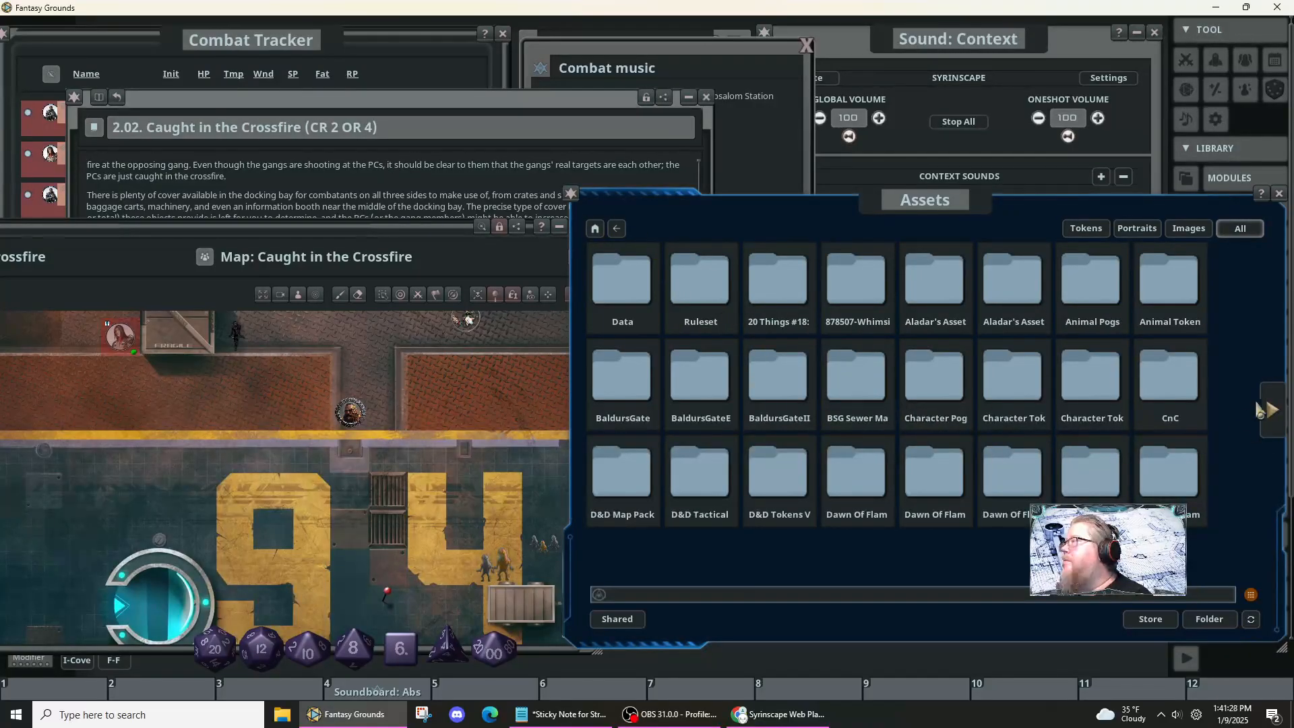
click(1276, 409)
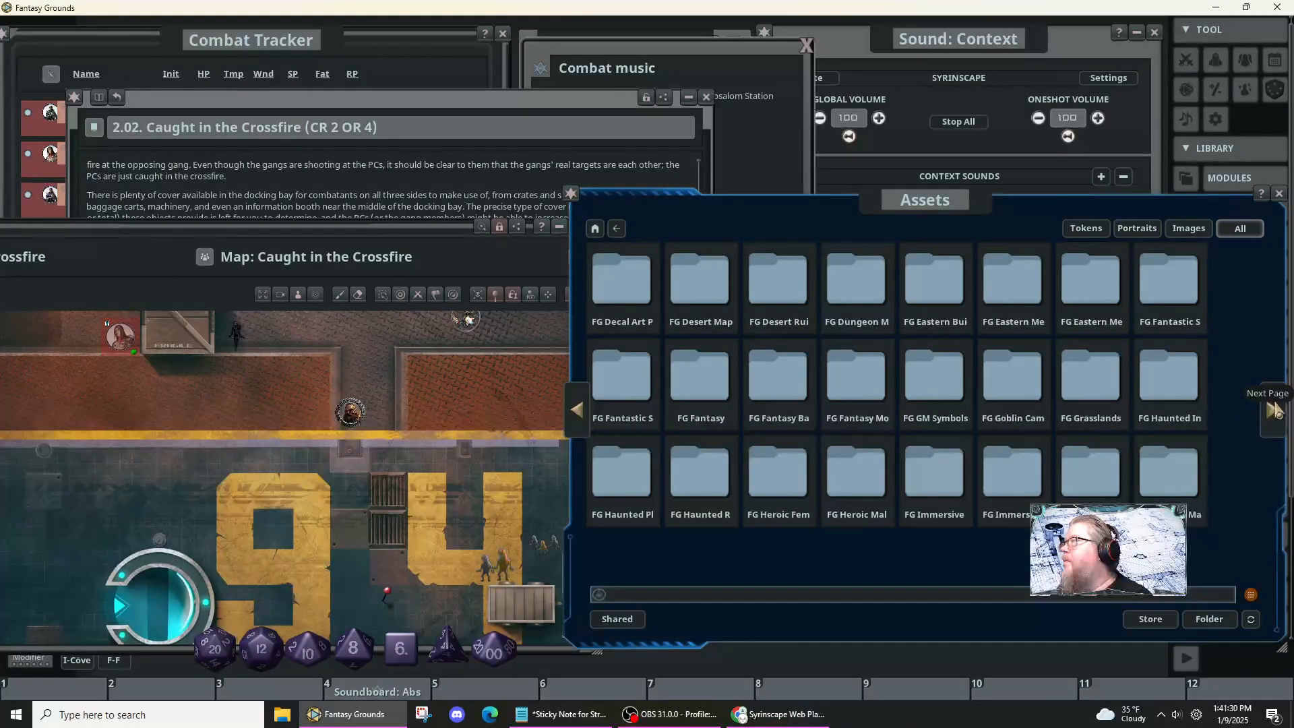
click(1276, 409)
click(1276, 409)
click(1276, 410)
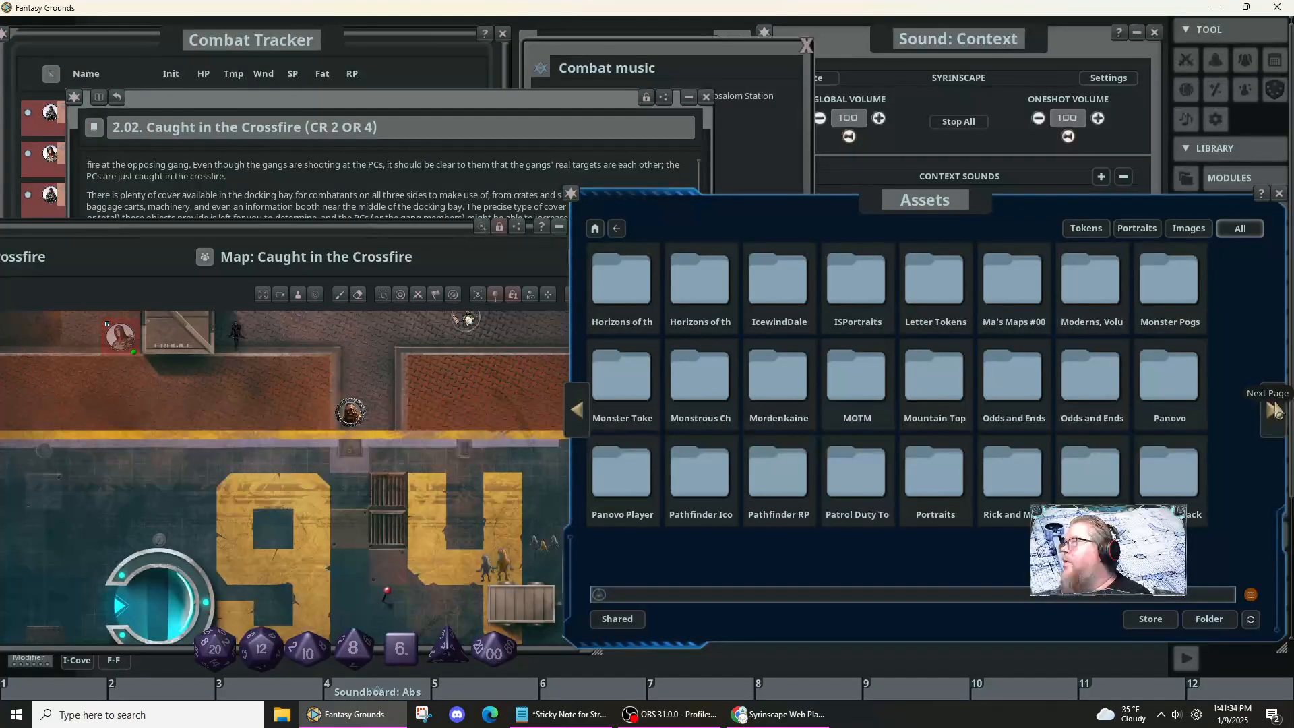
click(1276, 409)
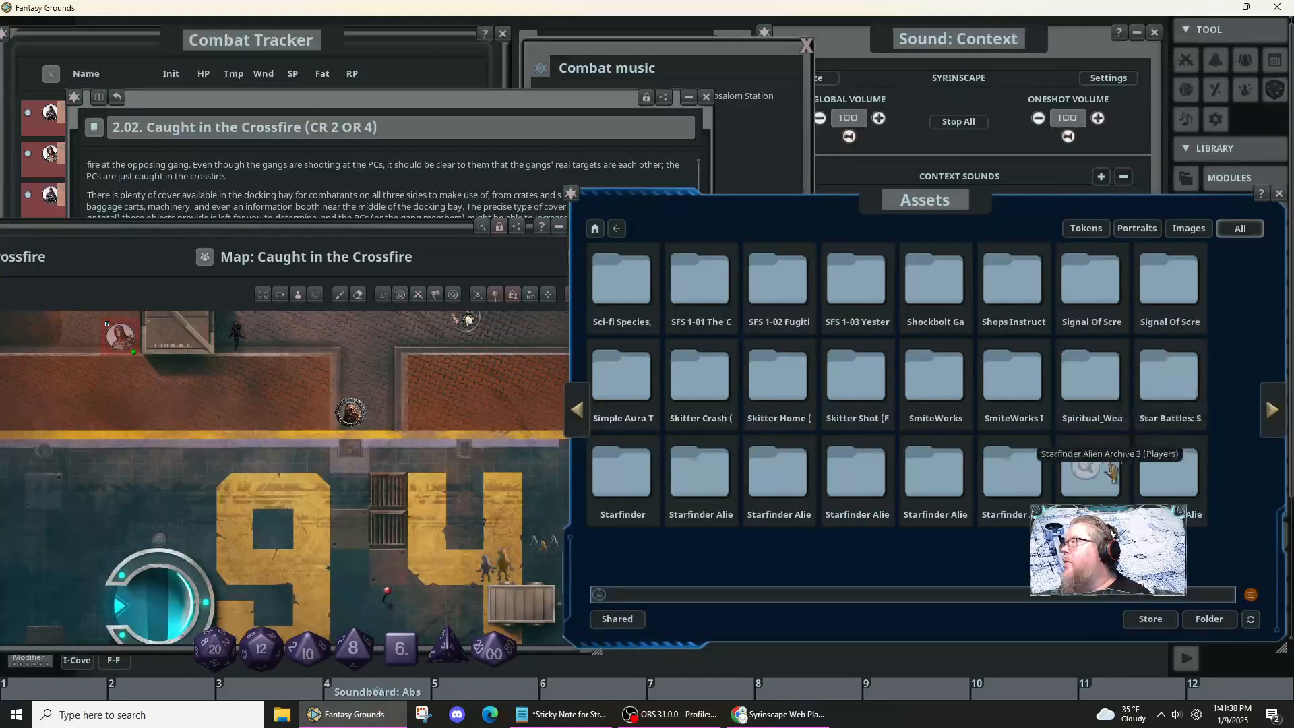
- Limit the asset folders to tokens, open the first Starfinder alien pack and preview its green armored android token
click(1088, 233)
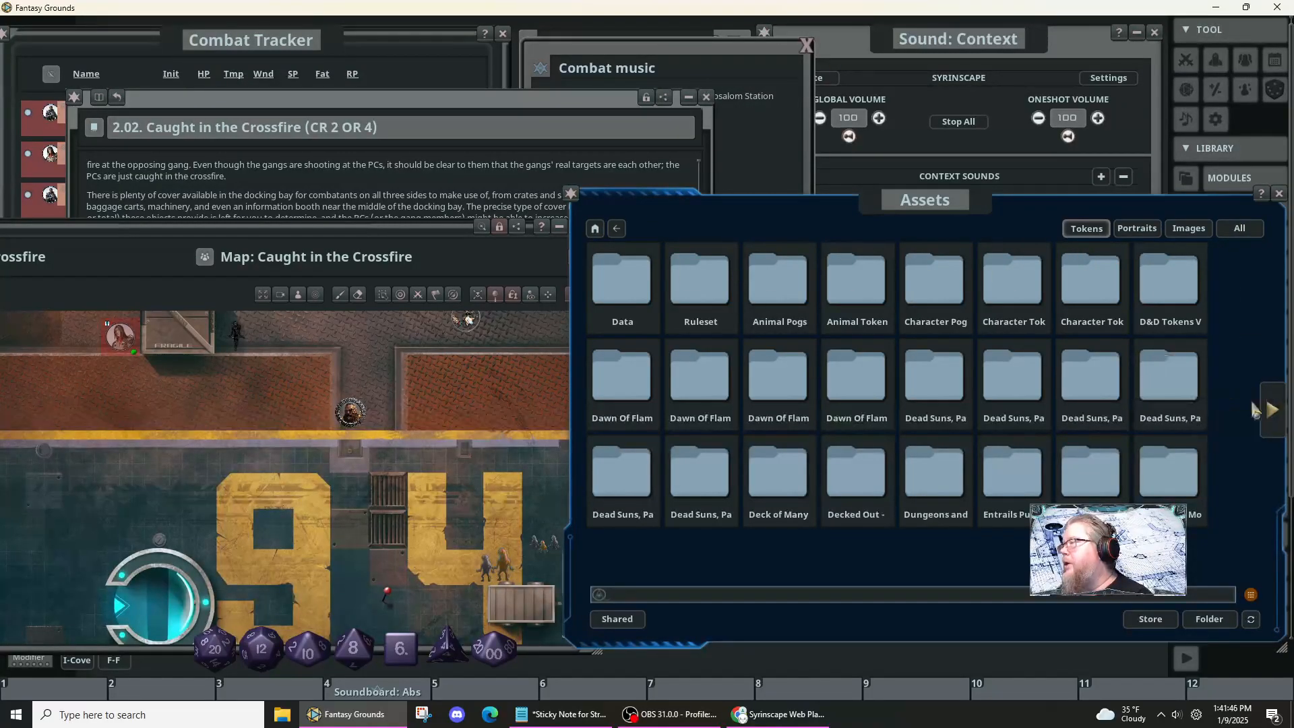
click(1270, 409)
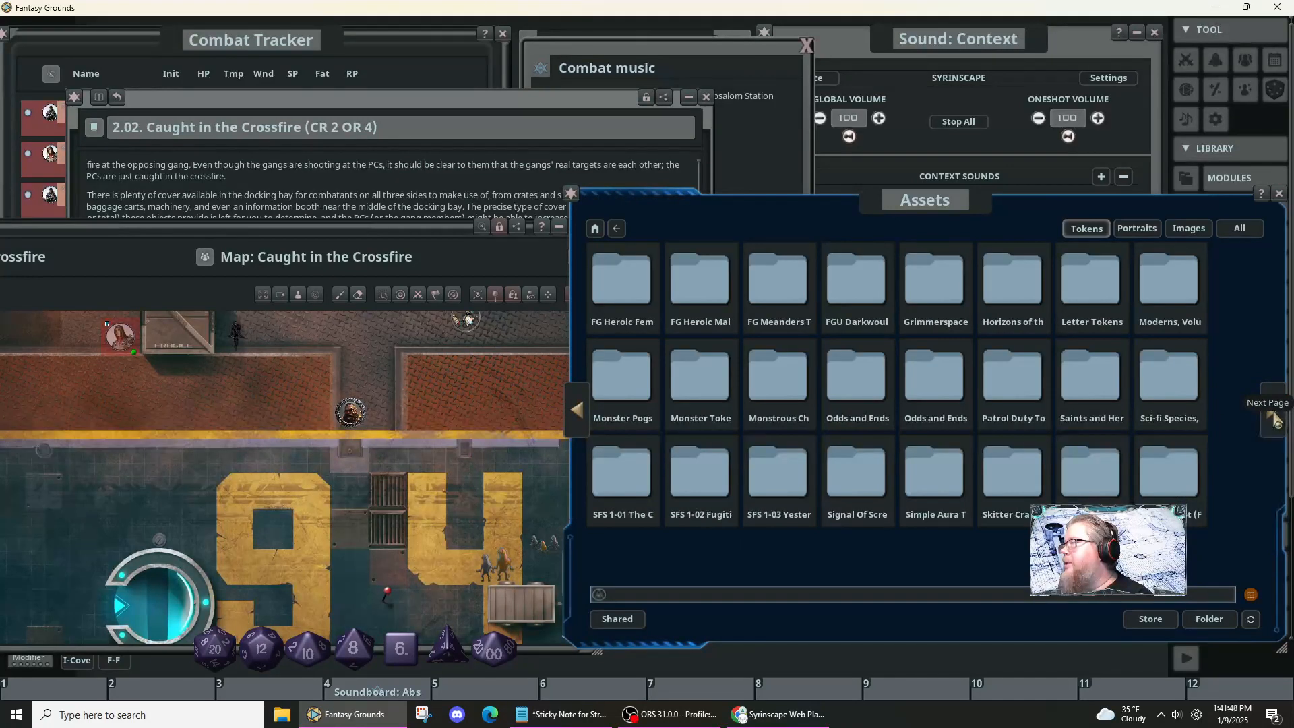
click(1274, 419)
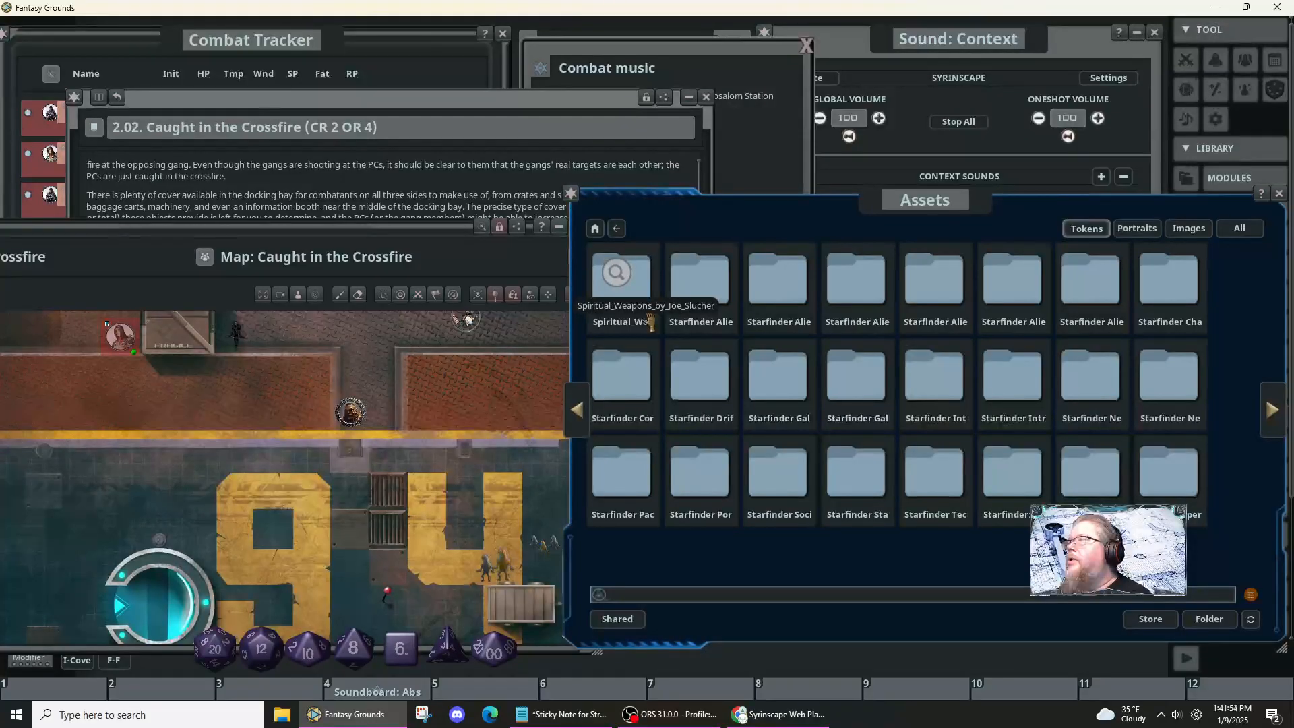
click(705, 317)
click(701, 308)
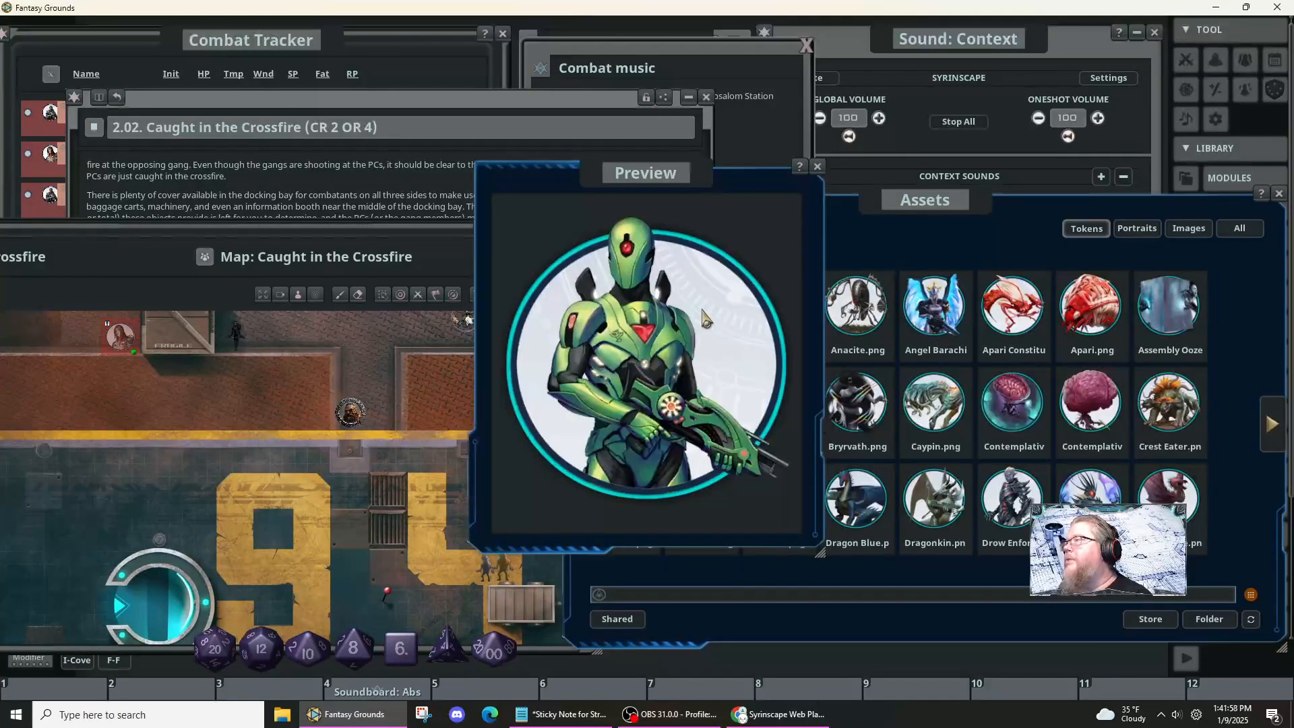
- Close the android preview and place the Asteray token just northeast of the glowing ring platform
click(818, 167)
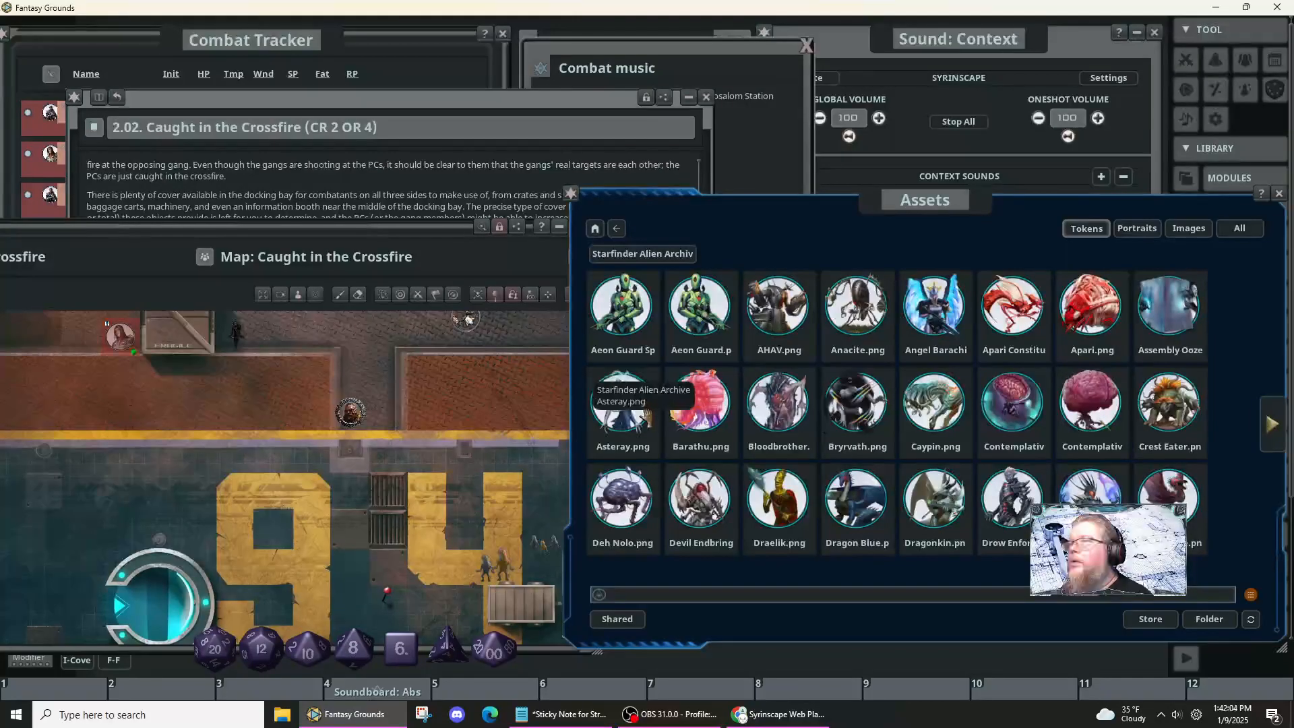
scroll(448, 430, down, 2)
click(438, 435)
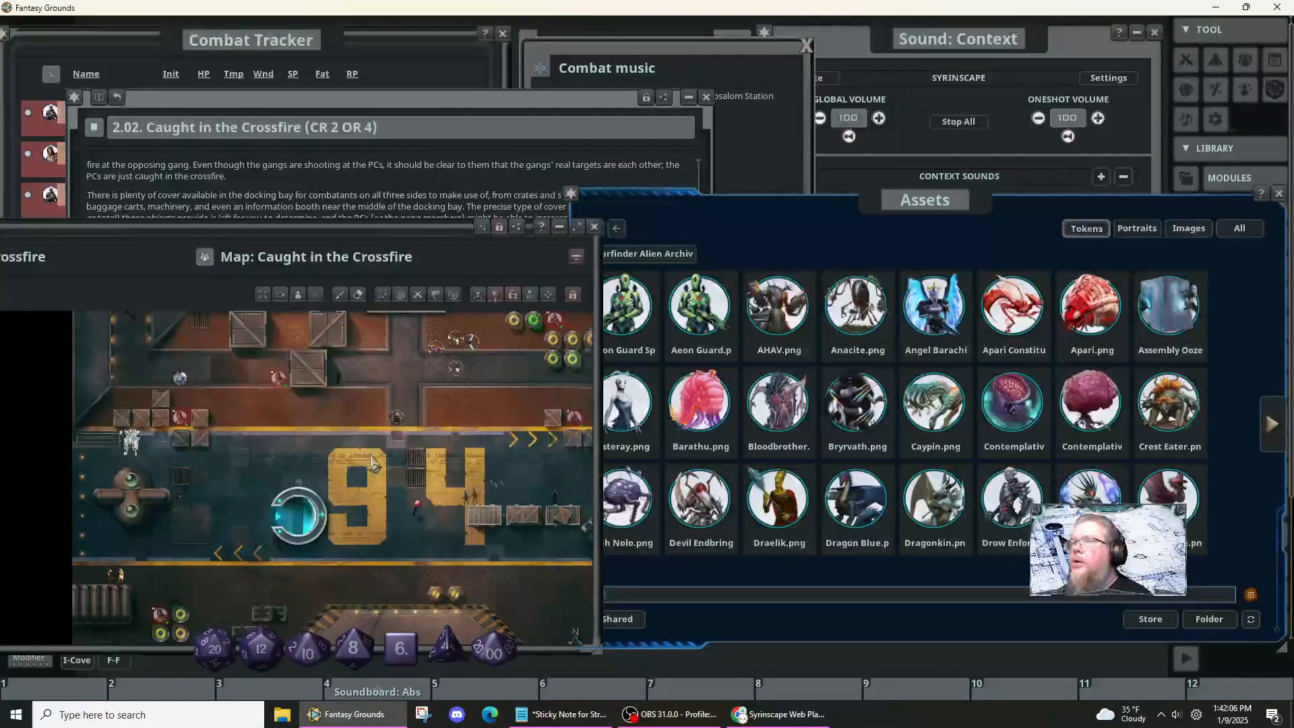
scroll(381, 449, down, 2)
drag(380, 447, 310, 377)
drag(623, 404, 256, 397)
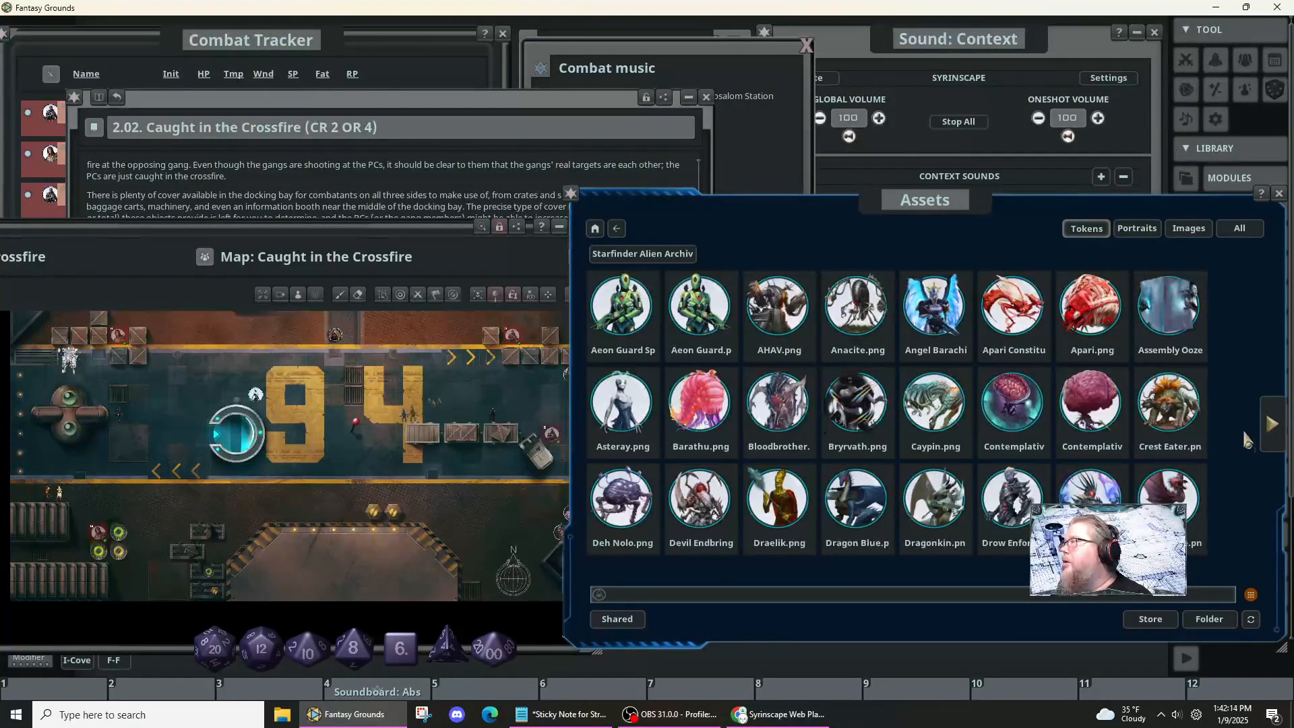
- Place further Starfinder Alien Archive tokens among the southwestern racks, beside the western machine and just southwest of the glowing ring
click(1273, 424)
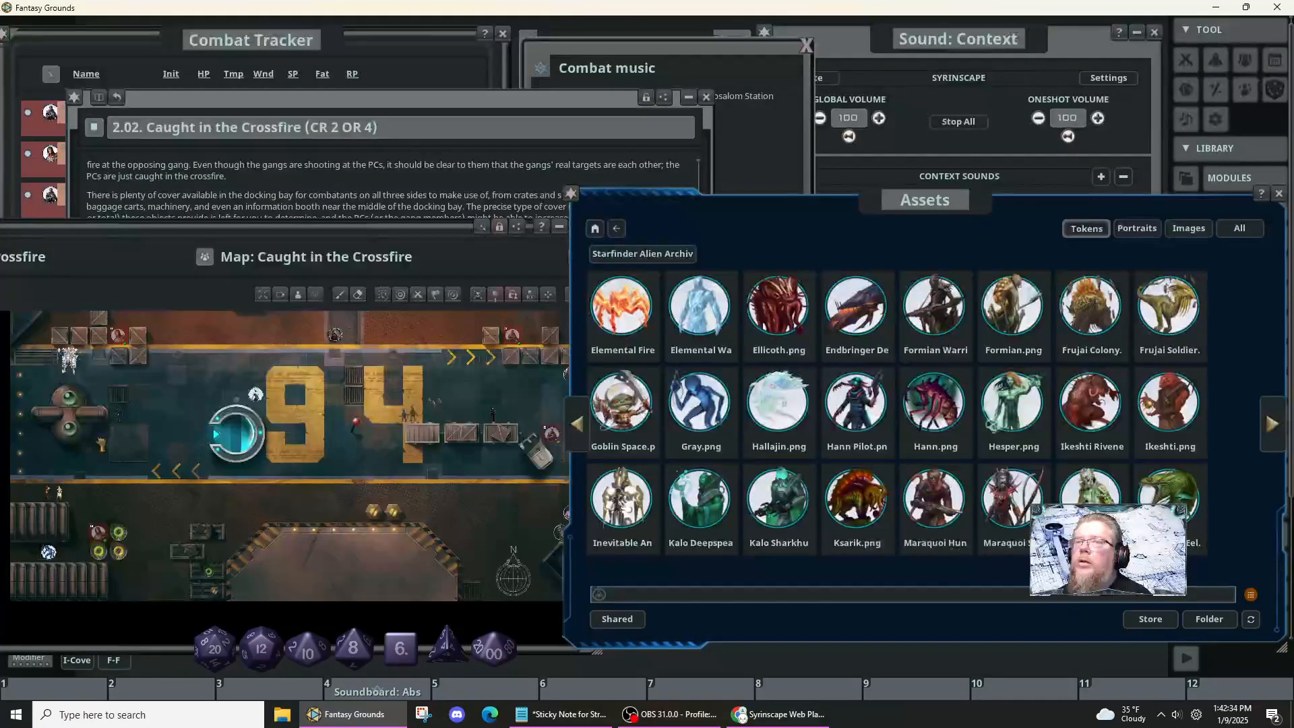
drag(81, 455, 78, 454)
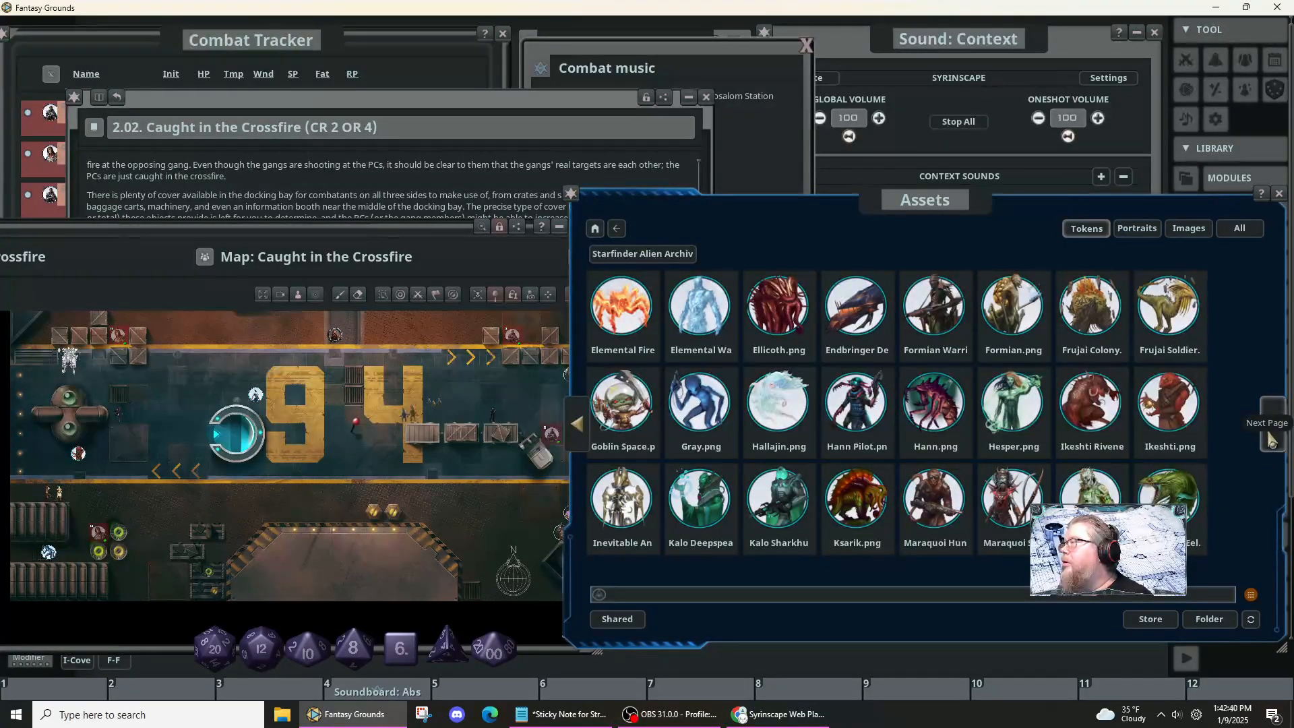
click(1272, 439)
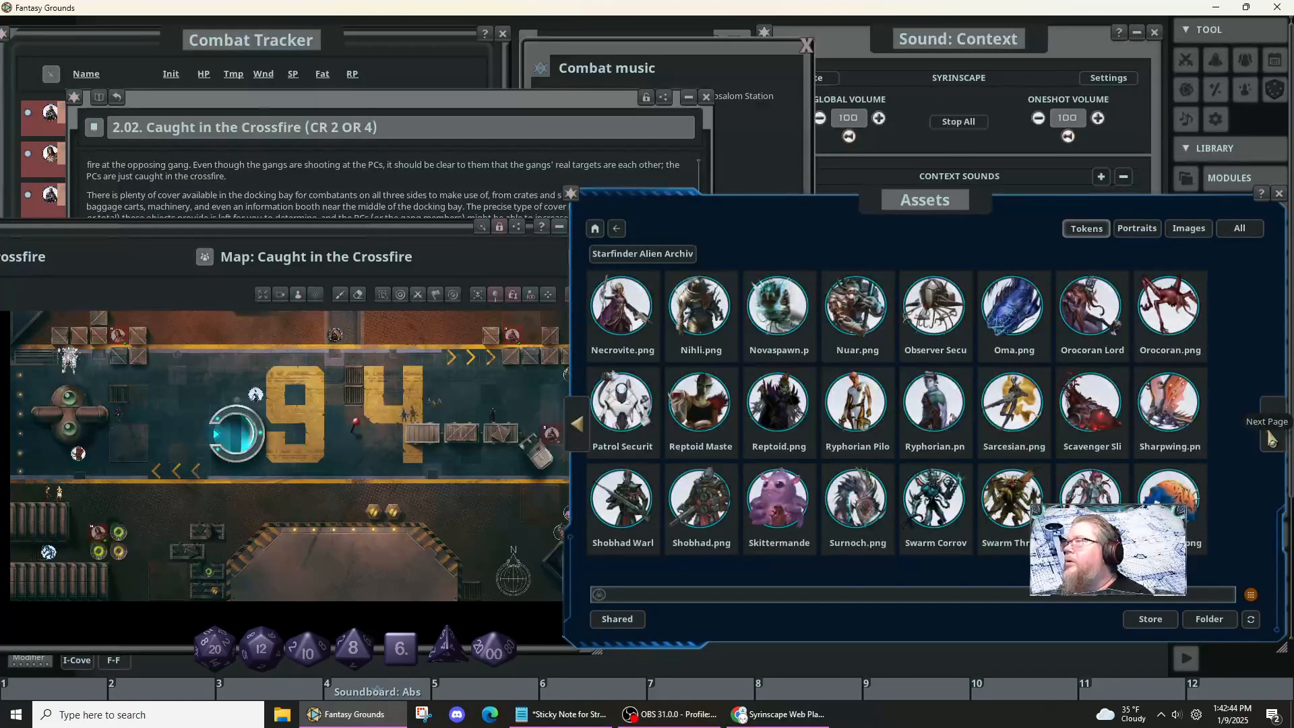
click(1271, 440)
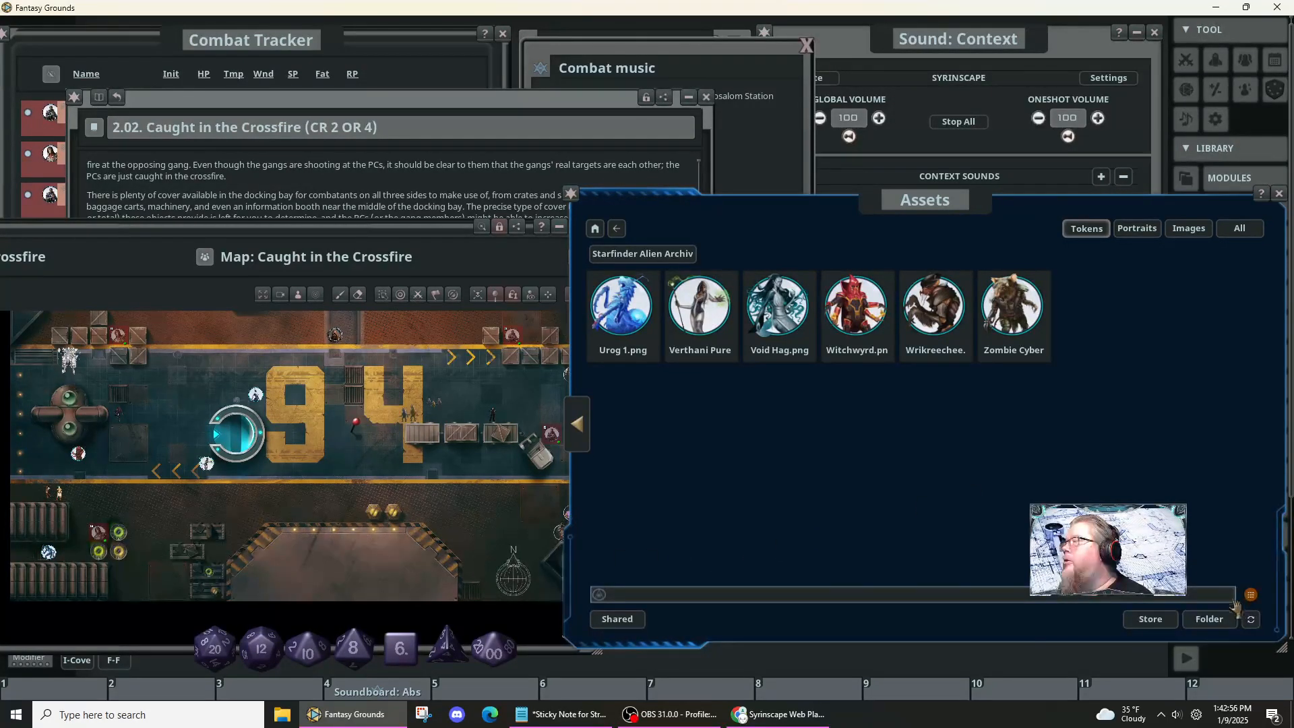
- Return to the token folders and look through the Starfinder Near Space pack for usable character tokens
click(619, 233)
click(619, 233)
click(619, 234)
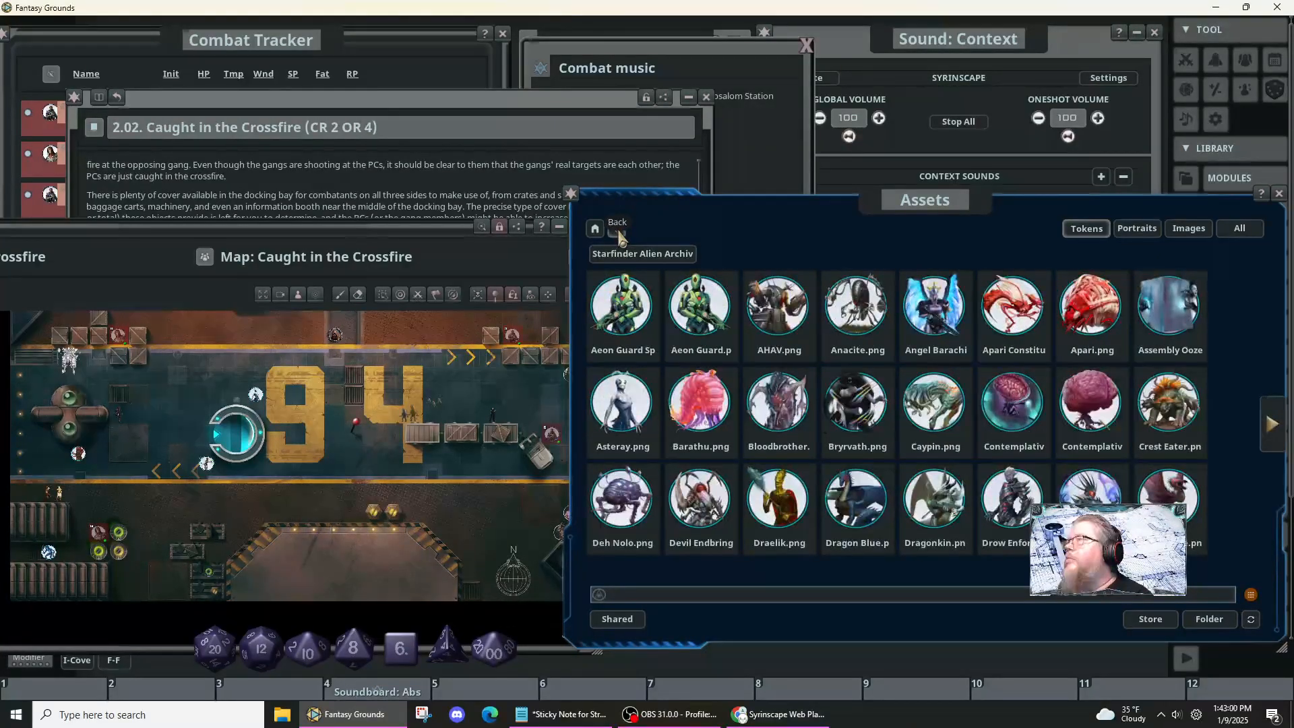
click(619, 233)
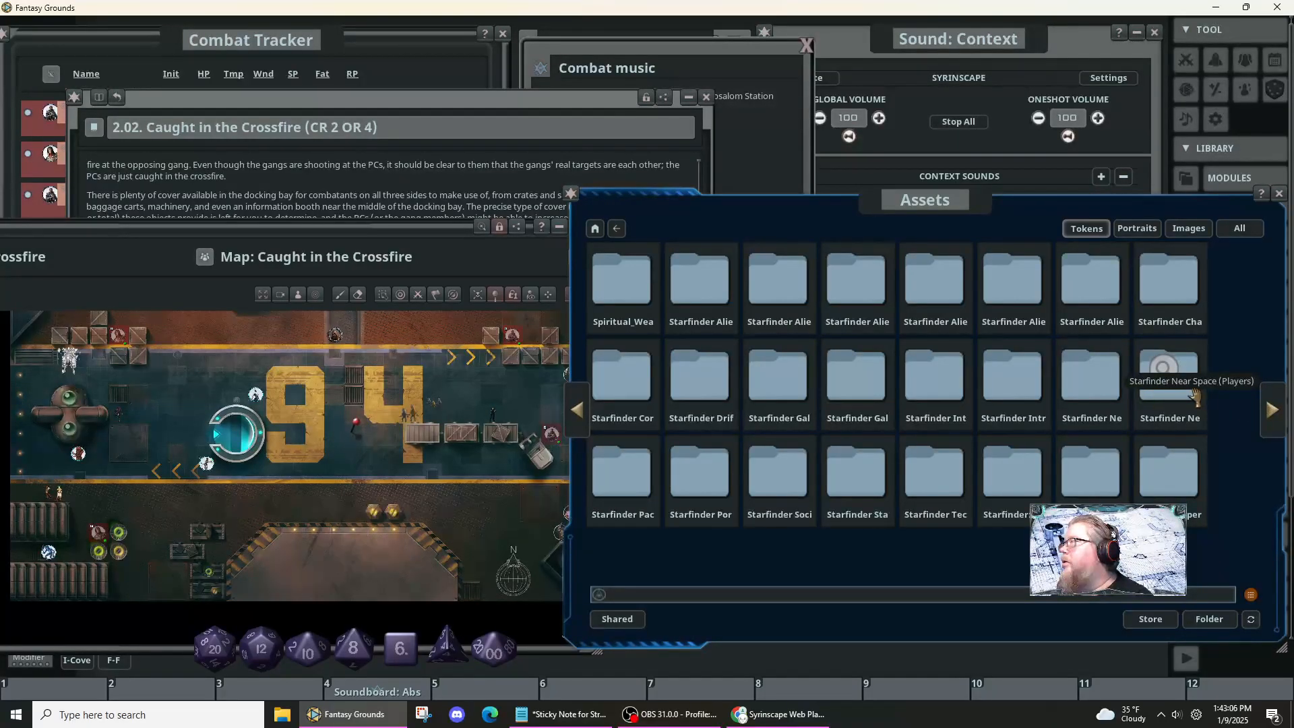
click(1078, 387)
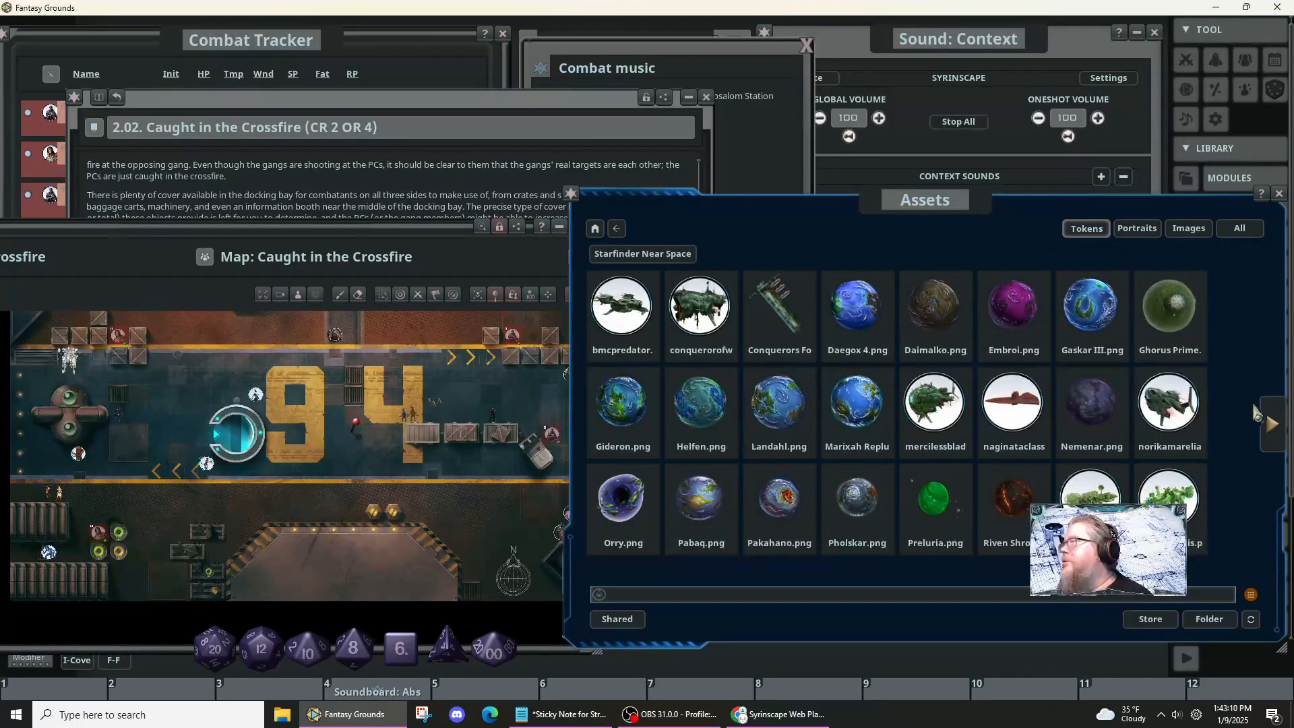
click(1273, 423)
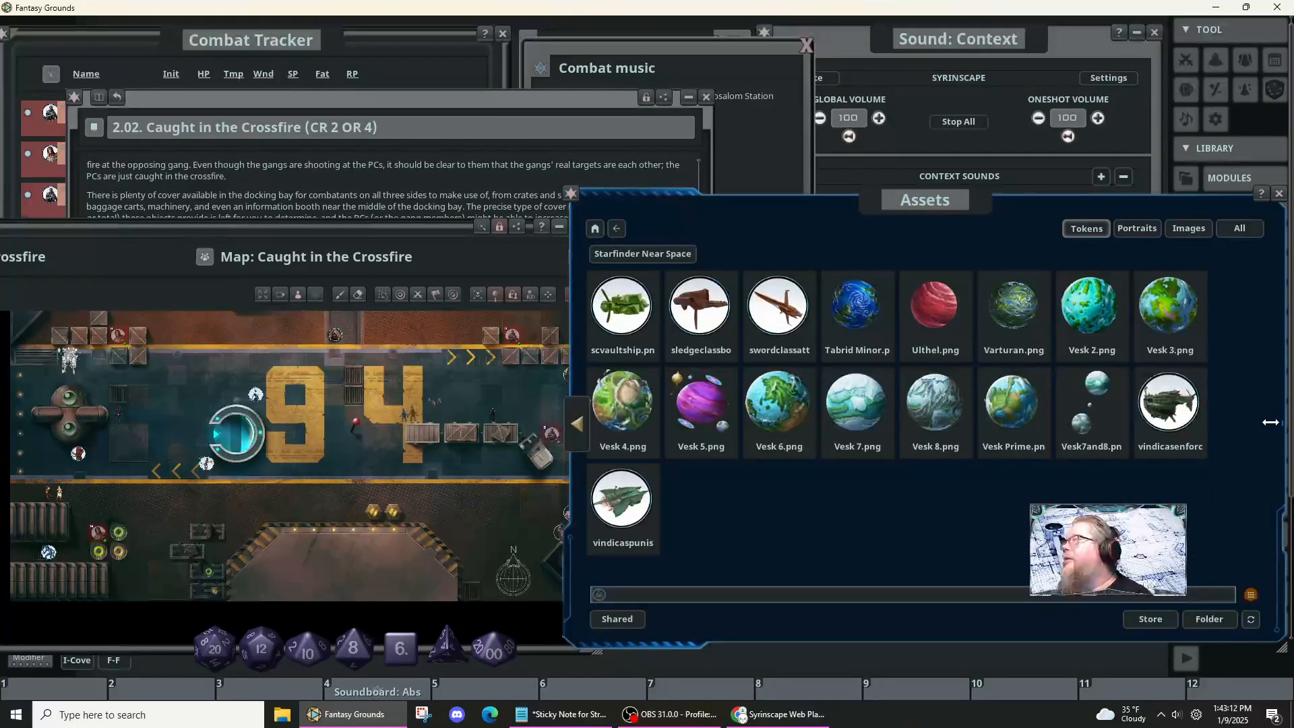
click(617, 229)
click(617, 229)
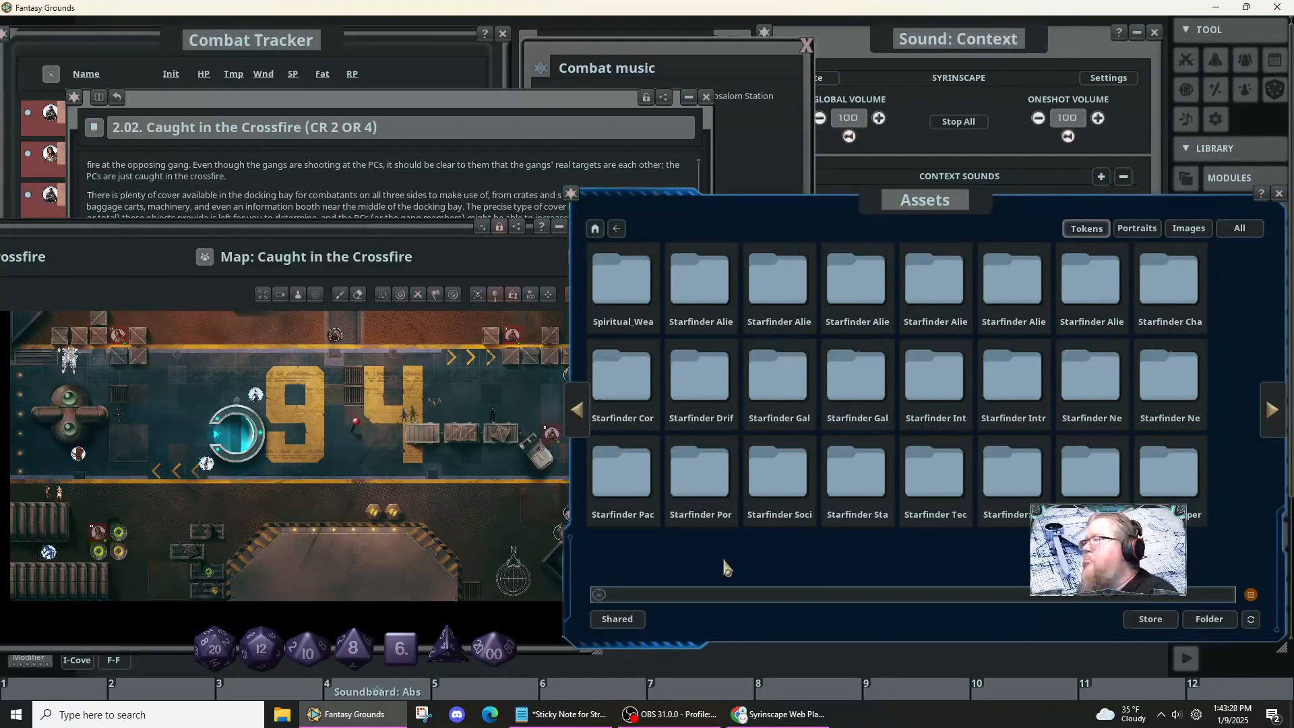
- Place two Starfinder Pact Worlds Gang-Pusher tokens east of the northwestern crates and shrink the southern one
click(642, 498)
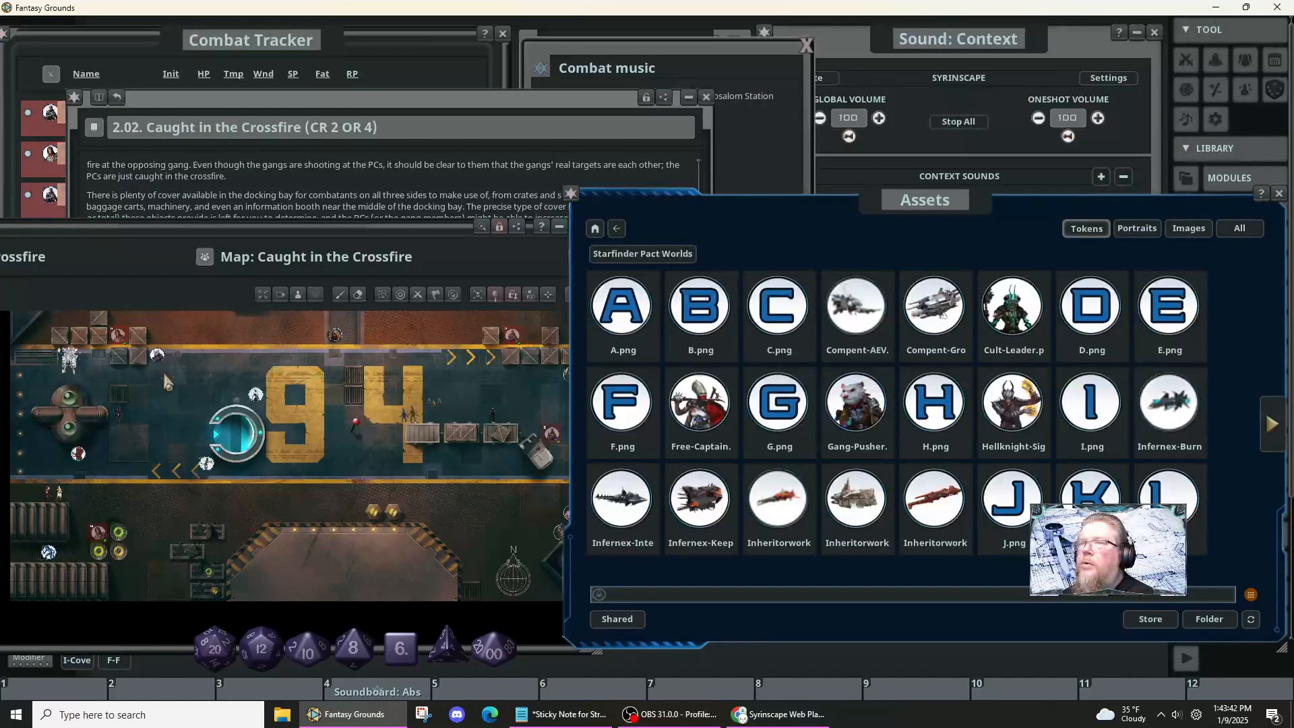
scroll(168, 378, up, 2)
scroll(171, 381, up, 3)
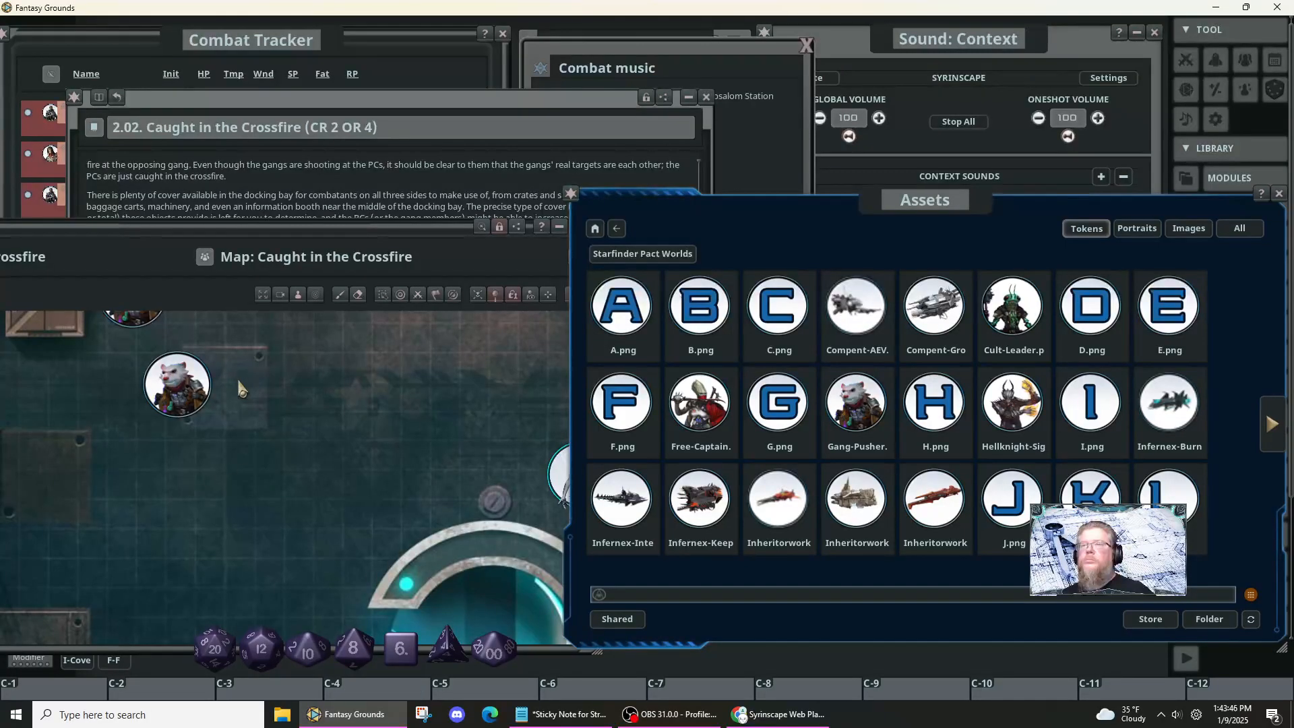
ctrl+scroll(186, 387, down, 3)
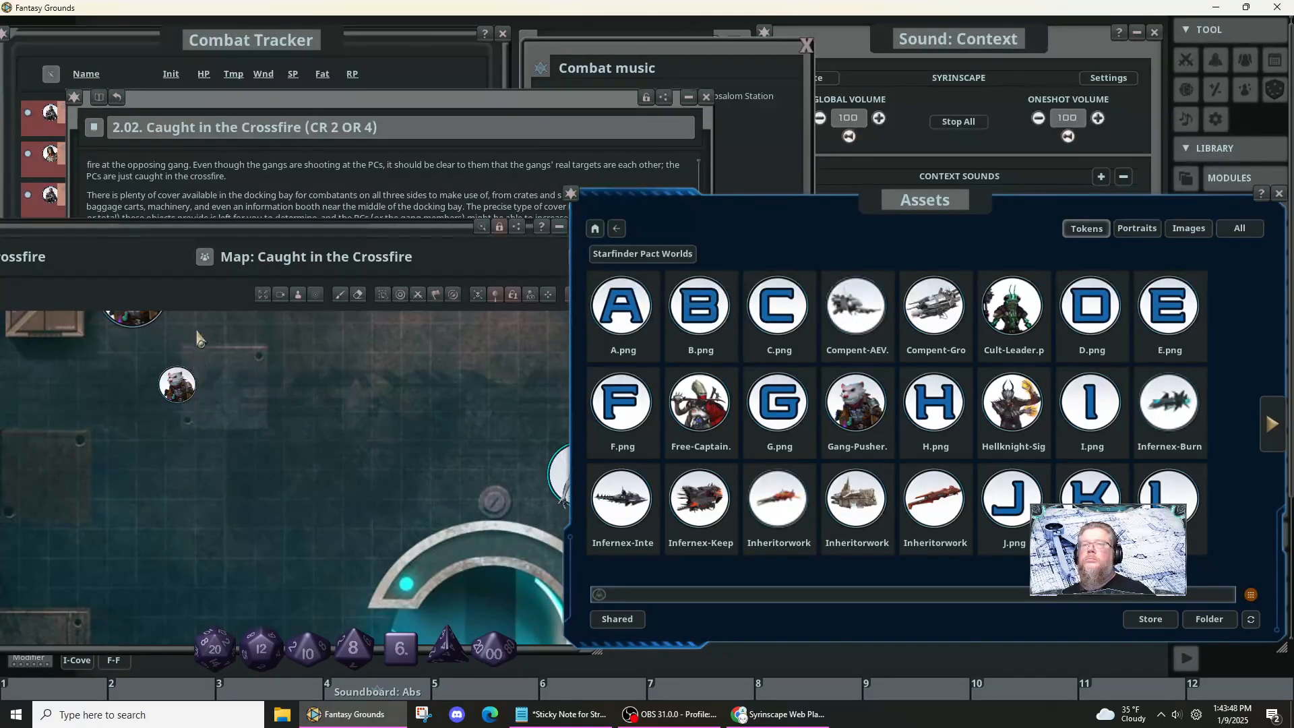
- Shrink the northern Gang-Pusher token beside the crate and move it slightly south, closer to the other one
drag(201, 340, 205, 389)
ctrl+scroll(145, 360, down, 3)
ctrl+scroll(143, 362, down, 2)
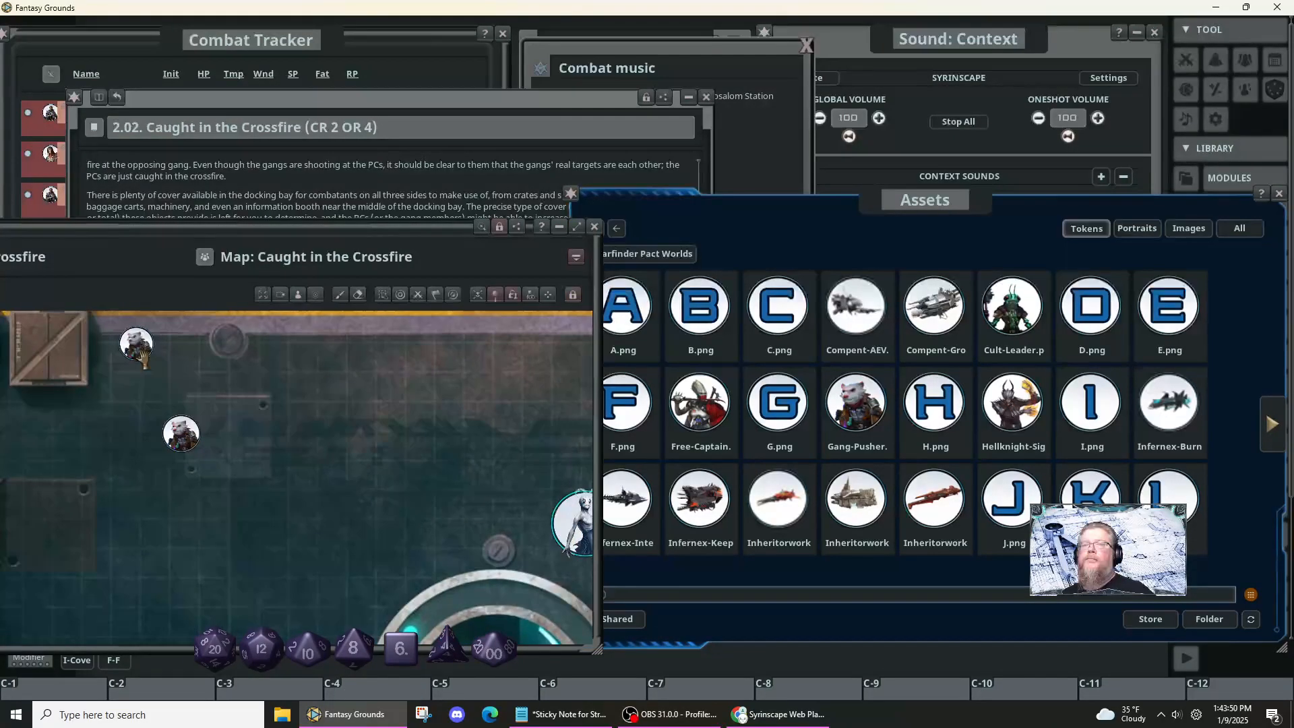
drag(138, 351, 138, 405)
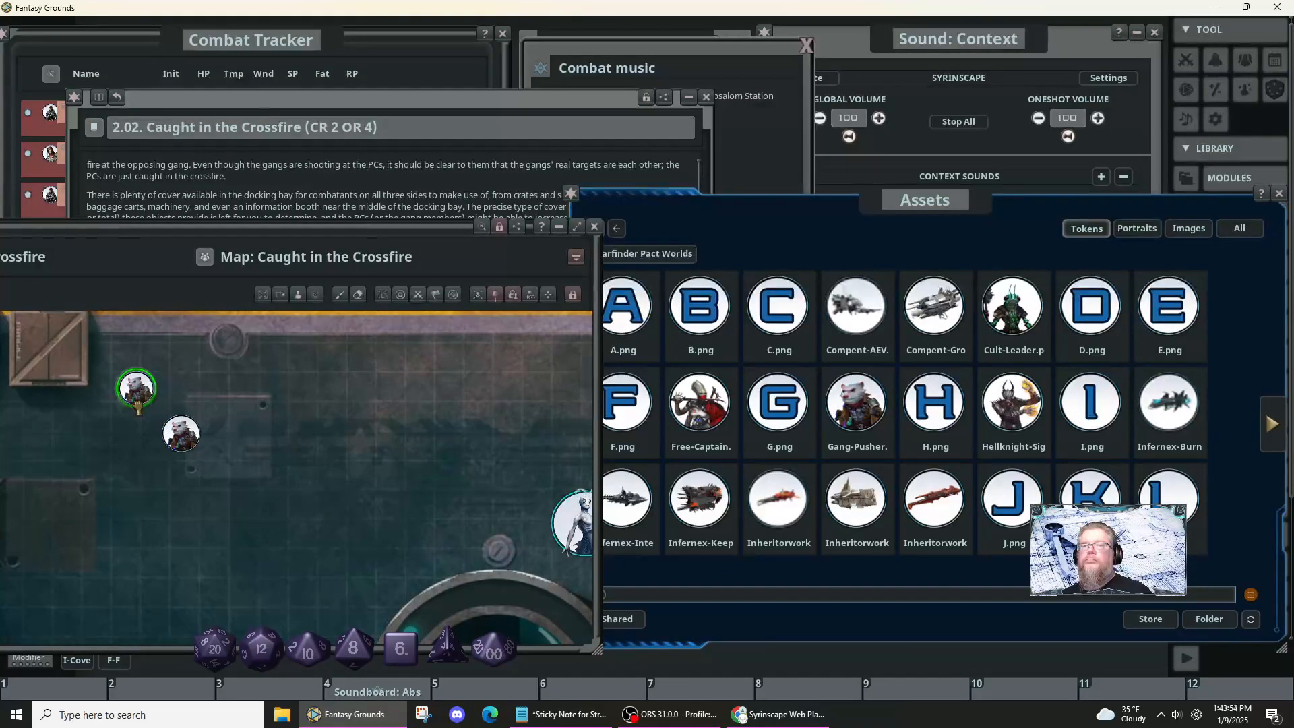
click(137, 387)
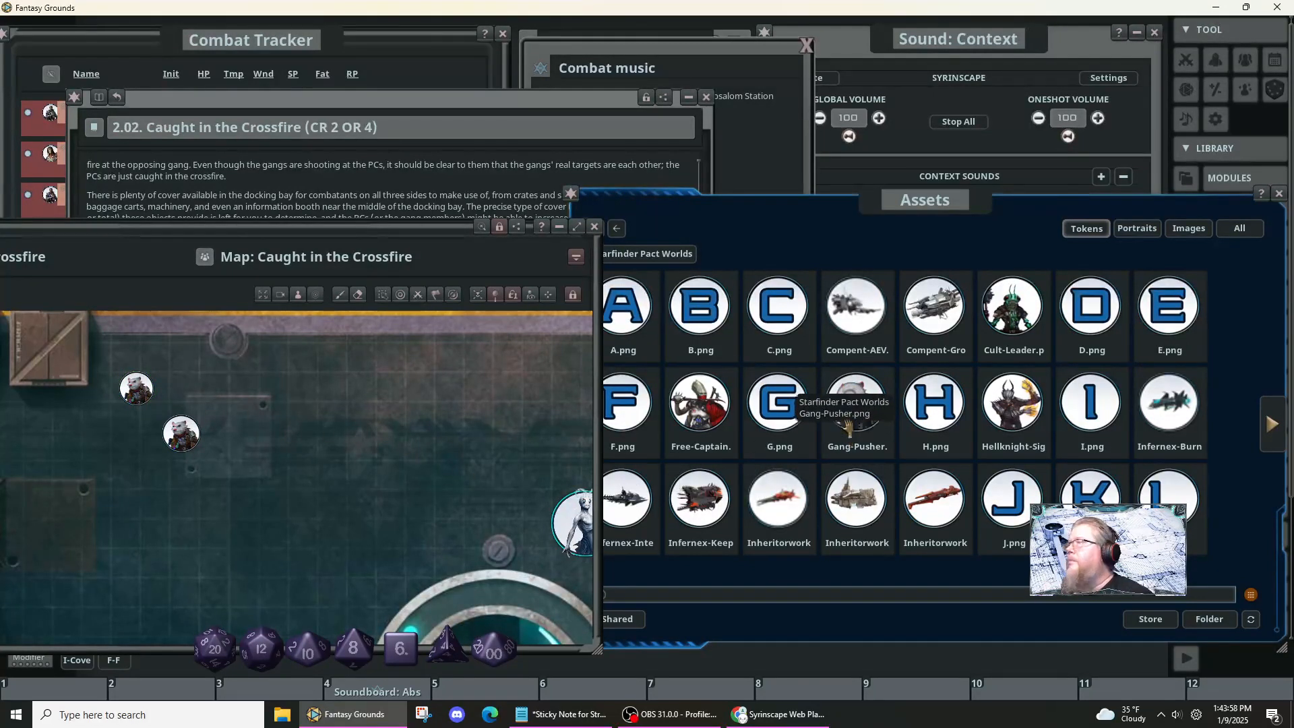
- Add a third Gang-Pusher token to the group and shift it slightly southeast
drag(835, 403, 190, 393)
key(ctrl)
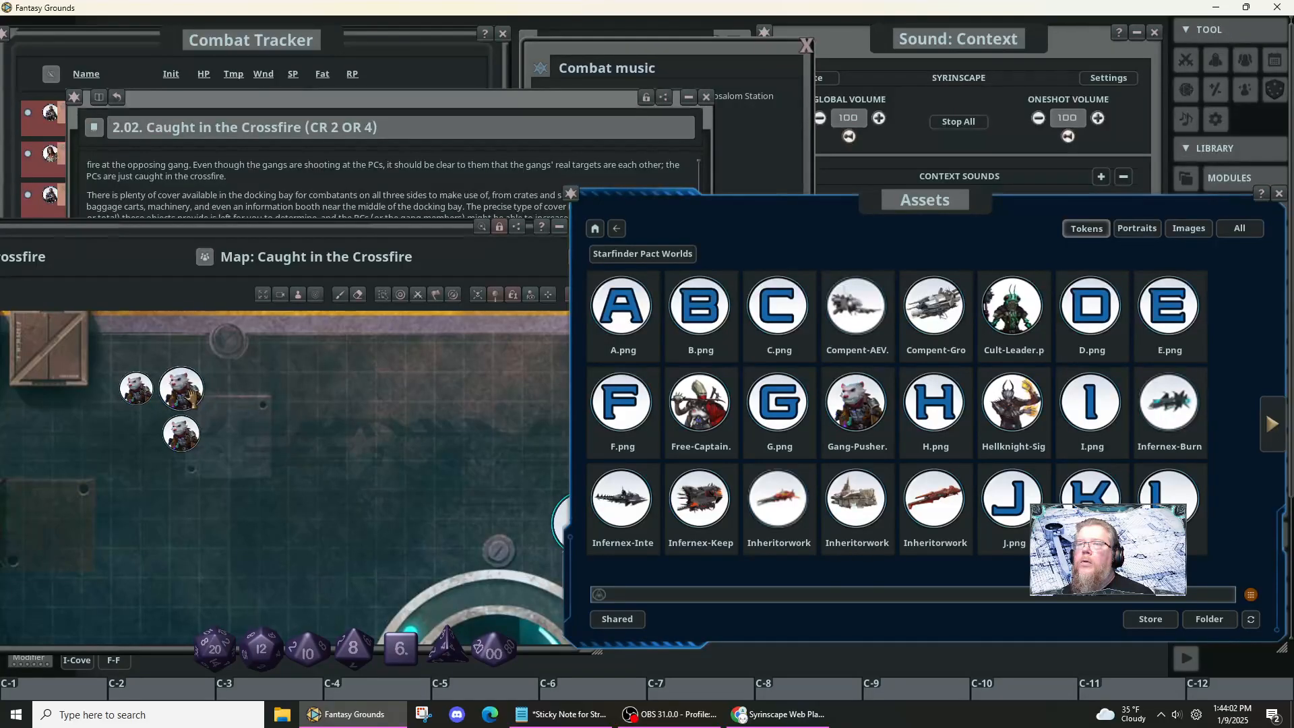
drag(189, 394, 201, 407)
key(super)
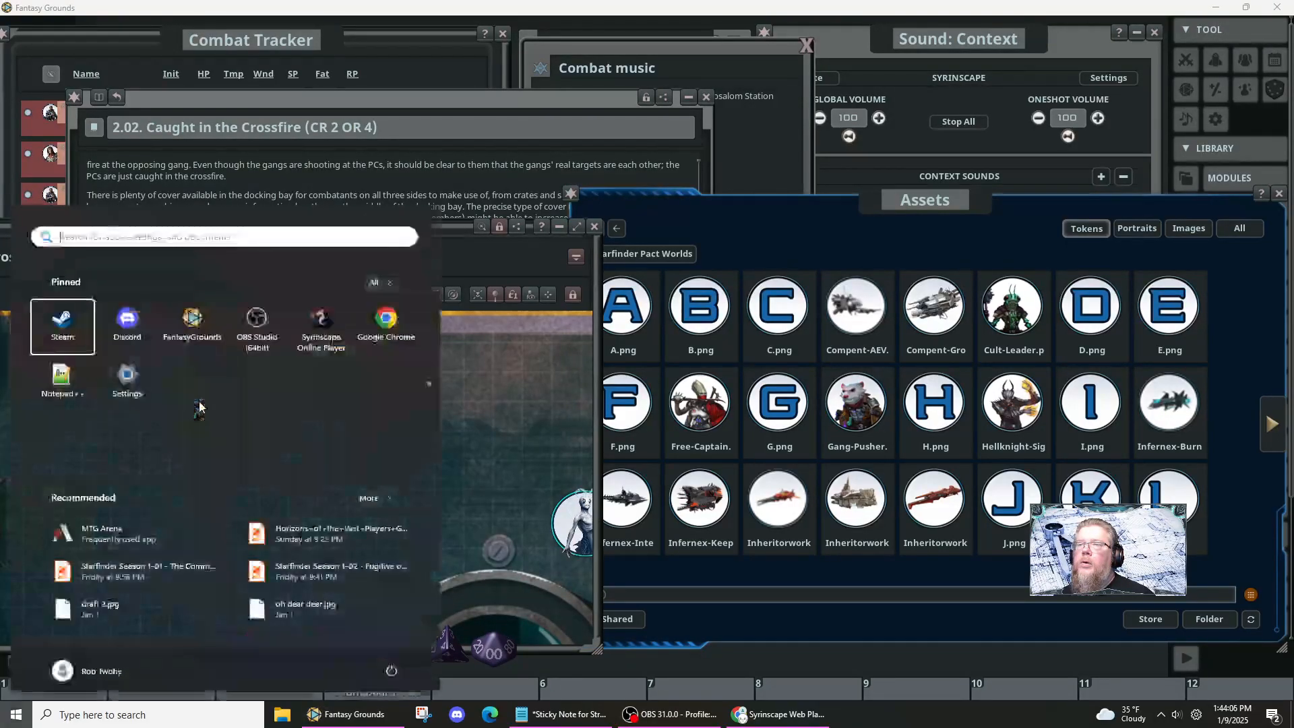
key(super)
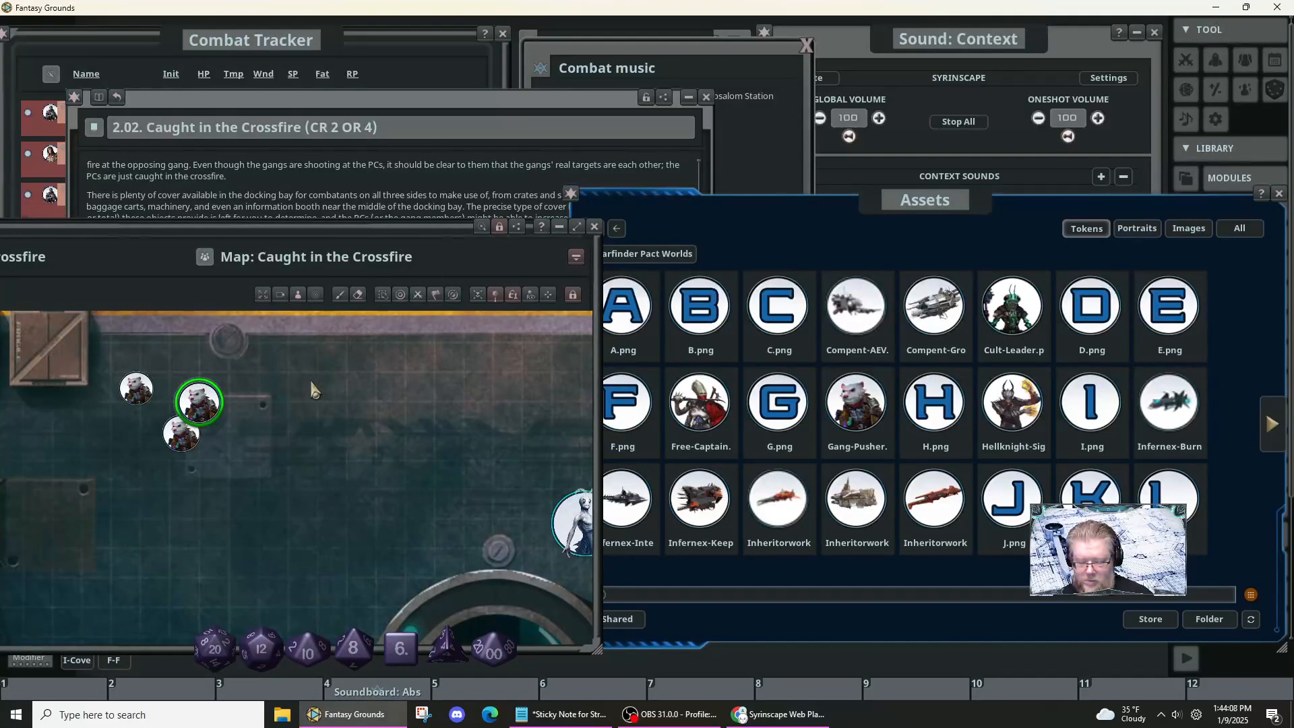
- Shrink the third Gang-Pusher token until it is smaller than the other two, then deselect it
key(ctrl)
ctrl+click(205, 403)
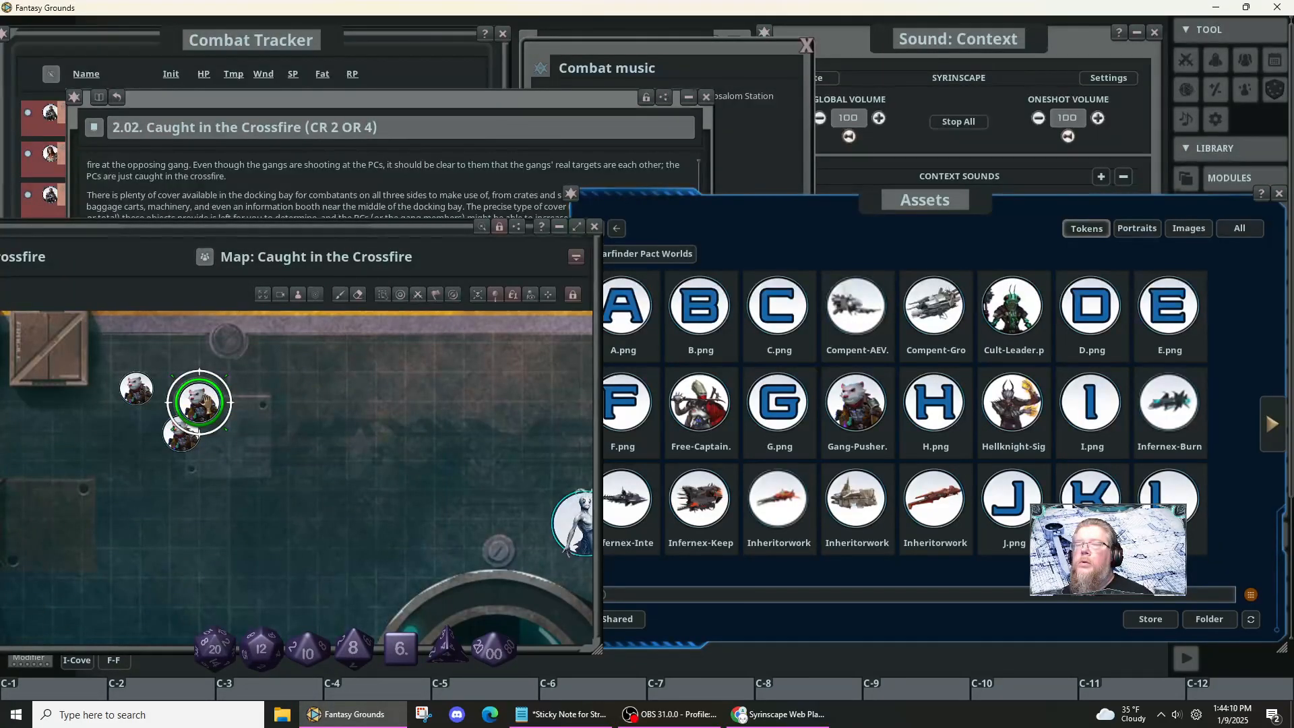
ctrl+click(200, 403)
scroll(208, 404, down, 3)
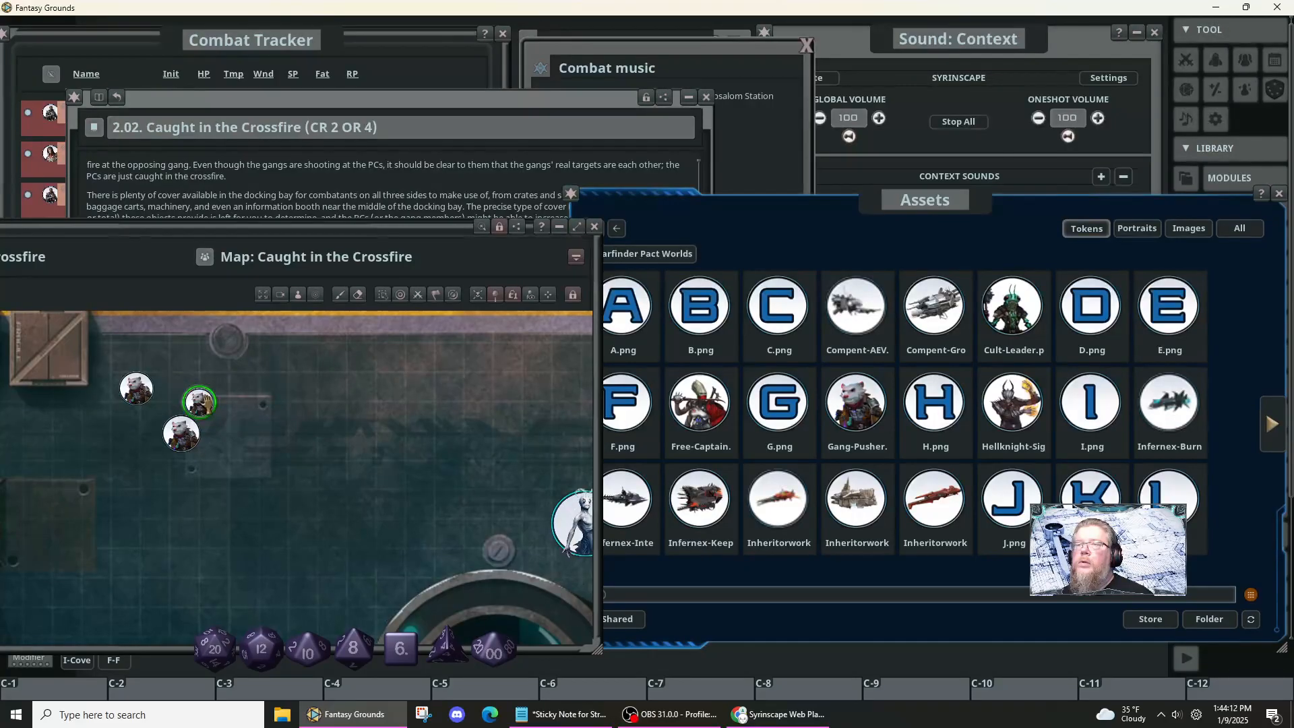
scroll(199, 403, up, 1)
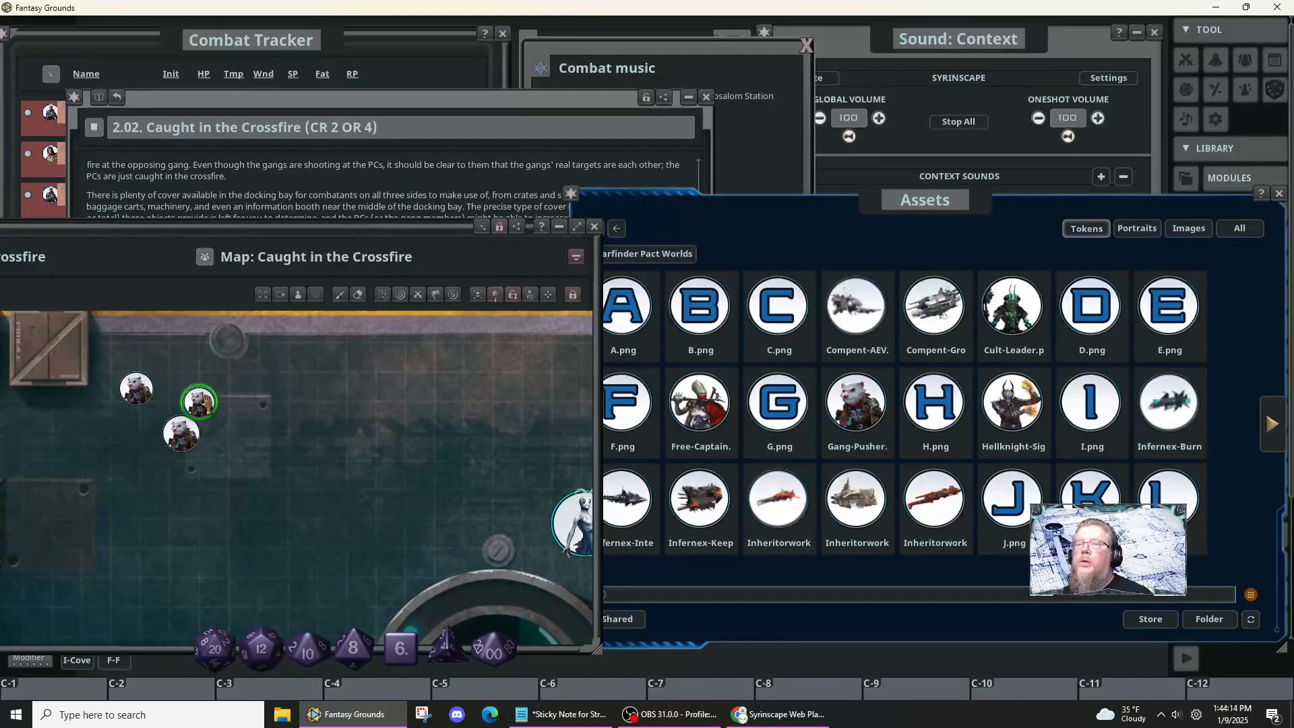
scroll(207, 405, down, 1)
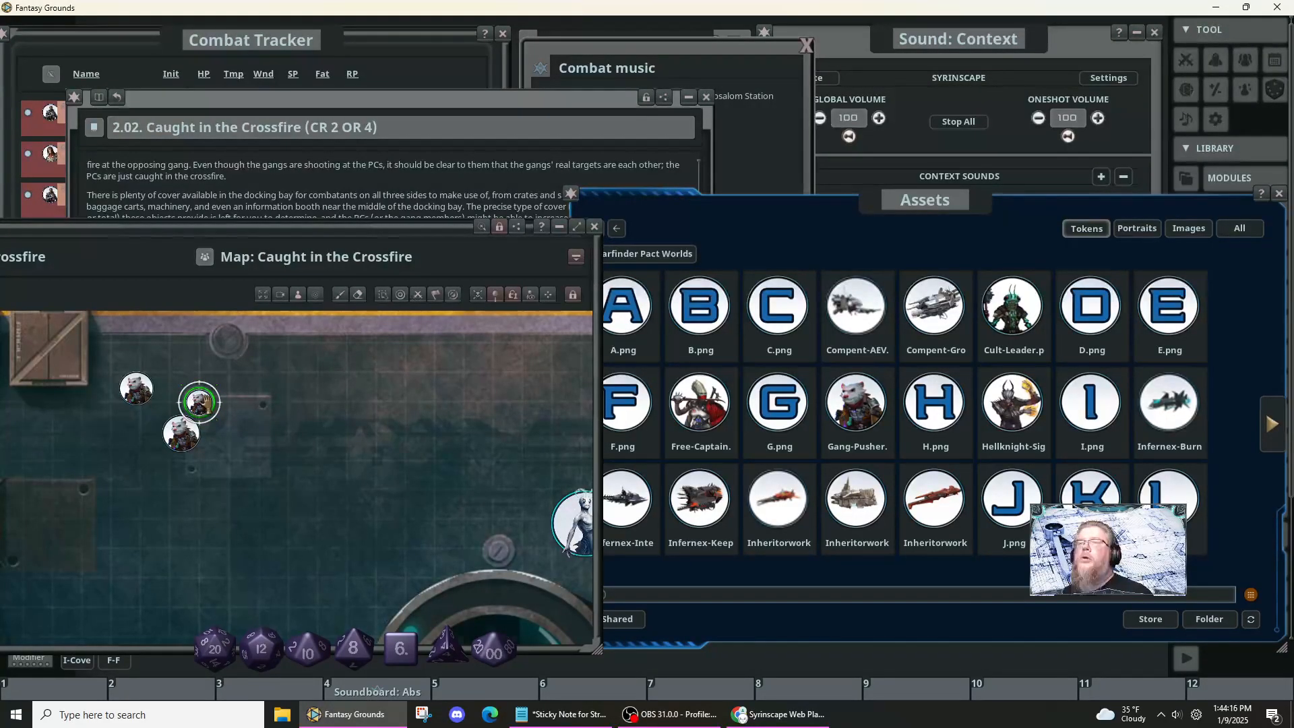
key(ctrl)
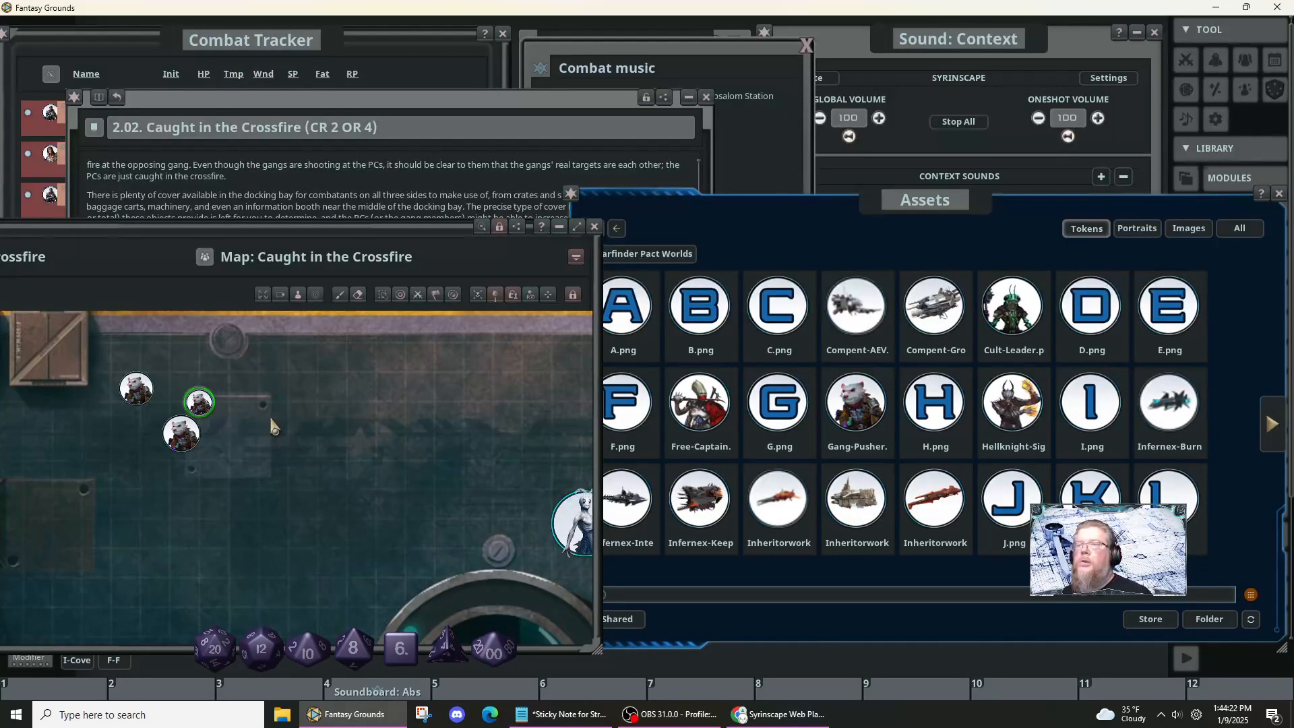
click(197, 402)
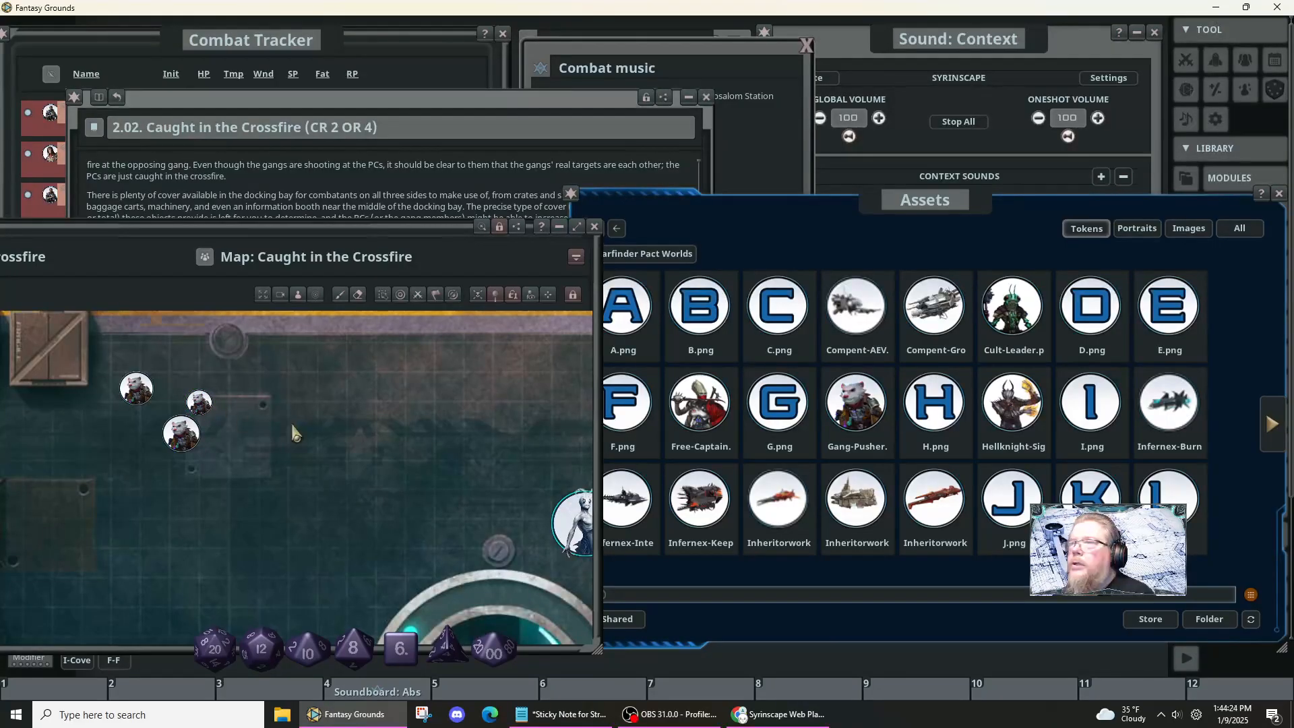
- Check the remaining Starfinder Pact Worlds tokens and return to the token folder list
scroll(292, 431, down, 5)
drag(476, 539, 166, 431)
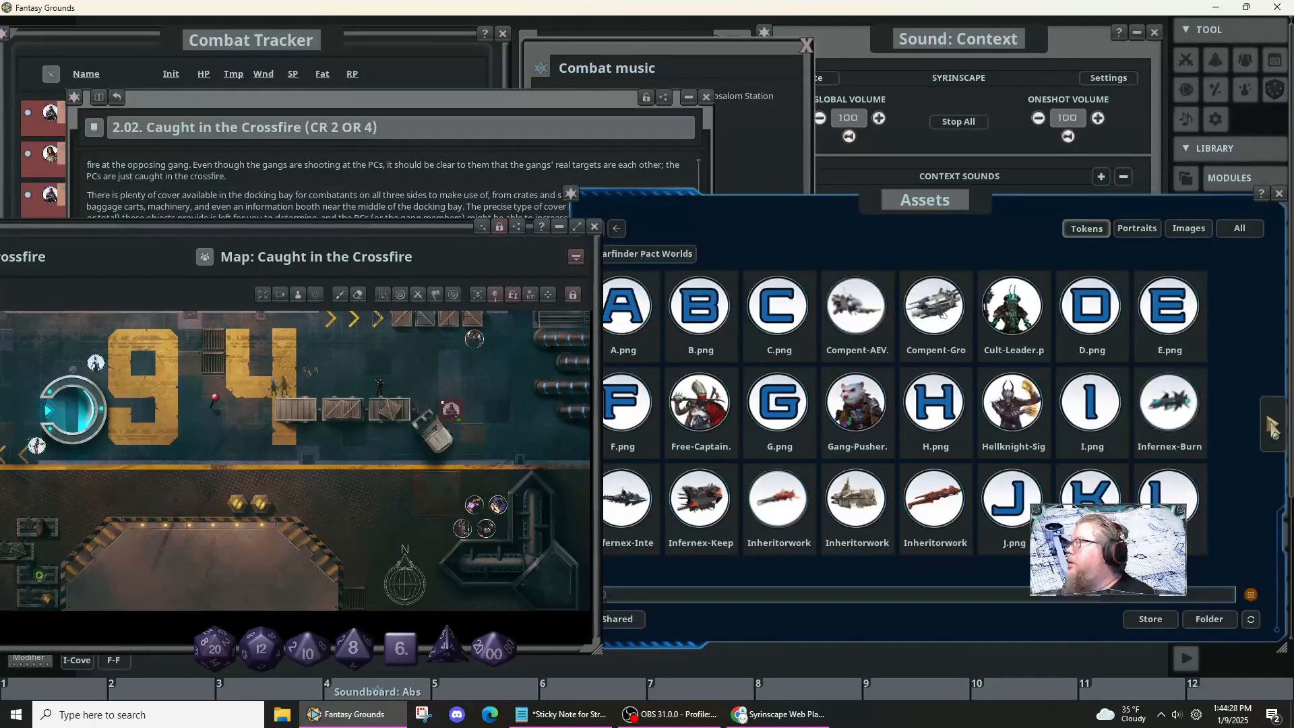
click(1273, 426)
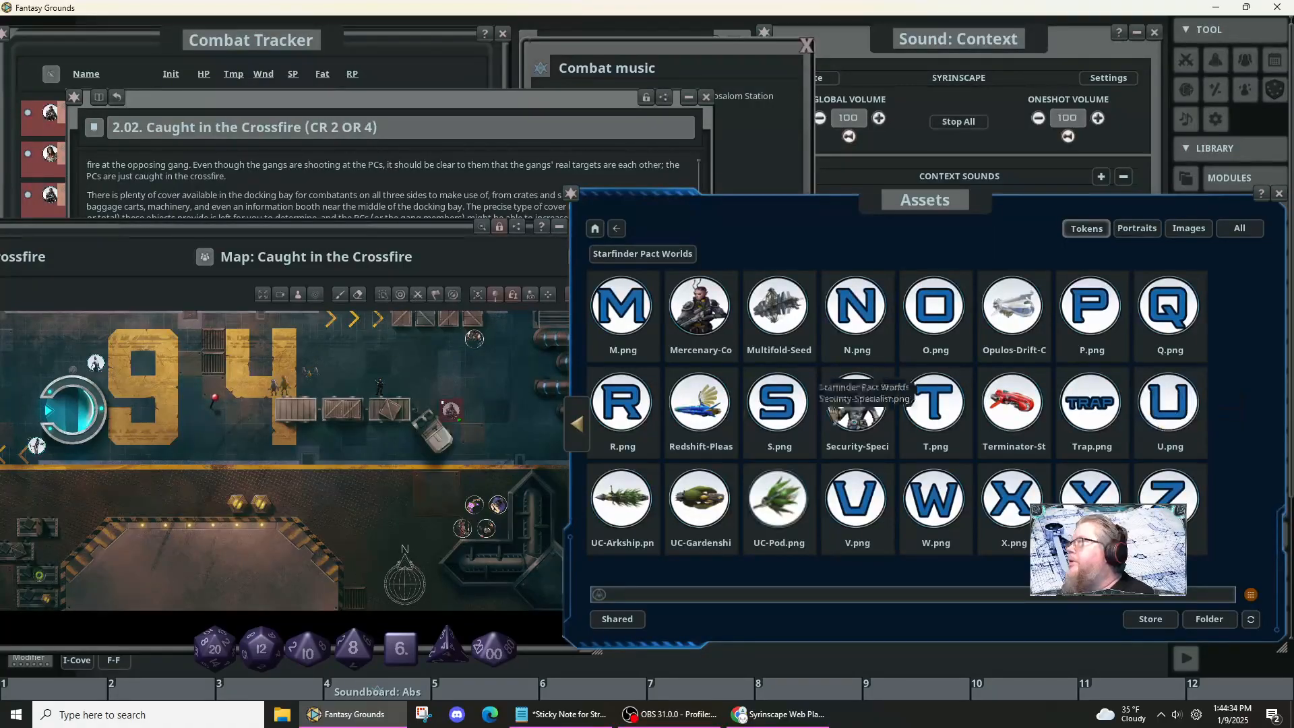
click(581, 436)
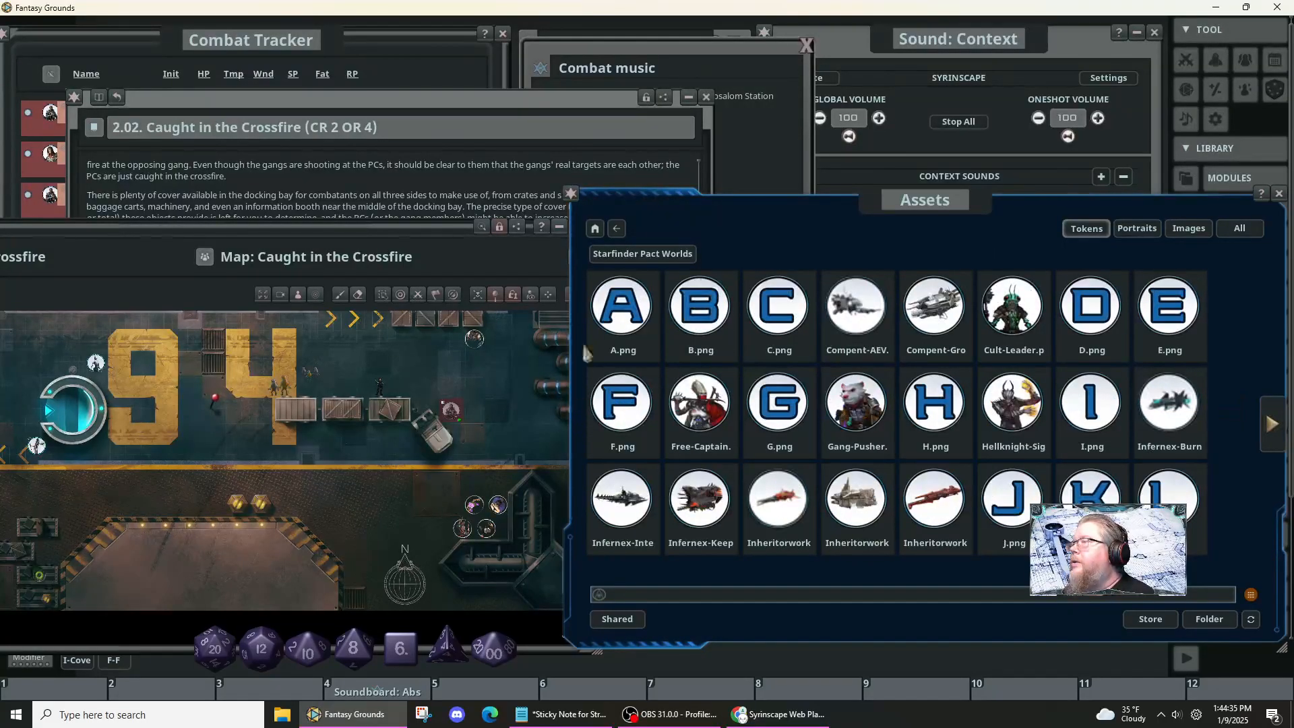
click(621, 229)
click(623, 231)
click(623, 231)
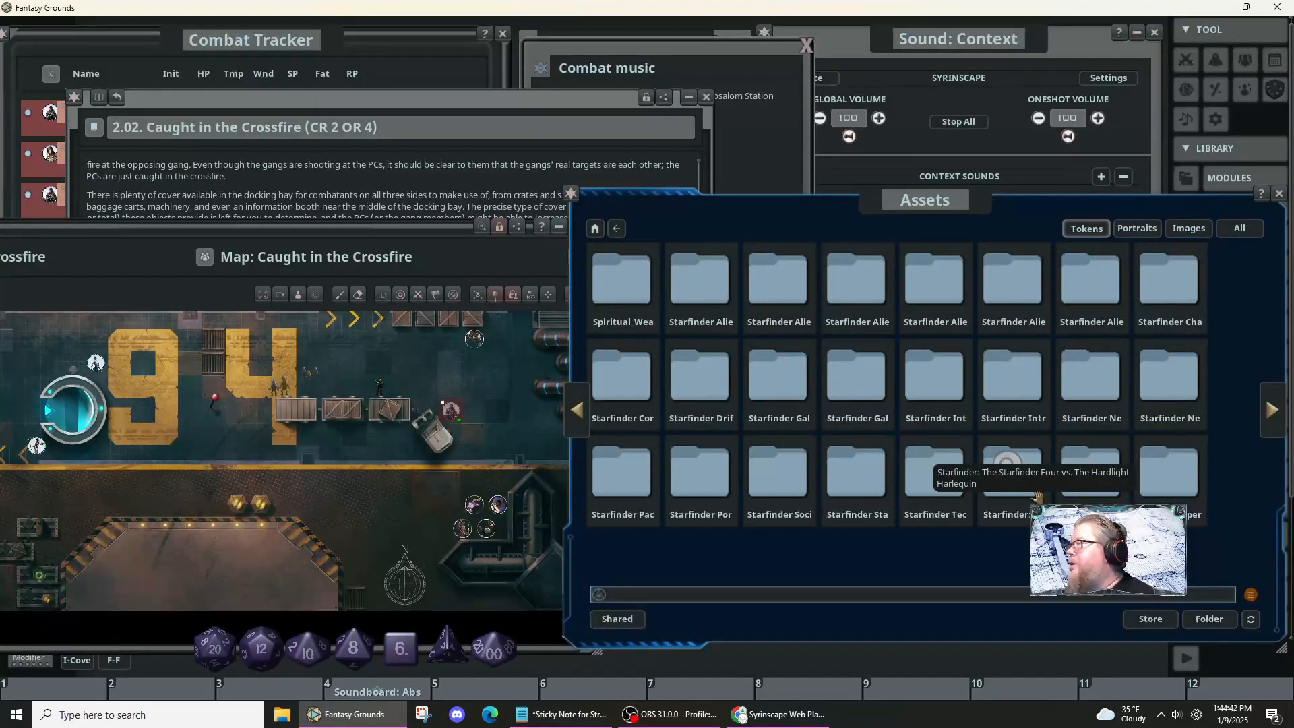
- Look through the creature tokens in the Strange Supernaturals folder and return to the token folder list
click(1101, 499)
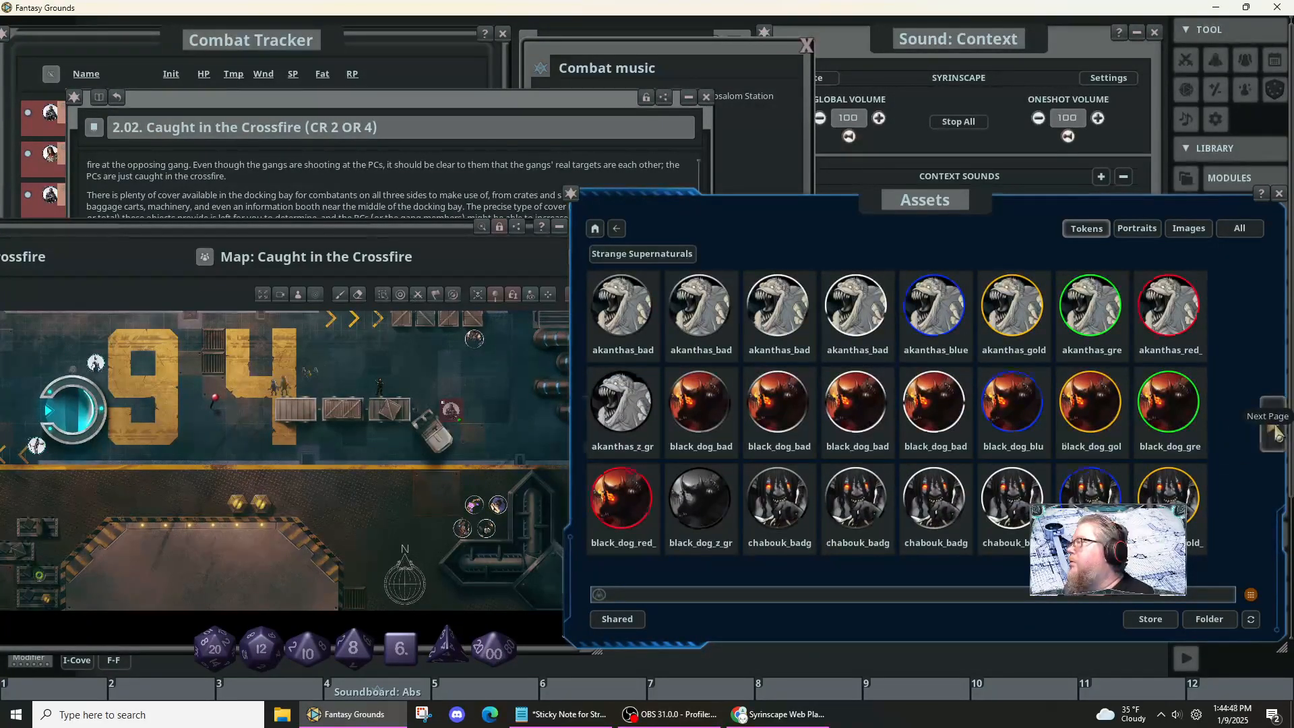
click(1276, 432)
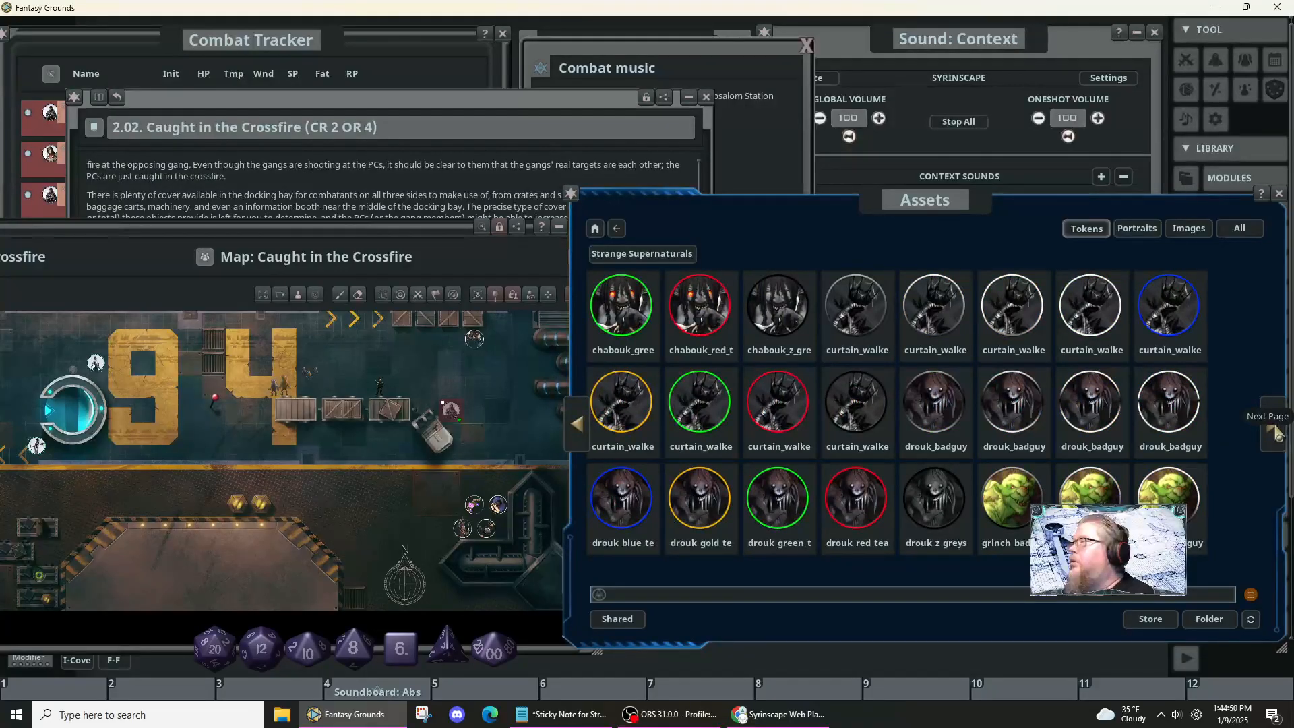
click(1276, 432)
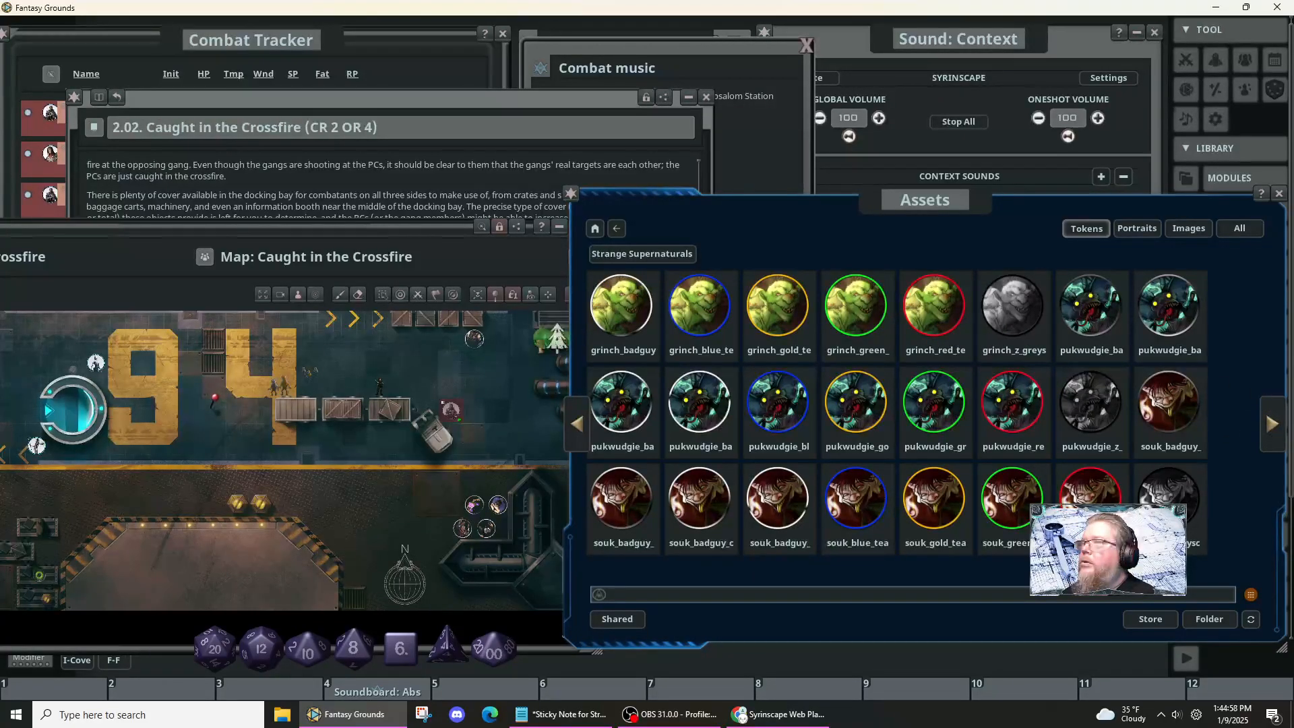
scroll(499, 424, down, 2)
scroll(499, 424, down, 3)
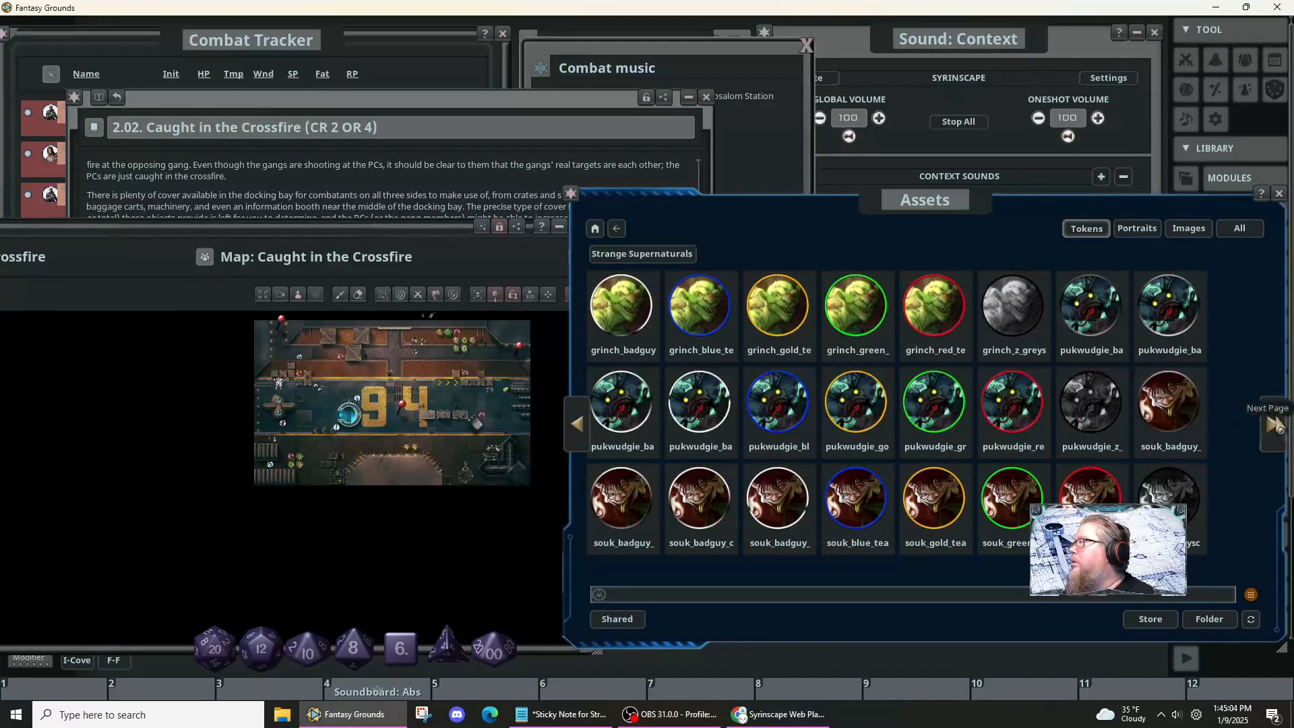
click(1273, 423)
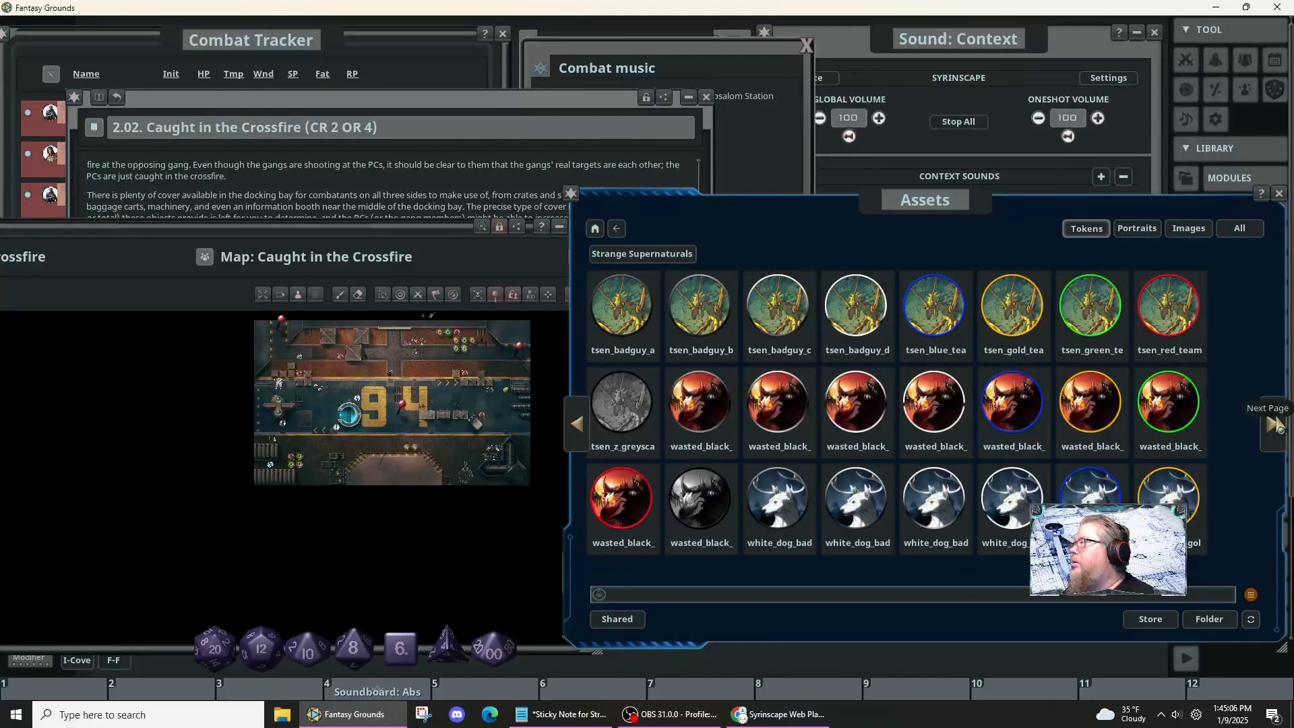
click(1275, 423)
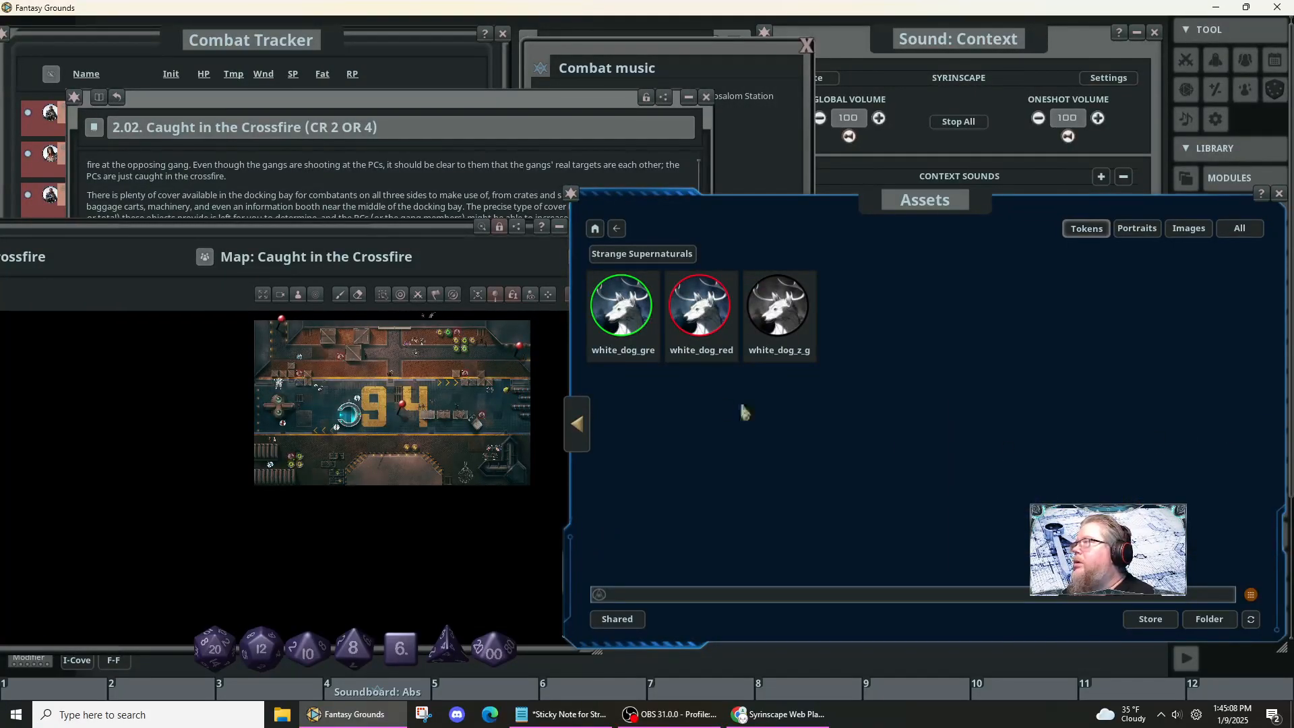
click(617, 229)
click(617, 230)
click(618, 231)
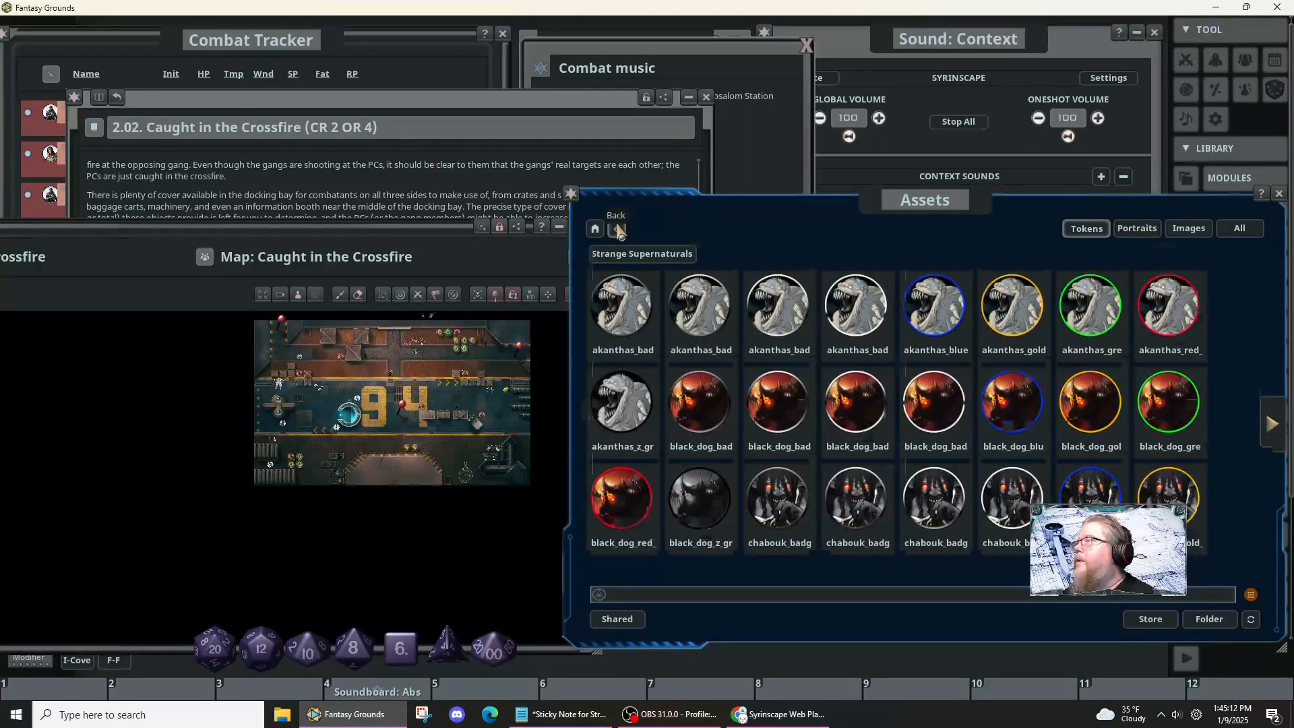
click(619, 230)
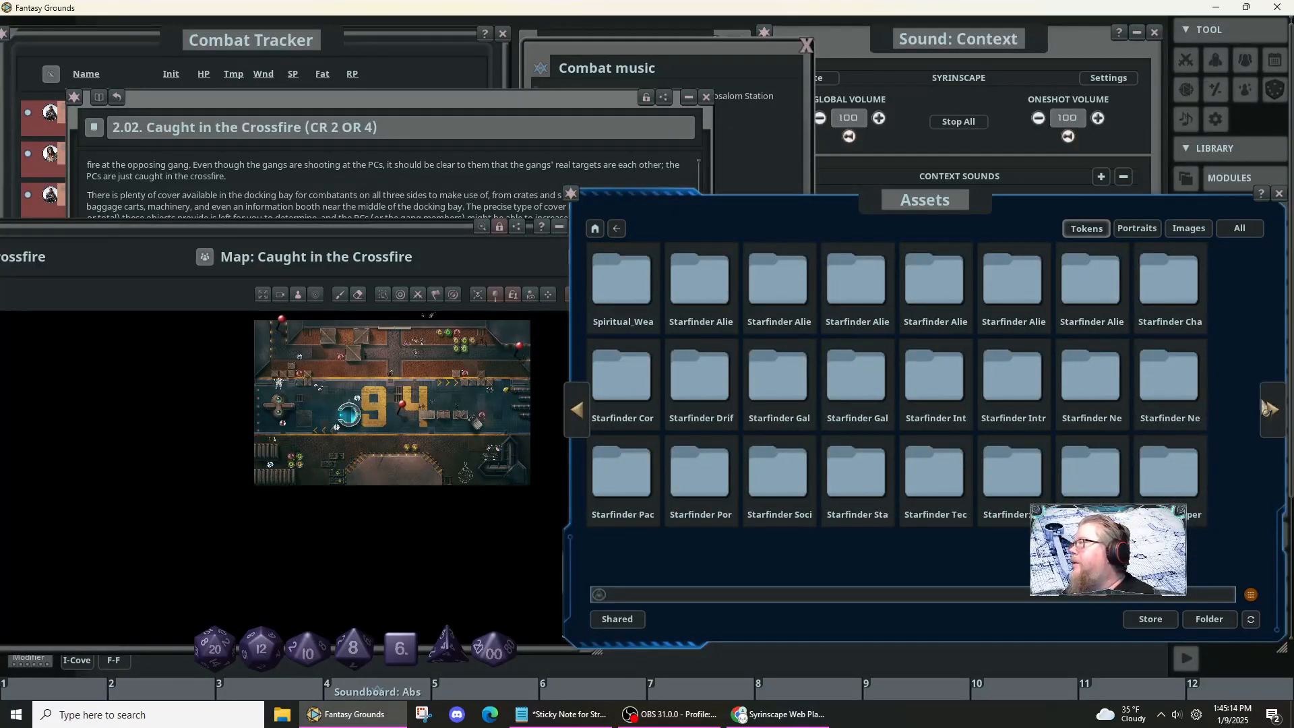
- Place a round and a greyscale full-figure infernal trader token from Strange Supernaturals, Volume 10 beside the southern crates
click(1276, 411)
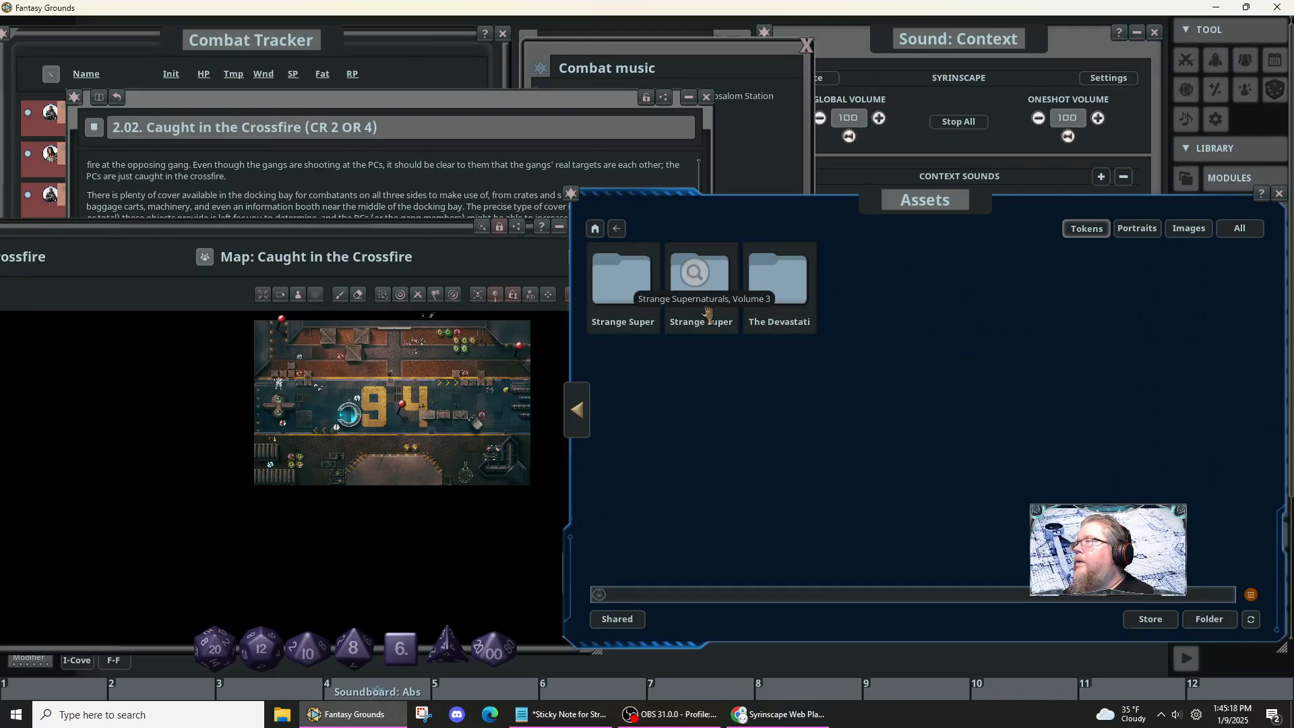
click(637, 311)
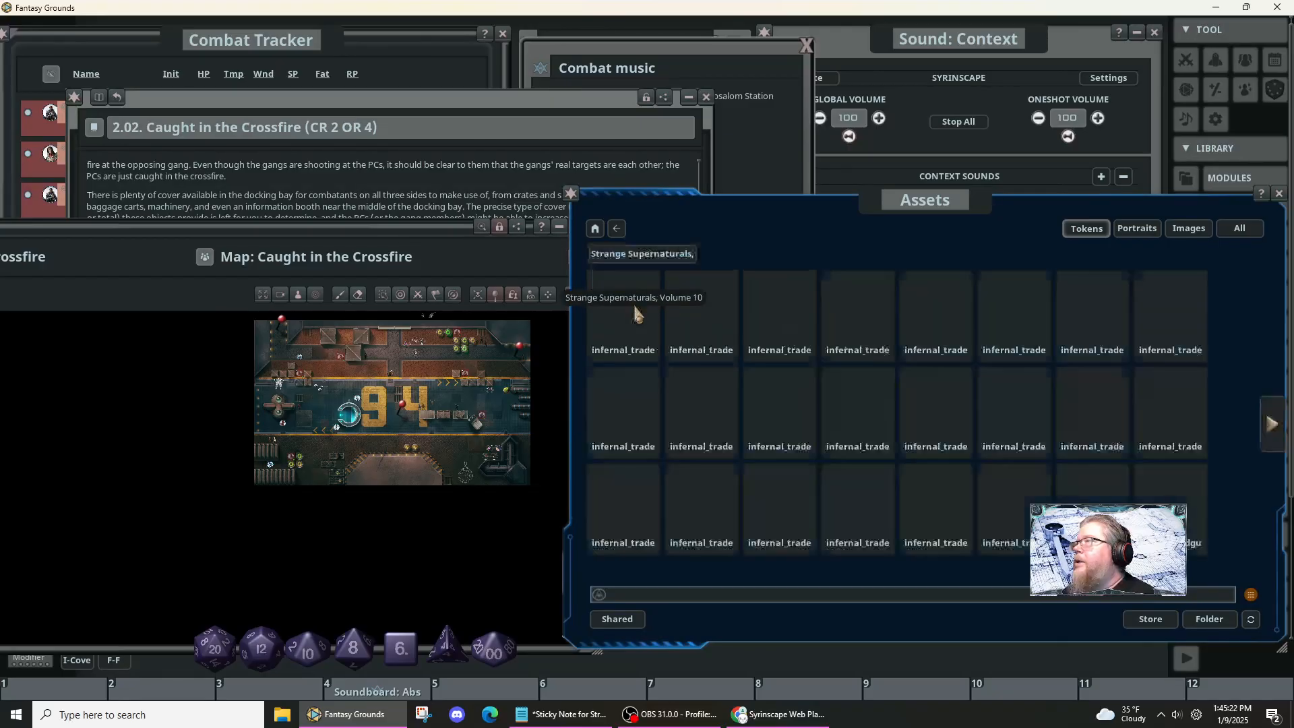
click(637, 307)
click(817, 167)
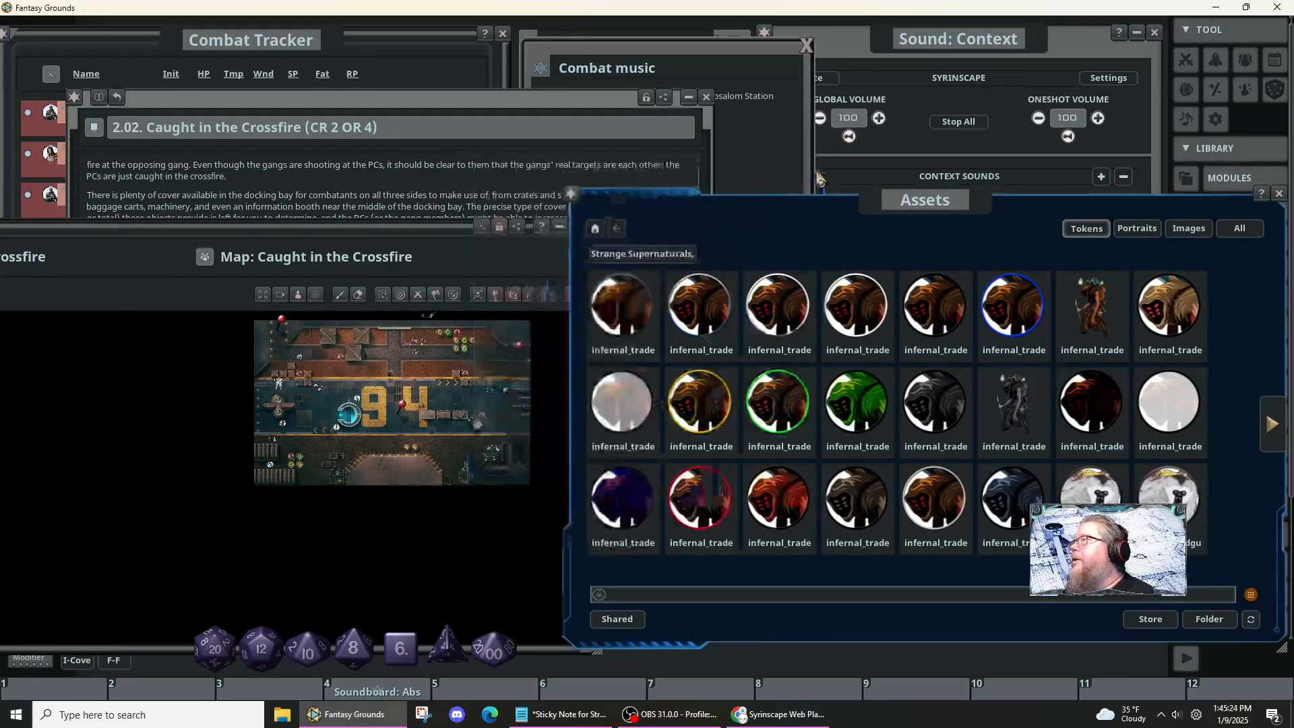
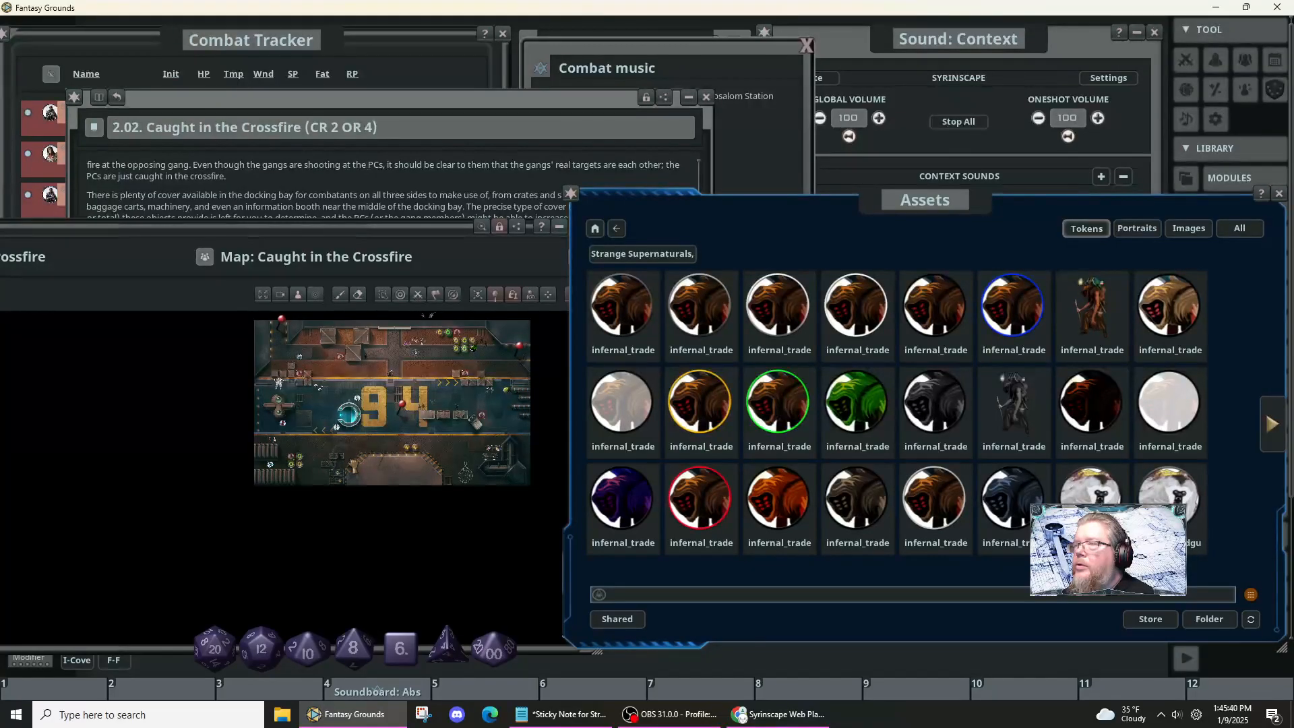
scroll(351, 464, up, 6)
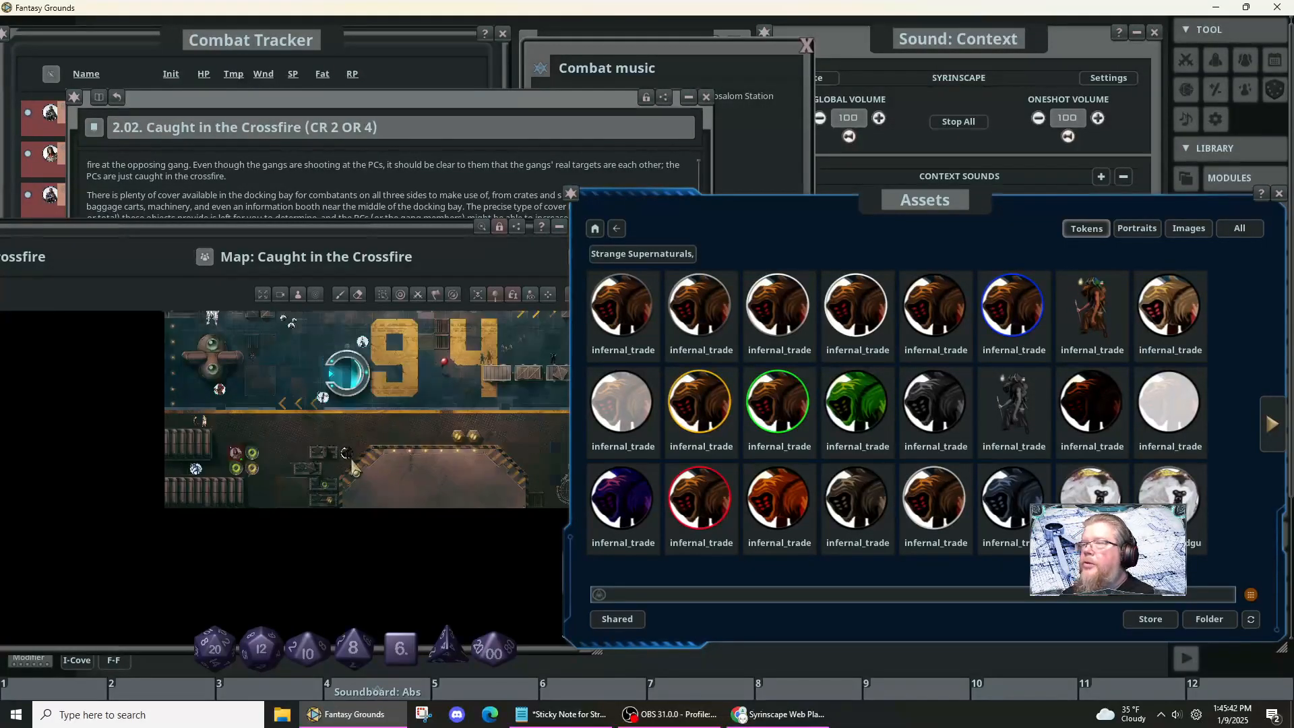
scroll(362, 479, up, 1)
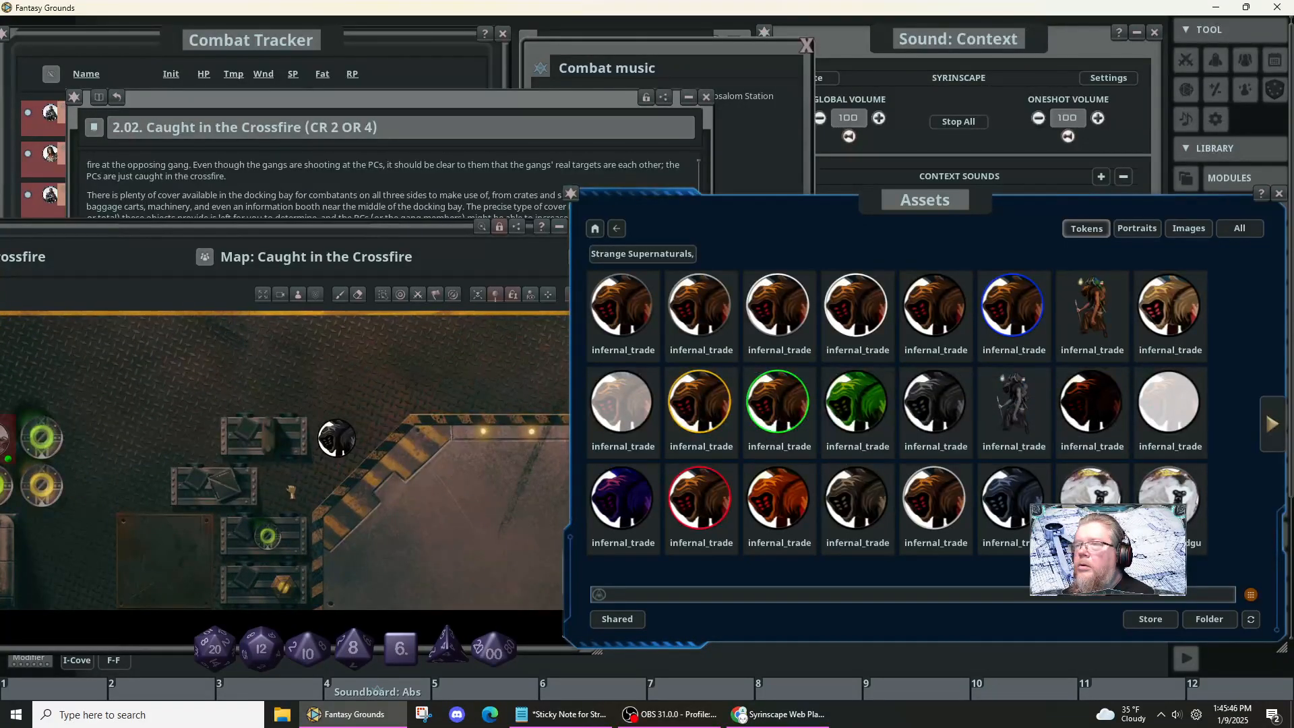
drag(292, 491, 290, 487)
- Delete the round infernal trader token beside the southern crates
right_click(339, 448)
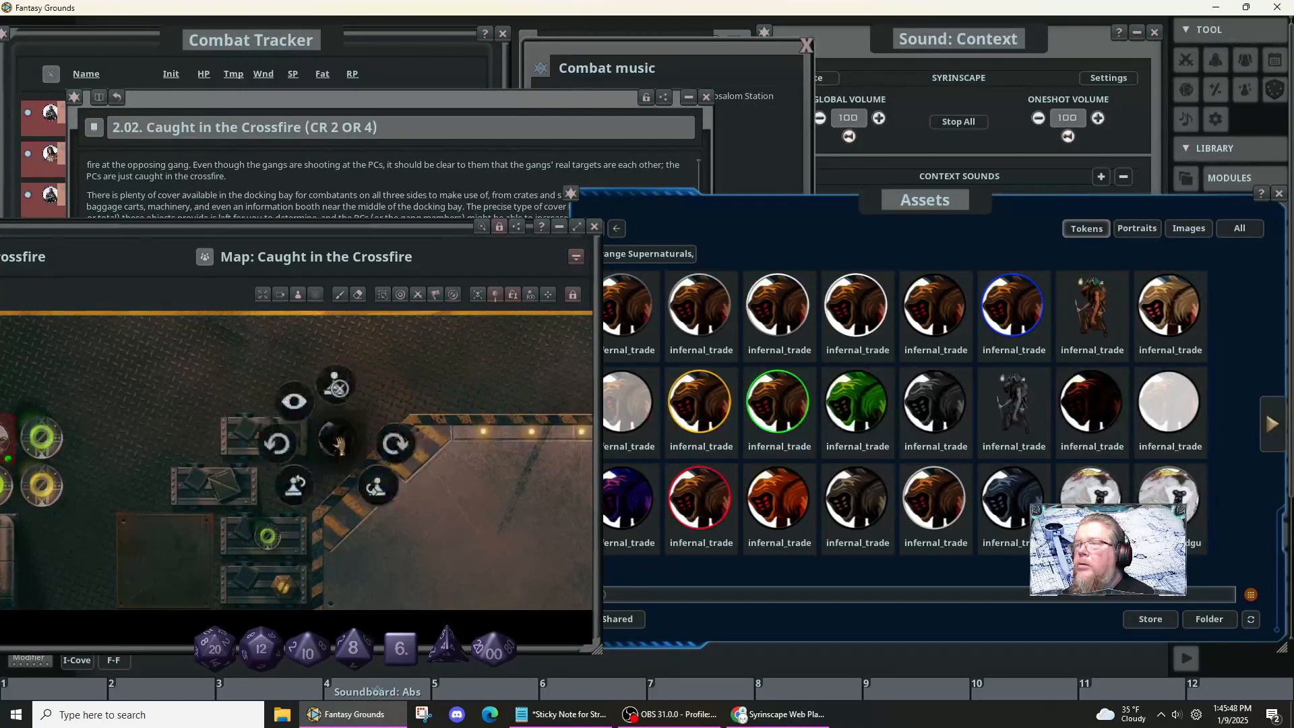
click(289, 390)
click(288, 390)
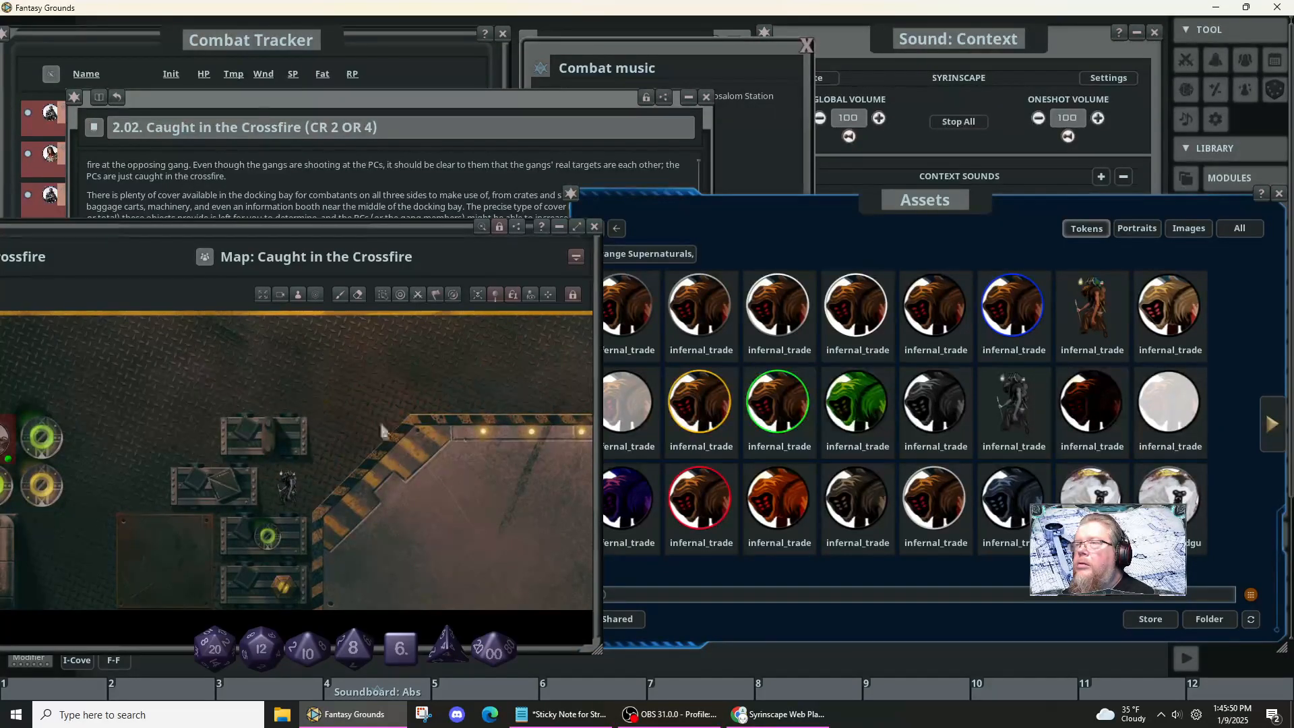
- Add the coloured infernal trader figure by the southern crates and move the greyscale figure northeast beside the upper crate
click(588, 465)
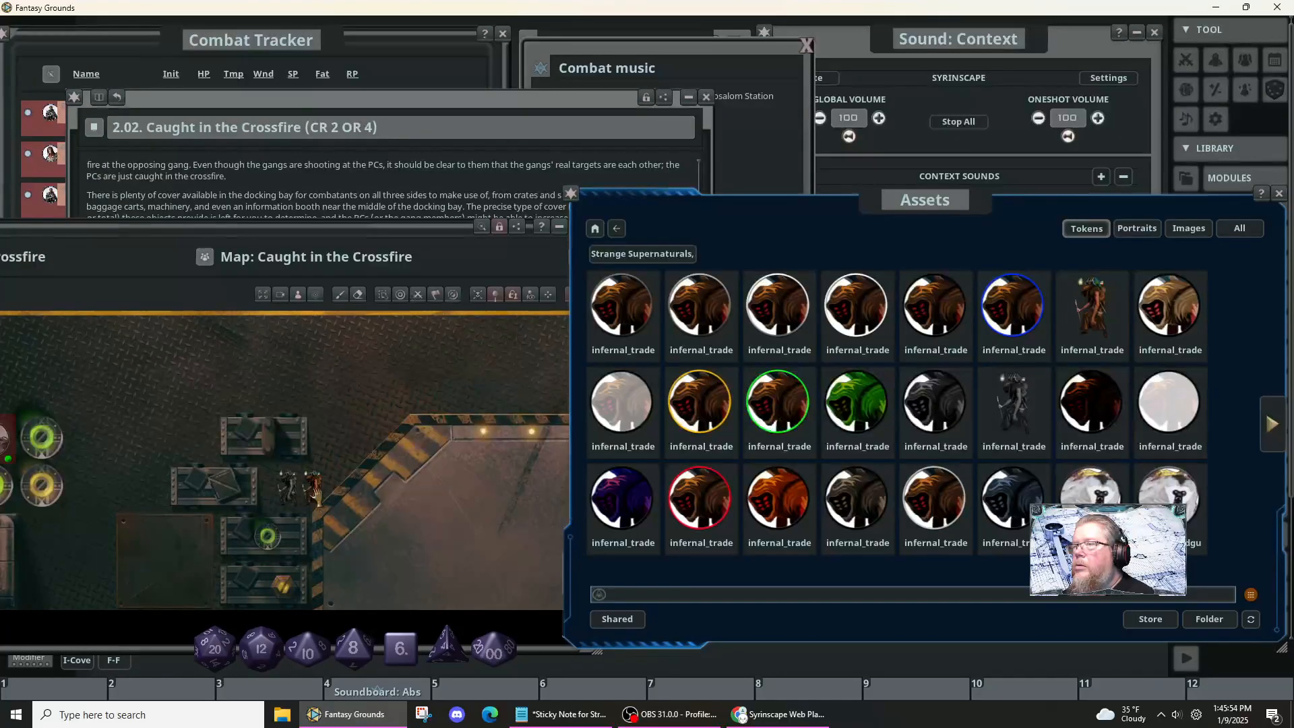
key(shift)
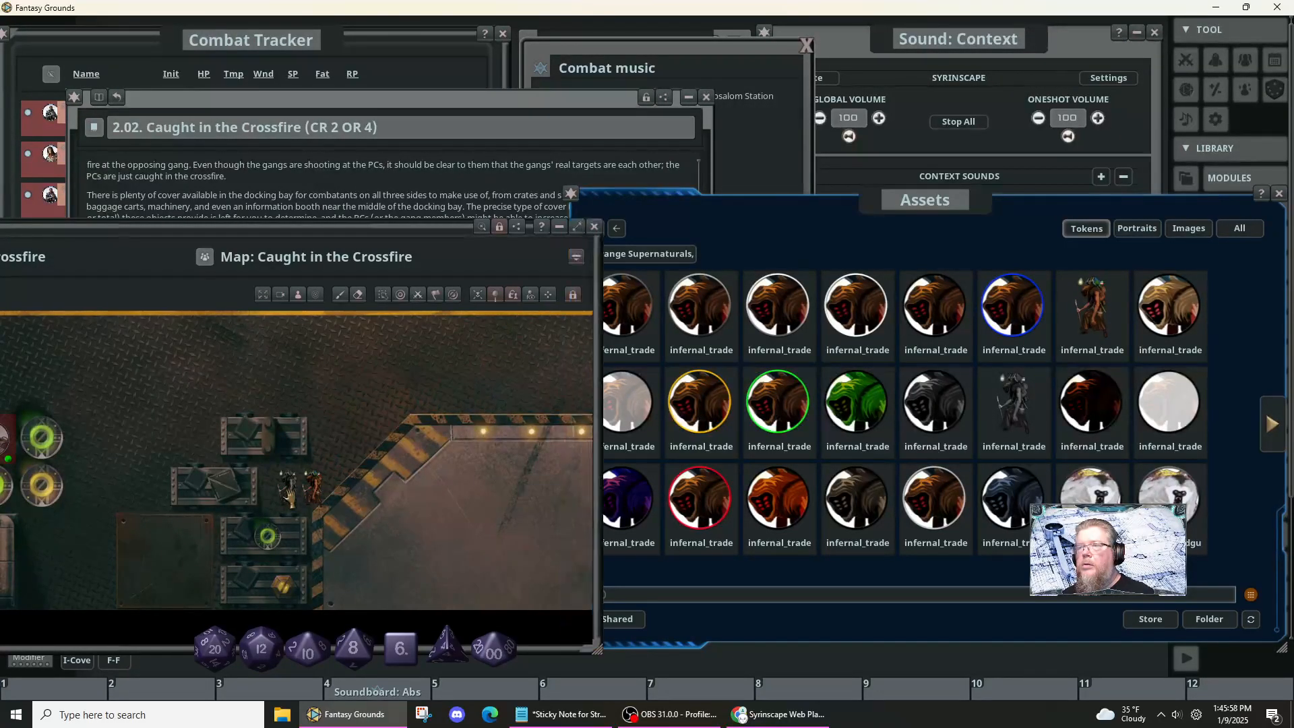
drag(287, 488, 337, 437)
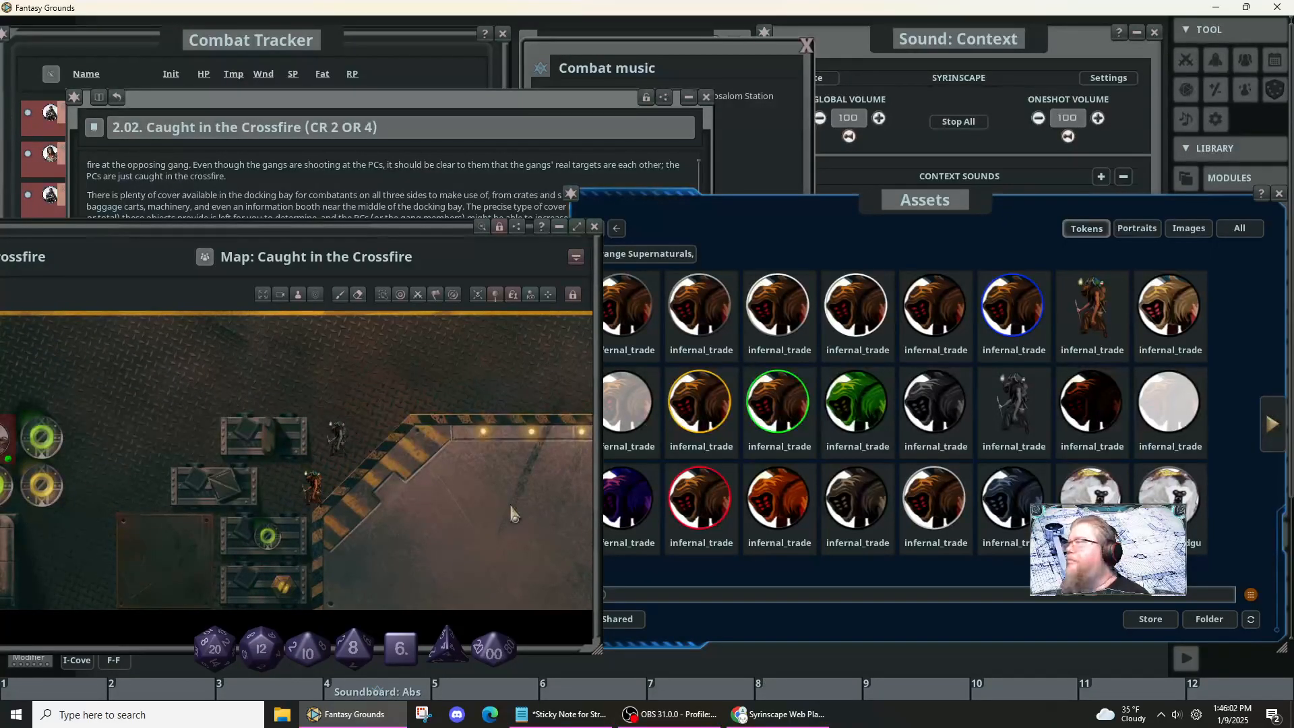
- Find the full-figure krodha tokens and add one among the large crates in the northern part of the docking bay
scroll(510, 514, down, 2)
click(1271, 423)
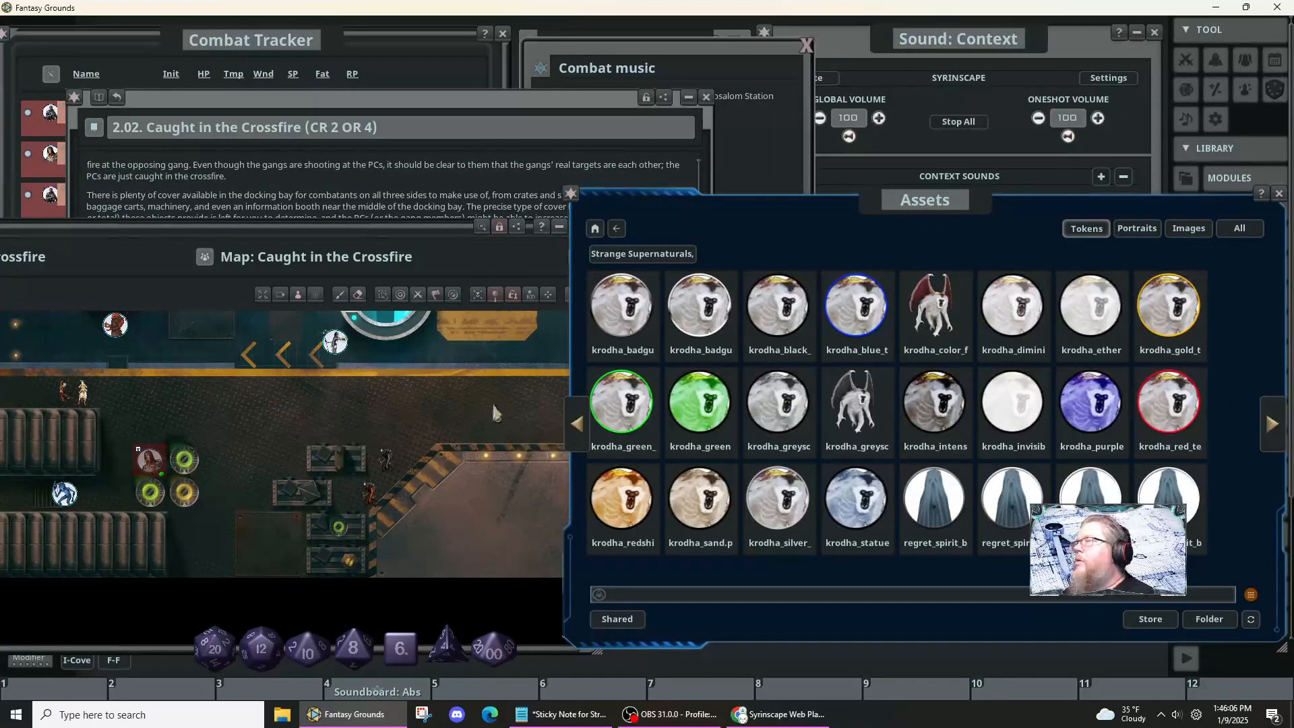
scroll(492, 403, down, 2)
click(348, 413)
drag(349, 412, 408, 539)
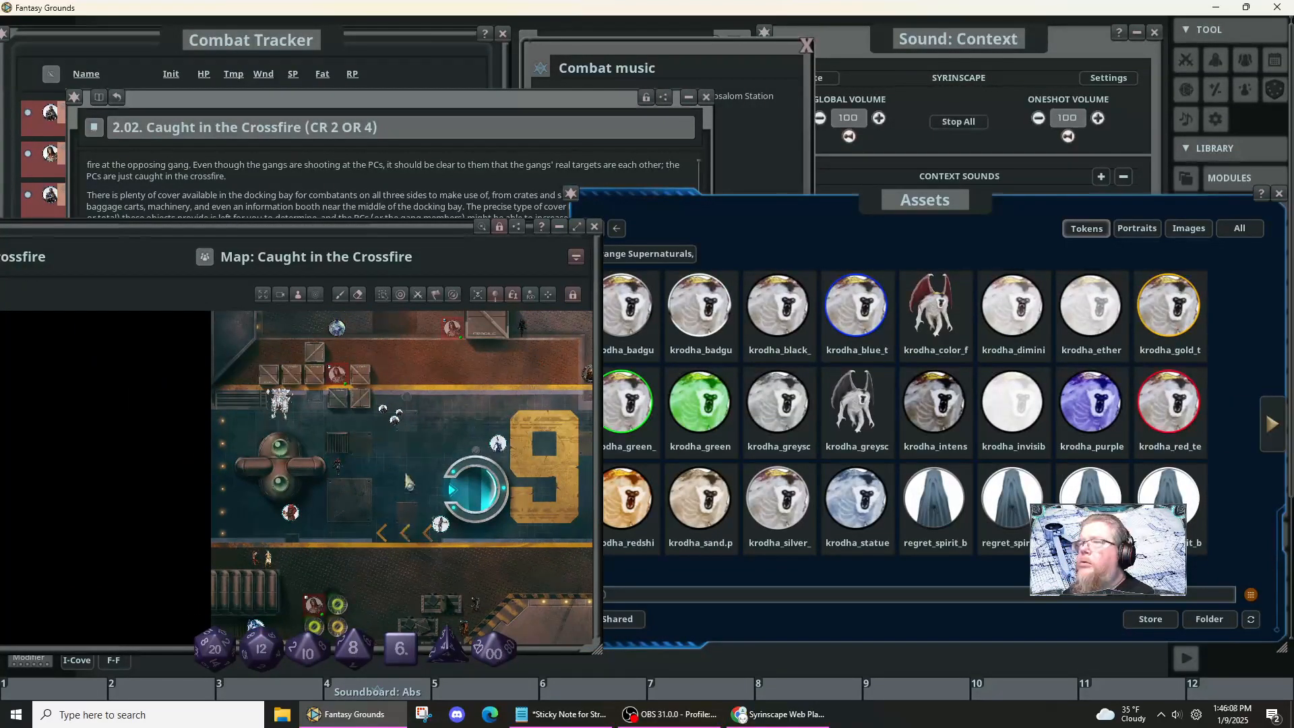
scroll(431, 459, down, 1)
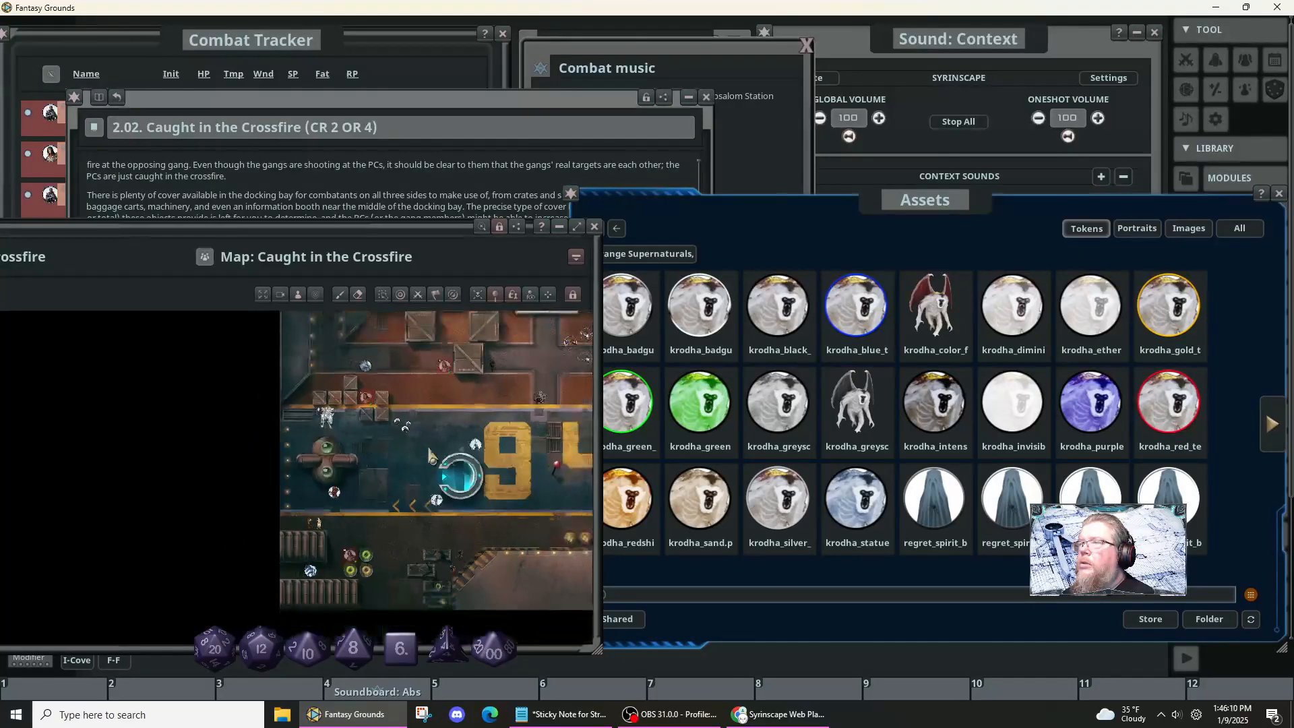
drag(470, 424, 430, 484)
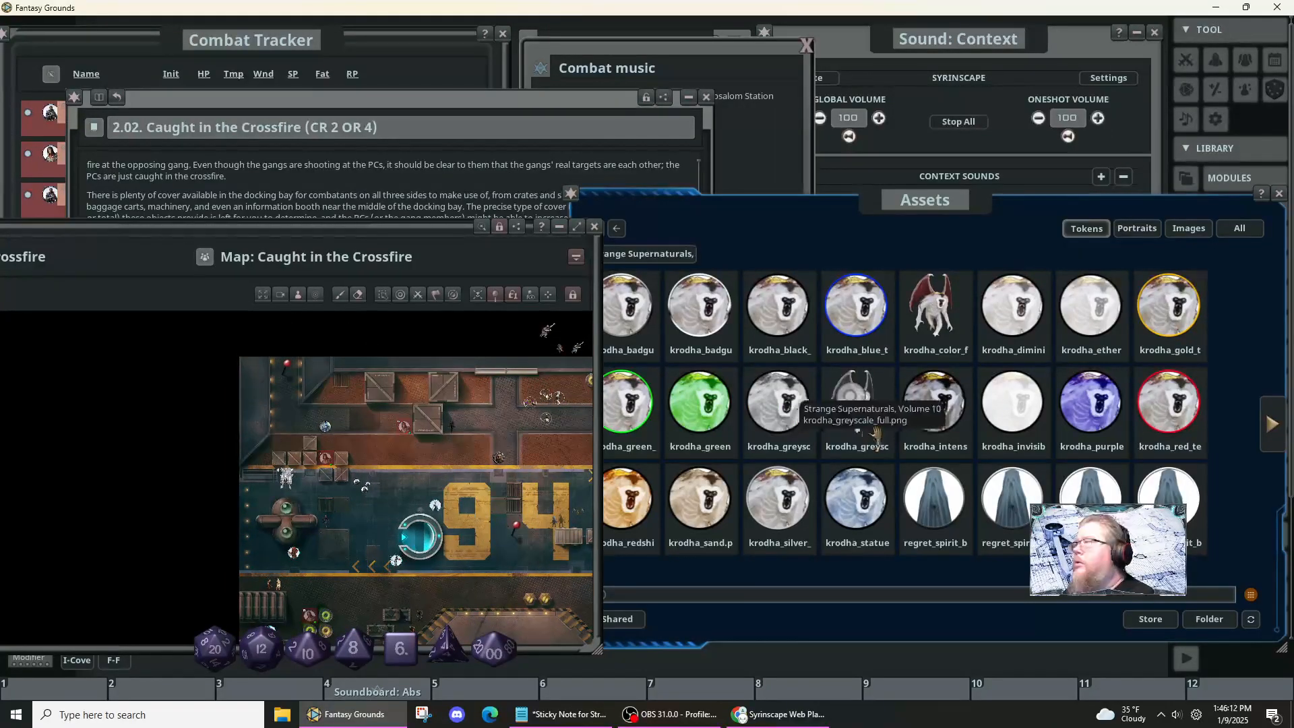
click(782, 317)
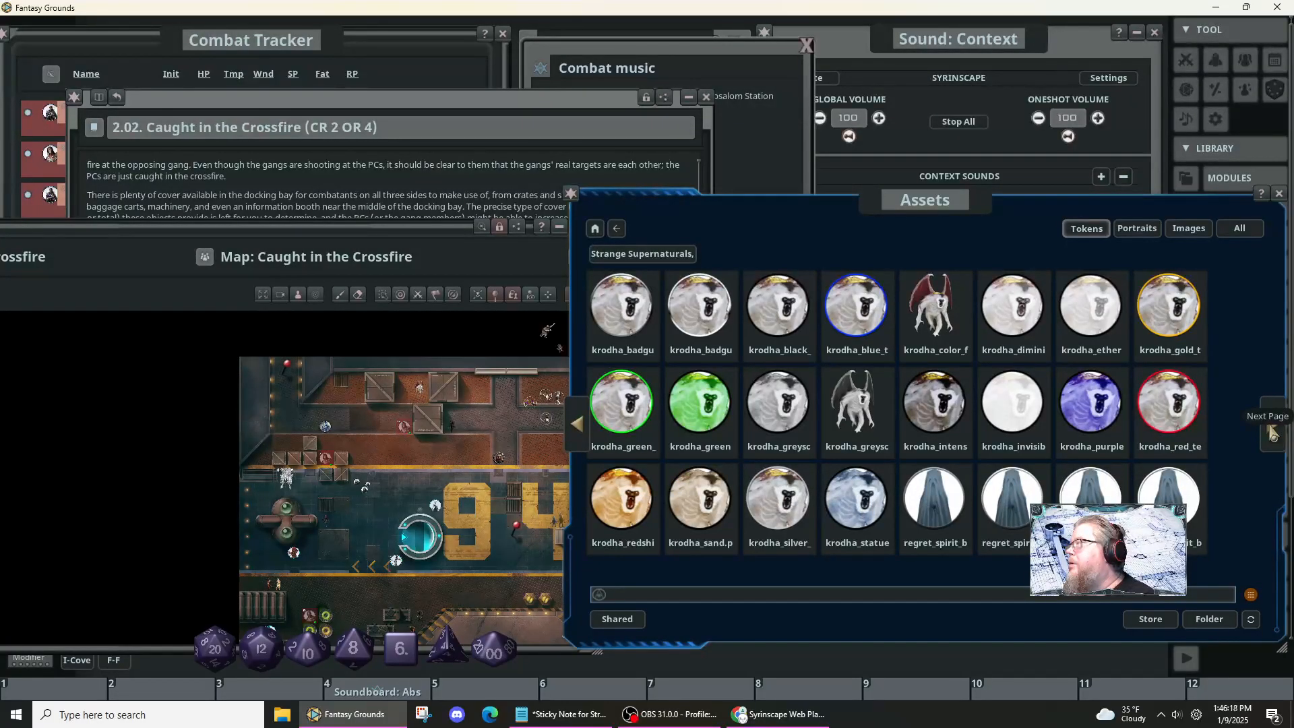
- Find the Skilled One tokens and add a full-figure one just above the northwestern crate stack
click(1273, 432)
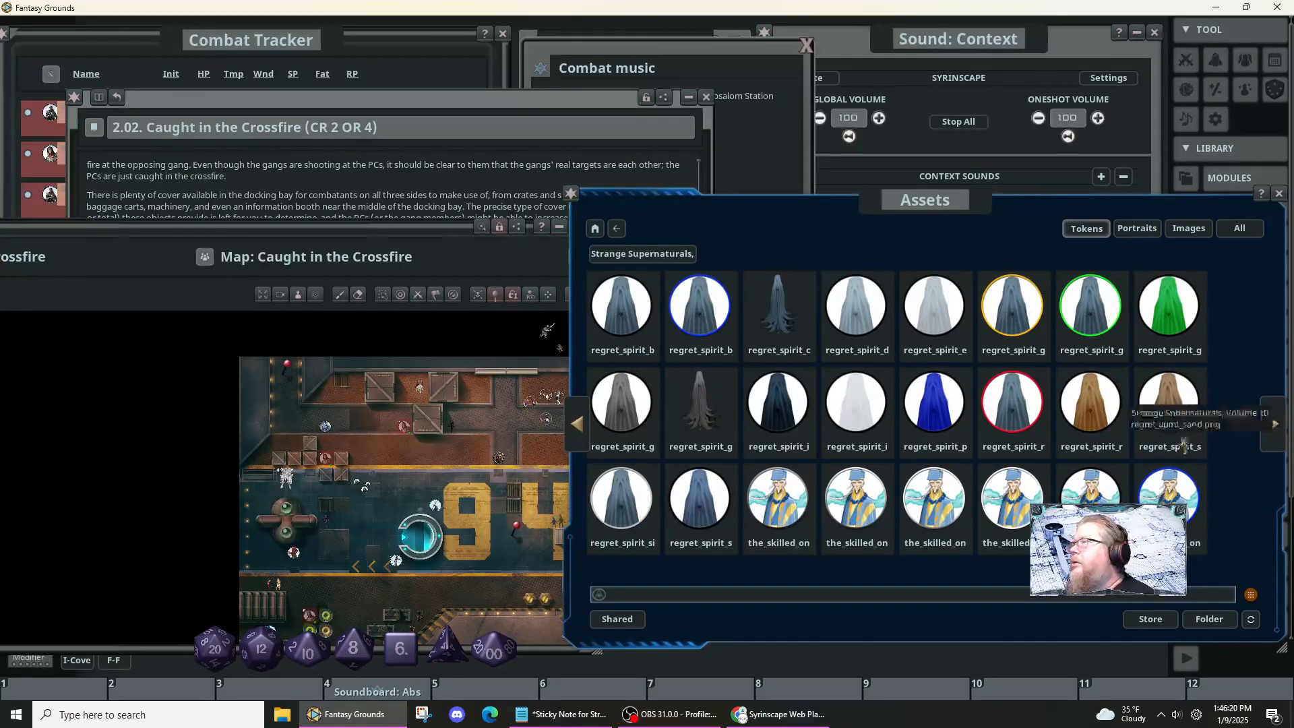
click(1278, 429)
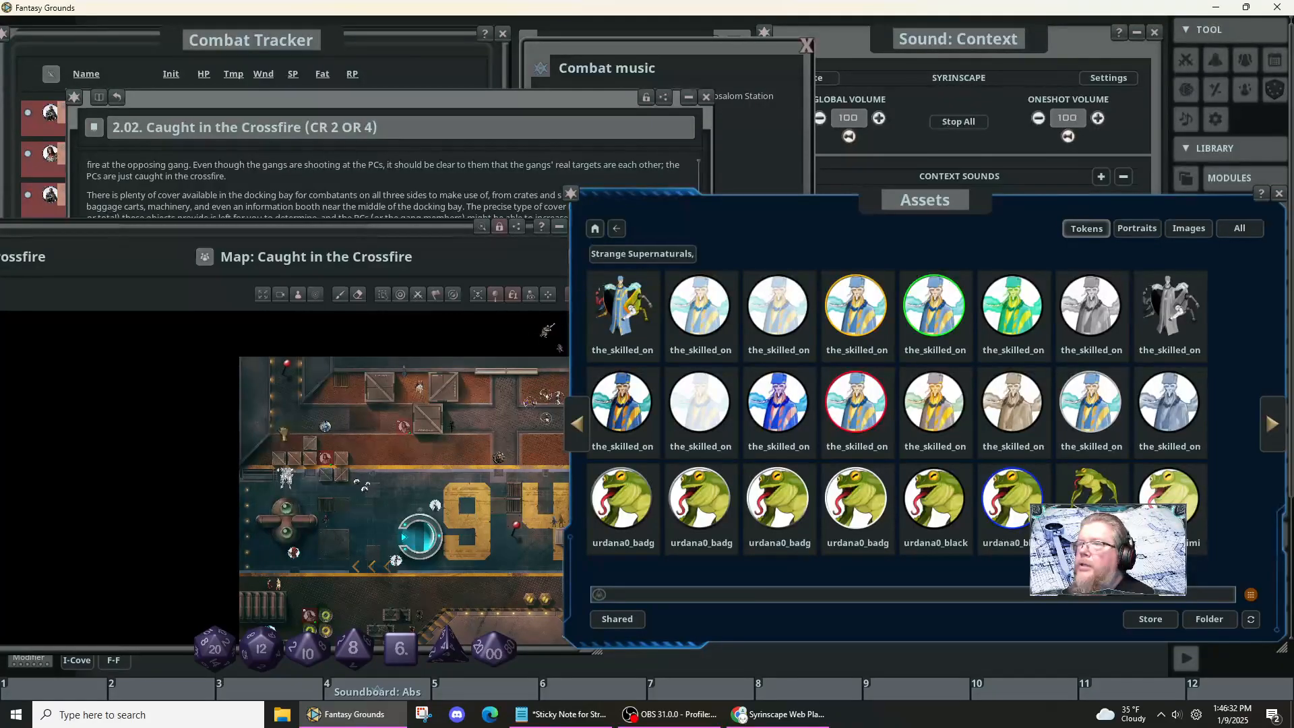
- Add full-figure urdana frog tokens near the eastern and western edges of the docking bay map
drag(534, 530, 282, 444)
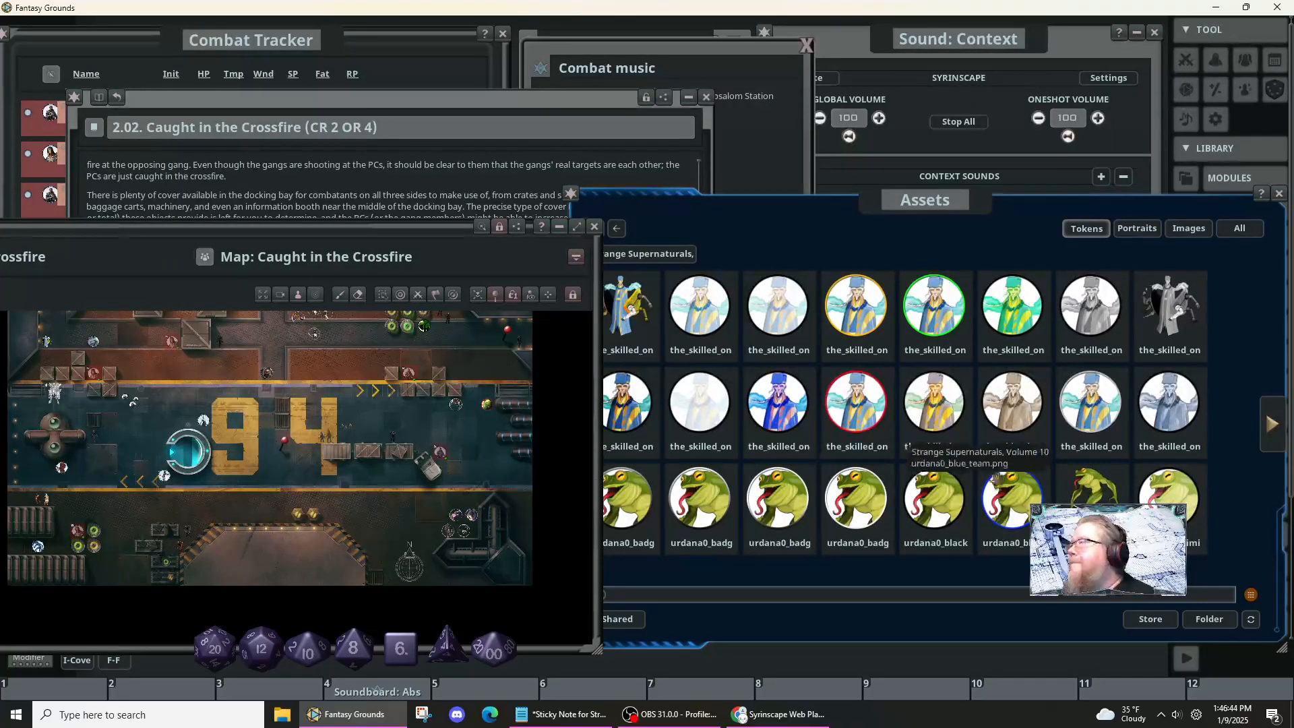
click(1271, 438)
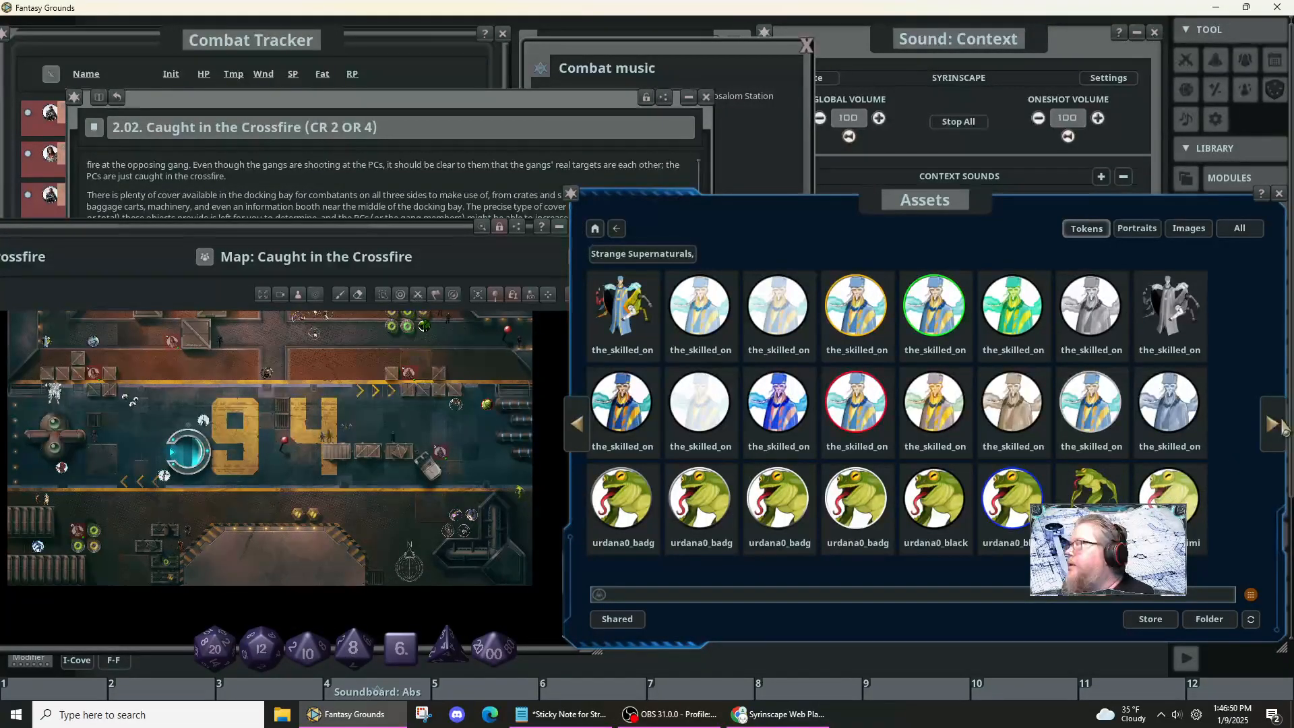
click(1283, 432)
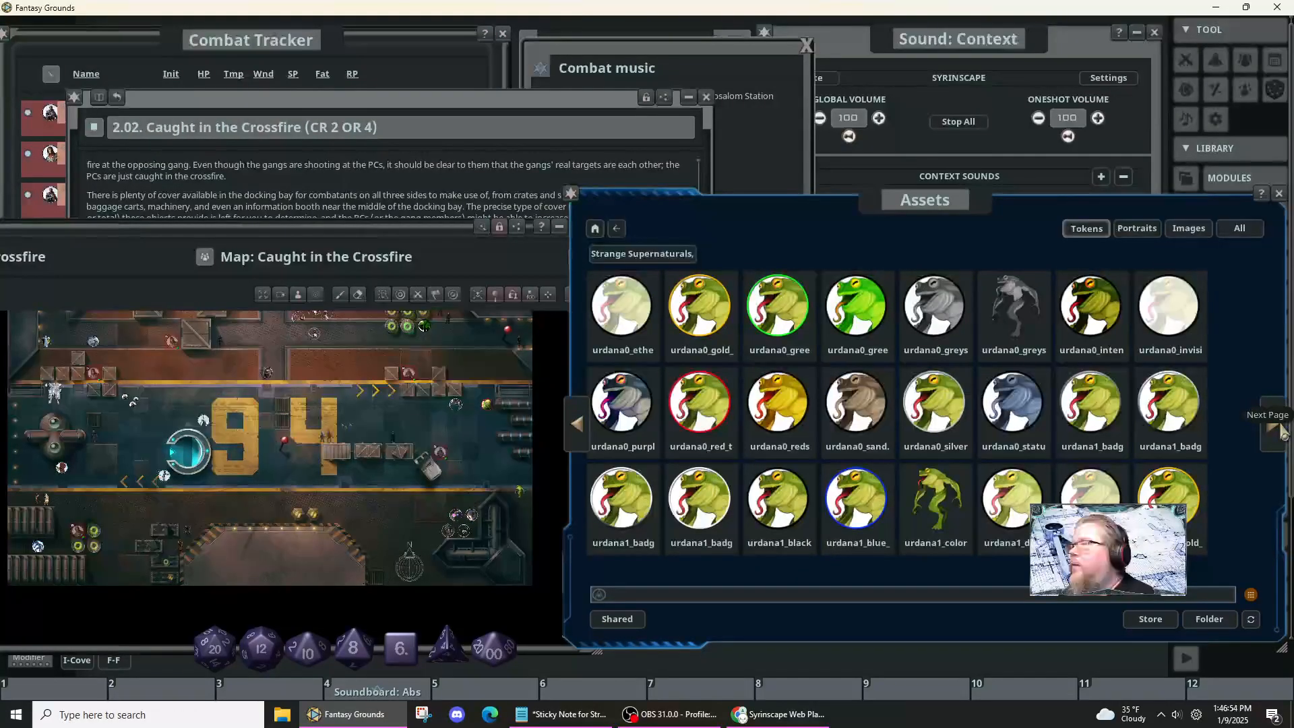
click(1283, 432)
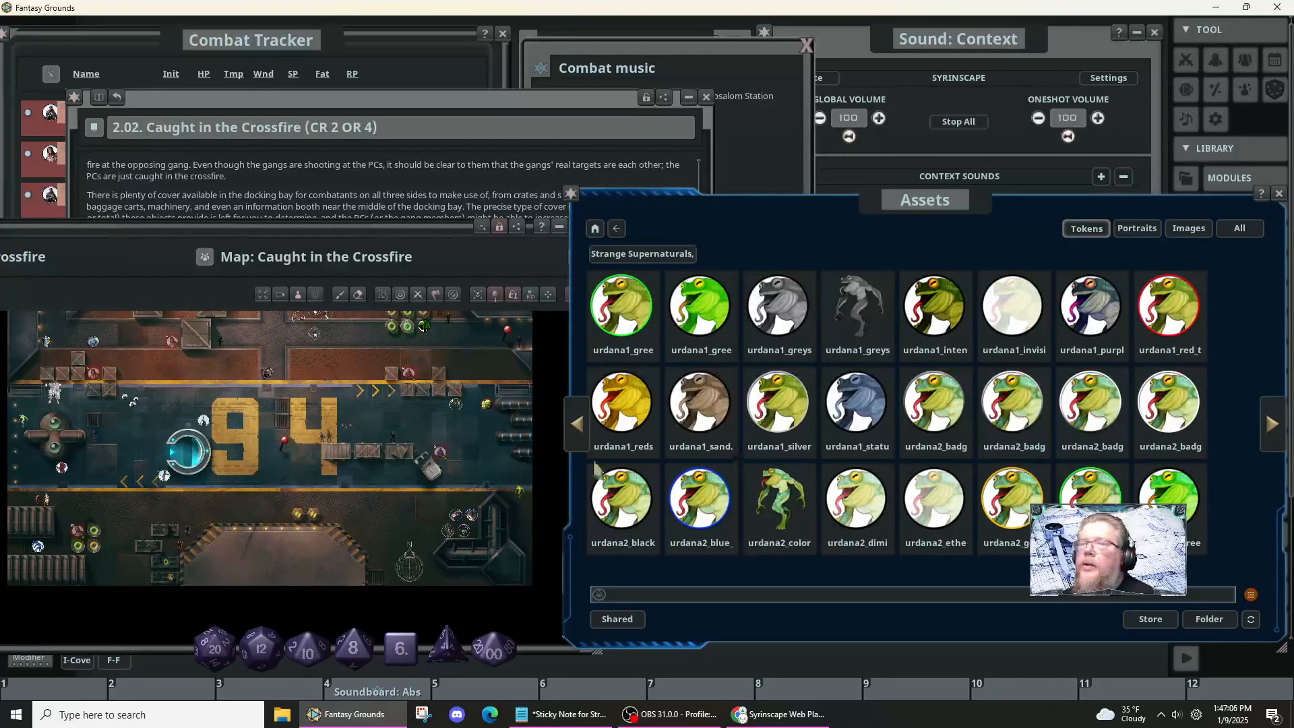
click(1275, 434)
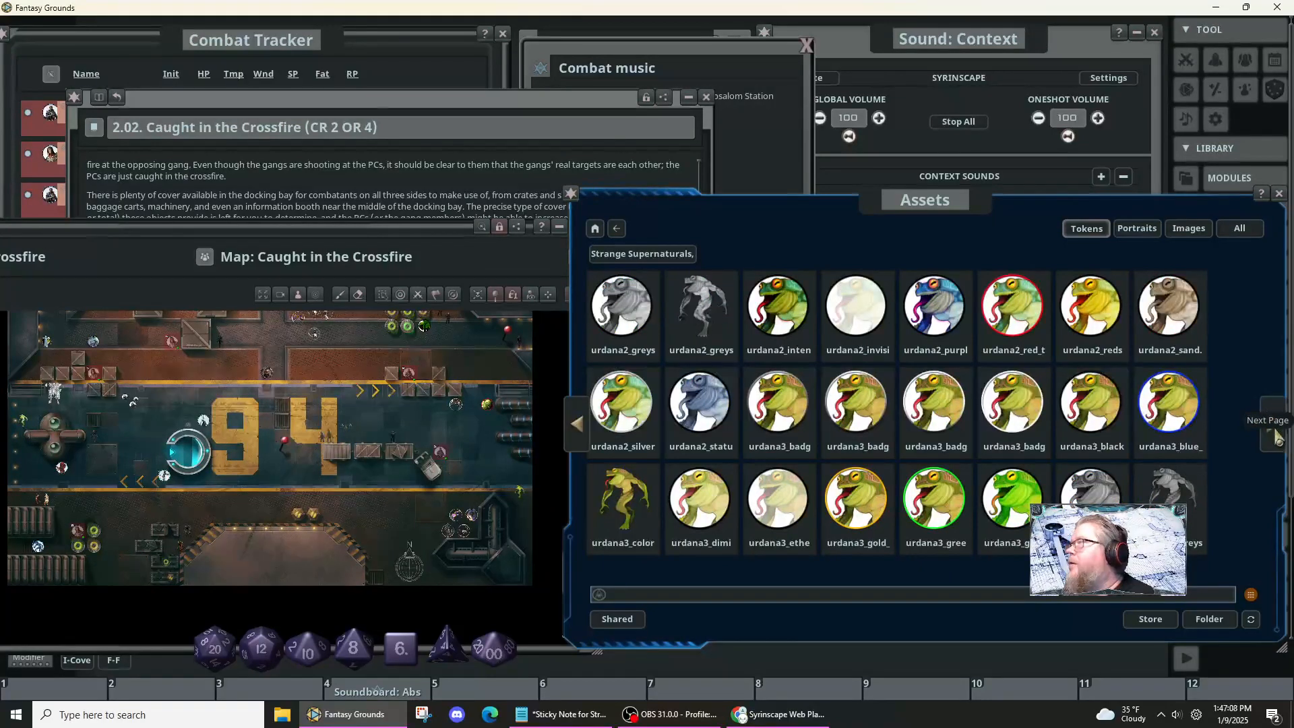
- Look through the remaining urdana token variants and return to the list of asset pack folders
click(1274, 434)
click(1275, 436)
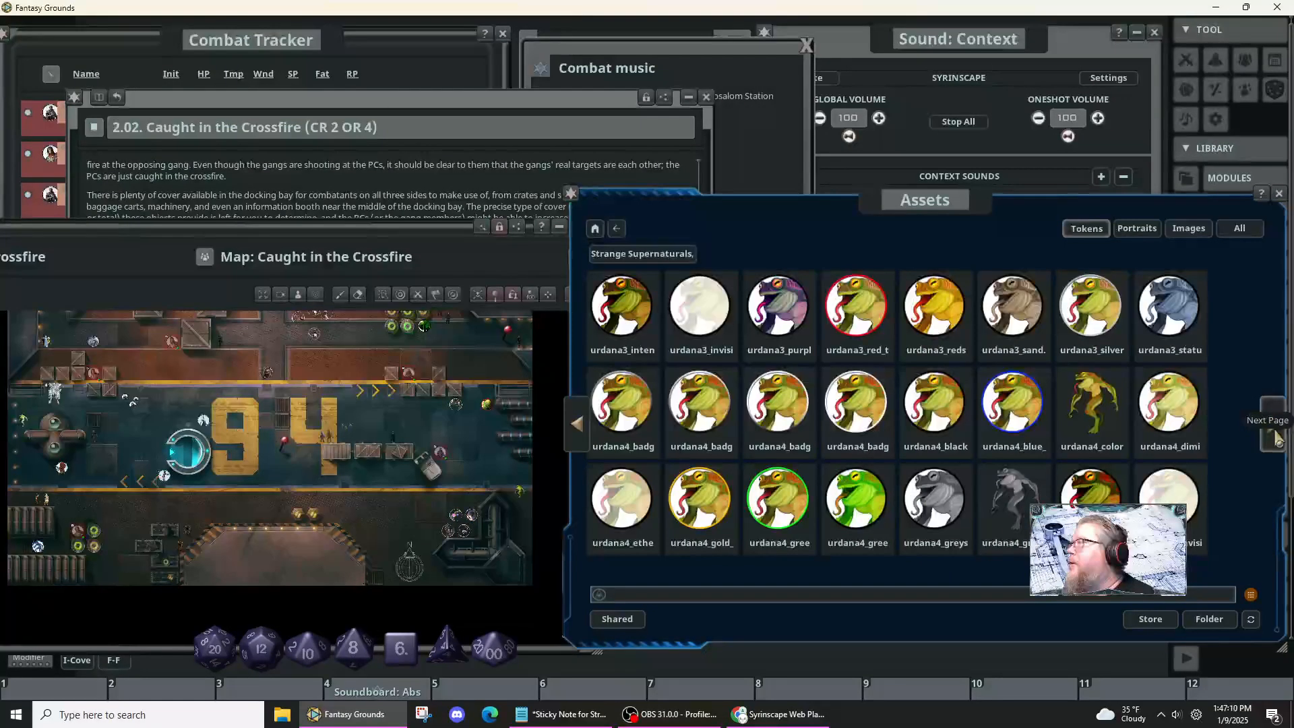
click(1275, 437)
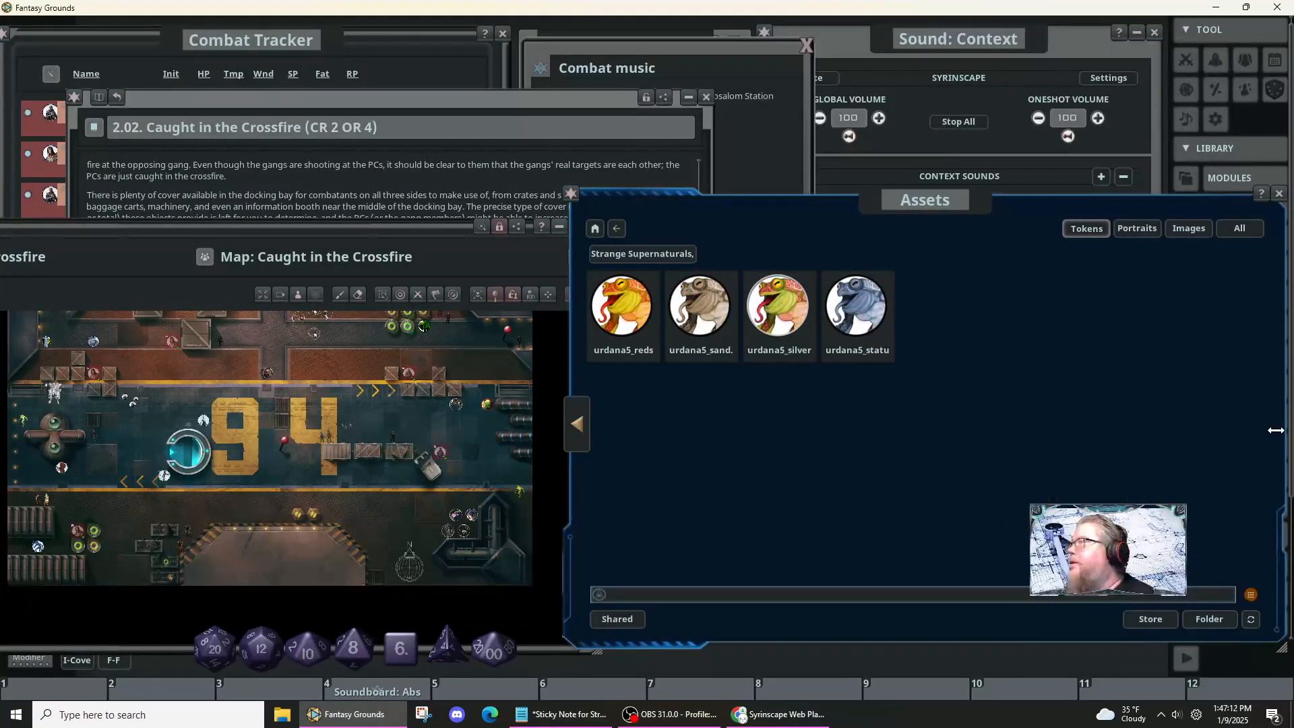
click(619, 230)
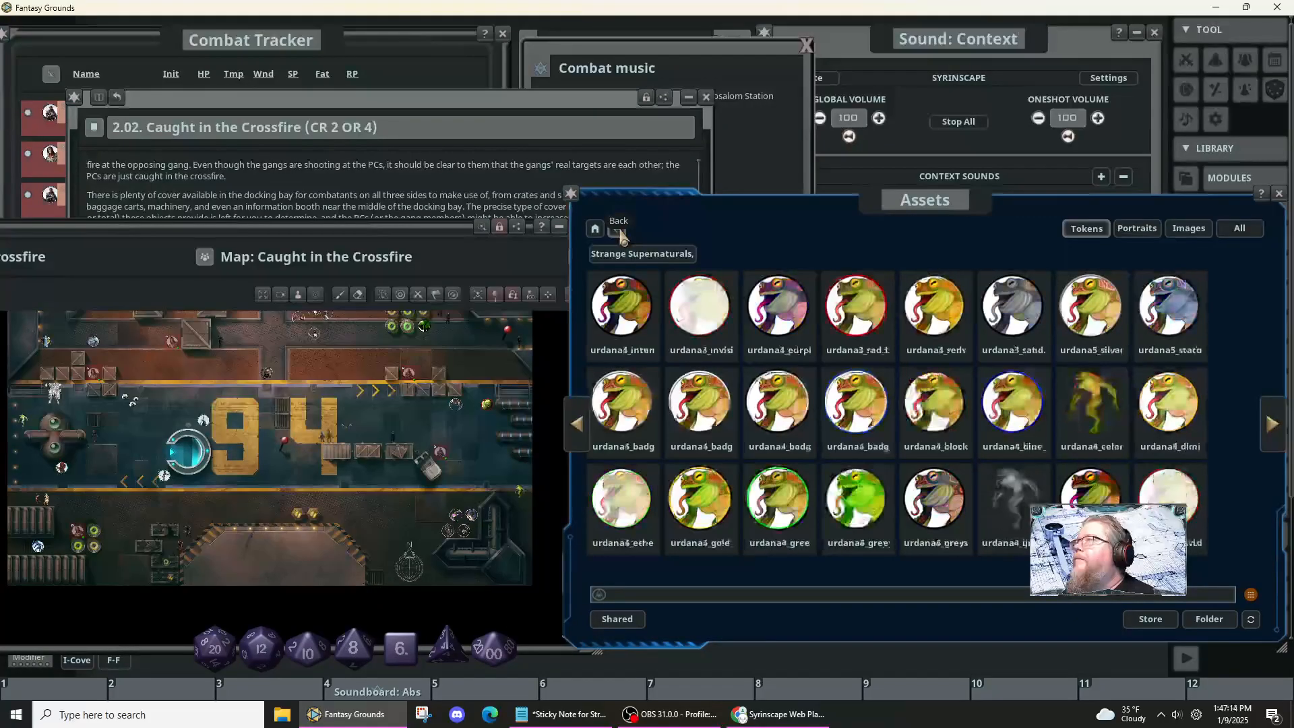
click(619, 230)
click(618, 230)
click(619, 231)
click(619, 230)
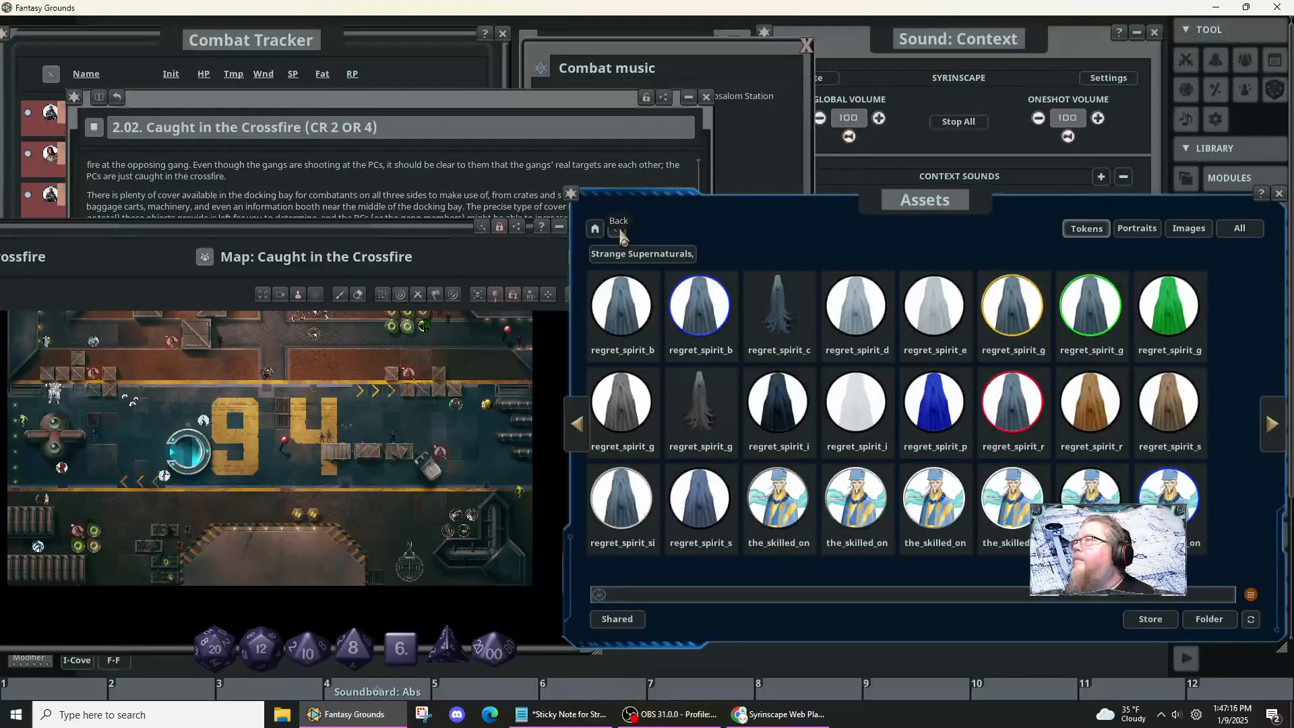
click(619, 230)
click(618, 231)
click(619, 230)
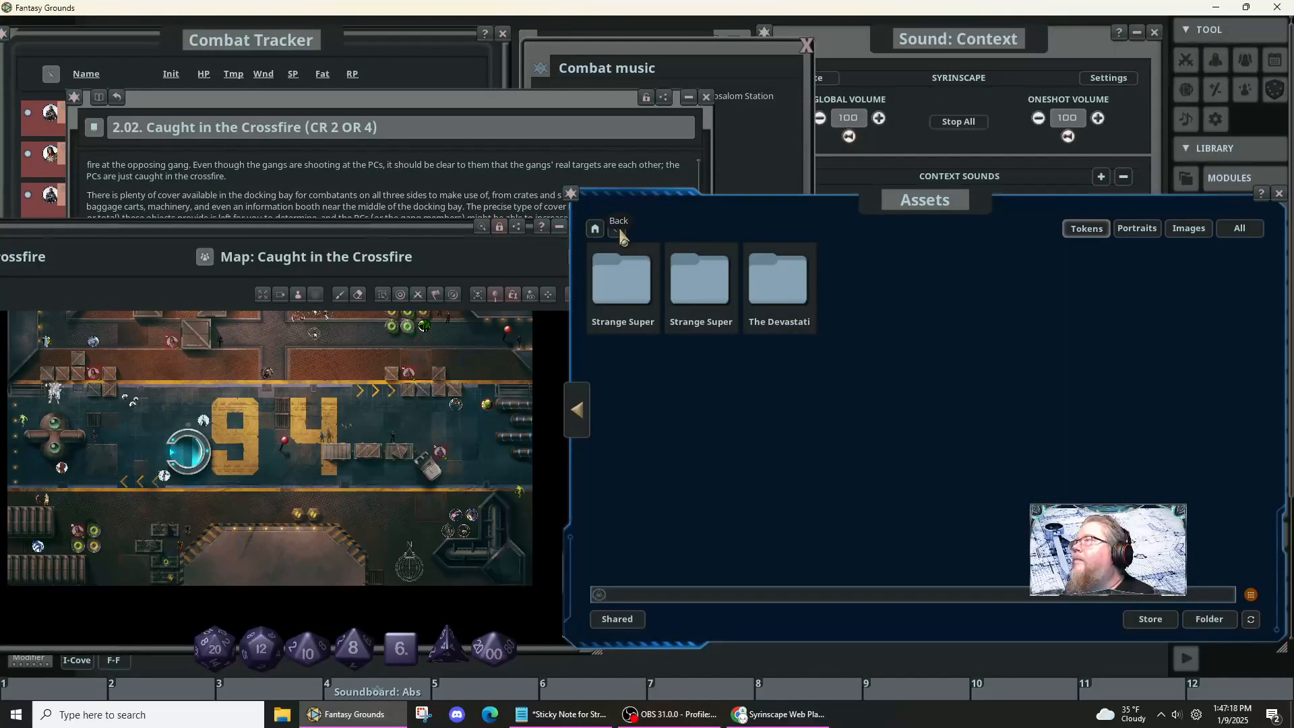
- Open the Dev Arc tokens of The Devastation Arc AP and add one just above the northeastern crate stack
click(787, 286)
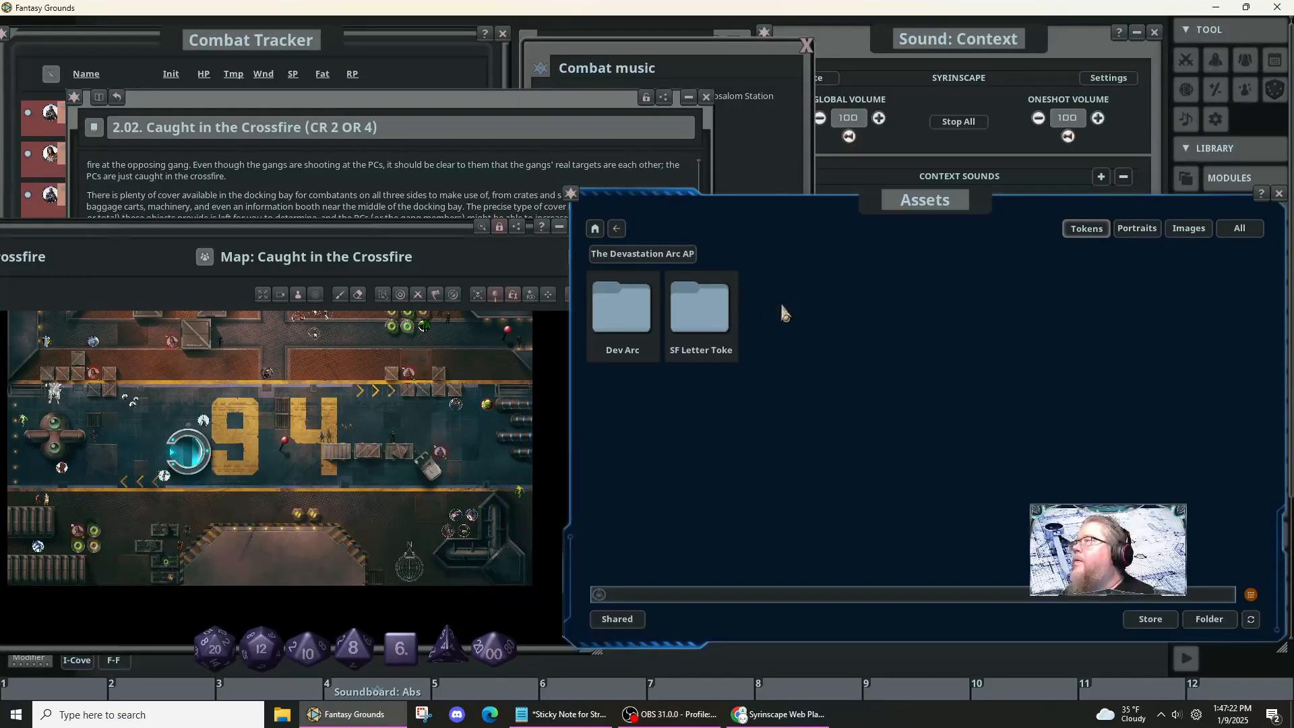
click(619, 325)
click(627, 333)
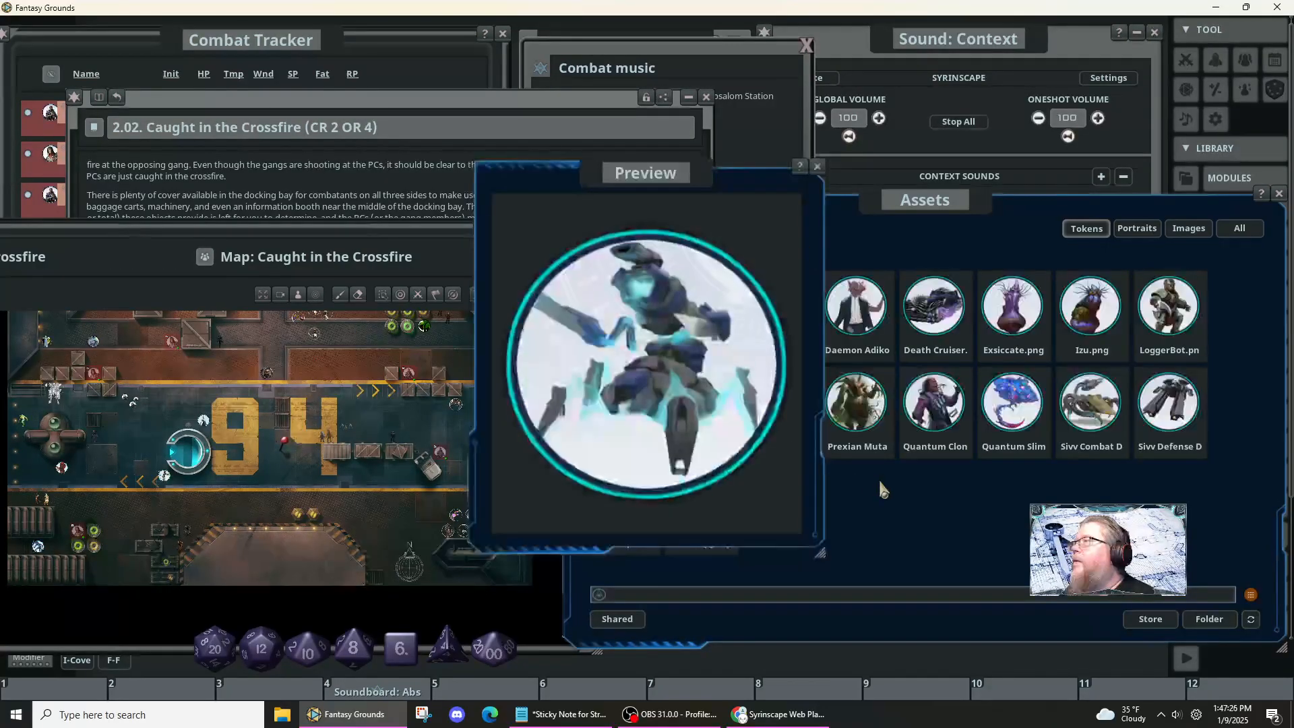
click(897, 486)
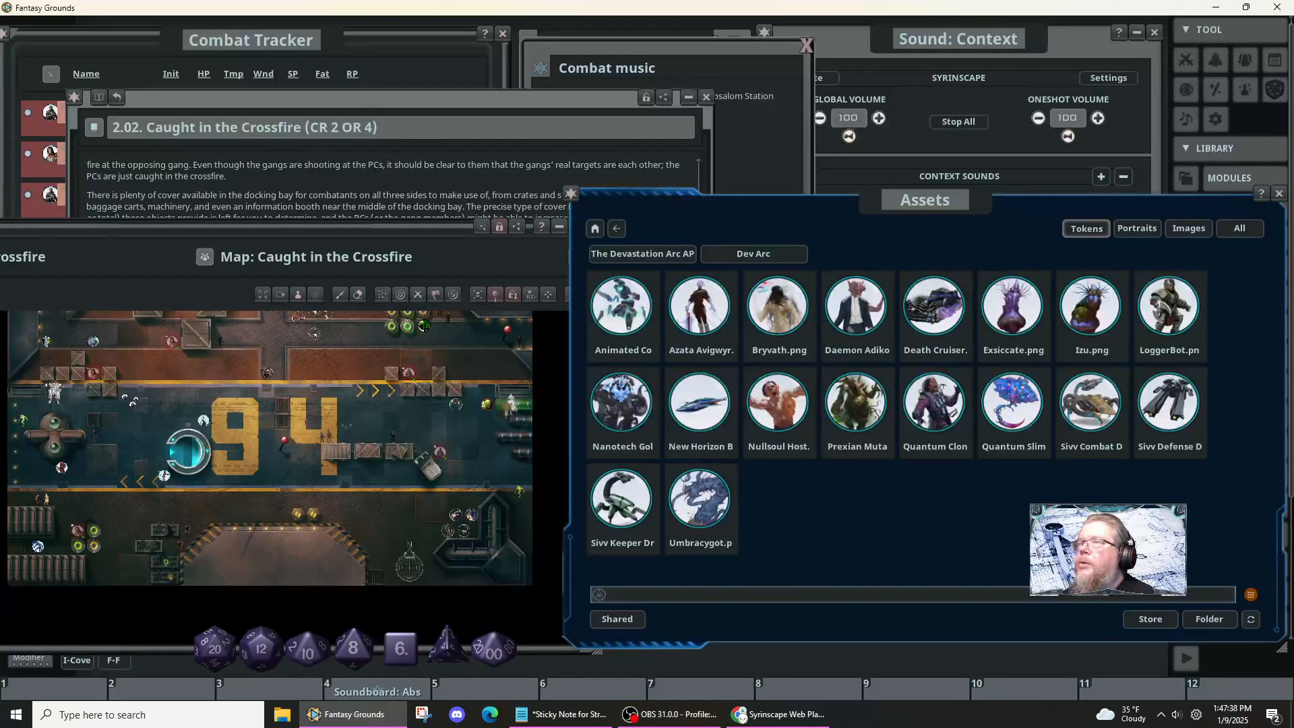
drag(438, 364, 432, 358)
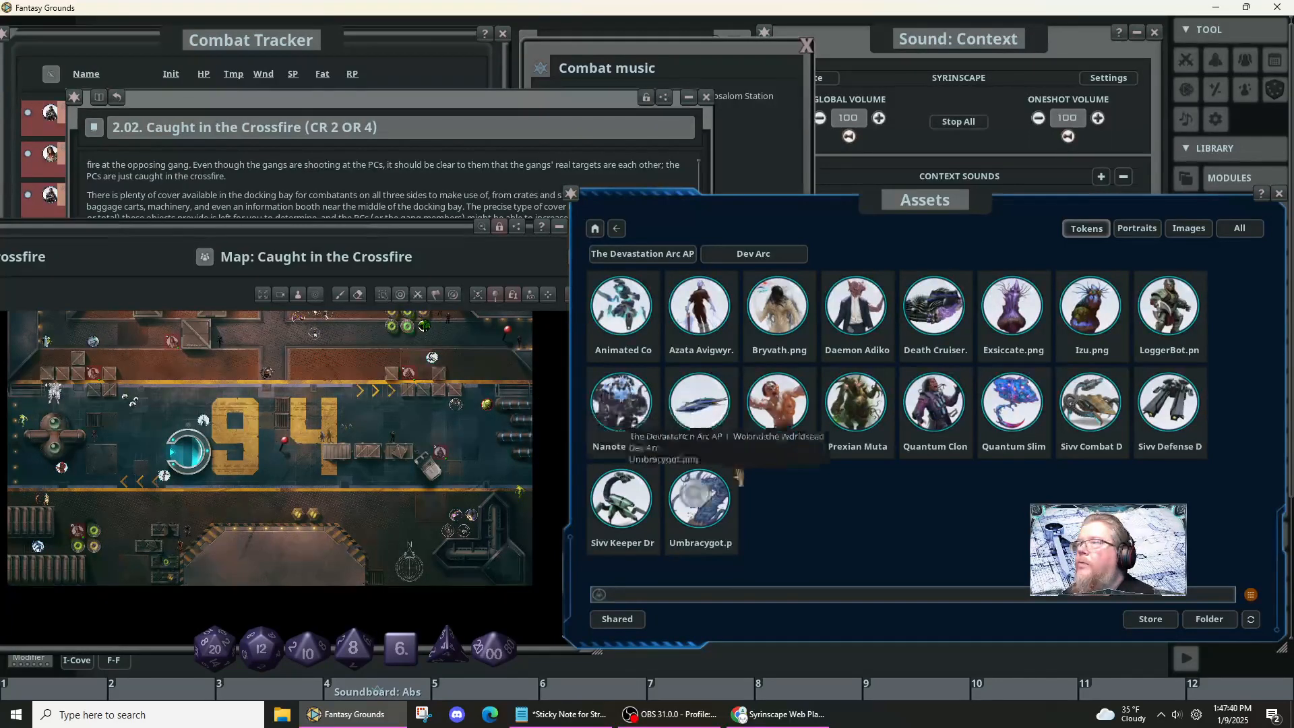
- Search the Dev Arc token folder for "robot"
click(699, 596)
text(r)
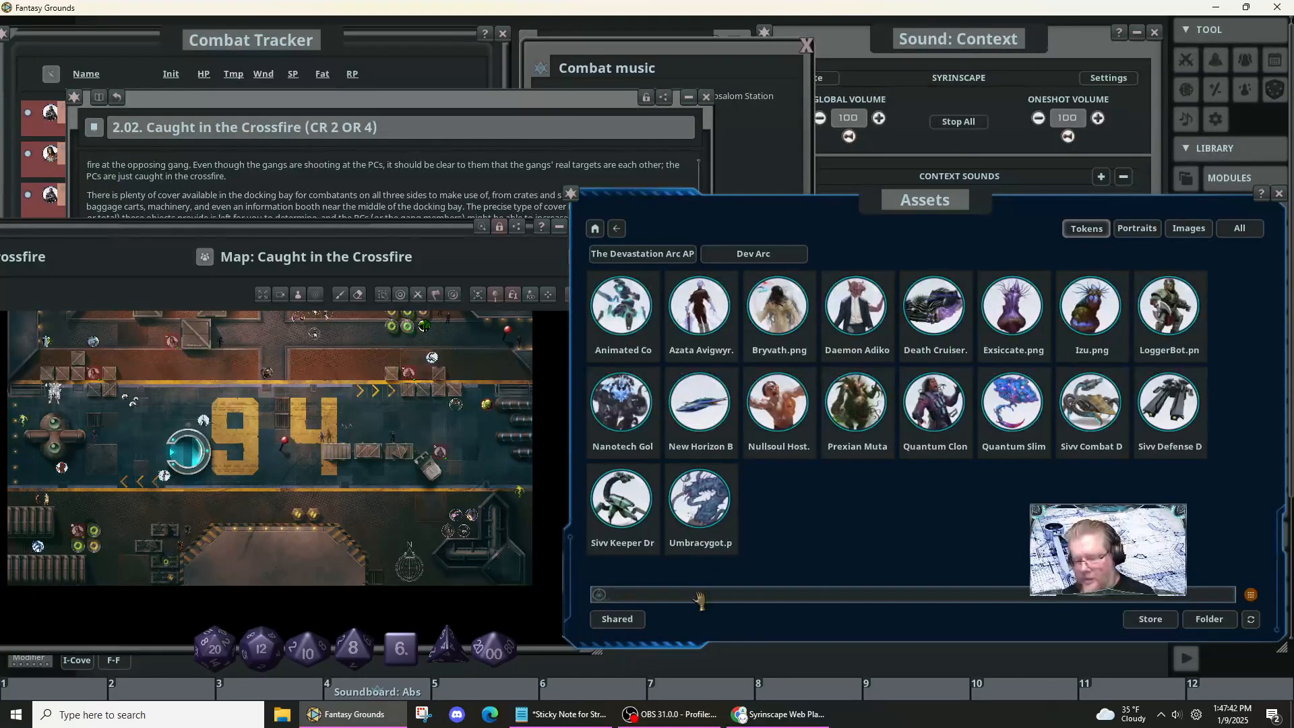
text(obot)
key(Return)
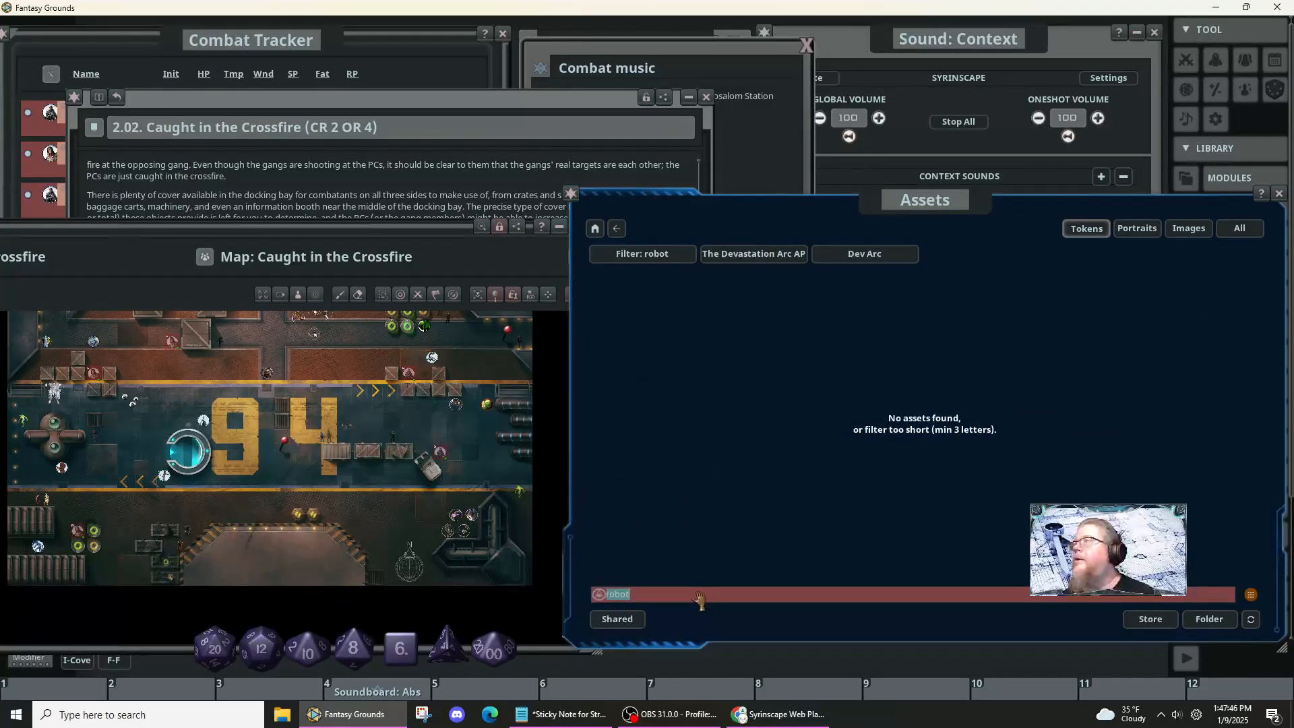
- Search the tokens of all asset packs for "robot" and look through the results
click(595, 229)
click(1085, 229)
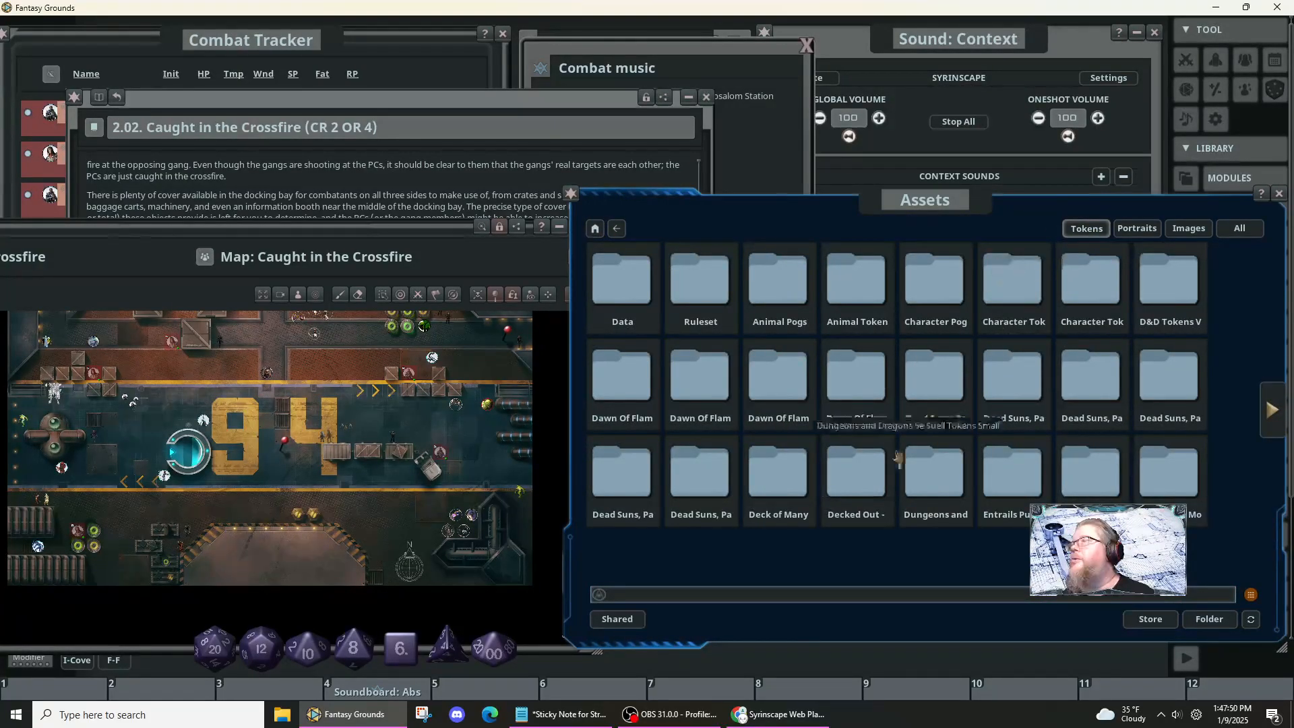
click(726, 596)
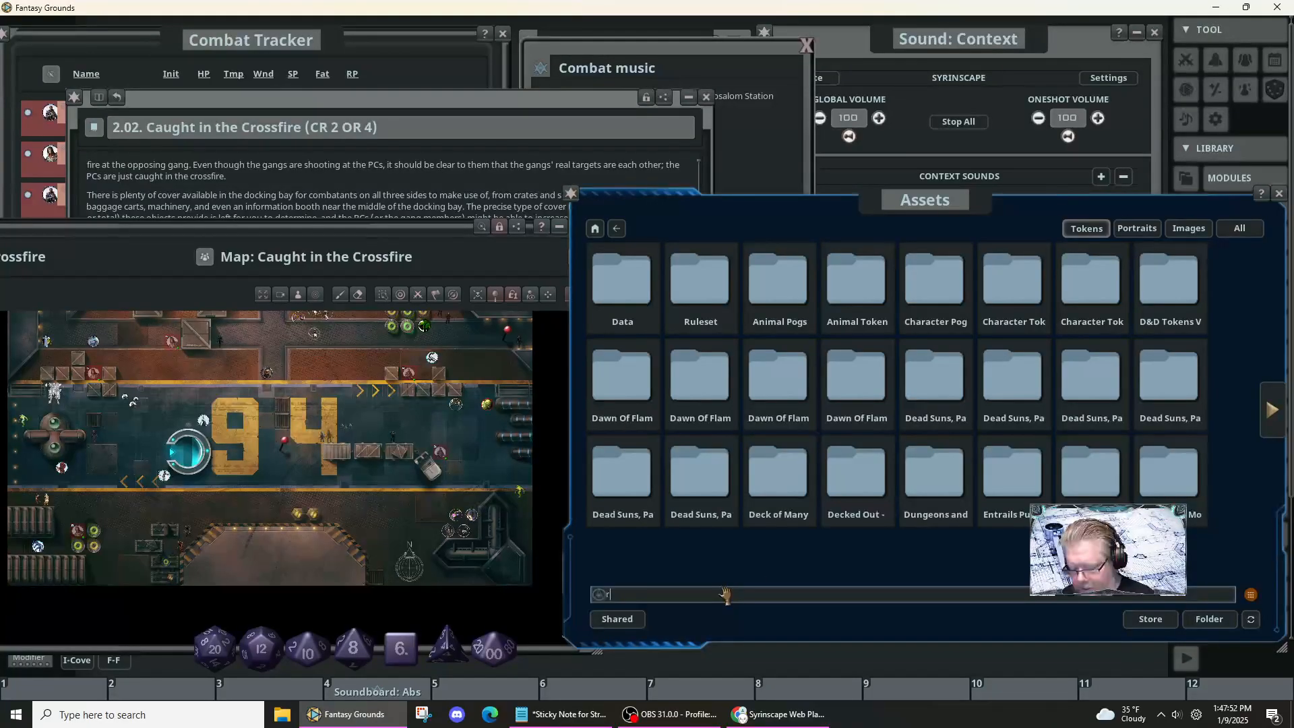
key(Return)
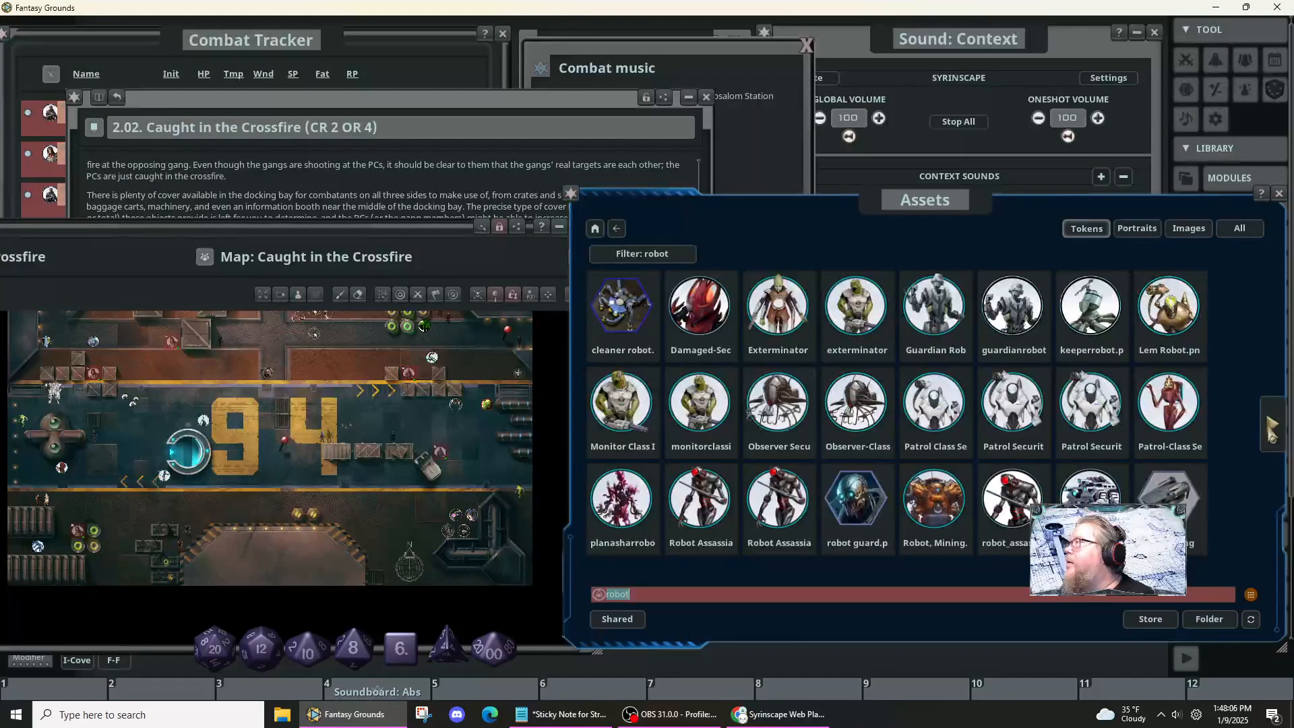
click(1274, 431)
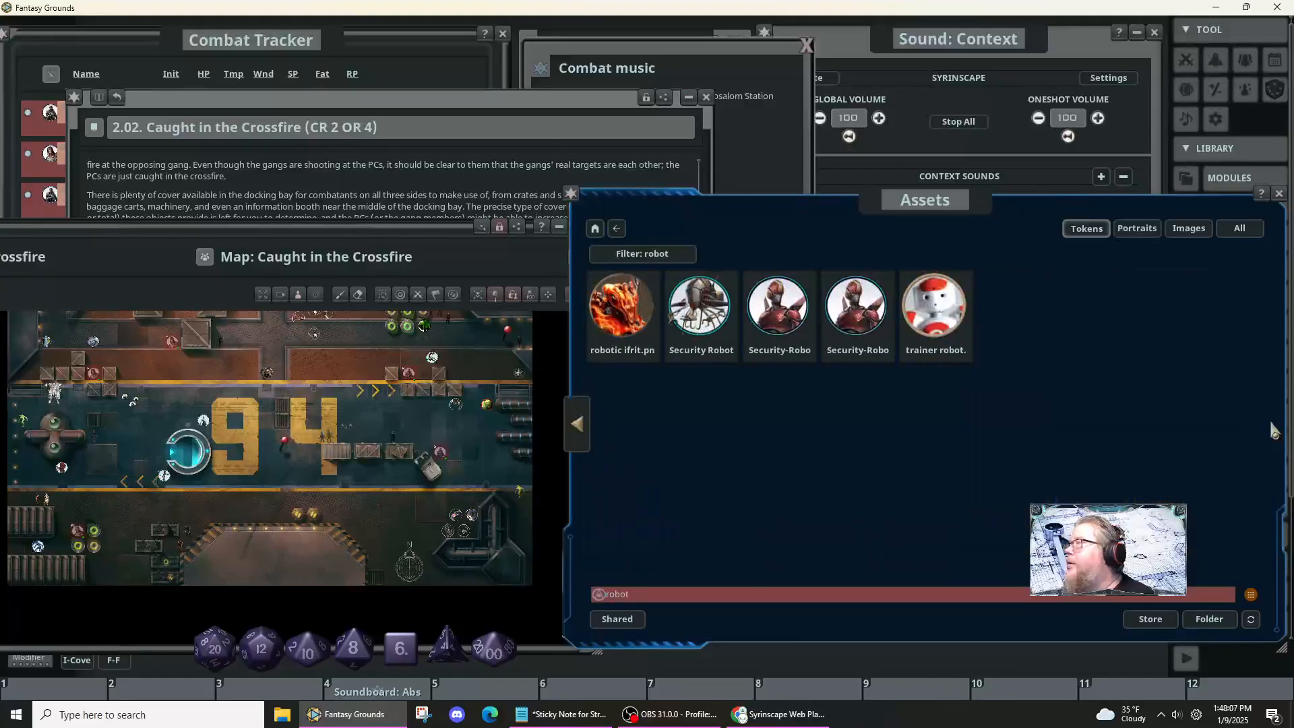
click(577, 432)
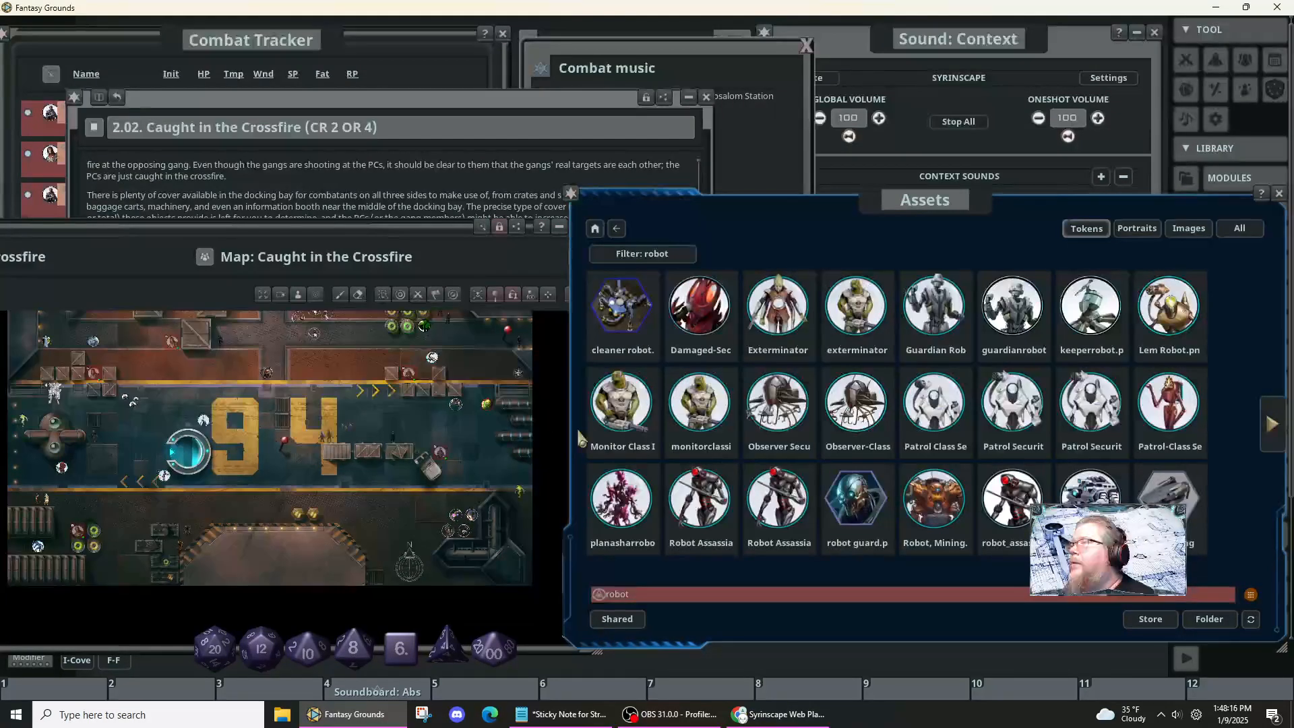
- Search the tokens for "drone" and add one just east of the large crates in the northern docking bay
double_click(741, 595)
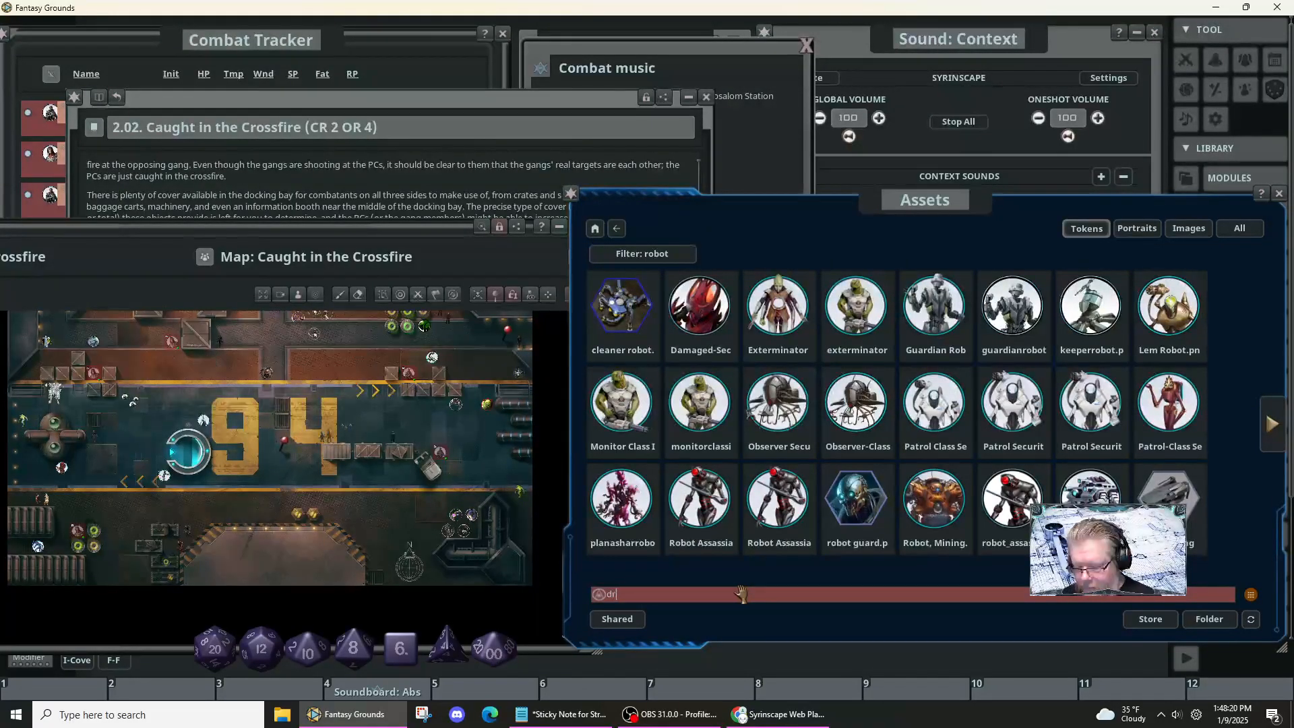
text(drone)
key(Return)
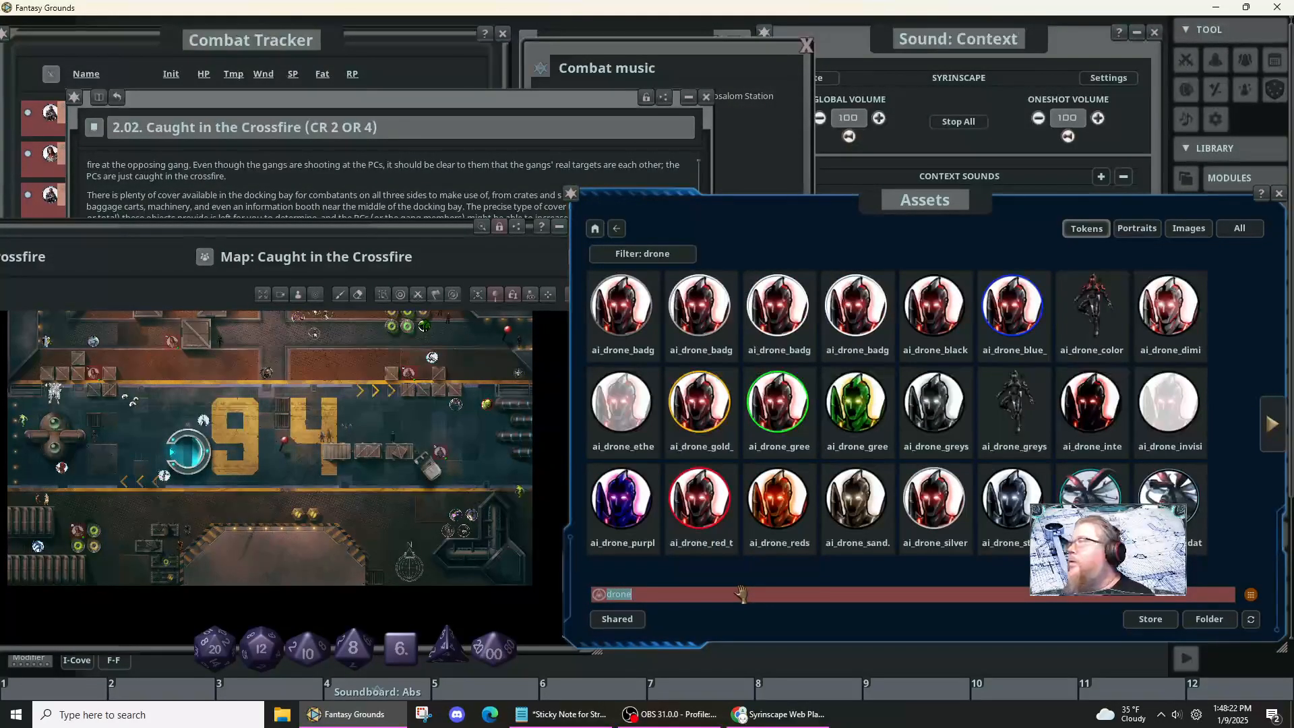
click(1279, 439)
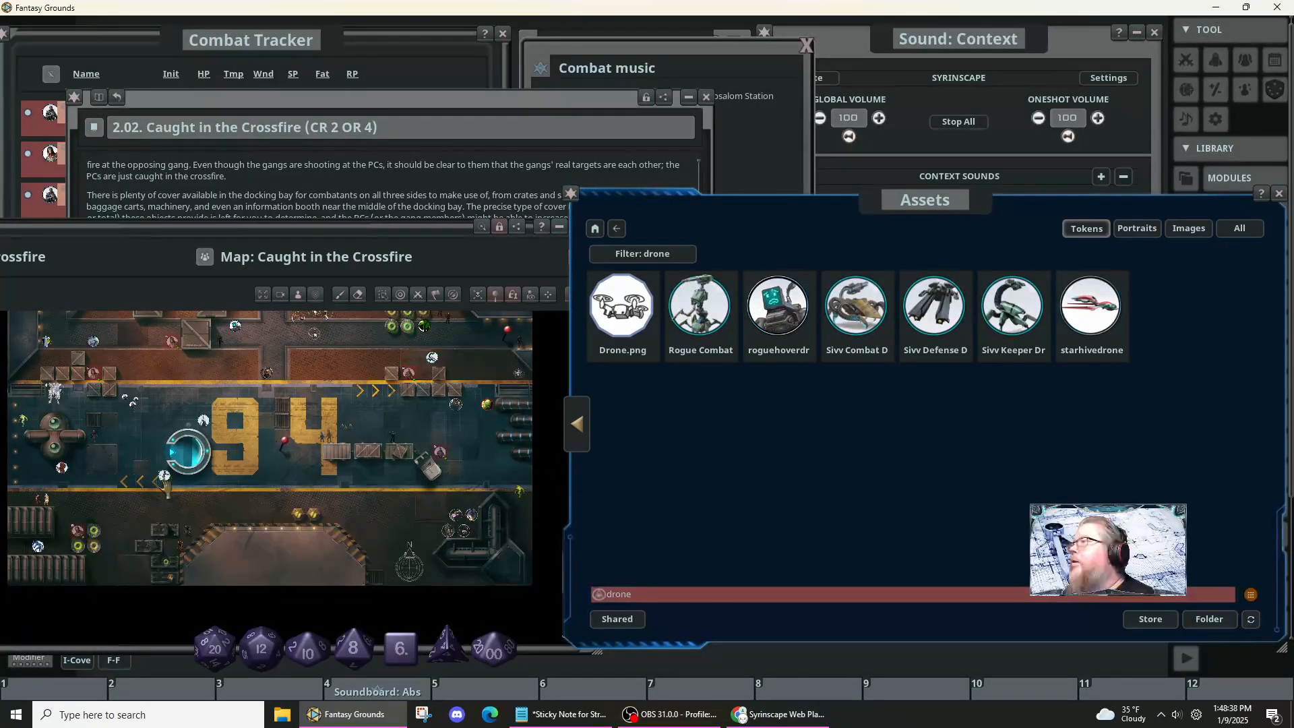
- Add another drone token near the map's eastern edge, east of the northeastern crate stack
drag(151, 501, 260, 555)
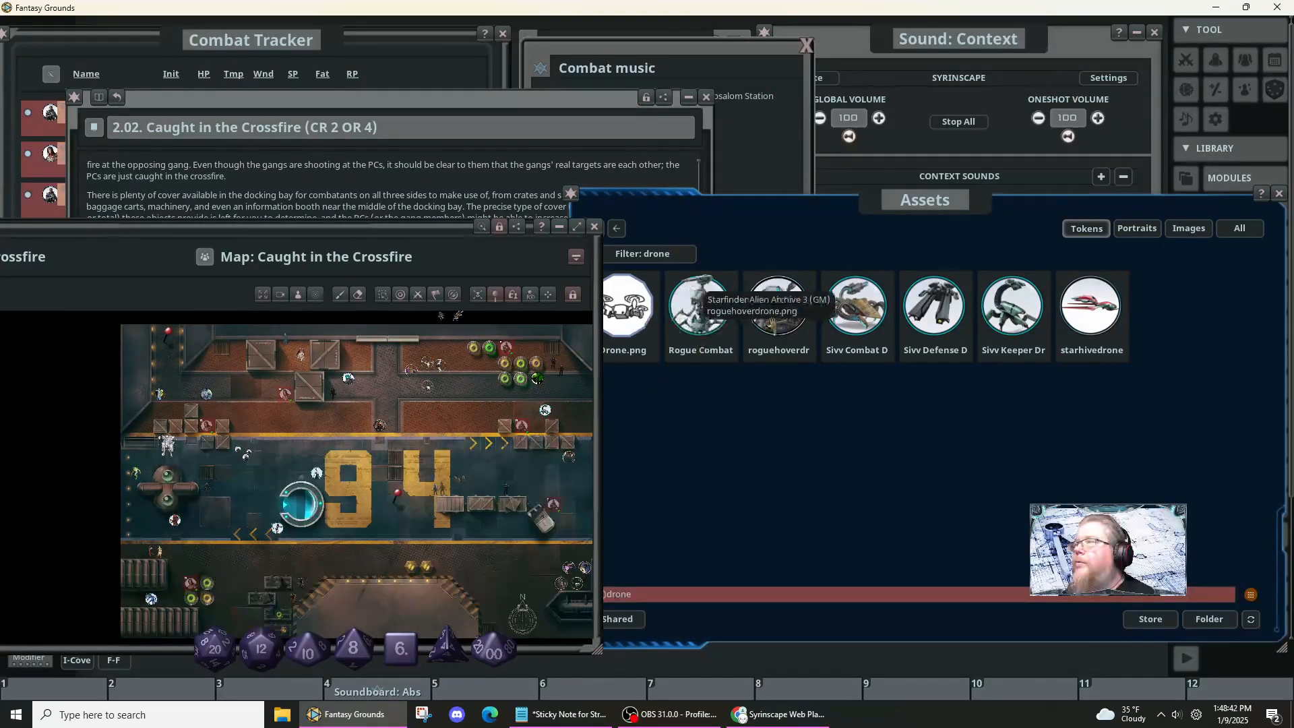
click(698, 317)
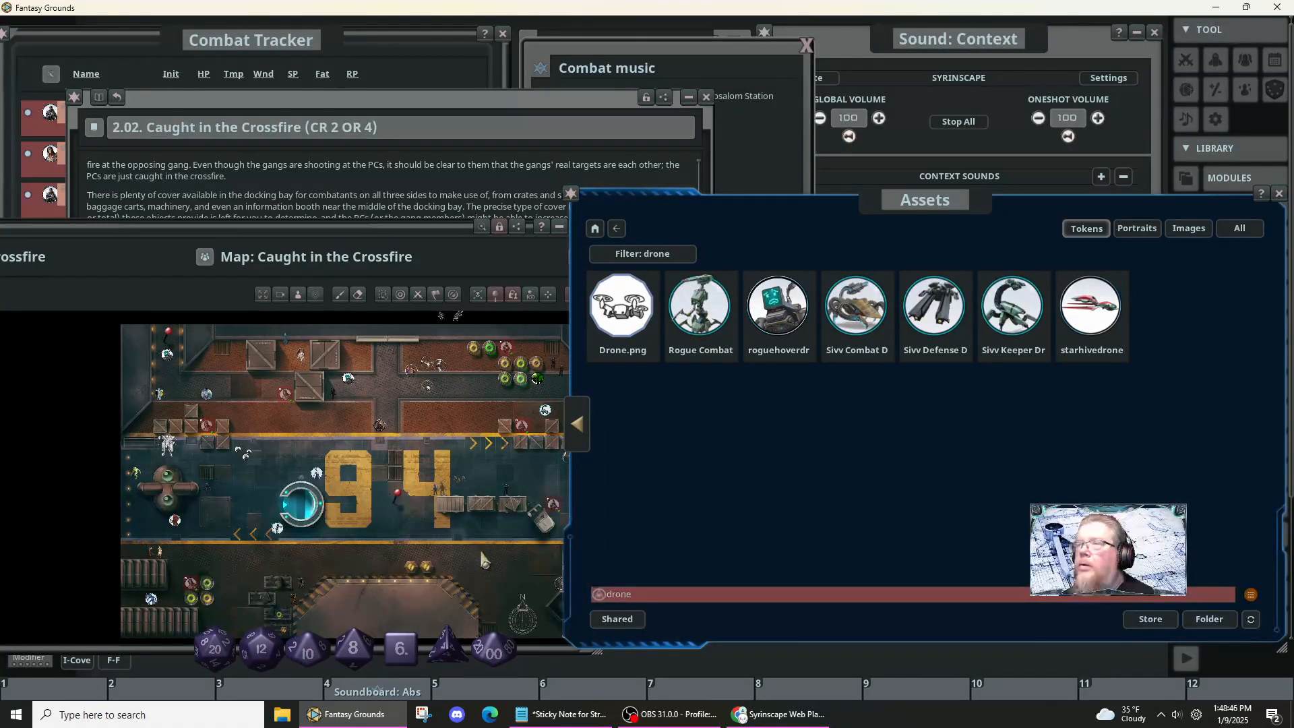
drag(485, 560, 275, 514)
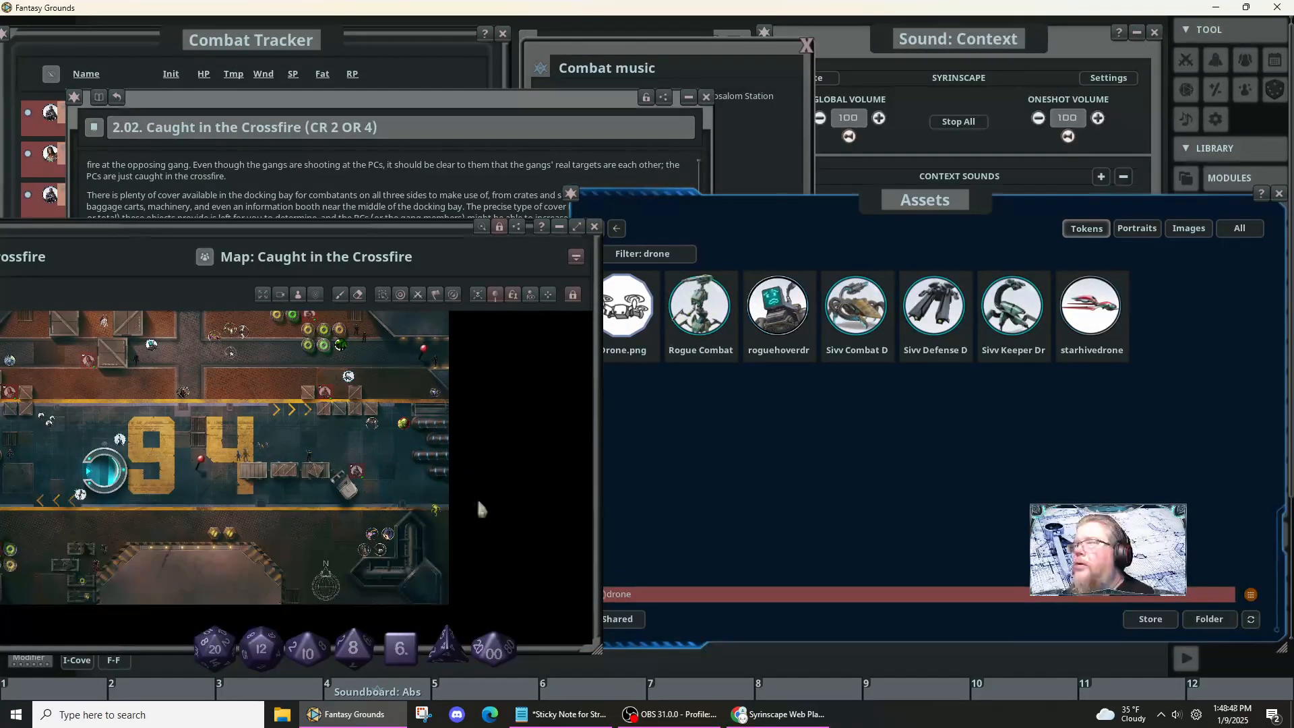
click(753, 335)
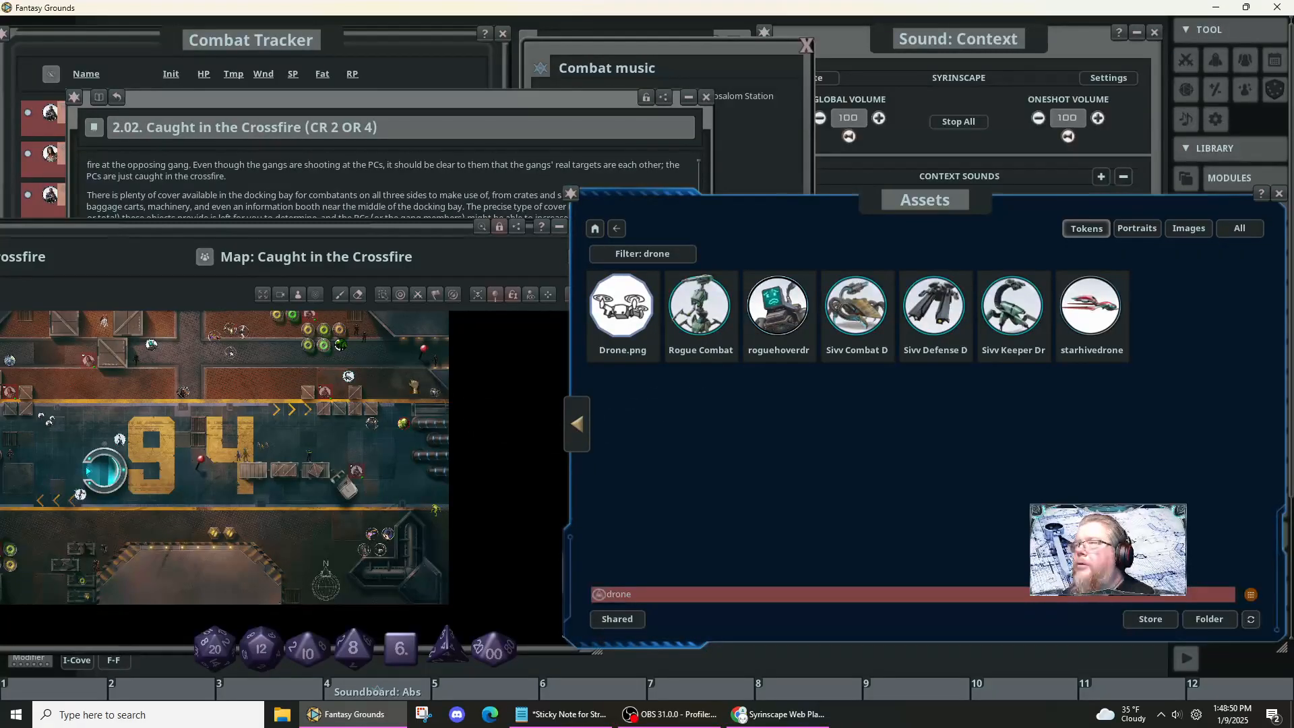
drag(420, 386, 420, 385)
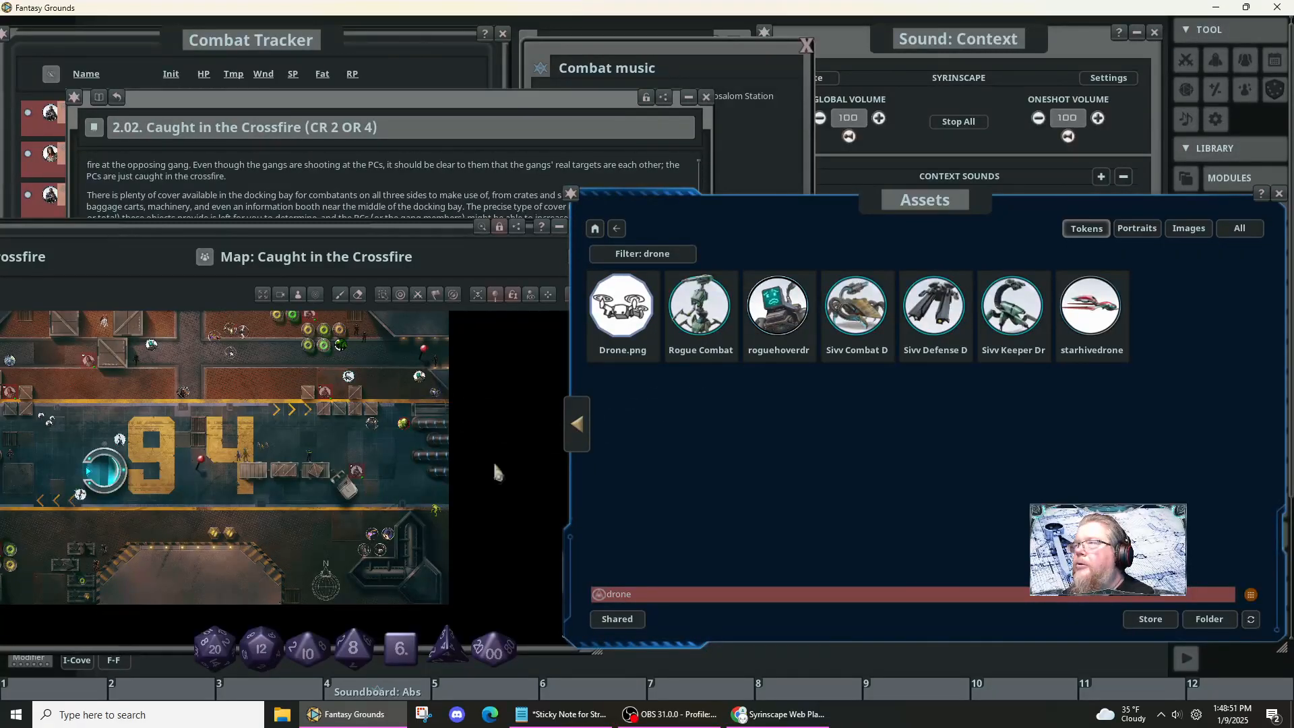
- Search the tokens for "space" and add one from the results northwest of the northeastern crate stack
click(577, 424)
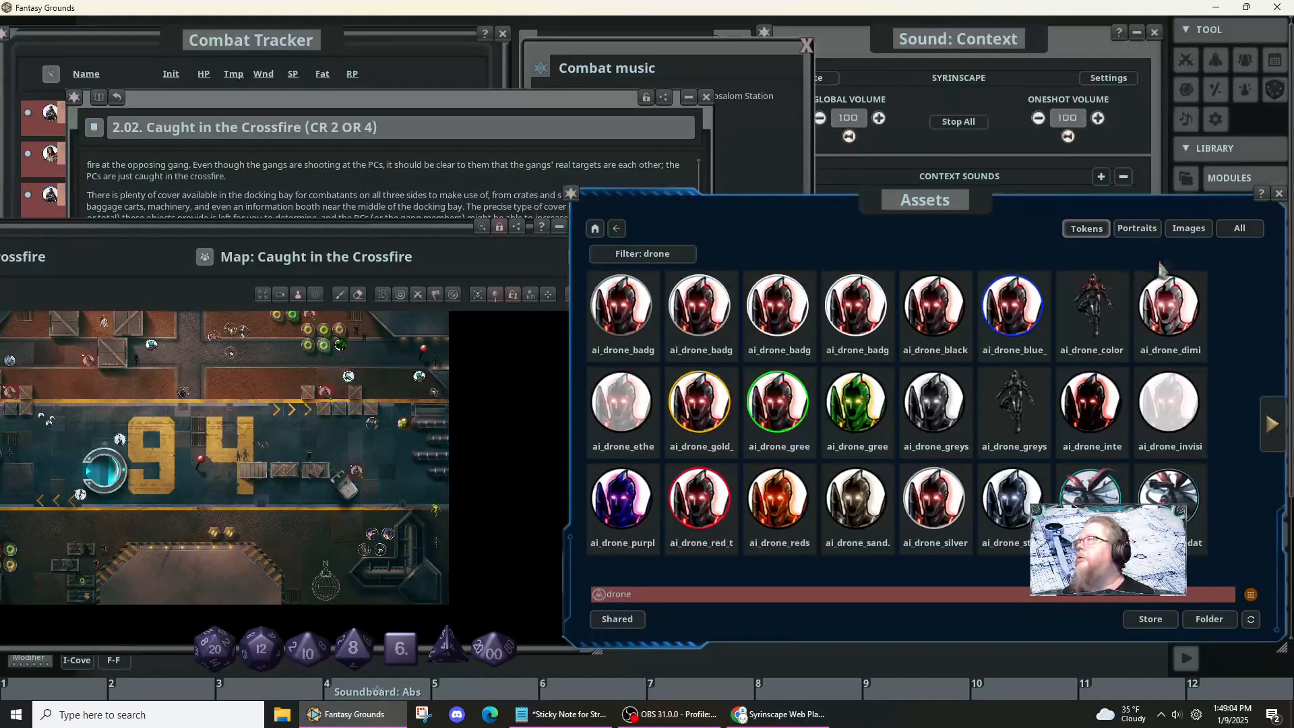
double_click(651, 597)
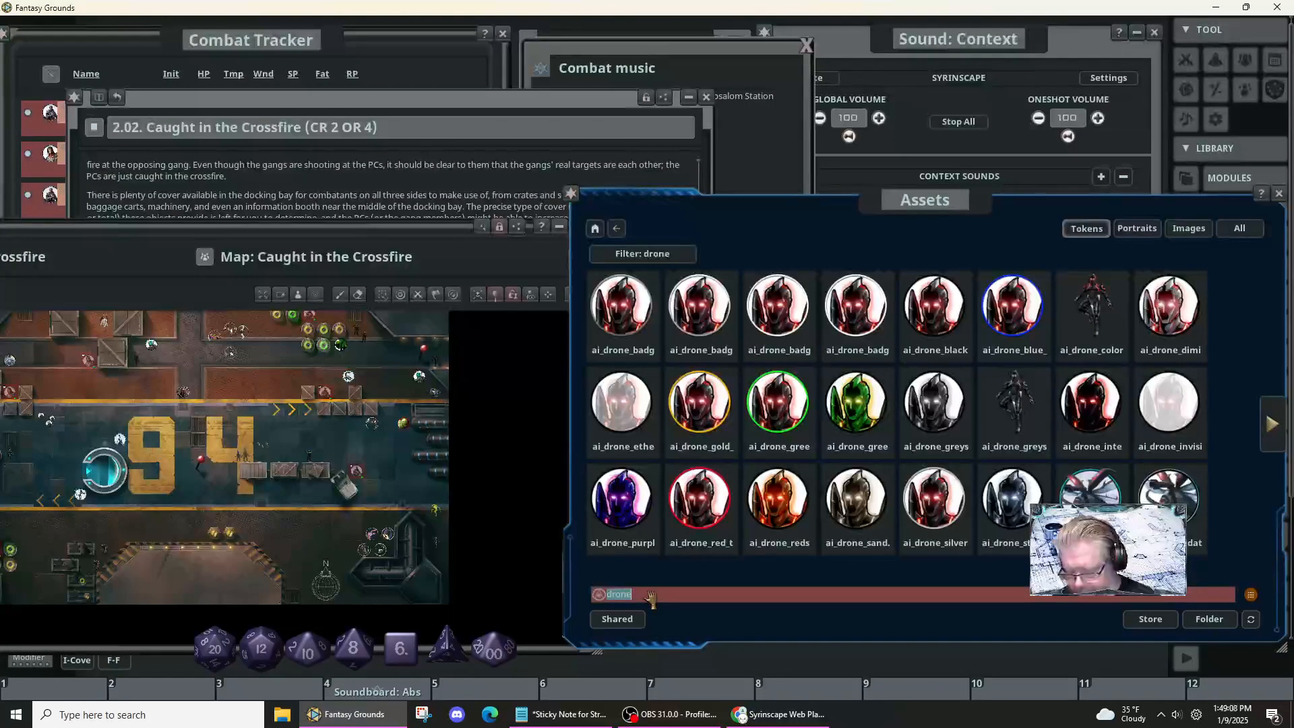
text(spc)
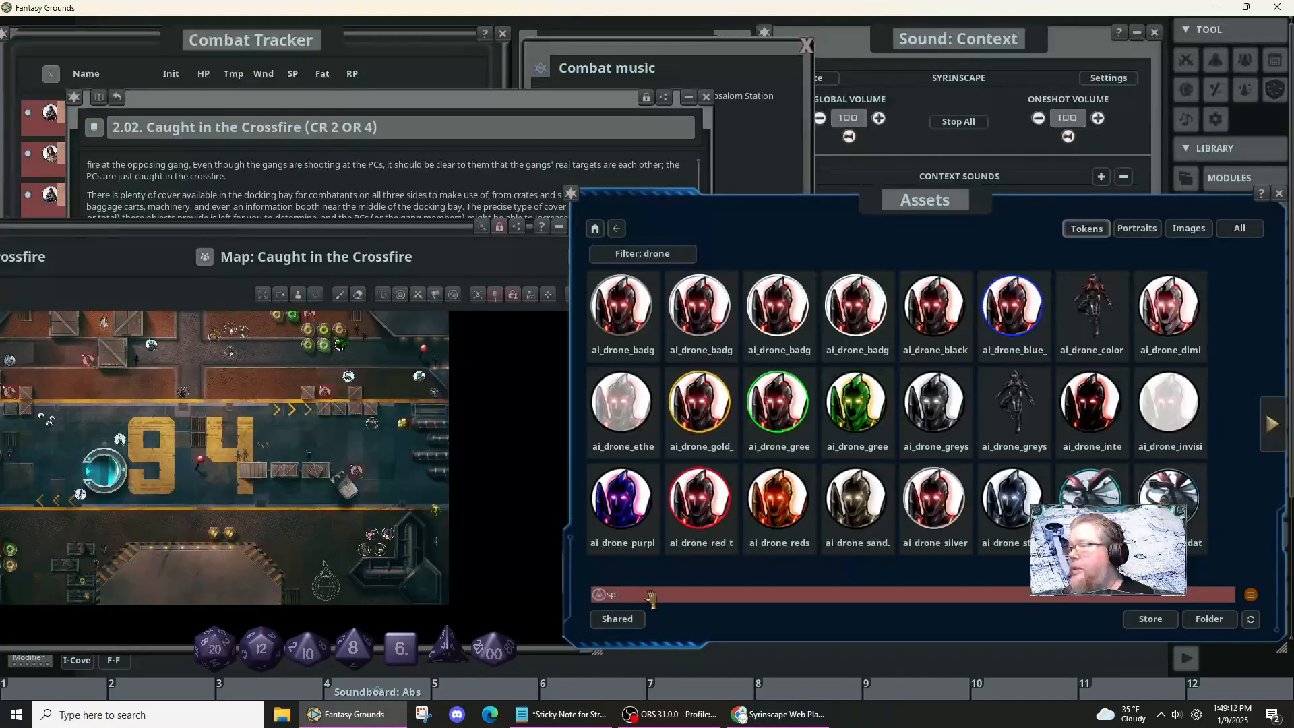
key(Return)
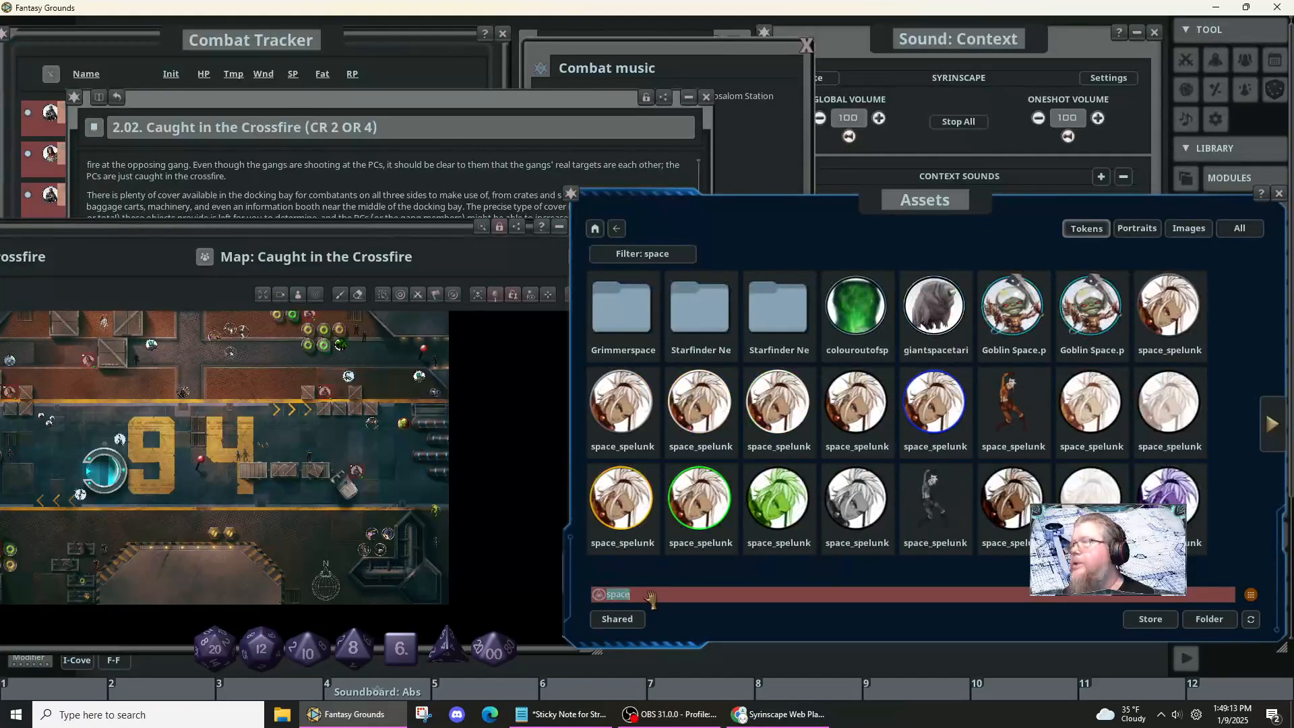
click(1279, 429)
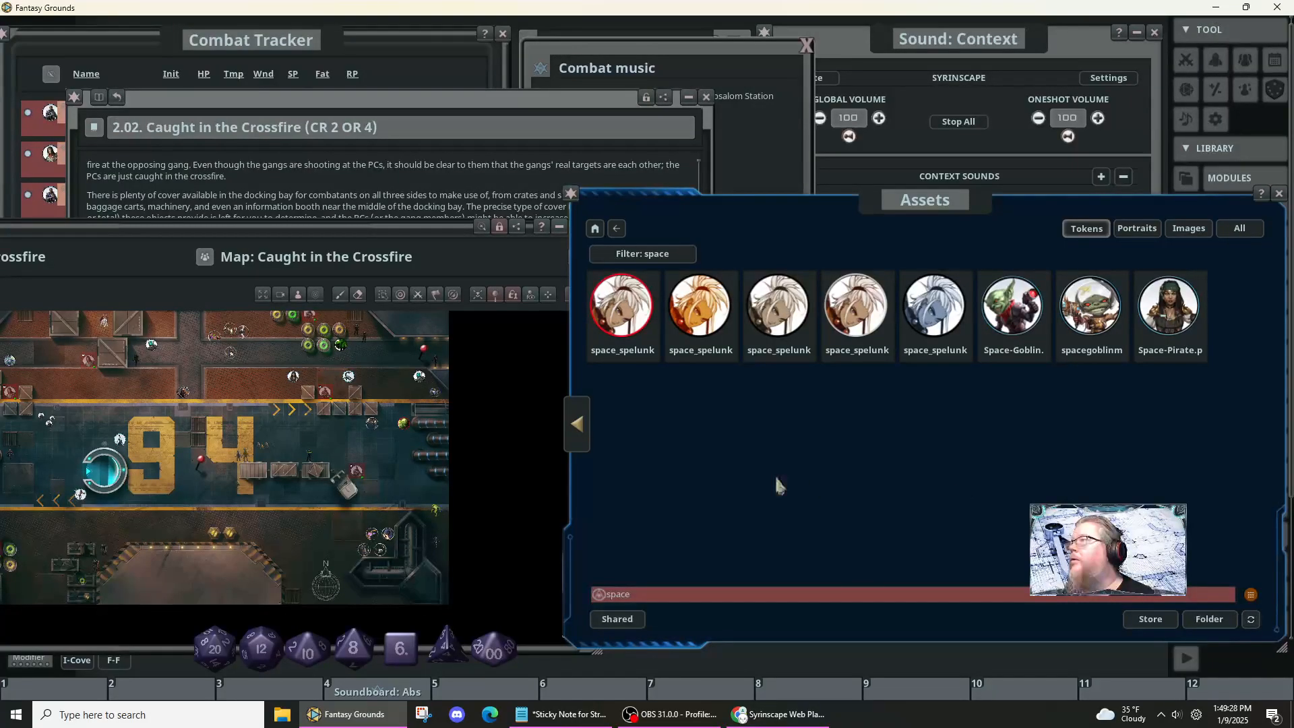
click(579, 430)
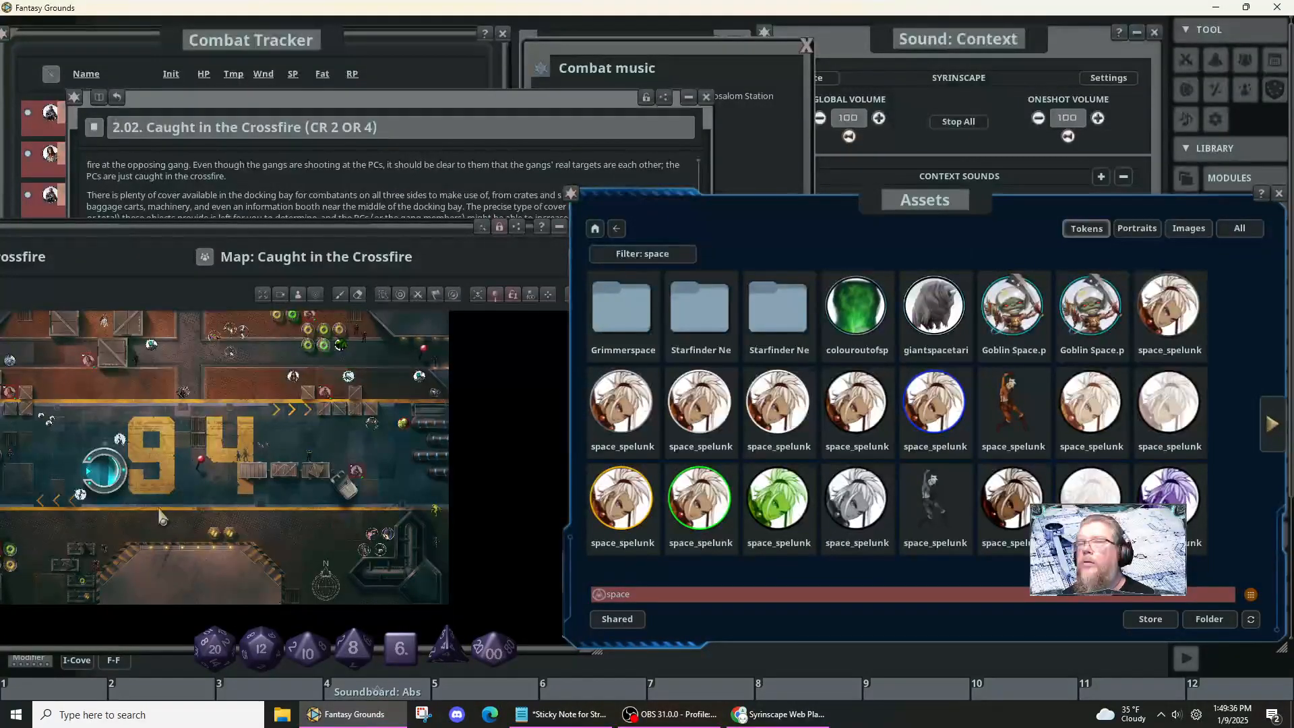
- Clear the asset search filter, close the Assets window and move the map window toward the middle of the workspace
drag(162, 518, 269, 516)
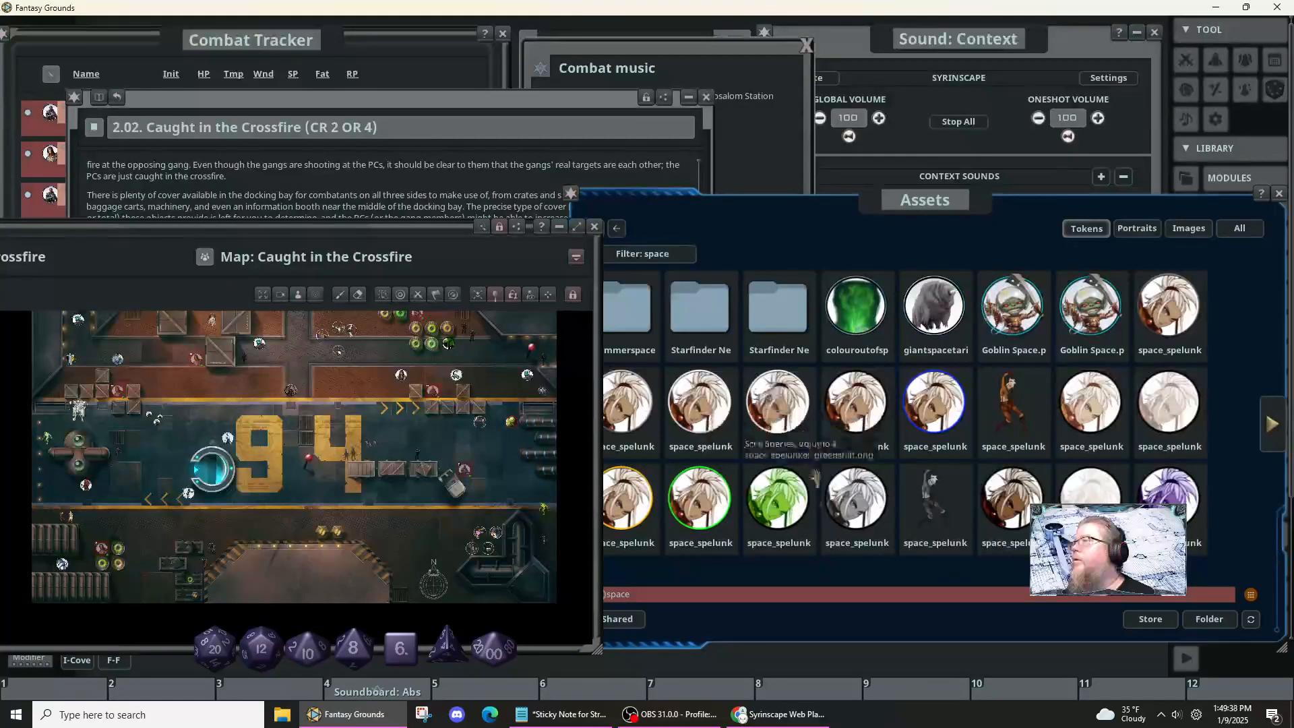
click(775, 595)
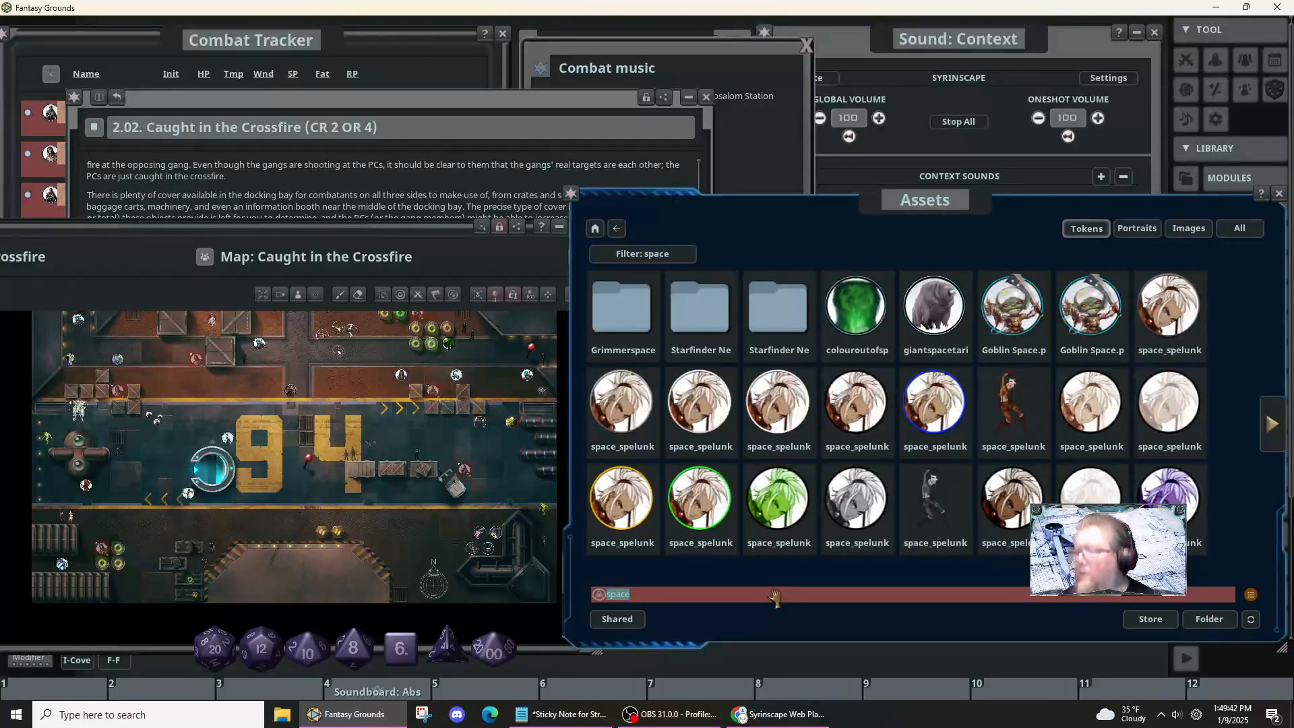
key(BackSpace)
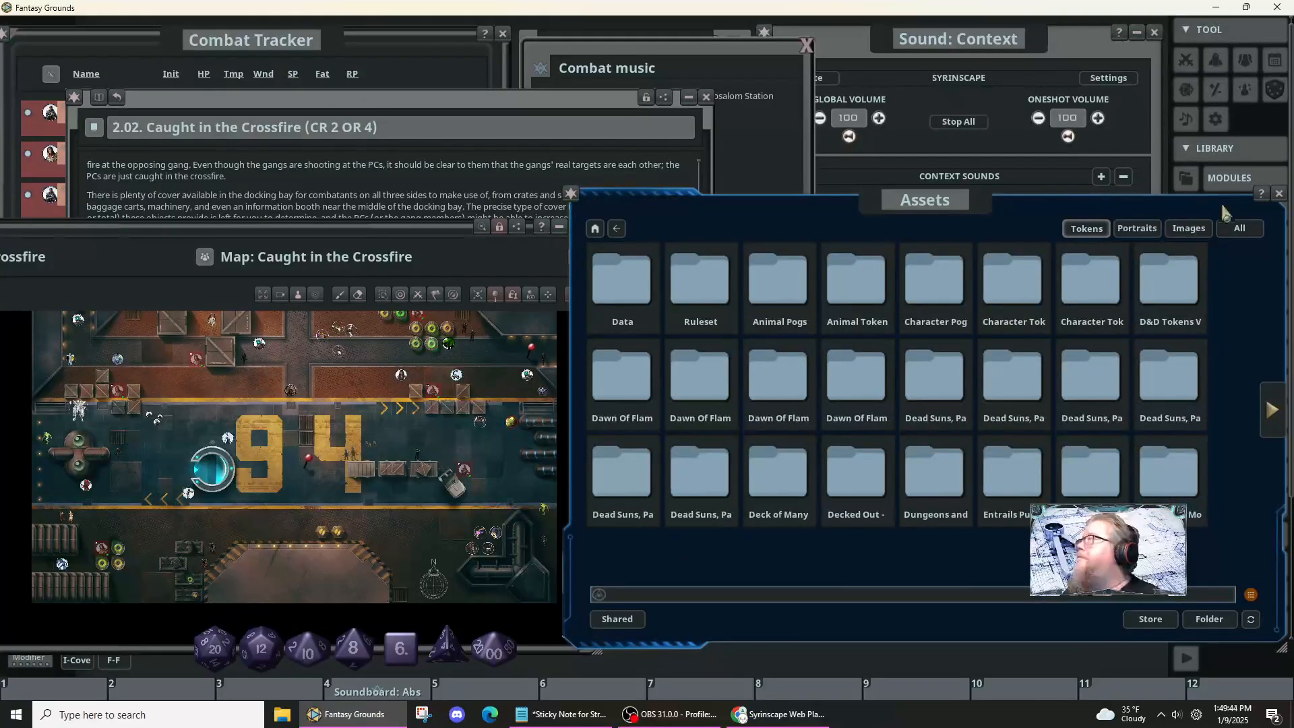
click(1278, 200)
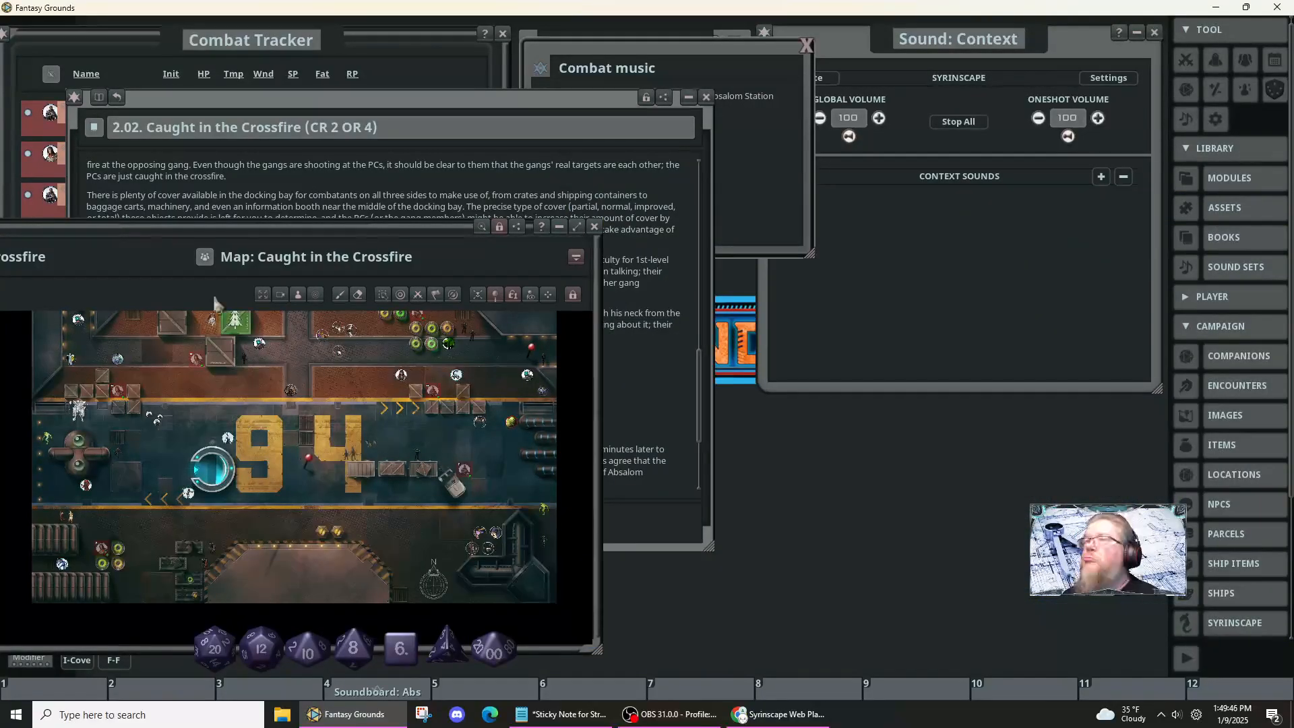
drag(179, 227, 481, 181)
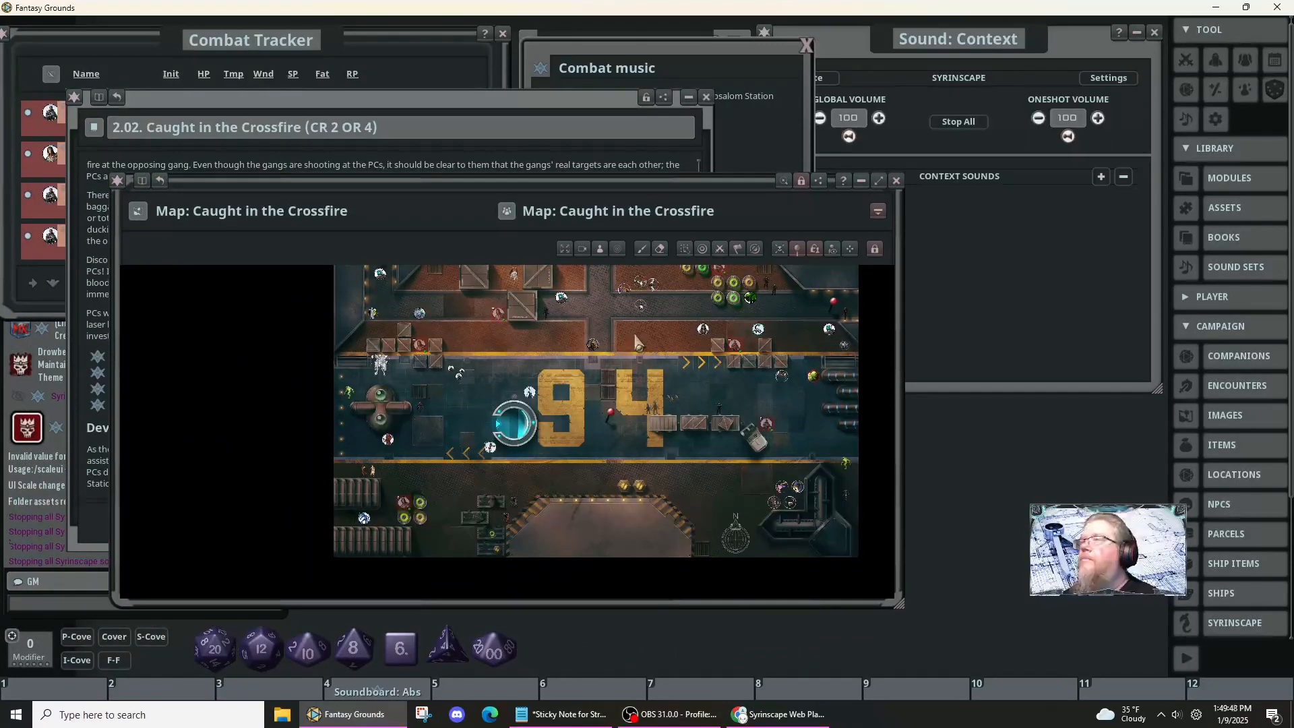
- Delete the western of the two small corpse tokens in the black area just north of the map image
drag(632, 347, 516, 539)
scroll(540, 324, up, 1)
scroll(539, 394, up, 5)
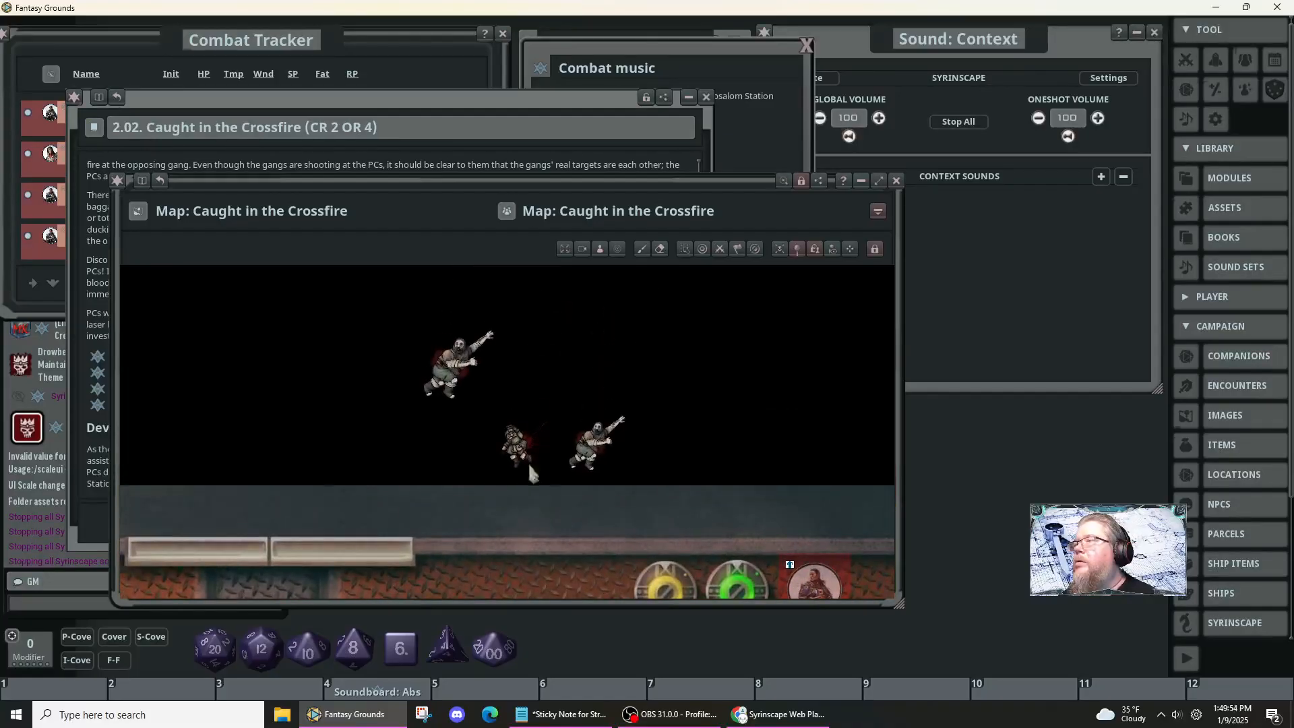
right_click(521, 451)
click(517, 386)
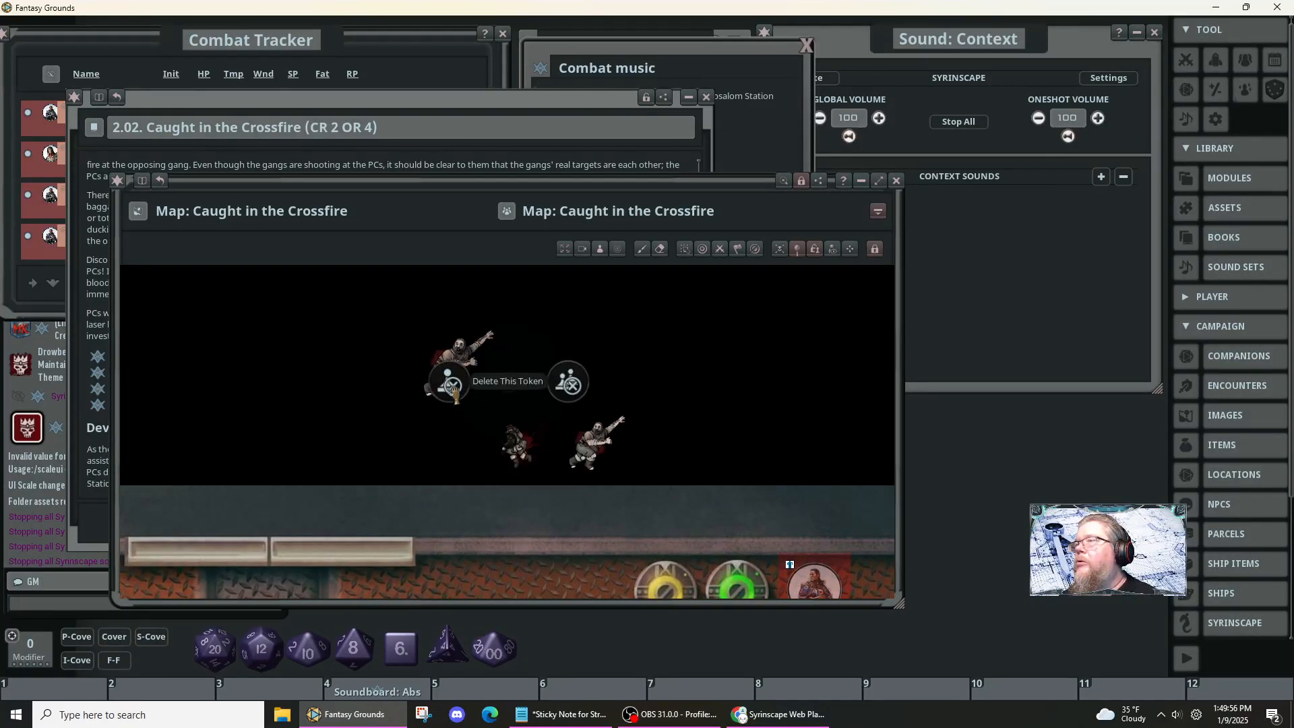
right_click(449, 362)
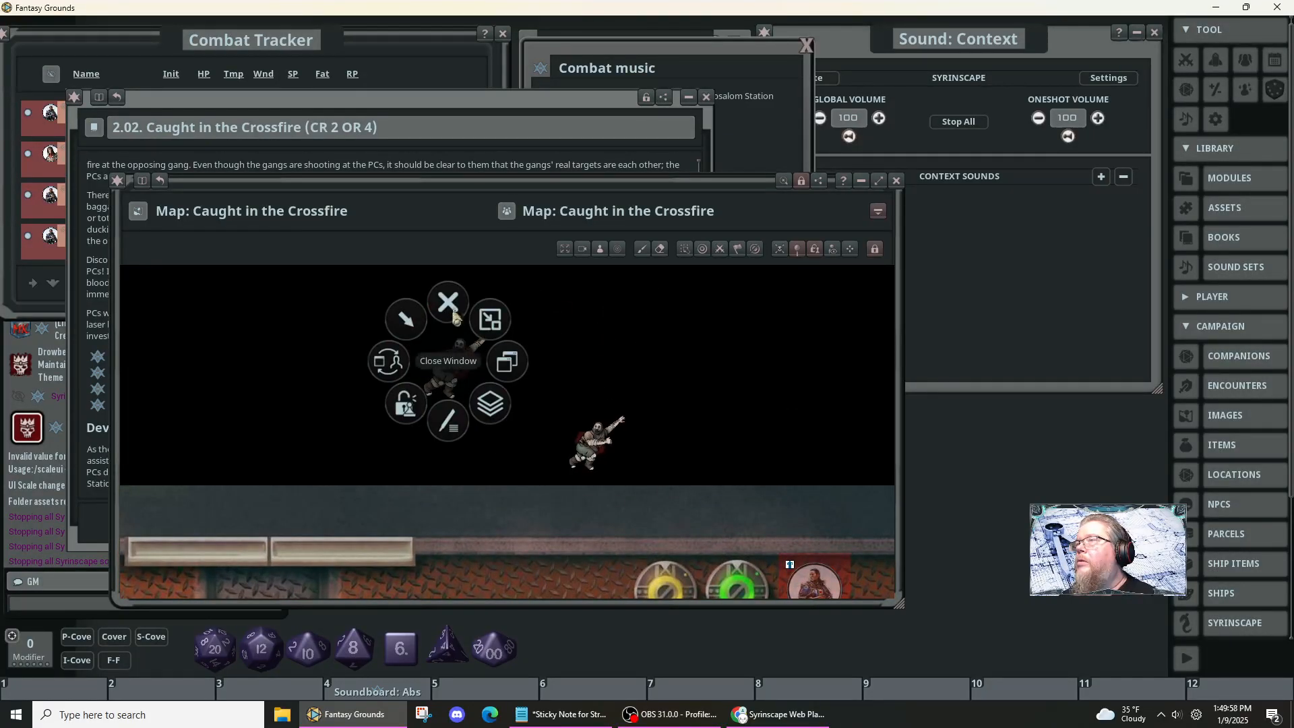
click(399, 317)
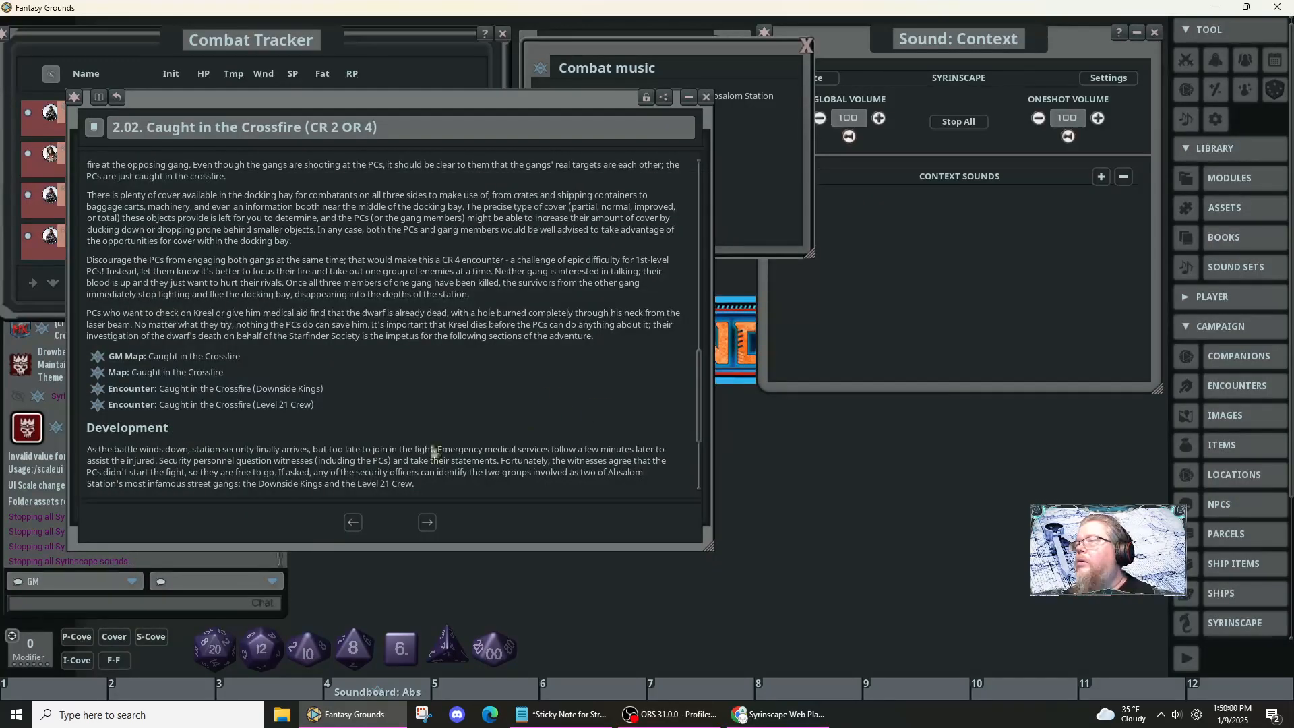
click(99, 389)
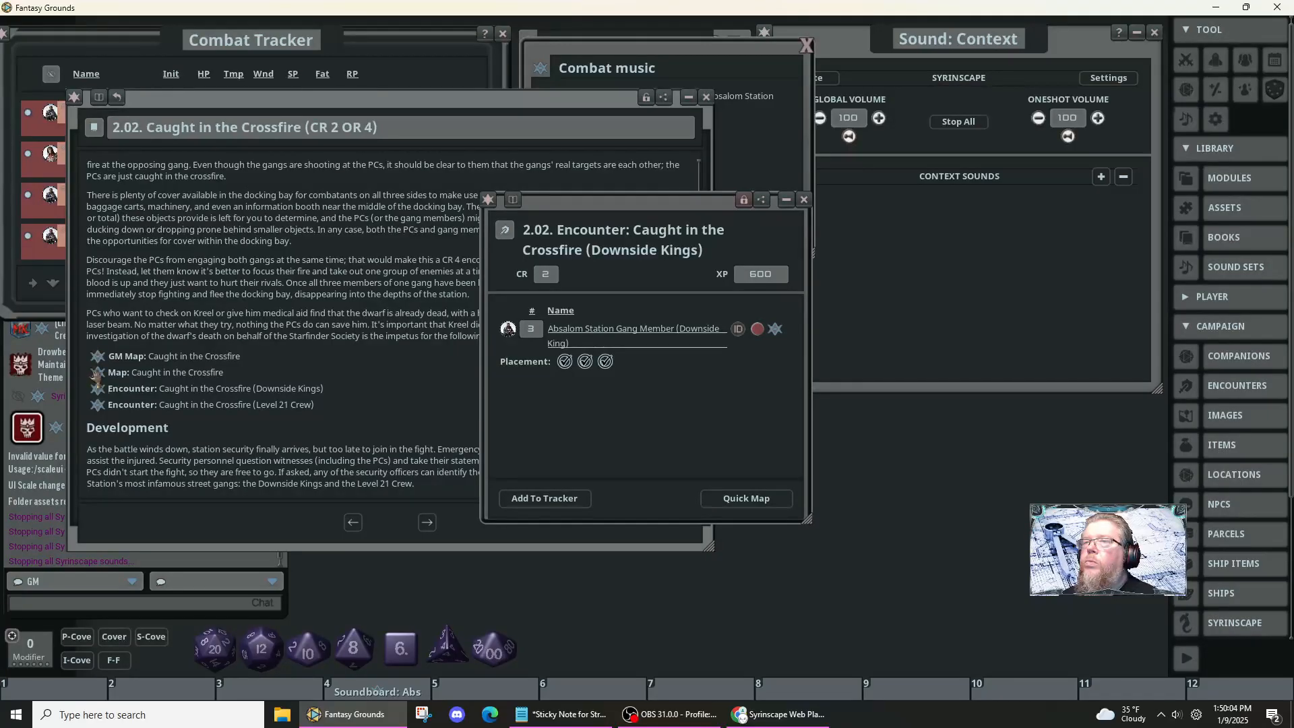
click(98, 373)
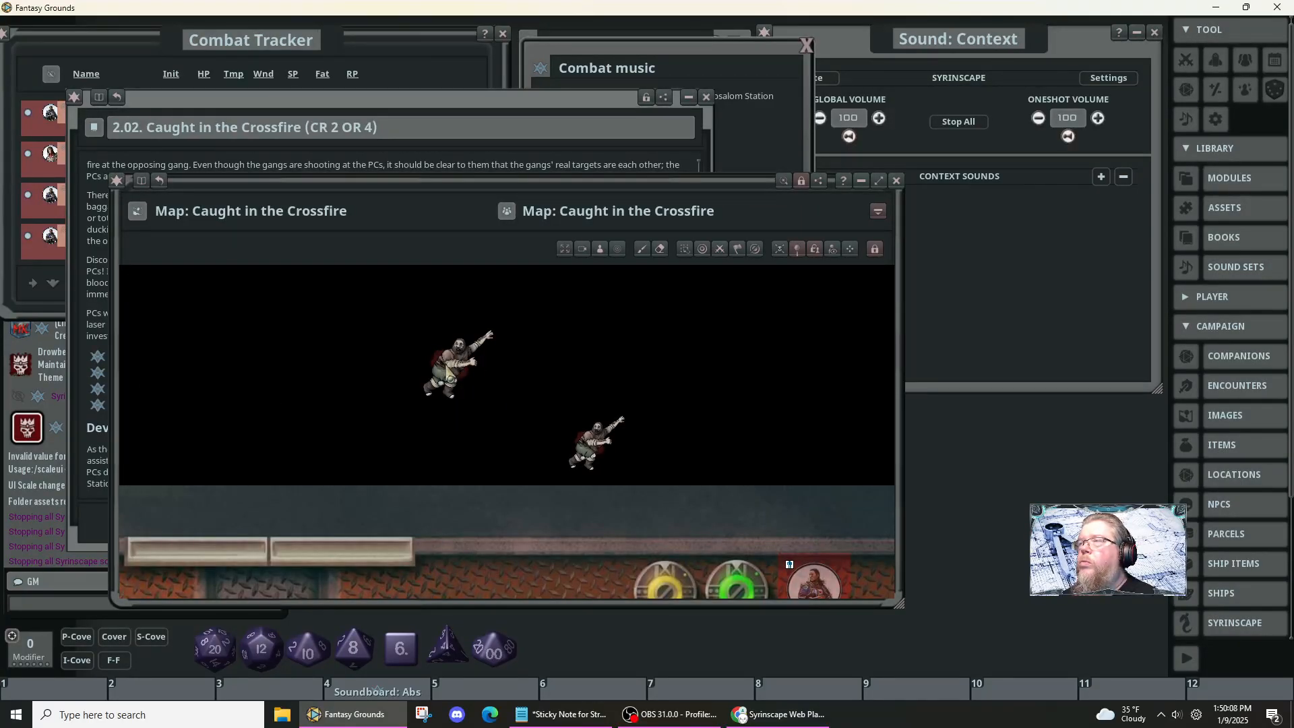
- Delete the remaining small corpse token in the black area north of the map image
drag(450, 373, 462, 408)
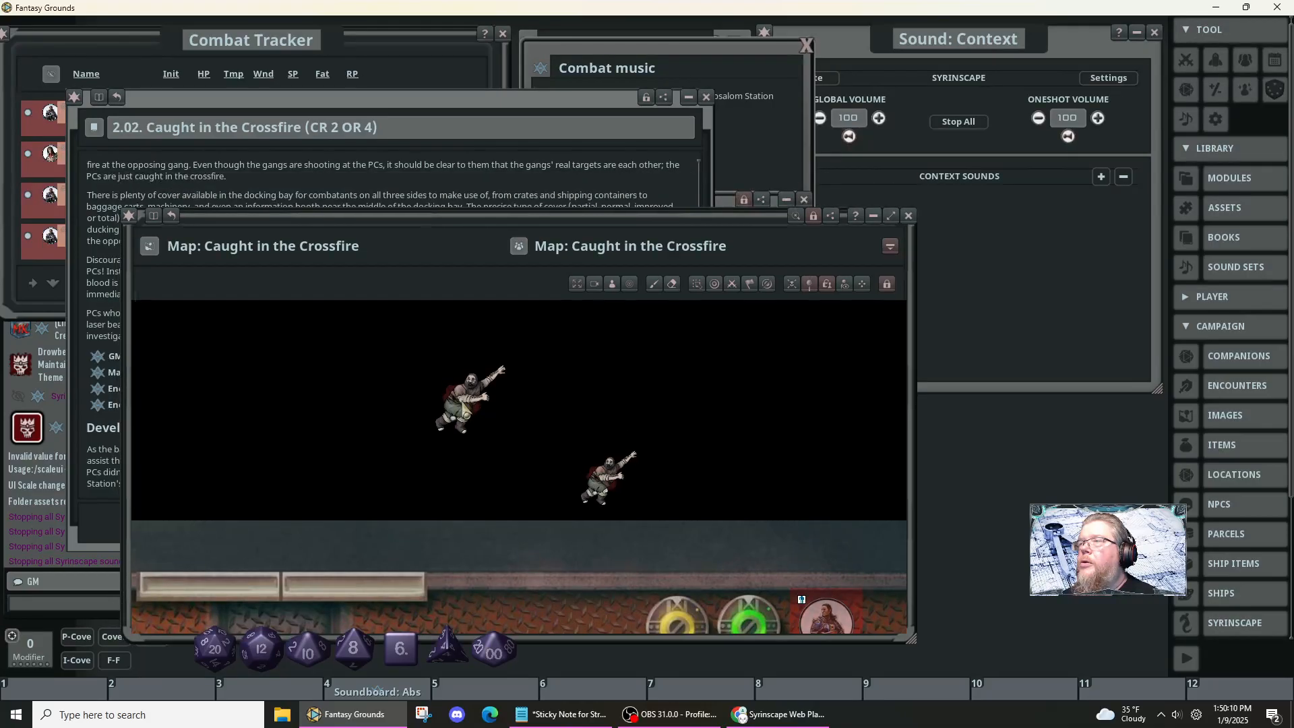
right_click(461, 408)
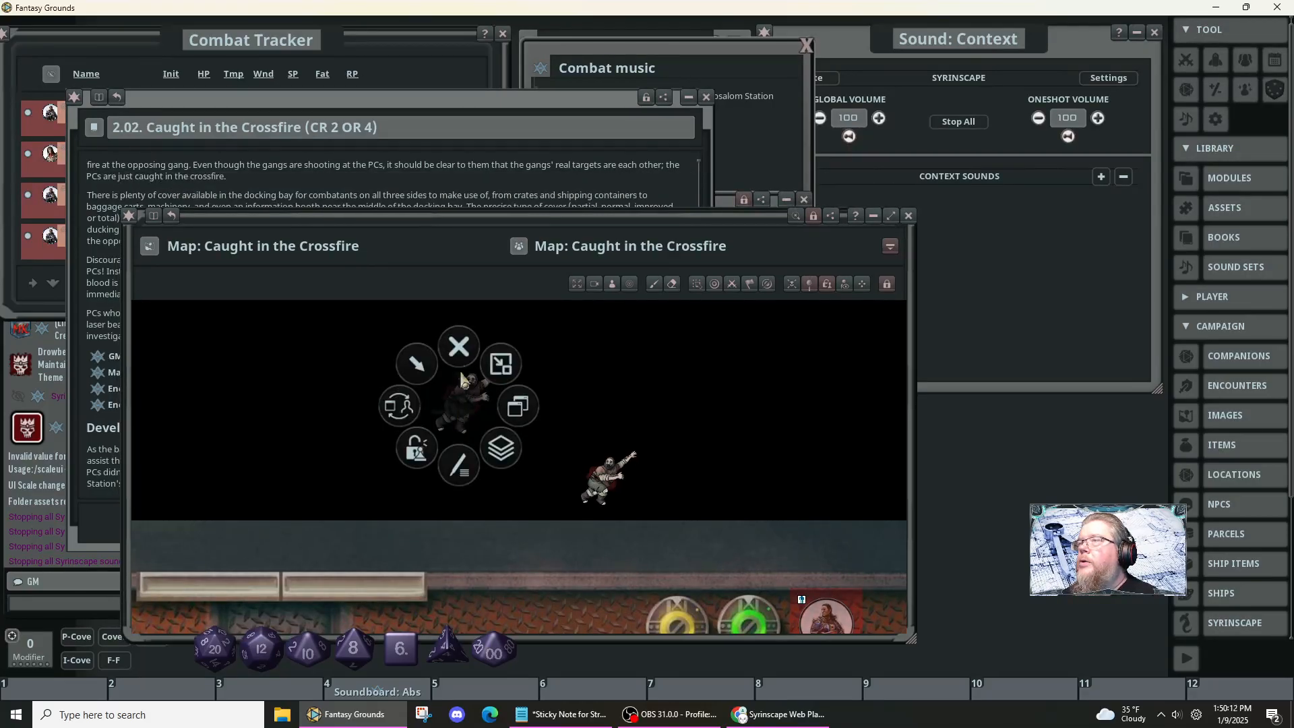
right_click(609, 480)
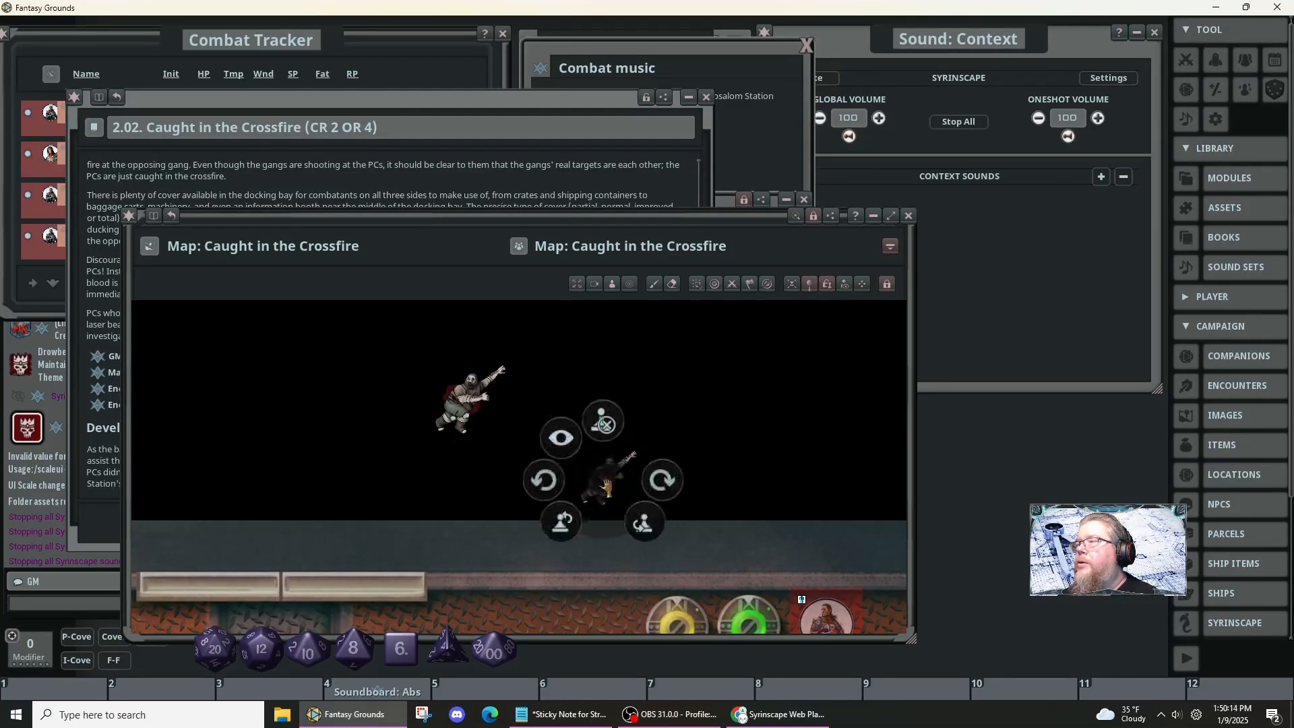
click(601, 426)
click(541, 421)
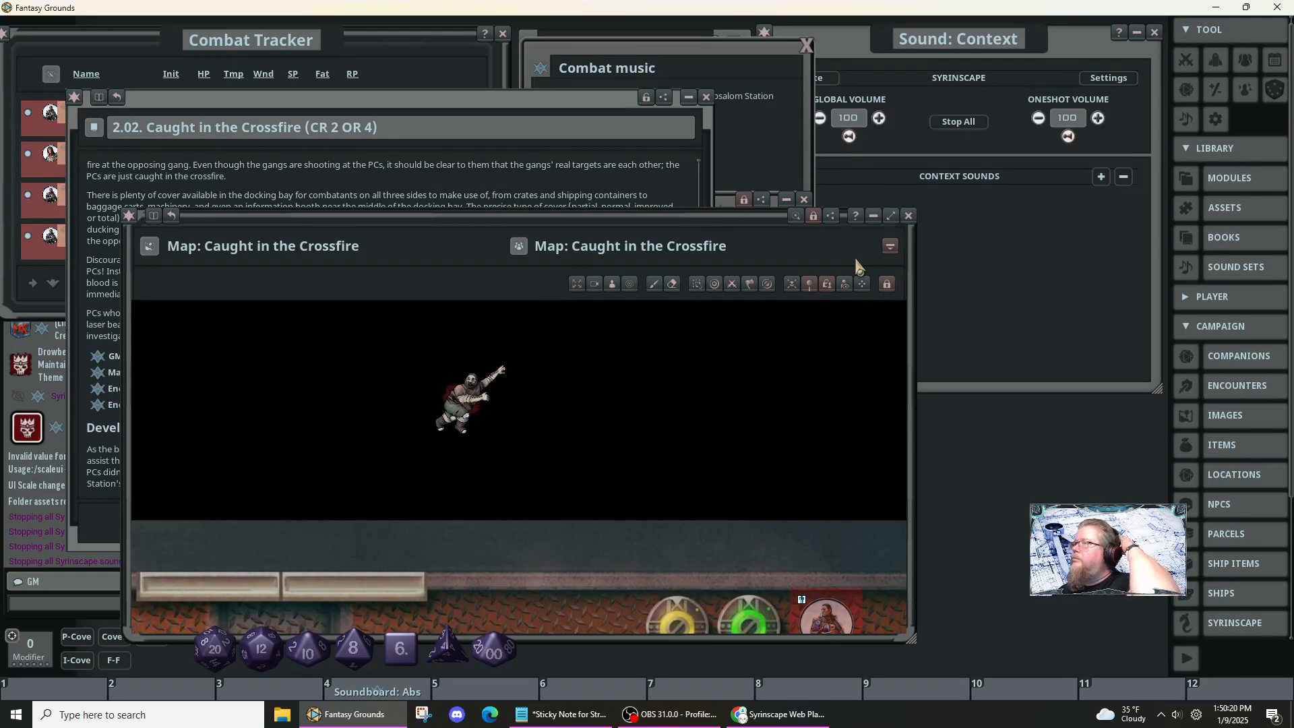
- Unlock the map for editing, enable line-of-sight and check the view from the gang member token beside the northeastern barrels
scroll(520, 372, down, 2)
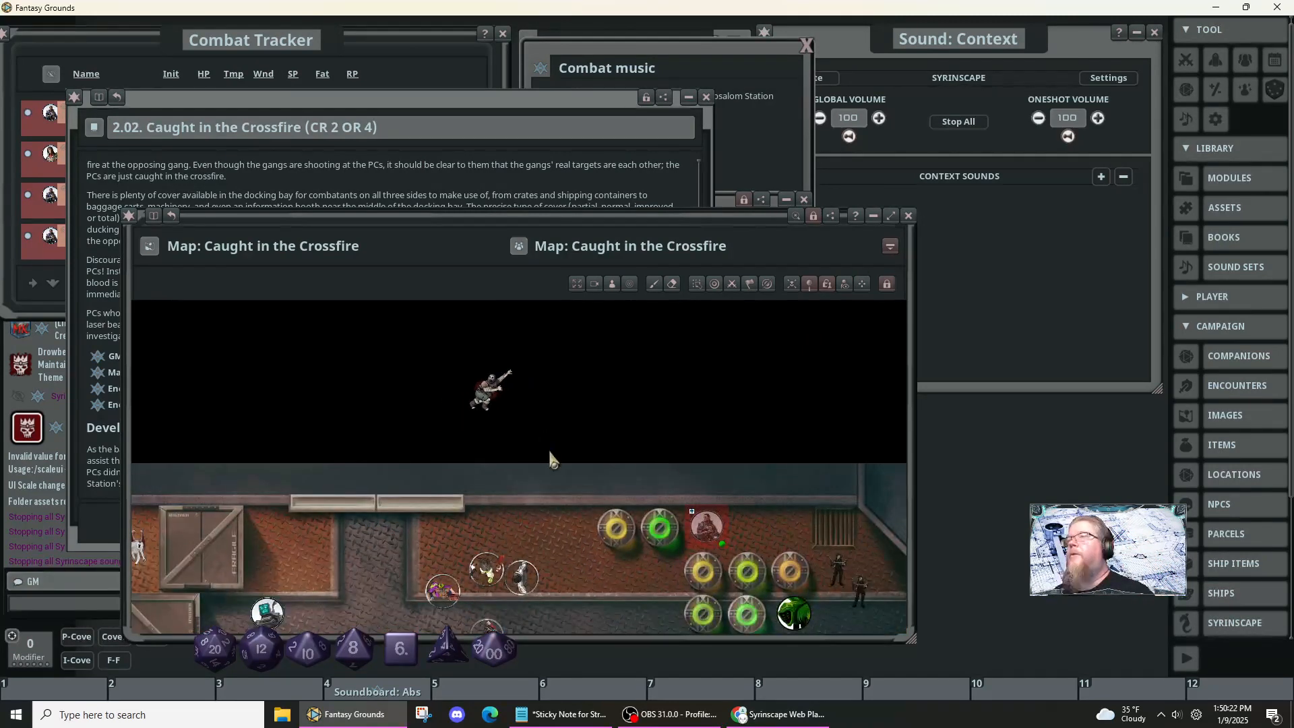
scroll(550, 458, down, 3)
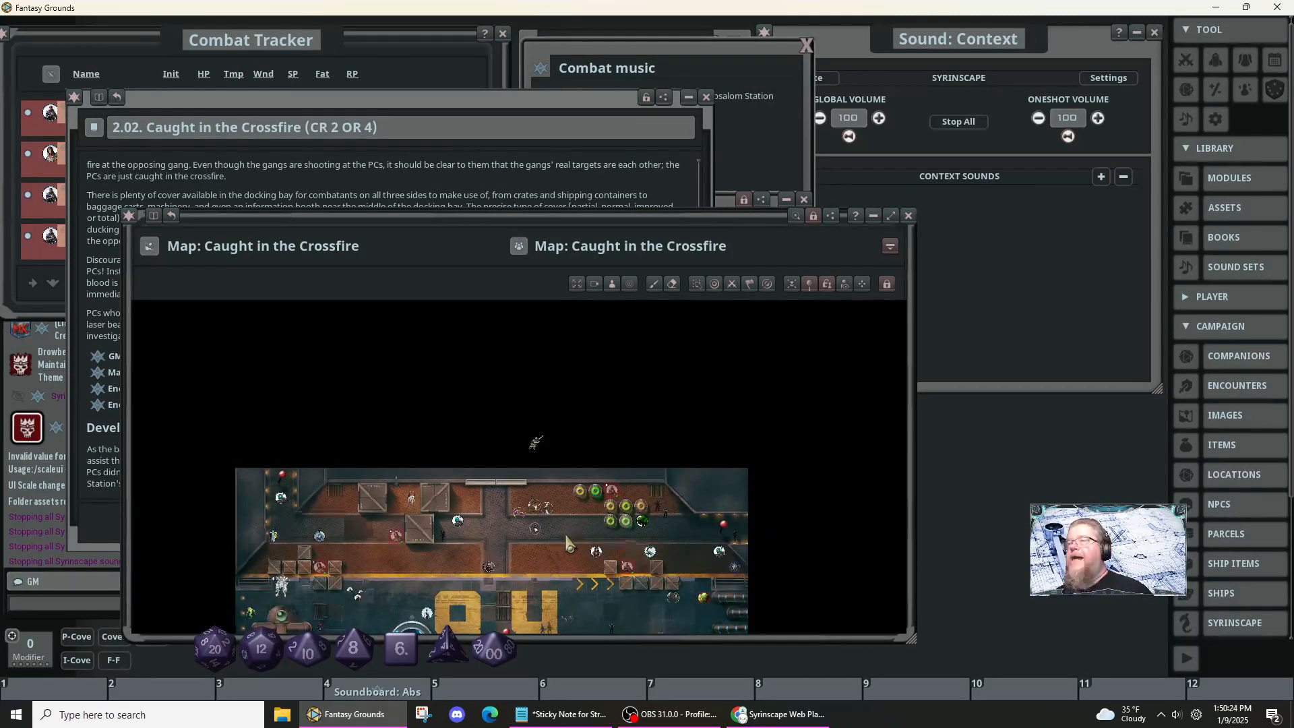
drag(567, 539, 584, 411)
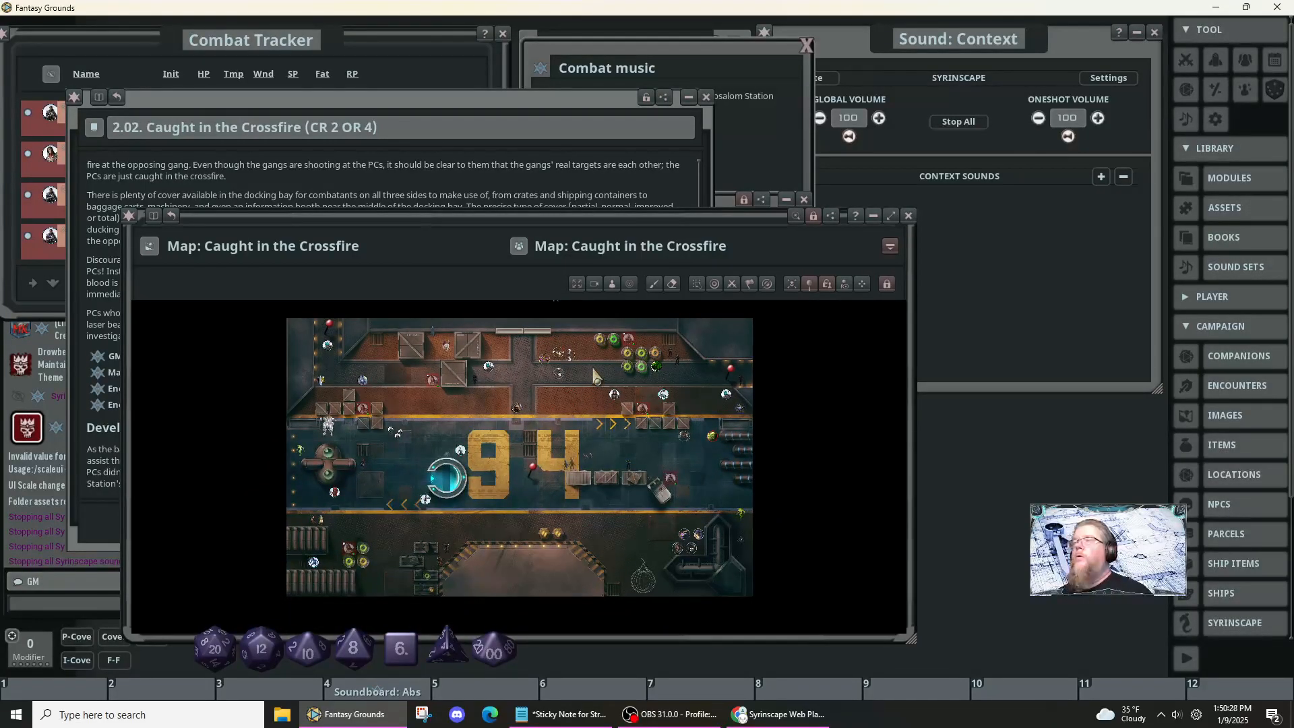
drag(597, 376, 575, 394)
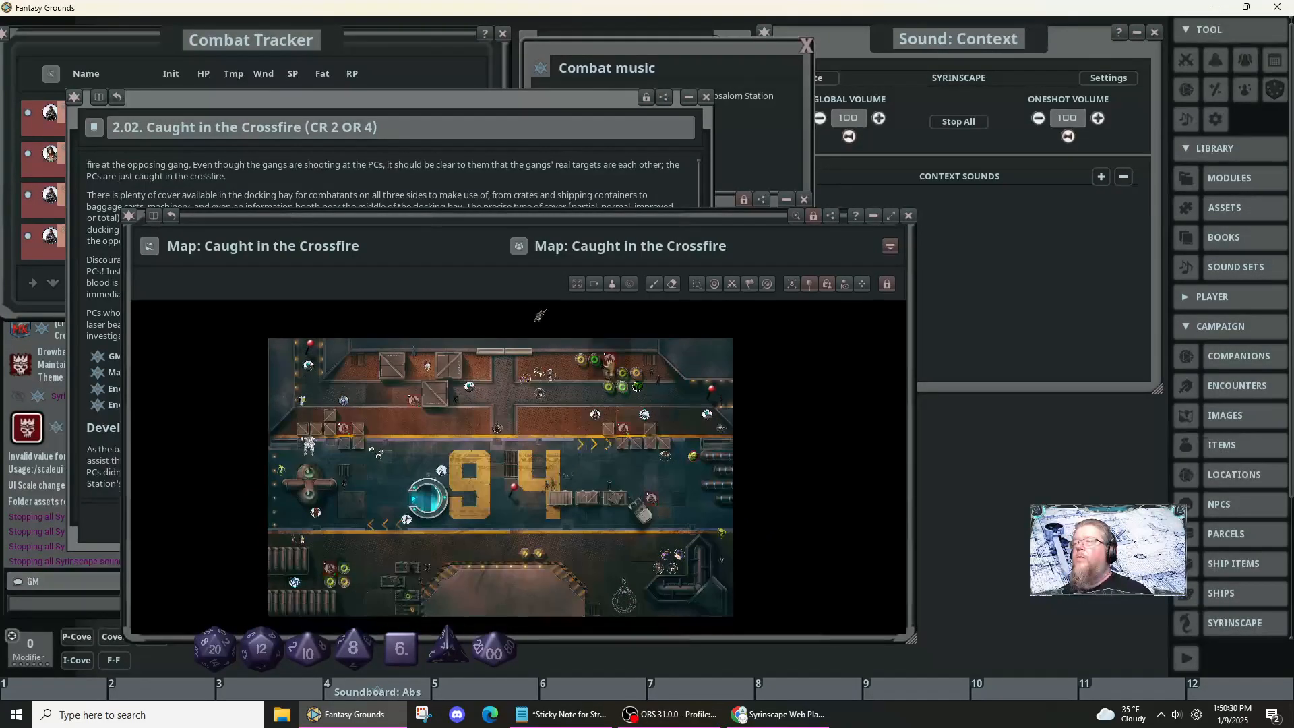
click(887, 286)
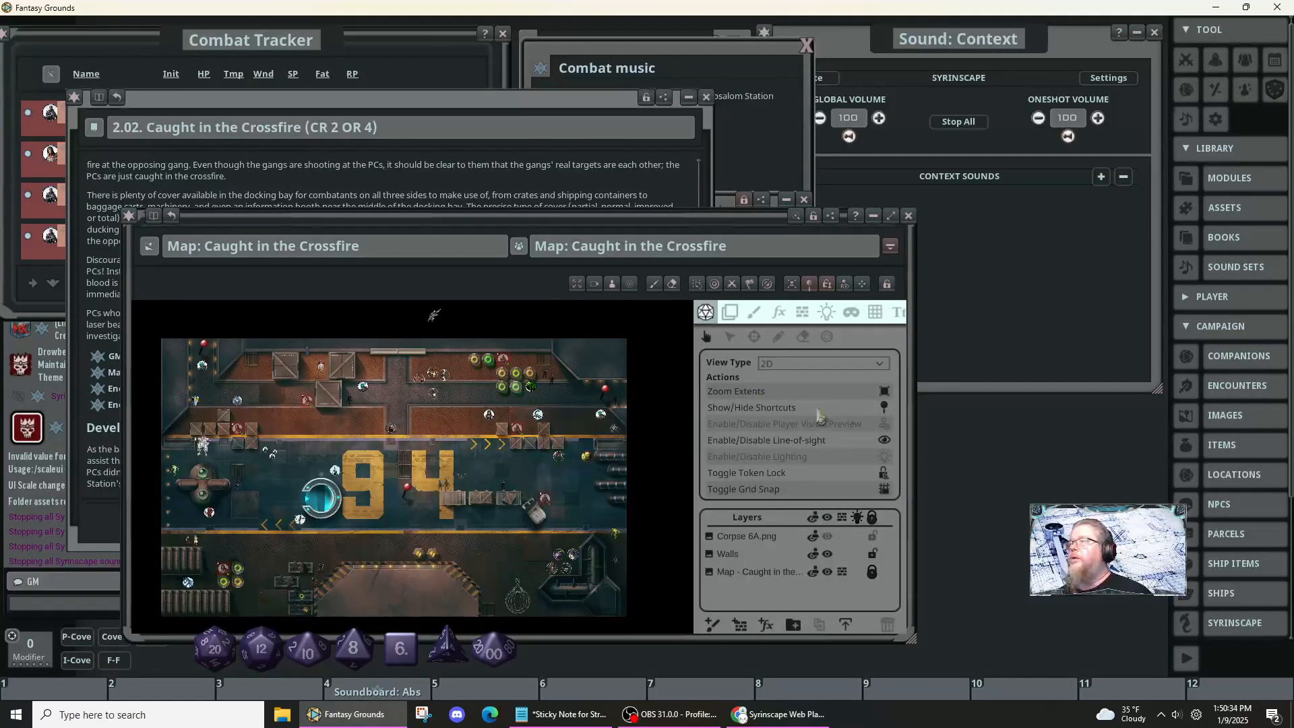
click(891, 430)
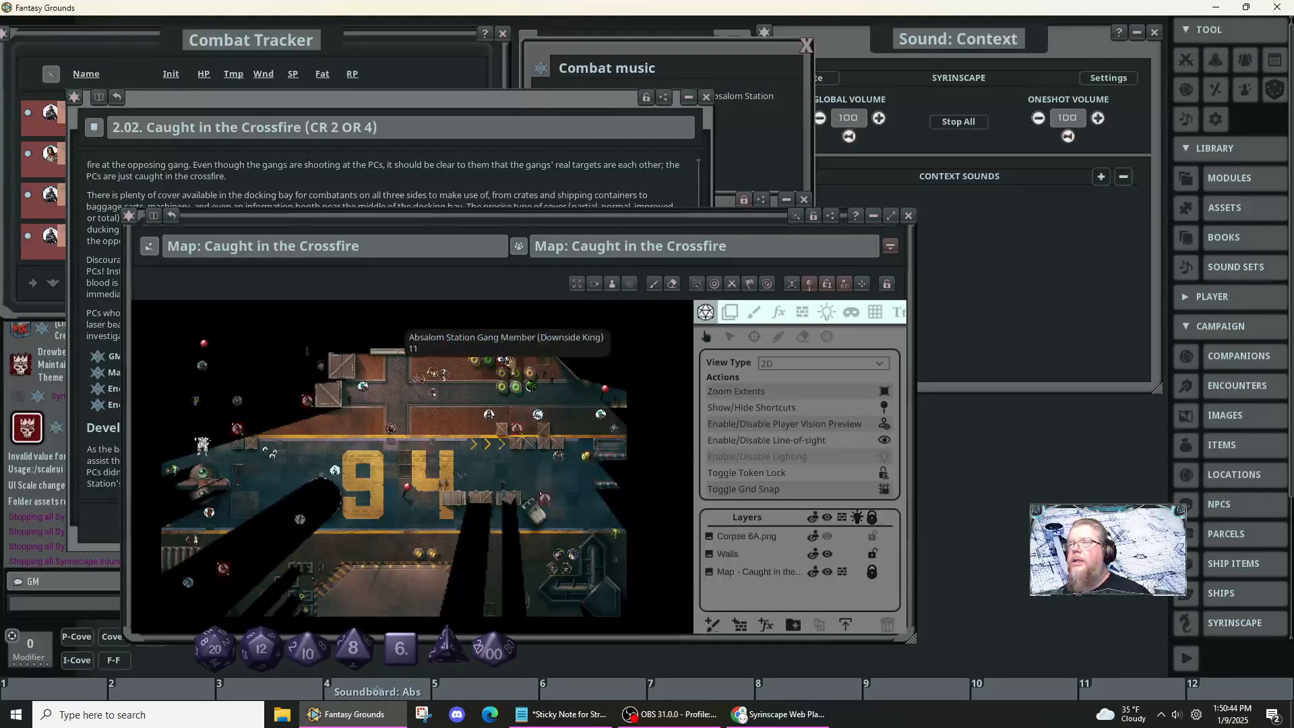
drag(532, 369, 503, 357)
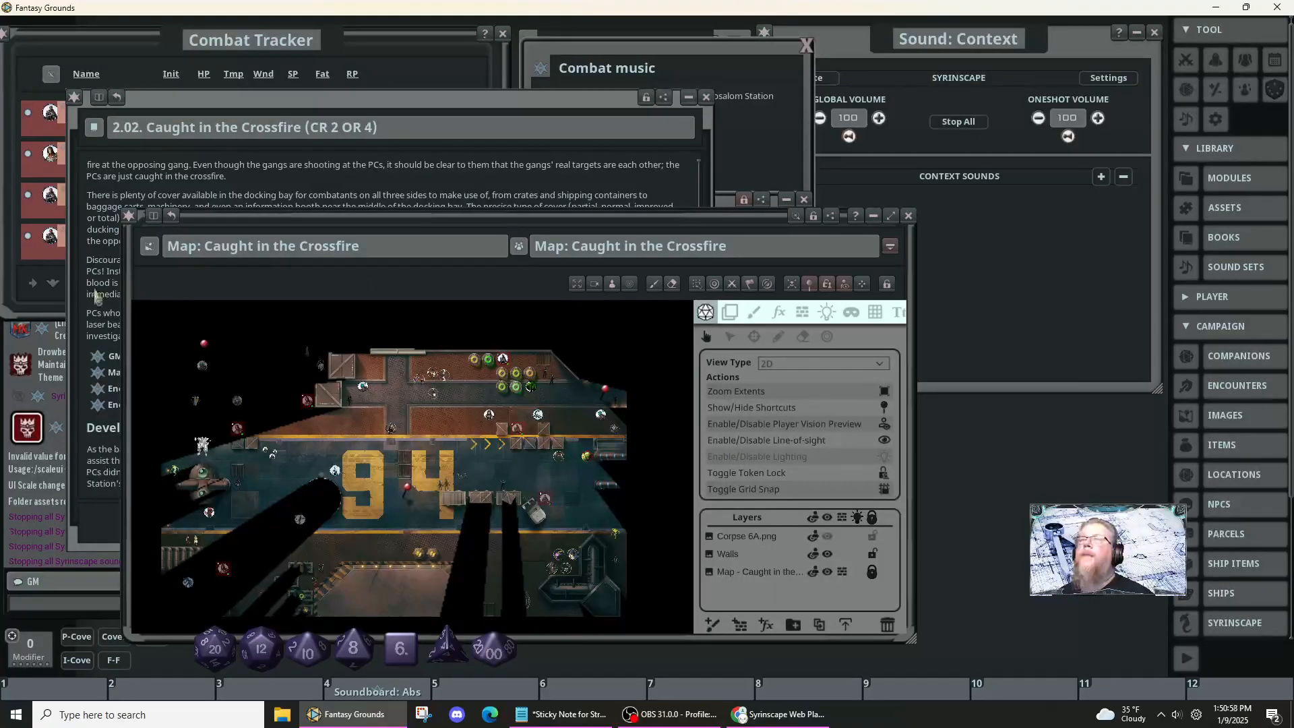
- Bring the Combat Tracker forward and mark the Absalom Station Gang Member with initiative 23 as unidentified
click(31, 271)
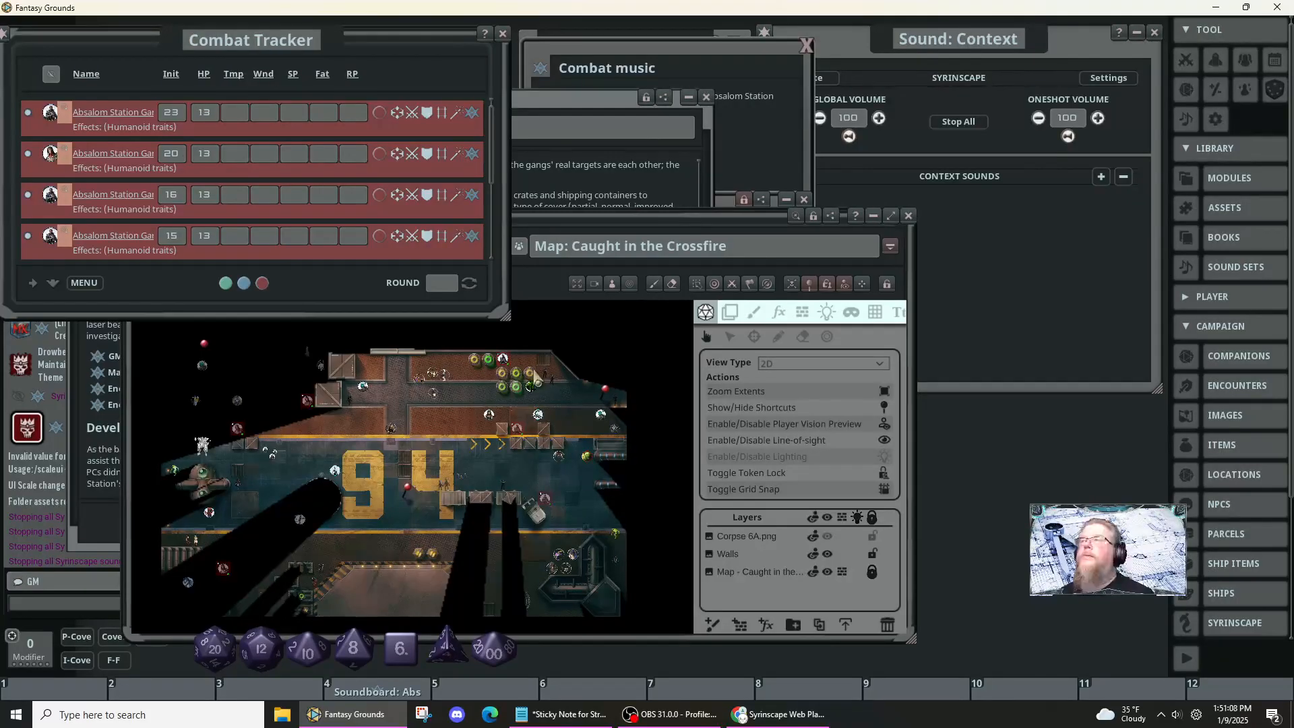
scroll(539, 371, up, 5)
drag(543, 367, 588, 458)
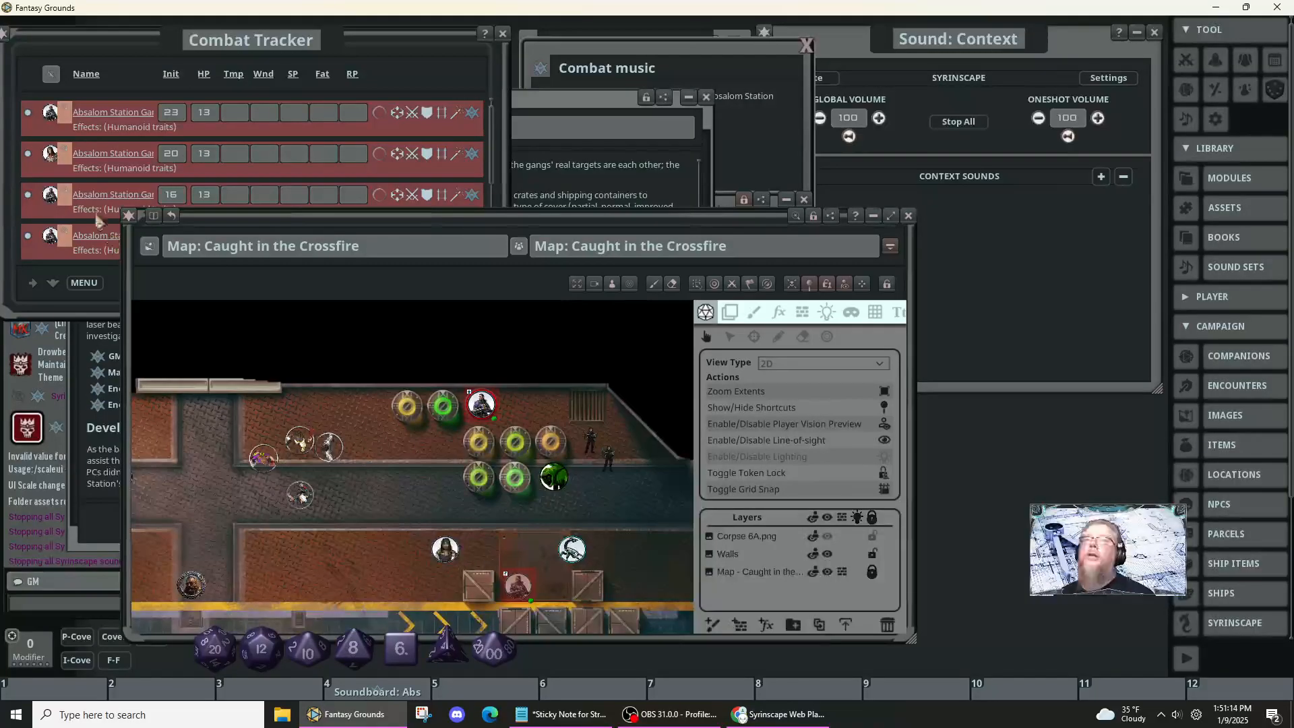
click(70, 135)
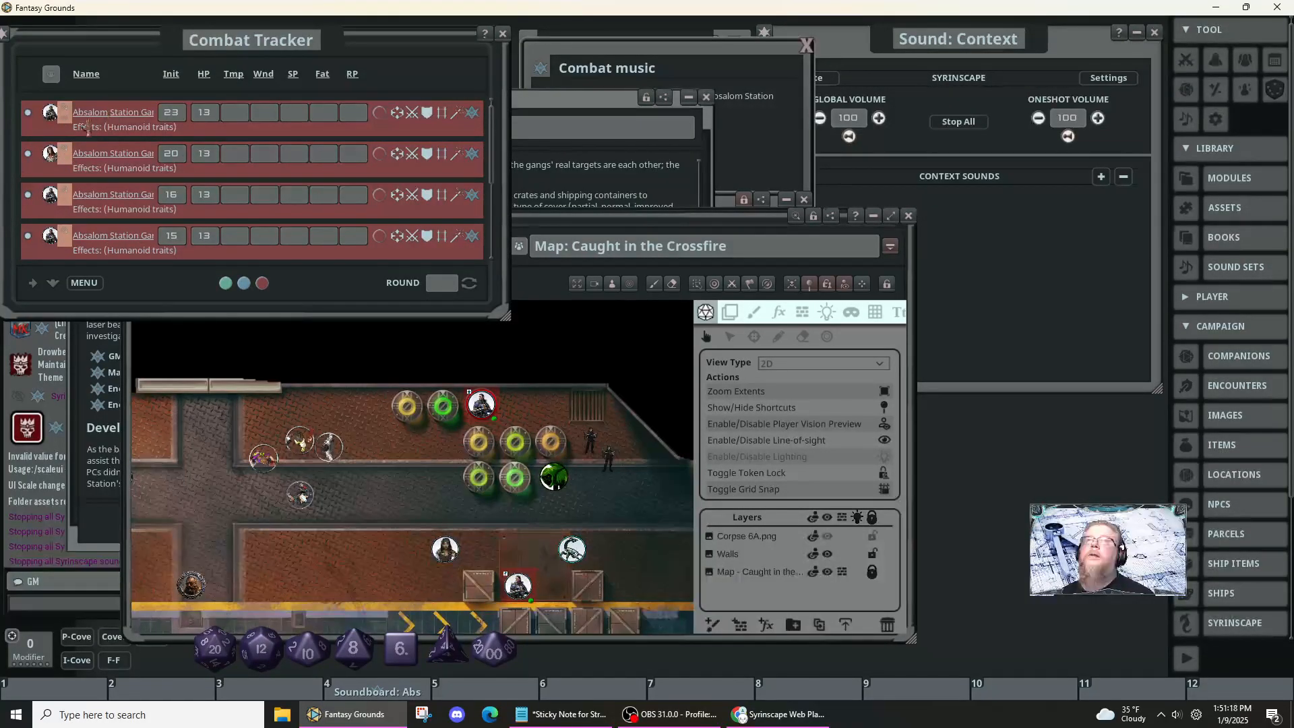
click(65, 112)
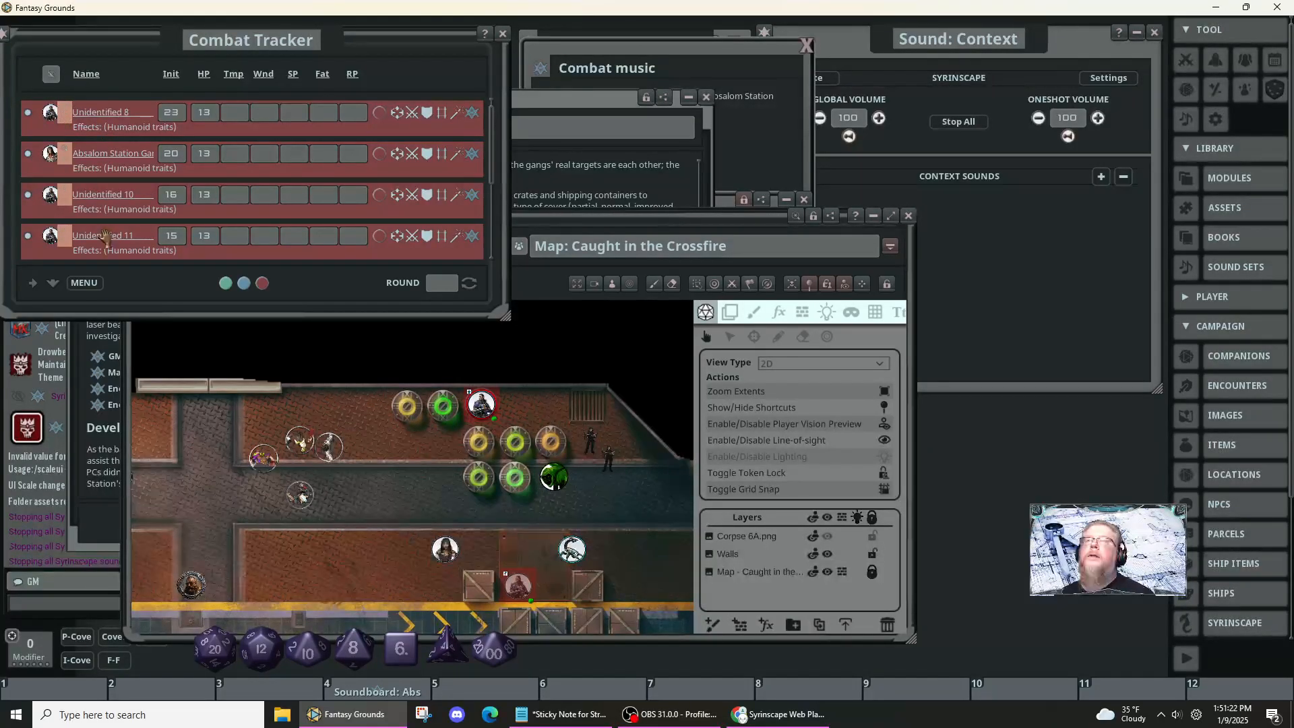
- Rename the initiative 23 combatant in the Combat Tracker to "Gang Member 8"
click(119, 112)
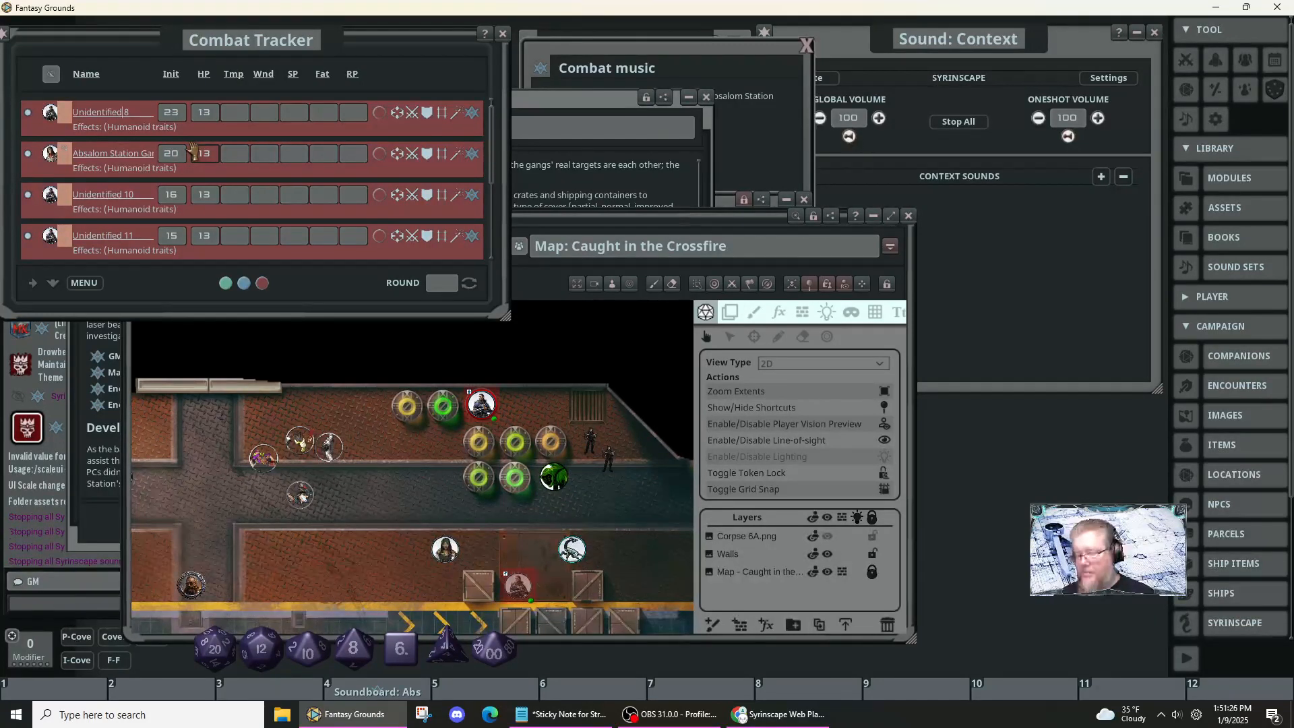
key(BackSpace)
key(BackSpace)
key(BackSpace)
key(BackSpace)
key(BackSpace)
key(BackSpace)
key(BackSpace)
key(BackSpace)
key(BackSpace)
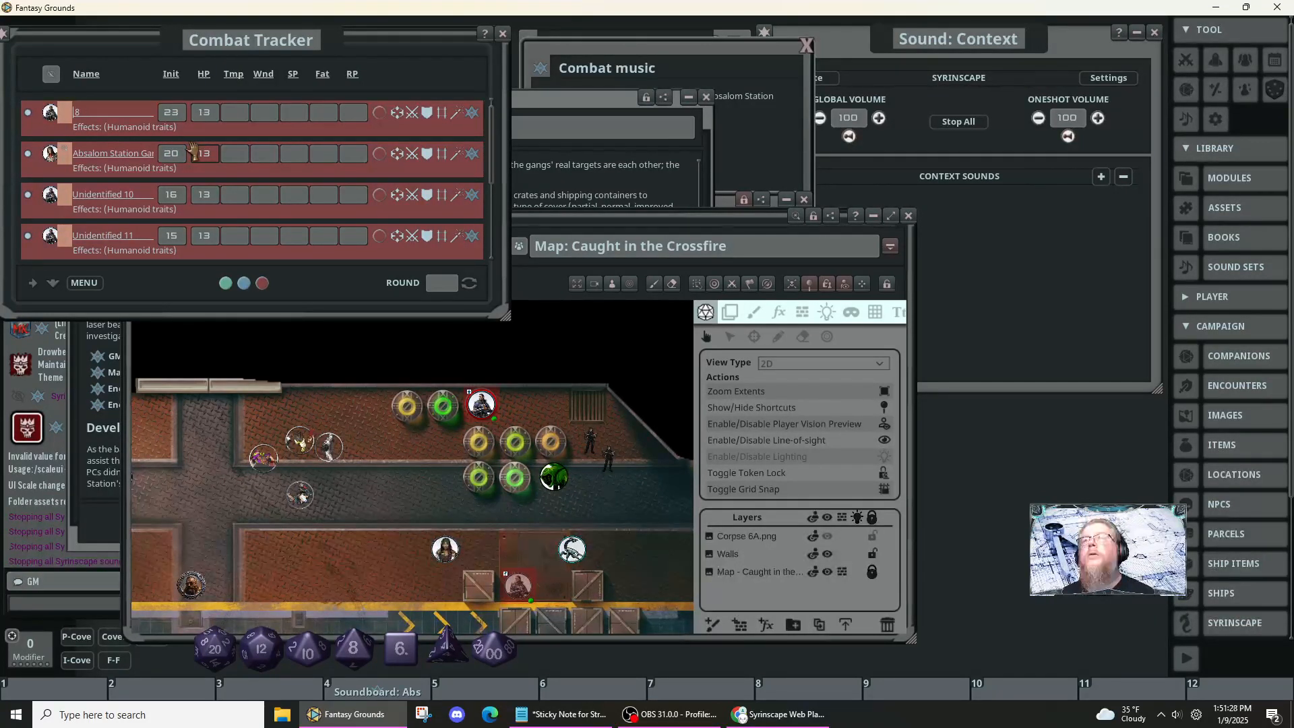
text(Gang)
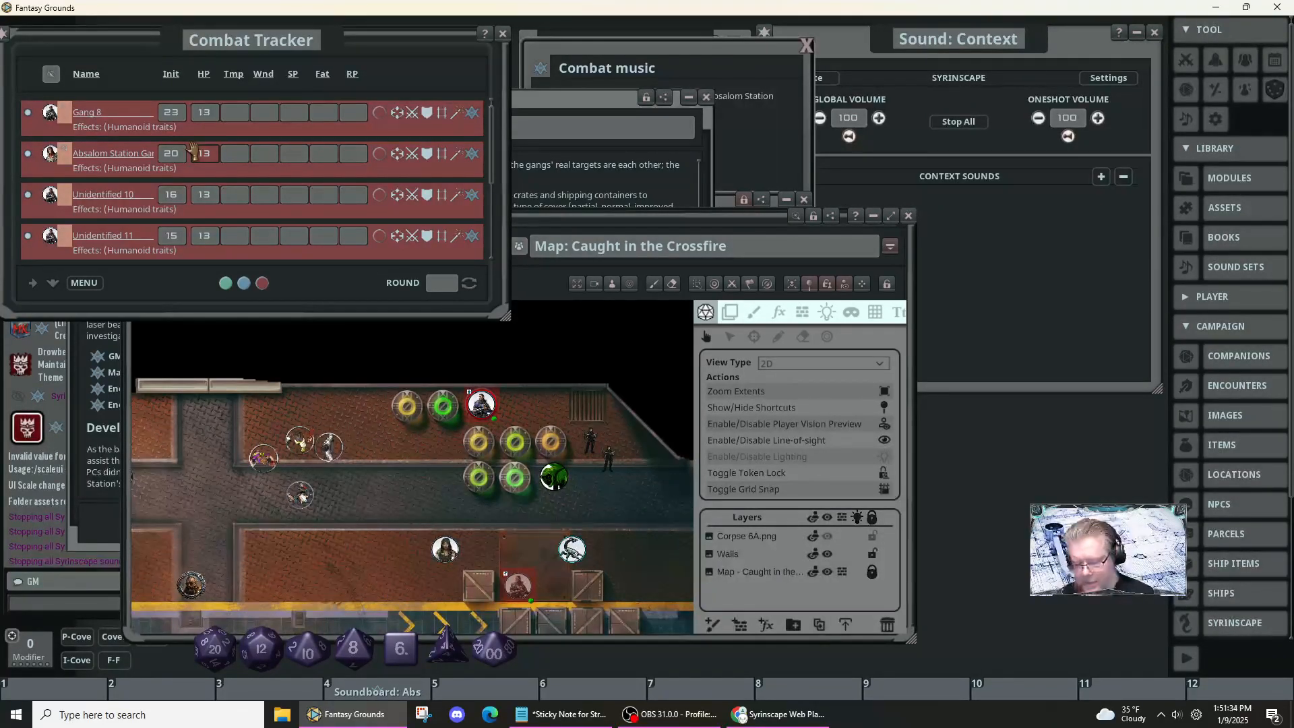
text(Member)
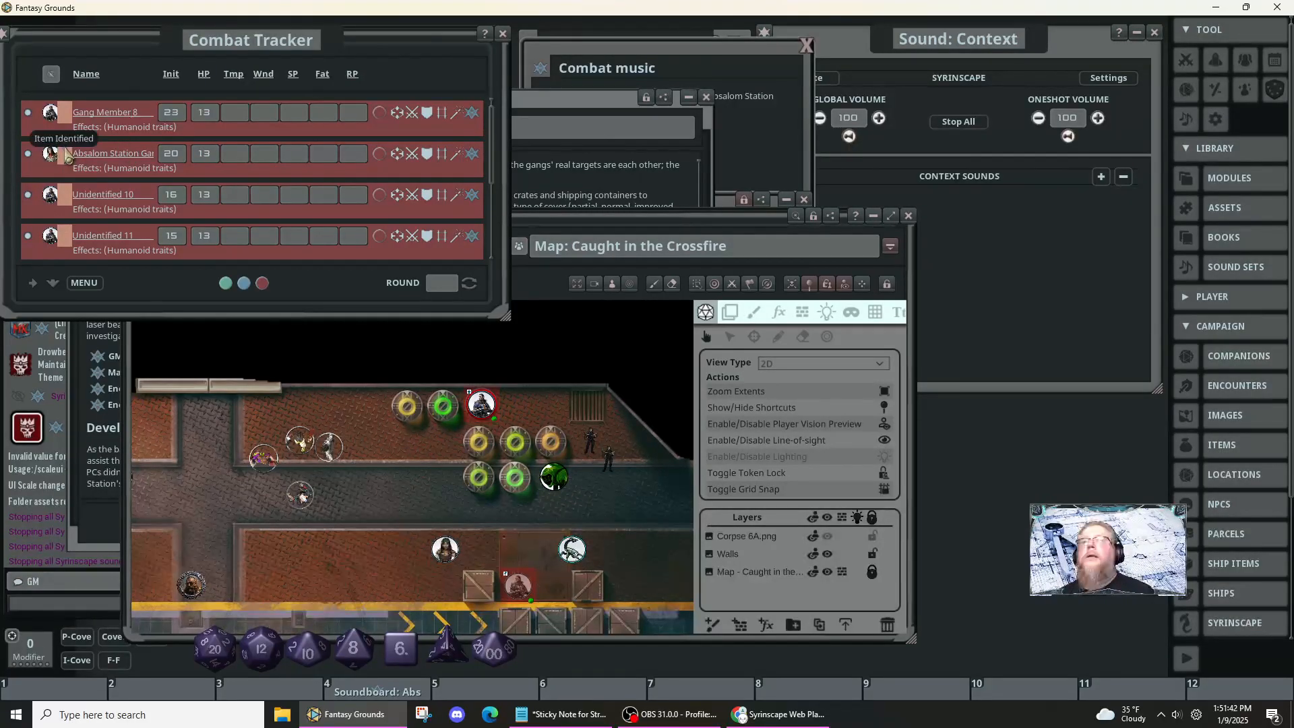
- Mark the initiative 20 combatant as unidentified and name it "Gang Member 6", and rename Unidentified 10 to "Gang Member 10"
click(67, 155)
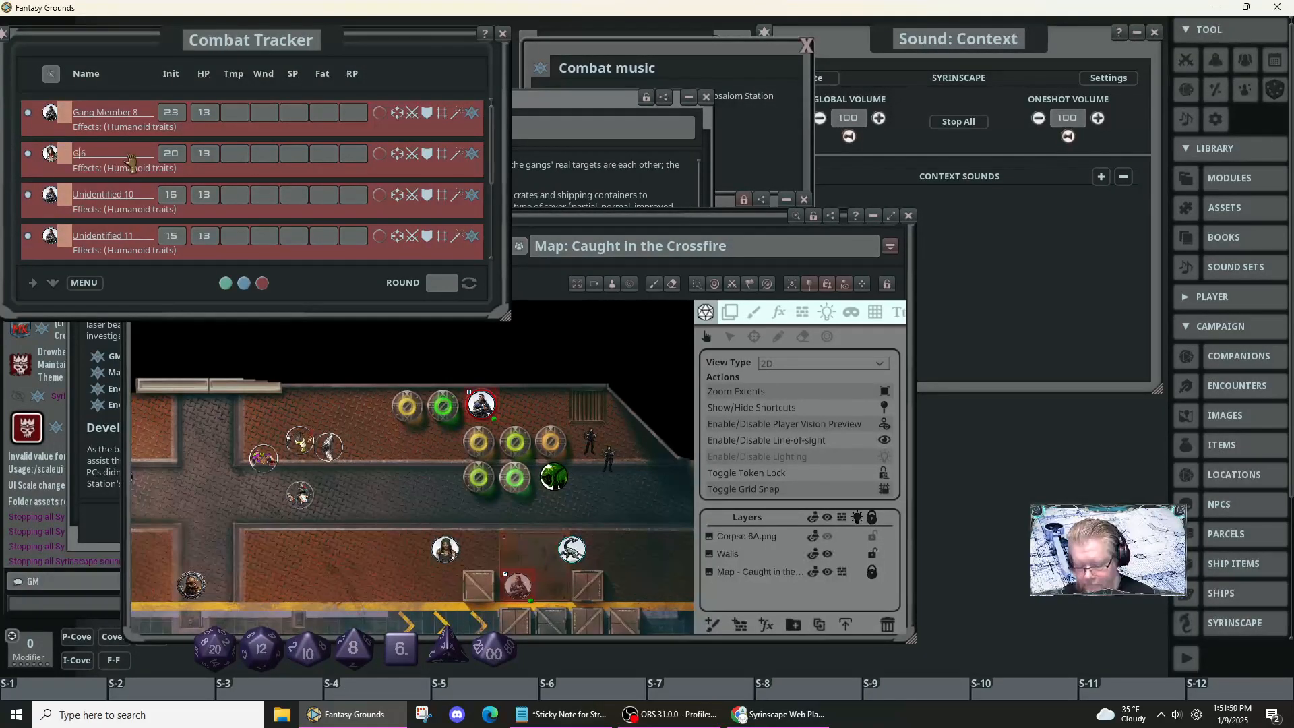
text(Gang Member)
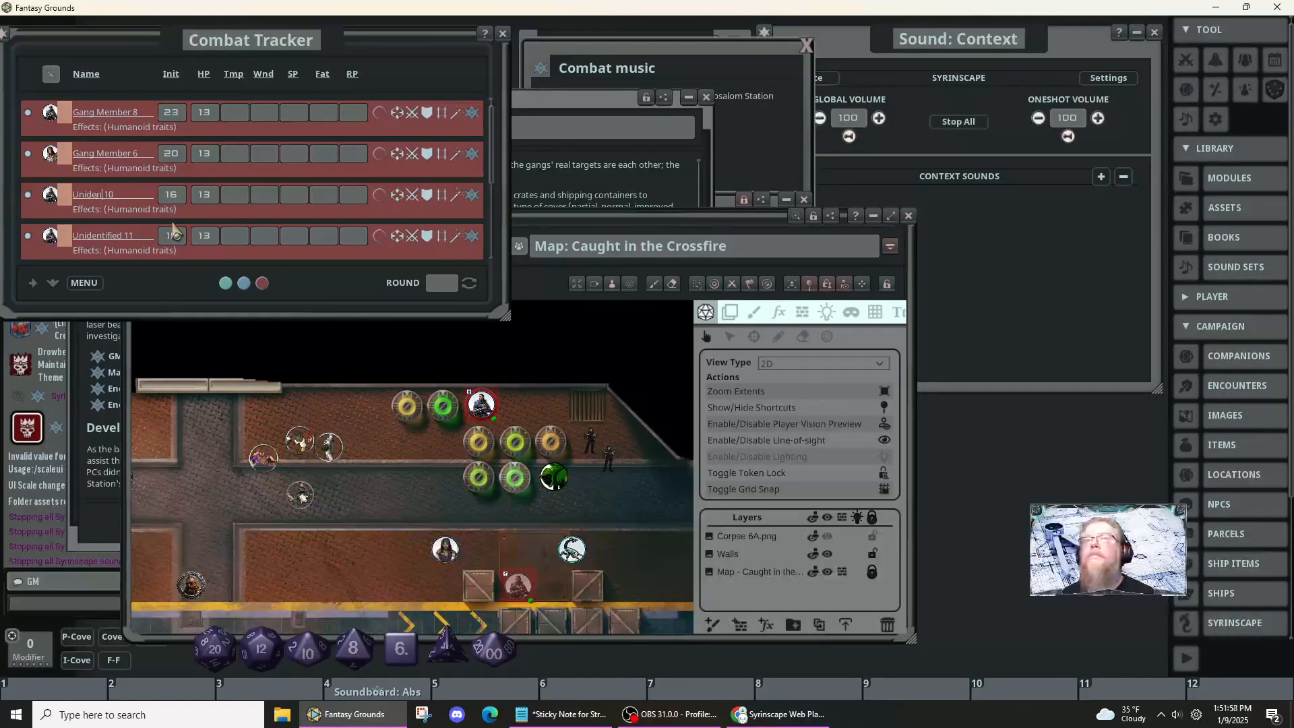
key(BackSpace)
key(BackSpace)
key(BackSpace)
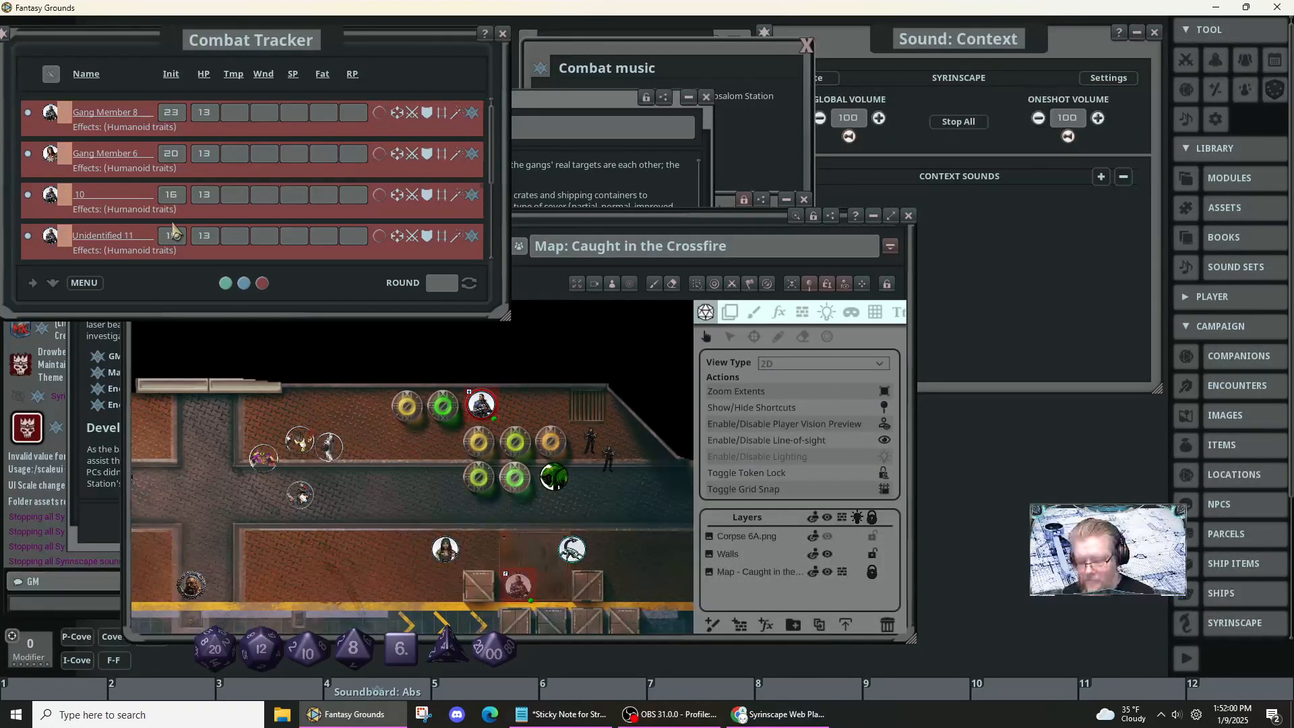
text(Gang Member)
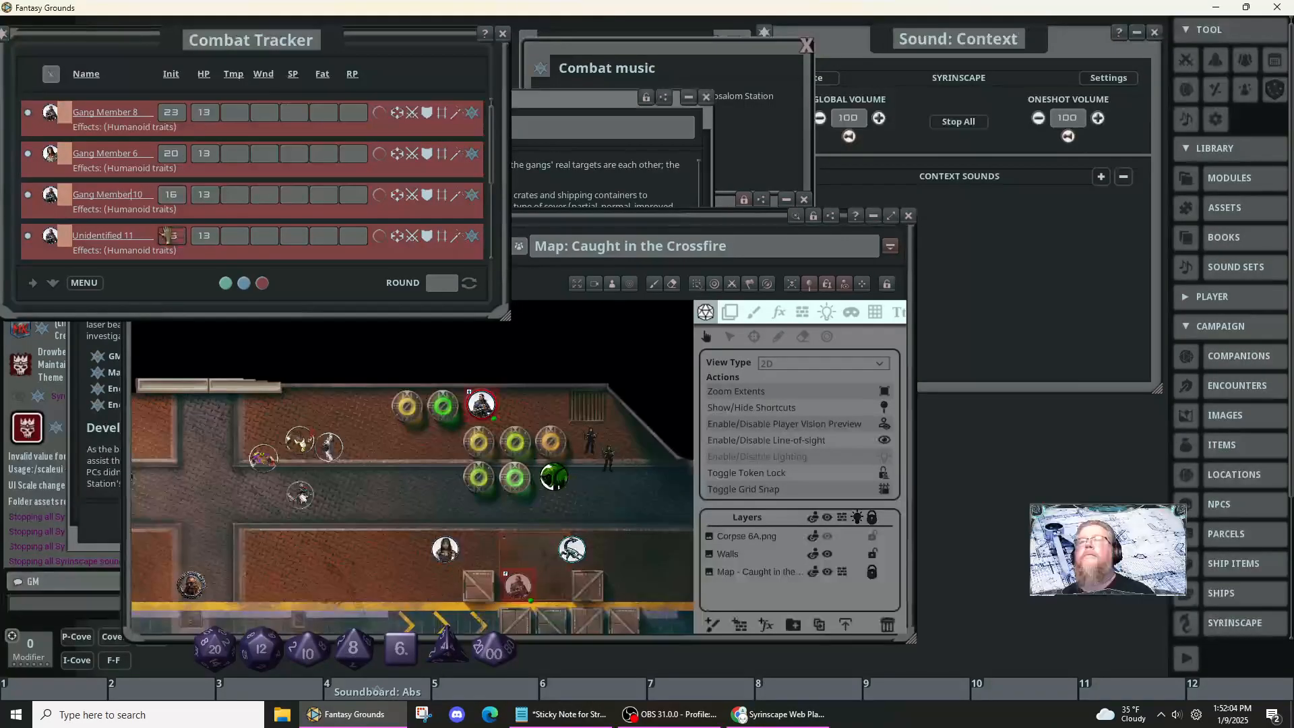
- Rename Unidentified 11 to "Gang Member 11" and Unidentified 5 to "Gang Member 5" in the Combat Tracker
double_click(112, 238)
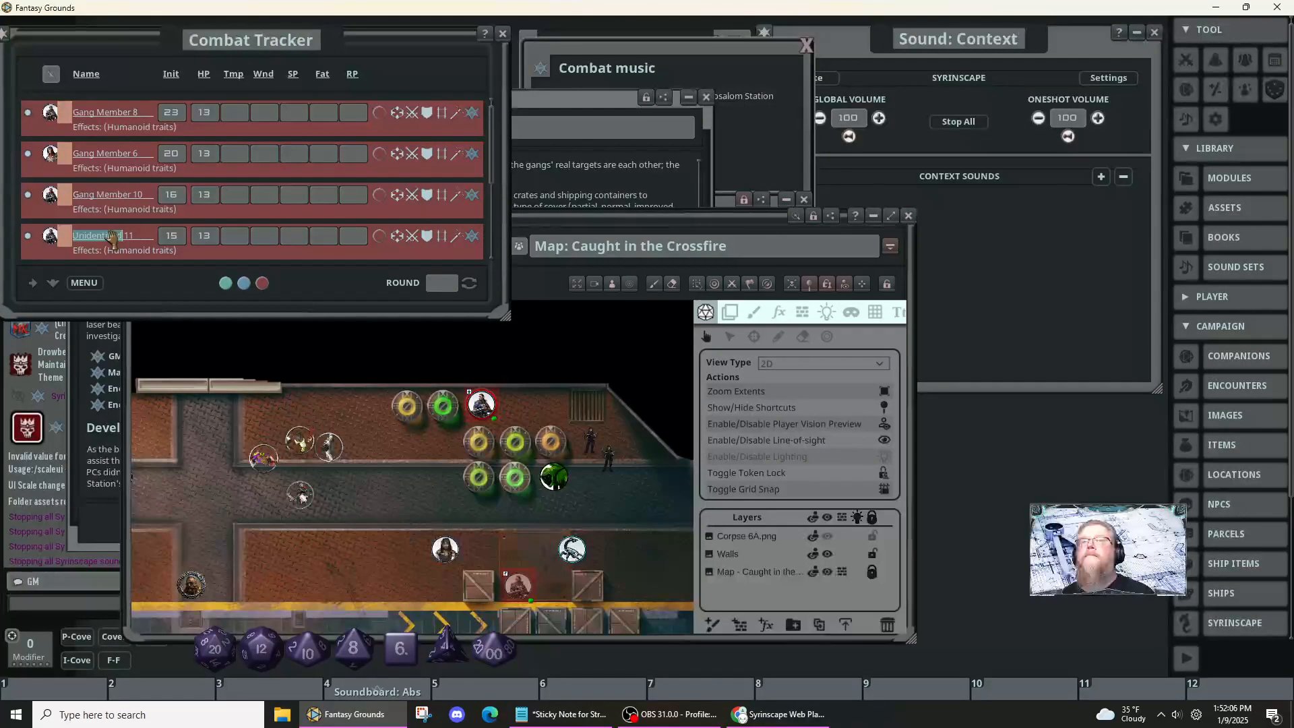
text(Gan)
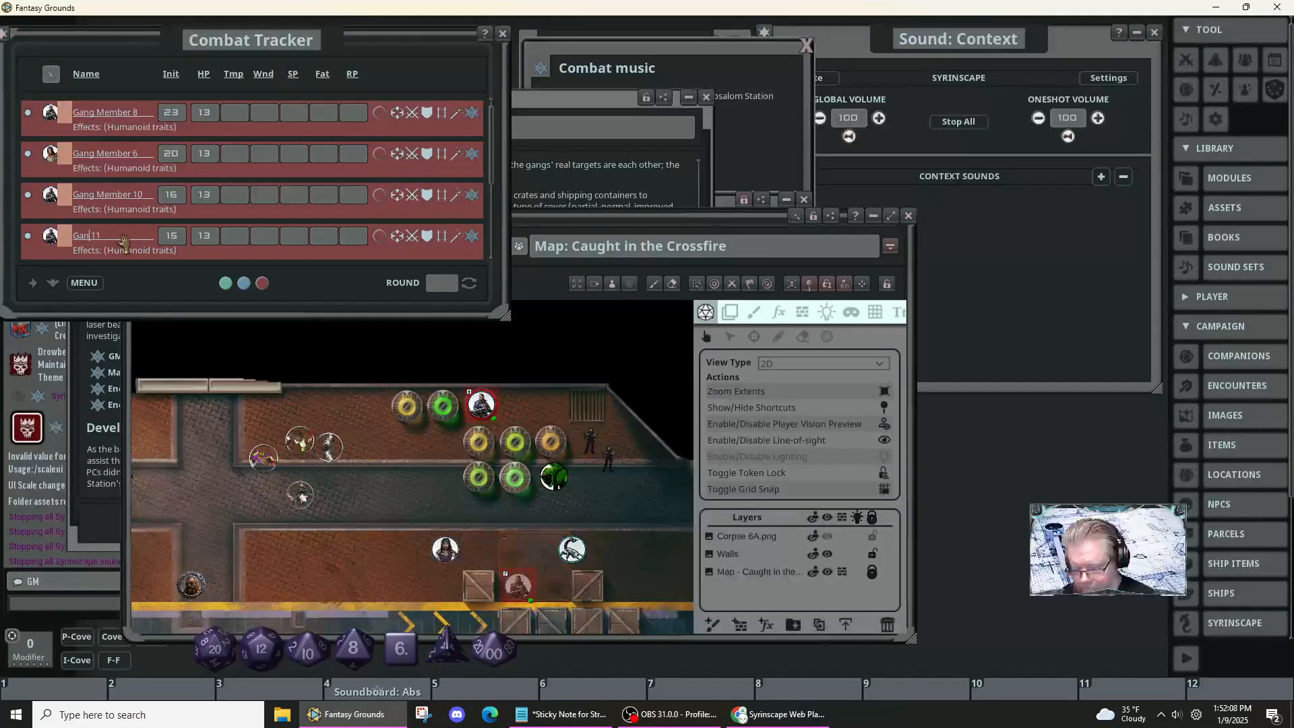
text(g Member)
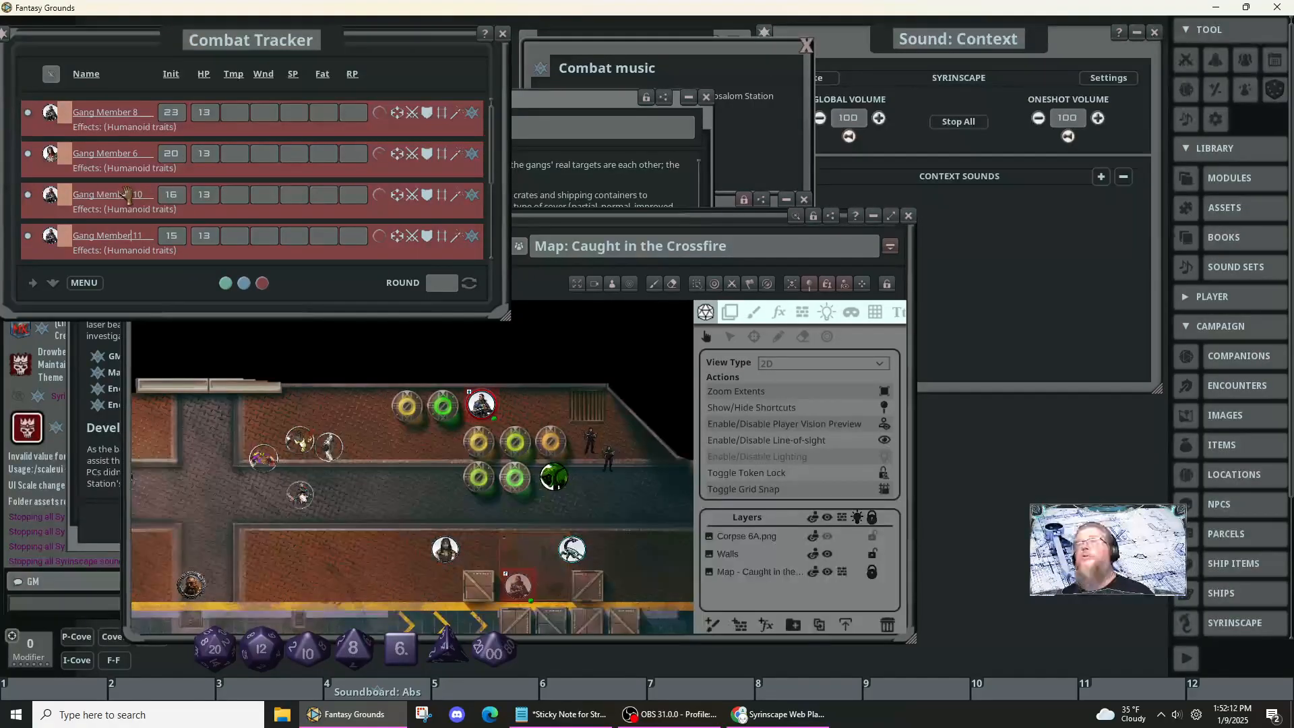
scroll(127, 196, down, 2)
double_click(94, 188)
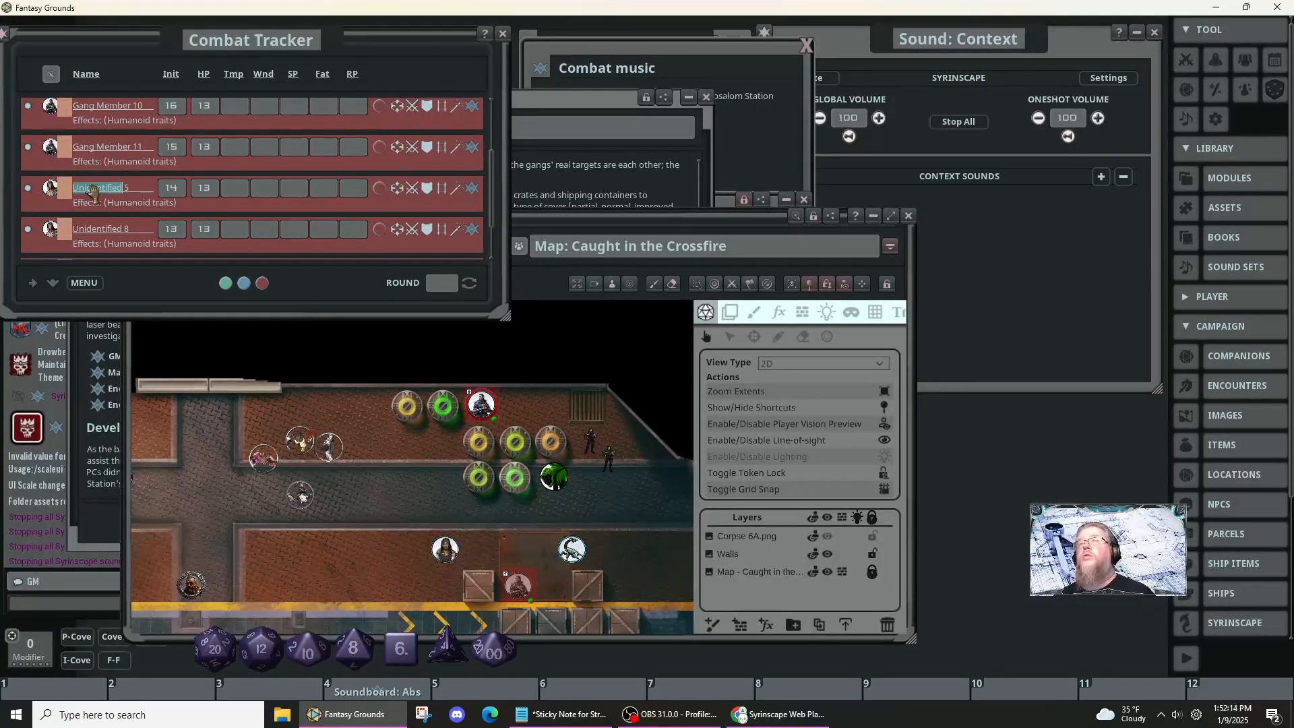
text(Gan)
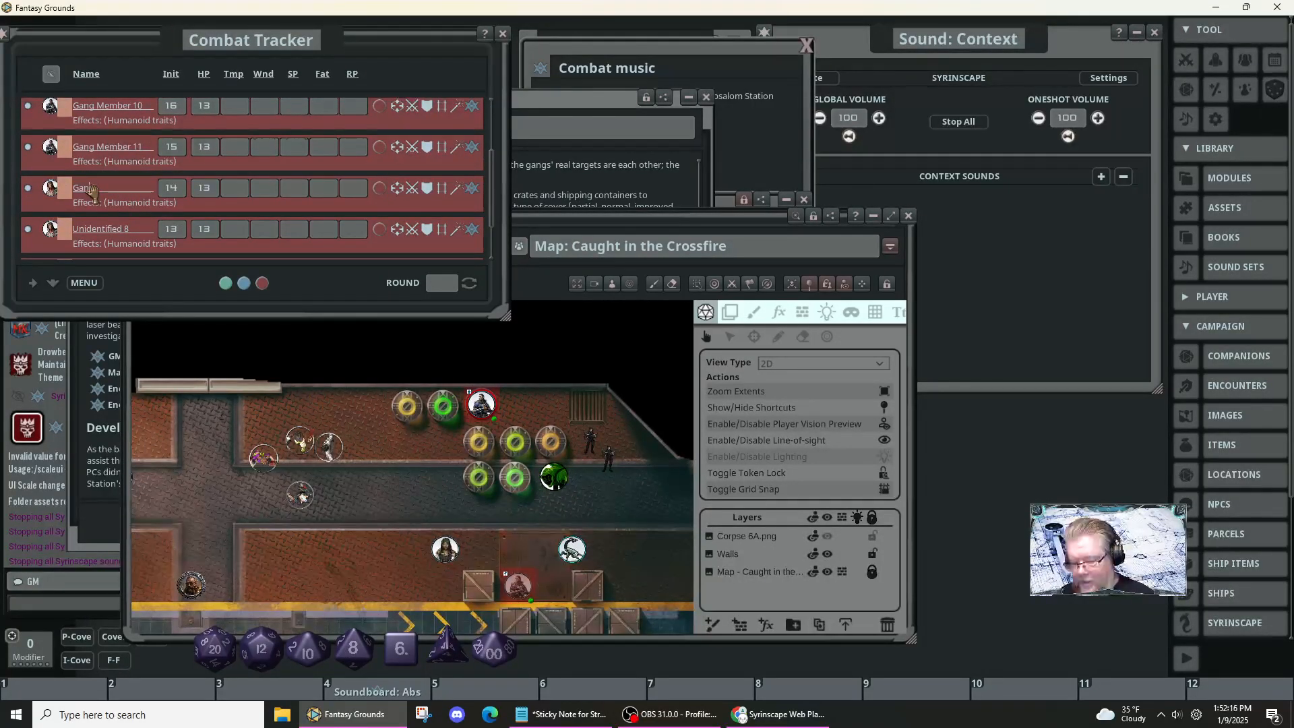
text(g Member 5)
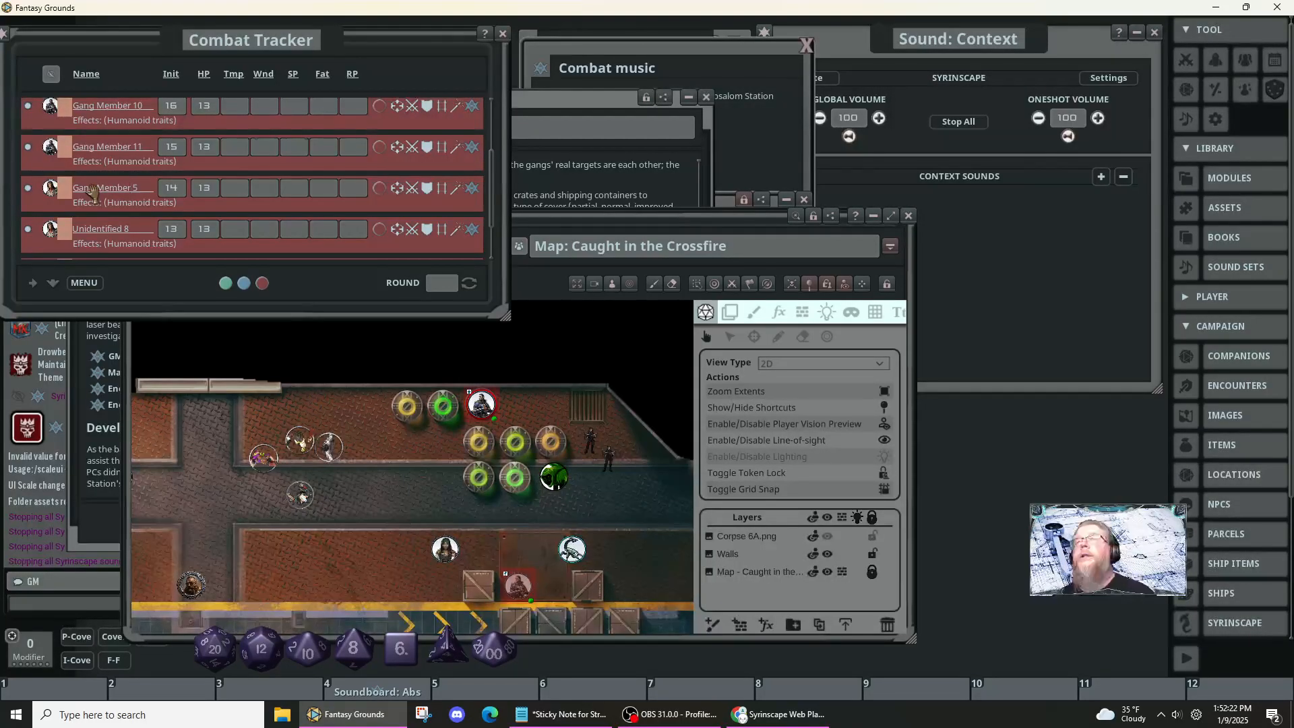
- Rename Unidentified 8 to "Gang Mamber 8" and delete the Acid Auger entry from the Combat Tracker
double_click(98, 229)
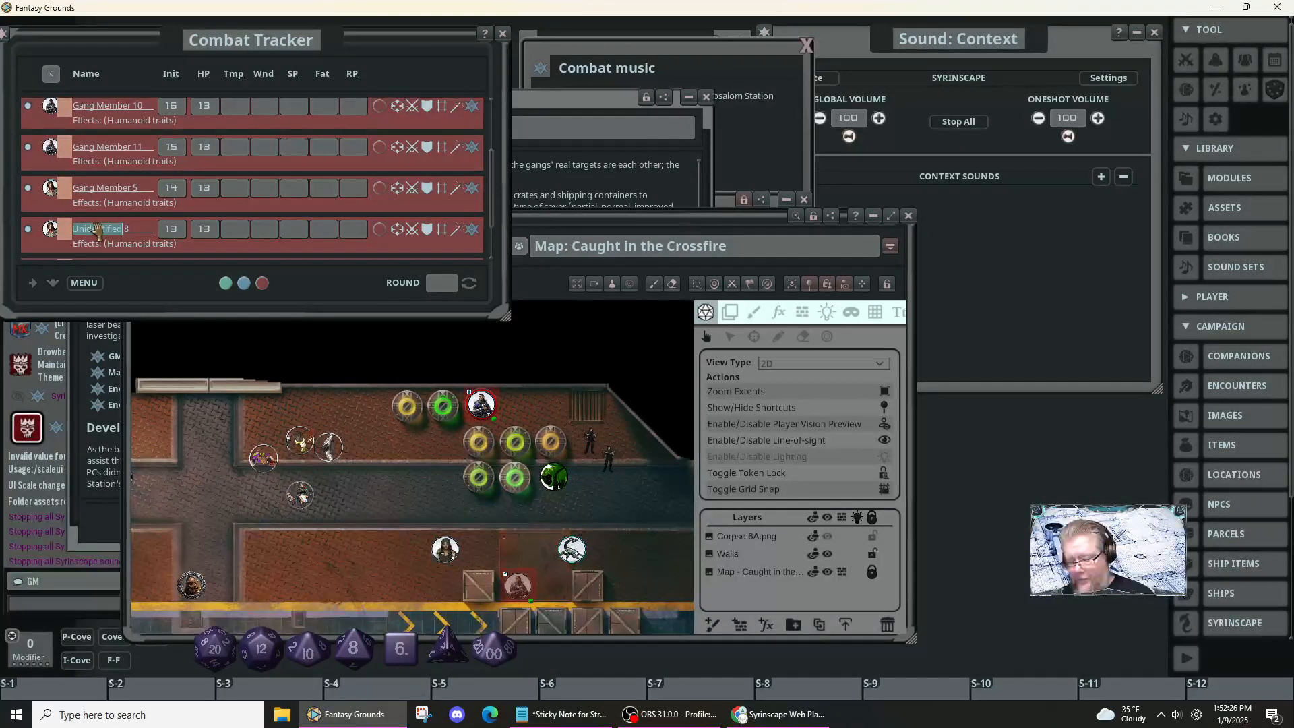
text(Gang Member)
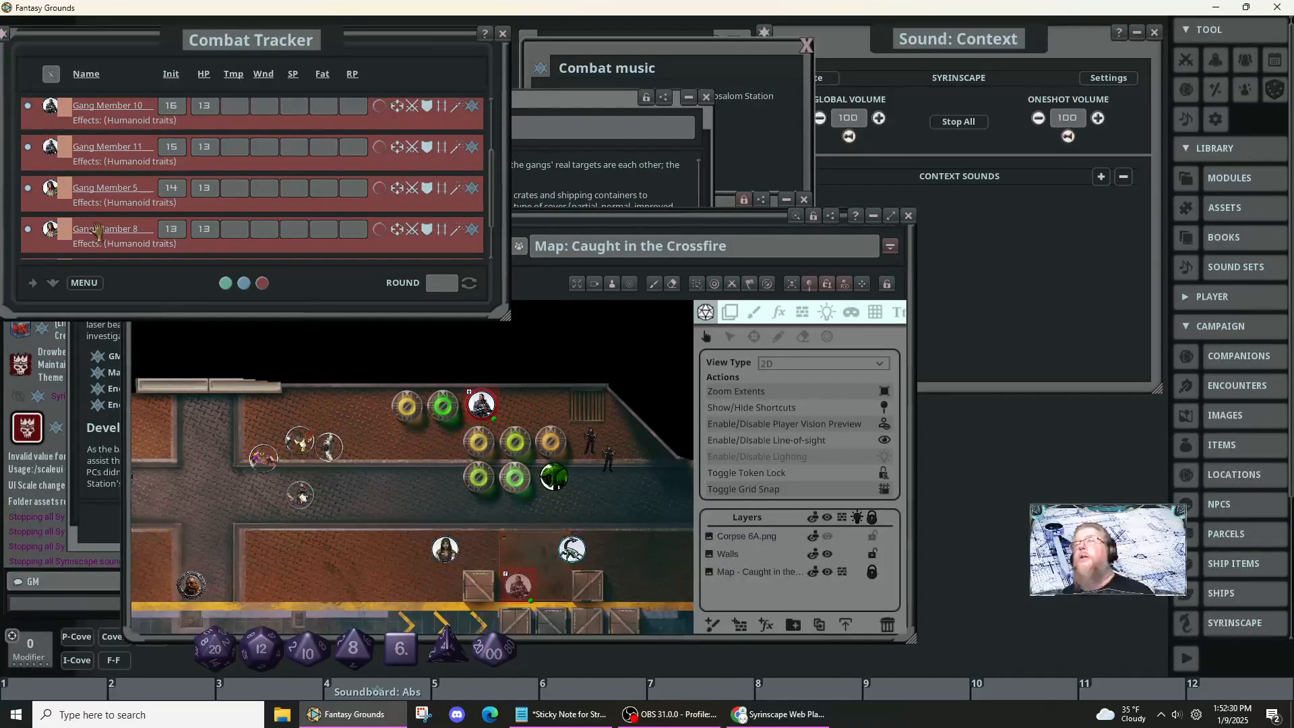
scroll(101, 229, down, 1)
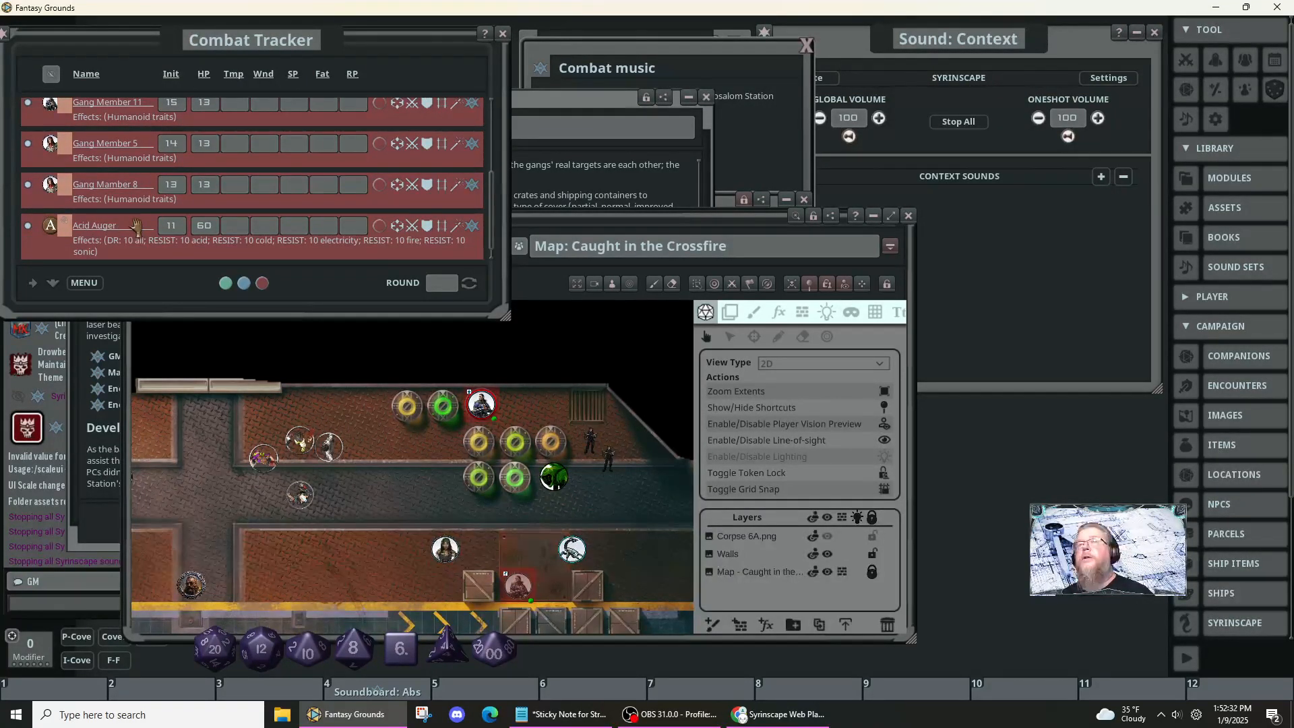
right_click(369, 249)
click(324, 283)
click(262, 288)
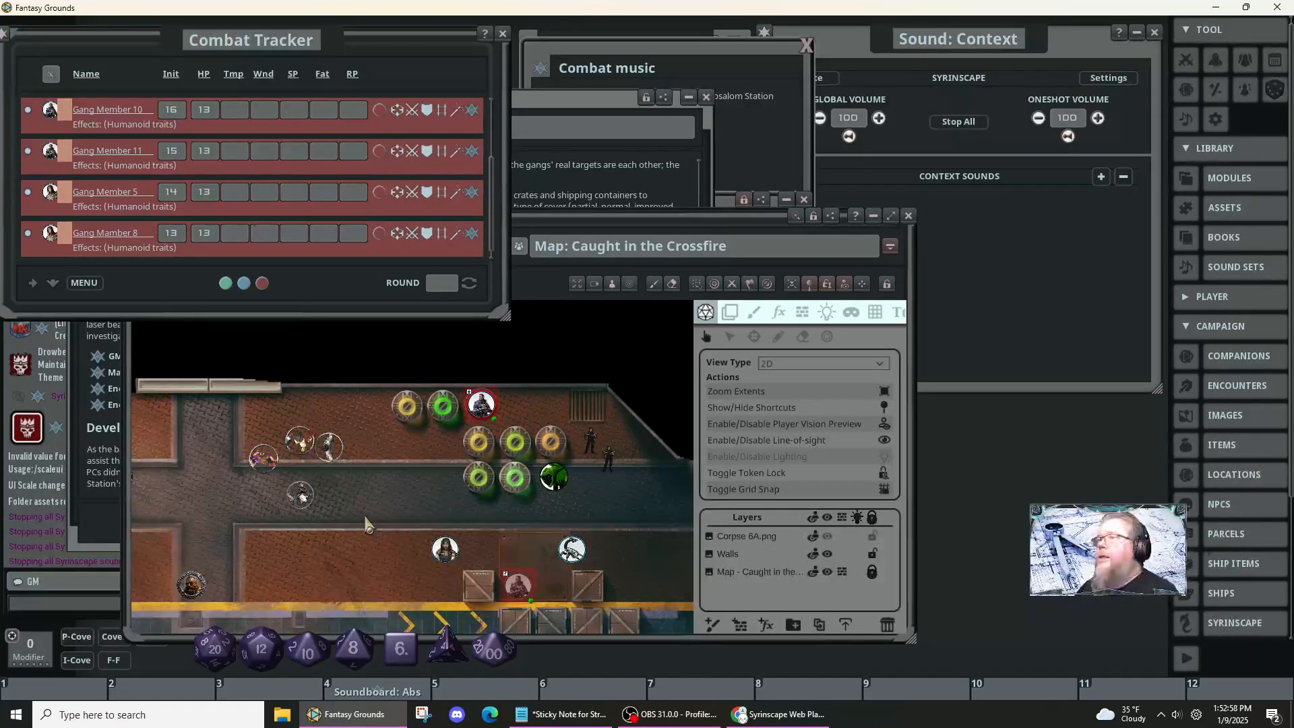
- Look over the Caught in the Crossfire map and close it
click(389, 512)
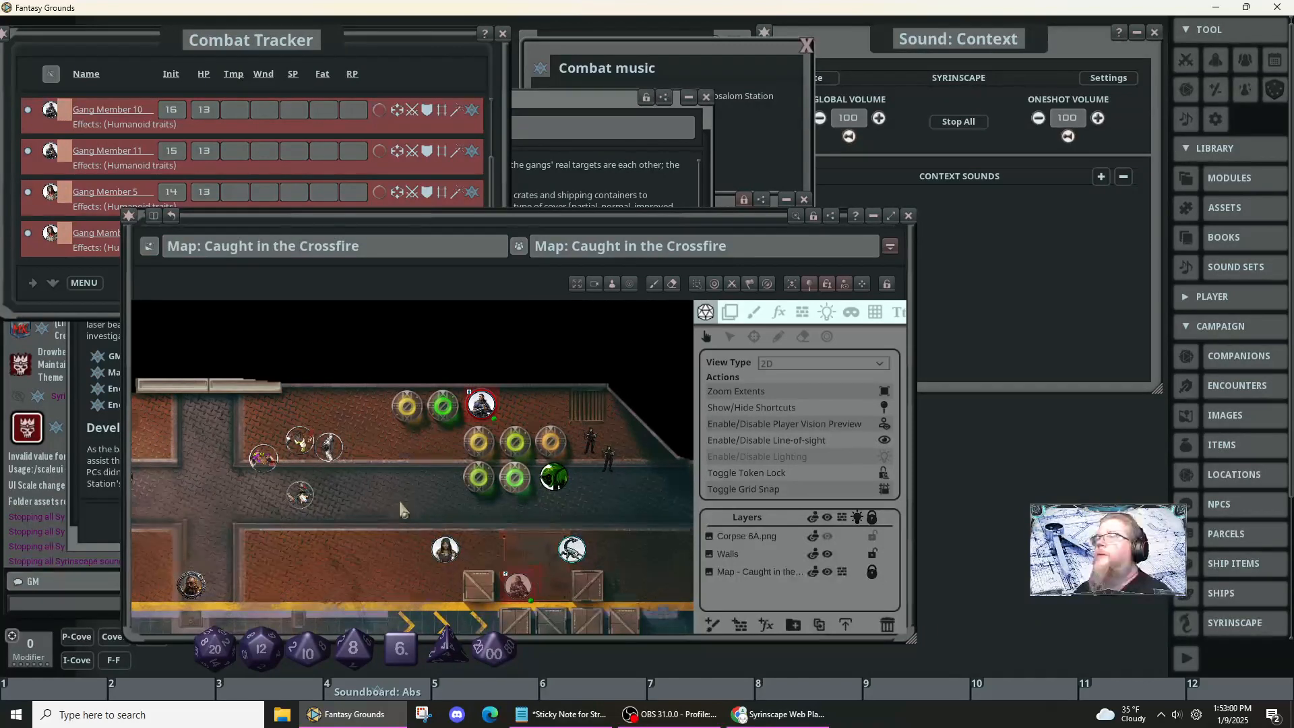
scroll(484, 445, down, 3)
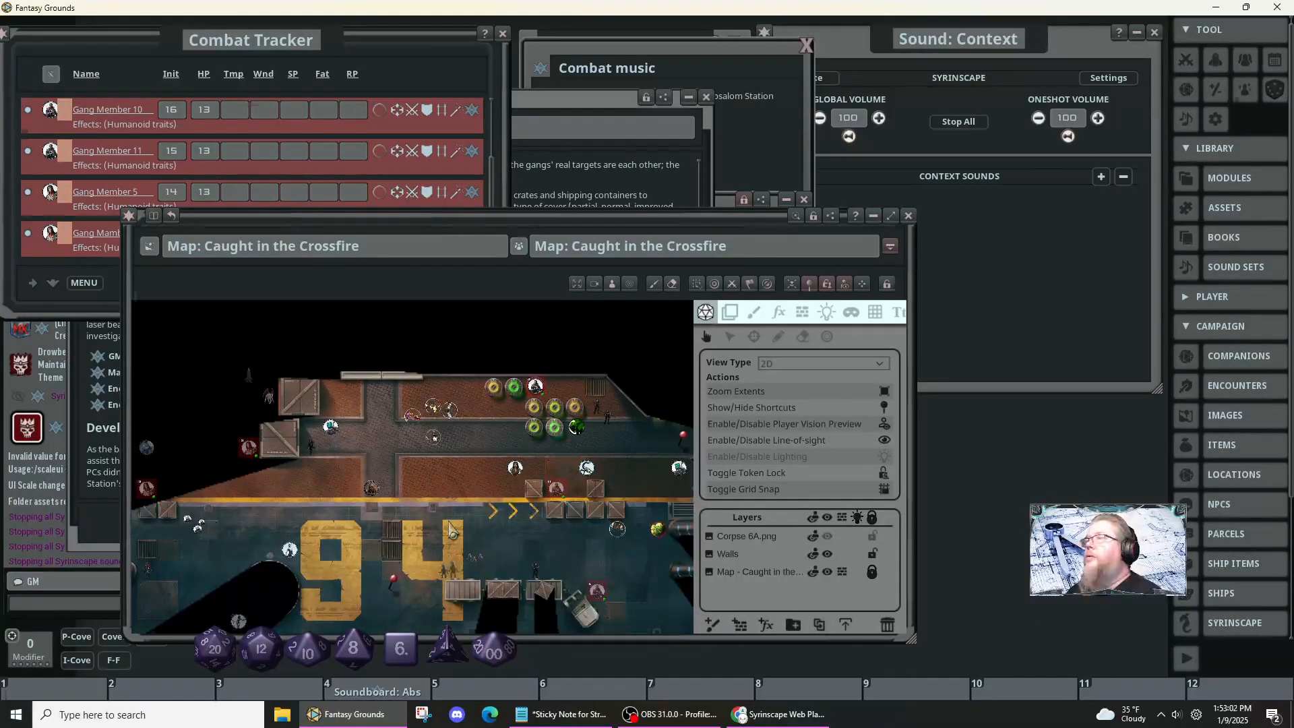
drag(451, 531, 504, 465)
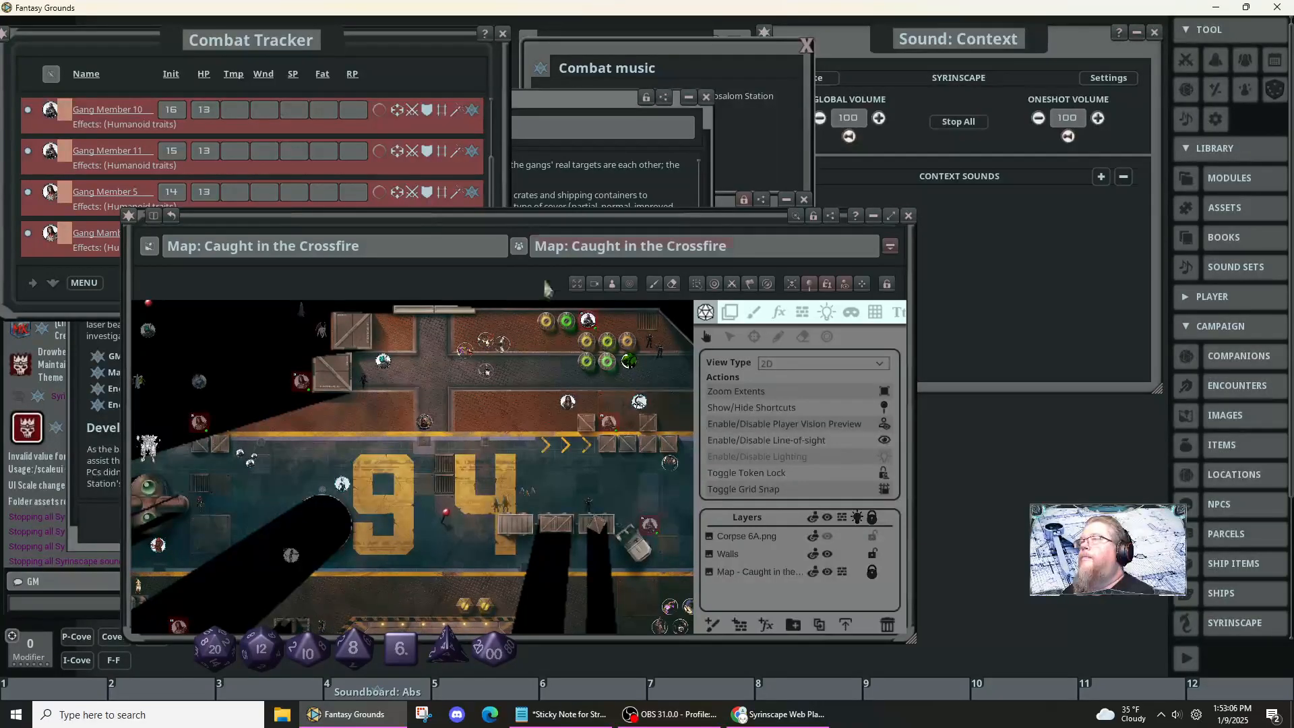
drag(518, 221, 758, 208)
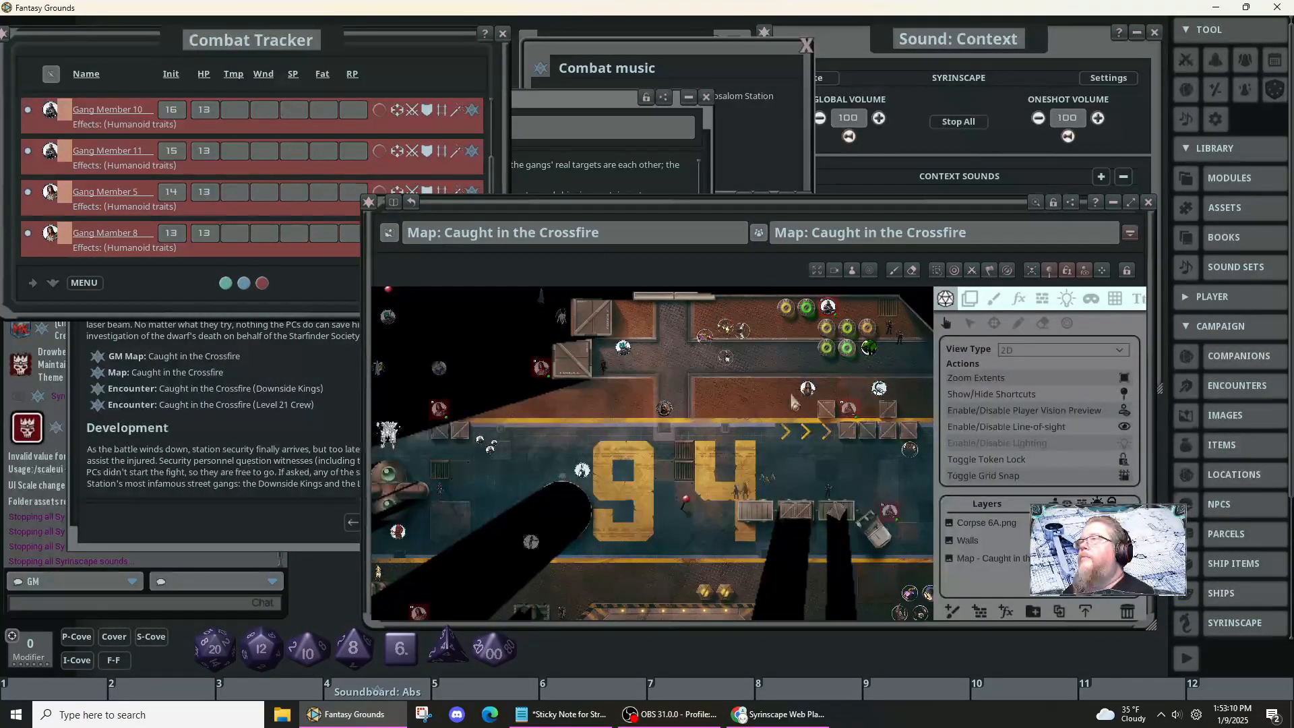
click(1154, 206)
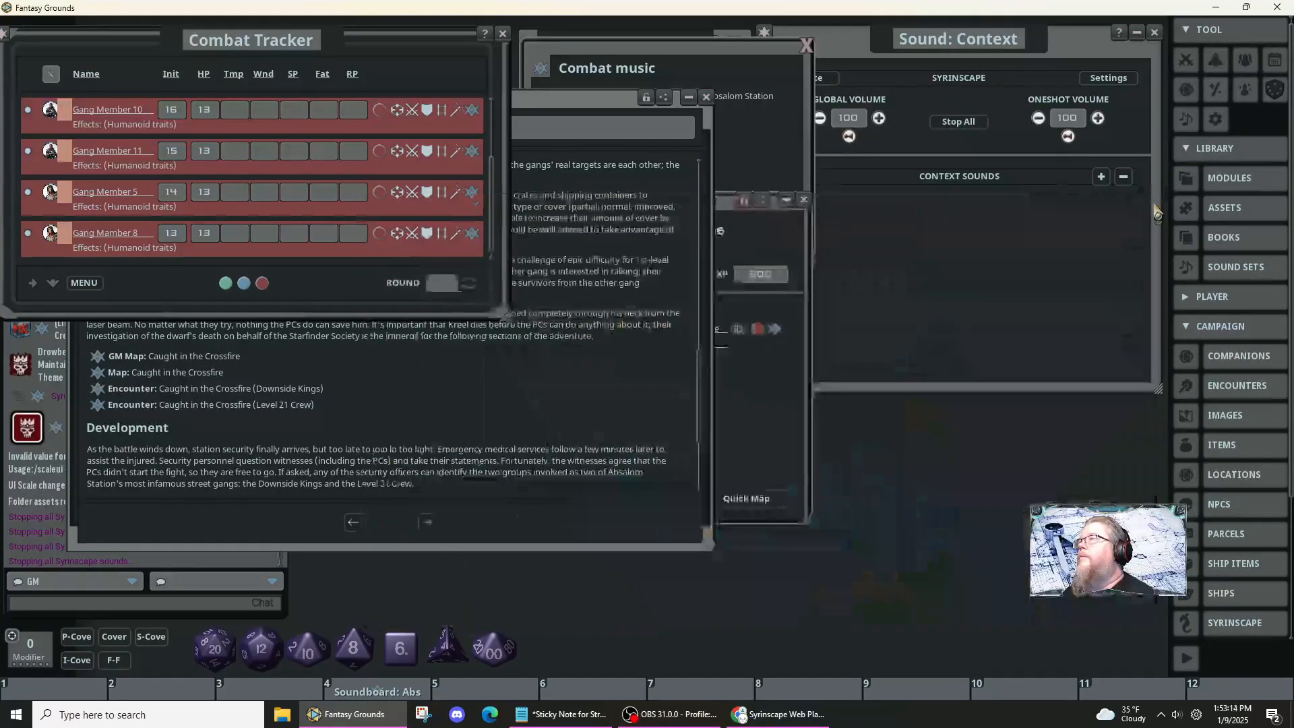
- Close the 2.02 Caught in the Crossfire story, the Downside Kings encounter and the Combat music window
click(580, 108)
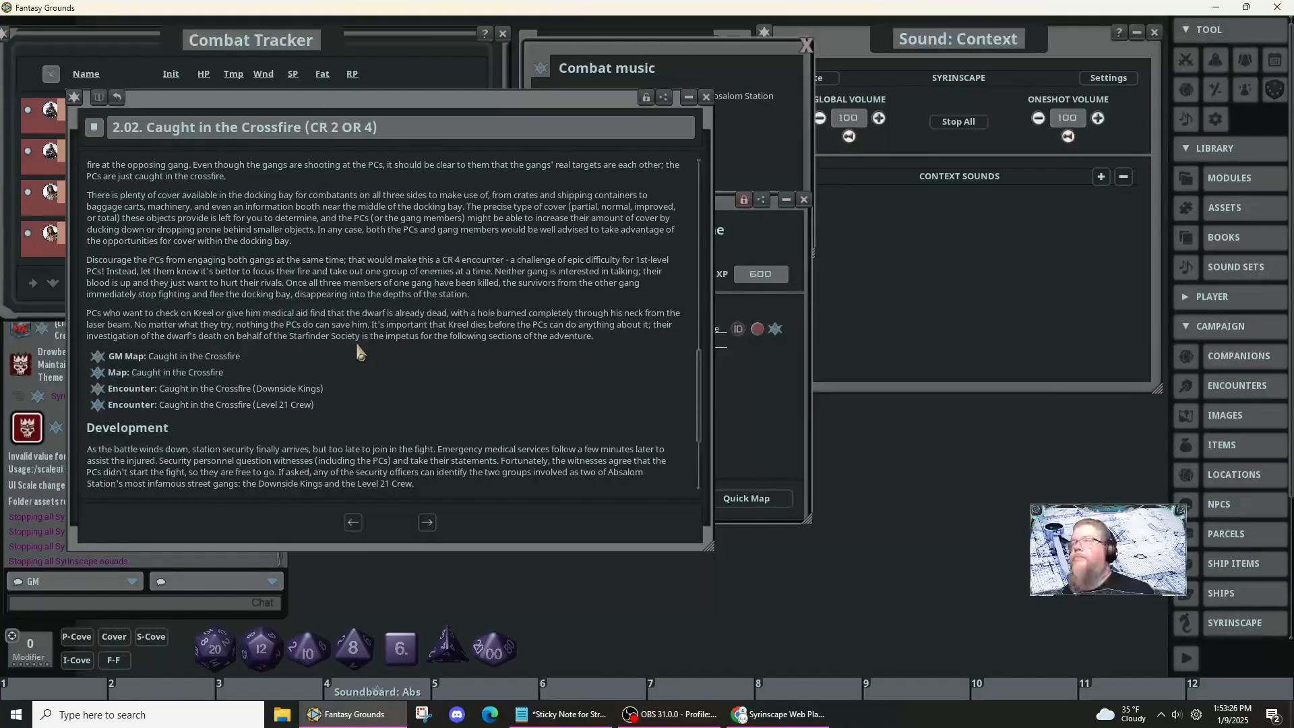
click(707, 98)
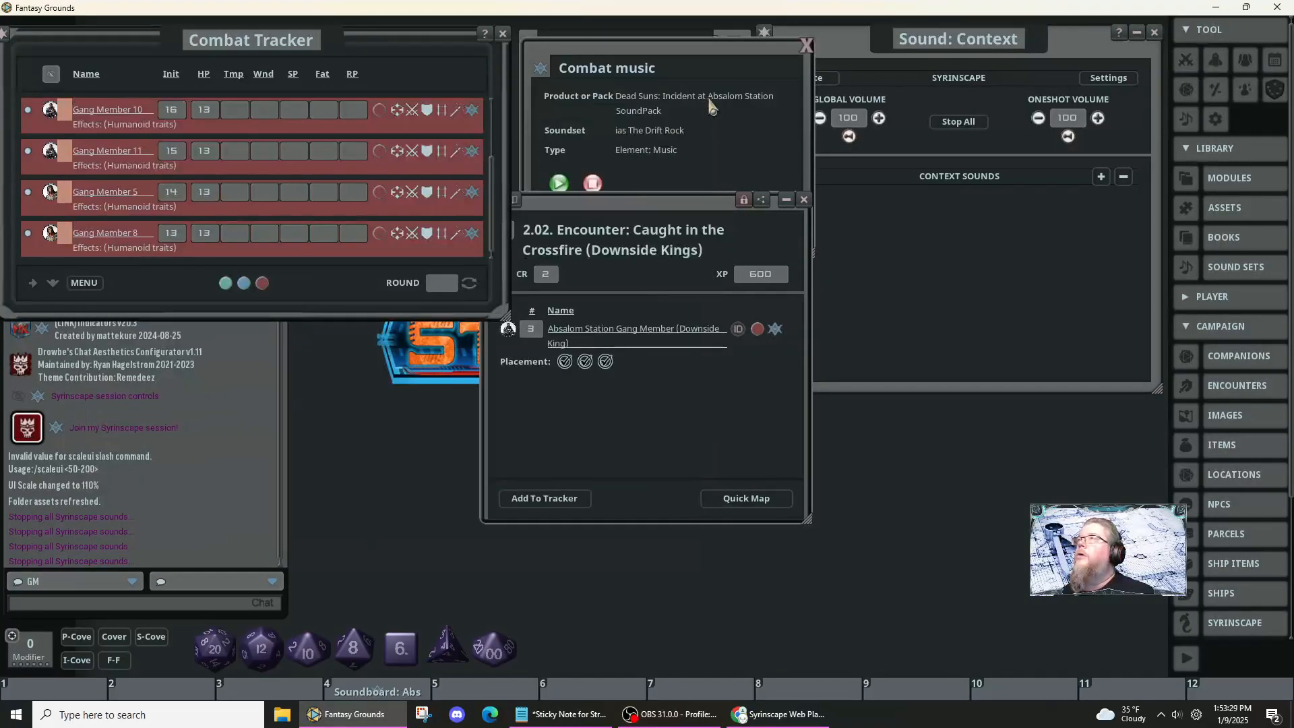
click(803, 200)
click(806, 47)
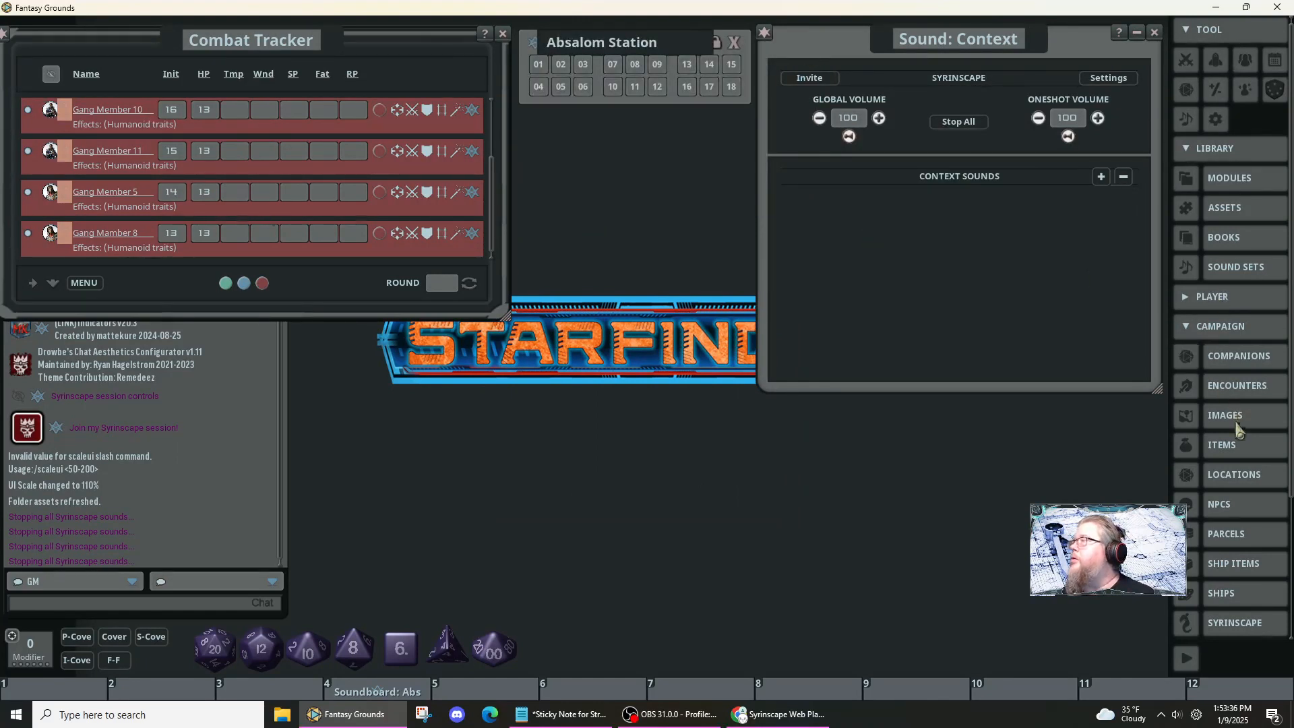
- Create a new blank player character sheet and close the Character Selection window
click(1200, 328)
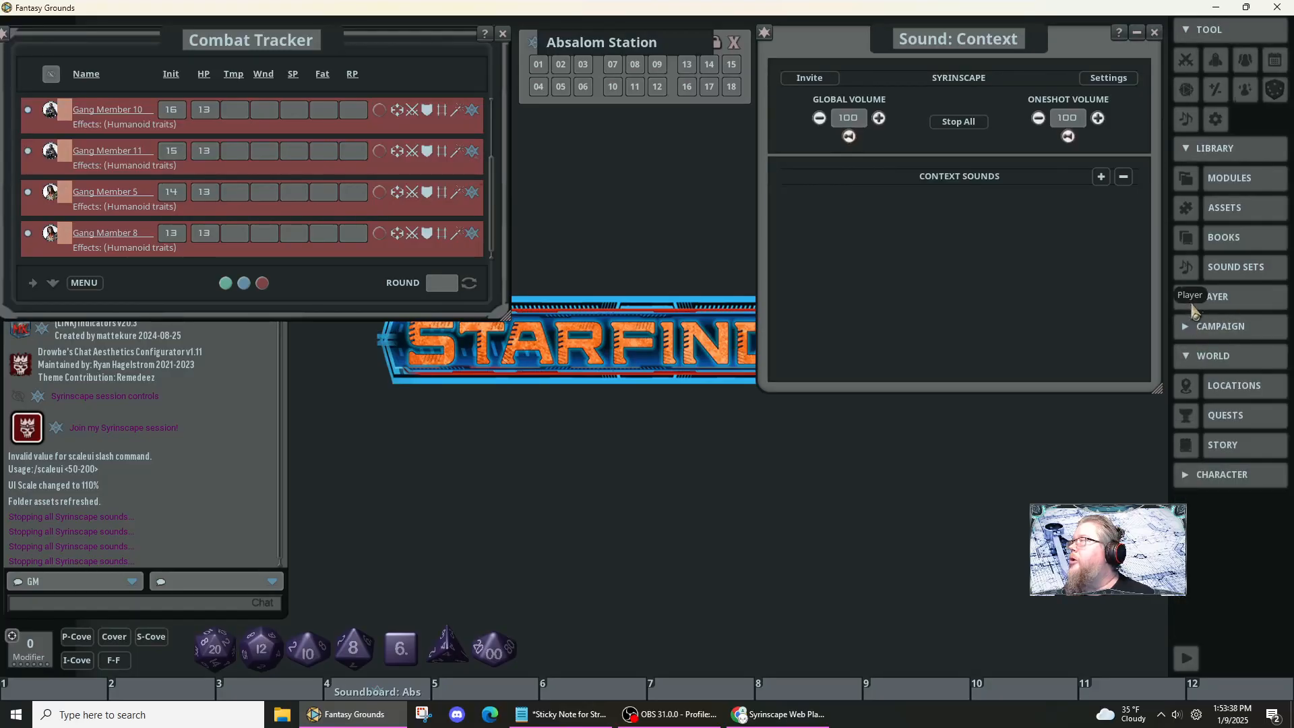
click(1193, 307)
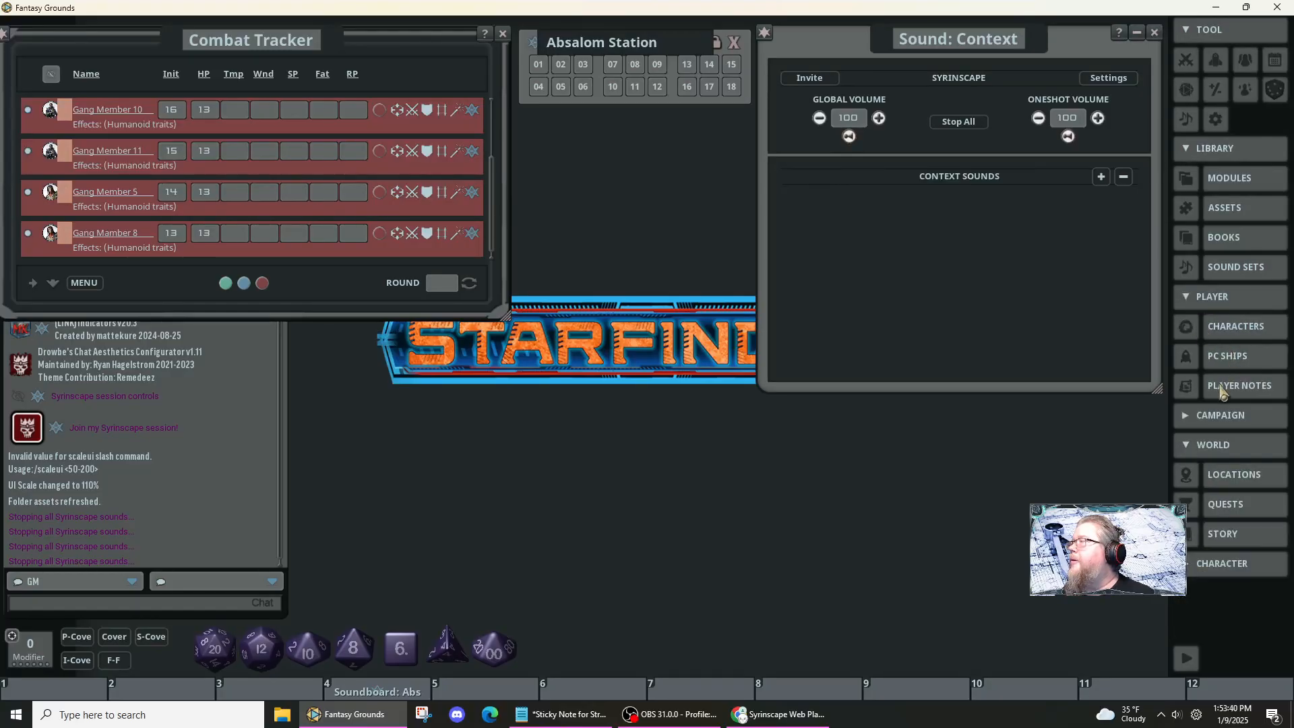
click(1233, 327)
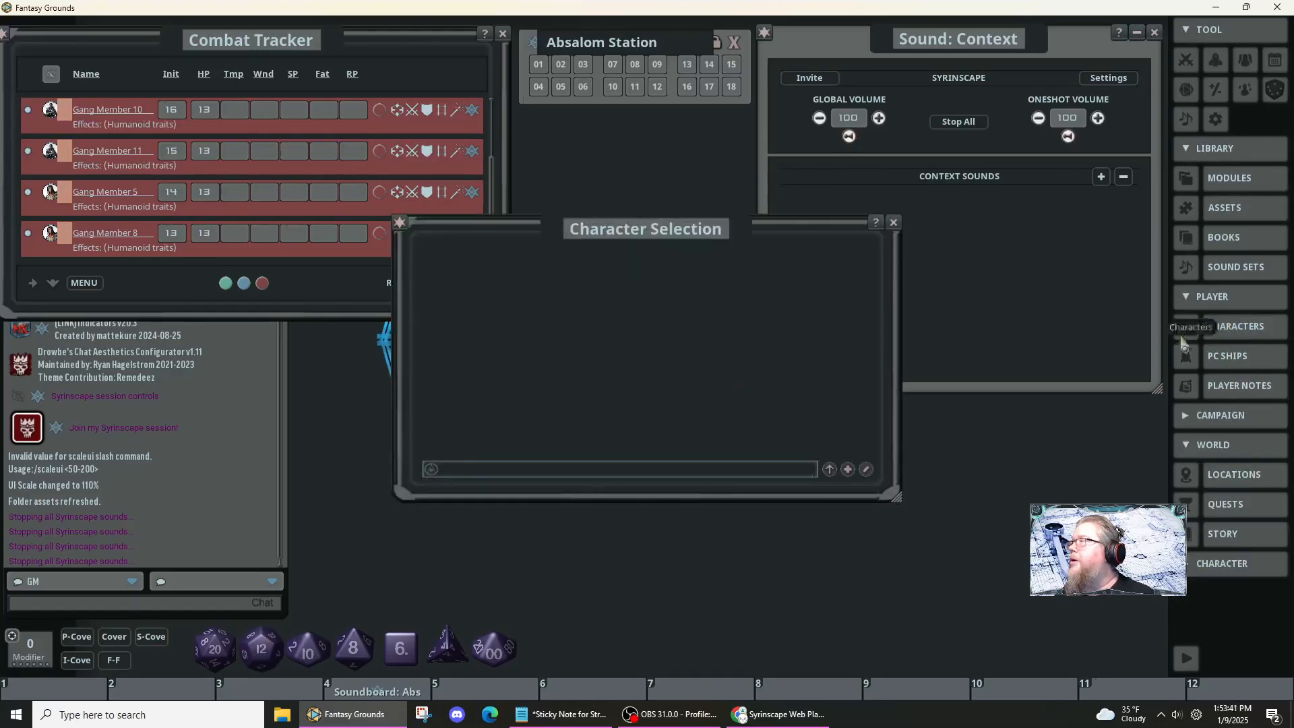
click(848, 471)
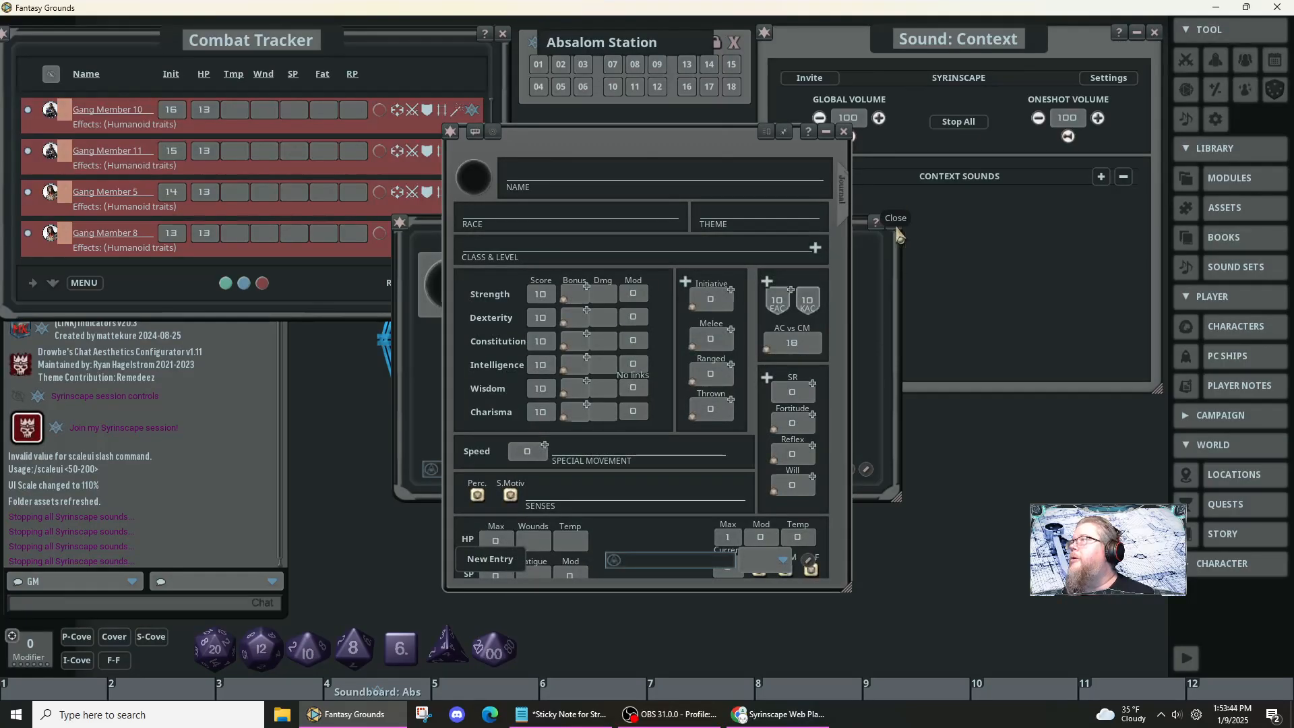
click(898, 235)
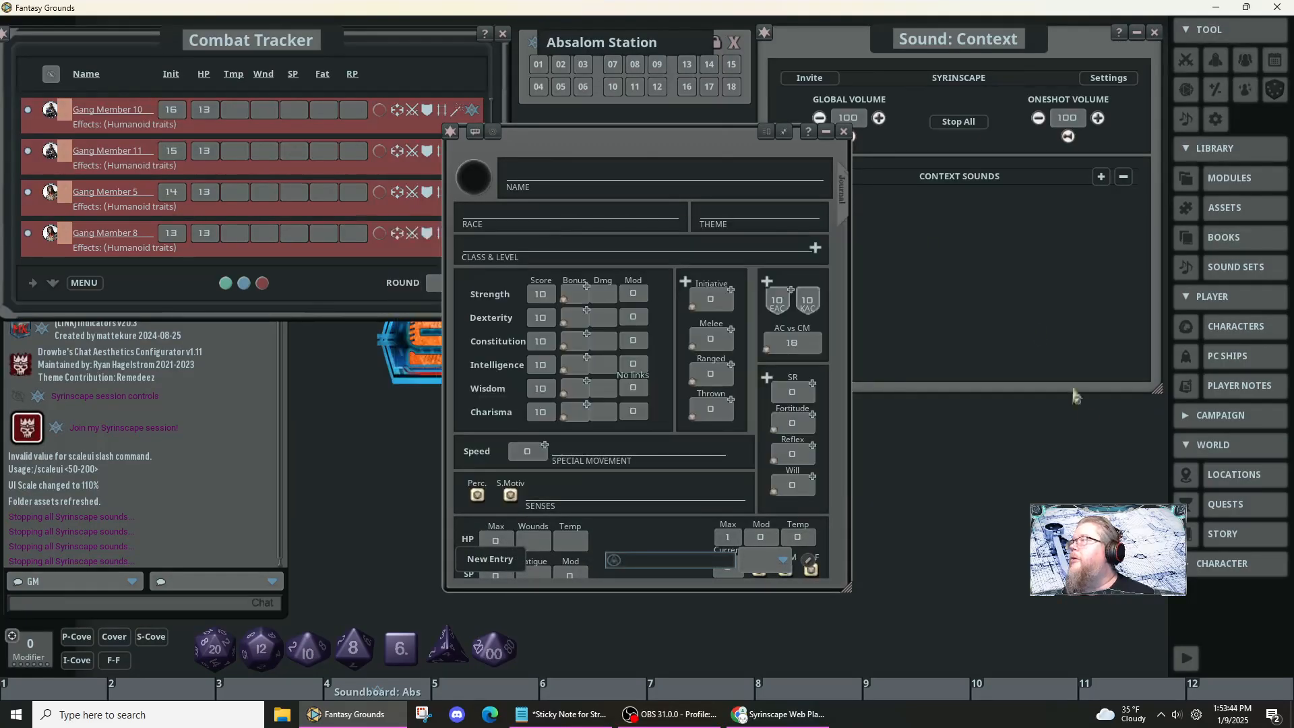
- Open the list of character races, collapsing the Player, Campaign and World groups
click(1194, 452)
click(1197, 415)
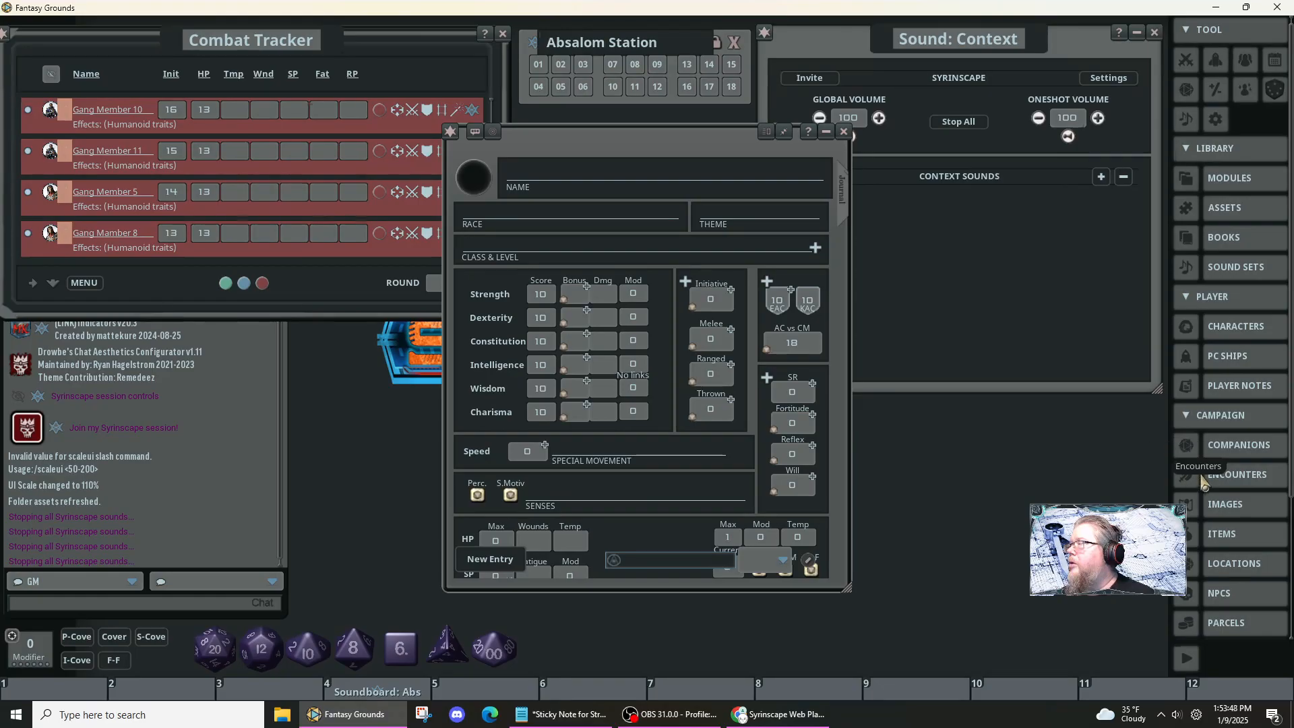
scroll(1204, 471, down, 2)
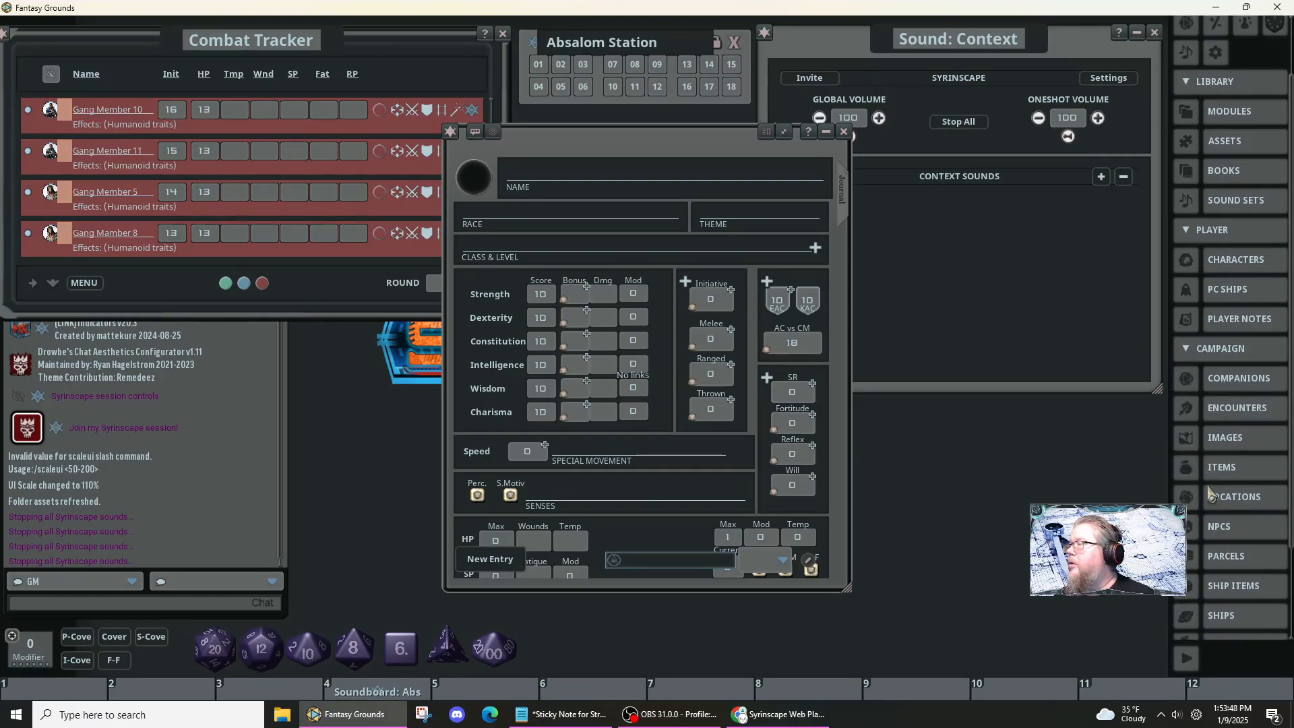
click(1188, 349)
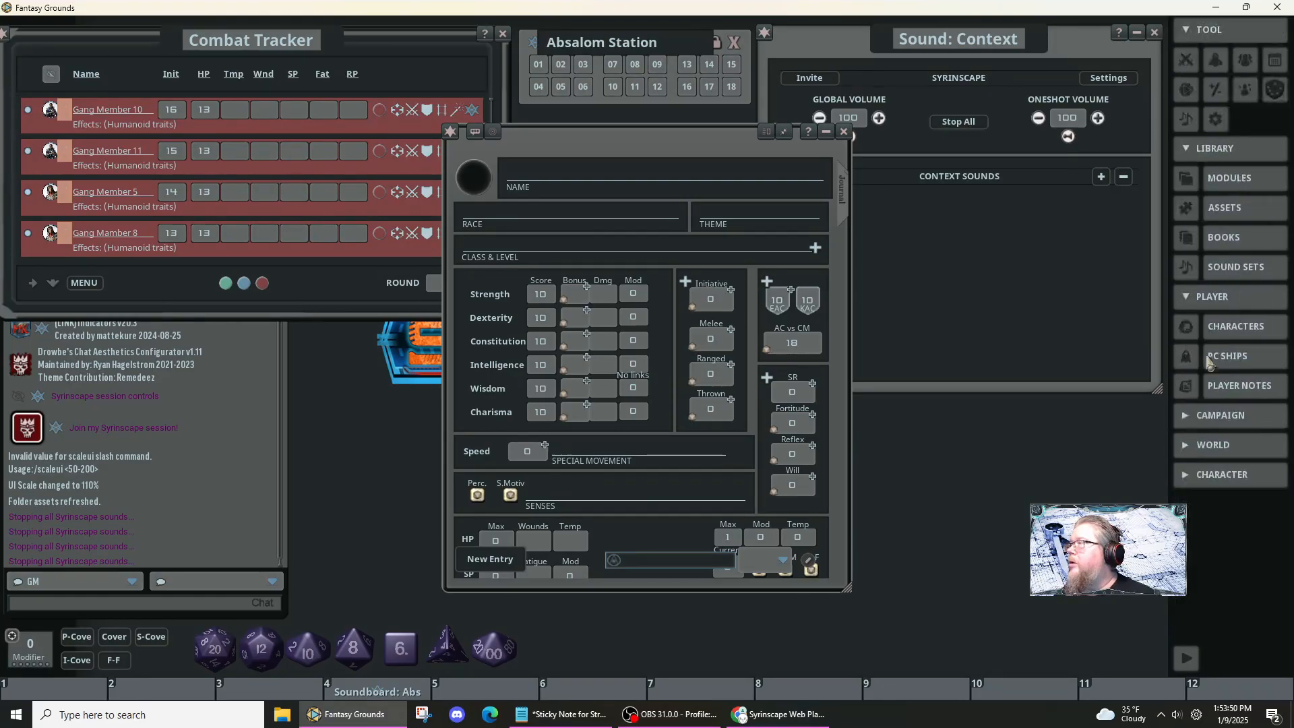
click(1180, 476)
click(1183, 295)
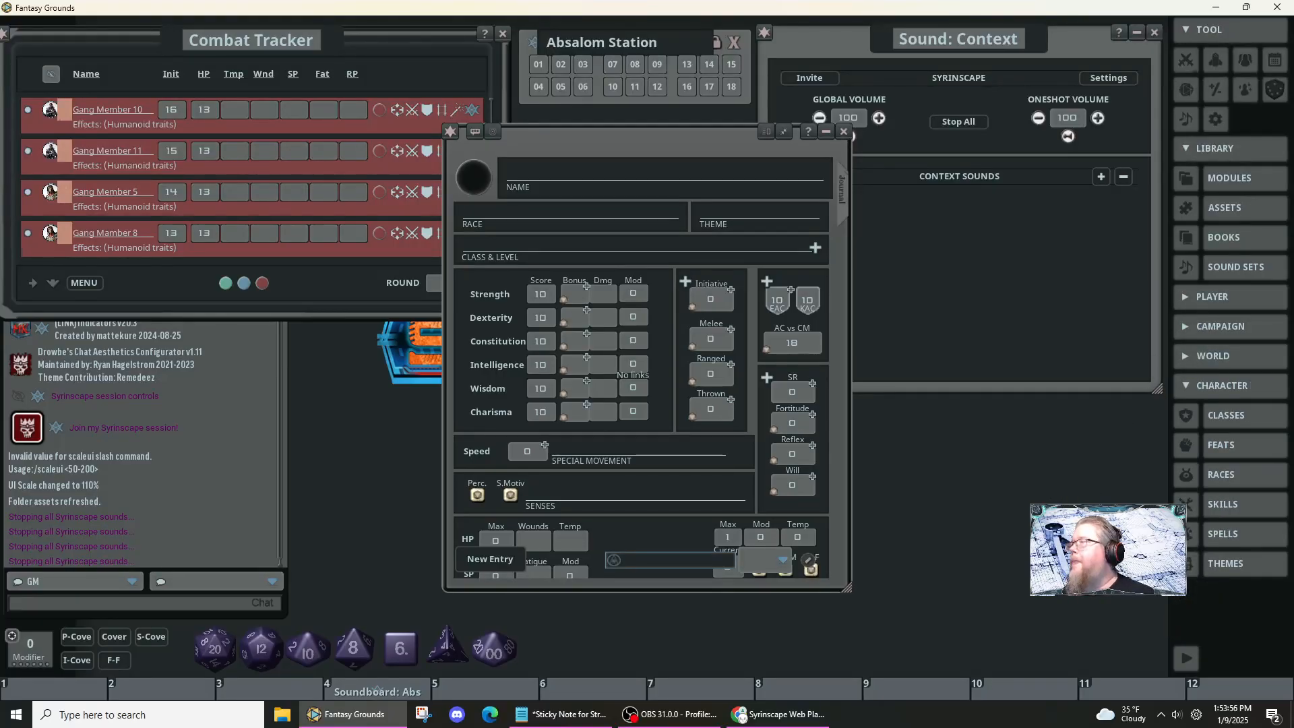
click(1196, 475)
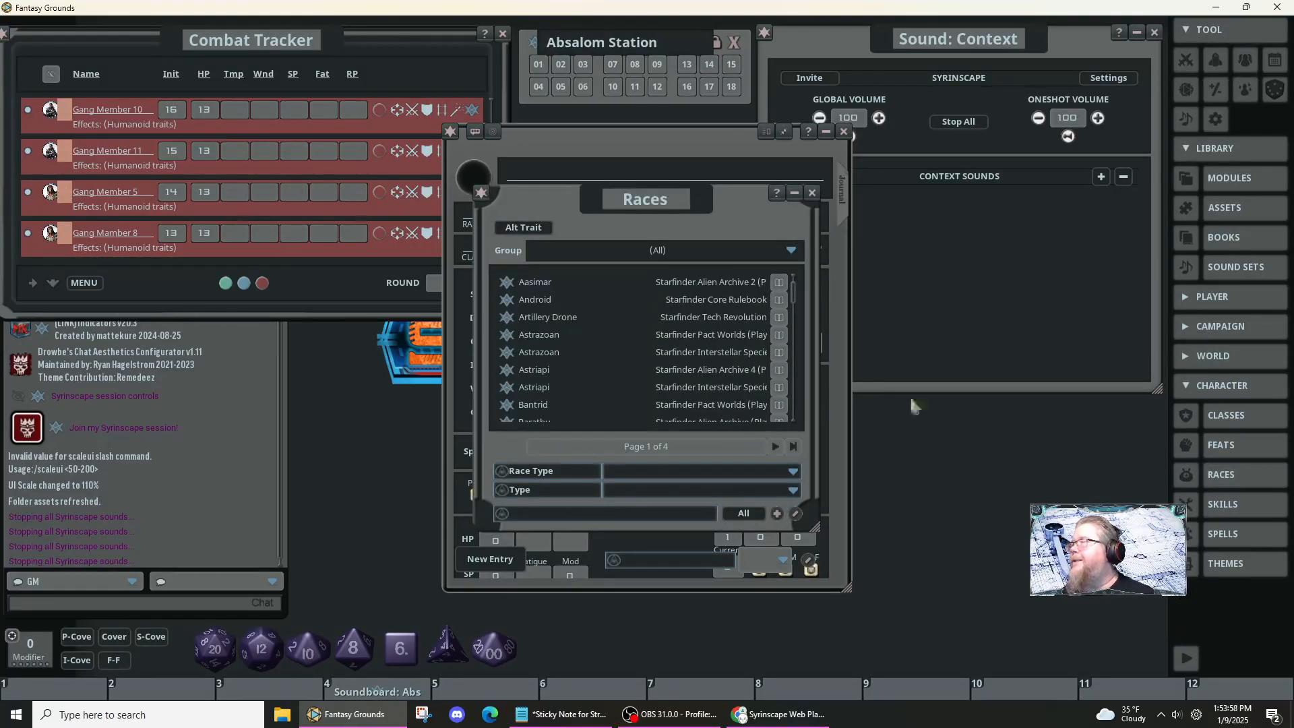
- Arrange the blank character sheet and the Races window side by side and make the Races window taller
drag(523, 202, 851, 185)
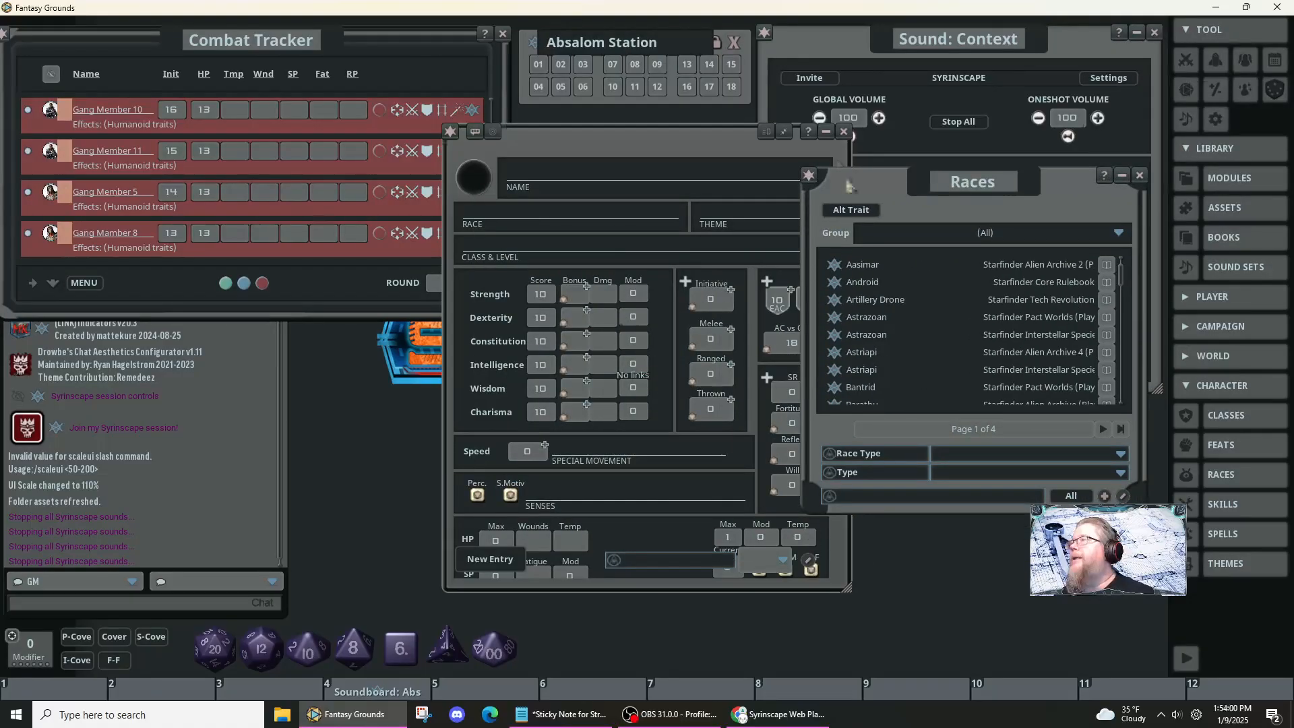
drag(654, 143, 373, 130)
scroll(887, 335, down, 1)
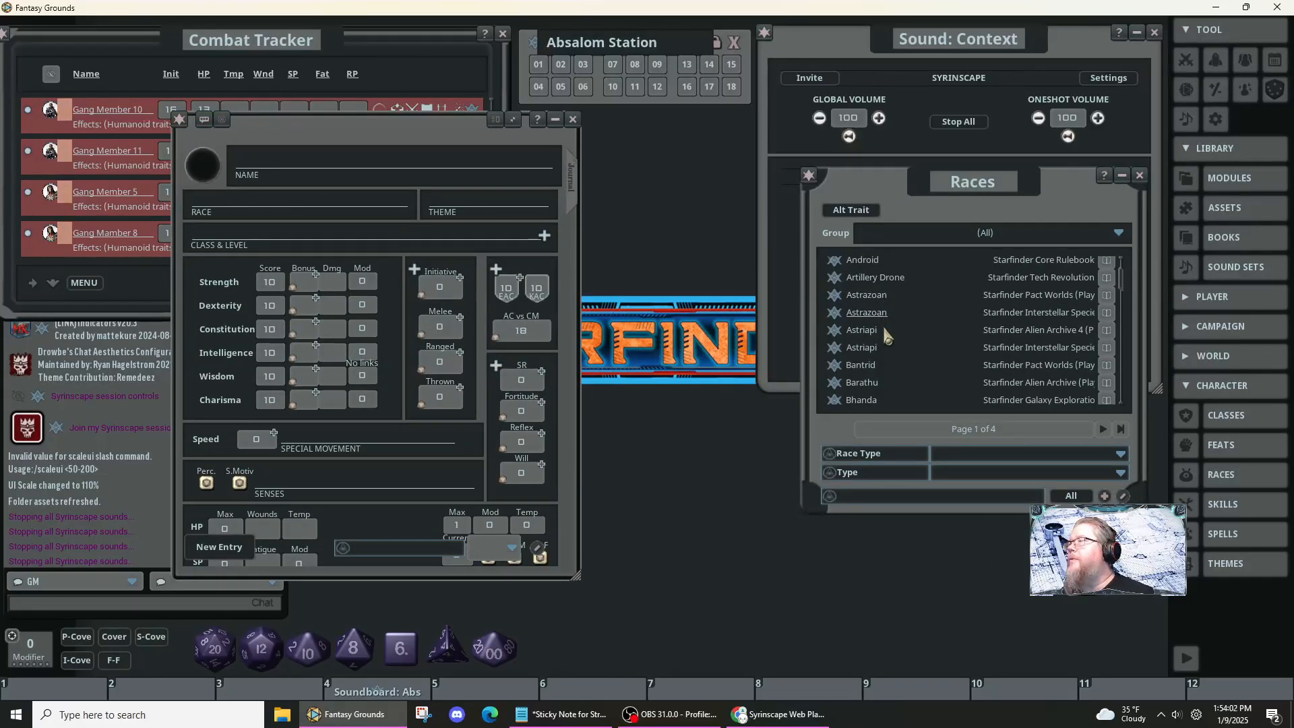
scroll(887, 336, down, 4)
drag(989, 513, 988, 618)
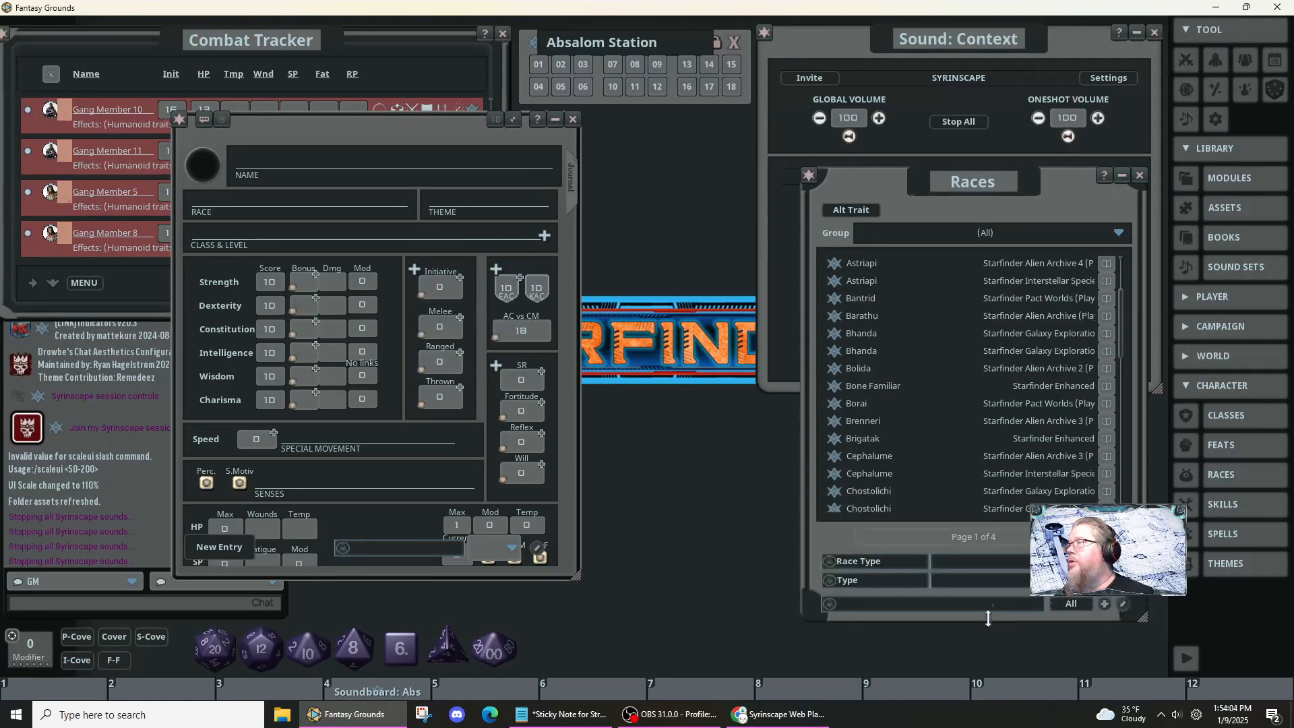
drag(944, 184, 770, 133)
- Browse the first three pages of the Races list to review the available races and their source books
scroll(778, 296, down, 5)
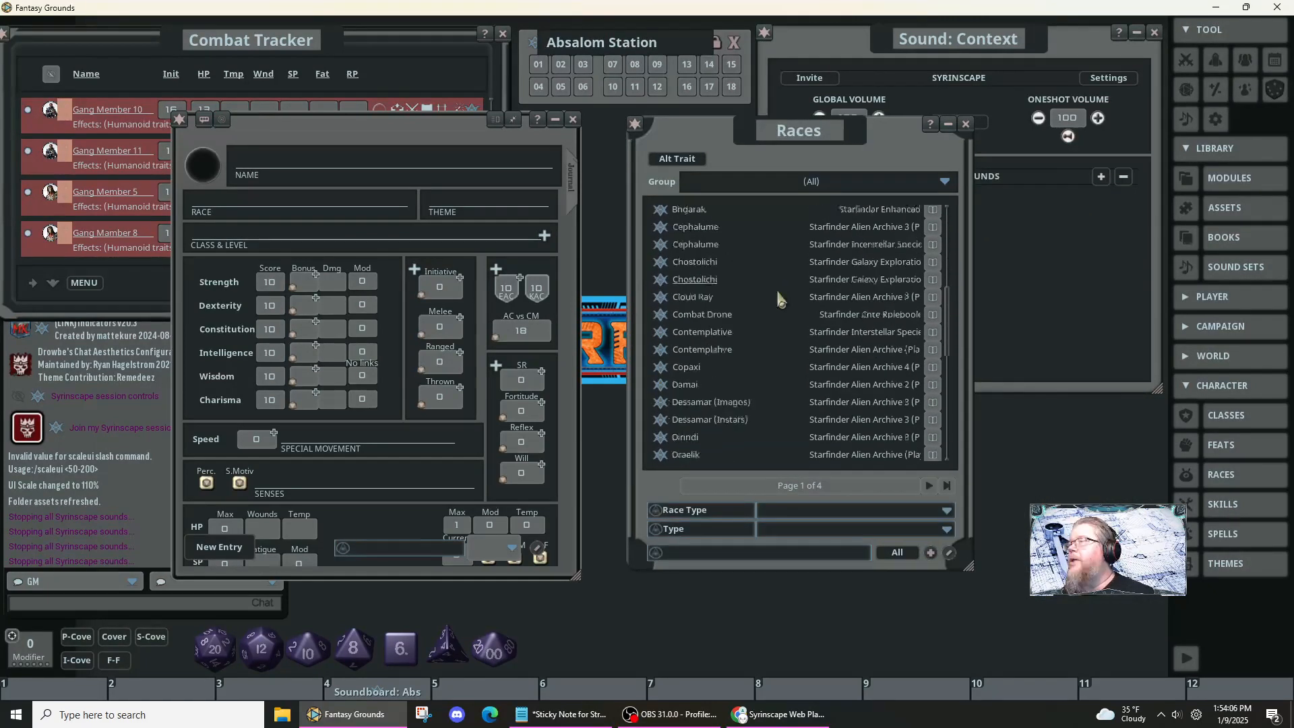
scroll(781, 310, down, 3)
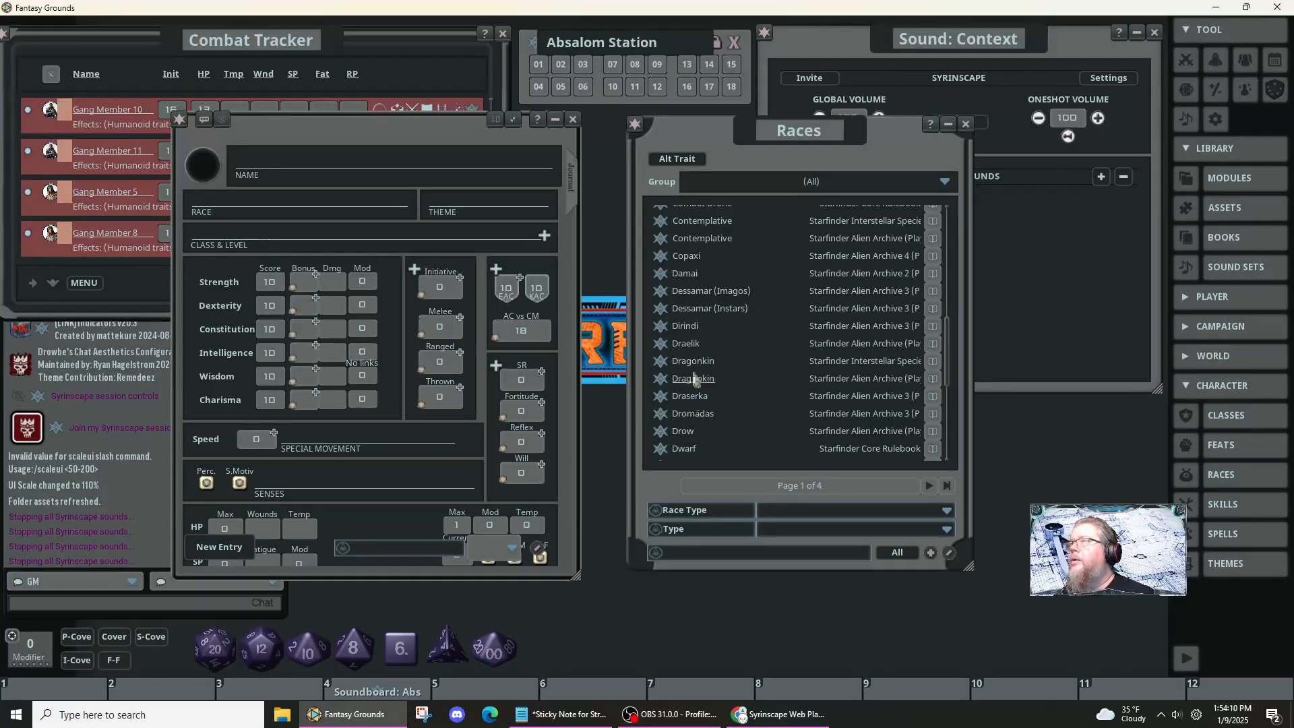
scroll(775, 415, up, 4)
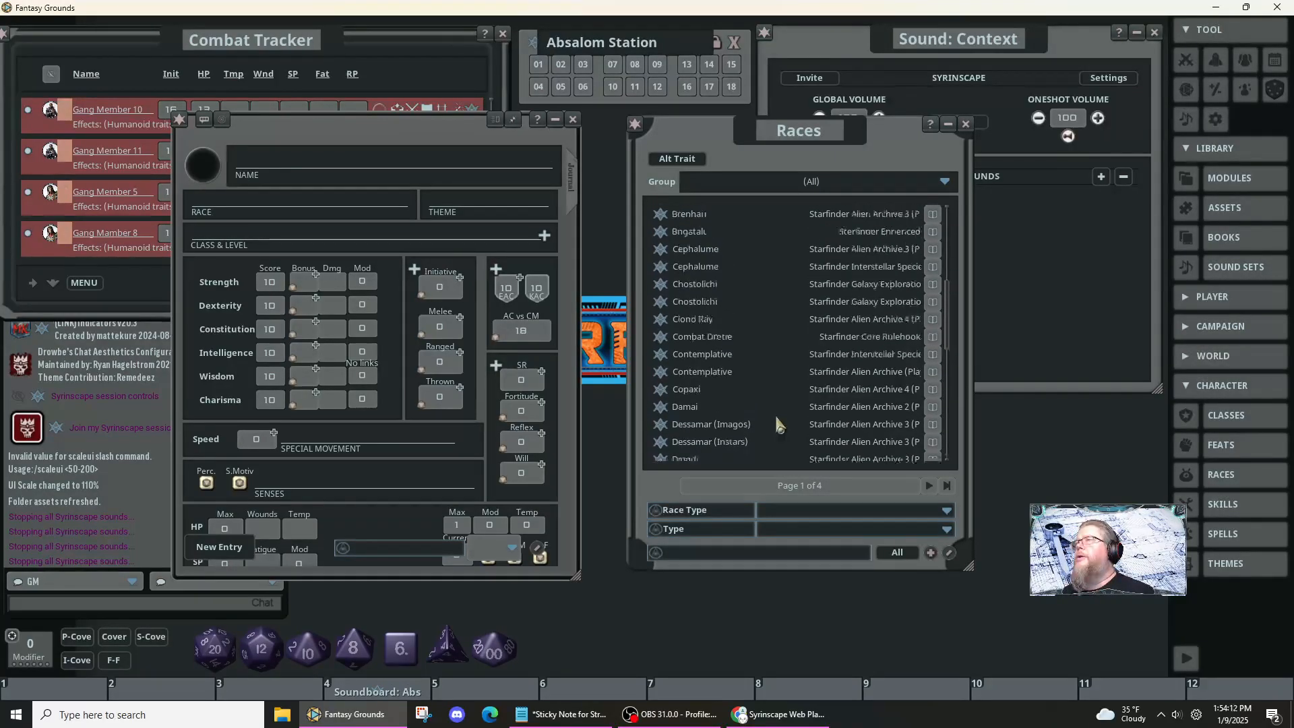
scroll(775, 414, down, 2)
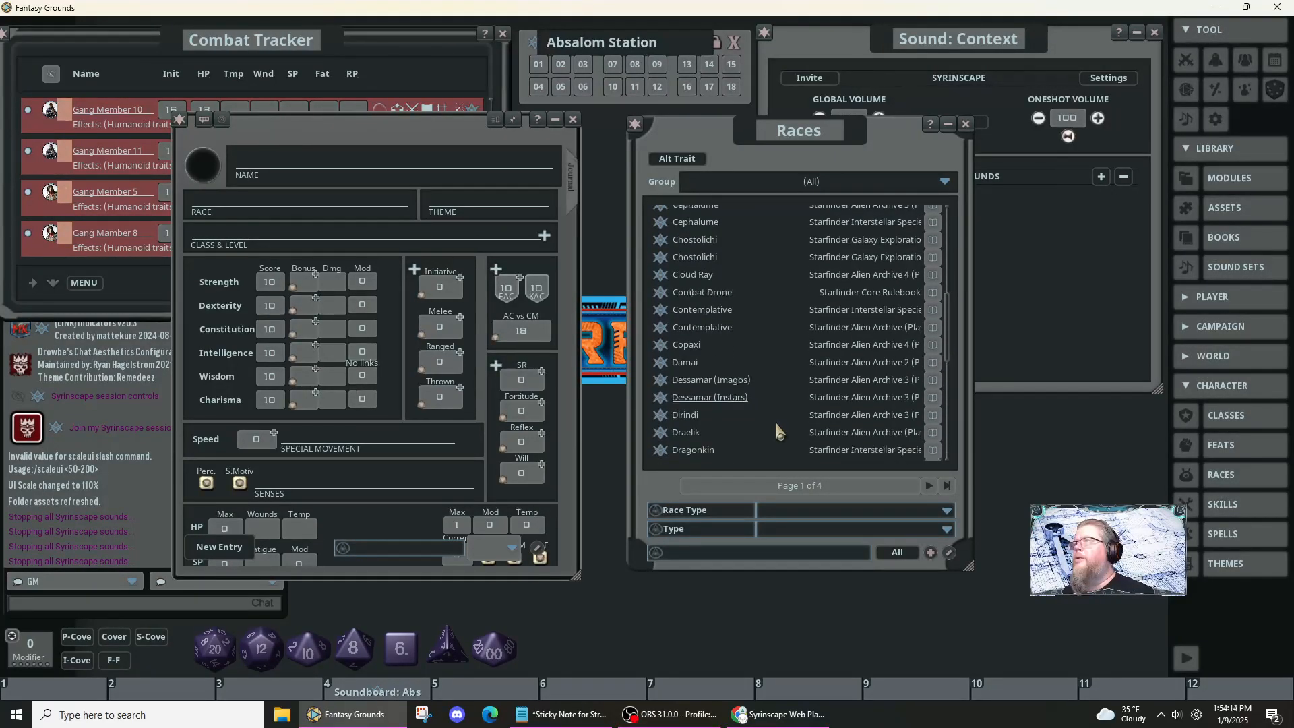
scroll(776, 424, down, 6)
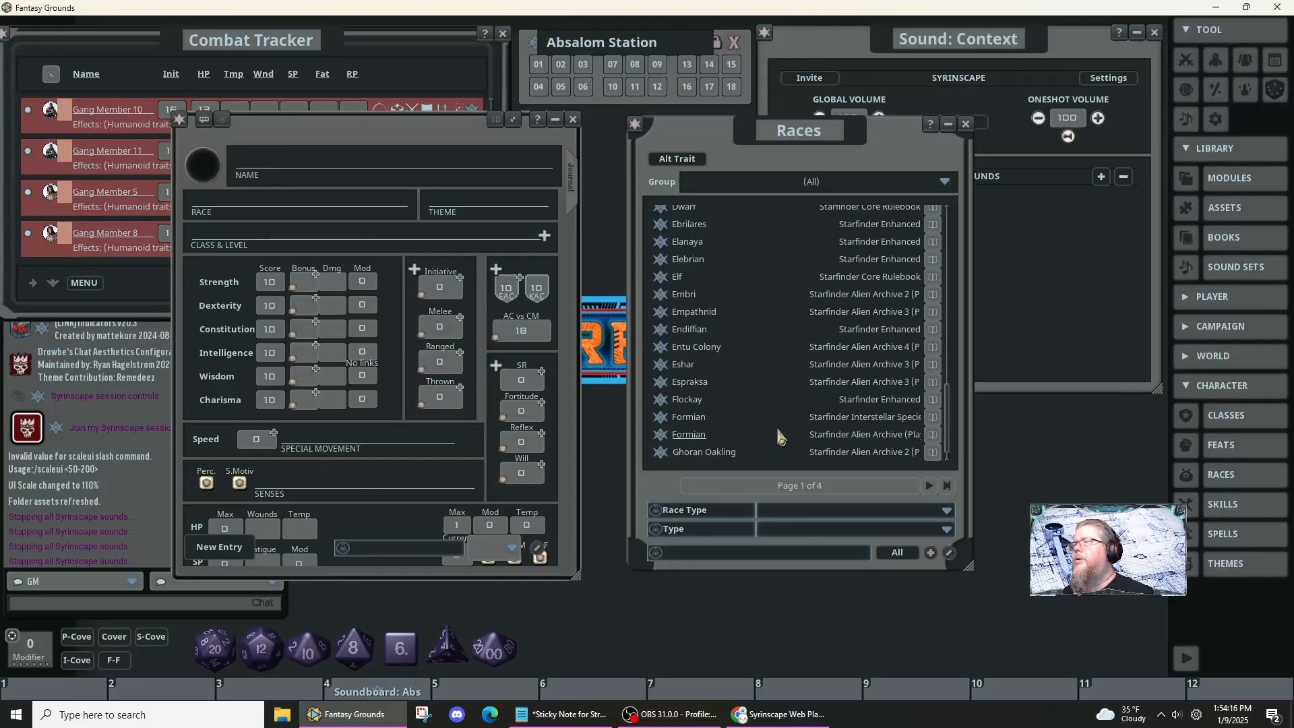
click(932, 496)
scroll(784, 402, down, 4)
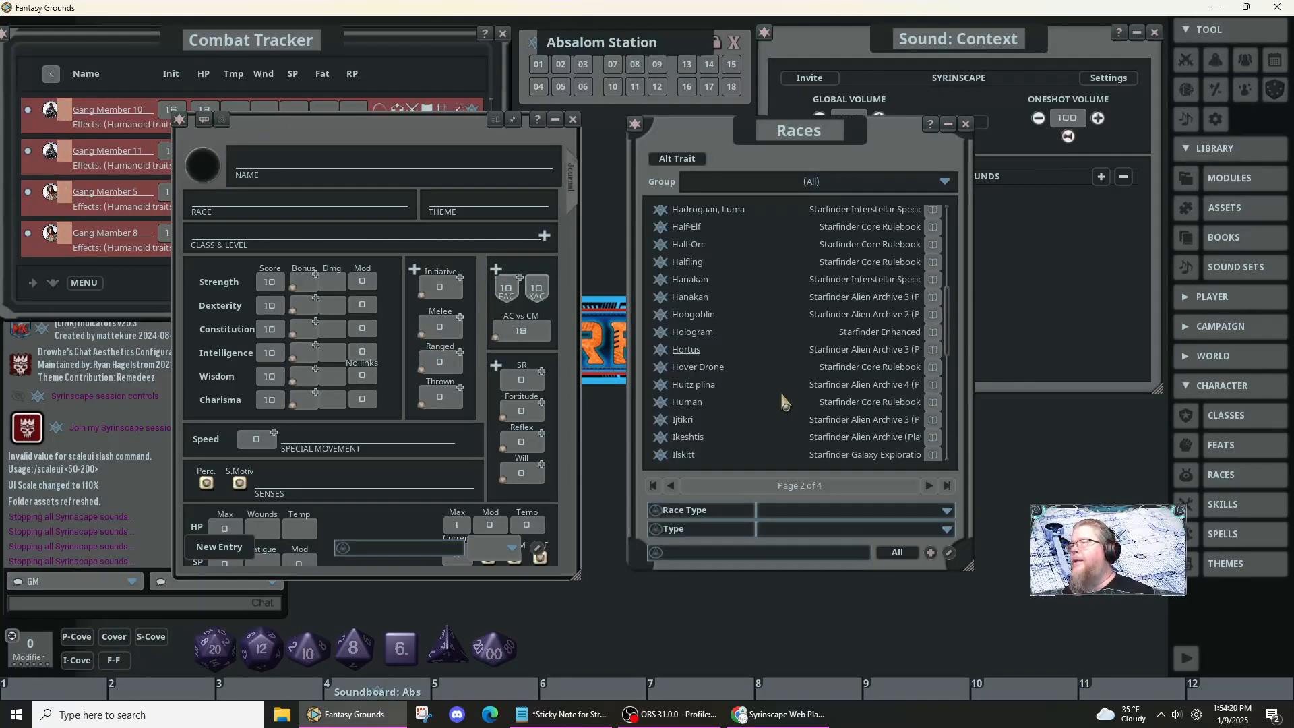
scroll(784, 404, down, 5)
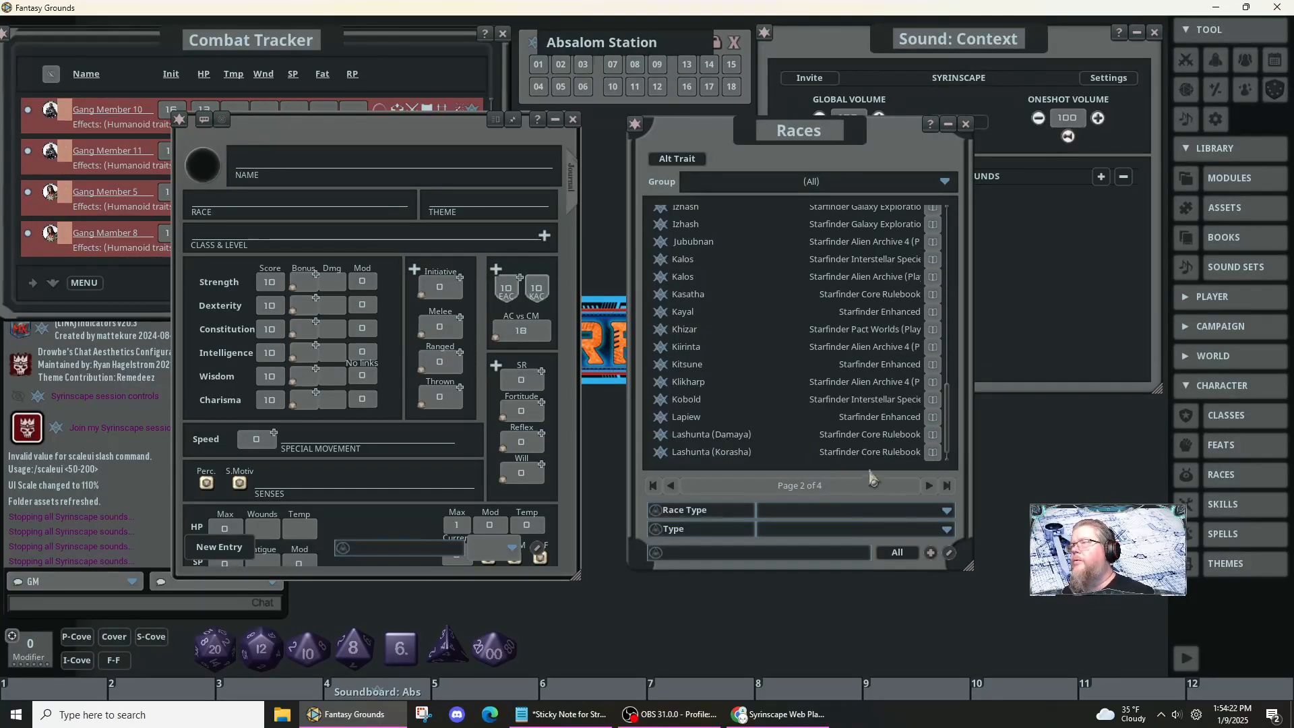
click(929, 486)
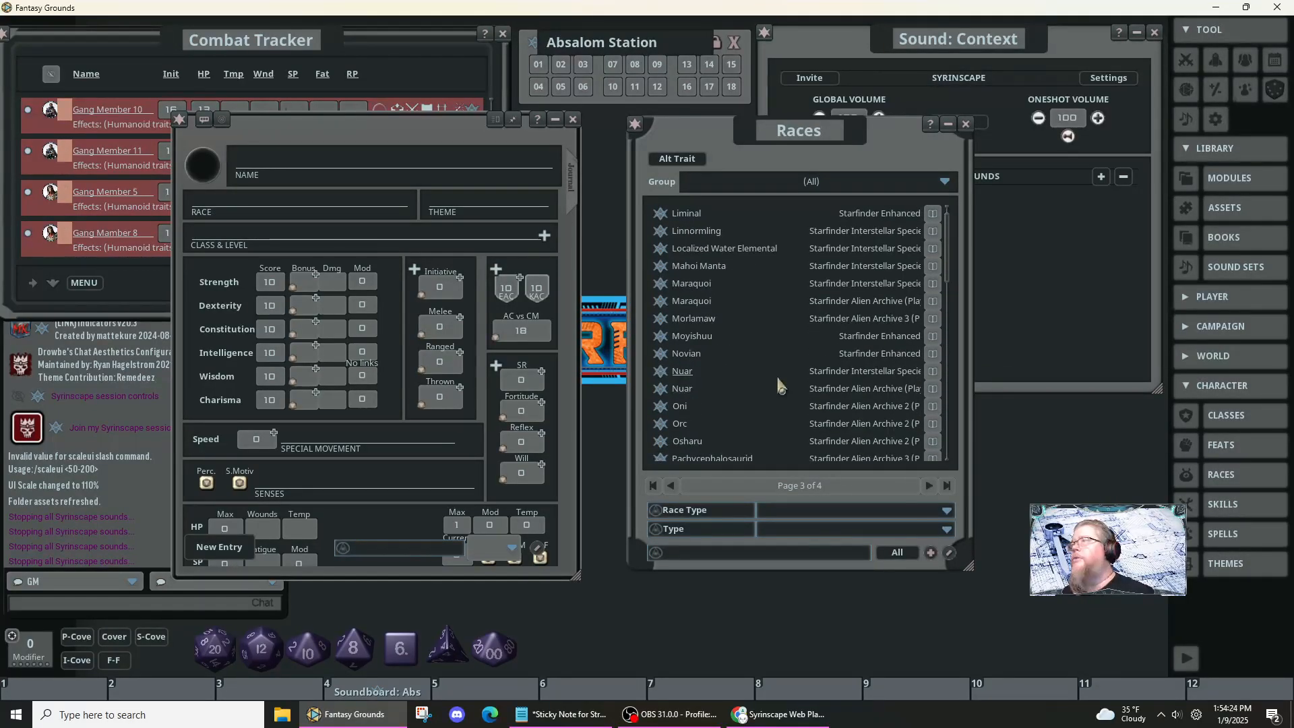
scroll(778, 384, down, 5)
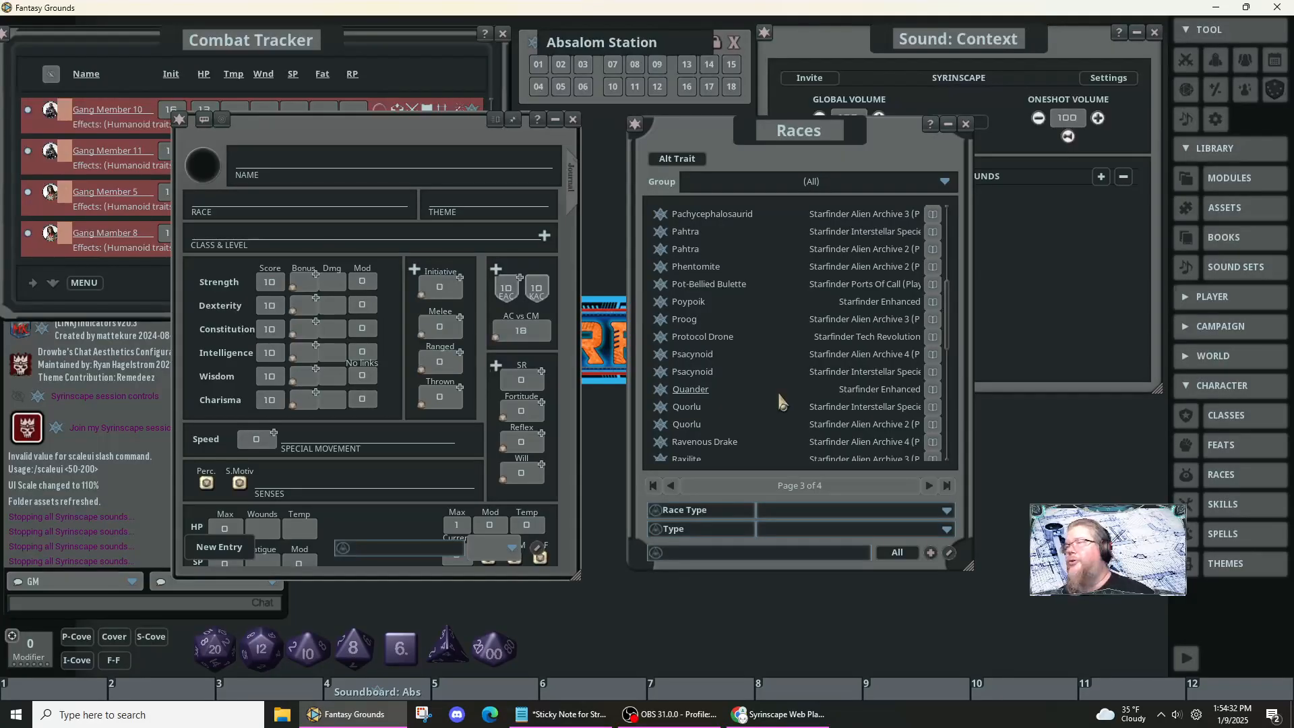
scroll(780, 402, down, 6)
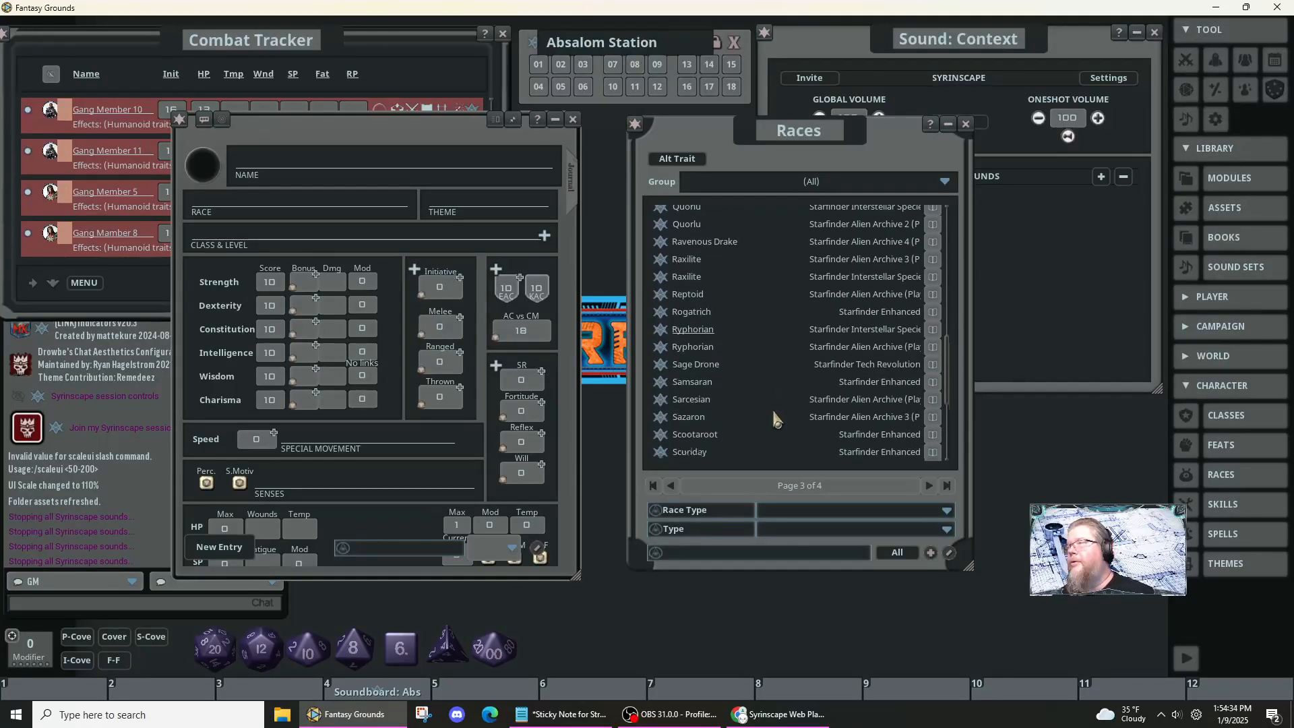
scroll(777, 419, down, 5)
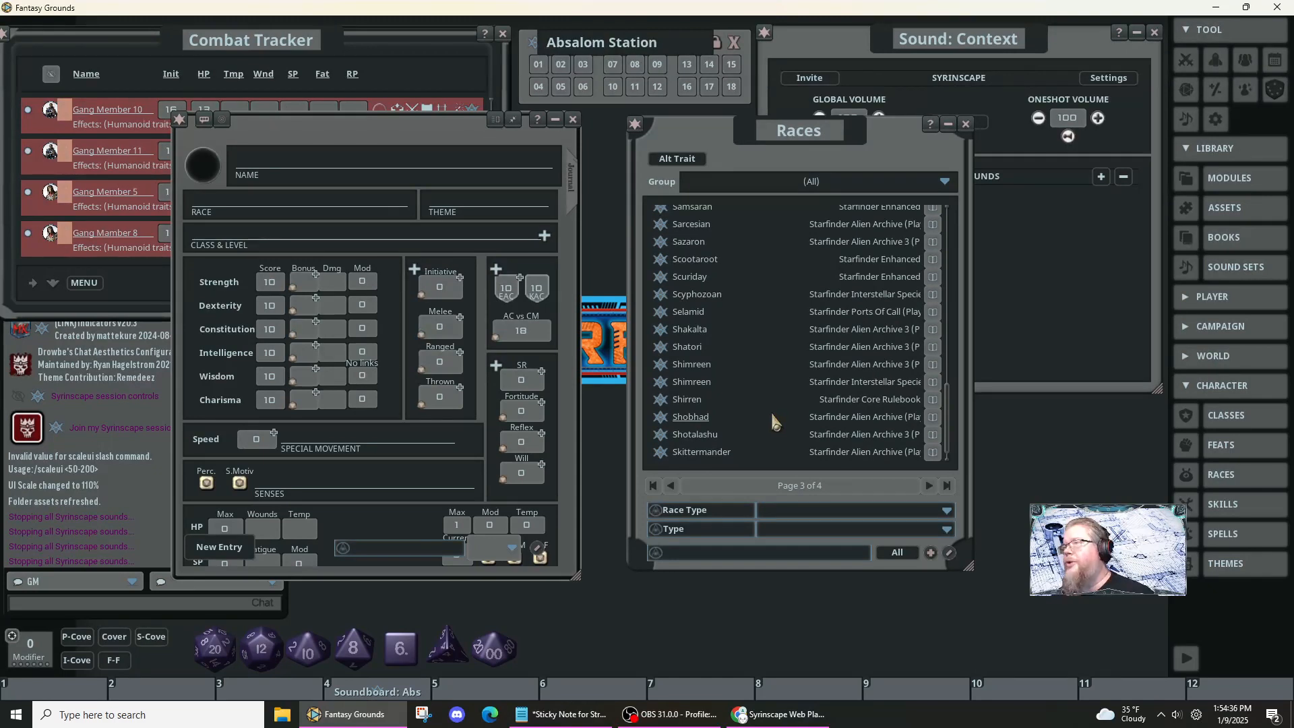
scroll(775, 418, up, 10)
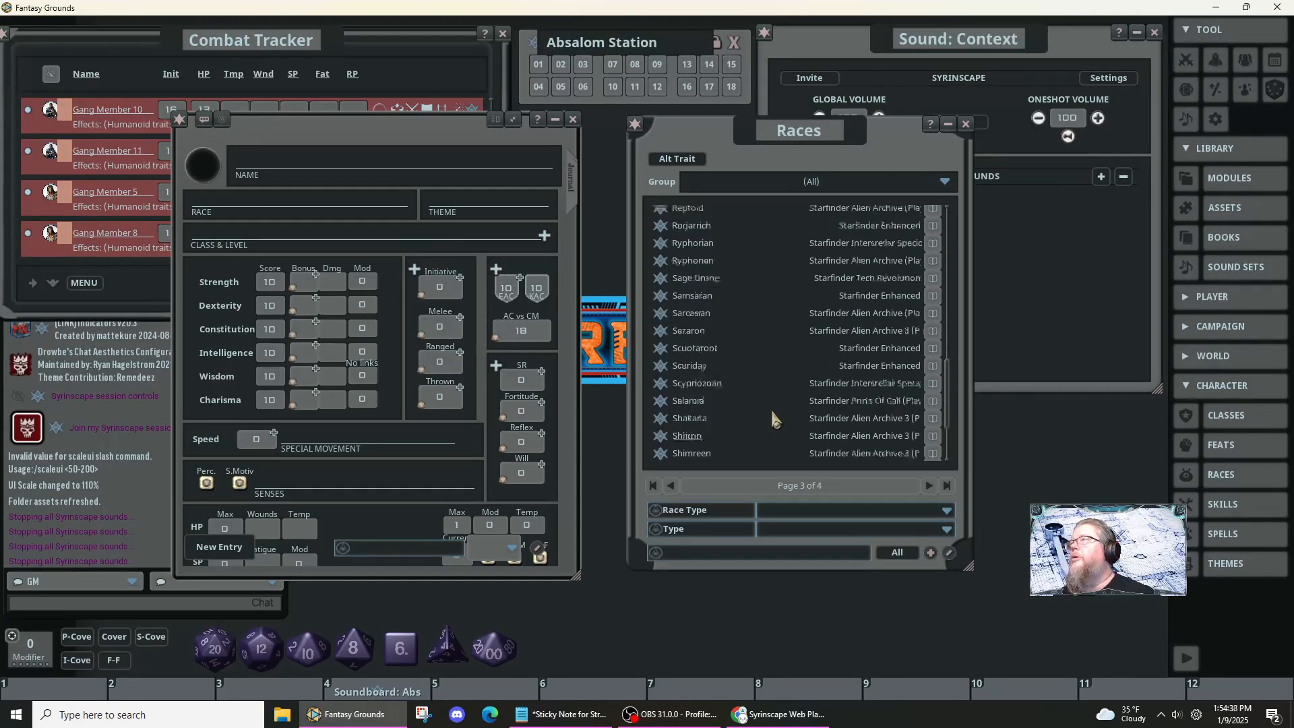
- Filter the race list by "drone" and assign the Combat Drone race to the blank character sheet
click(744, 554)
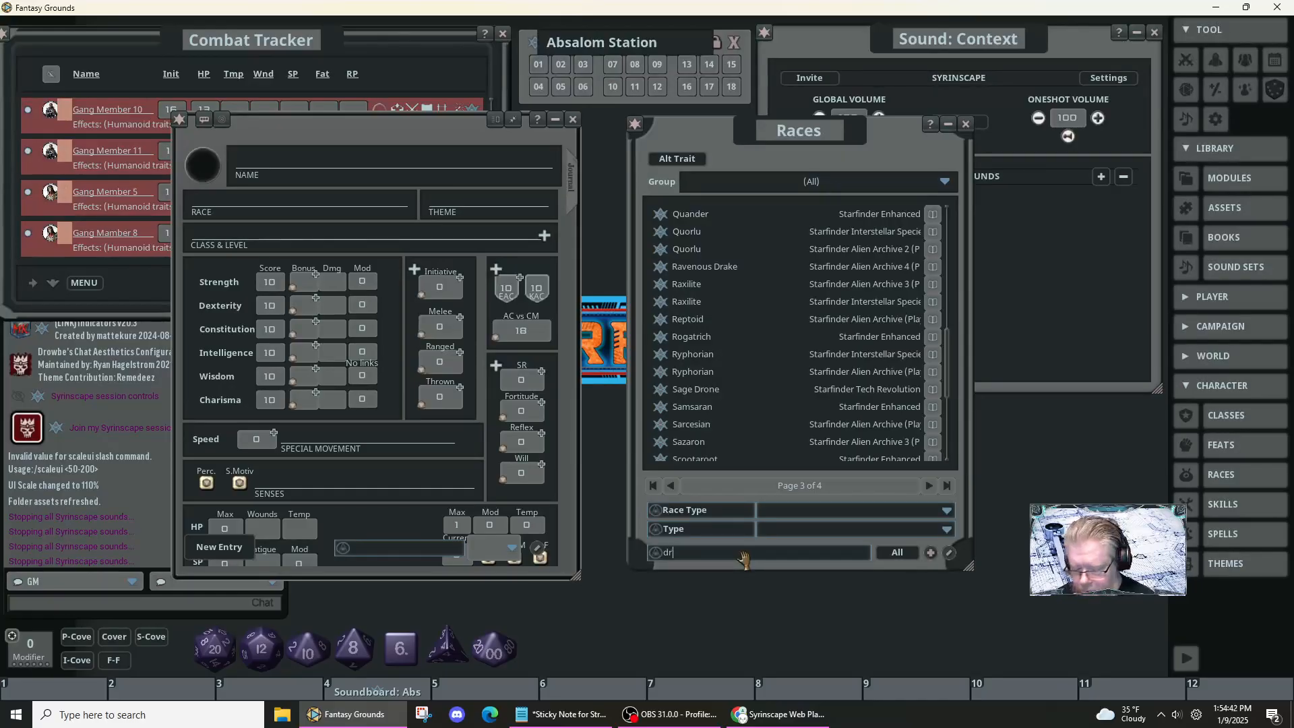
key(Return)
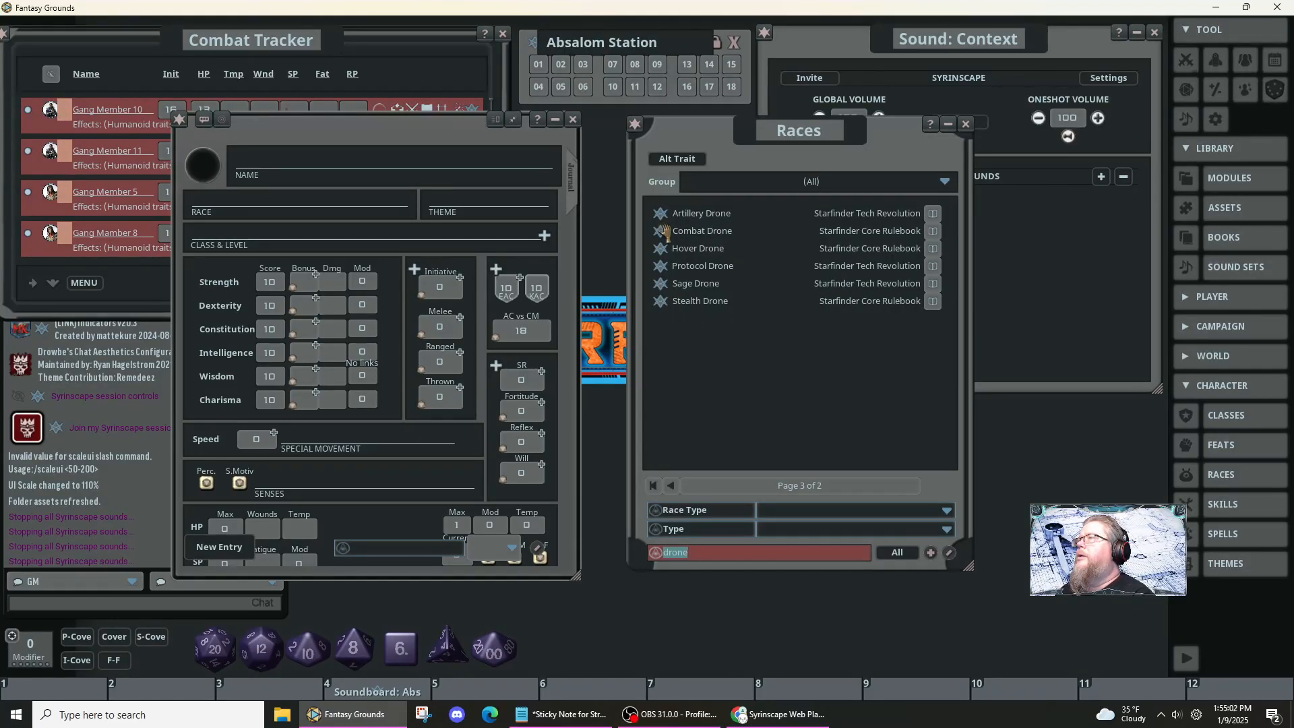
drag(661, 234, 280, 204)
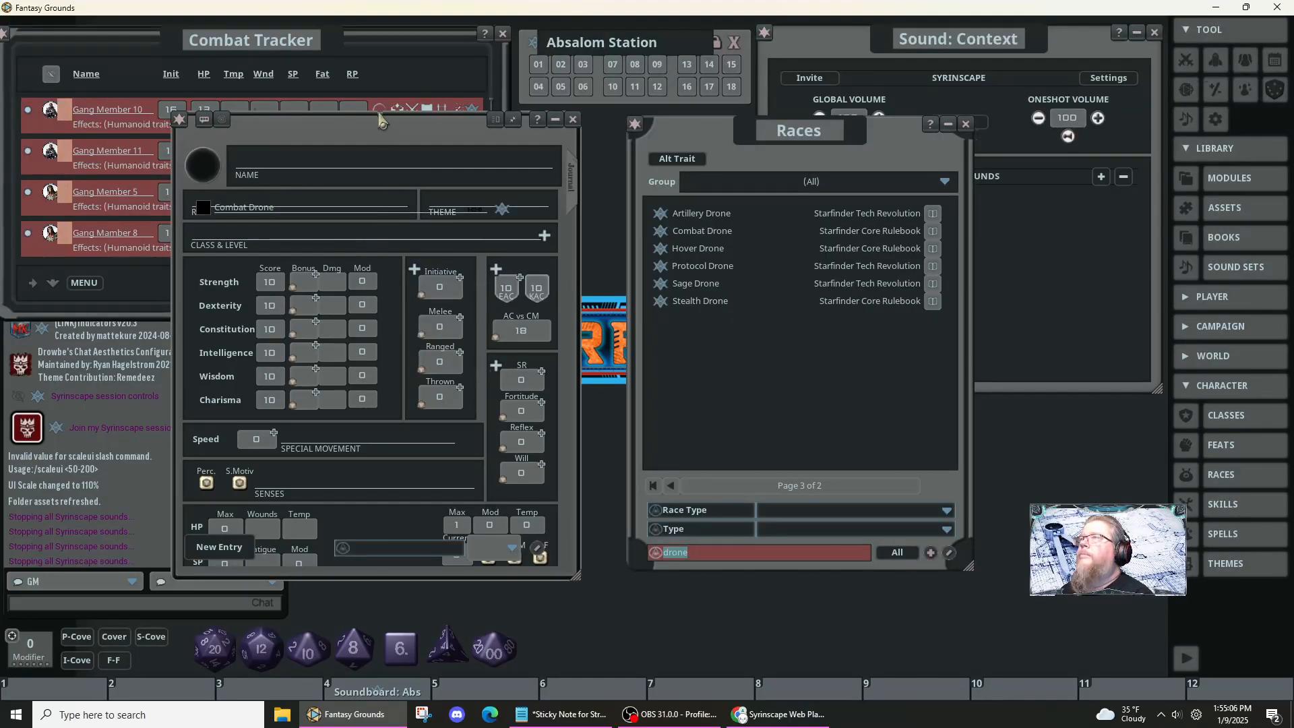
drag(385, 126, 456, 168)
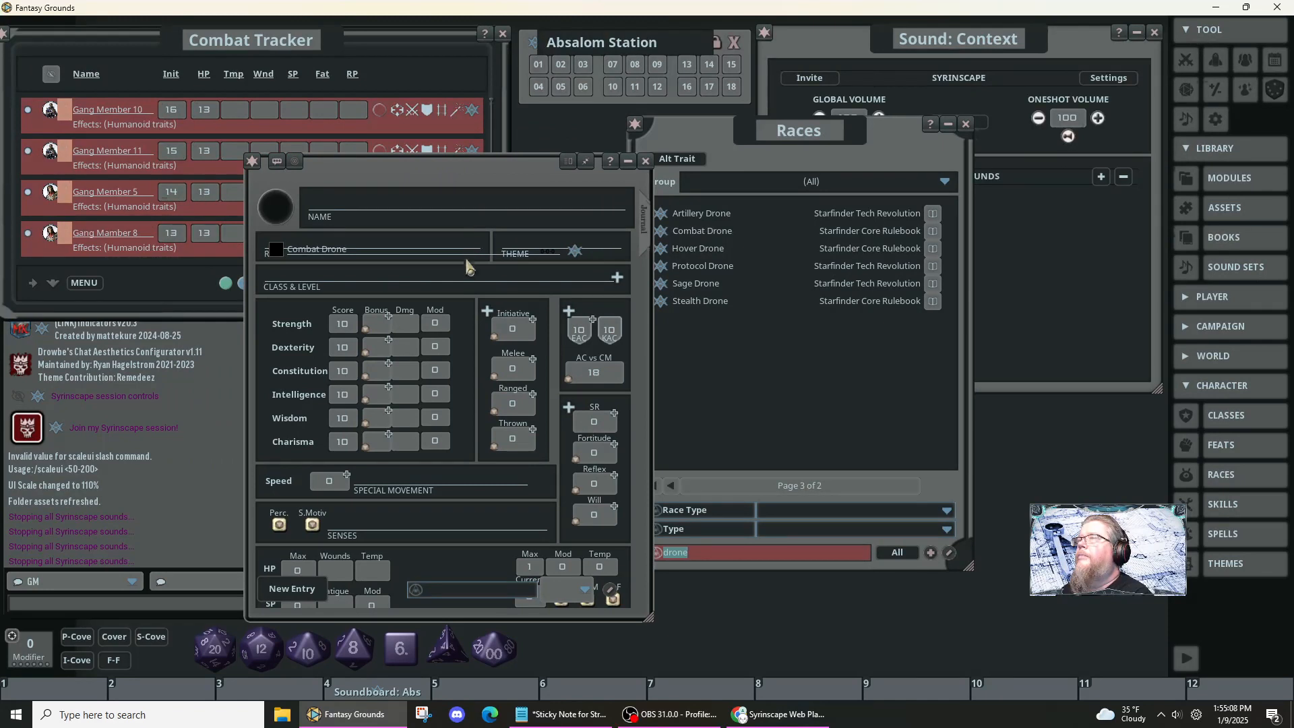
- Name the character Companion 82
click(464, 276)
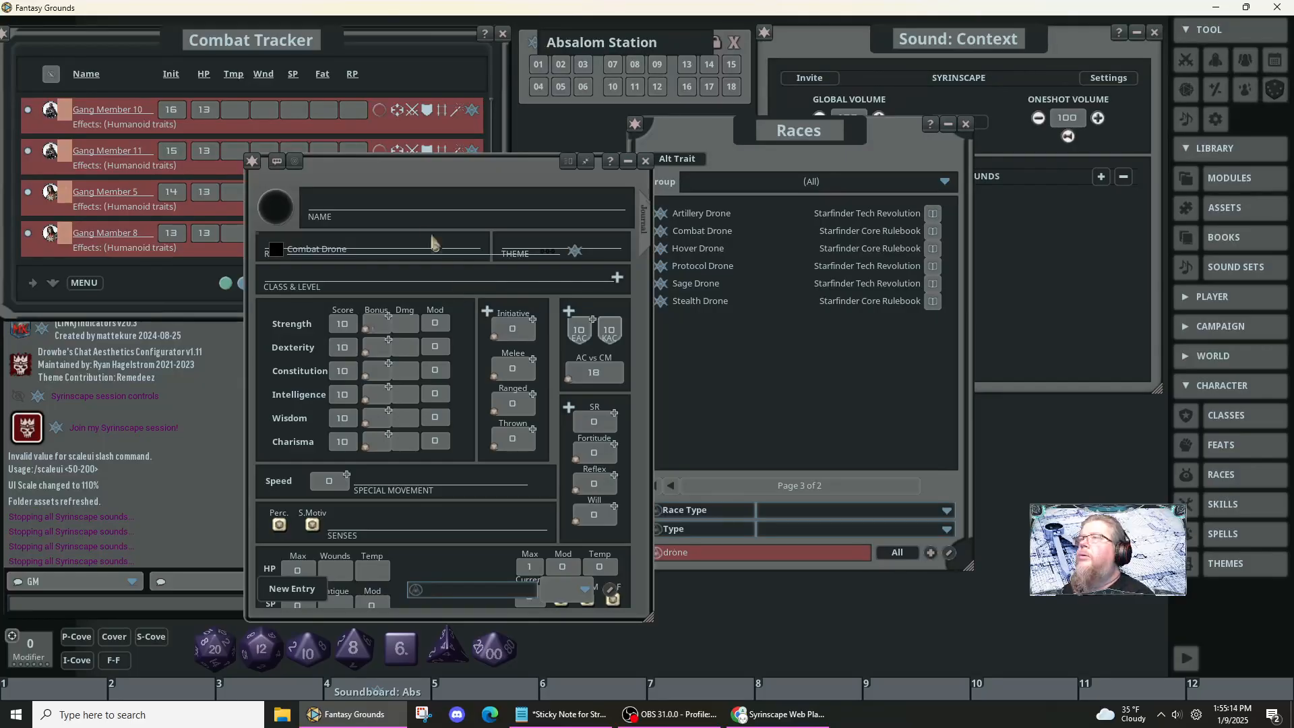
click(417, 208)
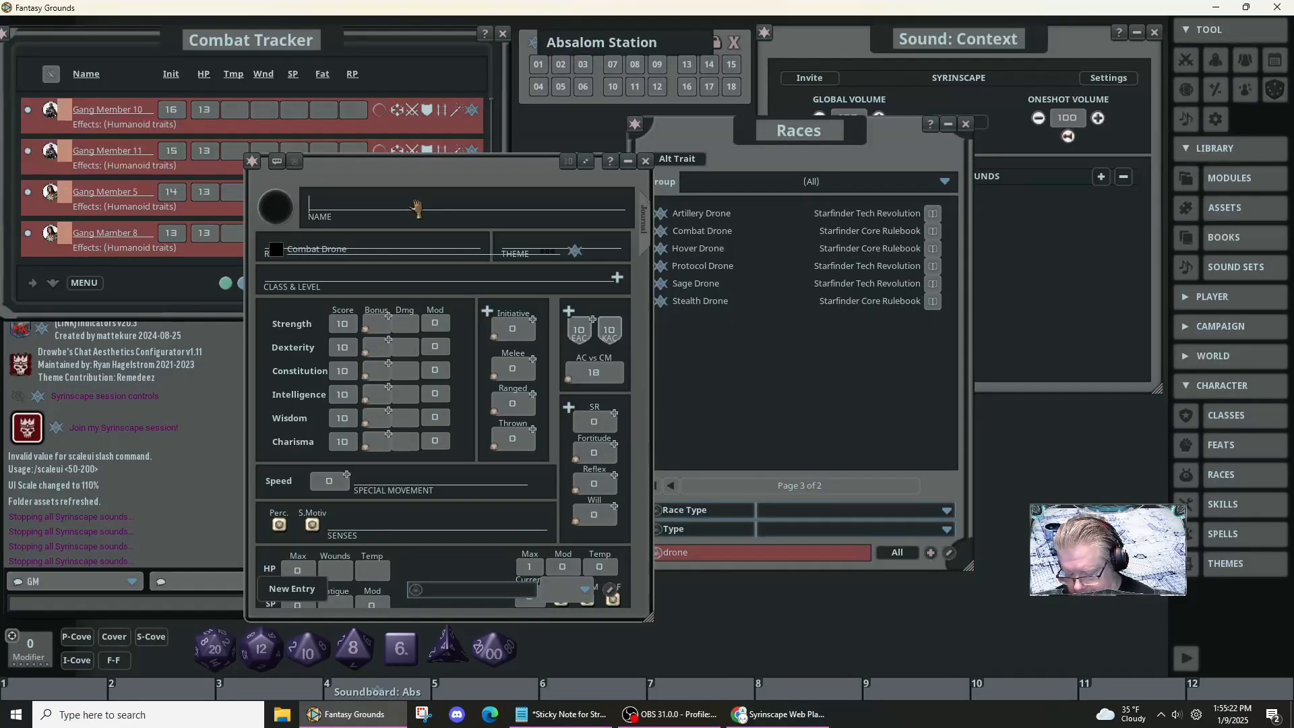
text(Companion 82)
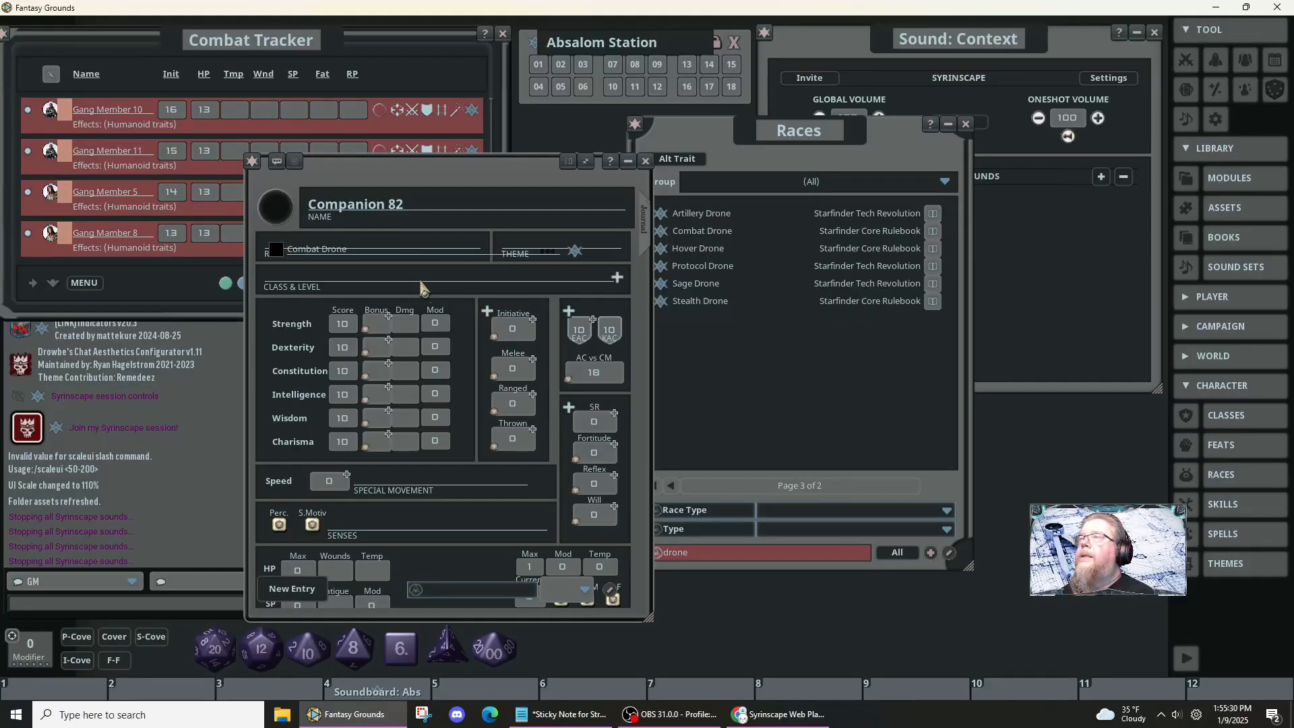
- Replace the race list with the class list and add the Drone (Combat) class to the Companion 82 sheet
drag(785, 396, 872, 438)
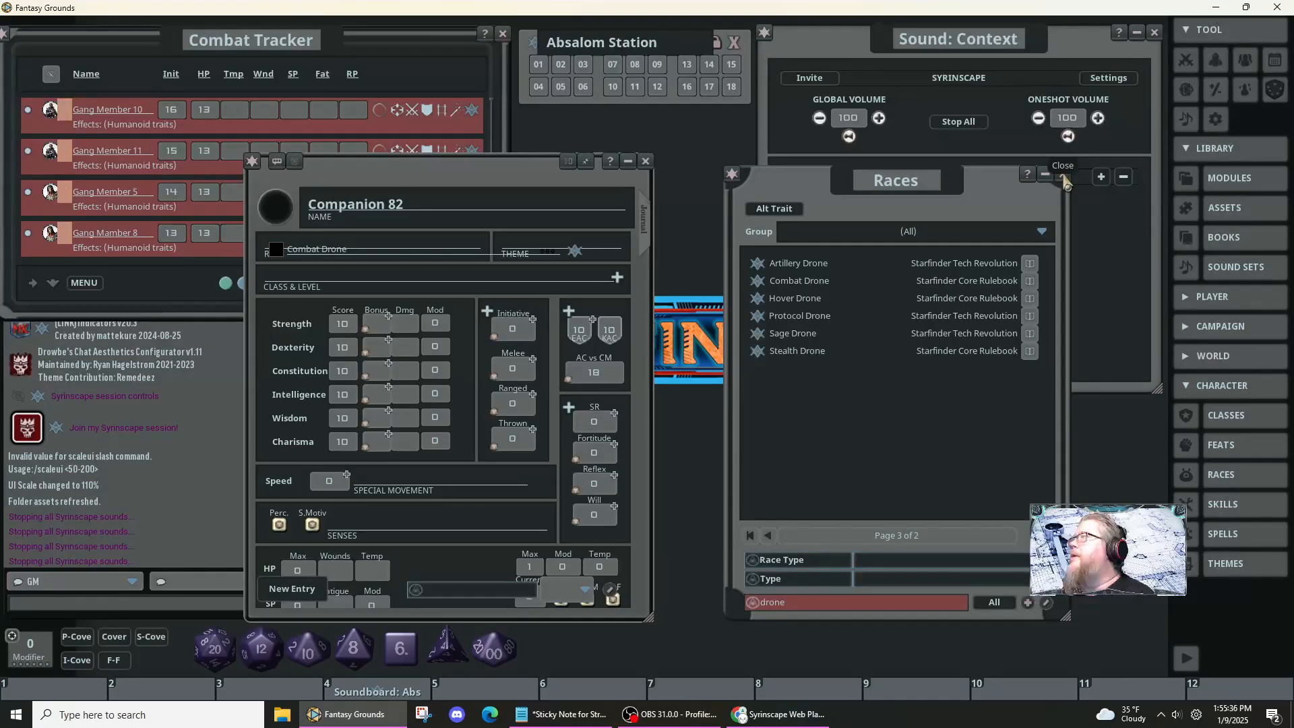
click(1063, 174)
click(1225, 416)
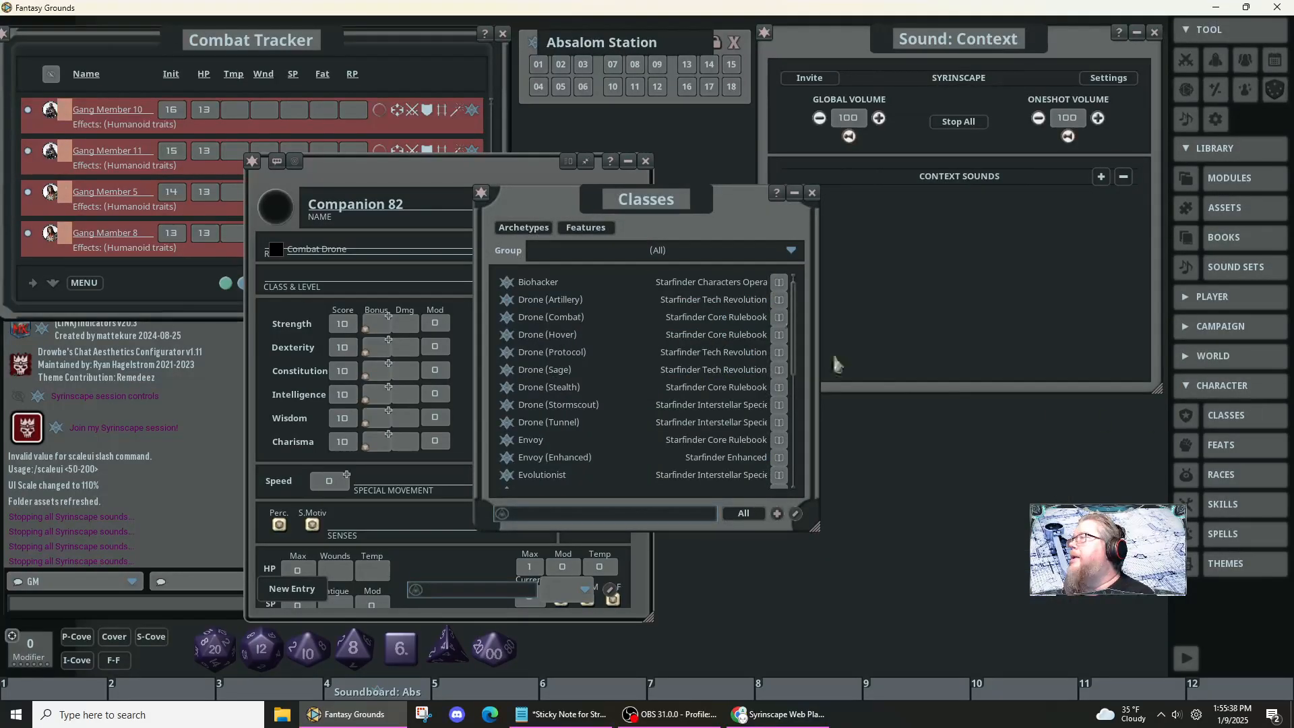
drag(744, 213, 1074, 304)
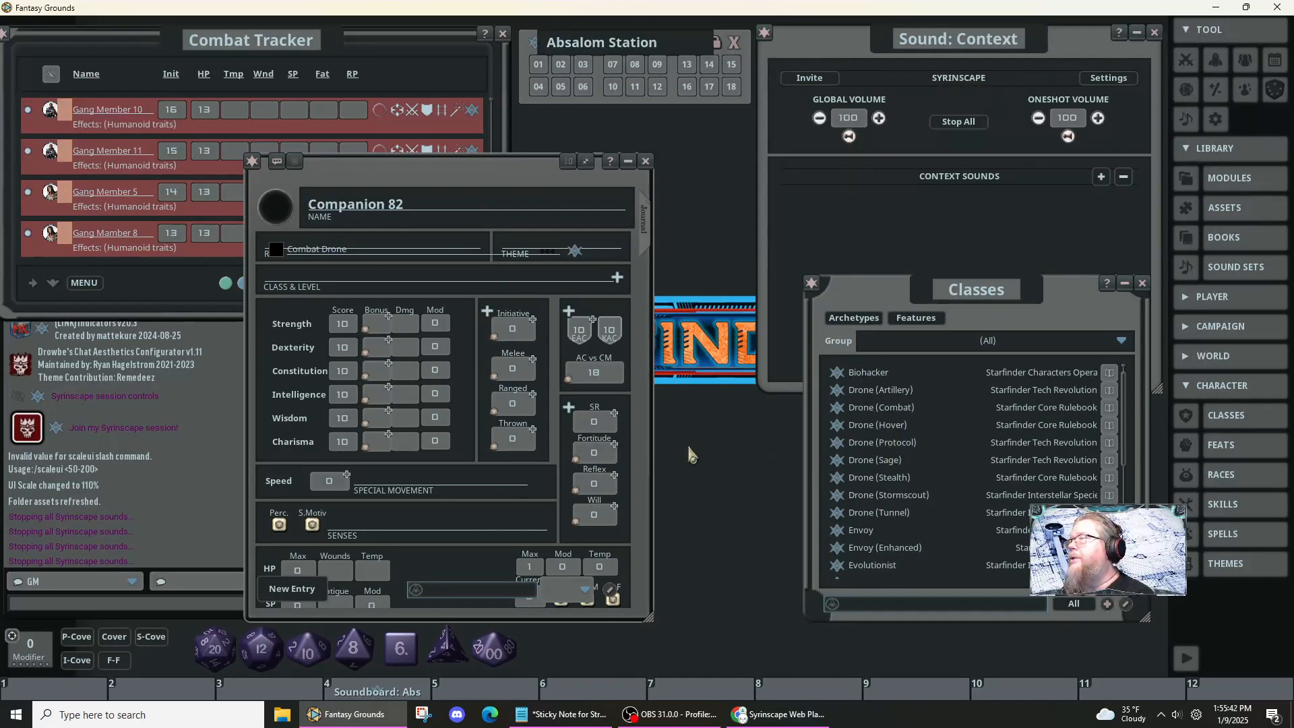
drag(649, 446, 761, 423)
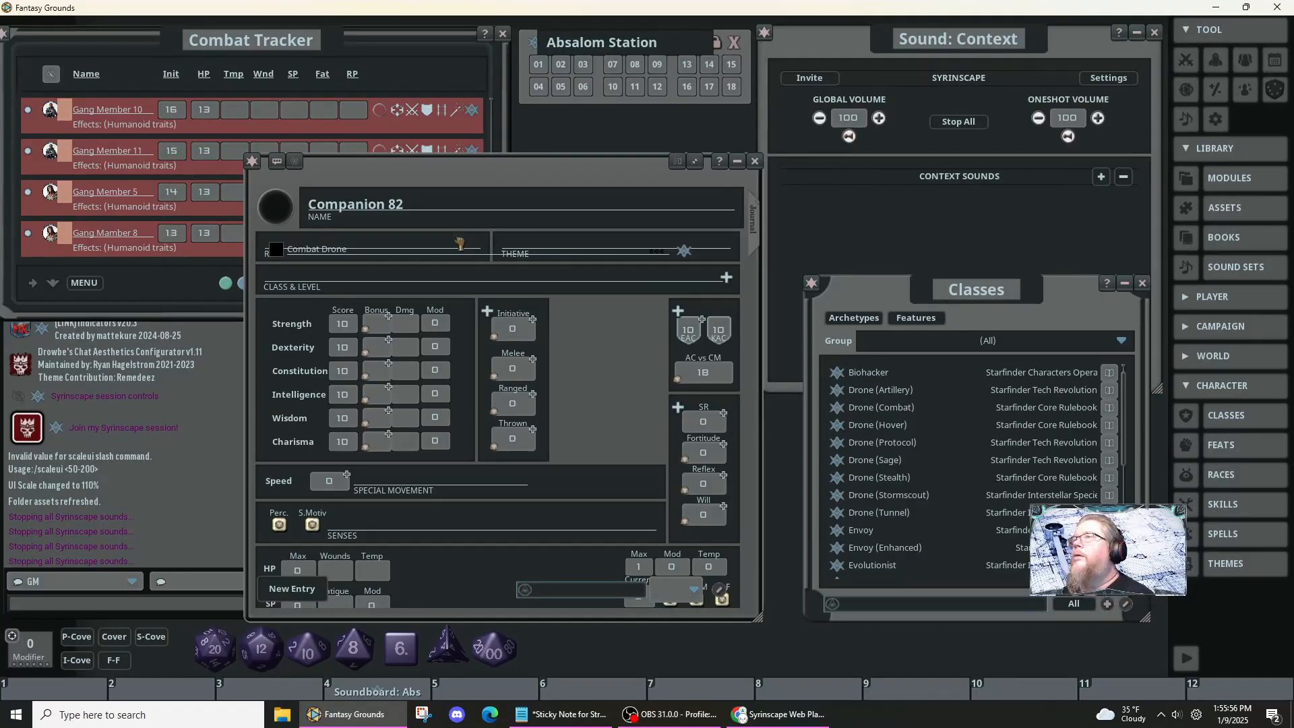
drag(731, 371, 446, 278)
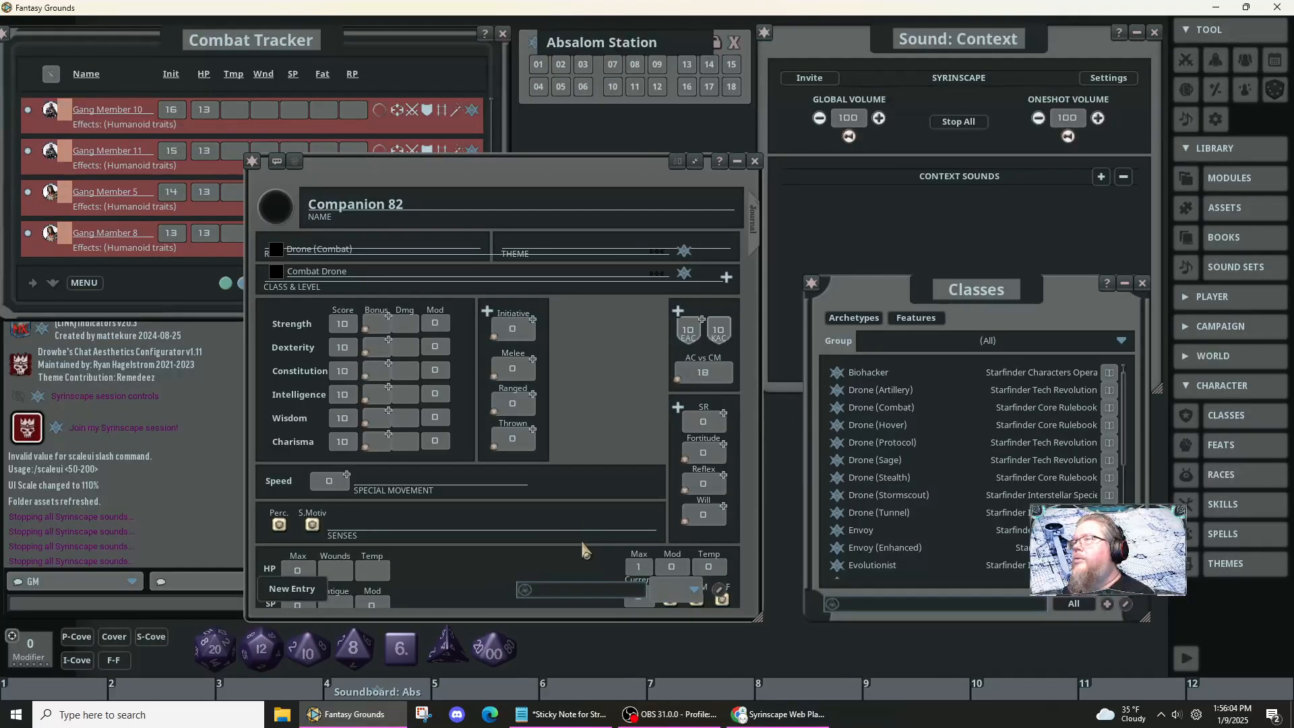
- Try again to assign Drone (Combat) in the sheet's class and level area, and make the sheet taller
drag(477, 176, 525, 81)
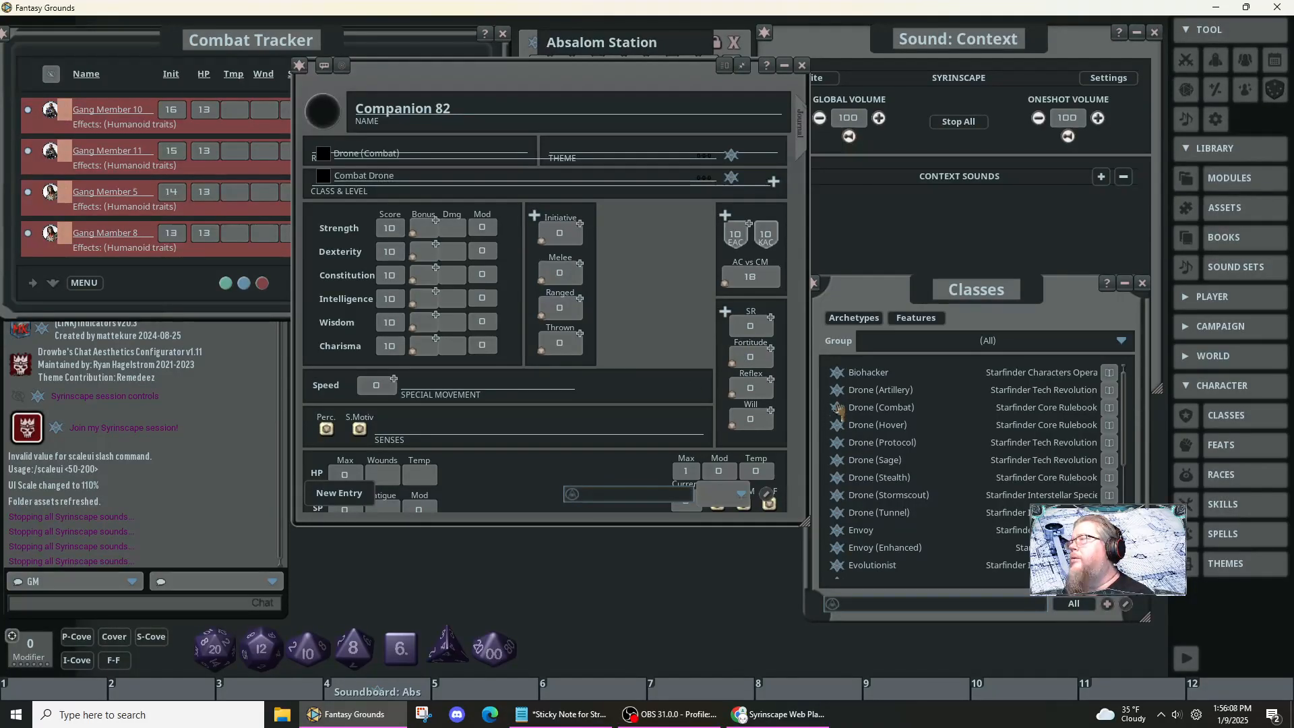
drag(837, 409, 404, 177)
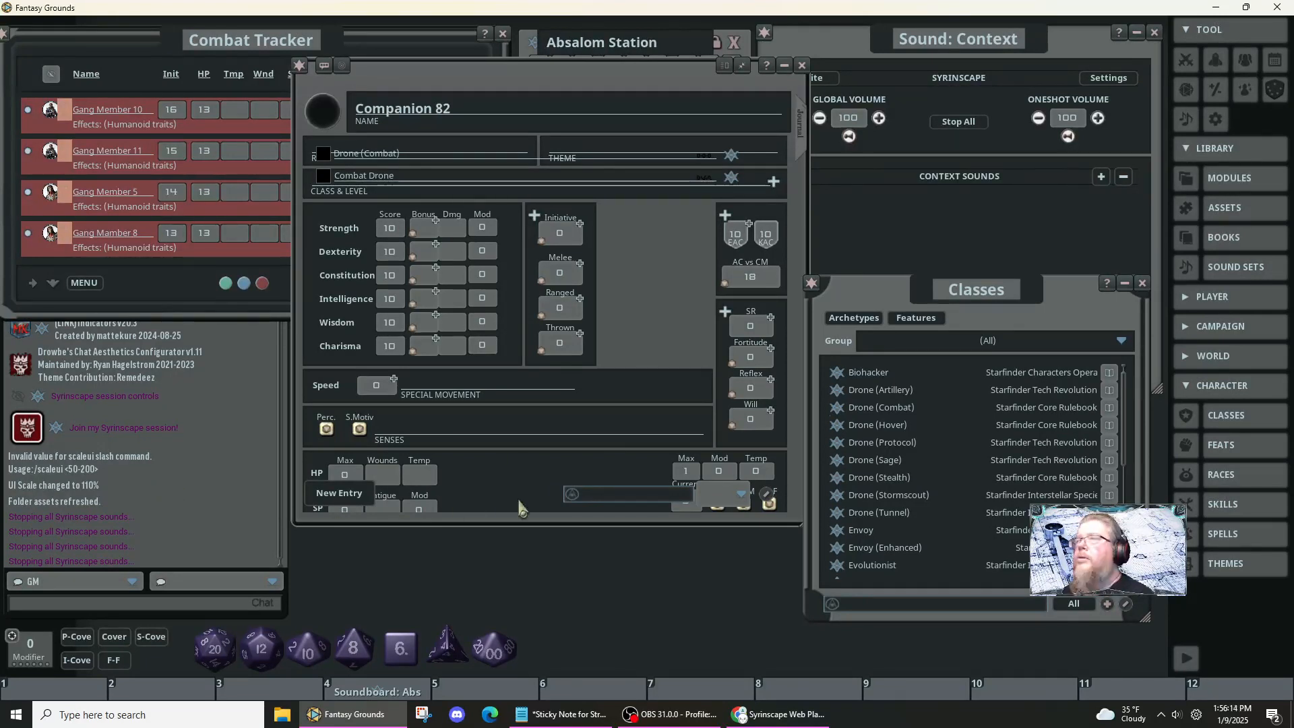
drag(539, 525, 537, 614)
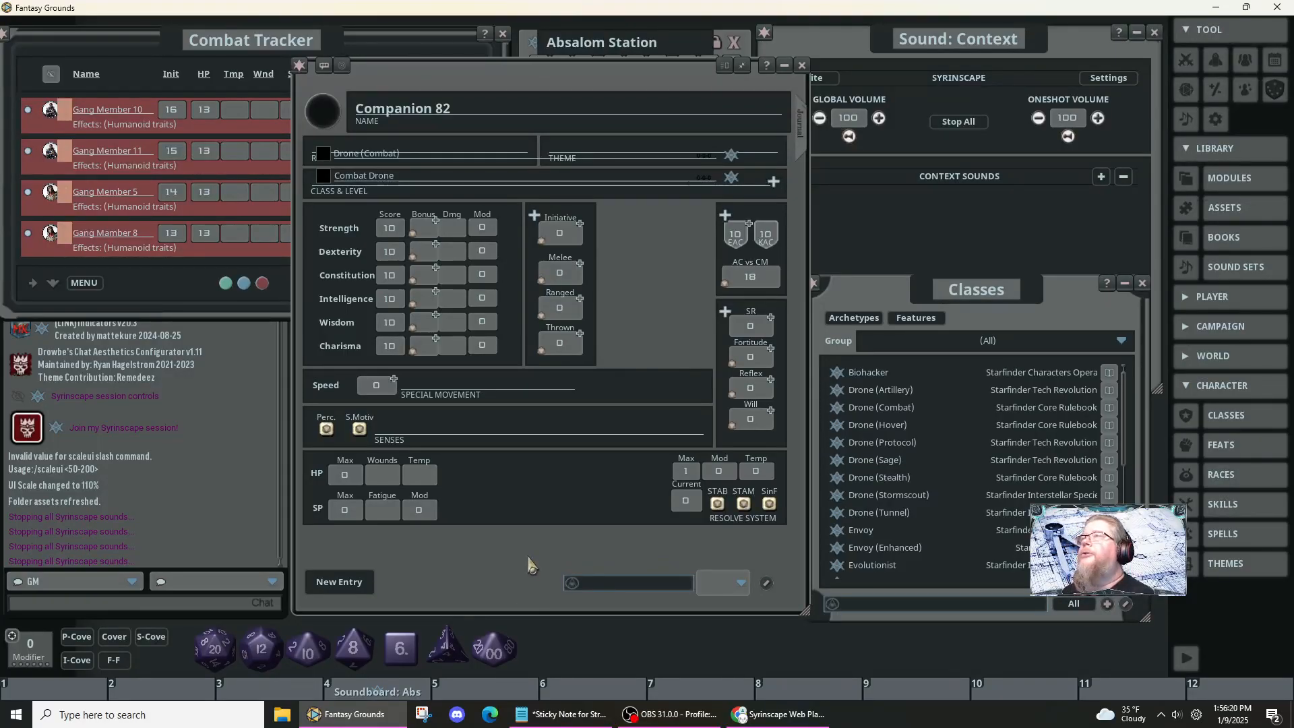
- Close the Companion 82 sheet and delete that character from the character selection
click(807, 69)
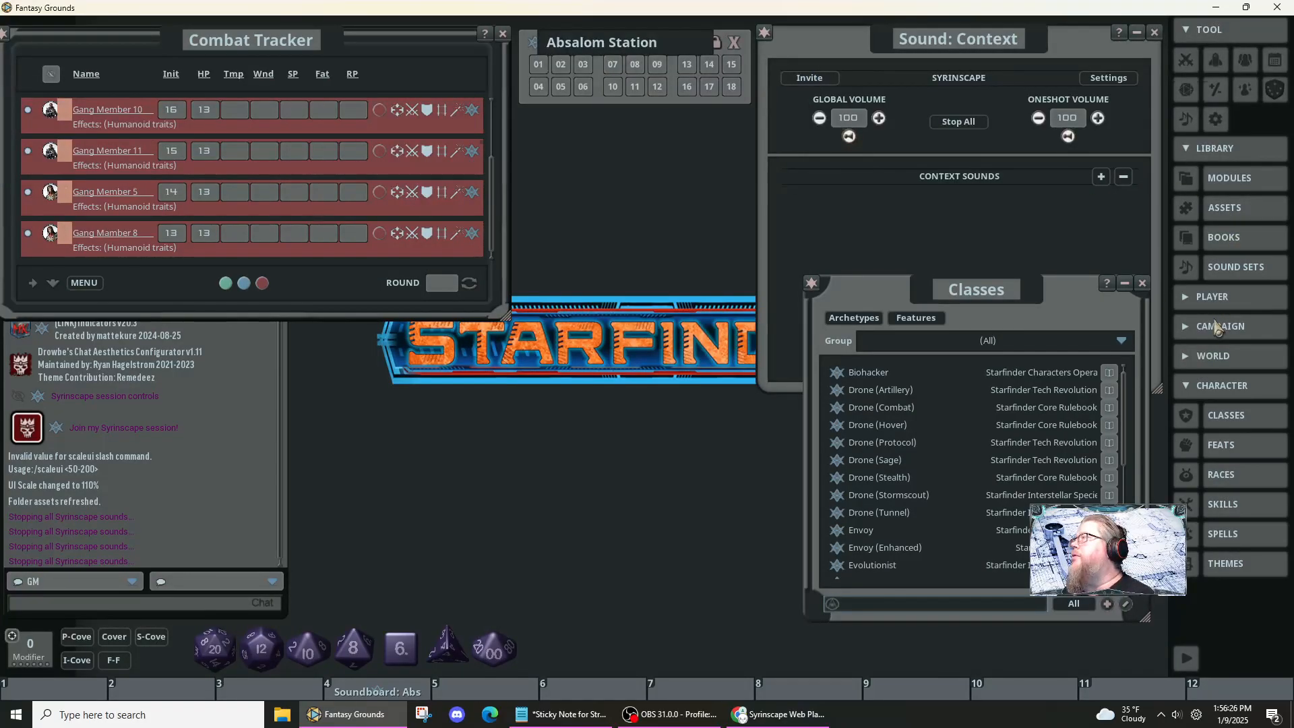
click(1212, 296)
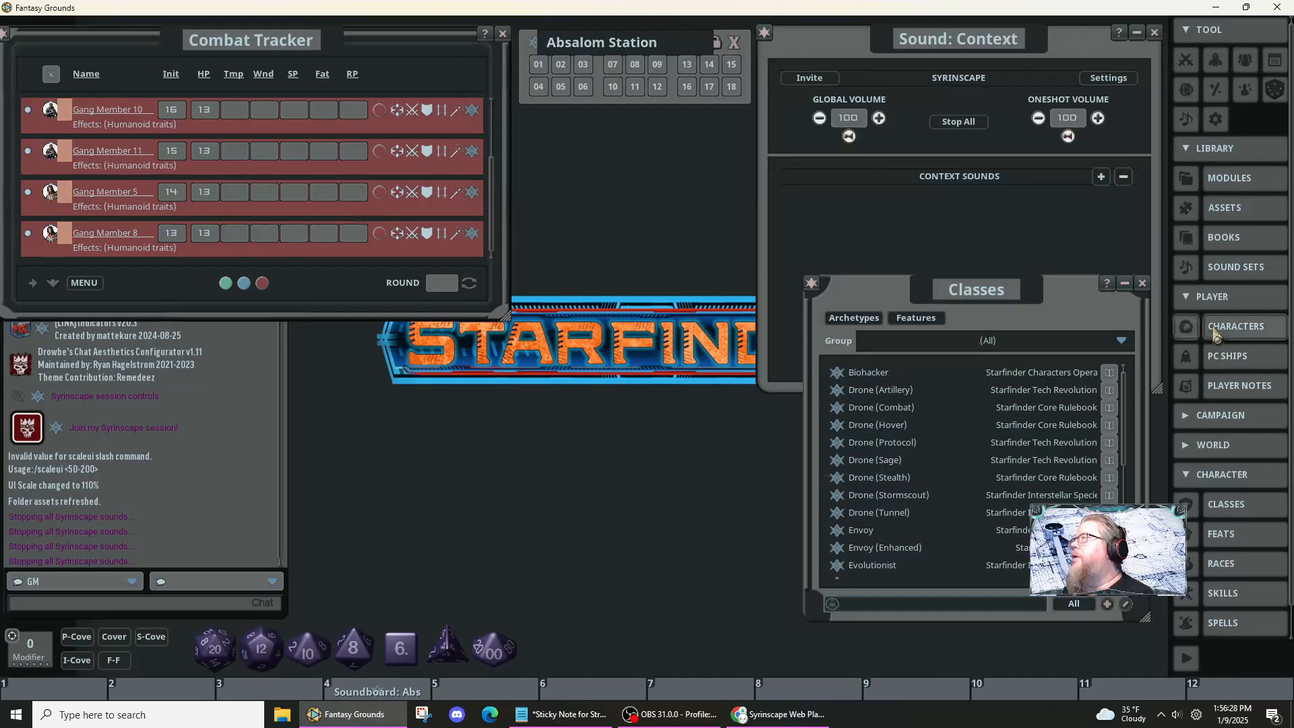
click(1219, 326)
right_click(500, 291)
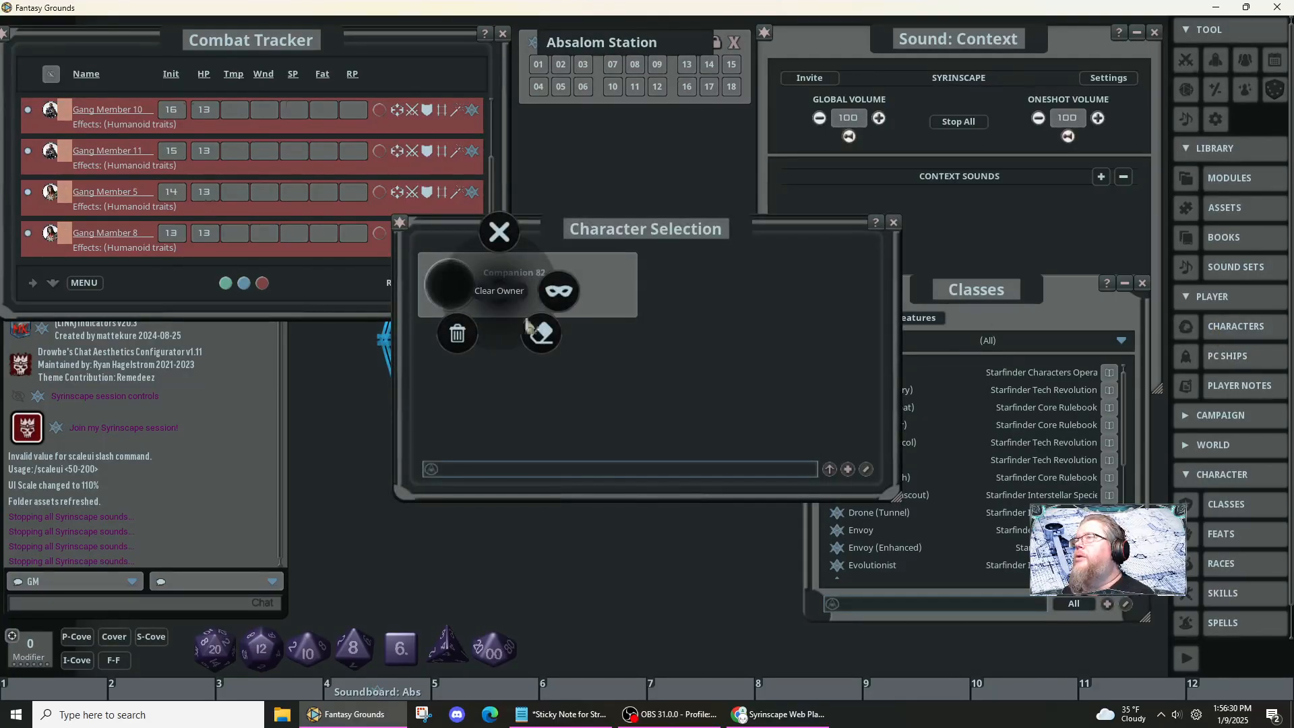
click(458, 335)
click(459, 335)
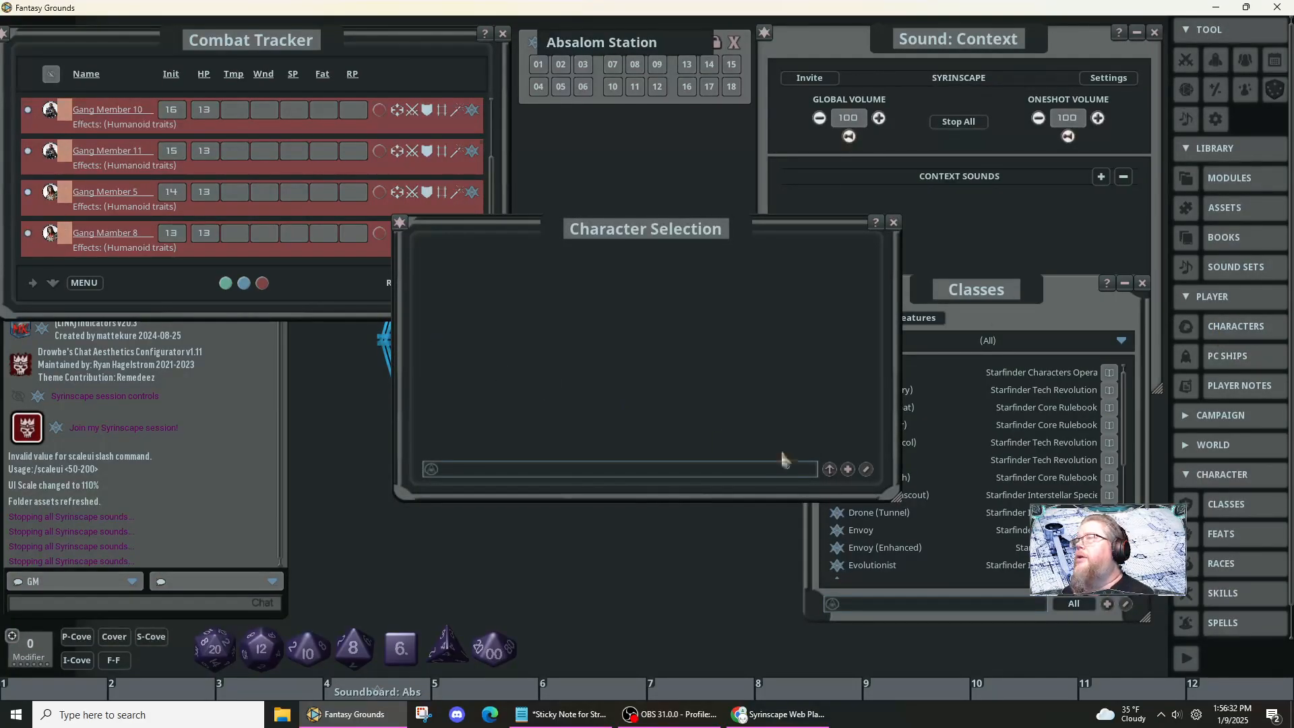
- Create a new blank character and place its sheet clear of the class list
click(848, 470)
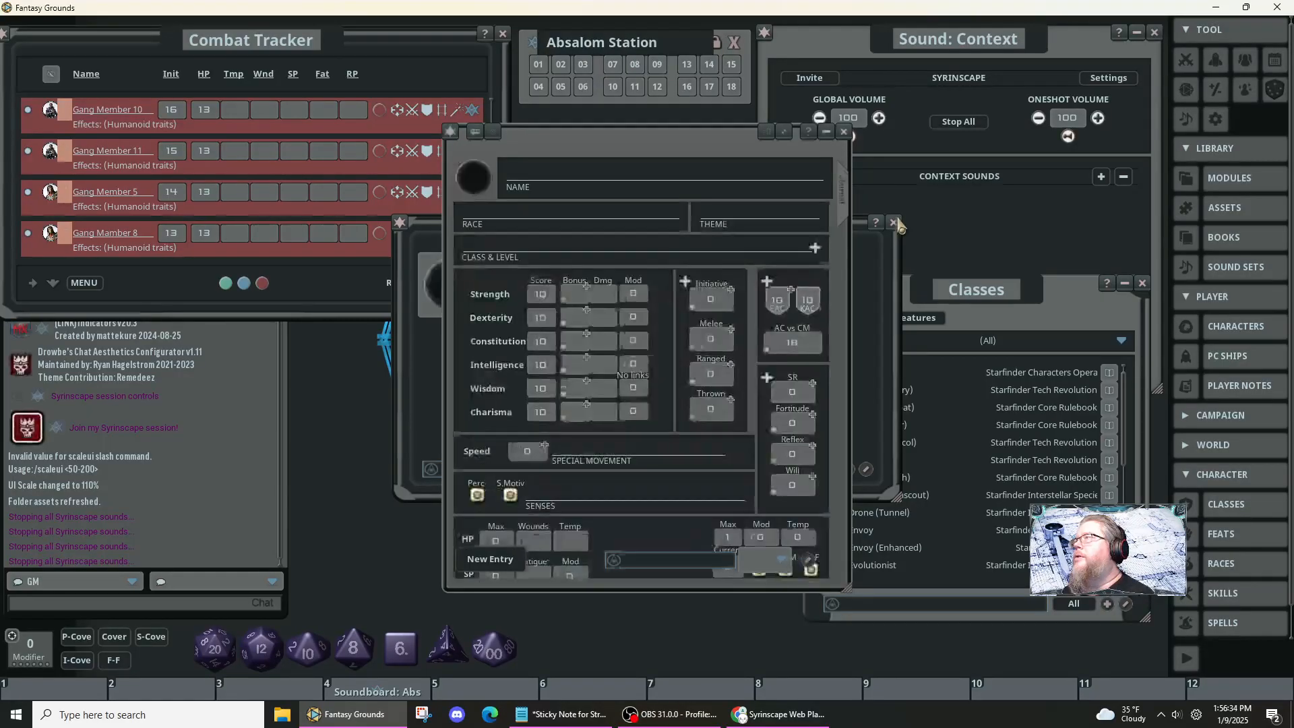
click(897, 236)
drag(637, 143, 387, 145)
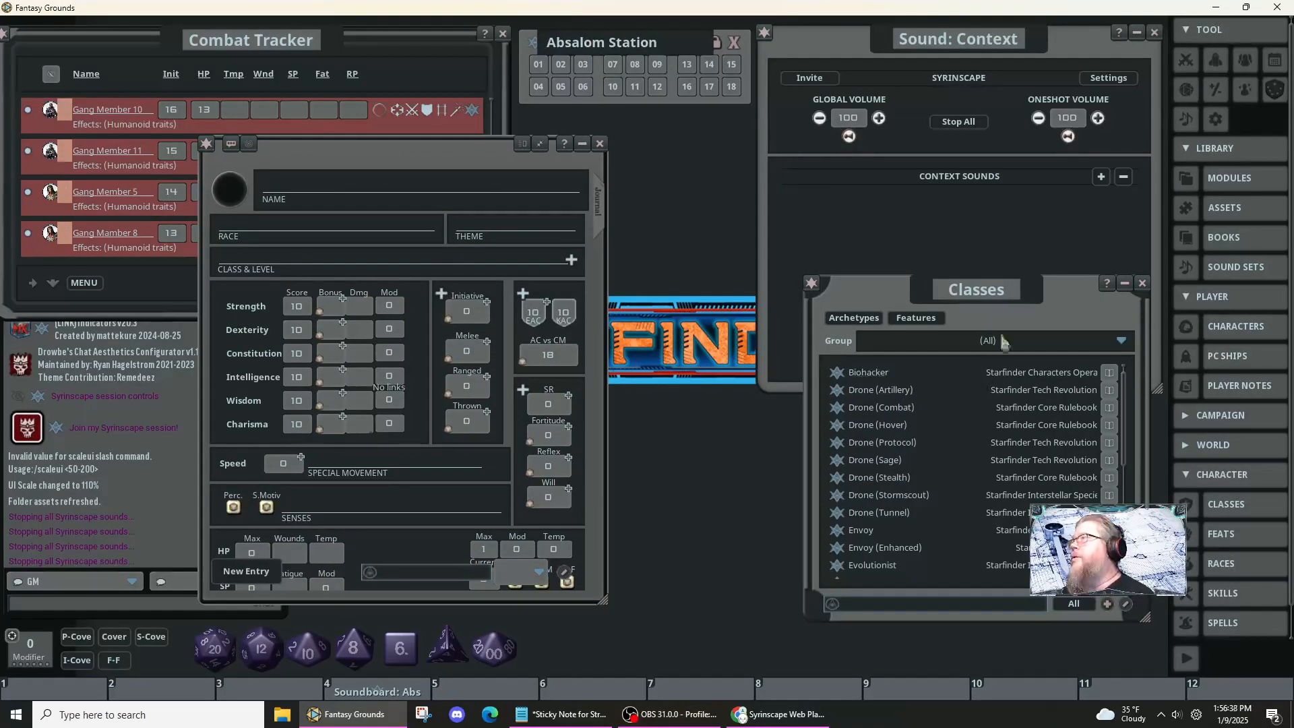
- Clear the "drone" filter from the race list, return to its first page and assign the Android race to the new character
click(1221, 569)
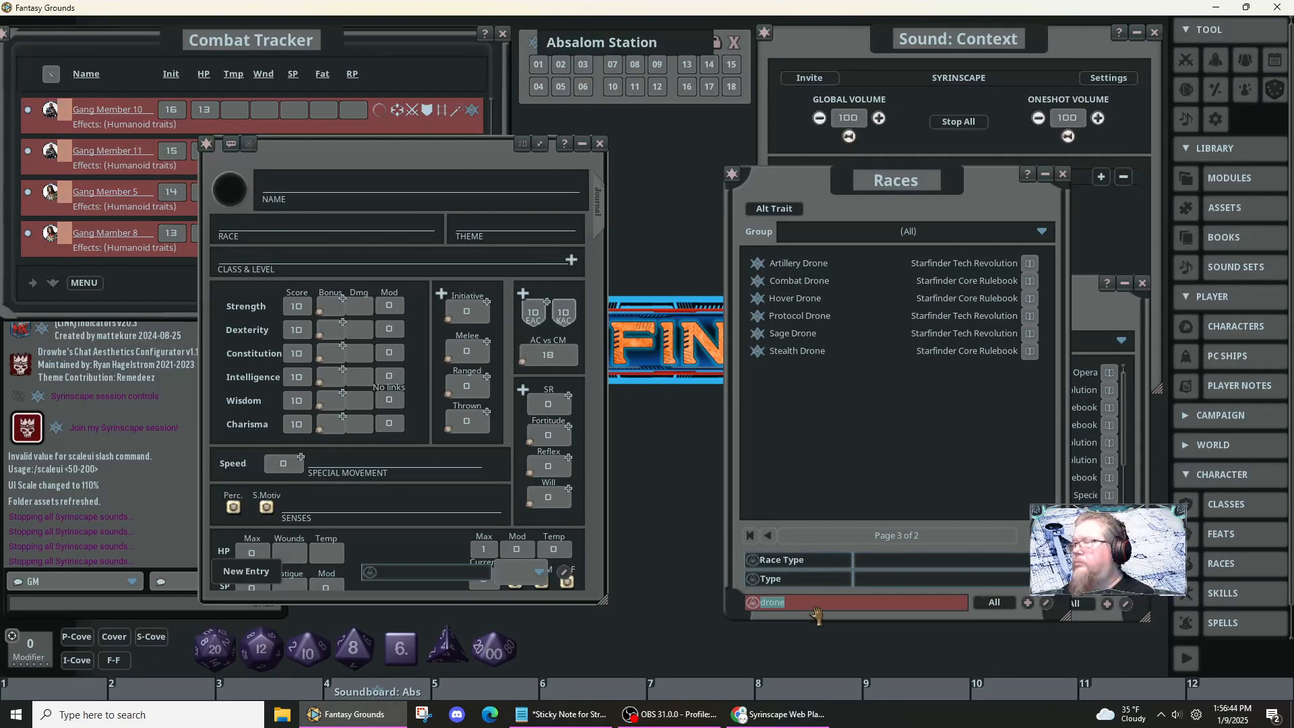
key(BackSpace)
key(BackSpace)
key(BackSpace)
key(BackSpace)
key(BackSpace)
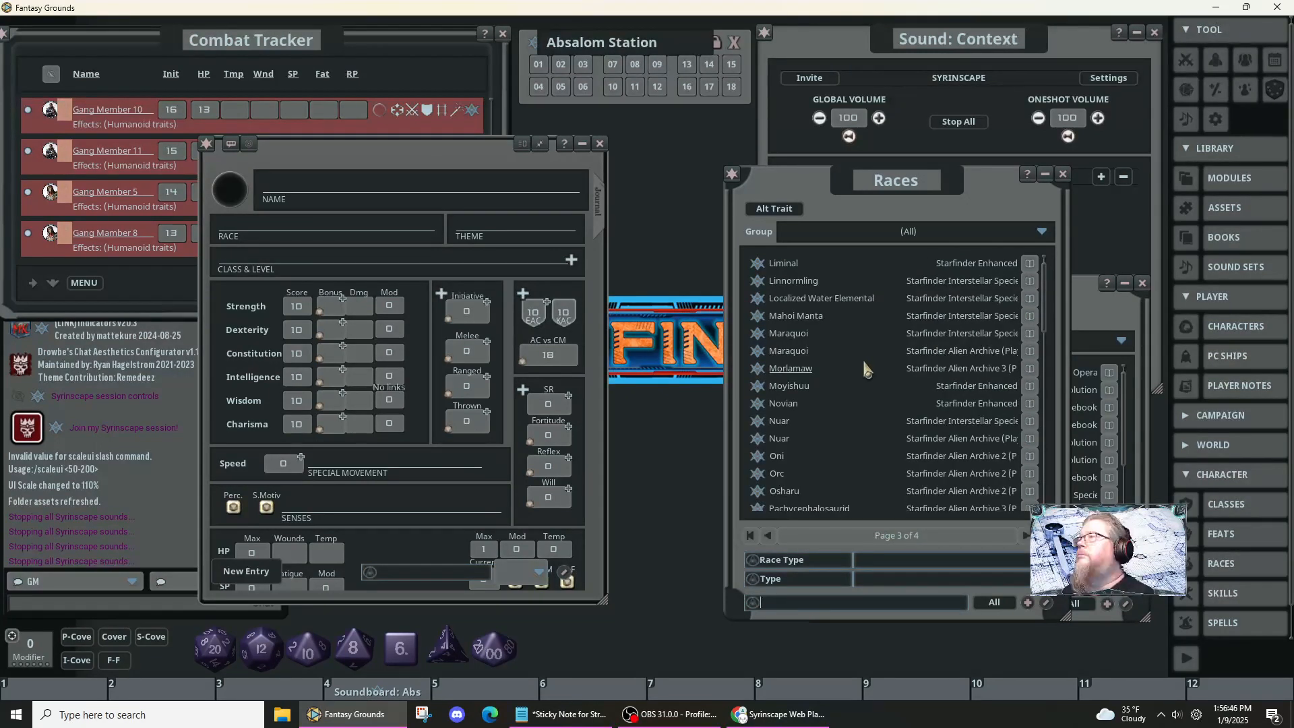
click(757, 537)
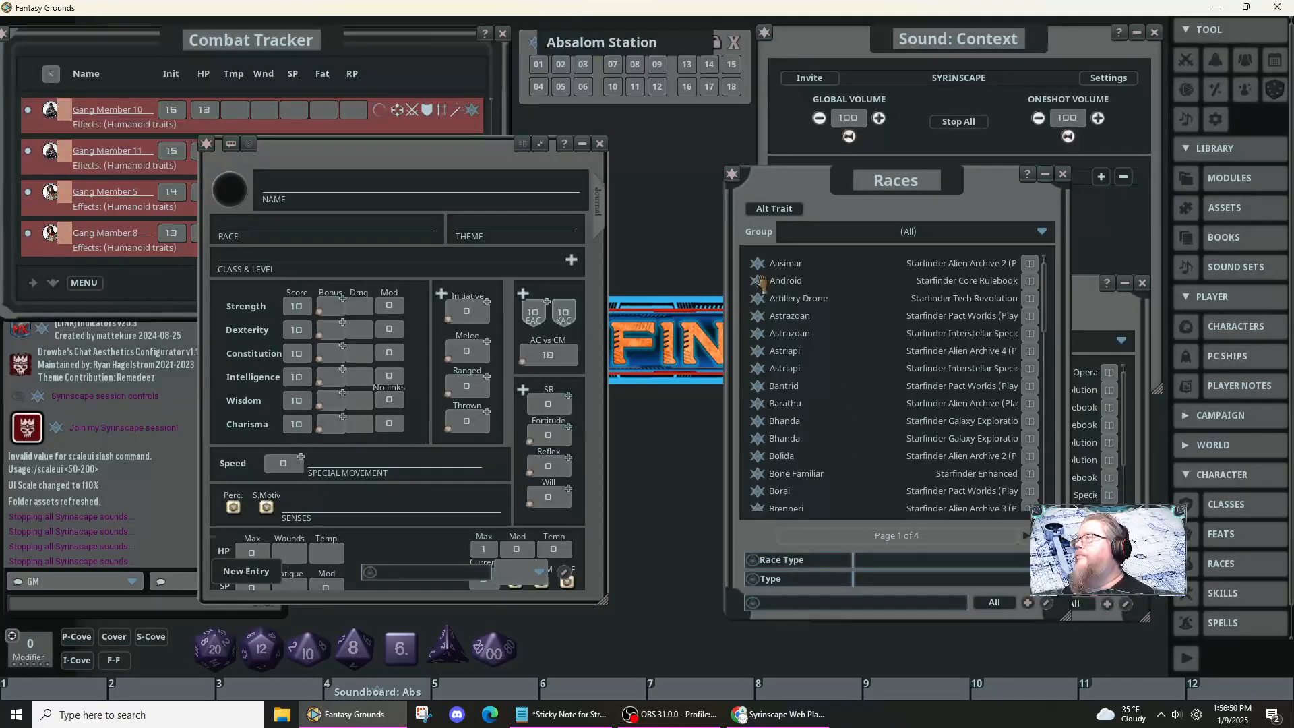
drag(369, 234, 370, 234)
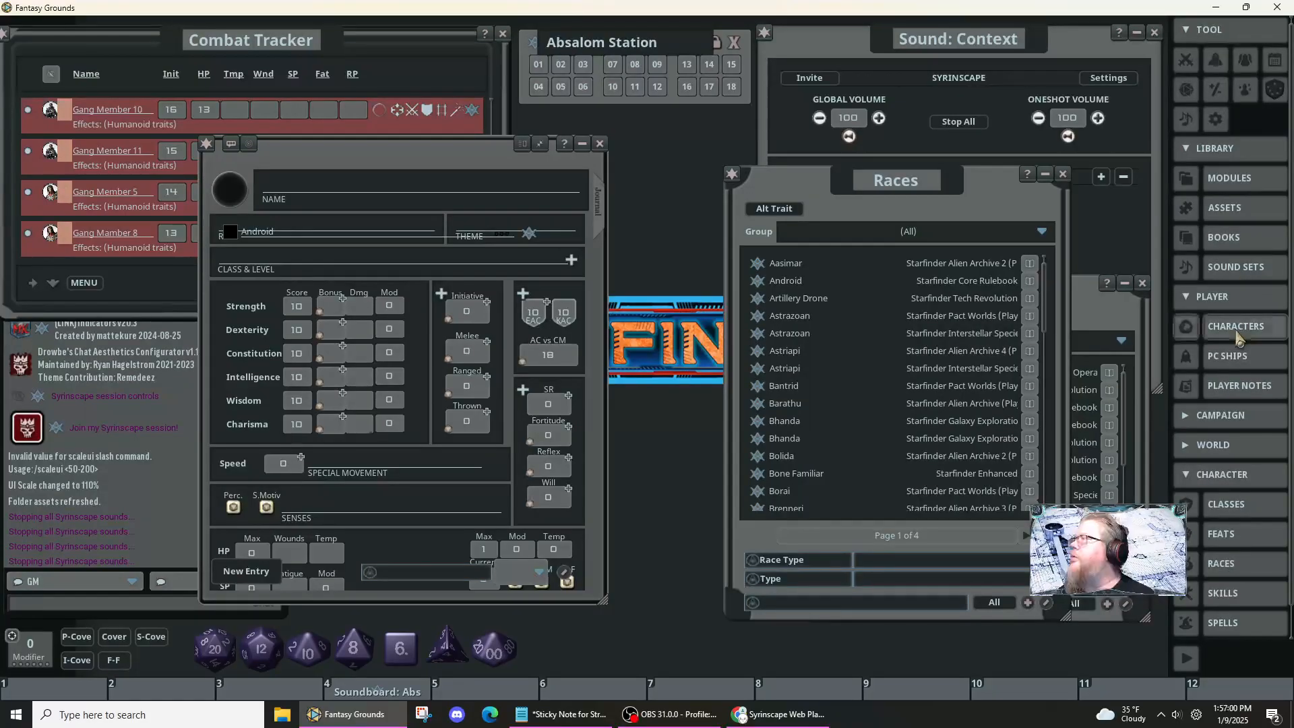
- Create a second blank character and assign the Bolida race to it
click(1241, 330)
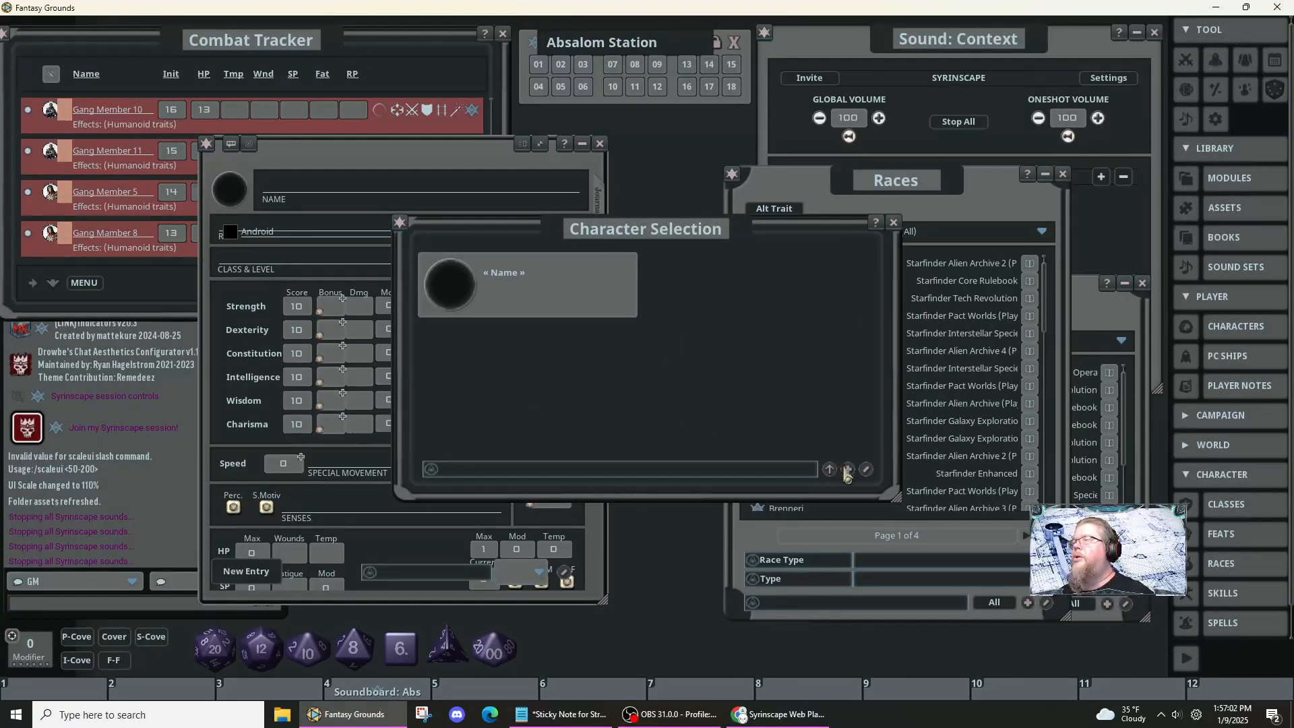
click(848, 470)
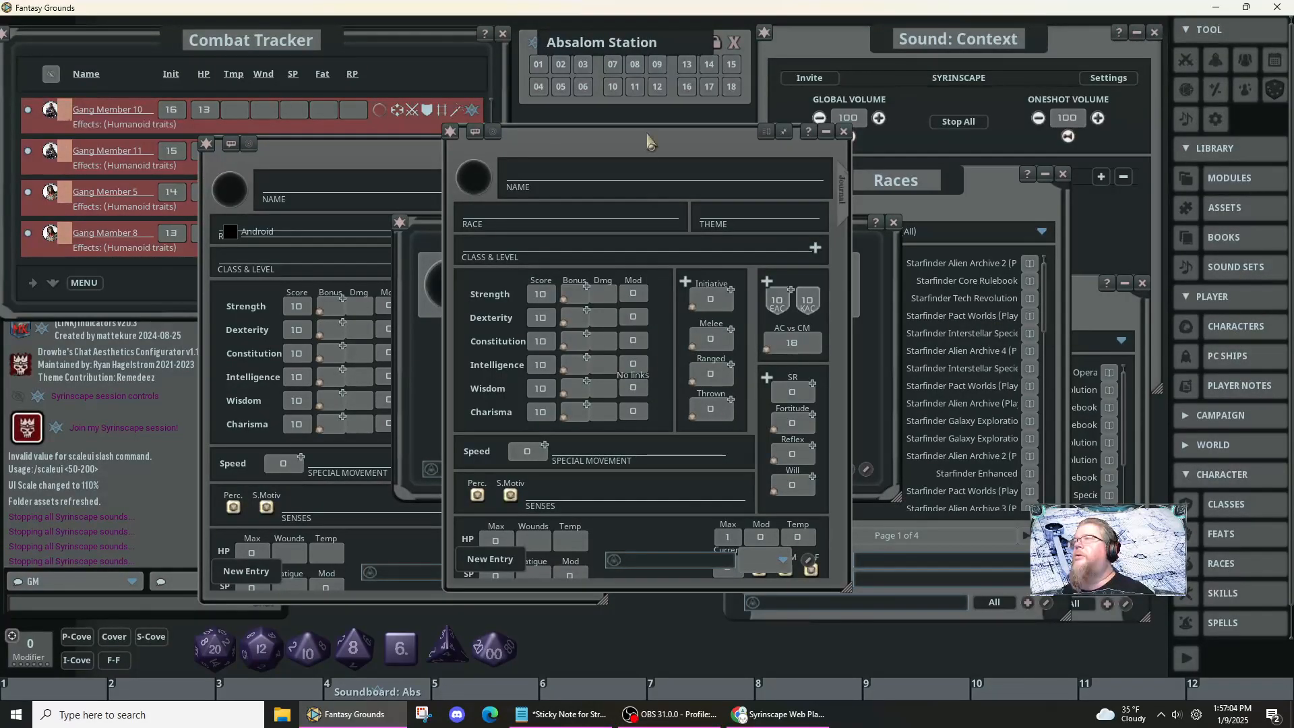
drag(650, 137, 506, 180)
click(1000, 200)
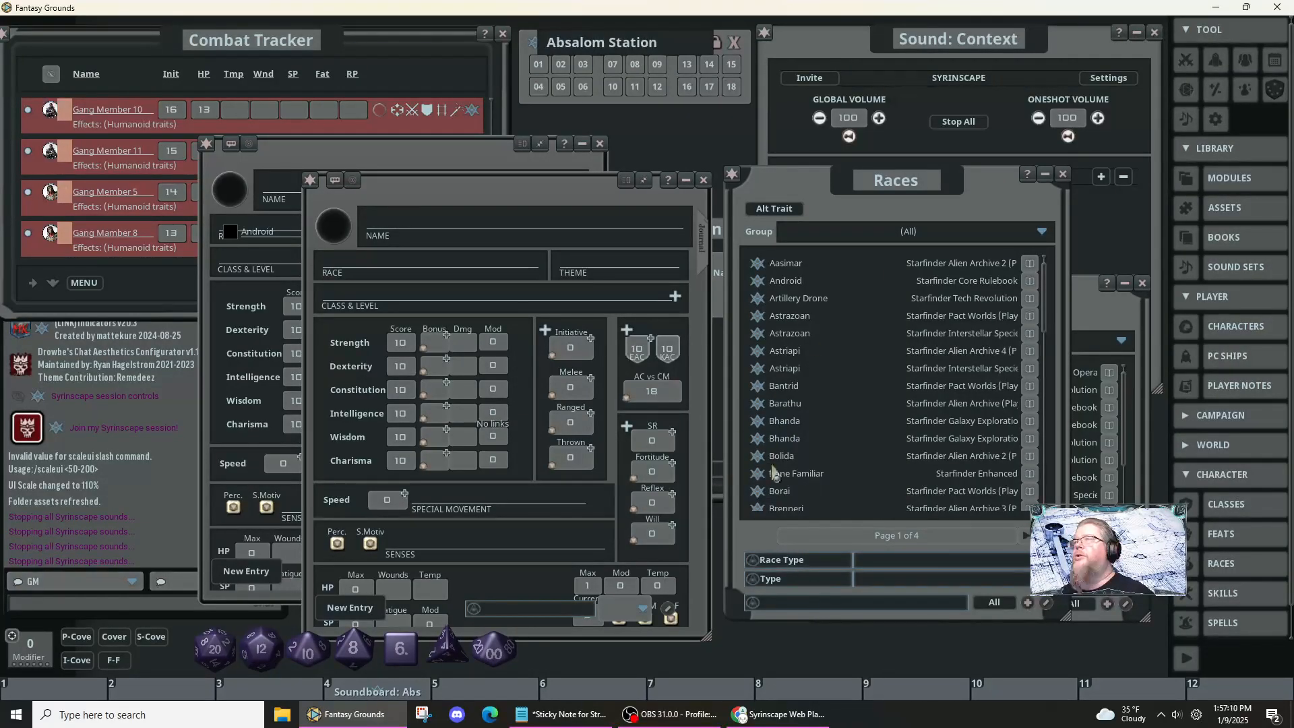
drag(761, 457, 714, 459)
drag(538, 314, 424, 267)
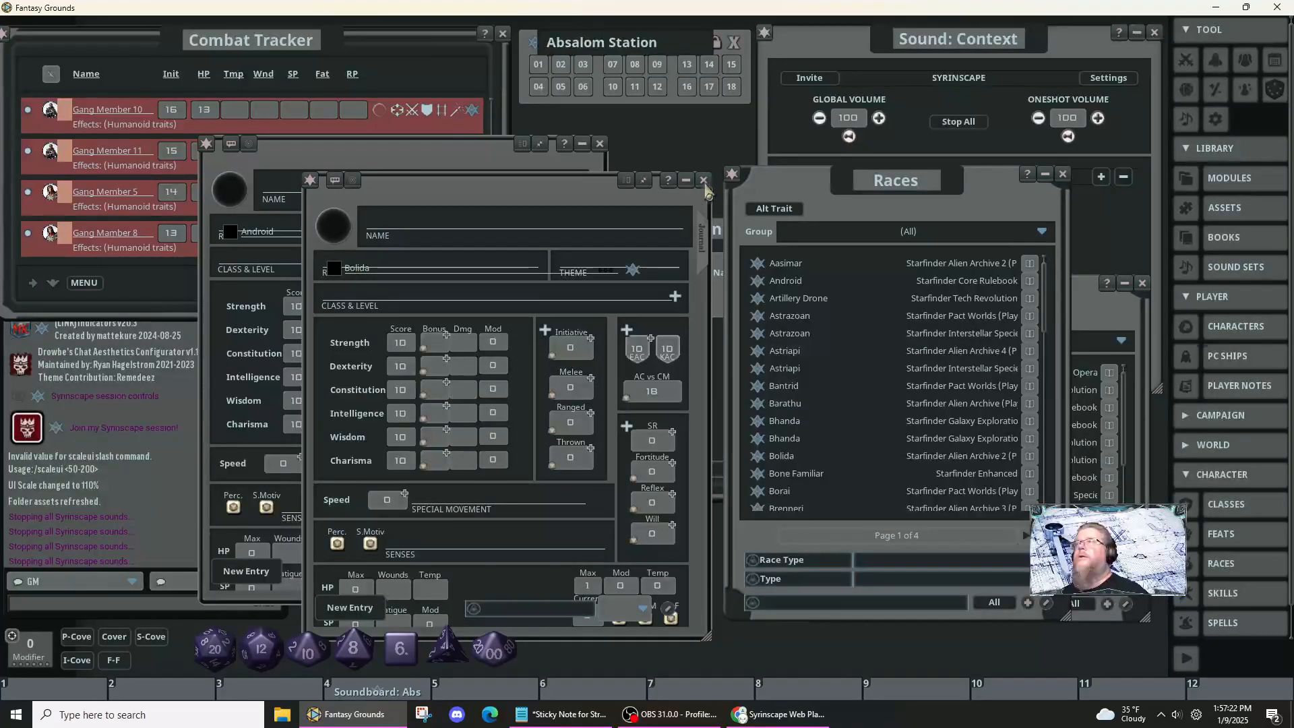
- Close the Bolida character's sheet and delete that character from the character selection
click(703, 181)
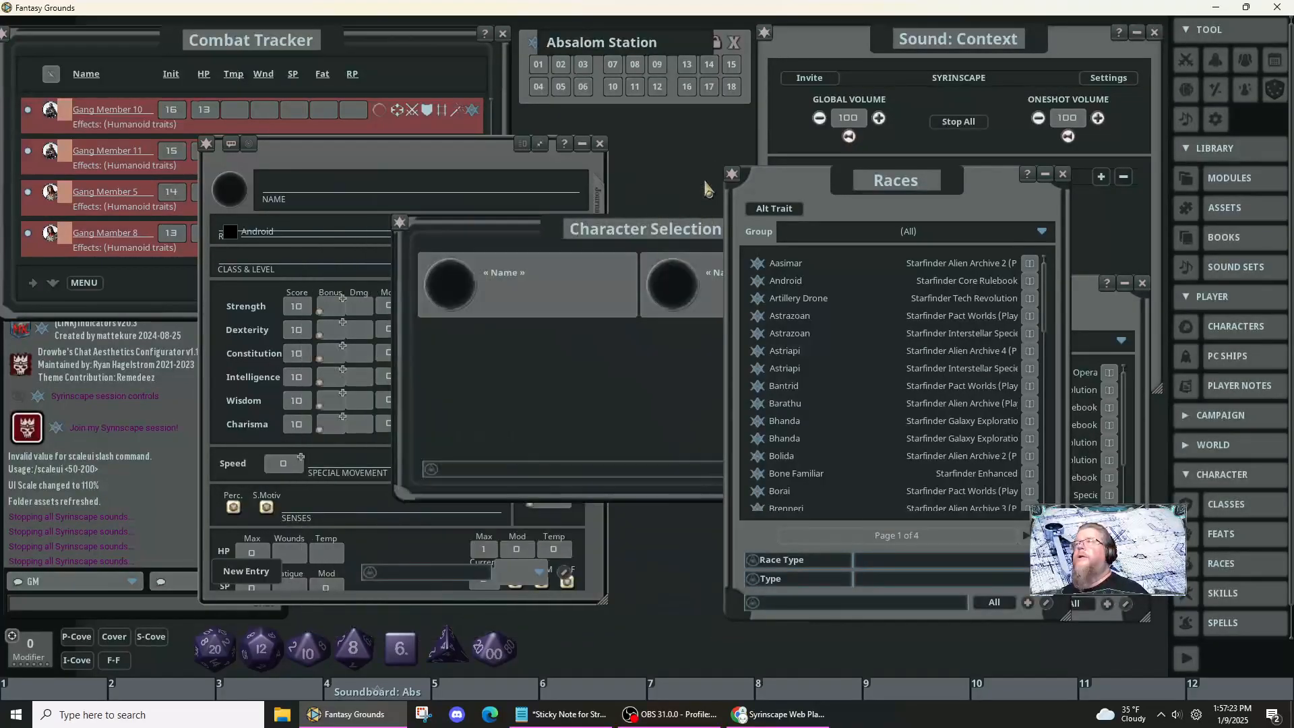
click(641, 331)
right_click(713, 301)
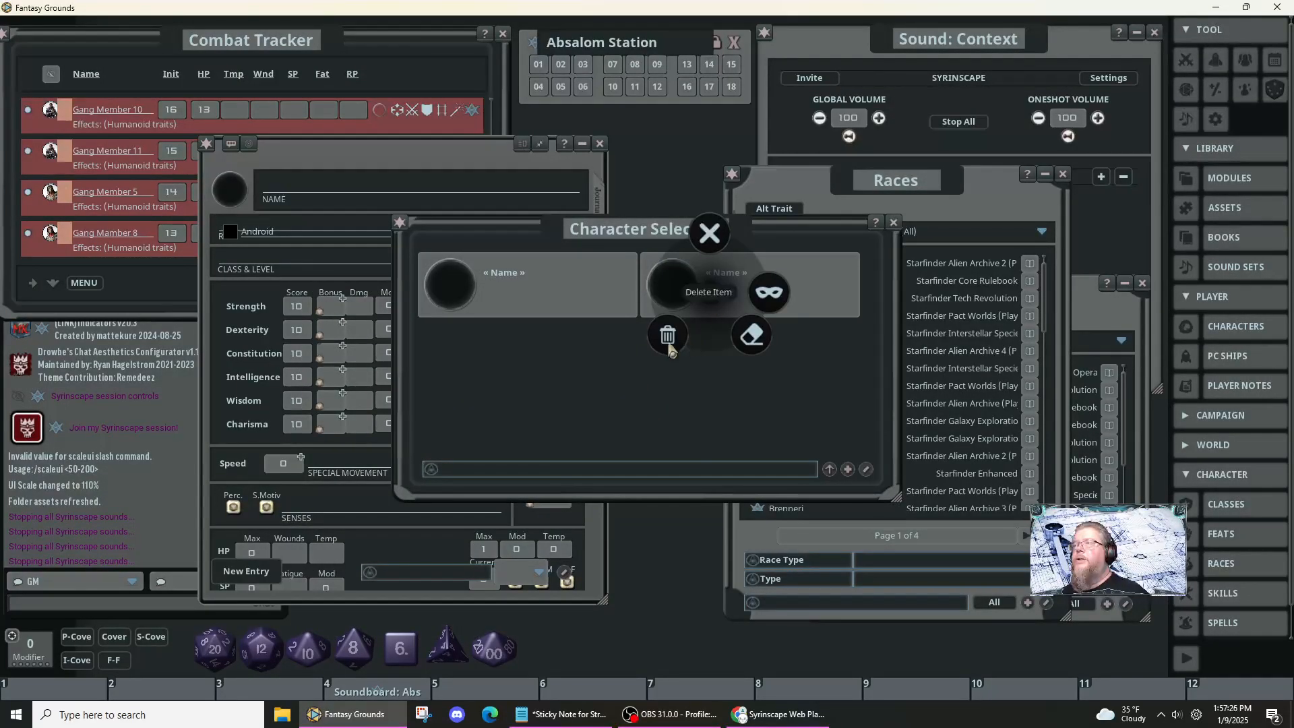
click(667, 337)
click(644, 348)
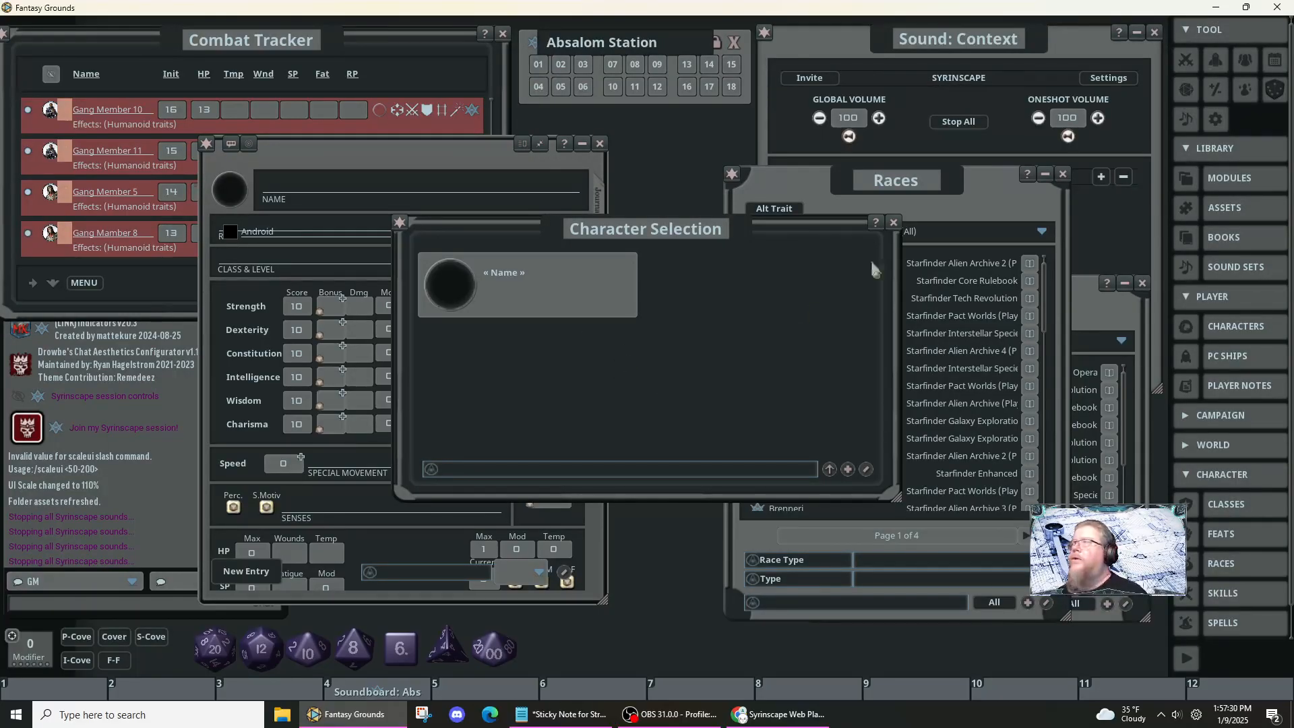
- Close and reopen the unnamed Android character's sheet to check its layout, and close it again
click(601, 143)
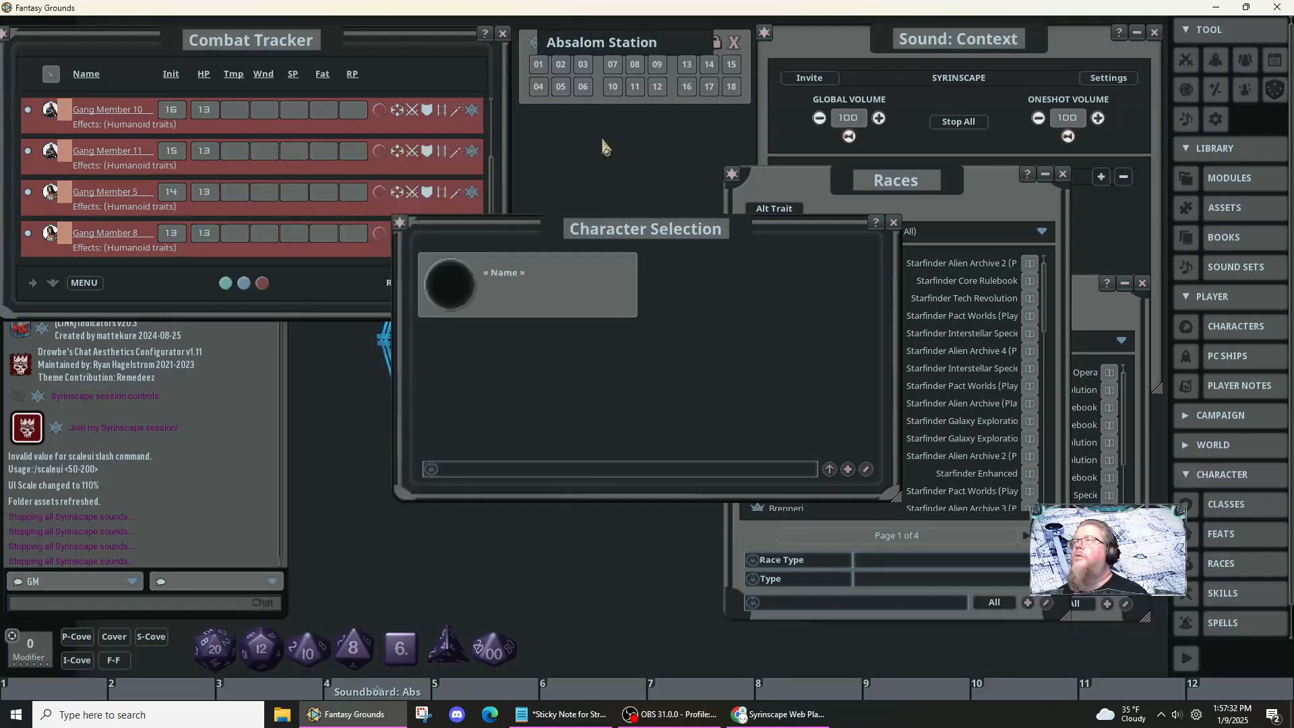
click(482, 287)
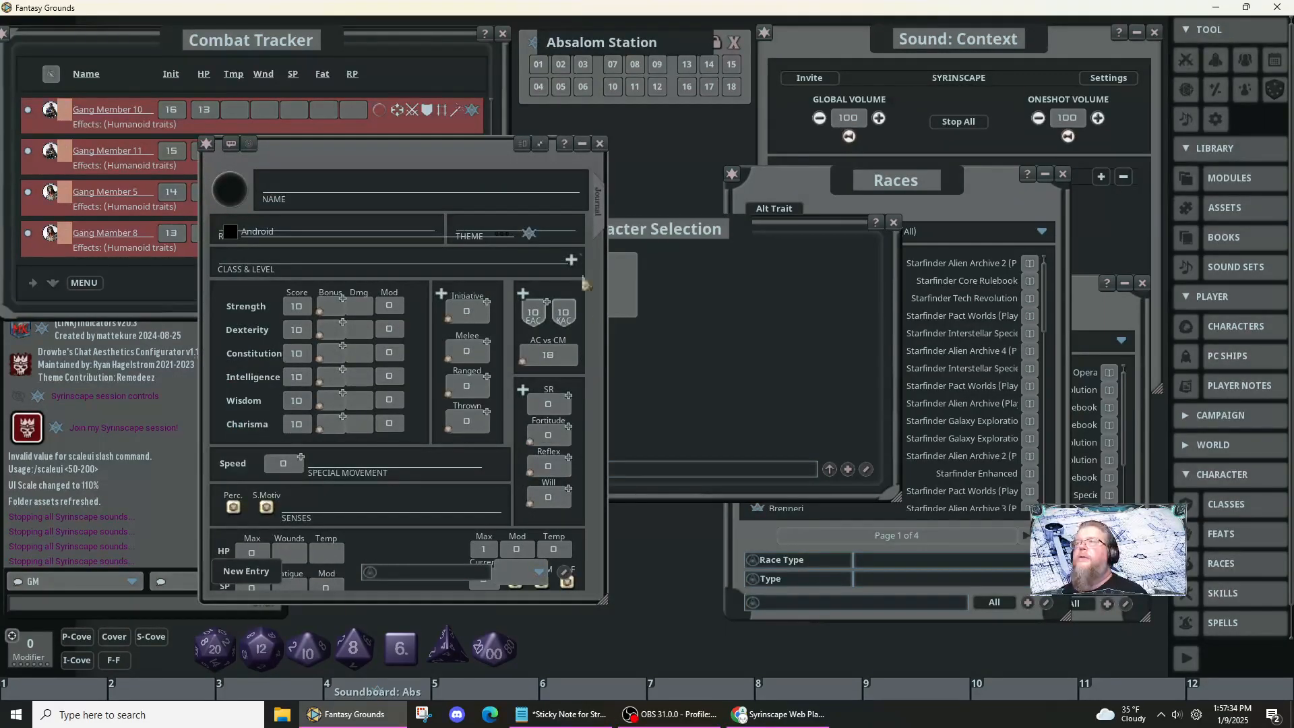
click(600, 143)
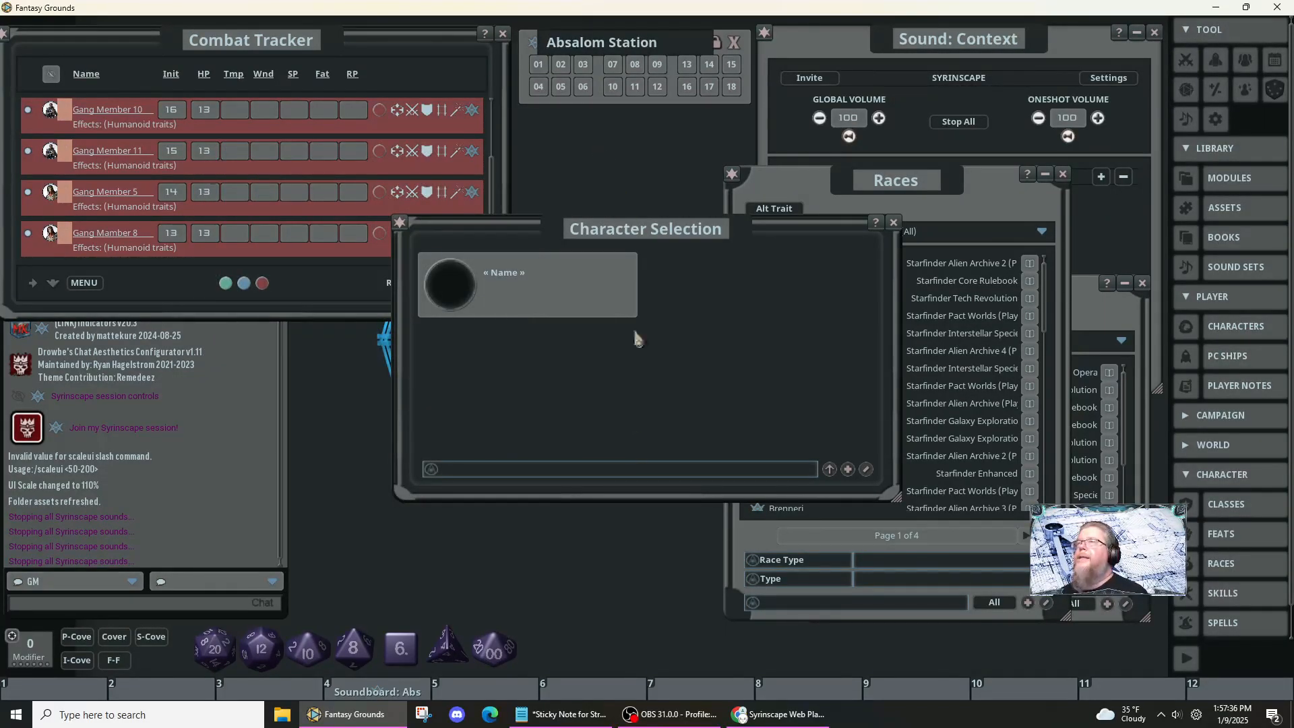
- Close the character selection window and exit the campaign session
click(893, 222)
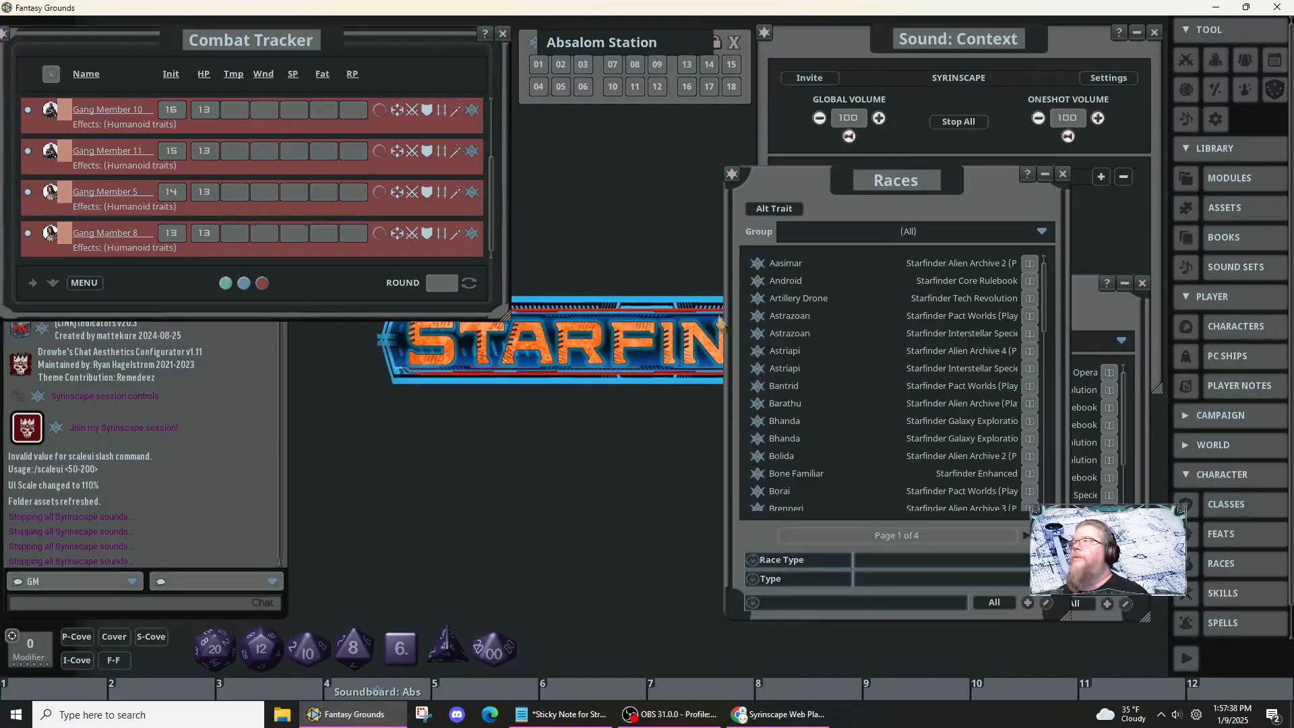
right_click(567, 415)
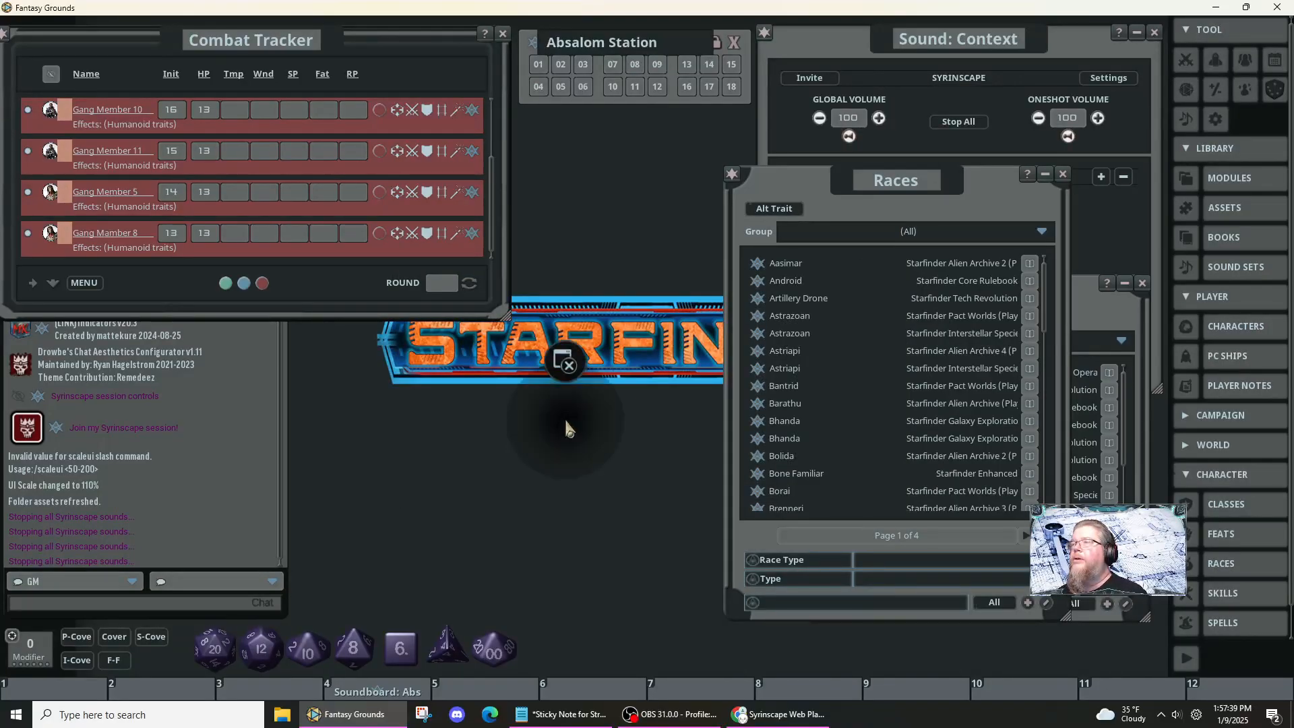
click(573, 362)
click(569, 301)
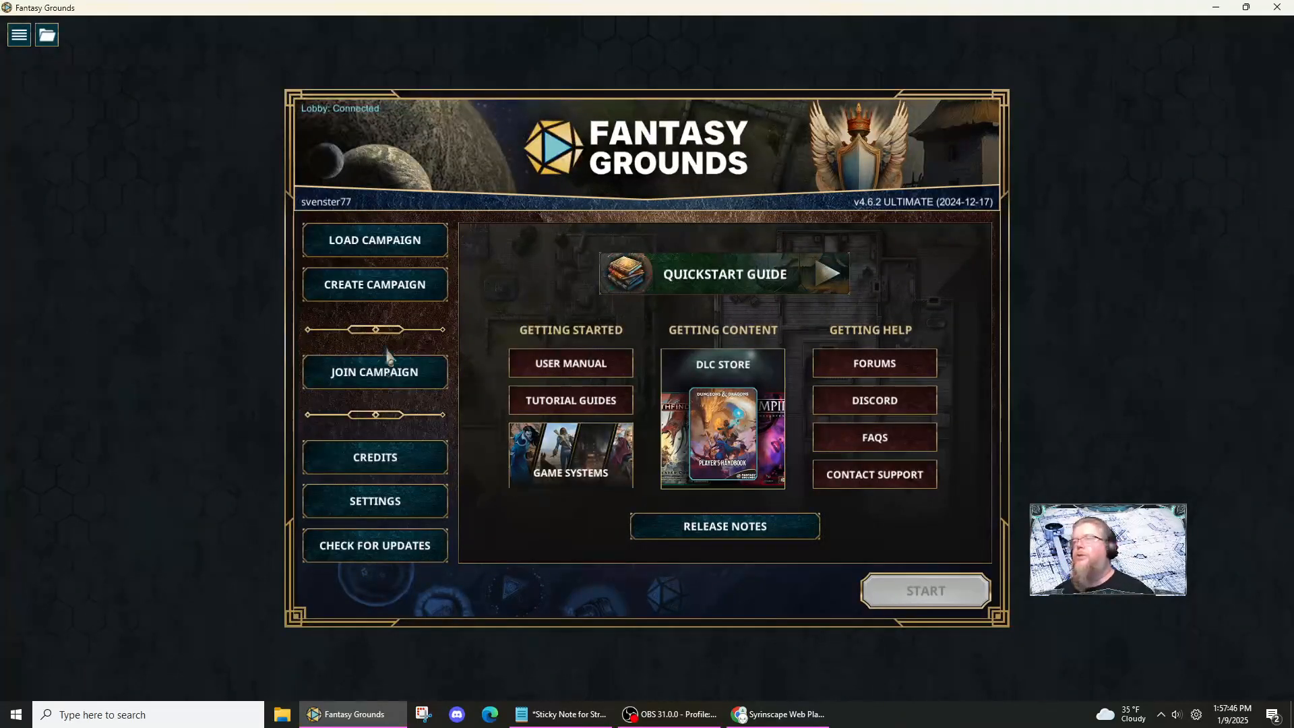
- Switch the SFRPG Thursdays campaign's theme extension to FG Modern and start the campaign
click(382, 256)
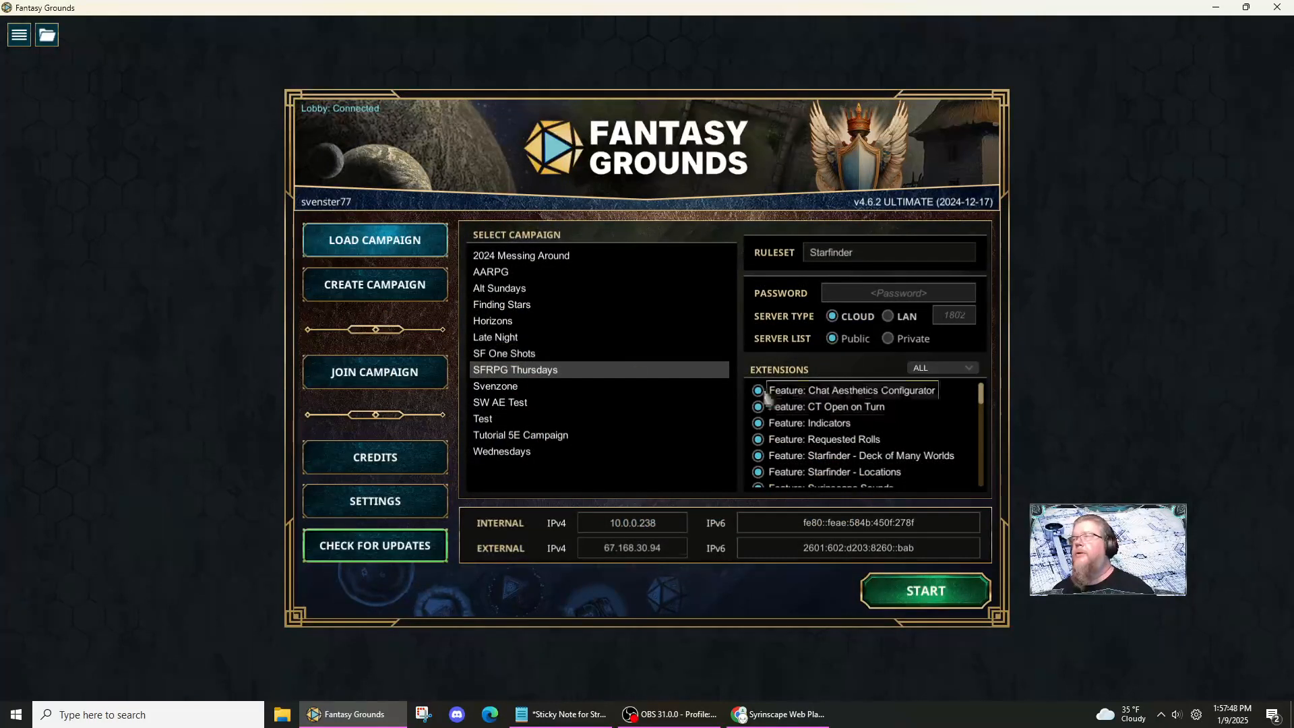
scroll(937, 399, down, 5)
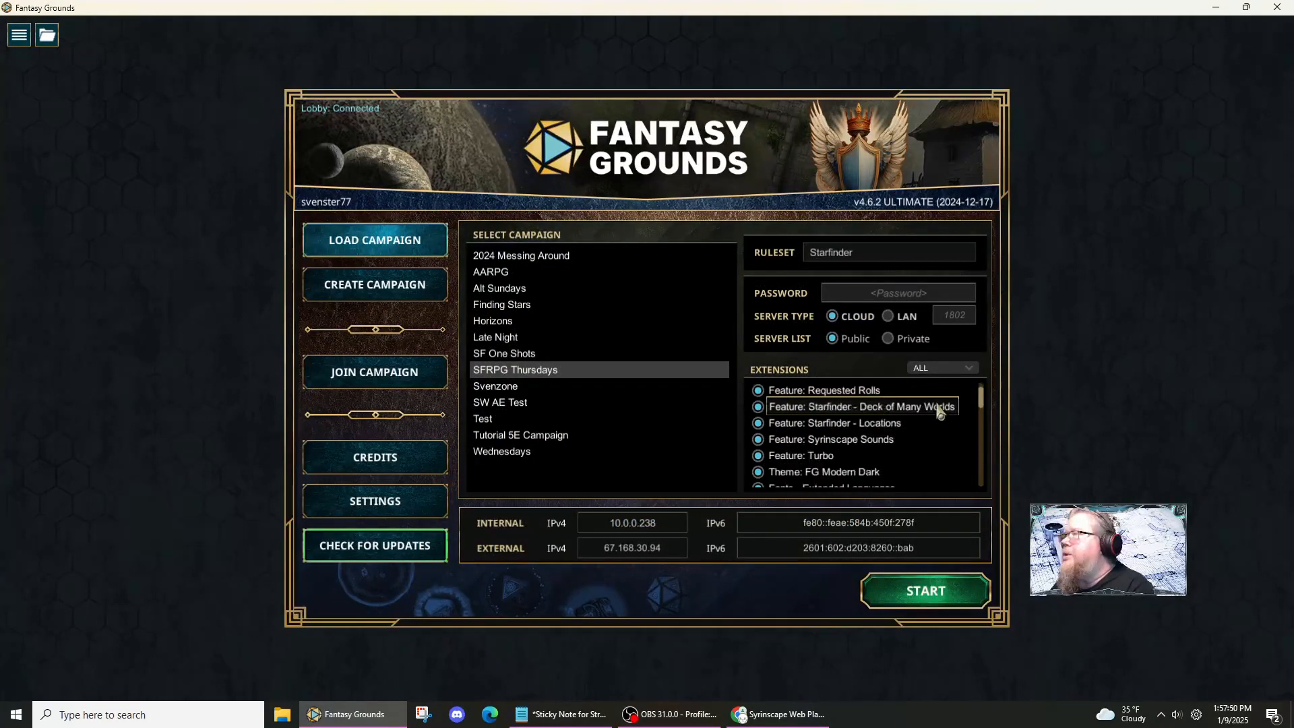
scroll(936, 400, up, 1)
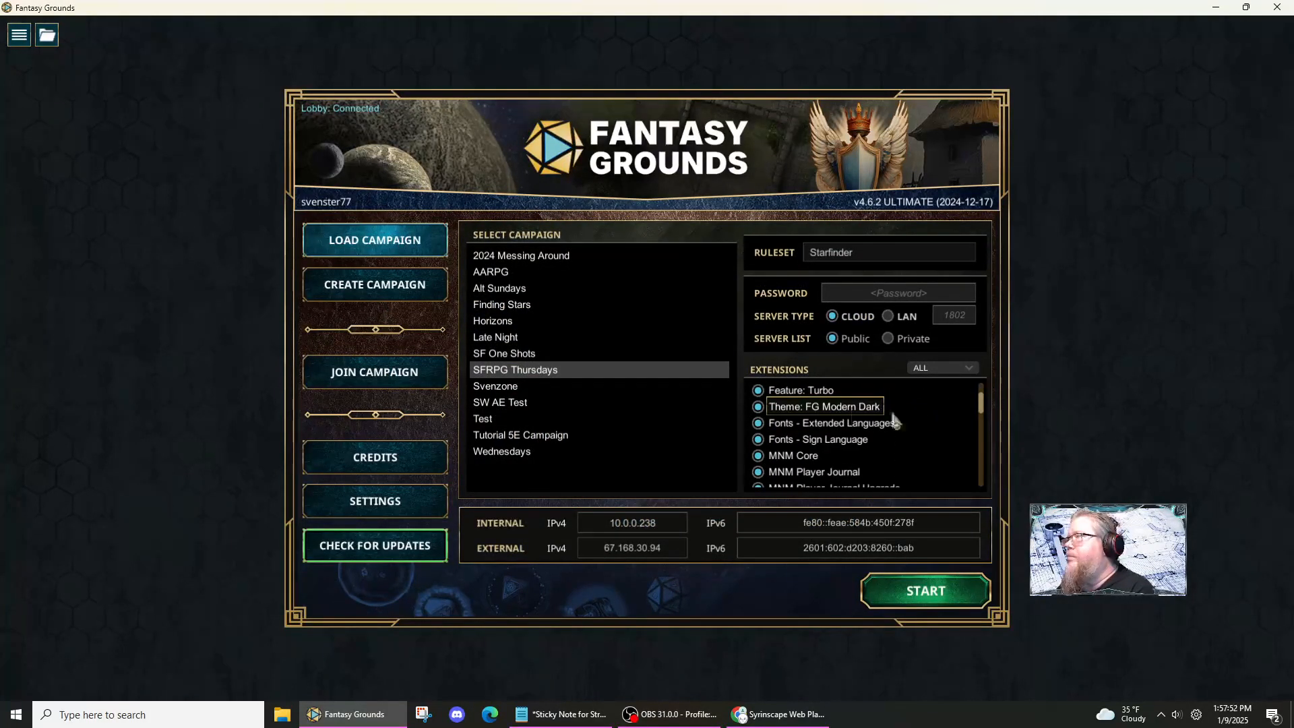
scroll(864, 415, down, 4)
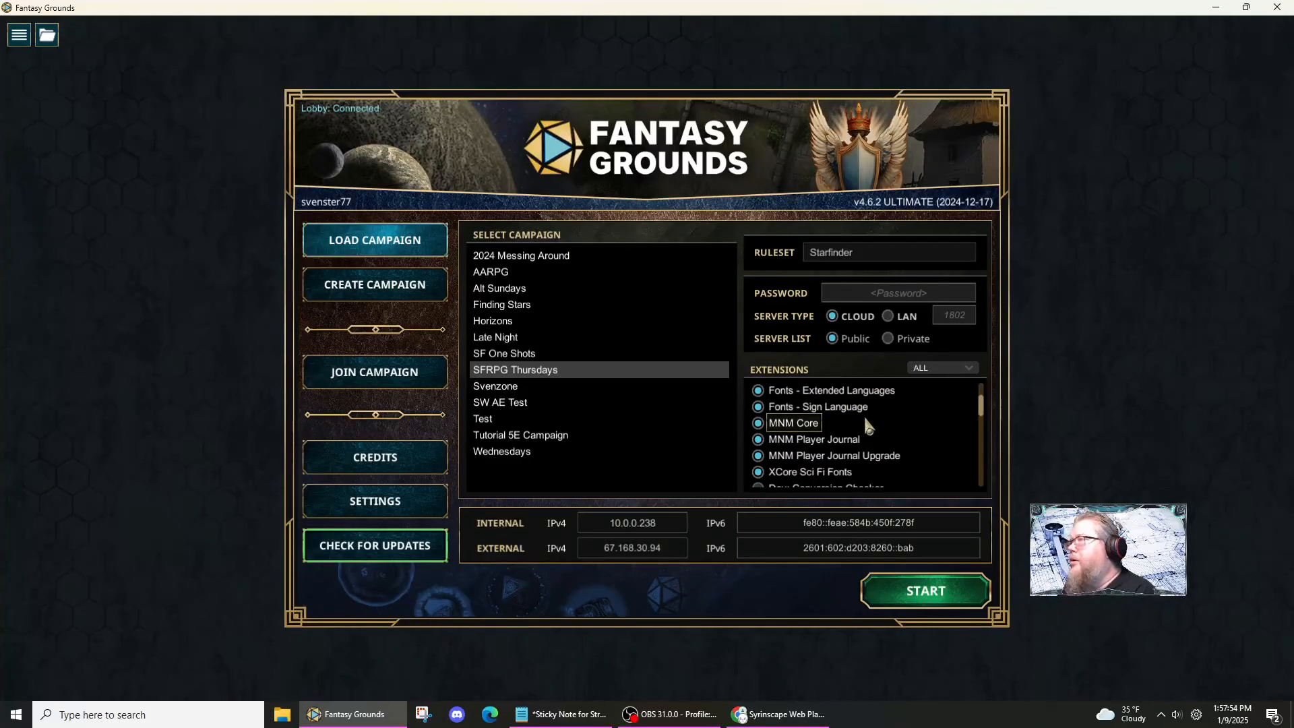
scroll(867, 426, down, 1)
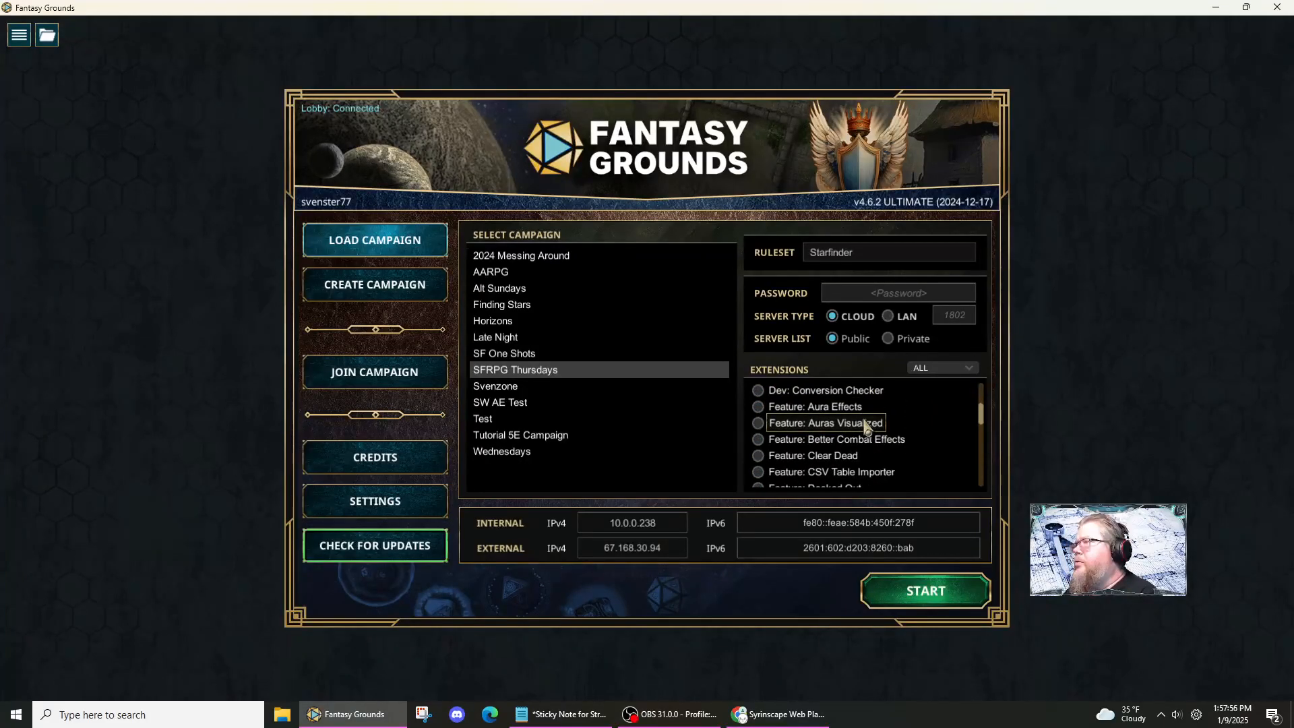
scroll(865, 426, down, 12)
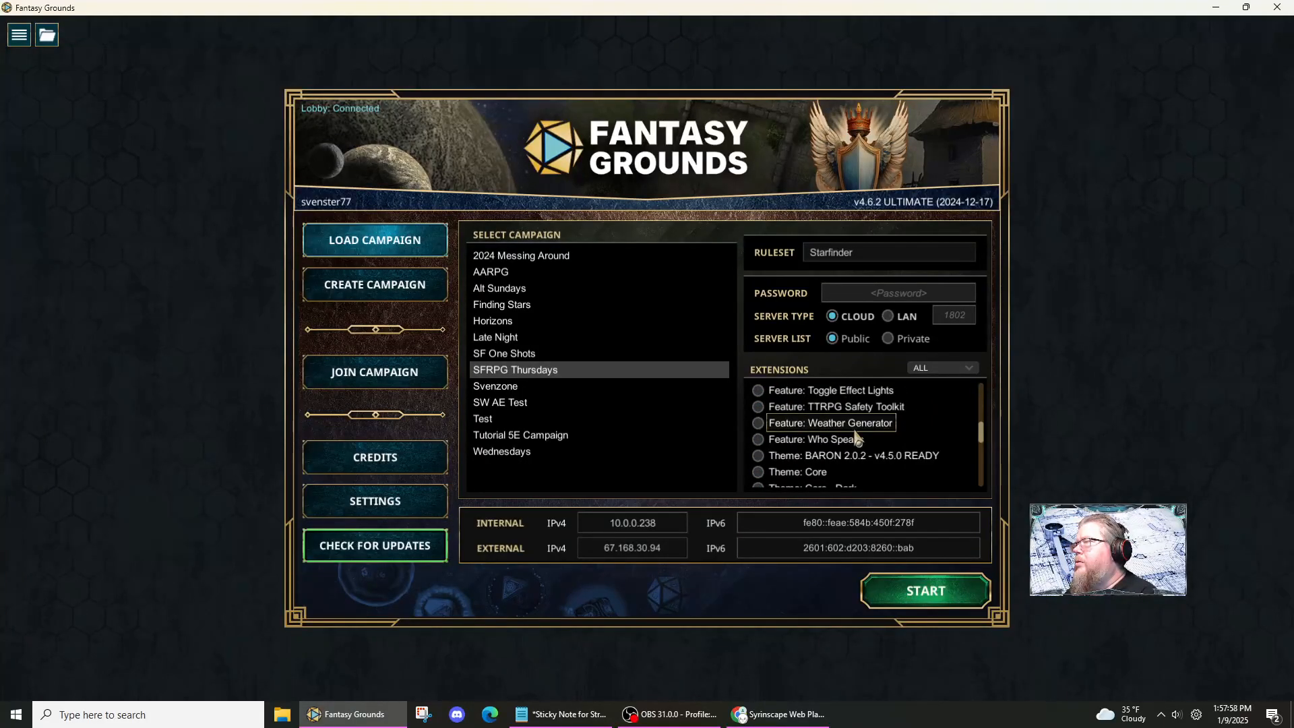
scroll(856, 438, down, 1)
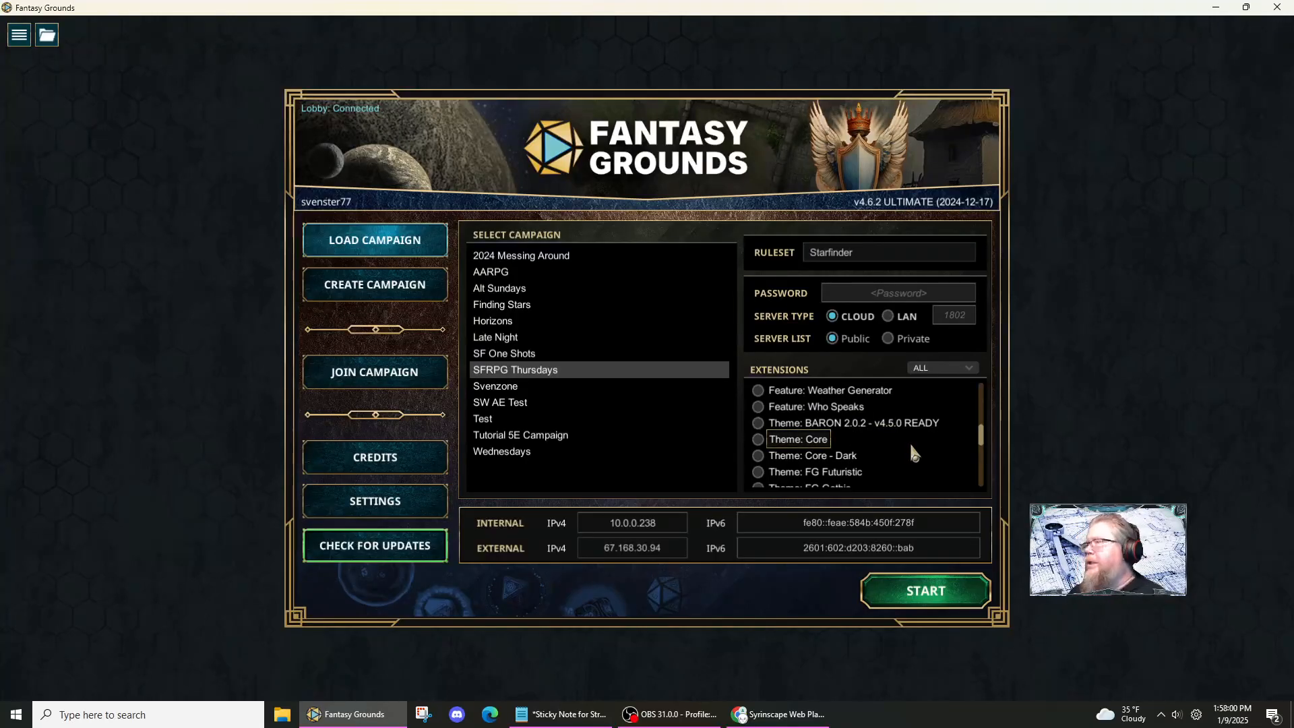
scroll(877, 452, down, 1)
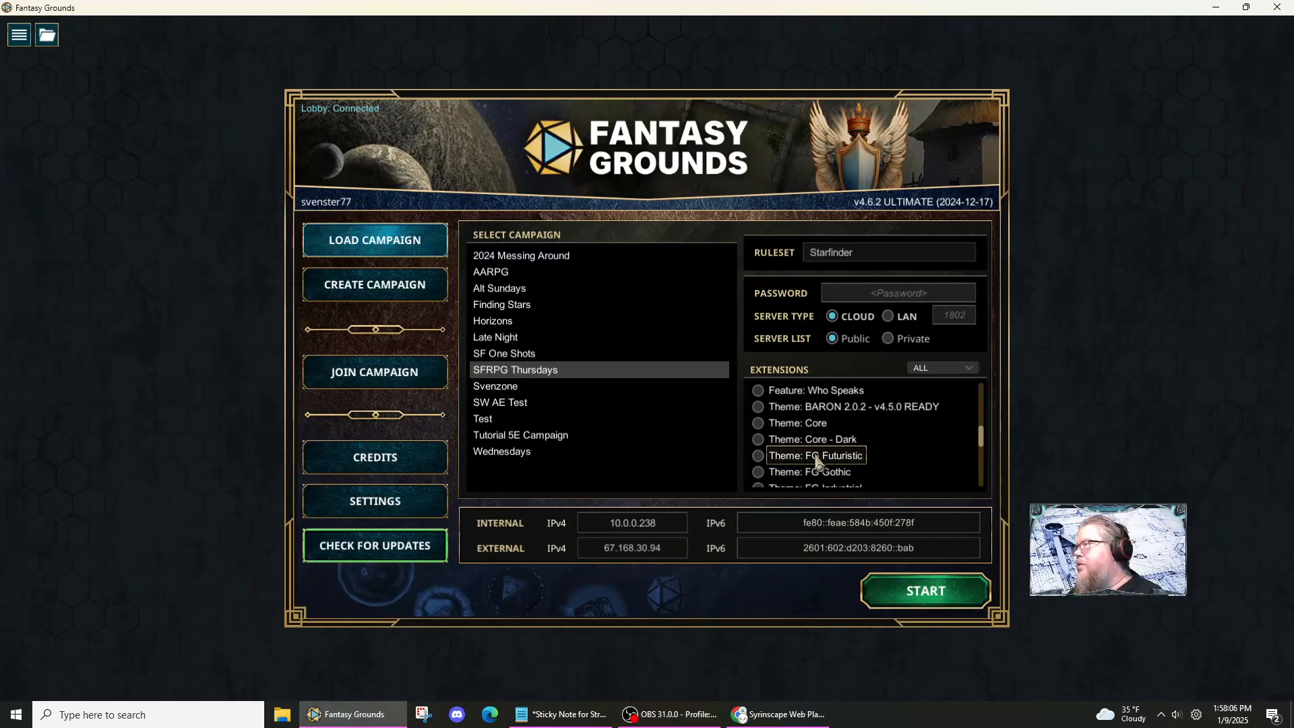
scroll(817, 461, down, 3)
scroll(817, 461, down, 1)
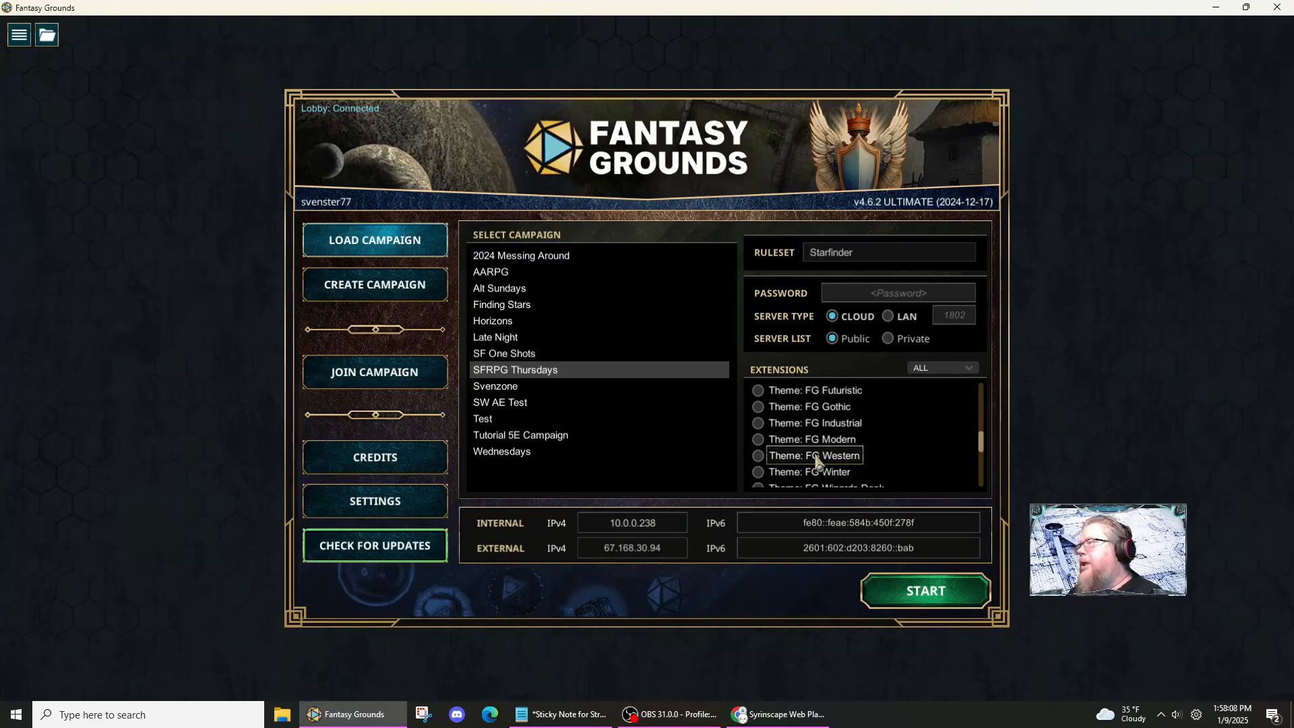
scroll(817, 461, up, 1)
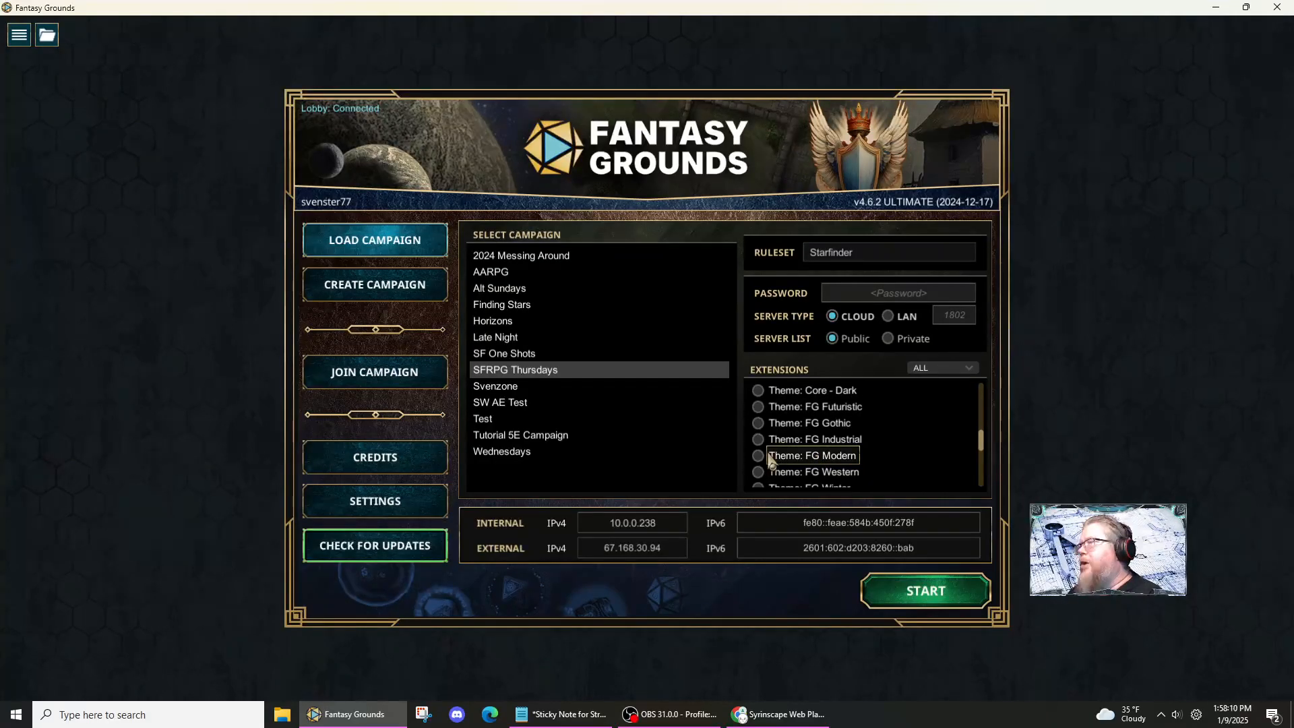
click(759, 459)
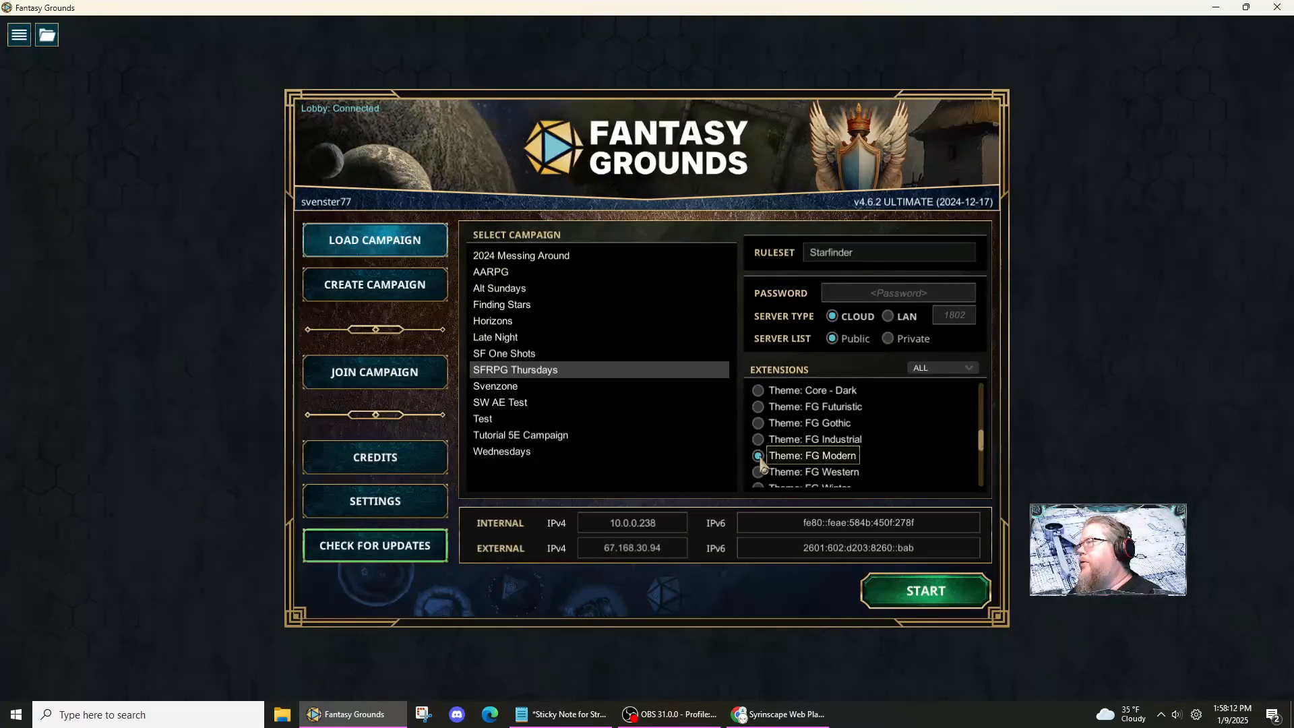
click(926, 593)
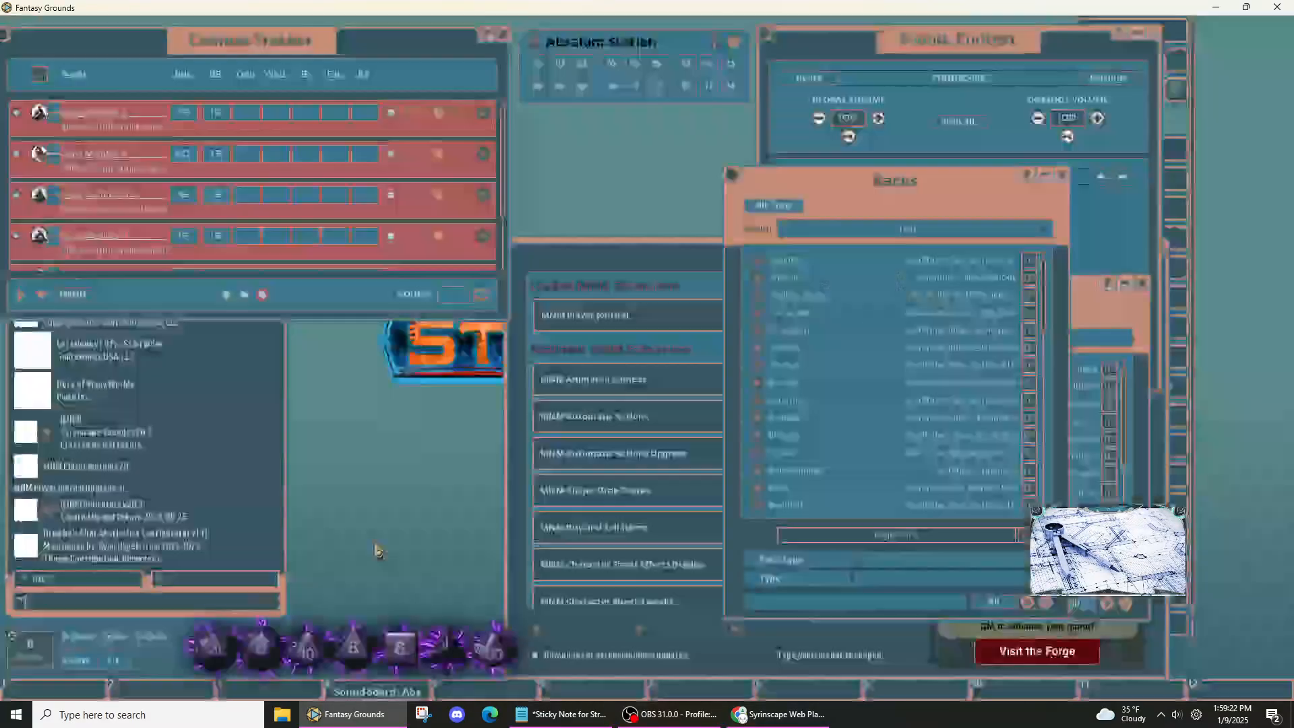
text(**********************************************)
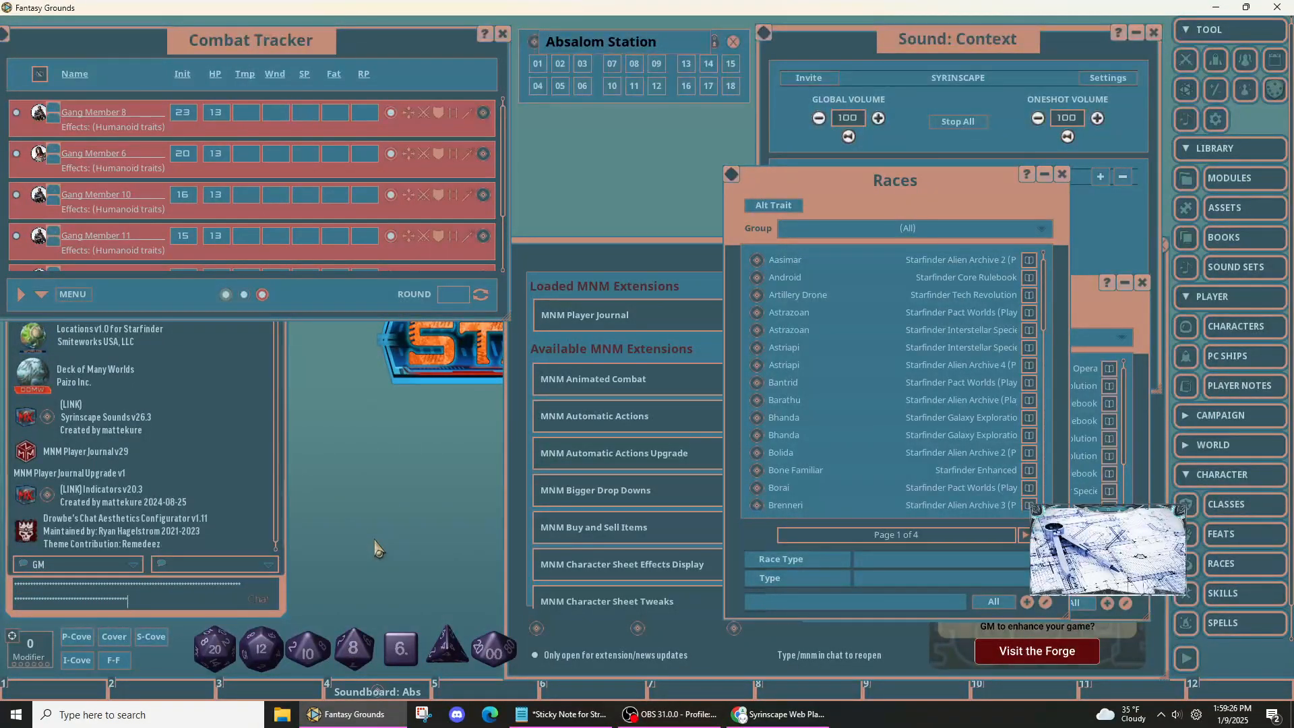
text(****************************)
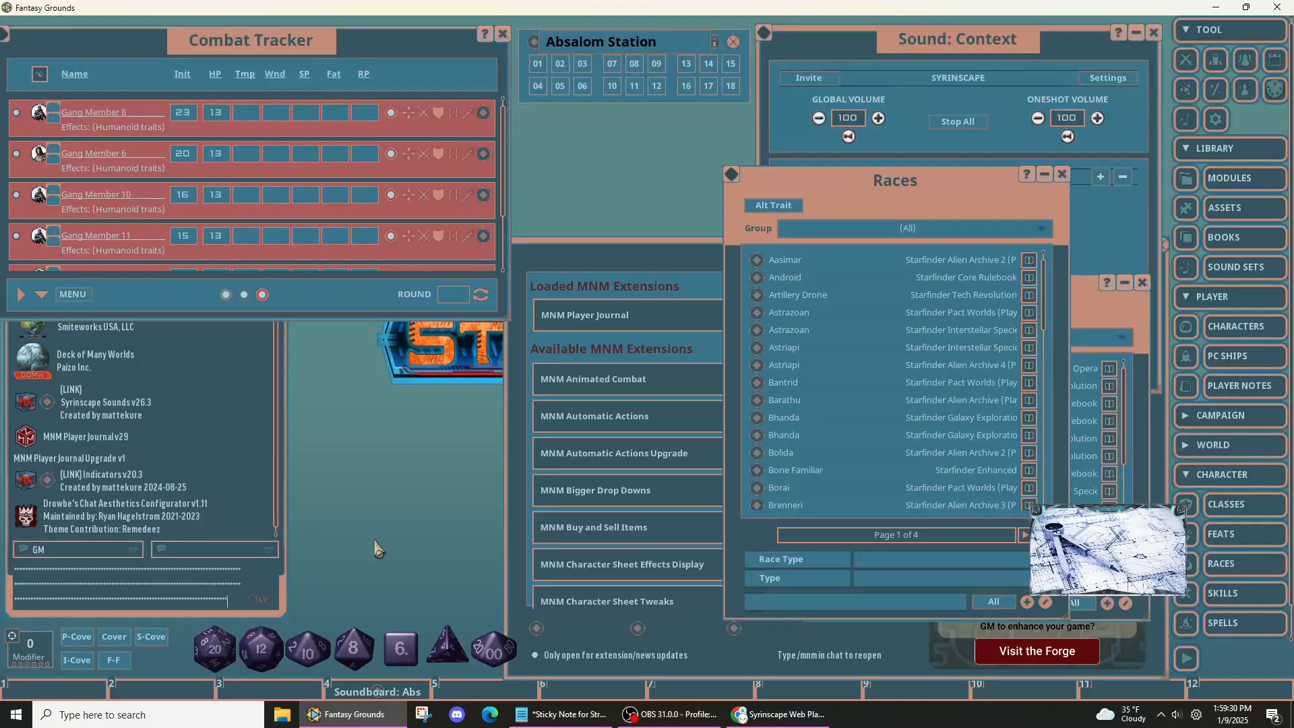
text(**********************************)
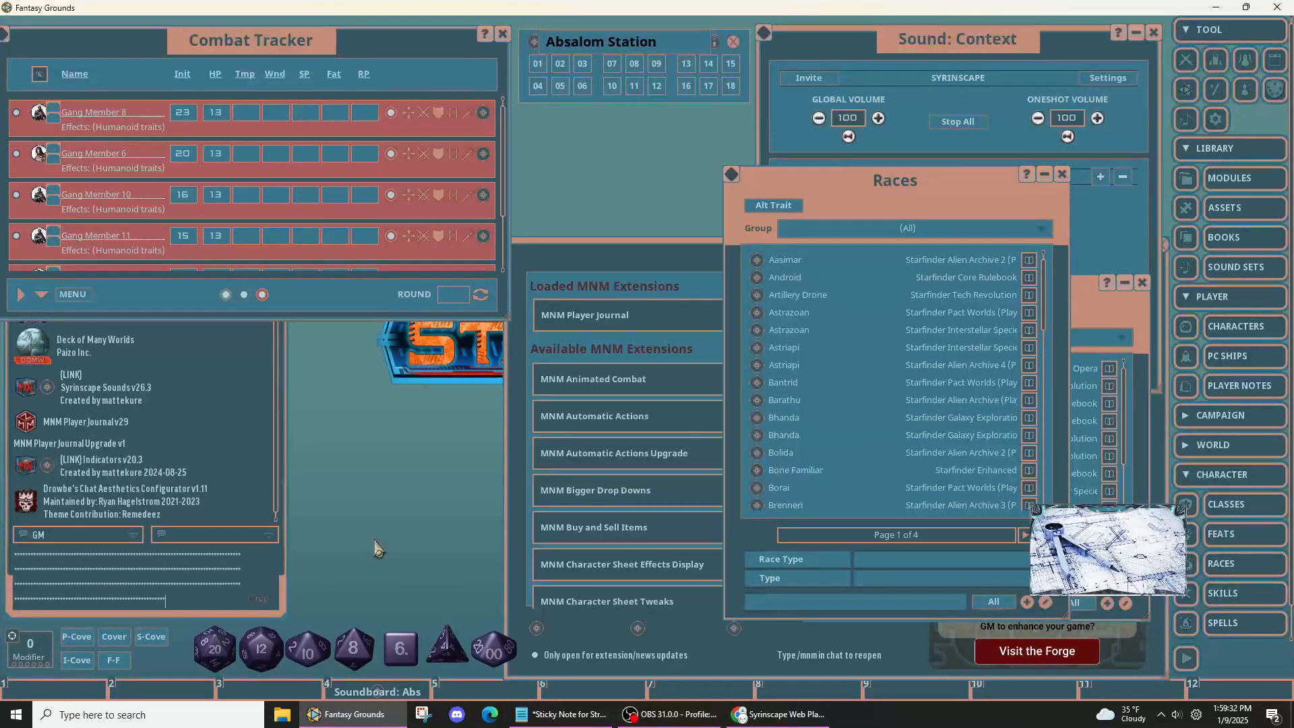
text(****************)
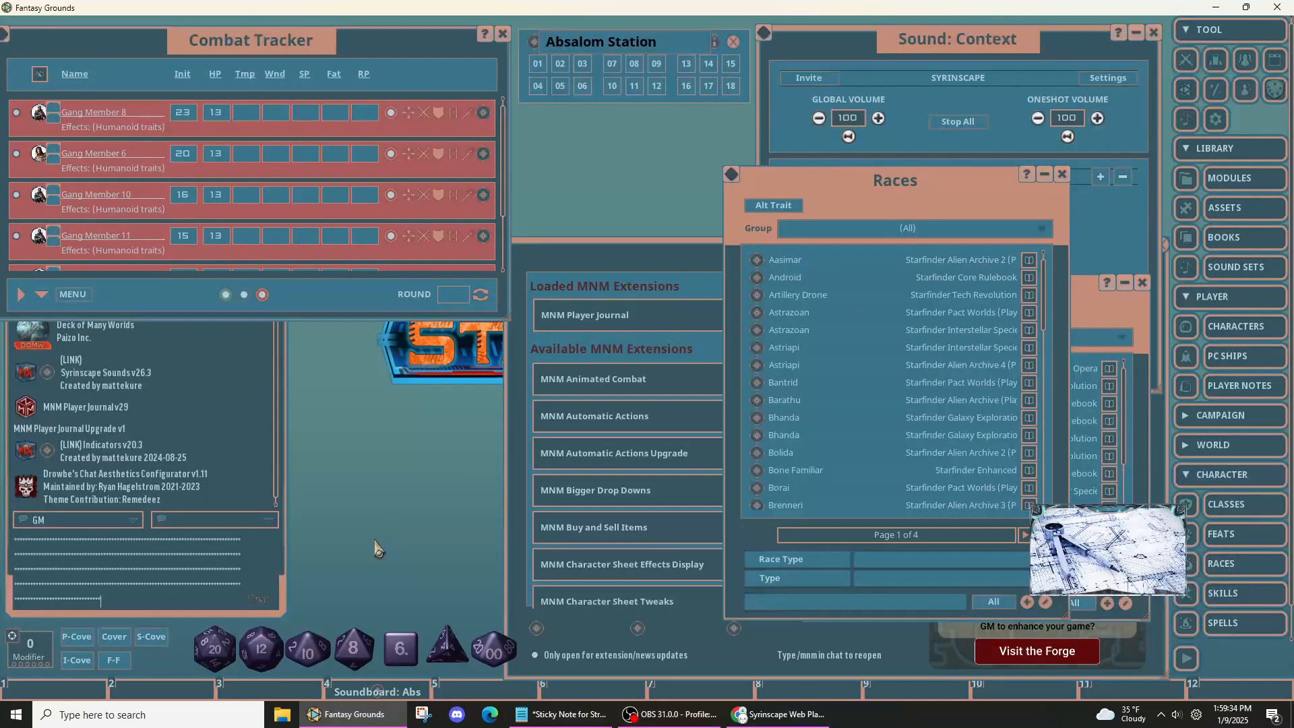
text(*********************************************)
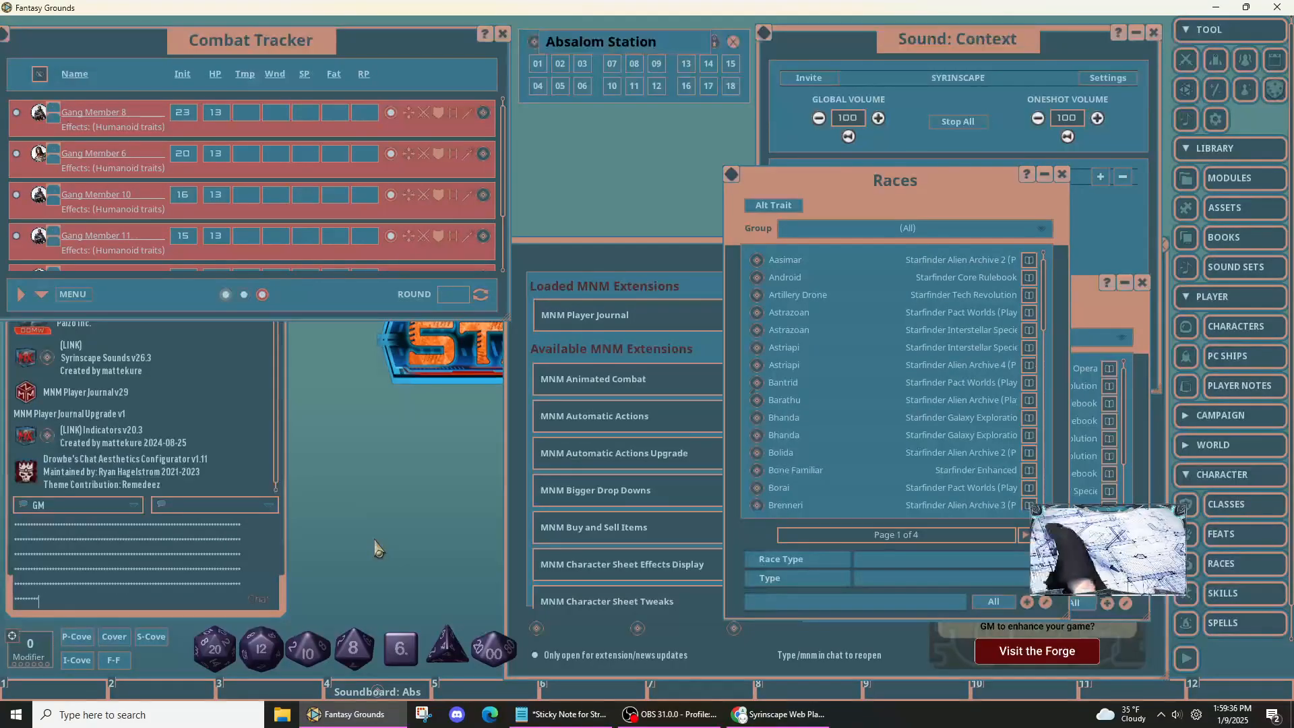
text(**********************************)
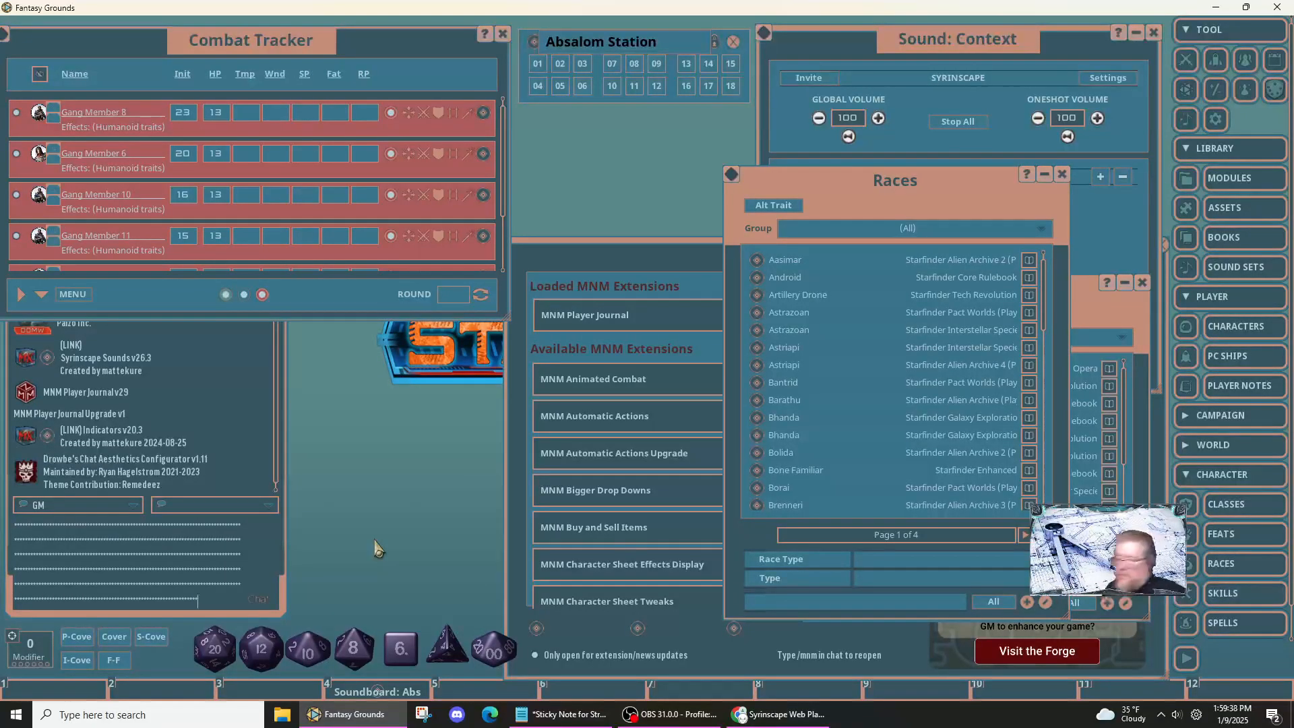
text(*)
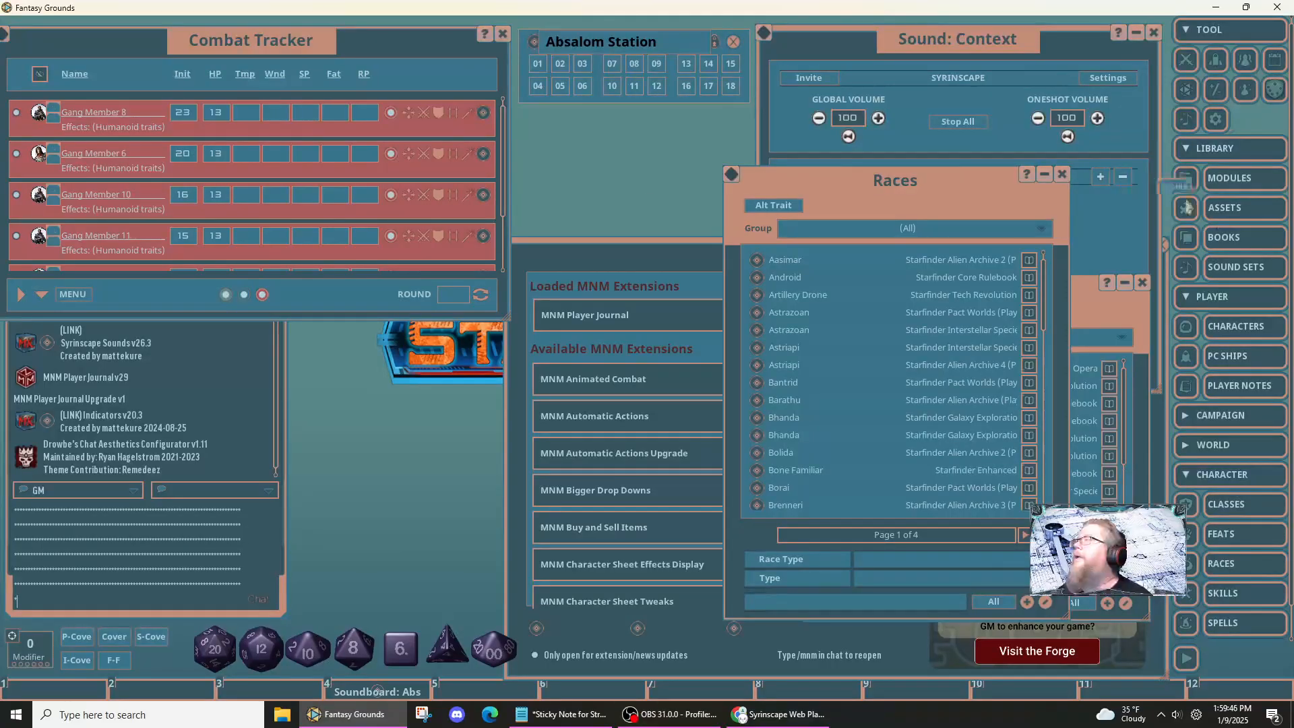
- Open the unnamed Android character's sheet to check its layout under the FG Modern theme, and close it
click(1232, 331)
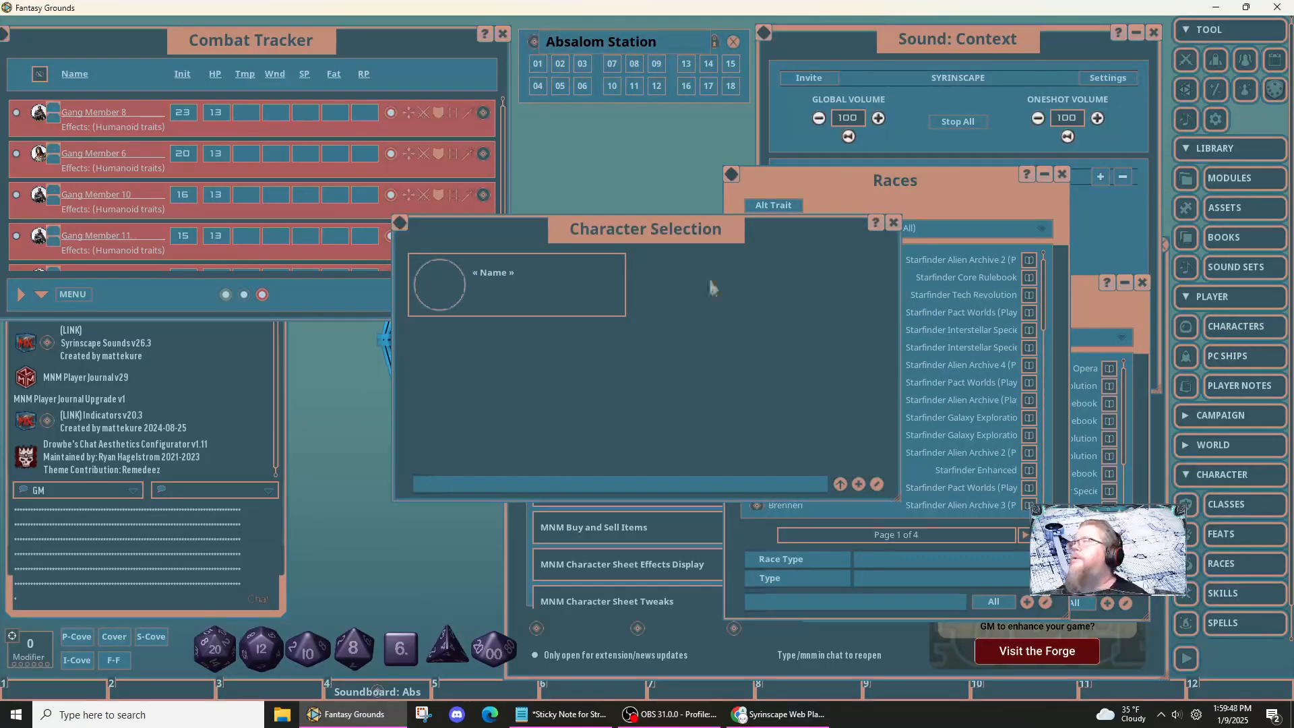
click(464, 291)
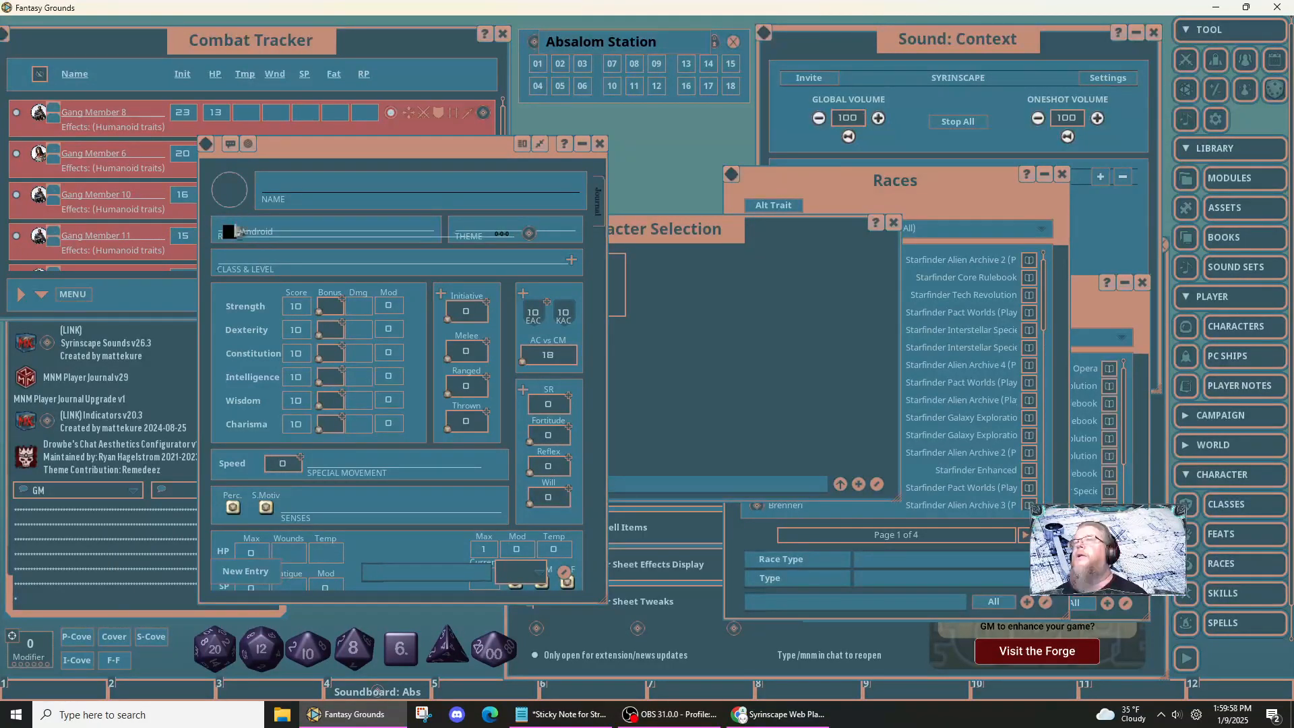
click(600, 144)
- Exit the campaign session, run a check for program updates and maximize the relaunched window
right_click(589, 99)
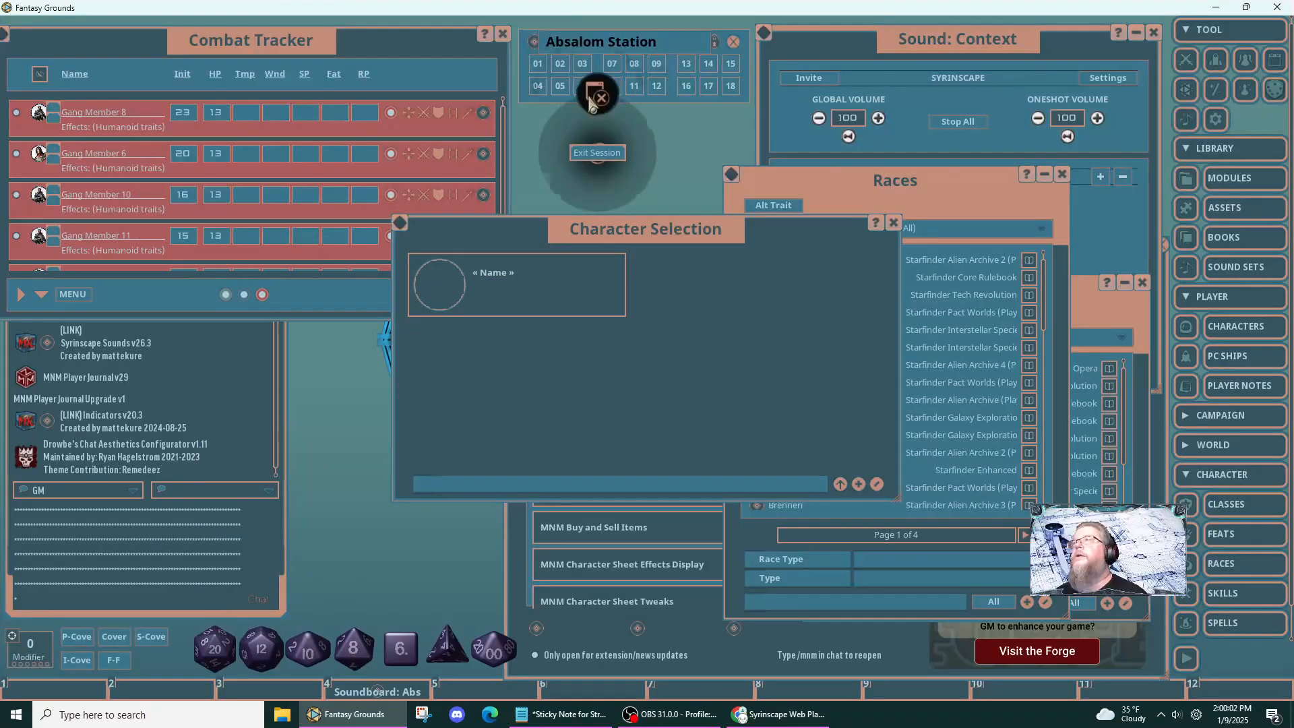
click(587, 54)
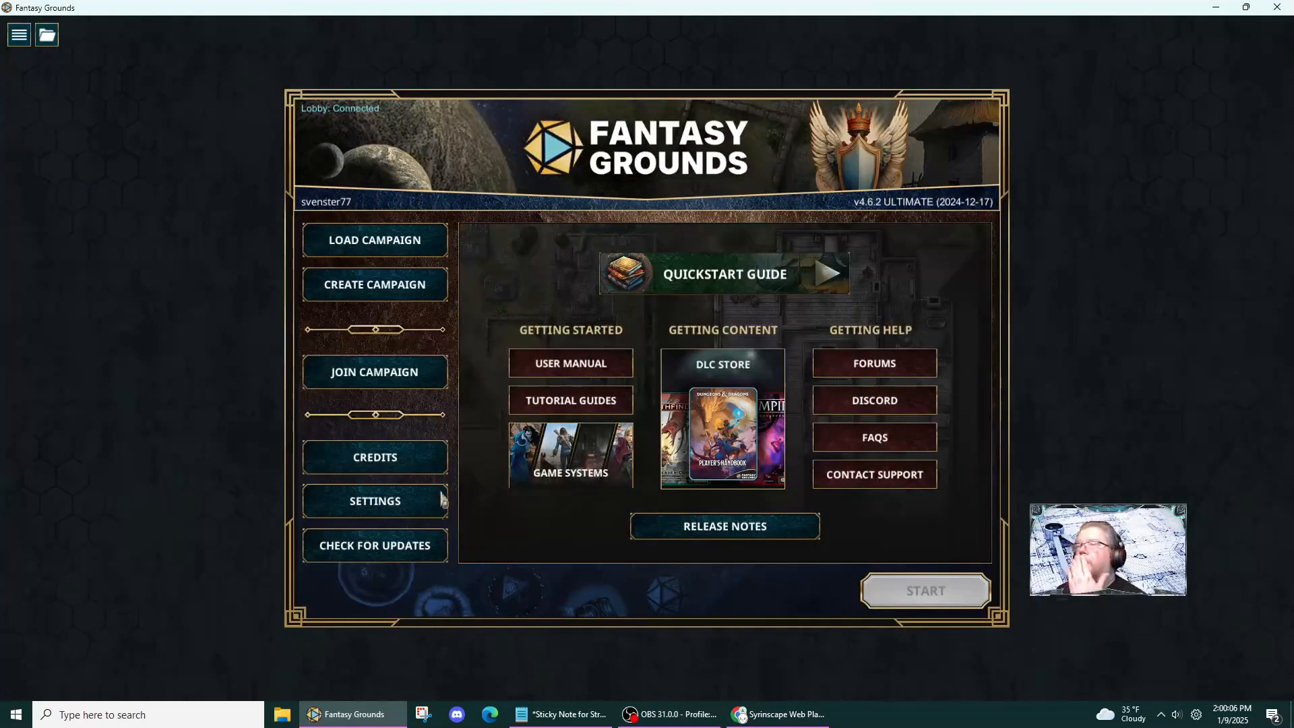
click(413, 544)
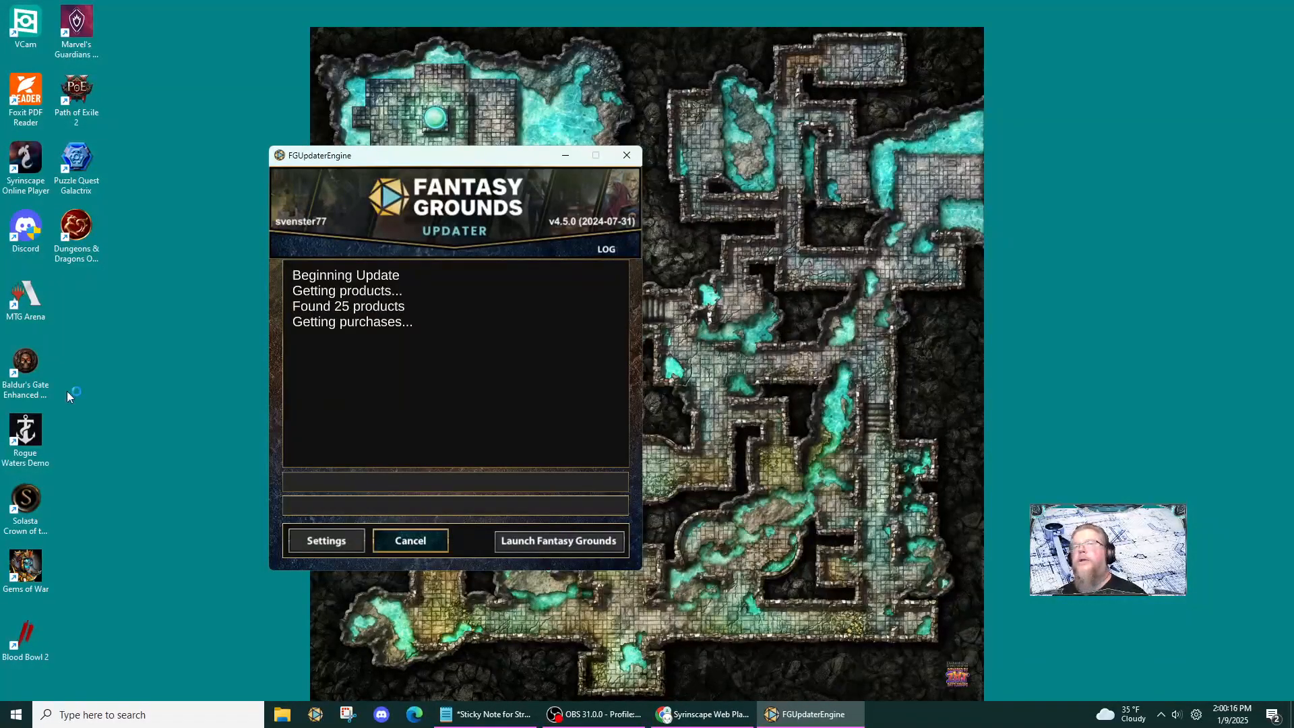
key(alt+Tab)
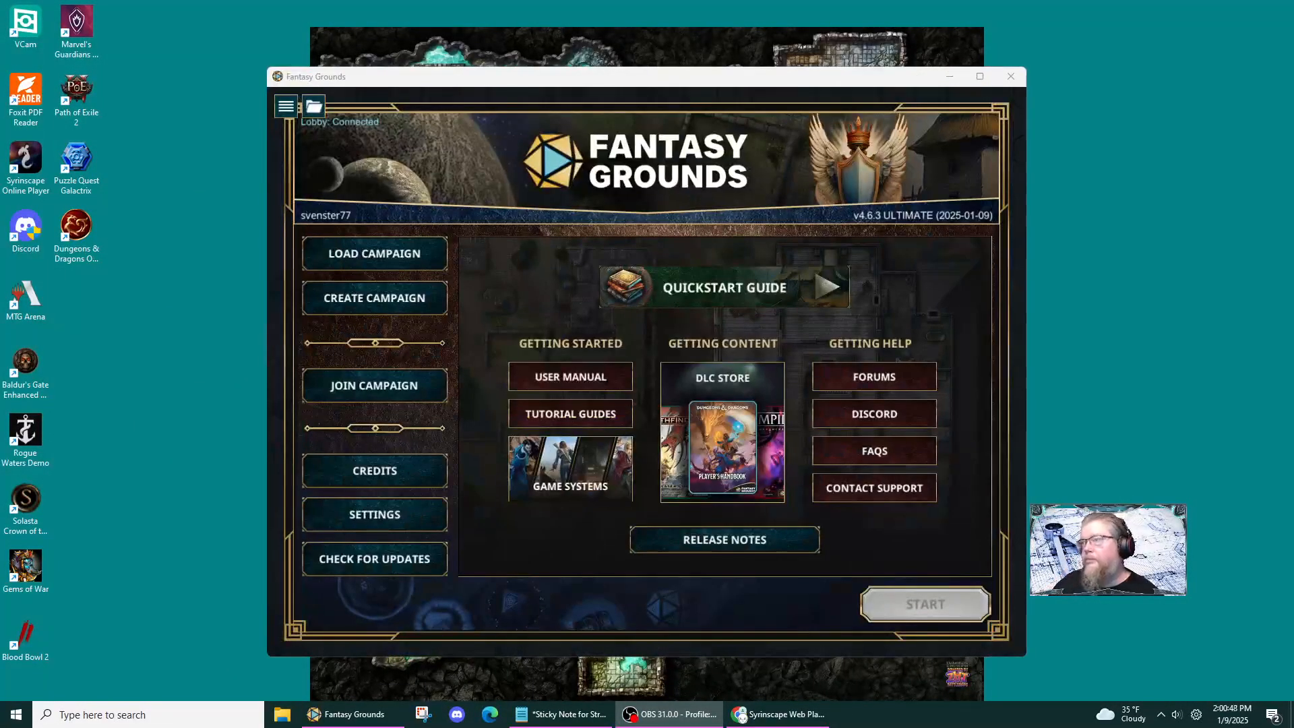
click(980, 76)
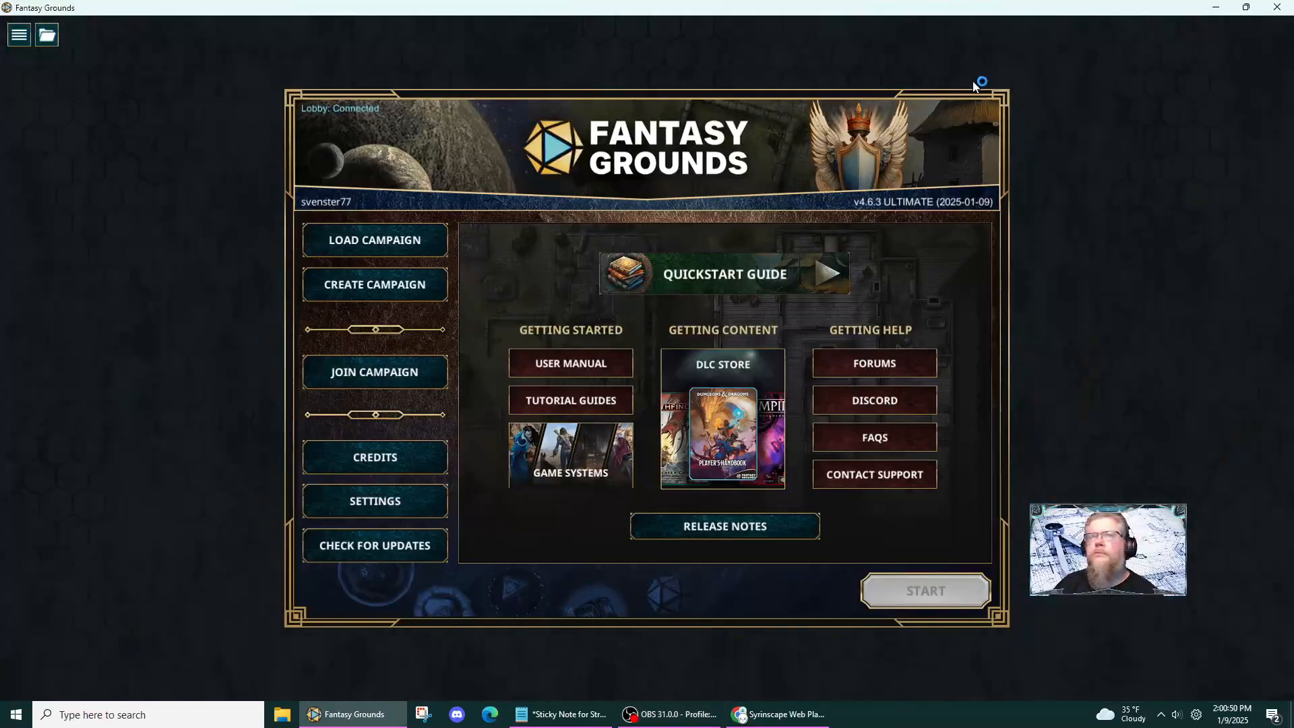
- Replace the SFRPG Thursdays campaign's FG Modern theme extension with FG Futuristic and start the campaign
click(374, 243)
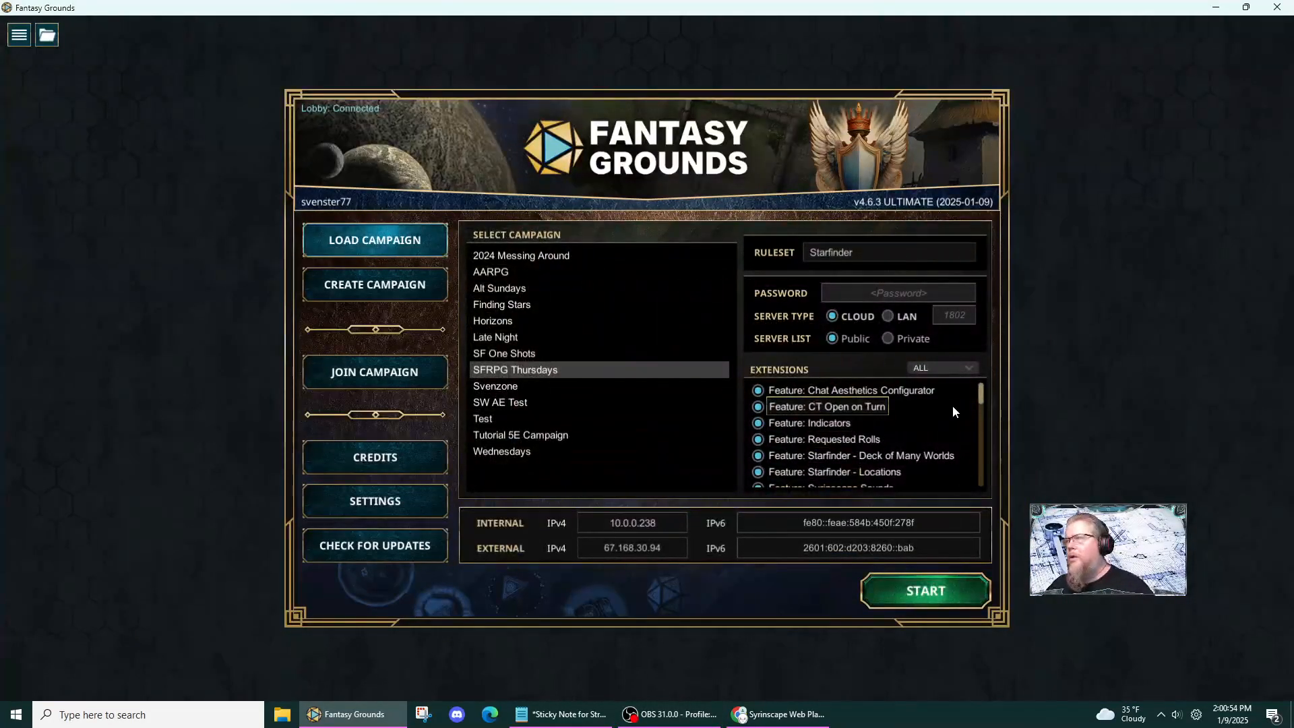
scroll(952, 406, down, 4)
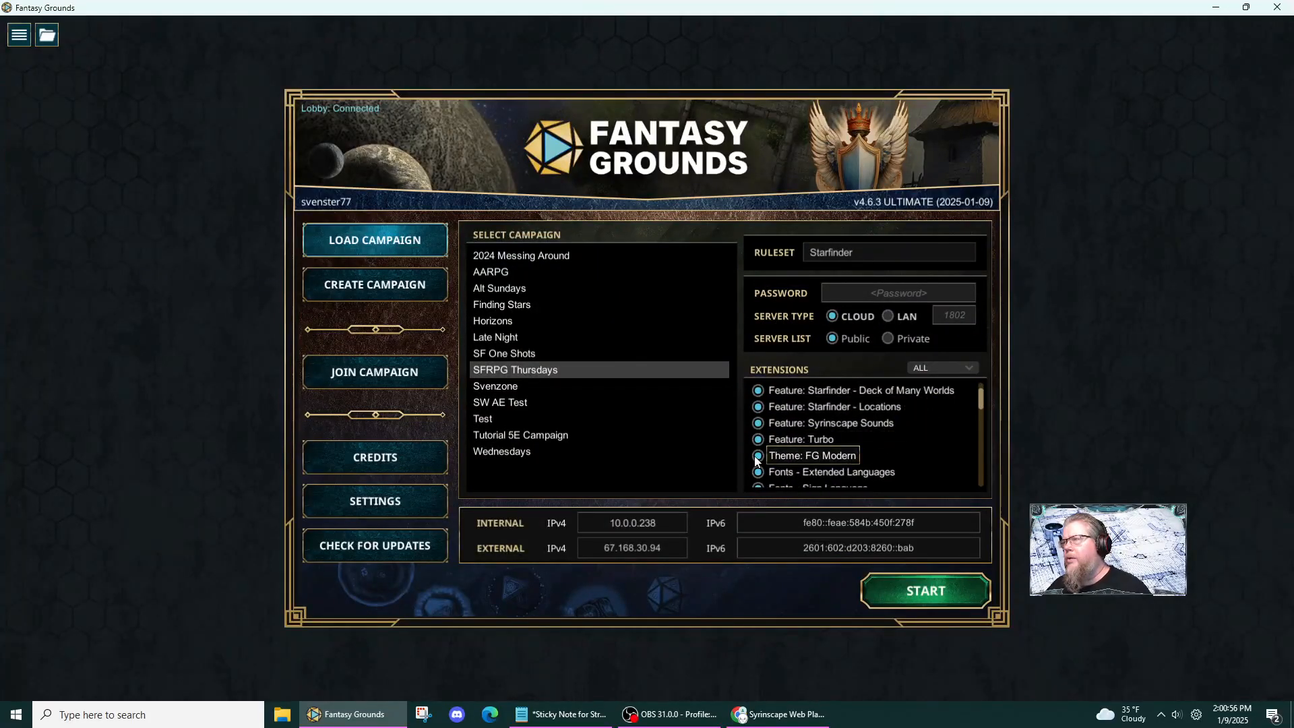
click(756, 457)
scroll(815, 446, down, 10)
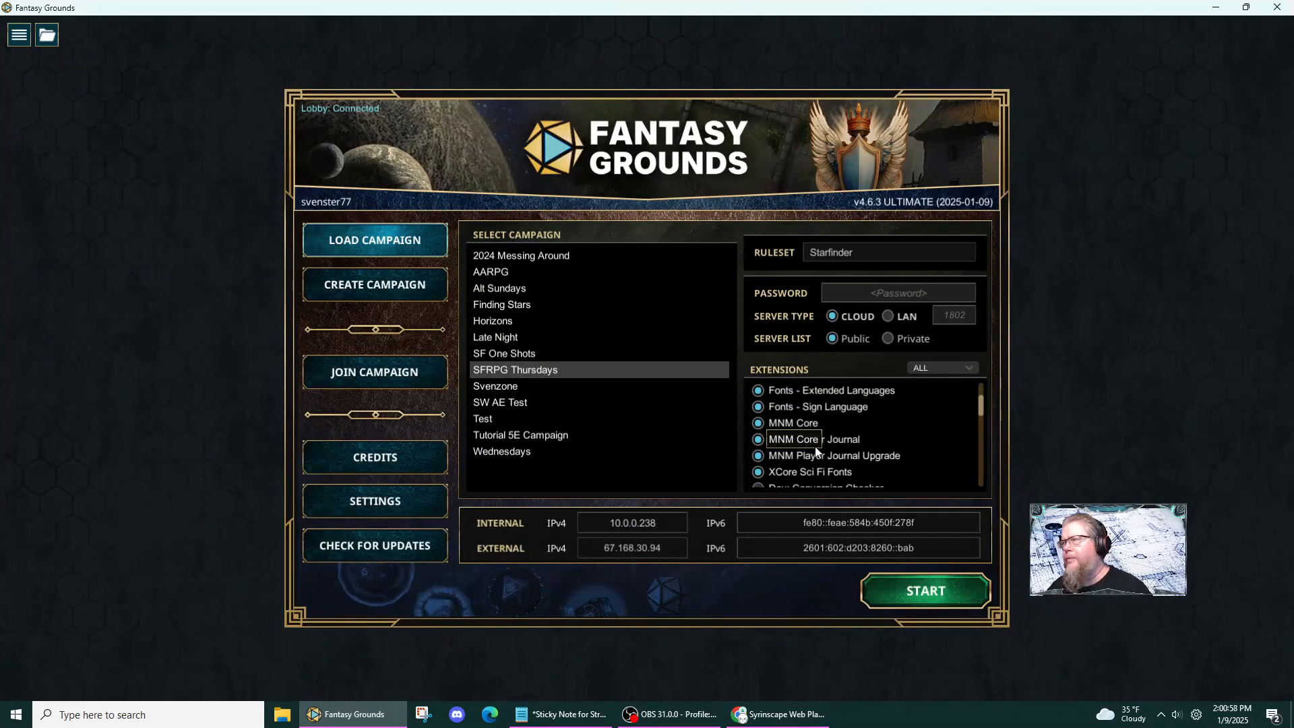
scroll(816, 451, down, 5)
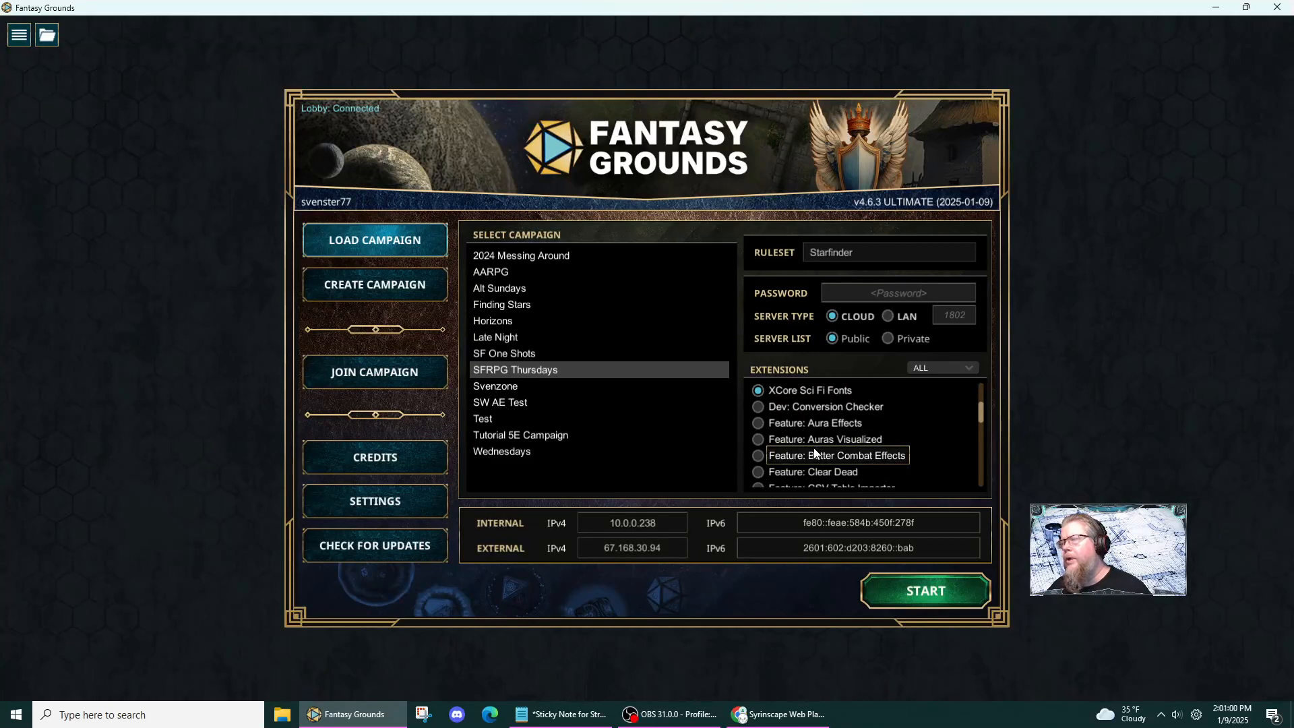
scroll(815, 453, down, 10)
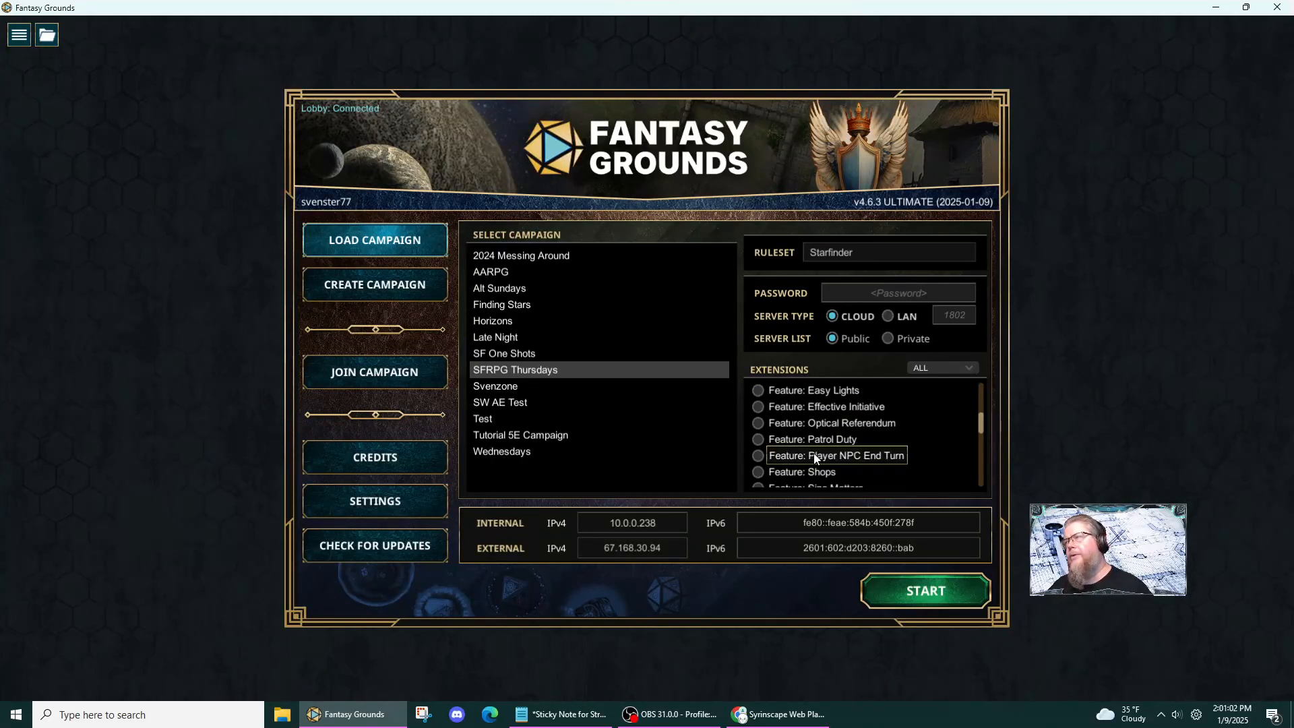
scroll(814, 454, down, 4)
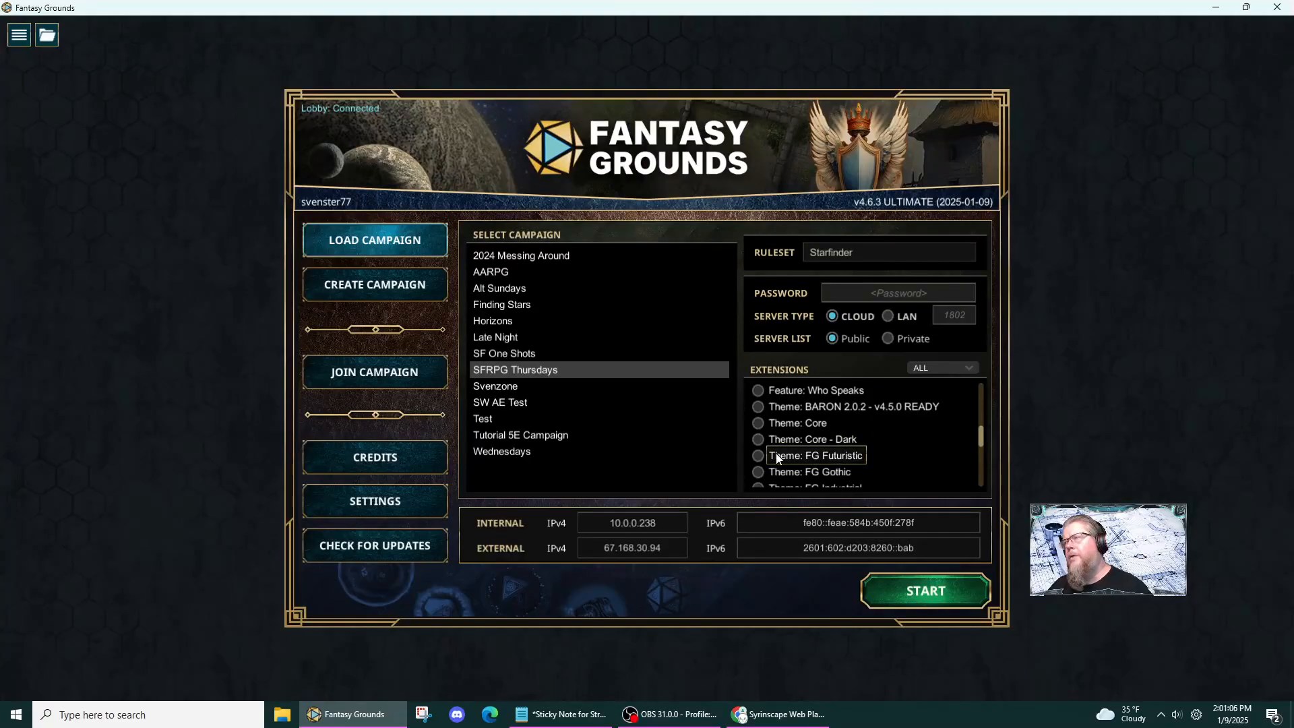
click(756, 456)
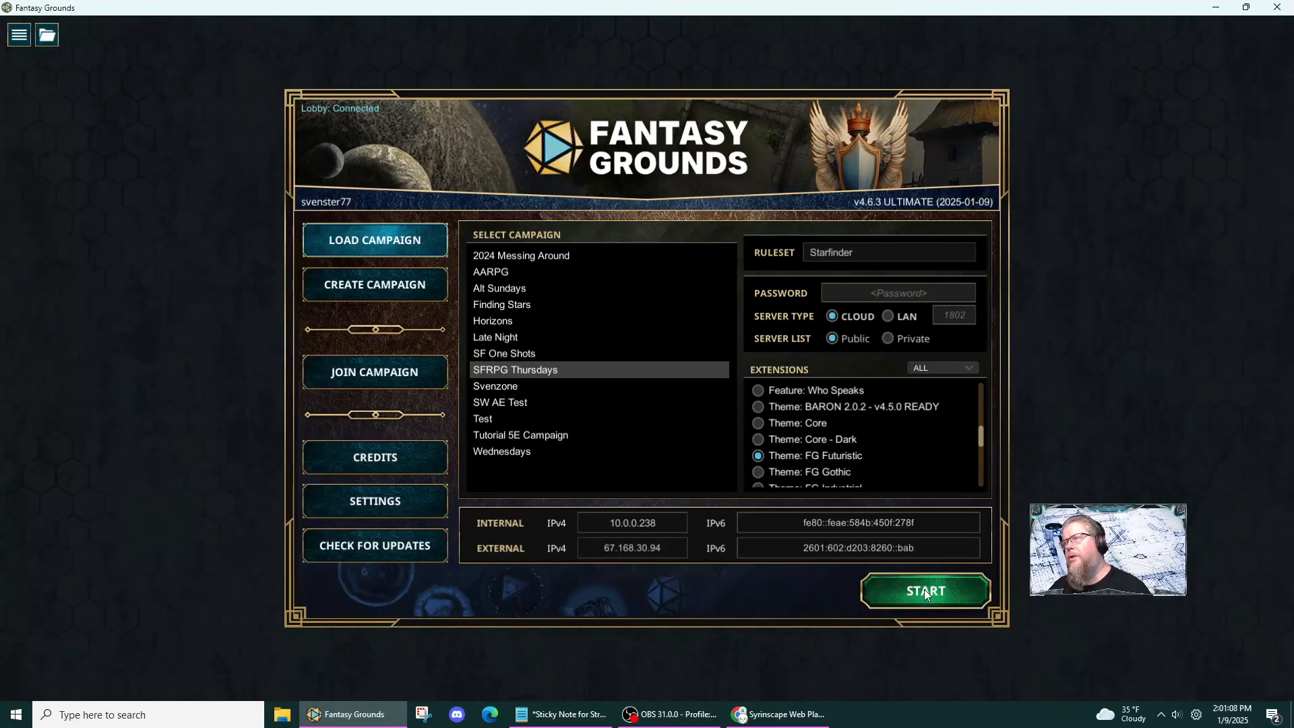
click(924, 591)
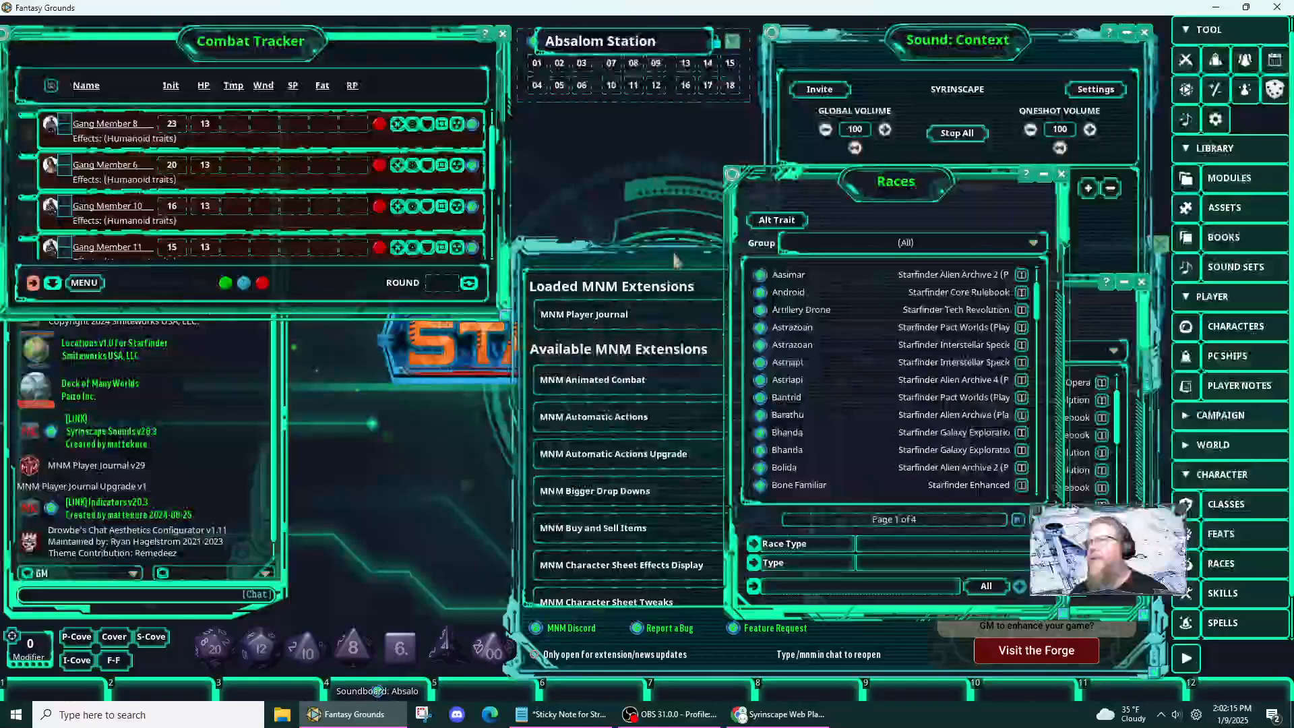
- Dismiss the Mad Nomad Core window, check the unnamed Android character's sheet layout under the FG Futuristic theme, and close the sheet
click(1158, 244)
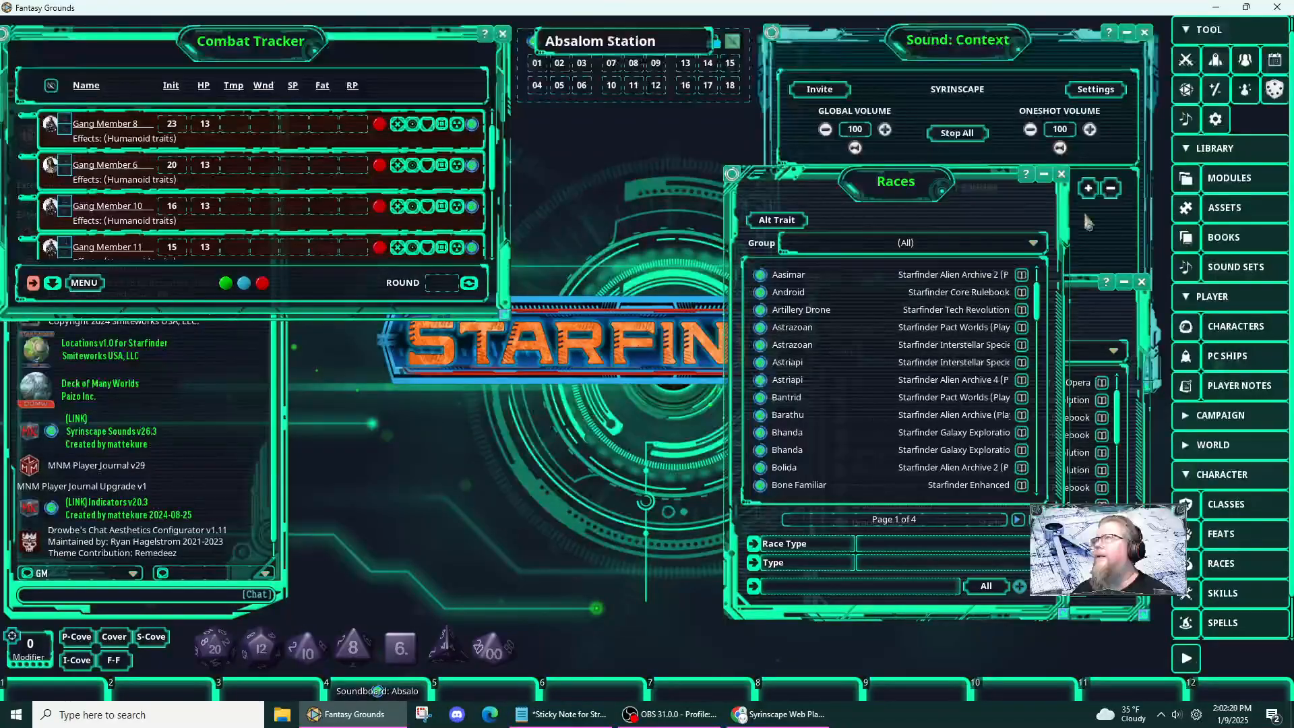
click(1228, 326)
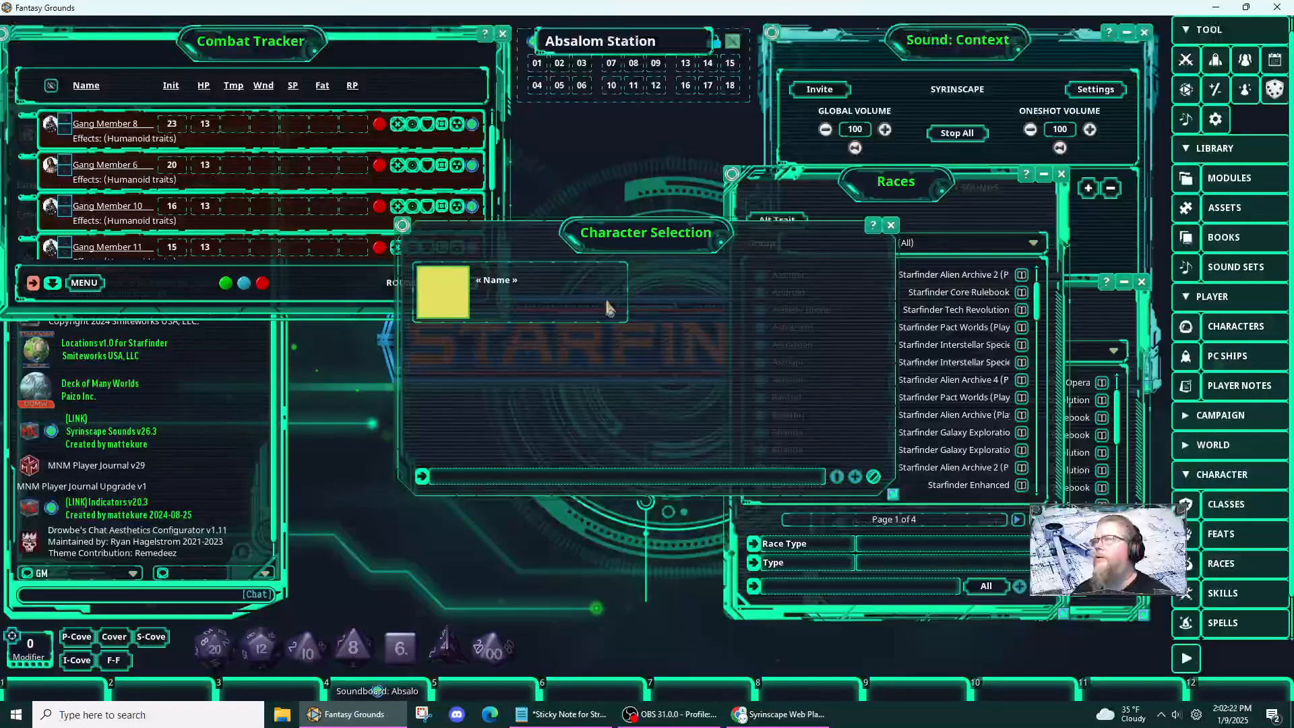
click(447, 296)
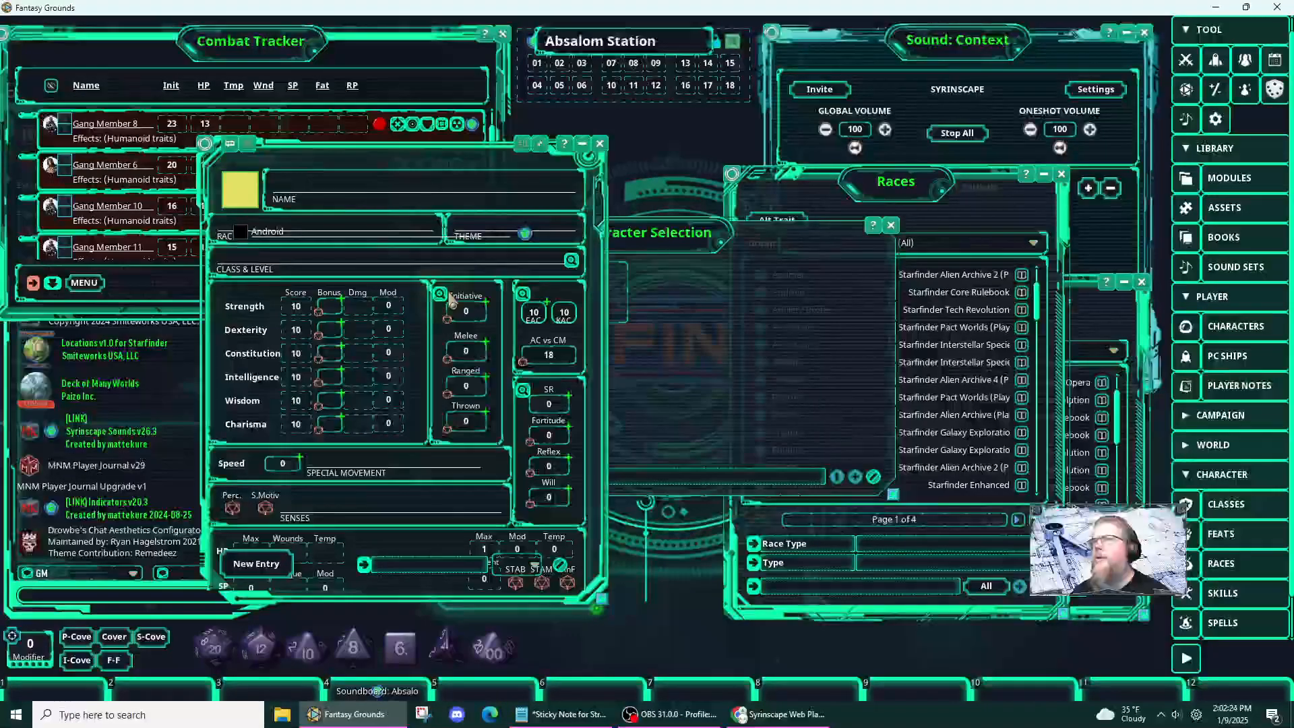
click(600, 143)
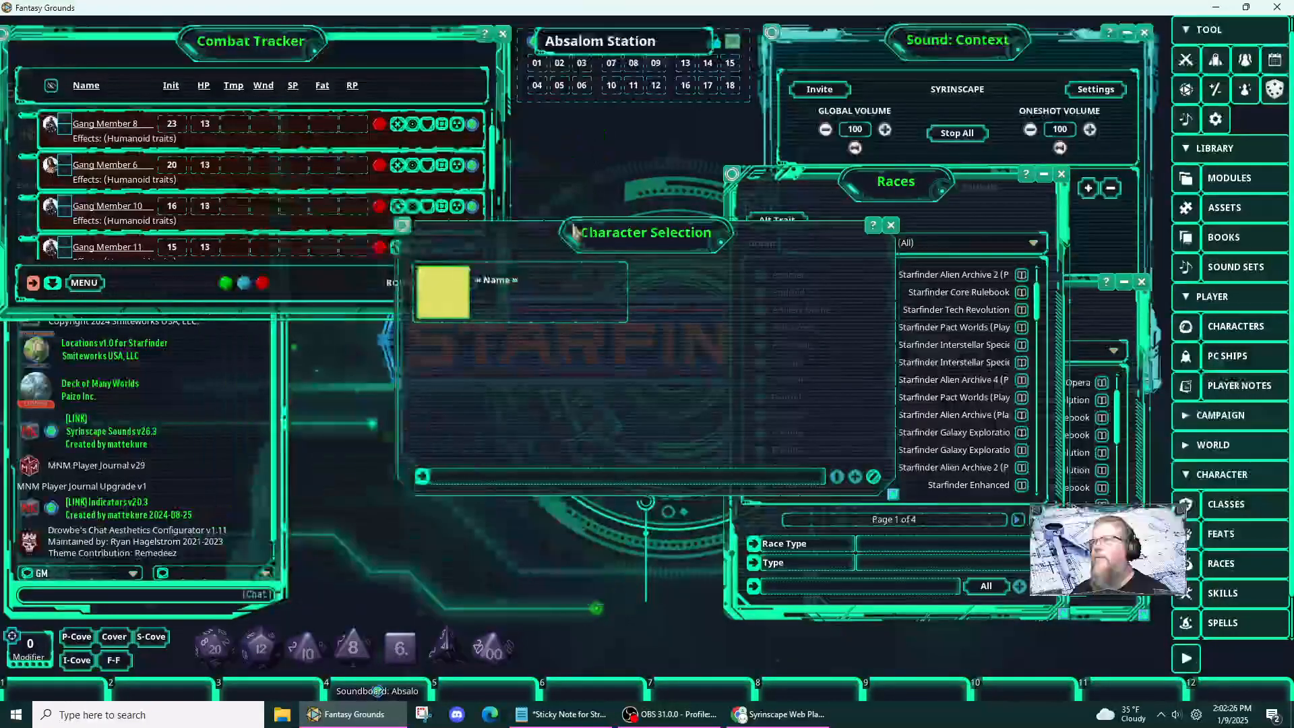
- Delete the unnamed Android character from the character selection list
right_click(528, 291)
click(494, 331)
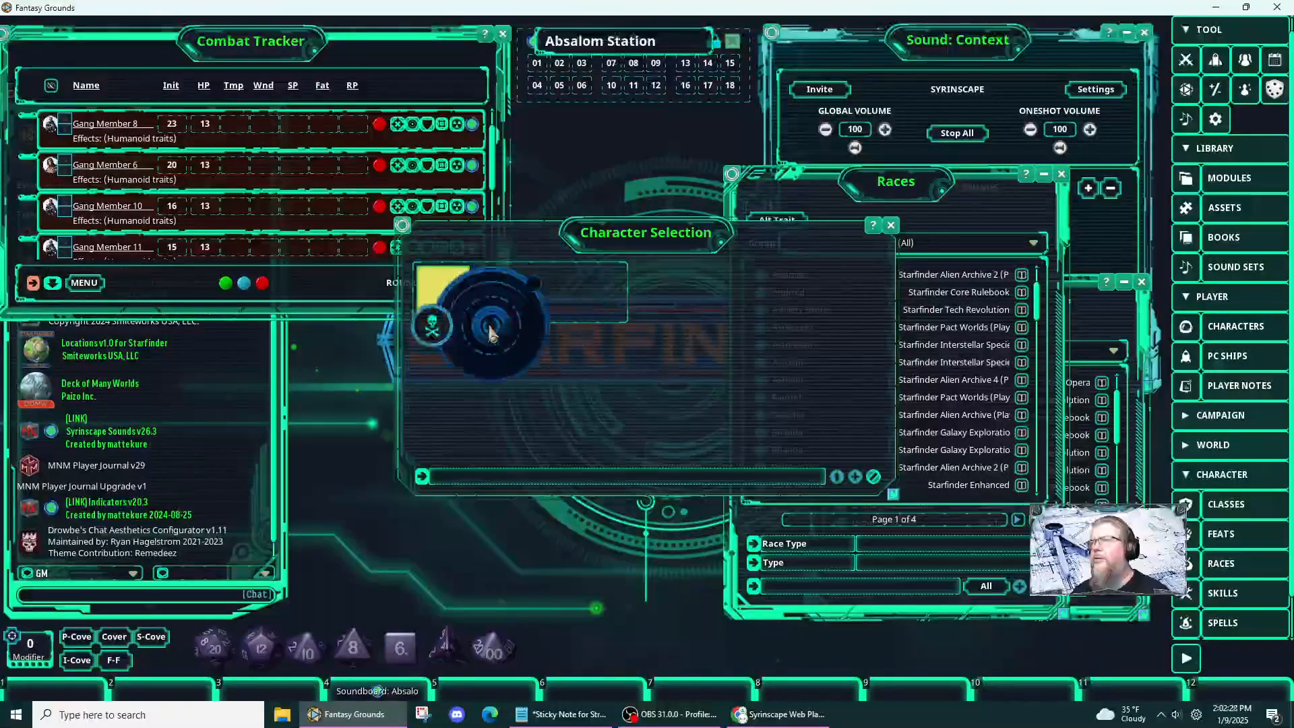
click(445, 335)
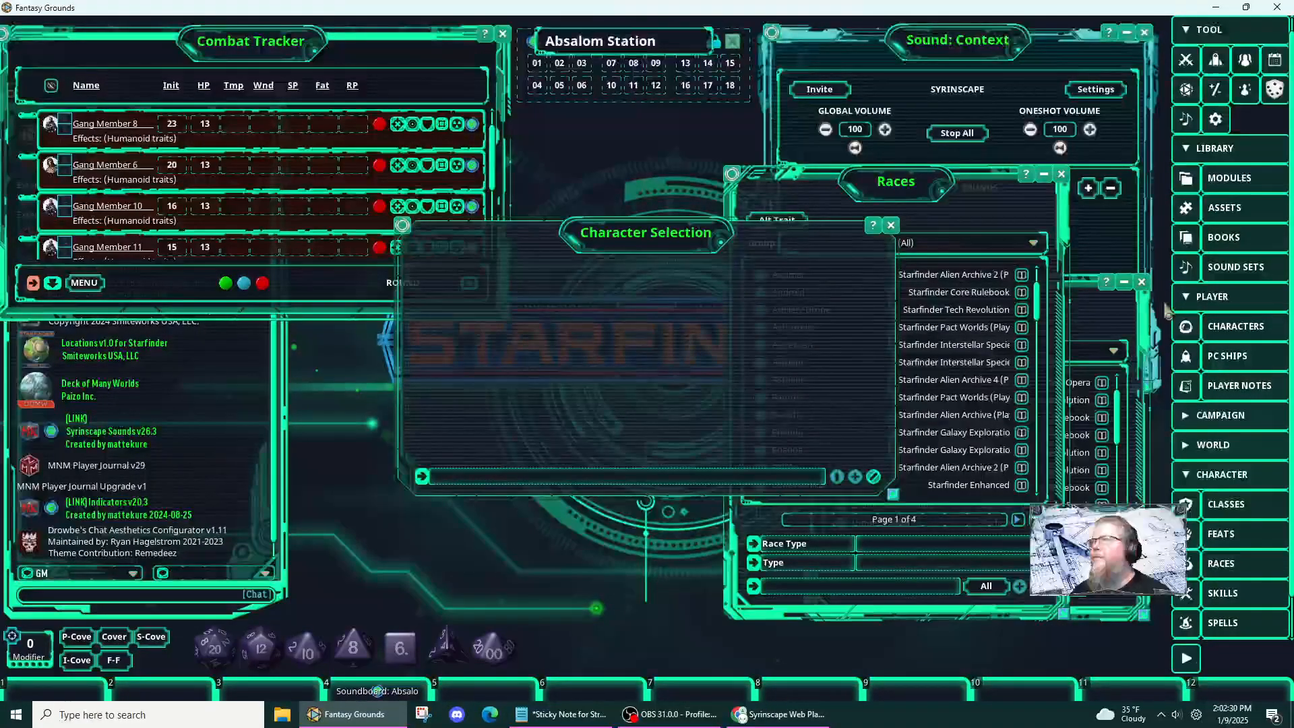
- Create a new character, close the character selection window and assign the Android race from the Races list to its sheet
click(852, 477)
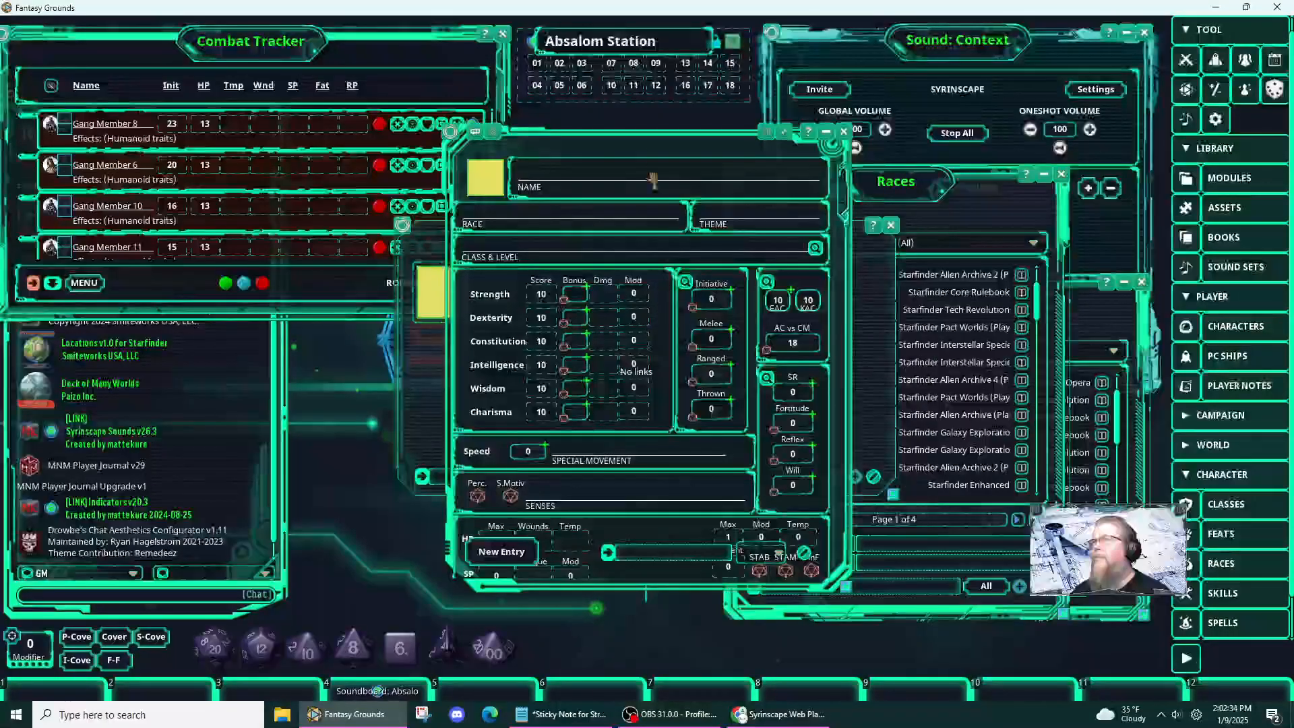
drag(650, 169, 426, 168)
click(891, 226)
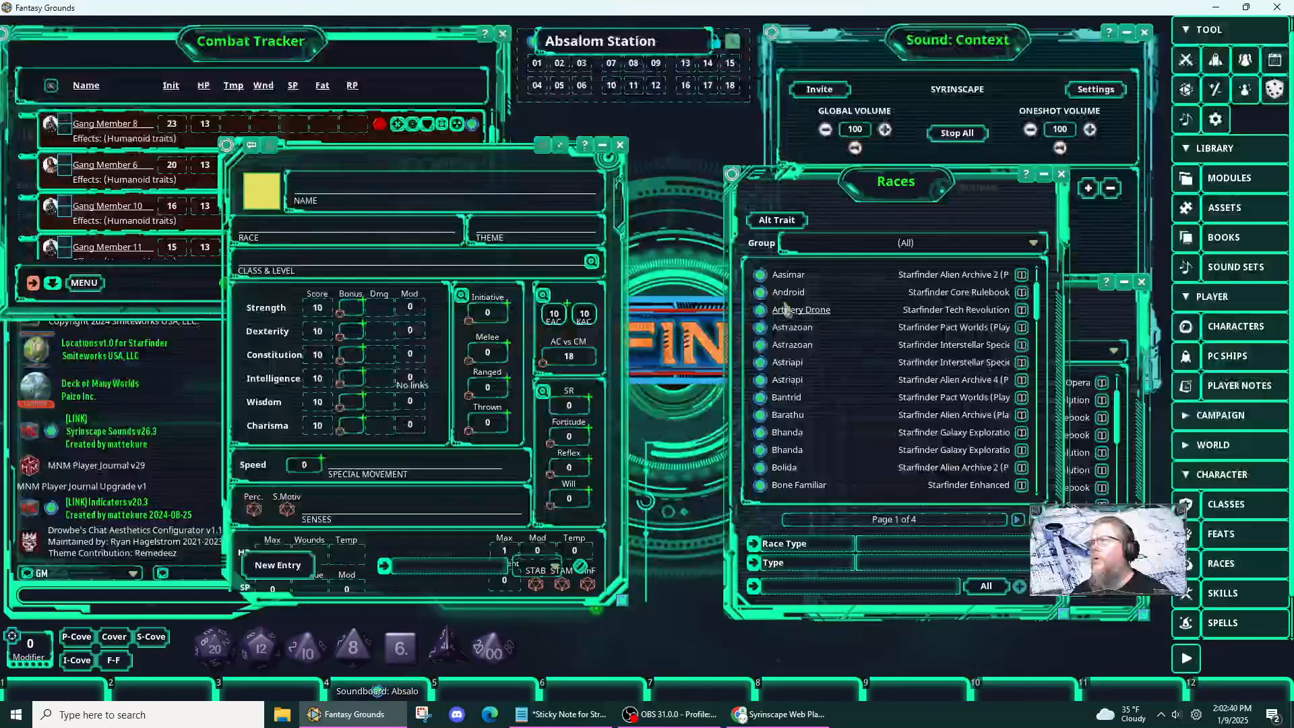
drag(760, 293, 349, 234)
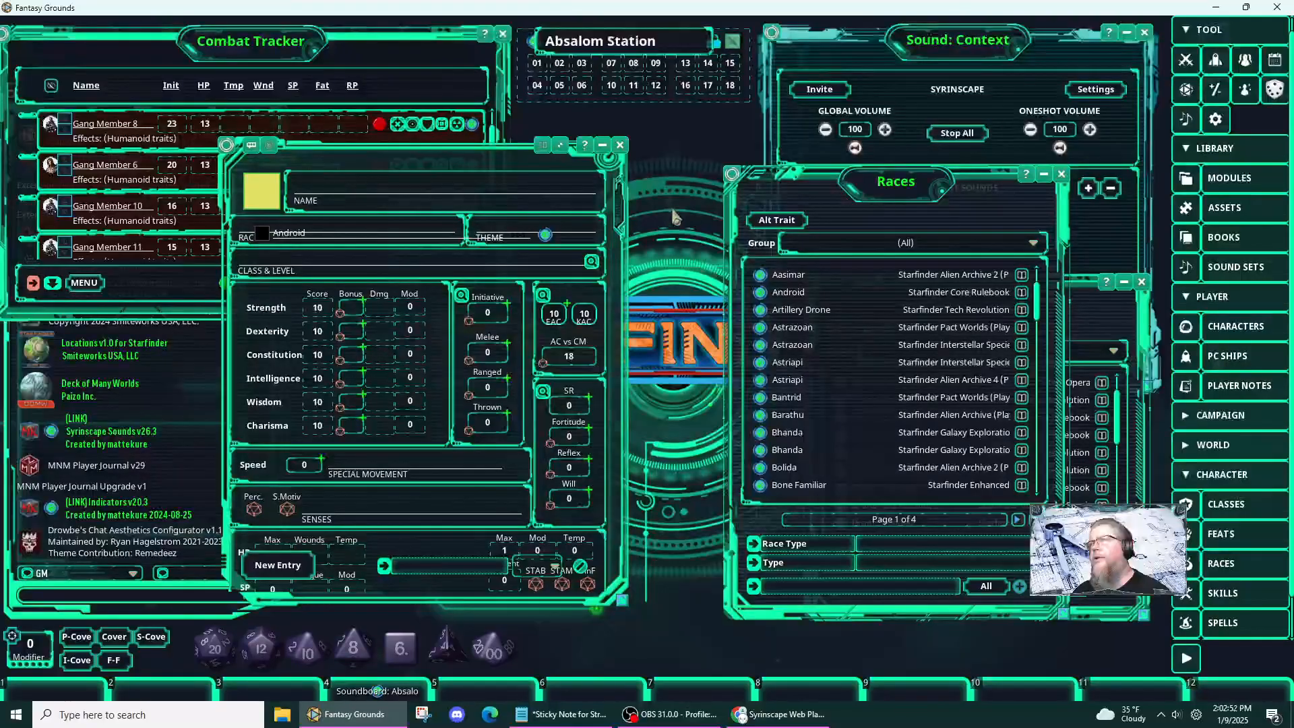
drag(498, 164, 547, 177)
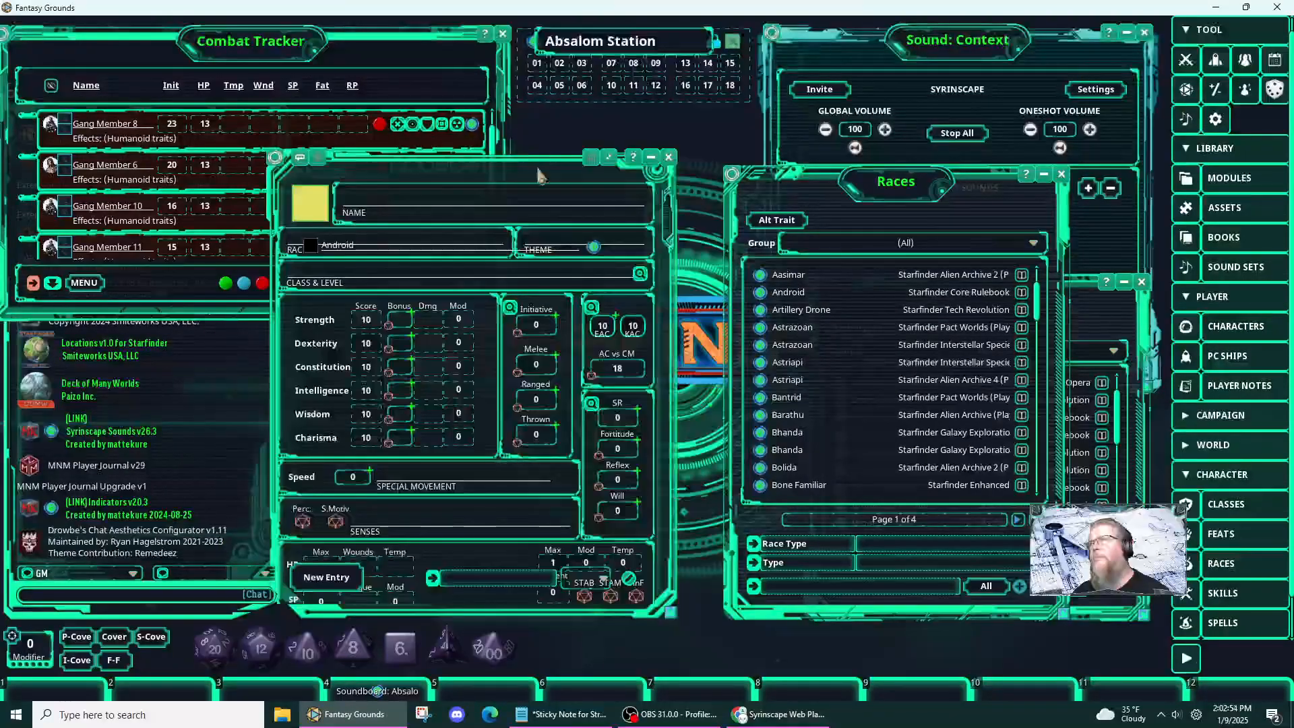
- Exit the campaign session, disable the FG Futuristic theme extension for SFRPG Thursdays and start the campaign again
right_click(707, 190)
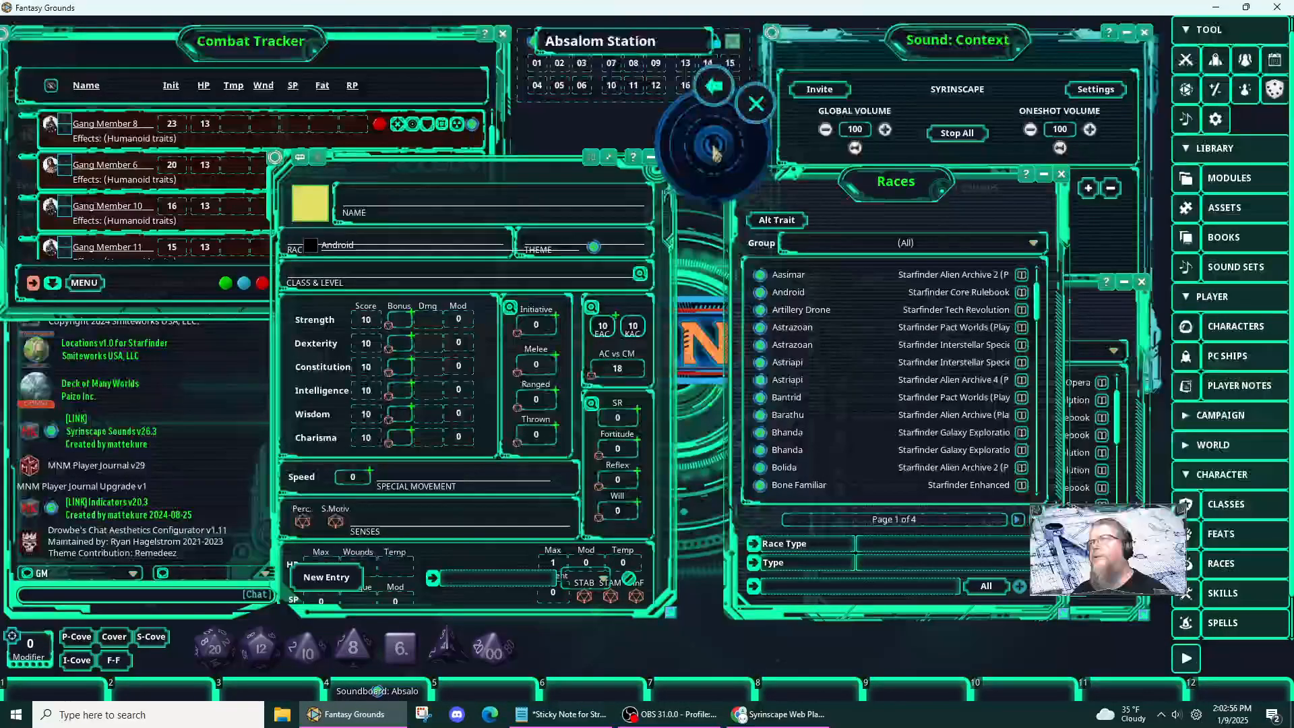
click(704, 100)
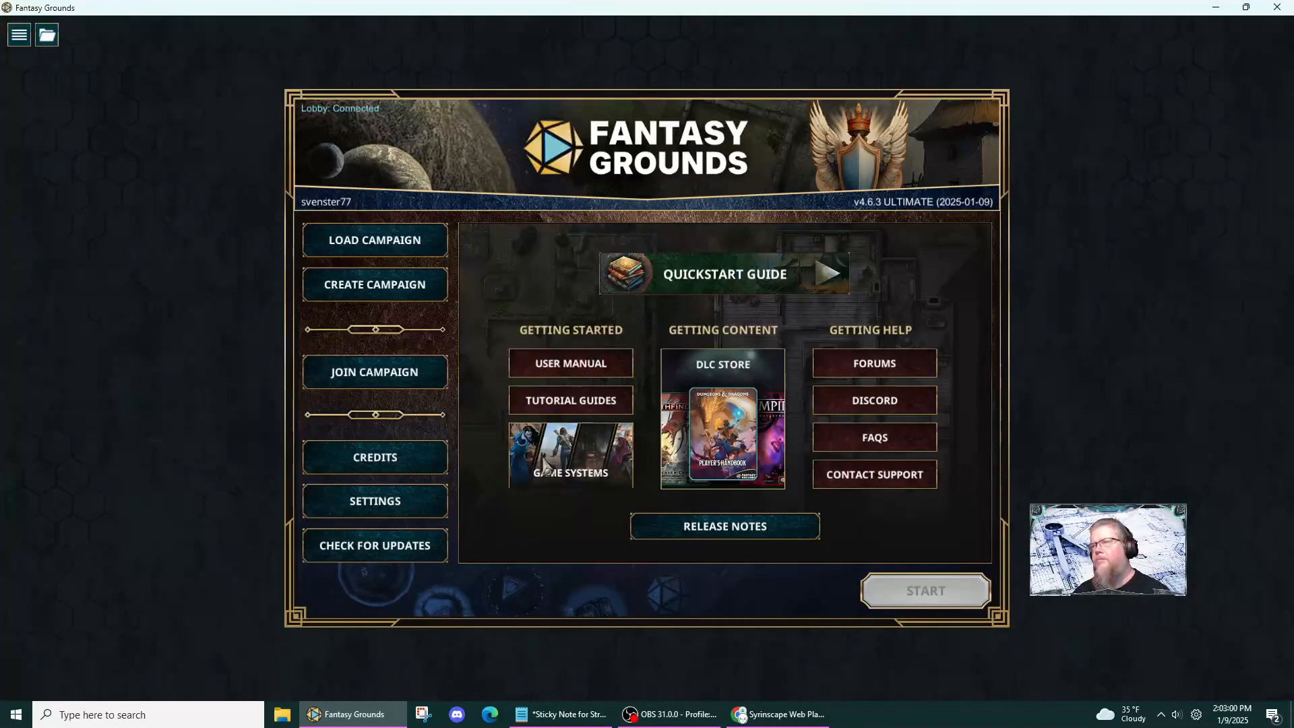
click(393, 244)
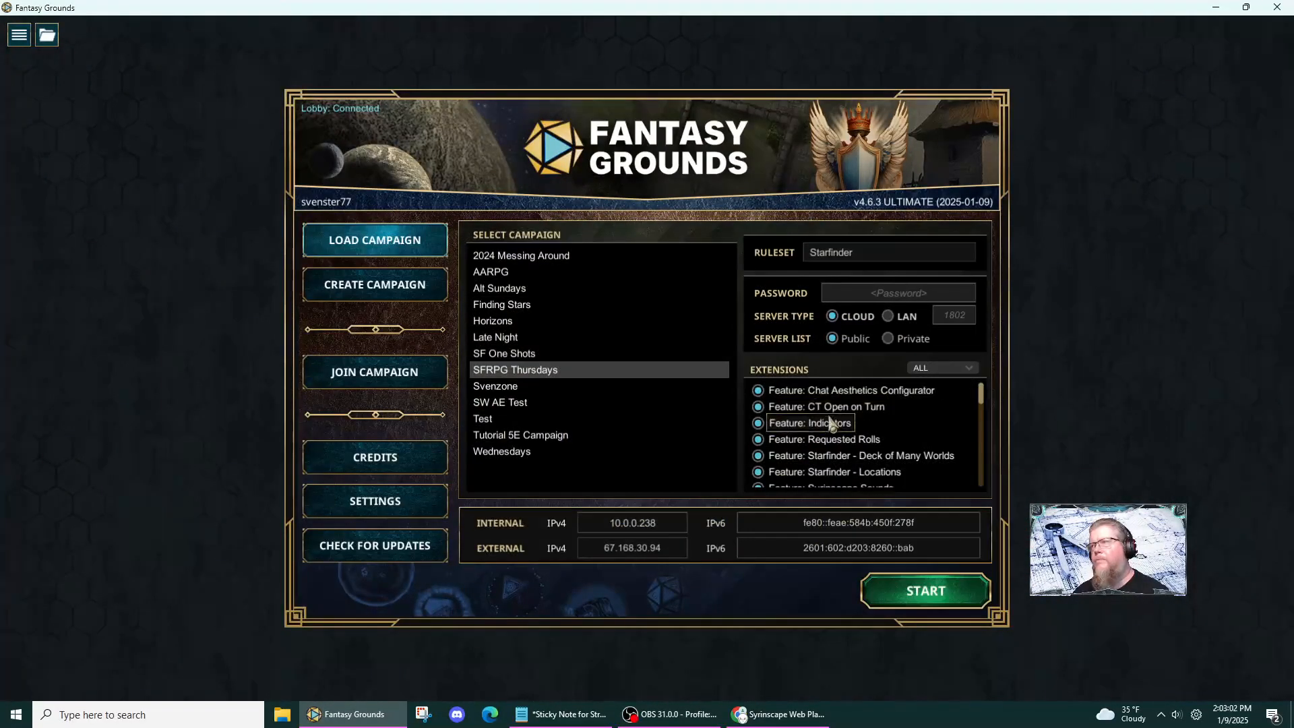
scroll(831, 423, down, 5)
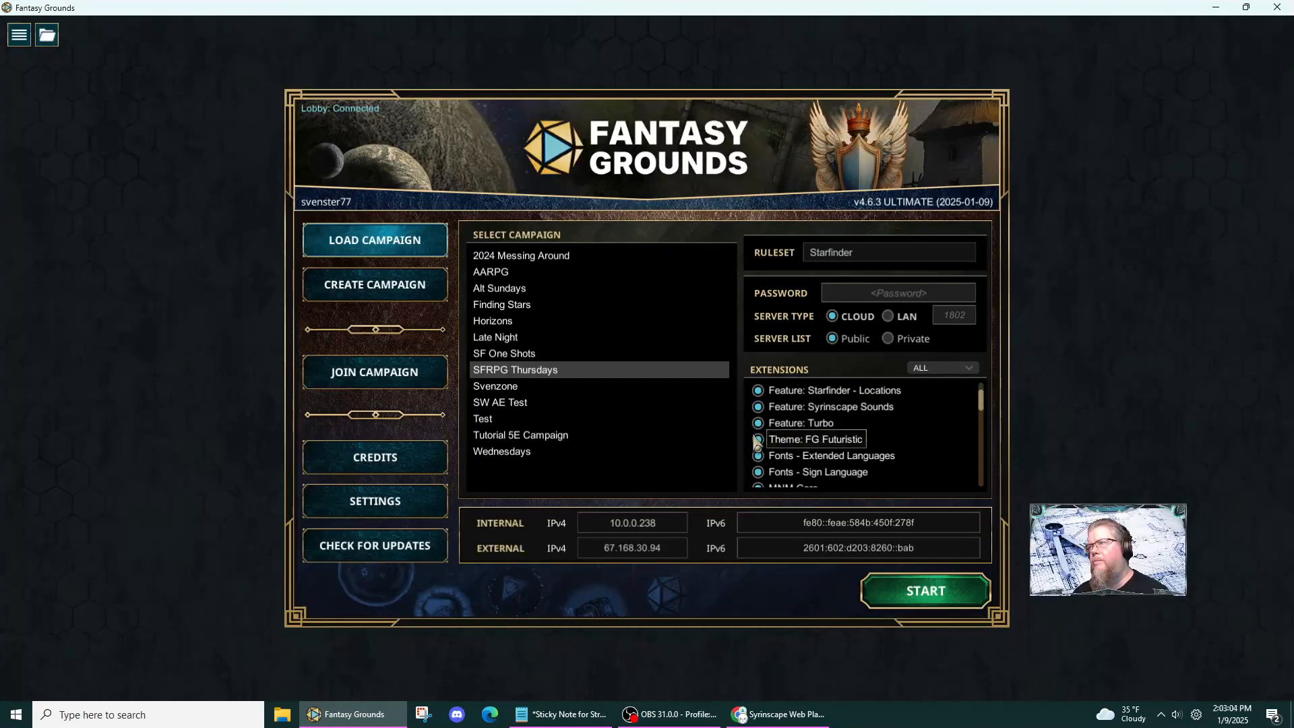
click(758, 440)
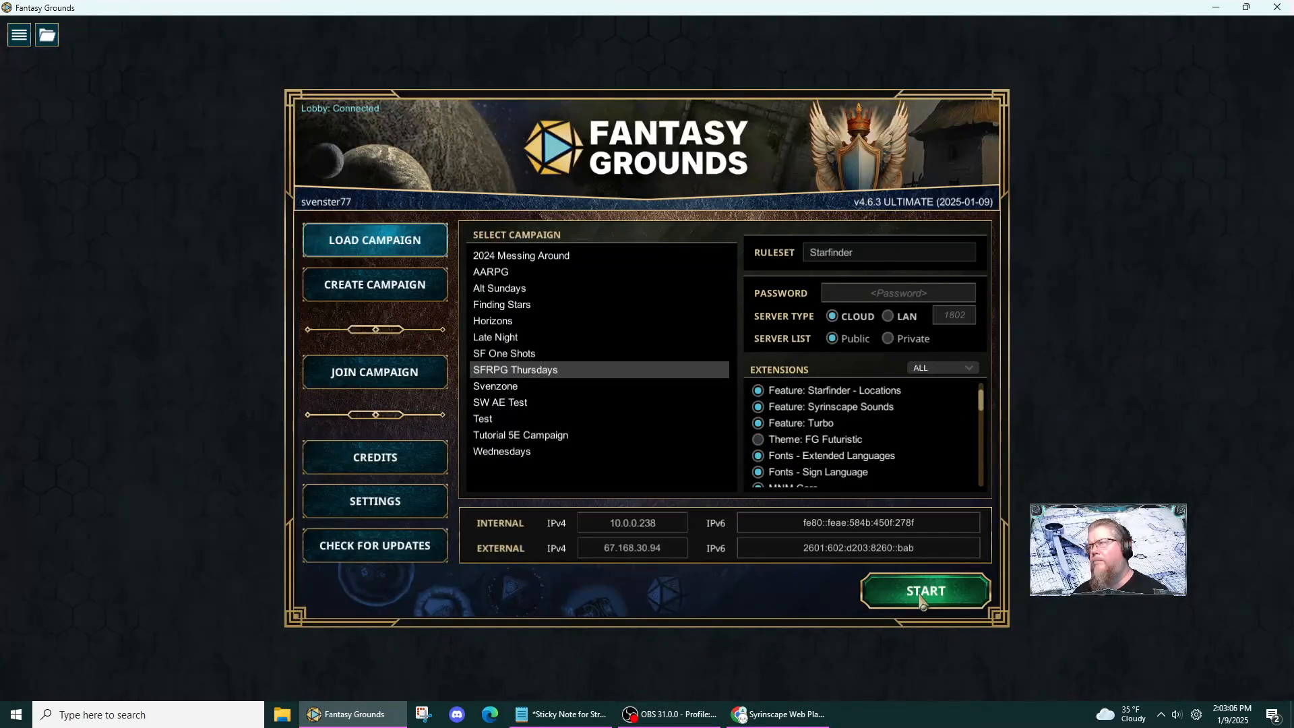
scroll(883, 465, down, 5)
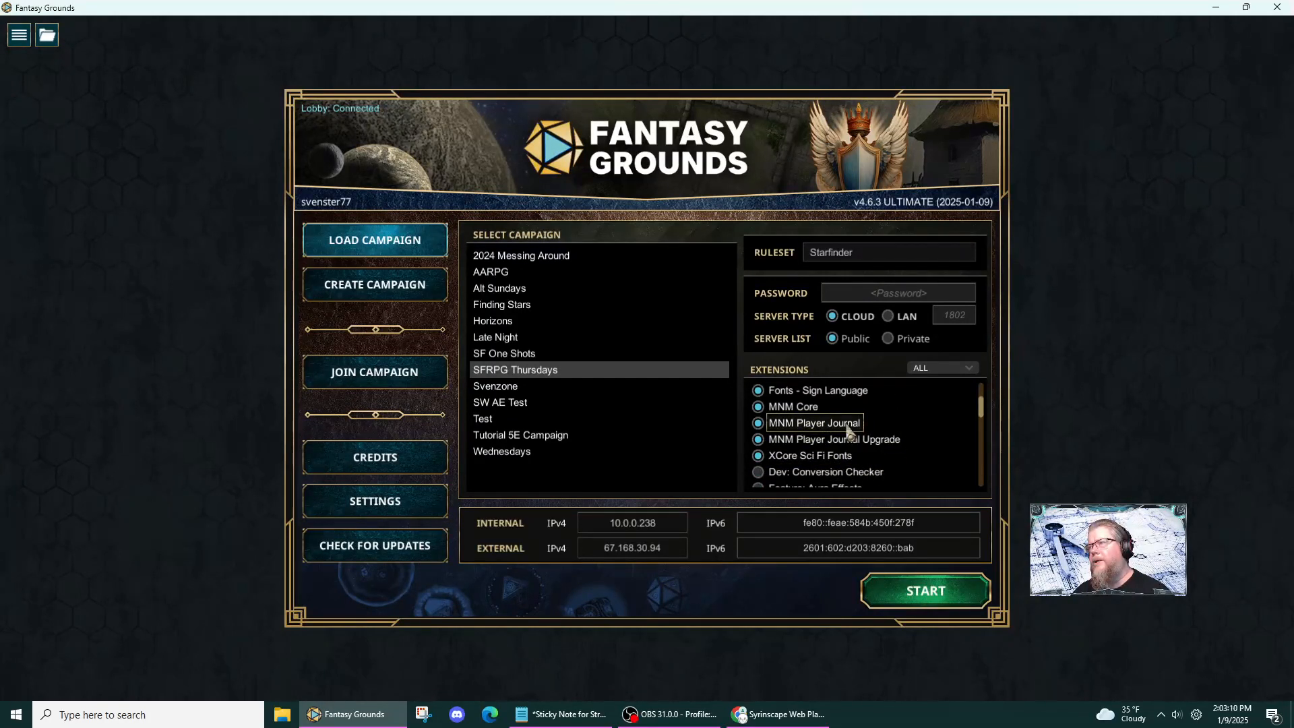
click(904, 596)
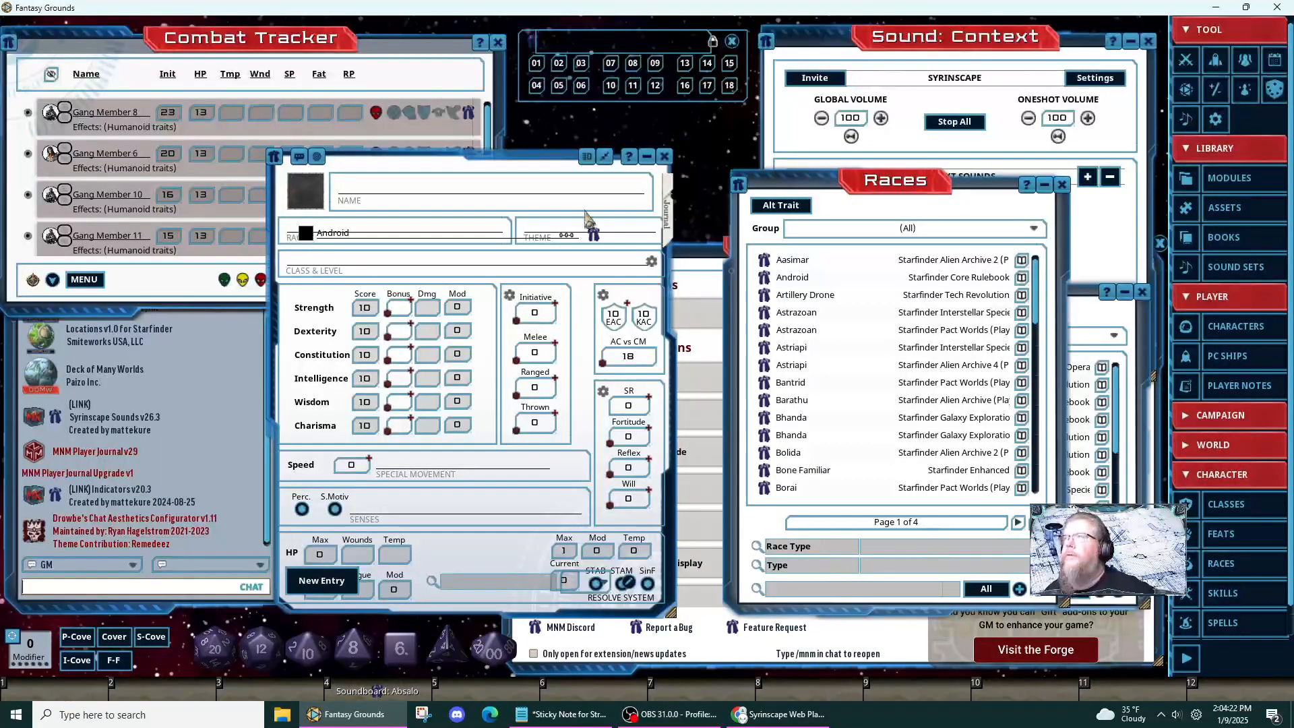
- Dismiss the Mad Nomad Core window, reopen the unnamed Android character's sheet to check its layout without a theme extension, and close it
click(667, 166)
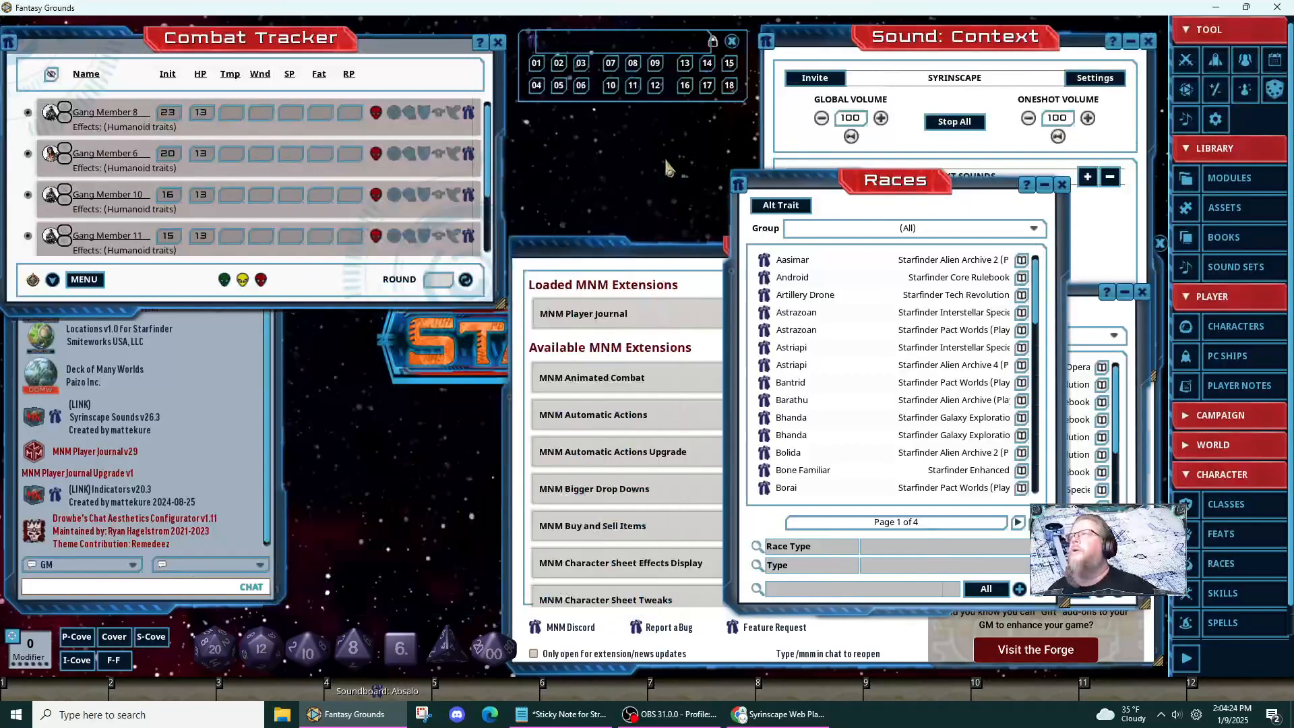
click(658, 249)
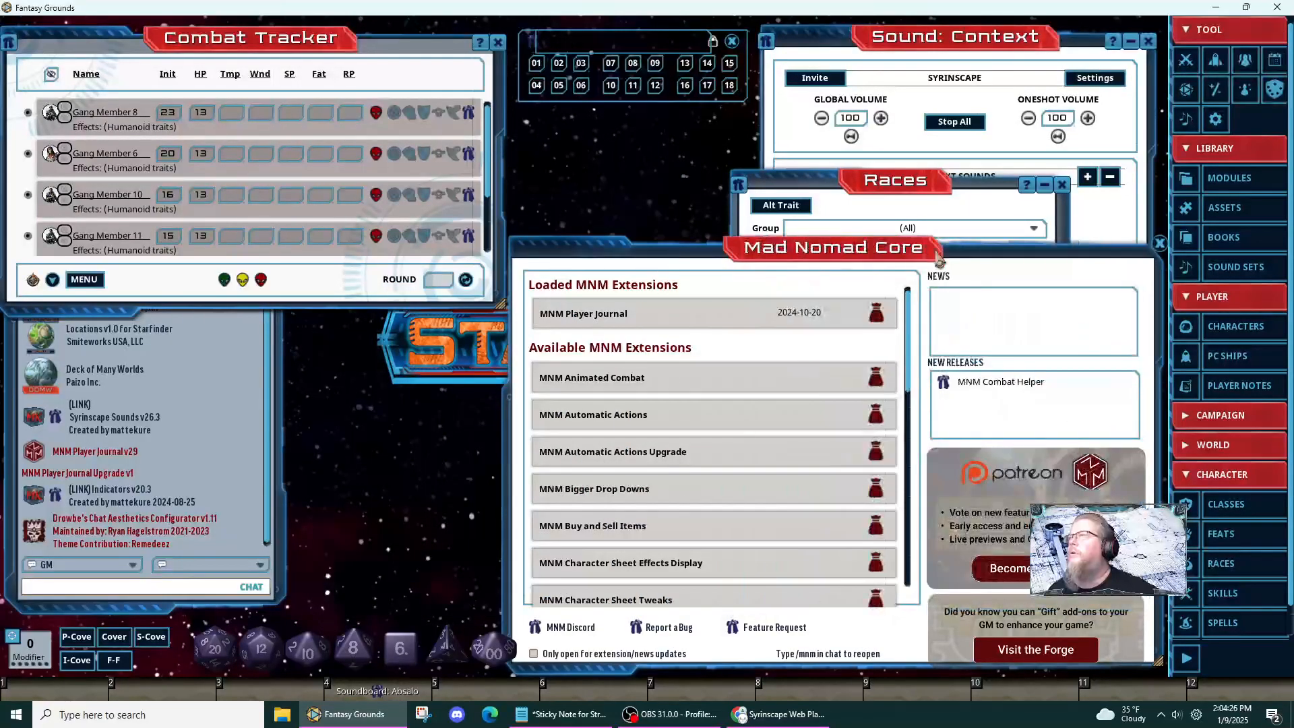
click(1159, 243)
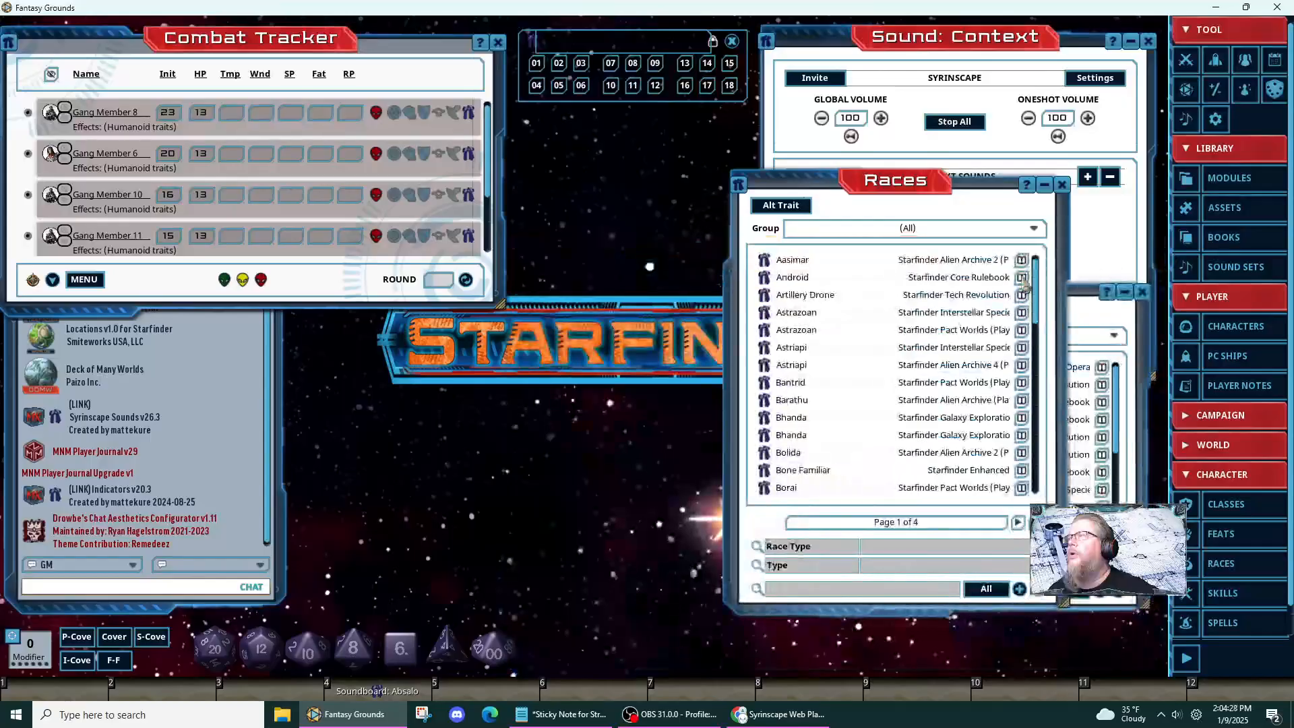
click(1237, 327)
click(480, 297)
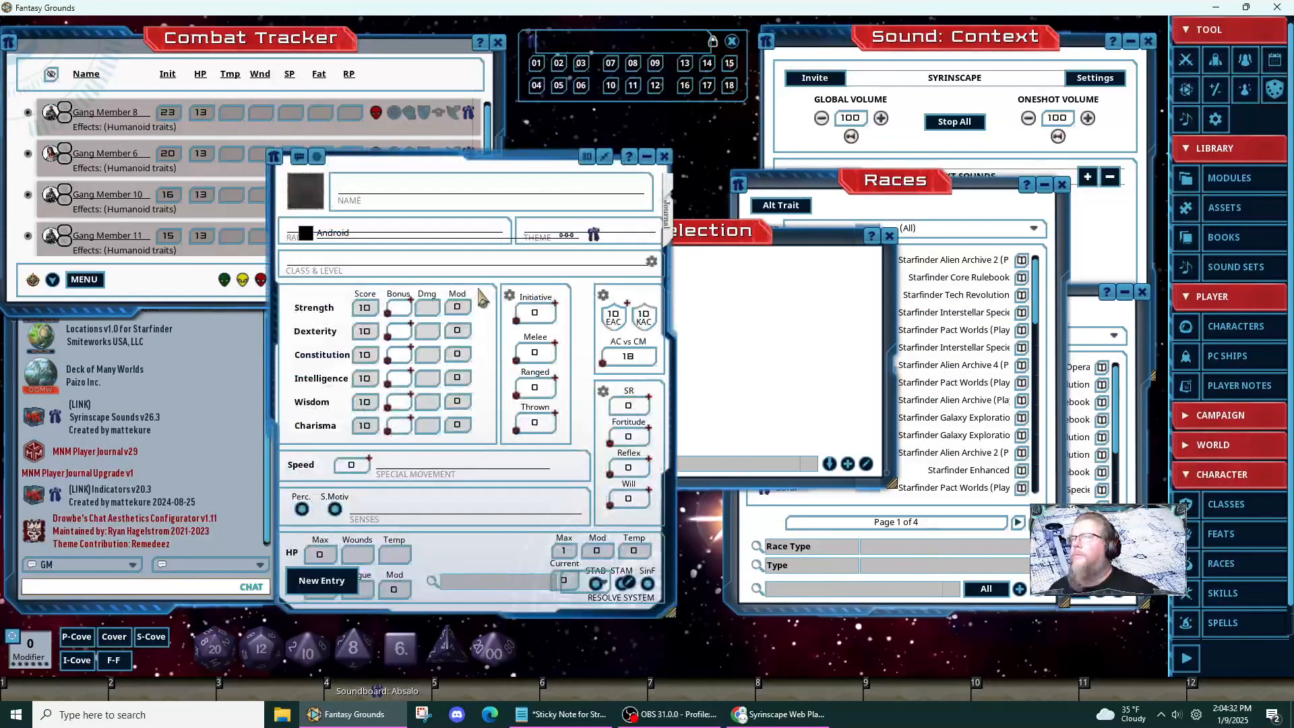
click(669, 170)
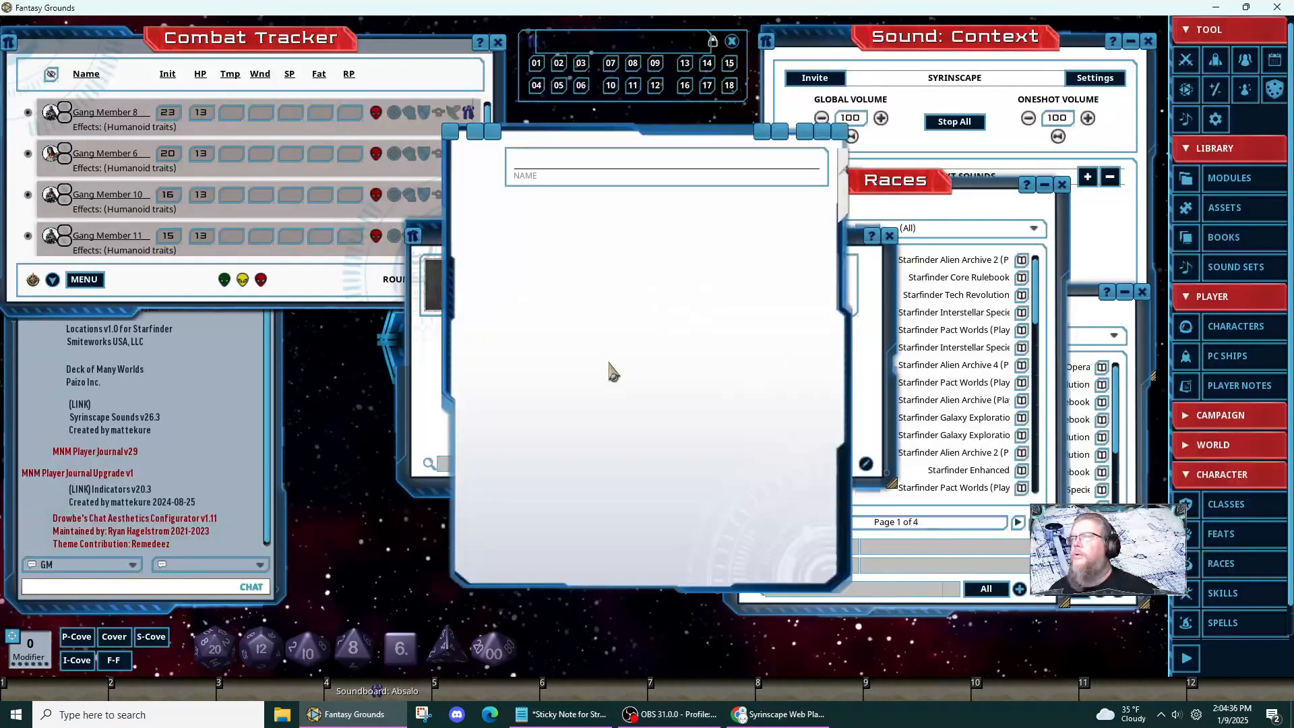
- Set up another new character's sheet beside the Races list, close the character selection window and assign it the Android race
drag(570, 138, 324, 178)
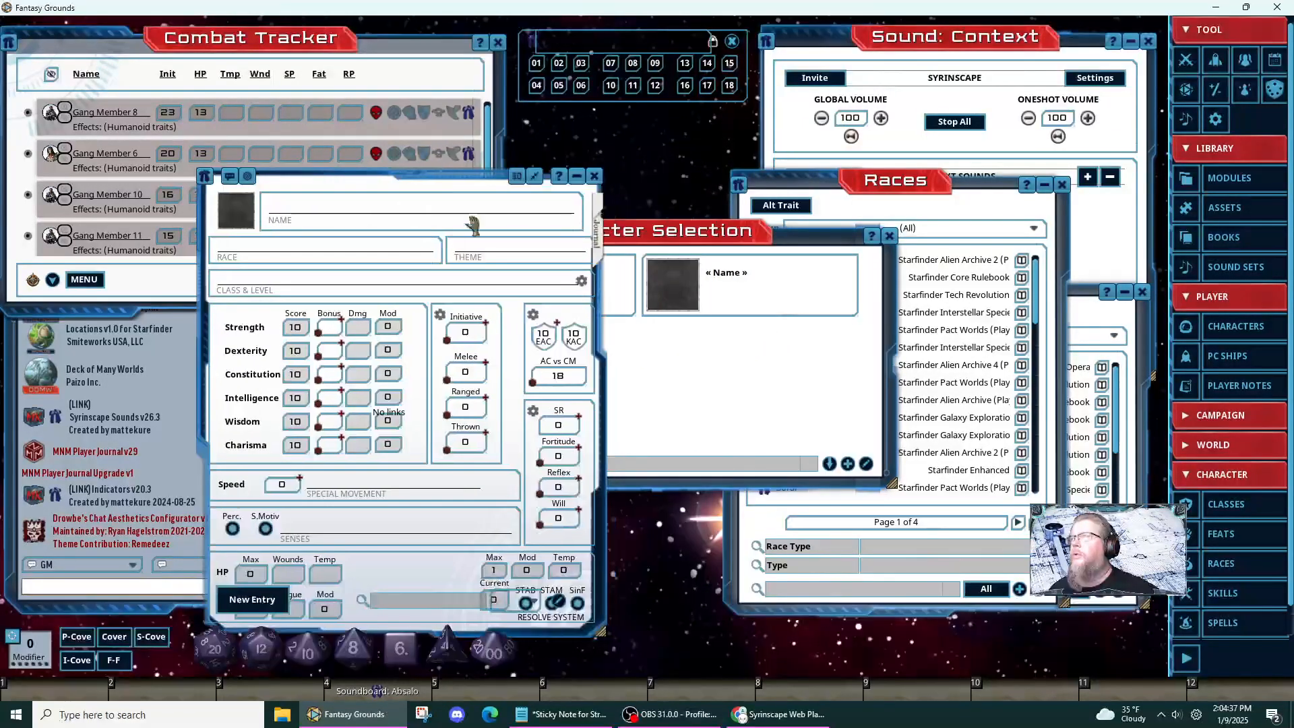
click(890, 236)
drag(780, 283, 371, 255)
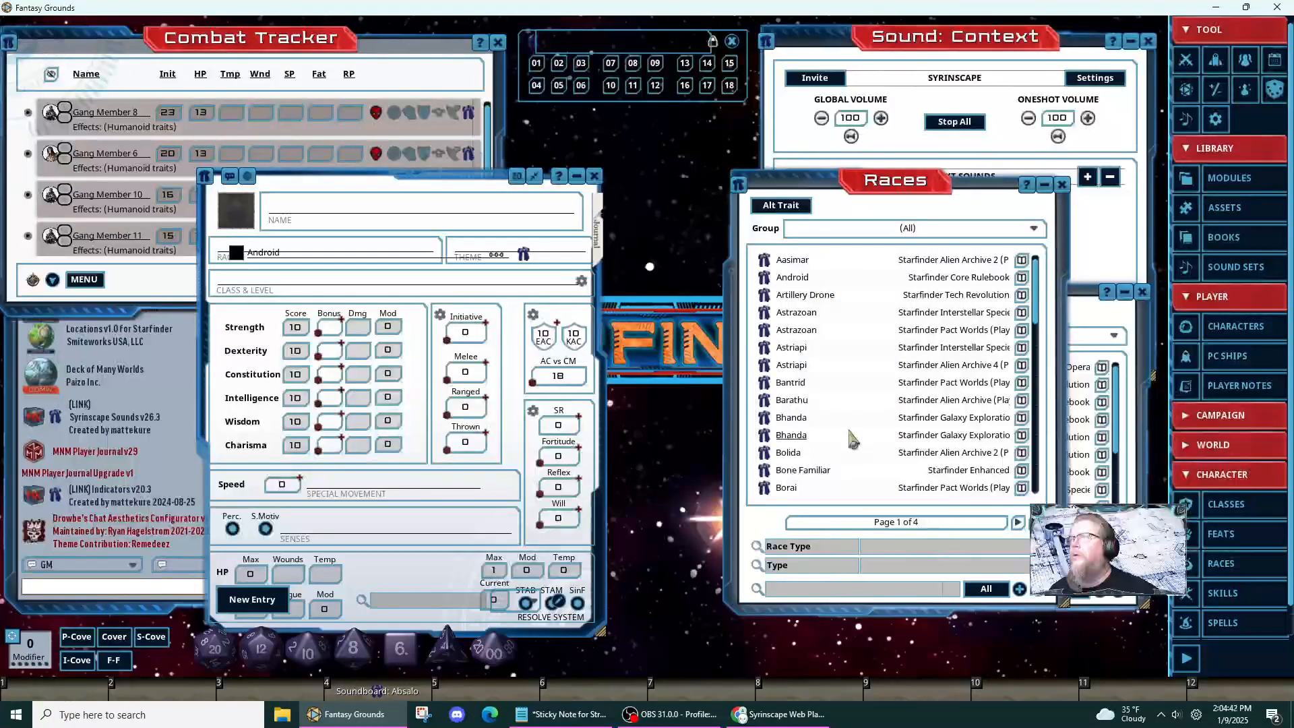
- Add the Biohacker class from the Classes list to the new Android character's sheet
click(1065, 335)
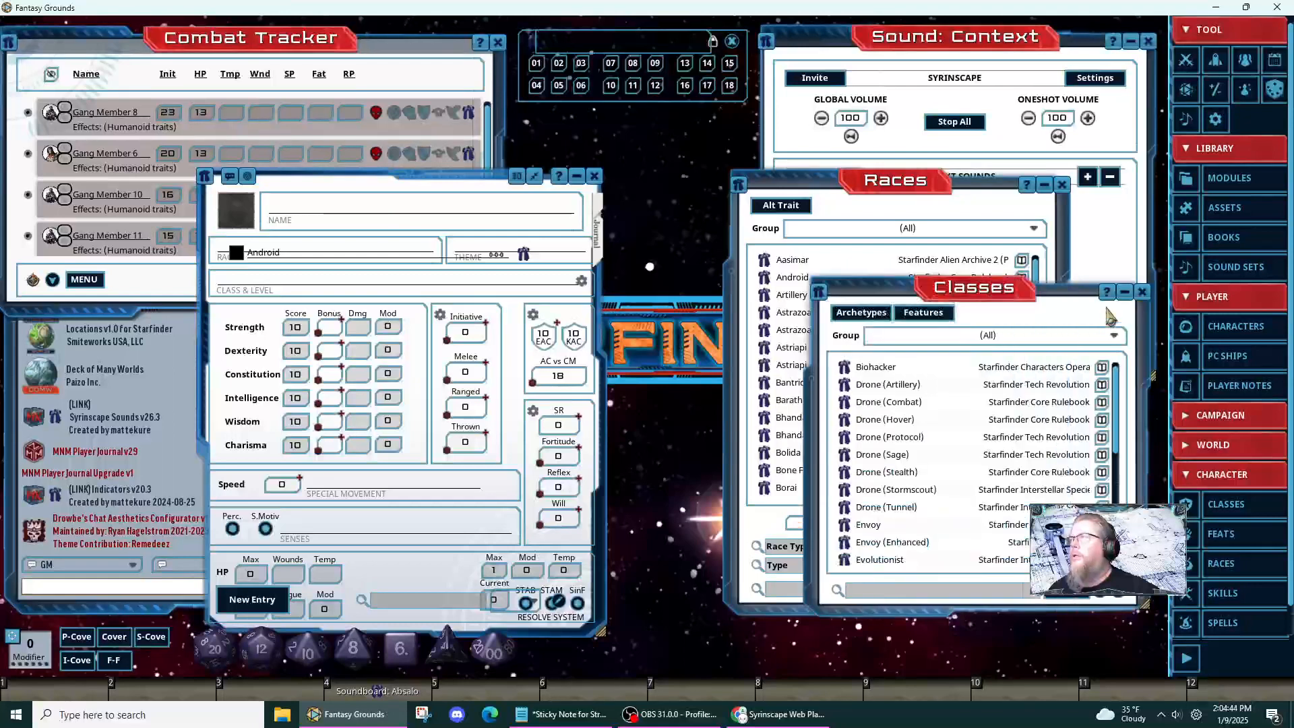
drag(581, 319, 375, 267)
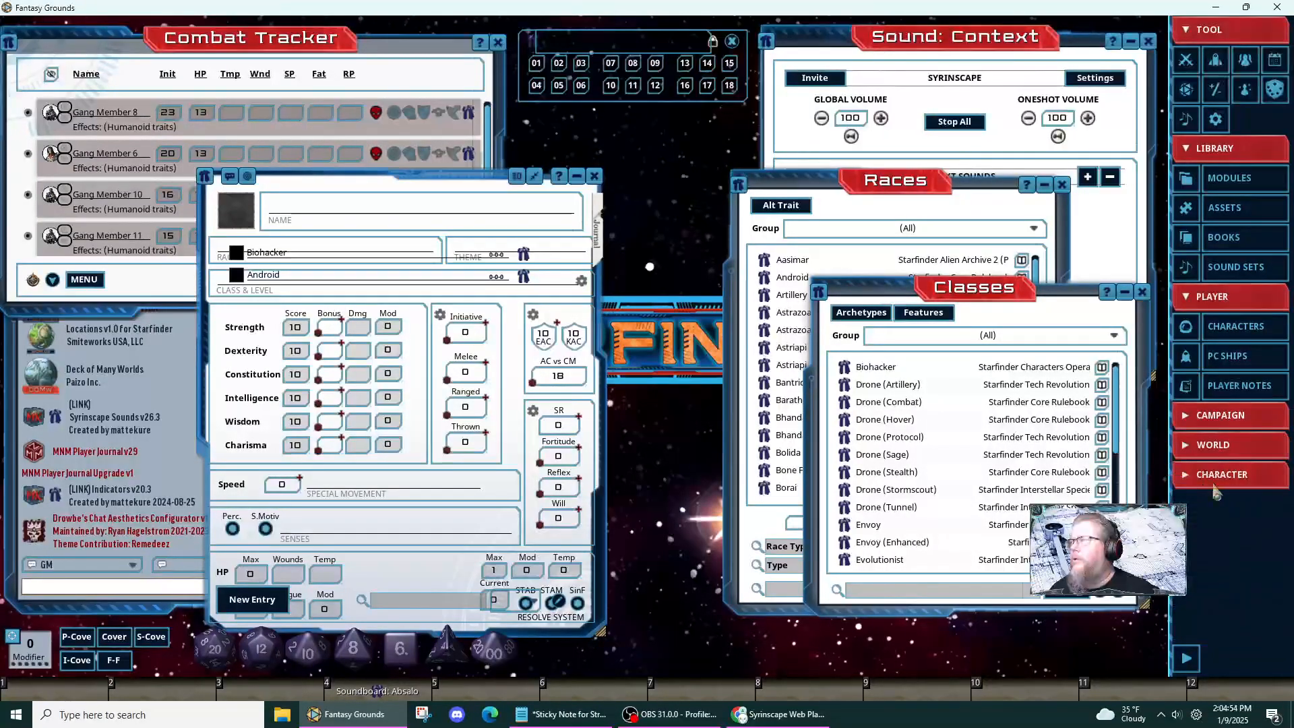
scroll(1247, 553, down, 1)
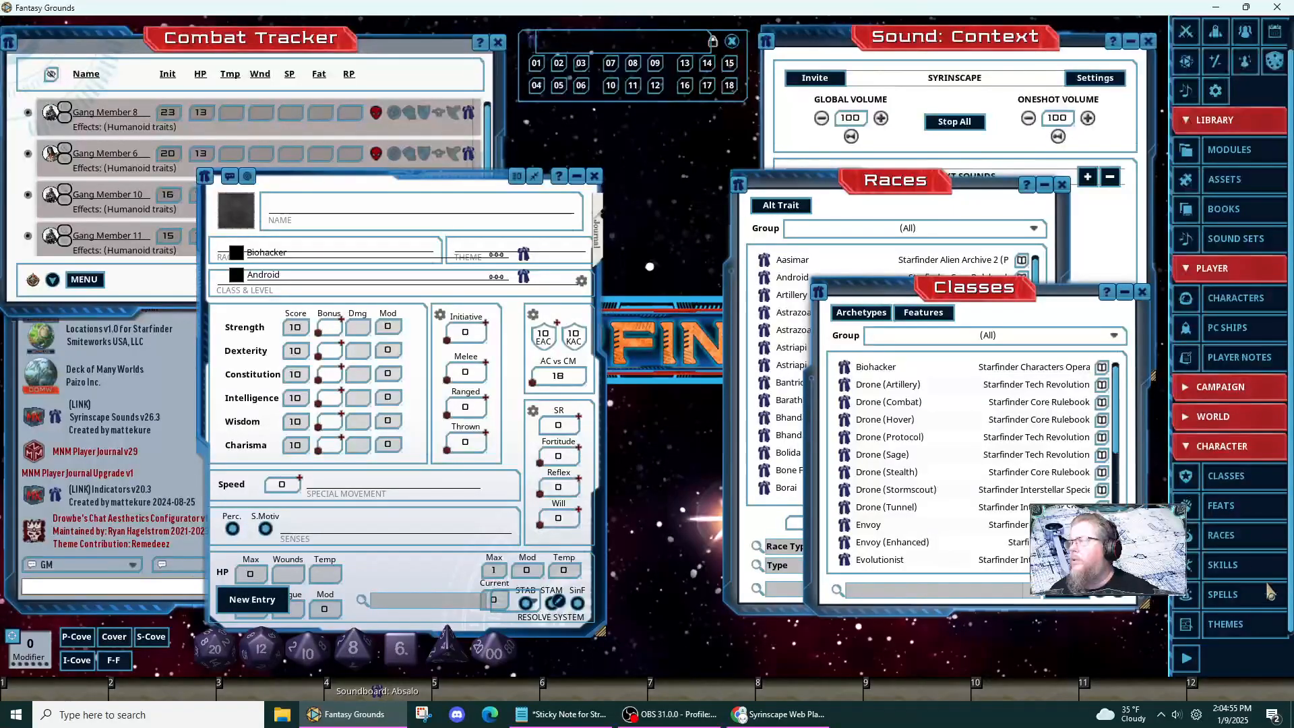
- Add the Ace Pilot theme from the Themes list to the Android Biohacker's sheet and close the sheet
click(1226, 624)
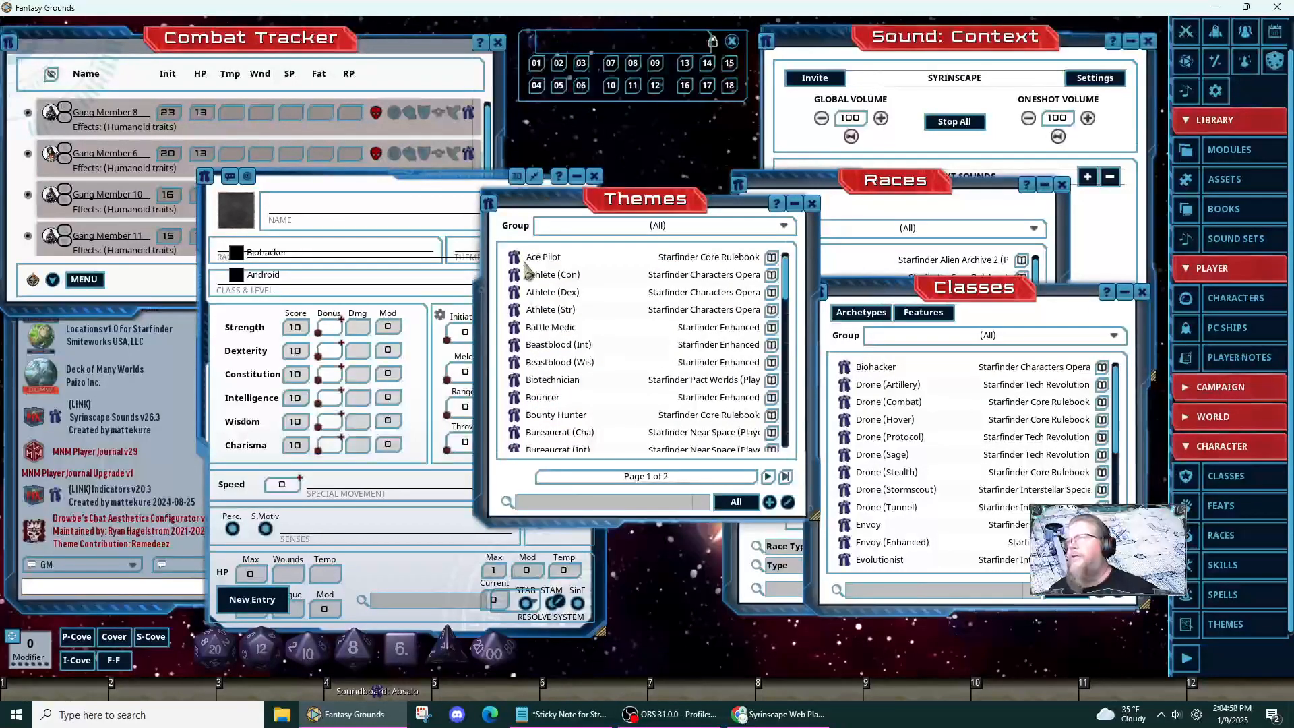
drag(520, 259, 385, 256)
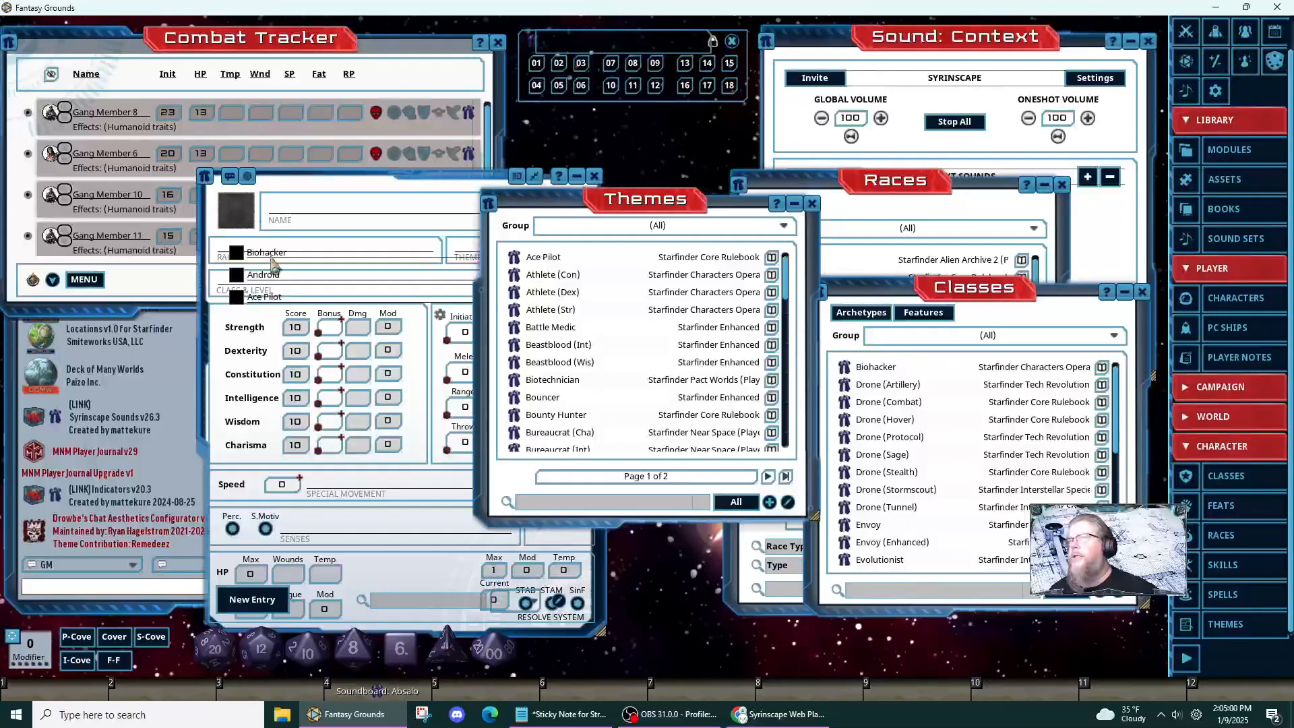
drag(586, 215, 786, 312)
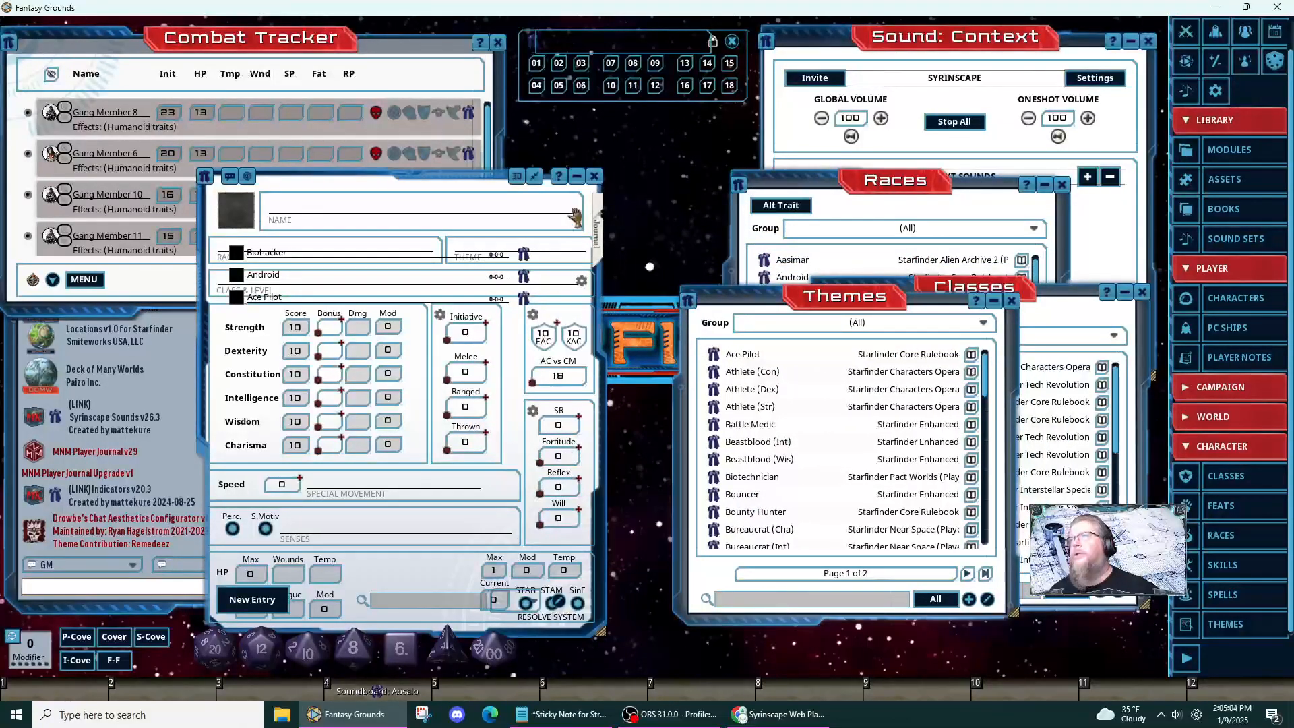
click(595, 177)
- Exit the campaign session and enable the FG Modern Dark theme extension for the SFRPG Thursdays campaign
right_click(590, 236)
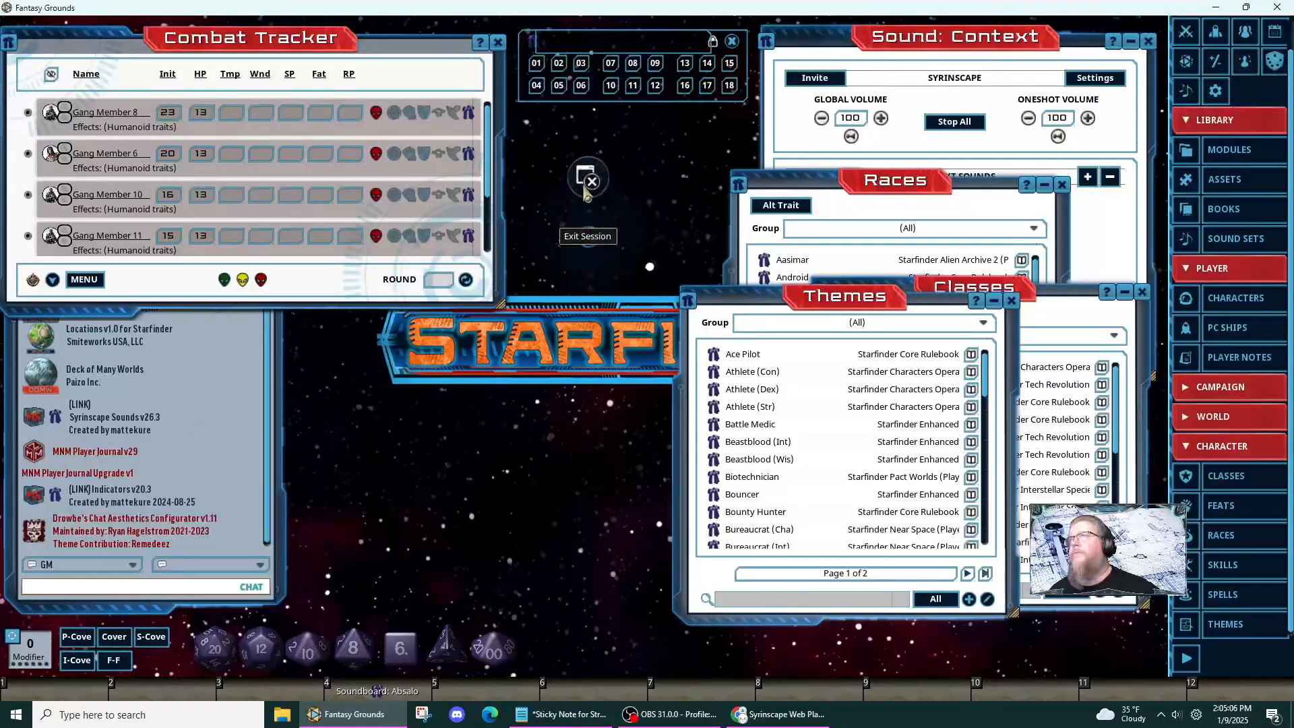
click(586, 181)
click(581, 132)
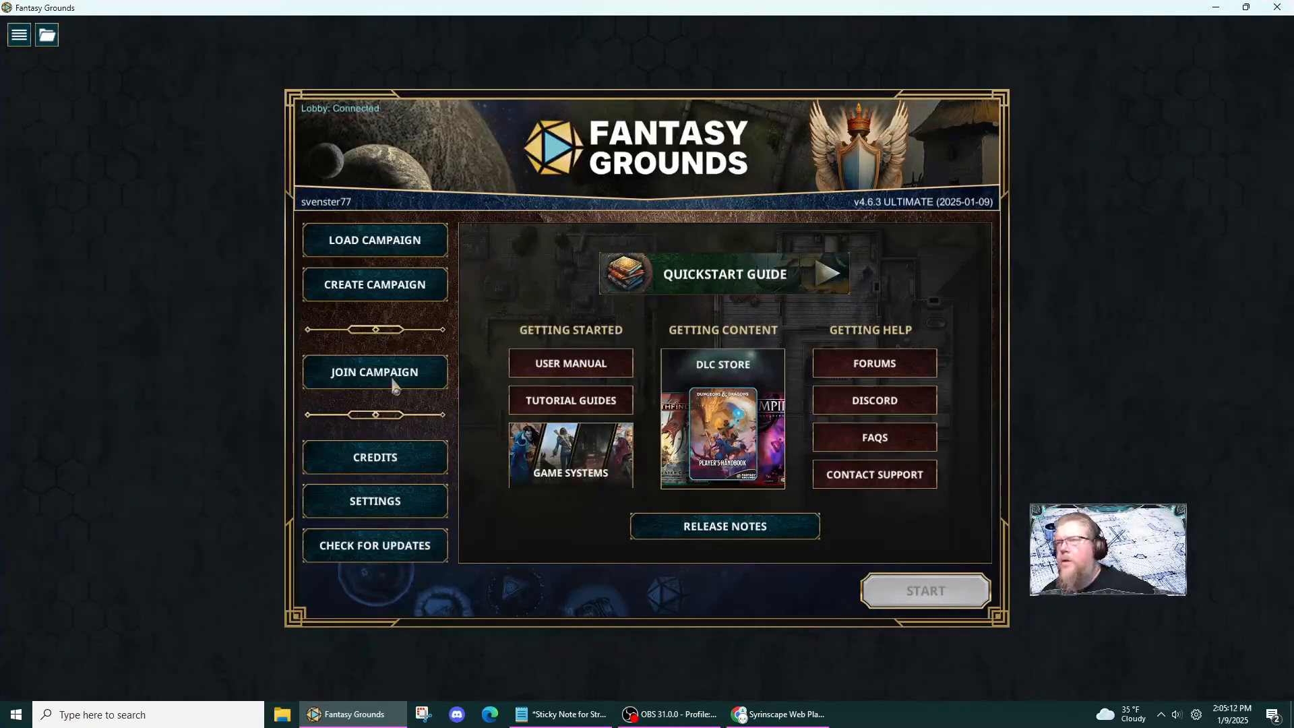
click(407, 241)
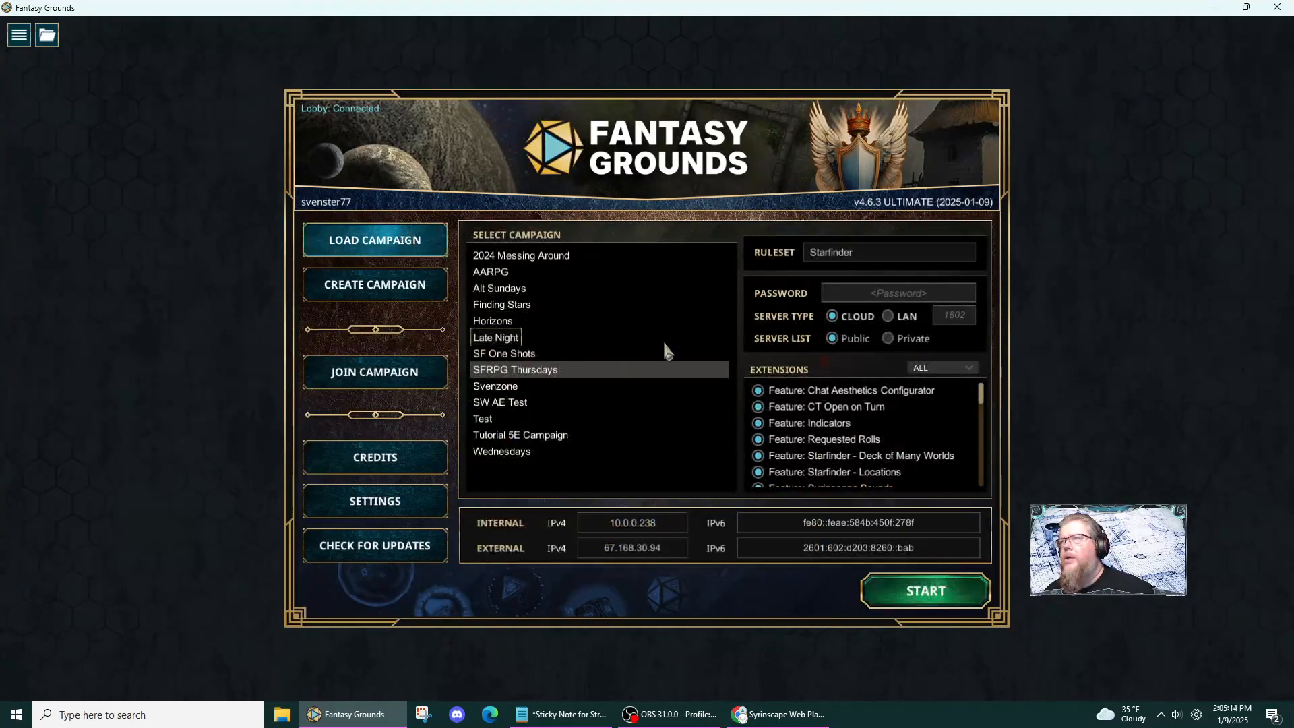
scroll(897, 428, down, 7)
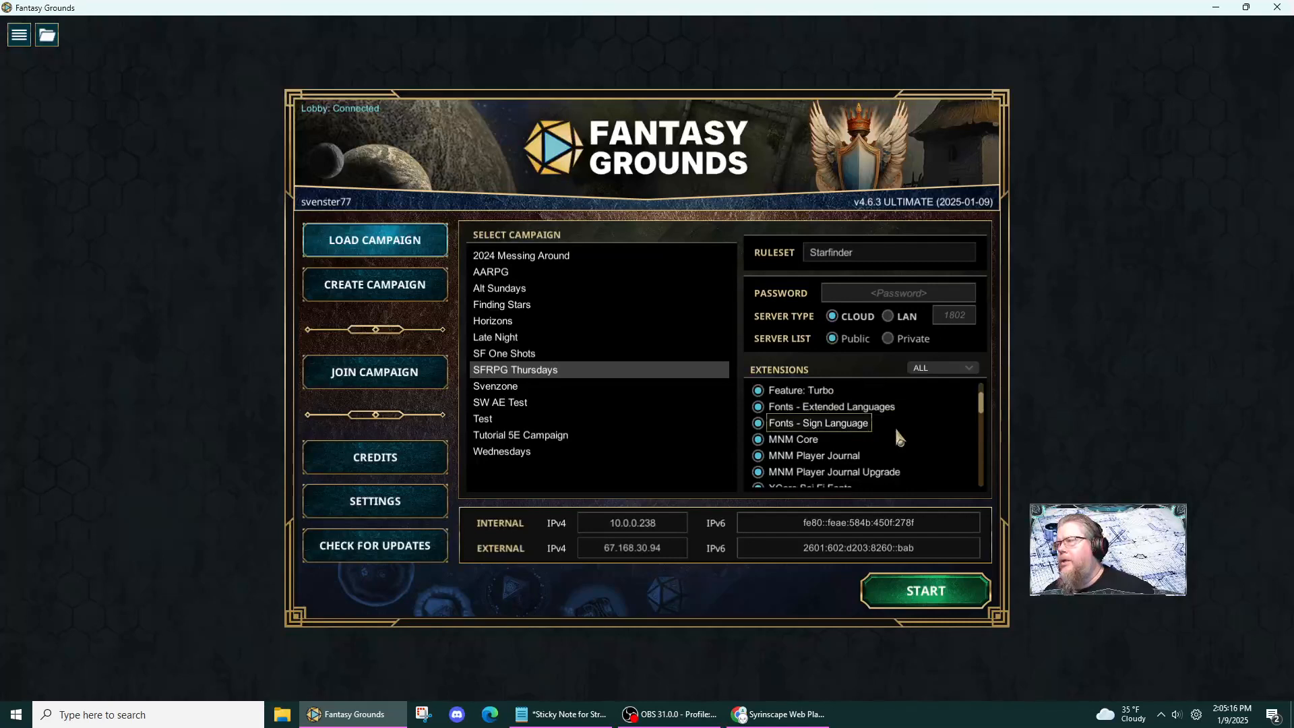
scroll(895, 431, down, 10)
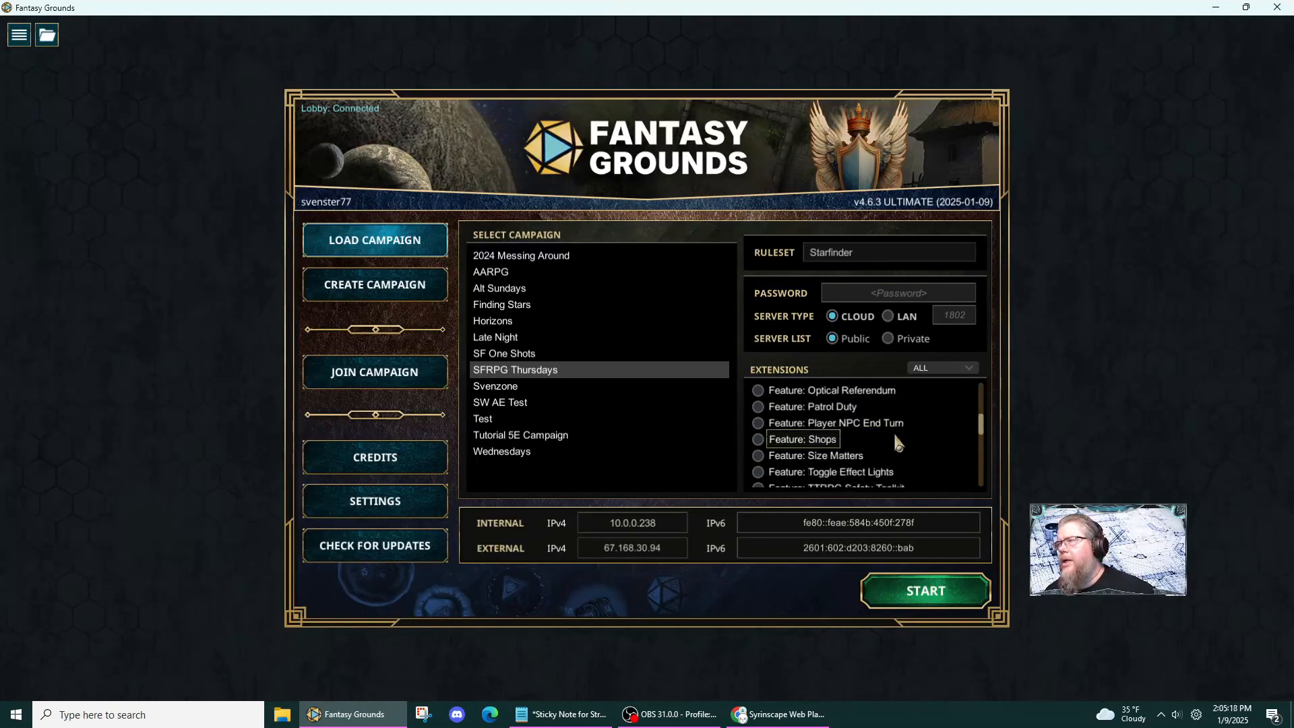
scroll(893, 431, down, 5)
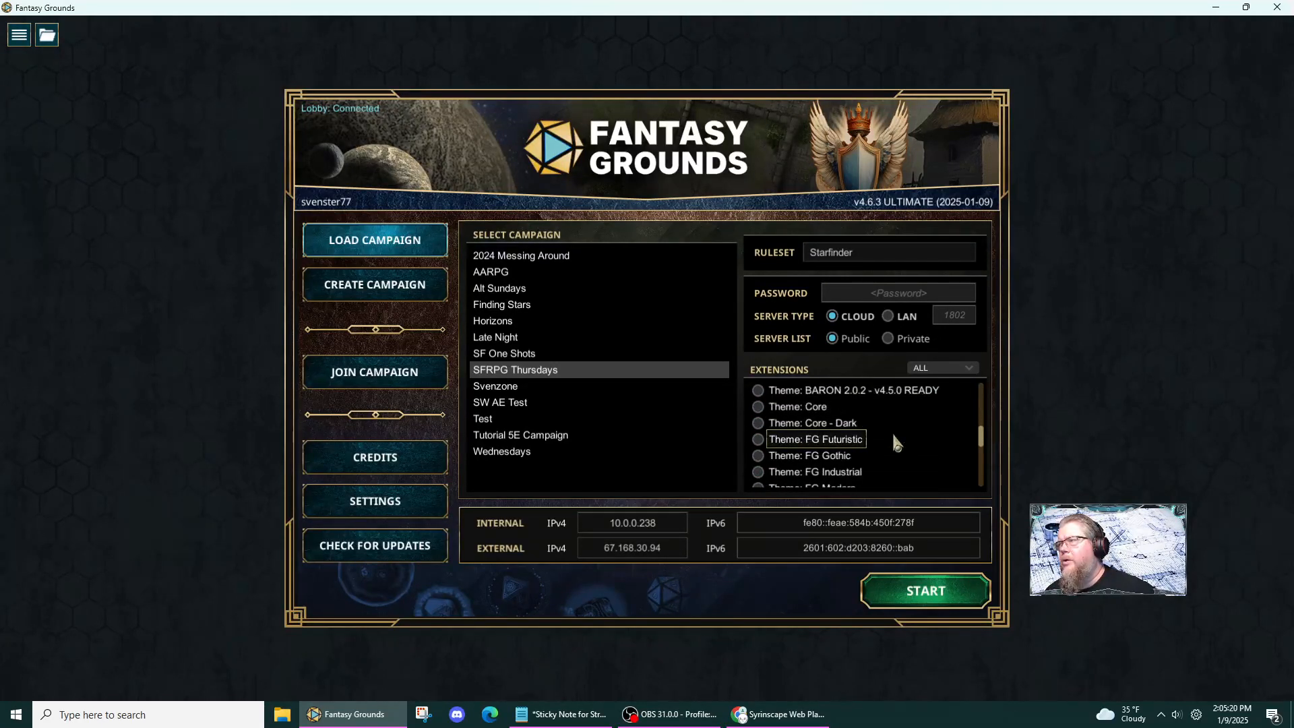
scroll(895, 438, down, 2)
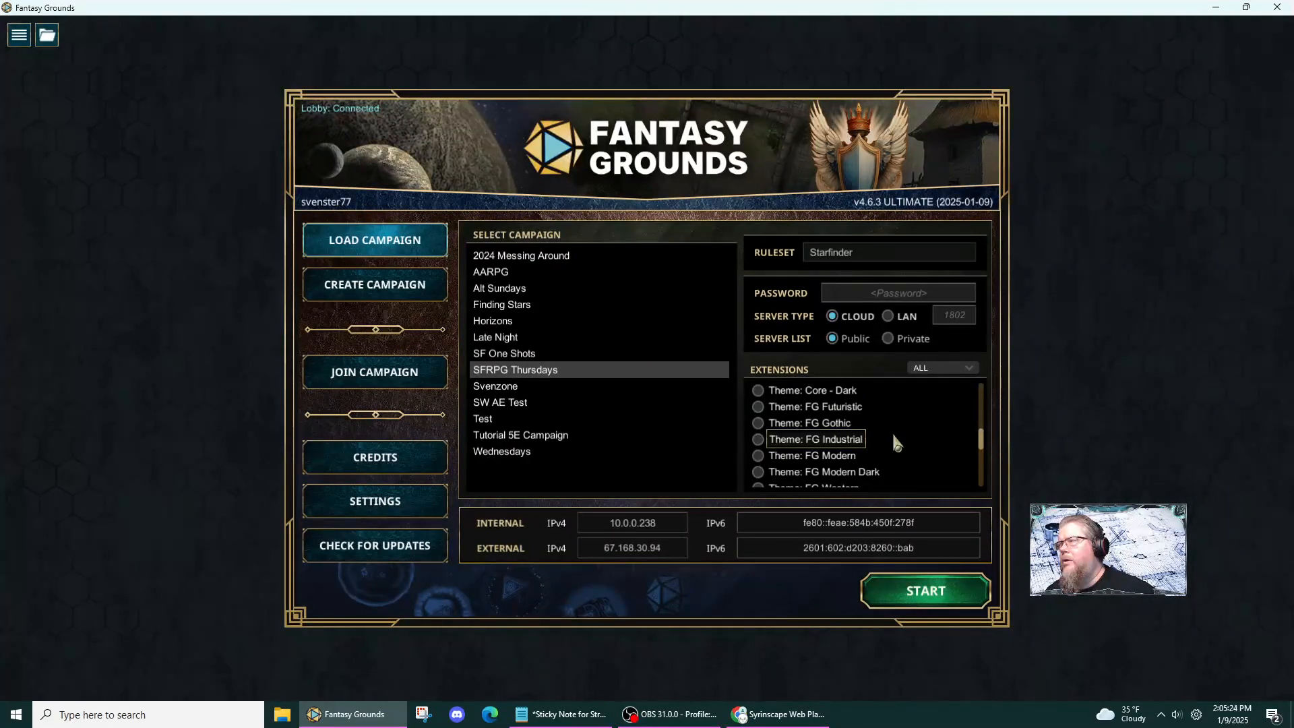
scroll(893, 440, down, 1)
scroll(892, 431, down, 1)
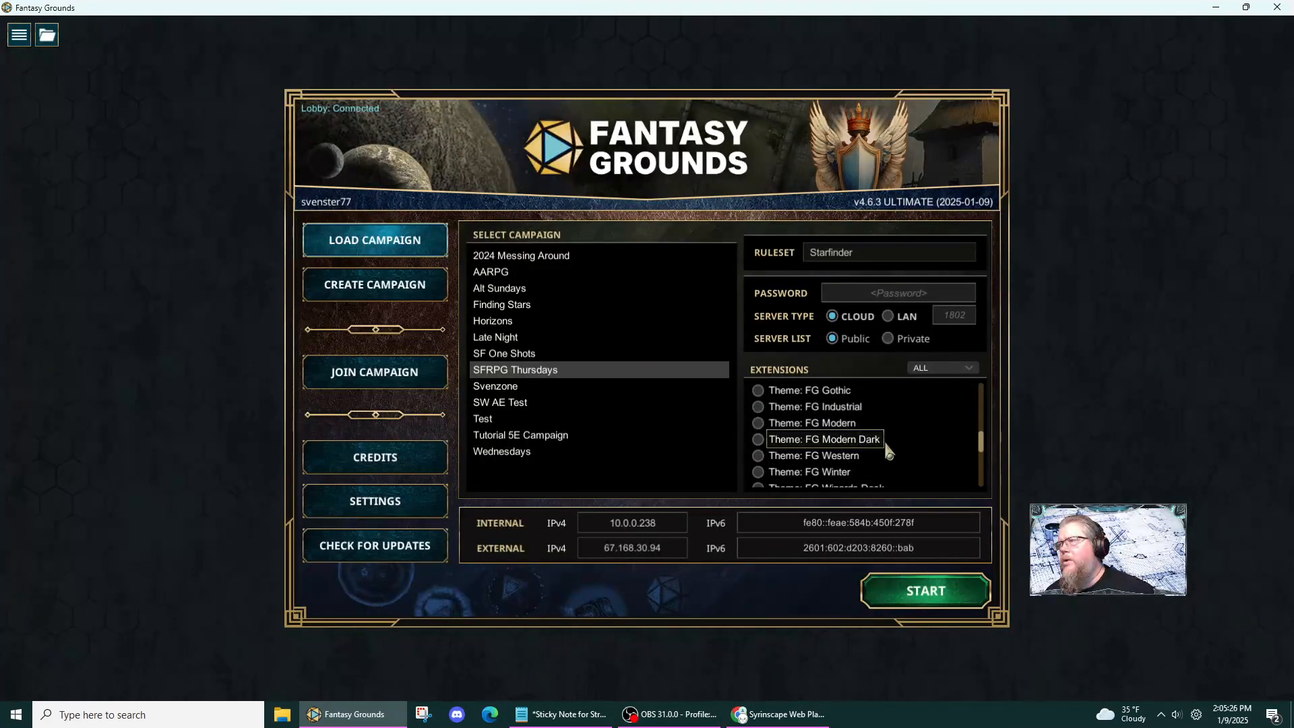
click(757, 439)
- Disable the MNM Core, MNM Player Journal and MNM Player Journal Upgrade extensions and start the SFRPG Thursdays campaign
scroll(804, 448, up, 15)
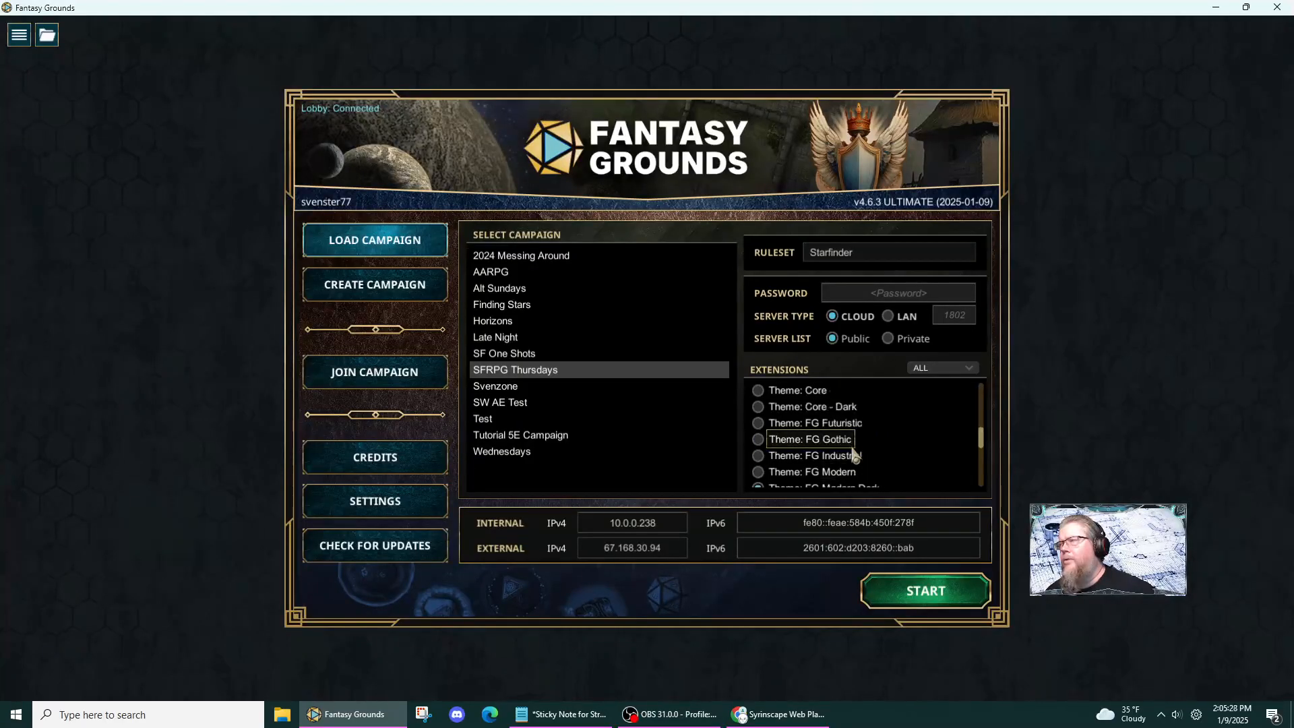
scroll(838, 437, down, 10)
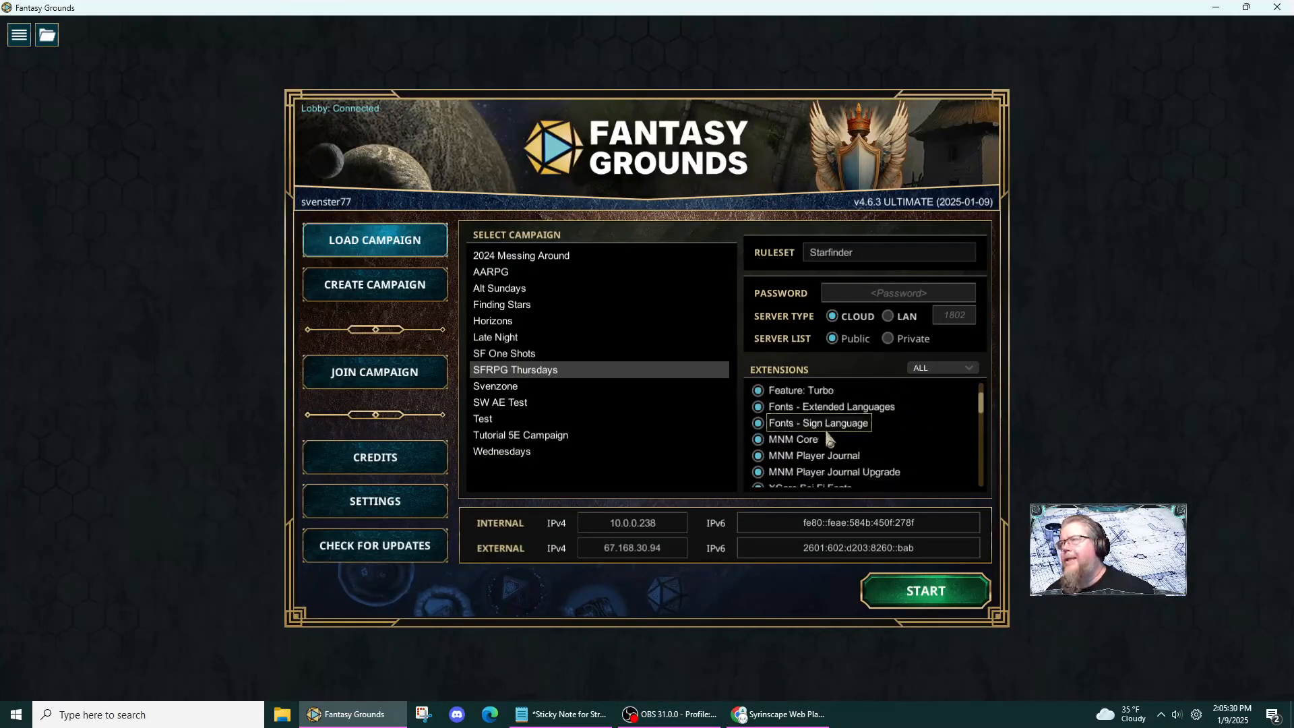
click(758, 456)
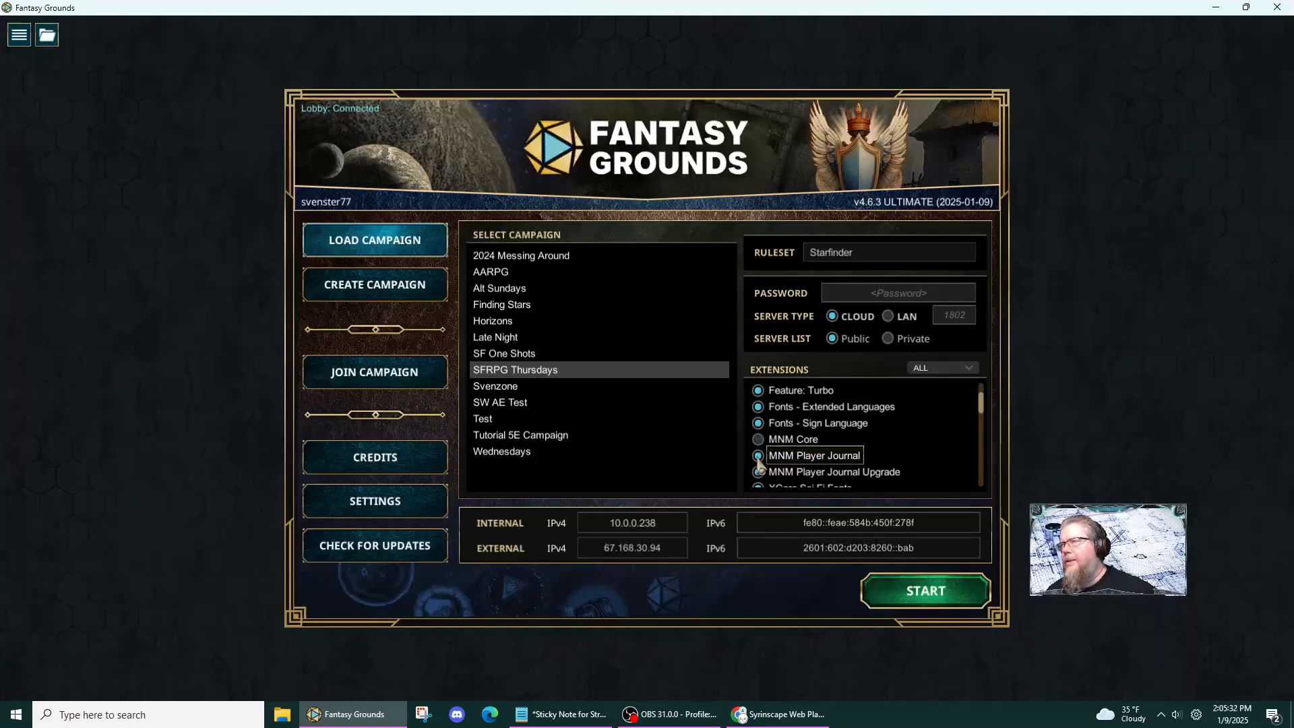
click(758, 471)
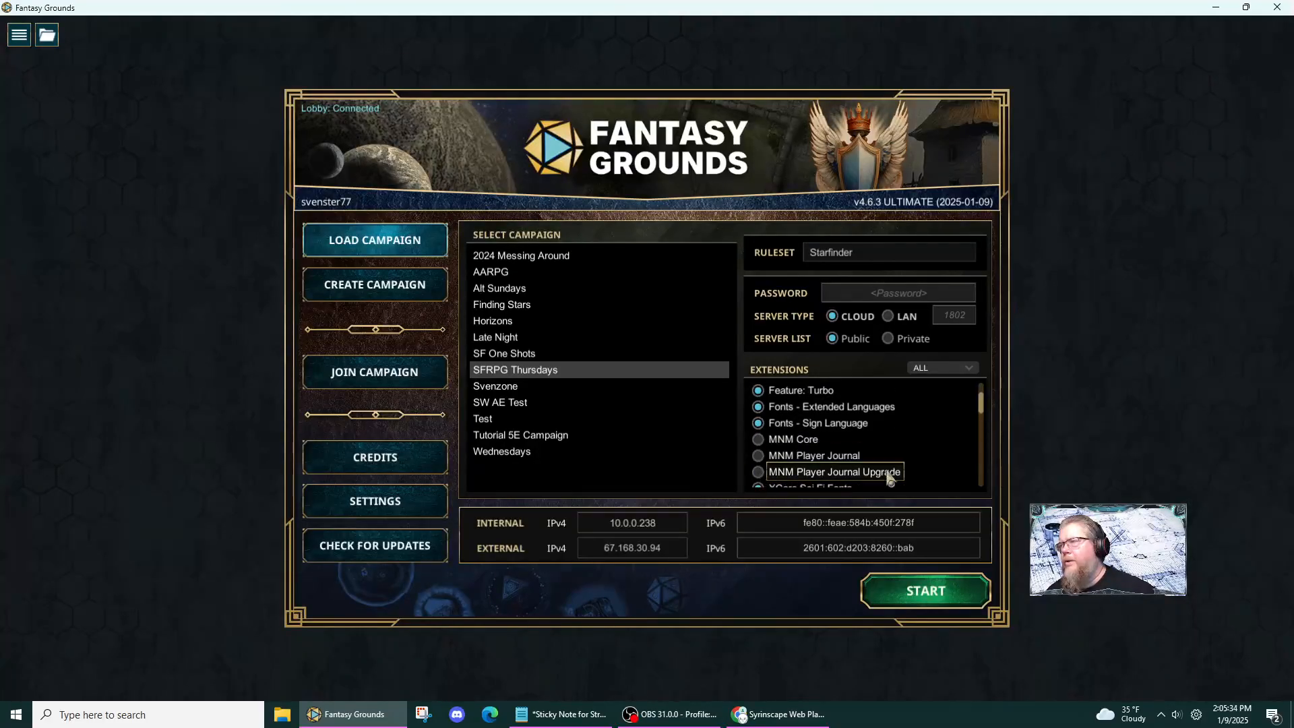
scroll(888, 475, up, 1)
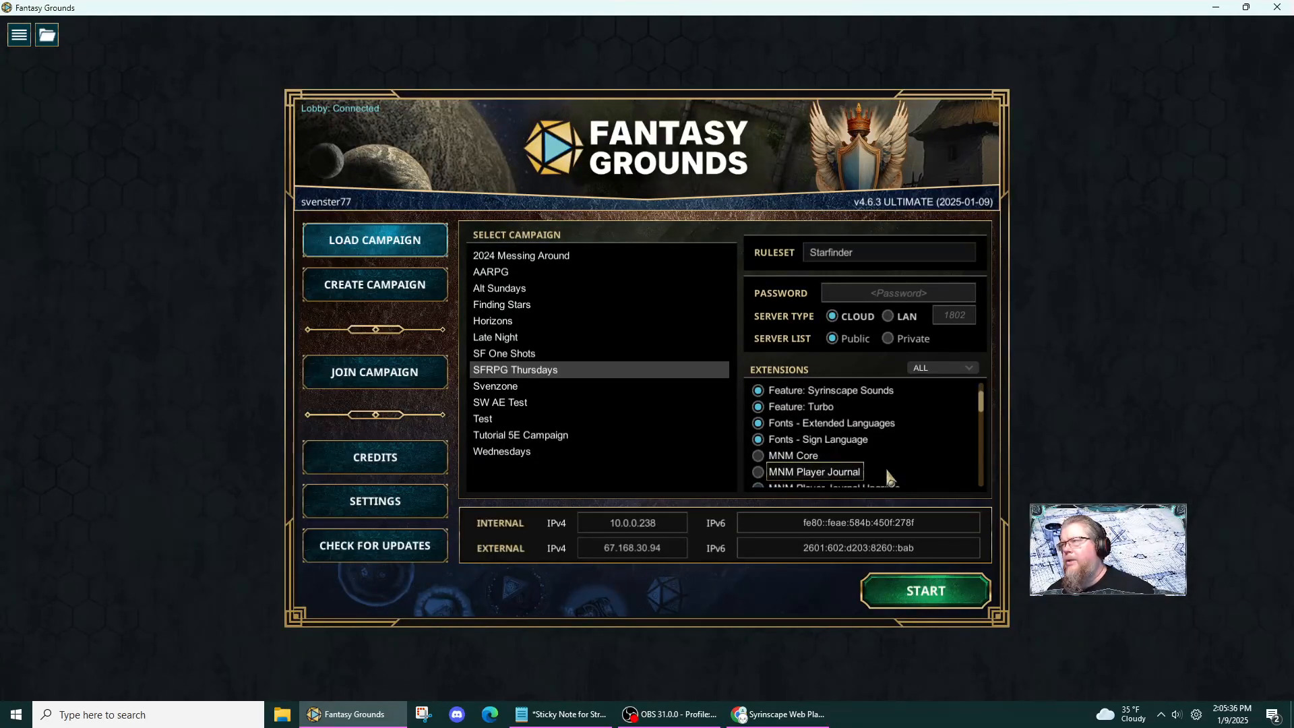
scroll(888, 476, up, 2)
scroll(888, 476, up, 1)
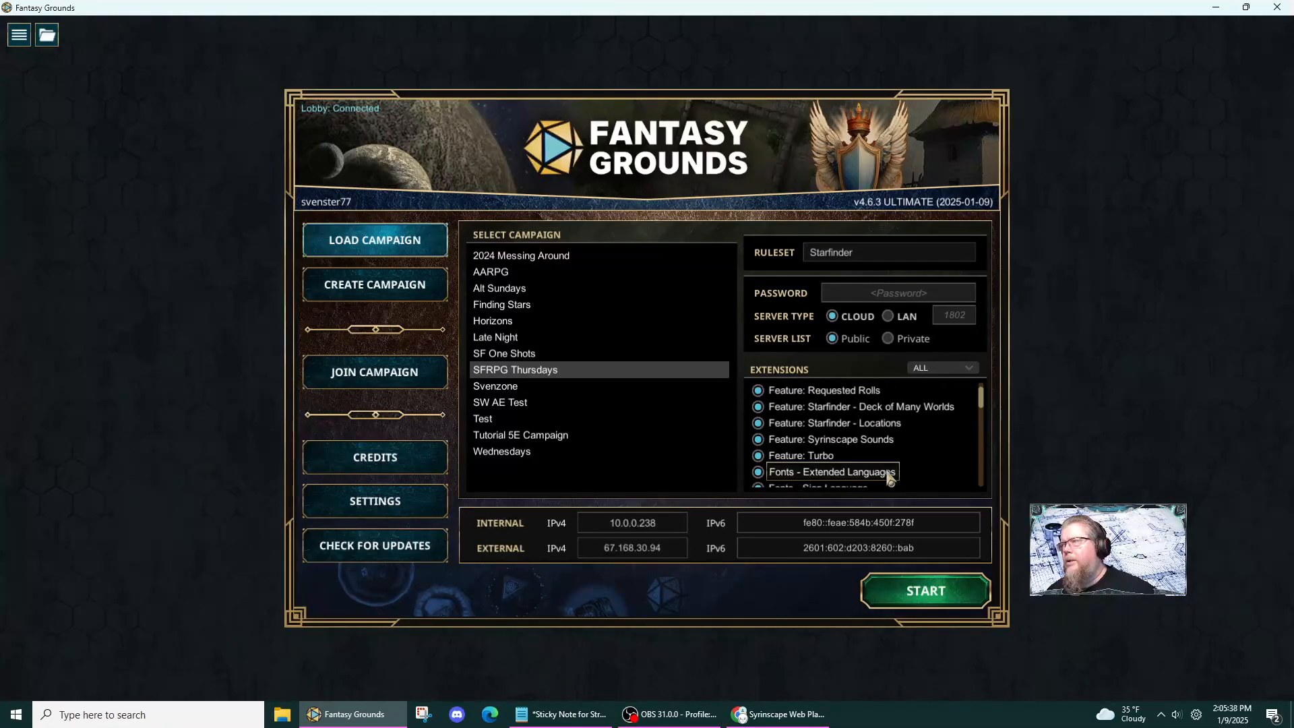
scroll(888, 476, up, 3)
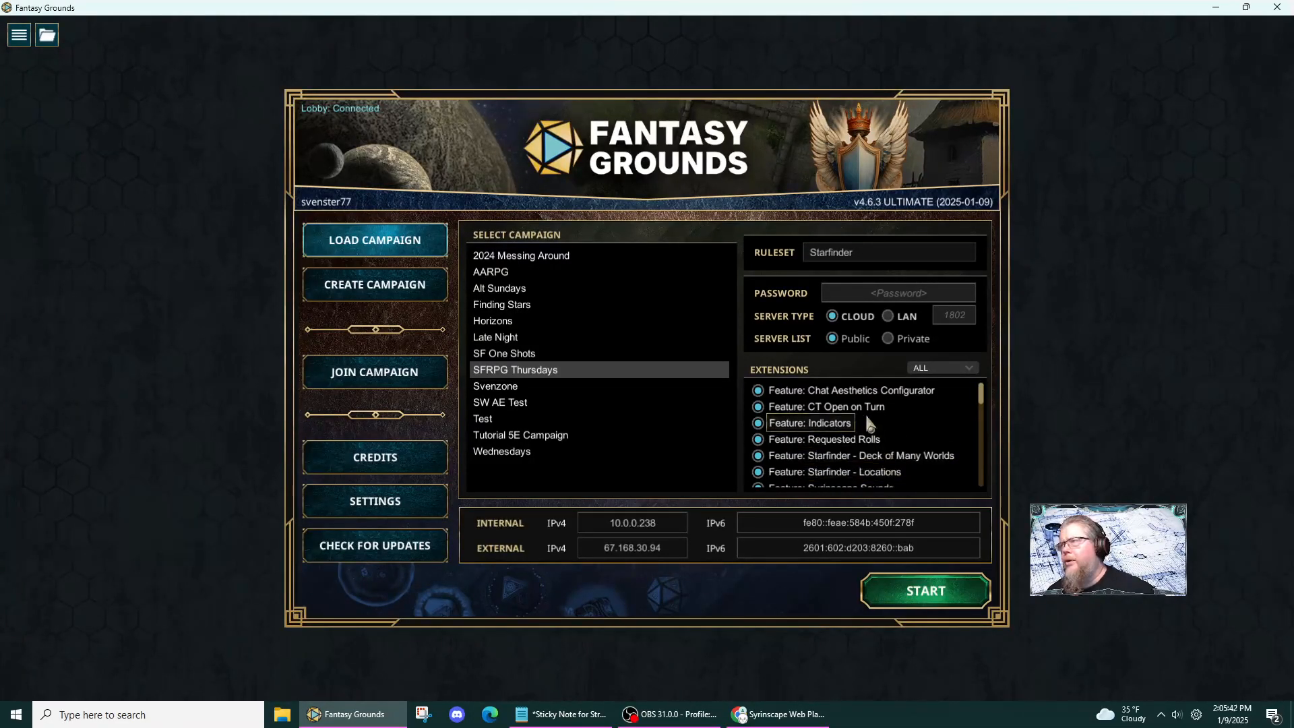
click(929, 588)
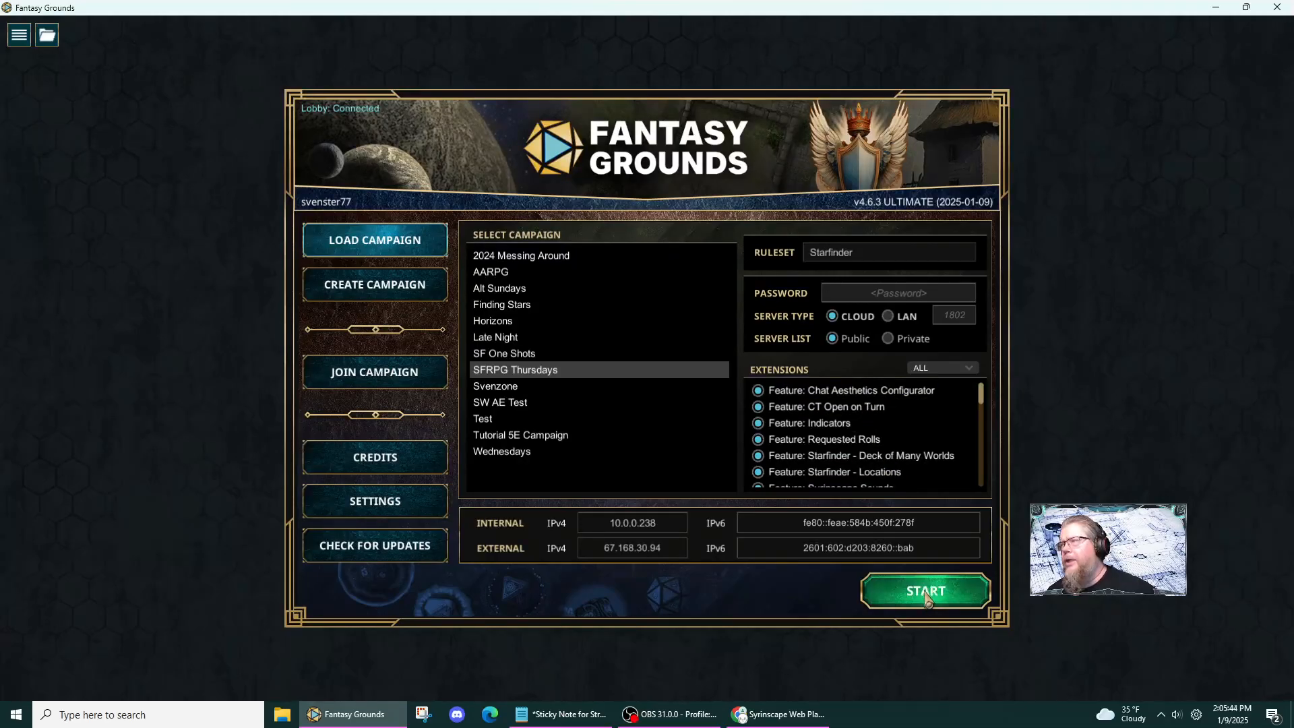
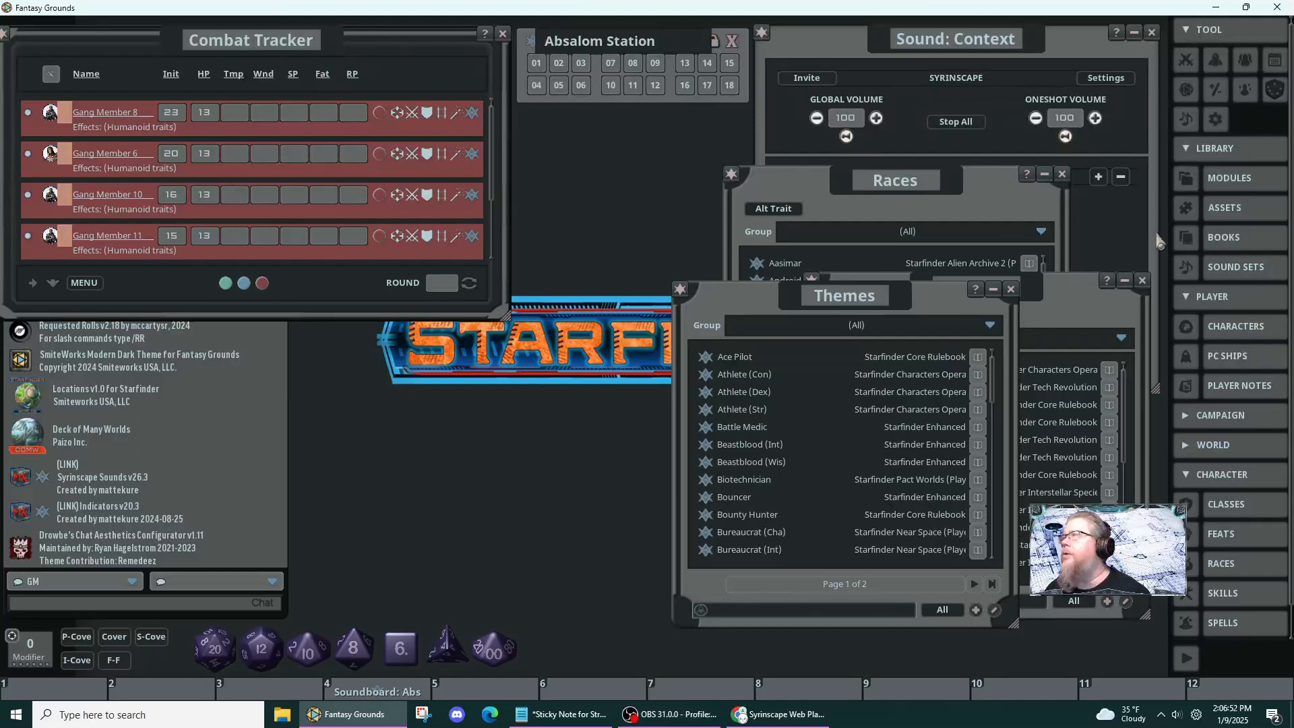
- Open both unnamed characters' sheets to check their layout, closing one and repositioning the other in front of the character selection
click(1248, 340)
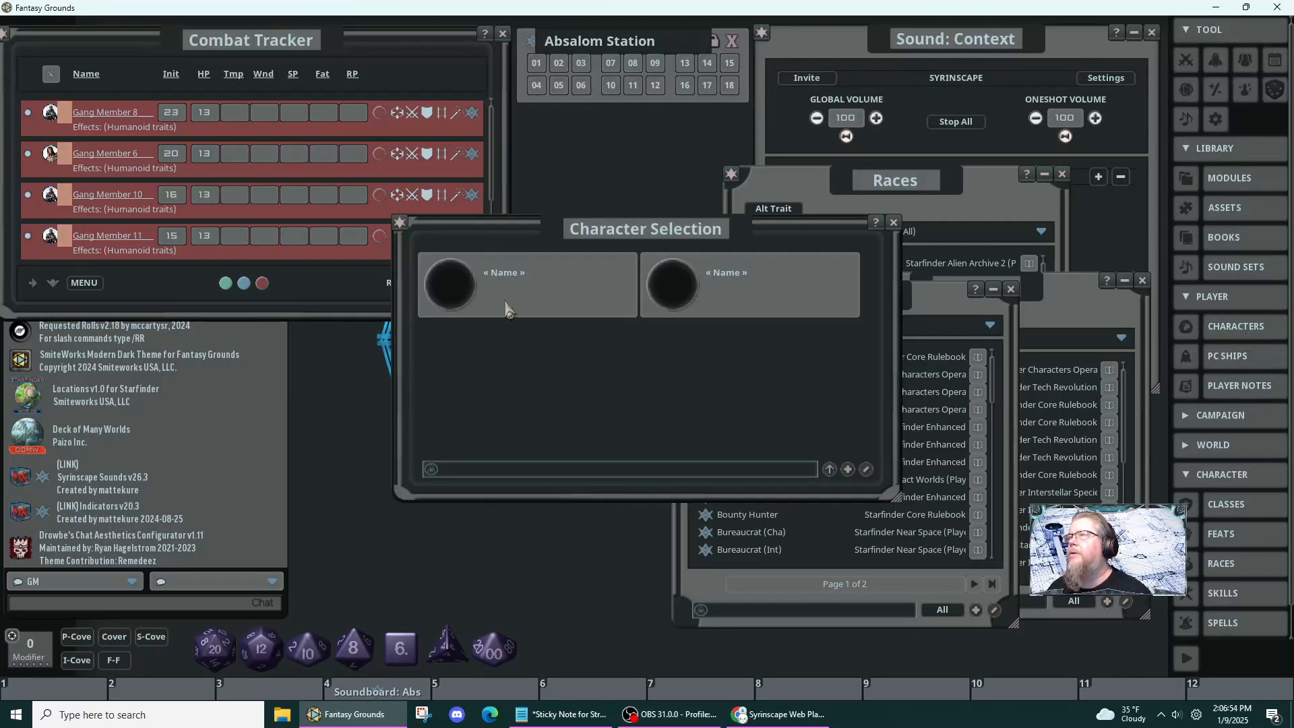
click(465, 300)
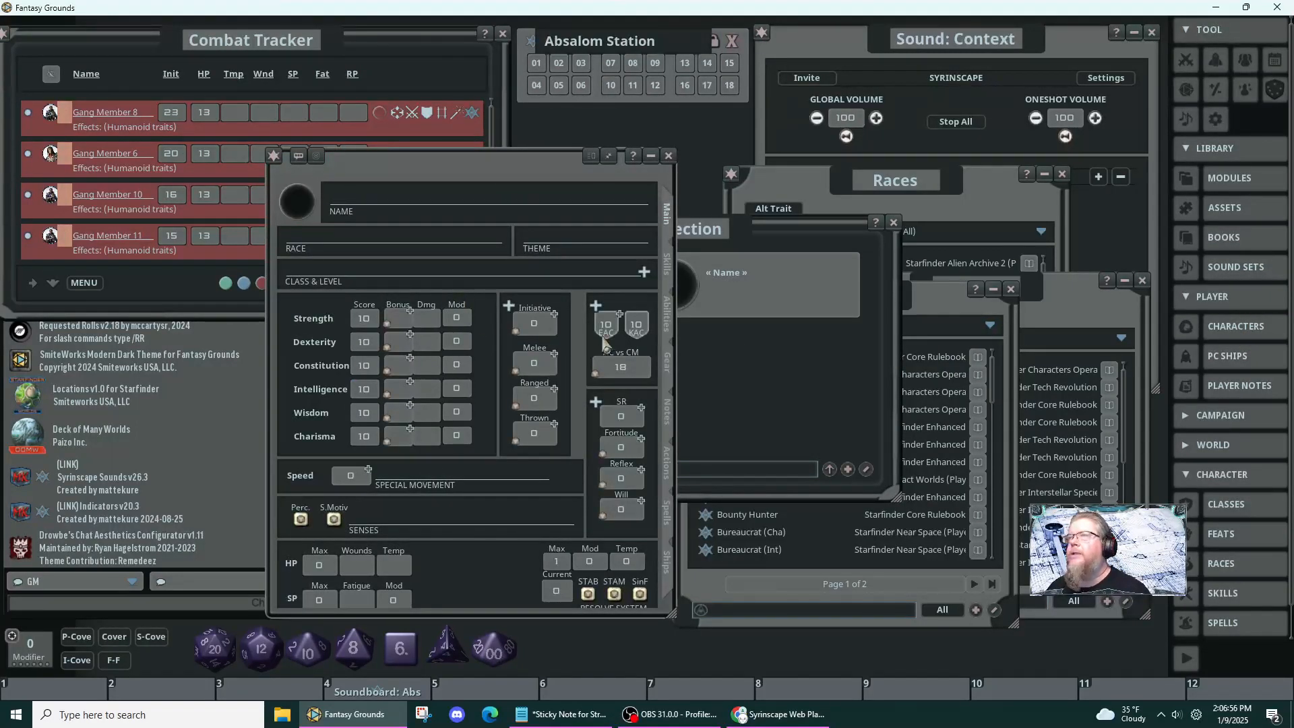
click(649, 333)
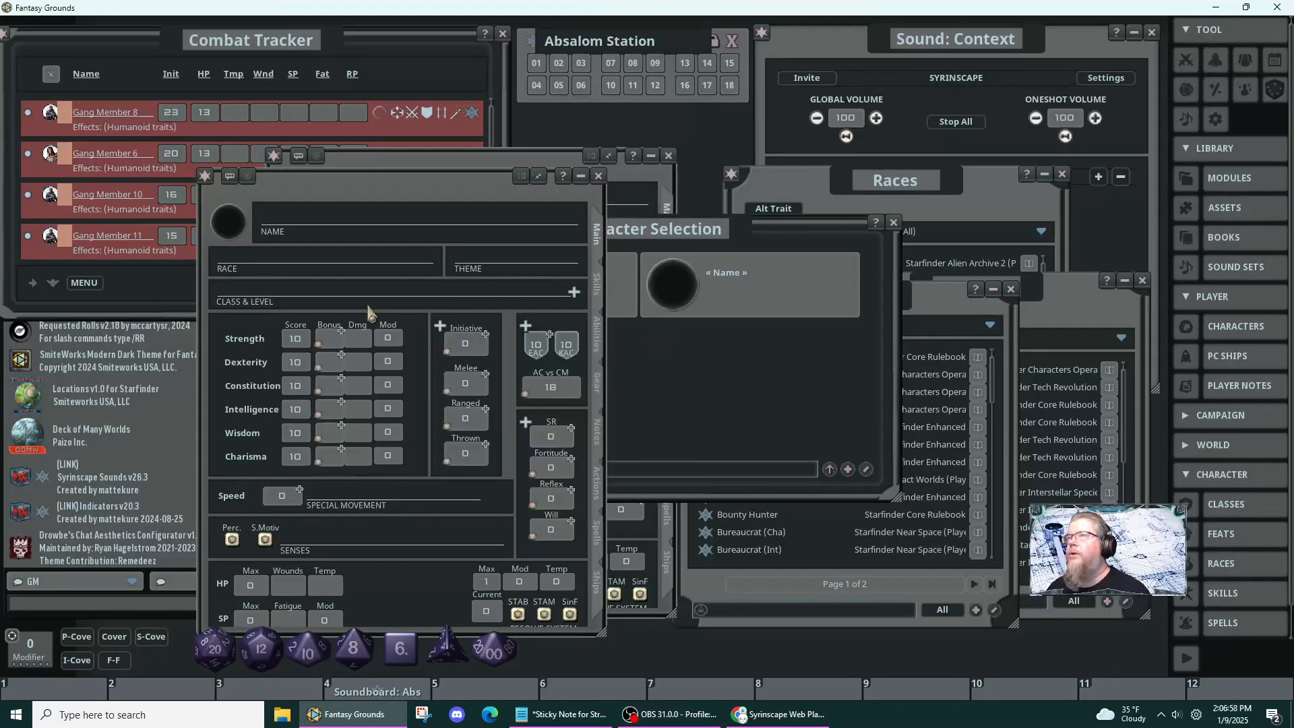
click(598, 177)
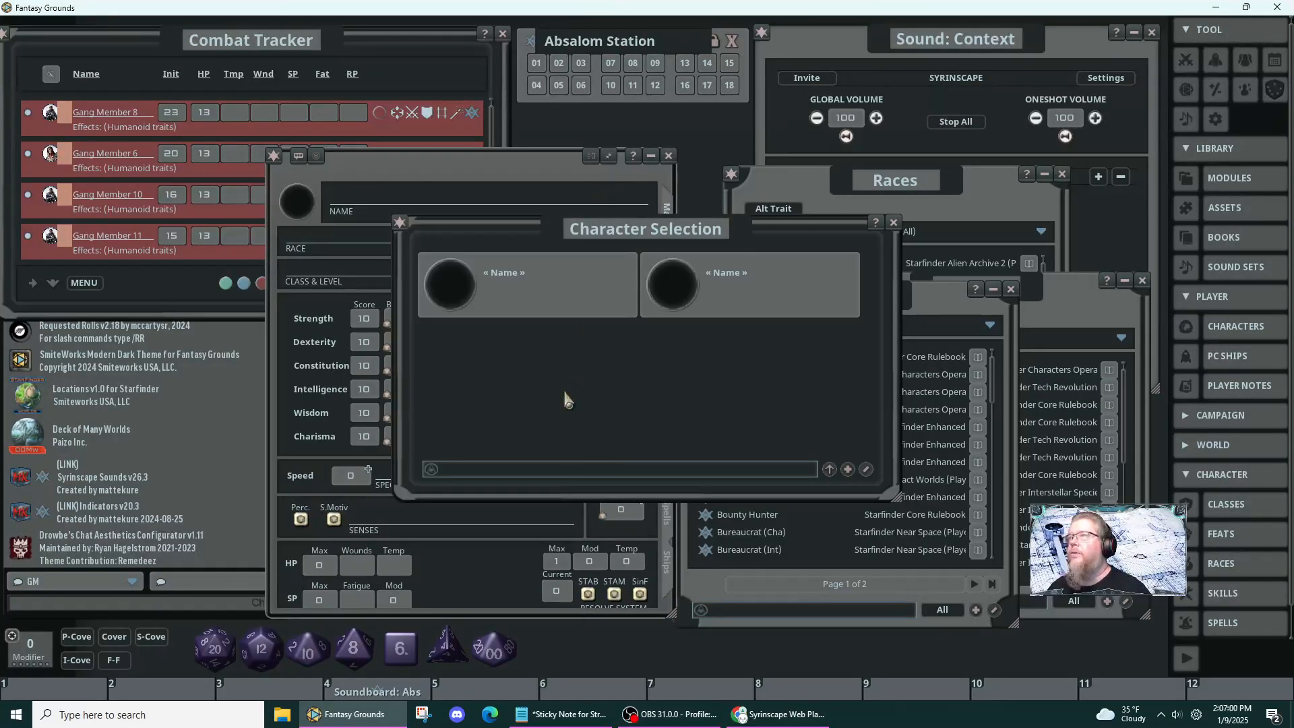
drag(470, 174, 487, 119)
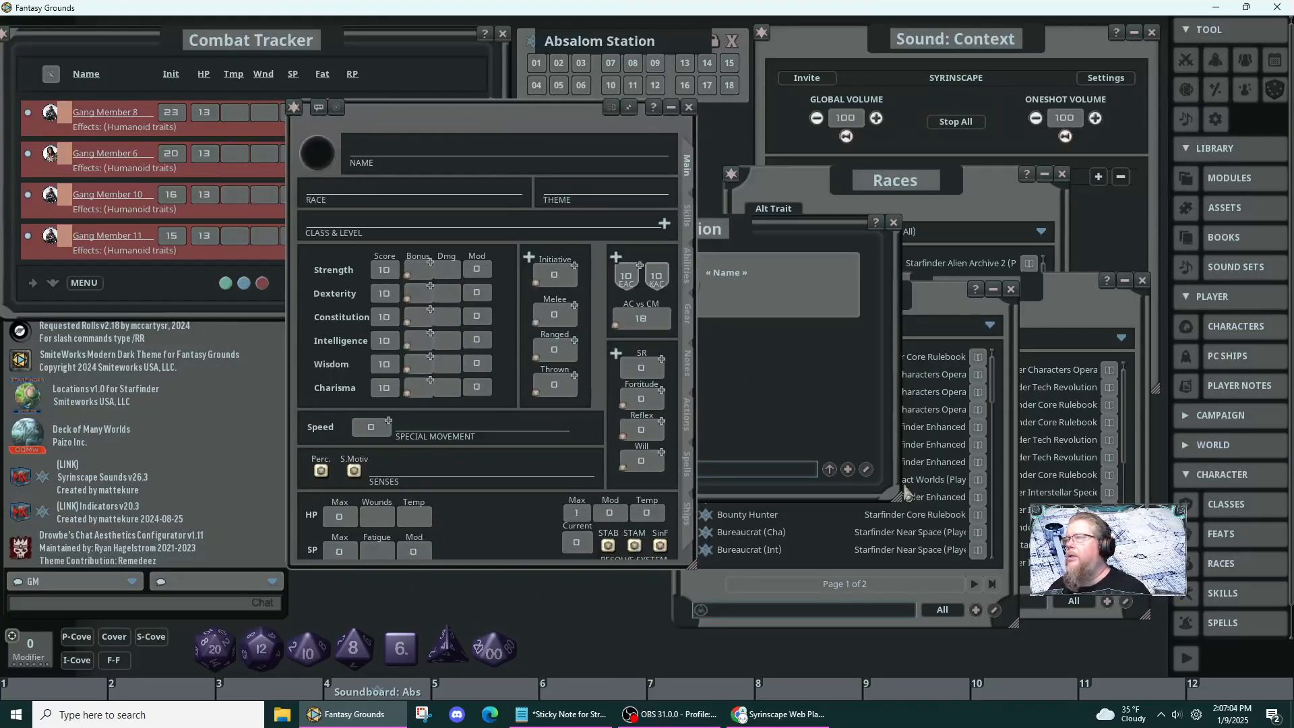
- Add the Operative class from the Classes list to the open unnamed character's sheet
click(1085, 310)
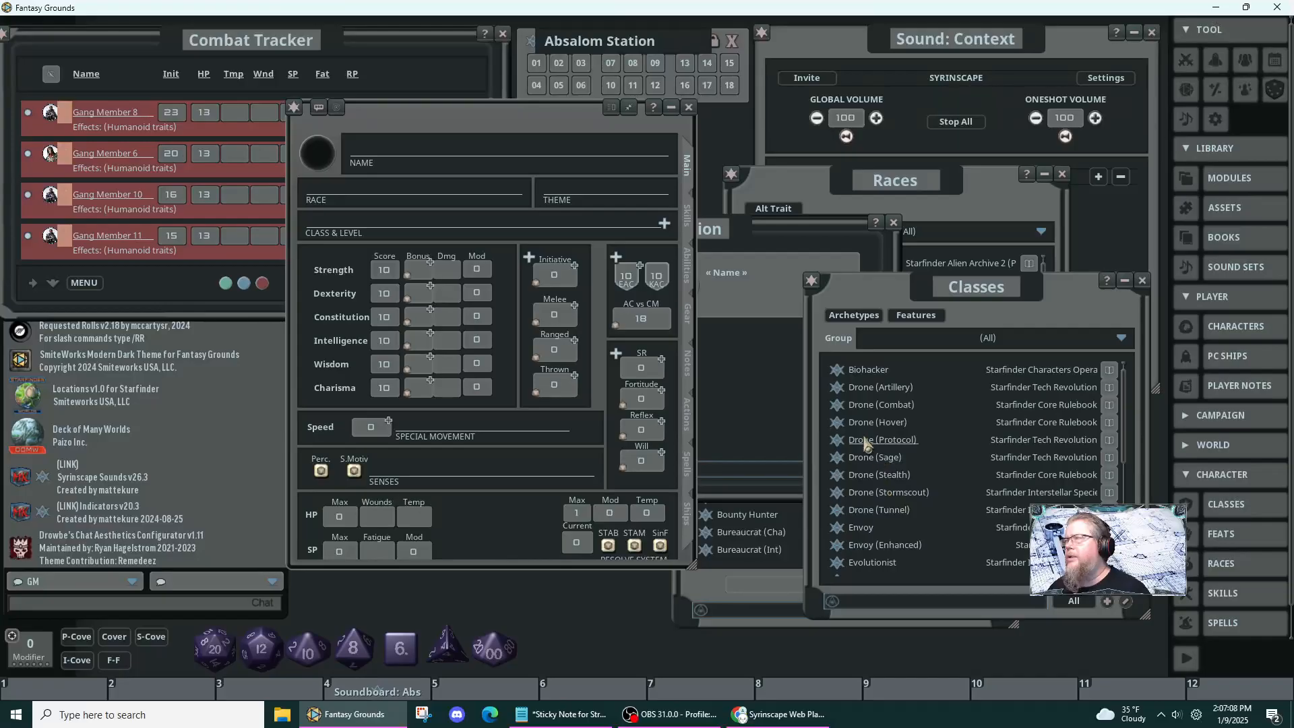
scroll(866, 446, down, 4)
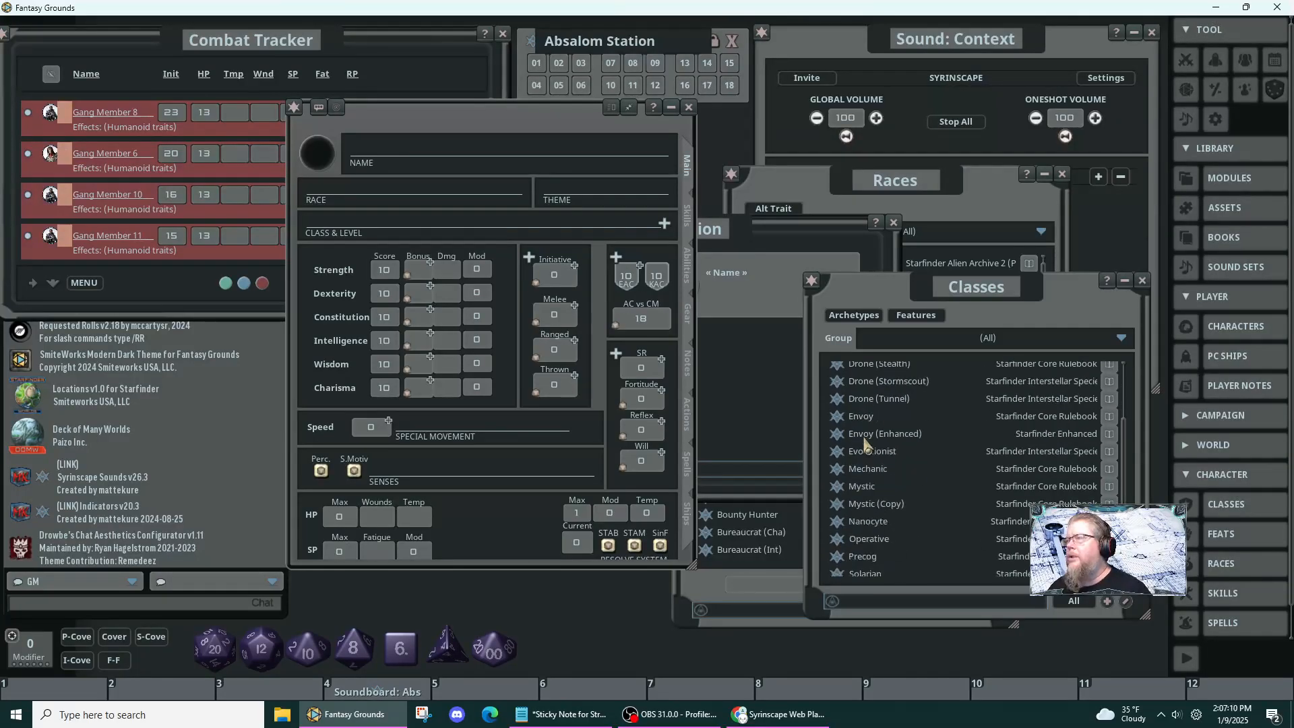
scroll(866, 450, down, 5)
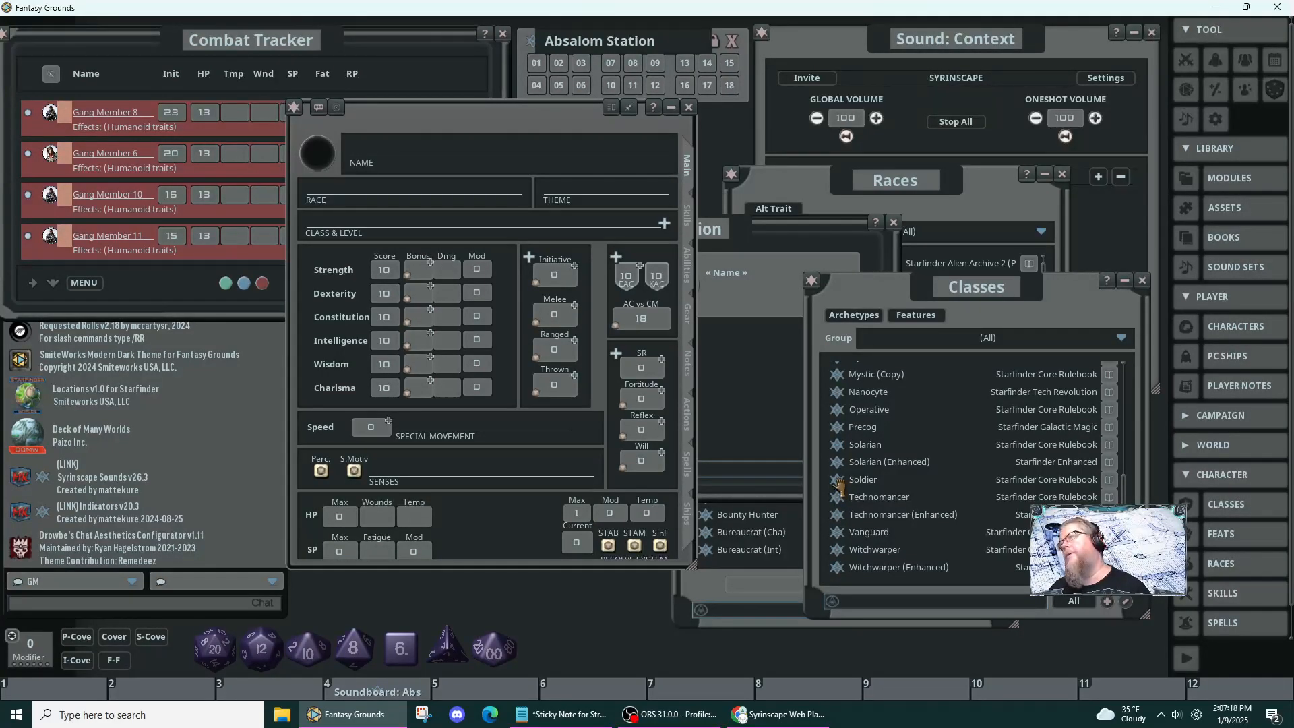
drag(839, 411, 384, 214)
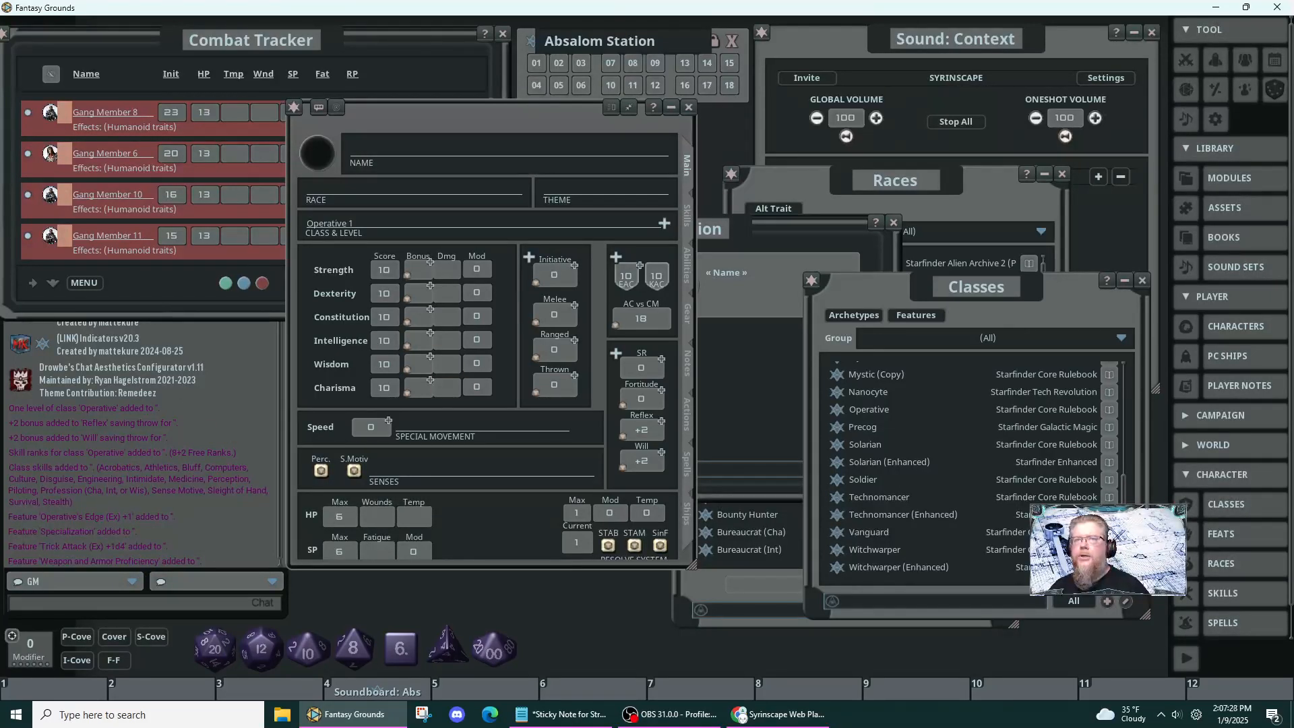
- Reposition the Operative's character sheet and open the portrait selection from its portrait and token settings
key(alt+Tab)
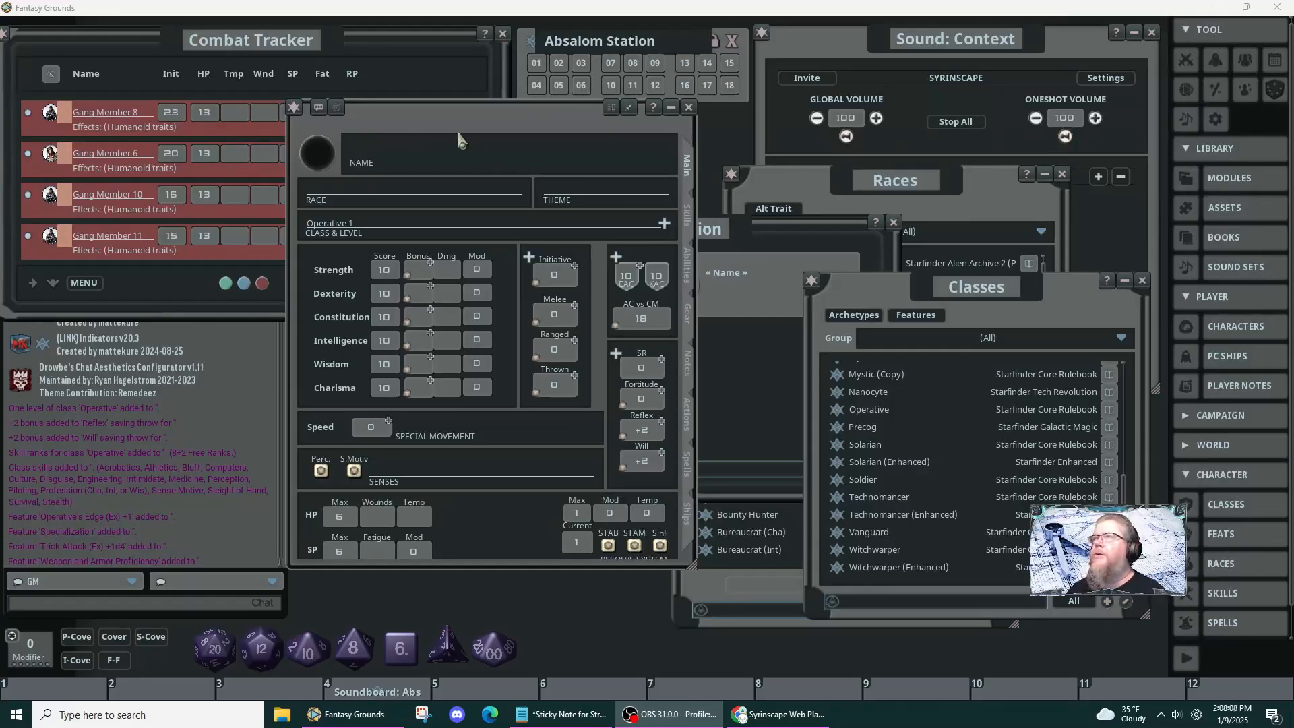
click(399, 119)
drag(399, 119, 424, 155)
click(344, 192)
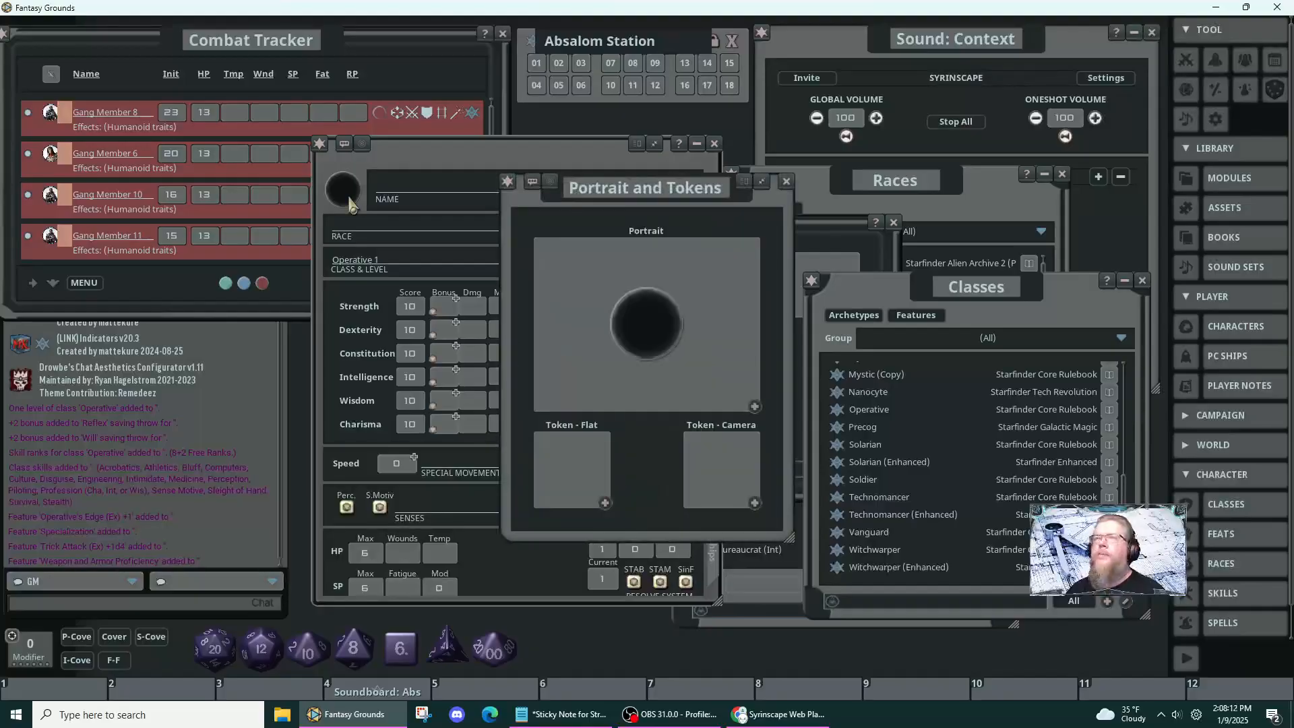
click(660, 330)
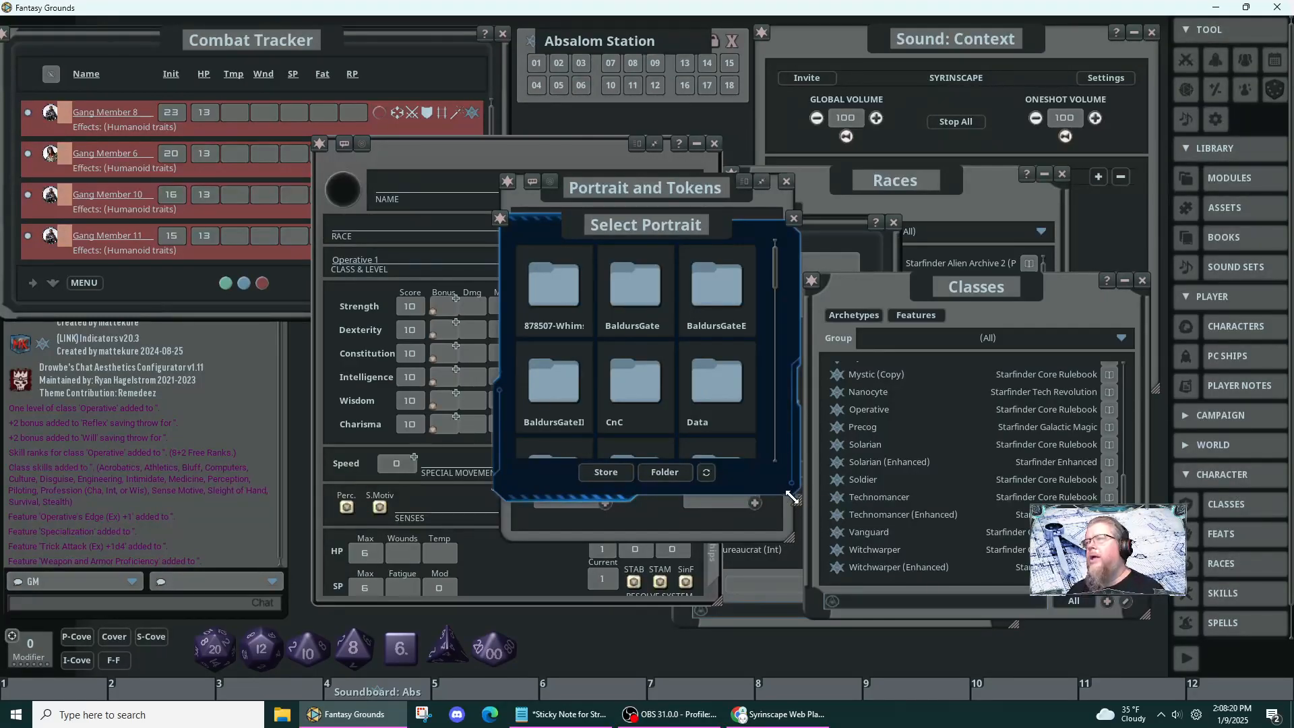
- Enlarge and reposition the Select Portrait window and open the folder of sci-fi portraits
drag(792, 497, 1050, 644)
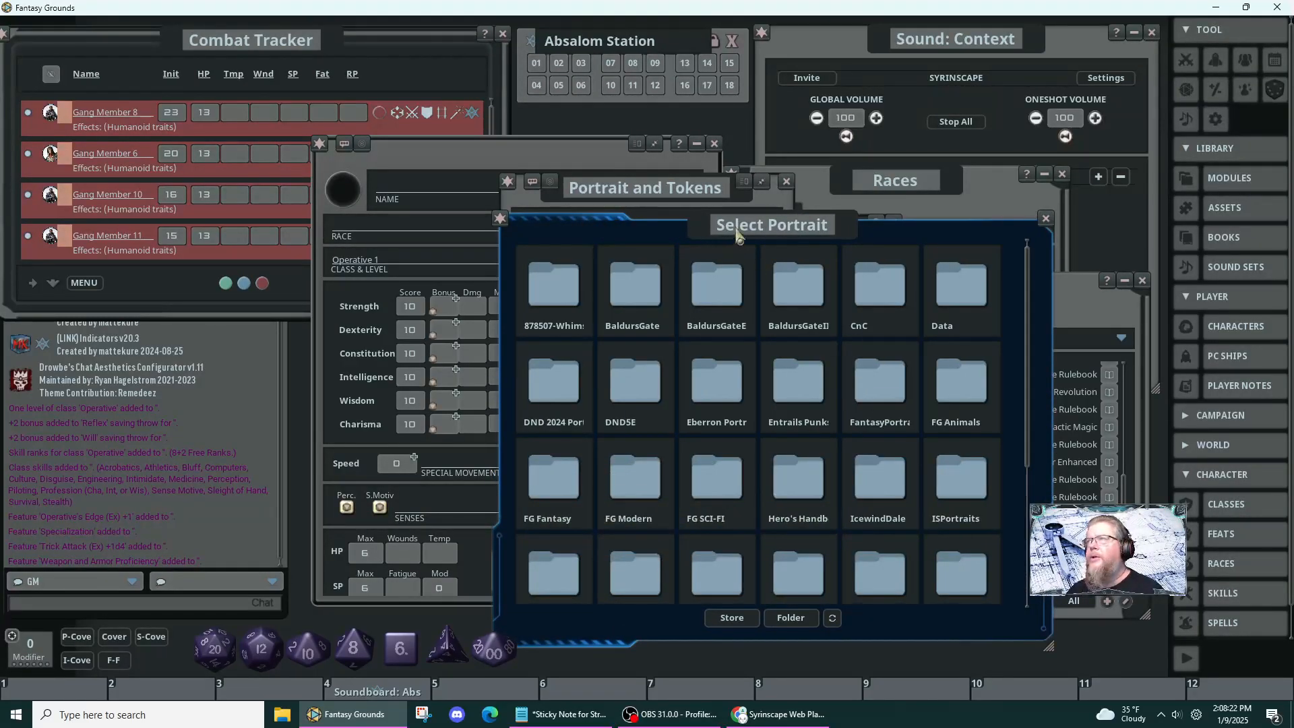
drag(738, 234, 397, 126)
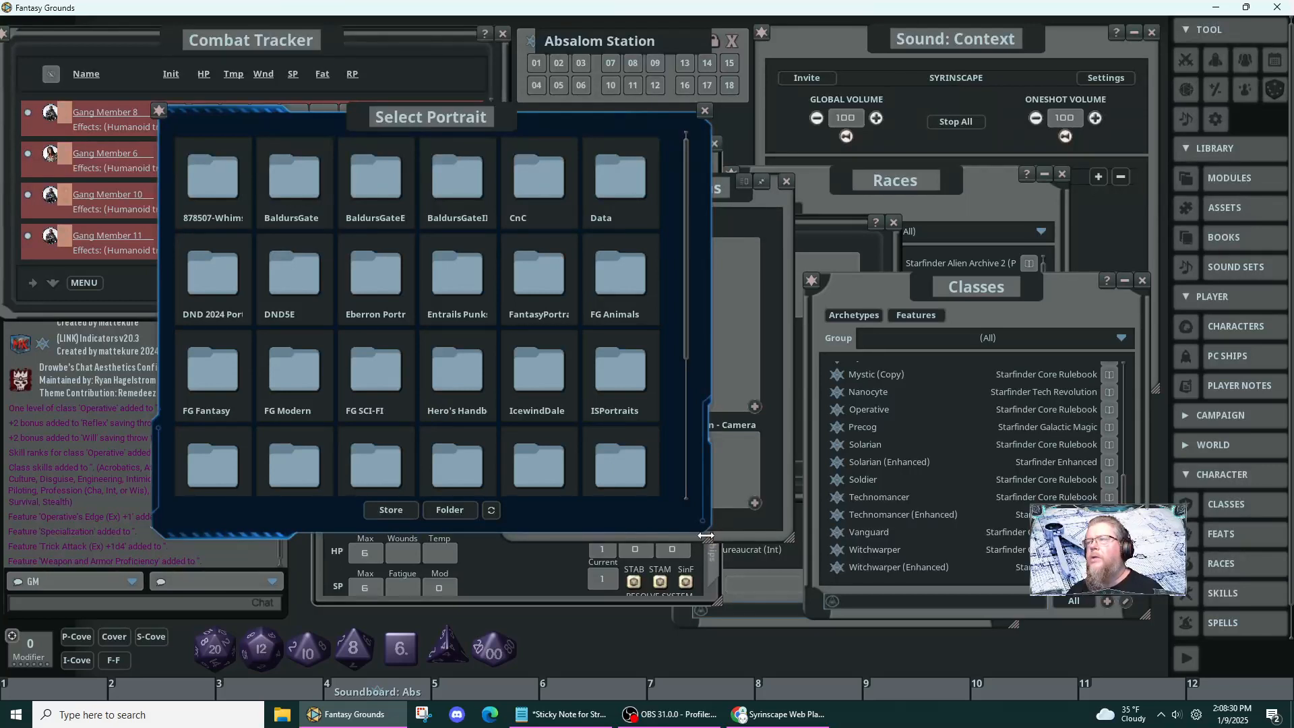
drag(706, 535, 967, 600)
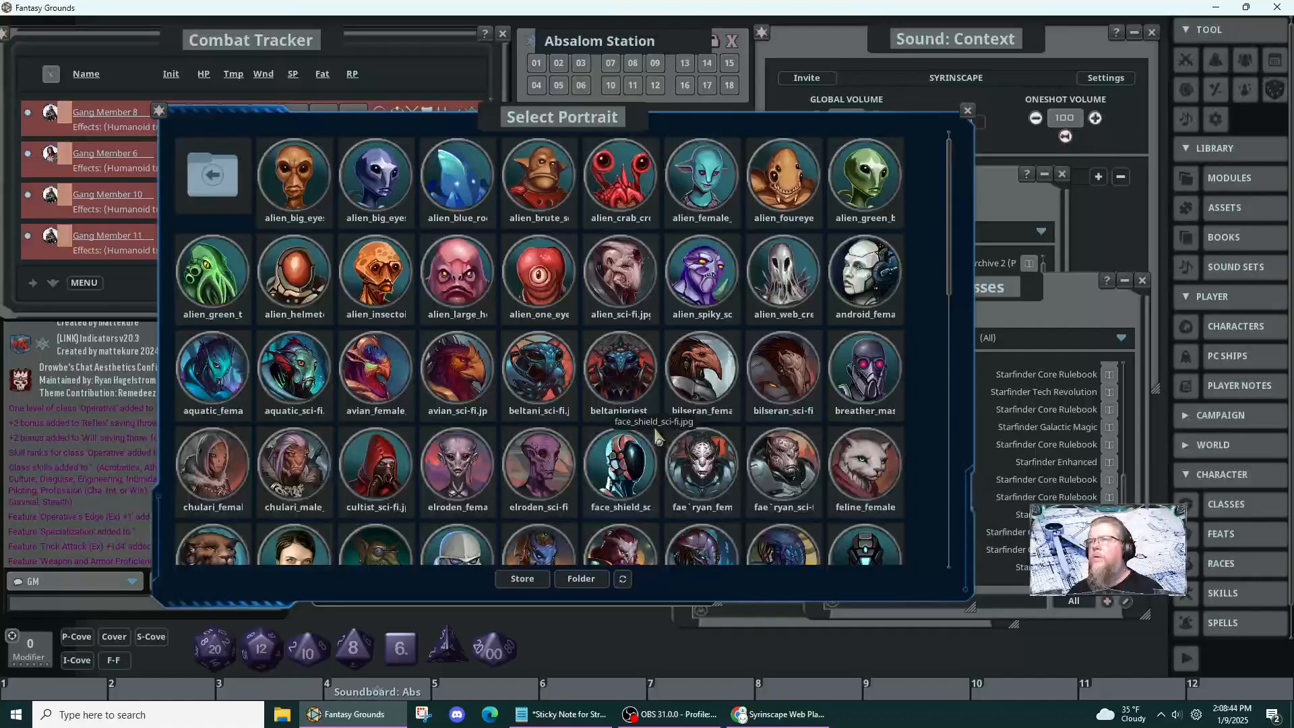
- Browse the sci-fi portraits and assign robot_three_eyes_sci-fi.jpg as the Operative's portrait, moving the portrait windows side by side
scroll(657, 437, down, 4)
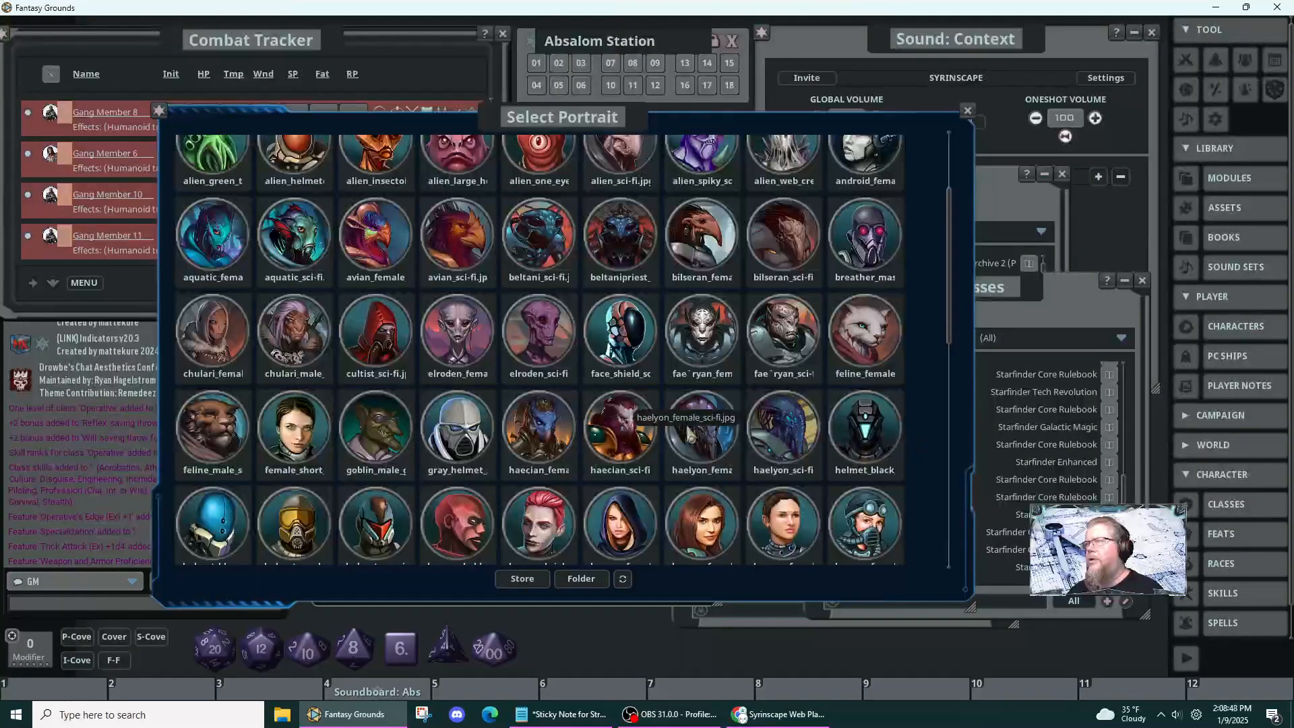
scroll(782, 448, down, 8)
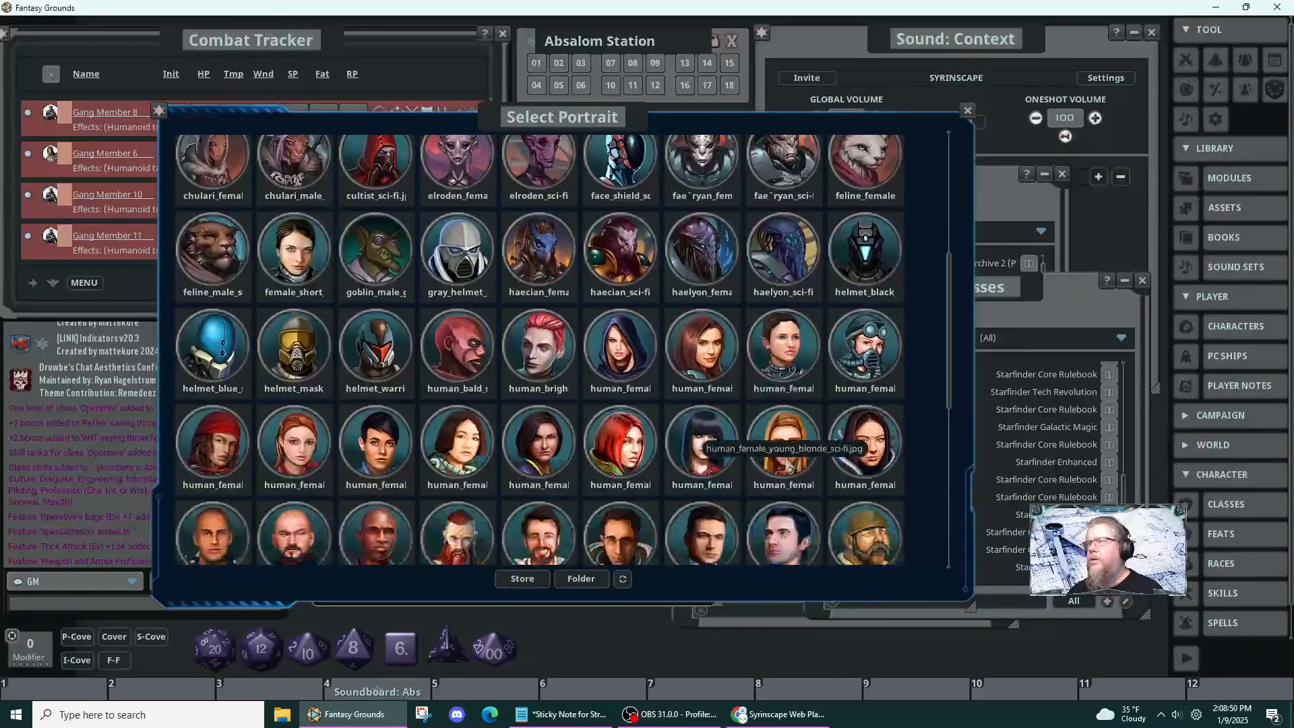
scroll(789, 466, down, 10)
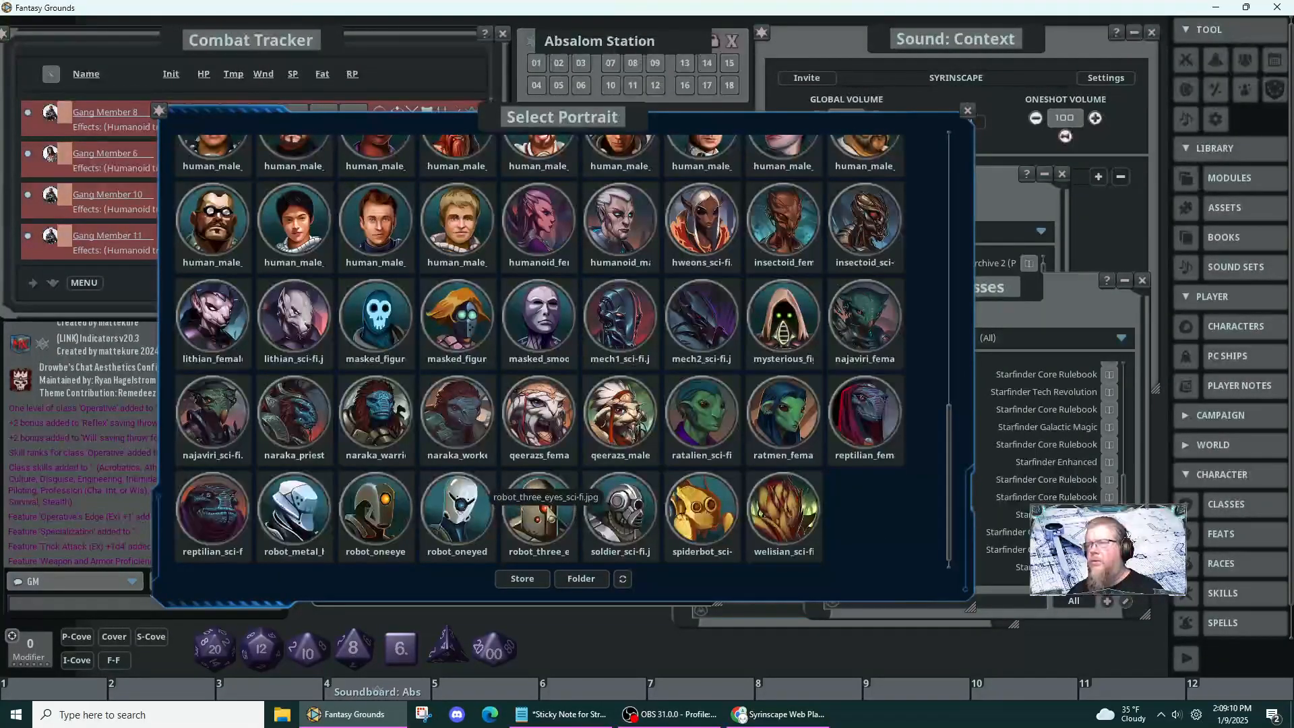
drag(670, 118, 453, 104)
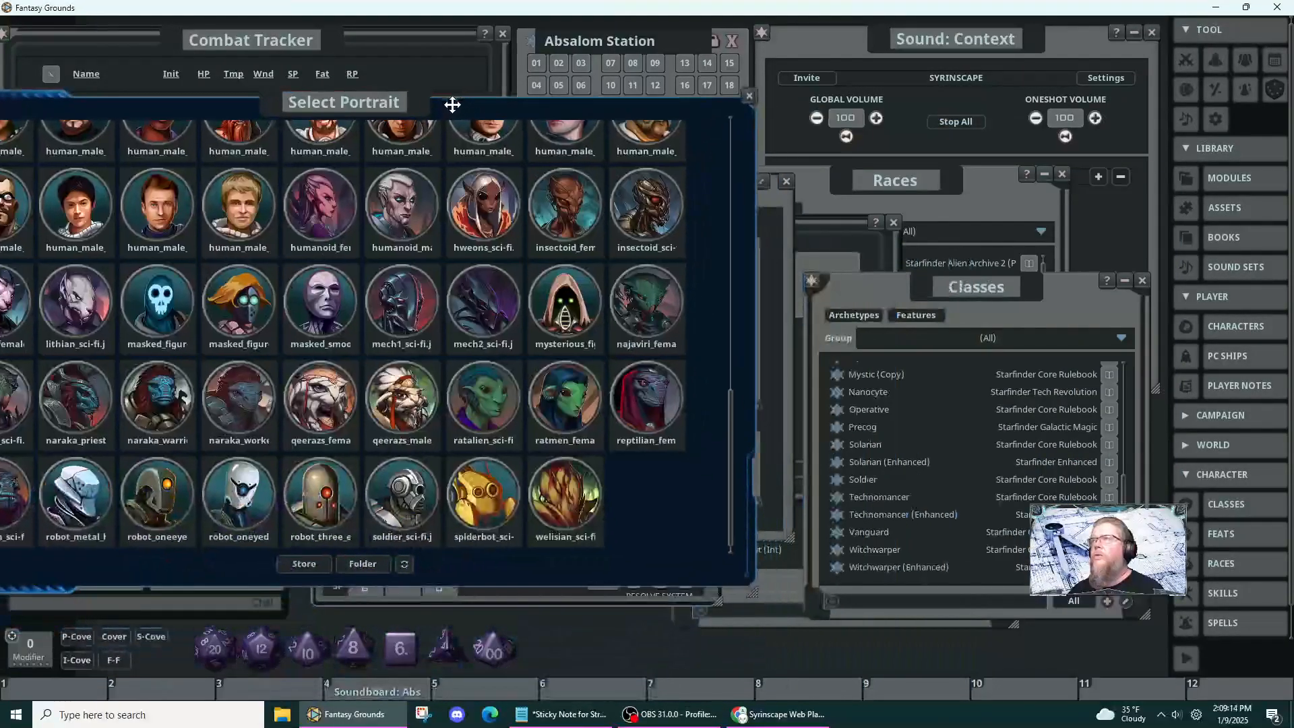
click(776, 221)
drag(635, 195, 947, 160)
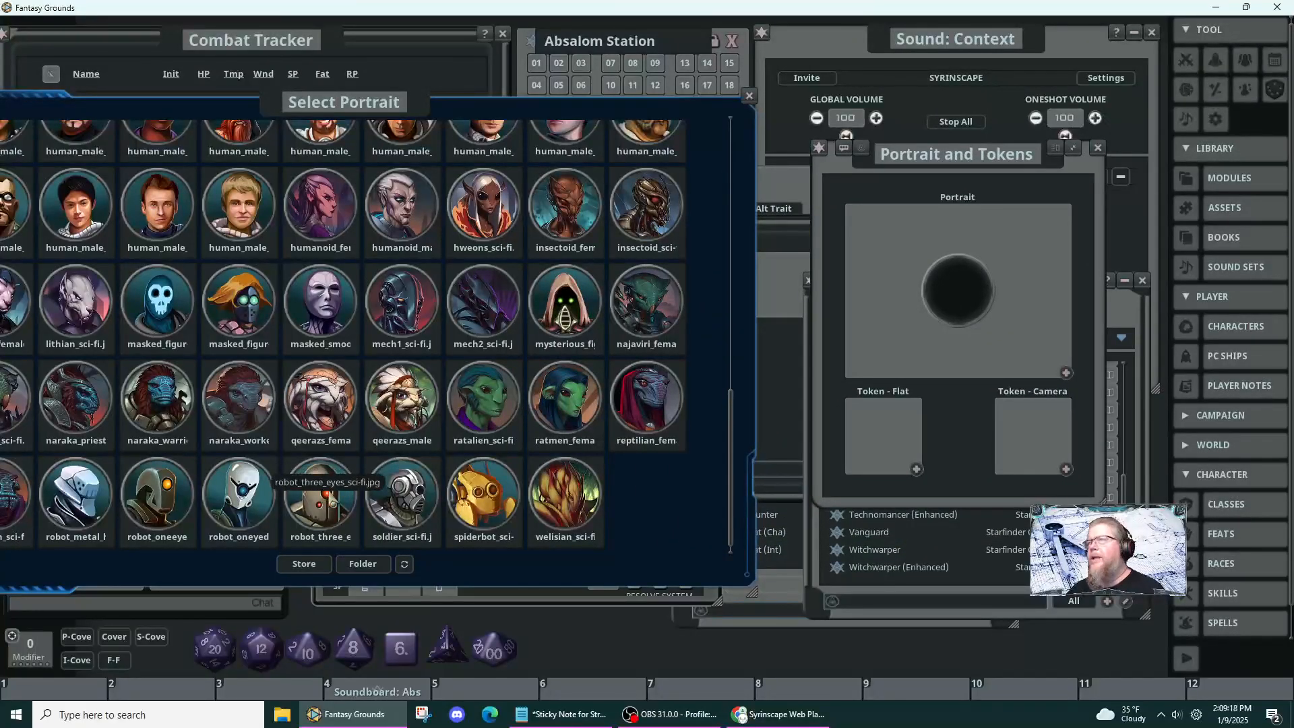
drag(322, 493, 266, 481)
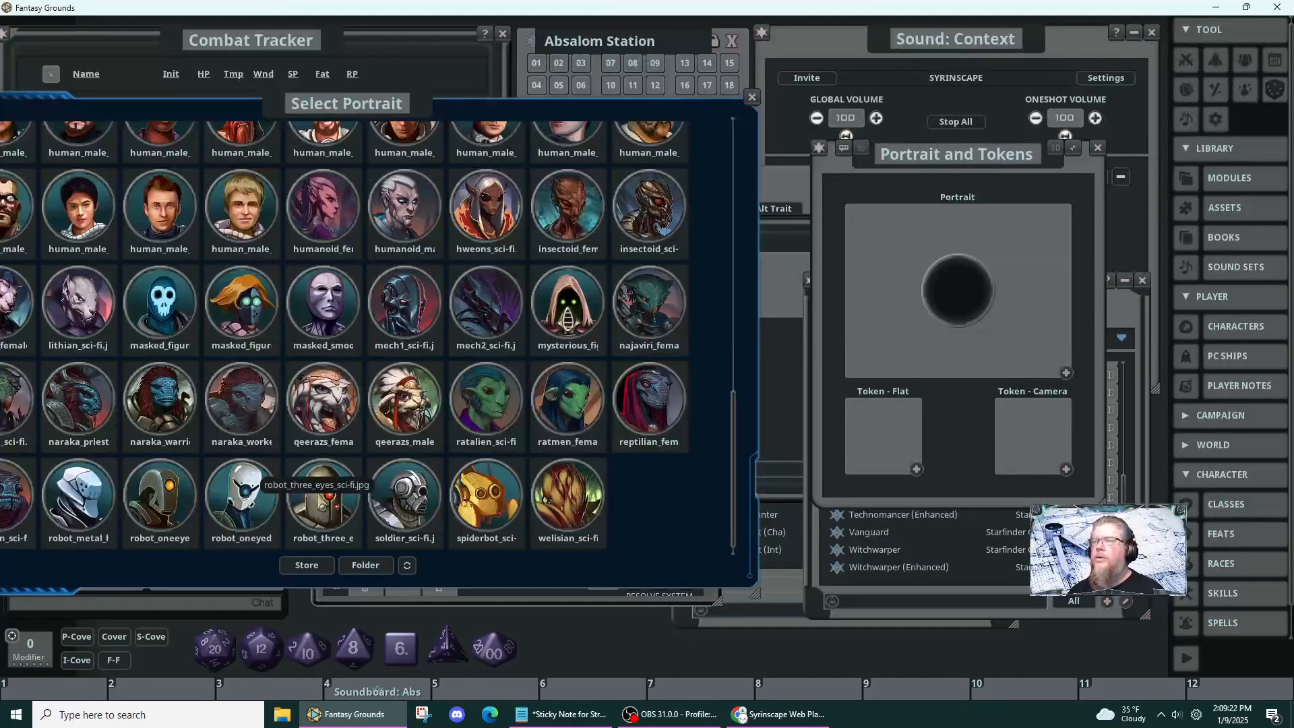
double_click(319, 497)
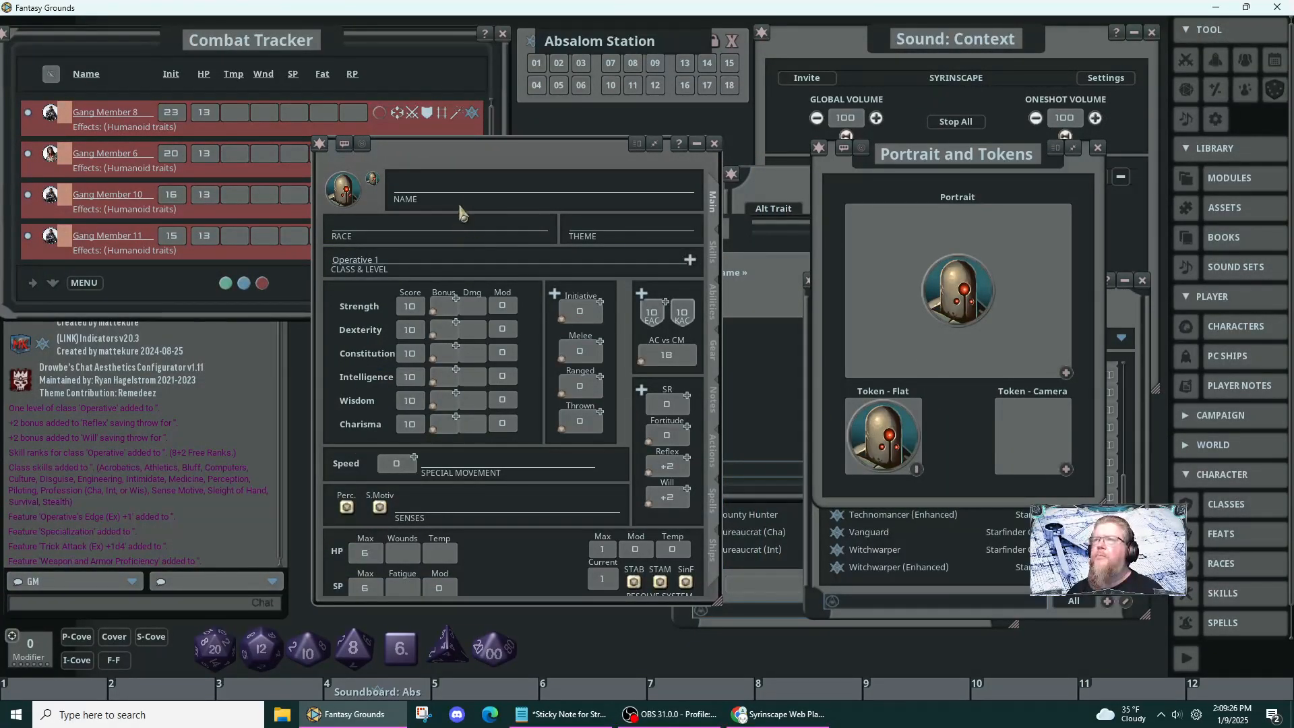
- Name the Operative character Companion 82
click(470, 187)
text(C)
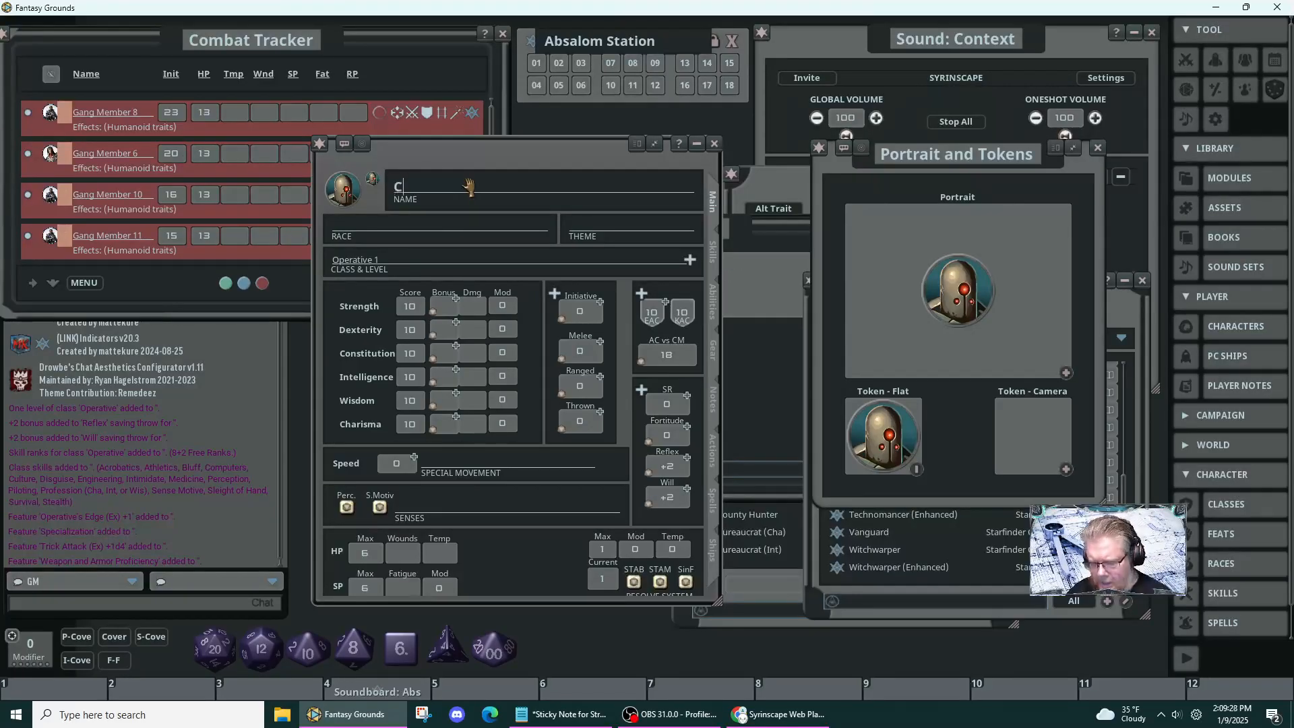
text(ompanion)
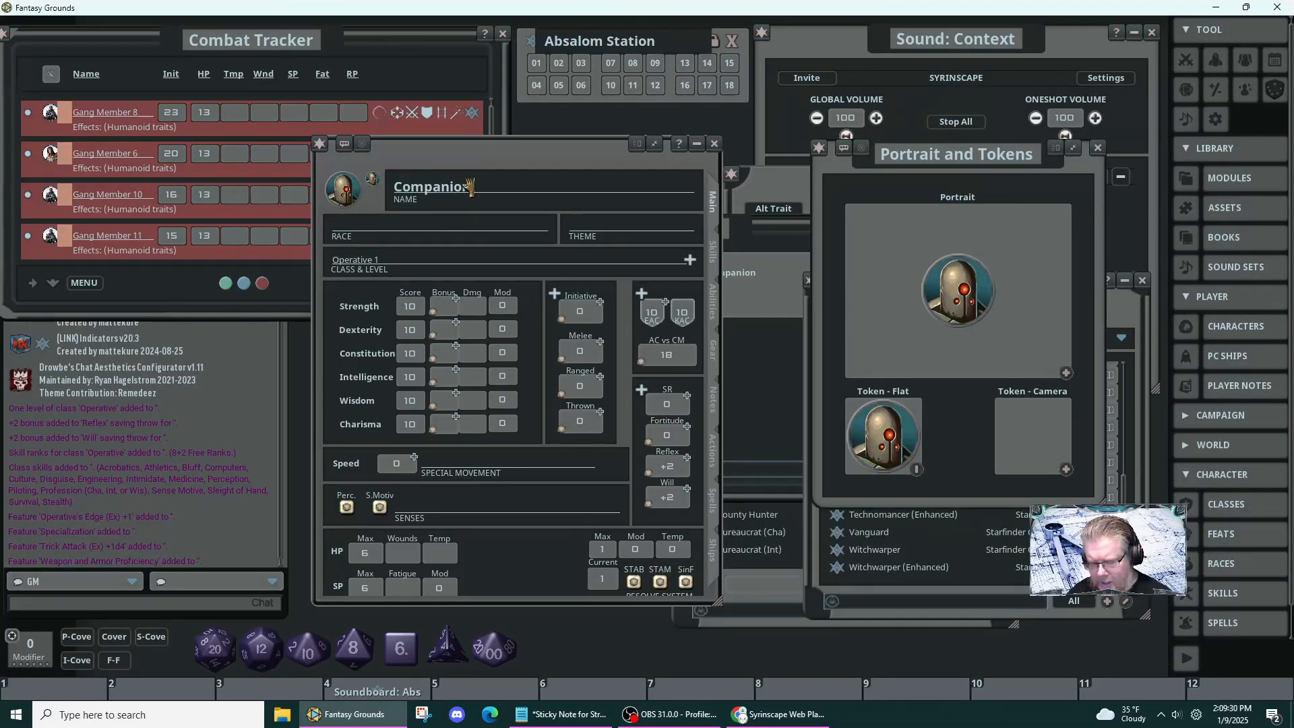
text( 82)
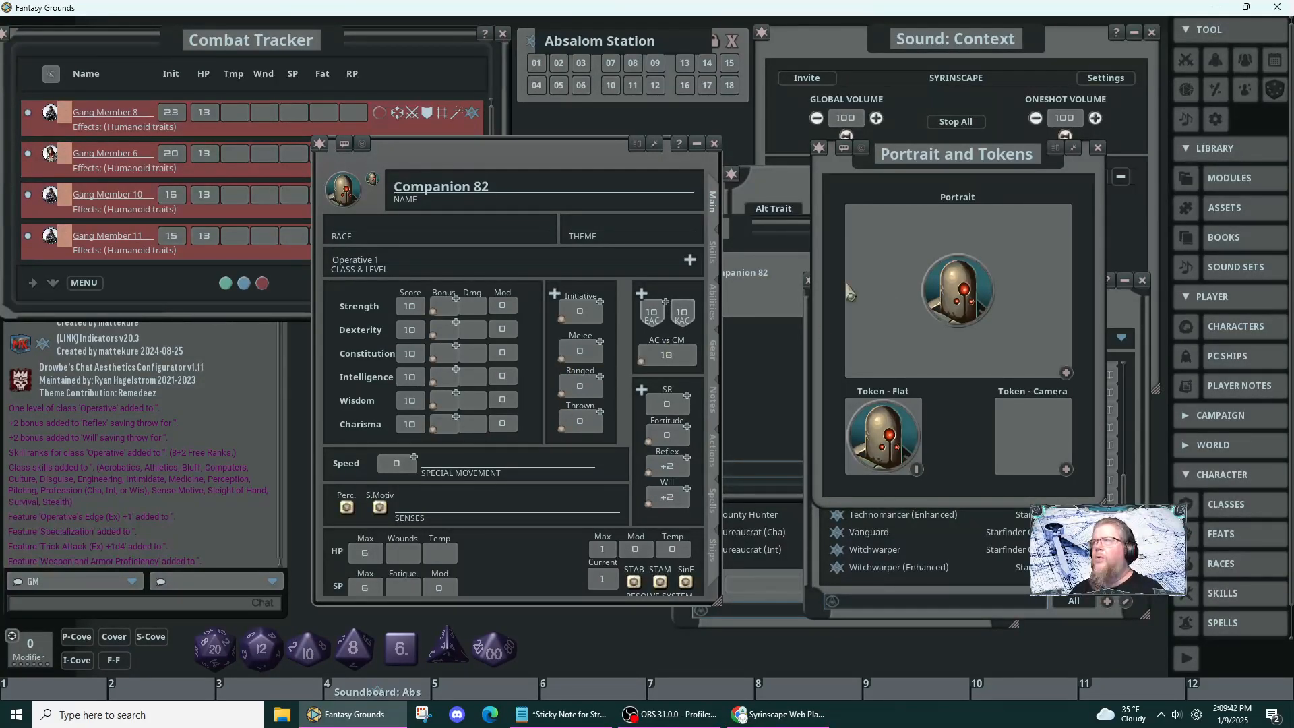
- Close the Portrait and Tokens and Classes windows and delete the remaining unnamed character from the character selection
click(1097, 148)
scroll(994, 411, up, 3)
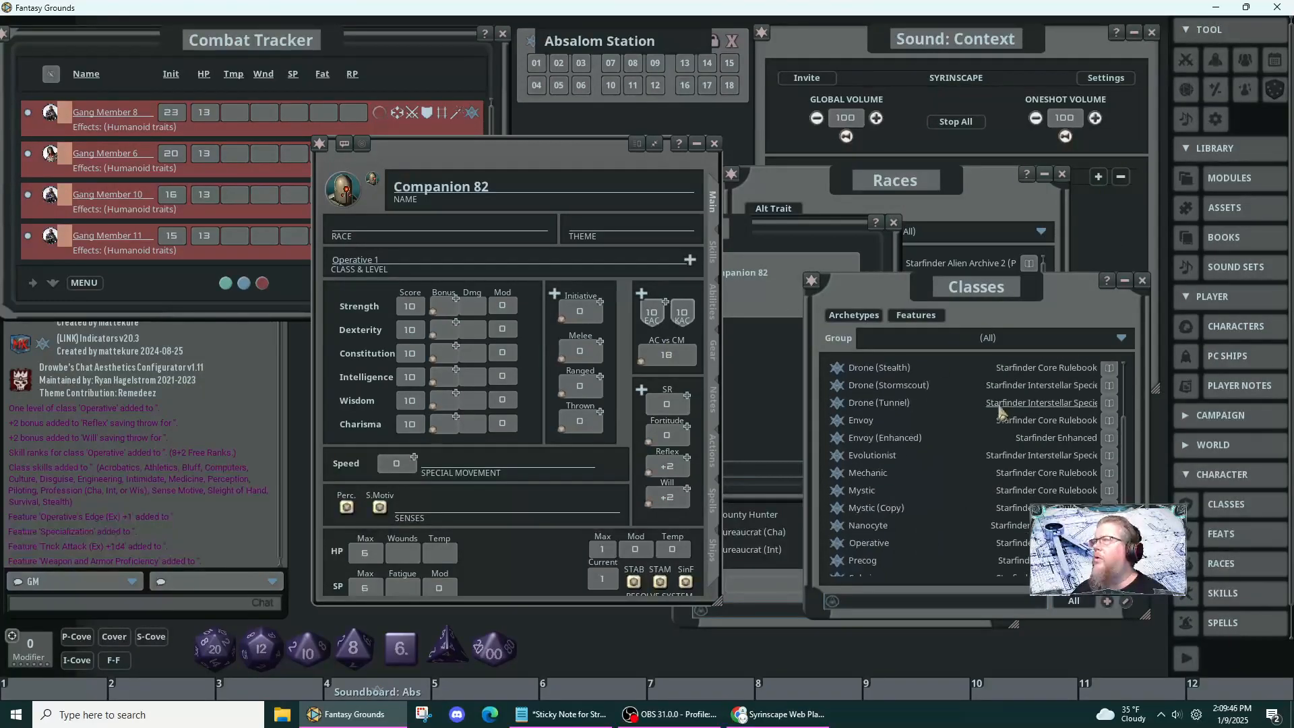
click(1142, 280)
click(818, 341)
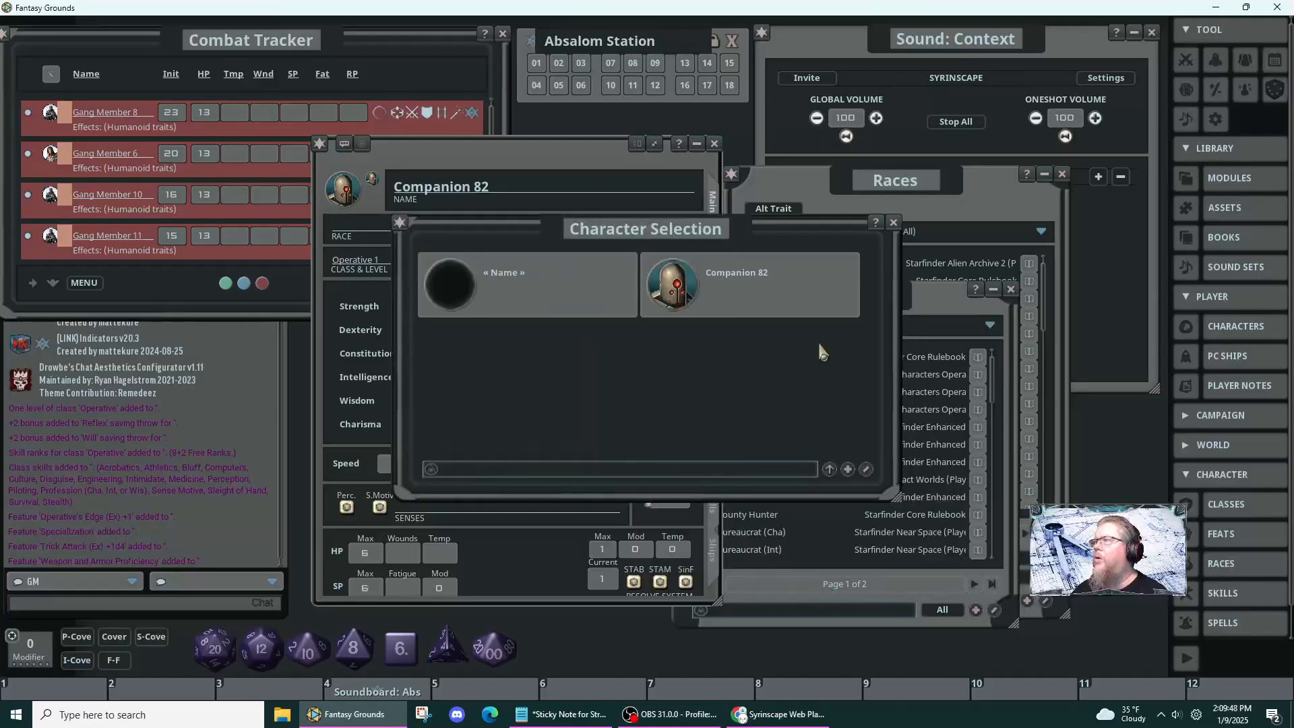
right_click(537, 299)
click(495, 340)
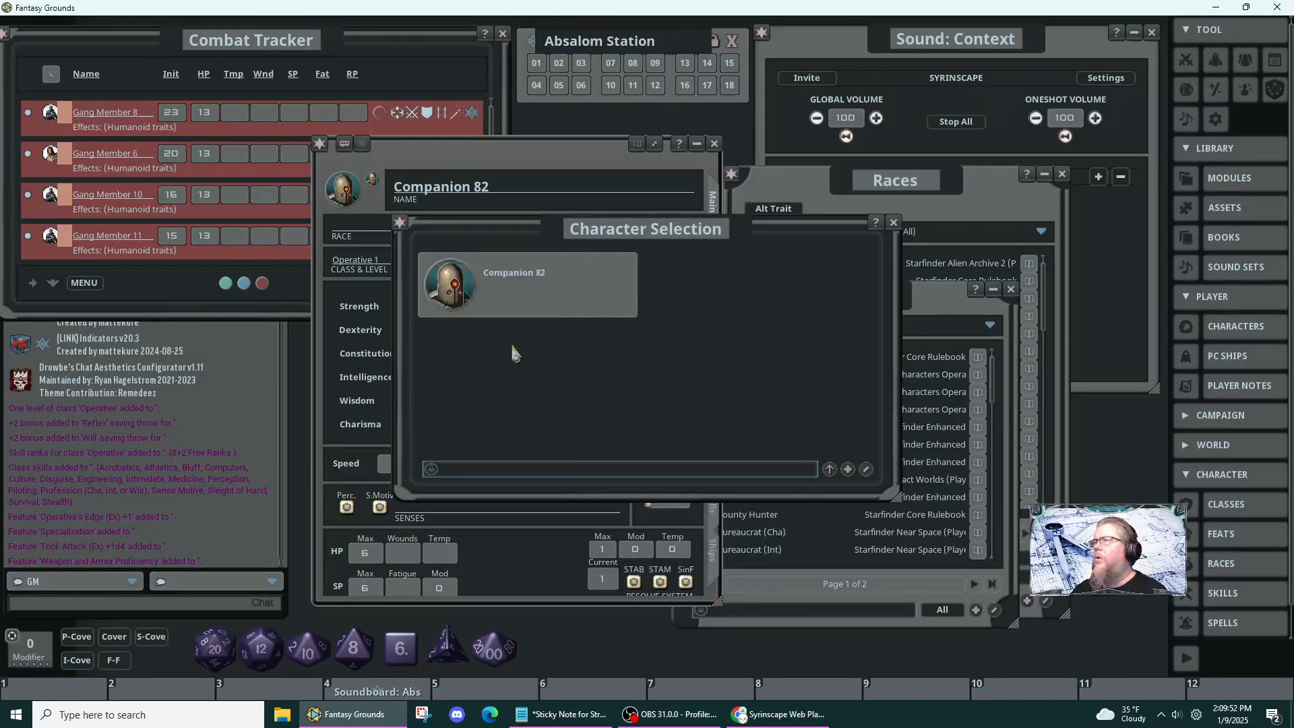
click(894, 222)
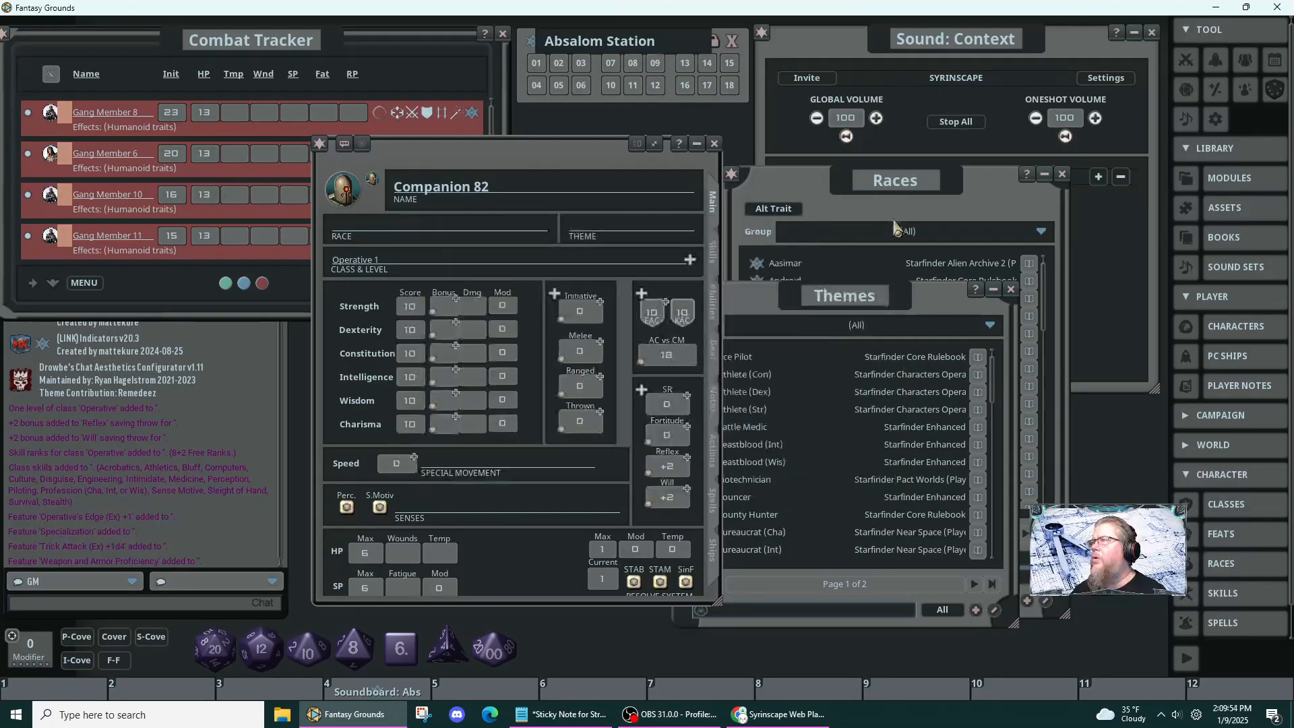
- Reposition the Themes list and examine the Drift Crashed theme and its Drift Trekker feature
drag(757, 329, 869, 303)
scroll(890, 394, down, 5)
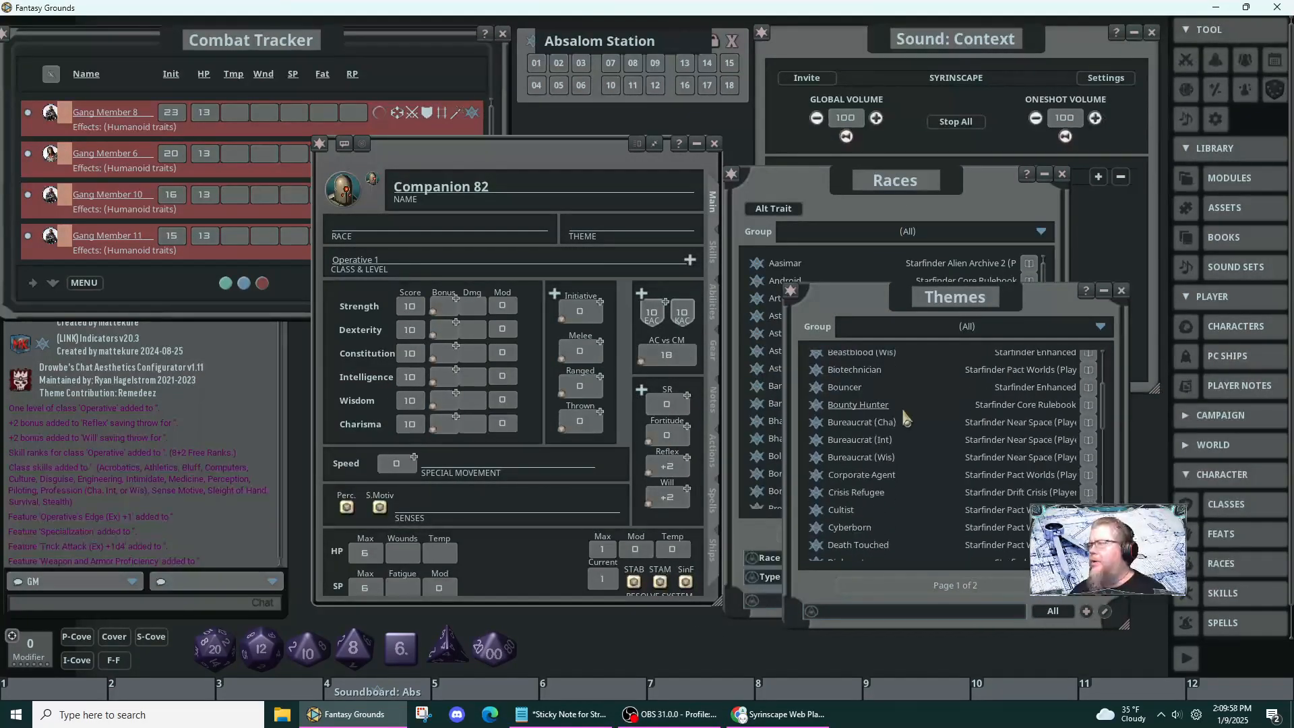
scroll(907, 417, down, 3)
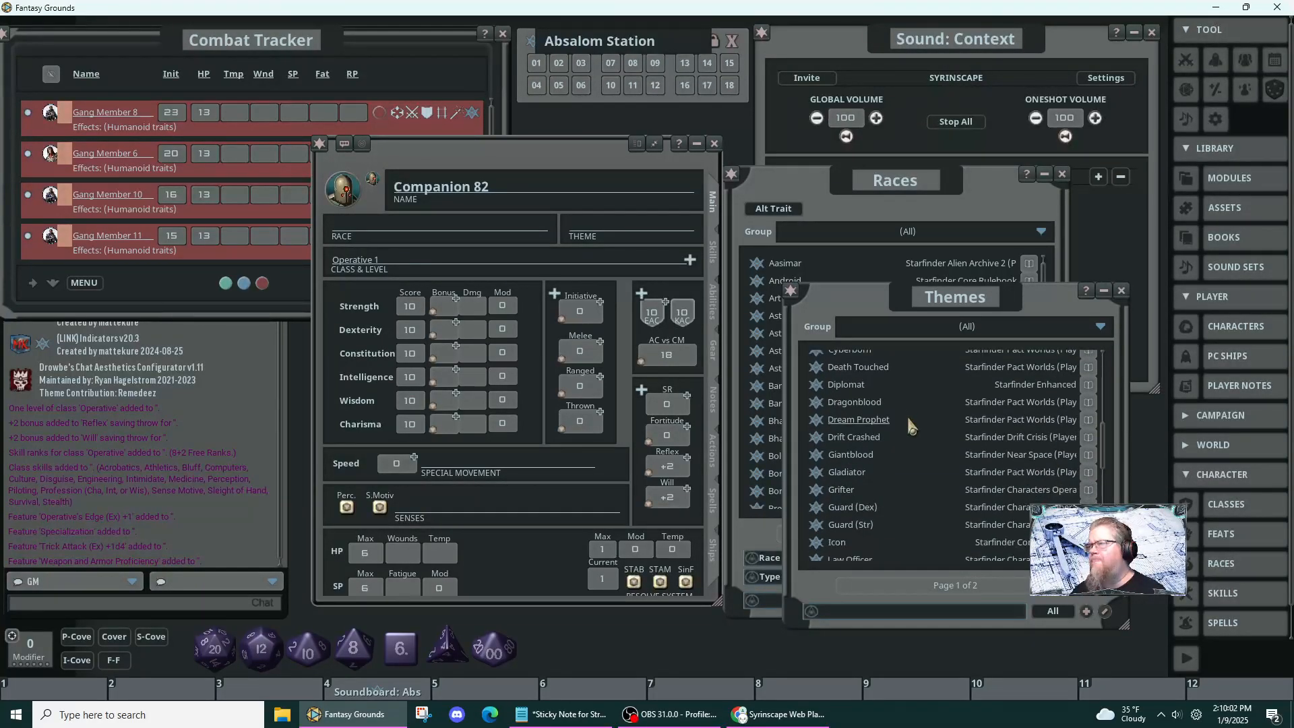
scroll(932, 479, down, 2)
scroll(933, 478, down, 2)
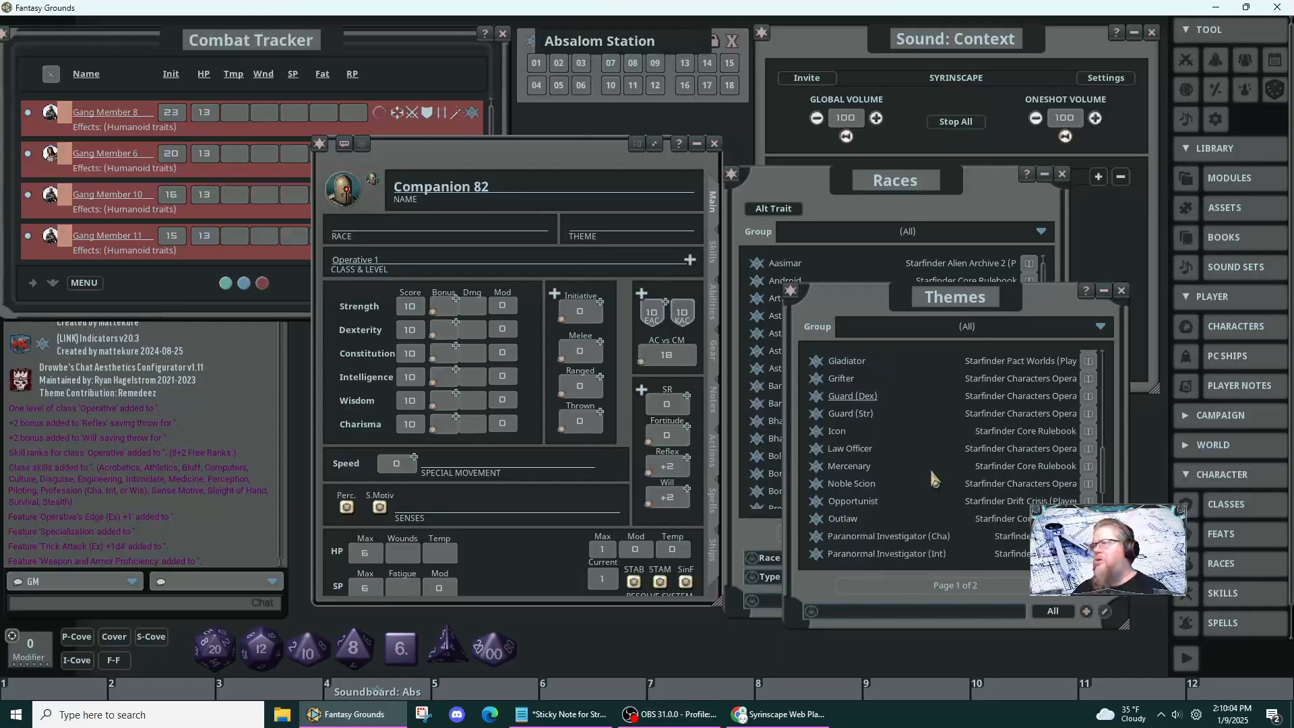
scroll(931, 472, up, 2)
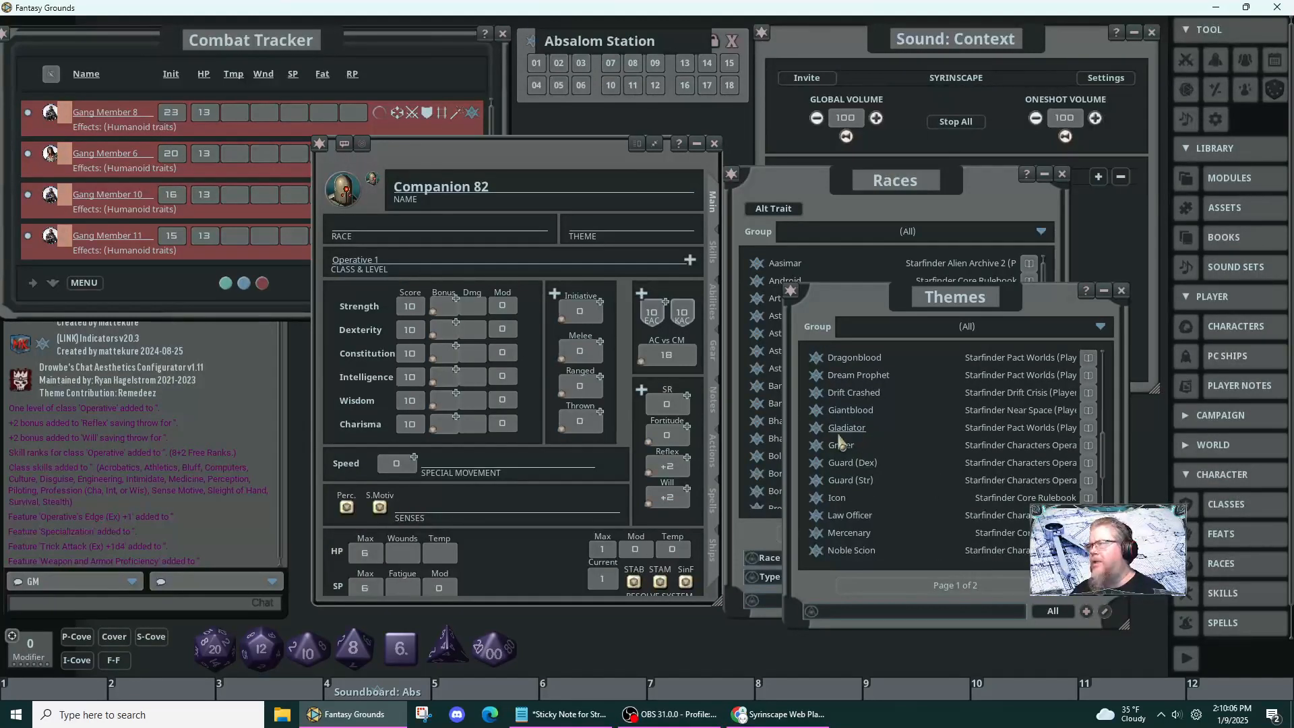
click(817, 397)
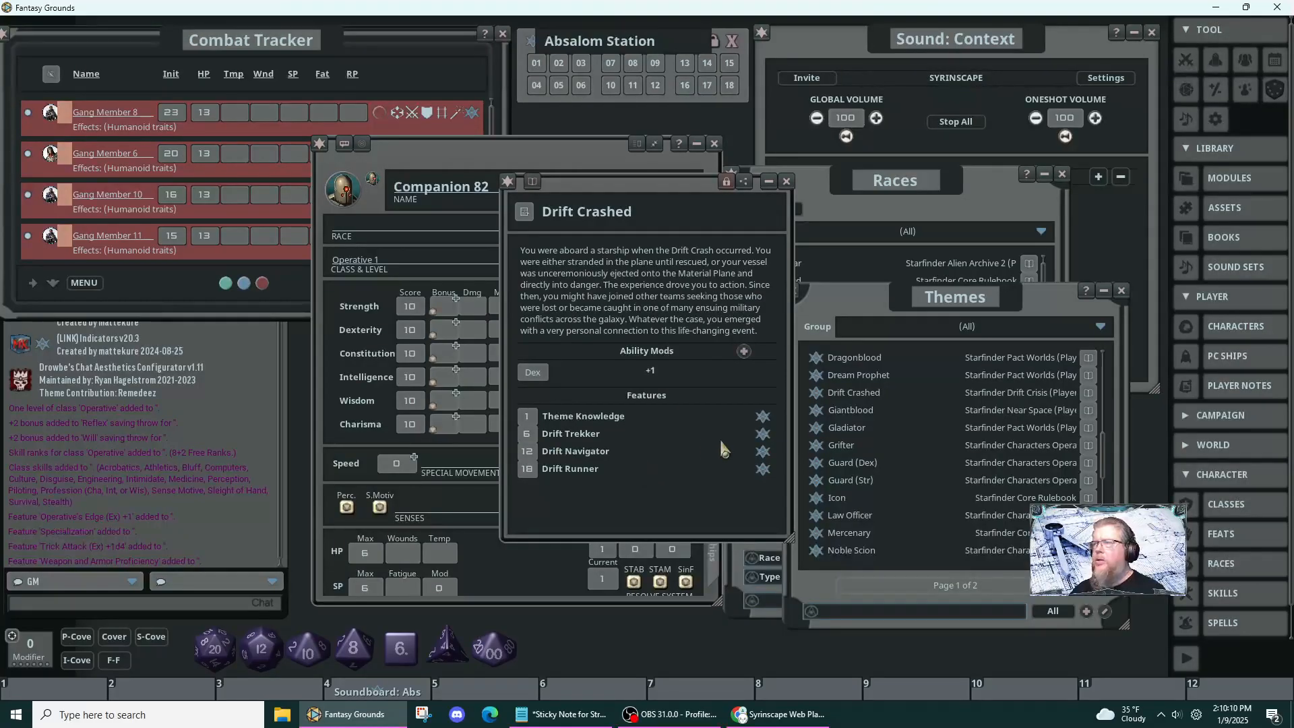
click(761, 434)
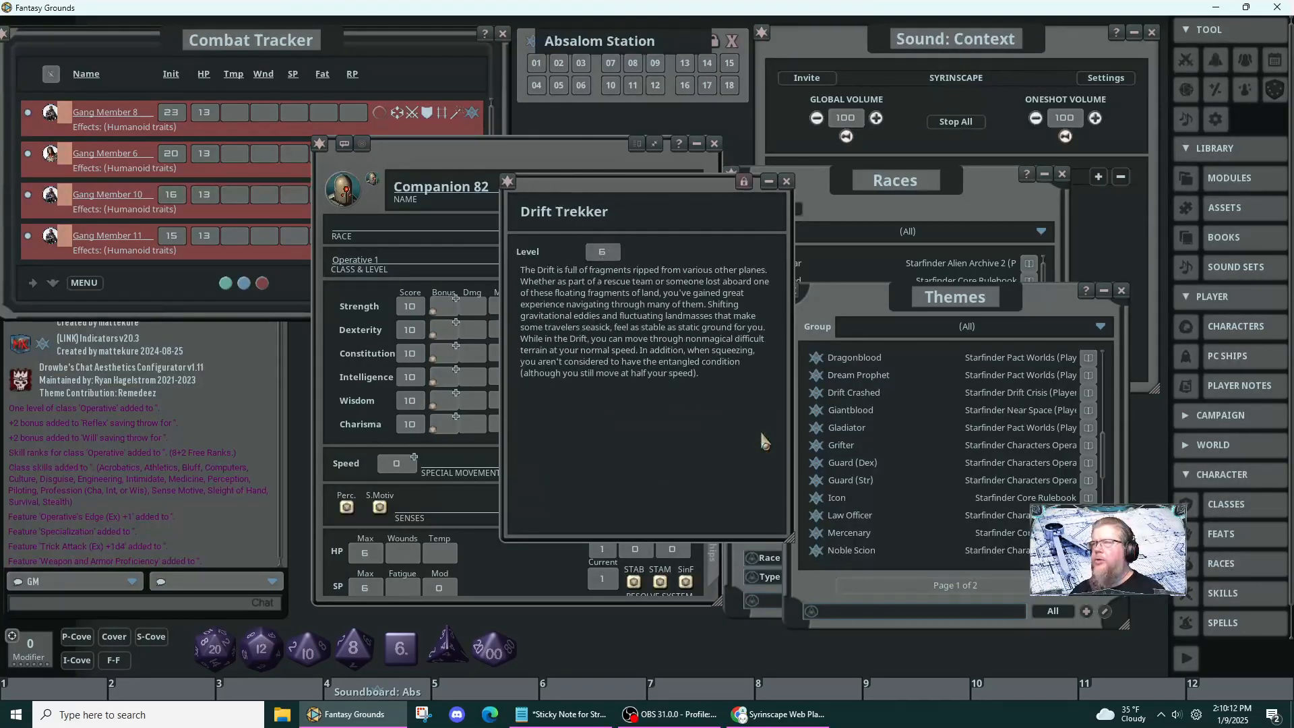
drag(698, 434, 446, 477)
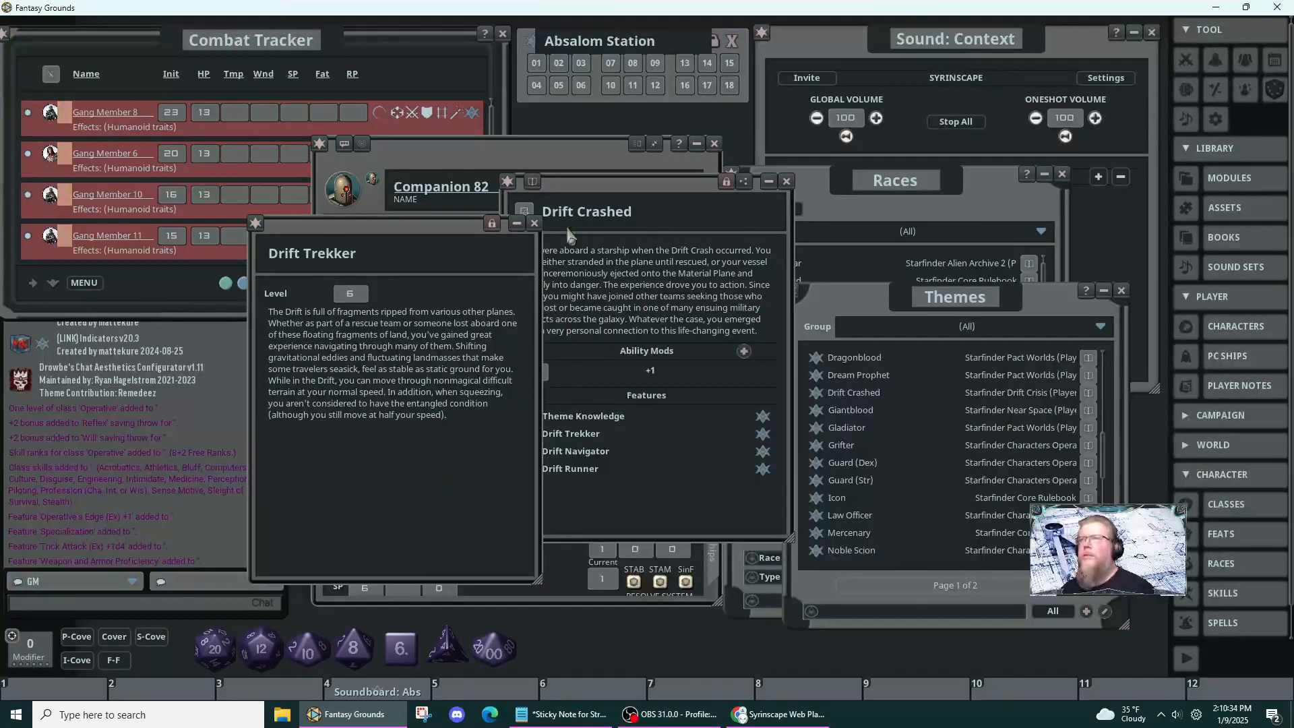
click(533, 231)
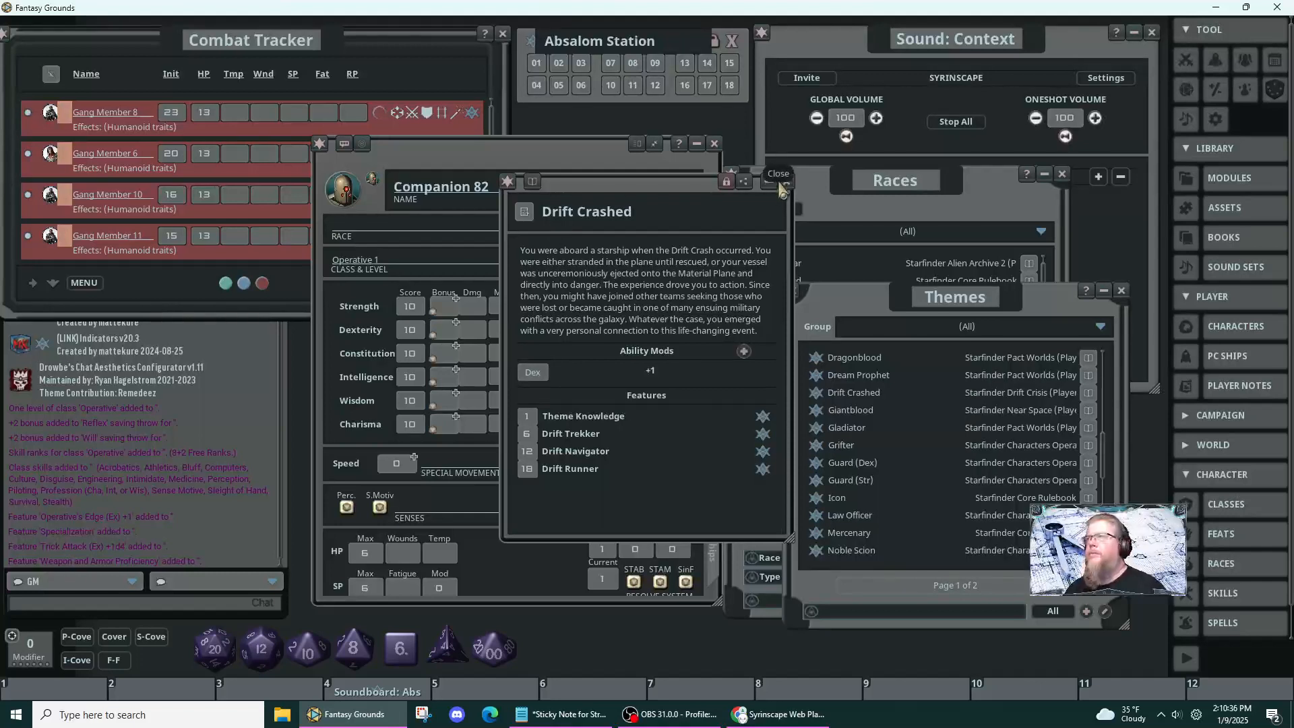
click(786, 180)
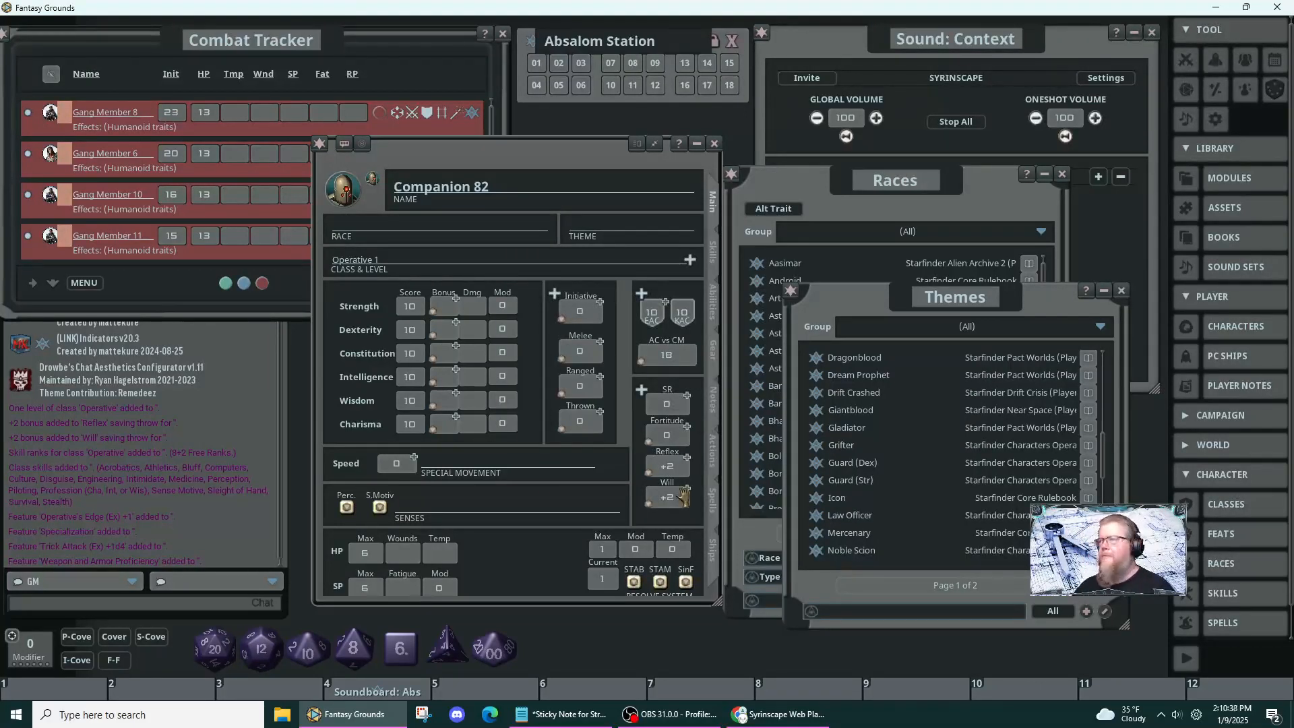
- Review the Prisoner theme's details, add the theme to Companion 82's sheet, and close the Themes list
scroll(890, 505, down, 3)
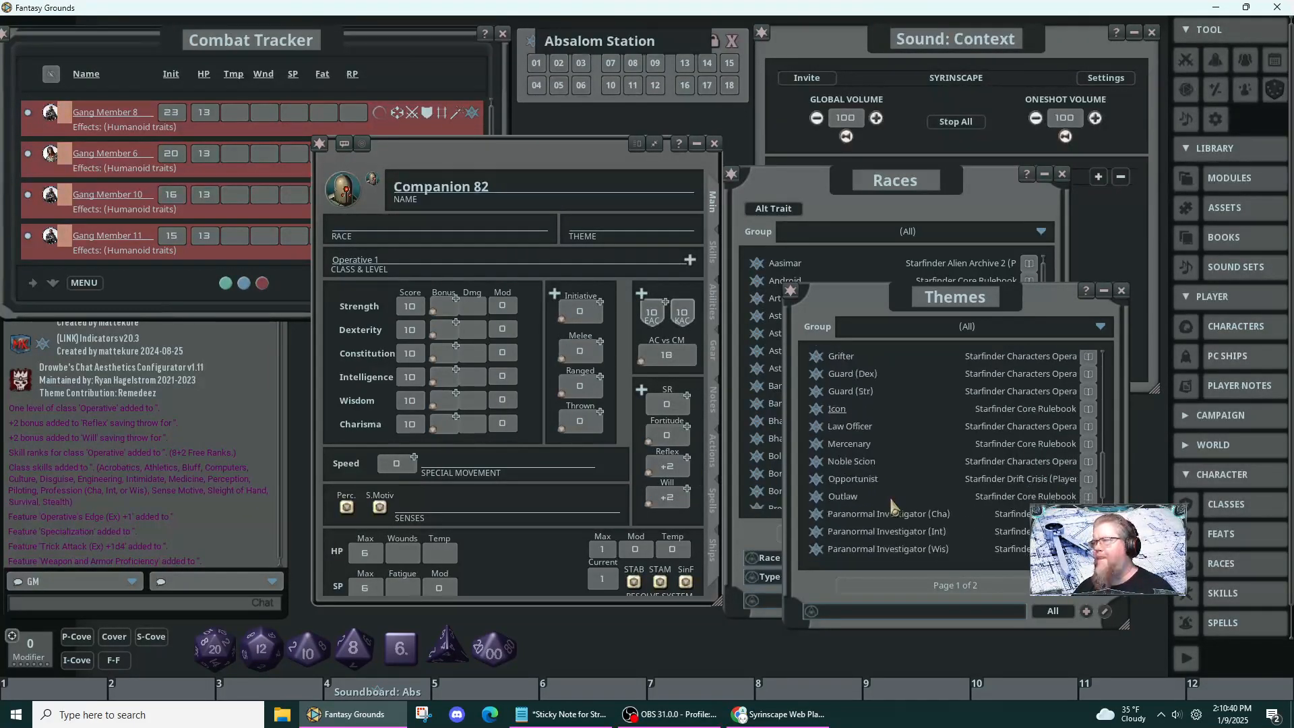
scroll(892, 506, down, 2)
scroll(891, 506, down, 2)
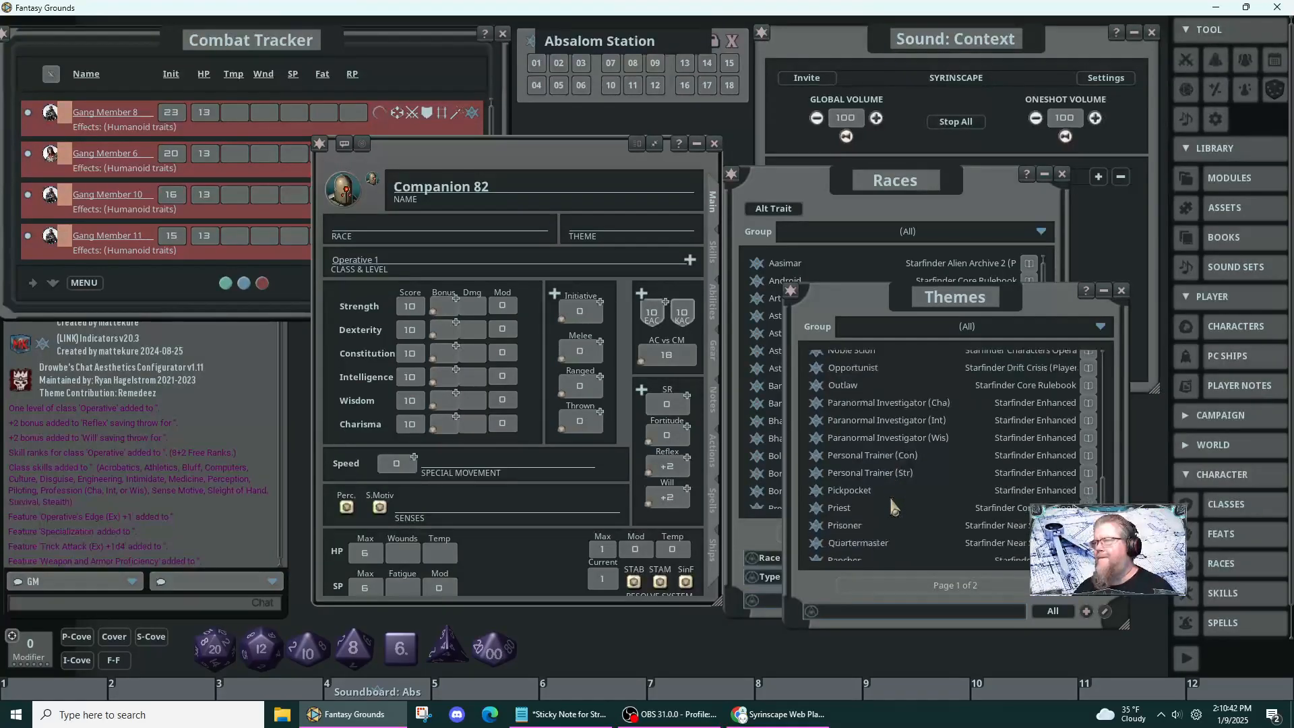
scroll(894, 506, down, 2)
scroll(894, 507, down, 1)
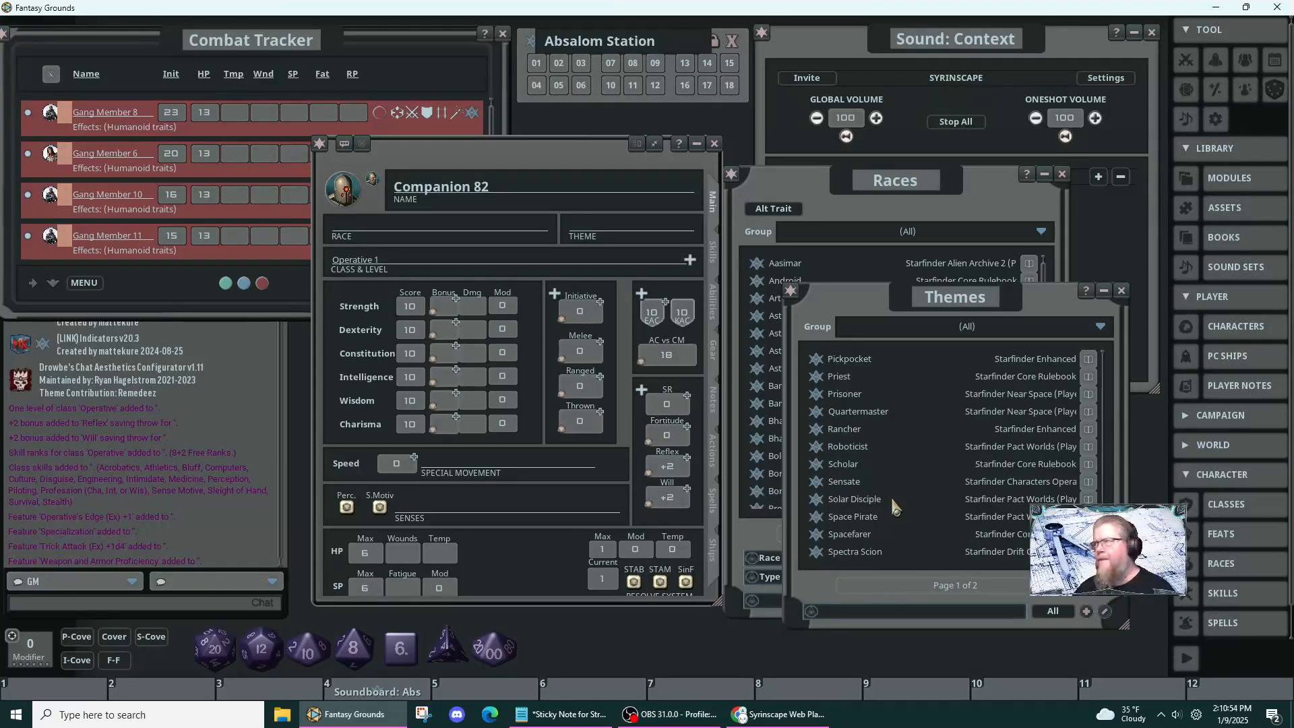
scroll(891, 496, up, 4)
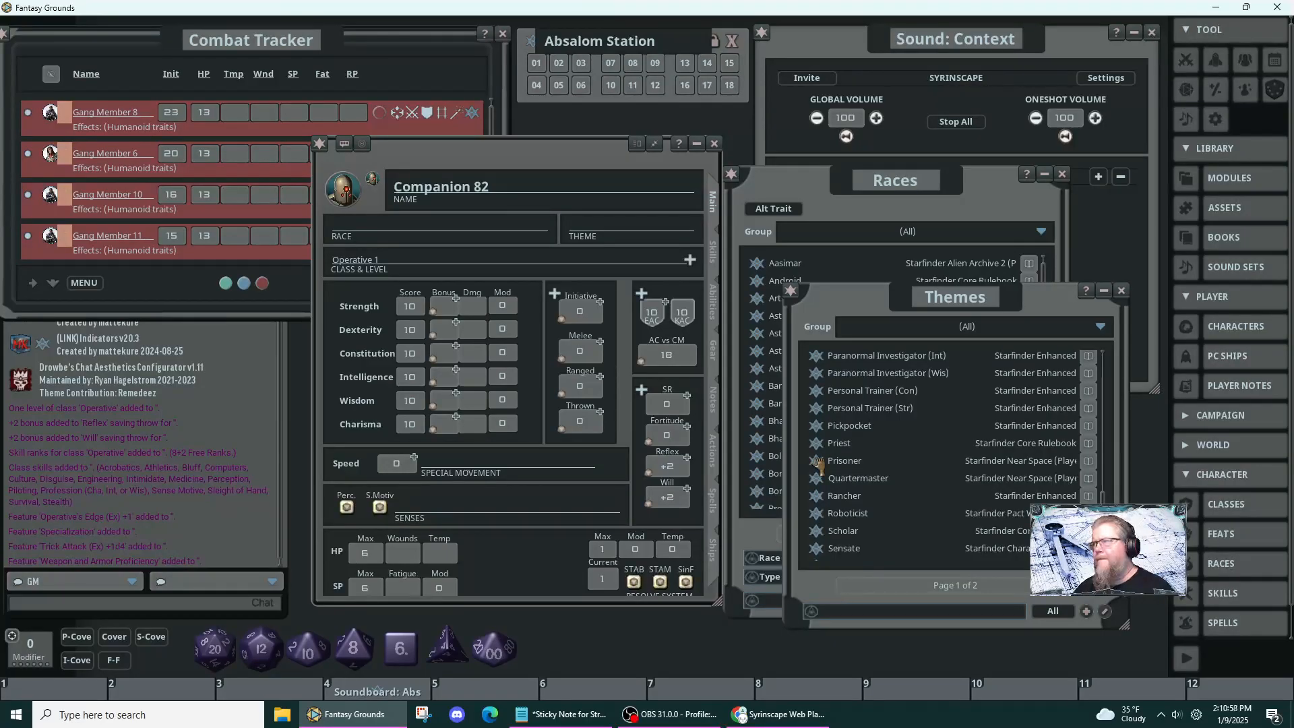
click(818, 464)
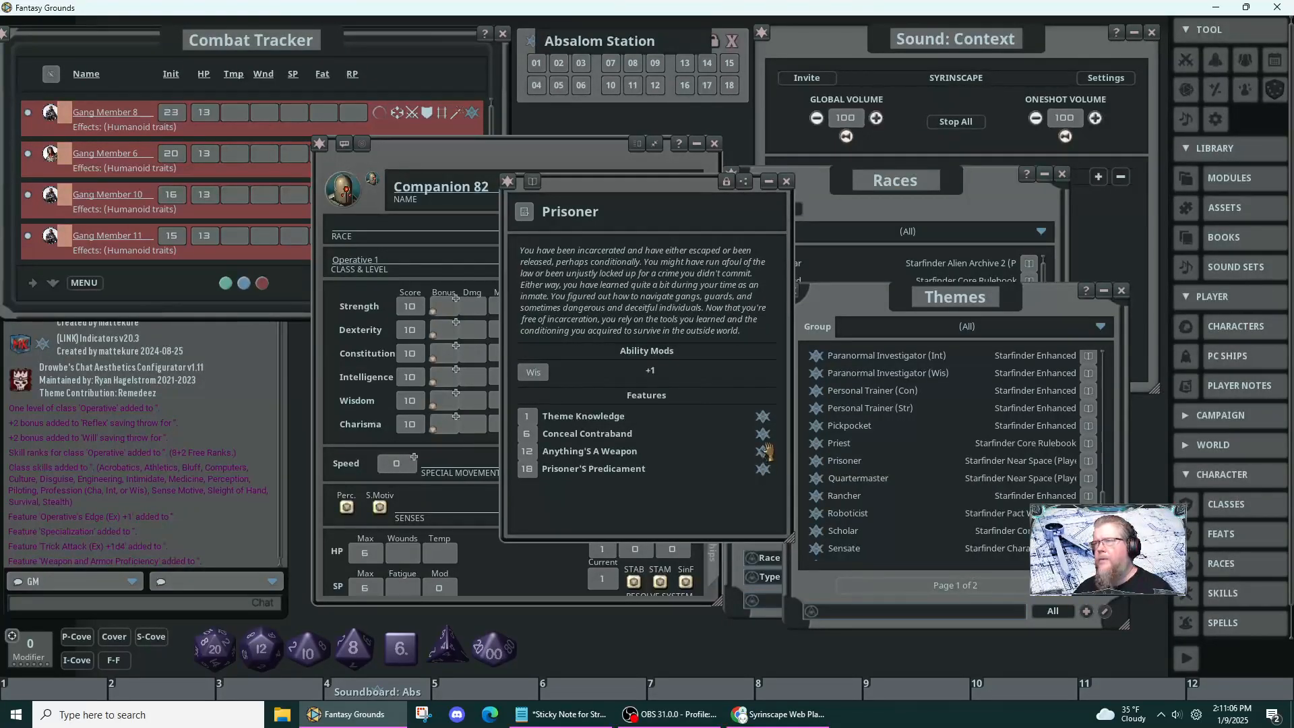
click(786, 182)
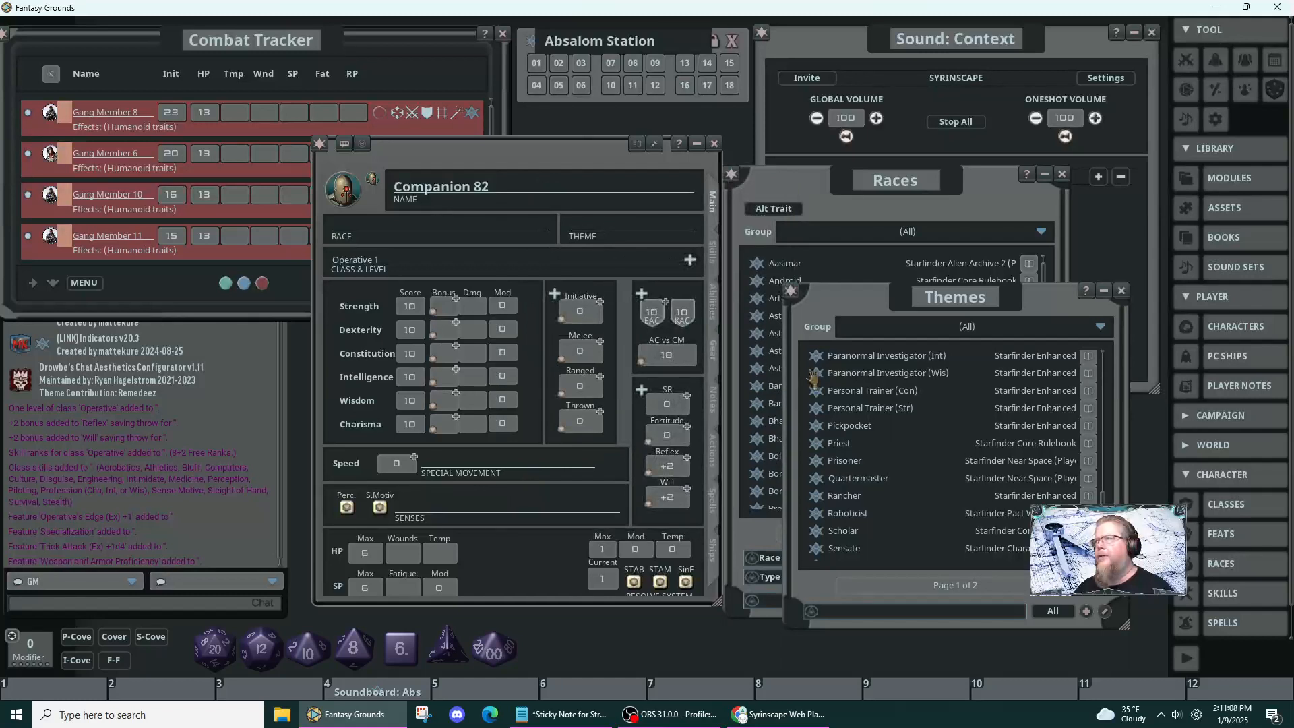
drag(817, 465, 620, 228)
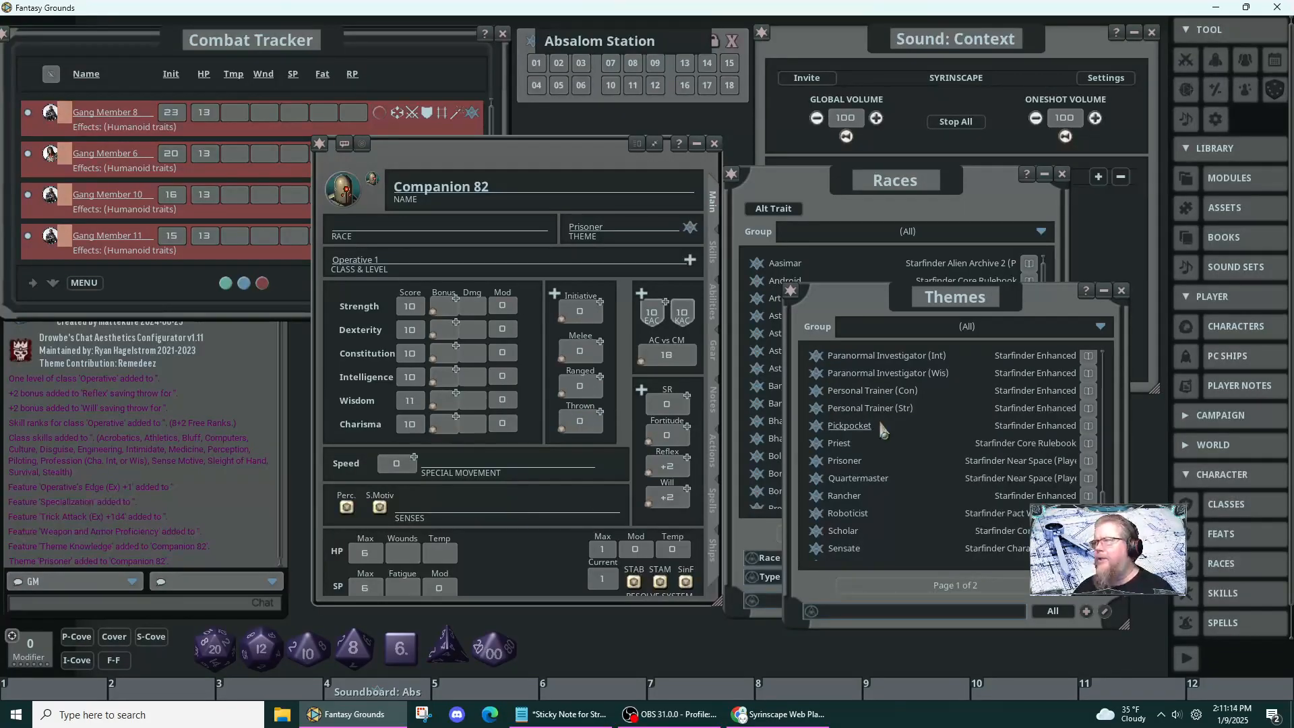
click(1123, 294)
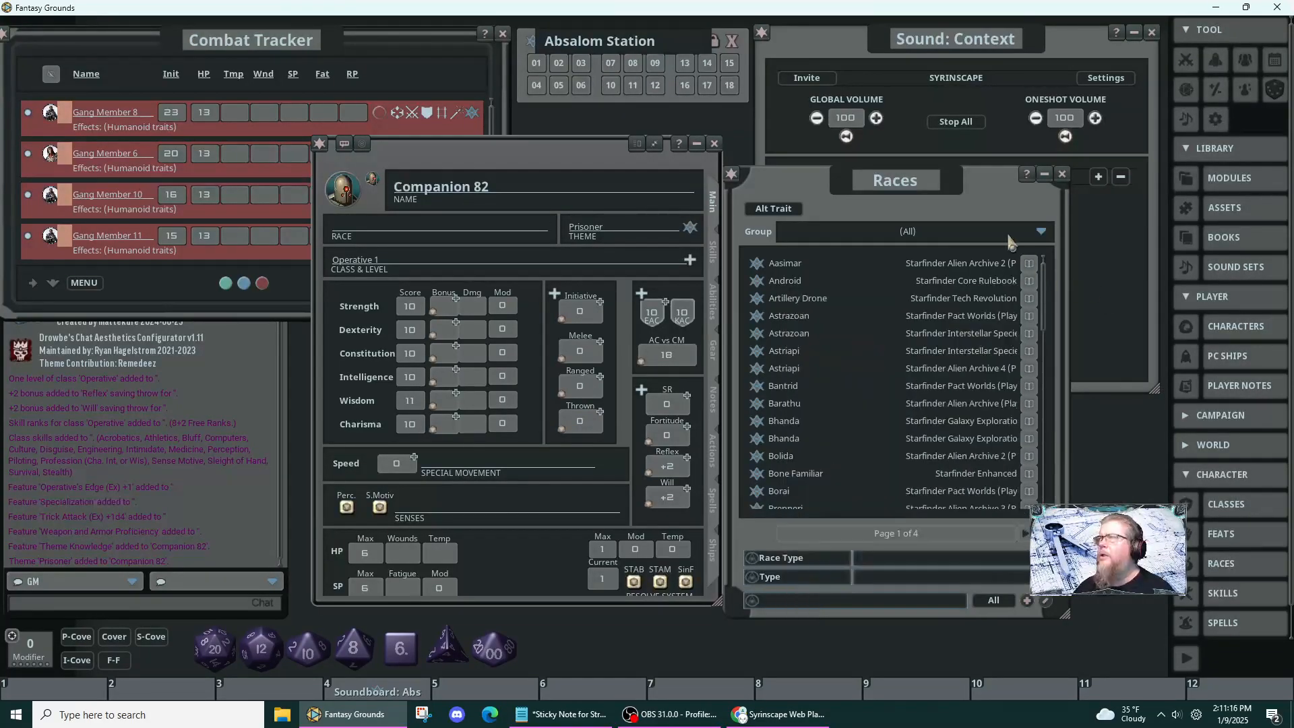
- Add the Android race to Companion 82 with the +2 Str, +2 Con, -2 Cha alternate stats, allowing all Syrinscape URL requests
drag(758, 283, 364, 226)
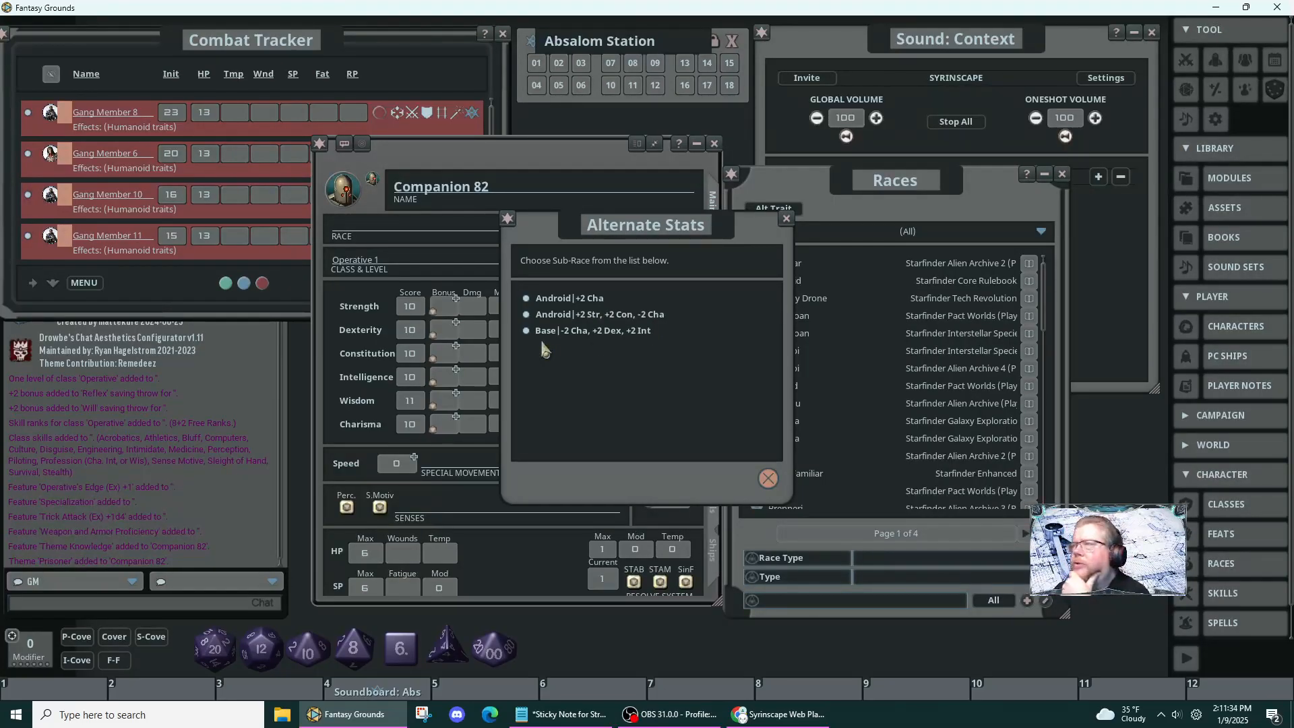
click(526, 315)
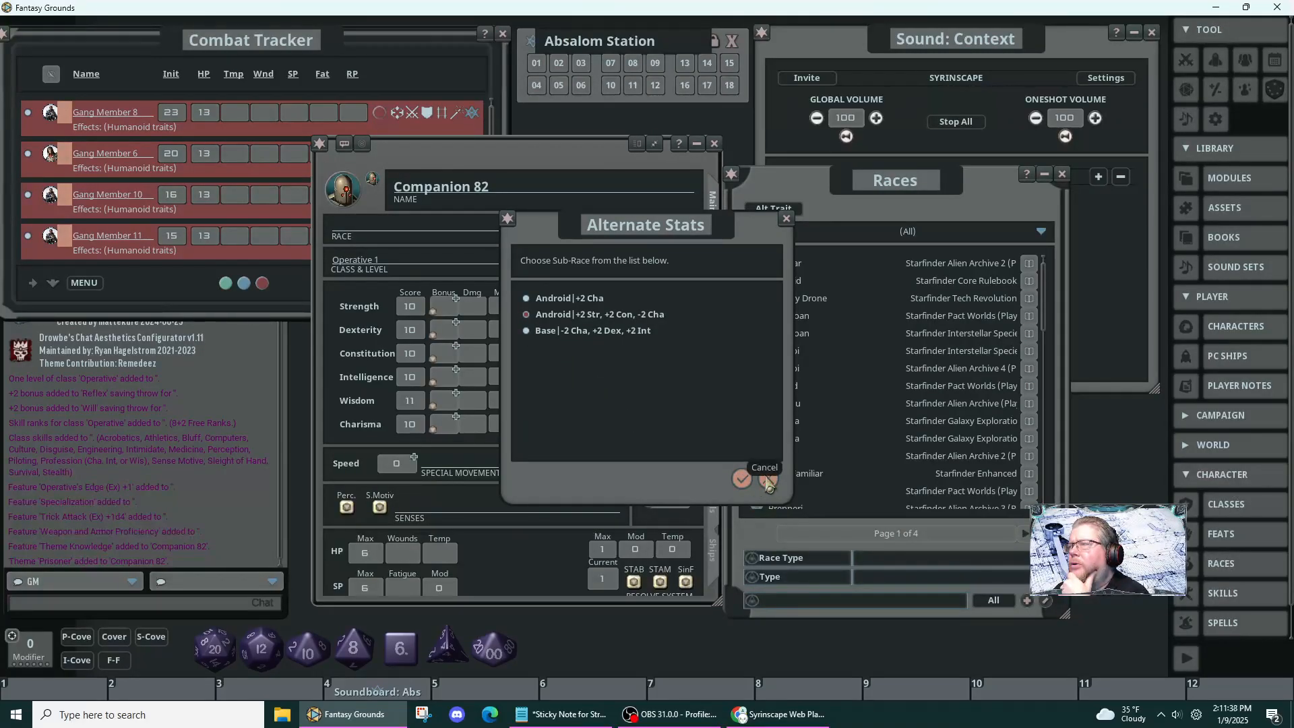
click(744, 479)
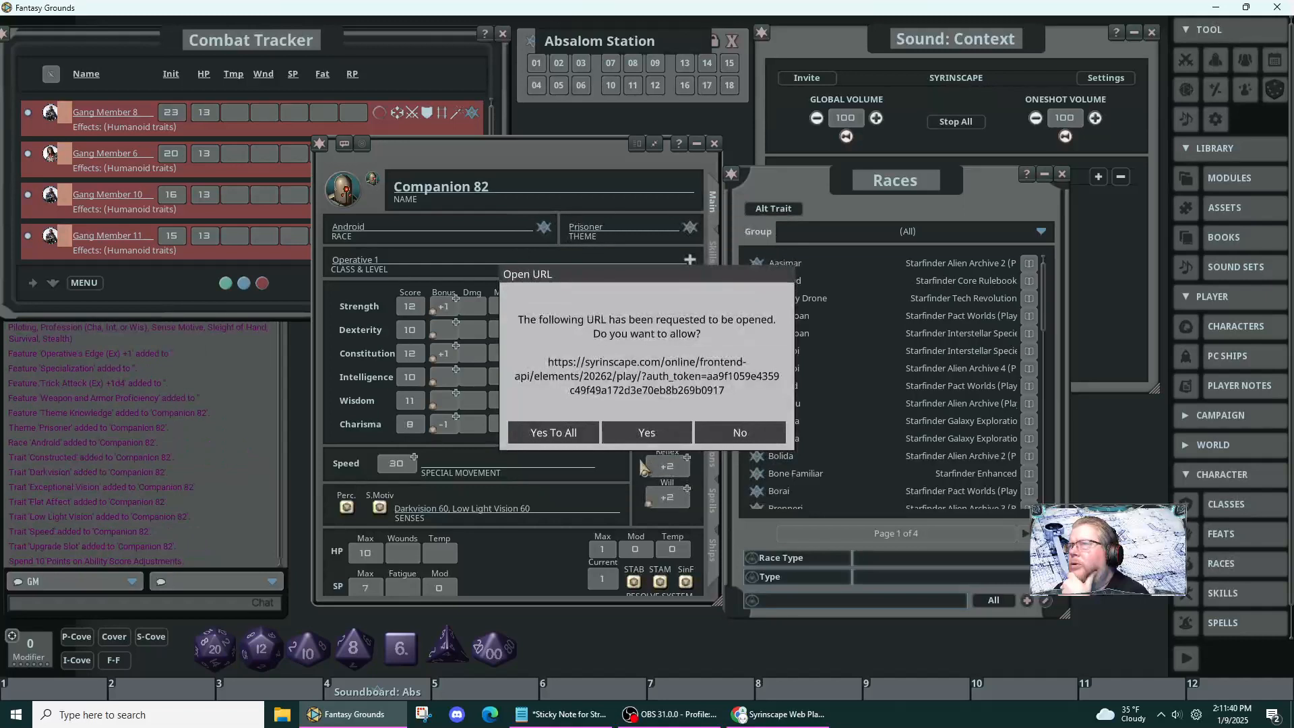
click(575, 433)
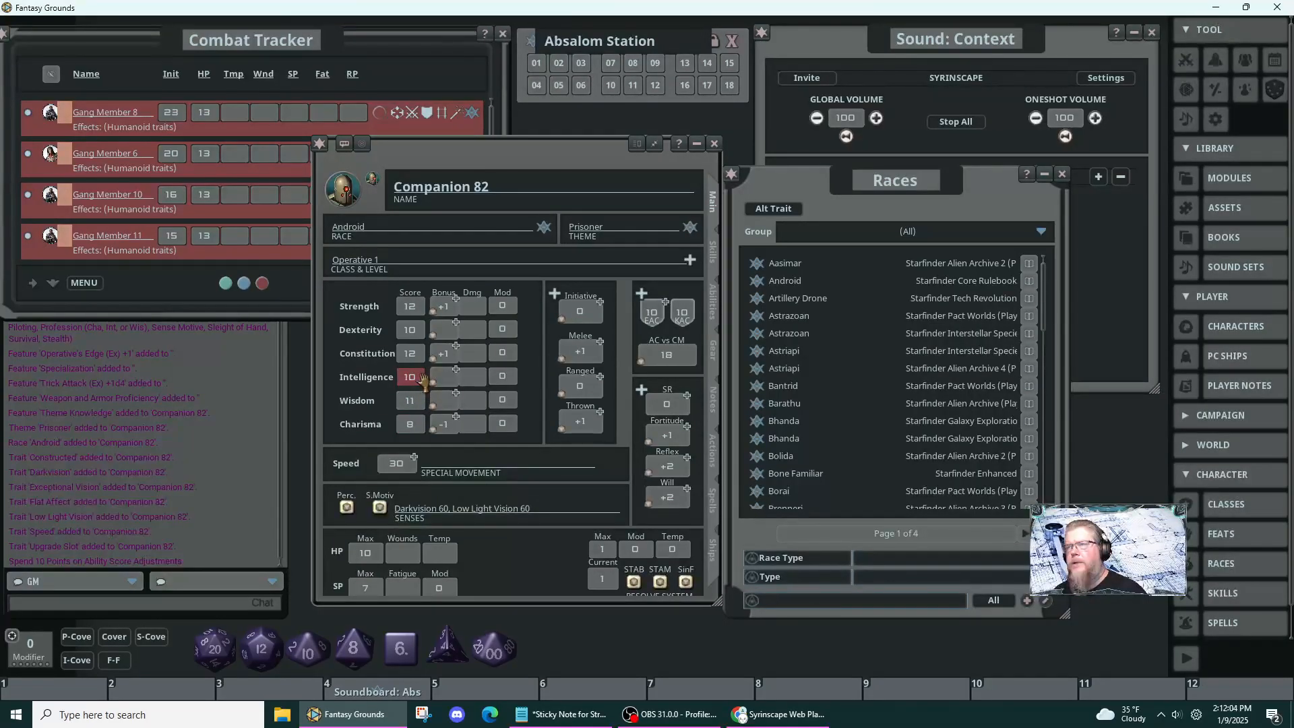
- Set Companion 82's Strength, Dexterity, Constitution and Intelligence scores to 14 each and enlarge the character sheet window
click(409, 306)
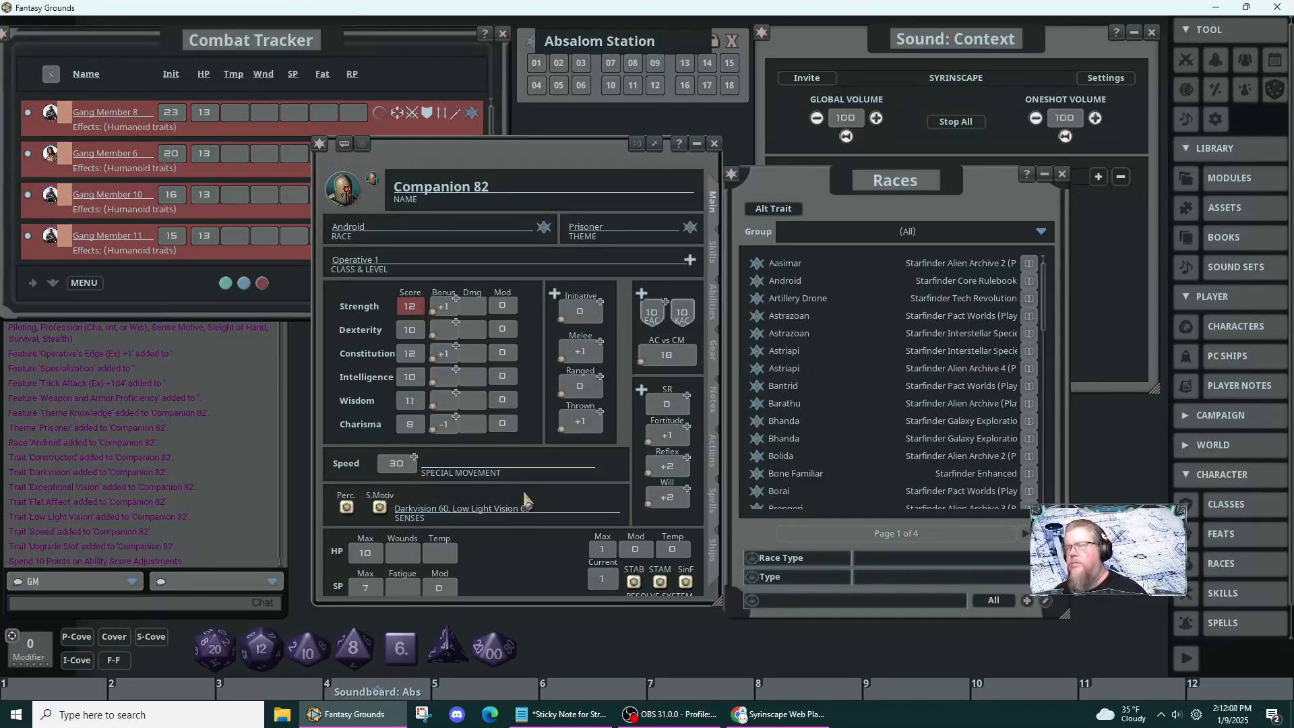
text(14)
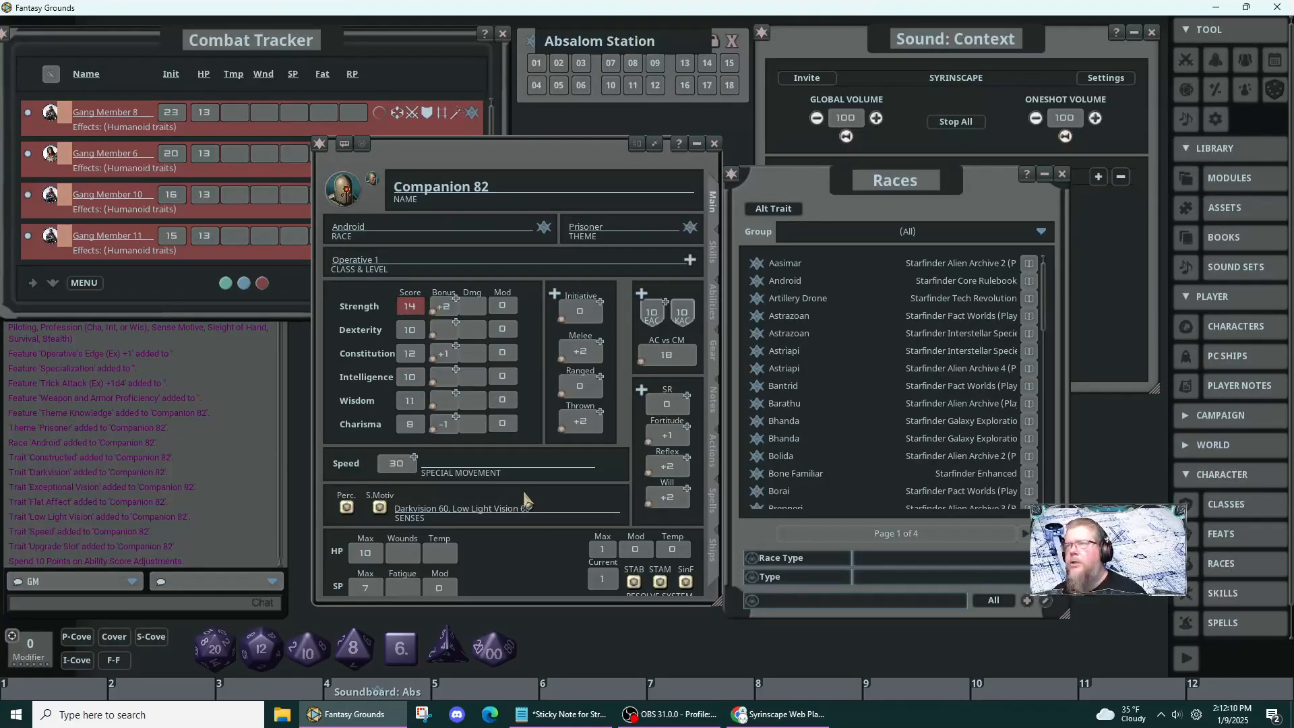
click(418, 330)
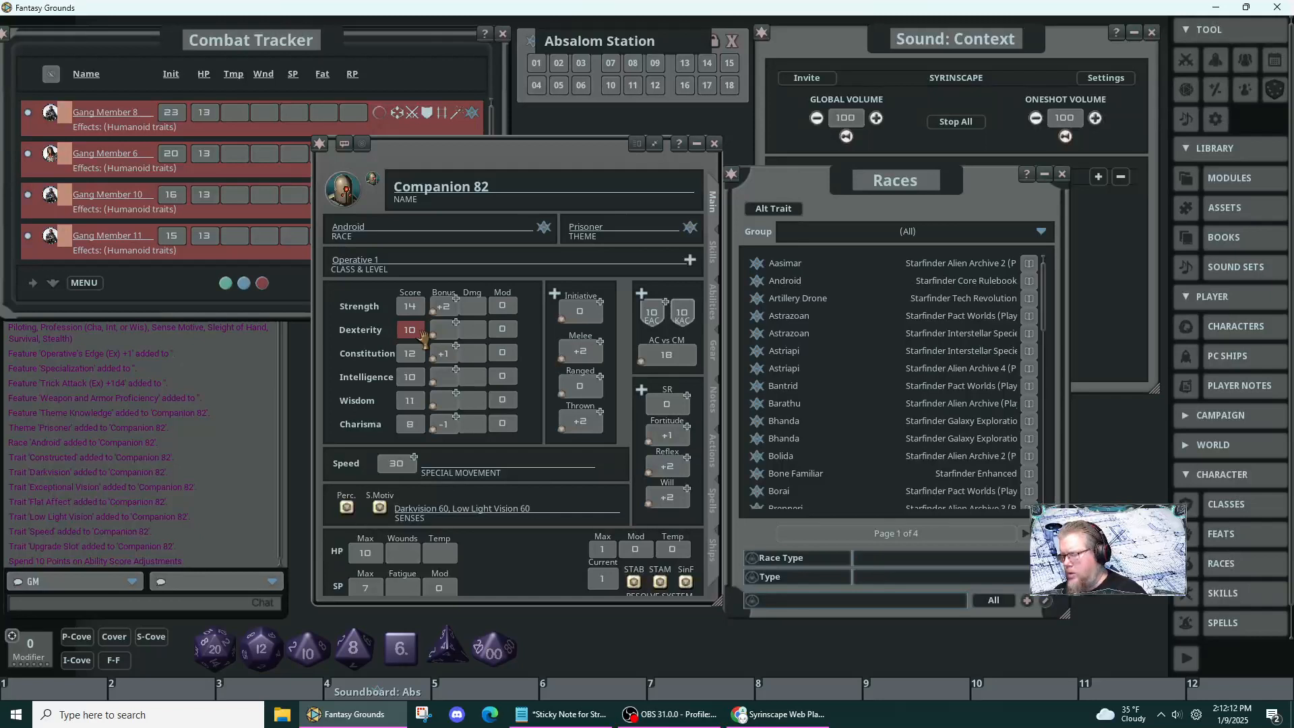
text(14)
click(414, 353)
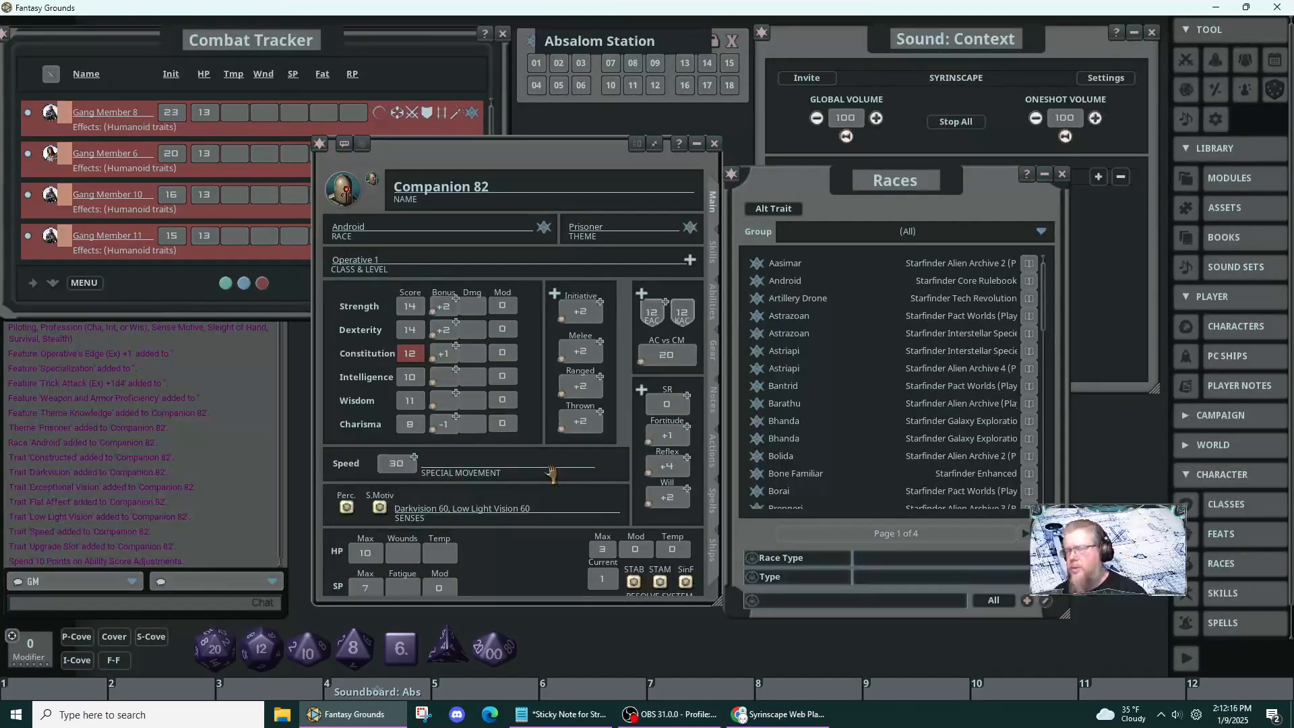
text(14)
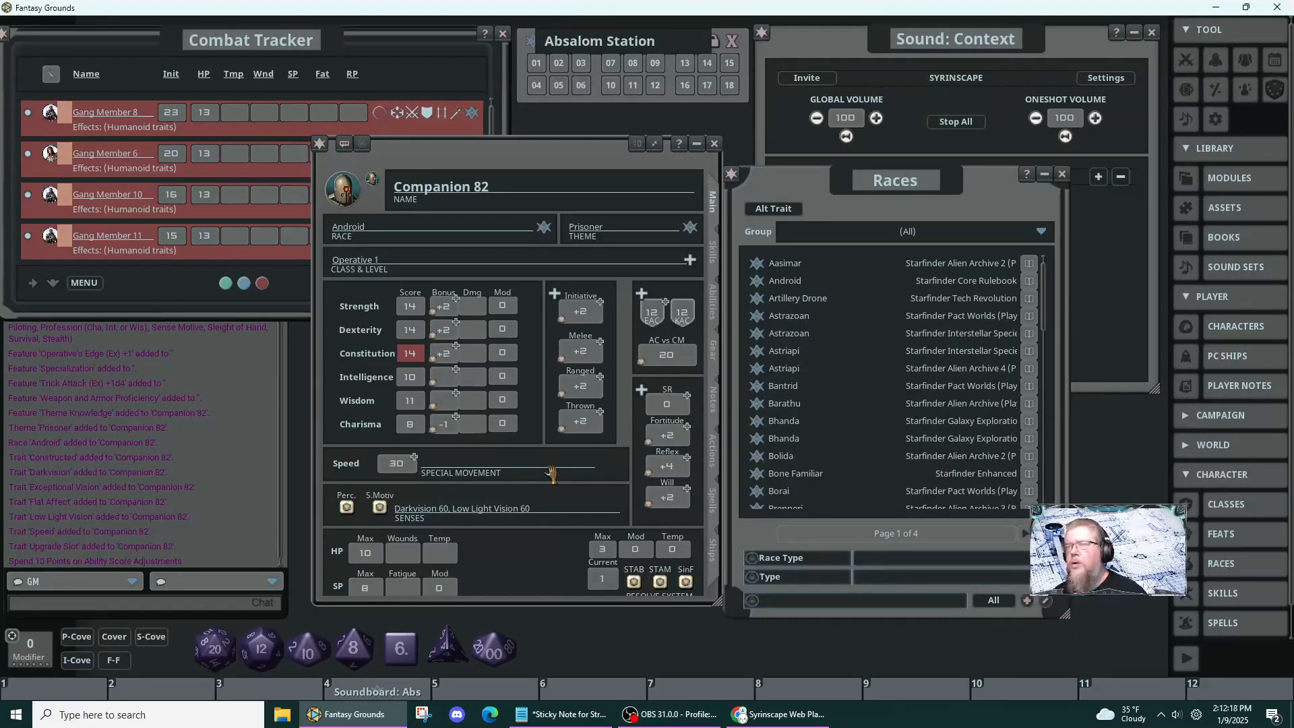
click(414, 377)
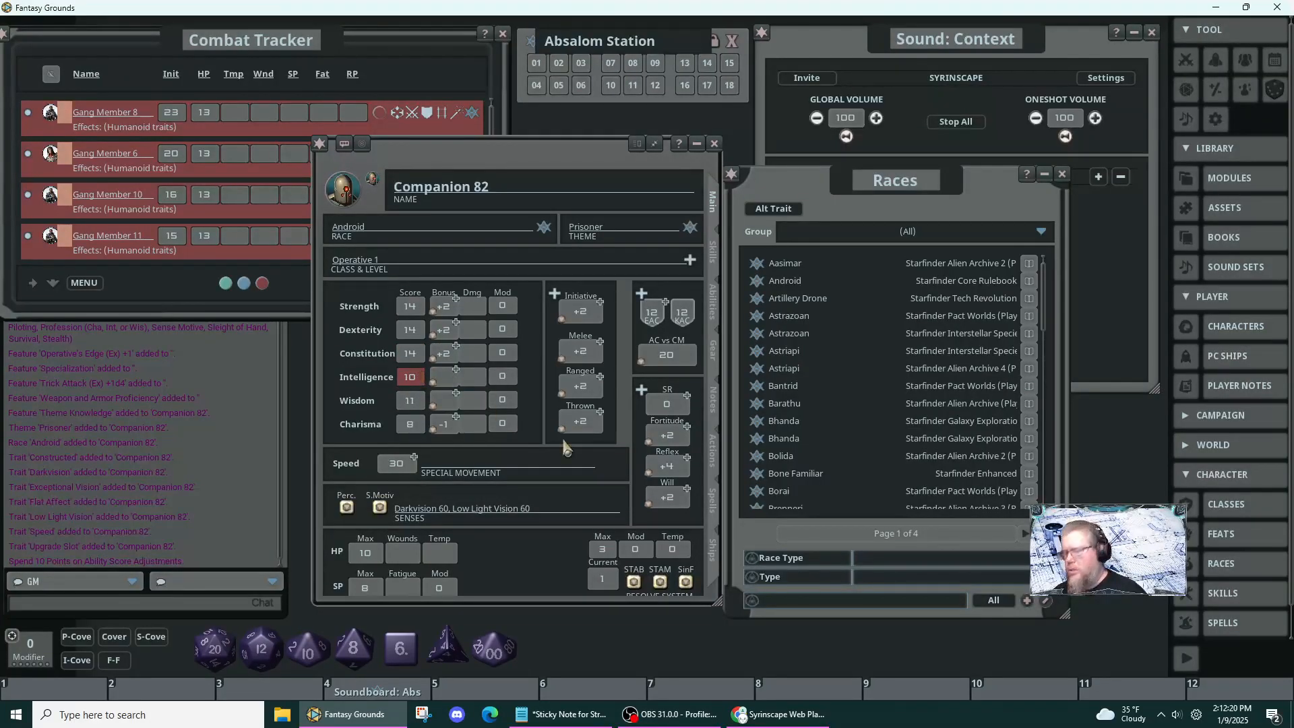
text(14)
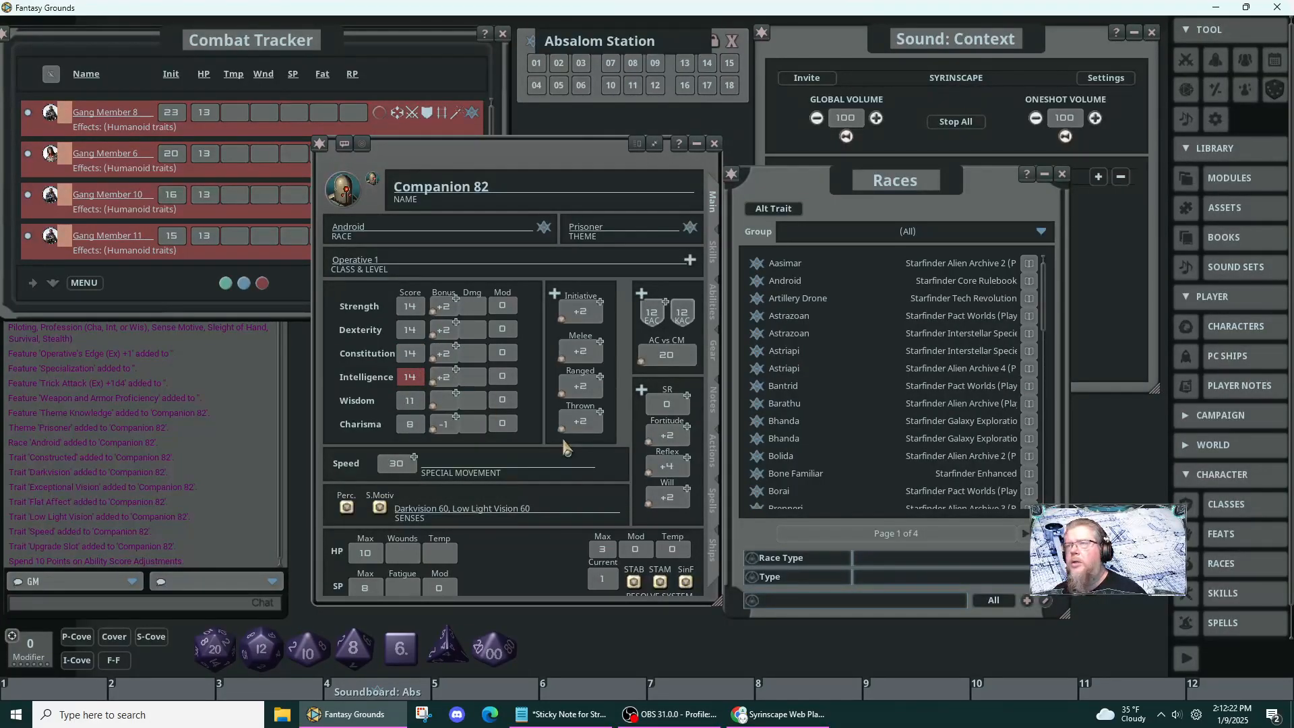
click(473, 401)
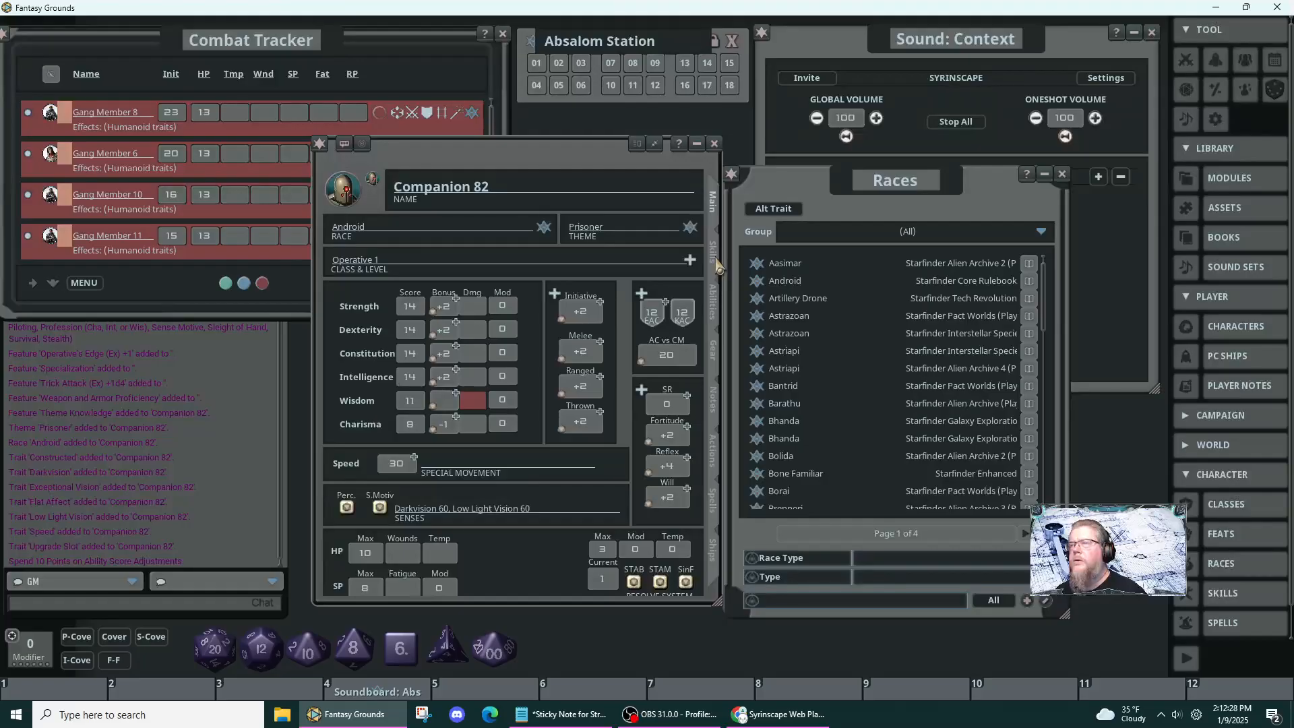
scroll(548, 564, down, 1)
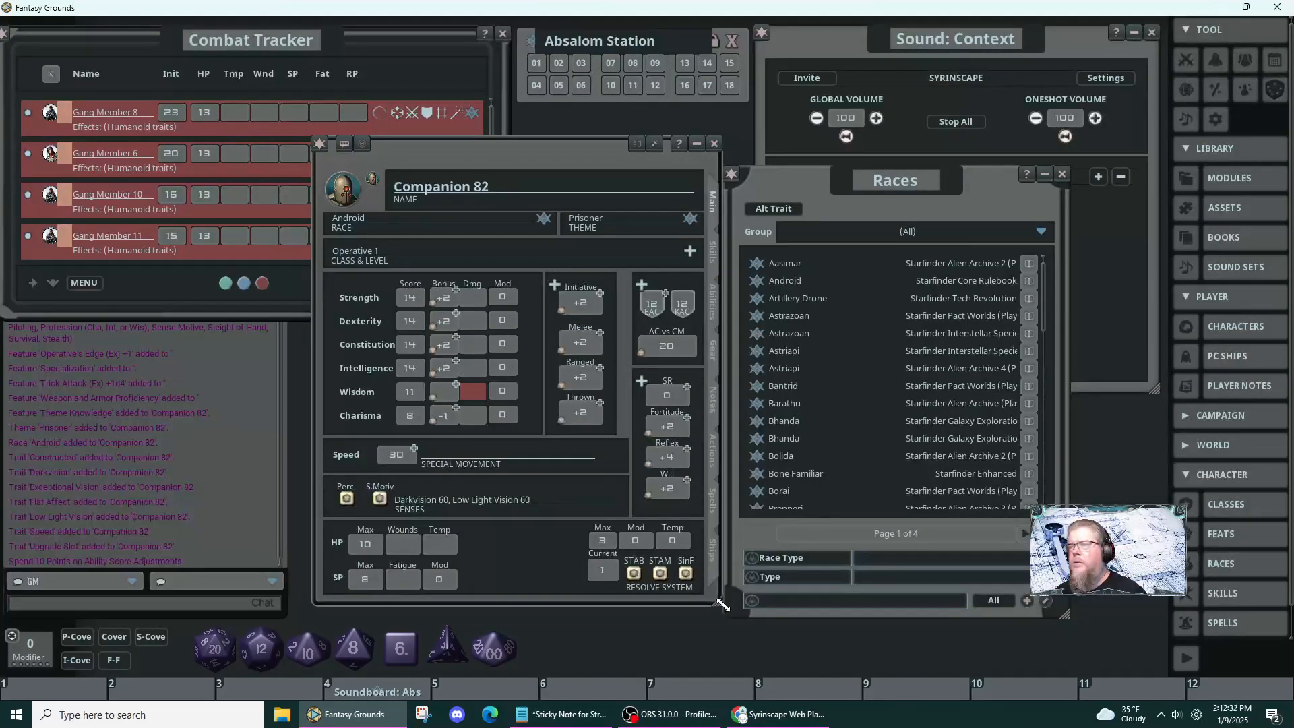
drag(722, 605, 760, 645)
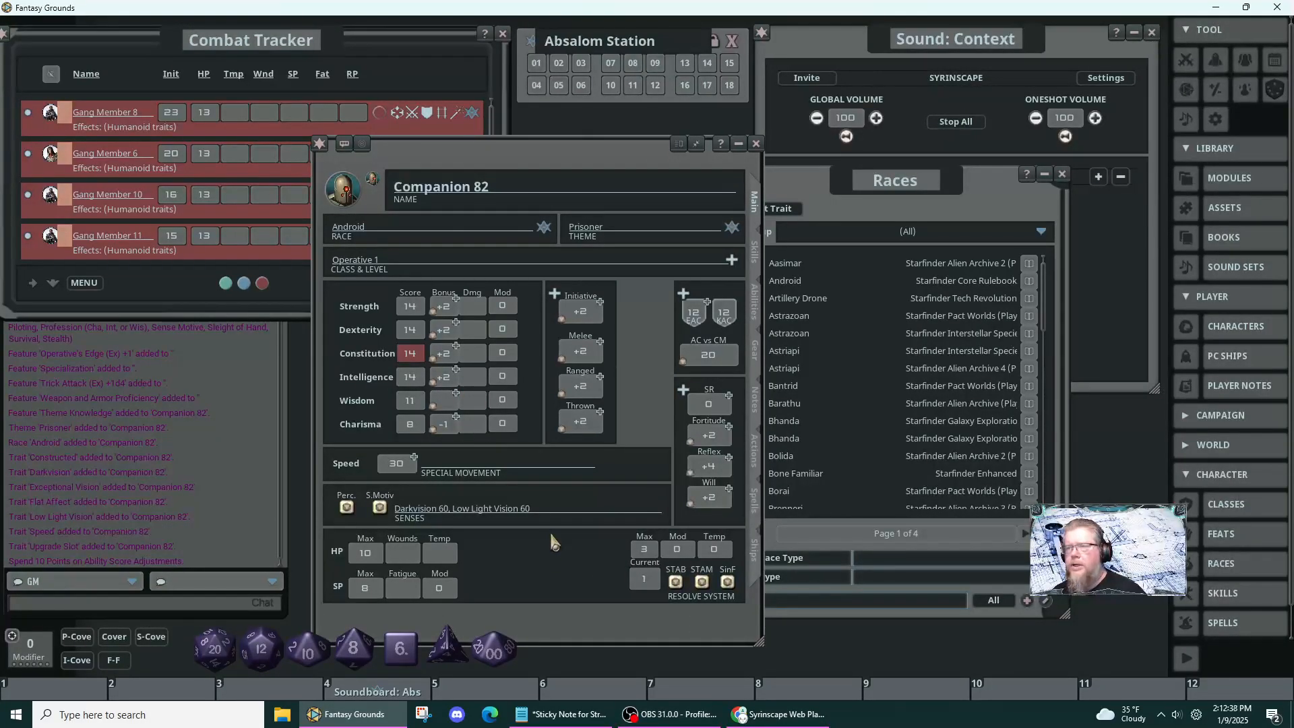
text(18)
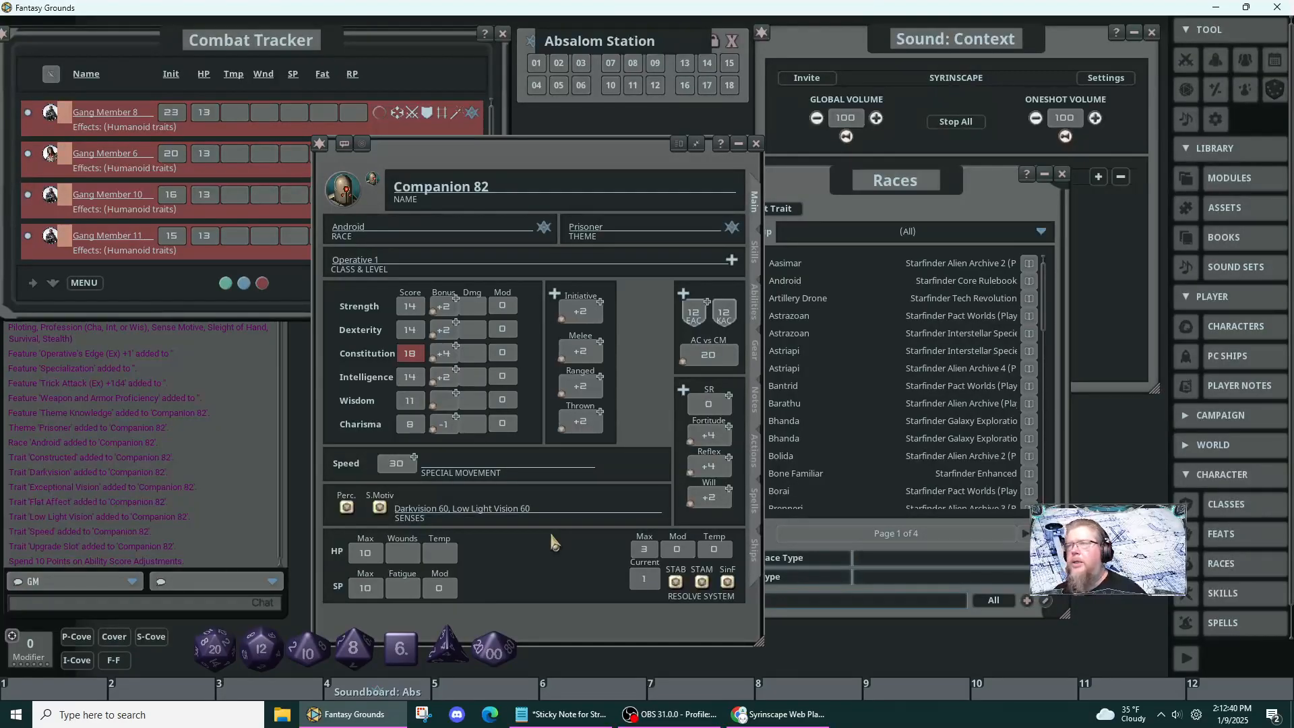
click(469, 424)
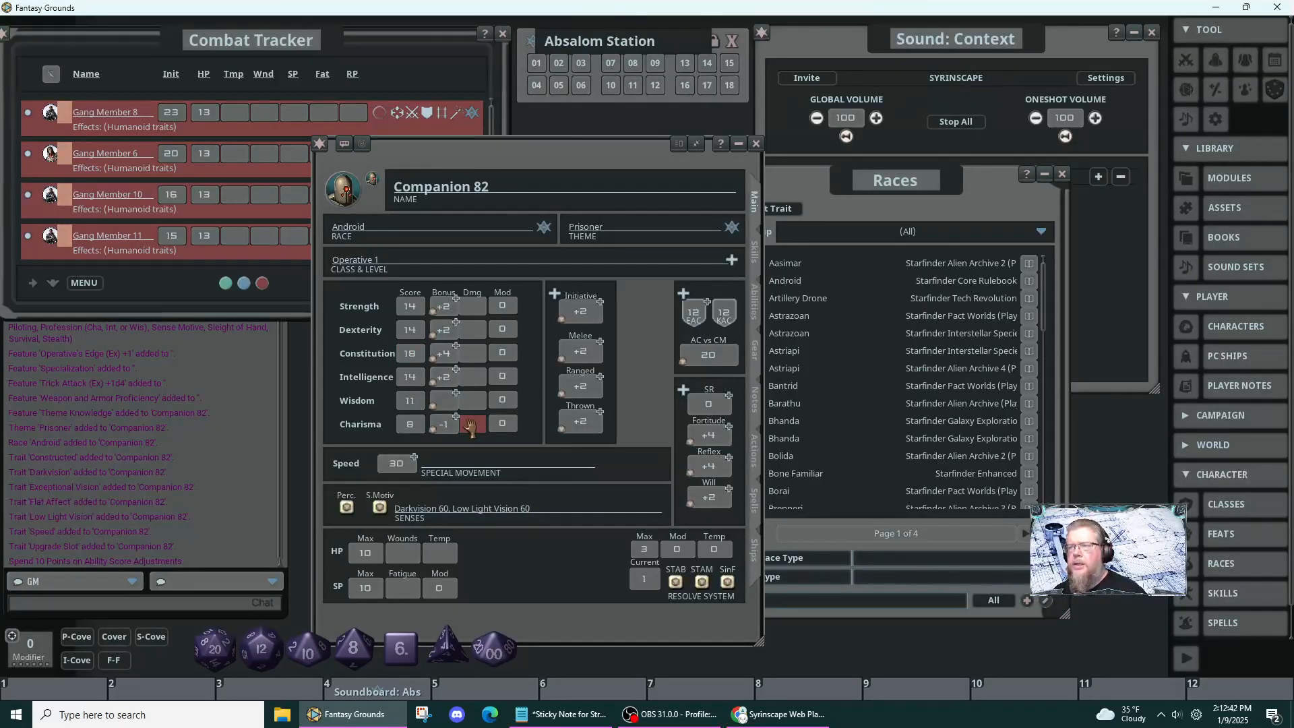
click(410, 353)
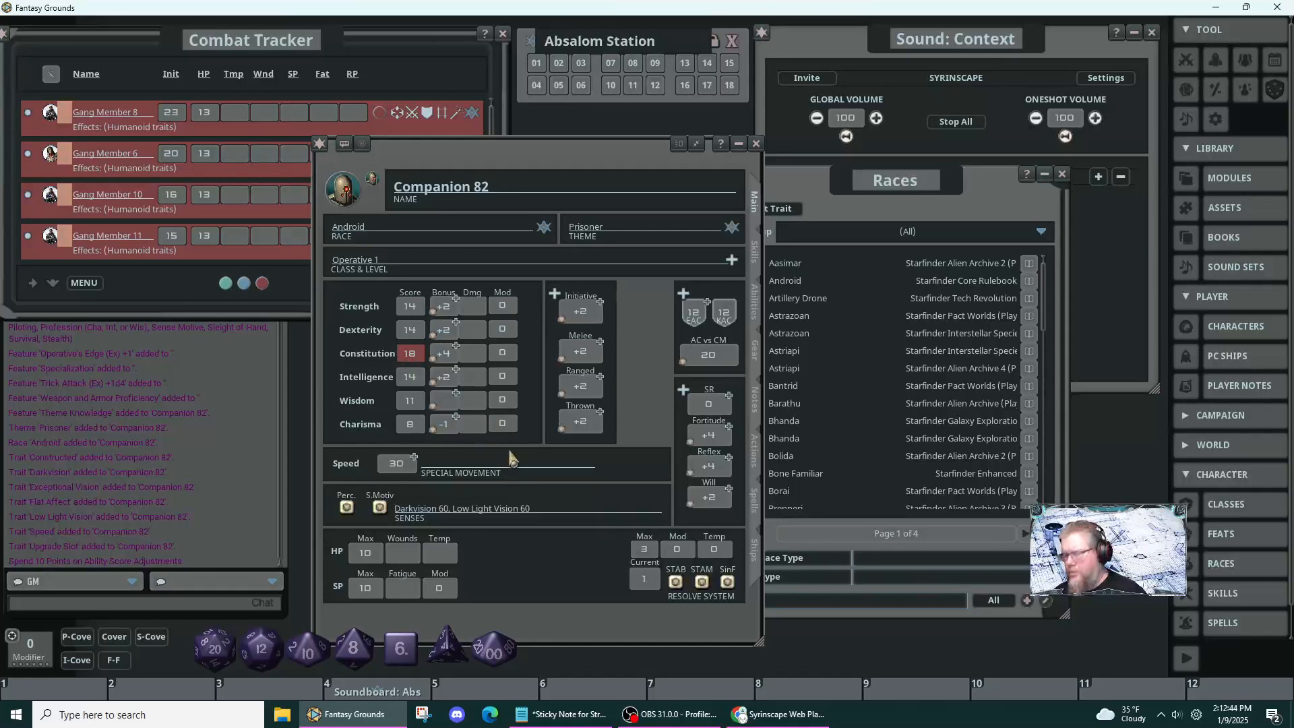
text(14)
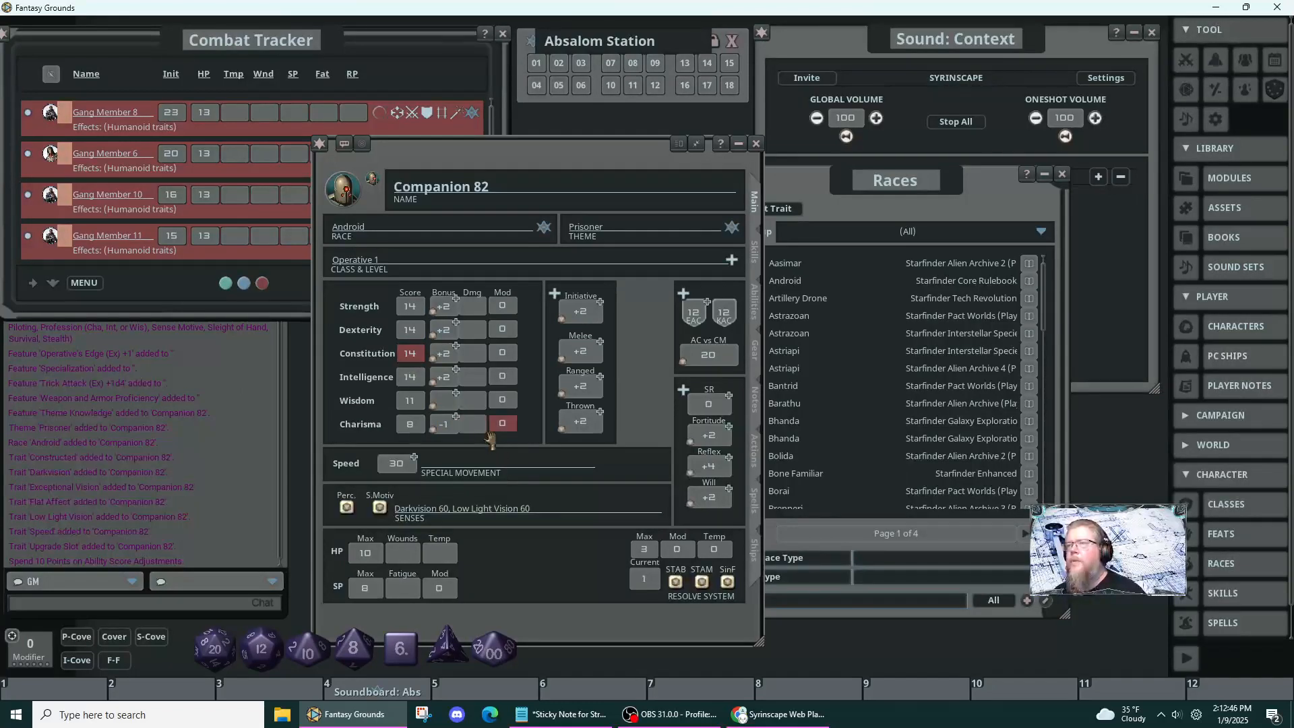
click(502, 423)
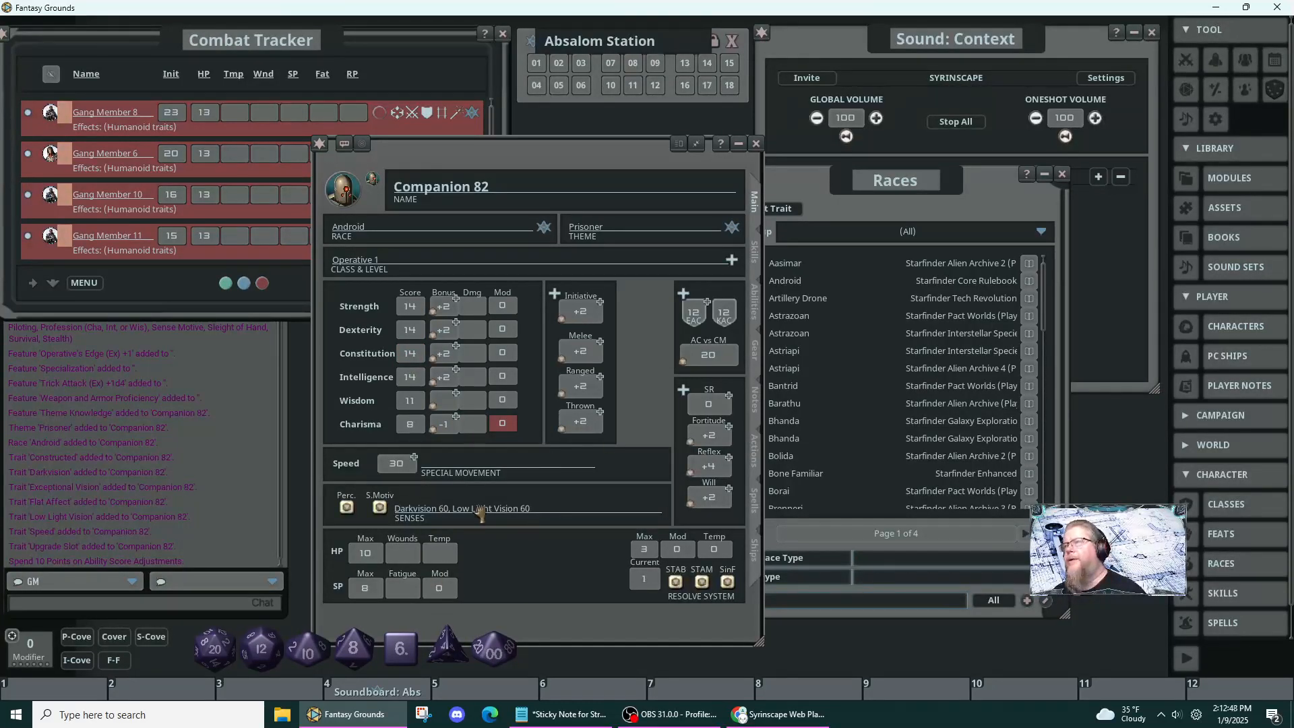
- Assign 1 skill rank each to Computers, Culture and Engineering for Companion 82
click(760, 261)
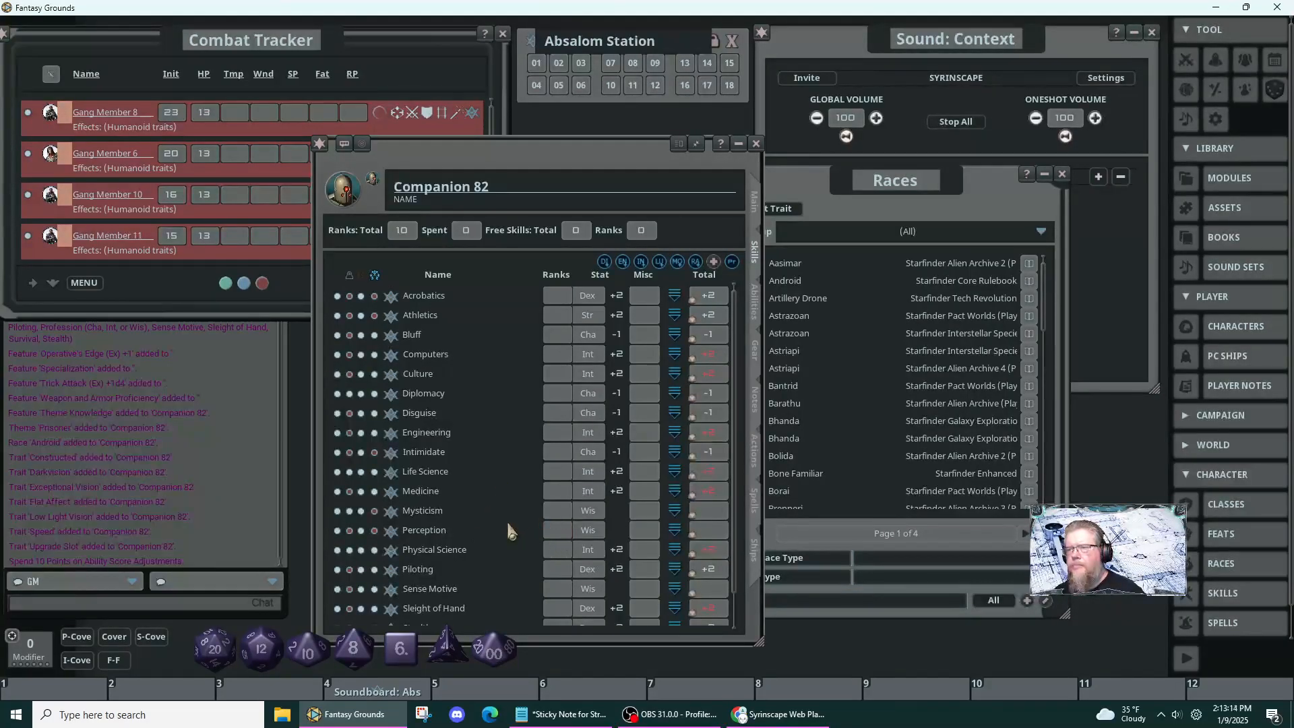
scroll(510, 532, down, 1)
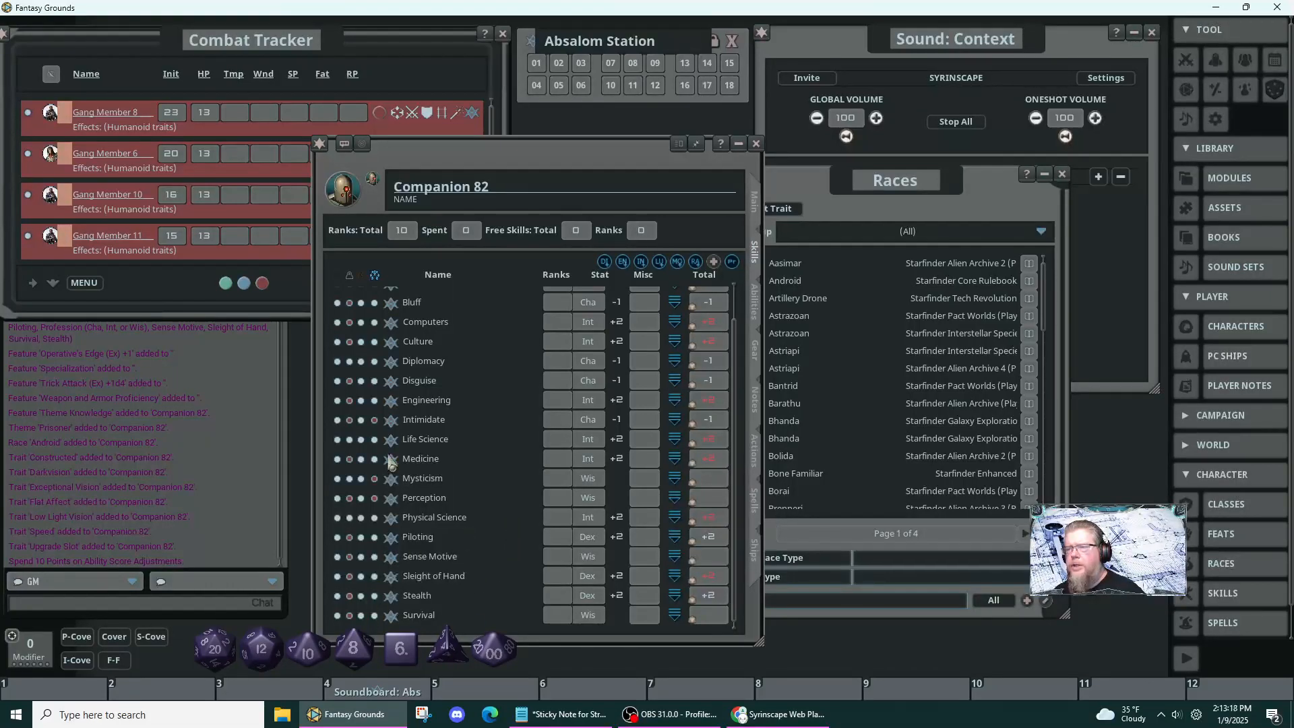
scroll(439, 576, up, 1)
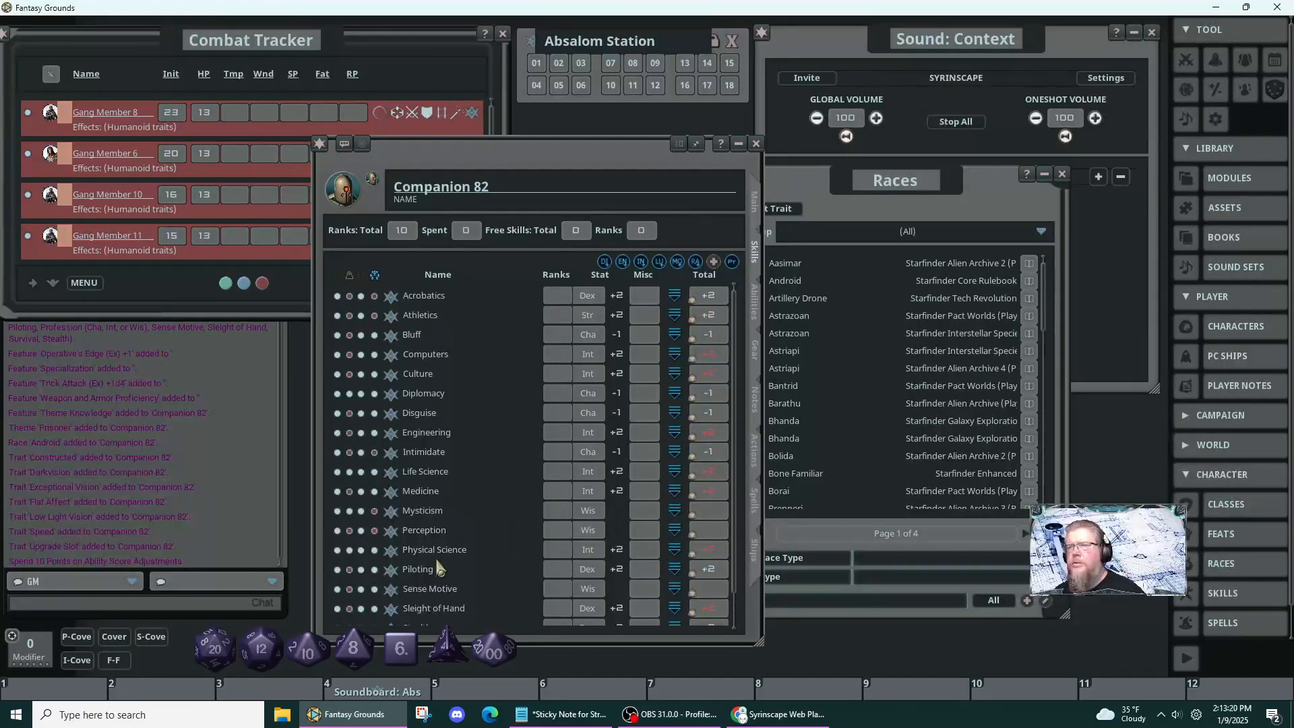
click(557, 354)
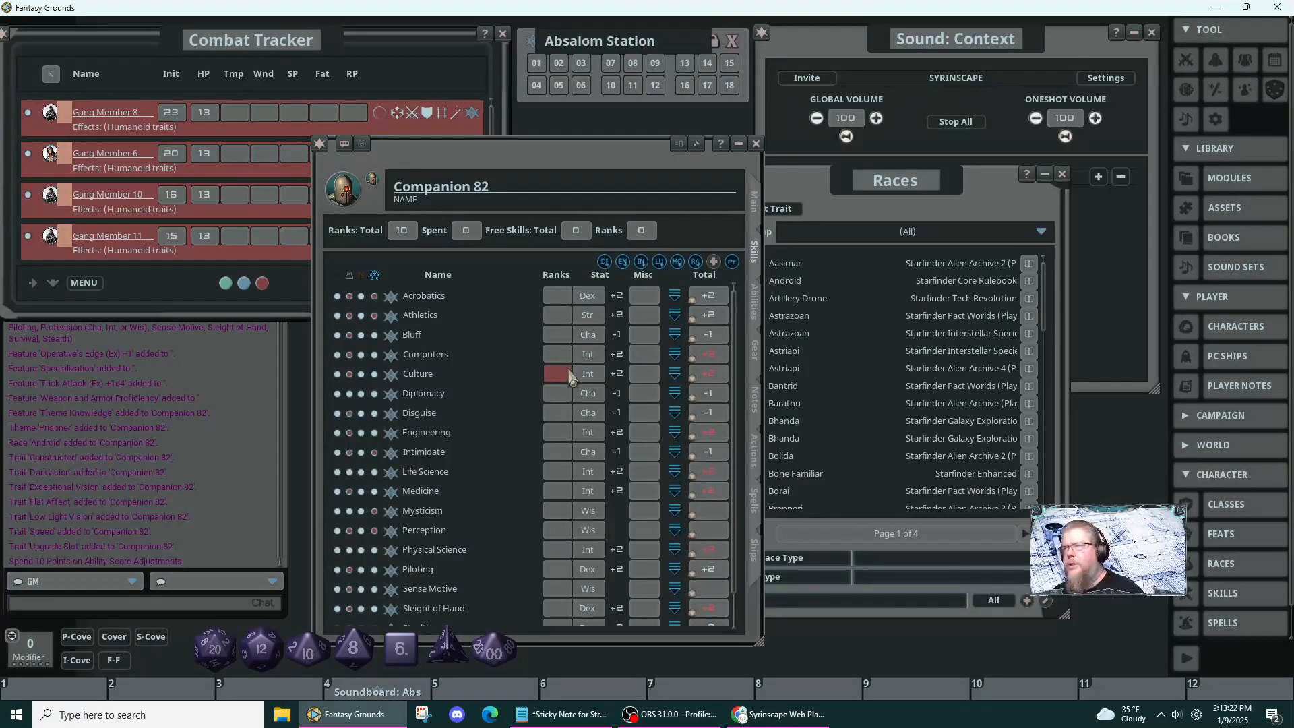
text(1)
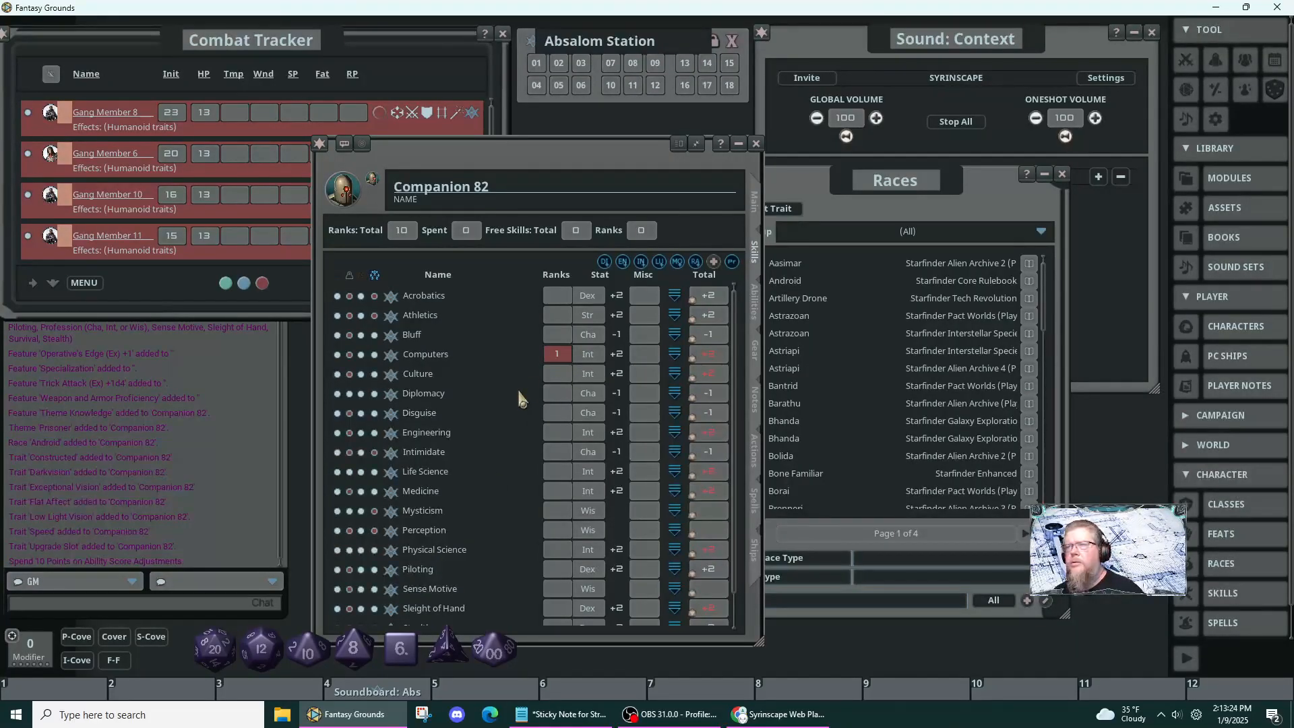
key(Tab)
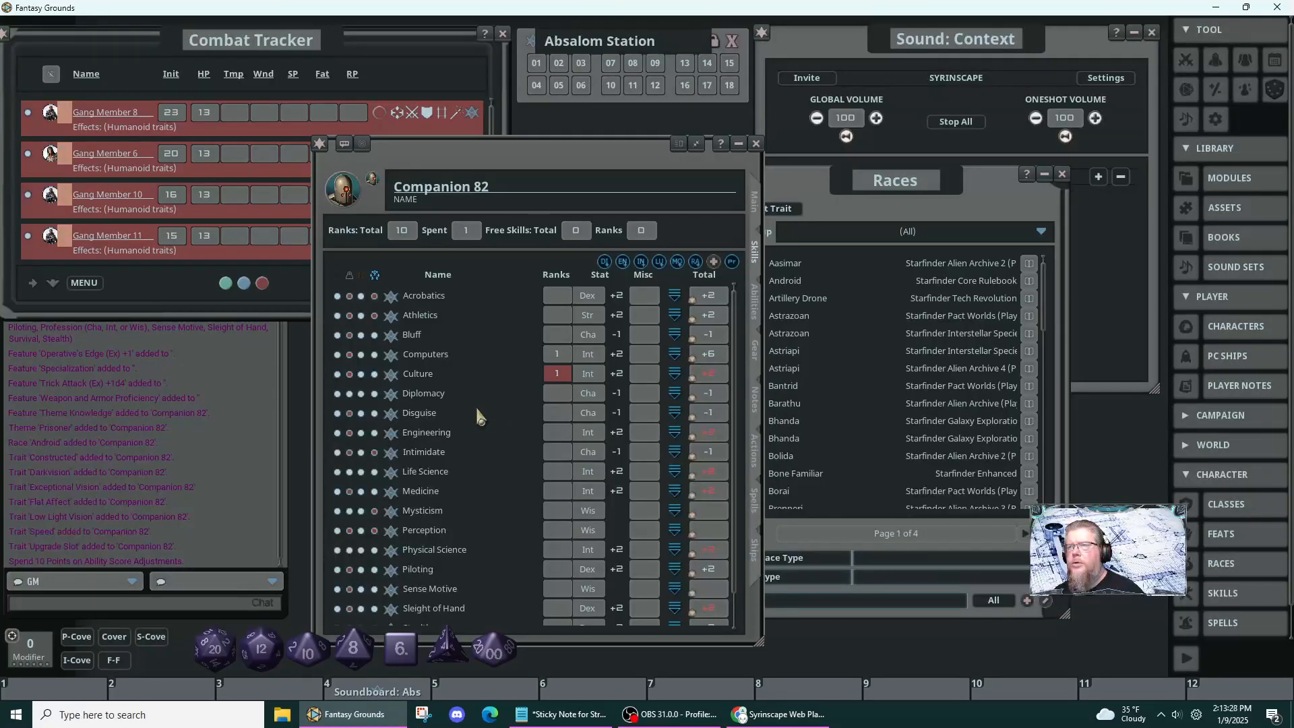
text(1)
key(Tab)
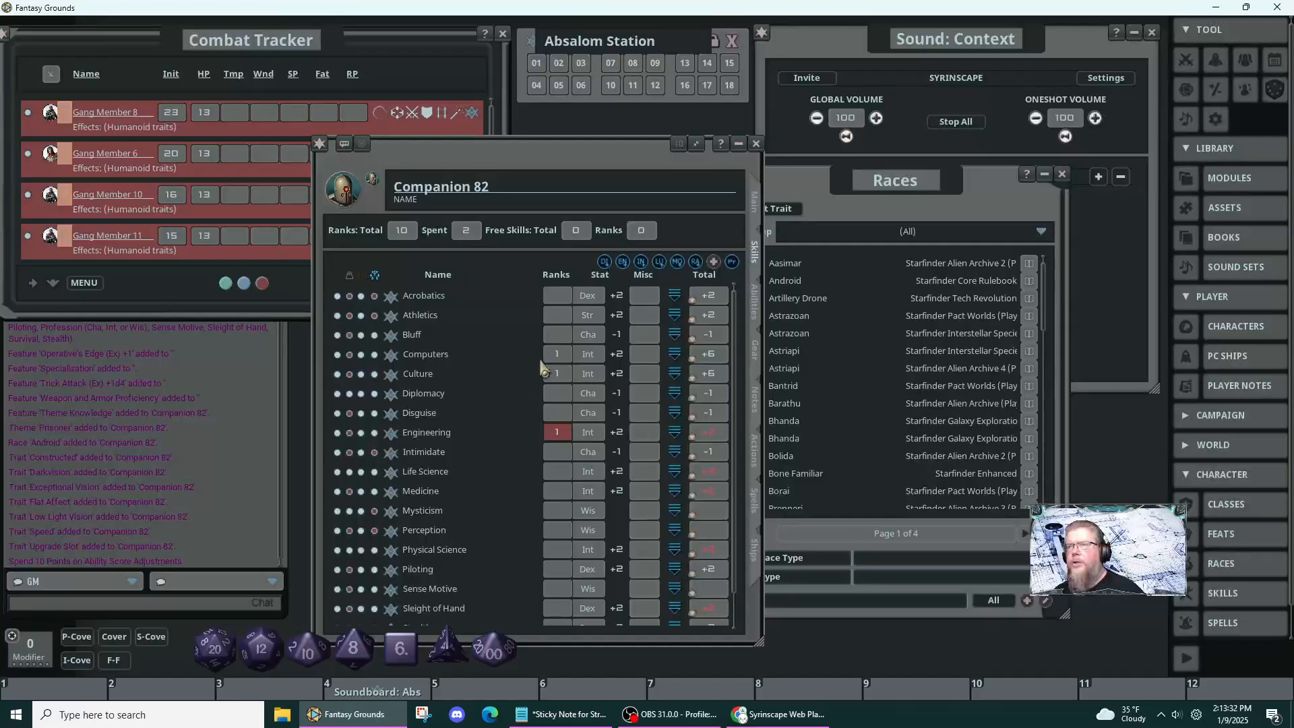
- Assign 1 skill rank to Medicine, leaving Life Science without a rank
scroll(519, 481, down, 2)
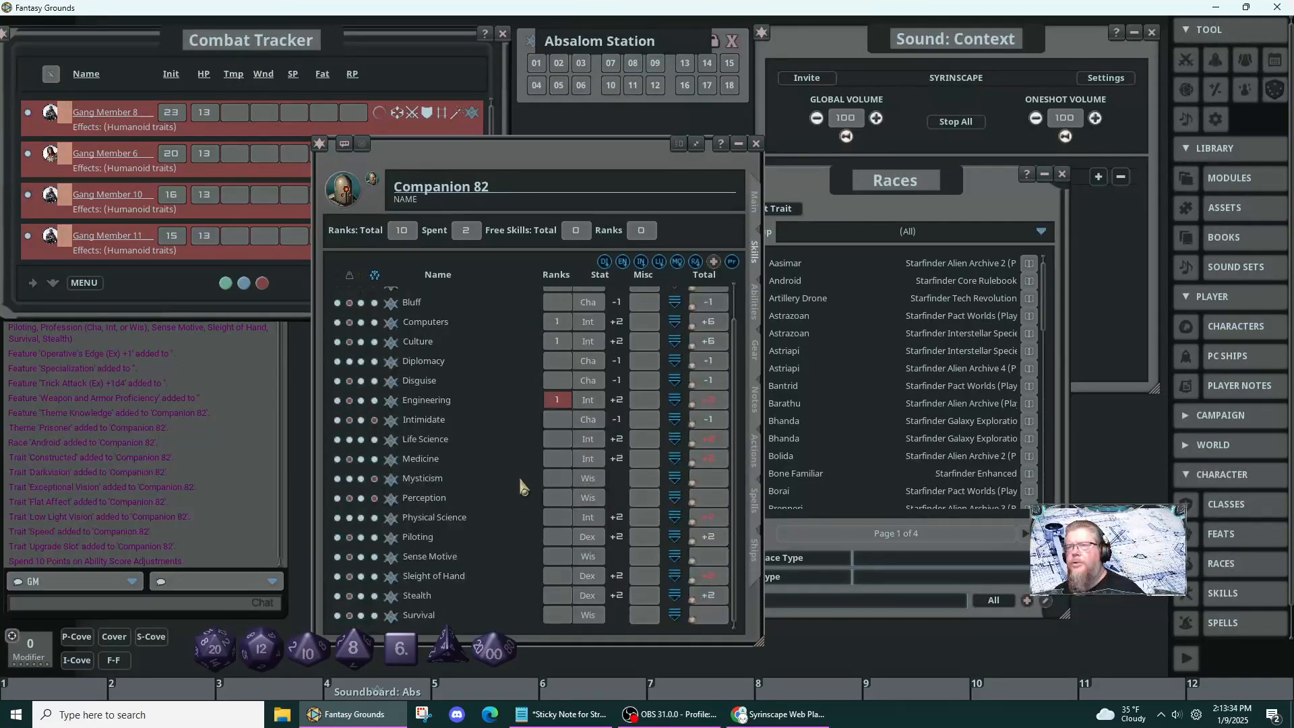
click(559, 440)
click(558, 459)
text(1)
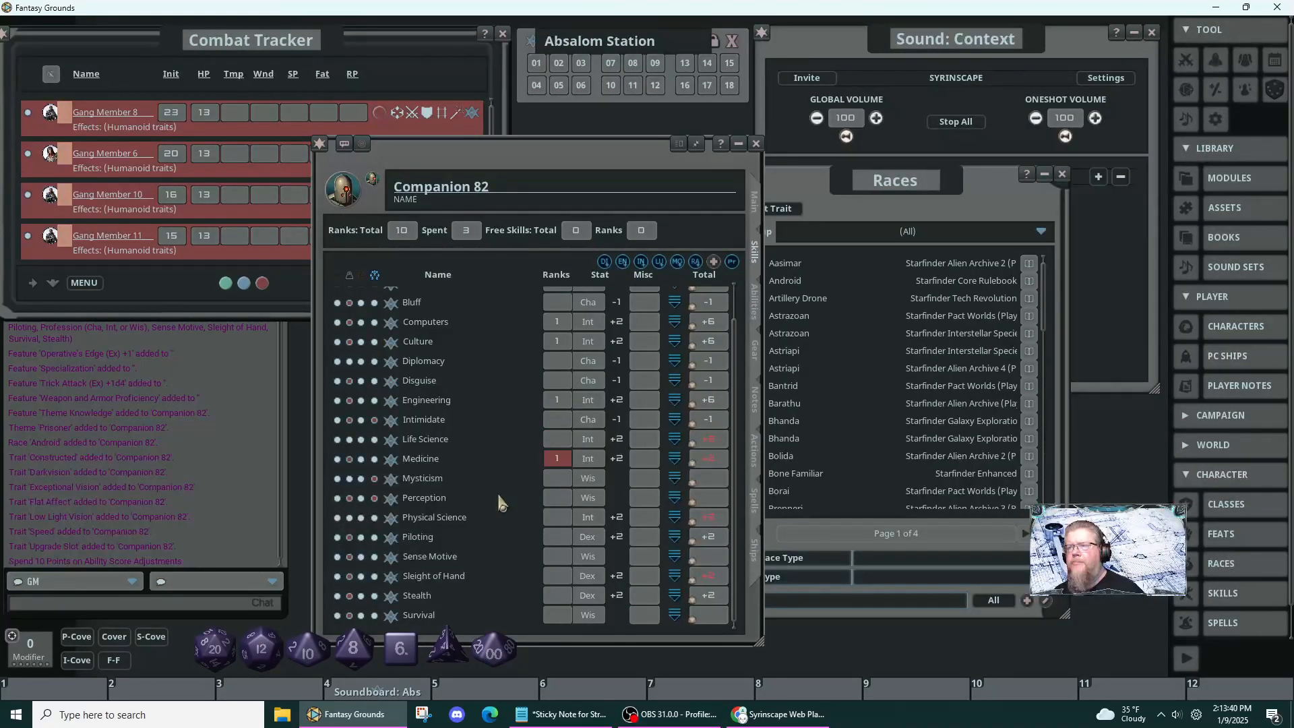
click(557, 499)
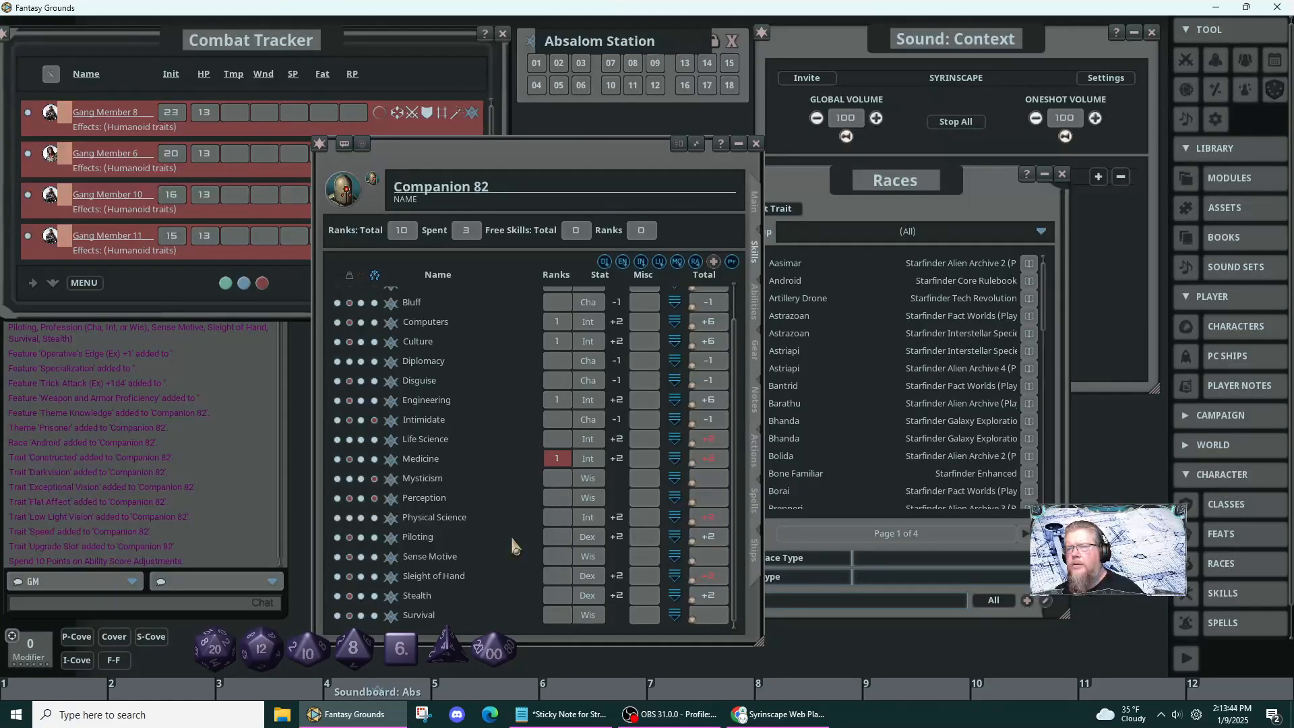
scroll(511, 535, up, 2)
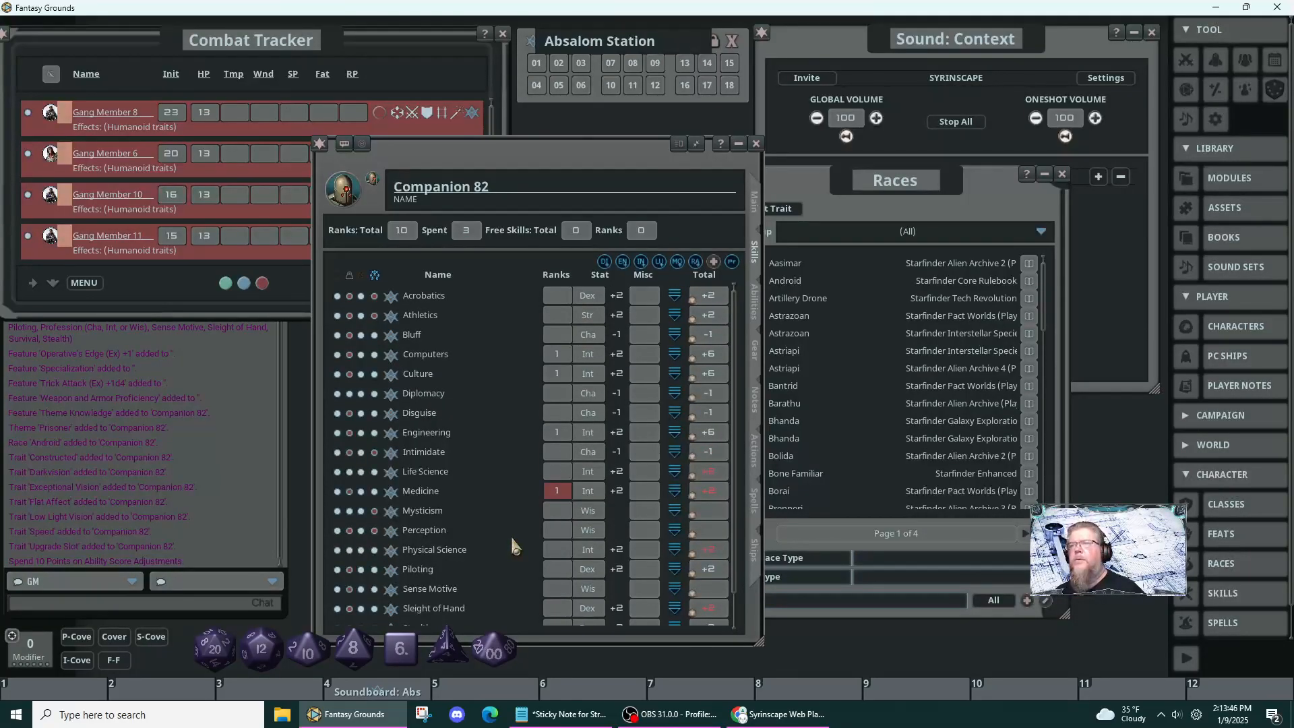
key(Up)
key(Up)
key(Up)
key(Up)
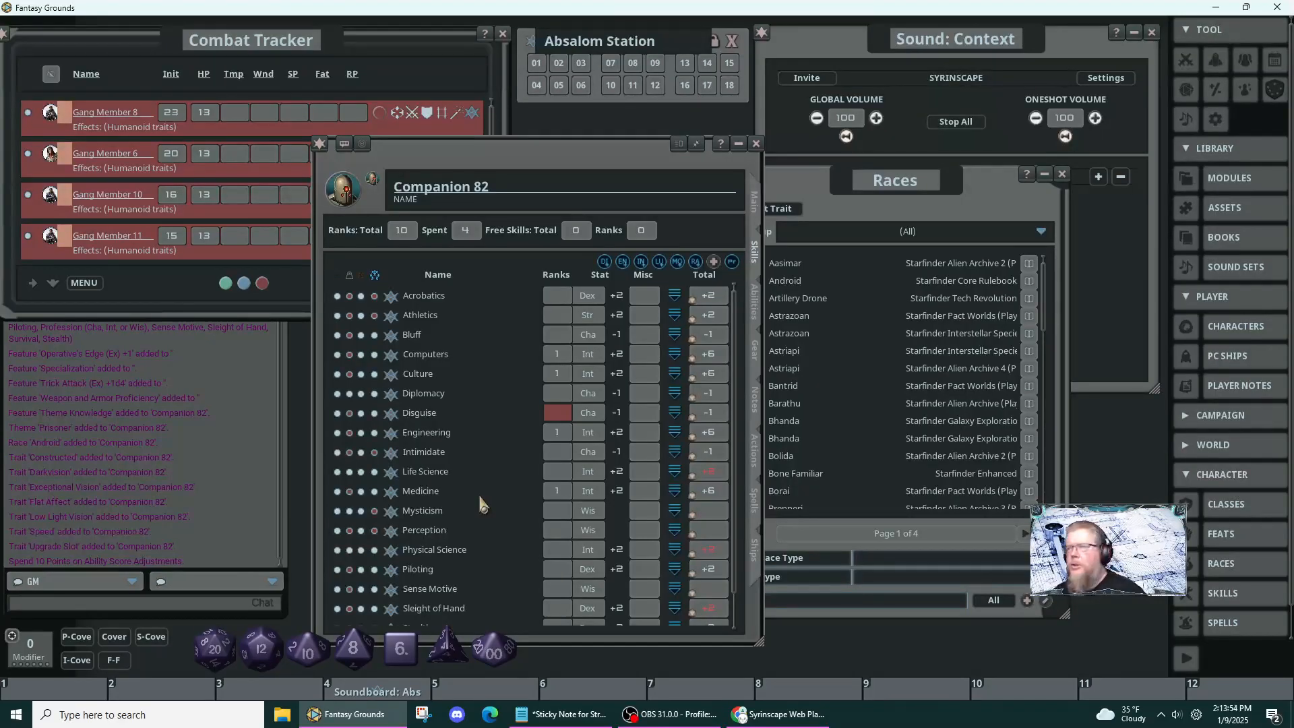
- Examine the Operative's Edge class ability of Companion 82 and move its window clear of the character sheet
click(755, 304)
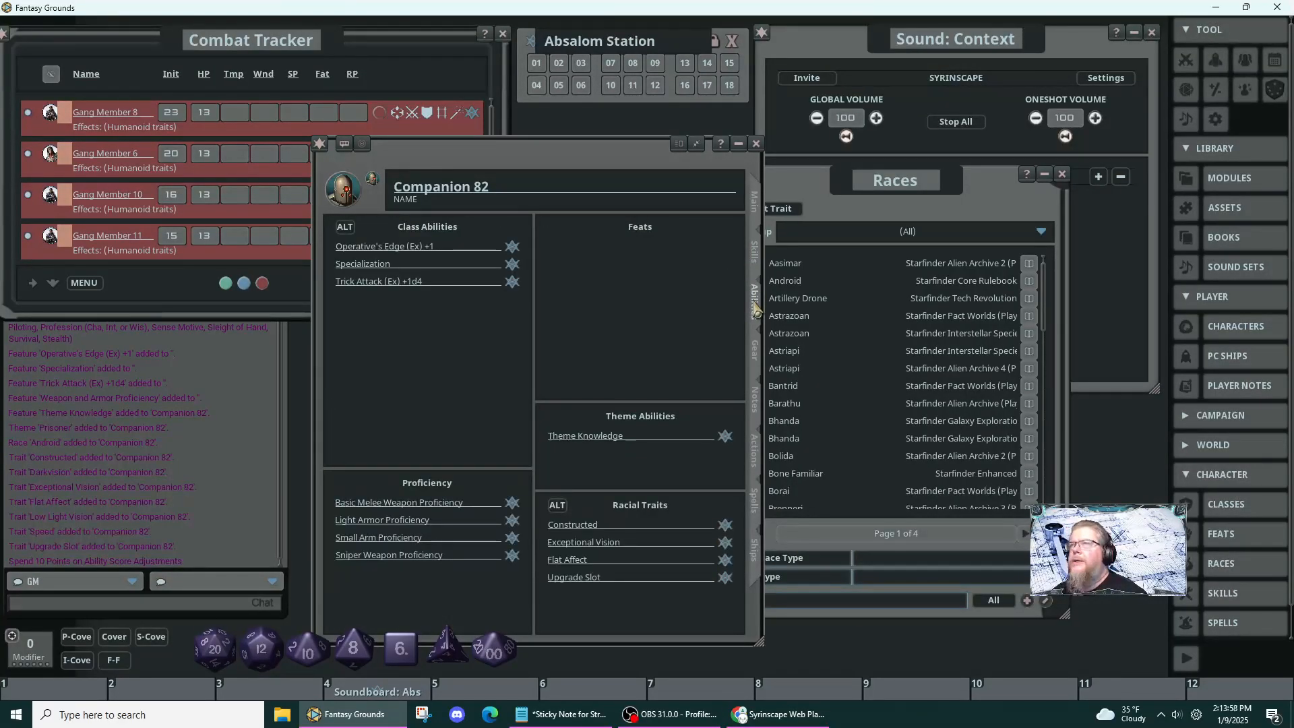
click(513, 250)
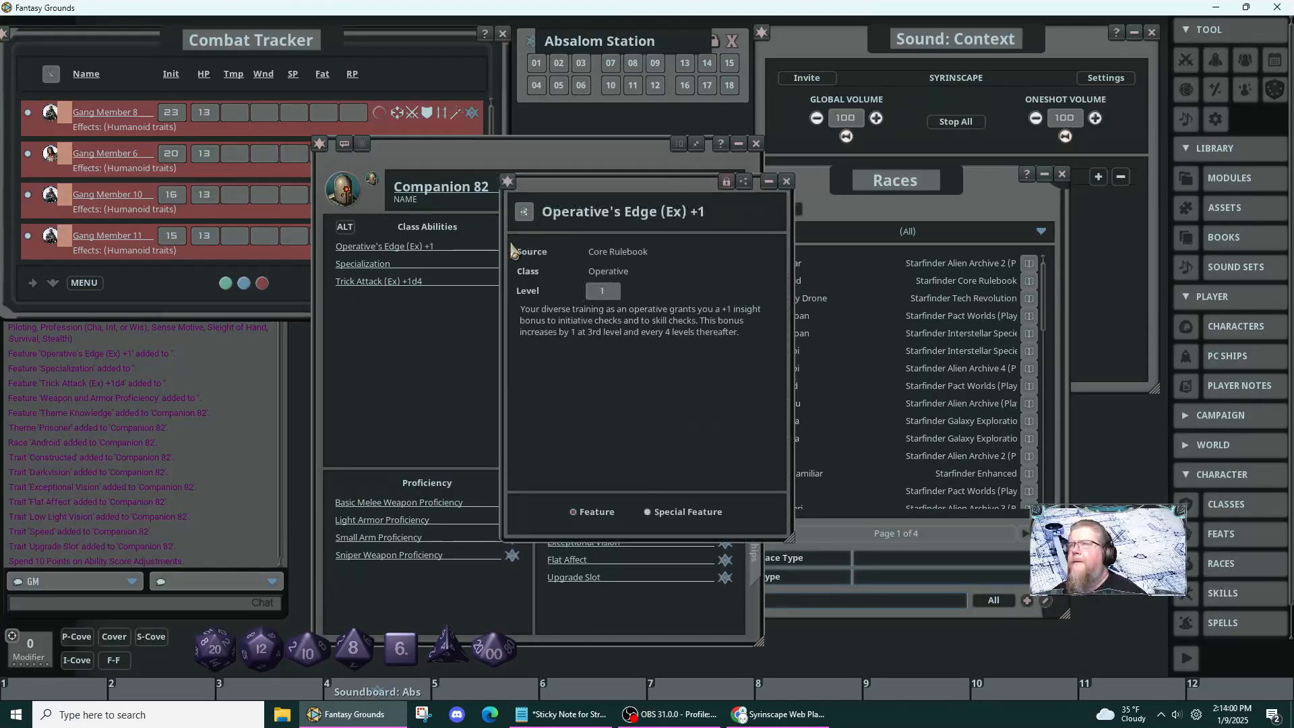
drag(621, 391, 941, 501)
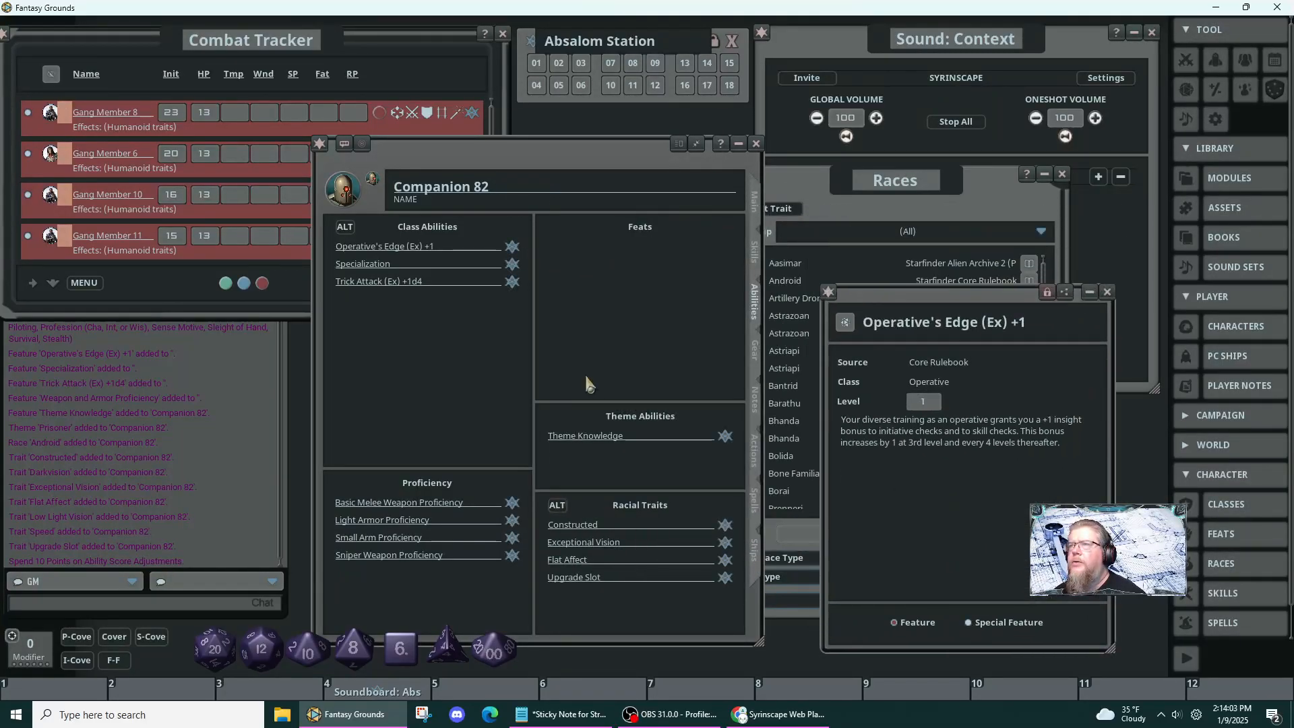
- Examine the Specialization class ability beside the character sheet, reading its description and list of available specializations
click(511, 265)
drag(718, 411, 998, 504)
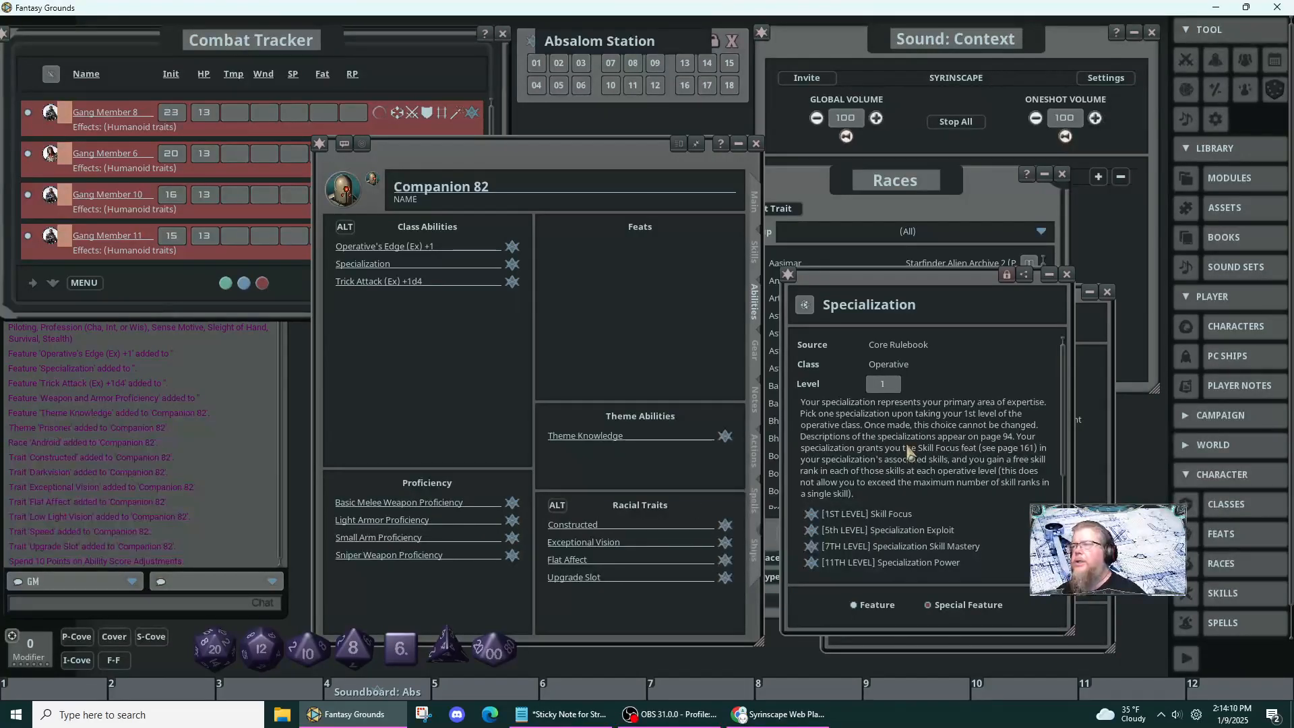
scroll(910, 452, down, 3)
scroll(904, 462, down, 1)
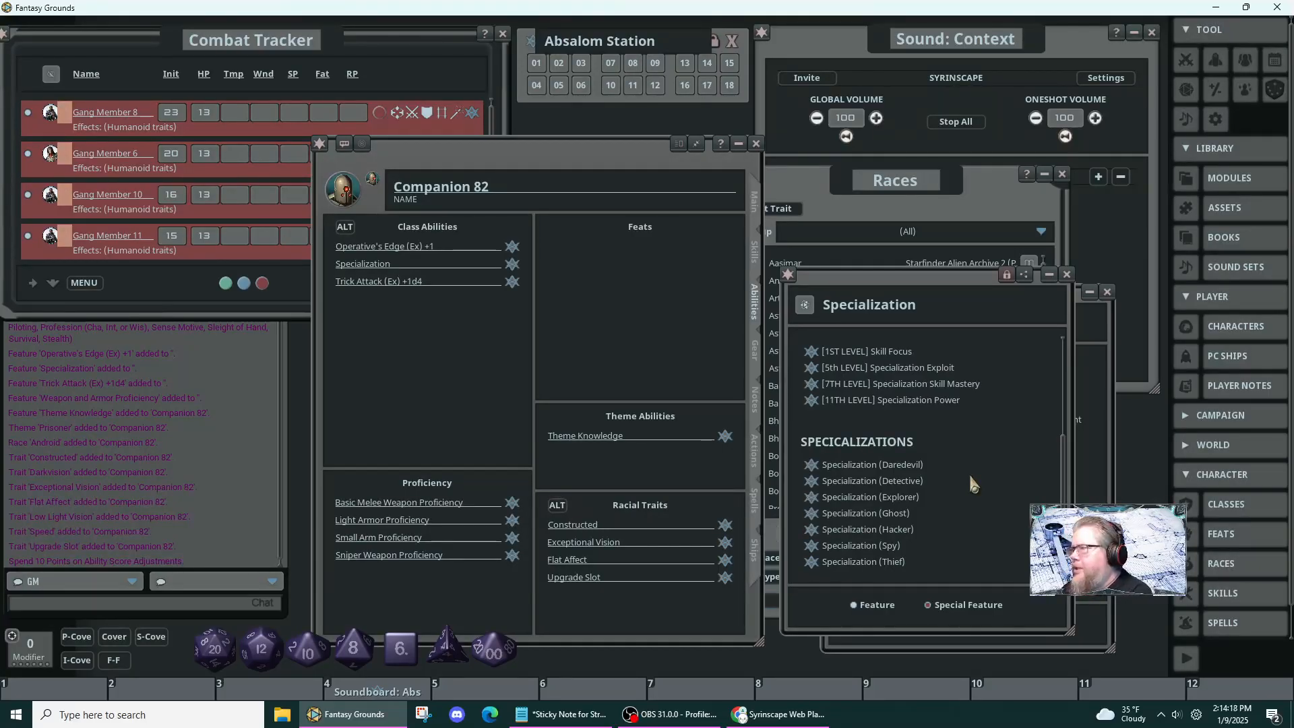
- Review the full details of the Spy specialization in an enlarged window and close it
click(812, 547)
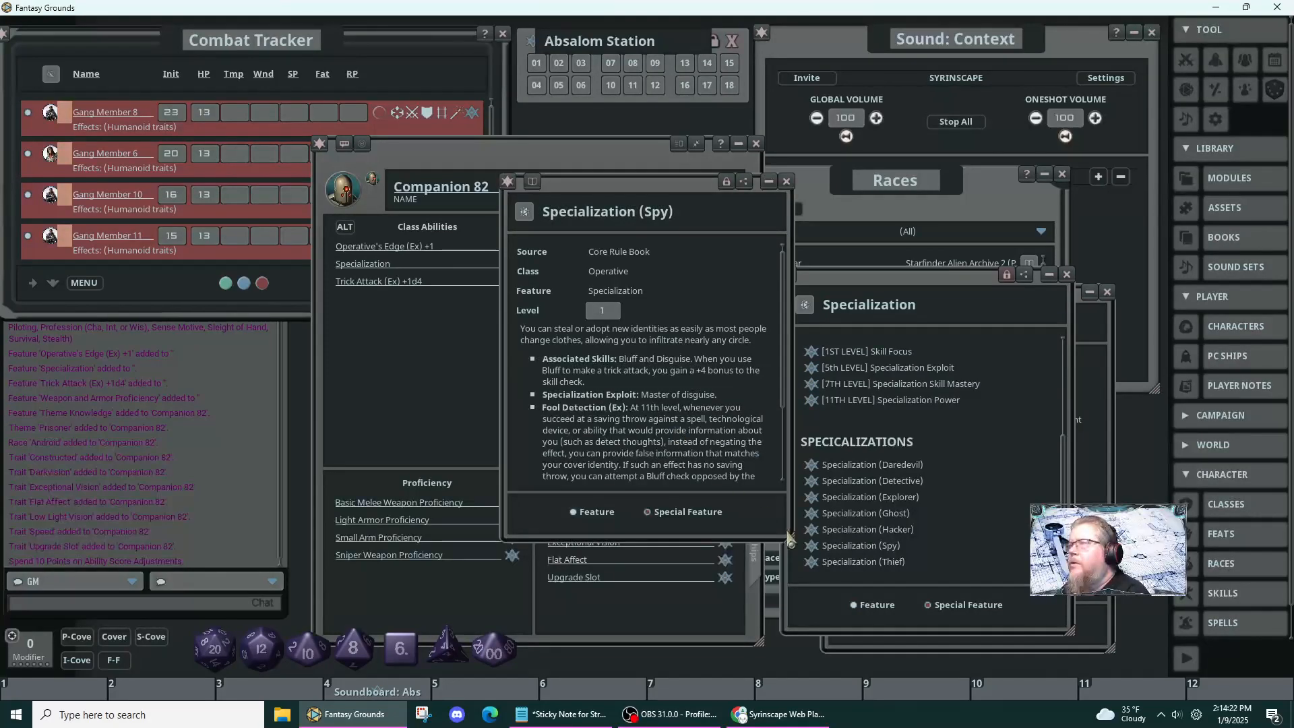
drag(790, 537, 1067, 551)
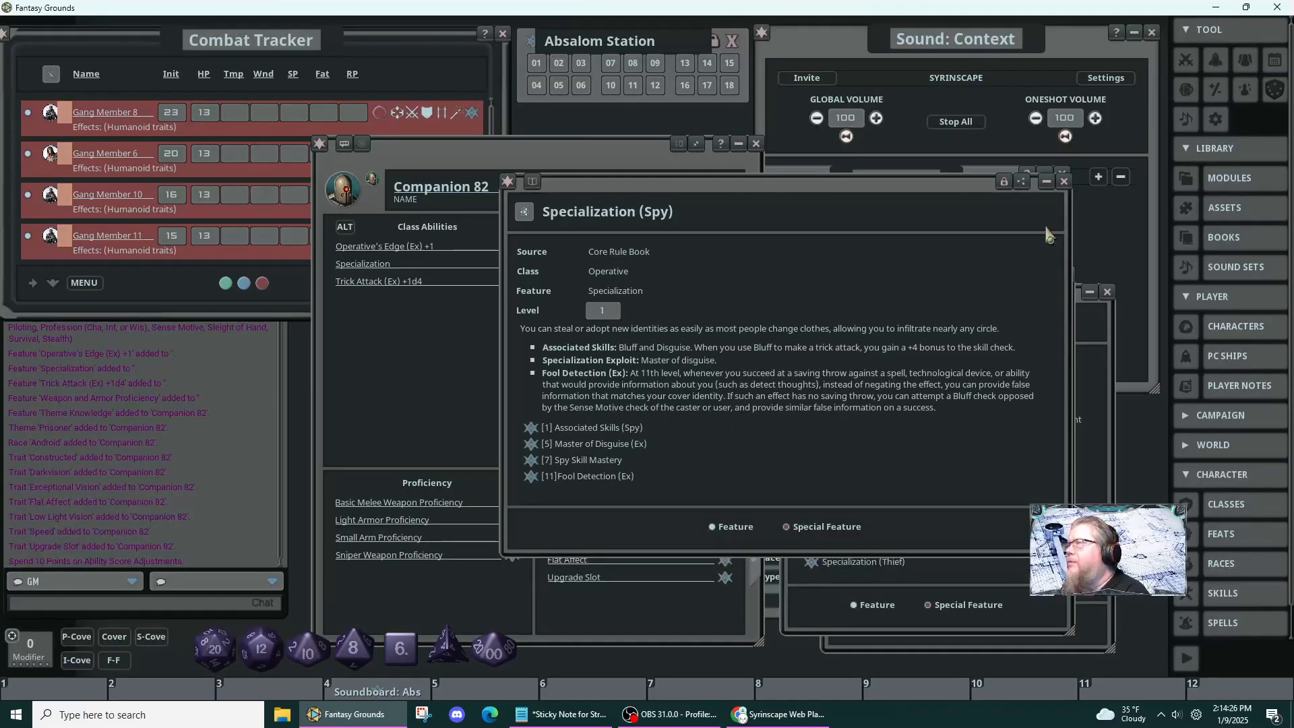
click(1064, 181)
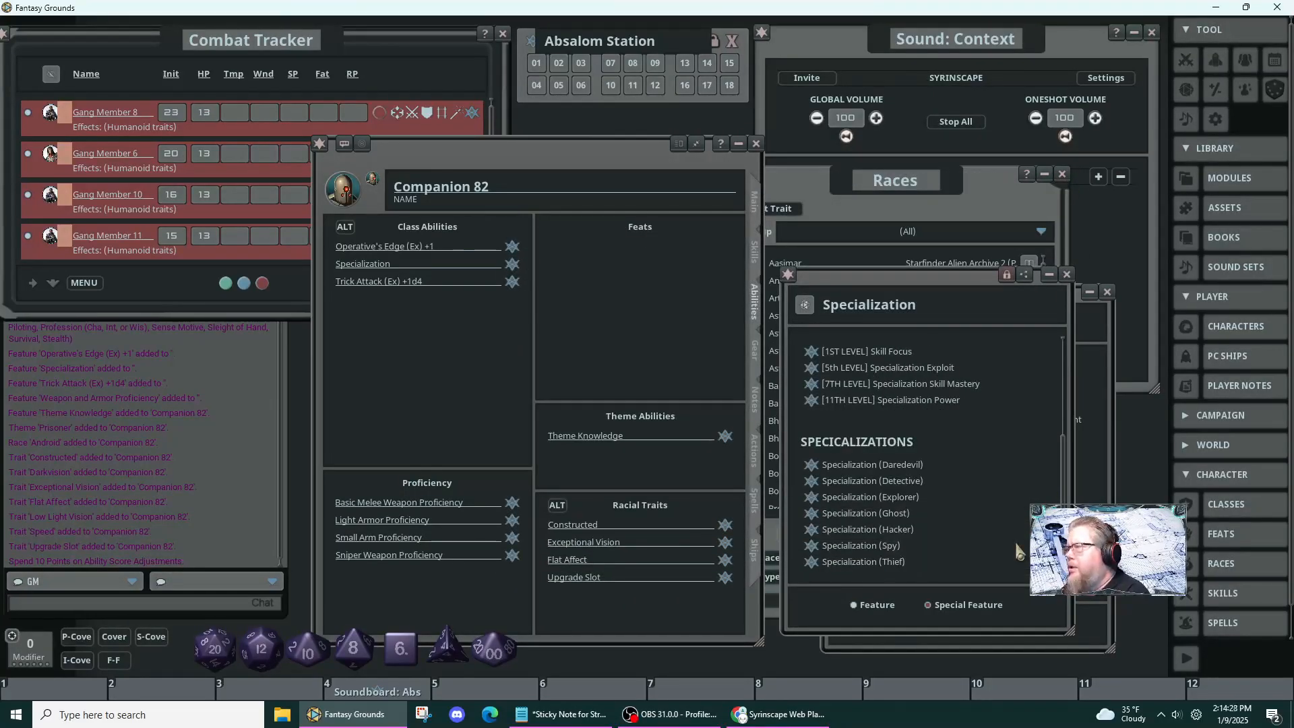
- Review the full details of the Explorer specialization in an enlarged window and close it
click(821, 500)
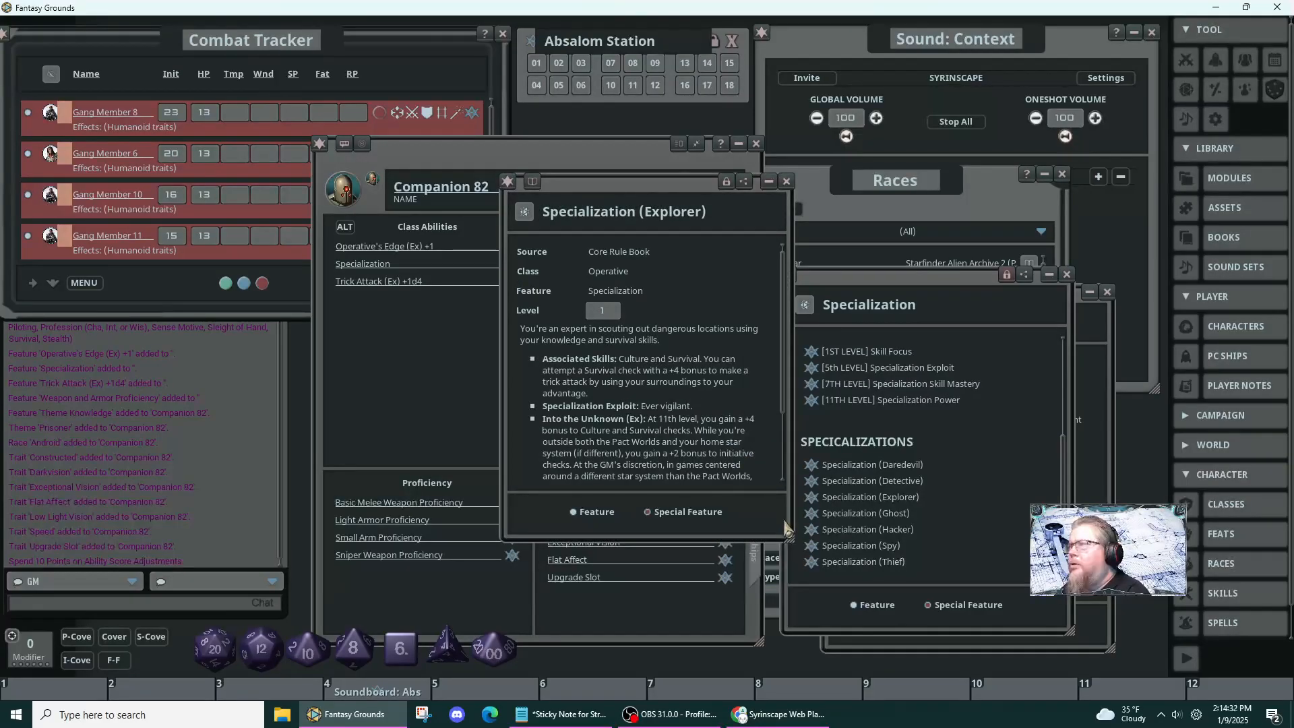
drag(790, 534, 1136, 554)
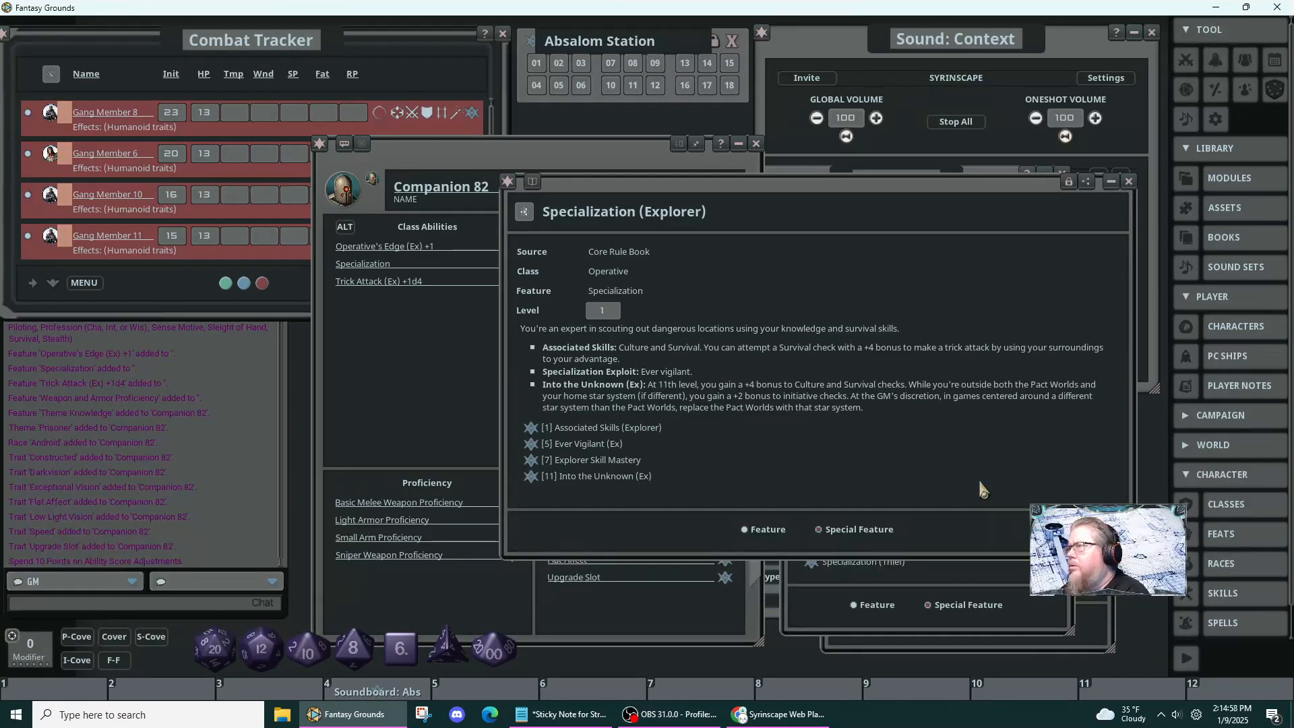
click(1128, 181)
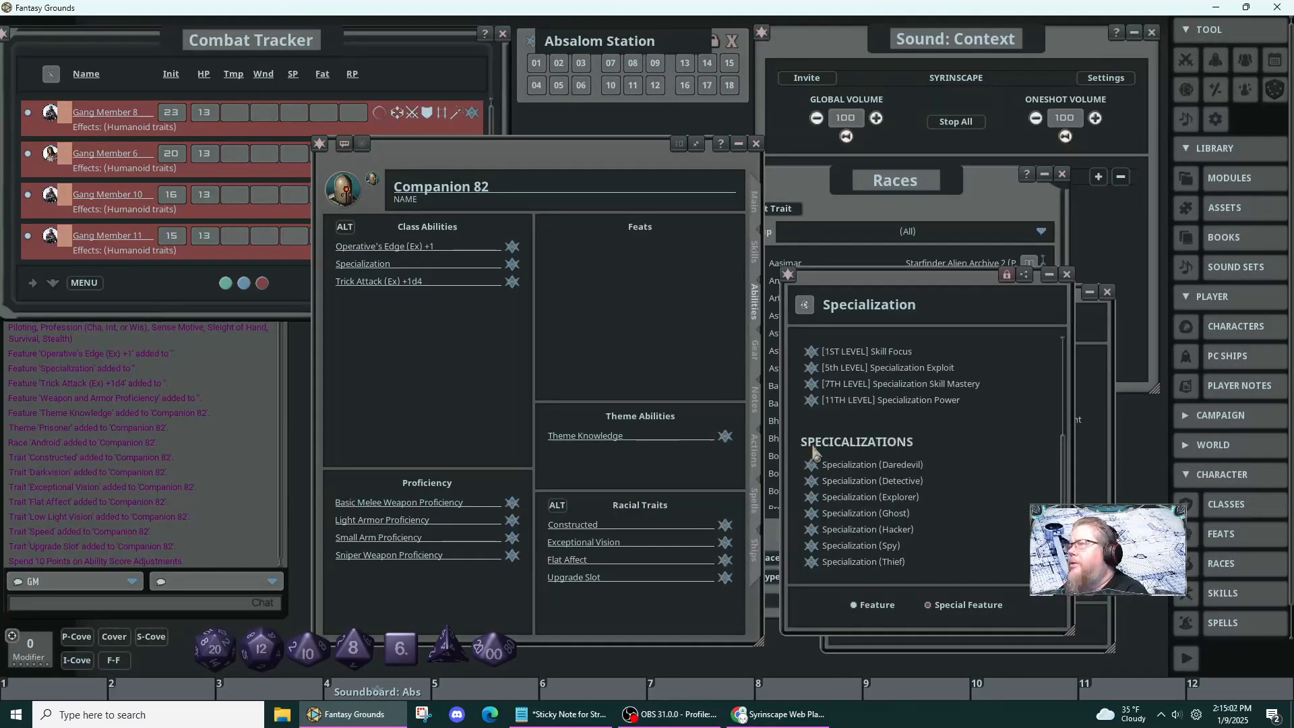
- Add the Explorer specialization to the class abilities of Companion 82
click(813, 498)
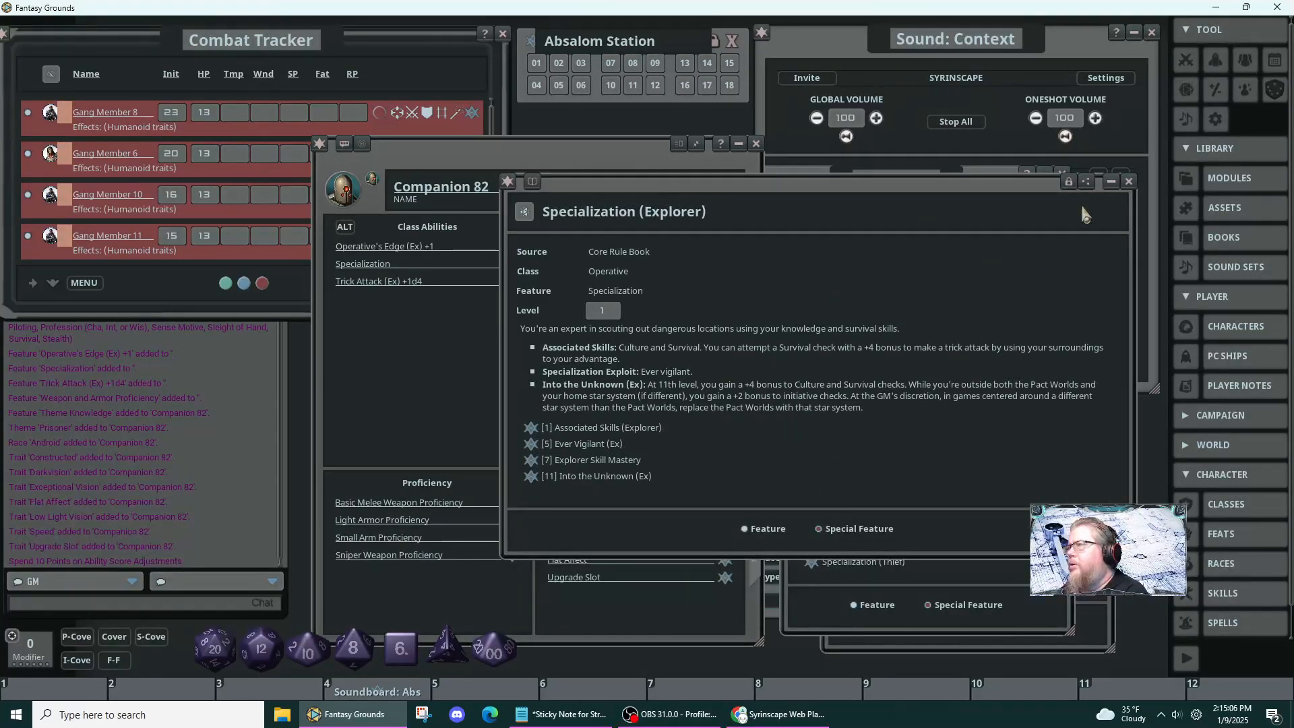
click(1129, 181)
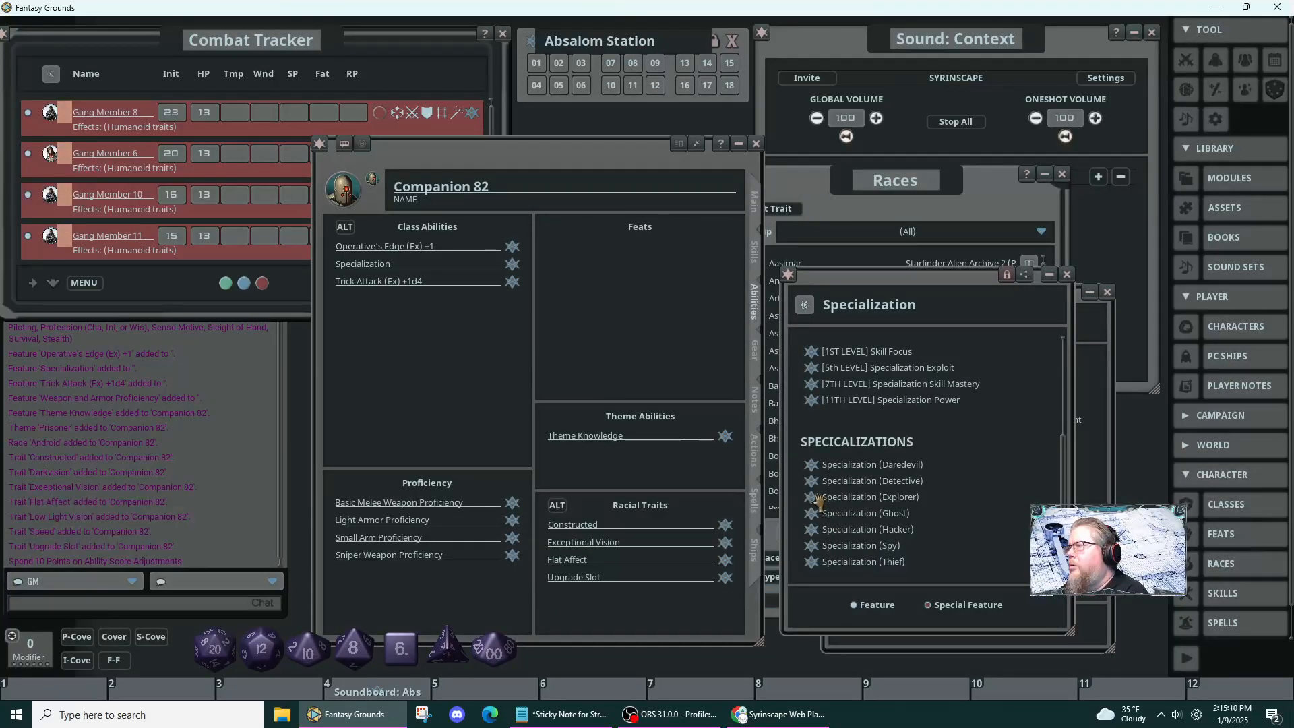
drag(814, 503, 362, 268)
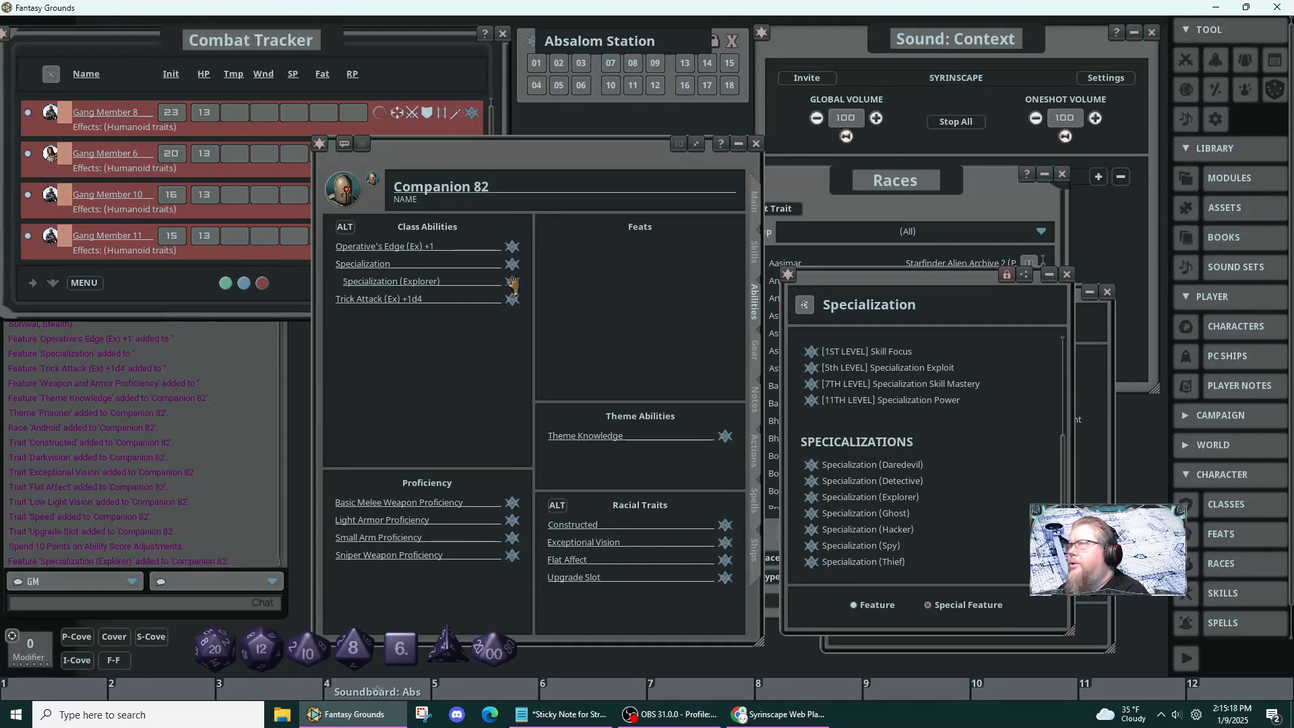
- Assign 1 skill rank to Survival on the skill list of Companion 82
click(752, 268)
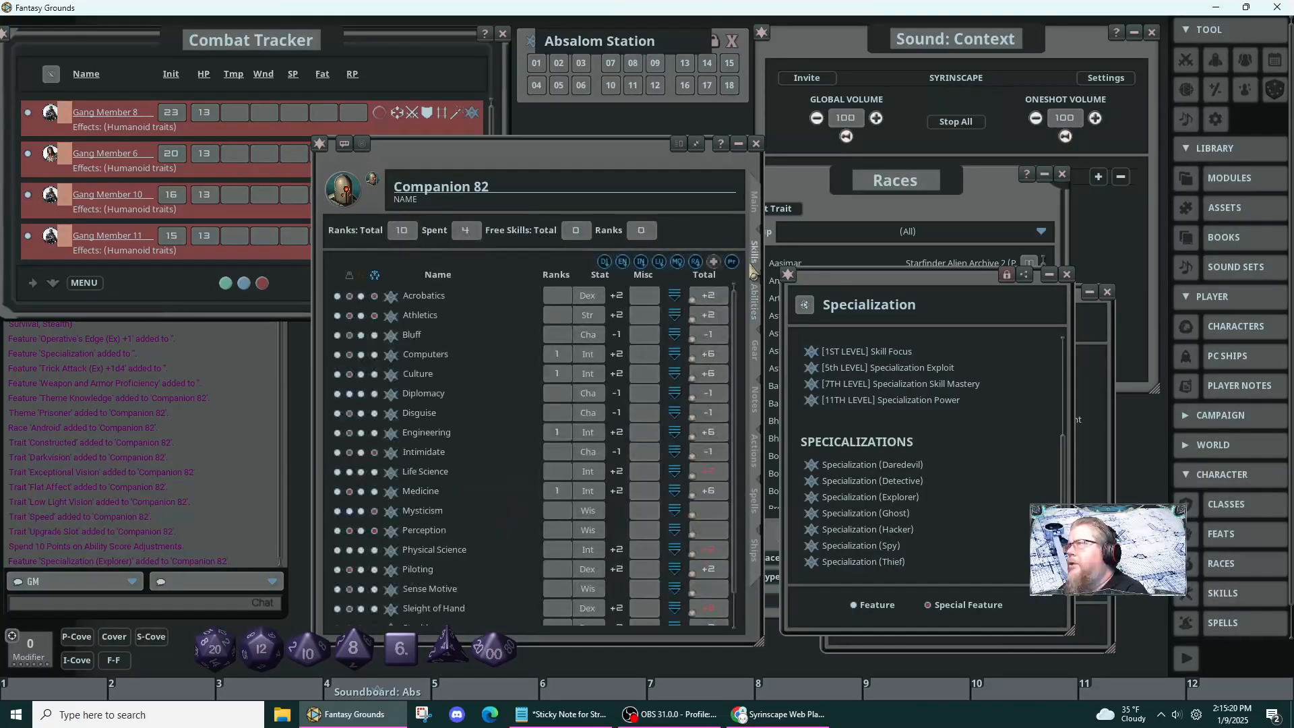
scroll(484, 552, down, 1)
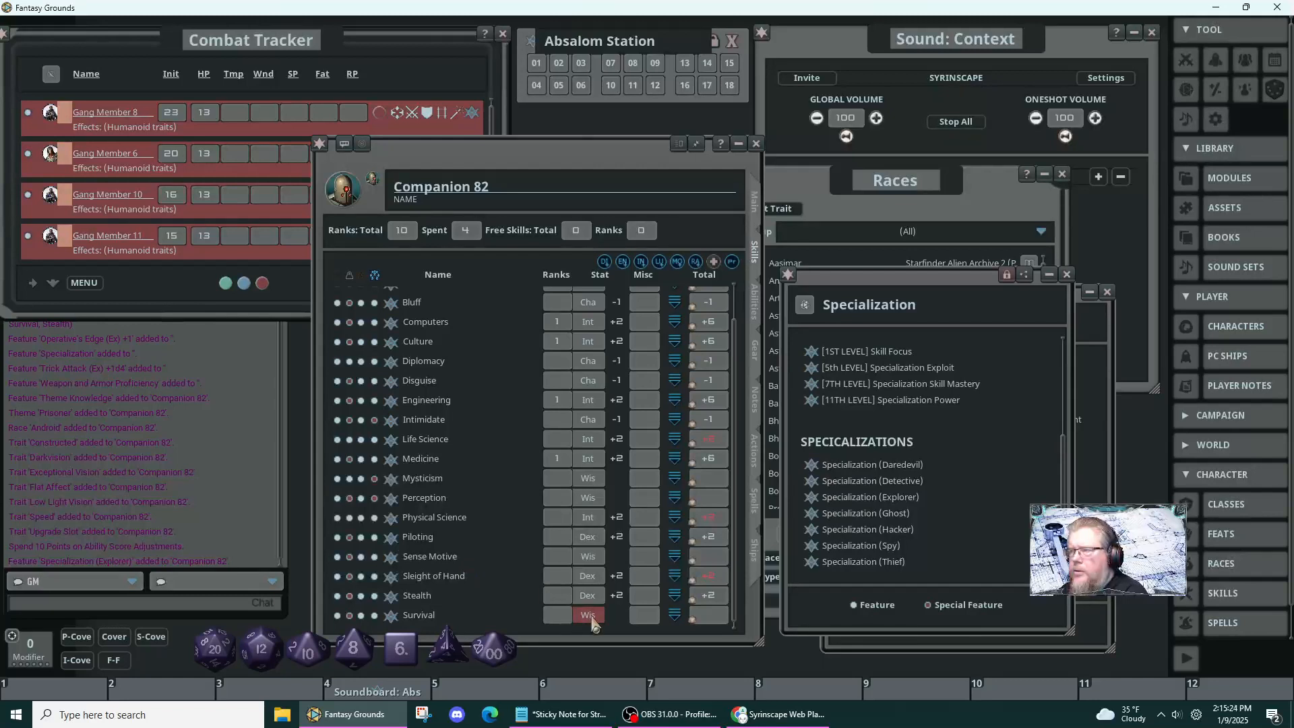
click(561, 616)
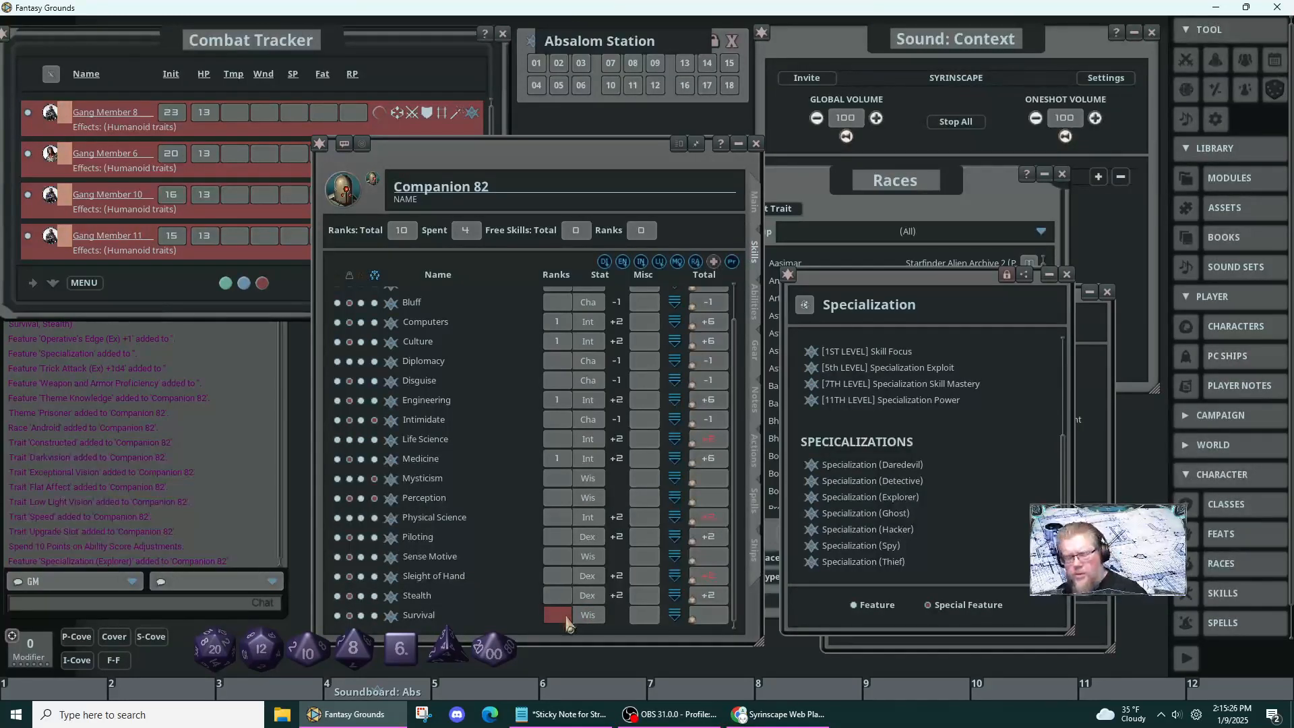
text(1)
click(558, 577)
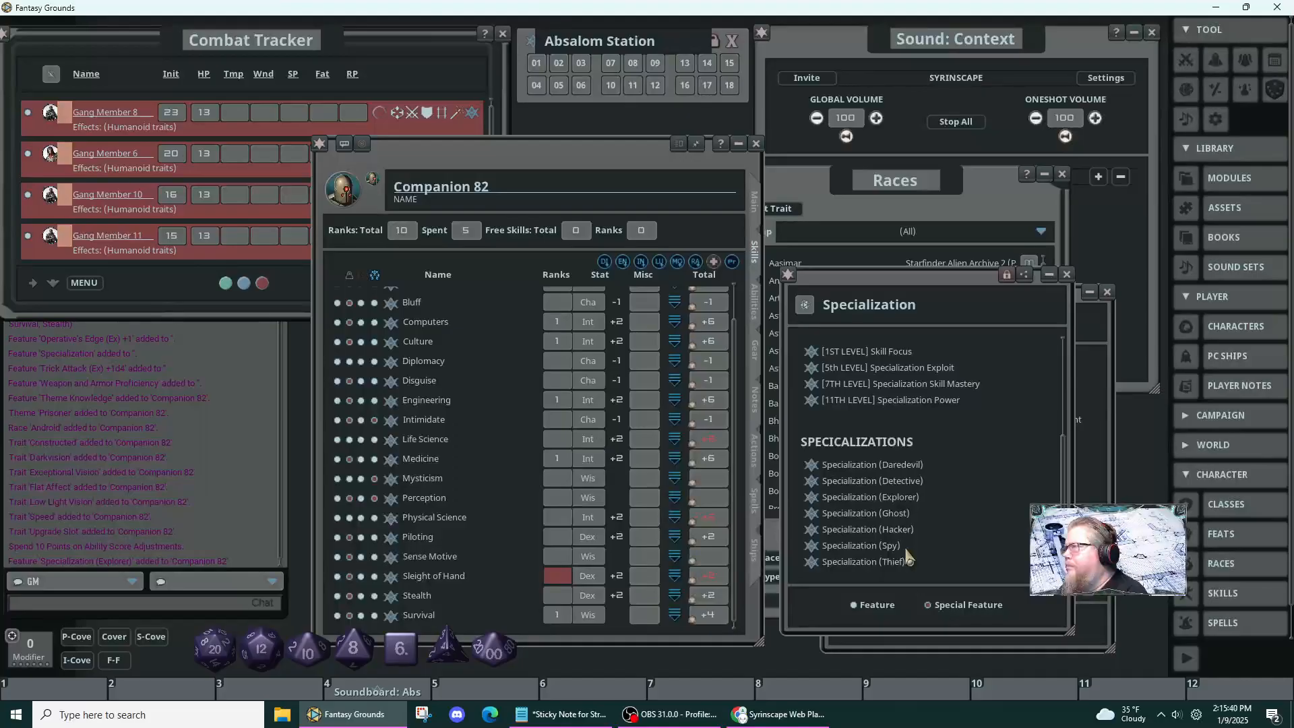
- Read the Specialization description and examine the benefit of its 1st-level Skill Focus feat
scroll(907, 553, up, 5)
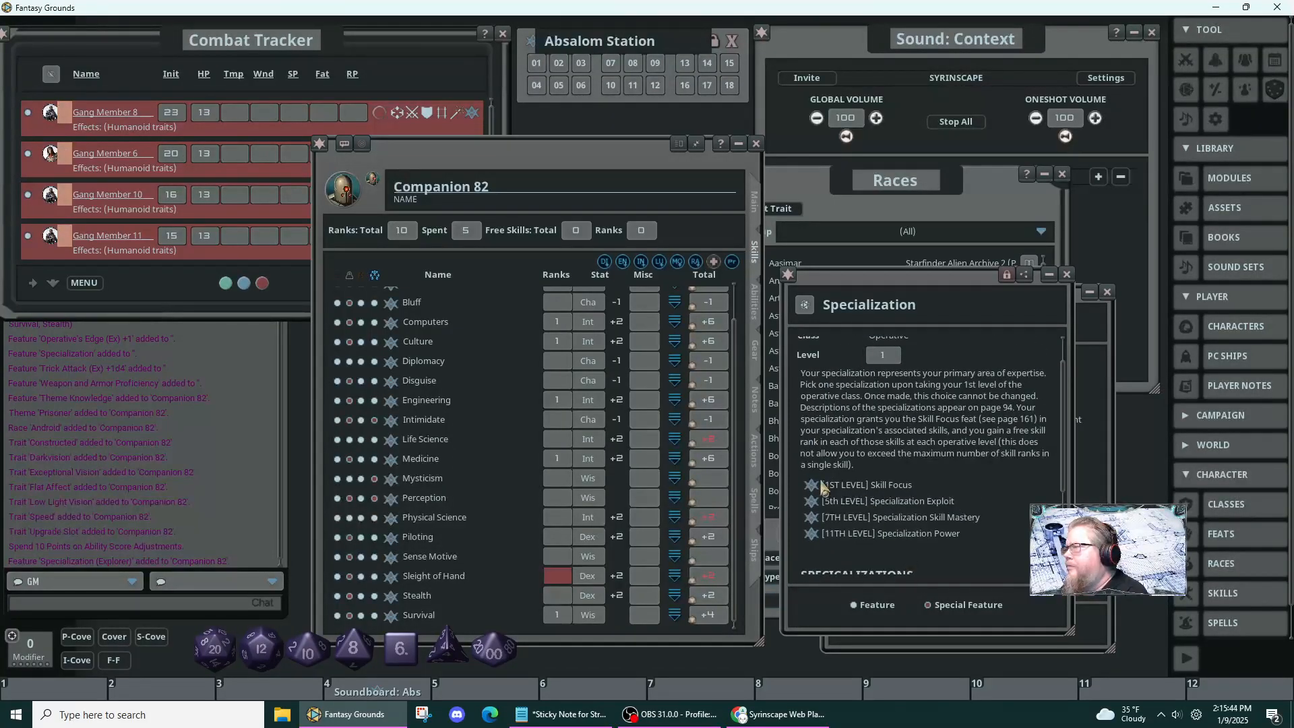
scroll(820, 492, up, 1)
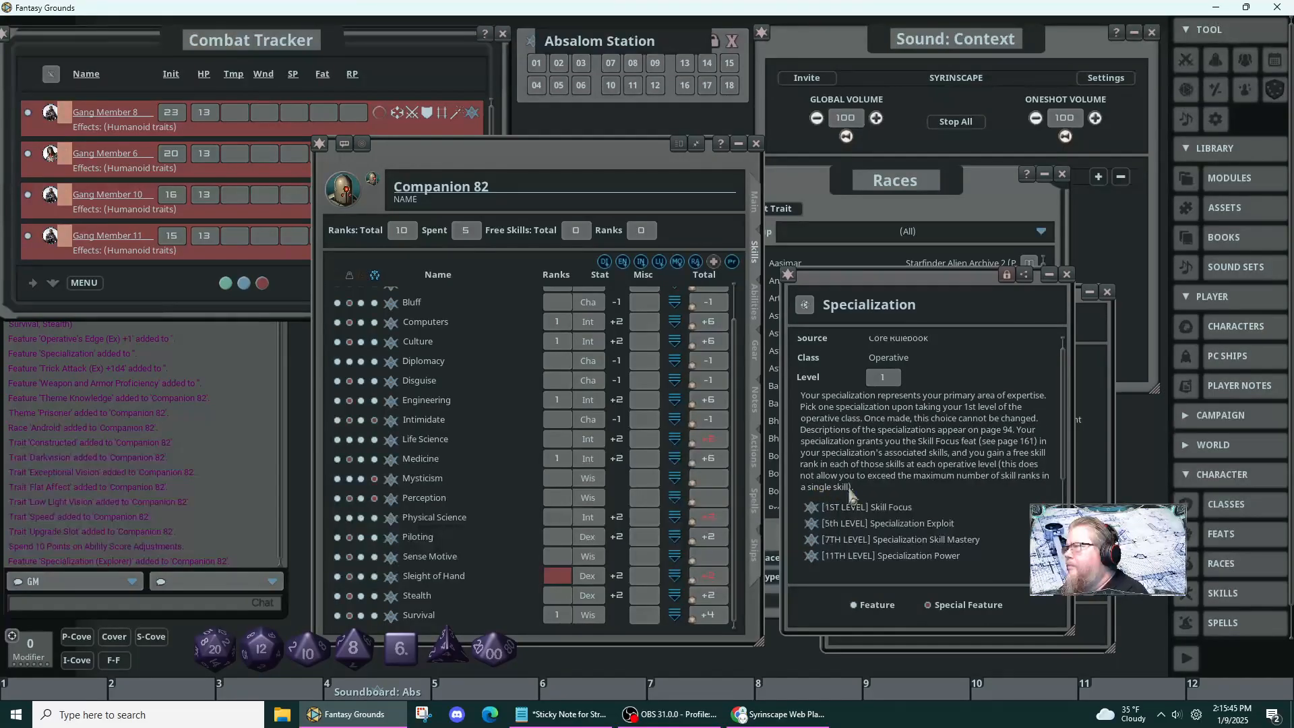
click(812, 511)
drag(728, 480, 991, 550)
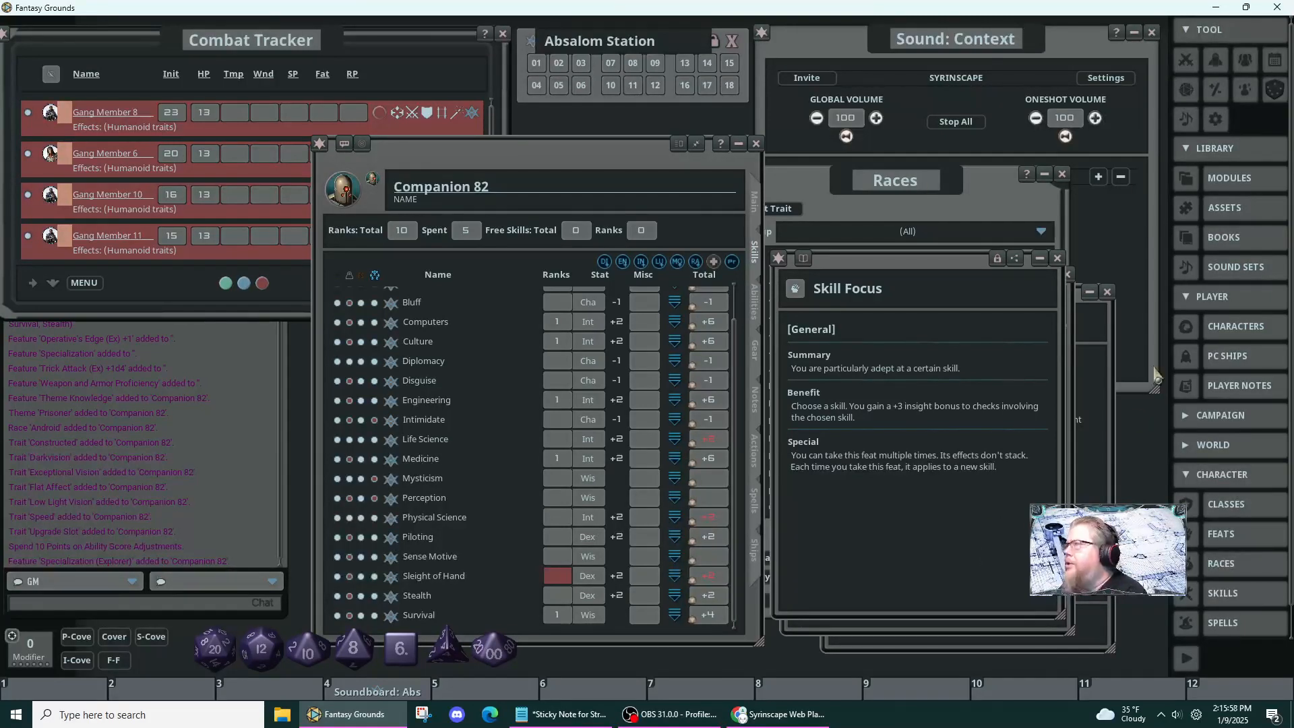
click(1058, 258)
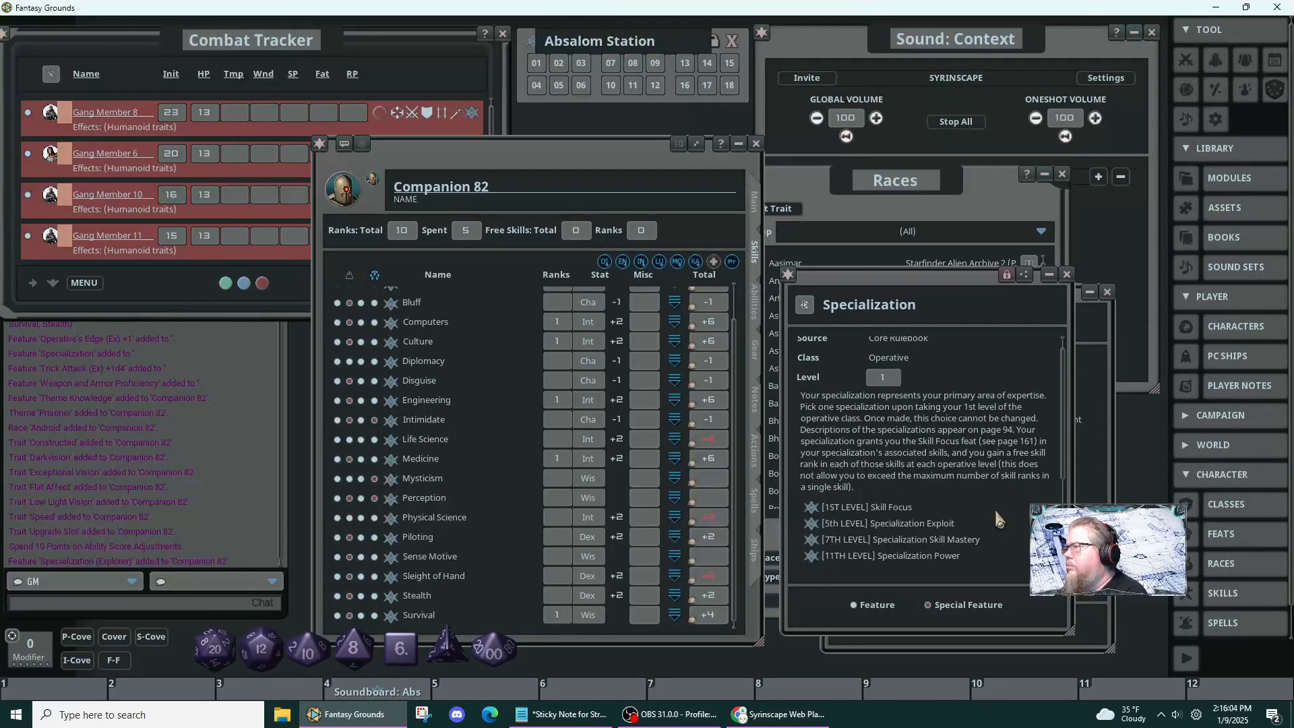
- Reread the Specialization text and recheck the associated skills of the Explorer specialization
scroll(996, 516, down, 3)
scroll(998, 518, up, 3)
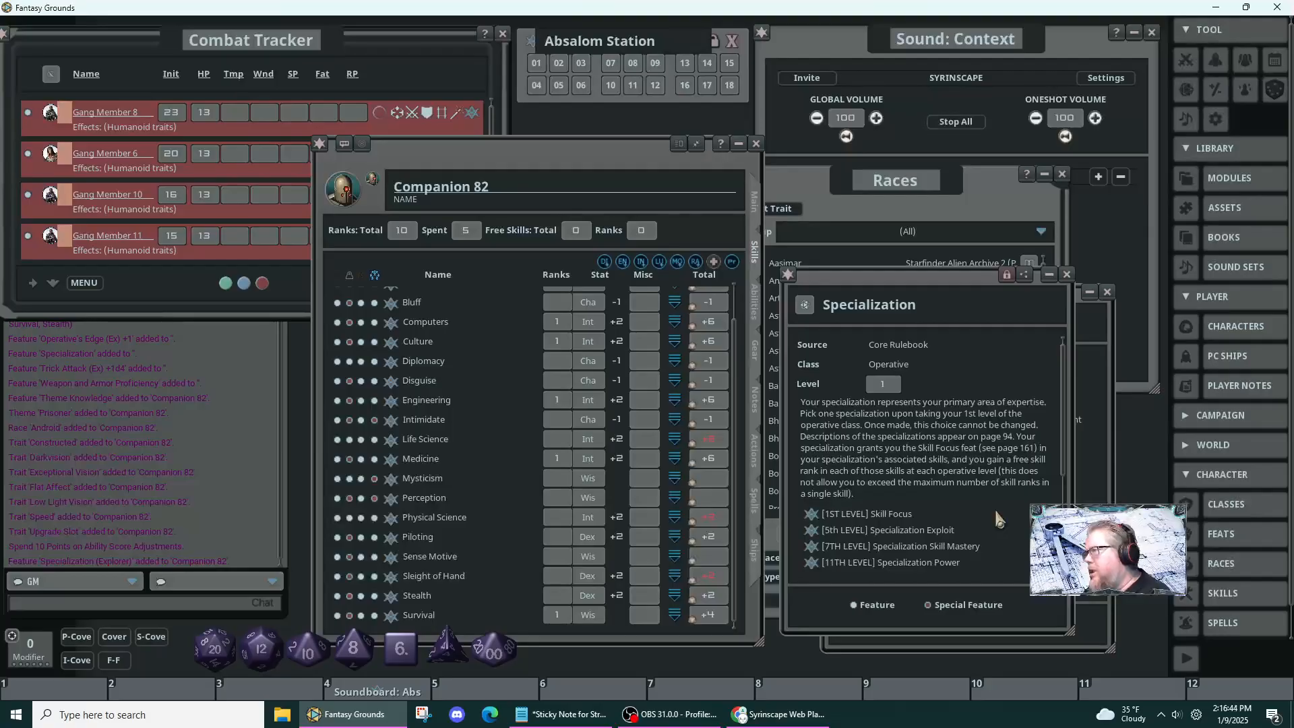
scroll(996, 514, down, 4)
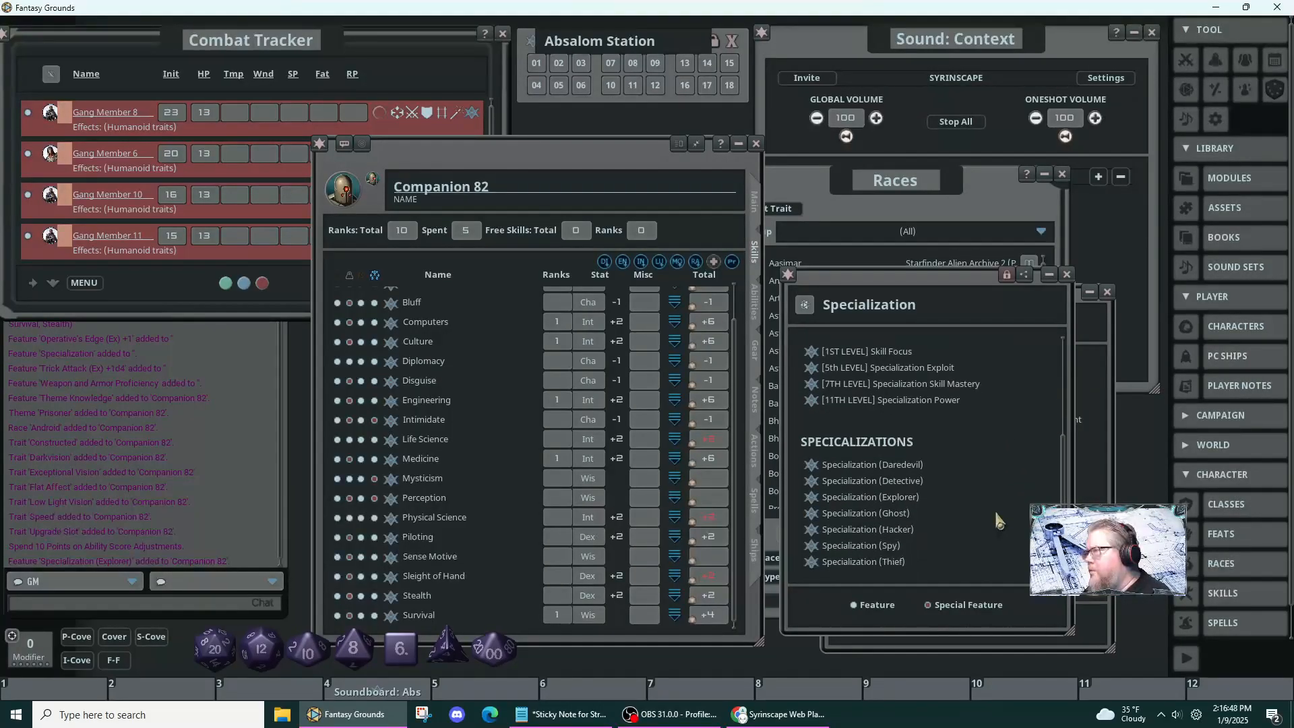
click(811, 503)
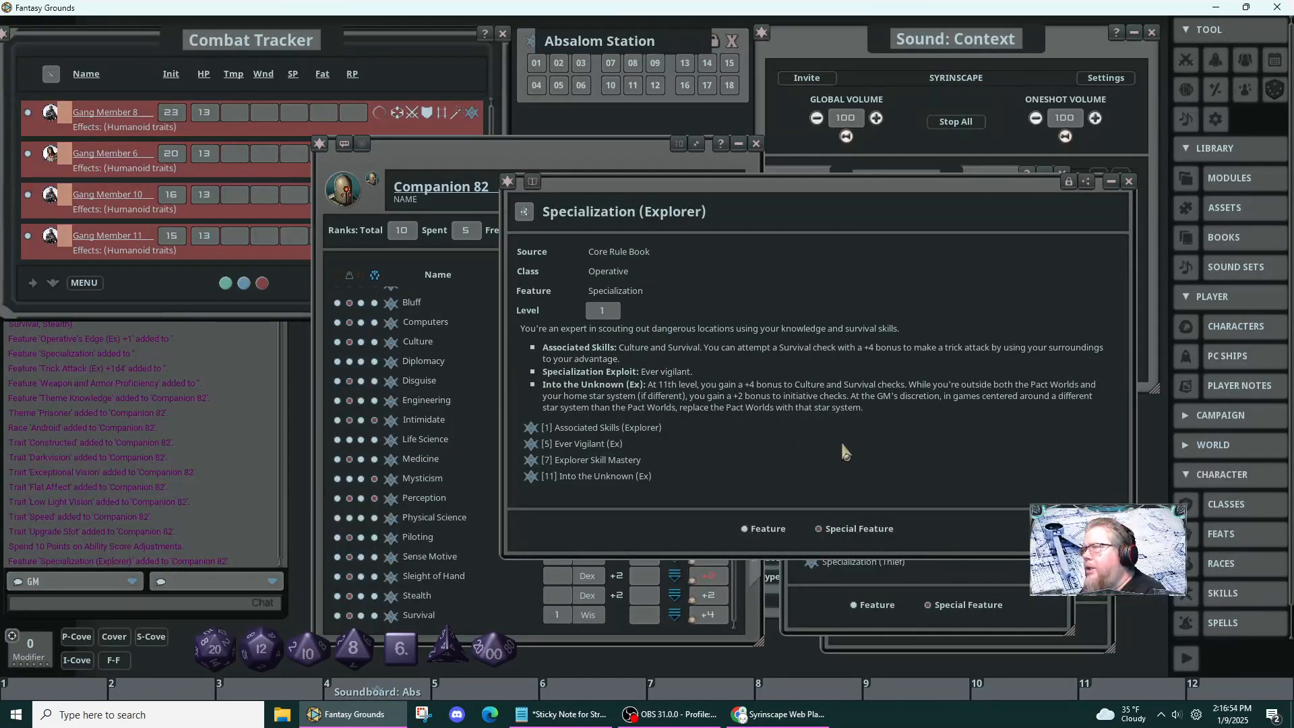
click(1130, 181)
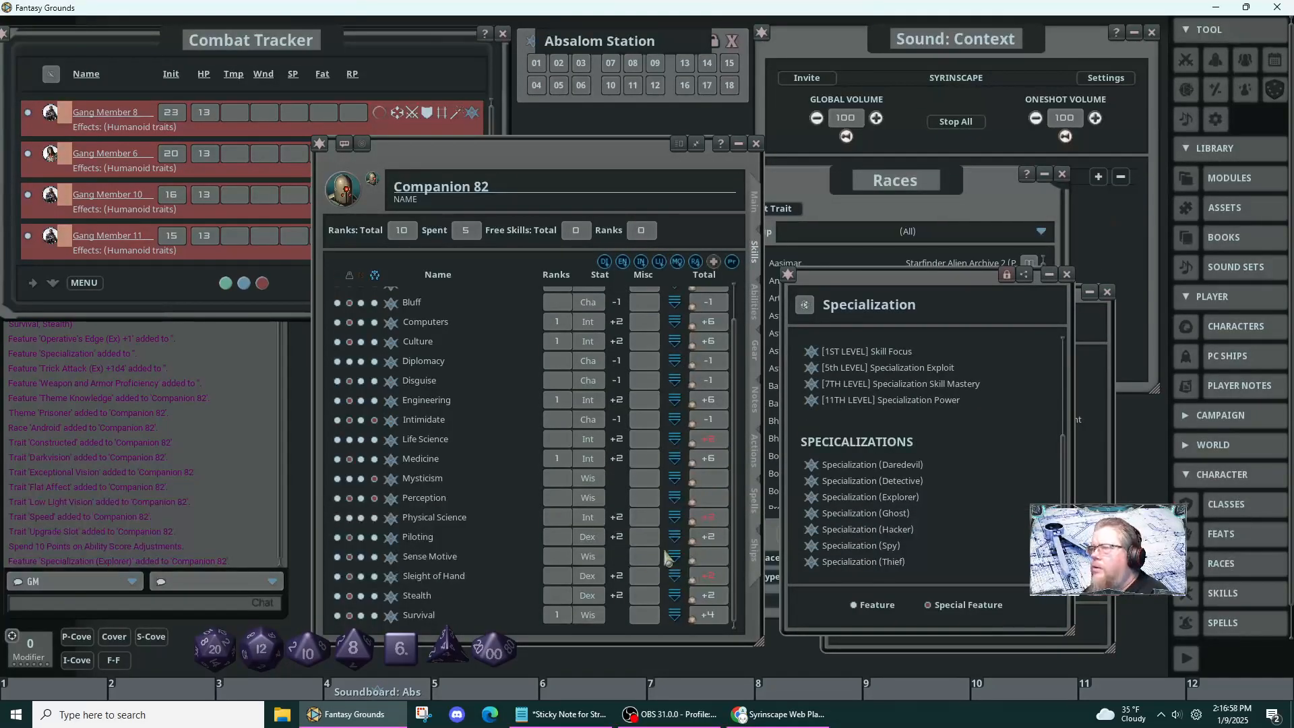
- Clear the skill rank of Survival
click(565, 615)
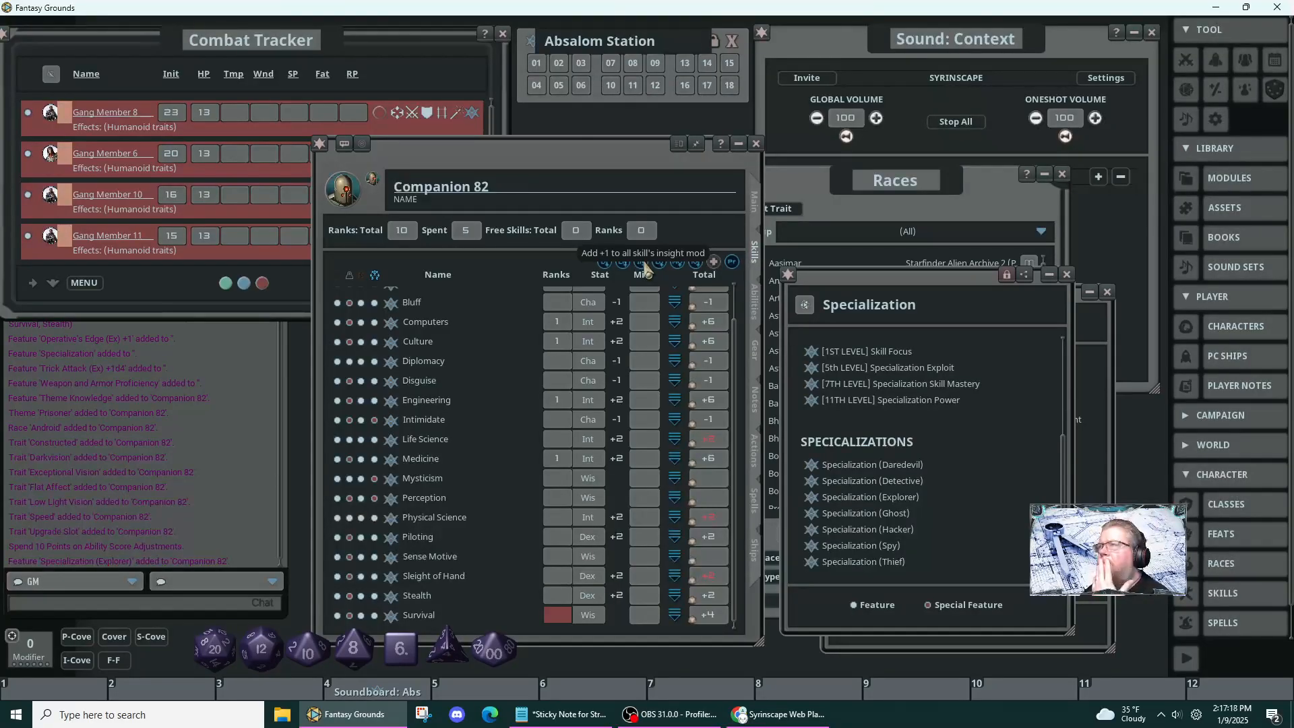
click(495, 376)
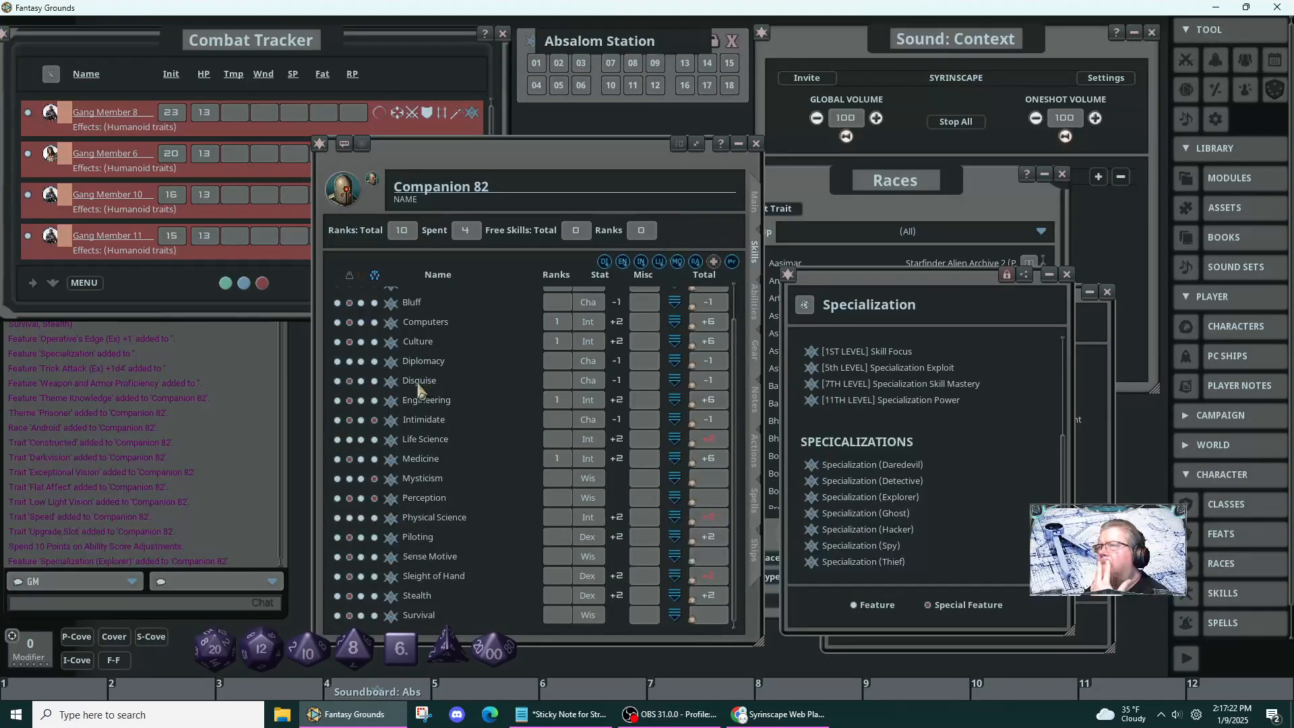
right_click(418, 382)
click(499, 392)
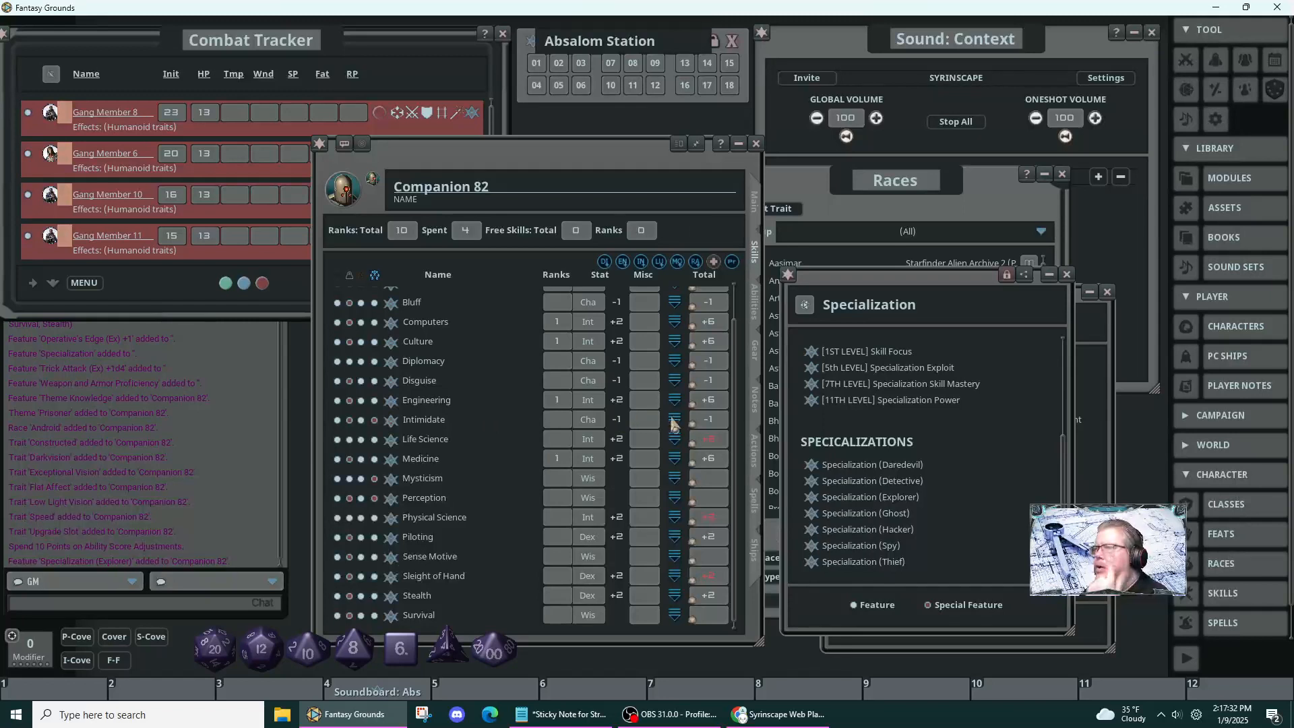
- Give Survival a +3 insight modifier, checking the Skill Focus feat for the bonus
click(672, 613)
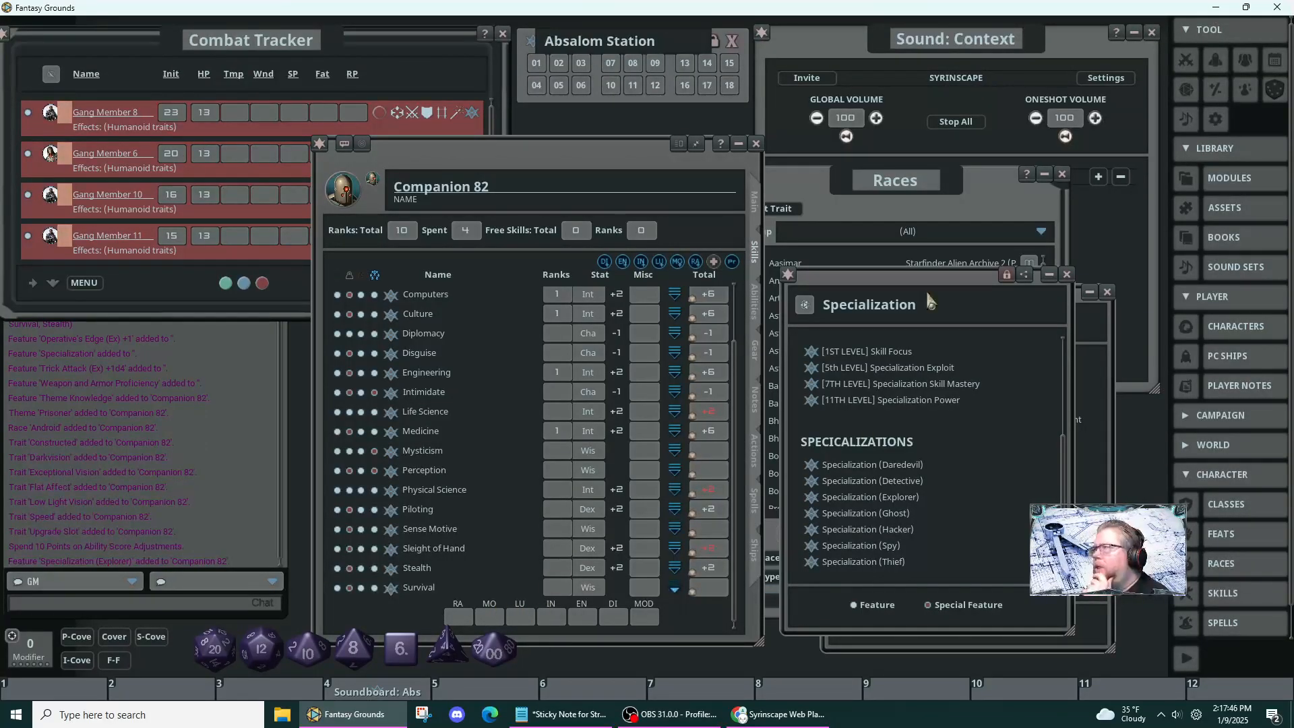
drag(935, 282, 945, 219)
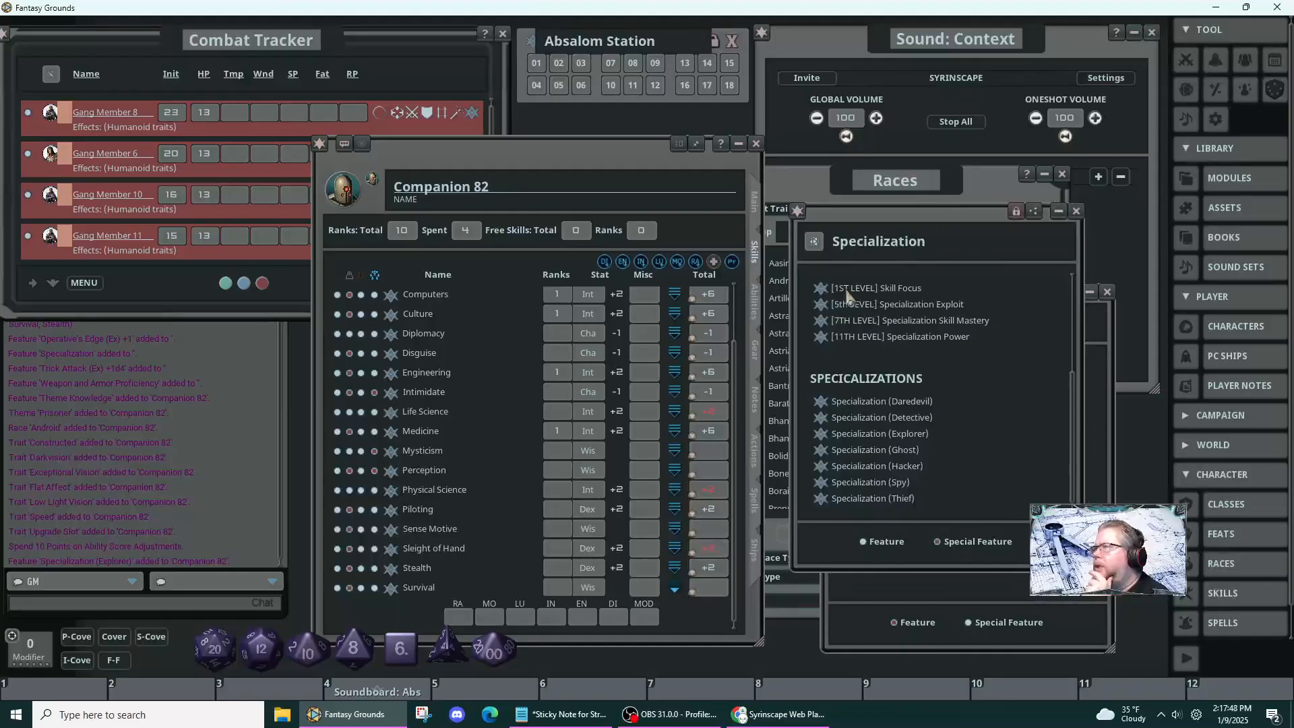
click(821, 289)
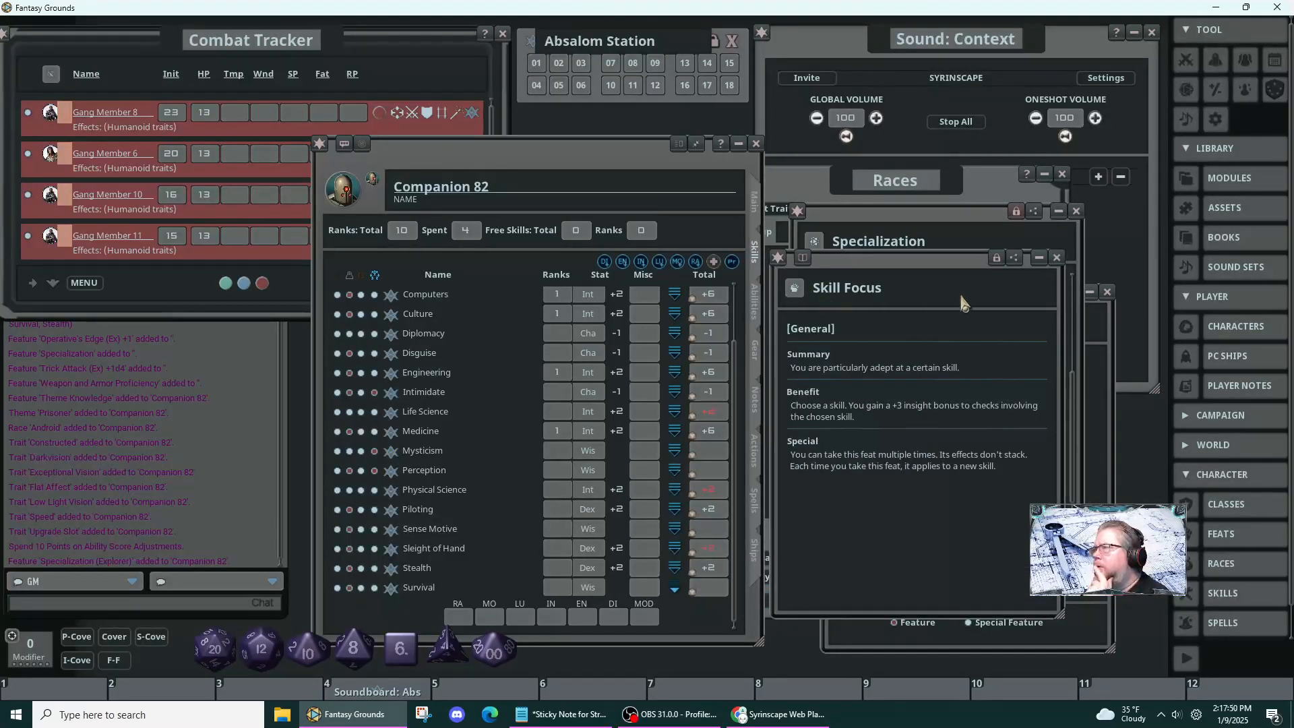
click(1056, 258)
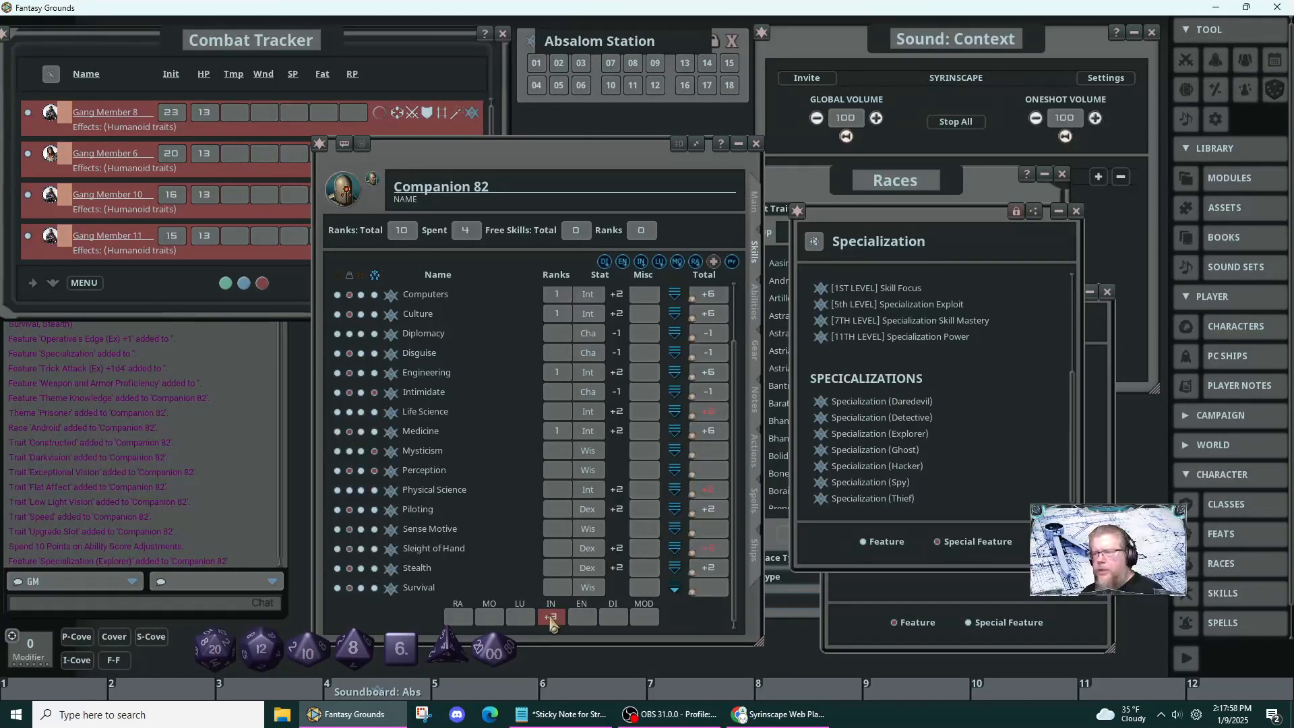
- Give Culture a +3 insight modifier and clear its skill rank
click(674, 314)
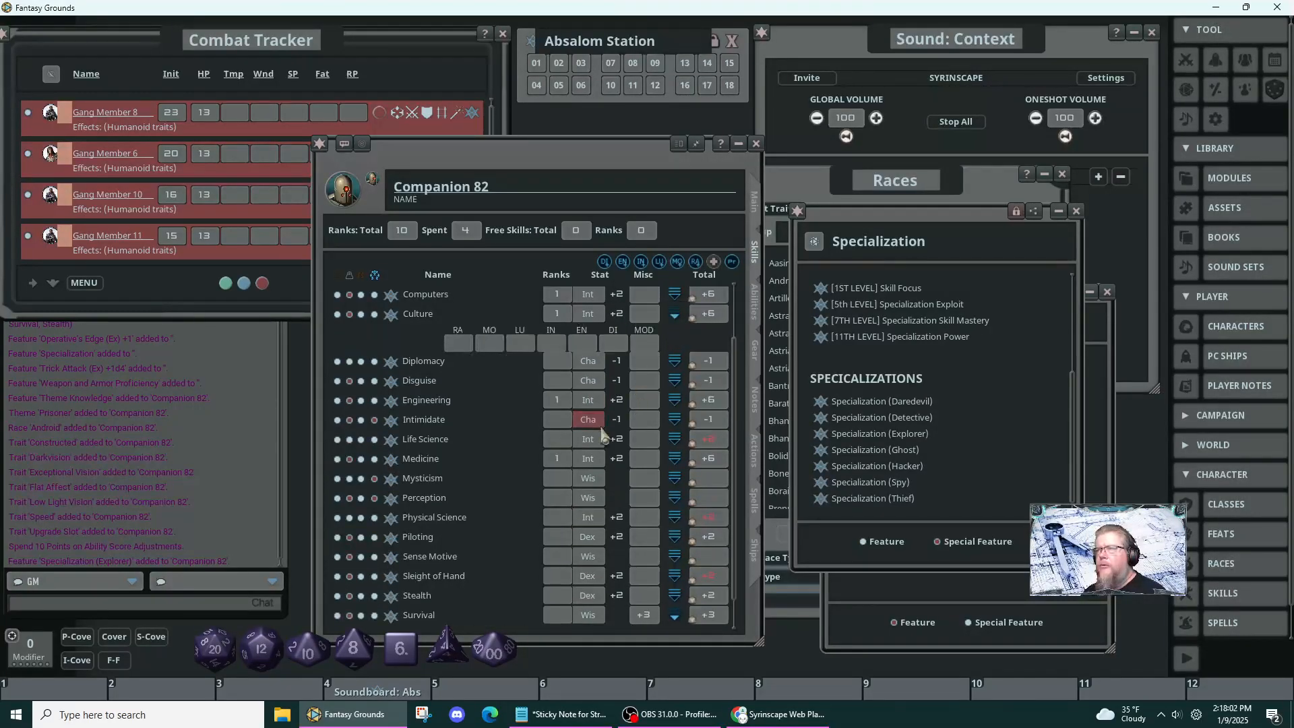
click(551, 343)
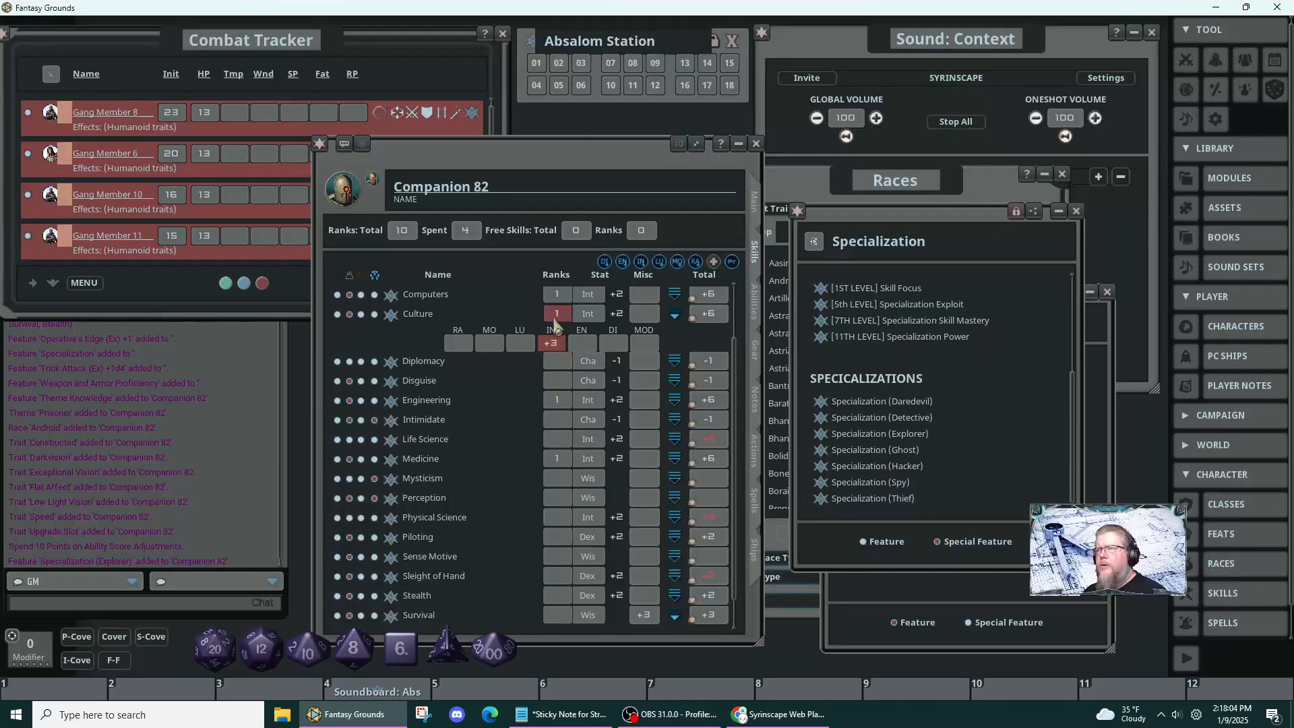
drag(554, 322, 556, 317)
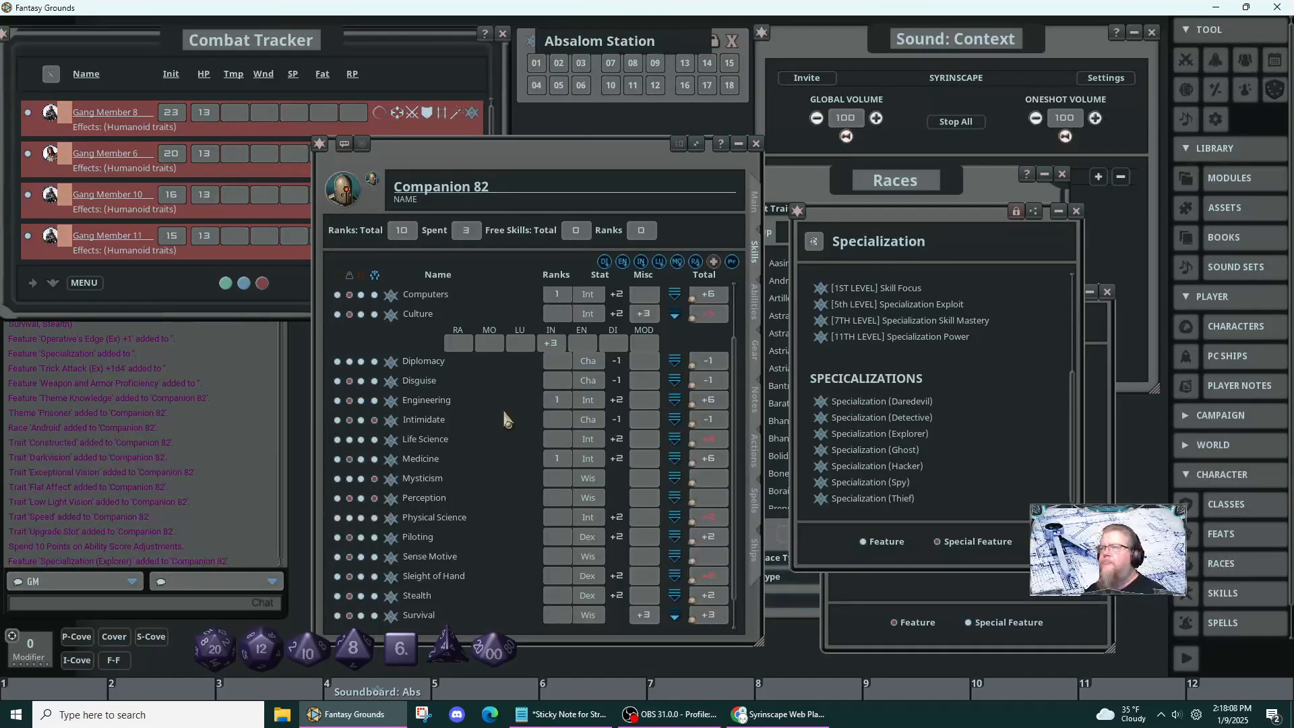
- Collapse the modifier details of Culture and Survival in the skill list
click(676, 315)
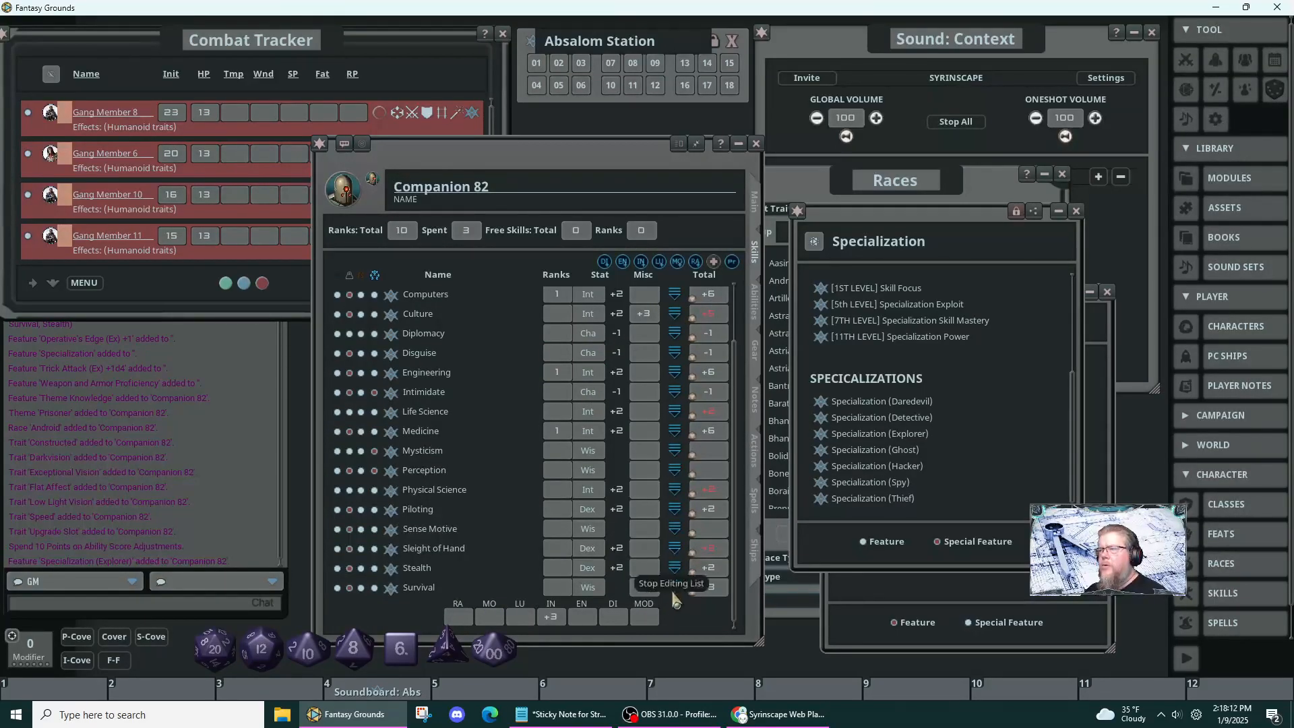
click(676, 595)
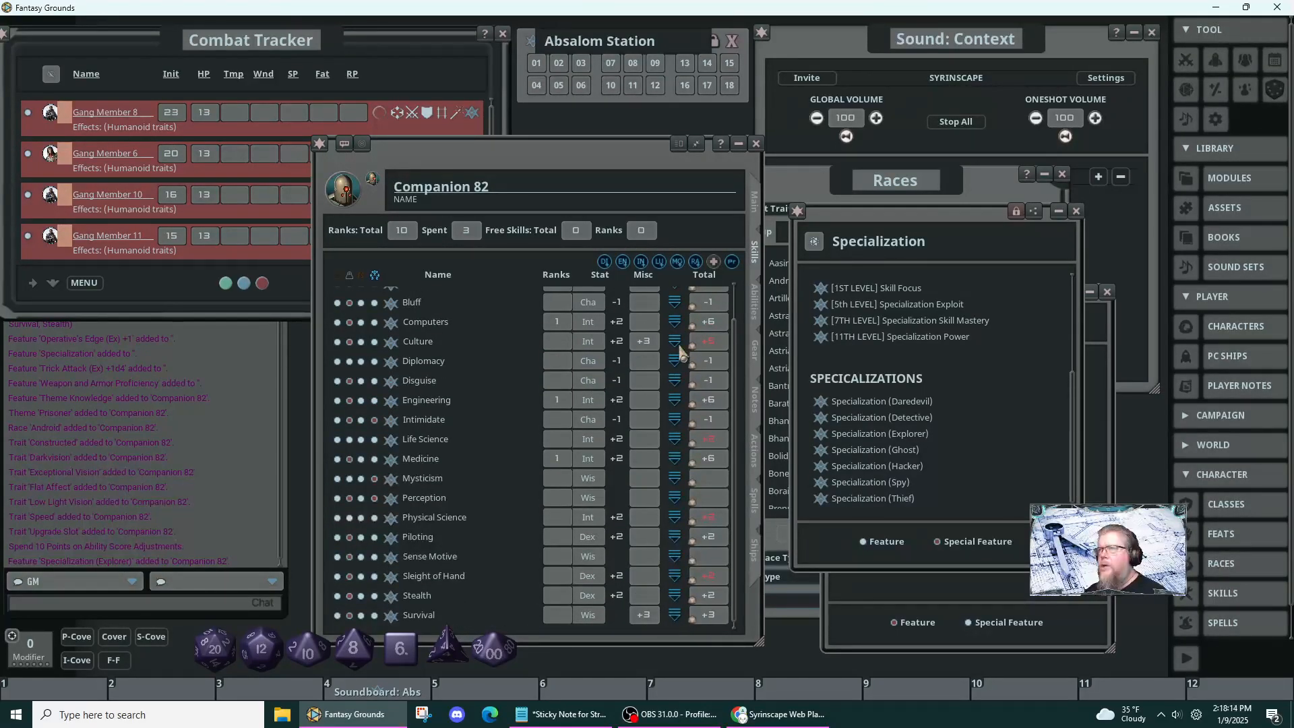
click(676, 328)
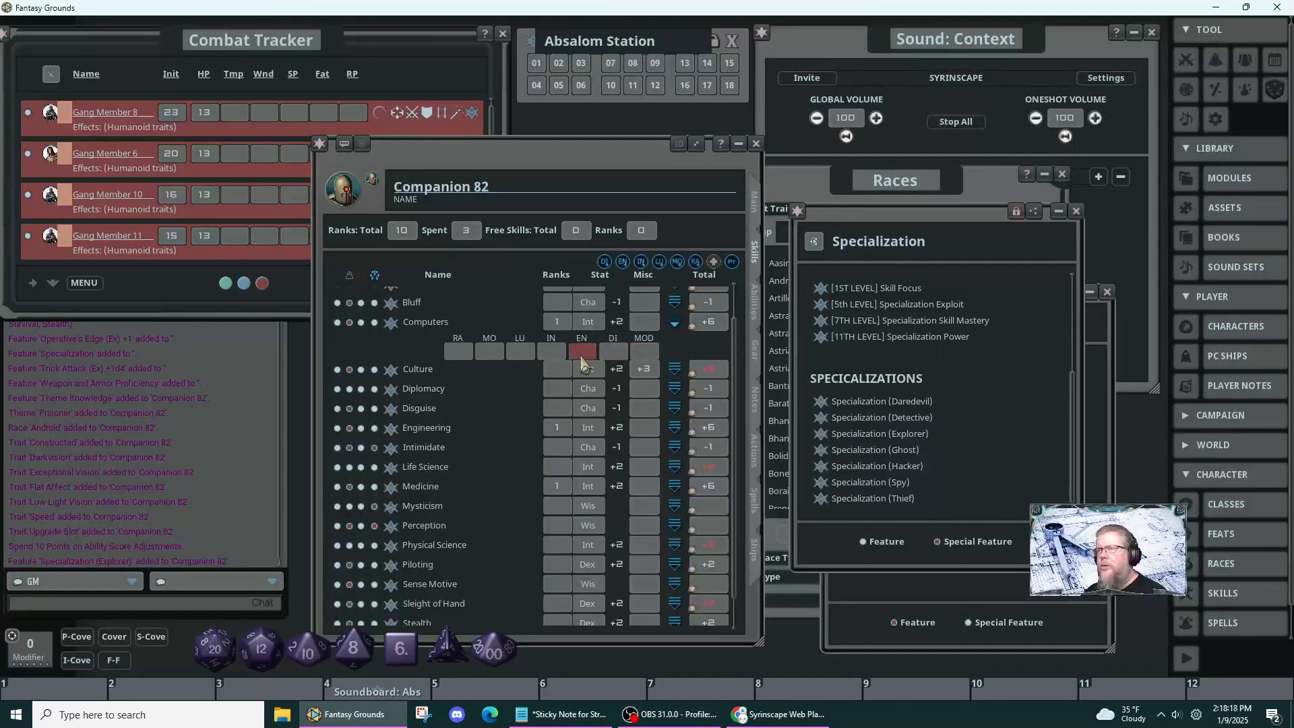
click(677, 325)
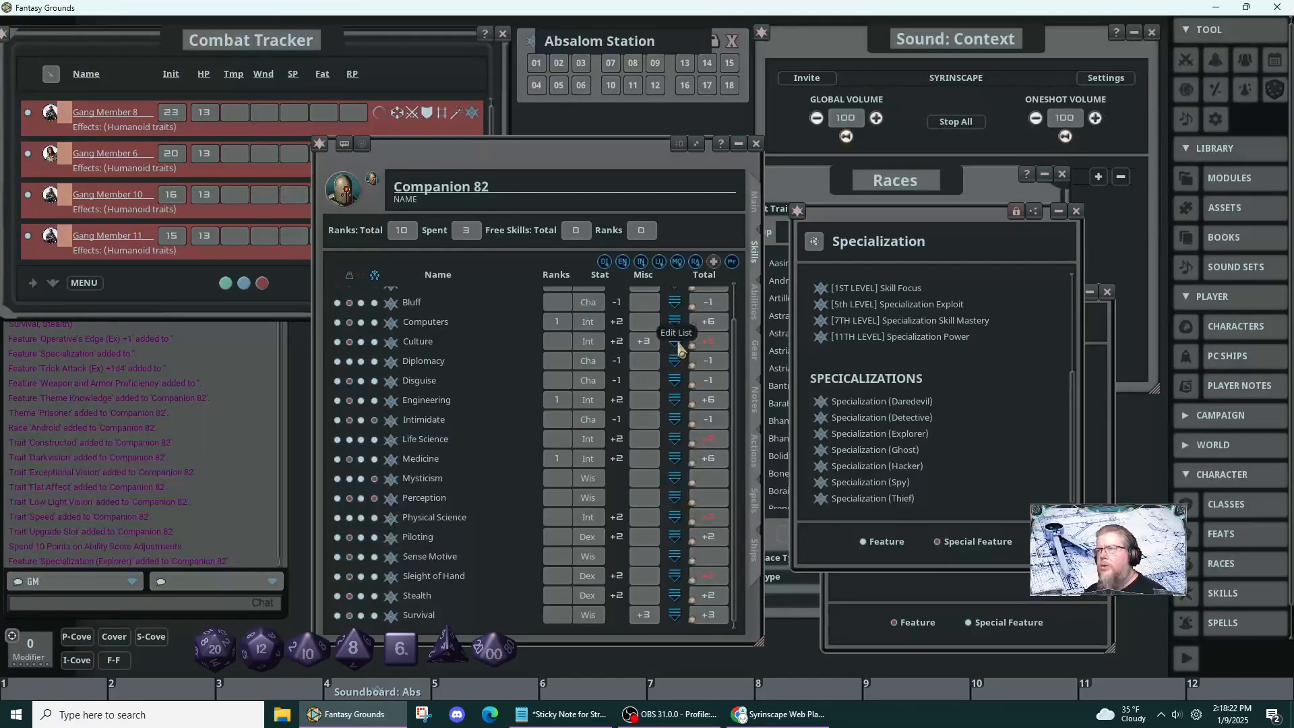
- Assign 1 skill rank each to Culture and Survival
click(557, 341)
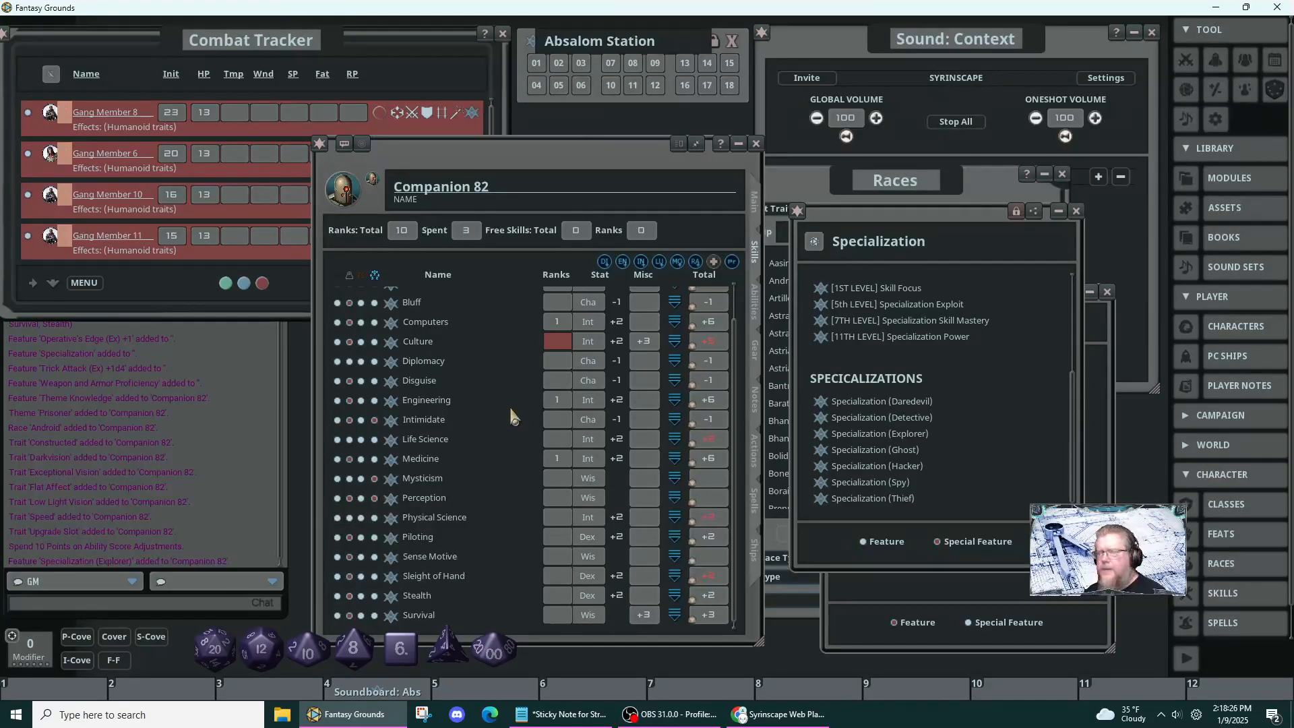
click(557, 576)
click(557, 615)
text(1)
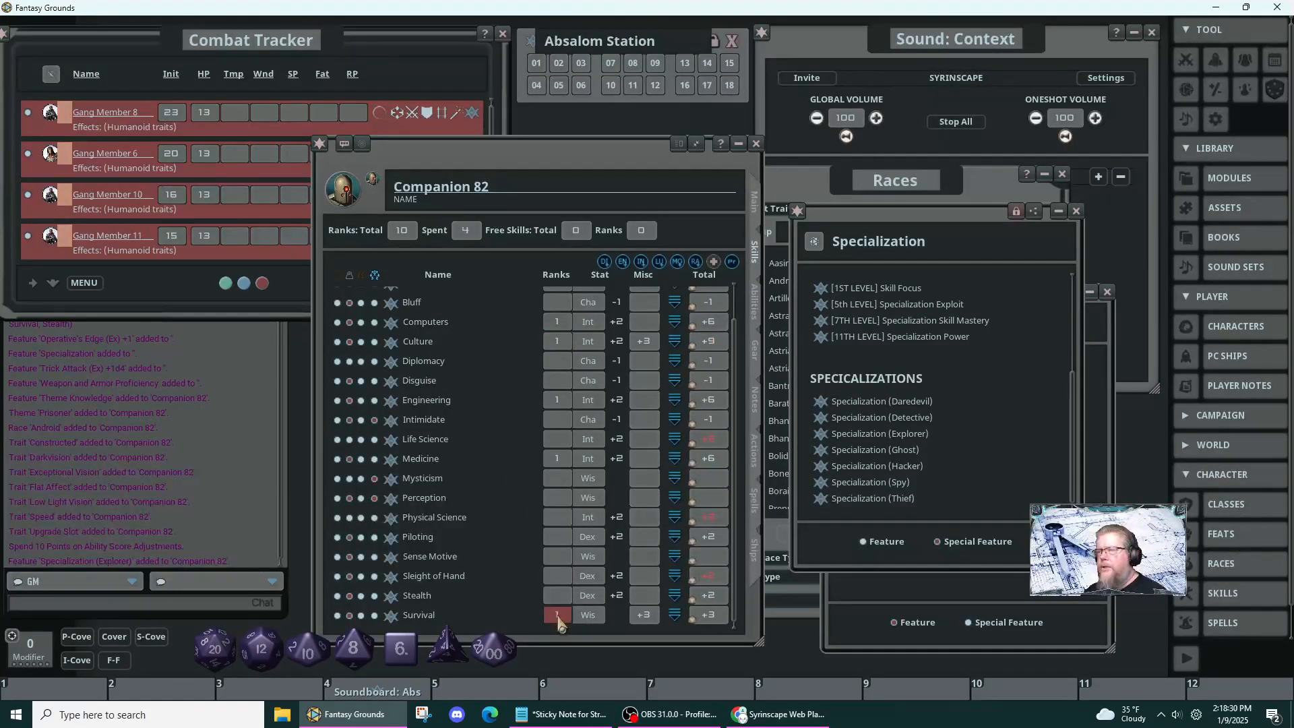
click(495, 596)
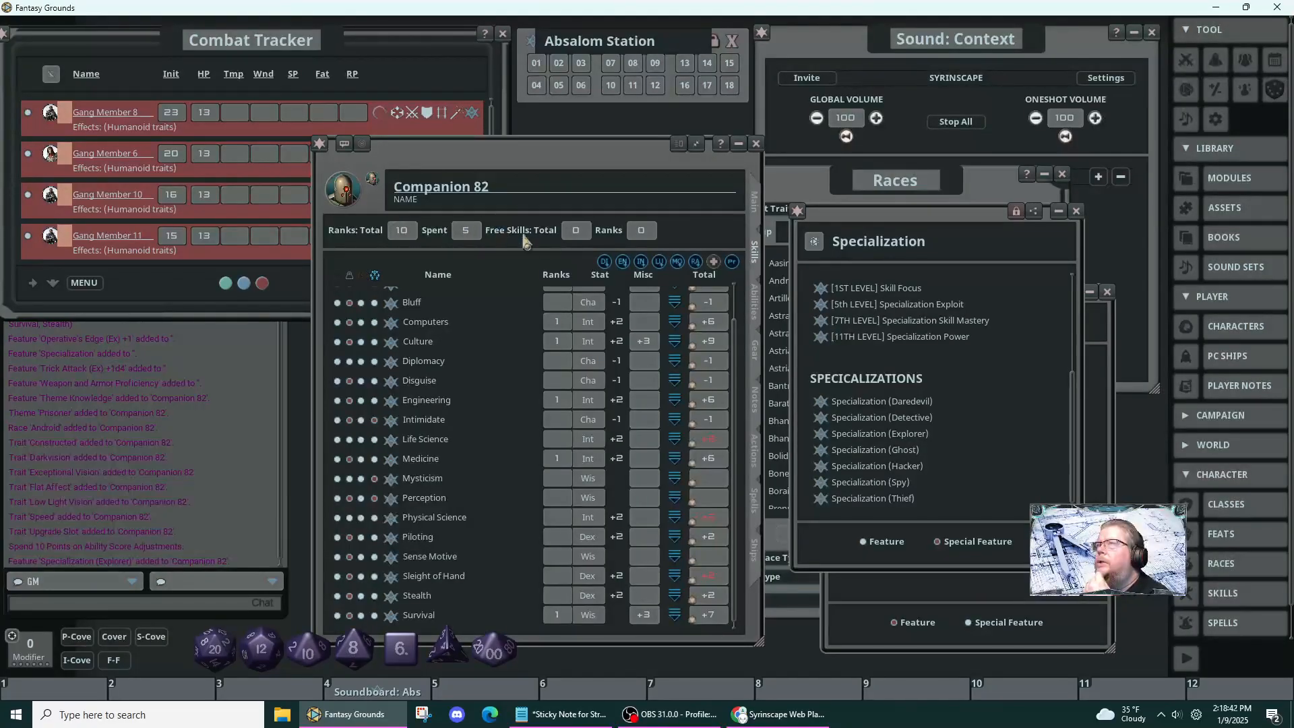
- Assign 1 skill rank each to Acrobatics and Athletics
right_click(581, 232)
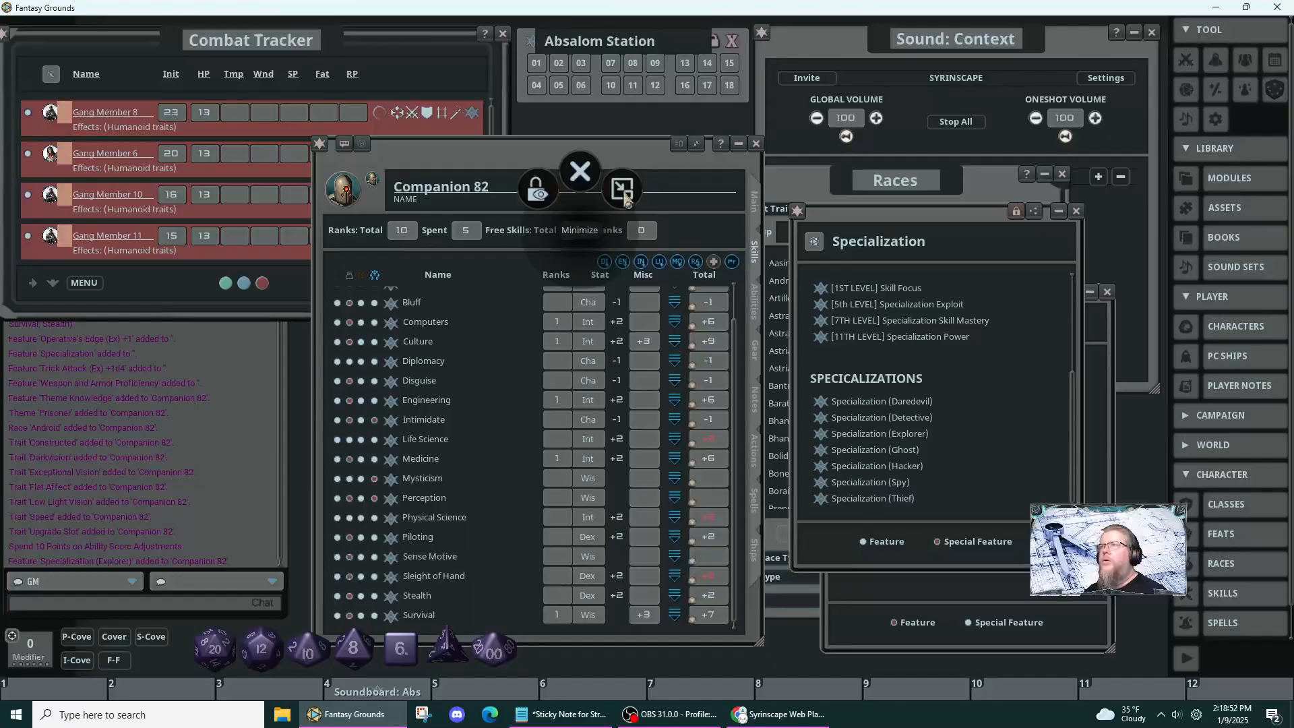
click(584, 231)
scroll(508, 288, up, 2)
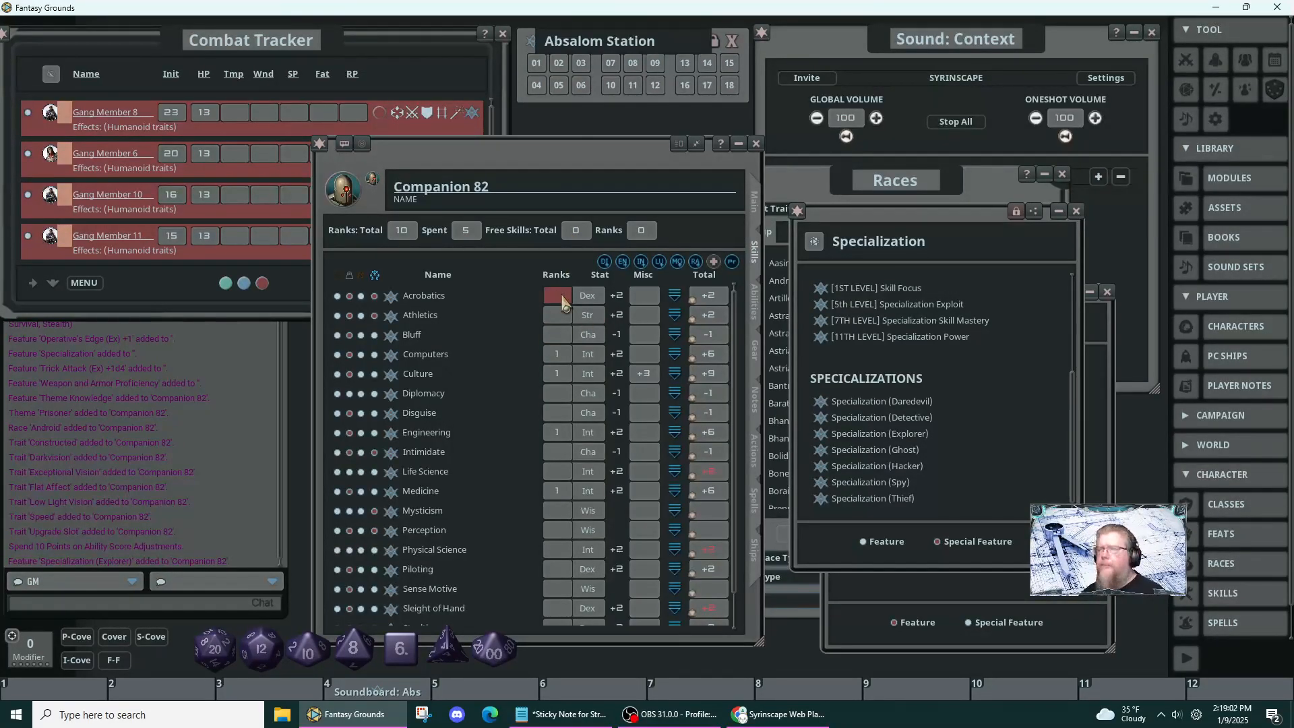
scroll(562, 304, up, 1)
scroll(559, 318, up, 1)
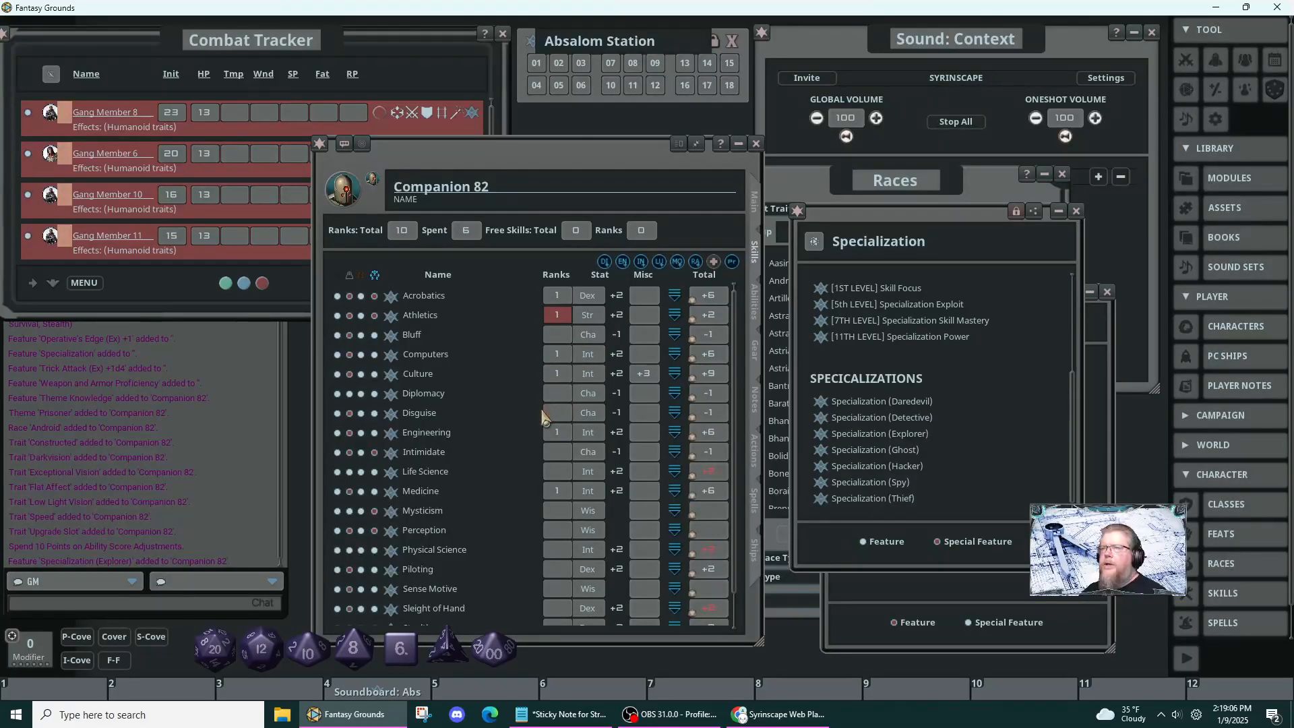
- Assign 1 skill rank each to Perception and Piloting
scroll(545, 418, down, 1)
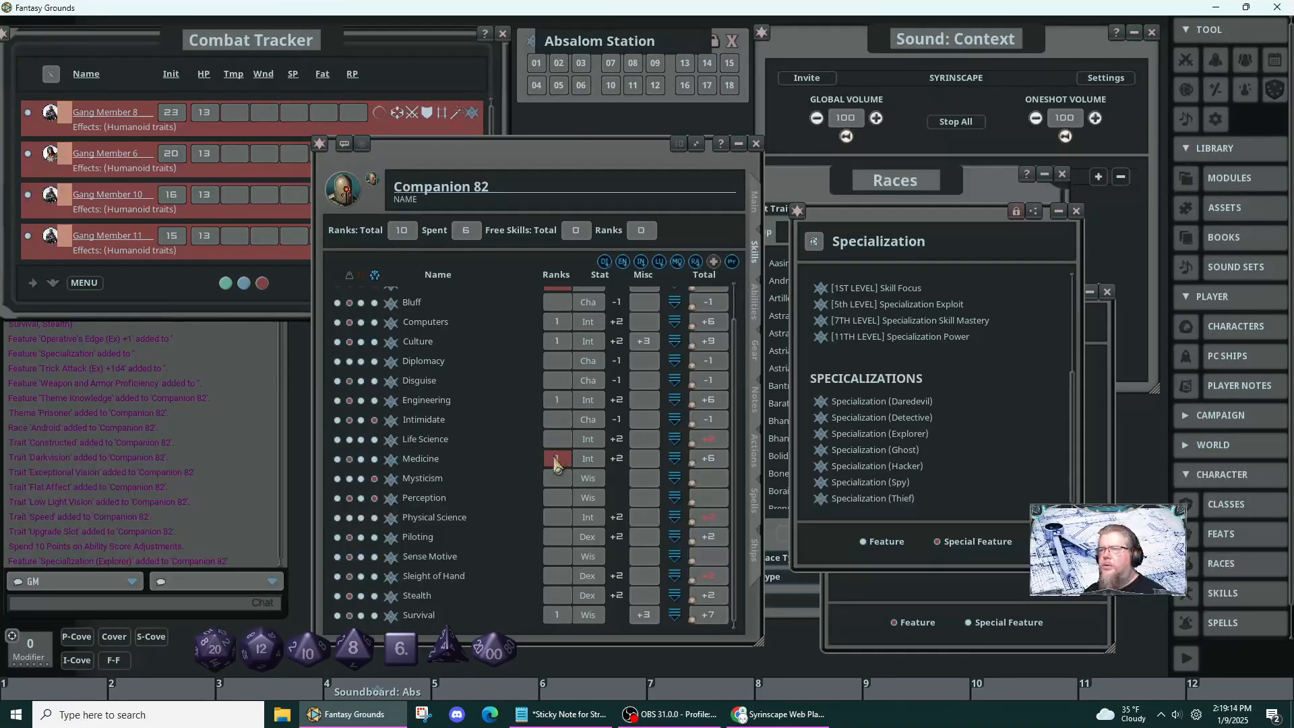
click(550, 503)
text(1)
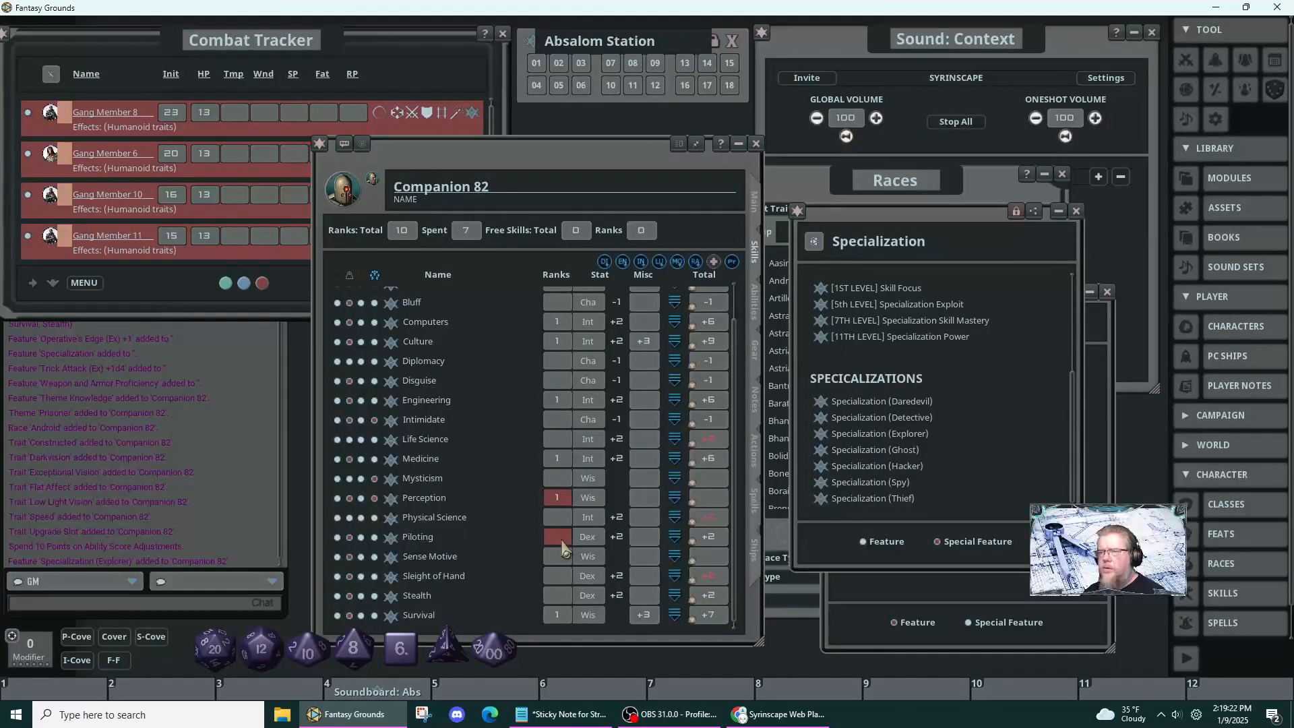
click(561, 538)
text(1)
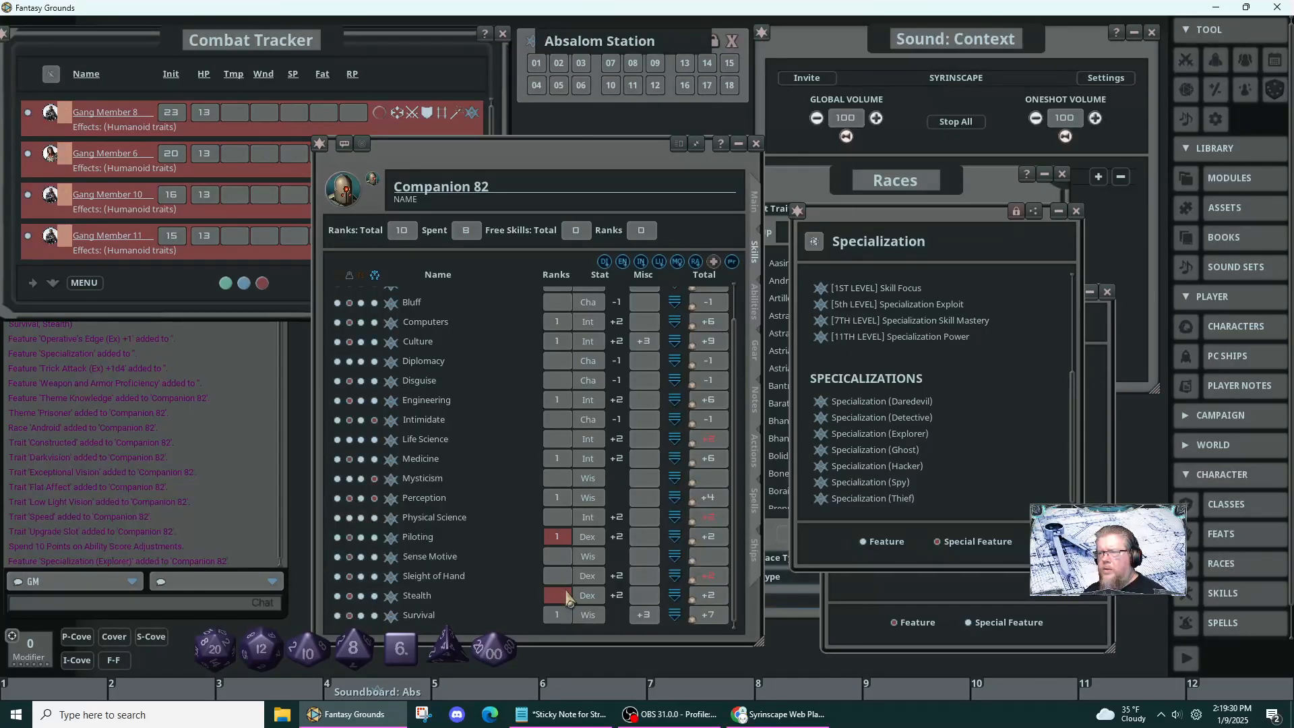
- Assign 1 skill rank each to Life Science, Mysticism and Physical Science
scroll(567, 597, up, 1)
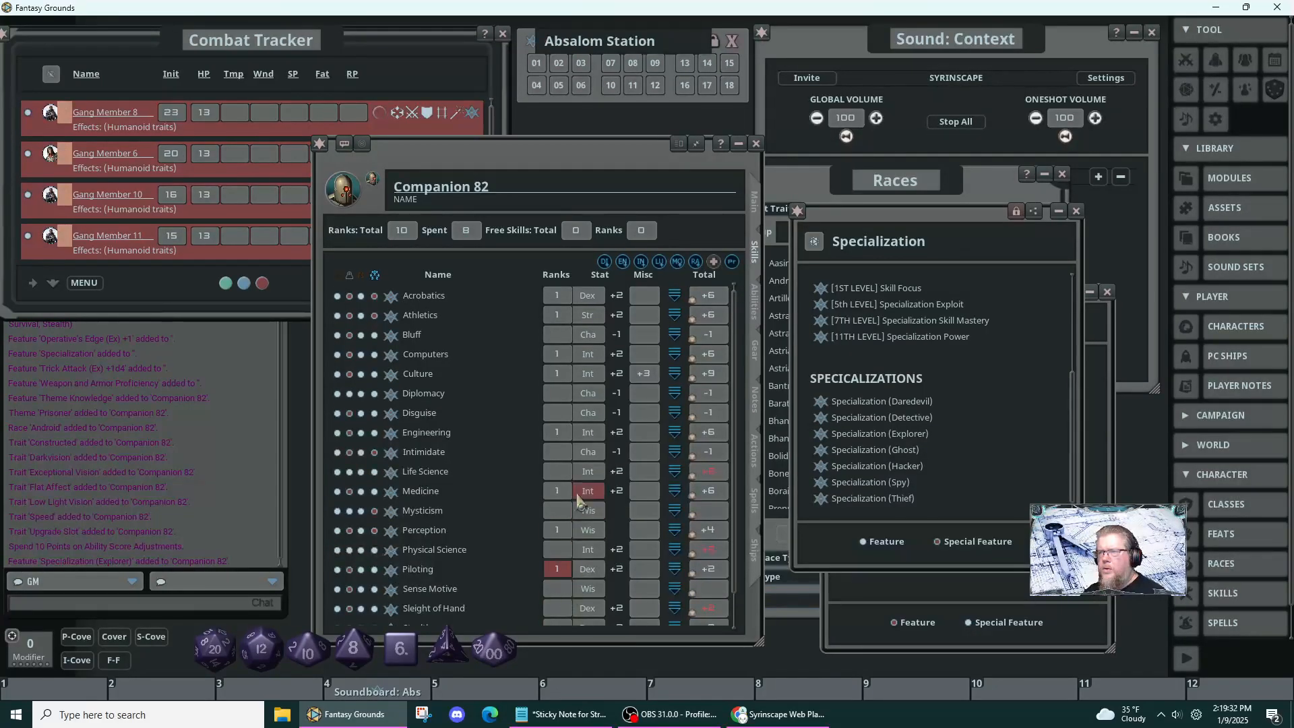
click(558, 472)
text(1)
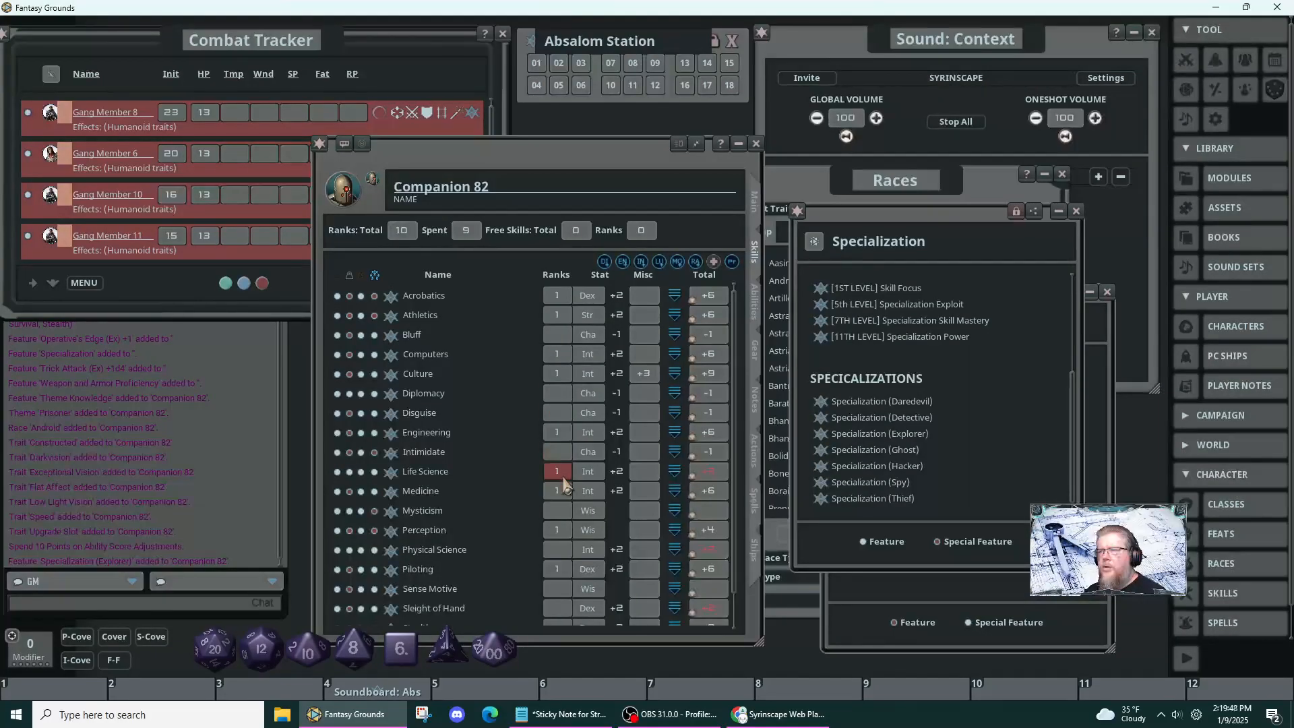
scroll(564, 478, down, 1)
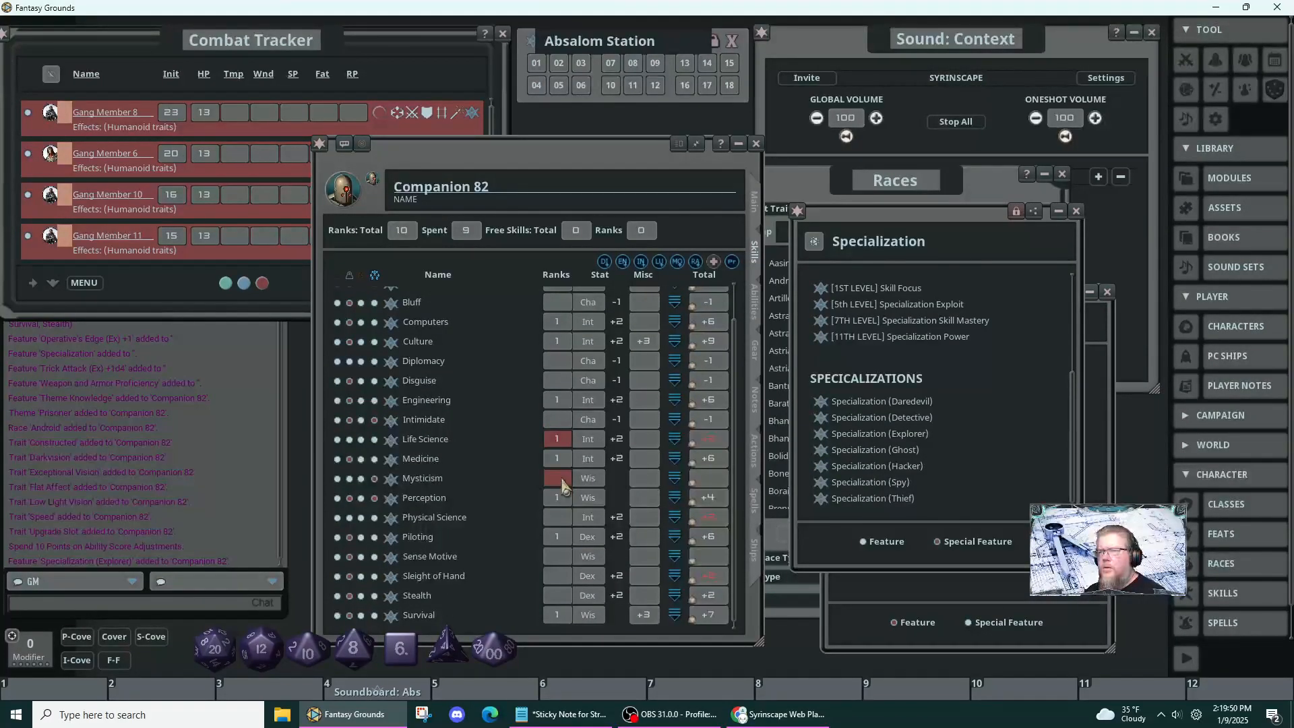
click(558, 535)
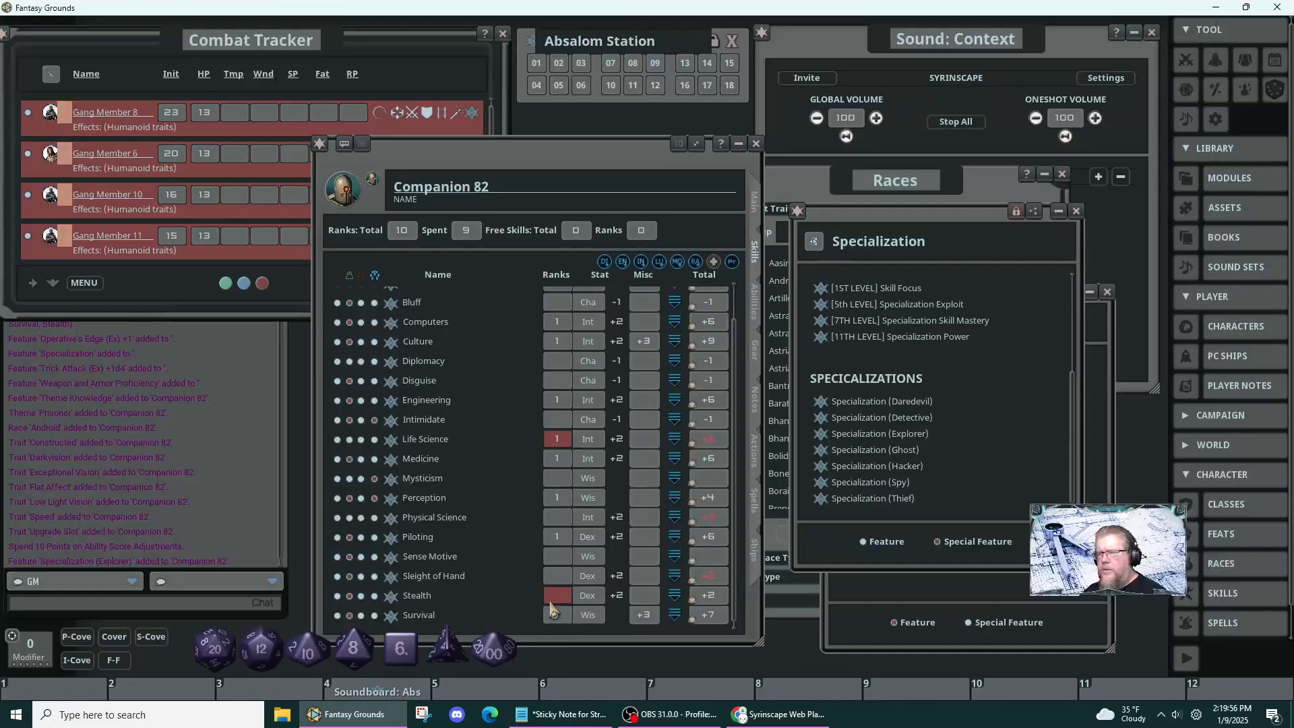
click(554, 479)
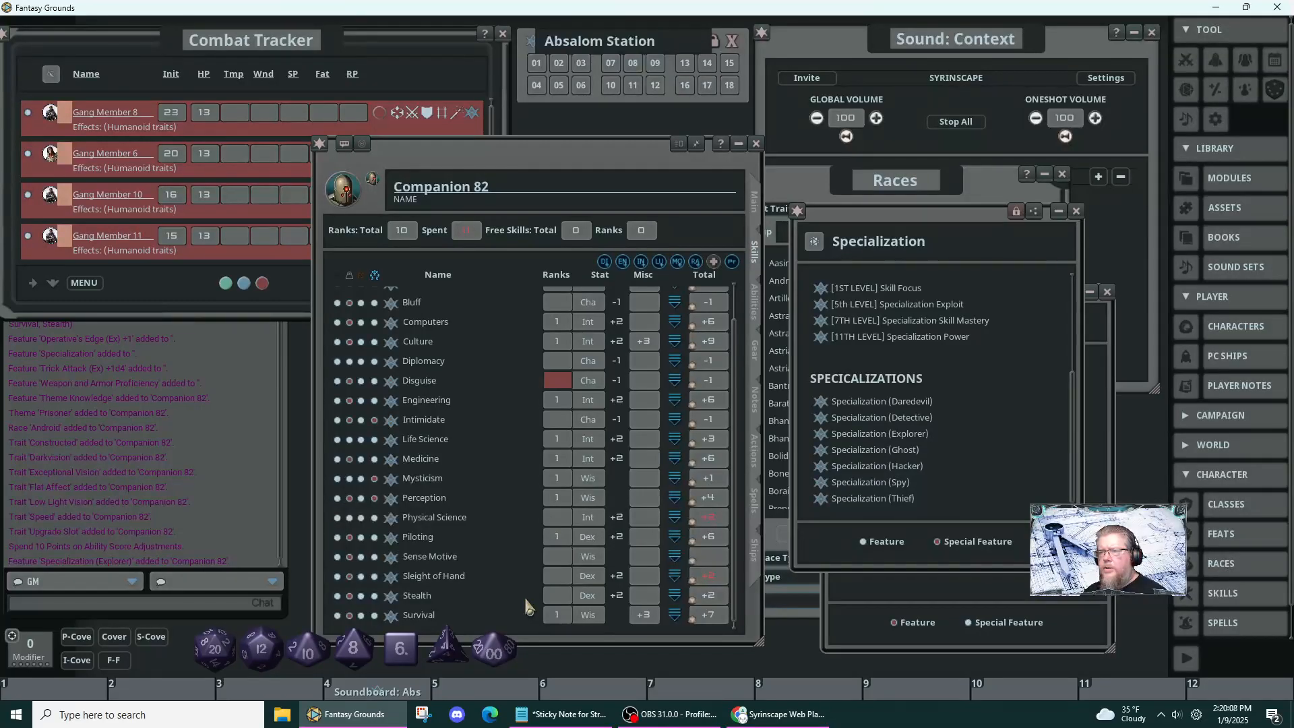
click(547, 519)
text(1)
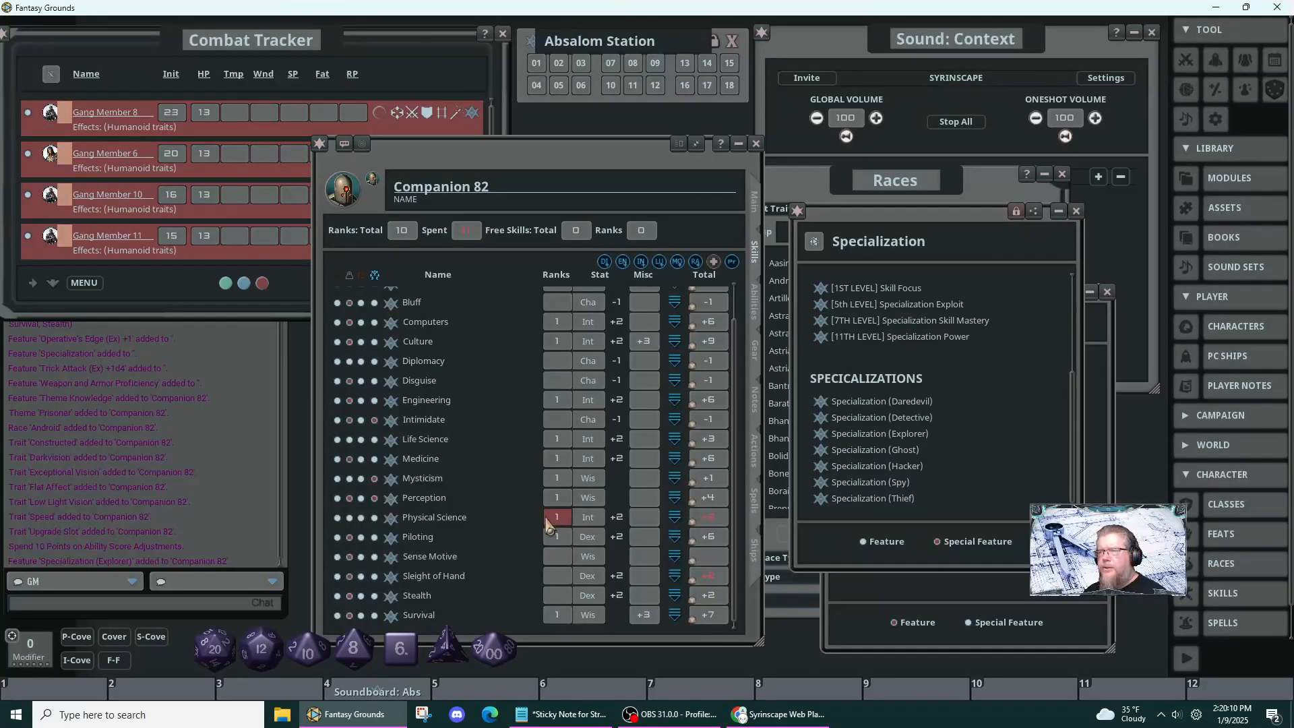
click(557, 421)
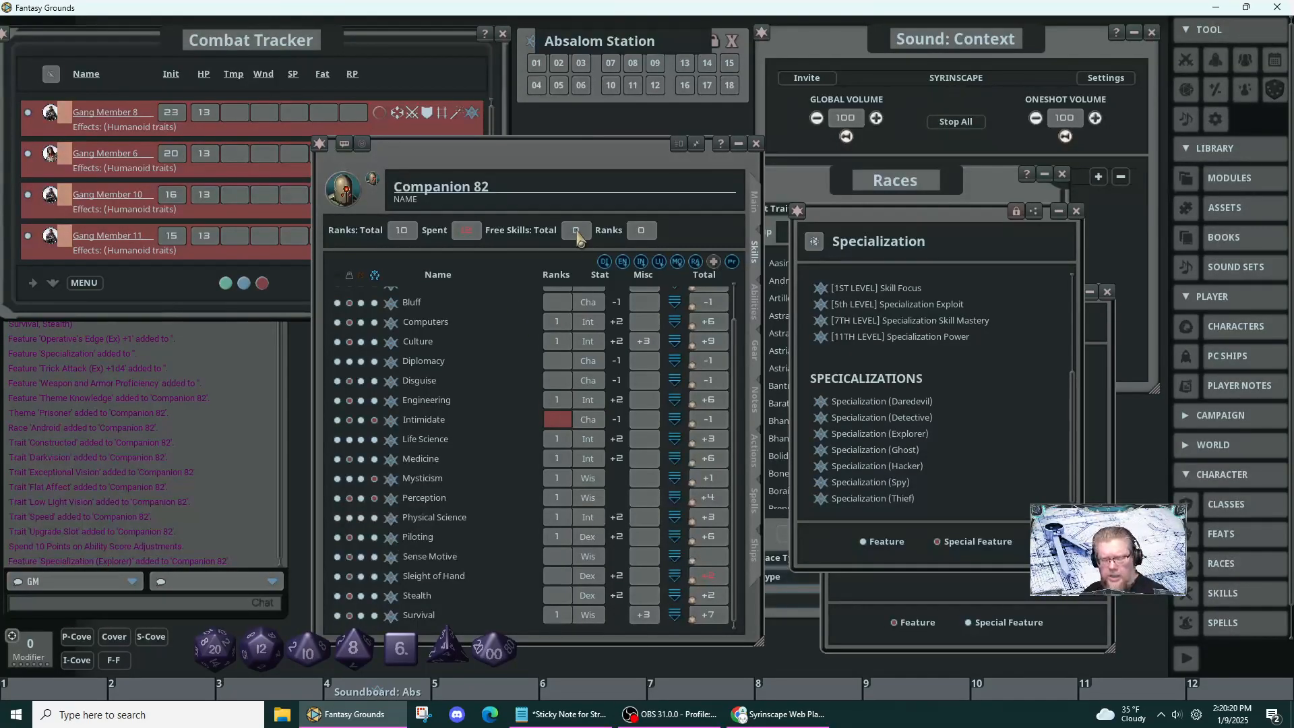
key(ctrl)
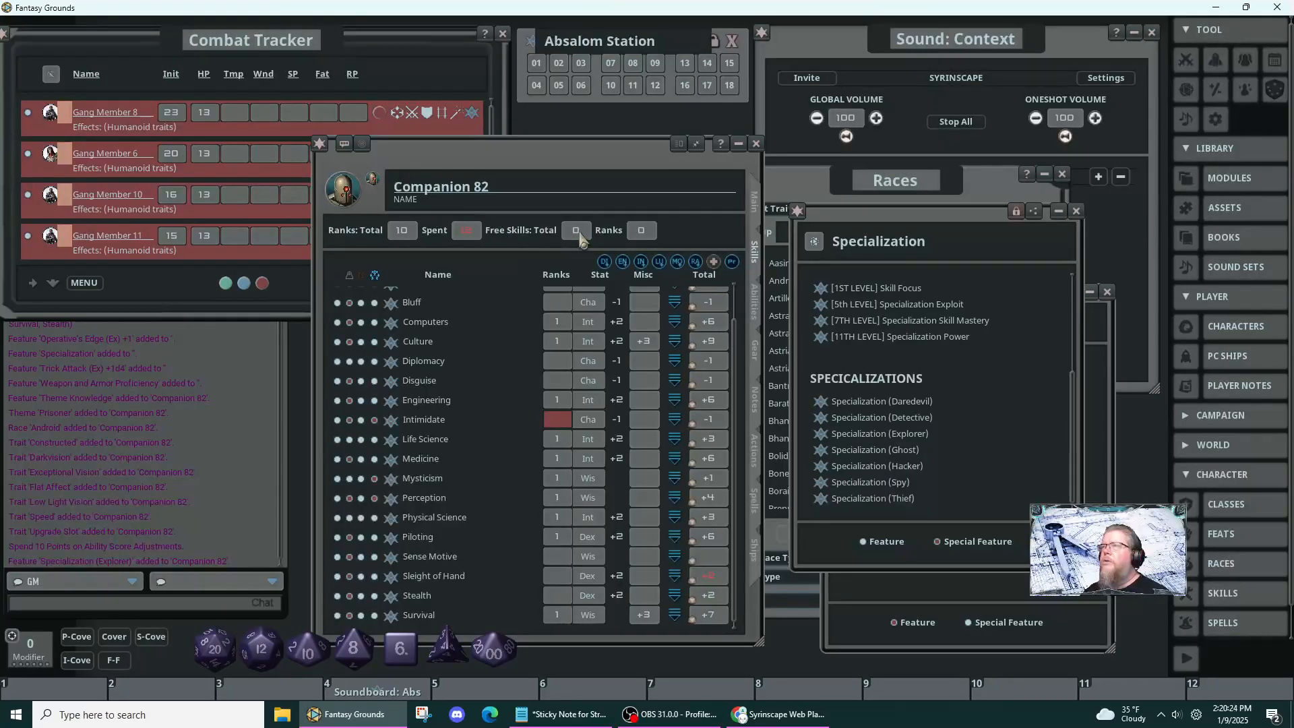
key(ctrl)
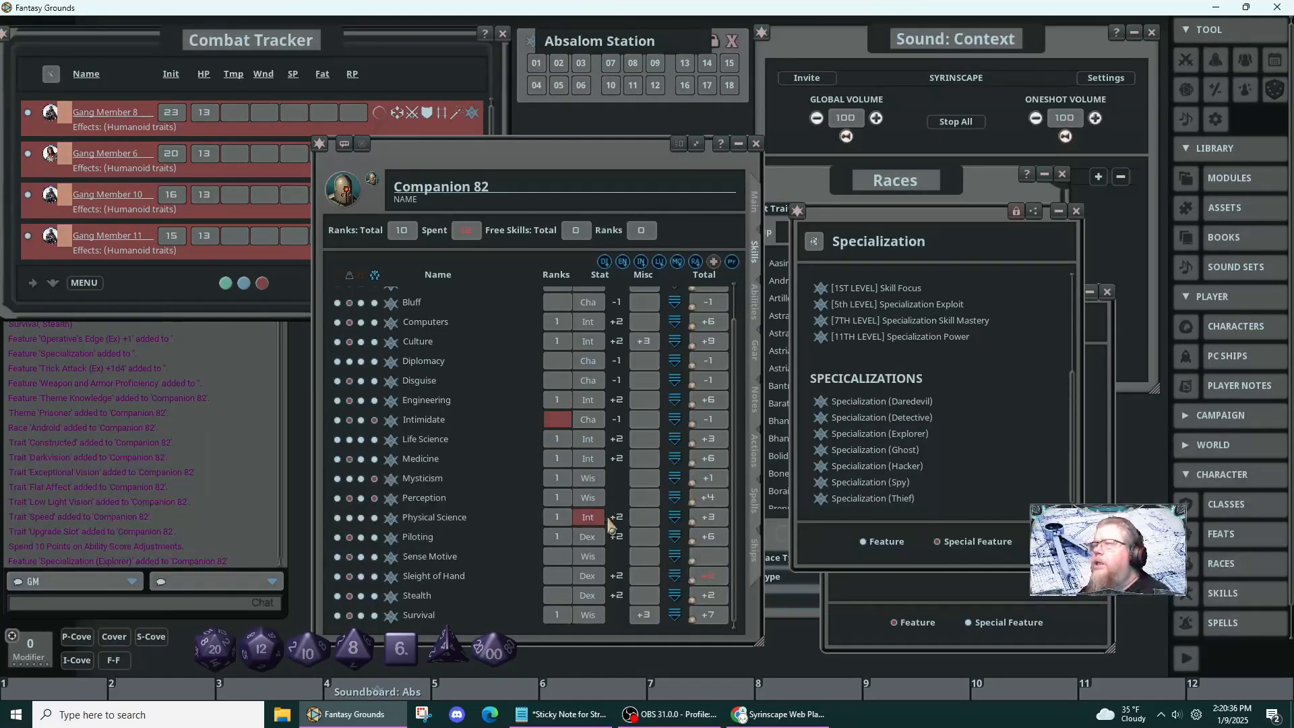
scroll(588, 547, up, 1)
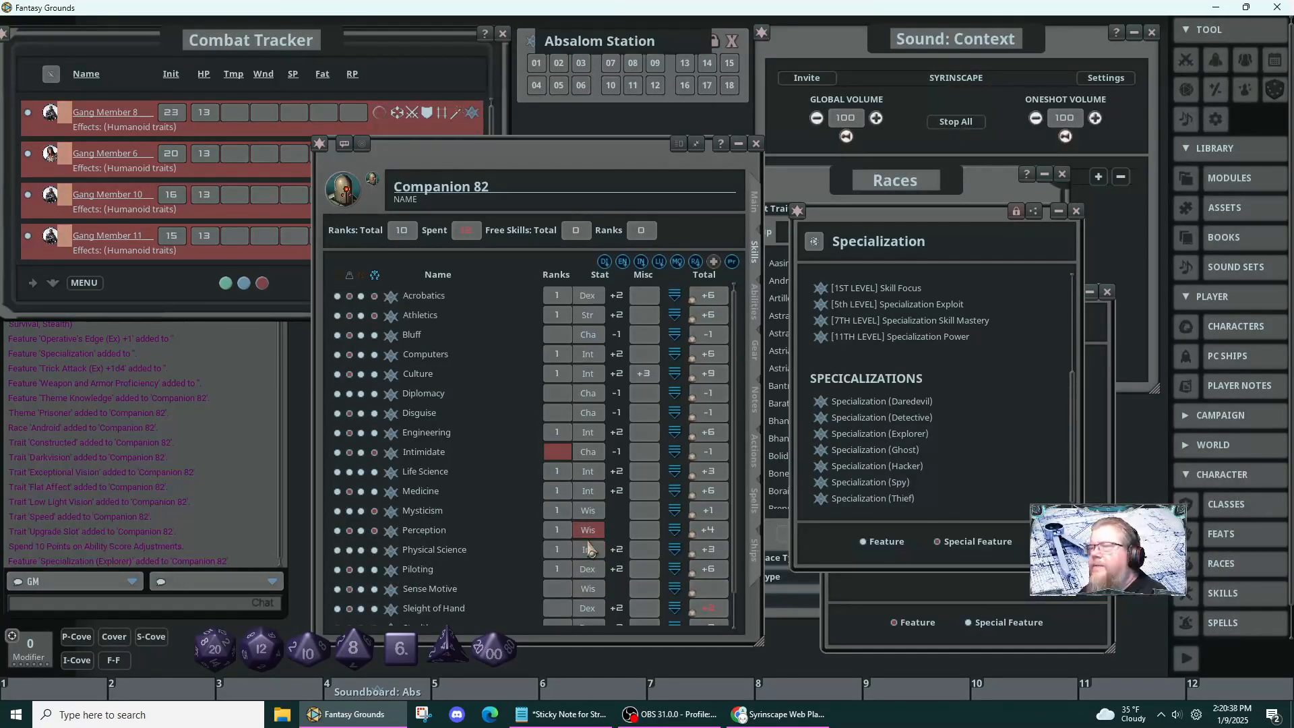
scroll(588, 547, down, 1)
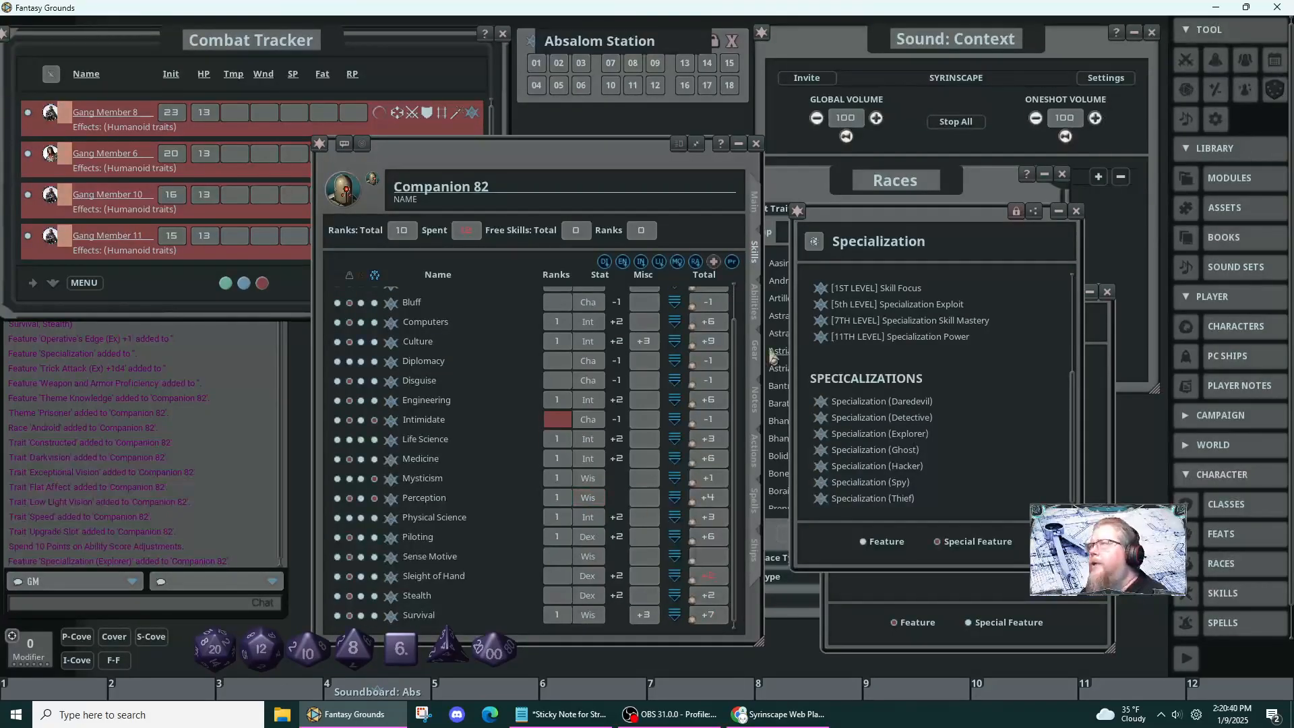
- Check the Operative's Edge class ability and add +1 to the insight modifier of all skills
click(755, 301)
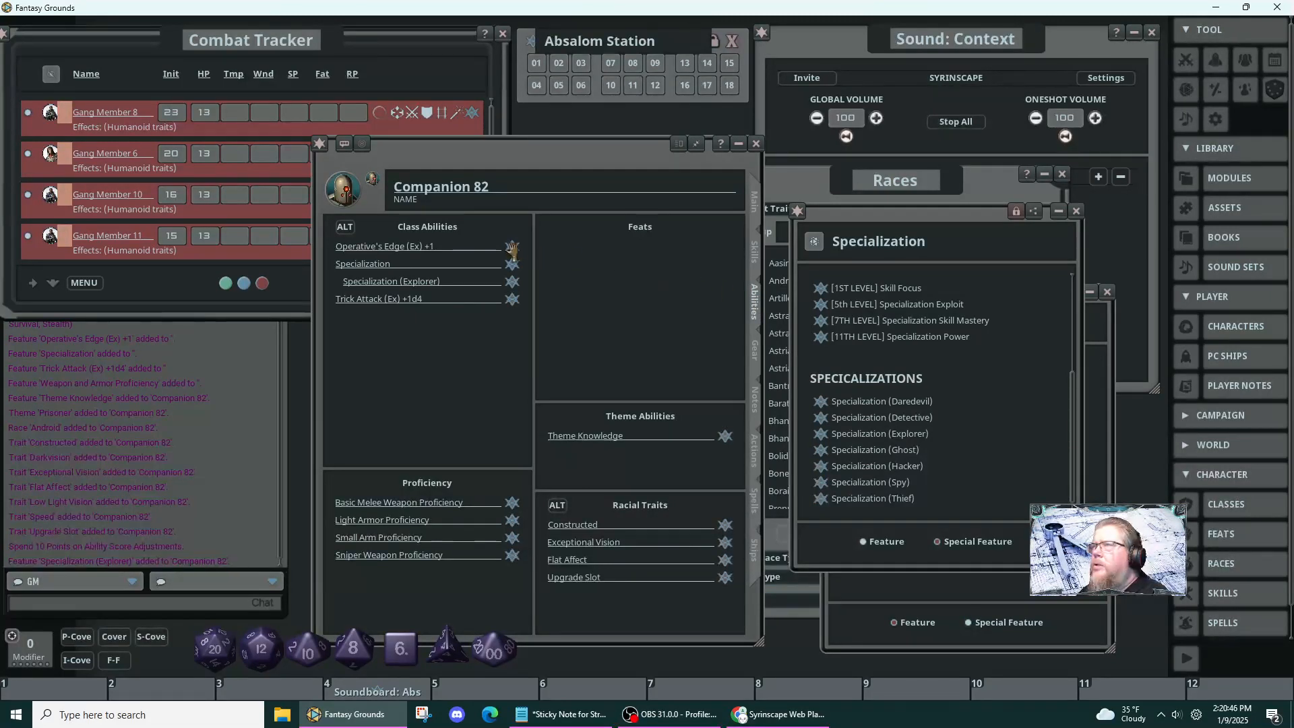
click(513, 247)
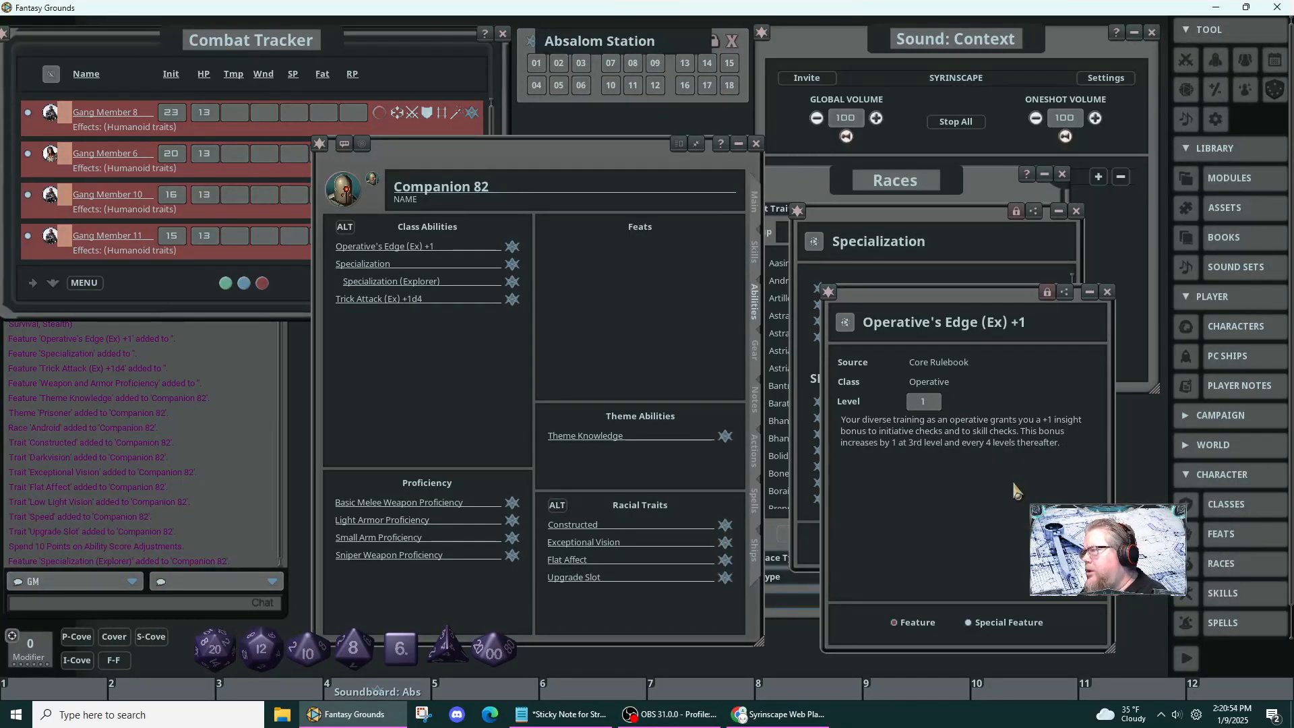
click(756, 201)
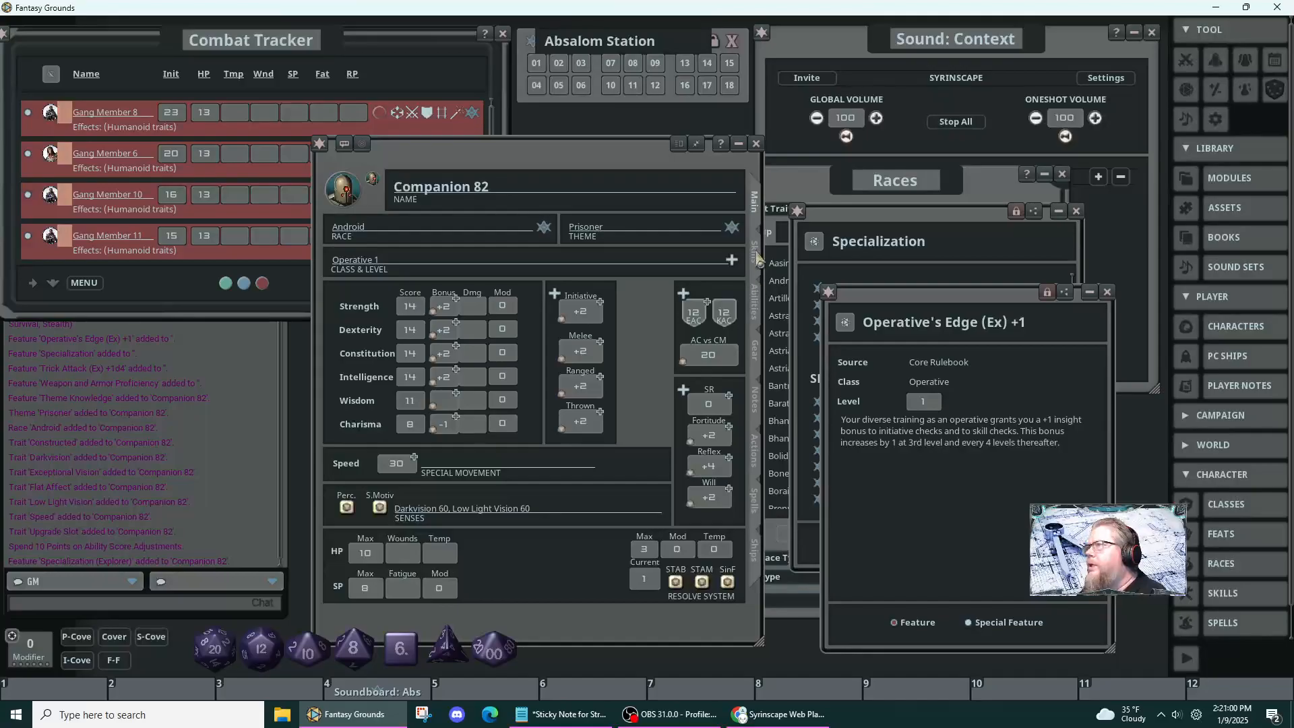
click(756, 258)
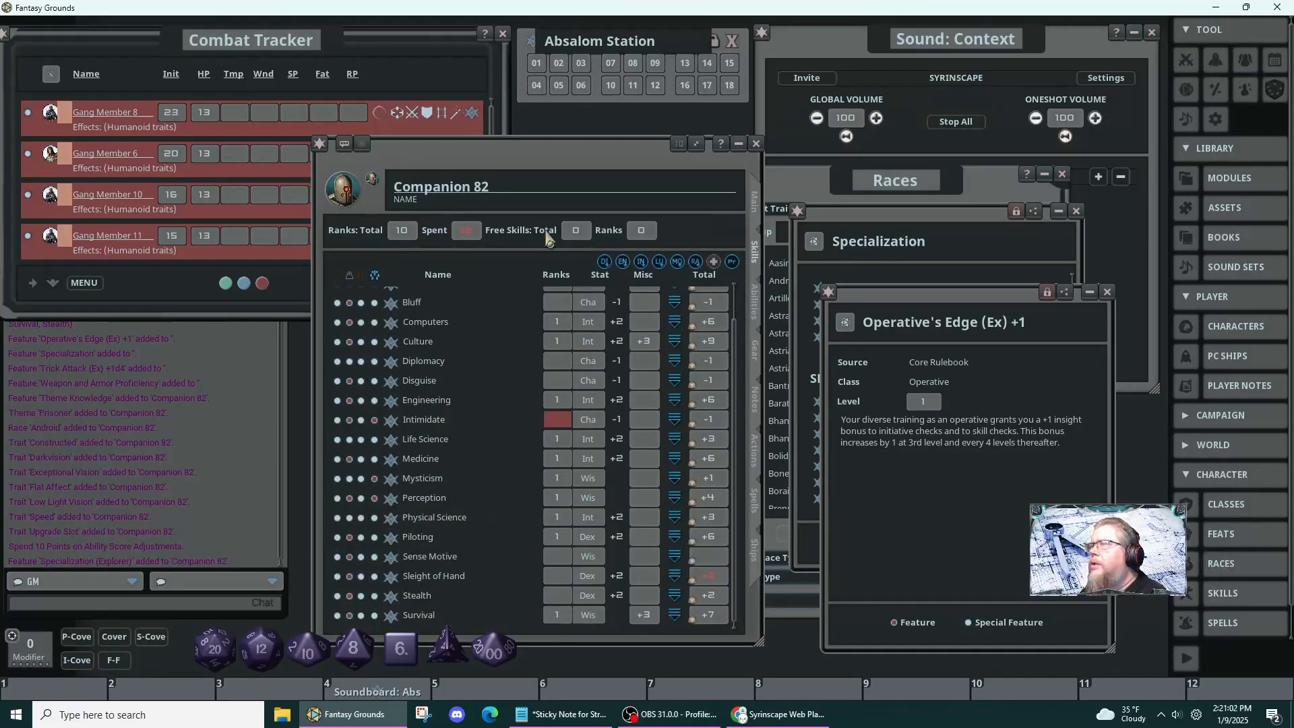
click(641, 265)
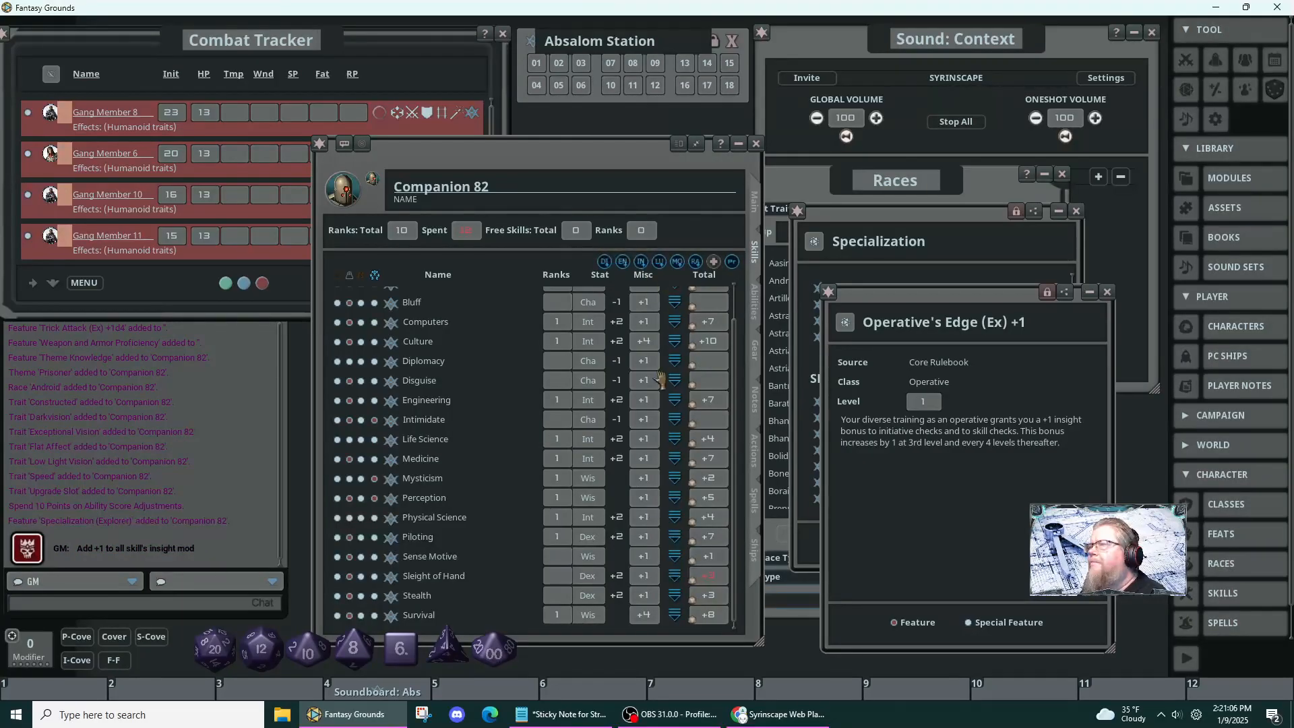
scroll(660, 380, up, 2)
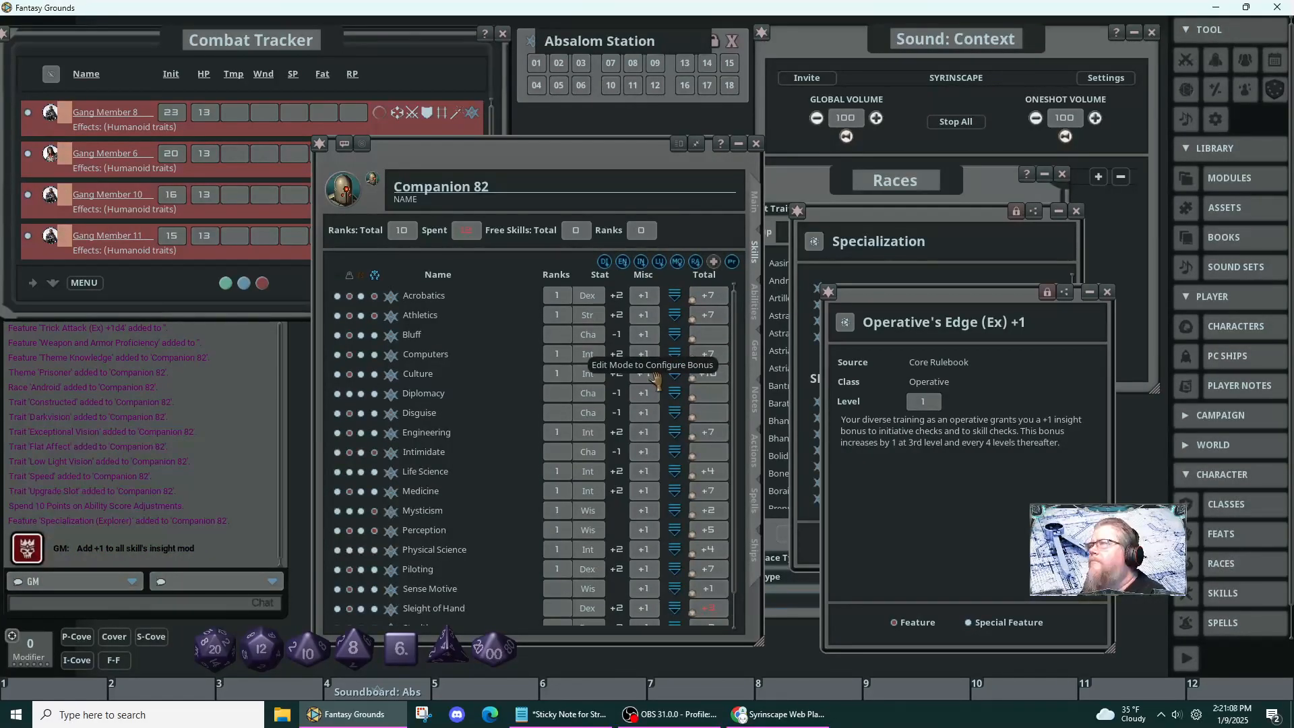
- Give Initiative a +1 misc bonus and close the Operative's Edge description
click(755, 200)
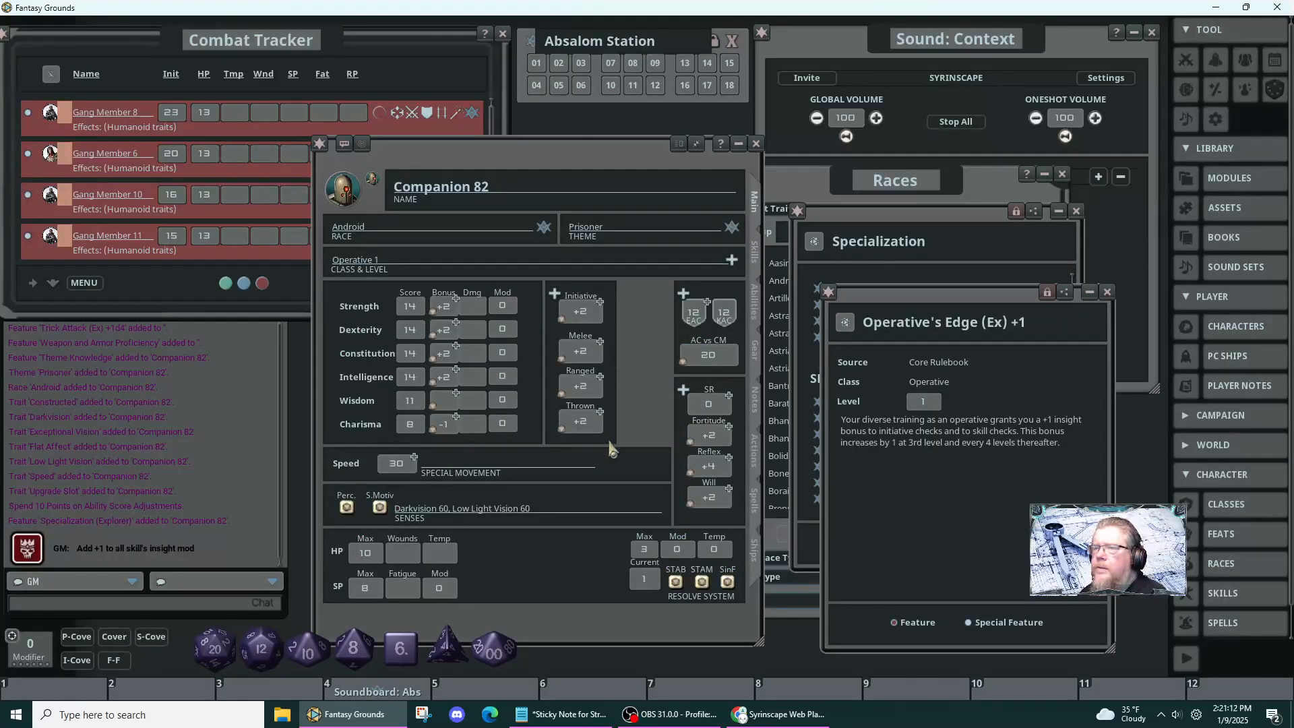
click(556, 294)
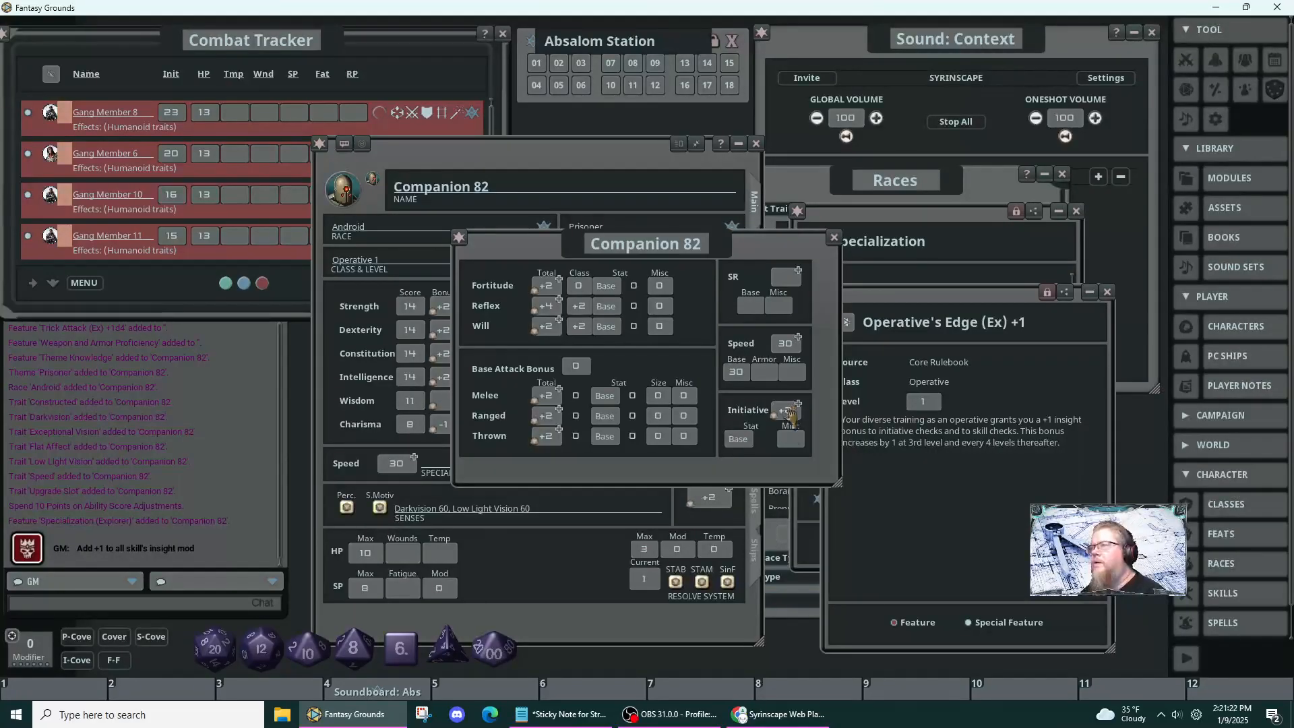
scroll(791, 446, up, 1)
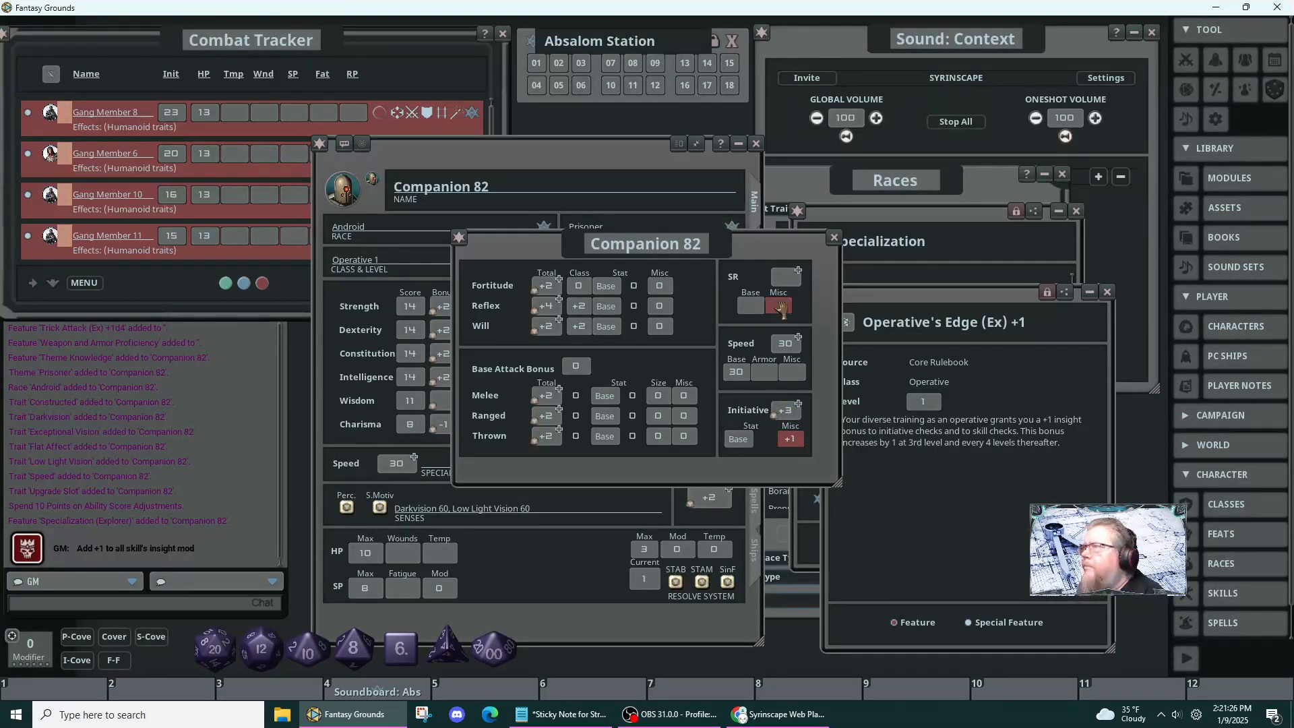
click(834, 238)
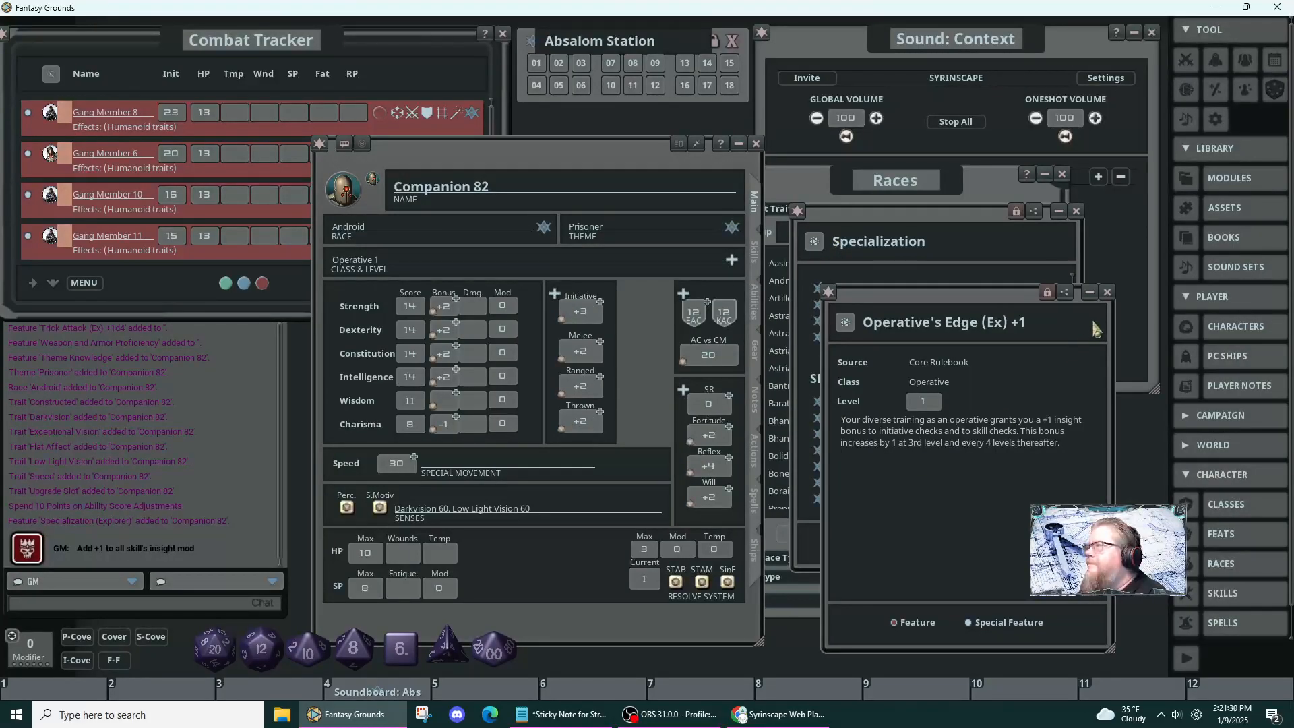
click(1107, 291)
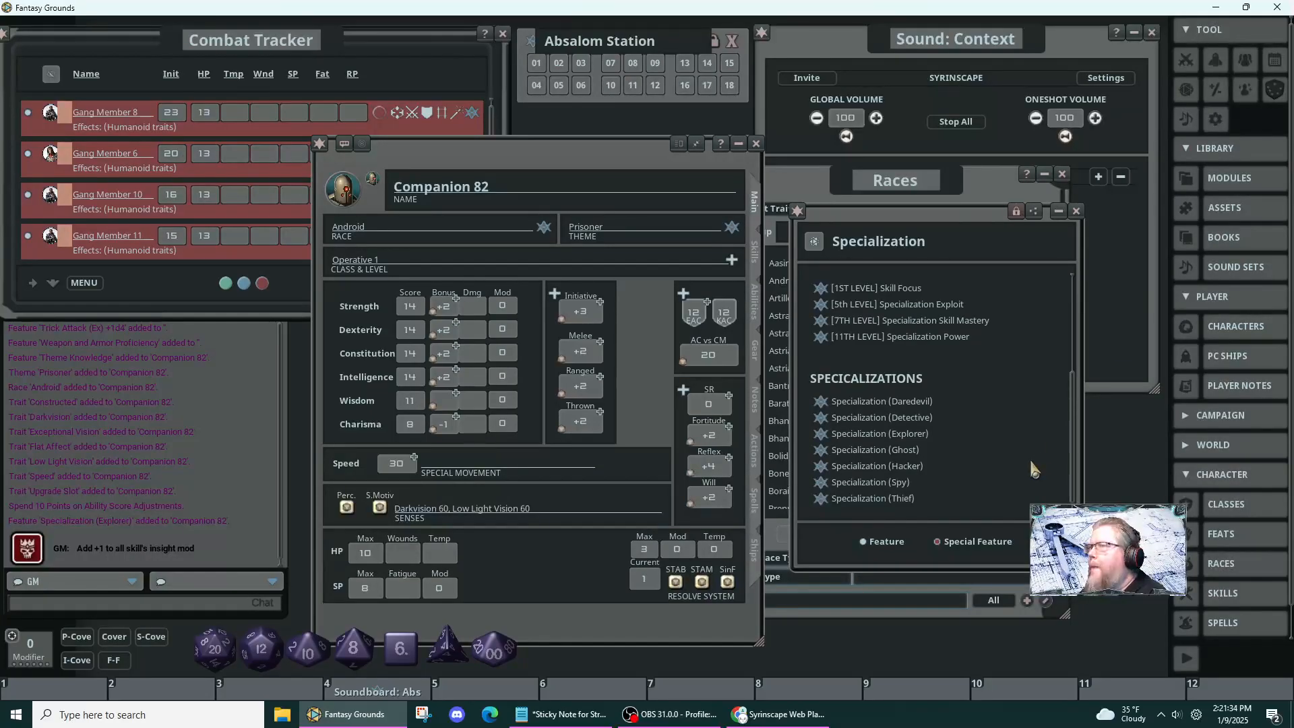
- Set the Wisdom score to 14 and the Dexterity score to 11, after reviewing the skill totals
click(759, 255)
scroll(490, 409, down, 1)
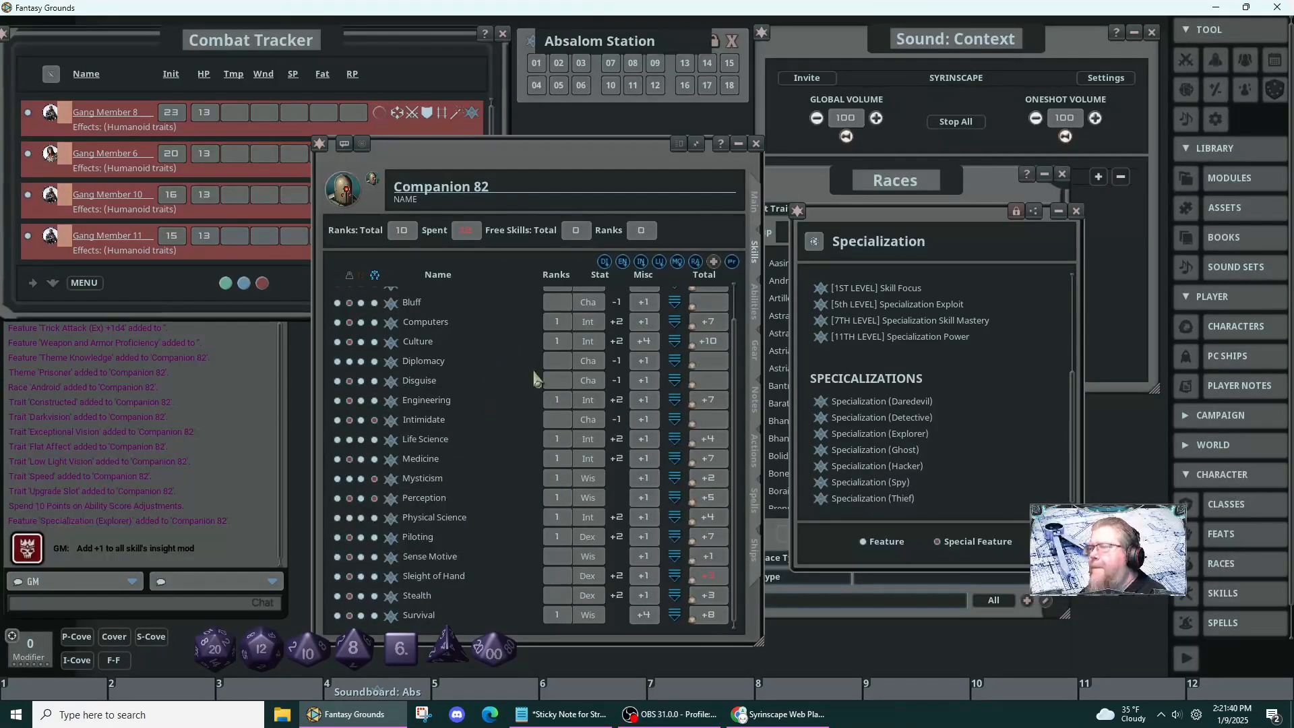
click(756, 202)
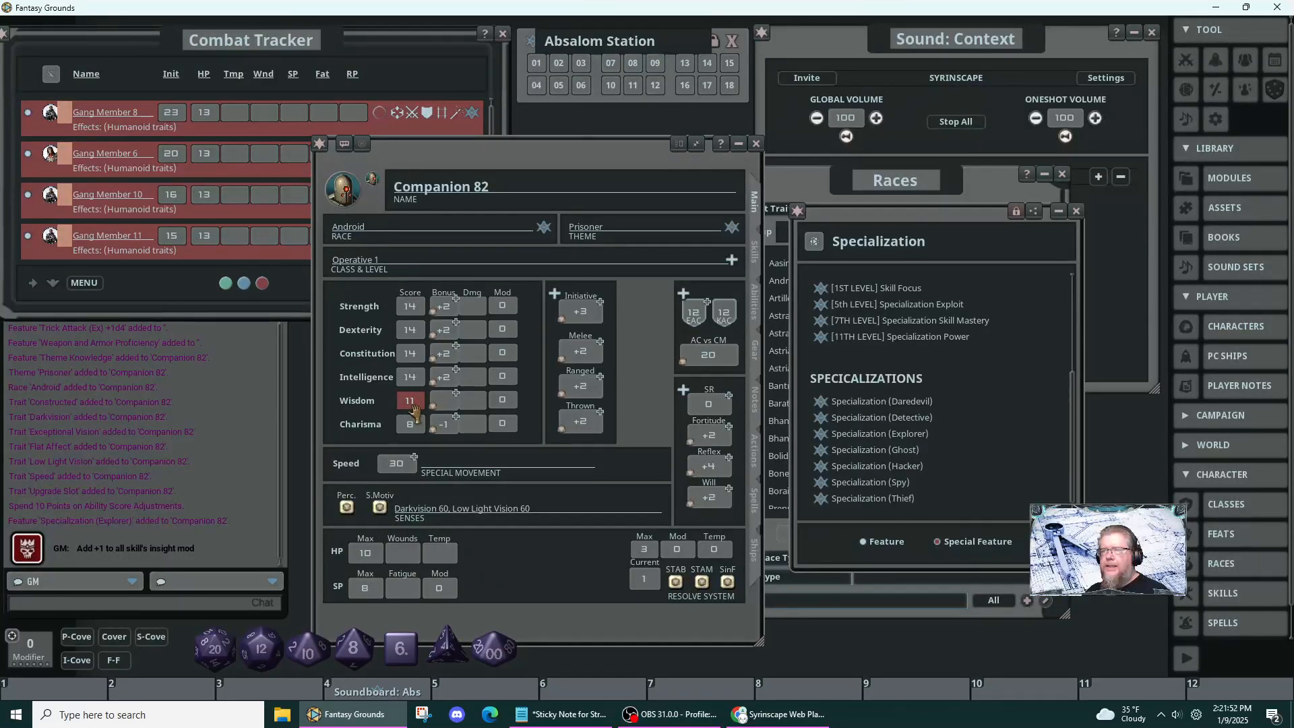
key(BackSpace)
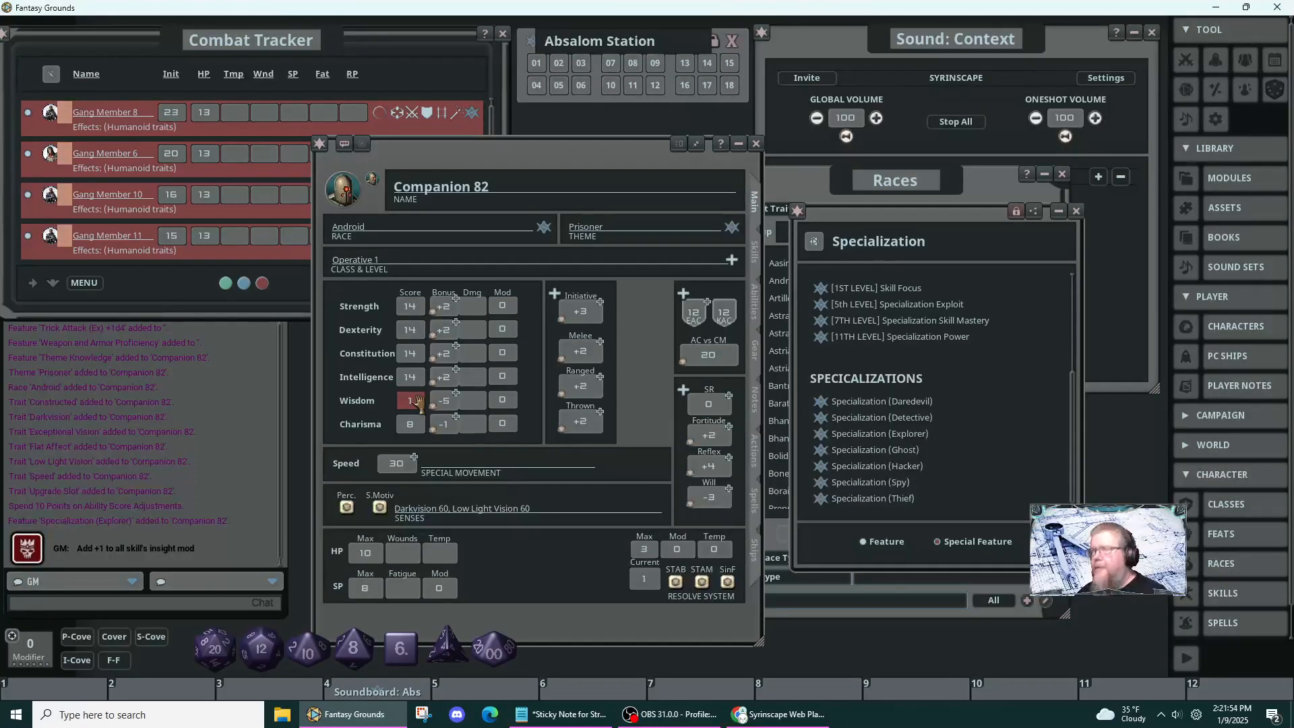
click(409, 329)
text(11)
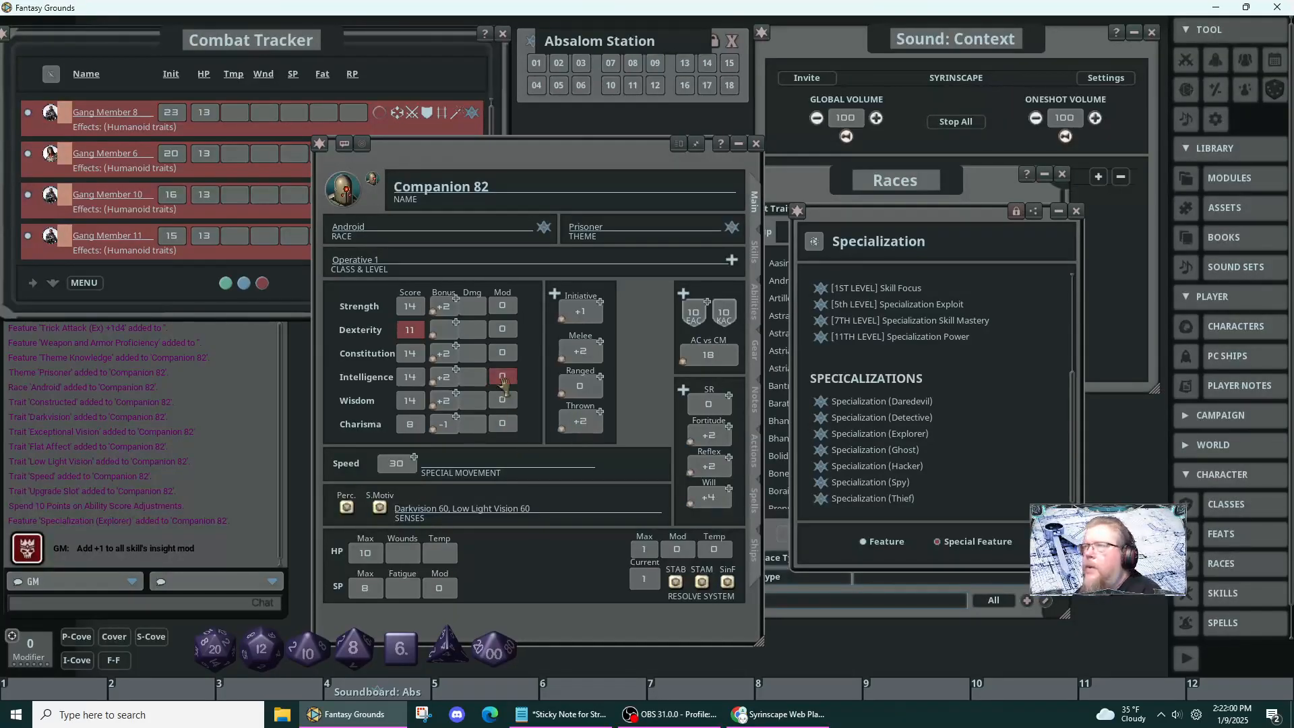
- Lower the Charisma score to 7 and raise the Dexterity score to 12
click(477, 353)
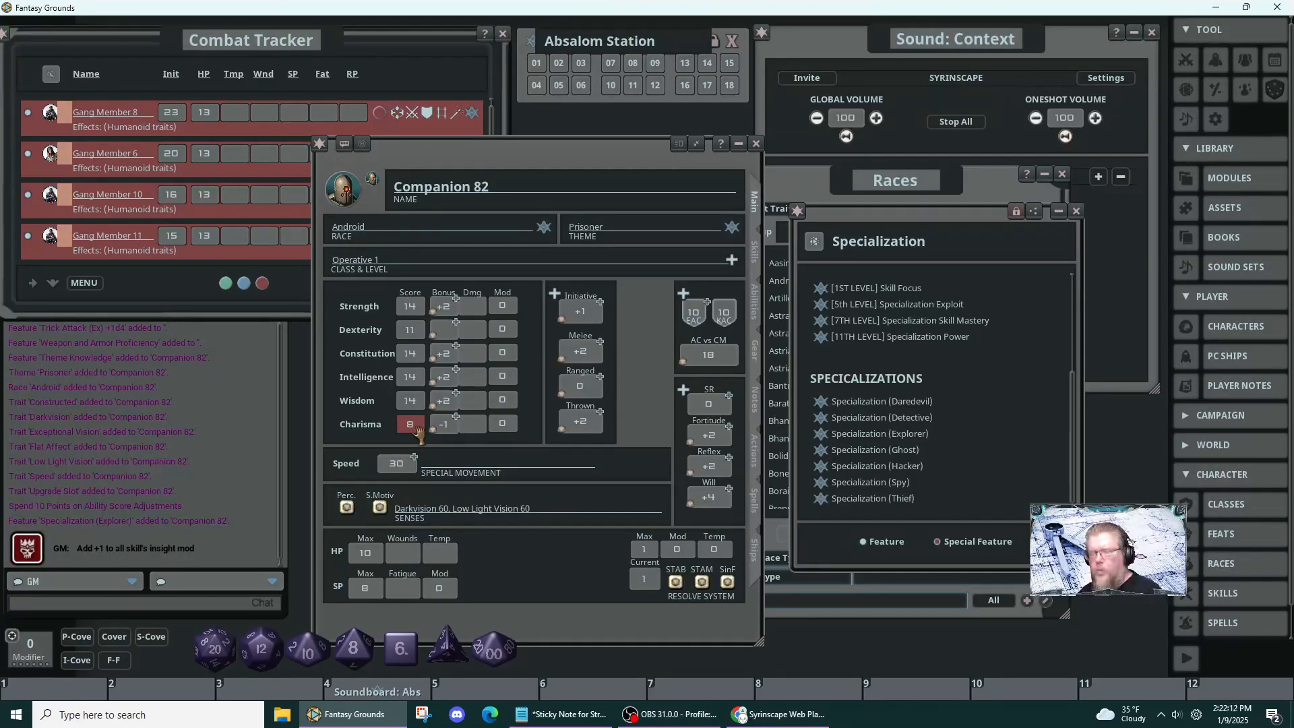
scroll(418, 432, down, 1)
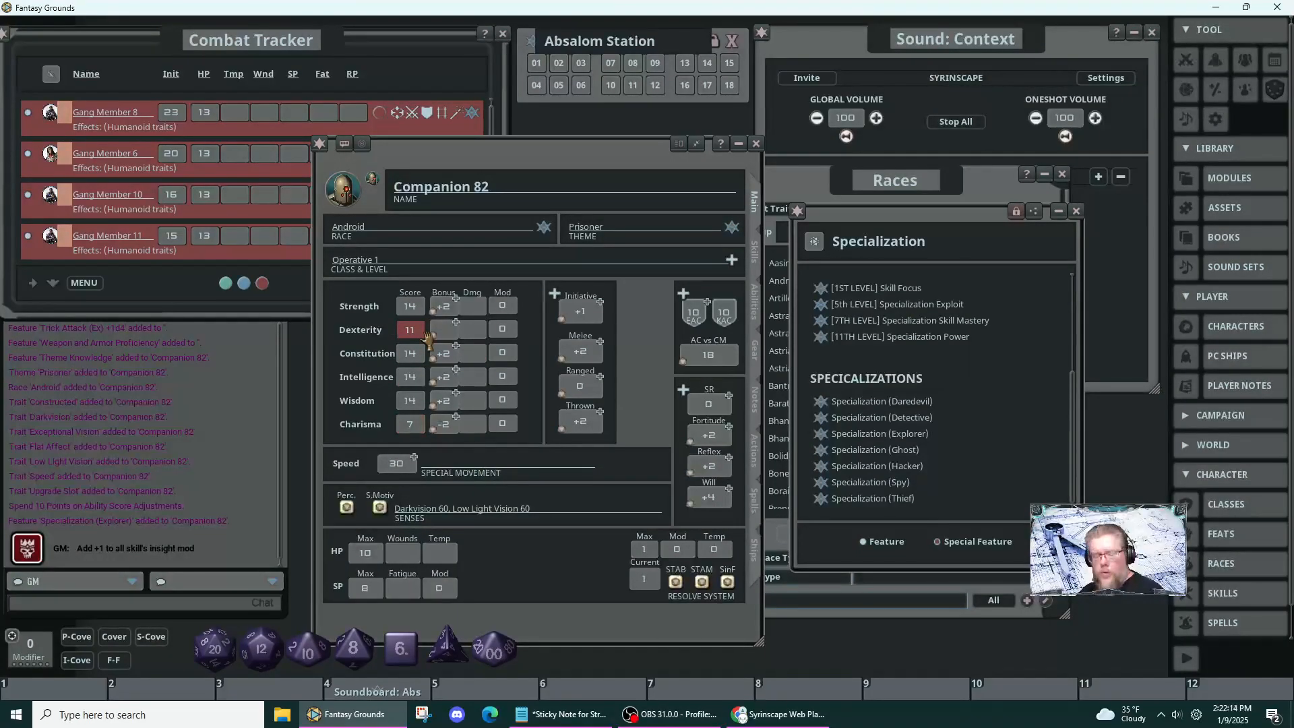
scroll(426, 337, up, 1)
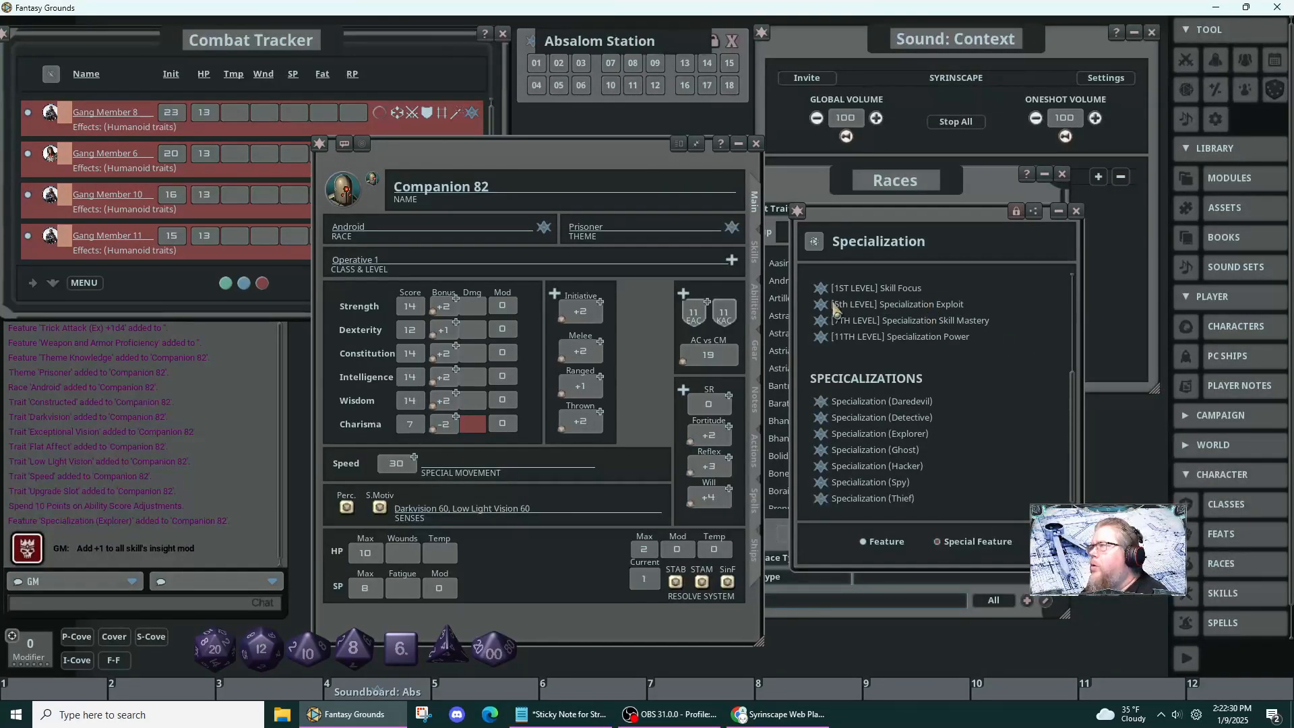
- Close the Specialization description, review the class abilities and open Companion 82's augmentations list
scroll(935, 445, up, 5)
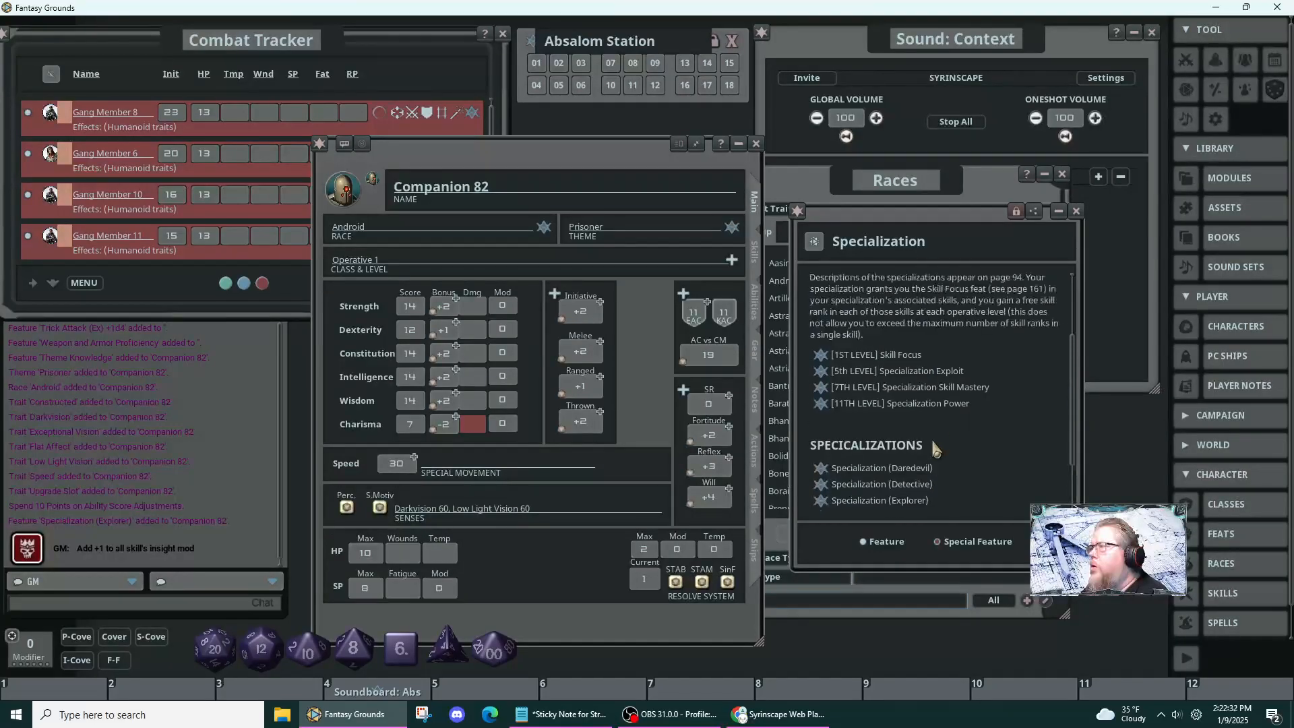
click(1077, 211)
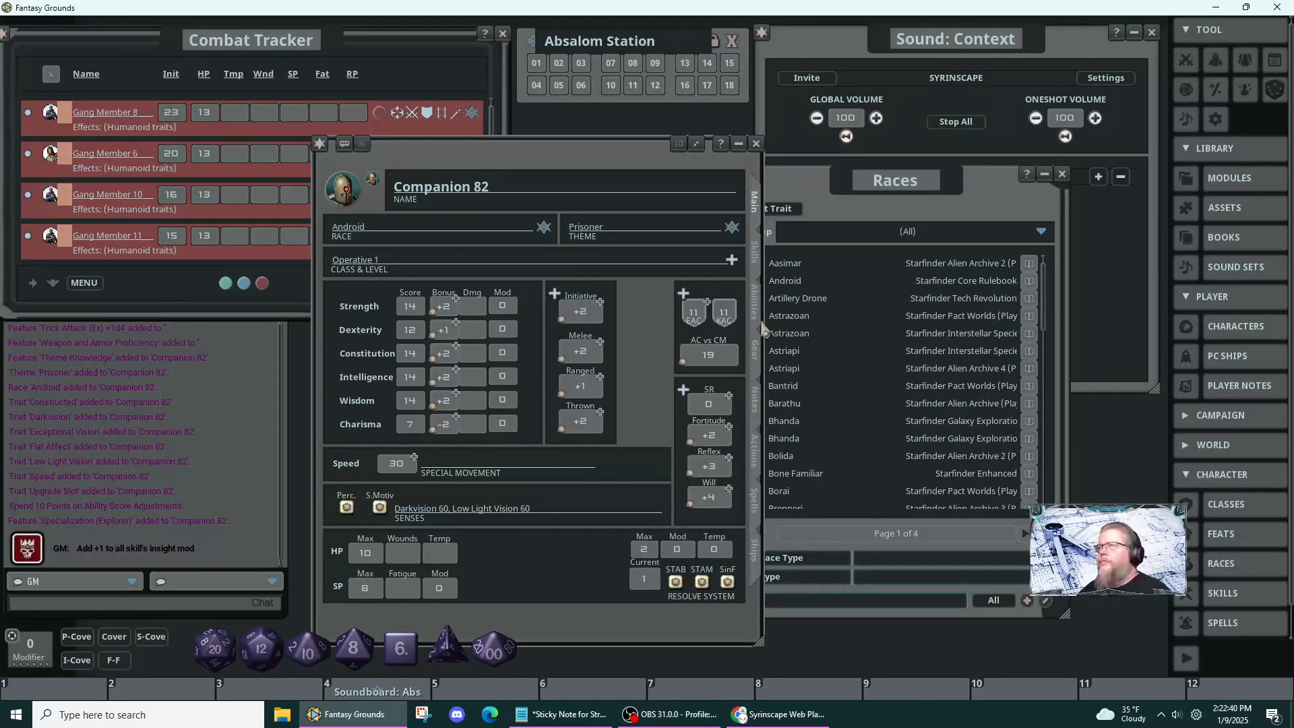
click(758, 304)
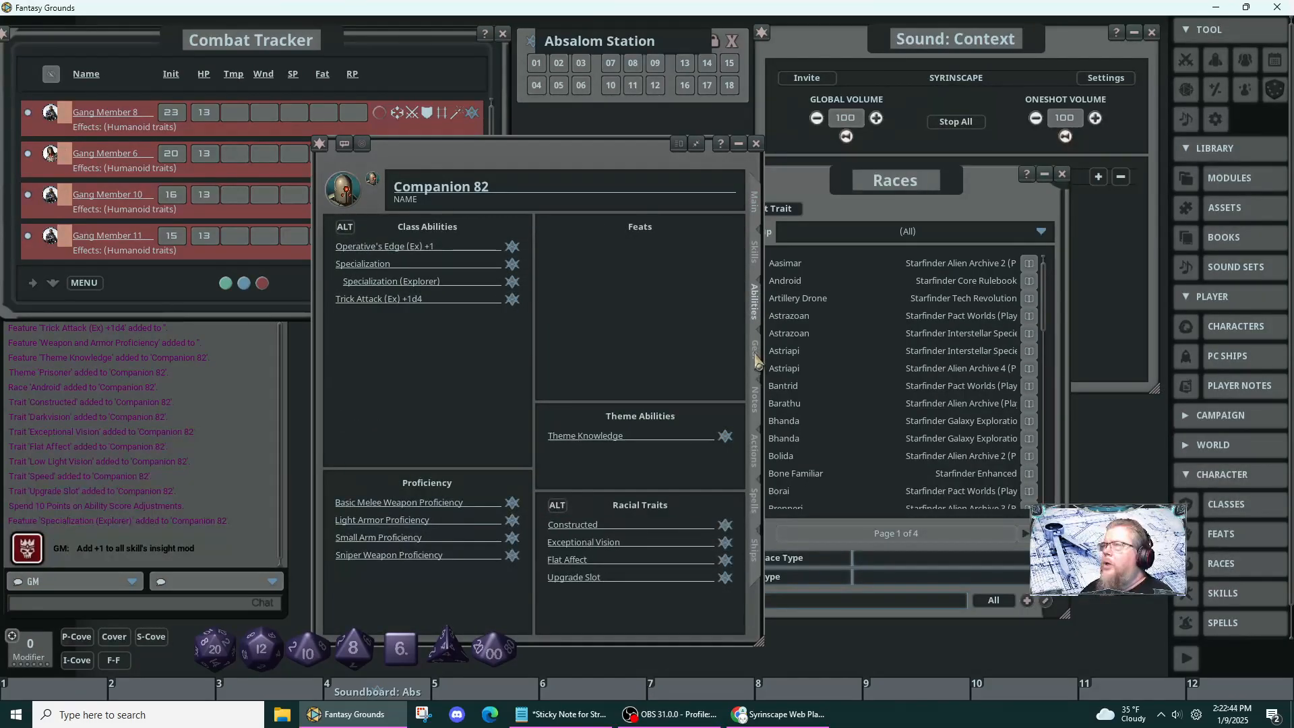
click(755, 351)
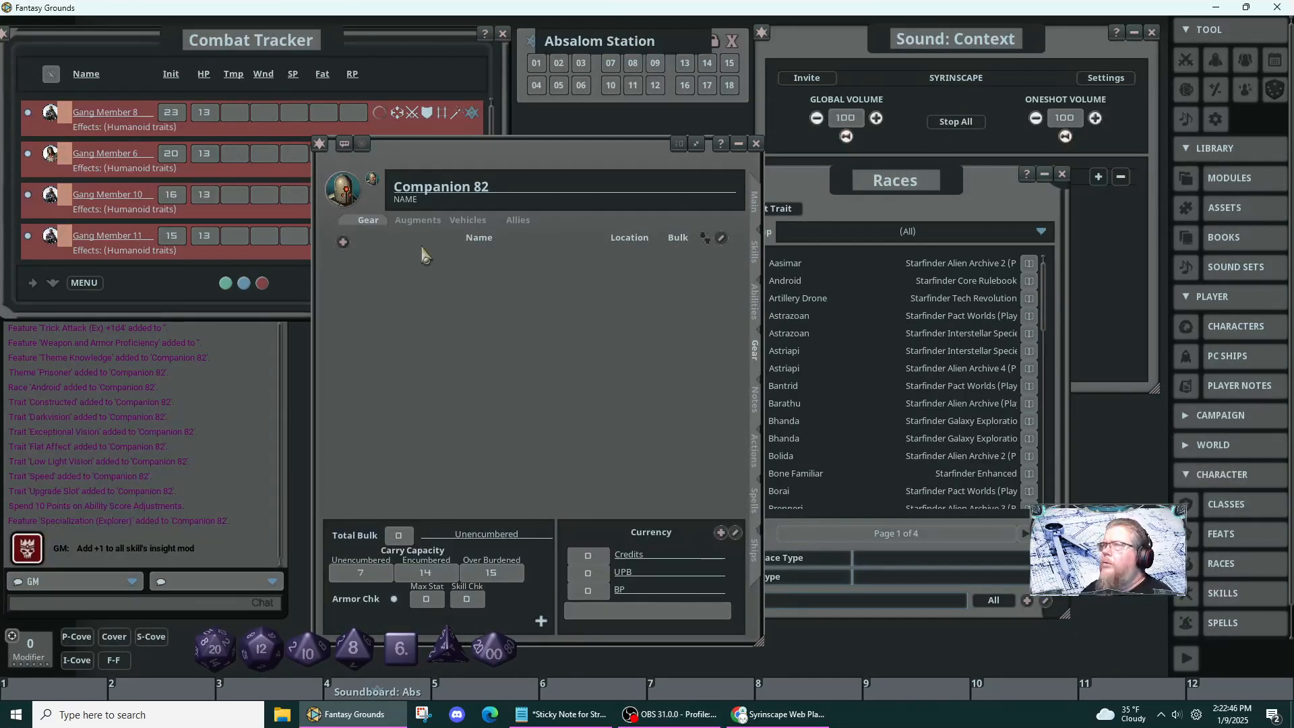
click(419, 226)
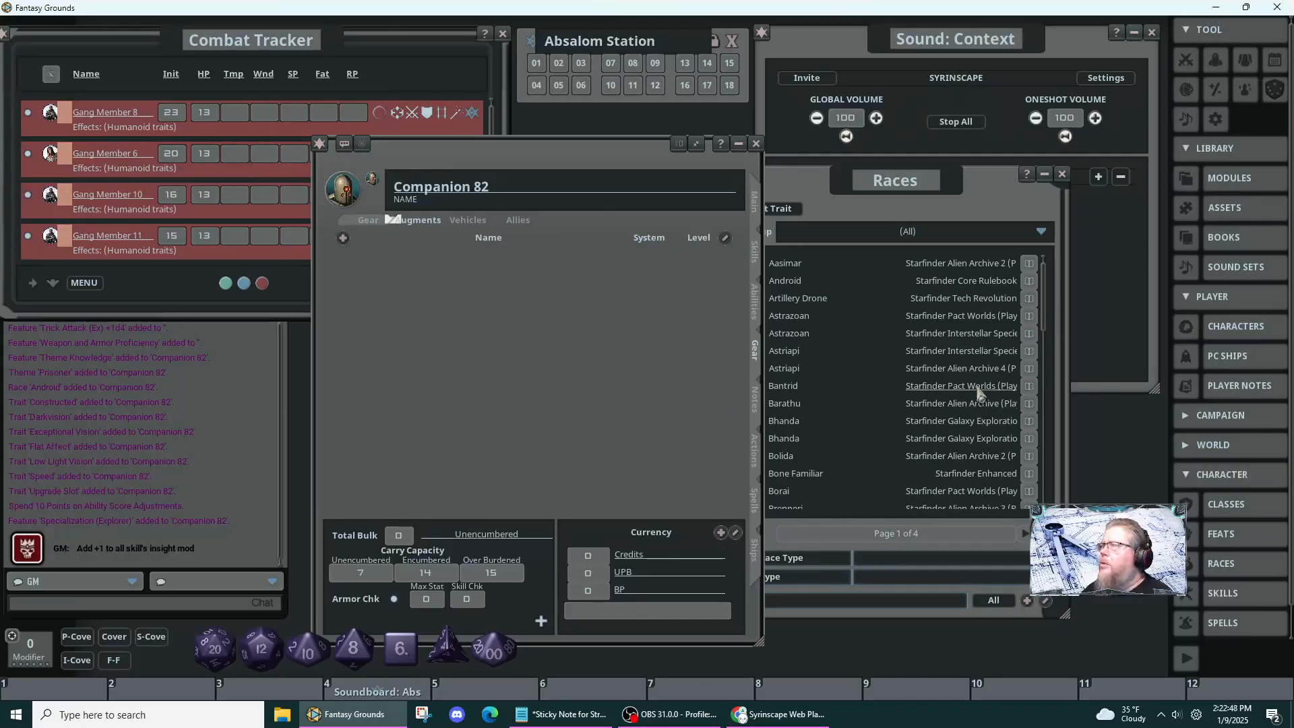
- Close the Races list, check the companion's main stats and return to its augmentations
drag(992, 205, 1061, 206)
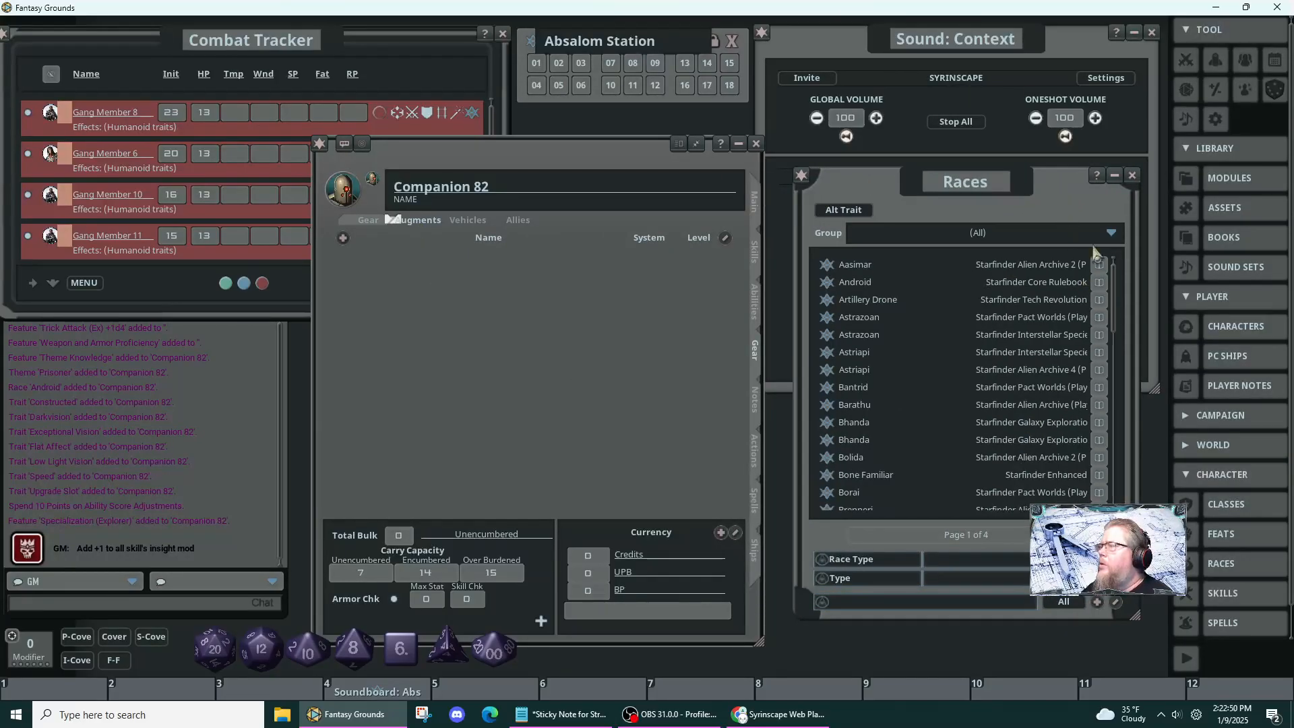
click(1132, 175)
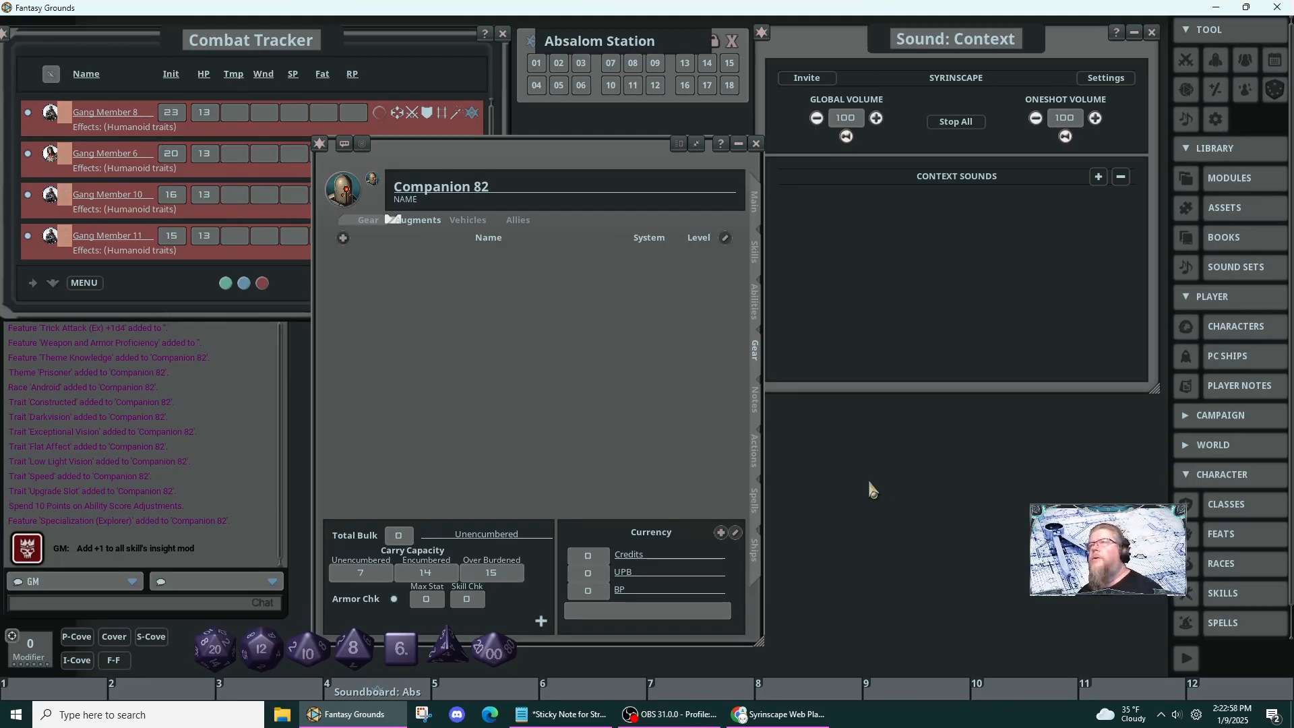
click(755, 206)
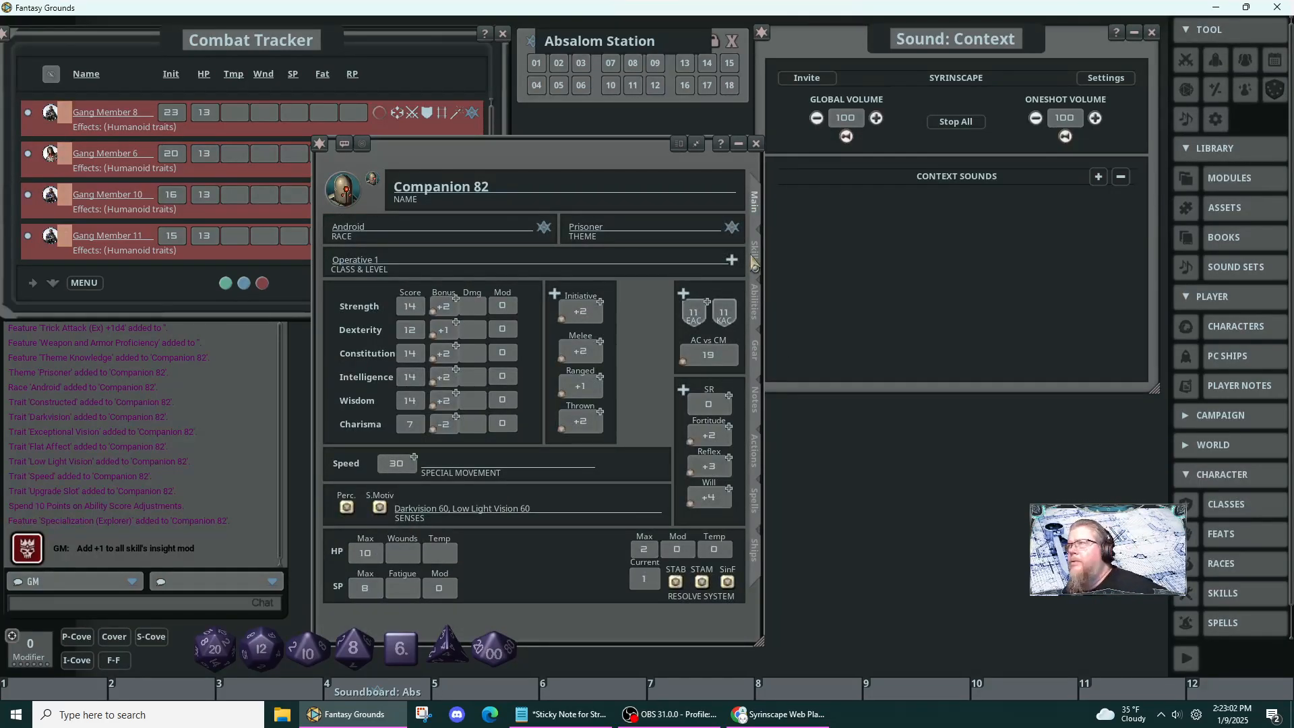
click(756, 352)
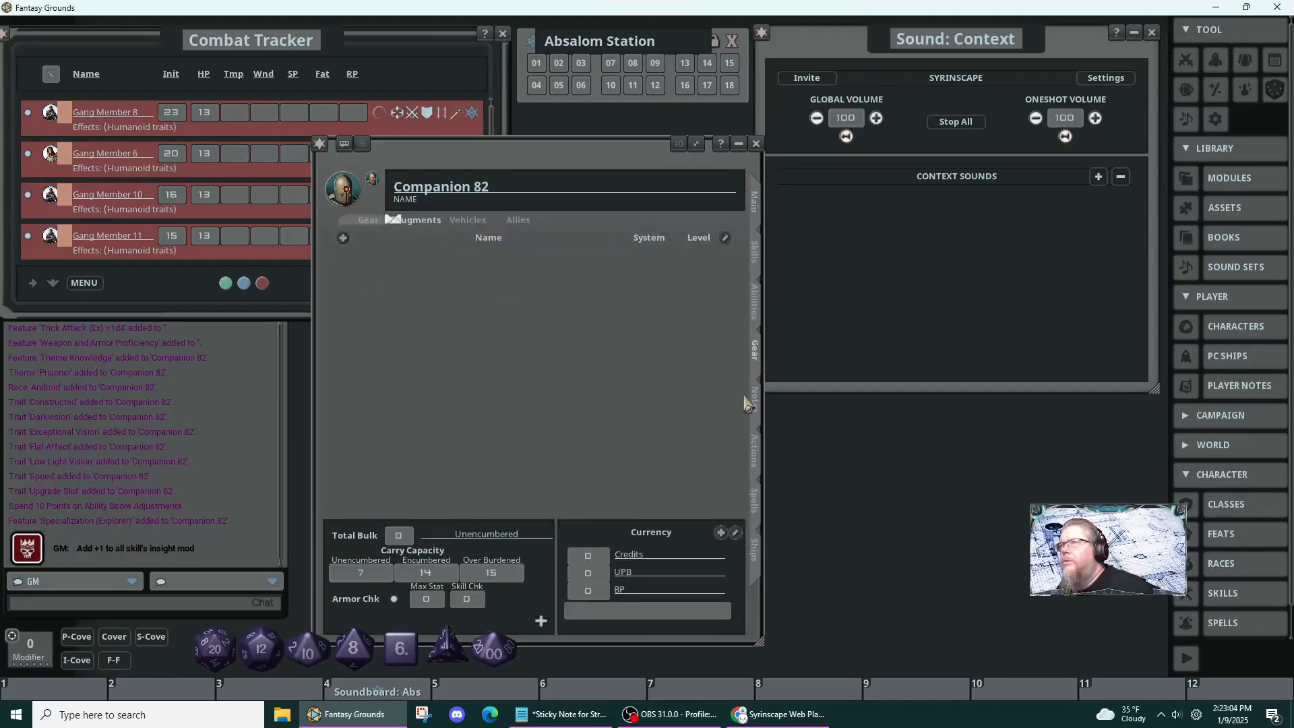
- Switch to Microsoft Edge, open aonsrd.com and save the Archives of Nethys site to the favorites bar
click(499, 707)
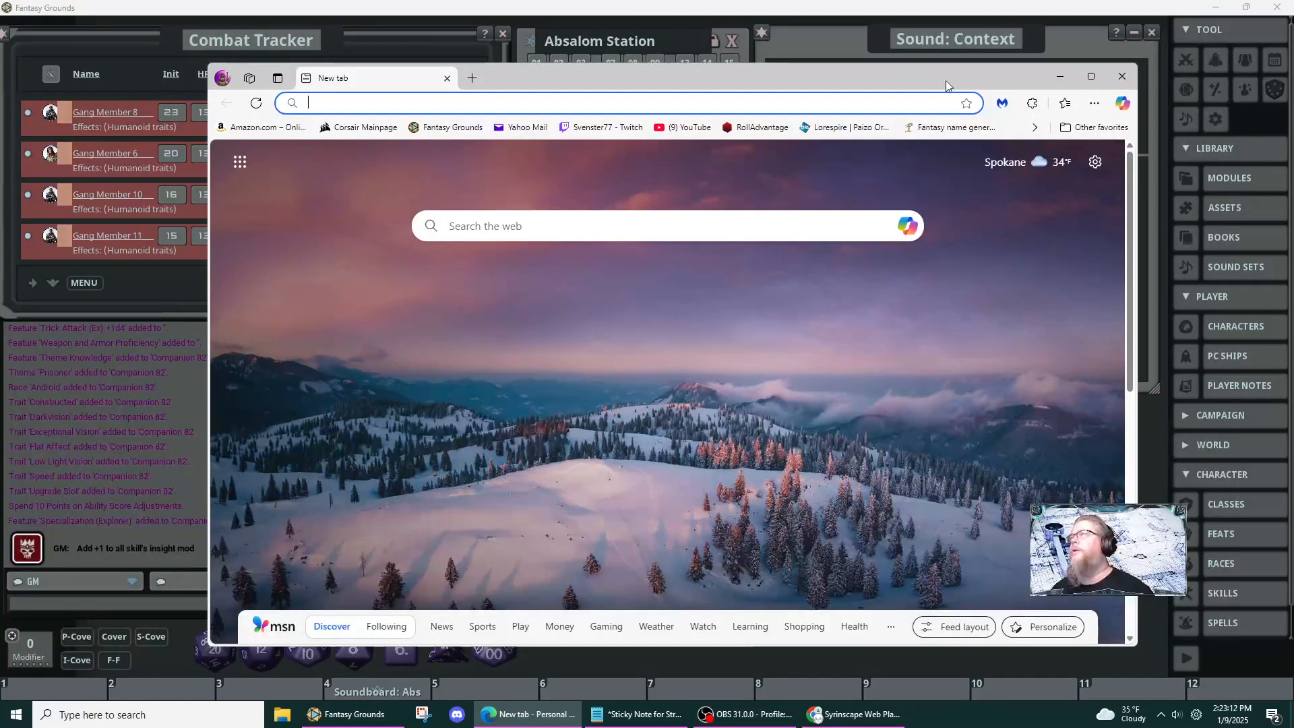
click(1032, 128)
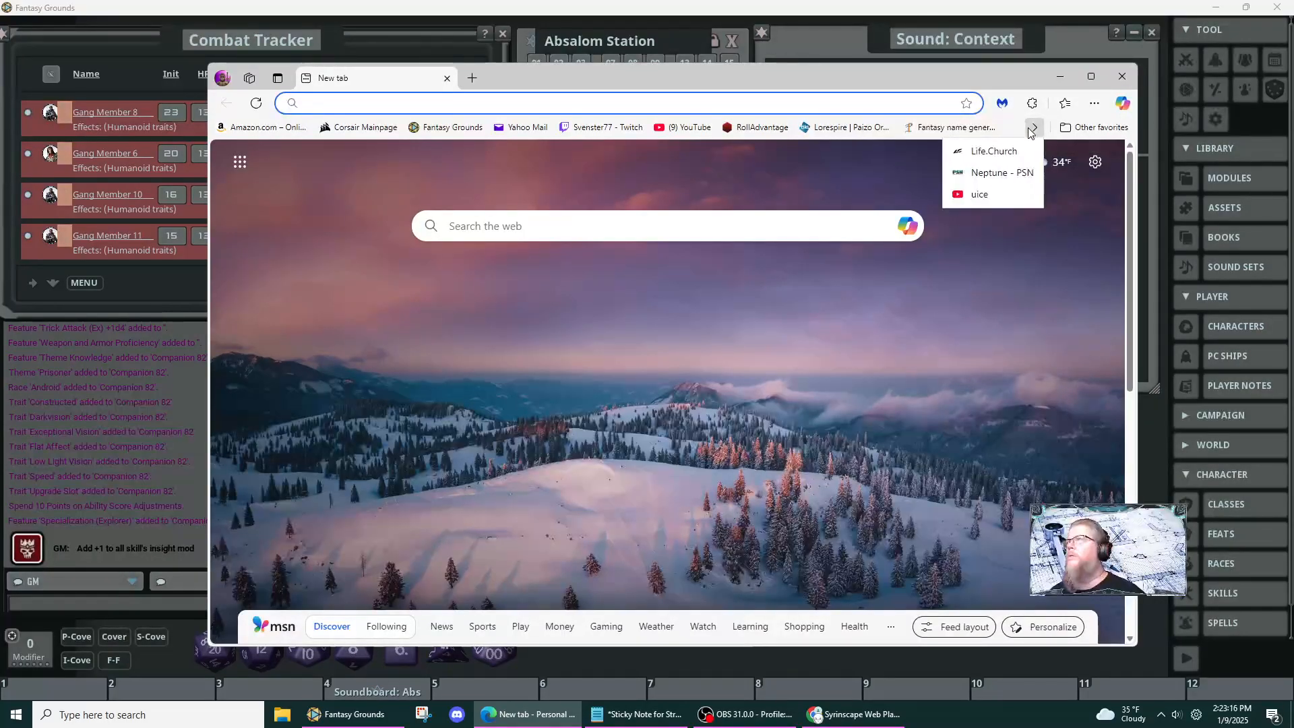
click(1032, 127)
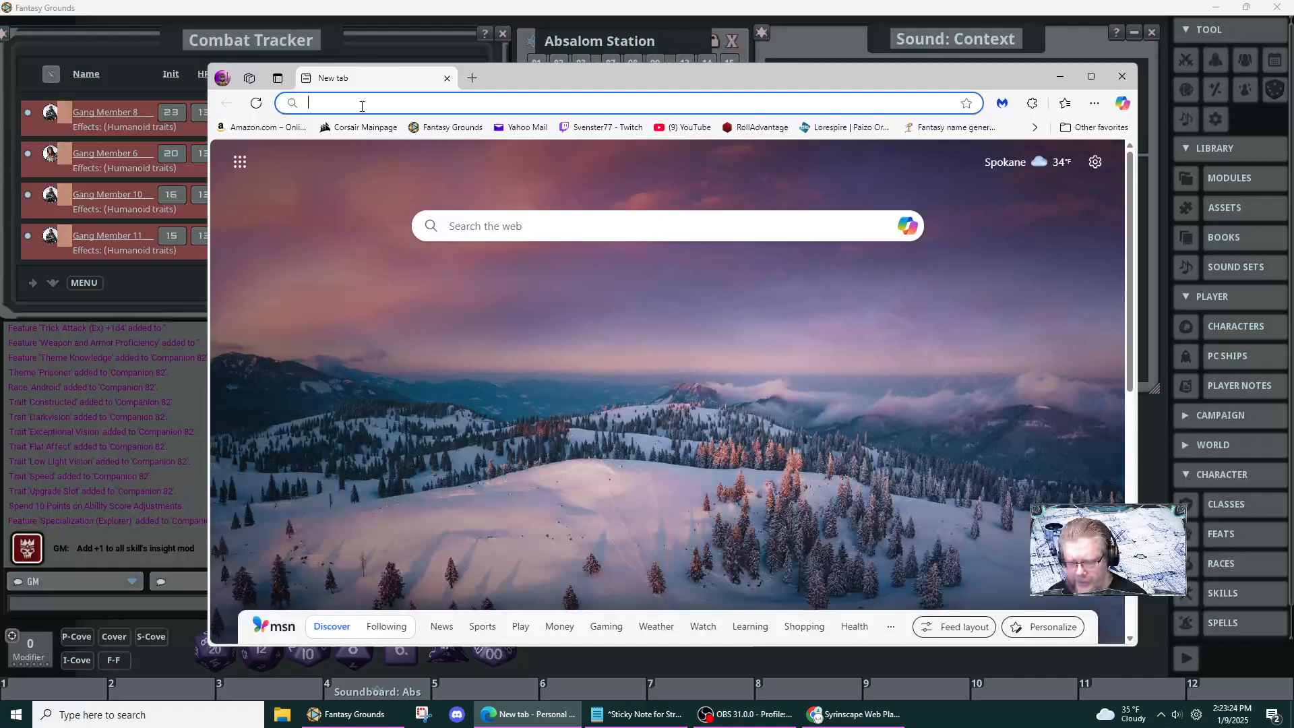
text(ar)
key(BackSpace)
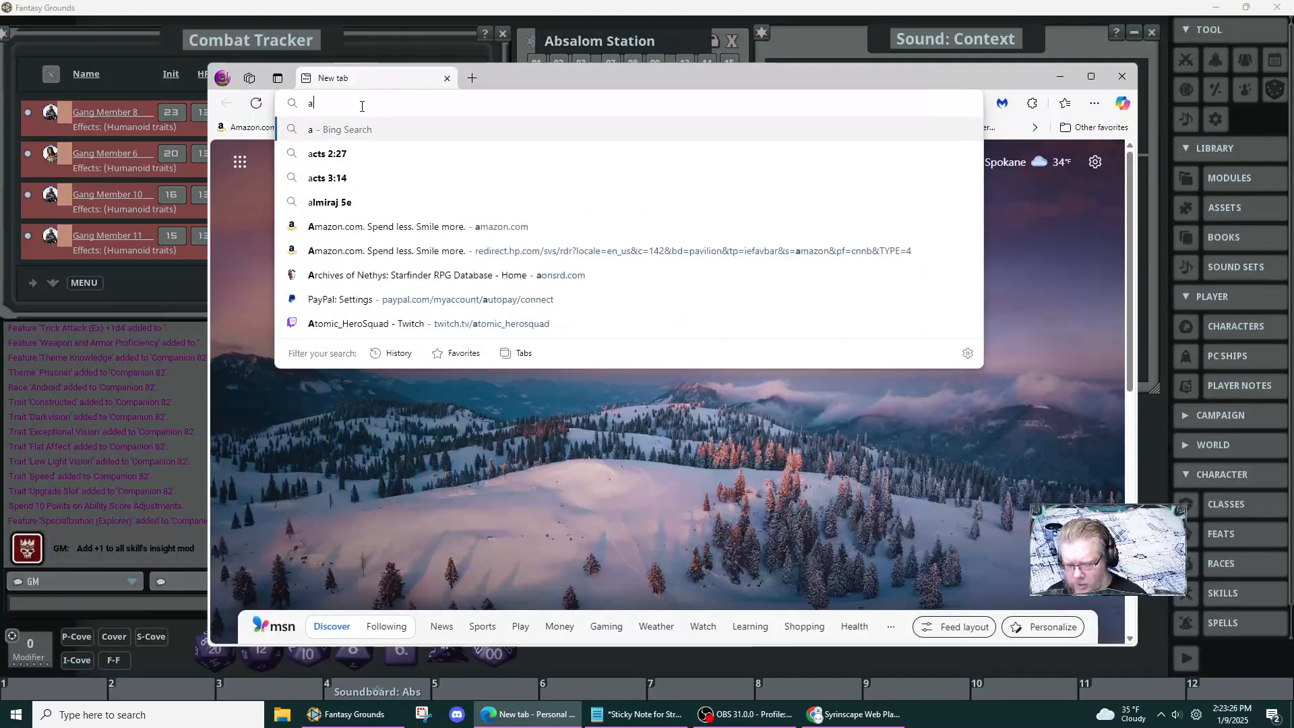
text(onsrd)
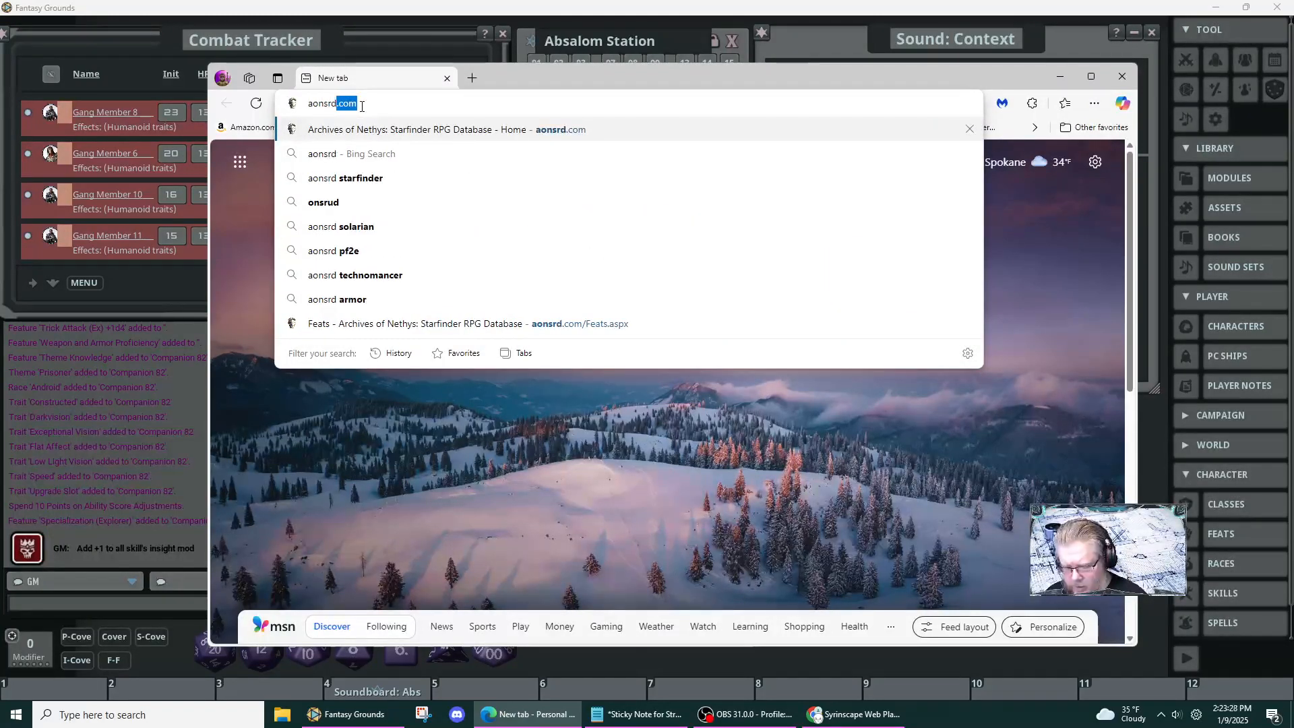
text(.com)
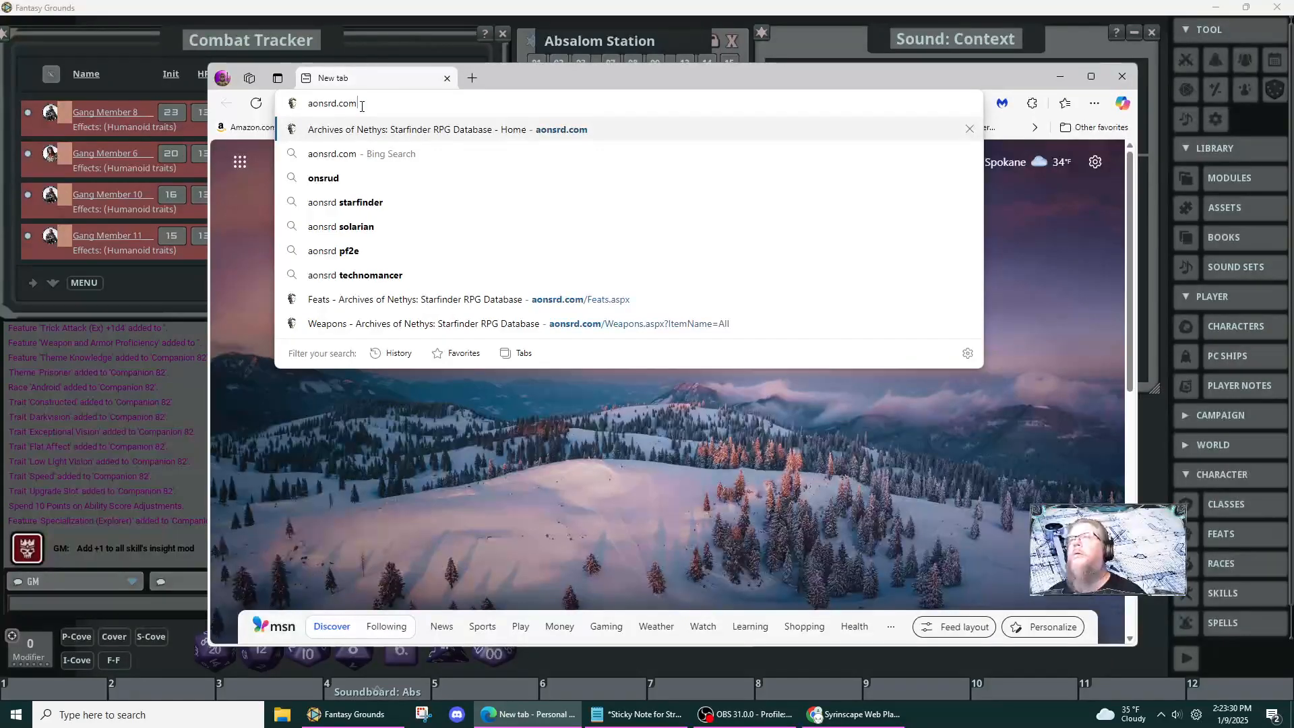
key(Return)
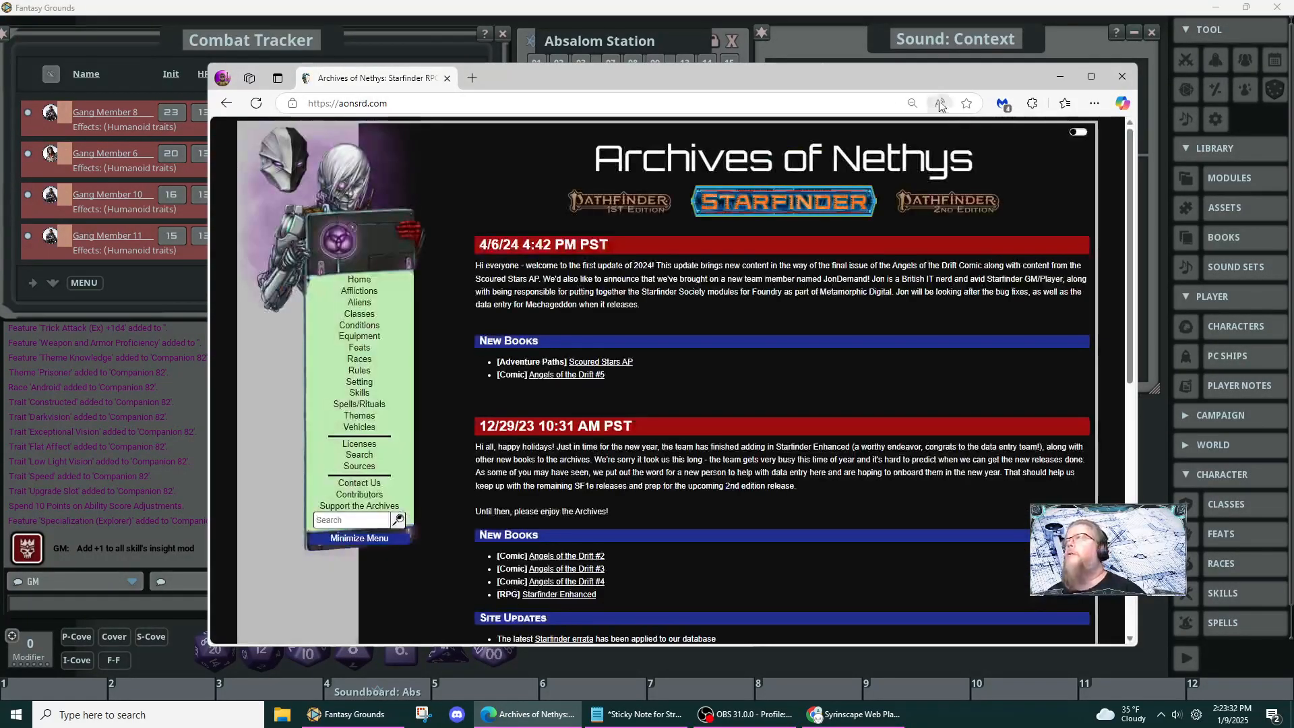
click(967, 103)
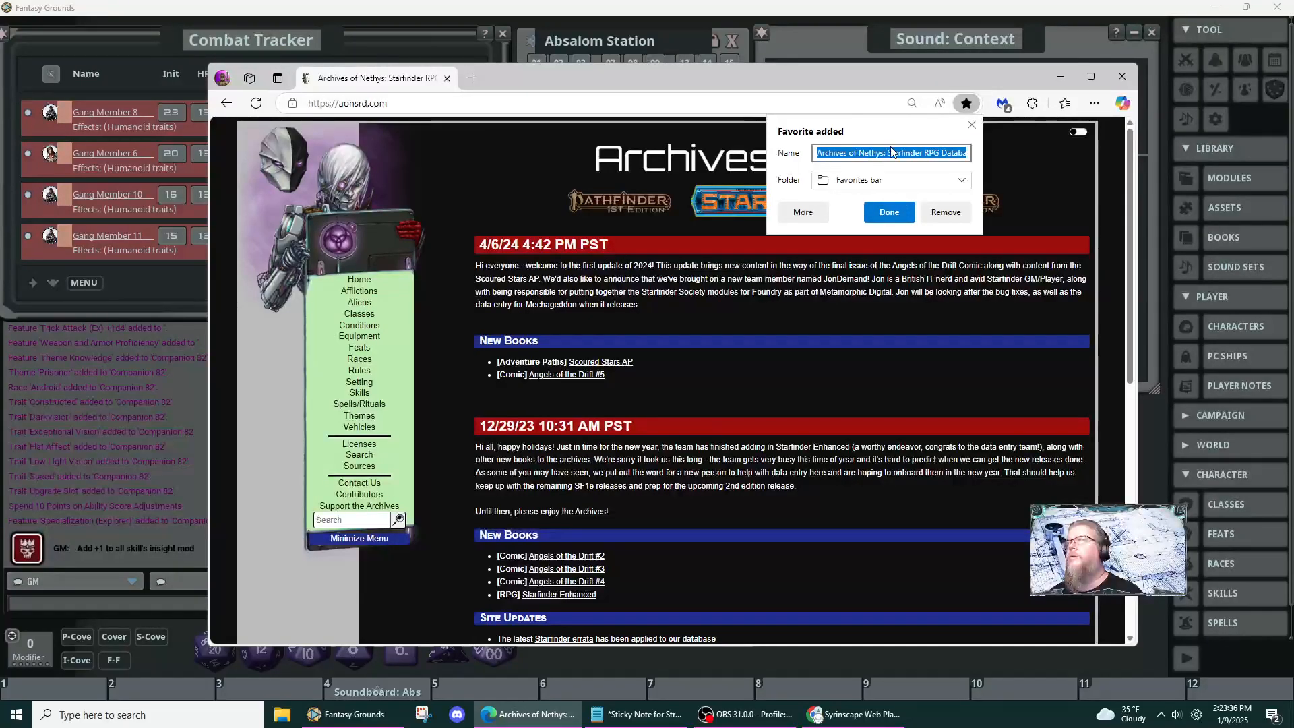
click(891, 213)
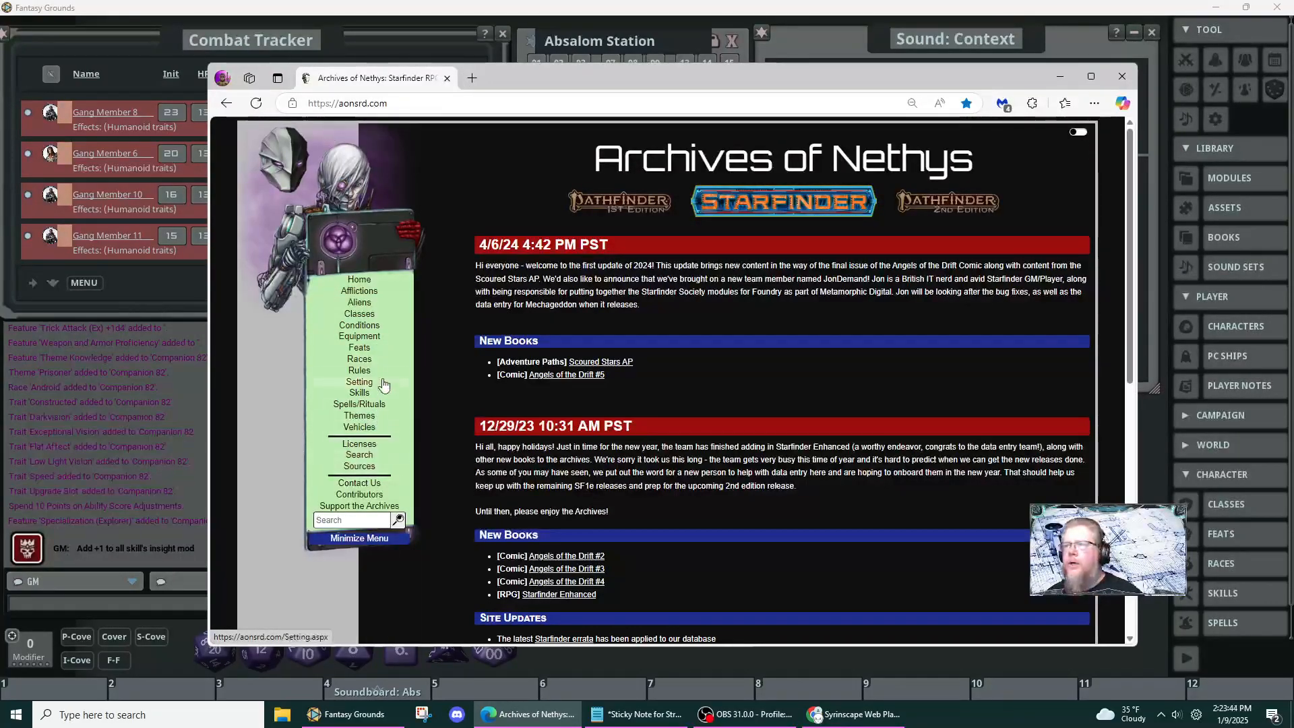
- Browse the site's equipment augmentations and examine the list of cybernetics with their levels, prices and systems
click(375, 337)
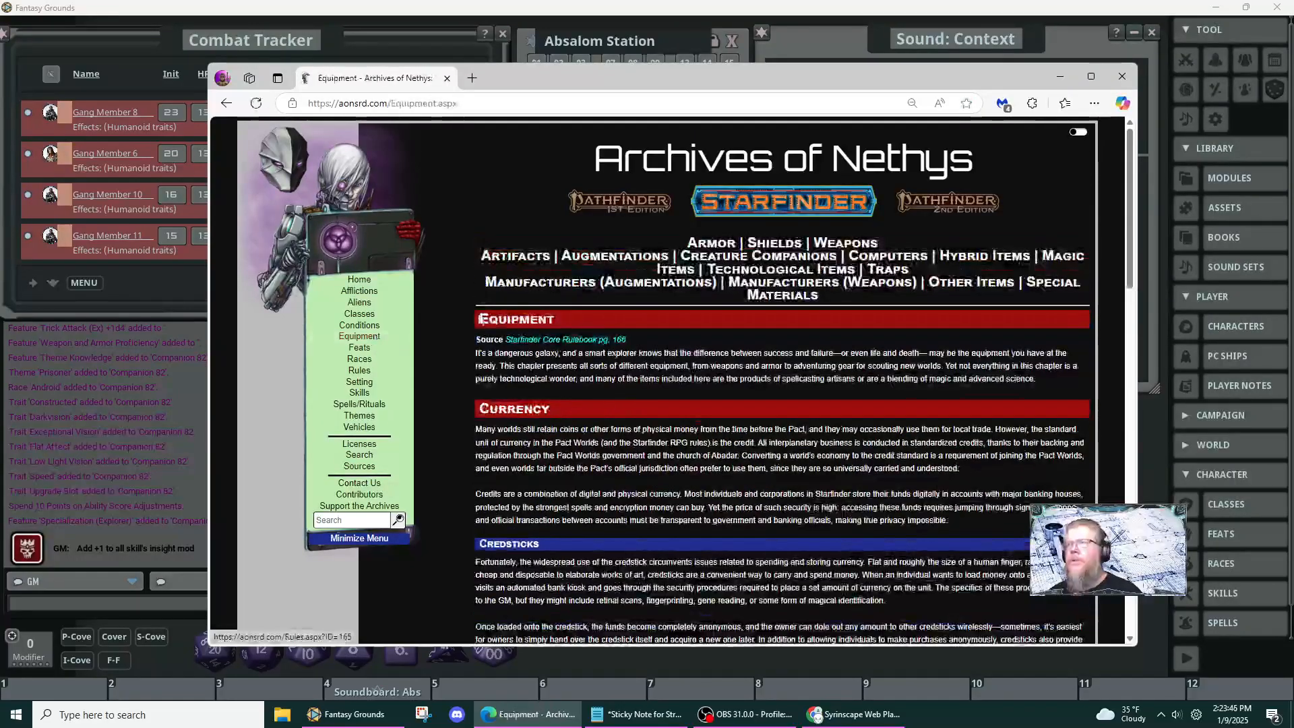
click(659, 284)
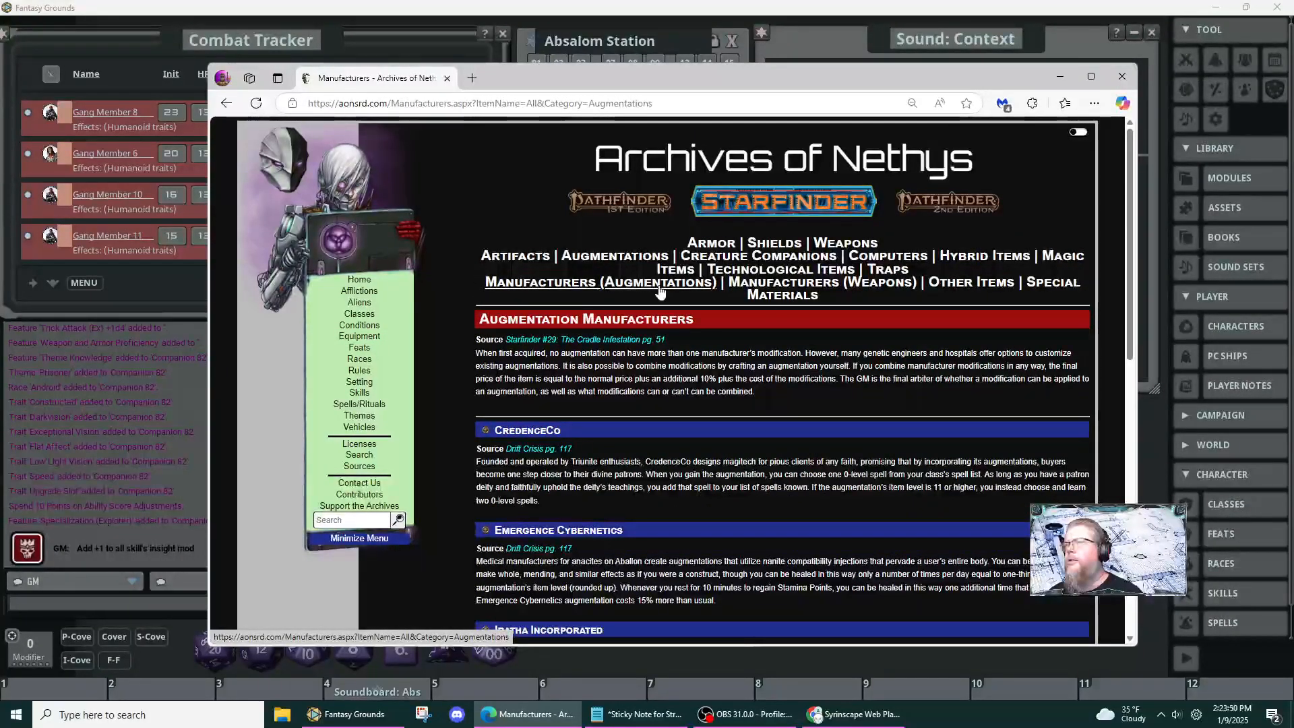
click(637, 262)
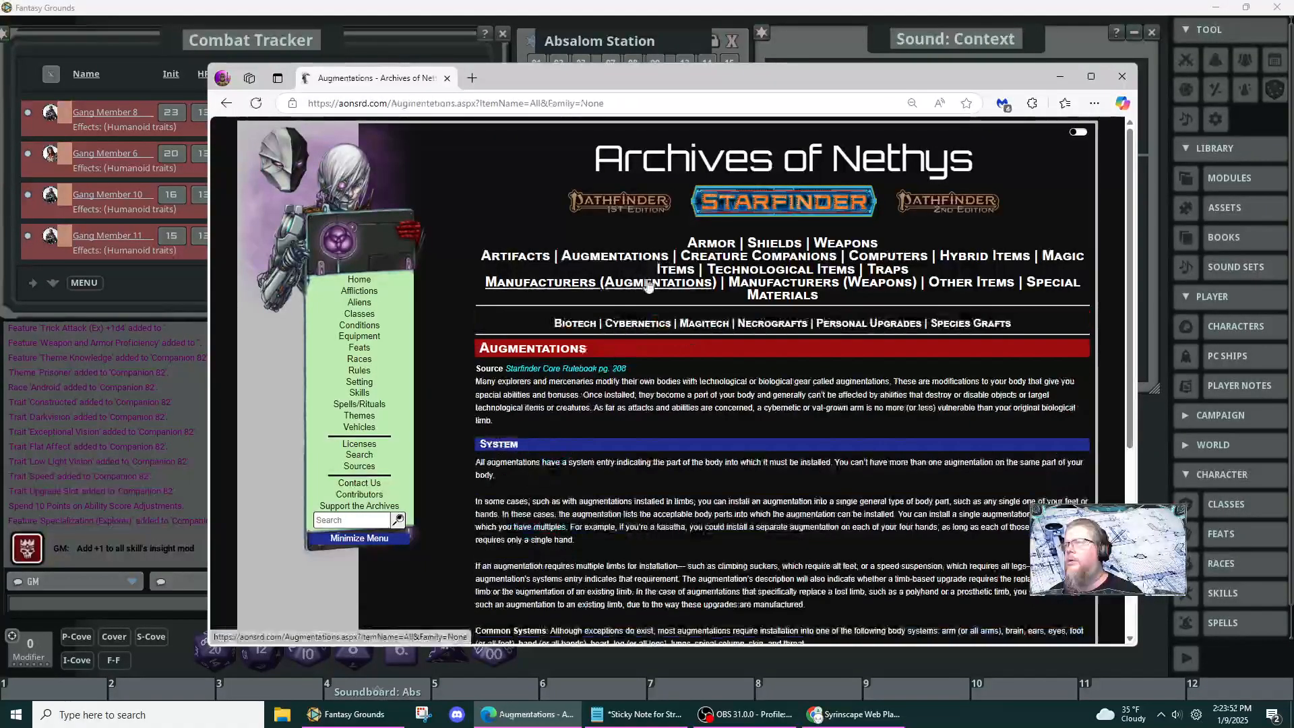
scroll(754, 407, down, 2)
scroll(754, 402, down, 3)
scroll(754, 401, up, 5)
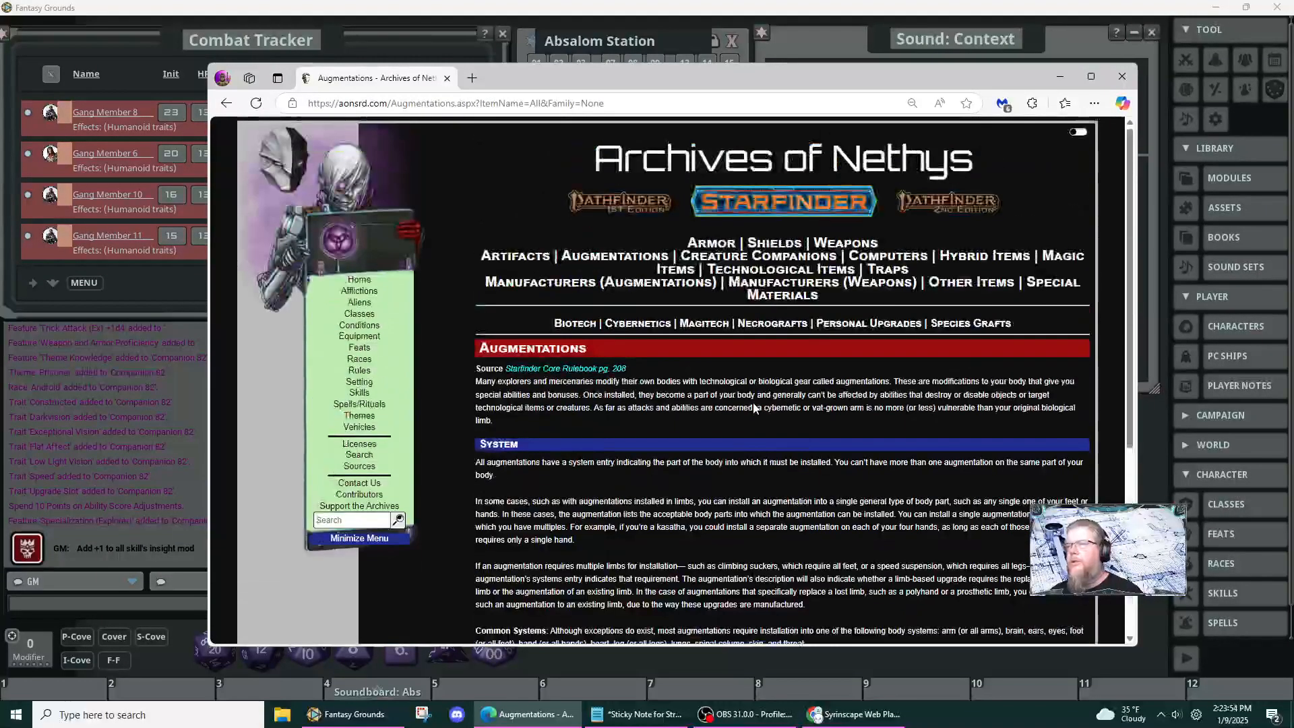
click(638, 324)
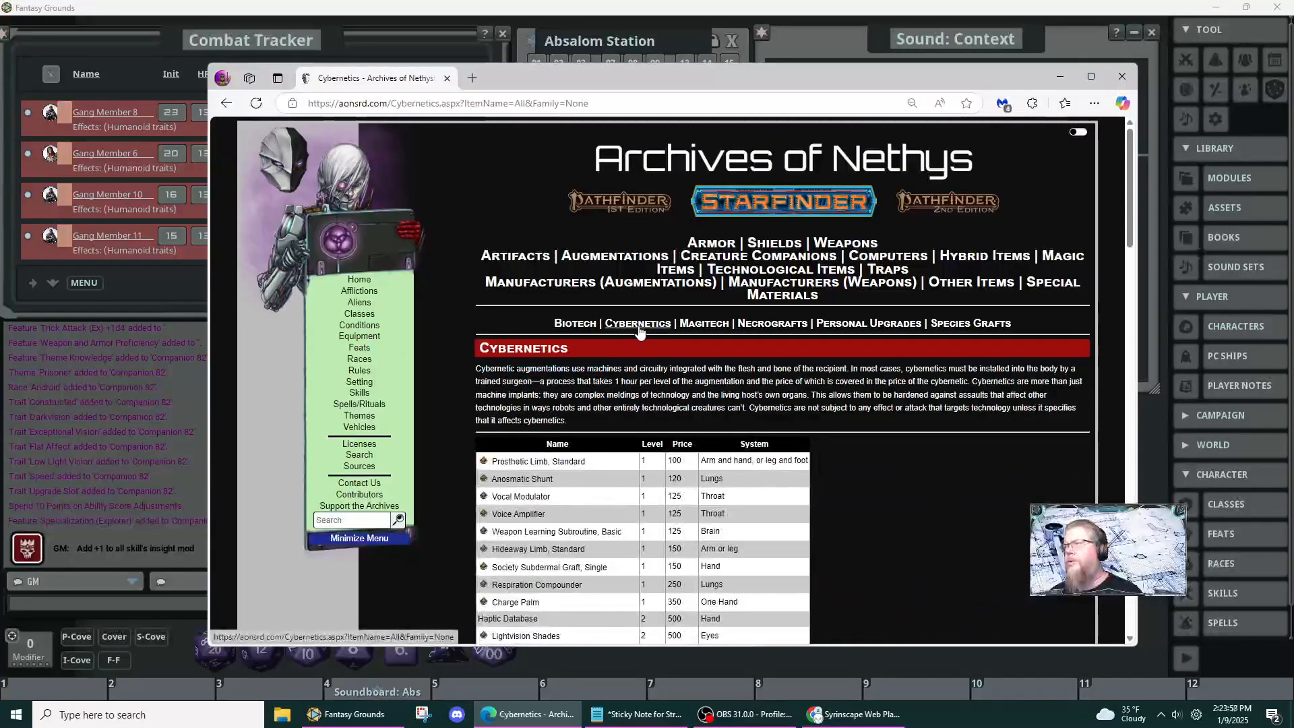
scroll(705, 379, down, 4)
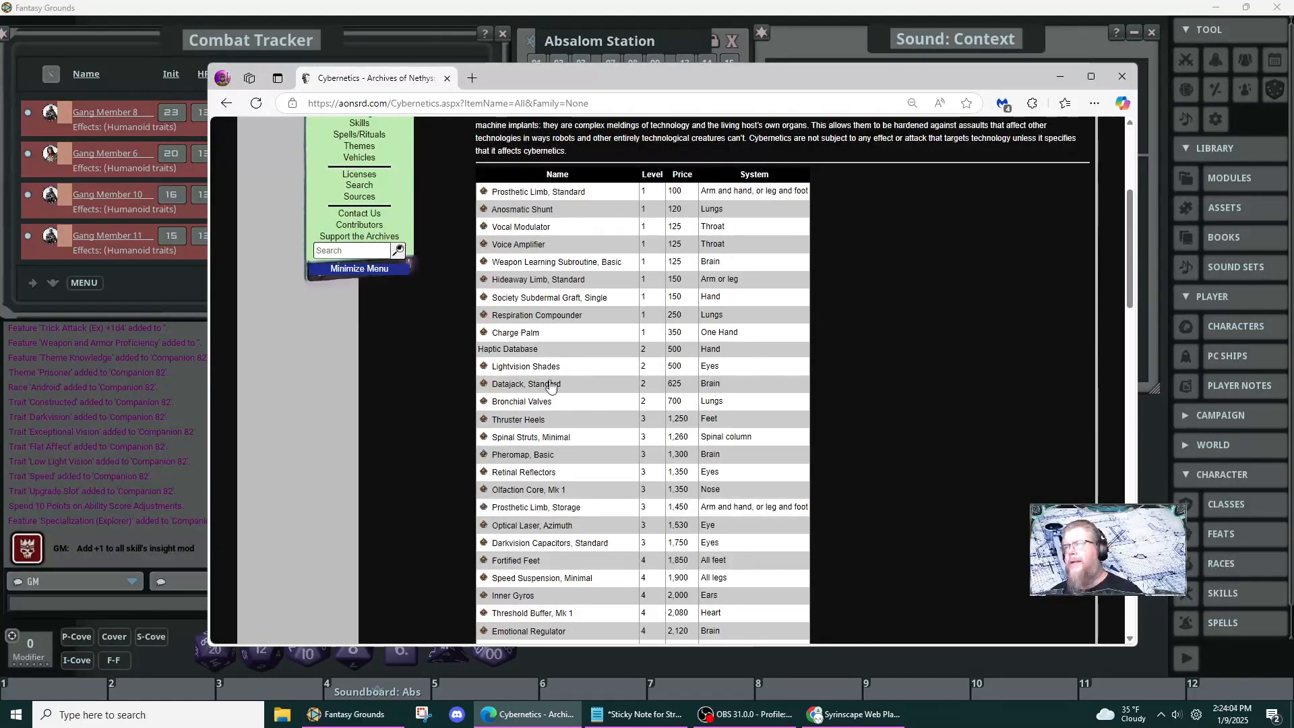
- Switch to Fantasy Grounds, search the campaign items for "datajack" and add the standard datajack to Companion 82's augmentations
drag(570, 82, 265, 156)
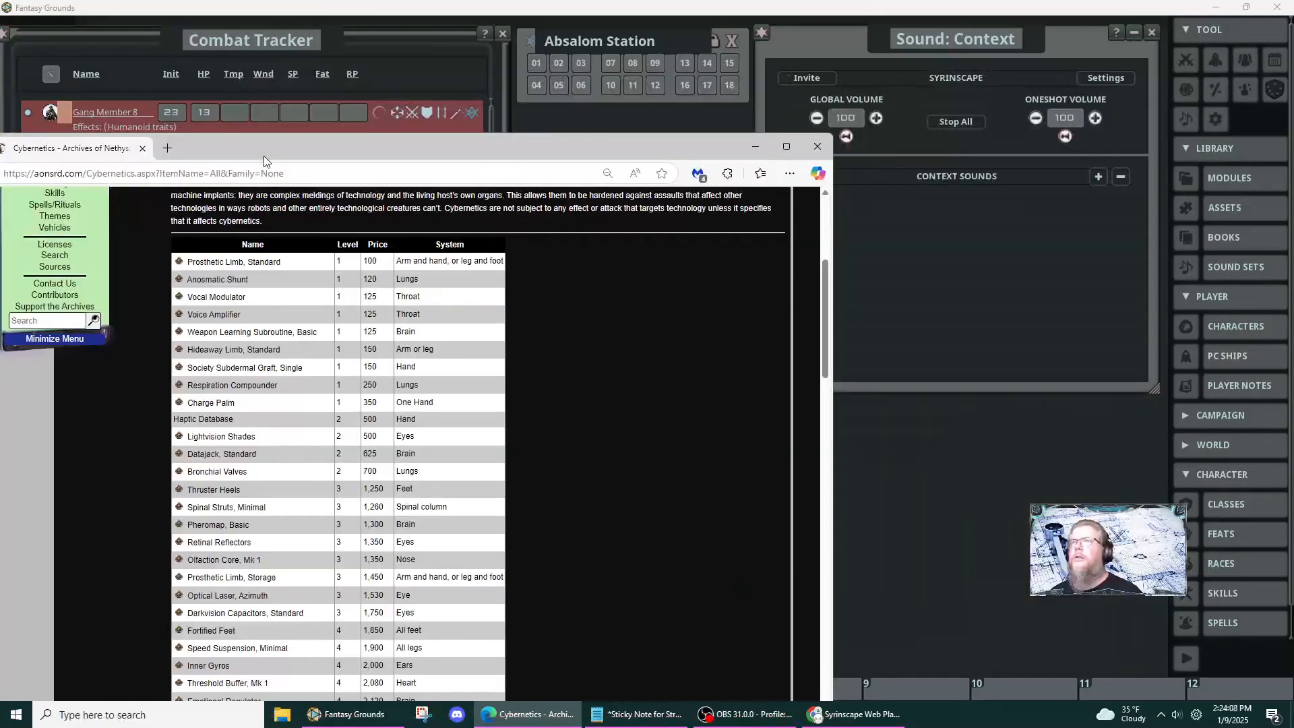
click(957, 242)
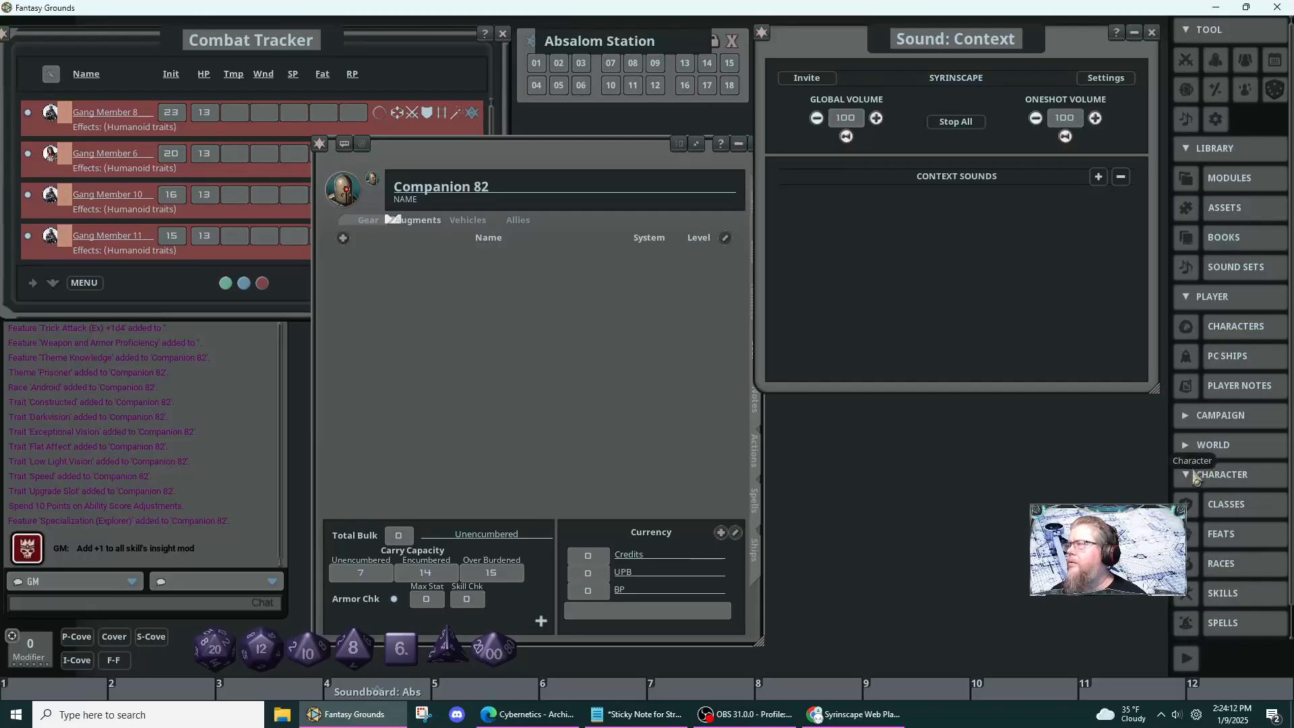
click(1186, 416)
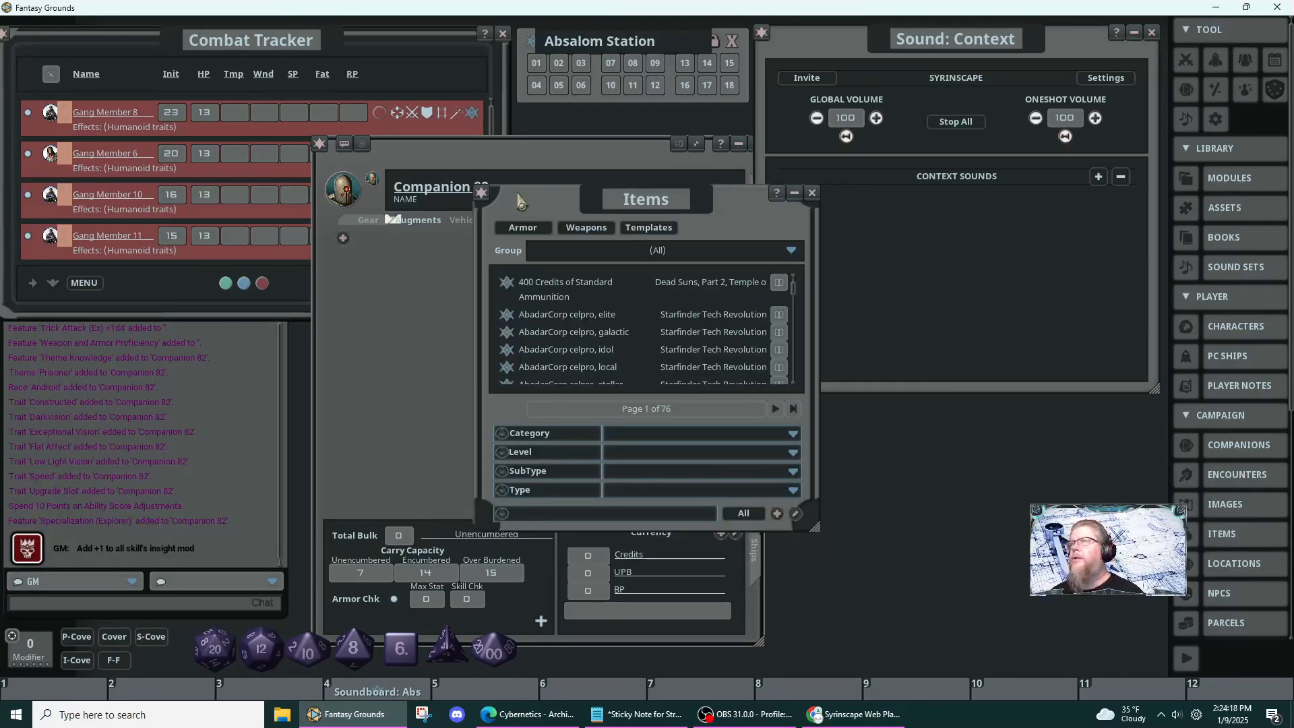
drag(470, 200, 798, 208)
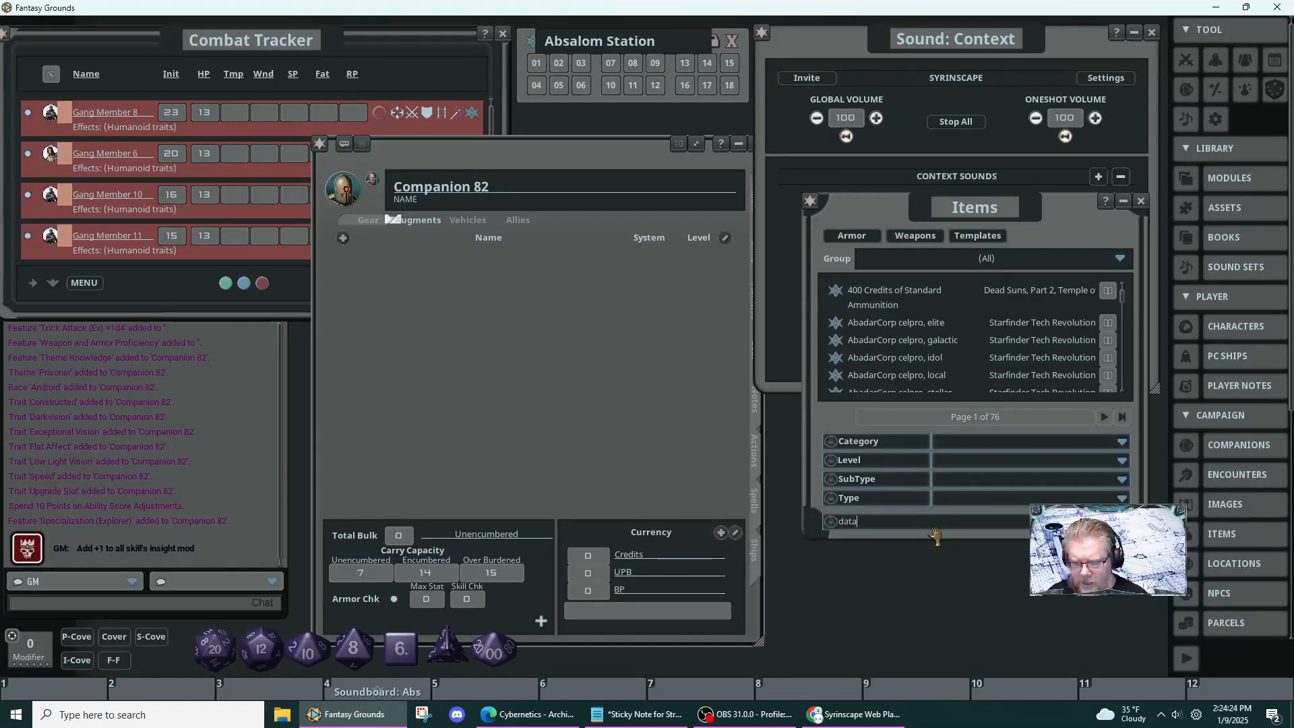
key(Return)
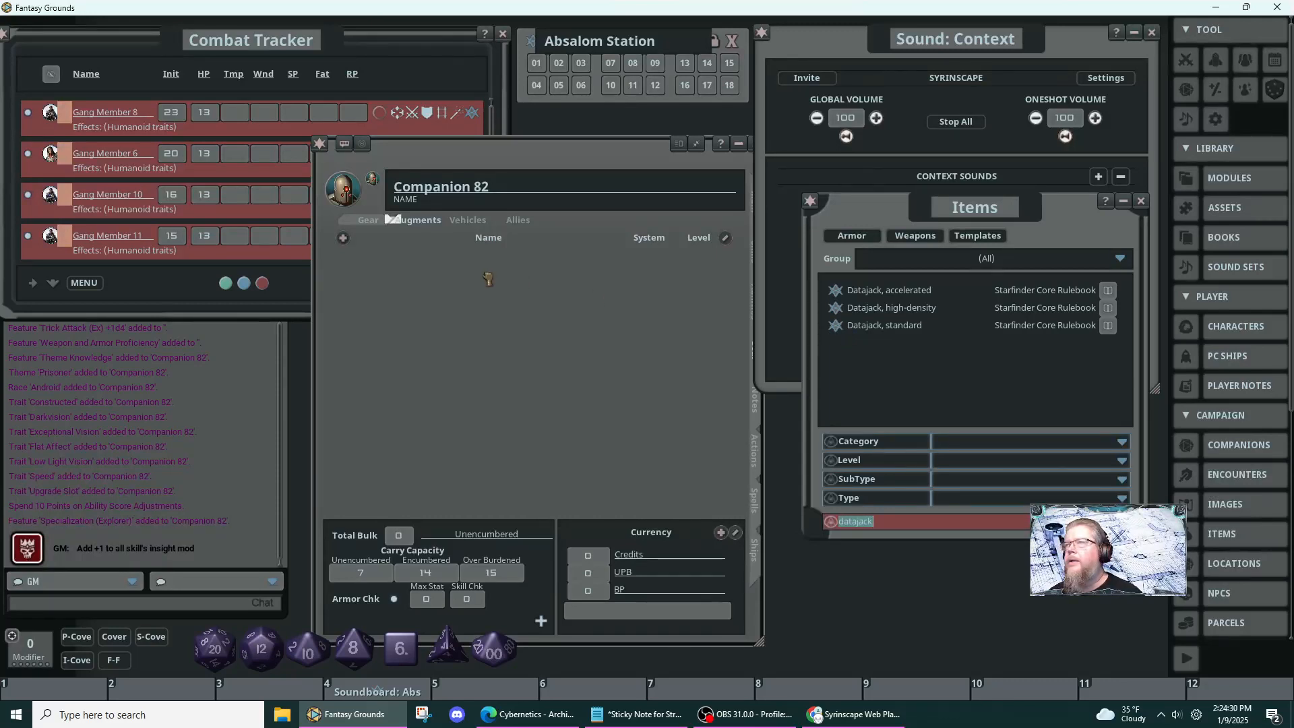
drag(488, 278, 490, 282)
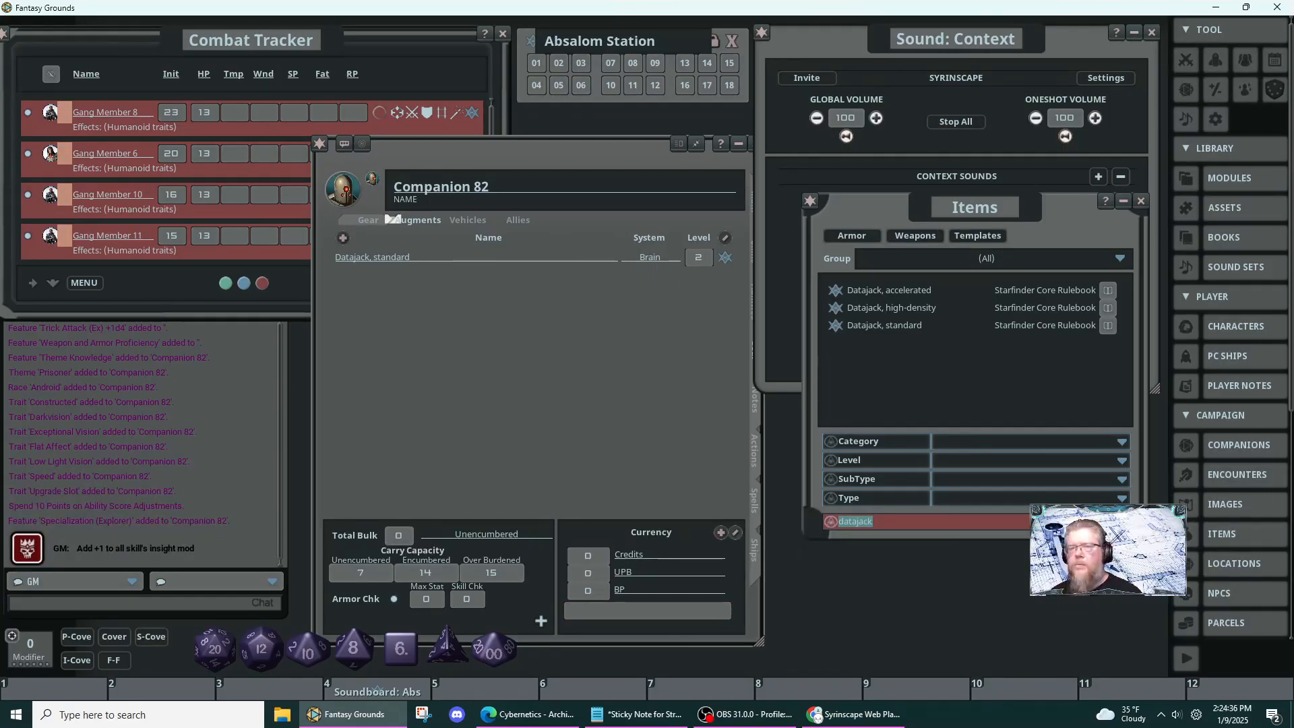
- Switch back to Microsoft Edge, look through the cybernetics list and read the Lightvision Shades description
key(alt+Tab)
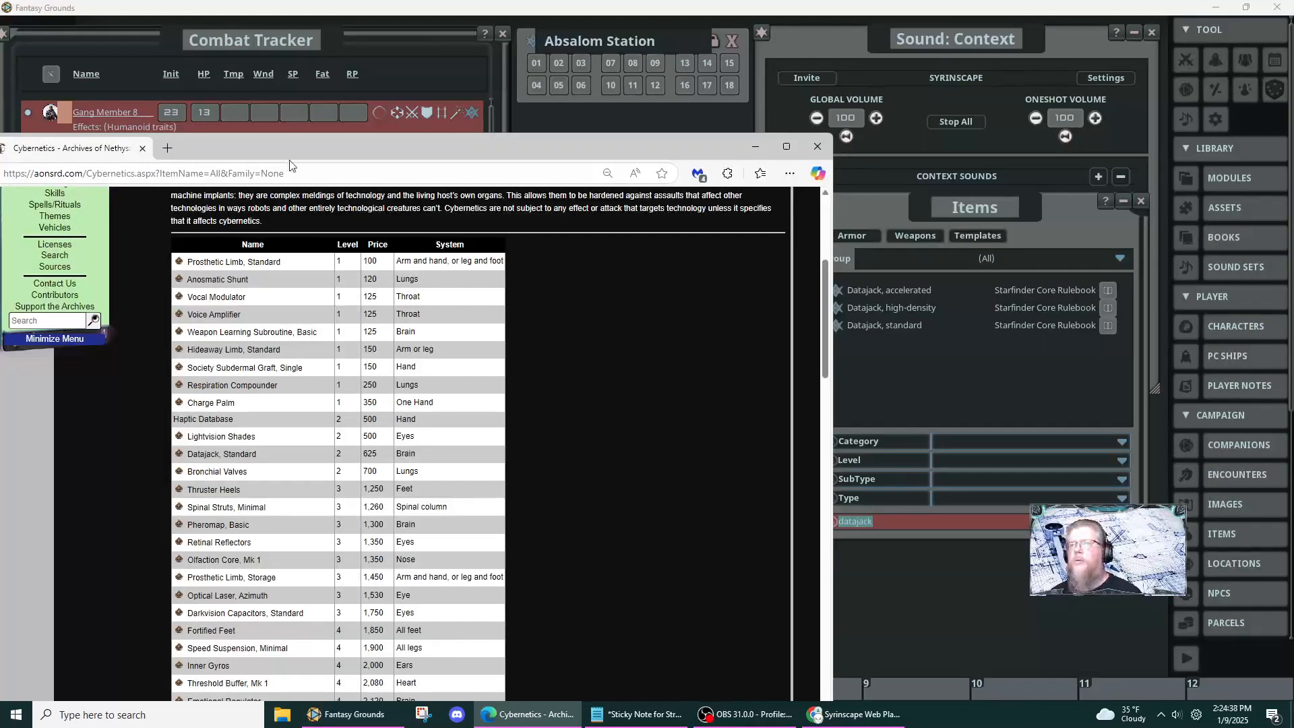
drag(281, 152, 512, 88)
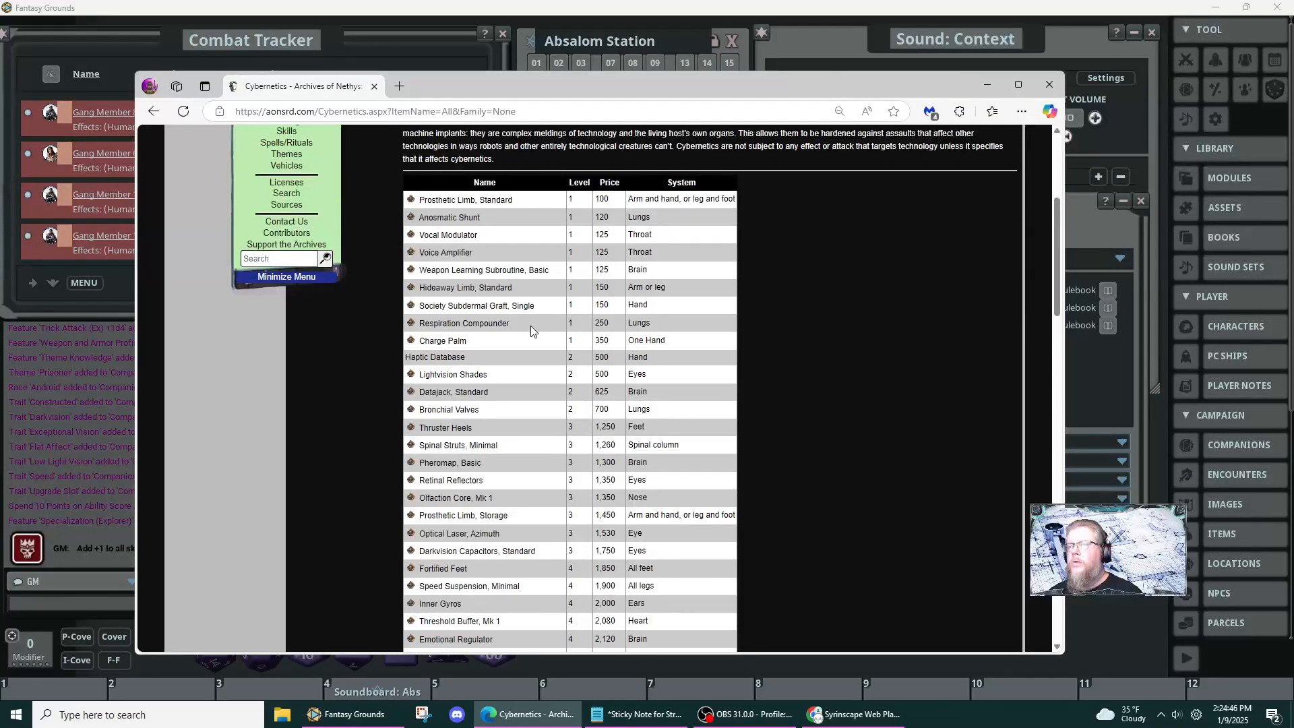
scroll(532, 325, down, 6)
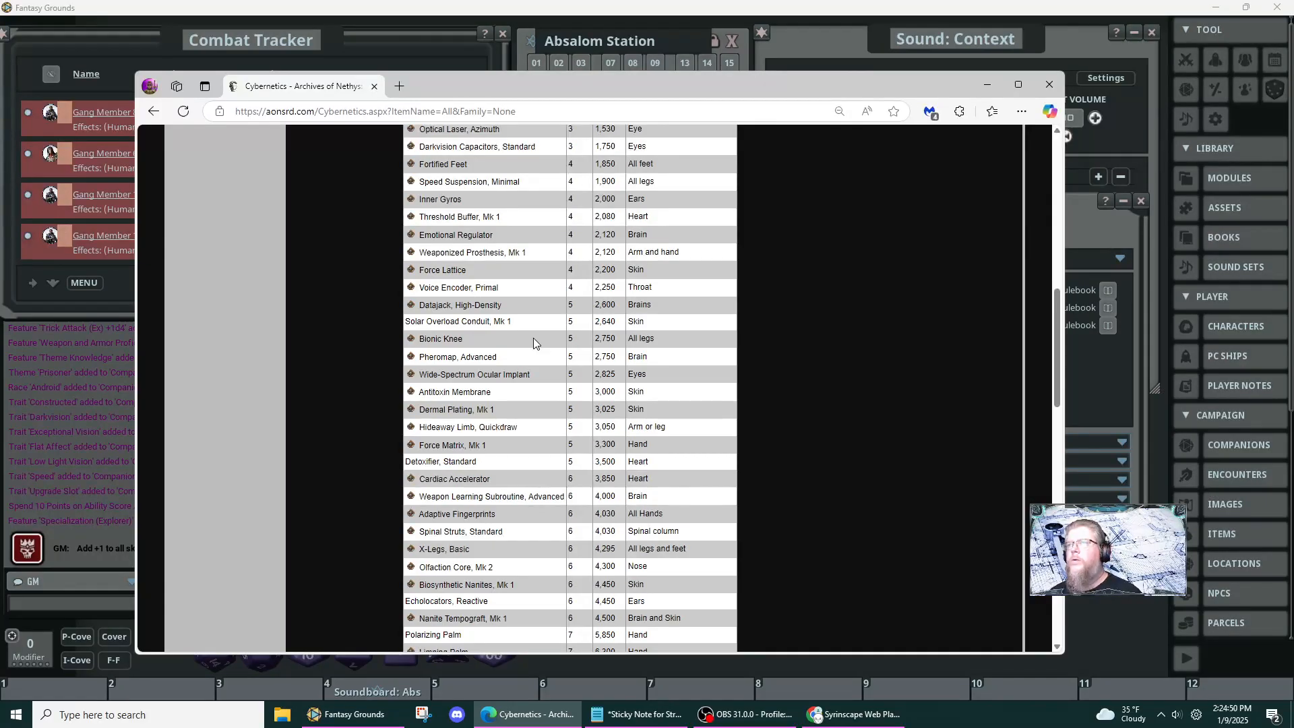
scroll(533, 337, down, 6)
scroll(536, 342, up, 12)
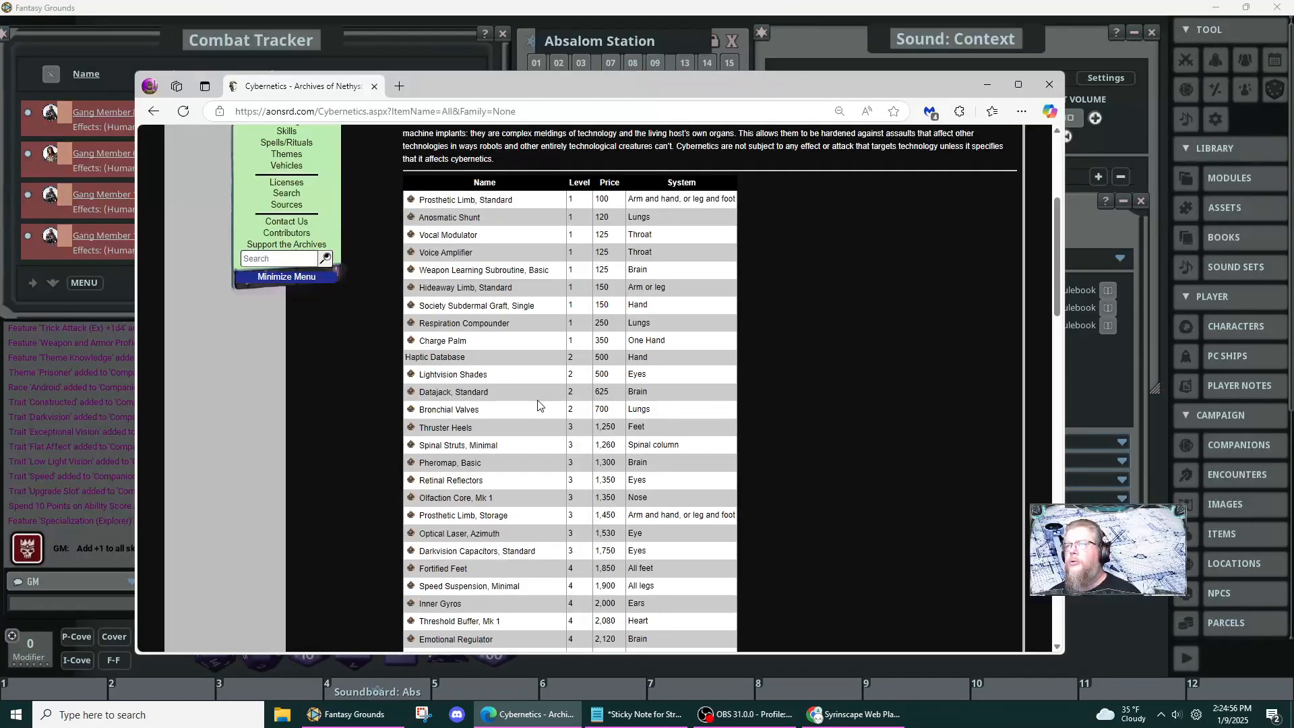
click(411, 375)
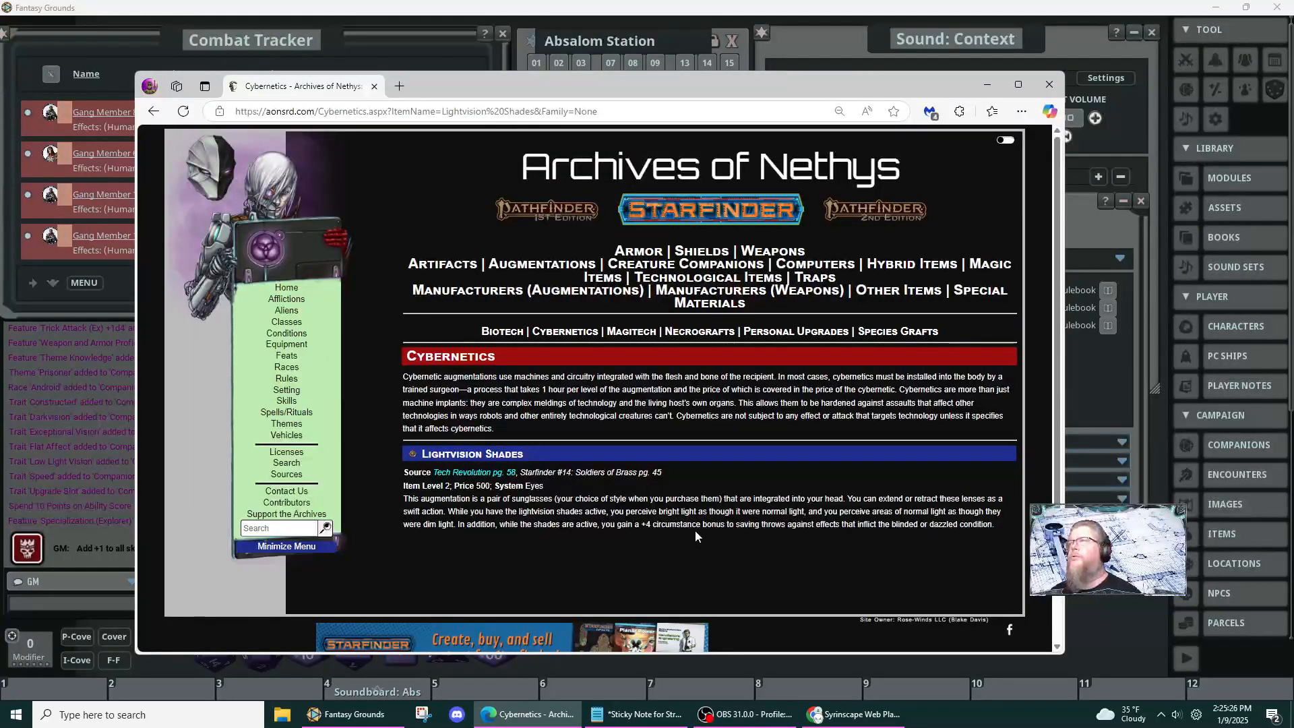
- Switch to Fantasy Grounds, search the campaign items for "lightvisi" and add Lightvision Shades to Companion 82's augmentations
click(1089, 408)
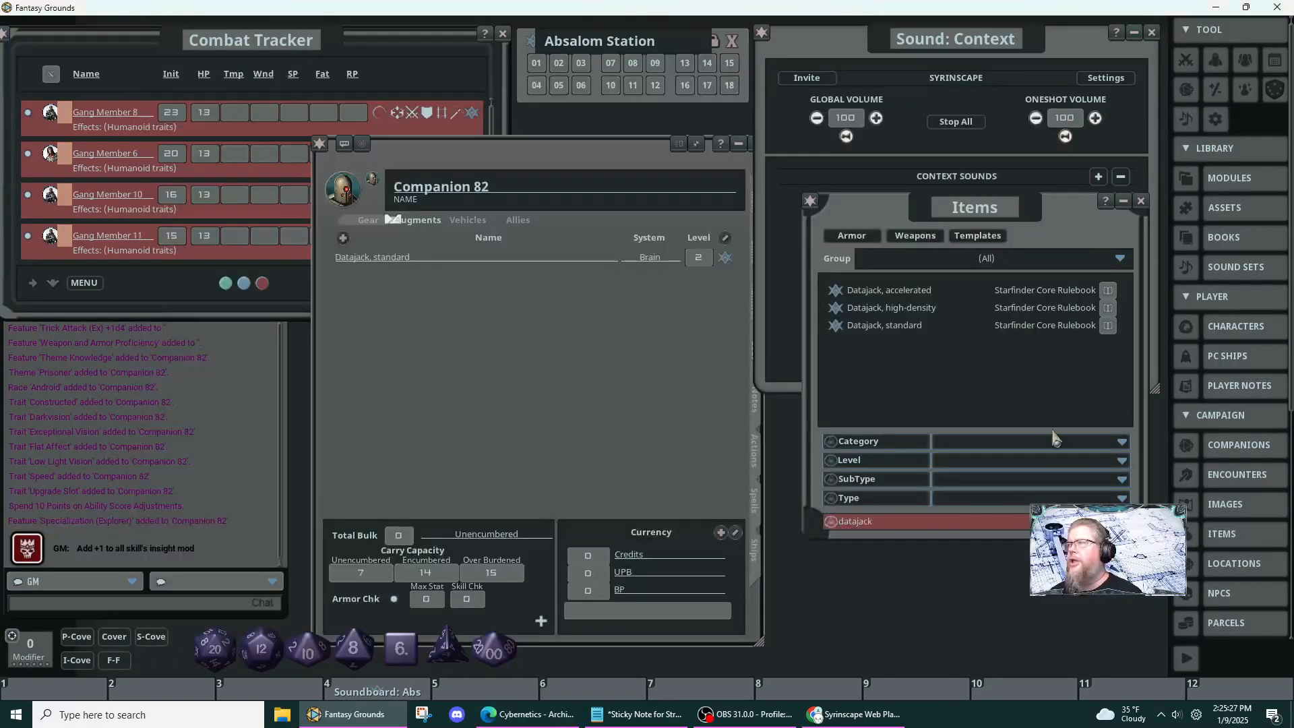
double_click(945, 521)
key(BackSpace)
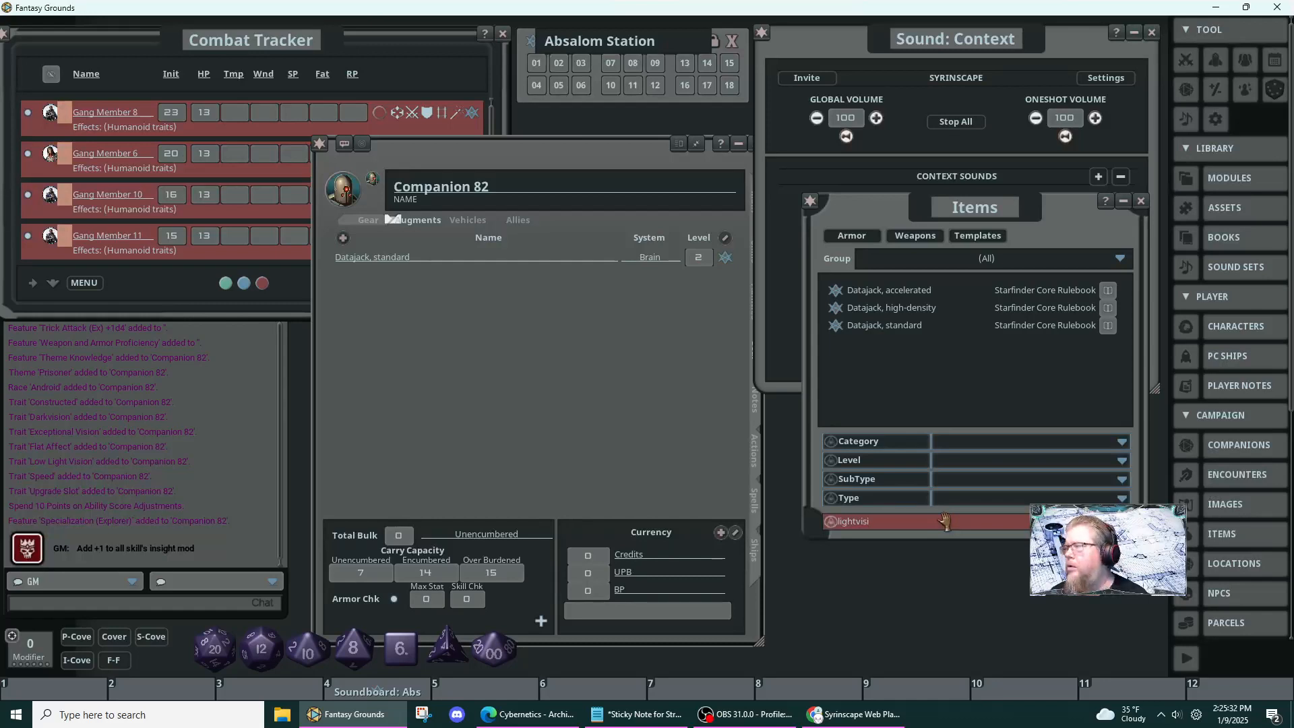
double_click(946, 521)
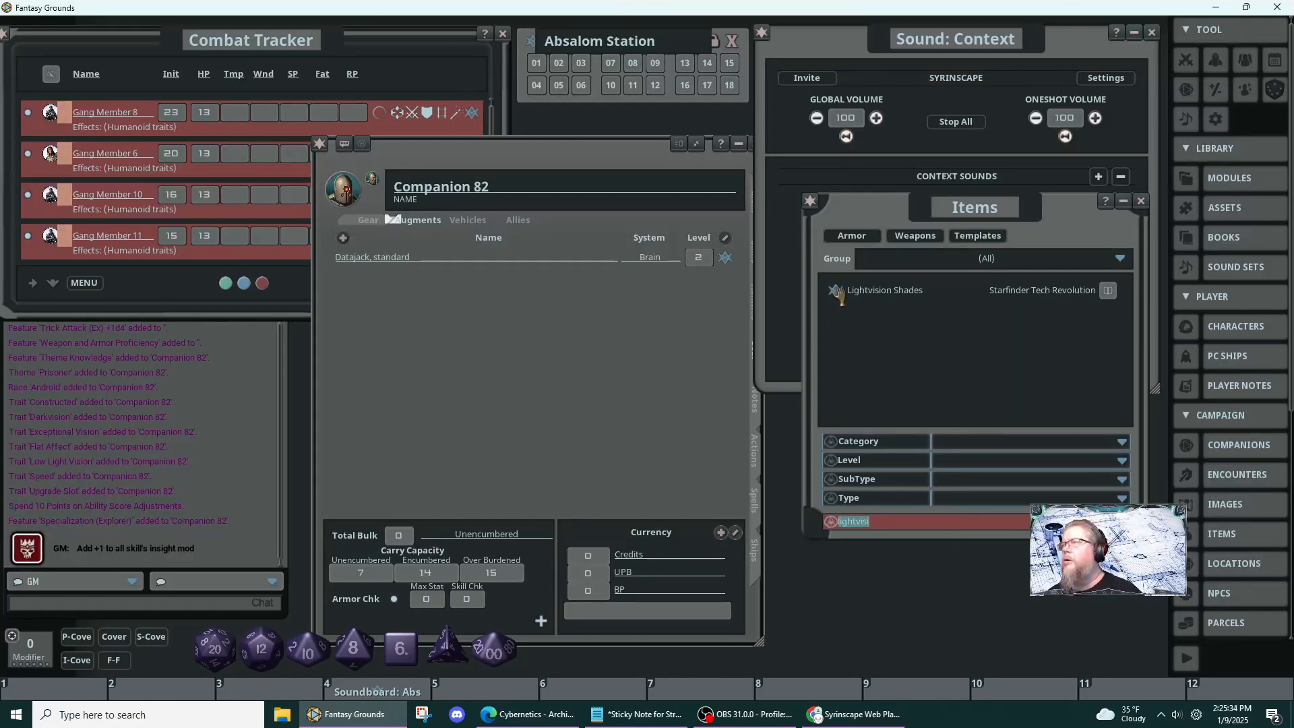
drag(840, 296, 733, 315)
drag(521, 330, 522, 332)
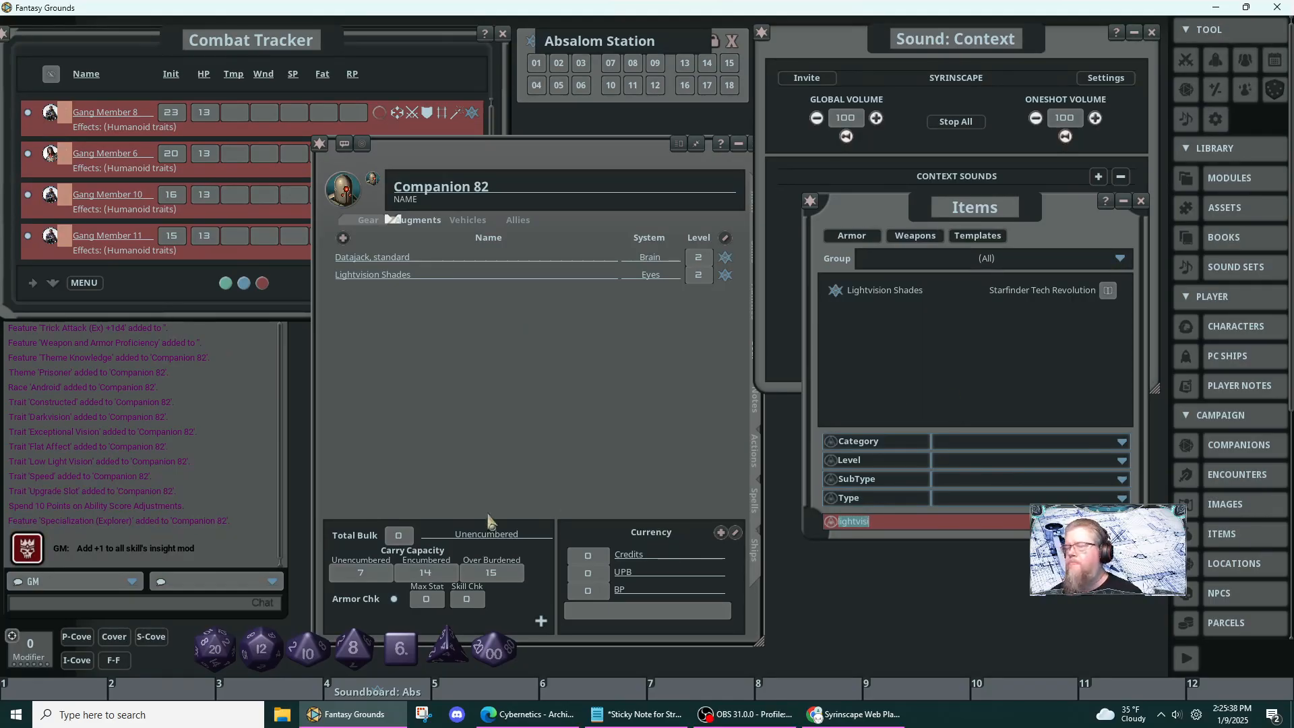
- Switch to Microsoft Edge, return to the cybernetics list and read the Charge Palm description
click(518, 714)
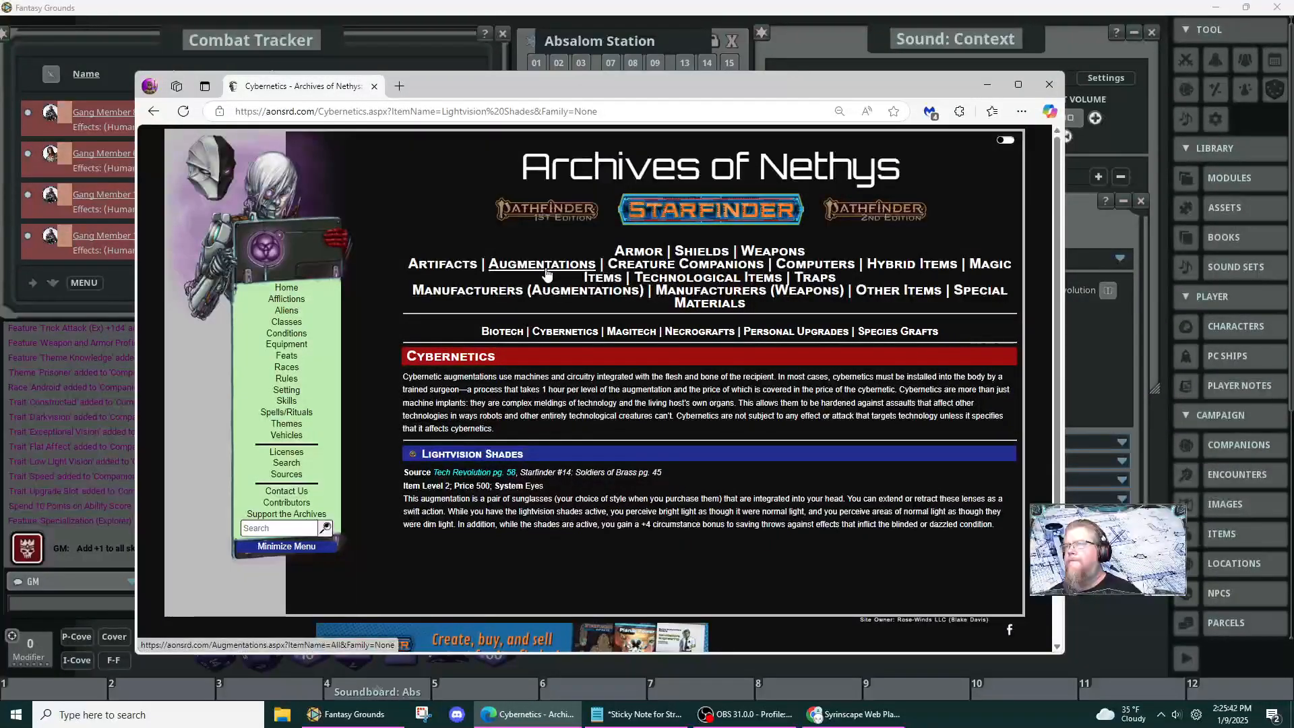
click(155, 110)
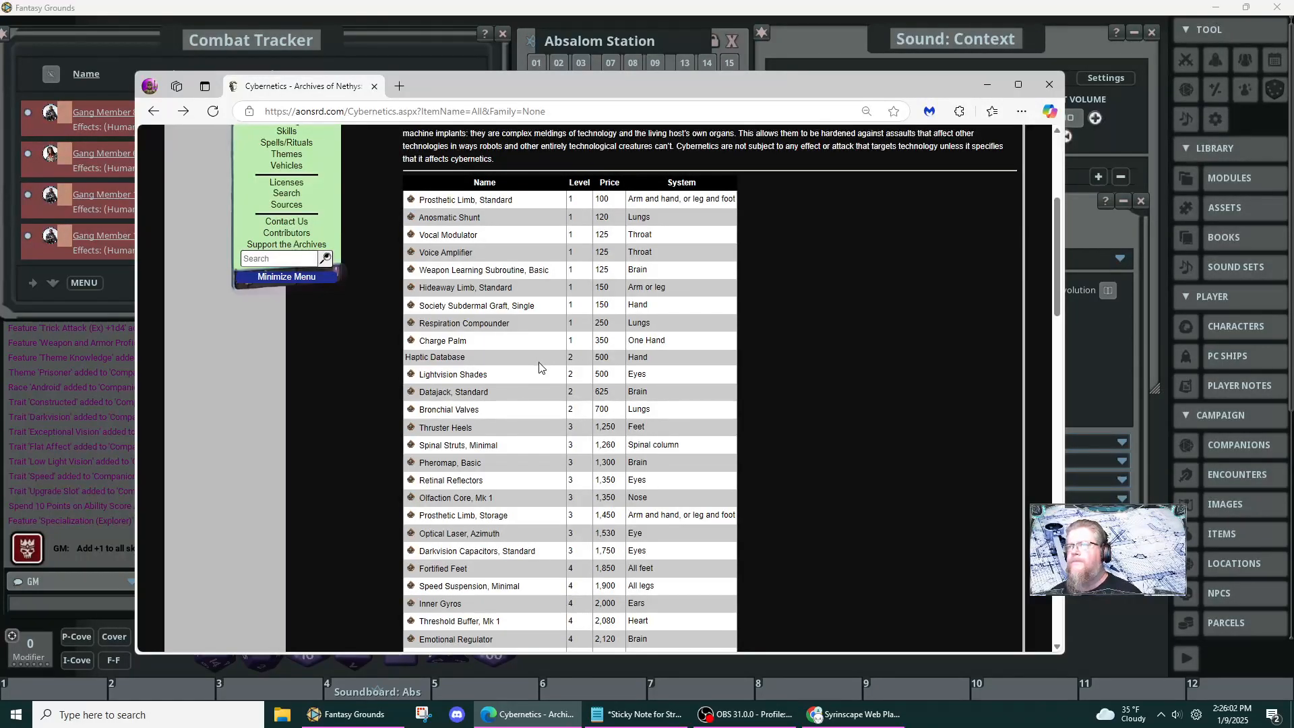
click(409, 341)
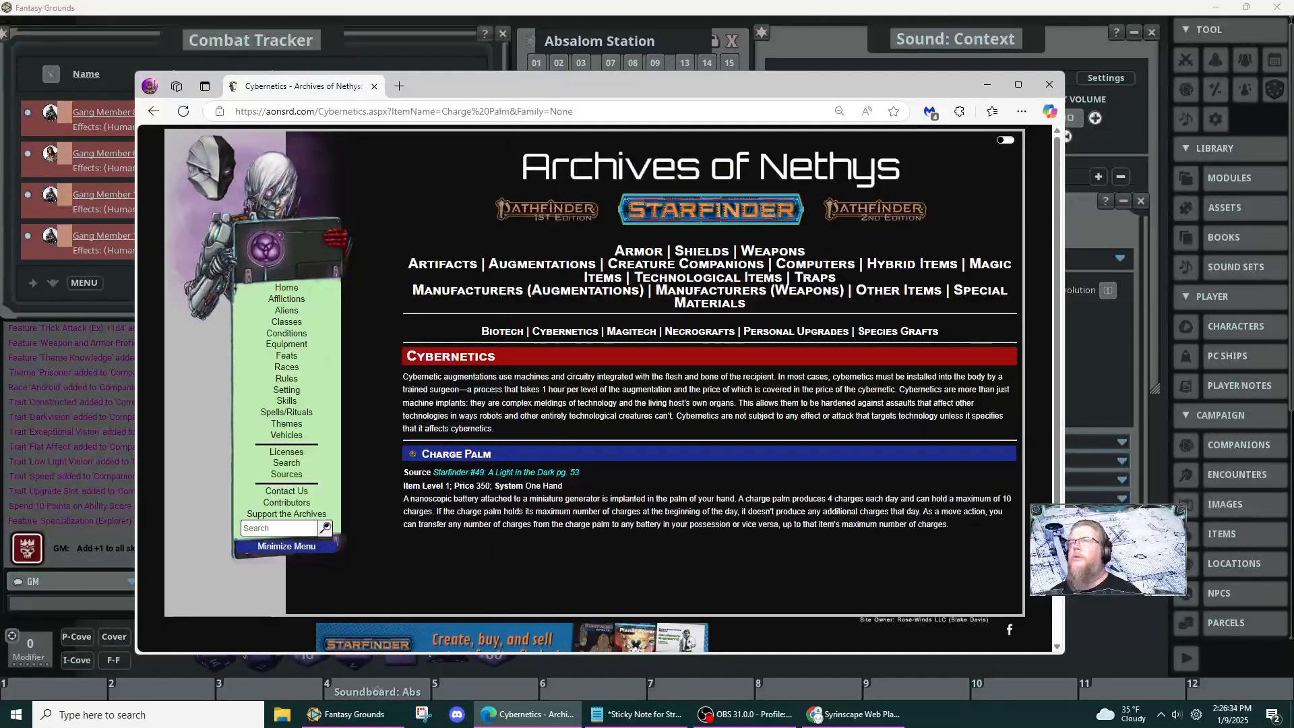
- Arrange the Microsoft Edge and Fantasy Grounds windows side by side and bring Companion 82's sheet to the front
drag(0, 138, 192, 177)
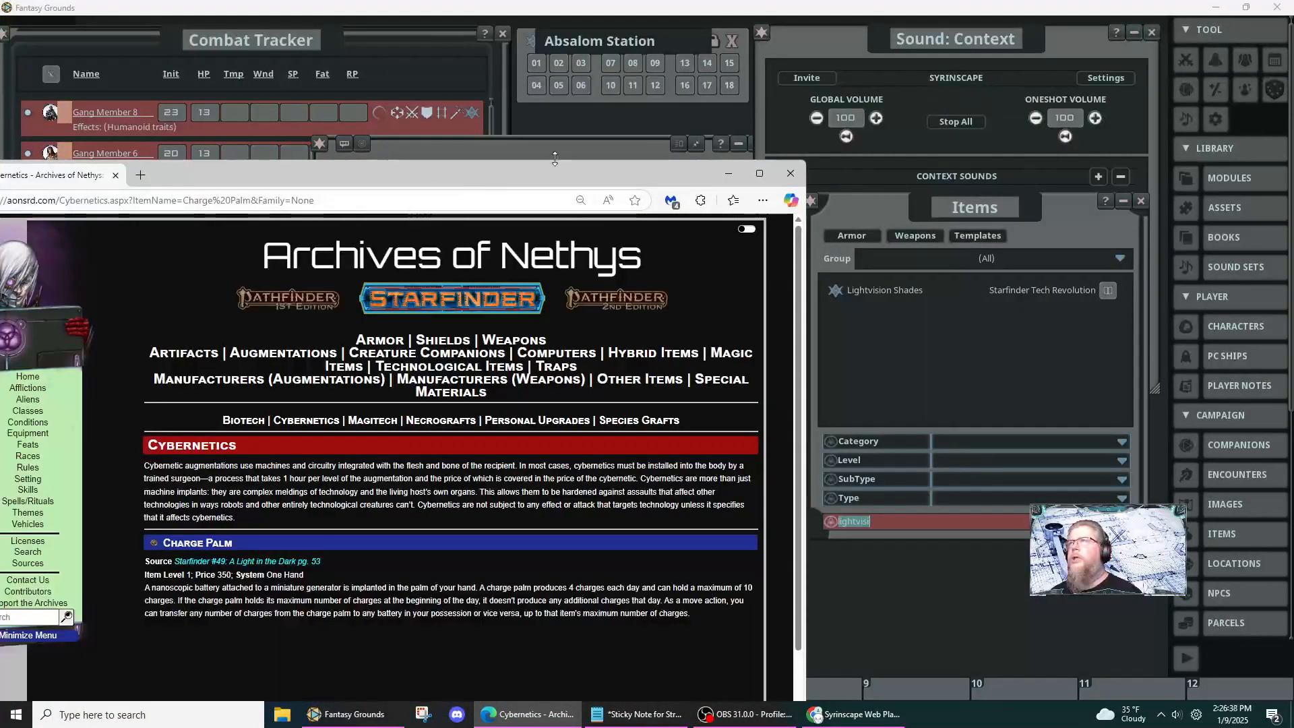
drag(439, 180, 625, 34)
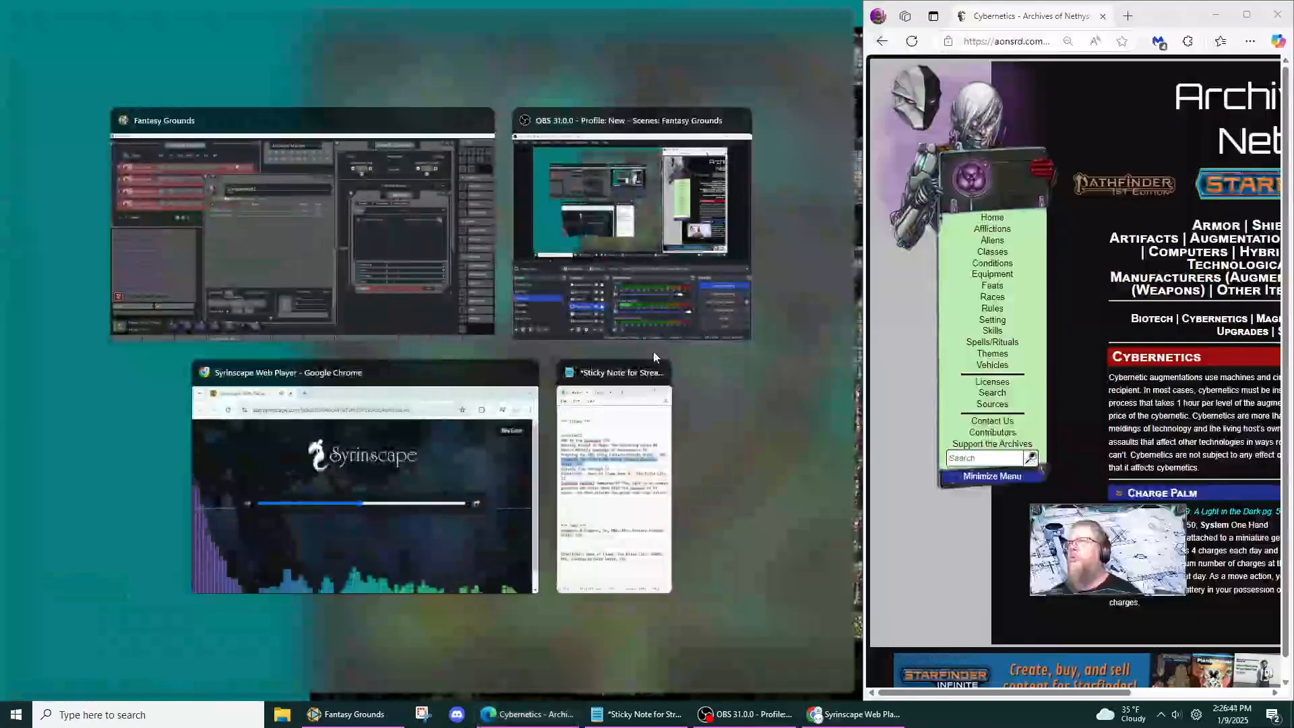
click(342, 233)
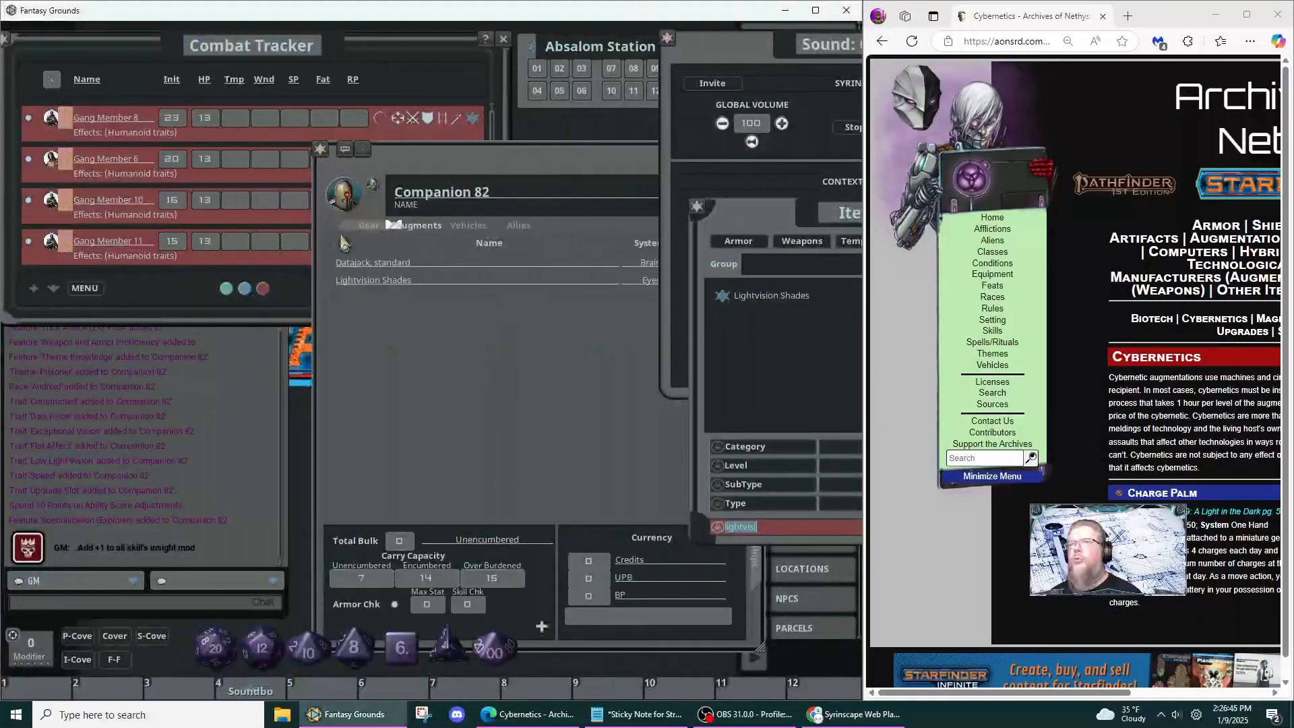
click(627, 415)
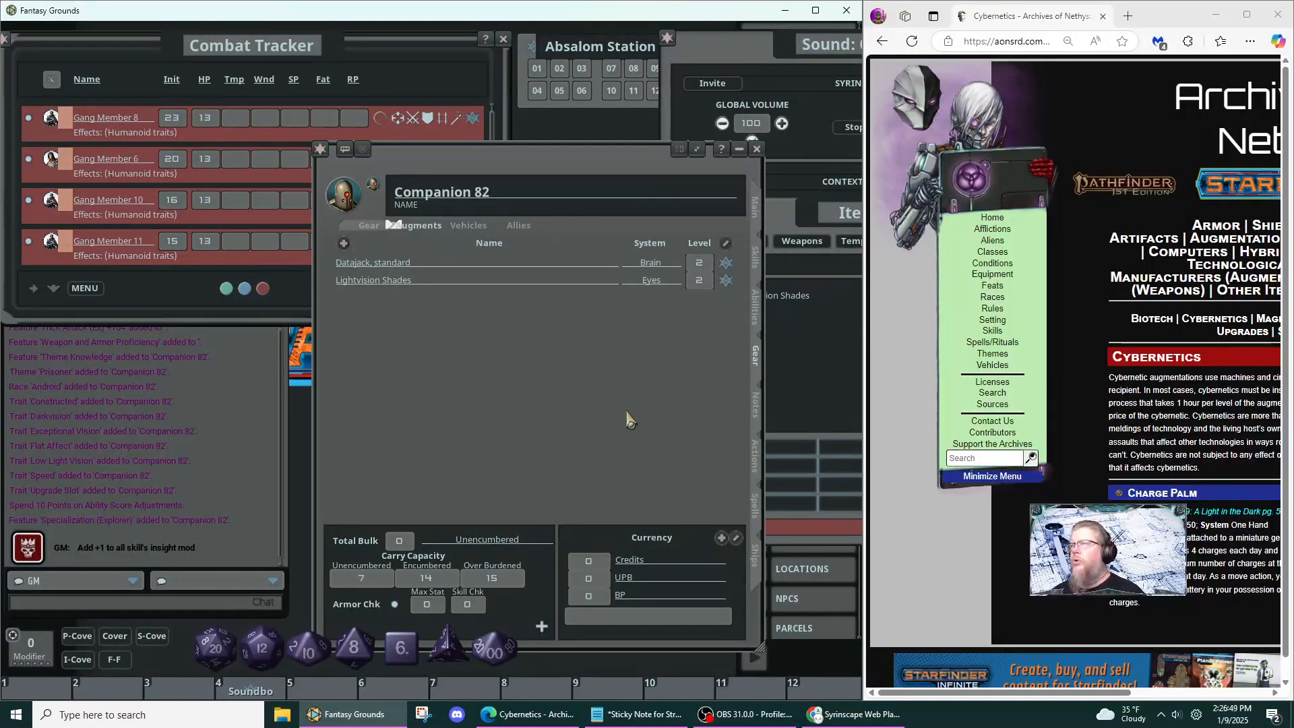
- Search the campaign items for "charge" and "palm" to look for the Charge Palm augmentation
click(767, 371)
double_click(779, 531)
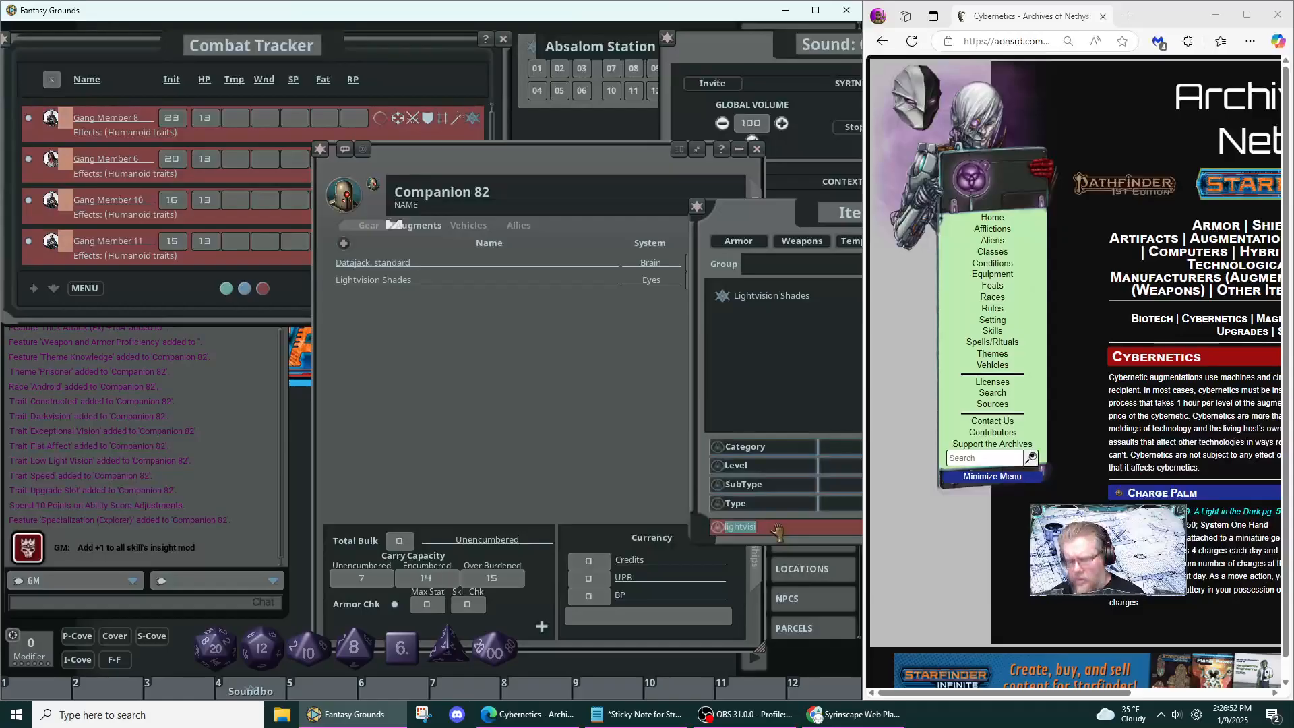
text(charge)
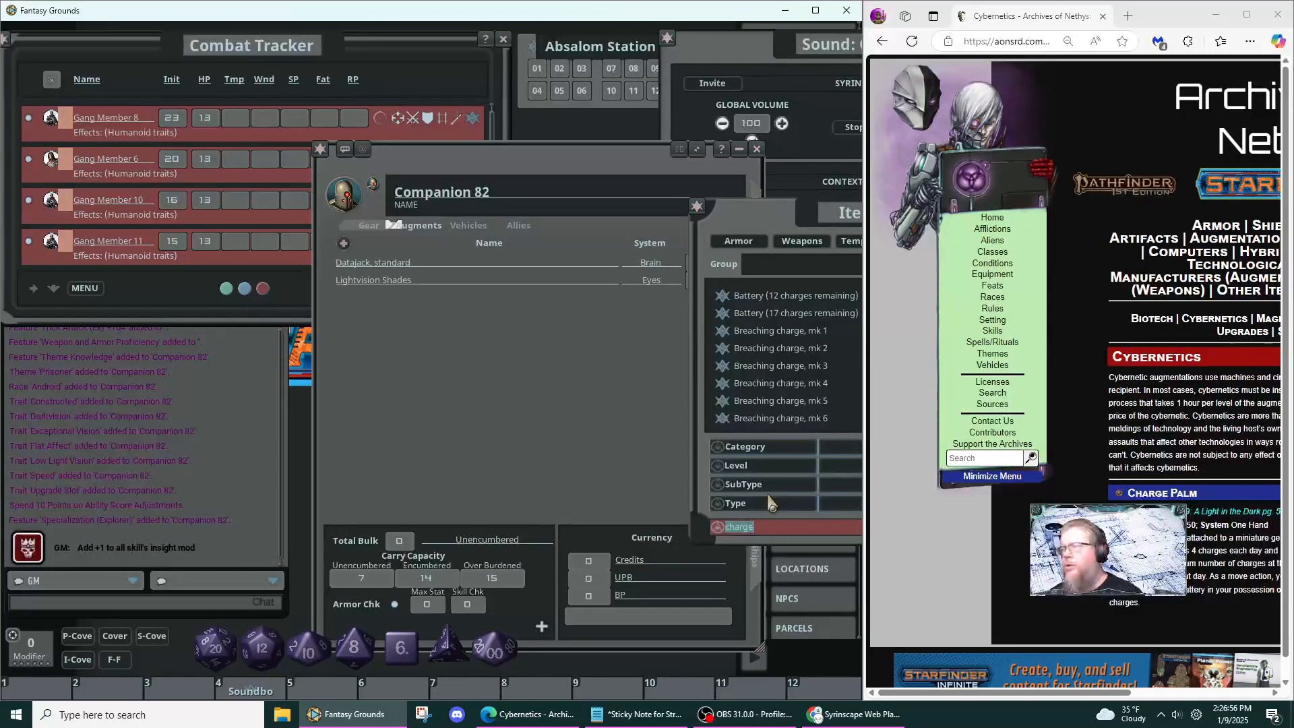
text(pa)
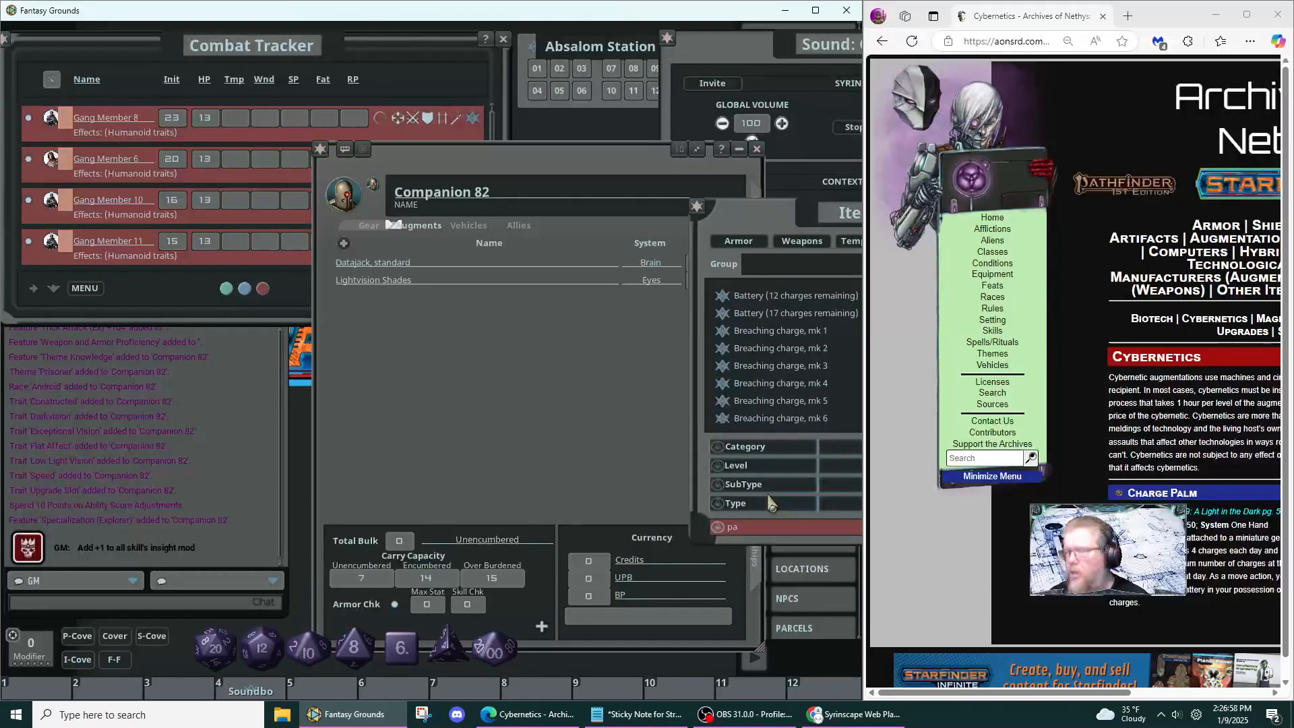
text(lm)
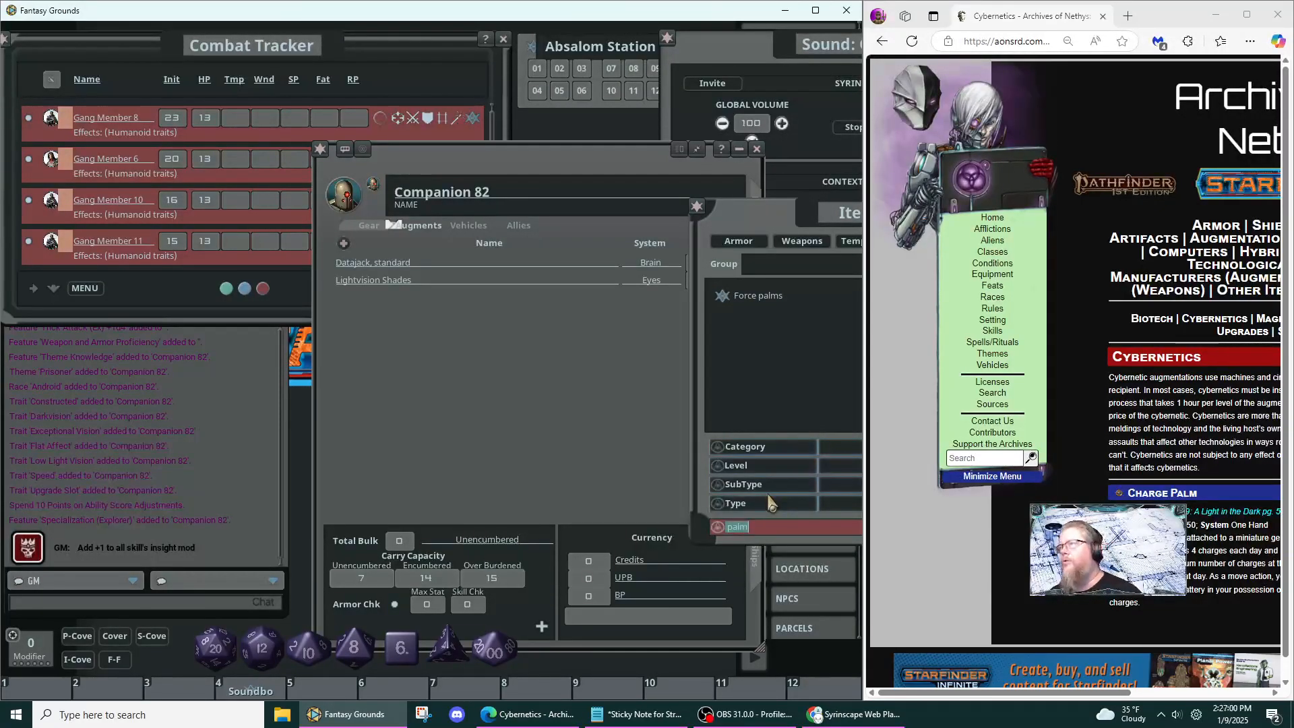
text(p)
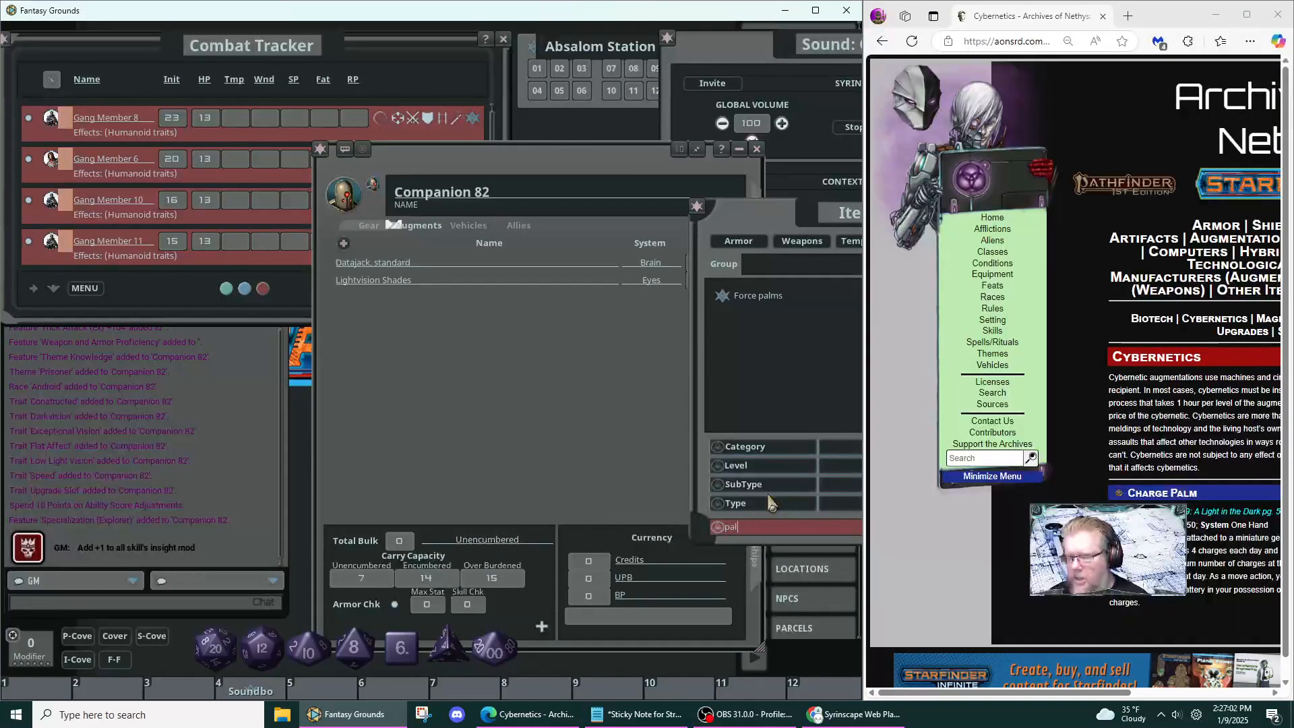
key(ctrl+a)
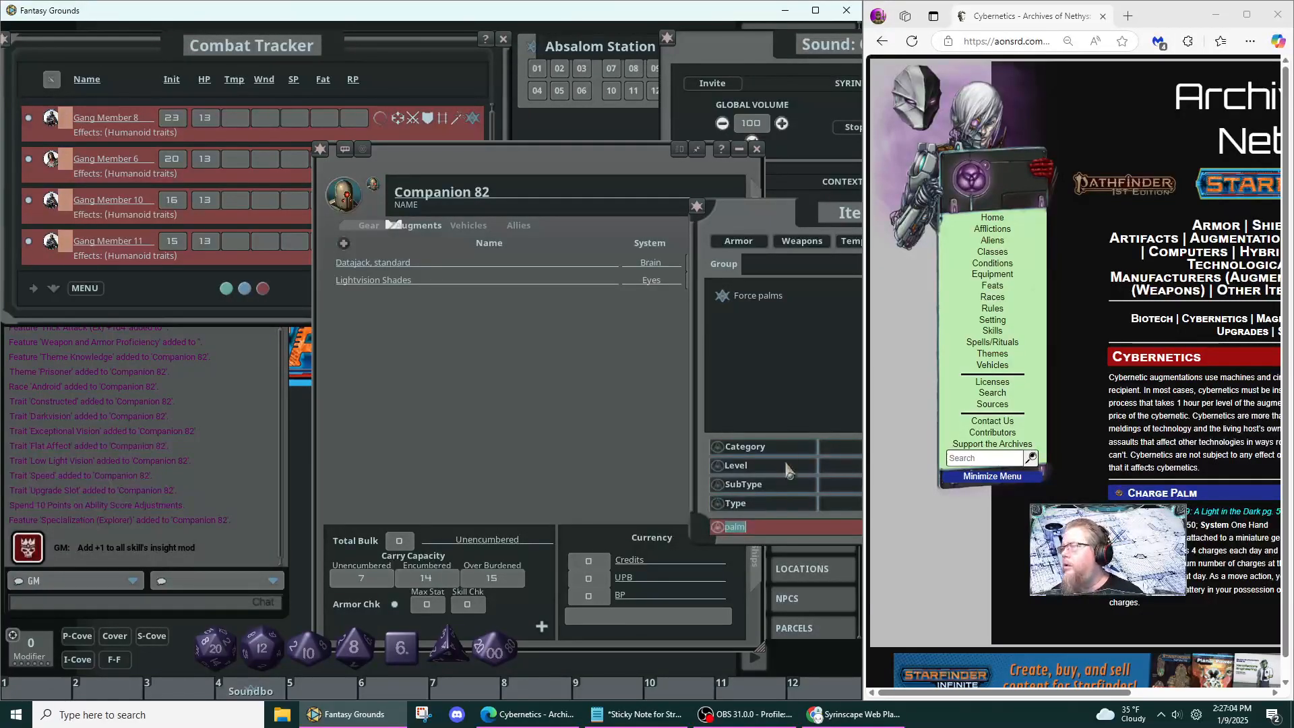
- Bring the whole Items list into view, read the Force palms item's details and model table, and close its record
drag(793, 386, 615, 408)
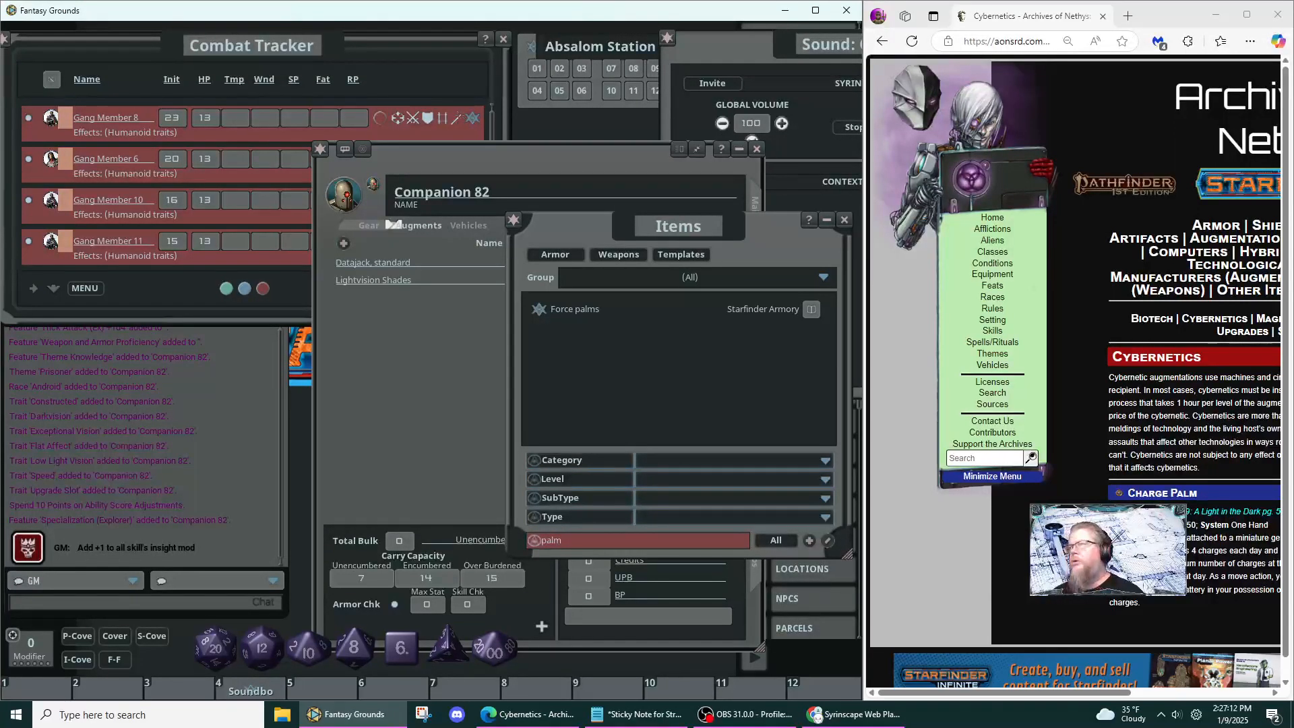
click(541, 315)
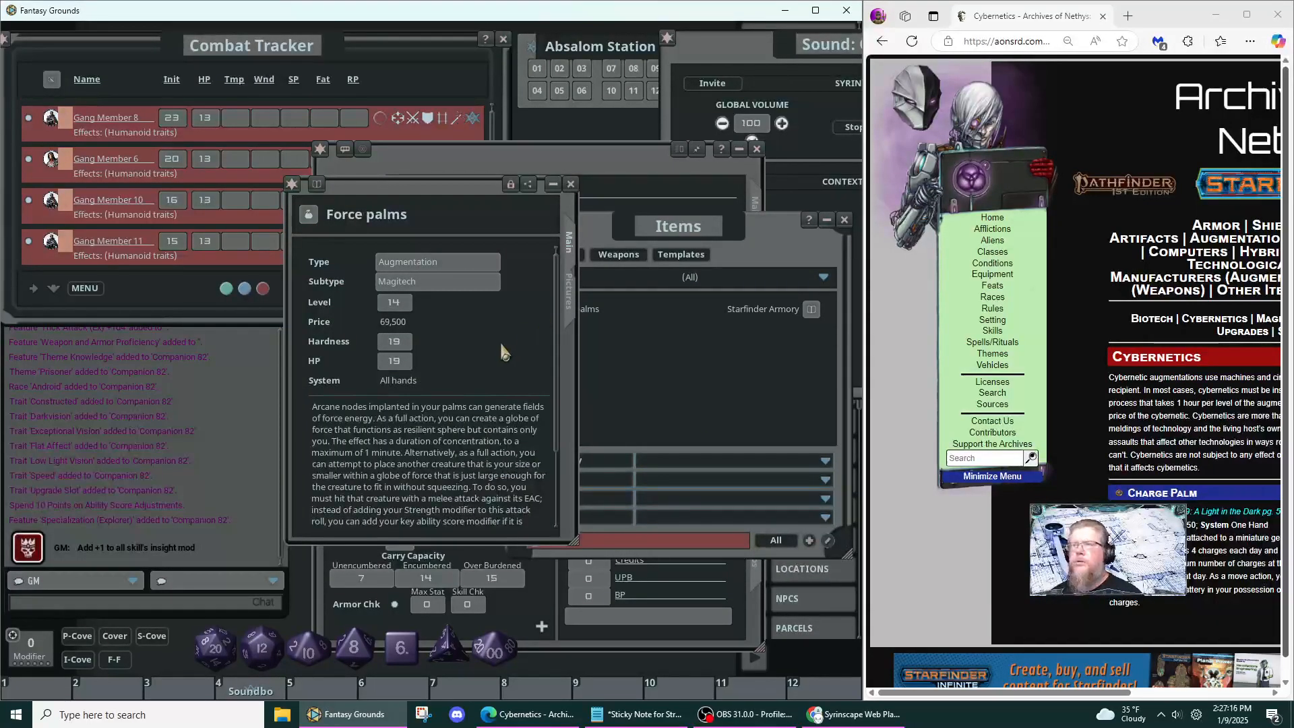
scroll(514, 351, down, 3)
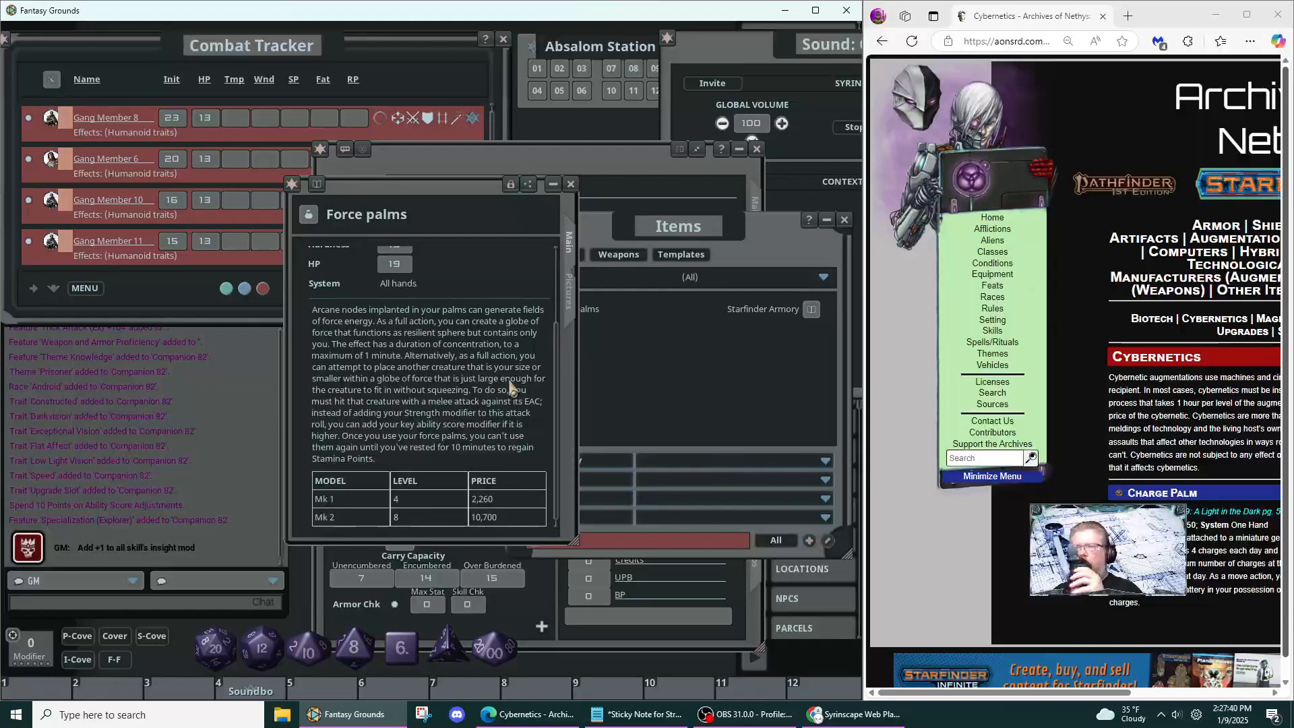
scroll(510, 387, up, 3)
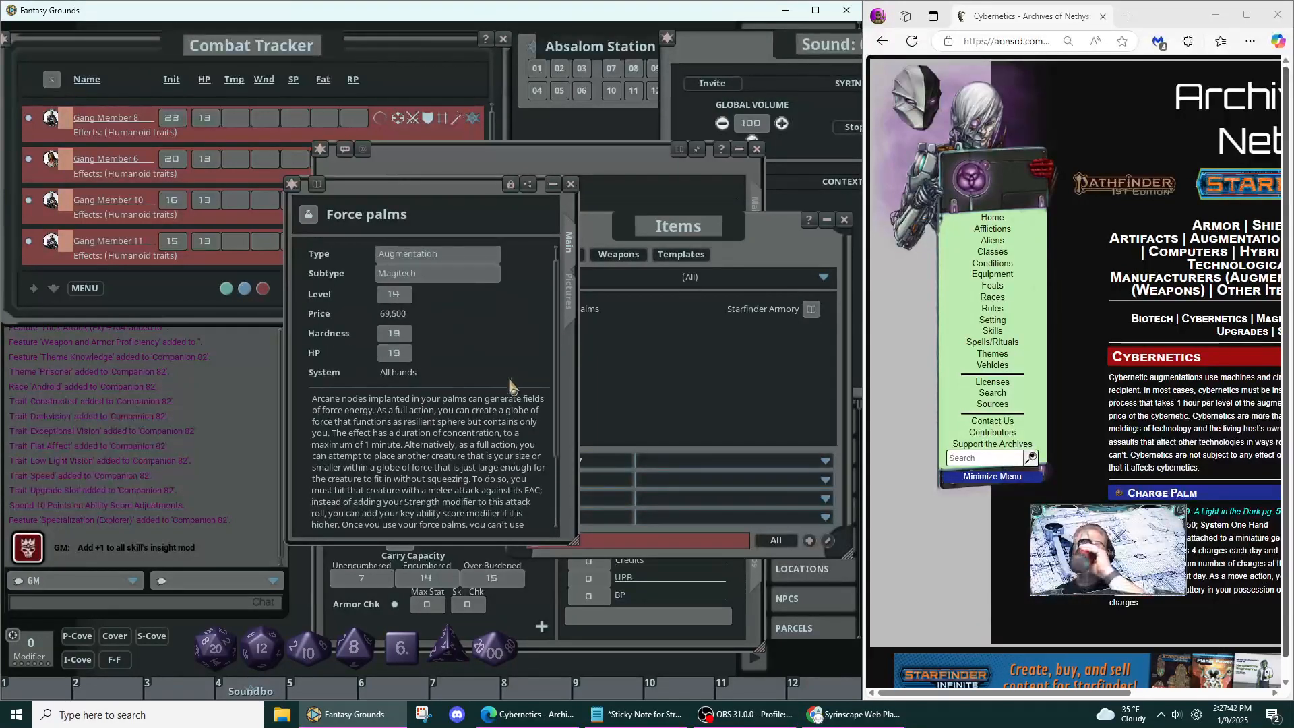
scroll(511, 387, down, 2)
scroll(511, 383, down, 1)
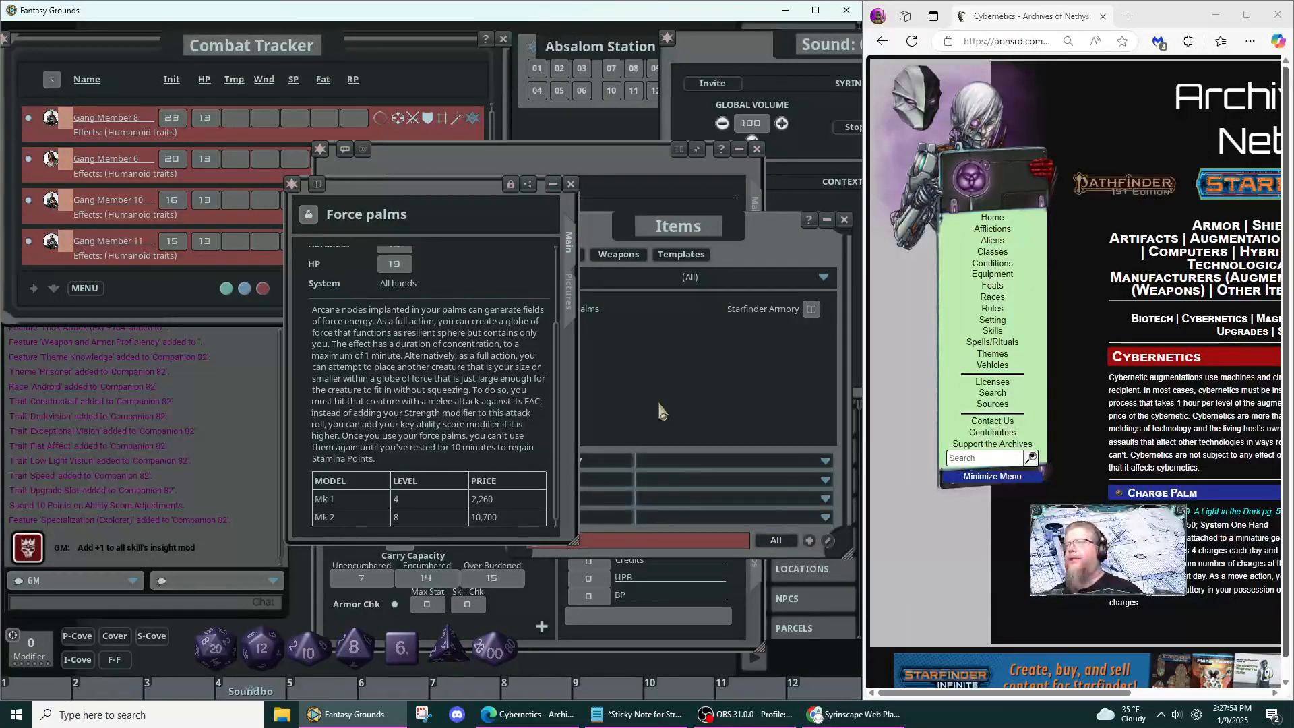
click(571, 184)
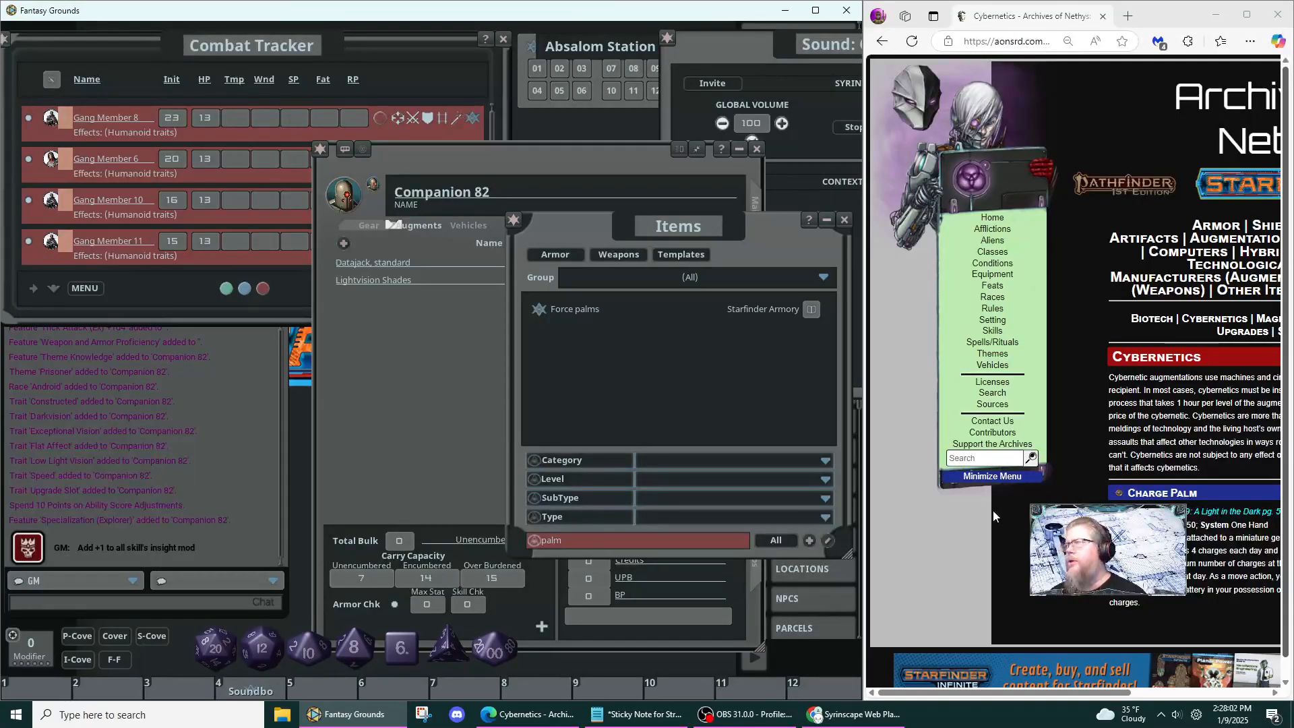
- Switch to Microsoft Edge, go back to the cybernetics list and read the Fortified Feet description
click(1020, 543)
click(883, 42)
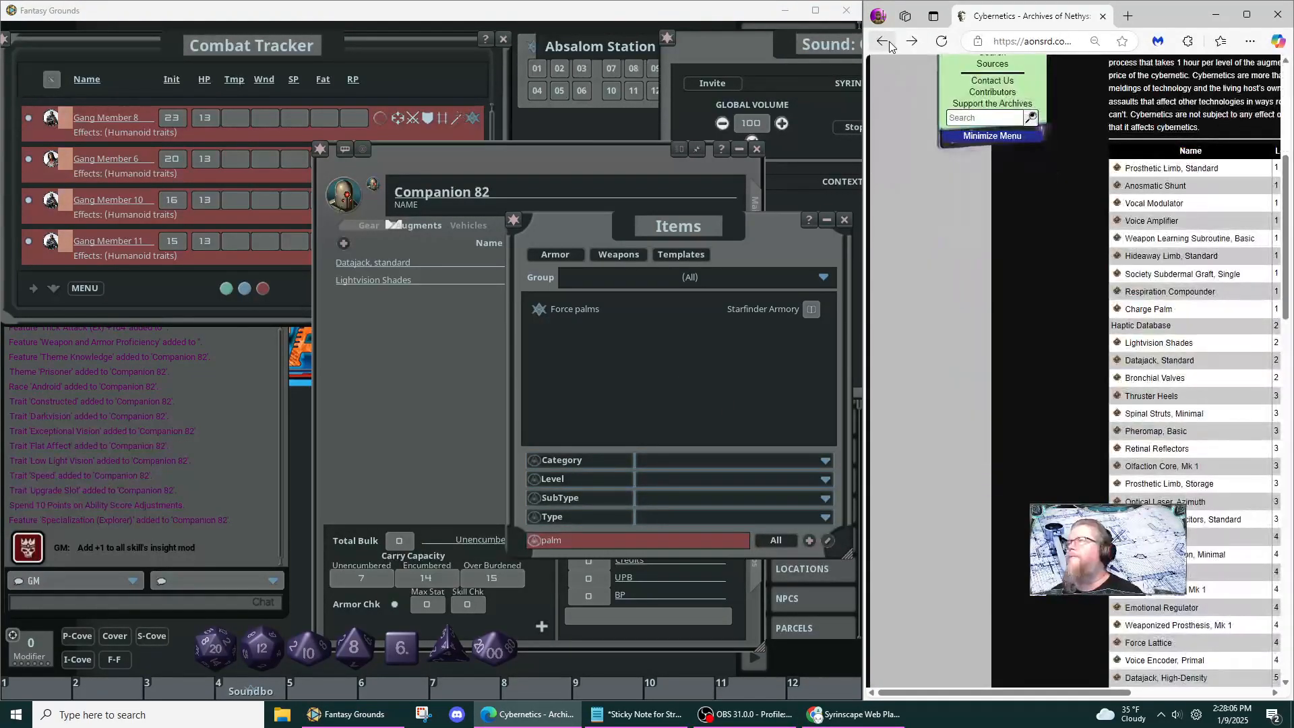
drag(1086, 693, 1185, 698)
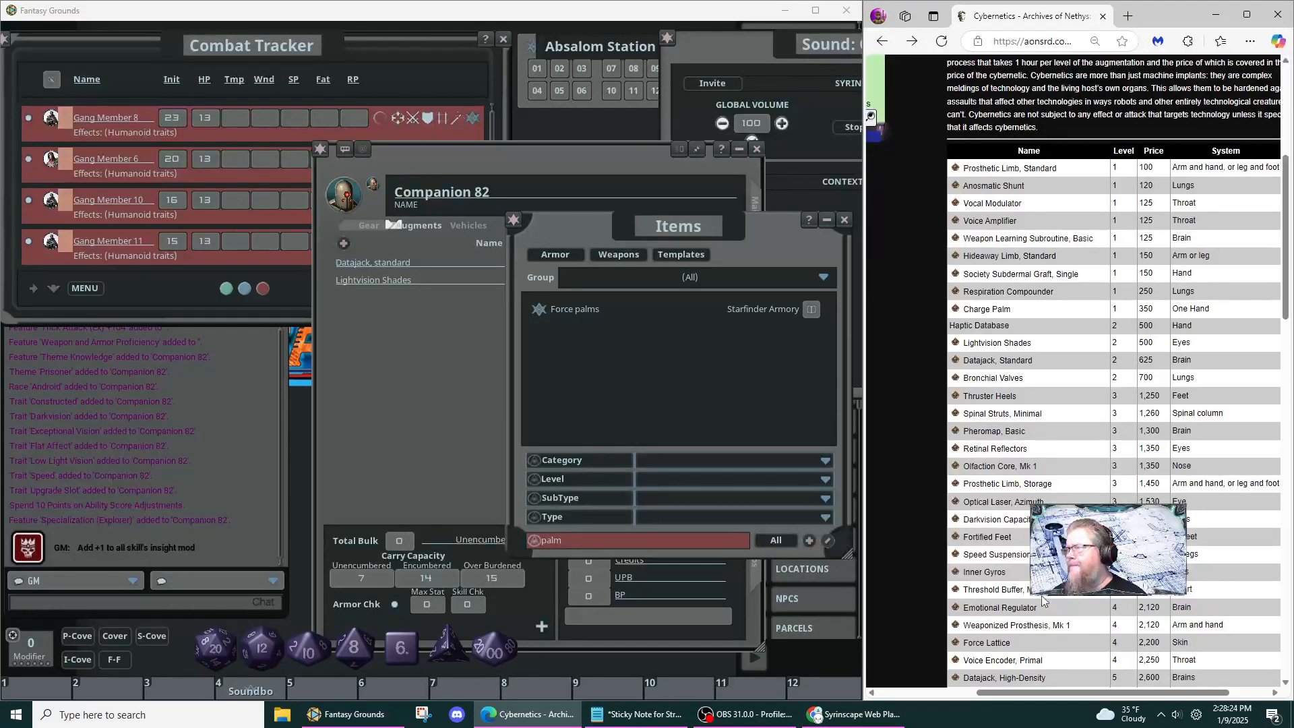
click(957, 543)
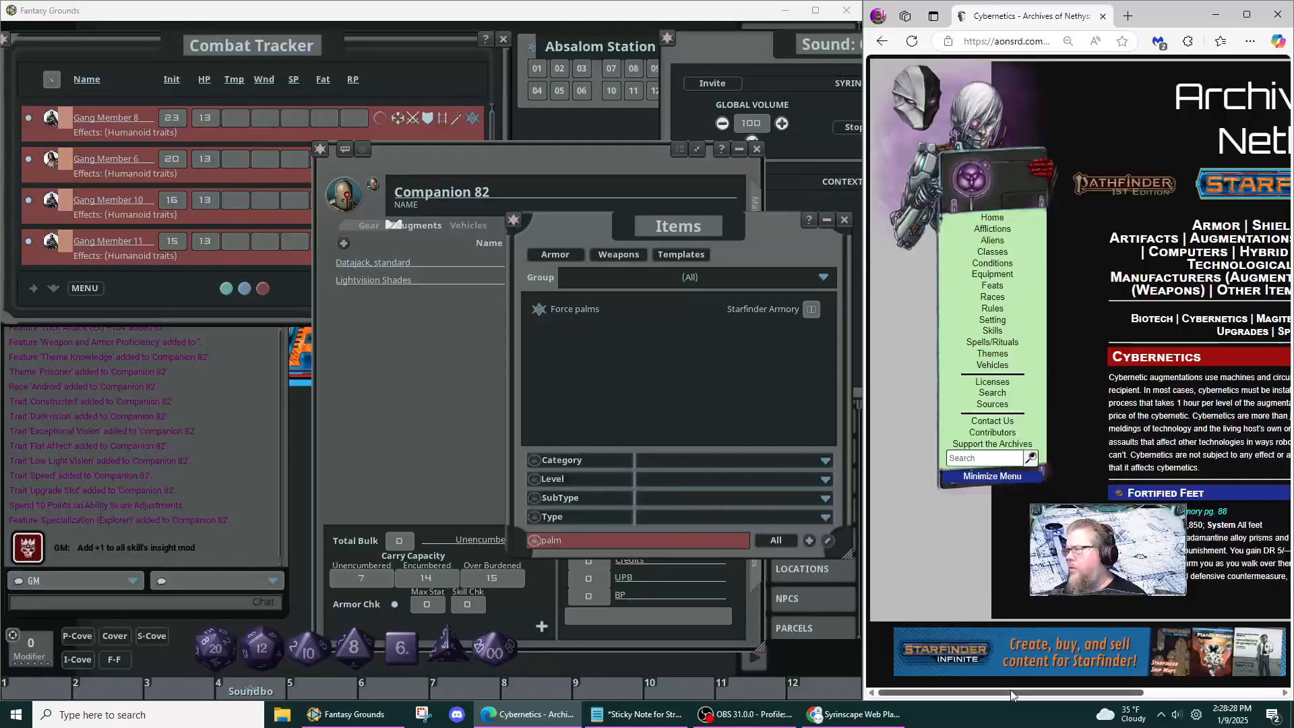
drag(1013, 690, 1146, 701)
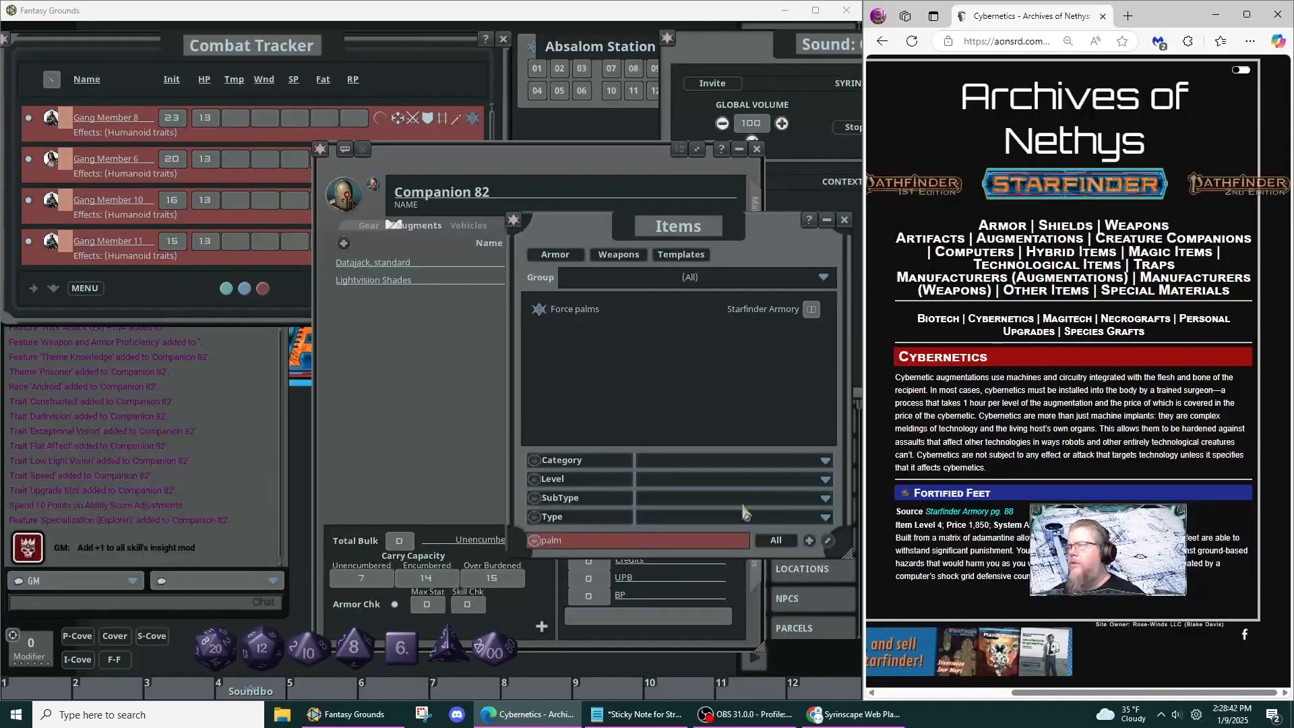
- Switch to Fantasy Grounds, search the items for "feet", add Fortified feet to Companion 82's augmentations and check the gear and augmentation lists
click(708, 542)
text(fee)
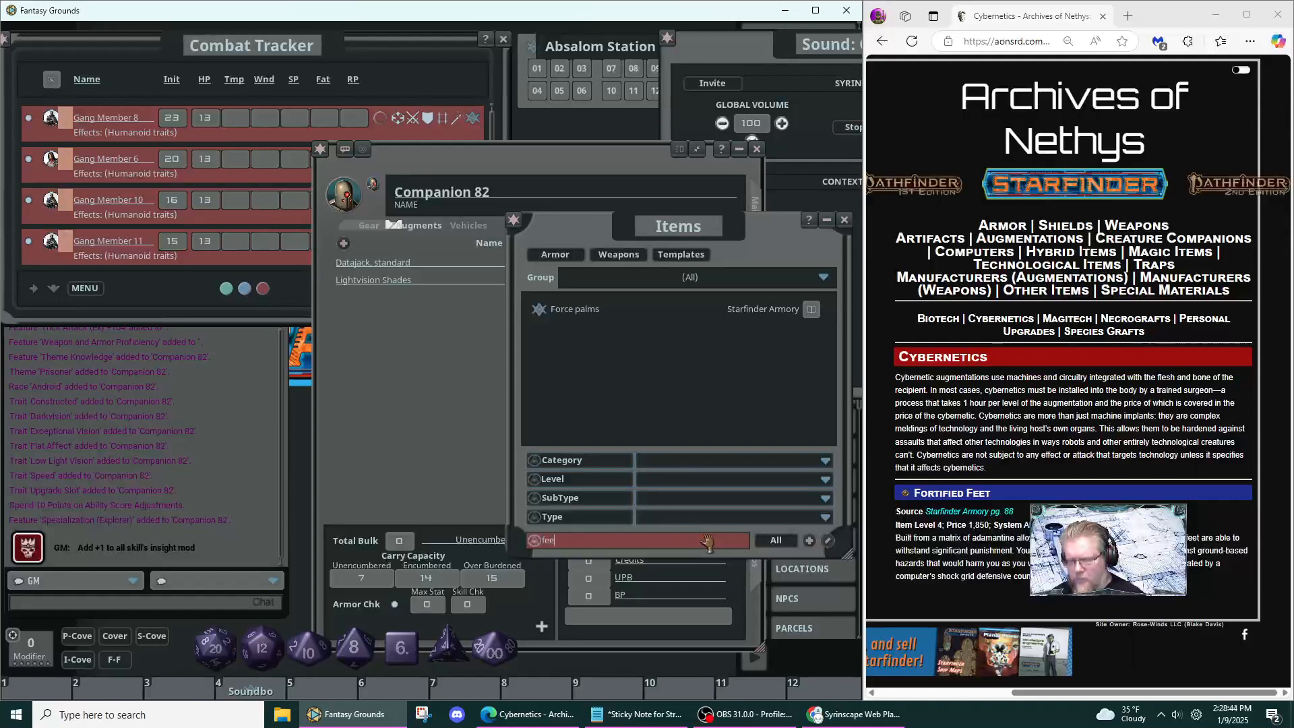
text(t)
key(Return)
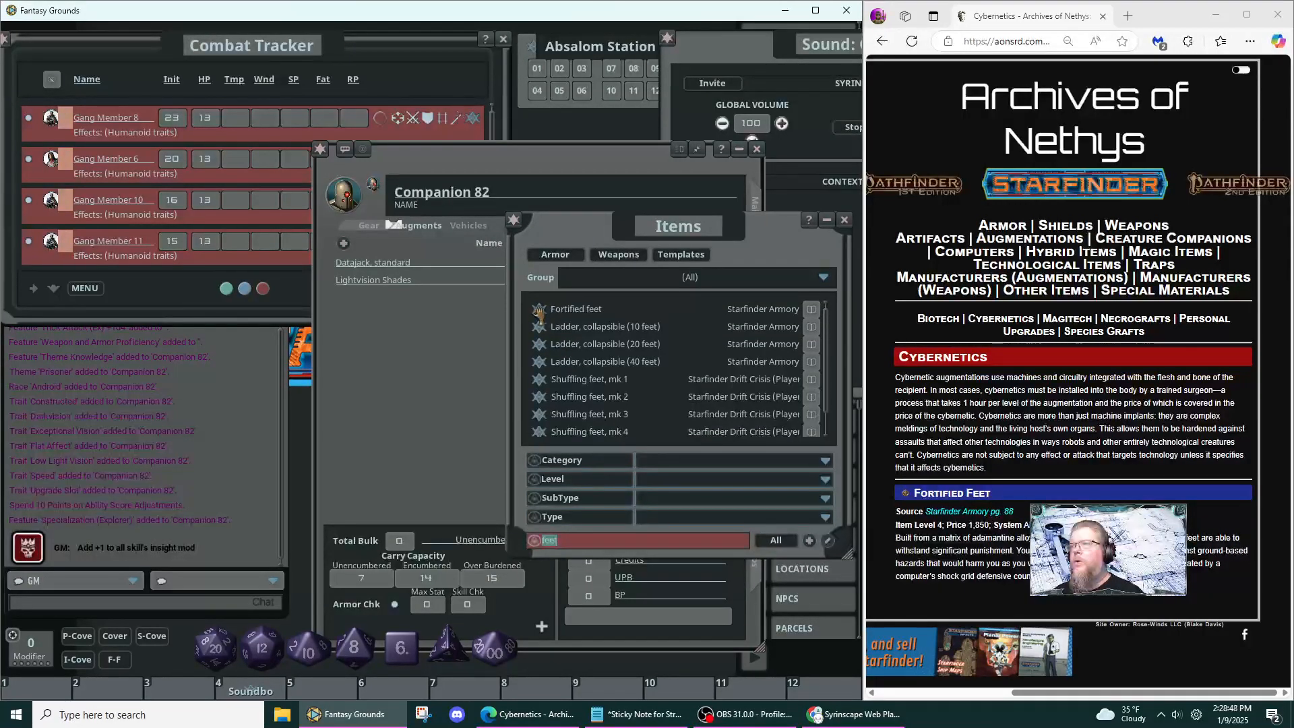
drag(539, 312, 417, 337)
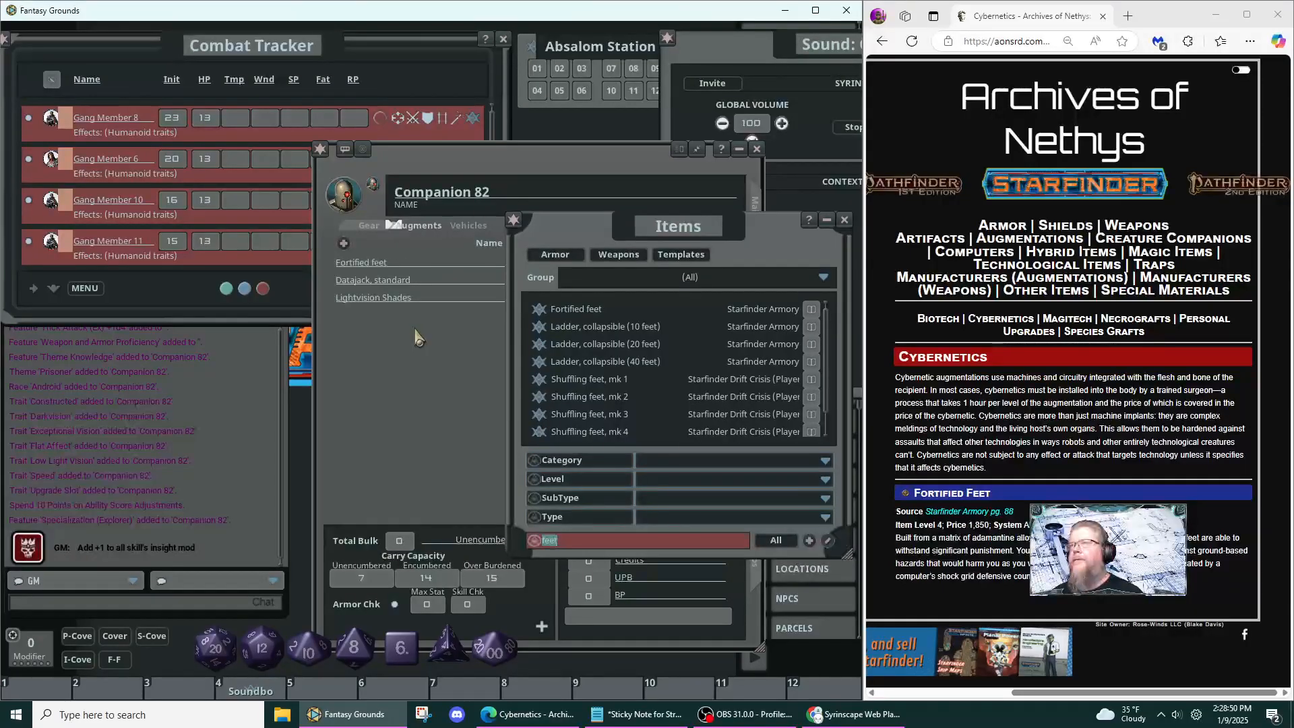
click(379, 226)
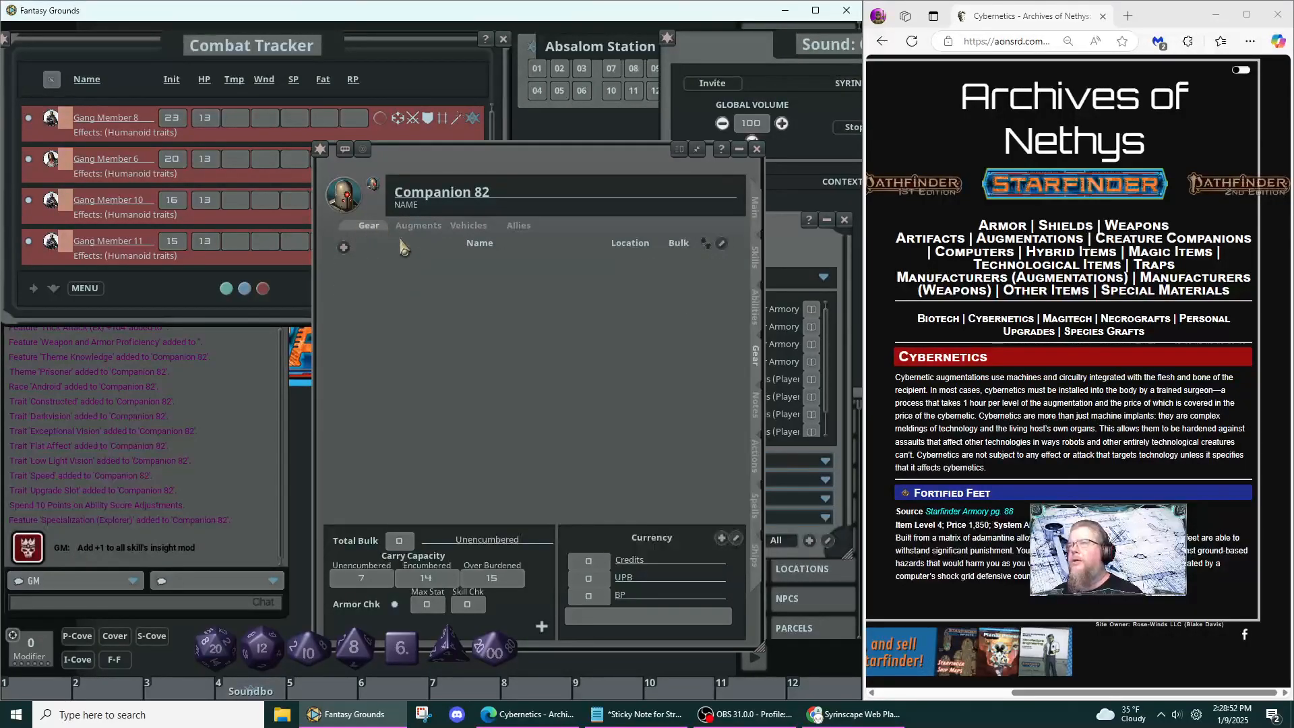
click(418, 225)
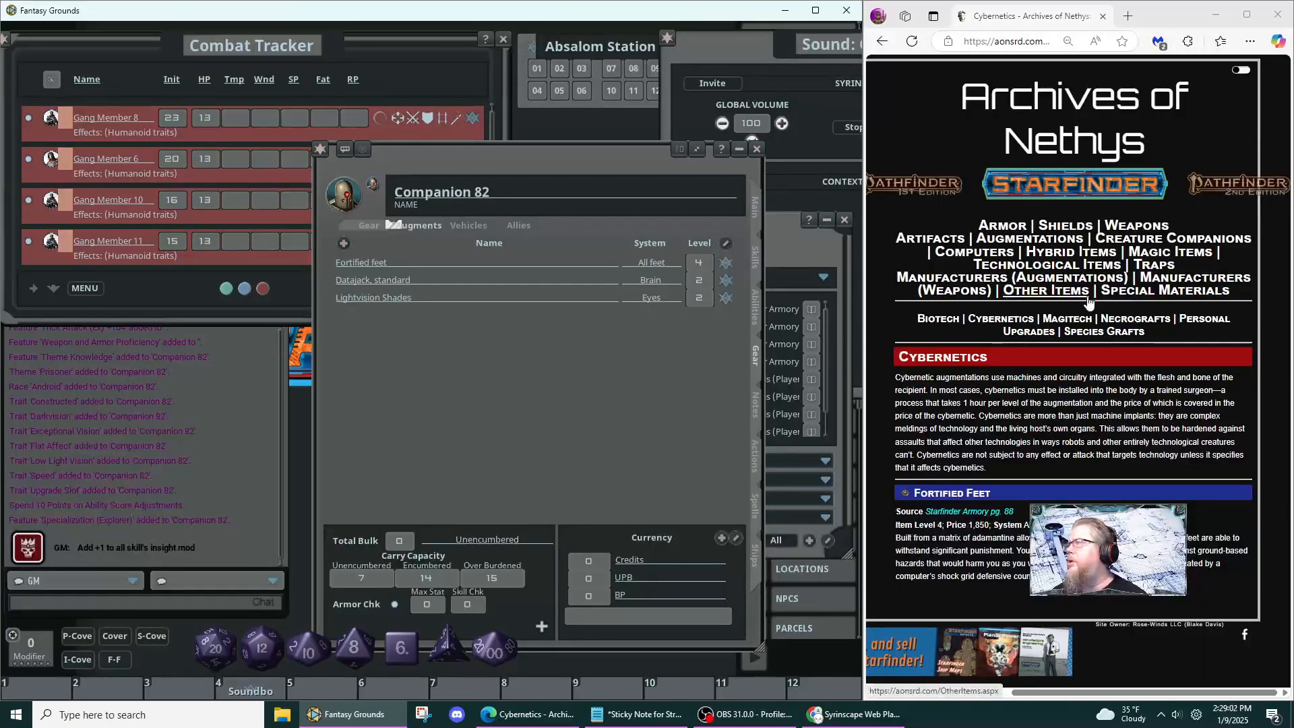
- Switch to Microsoft Edge and open the Armor Upgrades list from the site's armor section
click(1014, 232)
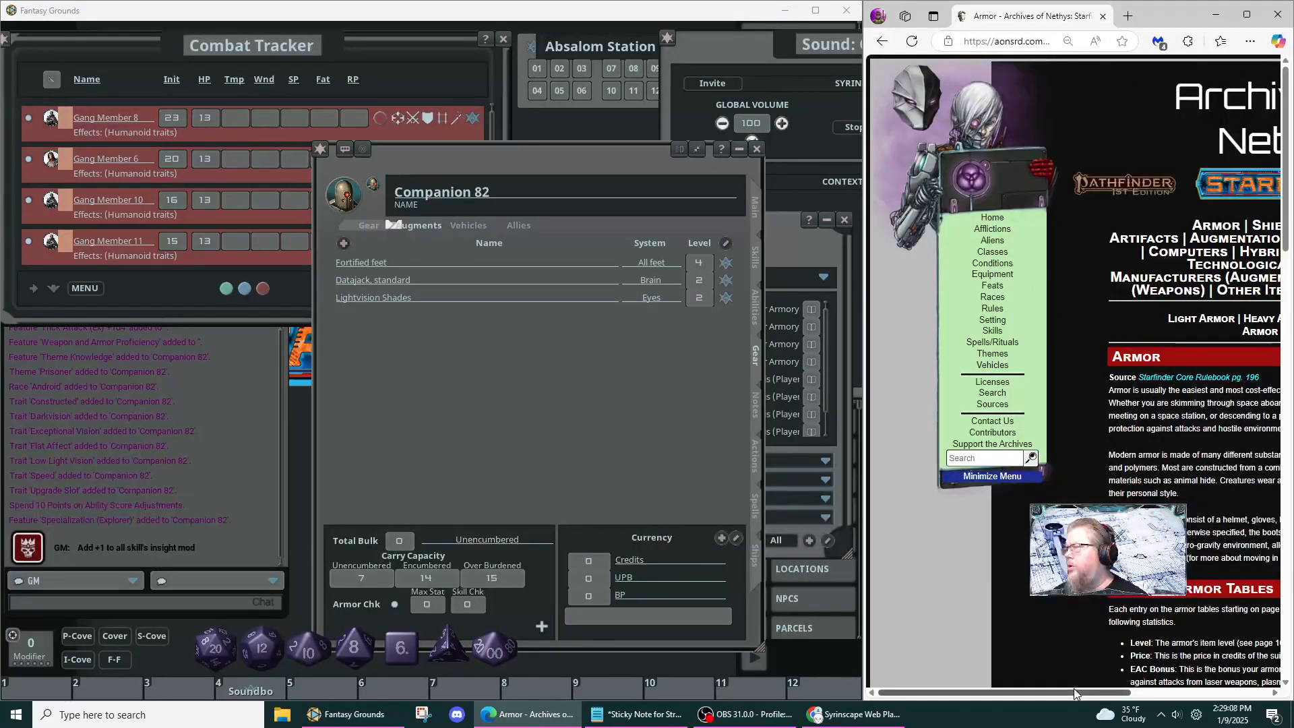
drag(1076, 691, 1207, 693)
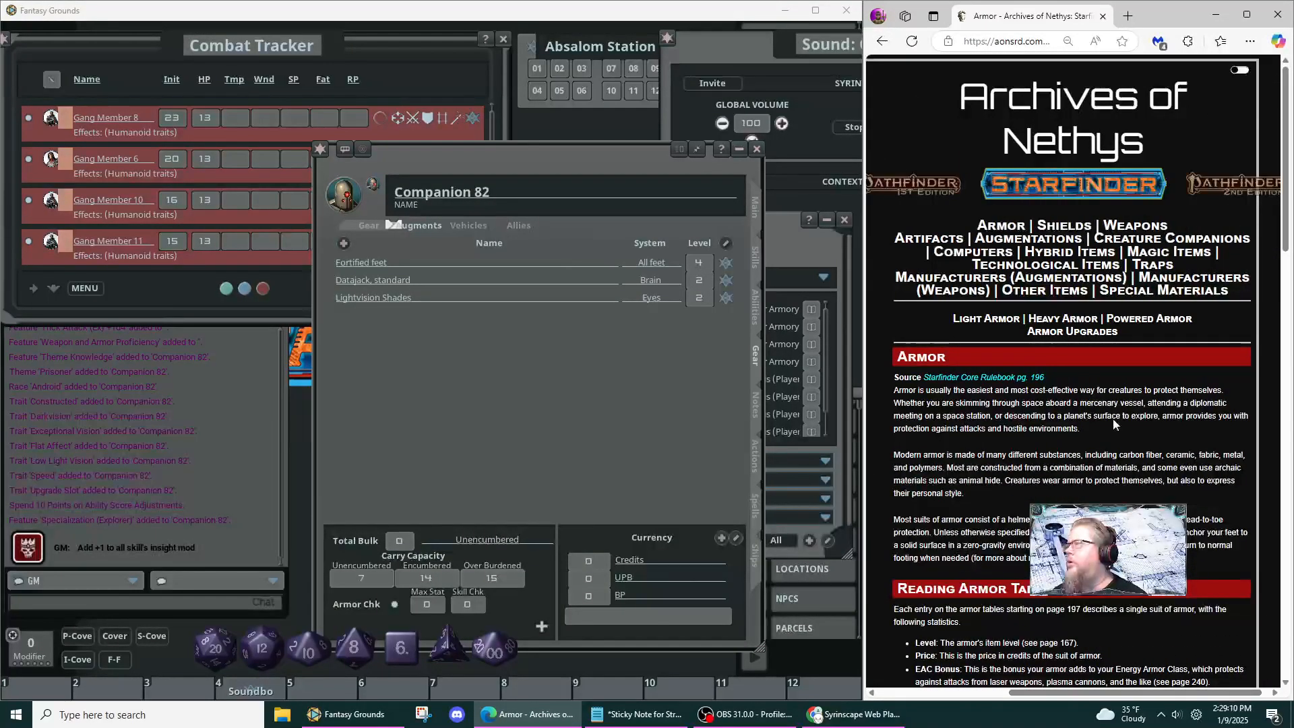
click(1108, 333)
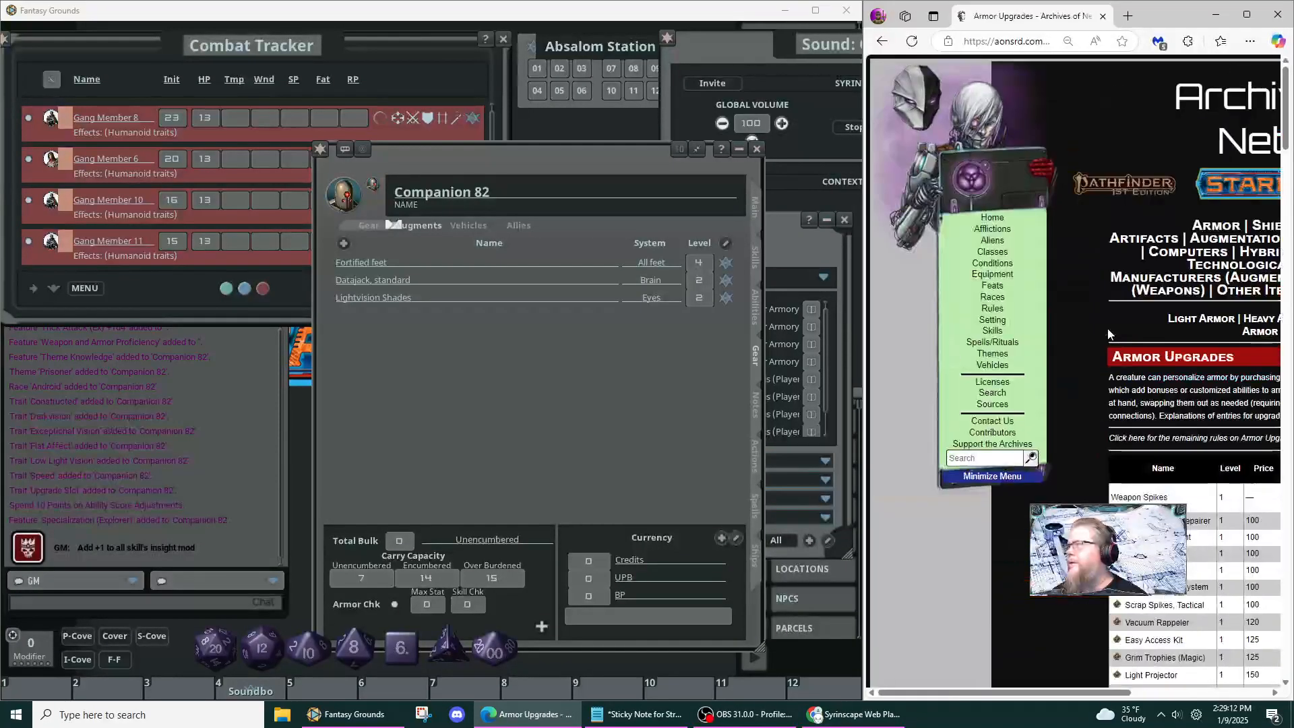
- Look over the armor upgrades table on Archives of Nethys and move the Companion 82 sheet clear of the Items list
drag(1108, 693, 1246, 693)
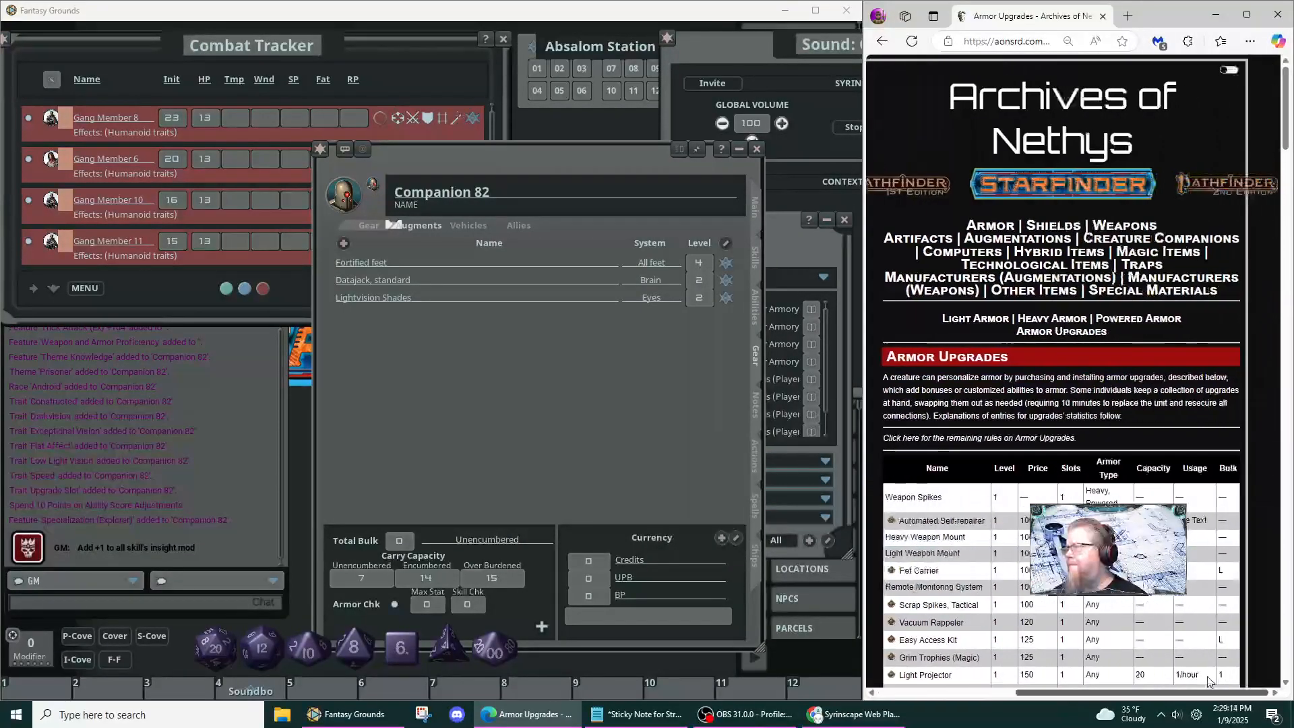
scroll(1181, 645, down, 8)
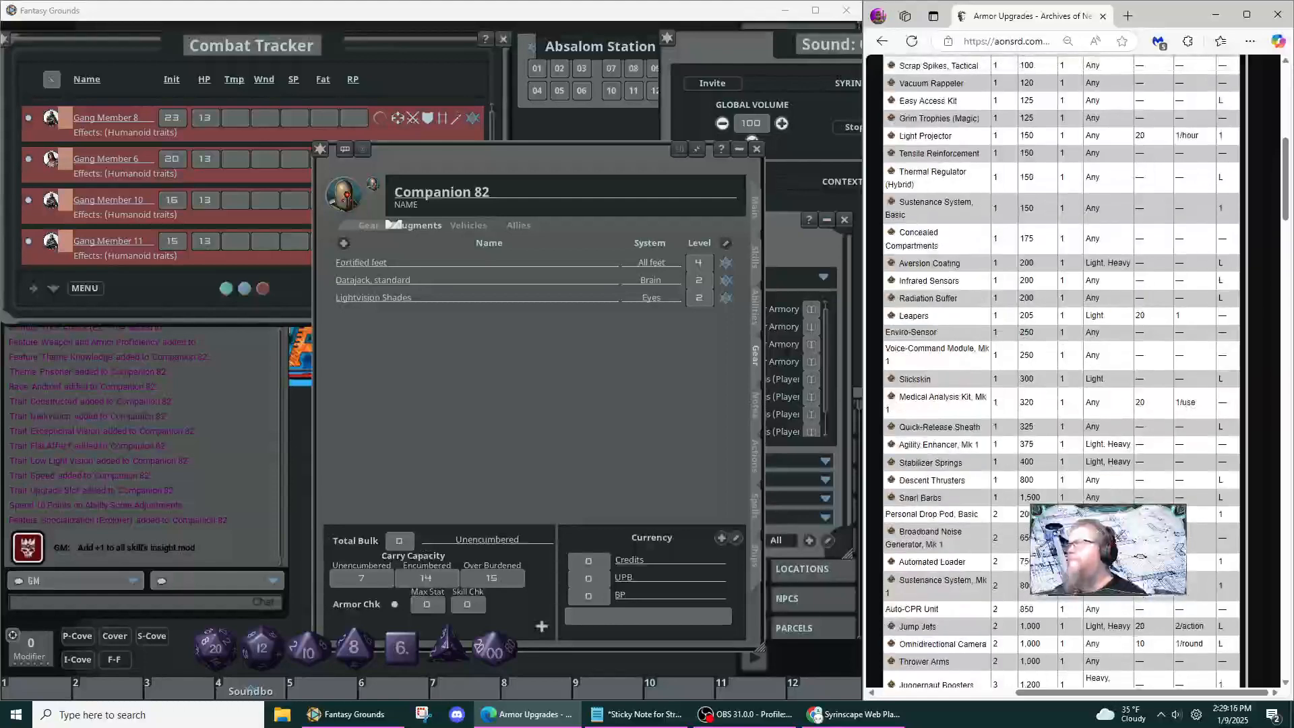
scroll(1181, 646, up, 4)
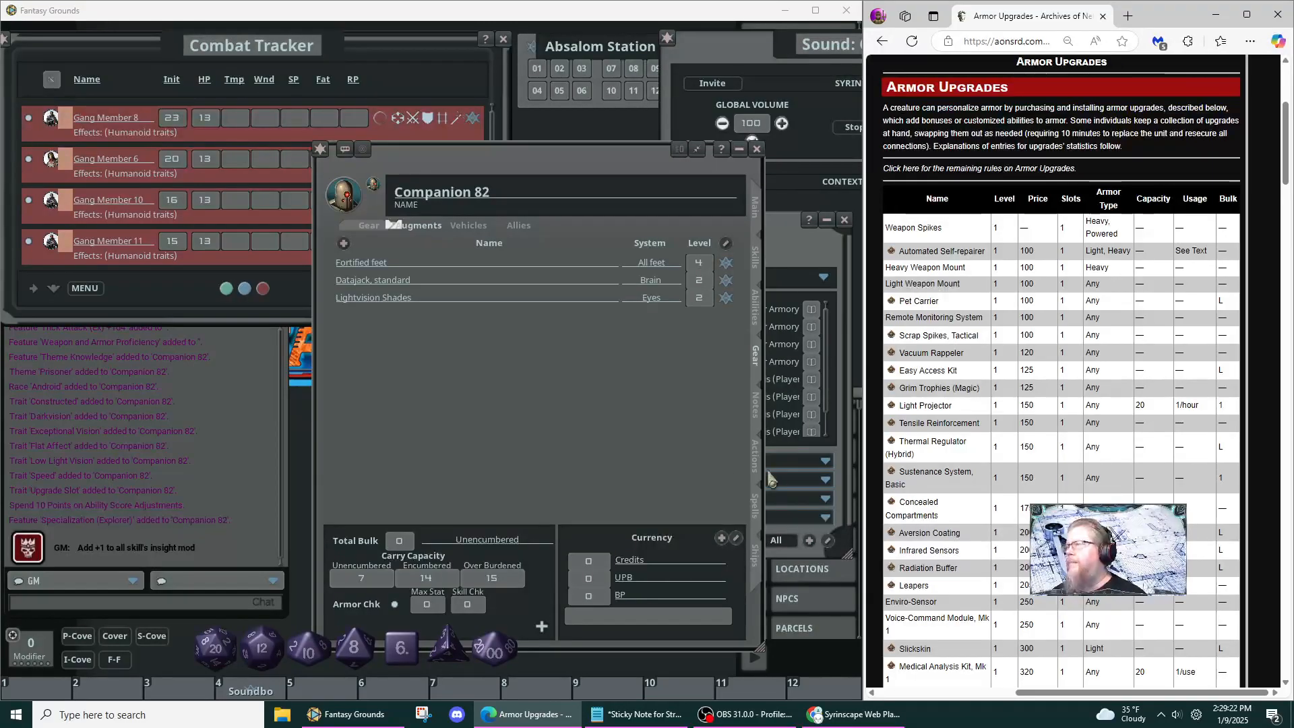
drag(639, 453, 458, 437)
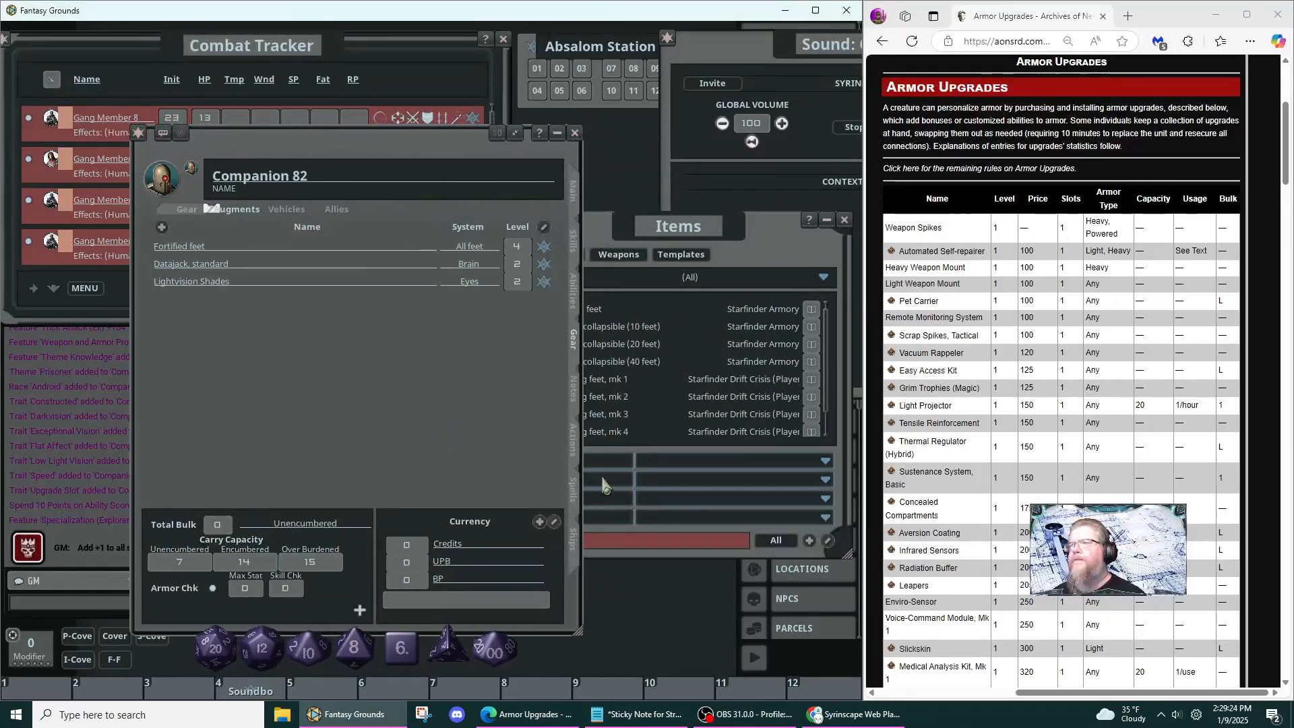
click(703, 542)
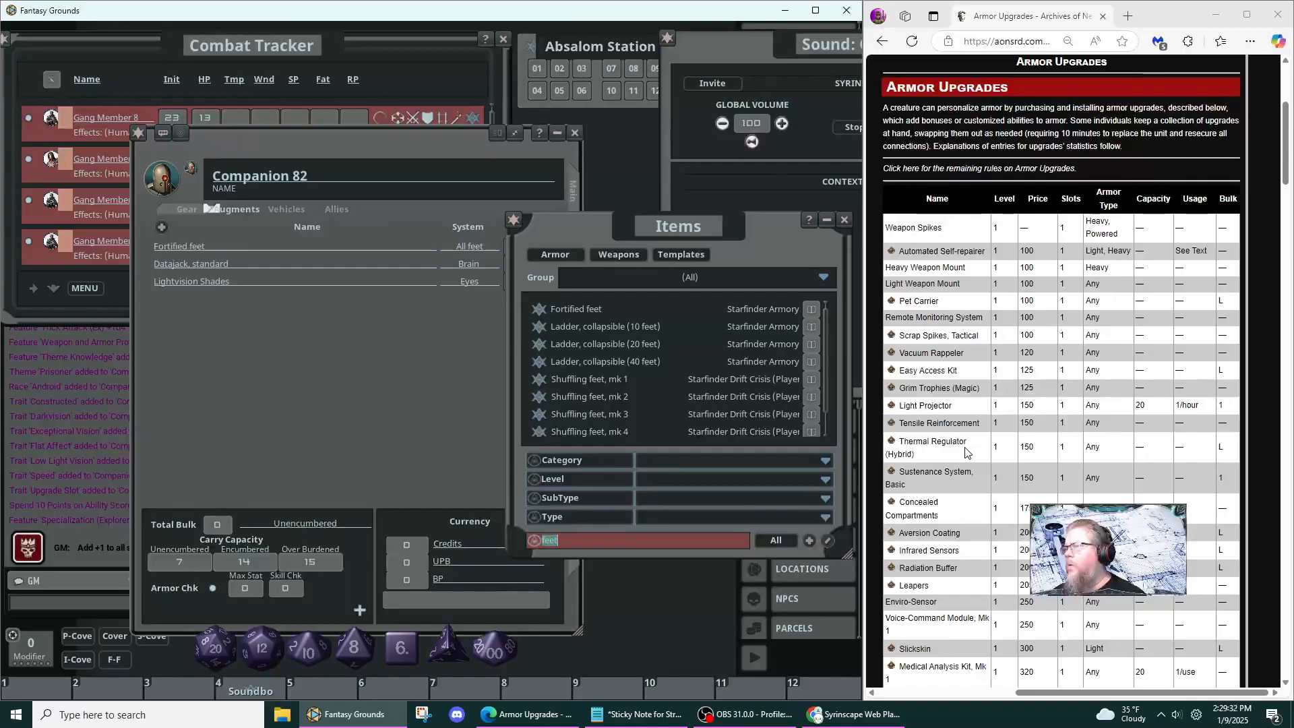
- In the browser, open the Light Armor list and read the Carbon Skin, Graphite entry
scroll(967, 452, up, 4)
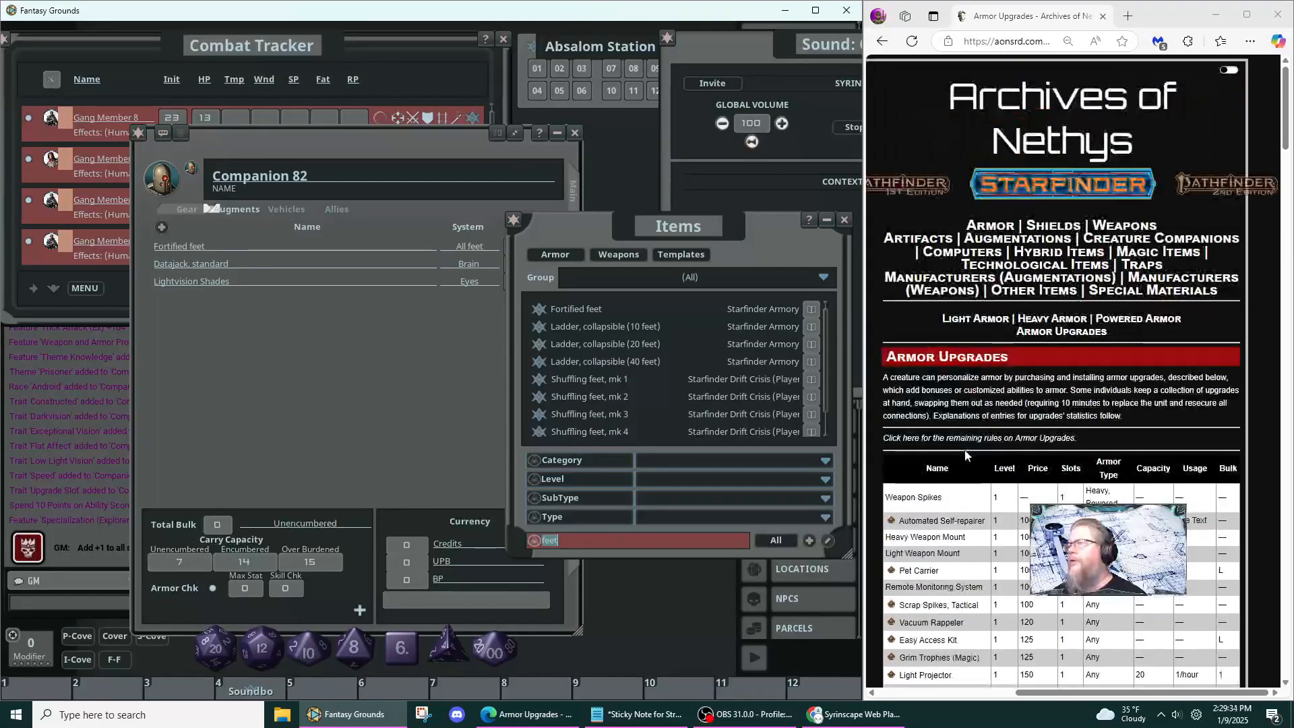
click(975, 324)
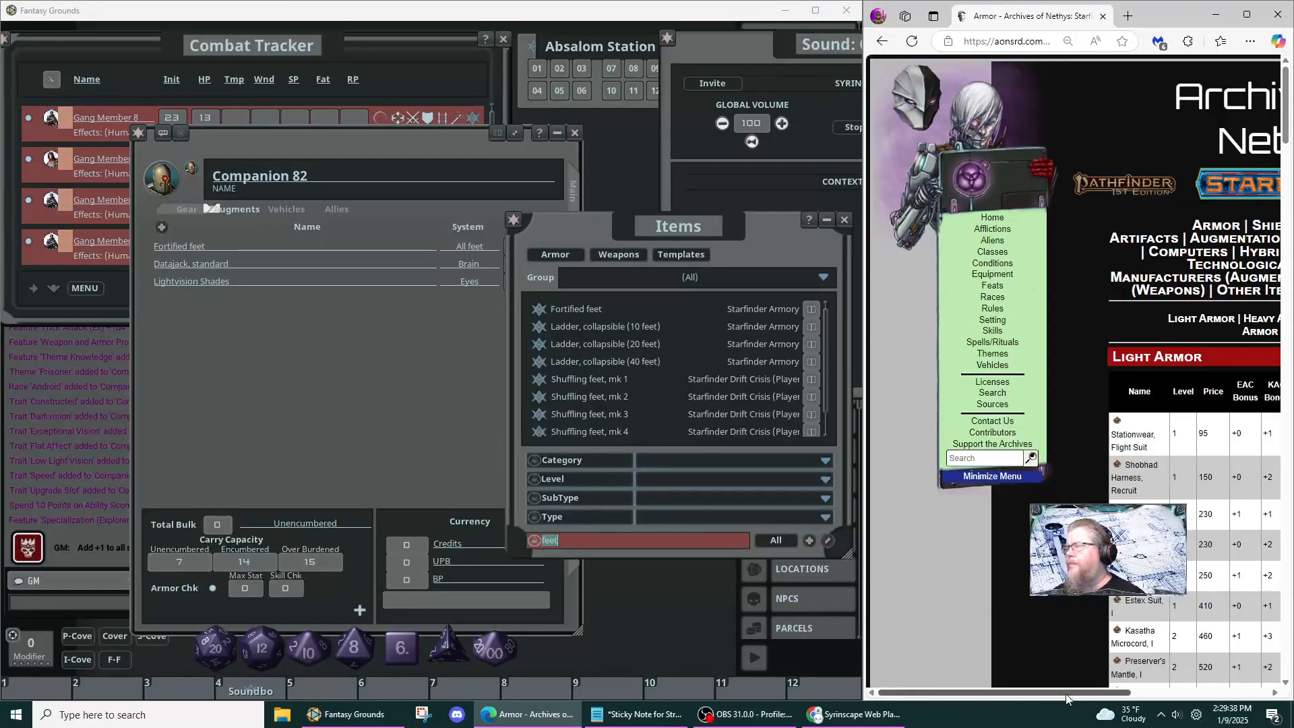
drag(1068, 694, 1207, 690)
scroll(1158, 600, down, 5)
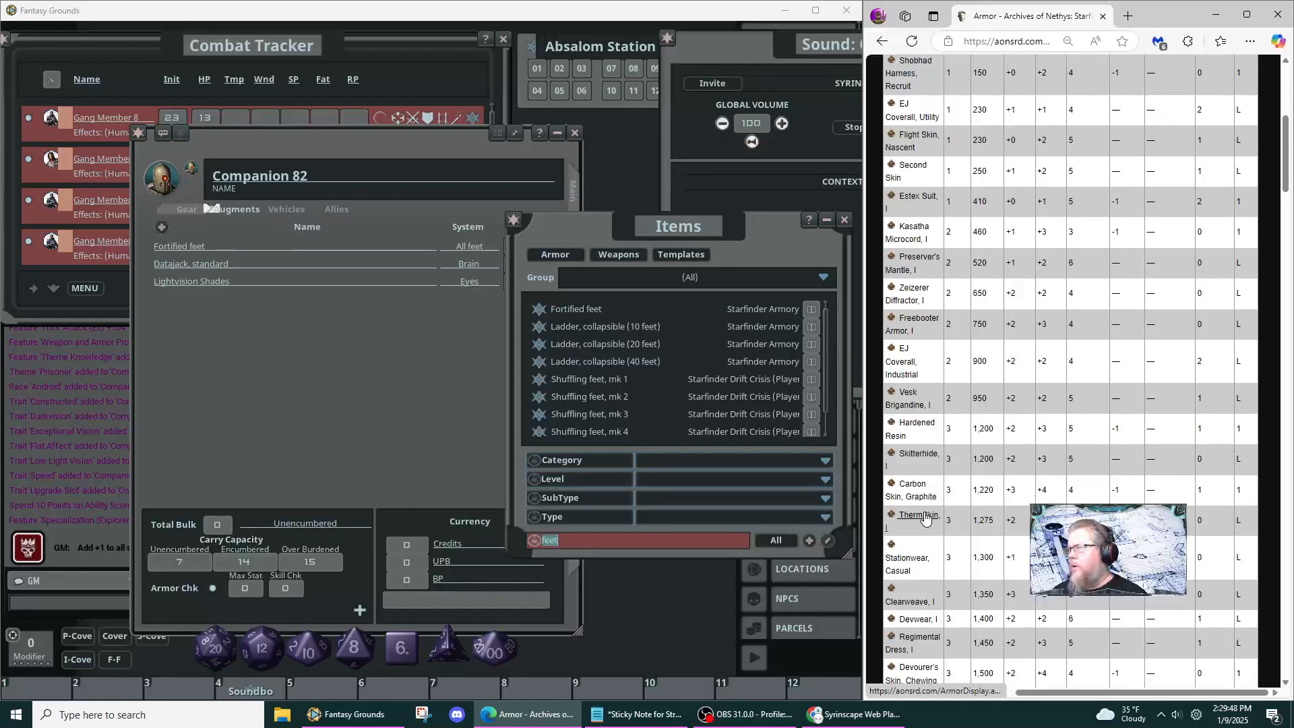
click(916, 488)
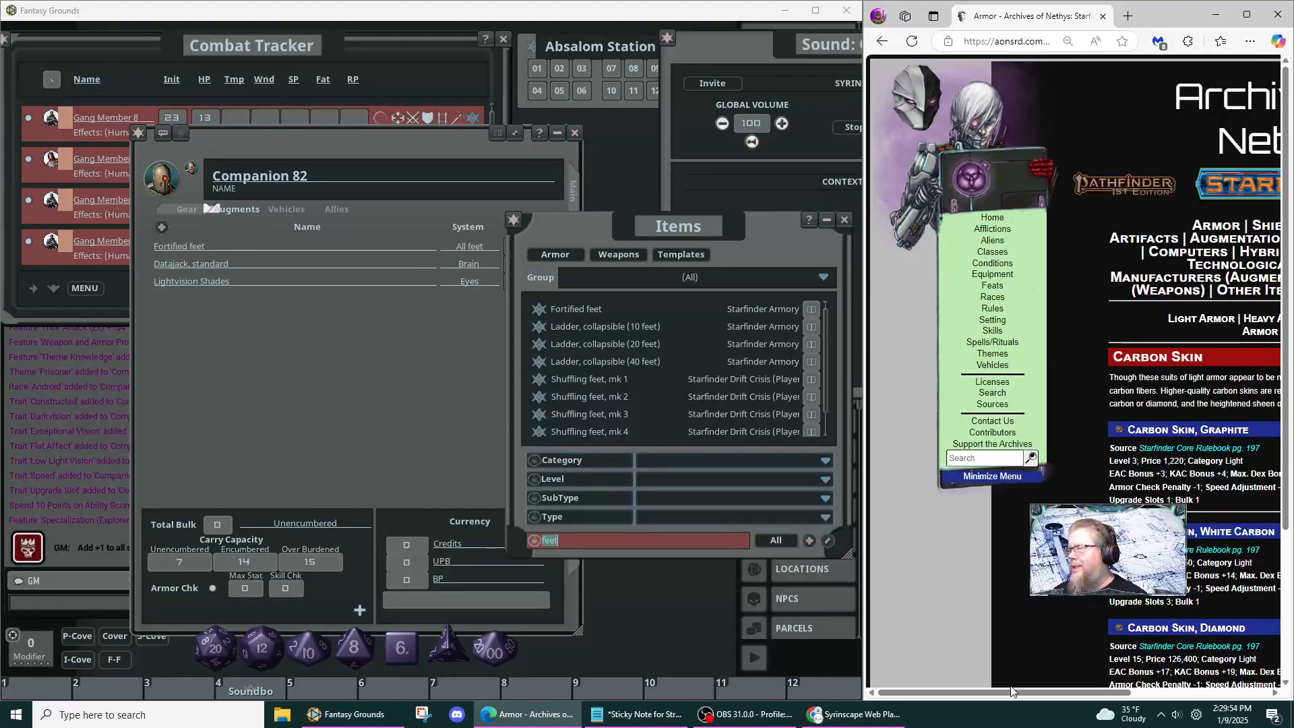
drag(1010, 692, 1143, 695)
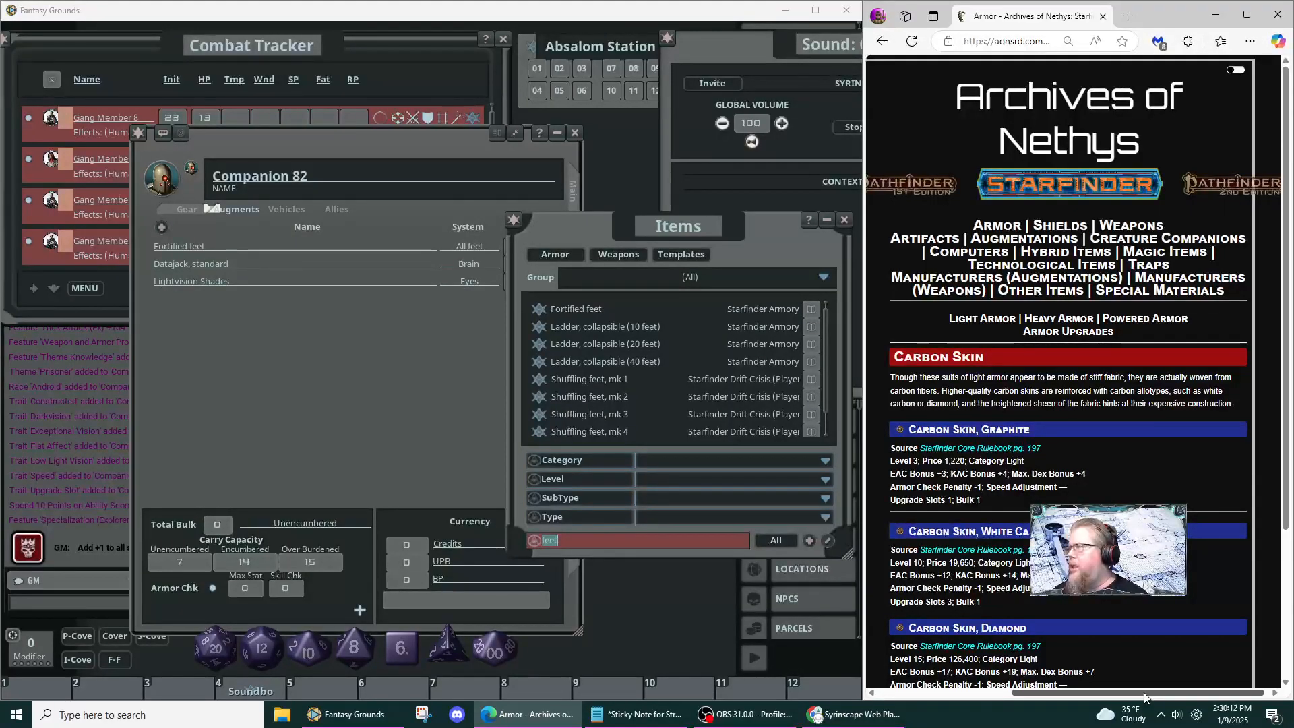
drag(1144, 693, 1146, 693)
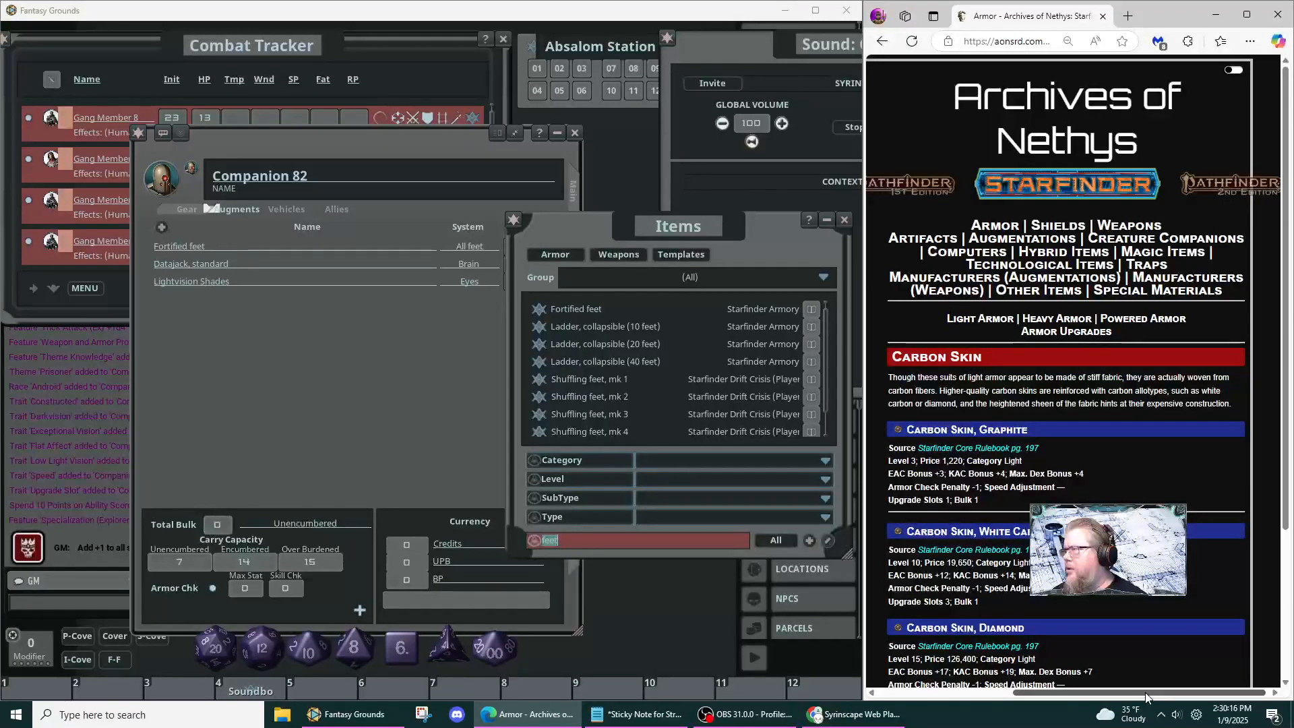
drag(1146, 693, 1147, 693)
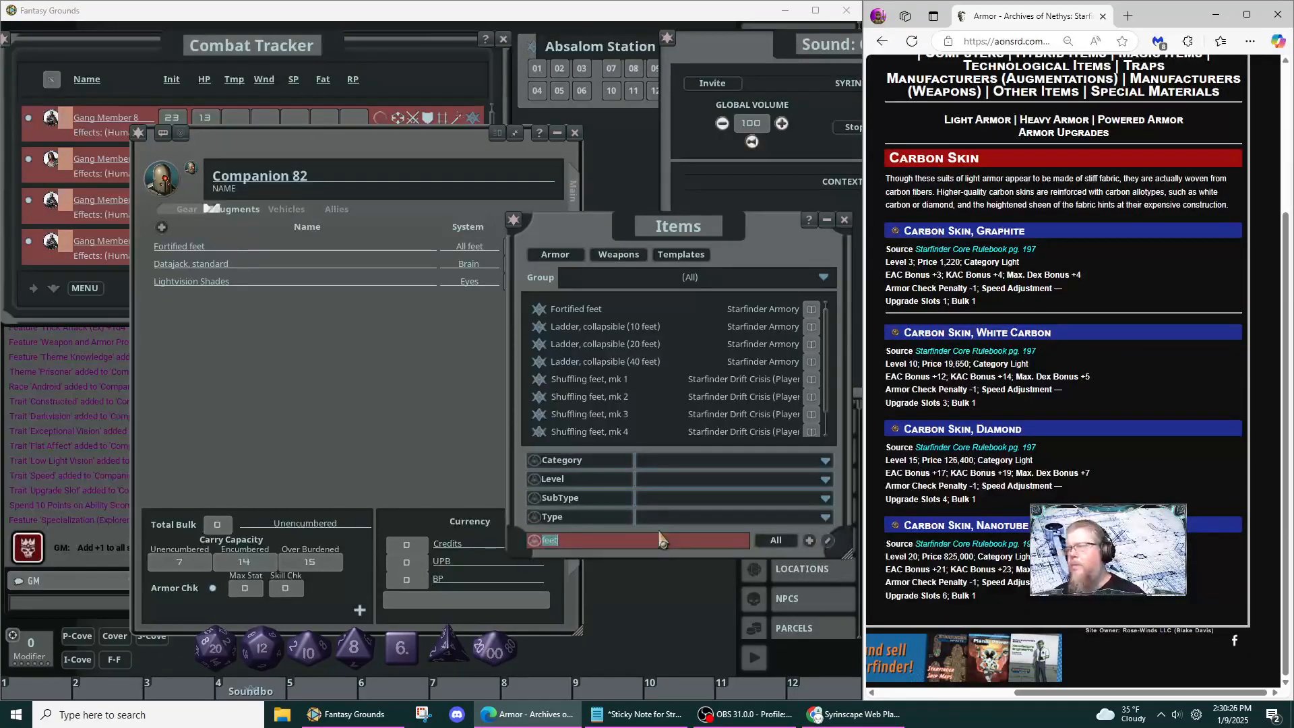
- Search the Fantasy Grounds items list for "carbon skin"
click(658, 543)
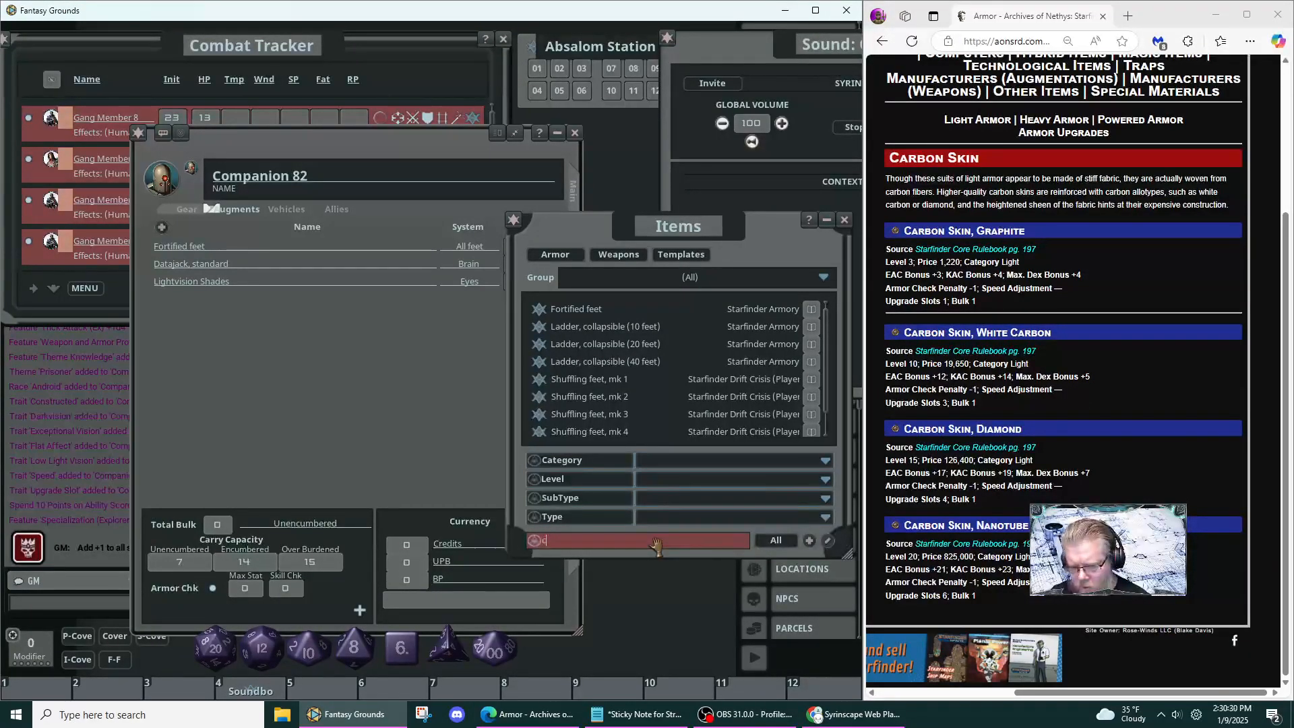
text(carbon sk)
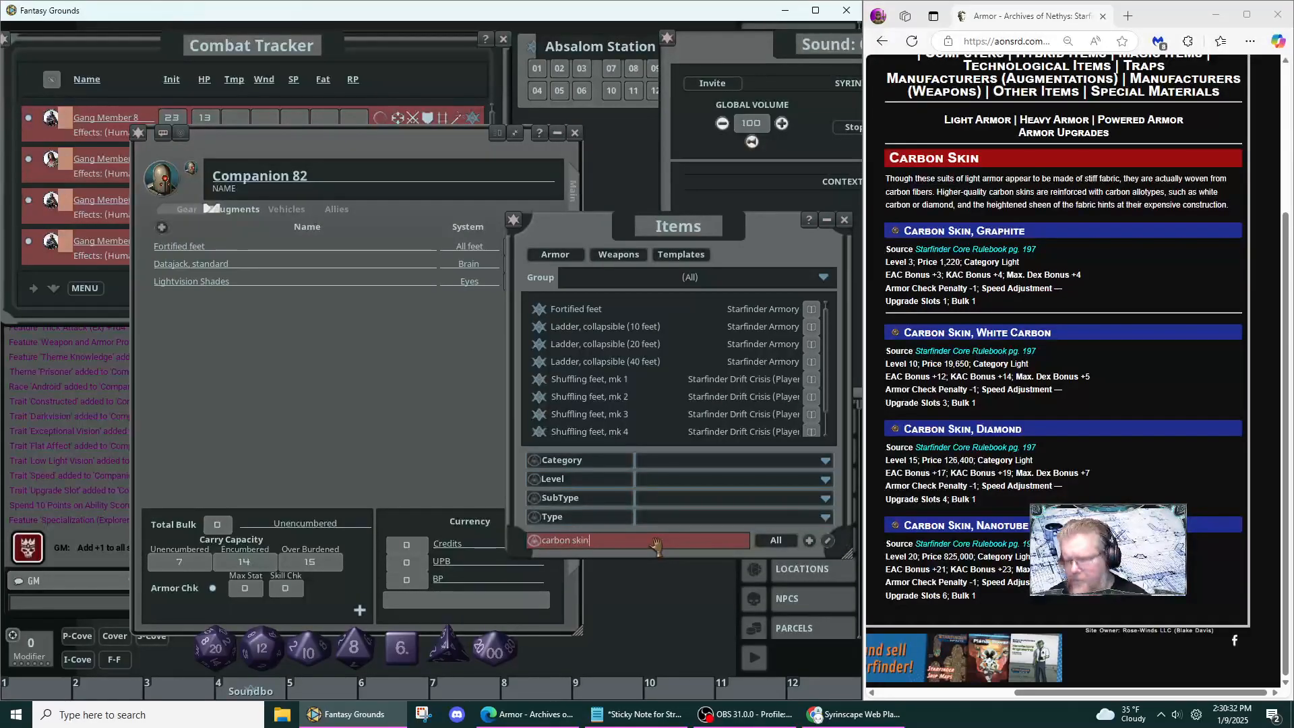
text(in)
key(Return)
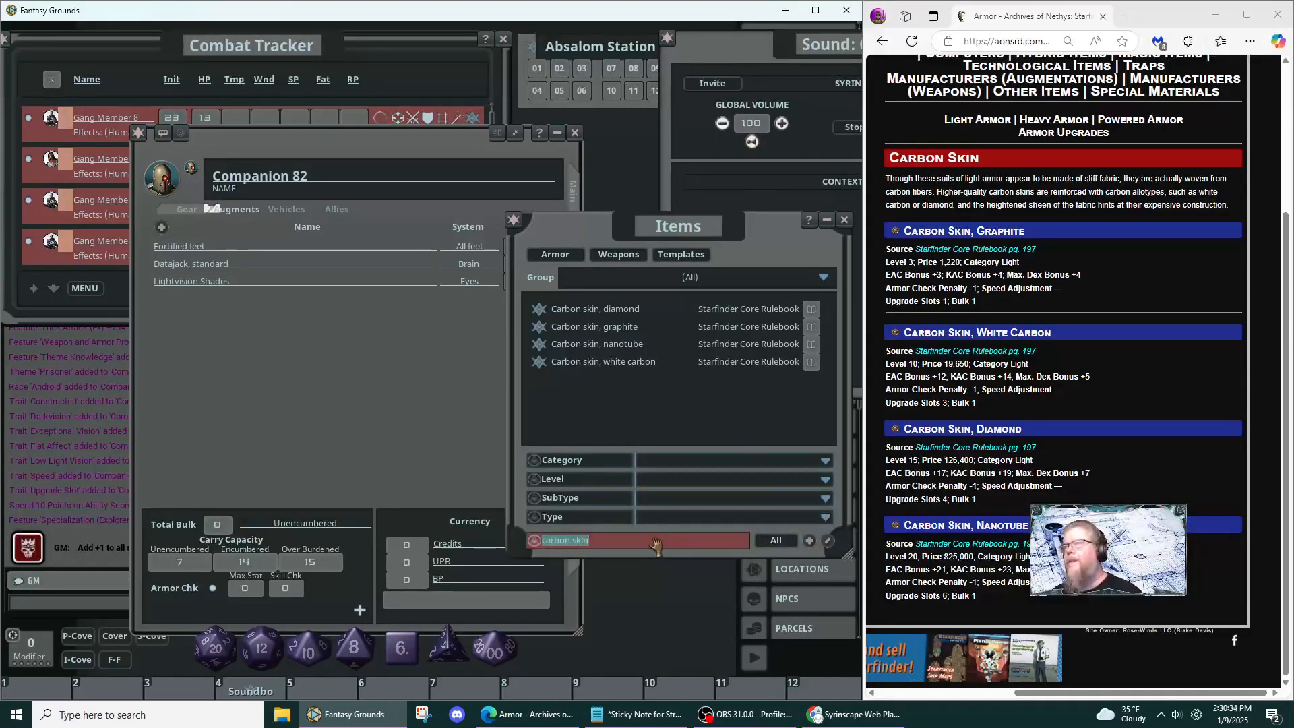
- Show Companion 82's gear list and inspect the Carbon skin, graphite item record
click(192, 212)
click(700, 403)
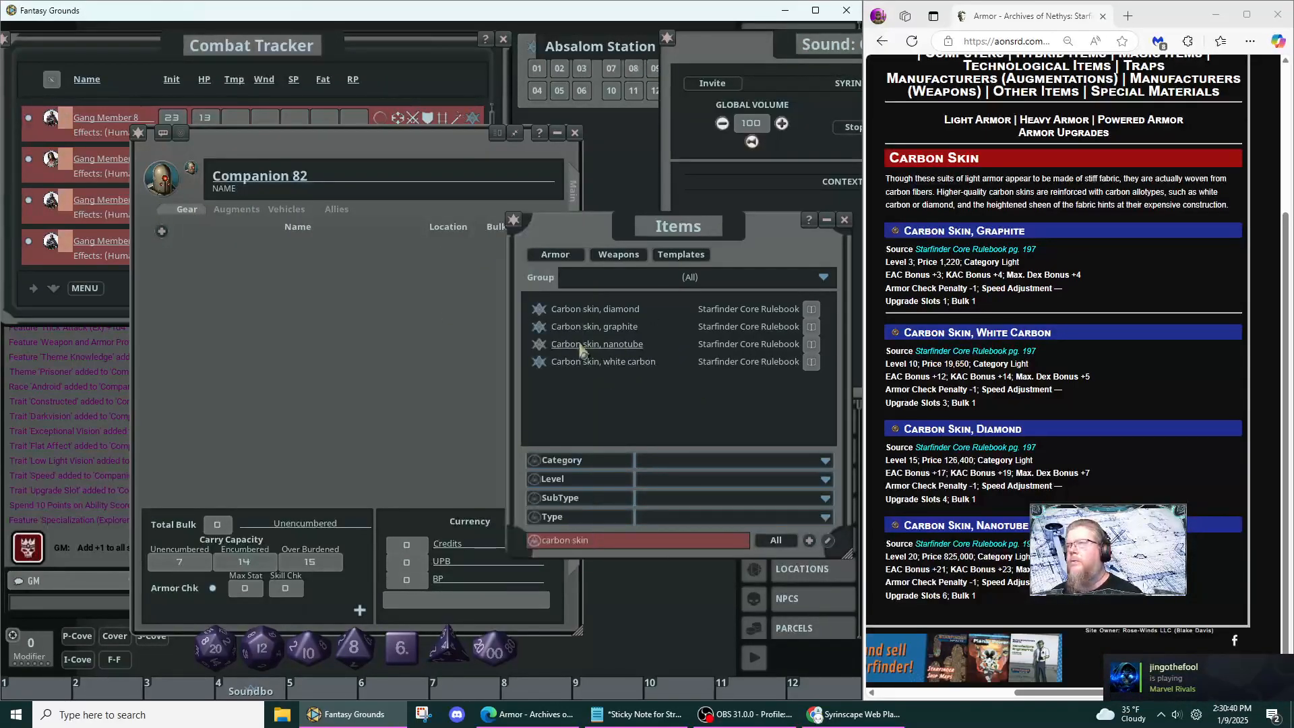
click(539, 328)
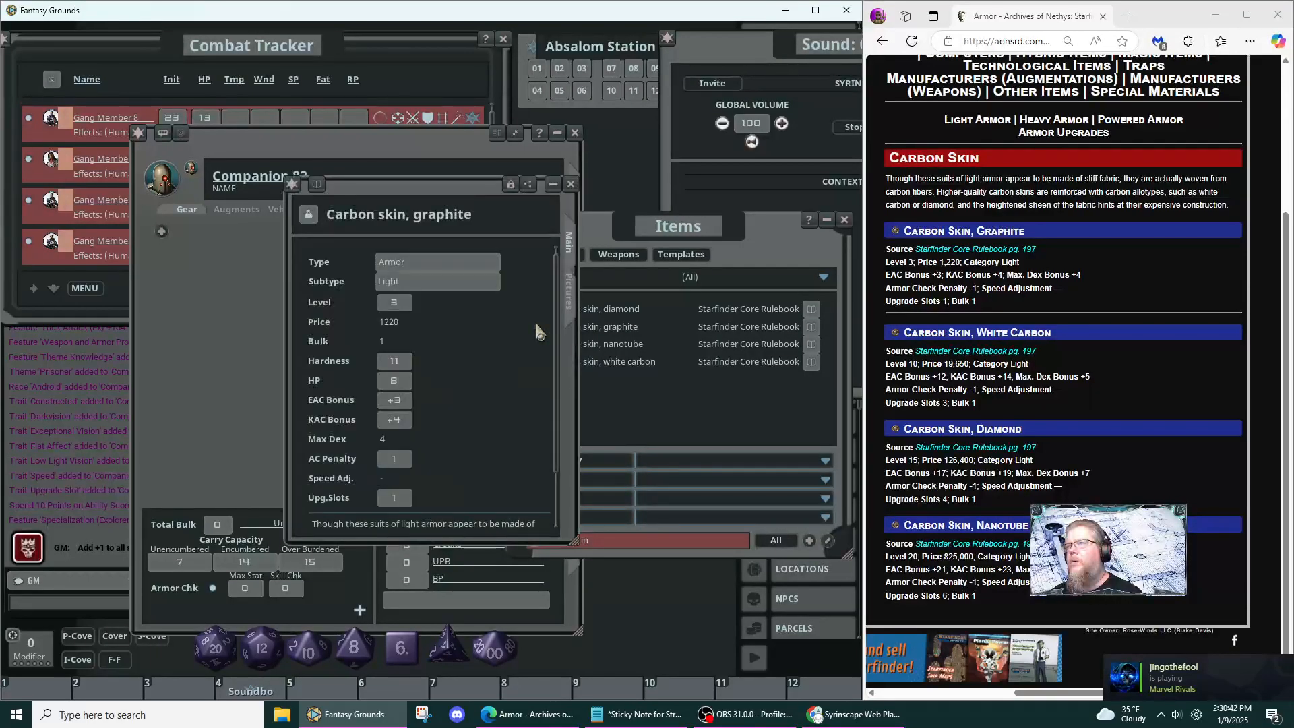
click(569, 193)
- Move the Items and Sound windows off the sidebar and create a player note titled "C23 stuff"
drag(678, 225, 331, 174)
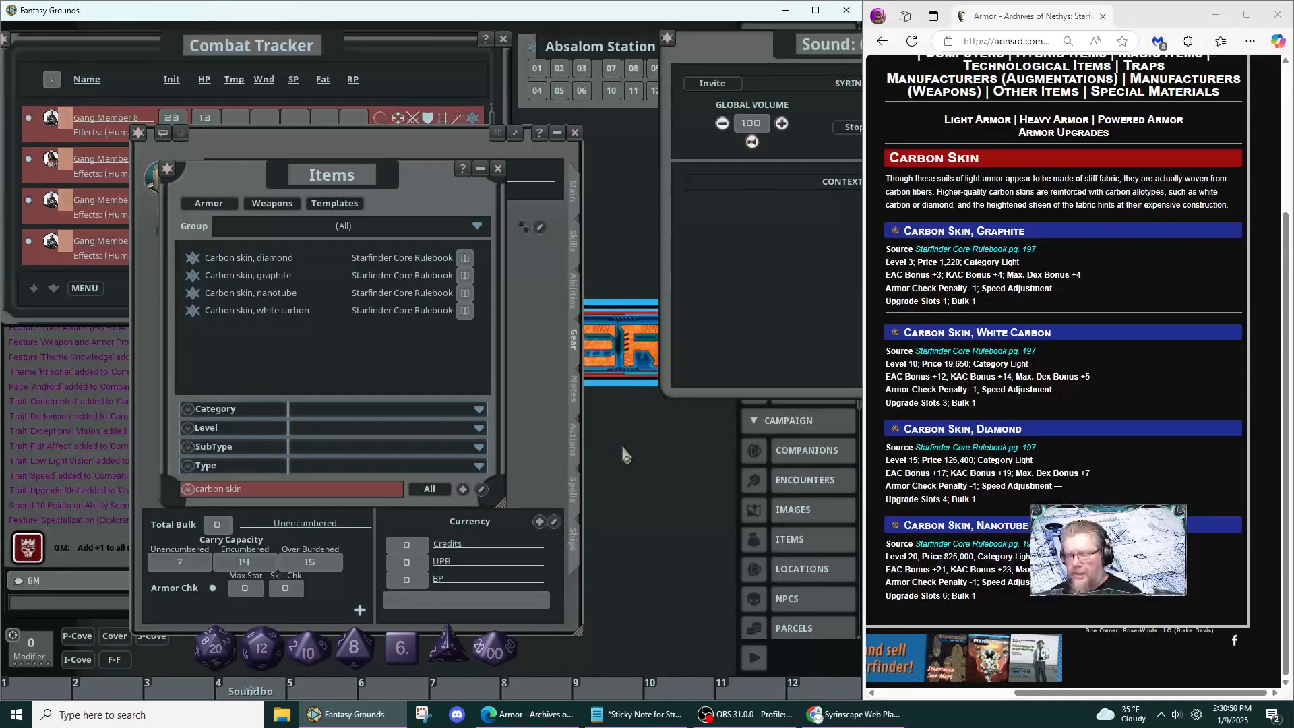
drag(693, 276, 353, 281)
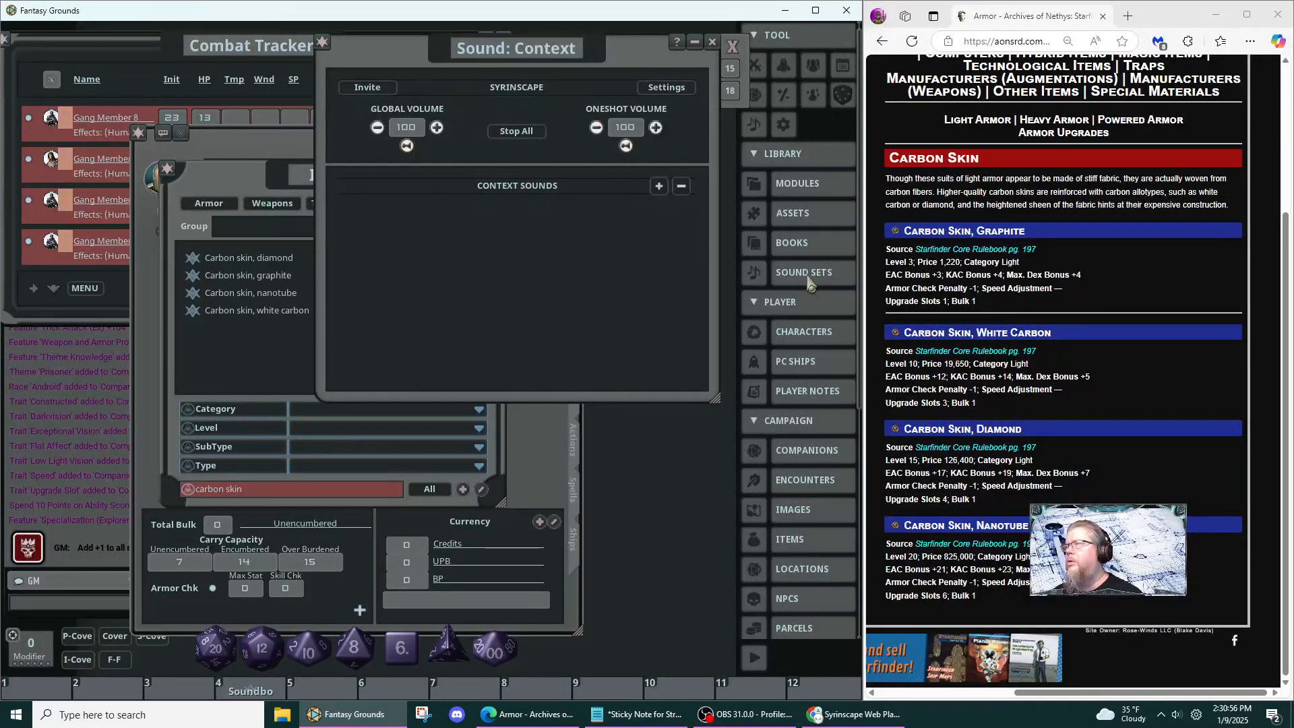
click(799, 393)
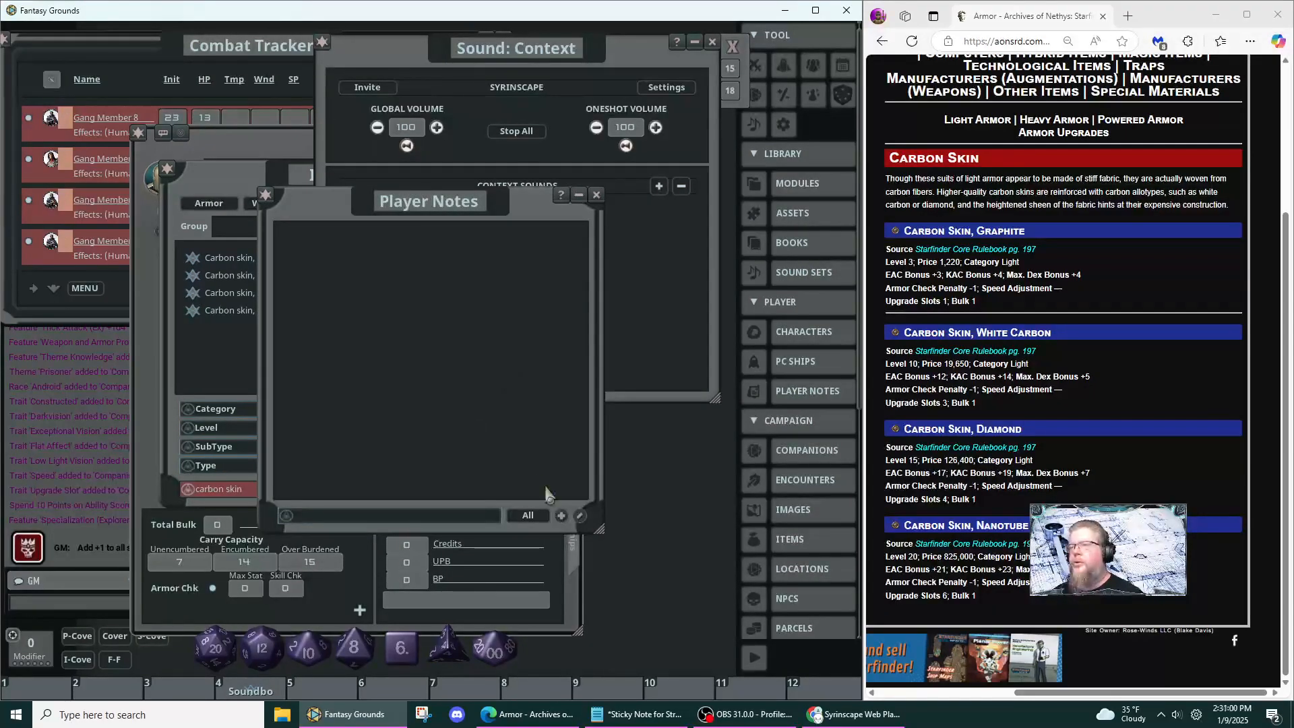
click(561, 516)
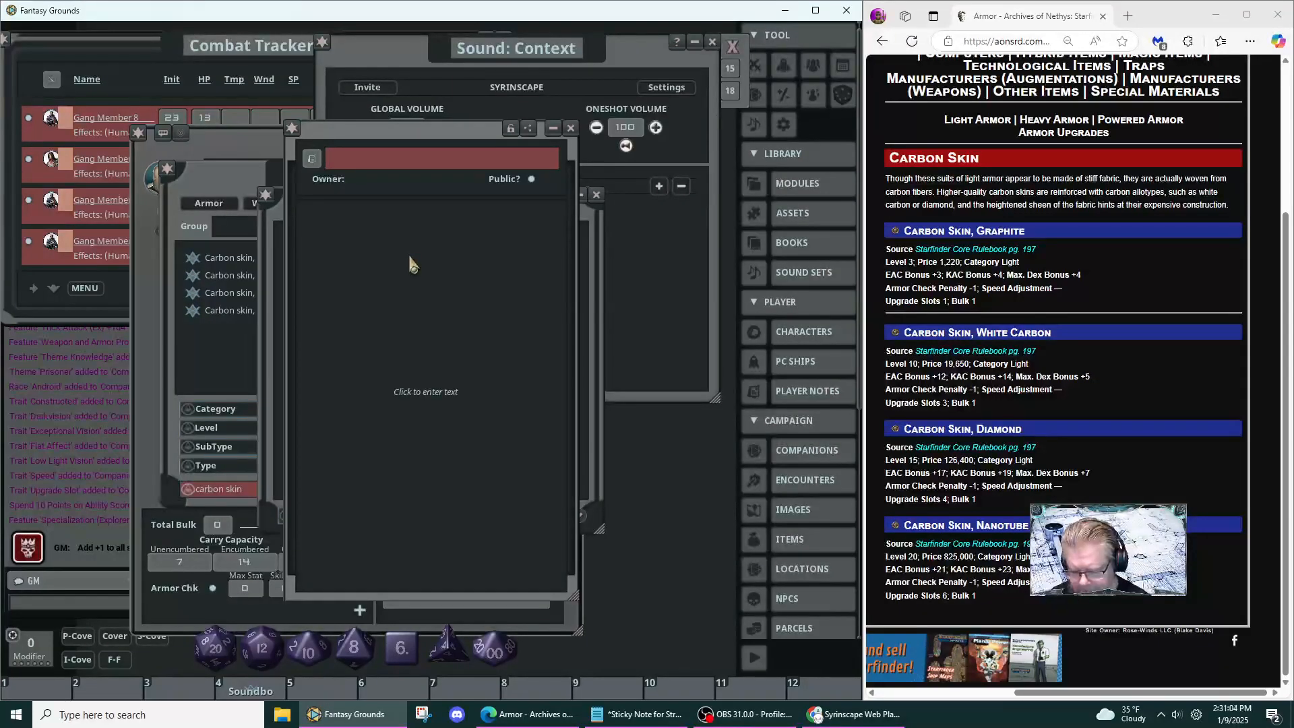
text(C)
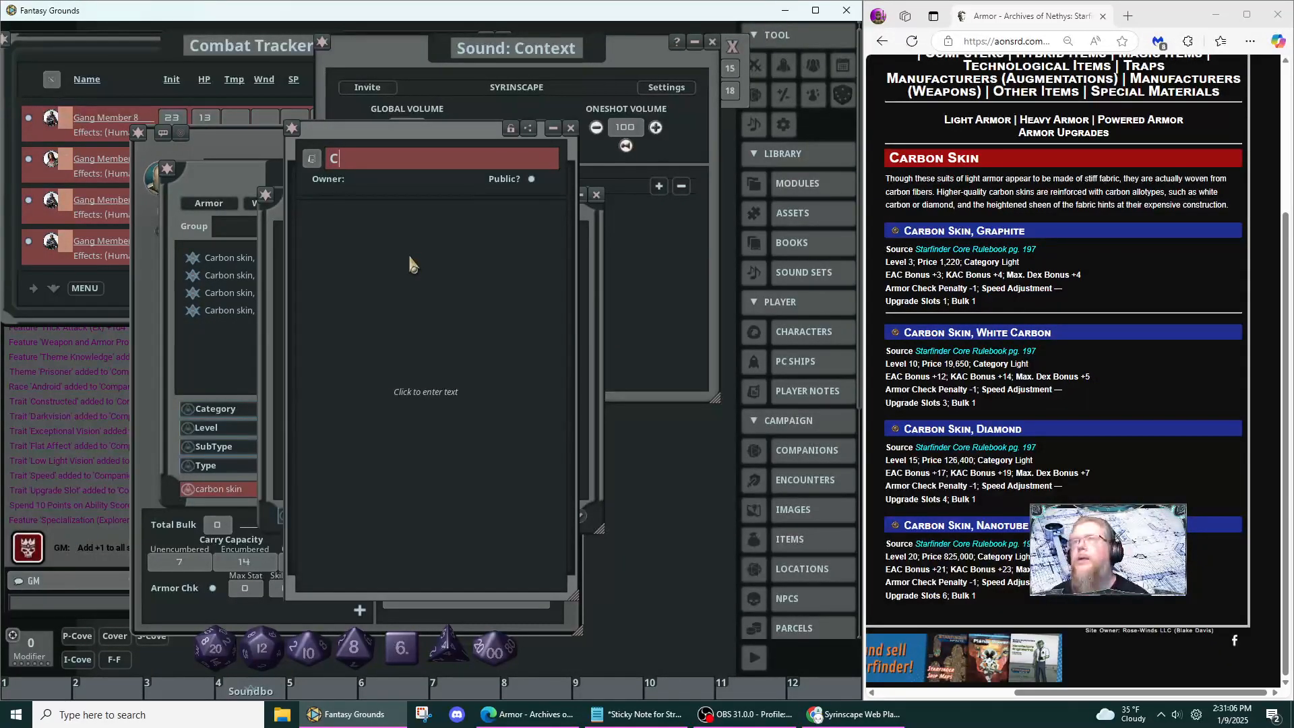
text(23)
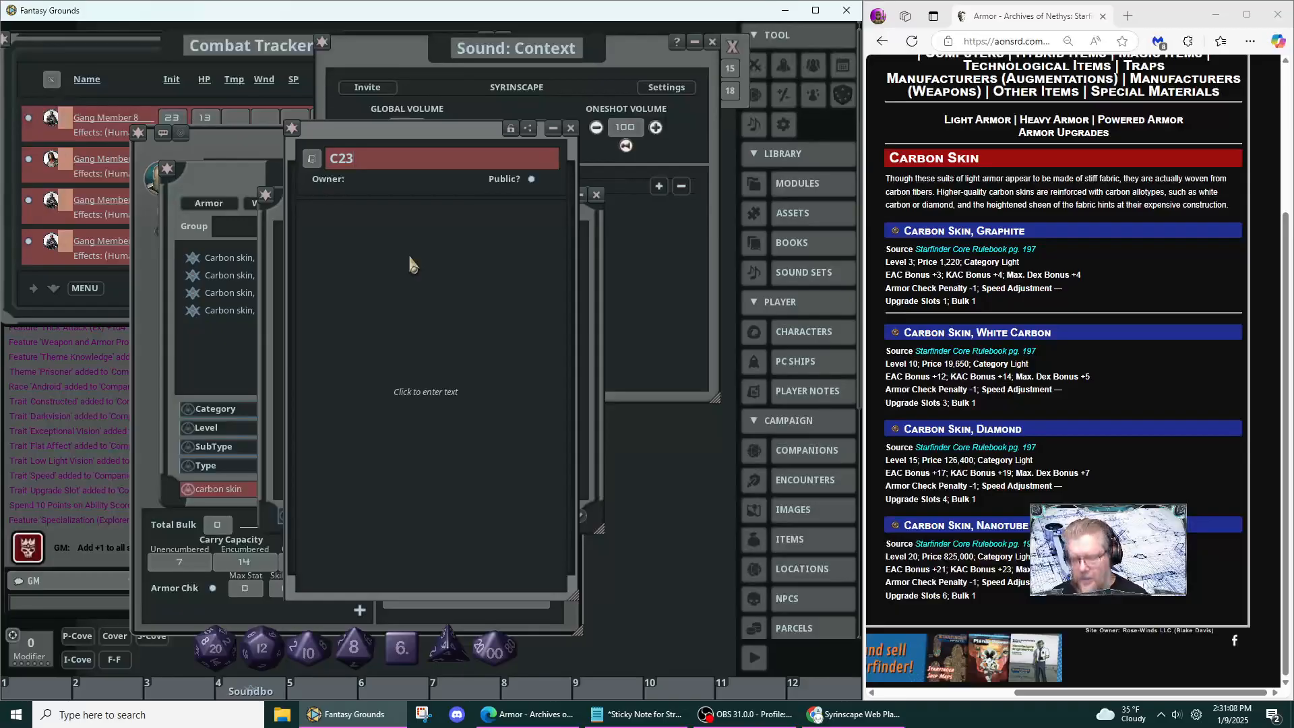
text( stuff)
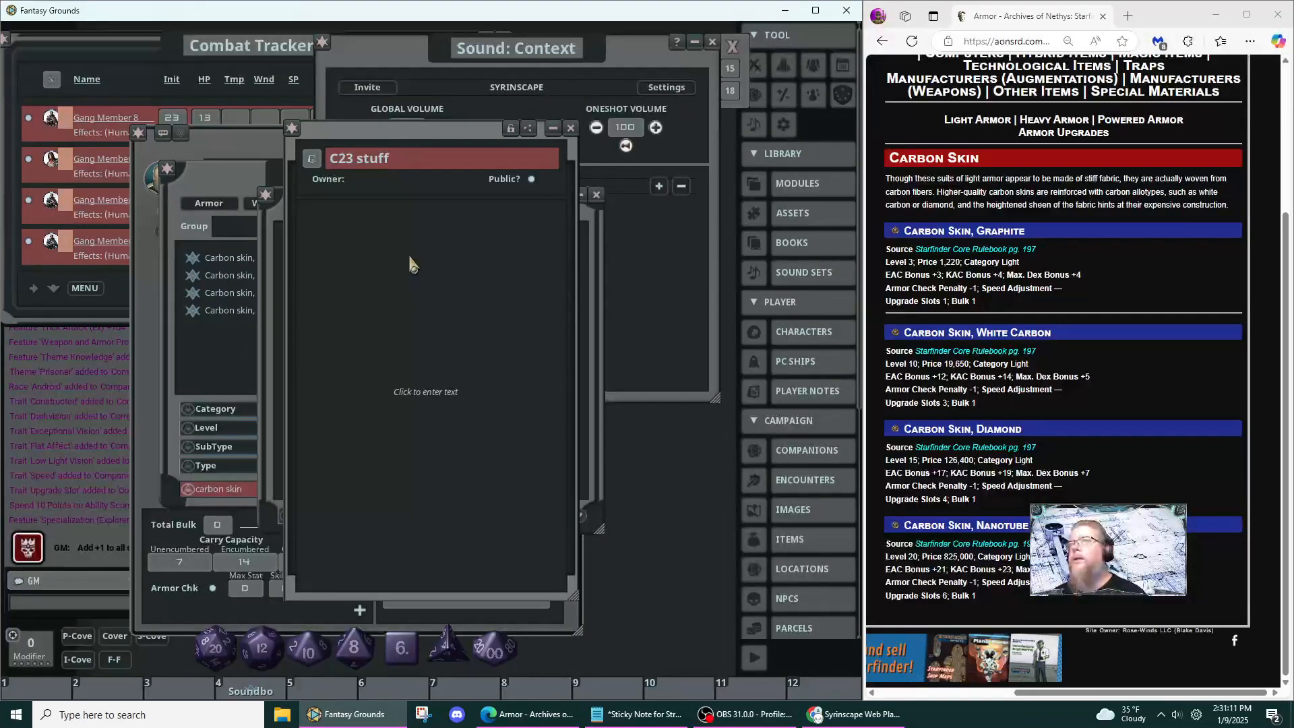
click(412, 263)
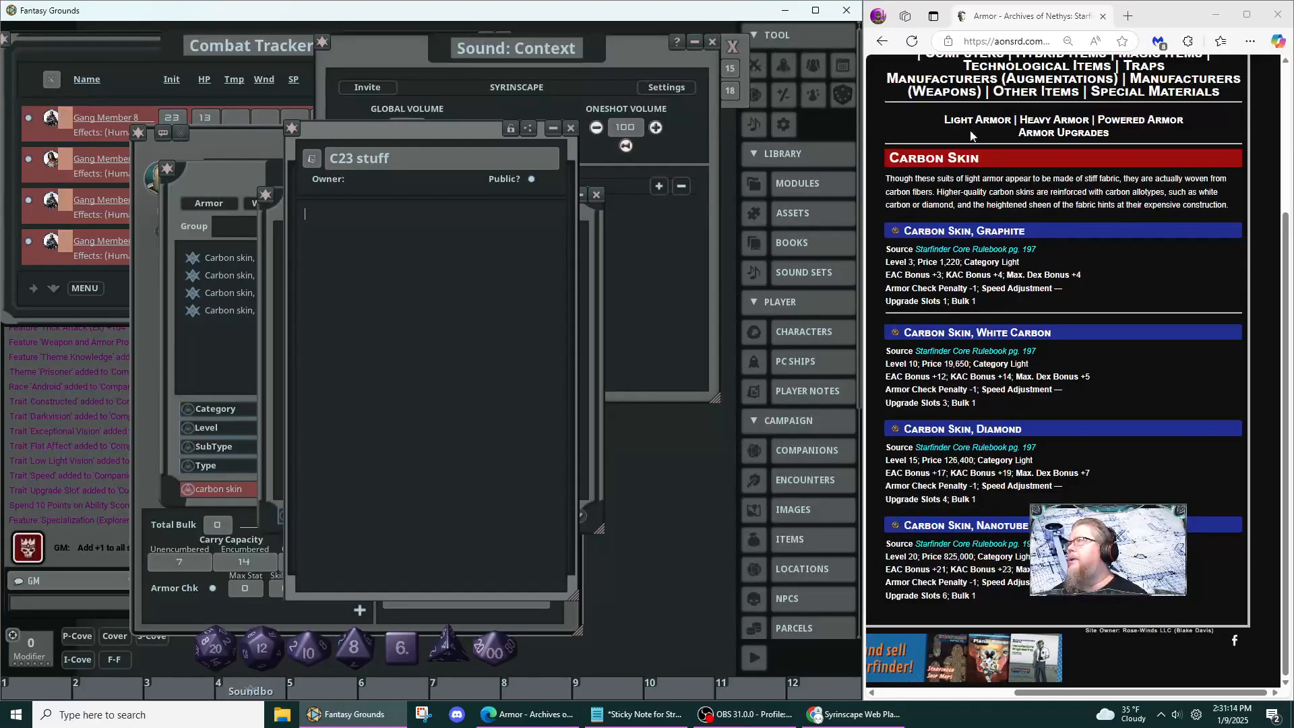
- In the browser, go through the Armor section to the Armor Upgrades page and view its upgrades table
scroll(942, 253, up, 3)
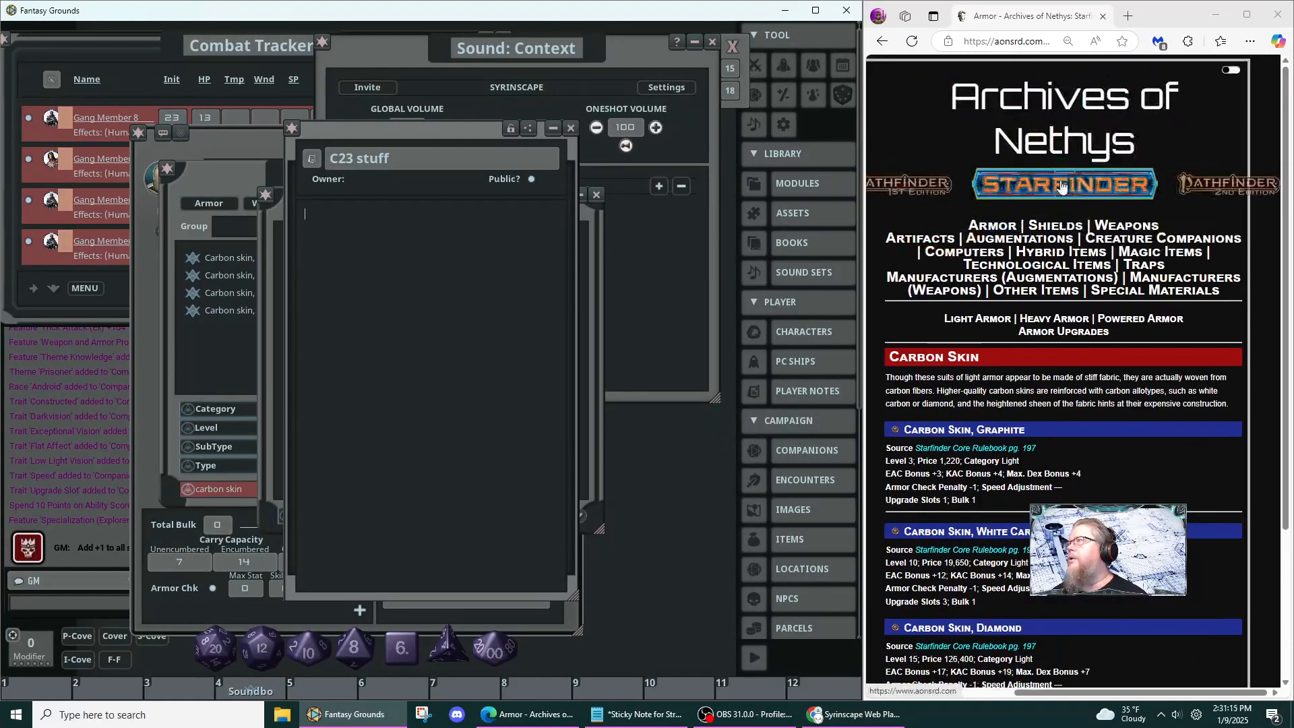
click(992, 226)
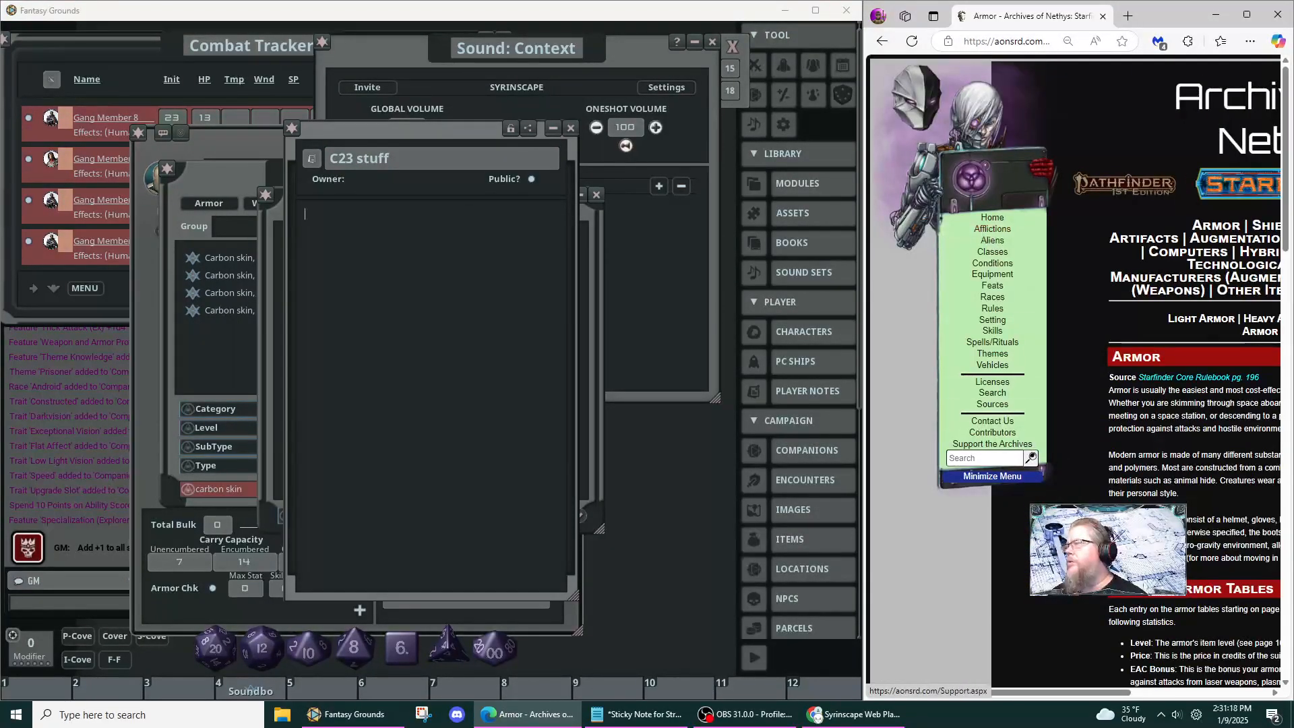
scroll(1076, 549, down, 2)
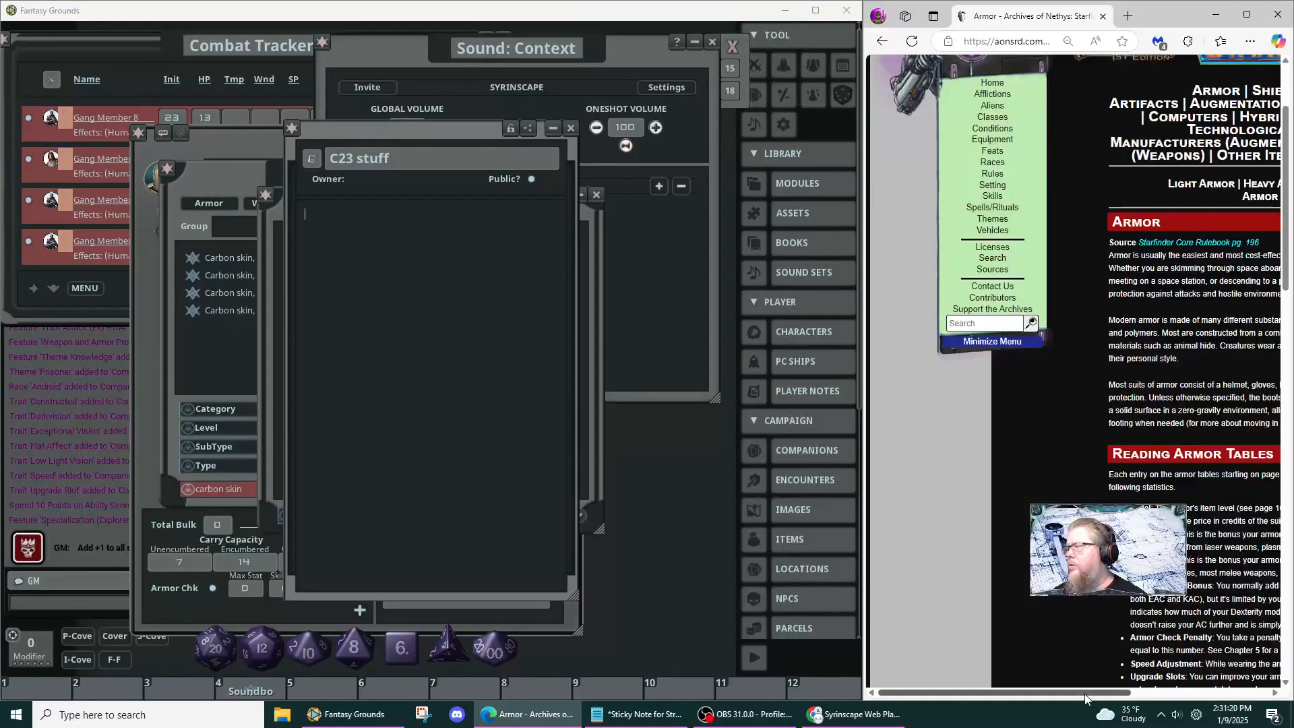
drag(1087, 693, 1227, 693)
click(1063, 198)
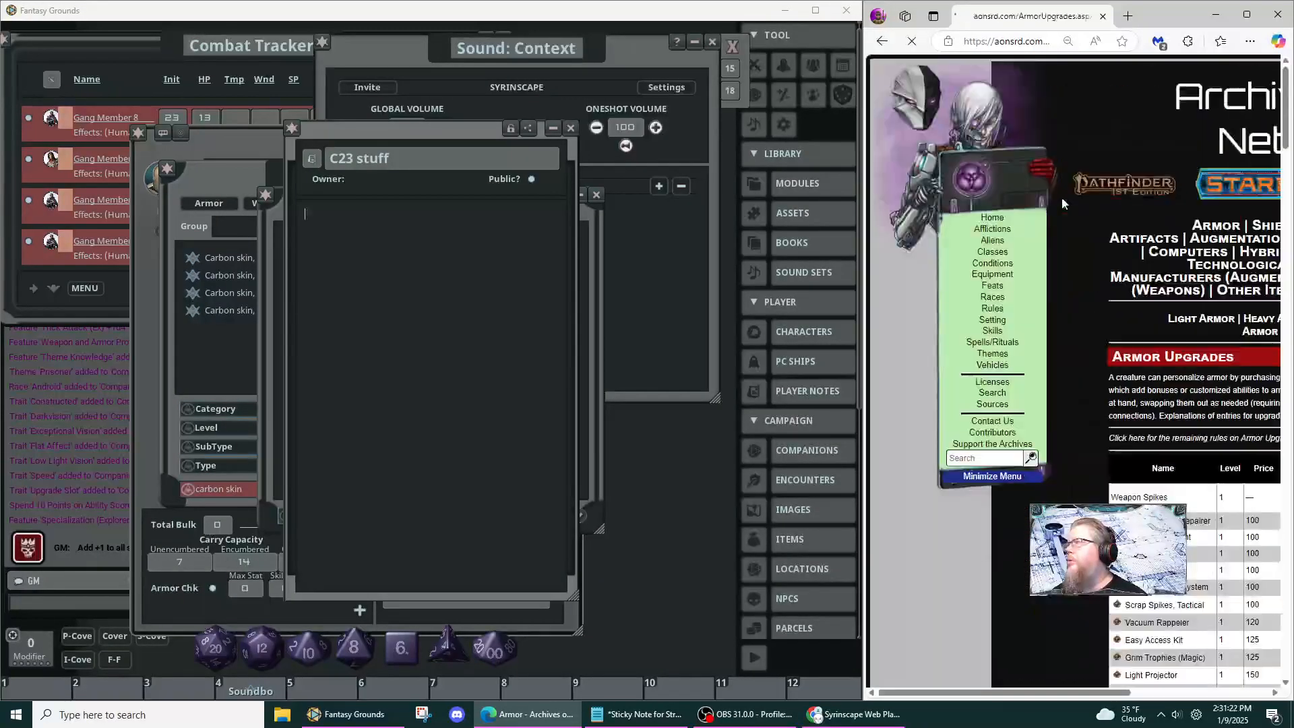
drag(1084, 694, 1222, 694)
scroll(1072, 405, down, 3)
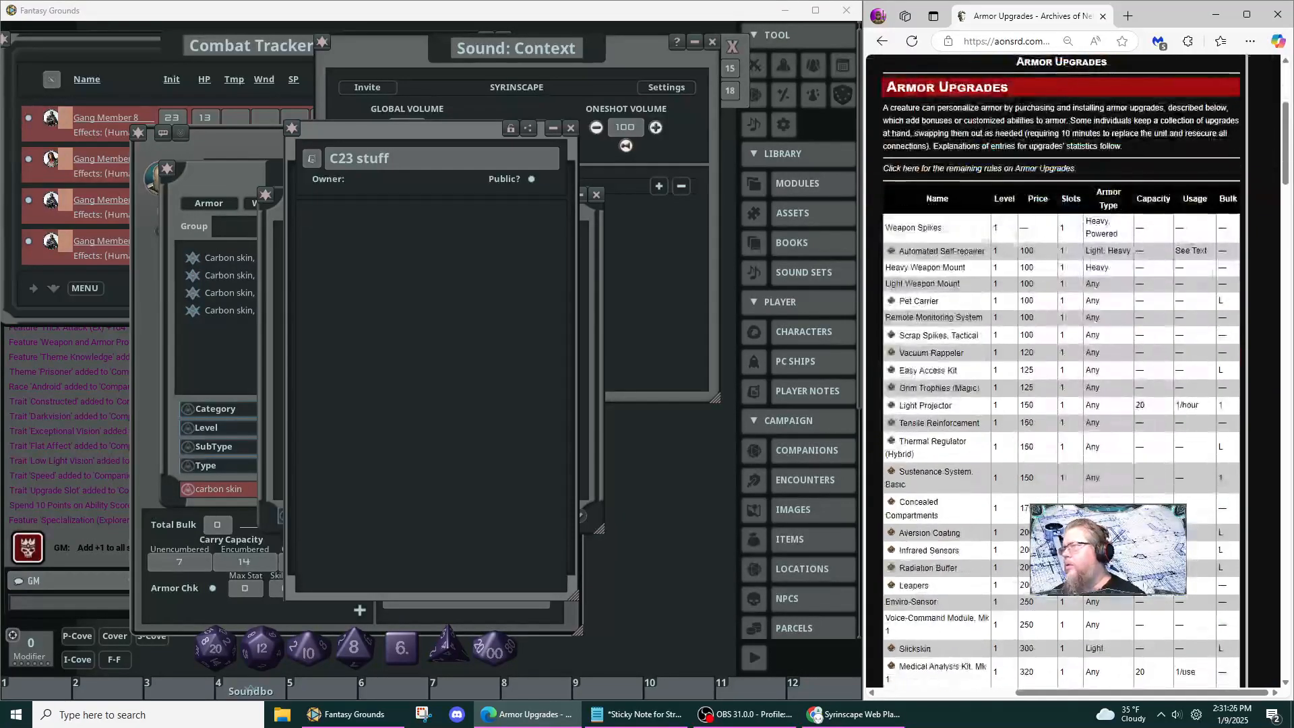
scroll(1072, 404, down, 2)
- Move the "C23 stuff" note clear of the Player Notes list and write "light weapon mount" as its first line
click(706, 462)
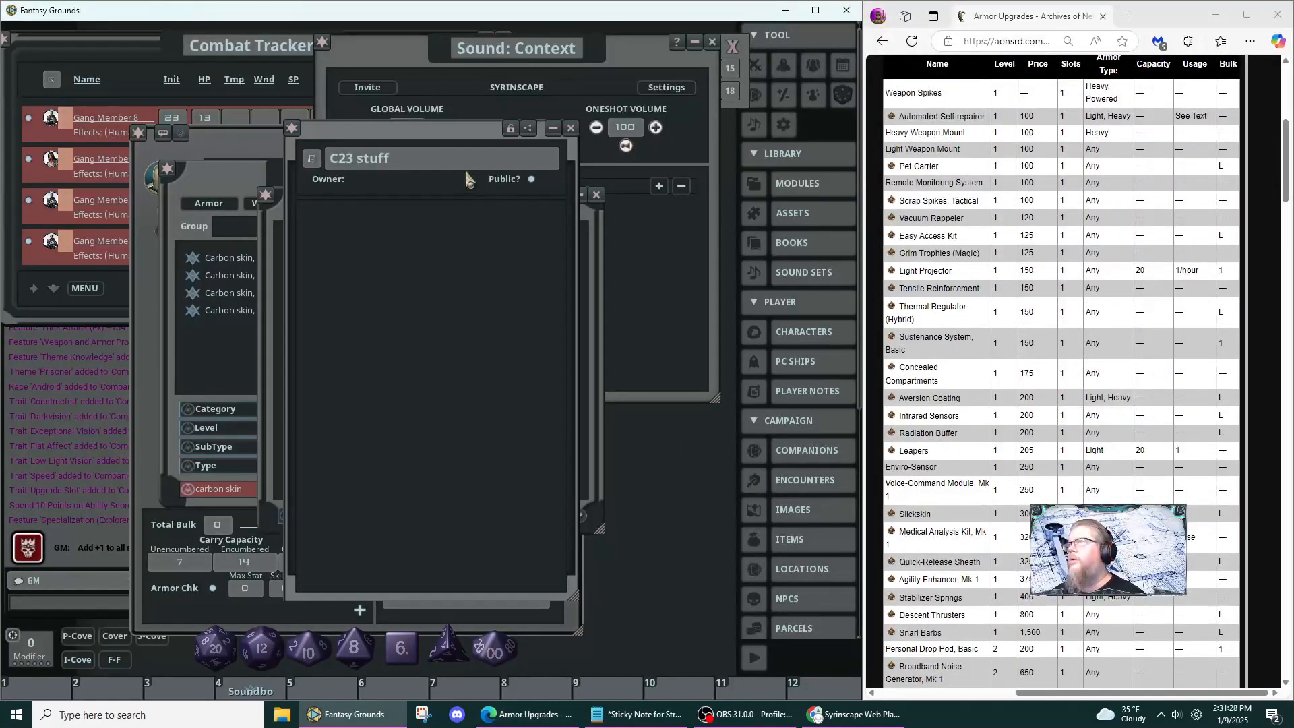
drag(443, 138, 592, 173)
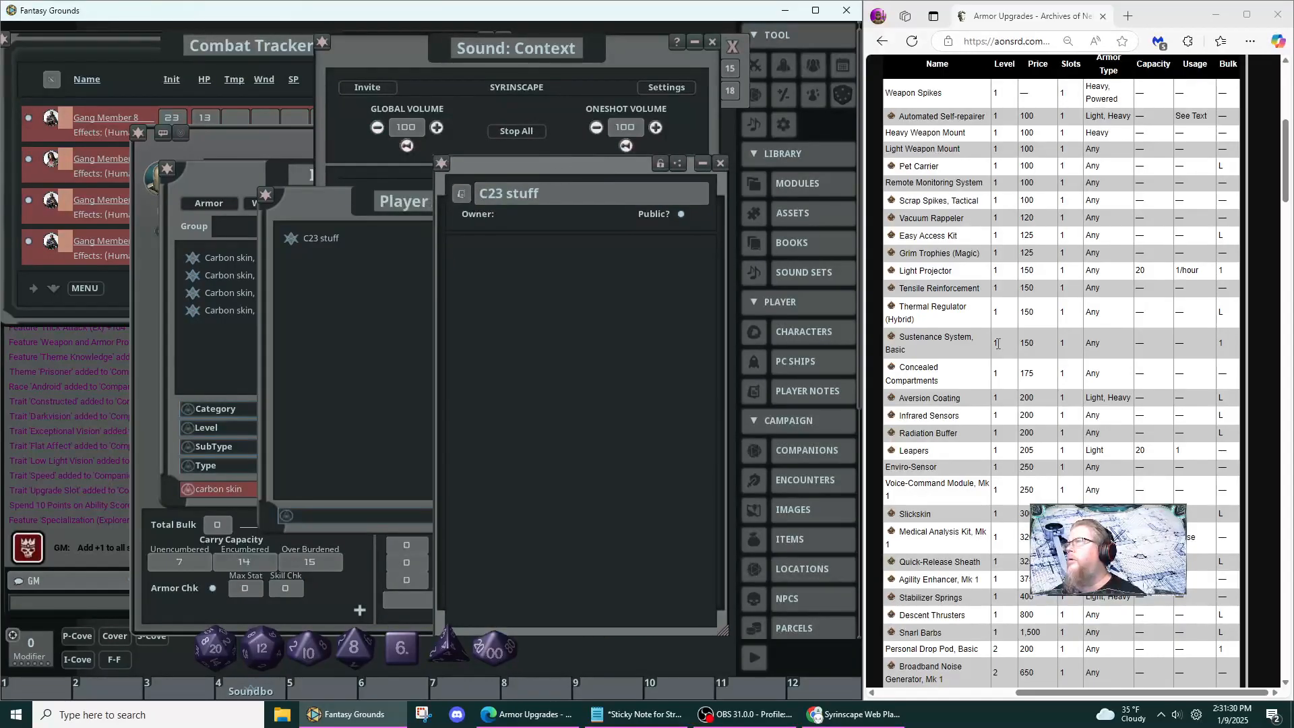
scroll(937, 300, up, 4)
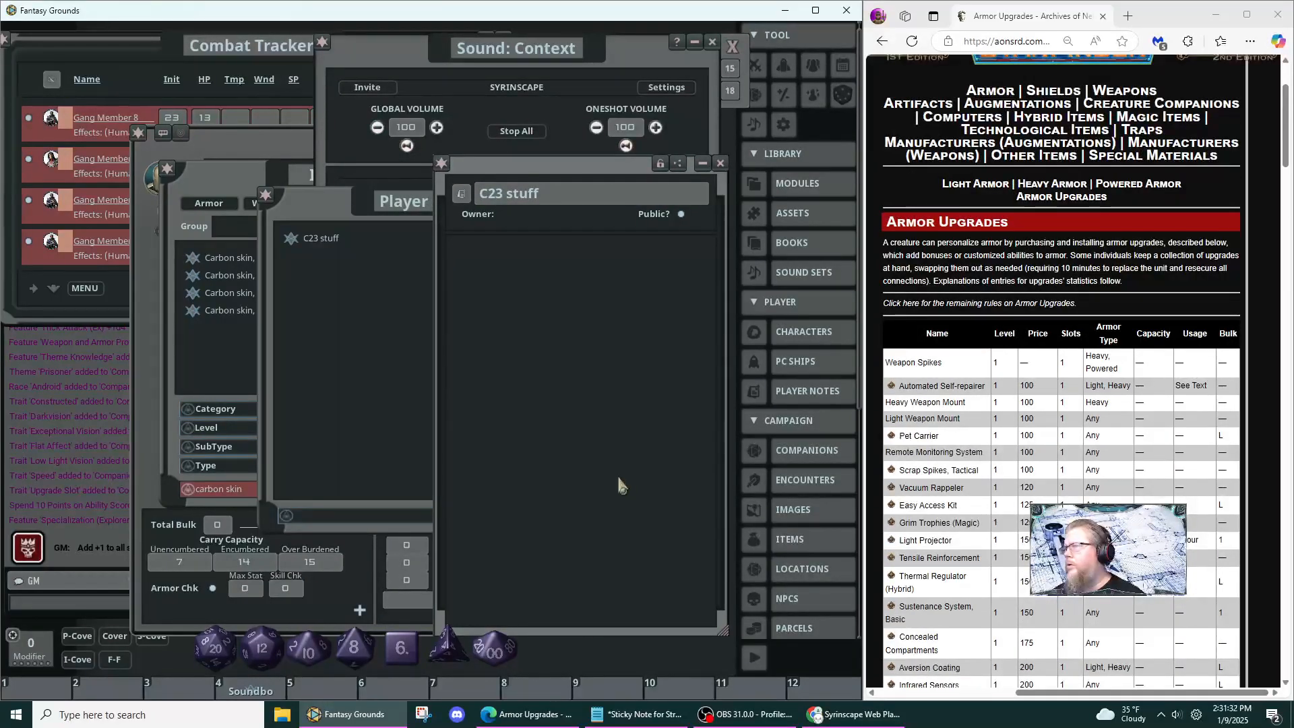
text(ligh)
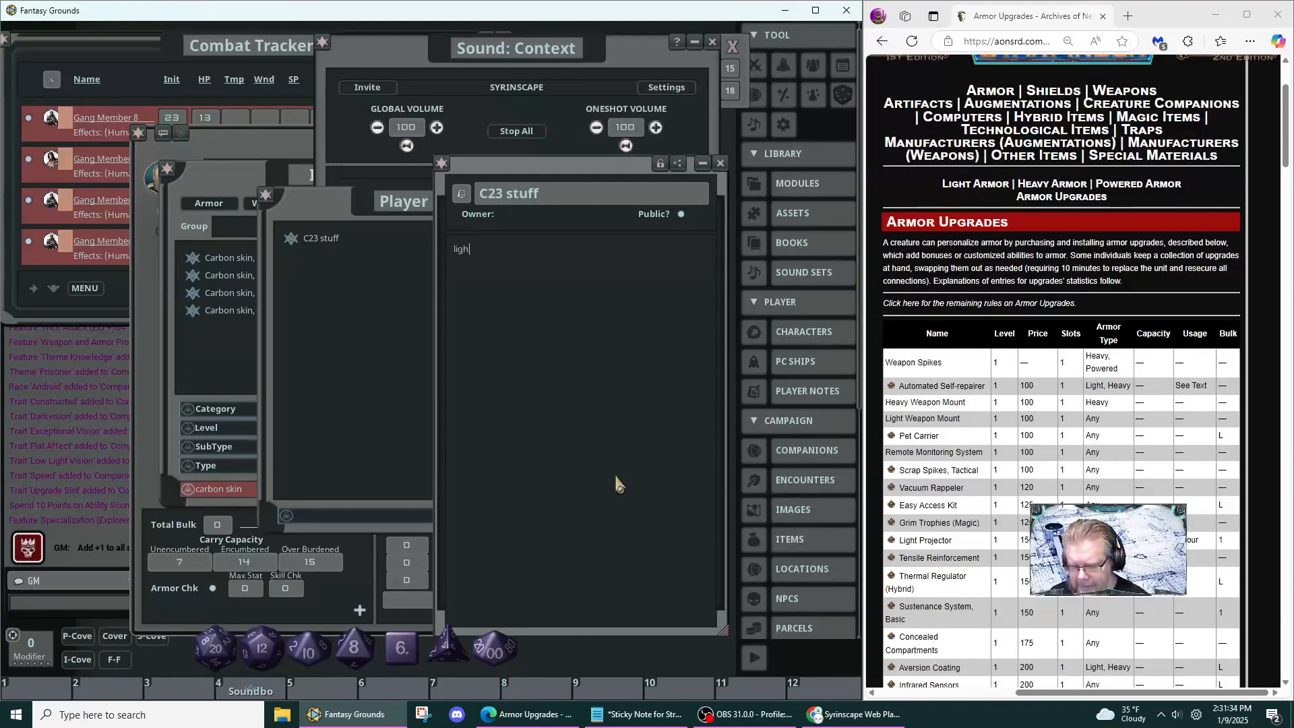
text(t weapon )
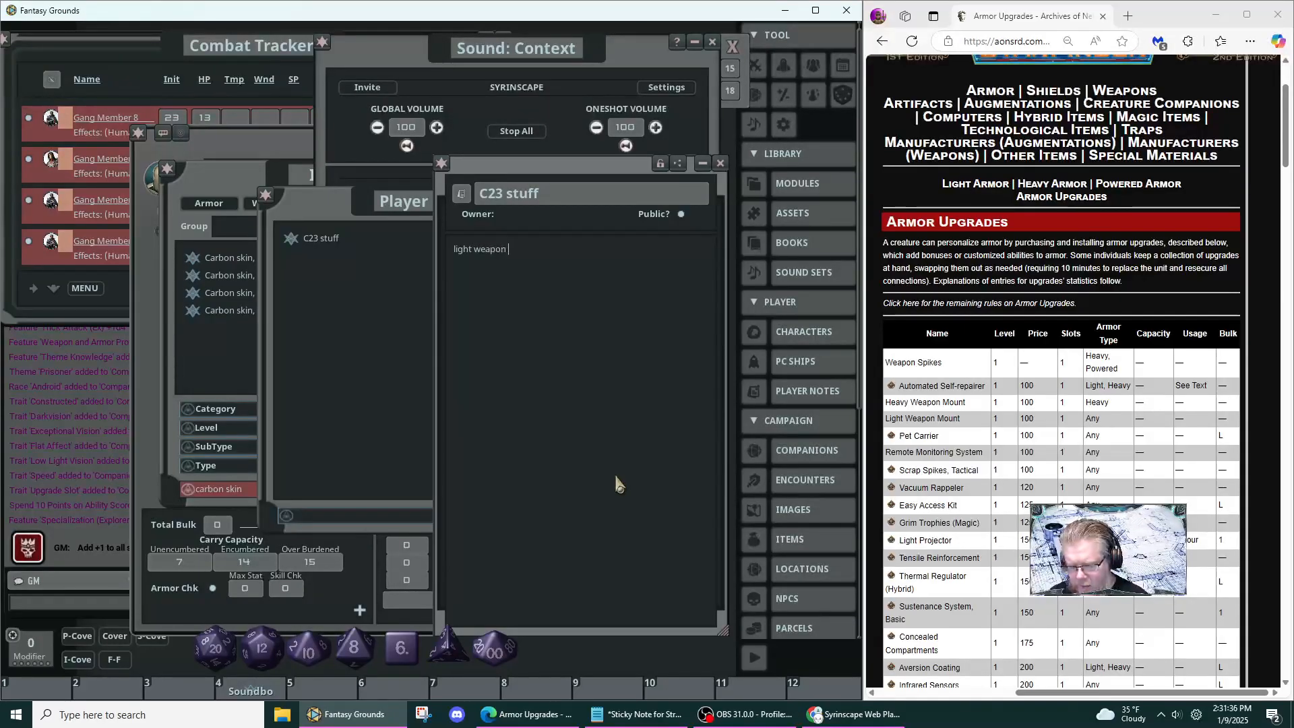
text(mount)
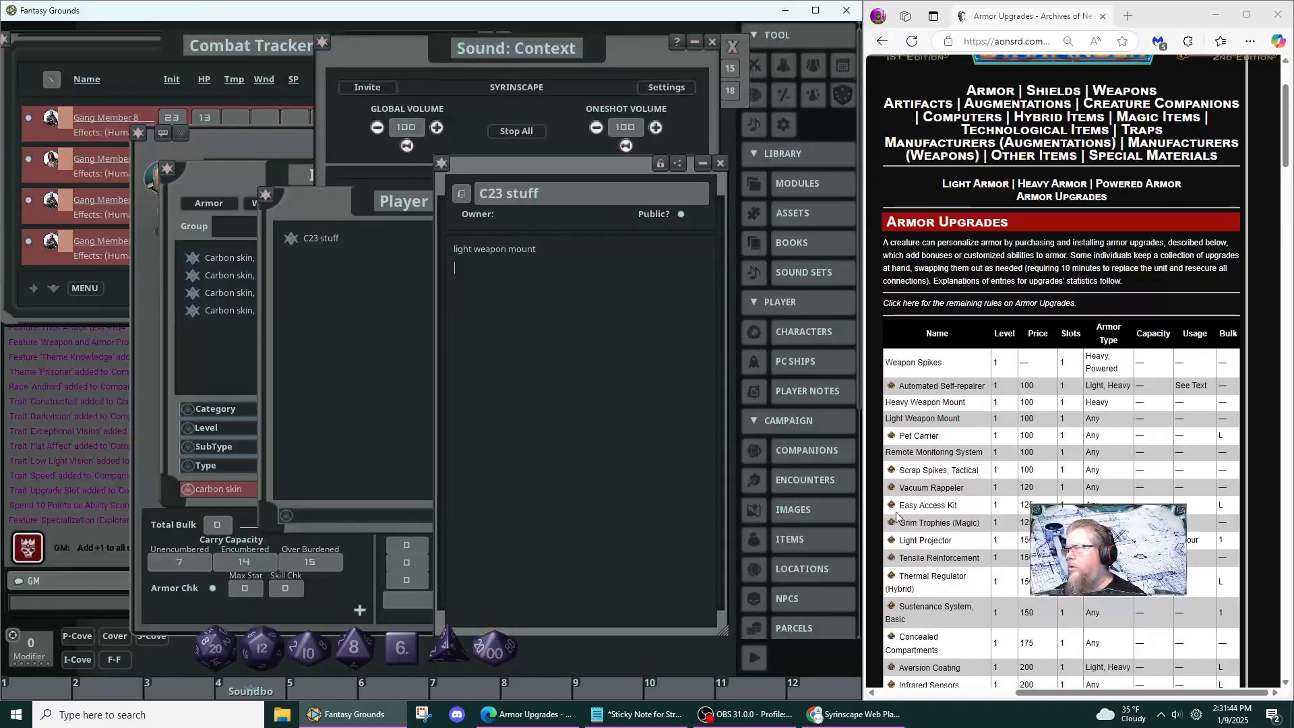
- Read the full description of the Vacuum Rappeler armor upgrade, and return to the upgrades table
click(895, 488)
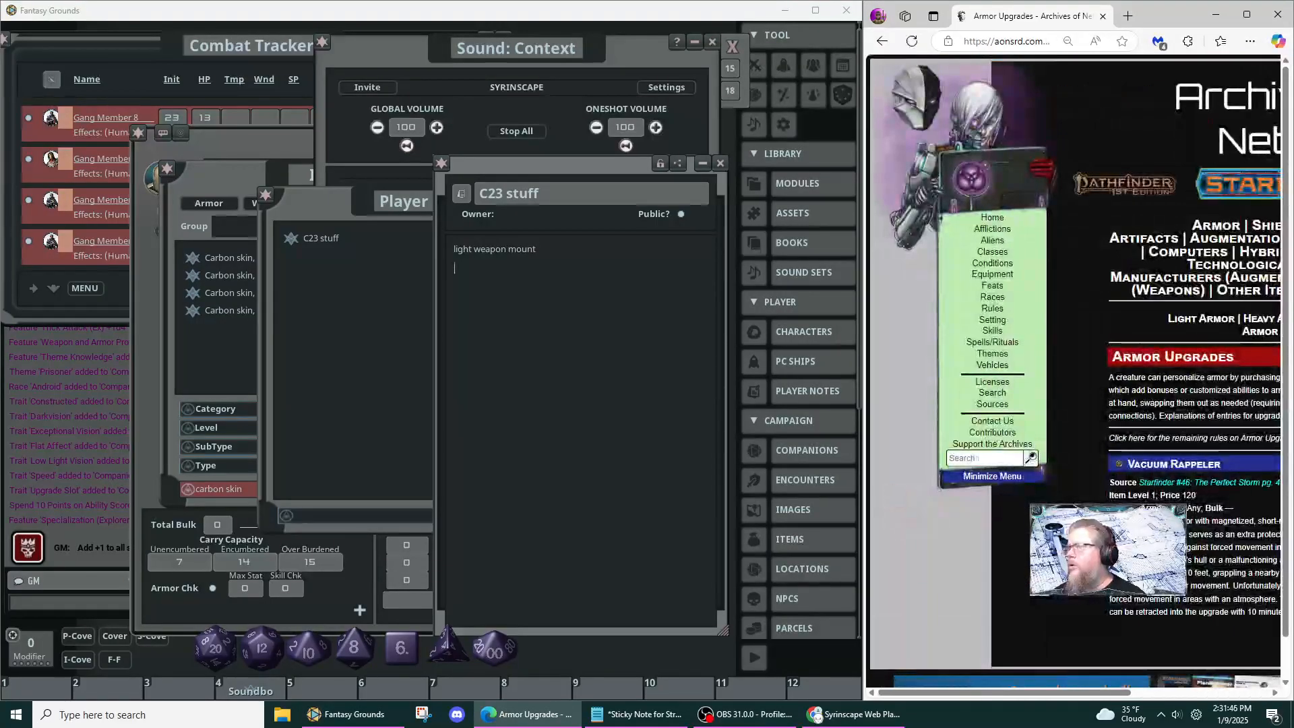
scroll(1079, 370, down, 1)
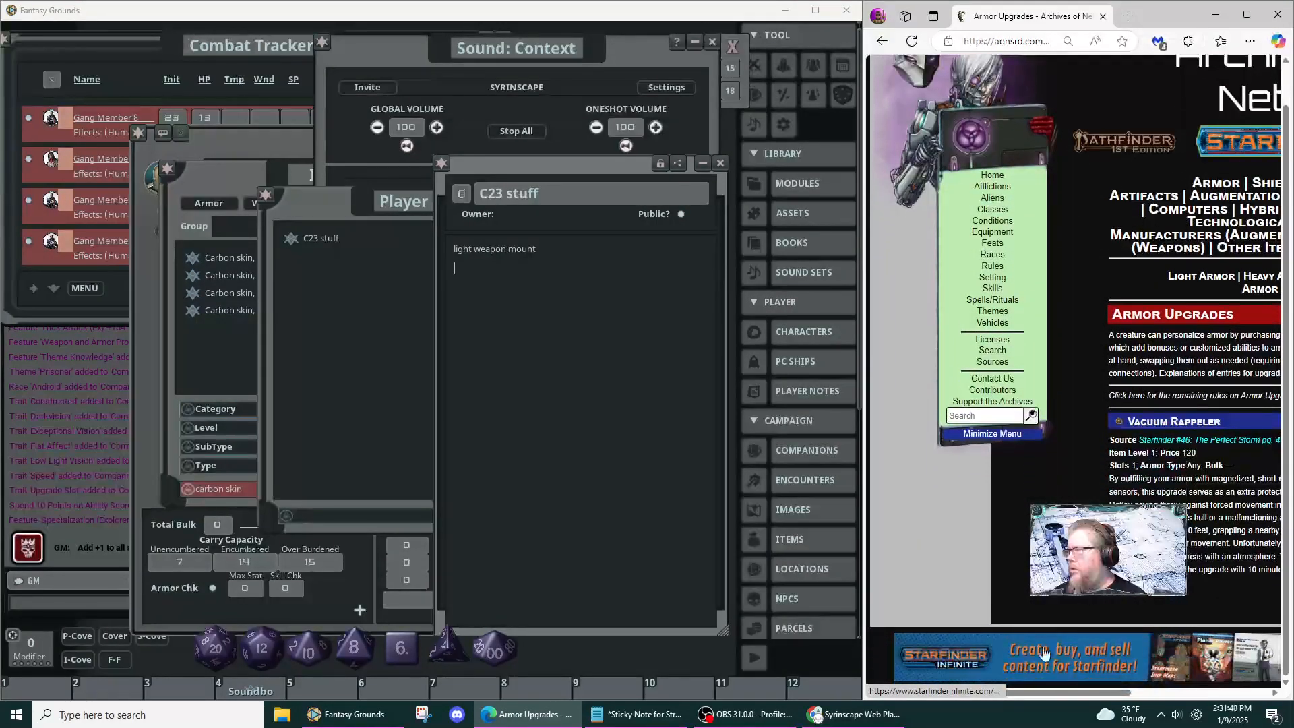
drag(1046, 690, 1177, 690)
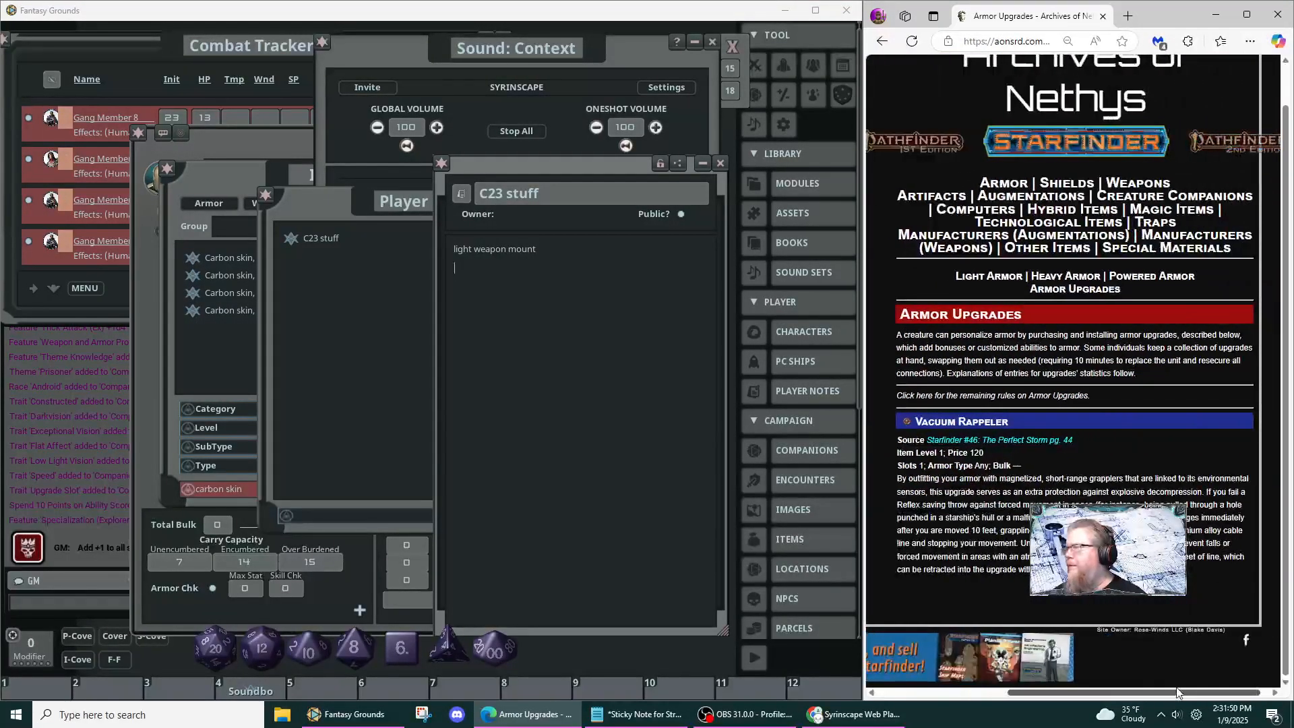
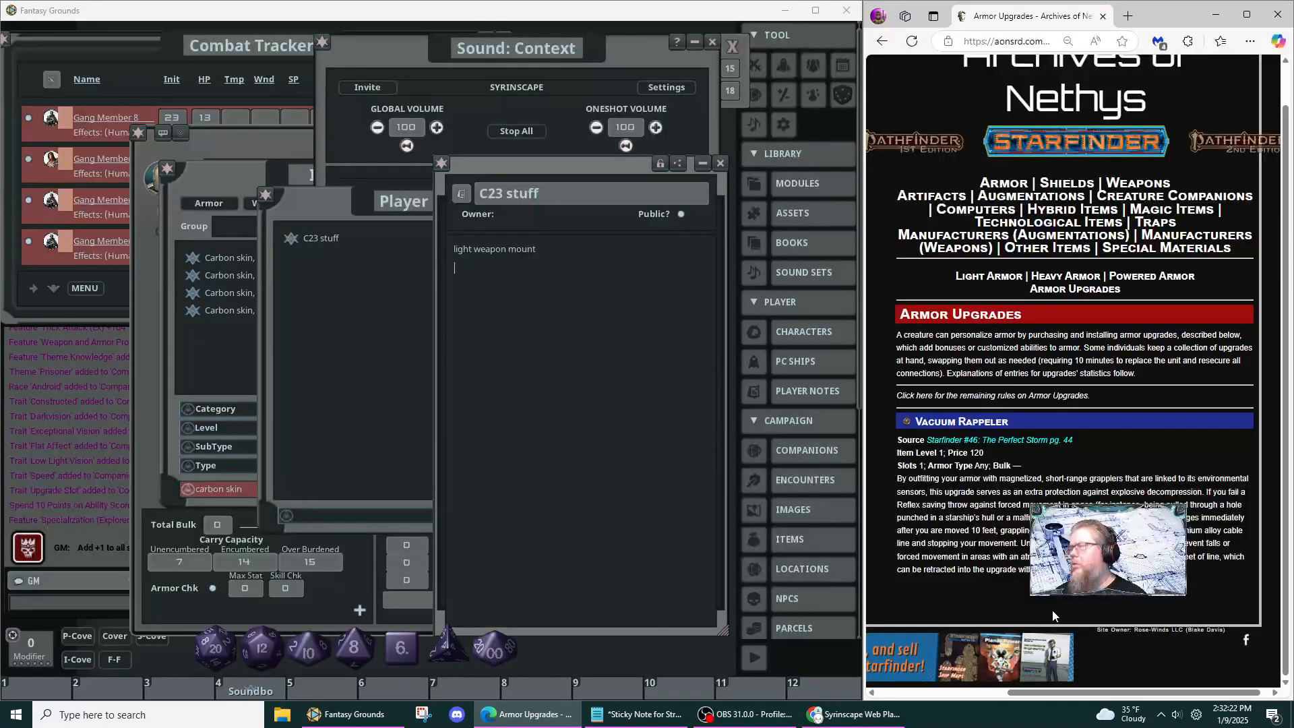
click(883, 43)
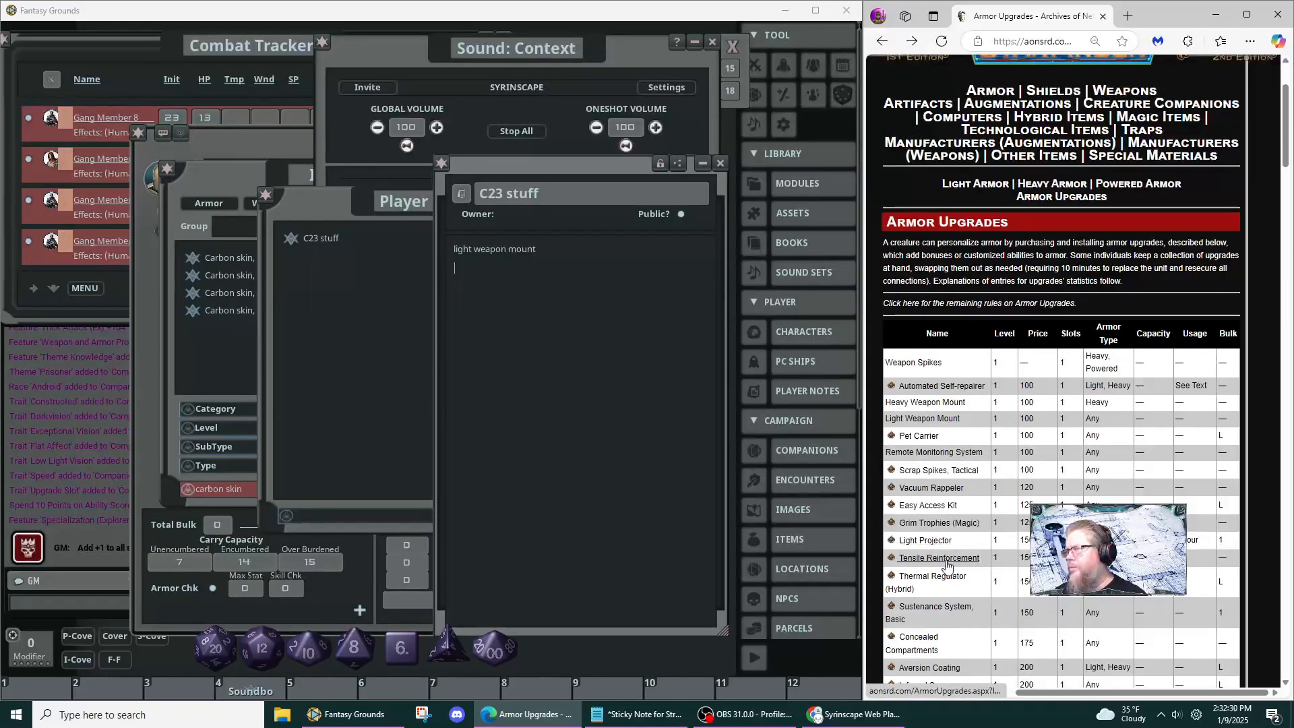
- Add "infrared sensors" and "radiation buffer" as separate lines below the light weapon mount in the "C23 stuff" note
scroll(947, 565, down, 2)
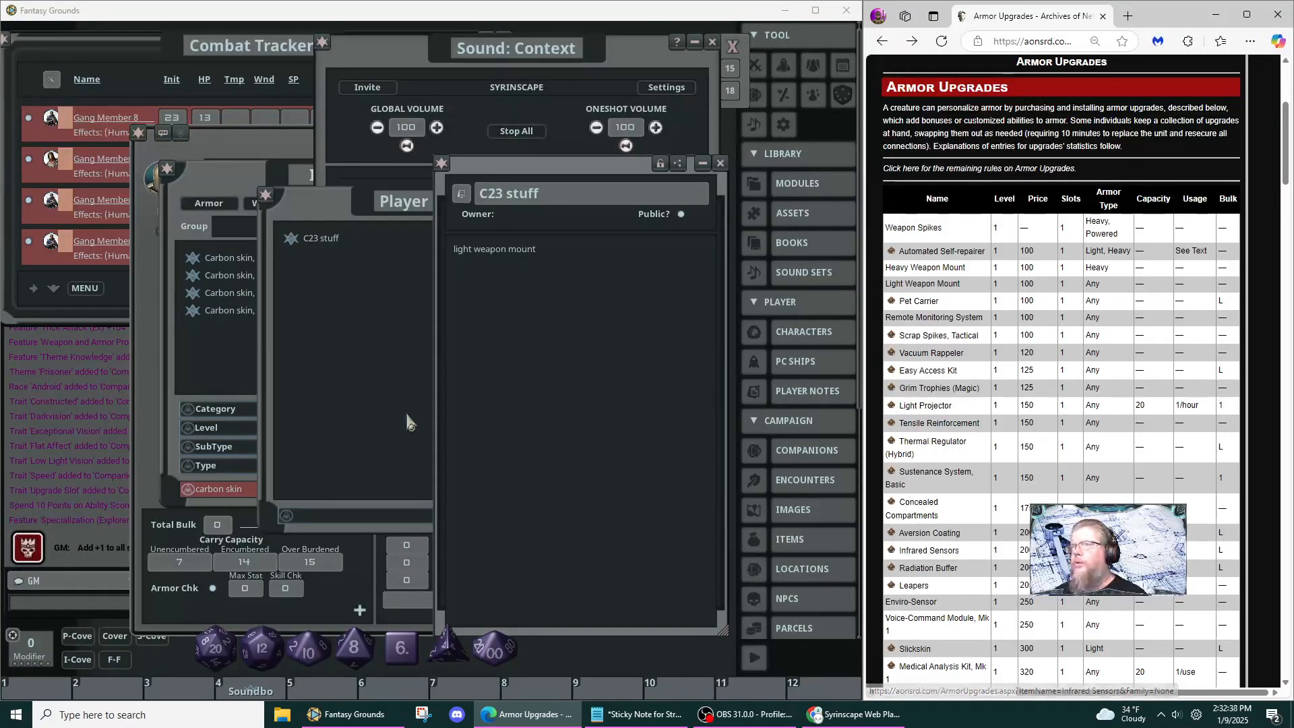
click(379, 410)
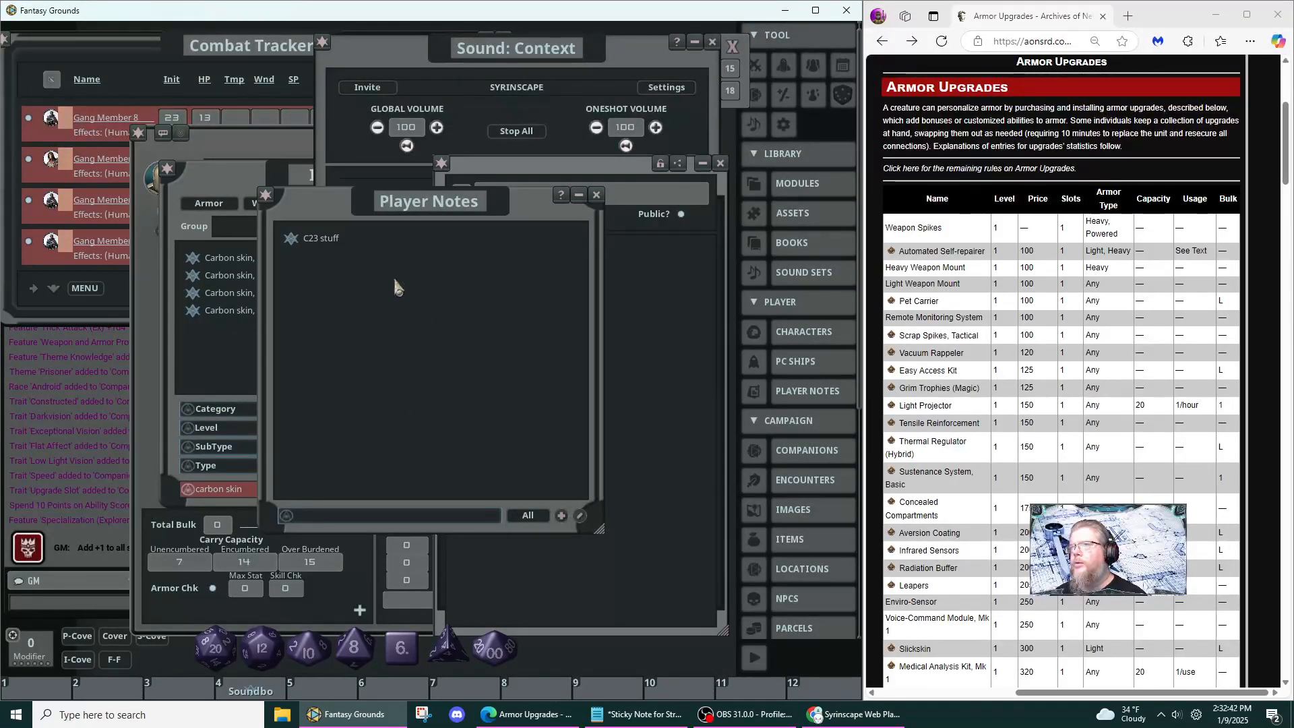
click(657, 323)
text(i)
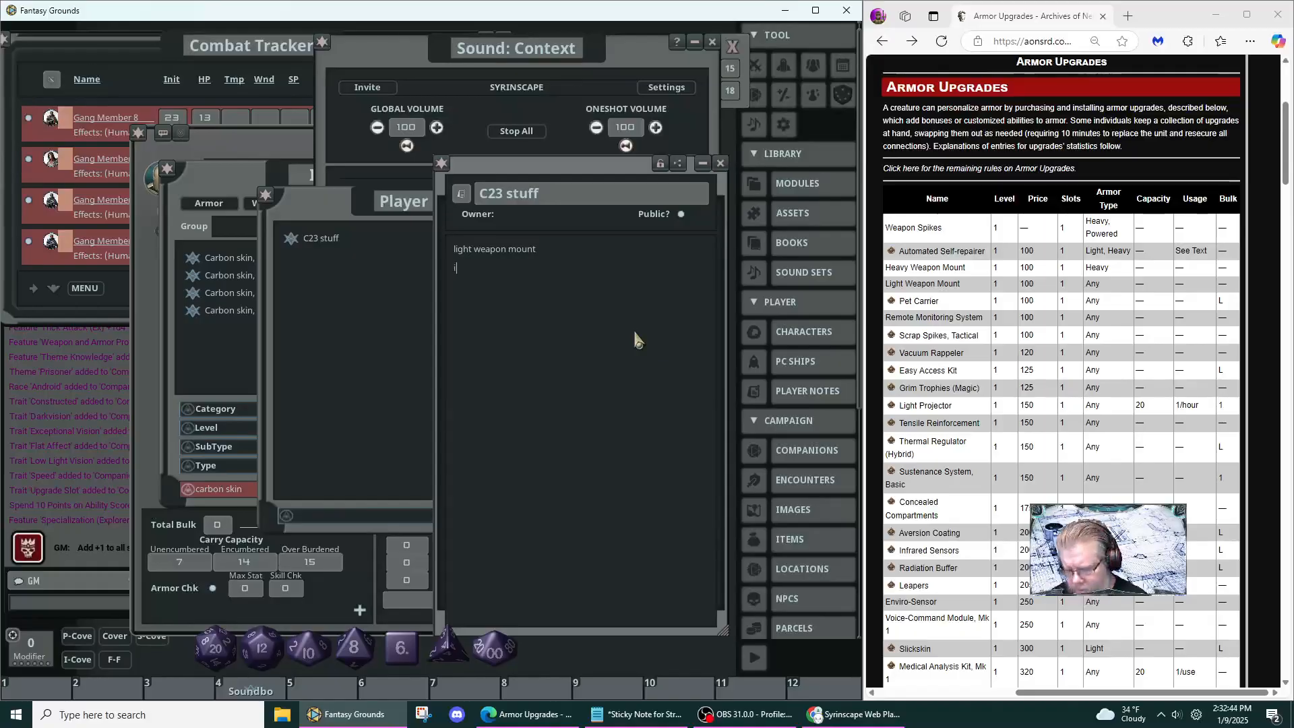
text(nfrared)
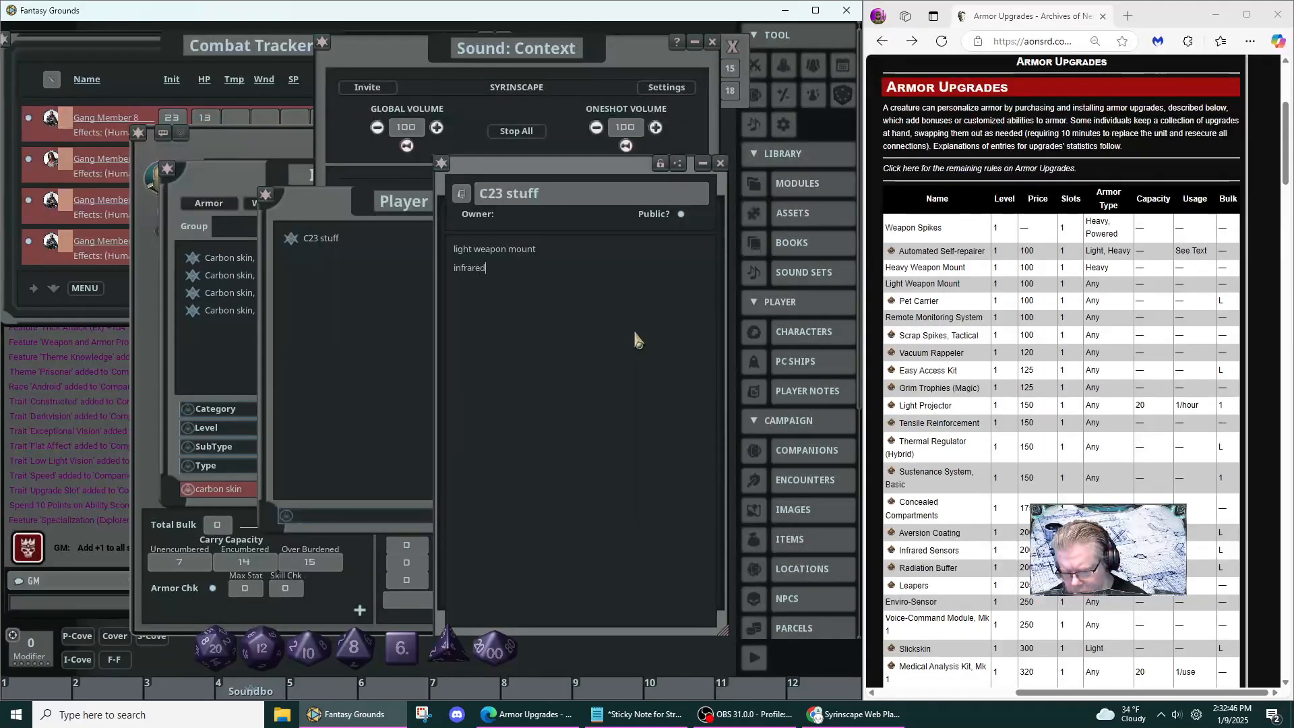
text( sensors)
key(Return)
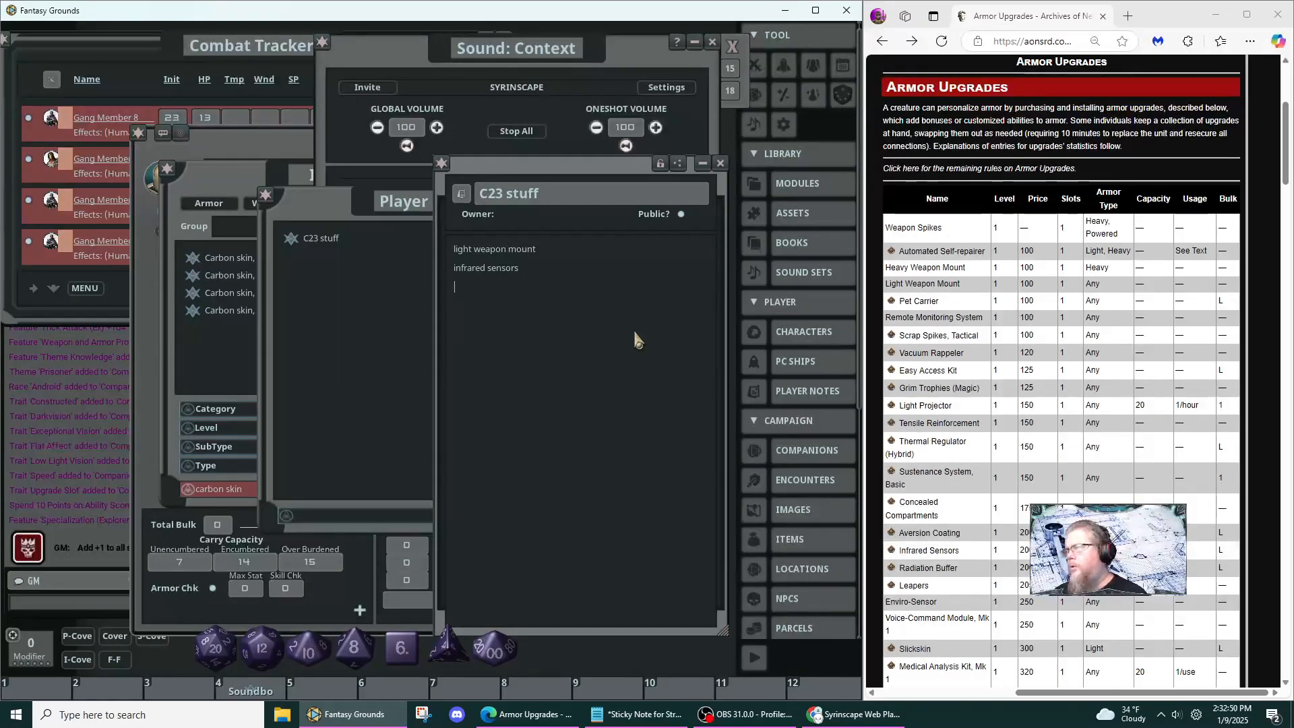
text(rad)
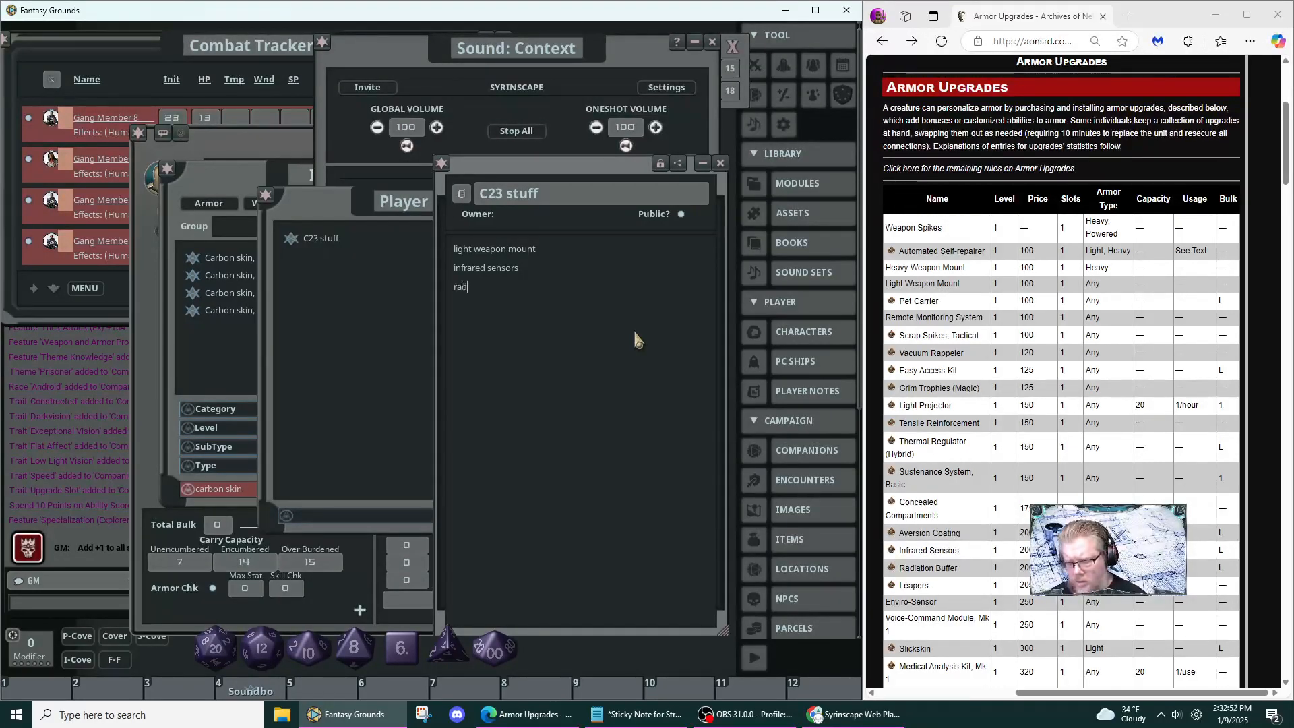
text(iation buffer)
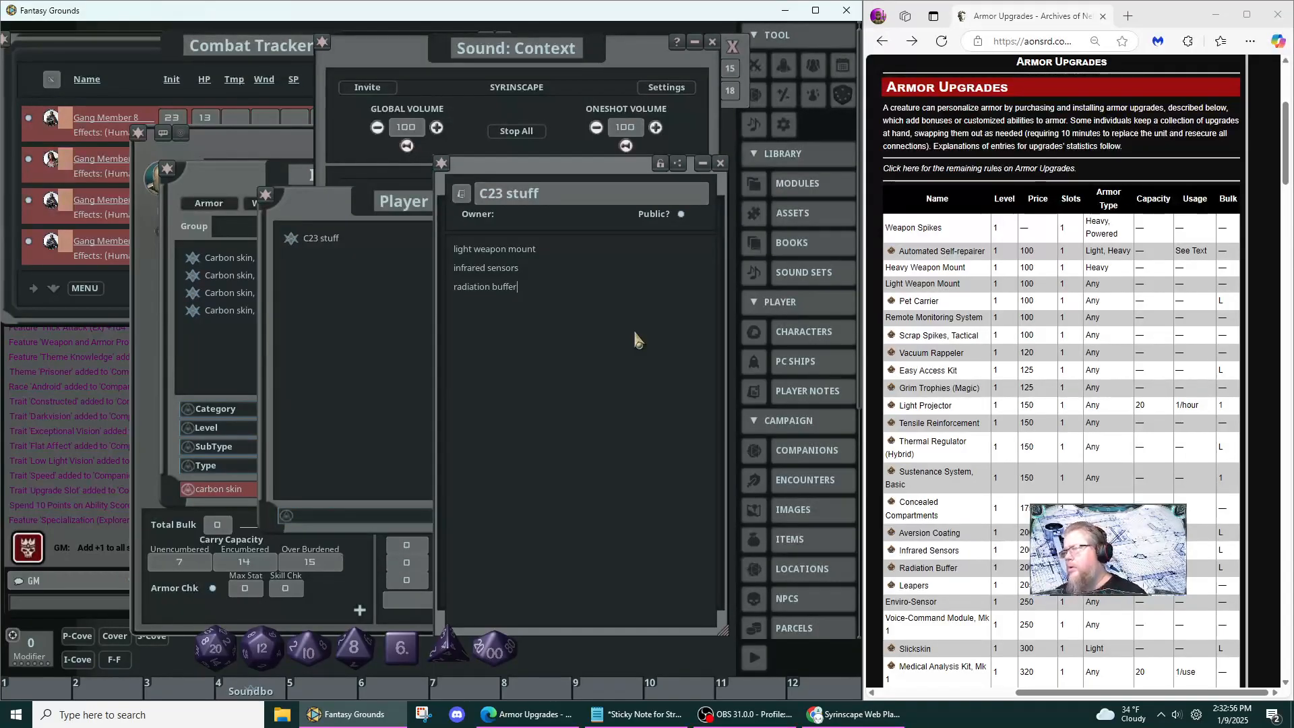
- Look up the Enviro-Sensor upgrade's description, and go back to the upgrades table
scroll(940, 458, down, 4)
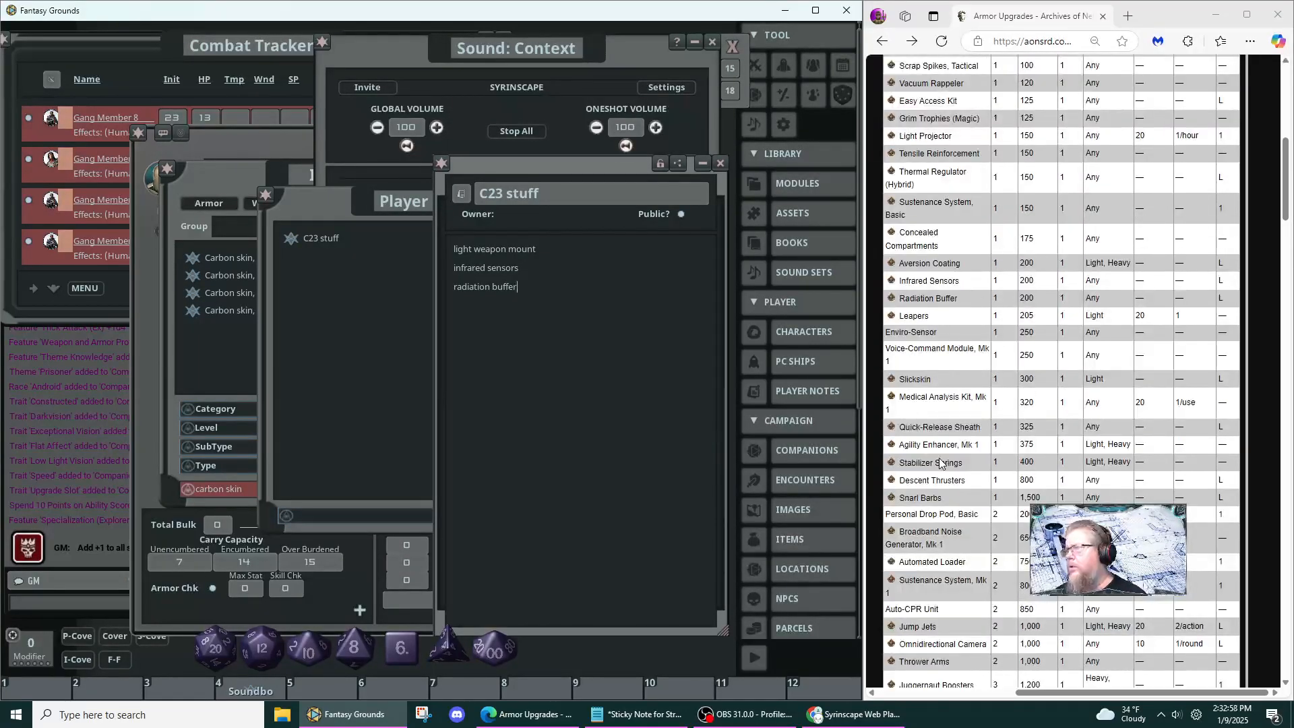
click(918, 333)
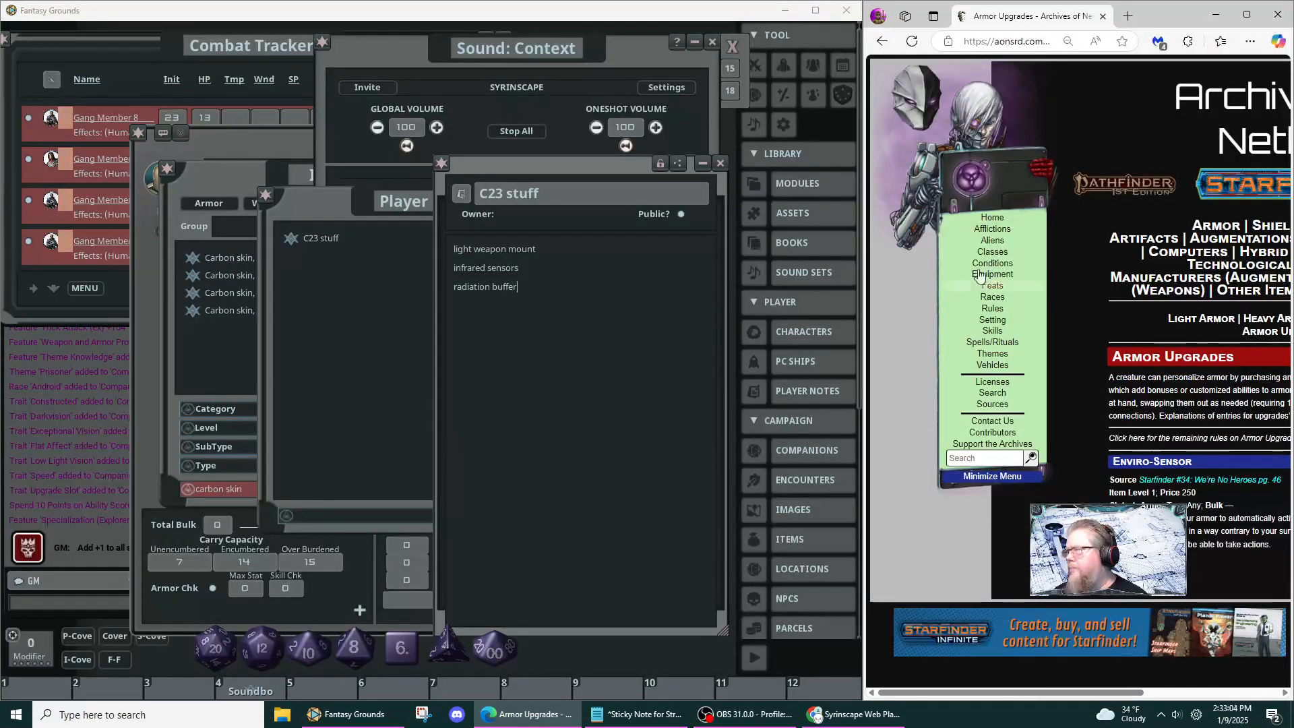
click(882, 40)
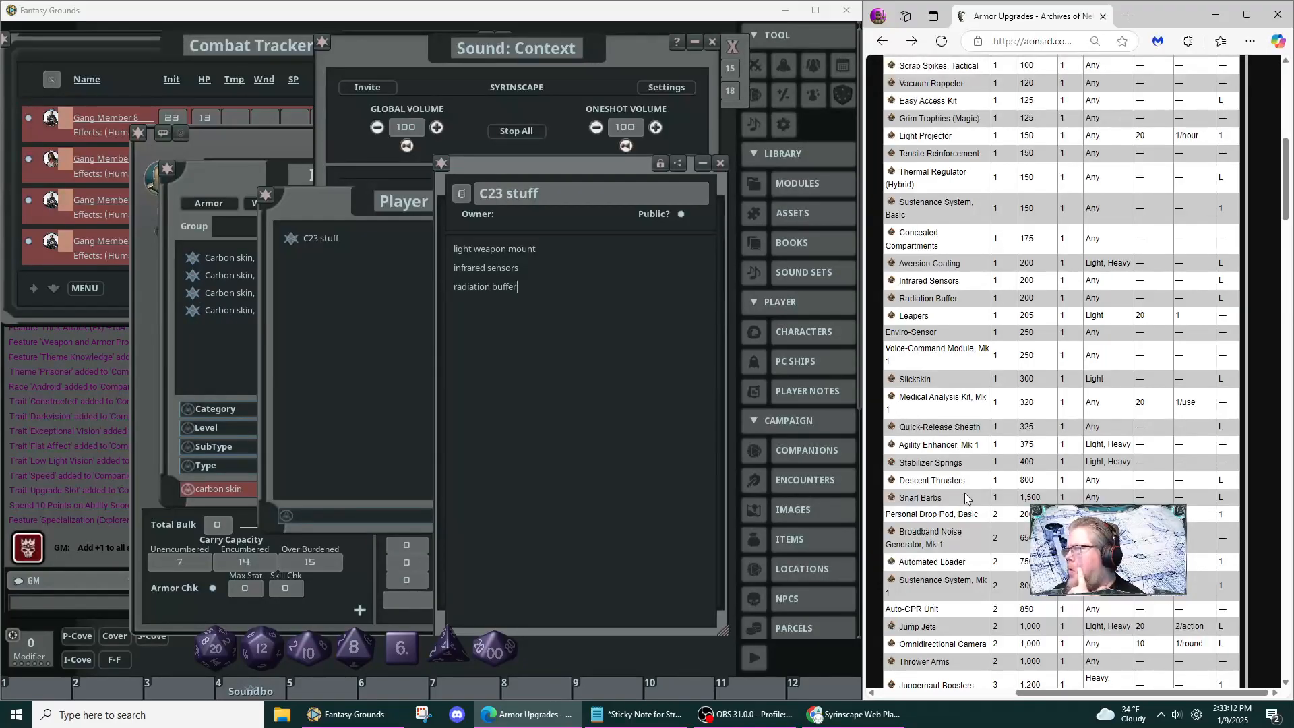
- Read the Automated Loader upgrade's description, and review the level 2 to 4 entries in the upgrades table
scroll(965, 496, down, 2)
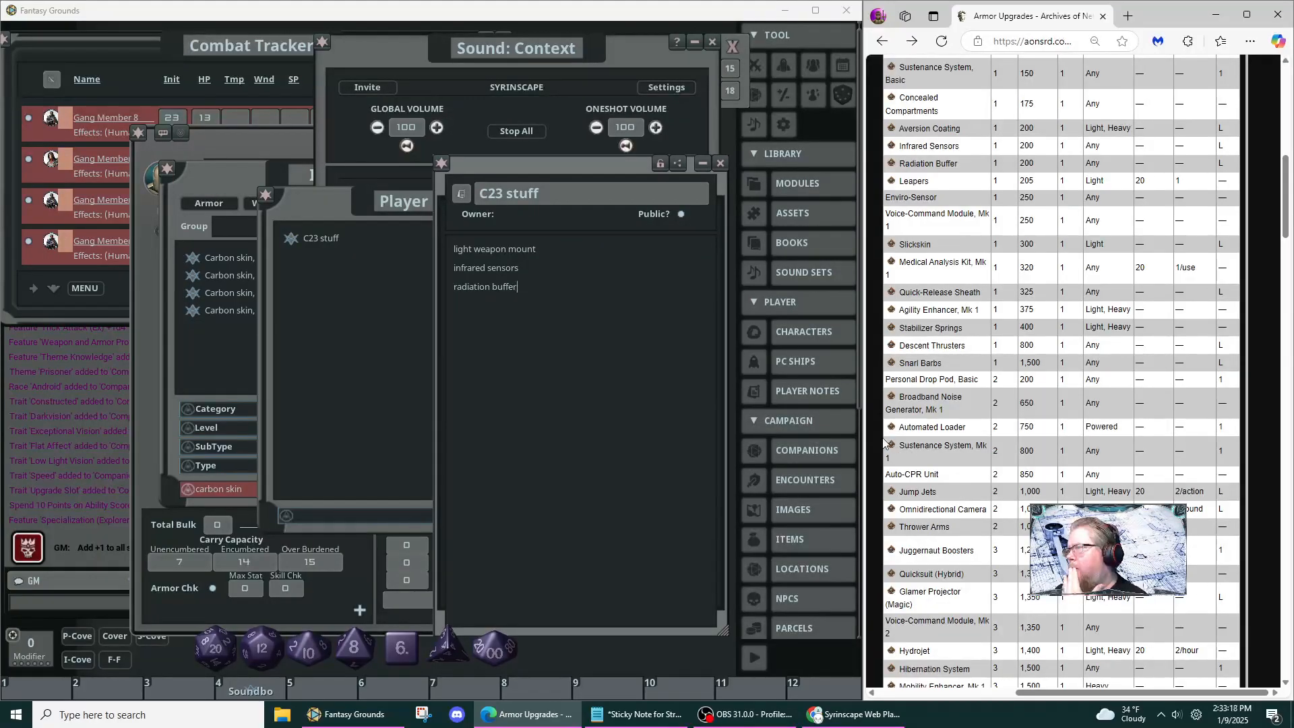
click(900, 428)
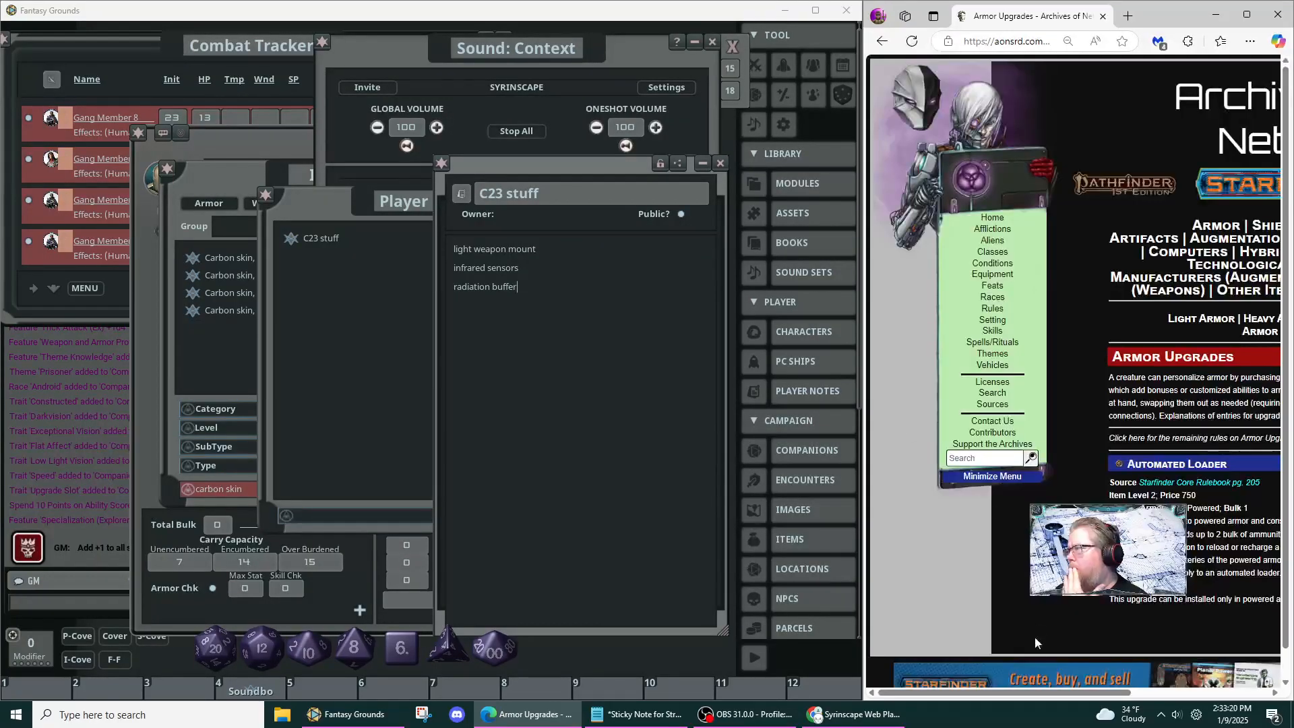
drag(1021, 690, 1160, 705)
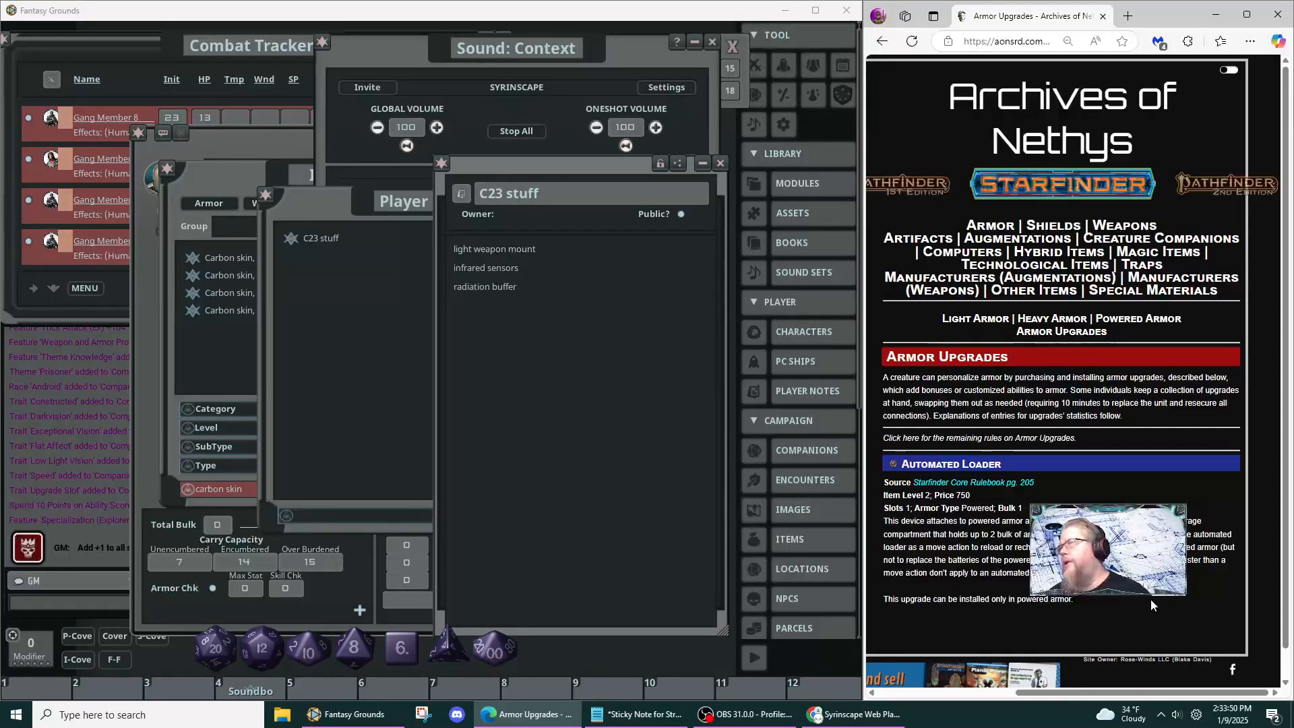
click(895, 45)
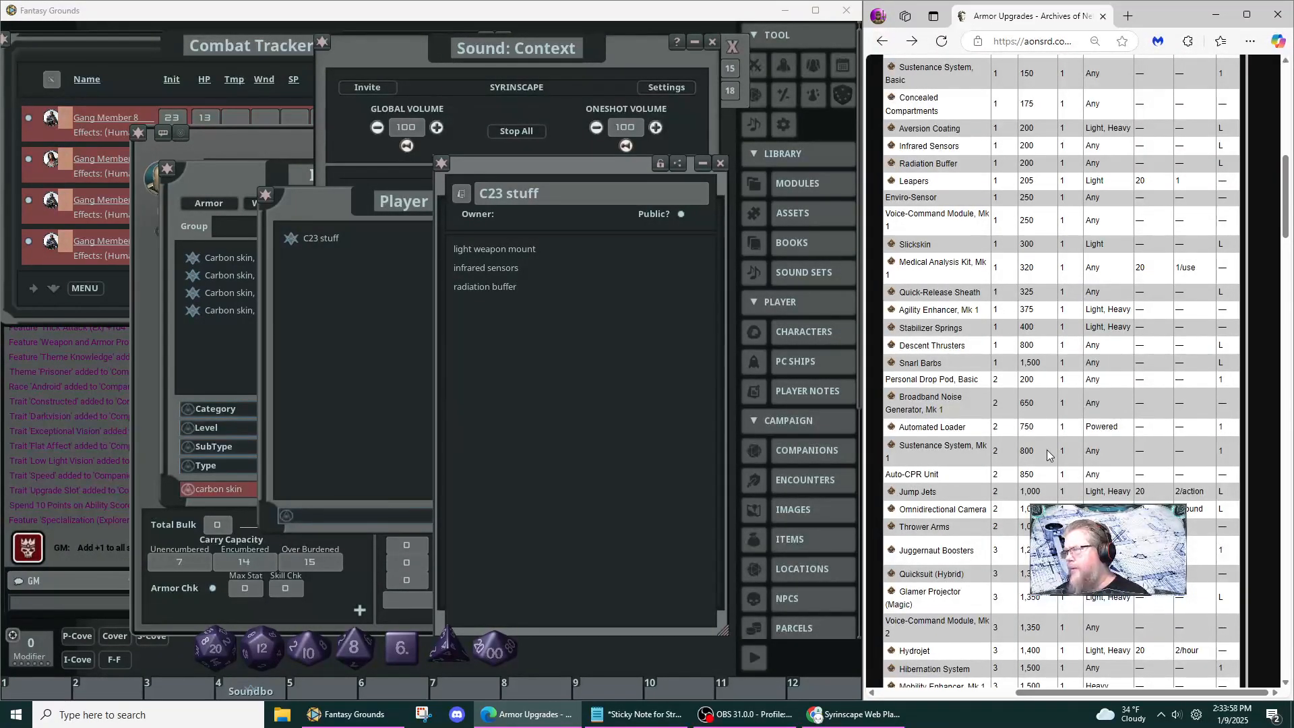
scroll(1013, 577, down, 2)
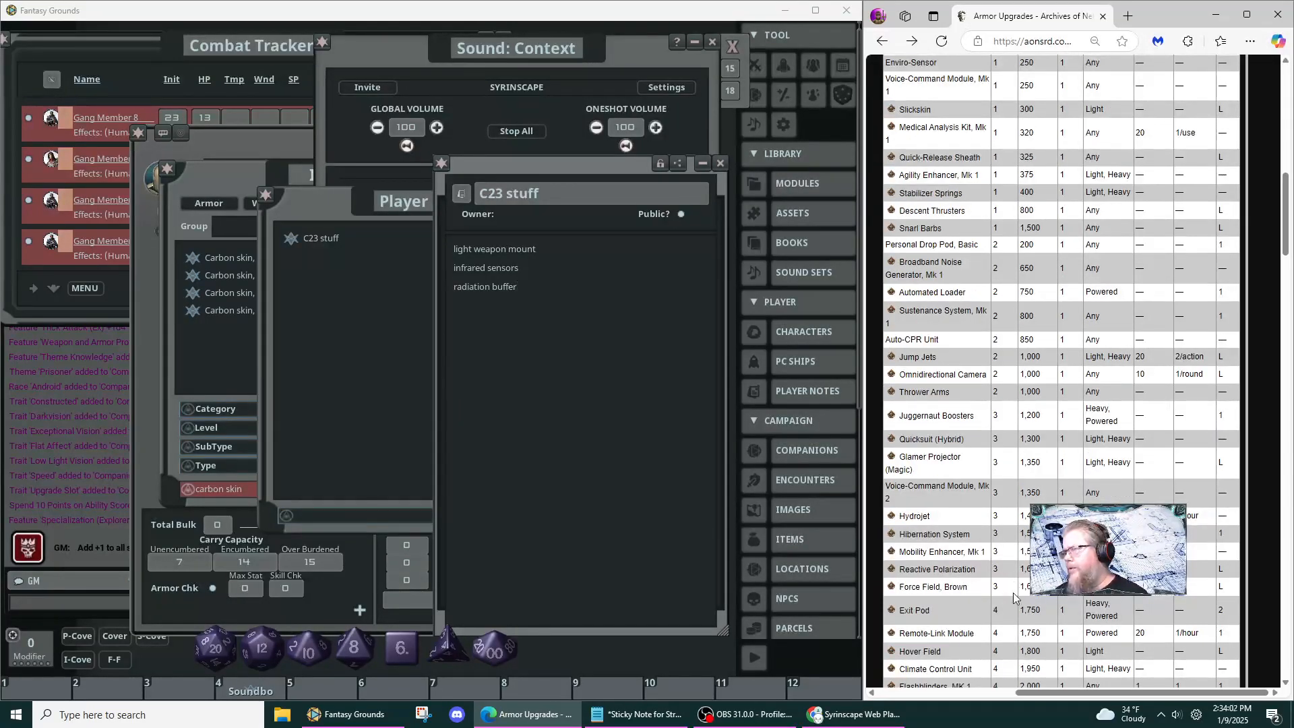
scroll(1015, 586, up, 10)
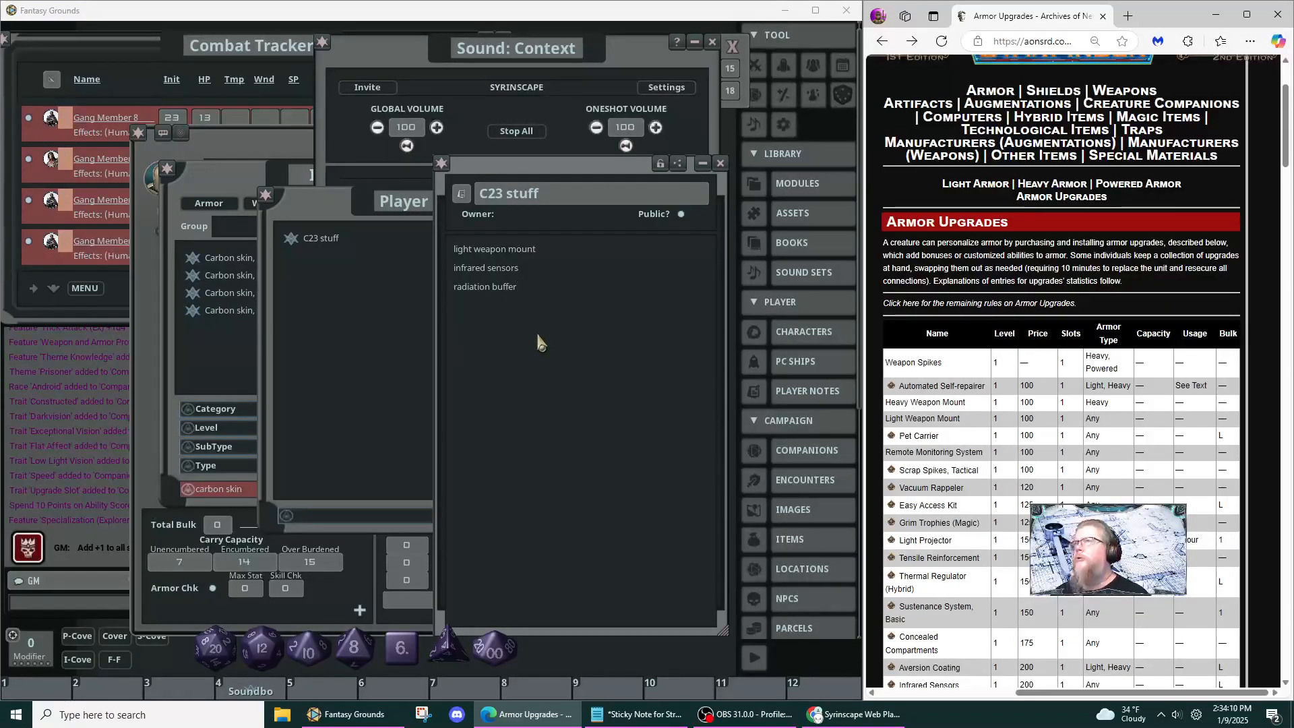
- Maximize Fantasy Grounds, bring up the Items list and place it in the free space beside the sidebar
click(392, 354)
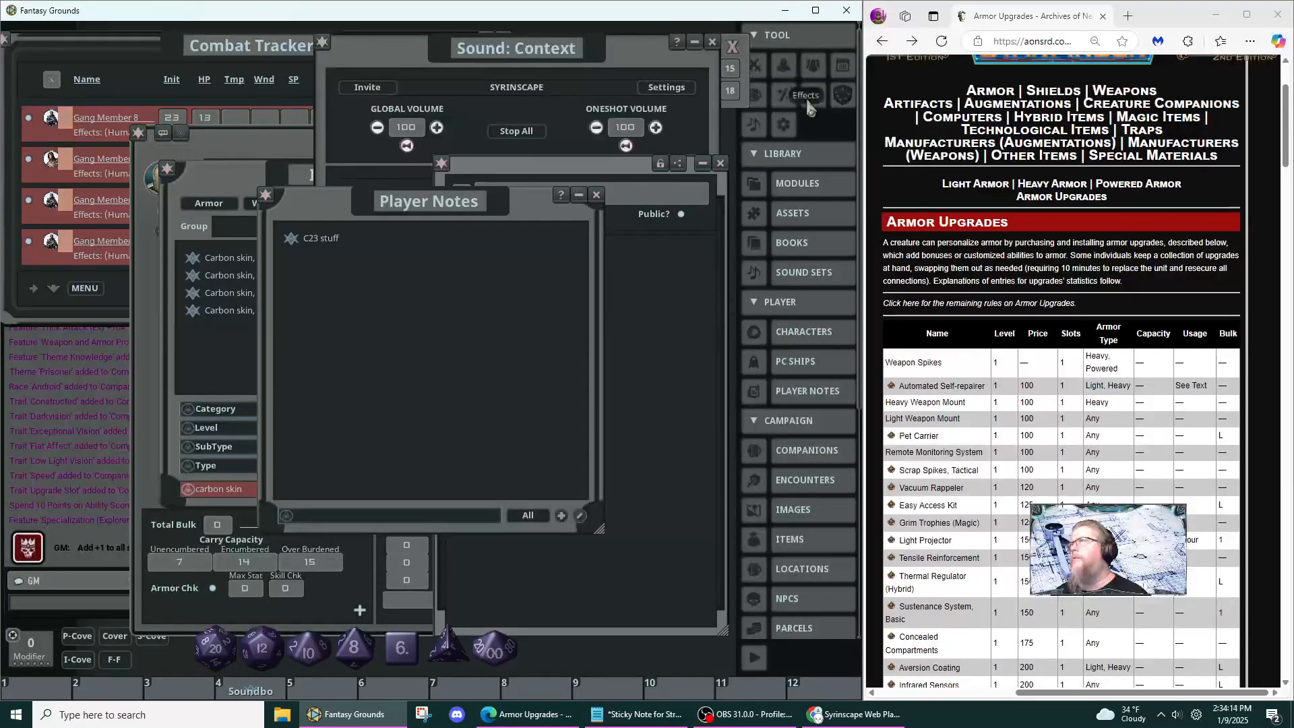
click(815, 10)
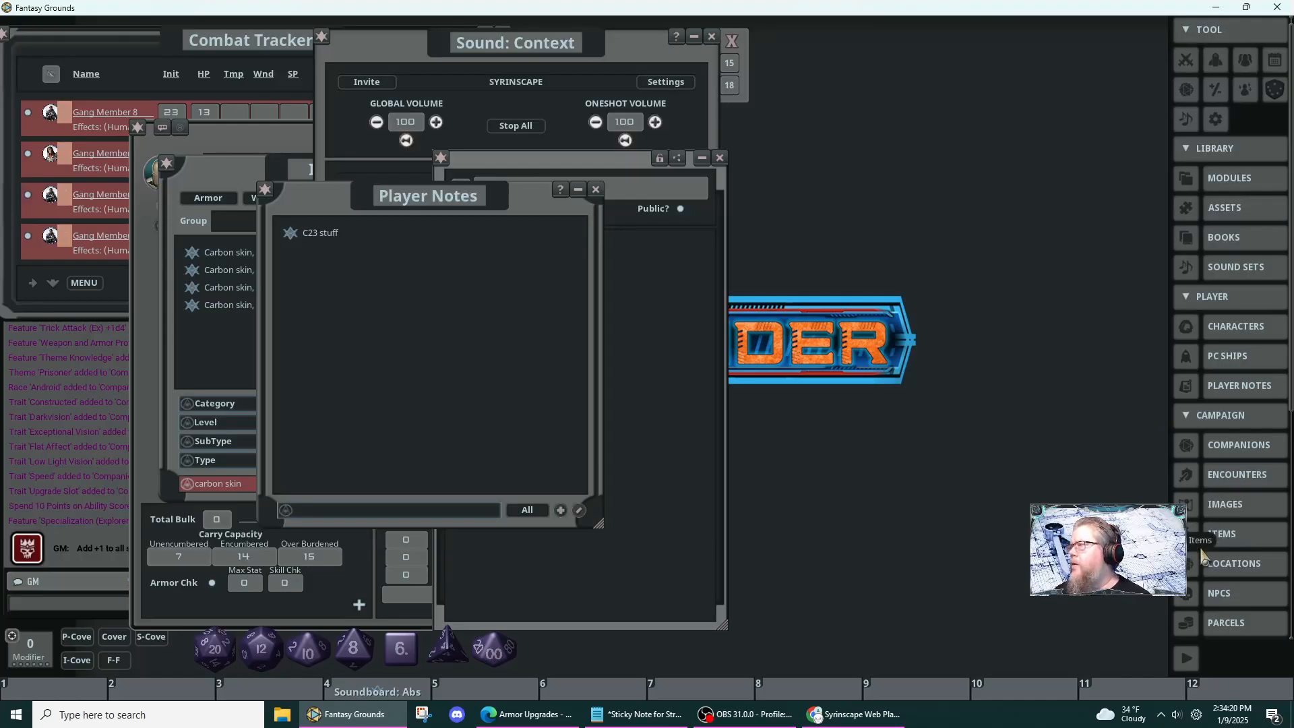
click(1222, 534)
drag(419, 179, 1041, 63)
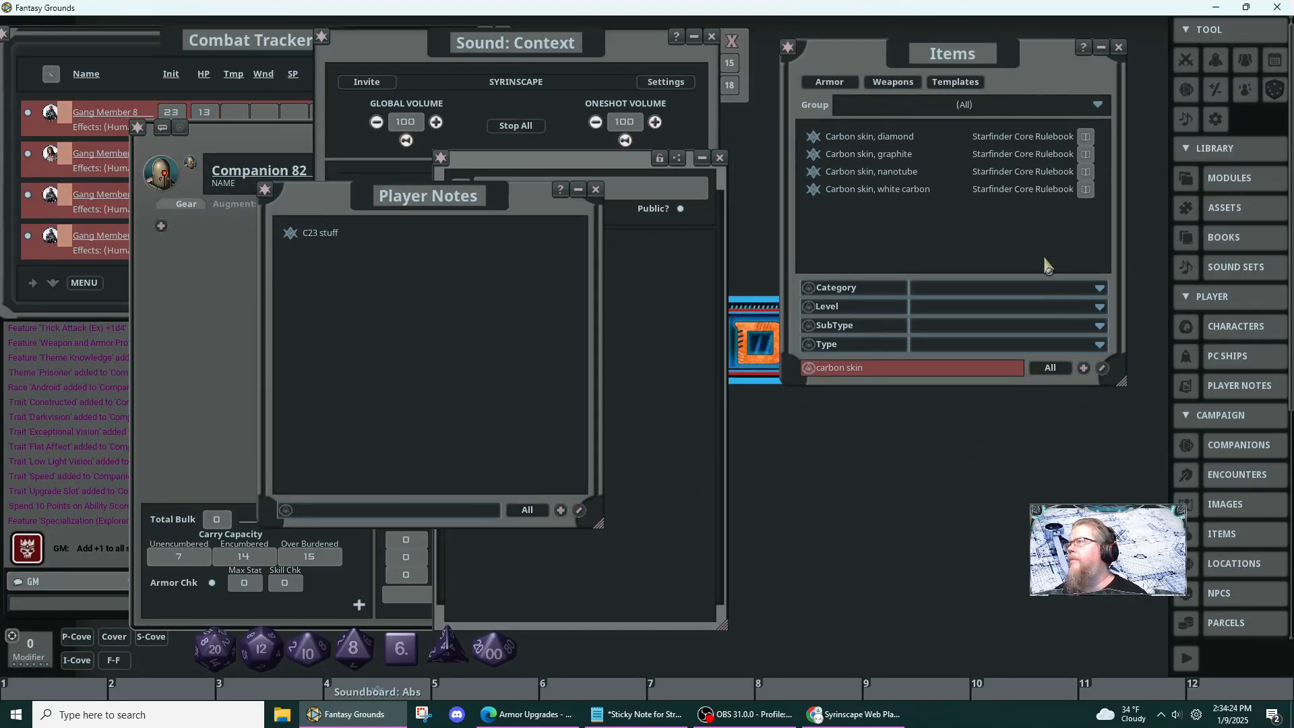
- Open the item templates list and its Item Forge, and move the forge below the Items list
click(963, 82)
click(523, 227)
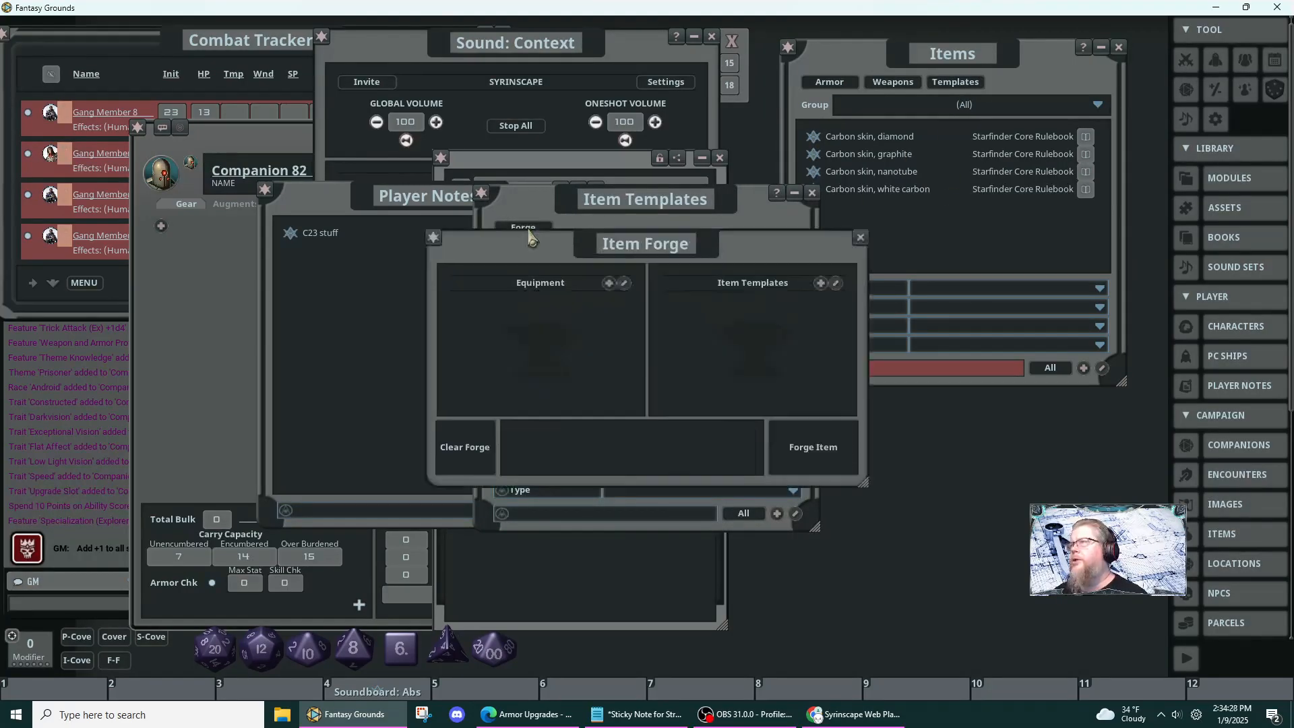
drag(558, 271, 747, 406)
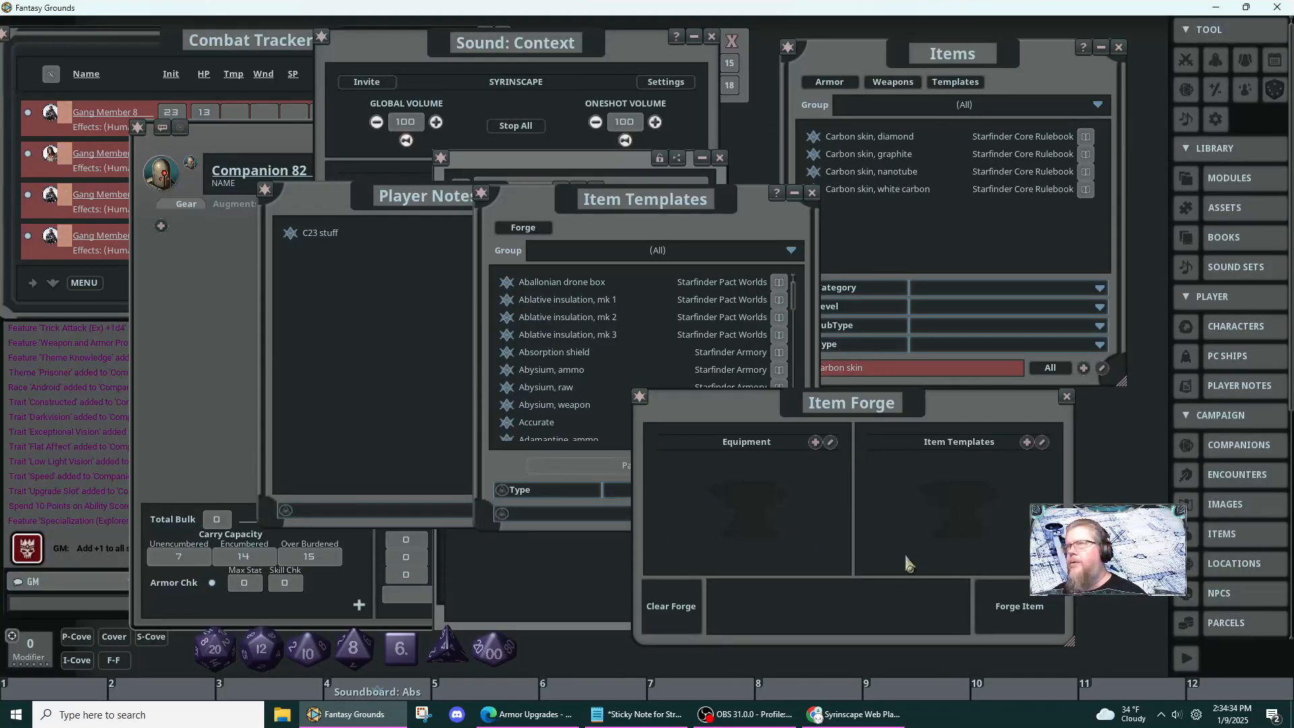
- Move the Player Notes list and the "C23 stuff" note aside, and bring Companion 82's gear sheet to the front
drag(407, 344, 211, 314)
click(455, 352)
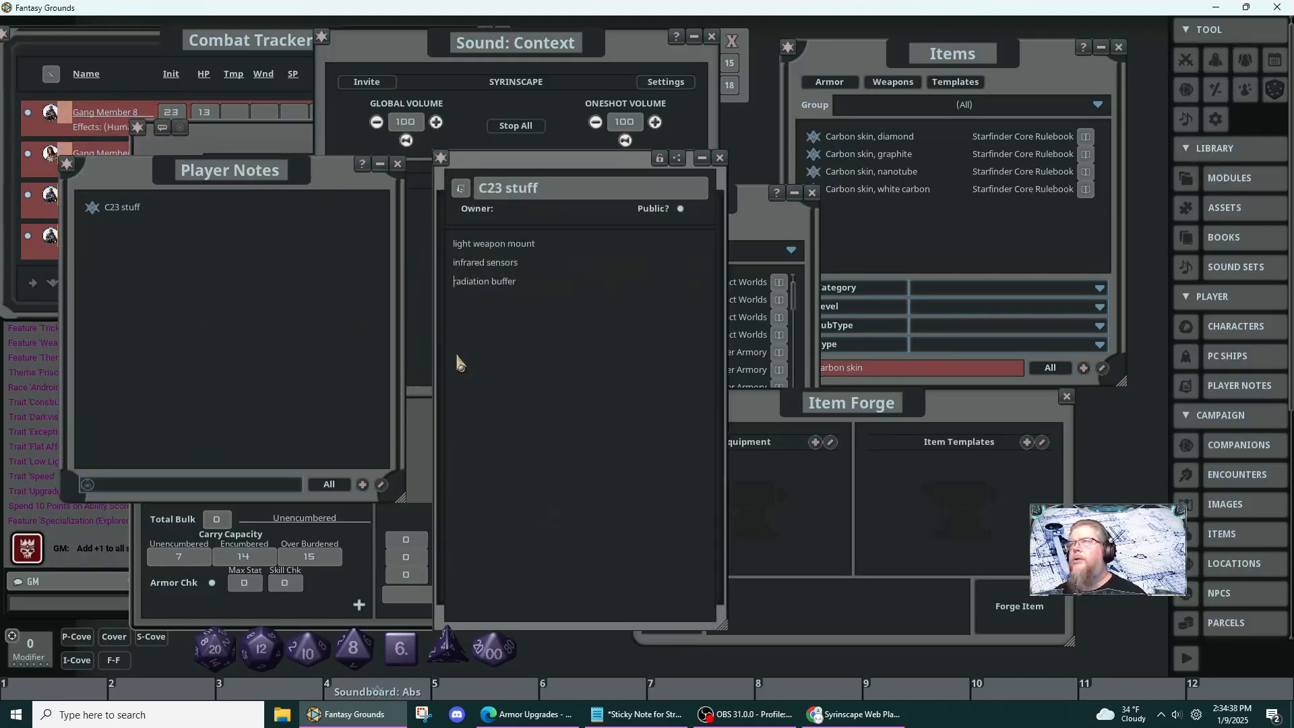
drag(557, 163, 149, 148)
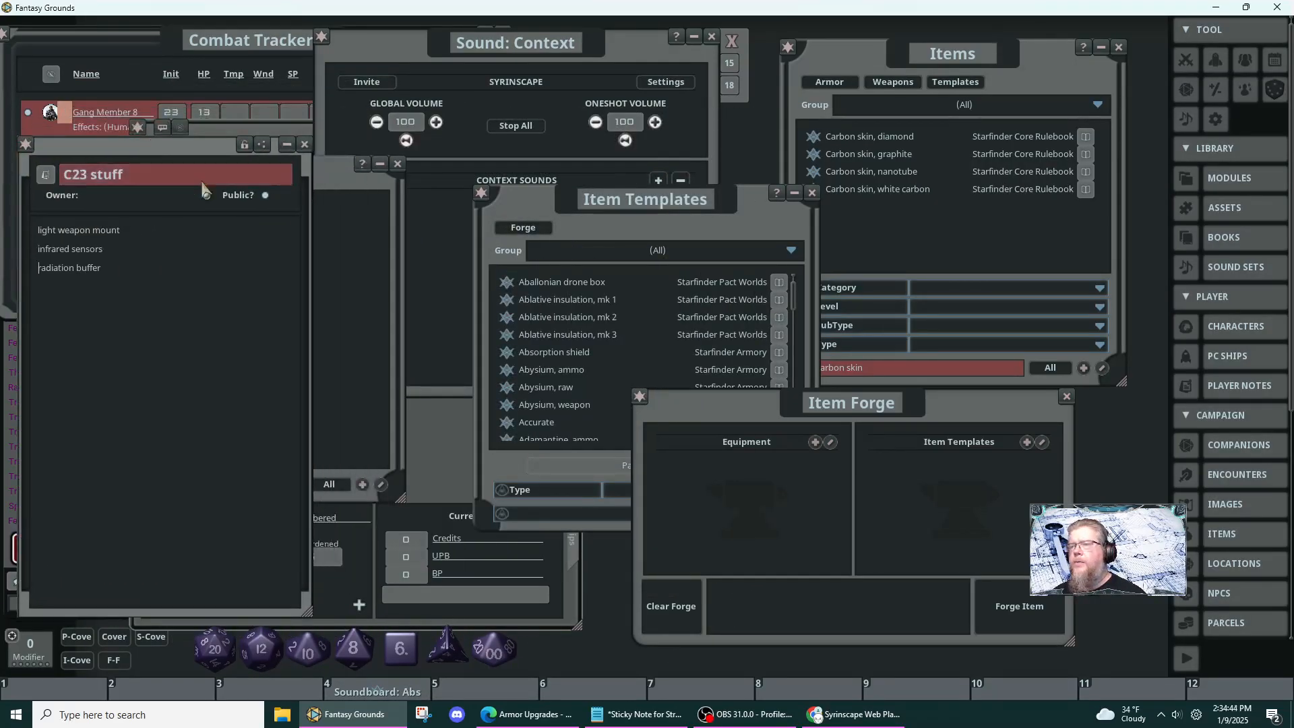
click(570, 574)
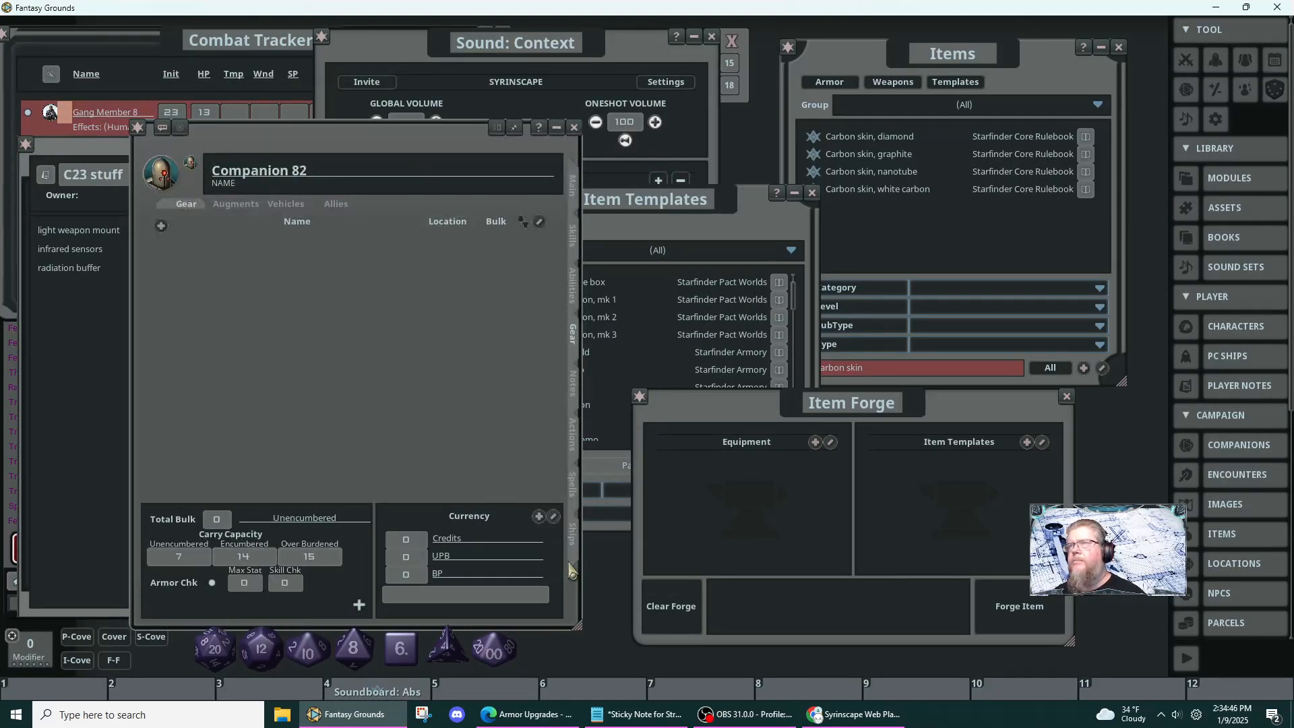
- Minimize Companion 82's sheet, then add "Carbon skin, graphite" to the Item Forge's equipment and shift the forge window aside
click(560, 138)
drag(161, 159, 294, 81)
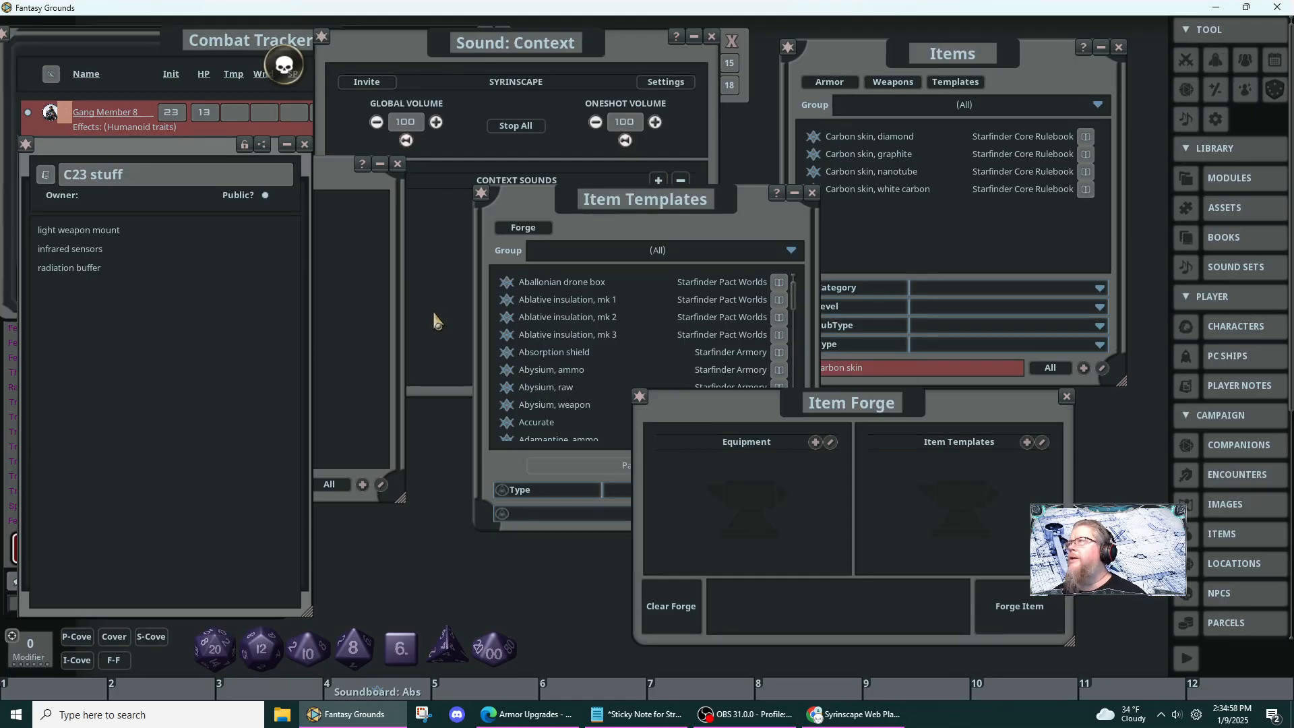
click(813, 157)
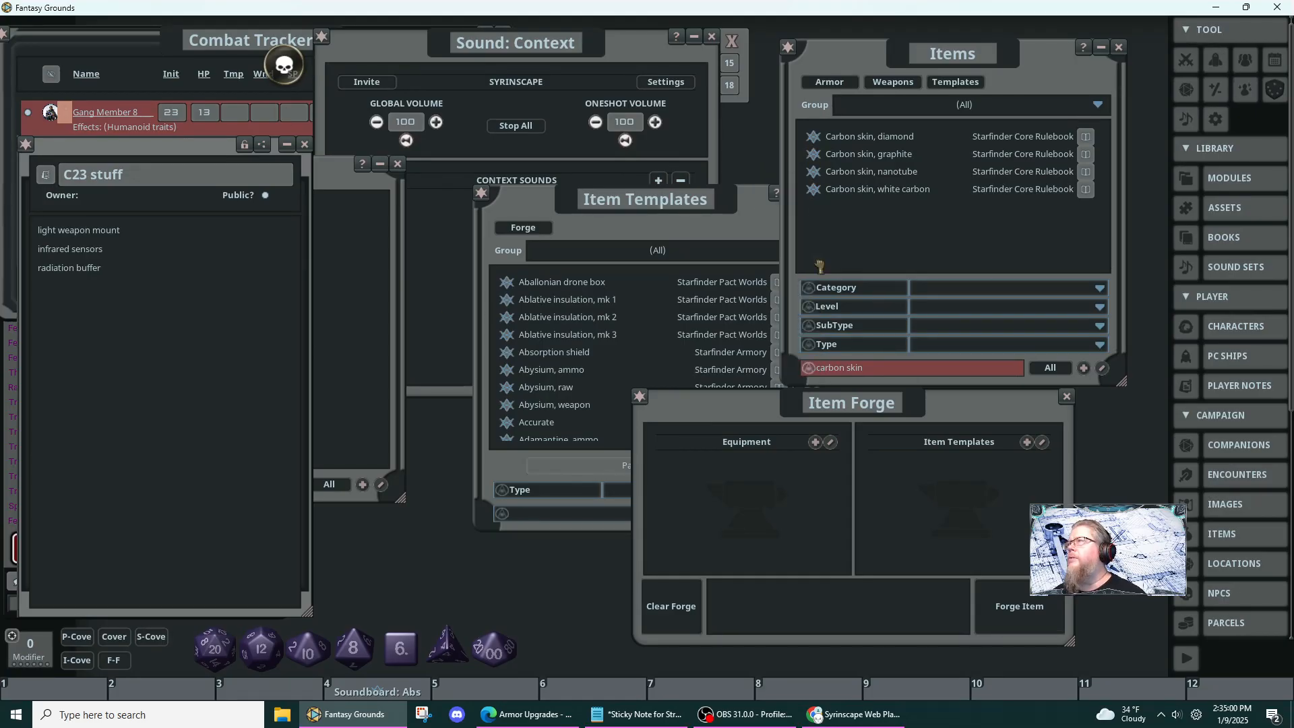
drag(751, 509, 748, 511)
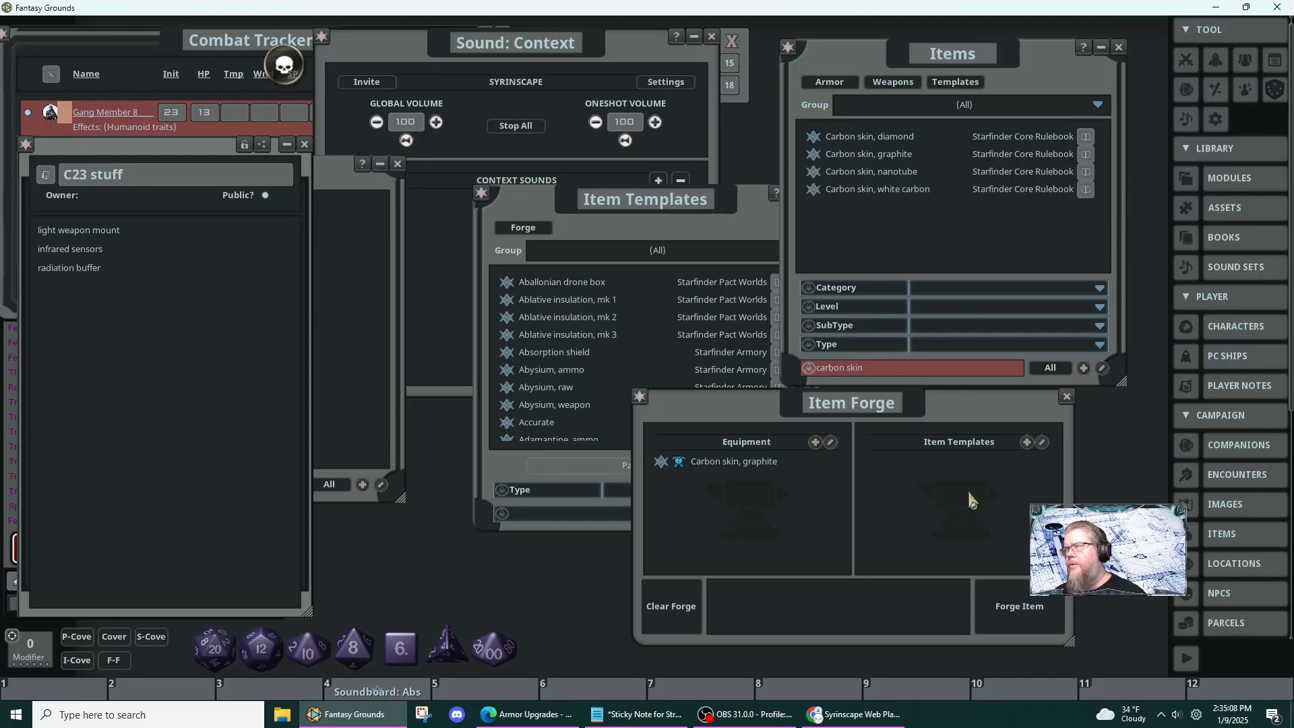
drag(967, 494, 882, 494)
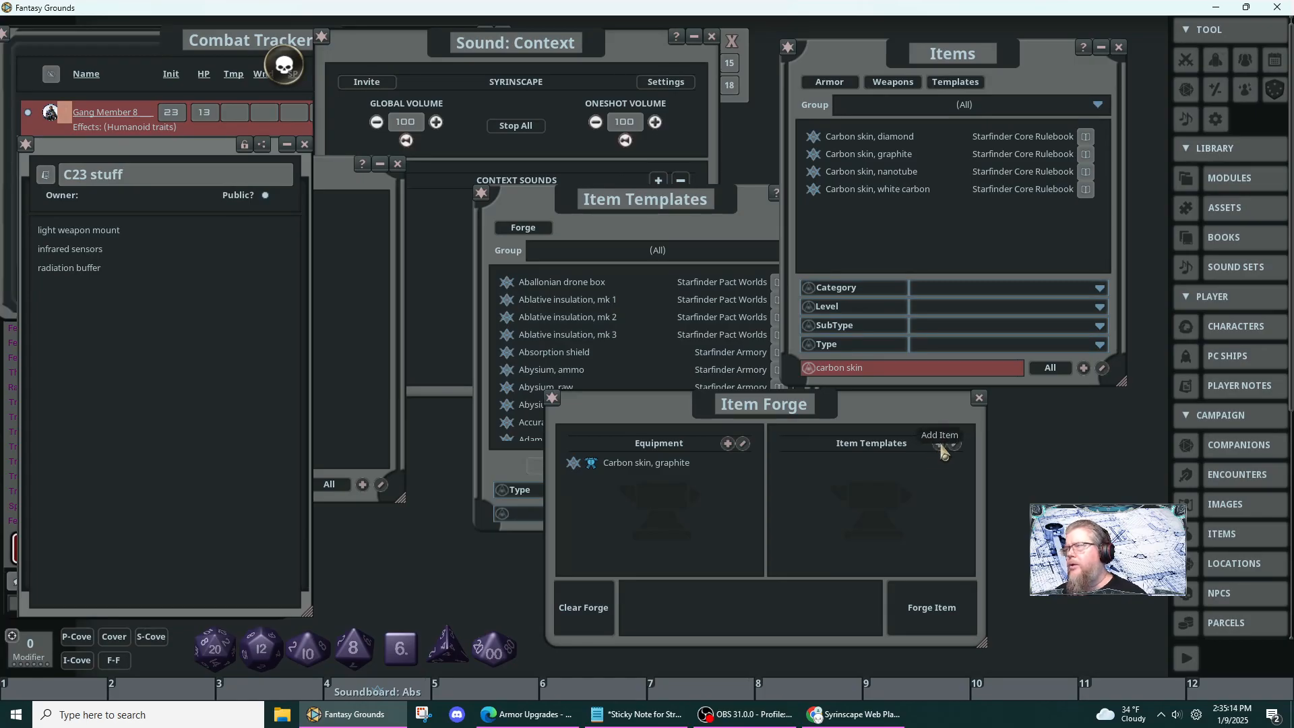
- Search the Items list for "light weap" and the item templates for "mount", then clear the template search
click(899, 371)
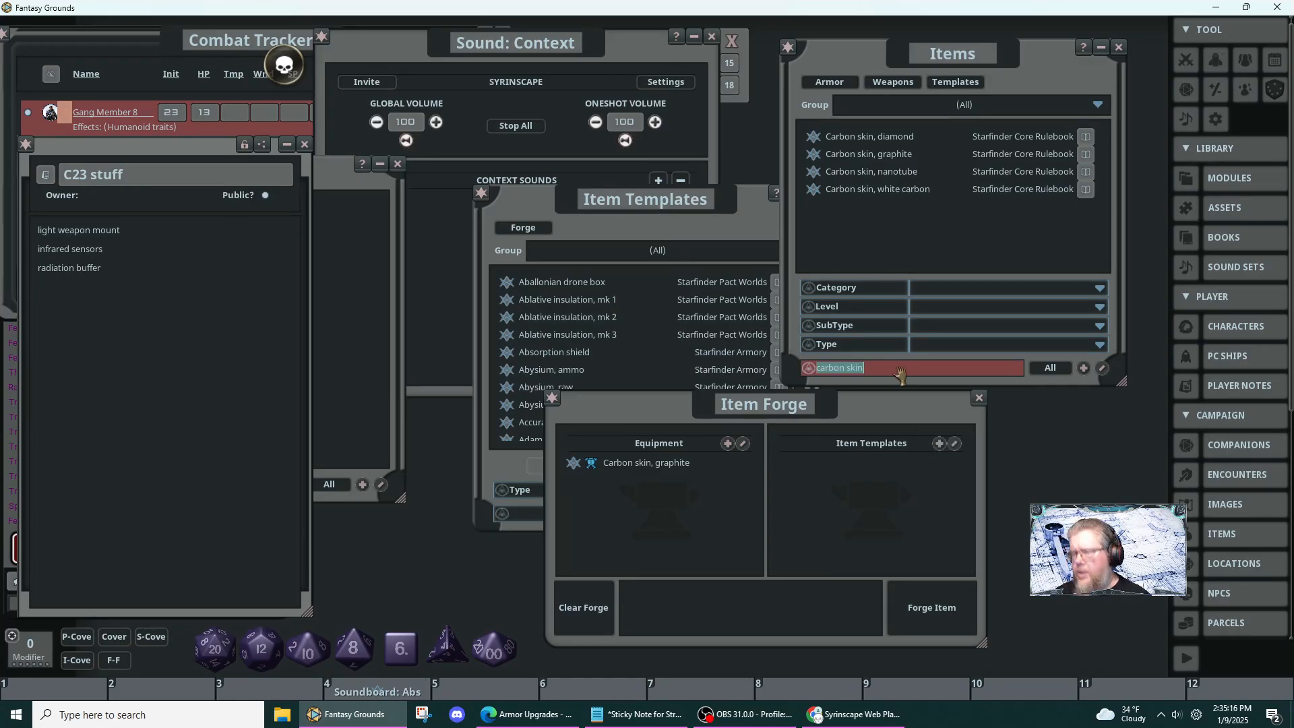
text(light weap)
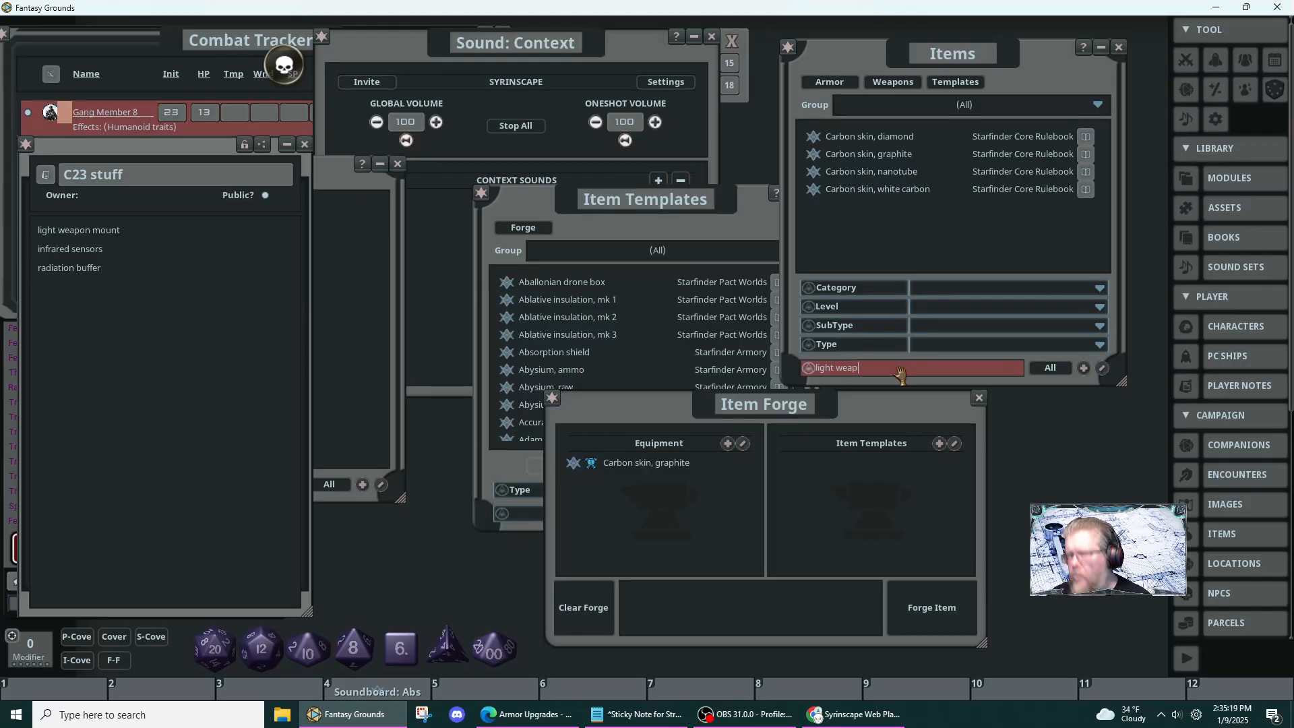
click(901, 375)
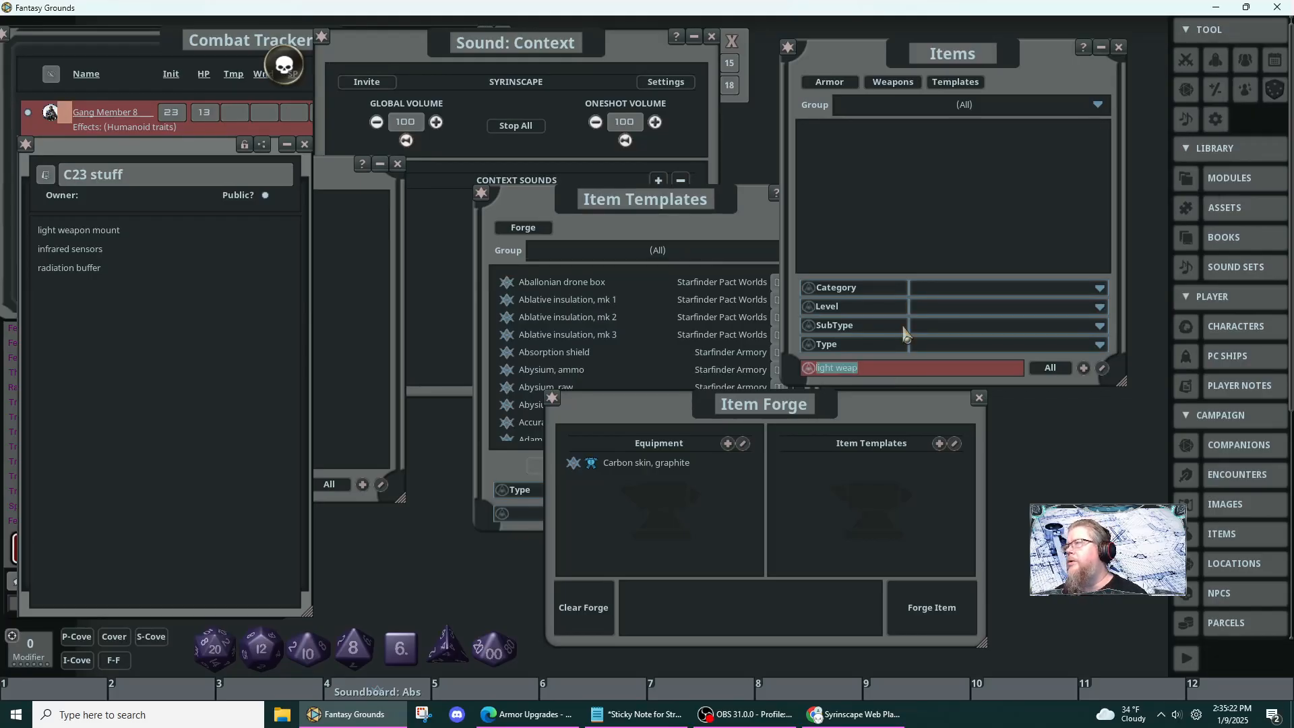
click(962, 83)
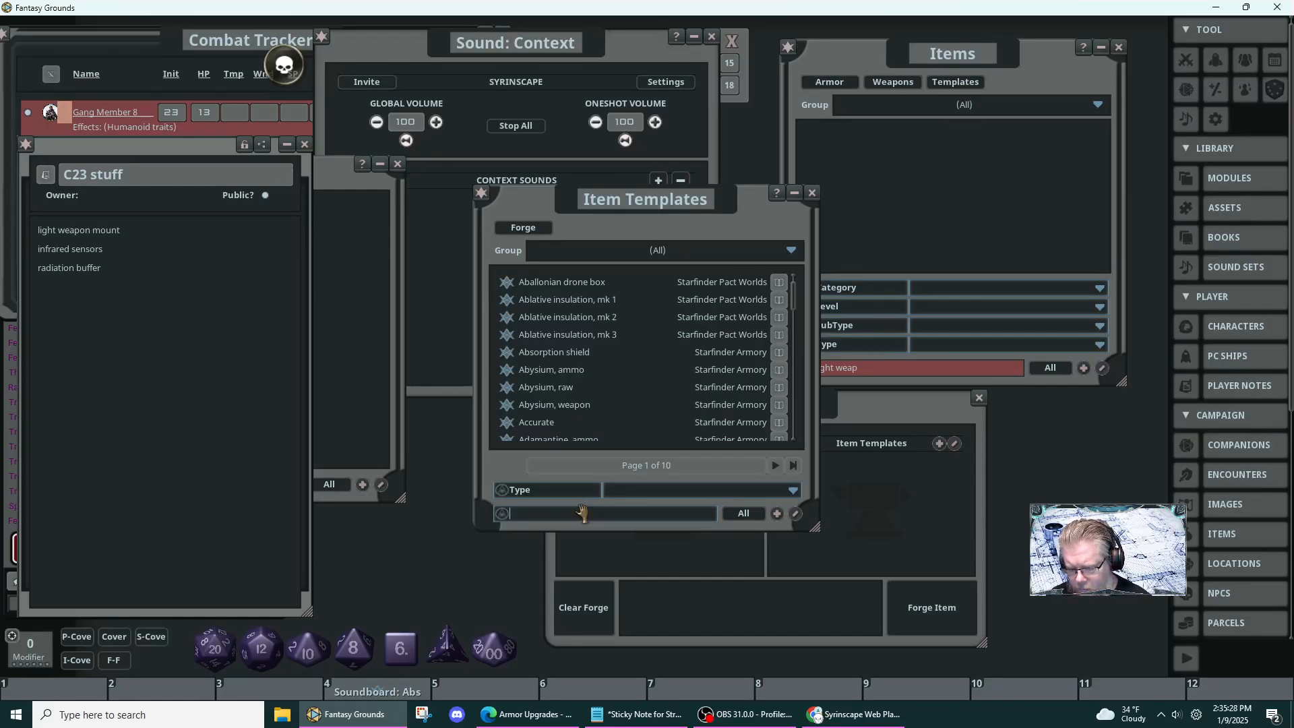
key(Return)
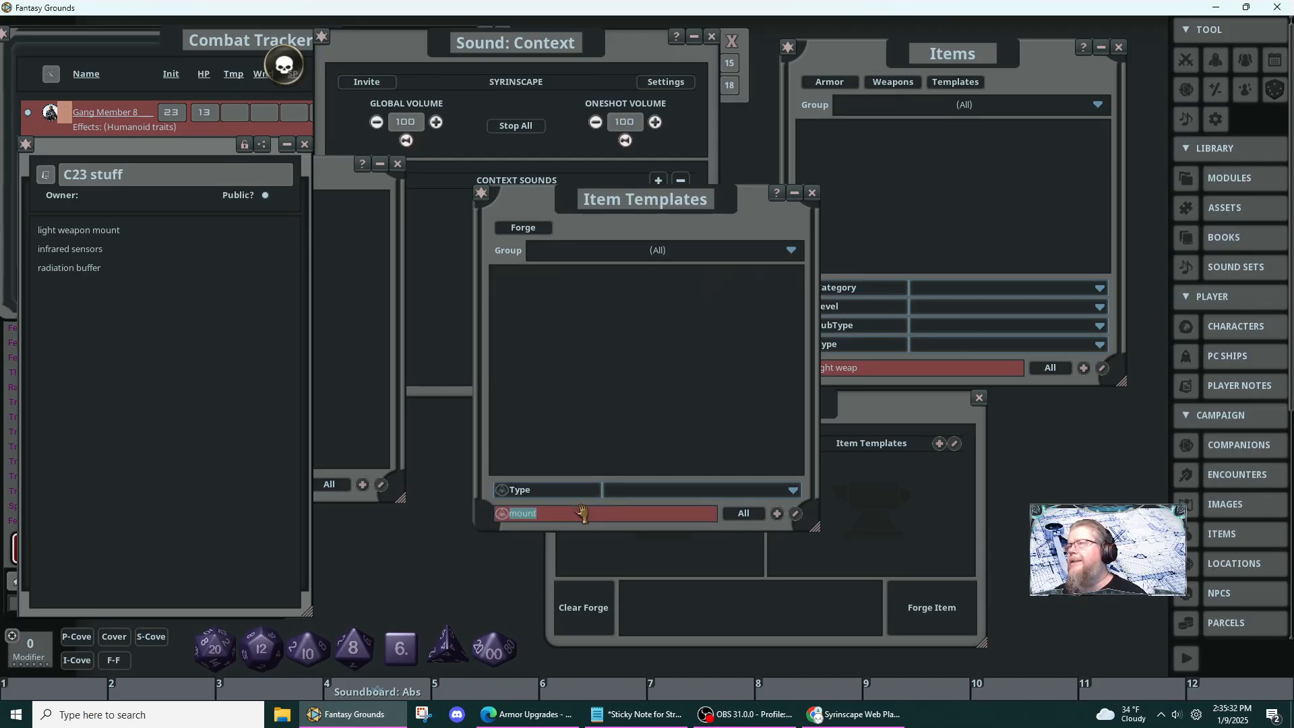
key(BackSpace)
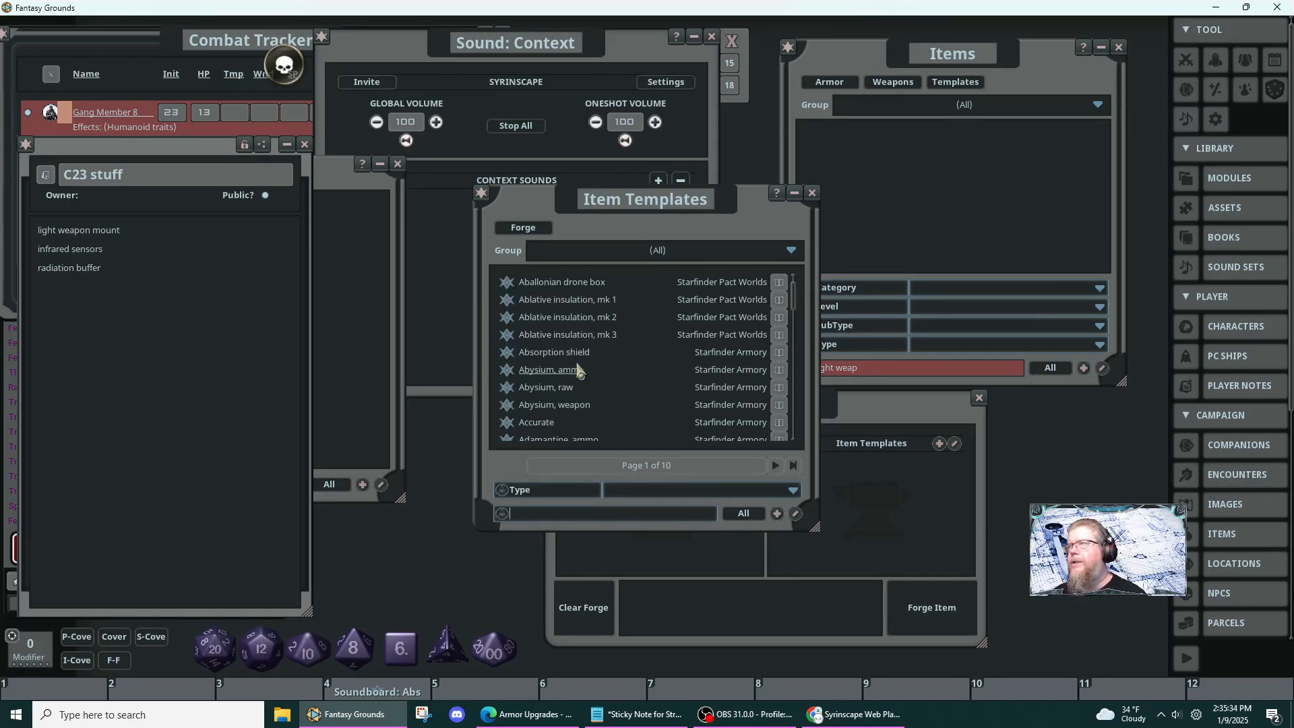
- Browse the first page of item templates and search them for "carbon", clearing that search to resume browsing
scroll(608, 401, down, 10)
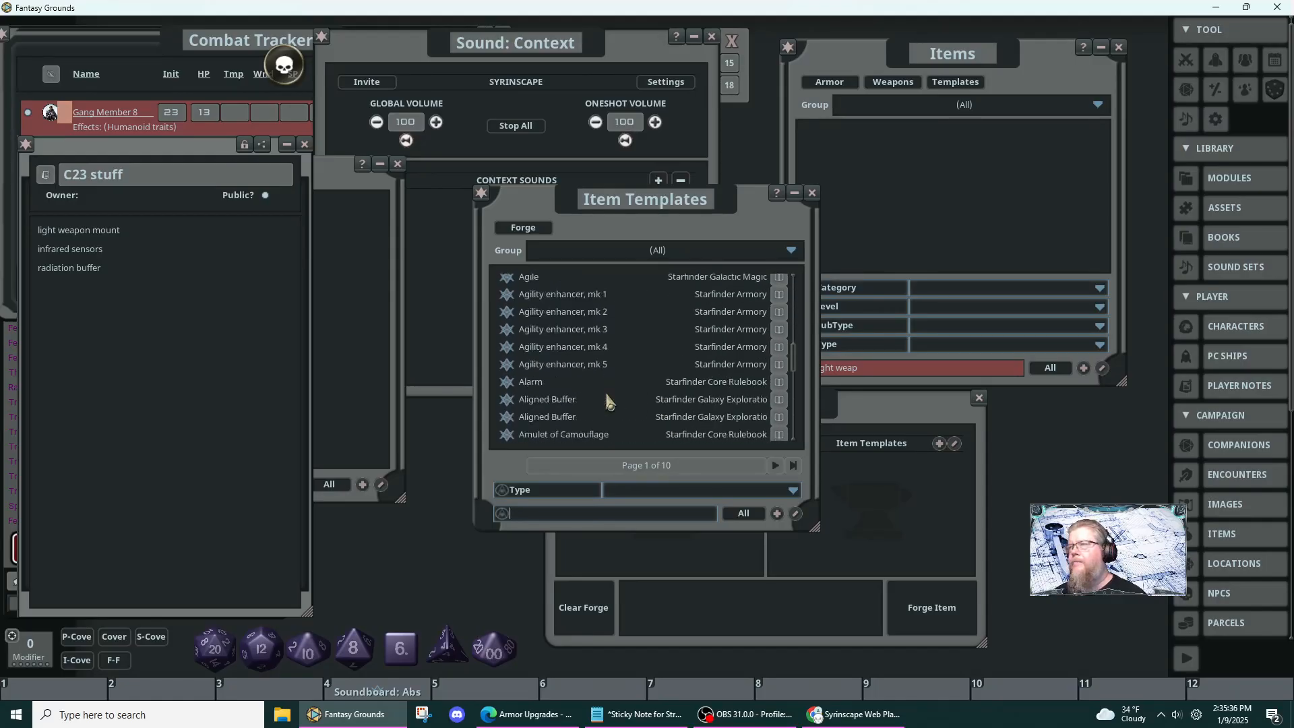
scroll(609, 402, down, 5)
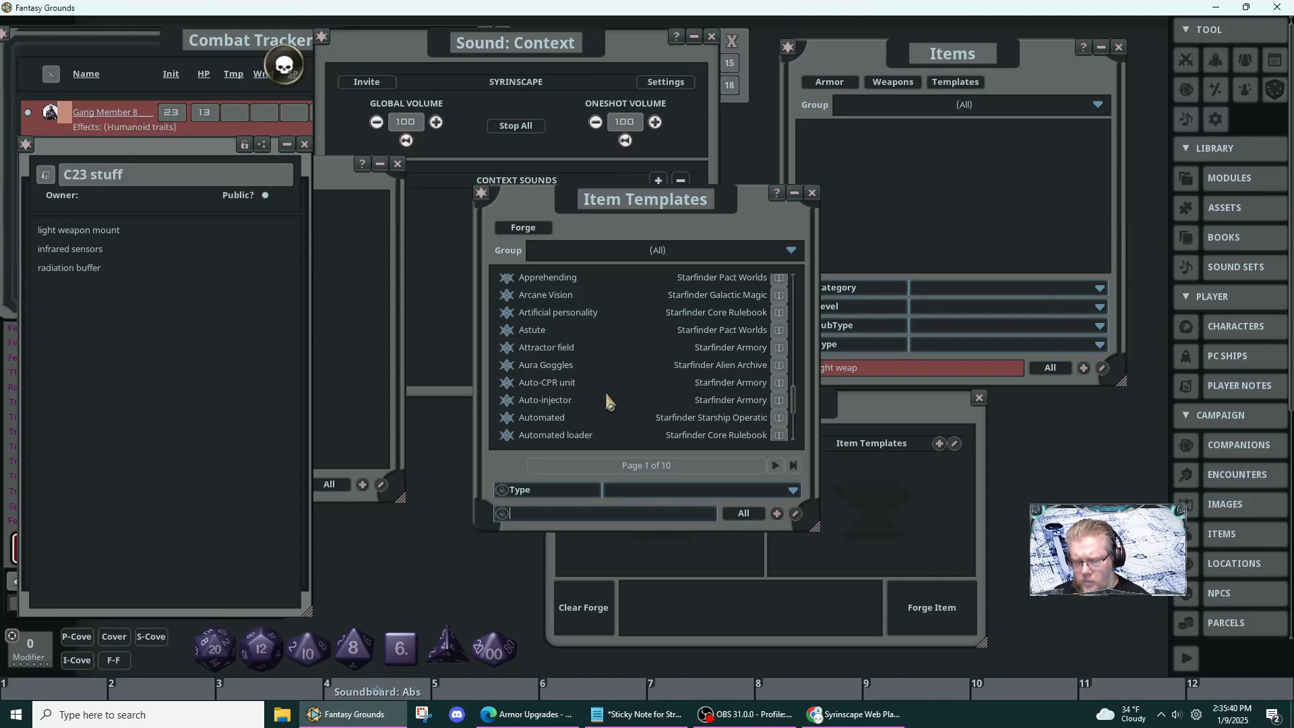
text(carbon)
key(Return)
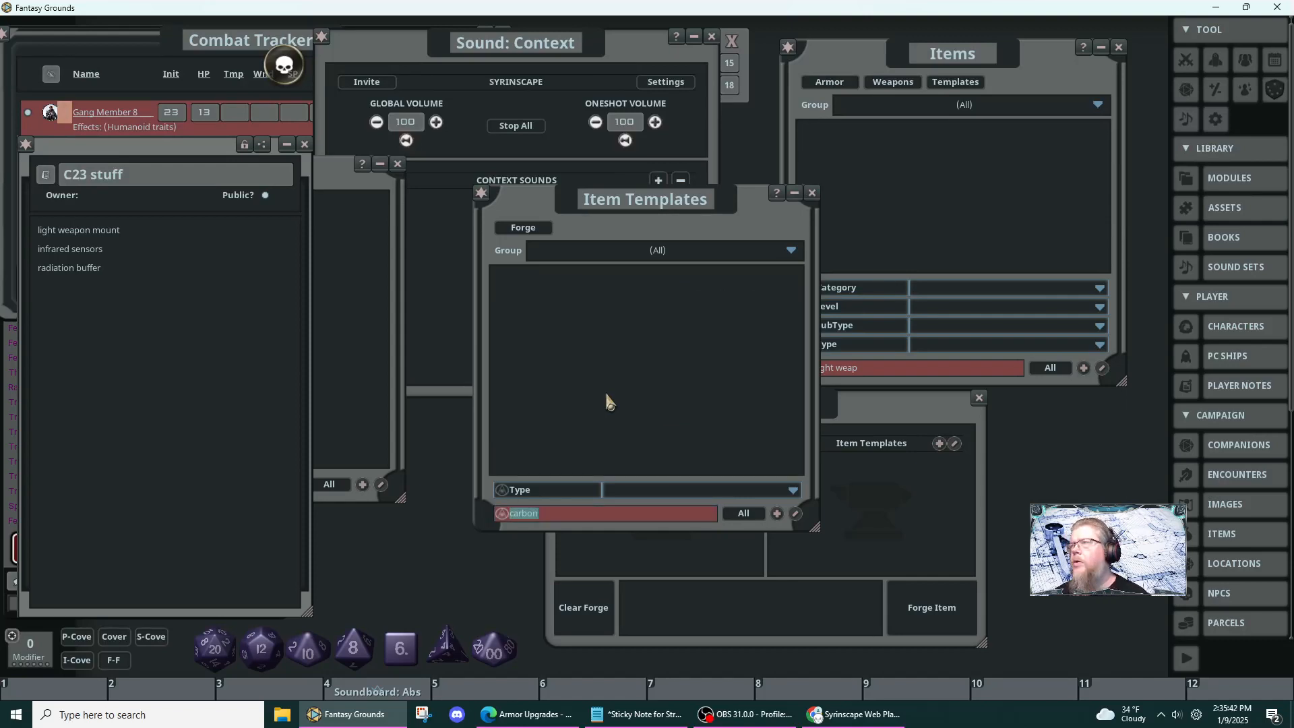
key(BackSpace)
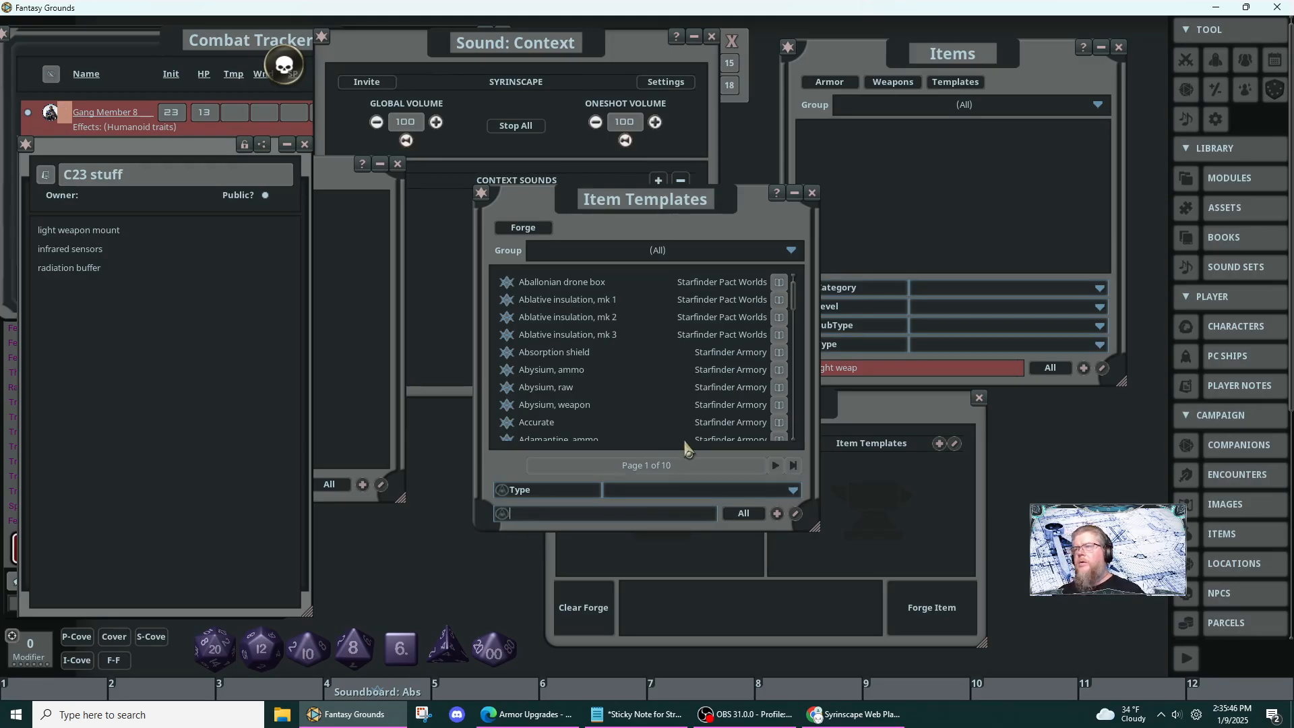
scroll(672, 432, down, 2)
scroll(671, 432, down, 2)
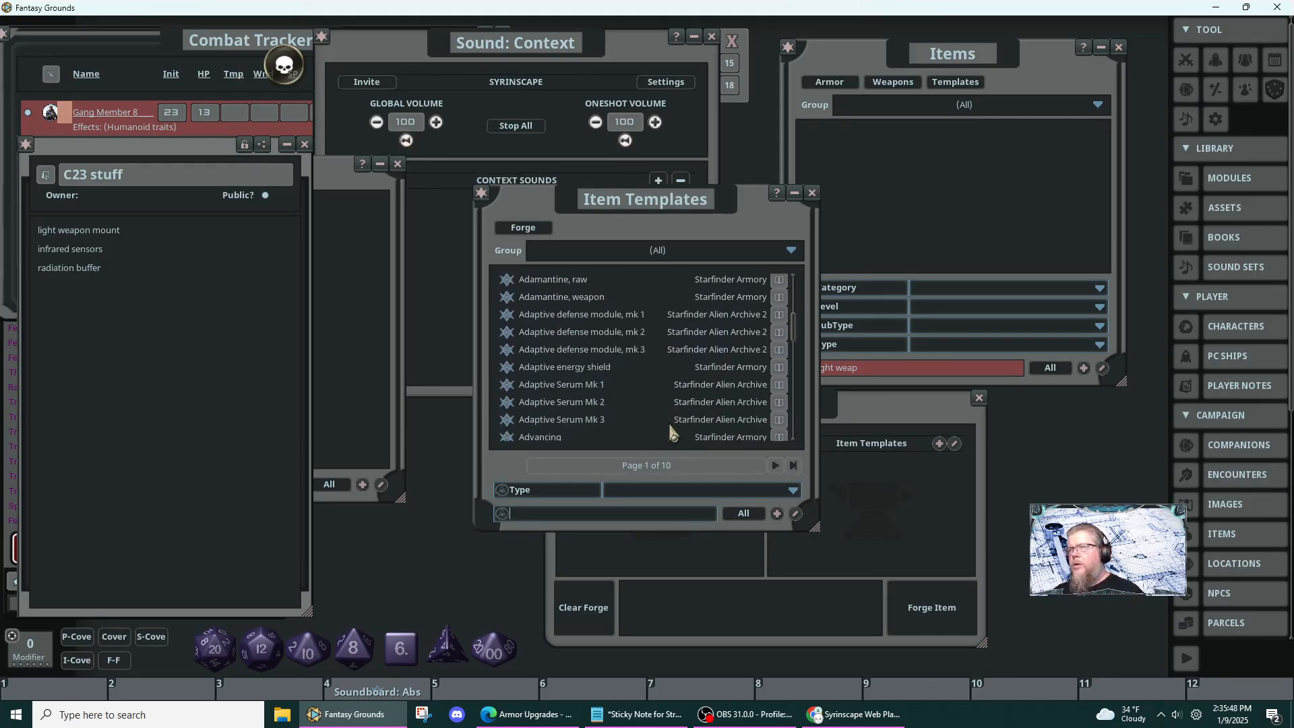
- Move the item templates list beside the forge, add the Core Rulebook's Infrared sensors to the forge, and check the Vibration sensors' details
drag(504, 464, 199, 520)
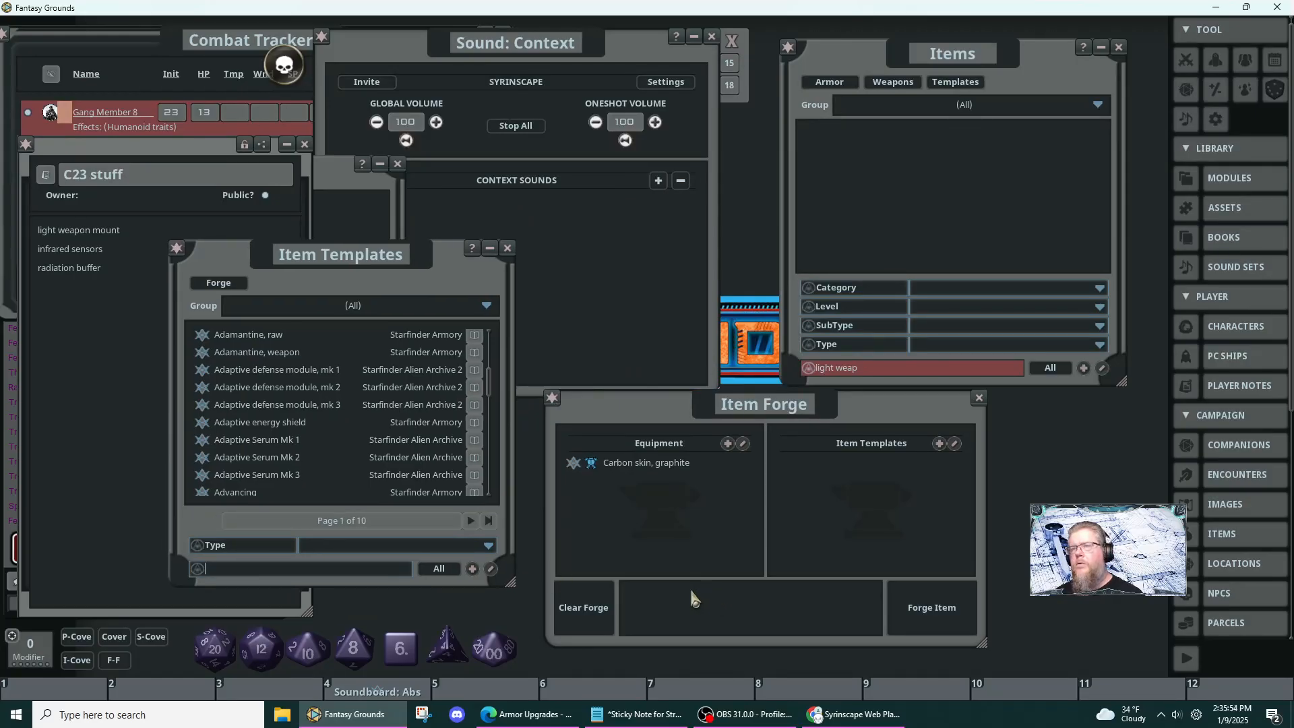
text(sens)
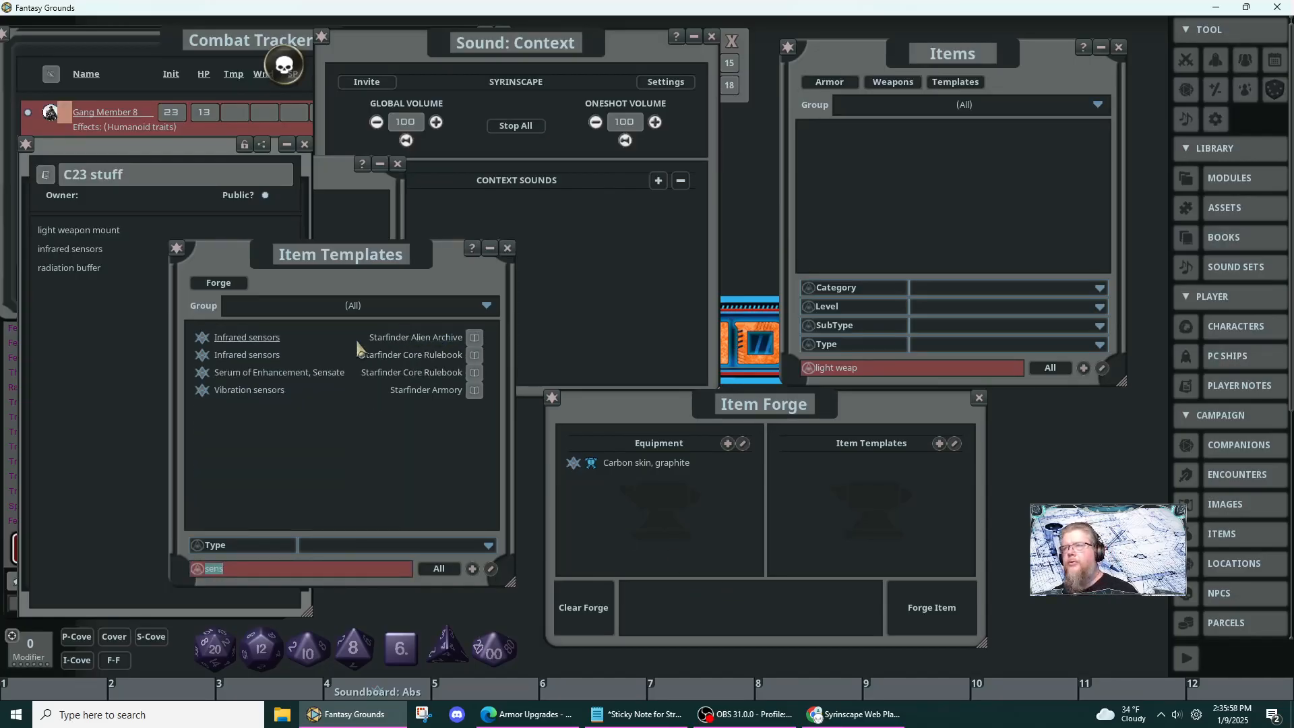
drag(203, 359, 851, 491)
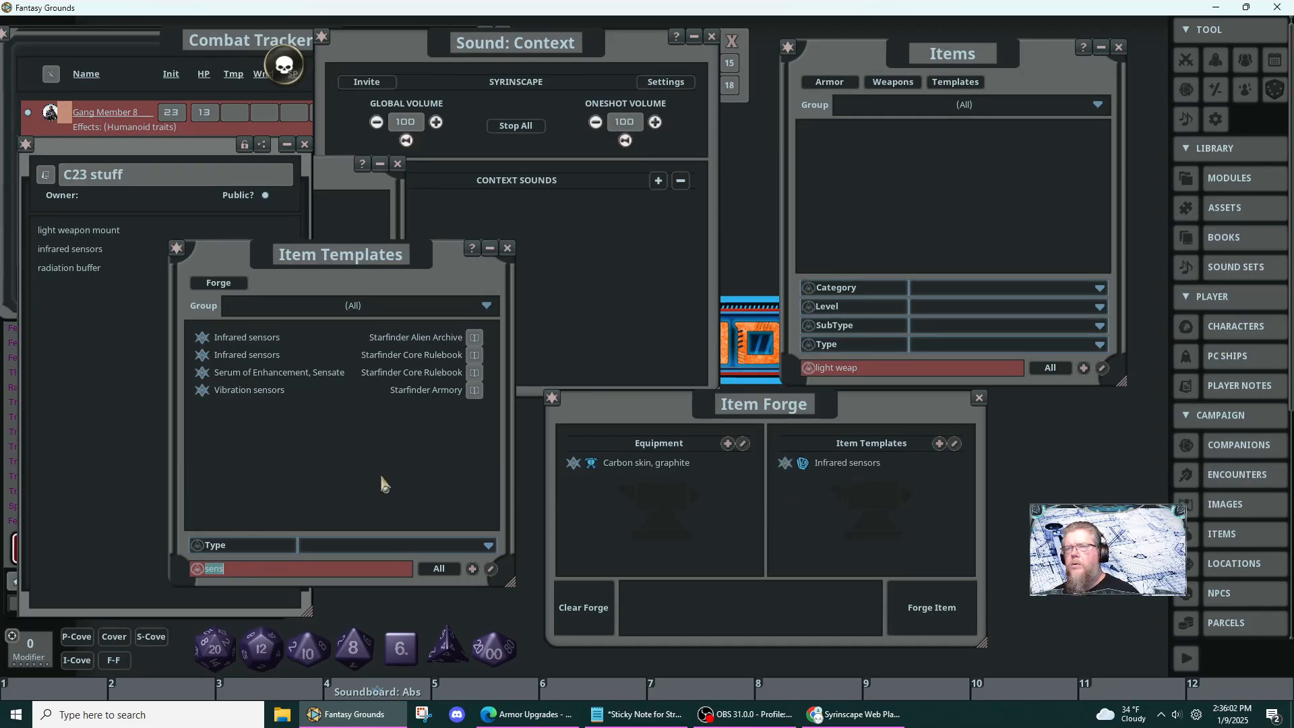
click(203, 391)
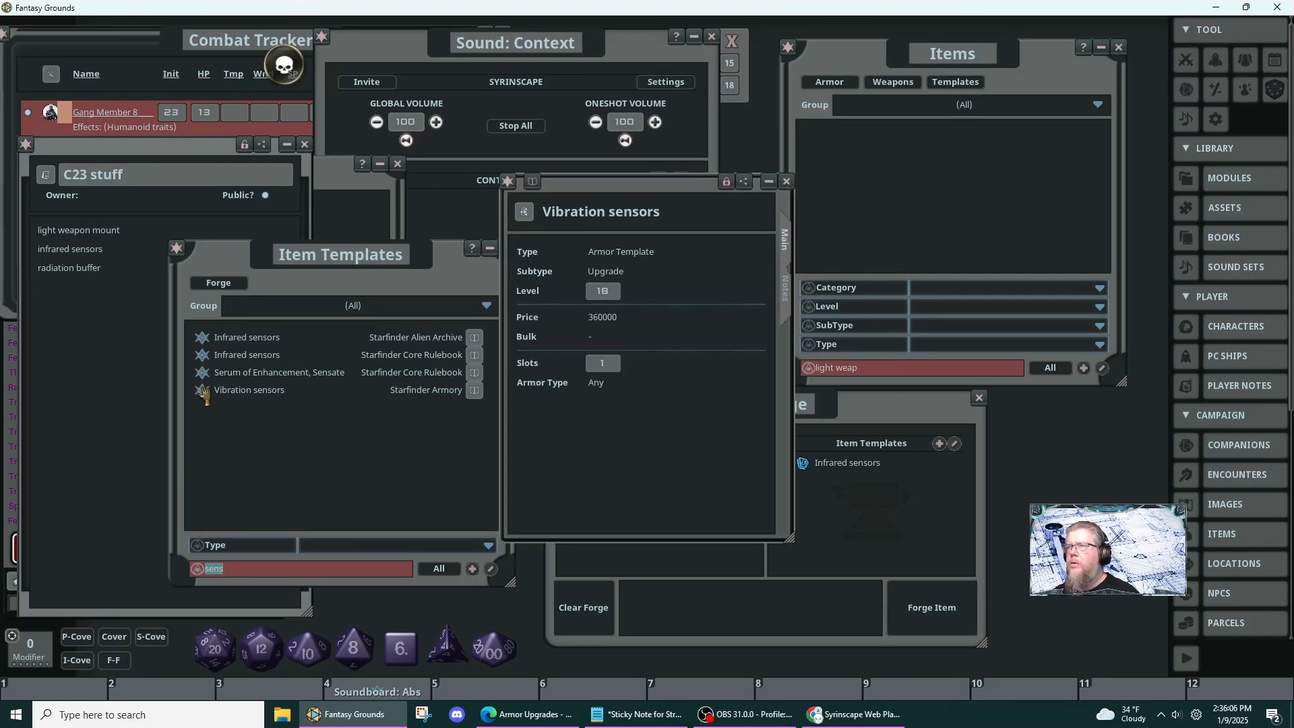
click(786, 181)
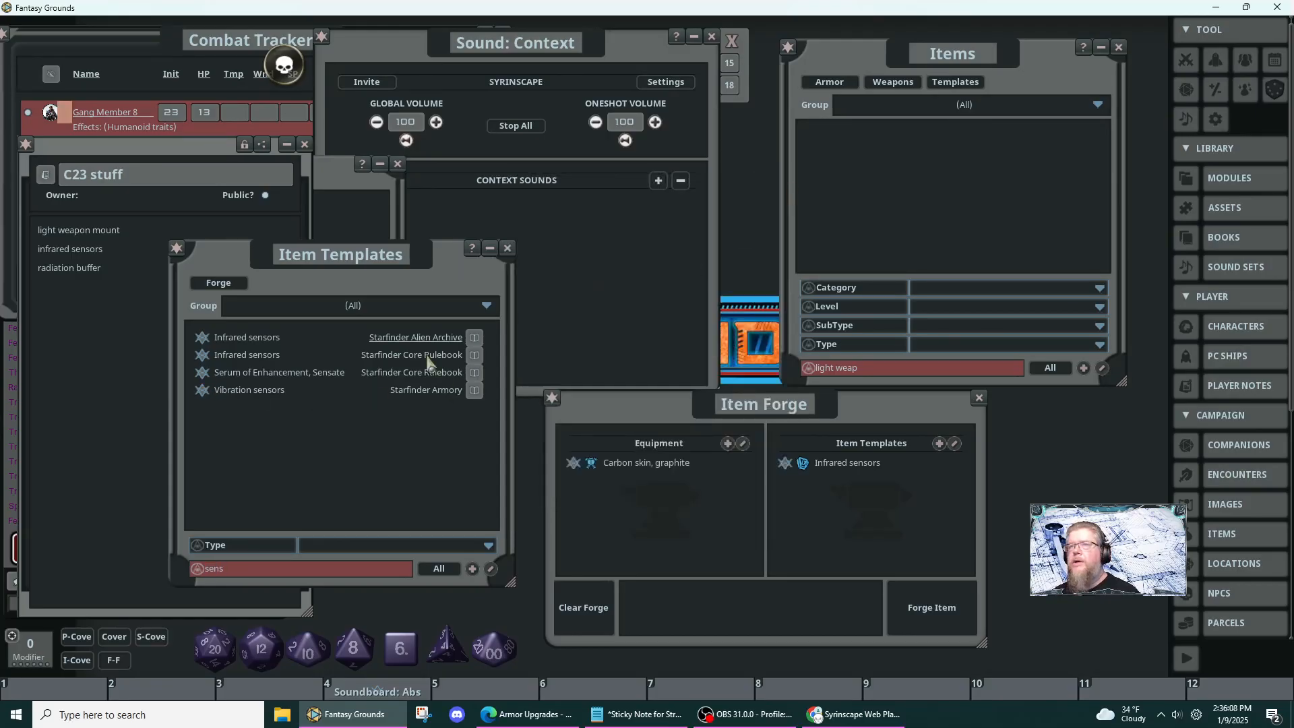
- Search the item templates for "buff" and add Radiation buffer to the Item Forge's templates
click(334, 570)
text(buff)
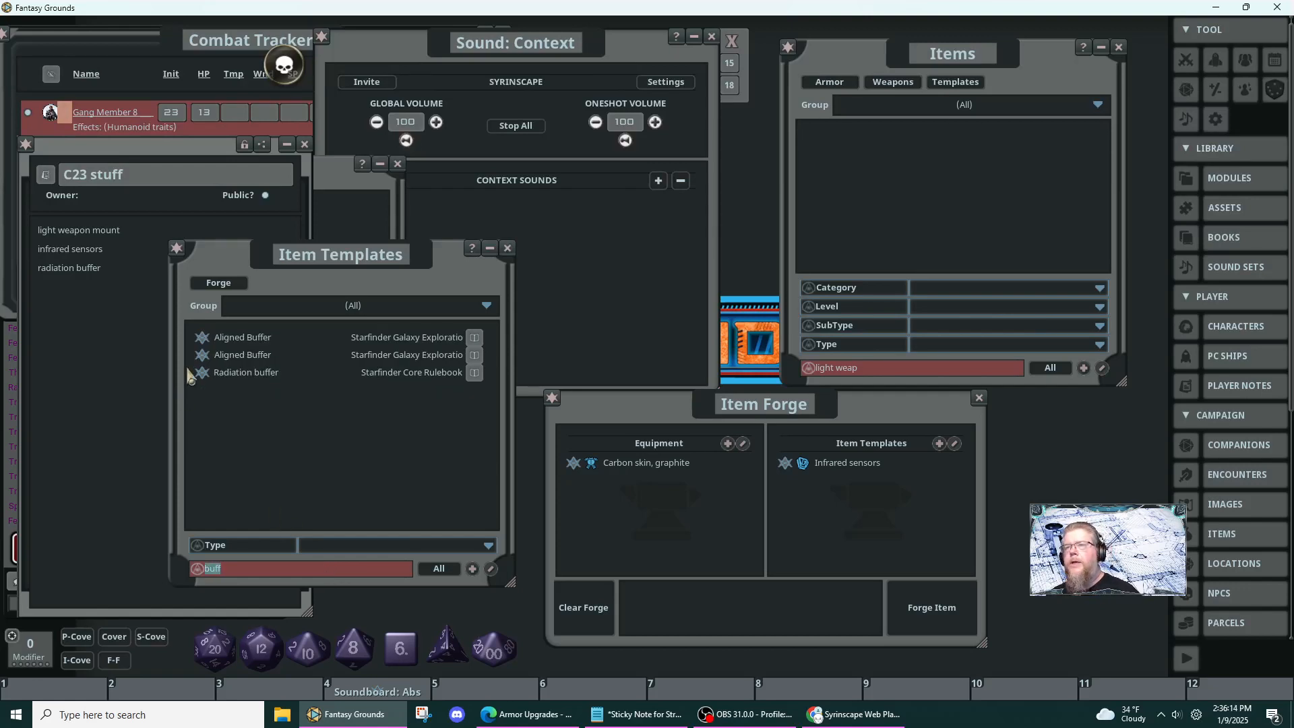
drag(201, 375, 814, 499)
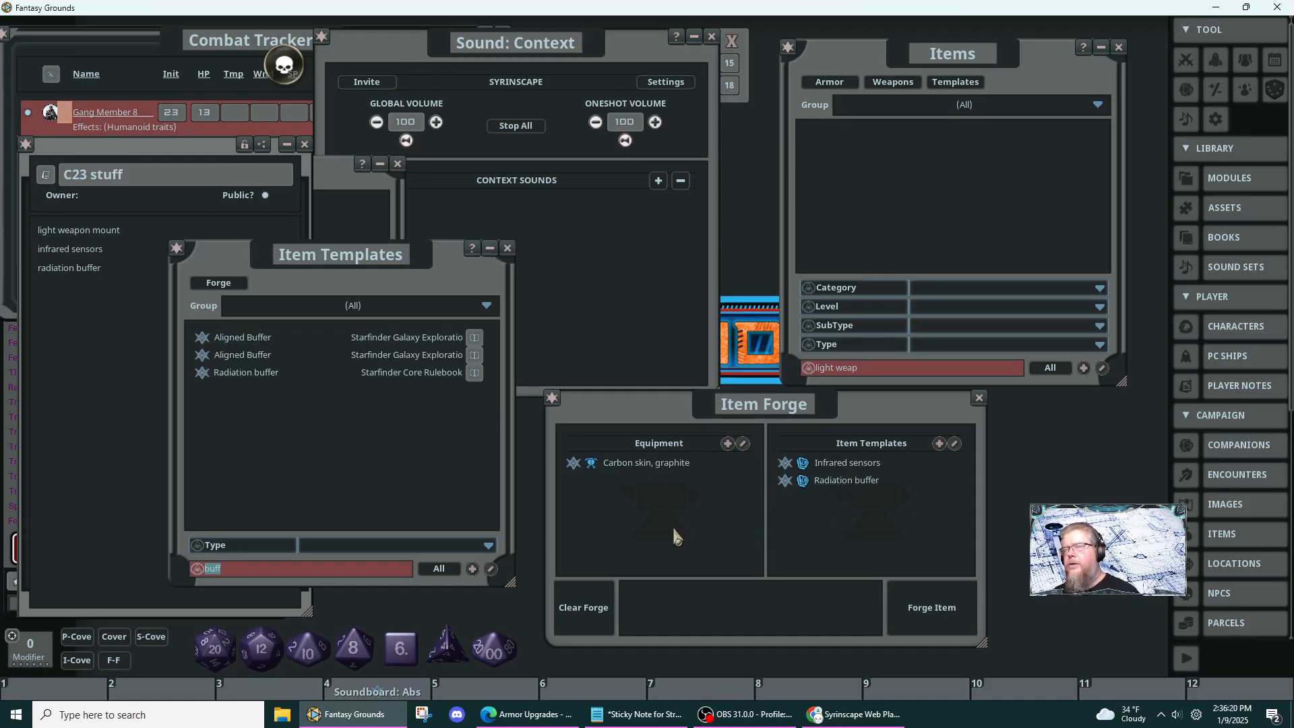
- Search the item templates for "weap" and look through the results for a light weapon mount
click(290, 570)
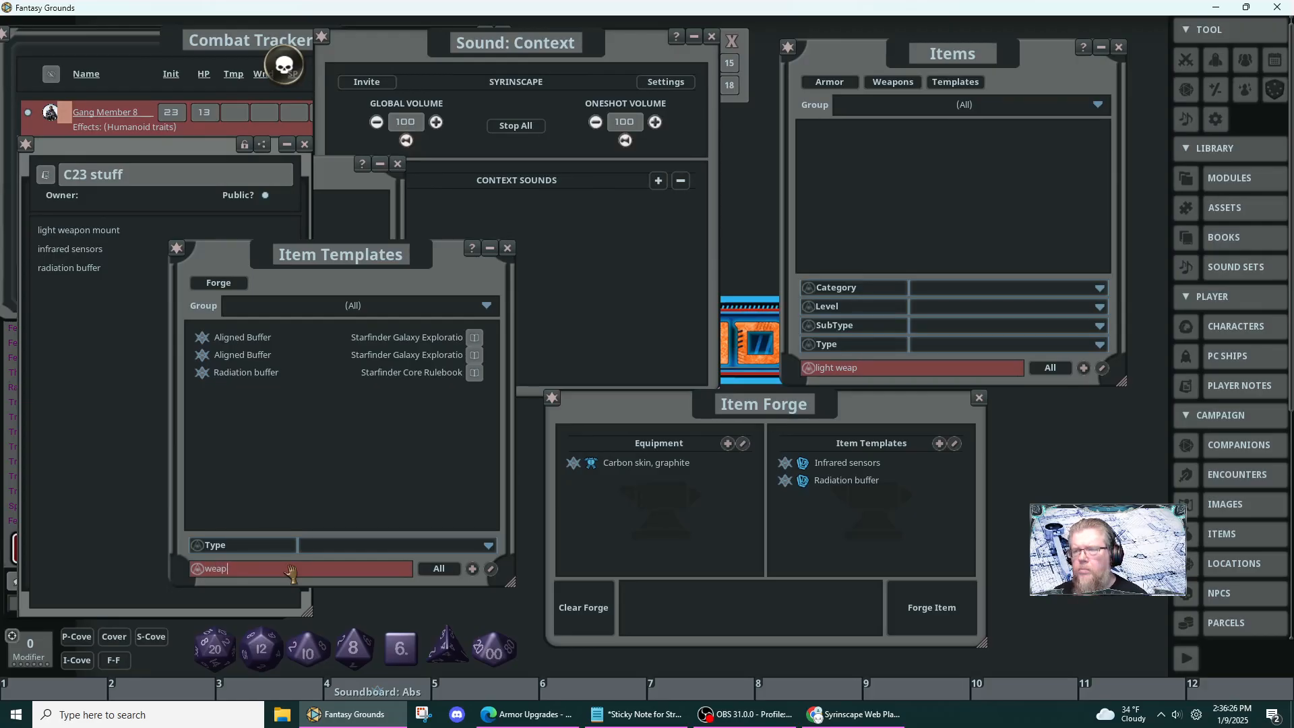
text(weap)
key(Return)
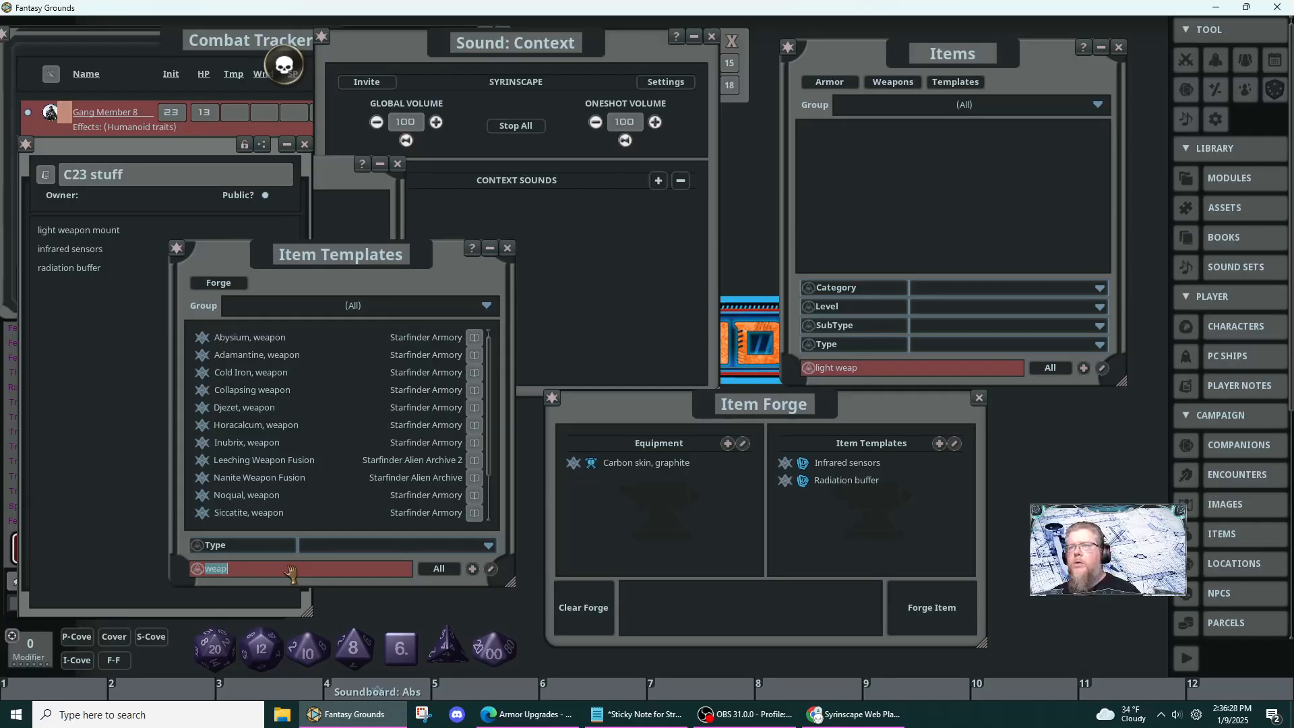
scroll(290, 435, down, 3)
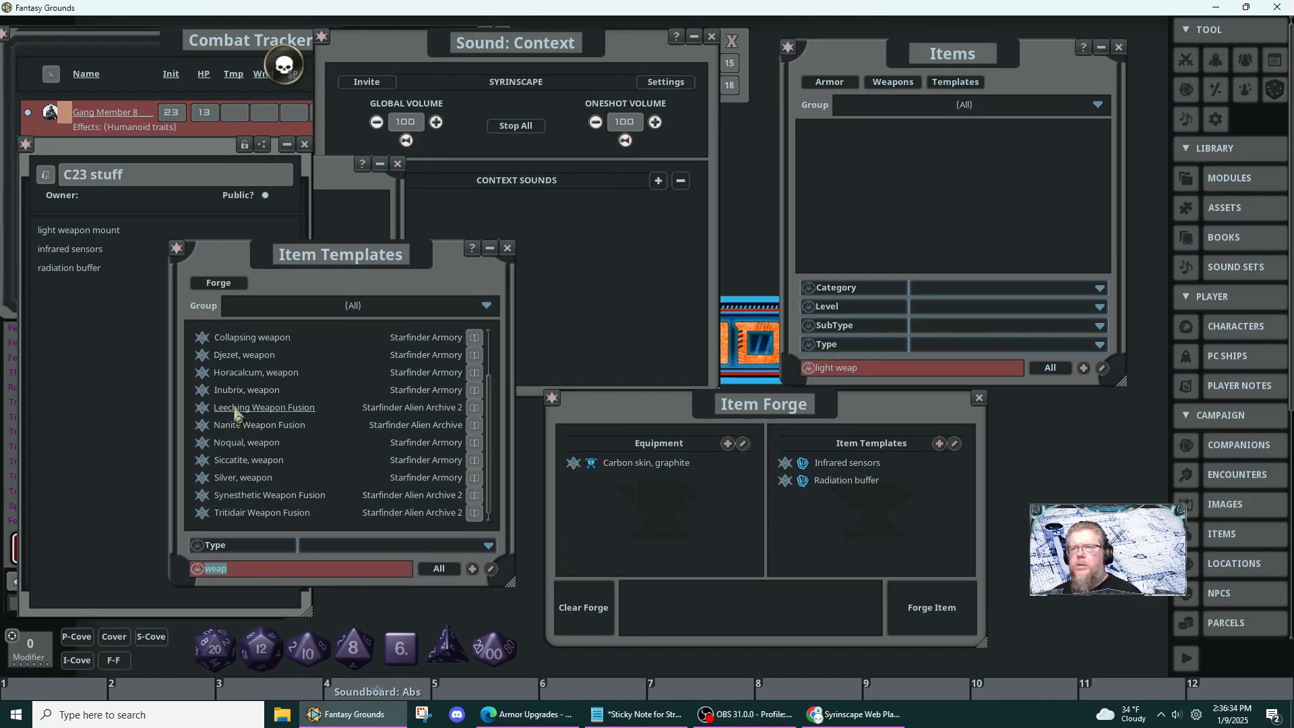
scroll(235, 403, up, 3)
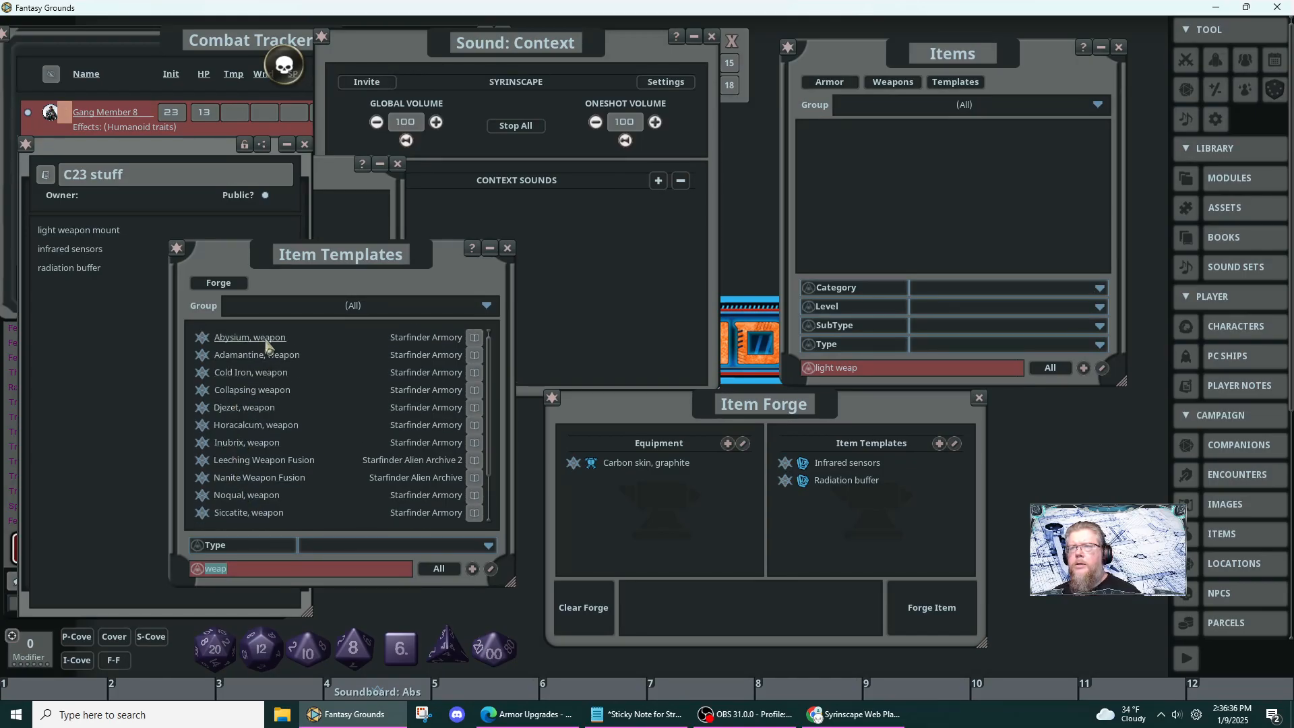
scroll(285, 450, down, 3)
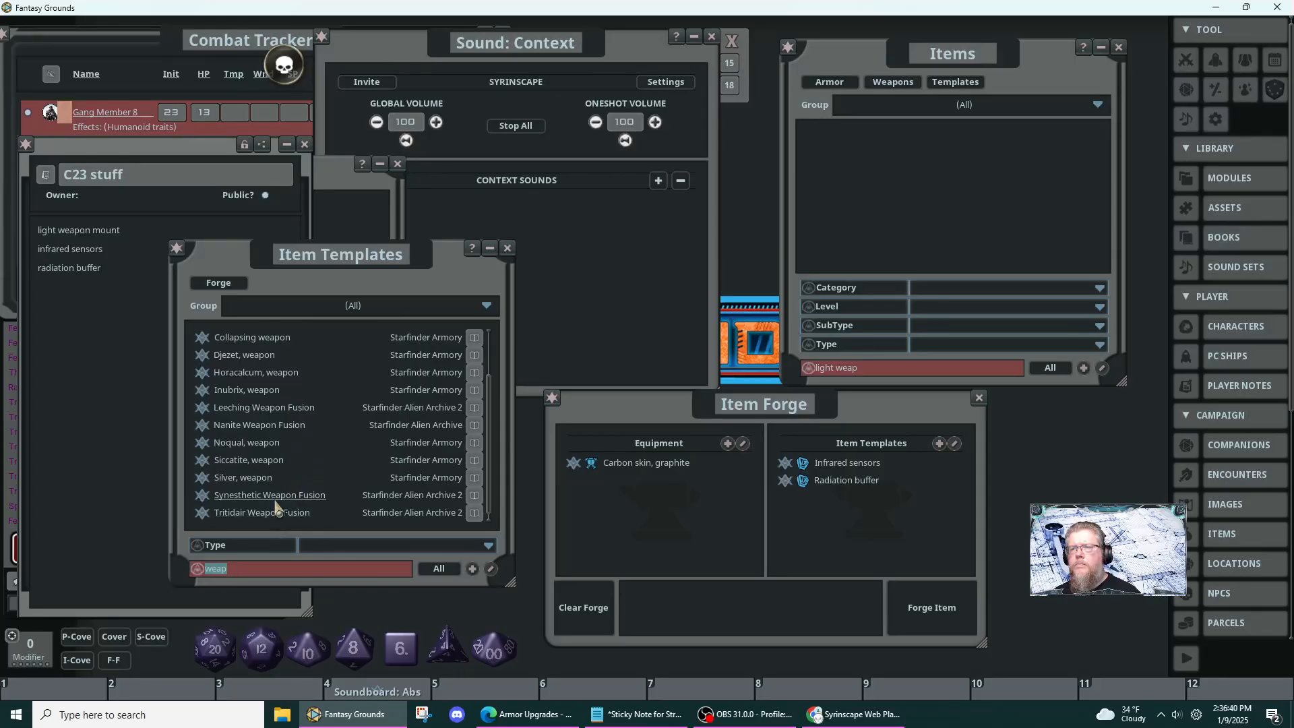
scroll(267, 474, up, 3)
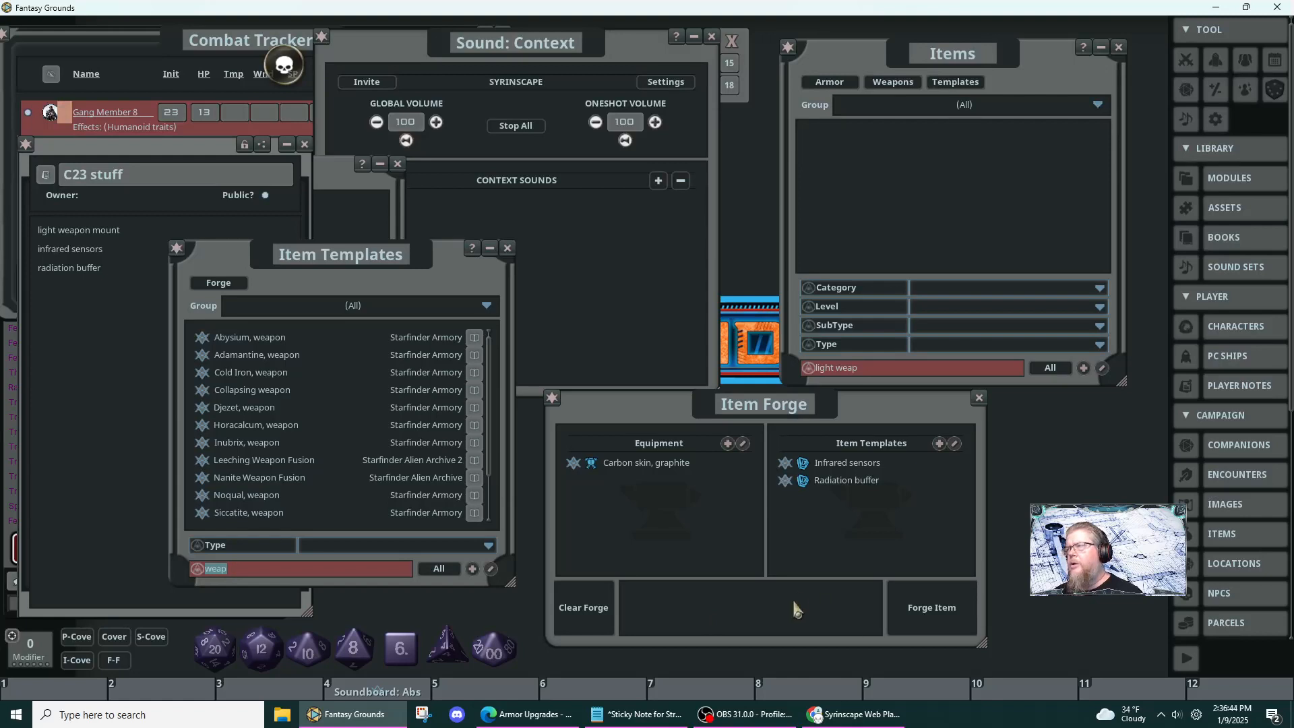
- Forge the graphite carbon skin with the infrared sensors and radiation buffer, and read the forged armor's upgrade notes
click(934, 609)
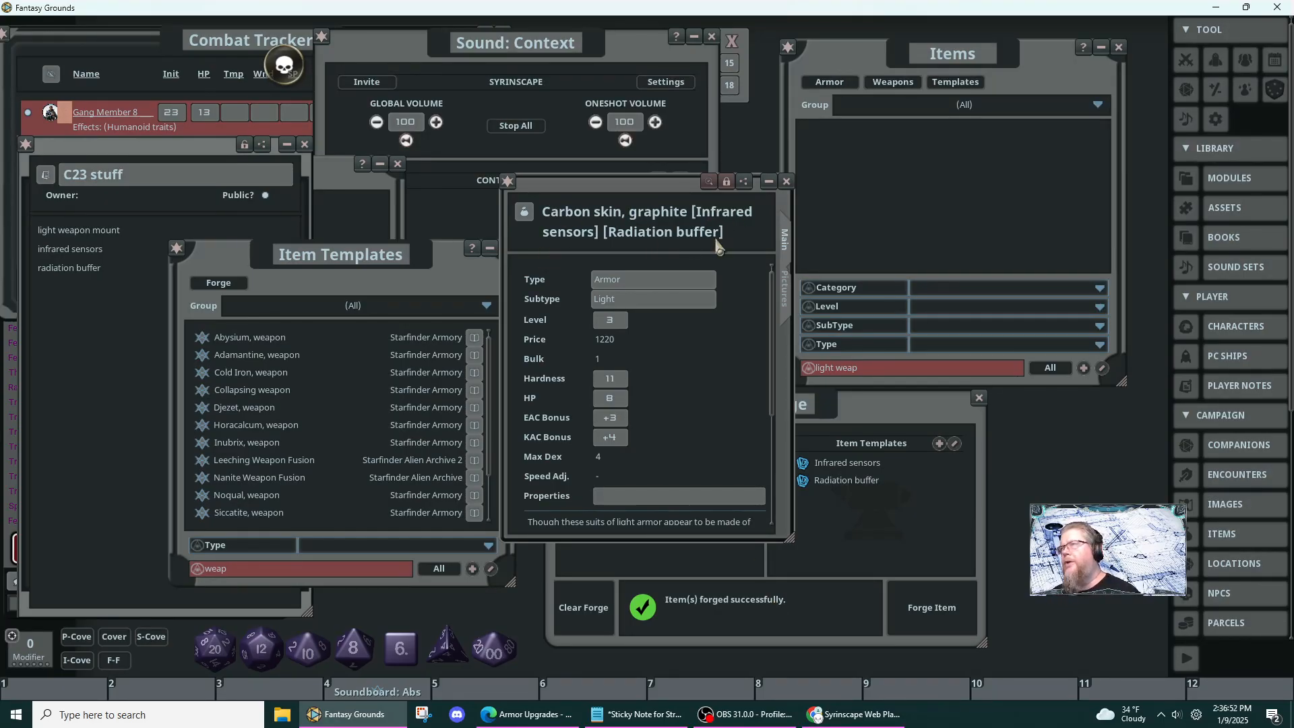
scroll(726, 356, down, 5)
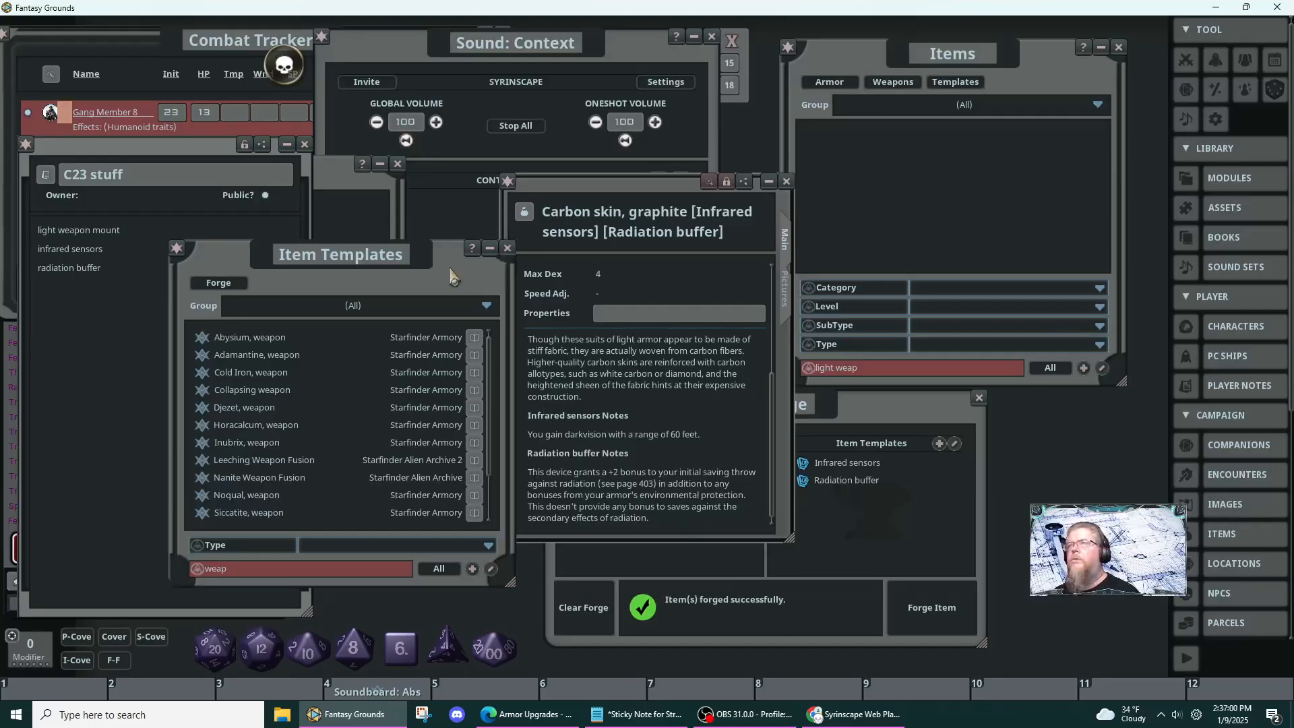
- Move the item templates list off the note and rename the note as "C82 stuff"
drag(453, 269, 548, 272)
click(125, 177)
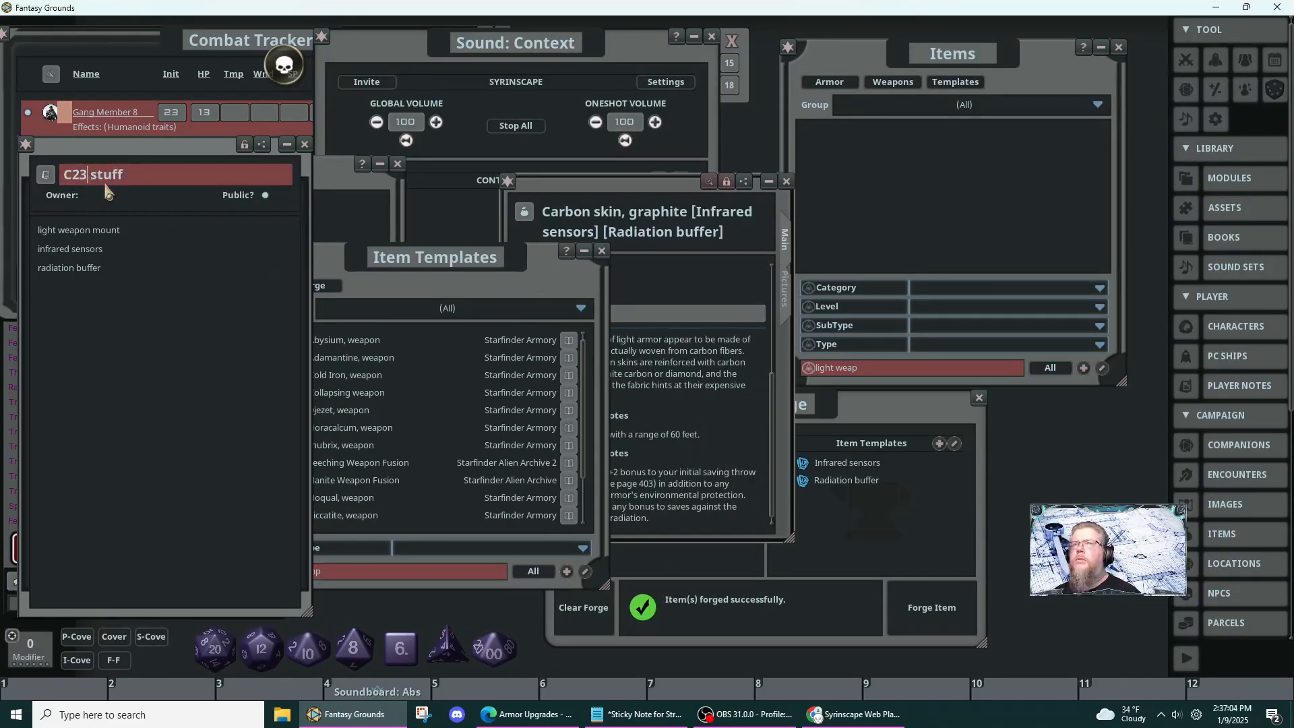
key(BackSpace)
text(8)
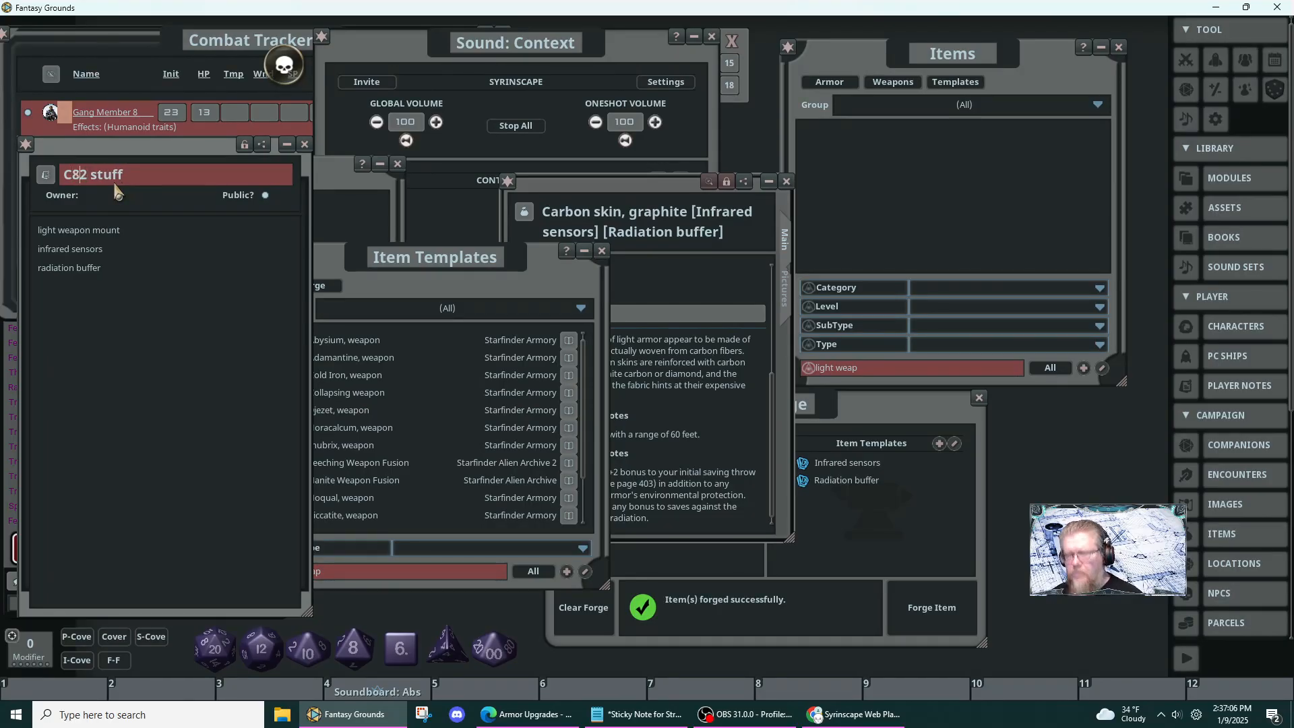
- Move the item templates list away from the forged armor, restore Companion 82's sheet, and view its main stats and abilities
drag(561, 284, 1037, 282)
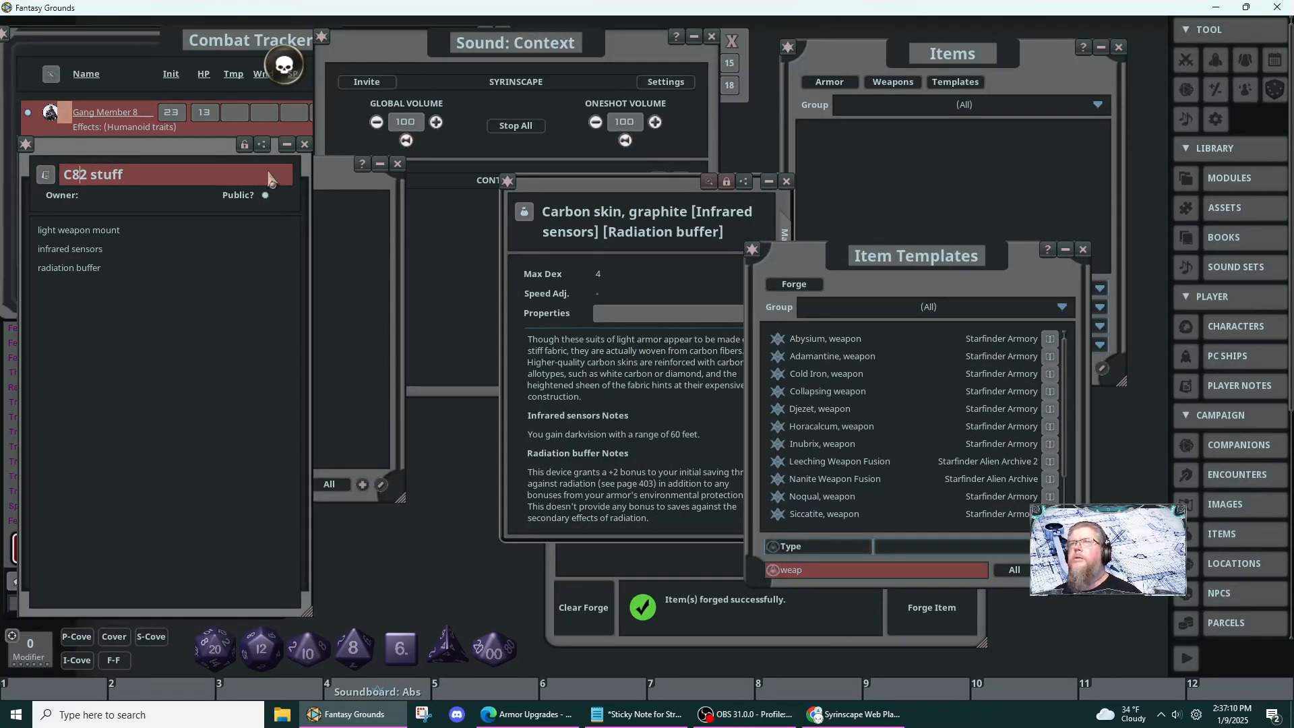
click(273, 62)
drag(313, 313, 229, 298)
click(489, 172)
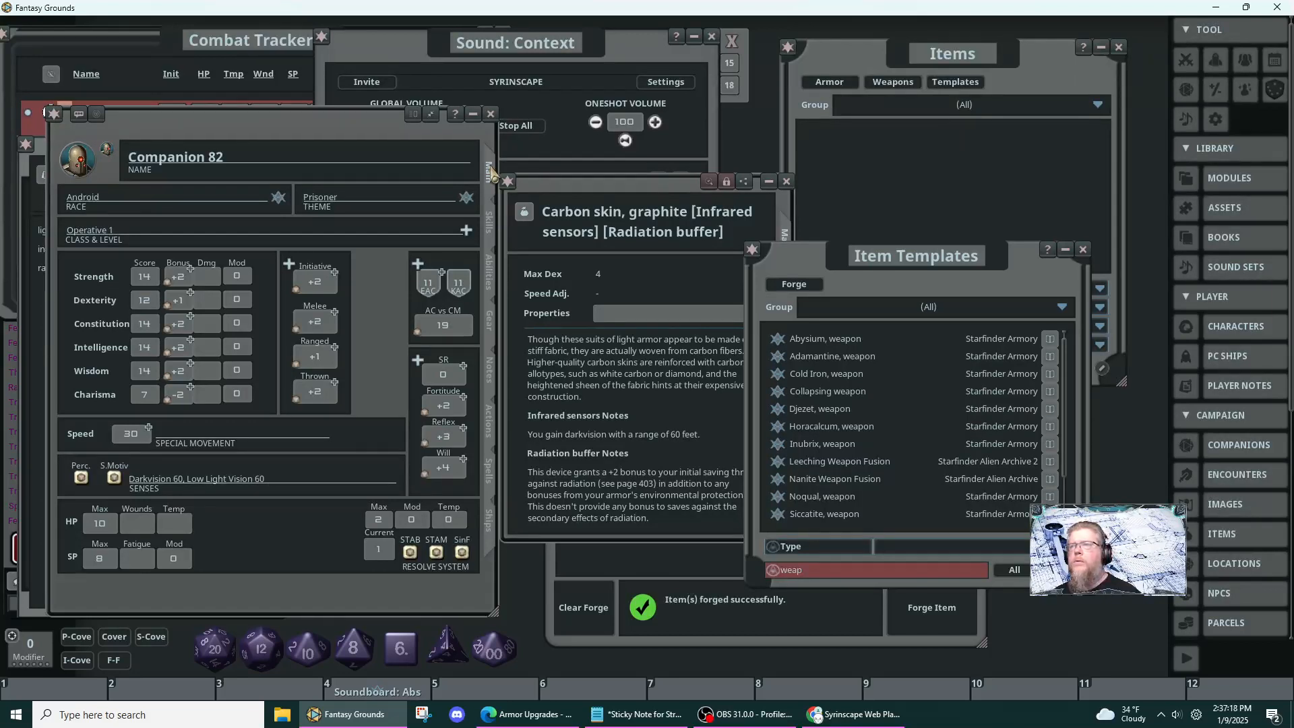
click(490, 273)
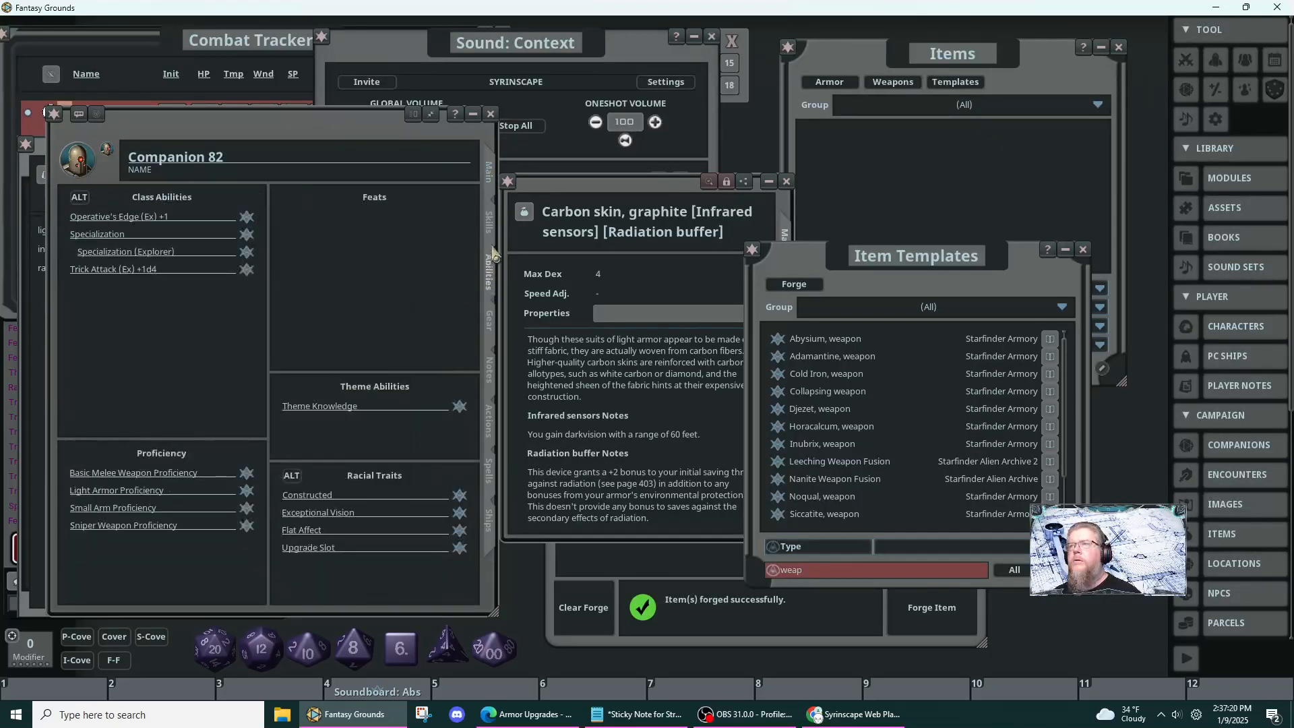
- Add the forged graphite carbon skin with infrared sensors and radiation buffer to Companion 82's gear
click(495, 232)
click(494, 329)
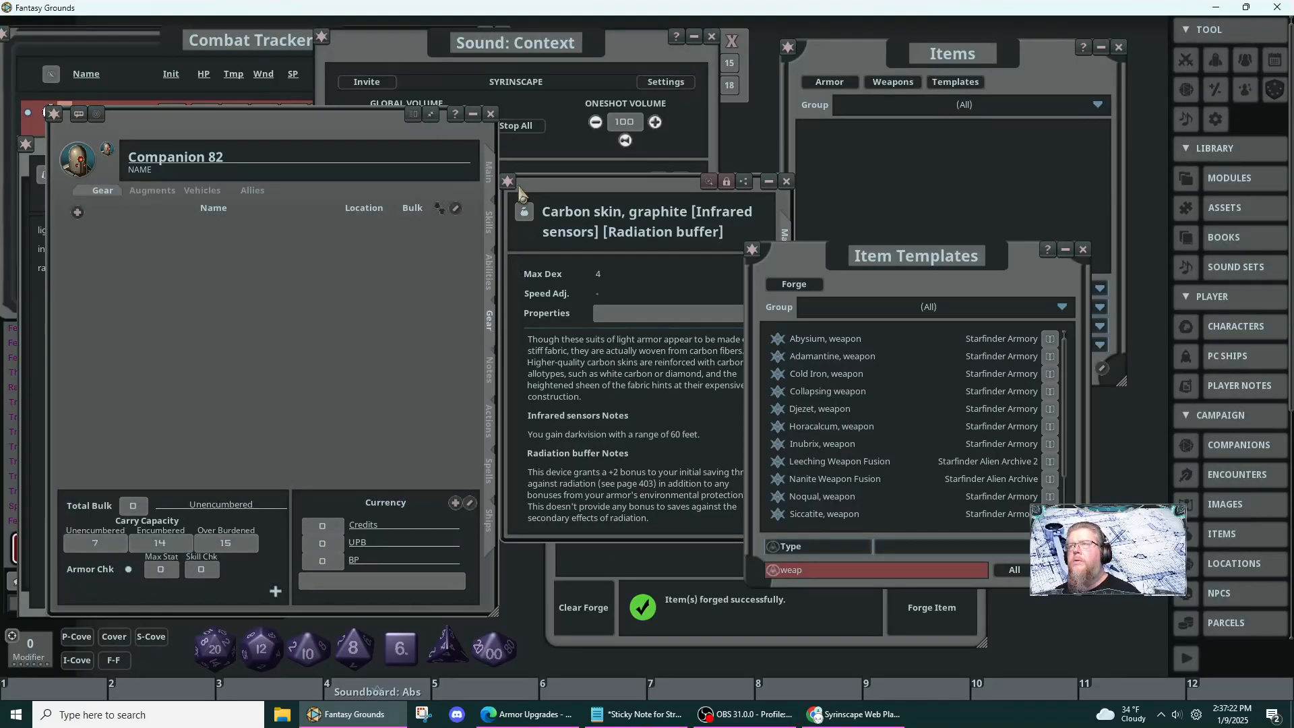
drag(507, 180, 239, 282)
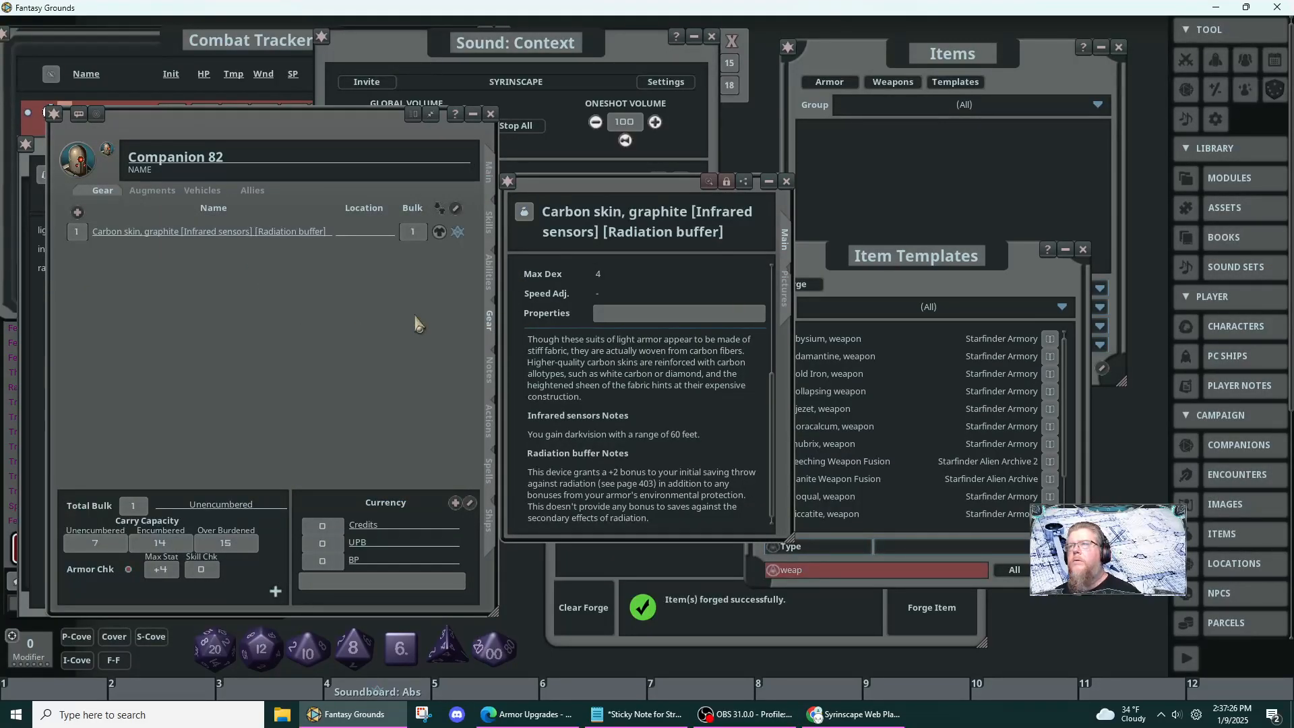
- Try to add an infrared vision entry to the senses among Companion 82's main stats
click(491, 176)
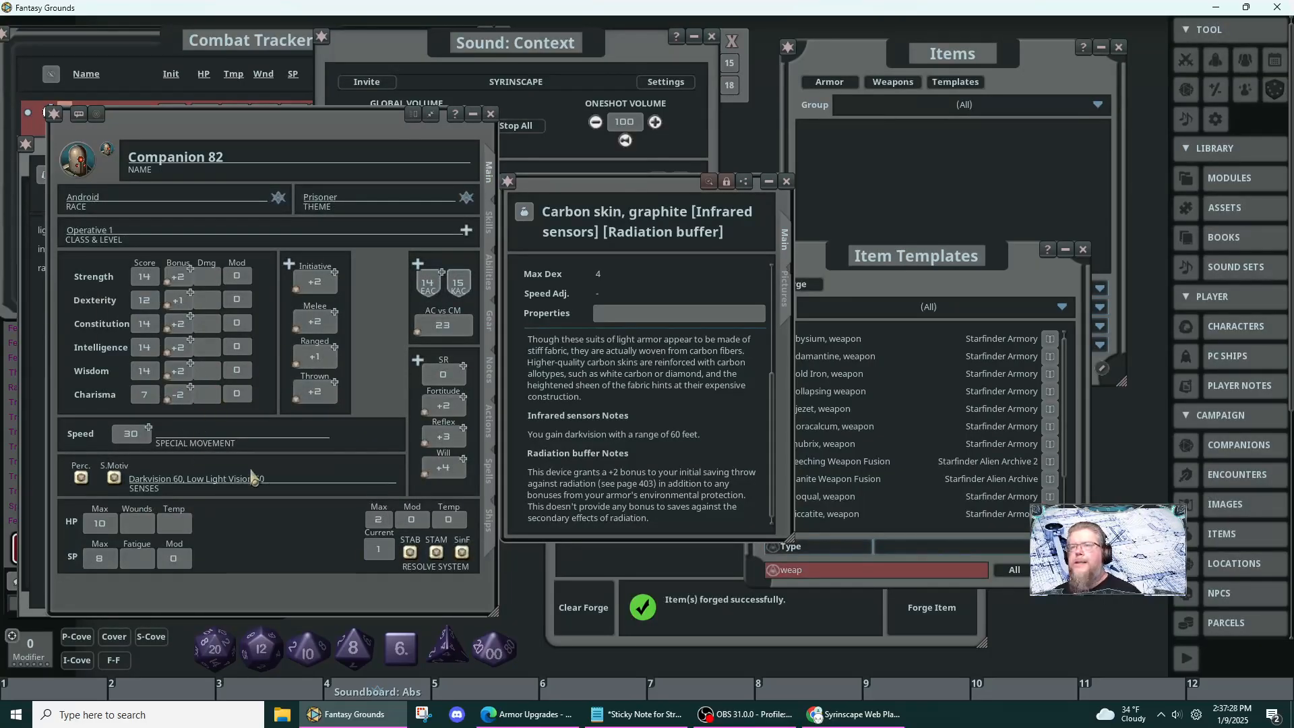
click(288, 480)
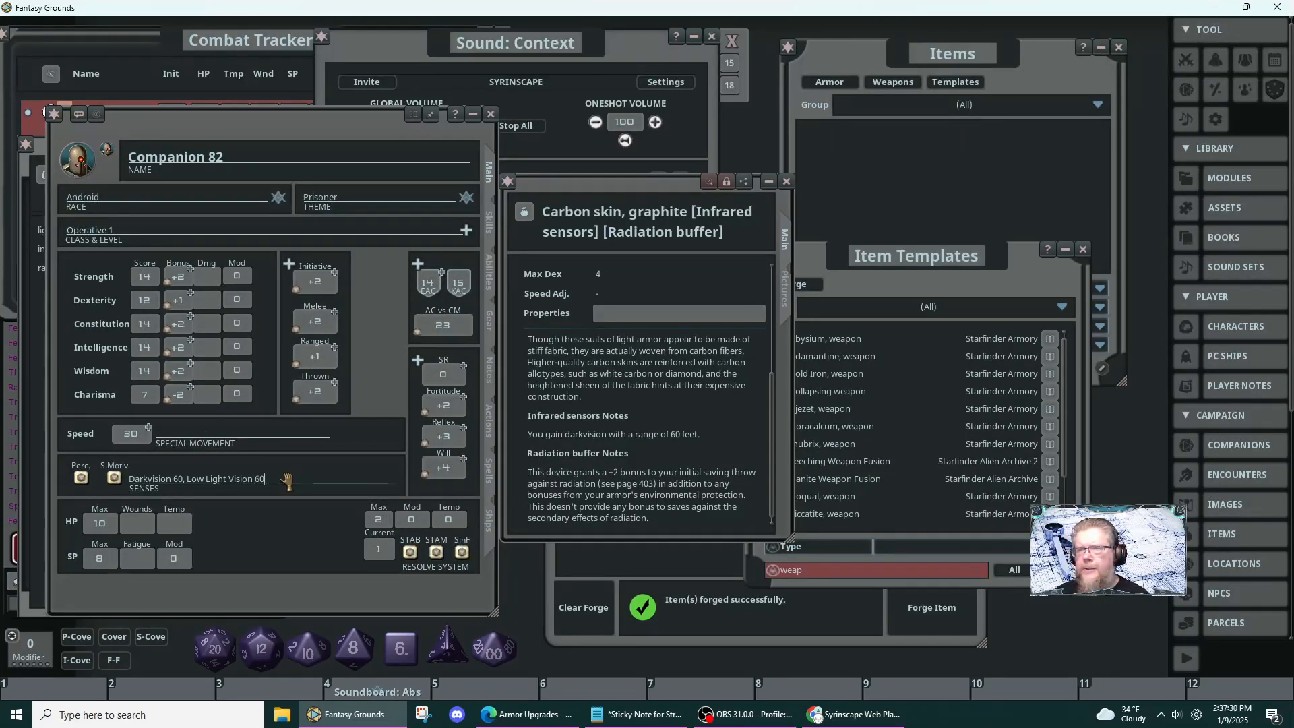
text(, )
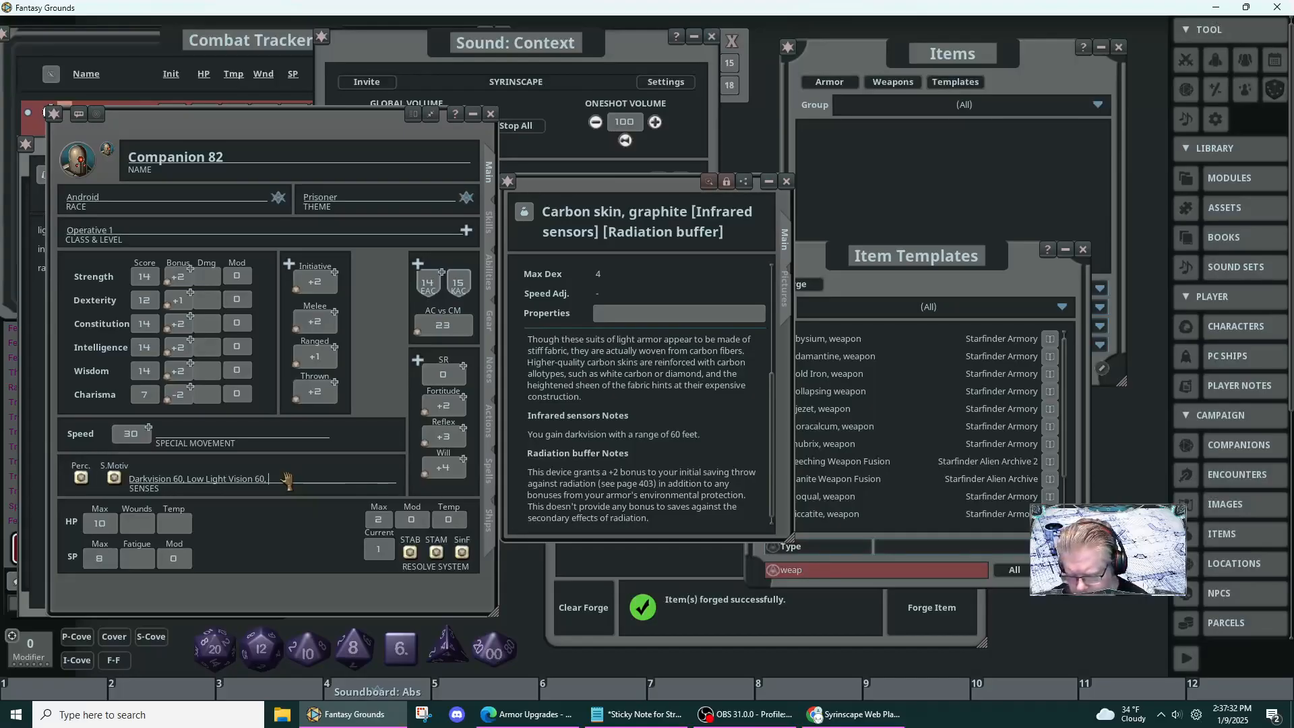
text(Inf)
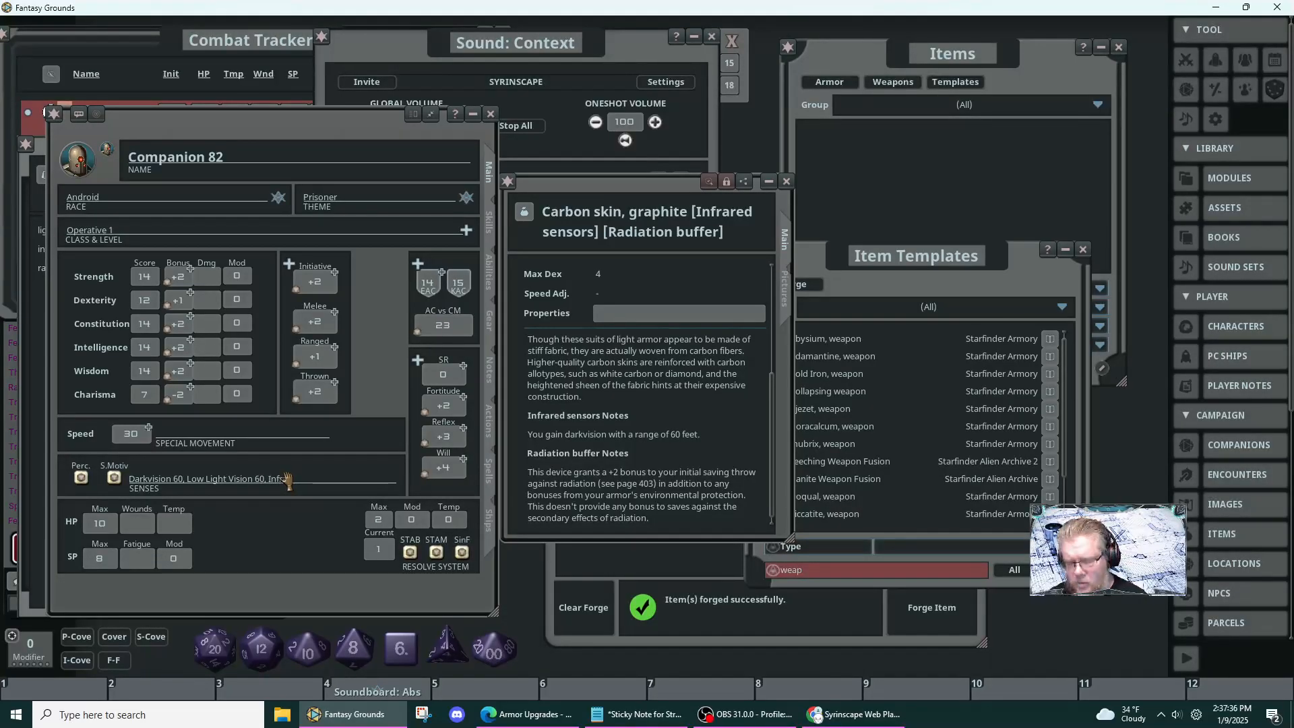
text(rared )
text(Visi)
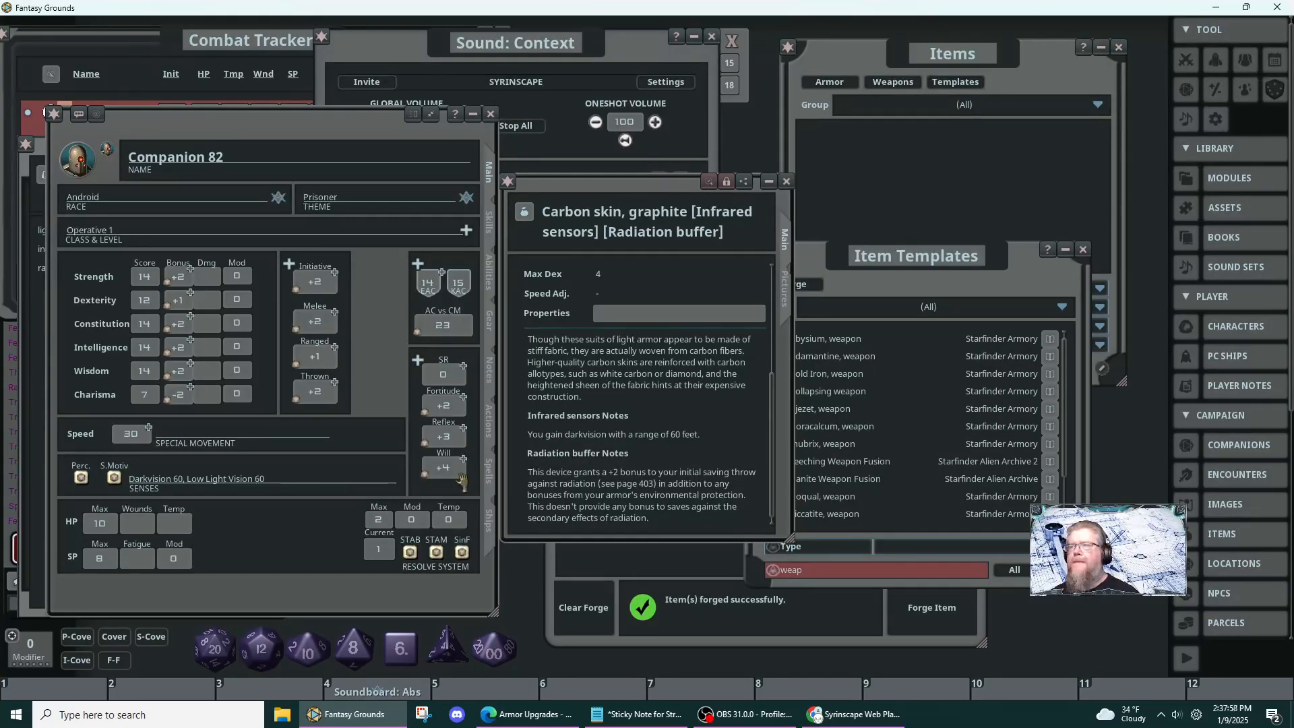
- Review and close the forged armor's record, and move the Item Forge and Item Templates windows clear of the Items list
scroll(607, 474, up, 5)
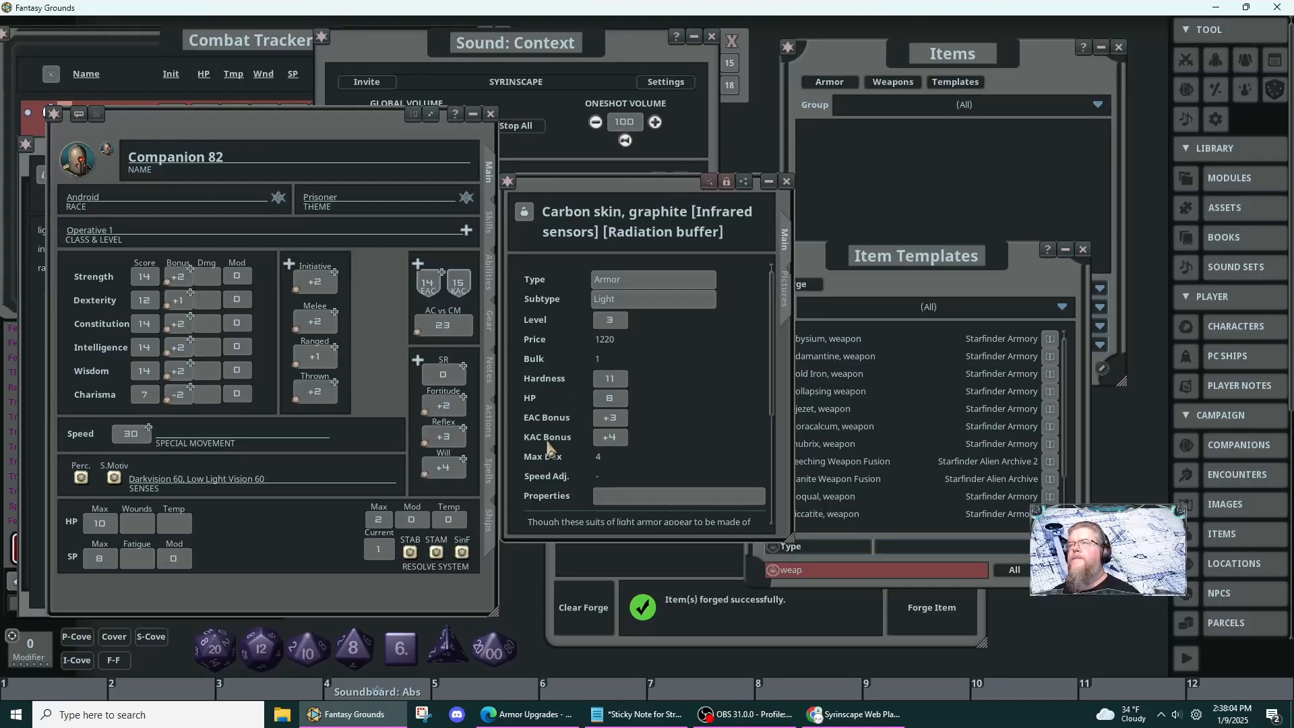
click(786, 182)
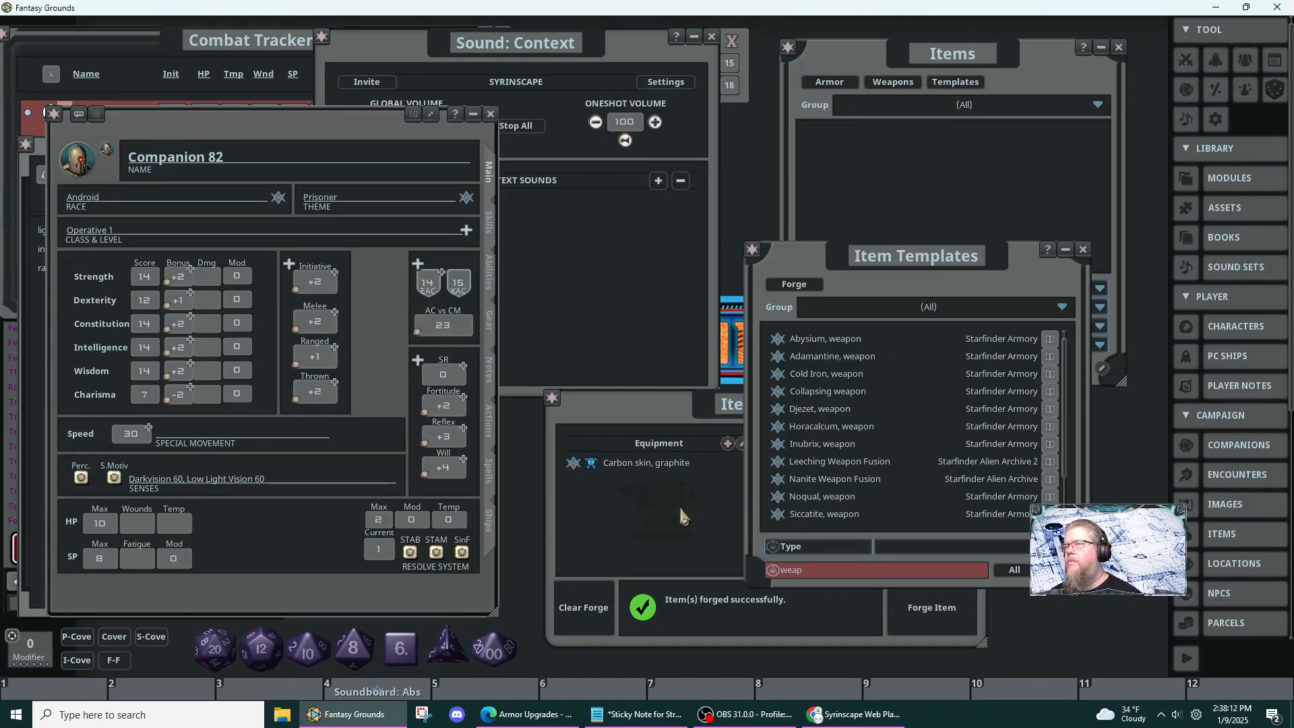
drag(680, 509, 670, 521)
drag(875, 272, 893, 393)
- Bring the Items list forward and clear its search text
click(920, 203)
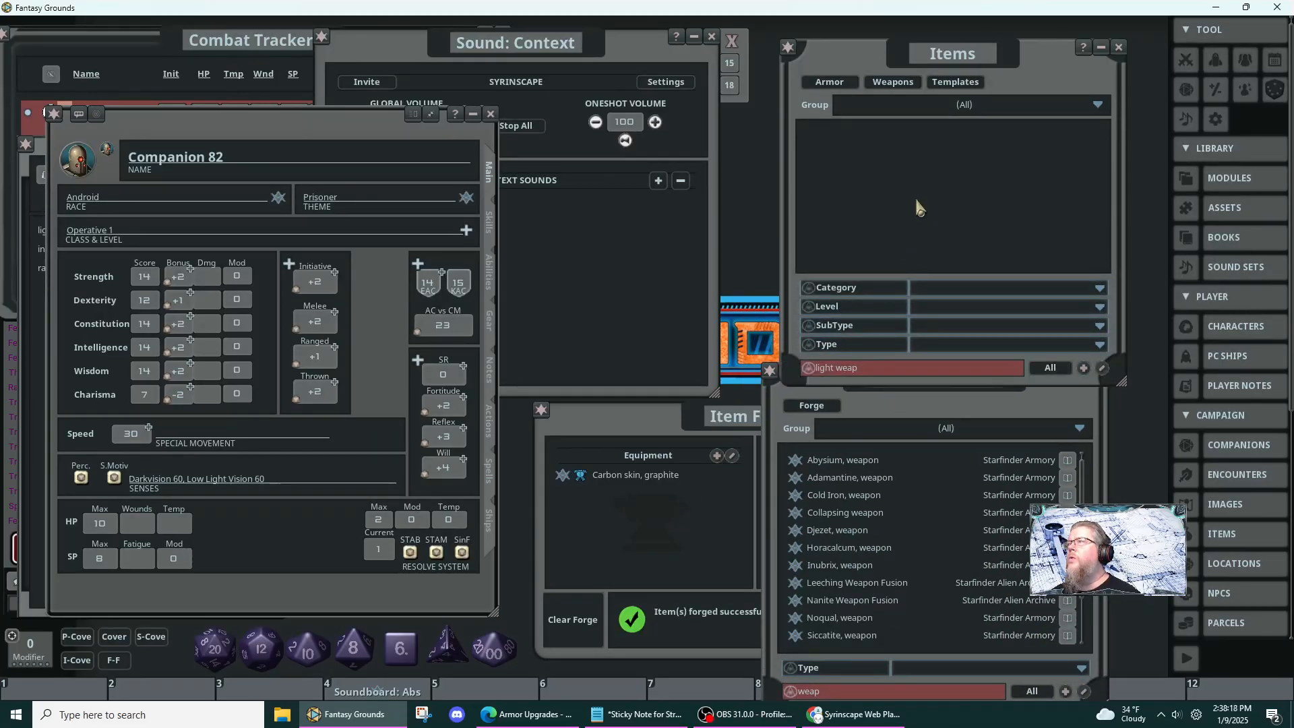
double_click(900, 372)
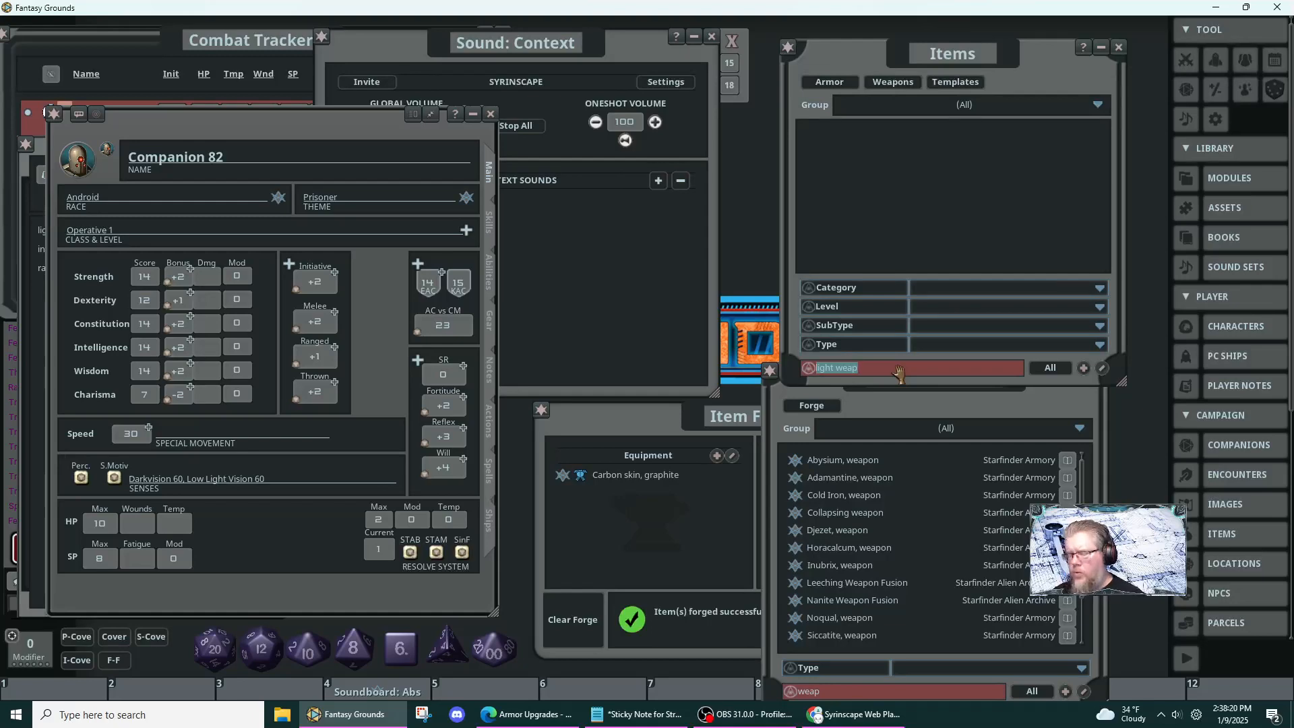
key(BackSpace)
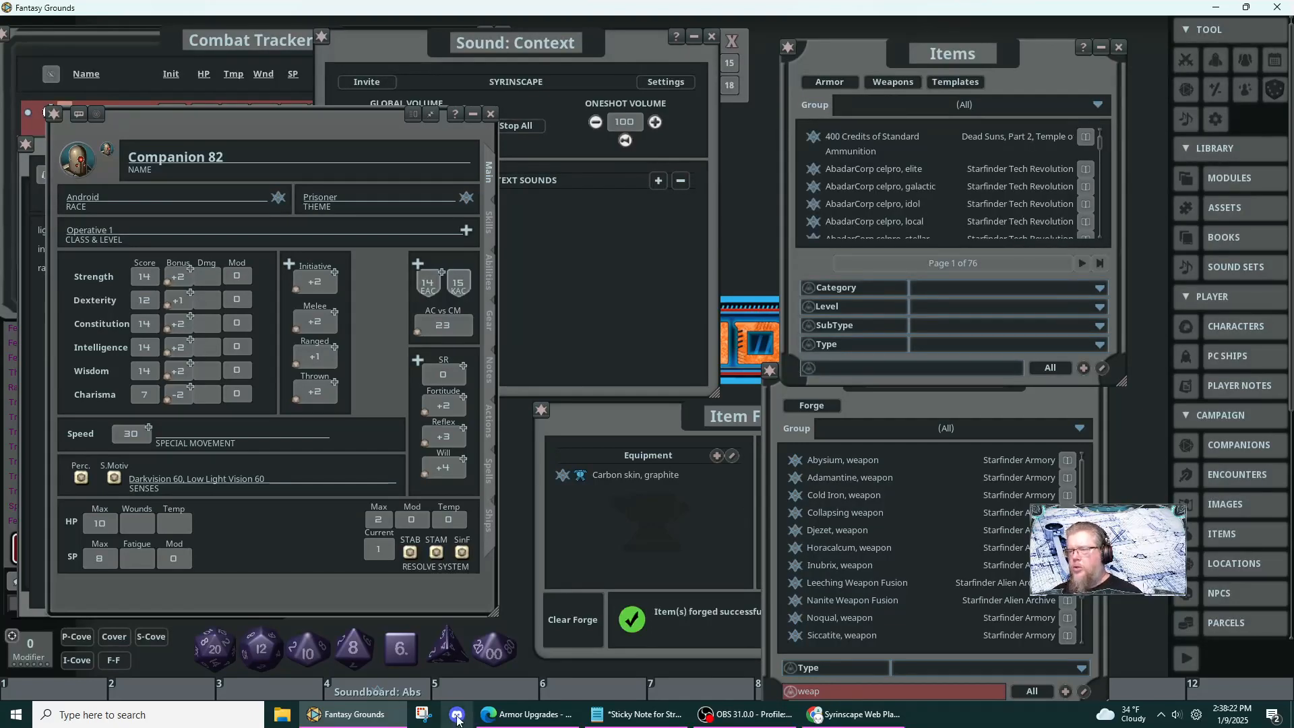
- Switch to the Archives of Nethys page in the browser and look through the one-handed weapons in the Small Arms table
click(506, 716)
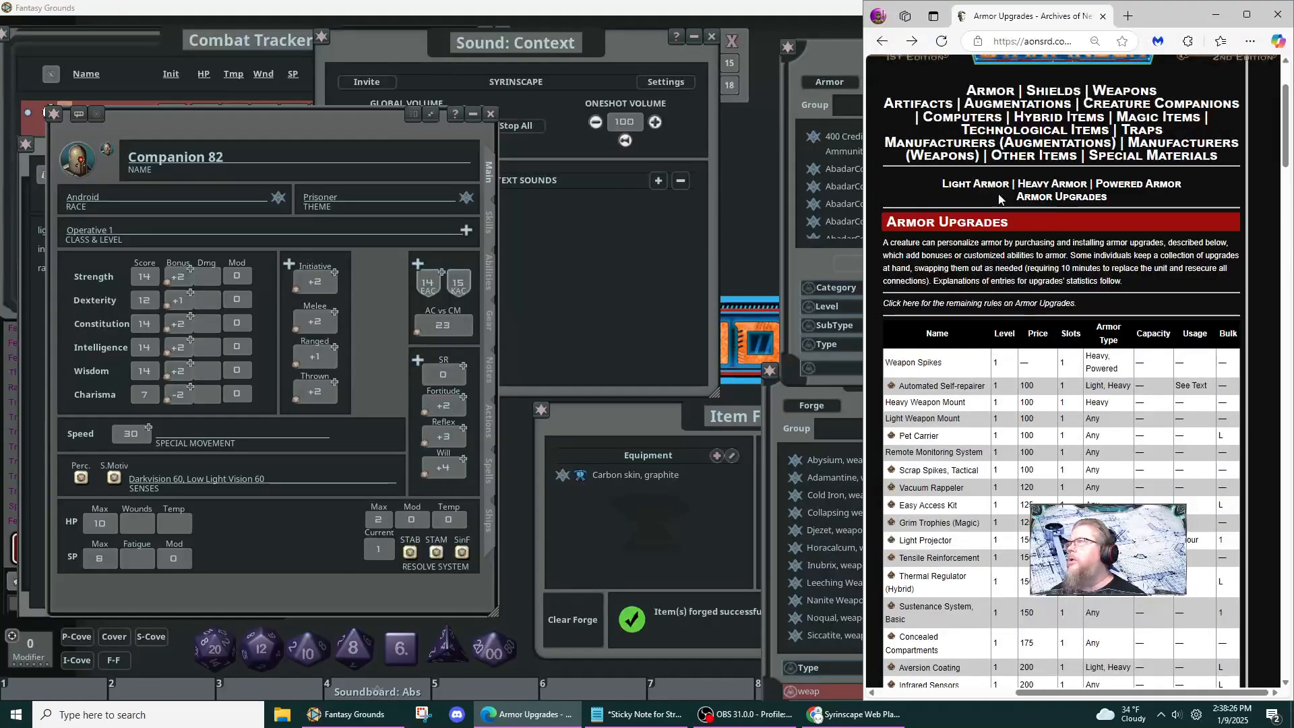
click(1138, 93)
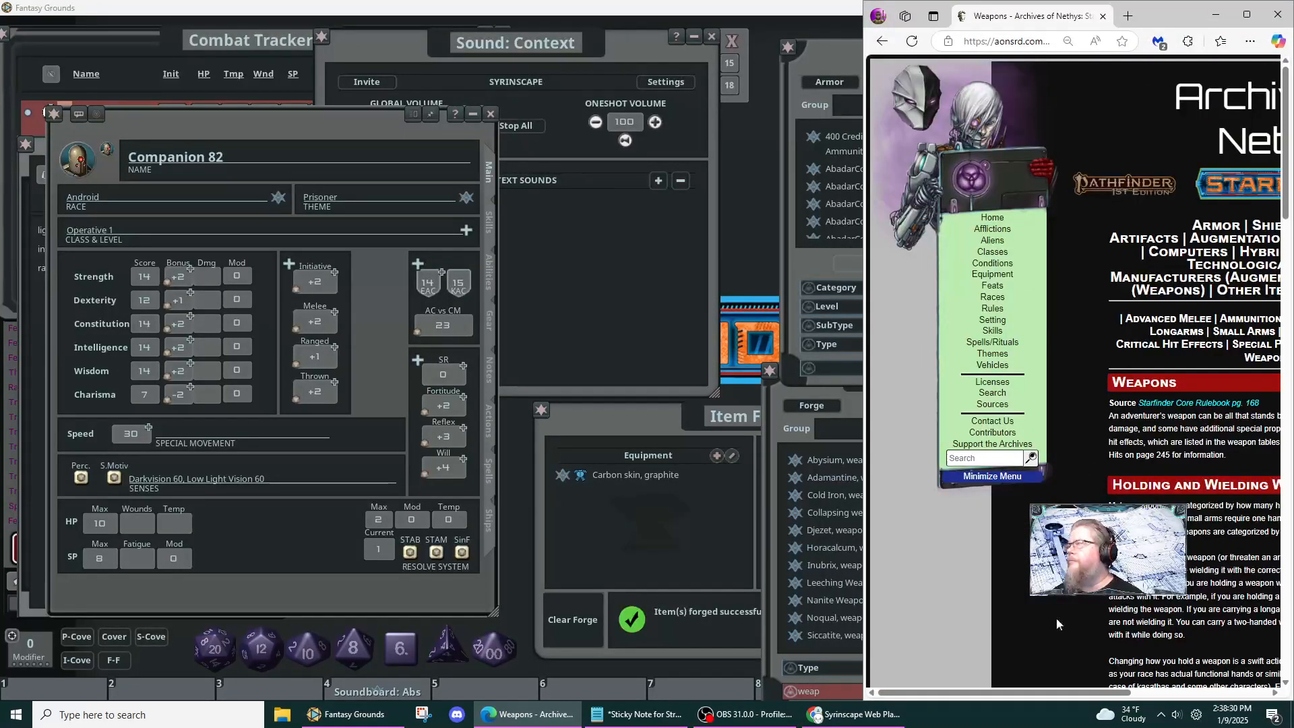
drag(1037, 683, 1197, 683)
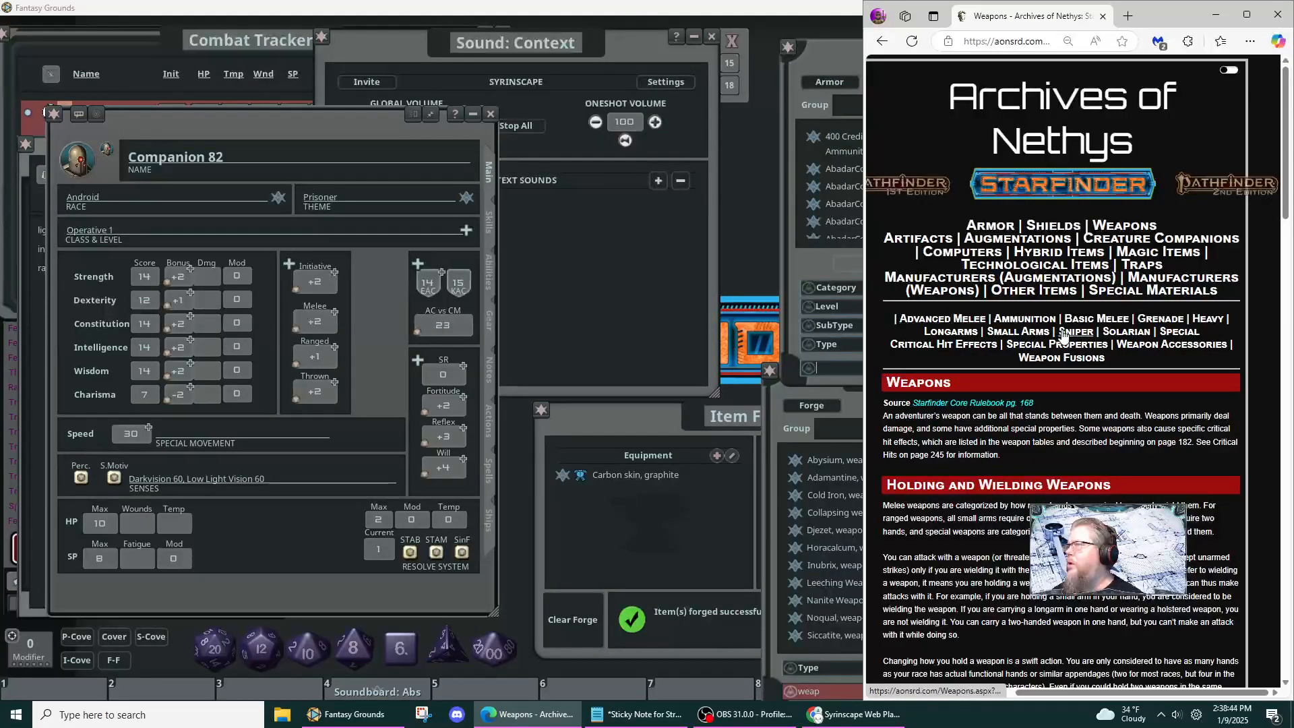
click(1018, 333)
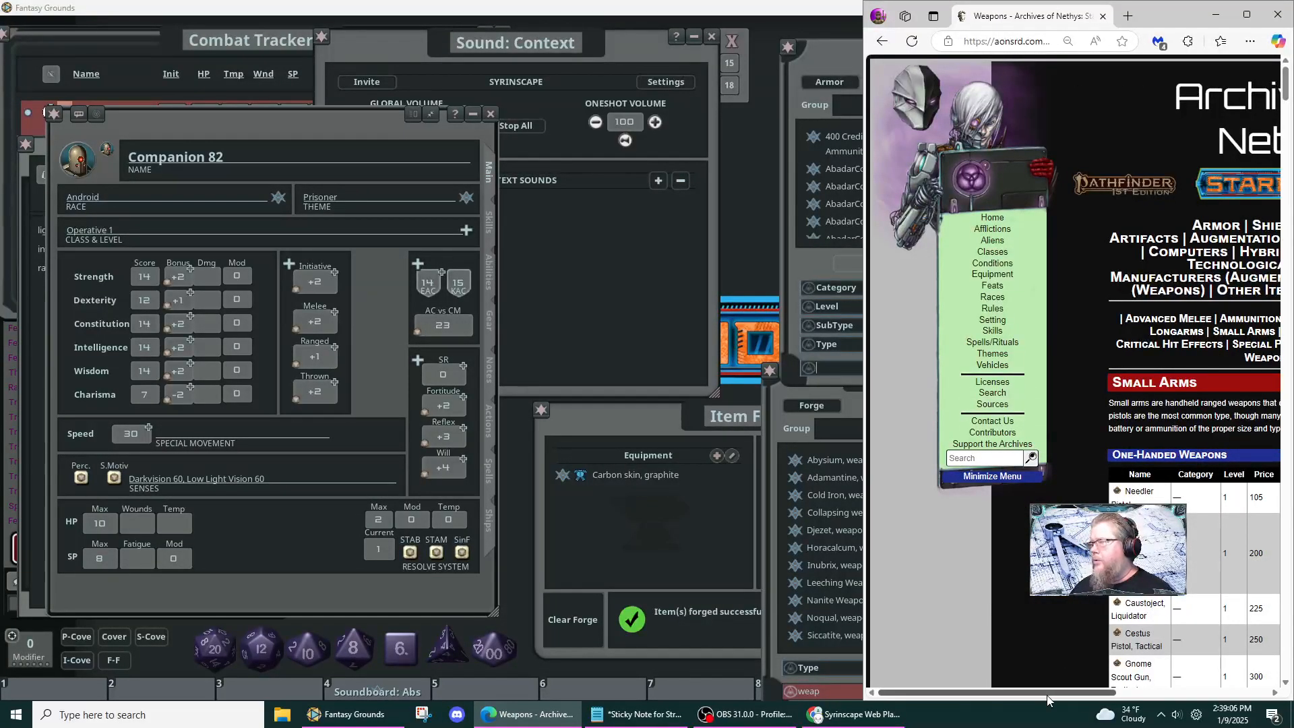
drag(1048, 699, 1178, 693)
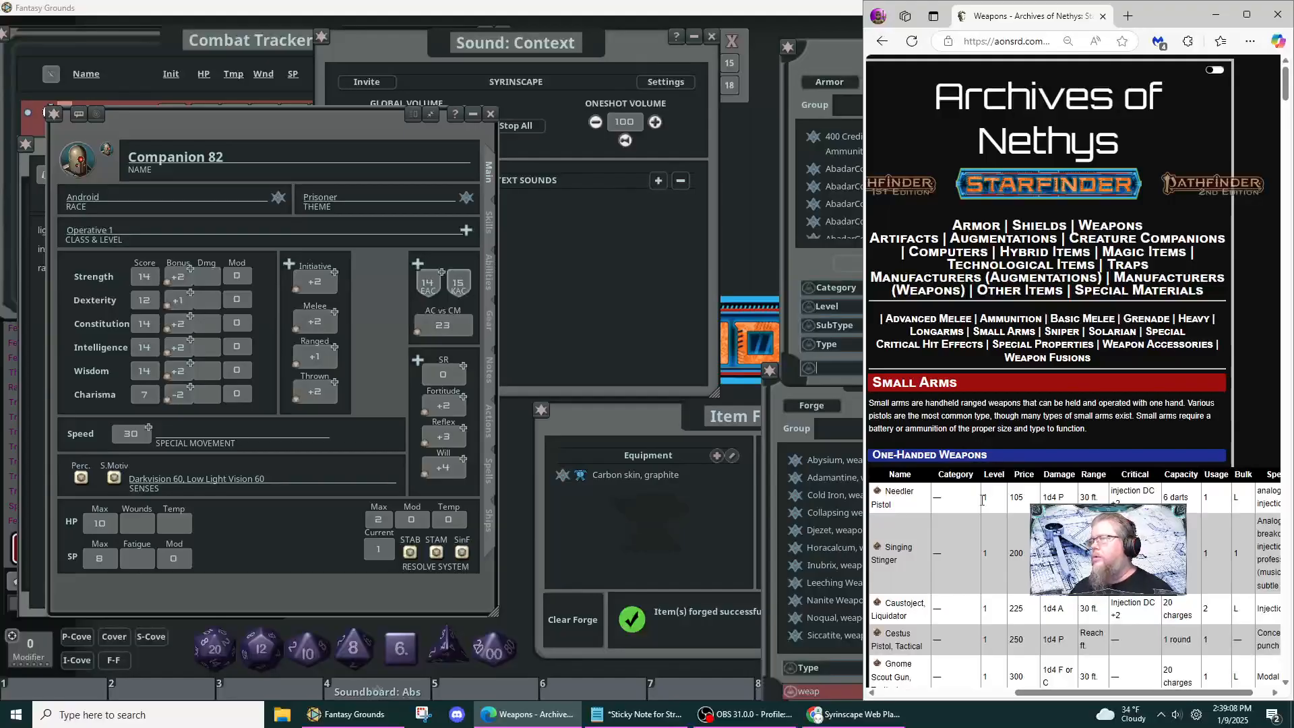
scroll(1025, 498, down, 8)
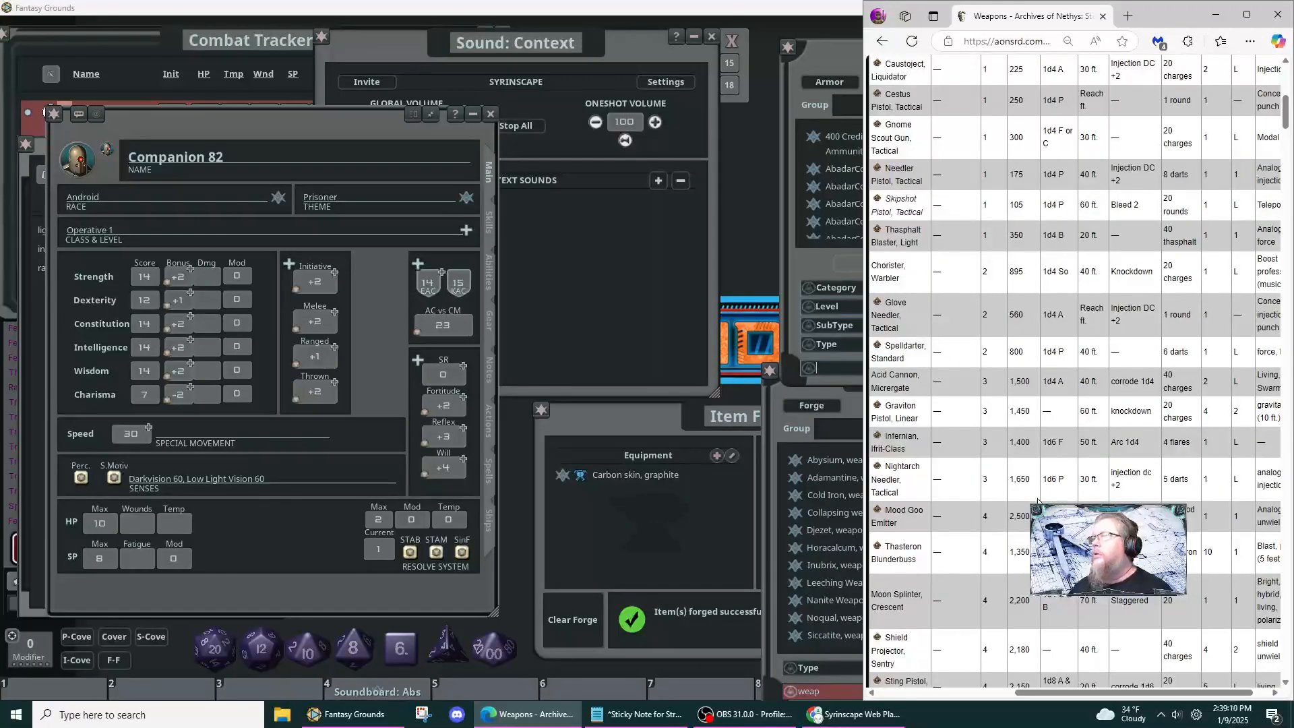
scroll(1038, 501, up, 2)
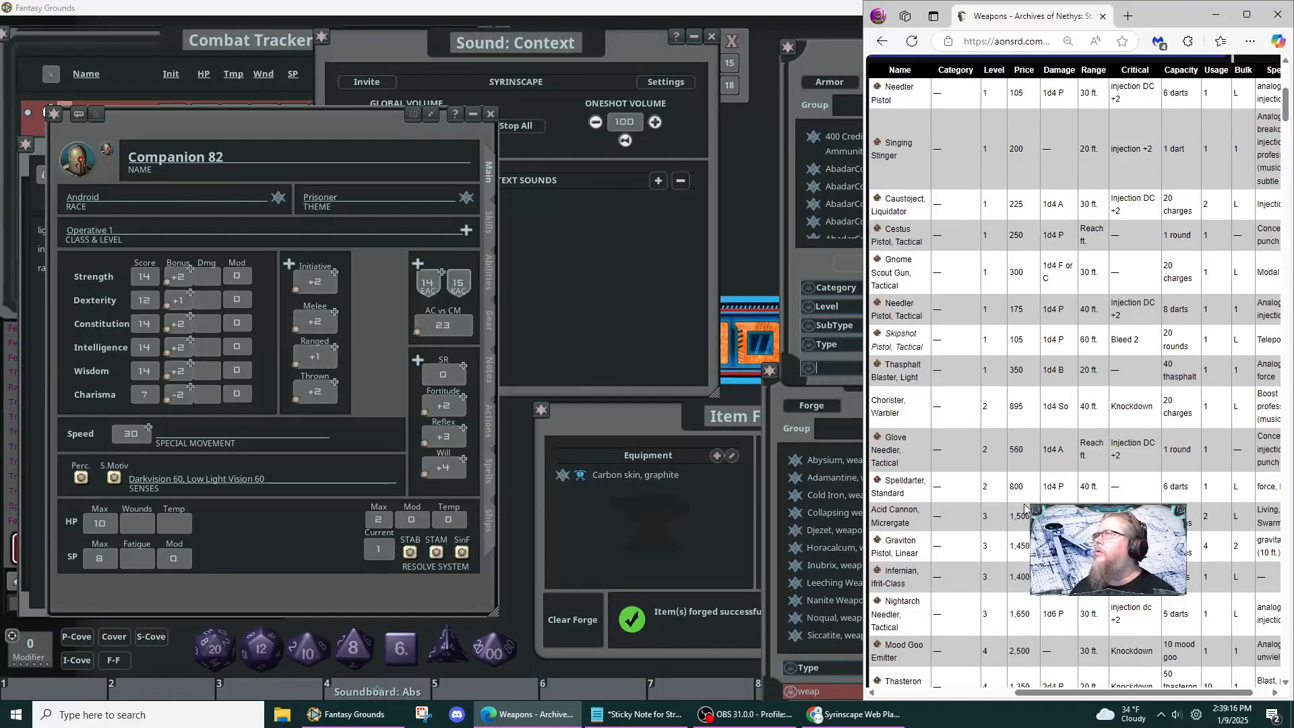
- Check the Chorister, Warbler entry, return to the small arms table, and view the tactical Skipshot Pistol's details
click(893, 405)
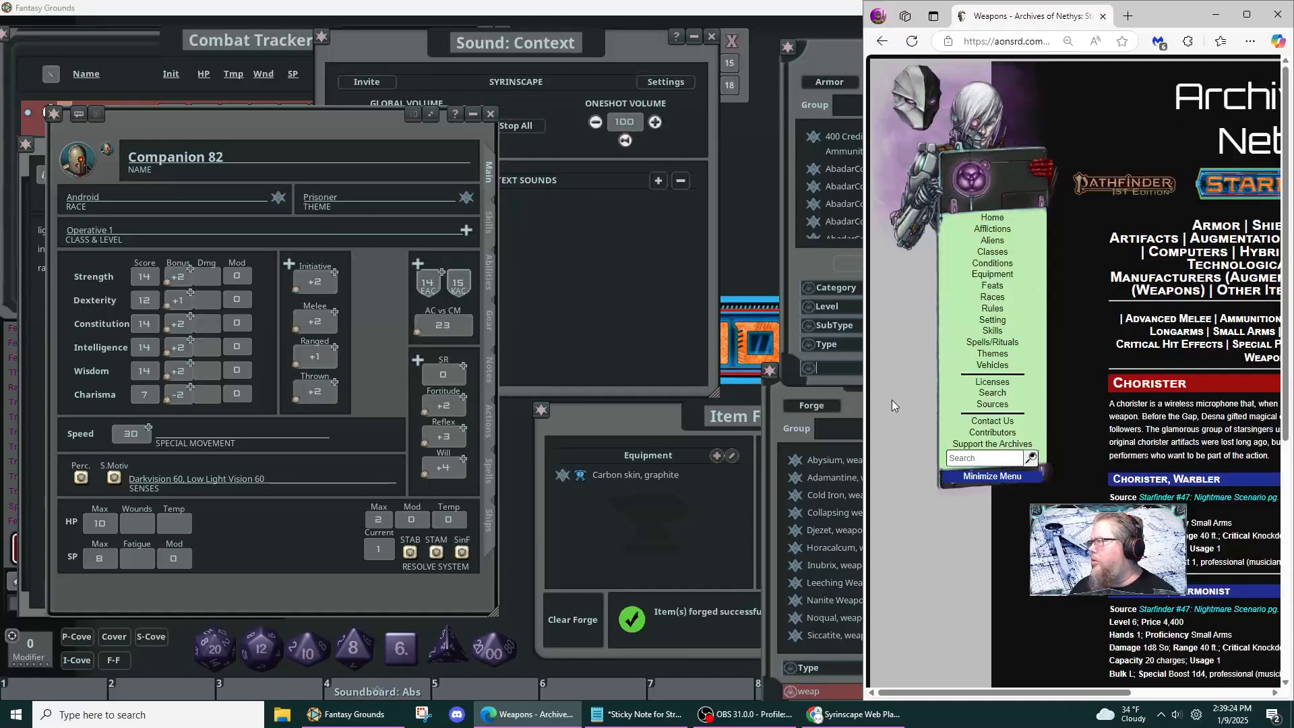
click(882, 41)
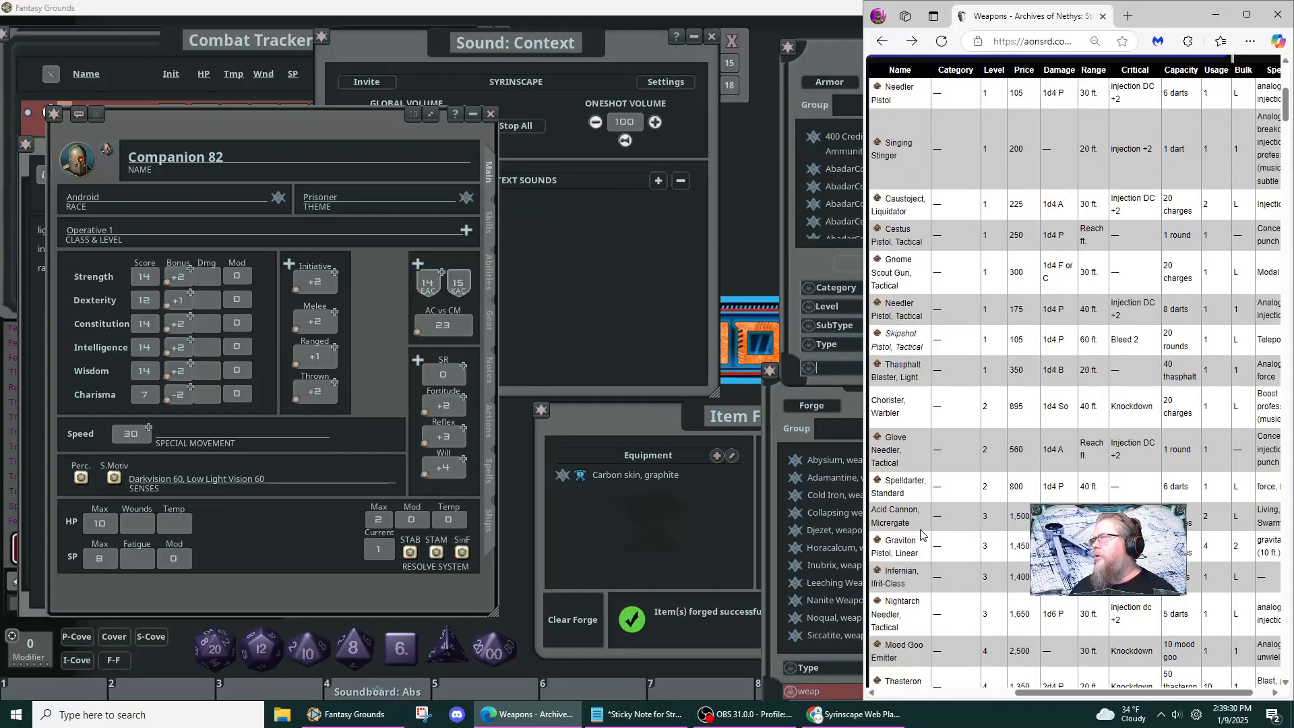
click(901, 347)
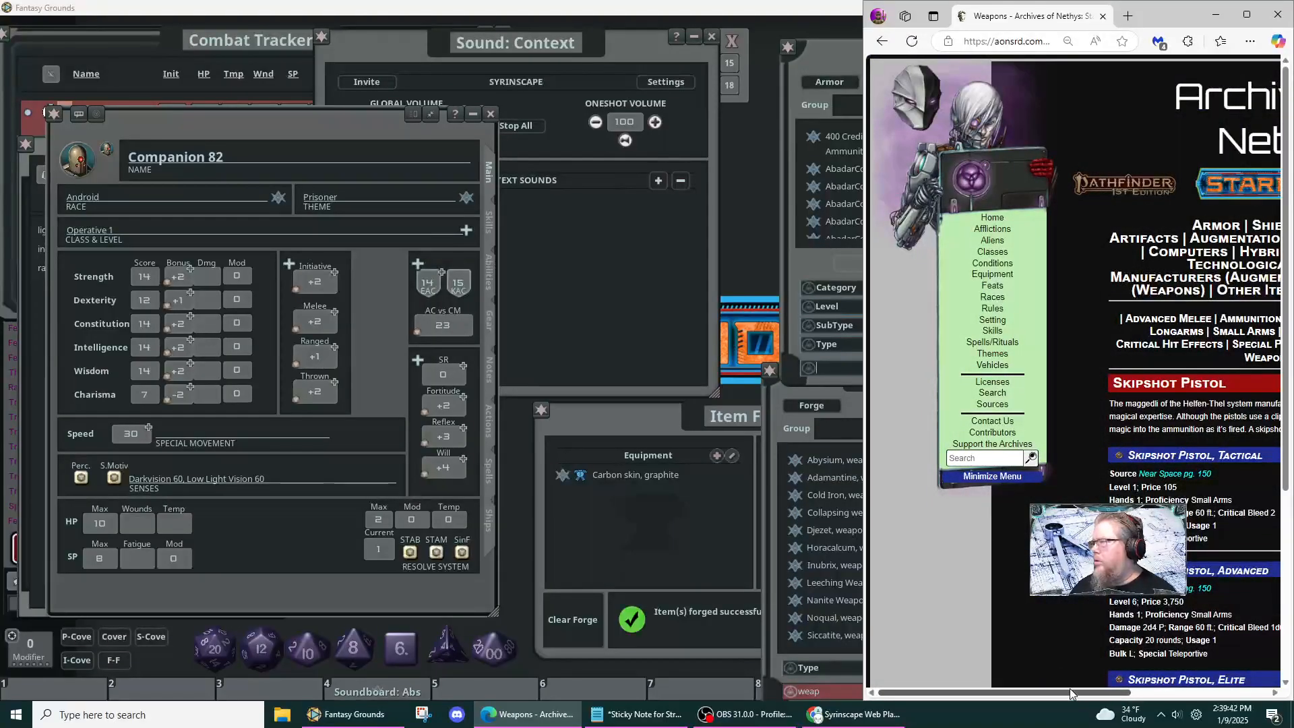
drag(1069, 689, 1213, 690)
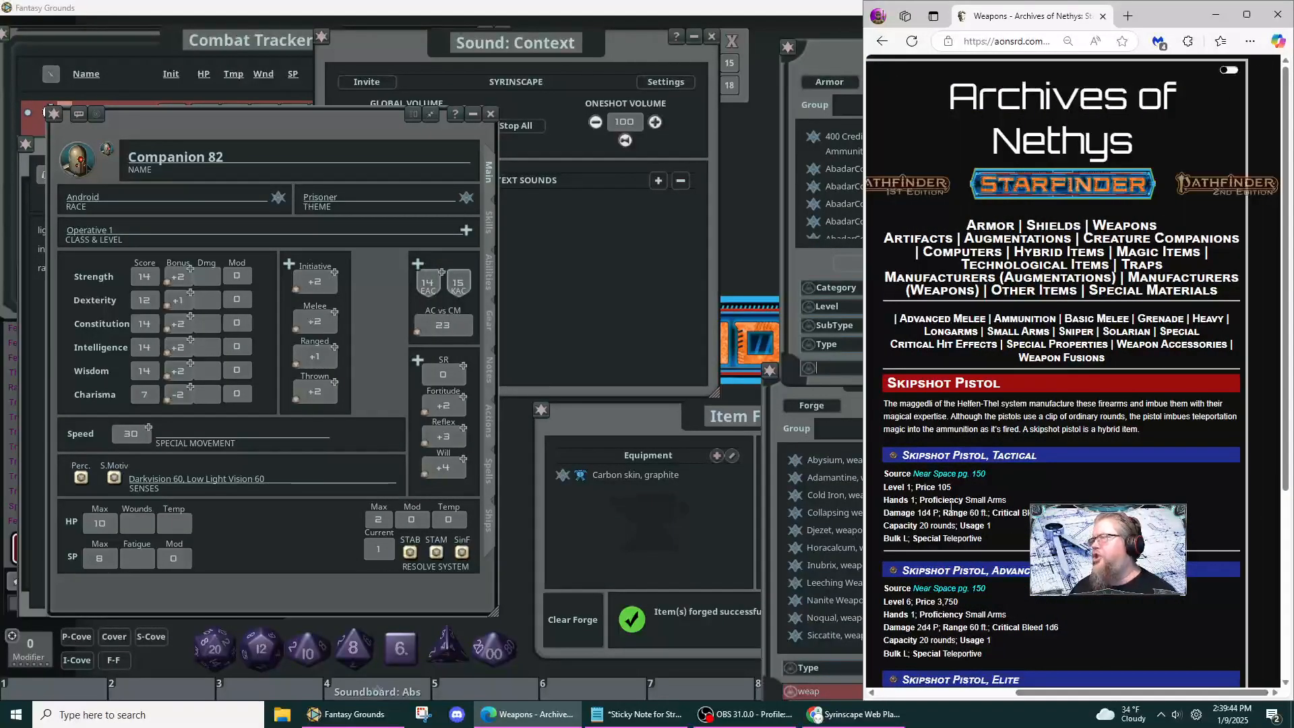
- Switch back to Fantasy Grounds and search the Items list for "skipshot"
click(746, 257)
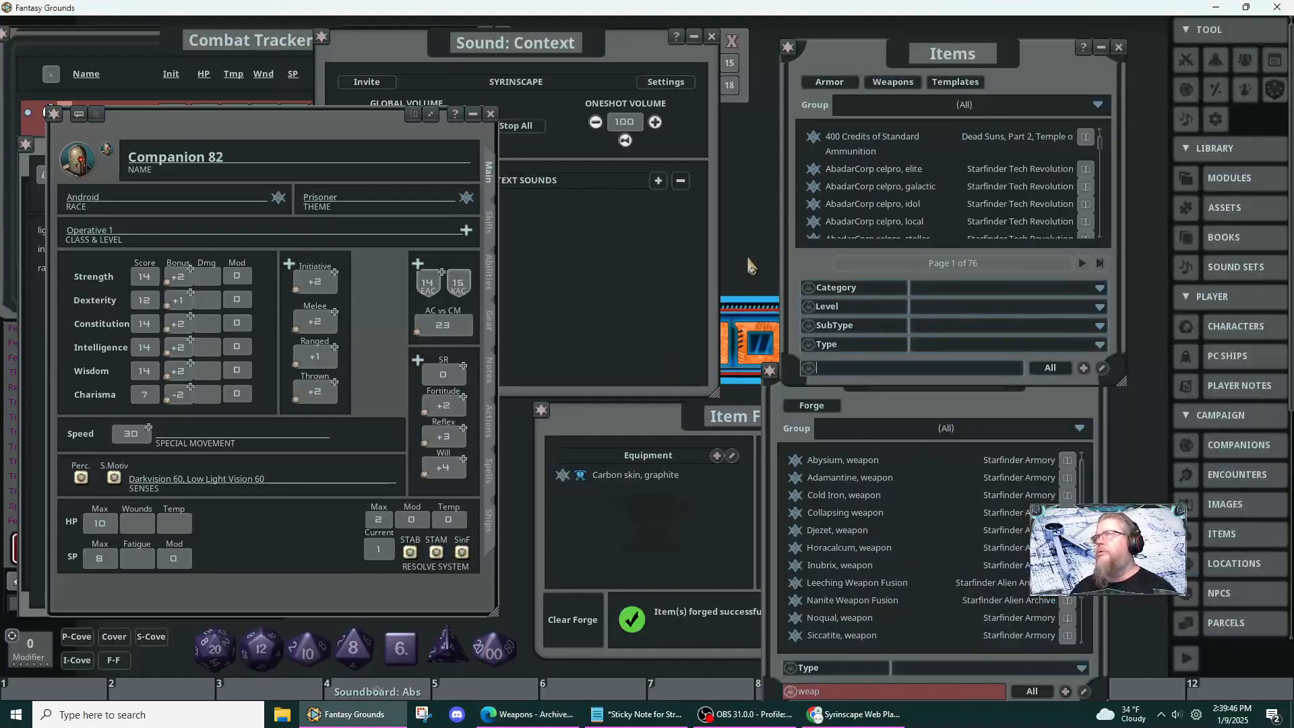
click(884, 372)
text(sip)
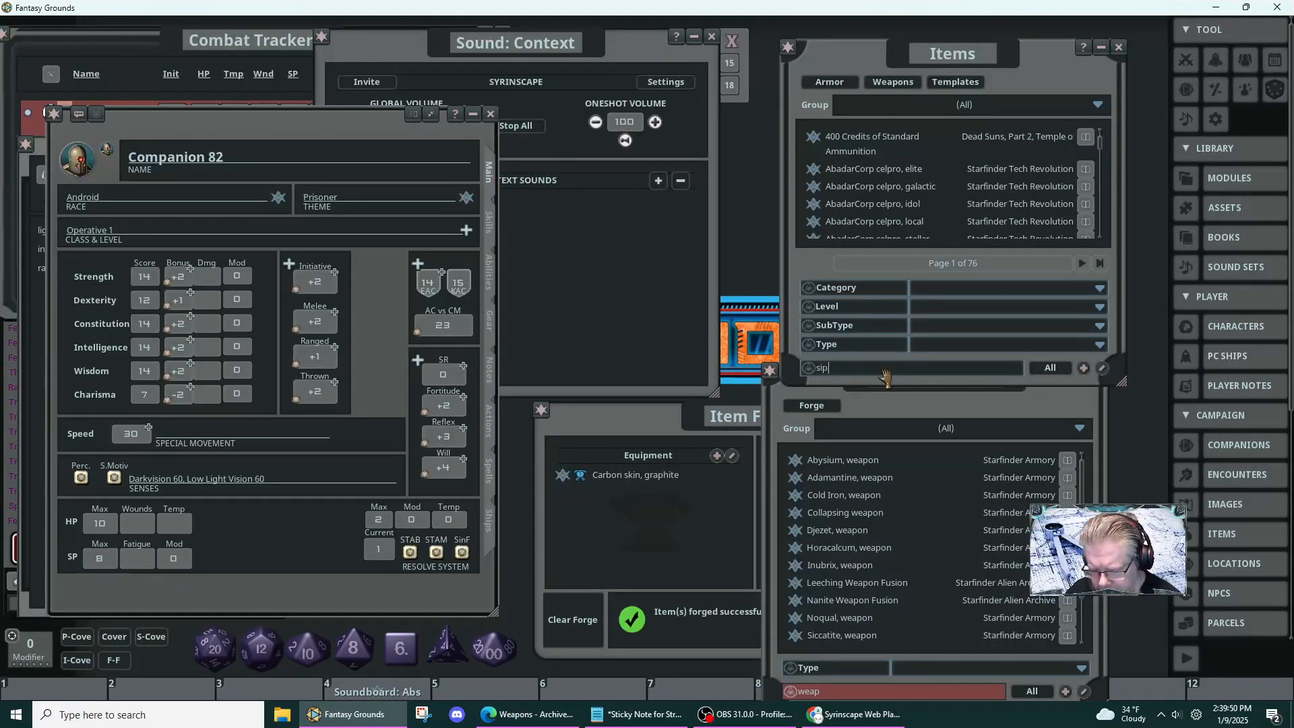
key(BackSpace)
key(BackSpace)
text(ki)
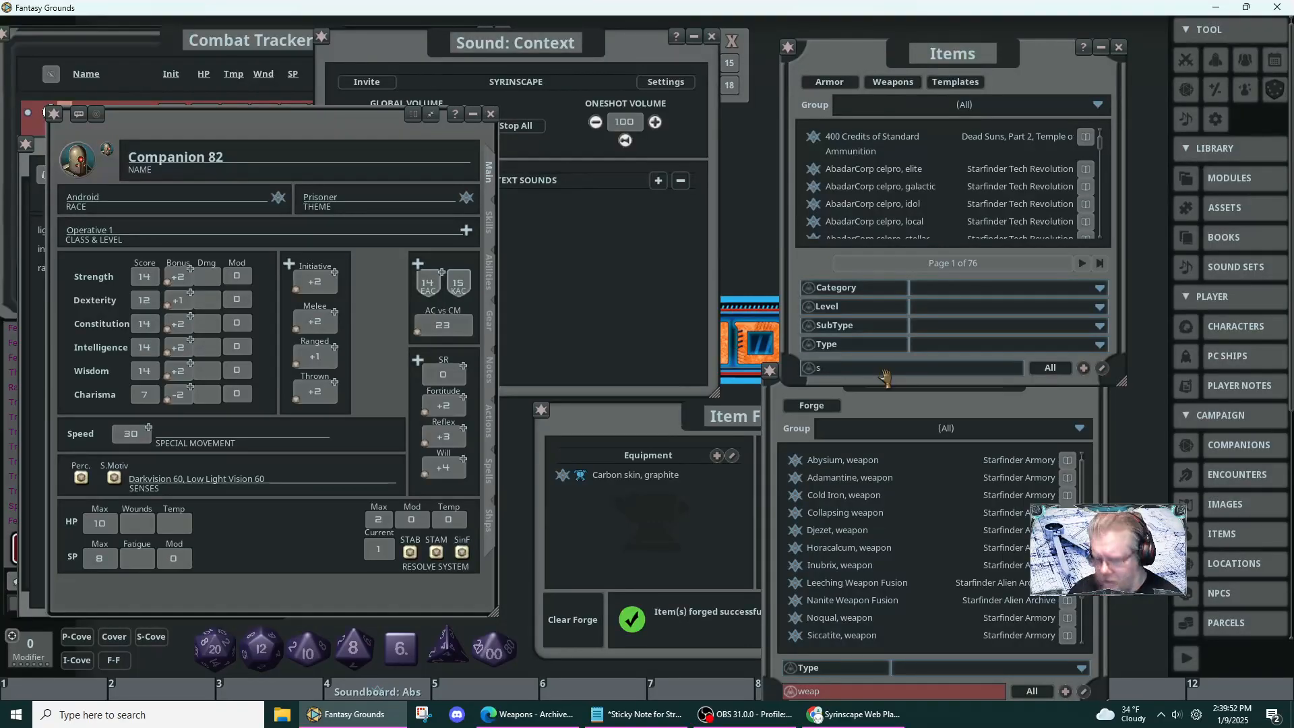
text(pshot)
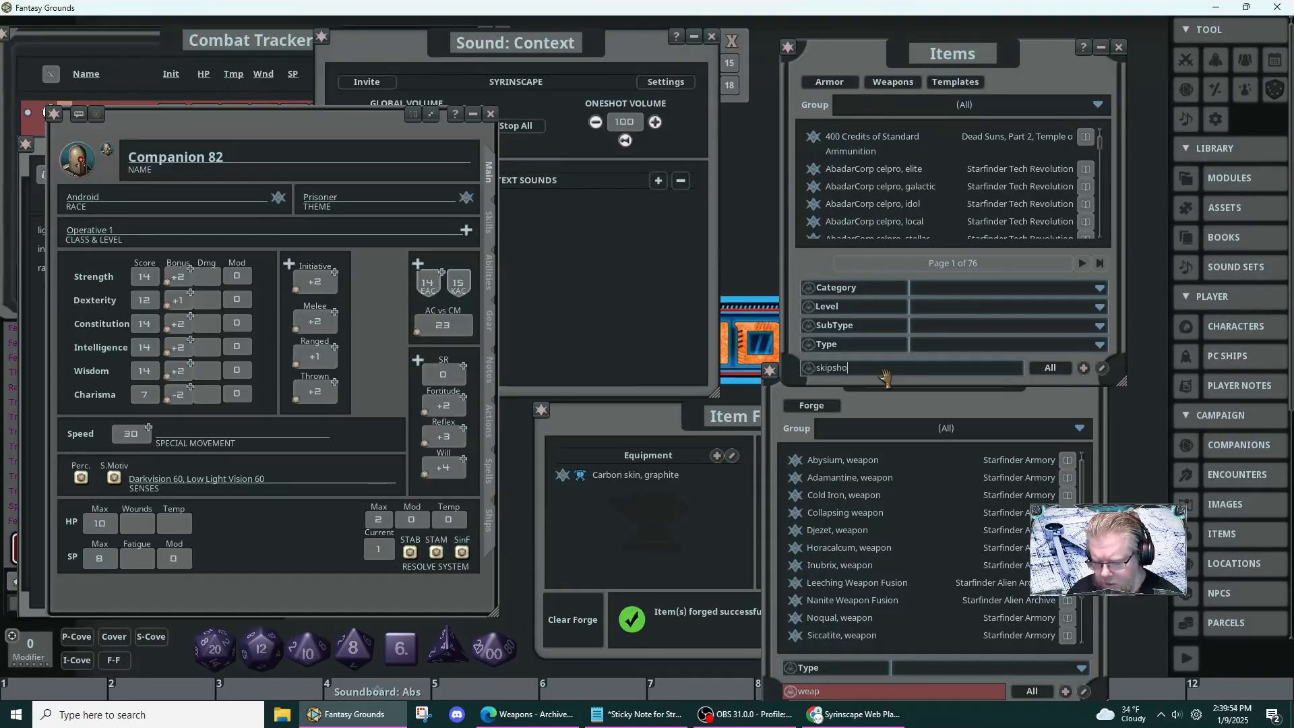
key(Return)
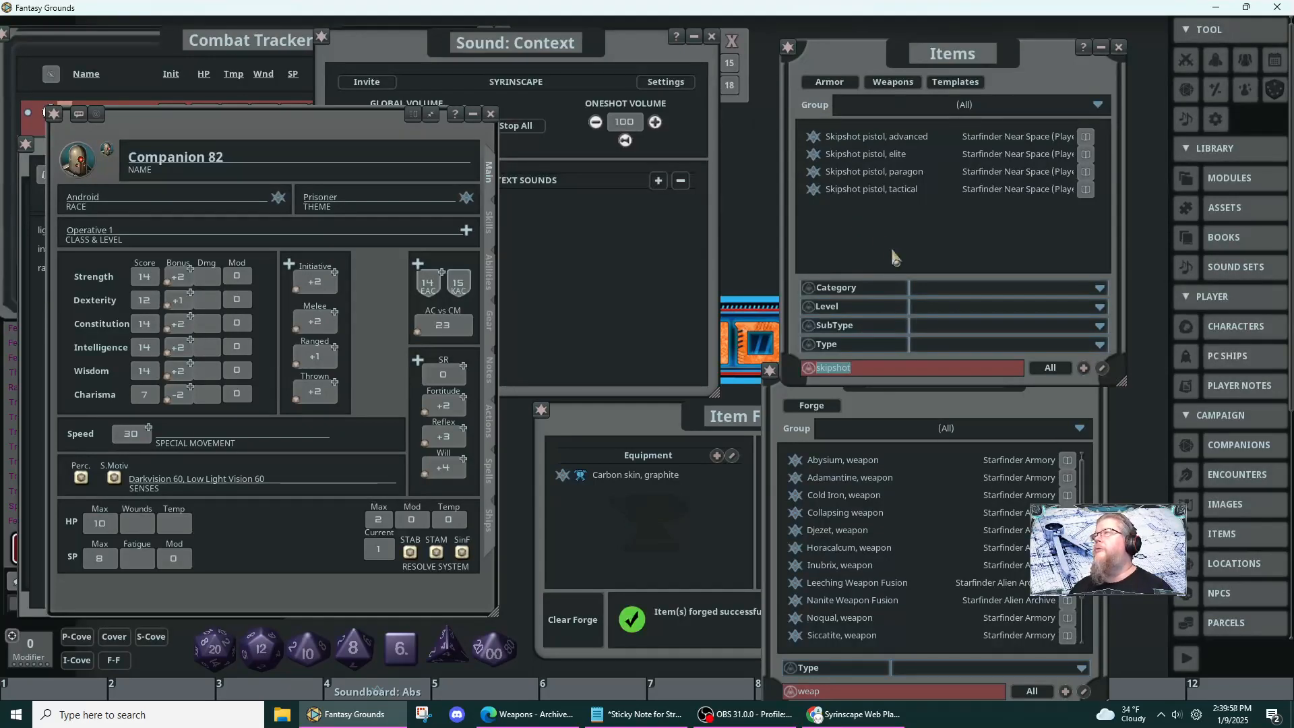
- Recheck the Skipshot Pistol entry in the browser, and add the tactical skipshot pistol to Companion 82's gear
click(553, 723)
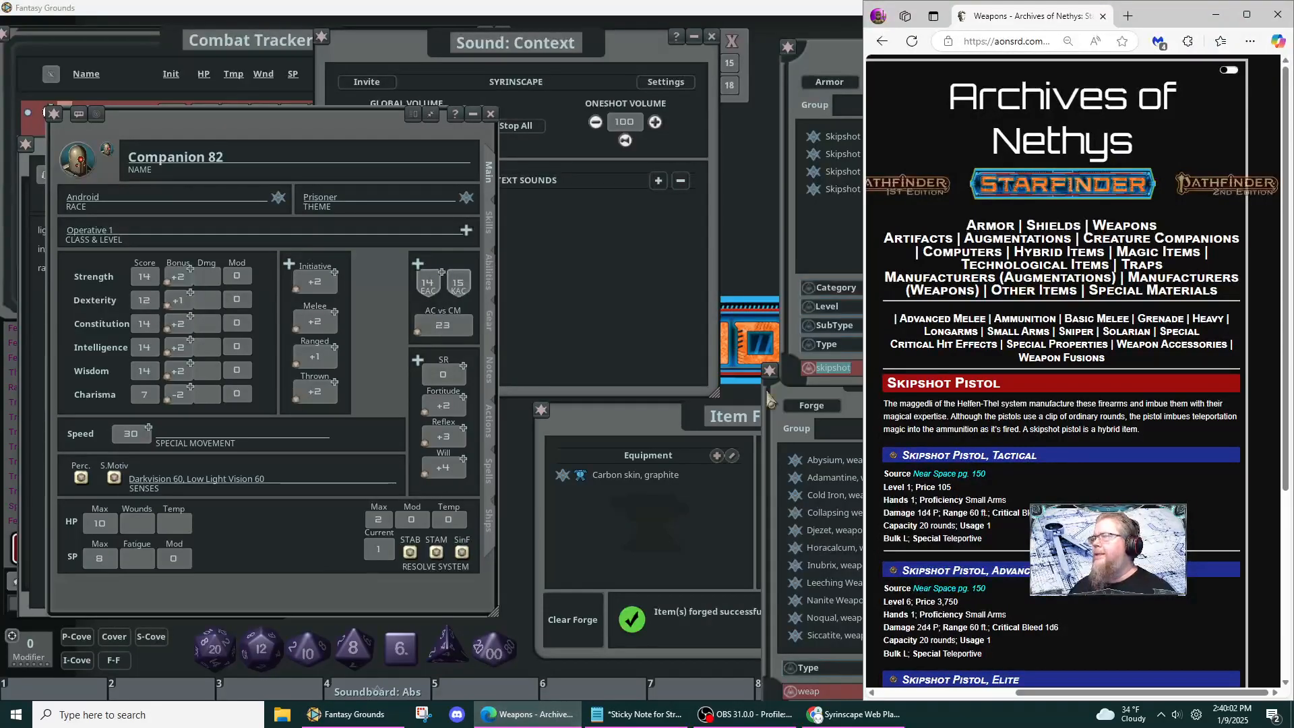
click(553, 723)
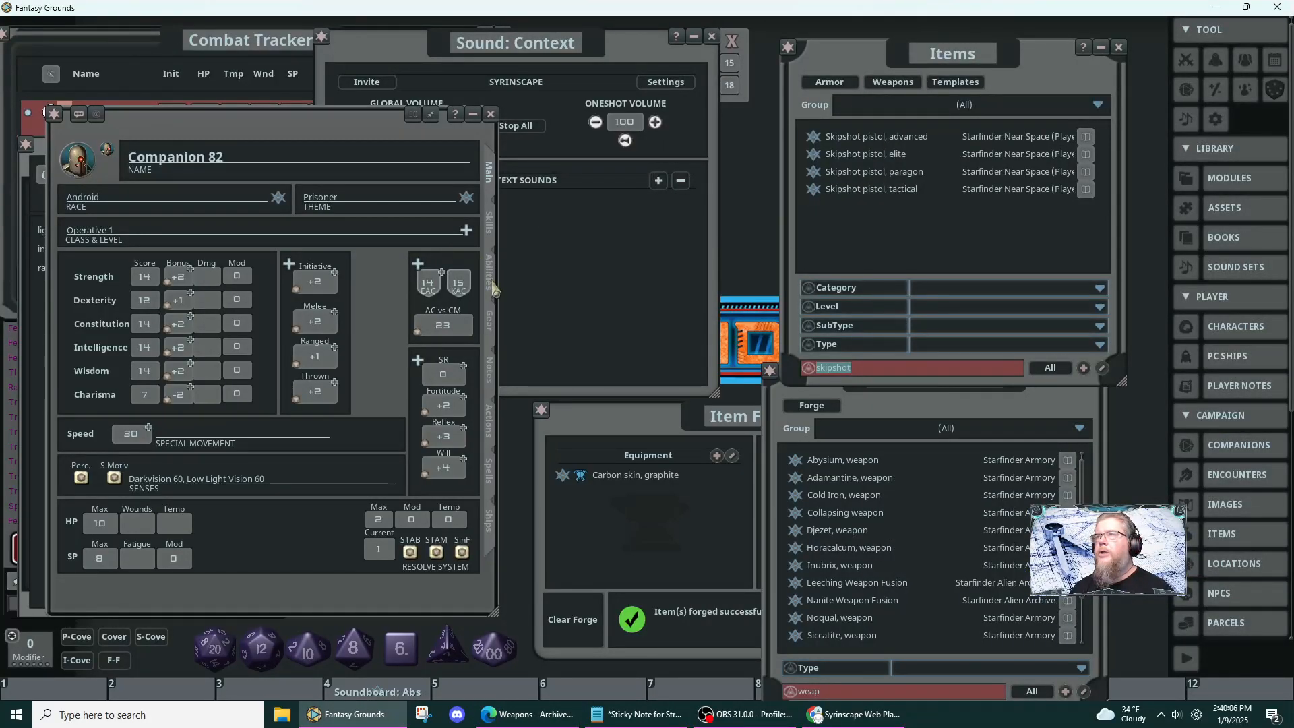
click(490, 322)
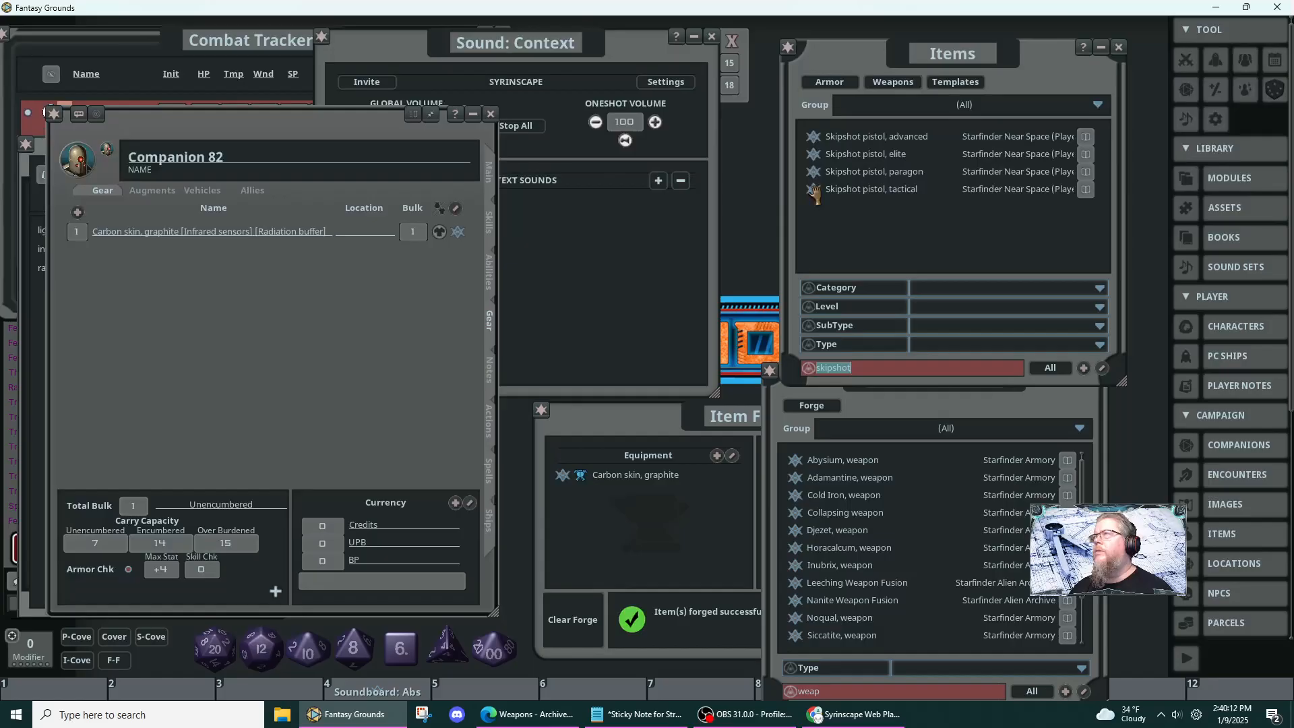
drag(814, 193, 260, 352)
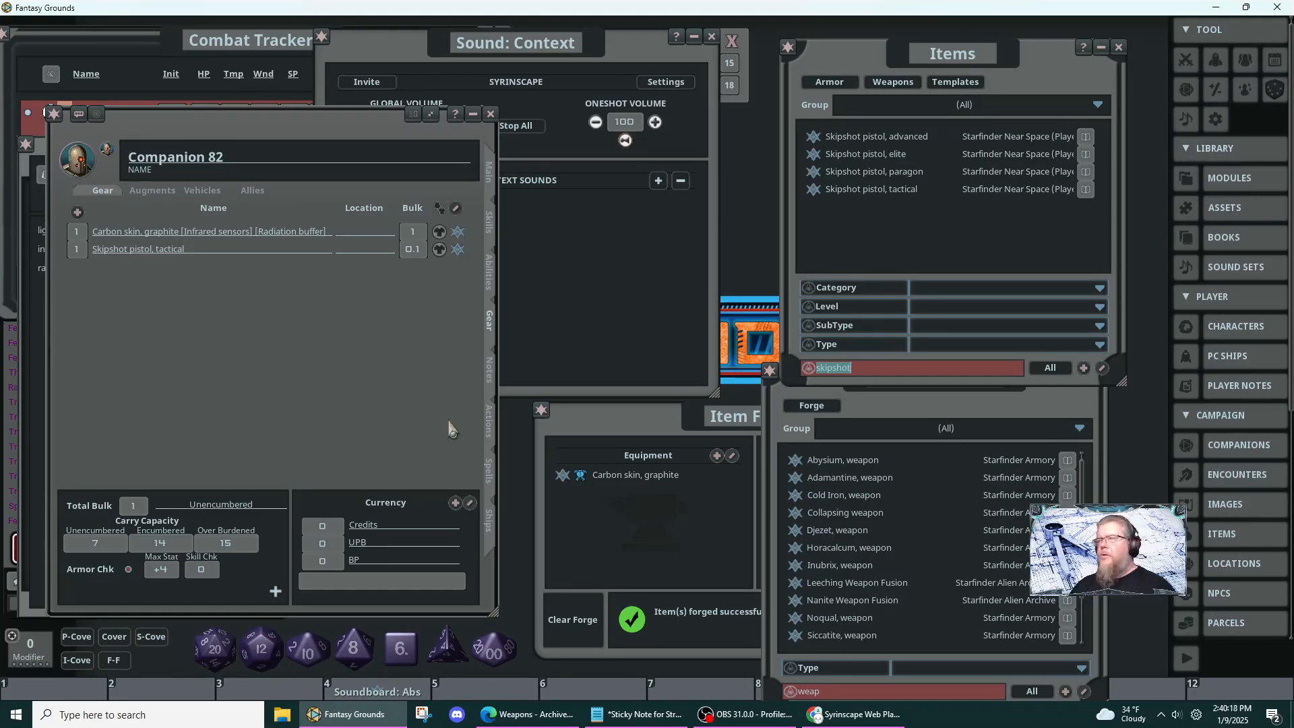
- Clear the Item Forge and add the tactical skipshot pistol from Companion 82's gear as the equipment to forge
click(658, 517)
click(580, 621)
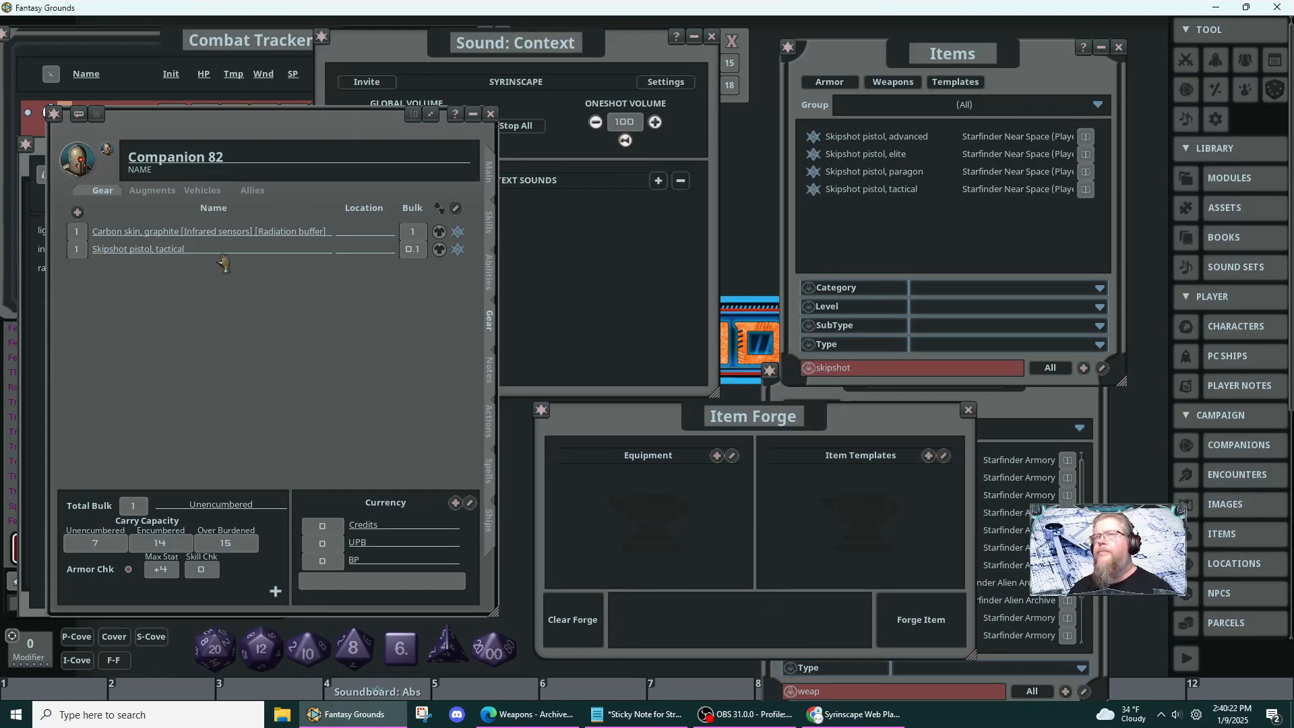
drag(458, 253, 634, 514)
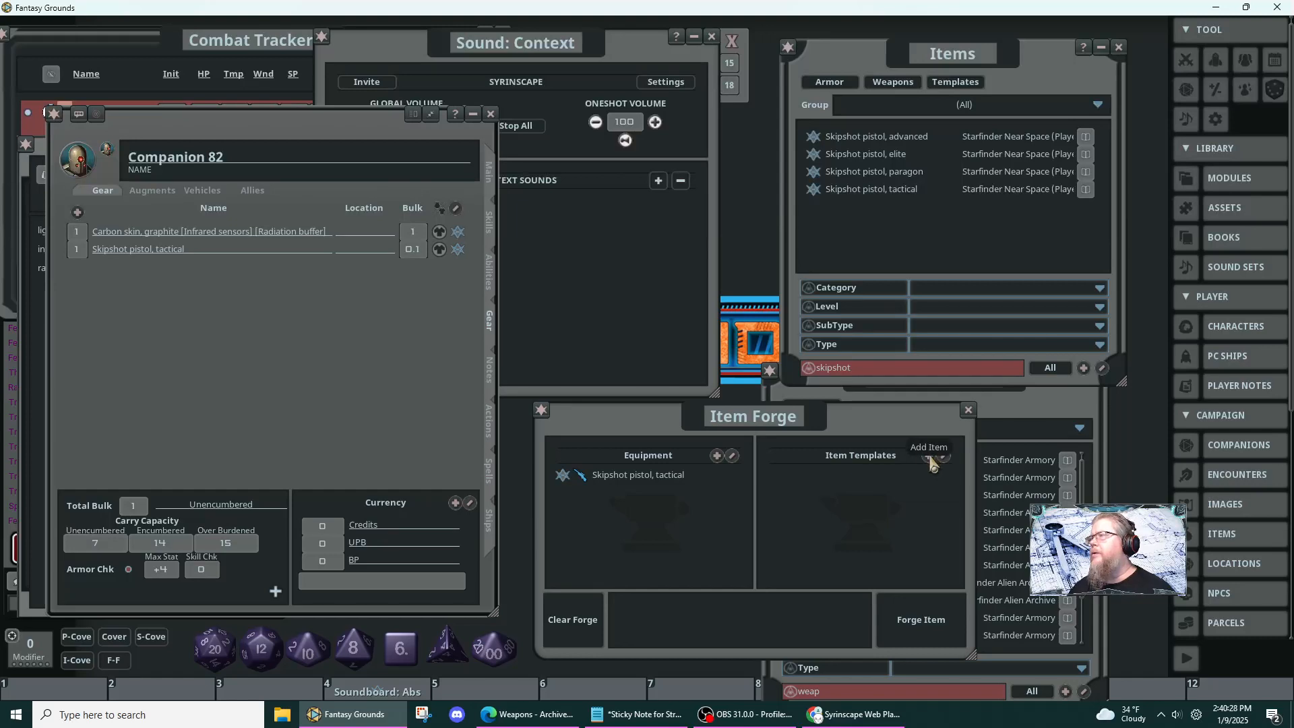
click(930, 457)
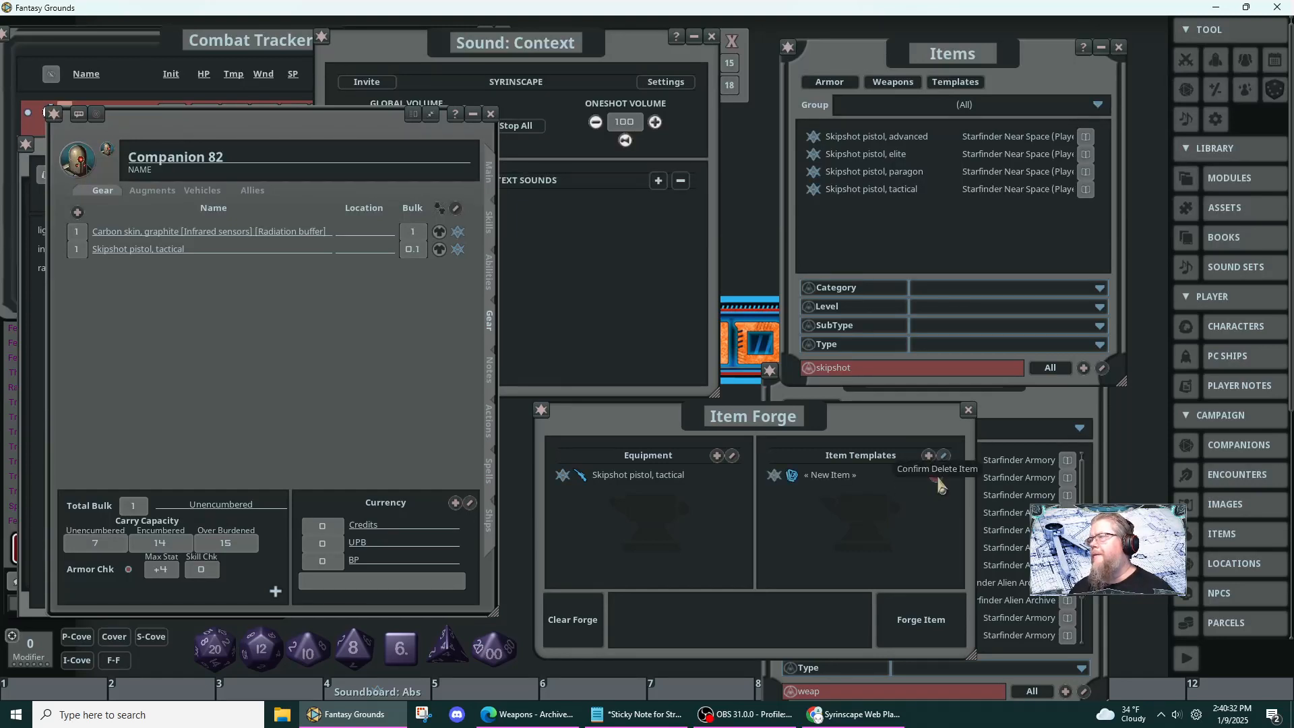
click(936, 476)
- Arrange the forge windows side by side, search the item templates for "call", and add the Called template to the Item Forge
drag(834, 421, 536, 358)
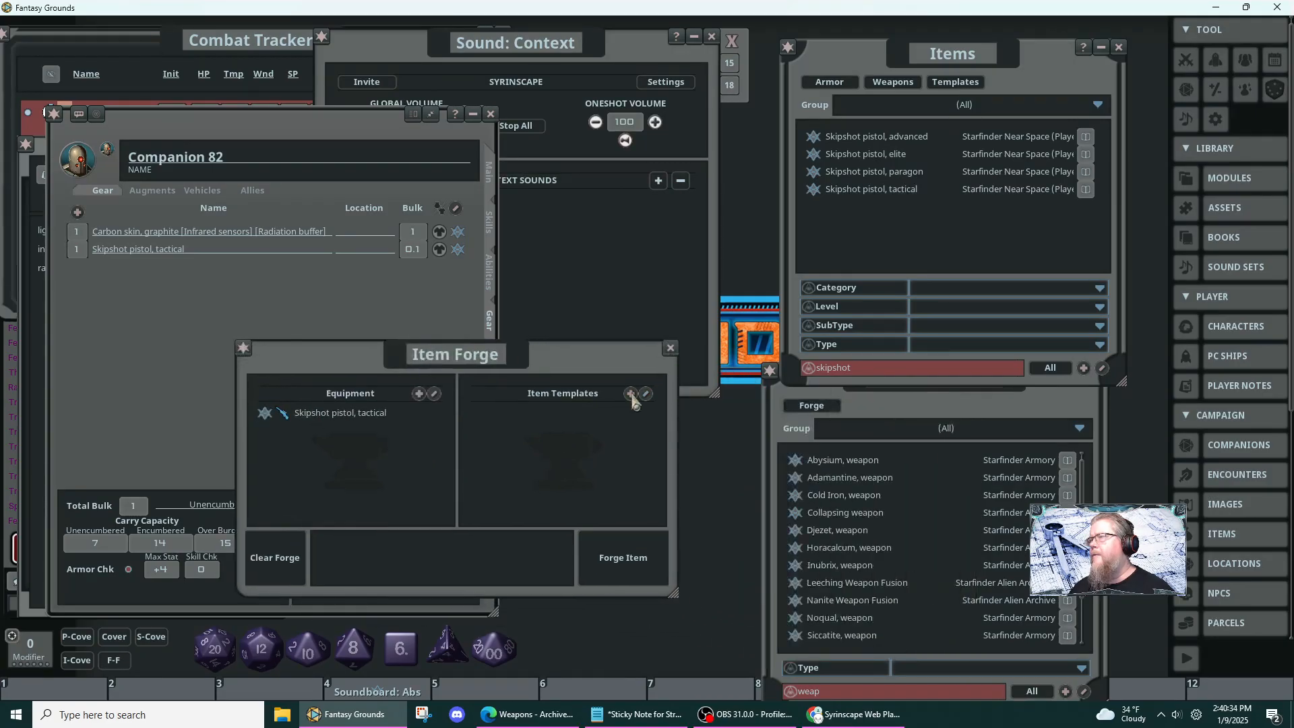
drag(913, 398, 848, 331)
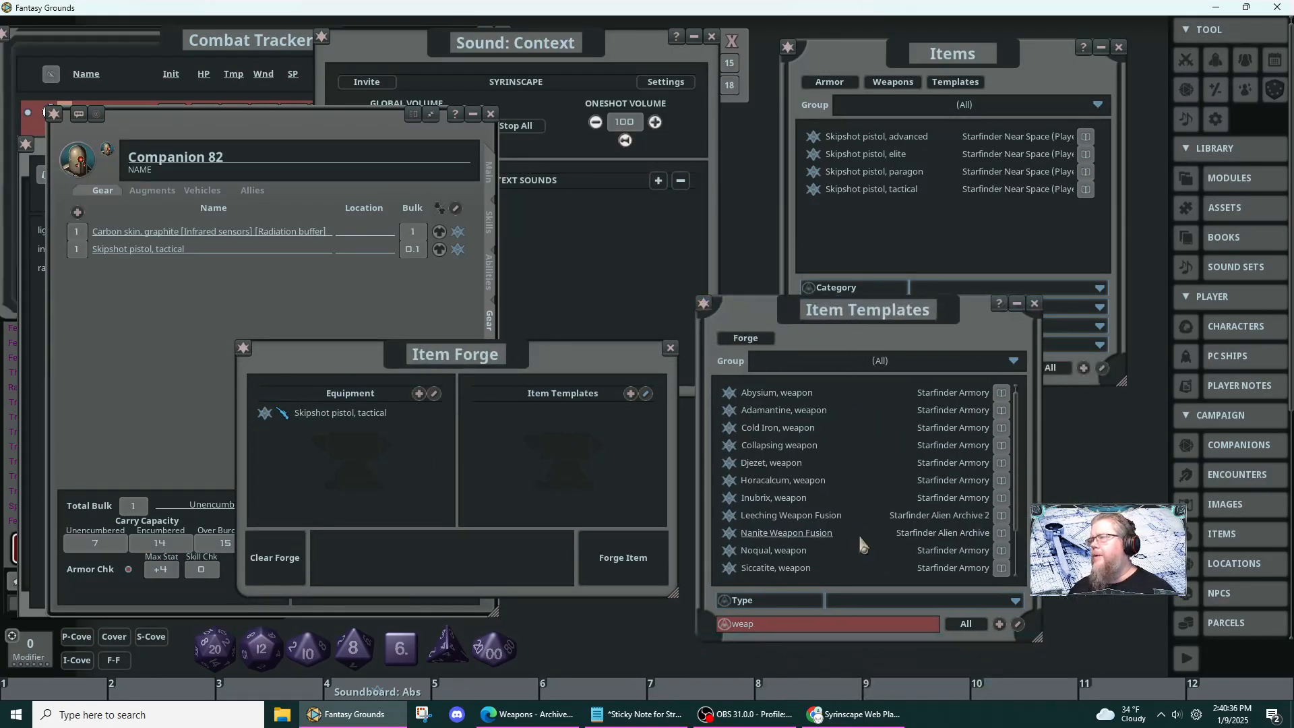
double_click(852, 626)
text(call)
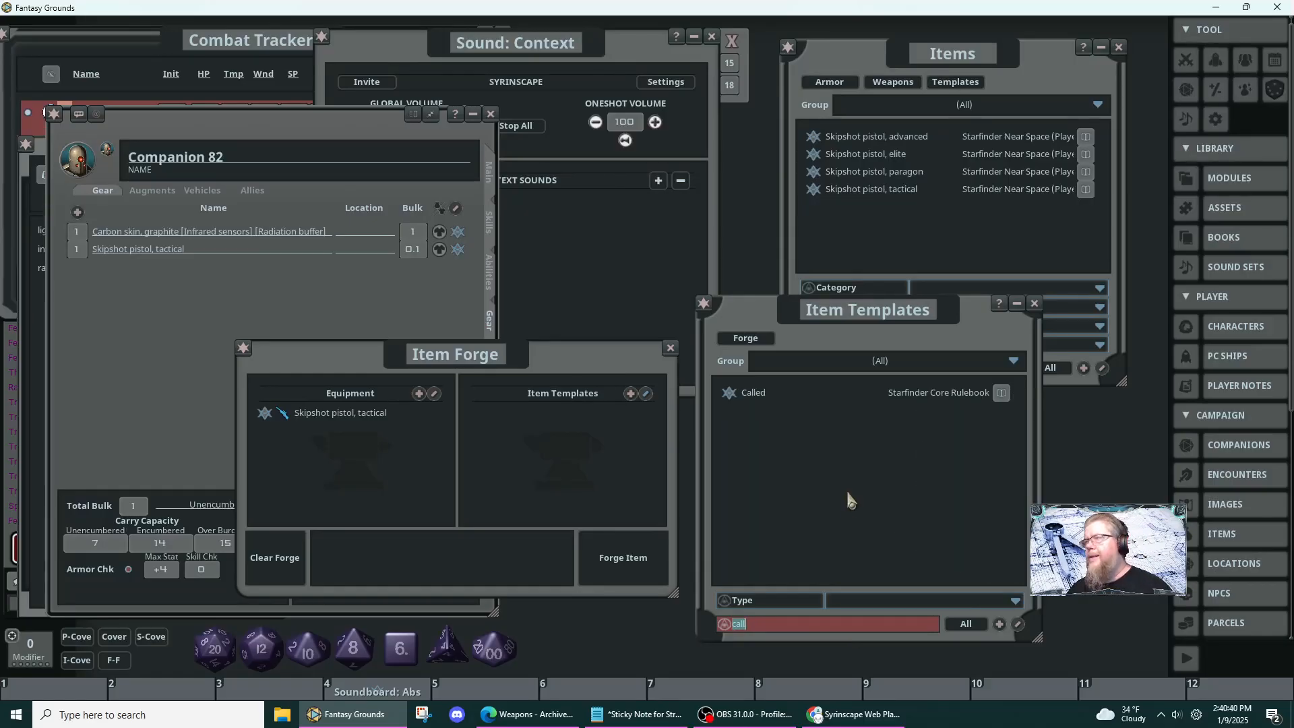
drag(729, 393, 522, 469)
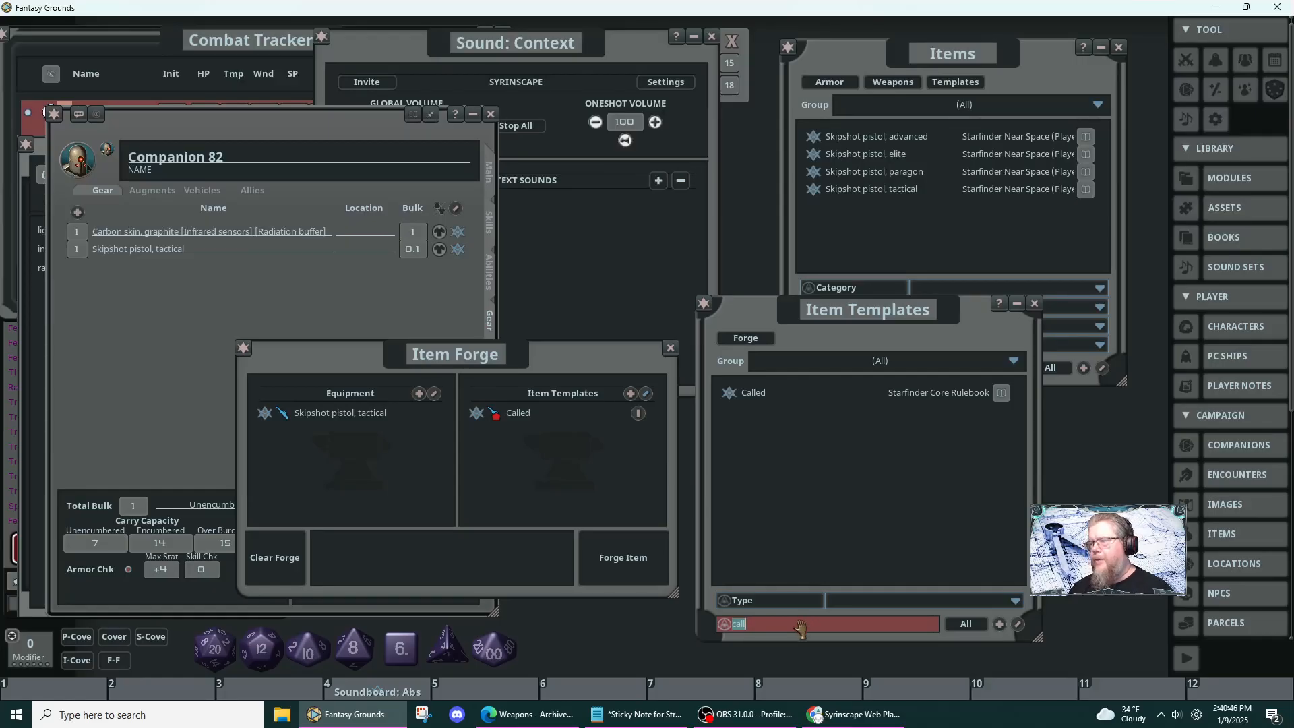
- Clear the template search, switch to Archives of Nethys in the browser, and look through the level 1 and 2 entries on the Weapon Fusions page
key(BackSpace)
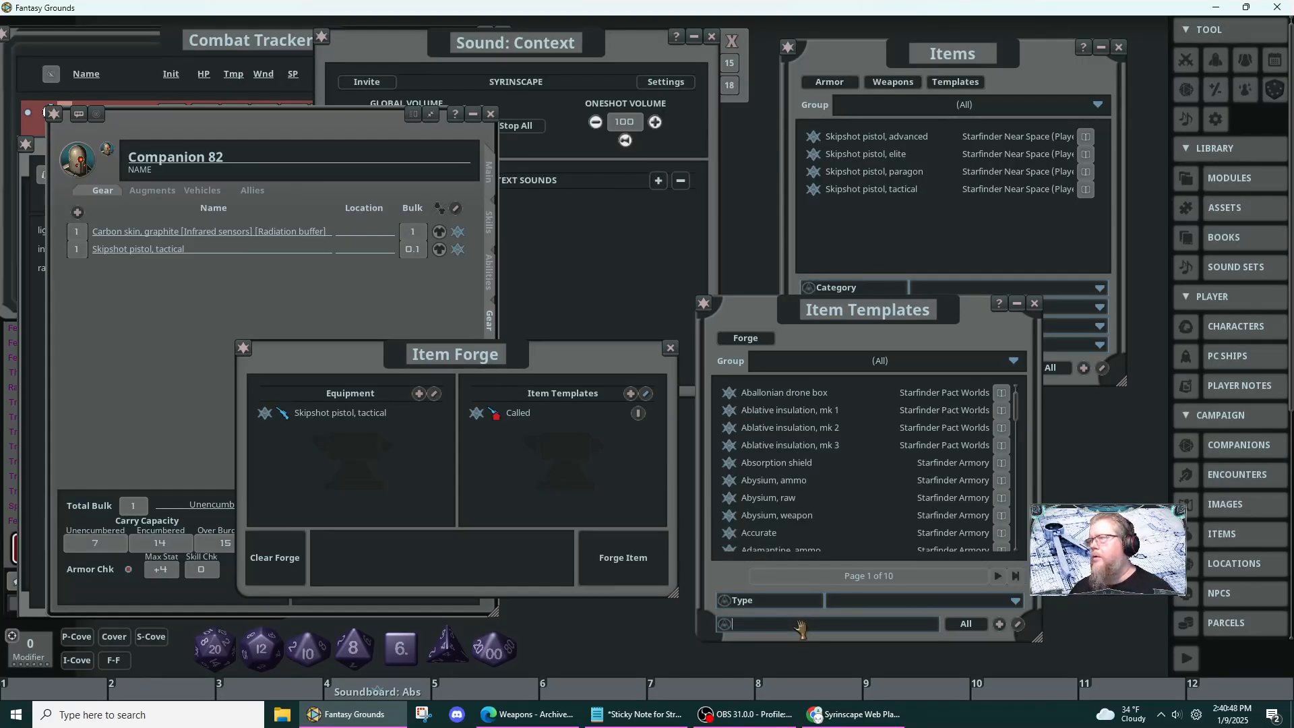
click(526, 715)
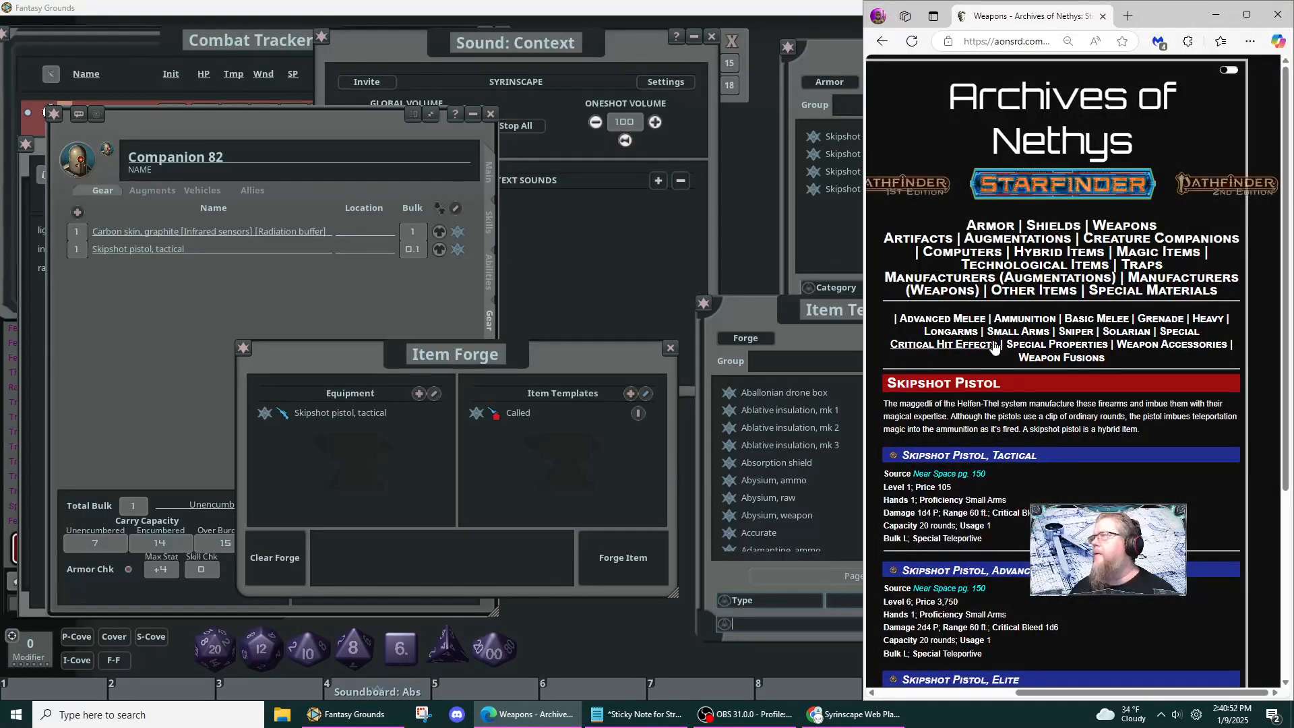
click(1077, 360)
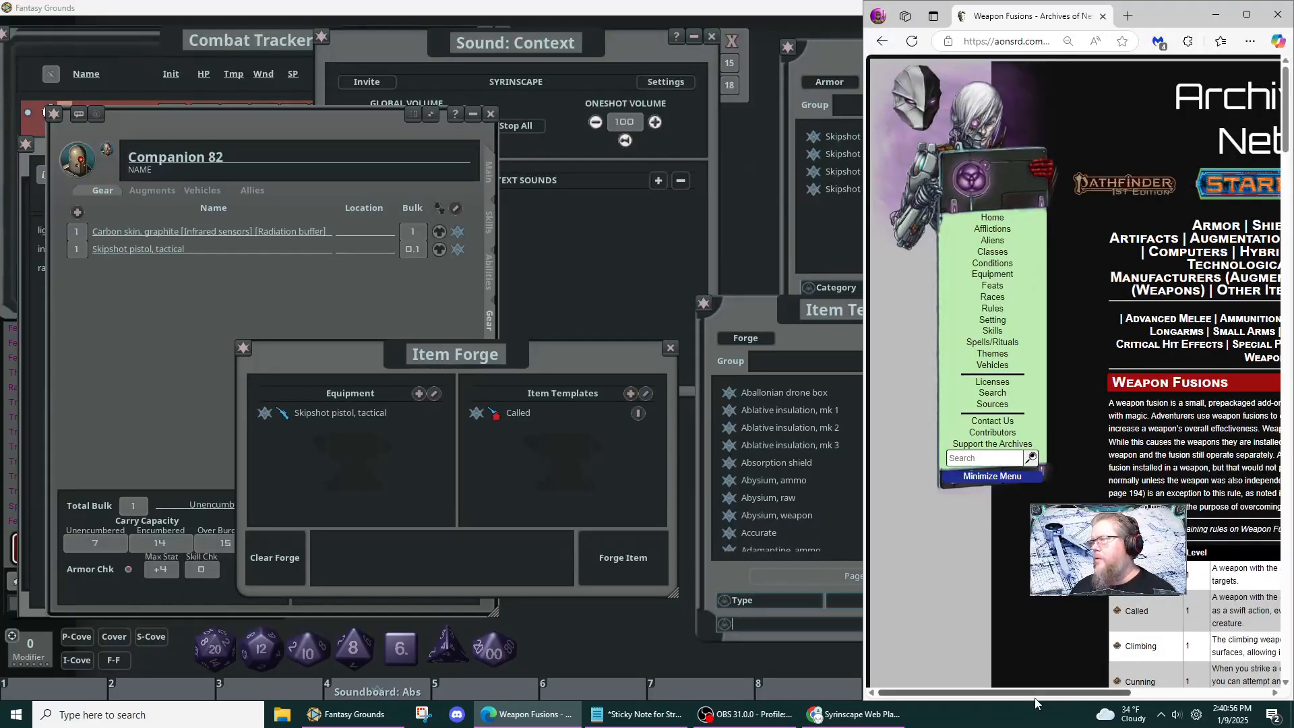
drag(1050, 692, 1213, 703)
scroll(1071, 618, down, 4)
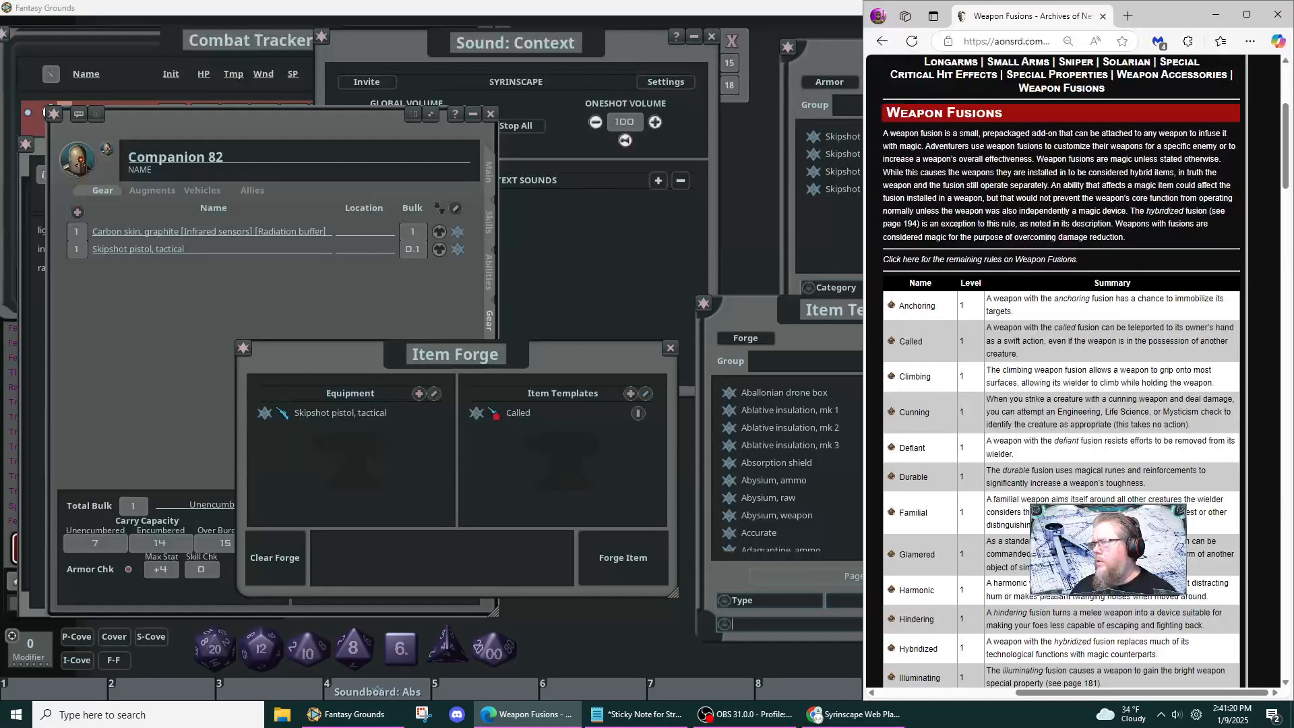
scroll(1062, 370, down, 4)
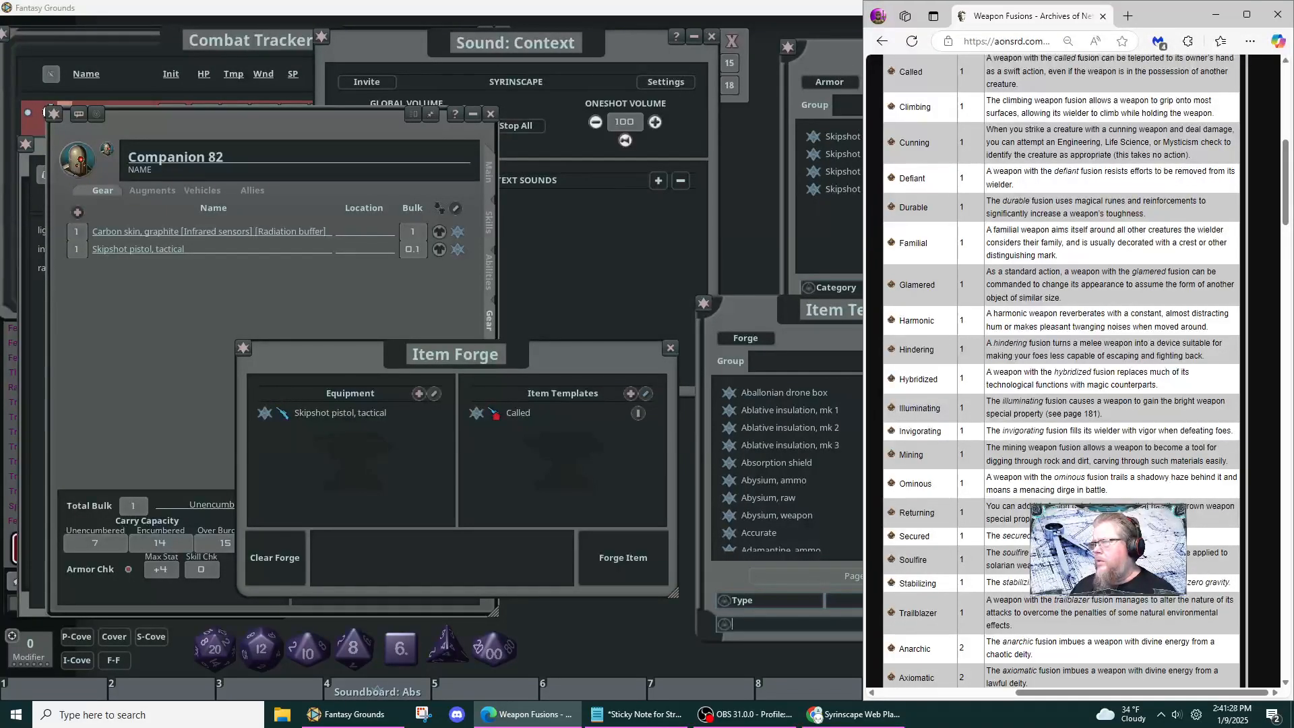
scroll(1061, 371, down, 4)
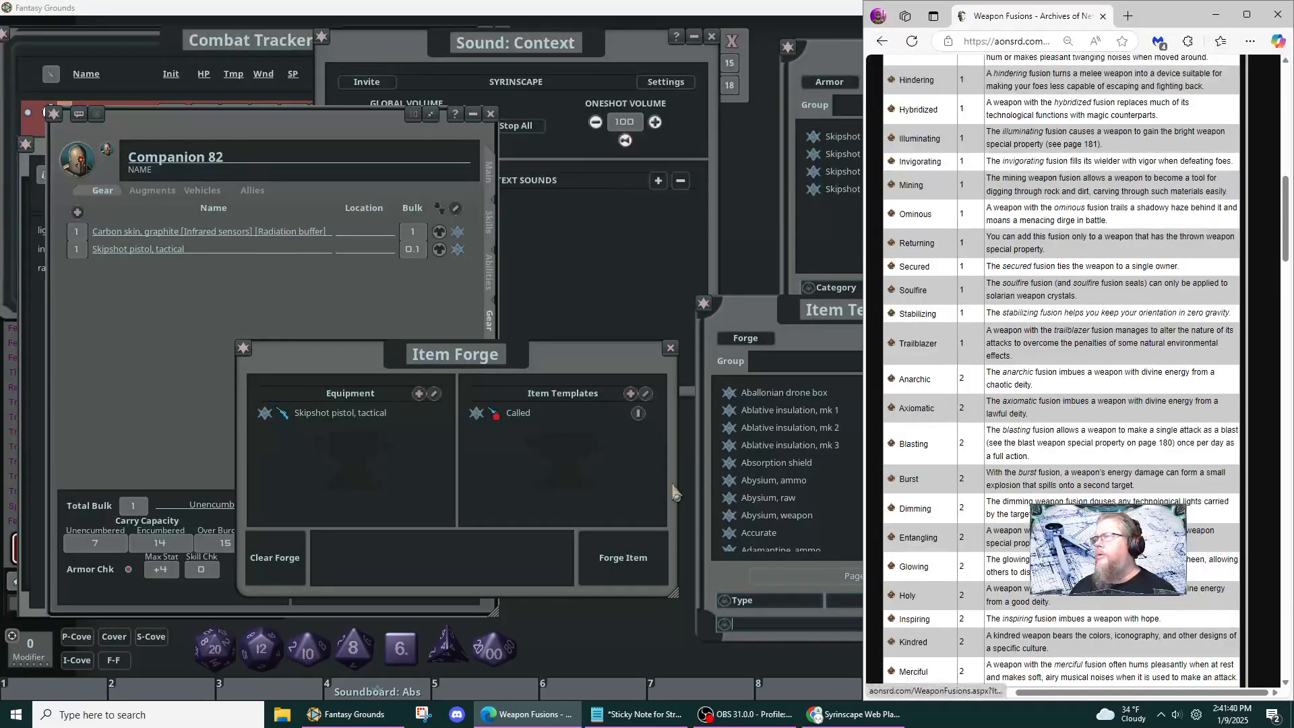
- Switch back to Fantasy Grounds, search the item templates for "secur", and add the Secured template to the Item Forge
click(734, 578)
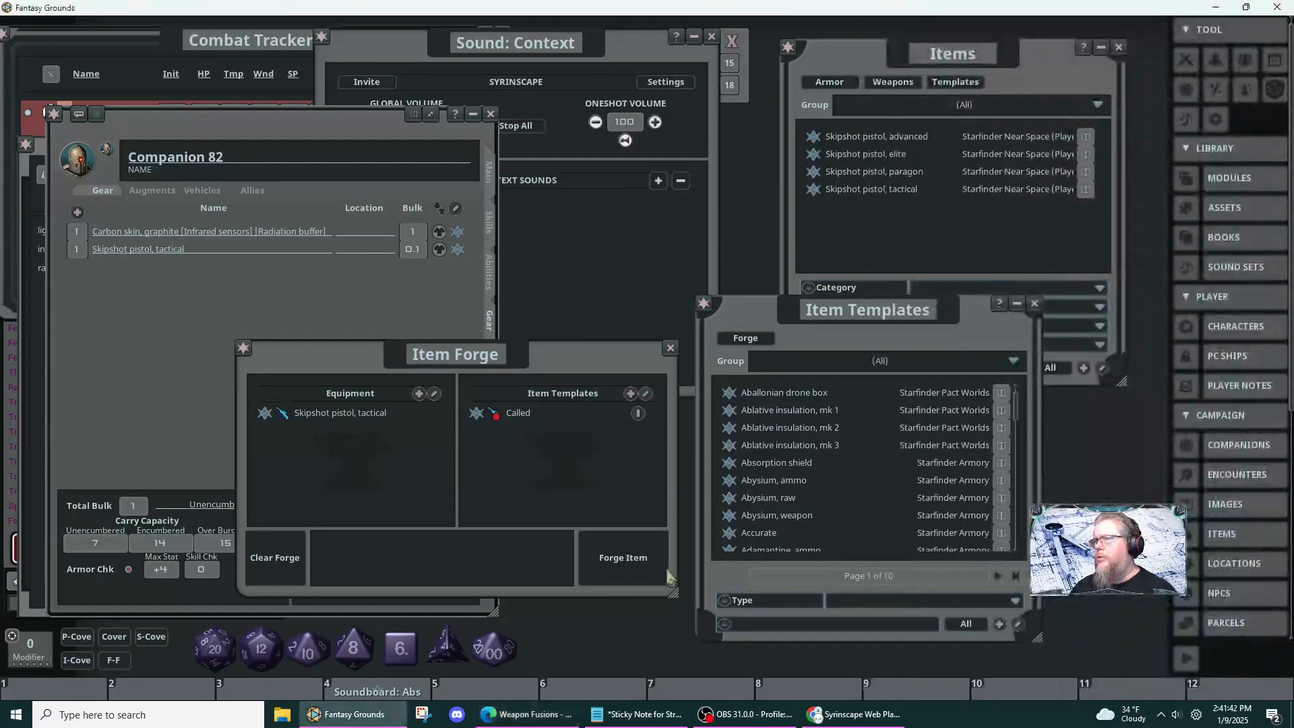
click(811, 624)
text(secur)
key(Return)
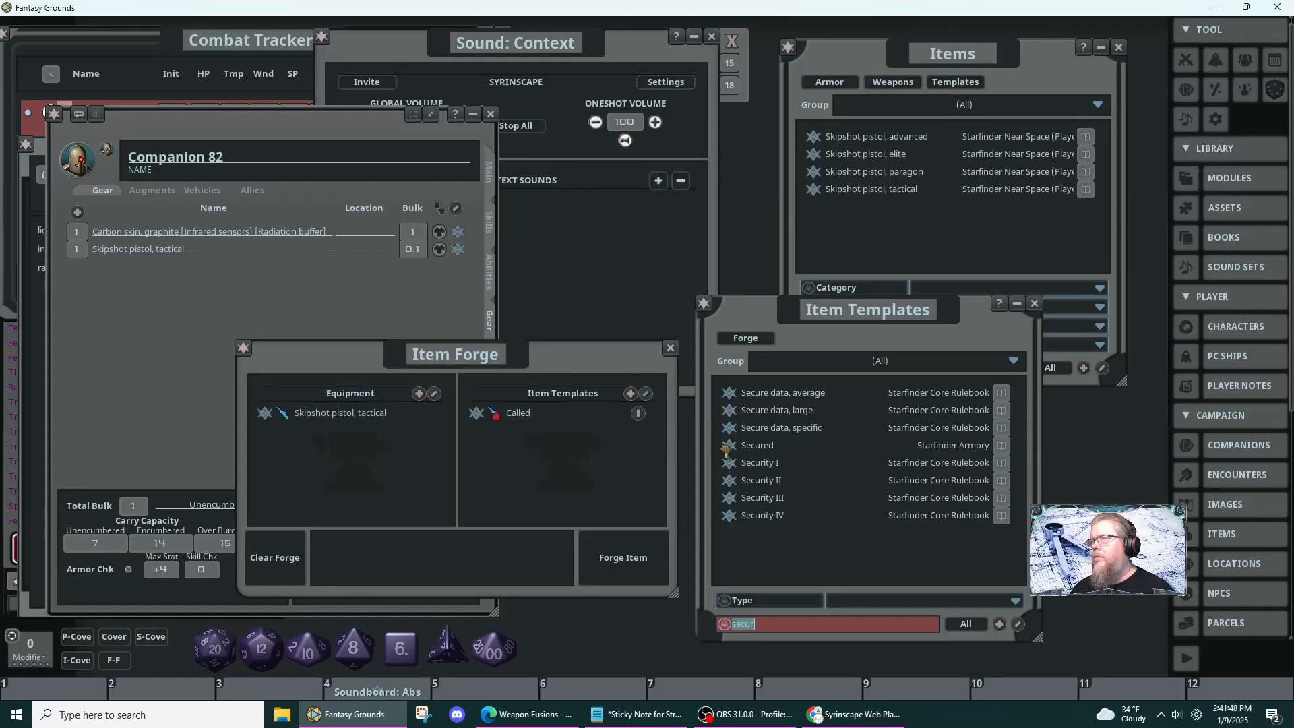
drag(729, 445, 616, 458)
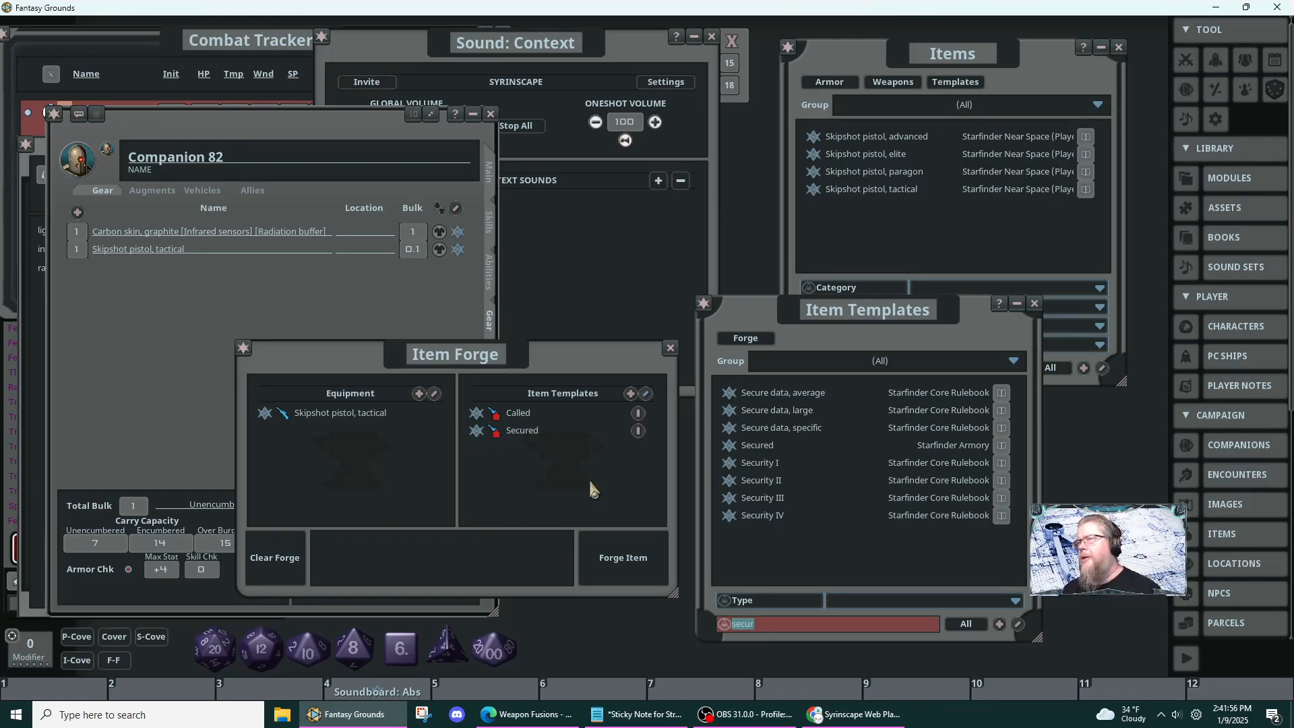
- Forge the pistol with both templates and replace the plain tactical skipshot pistol in Companion 82's gear with the forged one
click(610, 567)
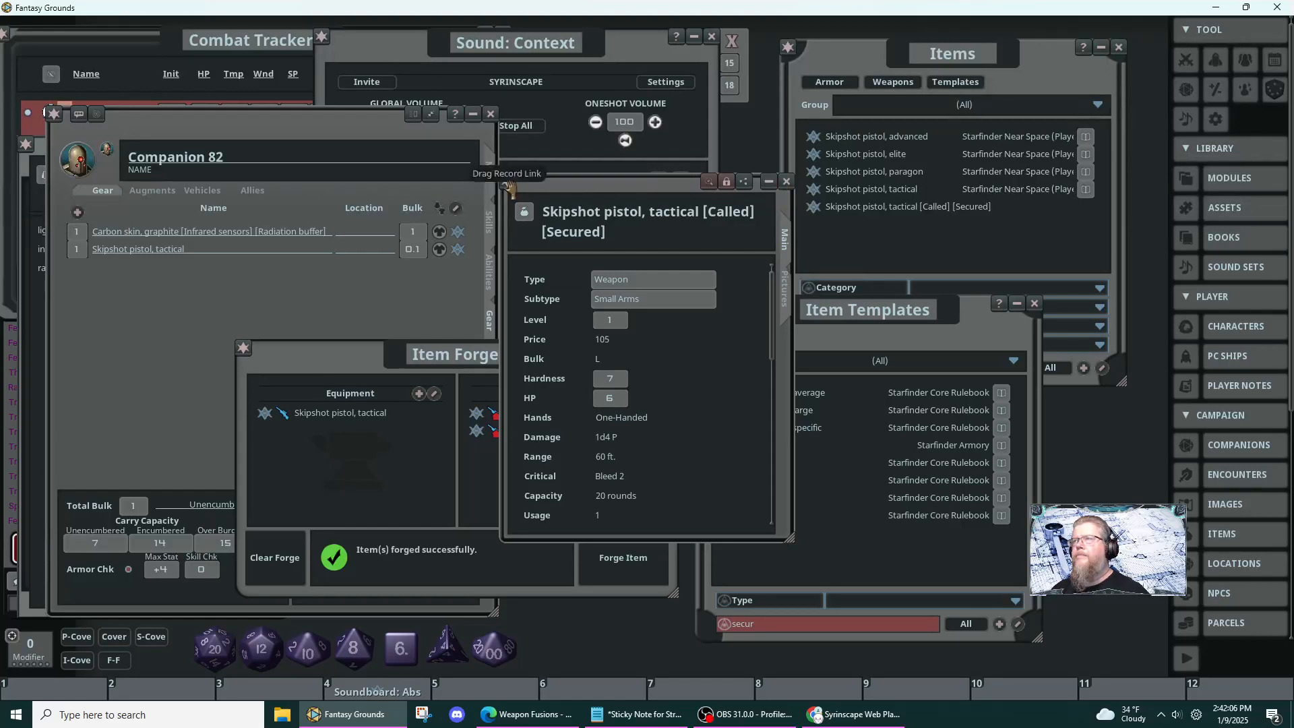
drag(359, 282, 194, 313)
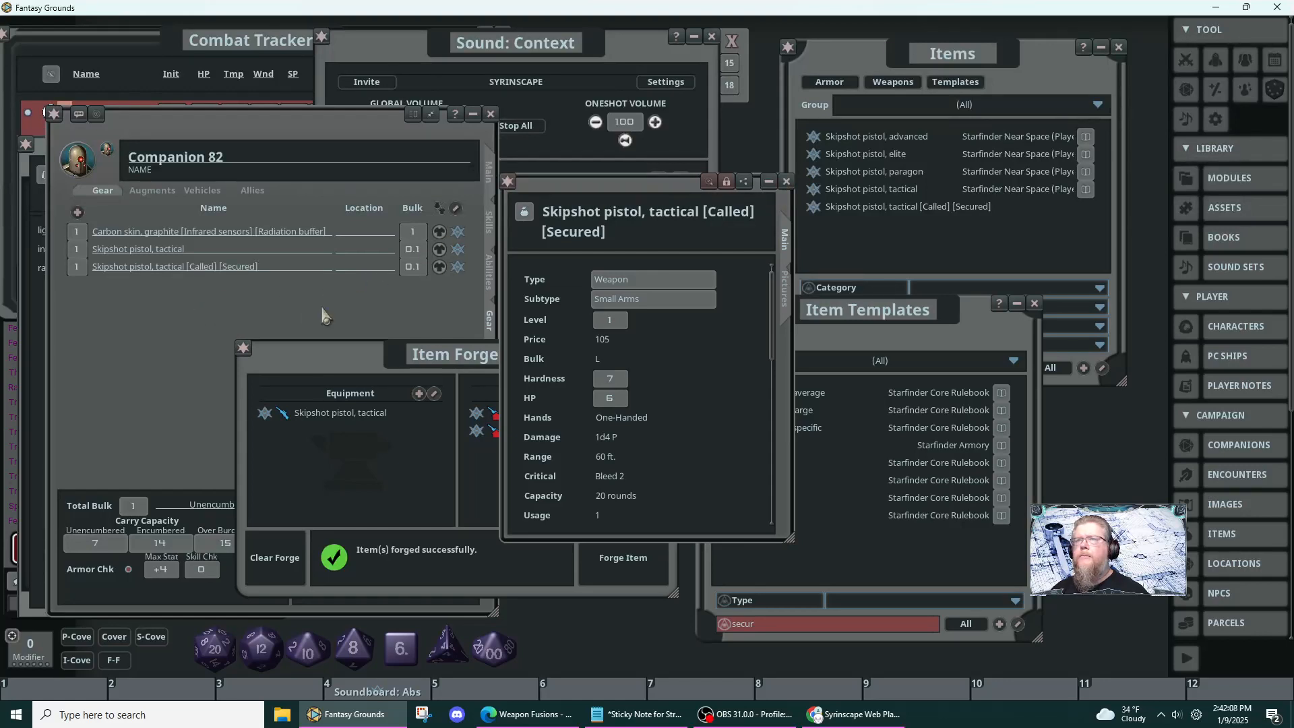
click(226, 249)
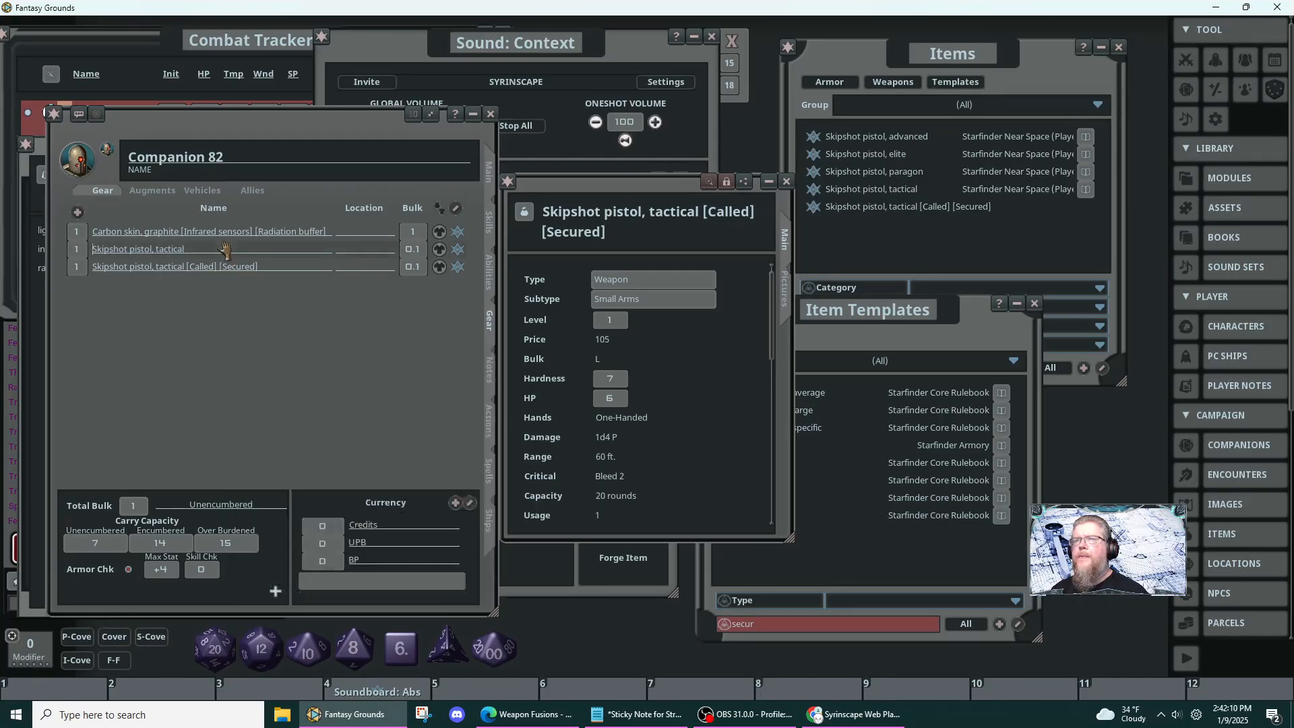
right_click(230, 250)
click(179, 286)
click(124, 293)
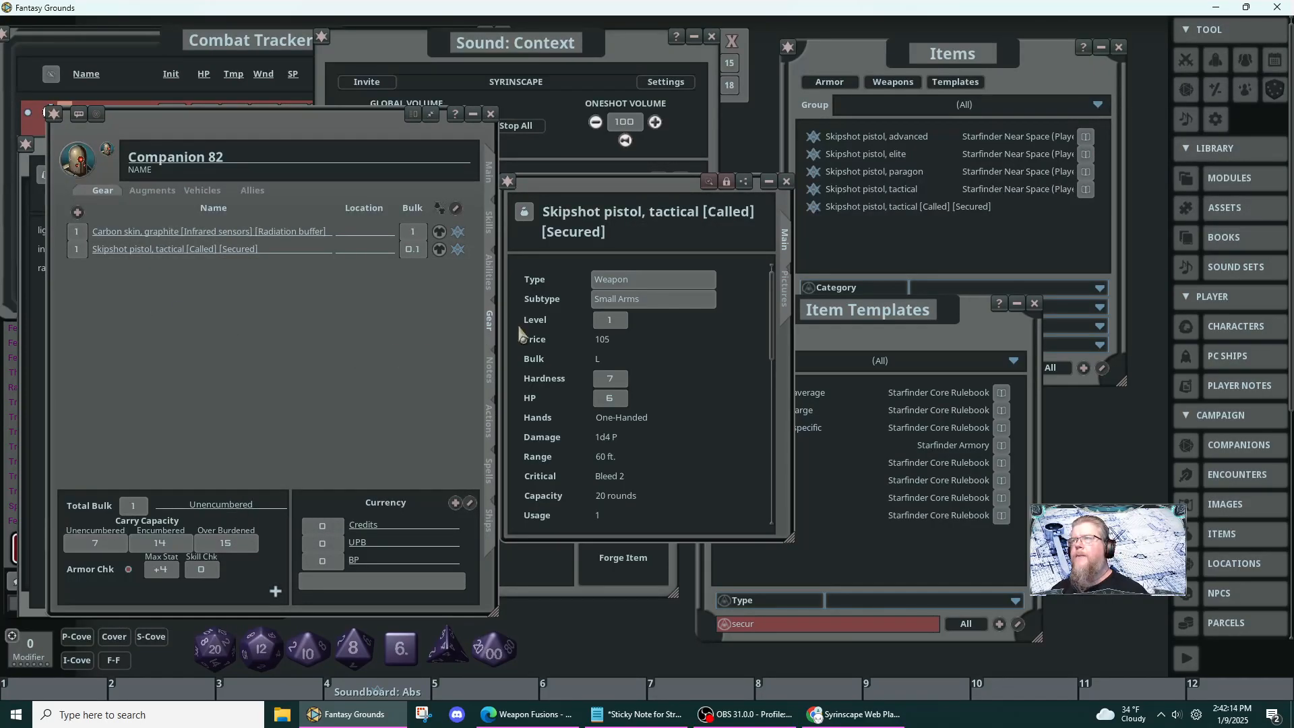
- Close the forged pistol's record, then clear and close the Item Forge
click(776, 184)
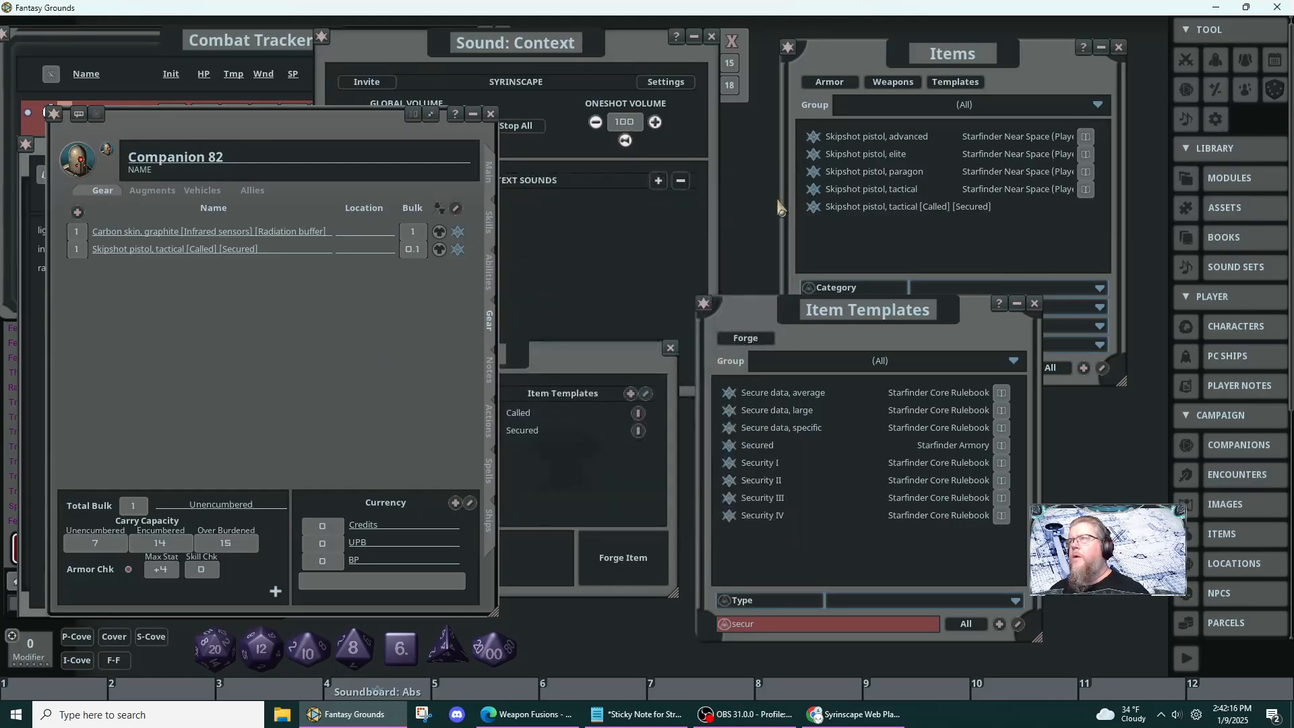
click(625, 364)
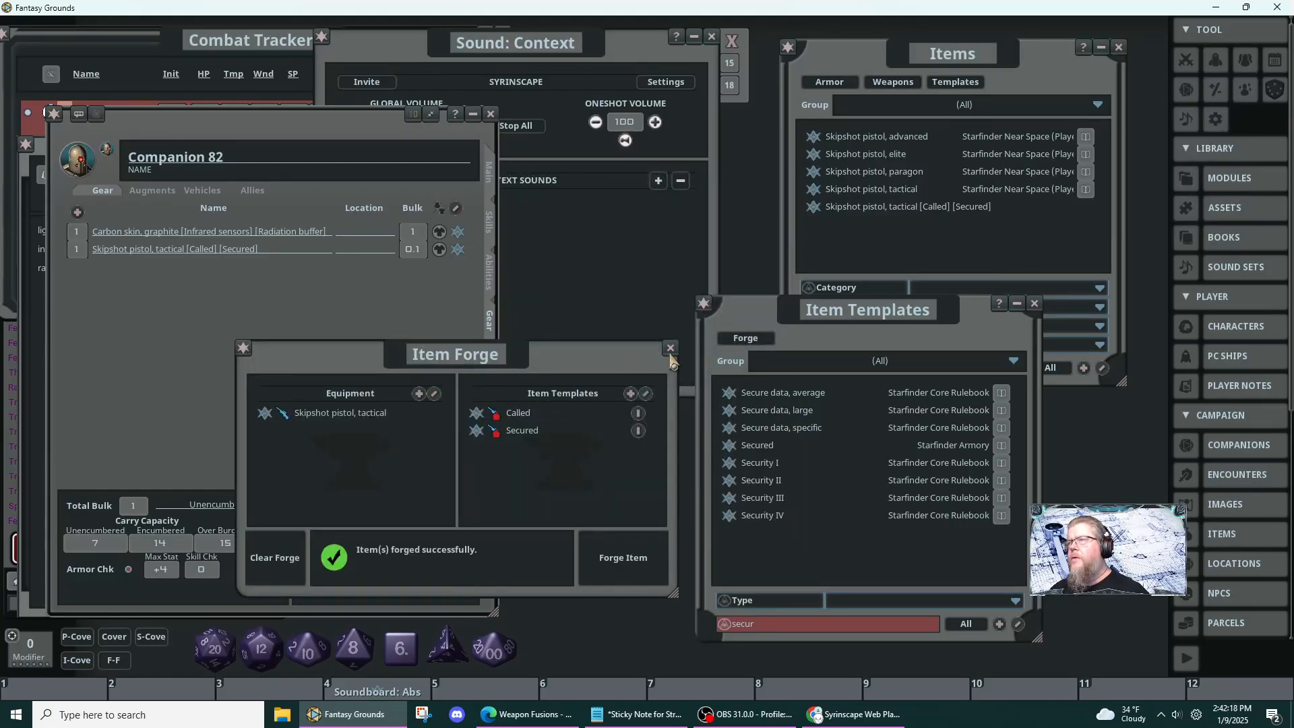
click(273, 574)
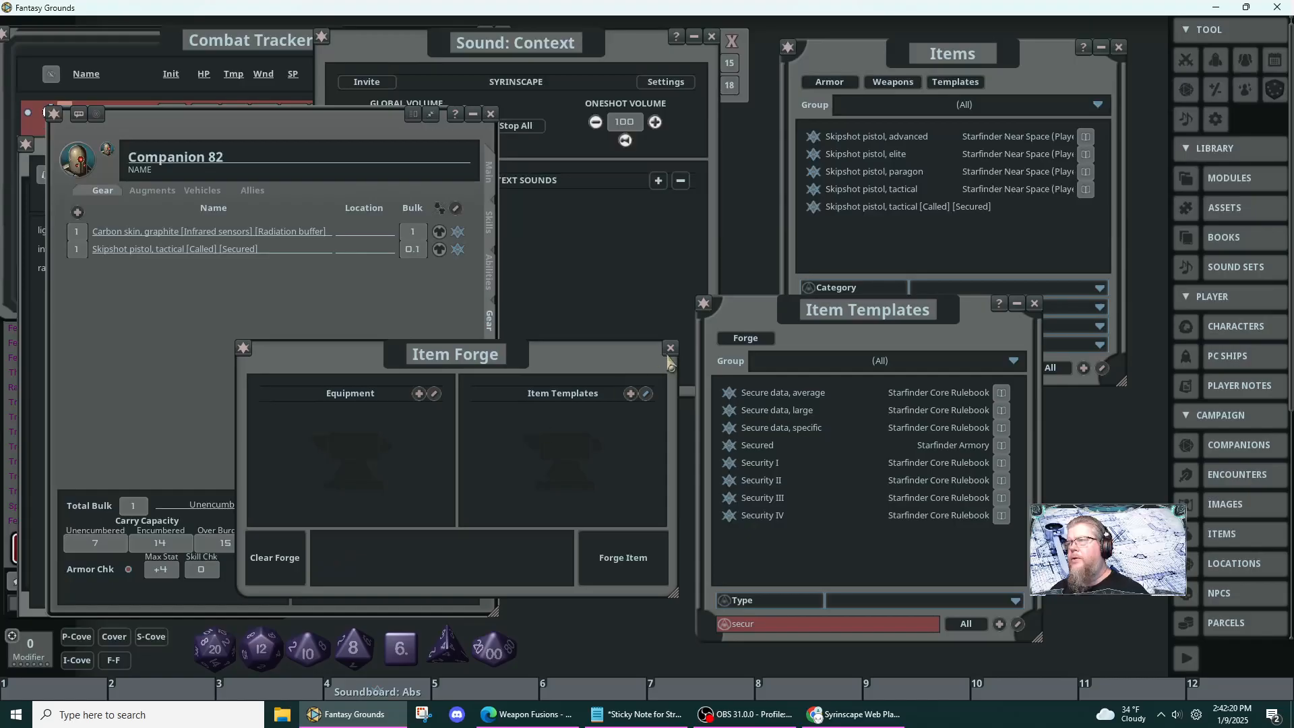
drag(628, 359, 733, 377)
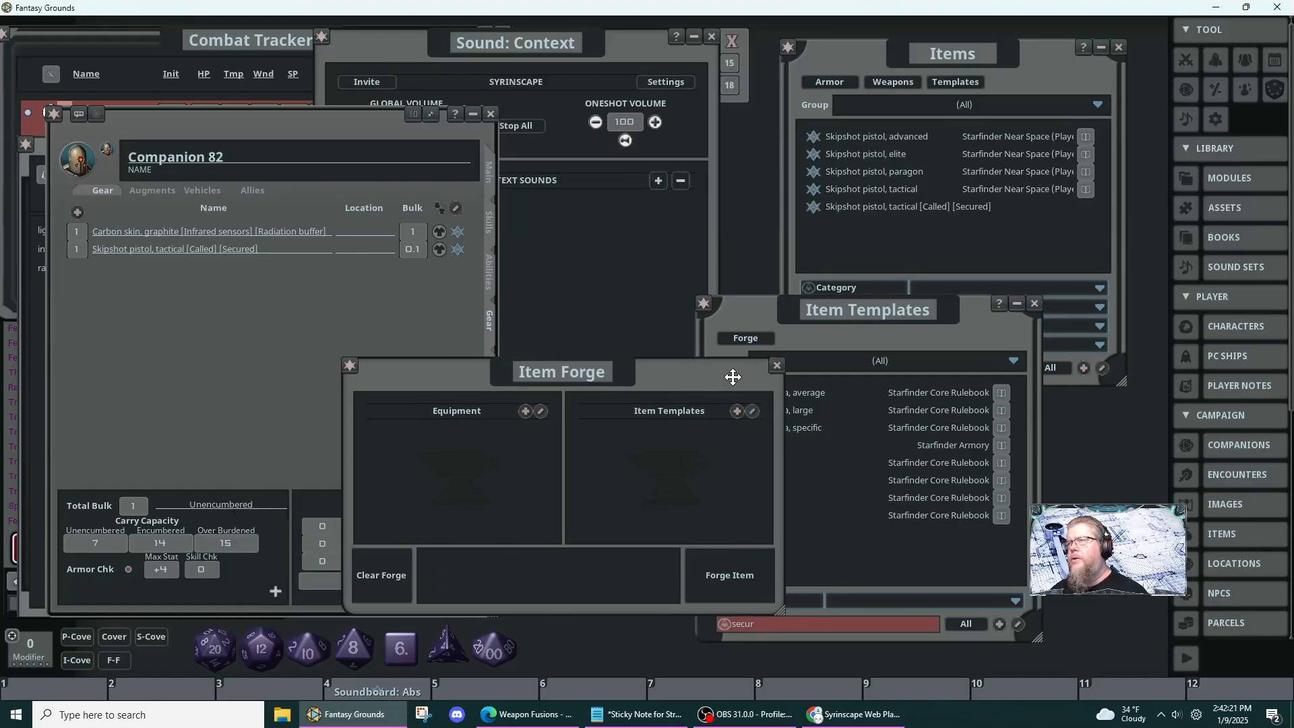
click(776, 365)
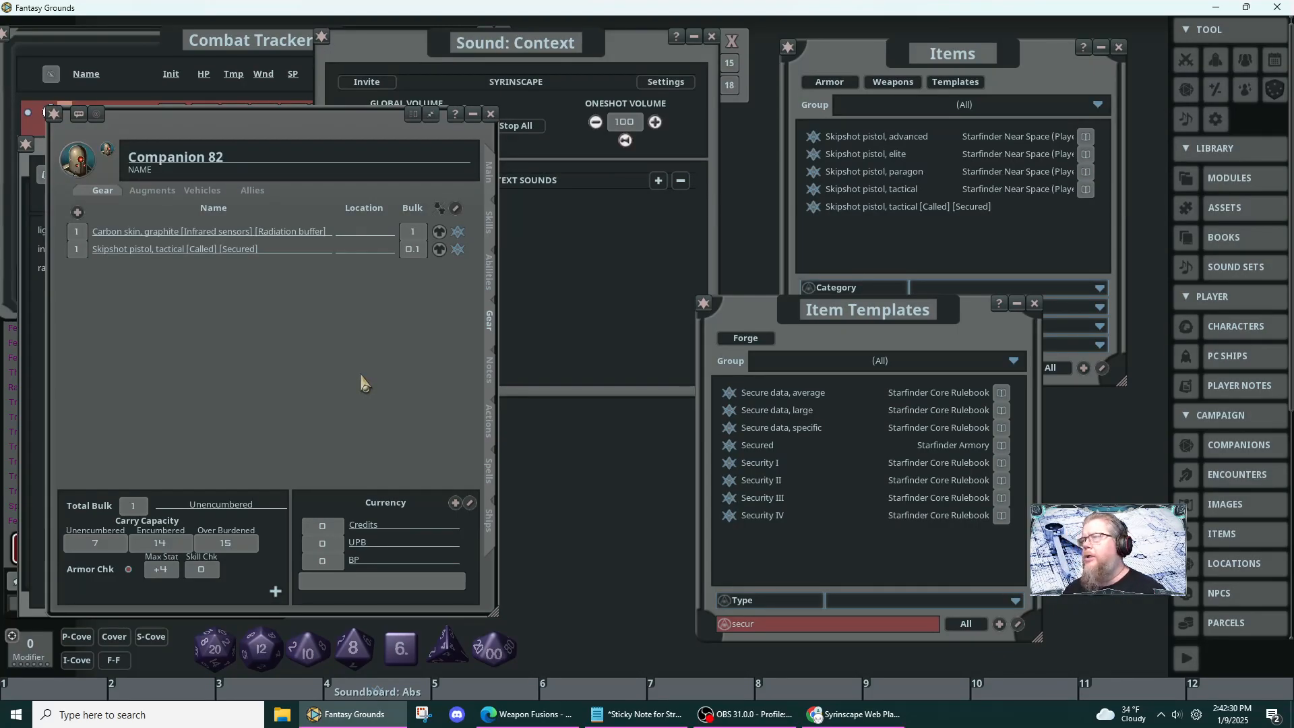
- Open the Basic Melee weapons page in the browser, and check Companion 82's weapon proficiencies in Fantasy Grounds
click(531, 716)
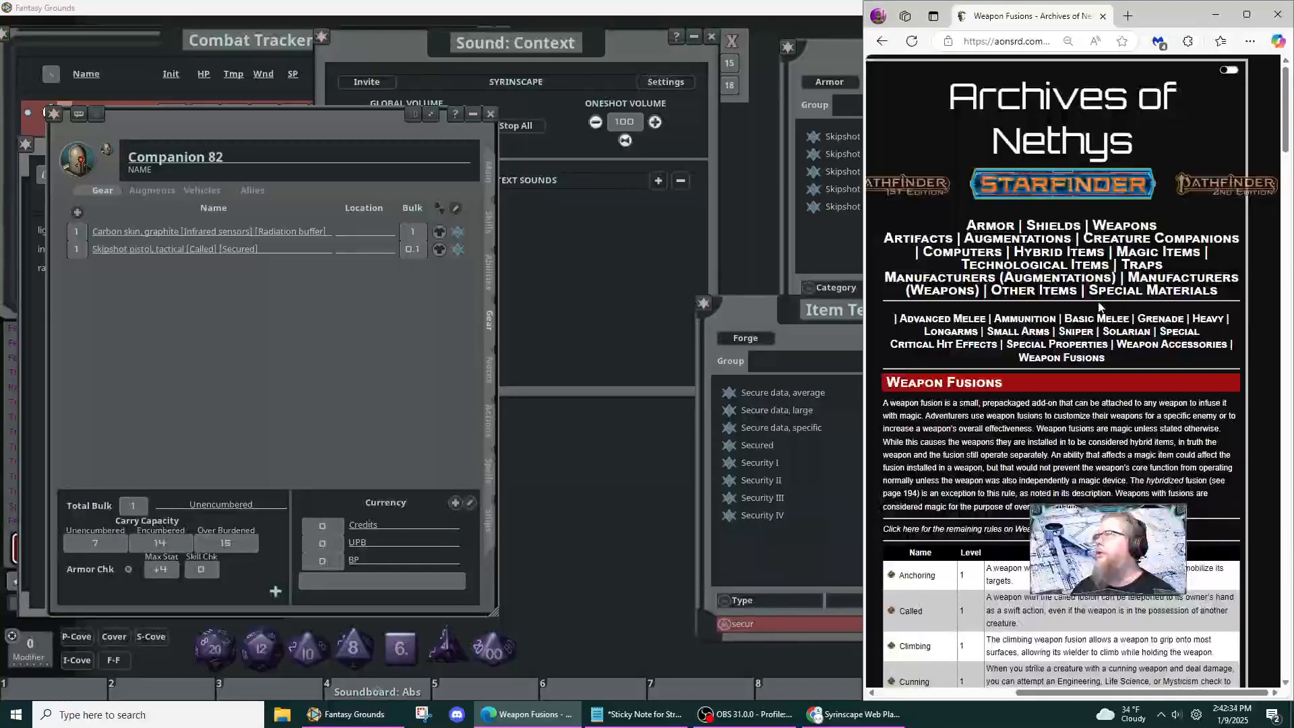
click(1112, 231)
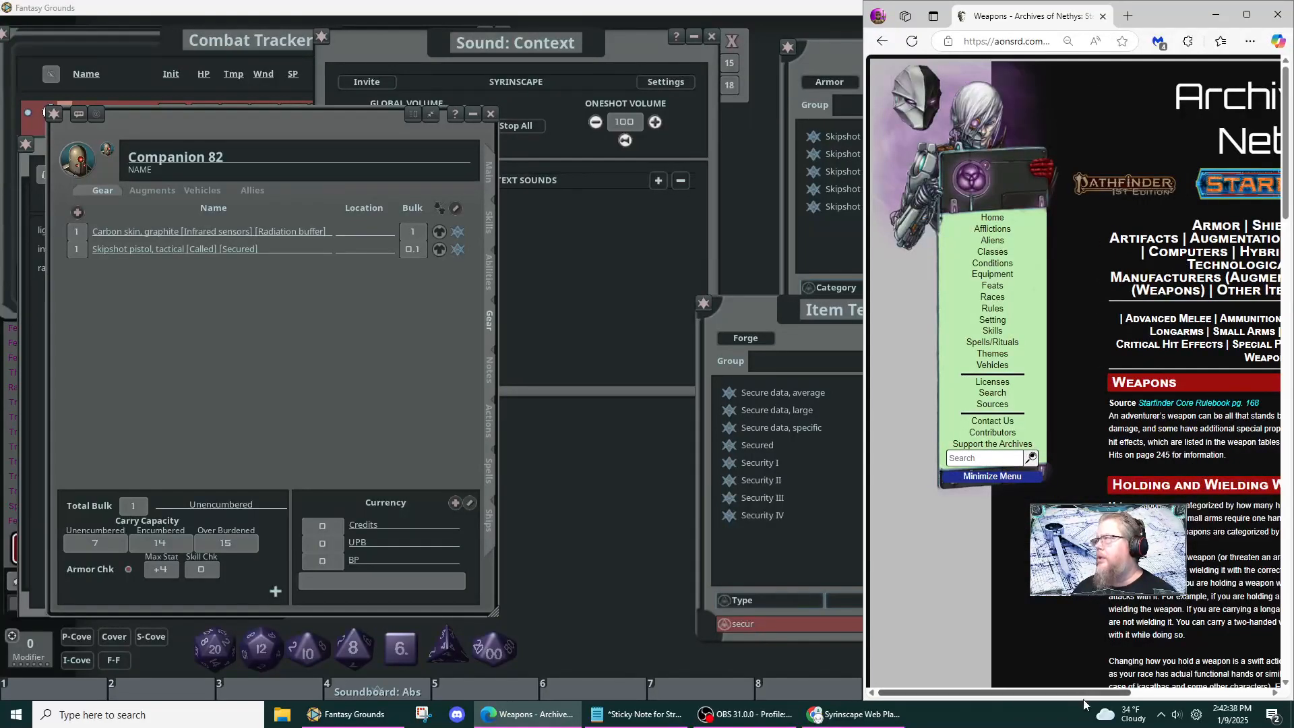
drag(1073, 700, 1213, 704)
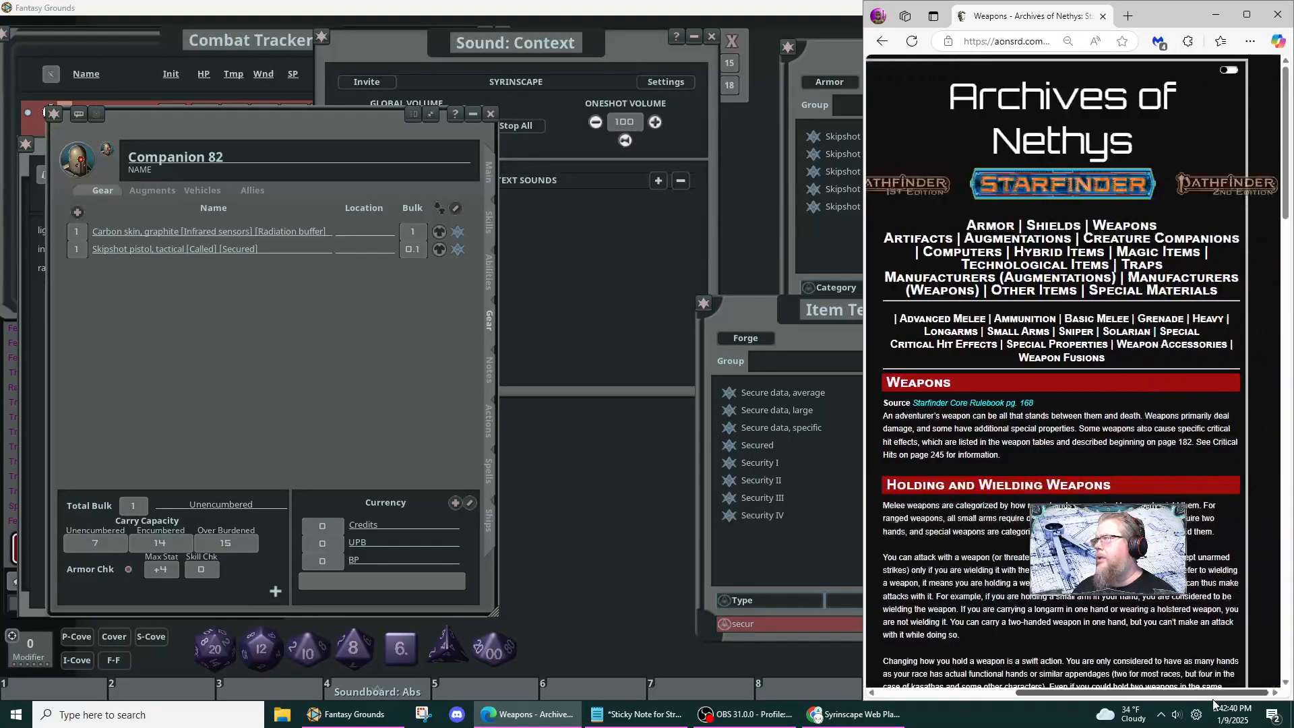
click(1103, 322)
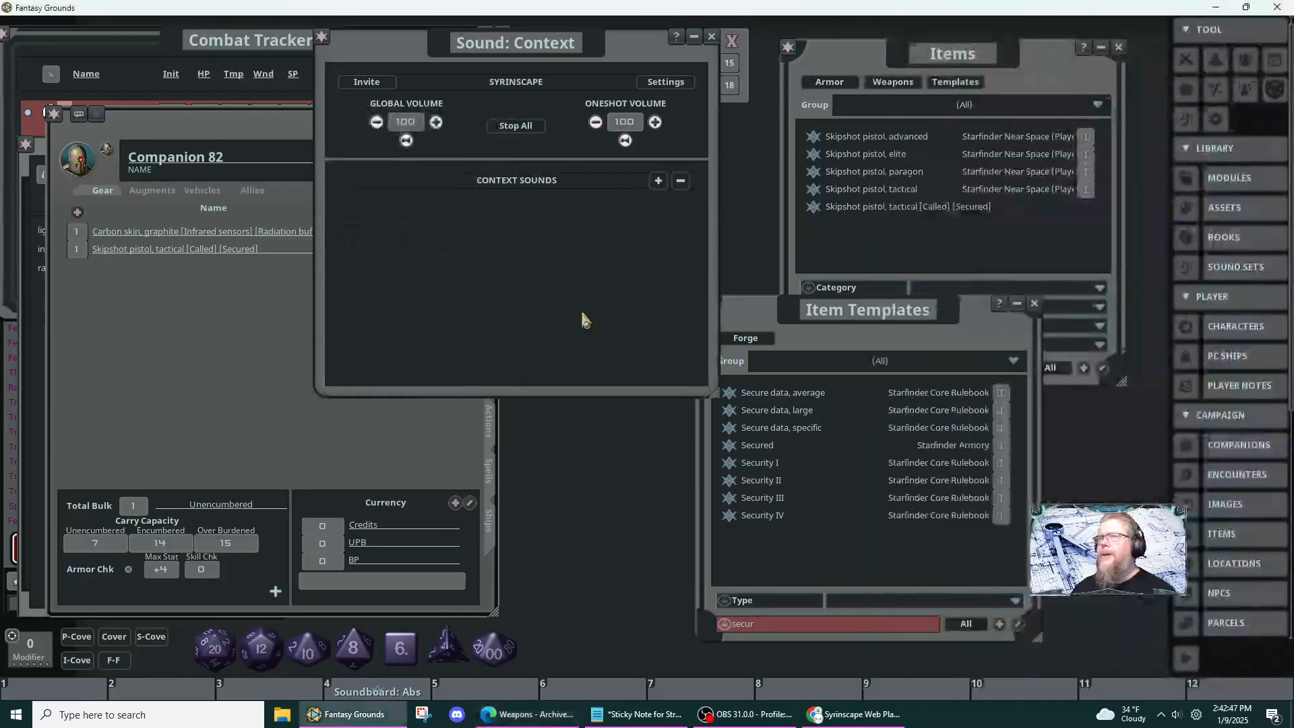
click(580, 308)
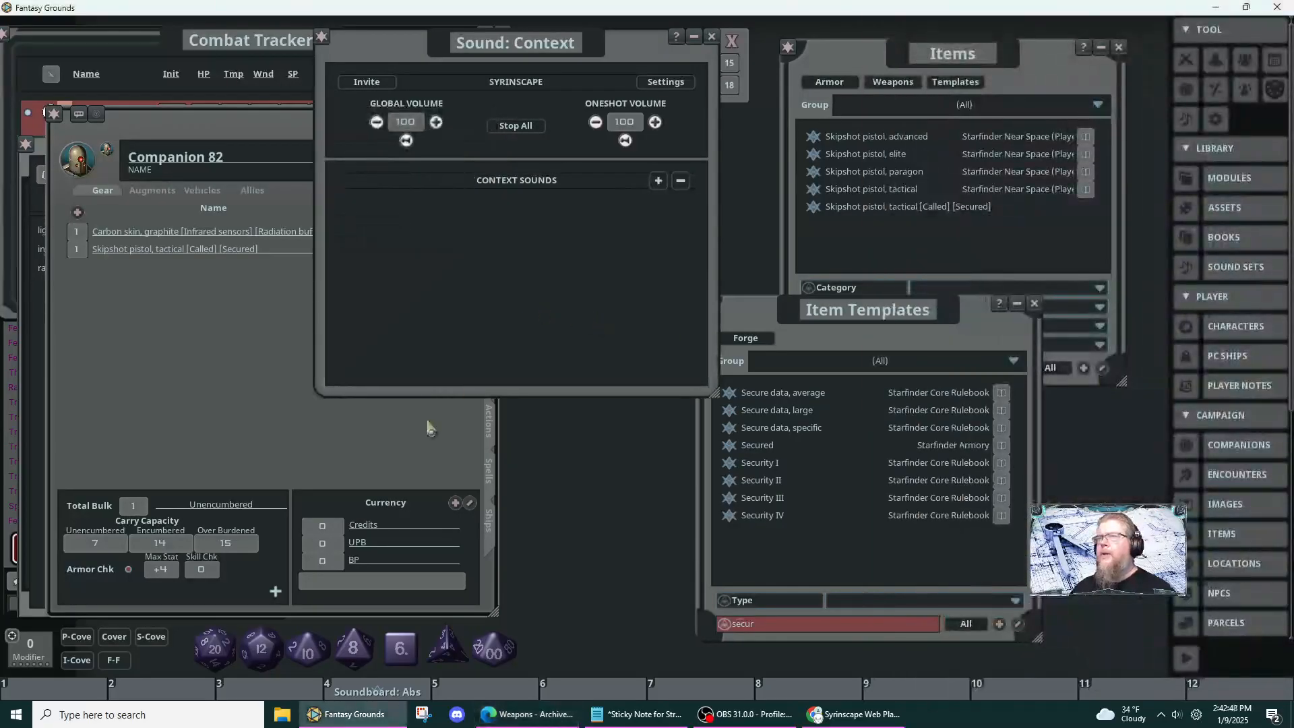
click(491, 275)
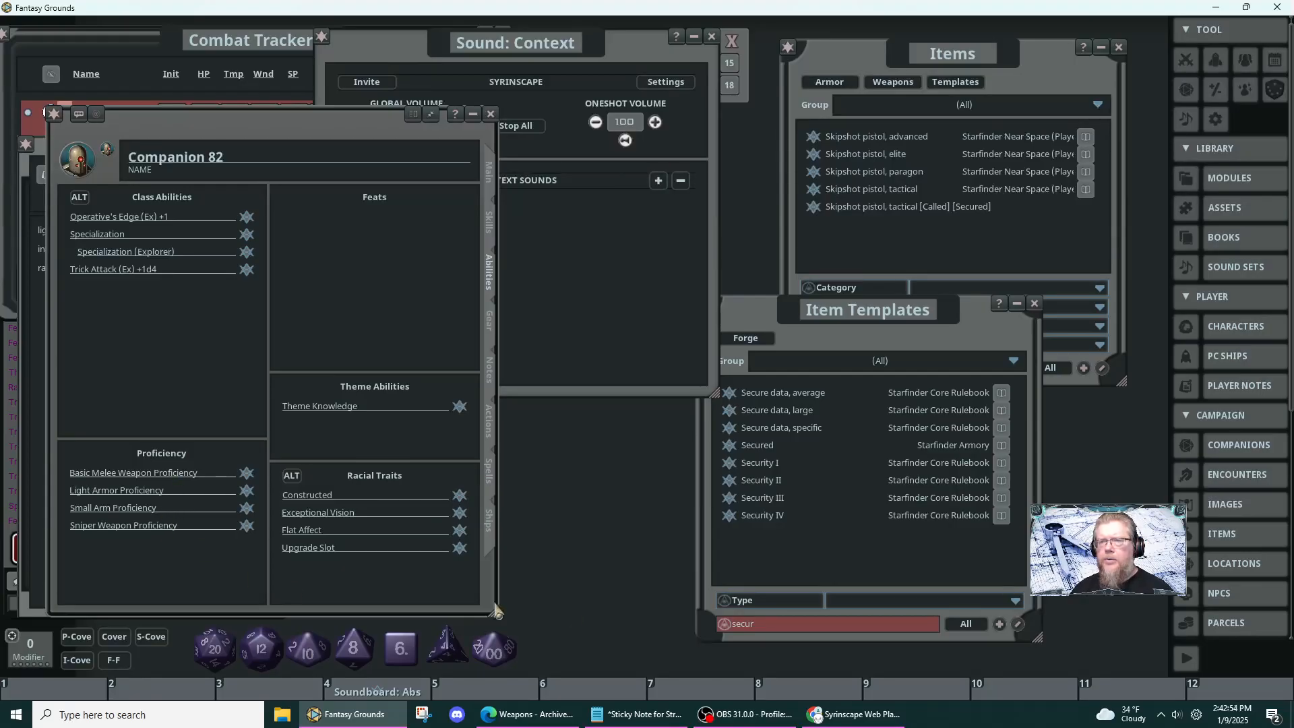
- Return to the browser and look through the low-level one-handed weapons in the Basic Melee table
click(529, 714)
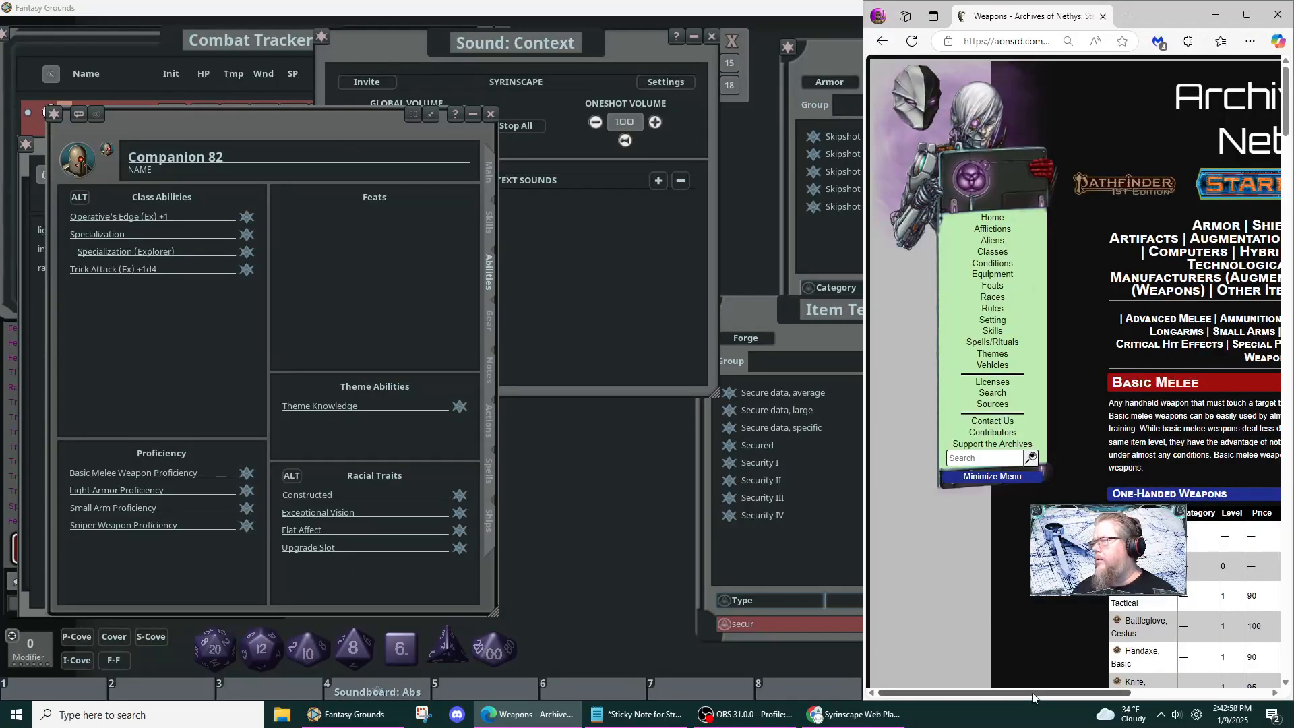
drag(1032, 698, 1171, 698)
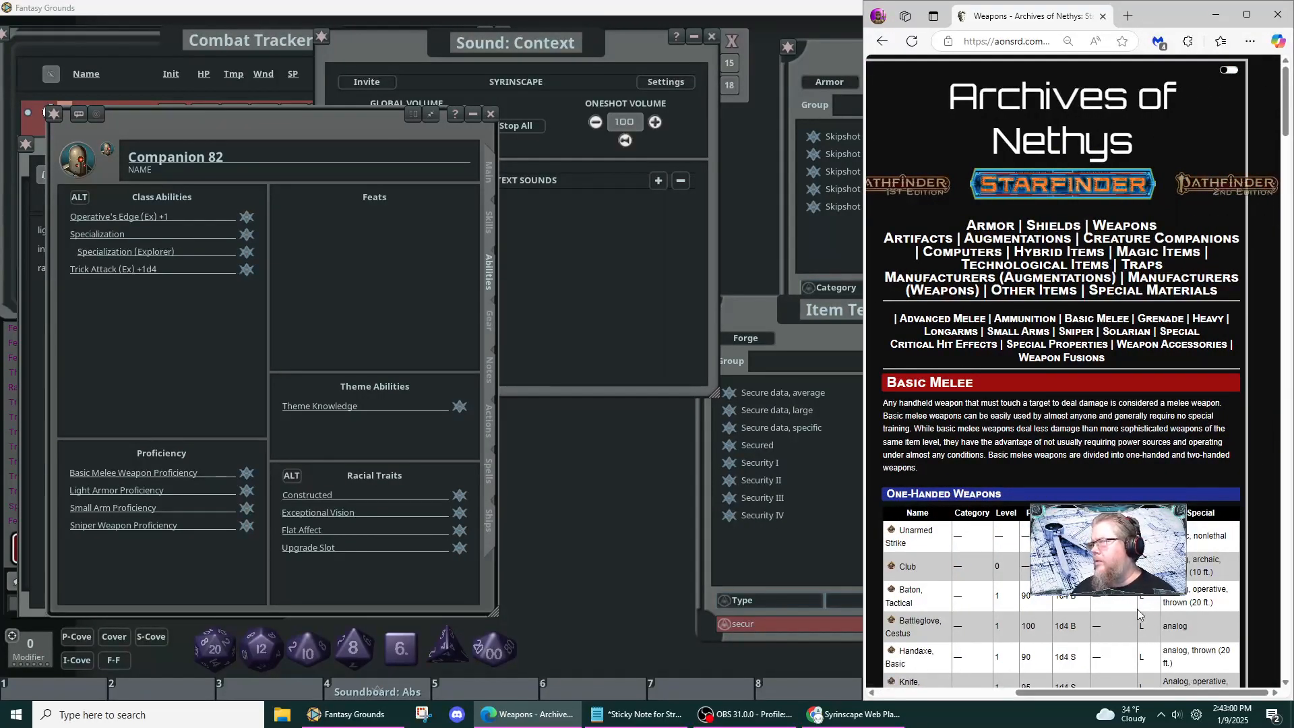
scroll(1138, 605, down, 4)
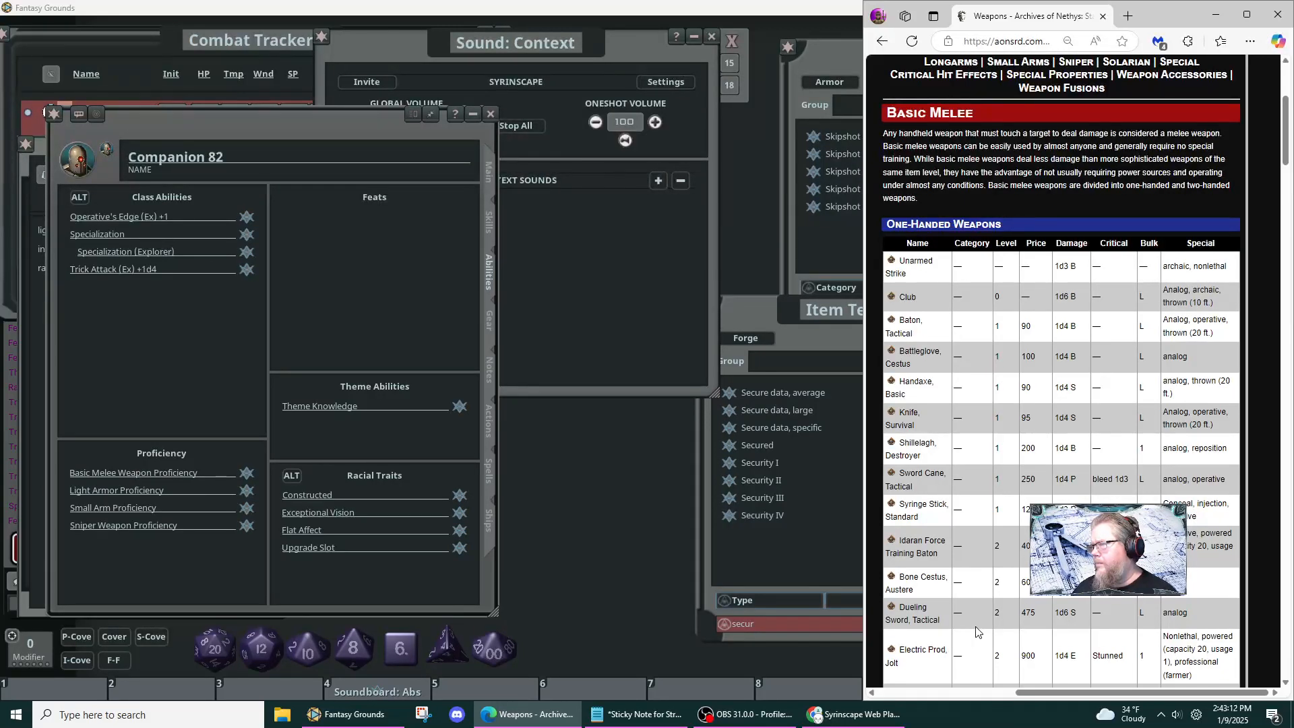
scroll(975, 632, down, 2)
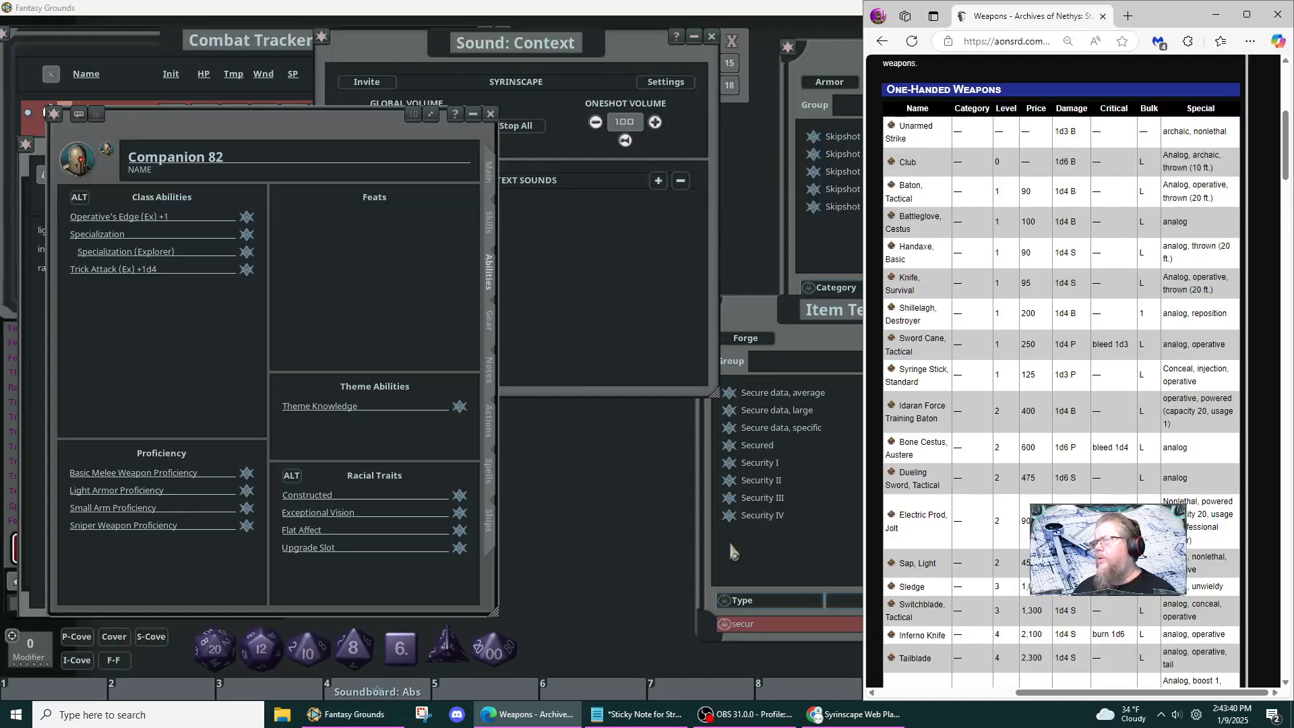
- Switch to Fantasy Grounds, search the Items list for "switch" and open the record of the tactical switchblade
click(803, 565)
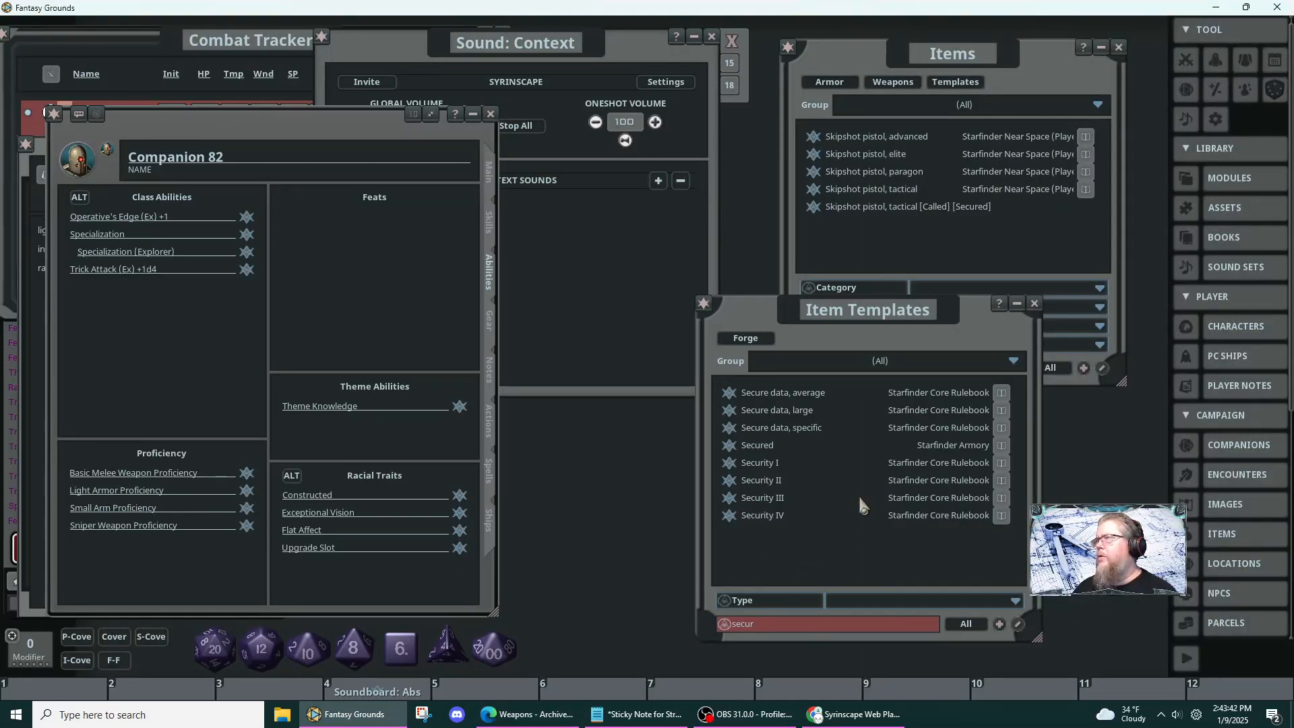
click(955, 260)
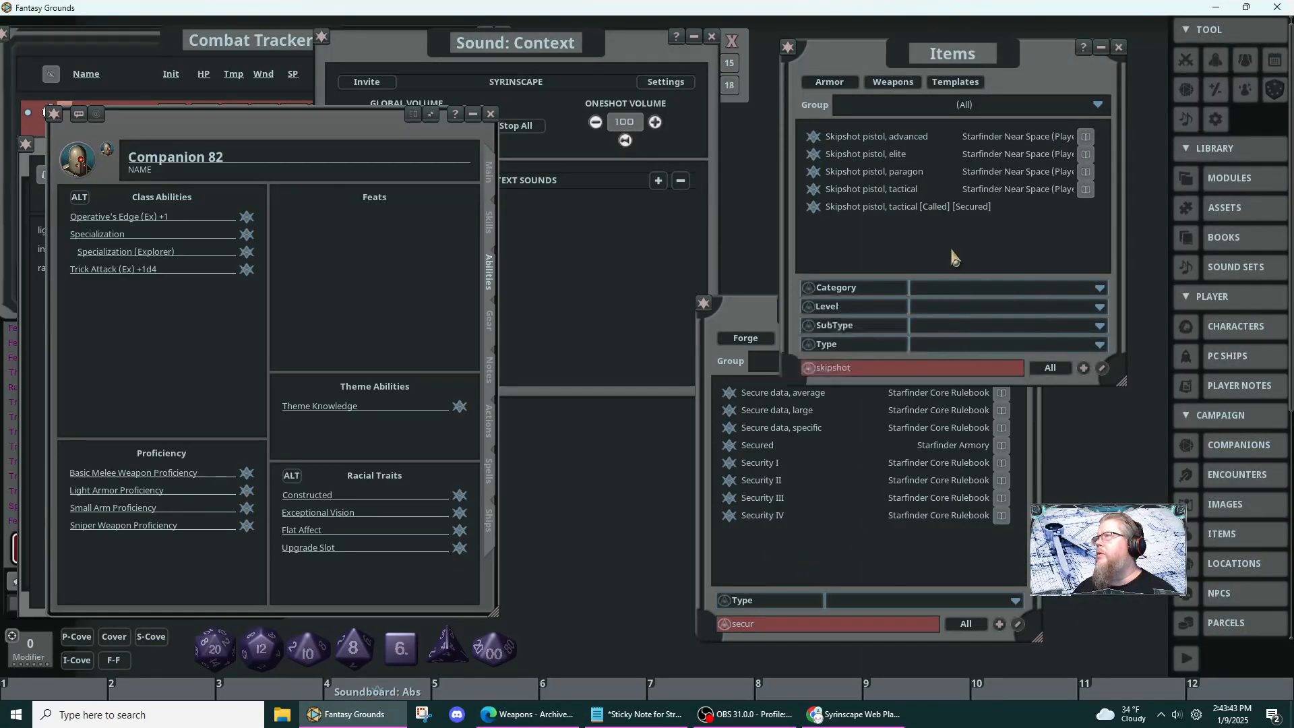
click(941, 372)
text(ta)
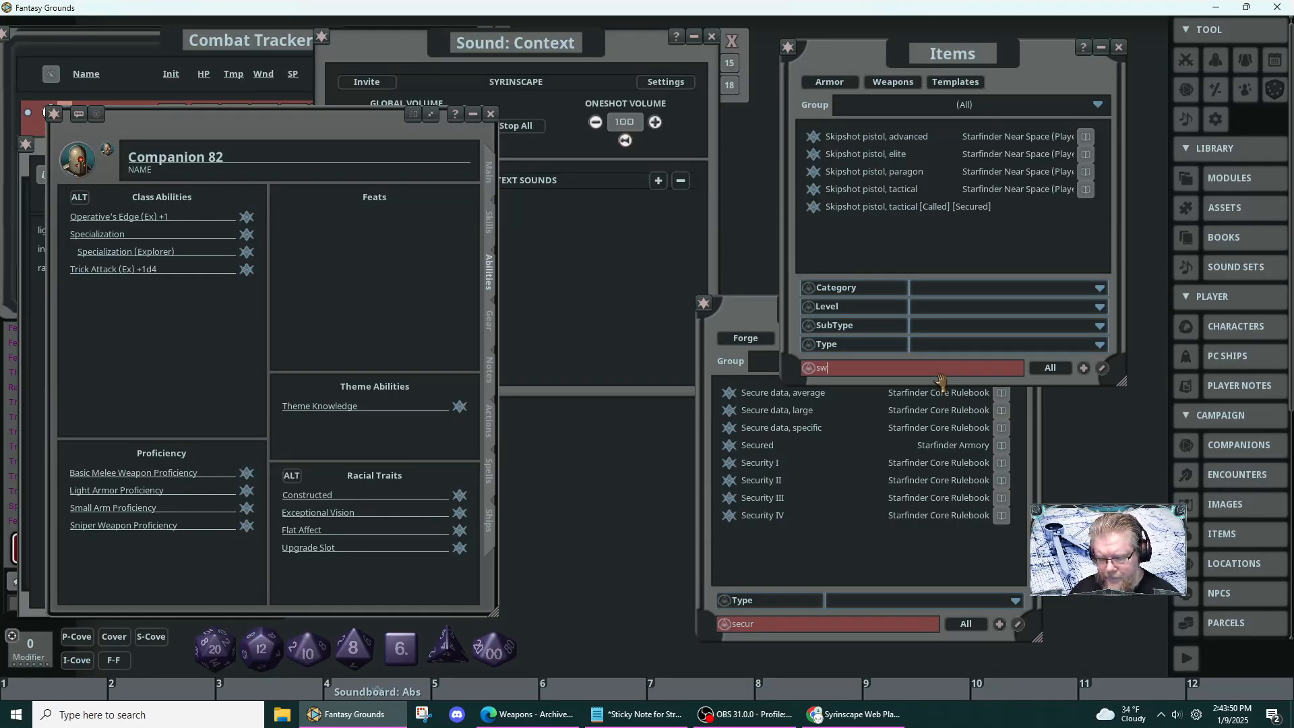
click(941, 375)
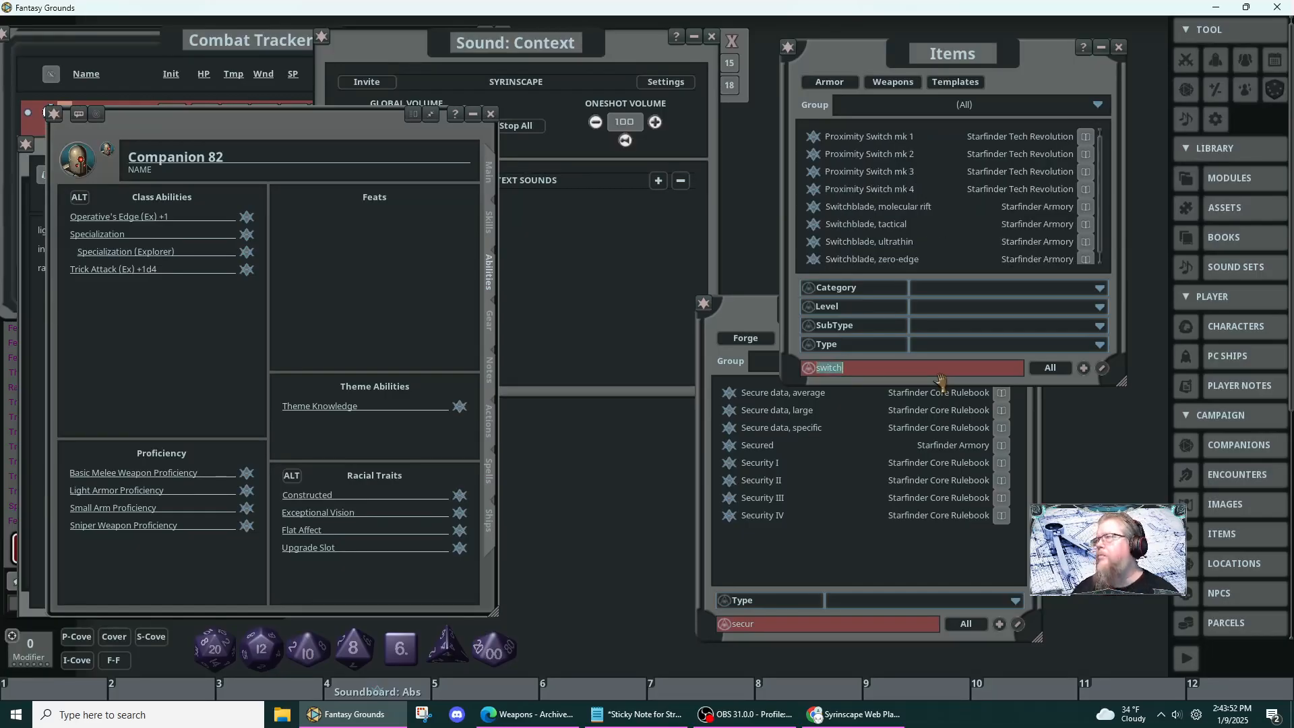
click(814, 224)
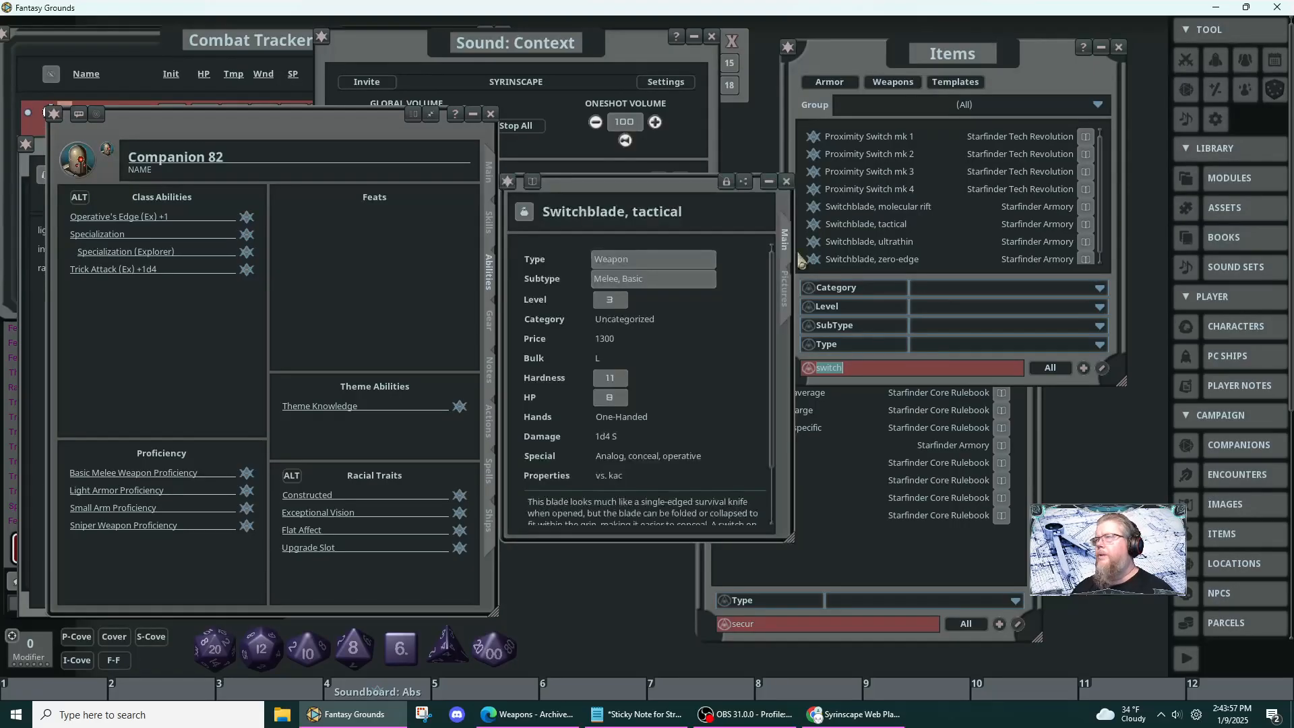
- Open the Item Forge, close the stray Security I record, and add the tactical switchblade as the forge's equipment
click(867, 461)
click(835, 344)
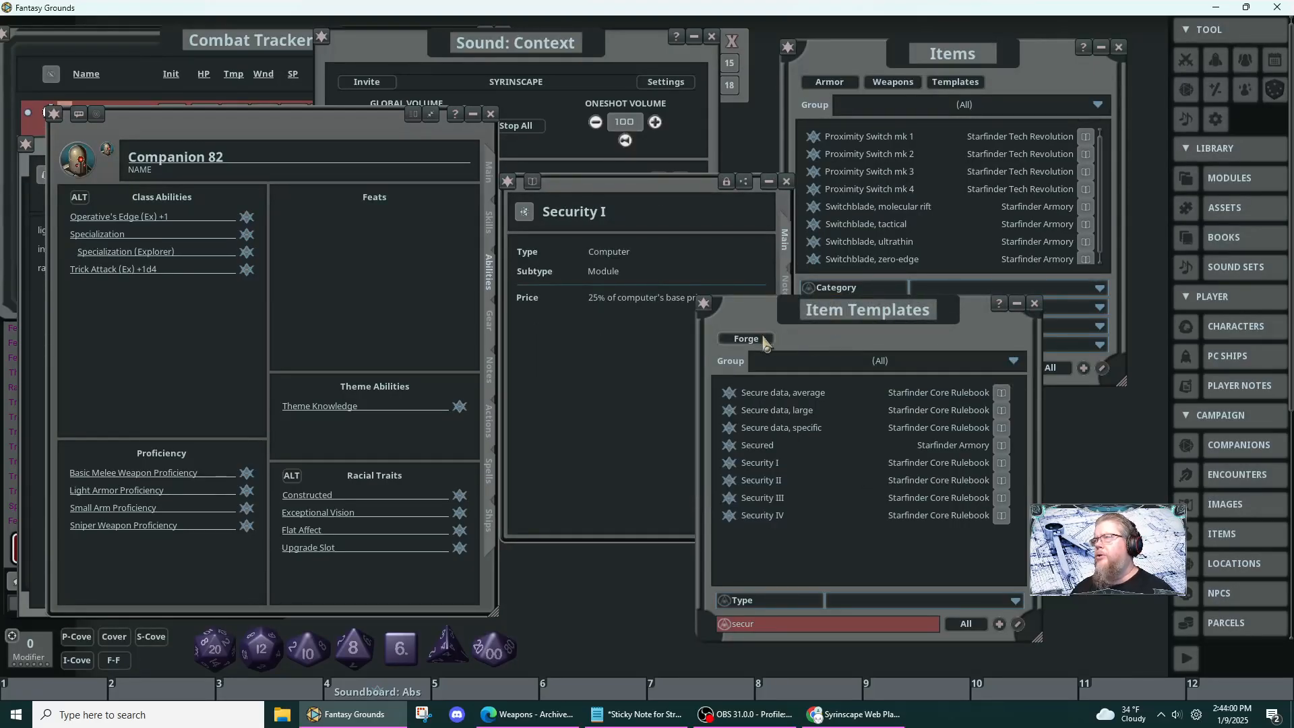
click(765, 338)
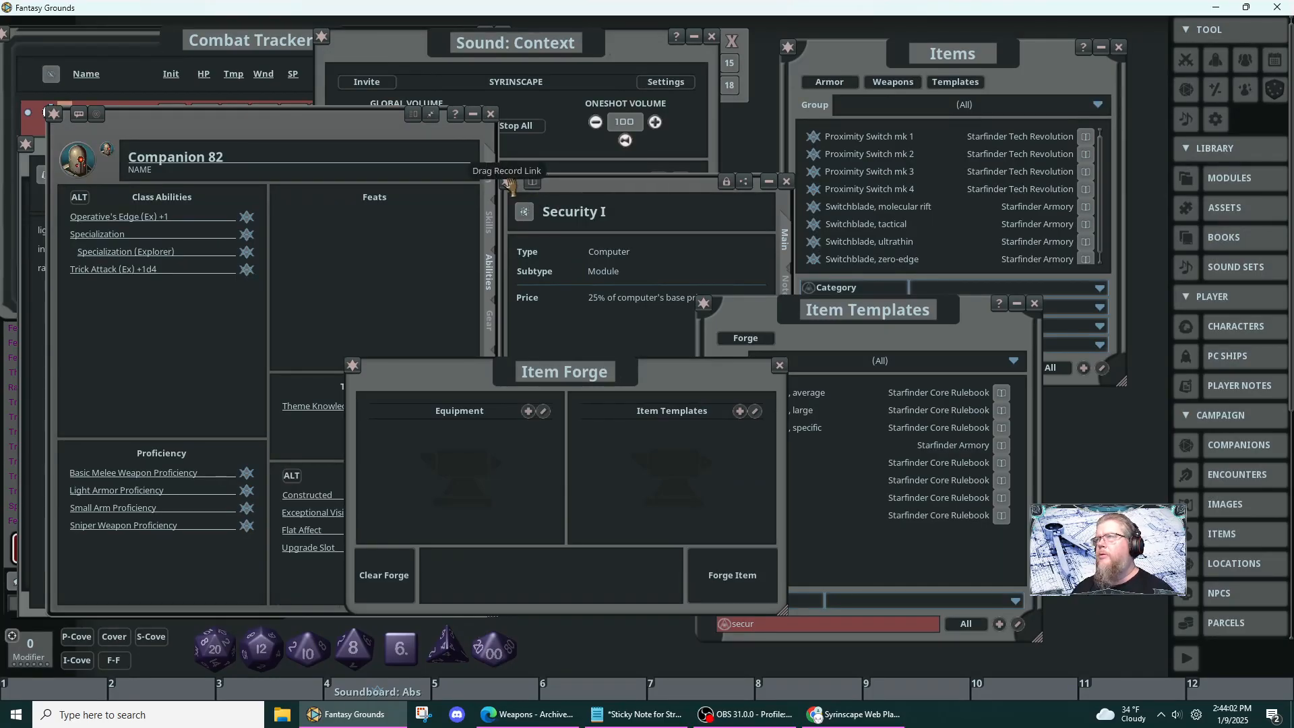
drag(593, 190, 225, 158)
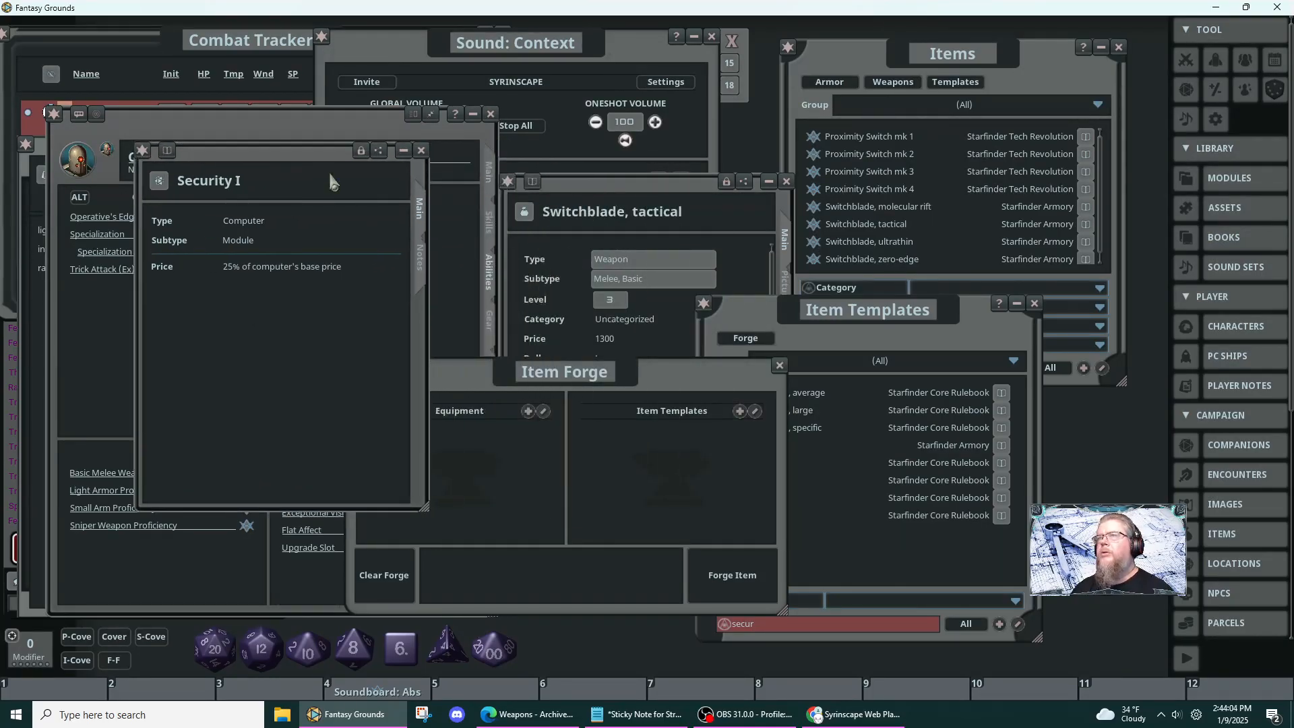
click(421, 151)
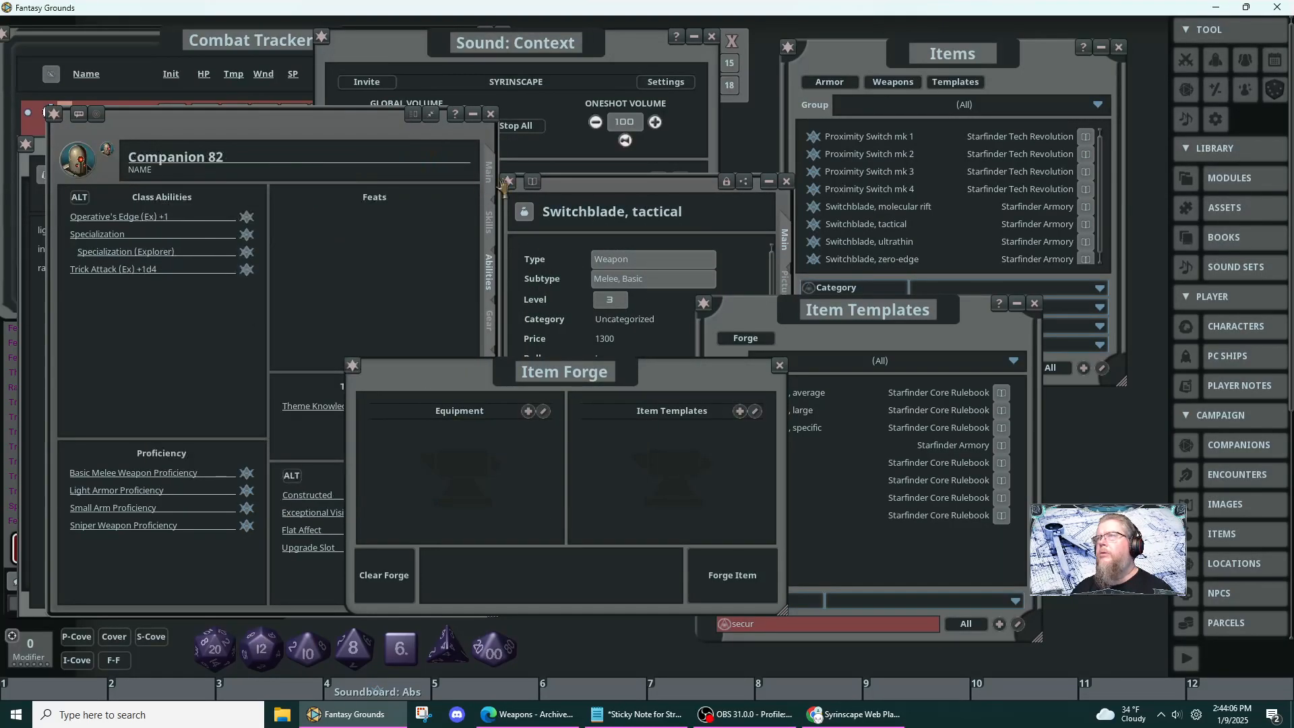
click(500, 307)
drag(423, 475, 426, 473)
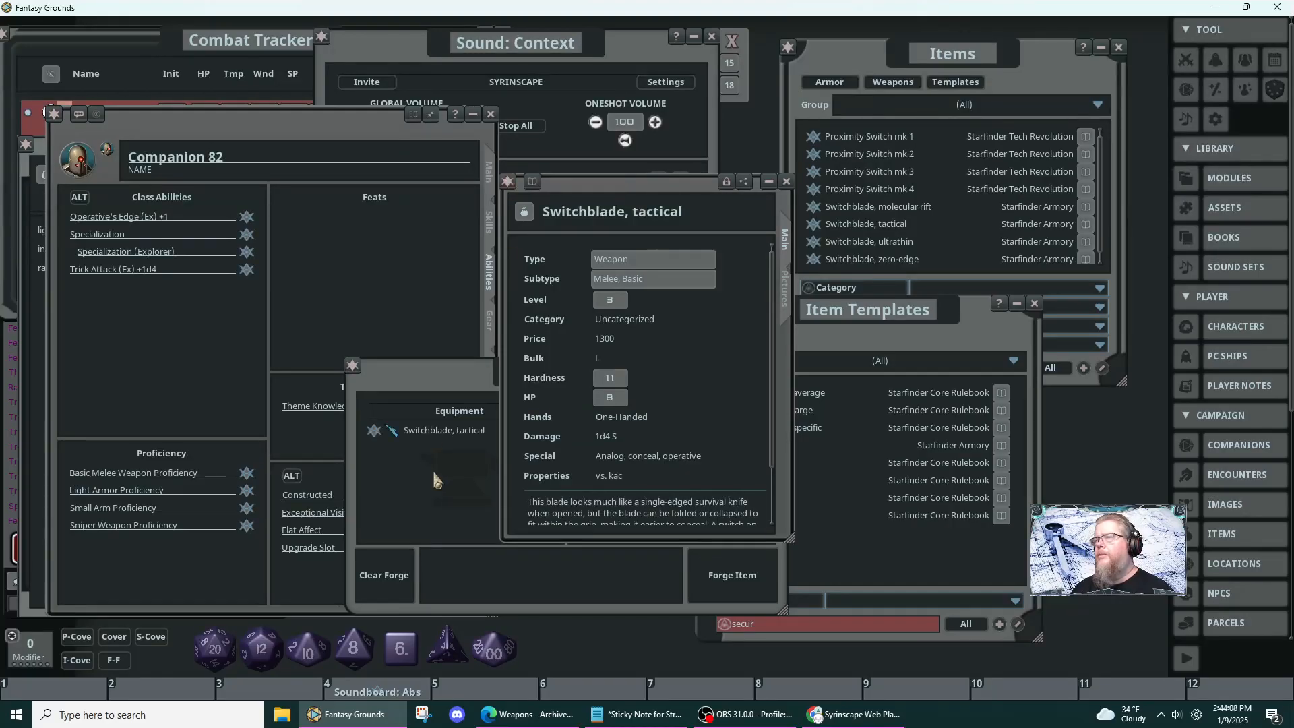
- Add the Secured template to the Item Forge
click(546, 490)
click(883, 582)
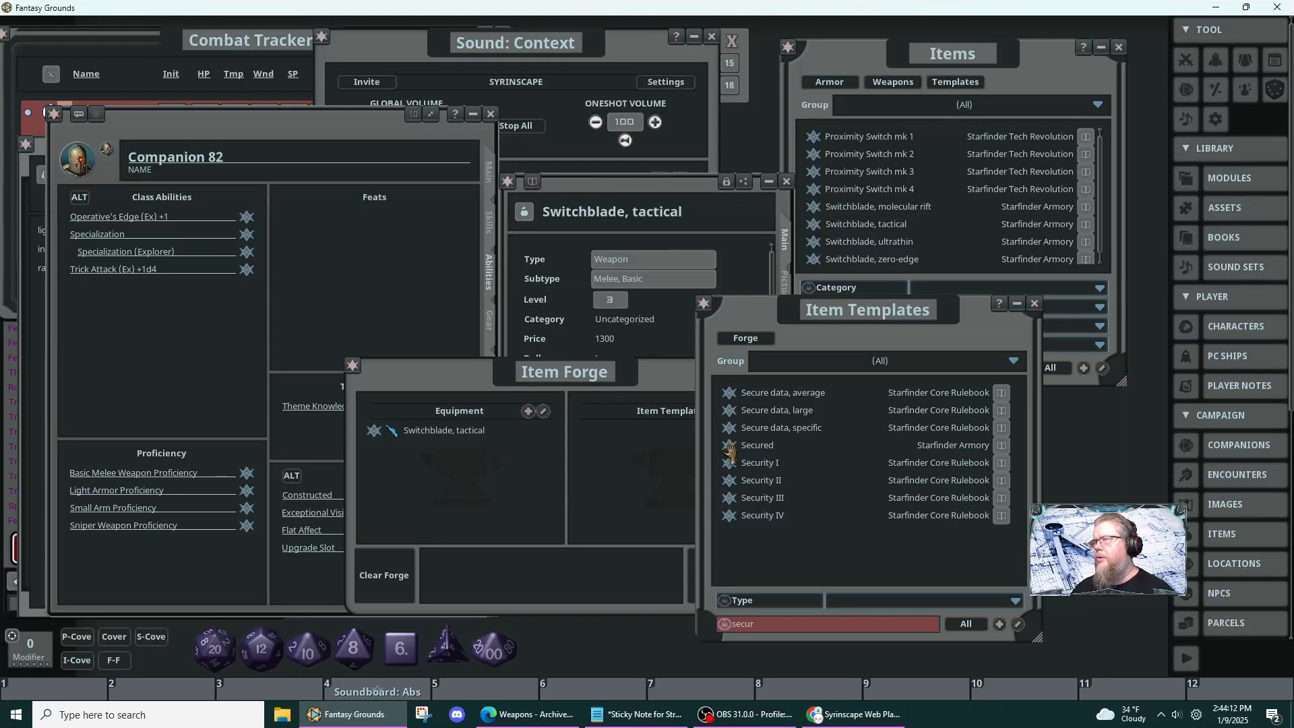
drag(731, 453, 647, 461)
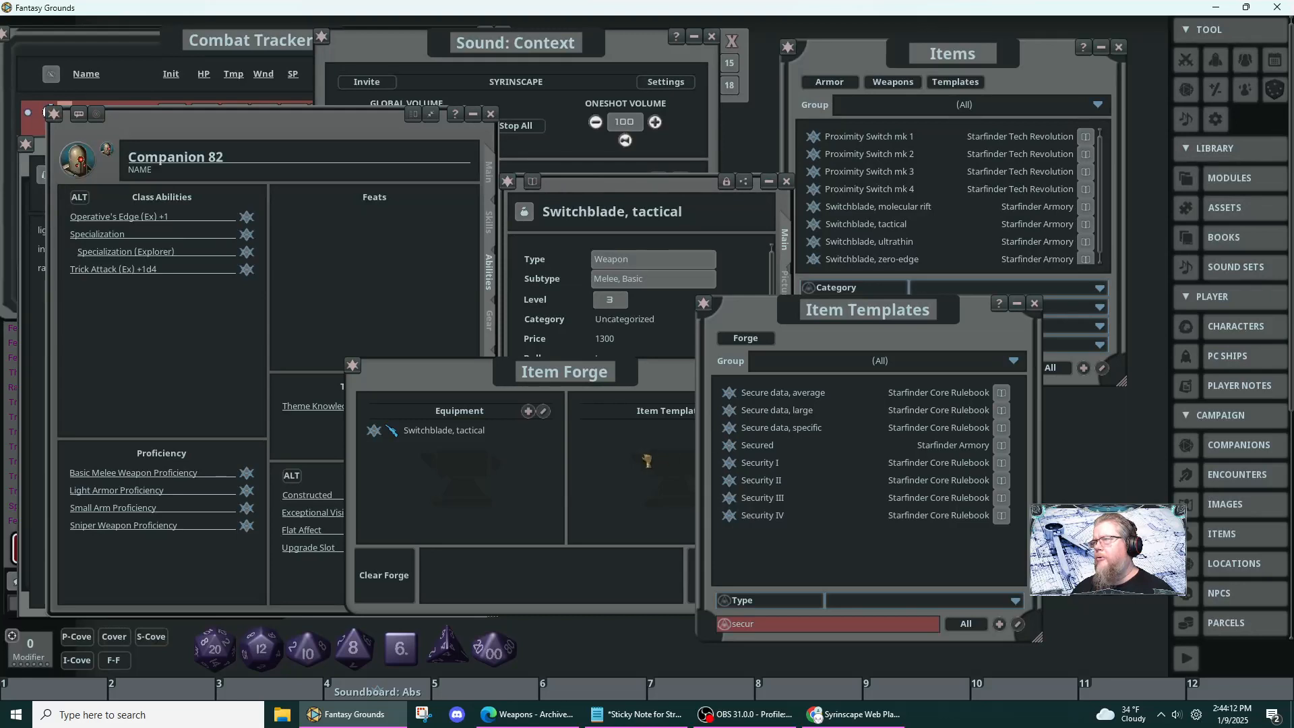
click(627, 588)
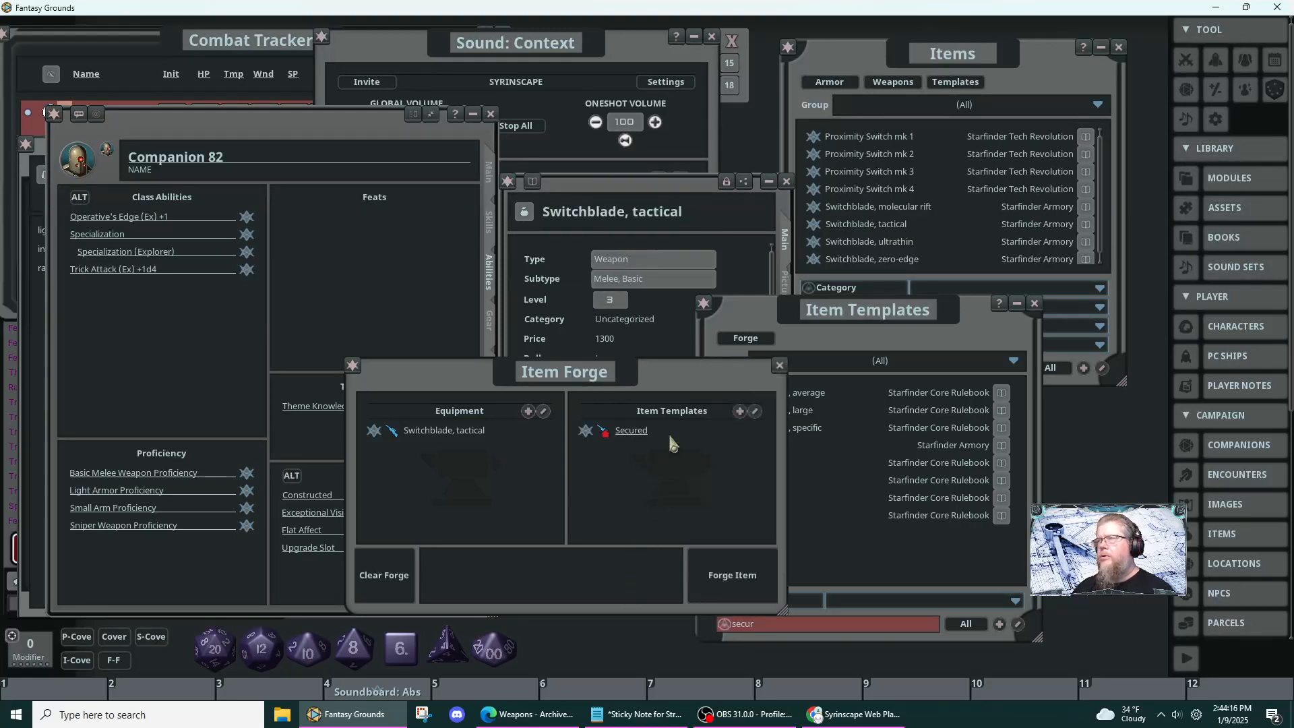
- Search the item templates for "call" and add the Called template to the Item Forge alongside Secured
drag(676, 379, 814, 279)
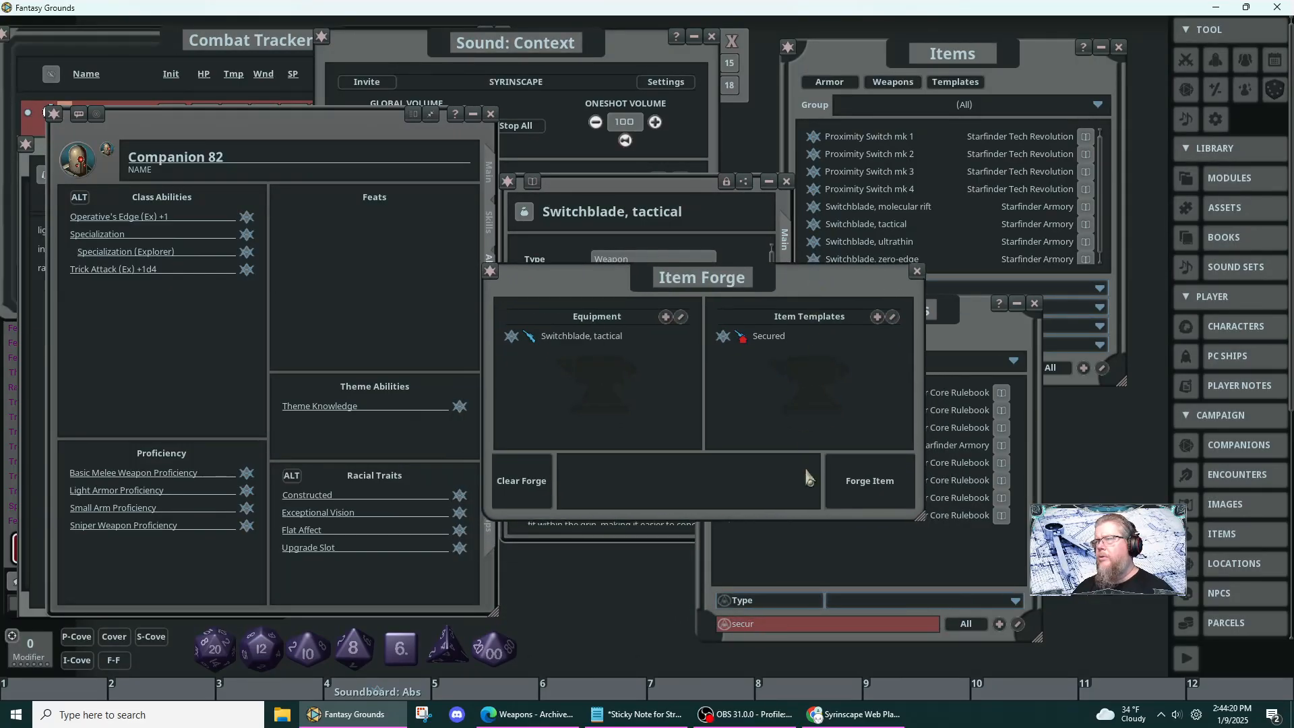
click(806, 626)
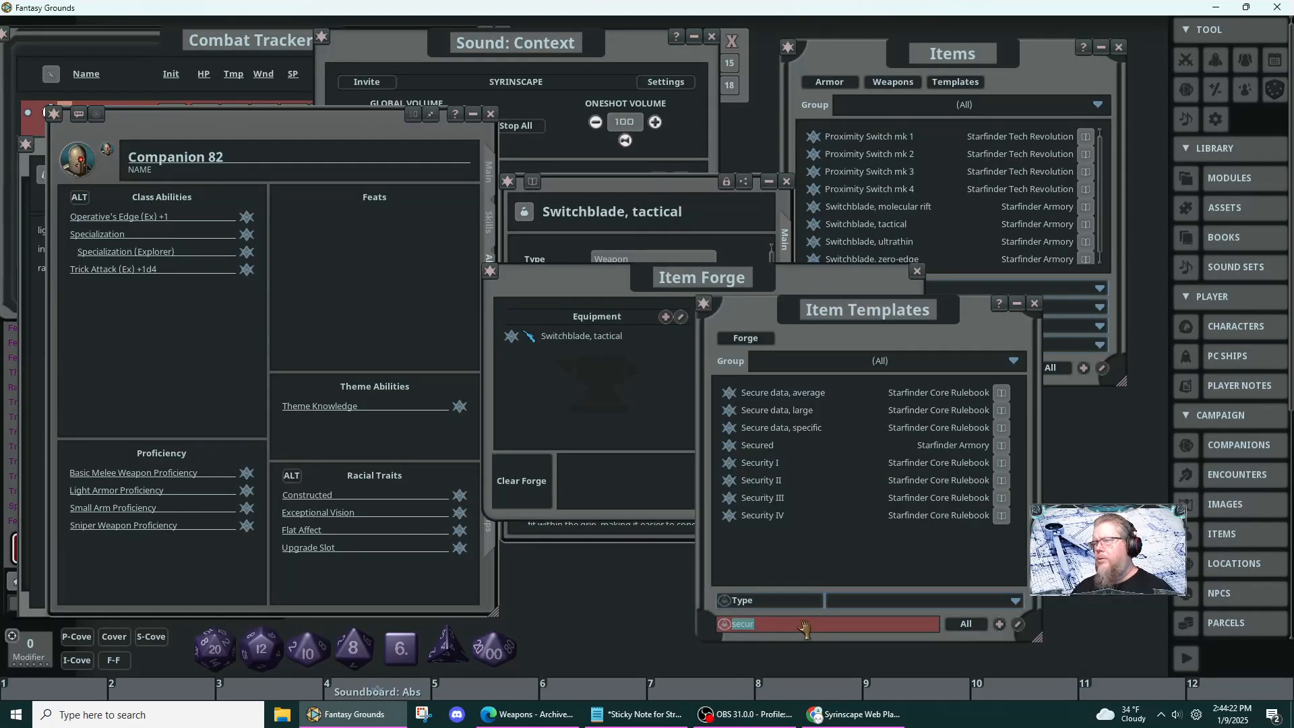
text(call)
click(806, 625)
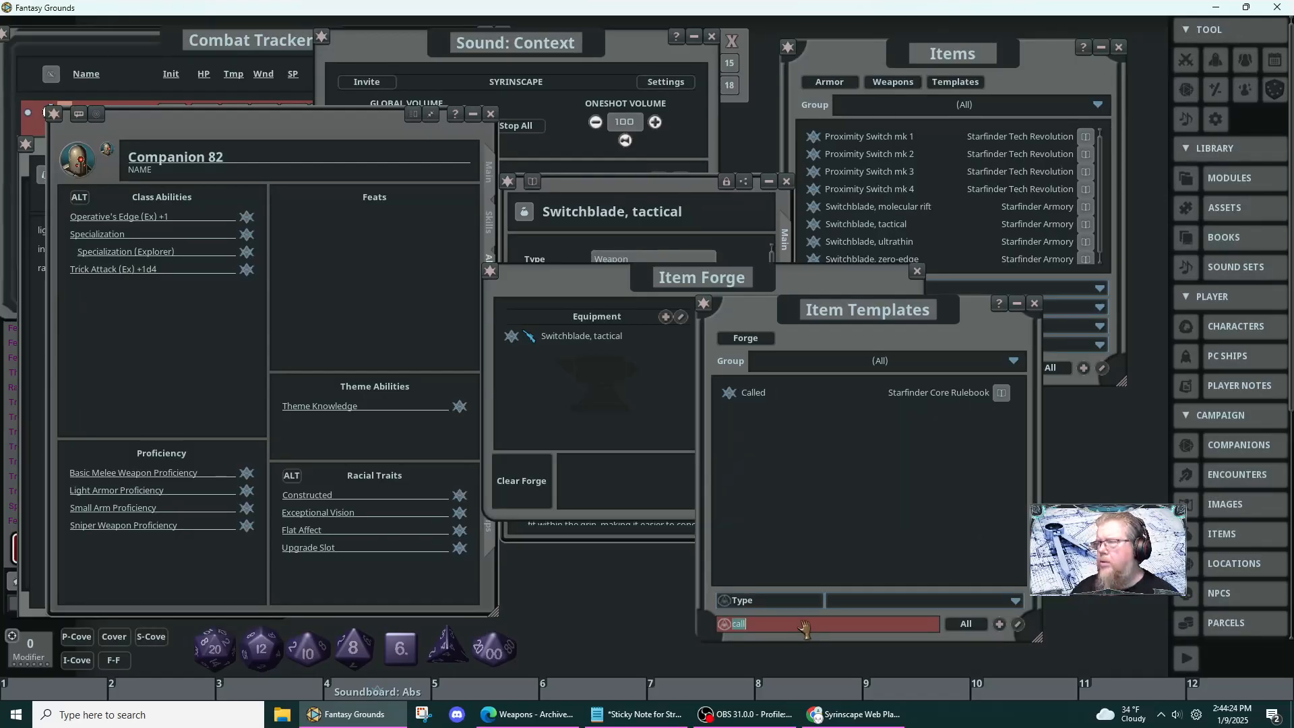
drag(648, 289, 418, 302)
drag(697, 396, 578, 391)
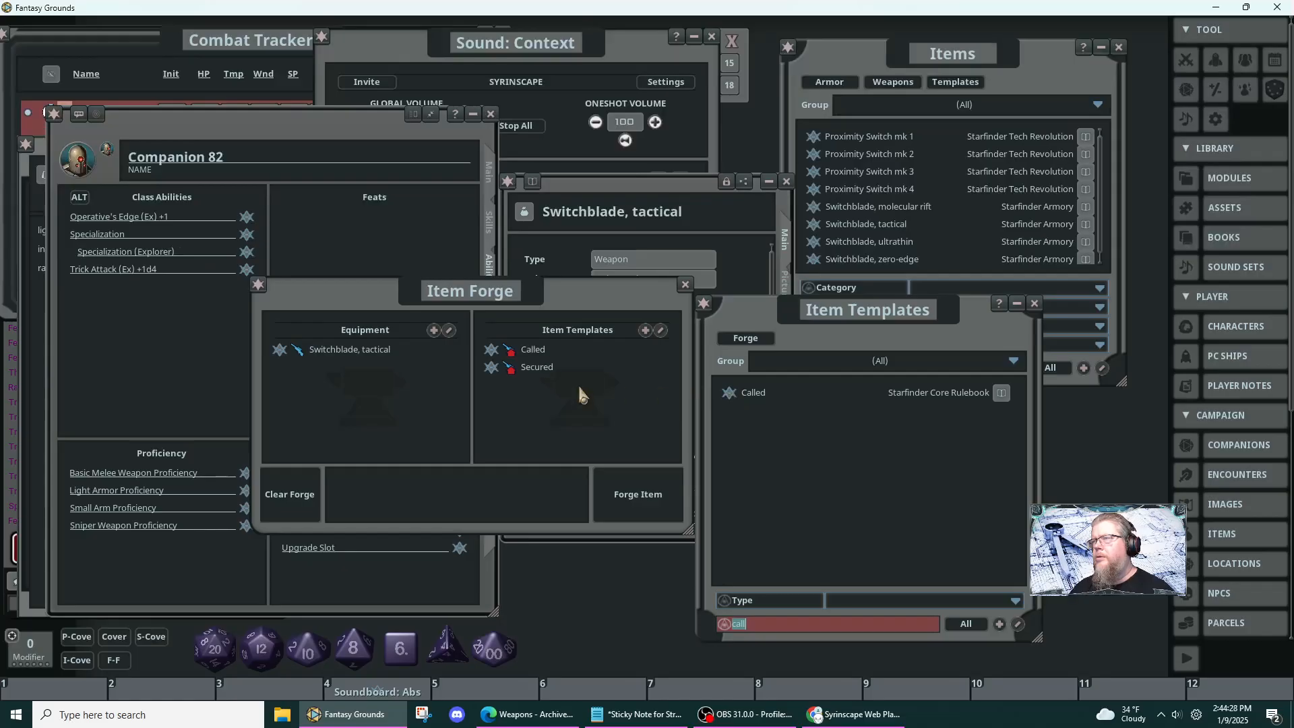
- Forge the tactical switchblade with both templates, close the forge, and add the forged weapon to Companion 82's gear
click(628, 501)
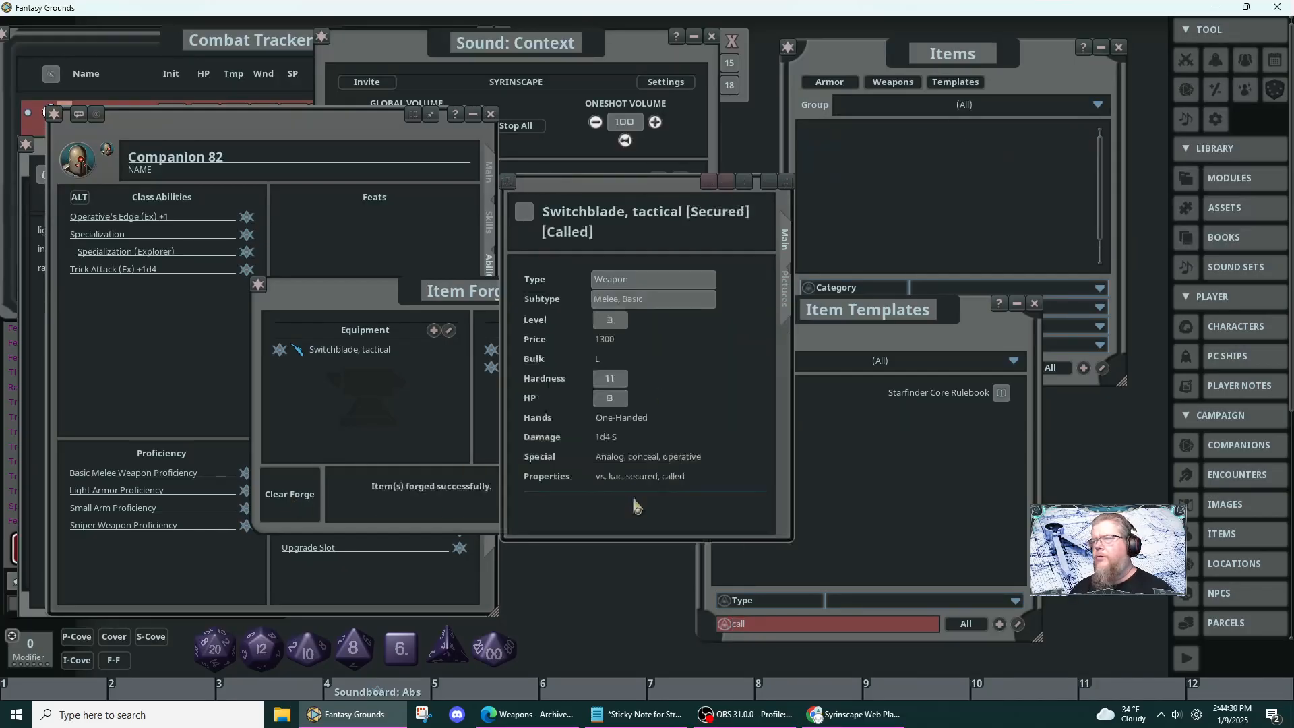
click(397, 295)
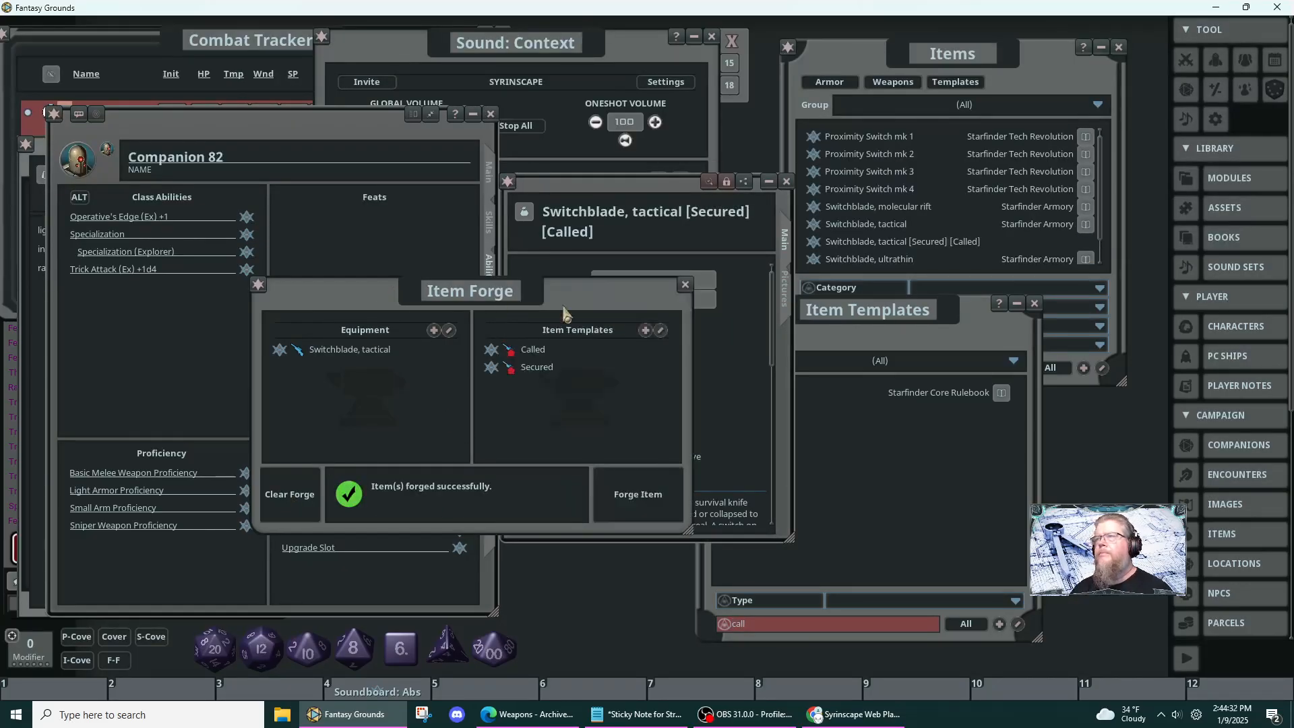
click(688, 290)
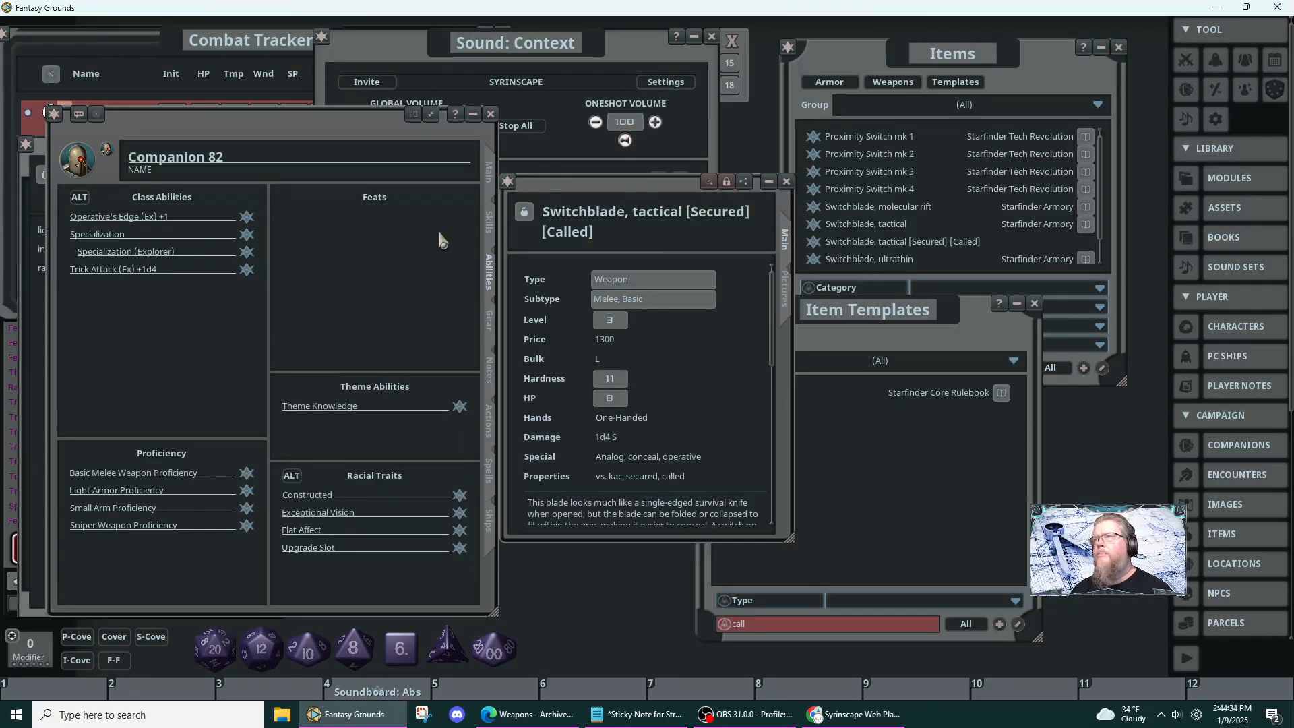
click(489, 322)
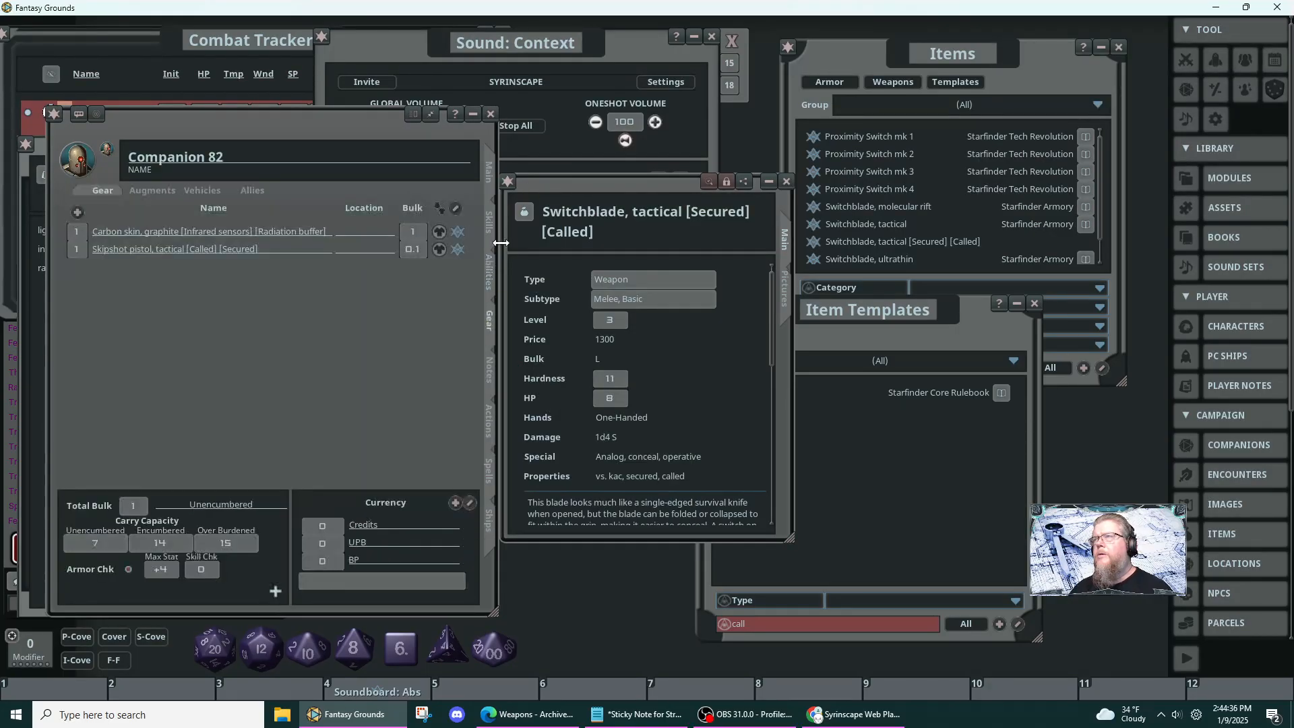
drag(524, 211, 302, 326)
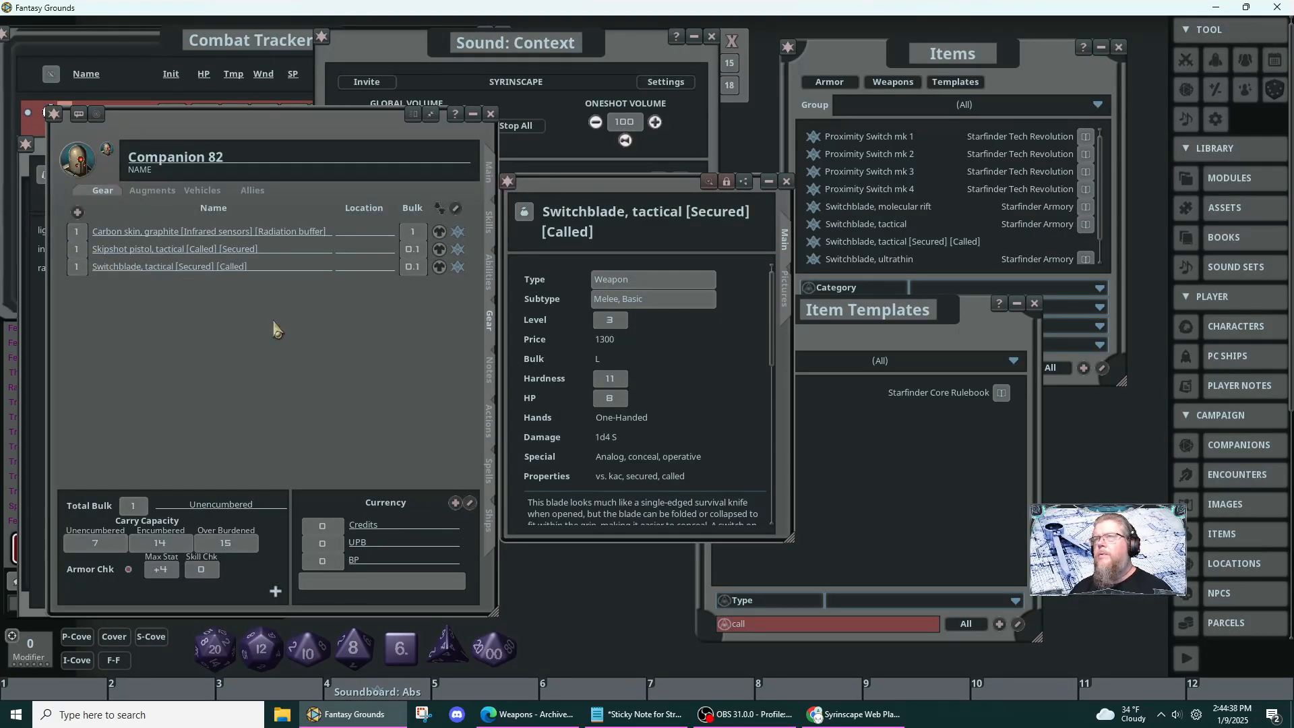
- Show Companion 82's skills and close both switchblade records, the Item Templates list and the Items list
click(491, 228)
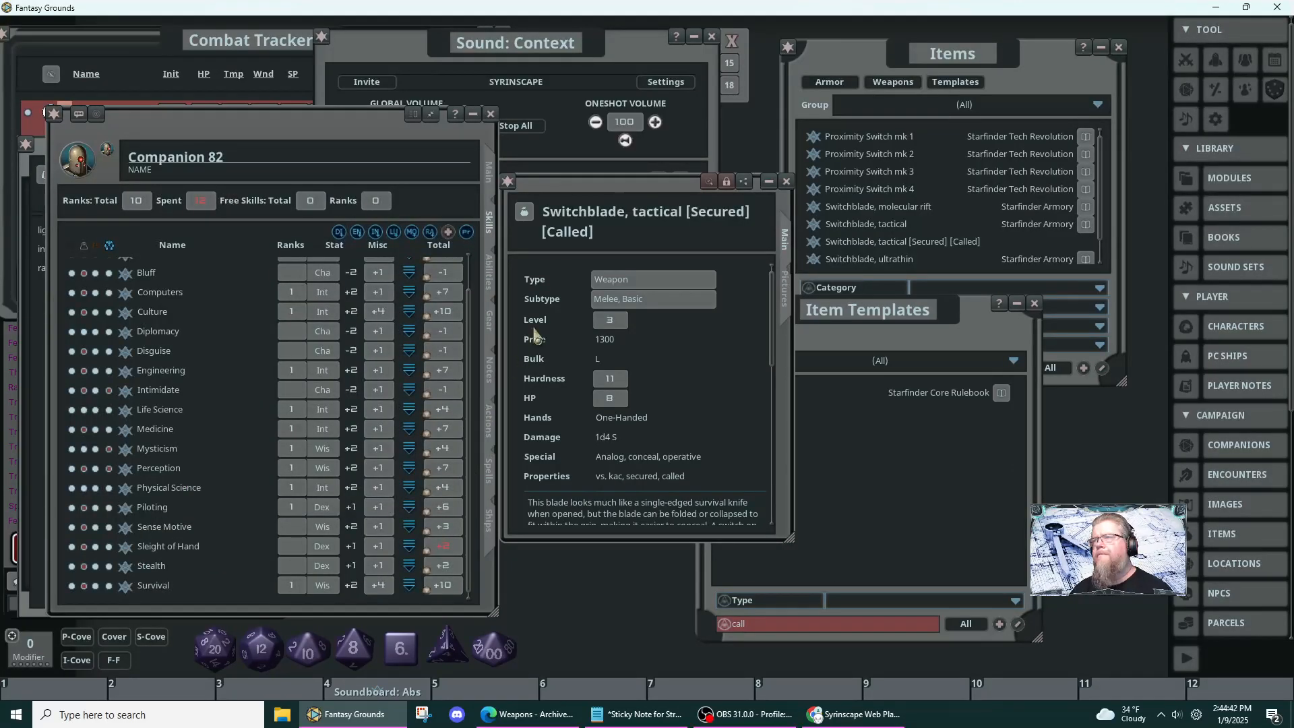
click(786, 180)
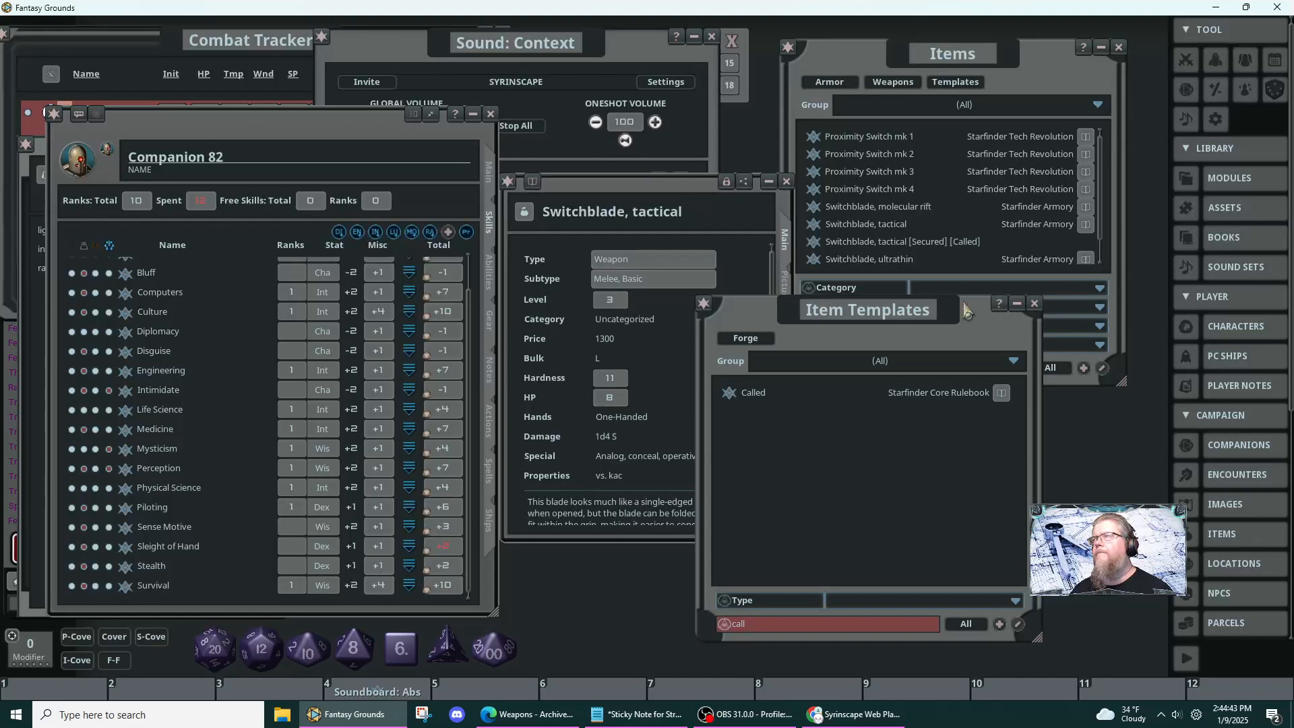
click(1034, 302)
click(787, 184)
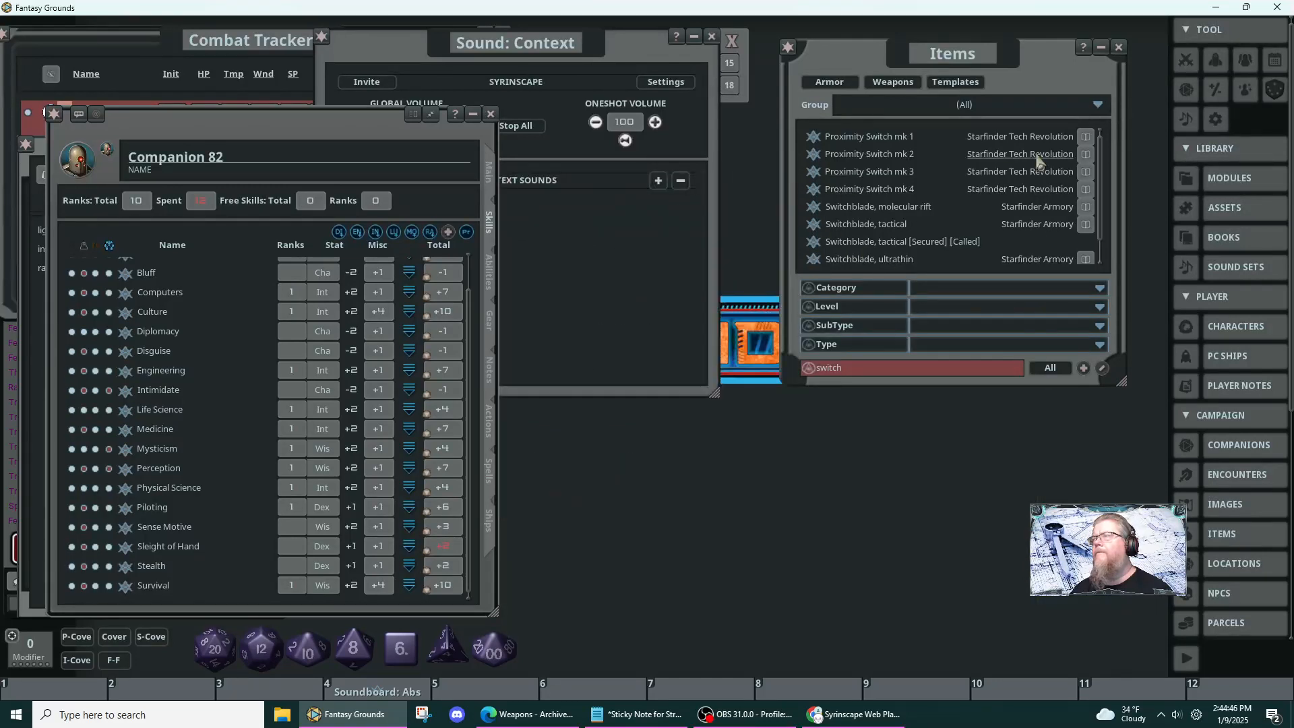
click(1119, 47)
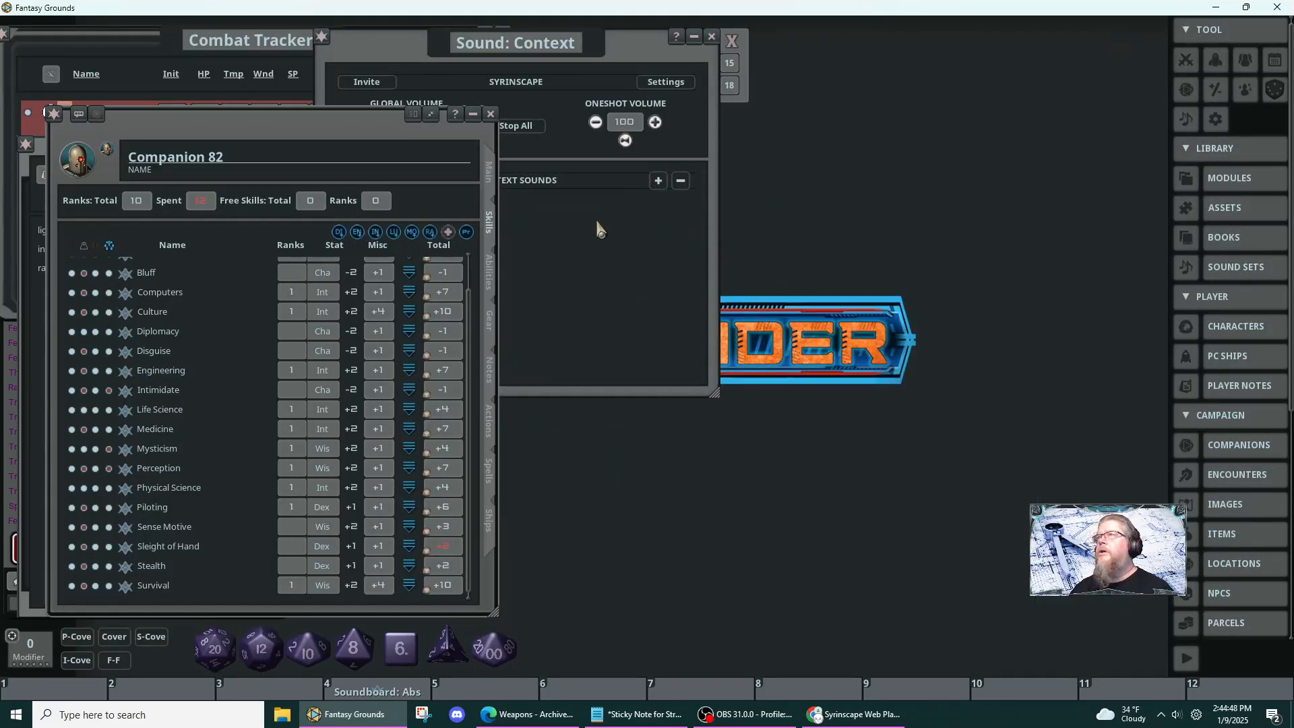
- Move Companion 82's sheet clear of the "C82 stuff" note and delete all of the note's text
drag(374, 158, 686, 141)
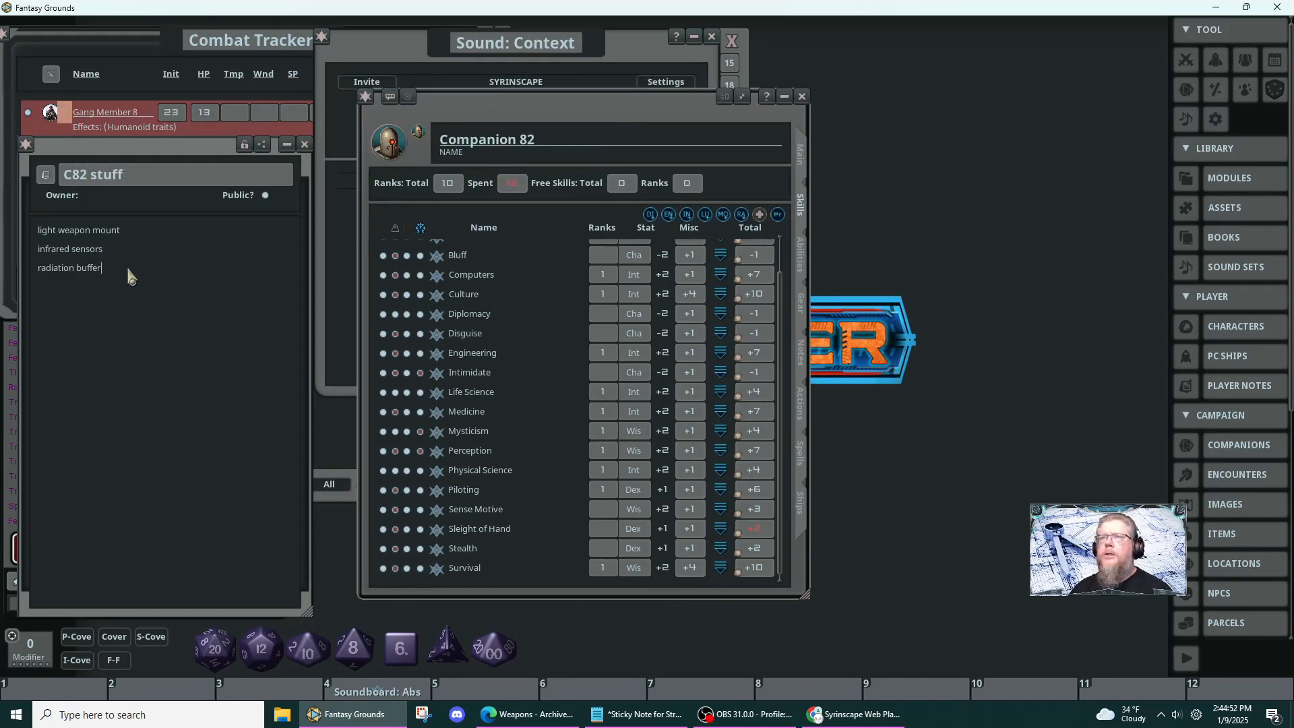
drag(126, 270, 19, 217)
key(Delete)
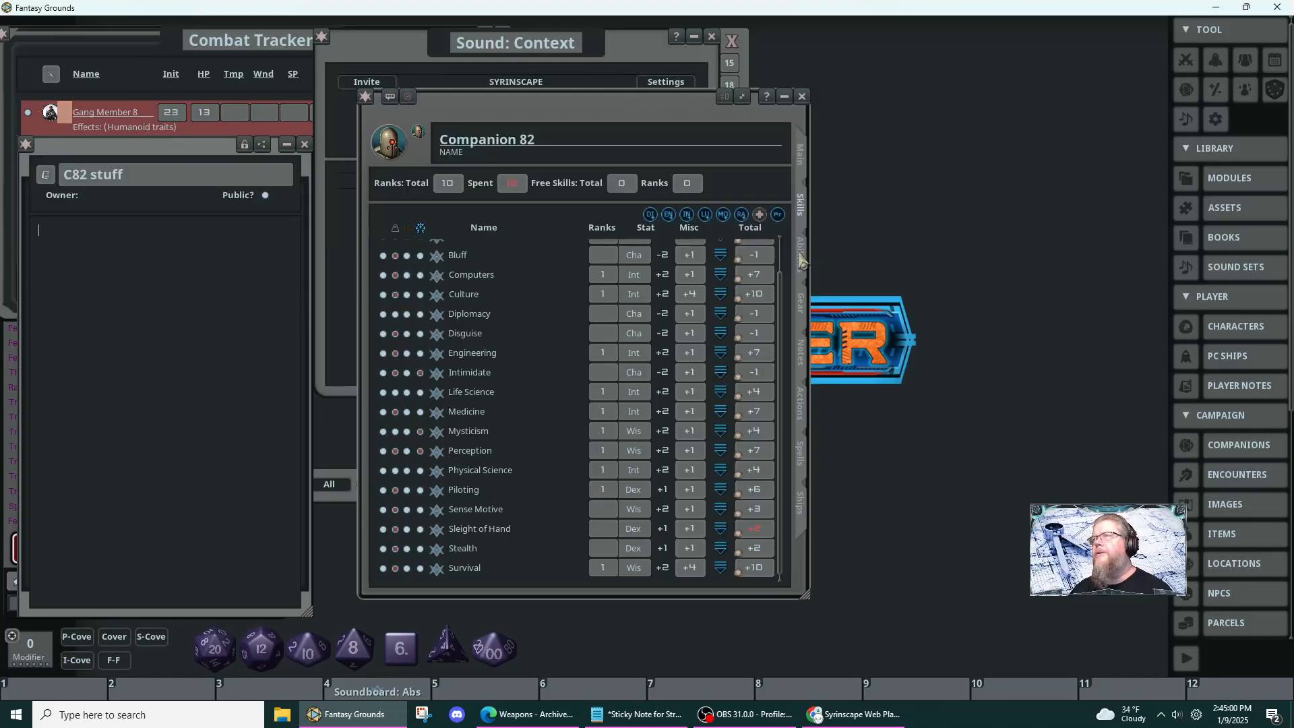
- Review Companion 82's main stats and abilities, and open the Feats page of Archives of Nethys in the browser
click(805, 170)
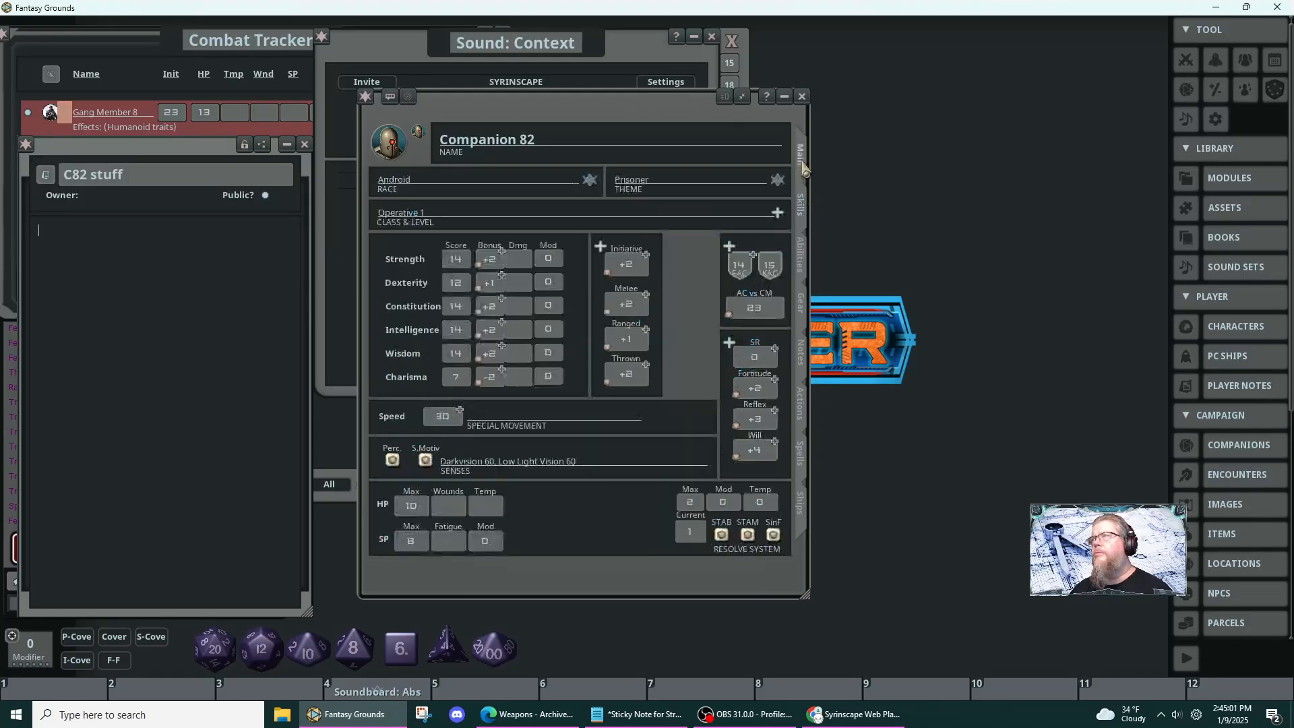
click(803, 269)
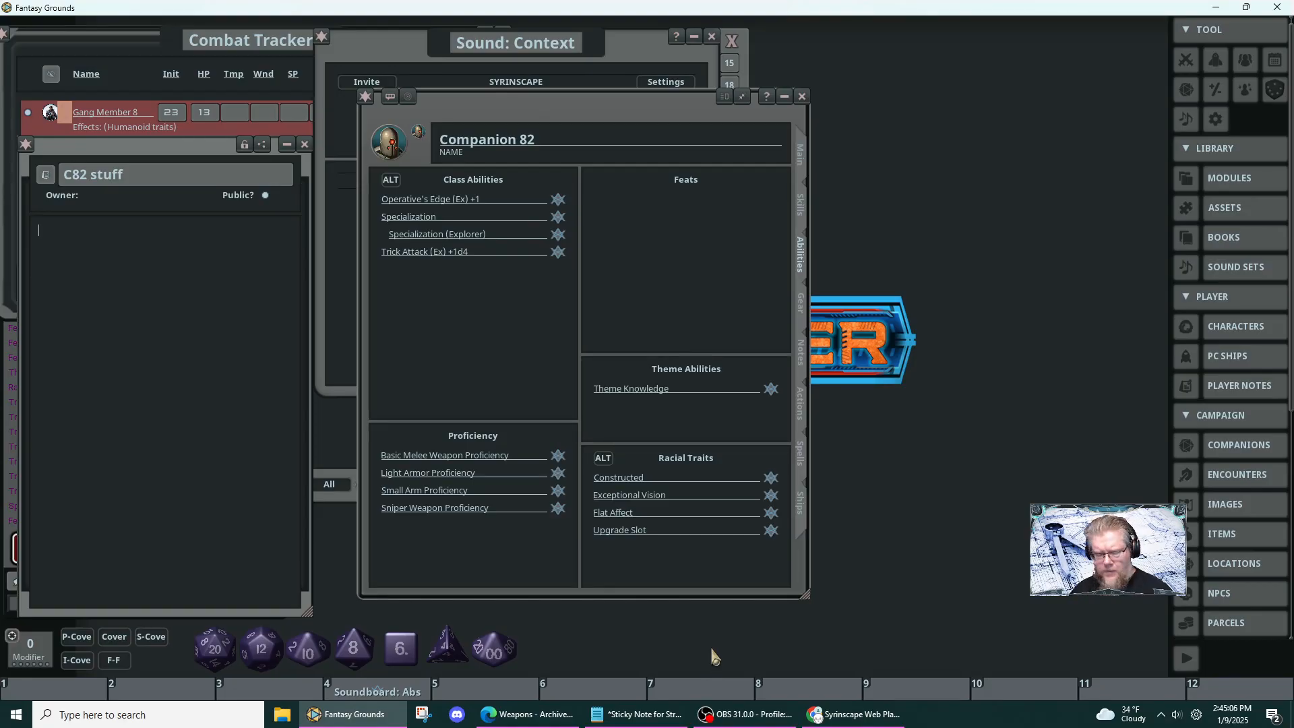
click(529, 714)
scroll(974, 216, up, 5)
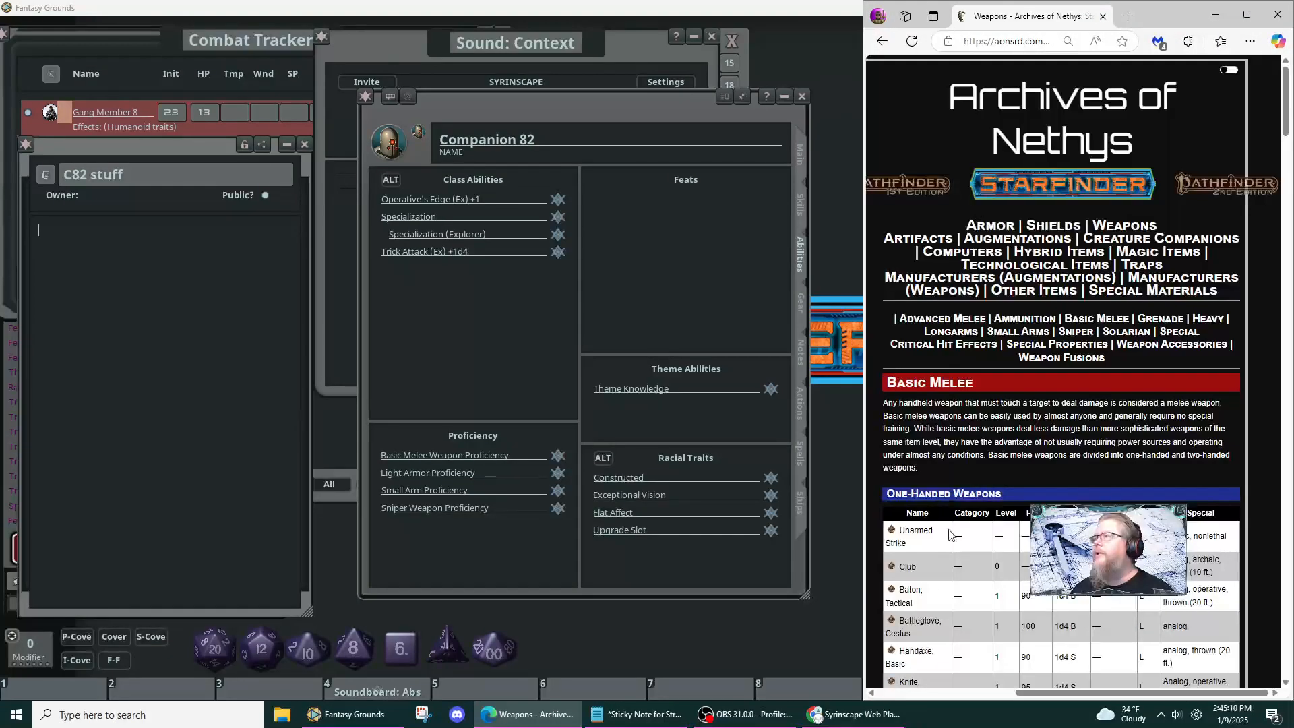
drag(1058, 696, 927, 697)
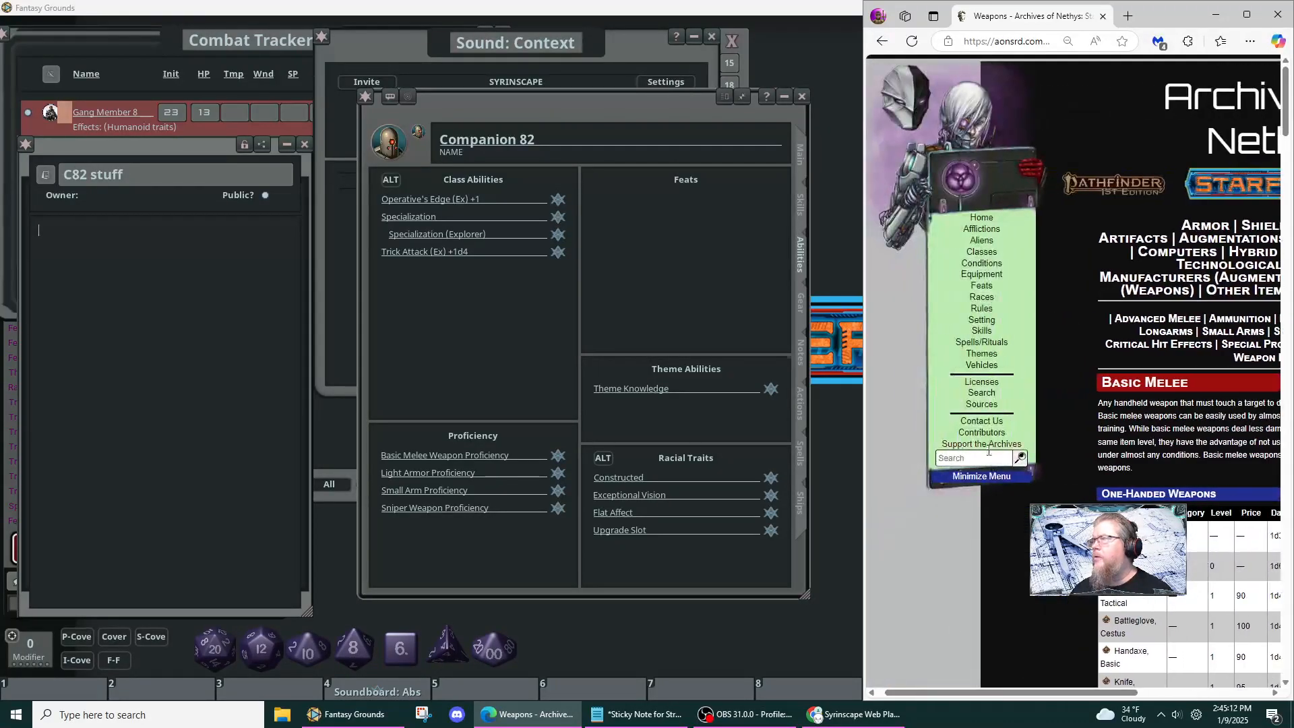
click(988, 288)
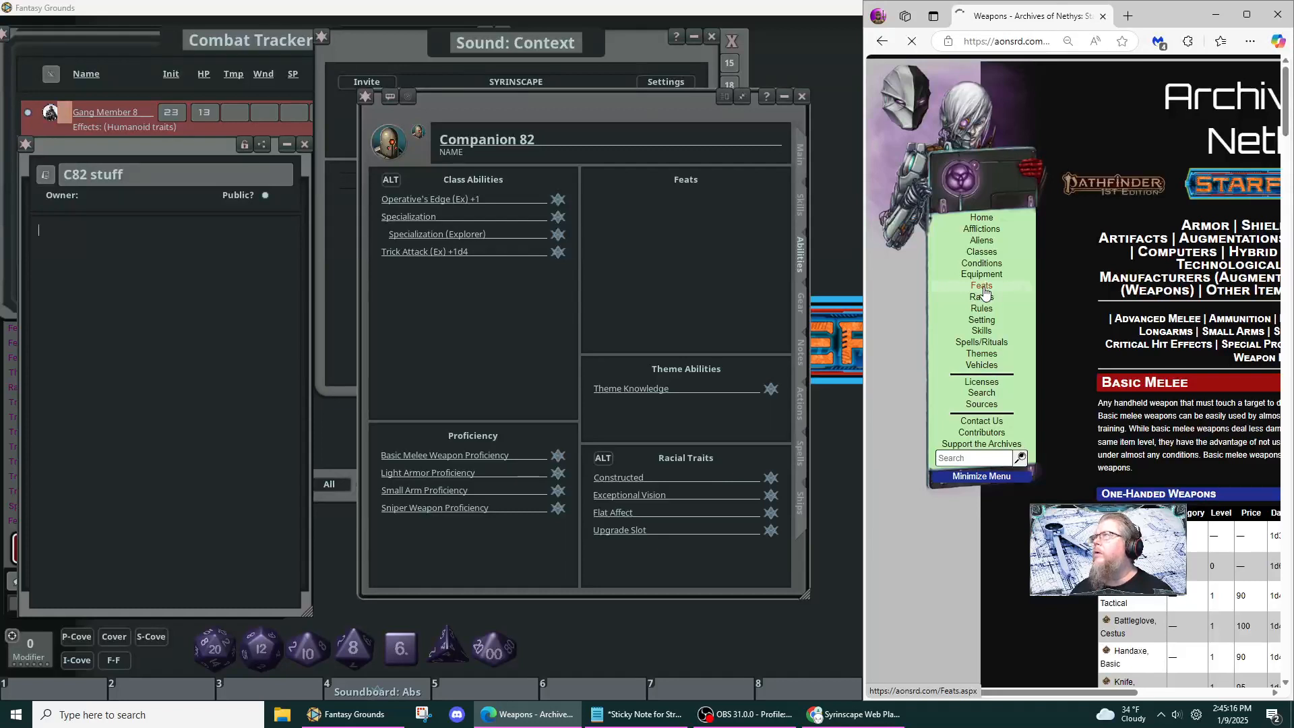
- Return to Fantasy Grounds, open the campaign's Syrinscape sound list, and filter it by the type Element: Music
click(716, 645)
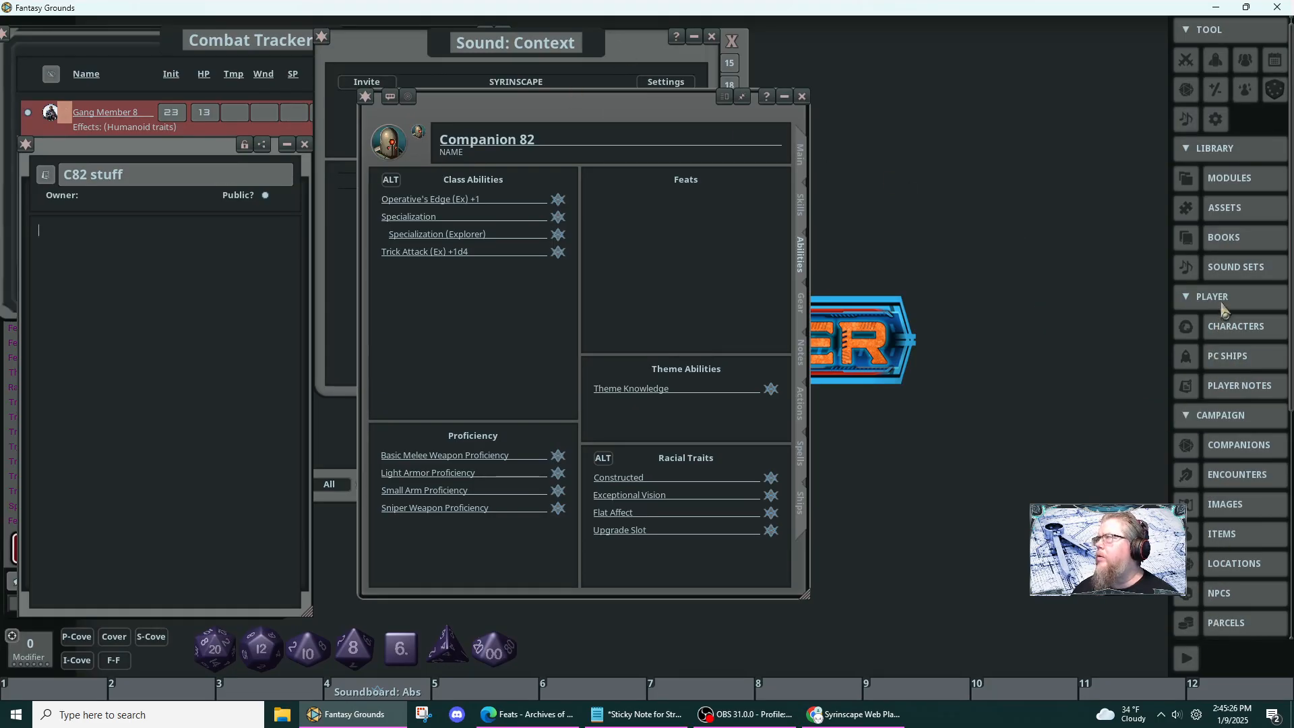
scroll(1242, 344, down, 2)
scroll(1242, 344, down, 10)
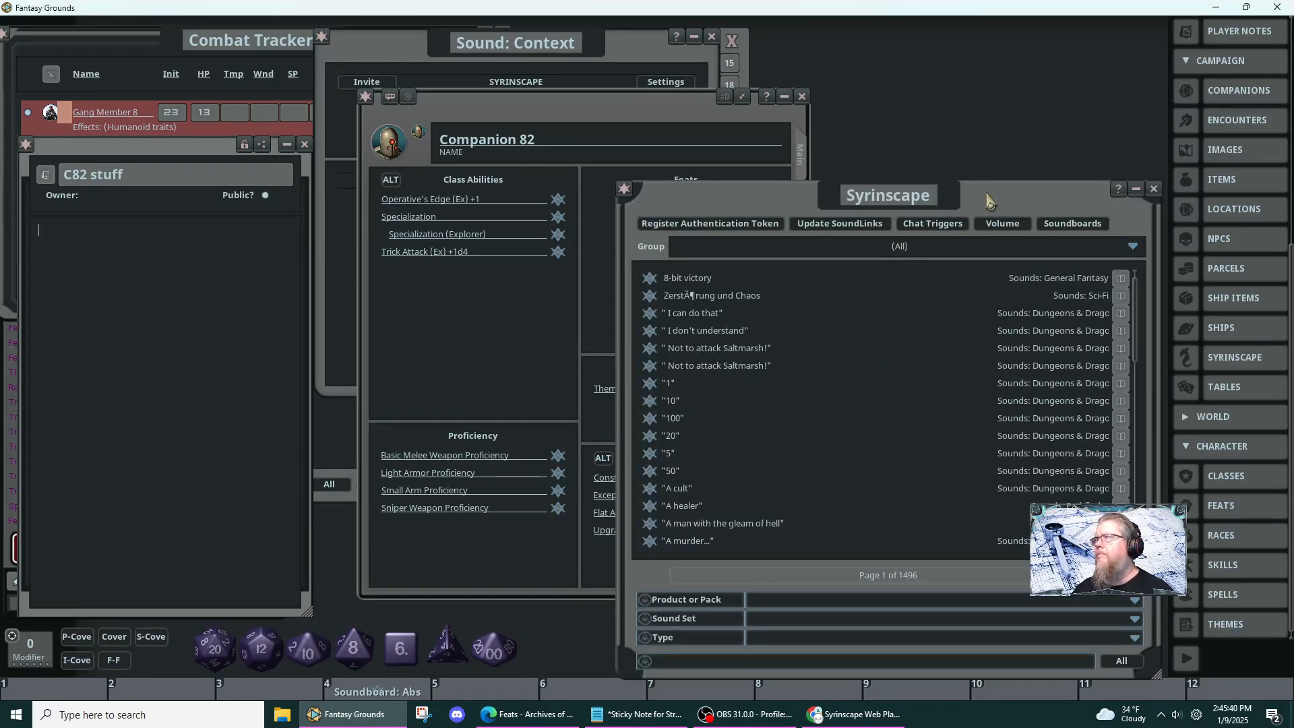
drag(988, 199, 949, 128)
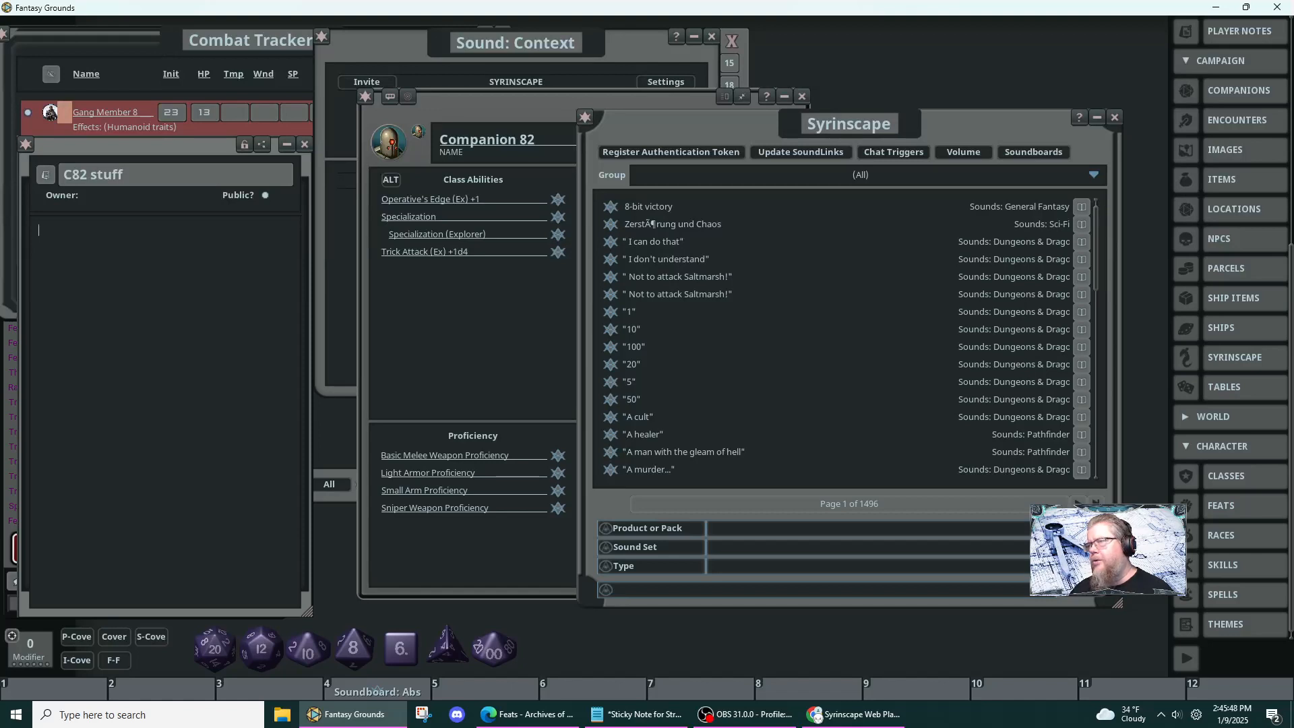
click(937, 565)
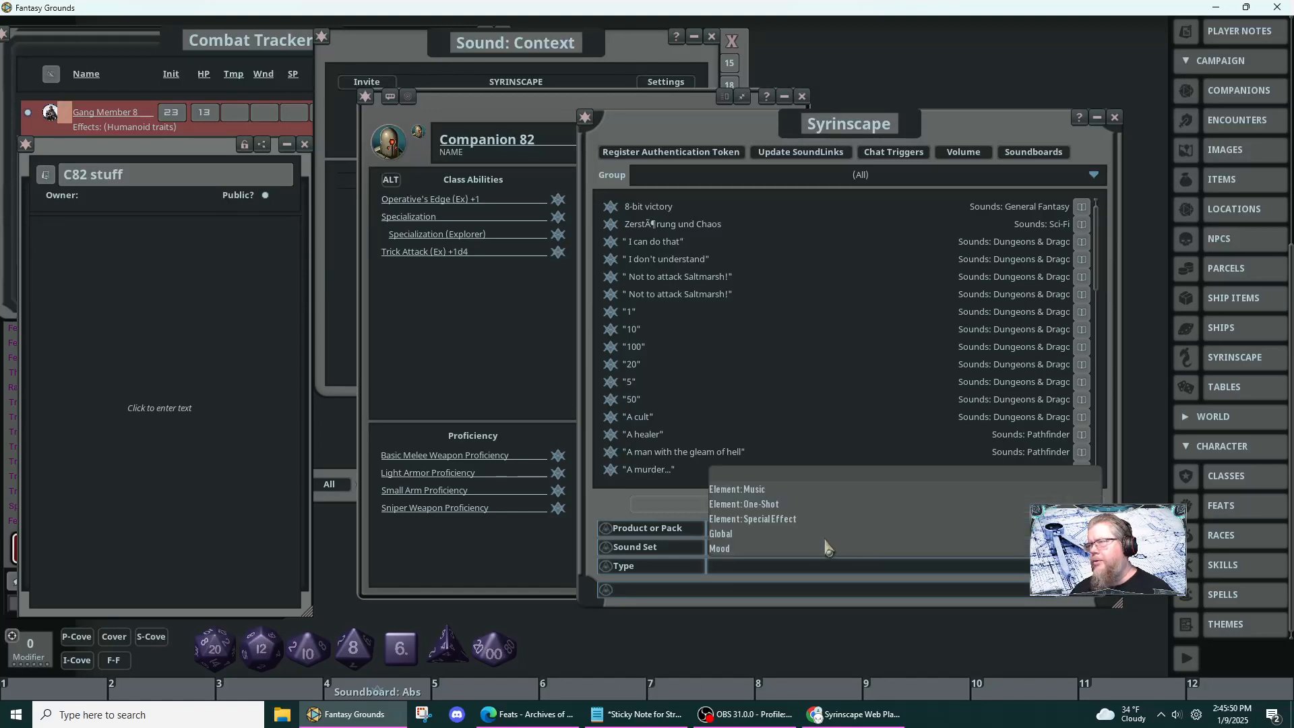
click(765, 490)
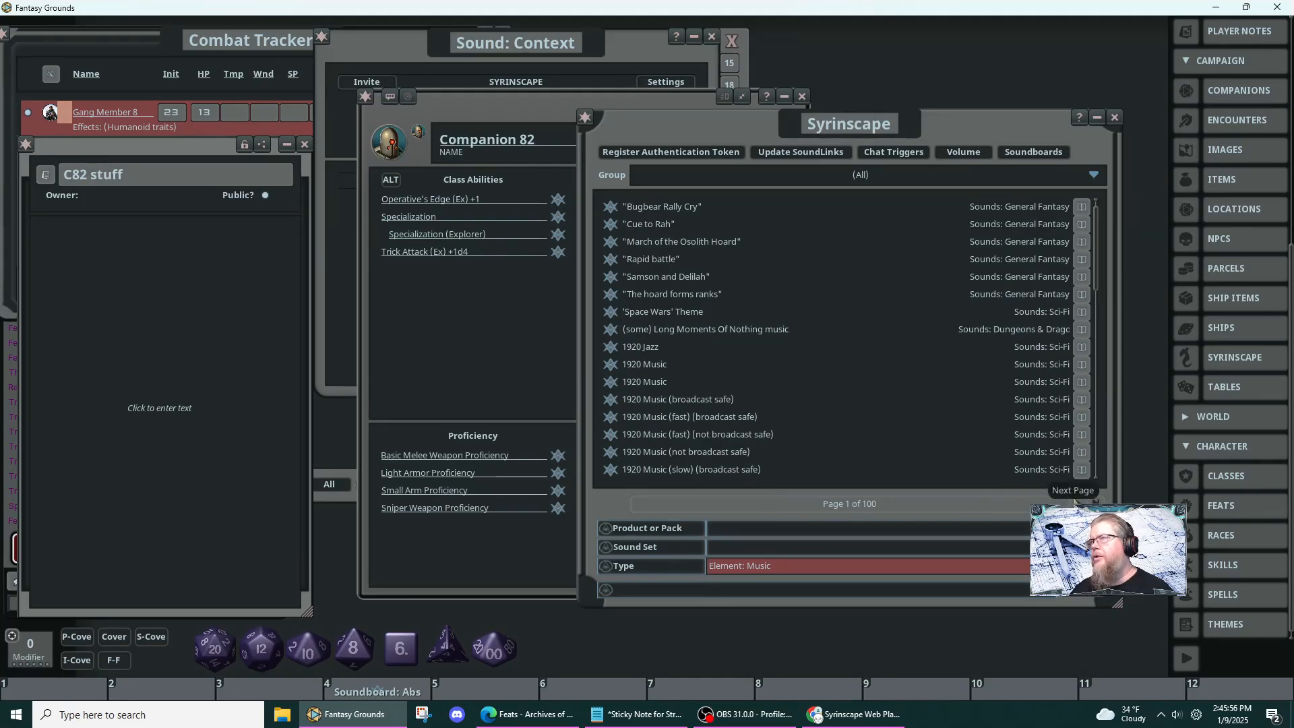
- Browse the filtered music list forward to page 32, looking for suitable background music, and go back to page 31
click(1082, 503)
click(1082, 504)
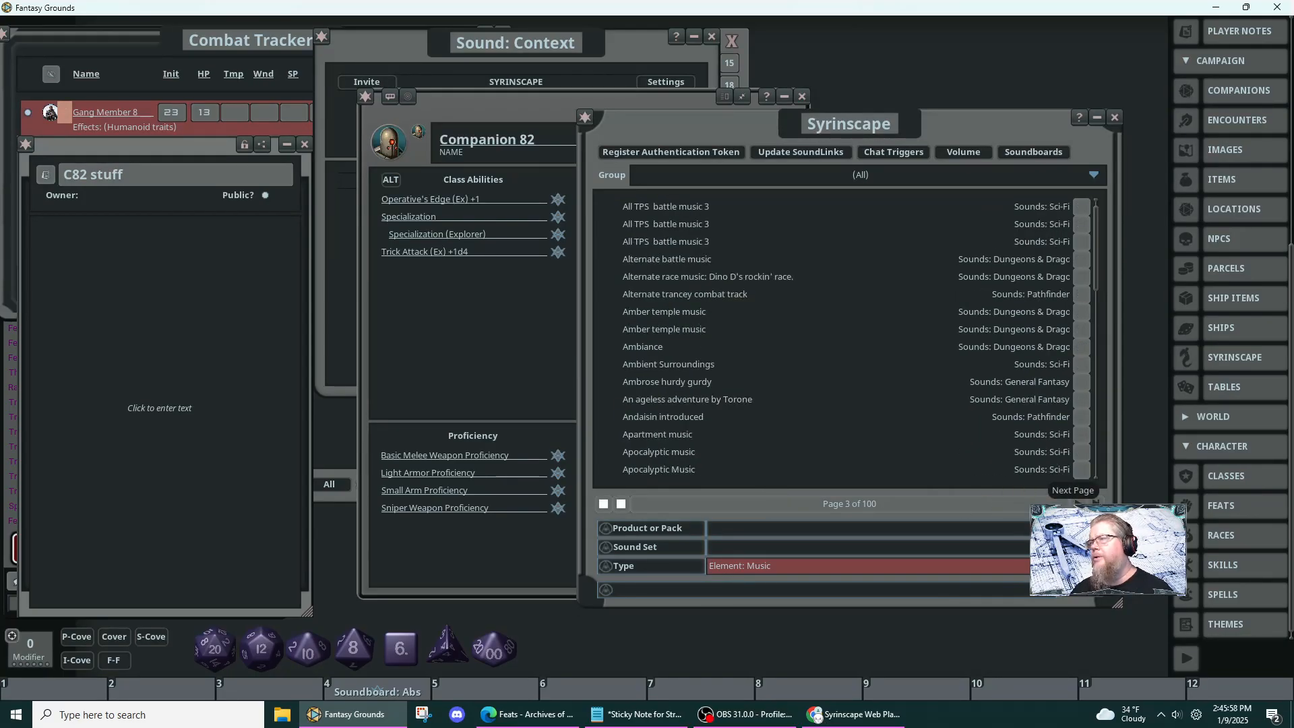
click(1082, 503)
click(1082, 504)
click(1082, 504)
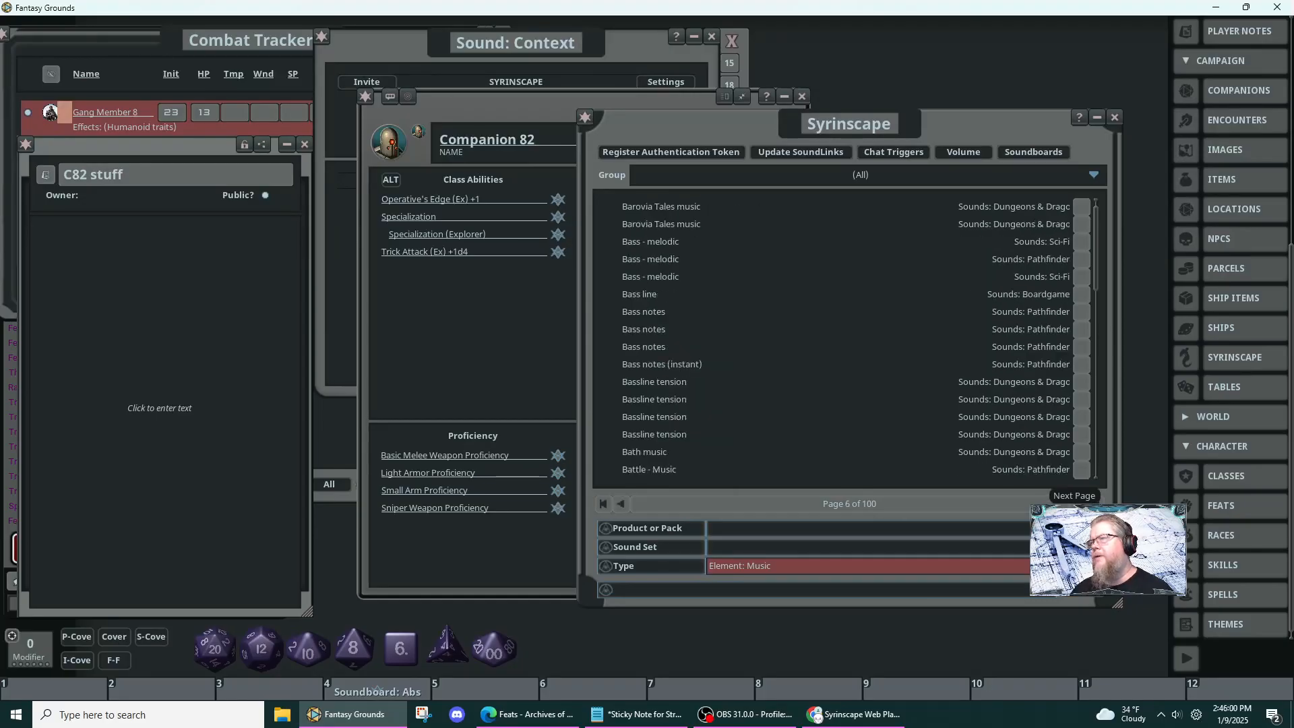
click(1082, 504)
click(1082, 504)
click(1082, 504)
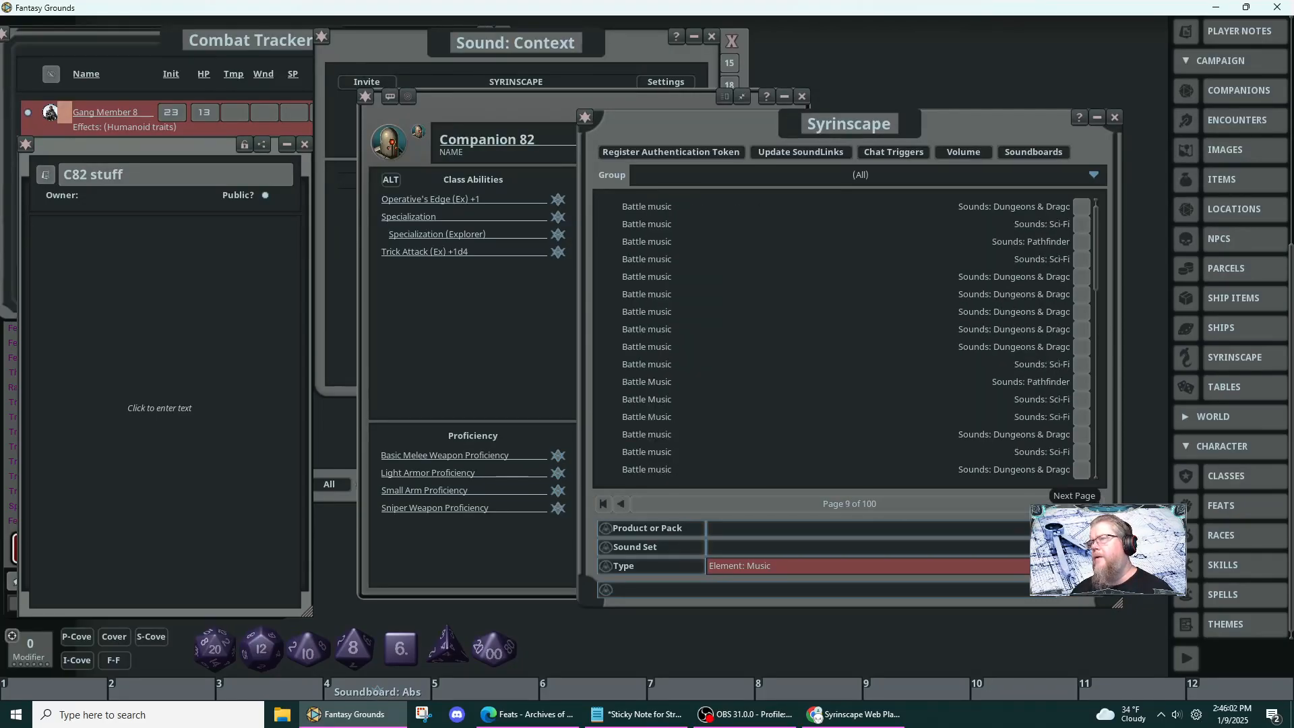
click(1082, 504)
click(1082, 503)
click(1082, 503)
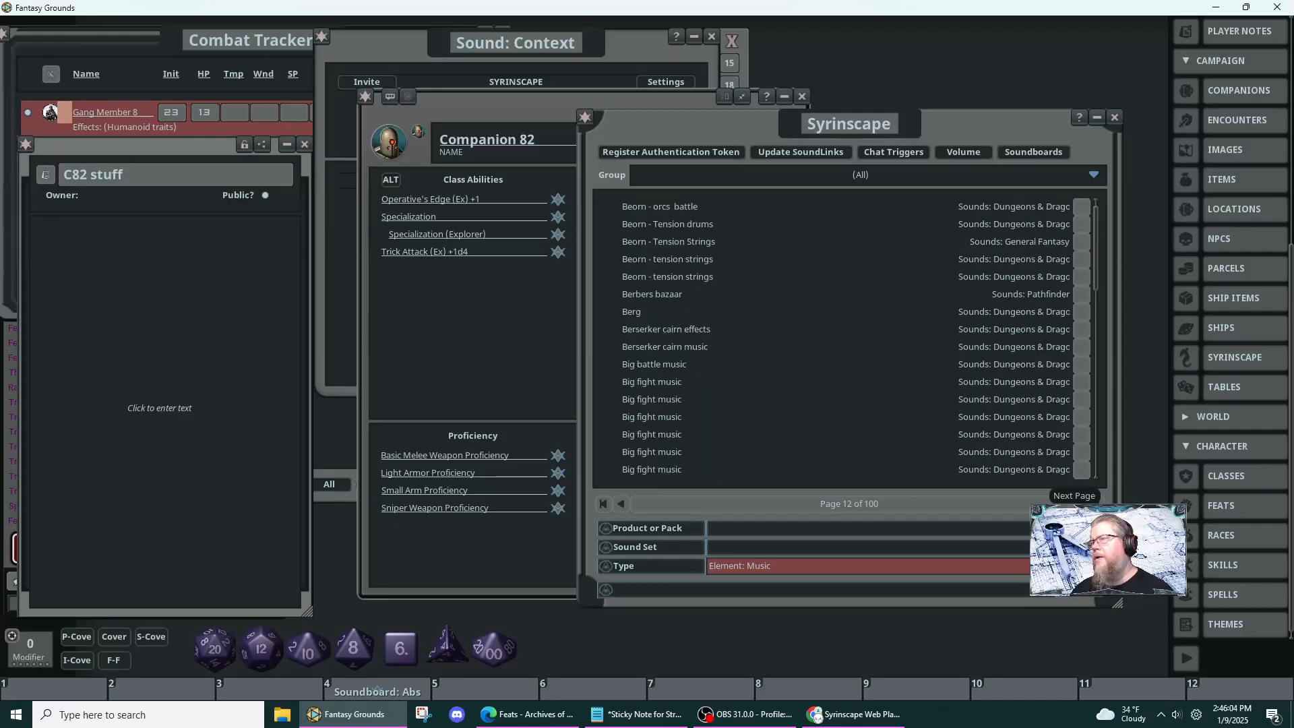
click(1082, 503)
click(1082, 503)
click(1082, 504)
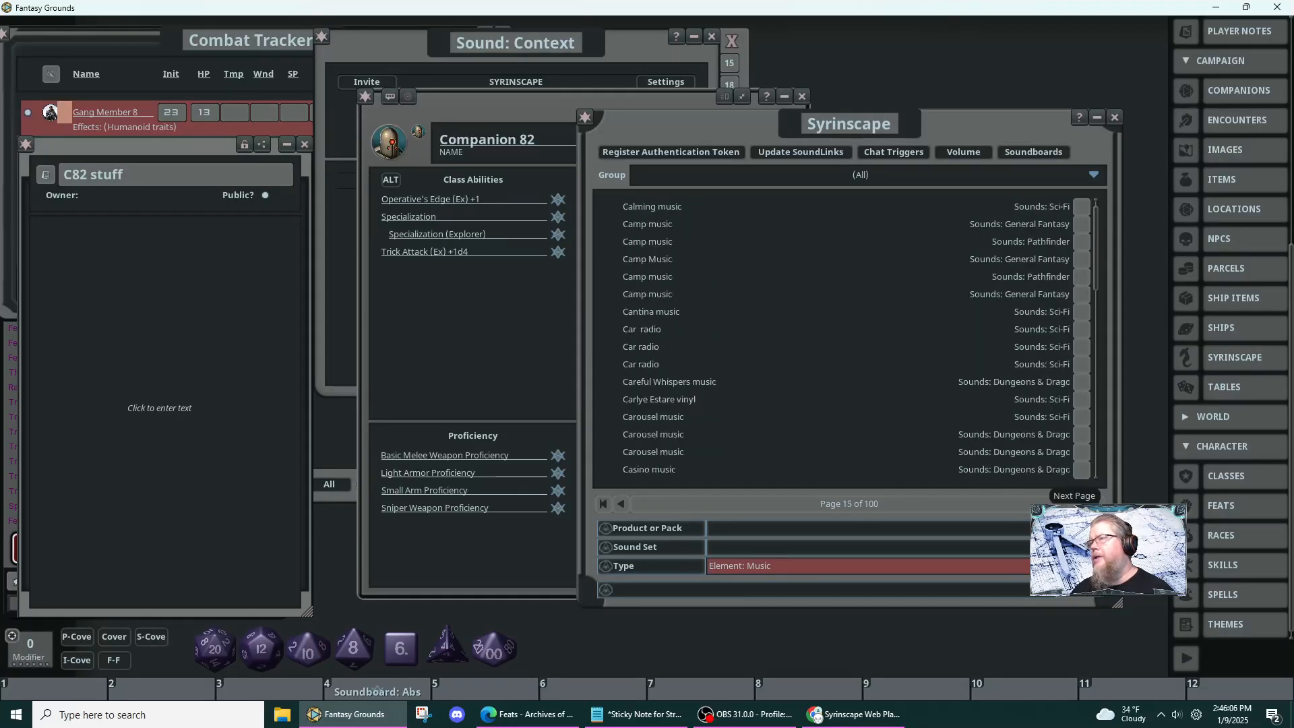
click(1082, 503)
click(1082, 504)
click(1082, 504)
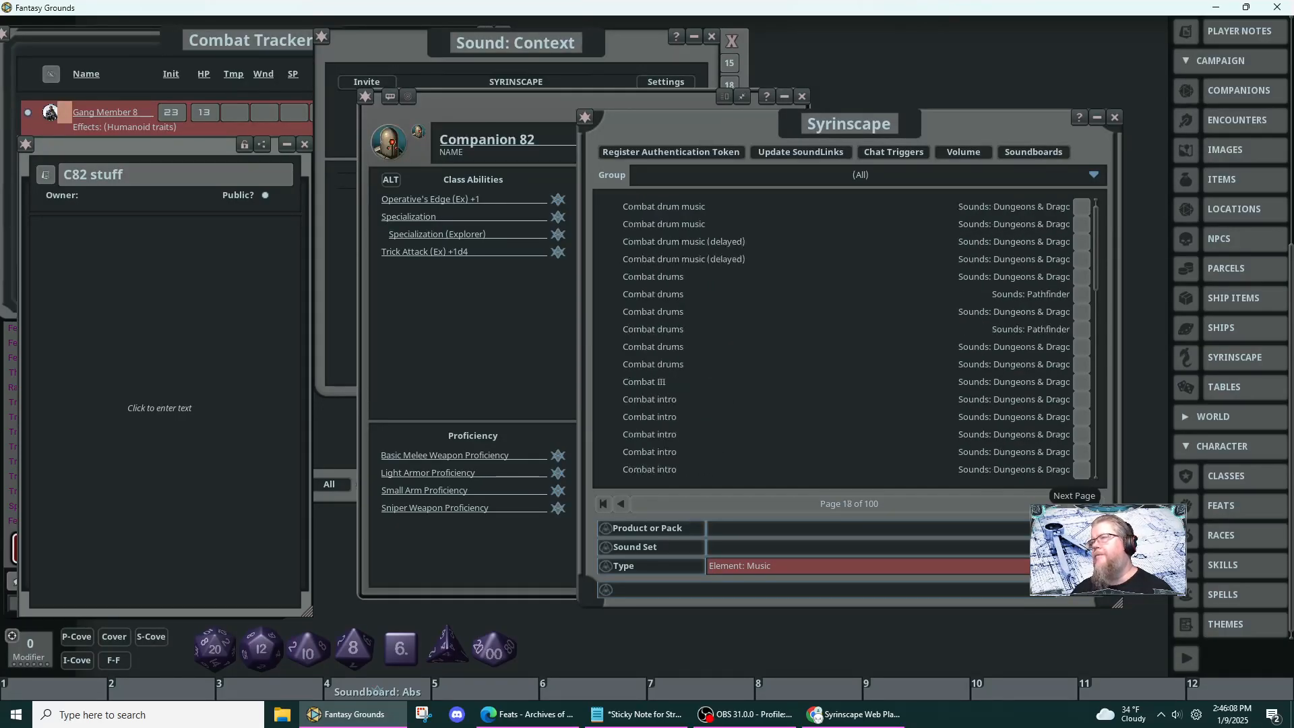
click(1082, 504)
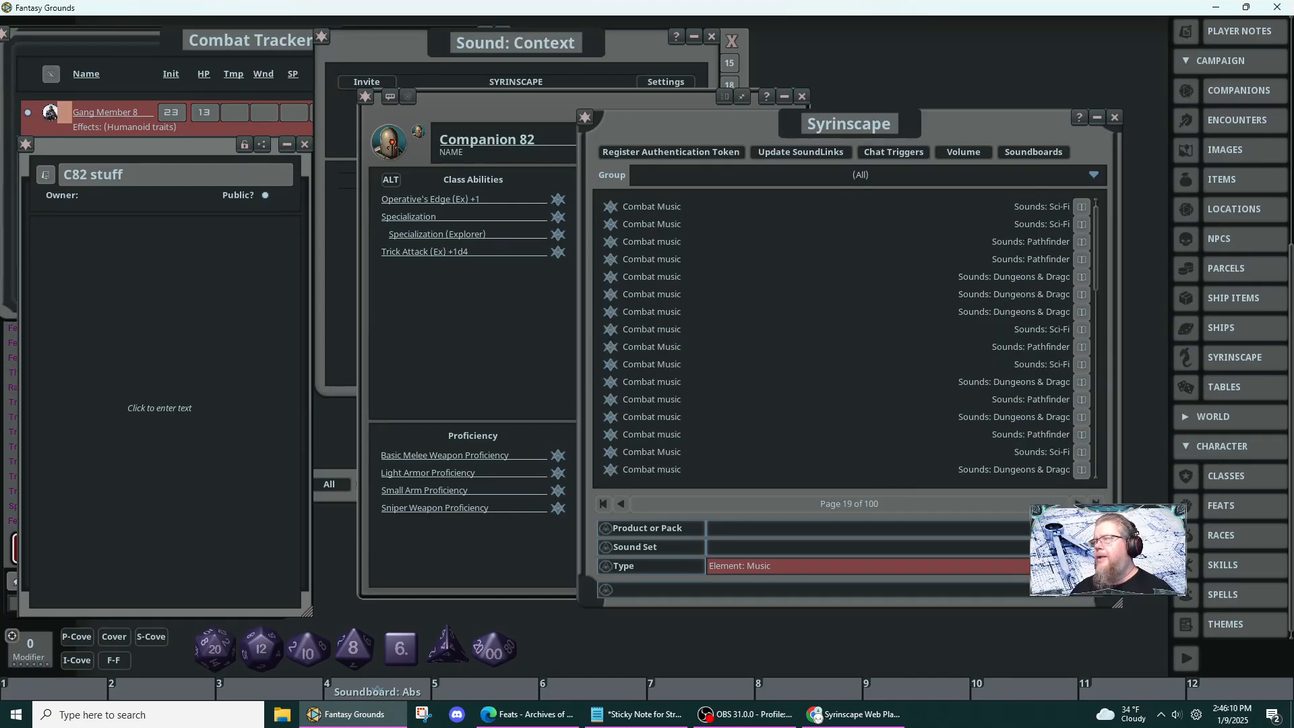
click(1079, 501)
click(1078, 501)
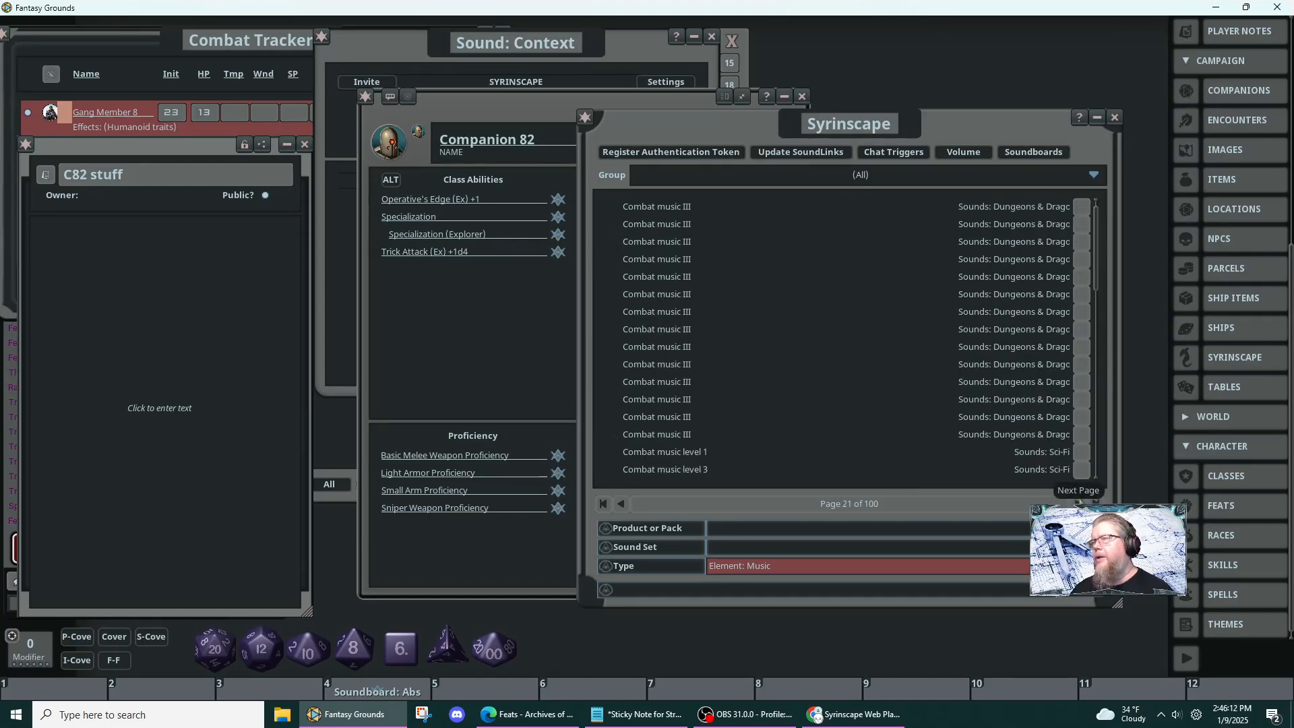
click(1078, 502)
click(1078, 501)
click(1078, 502)
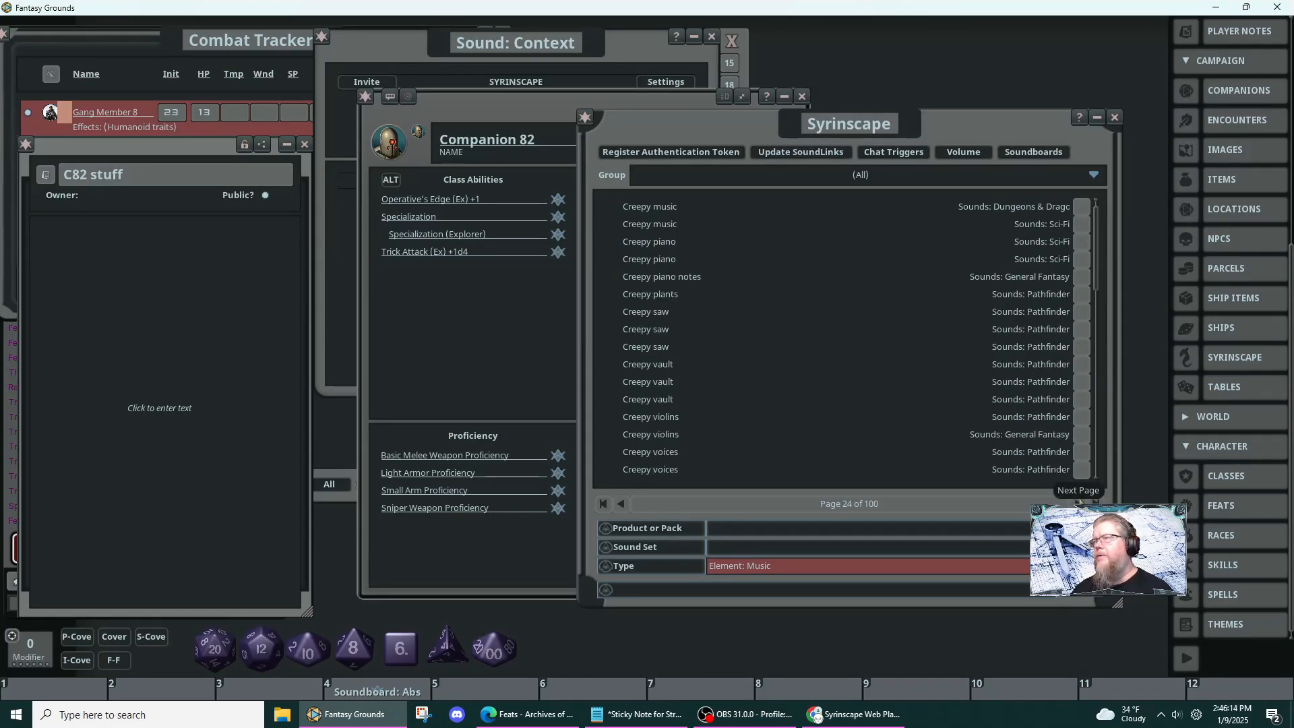
click(1078, 502)
click(1079, 501)
click(1078, 502)
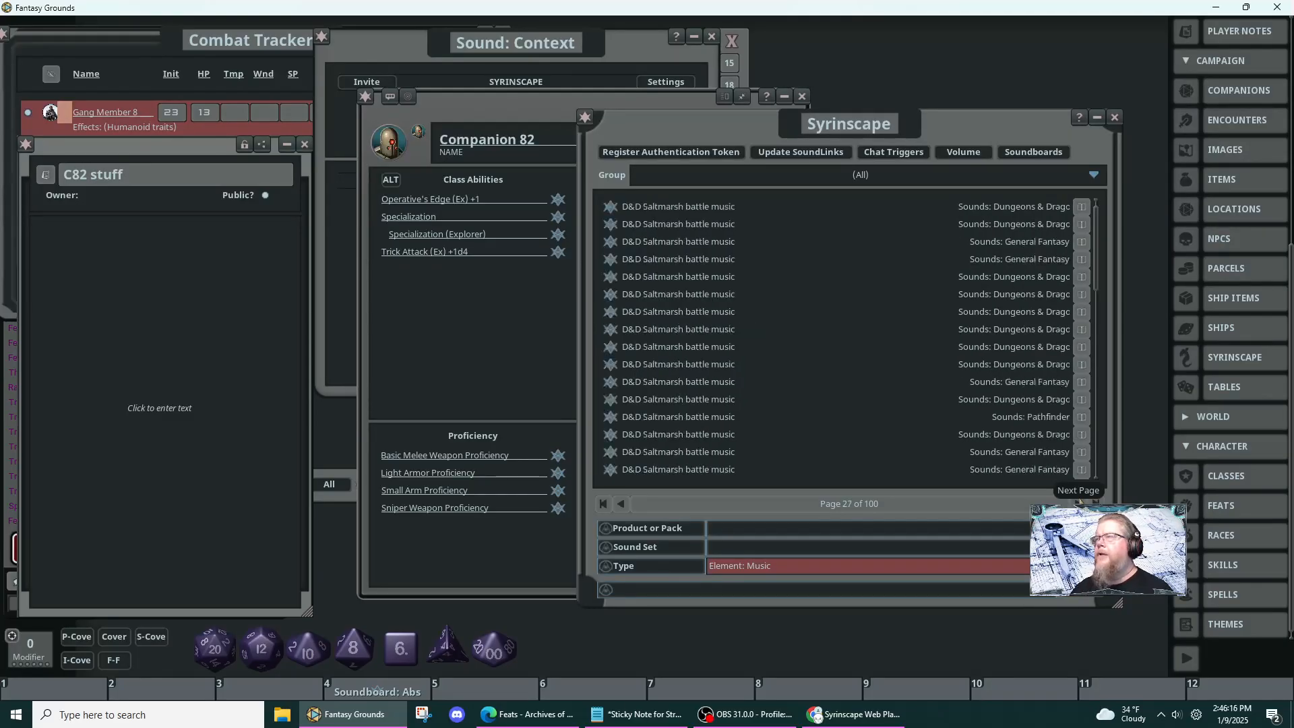
click(1078, 502)
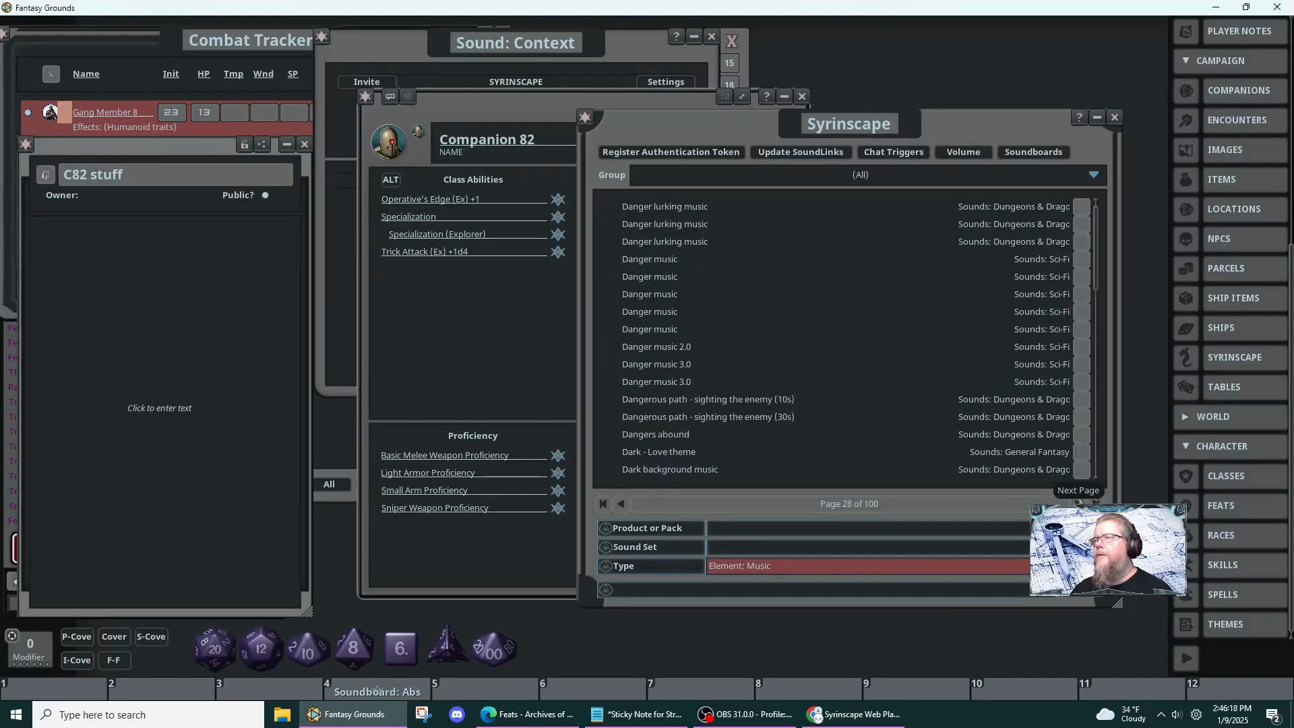
click(1079, 501)
click(1078, 501)
click(1079, 502)
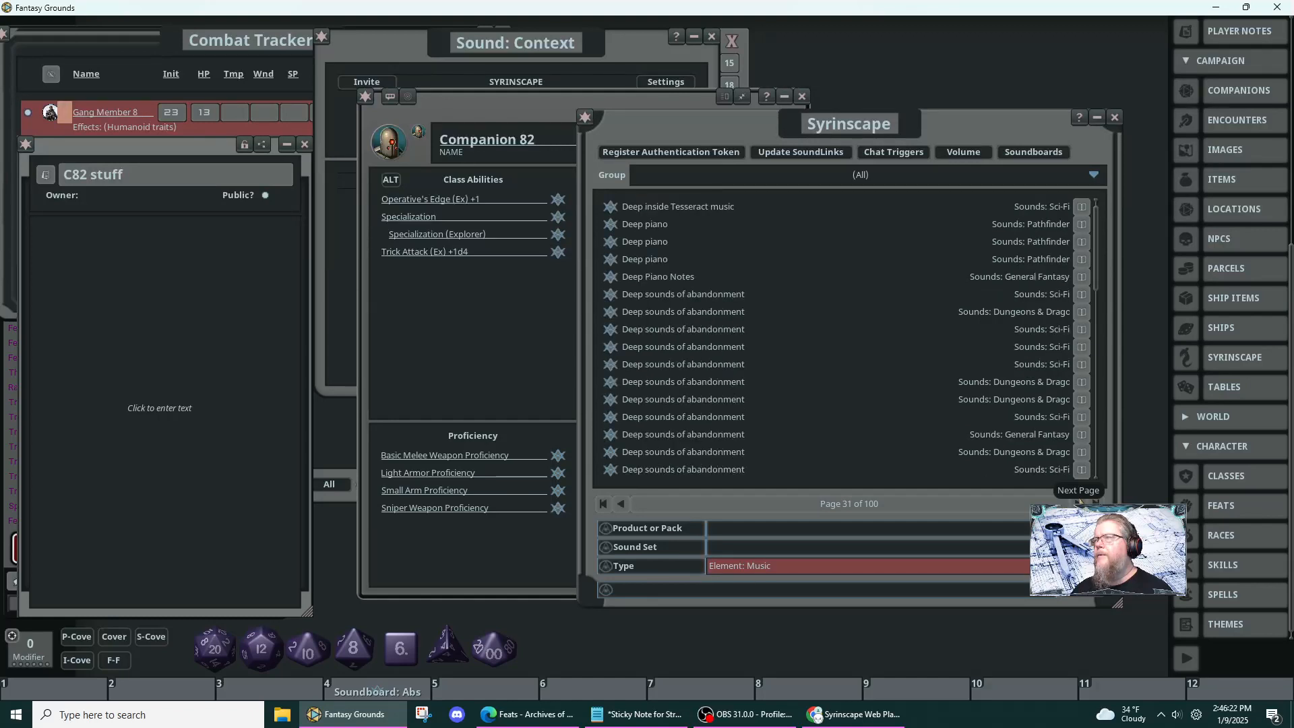
click(1079, 501)
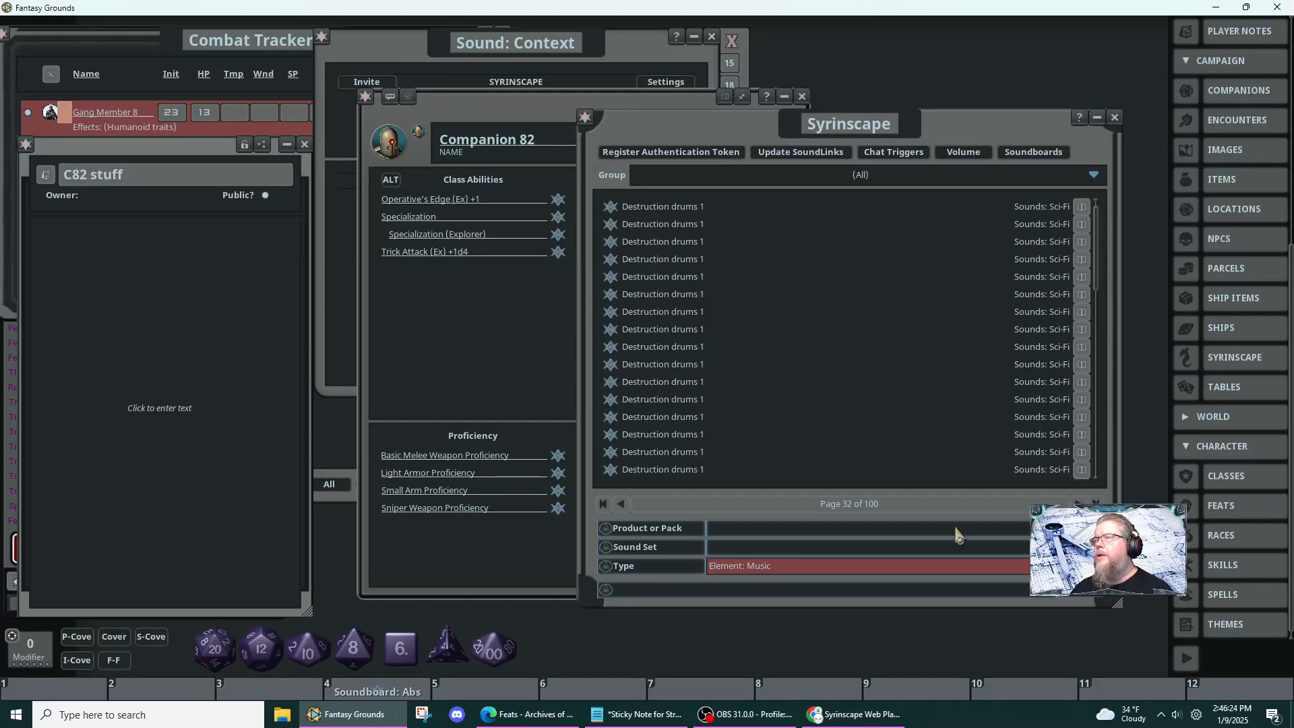
click(621, 503)
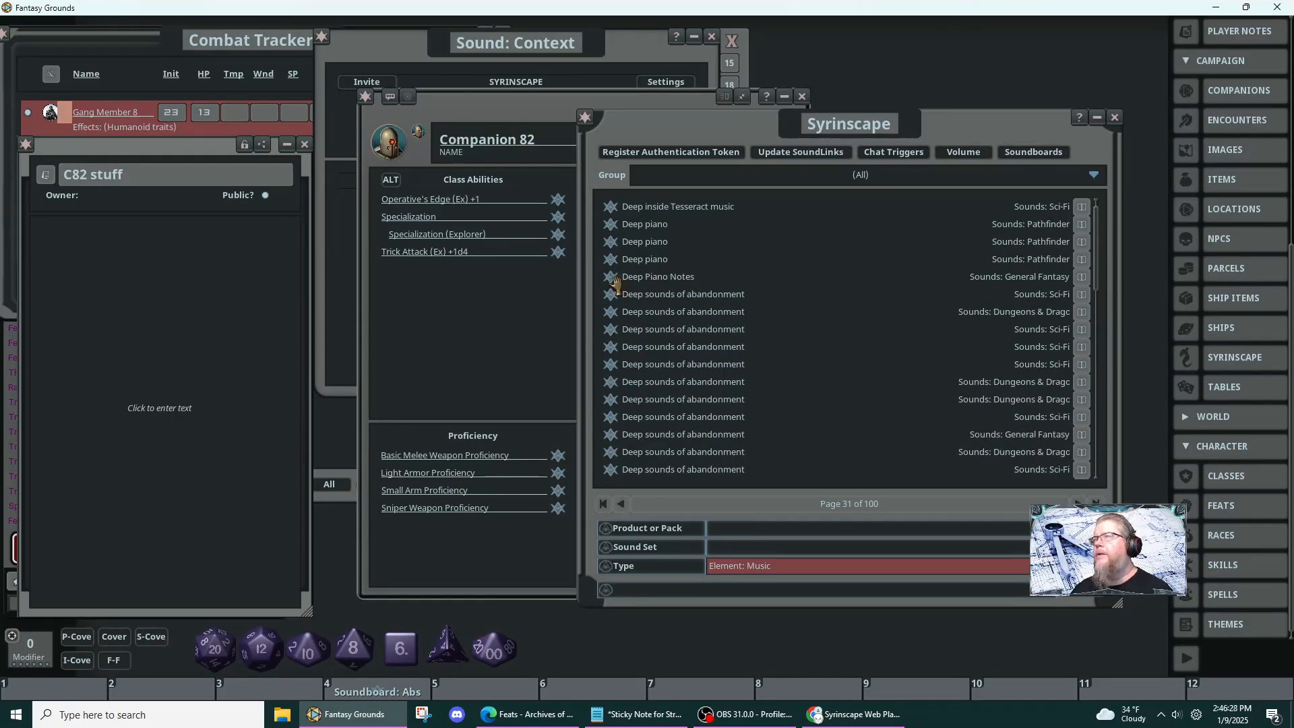
- Try out the Deep Piano Notes music, stop its playback, and move its record over the "C82 stuff" note
click(614, 283)
click(540, 394)
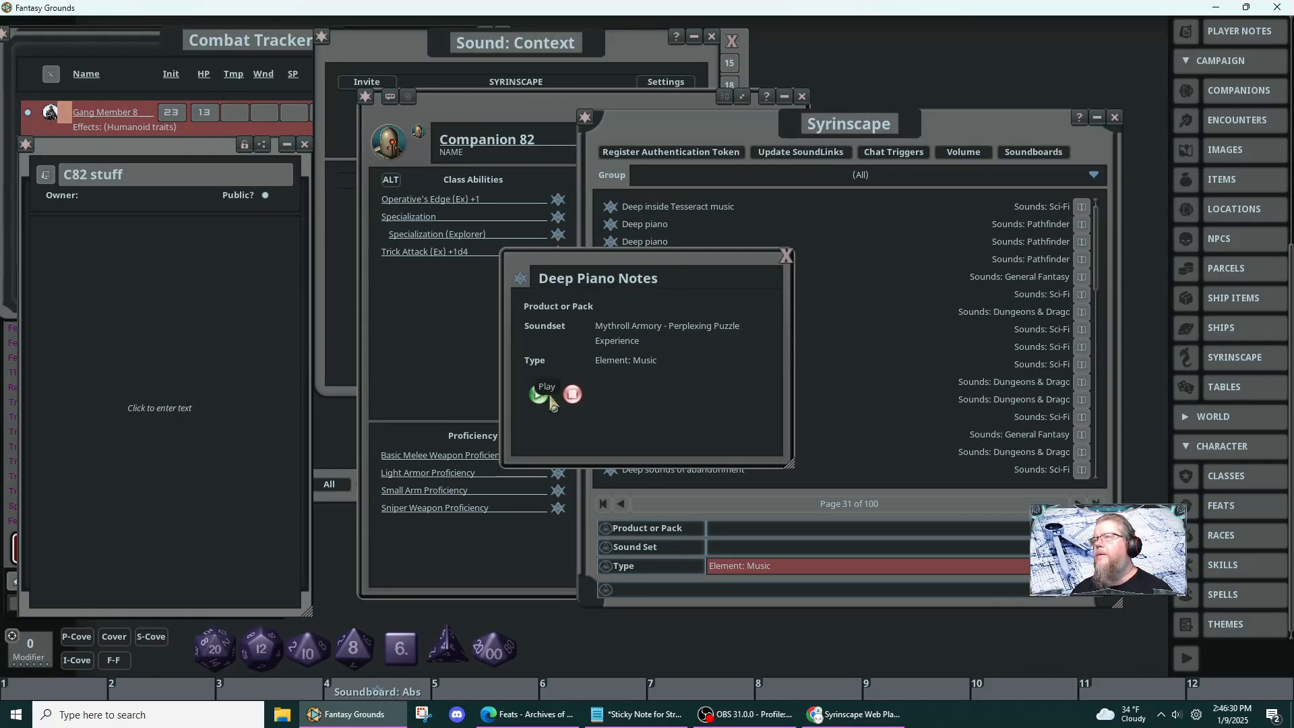
click(599, 50)
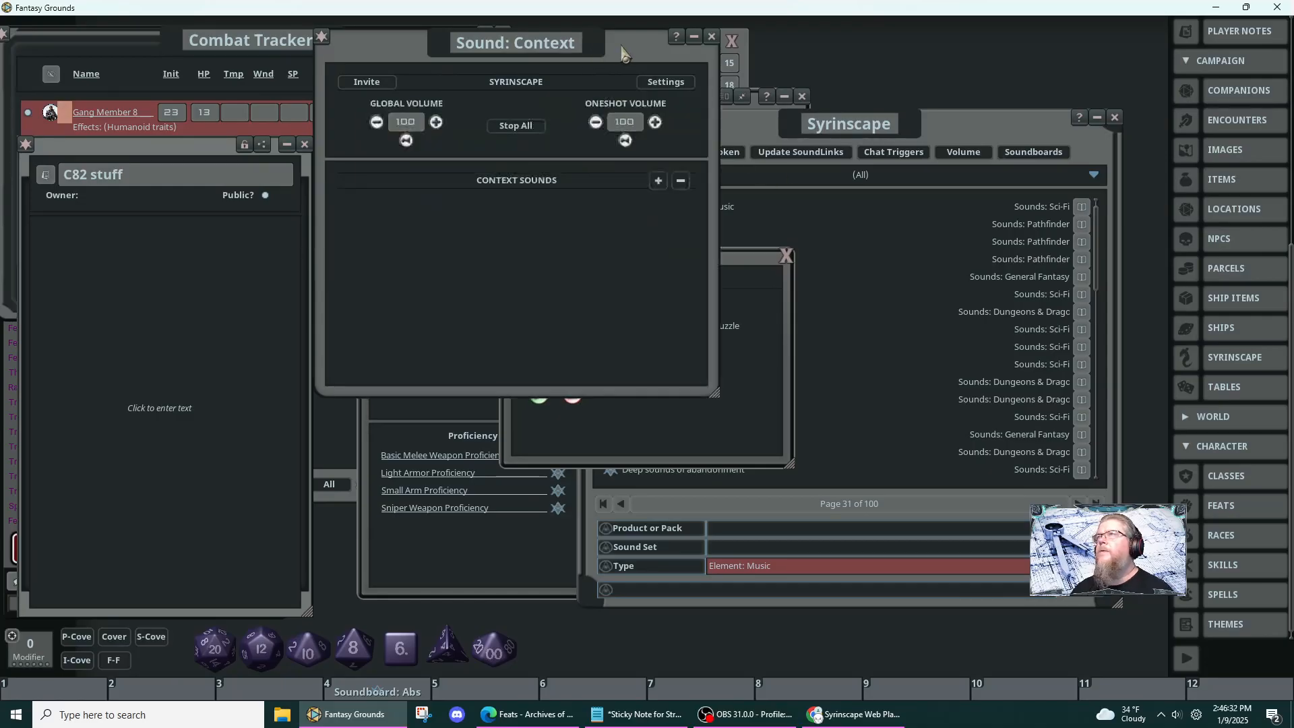
click(517, 126)
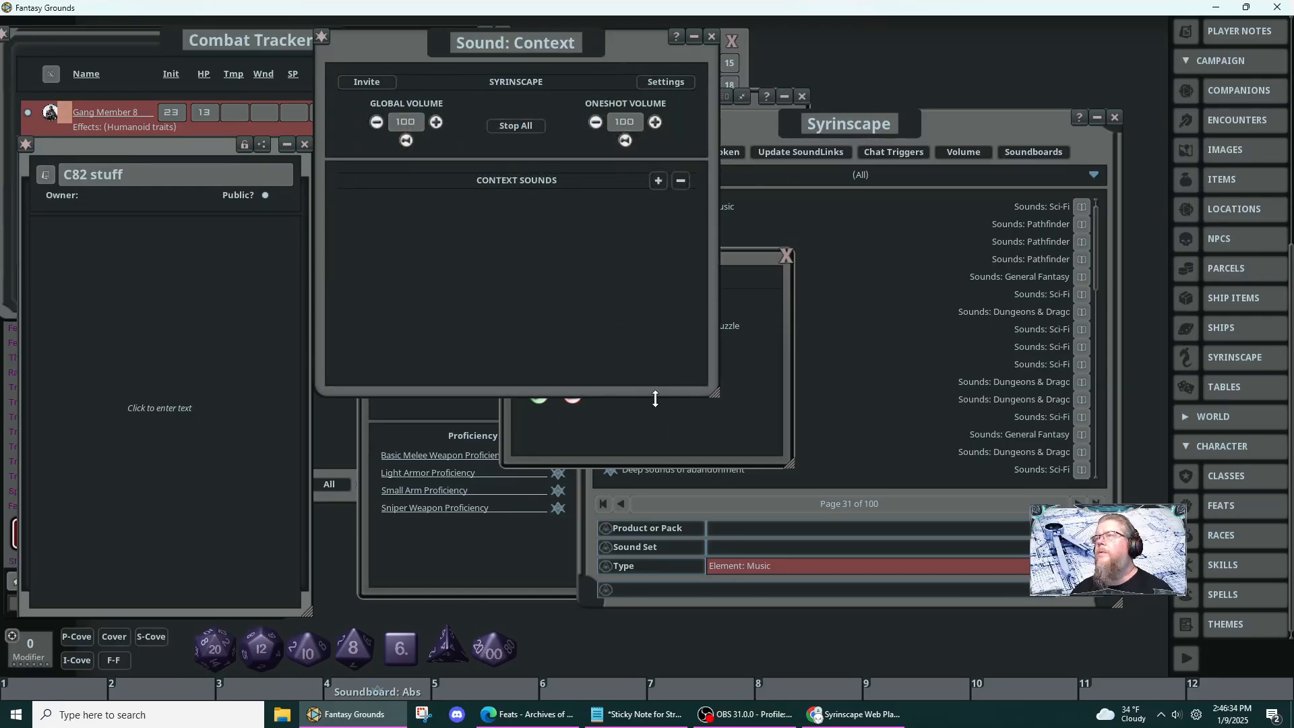
click(669, 424)
click(572, 395)
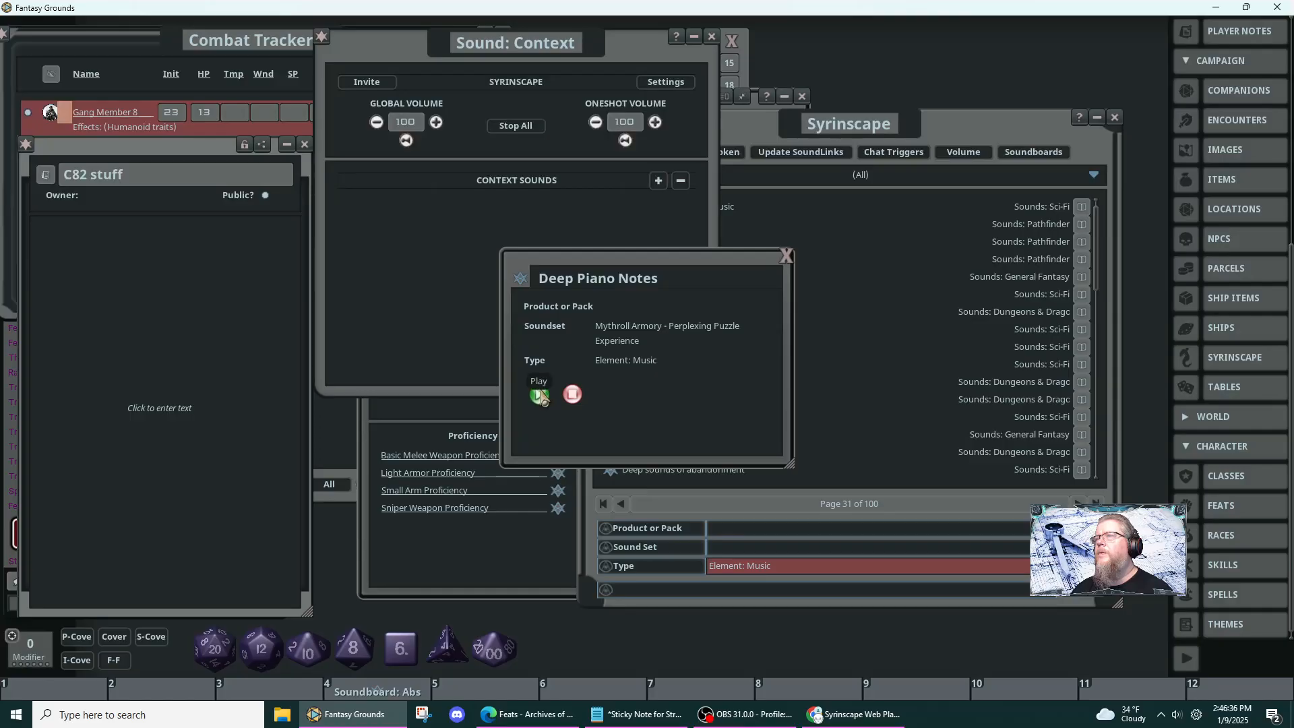
drag(583, 272, 172, 233)
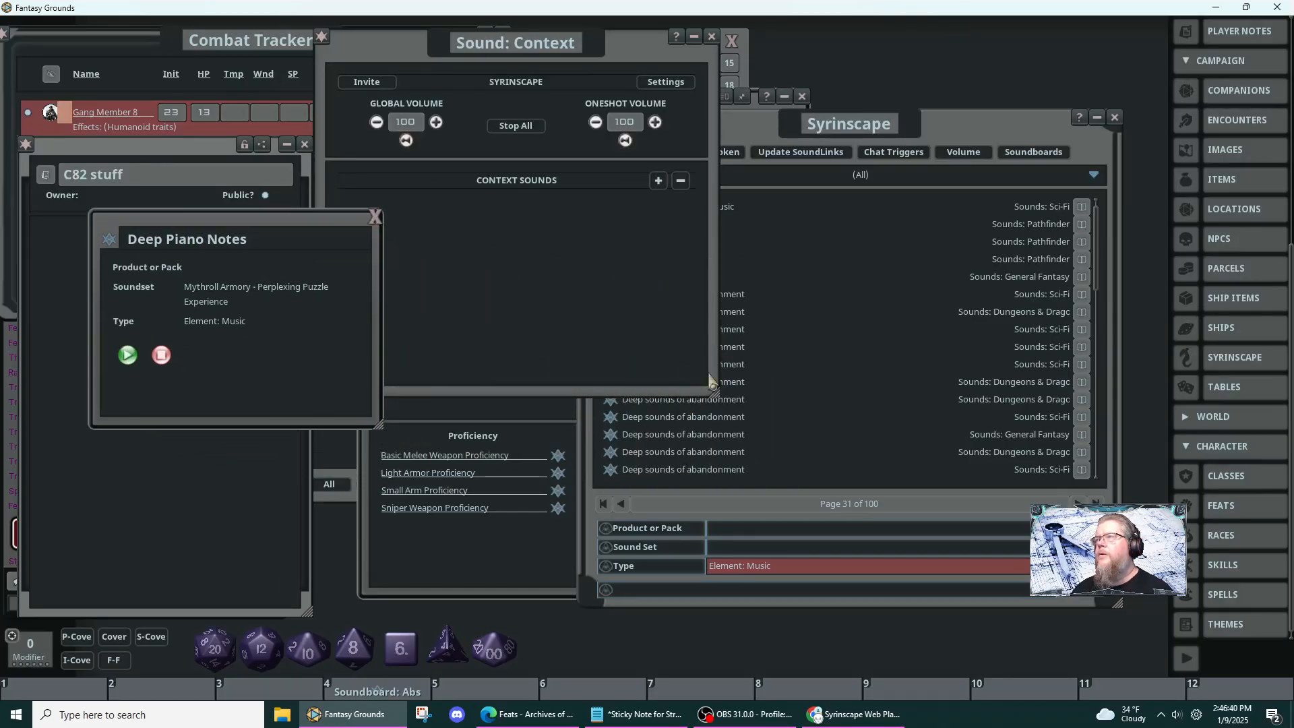
- Open the record of the second Desolated Crook Cove entry near the end of page 31 of the music list
click(937, 222)
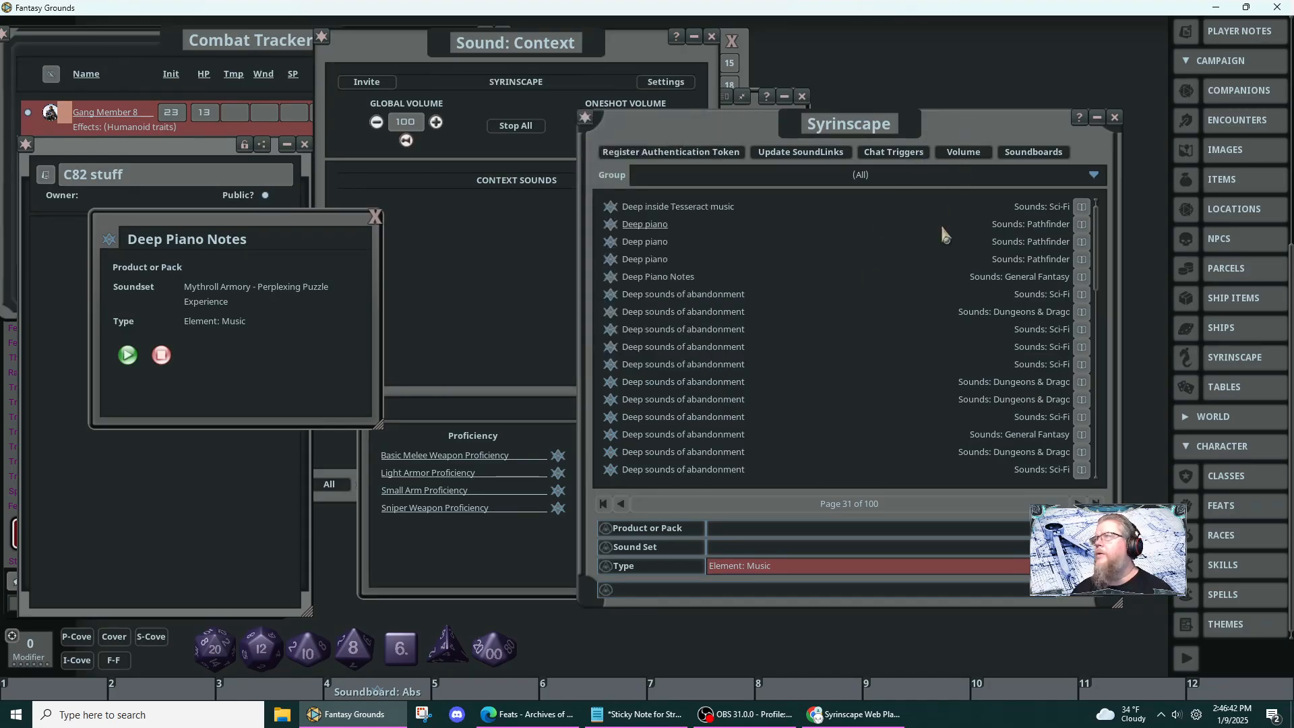
scroll(845, 364, down, 5)
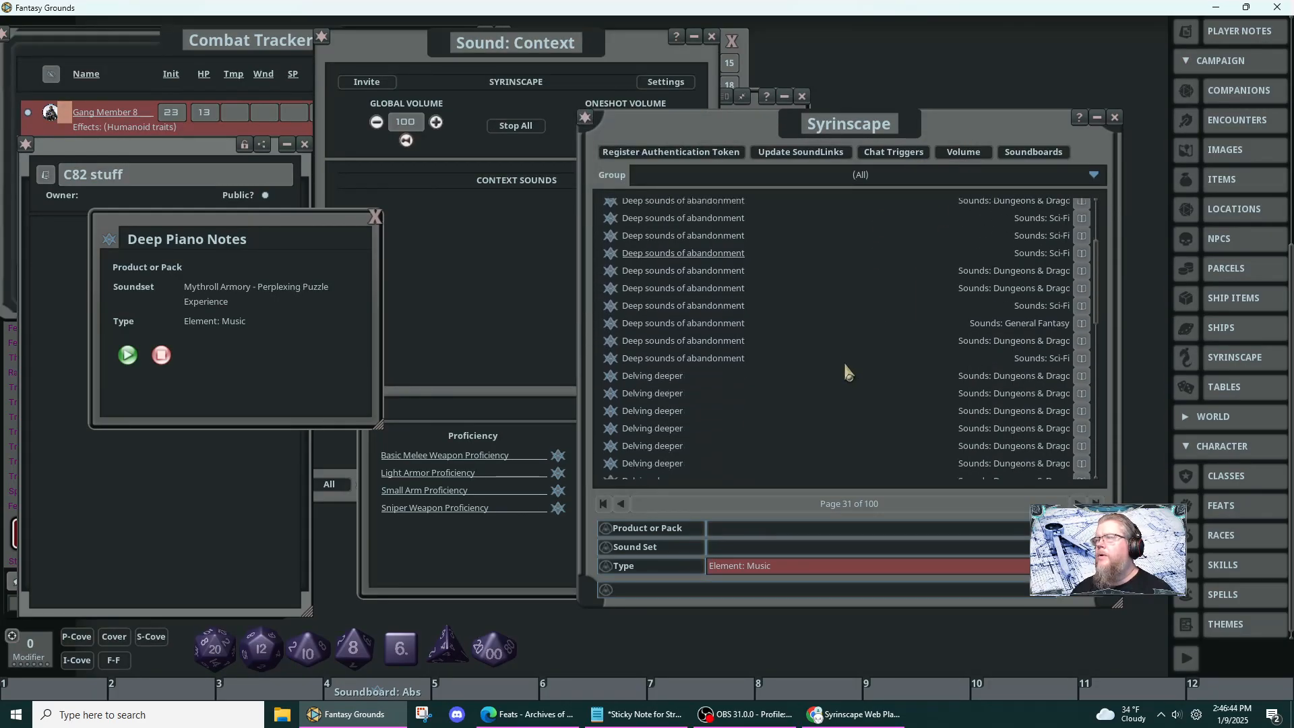
scroll(845, 379, down, 5)
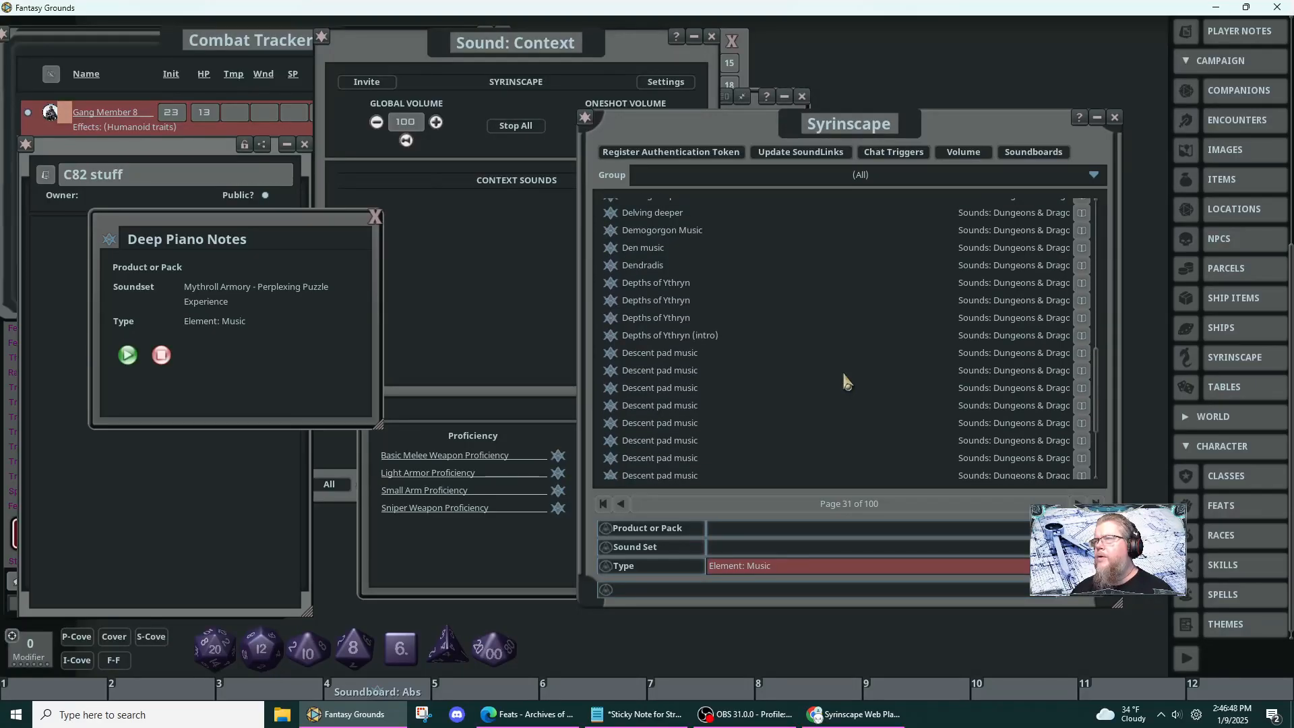
scroll(845, 380, down, 3)
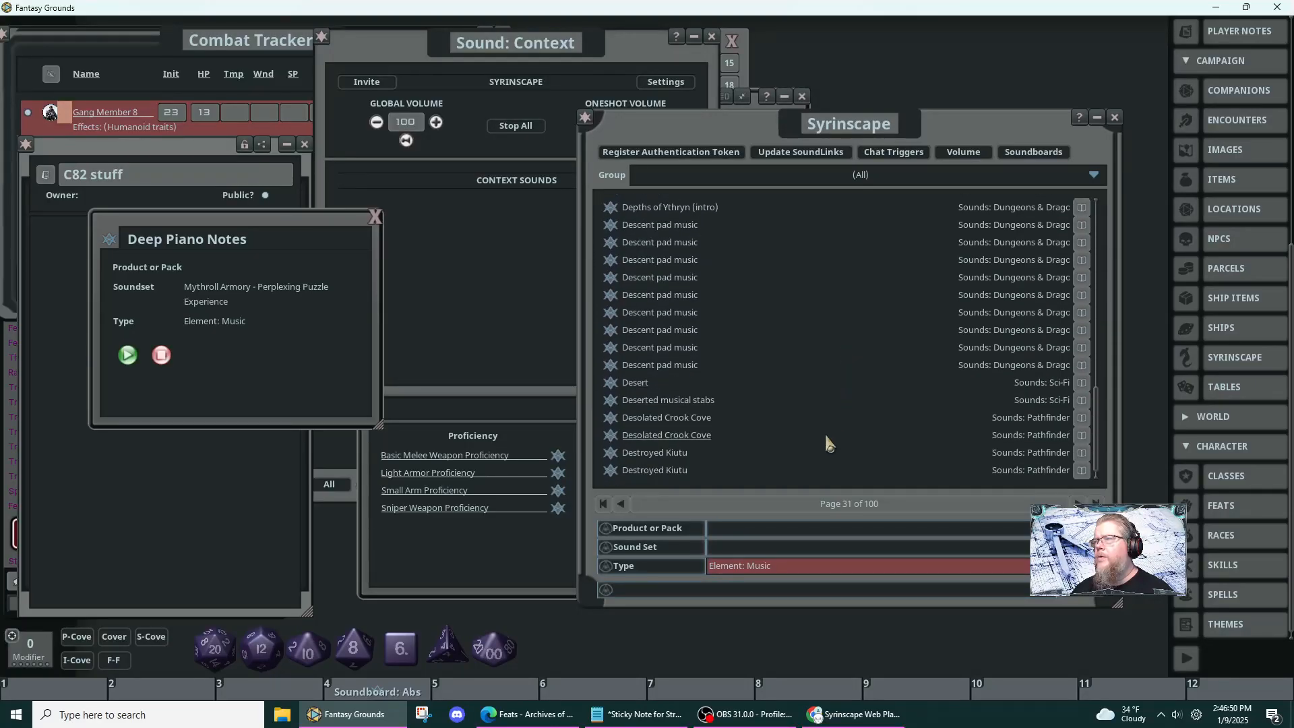
click(612, 436)
drag(612, 439, 502, 612)
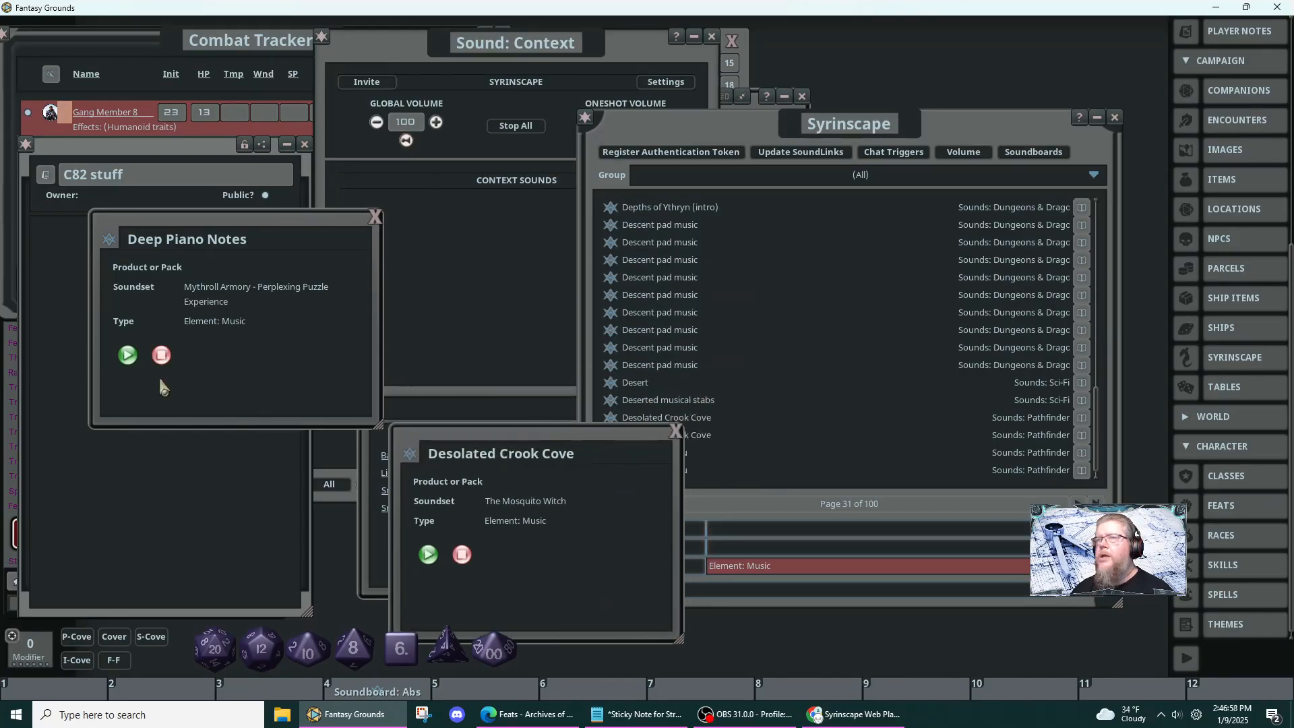
- Stop Deep Piano Notes, play Desolated Crook Cove instead, and close the Deep Piano Notes record
click(161, 359)
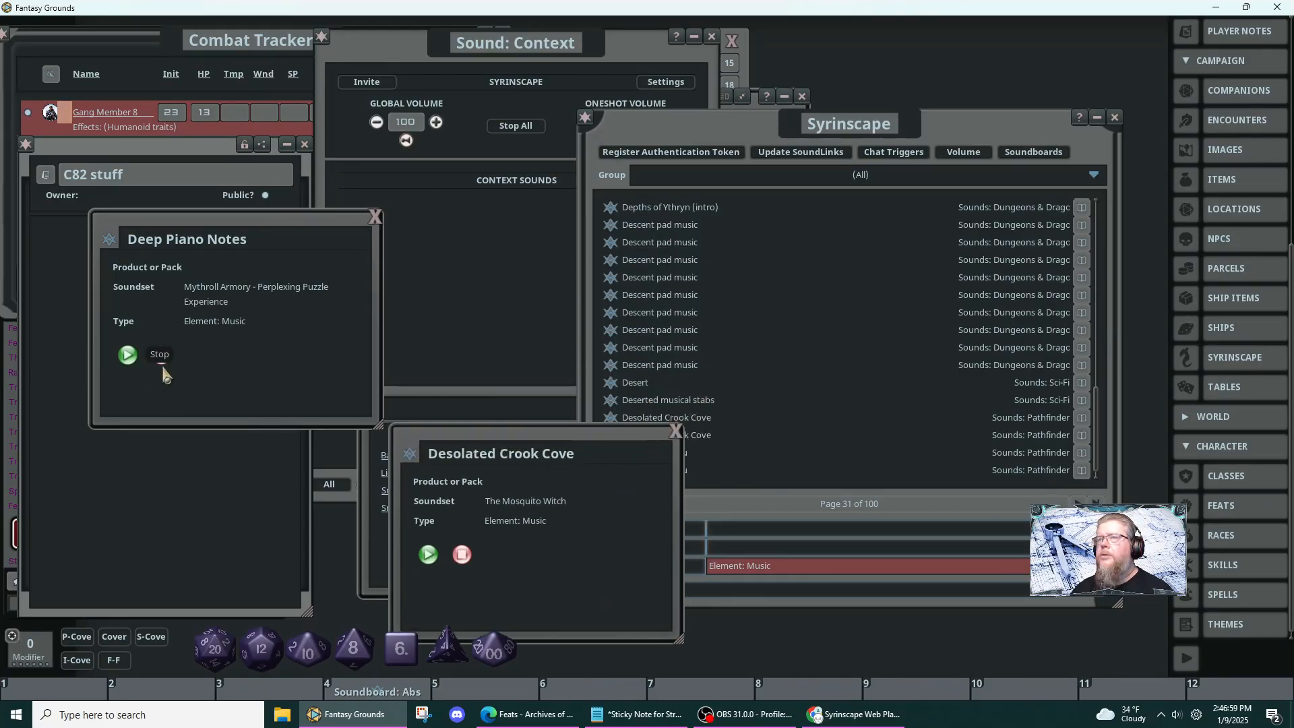
click(430, 554)
click(376, 216)
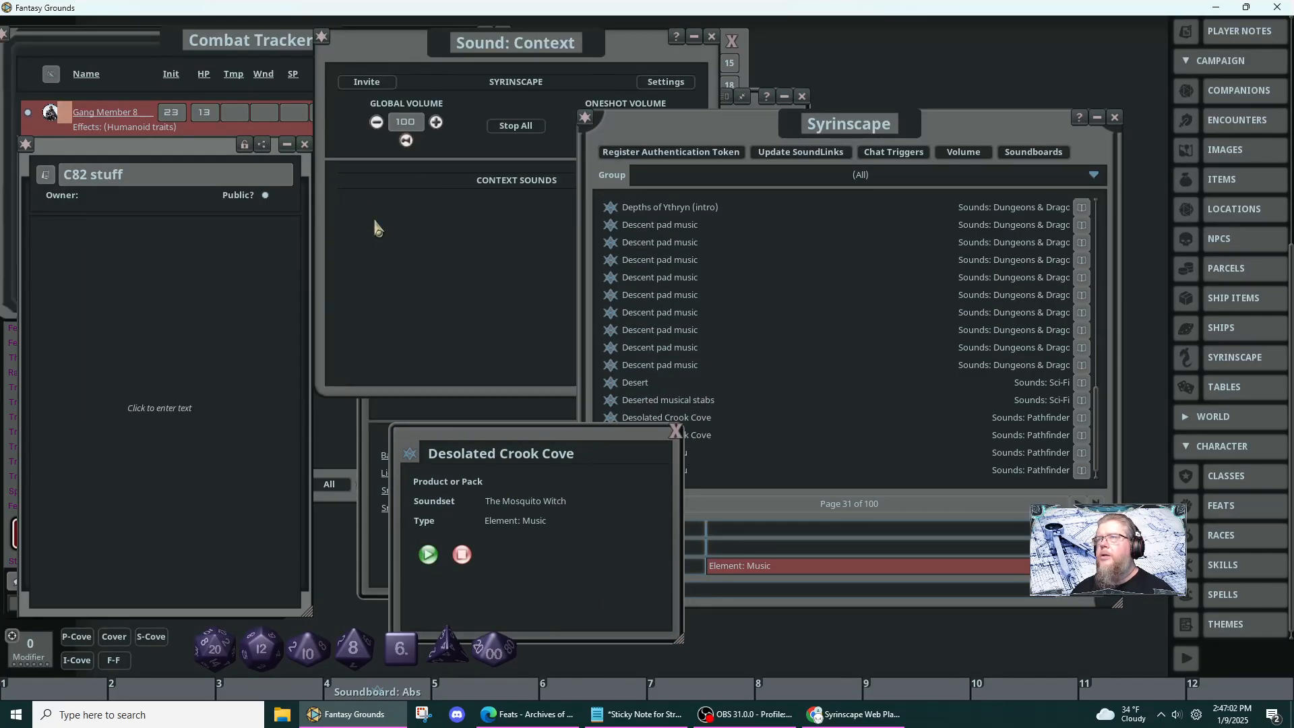
- Move the Desolated Crook Cove record partly over the "C82 stuff" note and close the Syrinscape sound list
drag(499, 435, 315, 314)
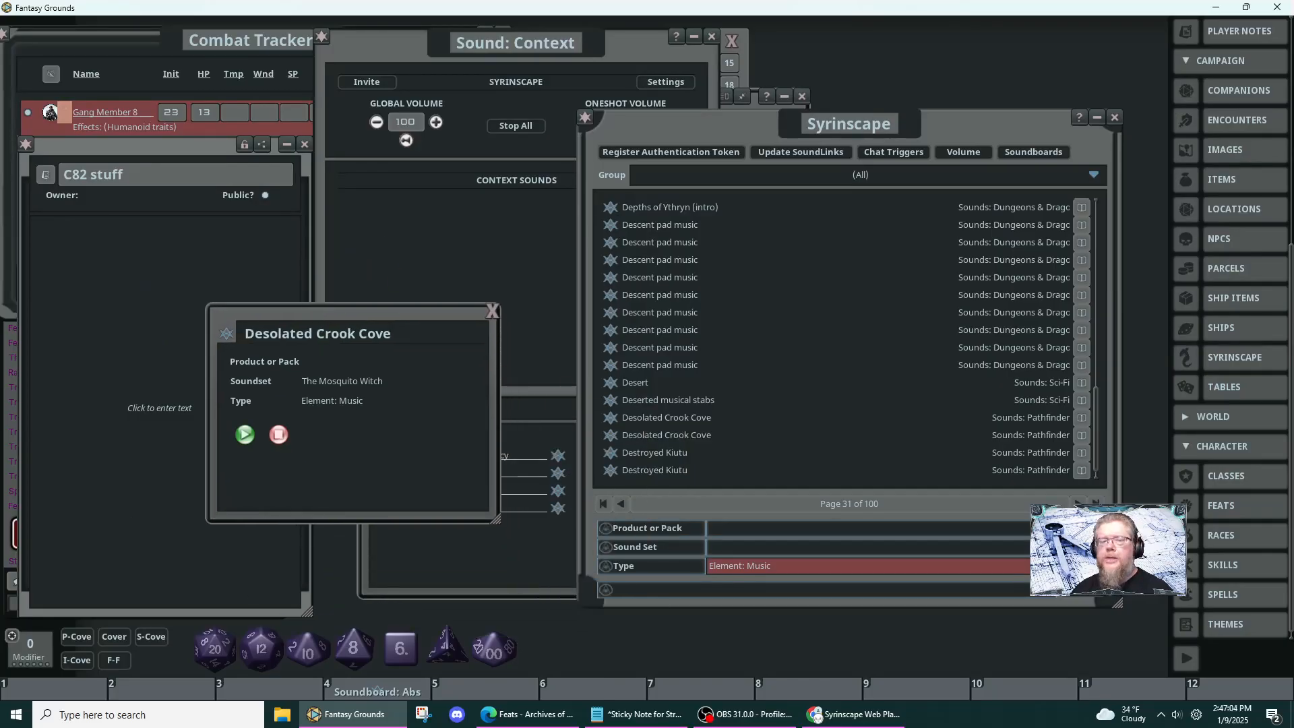
key(alt+Tab)
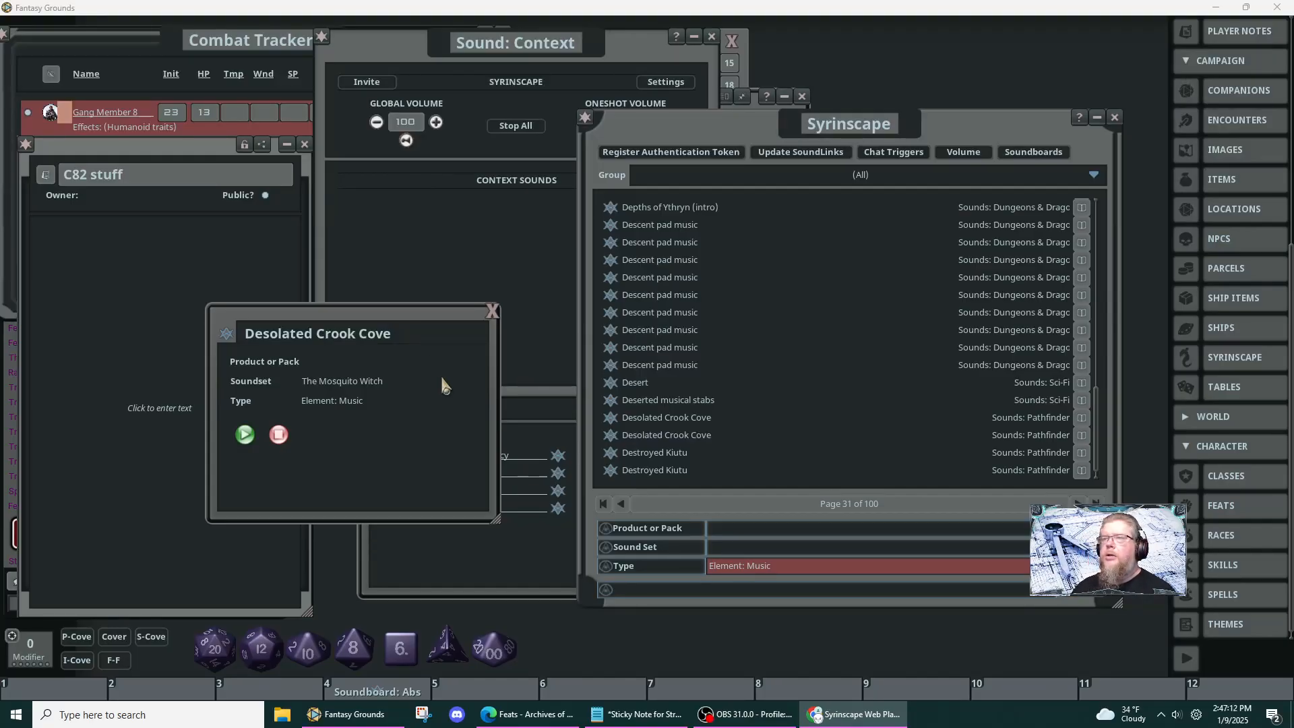
drag(412, 307, 405, 375)
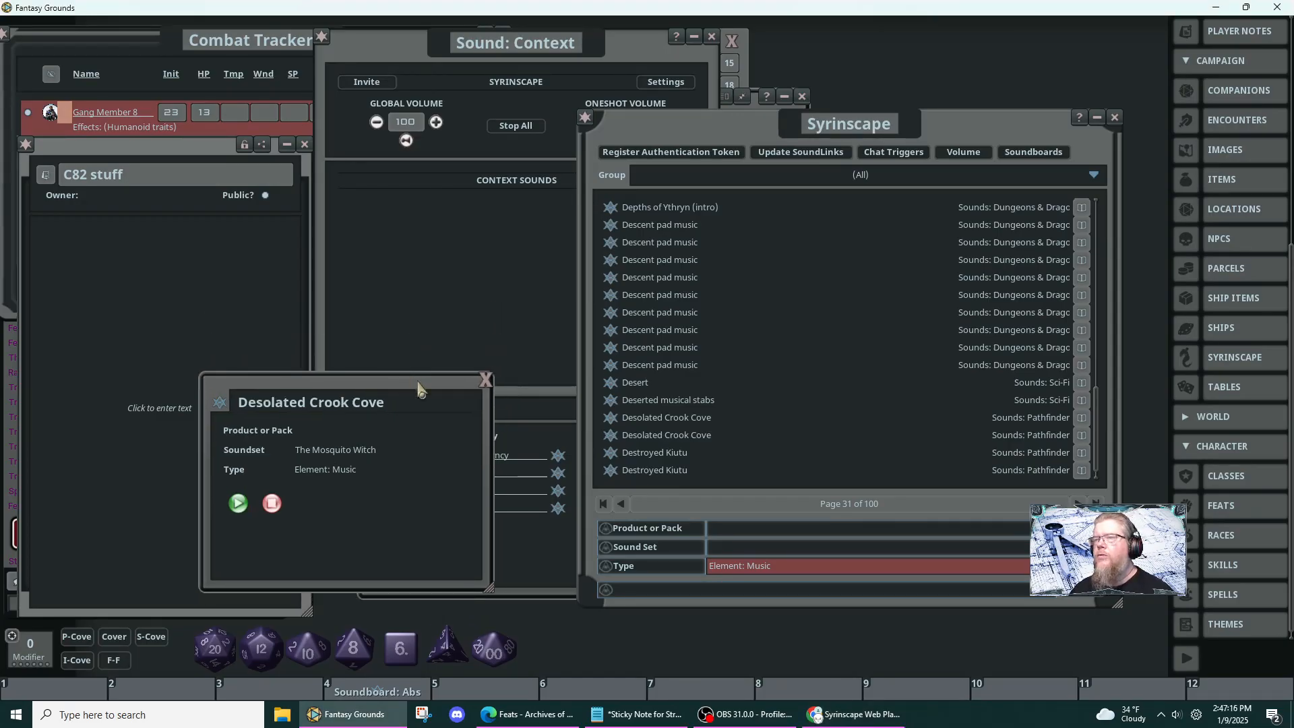
click(1117, 119)
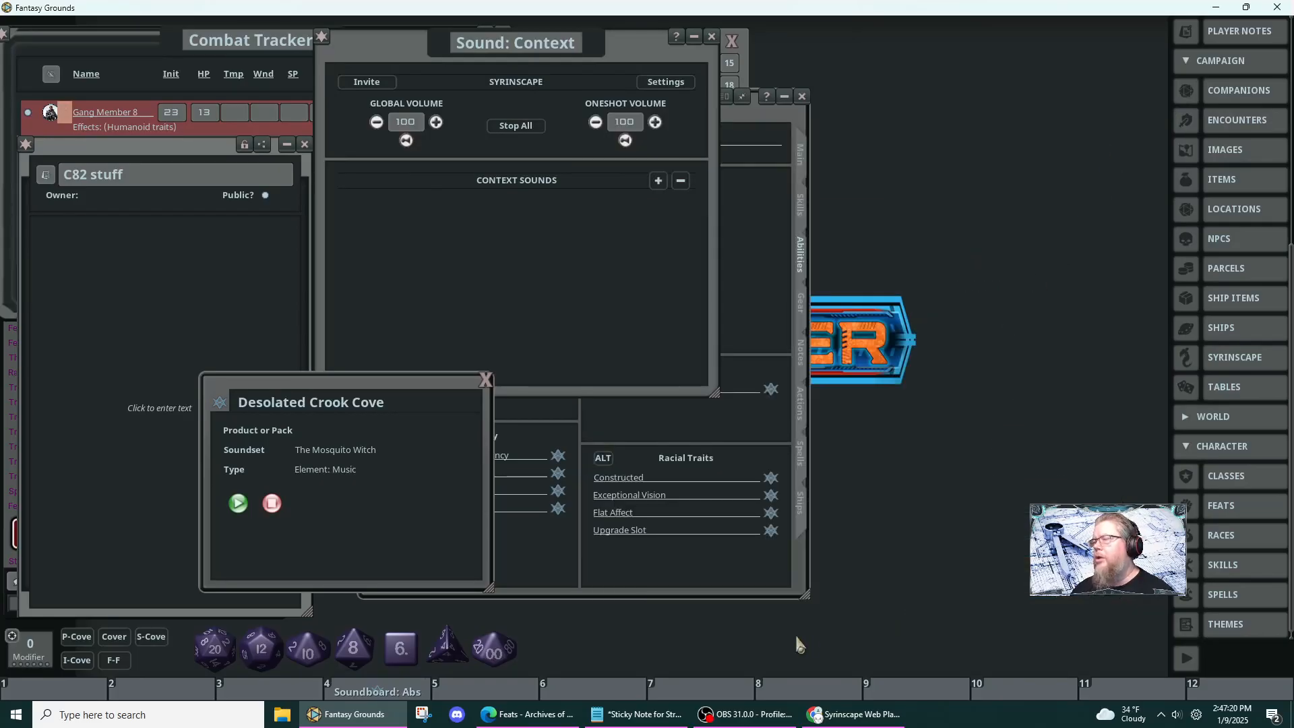
- Switch to the Archives of Nethys feats page in Edge and read the general feat rules and the start of the feat table
click(530, 714)
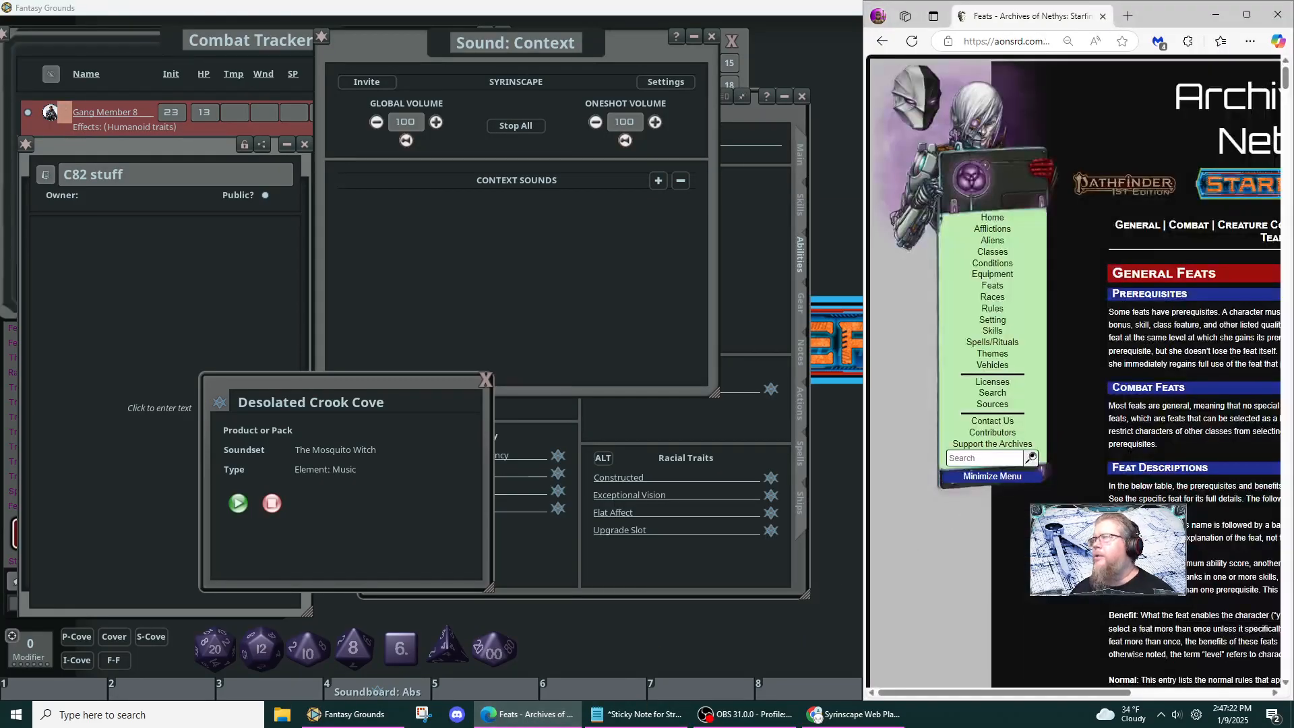
drag(1054, 692, 1186, 699)
scroll(1071, 405, down, 5)
scroll(1072, 404, up, 5)
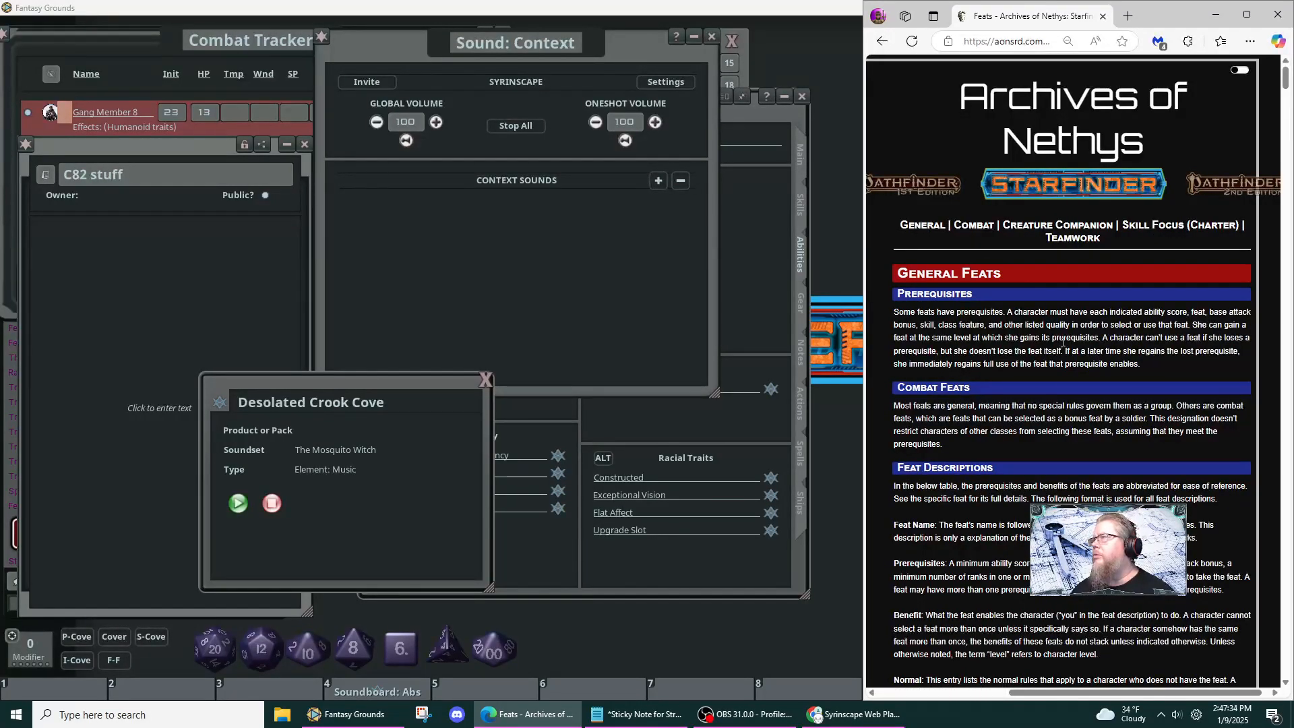
scroll(1062, 342, down, 5)
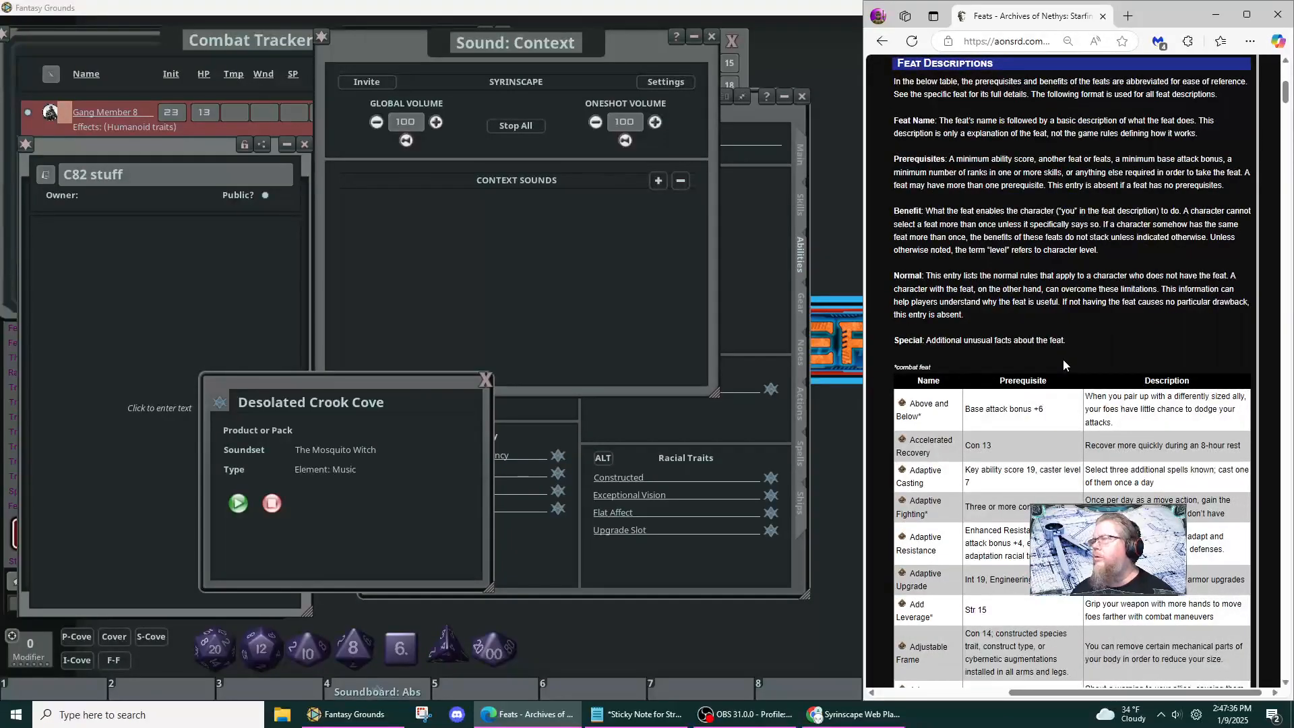
scroll(1064, 365, down, 2)
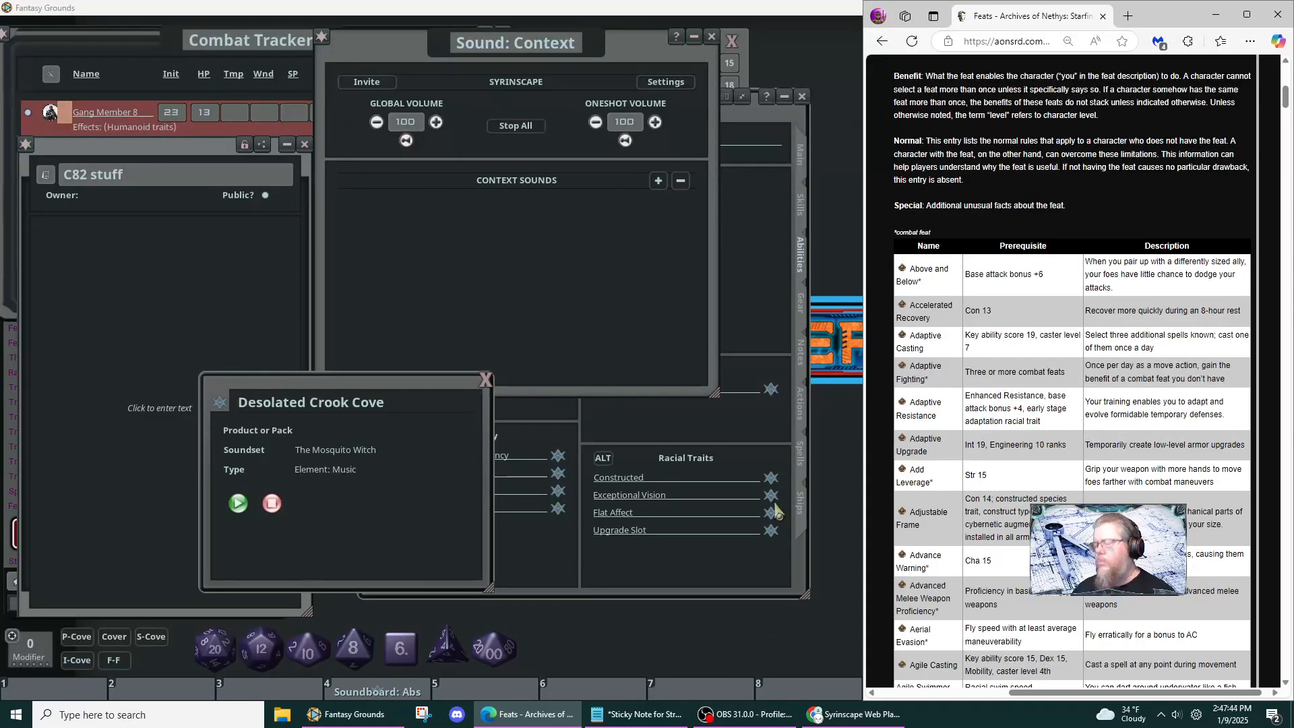
- Switch back to Fantasy Grounds and lower the Syrinscape global volume to 70
click(672, 649)
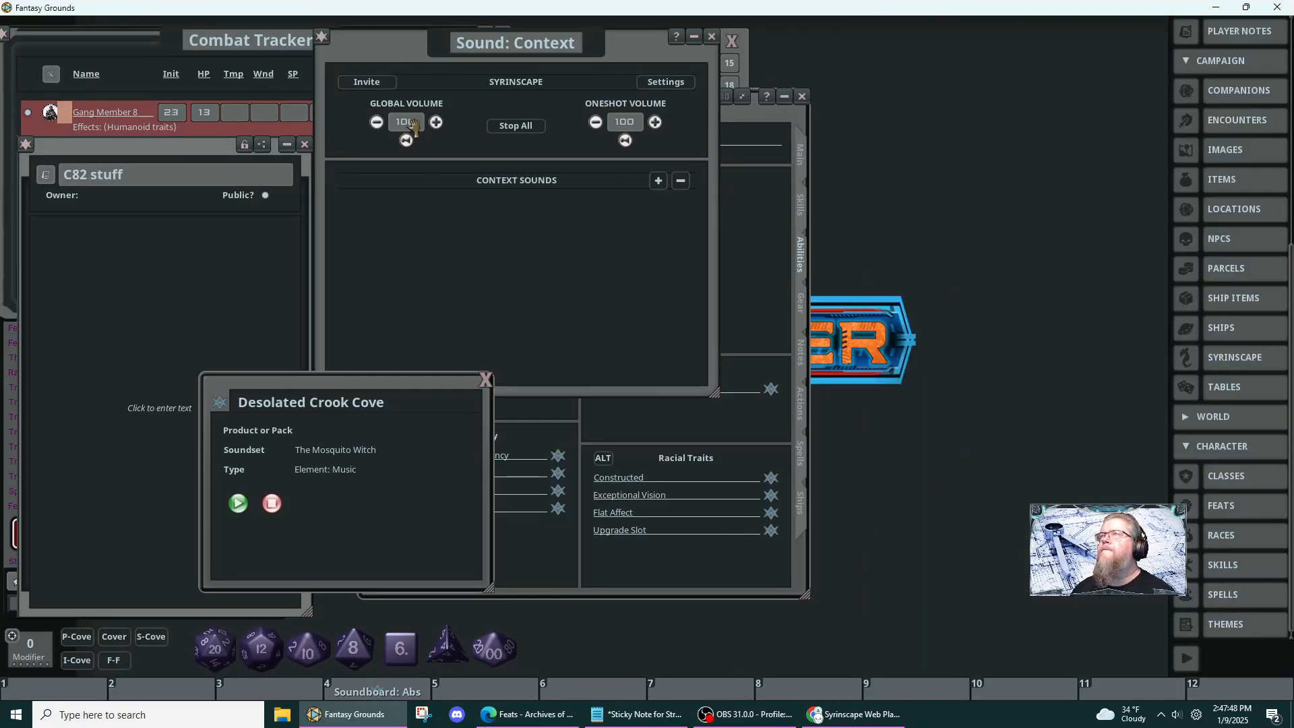
click(378, 123)
click(378, 123)
click(378, 123)
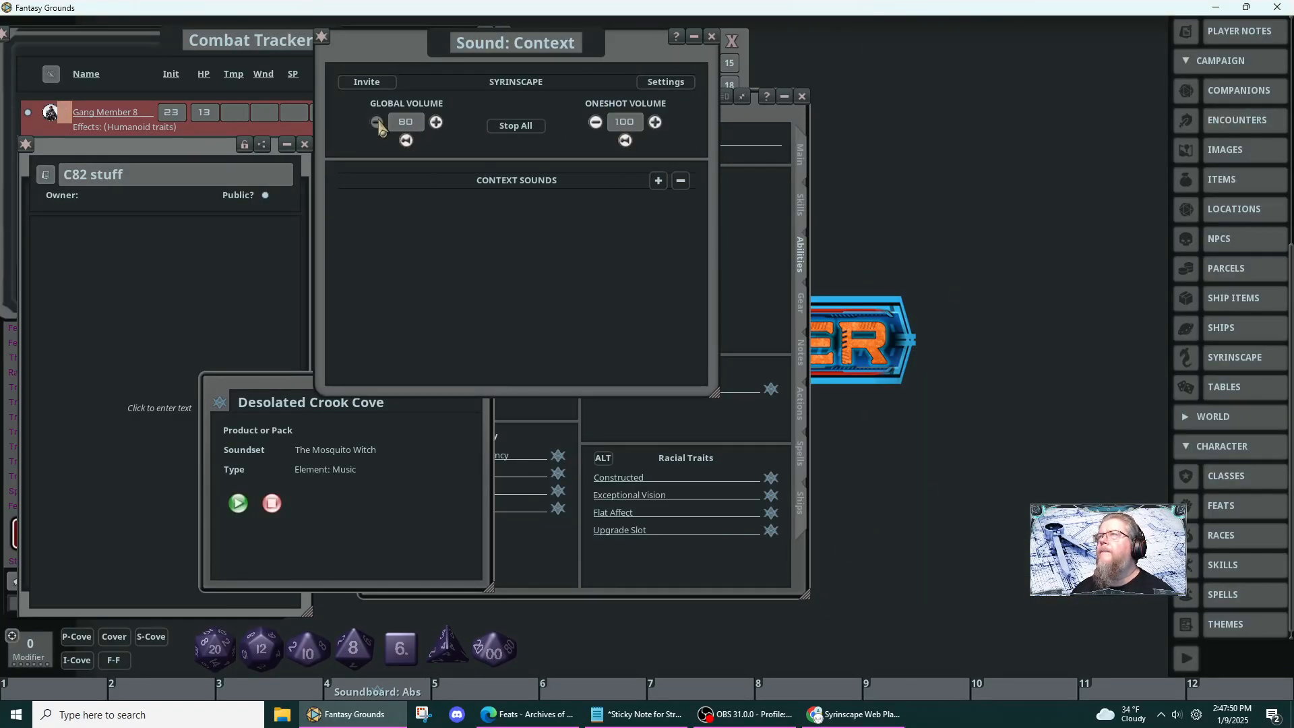
click(378, 124)
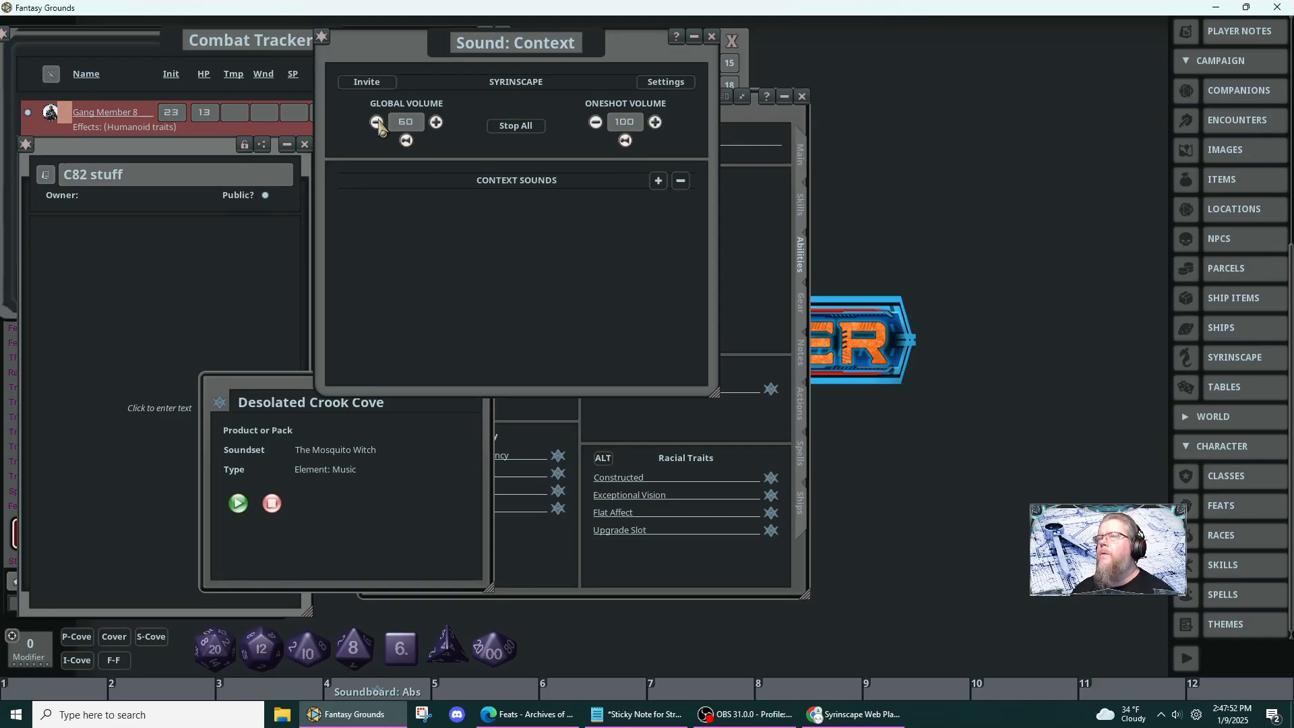
click(436, 122)
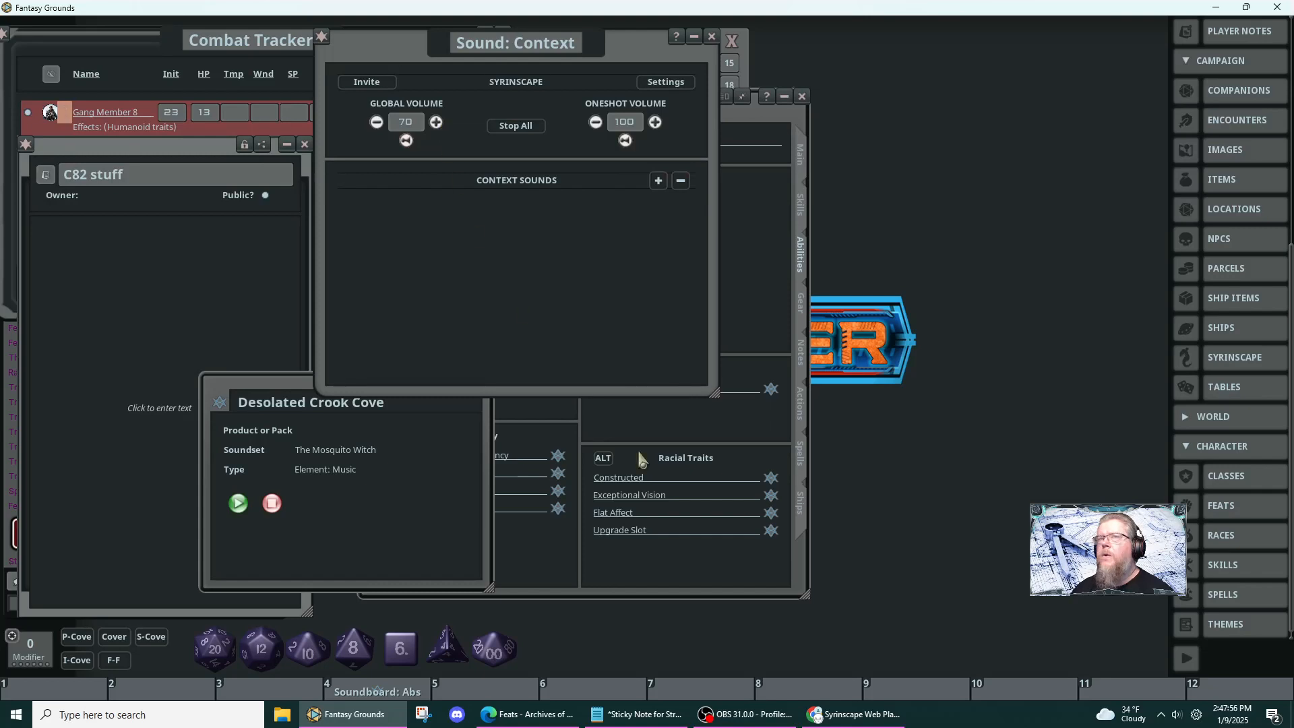
- Return to the Archives of Nethys feat table in Edge, read the Mobility feat's page, and go back to the table
click(530, 715)
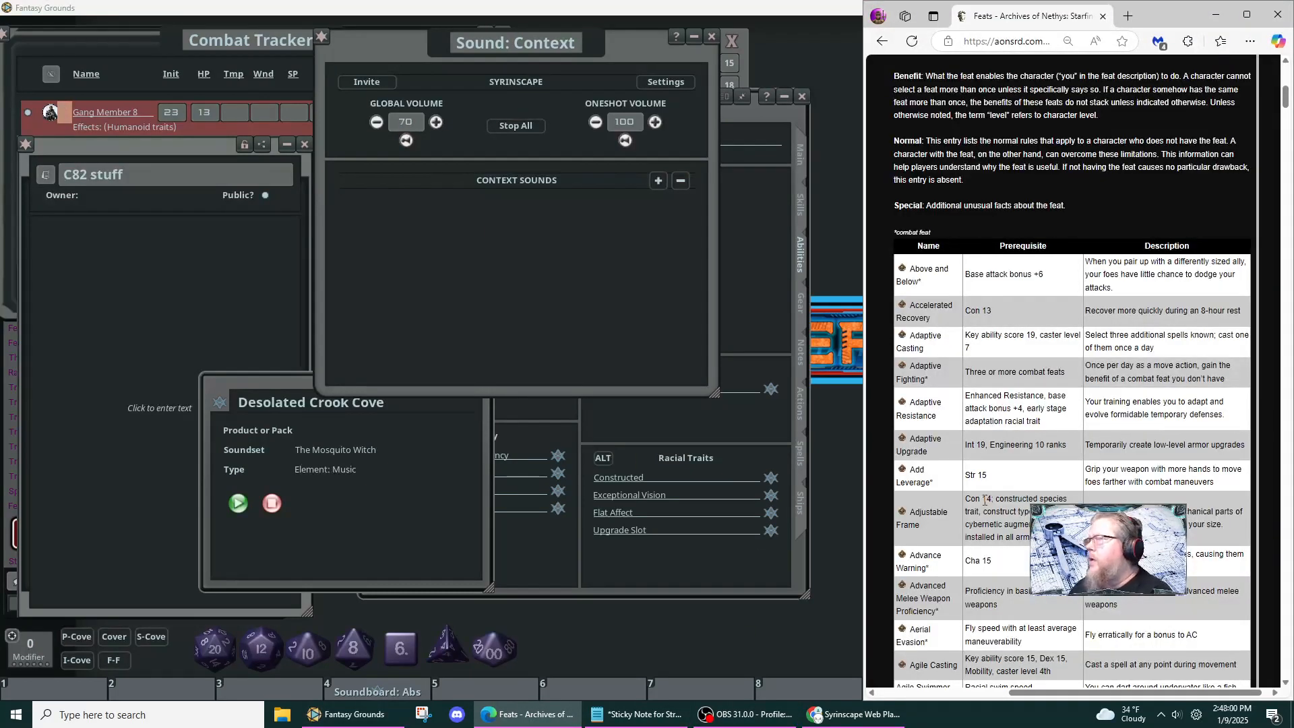
scroll(1029, 382, down, 20)
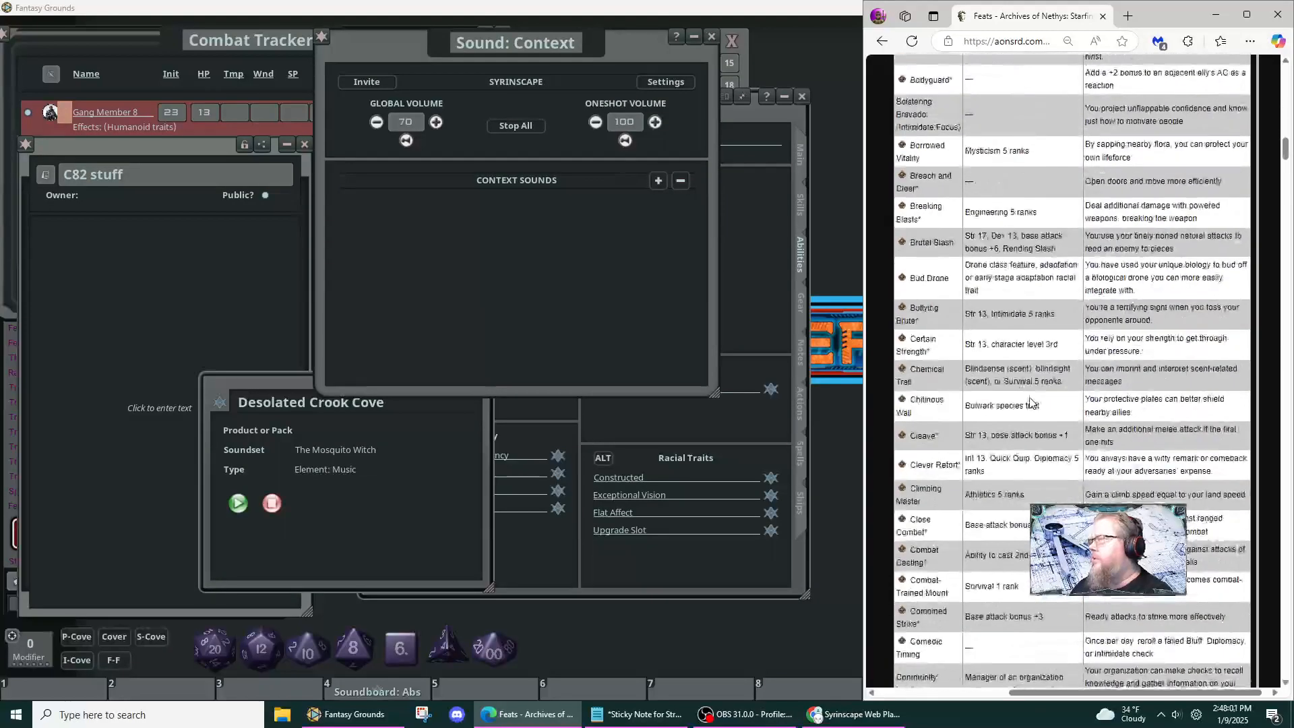
scroll(1030, 403, down, 20)
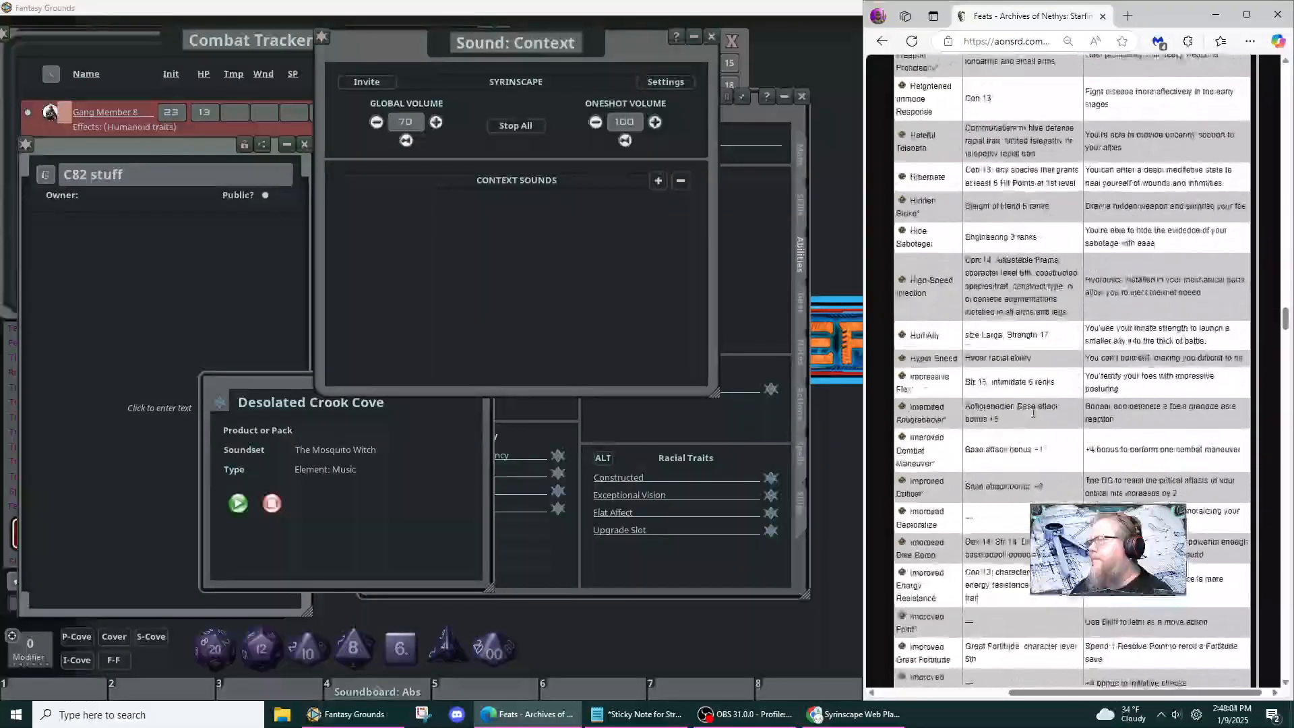
scroll(1034, 421, down, 10)
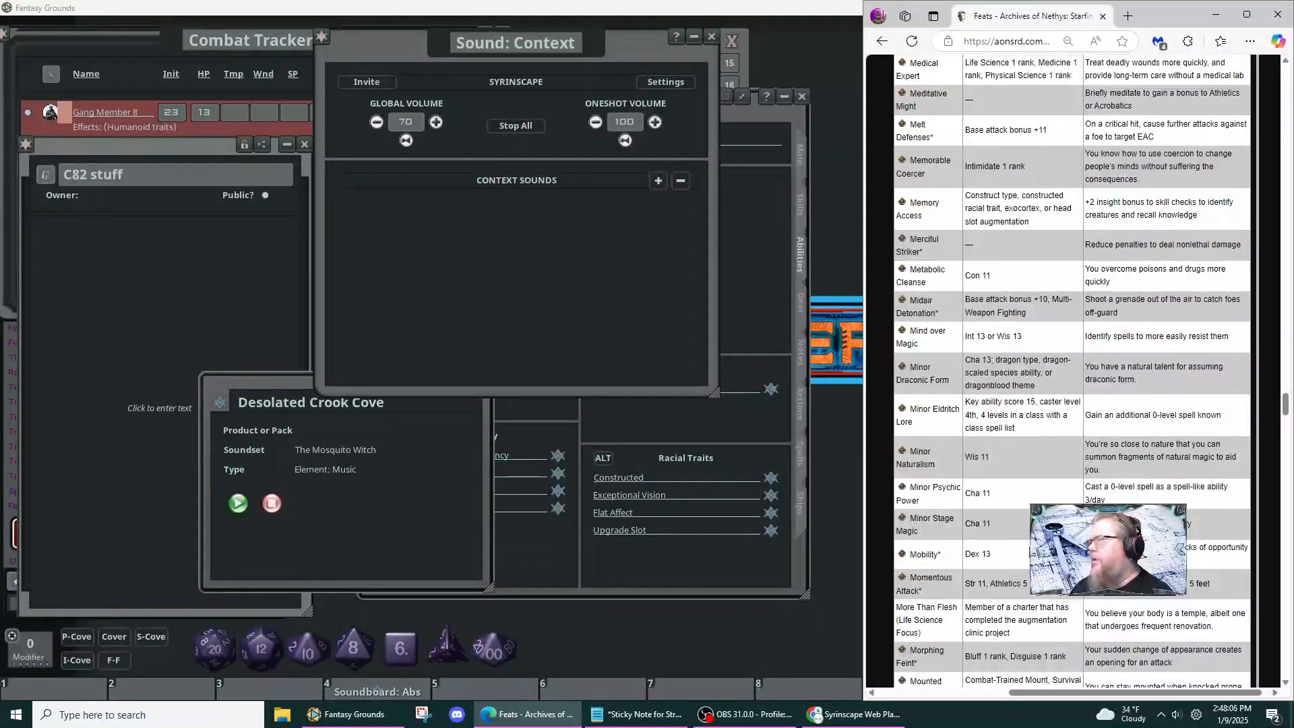
scroll(1024, 550, down, 2)
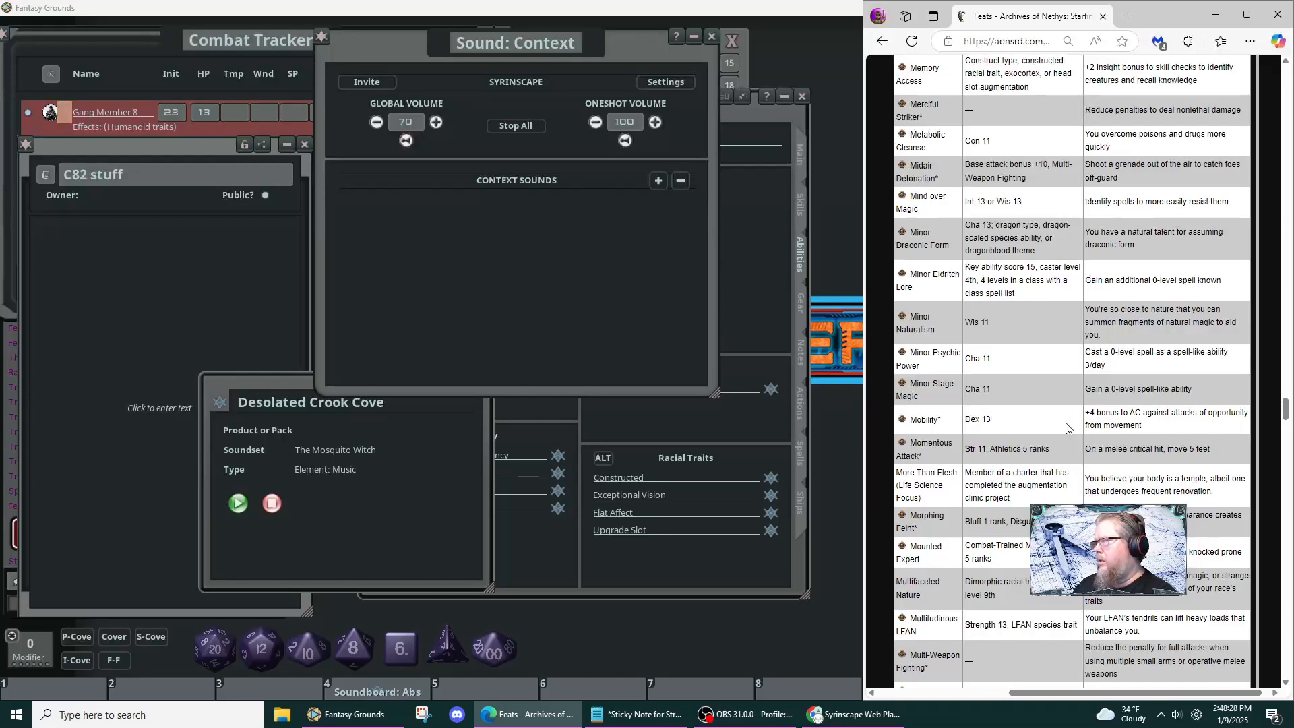
click(925, 418)
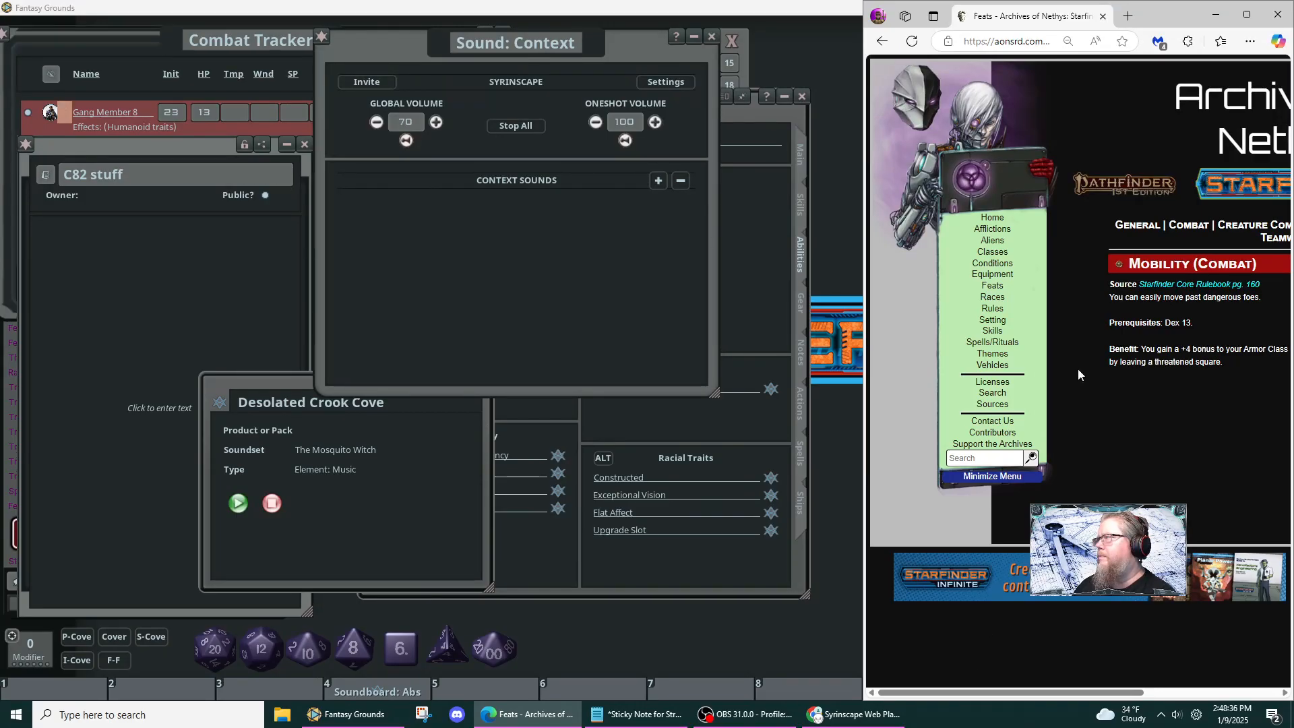
click(882, 41)
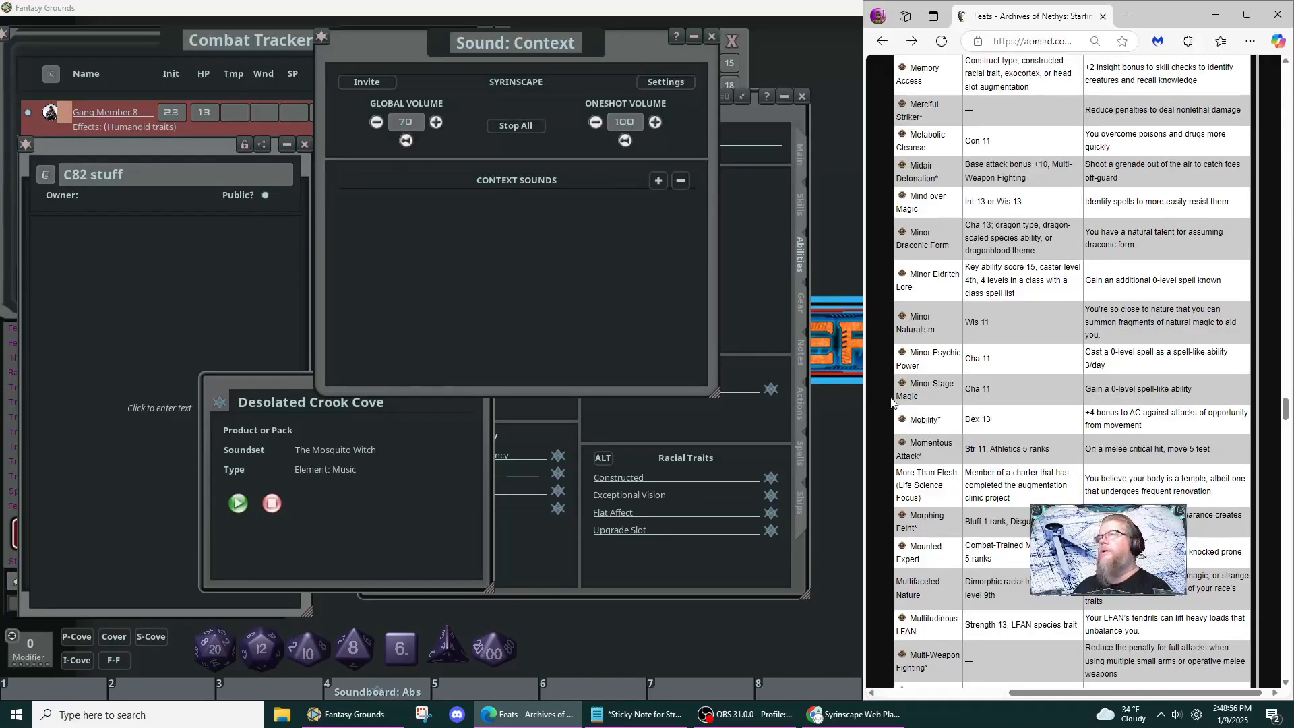
- Search the Fantasy Grounds feats for "mobili" and add Mobility to the feats of Companion 82
click(840, 231)
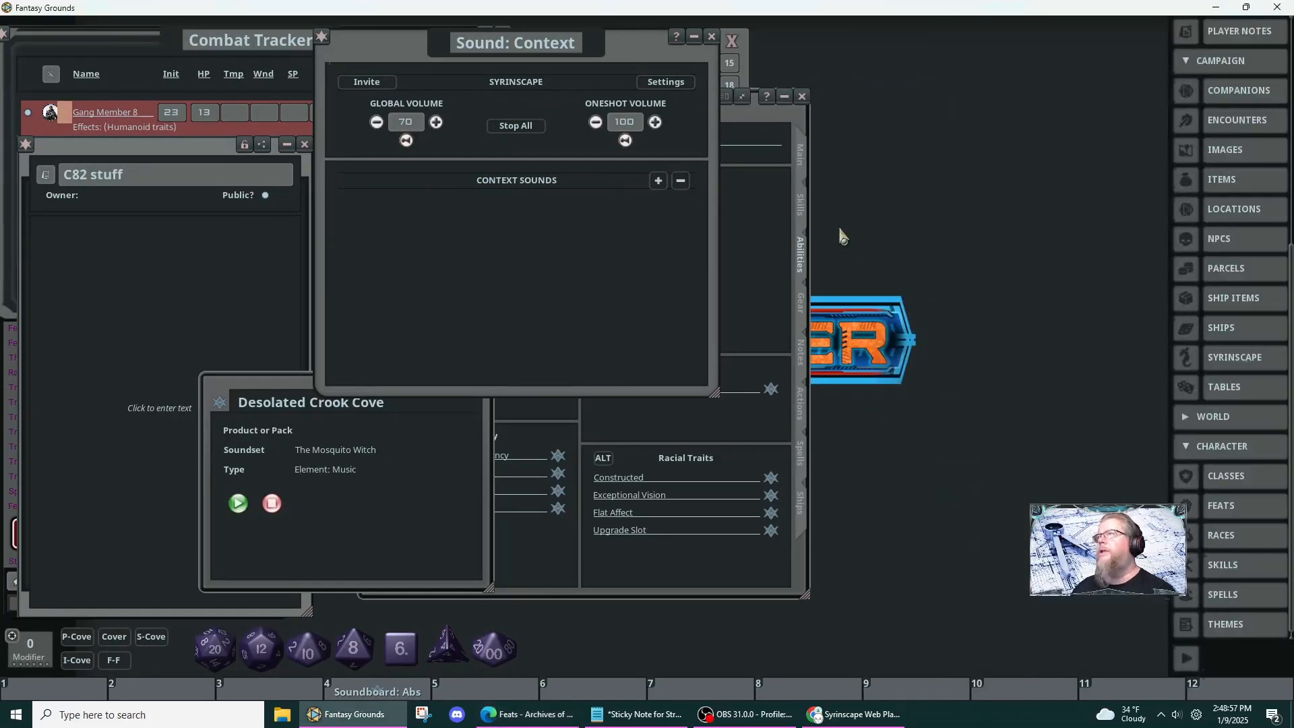
click(1176, 502)
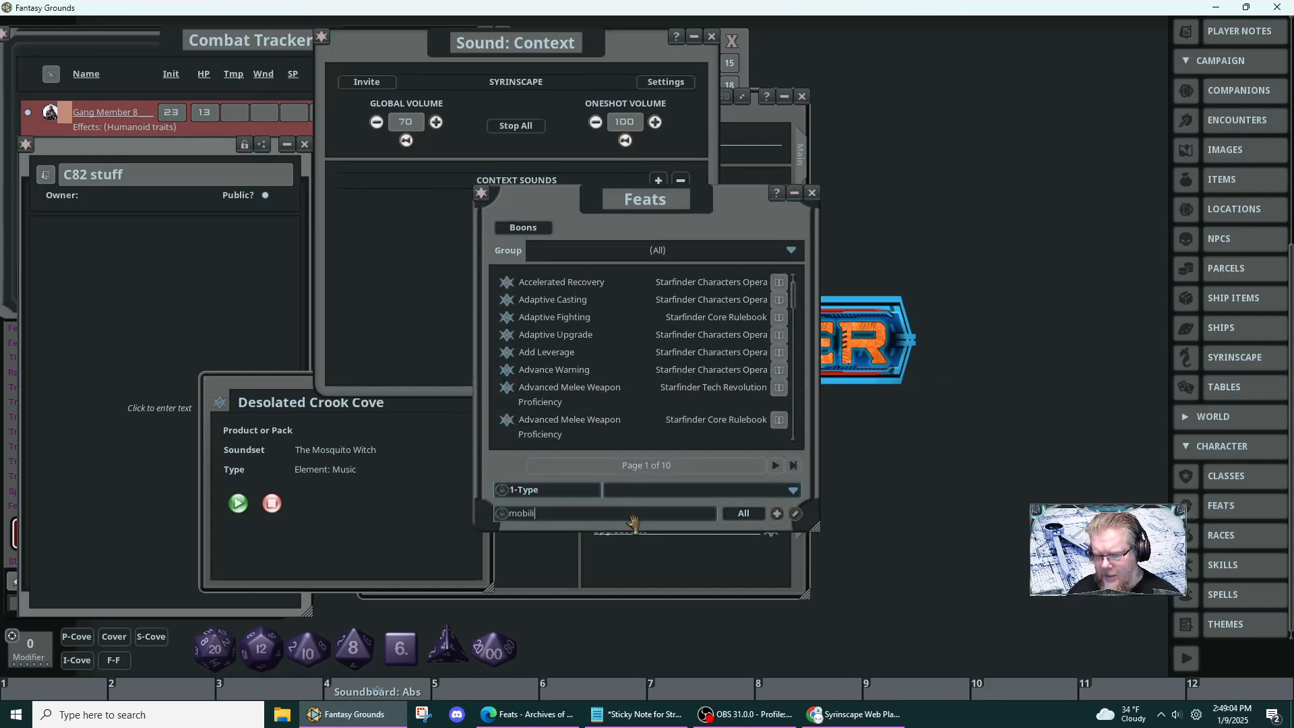
key(Return)
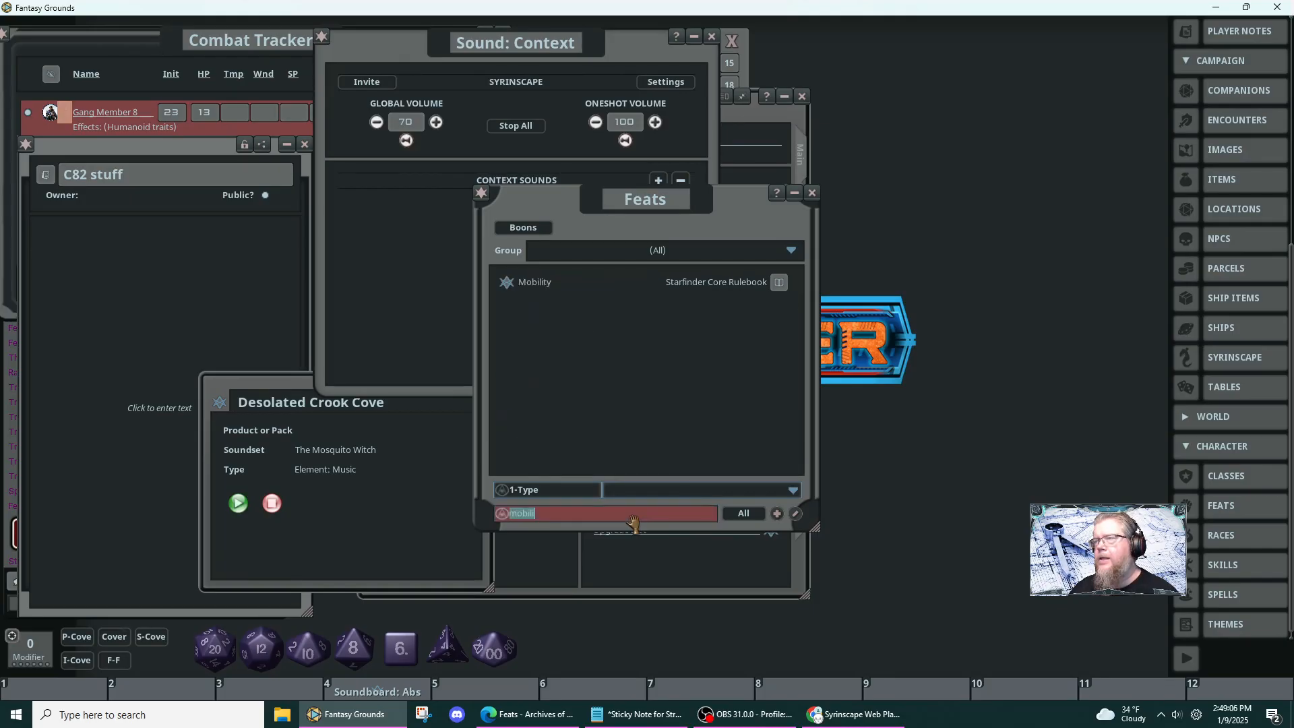
drag(565, 215, 898, 234)
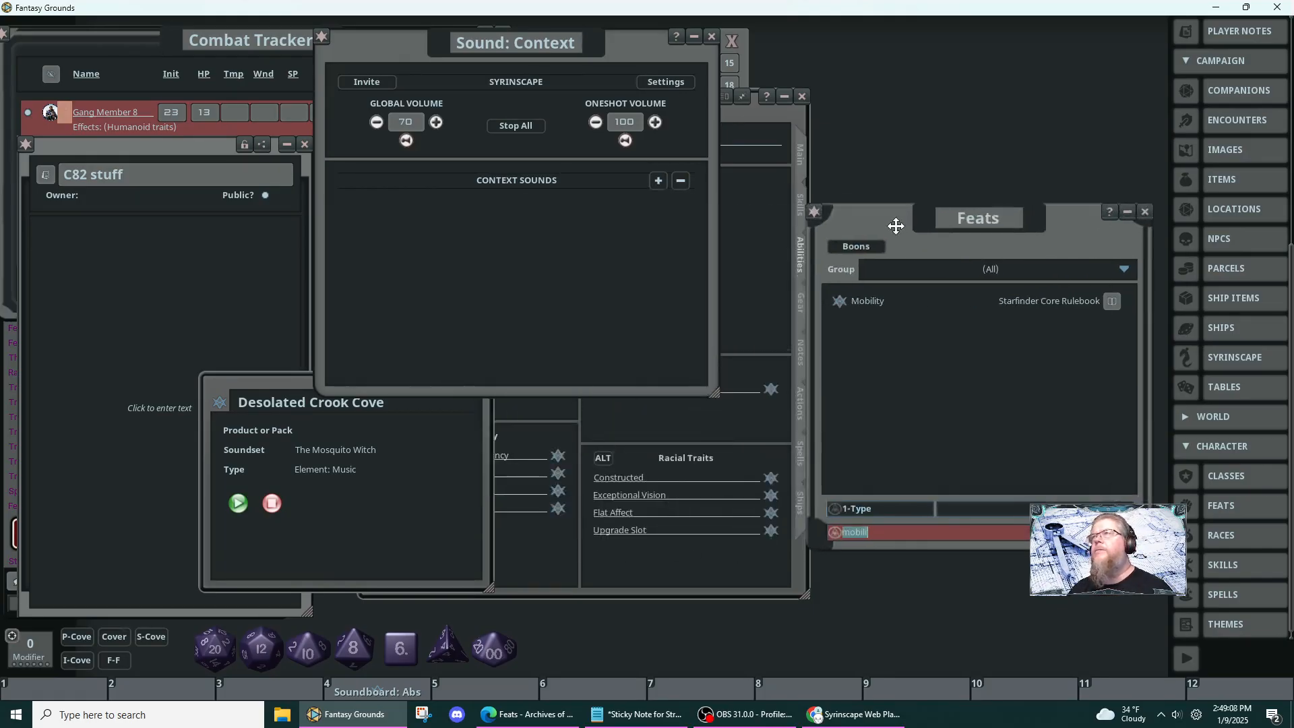
click(757, 223)
drag(839, 302, 694, 222)
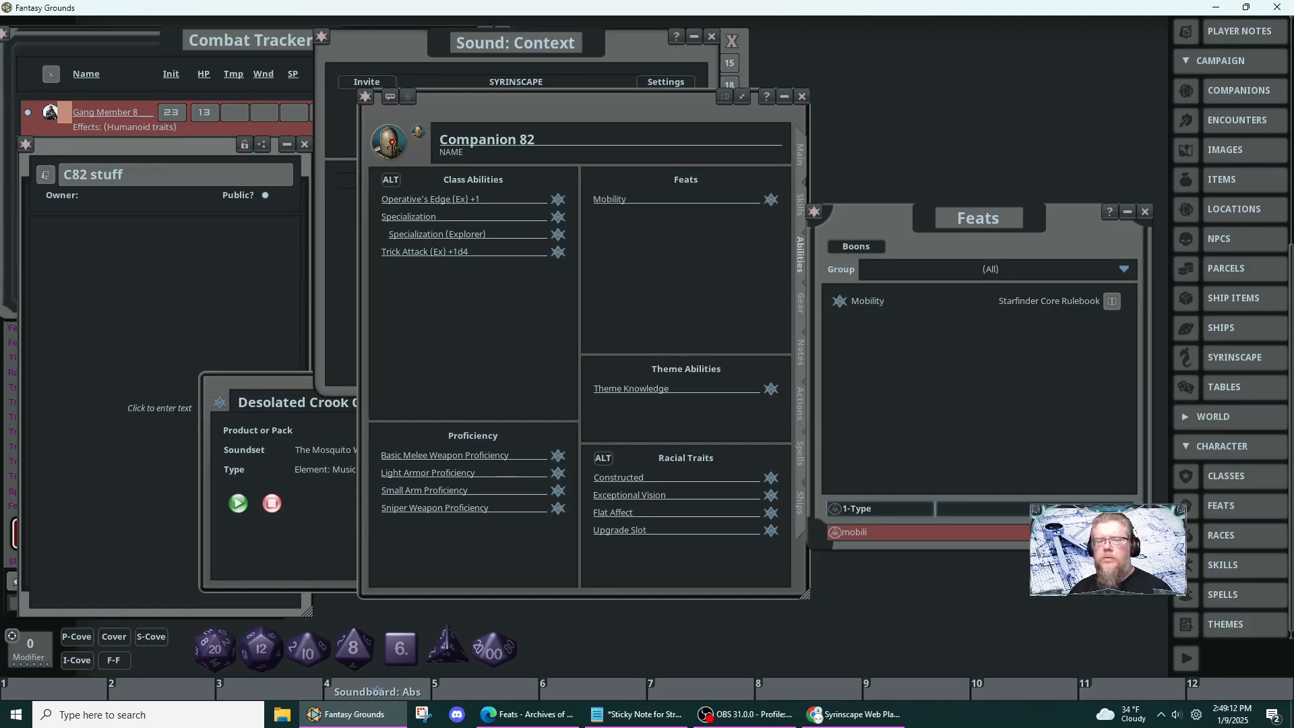
- Play Desolated Crook Cove again, move its record lower over the "C82 stuff" note, and bring the Companion 82 sheet to the front
click(239, 514)
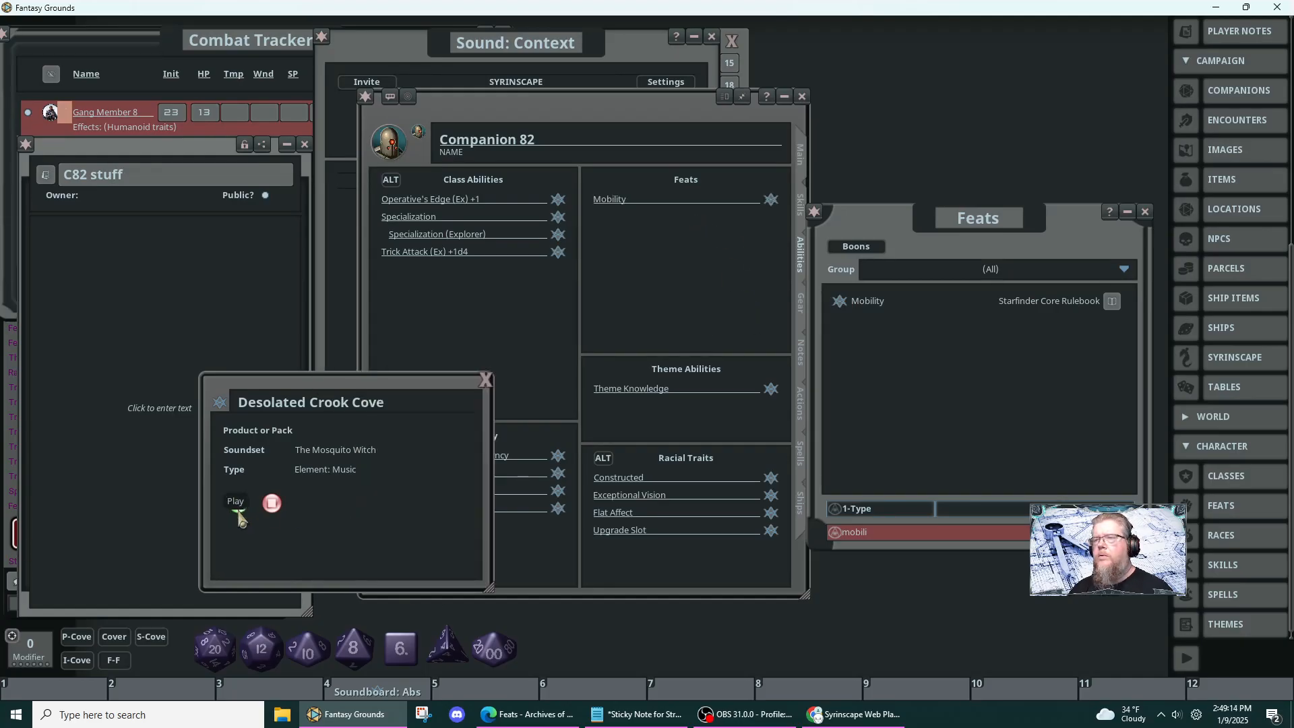
drag(297, 541, 260, 611)
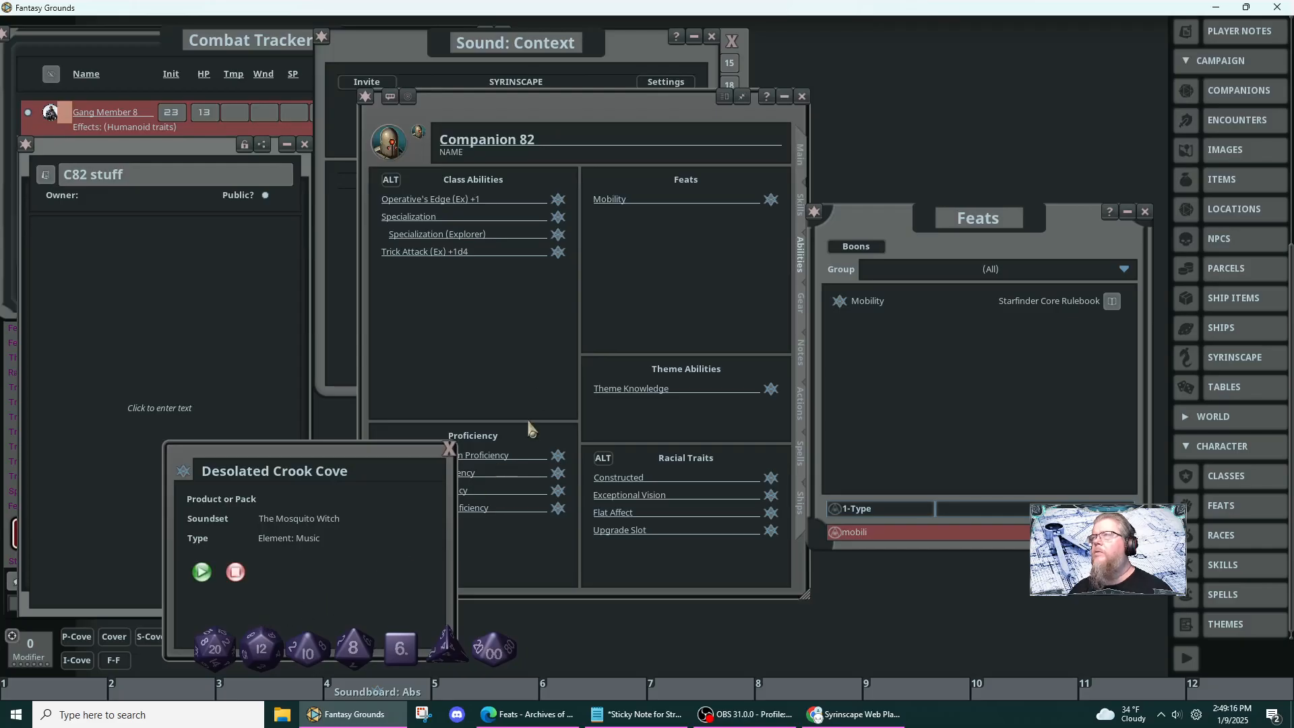
click(533, 358)
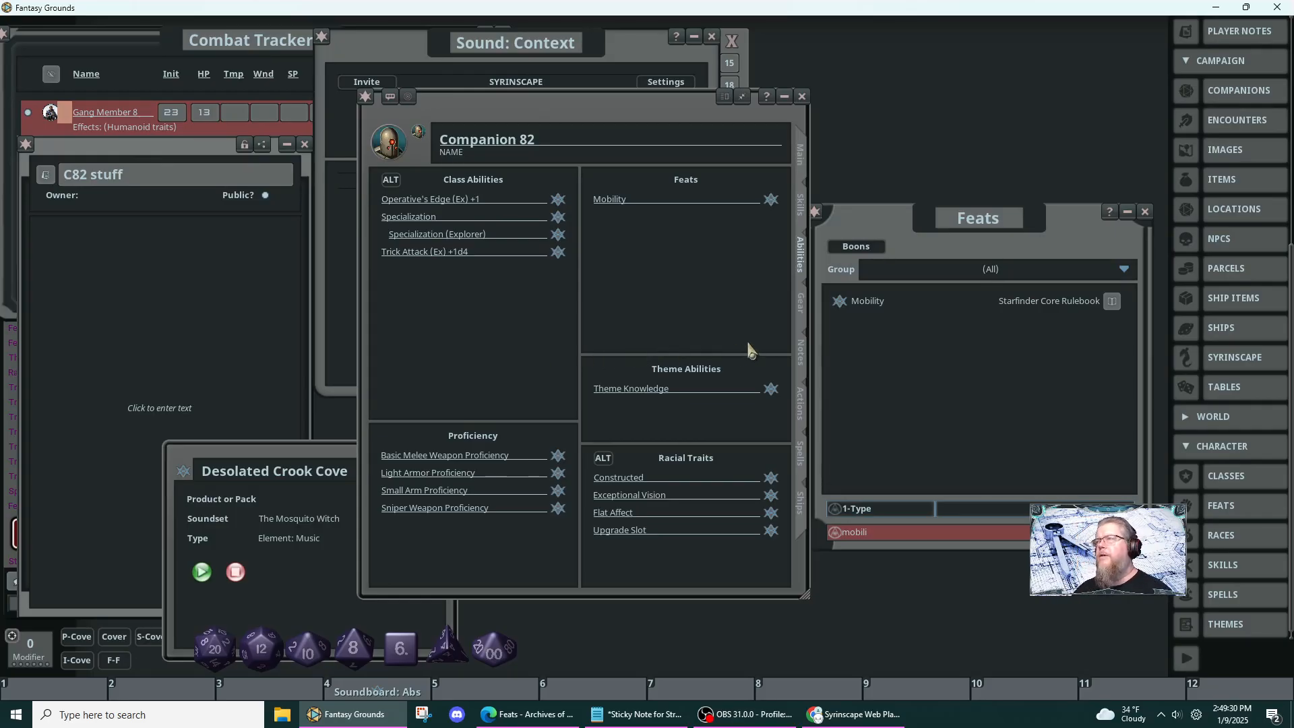
- In the notes section of Companion 82's sheet, set the gender to N/A and the age to 118
click(802, 356)
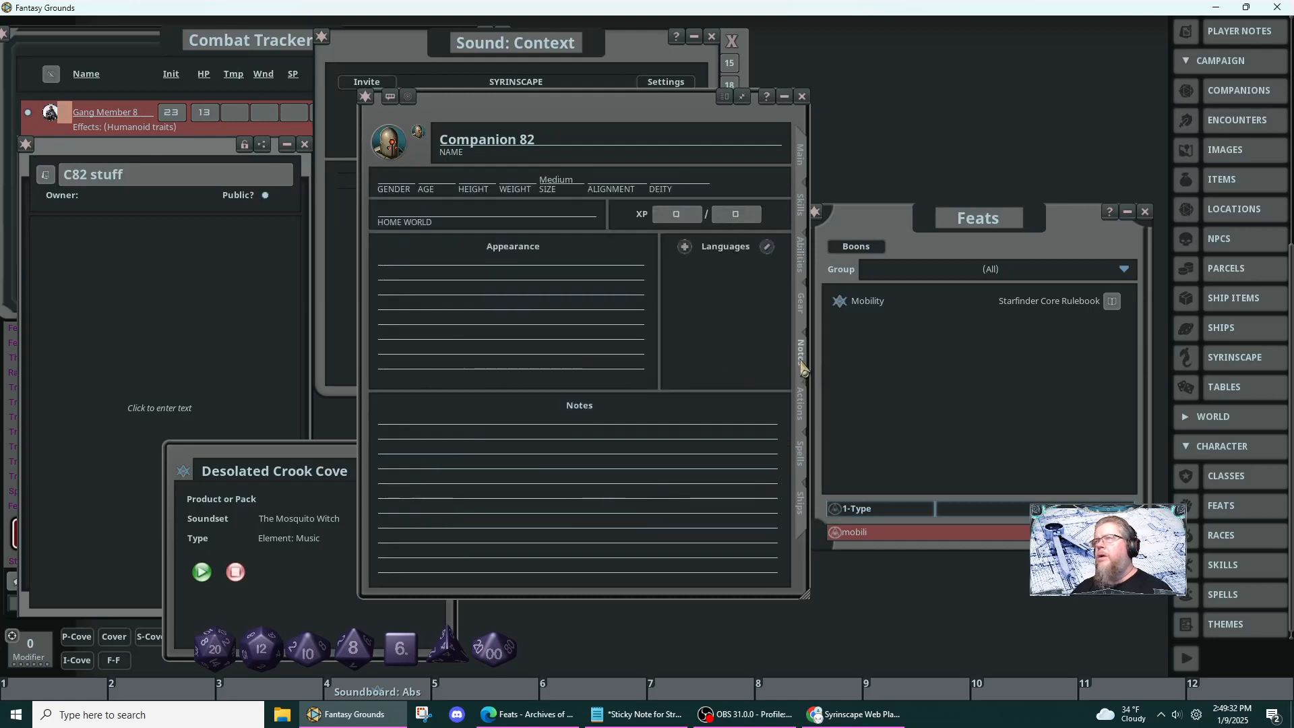
click(408, 183)
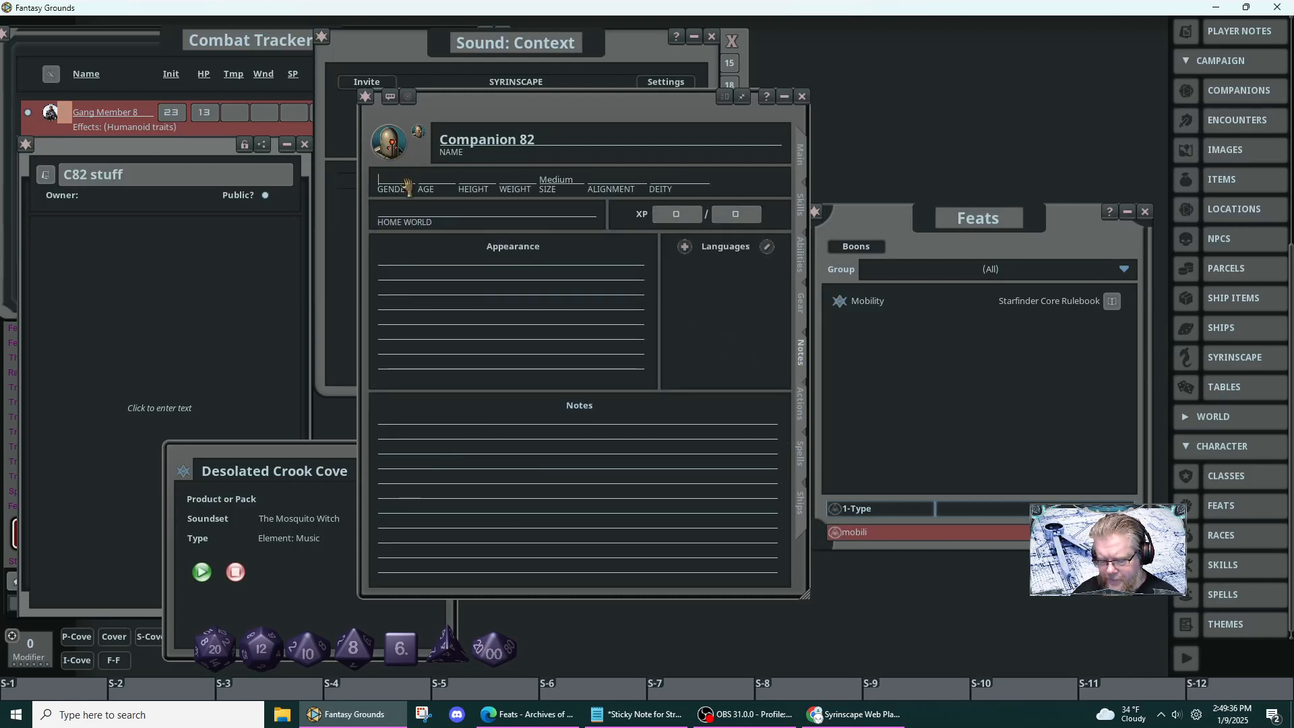
text(N/A)
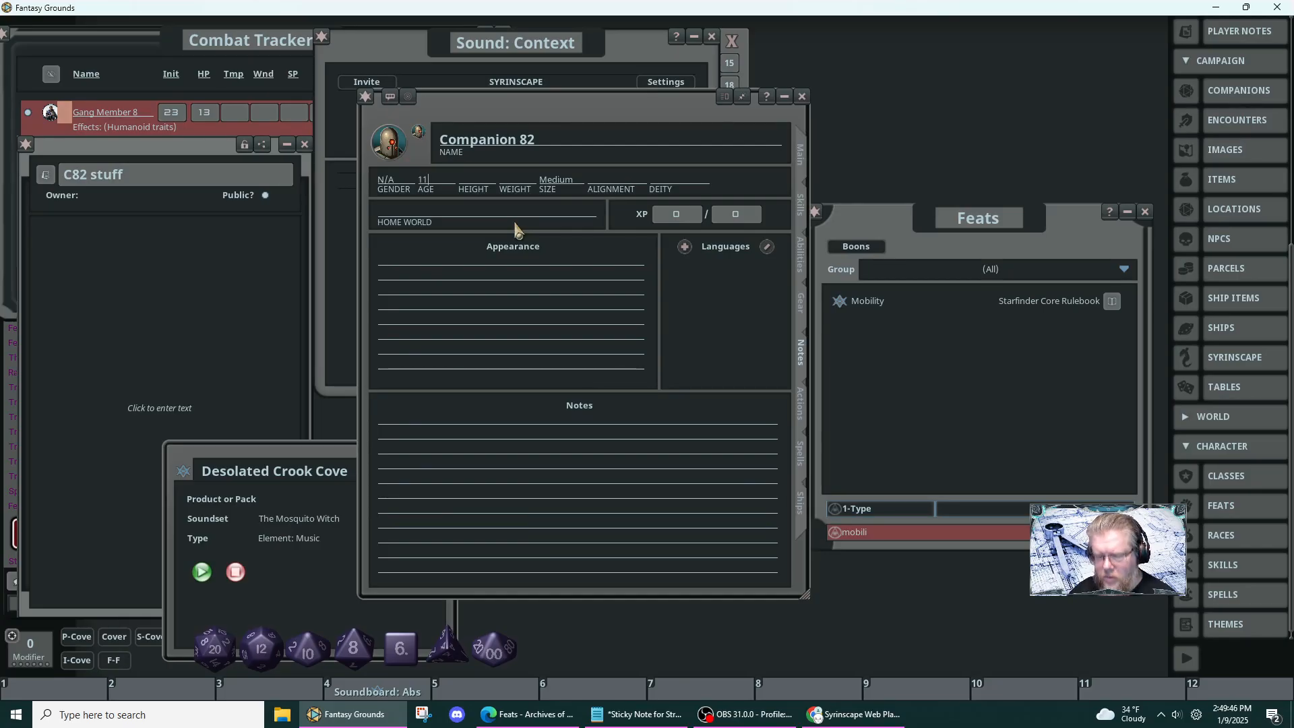
text(8)
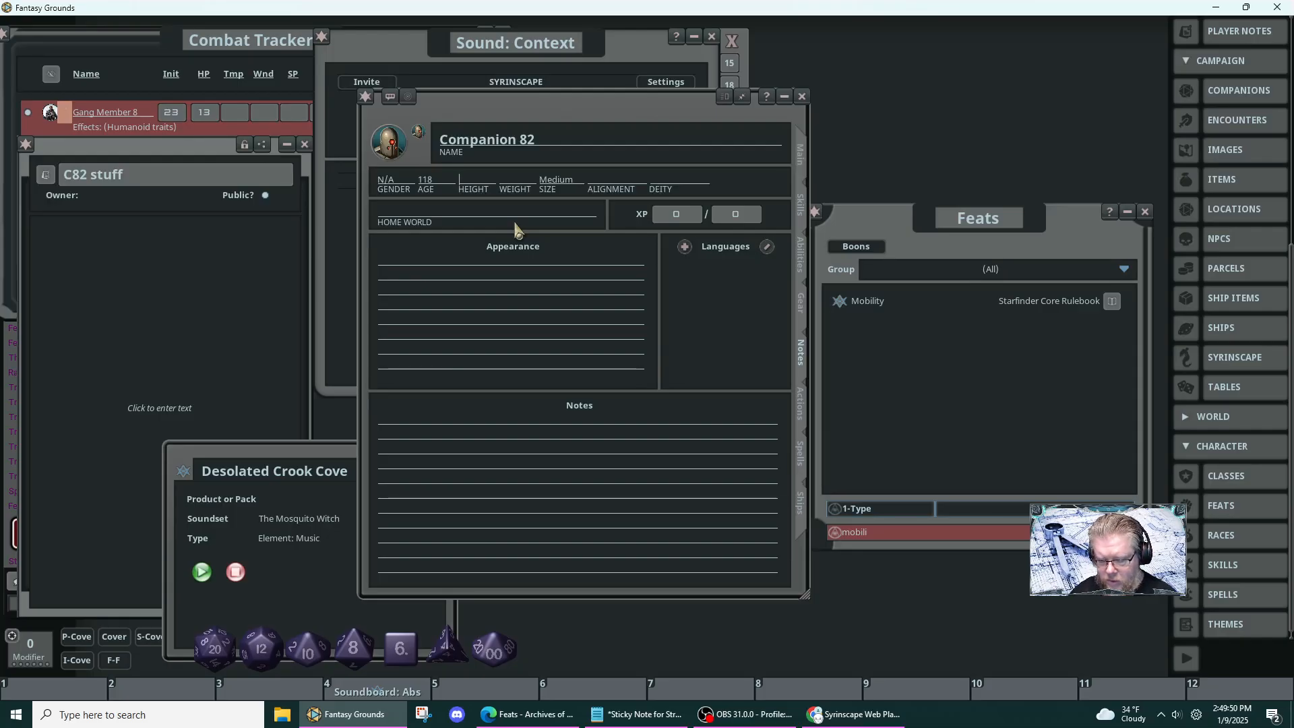
- Set Companion 82's height to 5'8" and weight to 245
text(5)
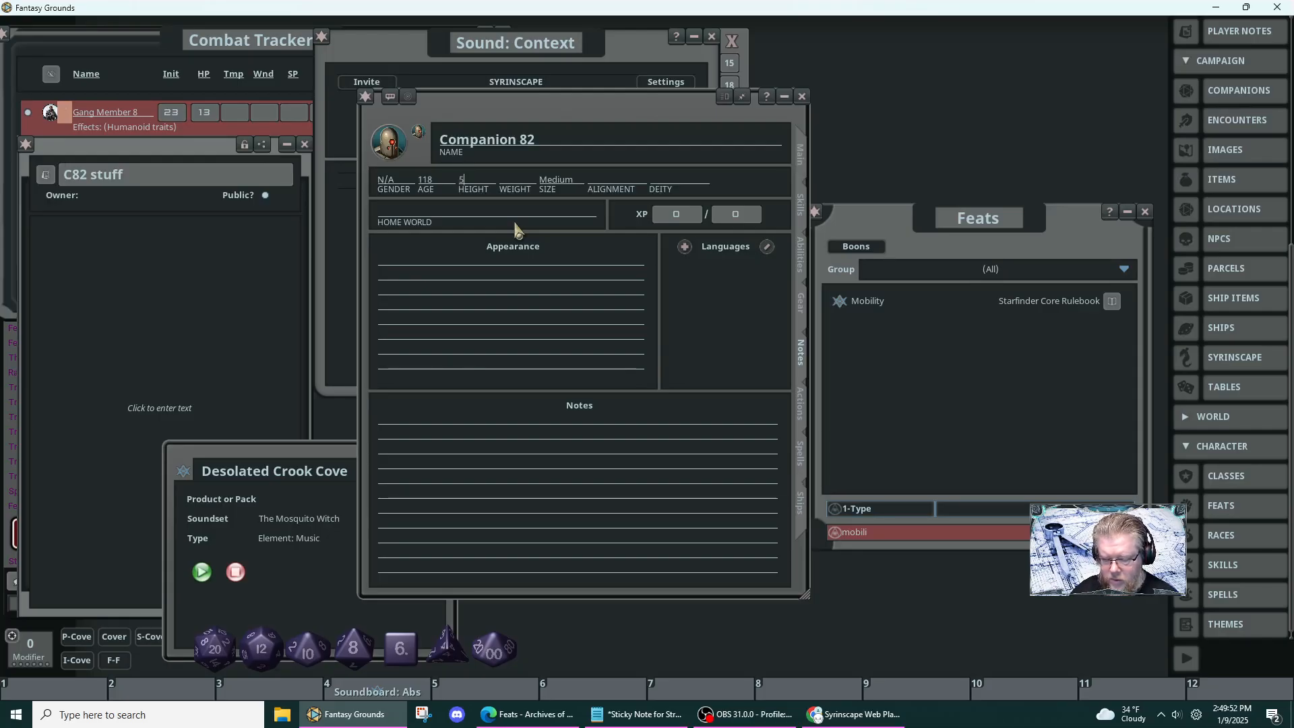
text(')
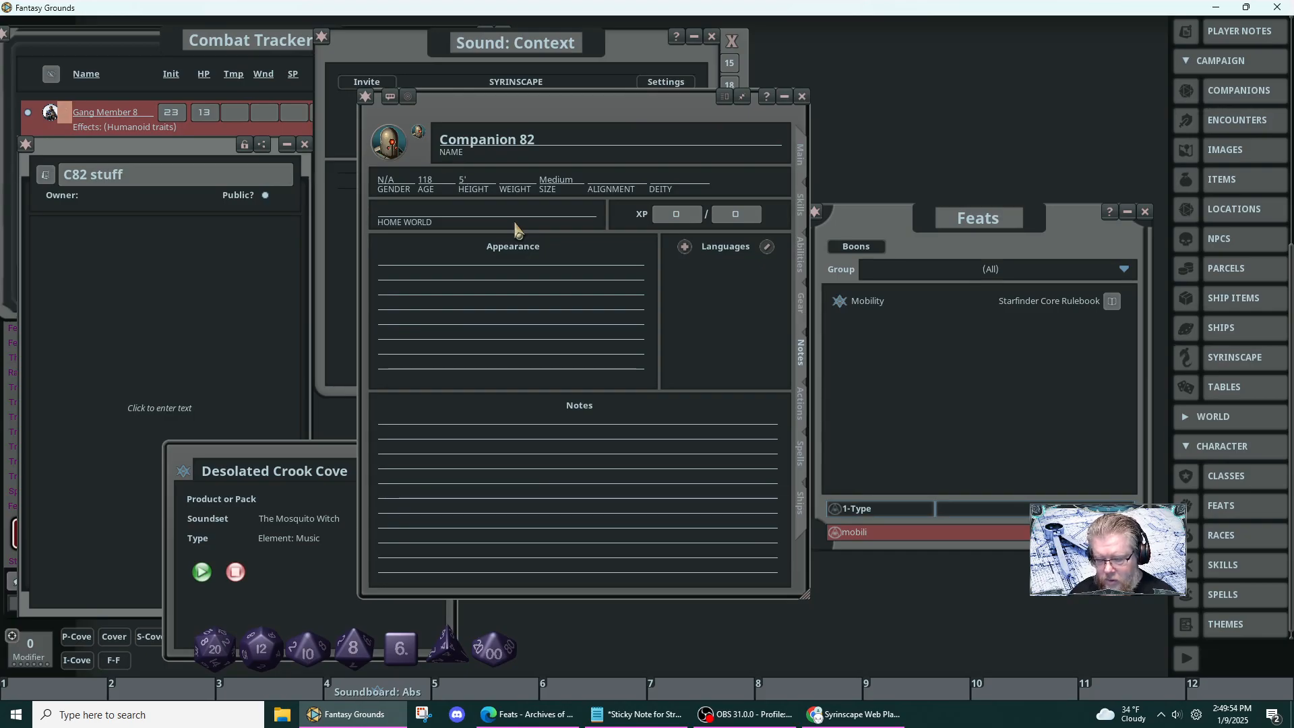
text(8)
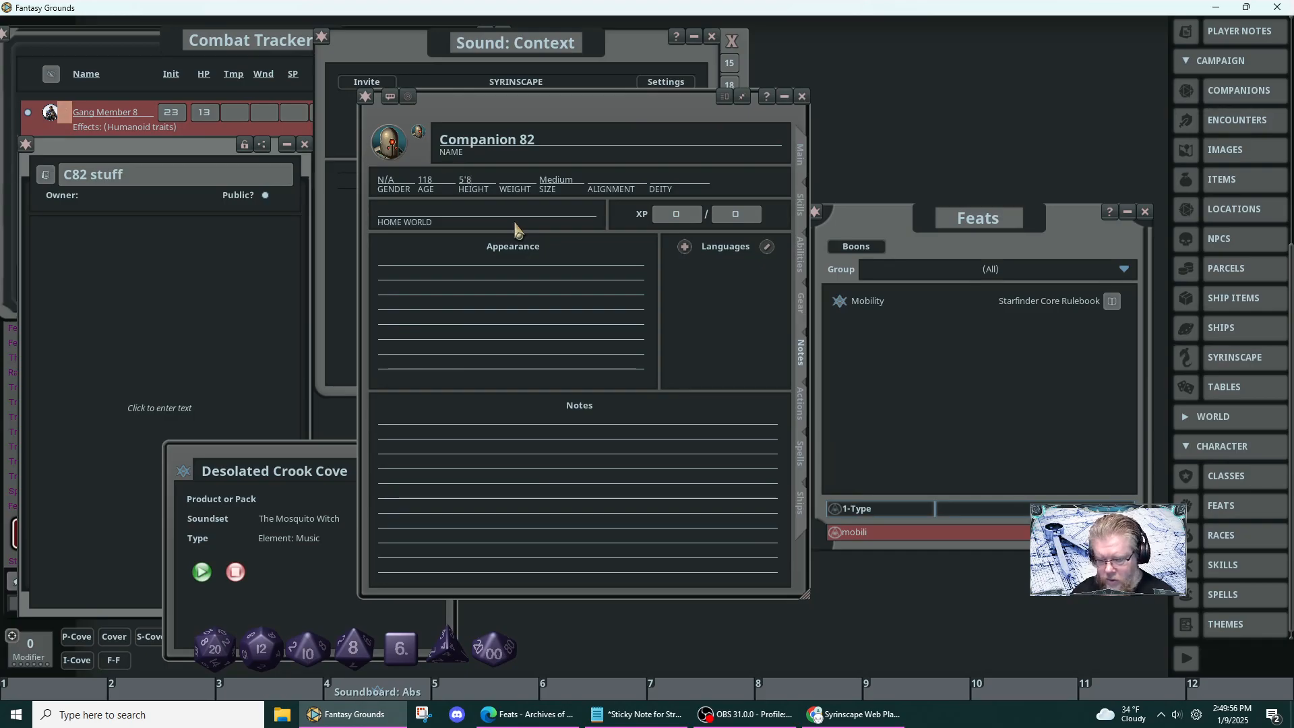
text(")
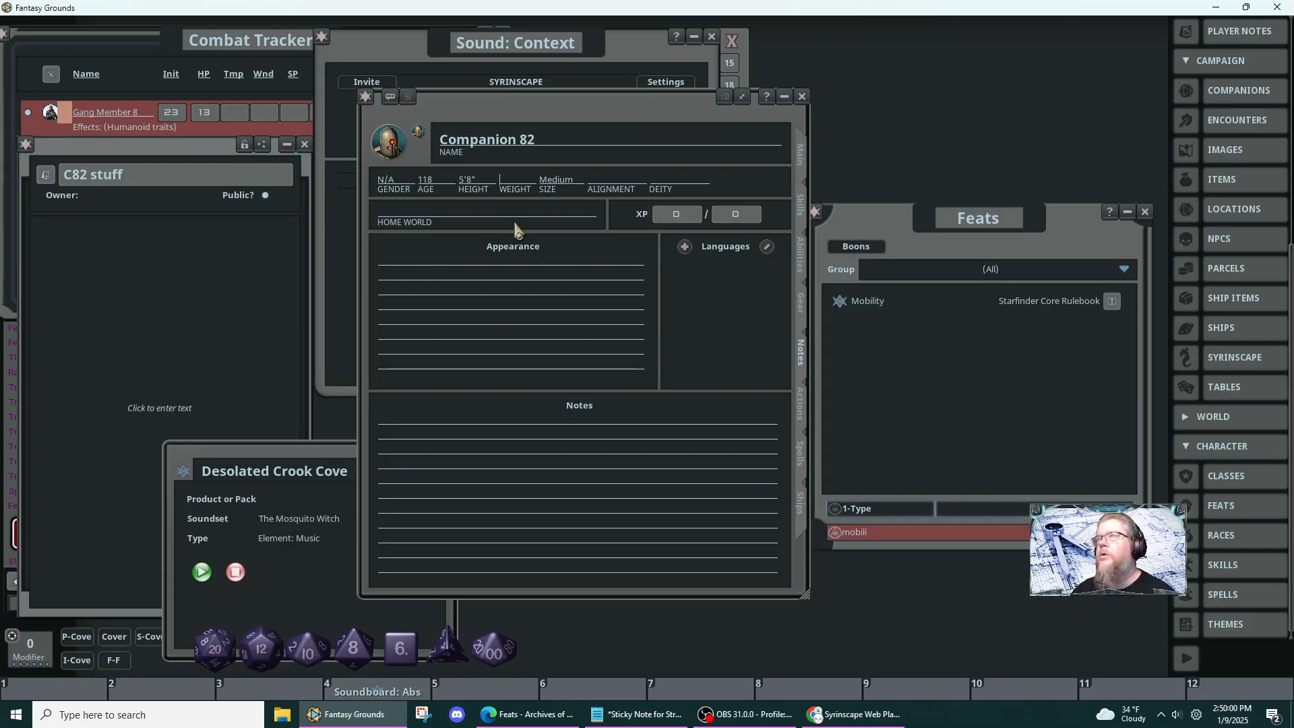
text(2)
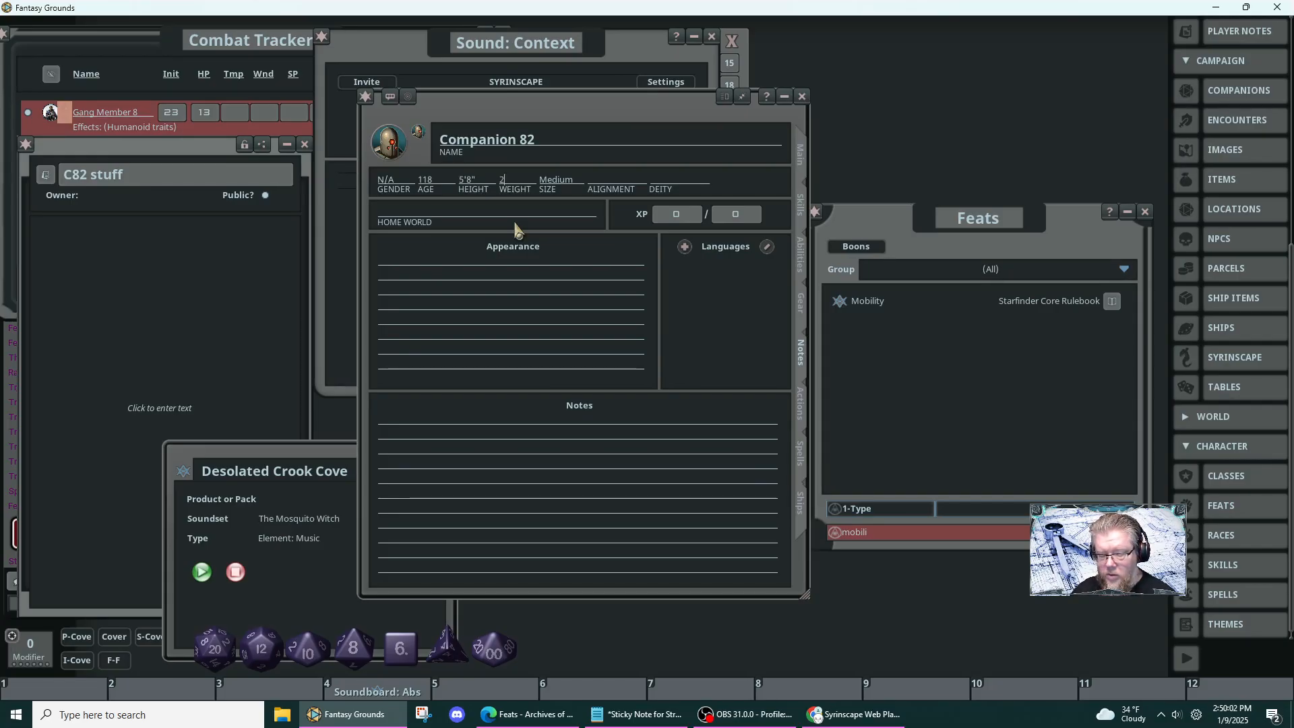
text(45)
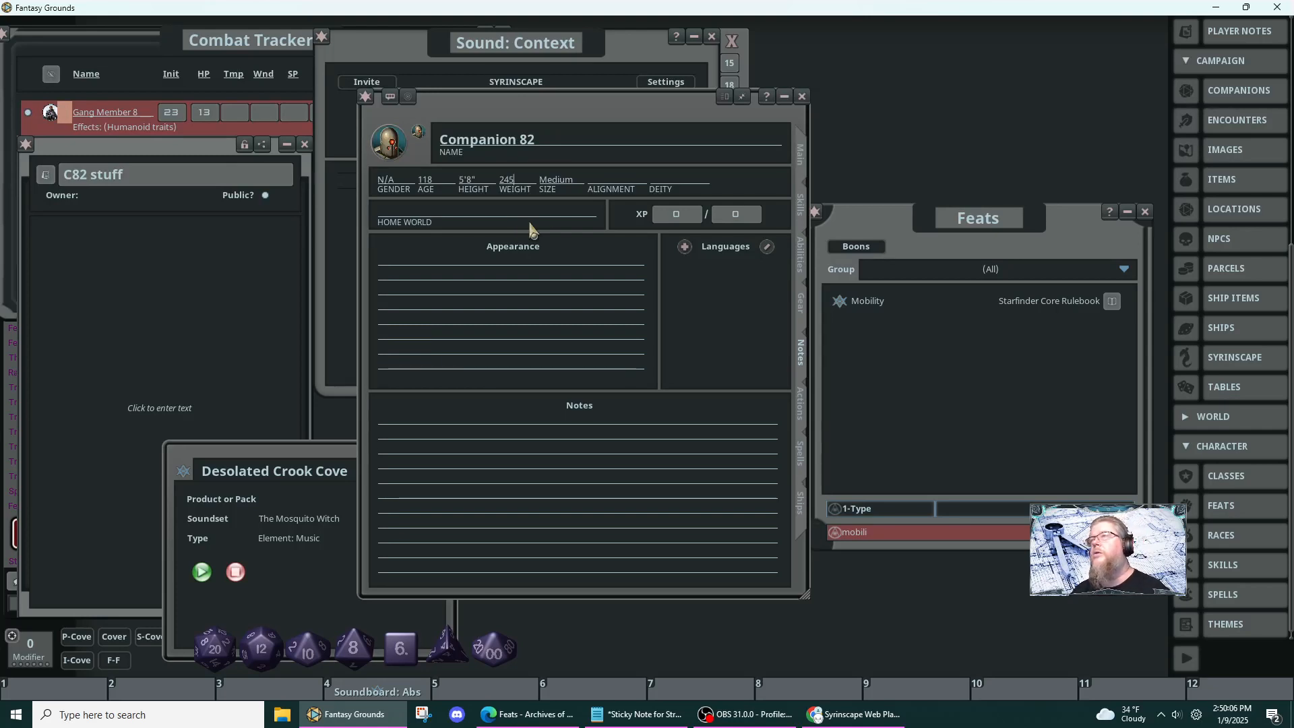
- Enter Absalom Station as Companion 82's home world
click(443, 216)
text(Absalo)
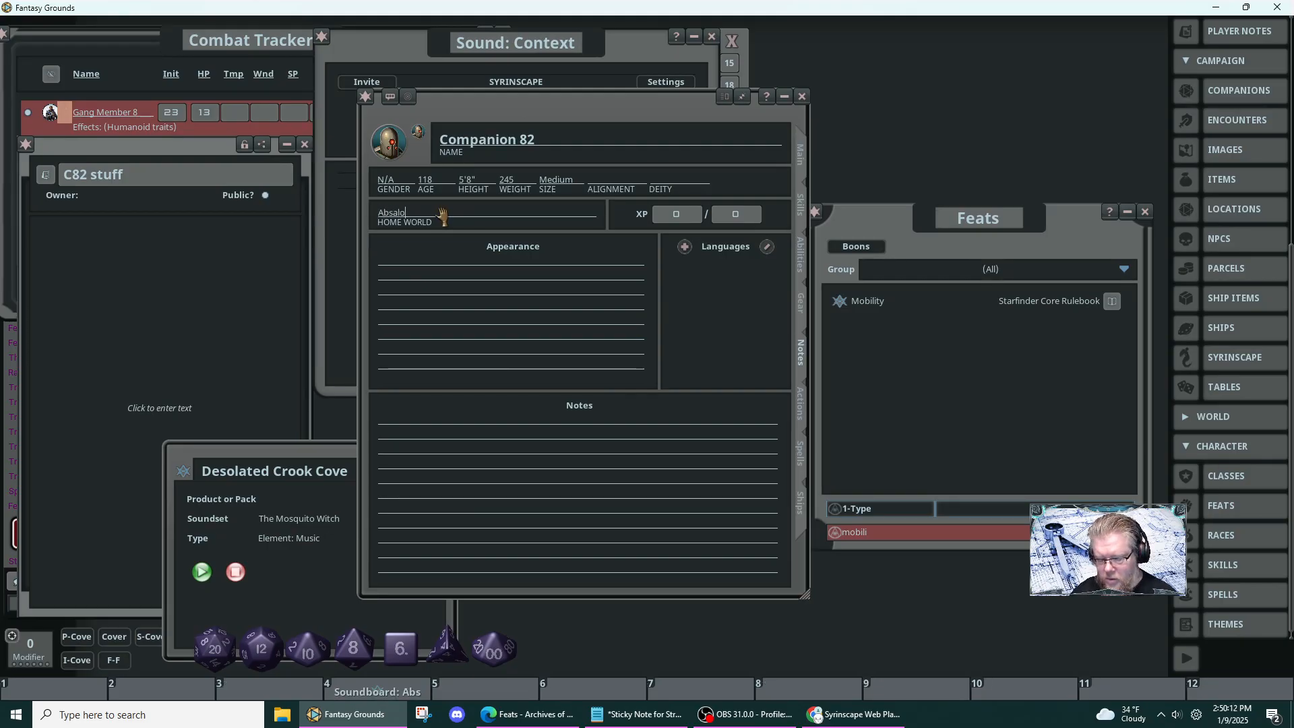
text(m Statio)
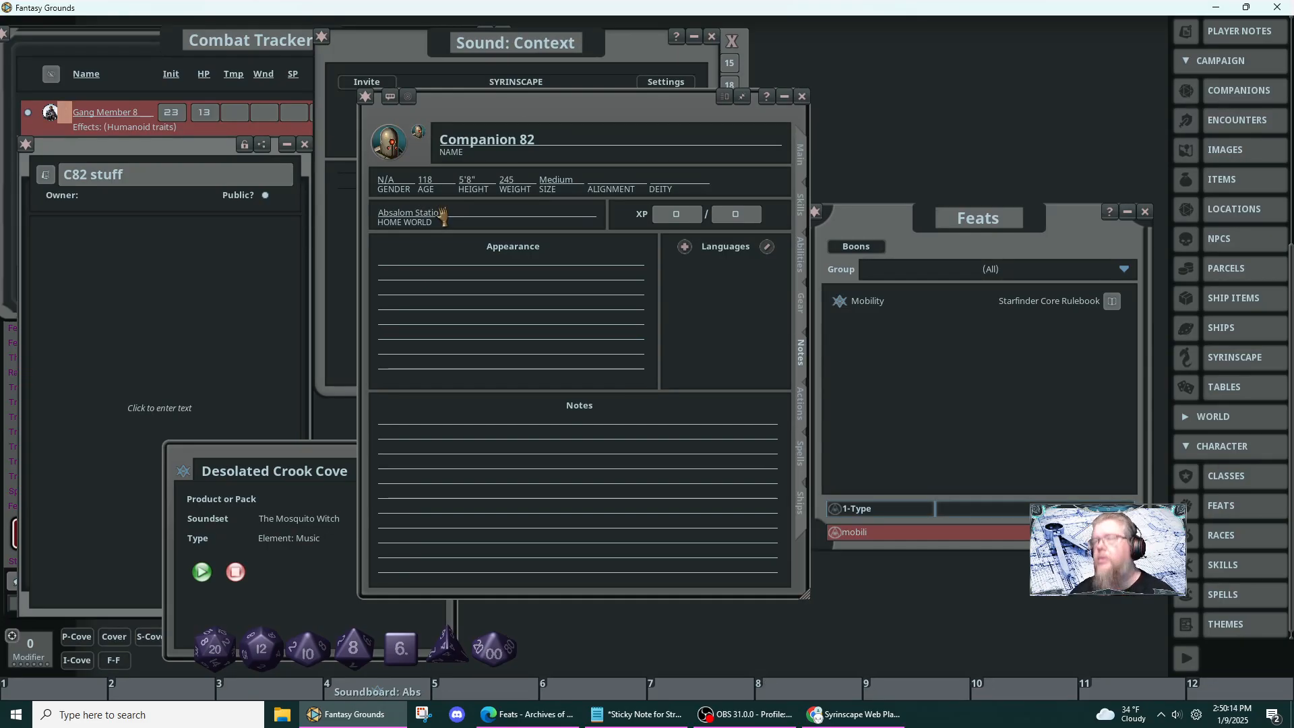
- Finish the home world entry as Absalom Station and close the Feats list
text(n)
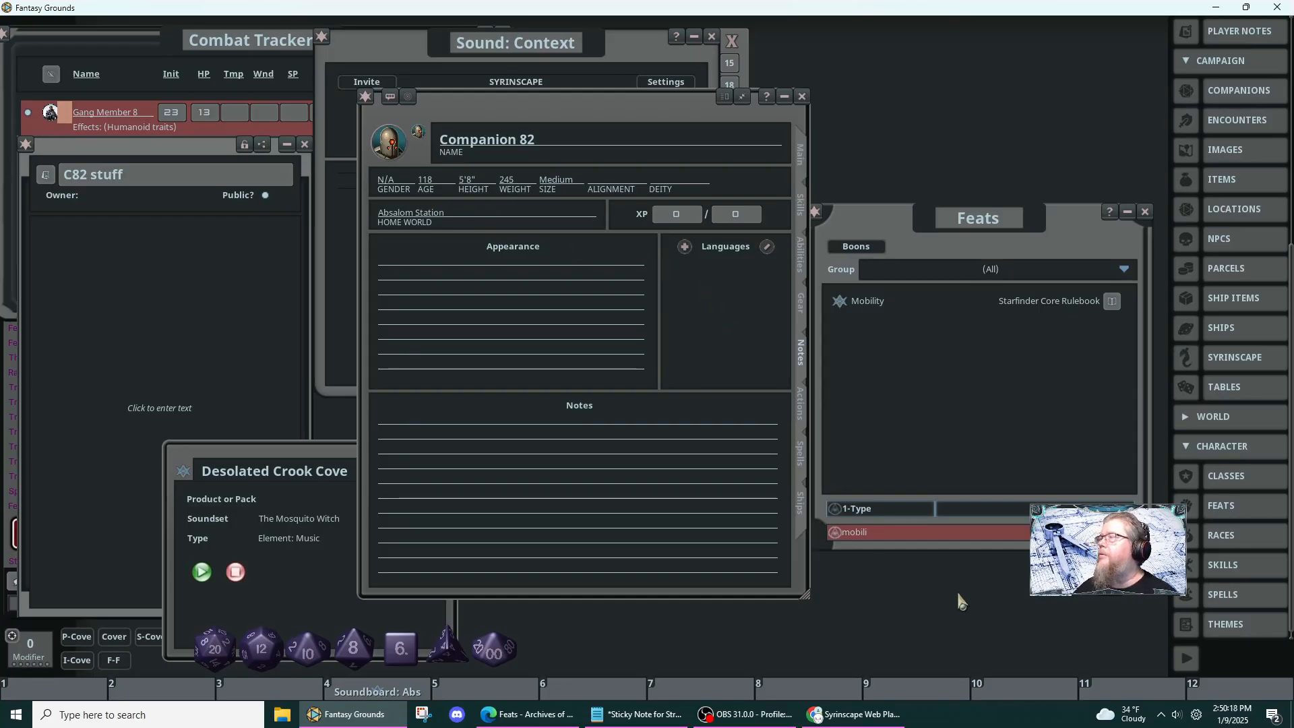
click(1151, 216)
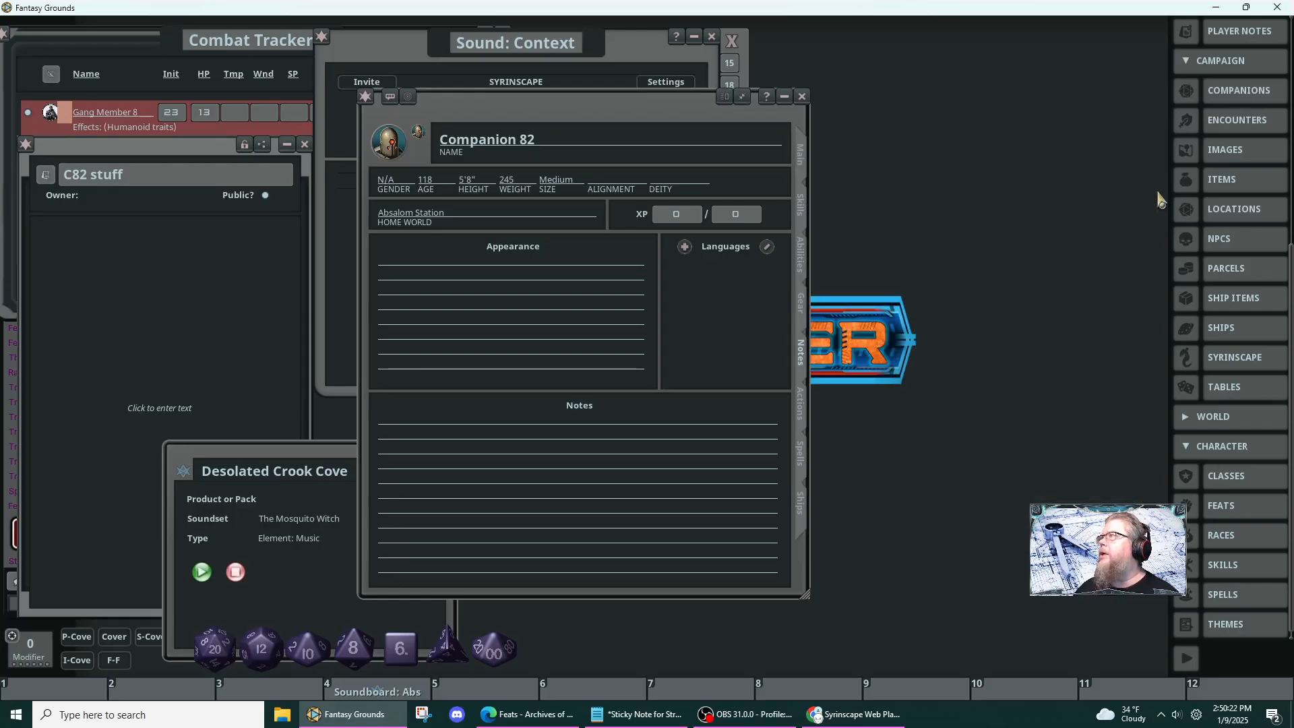
- Open the library's list of books, move it clear of the Companion 82 sheet, and open the Starfinder Core Rulebook
scroll(1207, 209, up, 5)
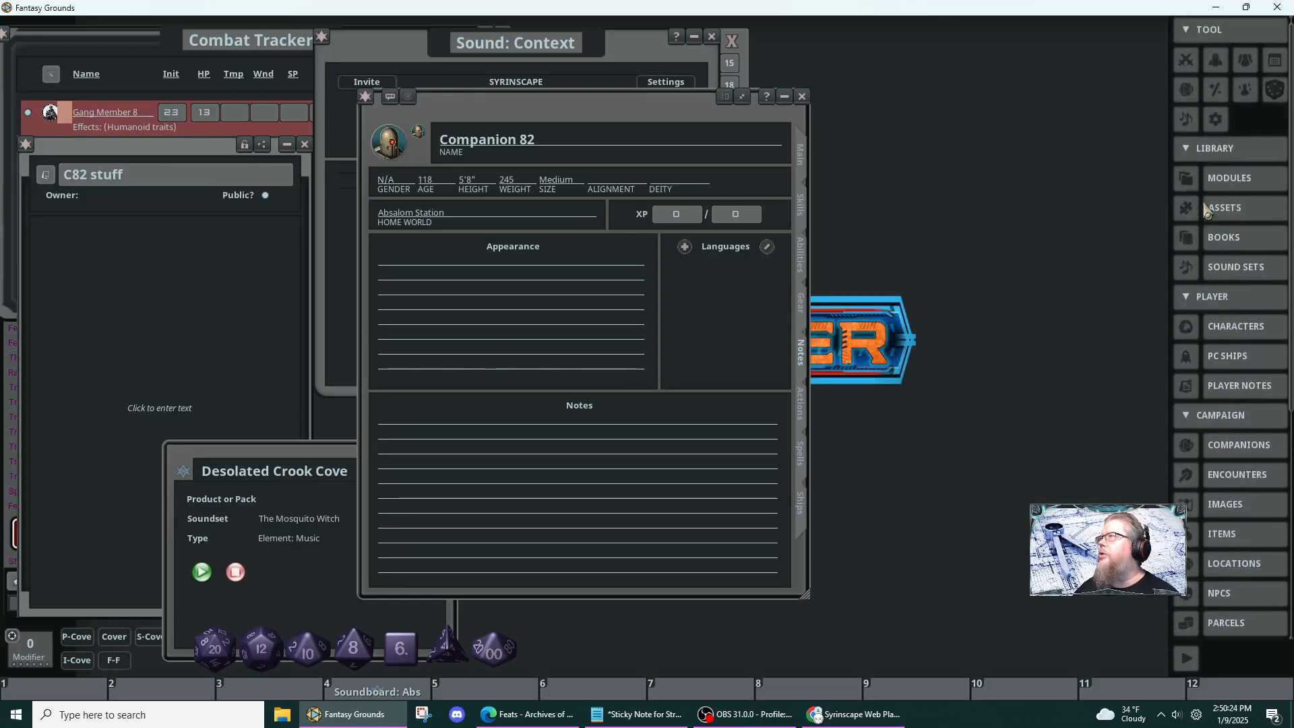
click(1226, 242)
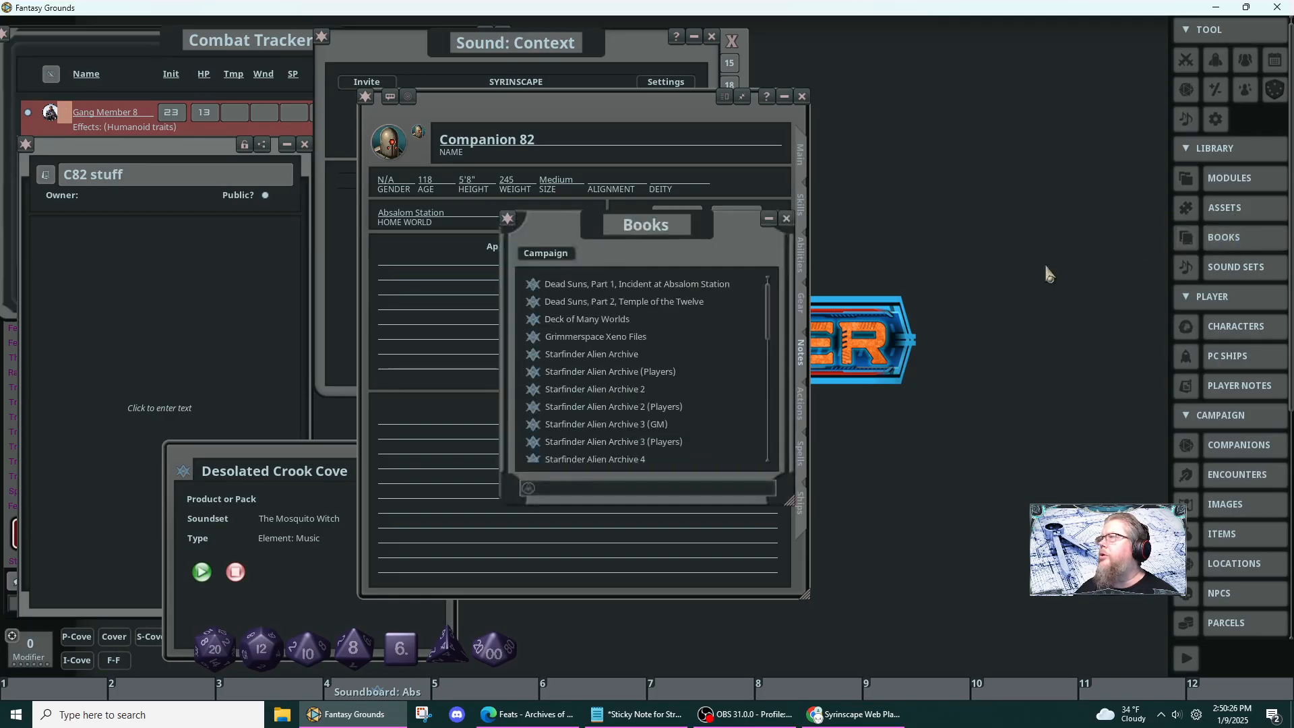
drag(732, 235, 1099, 92)
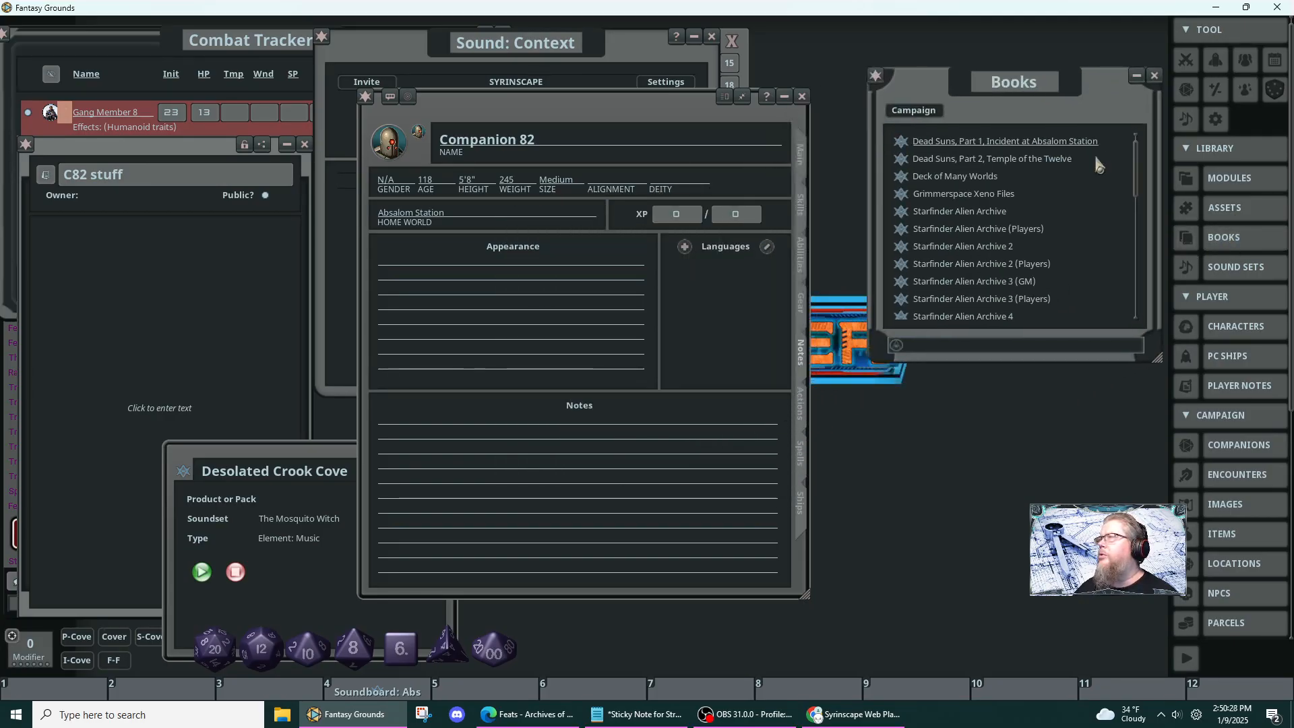
scroll(1092, 212, down, 3)
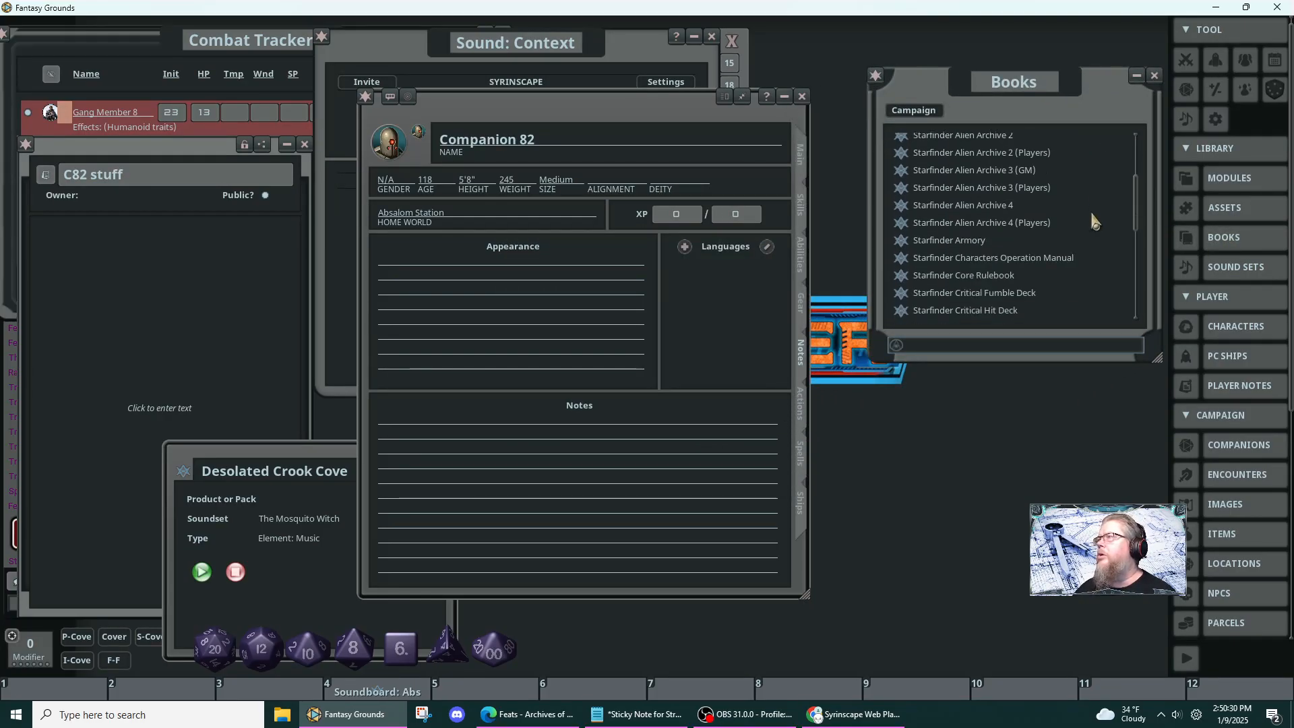
click(901, 276)
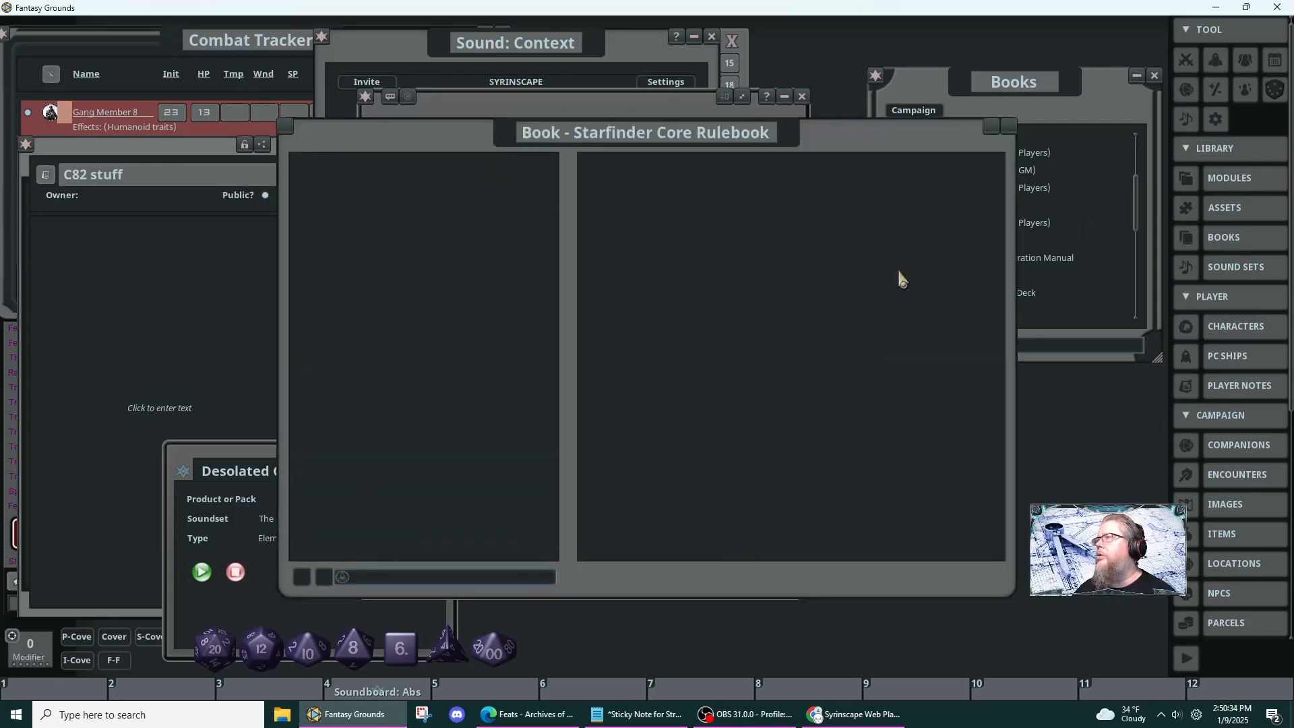
- Expand Character Creation in Chapter 2 of the rulebook and open "STEP 2: Choose A Race"
scroll(424, 386, down, 2)
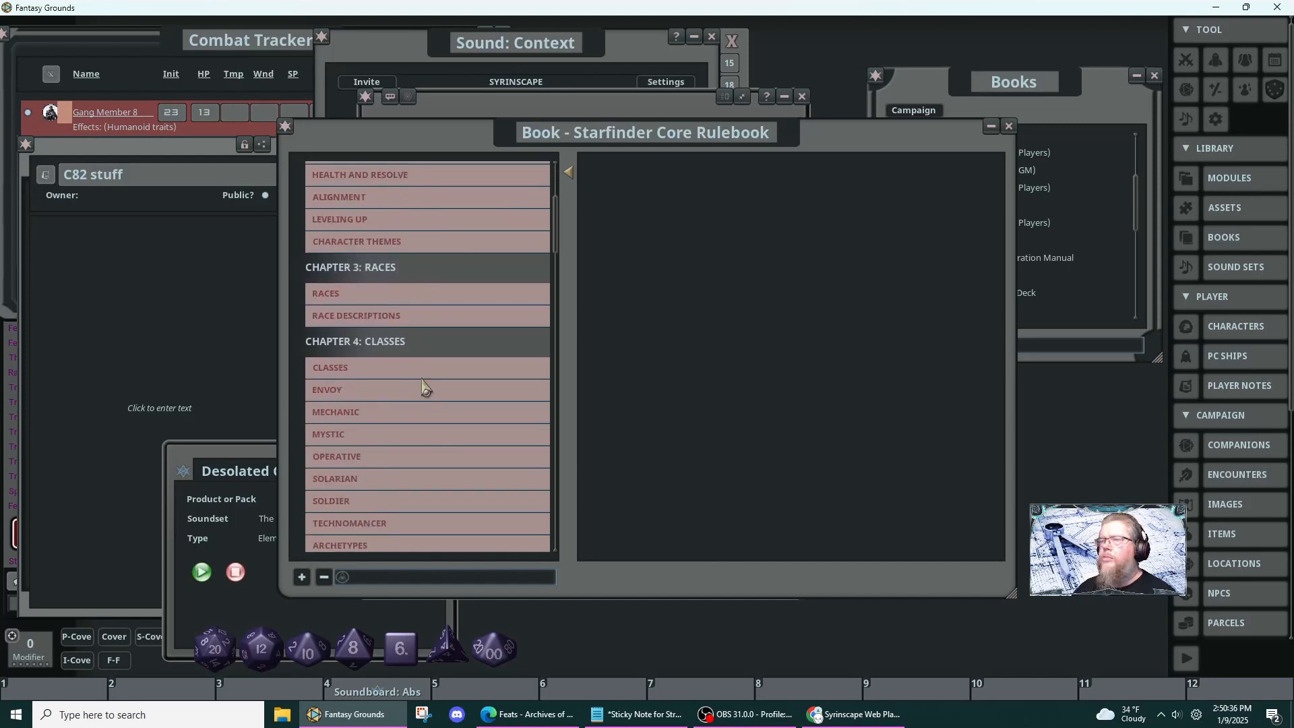
scroll(423, 386, up, 1)
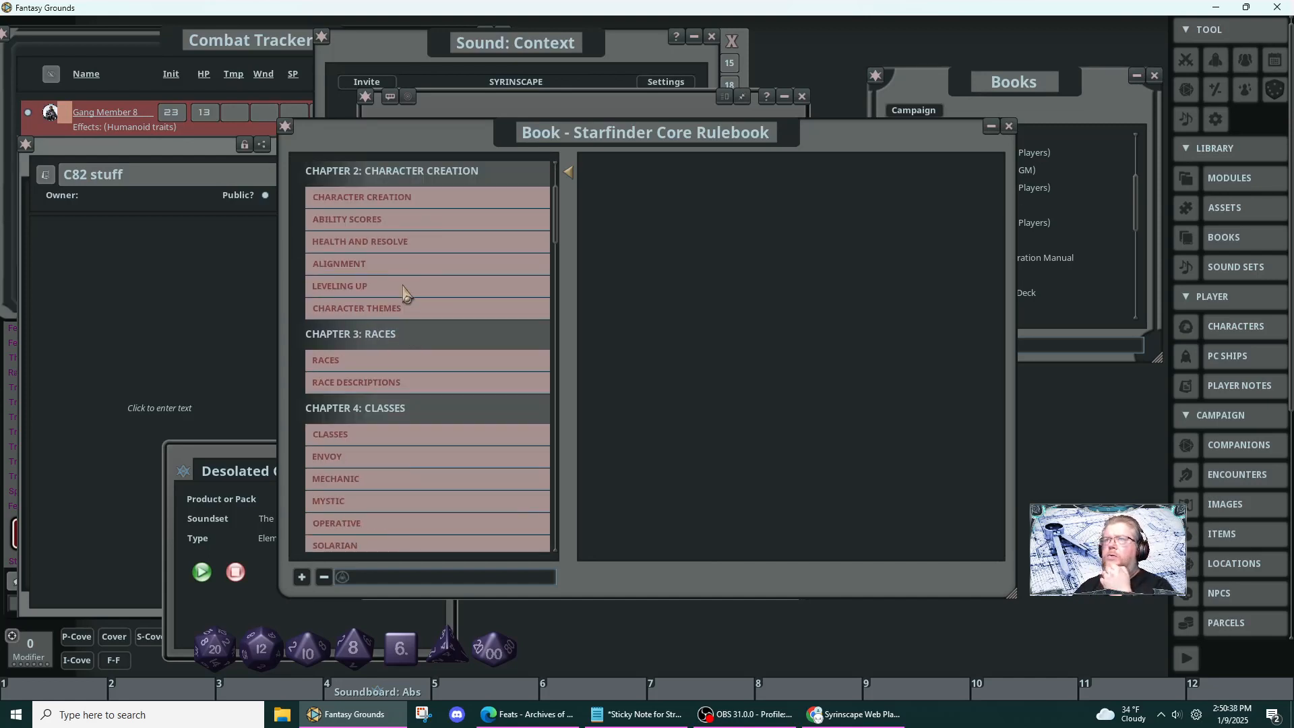
scroll(407, 291, up, 1)
click(381, 295)
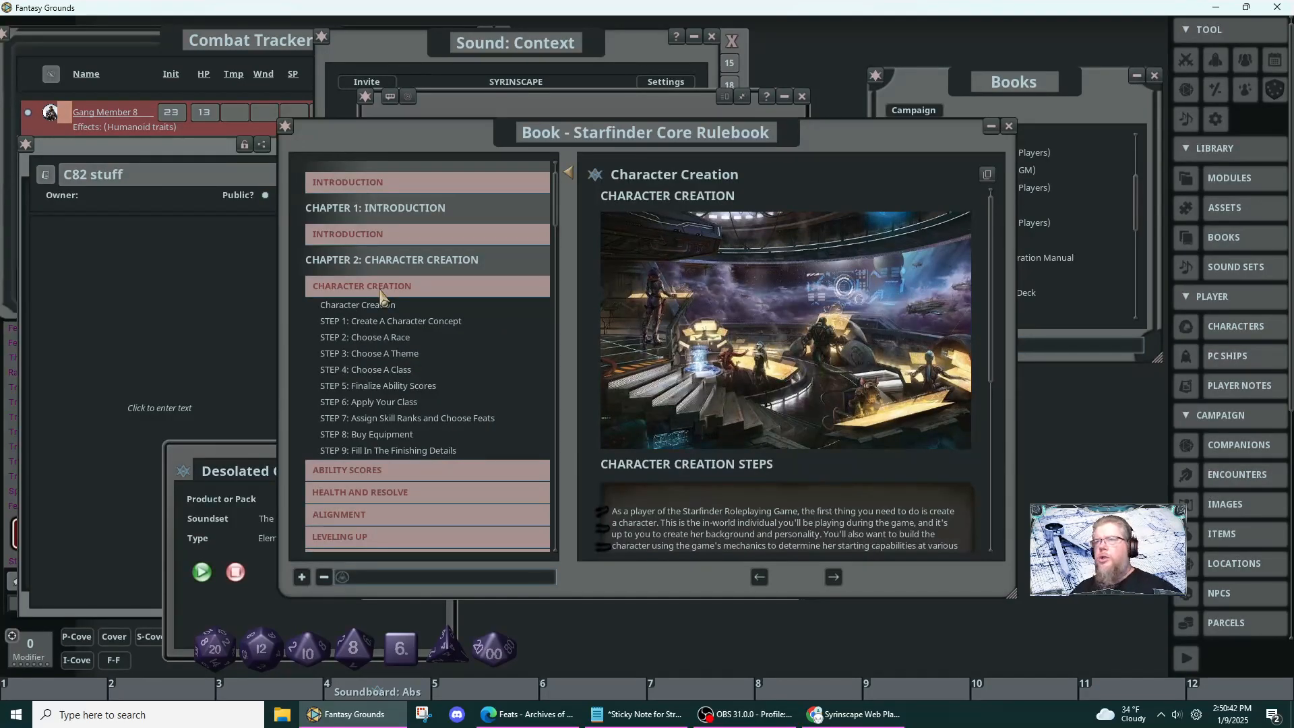
click(393, 339)
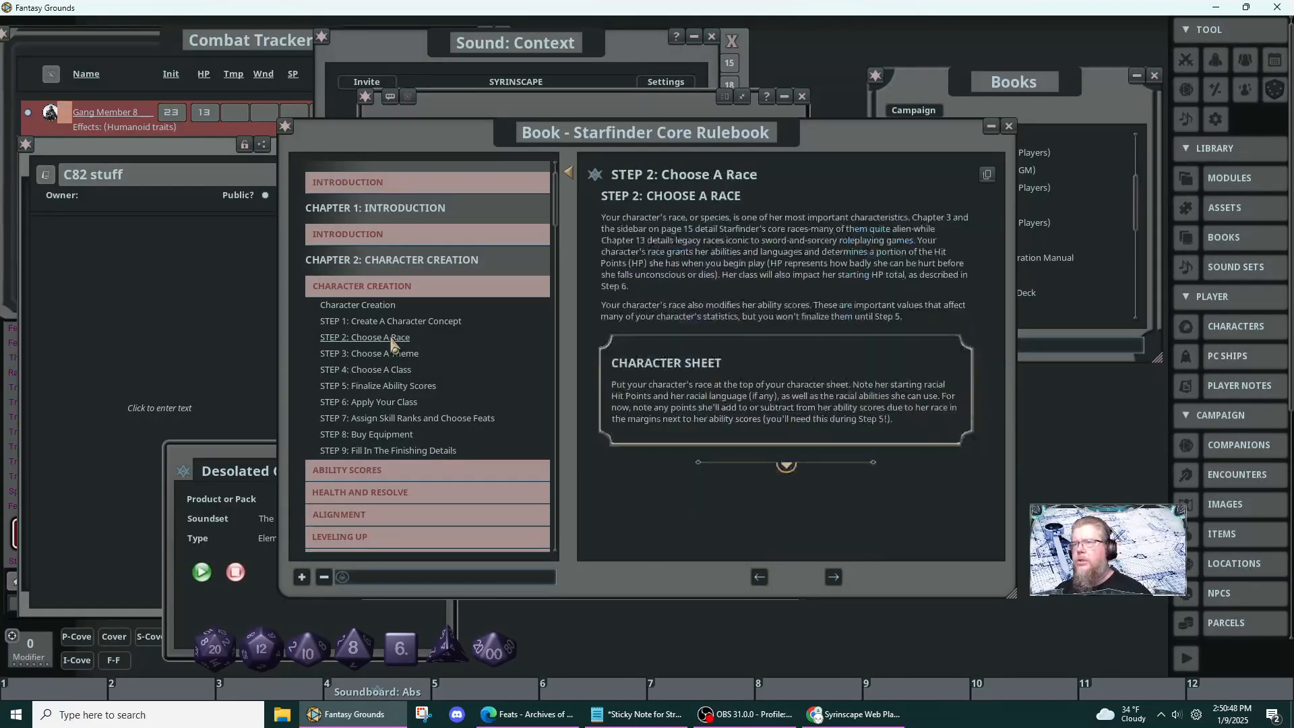
- Page forward through the character creation steps to "STEP 9: Fill In The Finishing Details"
click(837, 578)
click(837, 580)
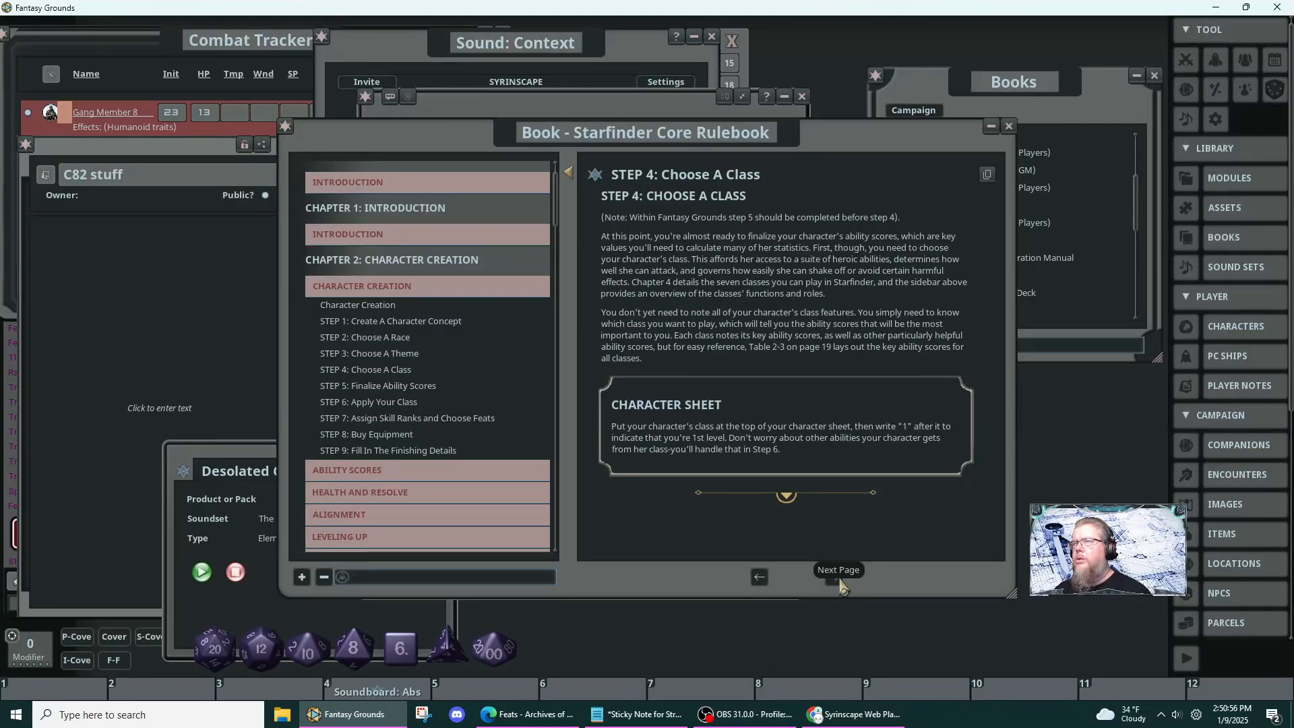
click(839, 581)
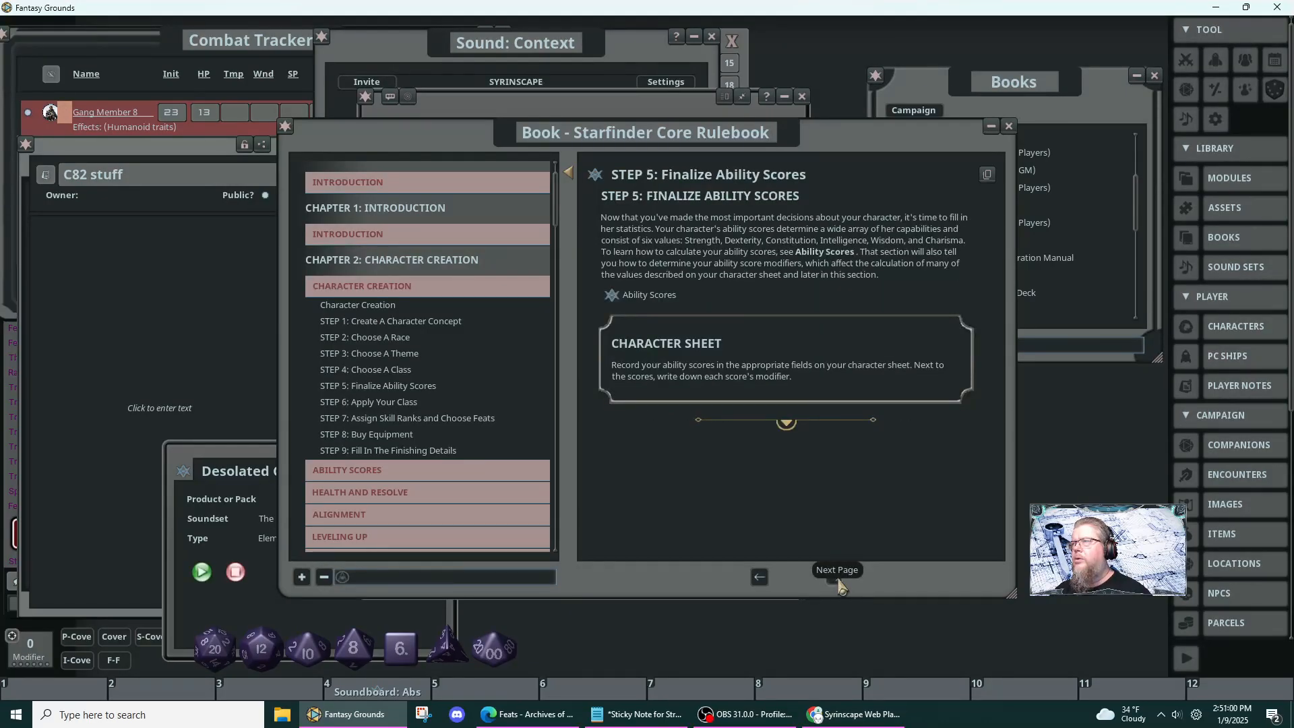
click(839, 581)
click(839, 581)
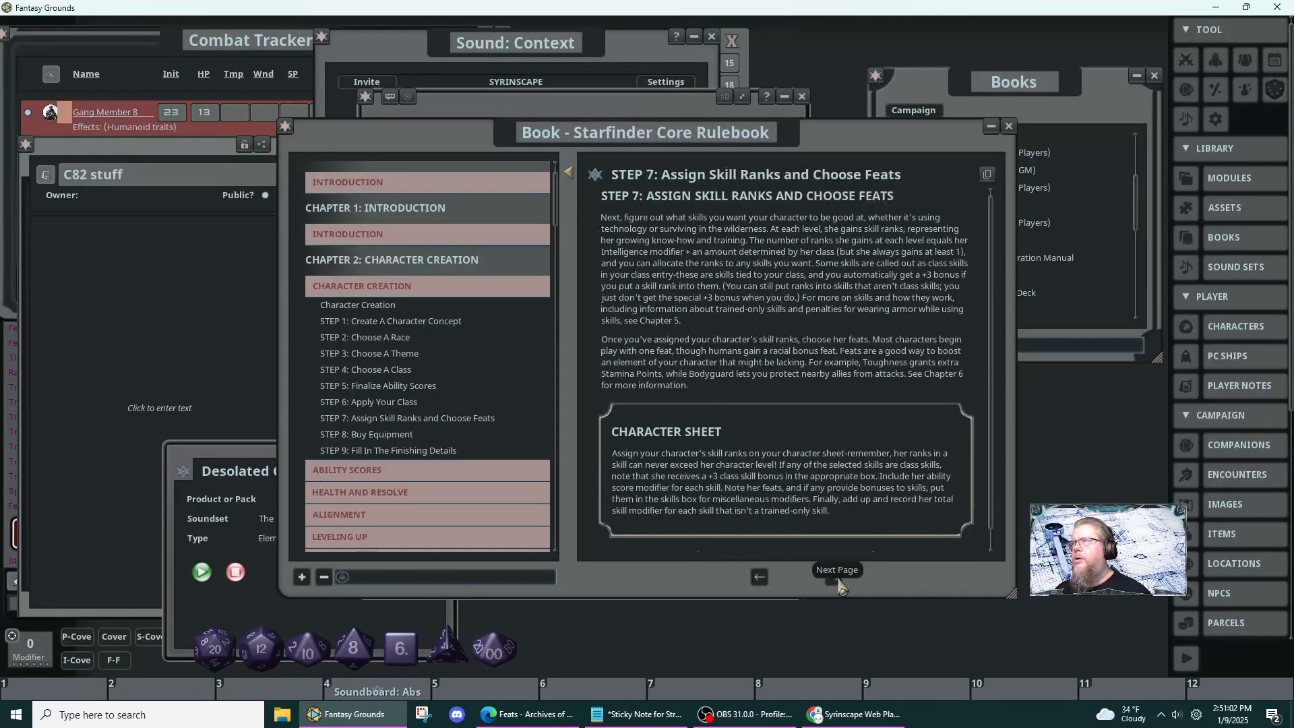
click(839, 581)
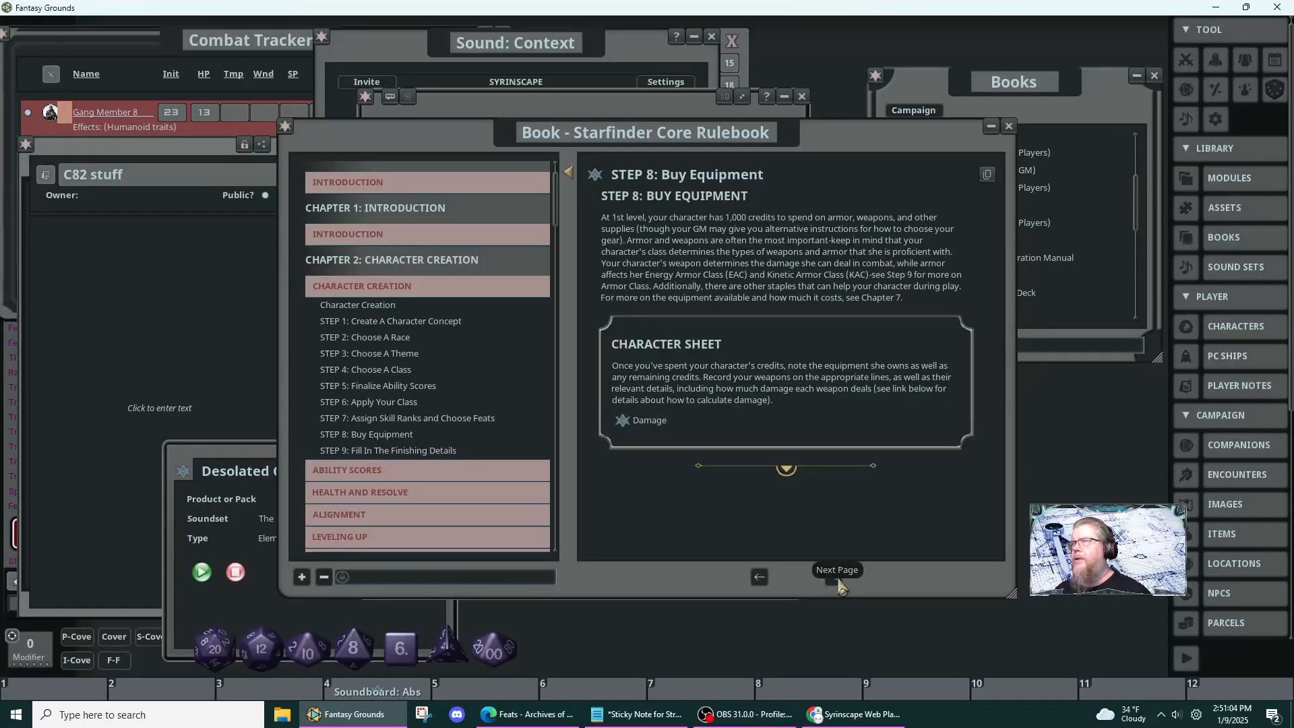
click(839, 581)
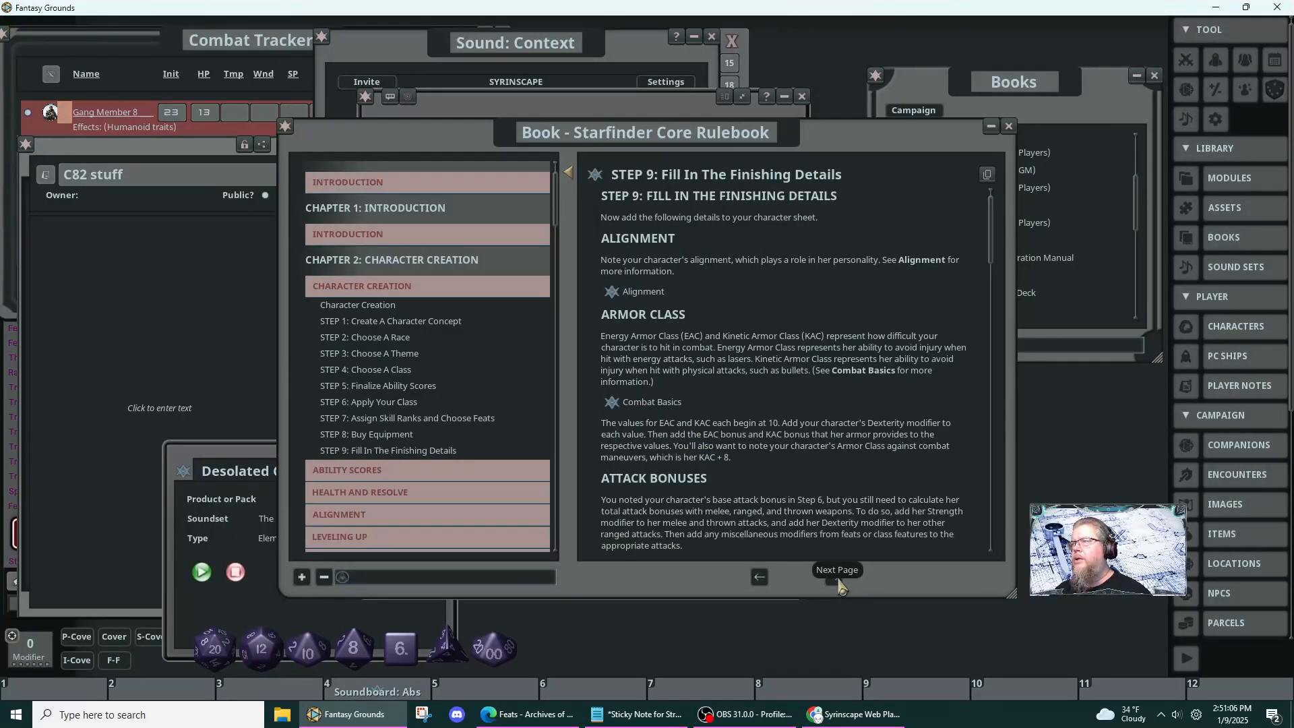
- Follow the Languages link in Step 9 and open the Languages page in its own window
scroll(809, 516, down, 10)
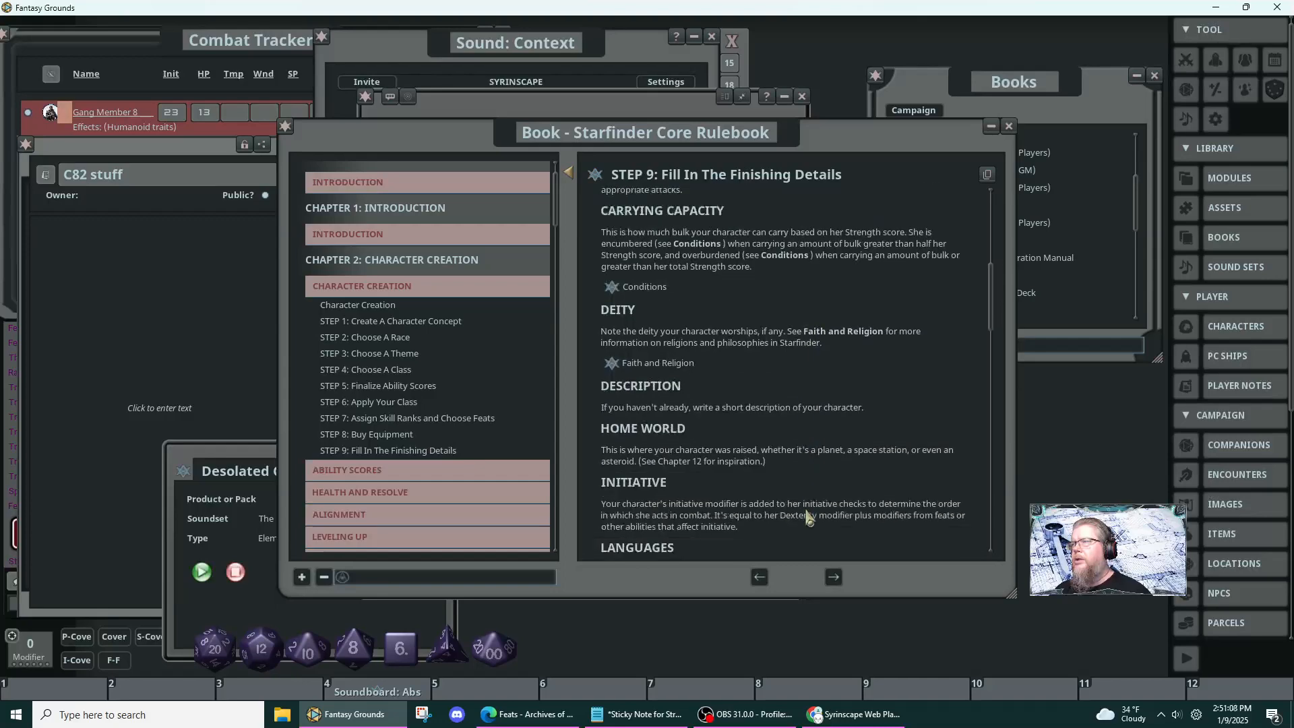
scroll(809, 516, down, 4)
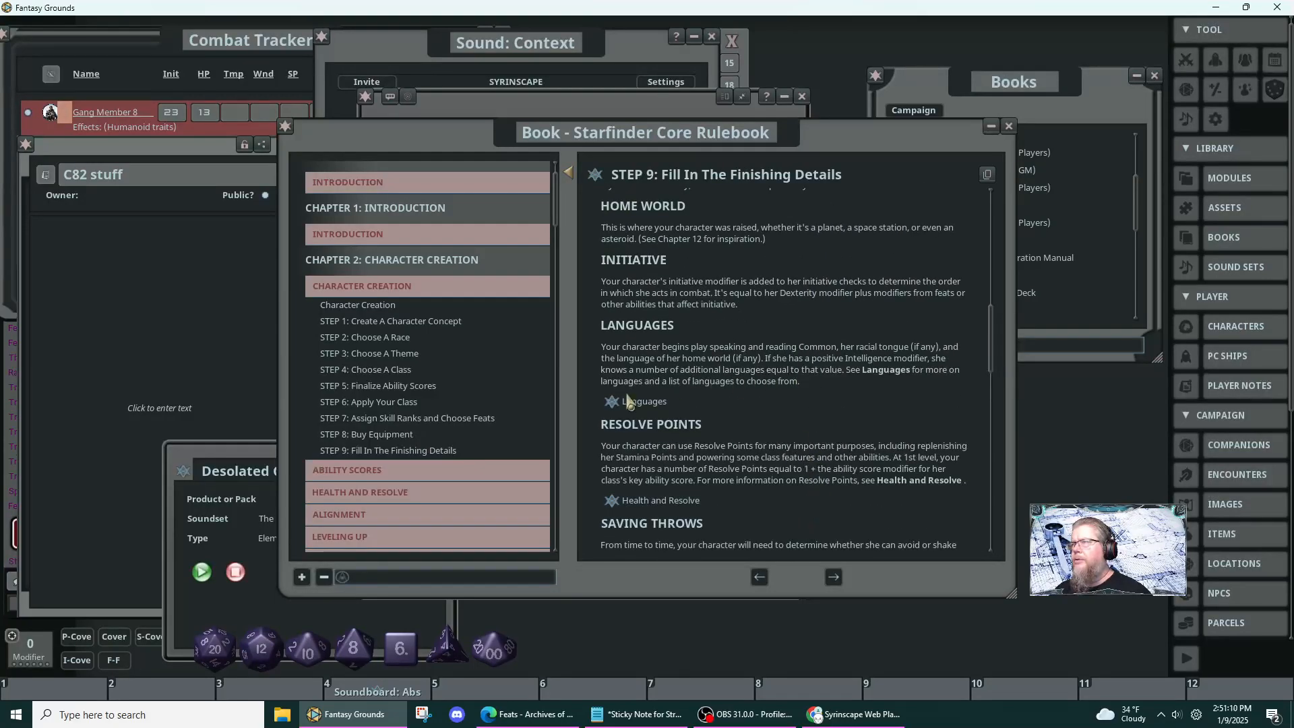
click(608, 402)
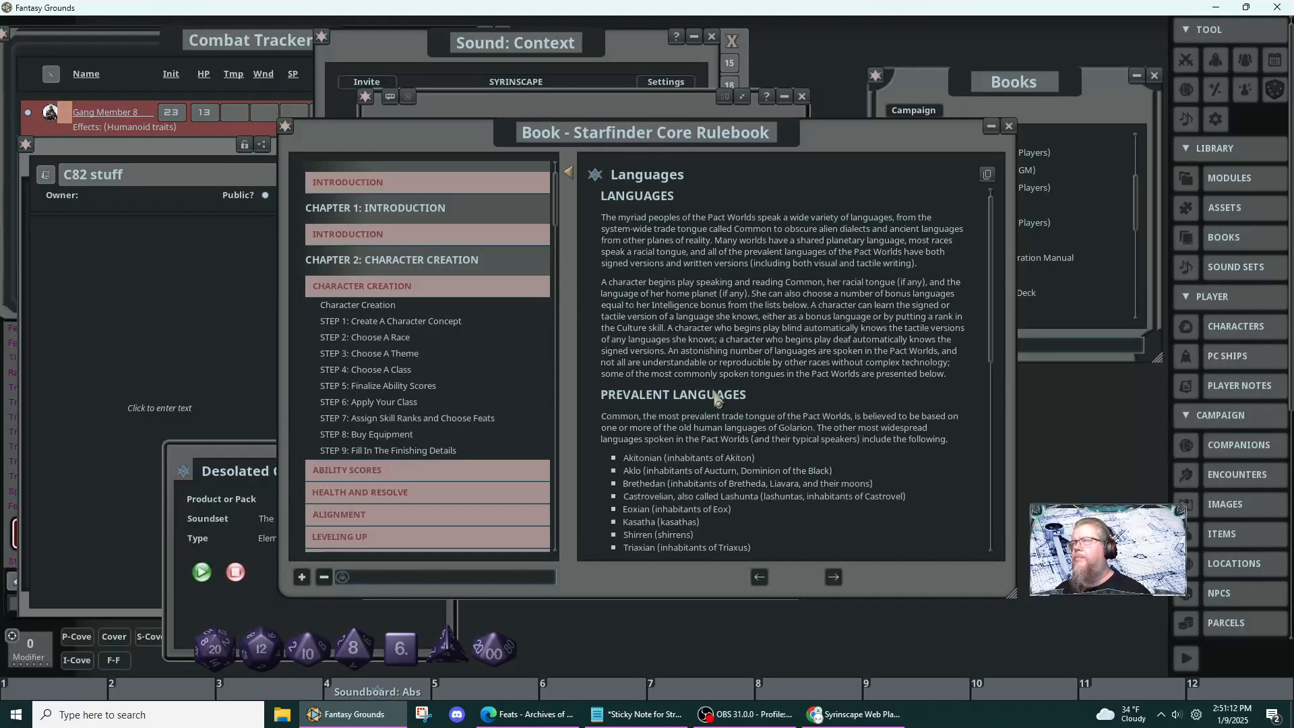
click(594, 174)
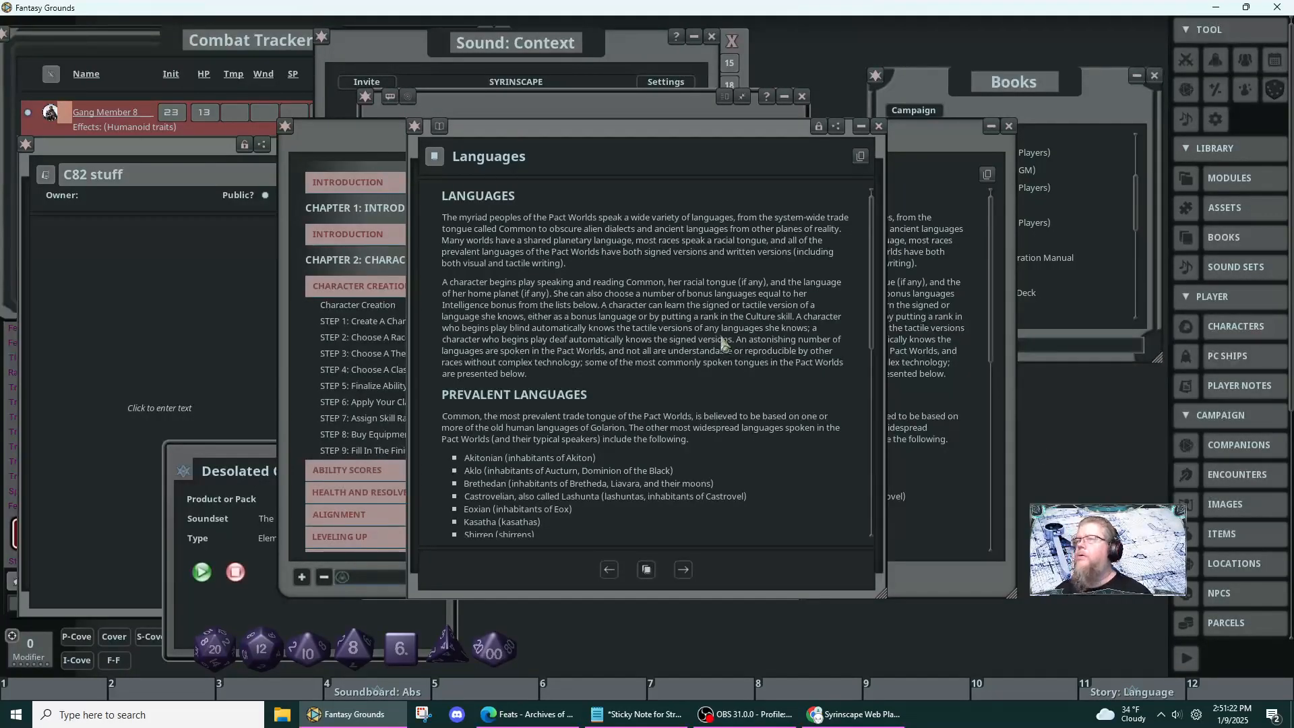
- Minimize the Core Rulebook and arrange the Languages page and the Companion 82 sheet side by side, with the prevalent languages in view
scroll(717, 368, down, 2)
scroll(715, 372, down, 3)
drag(616, 134, 820, 191)
click(991, 127)
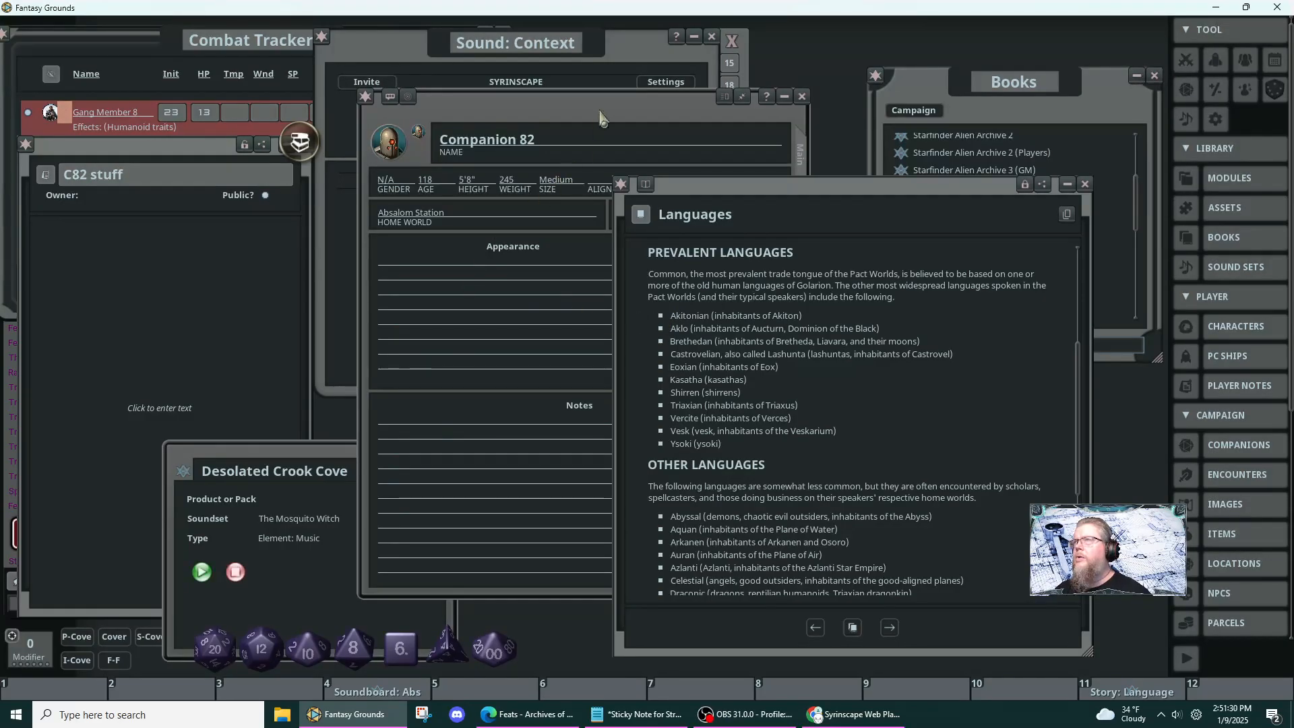
drag(595, 109, 330, 137)
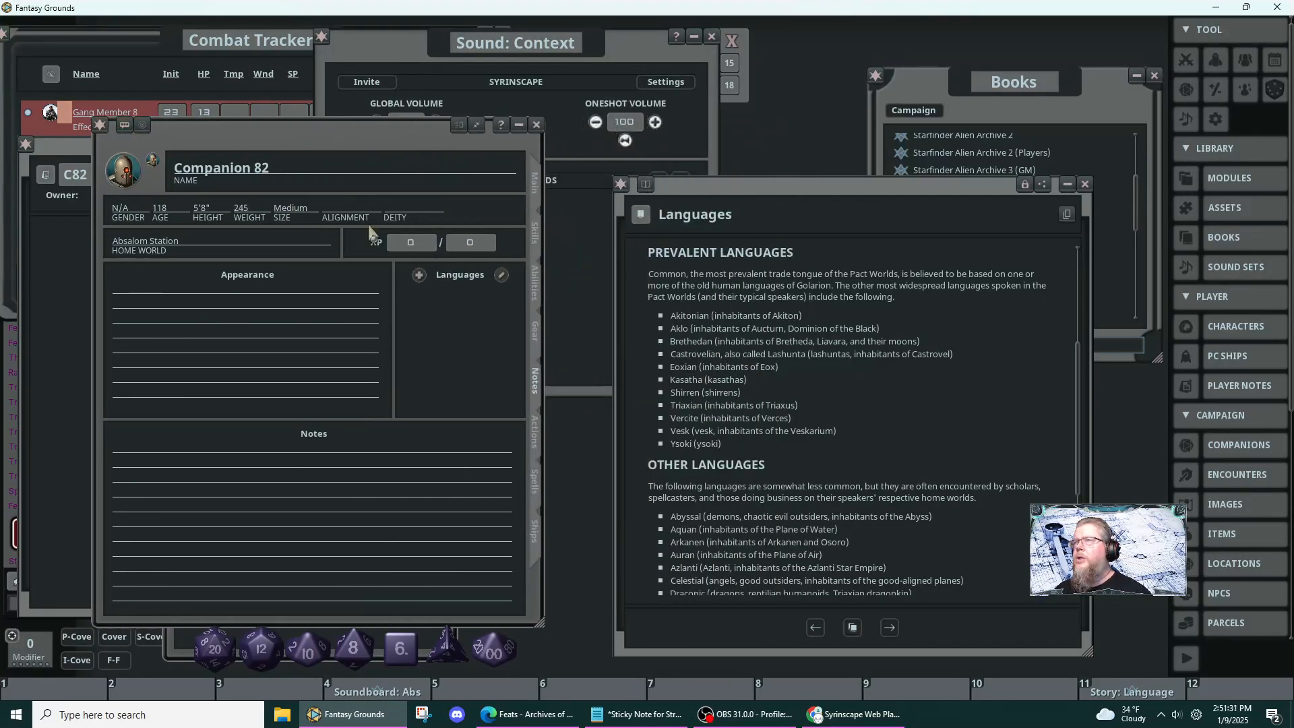
- Add Akitonian and Brethedan to Companion 82's languages
click(418, 277)
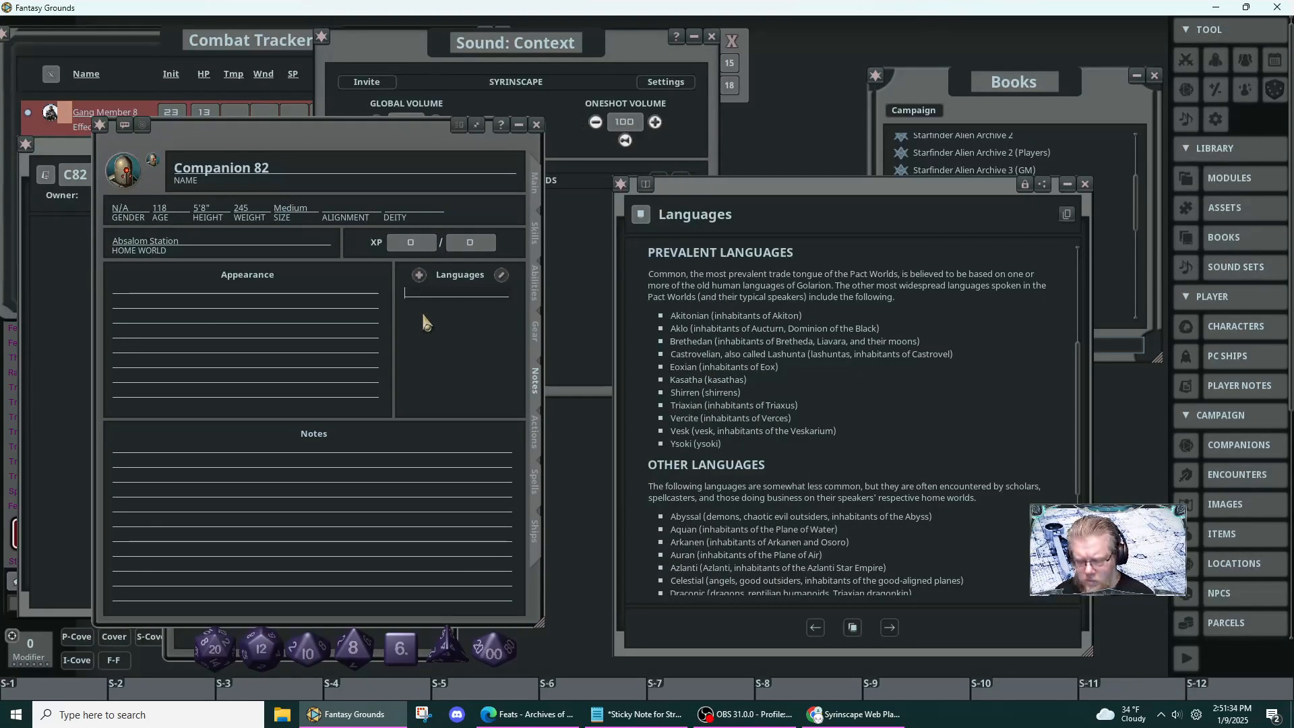
text(Akitonian)
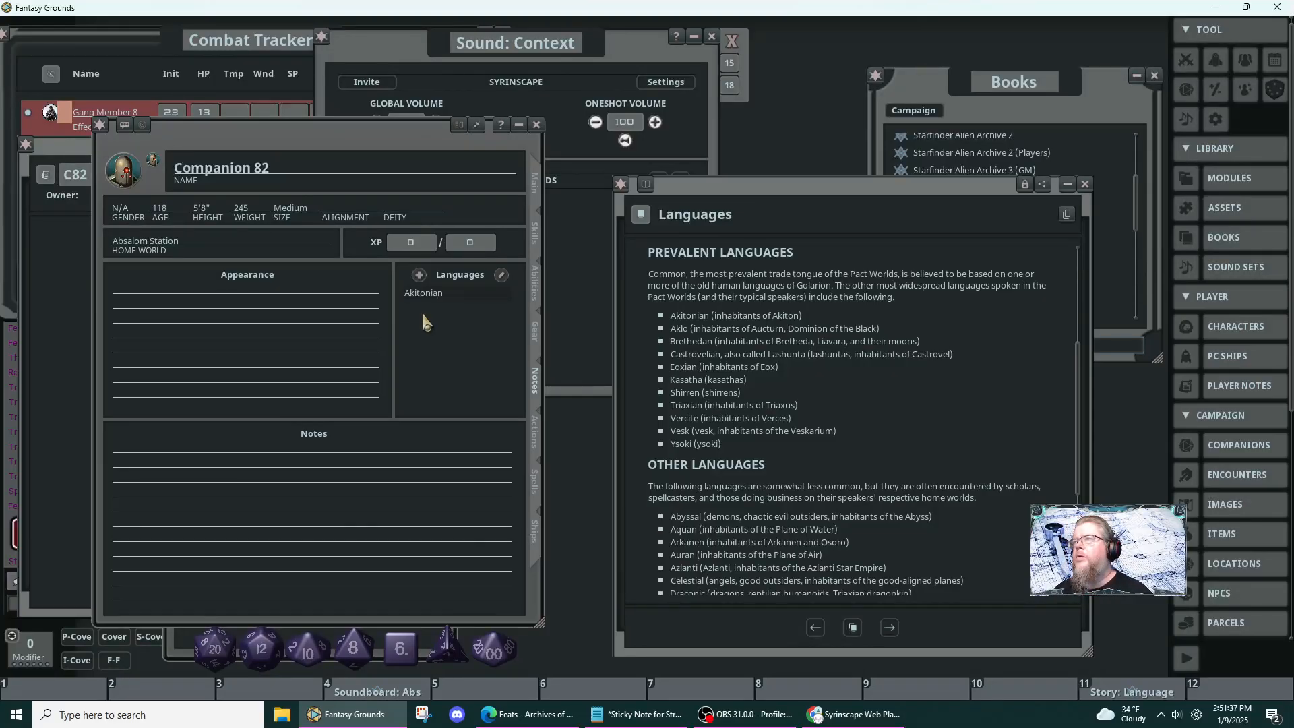
key(Return)
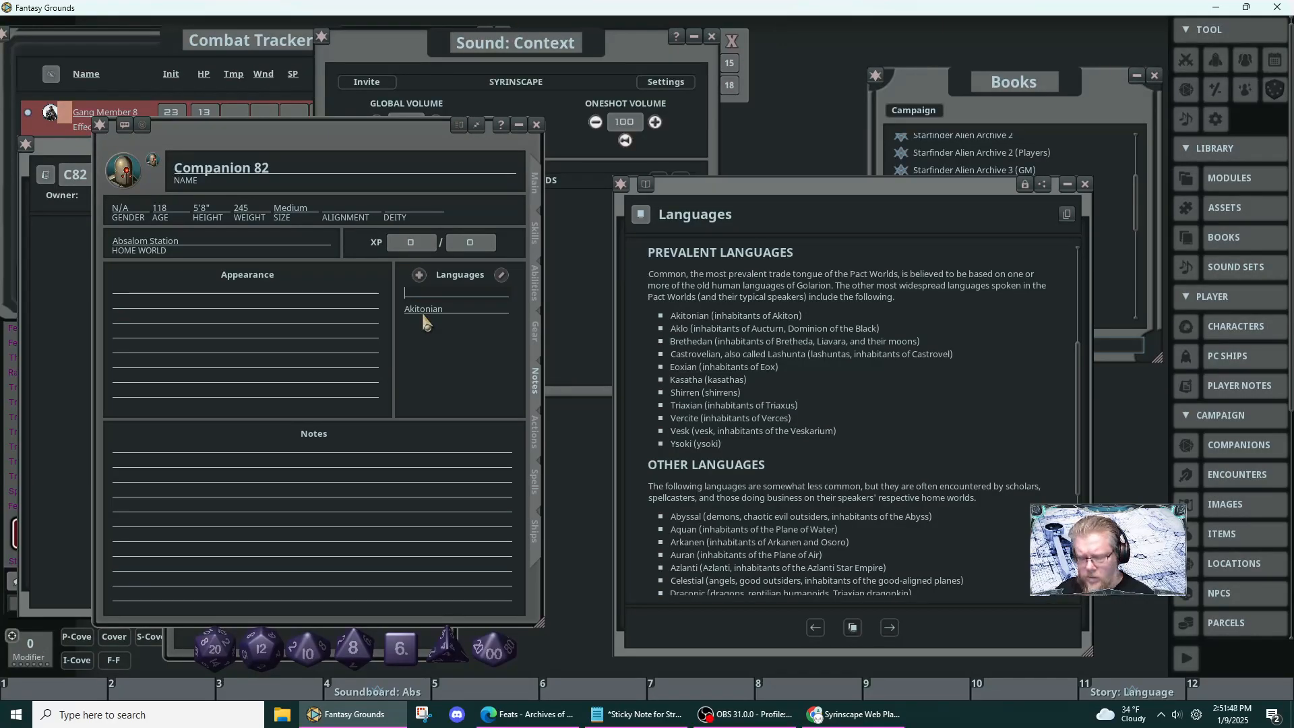
text(Bretedan)
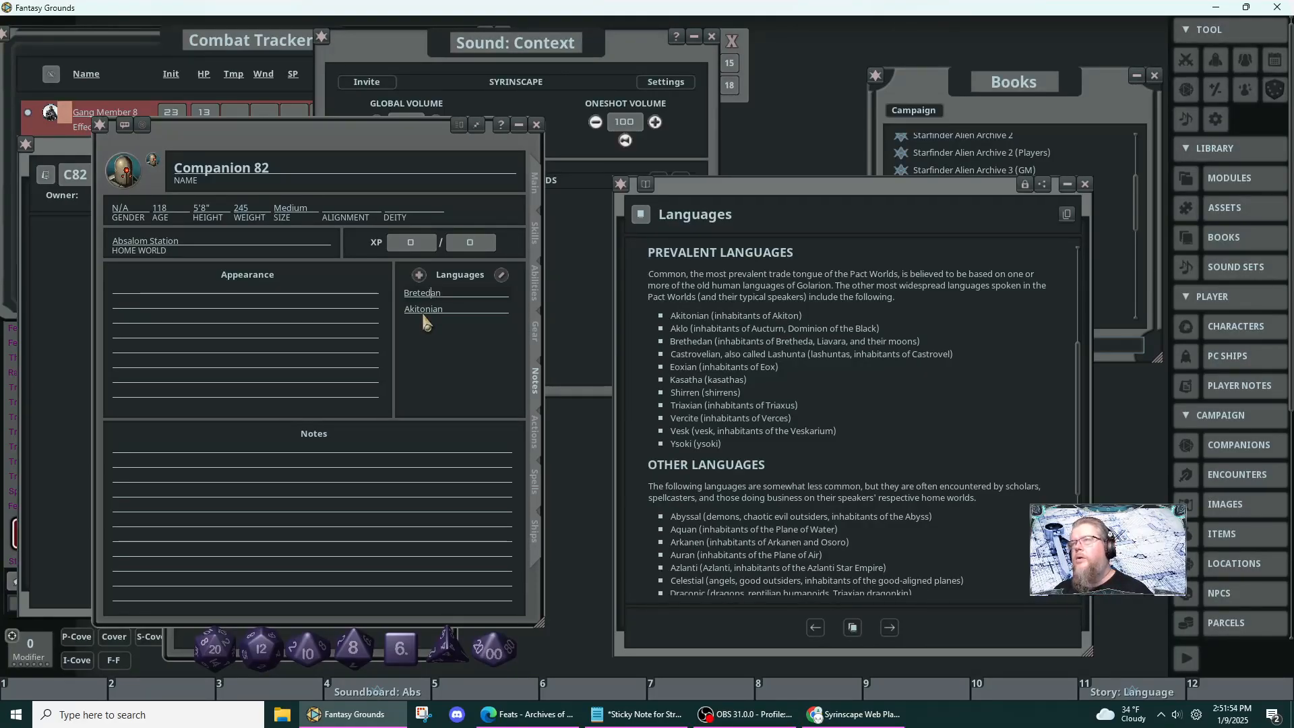
text(h)
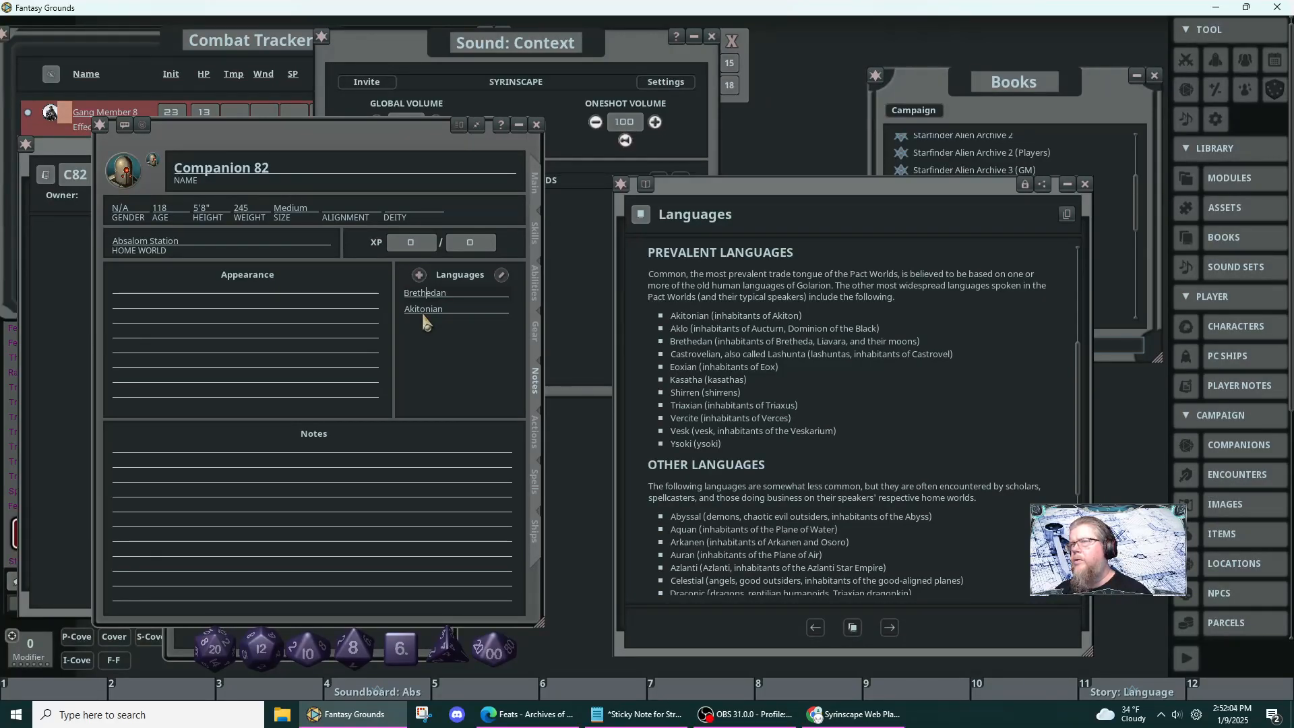
- Add Ysoki as another language for Companion 82
key(Return)
text(Y)
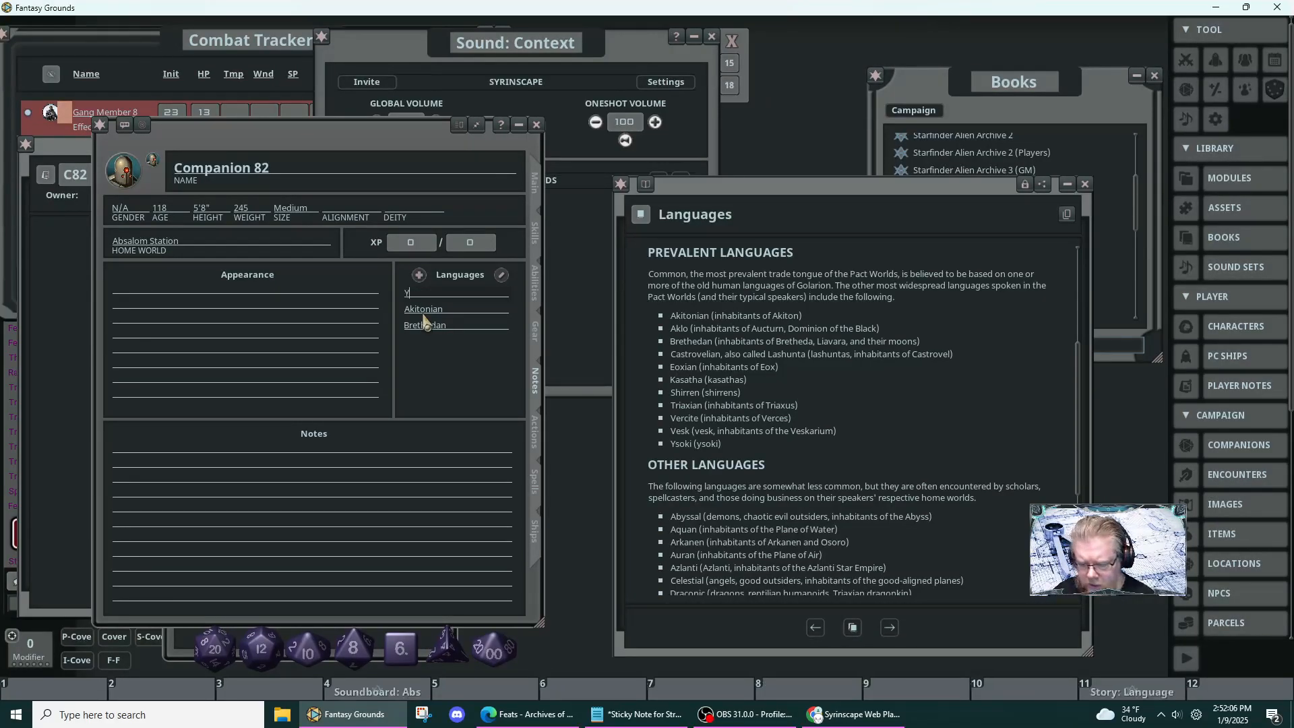
text(sok)
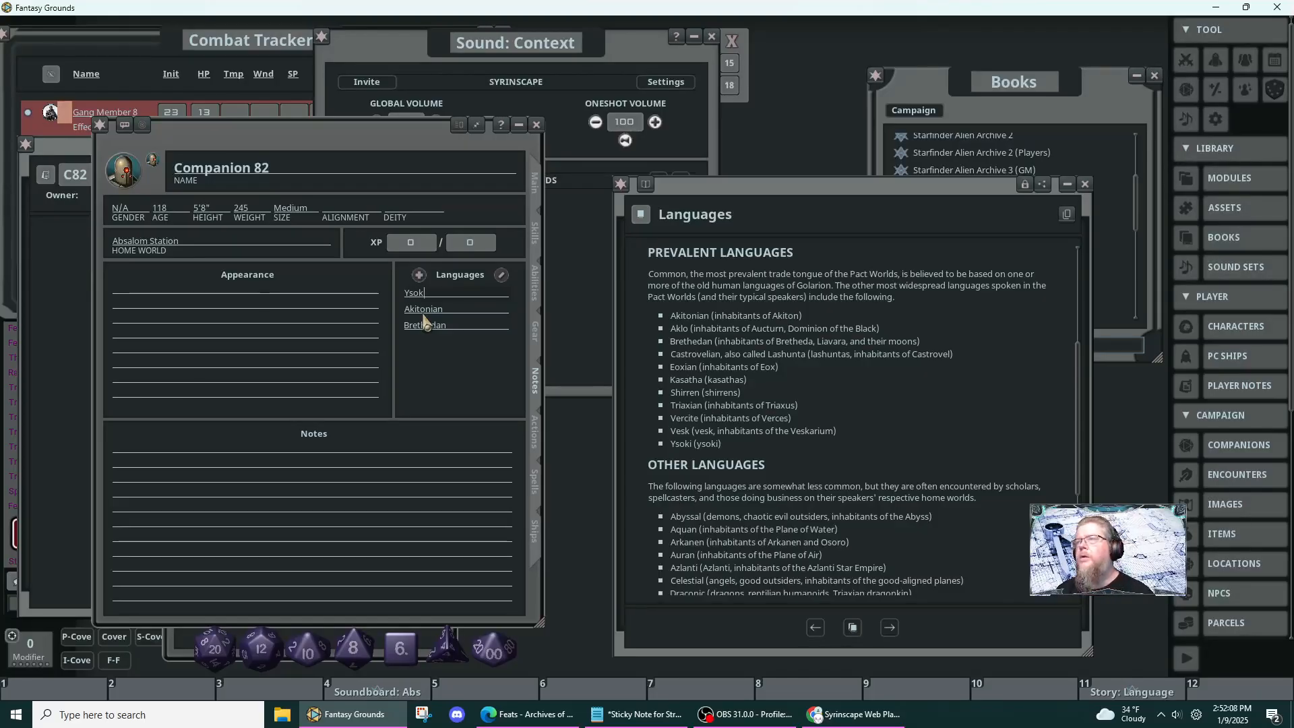
text(o)
key(BackSpace)
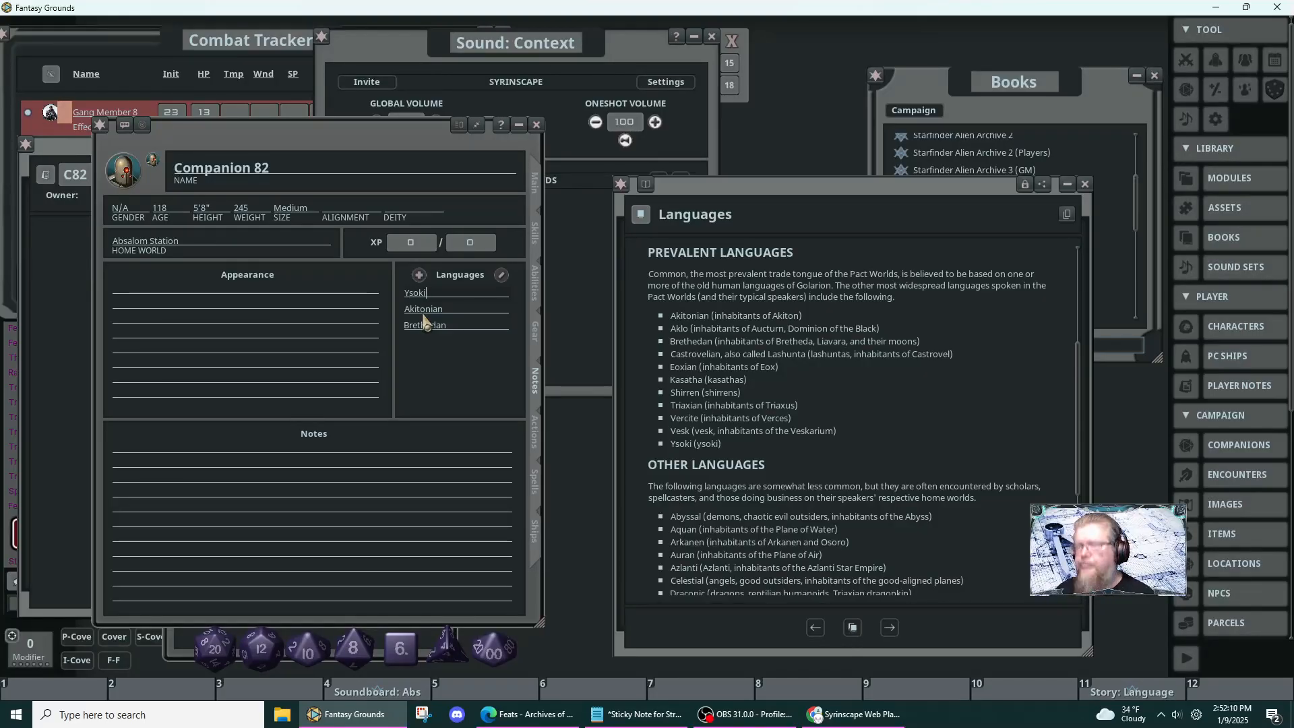
- Review Companion 82's ability scores, skill ranks and class abilities
click(535, 192)
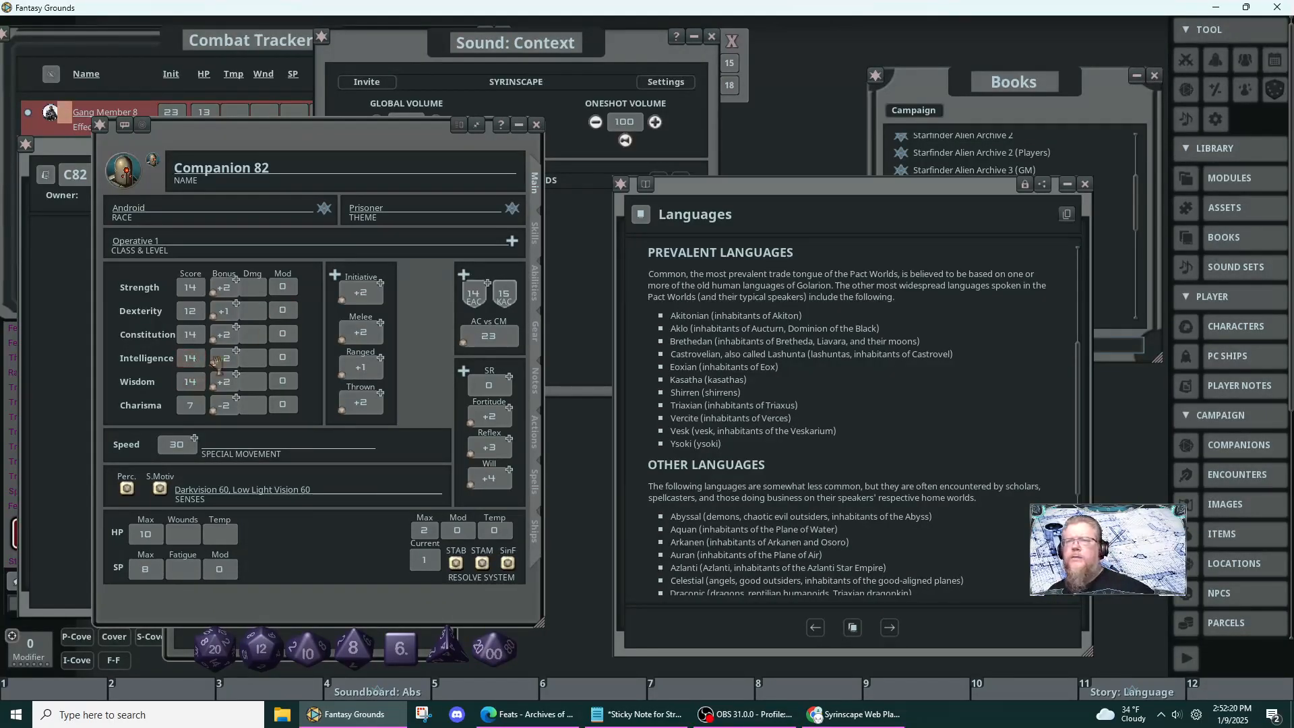
click(536, 240)
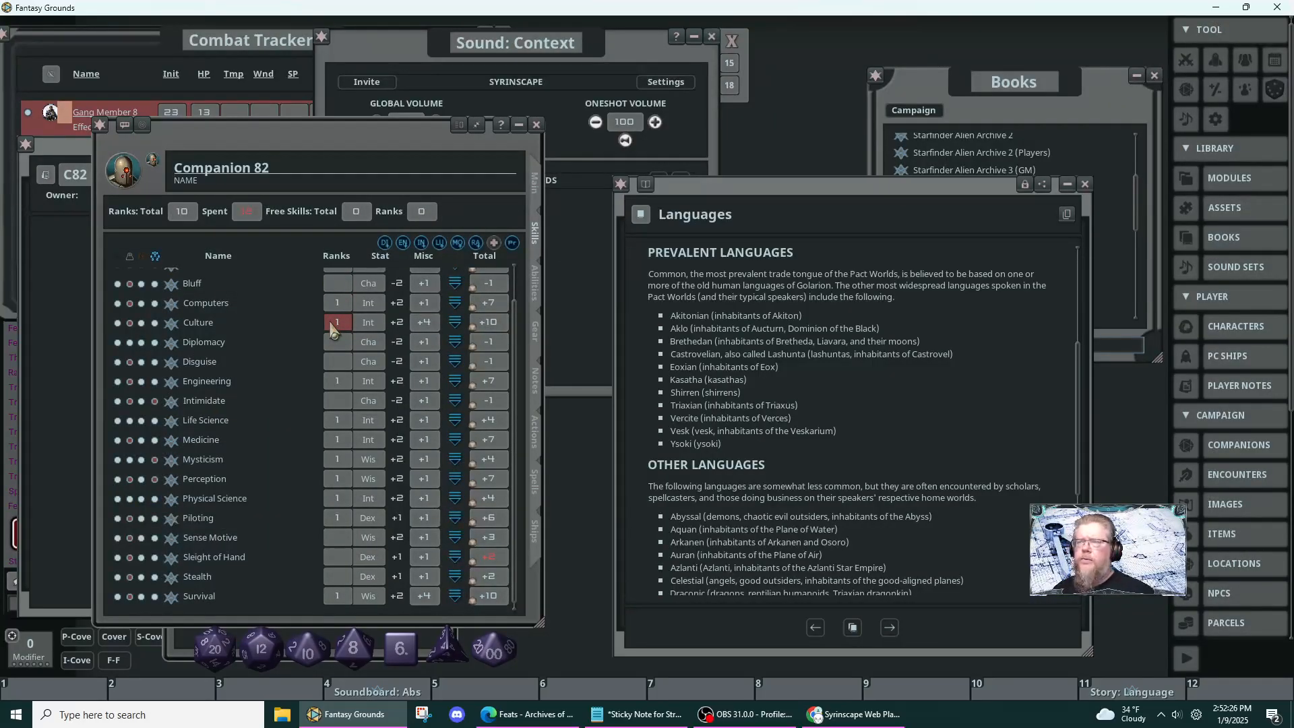
click(536, 287)
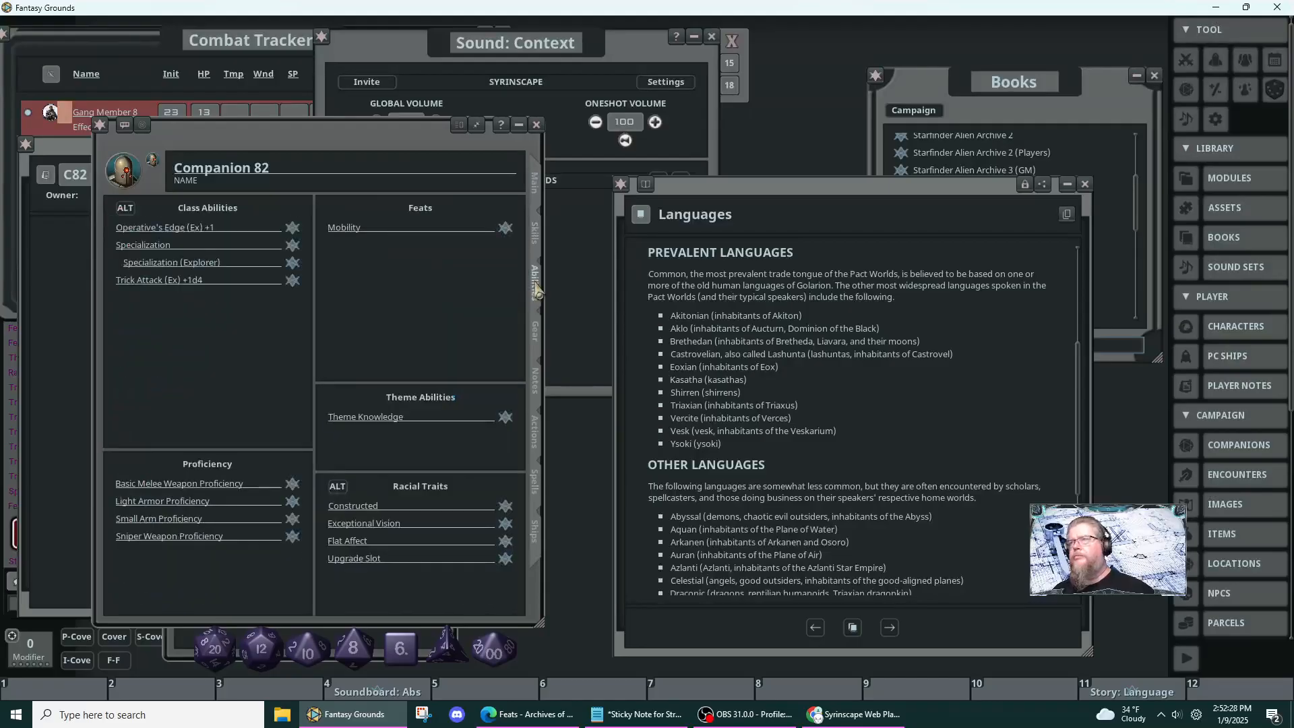
- Add Castrovelian and Vesk to Companion 82's languages
click(537, 391)
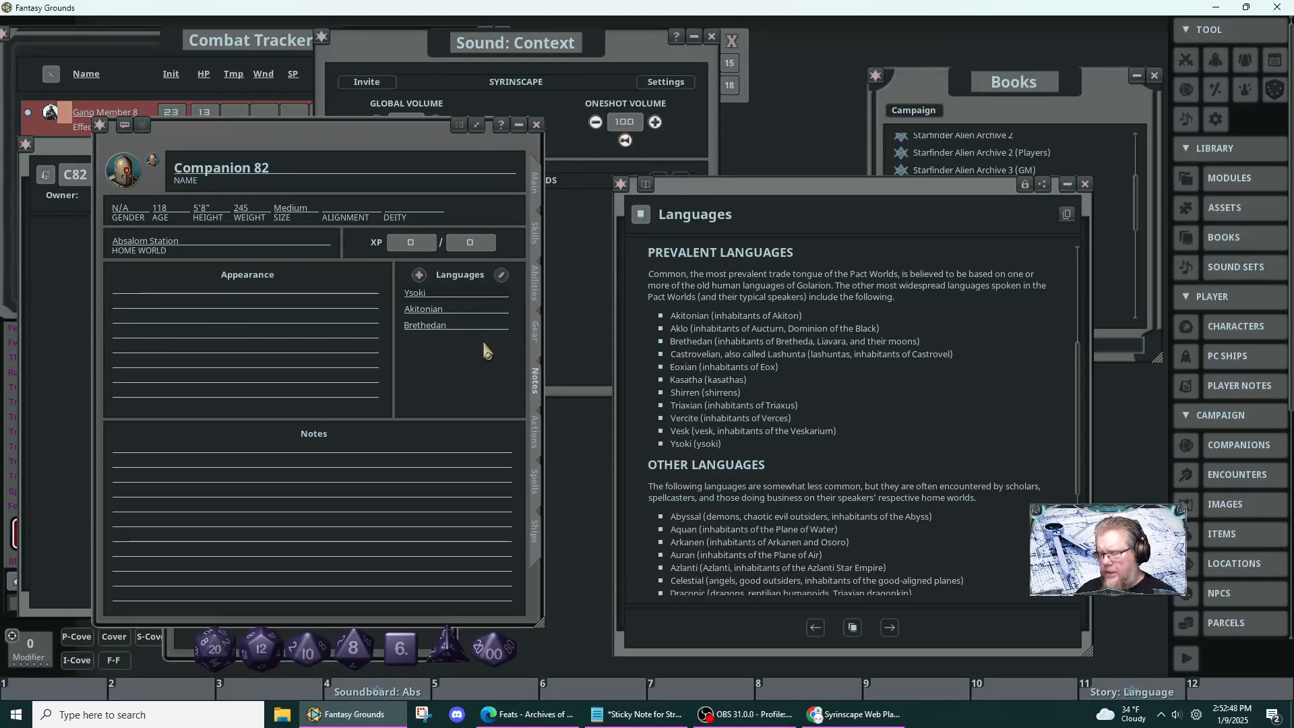
key(Return)
text(Castr)
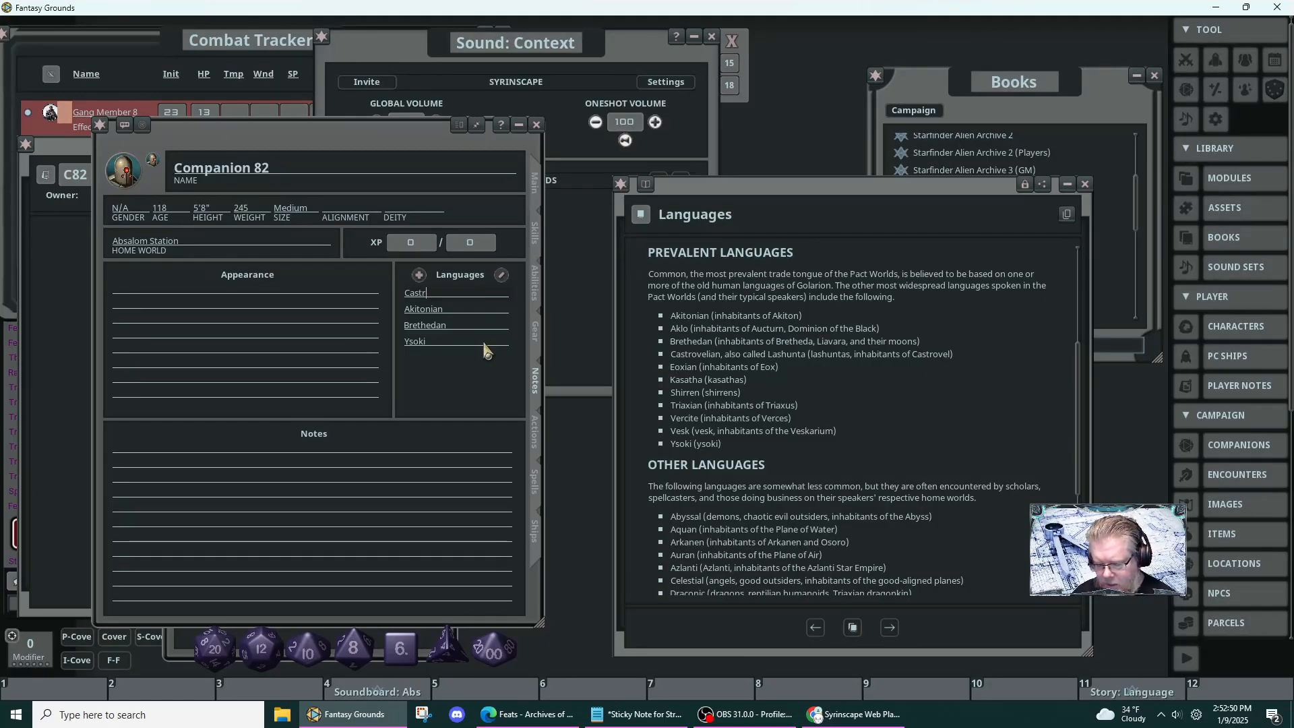
text(ovelian)
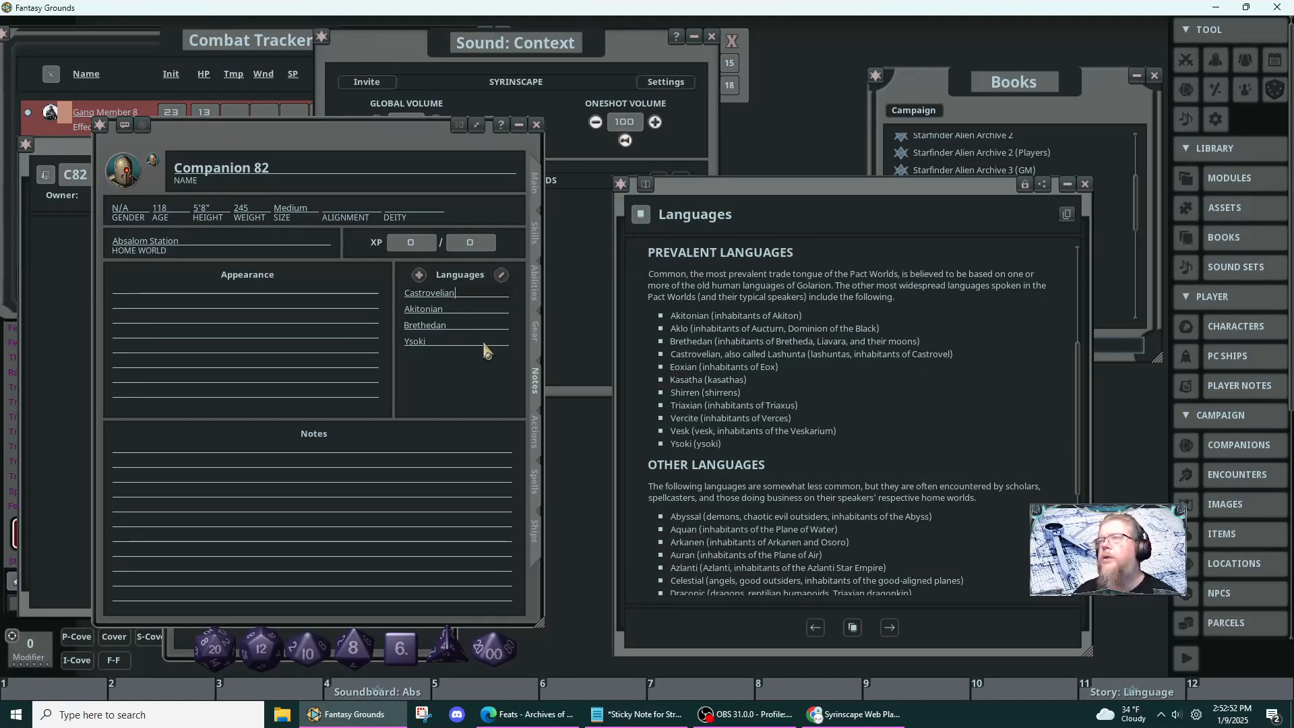
key(Return)
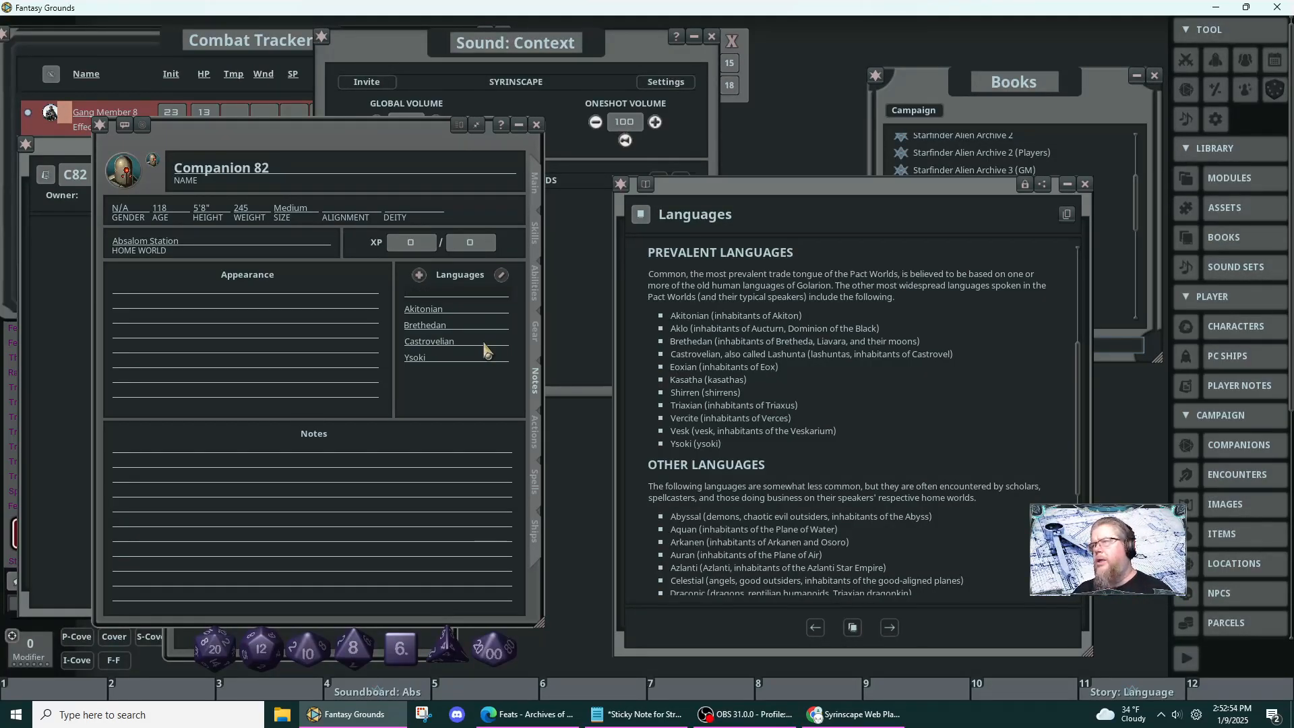
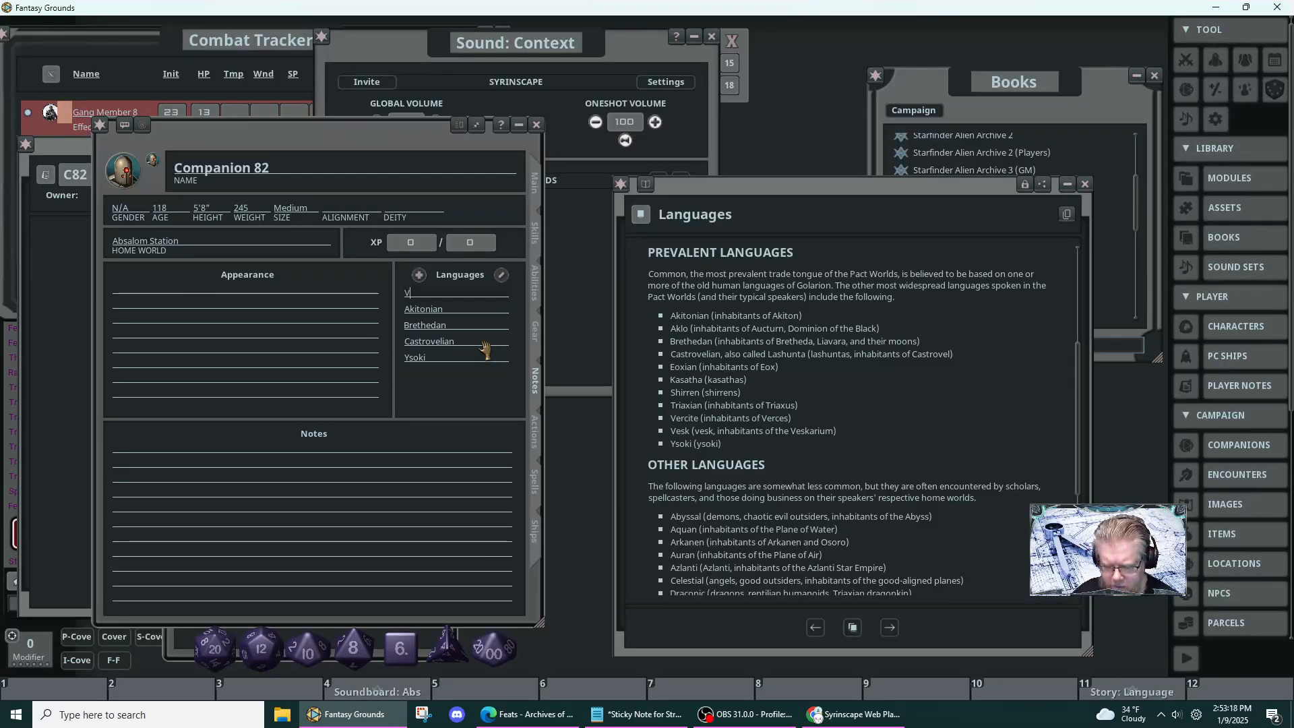
text(Vesk)
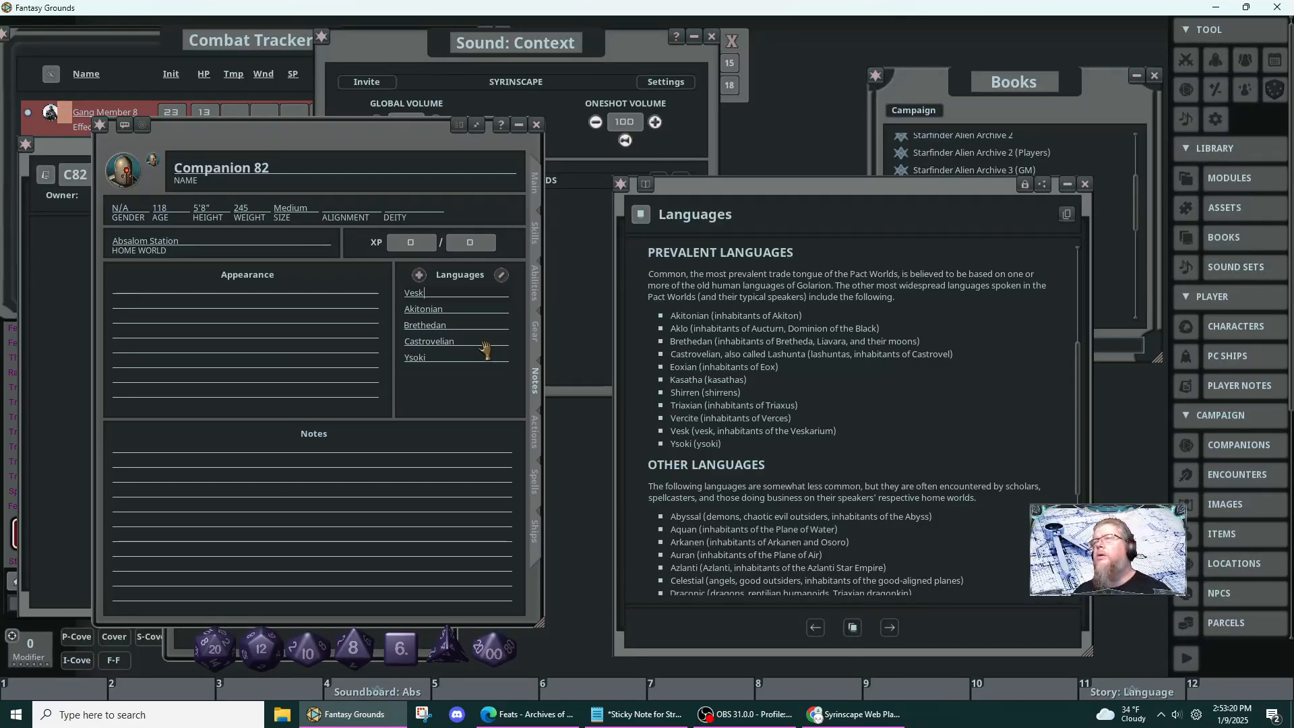
click(486, 349)
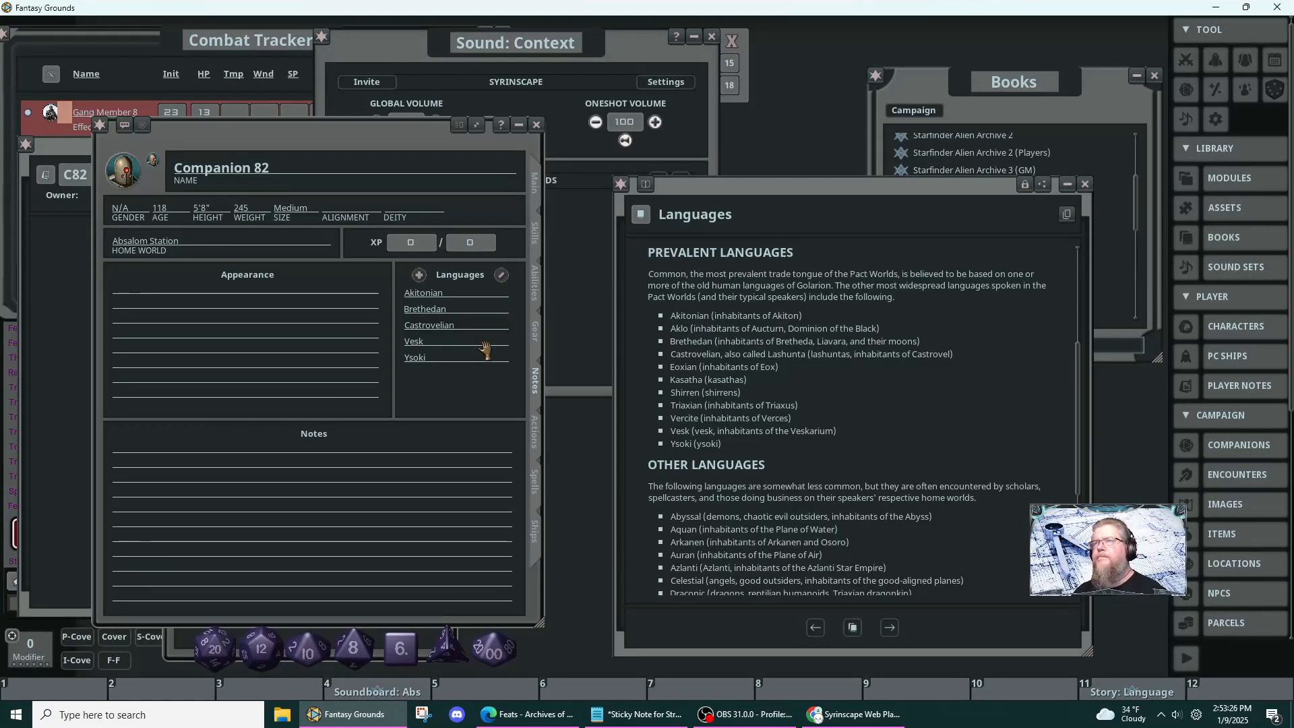
- Set Companion 82's alignment to Neutral and deity to None, and close the Languages page
click(355, 224)
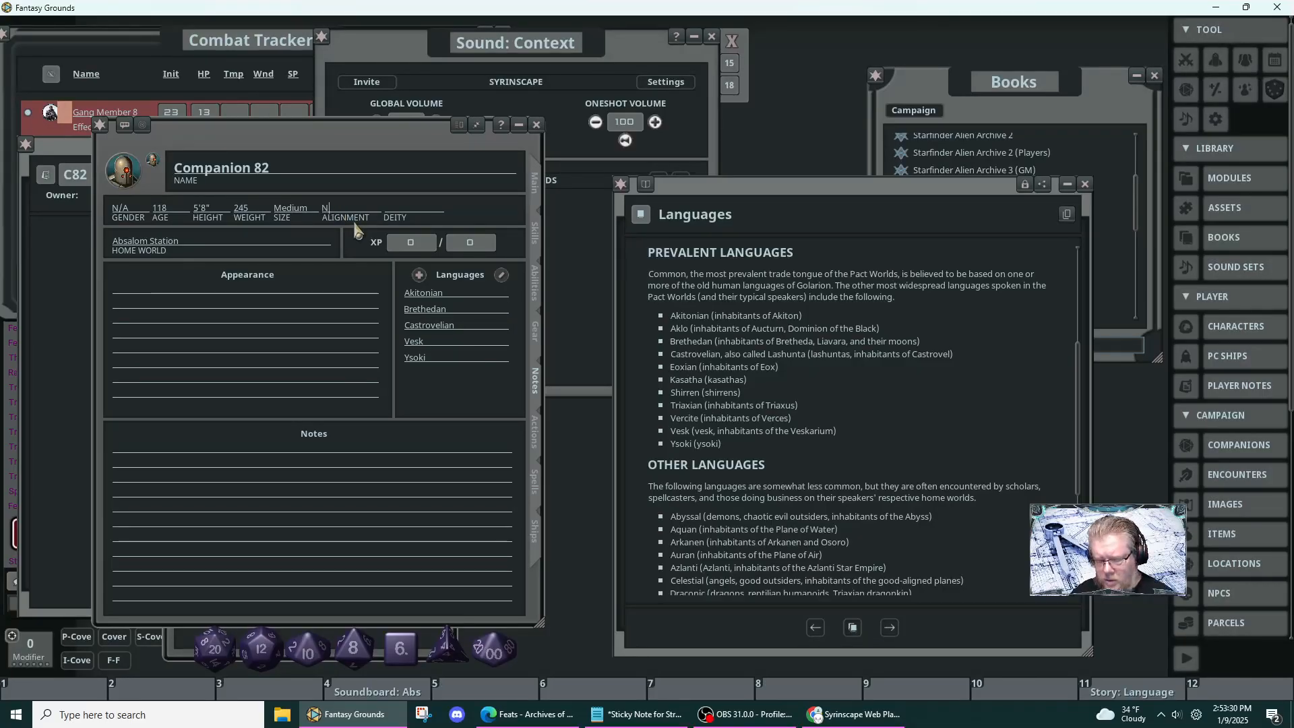
text(Net)
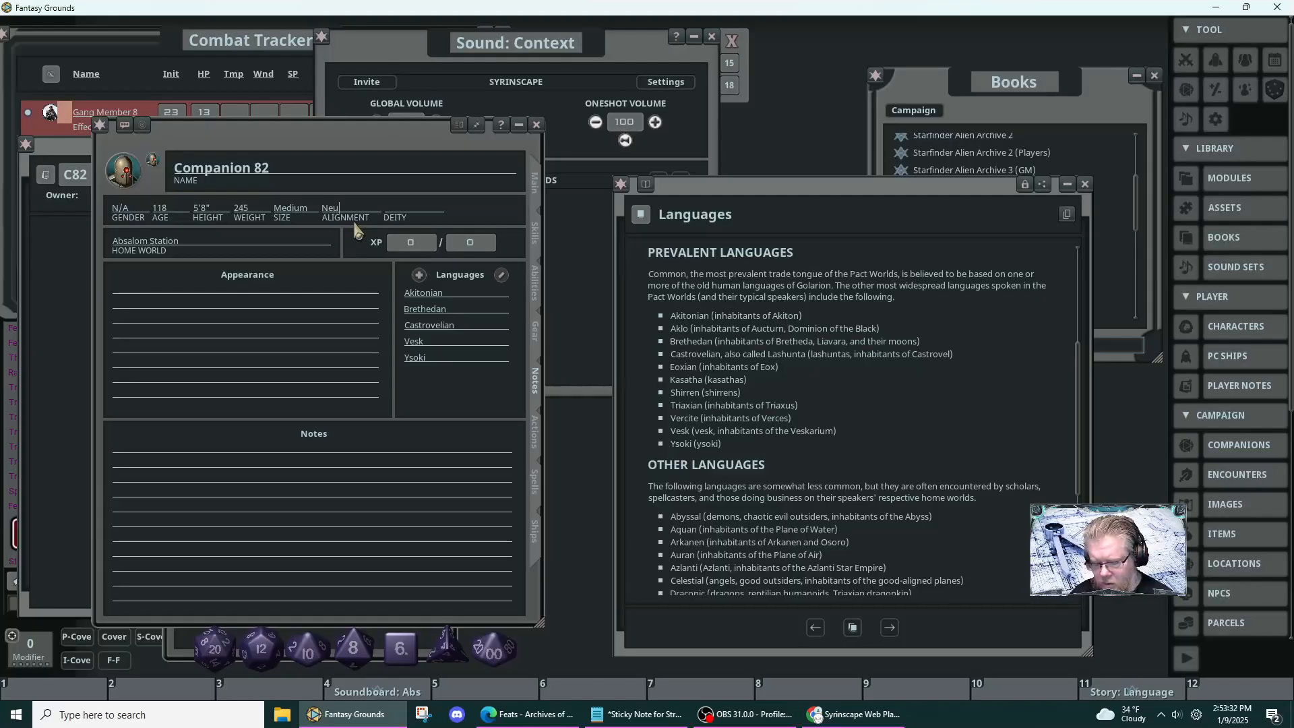
text(tral)
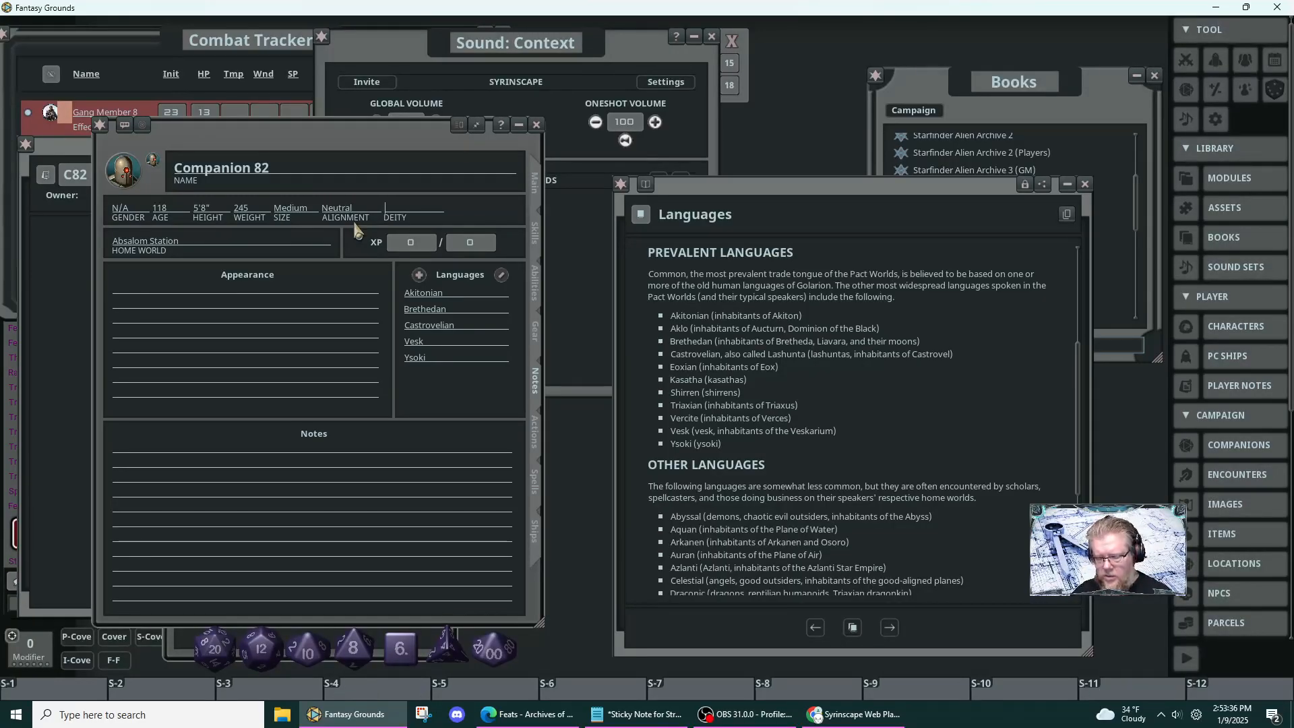
key(Tab)
text(Non)
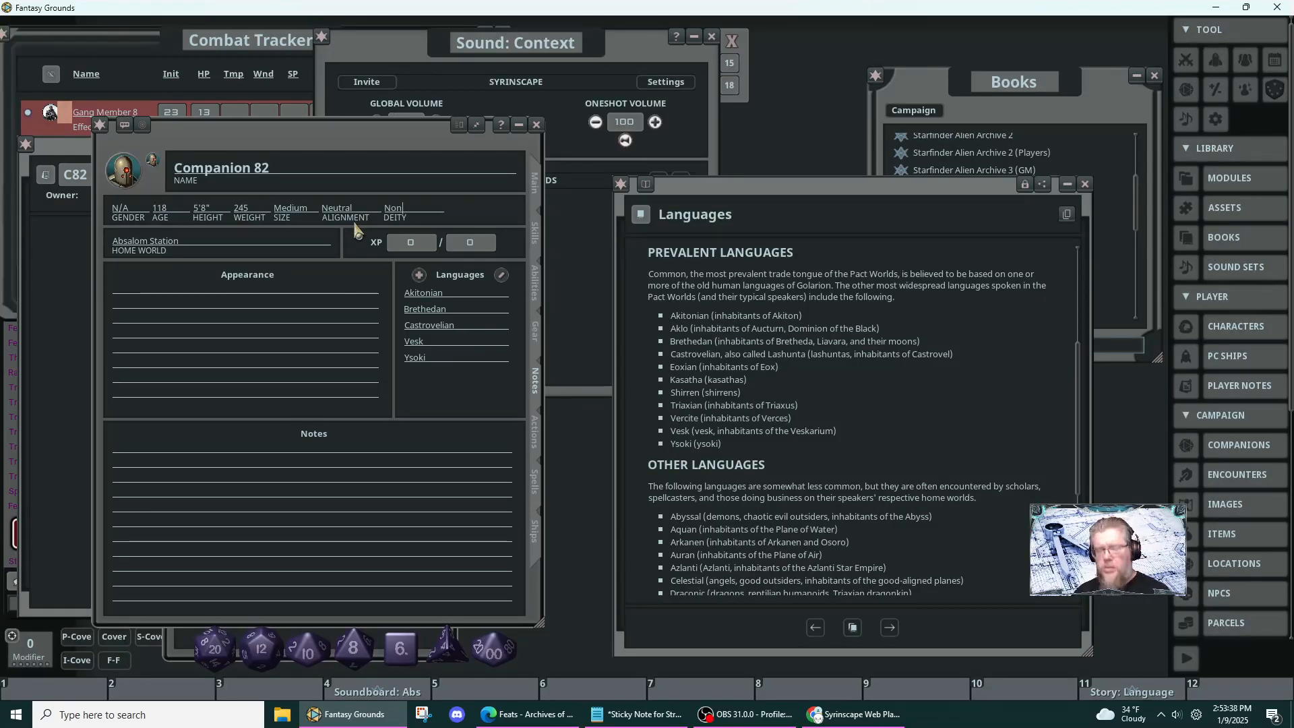
text(e)
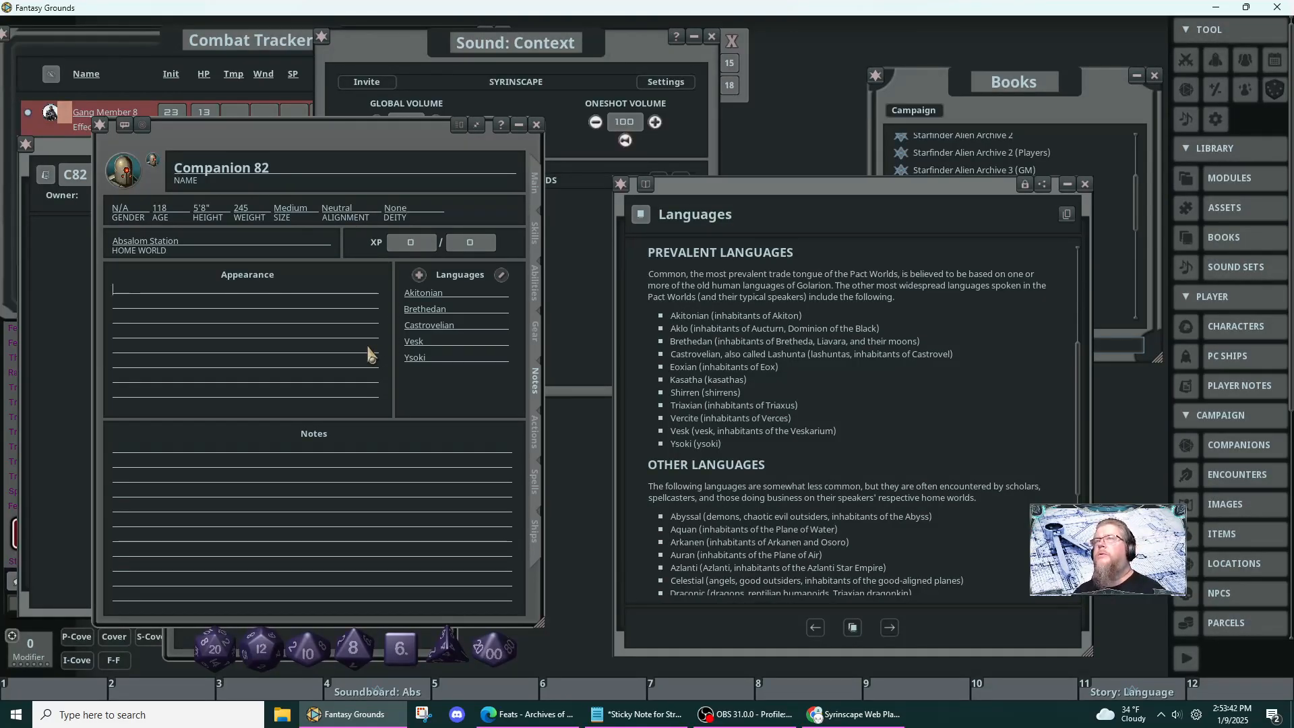
click(1088, 186)
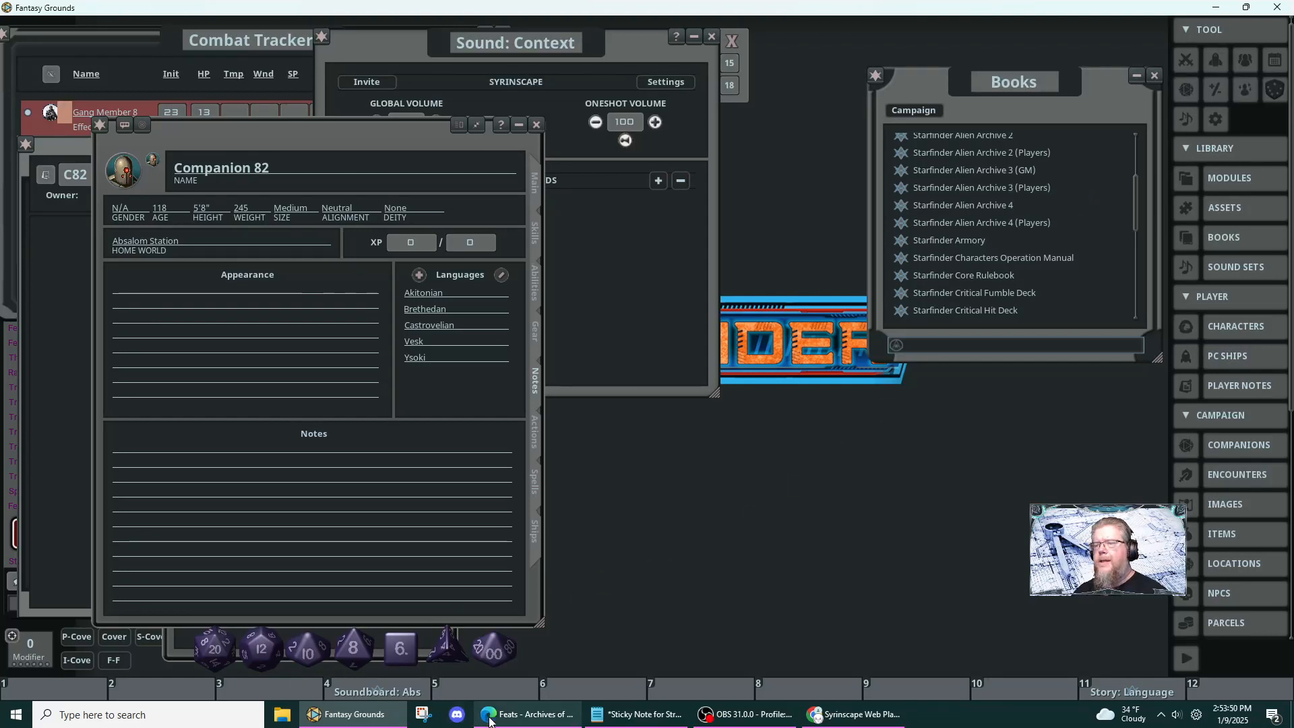
- Switch to the Edge browser, move its window over the character sheet, and replace the Feats page with a blank new tab
mouse_move(490, 720)
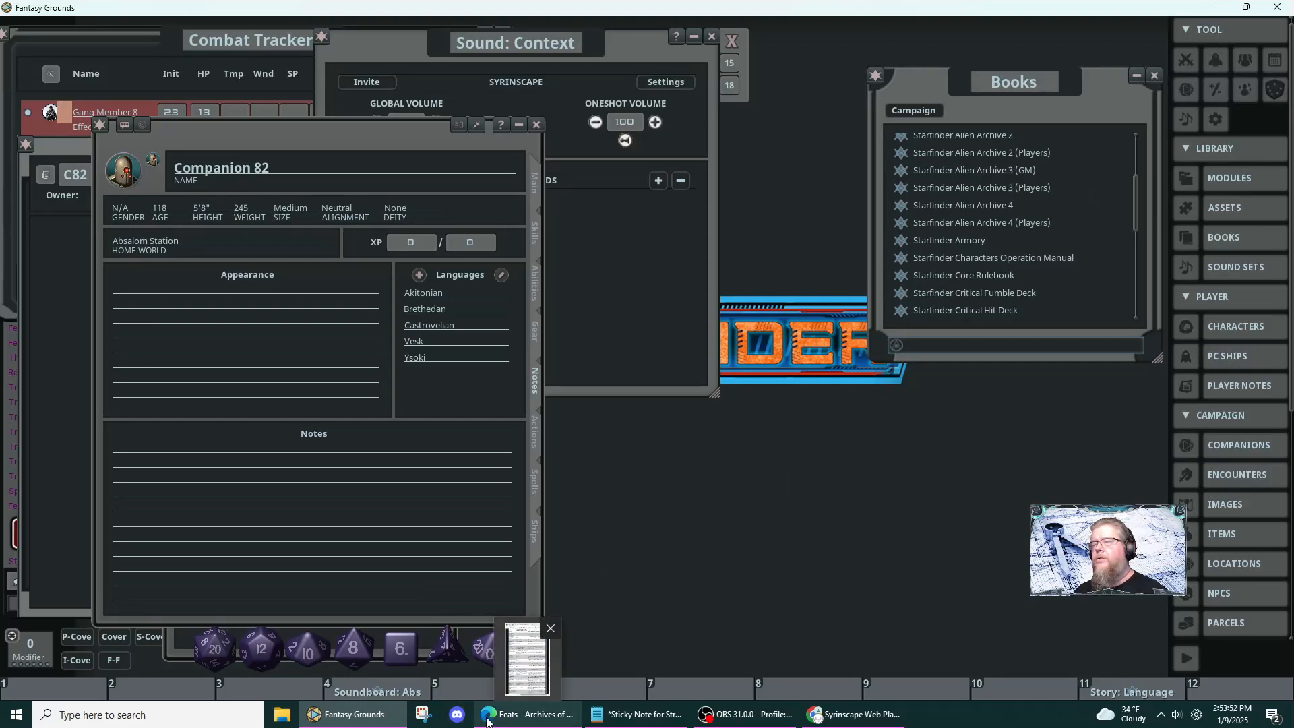
click(488, 720)
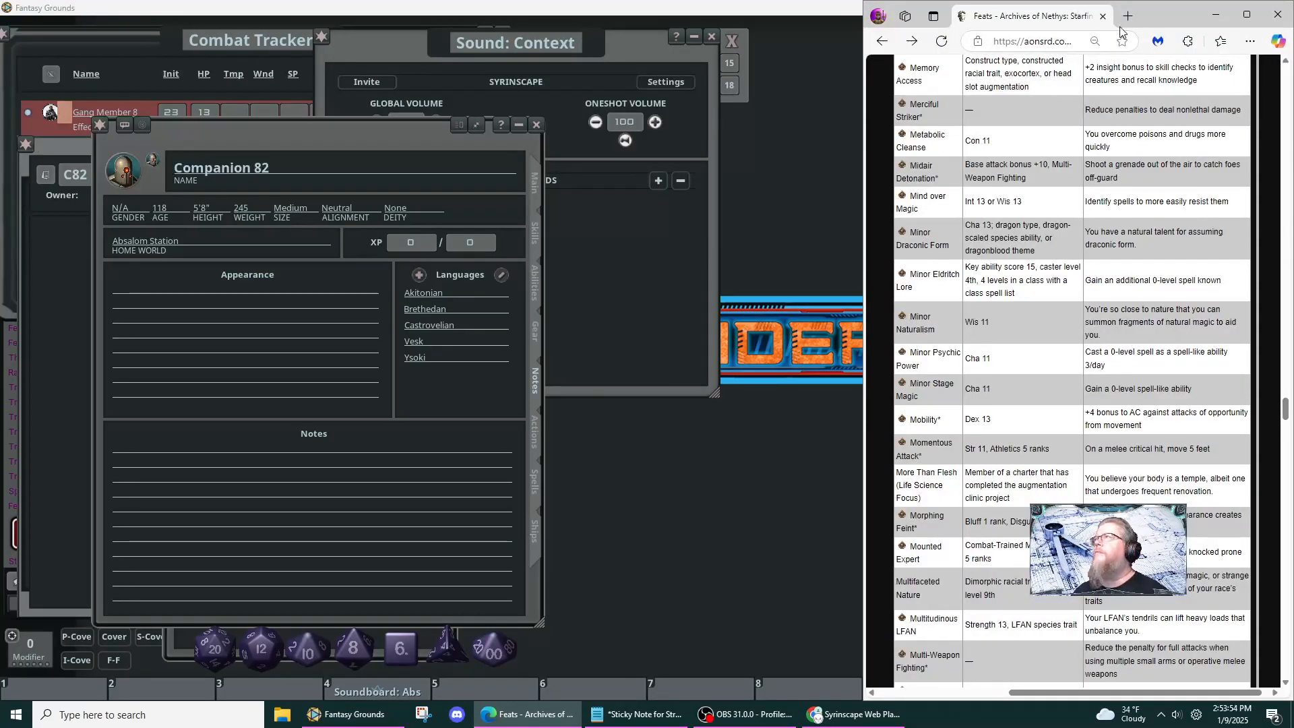
drag(1153, 19, 664, 95)
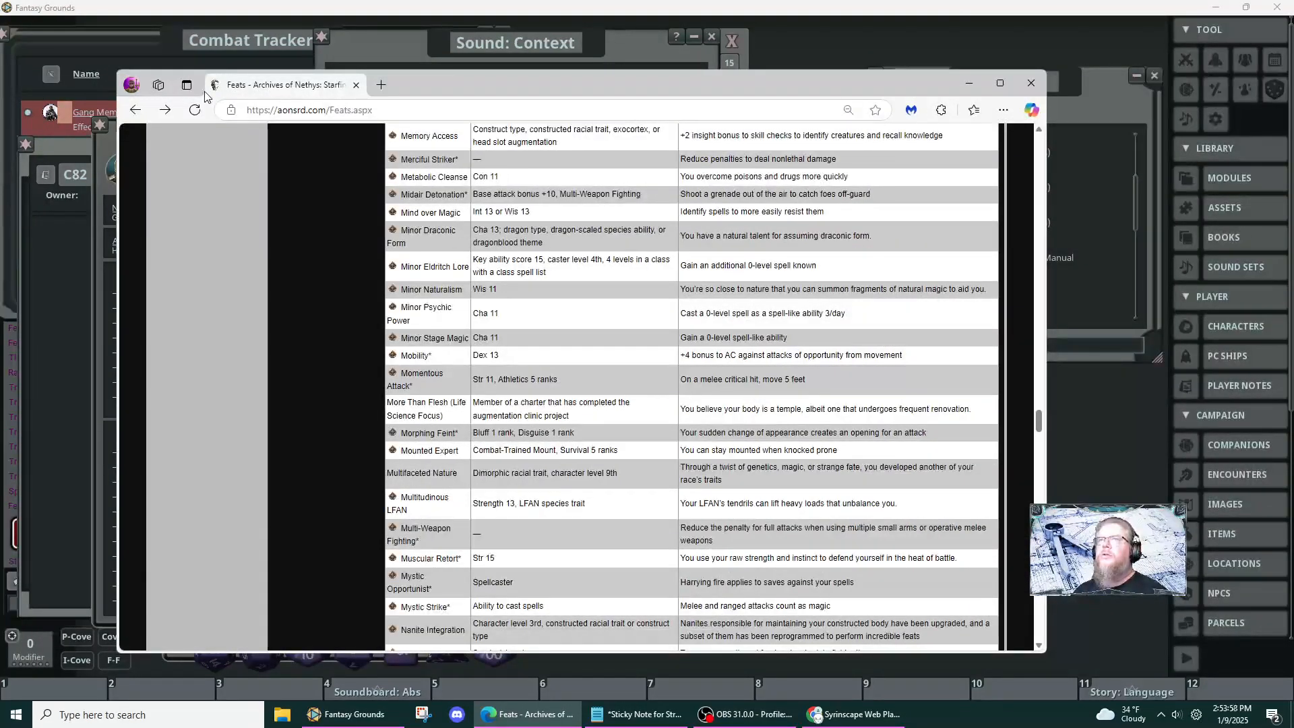
scroll(323, 182, up, 15)
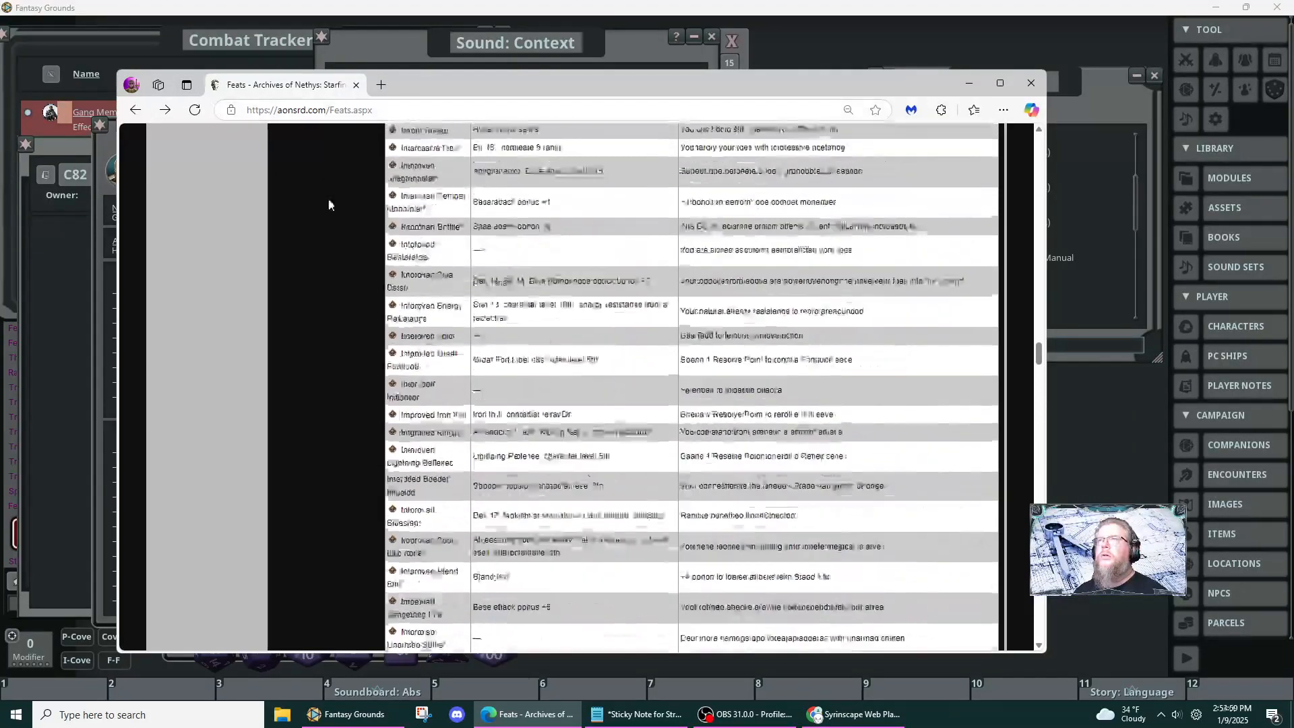
scroll(324, 257, up, 12)
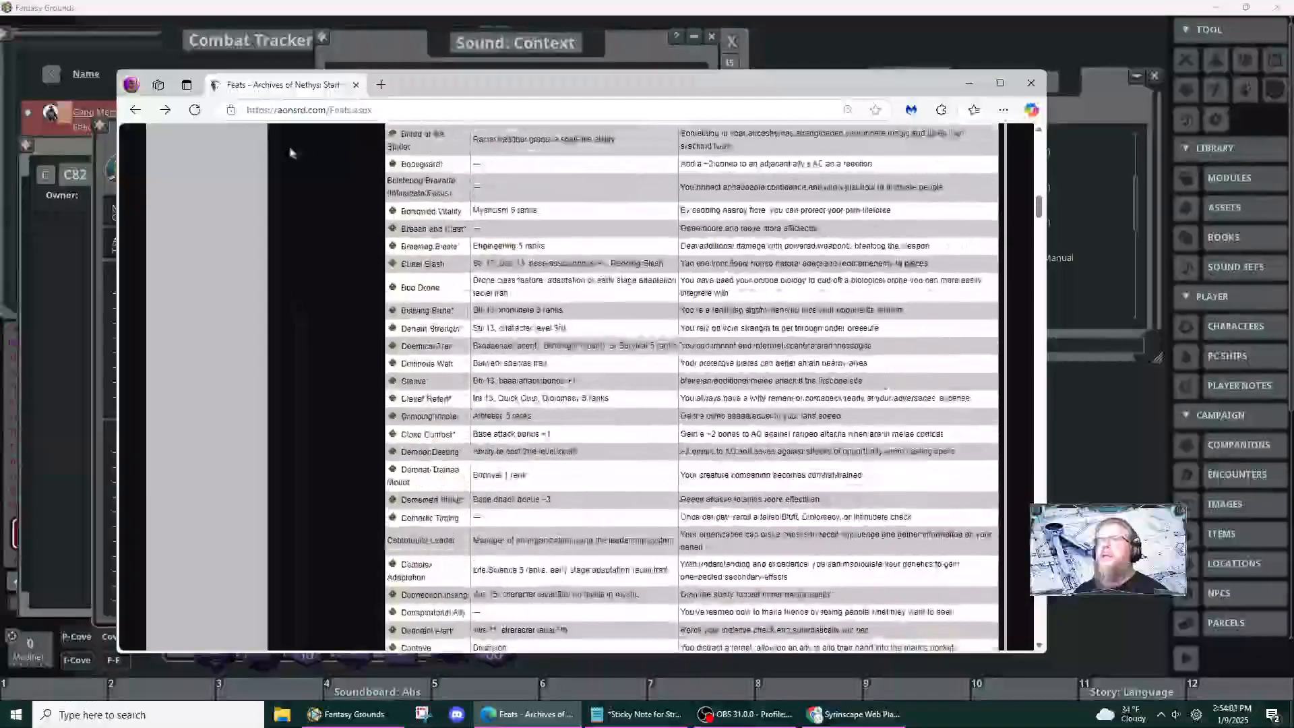
click(381, 84)
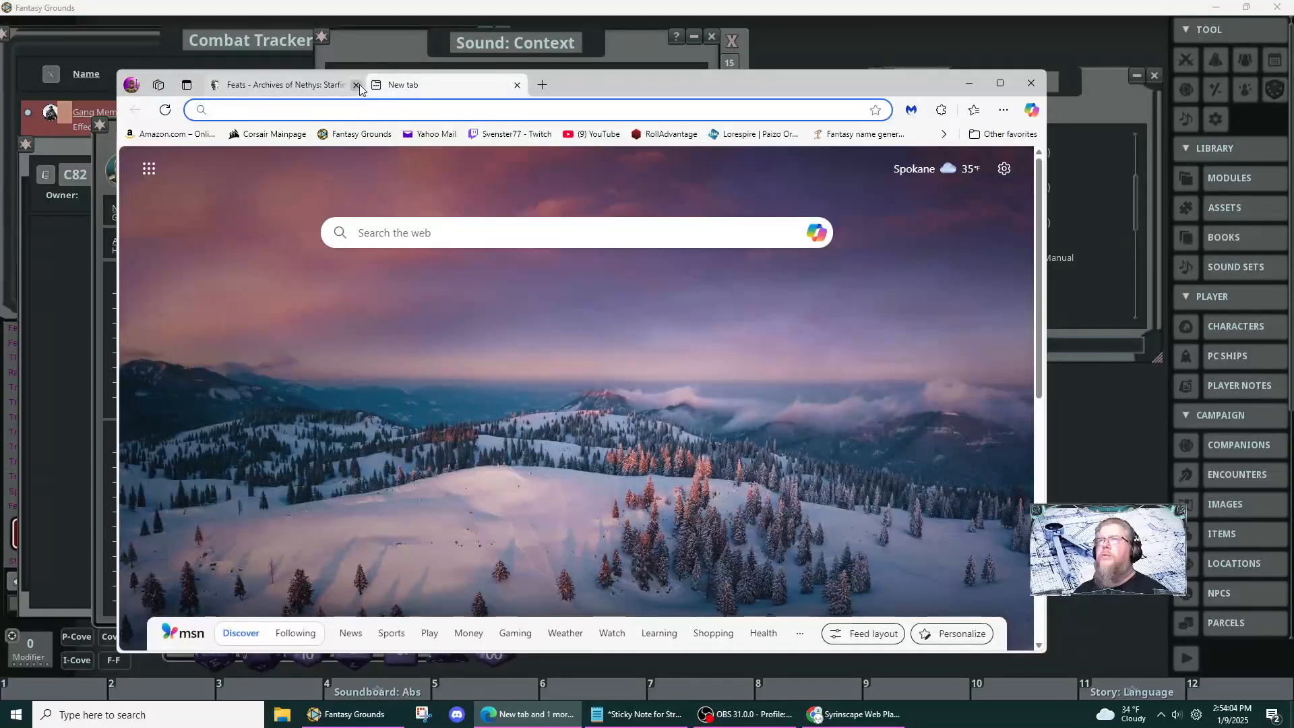
click(357, 85)
- Search the web for "robot android" and look through the image results
click(391, 233)
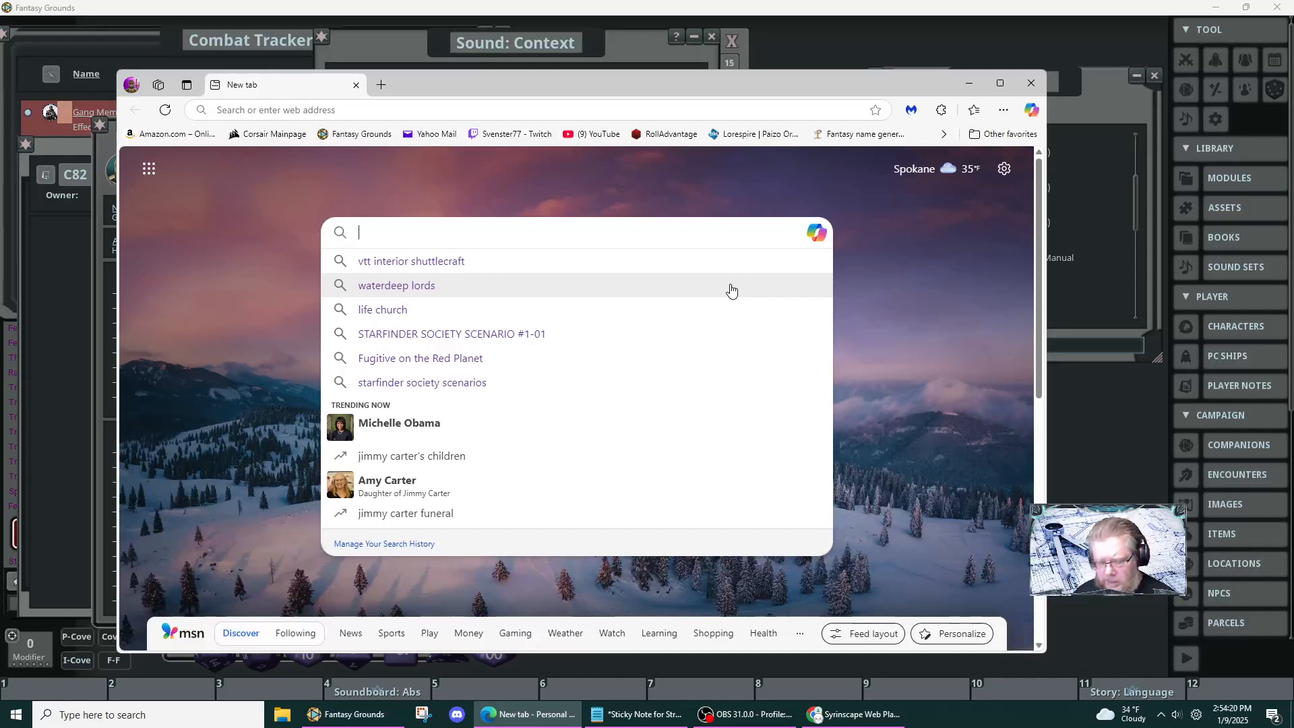
text(robot and)
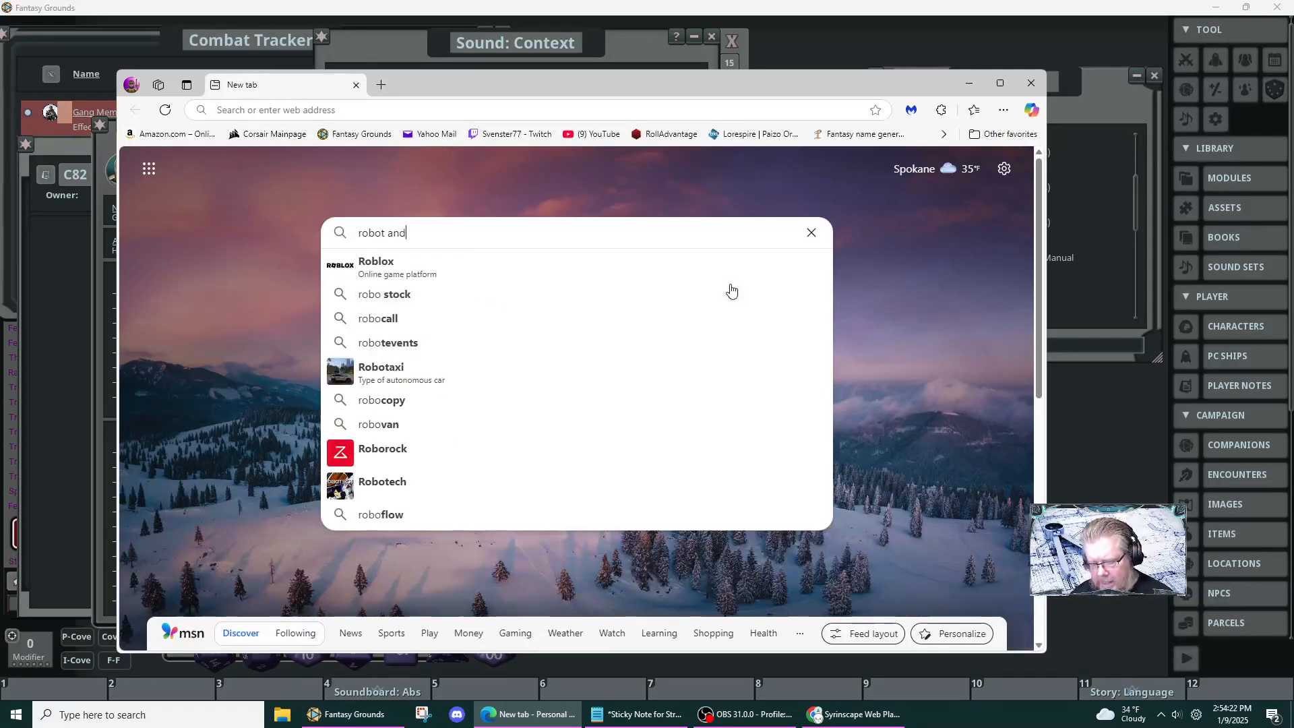
text(roid)
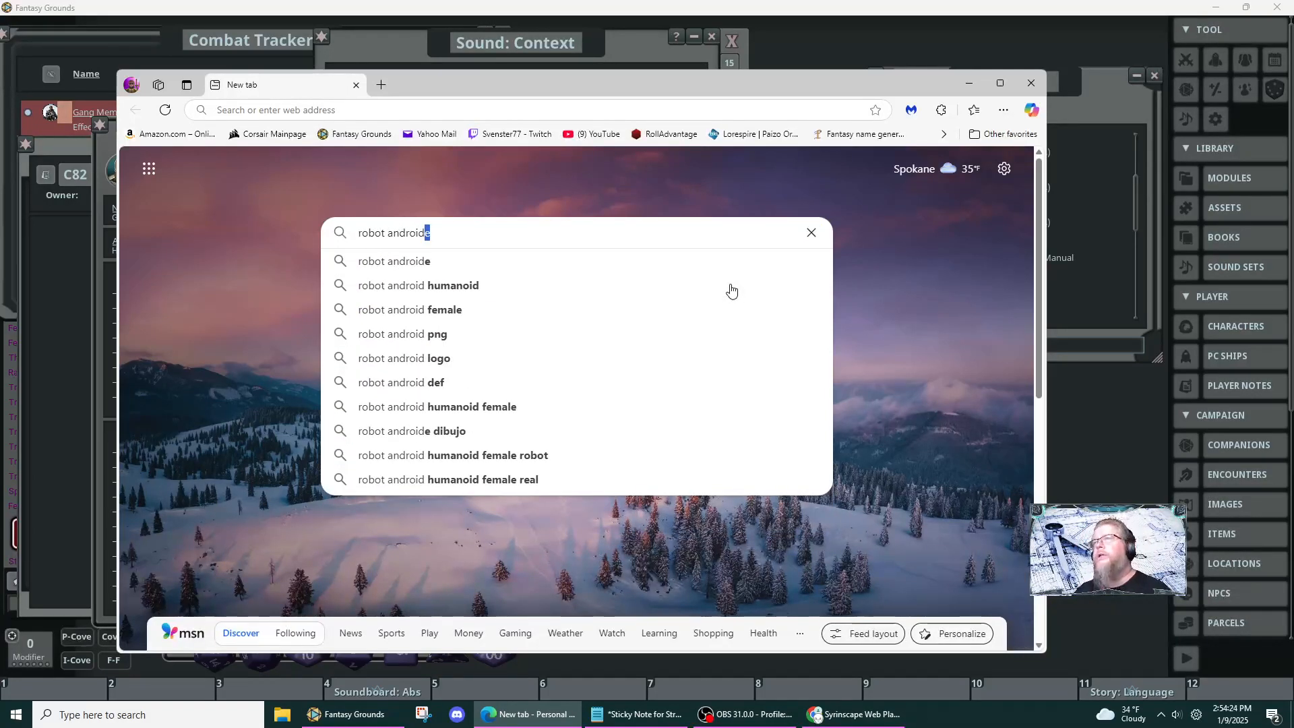
key(Delete)
key(Return)
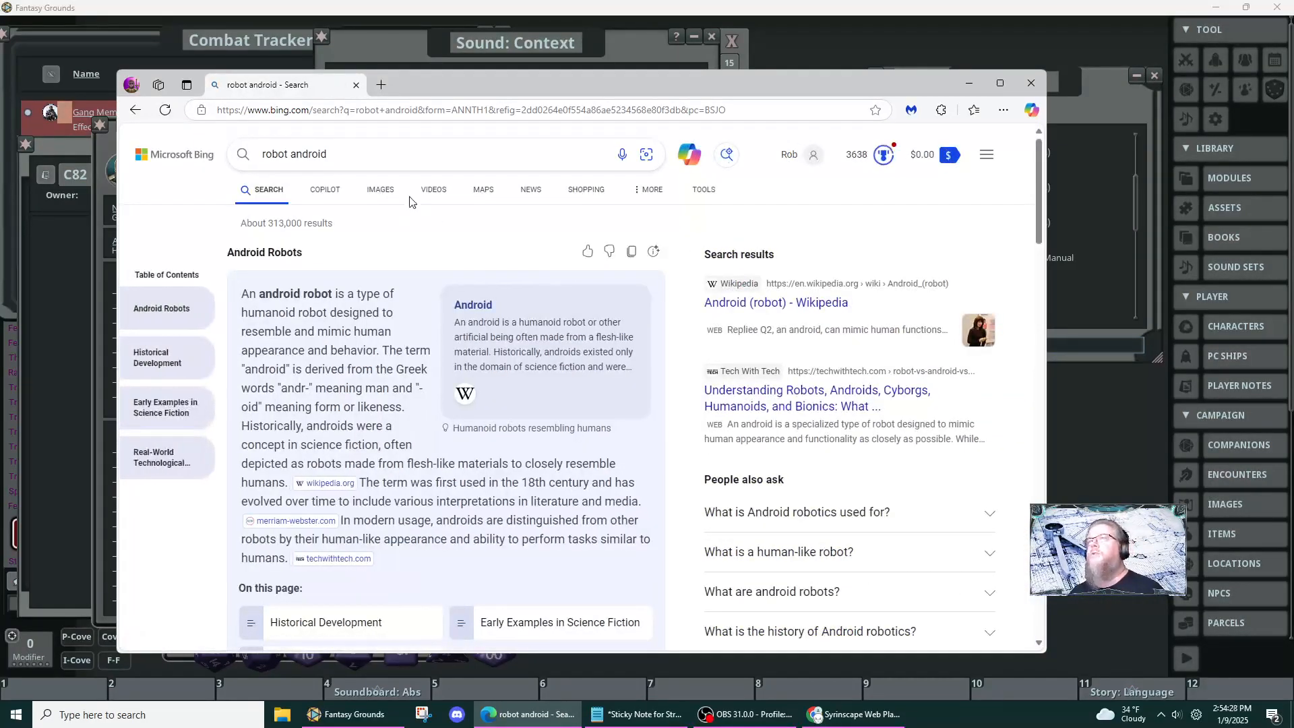
click(380, 190)
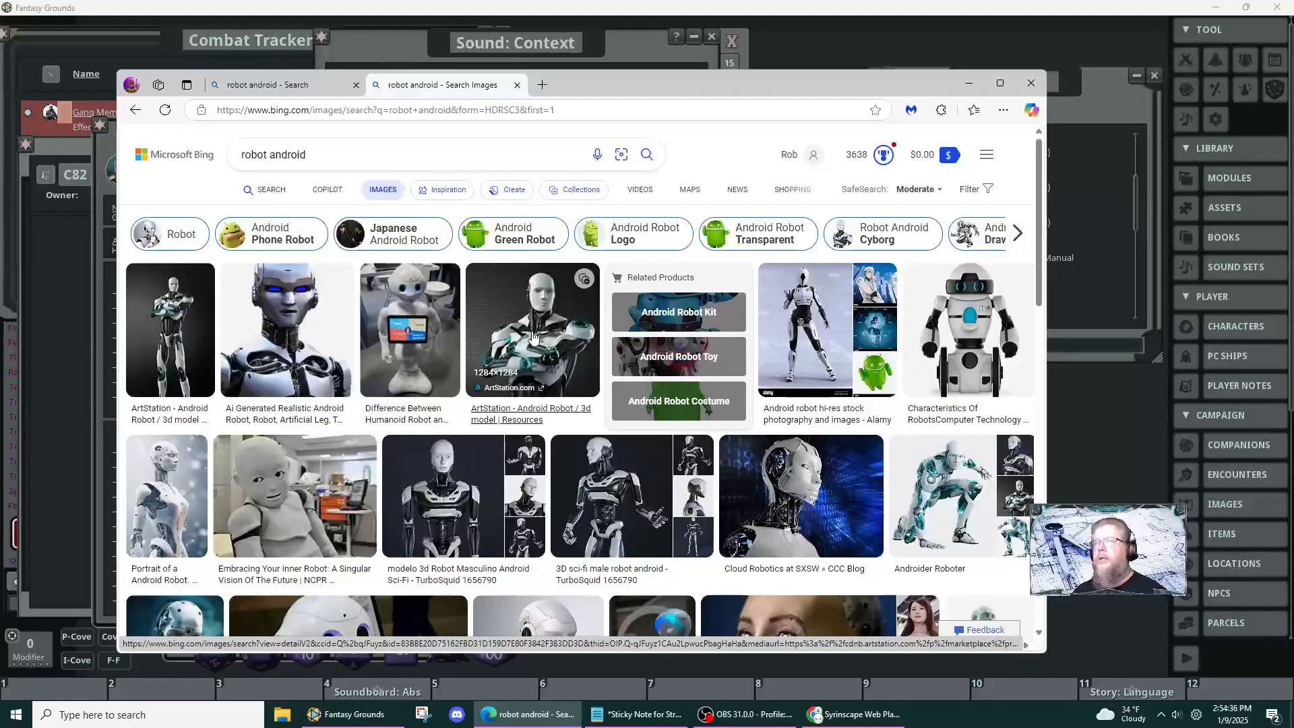
scroll(532, 335, down, 4)
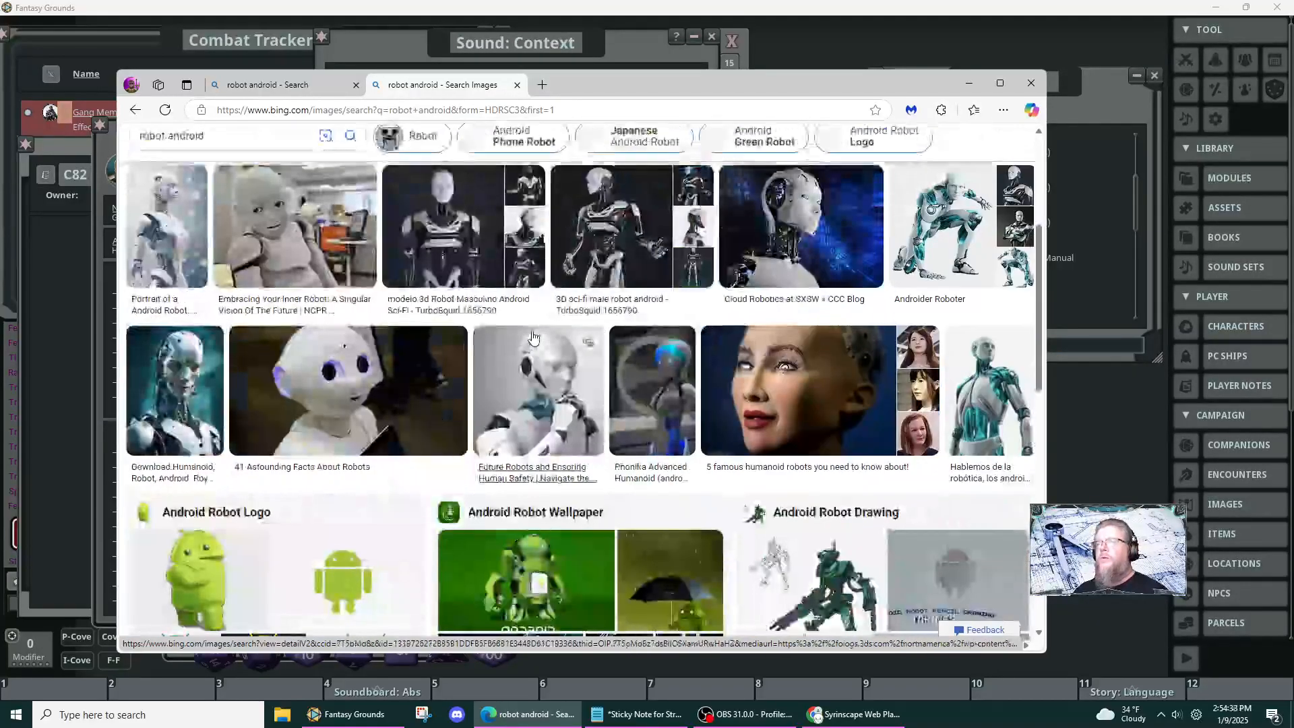
scroll(532, 335, down, 4)
scroll(532, 335, down, 4)
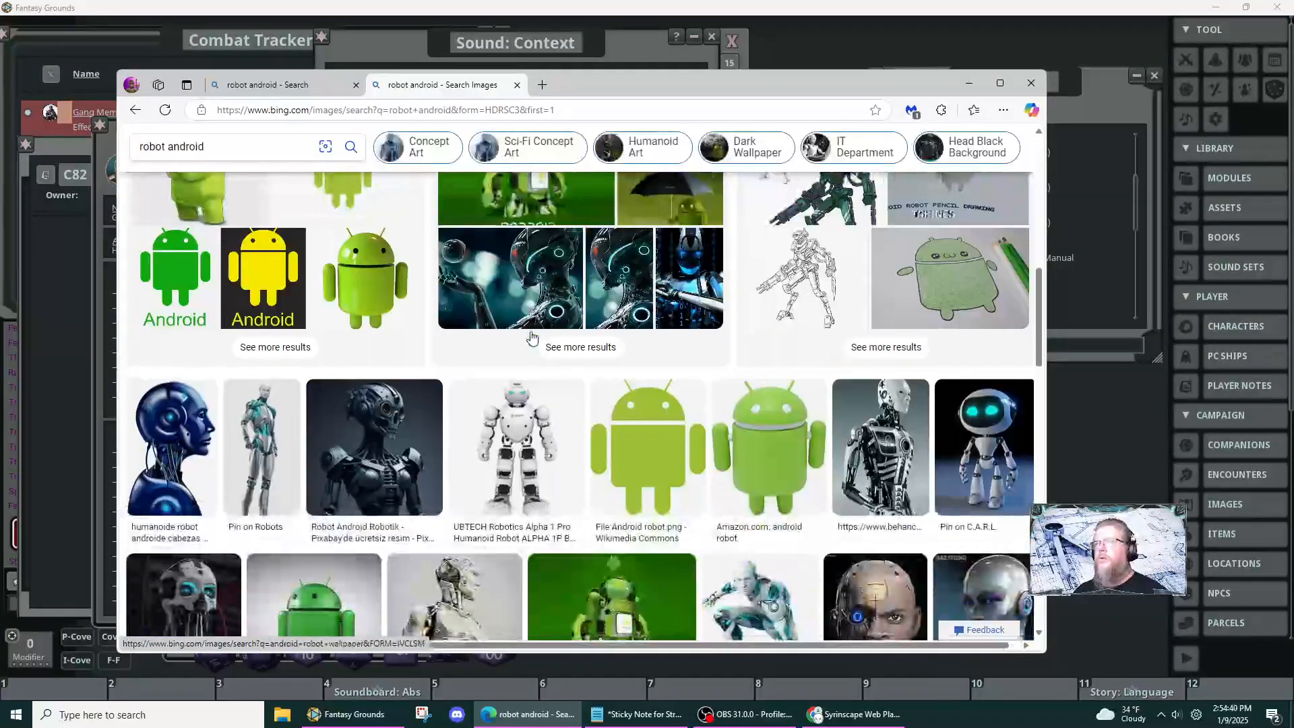
scroll(533, 335, up, 12)
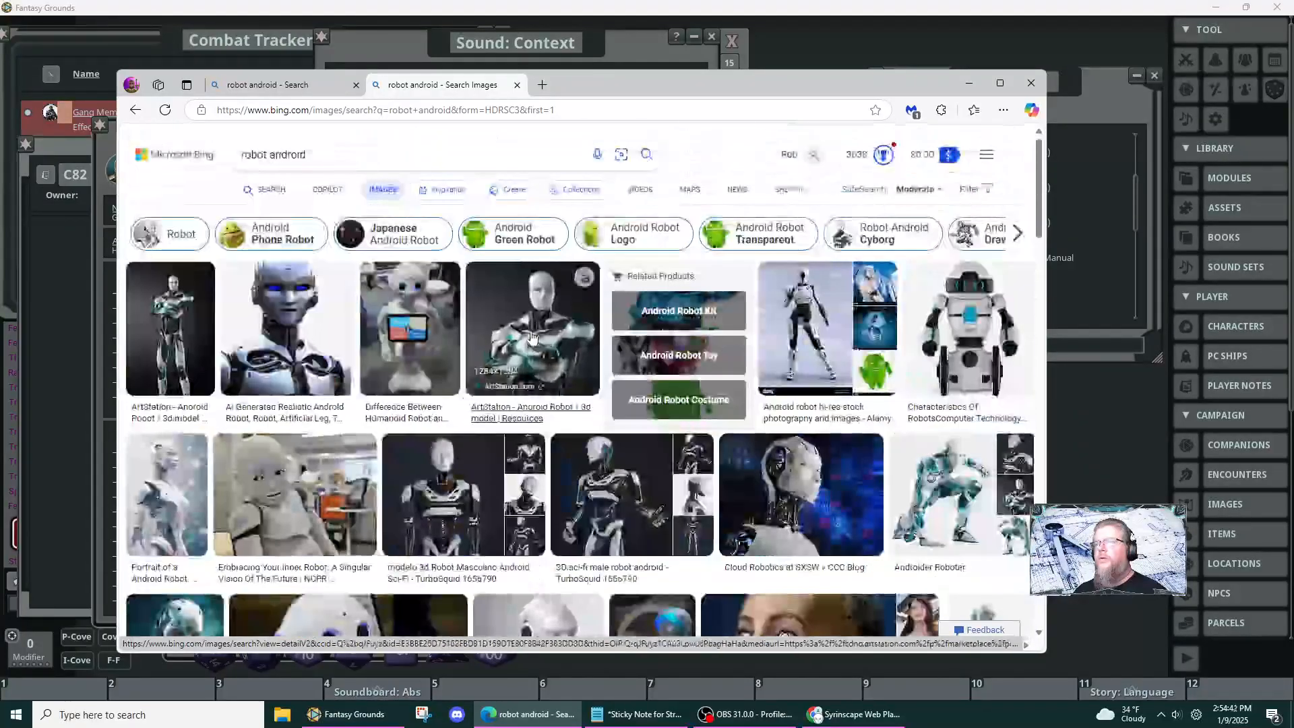
- Refine the image search to "old-school robot android" and look through the results for a suitable robot picture
click(246, 156)
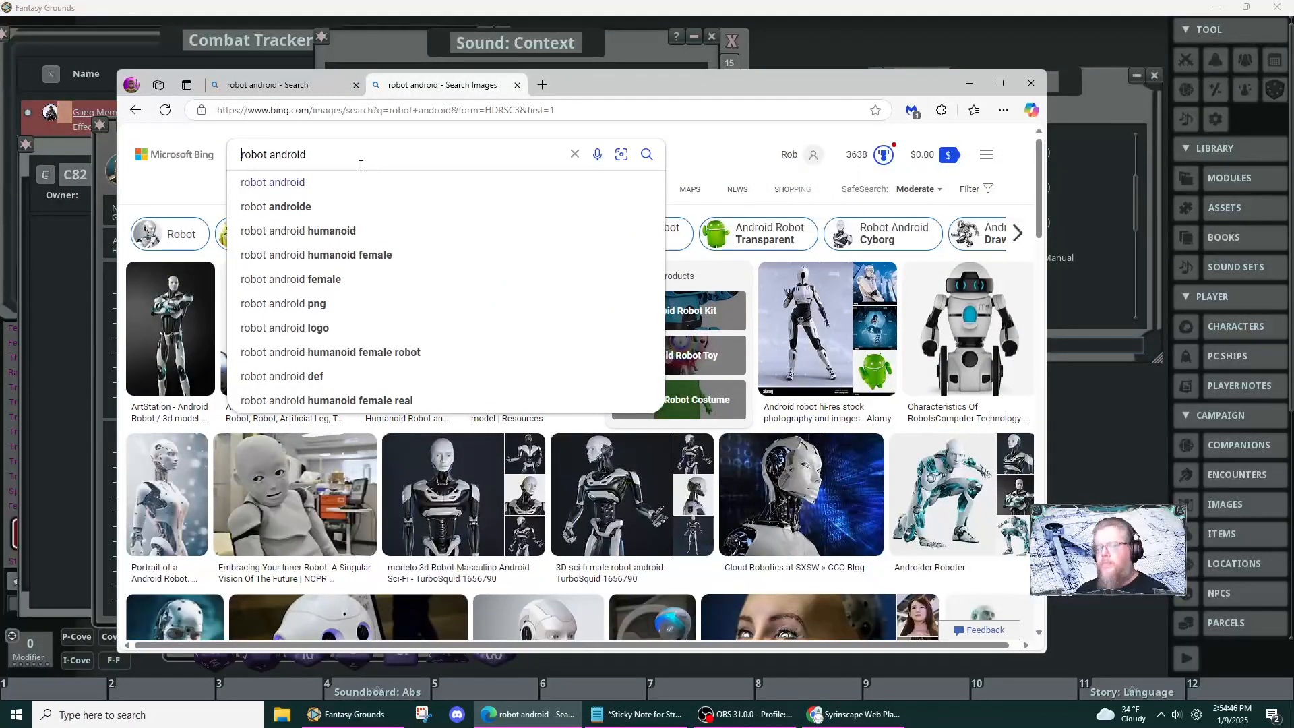
text(old-scho)
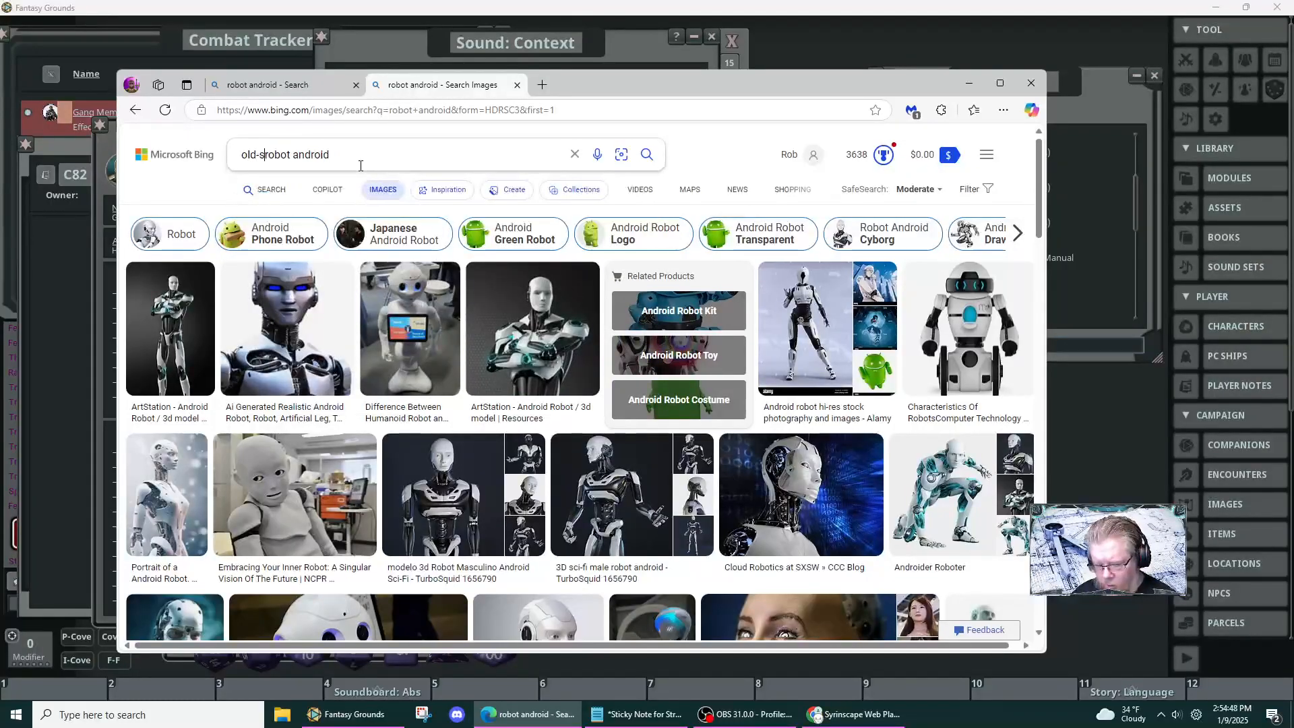
text(ol)
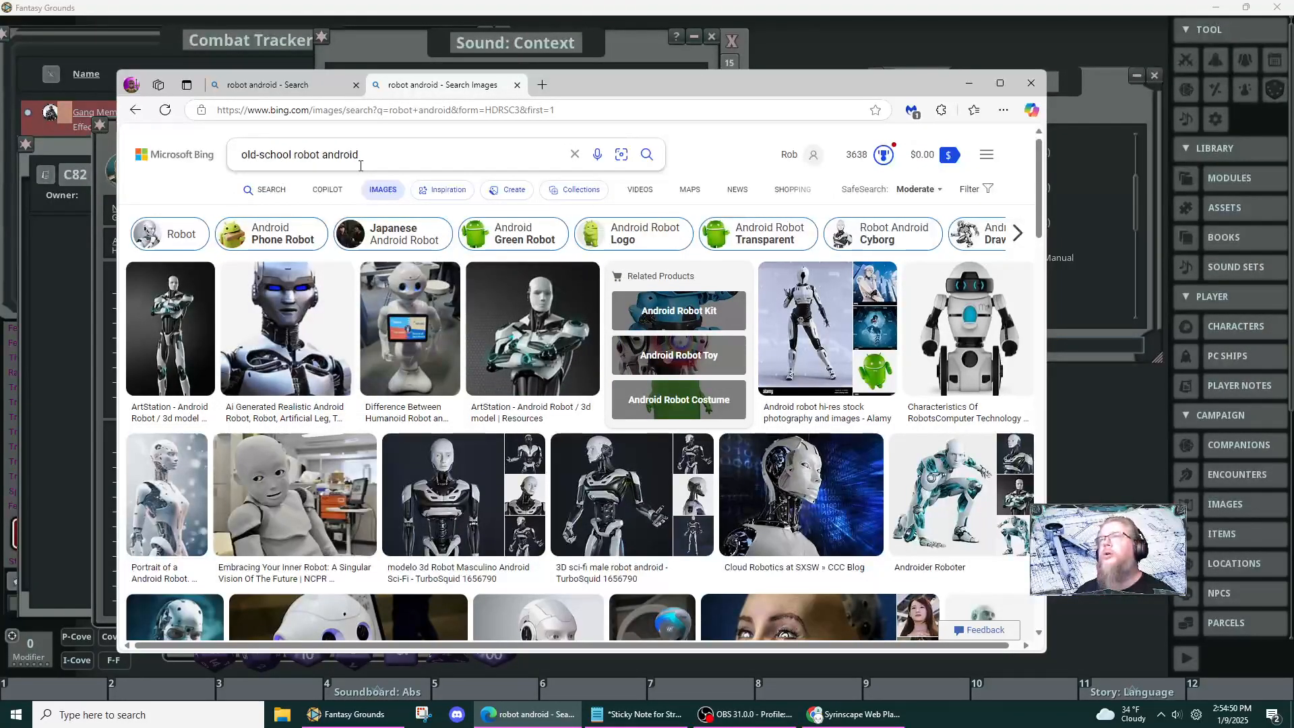
key(Return)
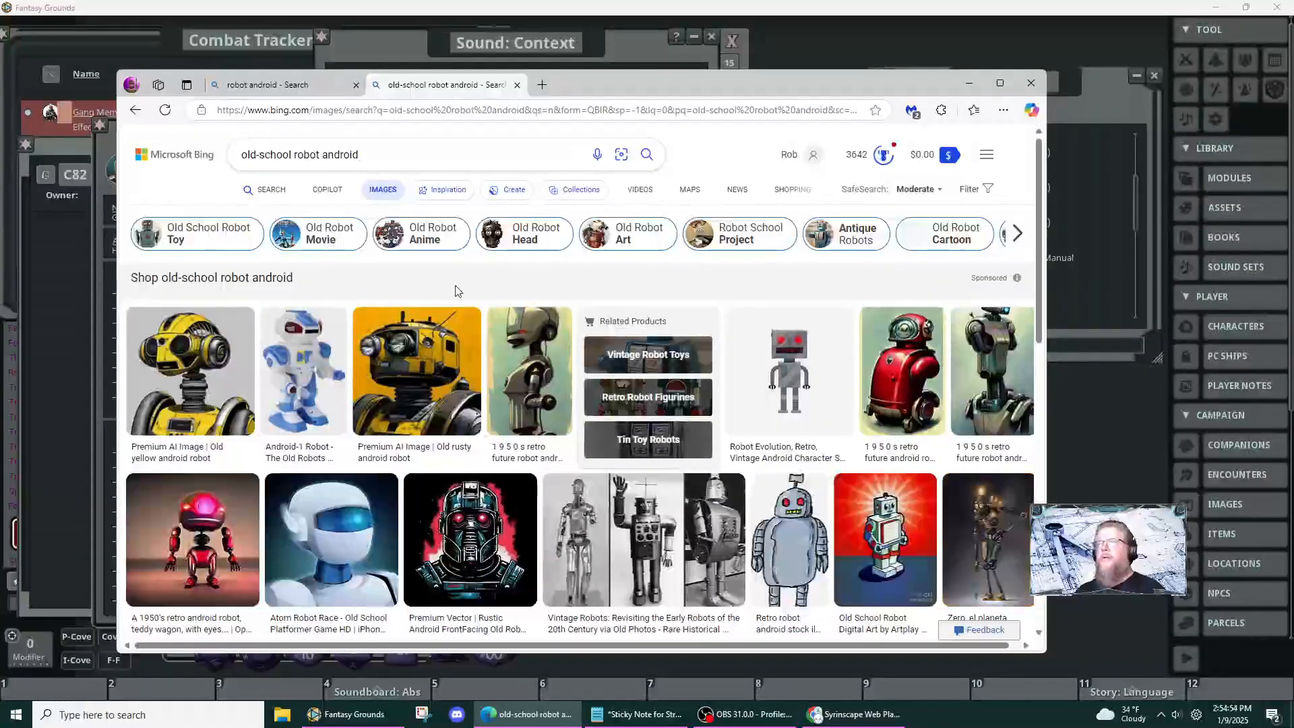
scroll(458, 297, down, 4)
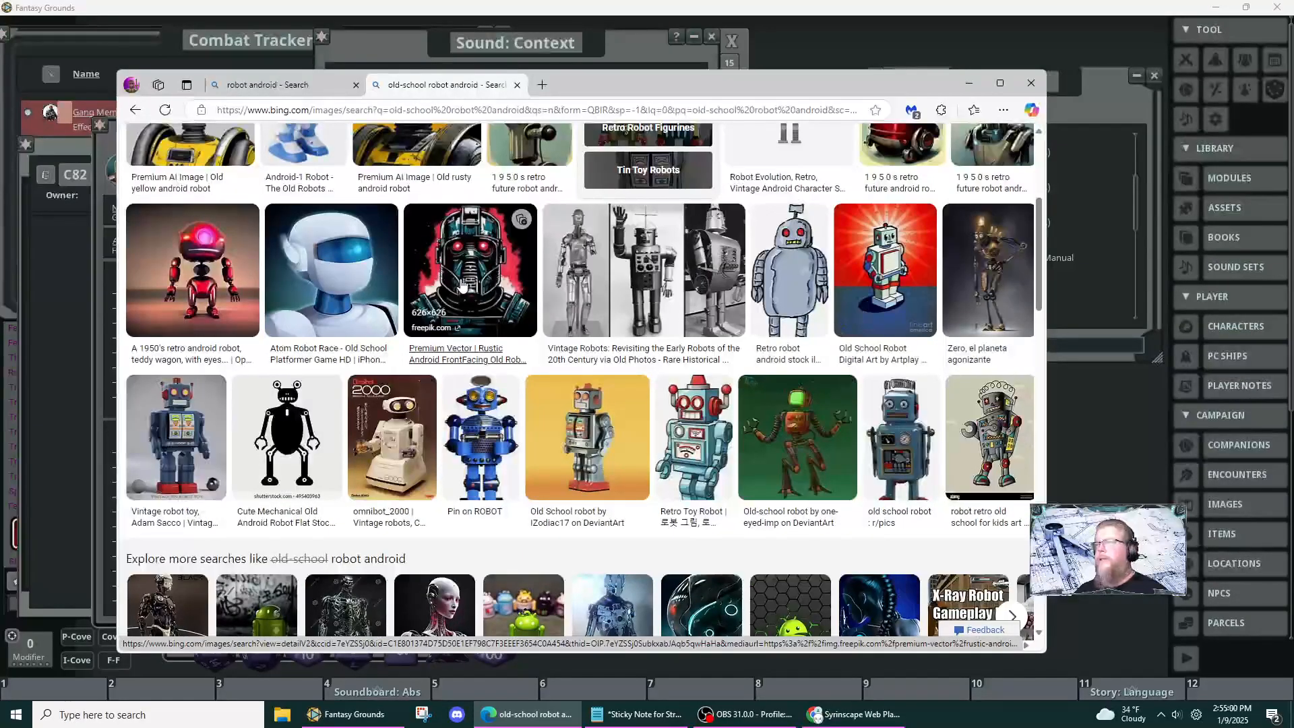
scroll(462, 287, down, 4)
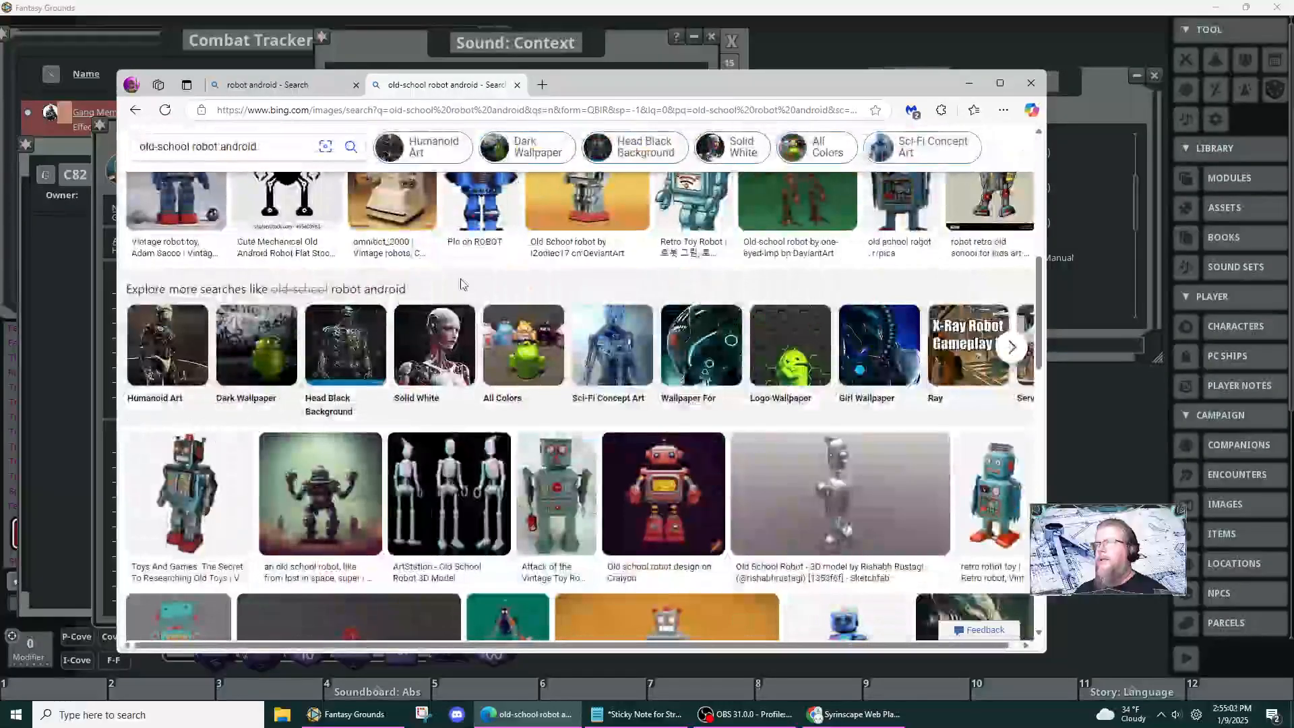
scroll(463, 286, down, 2)
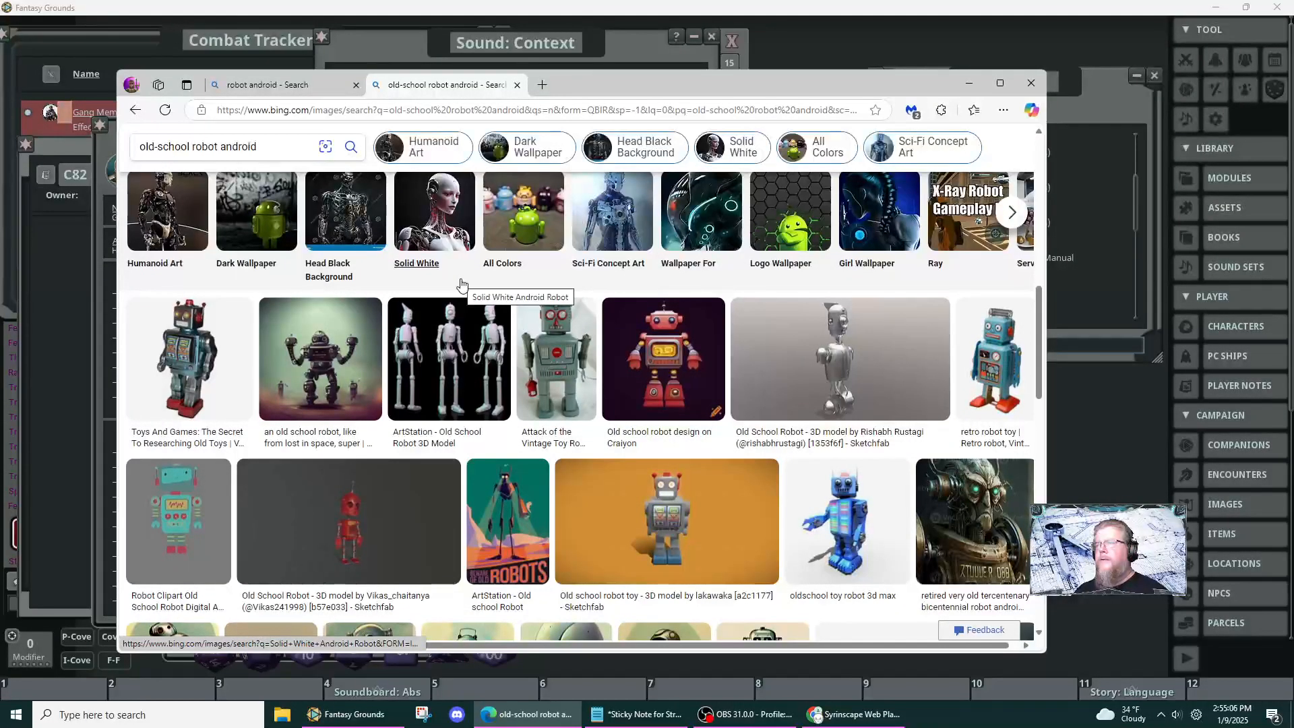
scroll(461, 284, down, 2)
scroll(462, 284, down, 2)
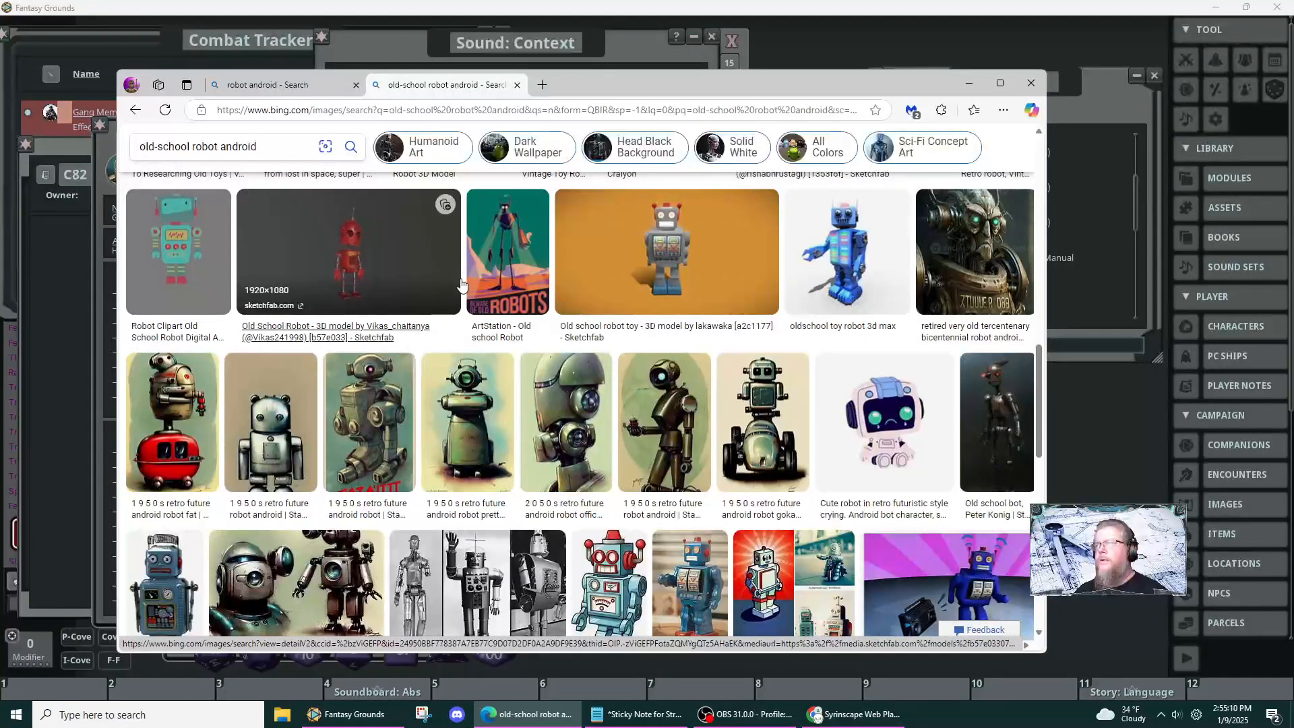
- Preview the "Old school bot" picture of the thin dark robot and compare it with the related and neighbouring results
click(974, 412)
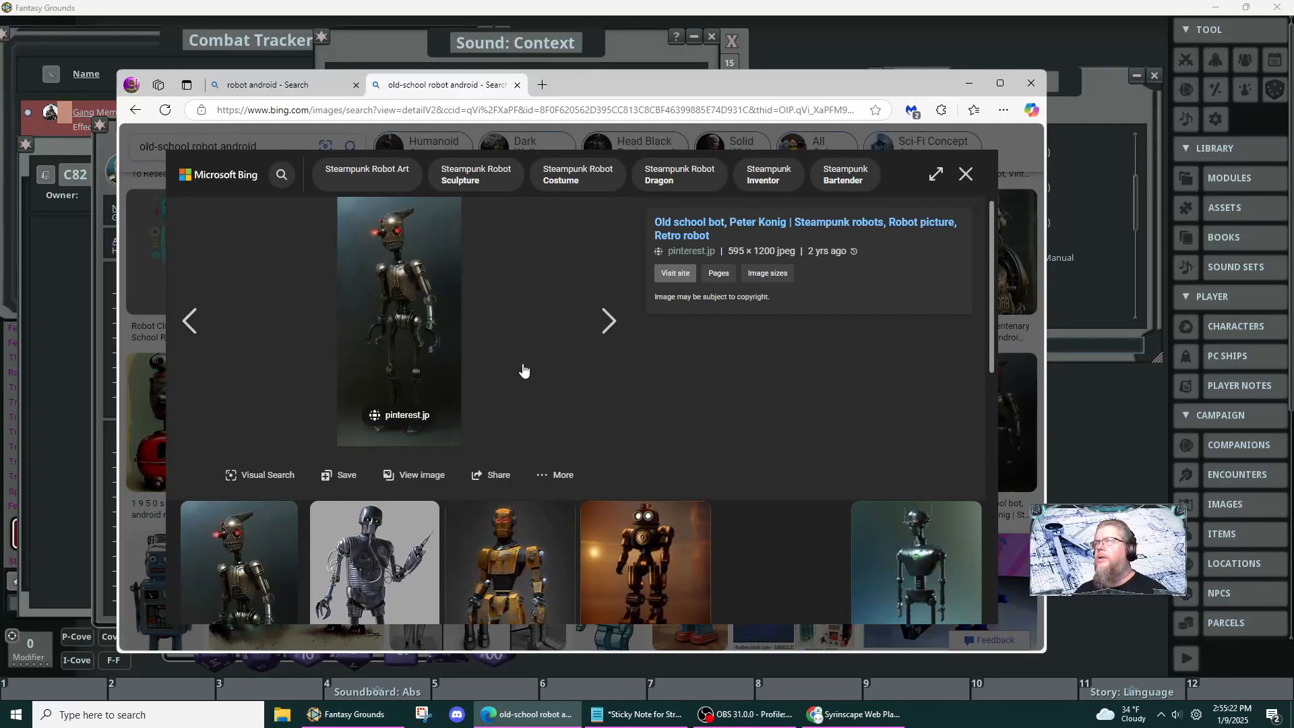
scroll(524, 370, down, 2)
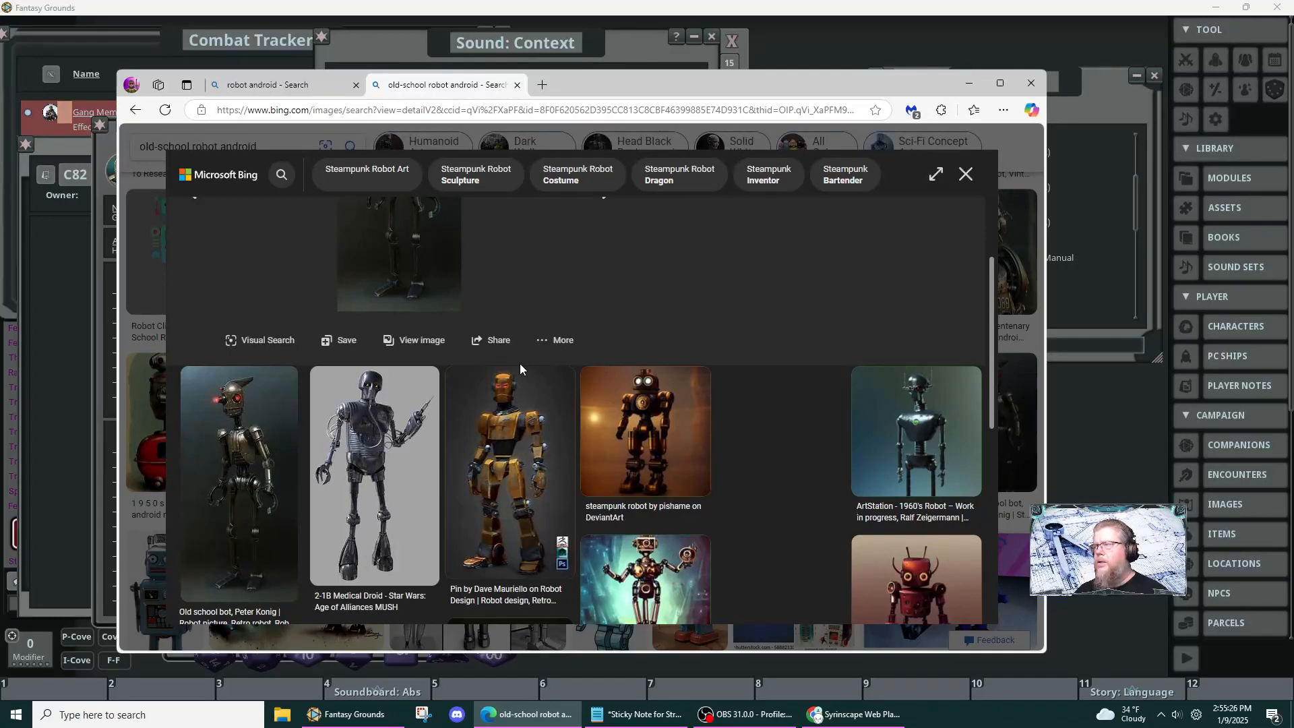
scroll(520, 362, up, 2)
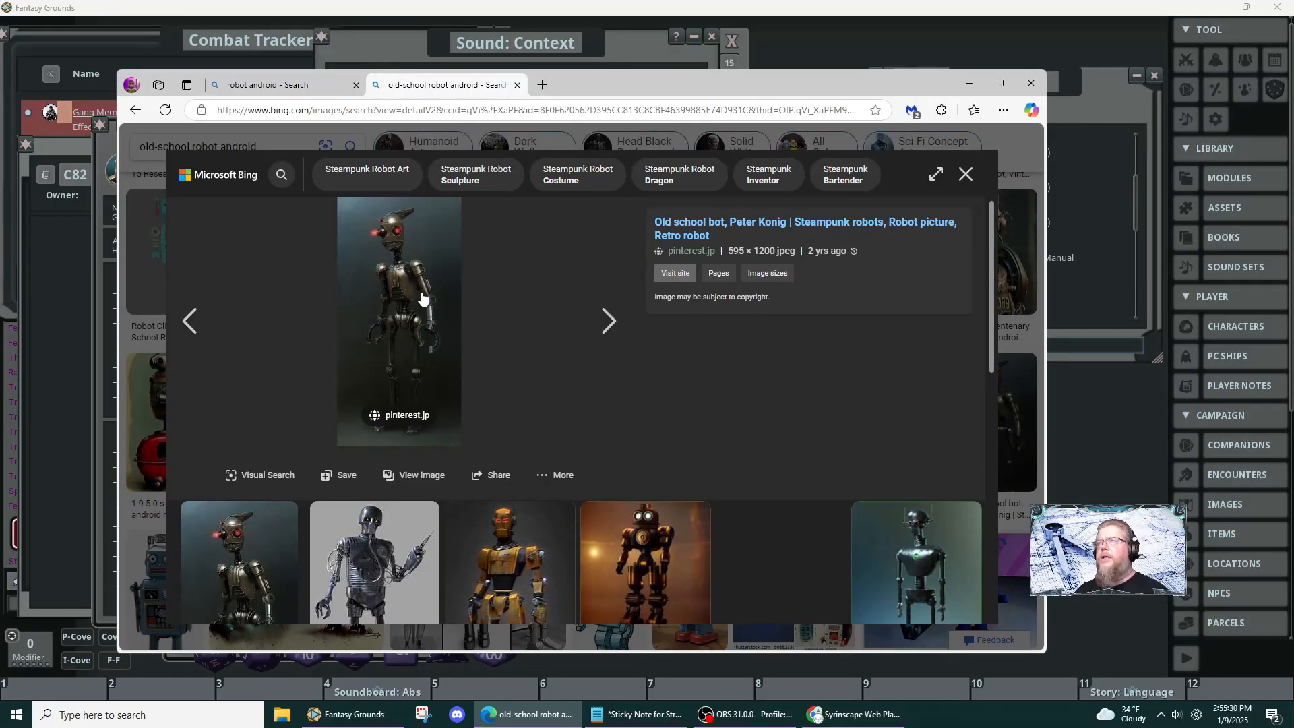
key(Right)
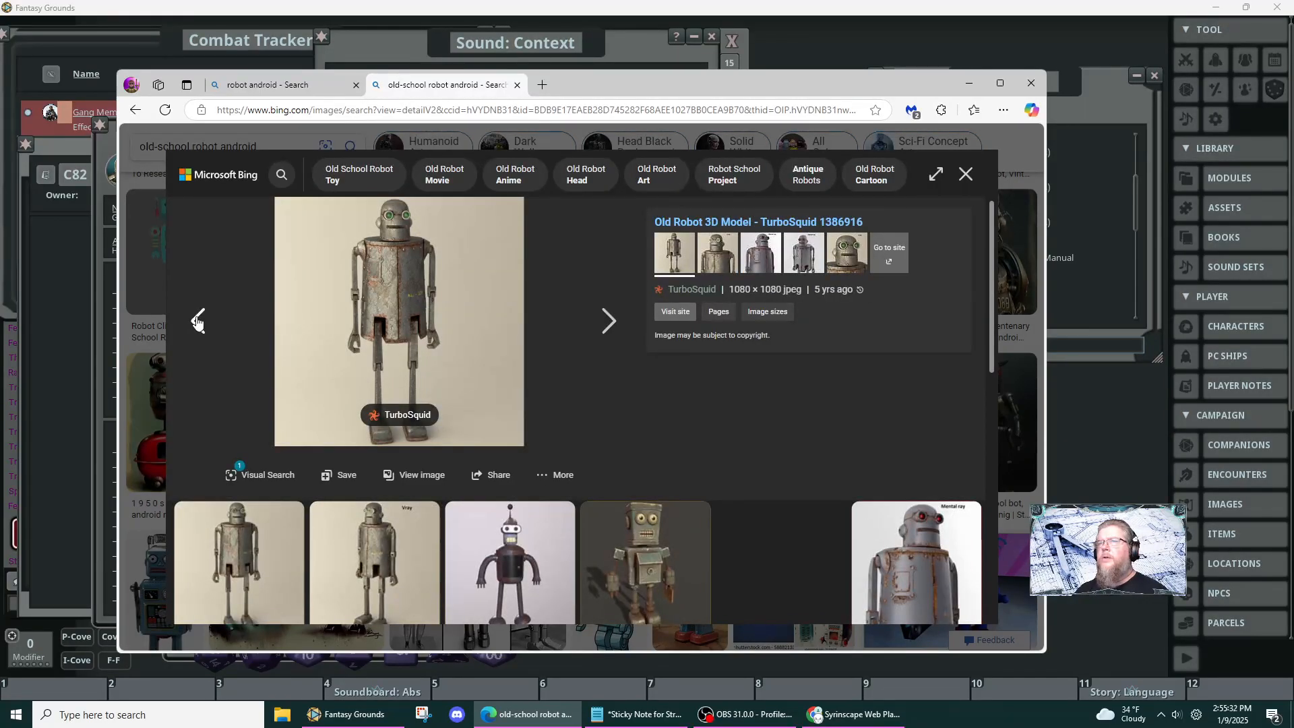
click(197, 322)
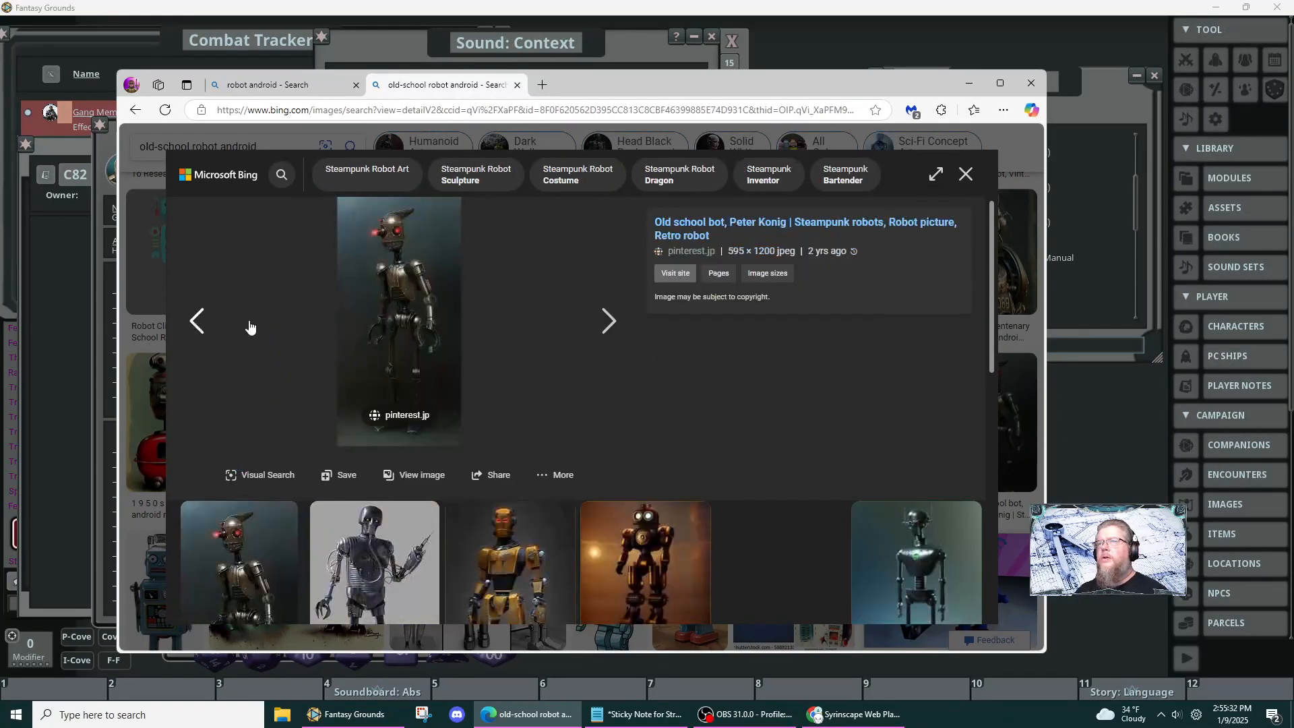
- Open the previewed red-eyed robot image by itself in a new tab and switch to that tab
right_click(423, 310)
click(502, 321)
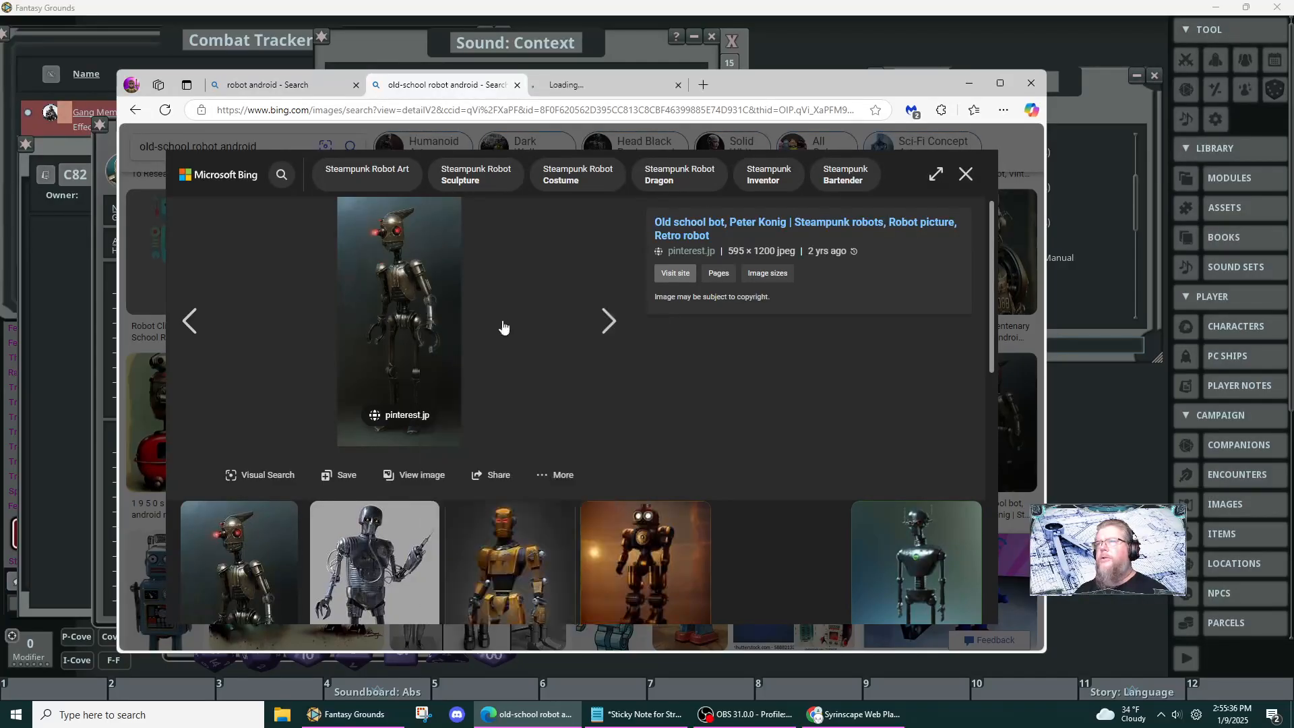
click(593, 84)
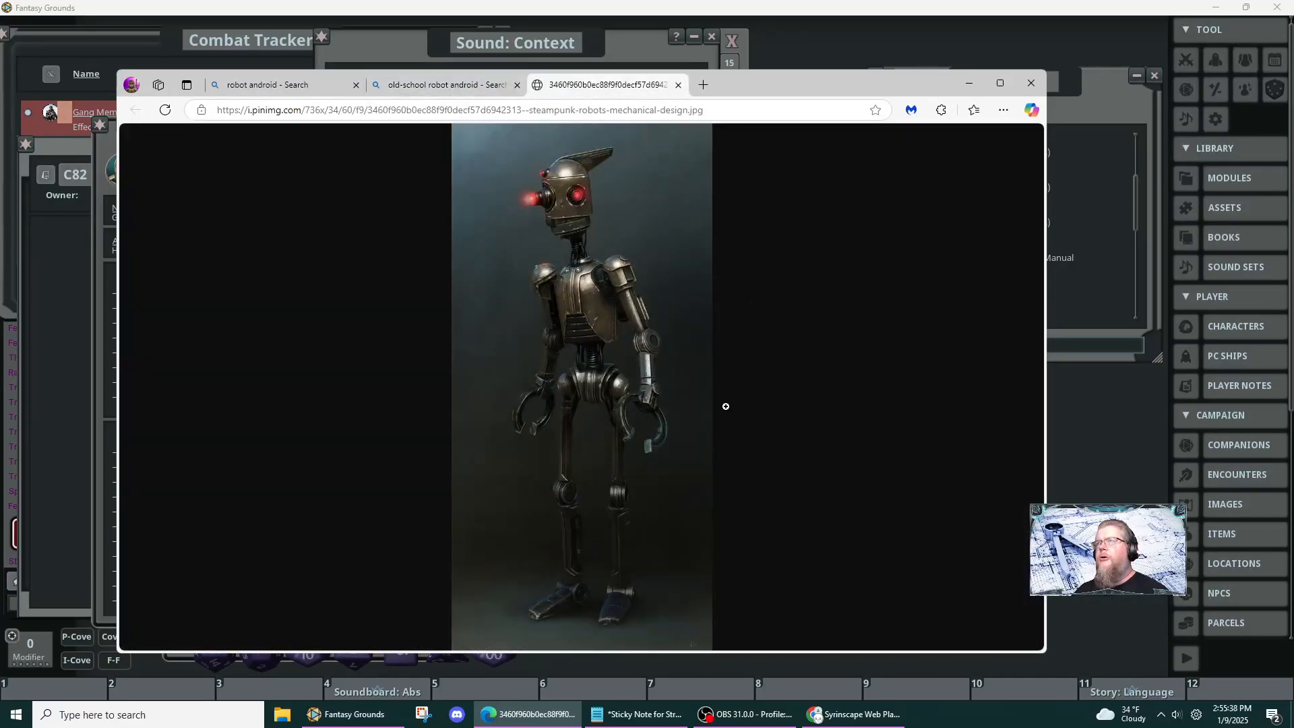